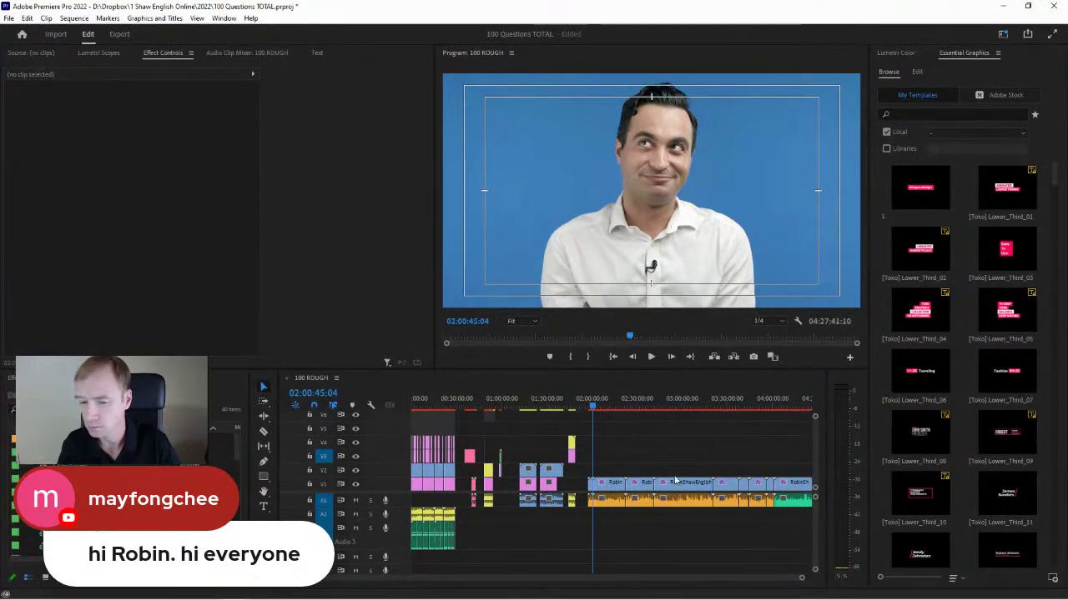
# Step: Find the man's interview at 02:01:22:04 in 100 ROUGH, then open the nested 9. Leigh sequence
pyautogui.click(596, 401)
pyautogui.press('-')
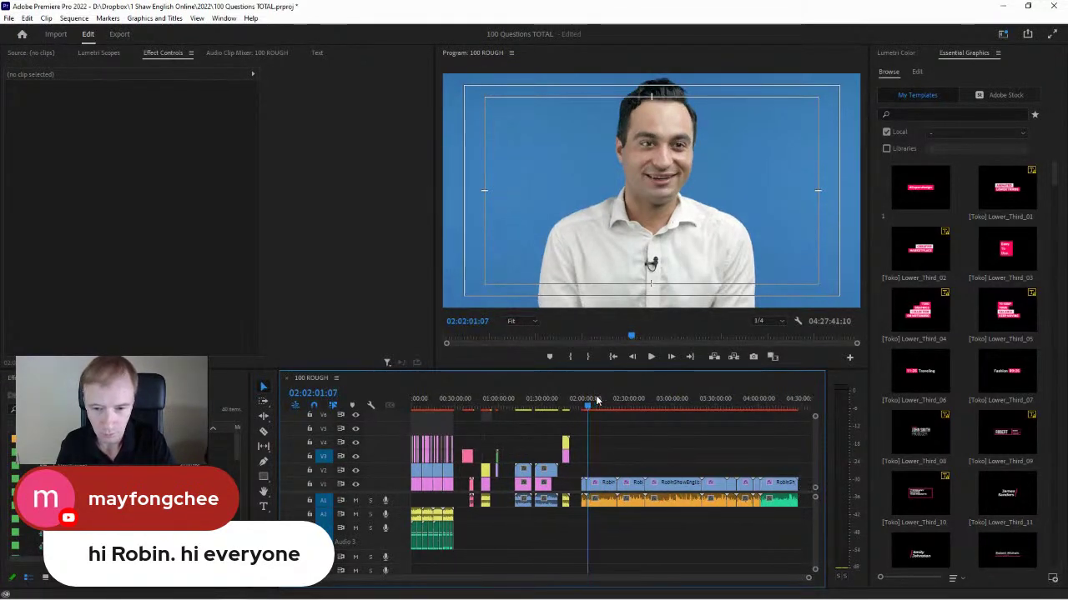
pyautogui.click(435, 404)
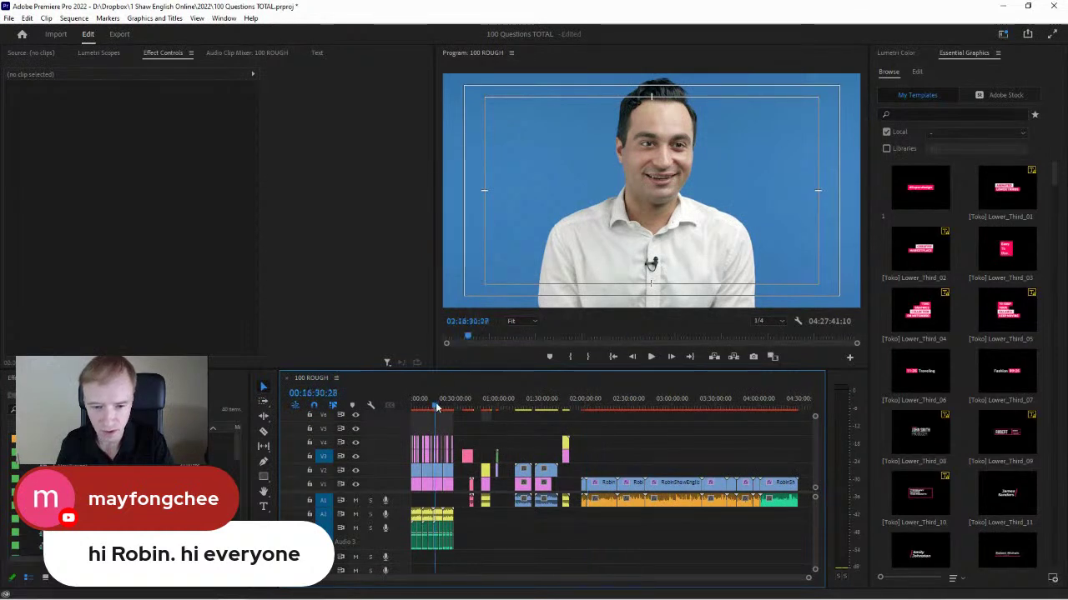
pyautogui.moveTo(430, 406); pyautogui.dragTo(420, 406)
pyautogui.press('=')
pyautogui.press('=')
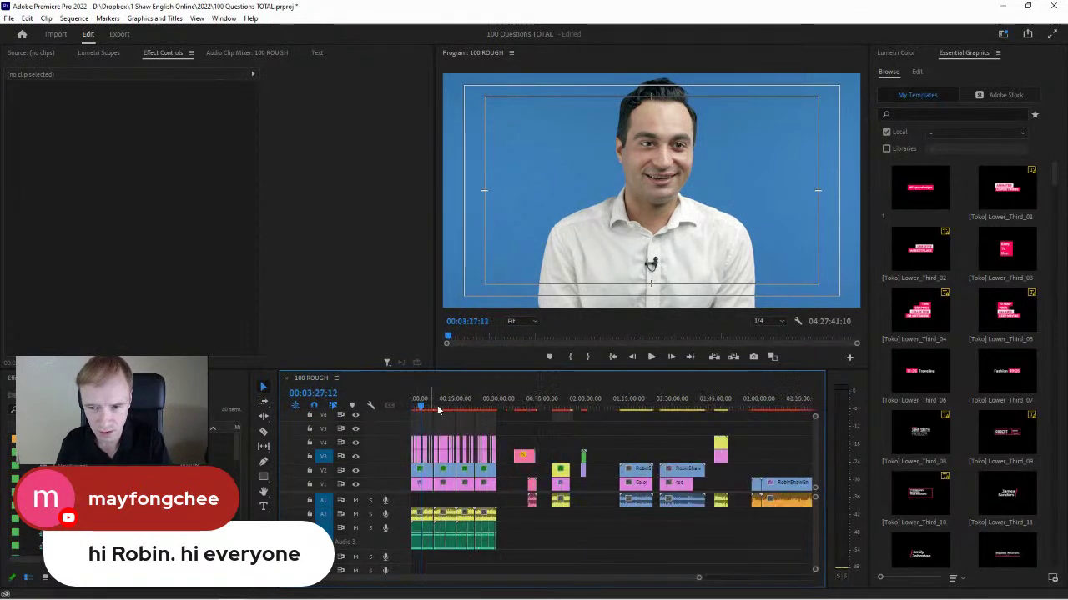
pyautogui.press('-')
pyautogui.press('-')
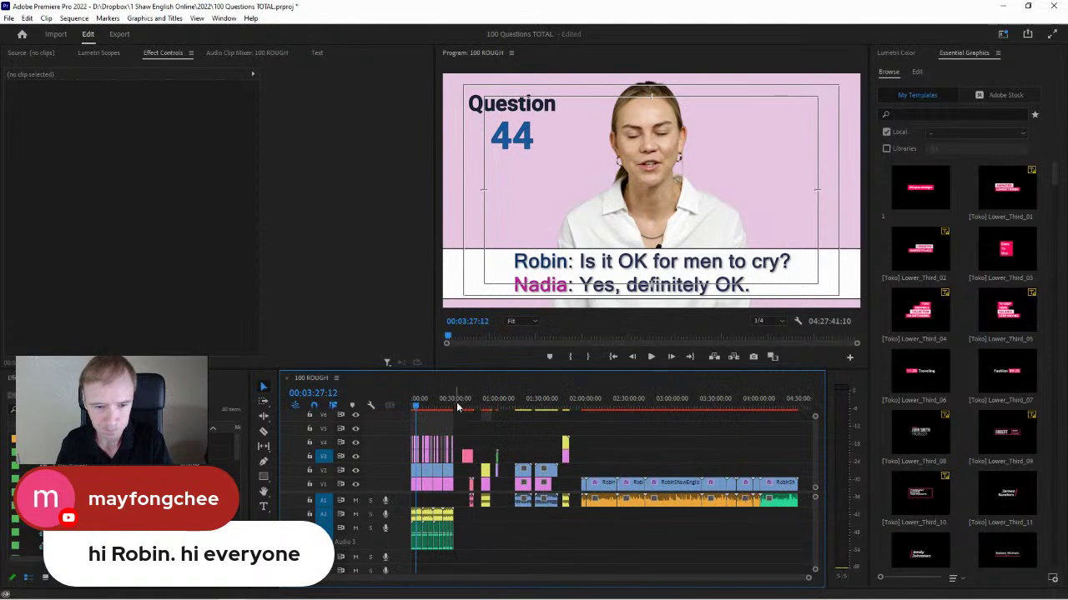
pyautogui.click(586, 405)
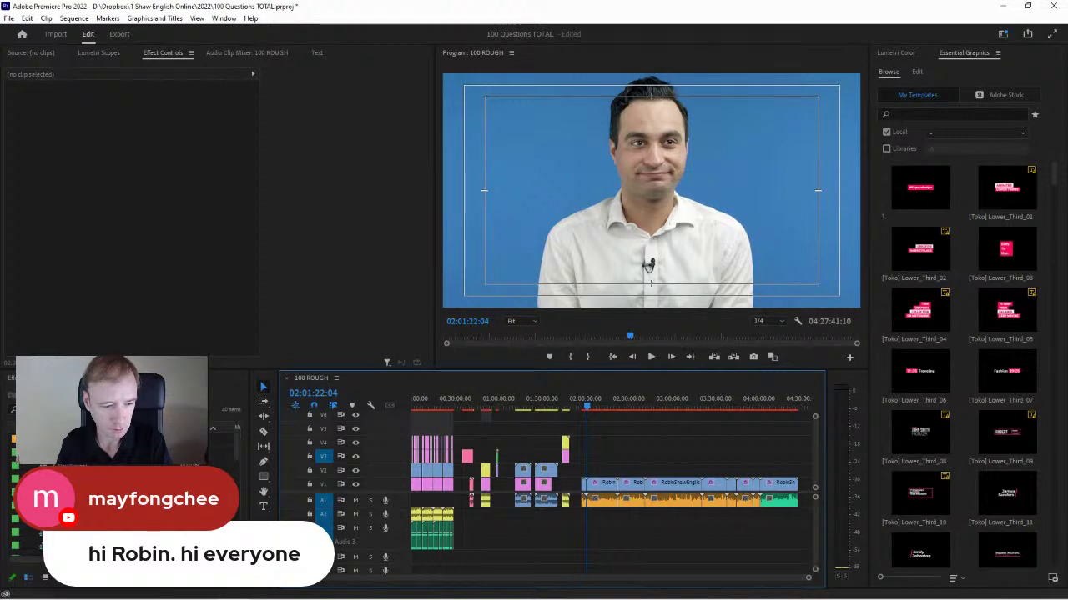
pyautogui.doubleClick(598, 483)
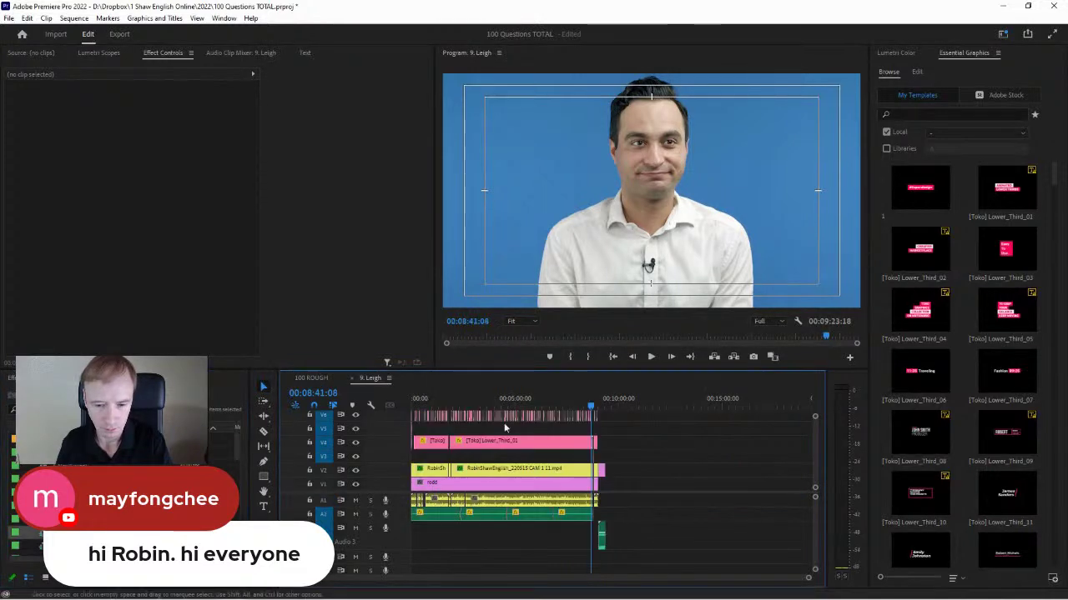
# Step: In 9. Leigh, zoom to the start, enlarge the timeline, select the opening clips, then return to 100 ROUGH
pyautogui.click(530, 402)
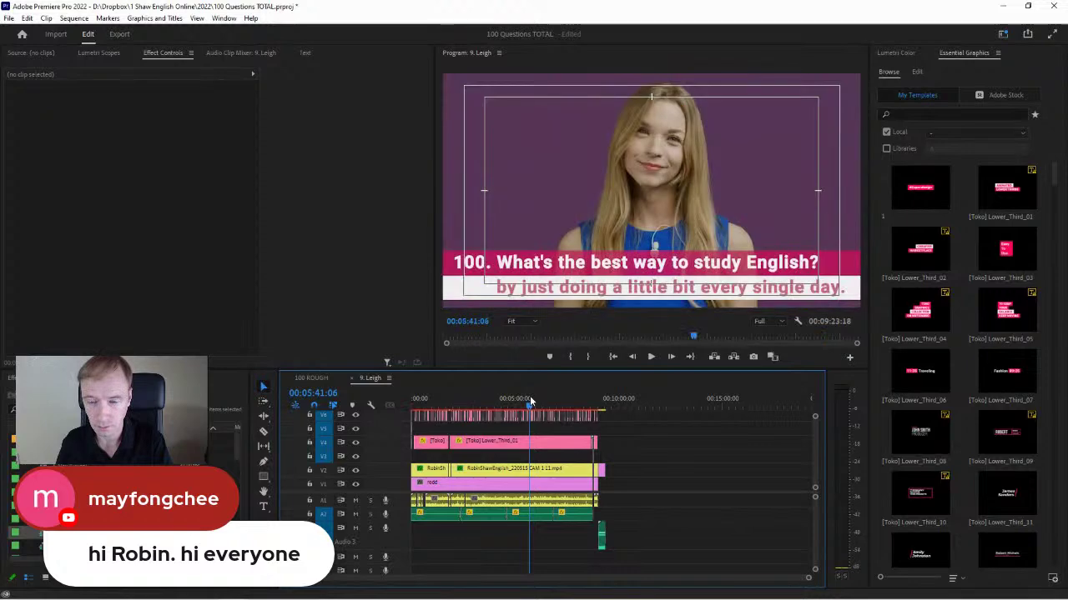
pyautogui.press('=')
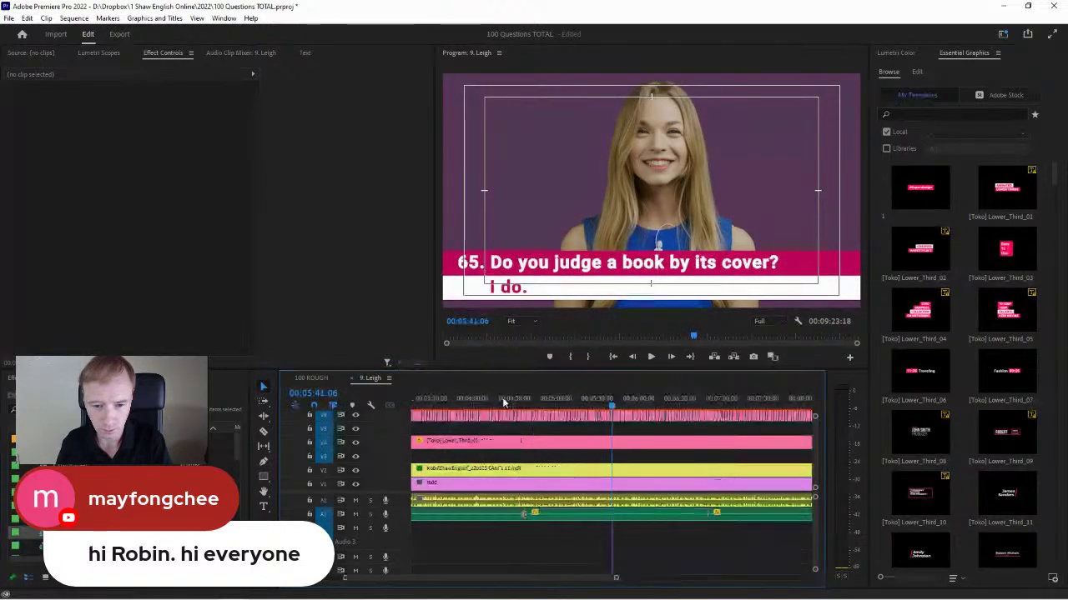
pyautogui.press('Home')
pyautogui.press('-')
pyautogui.press('=')
pyautogui.press('=')
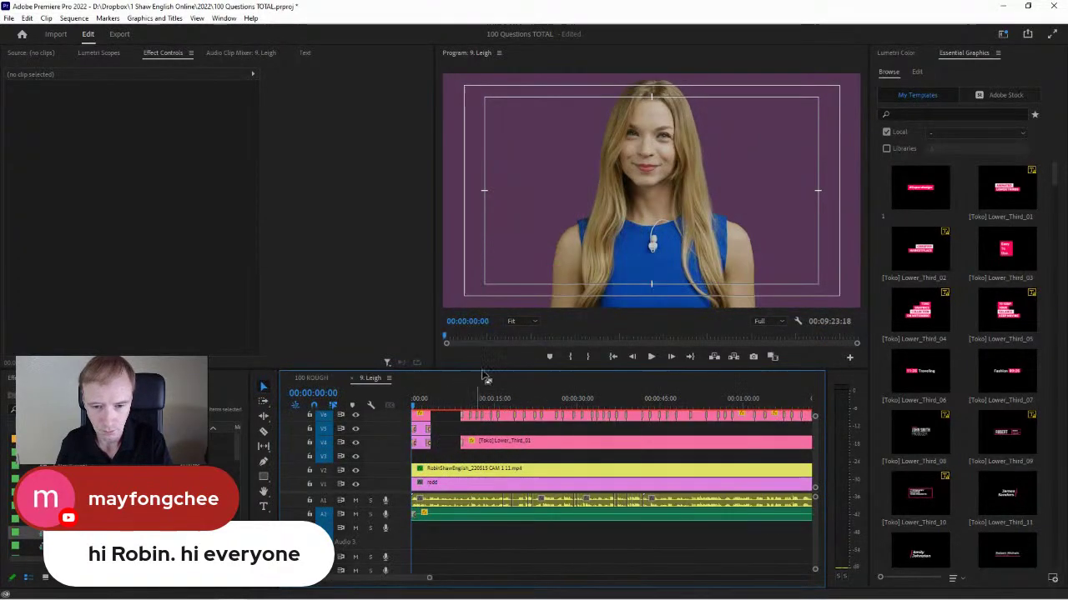
pyautogui.moveTo(484, 367); pyautogui.dragTo(487, 292)
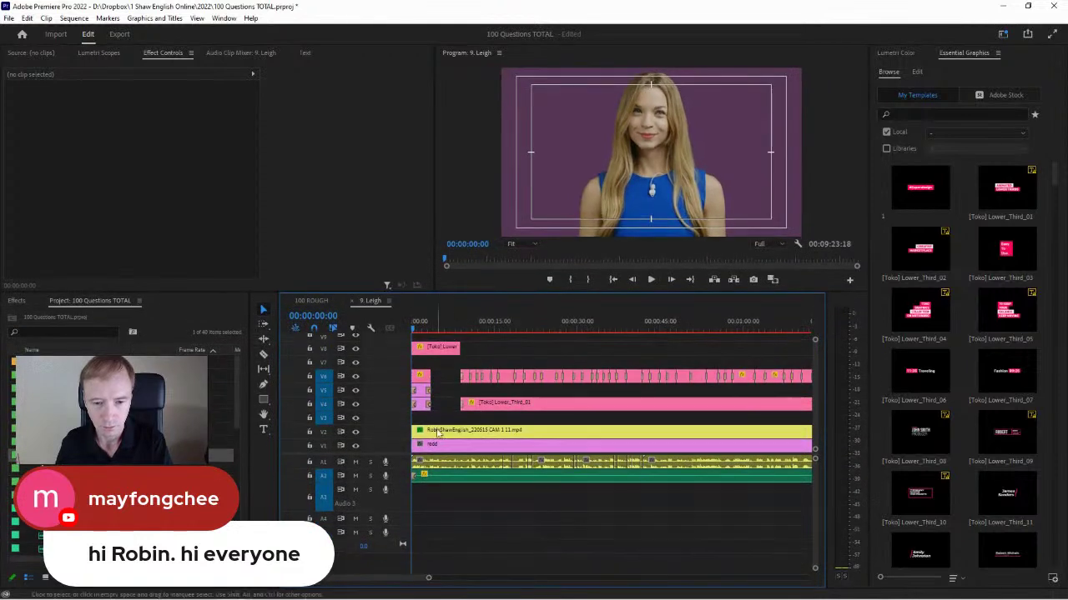
pyautogui.moveTo(441, 412); pyautogui.dragTo(411, 349)
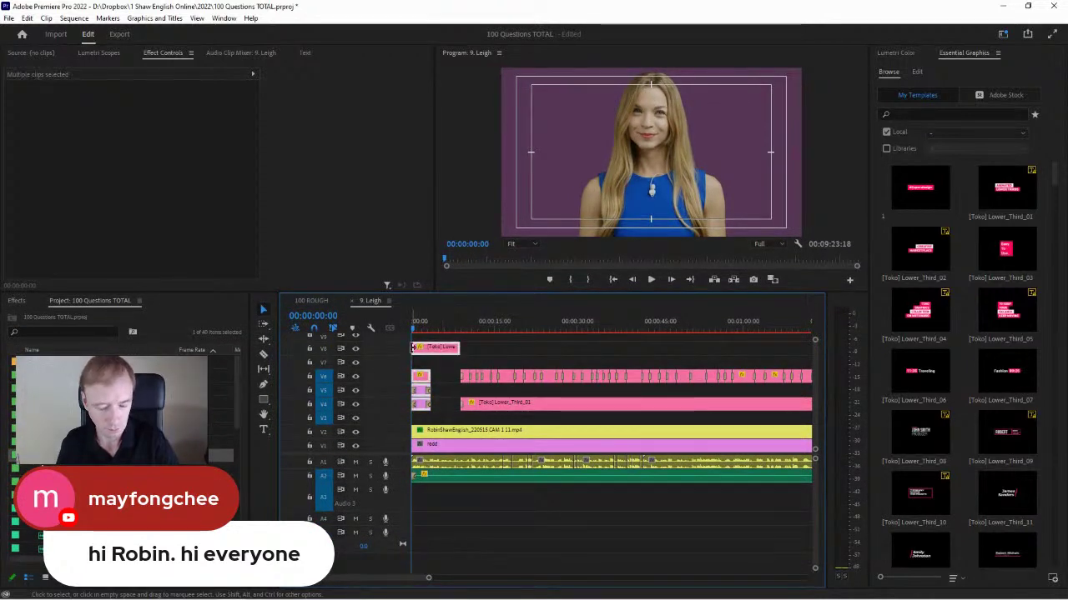
pyautogui.click(315, 301)
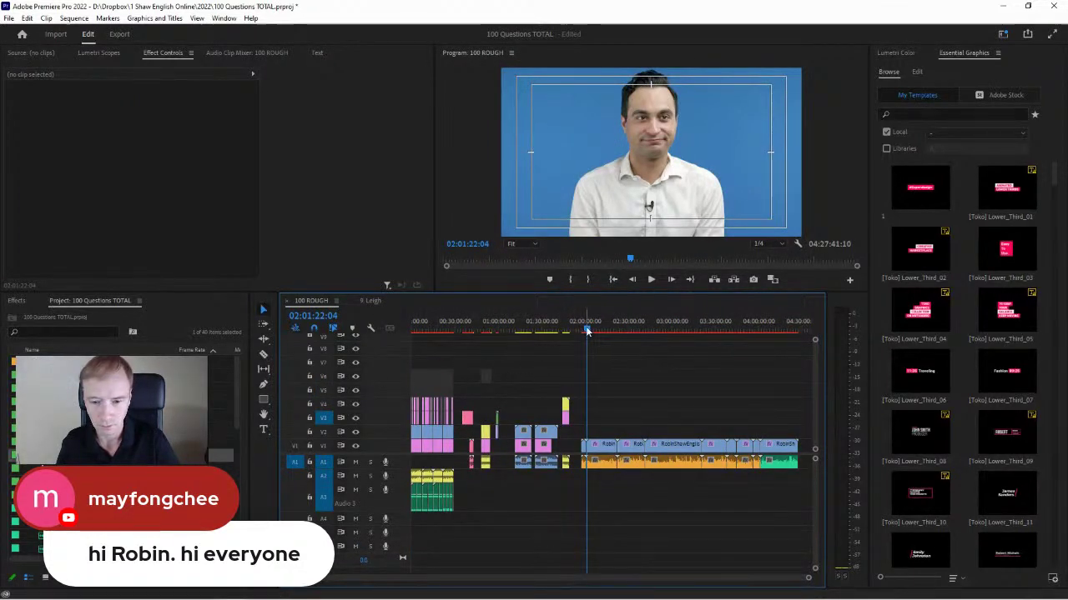
# Step: Duplicate the selected Project panel item, raising the item count from 40 to 41
pyautogui.moveTo(587, 332)
pyautogui.mouseDown()
pyautogui.moveTo(639, 330)
pyautogui.moveTo(526, 333)
pyautogui.moveTo(588, 333)
pyautogui.mouseUp()
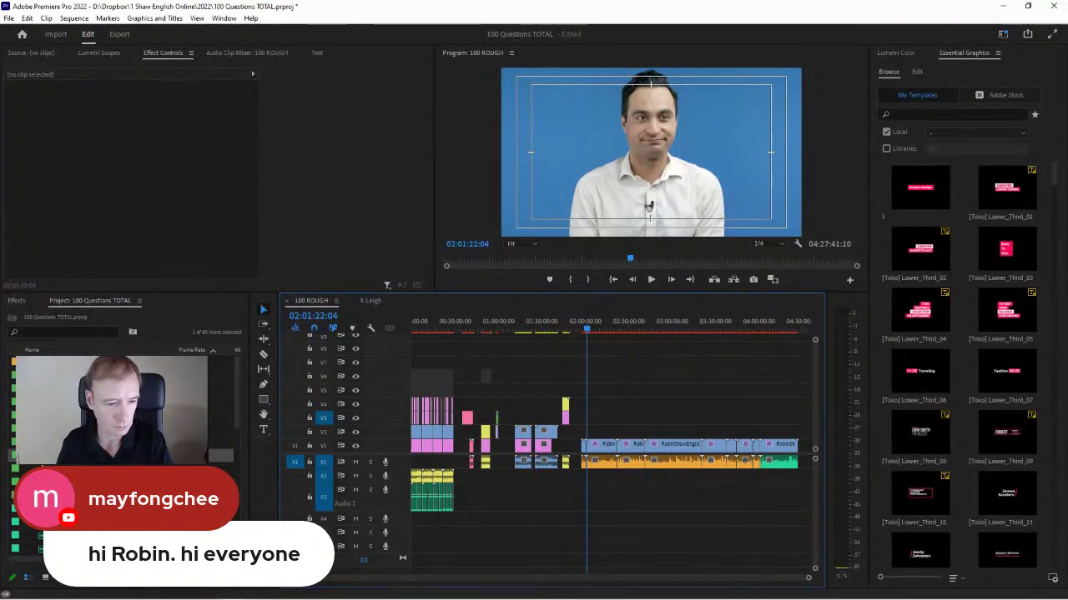
pyautogui.hotkey('shift', '1')
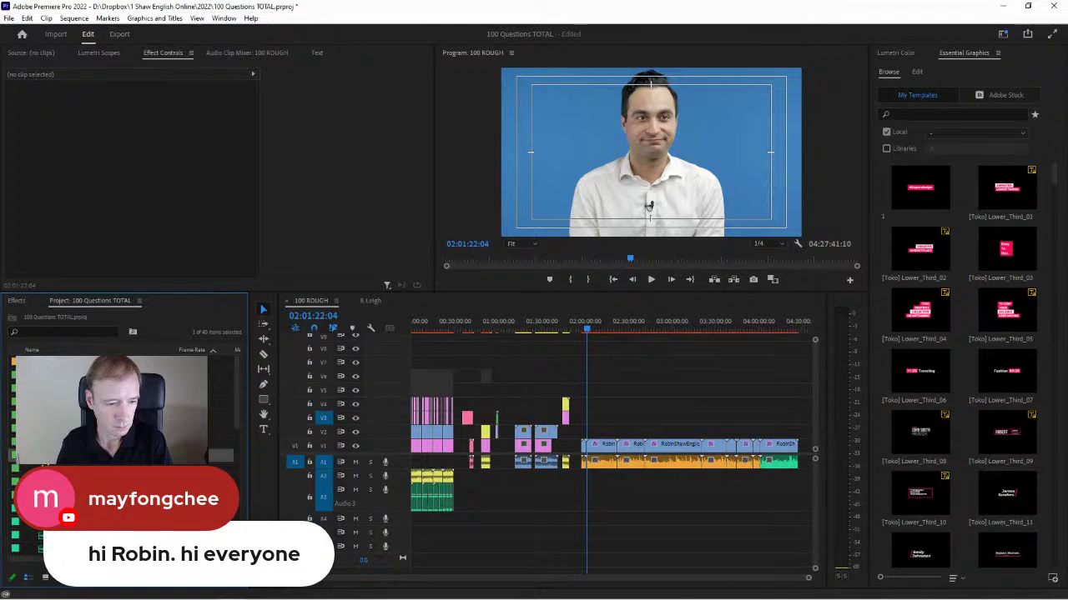
pyautogui.rightClick(45, 417)
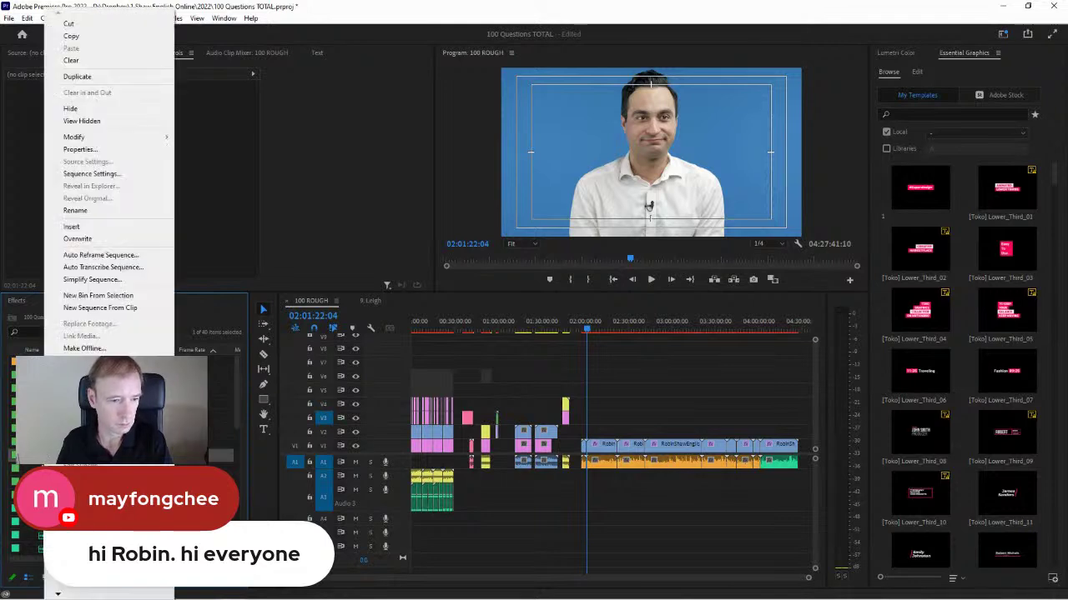
pyautogui.click(115, 77)
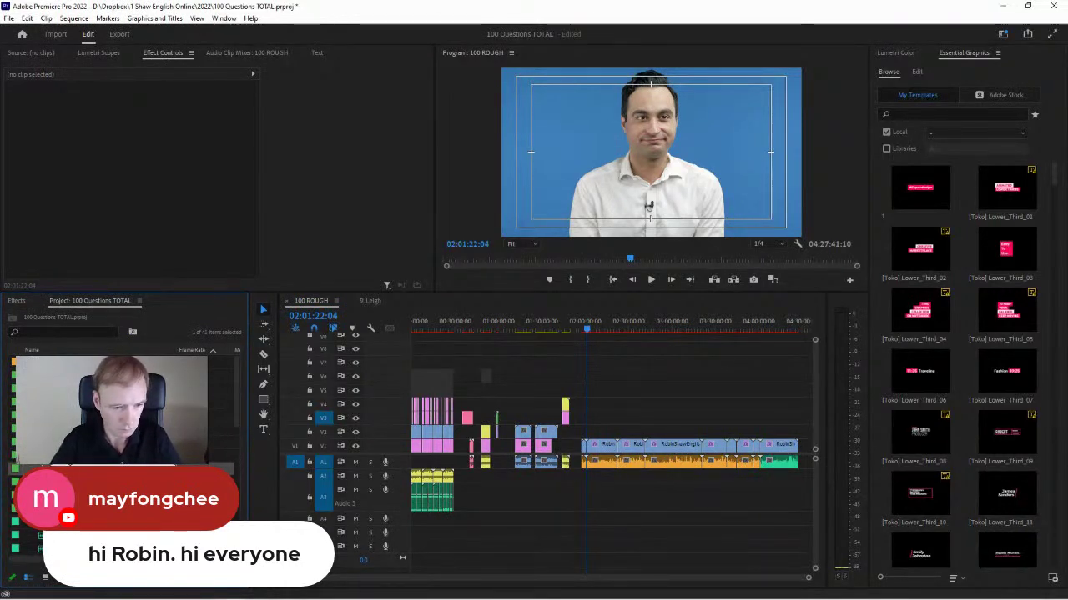
pyautogui.click(590, 336)
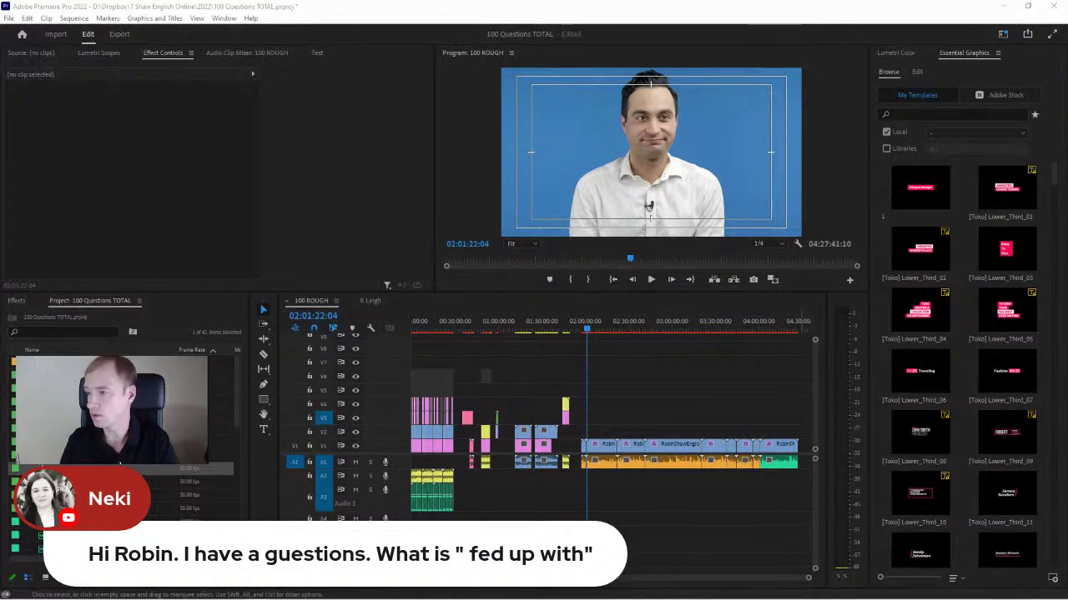
# Step: In the maximised browser, search Google for 'fed up with' and open the Merriam-Webster entry
pyautogui.hotkey('alt', 'Tab')
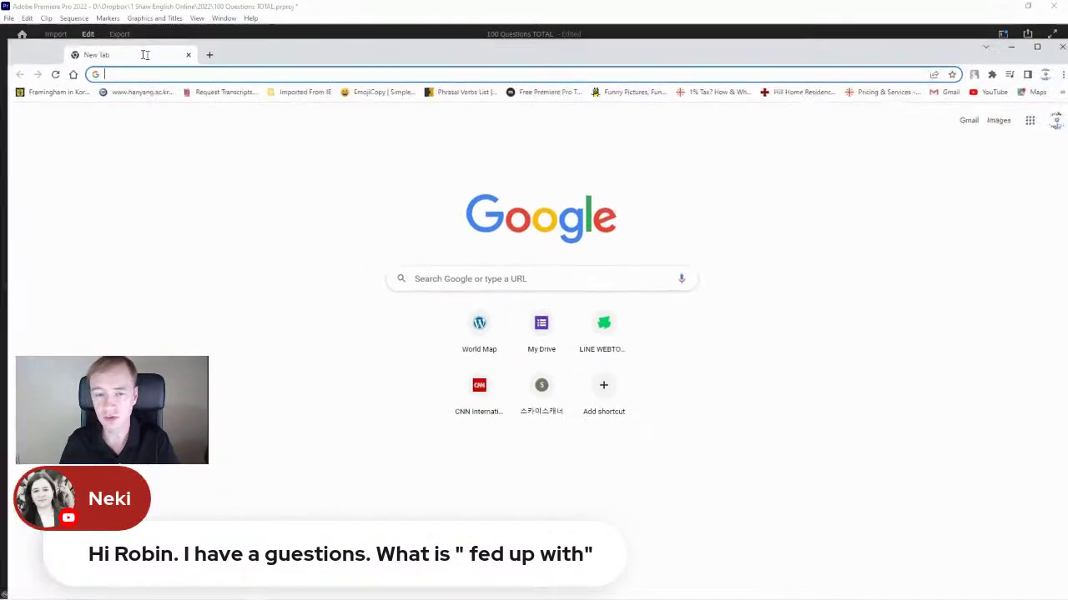
pyautogui.doubleClick(234, 48)
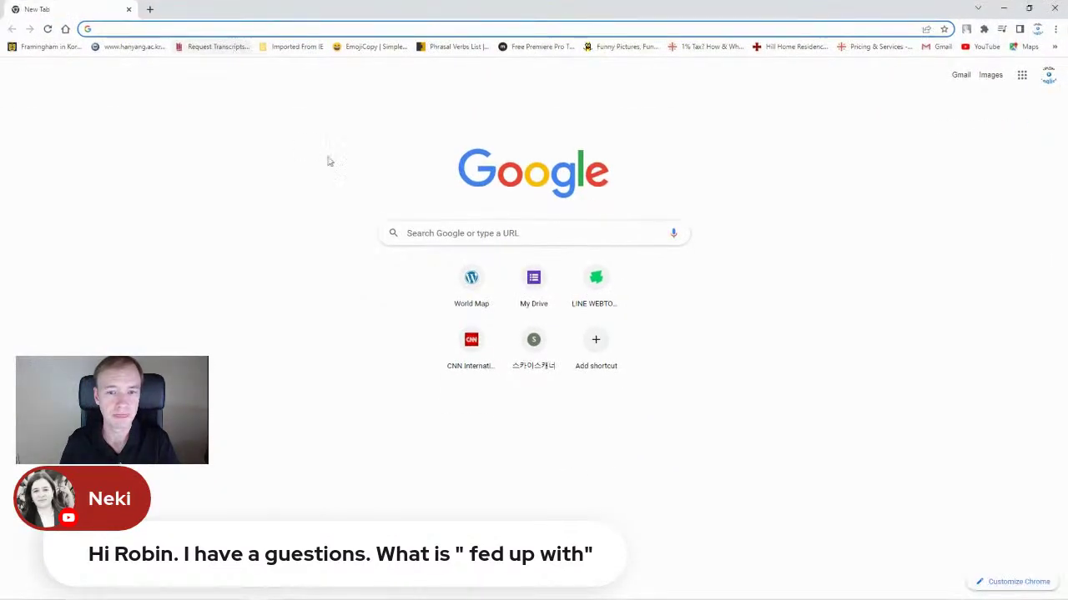
pyautogui.click(462, 241)
pyautogui.write('fed up with')
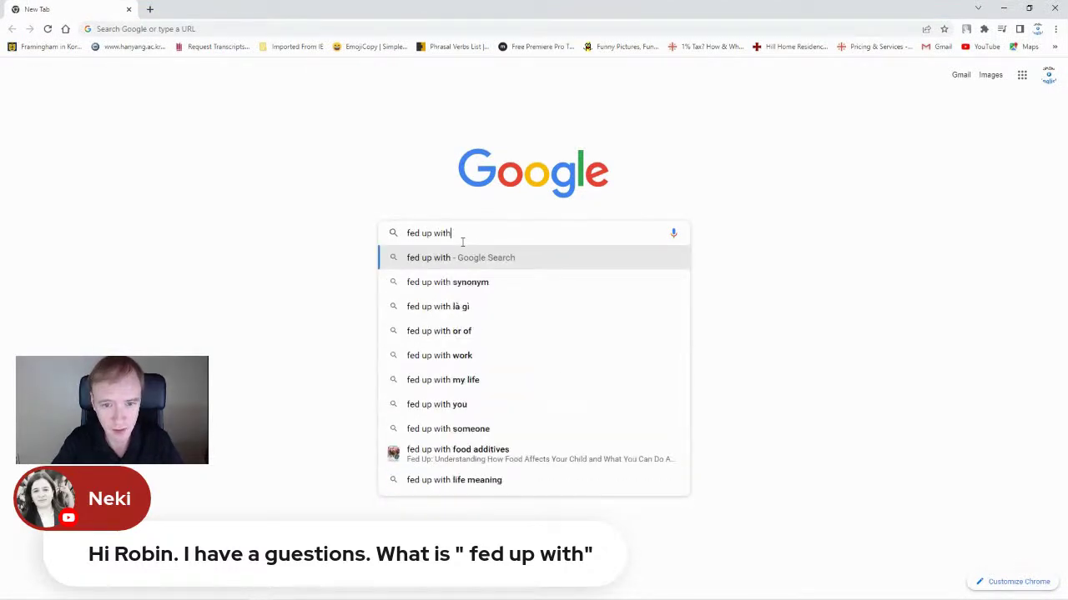
pyautogui.press('Return')
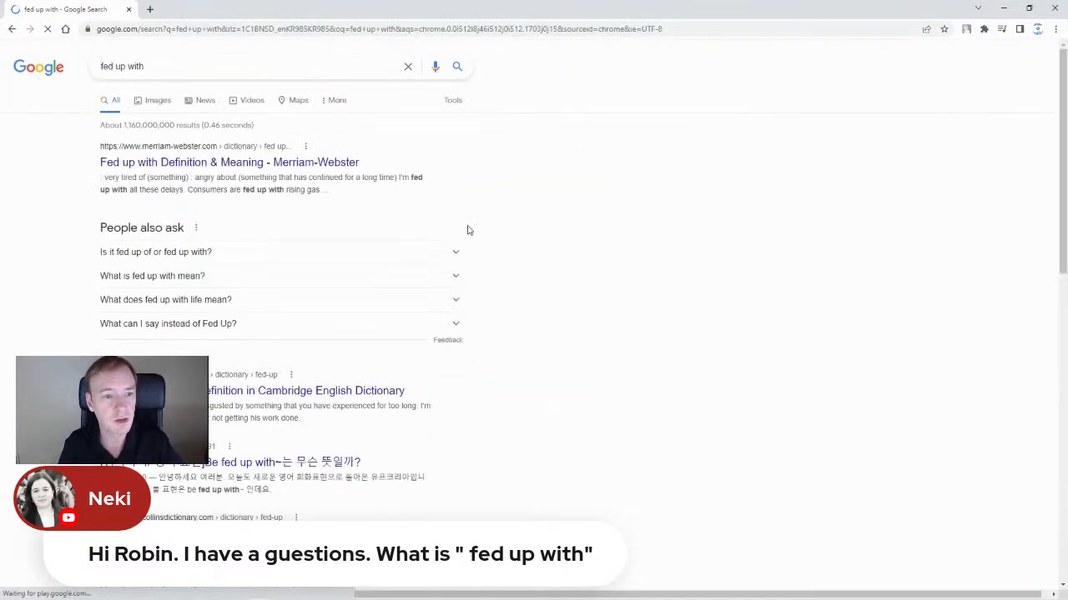
pyautogui.click(222, 167)
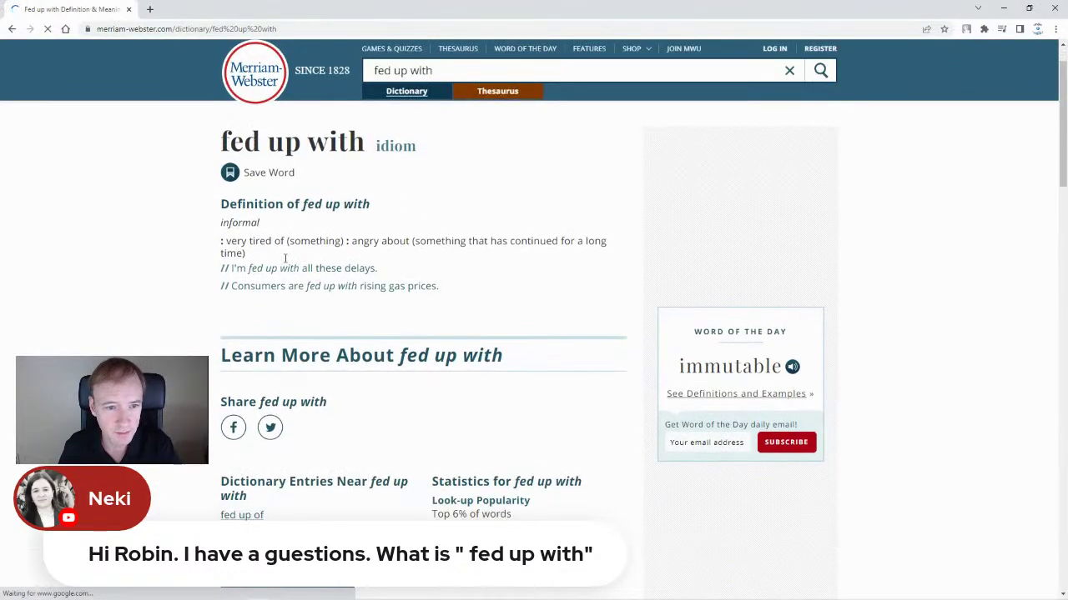
# Step: Zoom the page to 110% and highlight 'very tired of (something)' and 'with' in the heading
pyautogui.moveTo(215, 146); pyautogui.dragTo(370, 148)
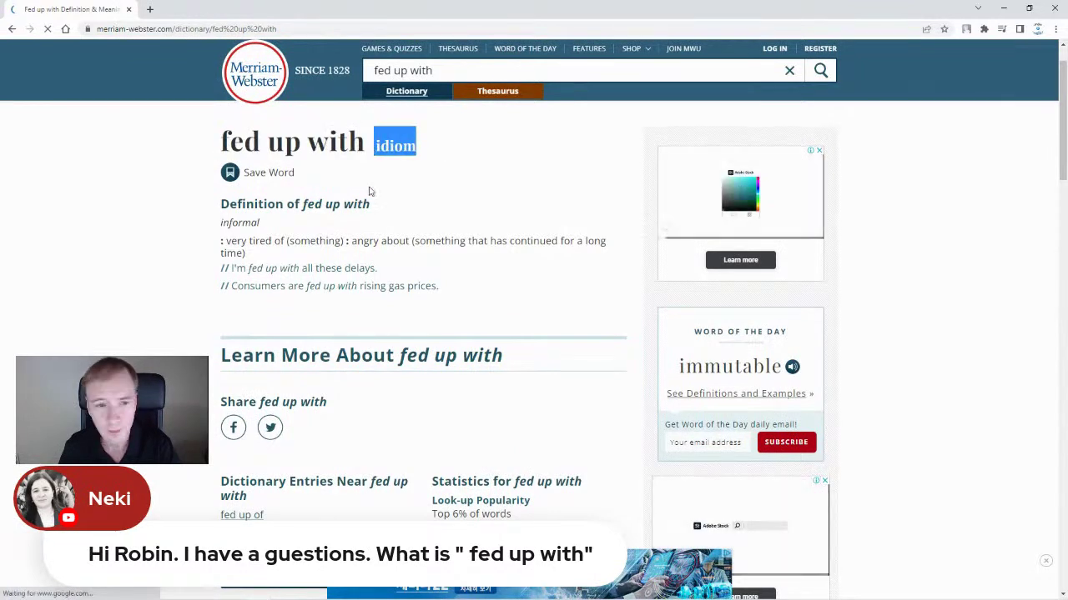
pyautogui.moveTo(226, 242); pyautogui.dragTo(285, 242)
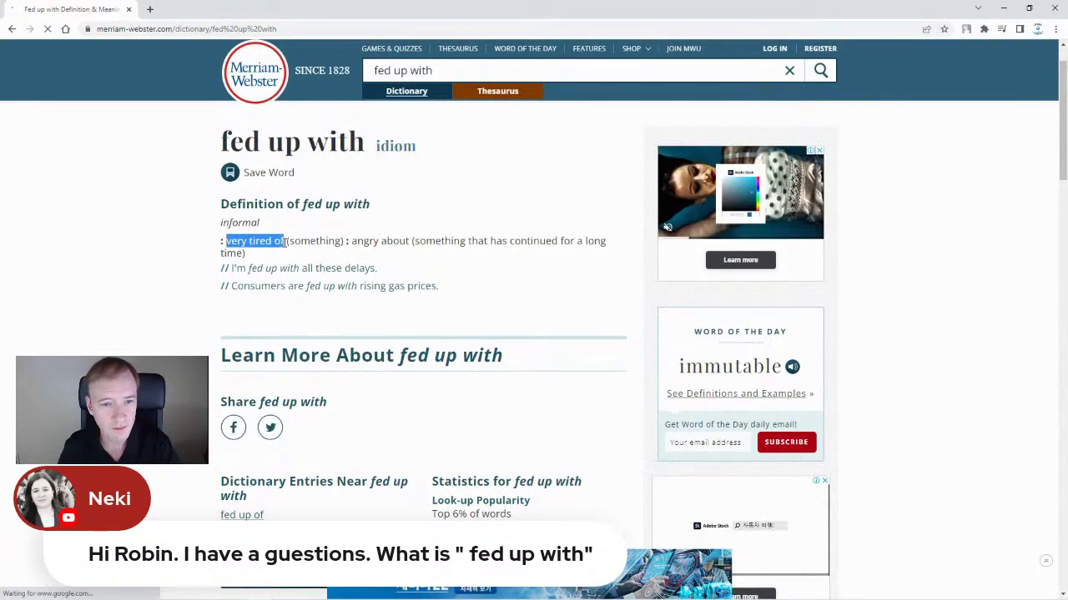
pyautogui.hotkey('ctrl', '+')
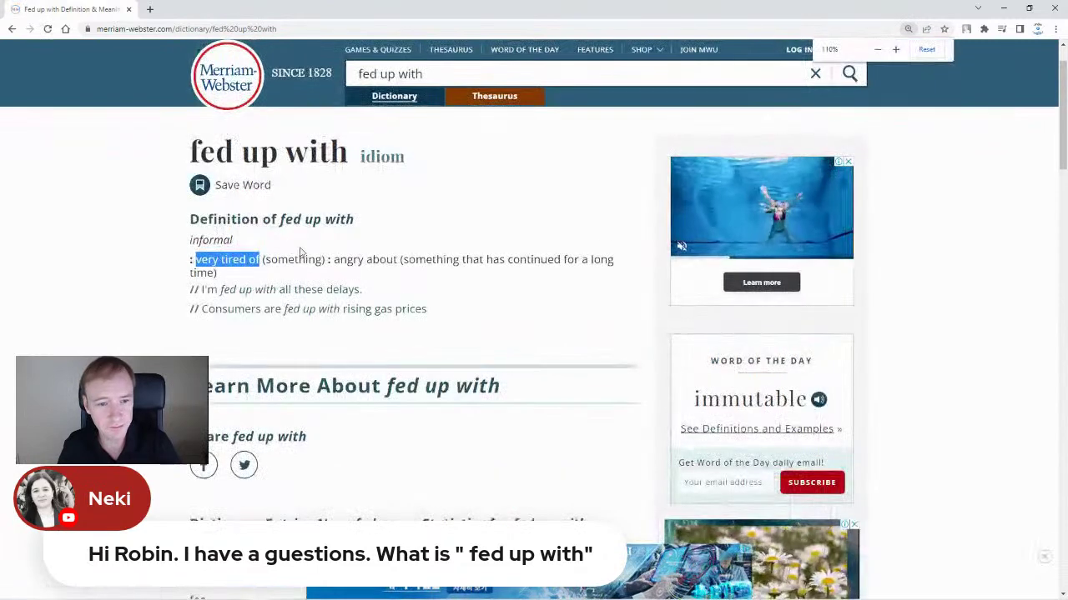
pyautogui.click(197, 259)
pyautogui.moveTo(196, 260); pyautogui.dragTo(325, 260)
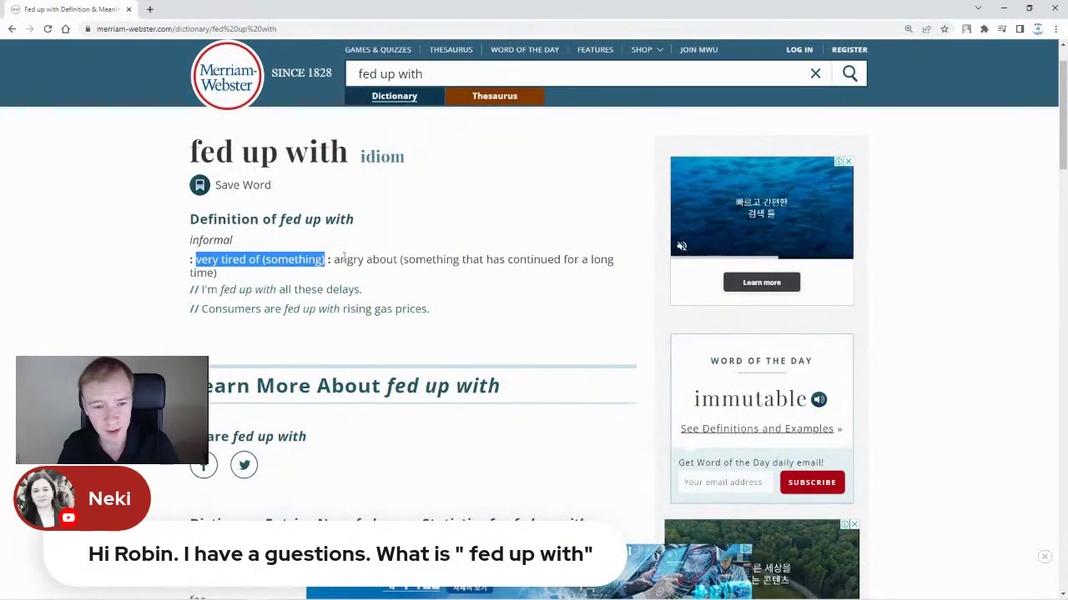
pyautogui.moveTo(334, 259); pyautogui.dragTo(527, 259)
pyautogui.click(400, 259)
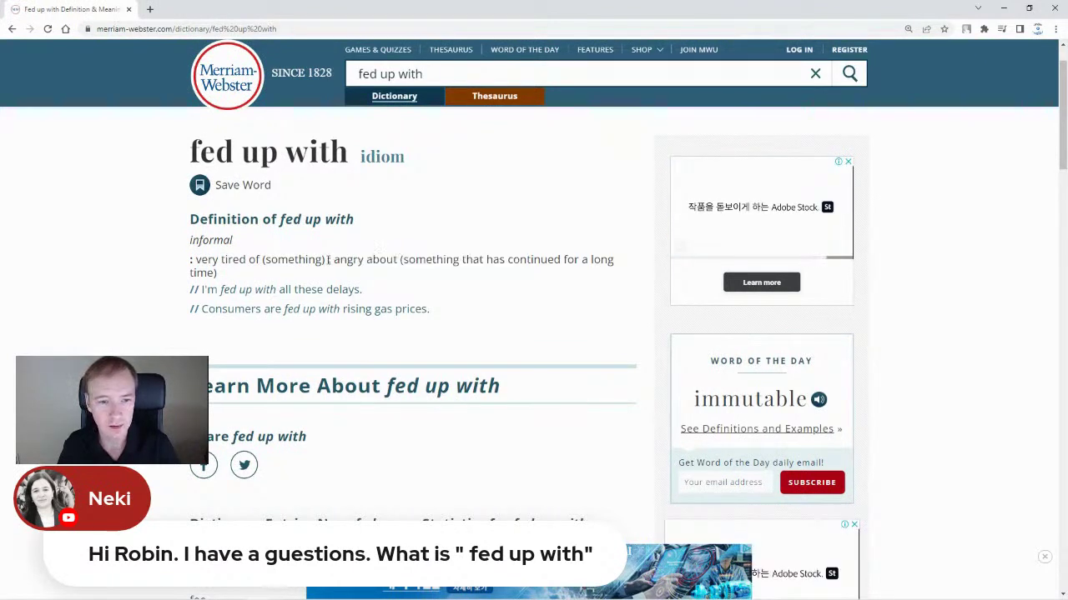
pyautogui.moveTo(192, 259); pyautogui.dragTo(329, 260)
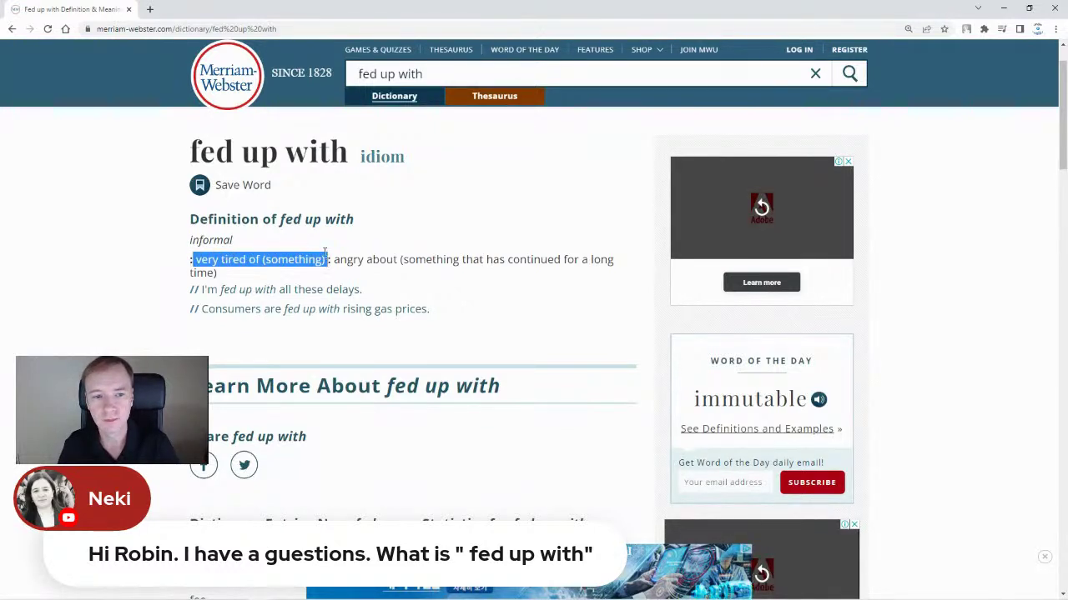
pyautogui.moveTo(351, 153); pyautogui.dragTo(288, 151)
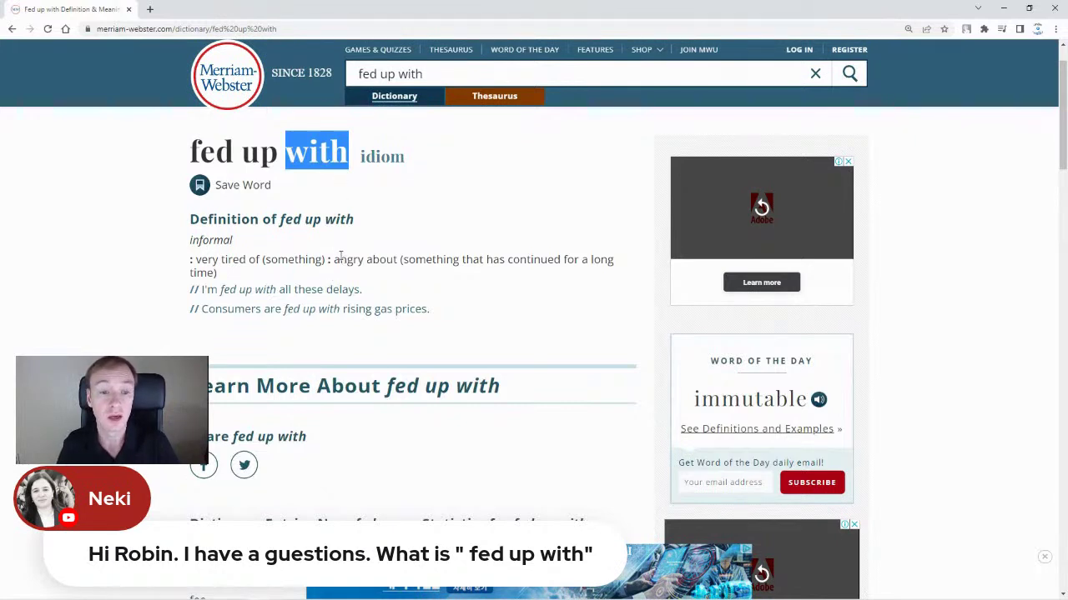
pyautogui.click(247, 262)
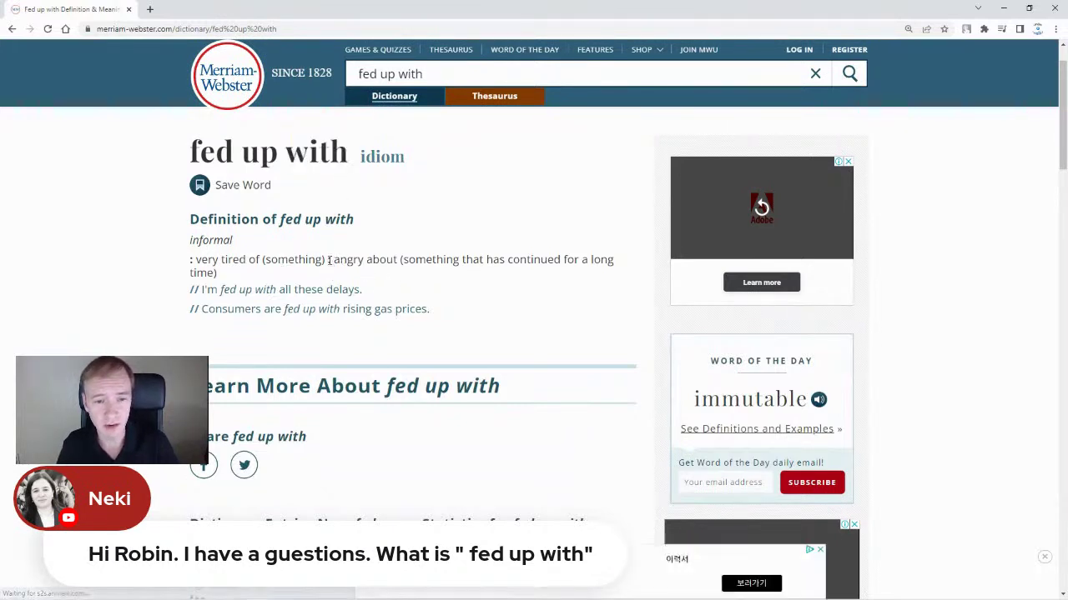
# Step: Highlight the word 'angry' in the 'fed up with' definition
pyautogui.moveTo(334, 259); pyautogui.dragTo(365, 265)
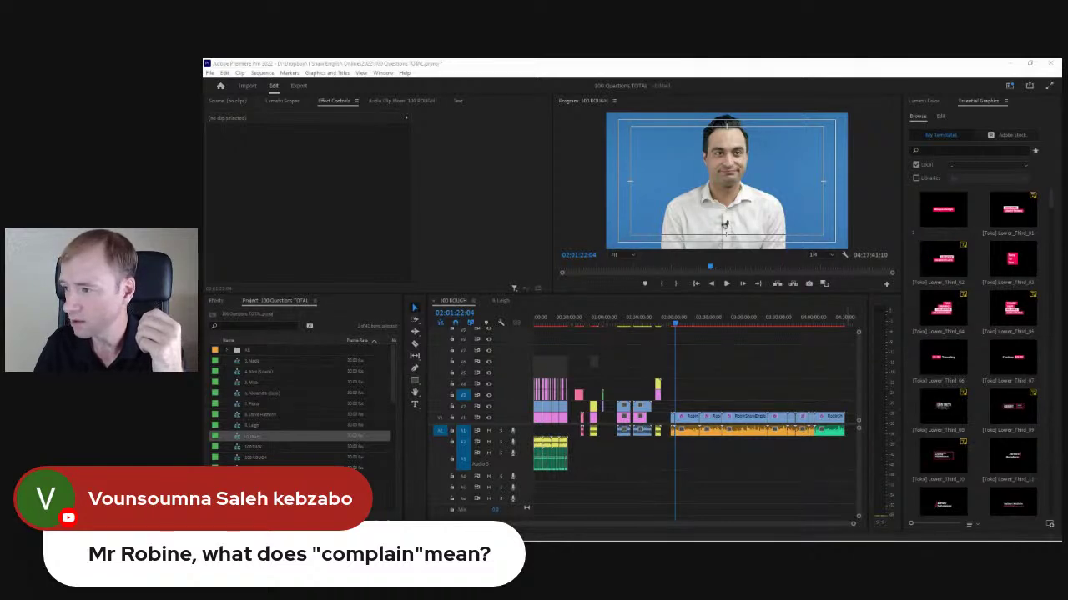
# Step: From the World Map links page, look up 'complain' in the Oxford Learner's Dictionary
pyautogui.hotkey('alt', 'Tab')
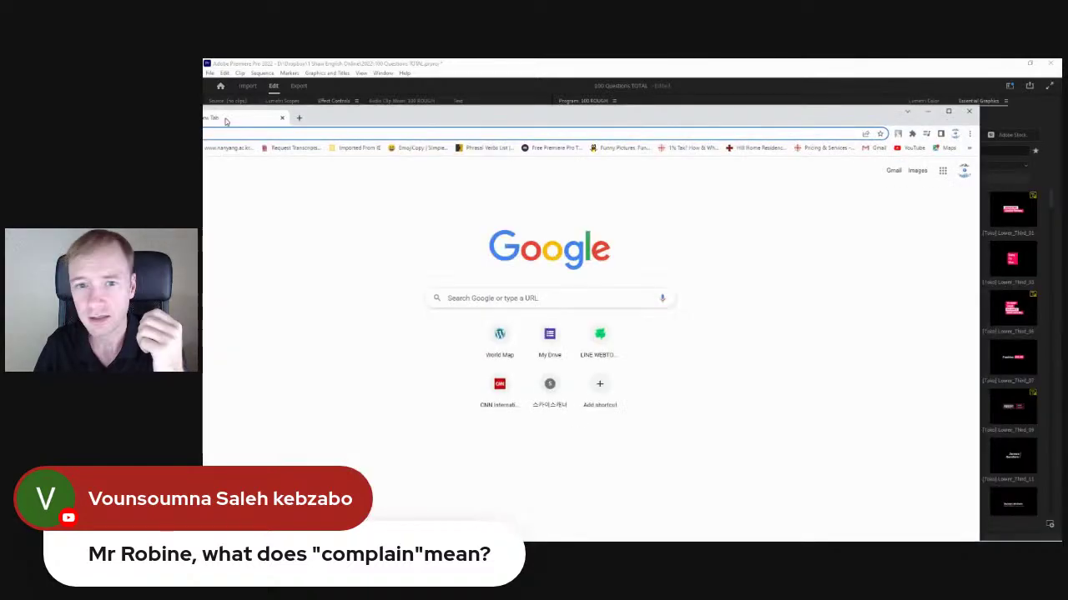
pyautogui.click(274, 121)
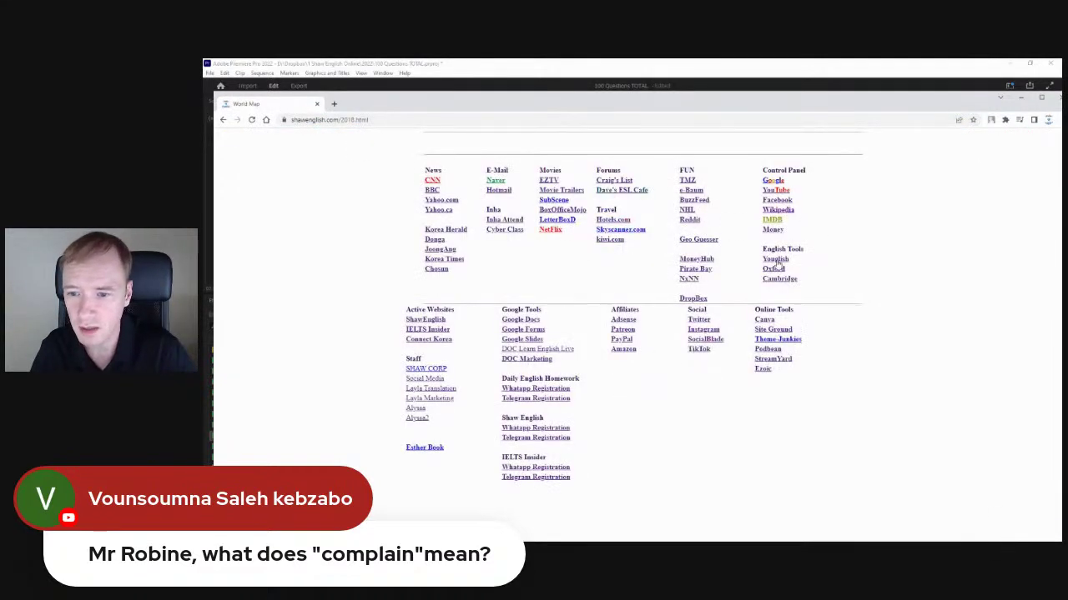
pyautogui.click(774, 270)
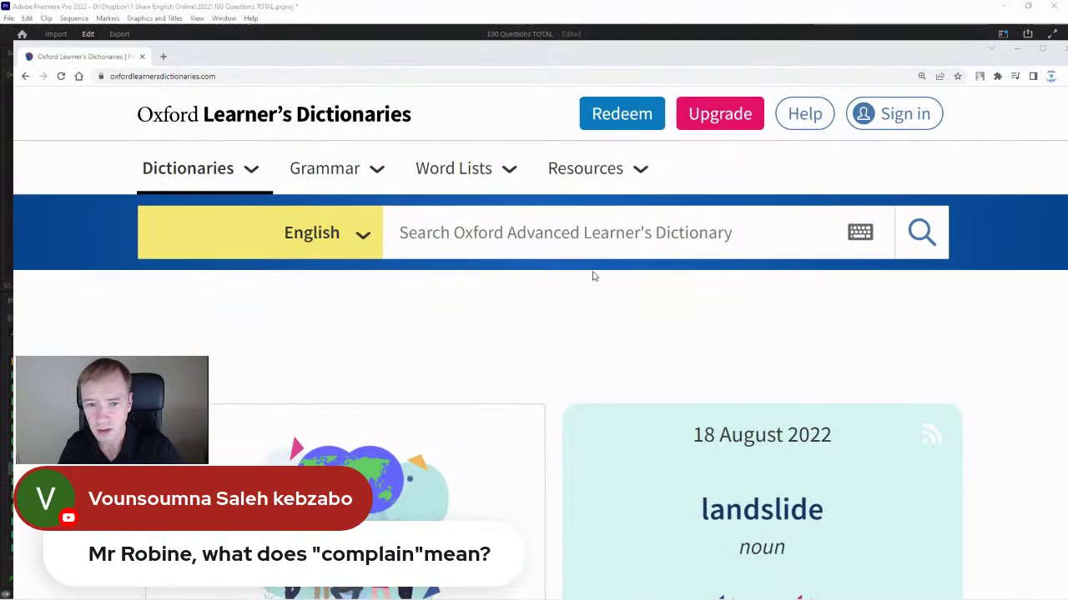
pyautogui.click(466, 240)
pyautogui.write('complain')
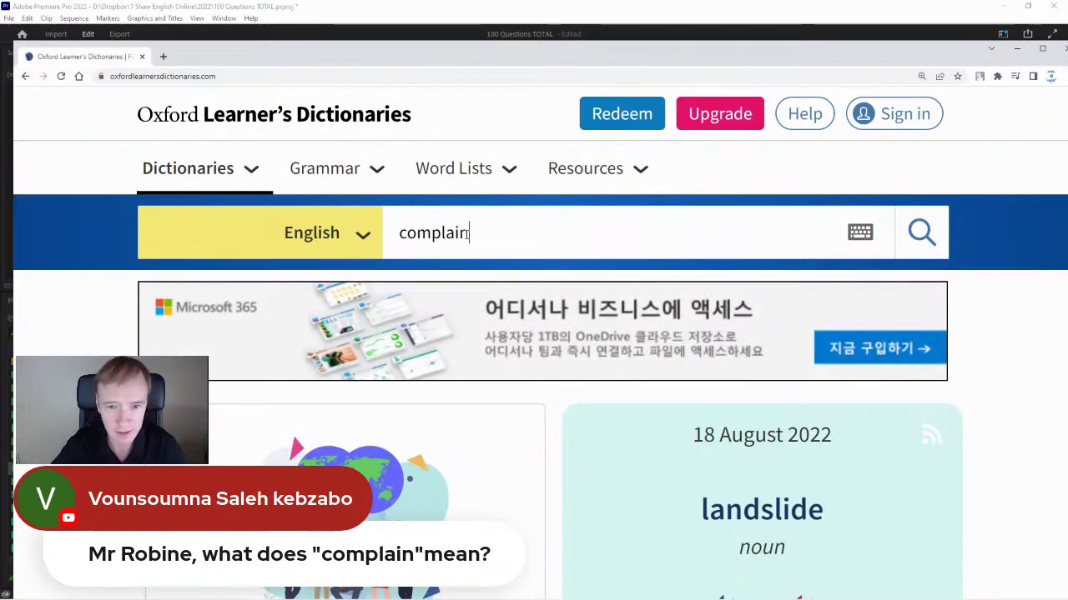
pyautogui.press('Return')
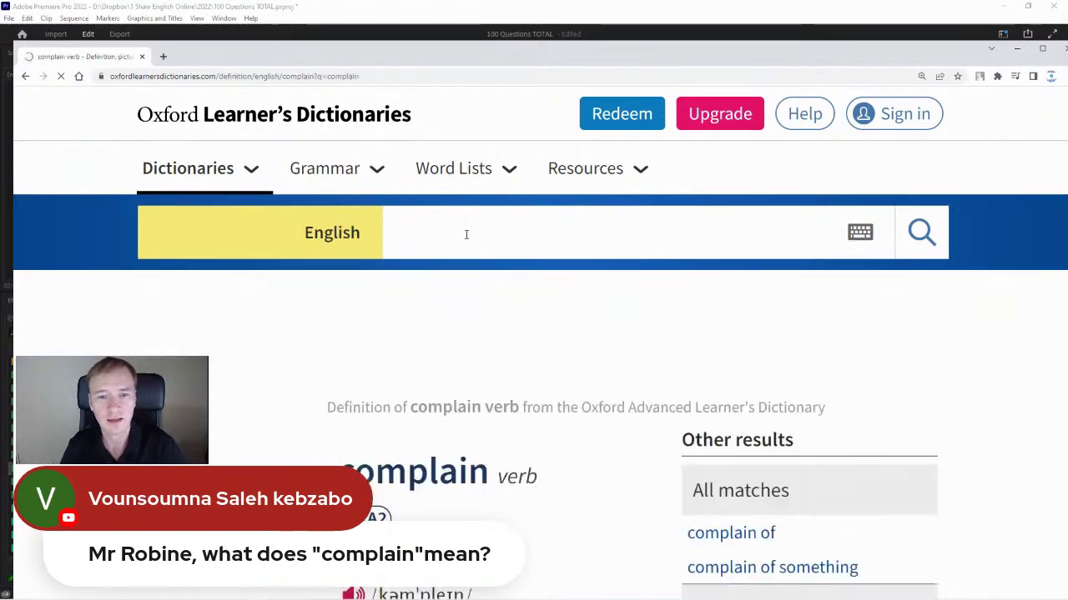
# Step: Highlight the main definition of complain and its verb label, then switch back to the editor
pyautogui.scroll(-4, 482, 210)
pyautogui.scroll(-3, 500, 210)
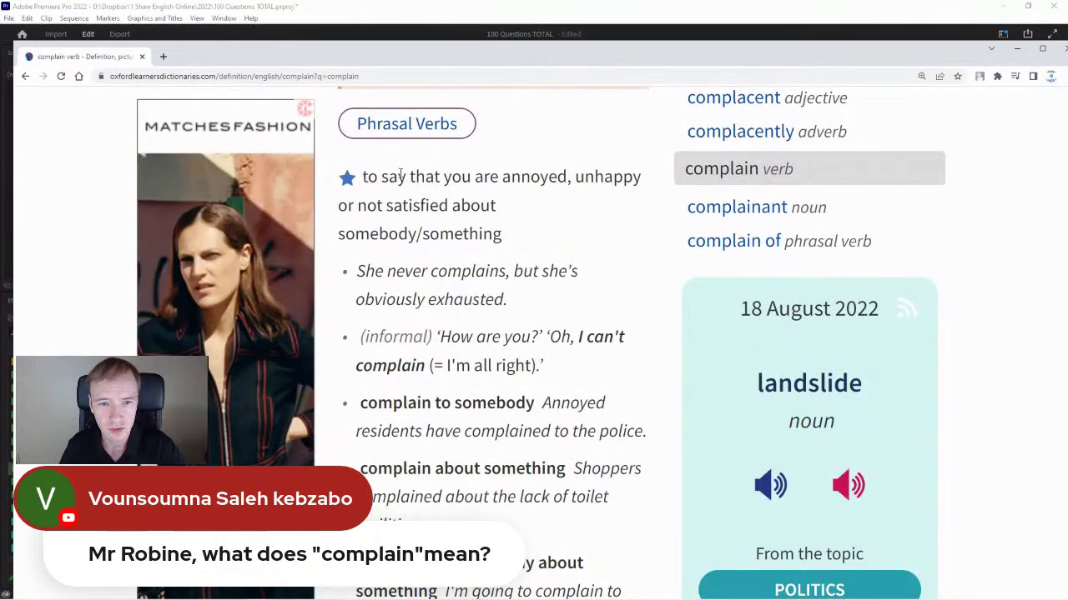
pyautogui.scroll(2, 364, 179)
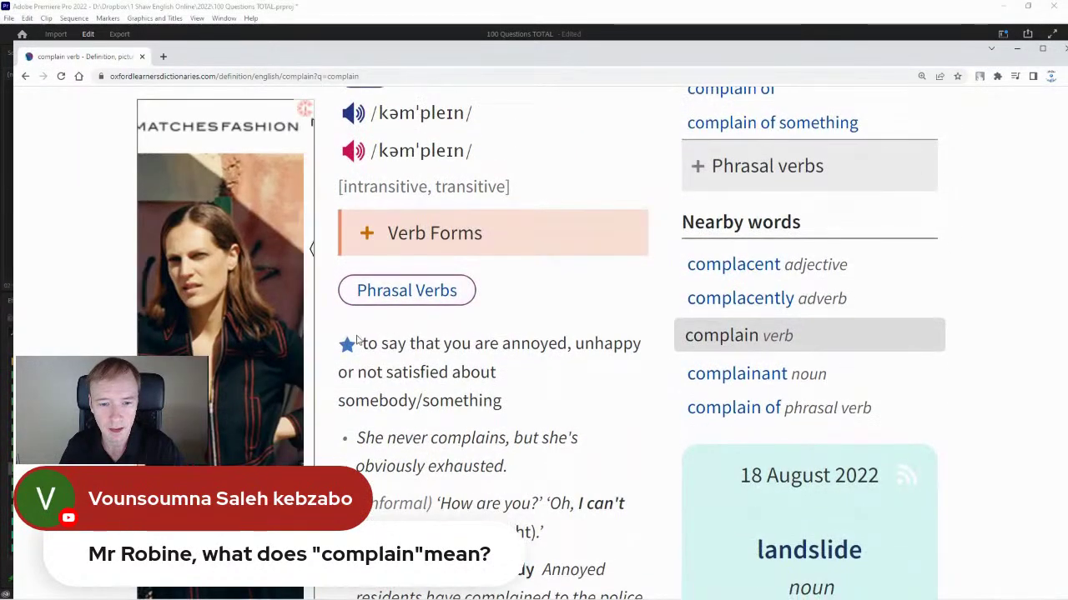
pyautogui.moveTo(362, 344); pyautogui.dragTo(507, 403)
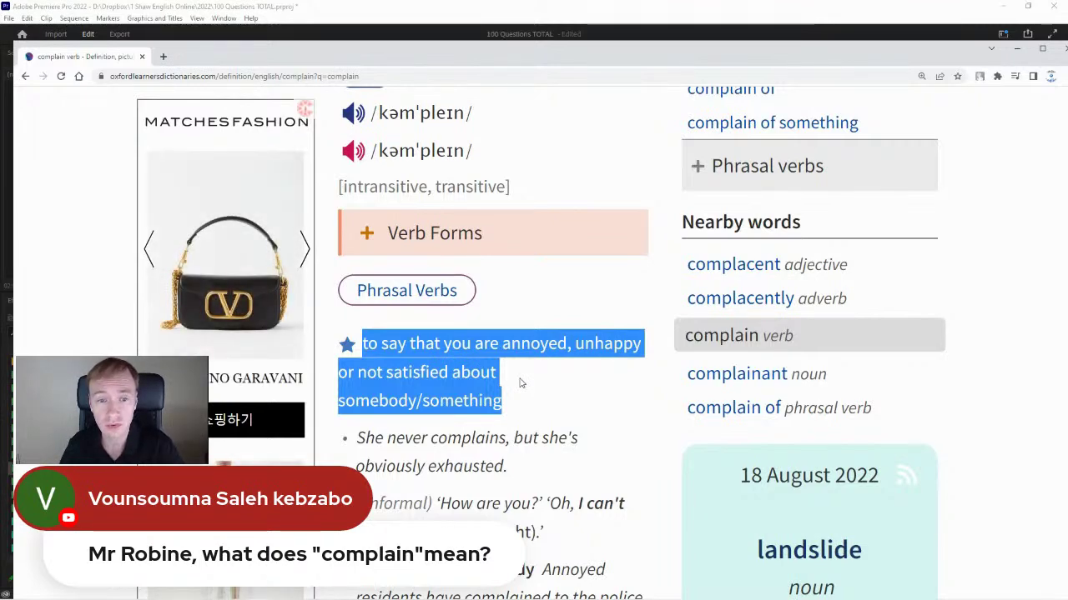
pyautogui.scroll(3, 520, 376)
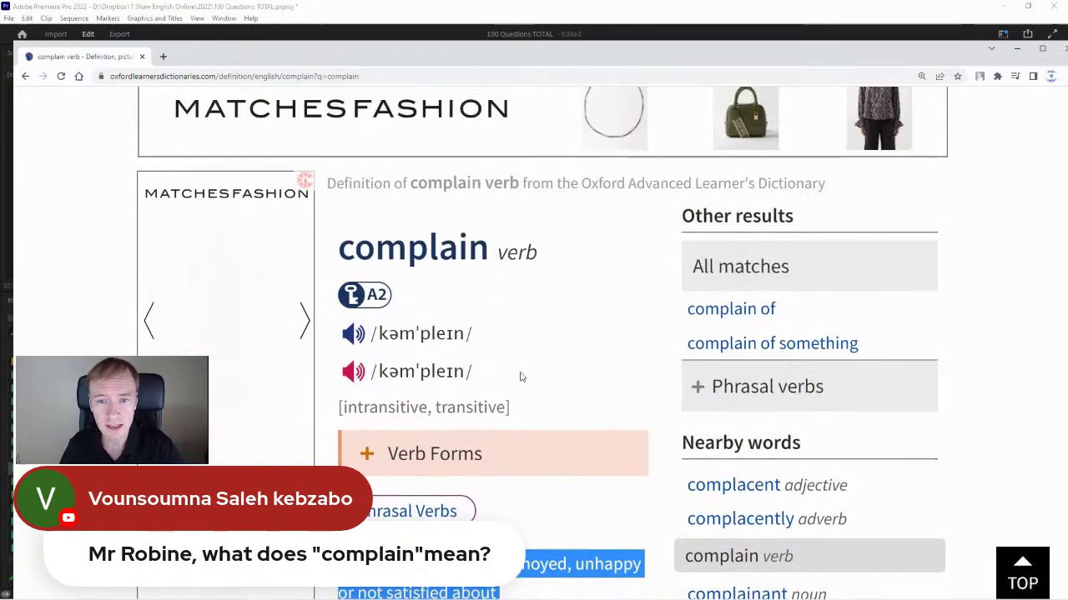
pyautogui.doubleClick(515, 254)
pyautogui.hotkey('alt', 'Tab')
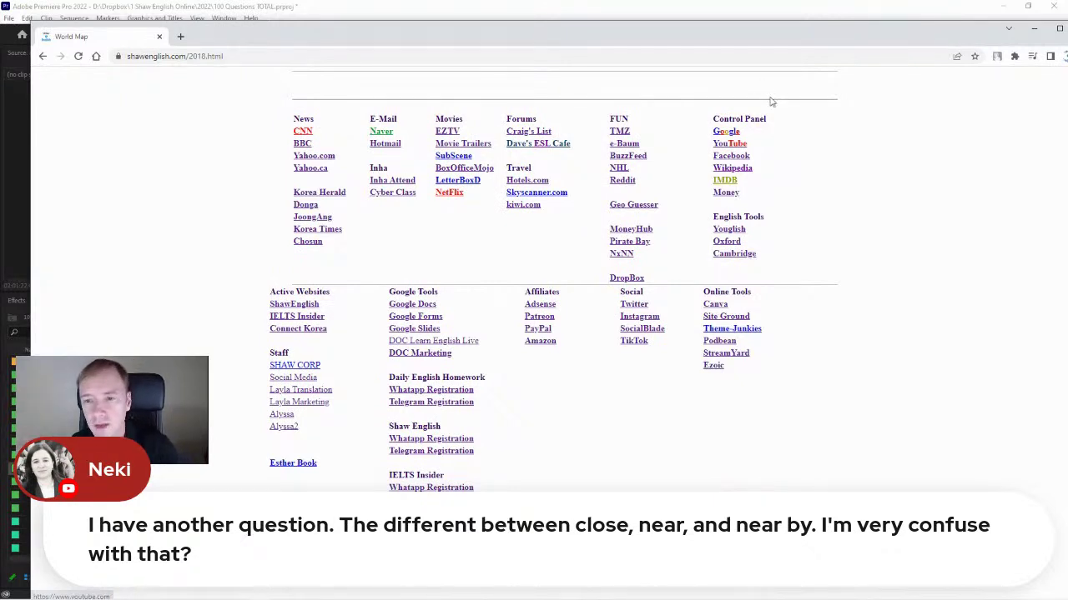
# Step: Search Google for 'close near nearby' from the links page
pyautogui.click(732, 132)
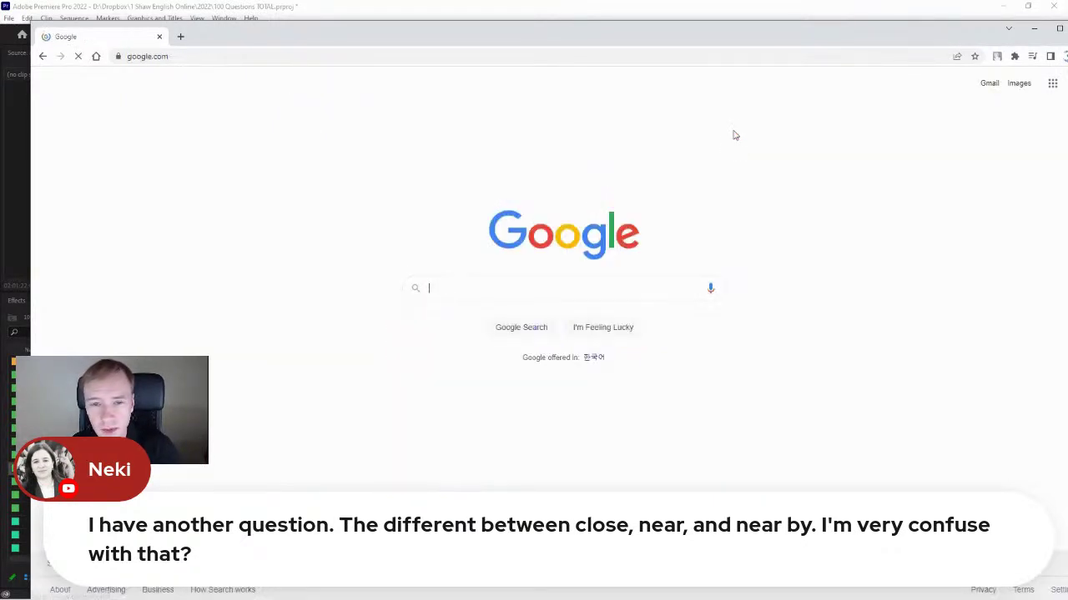
pyautogui.write('clo')
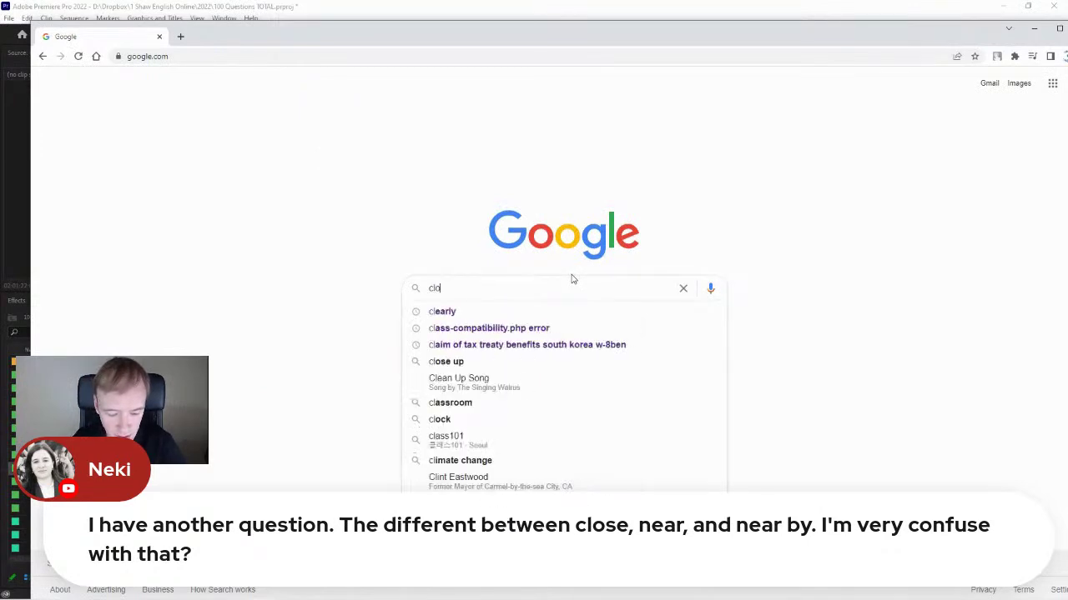
pyautogui.write('se near nea')
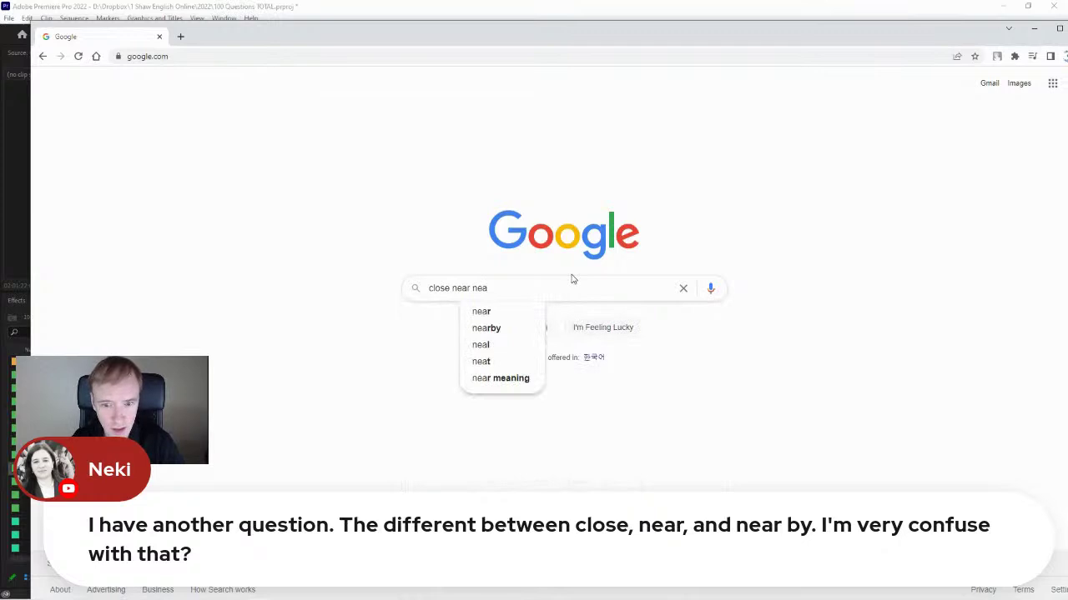
pyautogui.write('rby')
pyautogui.press('Return')
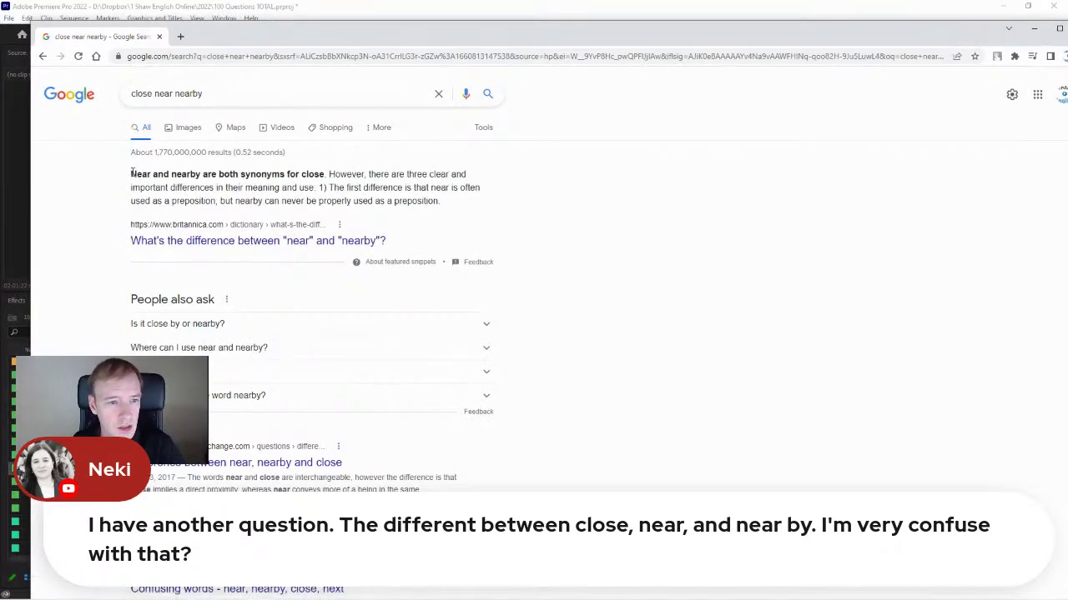
# Step: Highlight 'Near' and the synonyms phrase in the snippet, then open Britannica's near-versus-nearby article
pyautogui.moveTo(132, 174); pyautogui.dragTo(222, 185)
pyautogui.hotkey('ctrl', '+')
pyautogui.click(175, 189)
pyautogui.click(222, 185)
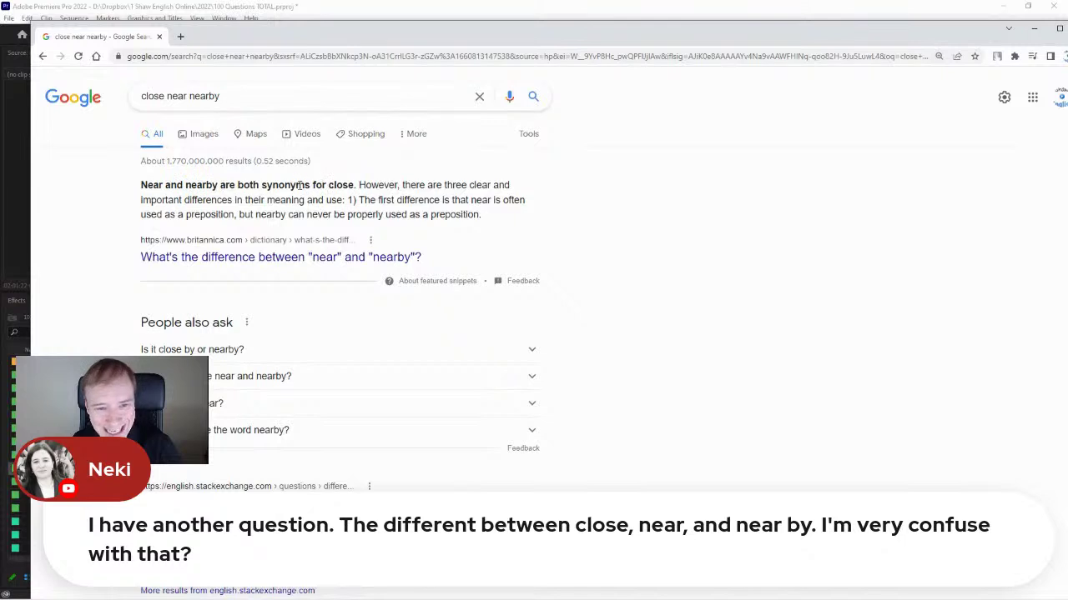
pyautogui.moveTo(306, 185); pyautogui.dragTo(253, 185)
pyautogui.click(333, 181)
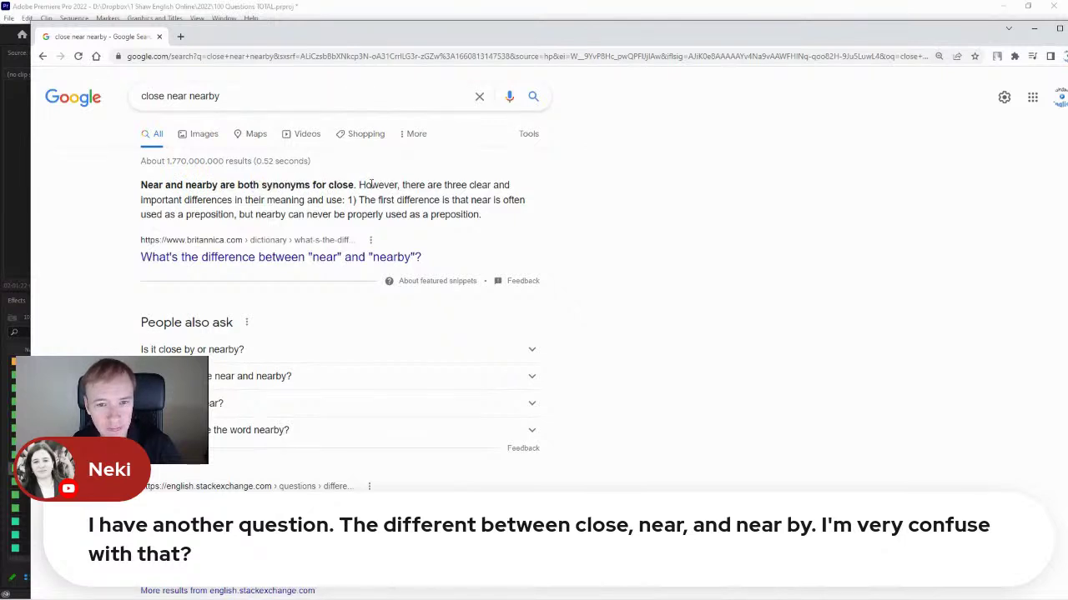
pyautogui.click(350, 258)
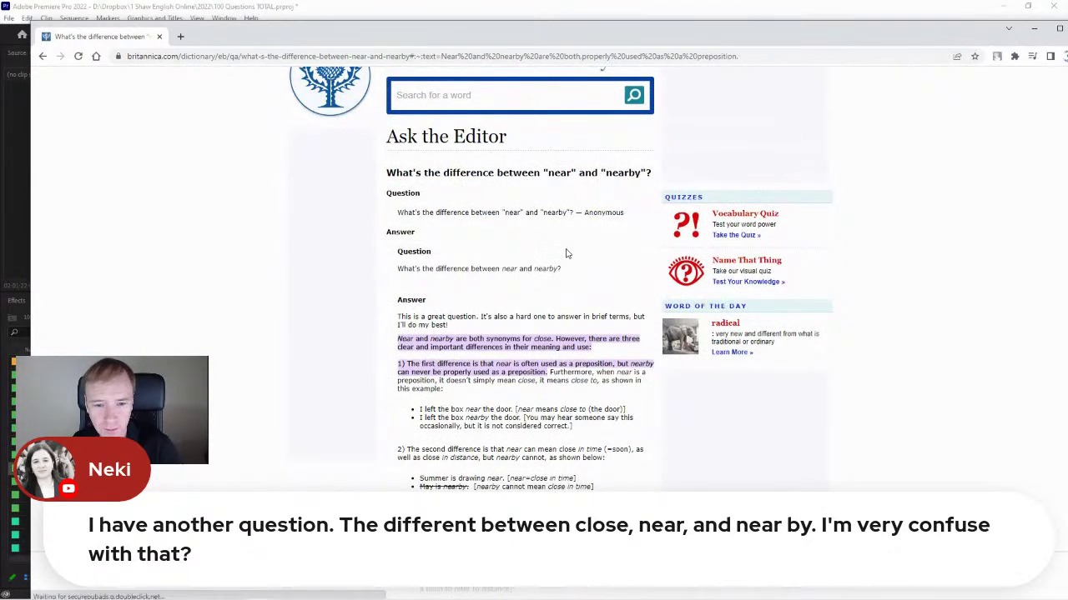
# Step: Highlight the first difference about prepositions and the note that near can mean close in time
pyautogui.scroll(-3, 558, 254)
pyautogui.keyDown('ctrl'); pyautogui.scroll(4, 556, 219); pyautogui.keyUp('ctrl')
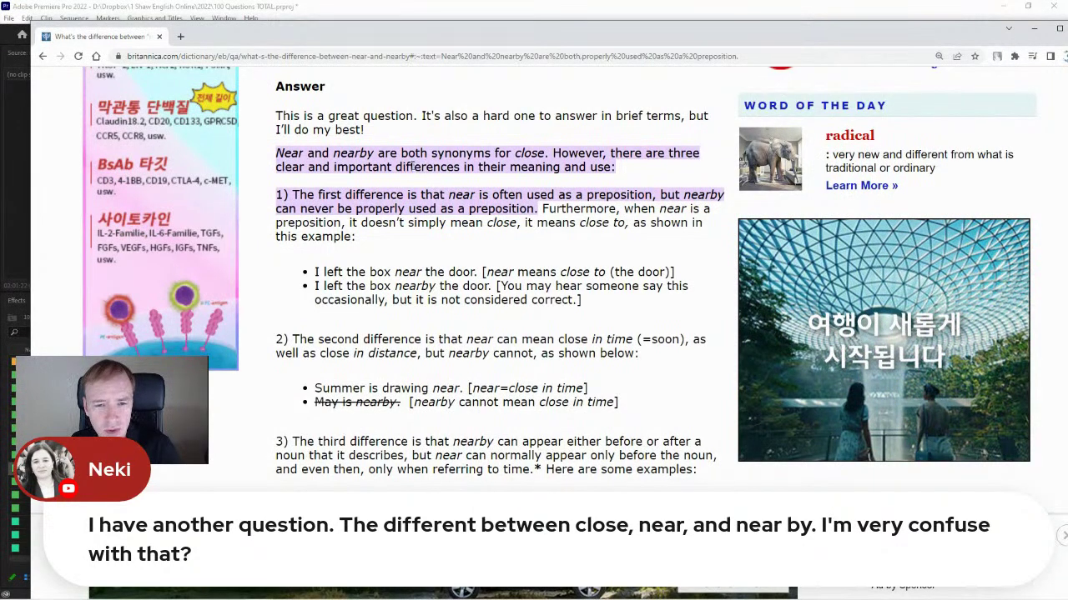
pyautogui.moveTo(382, 195); pyautogui.dragTo(537, 210)
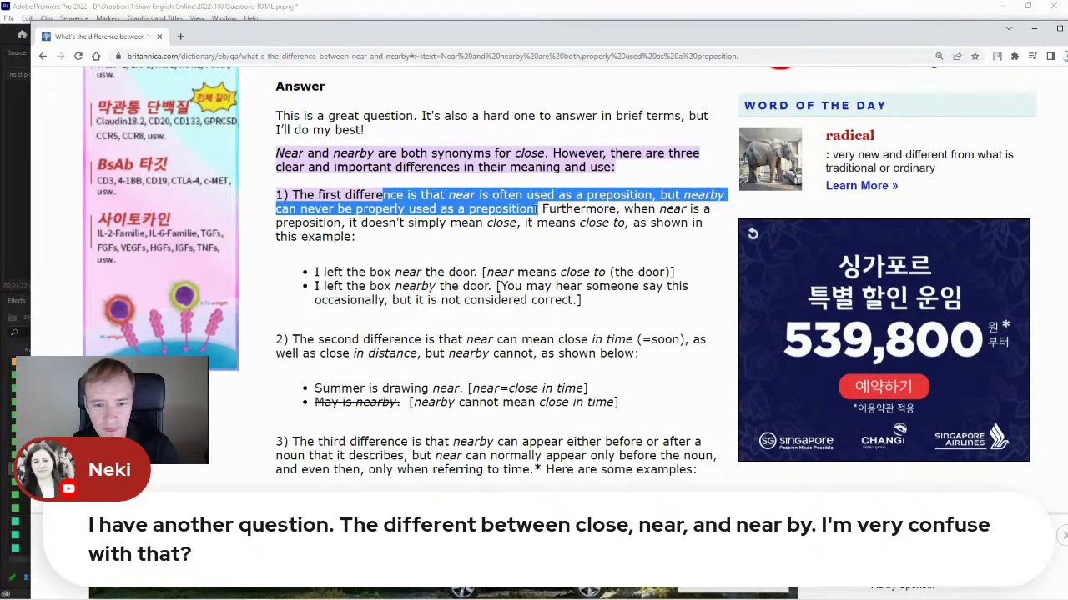
pyautogui.scroll(-1, 538, 210)
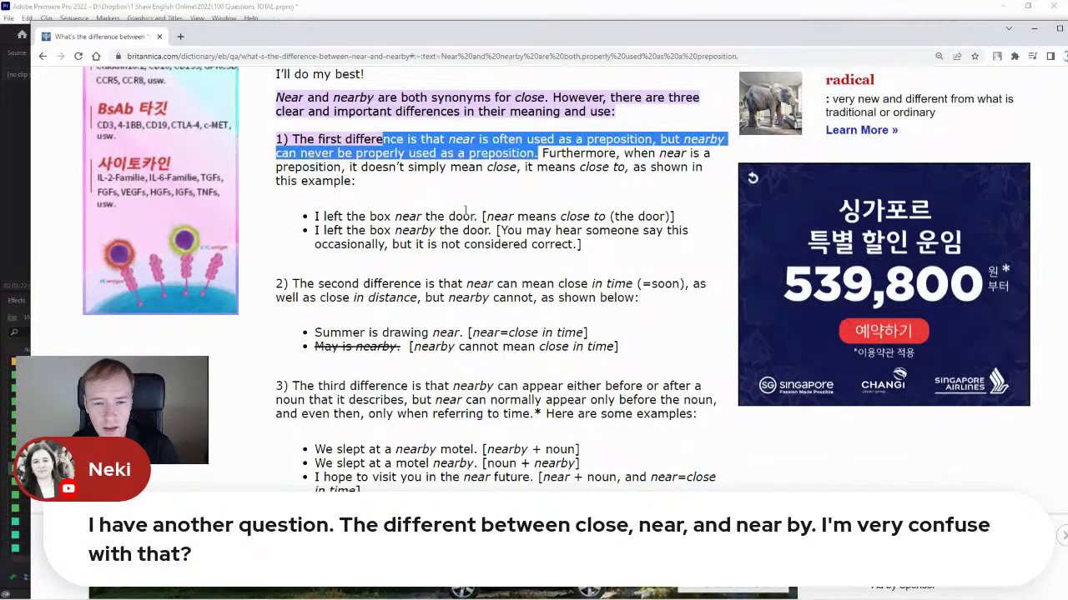
pyautogui.click(412, 220)
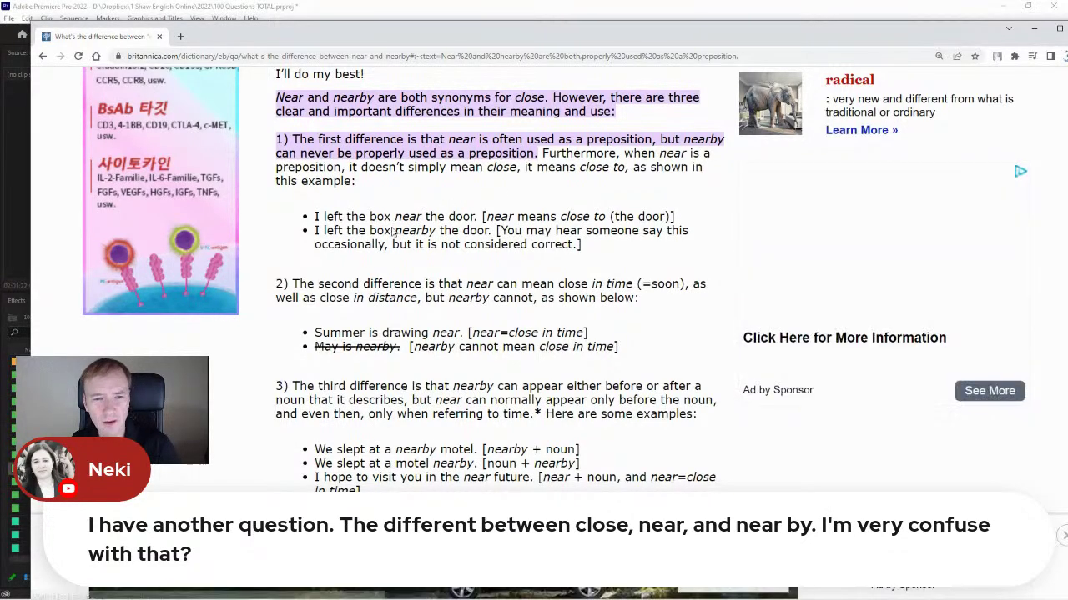
pyautogui.scroll(-2, 403, 275)
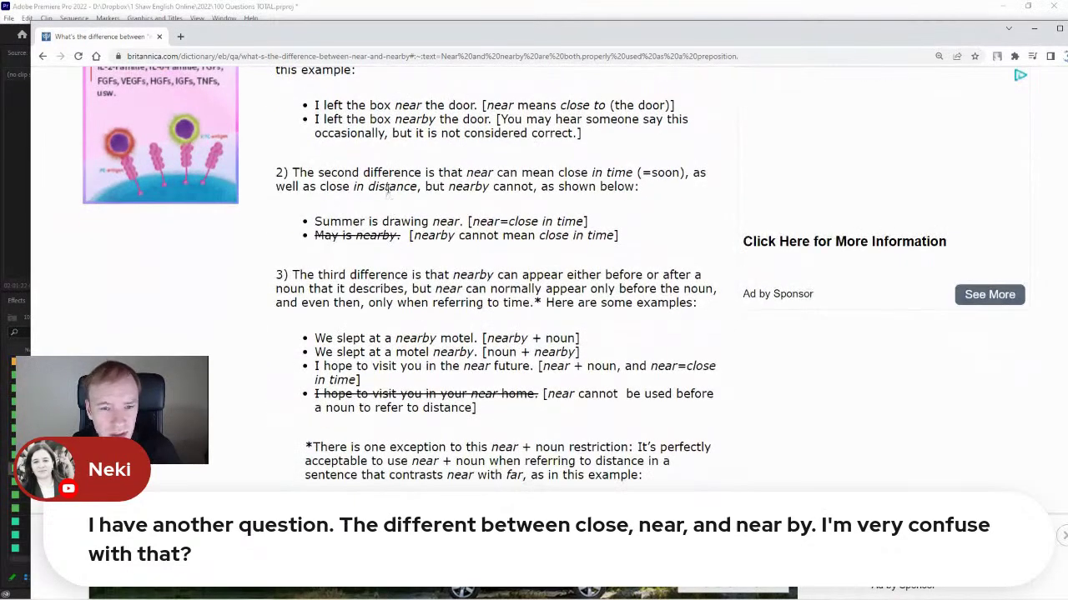
pyautogui.moveTo(479, 173); pyautogui.dragTo(632, 172)
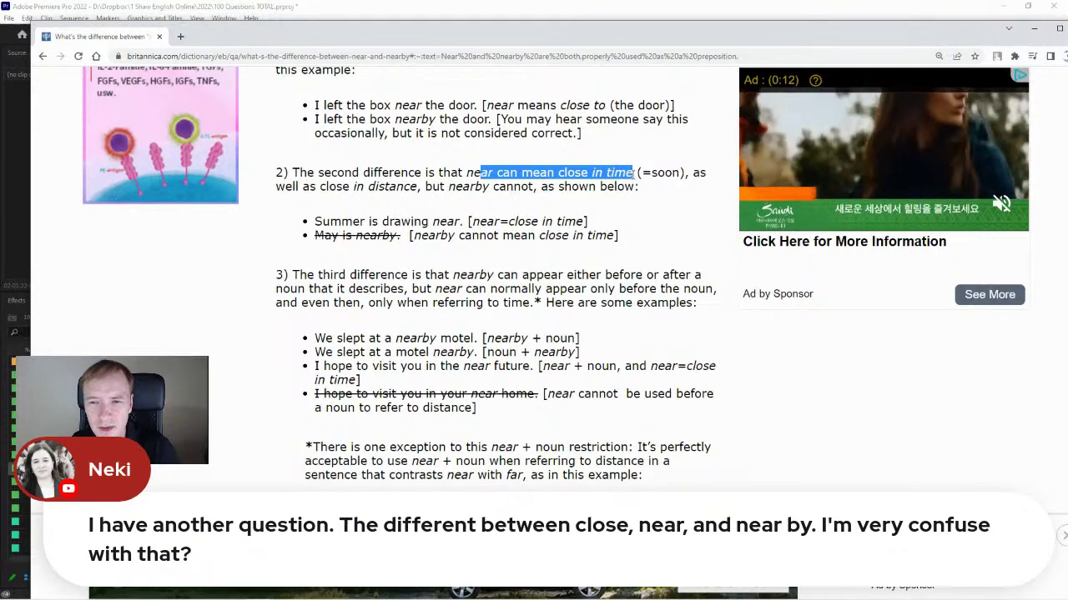
pyautogui.click(441, 171)
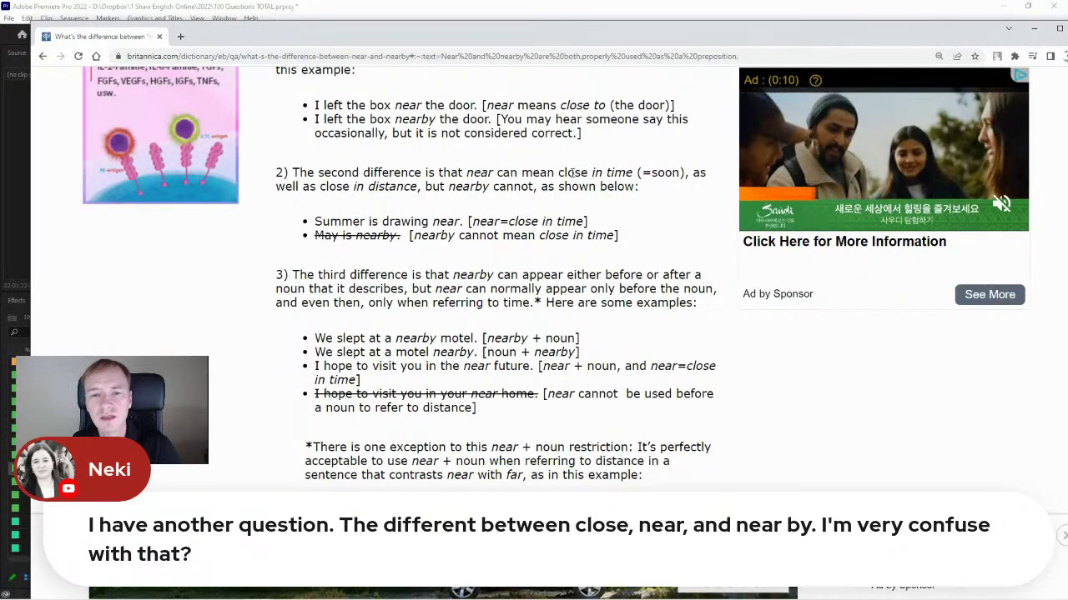
pyautogui.doubleClick(479, 172)
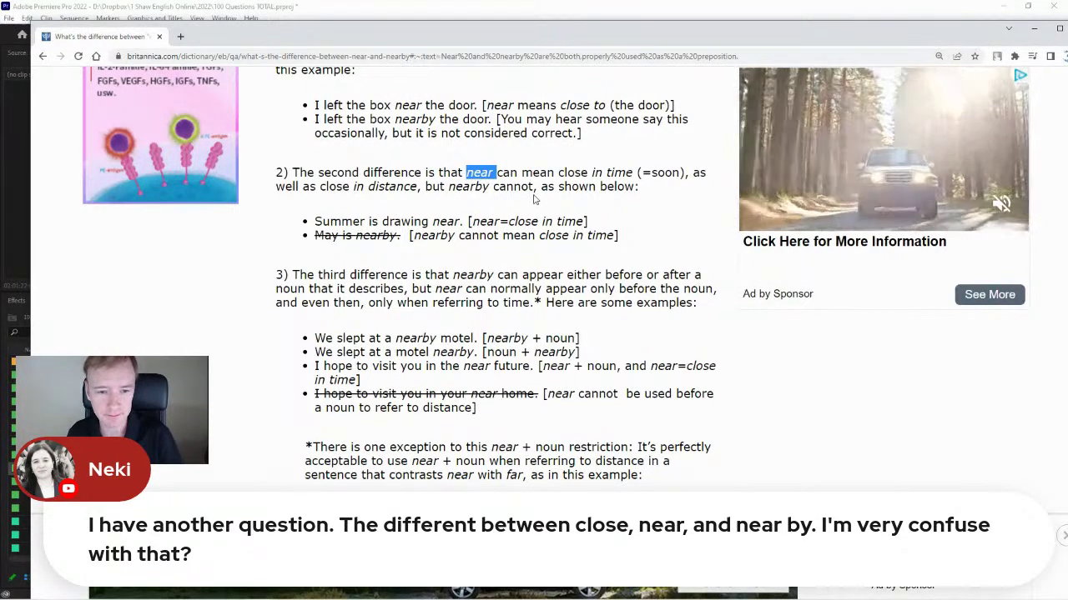
# Step: Highlight the sentence on where nearby can appear and 'nearby' after 'a motel'
pyautogui.scroll(-3, 535, 198)
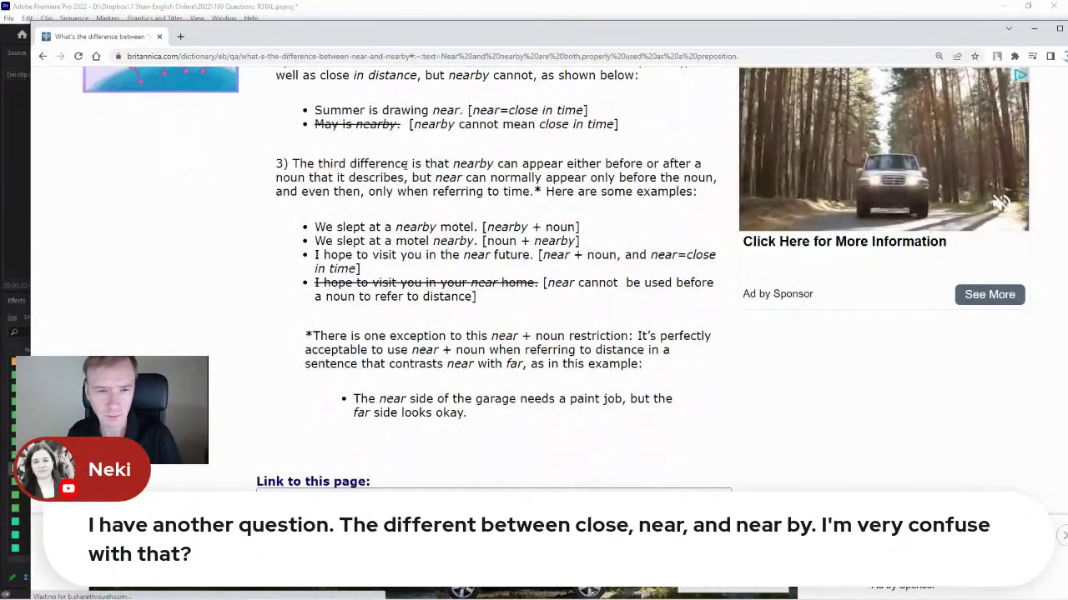
pyautogui.moveTo(396, 164); pyautogui.dragTo(480, 177)
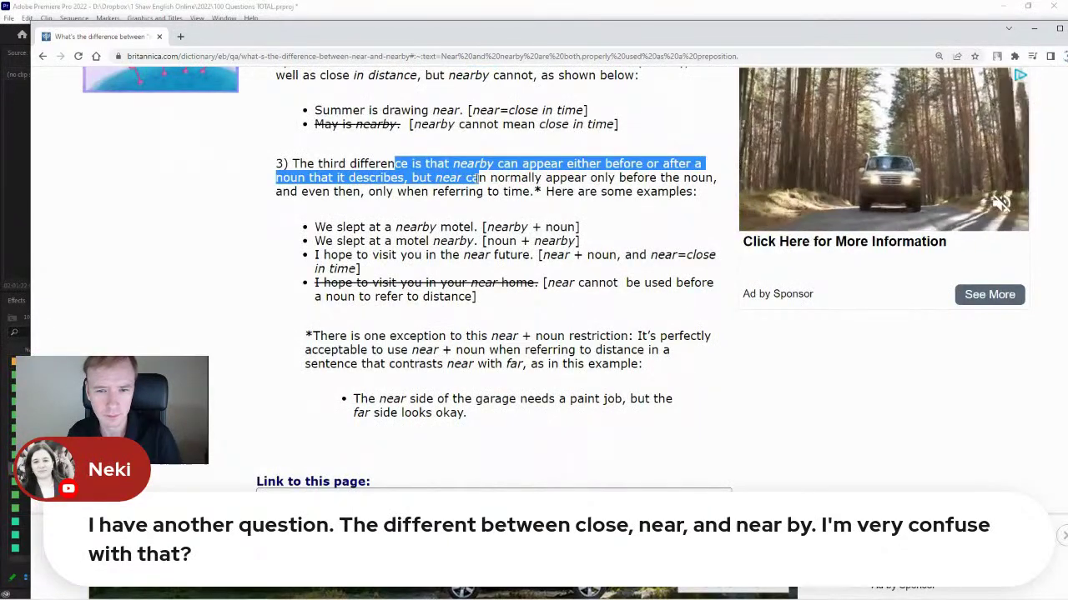
pyautogui.click(480, 179)
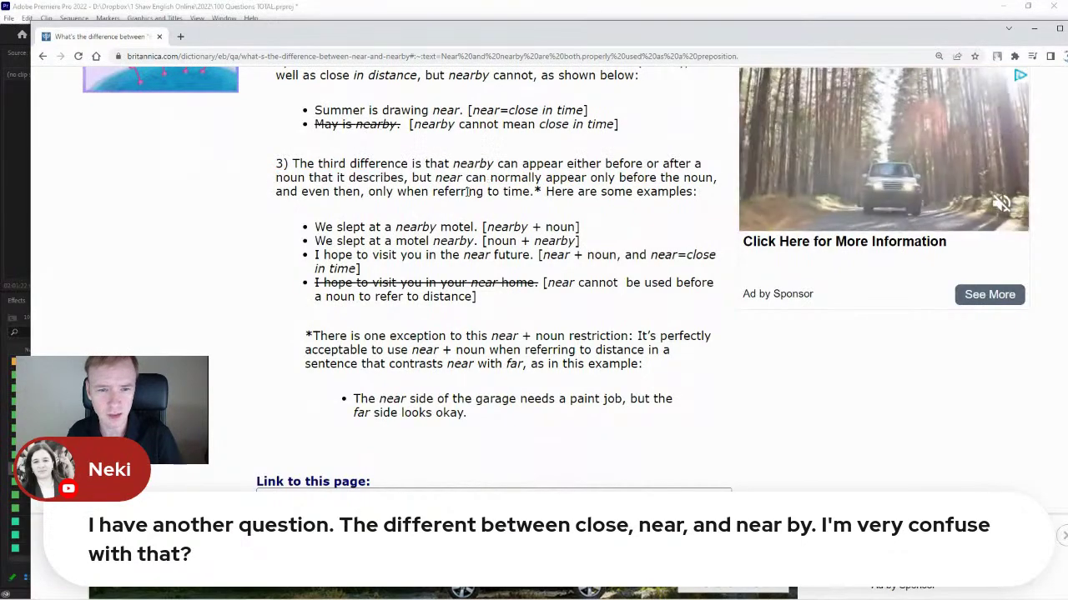
pyautogui.scroll(-1, 484, 184)
pyautogui.moveTo(473, 185); pyautogui.dragTo(381, 185)
pyautogui.click(404, 174)
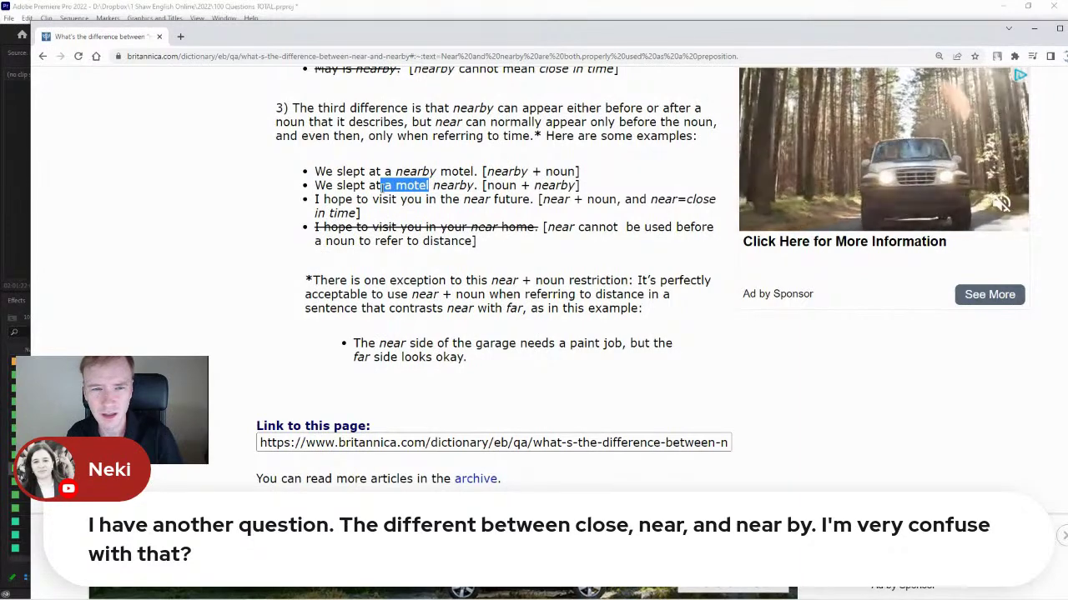
pyautogui.click(427, 185)
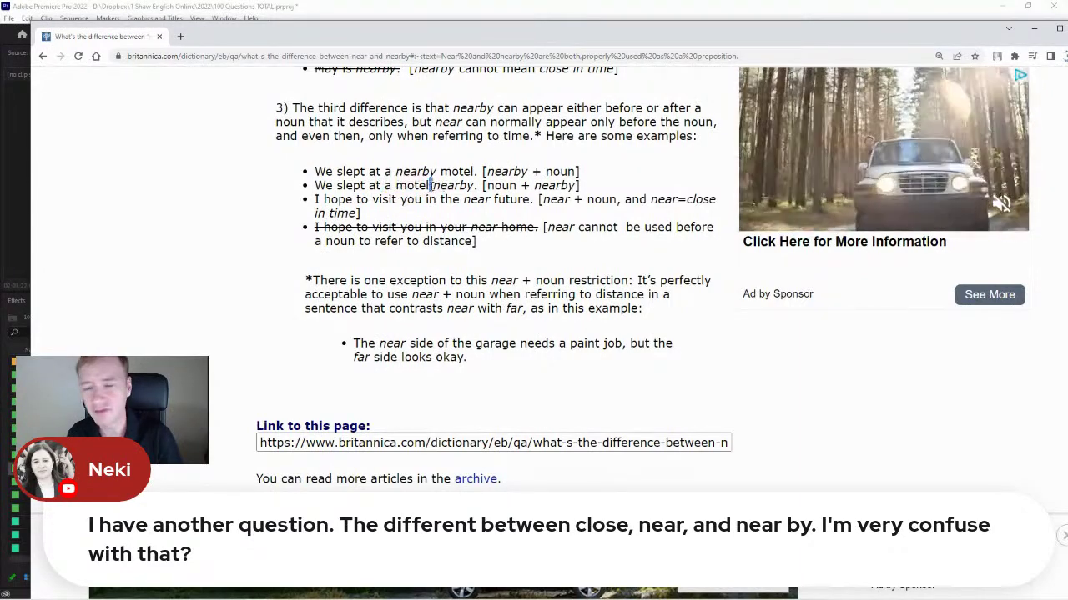
pyautogui.moveTo(431, 186); pyautogui.dragTo(477, 185)
# Step: Highlight 'nearby' in both example sentences, then minimize the browser back to Premiere Pro
pyautogui.scroll(2, 477, 185)
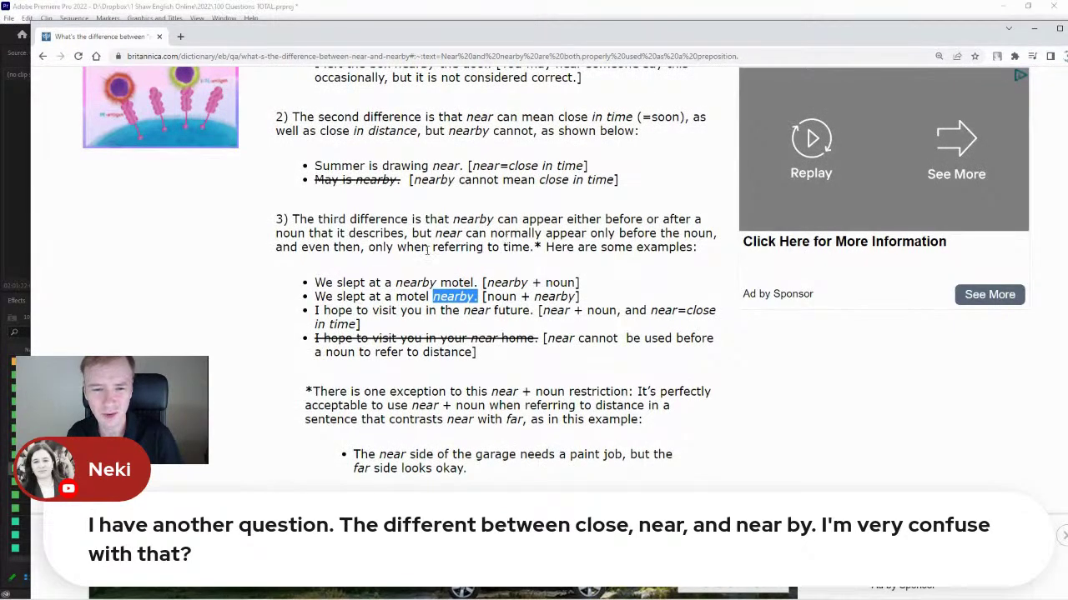
pyautogui.moveTo(436, 283); pyautogui.dragTo(396, 283)
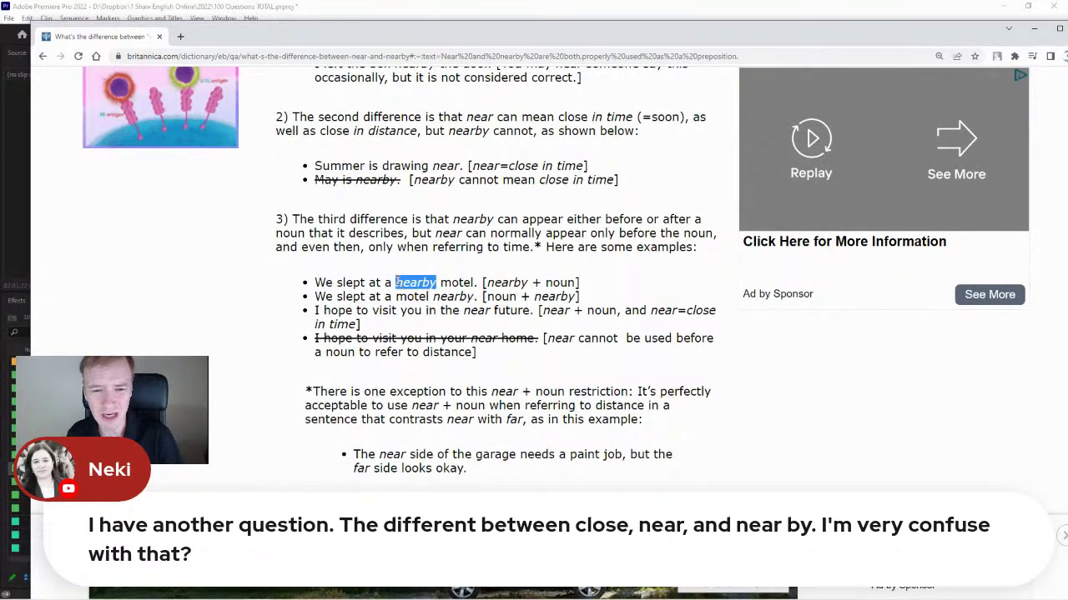
pyautogui.scroll(-1, 396, 283)
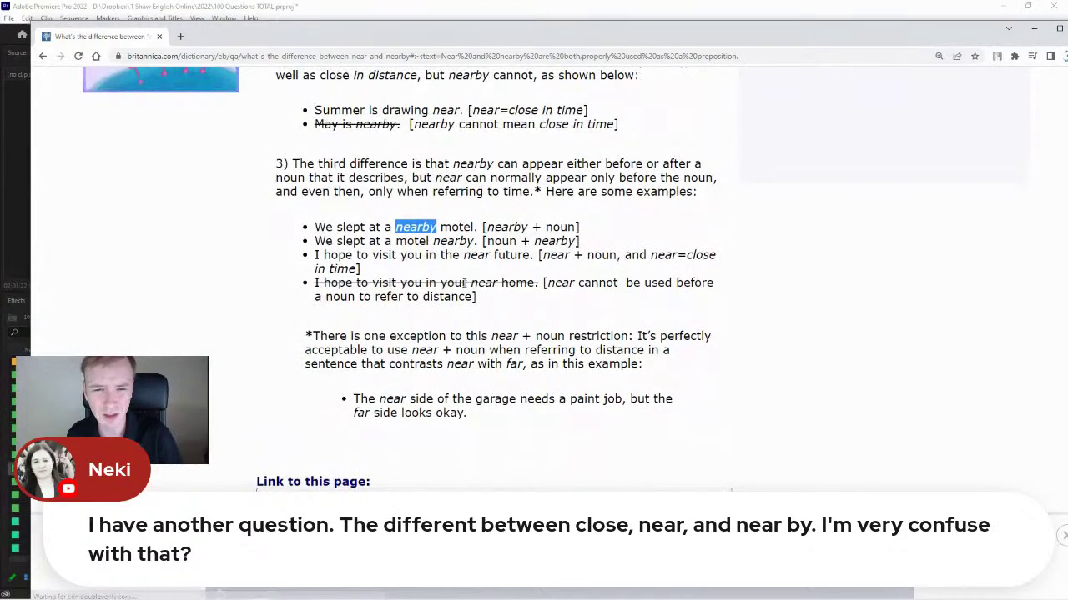
pyautogui.scroll(1, 451, 267)
pyautogui.scroll(-1, 424, 241)
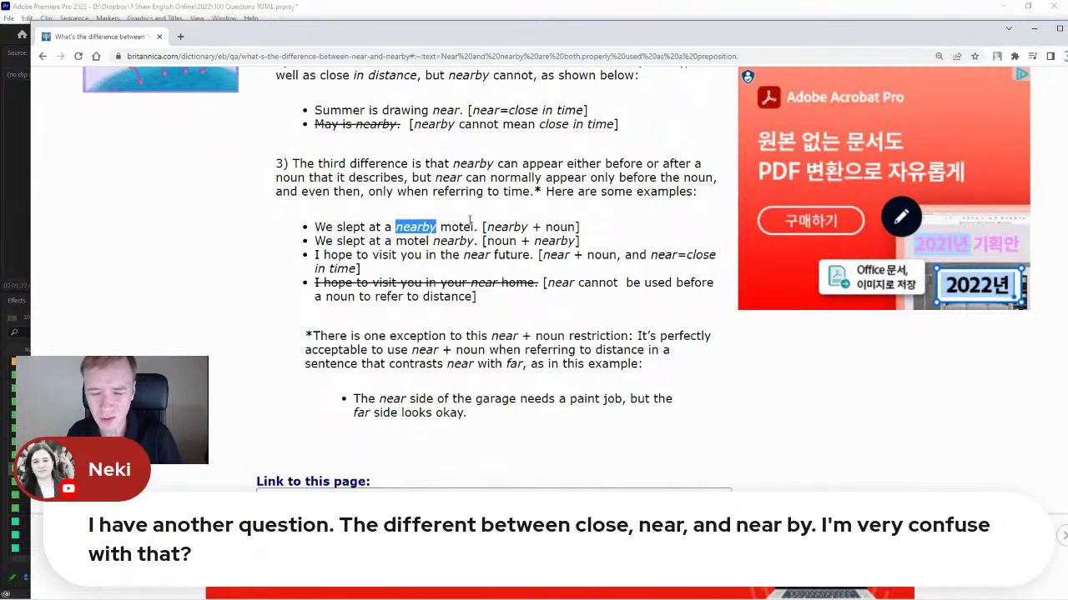
pyautogui.click(473, 227)
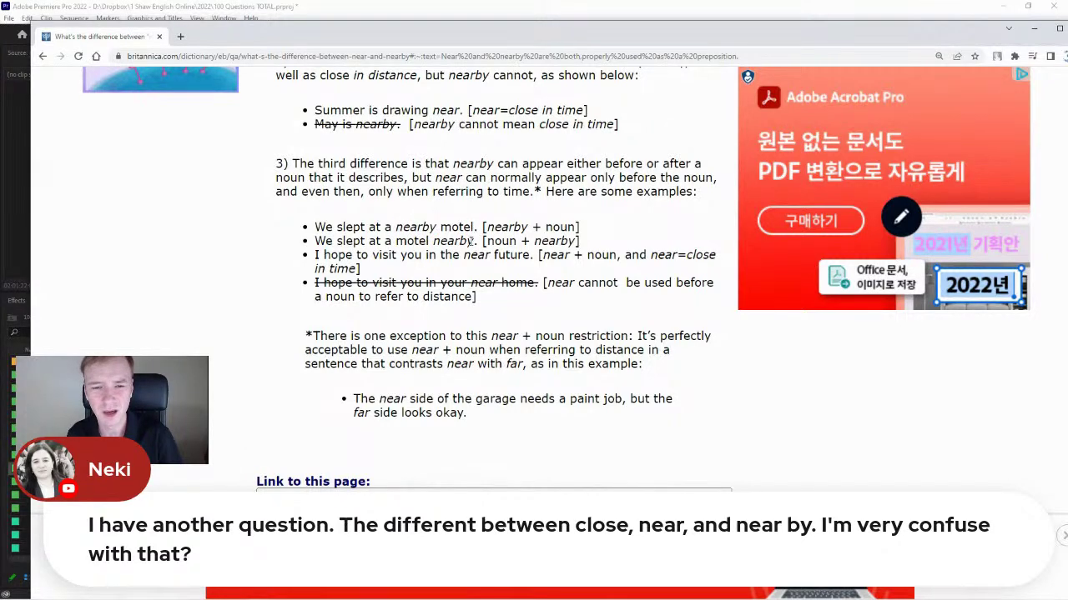
pyautogui.moveTo(472, 241); pyautogui.dragTo(435, 245)
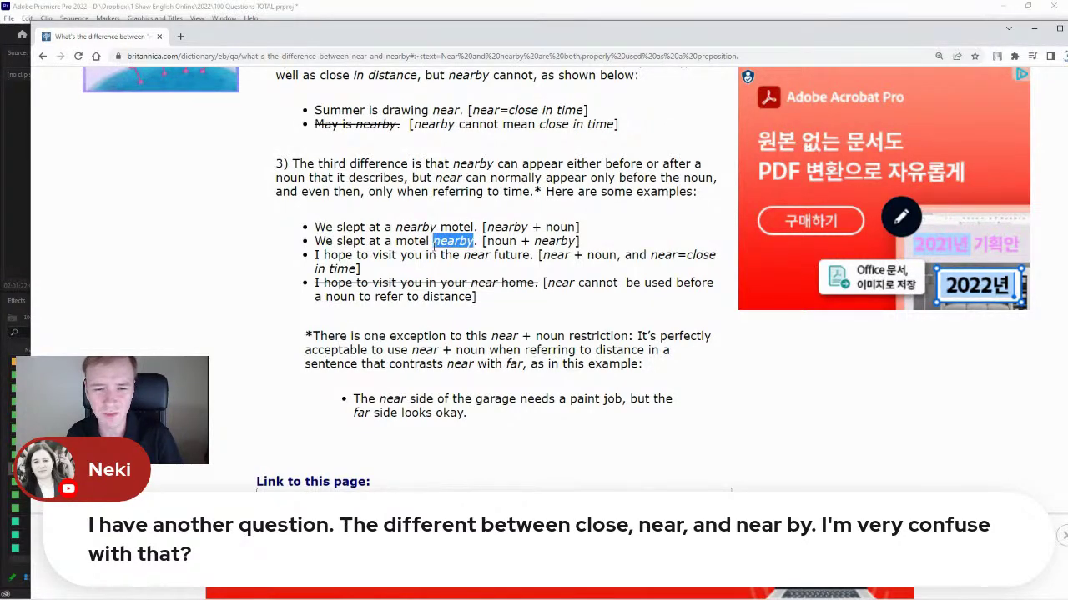
pyautogui.scroll(4, 434, 250)
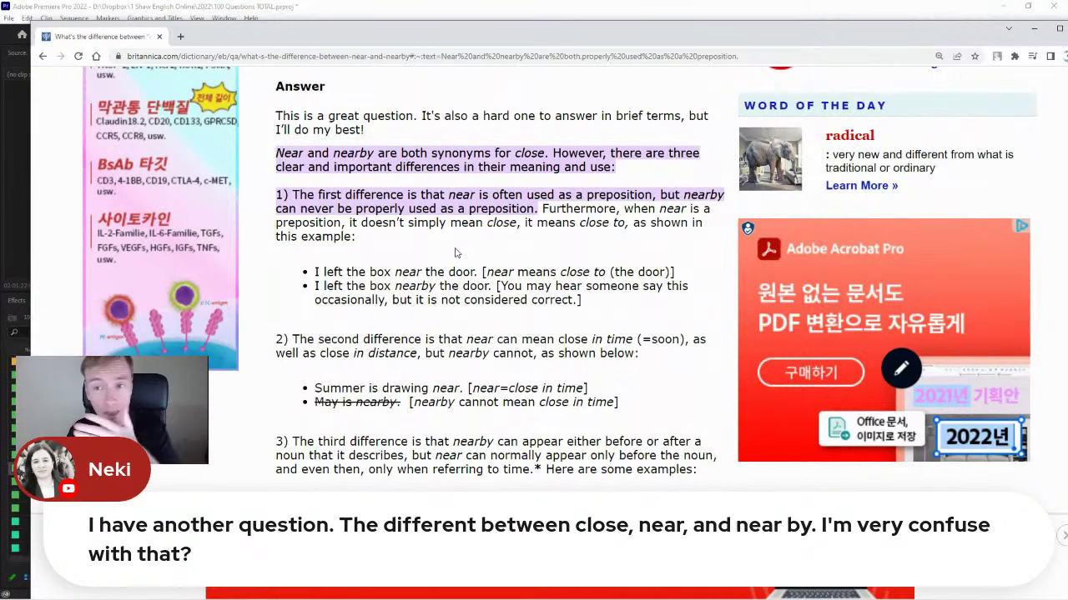
pyautogui.scroll(-5, 458, 250)
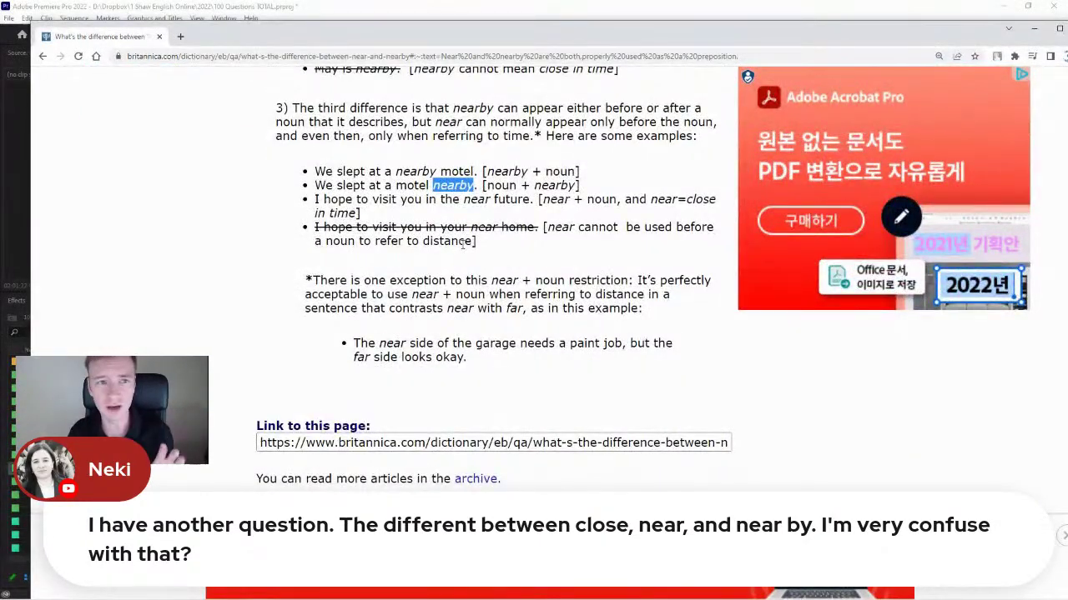
pyautogui.press('super+Down')
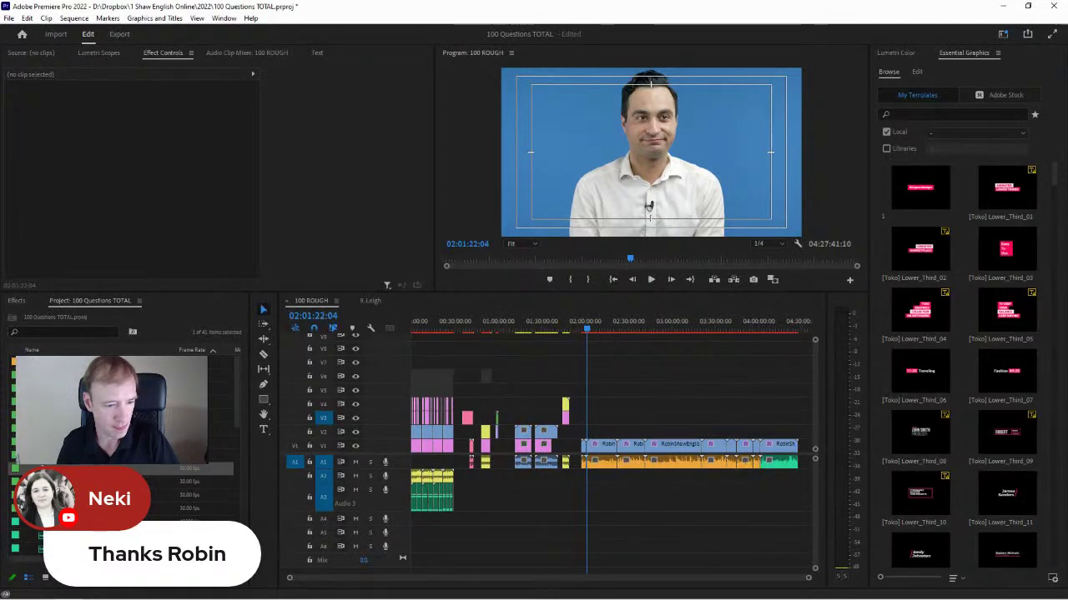
# Step: Open 10. IRAN, close the 9. Leigh and 100 ROUGH tabs, and zoom out at 00:00:13:11
pyautogui.doubleClick(83, 468)
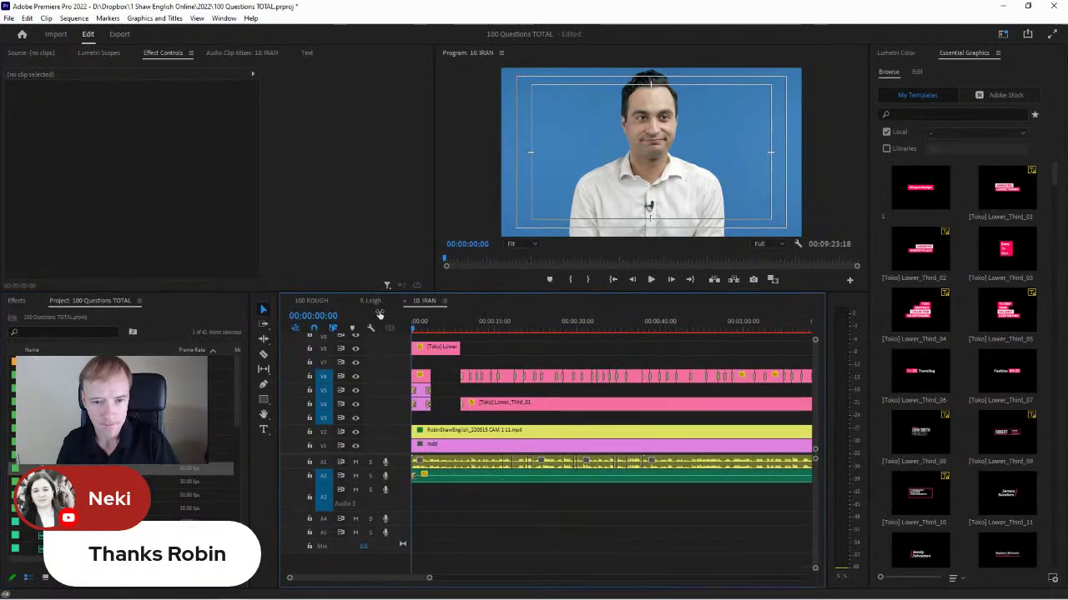
pyautogui.click(352, 301)
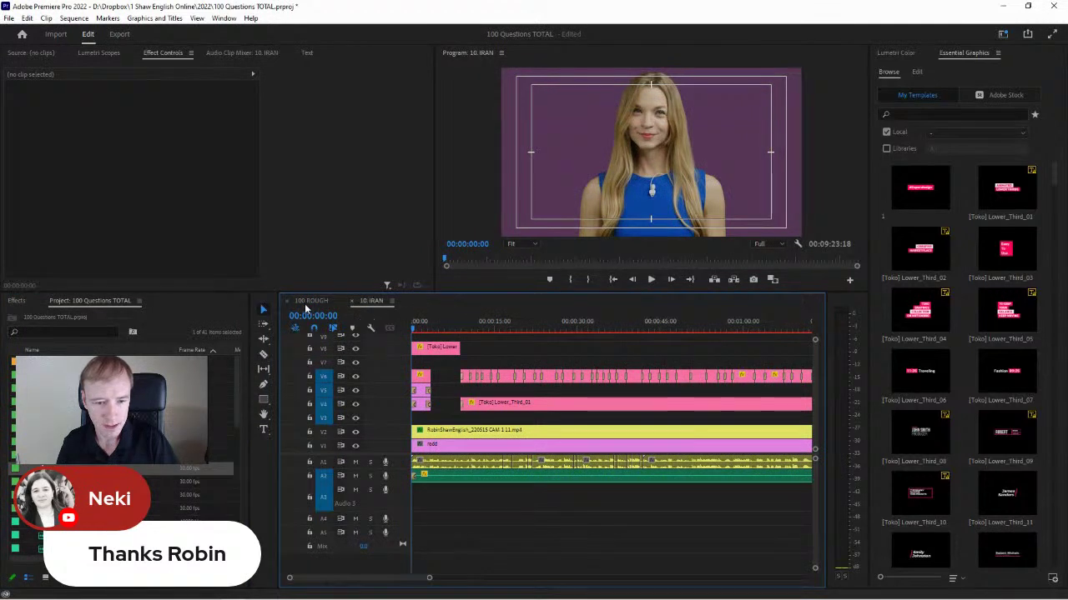
pyautogui.click(310, 301)
pyautogui.click(288, 302)
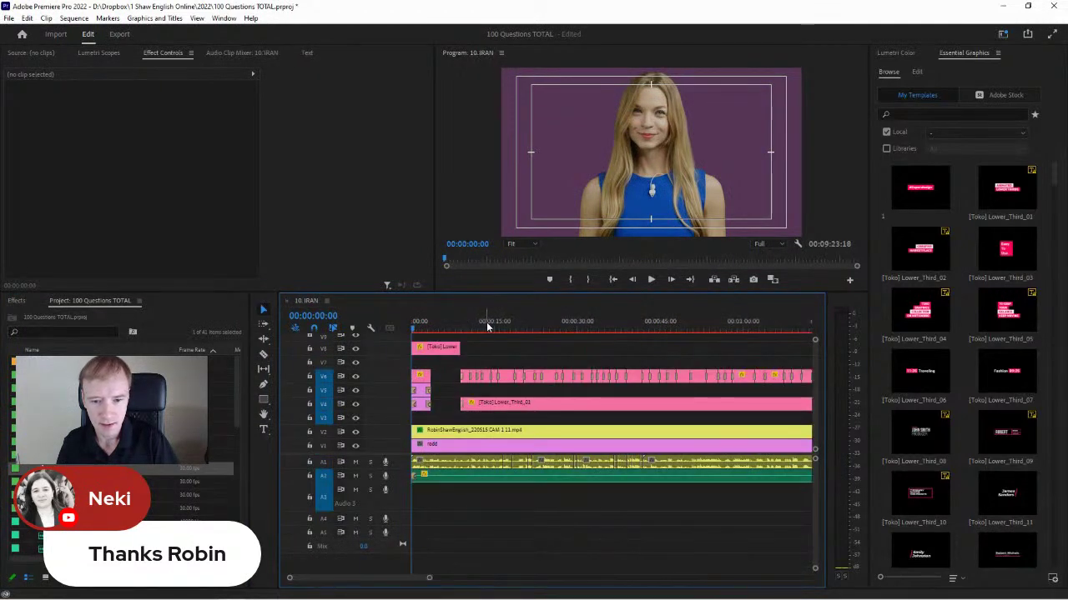
pyautogui.click(486, 327)
pyautogui.press('-')
pyautogui.press('-')
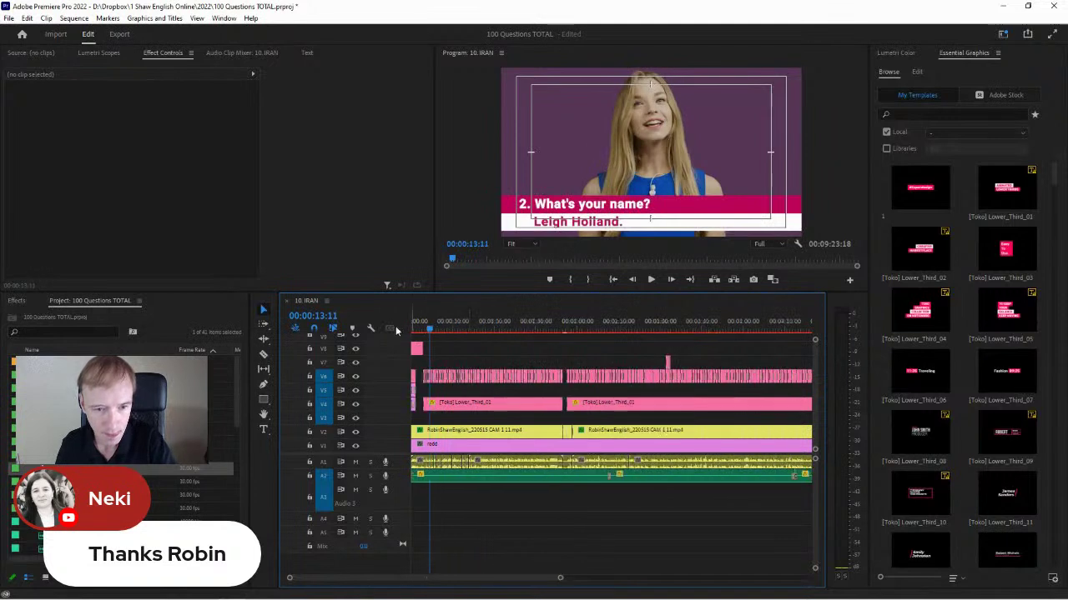
# Step: Select the next sequence in the Project panel and open 10. Hassam
pyautogui.hotkey('shift', '1')
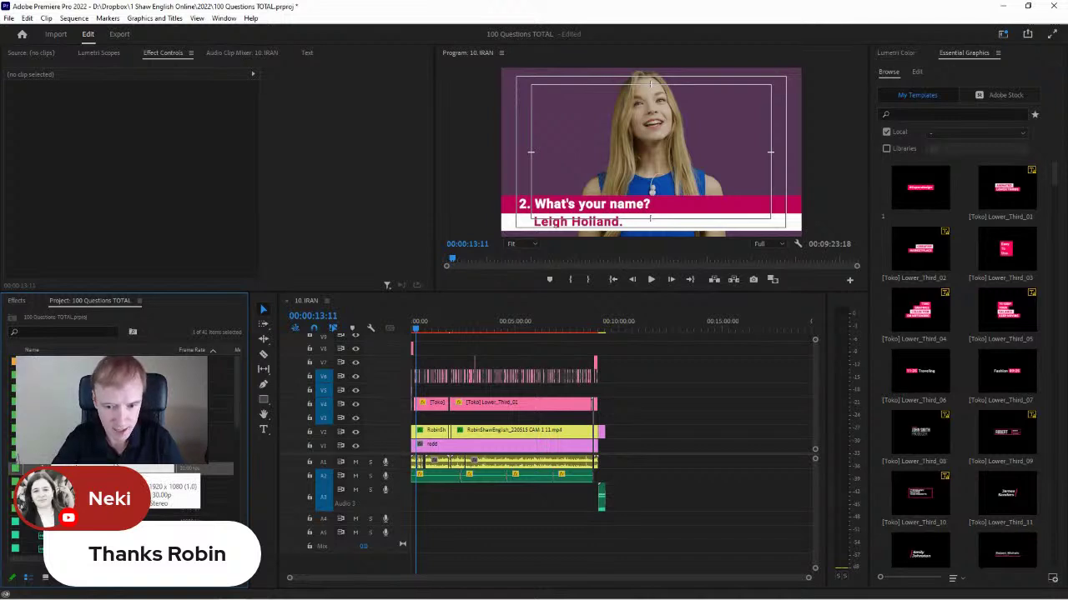
pyautogui.press('Down')
pyautogui.press('Return')
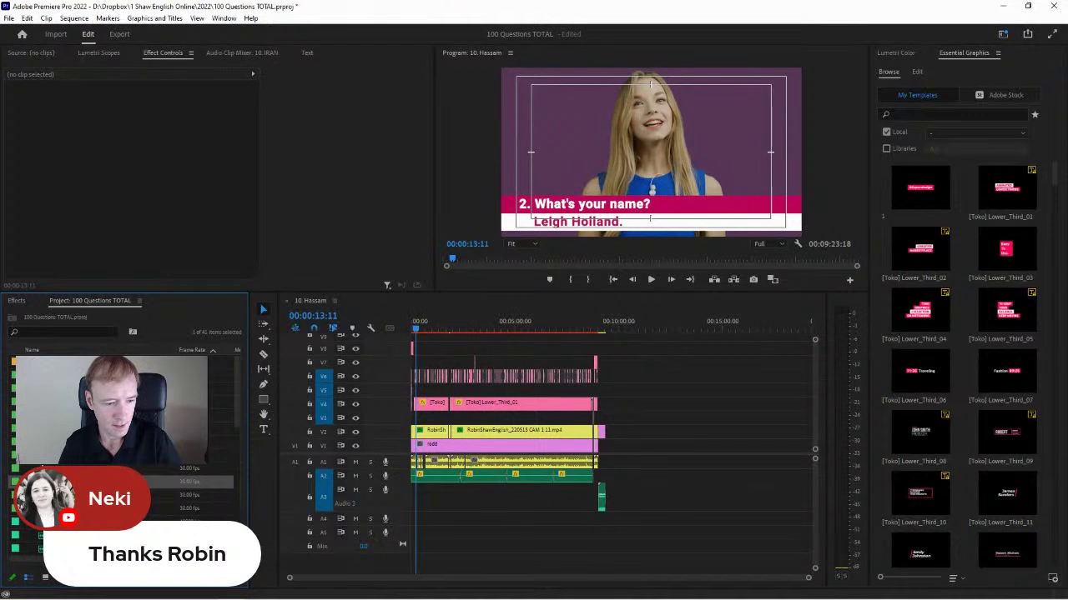
# Step: Open the 100 ROUGH sequence and scrub back from about 02:31:42 to find a shot
pyautogui.press('Down')
pyautogui.press('Return')
pyautogui.click(631, 328)
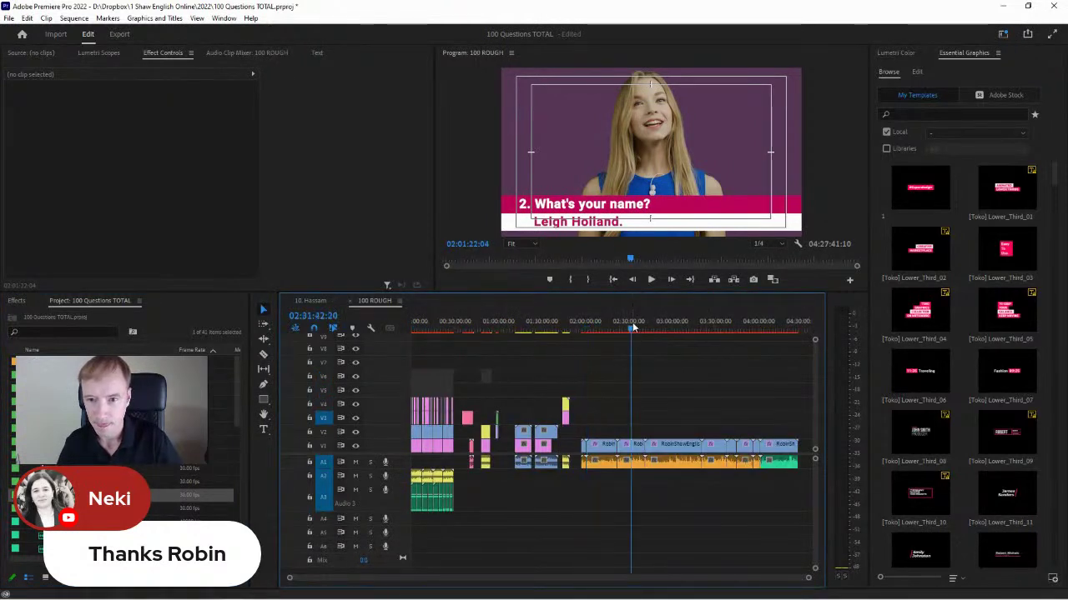
pyautogui.moveTo(633, 328)
pyautogui.mouseDown()
pyautogui.moveTo(607, 331)
pyautogui.moveTo(785, 331)
pyautogui.moveTo(646, 331)
pyautogui.moveTo(584, 346)
pyautogui.moveTo(622, 334)
pyautogui.mouseUp()
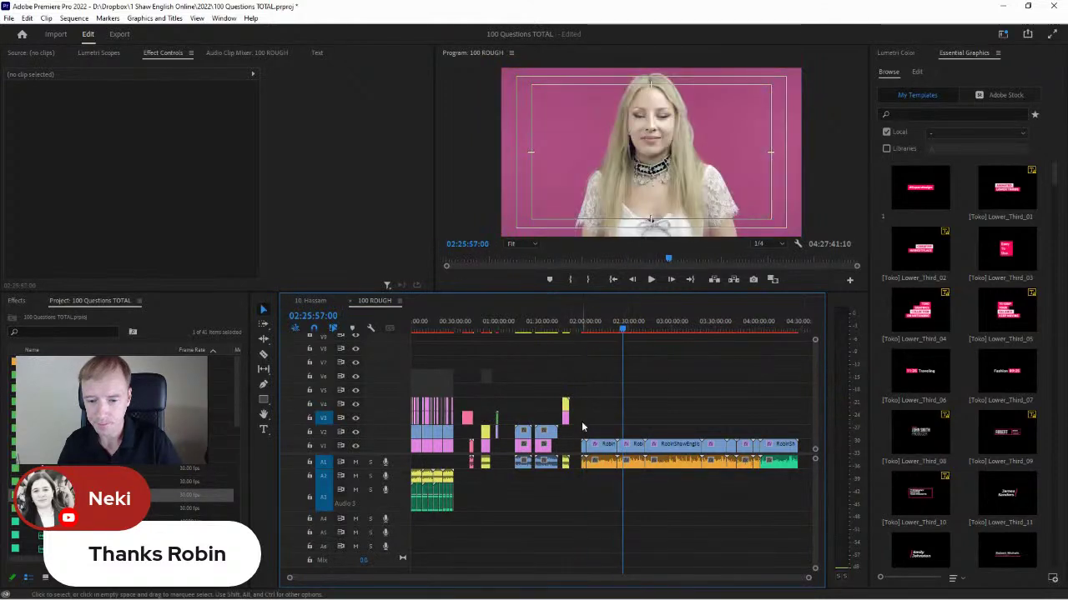
# Step: Marquee-select the start of the Robin clips on V1 and A1, then return to 10. Hassam
pyautogui.moveTo(581, 421); pyautogui.dragTo(614, 458)
pyautogui.click(607, 447)
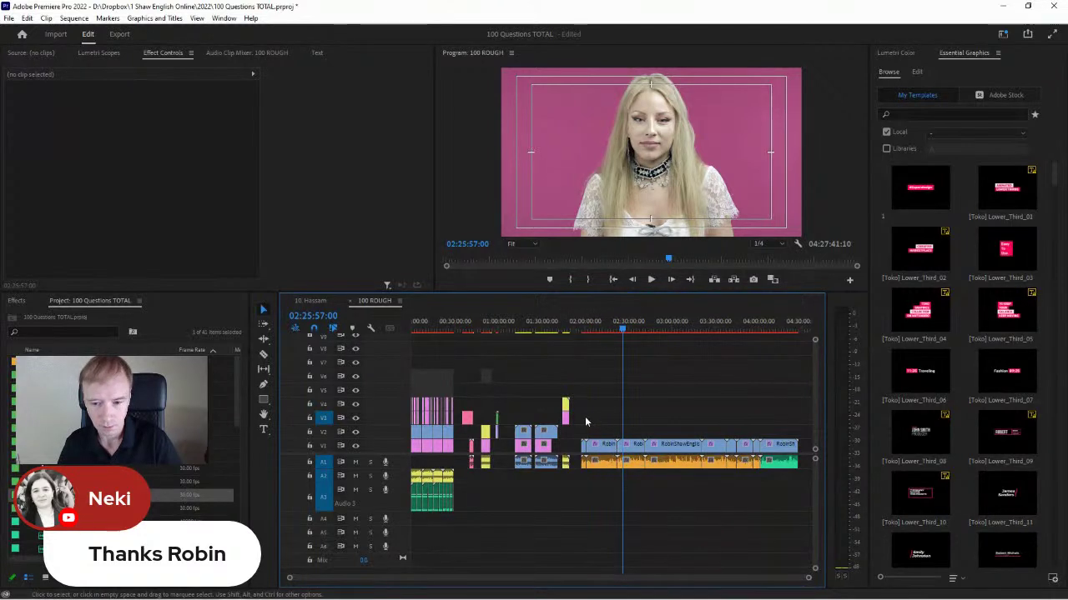
pyautogui.moveTo(582, 420); pyautogui.dragTo(616, 478)
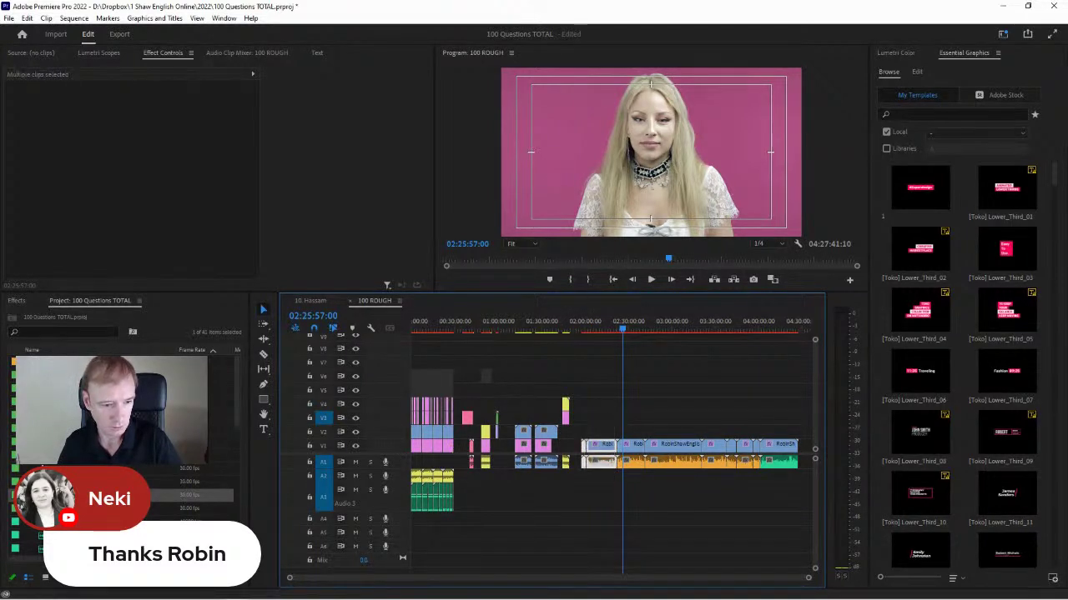
pyautogui.click(309, 301)
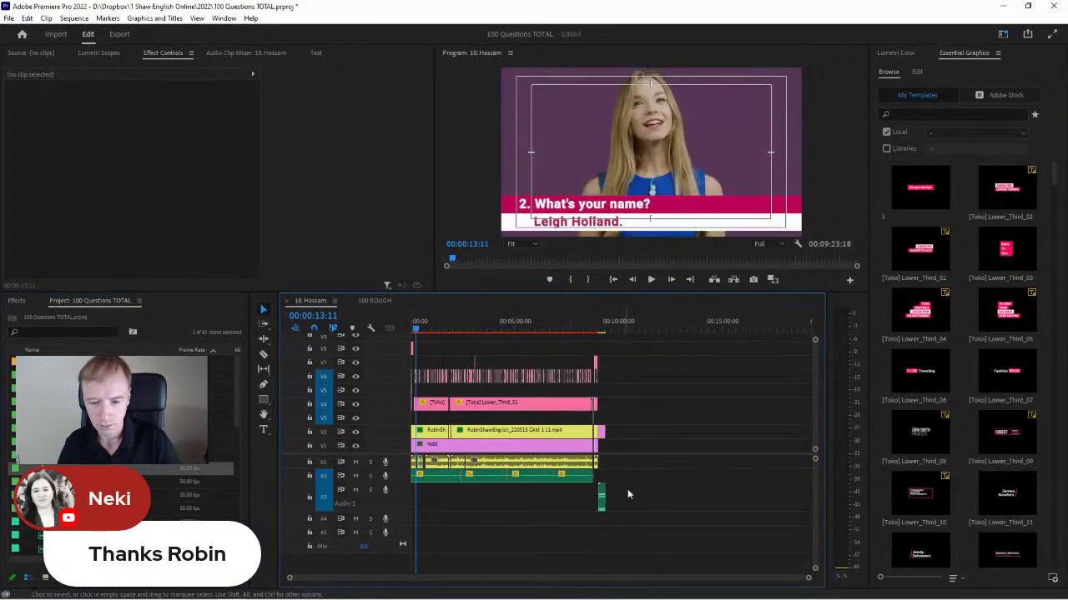
# Step: Remove the long interview clip from V3 and A2 in sequence 10
pyautogui.moveTo(641, 519); pyautogui.dragTo(733, 404)
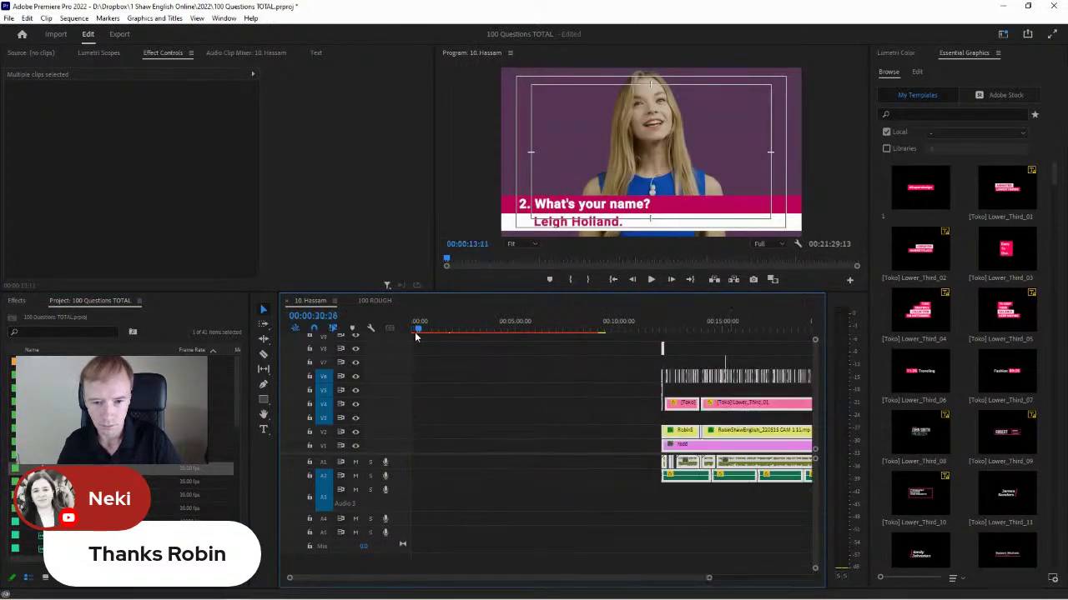
pyautogui.press('End')
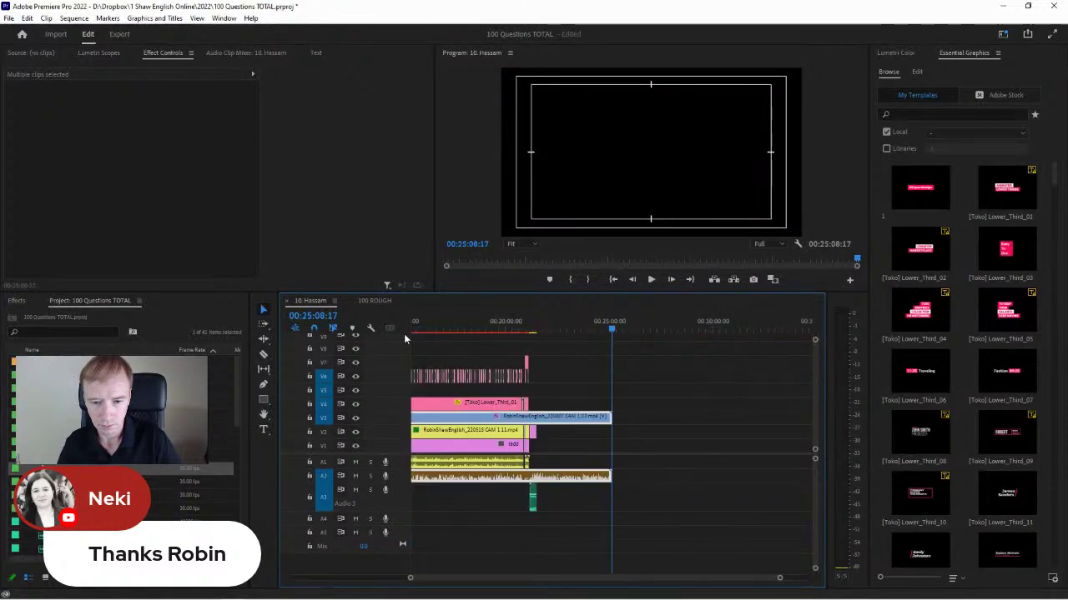
pyautogui.press('Delete')
pyautogui.press('-')
pyautogui.press('Home')
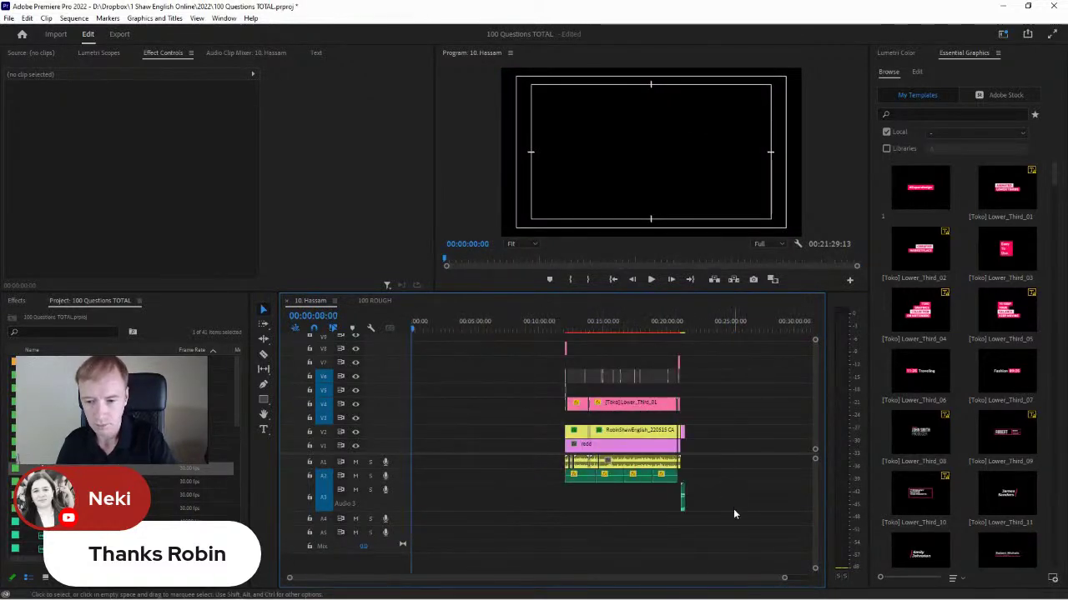
# Step: Shift the title graphics about 15 minutes later and paste the interview onto V1/A1 at 00:00
pyautogui.moveTo(734, 510); pyautogui.dragTo(552, 387)
pyautogui.moveTo(595, 450); pyautogui.dragTo(792, 453)
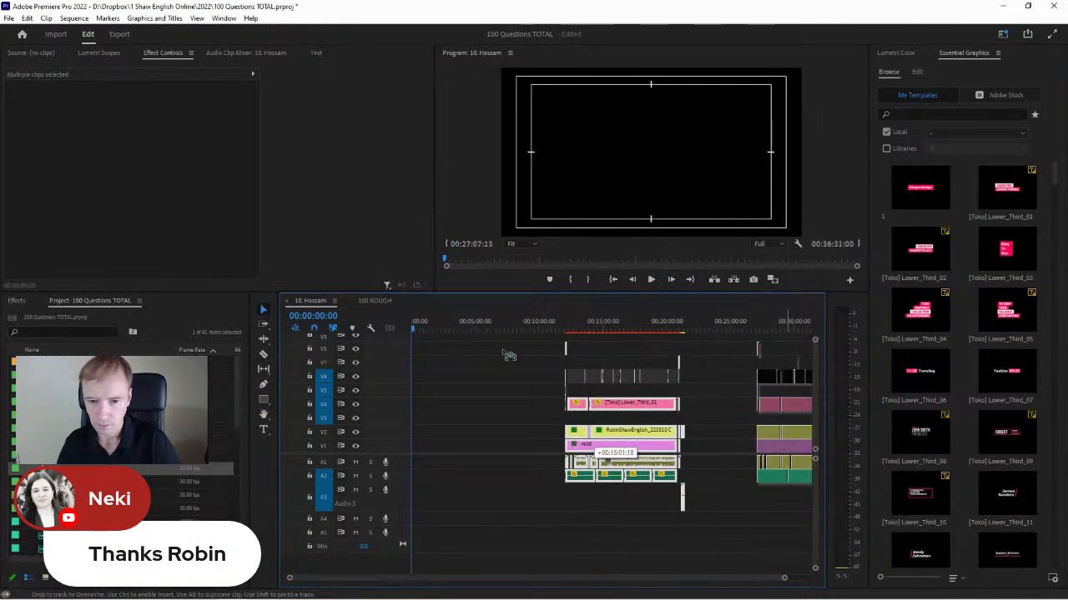
pyautogui.click(431, 335)
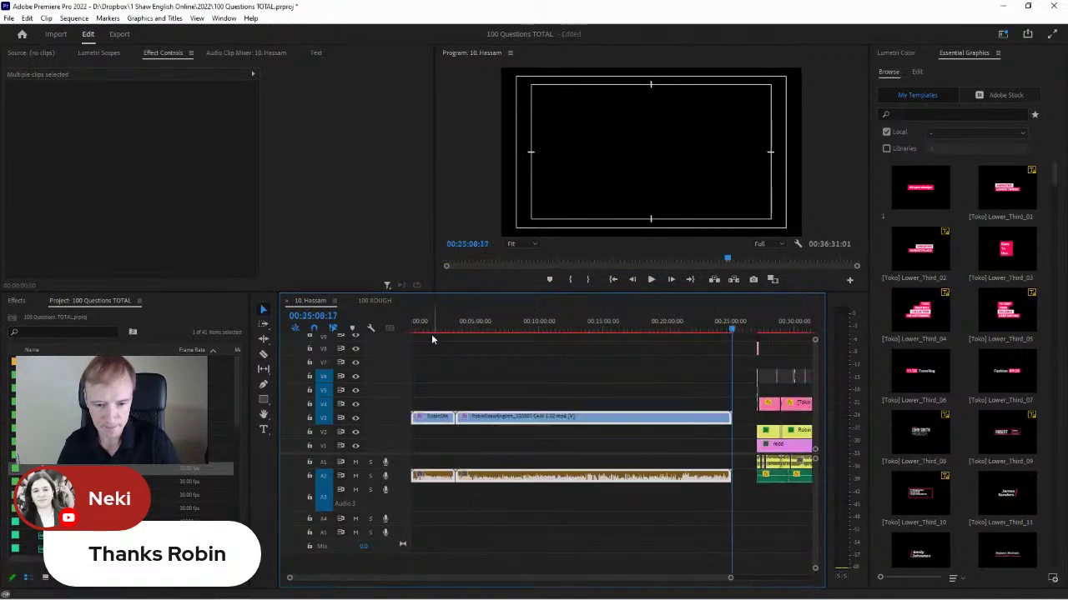
pyautogui.click(325, 447)
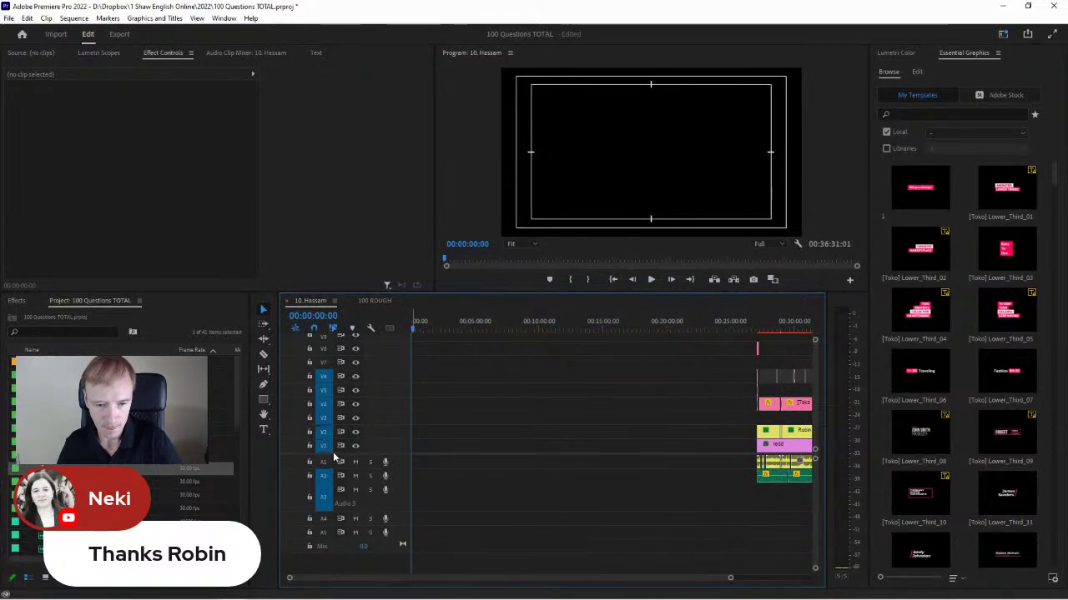
pyautogui.hotkey('ctrl', 'v')
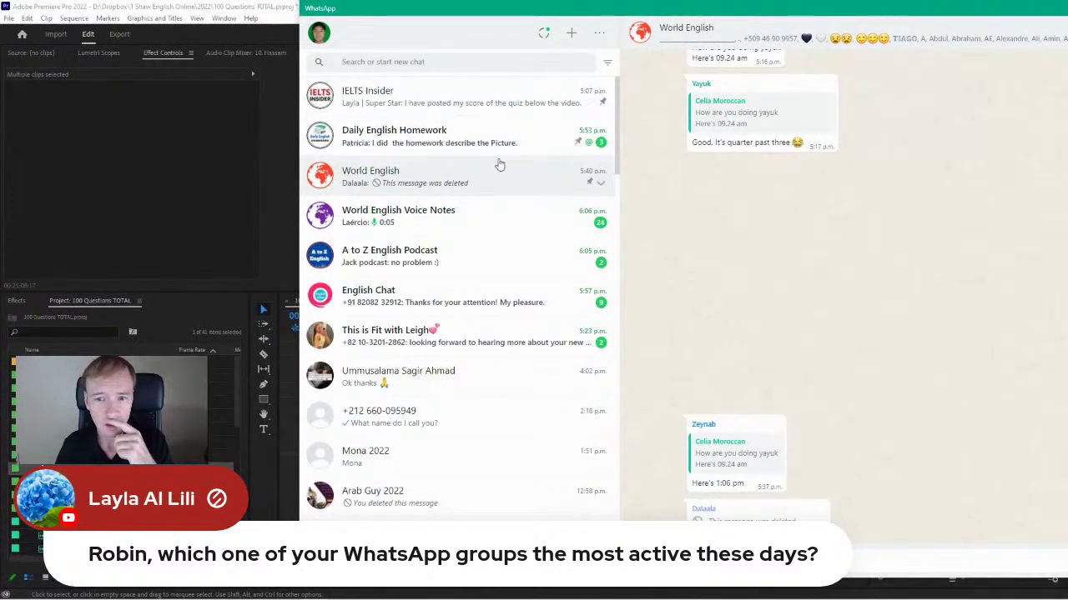
# Step: Scroll through World English Voice Notes, view Daily English Homework, then minimize WhatsApp
pyautogui.click(550, 222)
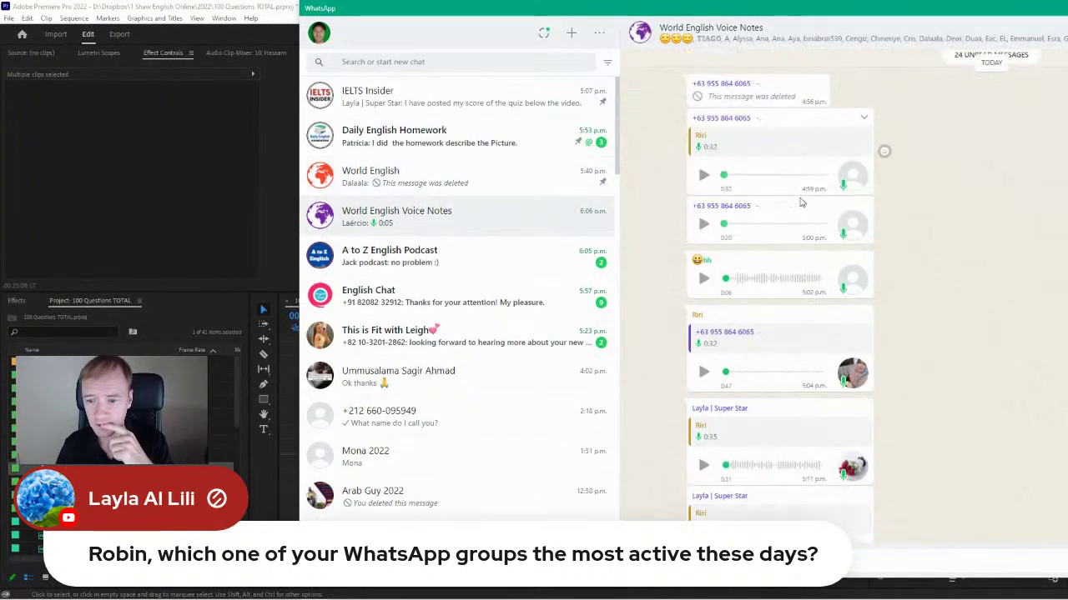
pyautogui.scroll(-5, 803, 217)
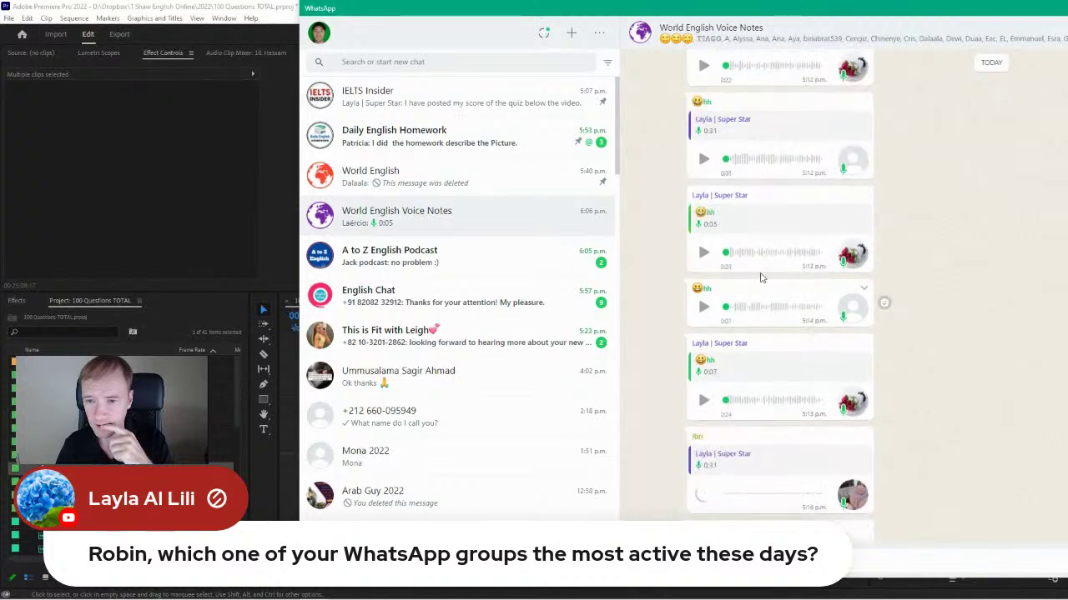
pyautogui.scroll(-4, 742, 204)
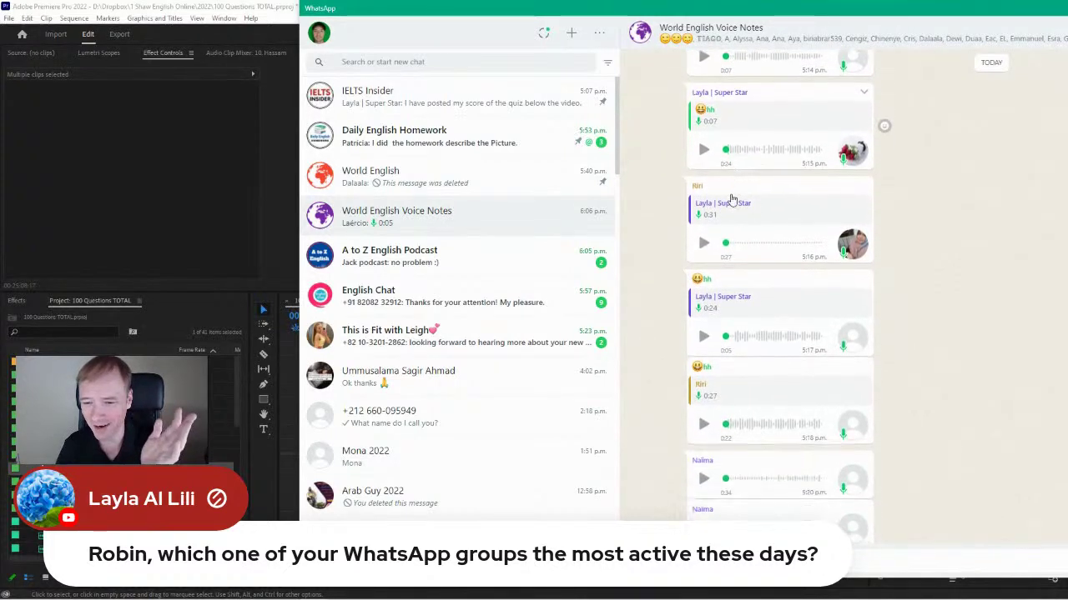
pyautogui.scroll(-2, 732, 215)
pyautogui.scroll(-3, 721, 251)
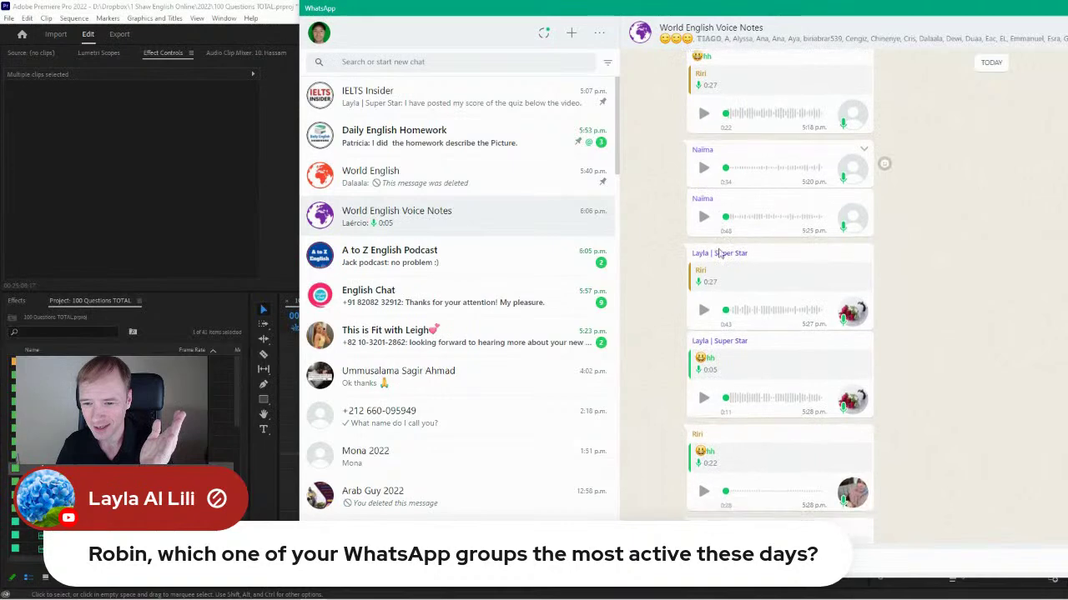
pyautogui.scroll(-4, 719, 250)
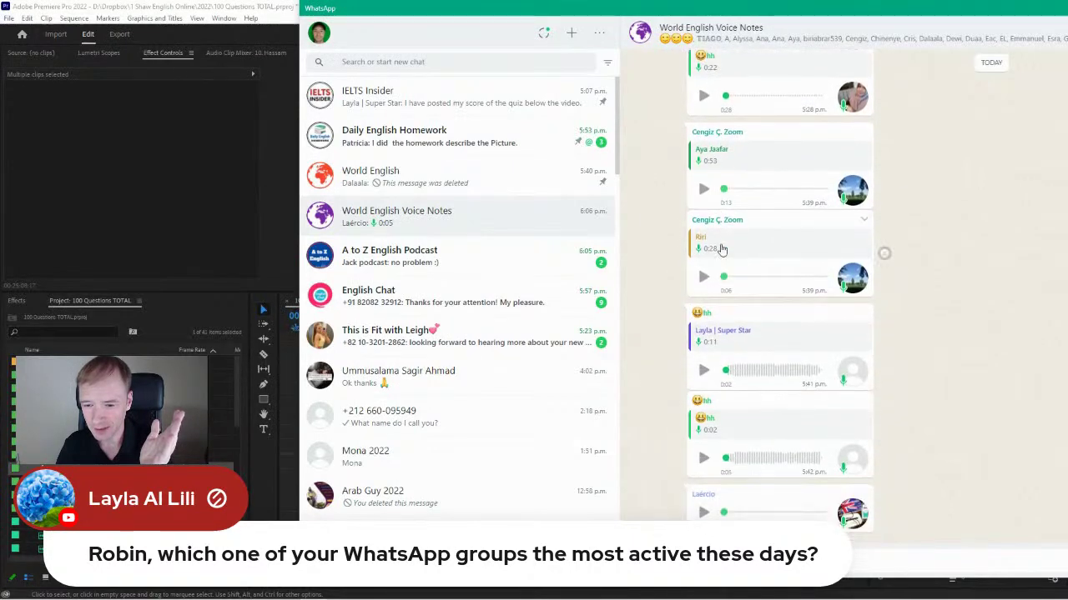
pyautogui.scroll(6, 881, 434)
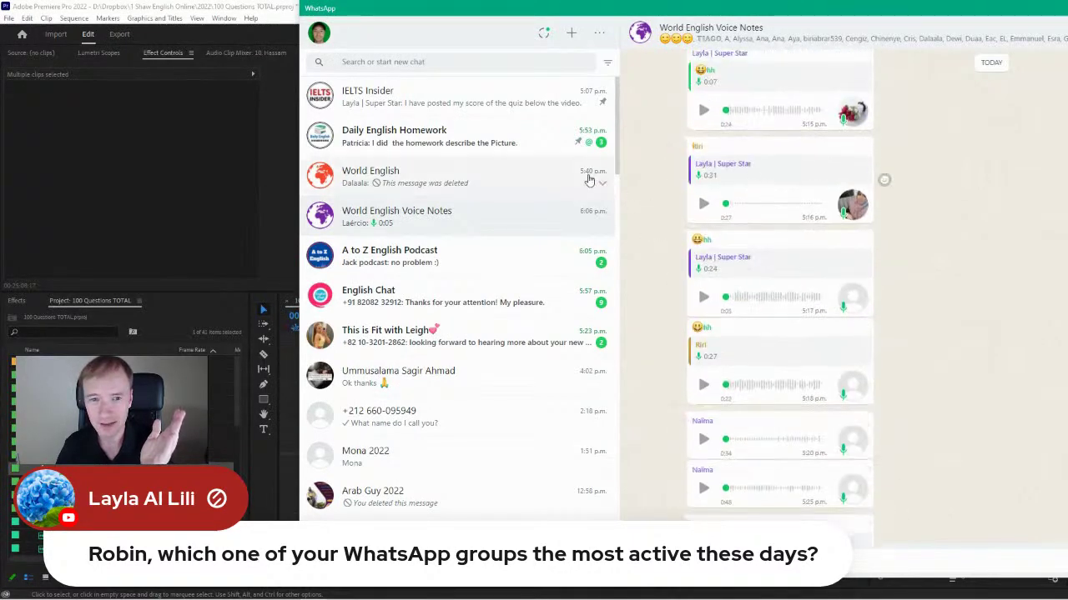
pyautogui.click(495, 146)
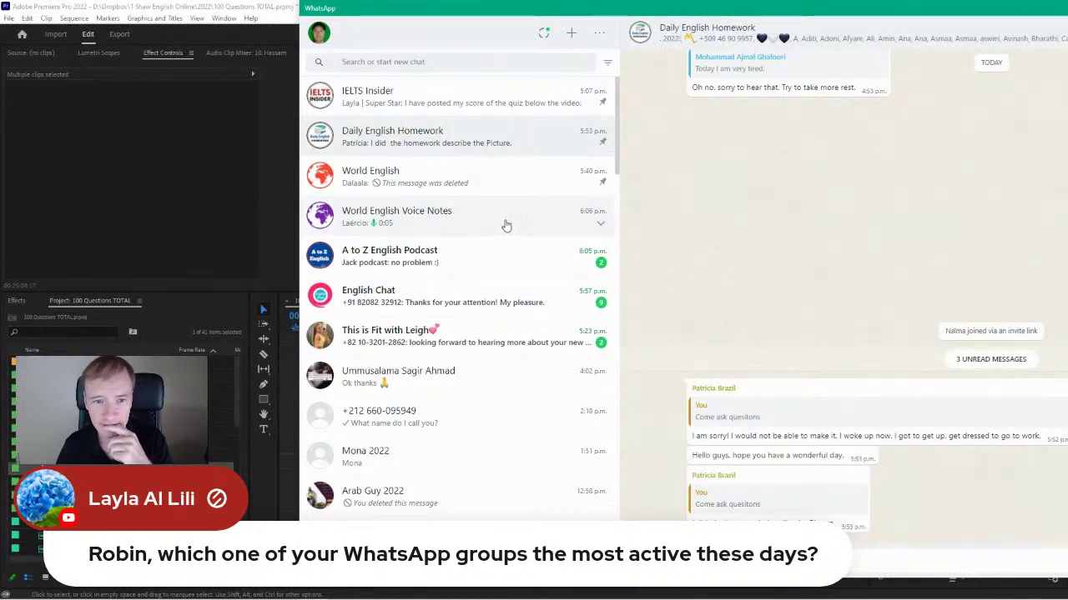
pyautogui.press('super+Down')
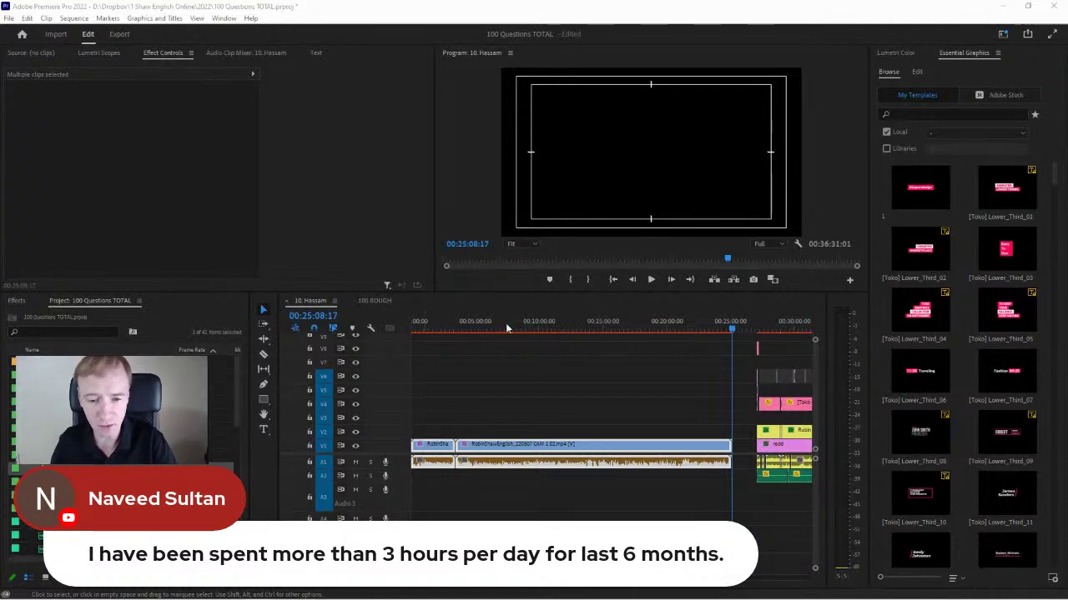
# Step: Zoom in and scrub the interview from the sequence start to about 2:38
pyautogui.moveTo(434, 332); pyautogui.dragTo(402, 332)
pyautogui.press('=')
pyautogui.press('=')
pyautogui.press('=')
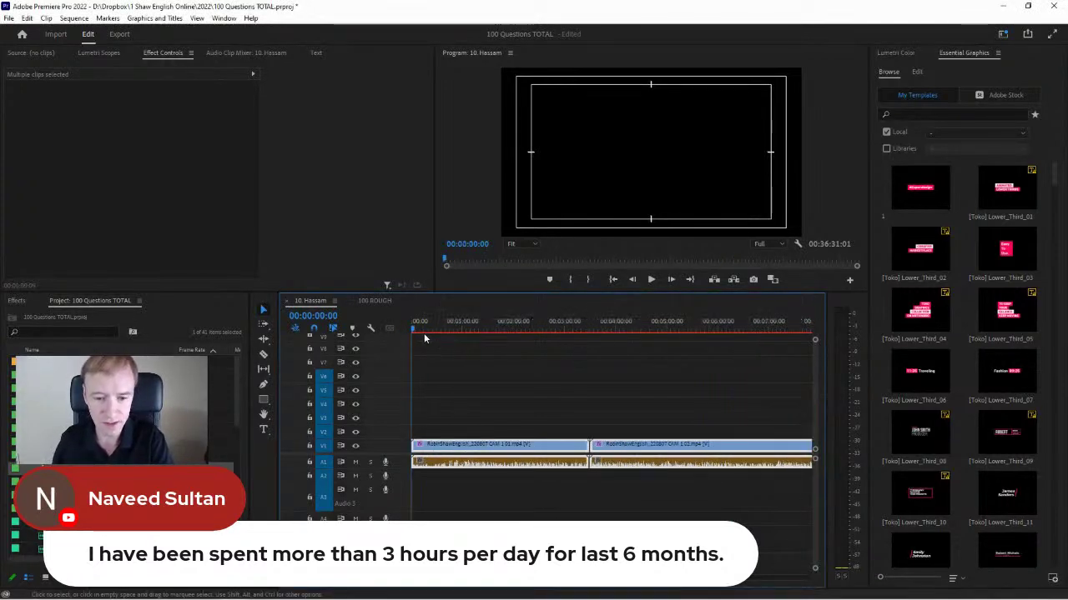
pyautogui.moveTo(444, 331); pyautogui.dragTo(732, 344)
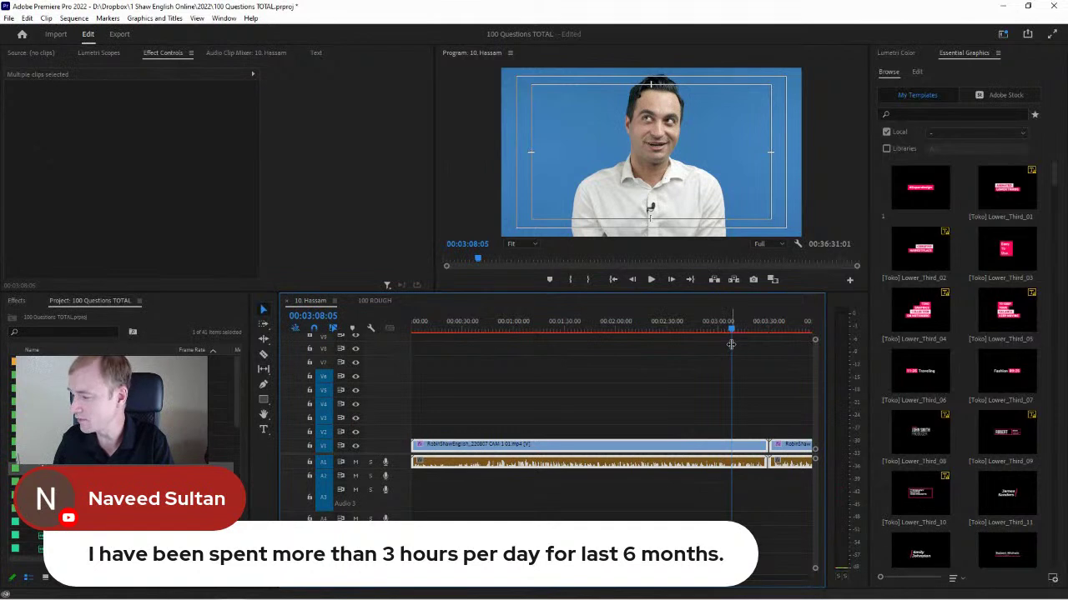
pyautogui.click(651, 403)
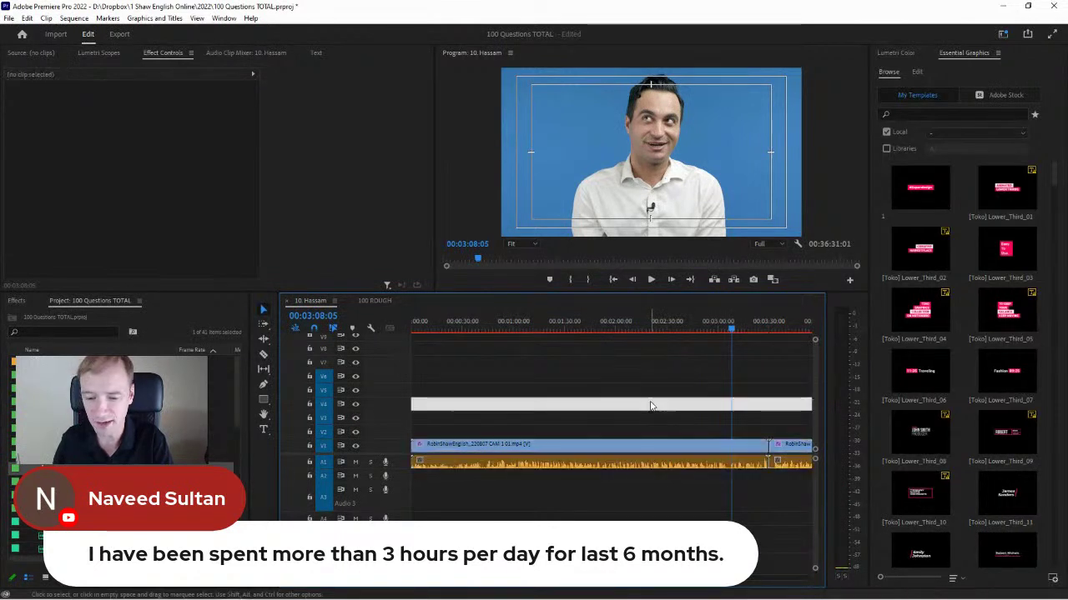
pyautogui.press('-')
pyautogui.press('-')
# Step: Play the interview from about 3:43, stopping at 00:03:47:27 and again at 00:03:58:01
pyautogui.click(507, 327)
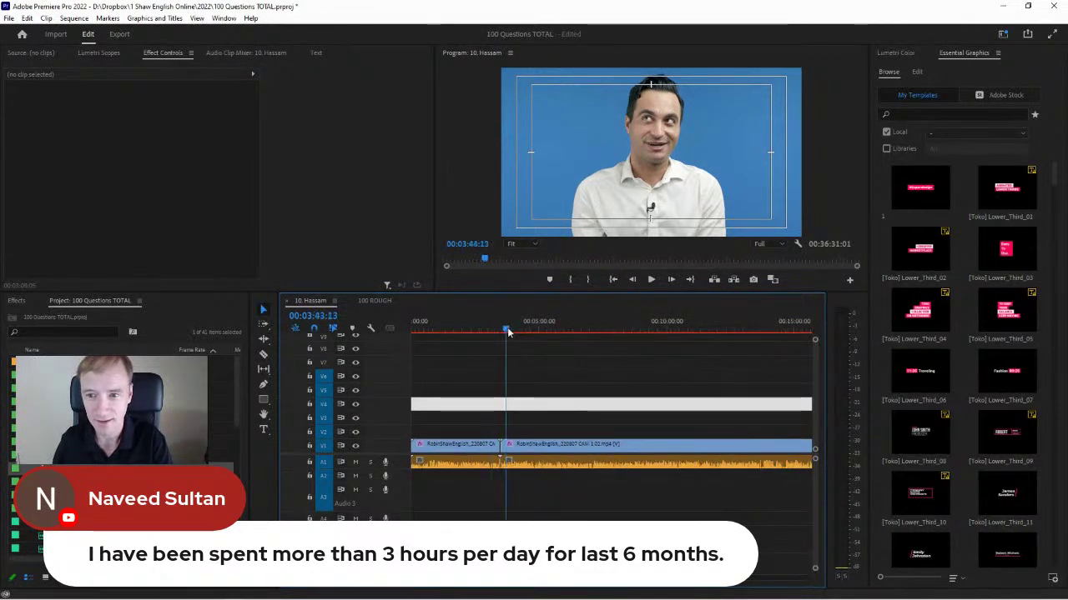
pyautogui.press('space')
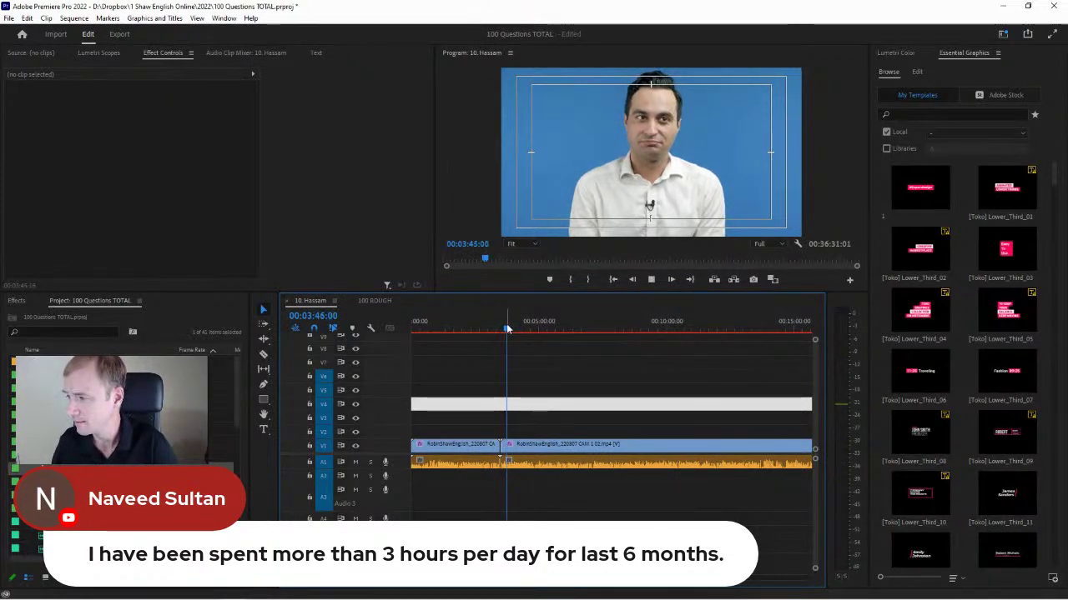
pyautogui.press('space')
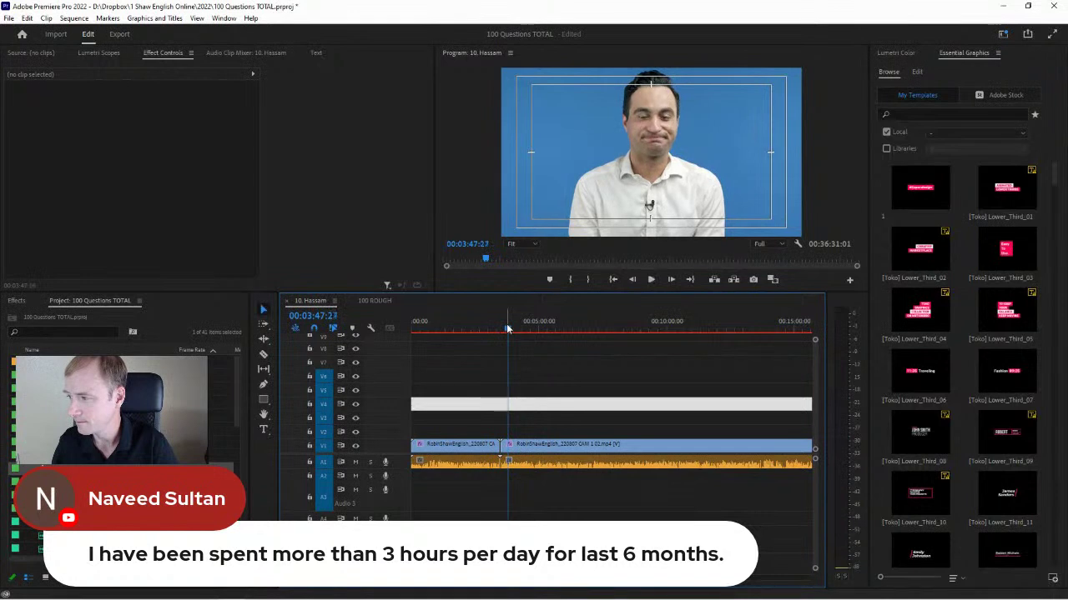
pyautogui.press('space')
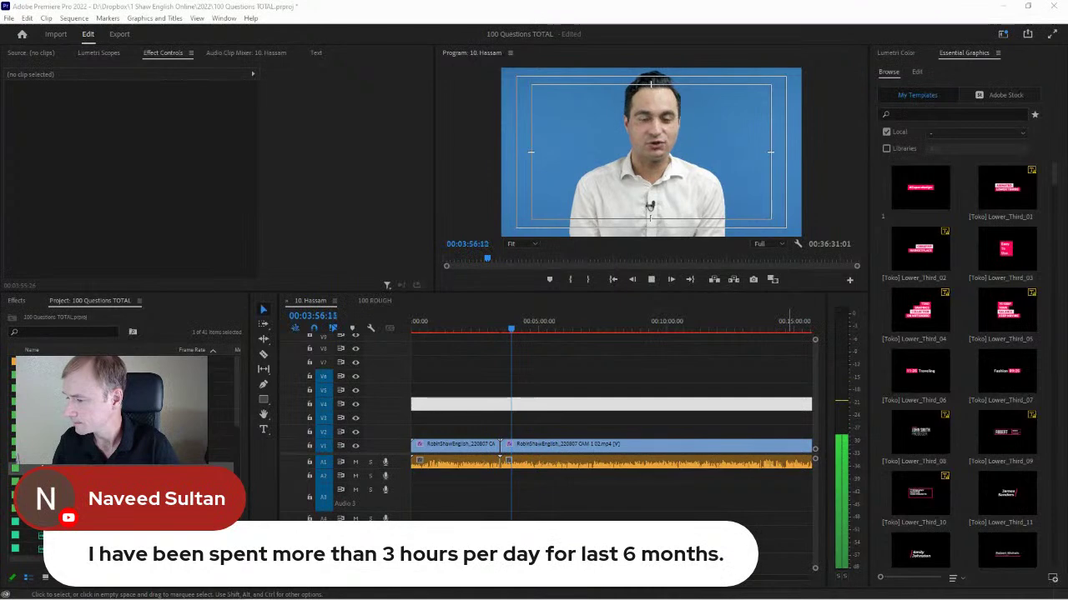
pyautogui.click(650, 279)
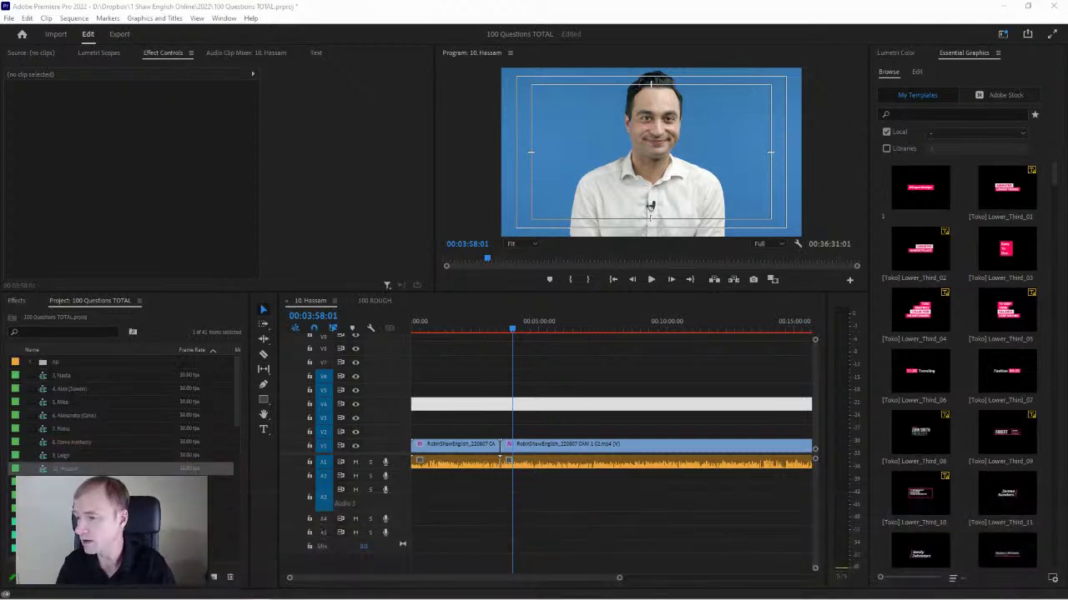
# Step: Check the interview join around 3:25 and delete the long white clip on V4
pyautogui.moveTo(494, 331); pyautogui.dragTo(502, 330)
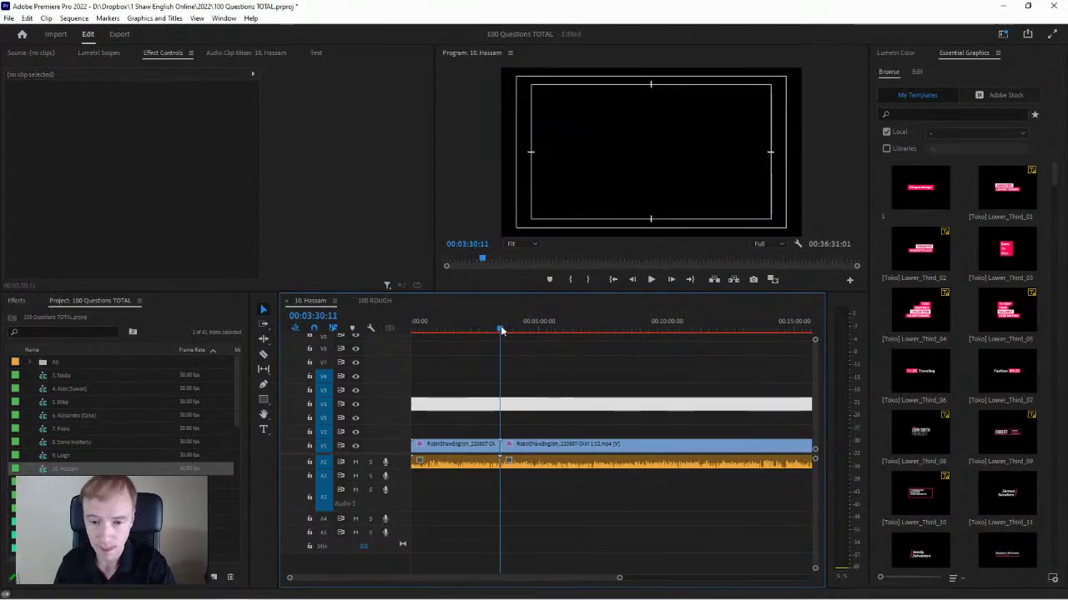
pyautogui.press('=')
pyautogui.press('-')
pyautogui.press('-')
pyautogui.press('-')
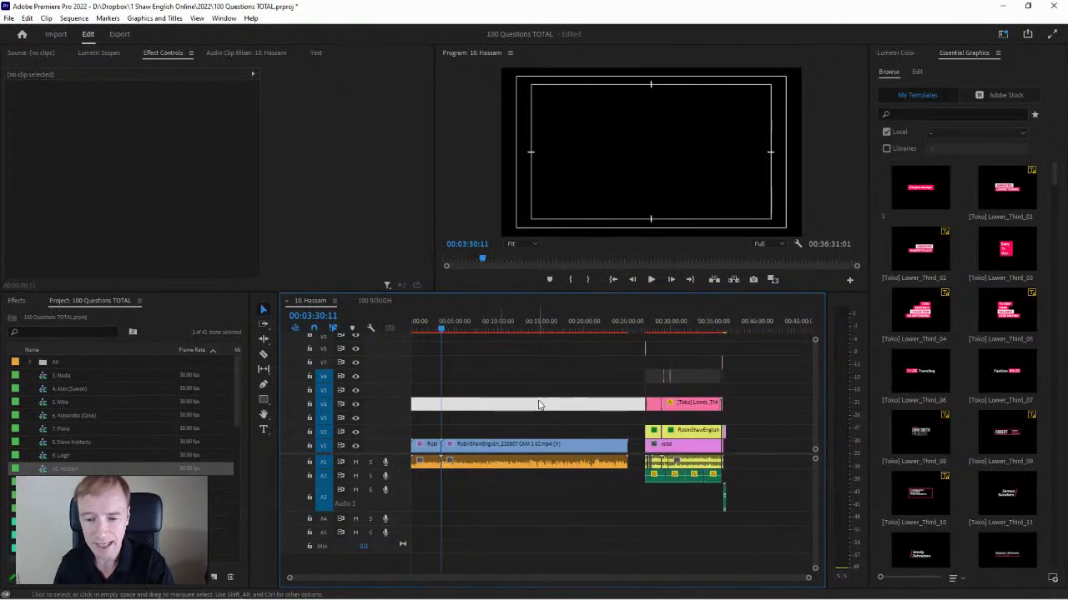
pyautogui.press('Delete')
# Step: Move the graphics clips at the right further later in the sequence
pyautogui.moveTo(784, 532); pyautogui.dragTo(638, 336)
pyautogui.moveTo(703, 410); pyautogui.dragTo(806, 410)
pyautogui.click(450, 496)
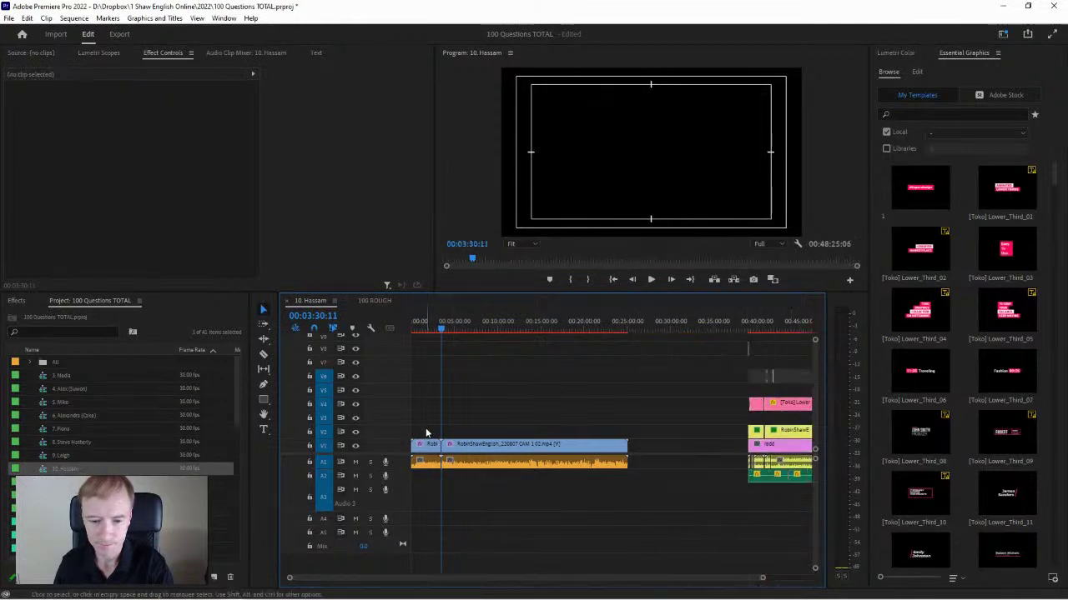
# Step: Place the short opening clip after the long interview, which now starts the sequence
pyautogui.moveTo(427, 451); pyautogui.dragTo(679, 449)
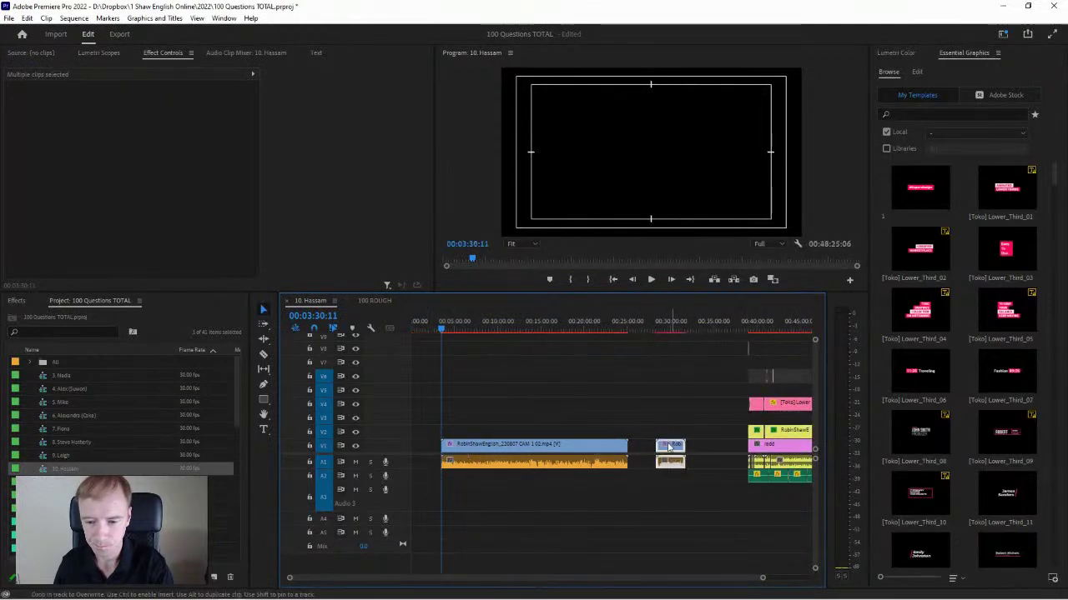
pyautogui.moveTo(542, 447); pyautogui.dragTo(505, 450)
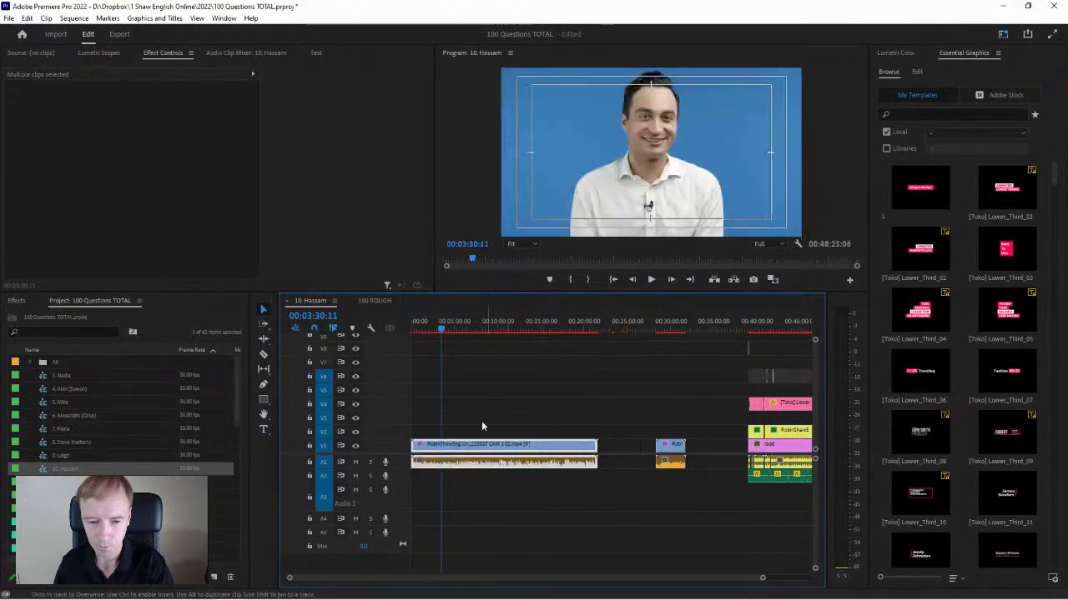
pyautogui.moveTo(443, 330); pyautogui.dragTo(404, 324)
pyautogui.click(516, 329)
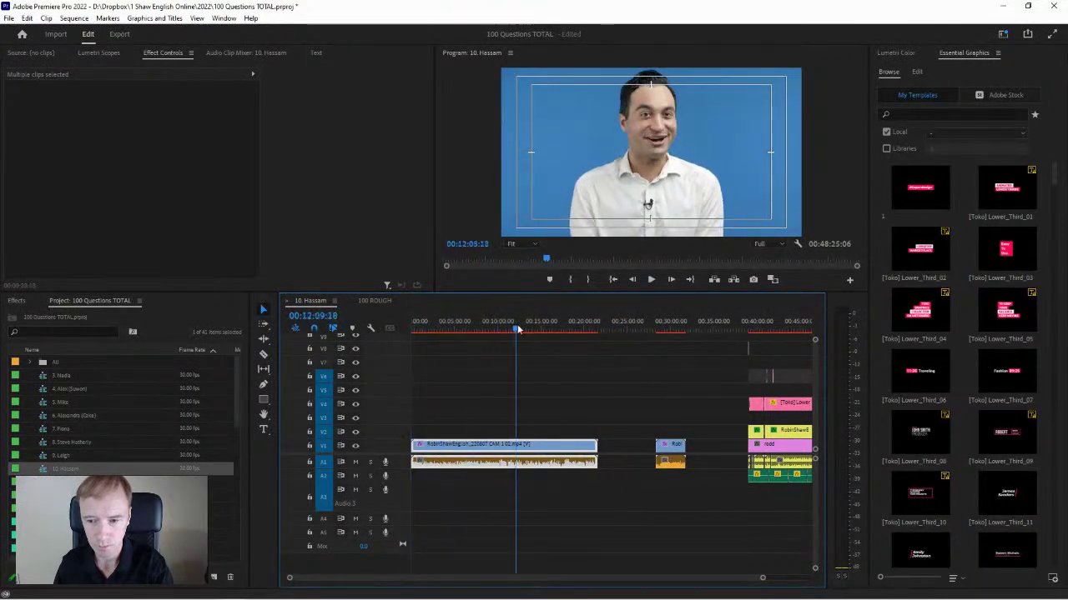
# Step: Inspect the Toko title graphics stack at 38:32, then zoom out and return to 00:00:00:00
pyautogui.click(746, 324)
pyautogui.press('=')
pyautogui.press('=')
pyautogui.press('=')
pyautogui.press('=')
pyautogui.press('=')
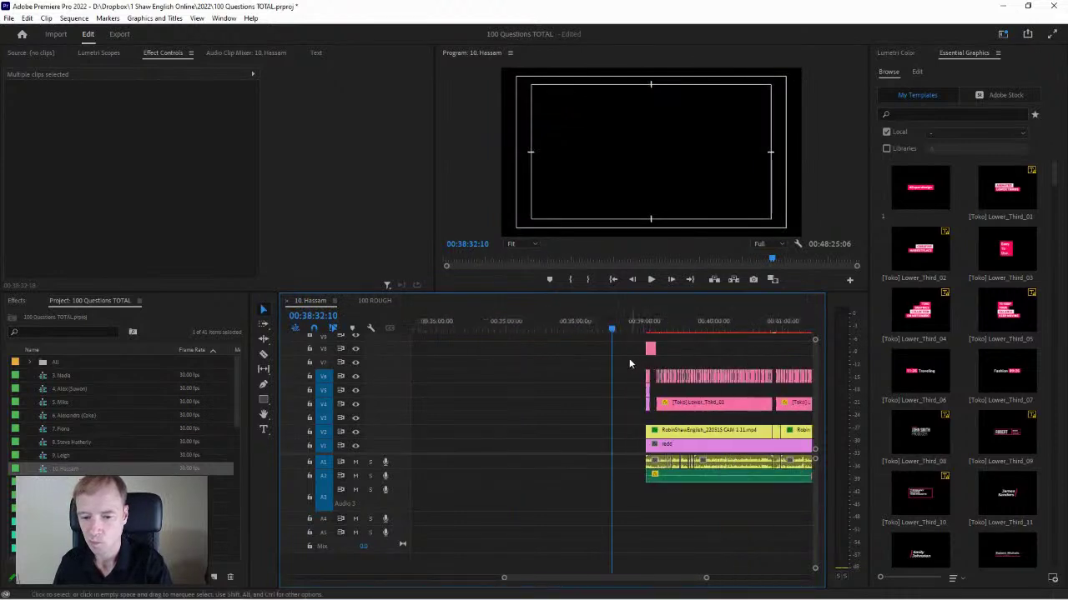
pyautogui.moveTo(714, 341); pyautogui.dragTo(763, 426)
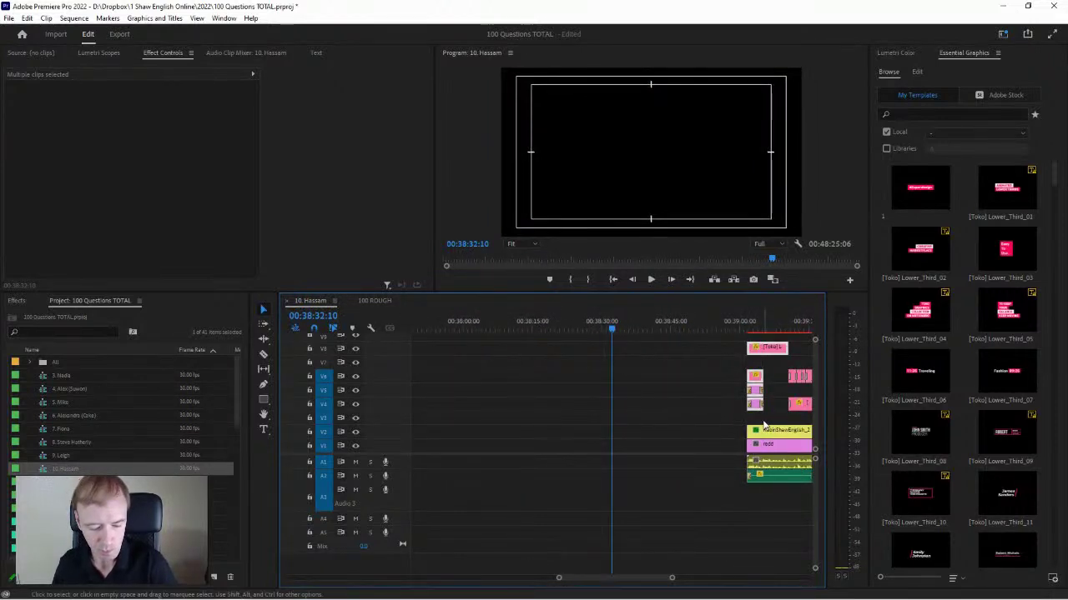
pyautogui.click(764, 422)
pyautogui.press('-')
pyautogui.press('-')
pyautogui.press('-')
pyautogui.press('-')
pyautogui.press('-')
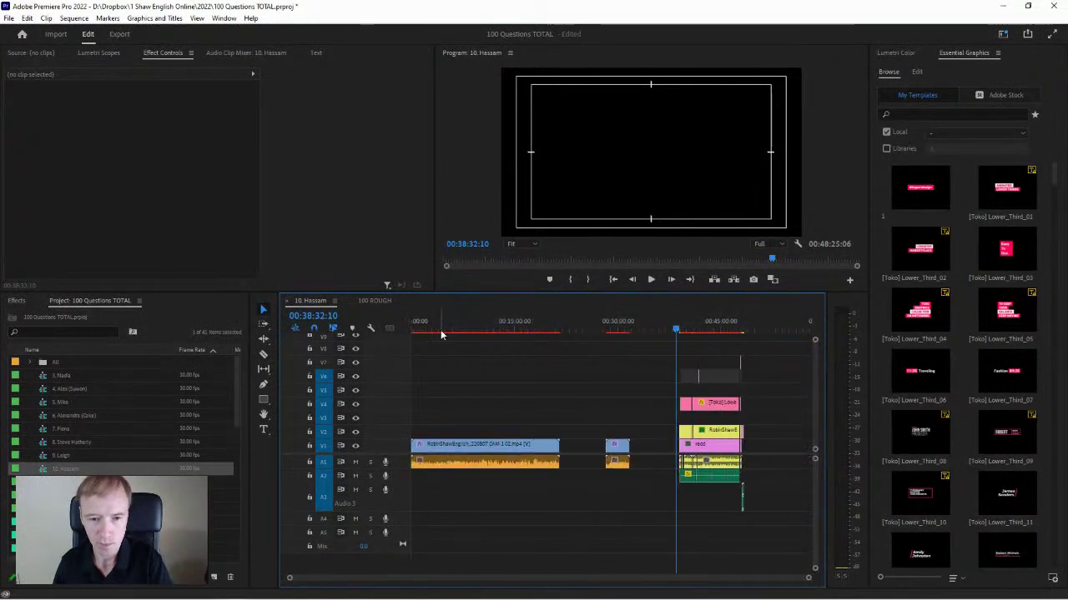
pyautogui.press('Home')
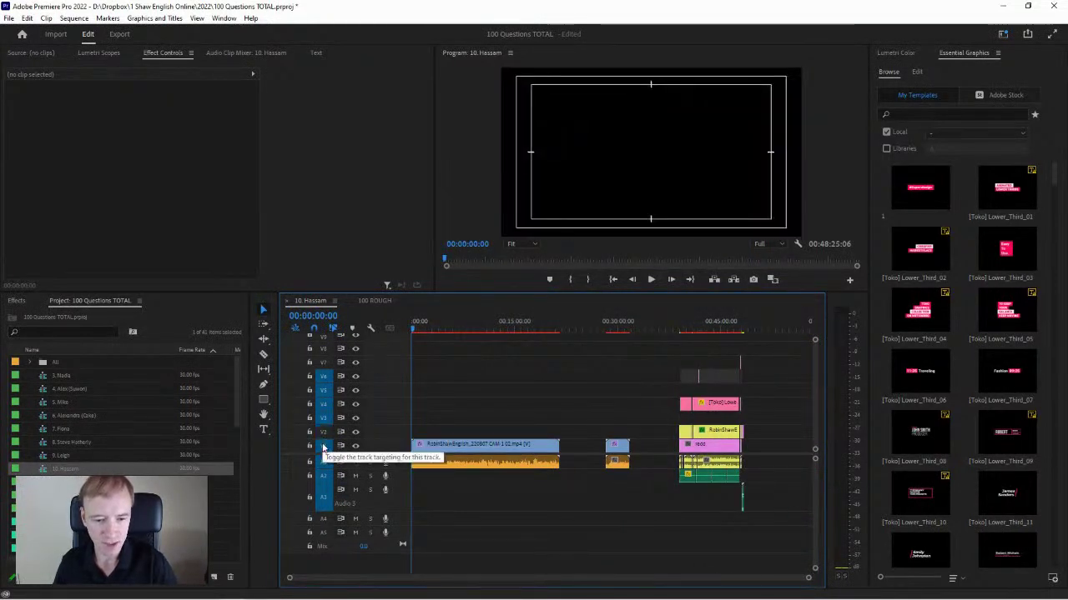
# Step: Untarget V1, select all clips, and preview the 100 English Questions title with the ROBIN INTERVIEWER lower third
pyautogui.click(324, 447)
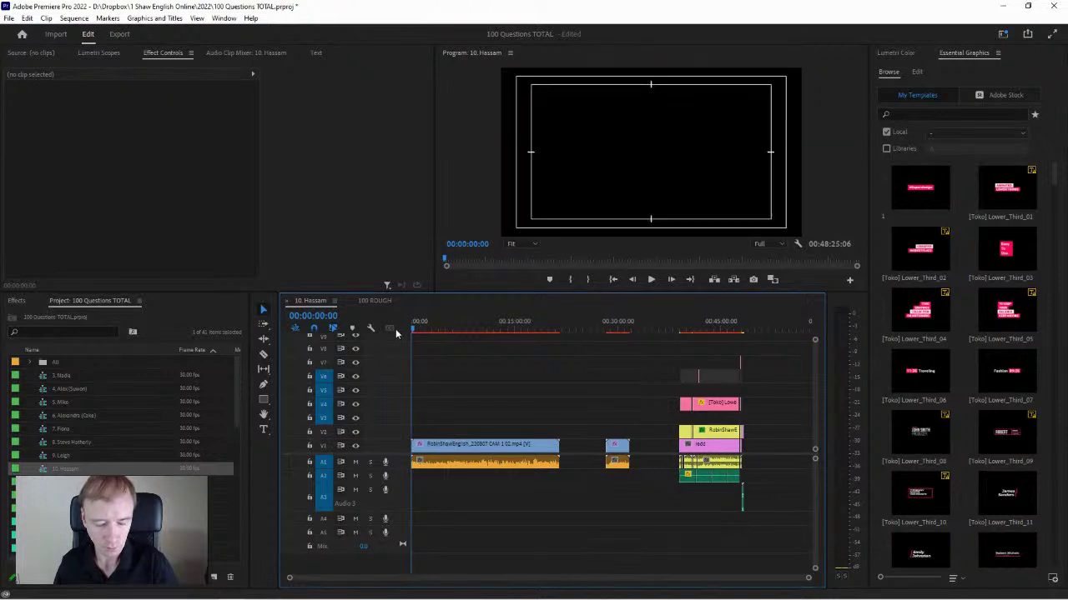
pyautogui.hotkey('ctrl', 'a')
pyautogui.press('=')
pyautogui.press('=')
pyautogui.press('=')
pyautogui.press('=')
pyautogui.press('=')
pyautogui.press('=')
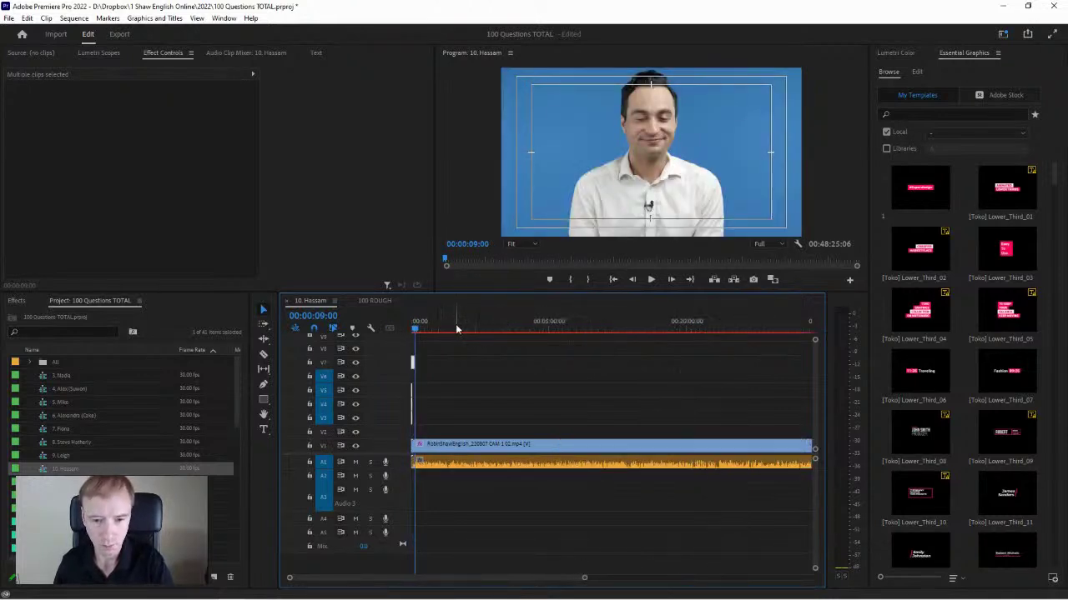
pyautogui.click(435, 327)
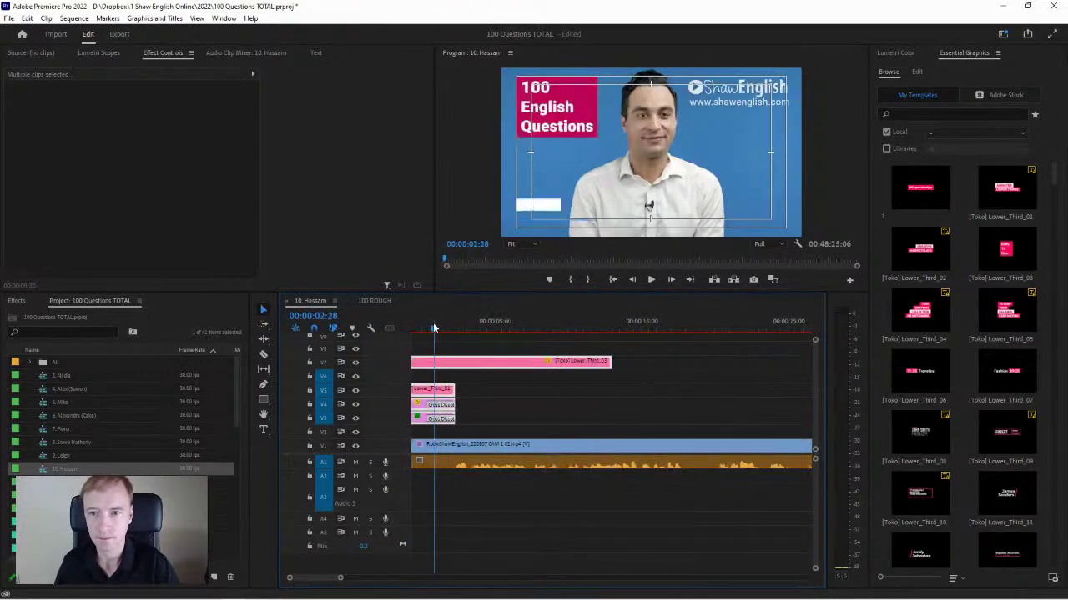
pyautogui.click(420, 323)
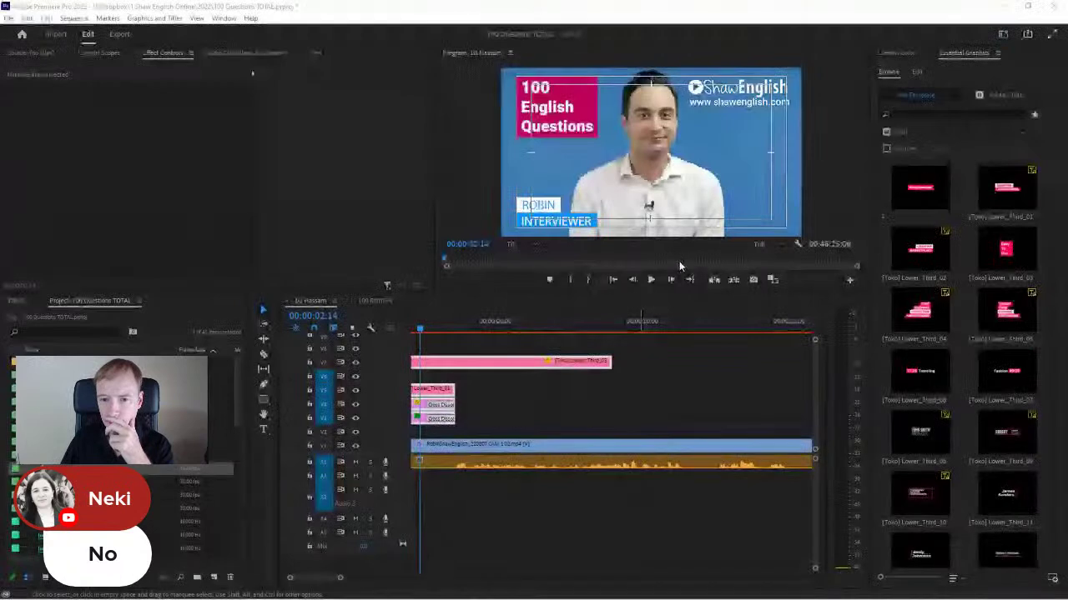
pyautogui.click(653, 280)
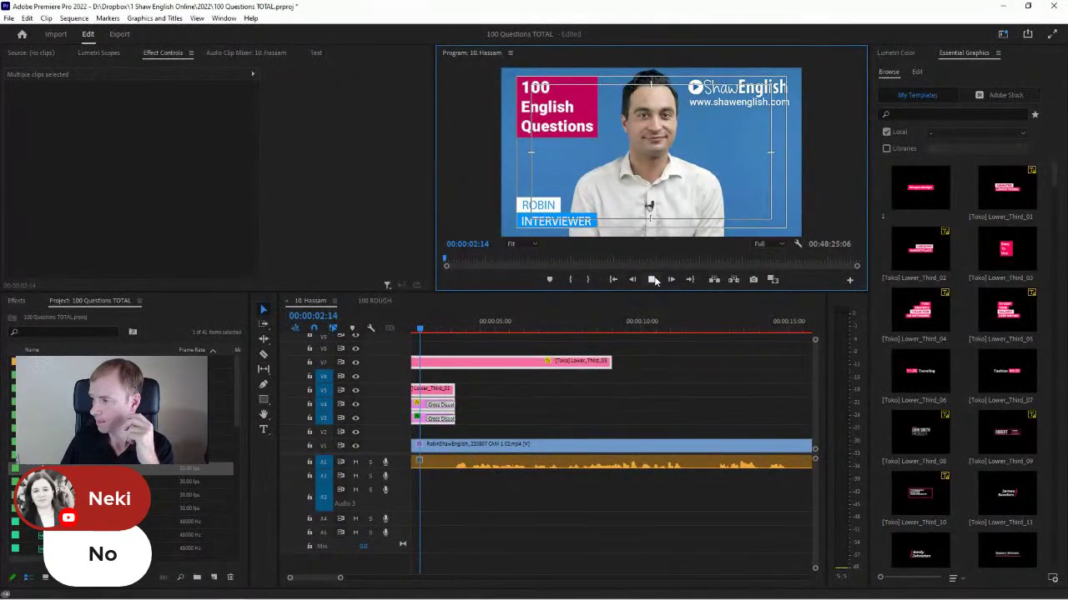
pyautogui.click(653, 280)
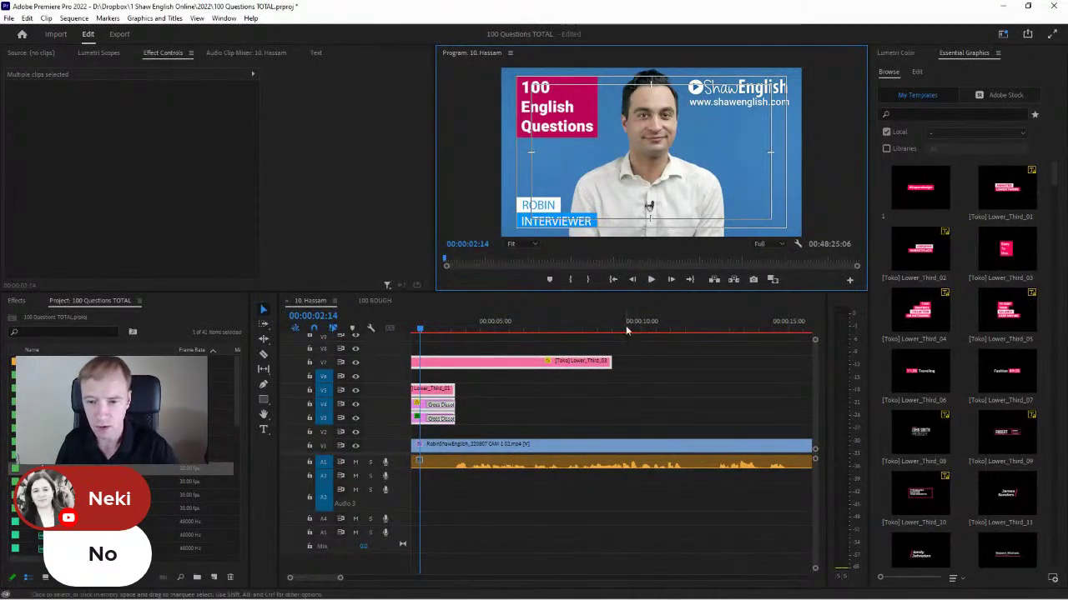
pyautogui.moveTo(626, 325); pyautogui.dragTo(642, 325)
pyautogui.click(652, 279)
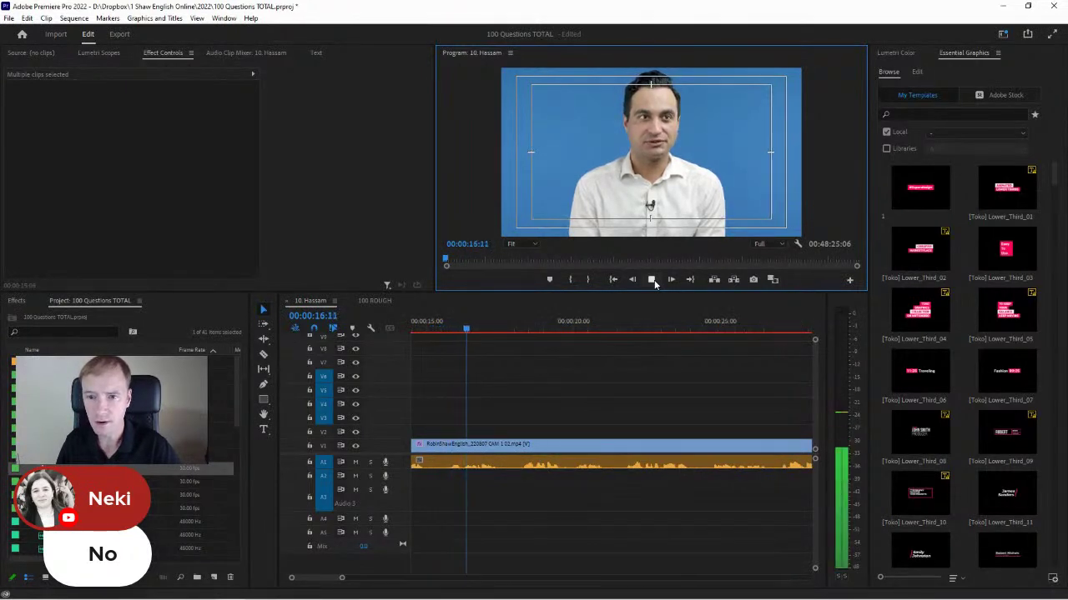
pyautogui.click(652, 281)
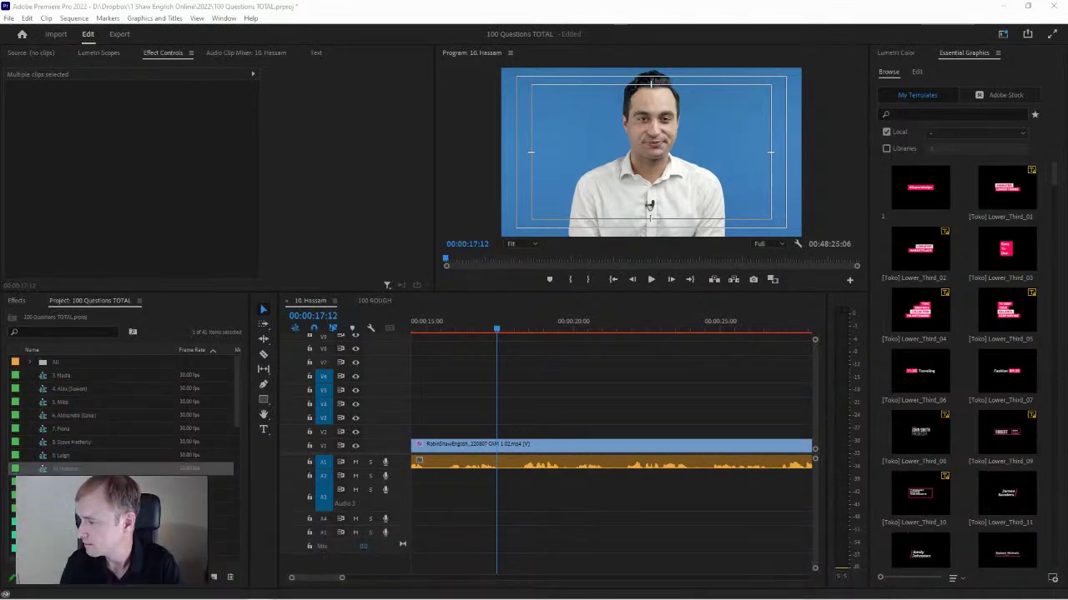
# Step: Line up the interview's A1 audio with its V1 video at the sequence start
pyautogui.press('-')
pyautogui.press('-')
pyautogui.press('-')
pyautogui.click(452, 327)
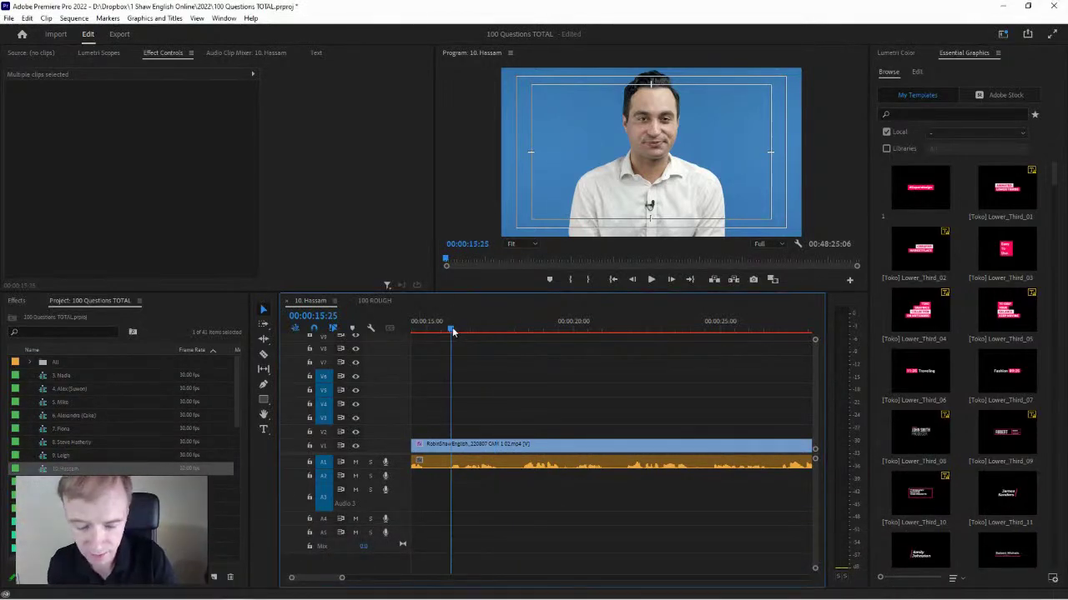
pyautogui.click(423, 327)
pyautogui.press('=')
pyautogui.press('=')
pyautogui.press('=')
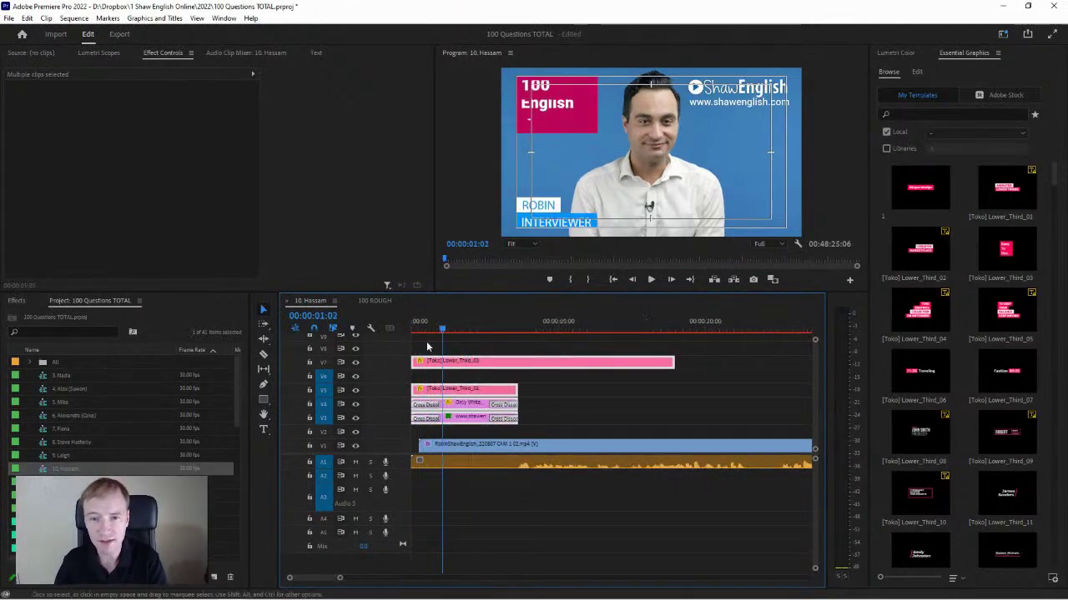
pyautogui.click(412, 327)
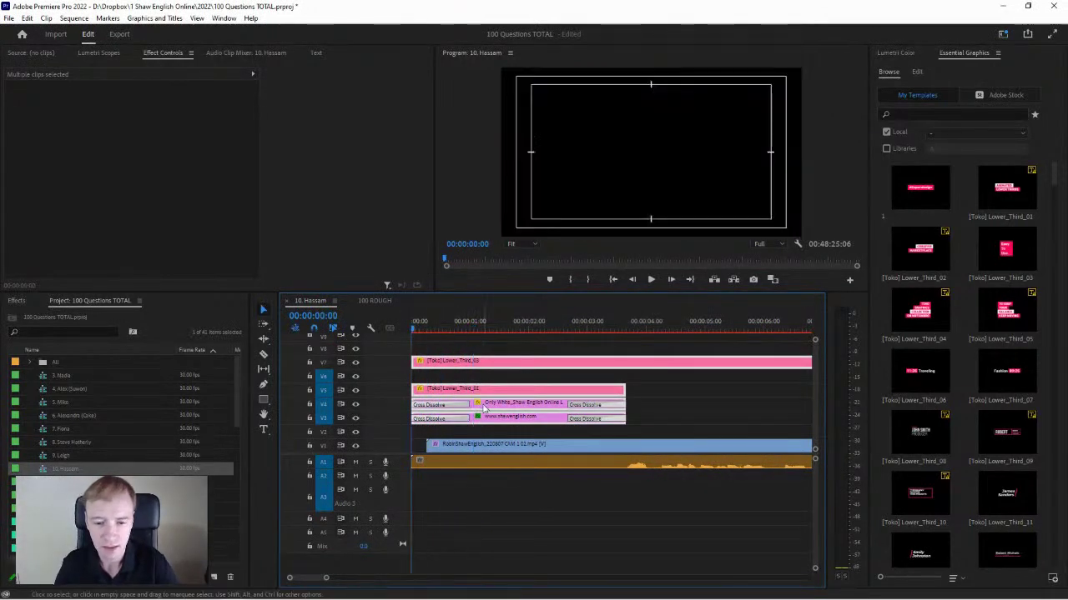
pyautogui.click(431, 466)
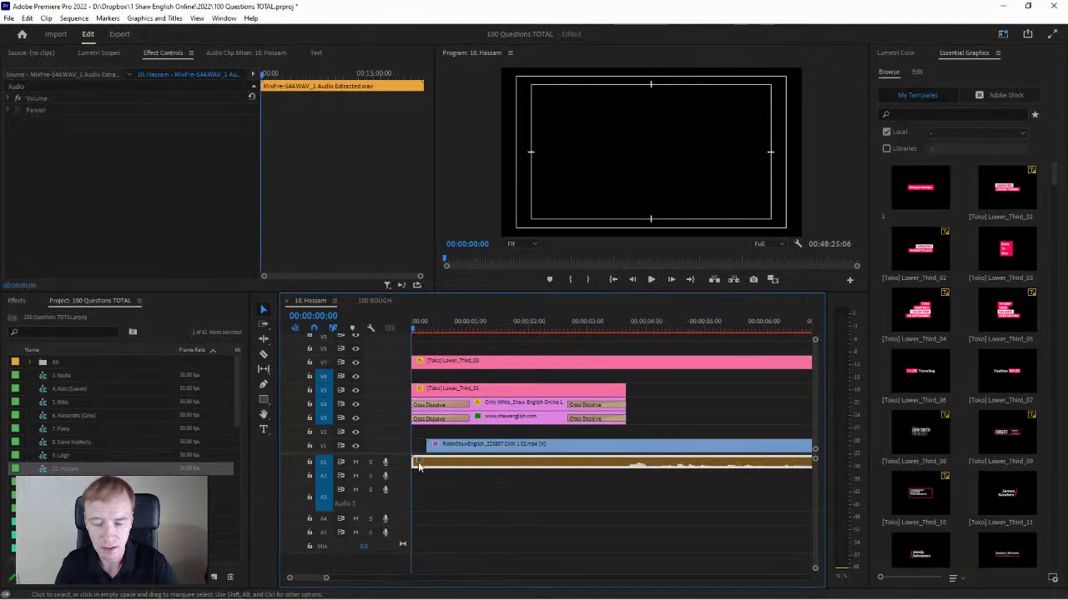
pyautogui.moveTo(414, 461); pyautogui.dragTo(429, 461)
# Step: Align the title clips with the interview and select the leading gap on V1
pyautogui.moveTo(456, 348); pyautogui.dragTo(486, 426)
pyautogui.moveTo(517, 417); pyautogui.dragTo(510, 419)
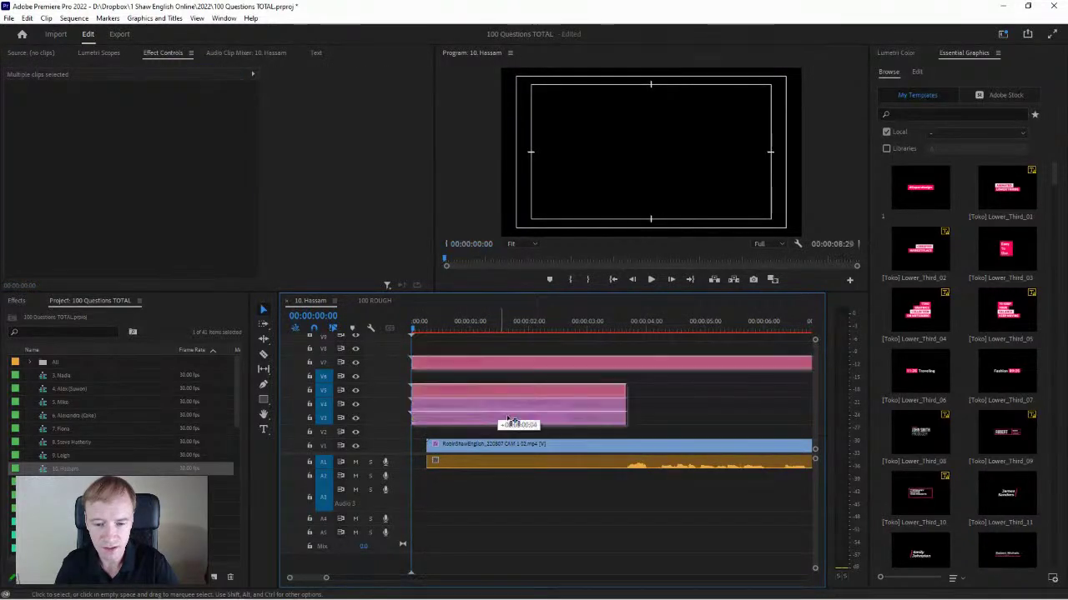
pyautogui.click(422, 448)
# Step: Ripple delete the leading gap and play the opening to check the edit
pyautogui.press('Delete')
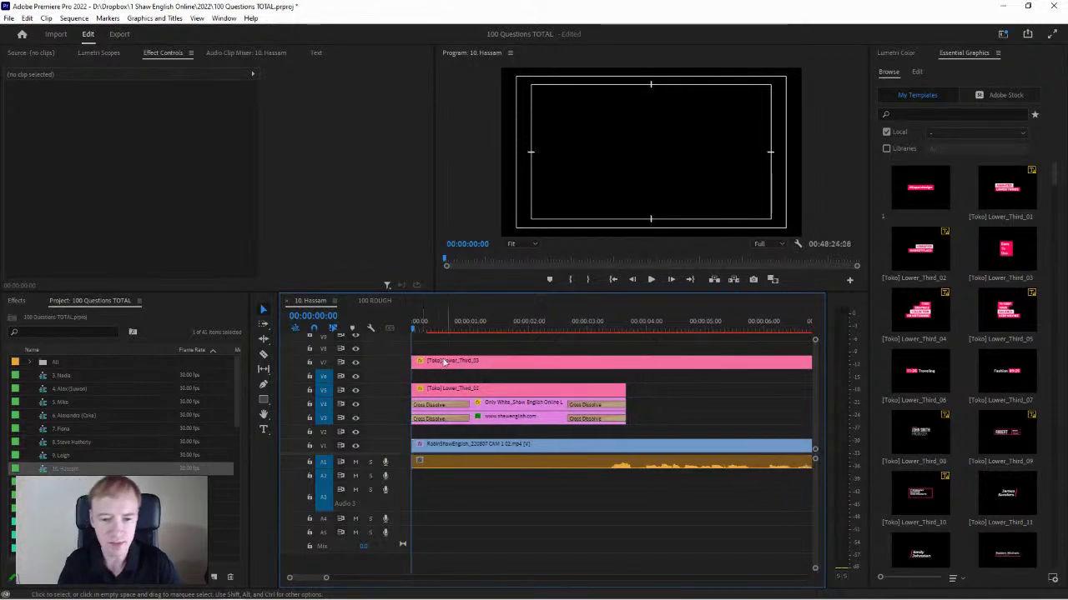
pyautogui.press('space')
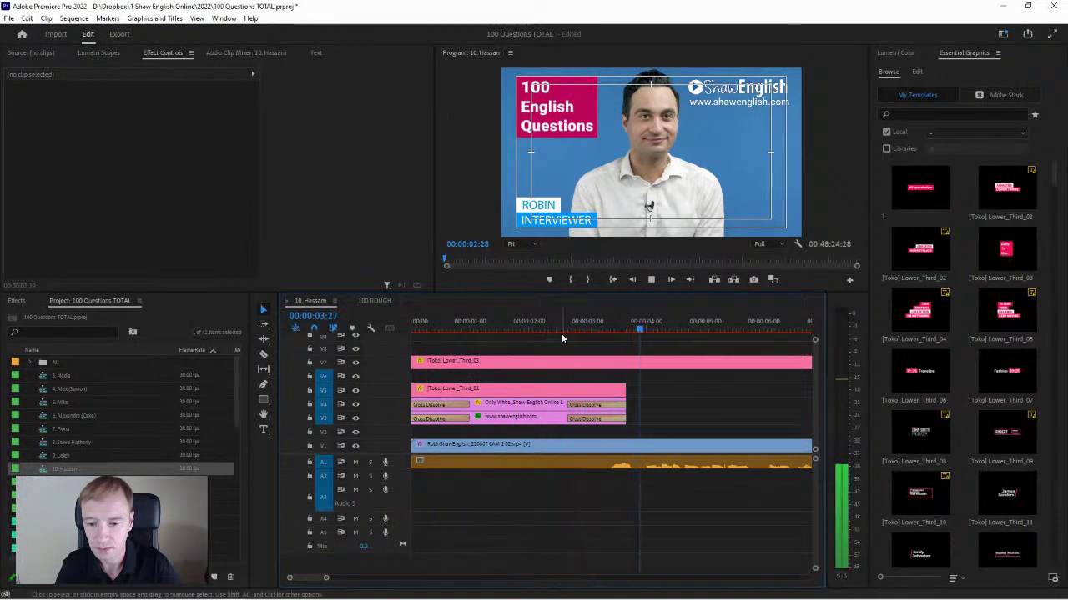
pyautogui.press('space')
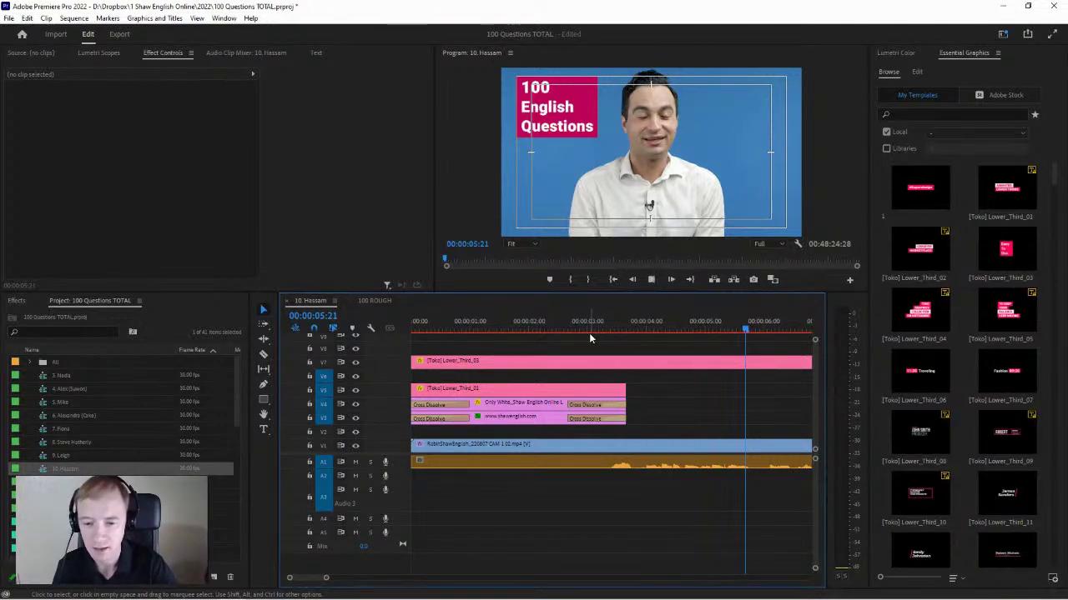
# Step: Replay the opening from about 3 seconds, then park the playhead at 00:00:14:16 and zoom out
pyautogui.click(588, 332)
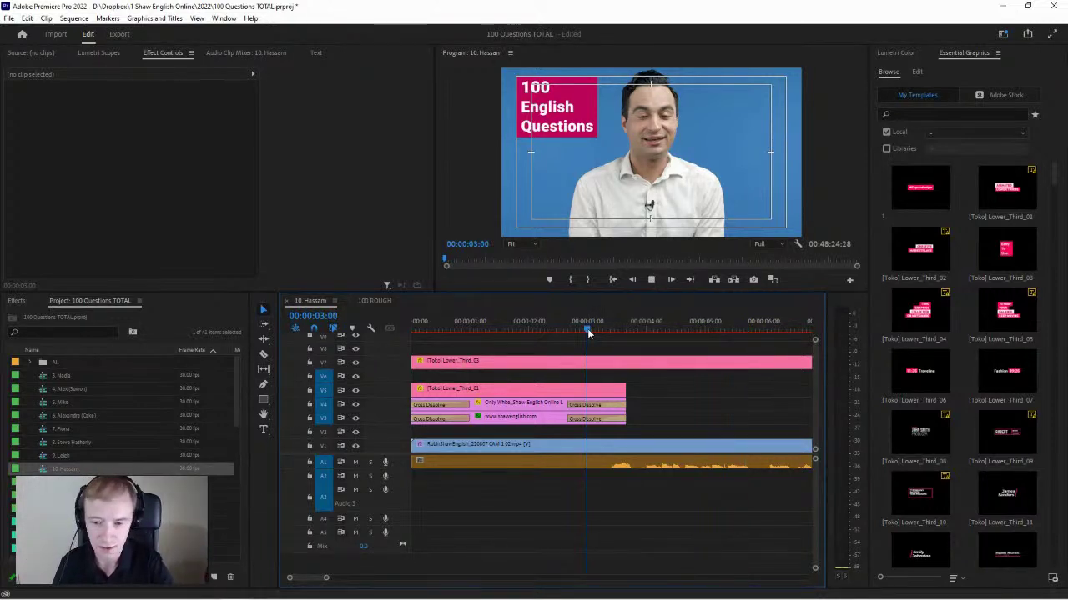
pyautogui.press('-')
pyautogui.press('space')
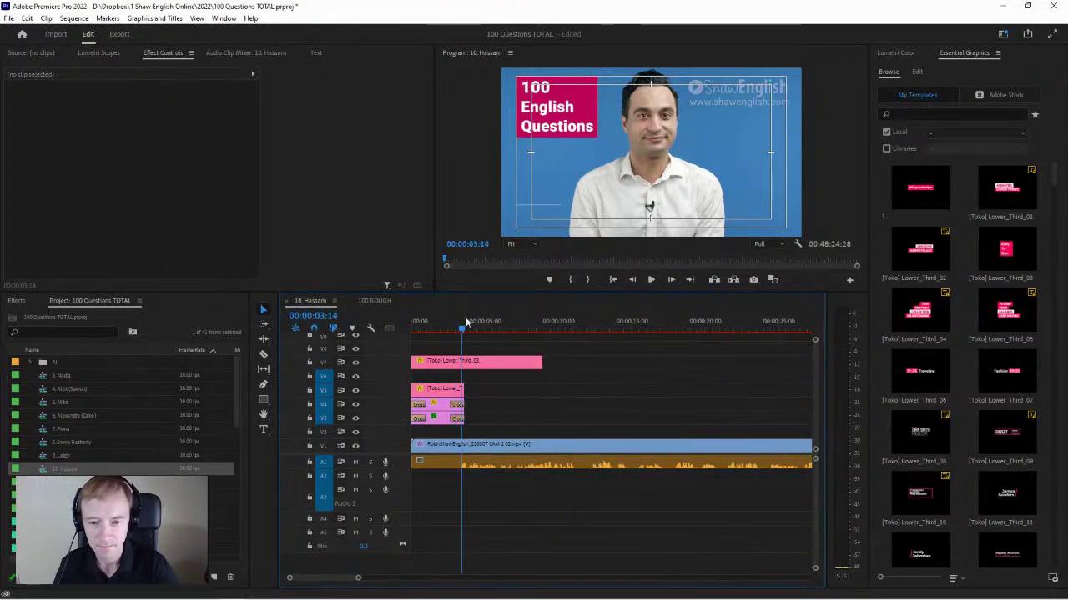
pyautogui.press('space')
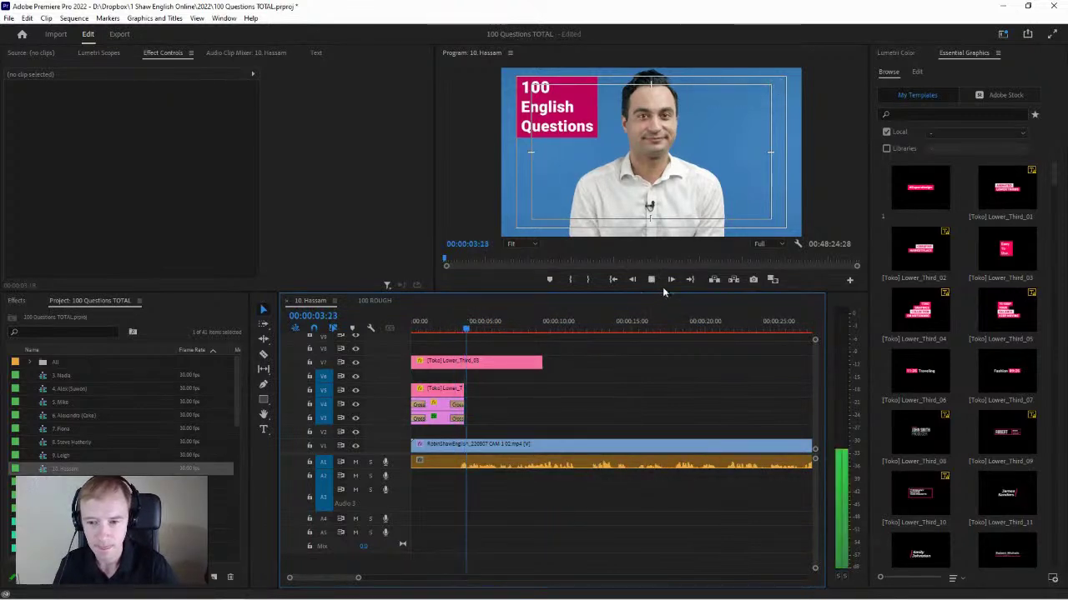
pyautogui.click(457, 330)
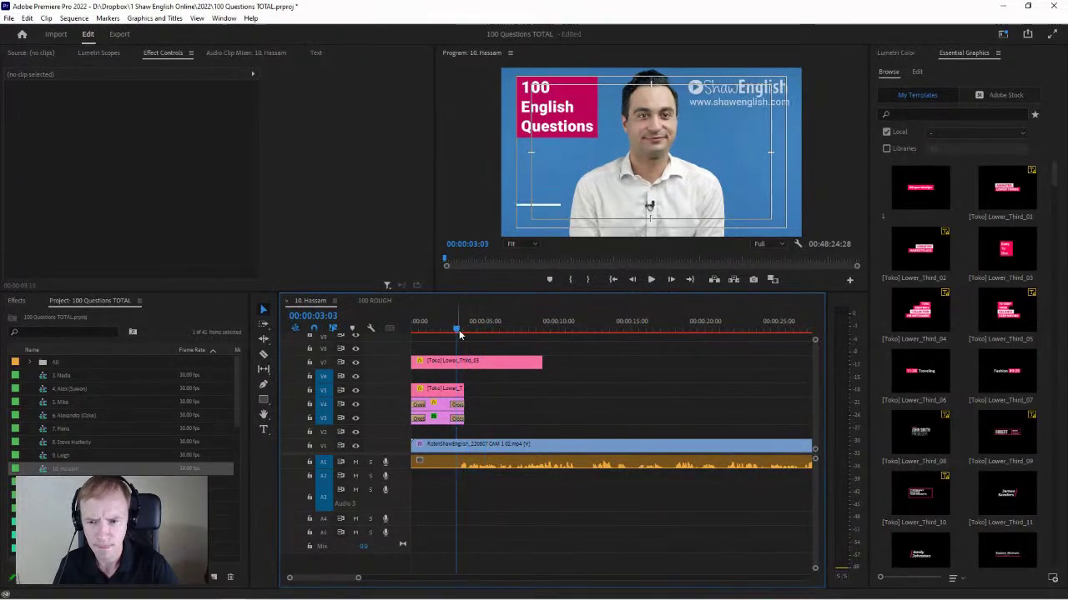
pyautogui.click(651, 281)
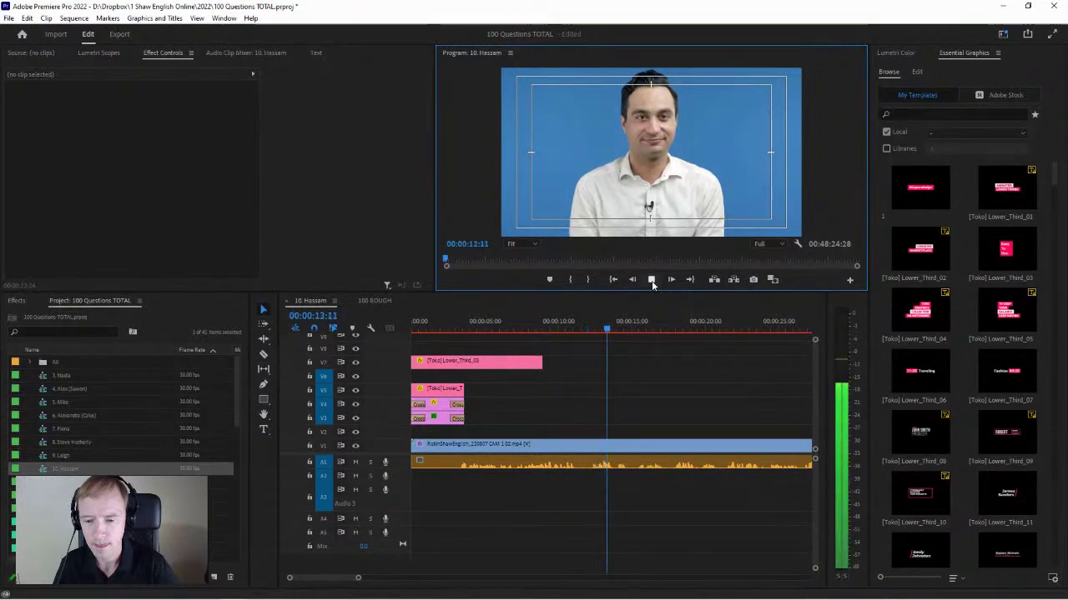
pyautogui.click(651, 281)
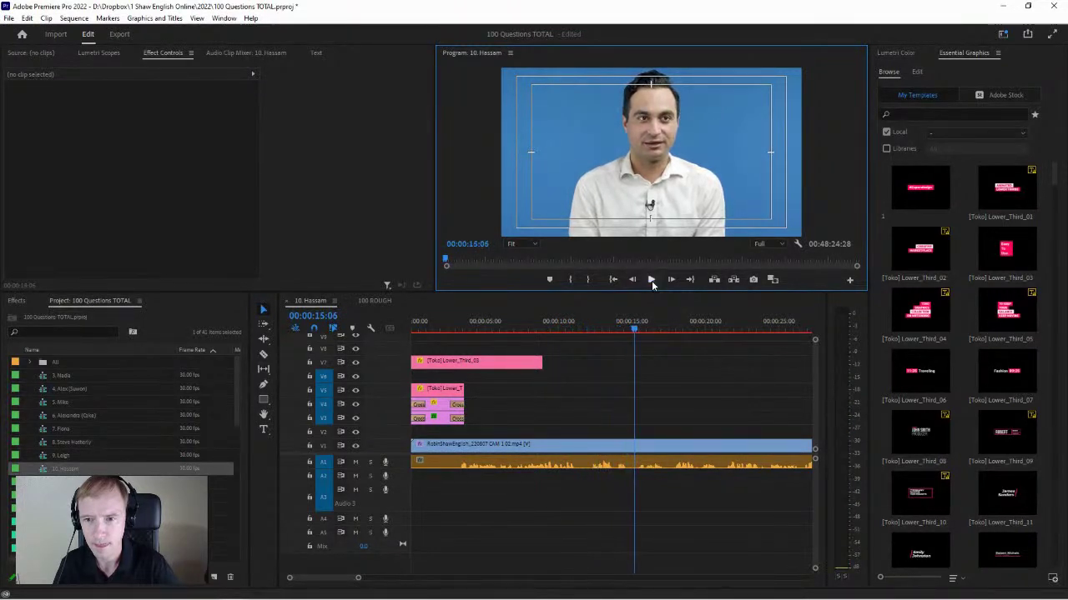
pyautogui.click(625, 331)
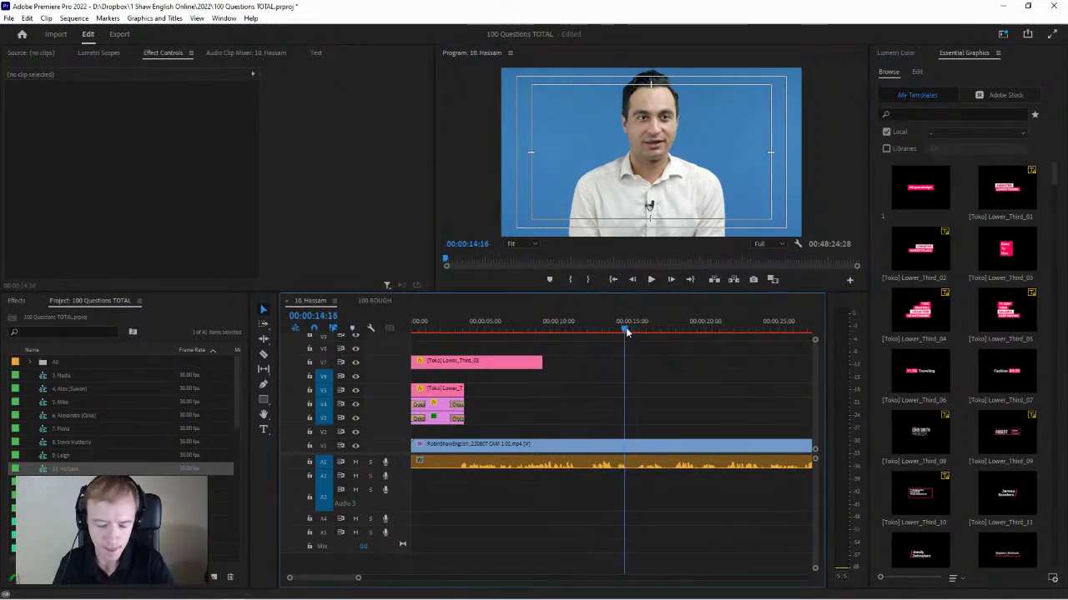
pyautogui.press('-')
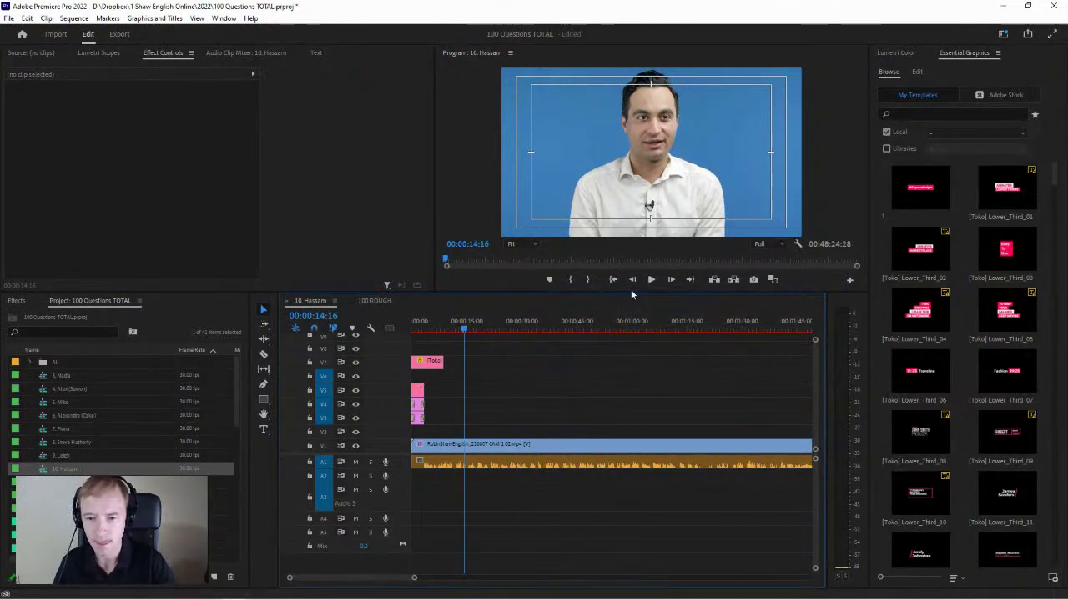
pyautogui.click(651, 280)
pyautogui.click(652, 281)
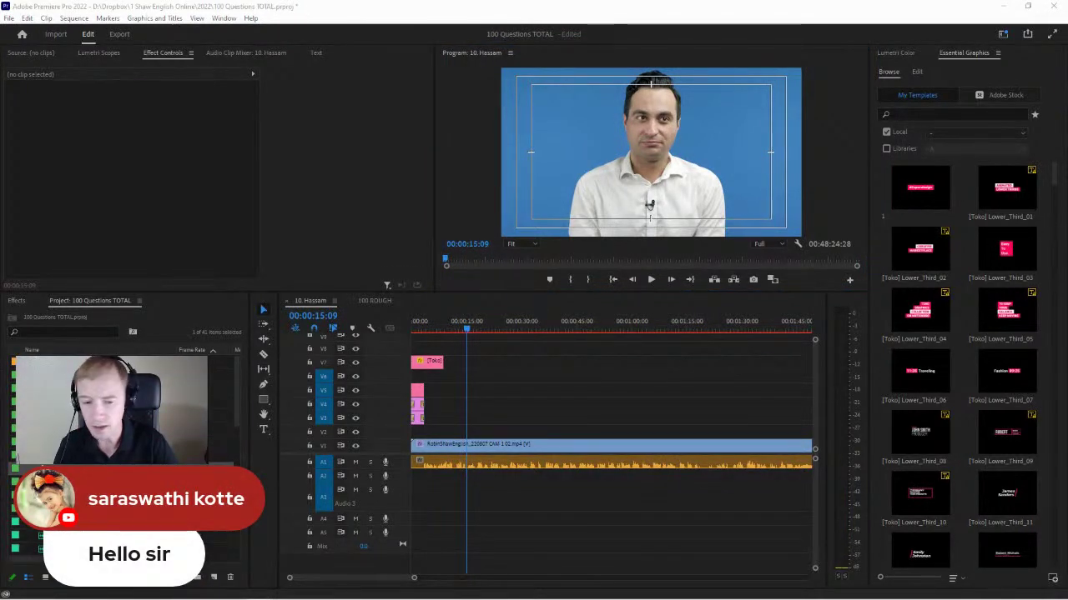
pyautogui.click(466, 329)
pyautogui.press('-')
pyautogui.press('-')
pyautogui.press('-')
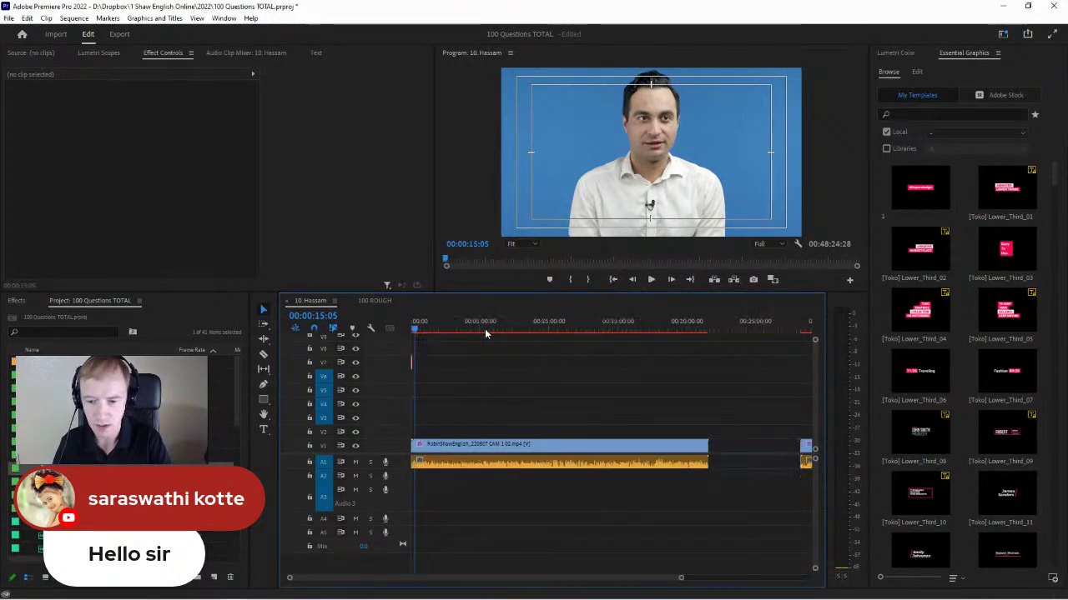
pyautogui.press('=')
pyautogui.press('=')
pyautogui.press('=')
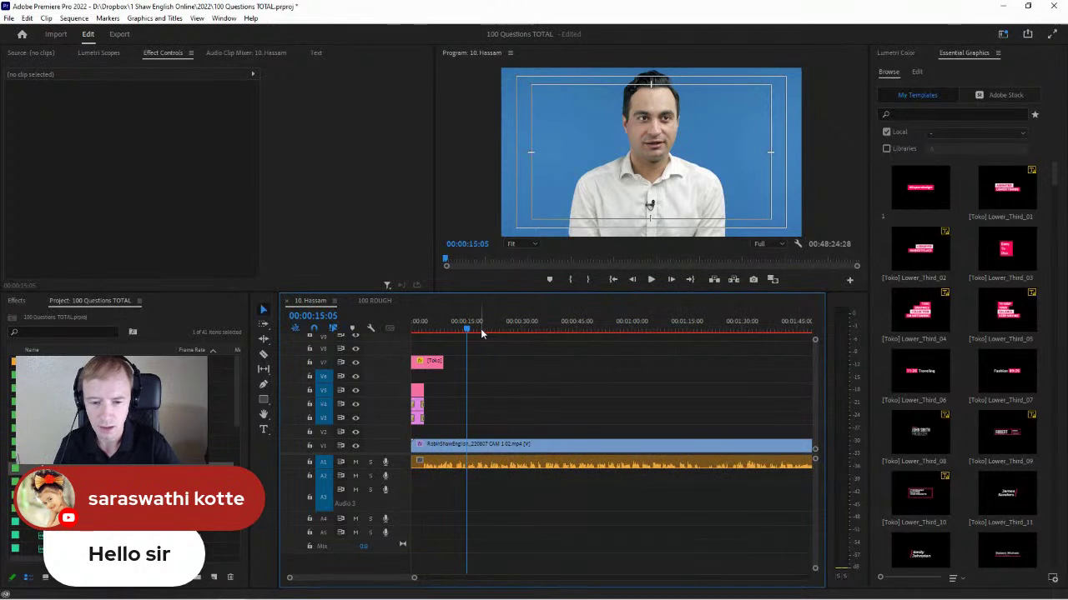
pyautogui.press('space')
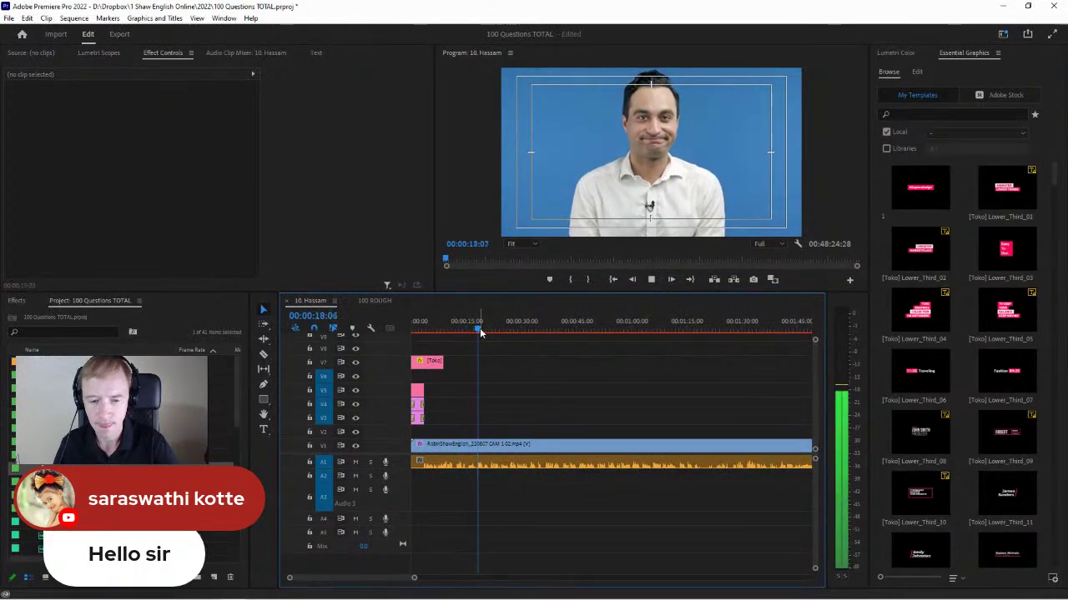
pyautogui.click(491, 330)
pyautogui.moveTo(492, 331); pyautogui.dragTo(545, 331)
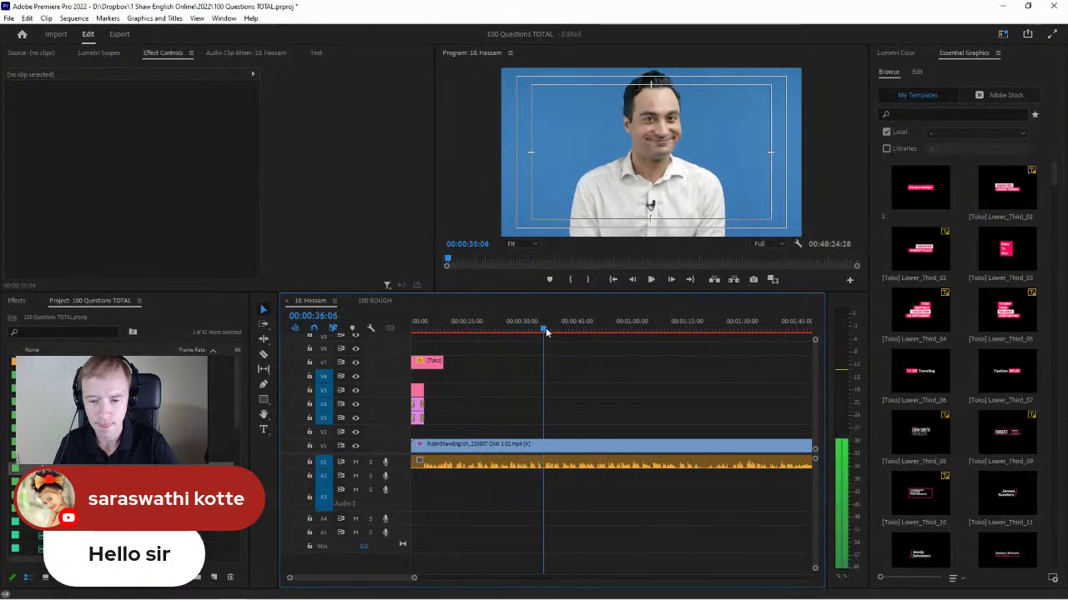
pyautogui.press('space')
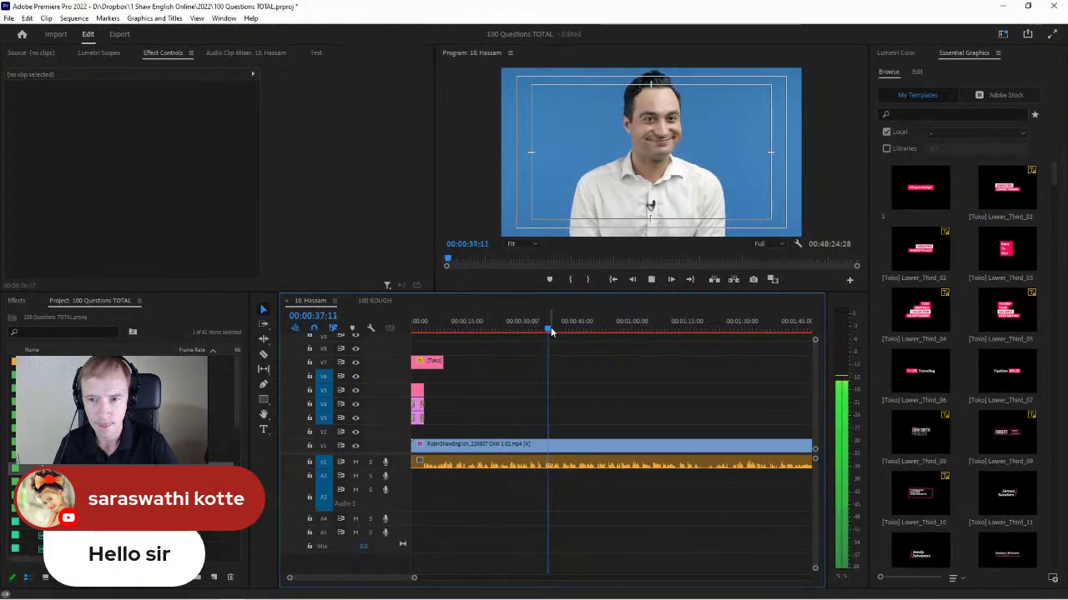
pyautogui.press('space')
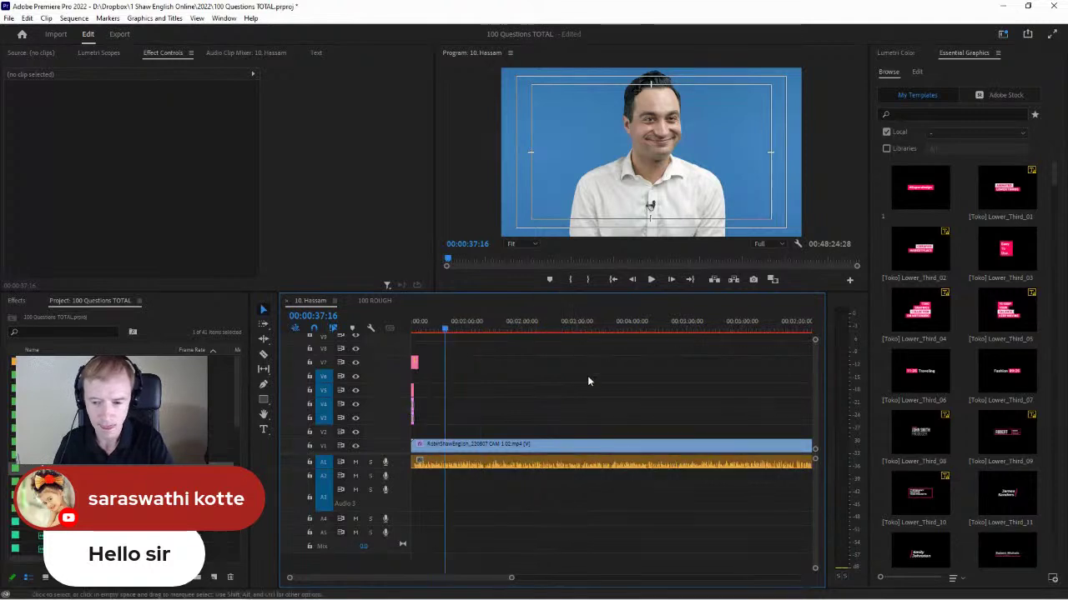
# Step: Zoom out and play the short clip around 29:32 to check it
pyautogui.hotkey('ctrl', 'z')
pyautogui.click(614, 327)
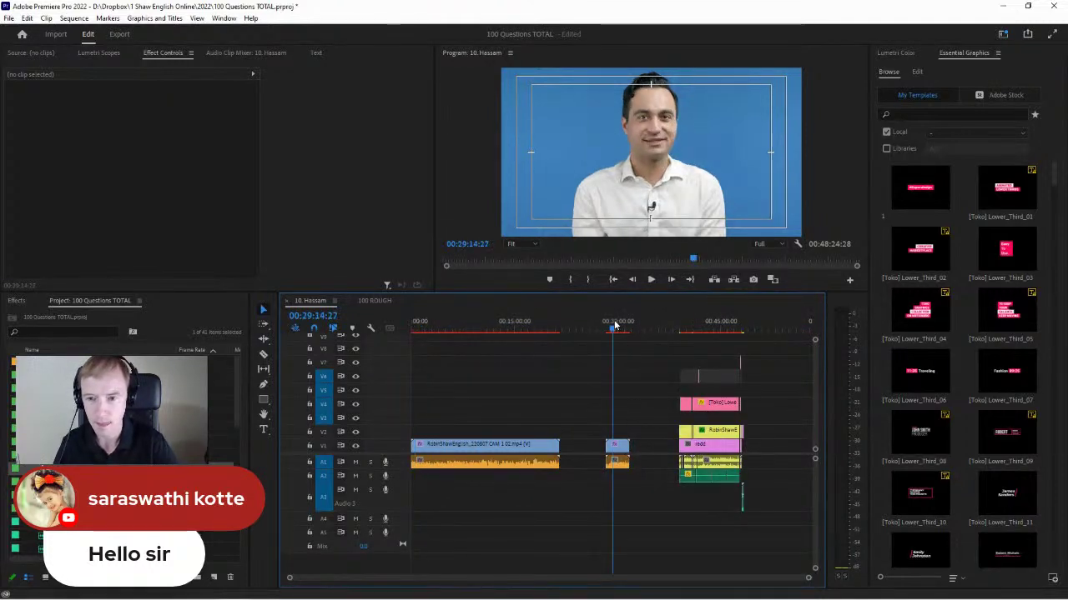
pyautogui.moveTo(614, 326); pyautogui.dragTo(609, 326)
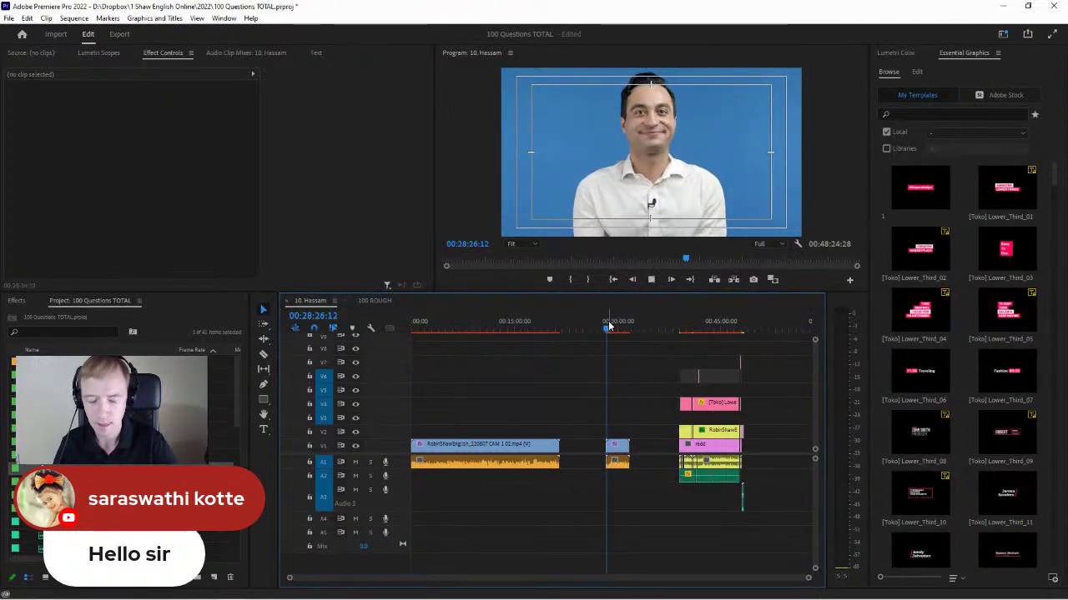
pyautogui.press('=')
pyautogui.press('=')
pyautogui.press('space')
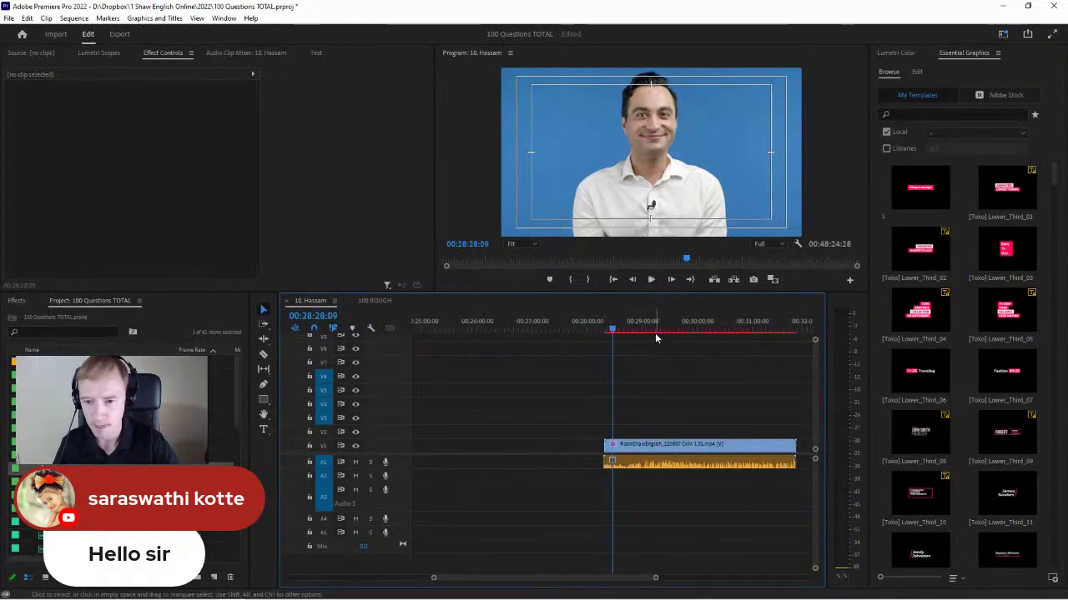
pyautogui.click(673, 328)
pyautogui.press('space')
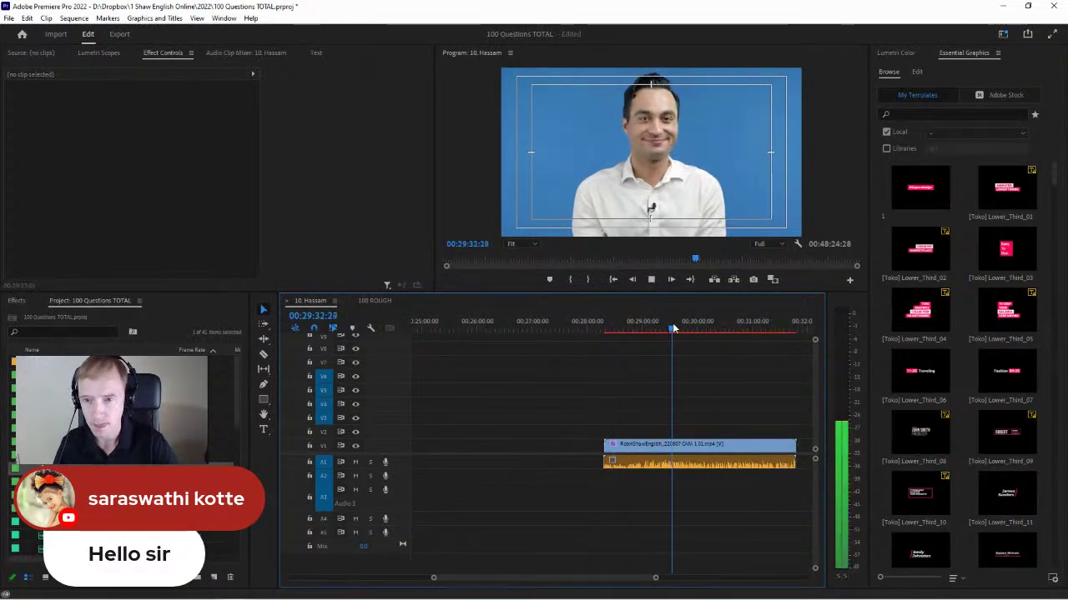
pyautogui.press('space')
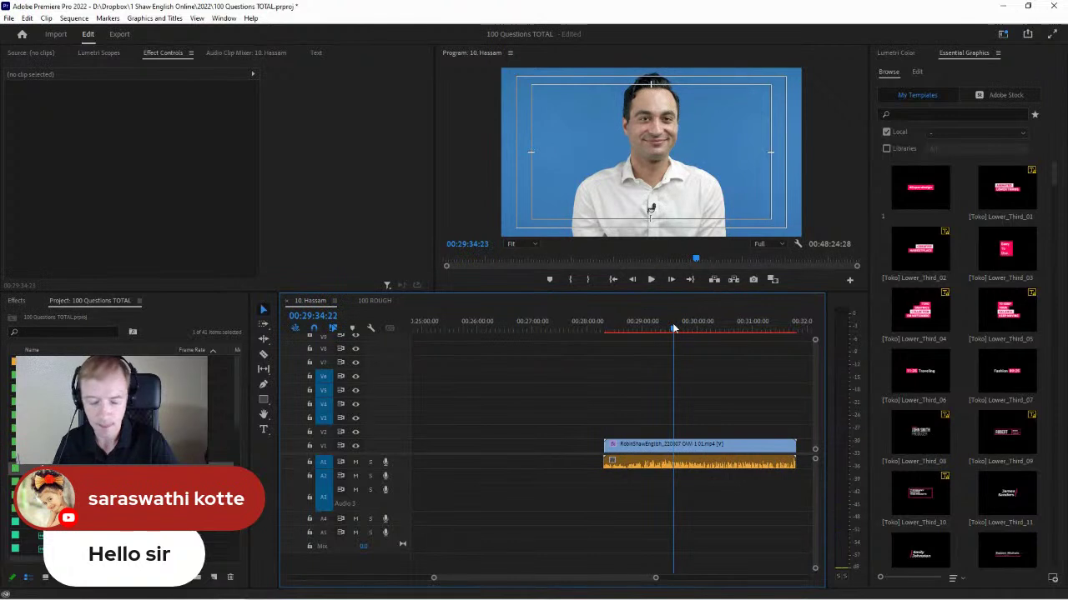
pyautogui.press('-')
pyautogui.press('-')
pyautogui.press('-')
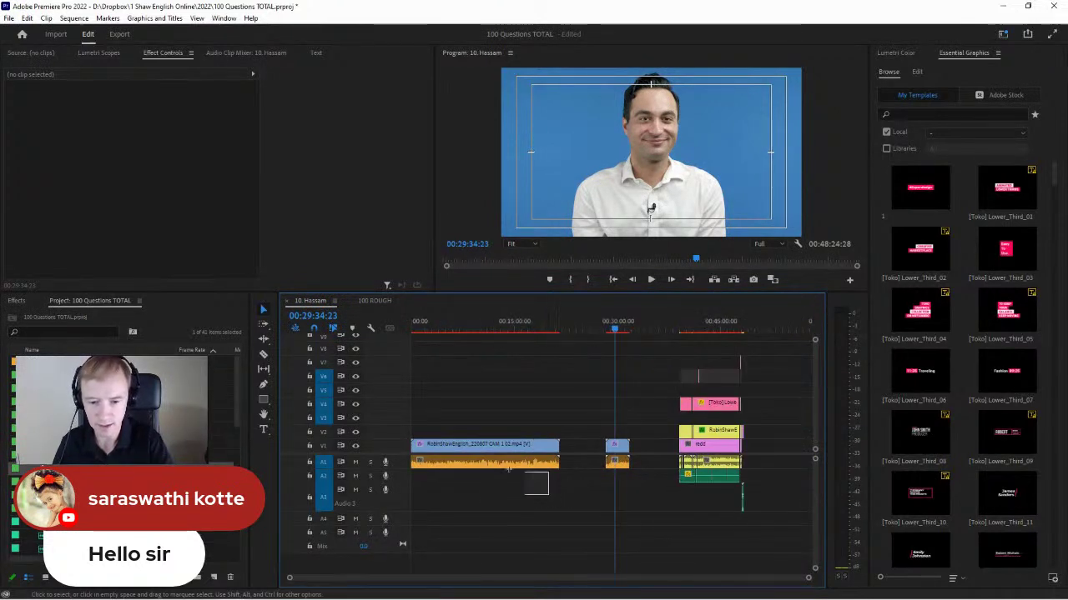
# Step: Rearrange the short clip and main interview on V1 and ripple delete the gap between them
pyautogui.moveTo(524, 472); pyautogui.dragTo(536, 451)
pyautogui.moveTo(641, 482); pyautogui.dragTo(428, 451)
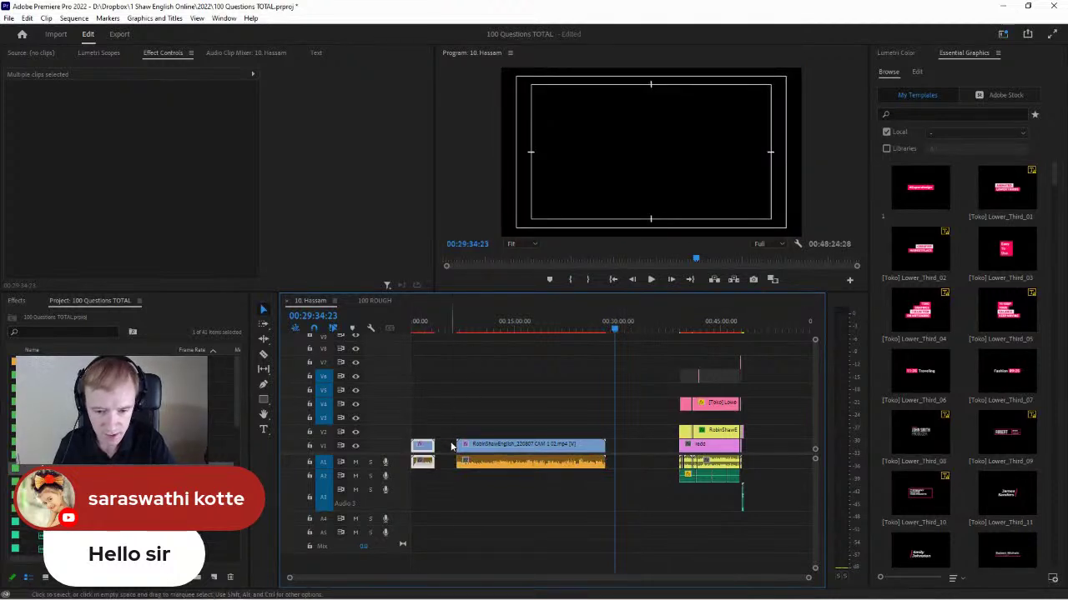
pyautogui.click(452, 447)
pyautogui.press('Delete')
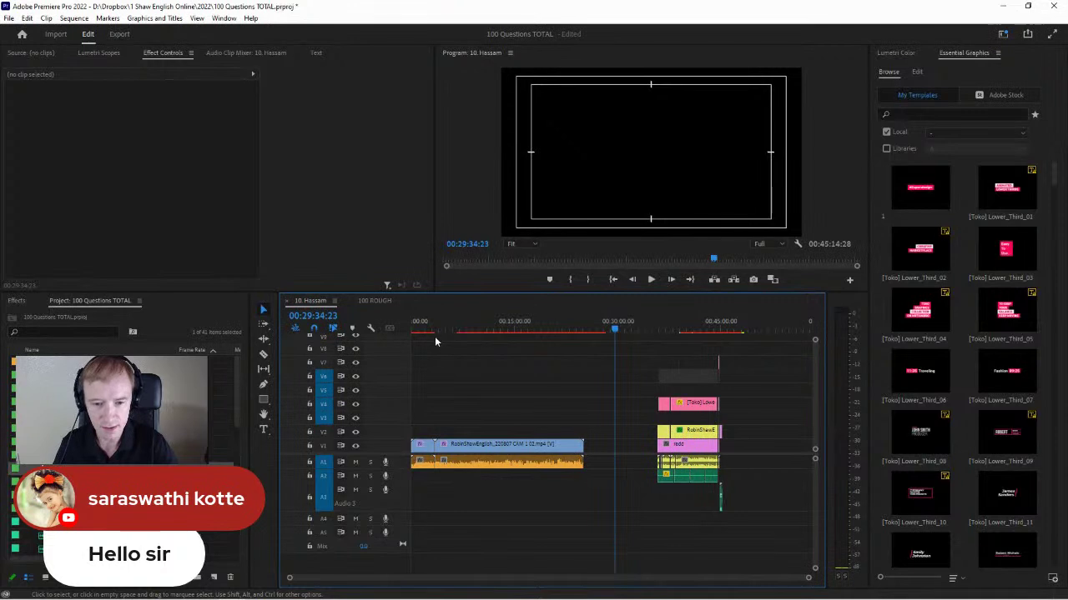
pyautogui.click(413, 330)
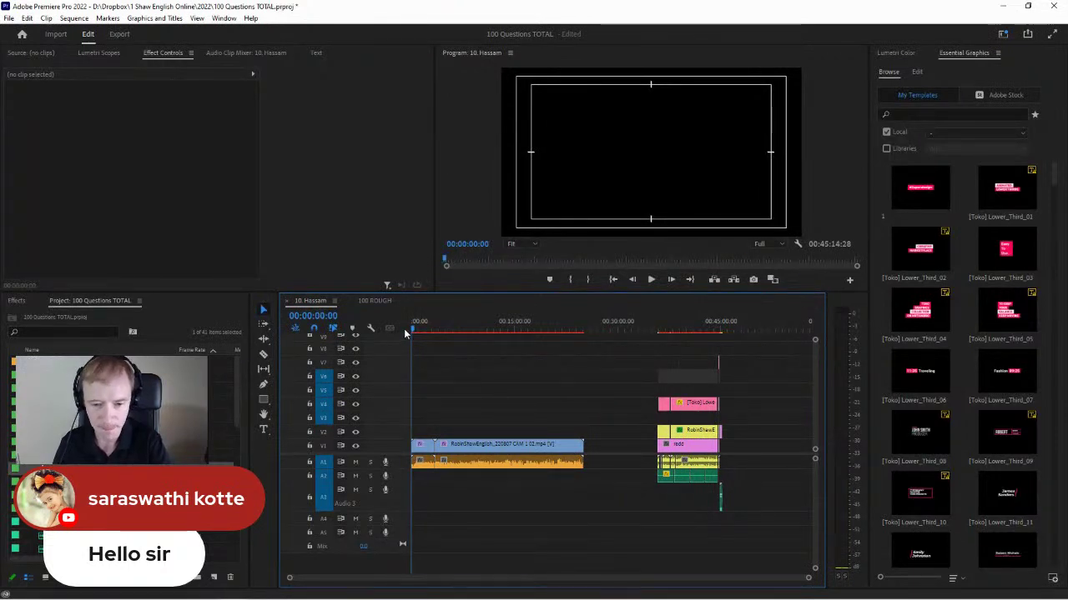
pyautogui.press('=')
pyautogui.press('=')
pyautogui.press('=')
pyautogui.press('-')
pyautogui.press('-')
pyautogui.press('-')
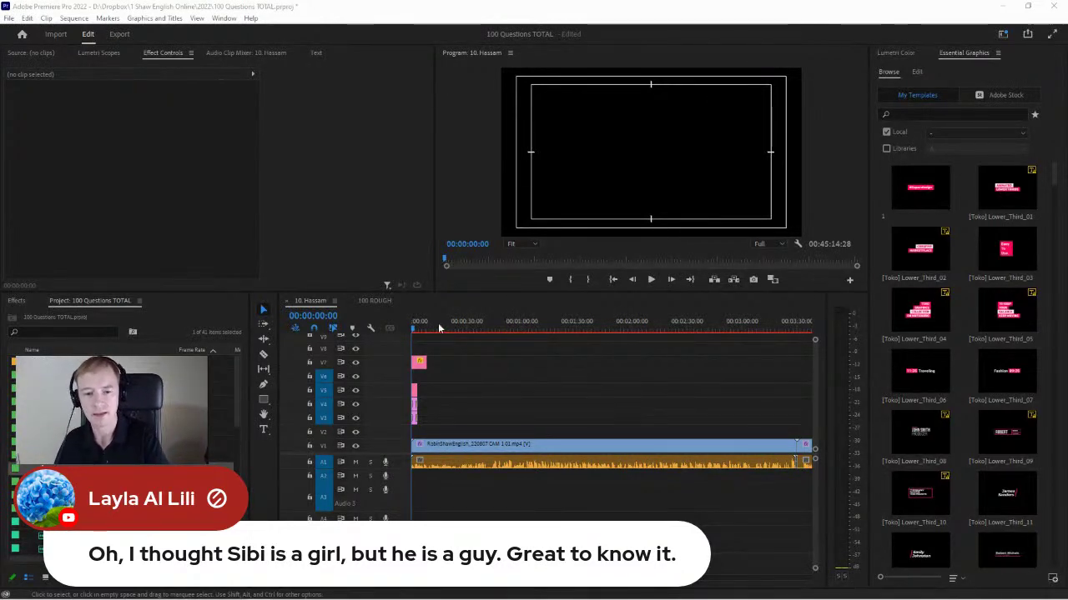
# Step: Trim the start of the A1 interview audio to line up with the video
pyautogui.click(411, 329)
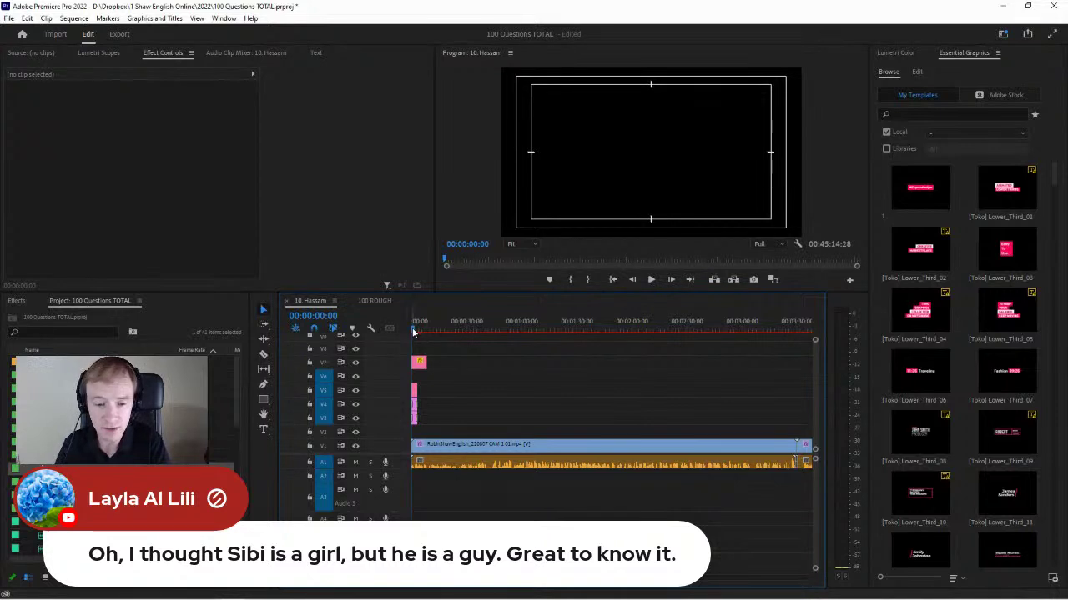
pyautogui.press('=')
pyautogui.press('=')
pyautogui.press('=')
pyautogui.press('=')
pyautogui.press('=')
pyautogui.press('=')
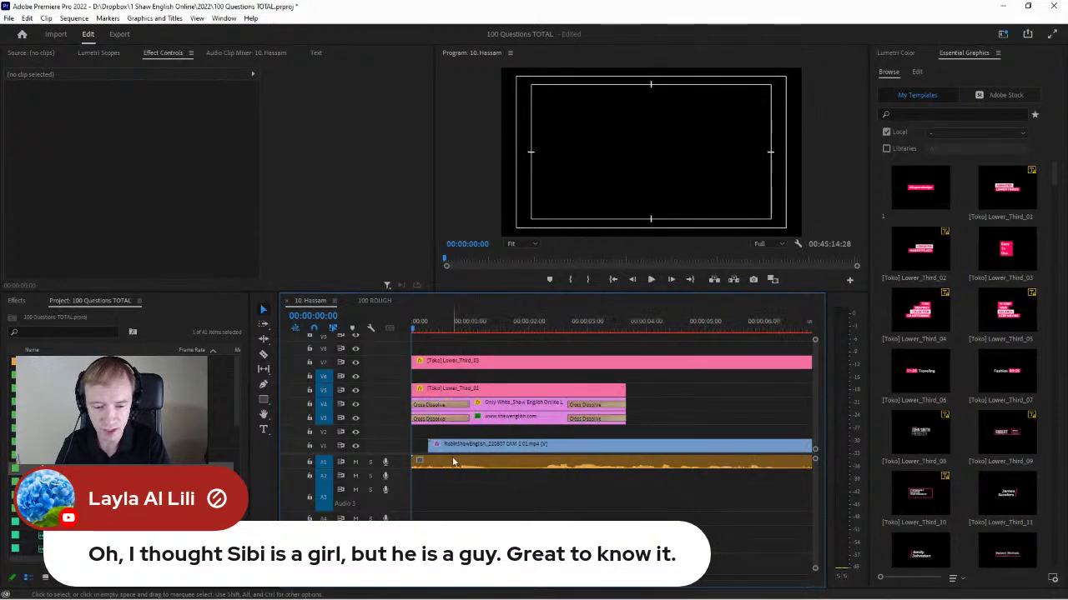
pyautogui.click(447, 466)
pyautogui.moveTo(417, 465); pyautogui.dragTo(428, 465)
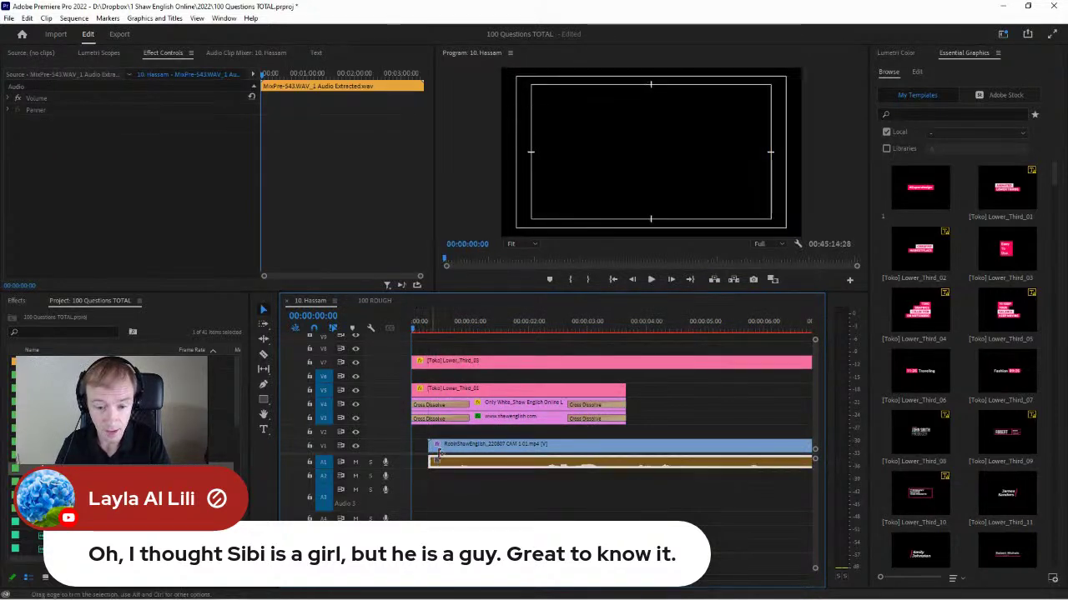
# Step: Align the pink title clips with the video and ripple delete the leading gap
pyautogui.click(450, 365)
pyautogui.keyDown('shift'); pyautogui.click(492, 422); pyautogui.keyUp('shift')
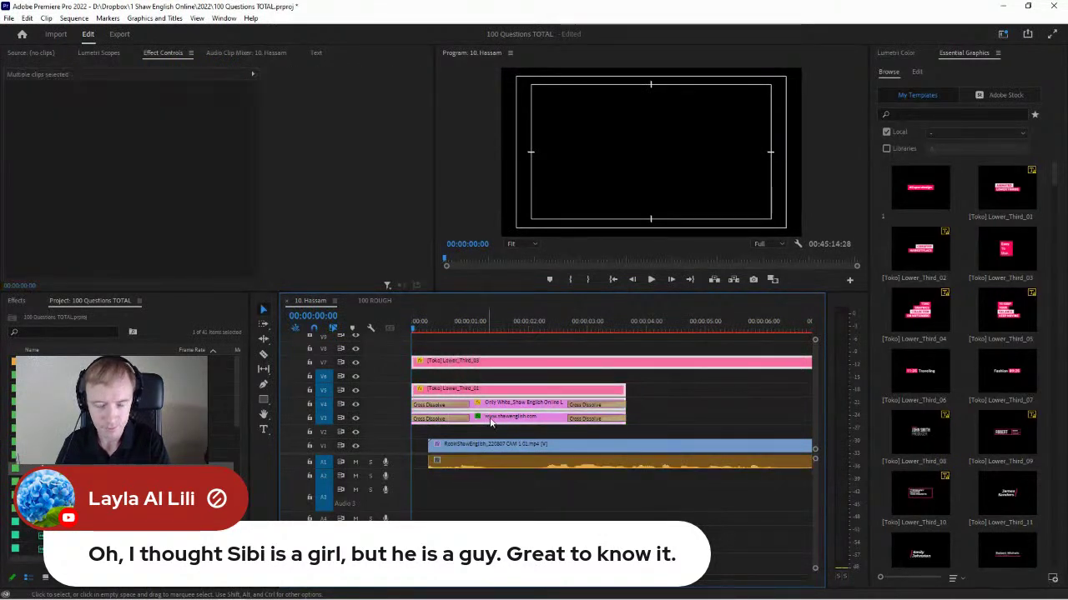
pyautogui.moveTo(492, 422); pyautogui.dragTo(510, 421)
pyautogui.click(418, 447)
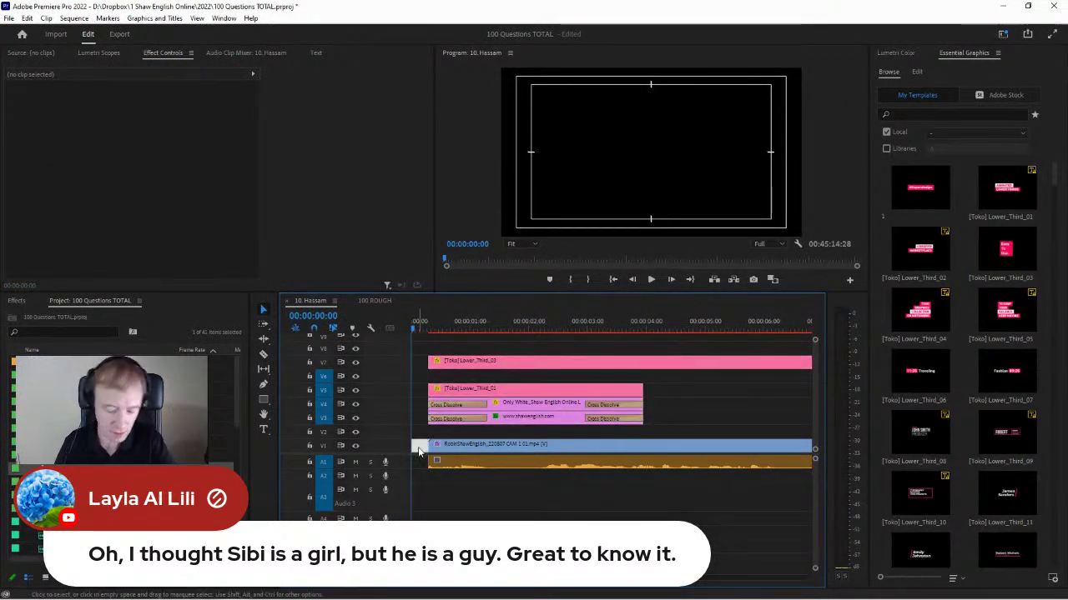
pyautogui.press('Delete')
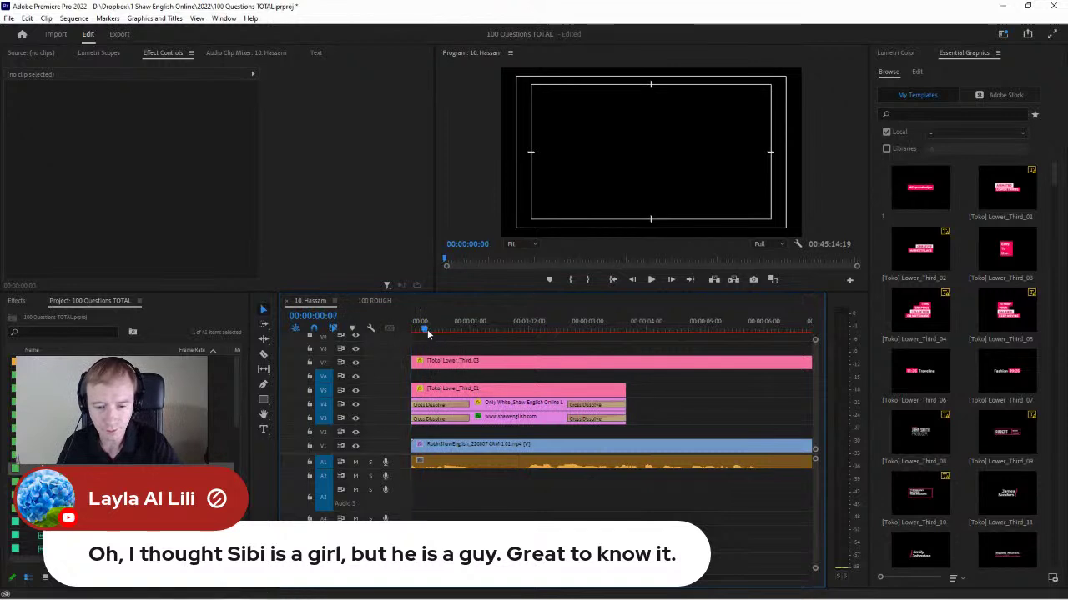
pyautogui.moveTo(421, 329); pyautogui.dragTo(553, 329)
pyautogui.press('-')
pyautogui.press('-')
pyautogui.press('-')
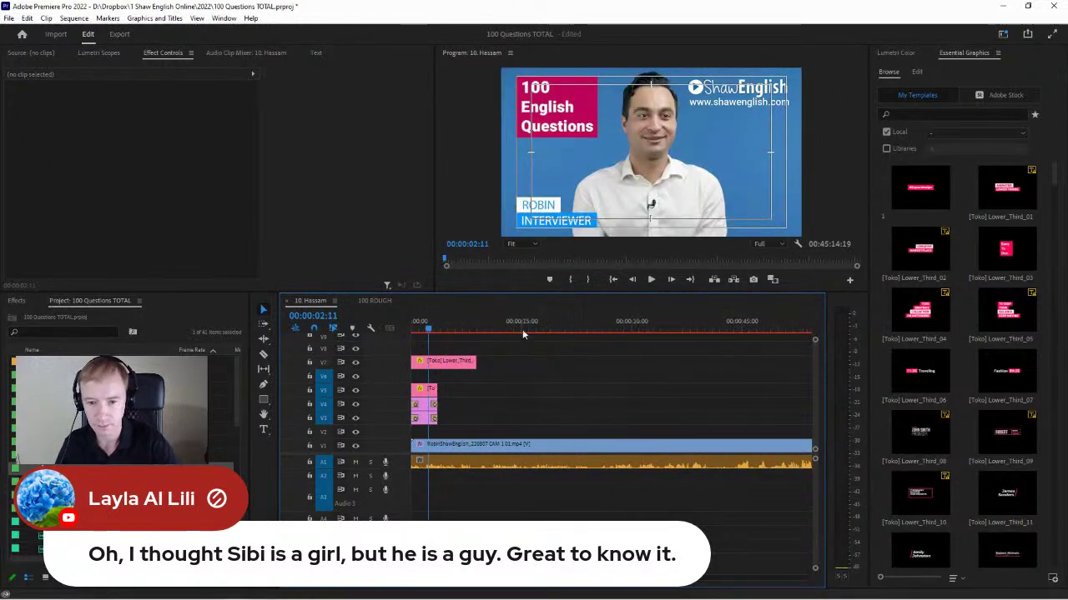
# Step: Review the interview playback and park the playhead at 00:01:02:12
pyautogui.click(604, 330)
pyautogui.press('space')
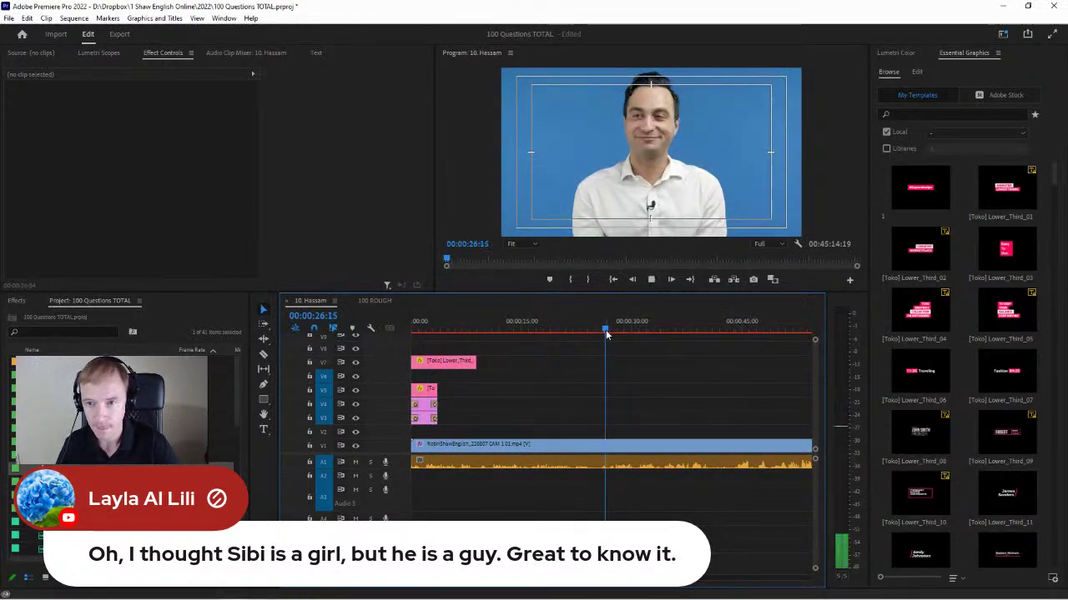
pyautogui.click(737, 332)
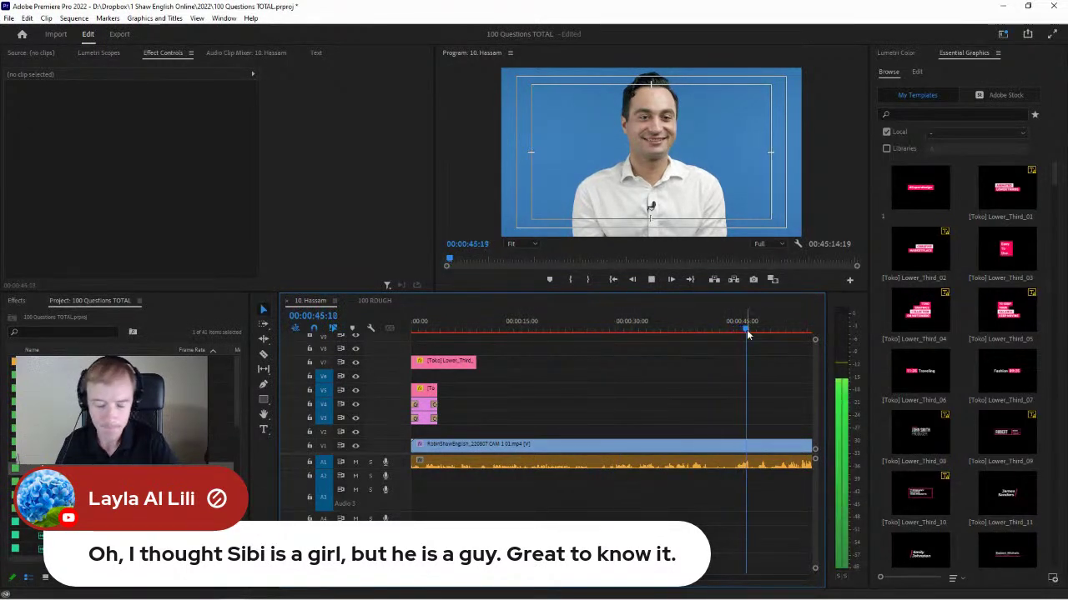
pyautogui.press('-')
pyautogui.press('=')
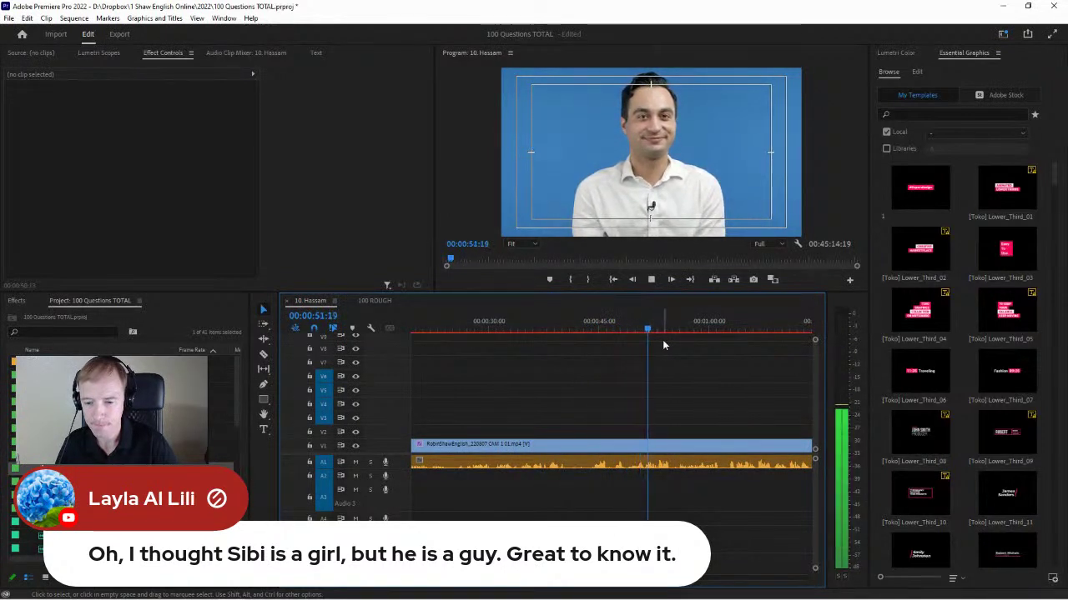
pyautogui.press('-')
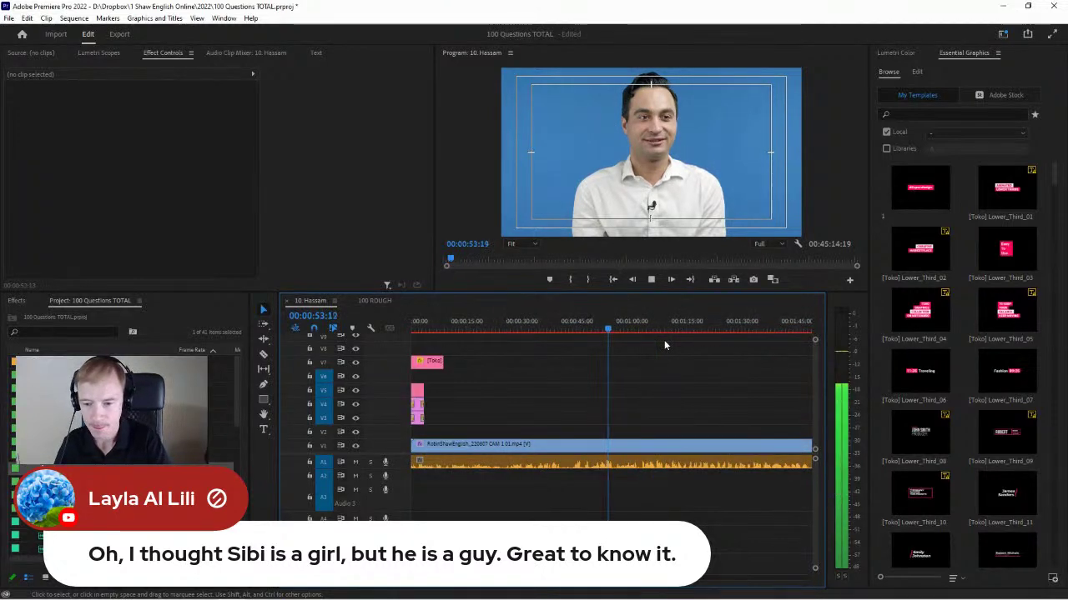
pyautogui.click(633, 330)
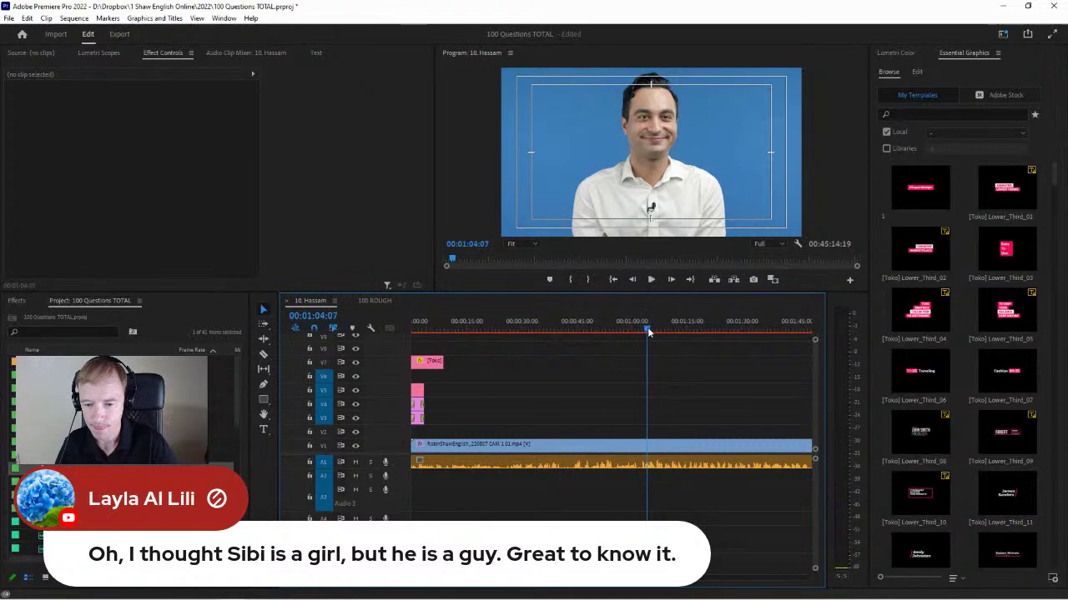
pyautogui.press('space')
pyautogui.click(640, 330)
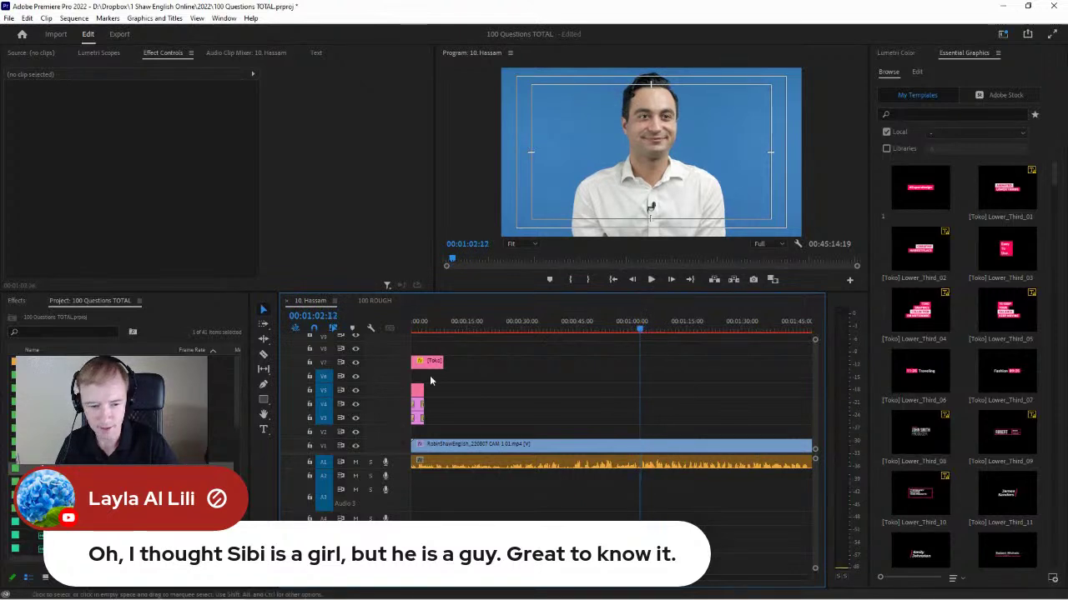
# Step: Split the interview at 00:01:02:12, delete the opening piece and ripple-close the gap
pyautogui.press('c')
pyautogui.click(644, 443)
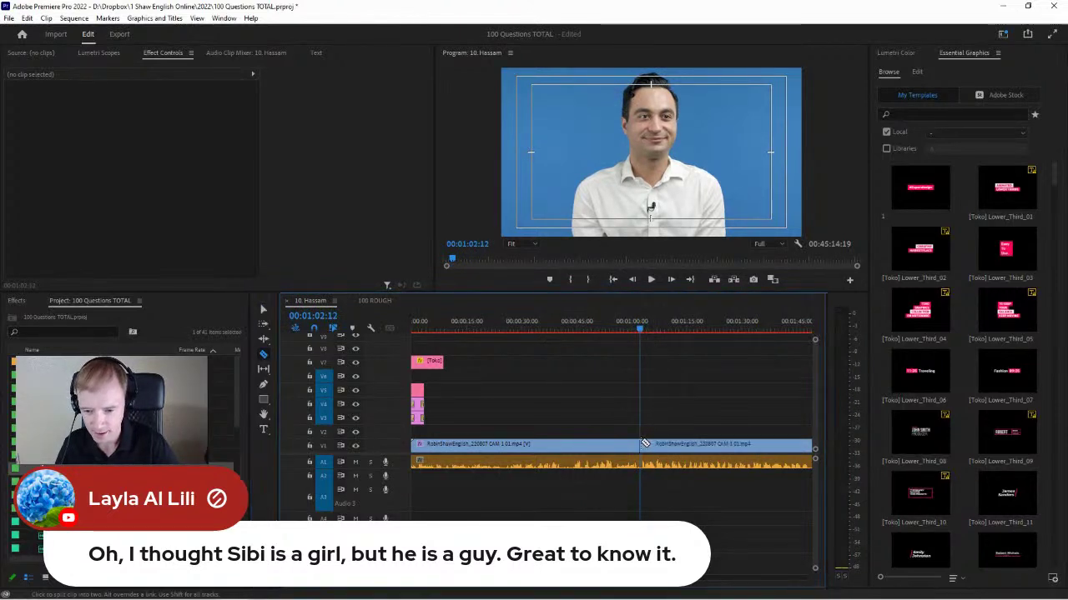
pyautogui.click(263, 310)
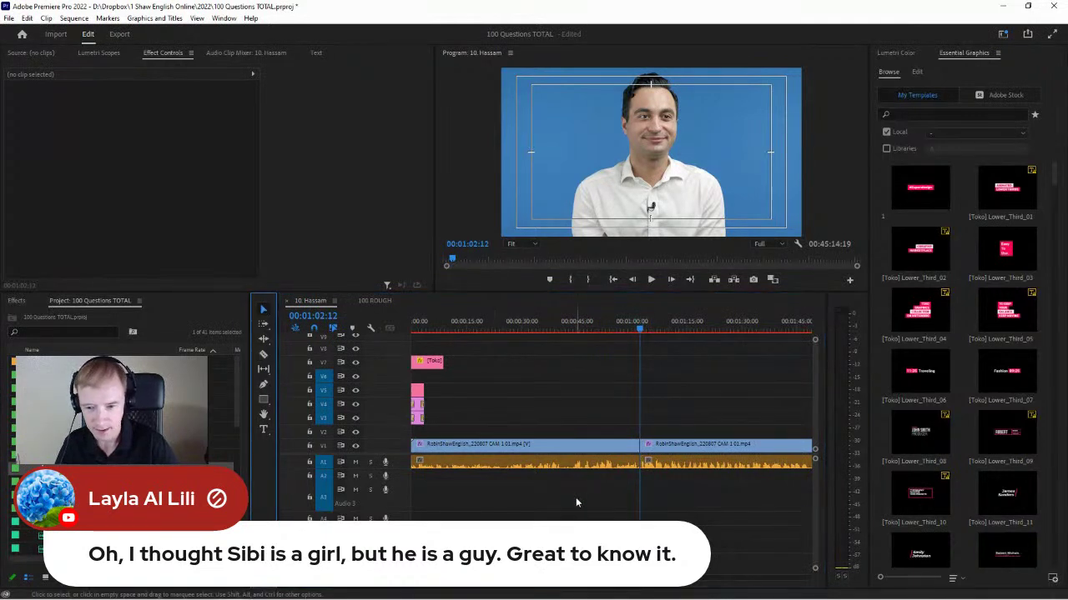
pyautogui.moveTo(576, 498); pyautogui.dragTo(557, 411)
pyautogui.press('Delete')
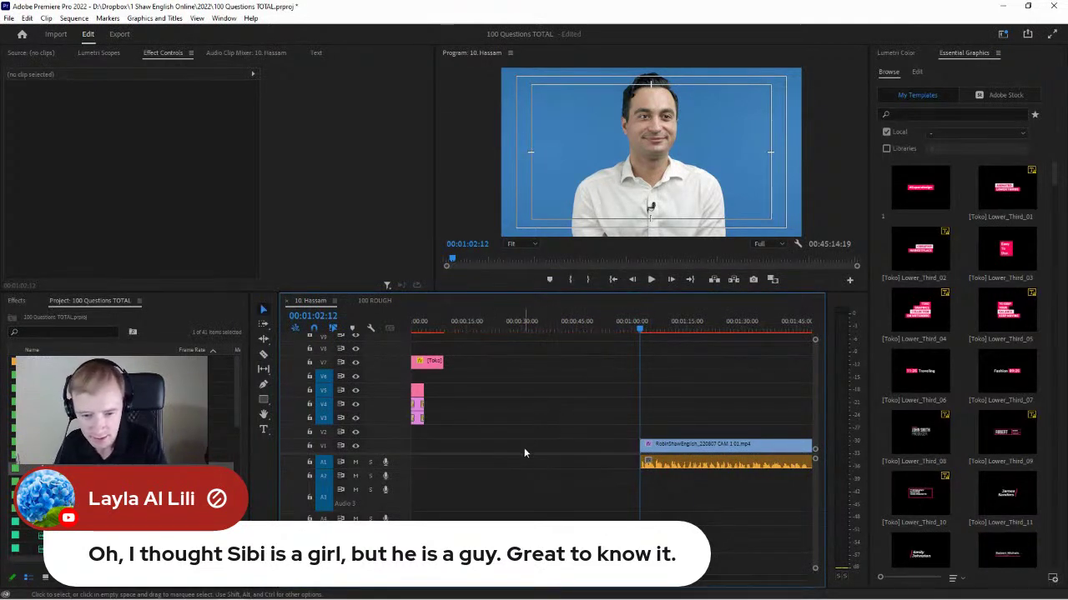
pyautogui.click(529, 448)
pyautogui.press('Delete')
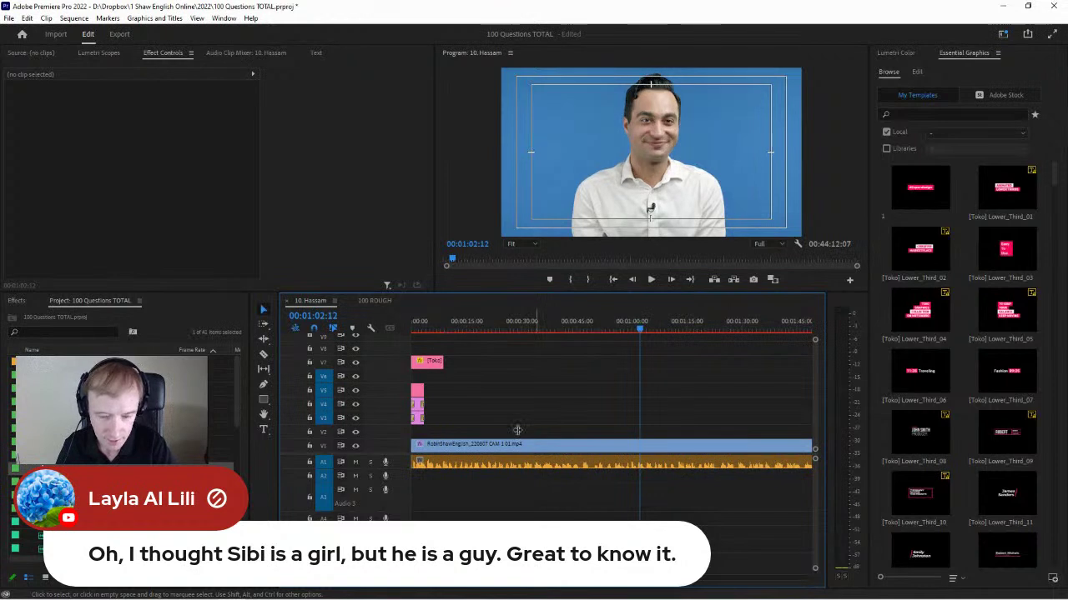
# Step: Replay the sequence start to check the titles over the trimmed interview
pyautogui.moveTo(500, 330); pyautogui.dragTo(412, 330)
pyautogui.press('=')
pyautogui.press('=')
pyautogui.press('=')
pyautogui.press('=')
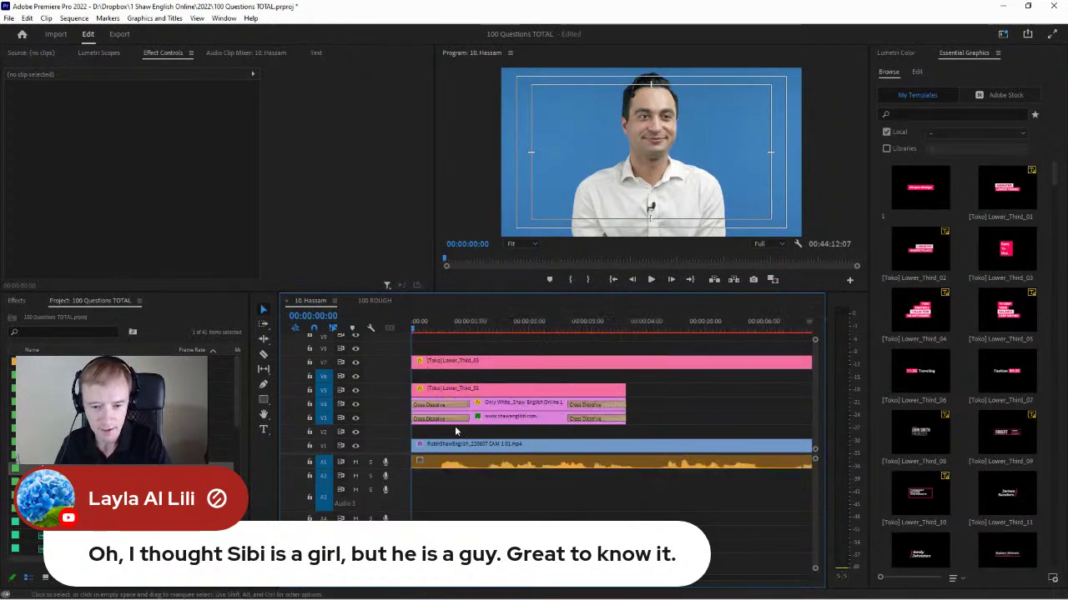
pyautogui.press('space')
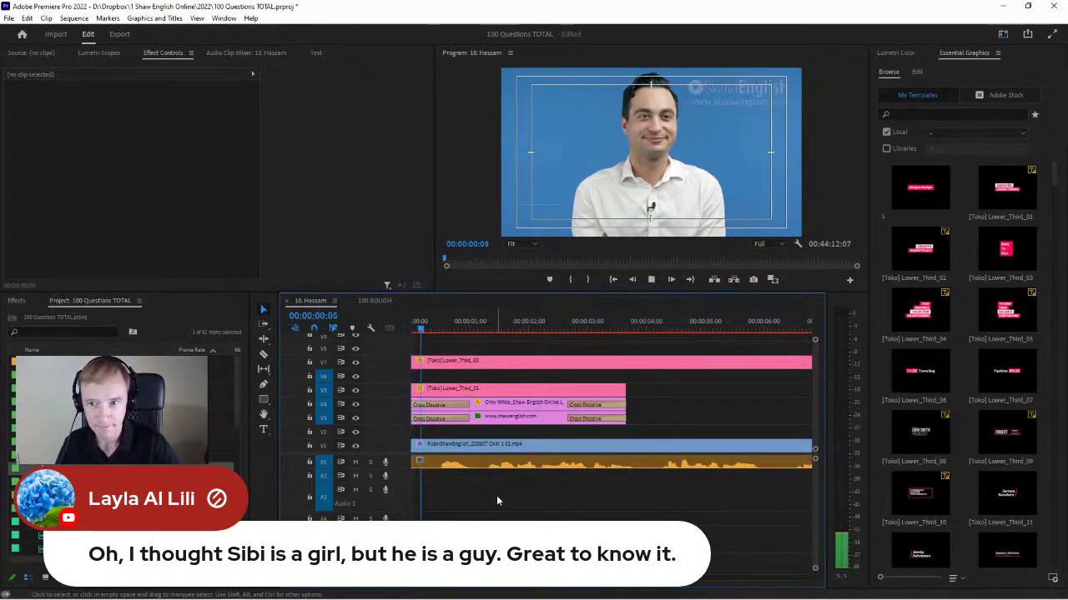
pyautogui.press('space')
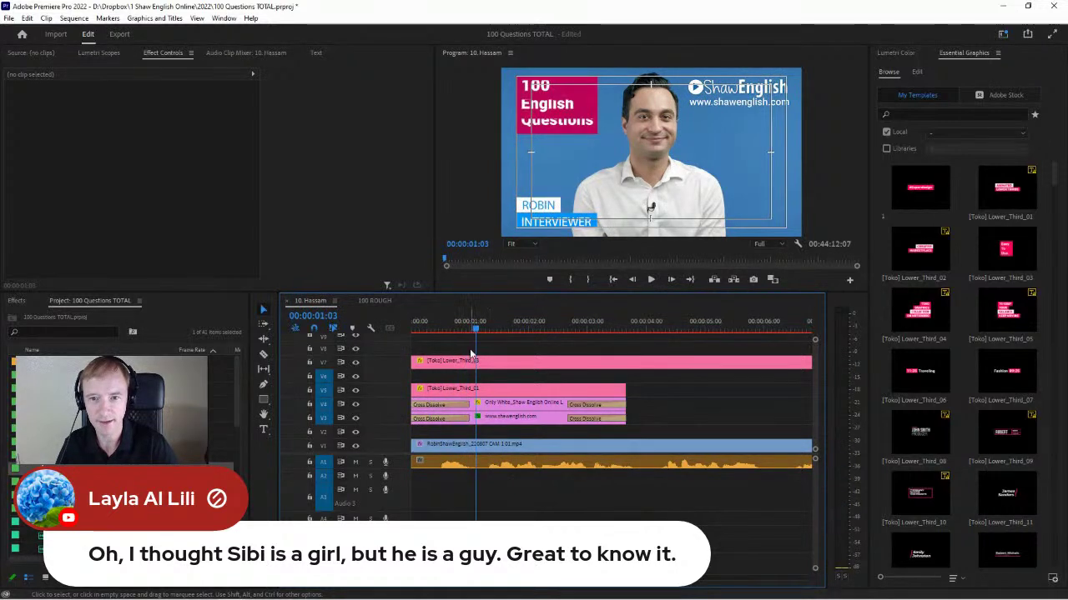
pyautogui.moveTo(477, 328); pyautogui.dragTo(538, 329)
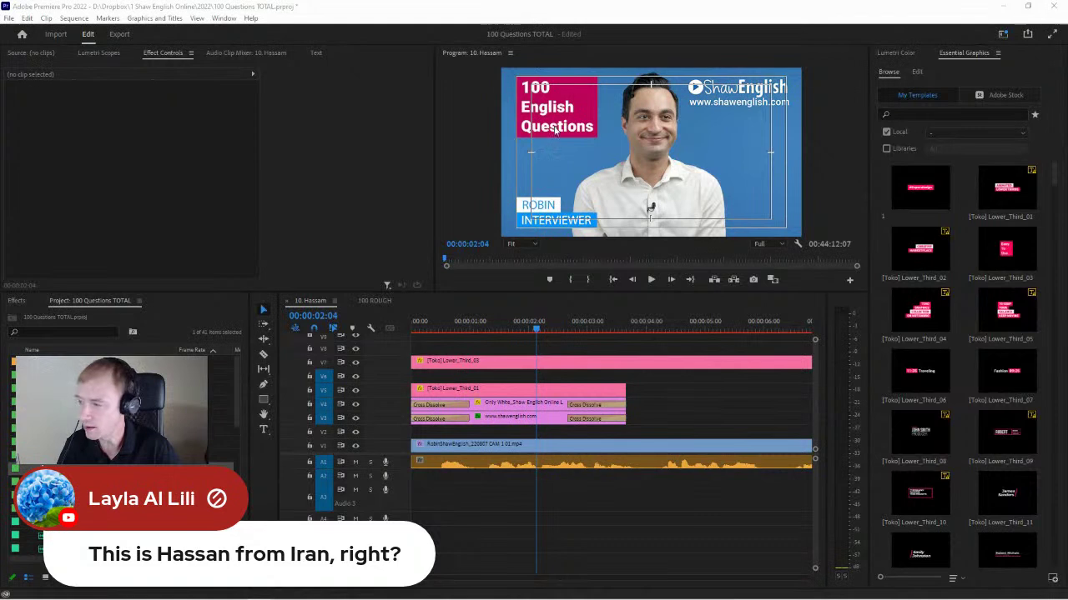
# Step: Select the 100 English Questions title and try yellow, then orange, as its line colour
pyautogui.click(571, 450)
pyautogui.click(546, 402)
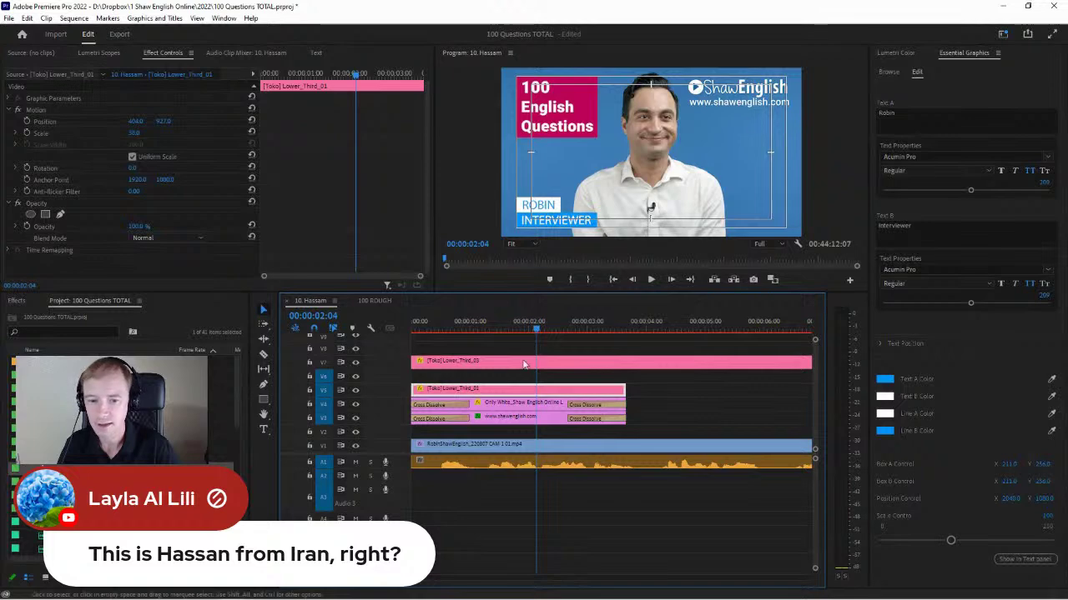
pyautogui.click(524, 365)
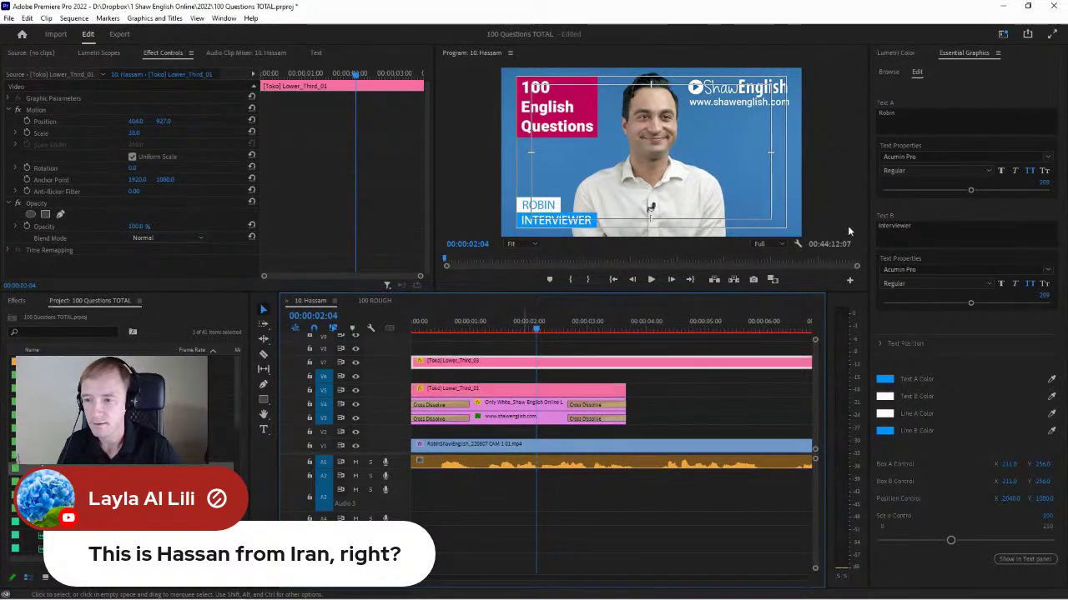
pyautogui.click(892, 544)
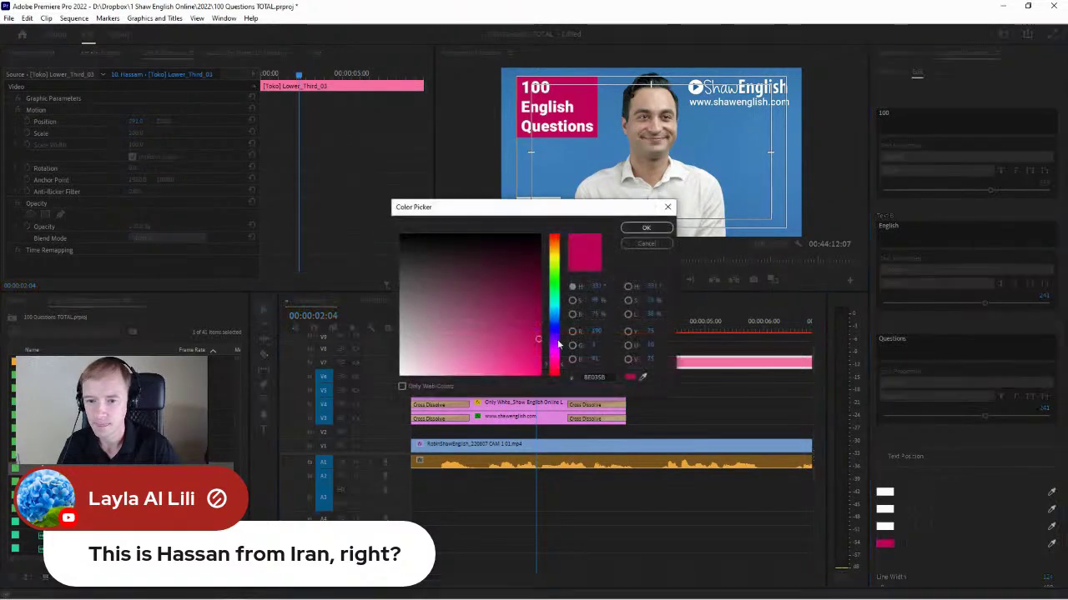
pyautogui.moveTo(561, 345); pyautogui.dragTo(559, 268)
pyautogui.click(646, 228)
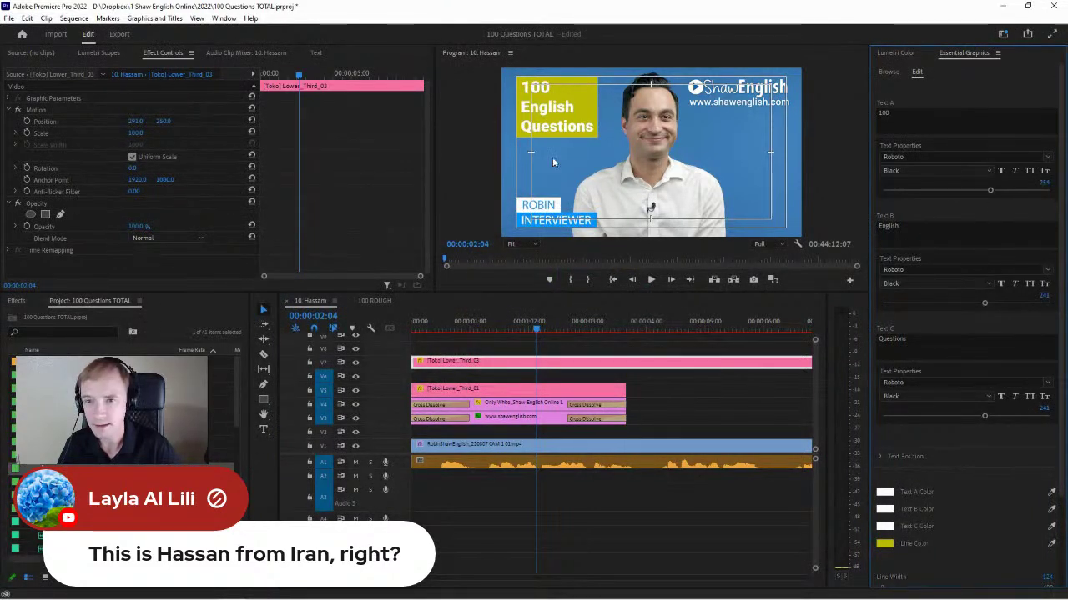
pyautogui.click(885, 545)
pyautogui.click(559, 247)
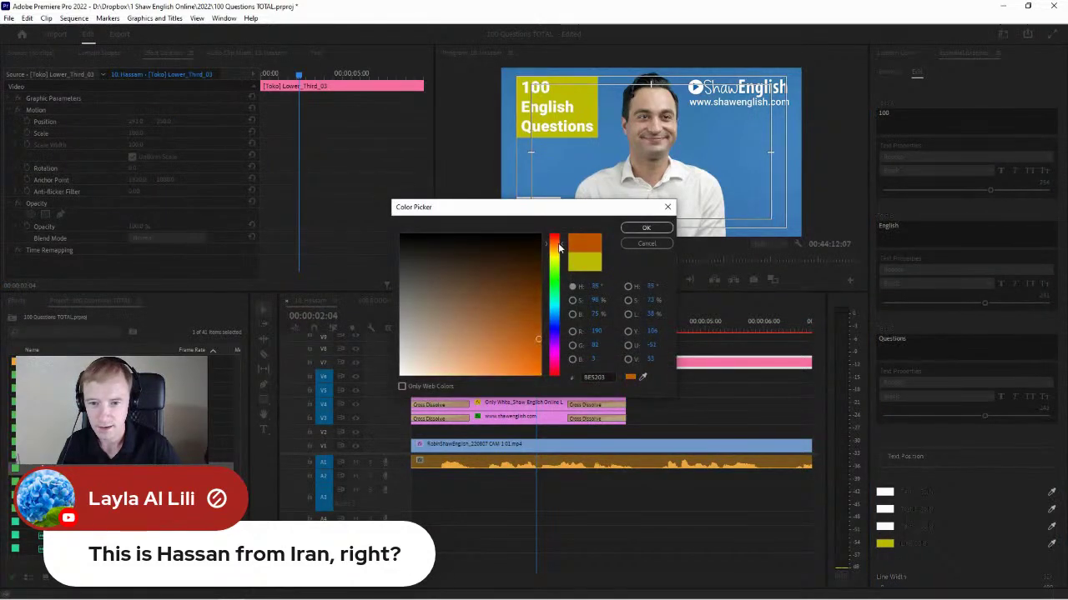
pyautogui.click(646, 228)
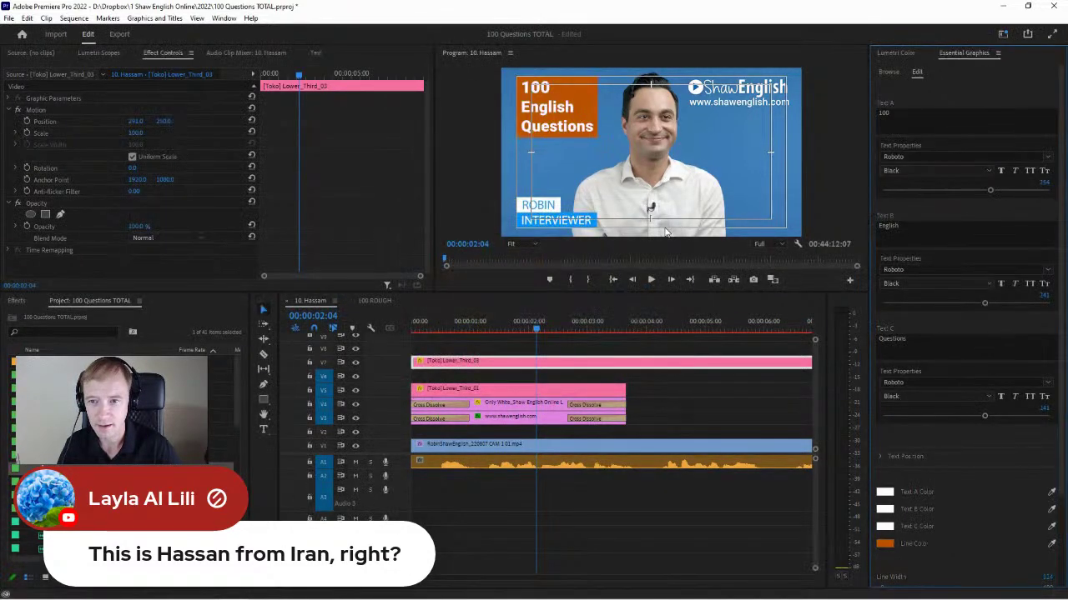
# Step: Try dark navy, then settle on bright blue 210ED8 for the box line
pyautogui.click(886, 545)
pyautogui.moveTo(555, 367); pyautogui.dragTo(557, 327)
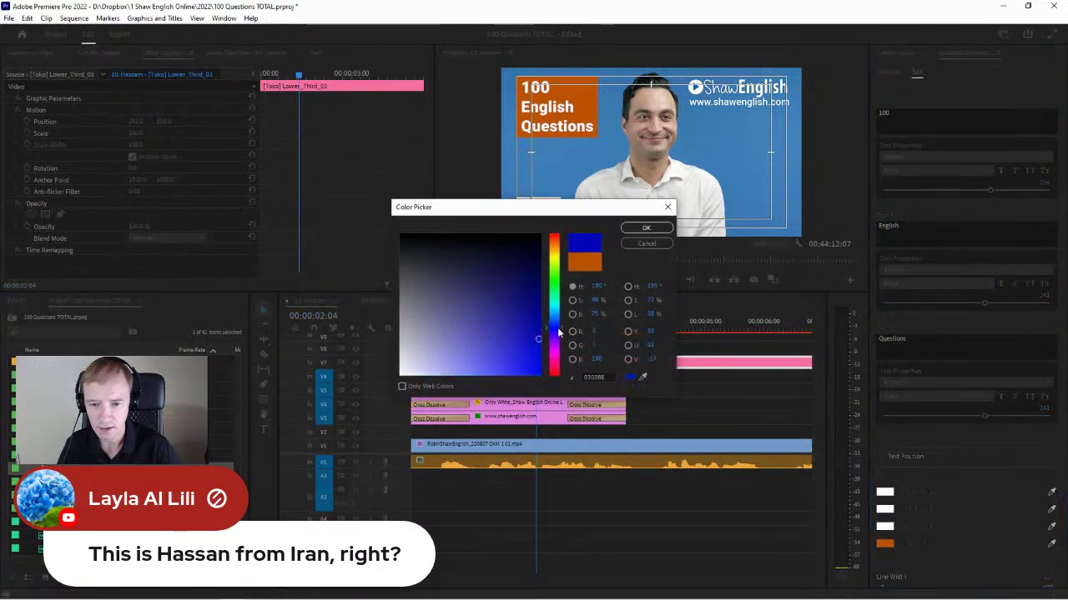
pyautogui.click(511, 265)
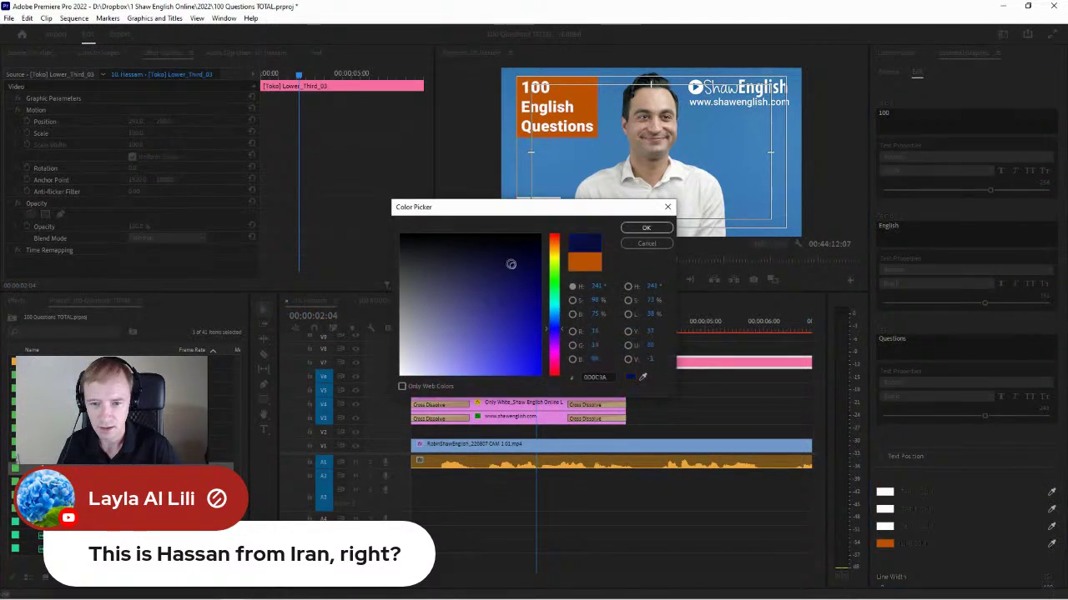
pyautogui.click(631, 231)
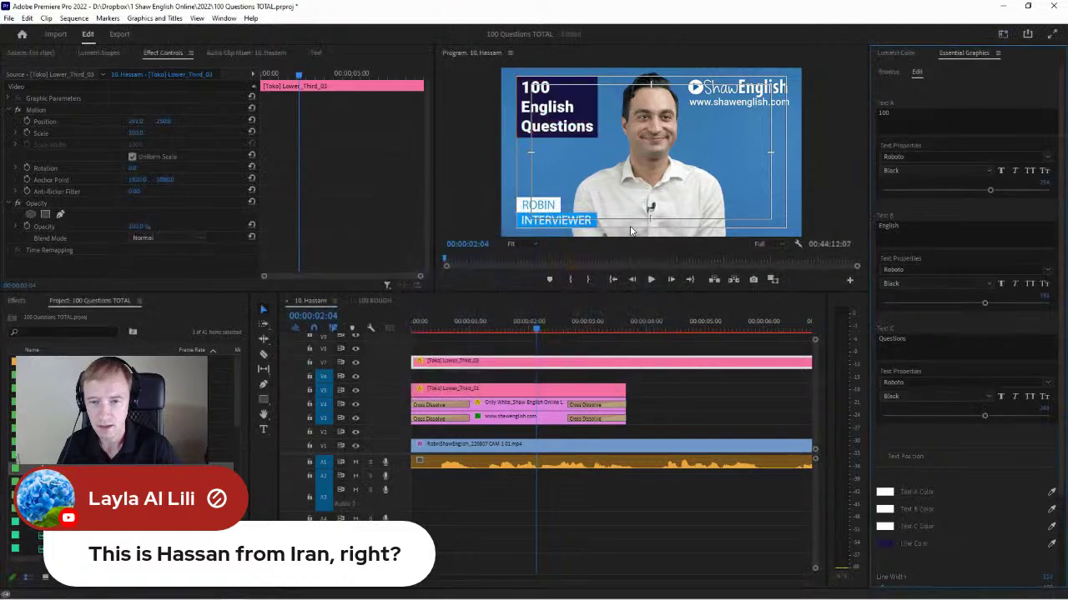
pyautogui.click(887, 543)
pyautogui.moveTo(558, 359); pyautogui.dragTo(562, 333)
pyautogui.click(529, 347)
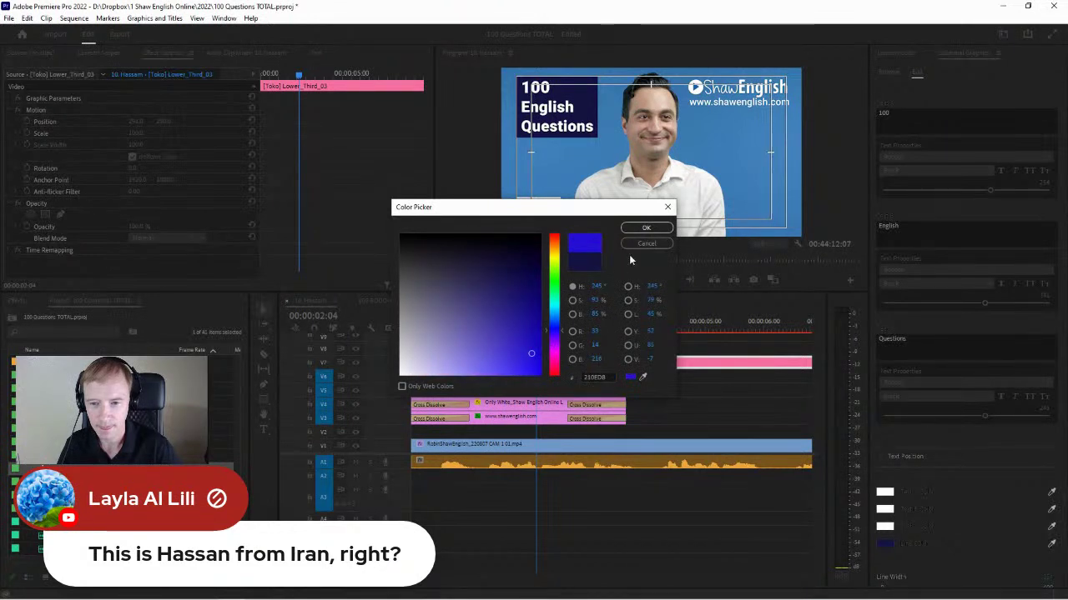
pyautogui.click(645, 228)
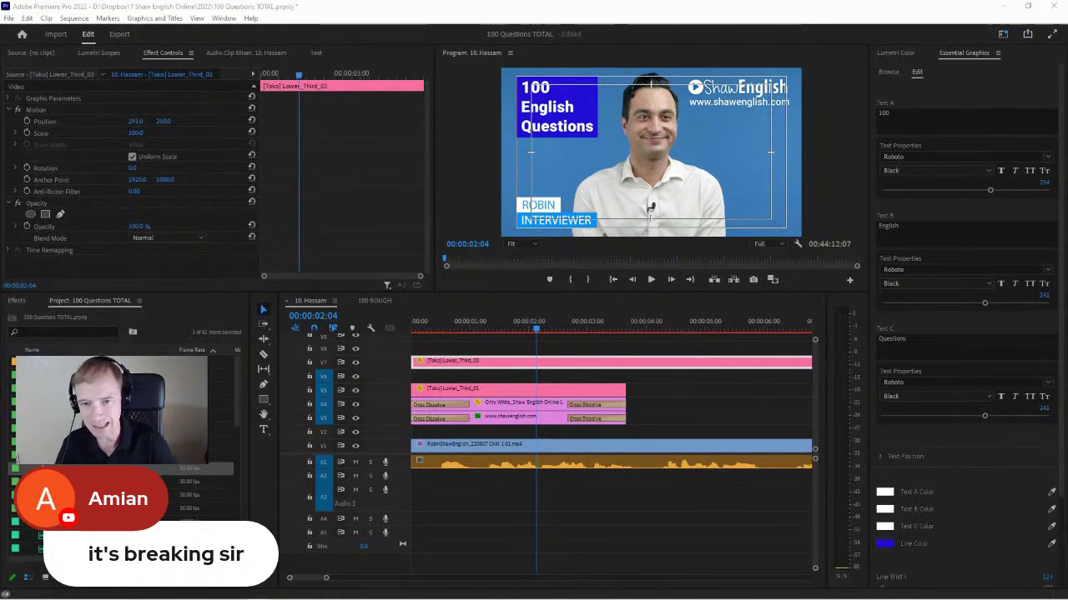
# Step: Review the title animation around two seconds into sequence 10
pyautogui.click(491, 328)
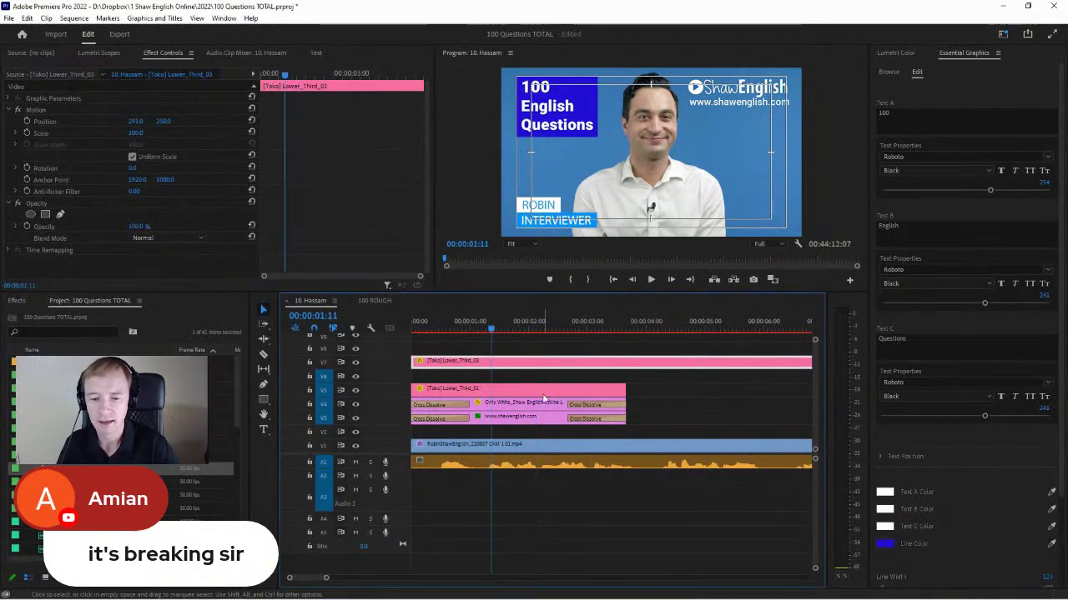
pyautogui.click(540, 329)
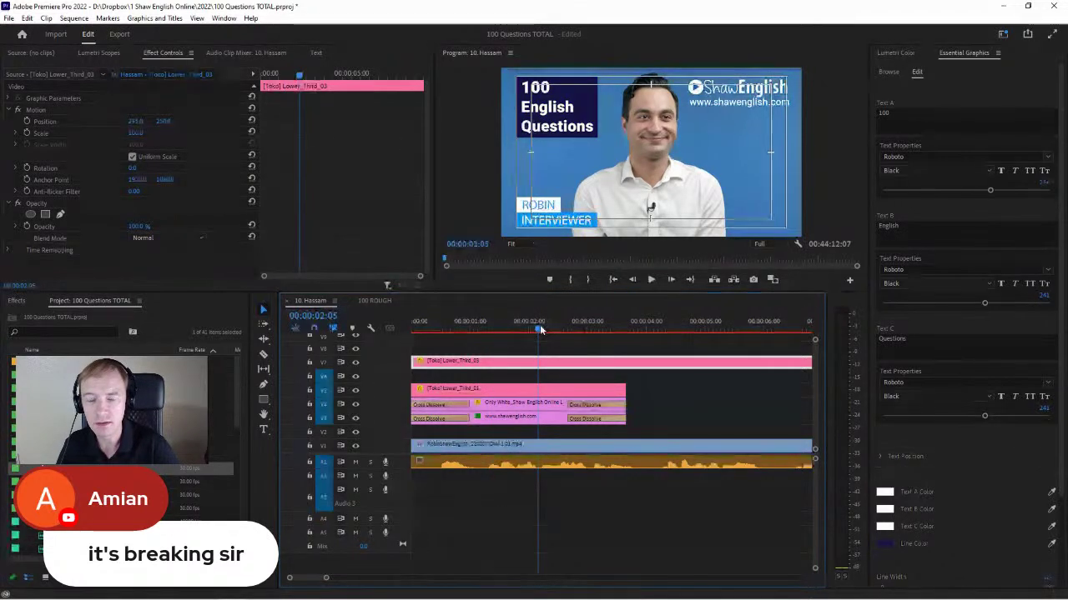
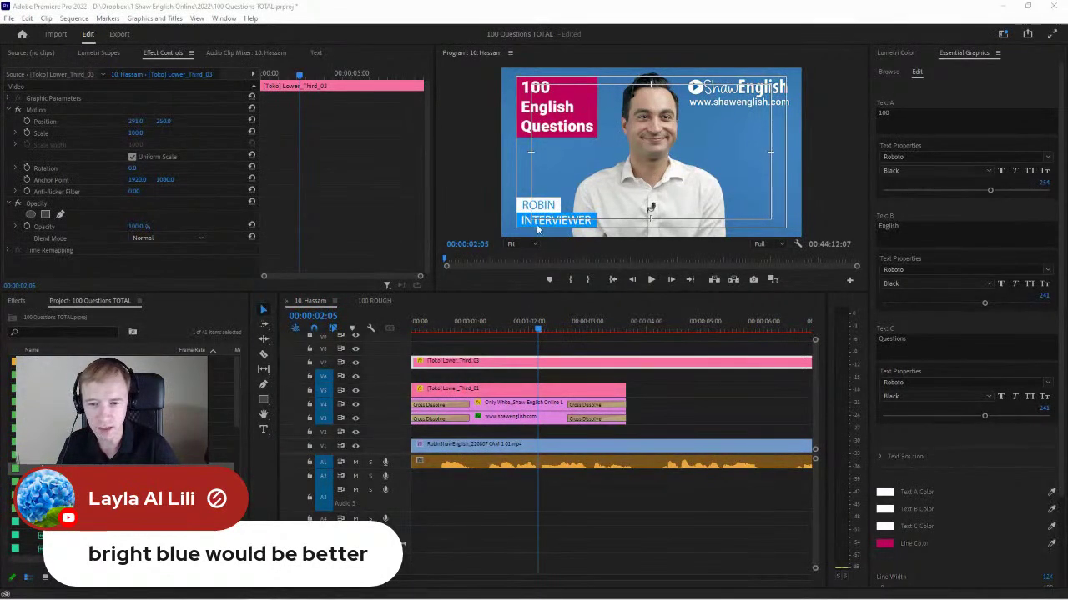
# Step: Try light blue, then near-black, as the title box's Line Color
pyautogui.click(886, 544)
pyautogui.moveTo(521, 358)
pyautogui.mouseDown()
pyautogui.moveTo(510, 331)
pyautogui.moveTo(514, 352)
pyautogui.mouseUp()
pyautogui.click(646, 227)
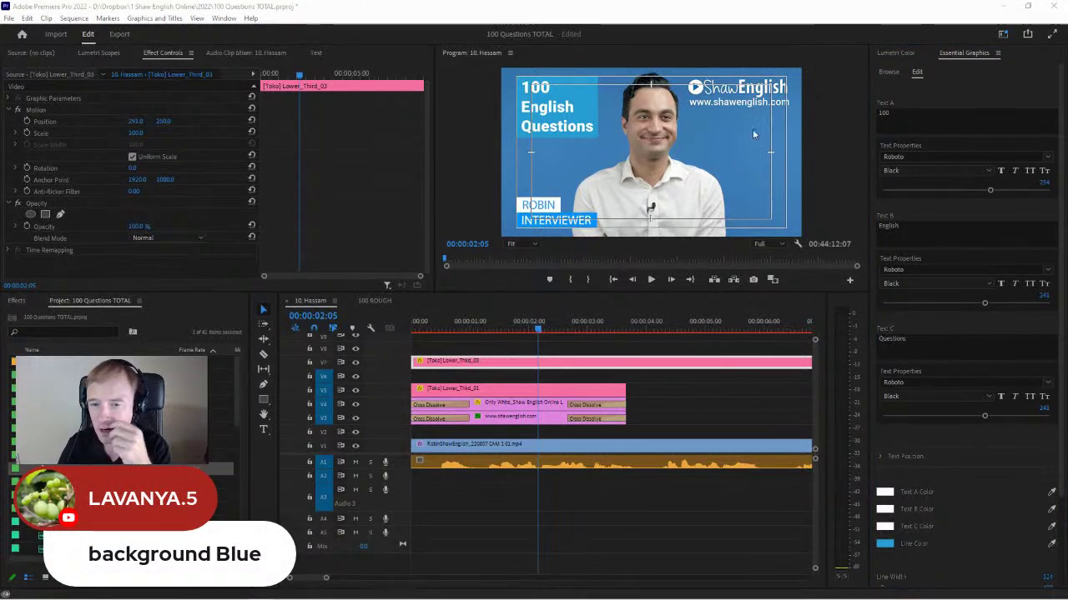
pyautogui.click(889, 536)
pyautogui.click(473, 257)
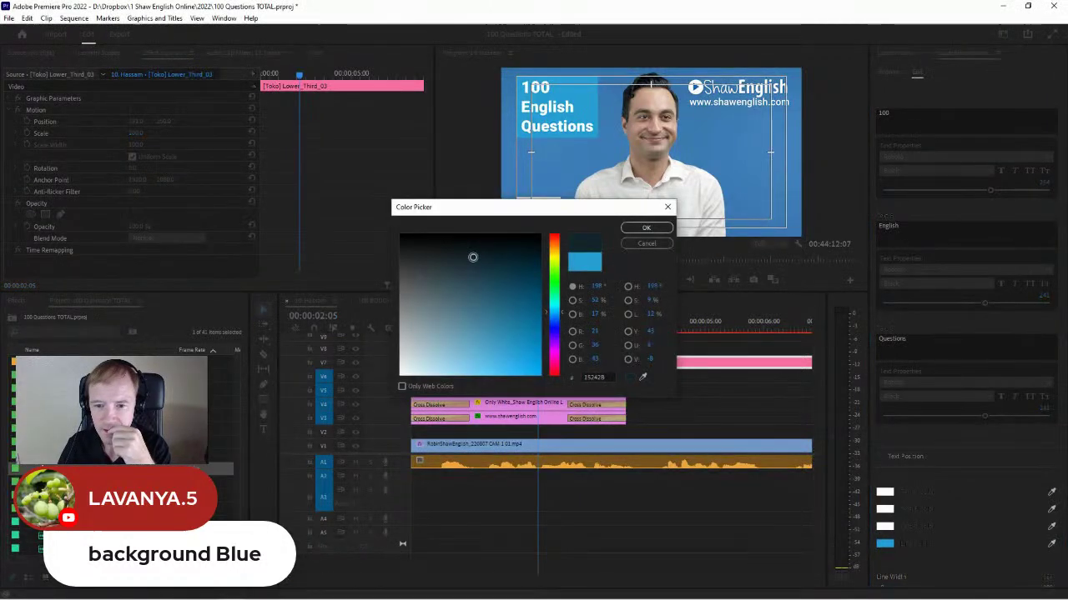
pyautogui.click(647, 229)
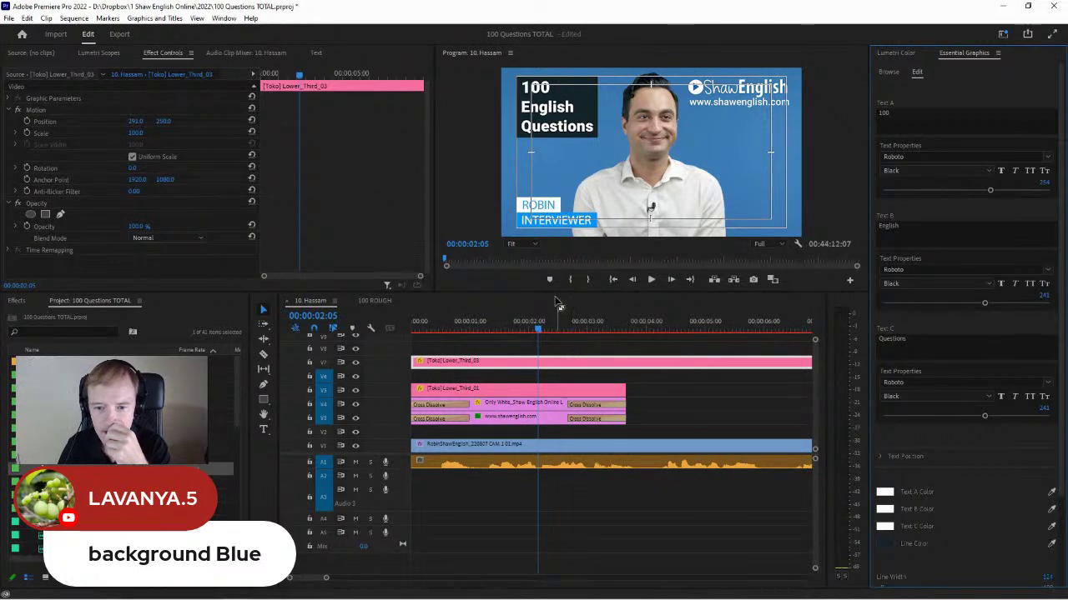
# Step: Enlarge the Program monitor and try a green Line Color on the title box
pyautogui.moveTo(555, 292); pyautogui.dragTo(556, 316)
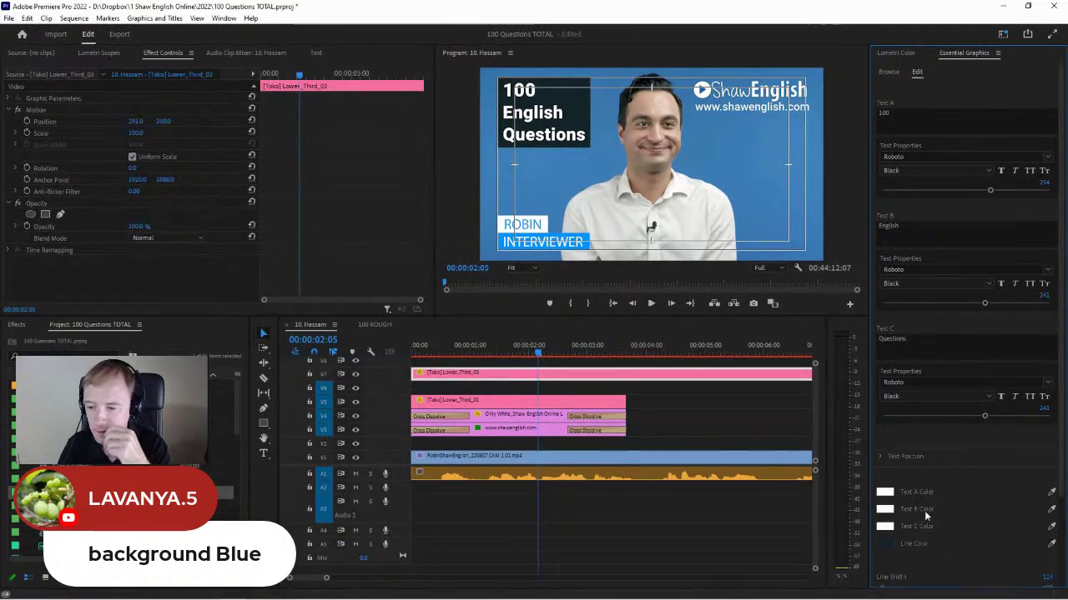
pyautogui.click(884, 543)
pyautogui.moveTo(501, 321)
pyautogui.mouseDown()
pyautogui.moveTo(525, 328)
pyautogui.moveTo(531, 316)
pyautogui.mouseUp()
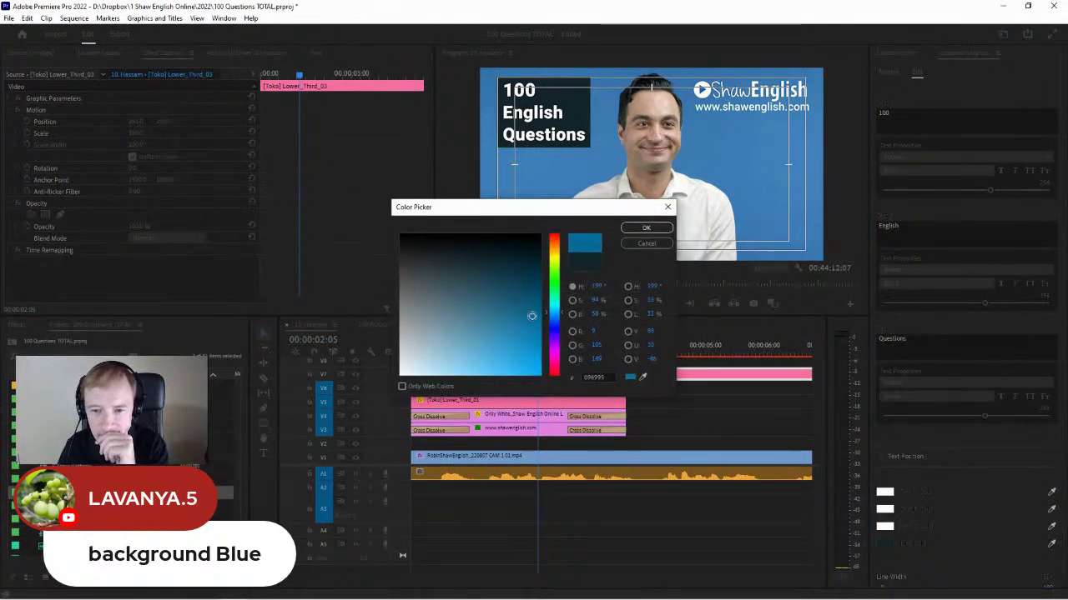
pyautogui.click(559, 281)
pyautogui.click(646, 228)
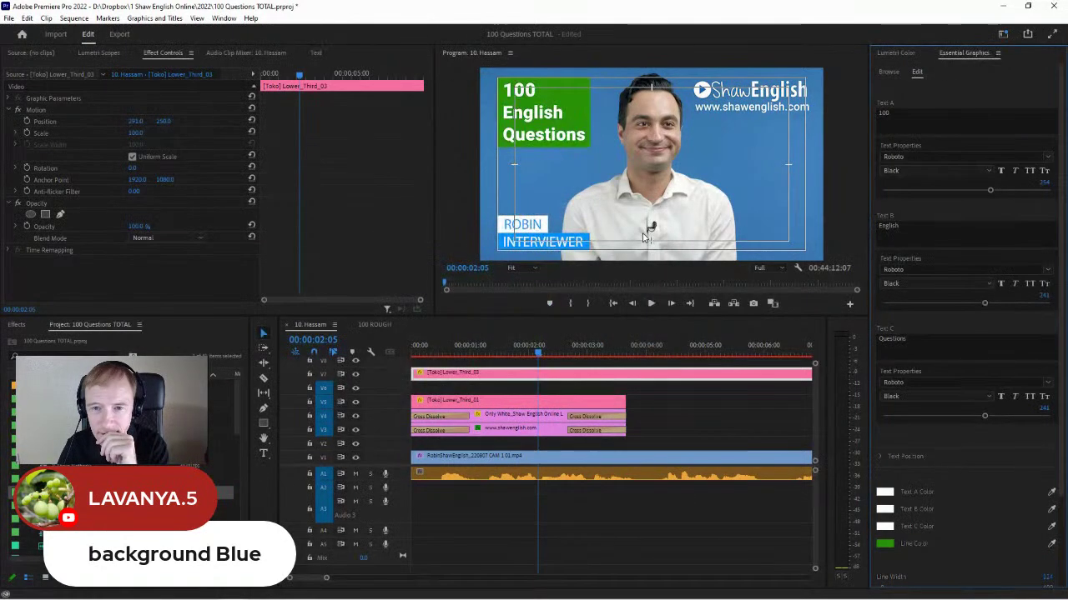
# Step: Shift the title box's Line Color to olive yellow
pyautogui.click(885, 546)
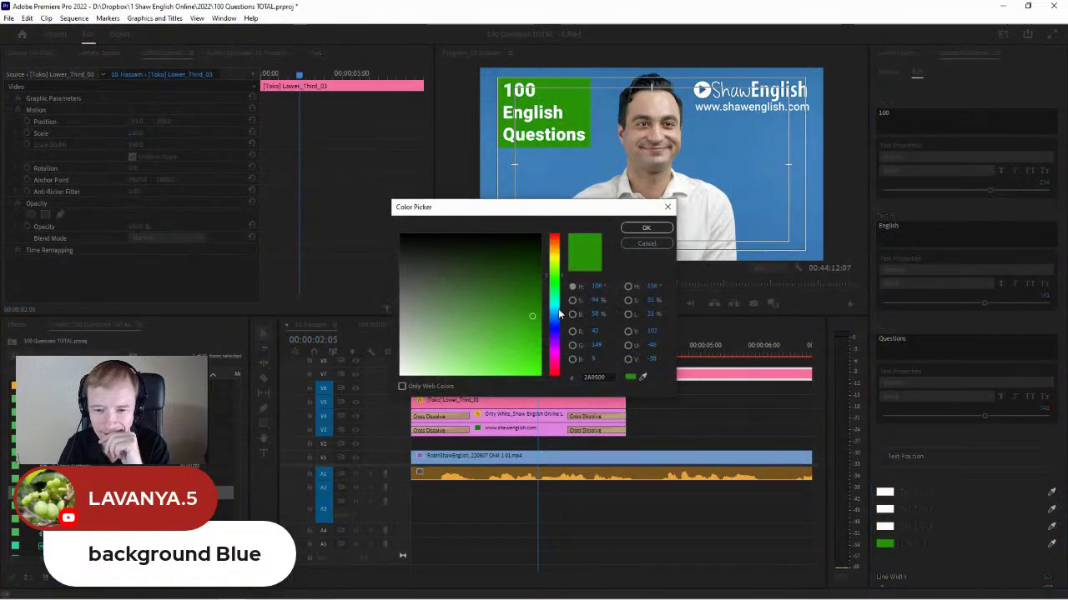
pyautogui.click(556, 329)
pyautogui.moveTo(555, 330); pyautogui.dragTo(553, 264)
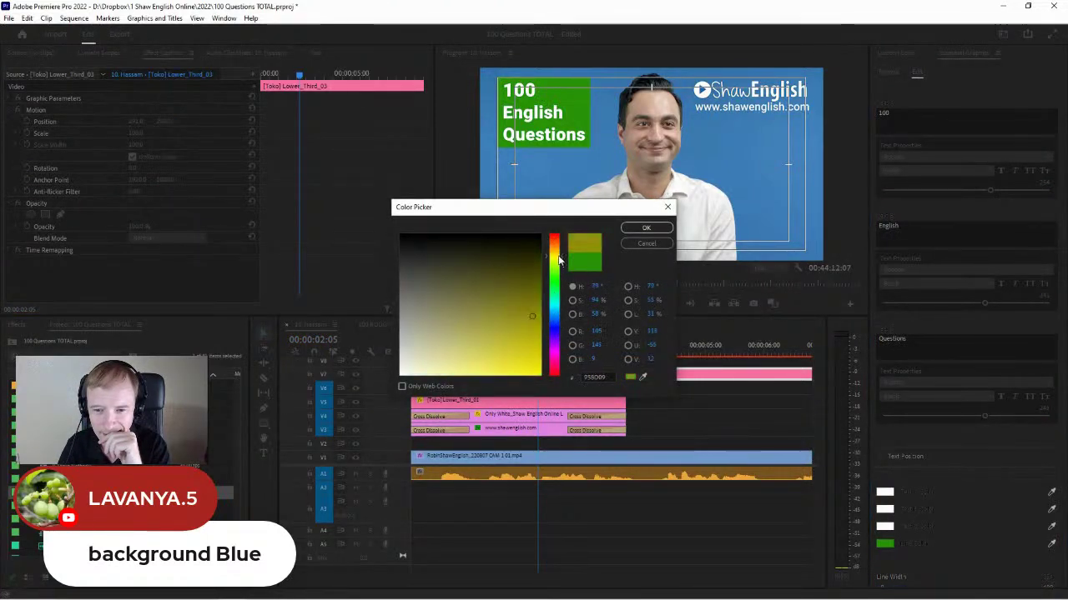
pyautogui.click(645, 228)
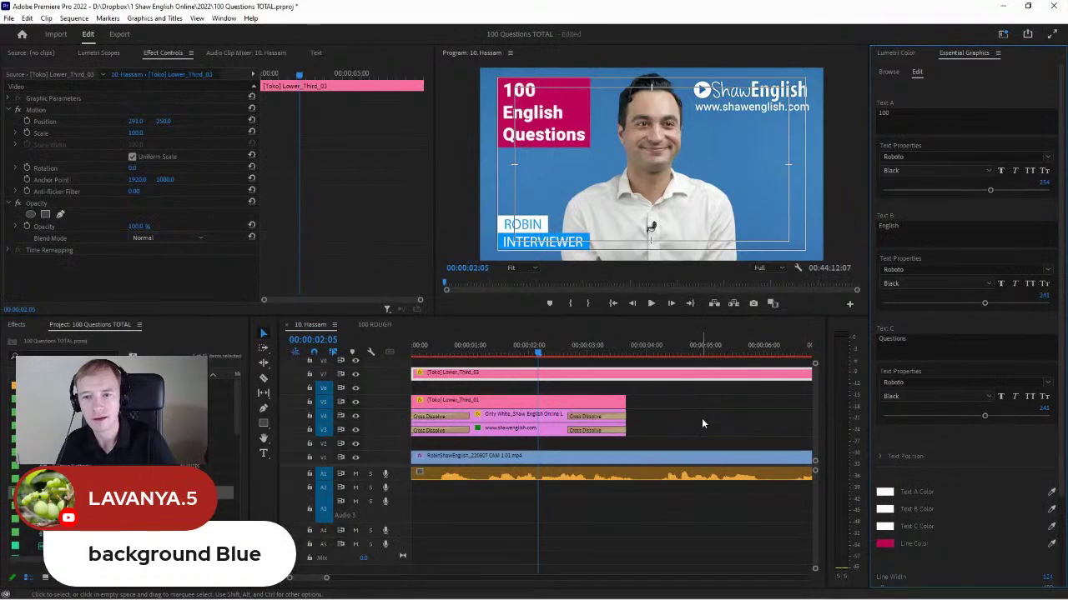
# Step: Find the first question's V6 and V4 lower-third clips near 34:58 and cut them
pyautogui.moveTo(514, 350)
pyautogui.mouseDown()
pyautogui.moveTo(443, 349)
pyautogui.moveTo(512, 349)
pyautogui.mouseUp()
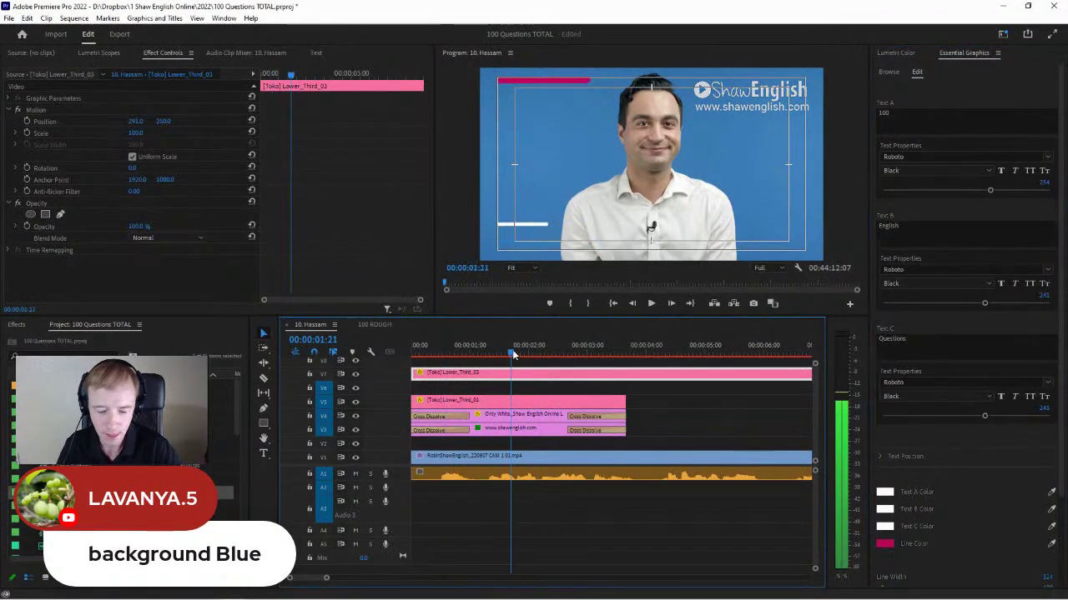
pyautogui.press('-')
pyautogui.press('-')
pyautogui.press('-')
pyautogui.press('-')
pyautogui.press('-')
pyautogui.press('-')
pyautogui.press('-')
pyautogui.press('-')
pyautogui.press('-')
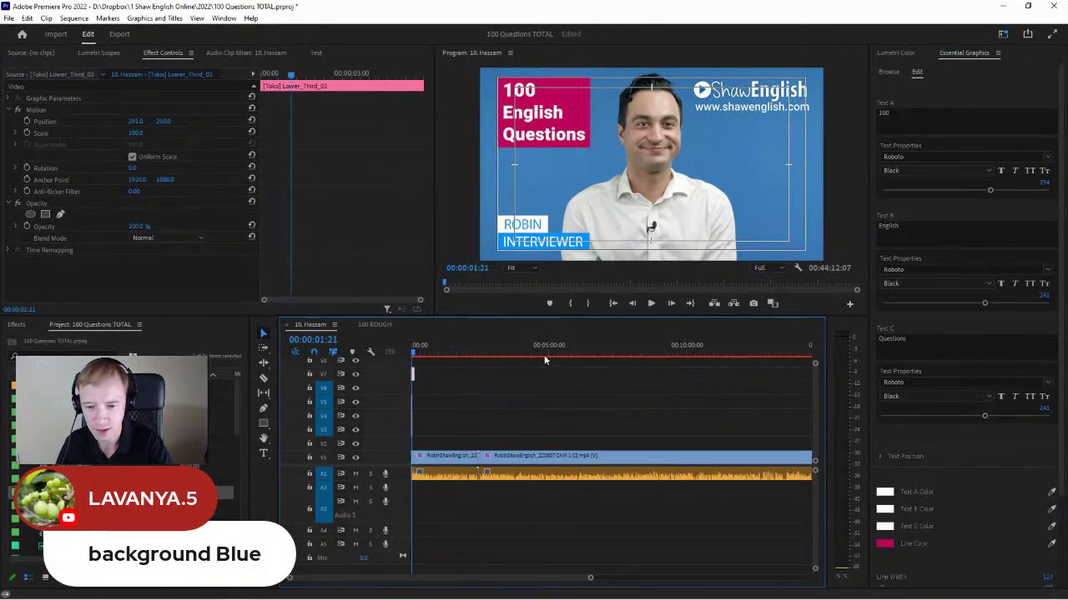
pyautogui.click(674, 356)
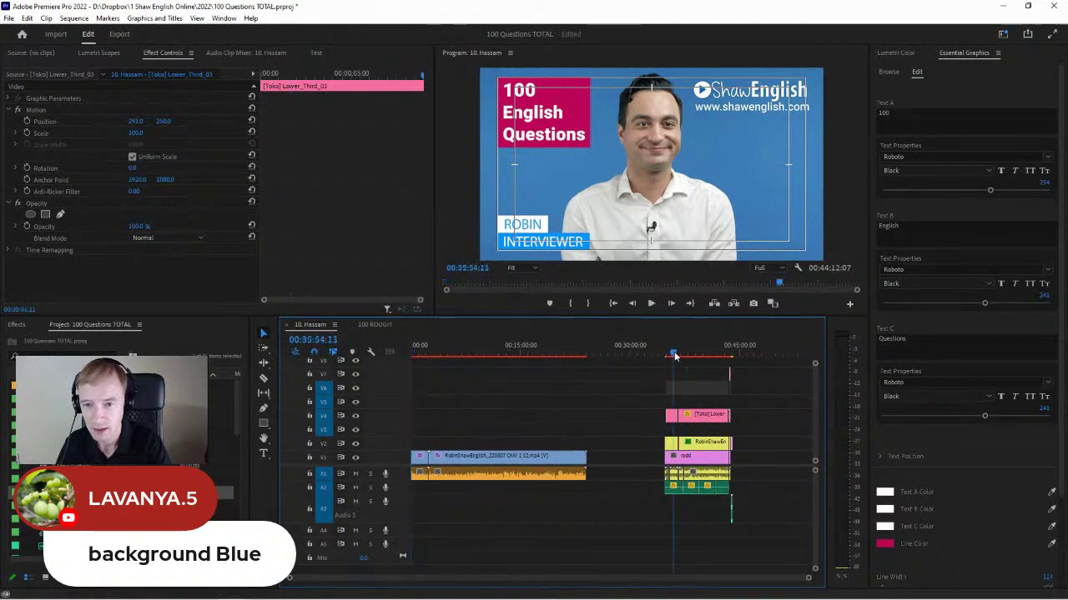
pyautogui.press('=')
pyautogui.press('=')
pyautogui.press('=')
pyautogui.press('=')
pyautogui.press('=')
pyautogui.press('=')
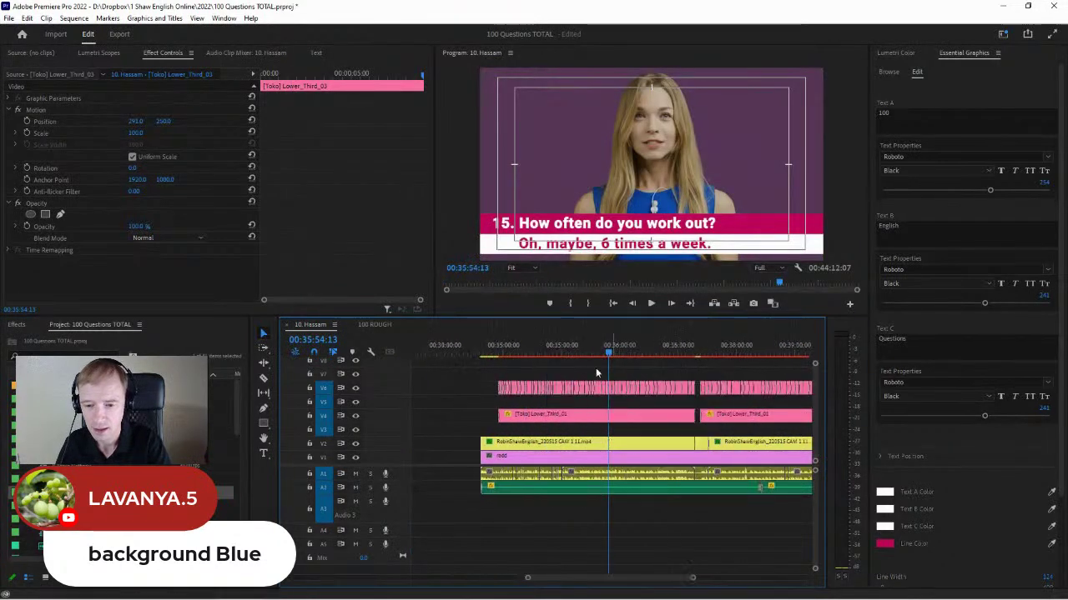
pyautogui.click(521, 356)
pyautogui.press('=')
pyautogui.press('=')
pyautogui.press('=')
pyautogui.moveTo(521, 356); pyautogui.dragTo(463, 352)
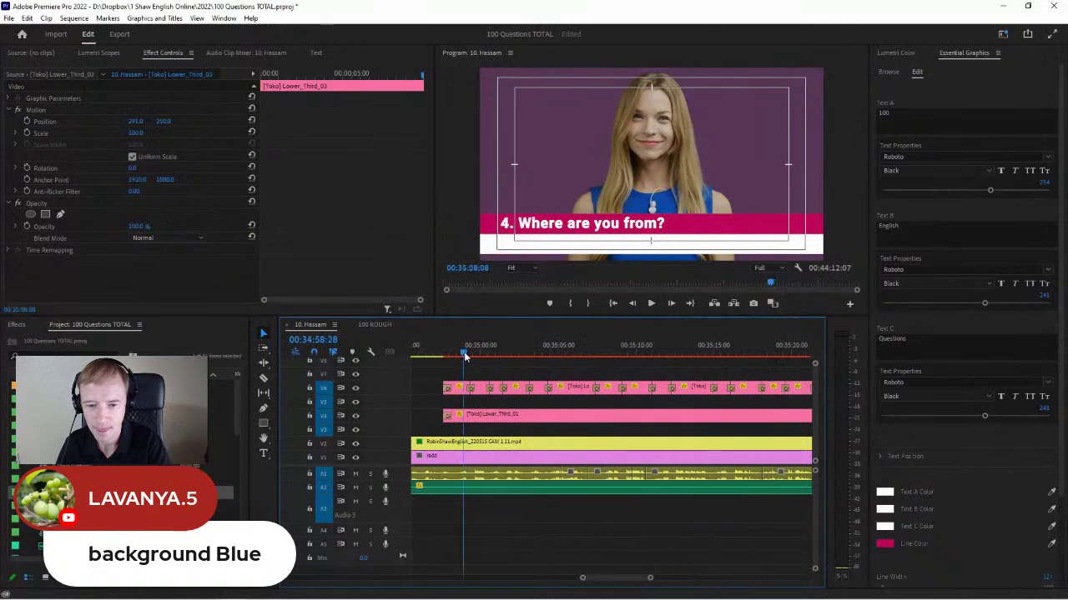
pyautogui.click(464, 388)
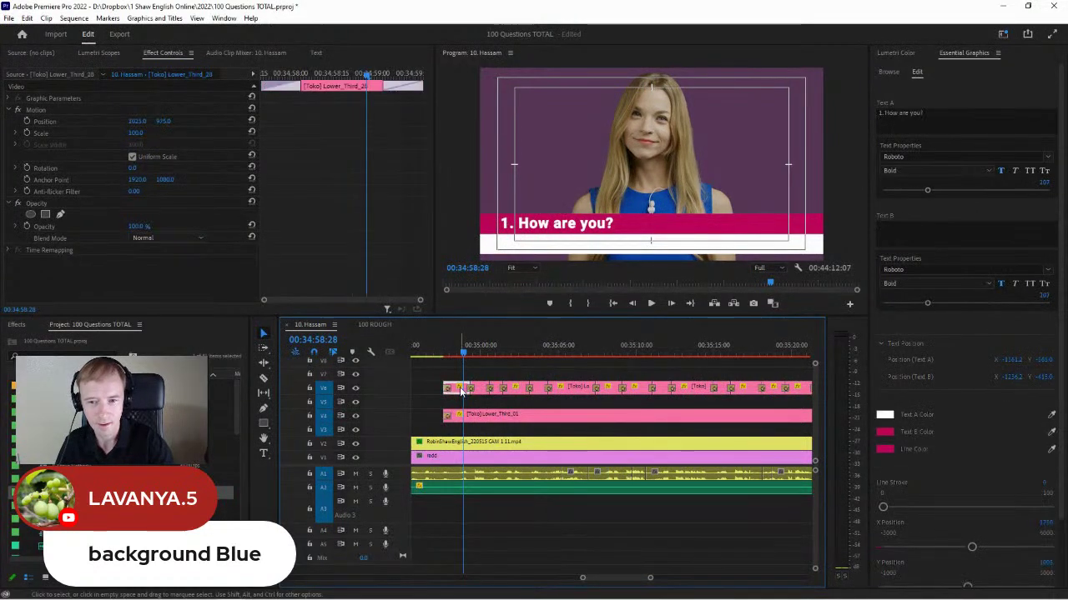
pyautogui.moveTo(434, 379); pyautogui.dragTo(457, 417)
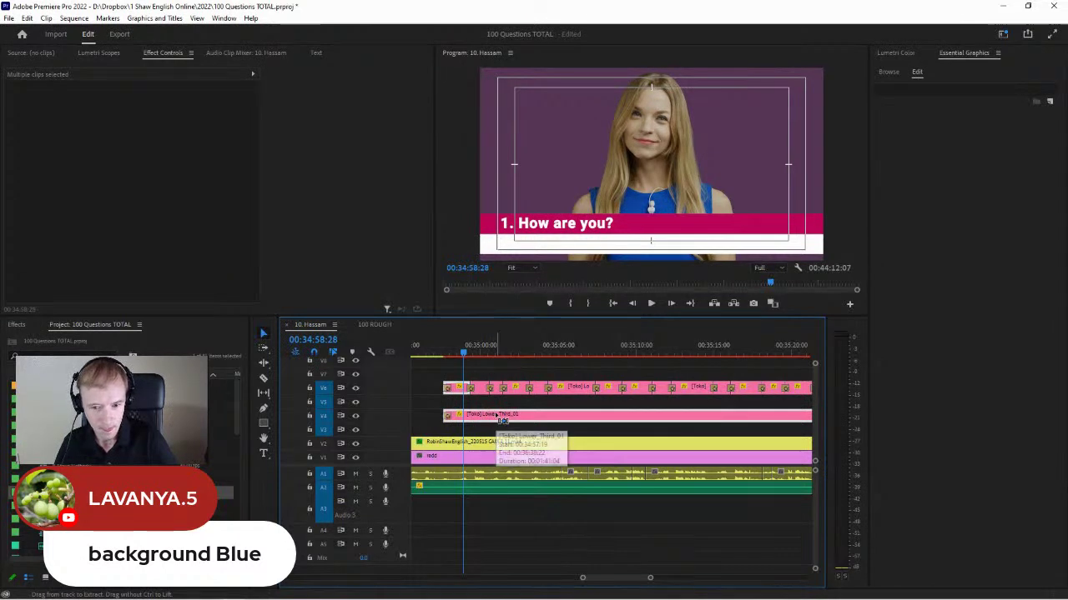
pyautogui.press('Delete')
# Step: Paste the lower-third clips at about 00:00:11, near the interview's start
pyautogui.press('=')
pyautogui.press('=')
pyautogui.press('=')
pyautogui.press('=')
pyautogui.press('=')
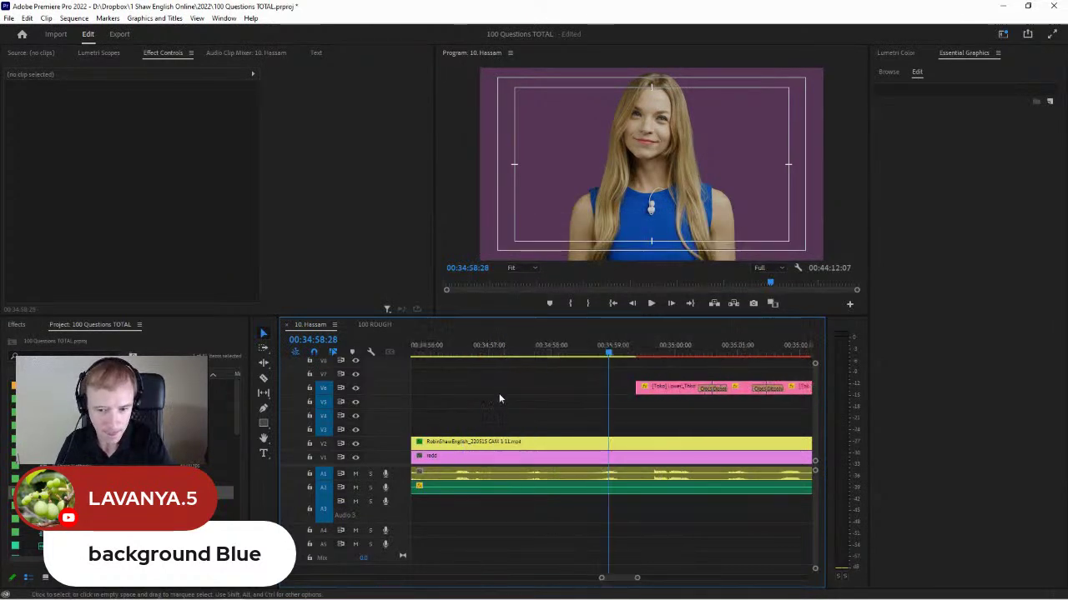
pyautogui.press('-')
pyautogui.press('-')
pyautogui.press('-')
pyautogui.press('-')
pyautogui.press('-')
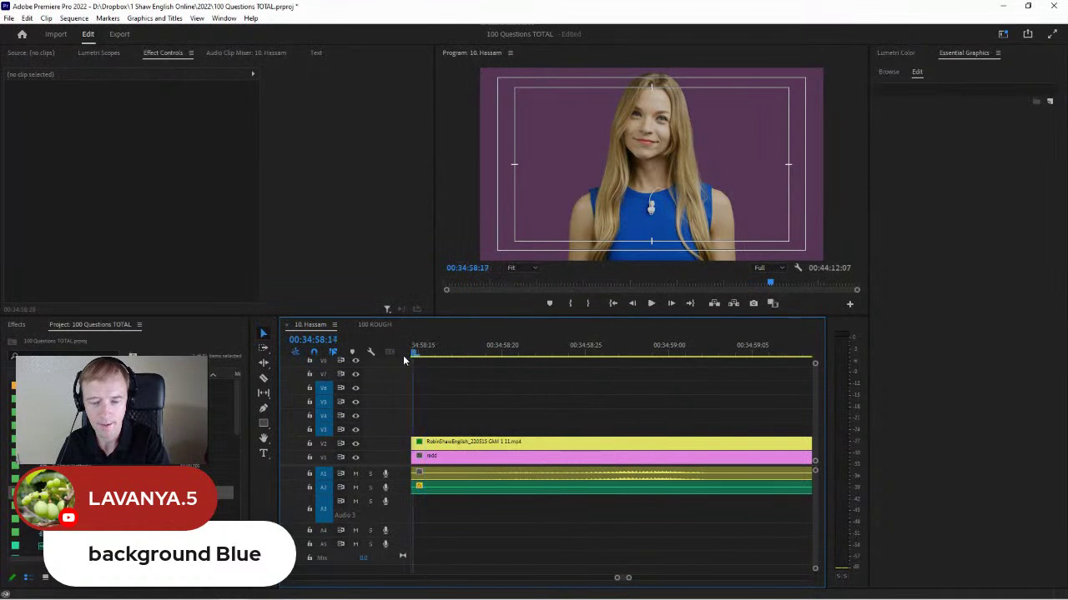
pyautogui.press('-')
pyautogui.press('-')
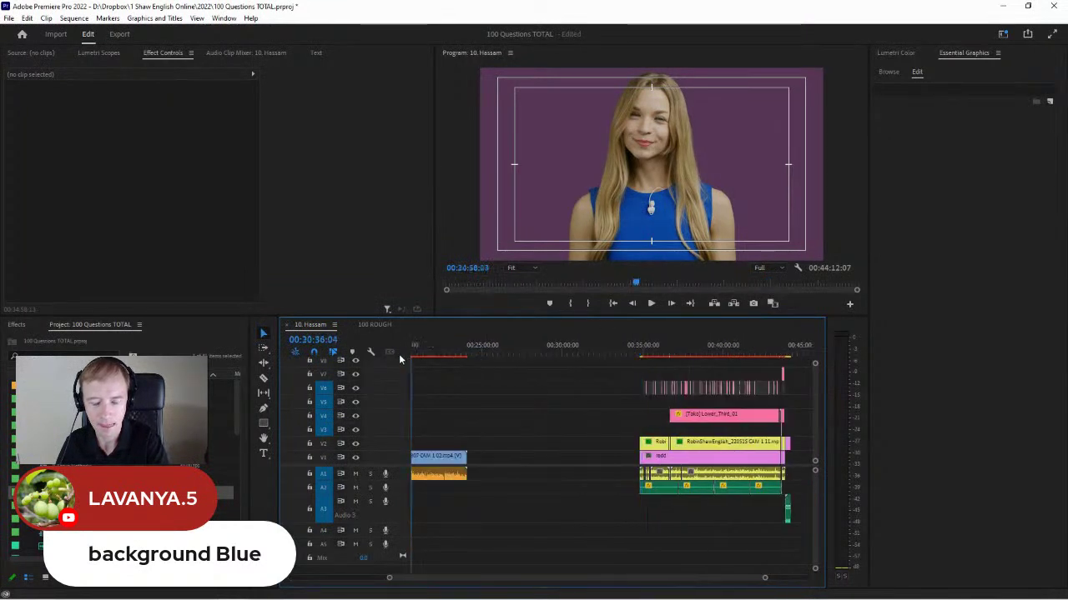
pyautogui.click(413, 353)
pyautogui.press('=')
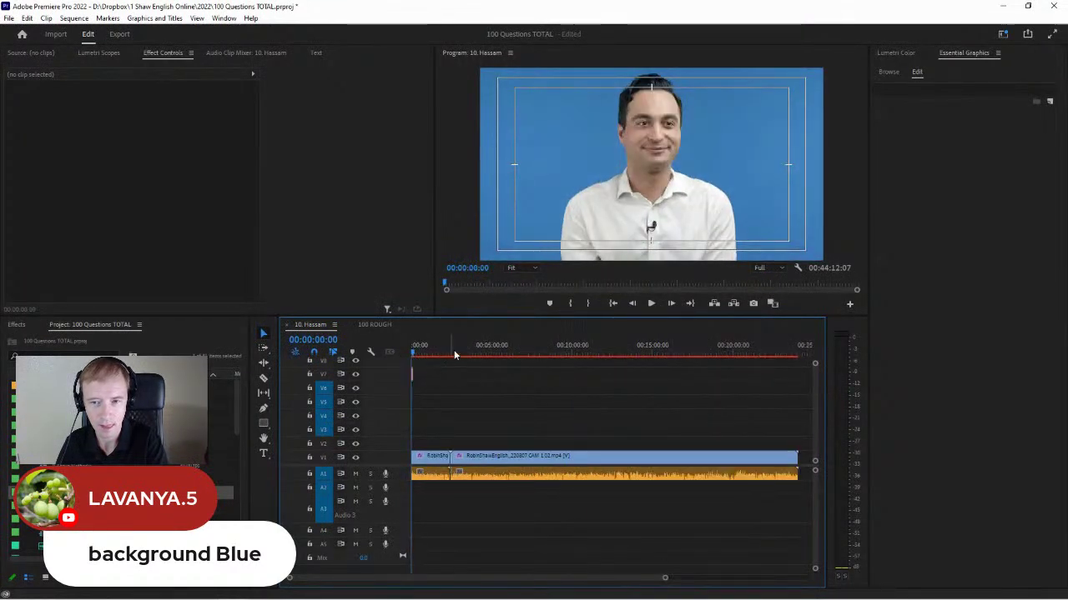
pyautogui.press('-')
pyautogui.press('-')
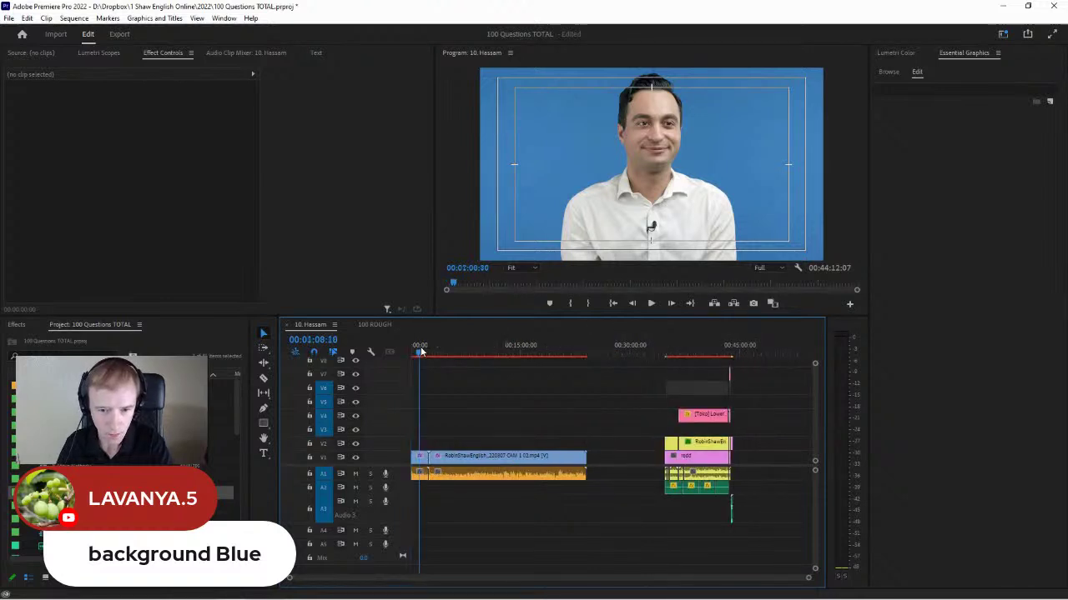
pyautogui.click(421, 351)
pyautogui.press('=')
pyautogui.press('=')
pyautogui.press('=')
pyautogui.press('=')
pyautogui.press('=')
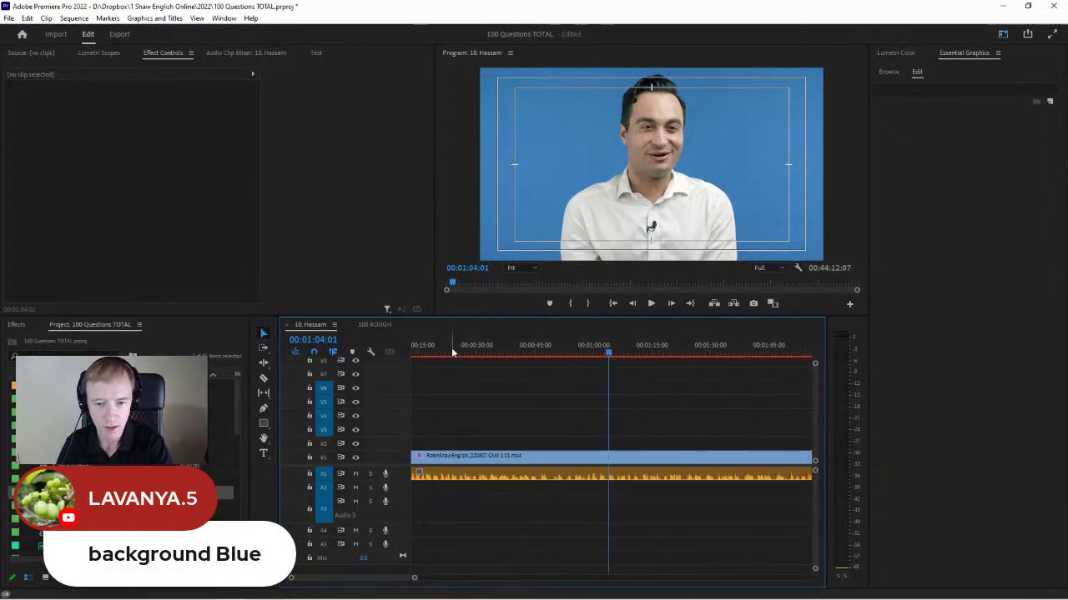
pyautogui.click(447, 347)
pyautogui.press('-')
pyautogui.click(443, 347)
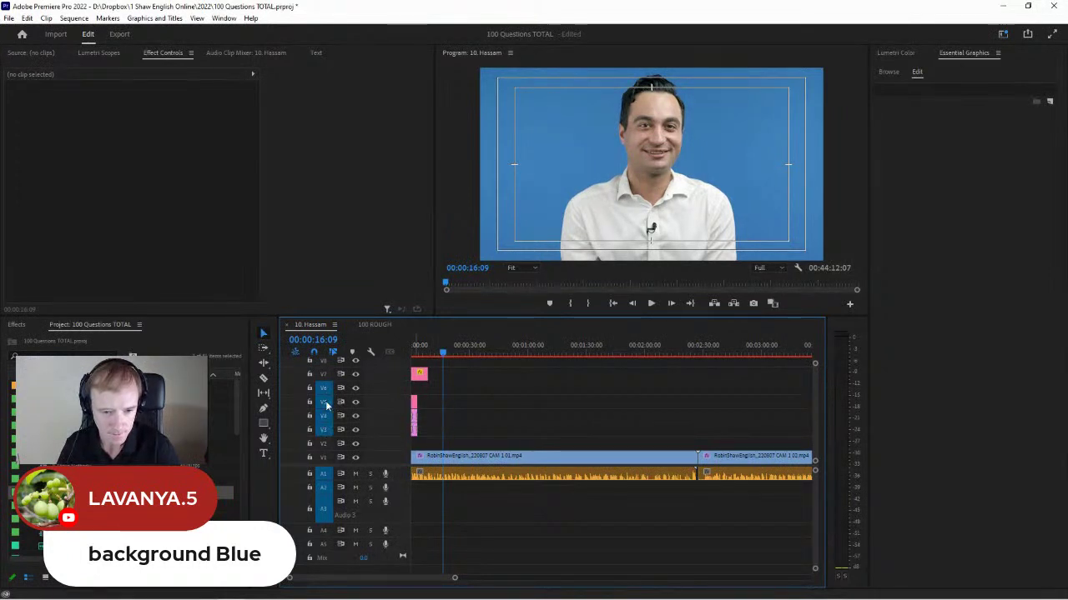
pyautogui.click(438, 352)
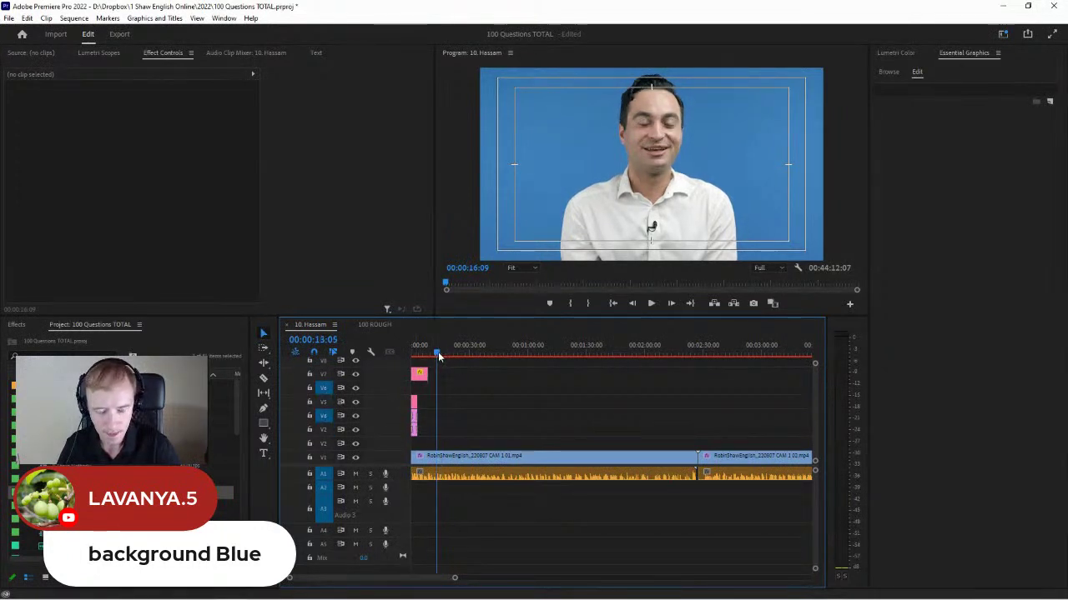
pyautogui.hotkey('ctrl', 'v')
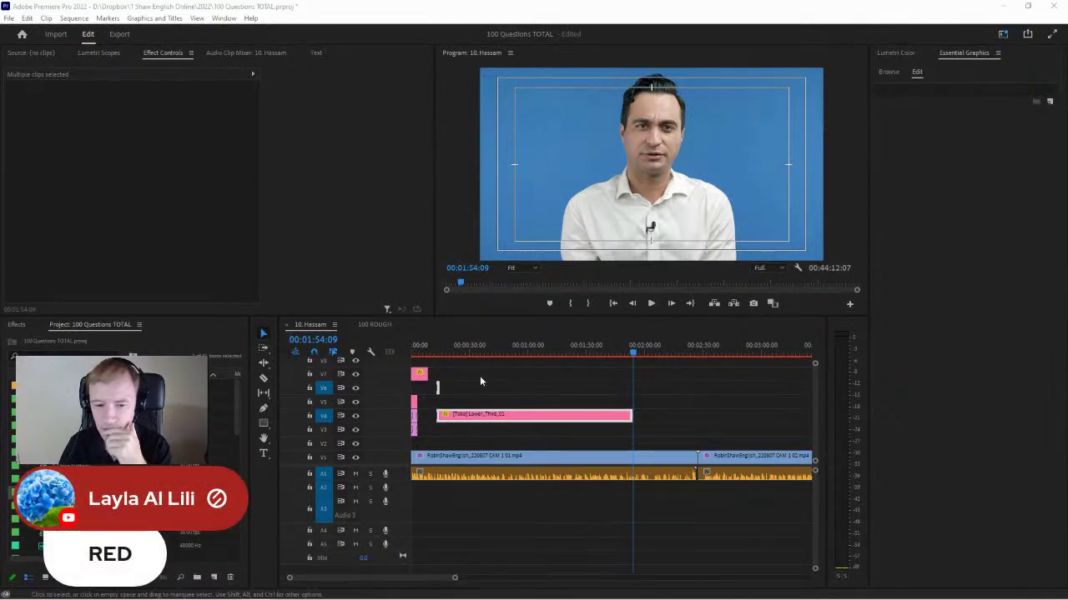
pyautogui.click(417, 353)
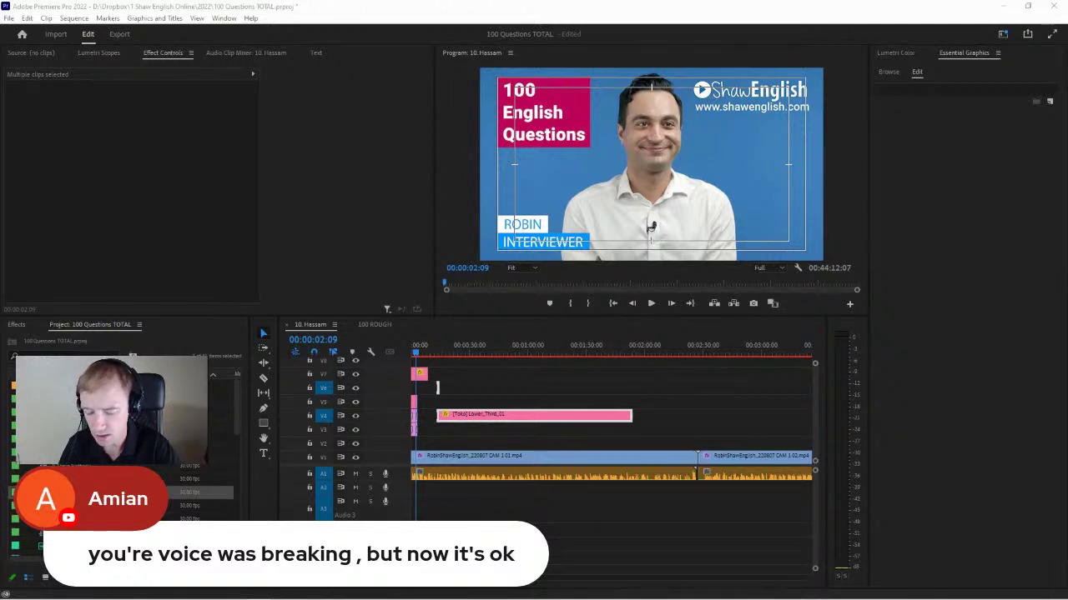
pyautogui.click(652, 305)
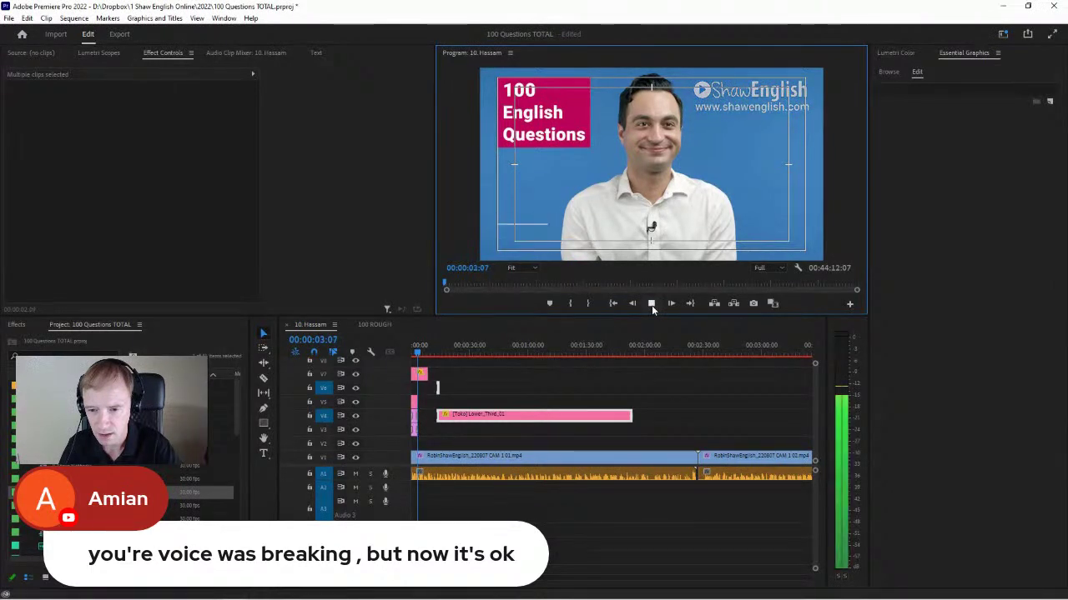
pyautogui.click(652, 306)
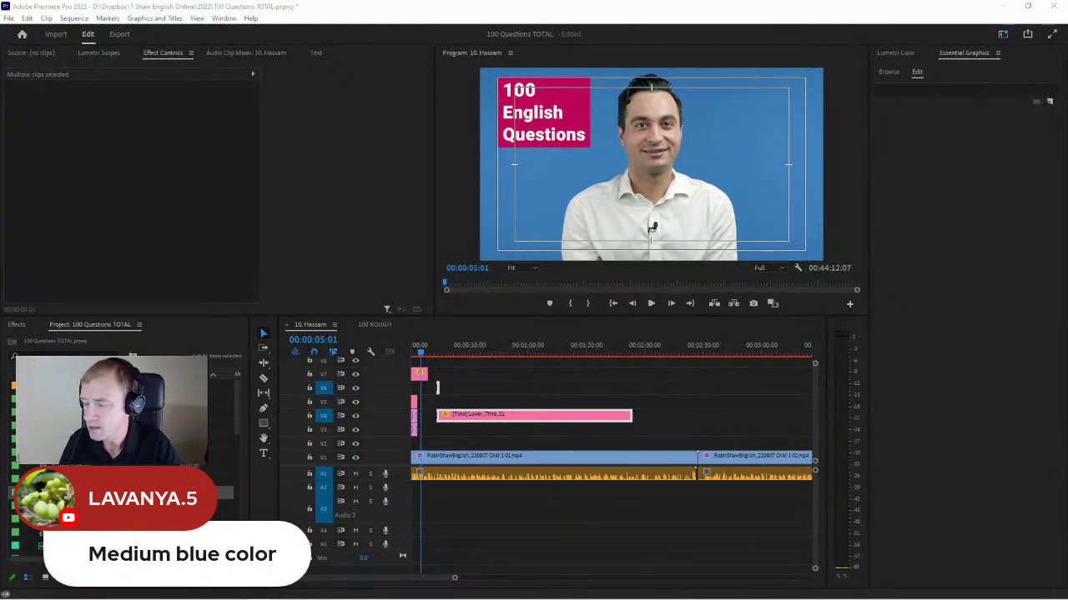
# Step: Recolour the selected title box's Line Color from magenta to a dark navy blue
pyautogui.click(418, 374)
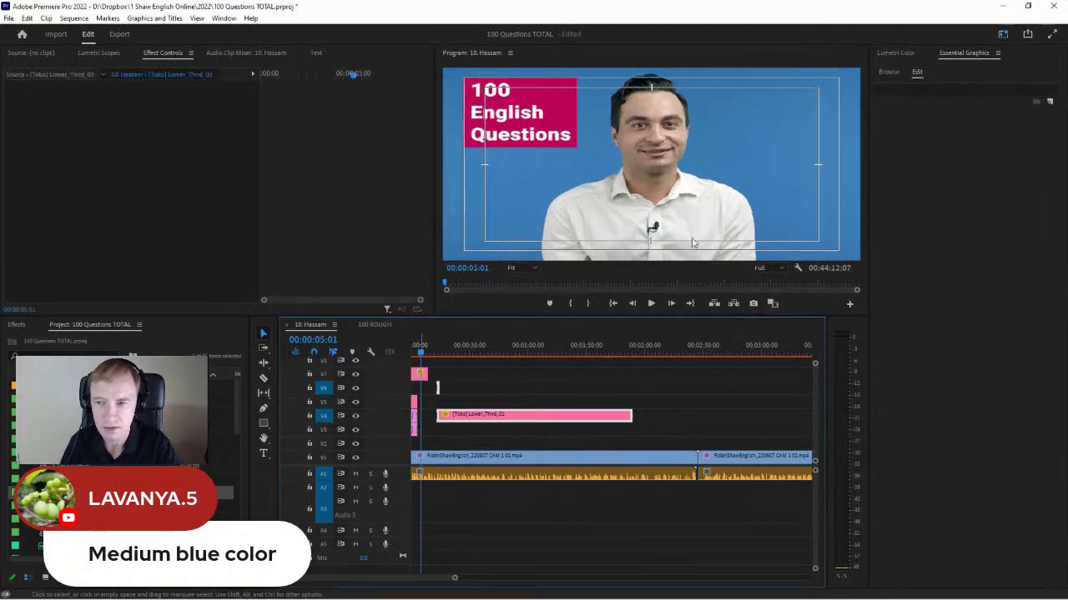
pyautogui.click(889, 73)
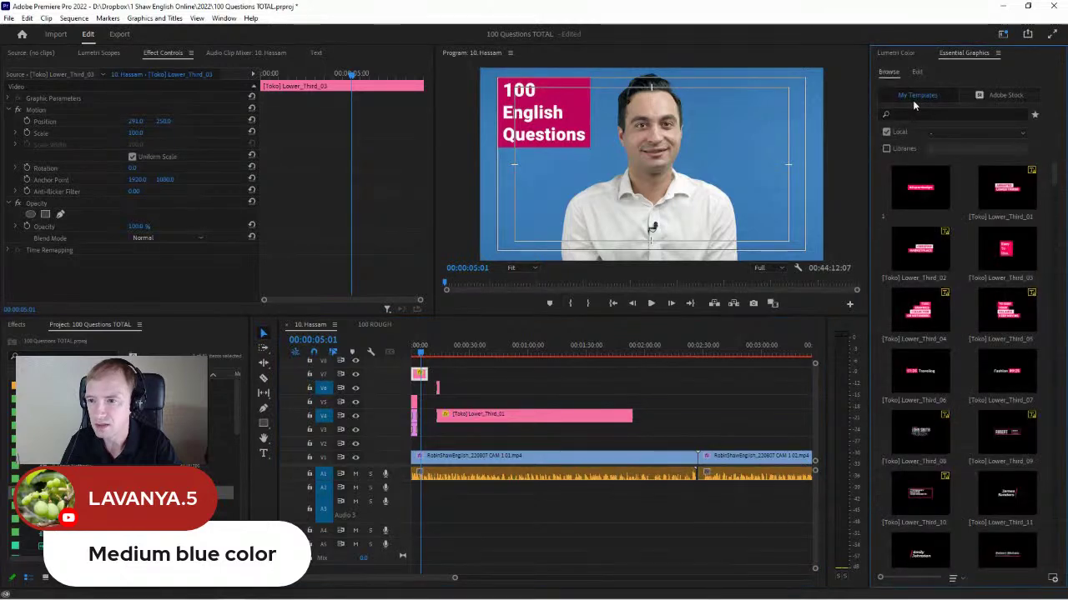
pyautogui.click(917, 72)
pyautogui.click(884, 542)
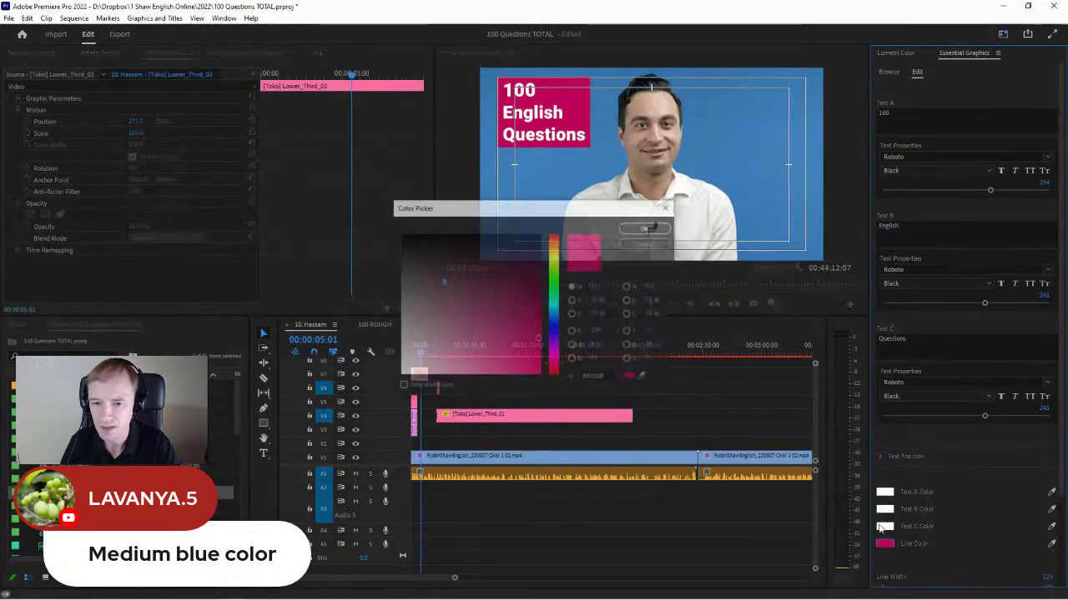
pyautogui.click(553, 321)
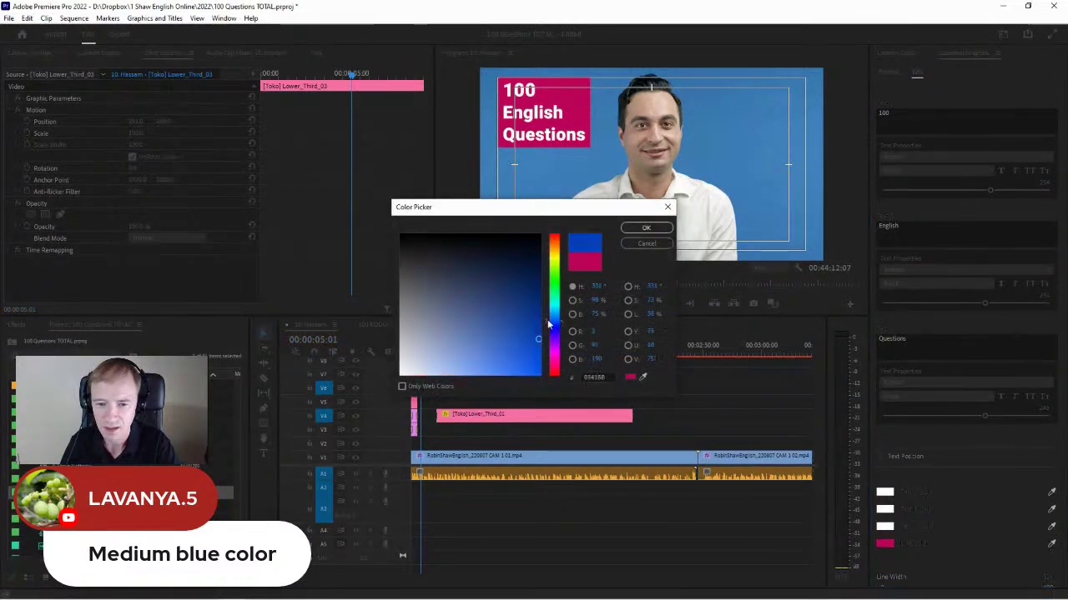
pyautogui.click(502, 296)
pyautogui.click(645, 227)
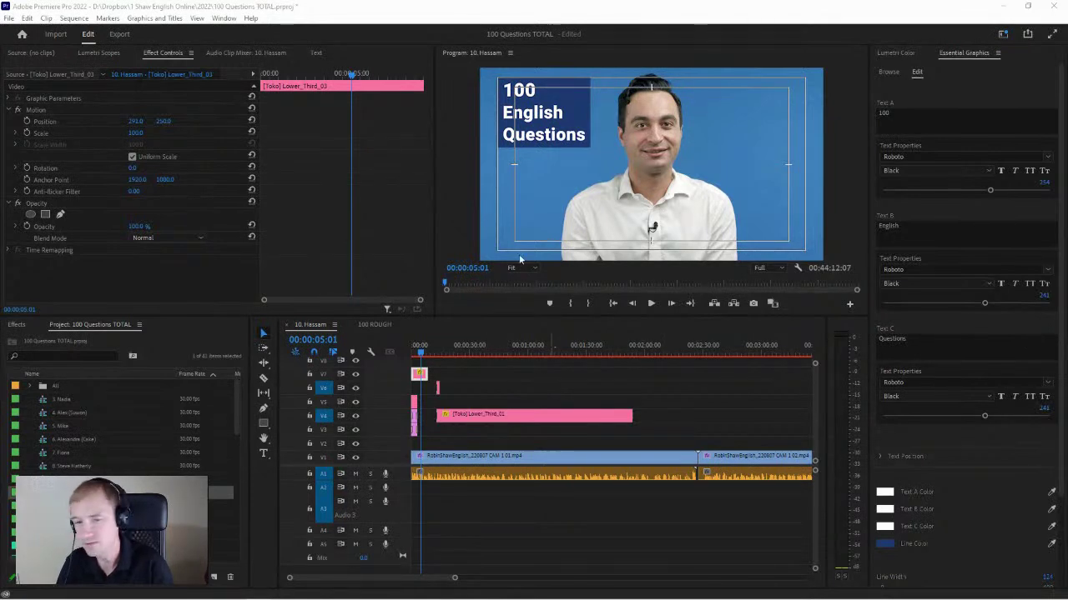
# Step: Change the V7 title box's Line Color from dark blue to pink
pyautogui.click(423, 377)
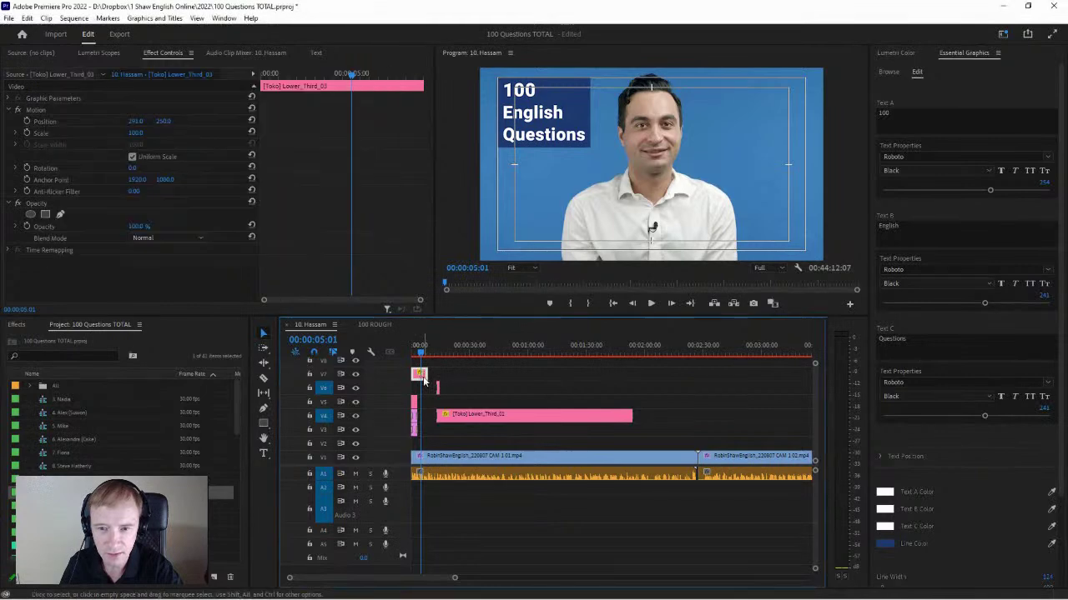
pyautogui.click(887, 545)
pyautogui.moveTo(554, 354); pyautogui.dragTo(554, 367)
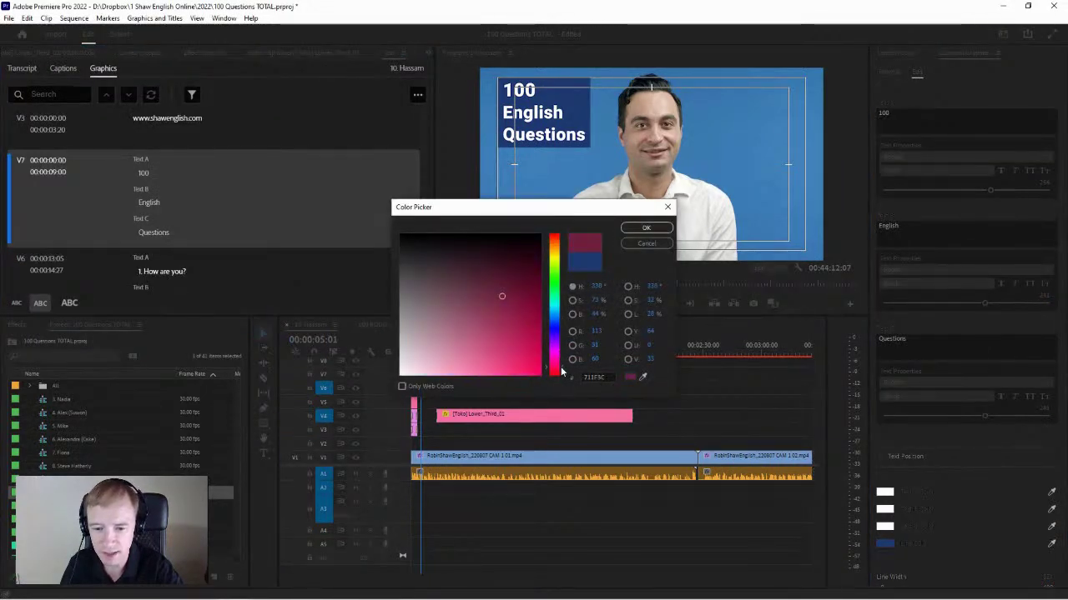
pyautogui.click(542, 377)
pyautogui.click(635, 229)
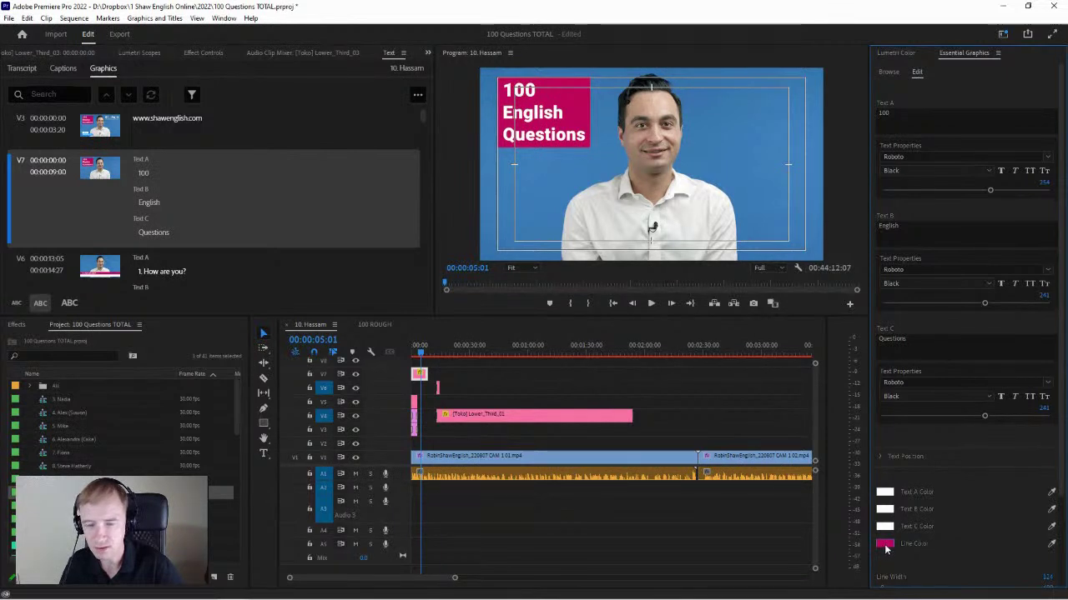
# Step: Undo and redo, reselect the title clip, and apply a brighter pink (FD0077)
pyautogui.hotkey('ctrl', 'z')
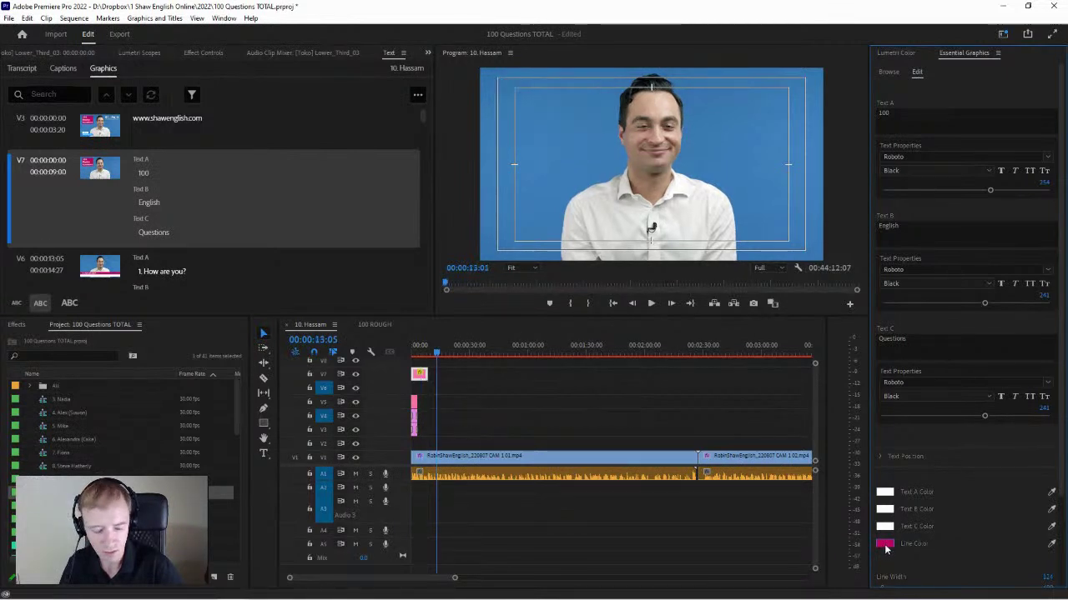
pyautogui.hotkey('ctrl', 'shift', 'z')
pyautogui.click(424, 354)
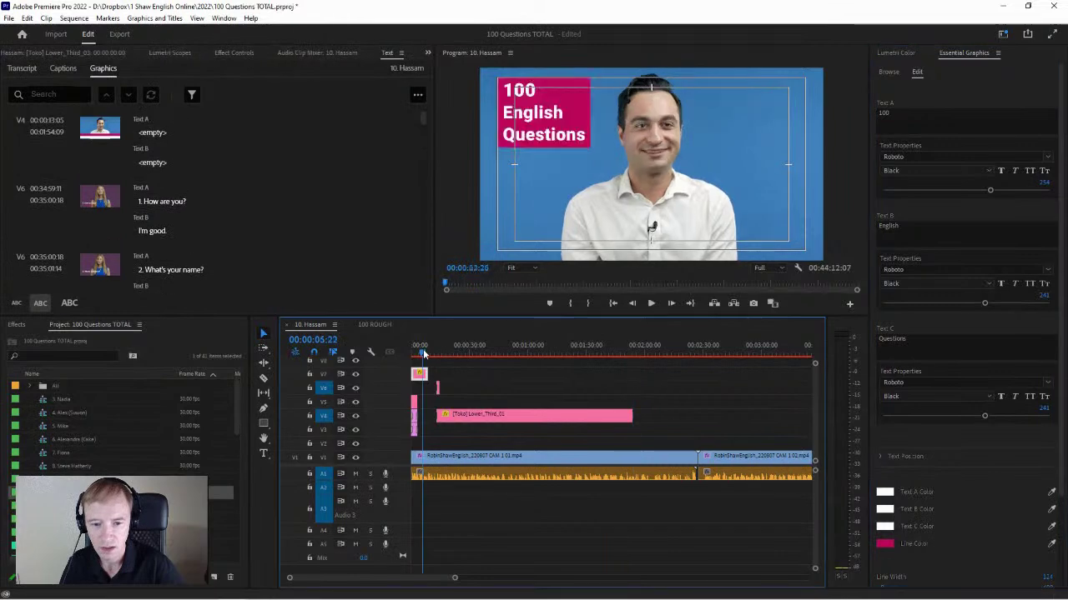
pyautogui.click(420, 374)
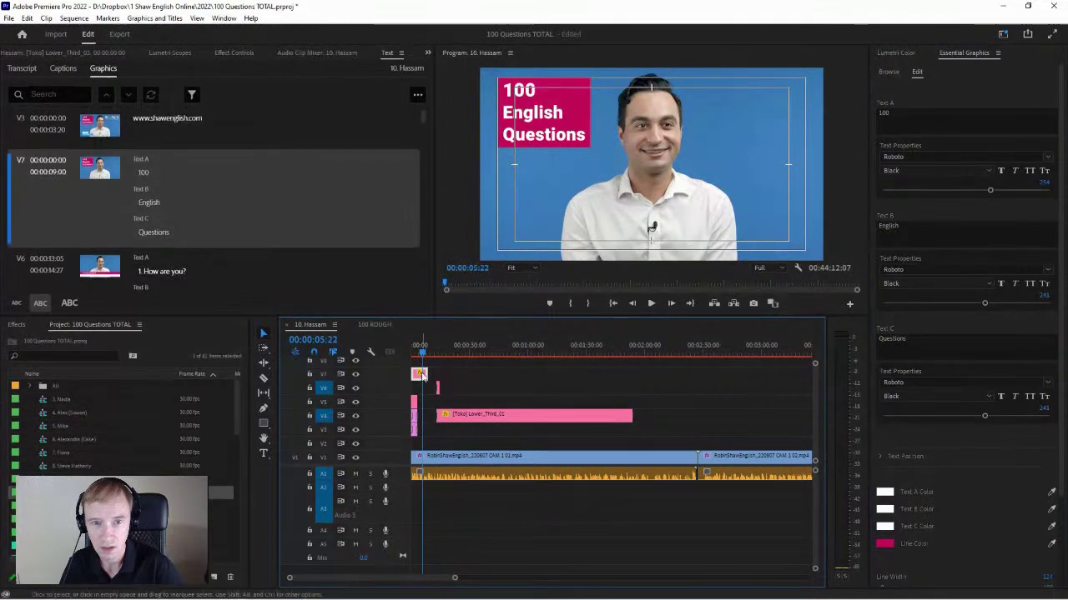
pyautogui.click(883, 544)
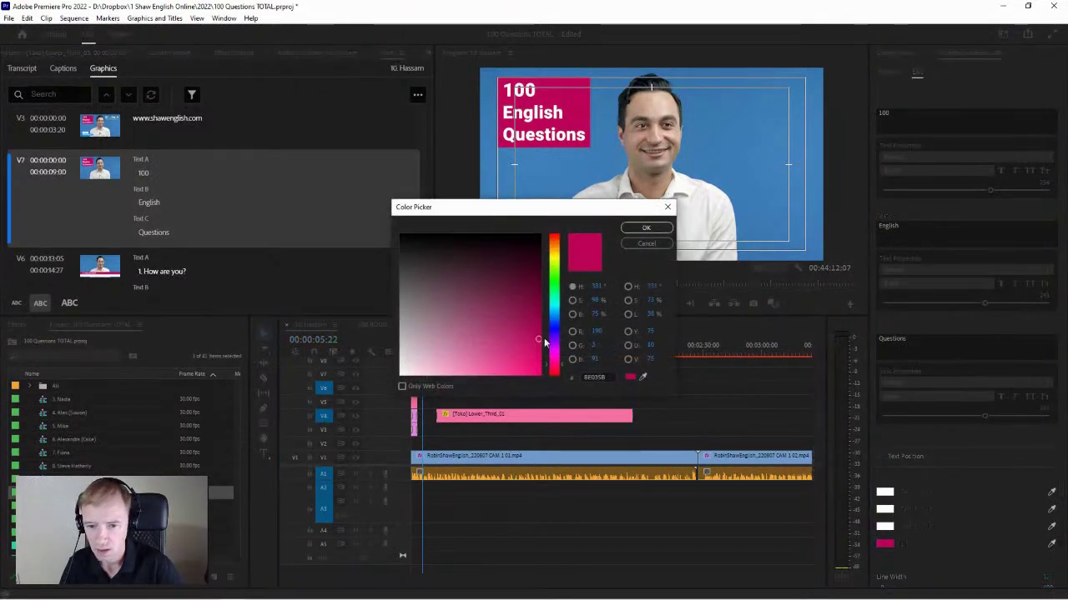
pyautogui.moveTo(543, 348); pyautogui.dragTo(547, 379)
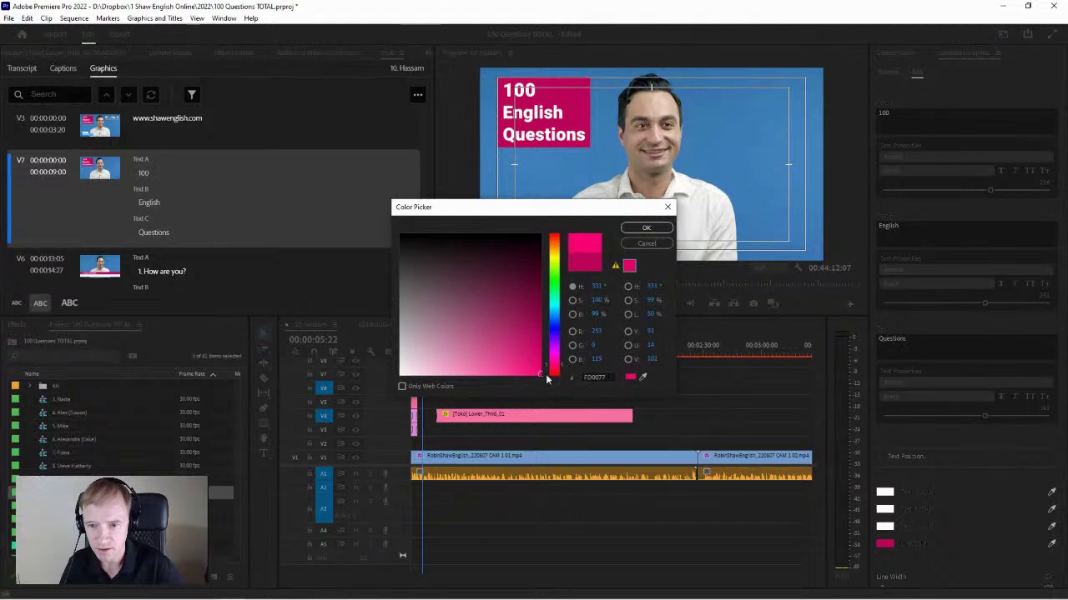
pyautogui.click(645, 227)
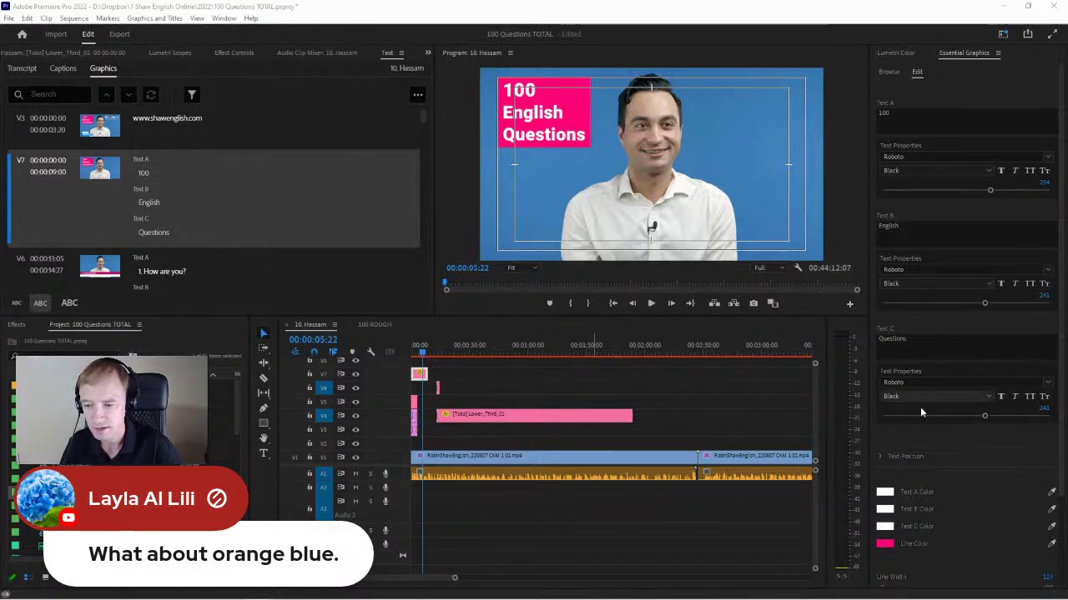
# Step: Shift the title box's Line Color hue from pink to orange
pyautogui.click(884, 544)
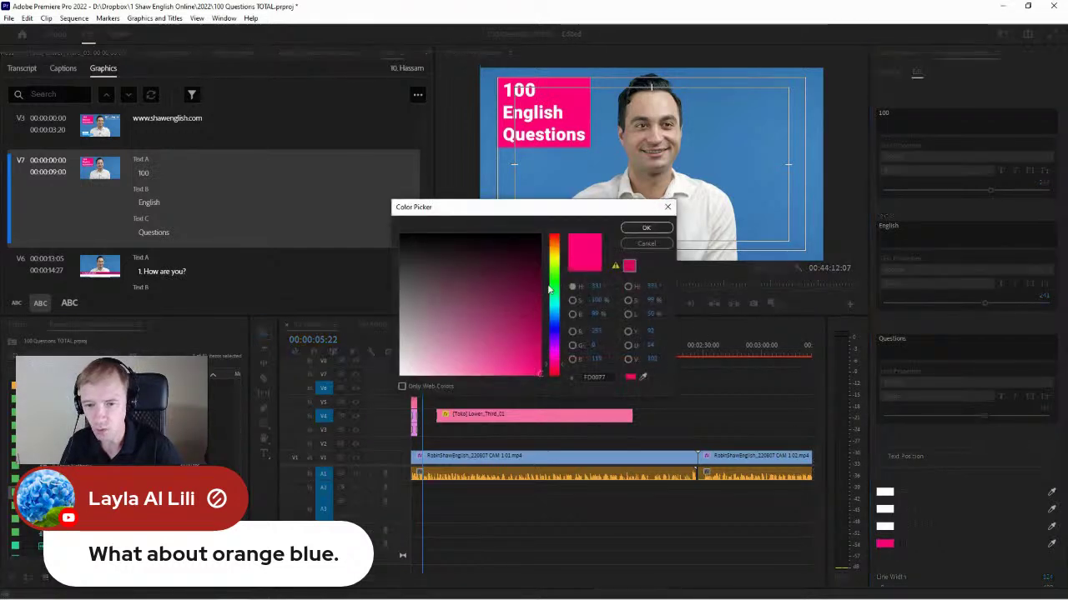
pyautogui.moveTo(553, 288); pyautogui.dragTo(553, 242)
pyautogui.click(645, 228)
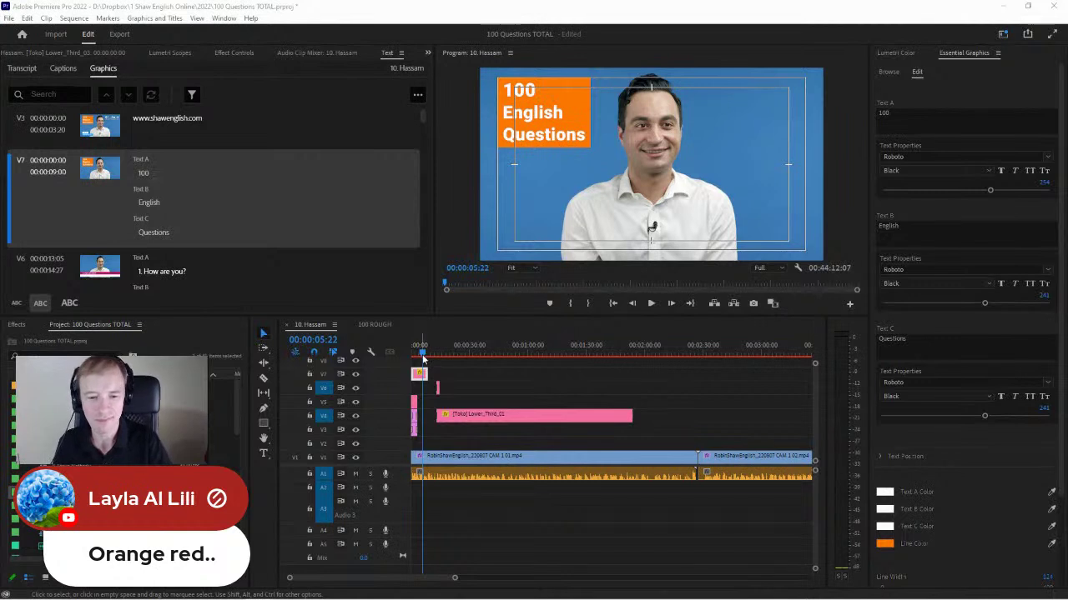
# Step: Zoom in on the opening clips, preview the graphics, and compare pink against orange
pyautogui.click(419, 351)
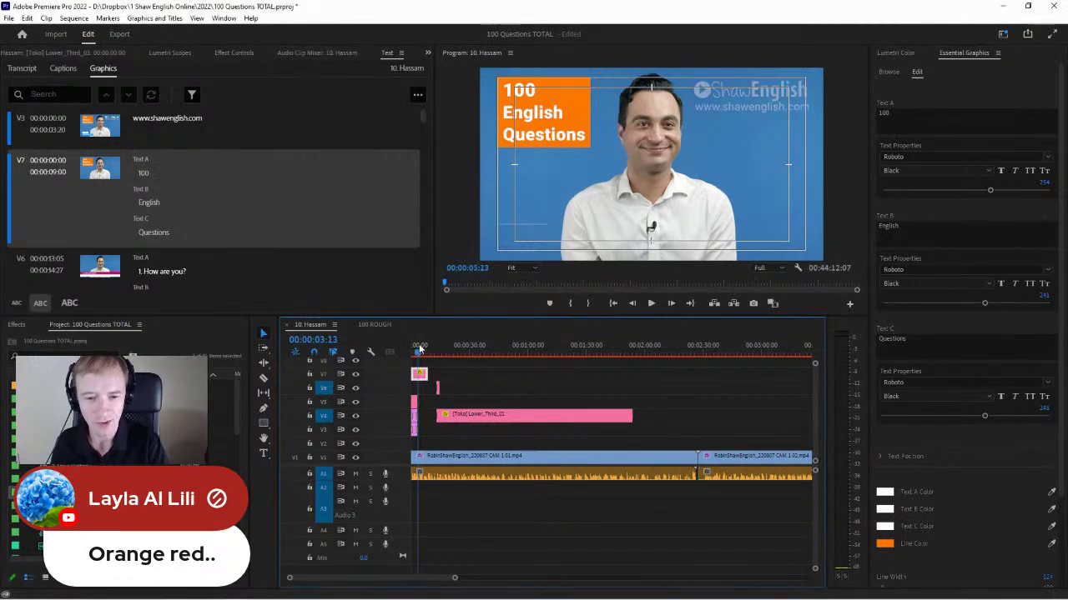
pyautogui.press('=')
pyautogui.click(427, 354)
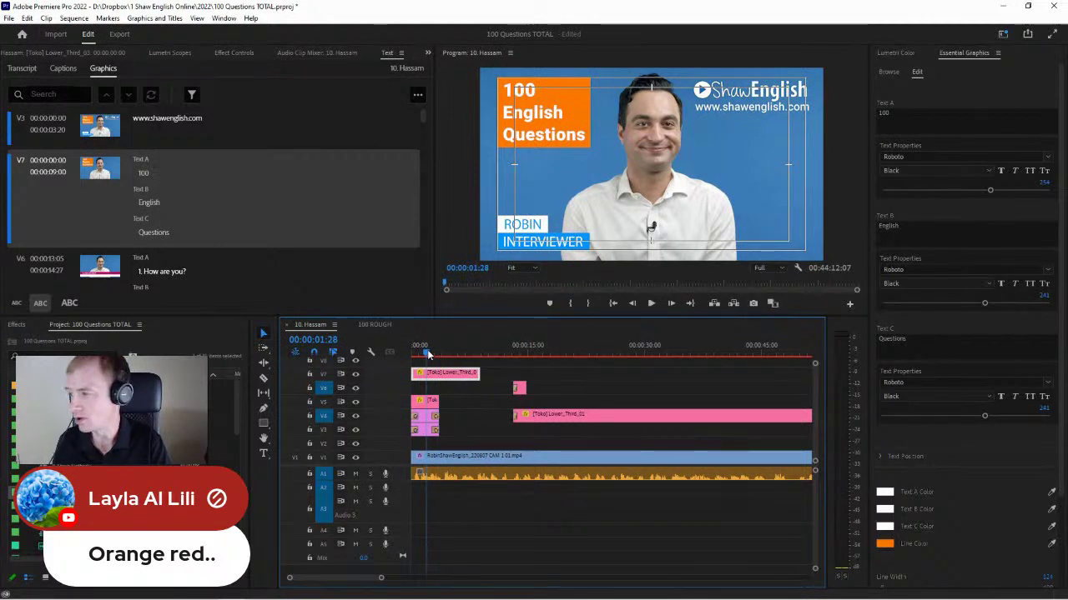
pyautogui.moveTo(427, 355); pyautogui.dragTo(432, 354)
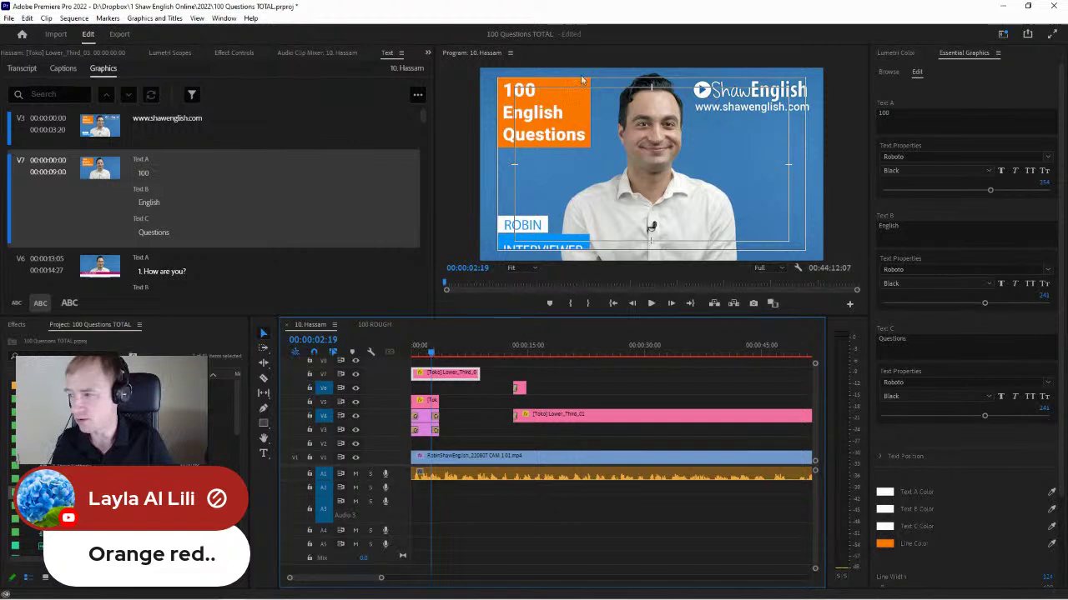
pyautogui.hotkey('ctrl', 'z')
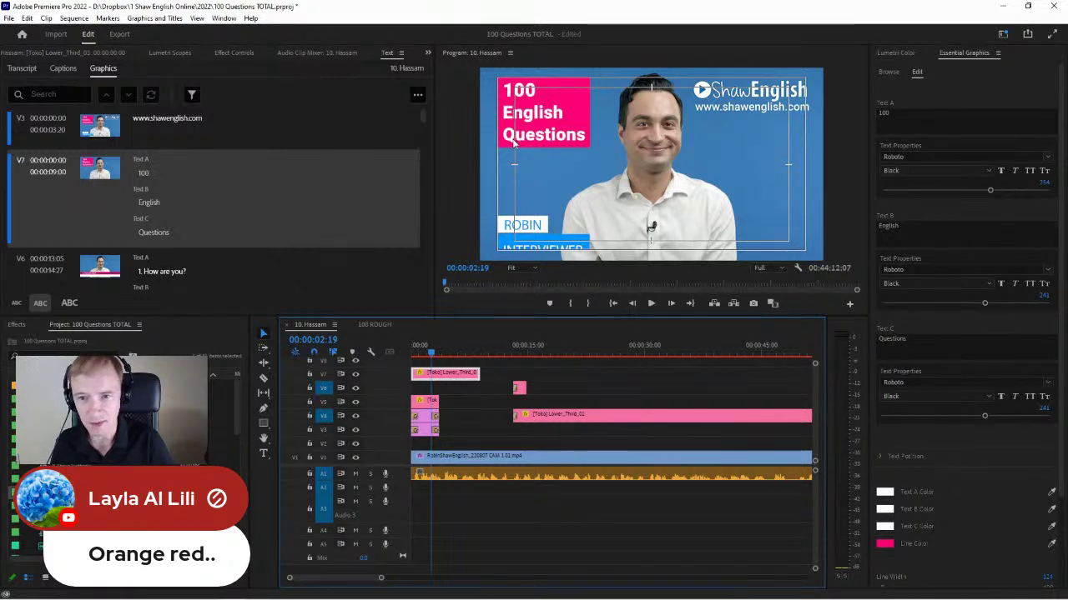
pyautogui.press('Return')
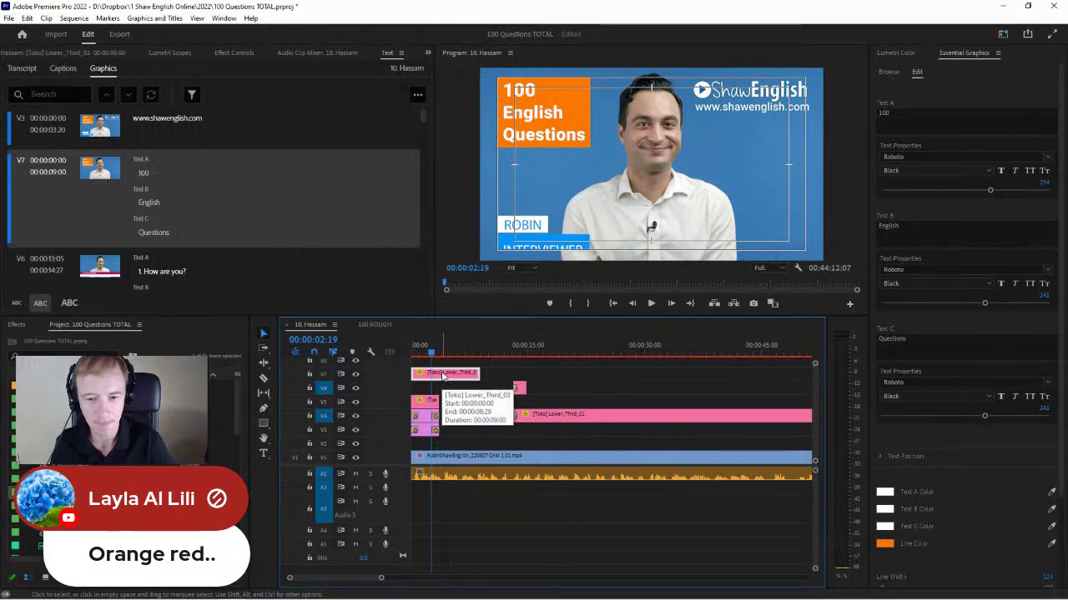
# Step: Duplicate the V7 title clip onto V6 and position the copy just below the original
pyautogui.moveTo(442, 377); pyautogui.dragTo(442, 388)
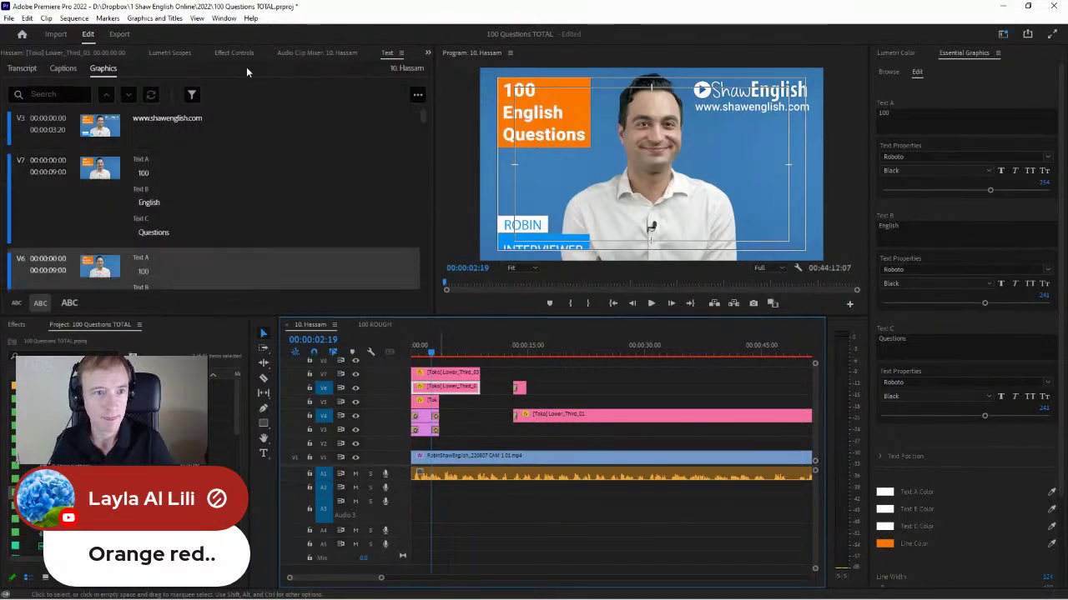
pyautogui.click(231, 53)
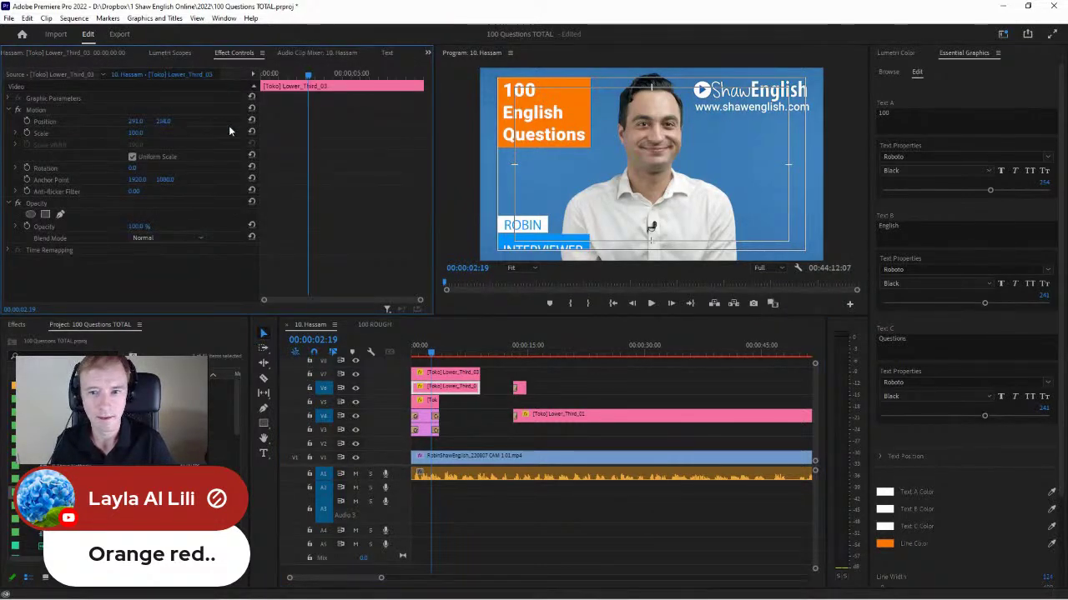
pyautogui.moveTo(230, 131); pyautogui.dragTo(402, 119)
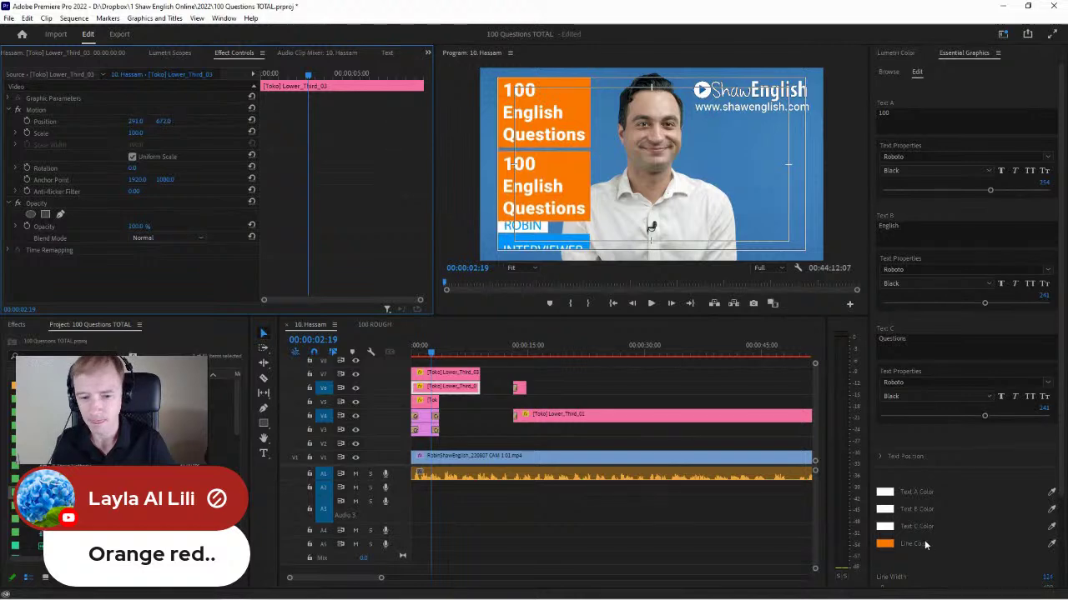
# Step: Set the copied title box's Line Color to pink
pyautogui.click(884, 544)
pyautogui.click(554, 371)
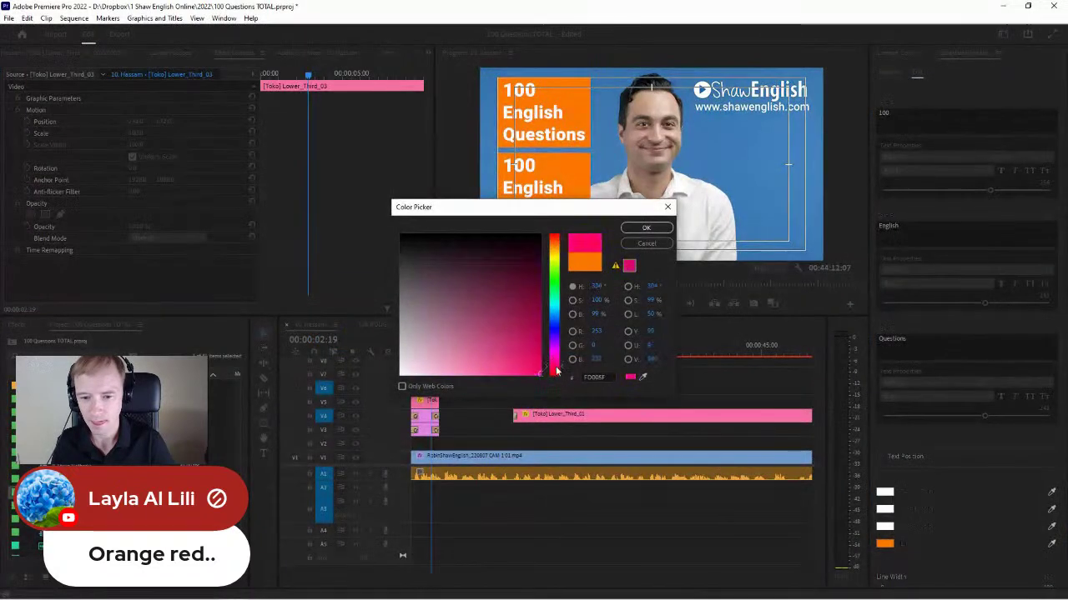
pyautogui.moveTo(557, 371); pyautogui.dragTo(557, 367)
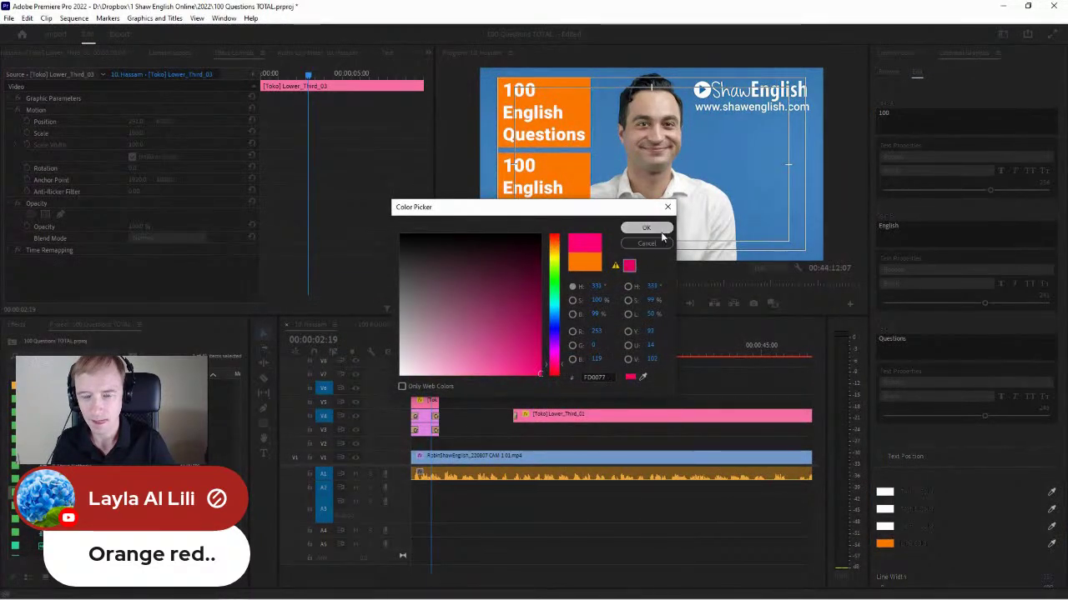
pyautogui.click(645, 228)
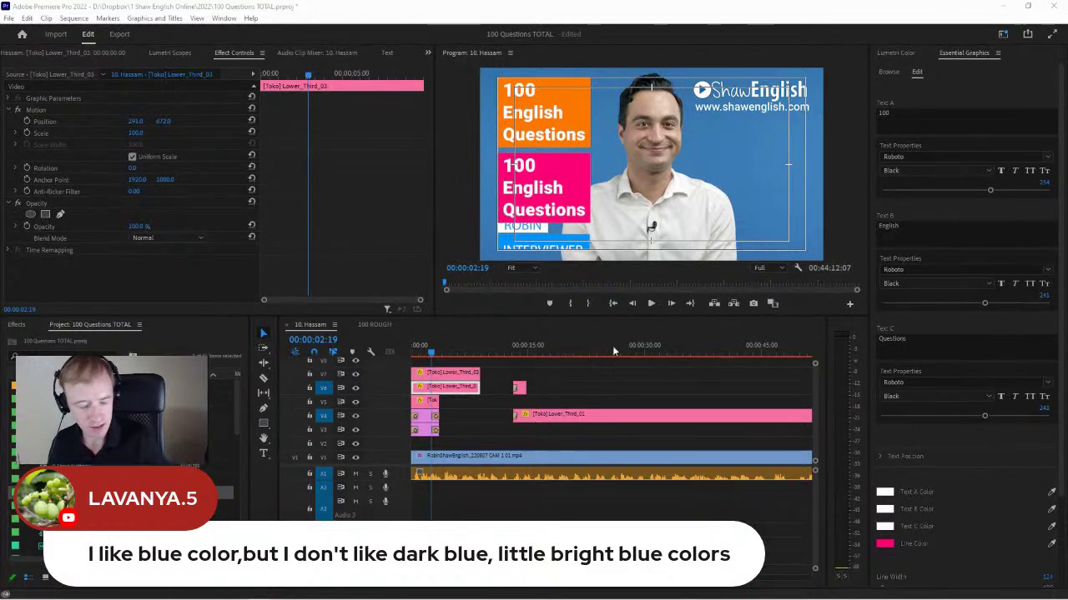
# Step: Duplicate the orange title clip to a higher track and move the copy to the upper right
pyautogui.click(452, 378)
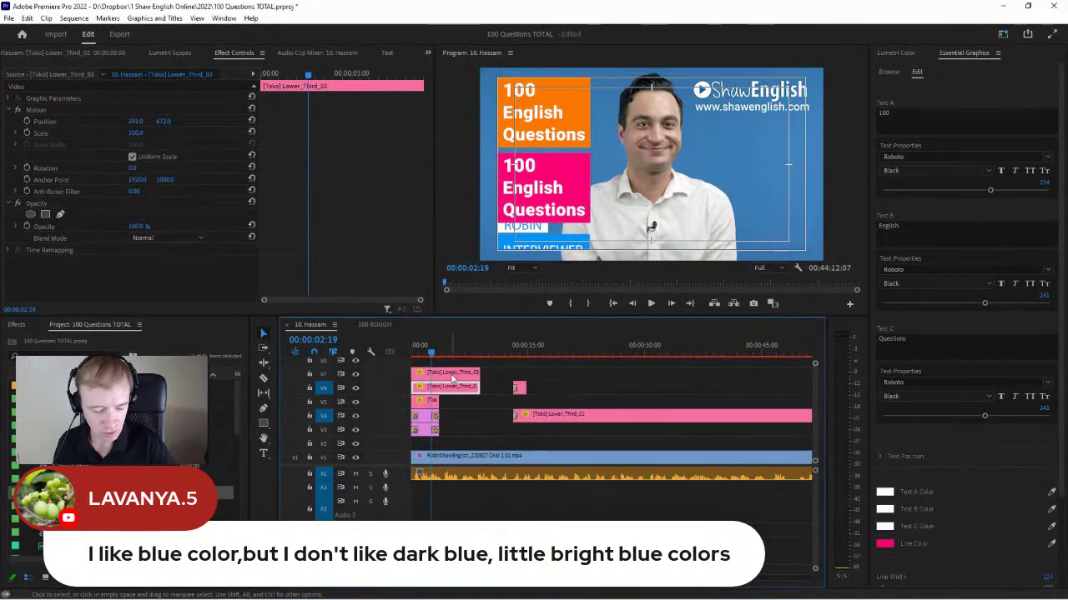
pyautogui.moveTo(452, 378); pyautogui.dragTo(452, 367)
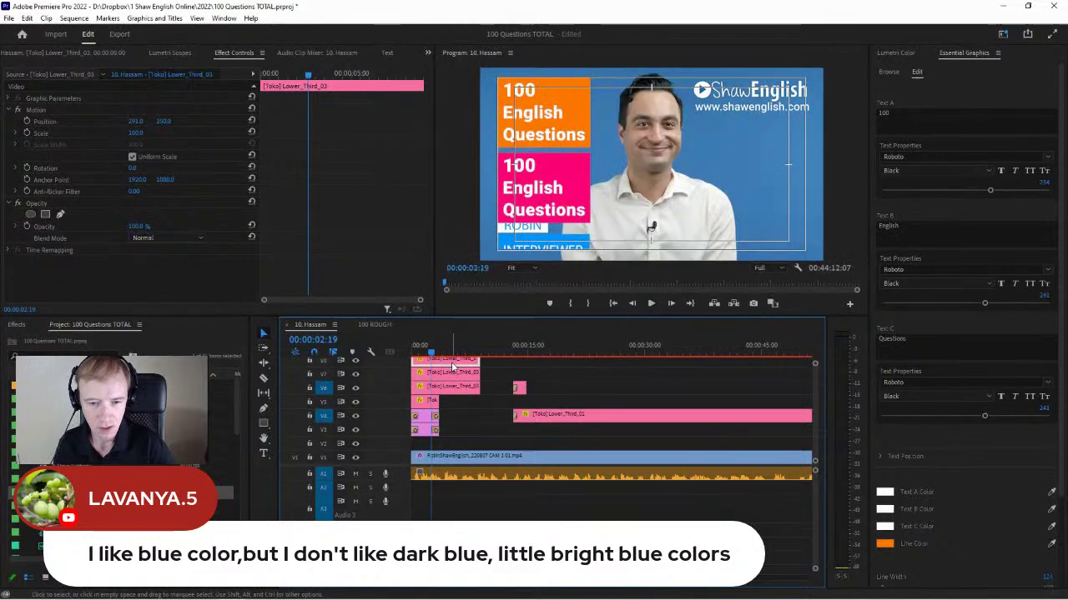
pyautogui.click(286, 120)
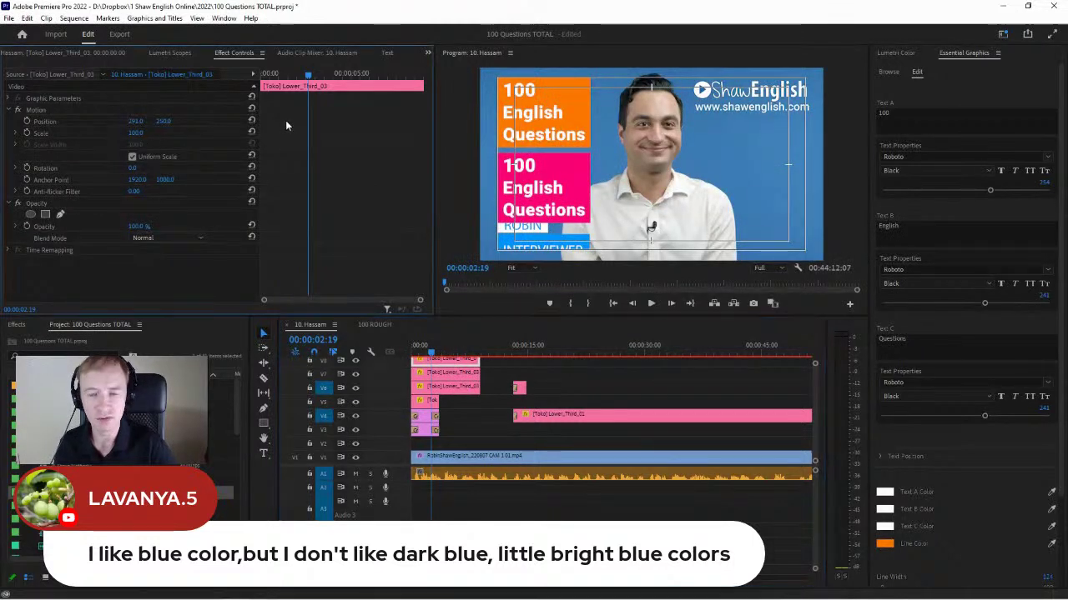
pyautogui.moveTo(499, 132); pyautogui.dragTo(651, 133)
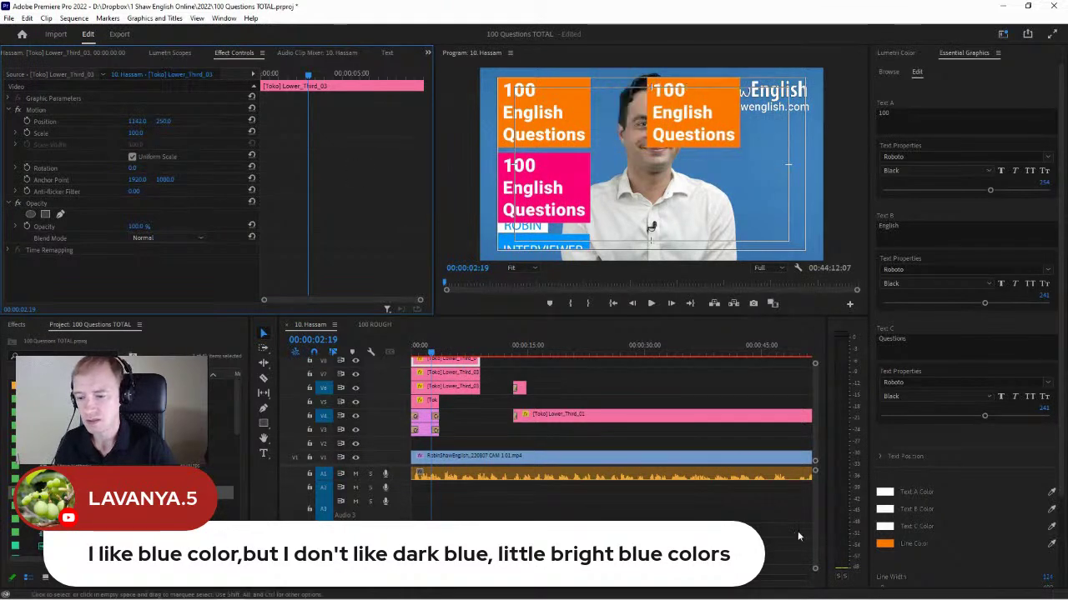
# Step: Give the new top-right title box a blue-teal Line Color
pyautogui.click(884, 543)
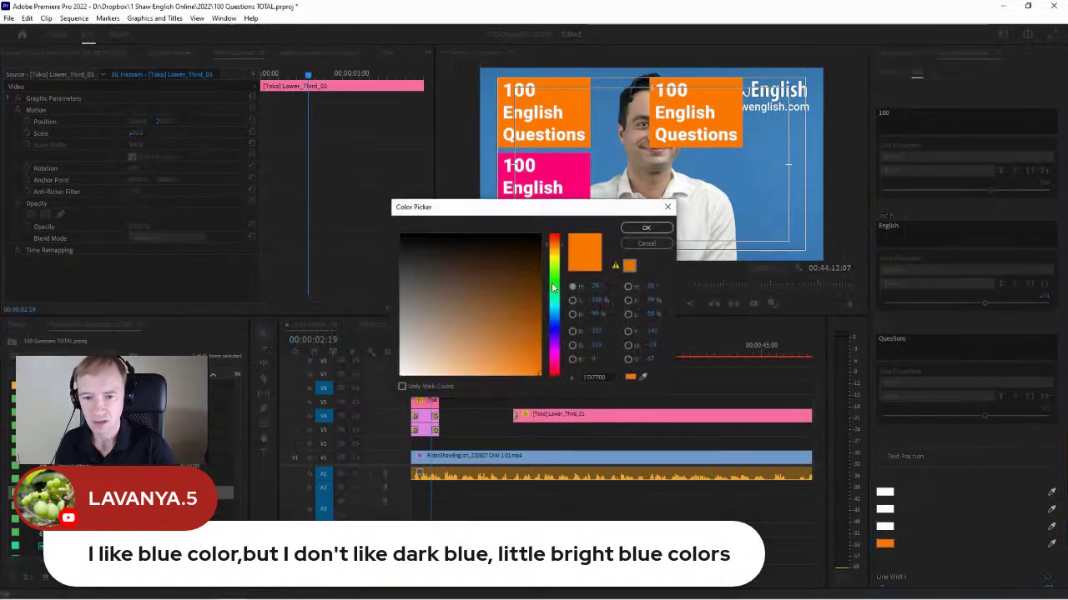
pyautogui.click(553, 293)
pyautogui.moveTo(553, 293); pyautogui.dragTo(553, 310)
pyautogui.click(496, 314)
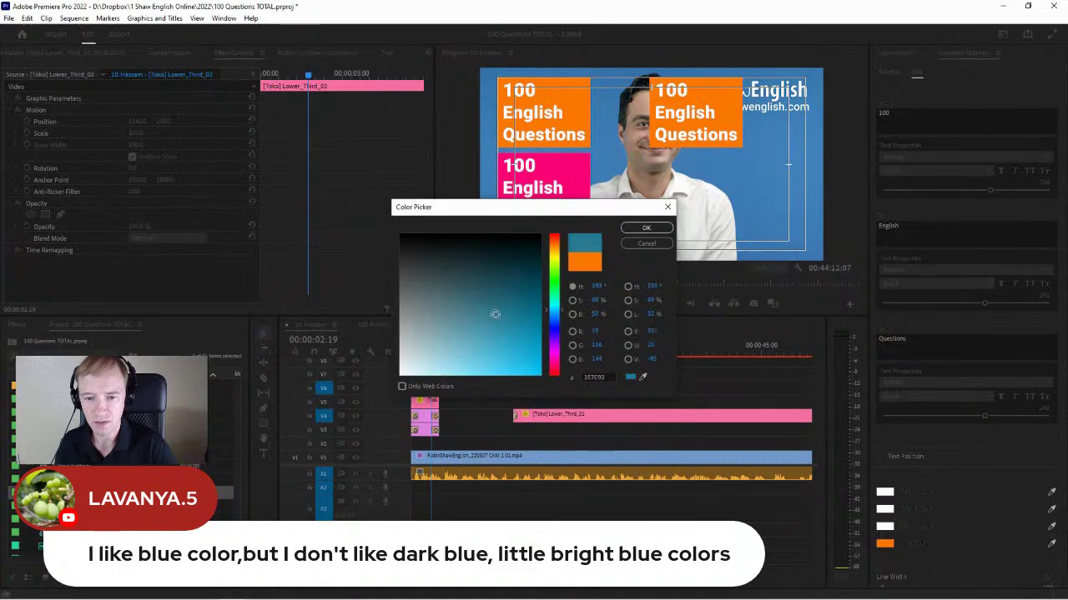
pyautogui.click(646, 228)
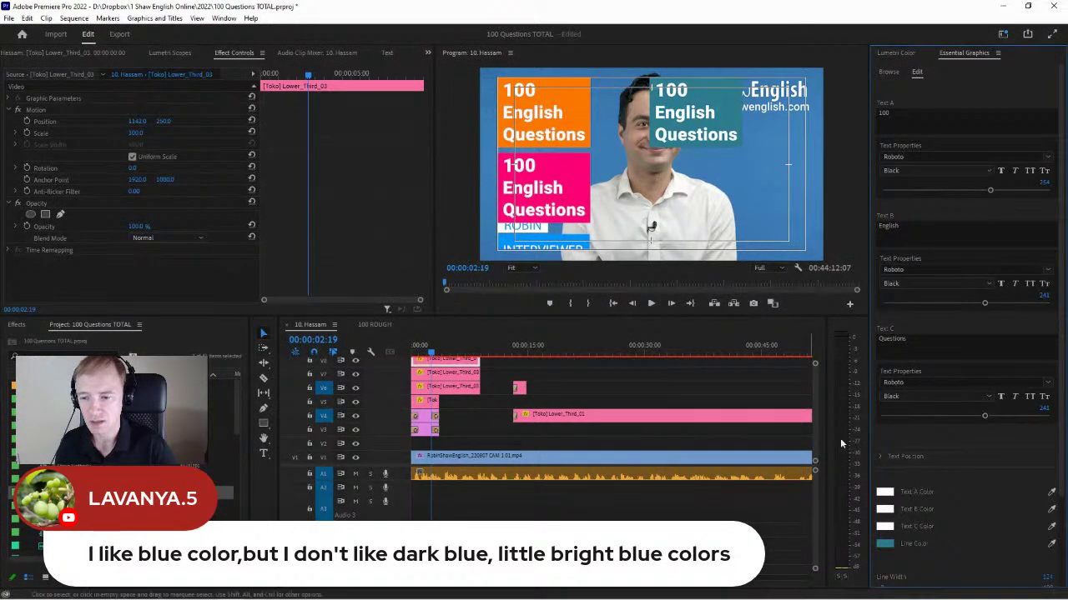
# Step: Darken the top-right box's Line Color to a dark teal
pyautogui.click(884, 543)
pyautogui.click(498, 267)
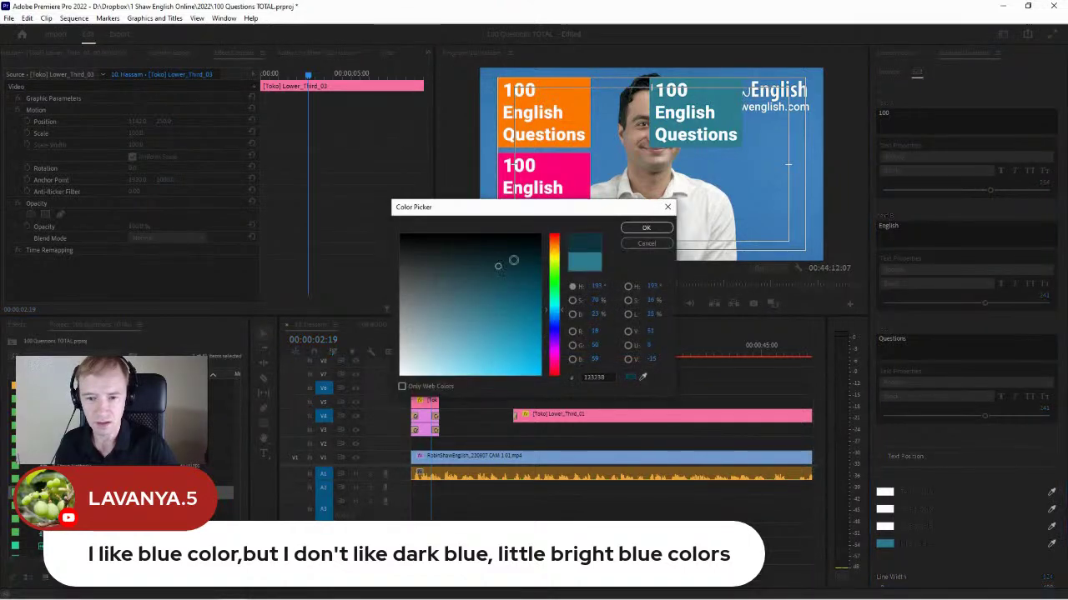
pyautogui.click(628, 232)
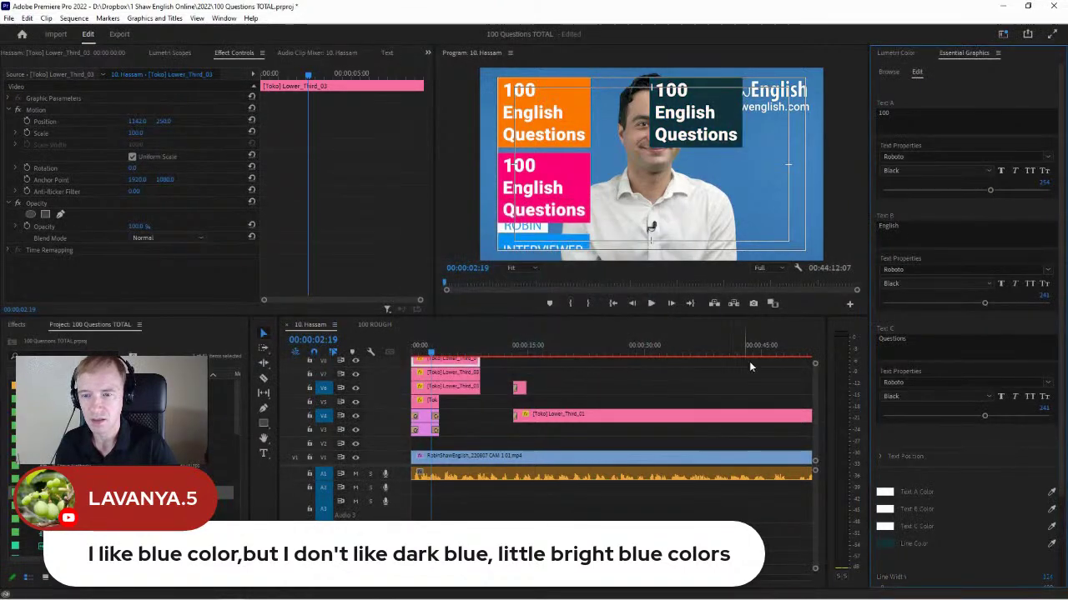
pyautogui.click(882, 543)
pyautogui.click(486, 276)
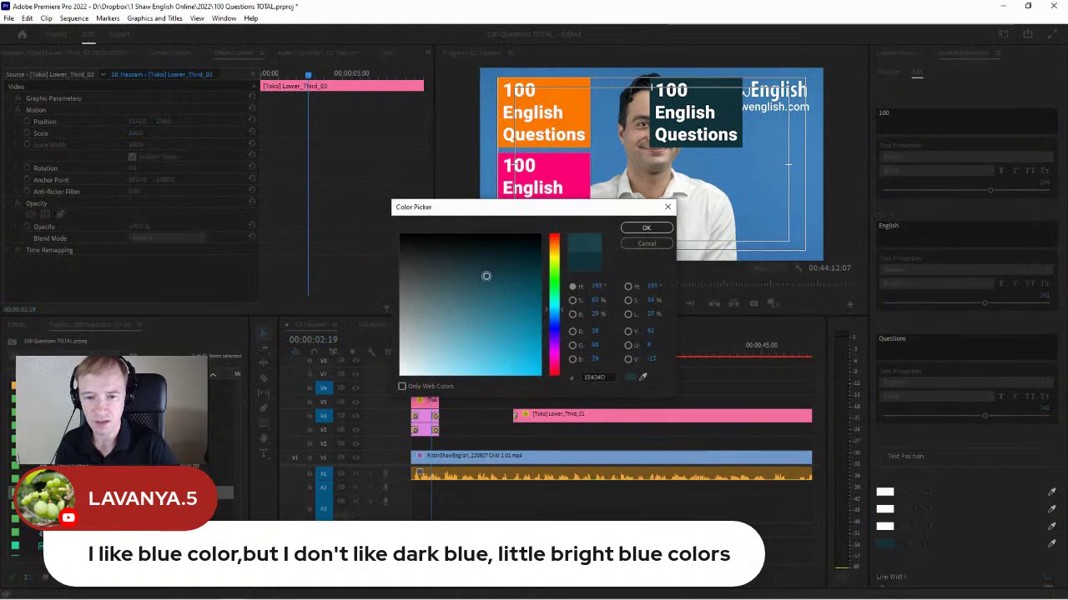
pyautogui.click(646, 228)
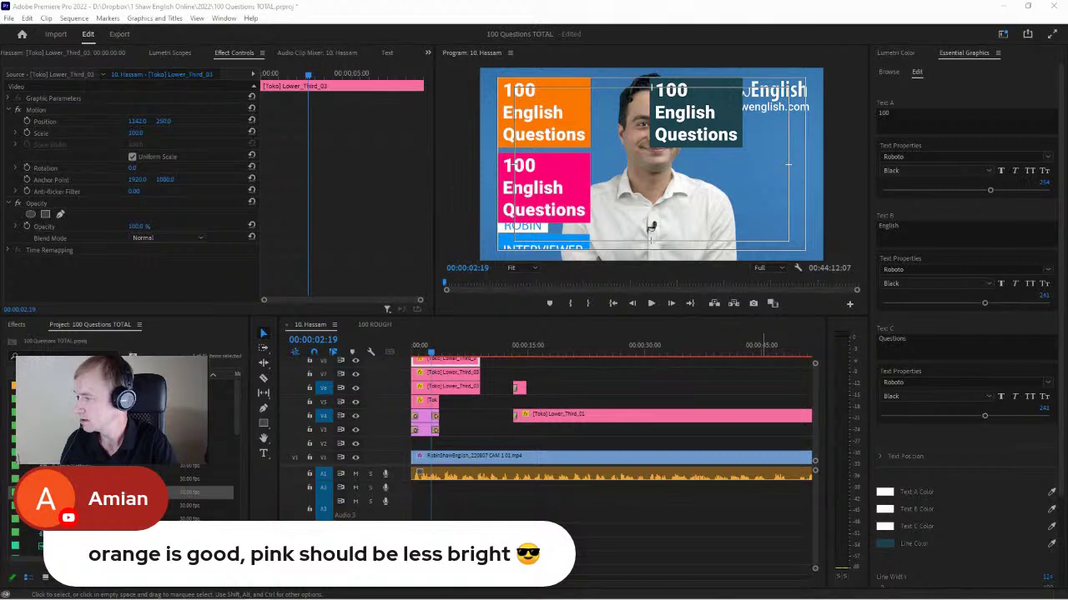
# Step: Select the V6 pink title clip and darken its Line Color to muted magenta B51962
pyautogui.click(450, 374)
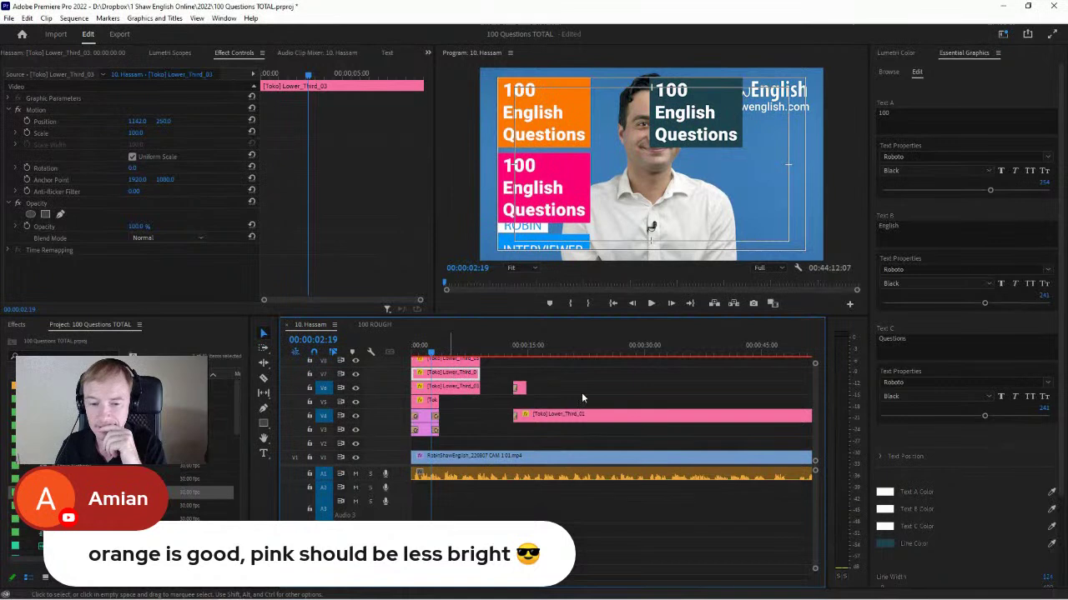
pyautogui.click(450, 386)
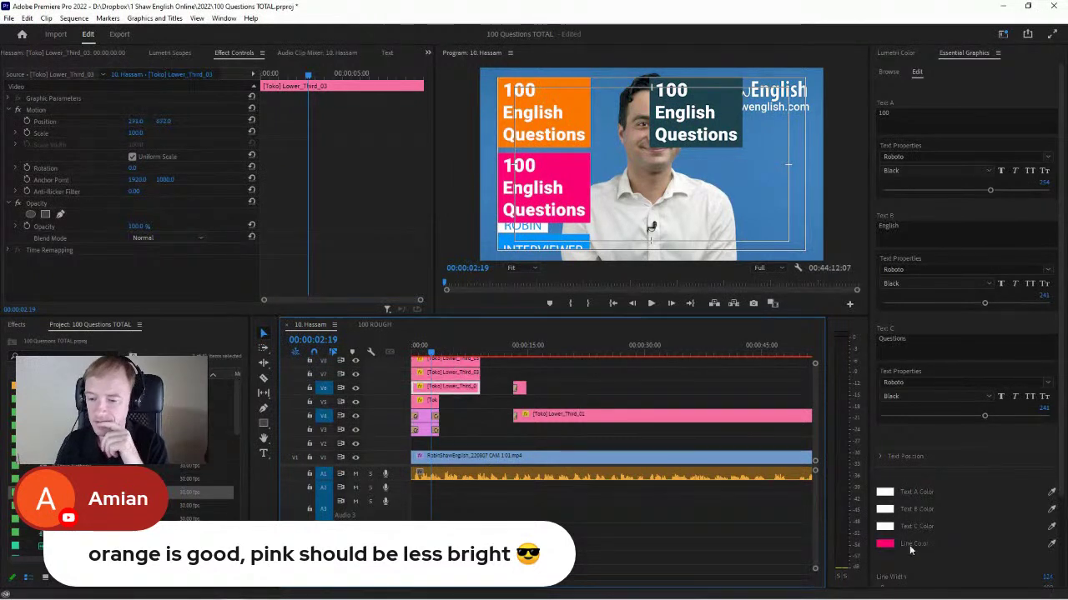
pyautogui.click(885, 543)
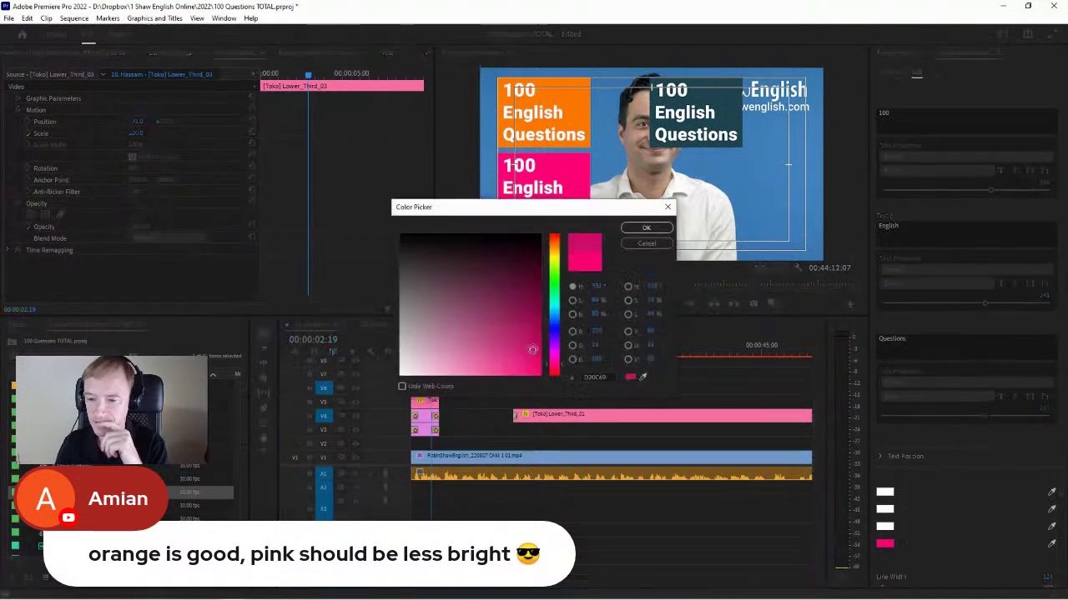
pyautogui.moveTo(509, 336); pyautogui.dragTo(521, 333)
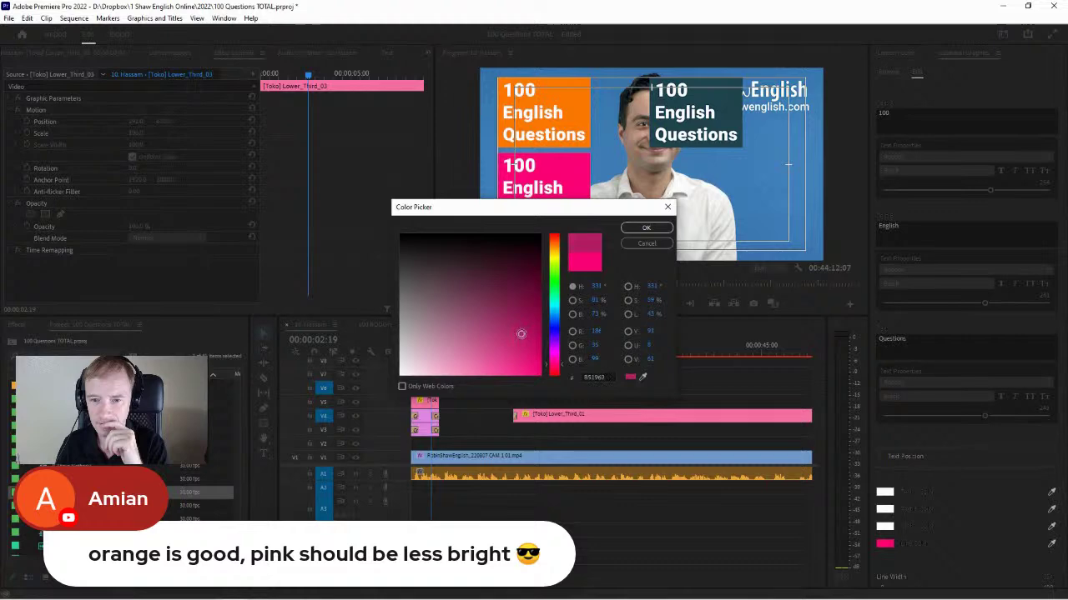
pyautogui.click(644, 228)
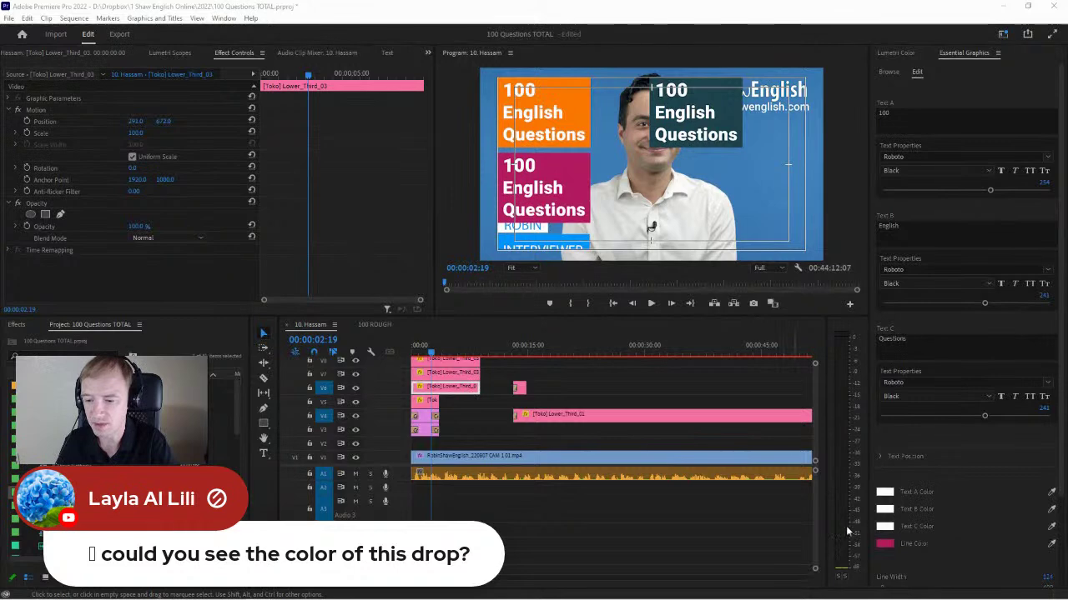
# Step: Set the second box's Line Color to red B51919 and move the playhead to 00:00:05:28
pyautogui.click(885, 545)
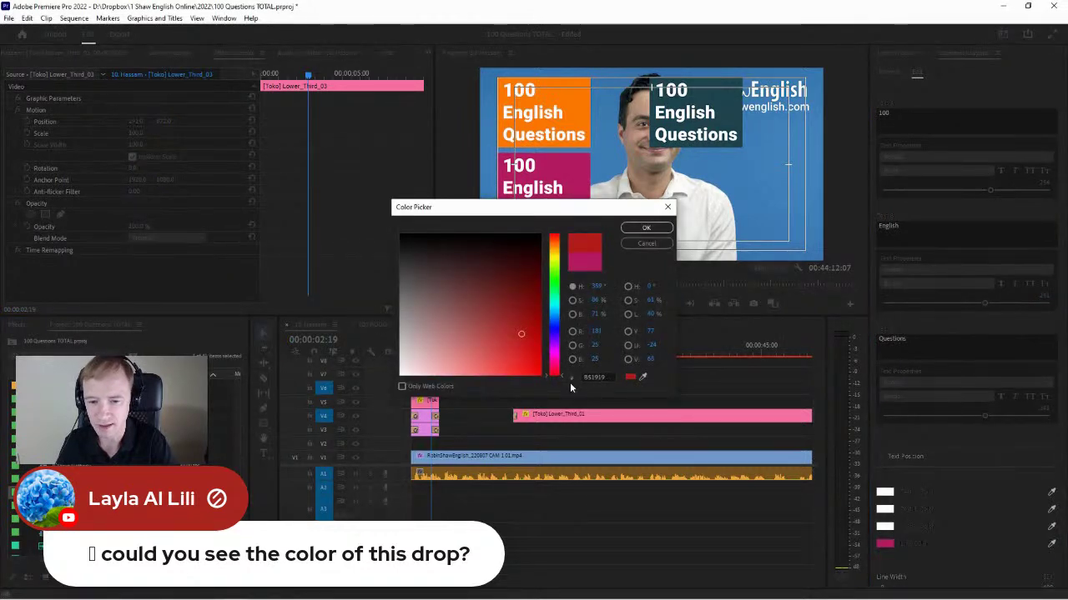
pyautogui.press('Return')
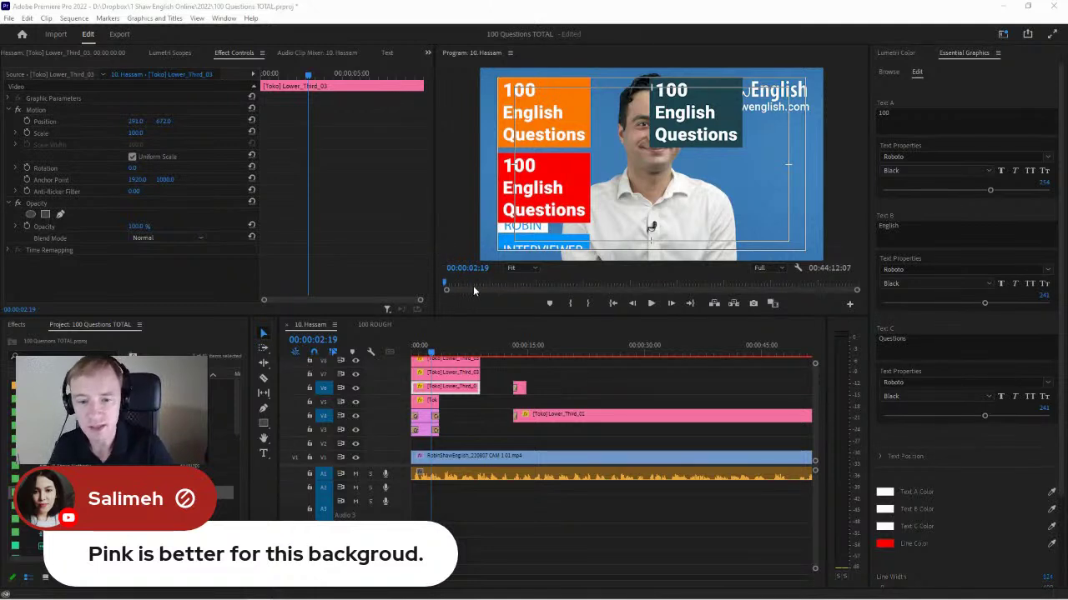
pyautogui.click(460, 345)
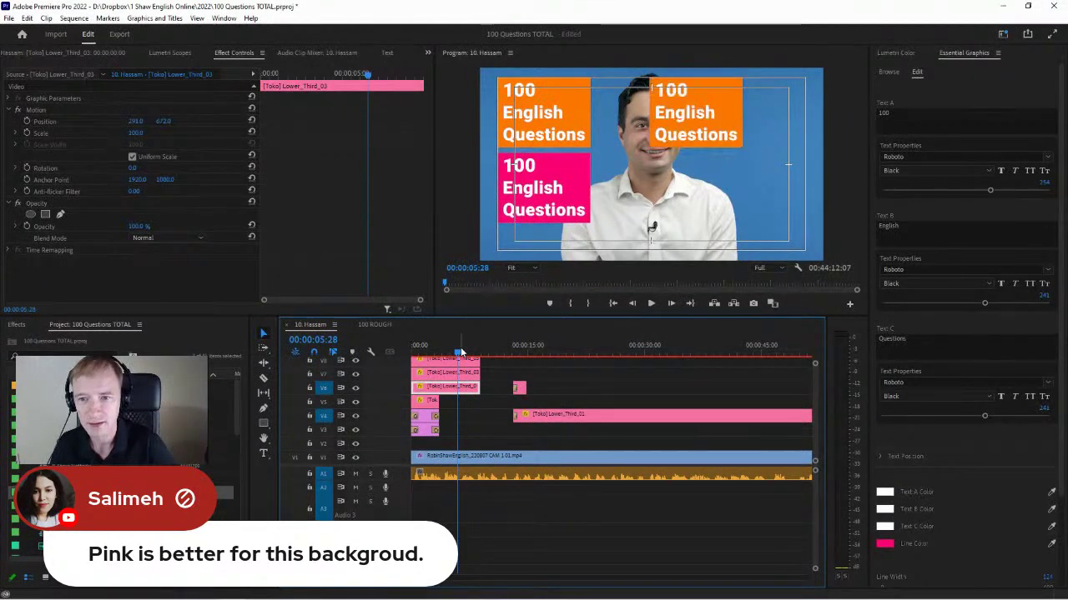
# Step: Delete the extra title copies and confirm the remaining V7 title keeps its pink box
pyautogui.press('Delete')
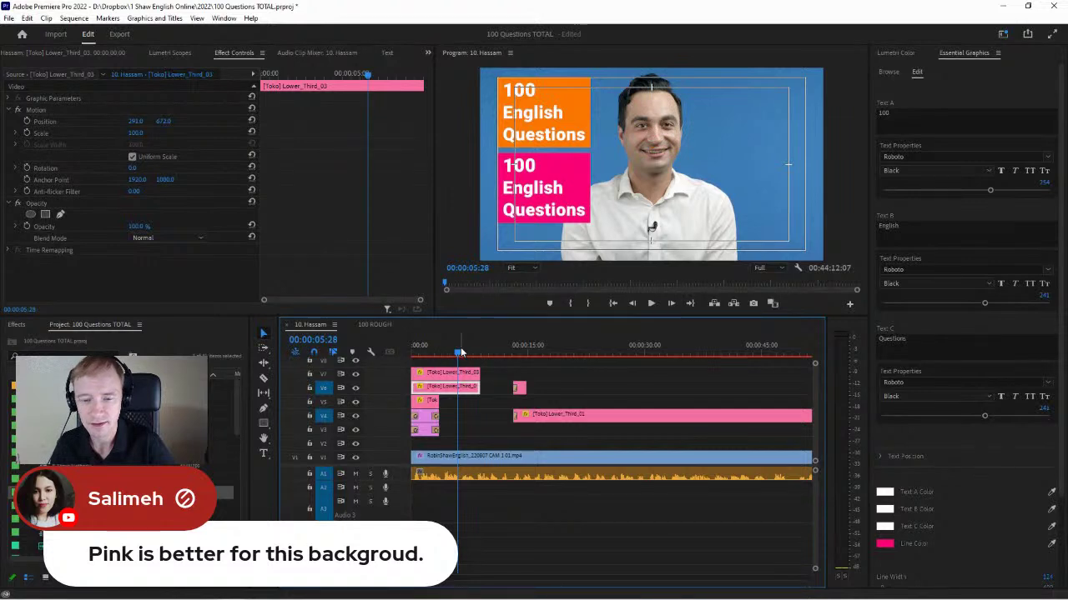
pyautogui.press('Delete')
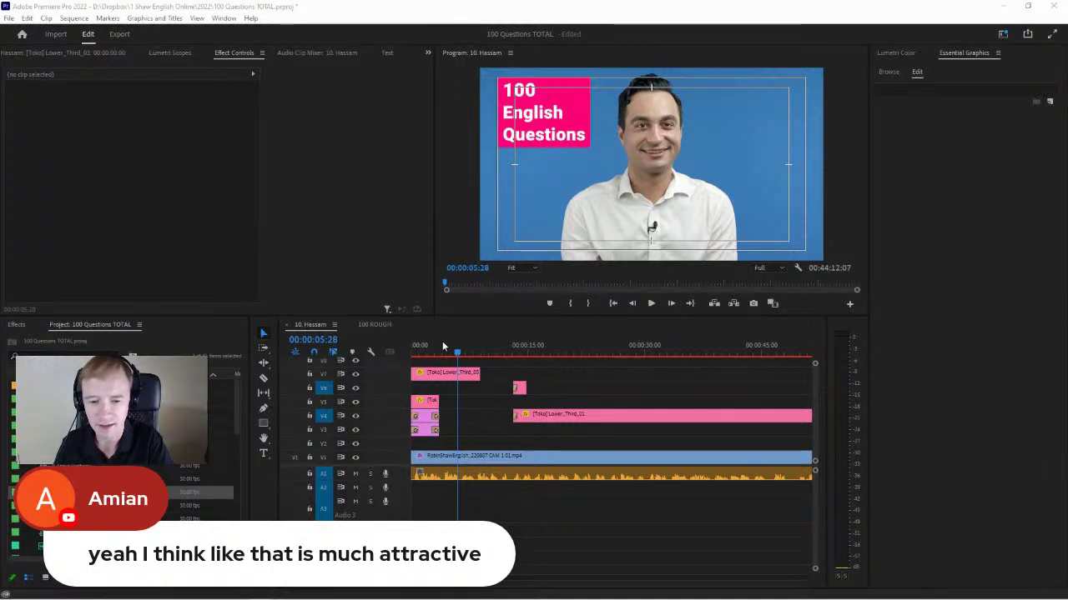
pyautogui.click(446, 373)
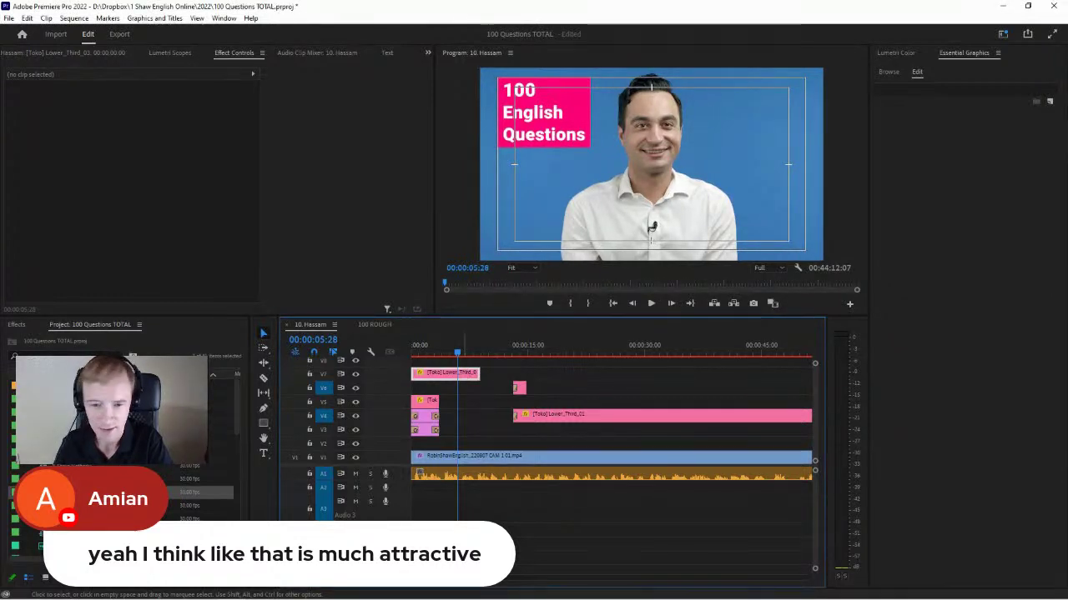
pyautogui.click(884, 543)
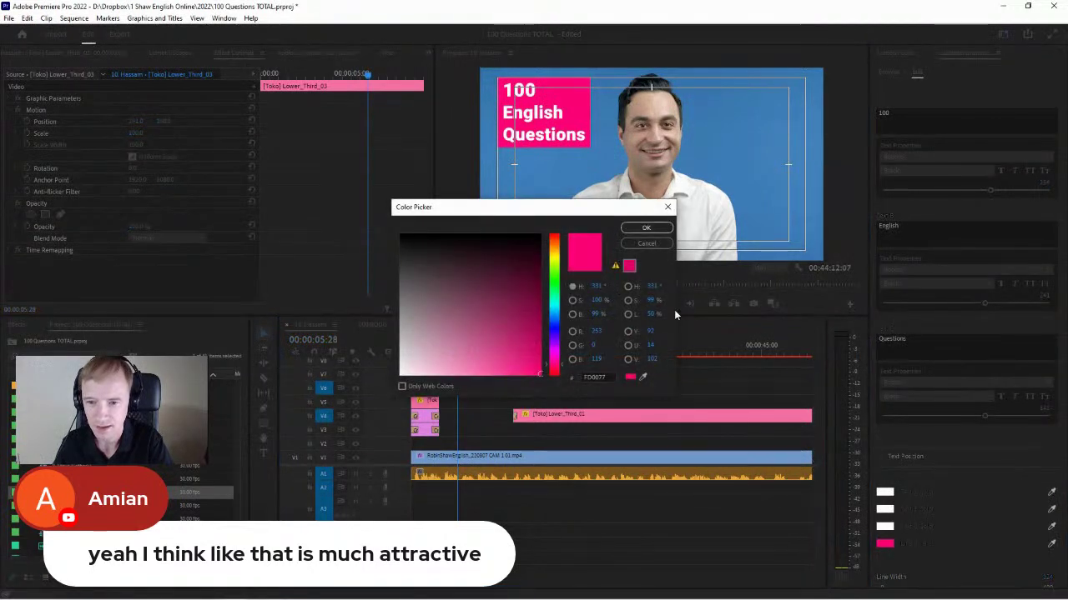
pyautogui.click(647, 243)
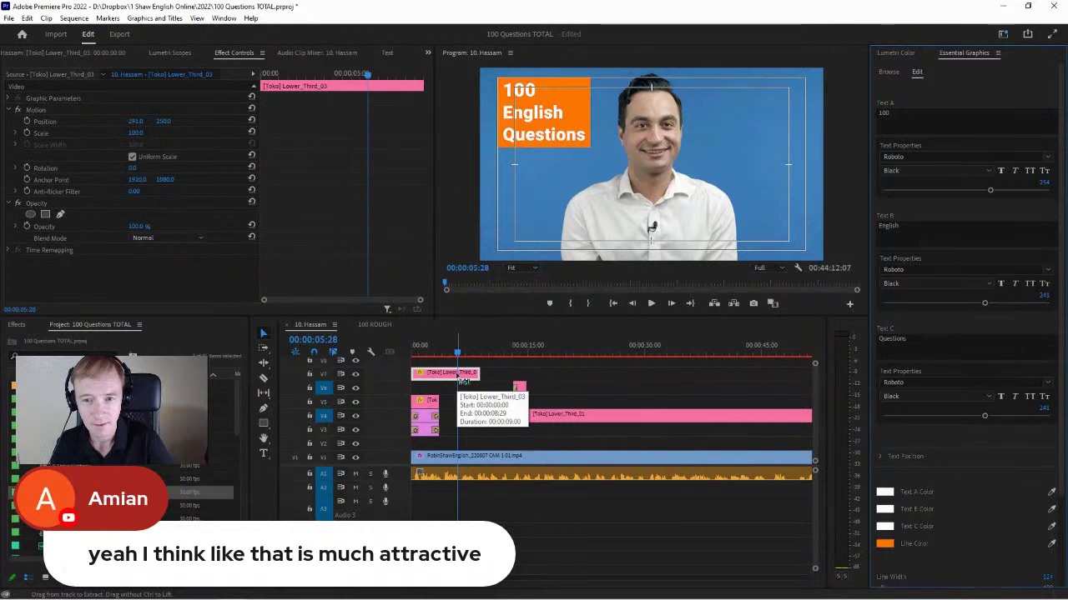
# Step: Alt-drag a duplicate of the title to the top right and recolour its box red
pyautogui.moveTo(463, 381); pyautogui.dragTo(465, 385)
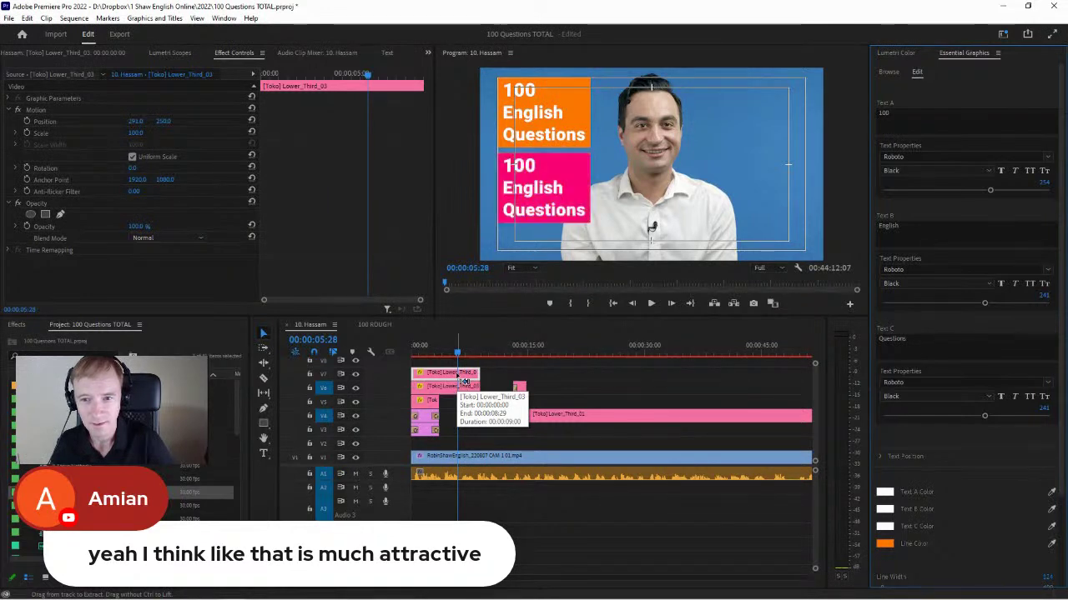
pyautogui.click(715, 131)
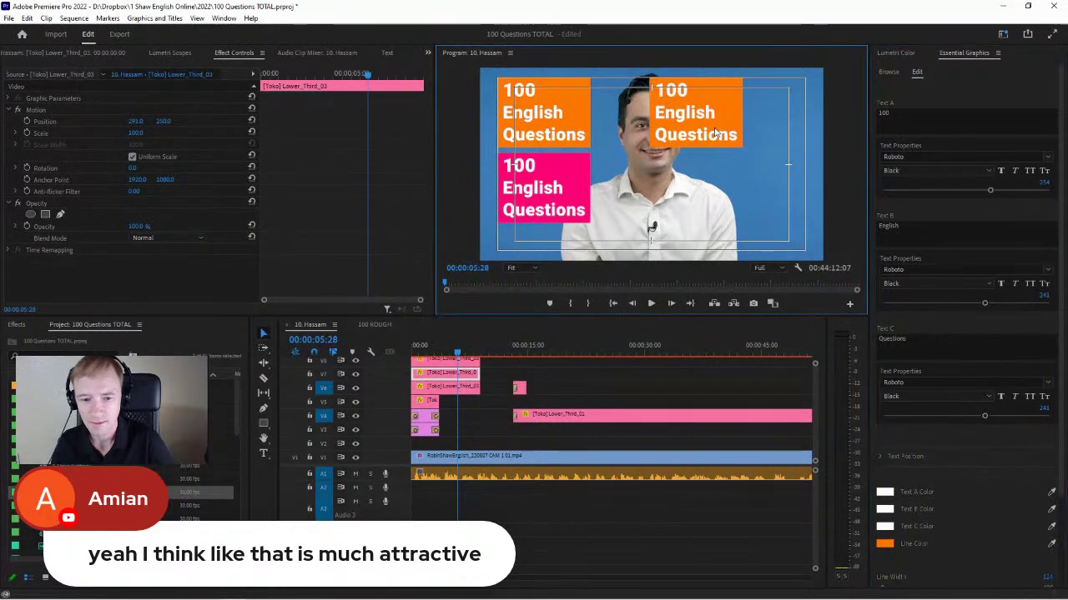
pyautogui.click(885, 544)
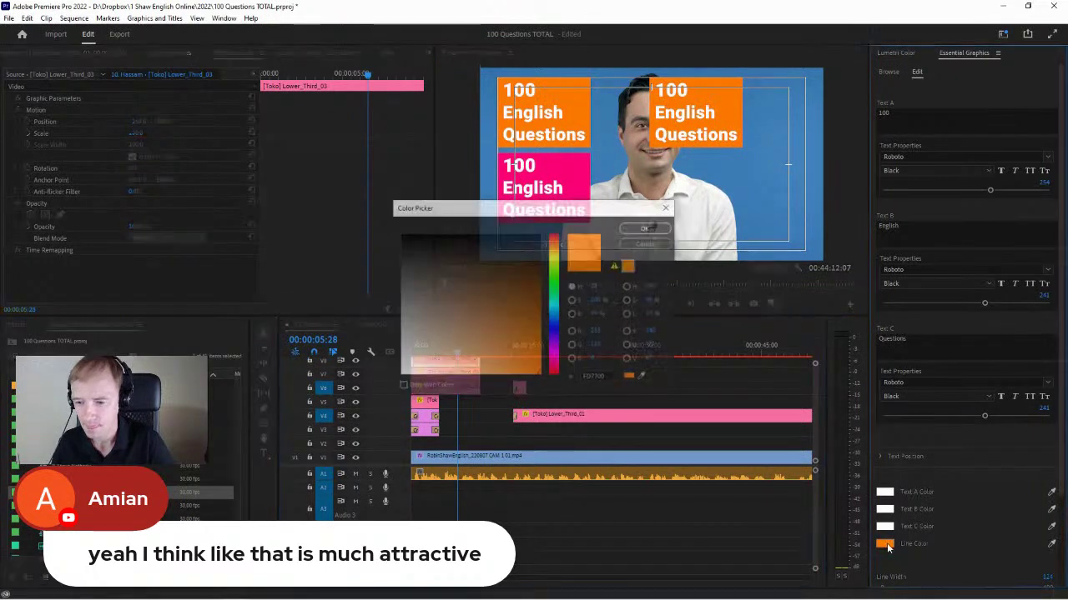
pyautogui.moveTo(553, 366); pyautogui.dragTo(566, 386)
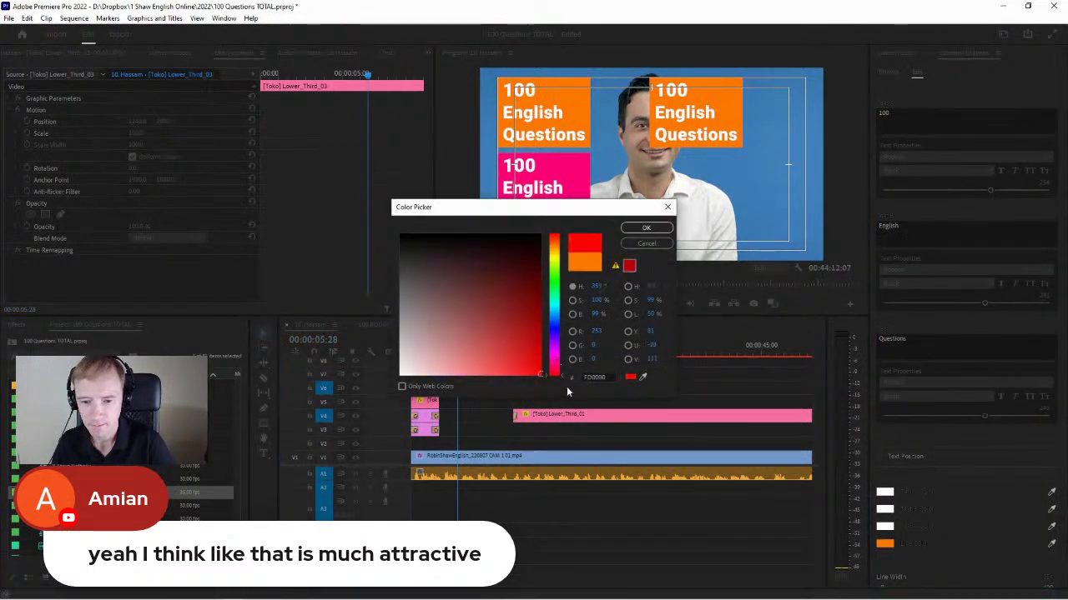
pyautogui.click(645, 228)
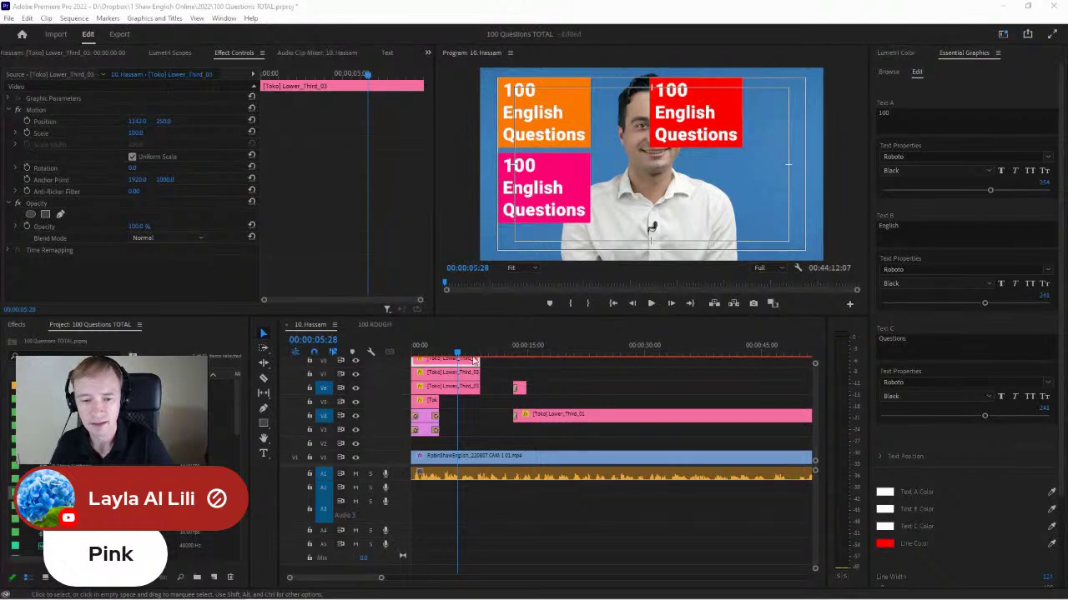
# Step: Delete the red and orange title copies, leaving the single pink title clip selected
pyautogui.click(470, 357)
pyautogui.press('Delete')
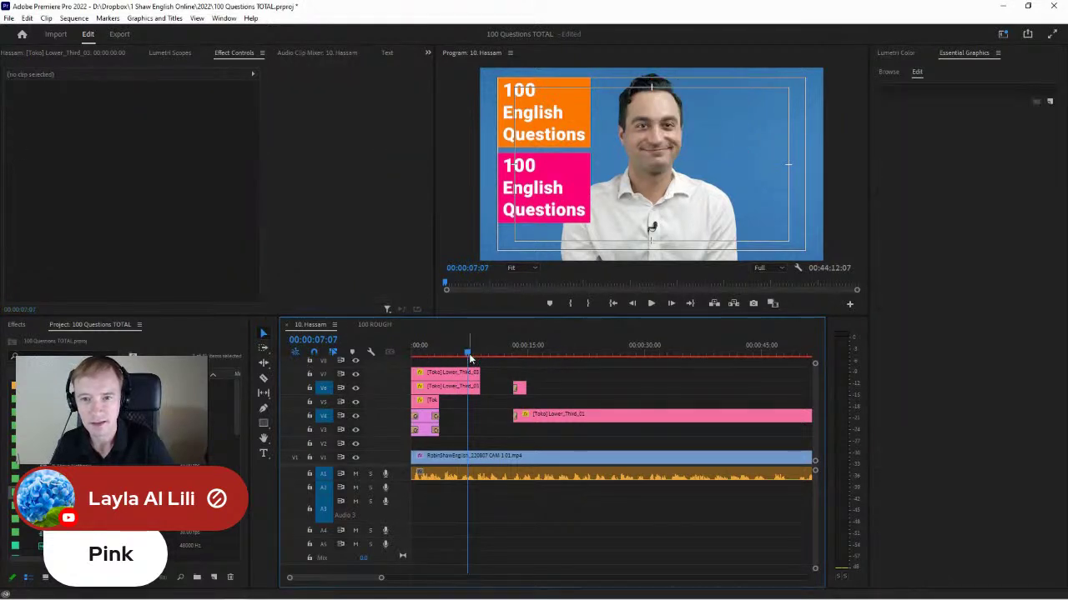
pyautogui.press('Delete')
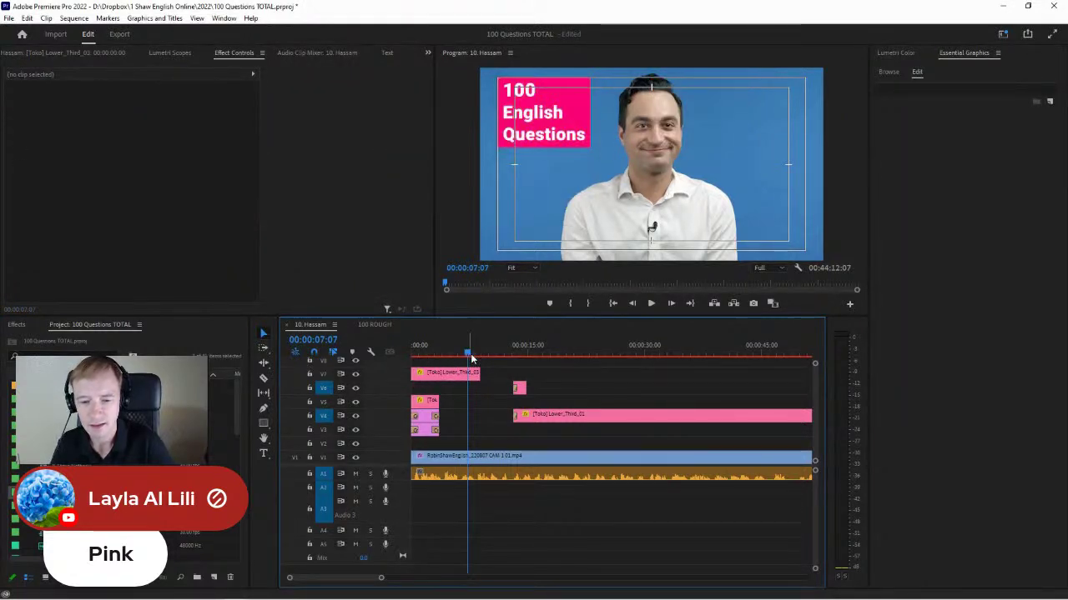
pyautogui.click(524, 354)
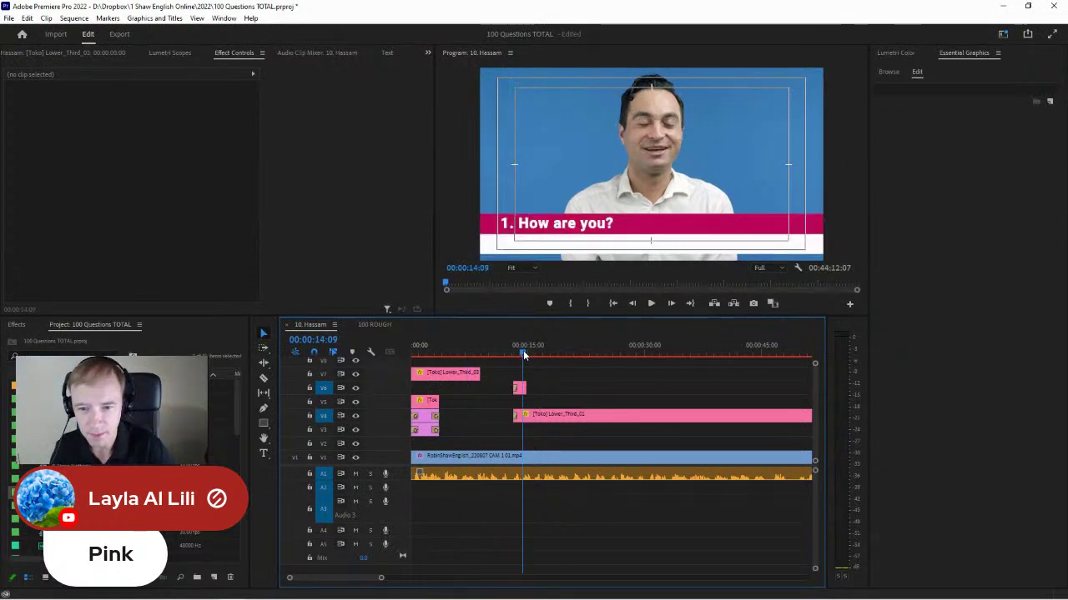
pyautogui.click(450, 355)
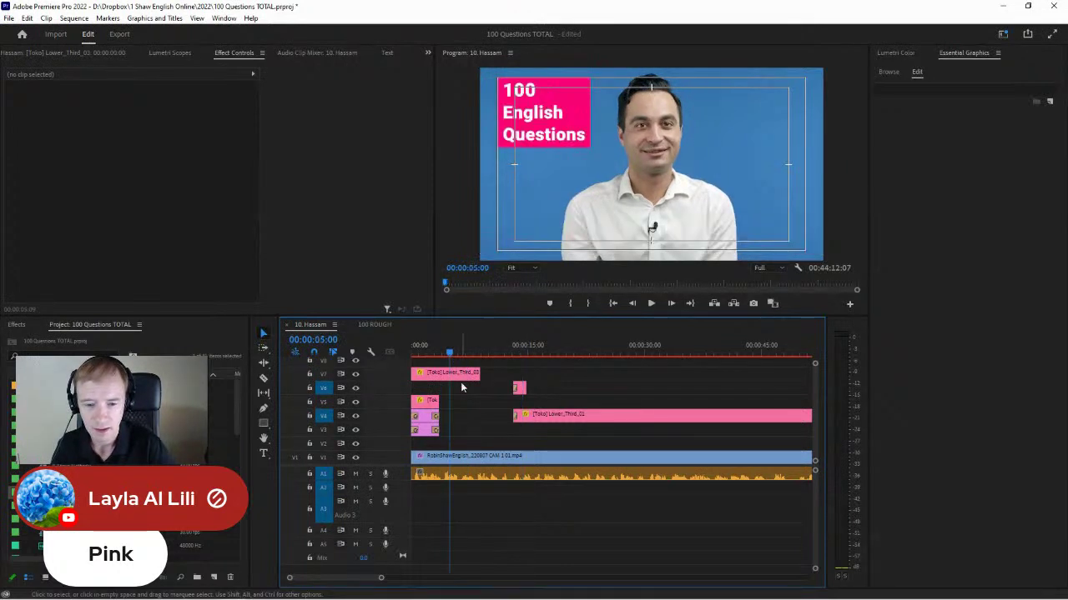
pyautogui.click(463, 374)
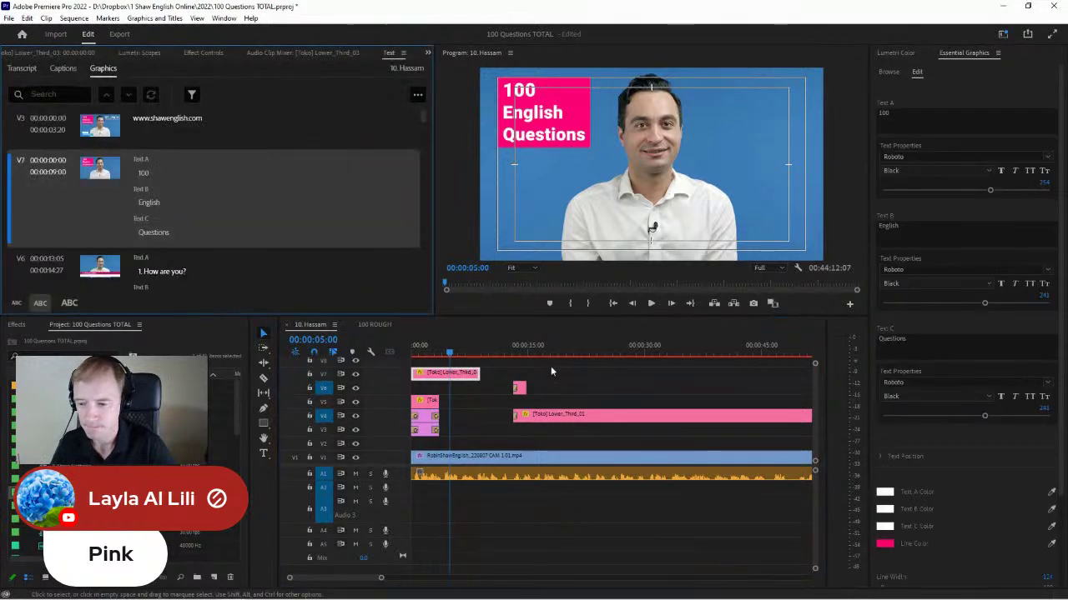
# Step: Copy the title box's FD0077 hex value and select the '1. How are you?' lower third
pyautogui.click(883, 545)
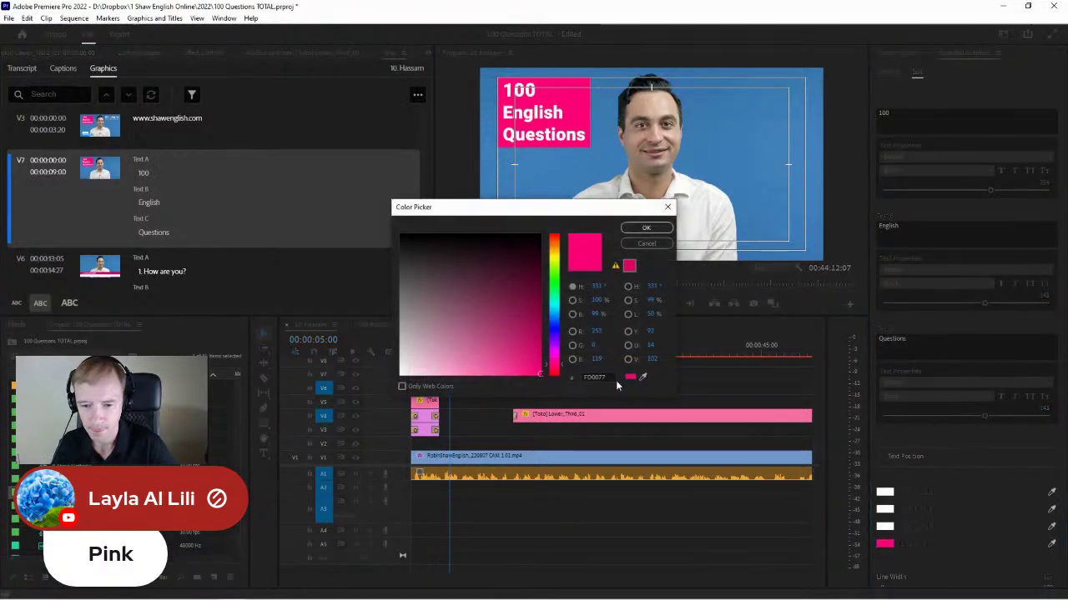
pyautogui.moveTo(616, 380); pyautogui.dragTo(569, 377)
pyautogui.hotkey('ctrl', 'c')
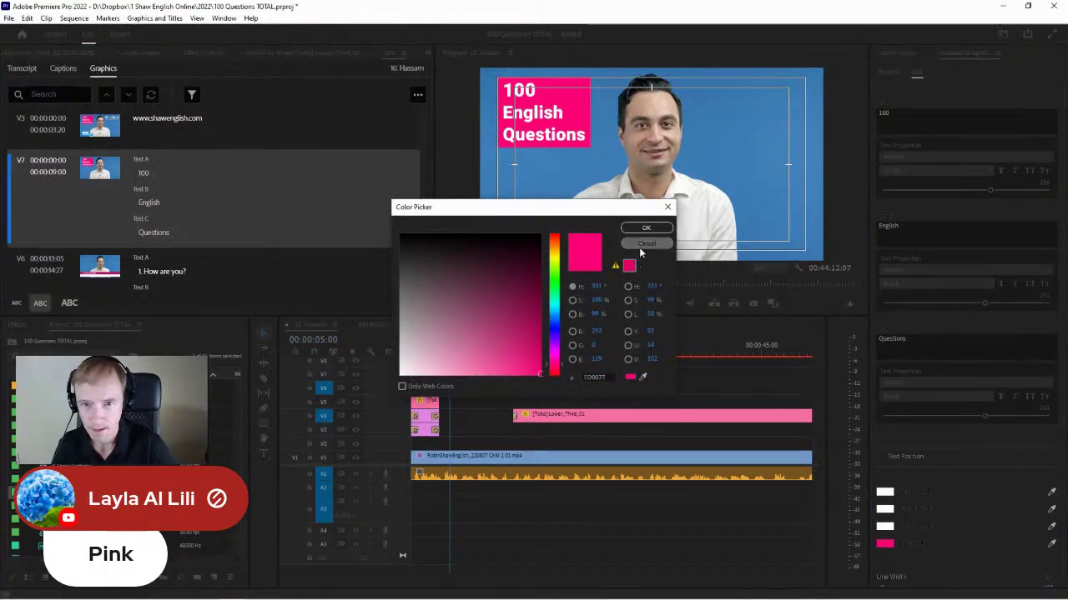
pyautogui.click(638, 244)
pyautogui.click(519, 351)
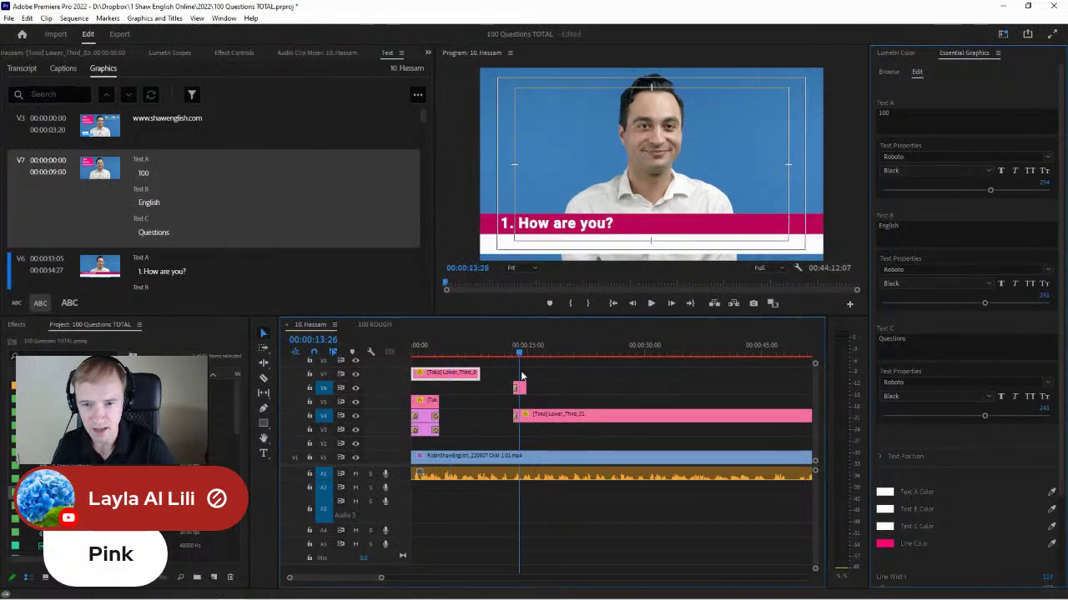
pyautogui.click(521, 385)
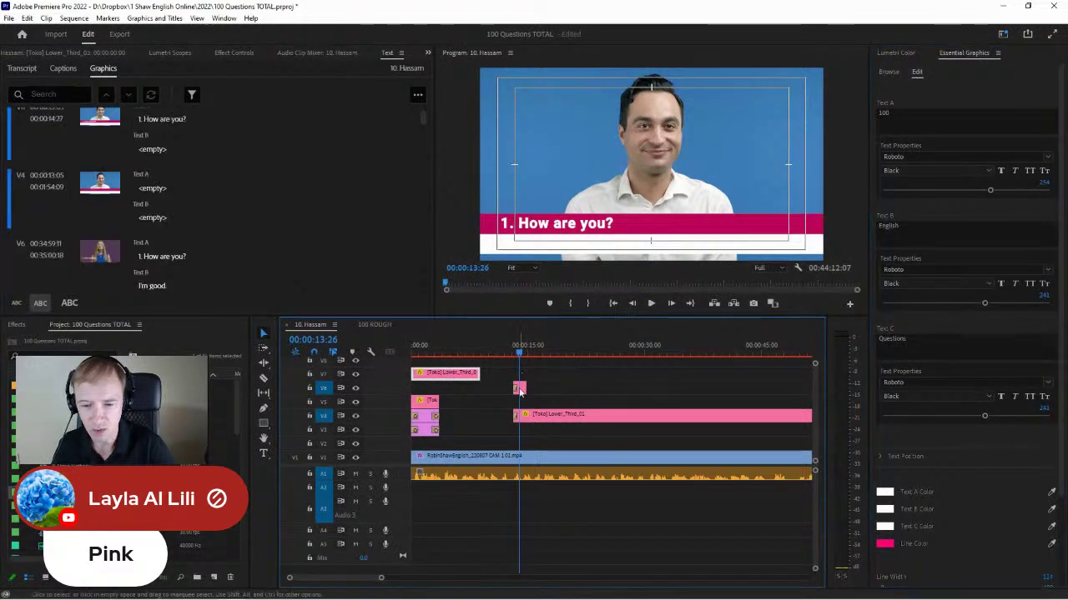
# Step: Set the lower third's second text colour and bar colour to pink FD0077
pyautogui.click(885, 433)
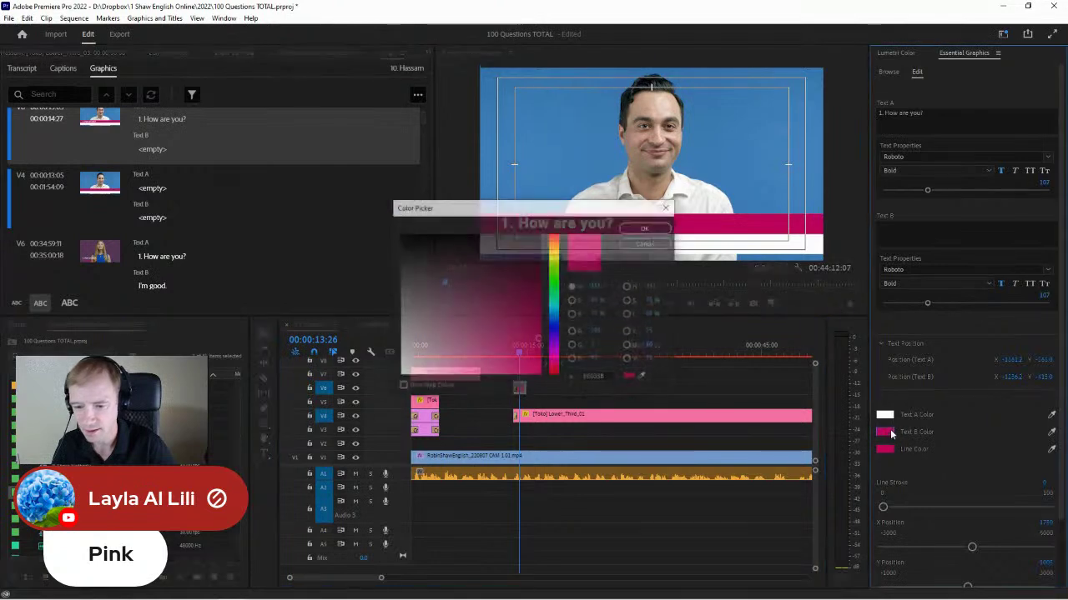
pyautogui.click(646, 227)
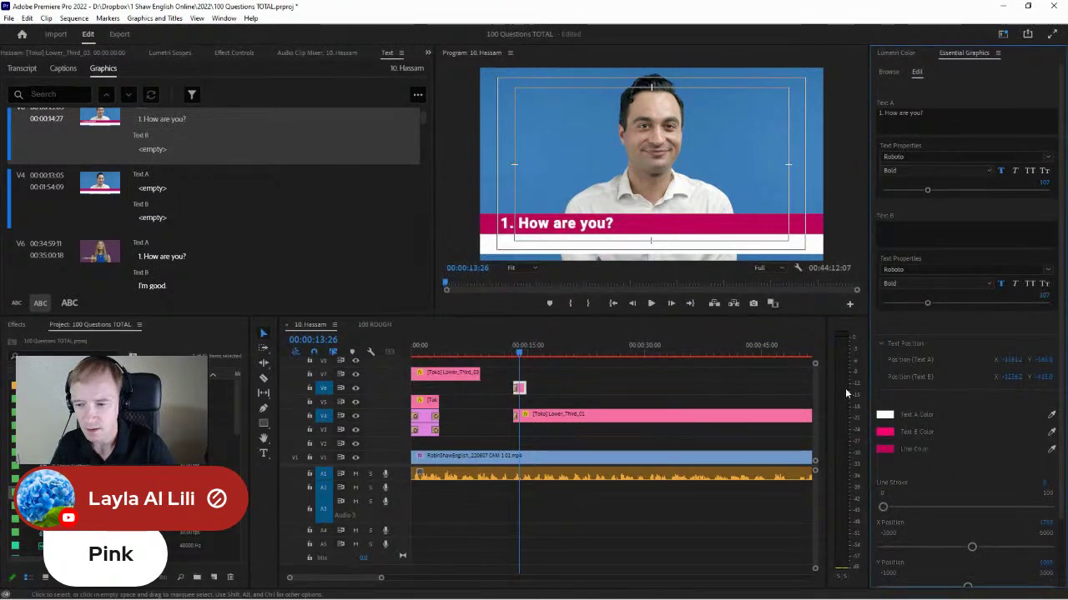
pyautogui.click(885, 449)
pyautogui.doubleClick(605, 381)
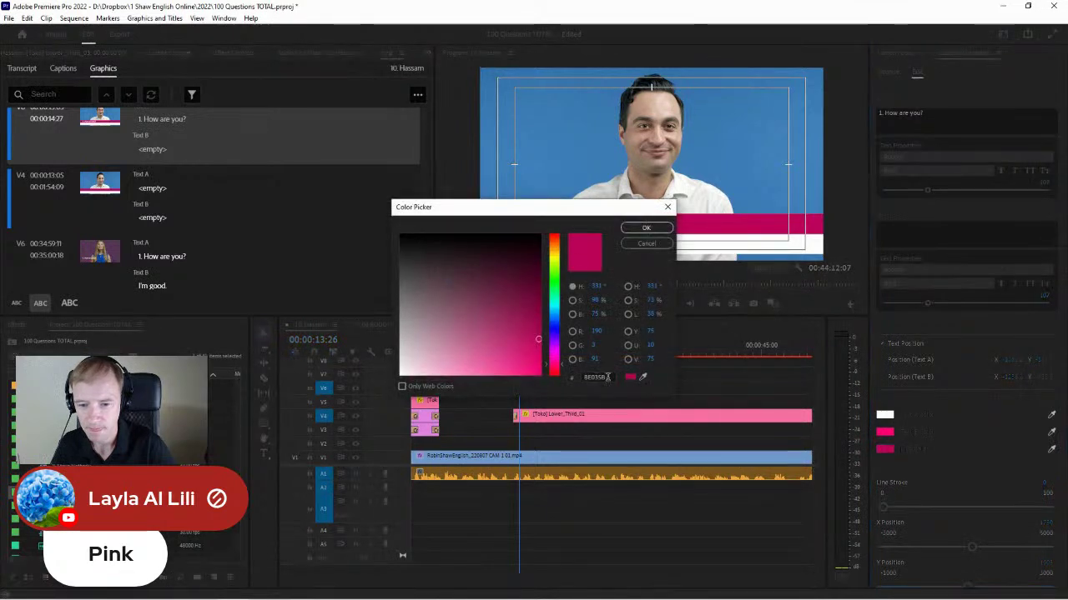
pyautogui.hotkey('ctrl', 'v')
pyautogui.click(640, 231)
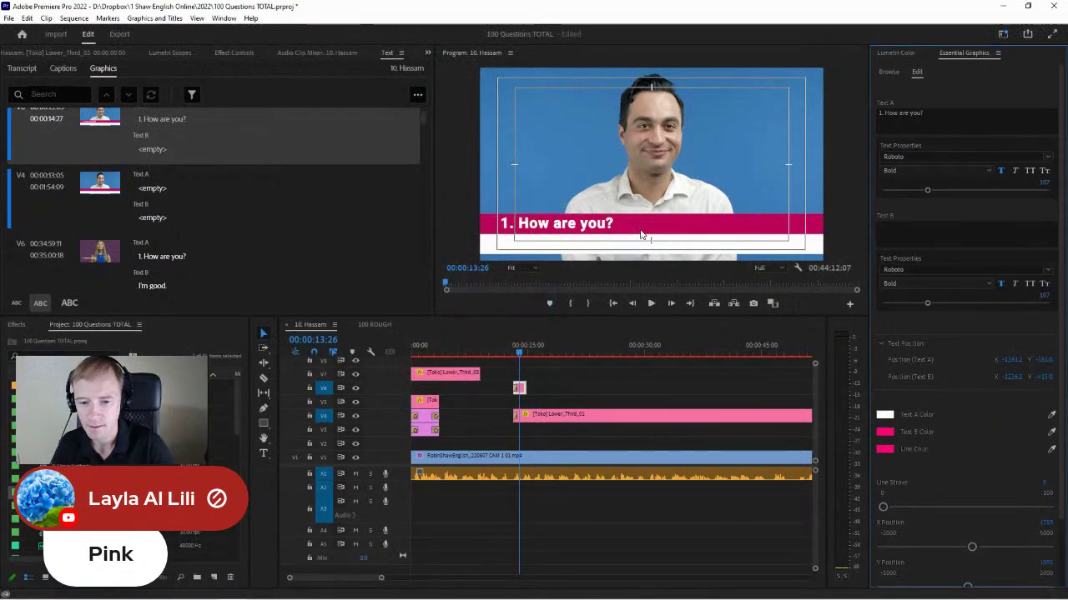
# Step: Give the V4 lower third's bar and line colours hex FD0077, then enlarge the Program monitor
pyautogui.click(540, 419)
pyautogui.click(884, 449)
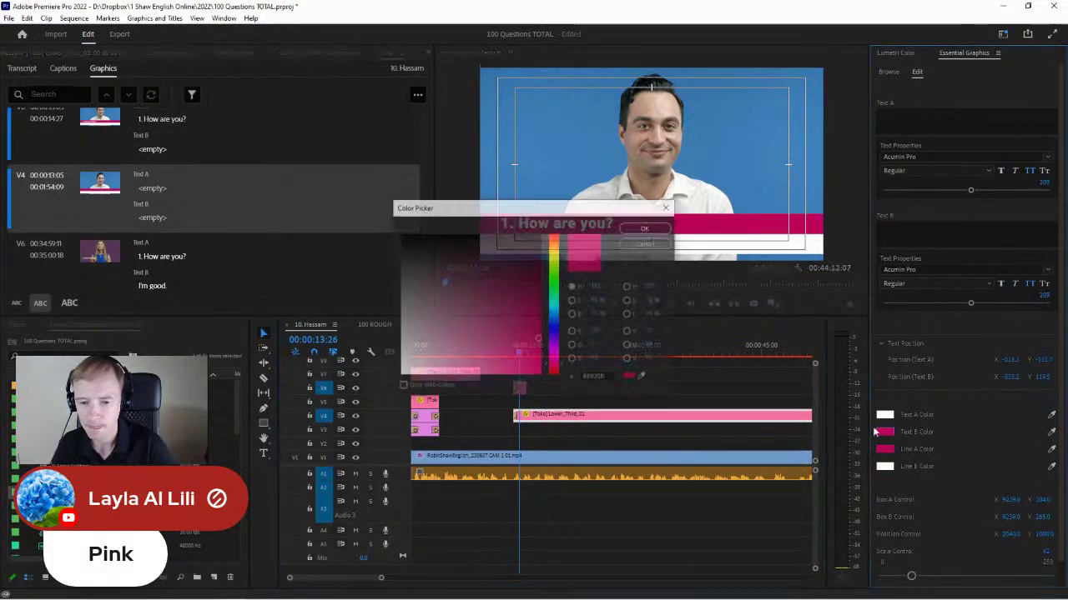
pyautogui.click(595, 377)
pyautogui.write('FD0077')
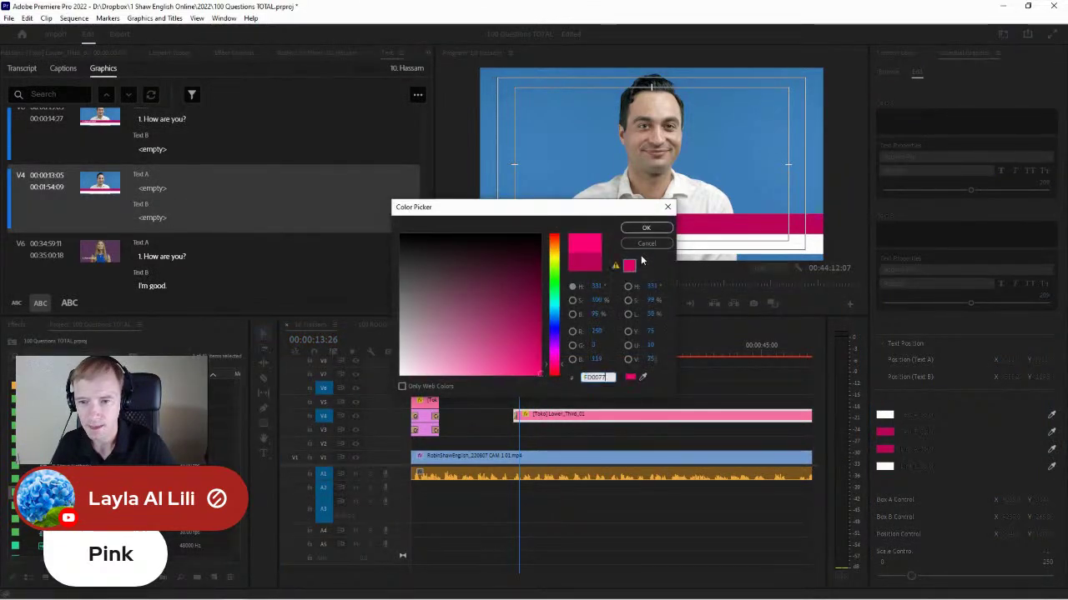
pyautogui.click(640, 232)
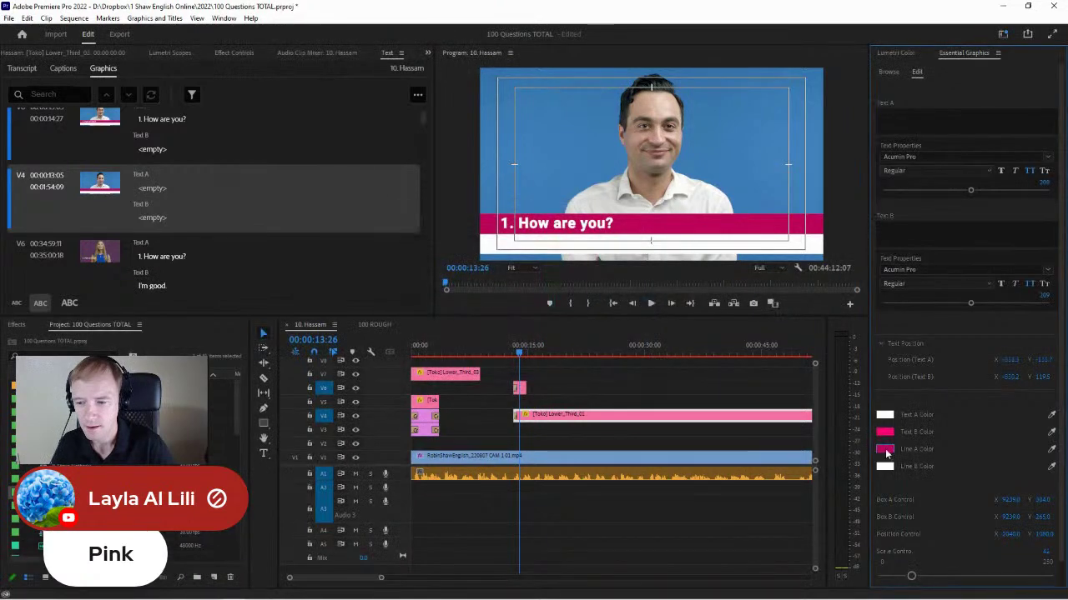
pyautogui.click(877, 451)
pyautogui.click(596, 377)
pyautogui.write('FD0077')
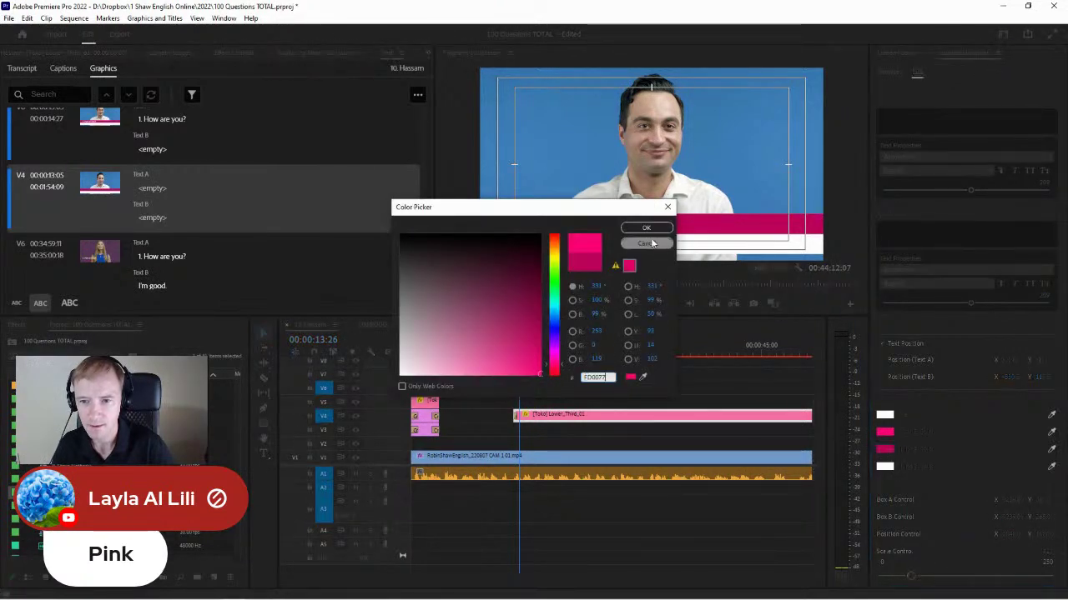
pyautogui.click(645, 229)
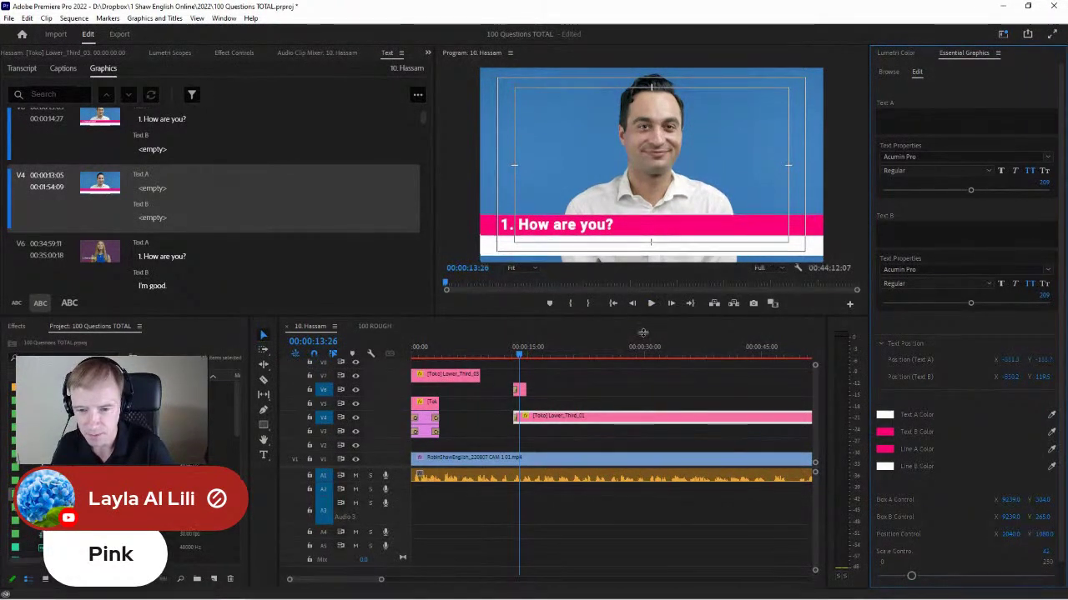
pyautogui.moveTo(647, 319); pyautogui.dragTo(644, 469)
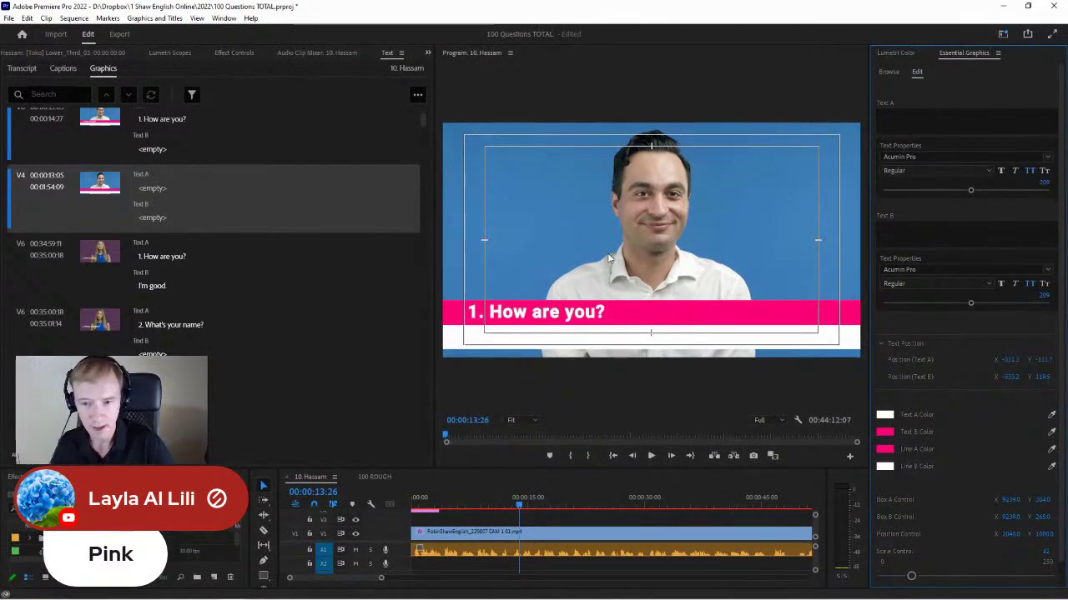
# Step: Maximize the Program Monitor, undo the bar colour back to dark magenta, then restore the workspace
pyautogui.press('`')
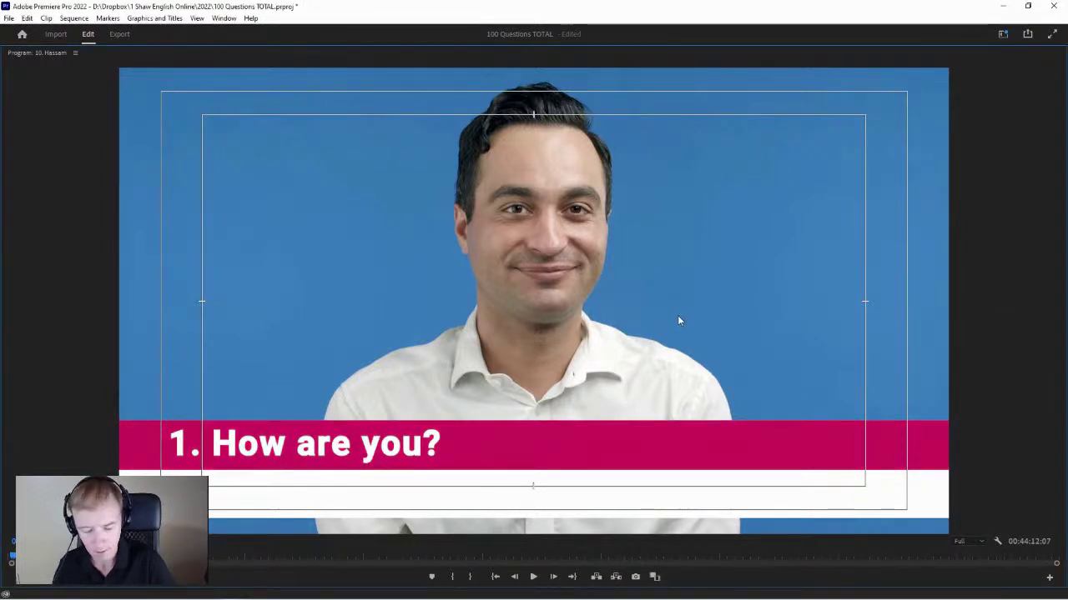
pyautogui.hotkey('ctrl', 'z')
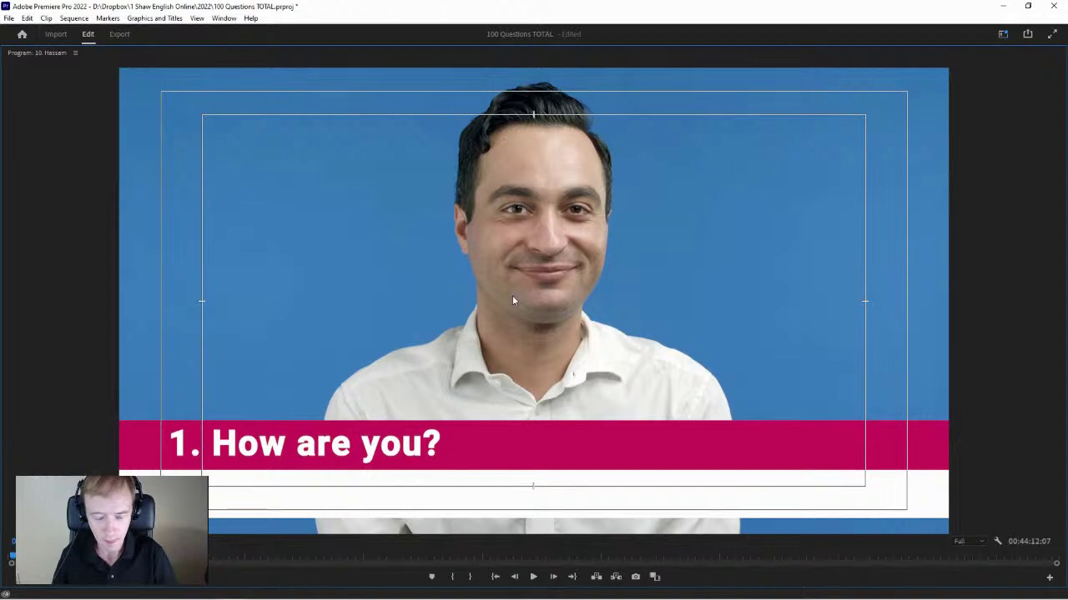
pyautogui.press('`')
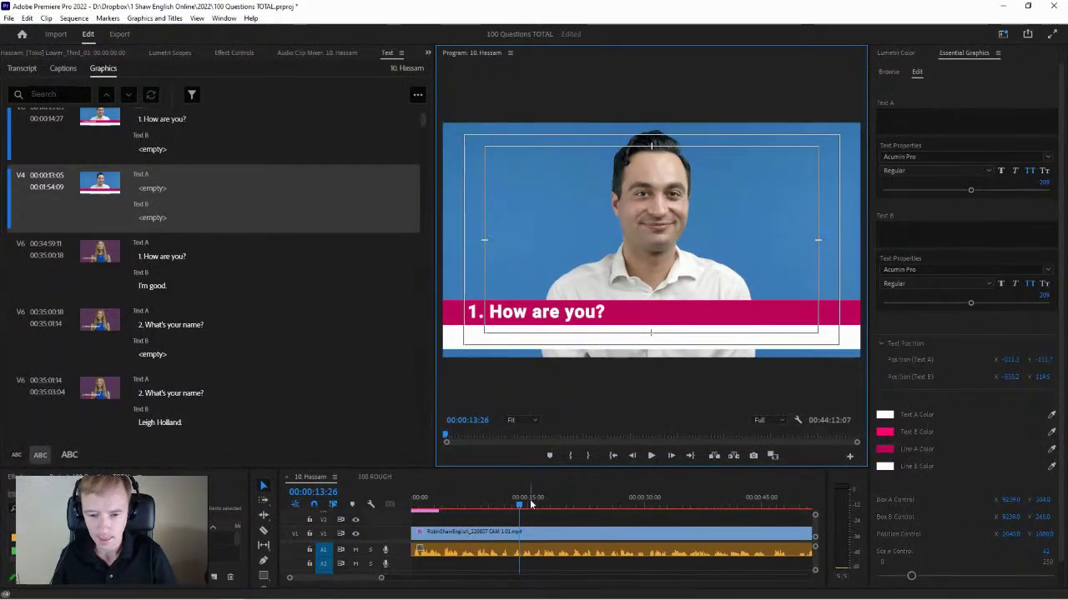
# Step: Enlarge the timeline, paste FD0077 into the lower third's line colour, and return to the title
pyautogui.moveTo(538, 466); pyautogui.dragTo(529, 308)
pyautogui.click(884, 449)
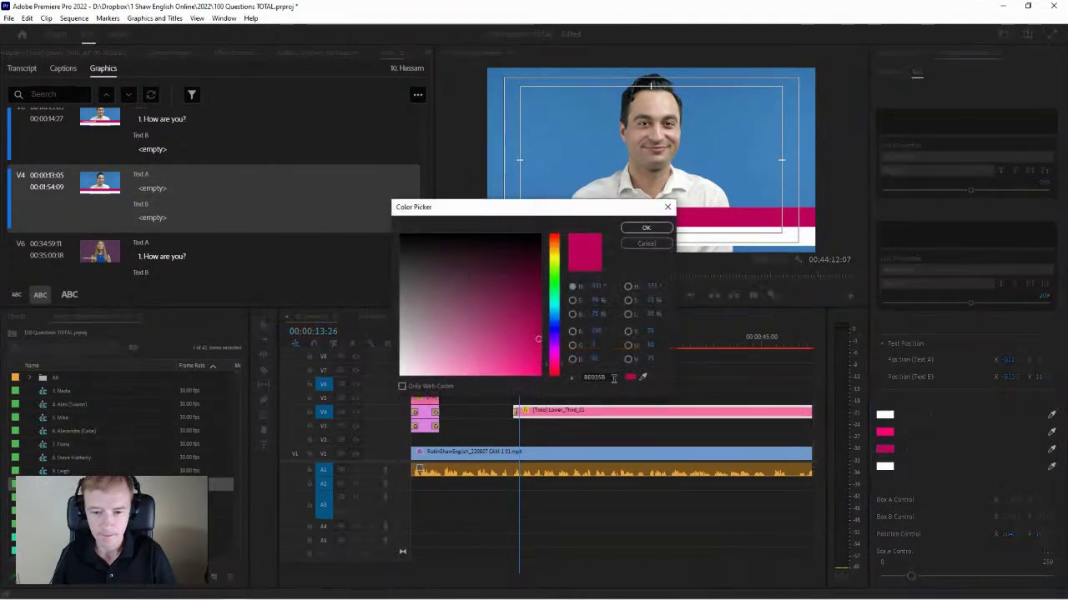
pyautogui.doubleClick(610, 377)
pyautogui.hotkey('ctrl', 'v')
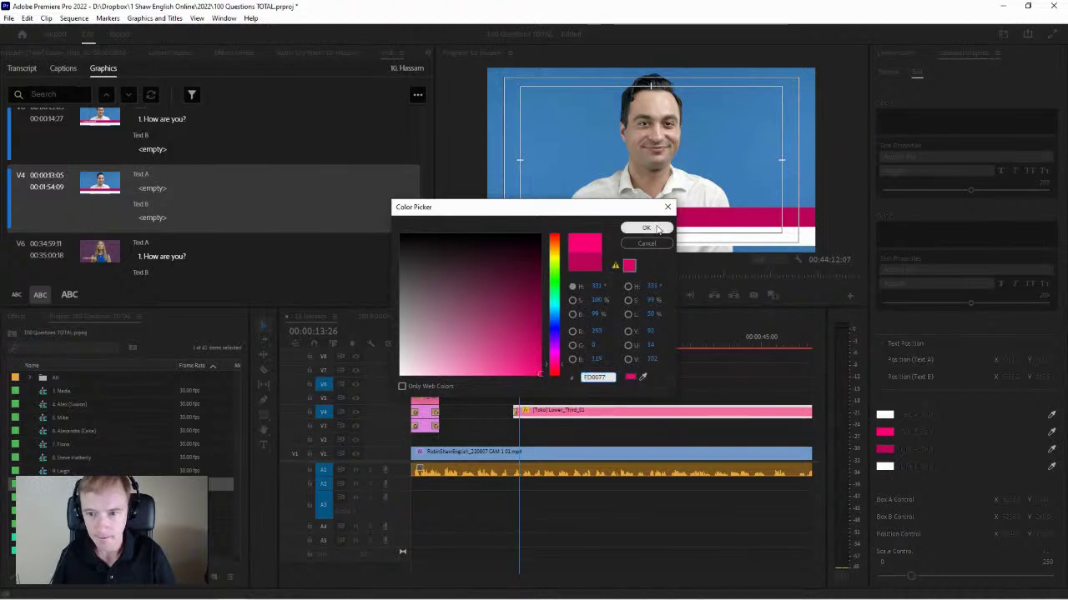
pyautogui.click(645, 227)
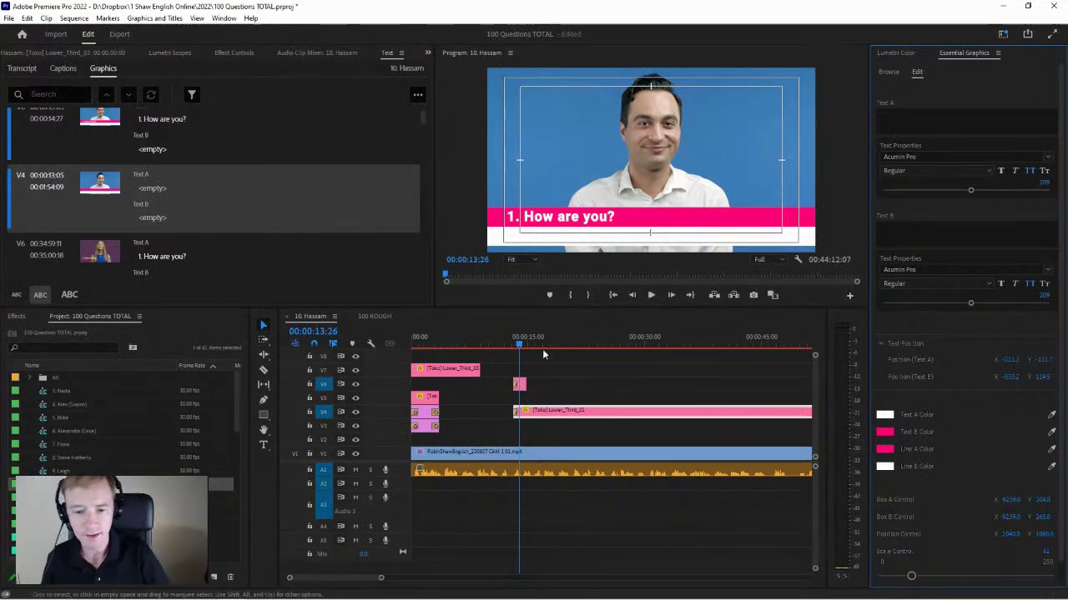
pyautogui.click(451, 340)
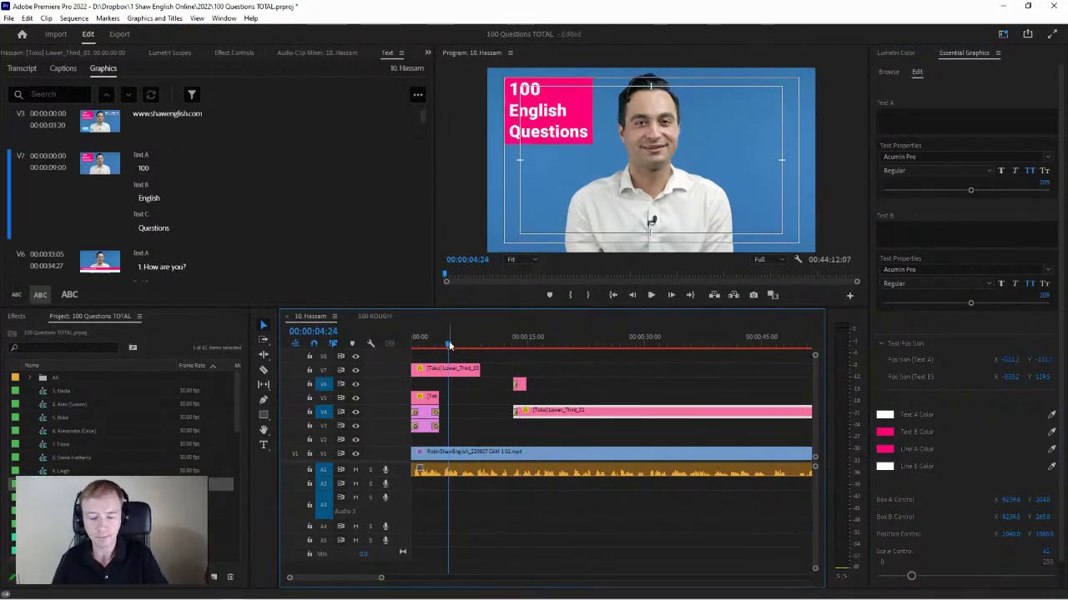
# Step: Zoom into the timeline start, play, and set Program playback resolution to 1/4
pyautogui.press('=')
pyautogui.press('=')
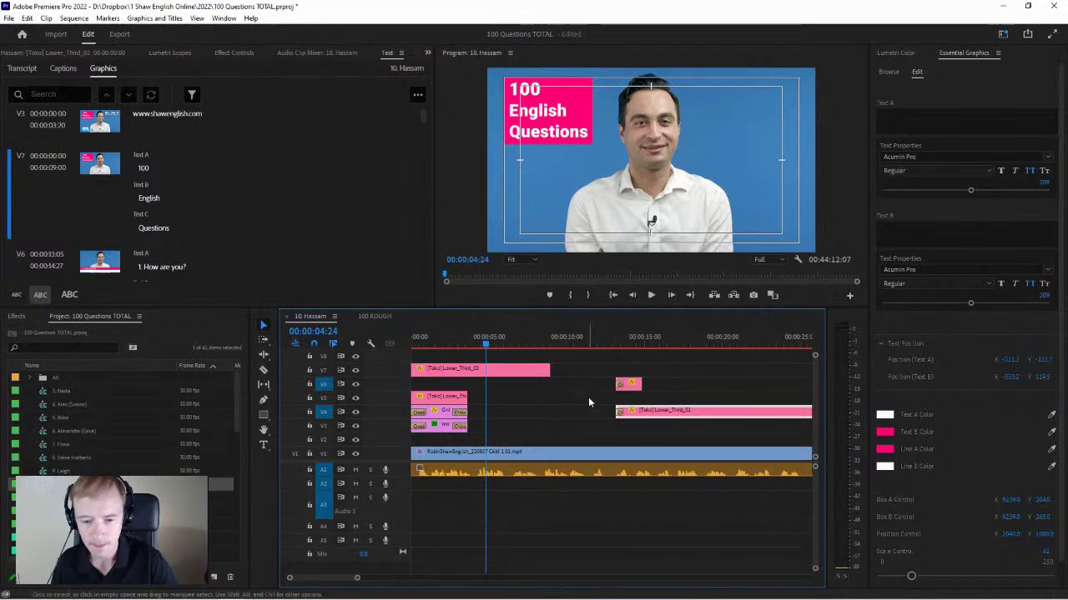
pyautogui.press('space')
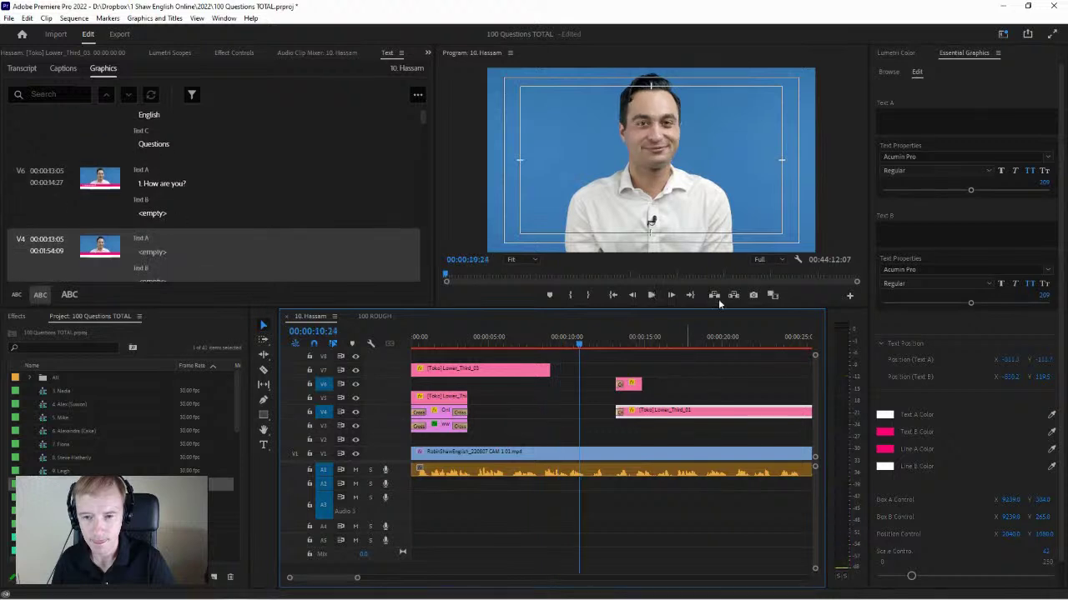
pyautogui.click(761, 260)
pyautogui.click(766, 293)
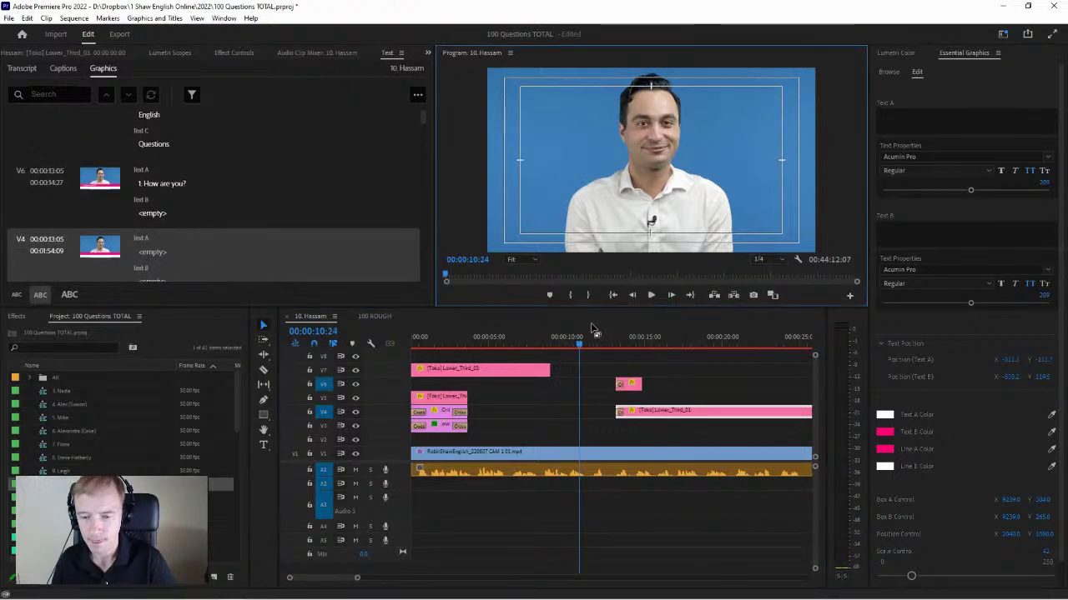
# Step: Trim the V4 lower third to start at 00:00:12:20 instead of 00:00:13:05 and replay
pyautogui.click(578, 340)
pyautogui.press('space')
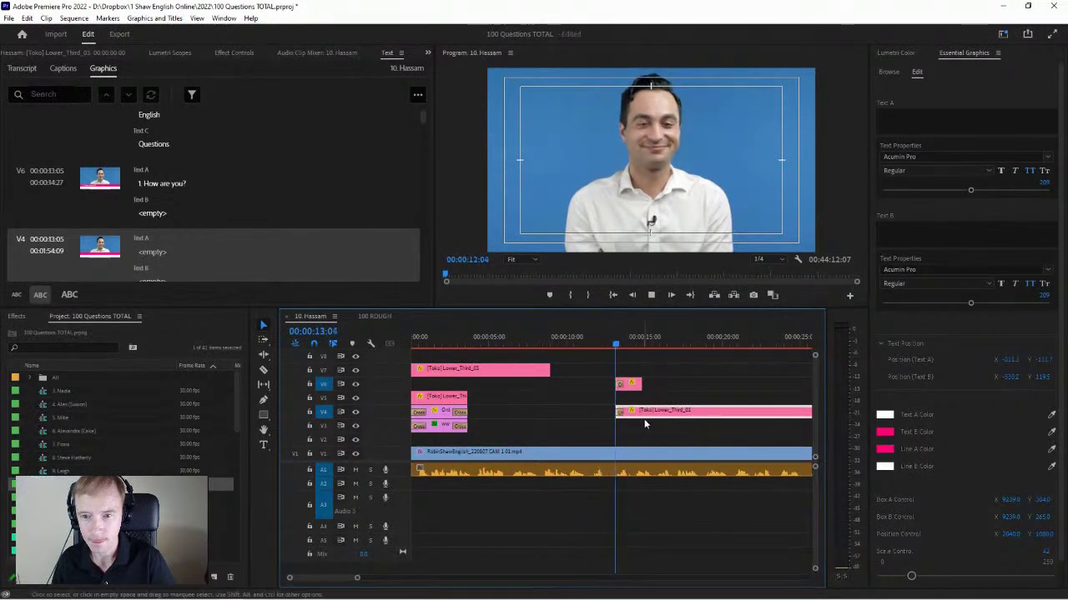
pyautogui.press('space')
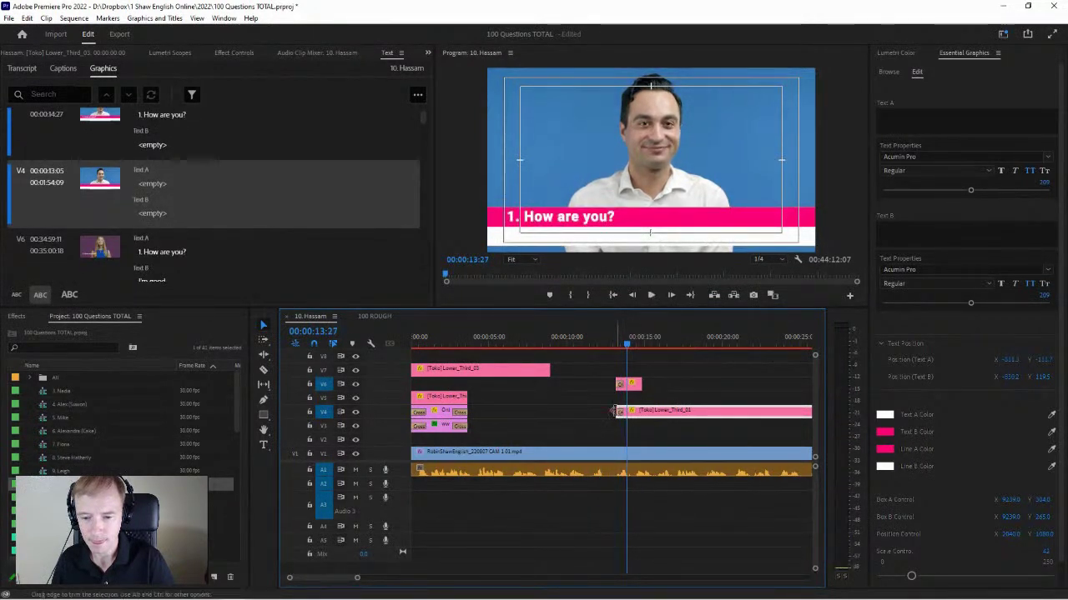
pyautogui.moveTo(615, 412)
pyautogui.mouseDown()
pyautogui.moveTo(609, 382)
pyautogui.moveTo(608, 411)
pyautogui.mouseUp()
pyautogui.click(601, 341)
pyautogui.press('space')
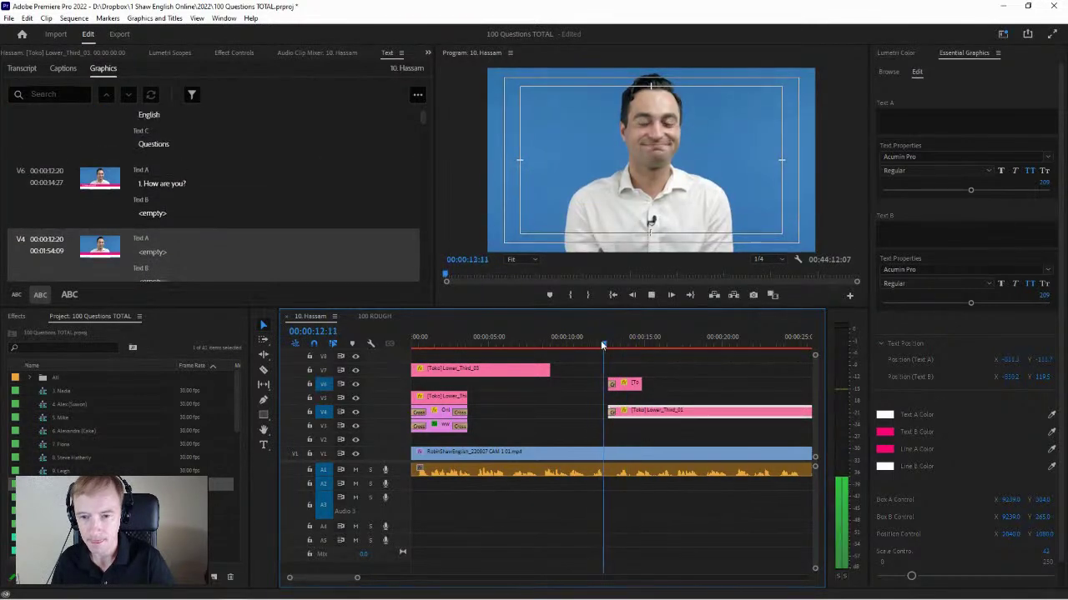
pyautogui.press('space')
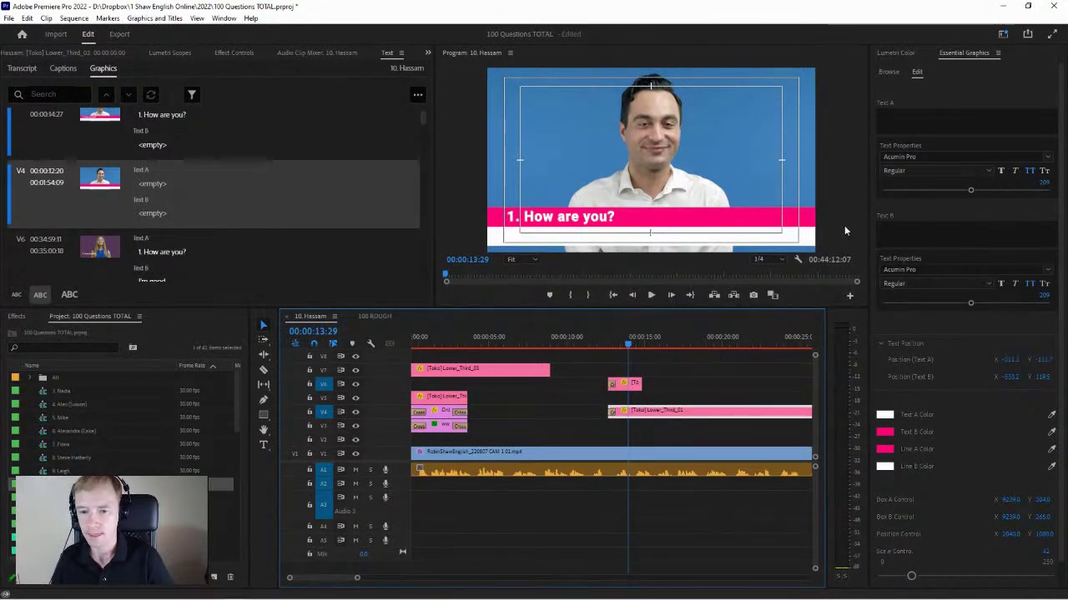
pyautogui.click(639, 382)
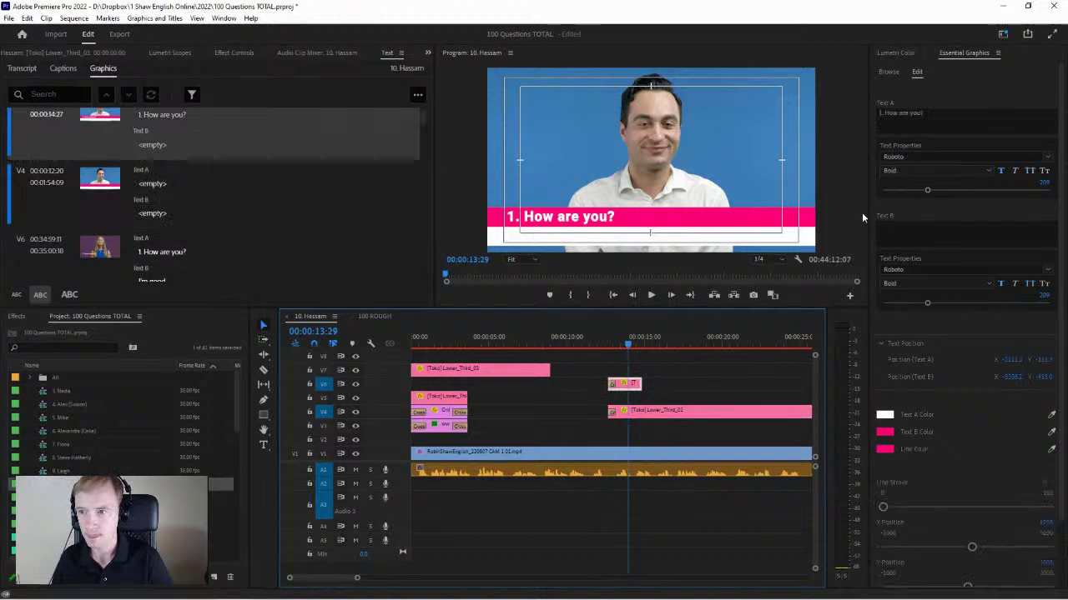
# Step: Replace 'How are you?' with 'What's your name?' in the V6 question's Text A
pyautogui.click(916, 112)
pyautogui.moveTo(923, 114); pyautogui.dragTo(885, 117)
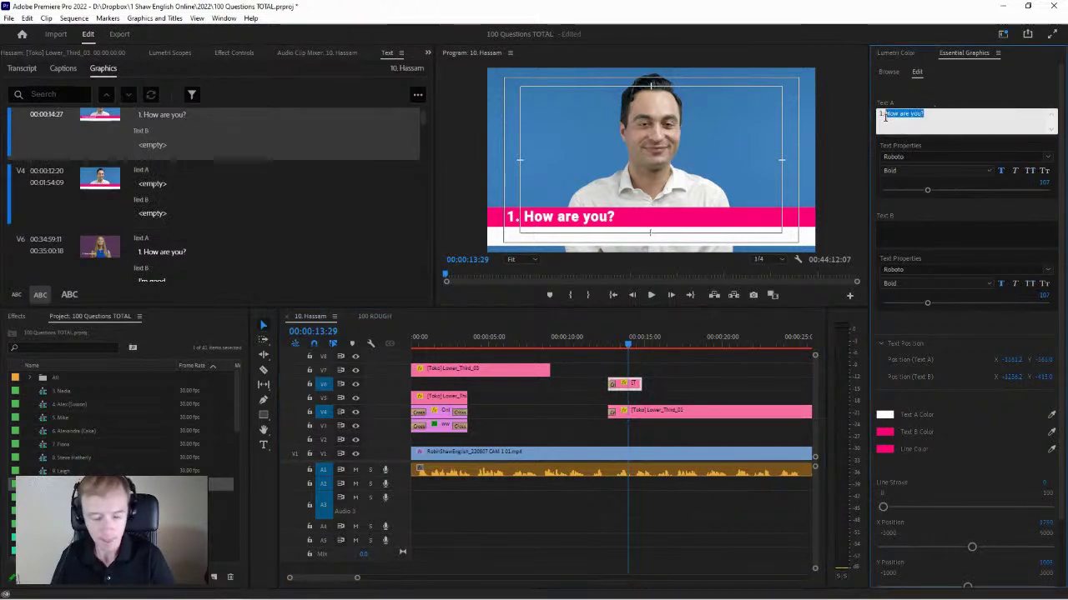
pyautogui.write('WHat')
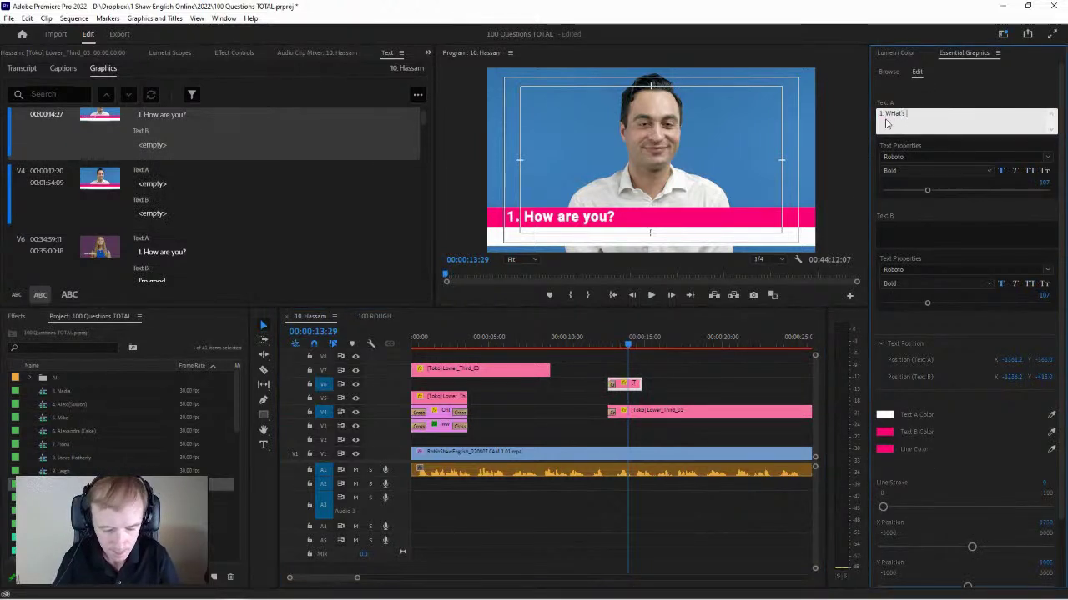
pyautogui.write("'s your name?")
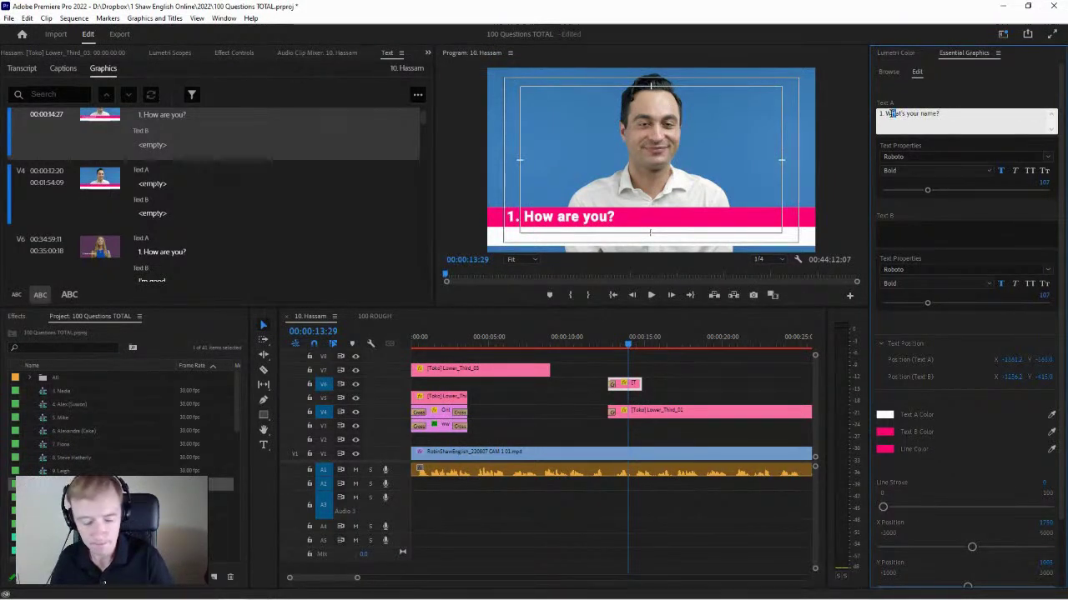
pyautogui.write('h')
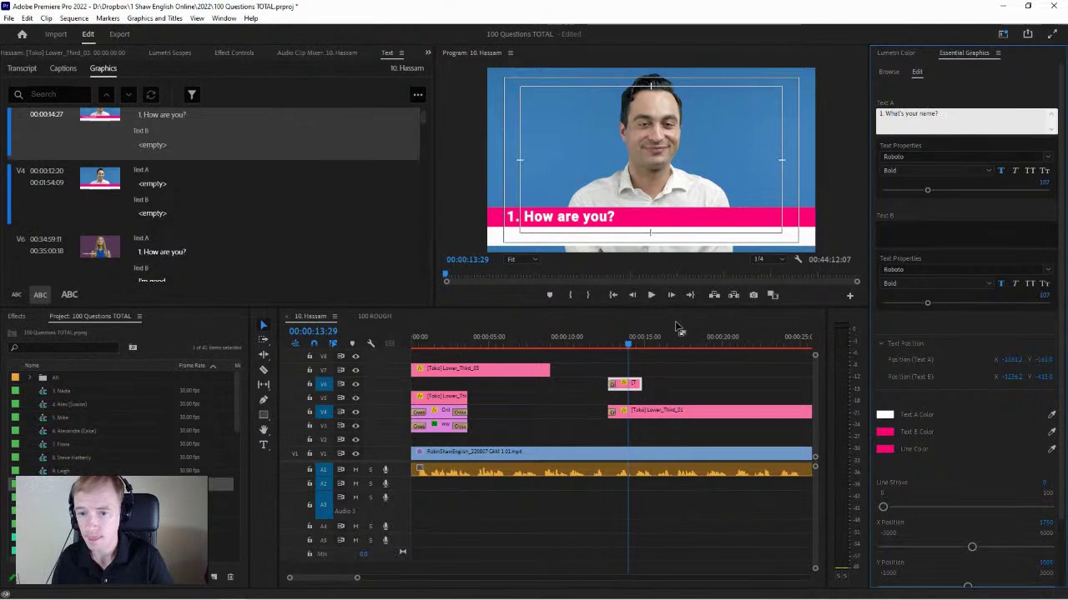
pyautogui.click(644, 355)
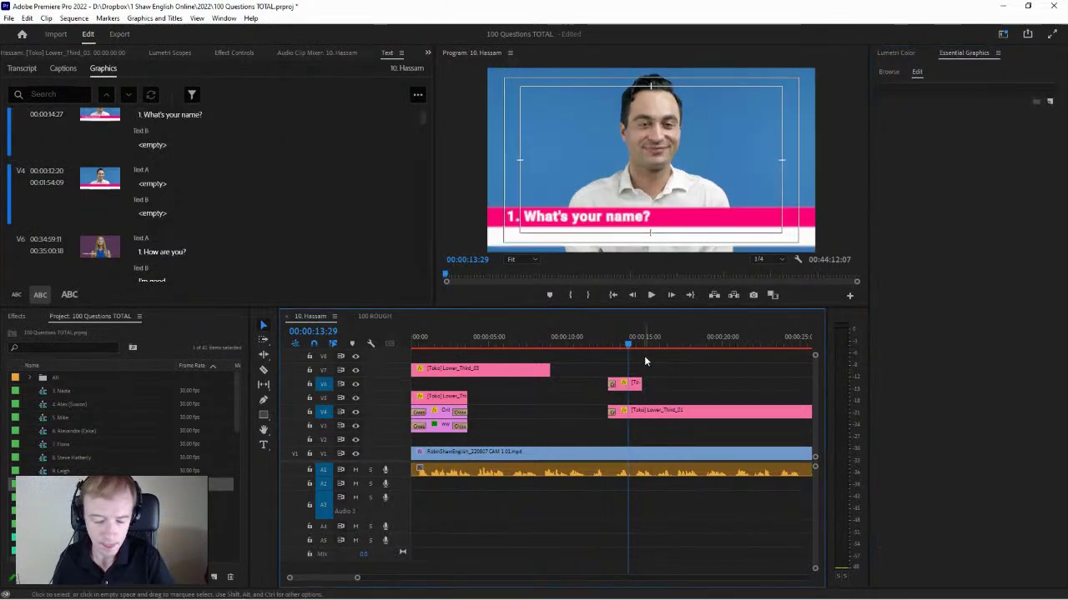
pyautogui.press('-')
pyautogui.press('-')
pyautogui.press('-')
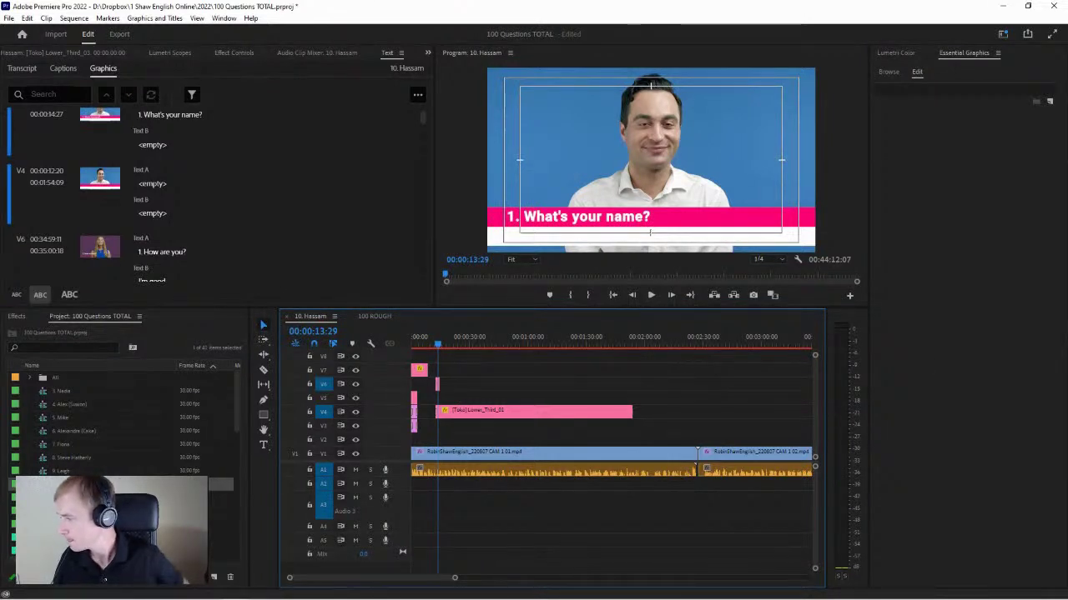
# Step: Save the project with Ctrl+S, then zoom the timeline in at 00:00:13:05
pyautogui.hotkey('ctrl', 's')
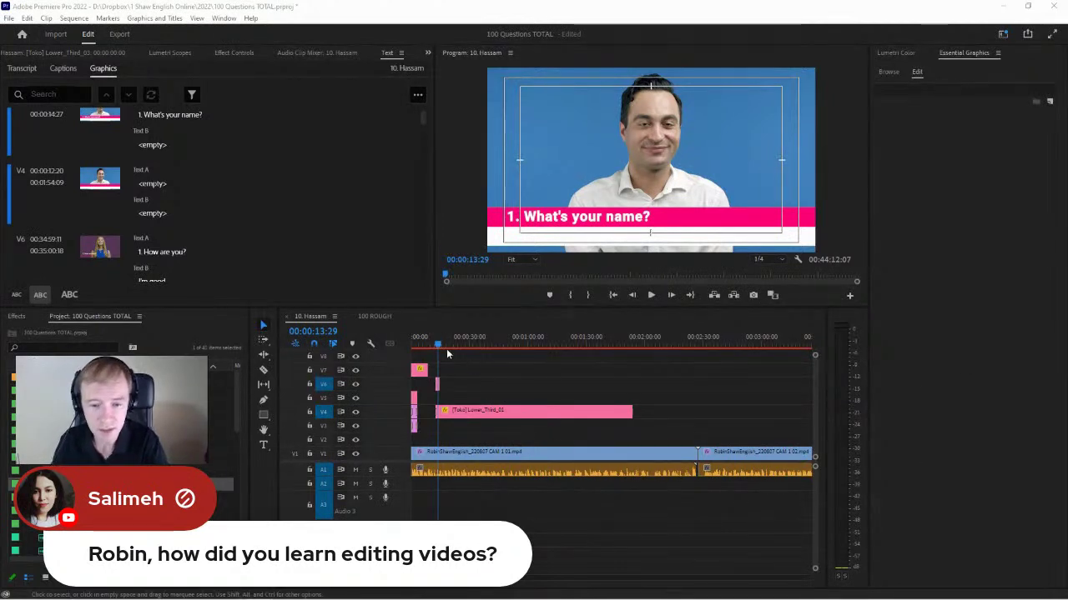
pyautogui.click(436, 338)
pyautogui.press('=')
pyautogui.press('=')
pyautogui.press('=')
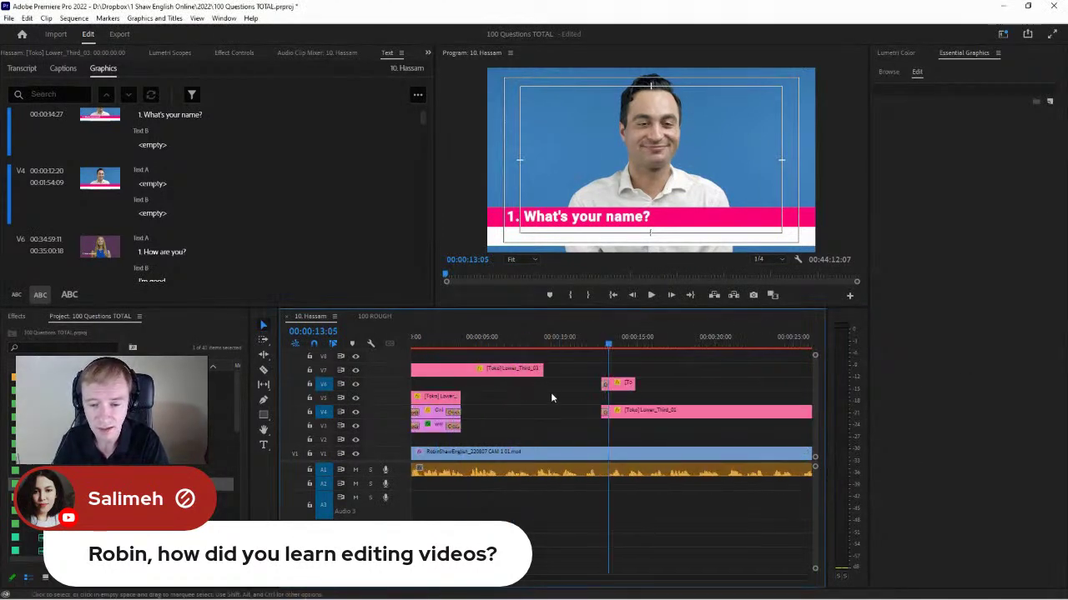
# Step: Preview the lower third, then drag Lower_Third_28's right edge on V6 past 20 seconds
pyautogui.click(601, 344)
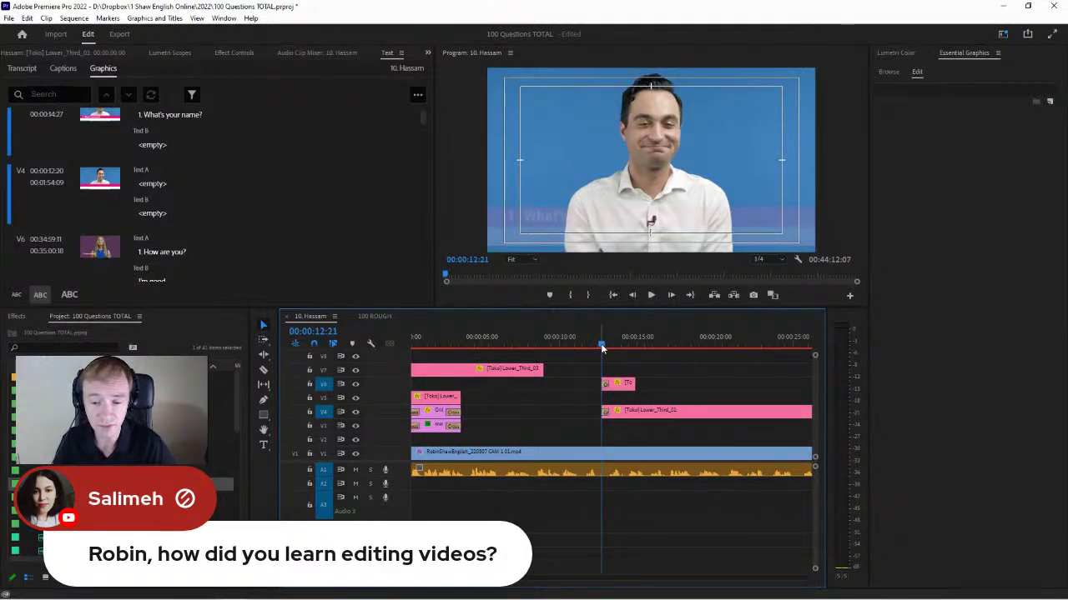
pyautogui.press('space')
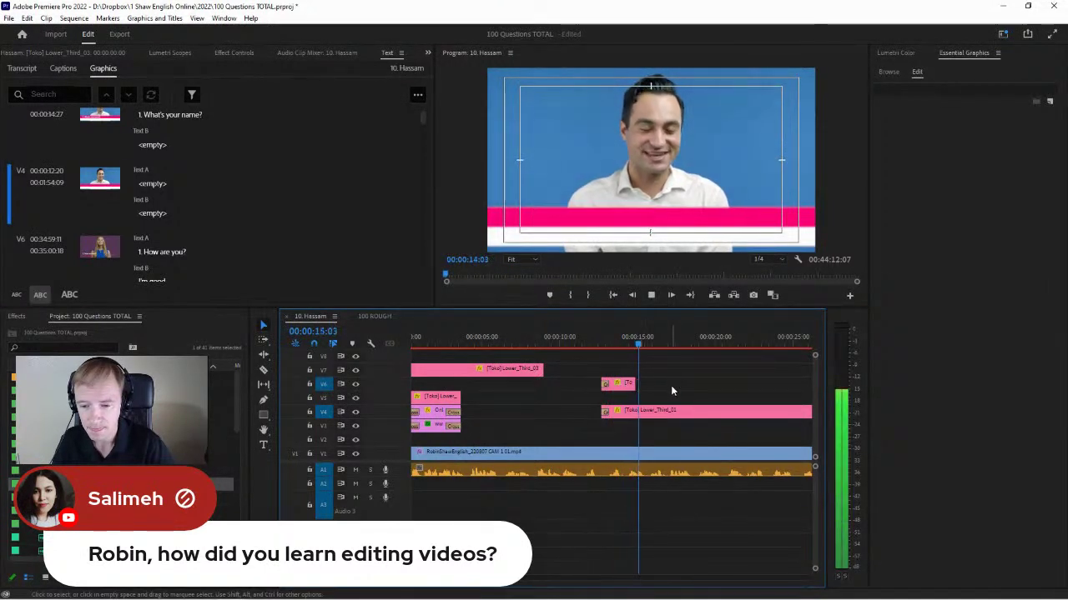
pyautogui.press('space')
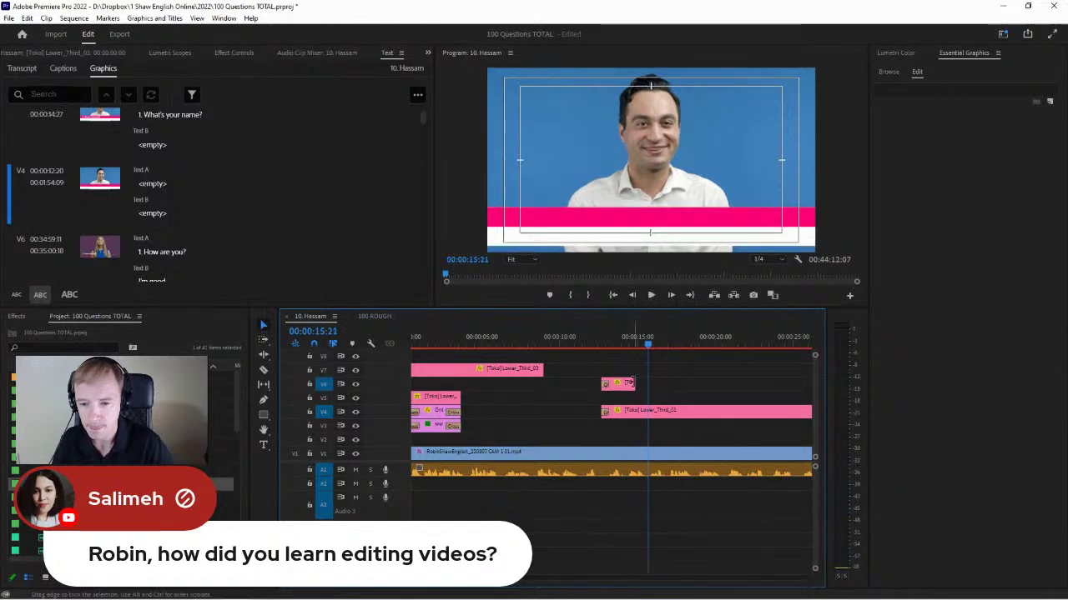
pyautogui.moveTo(634, 384); pyautogui.dragTo(772, 387)
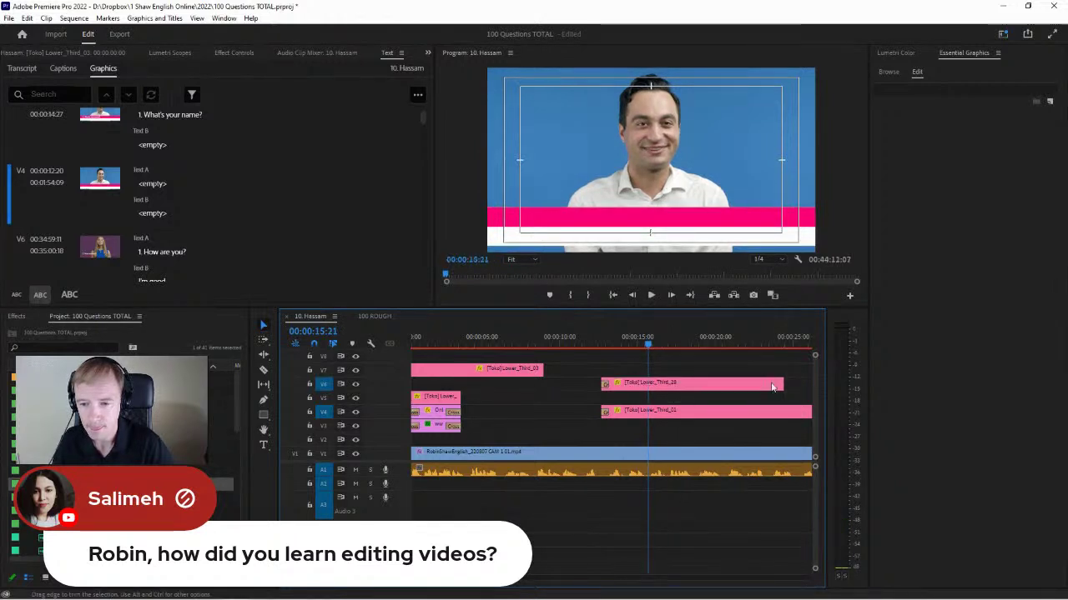
pyautogui.click(626, 342)
pyautogui.press('space')
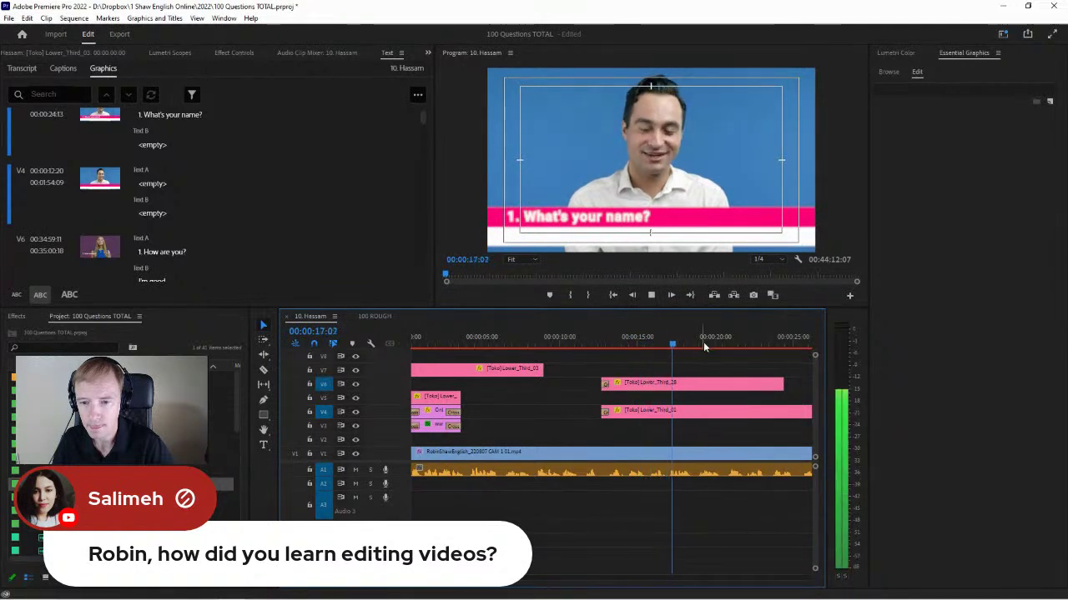
pyautogui.press('space')
# Step: Play back the lengthened lower third from around 12 and 15 seconds to check its timing
pyautogui.press('-')
pyautogui.press('-')
pyautogui.press('-')
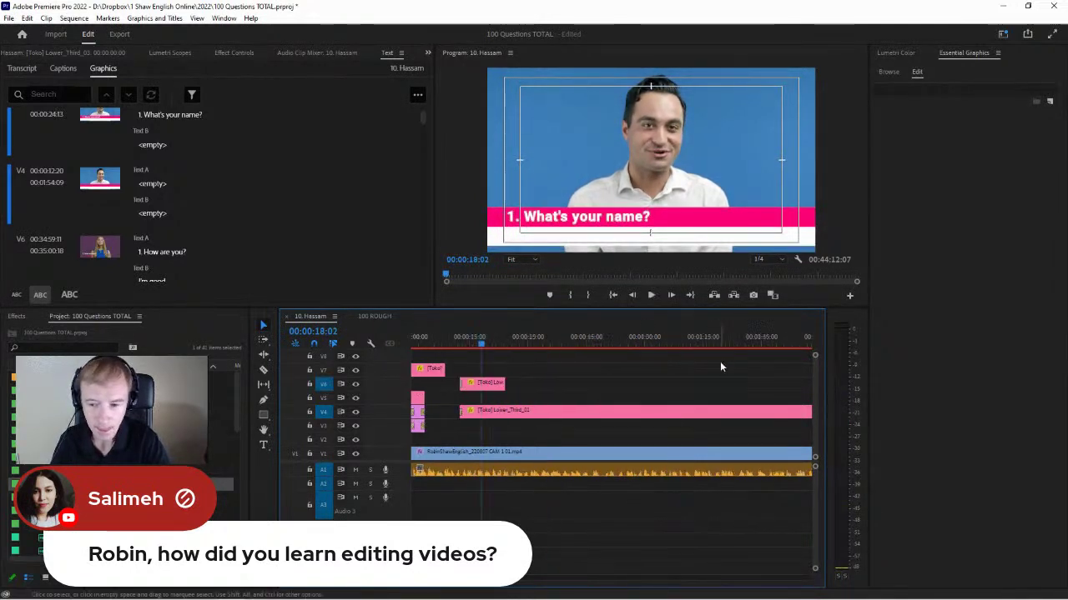
pyautogui.click(442, 344)
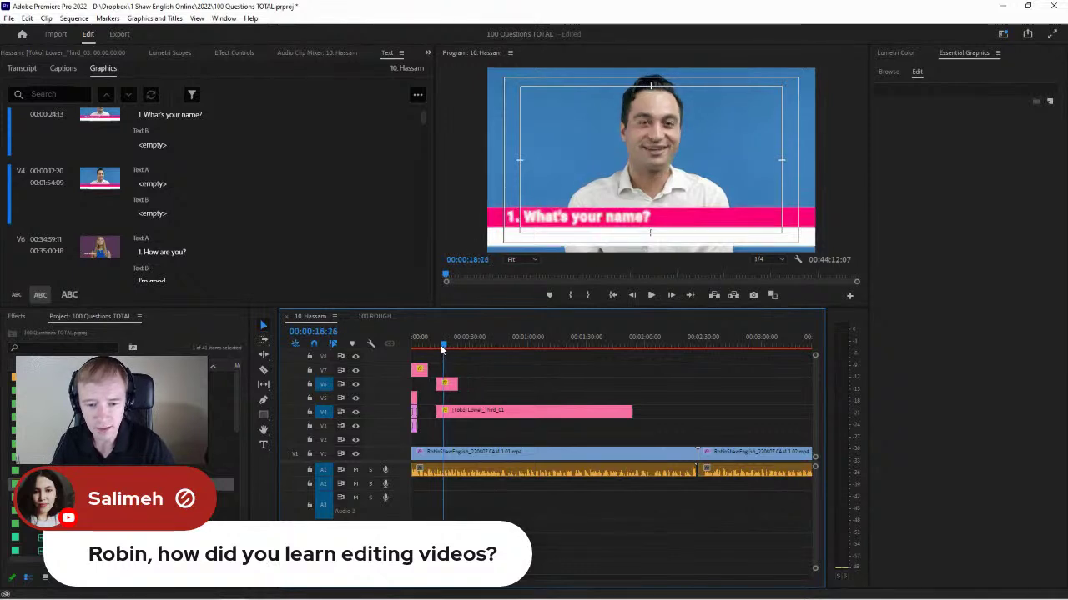
pyautogui.press('=')
pyautogui.press('=')
pyautogui.press('=')
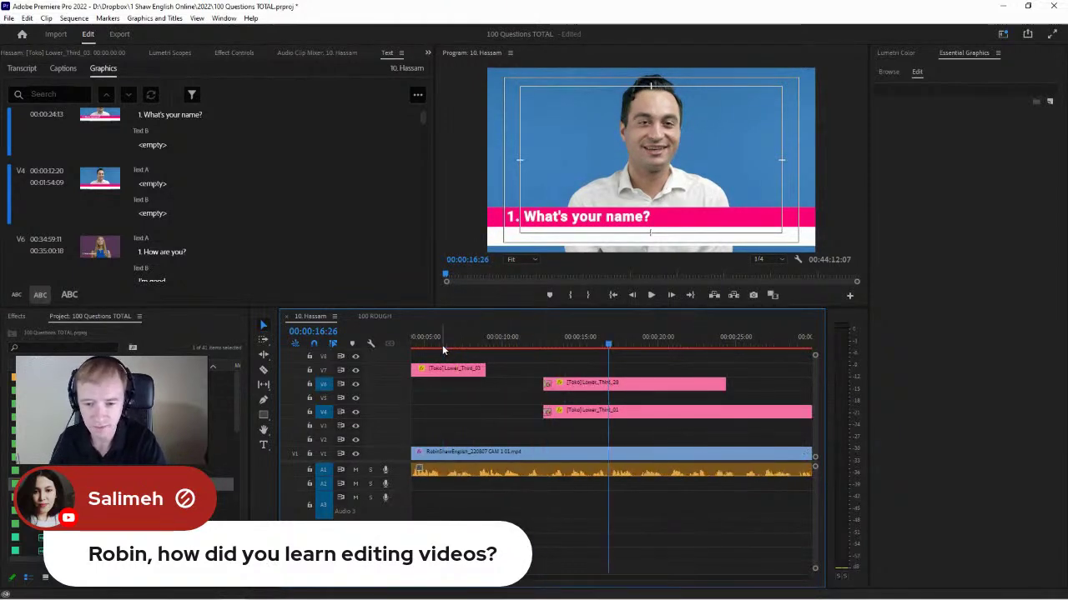
pyautogui.click(581, 340)
pyautogui.press('space')
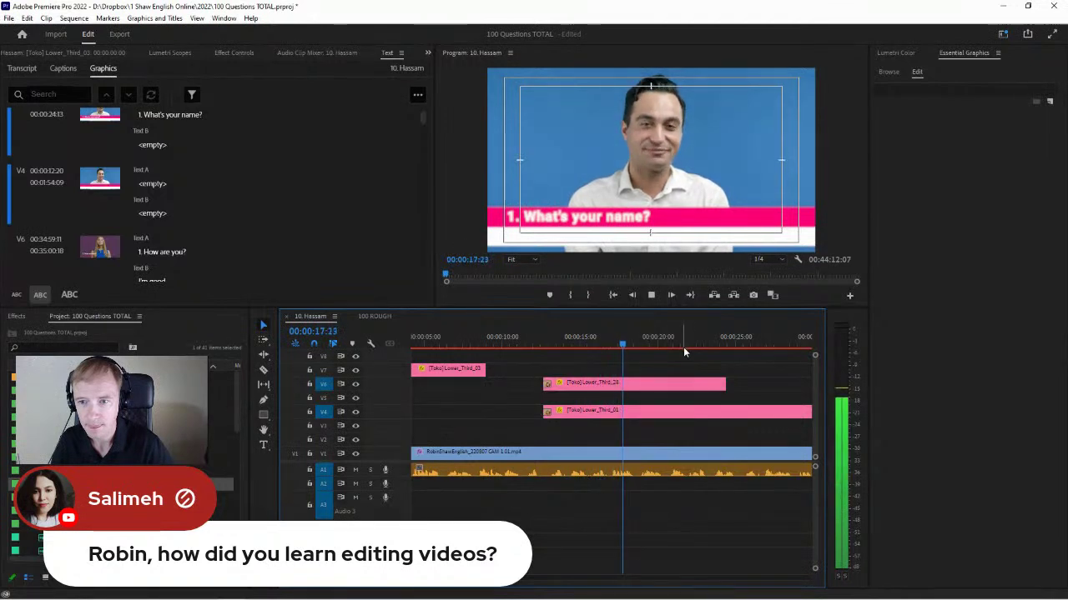
pyautogui.press('space')
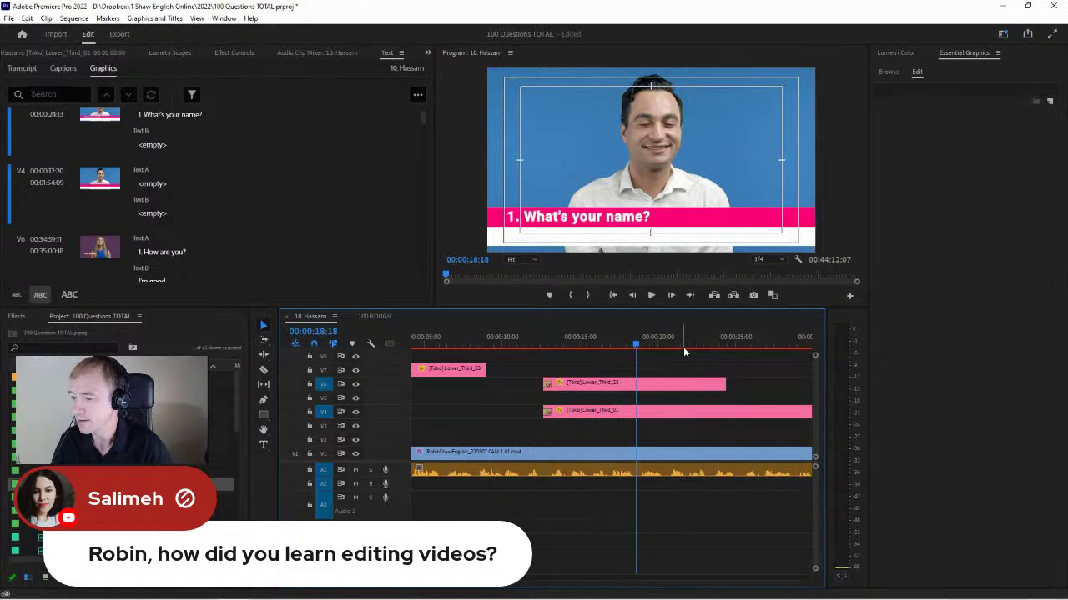
pyautogui.click(600, 341)
pyautogui.click(540, 347)
pyautogui.press('space')
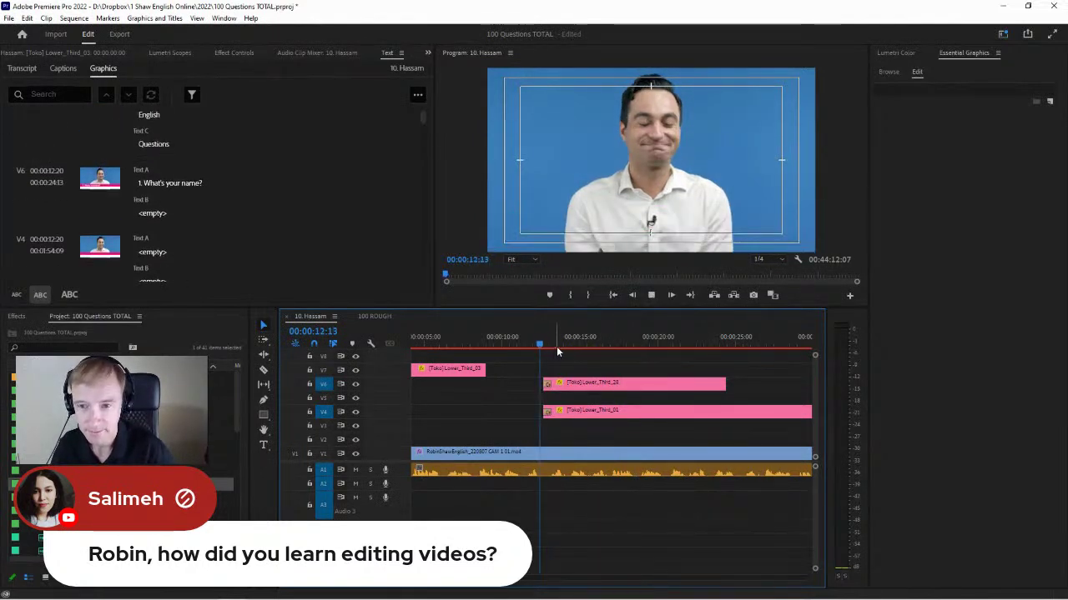
pyautogui.press('space')
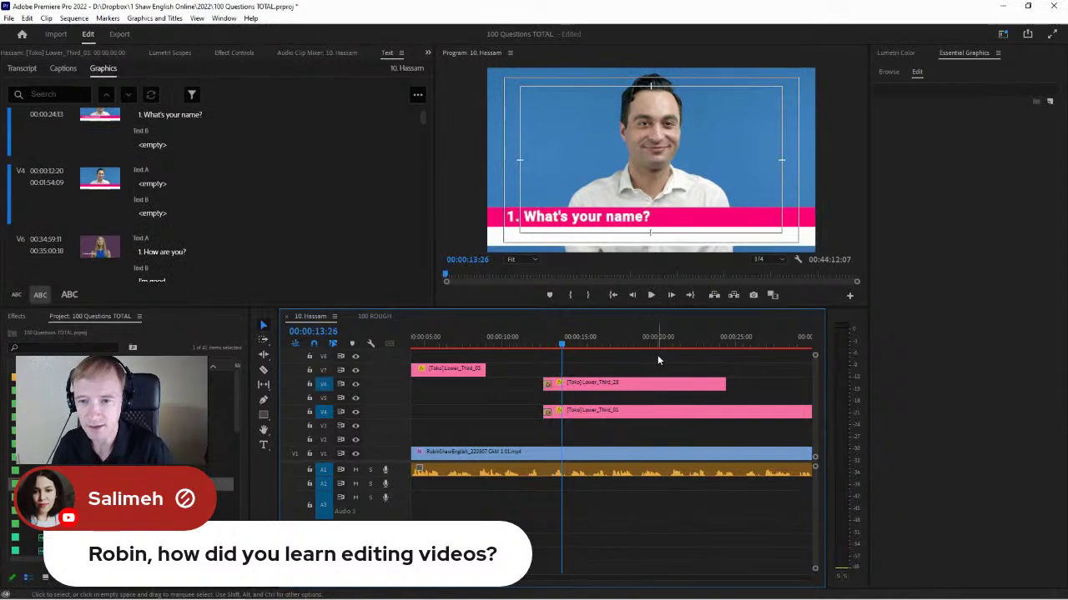
pyautogui.press('space')
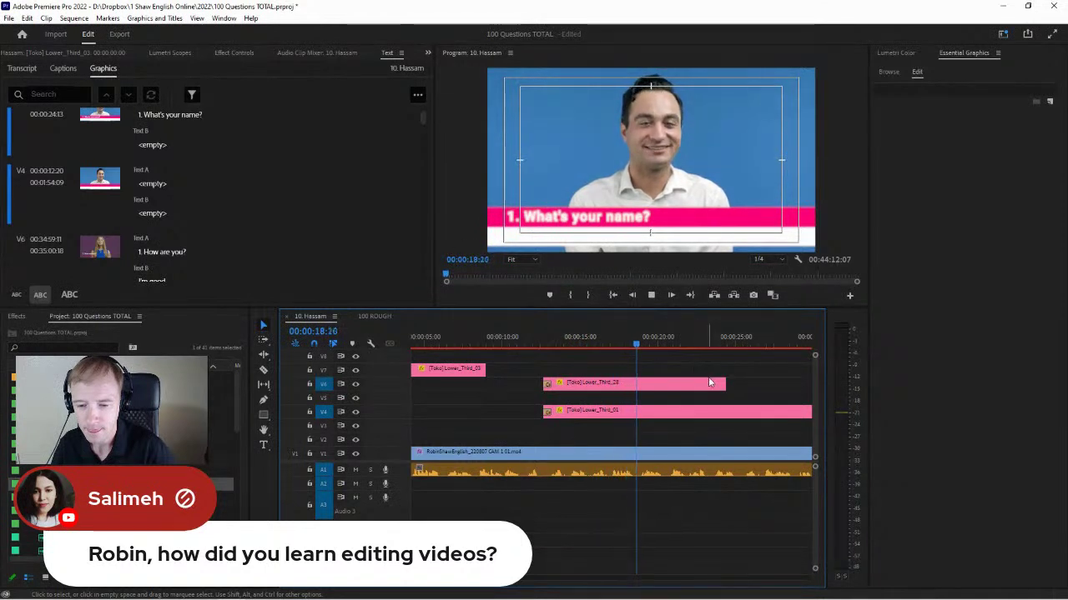
pyautogui.press('space')
pyautogui.click(570, 342)
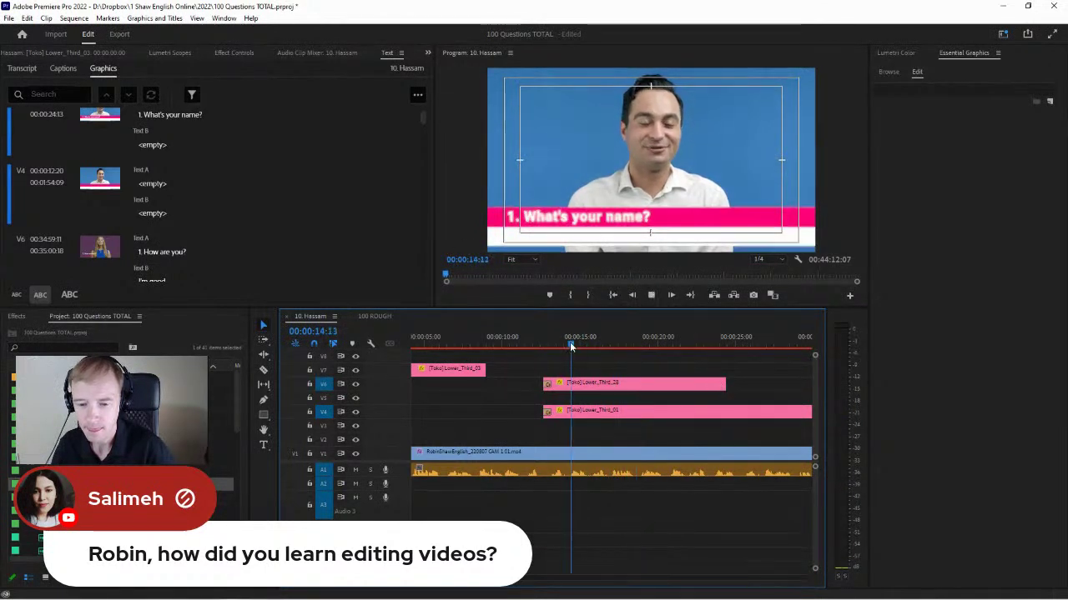
pyautogui.press('space')
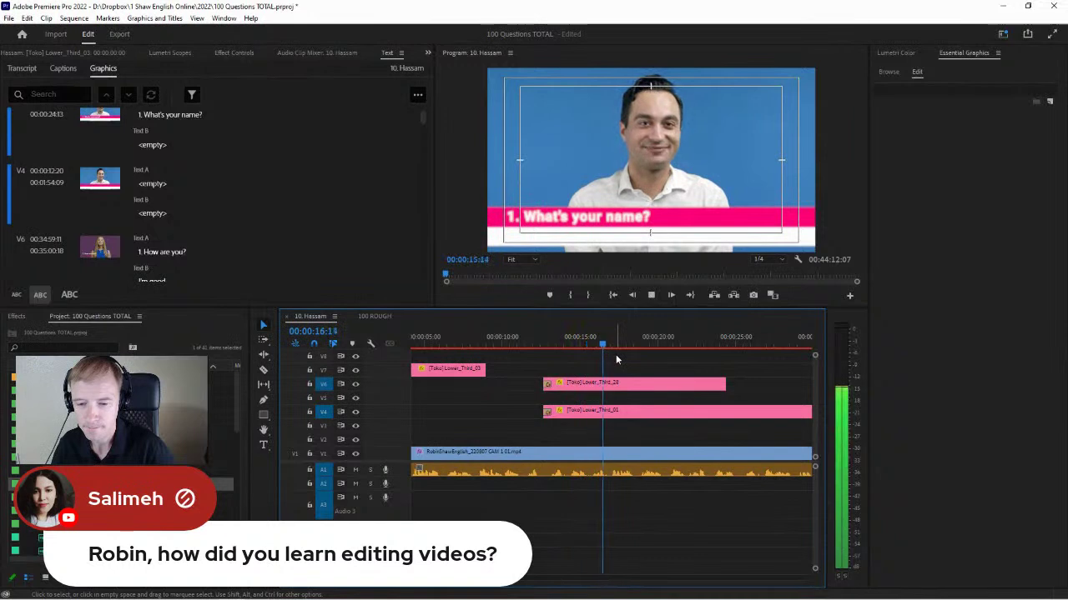
pyautogui.press('space')
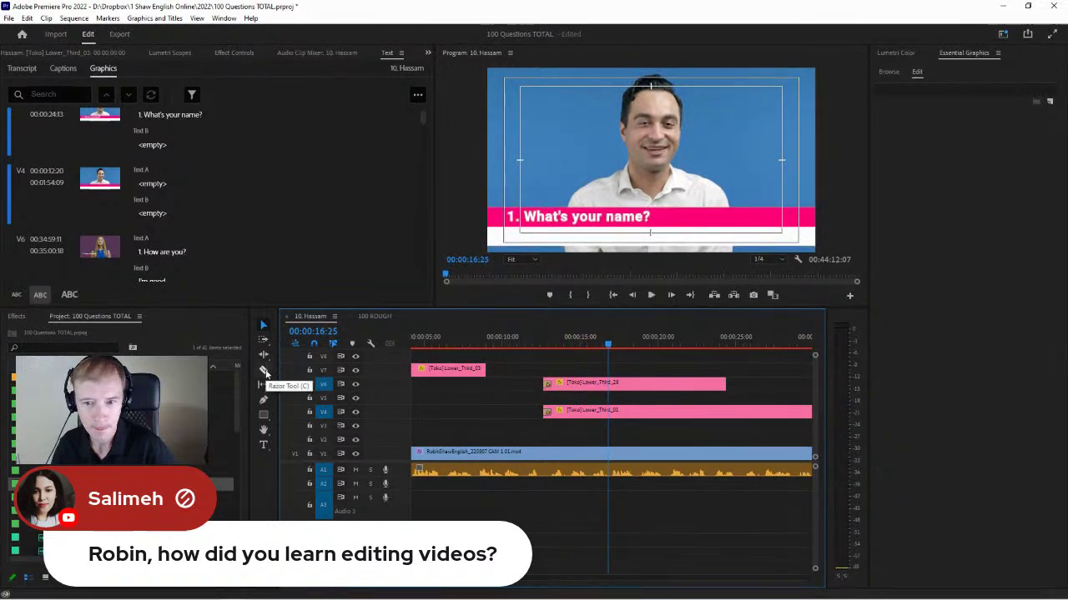
# Step: Split the V6 Lower_Third_28 clip at three points during playback, including 00:00:18:20 and 00:00:20:17
pyautogui.click(583, 335)
pyautogui.press('space')
pyautogui.press('space')
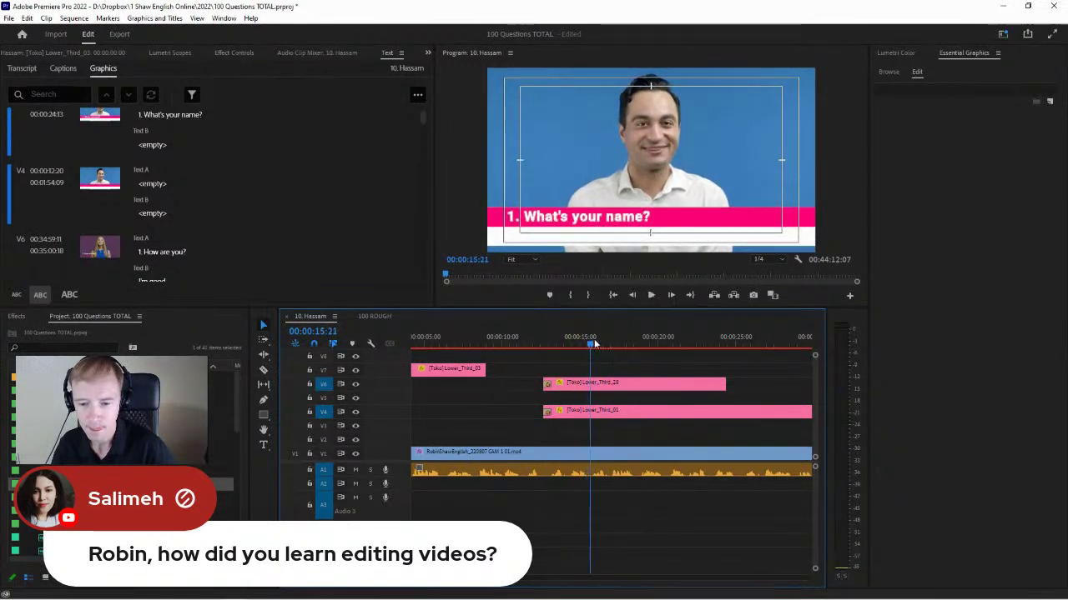
pyautogui.click(264, 369)
pyautogui.click(593, 383)
pyautogui.press('space')
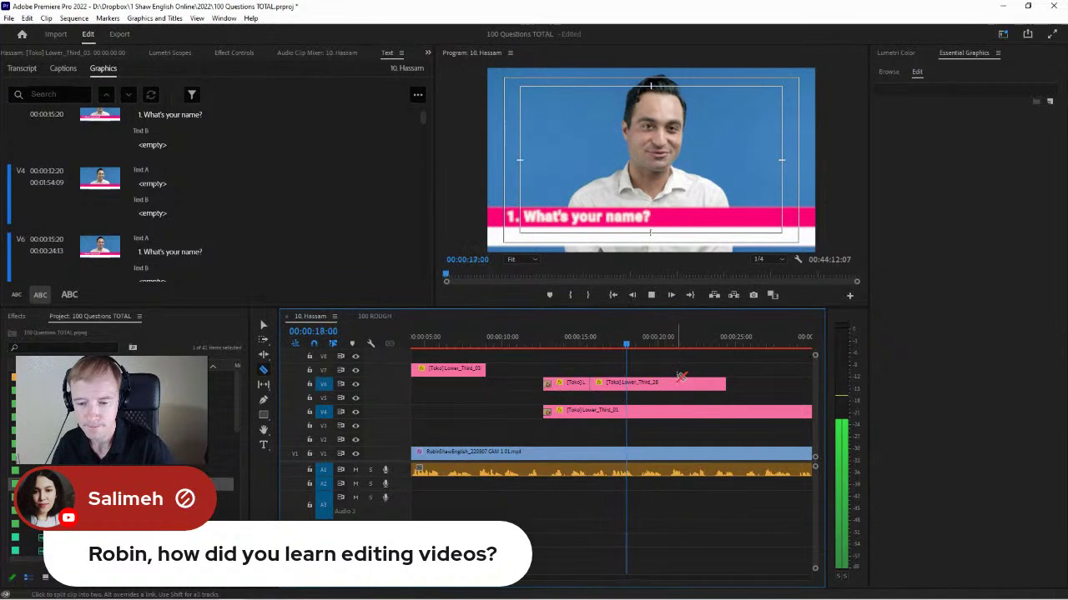
pyautogui.press('space')
pyautogui.click(643, 382)
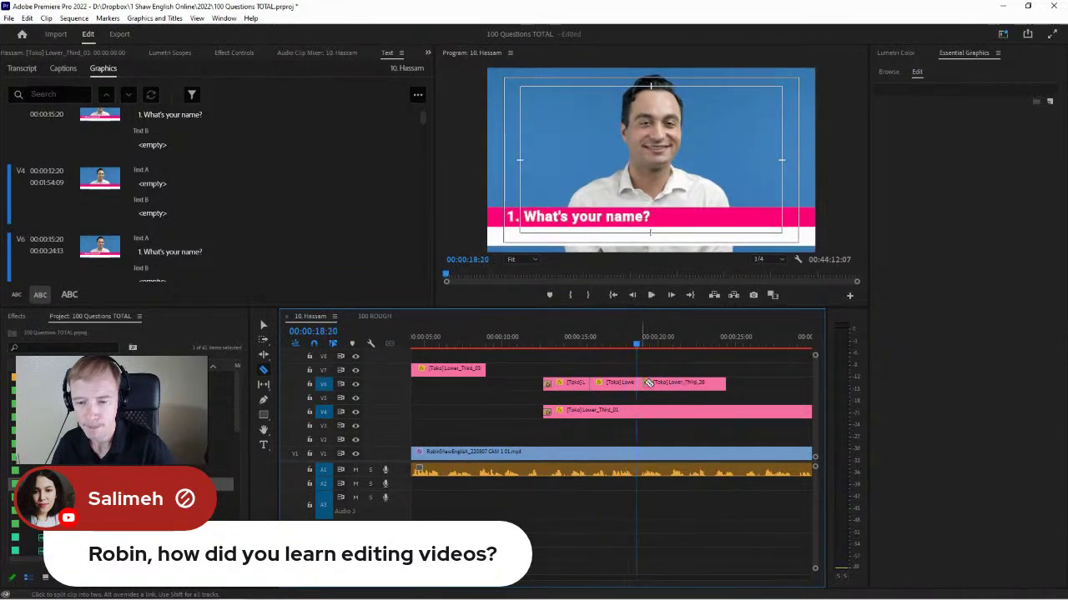
pyautogui.press('space')
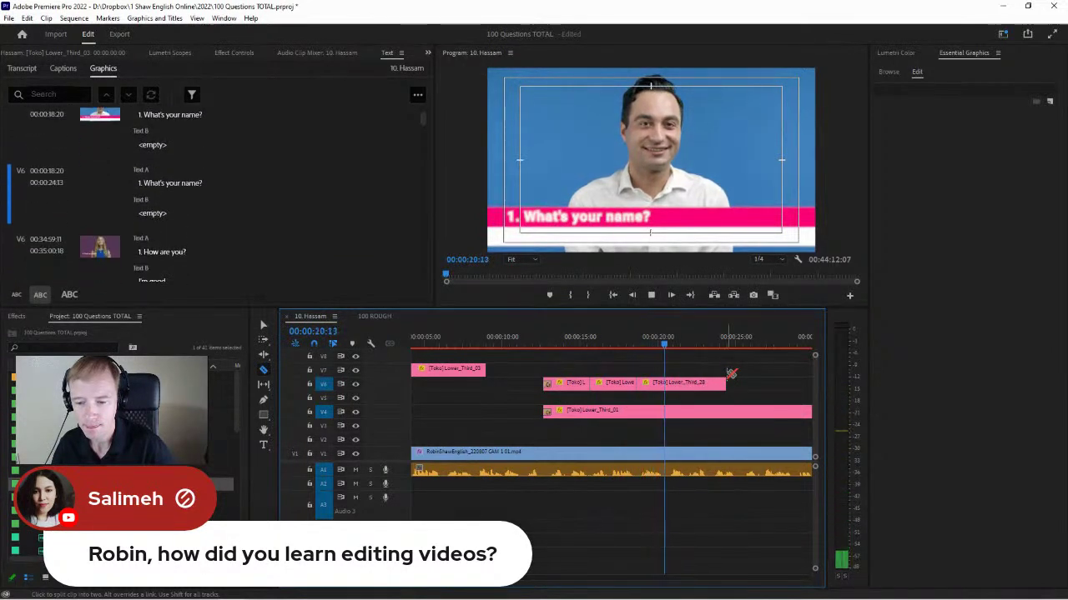
pyautogui.press('space')
pyautogui.hotkey('ctrl', 'k')
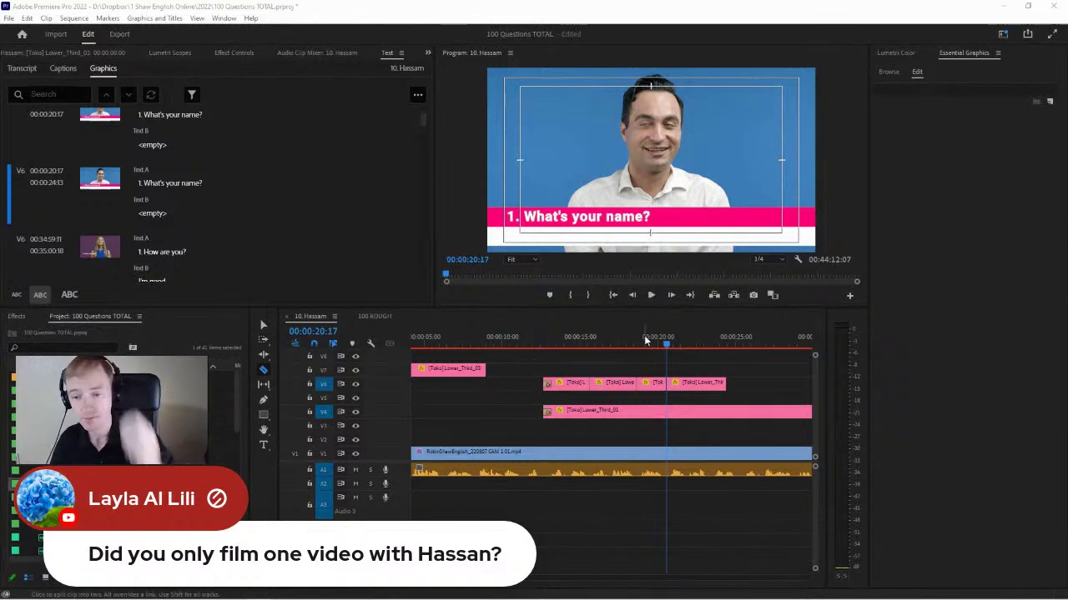
# Step: Return to the Selection tool and zoom the timeline out to the whole sequence
pyautogui.click(264, 326)
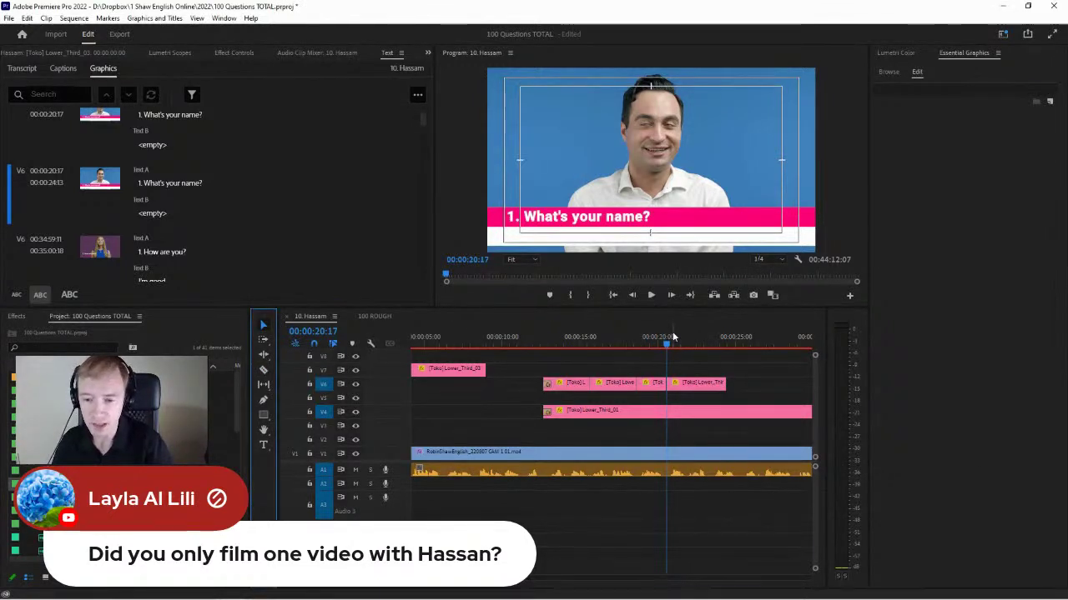
pyautogui.click(672, 337)
pyautogui.press('-')
pyautogui.press('-')
pyautogui.press('-')
pyautogui.press('-')
pyautogui.press('-')
pyautogui.press('-')
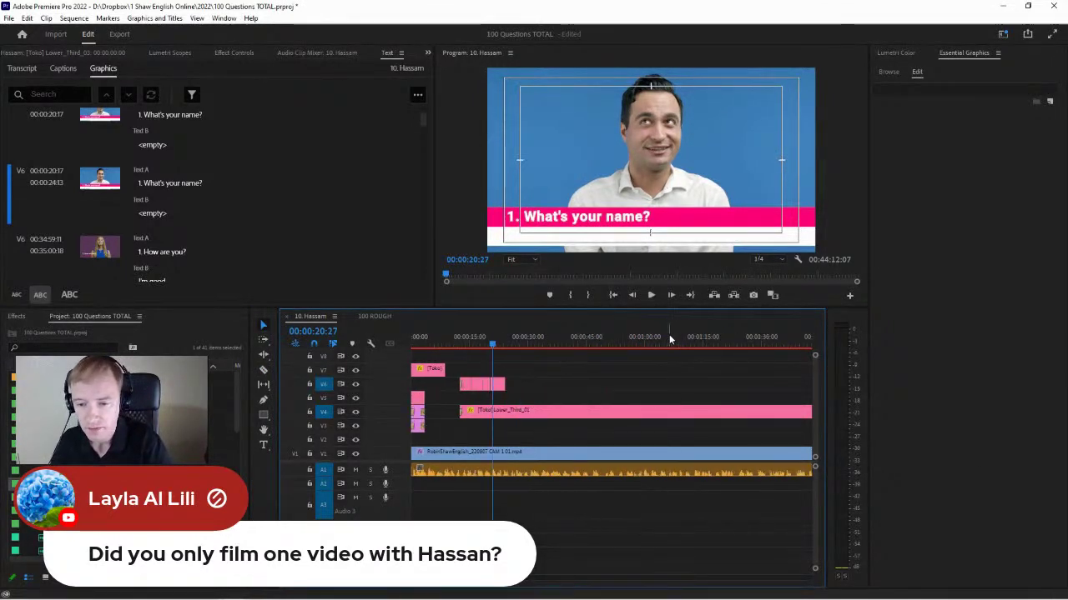
pyautogui.press('-')
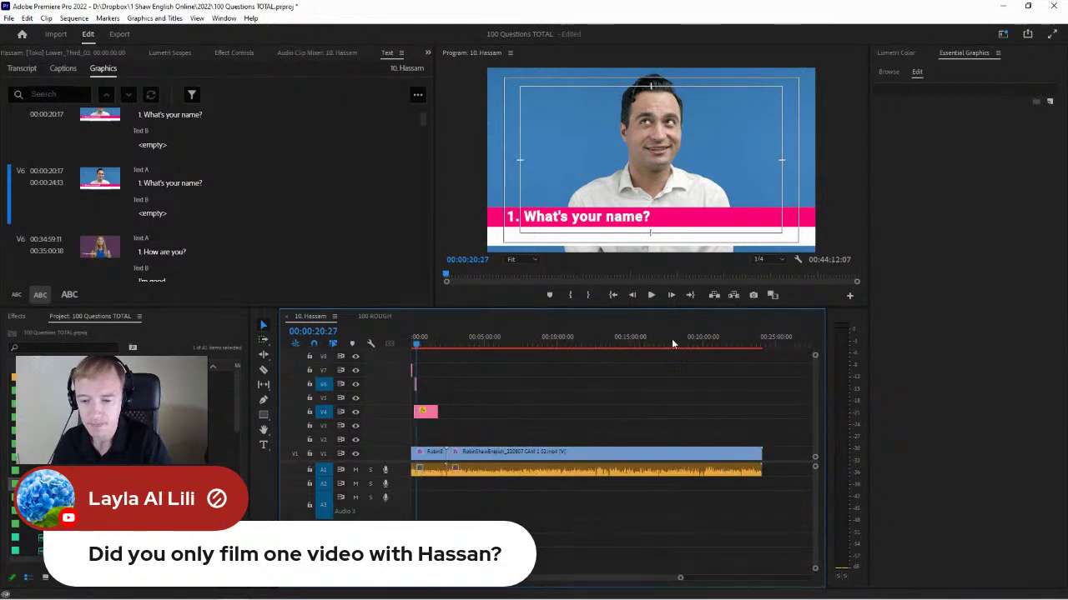
# Step: Scrub and play through the interview's final minutes, parking near 21:40
pyautogui.moveTo(712, 344); pyautogui.dragTo(730, 351)
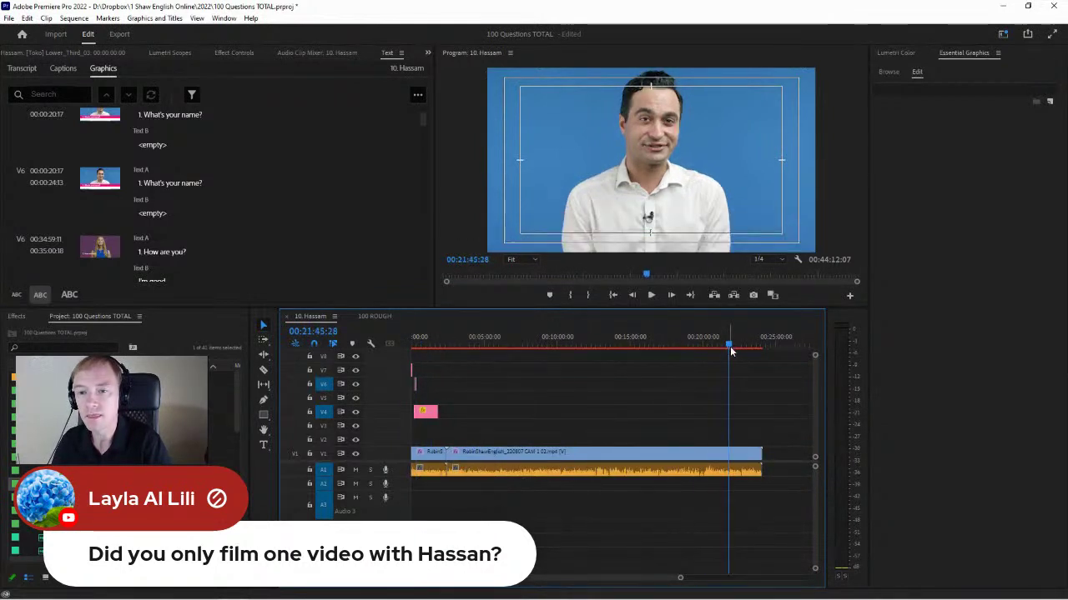
pyautogui.moveTo(730, 351); pyautogui.dragTo(706, 351)
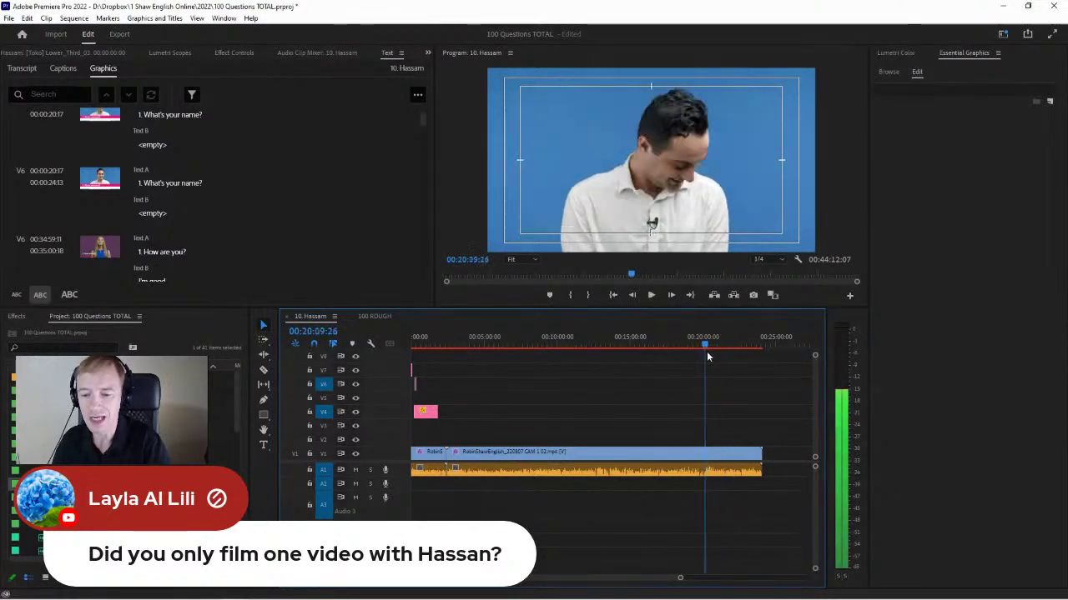
pyautogui.press('space')
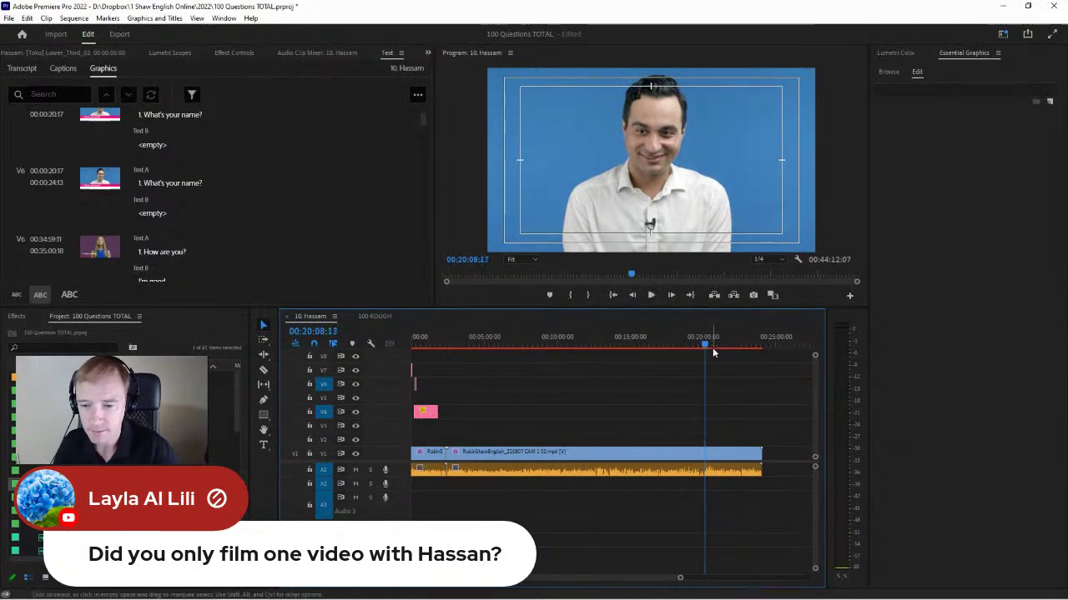
pyautogui.click(712, 345)
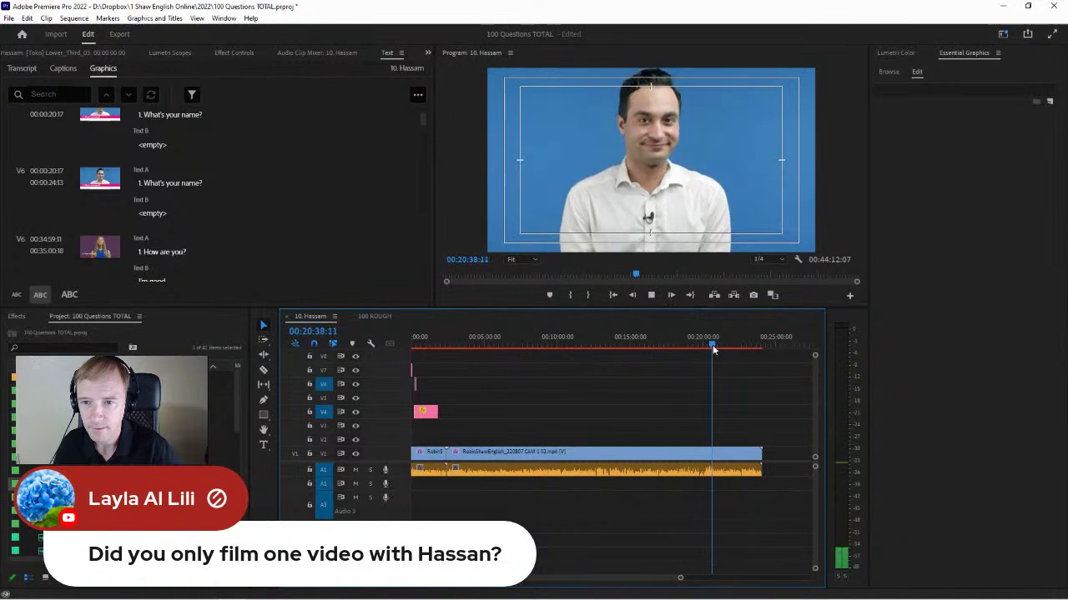
pyautogui.click(726, 344)
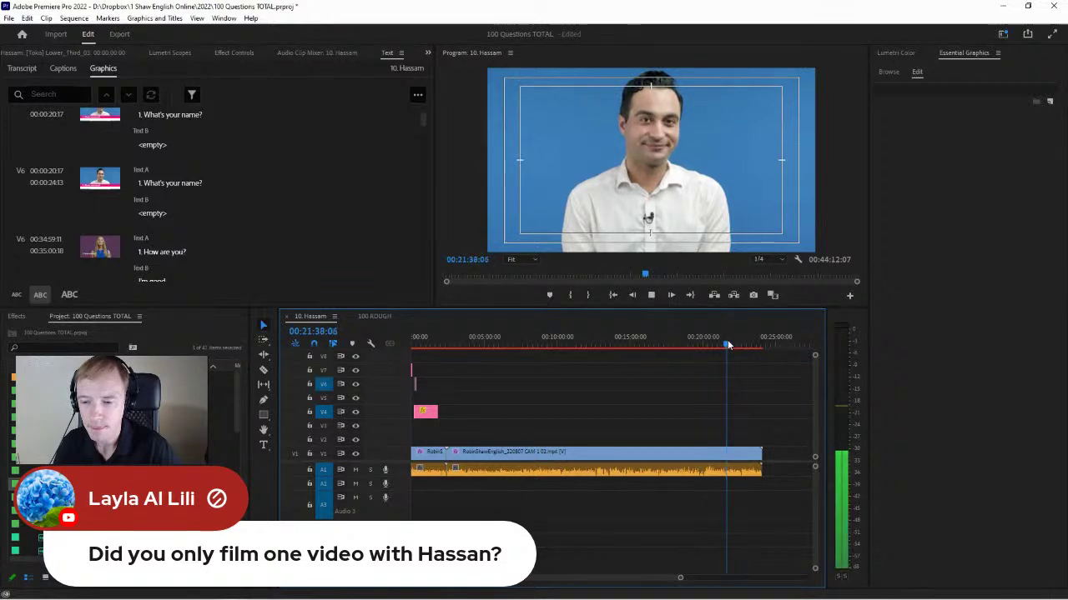
pyautogui.press('space')
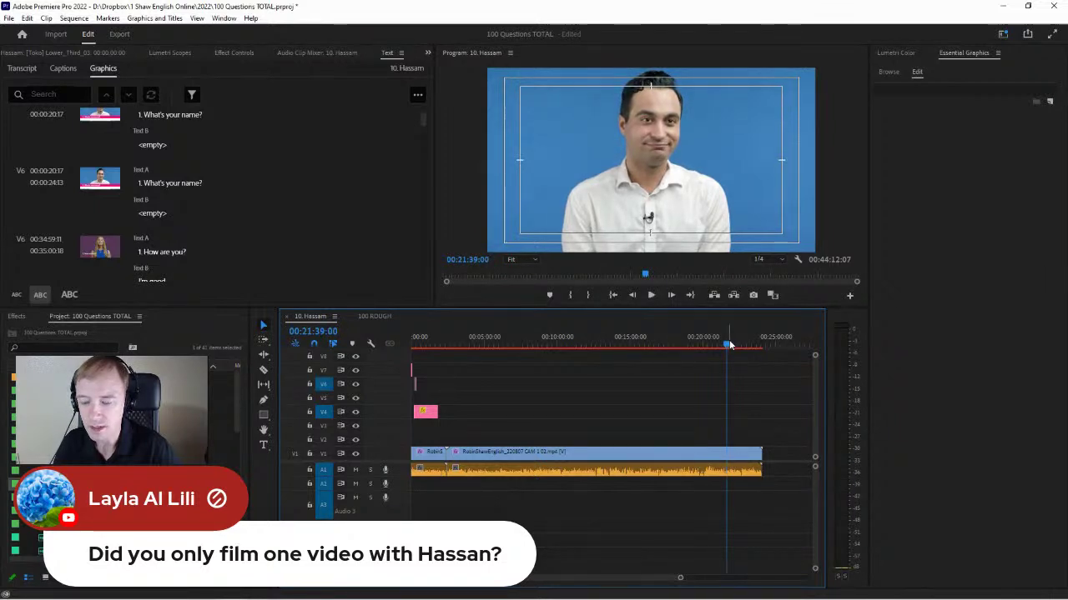
pyautogui.press('space')
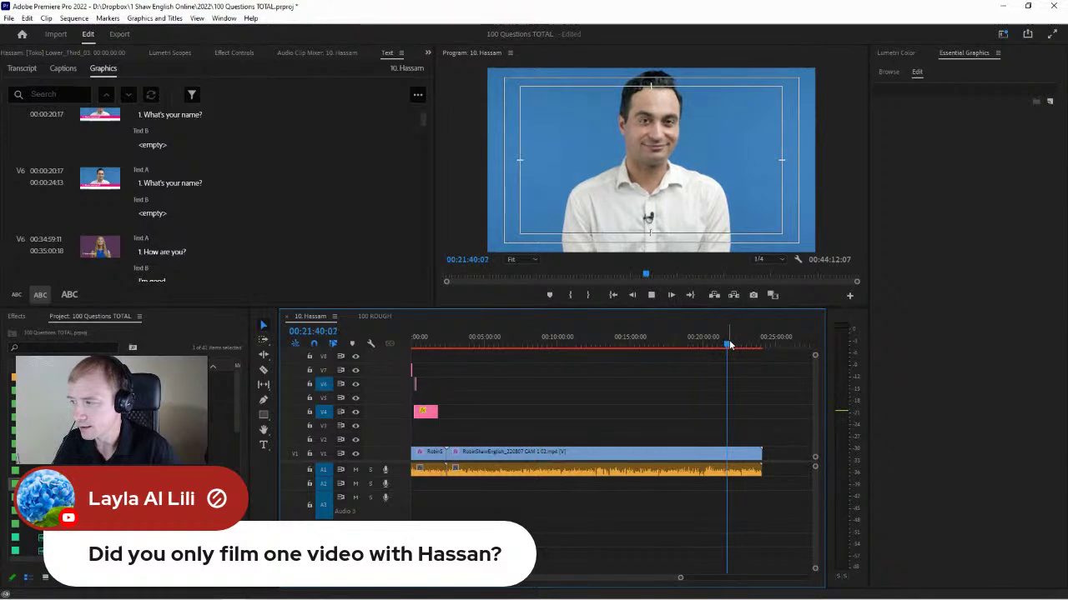
pyautogui.press('space')
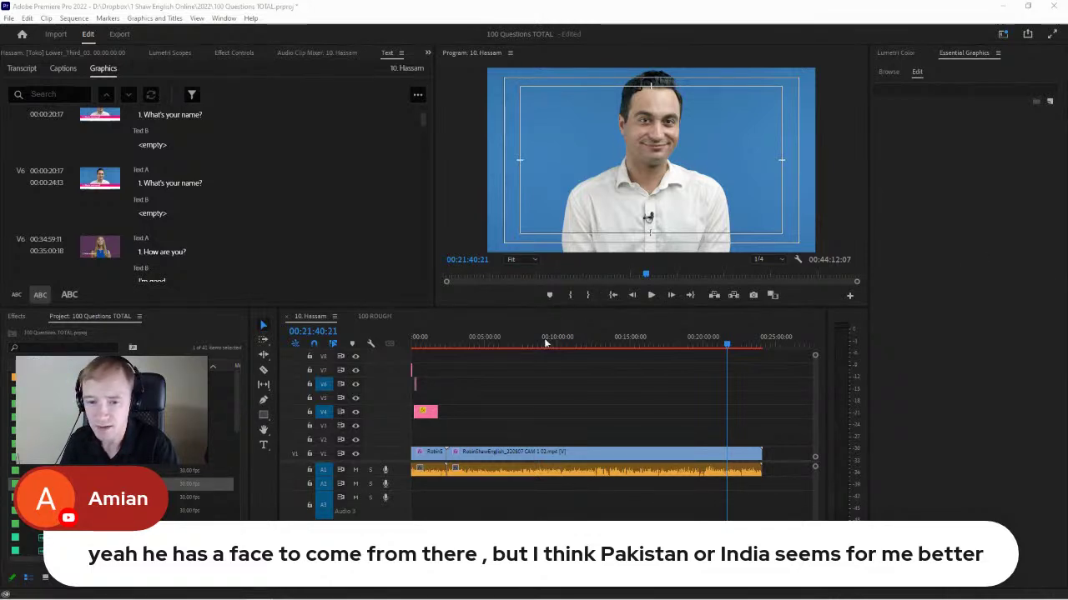
# Step: Enlarge the preview, shrink the timeline, and scrub through the interview from around six minutes
pyautogui.moveTo(533, 306); pyautogui.dragTo(526, 335)
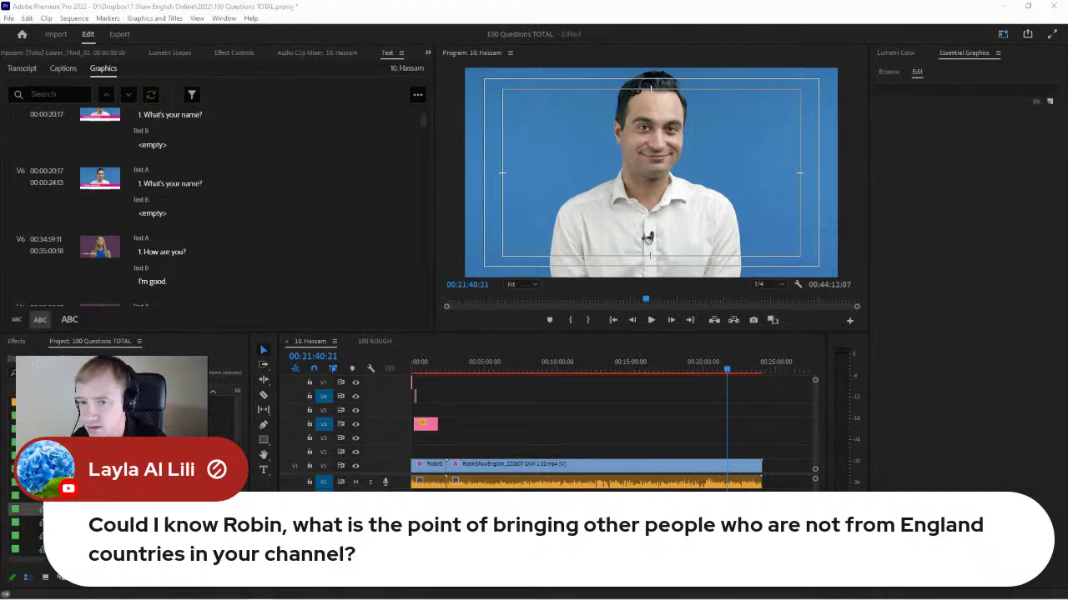
pyautogui.click(512, 369)
pyautogui.click(513, 370)
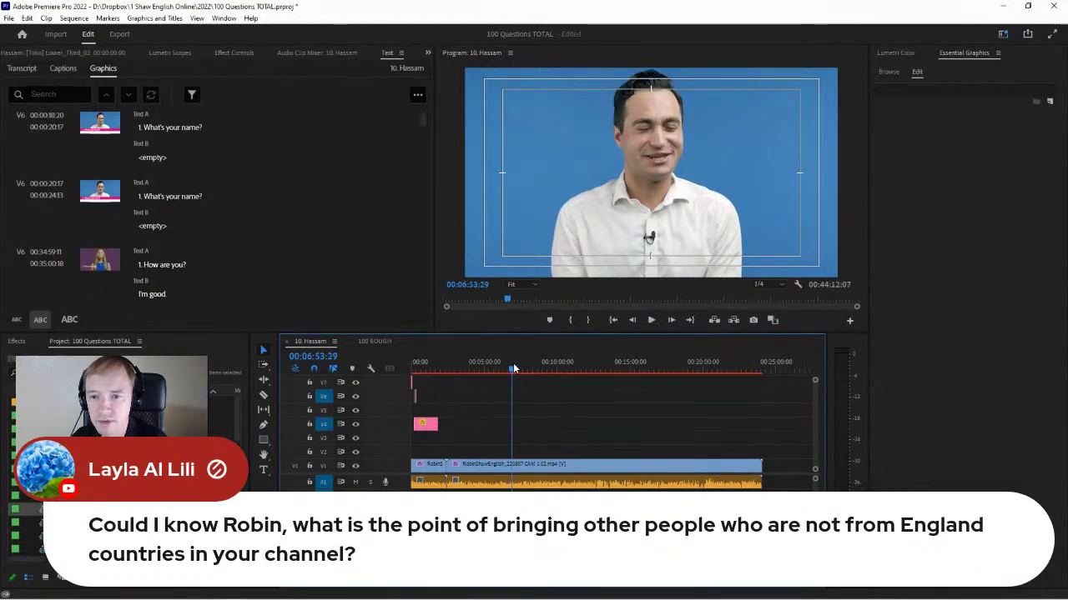
pyautogui.click(513, 369)
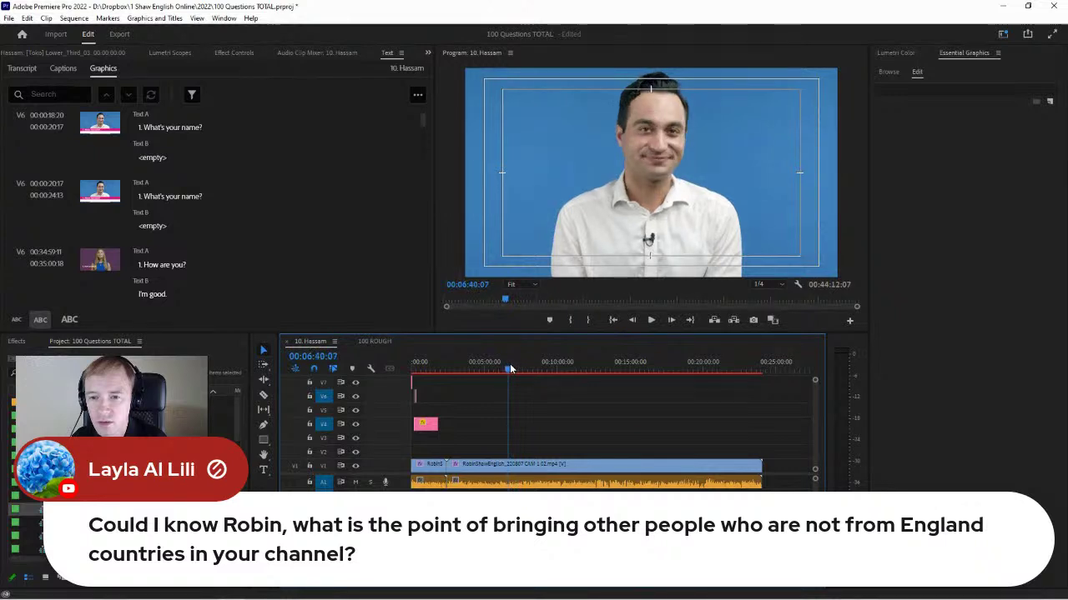
pyautogui.moveTo(514, 369); pyautogui.dragTo(446, 370)
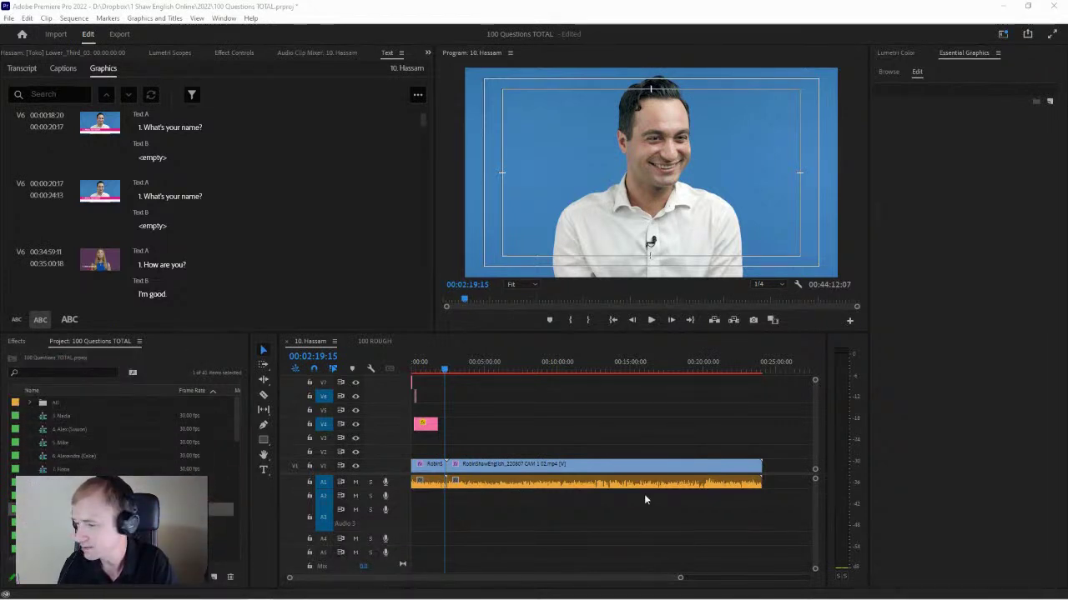
pyautogui.click(417, 369)
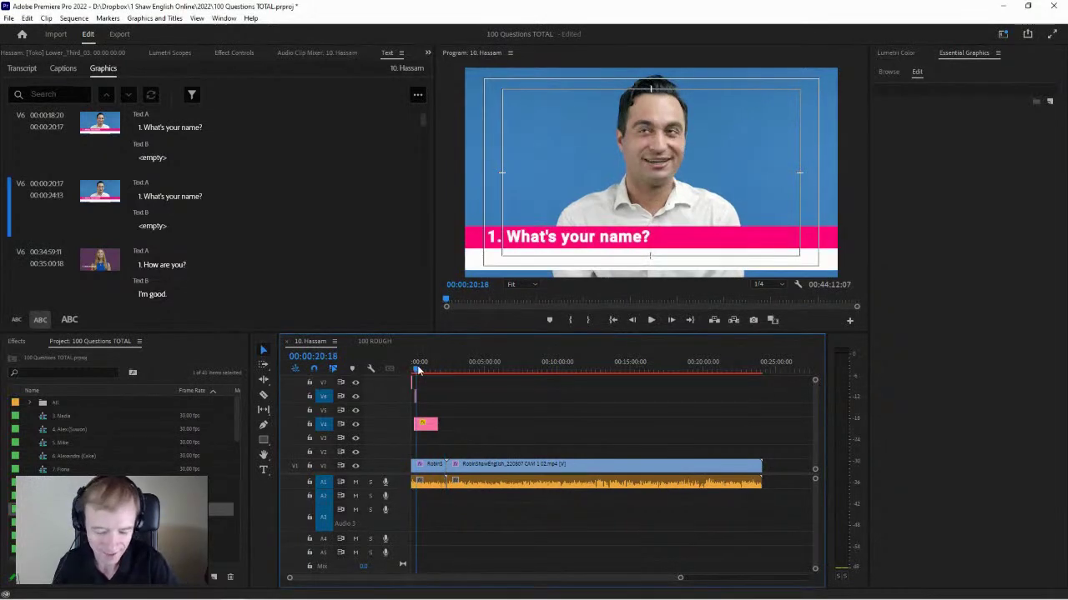
pyautogui.press('=')
pyautogui.press('=')
pyautogui.press('=')
pyautogui.press('=')
pyautogui.press('=')
pyautogui.press('=')
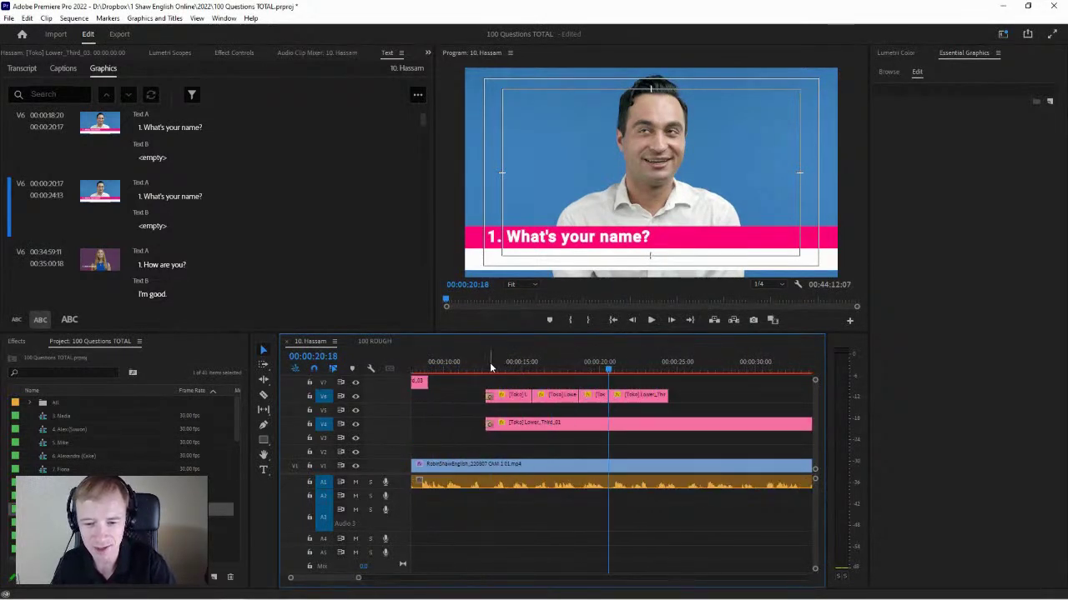
pyautogui.click(490, 364)
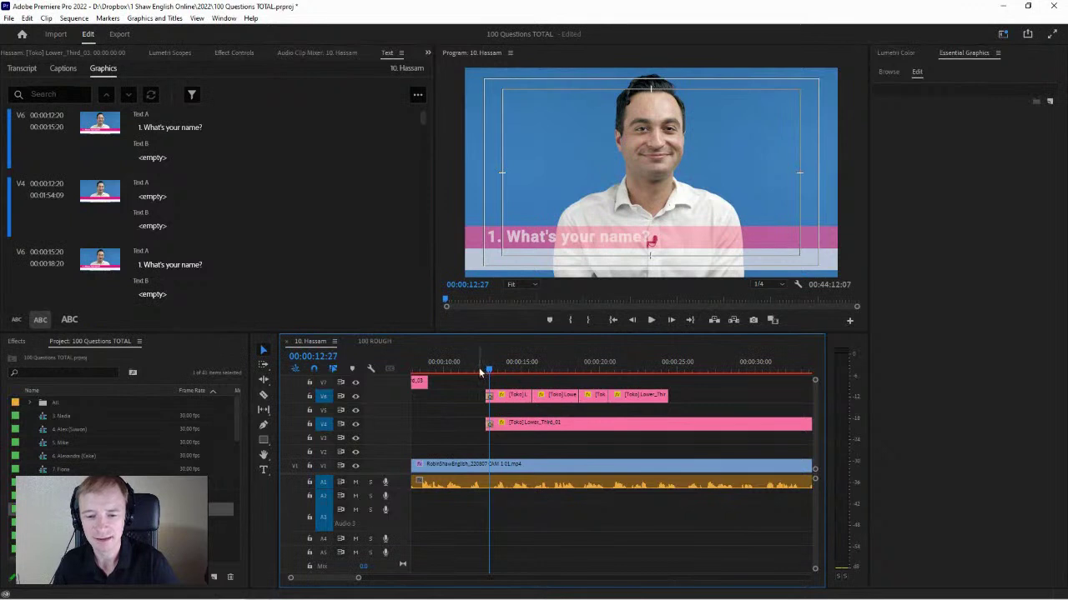
pyautogui.click(477, 370)
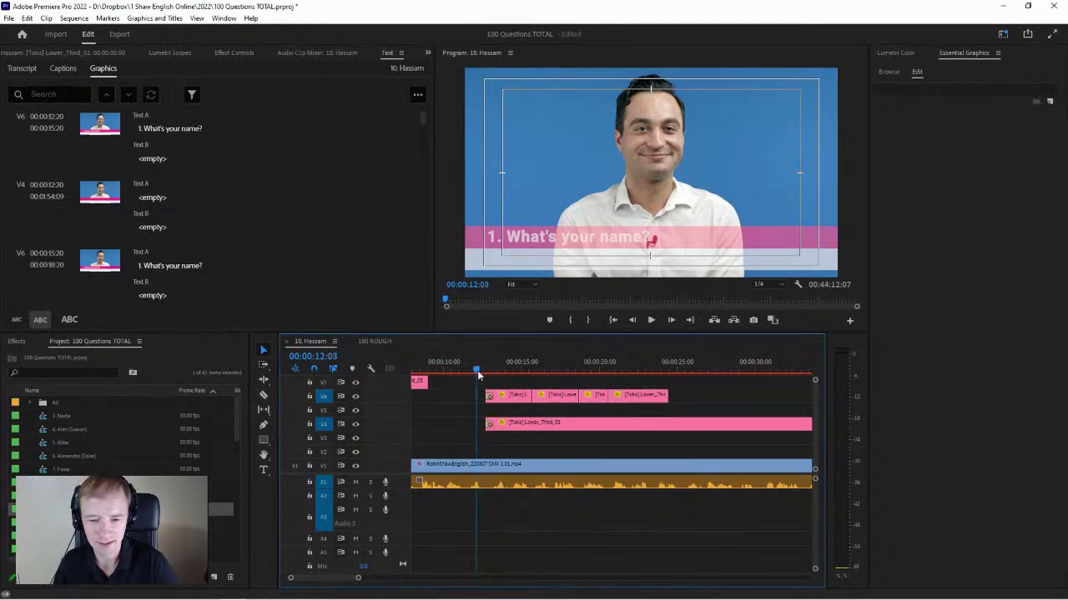
pyautogui.press('space')
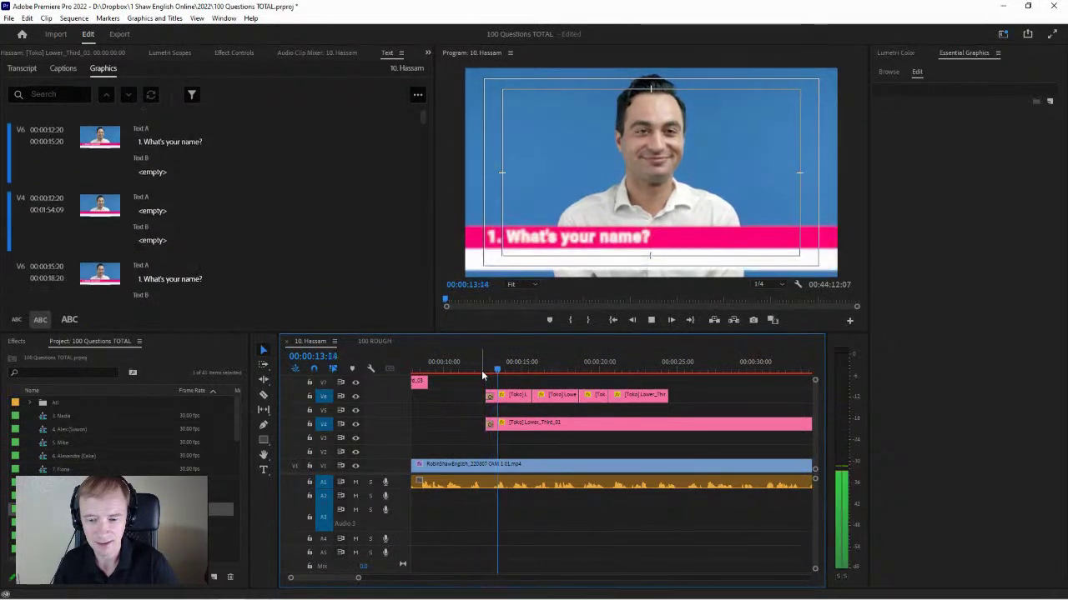
pyautogui.press('space')
pyautogui.press('-')
pyautogui.press('-')
pyautogui.press('-')
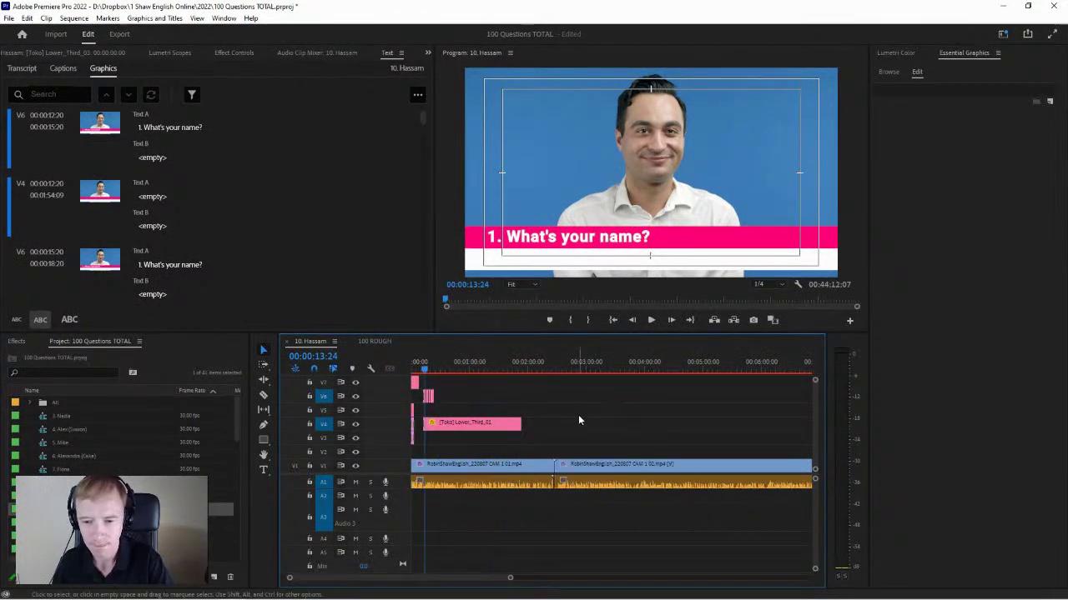
# Step: Zoom in near the 15-second mark, select the V4 graphic and enter 'ddd' as its second text line
pyautogui.press('=')
pyautogui.press('=')
pyautogui.press('=')
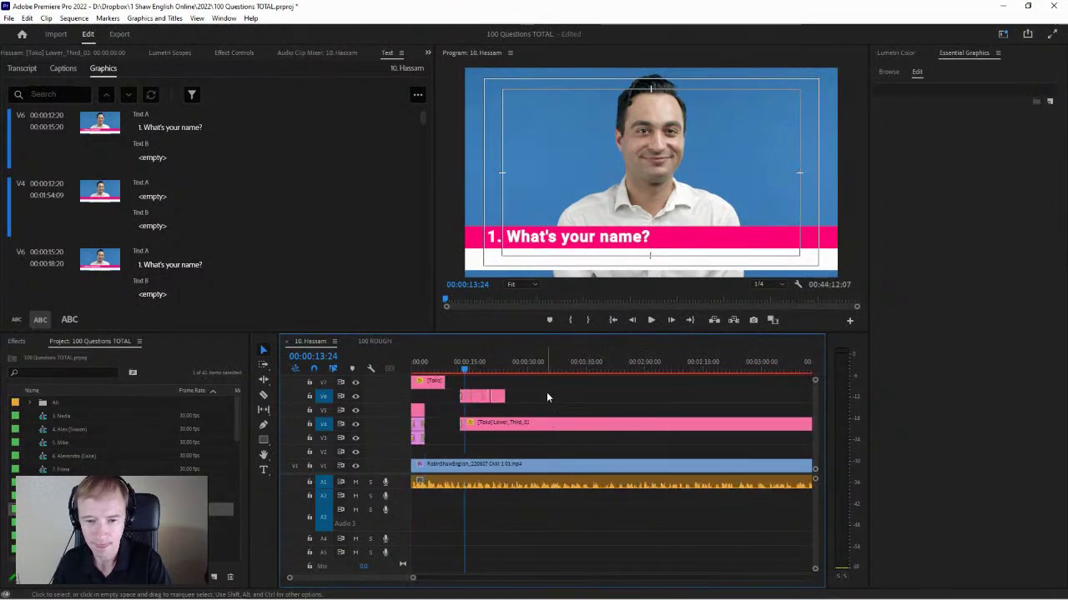
pyautogui.press('=')
pyautogui.click(527, 362)
pyautogui.click(538, 422)
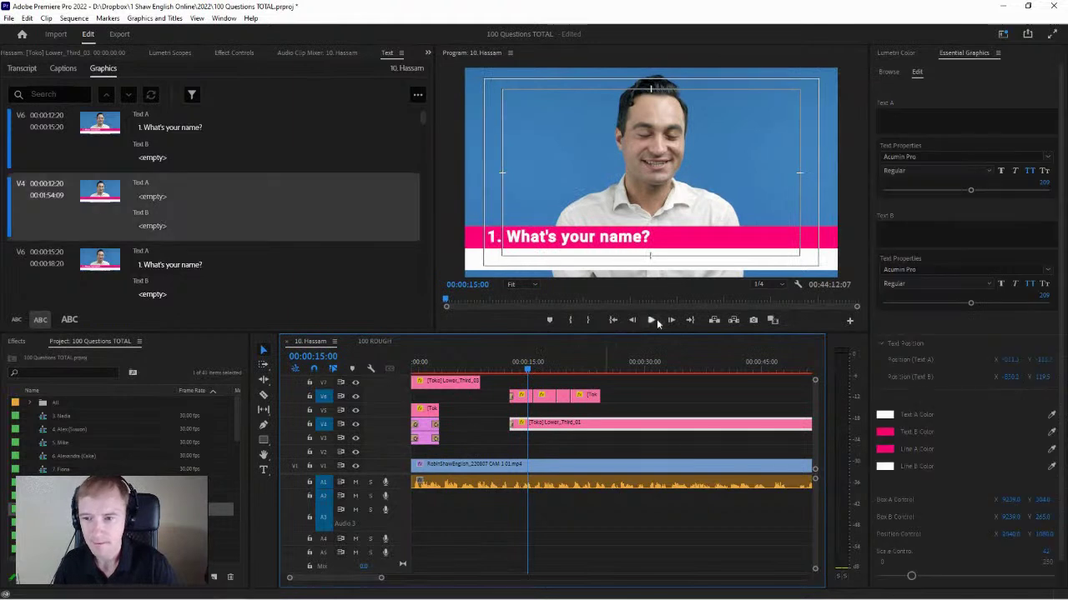
pyautogui.click(894, 227)
pyautogui.write('dd')
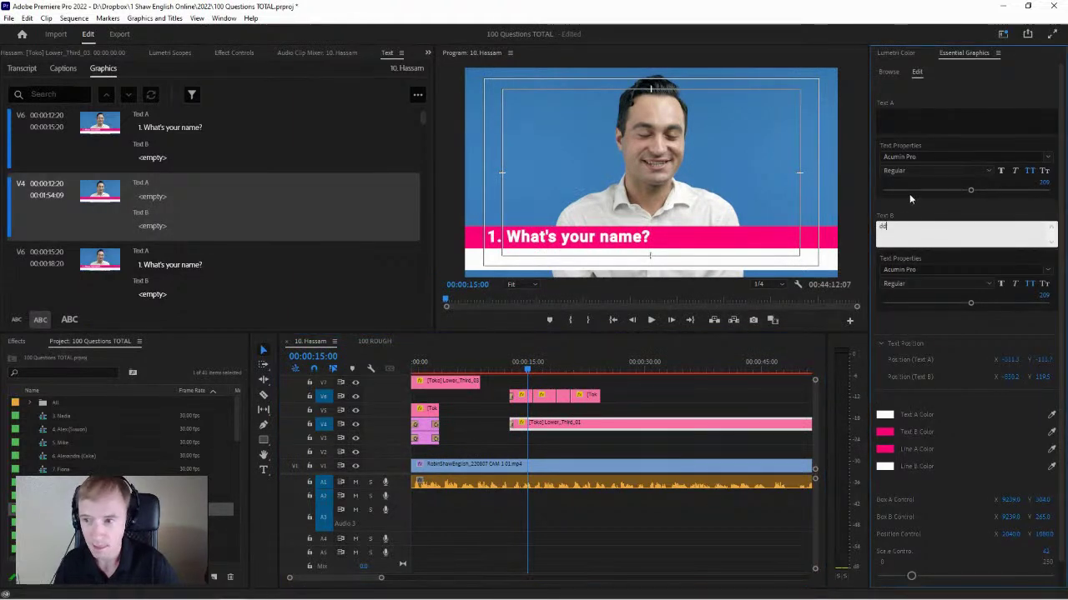
pyautogui.write('d')
pyautogui.click(929, 99)
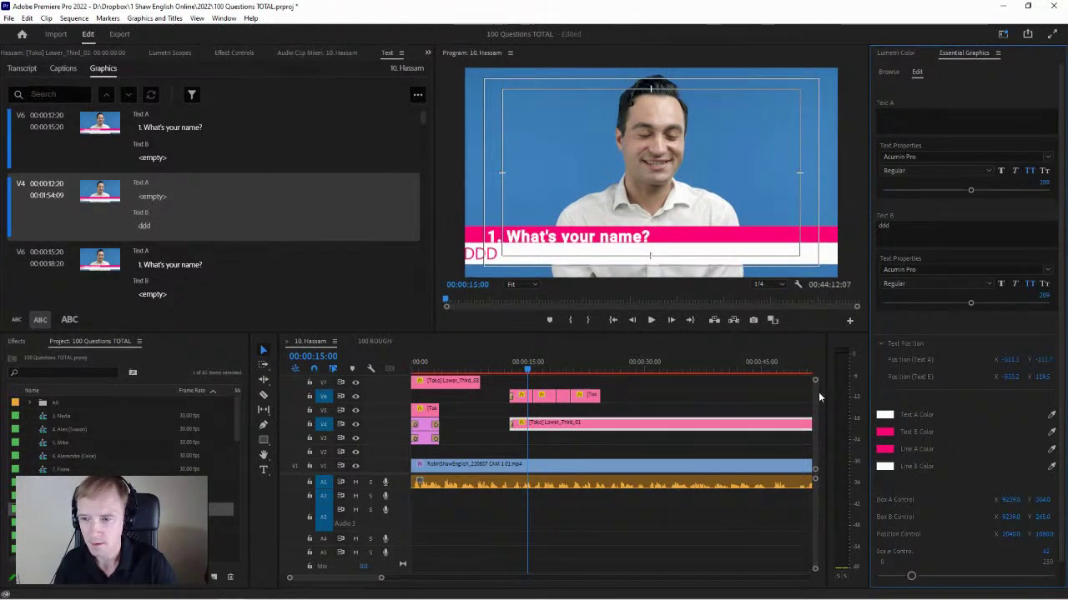
pyautogui.click(683, 372)
pyautogui.press('-')
pyautogui.press('-')
pyautogui.press('-')
pyautogui.press('-')
pyautogui.press('-')
pyautogui.press('-')
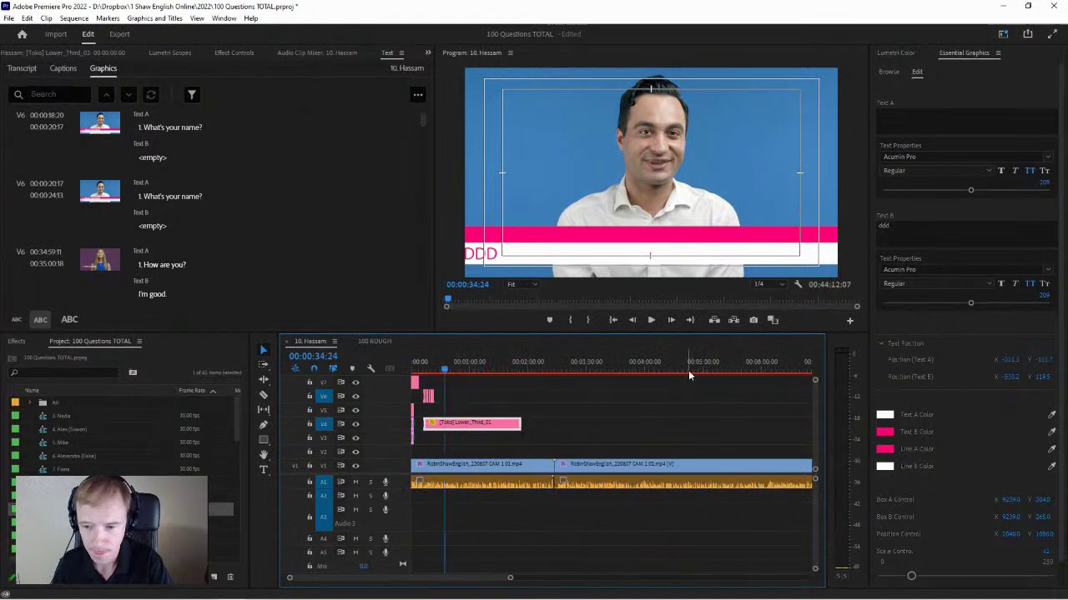
pyautogui.click(695, 369)
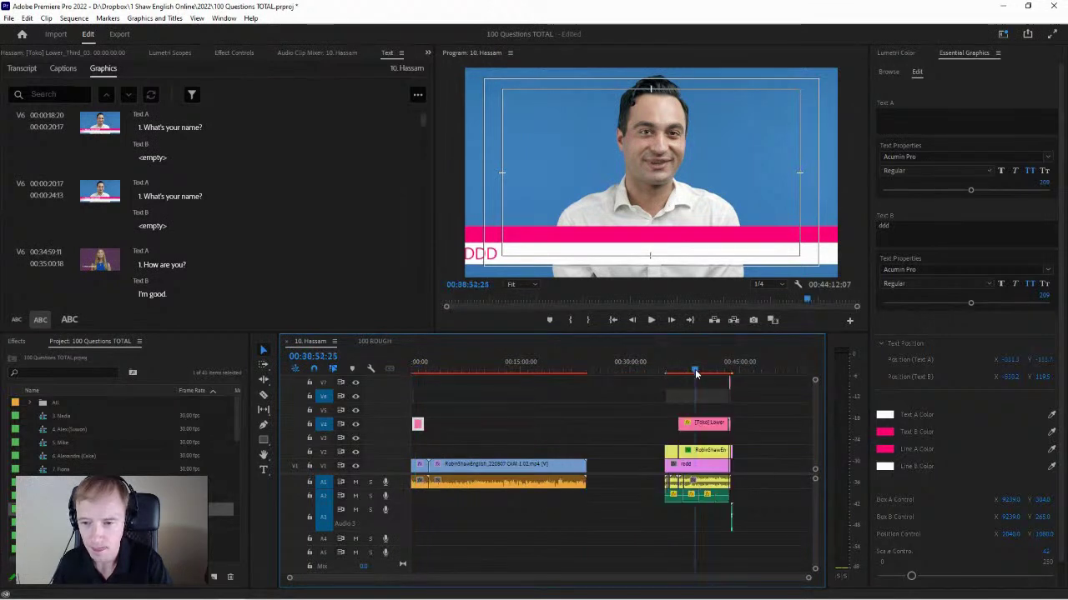
pyautogui.click(710, 423)
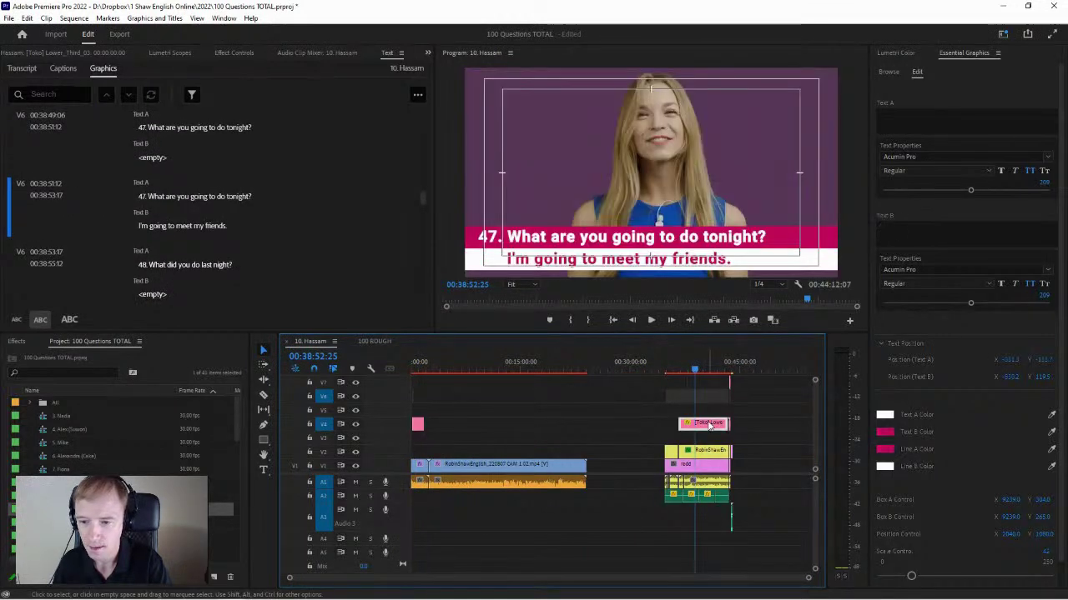
pyautogui.press('=')
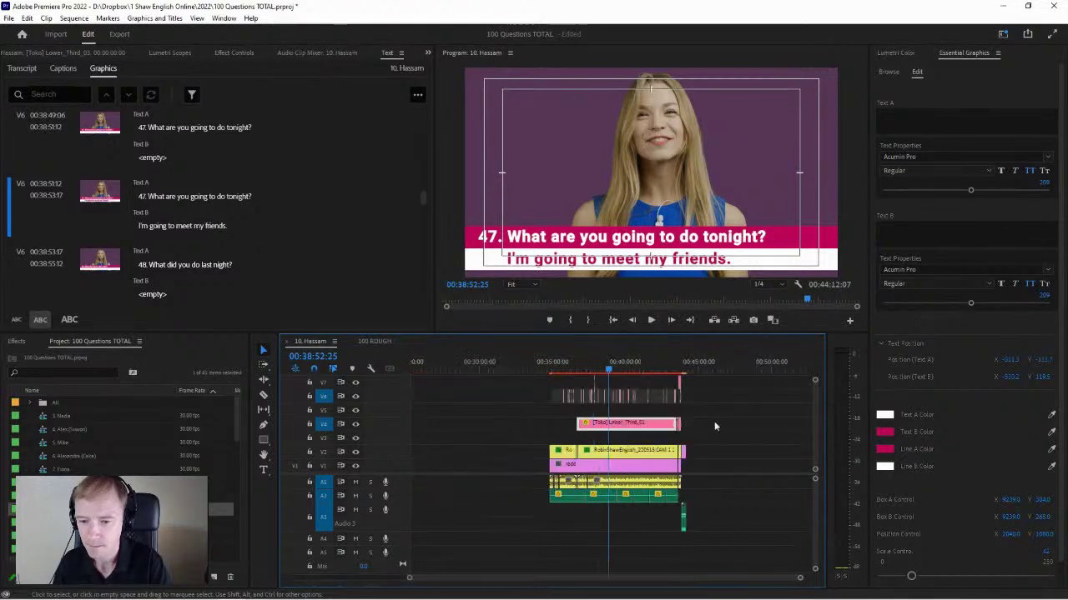
pyautogui.press('=')
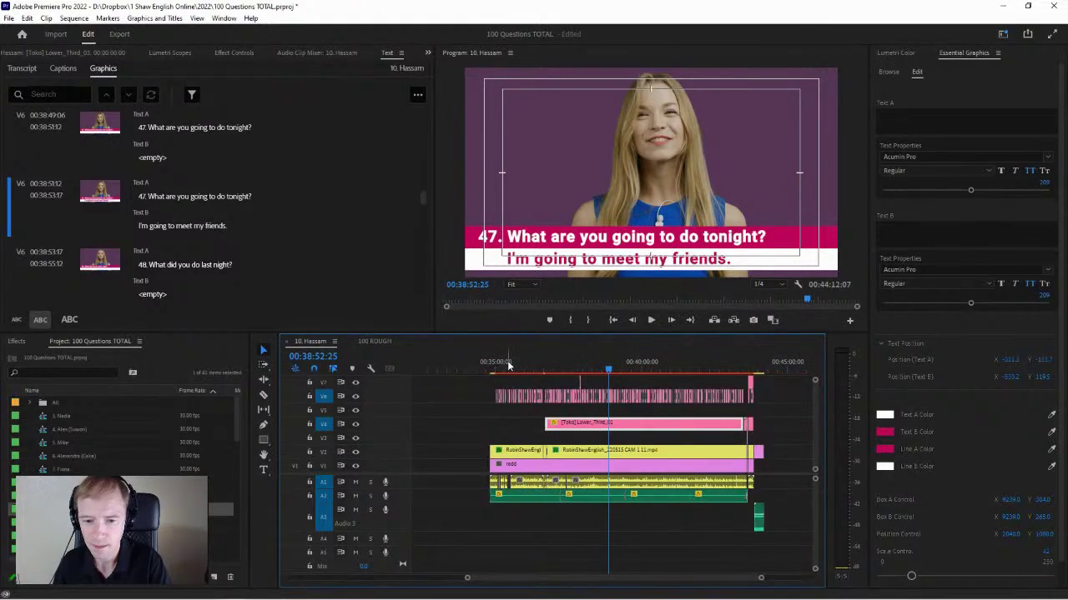
pyautogui.click(509, 365)
pyautogui.press('=')
pyautogui.press('=')
pyautogui.press('=')
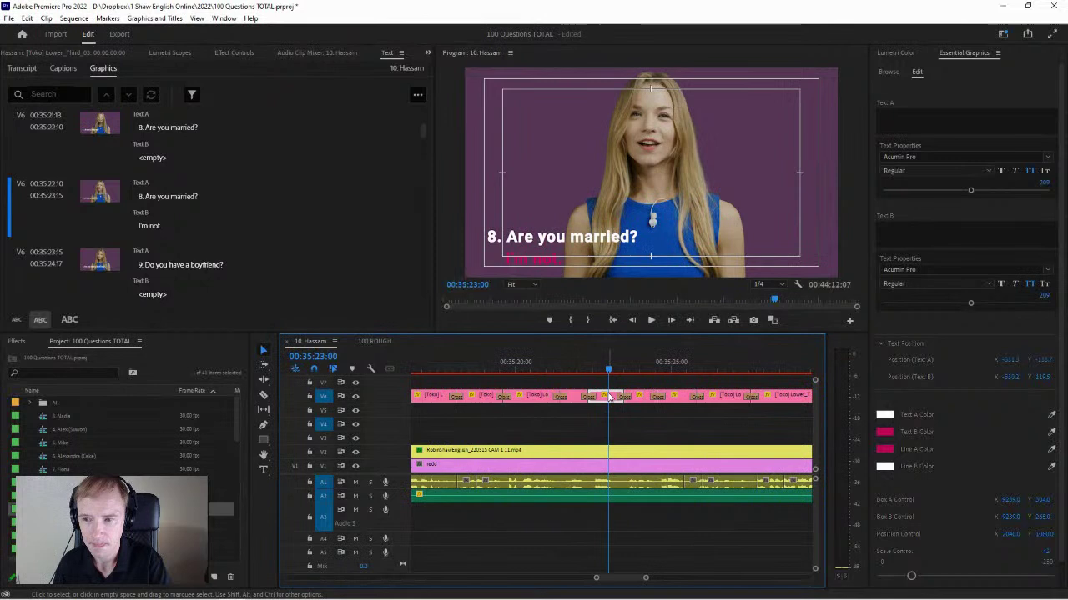
pyautogui.click(609, 397)
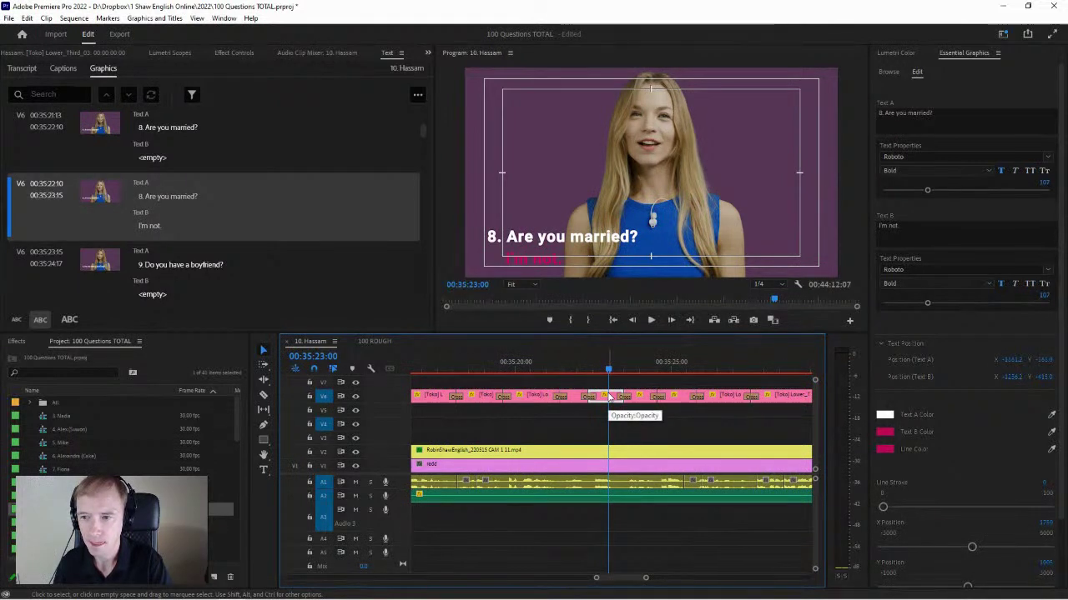
pyautogui.press('-')
pyautogui.press('-')
pyautogui.press('-')
pyautogui.press('-')
pyautogui.press('-')
pyautogui.press('-')
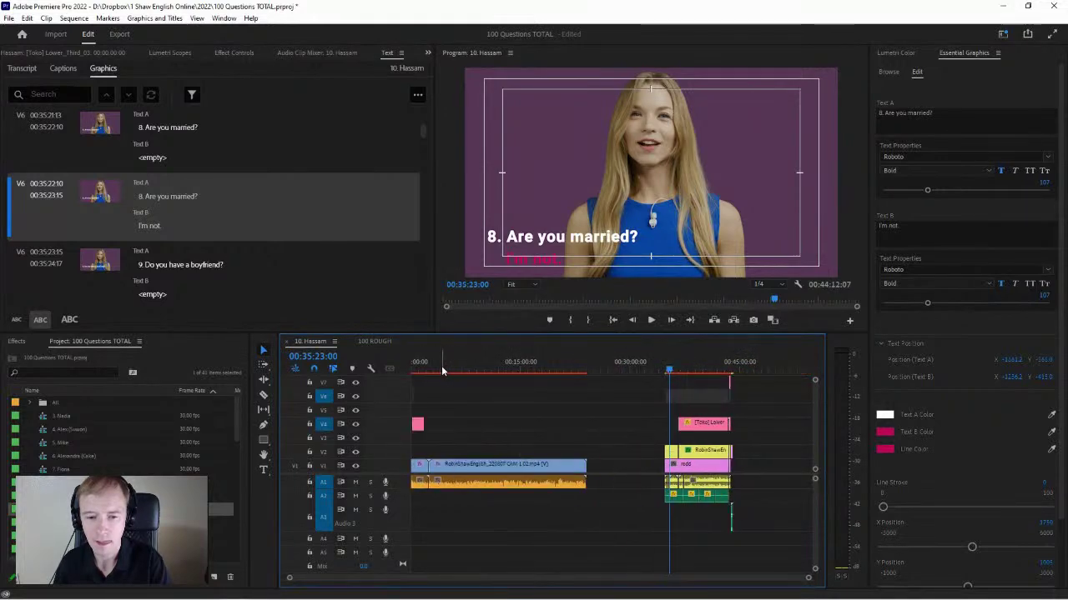
pyautogui.click(421, 364)
pyautogui.press('=')
pyautogui.press('=')
pyautogui.press('=')
pyautogui.press('=')
pyautogui.press('=')
pyautogui.press('=')
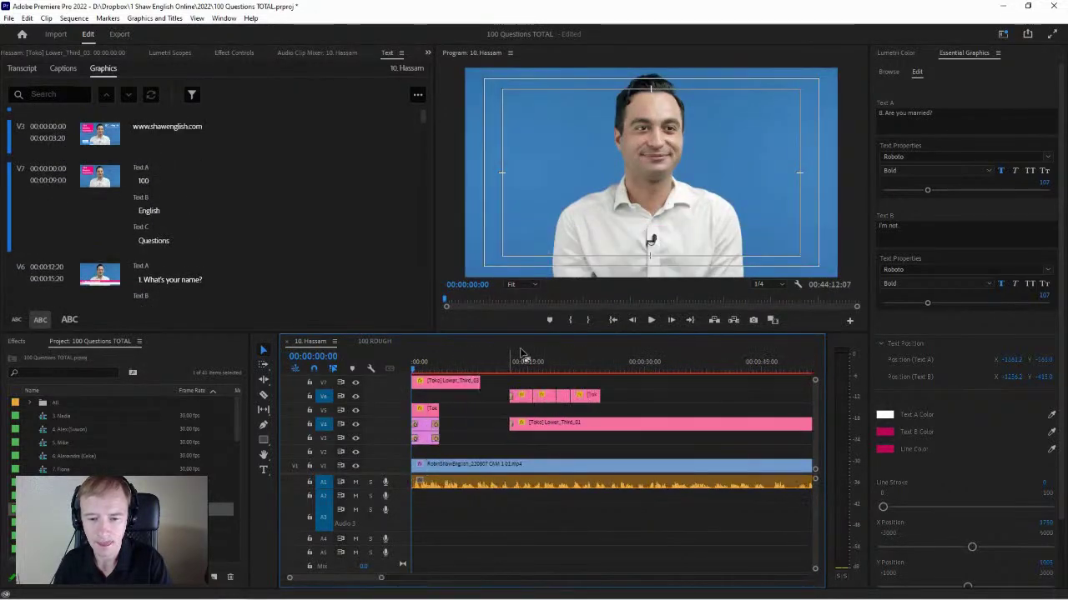
# Step: Give the 'What's your name?' lower third 'aaa' as its second text line
pyautogui.click(520, 359)
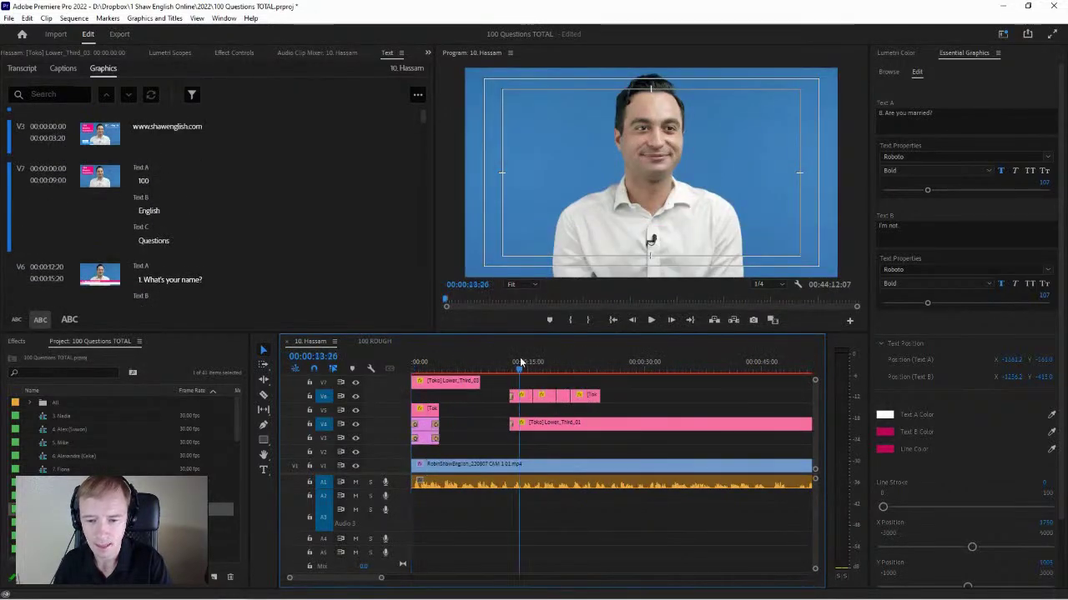
pyautogui.click(897, 236)
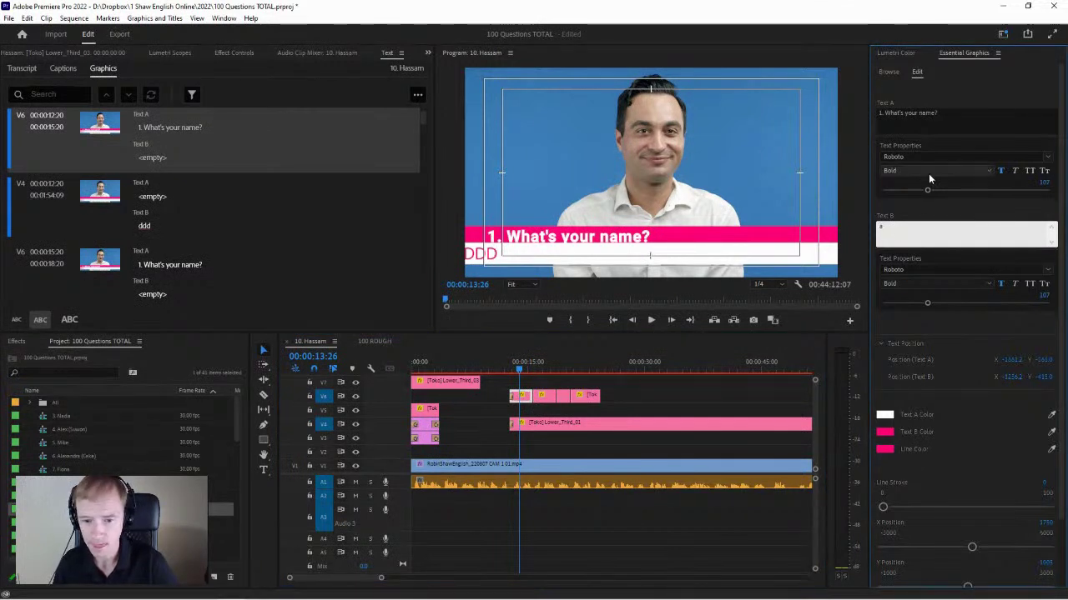
pyautogui.click(930, 99)
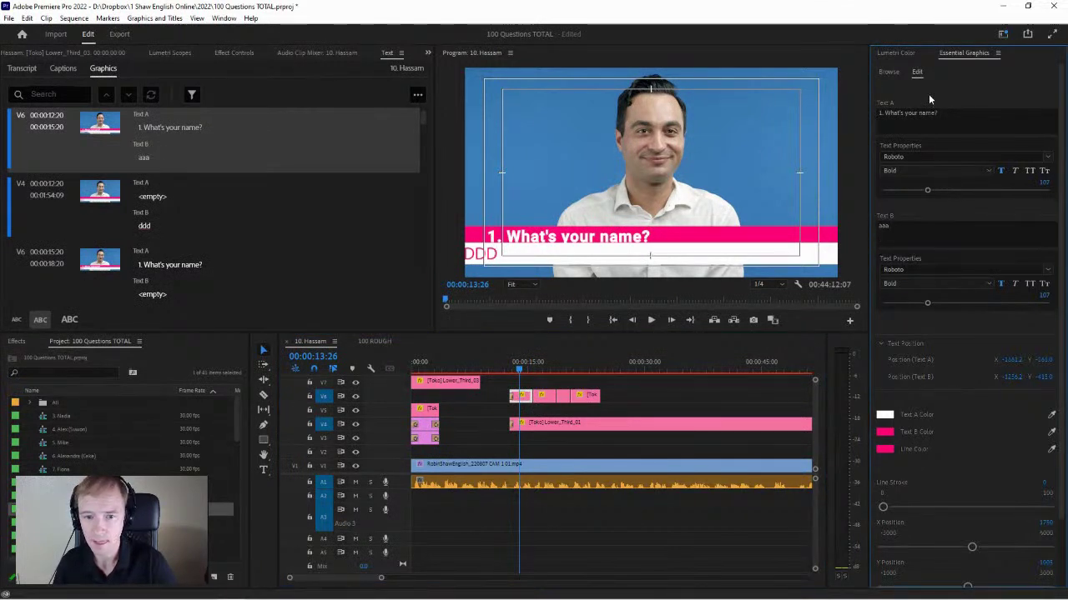
# Step: Clear the V4 graphic's DDD line, delete and restore the clip, then park the playhead before it
pyautogui.click(536, 425)
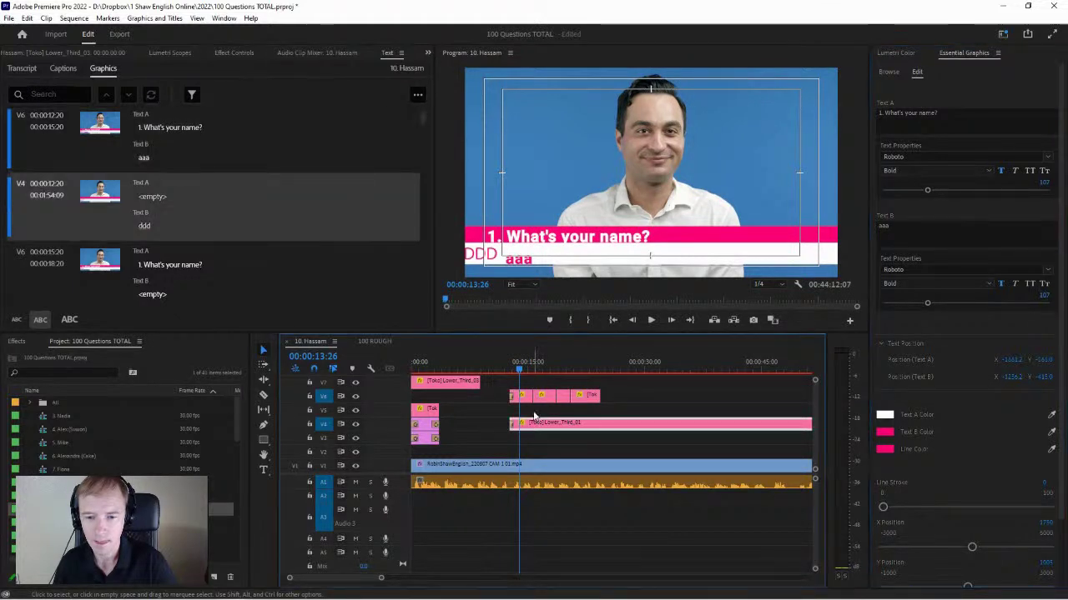
pyautogui.click(905, 226)
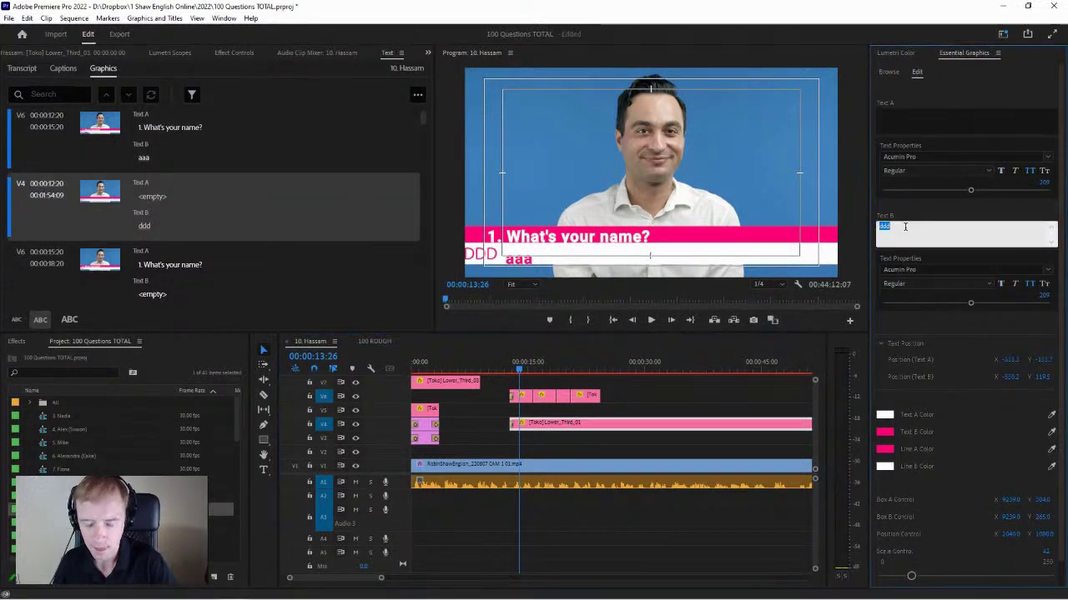
pyautogui.click(961, 98)
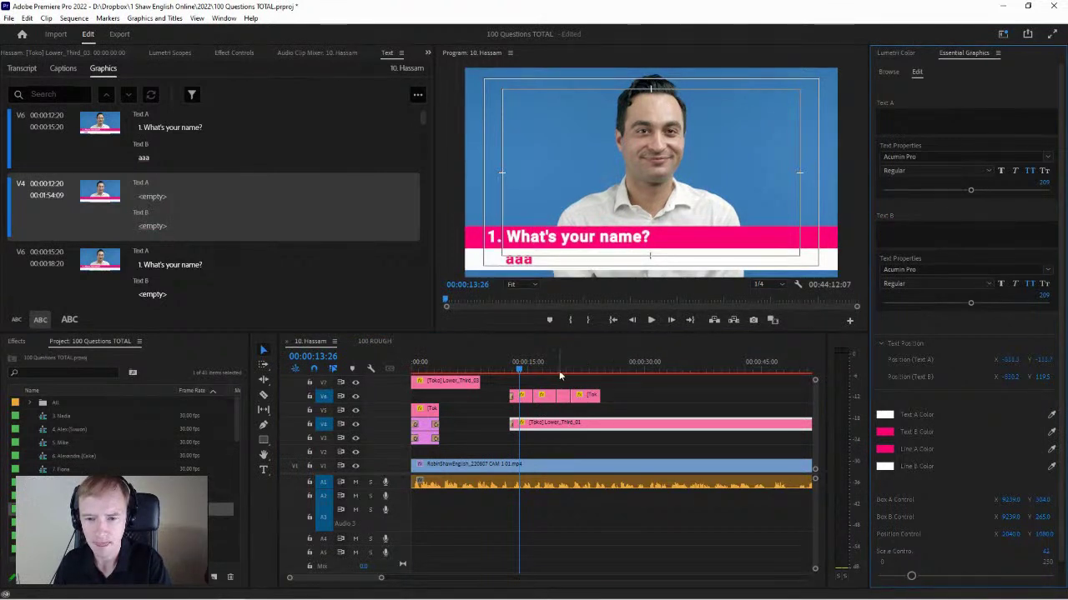
pyautogui.click(518, 368)
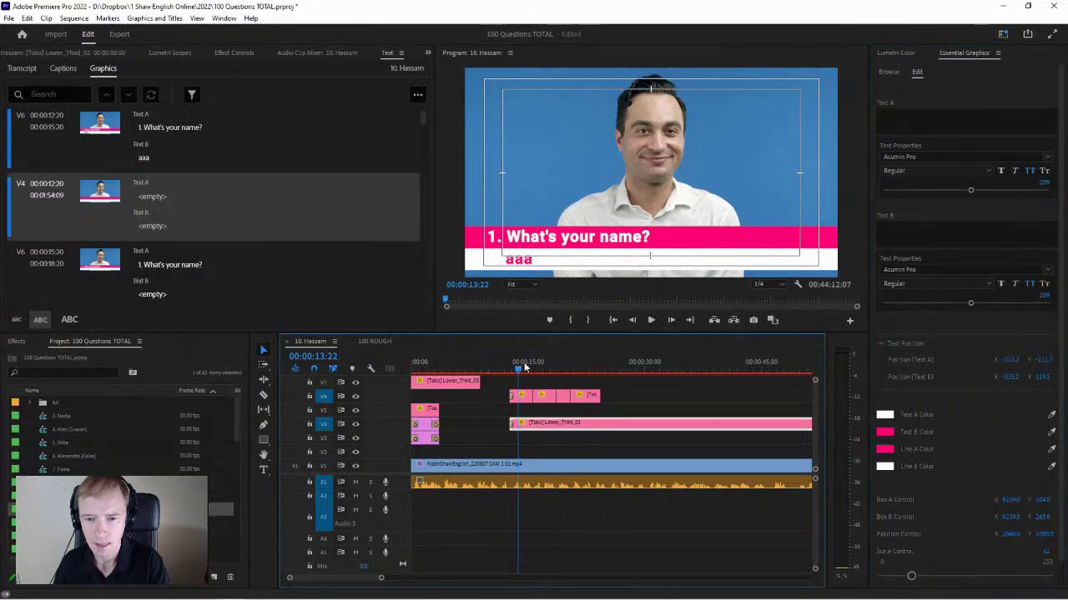
pyautogui.press('Delete')
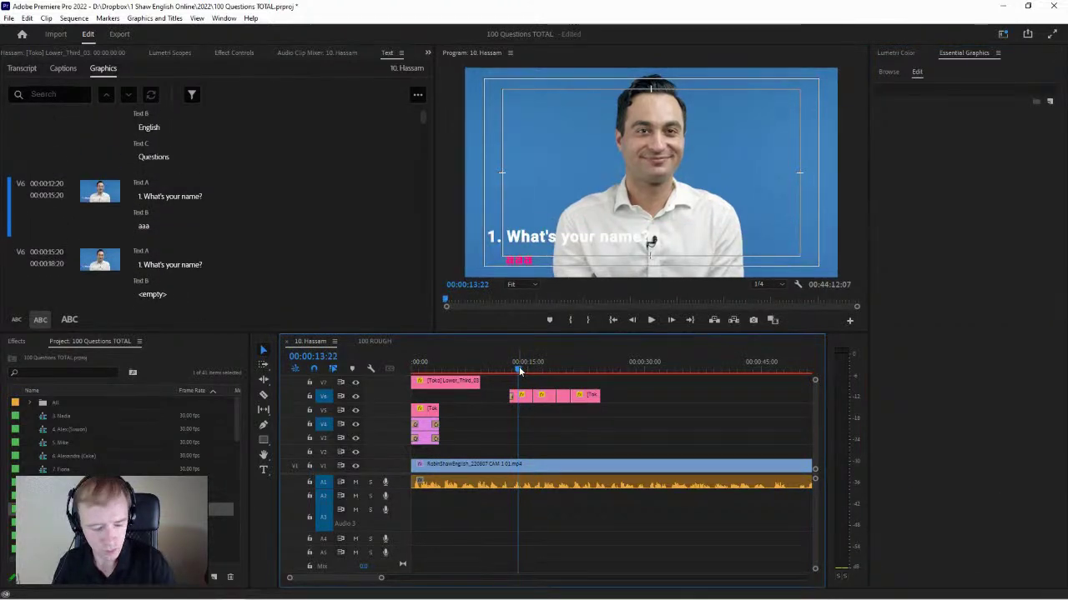
pyautogui.hotkey('ctrl', 'z')
pyautogui.click(512, 371)
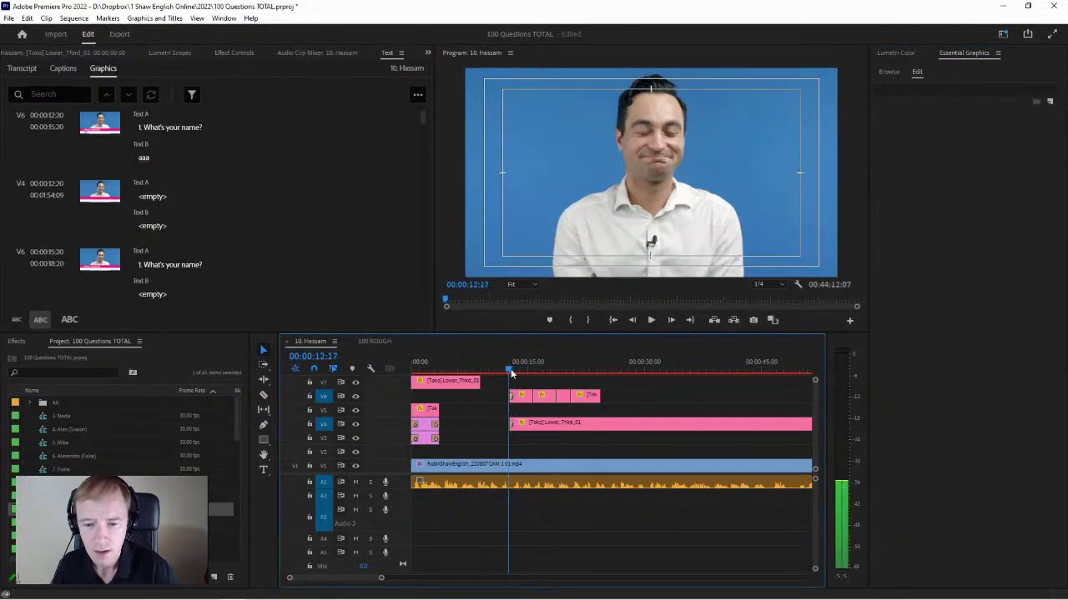
# Step: Trim the V6 lower third's end to 00:00:25:08 and replay from 00:00:20:18 to check
pyautogui.press('space')
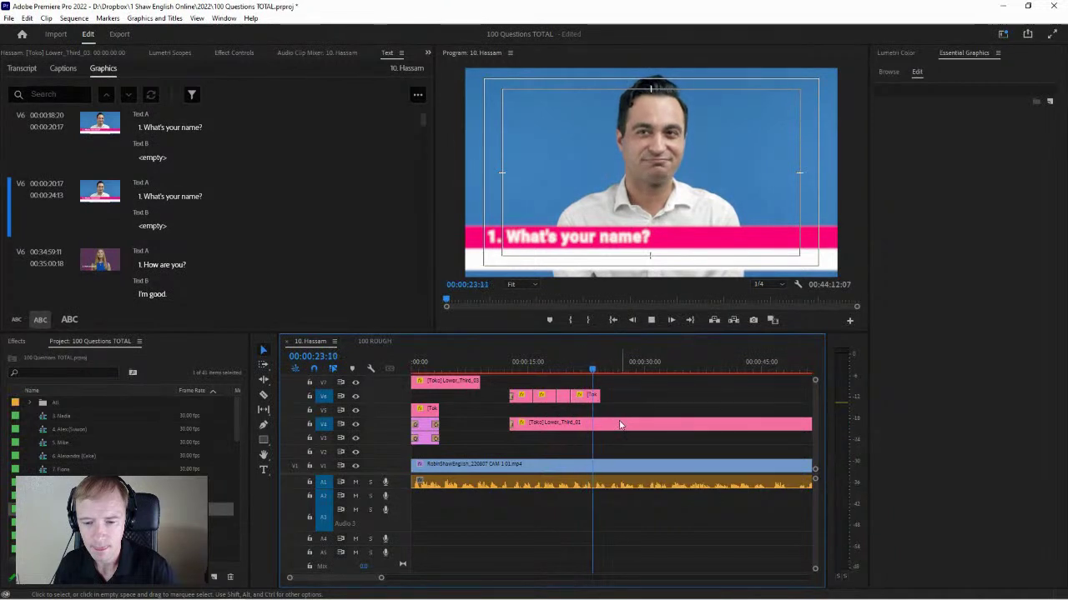
pyautogui.moveTo(602, 395); pyautogui.dragTo(622, 396)
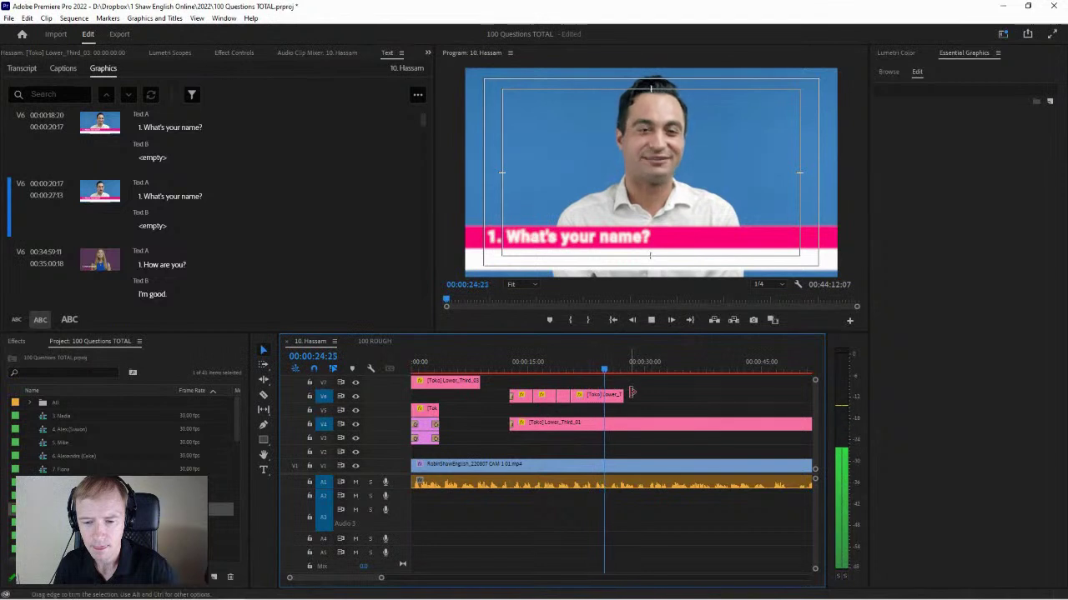
pyautogui.press('space')
pyautogui.moveTo(618, 395); pyautogui.dragTo(607, 396)
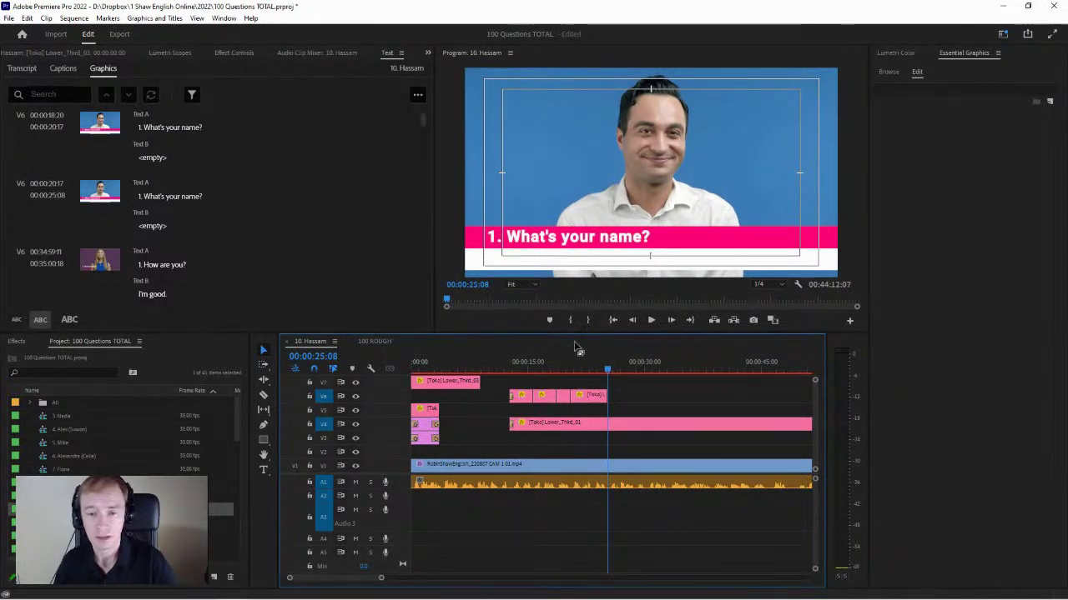
pyautogui.moveTo(521, 362); pyautogui.dragTo(572, 365)
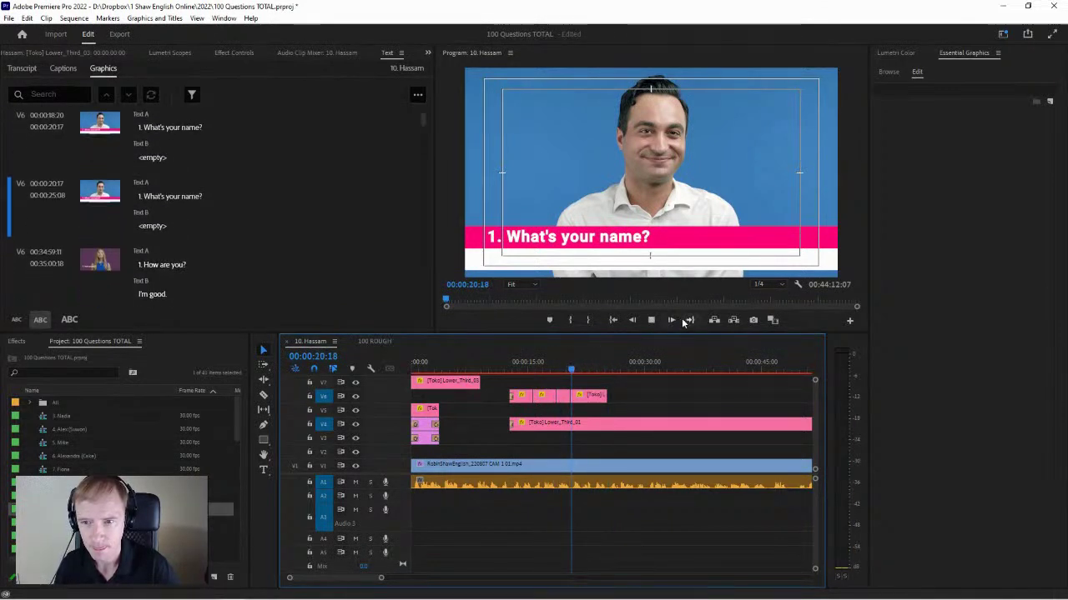
pyautogui.press('space')
pyautogui.press('space')
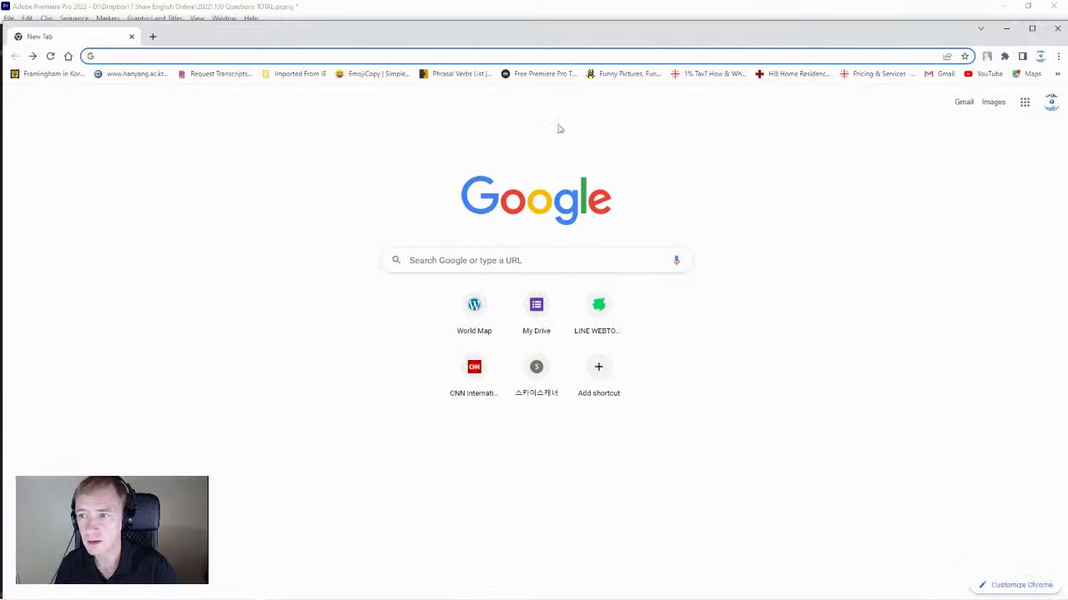
# Step: Open Google Maps, zoom out, and pan west across Asia to centre the map on Iran
pyautogui.click(1023, 104)
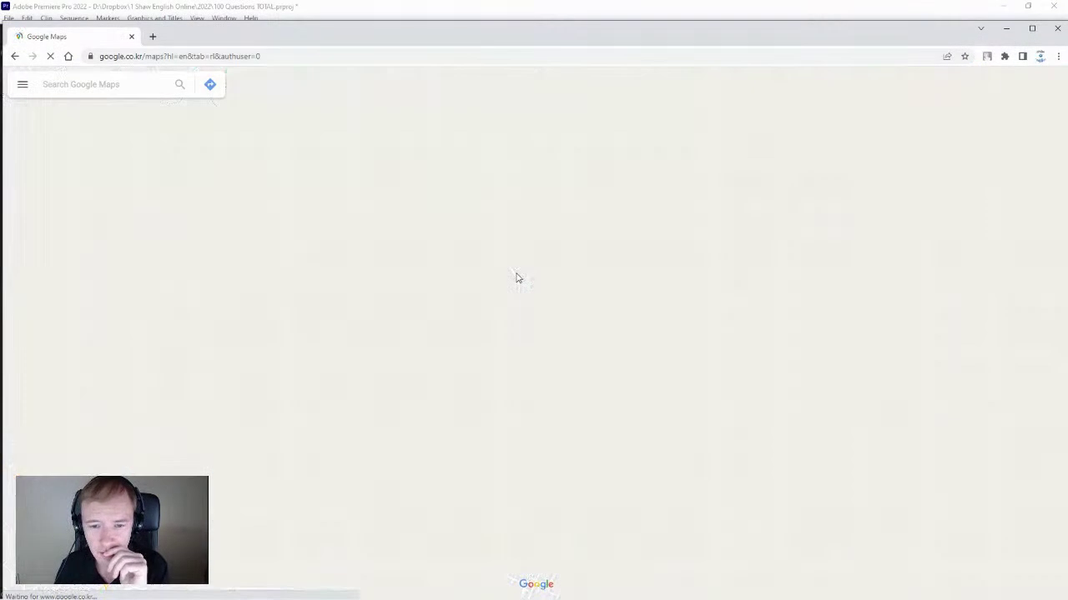
pyautogui.scroll(-6, 515, 285)
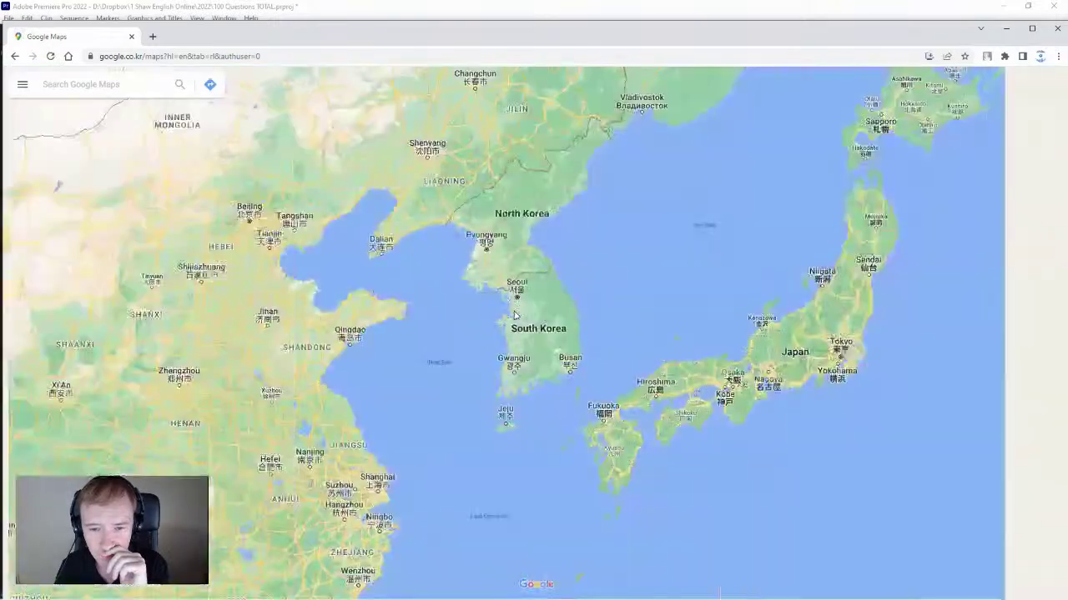
pyautogui.moveTo(515, 315); pyautogui.dragTo(675, 219)
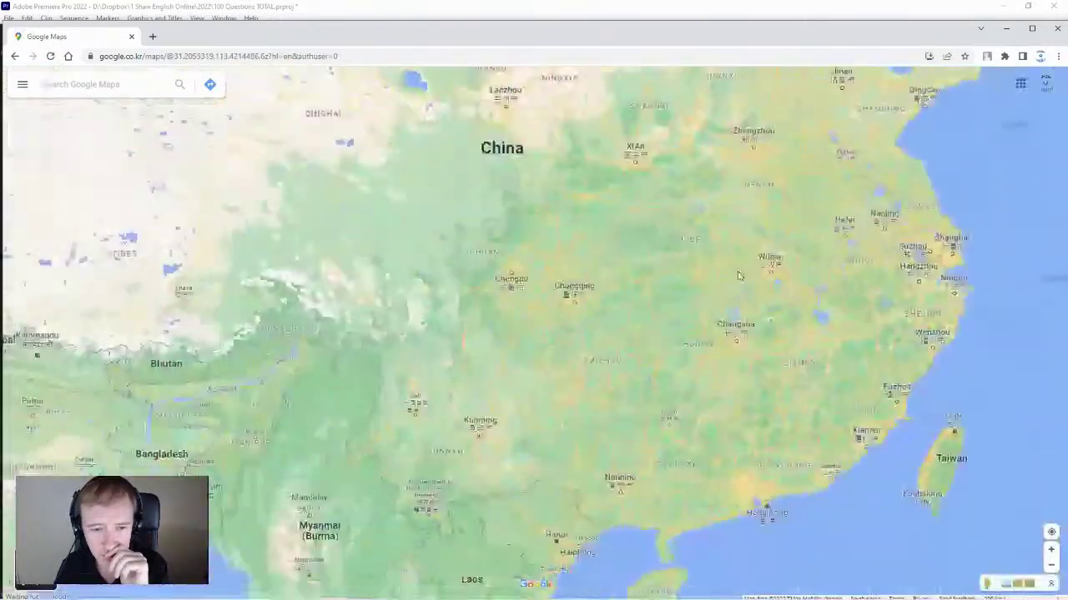
pyautogui.moveTo(59, 466); pyautogui.dragTo(562, 315)
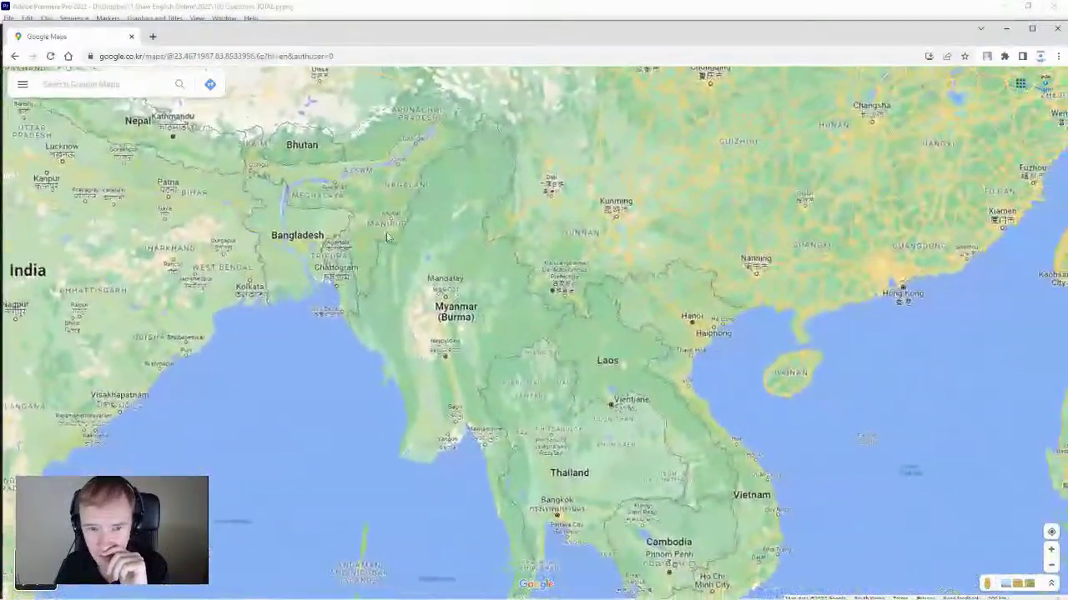
pyautogui.moveTo(125, 142); pyautogui.dragTo(981, 349)
pyautogui.moveTo(592, 282); pyautogui.dragTo(675, 258)
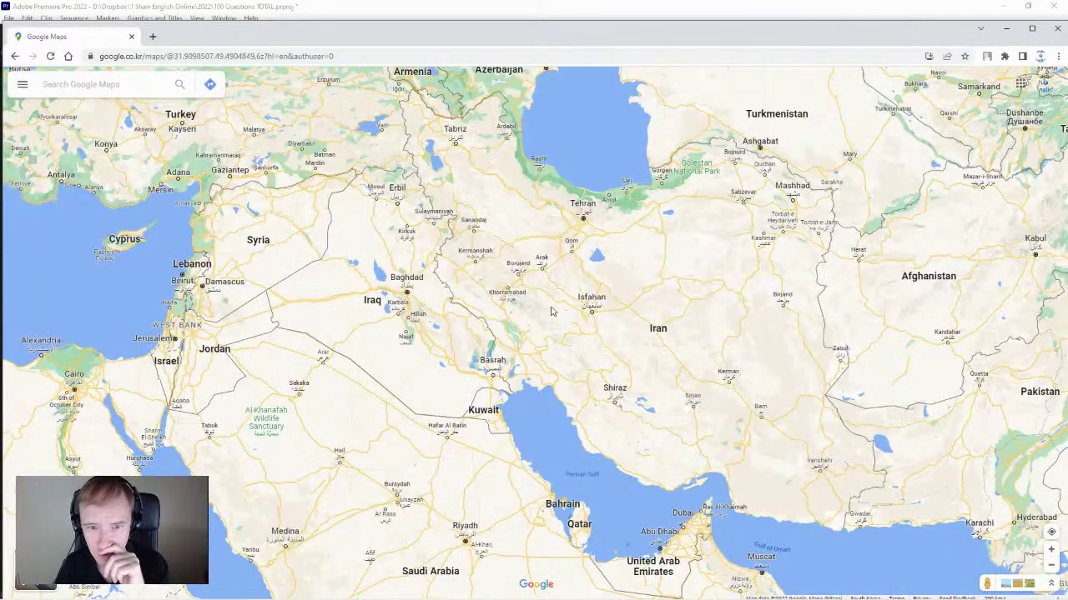
pyautogui.moveTo(550, 311); pyautogui.dragTo(514, 332)
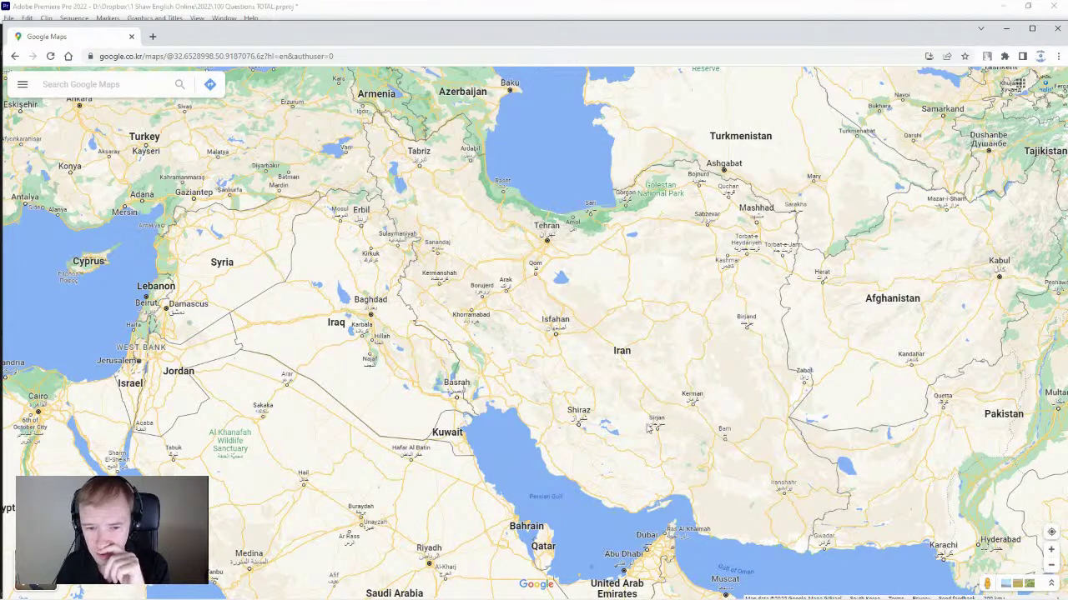
# Step: Zoom in on Iran, panning toward Tehran, the Persian Gulf and southern Iran
pyautogui.scroll(1, 642, 406)
pyautogui.moveTo(465, 176); pyautogui.dragTo(478, 220)
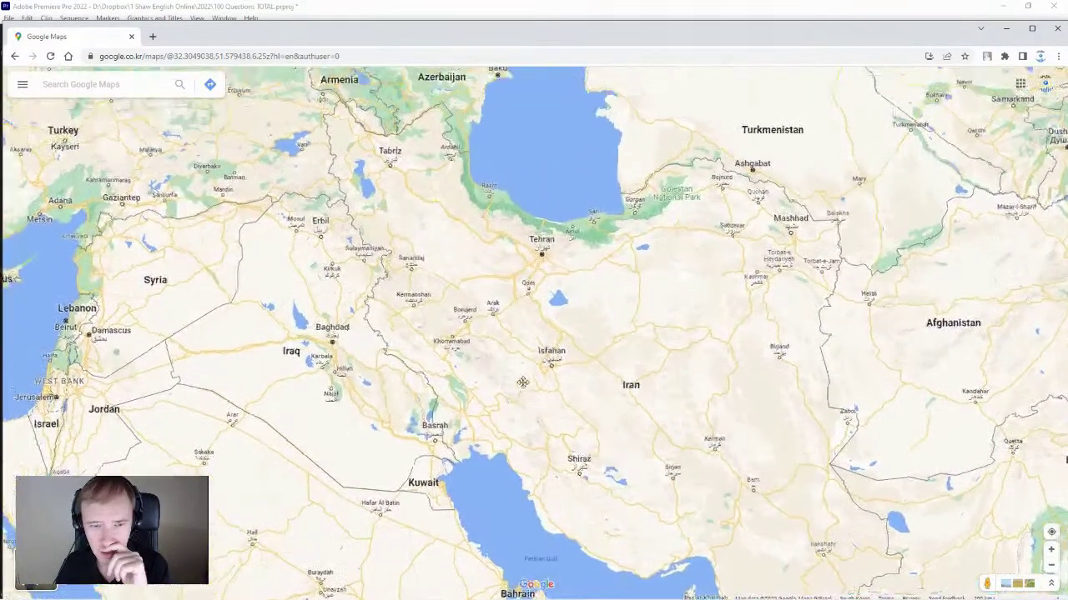
pyautogui.scroll(2, 478, 219)
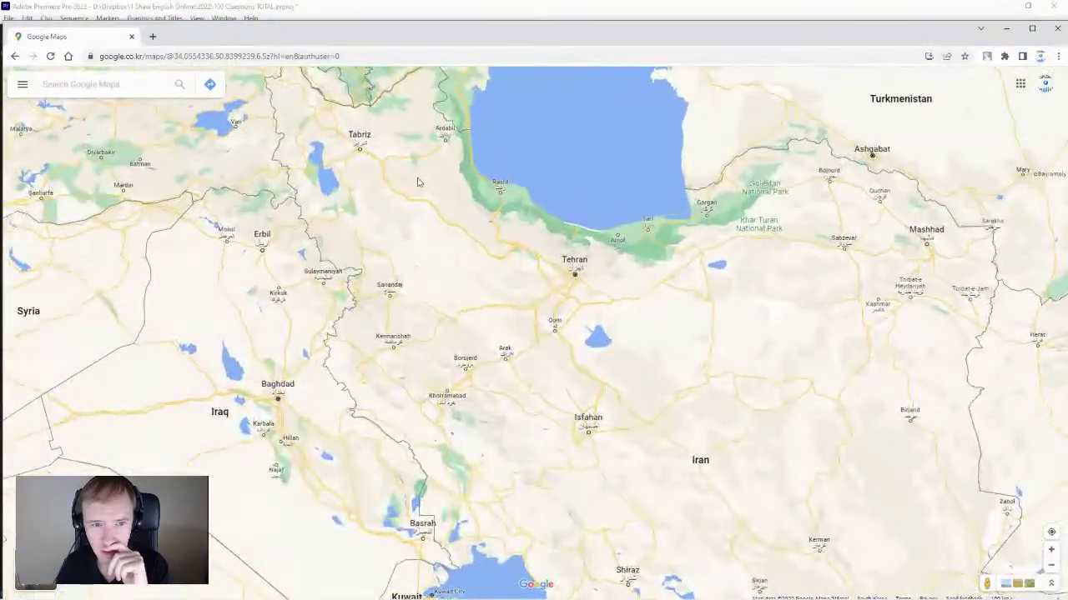
pyautogui.moveTo(408, 195); pyautogui.dragTo(438, 261)
pyautogui.moveTo(453, 305); pyautogui.dragTo(367, 236)
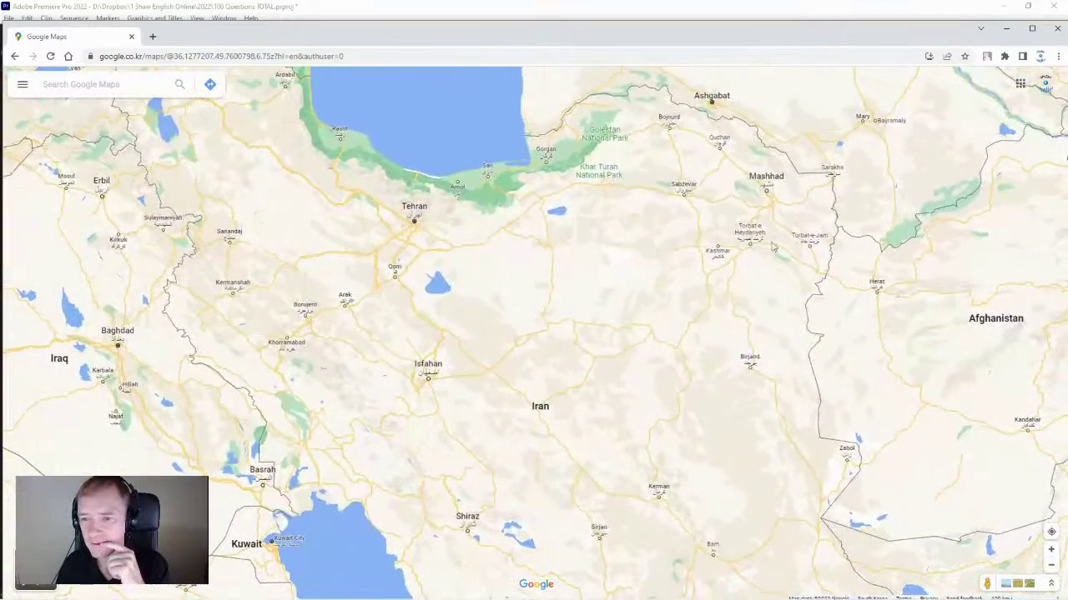
pyautogui.moveTo(749, 420); pyautogui.dragTo(699, 269)
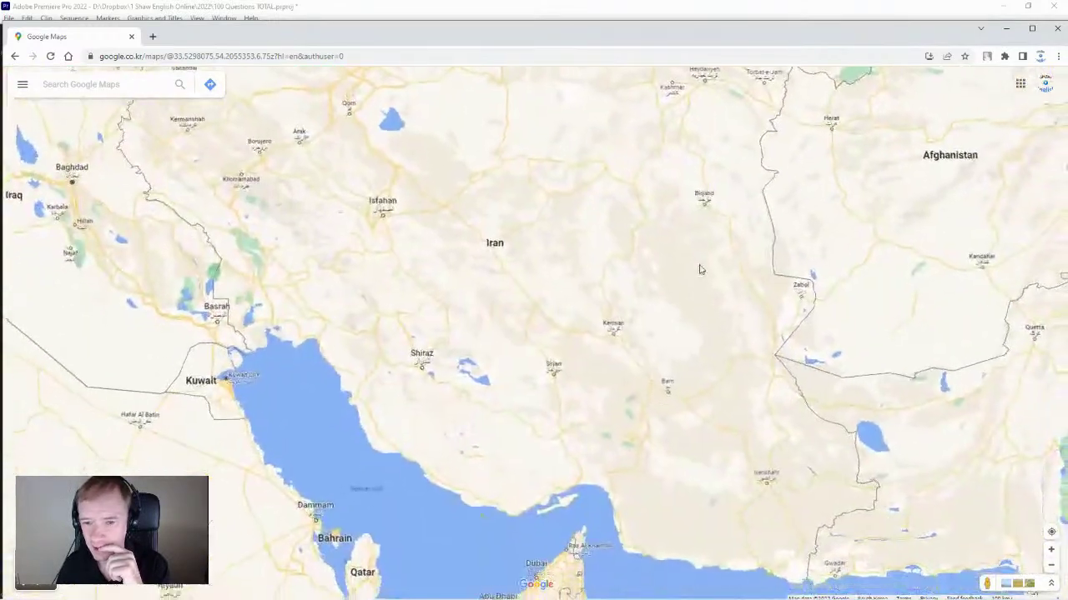
pyautogui.moveTo(699, 424); pyautogui.dragTo(767, 436)
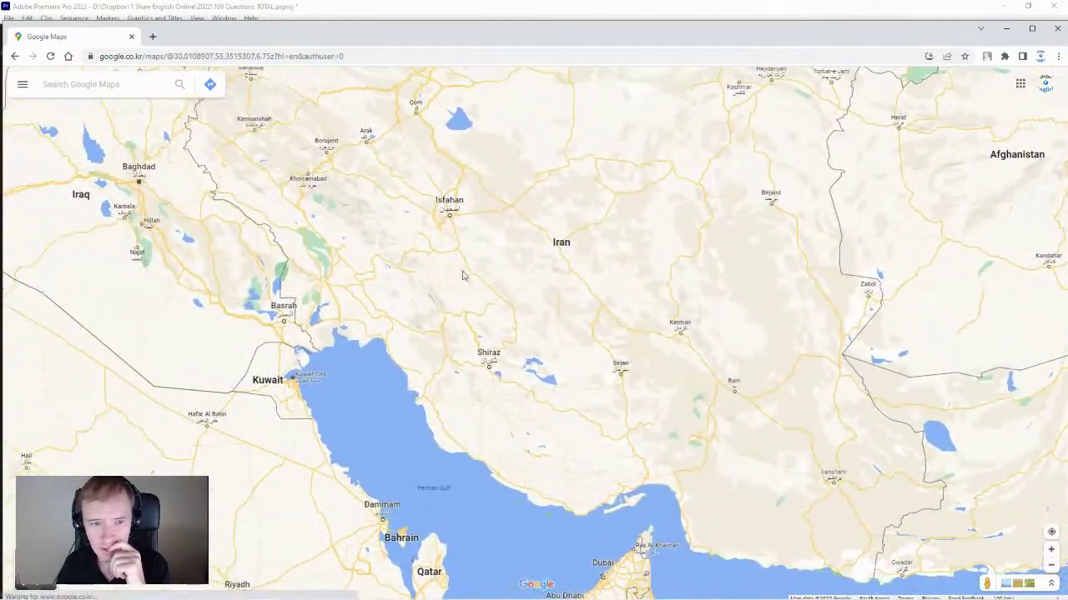
# Step: Zoom closer and frame Tehran with the Caspian Sea and Turkmenistan to the north
pyautogui.scroll(2, 442, 273)
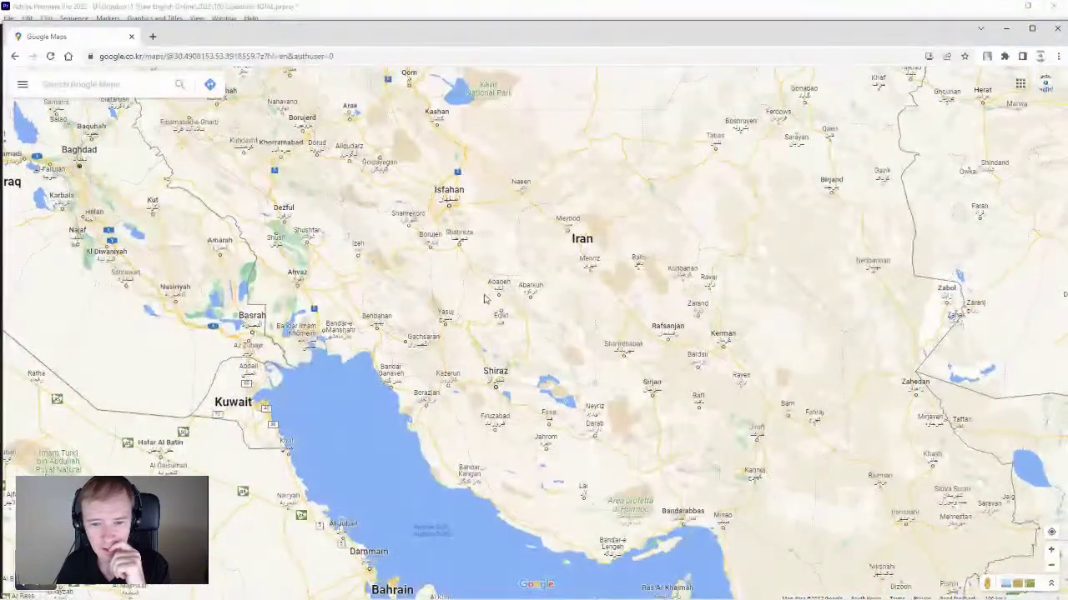
pyautogui.moveTo(595, 364); pyautogui.dragTo(566, 434)
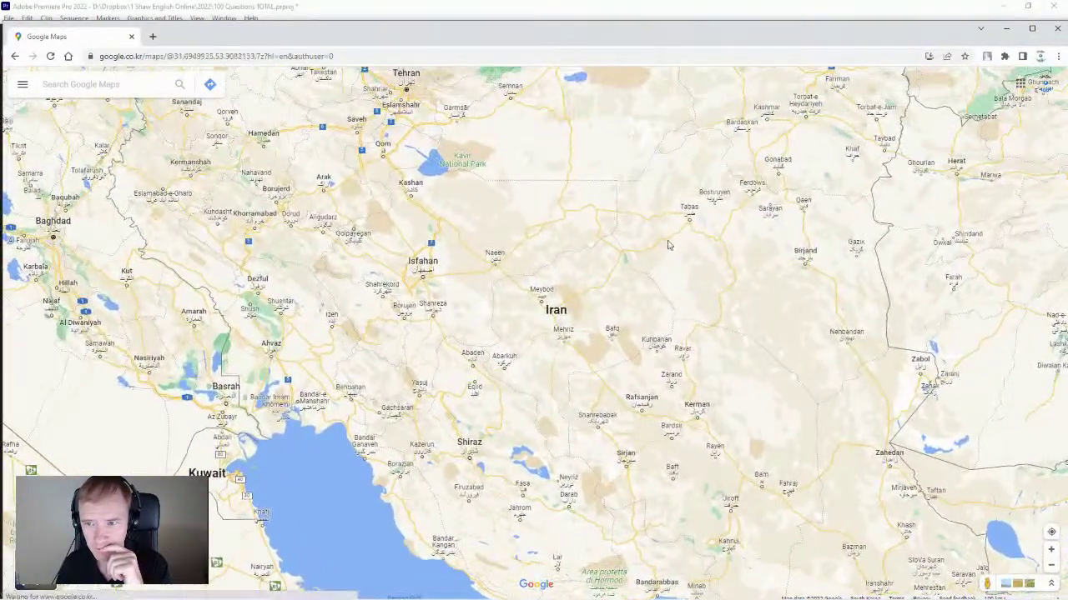
pyautogui.moveTo(667, 245); pyautogui.dragTo(579, 343)
pyautogui.moveTo(666, 207); pyautogui.dragTo(654, 338)
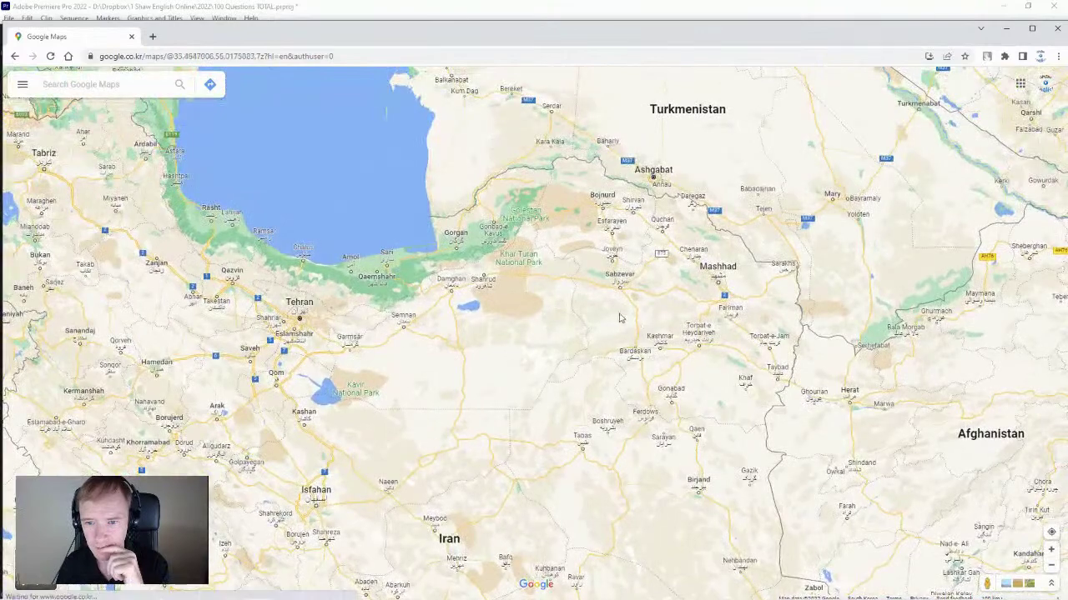
pyautogui.moveTo(603, 317); pyautogui.dragTo(865, 325)
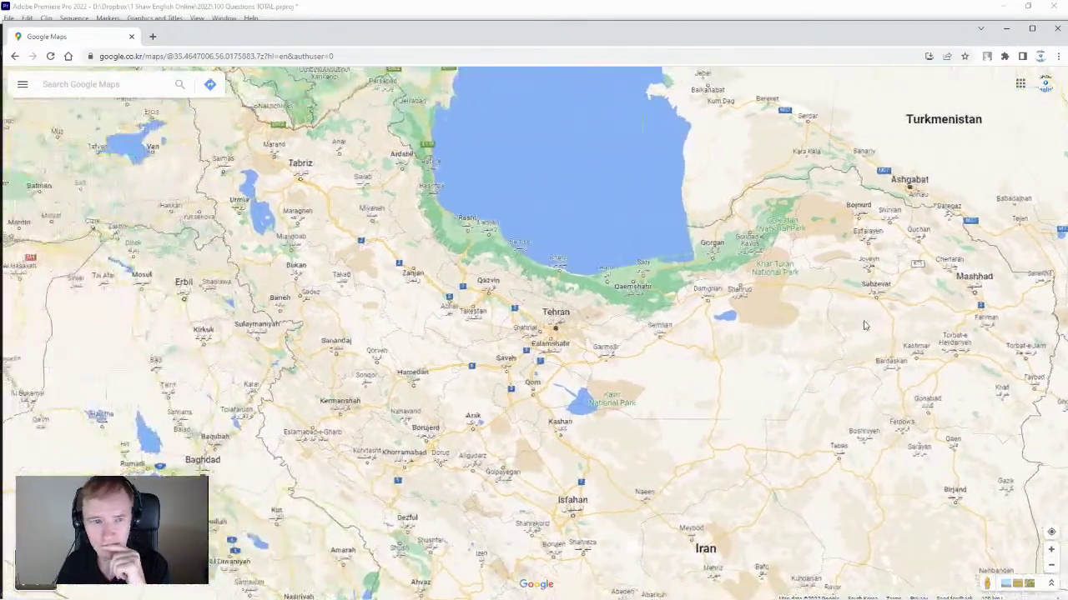
pyautogui.moveTo(472, 247); pyautogui.dragTo(555, 134)
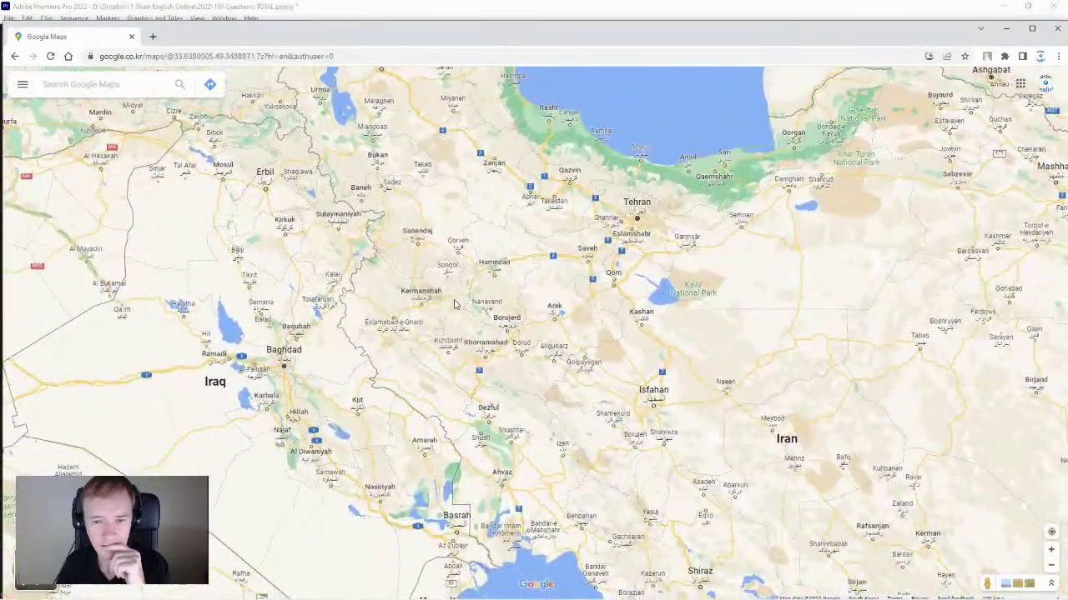
pyautogui.moveTo(523, 393); pyautogui.dragTo(472, 397)
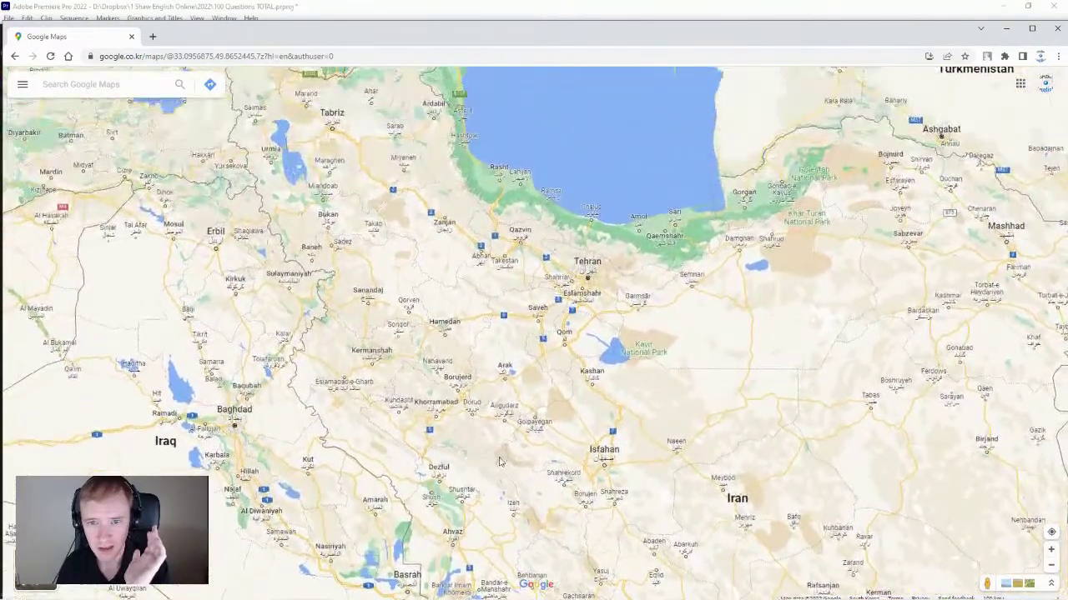
pyautogui.moveTo(584, 104); pyautogui.dragTo(584, 205)
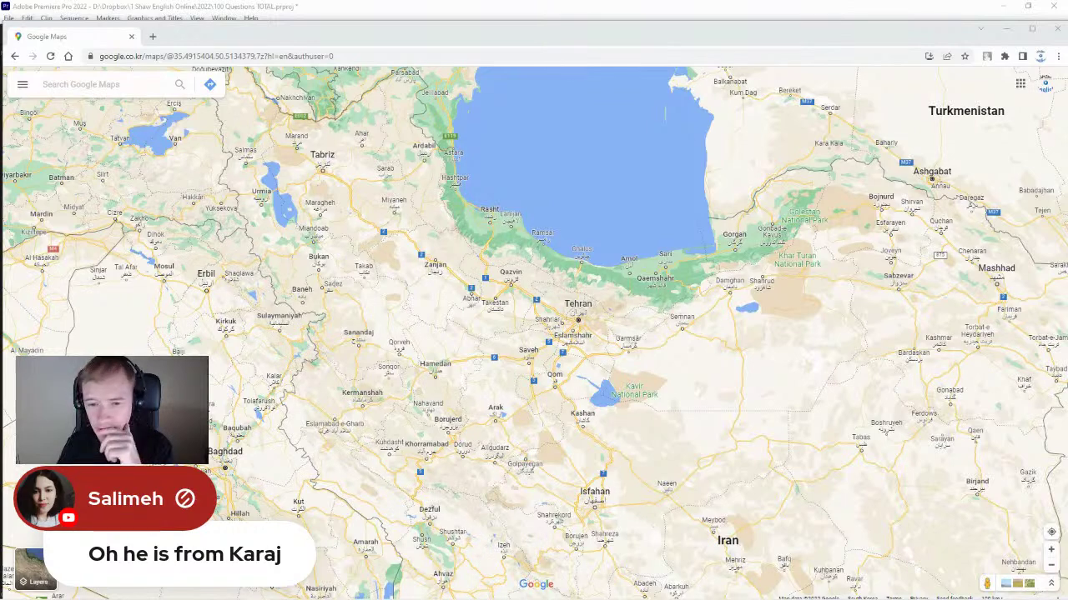
# Step: Search for 'karaj' and go to Karaj, Iran on the map, then clear the search
pyautogui.click(76, 86)
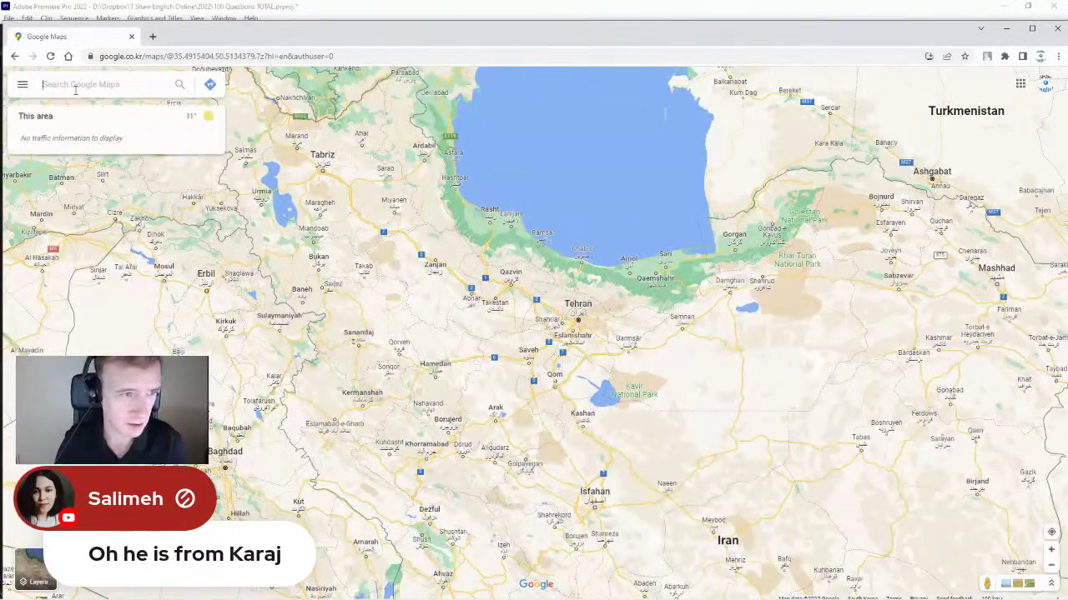
pyautogui.write('karaj')
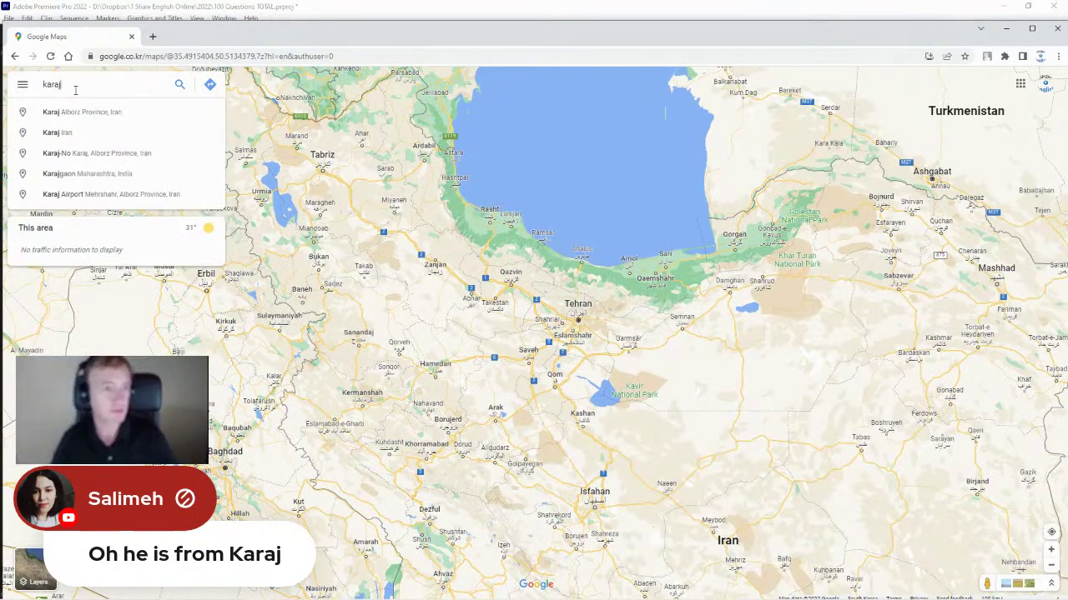
pyautogui.click(71, 136)
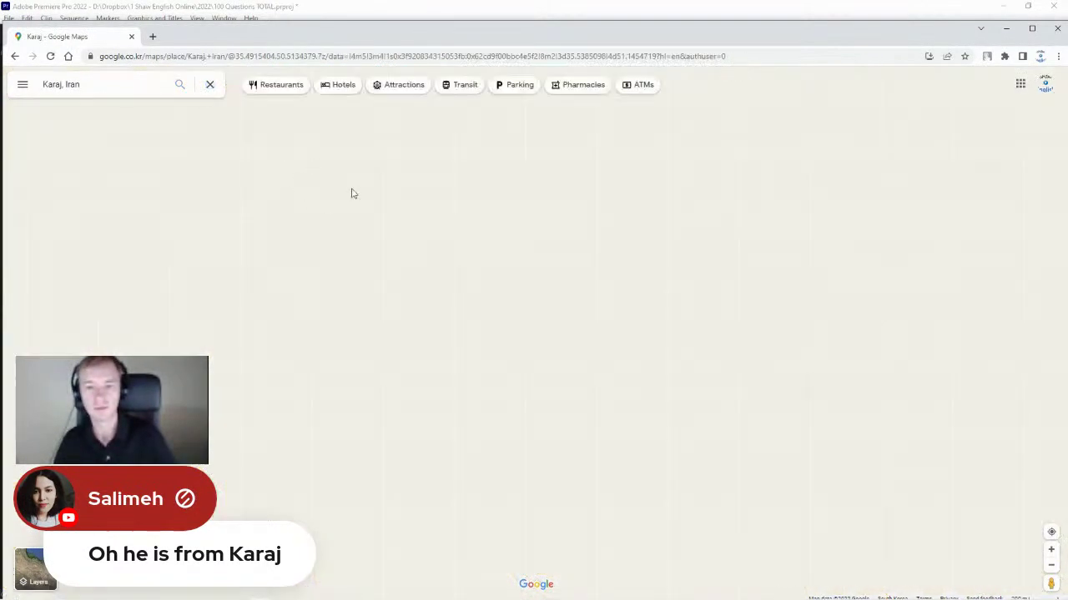
pyautogui.scroll(-5, 505, 269)
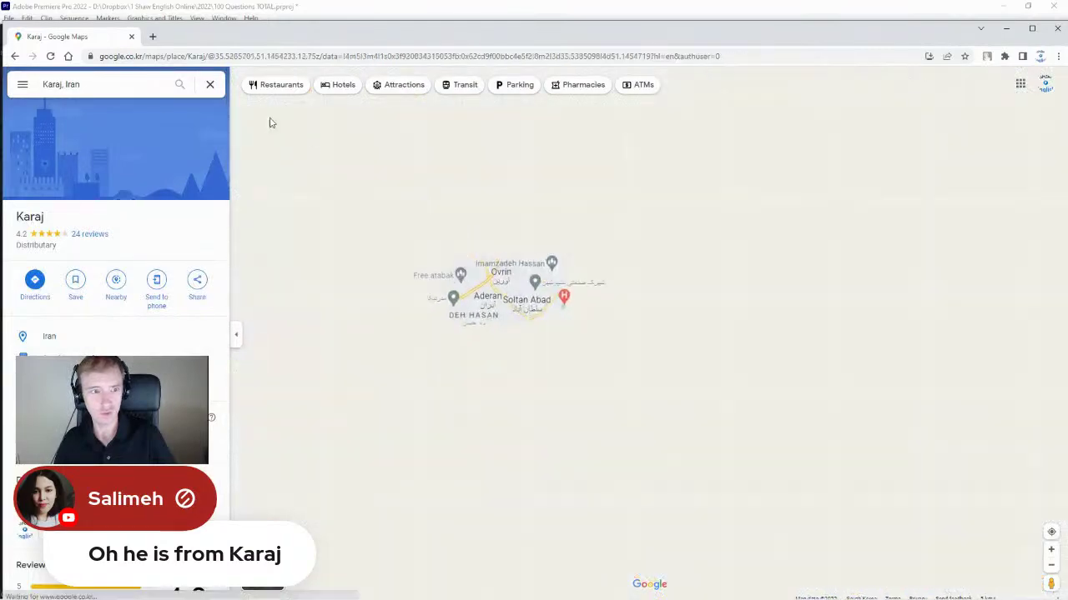
pyautogui.click(210, 84)
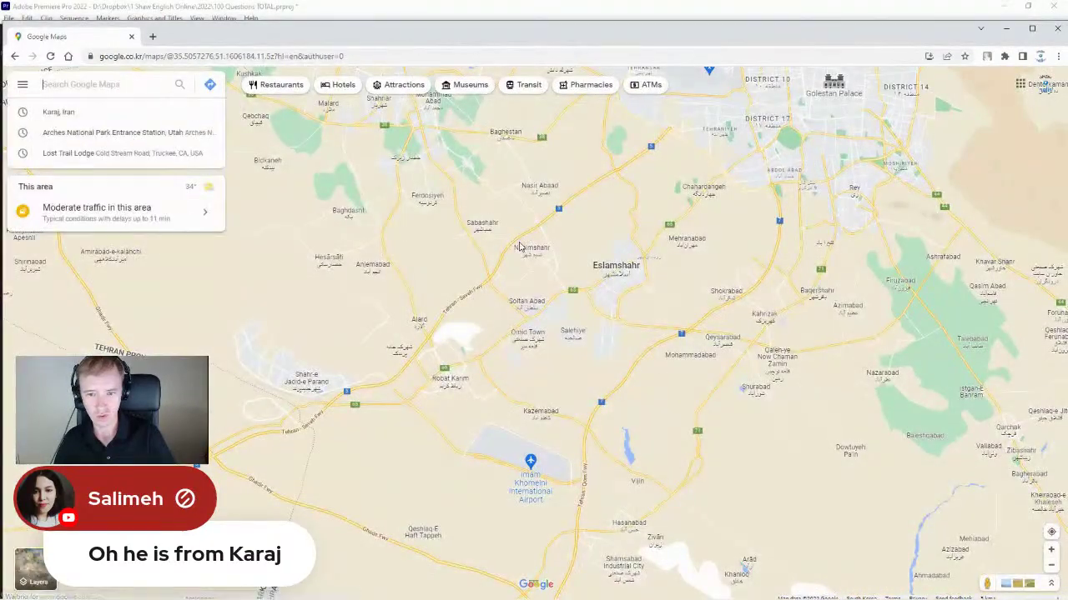
# Step: Zoom in on Karaj and drop Pegman onto a street to open Street View
pyautogui.scroll(-2, 525, 297)
pyautogui.scroll(-5, 504, 238)
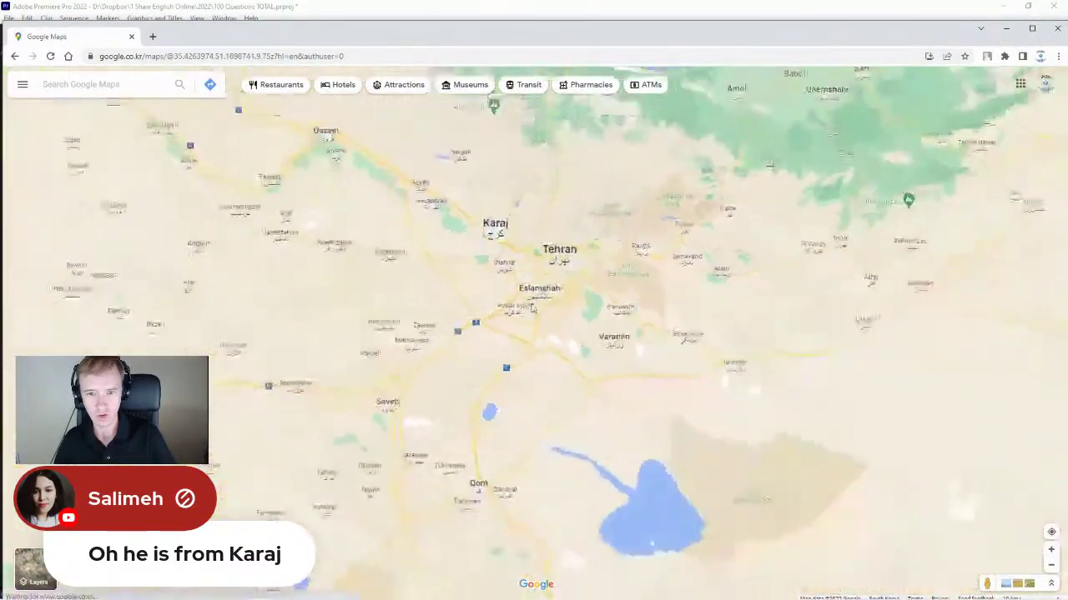
pyautogui.scroll(3, 503, 231)
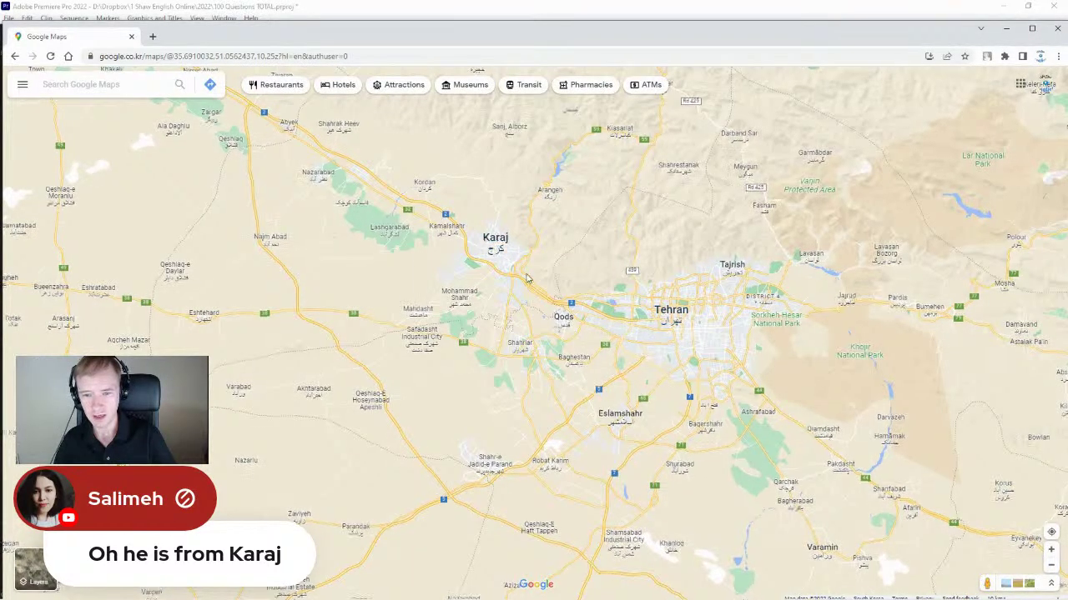
pyautogui.scroll(2, 517, 273)
pyautogui.scroll(3, 470, 275)
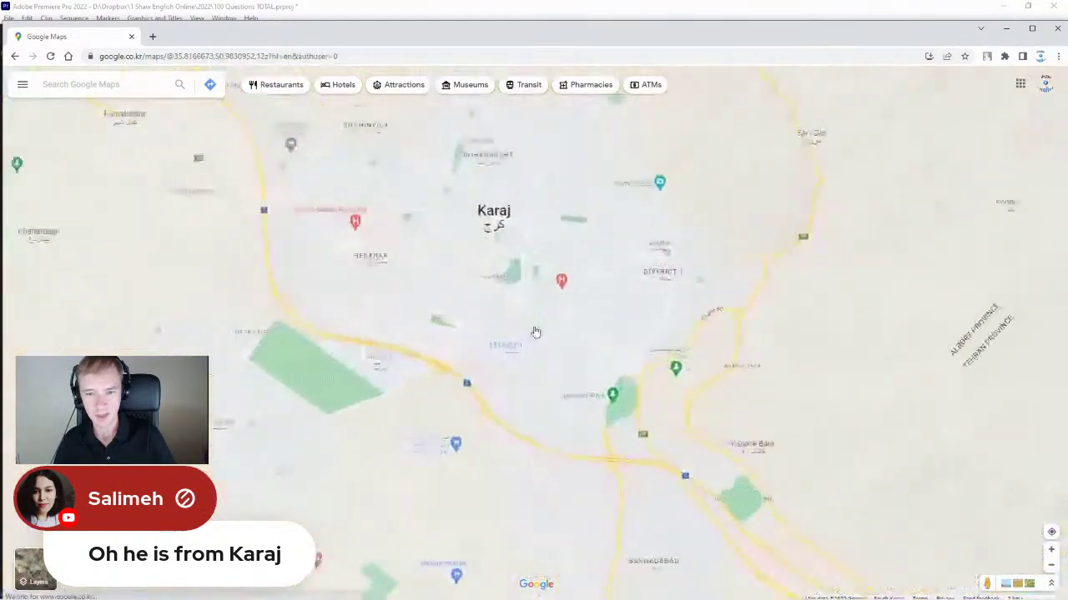
pyautogui.moveTo(992, 577); pyautogui.dragTo(491, 232)
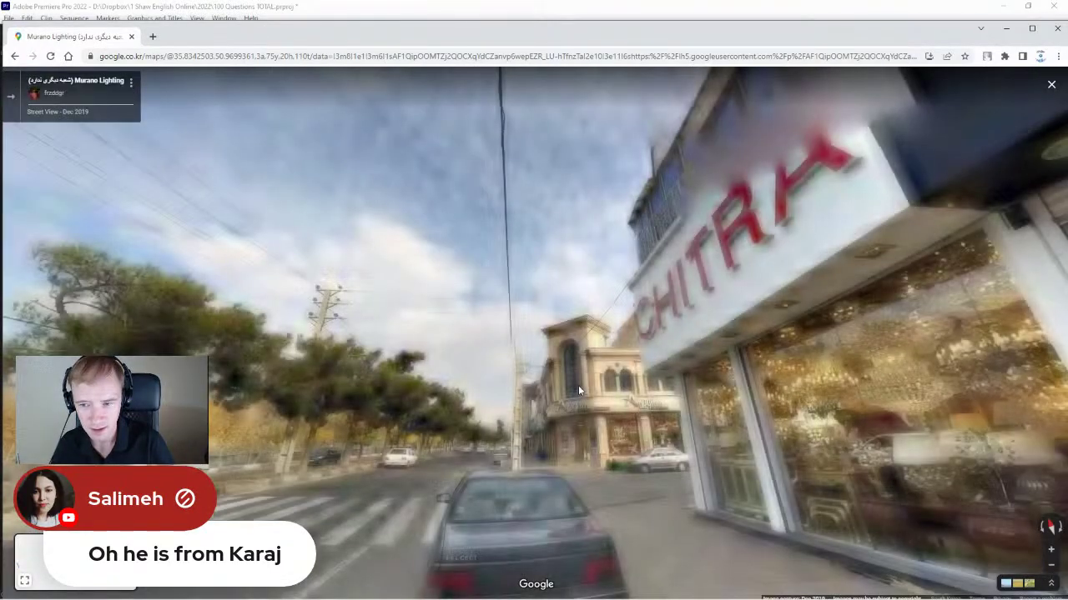
# Step: Walk along the street past the CHITRA shopfront, looking down the road and toward the crosswalk
pyautogui.click(578, 385)
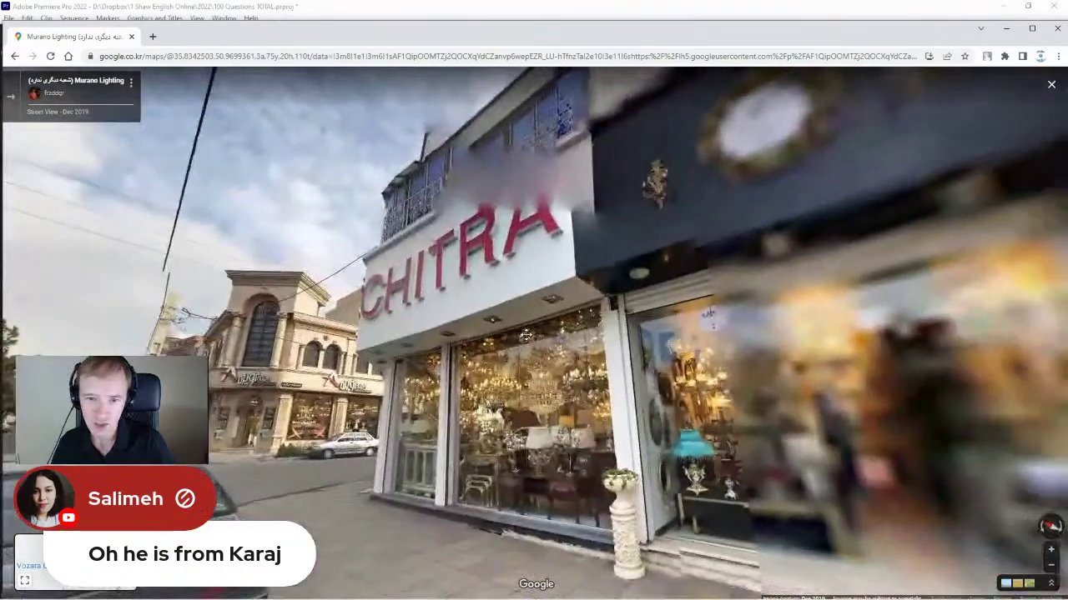
pyautogui.click(526, 336)
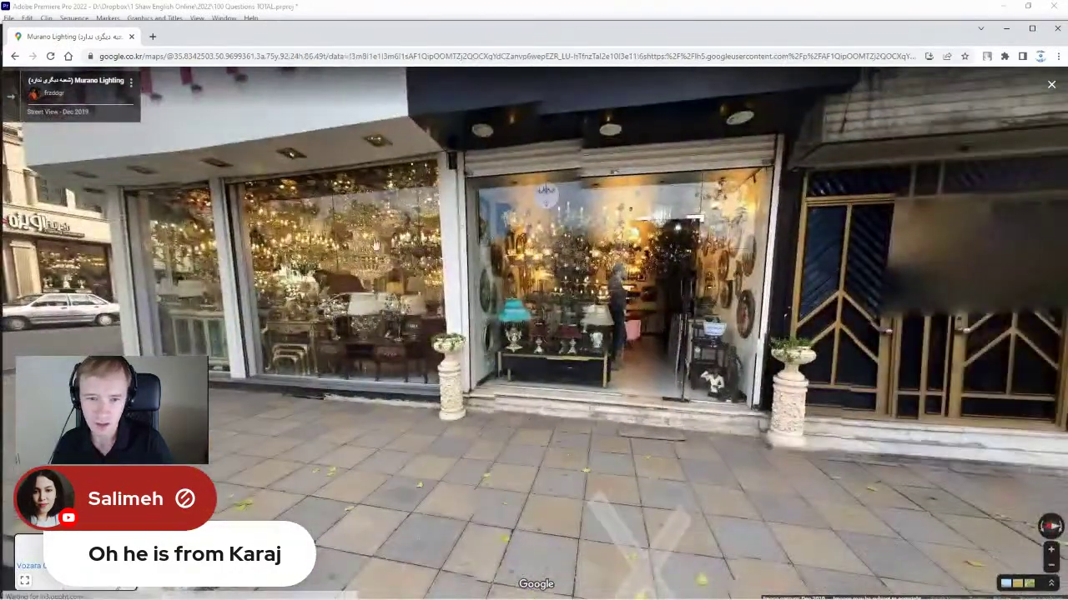
pyautogui.moveTo(377, 243); pyautogui.dragTo(257, 247)
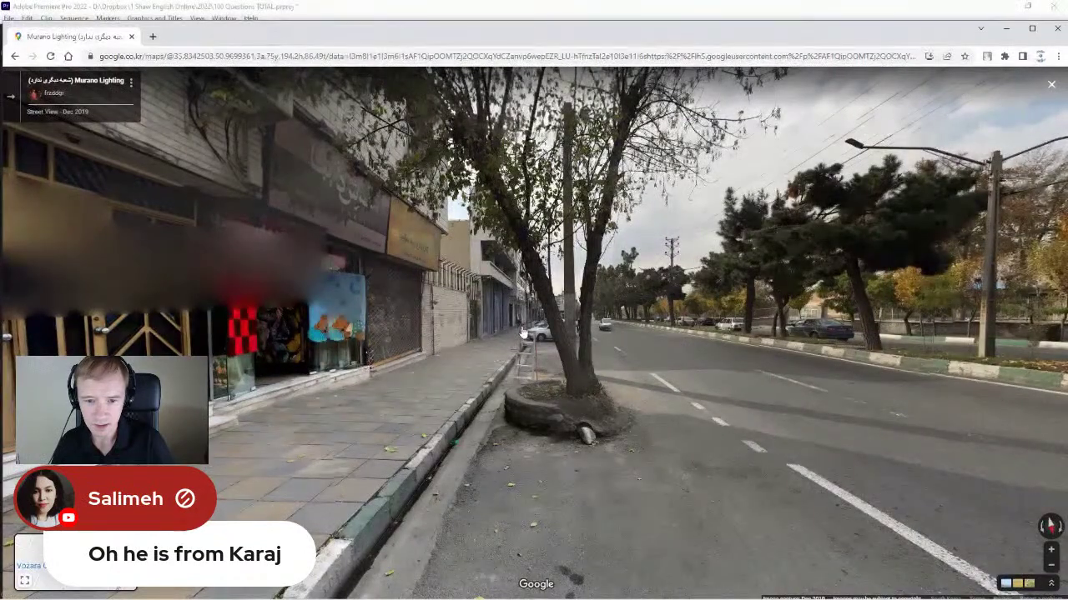
pyautogui.click(425, 332)
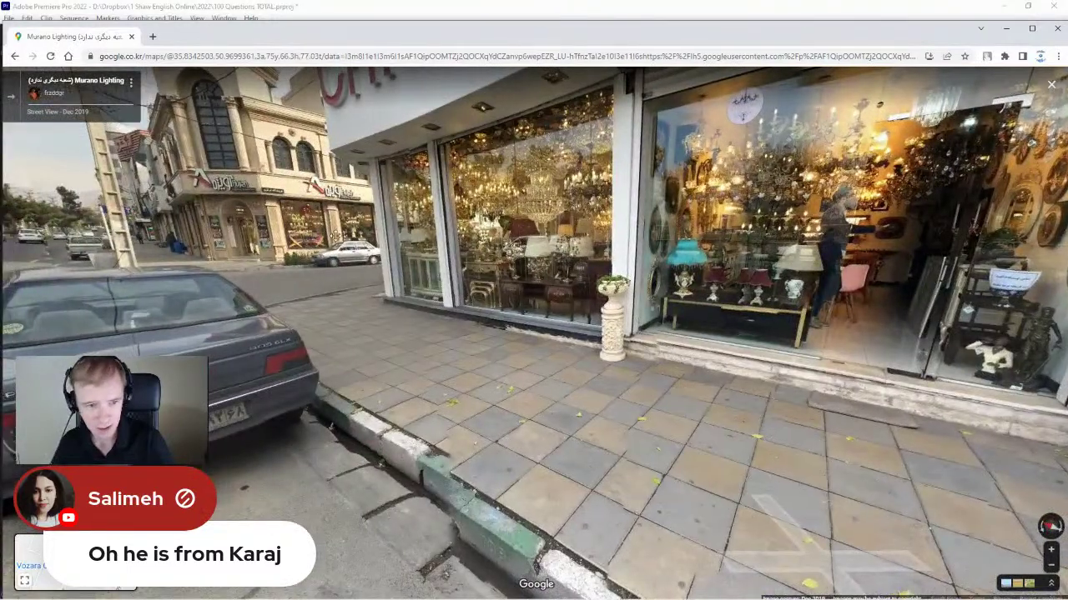
pyautogui.moveTo(209, 267); pyautogui.dragTo(387, 267)
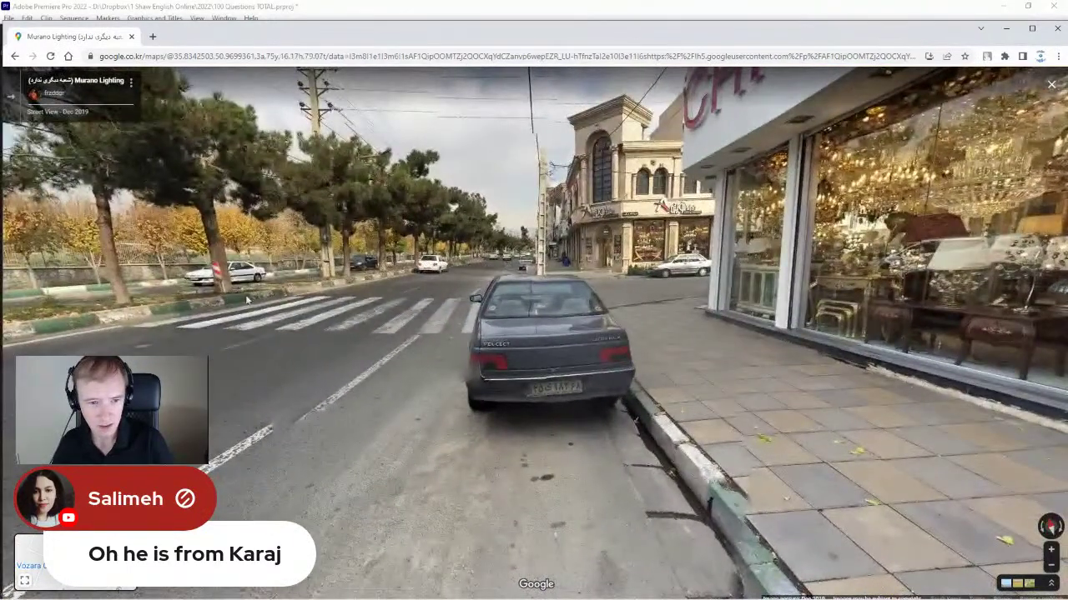
pyautogui.moveTo(246, 301); pyautogui.dragTo(201, 349)
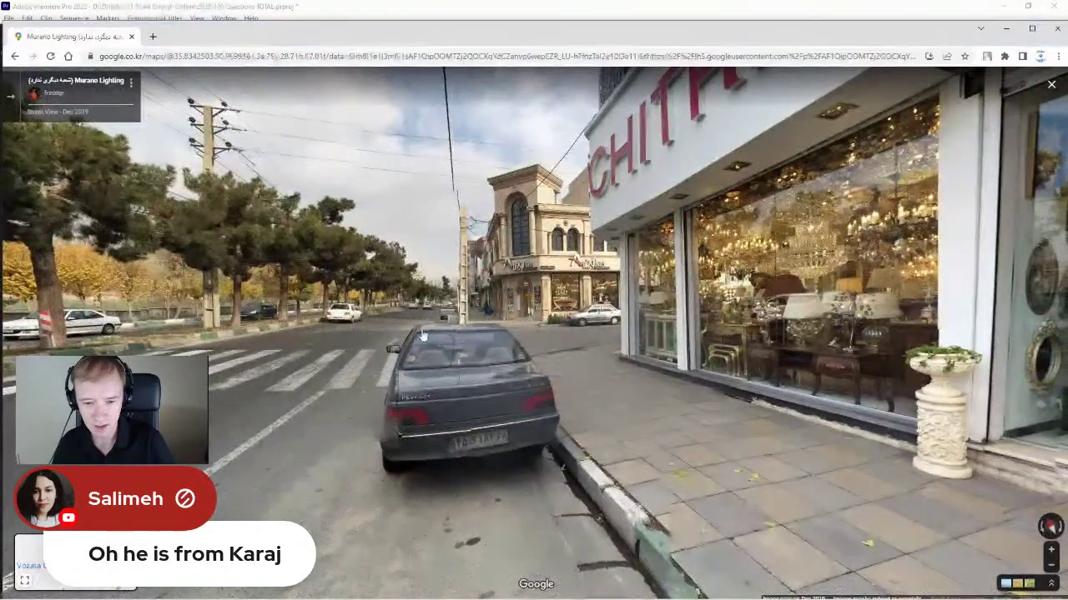
pyautogui.click(458, 460)
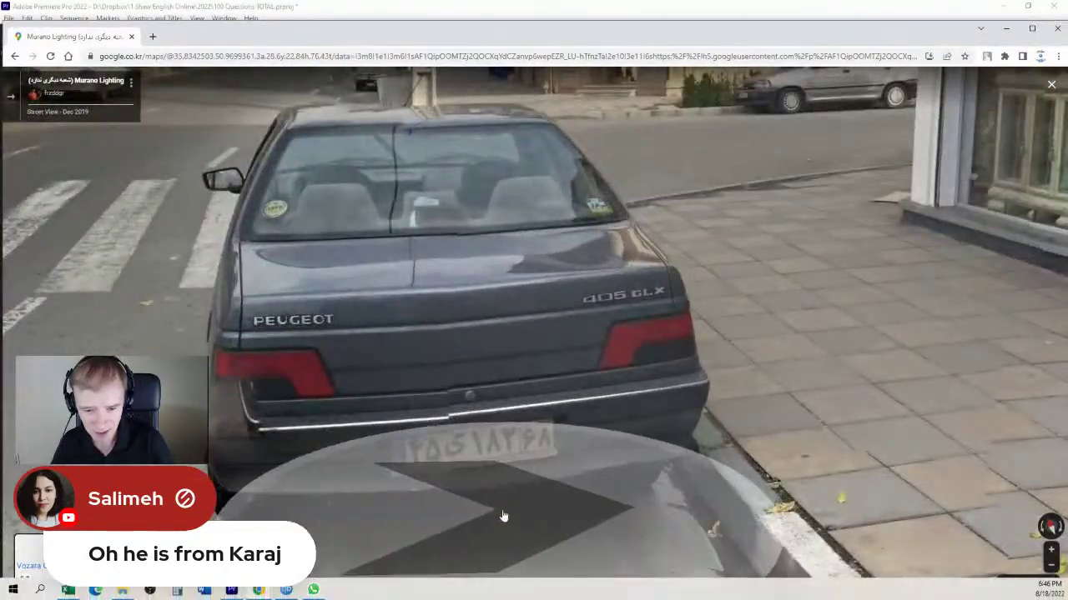
pyautogui.click(181, 271)
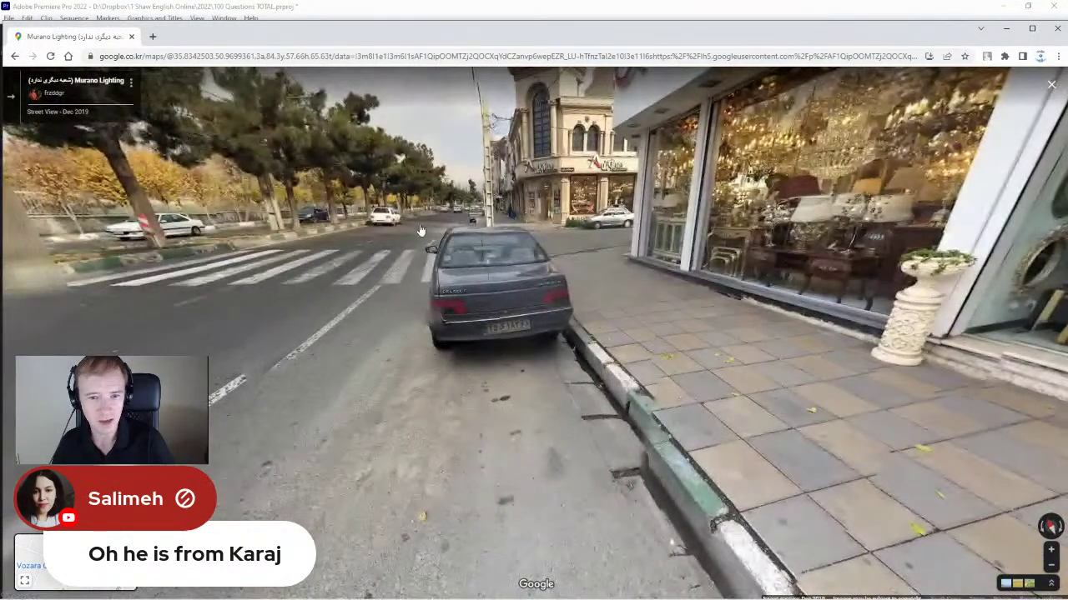
# Step: Step inside the lighting shop and back out, then exit Street View to the Karaj map
pyautogui.click(442, 237)
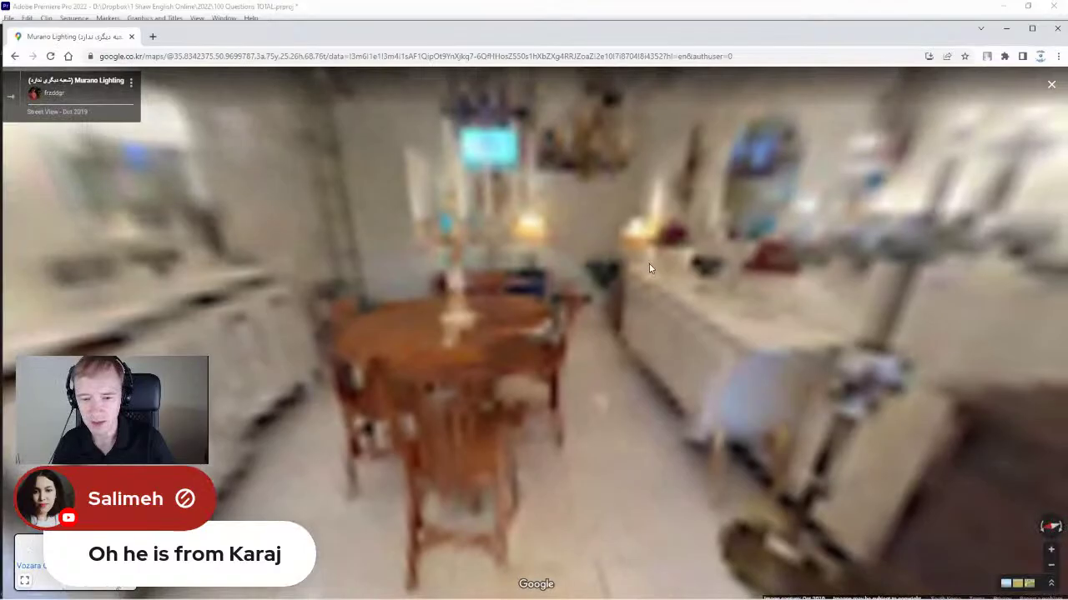
pyautogui.click(649, 261)
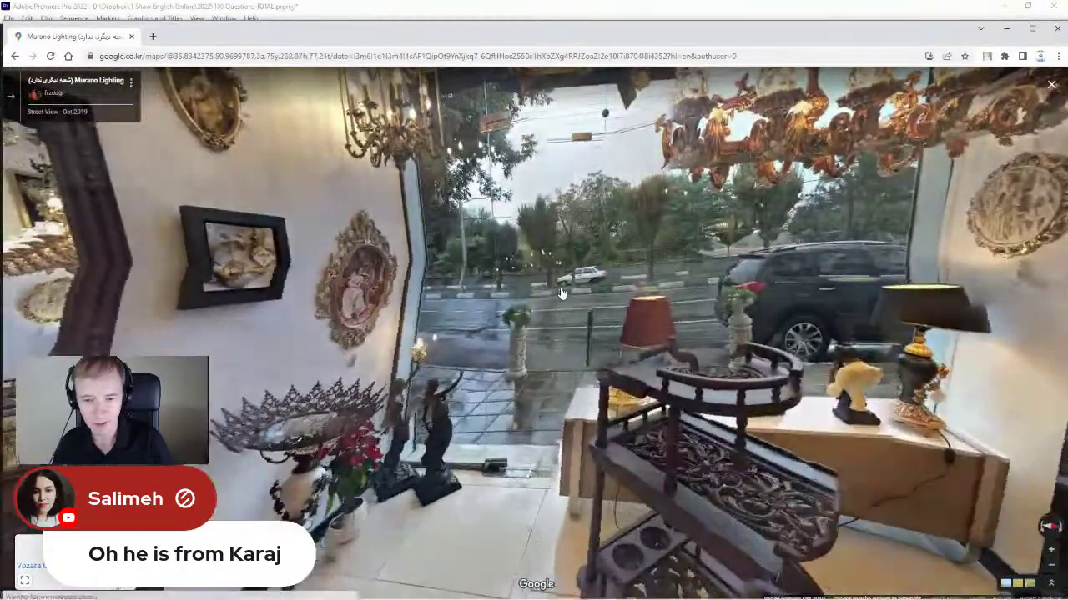
pyautogui.click(433, 292)
pyautogui.moveTo(433, 291); pyautogui.dragTo(595, 285)
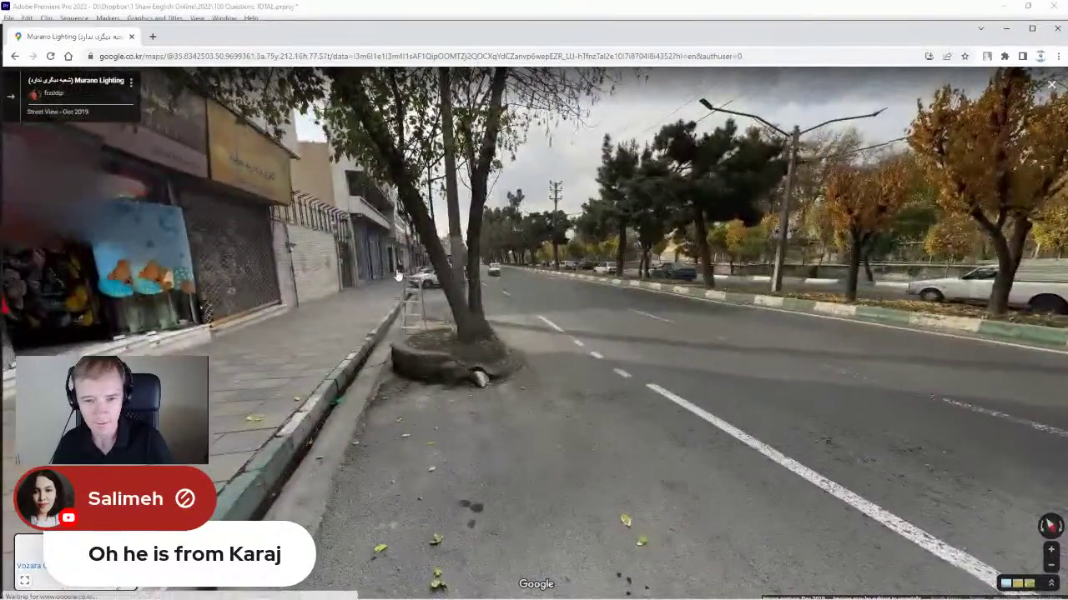
pyautogui.click(398, 277)
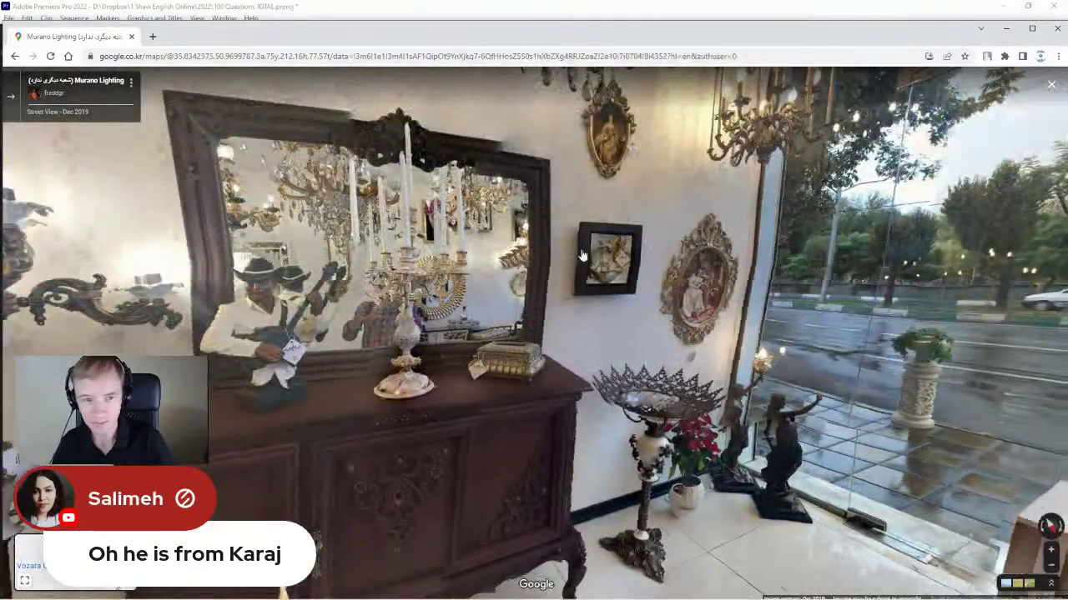
pyautogui.click(29, 94)
pyautogui.click(29, 94)
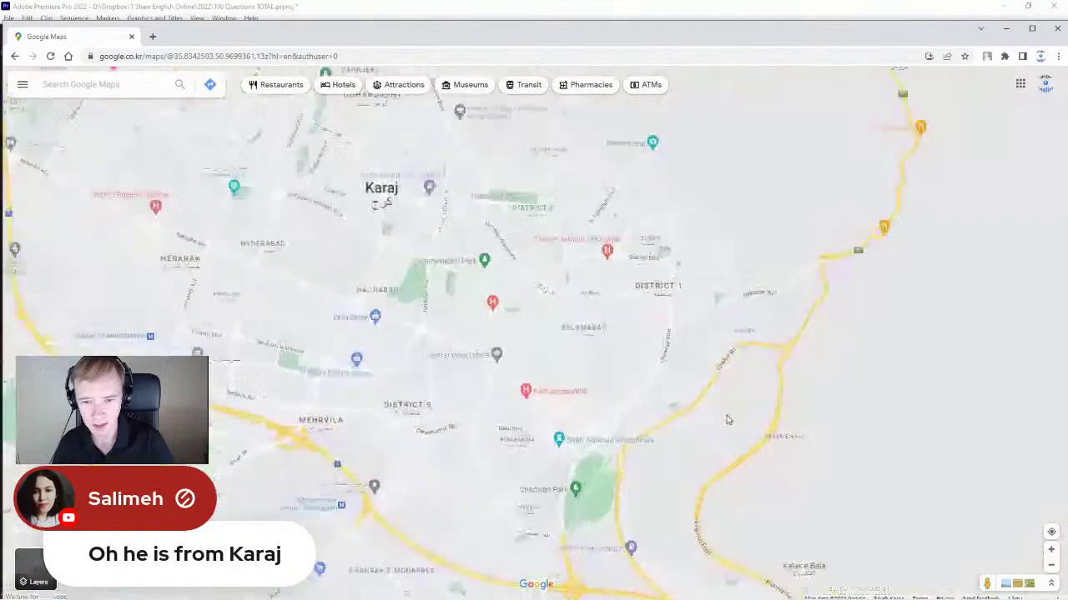
# Step: Drop Pegman near Dehghanvila and look around toward the shops and the corner building
pyautogui.moveTo(492, 295); pyautogui.dragTo(781, 323)
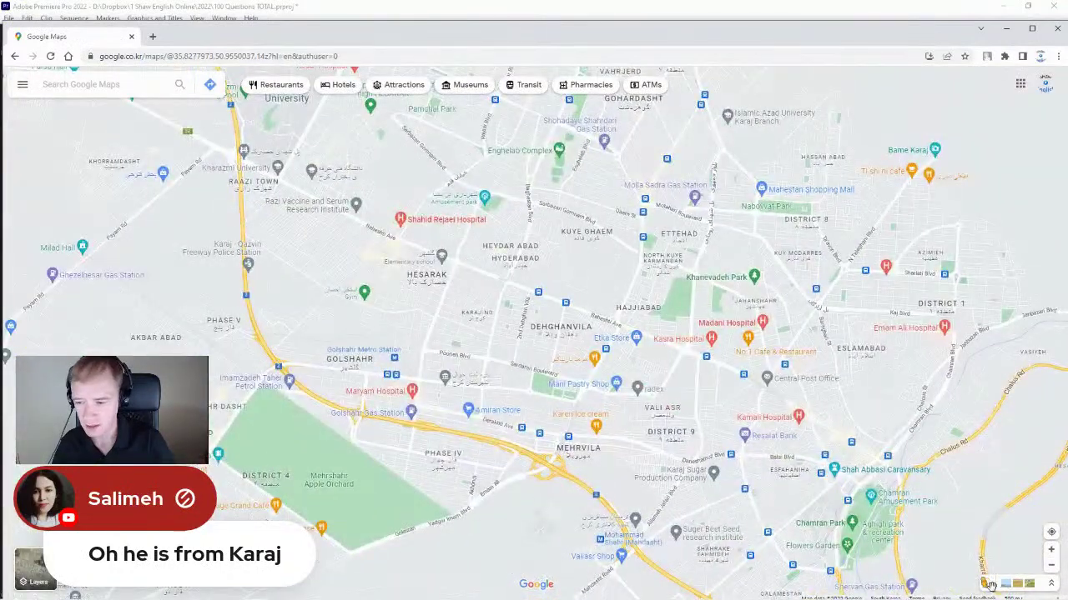
pyautogui.moveTo(990, 585); pyautogui.dragTo(557, 242)
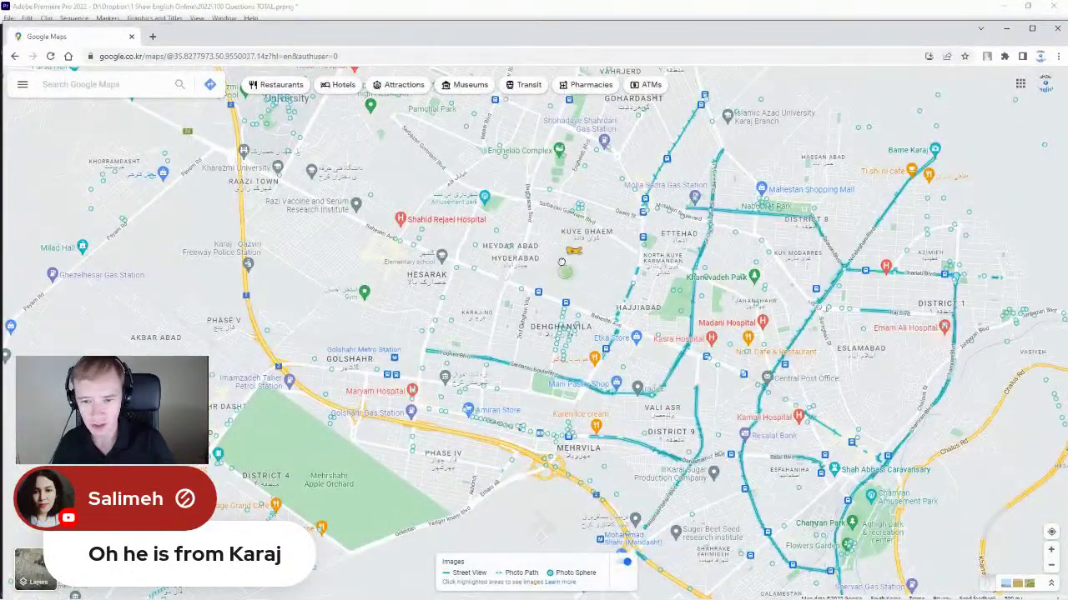
pyautogui.moveTo(561, 294); pyautogui.dragTo(560, 295)
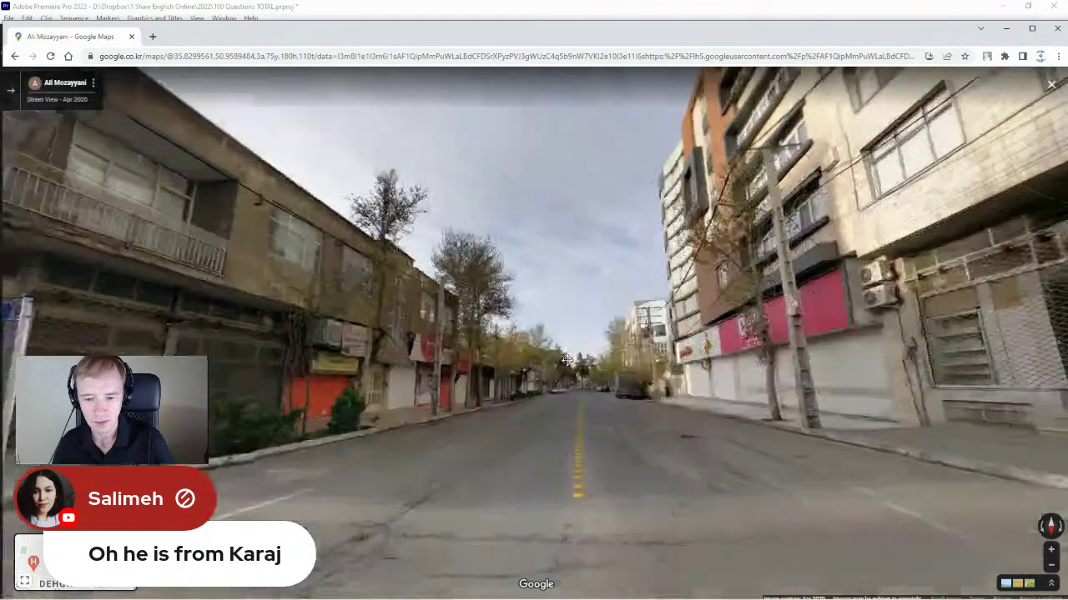
pyautogui.press('Right')
pyautogui.press('Right')
pyautogui.press('Right')
pyautogui.press('Right')
pyautogui.press('Right')
pyautogui.press('Right')
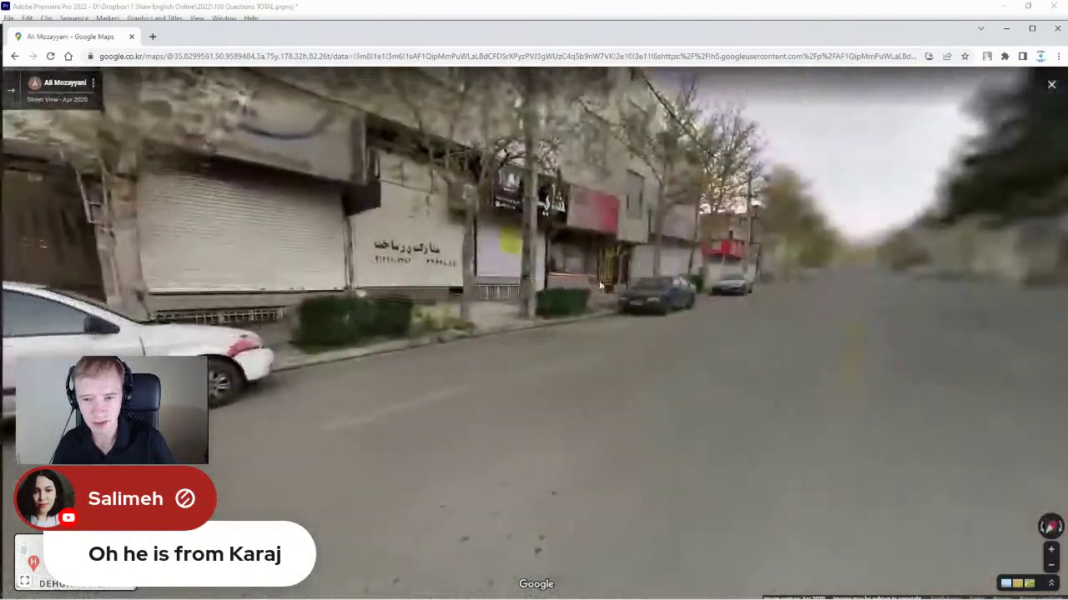
pyautogui.moveTo(599, 286); pyautogui.dragTo(520, 268)
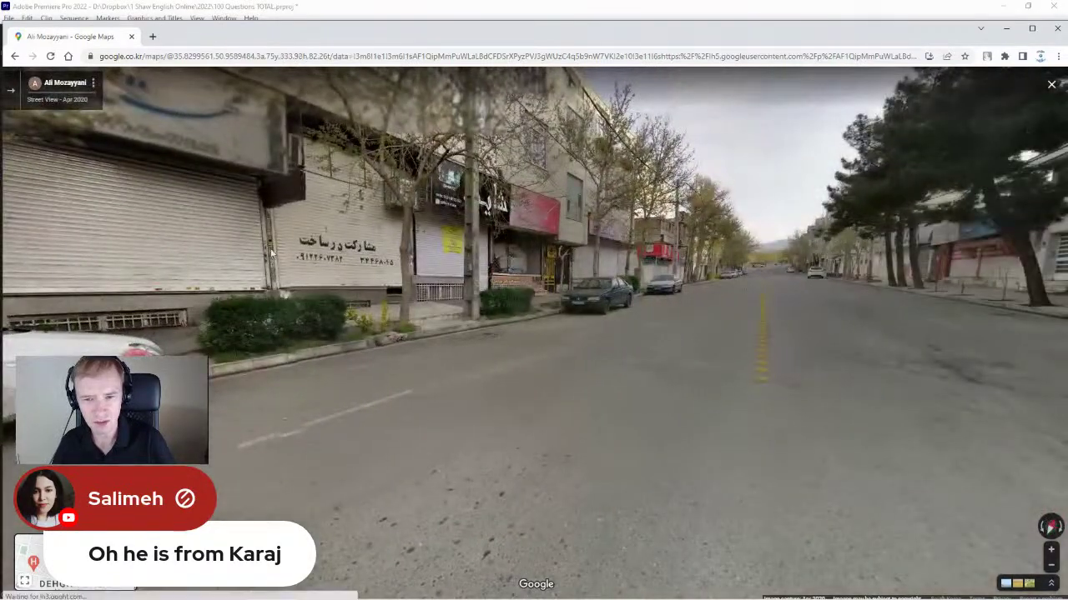
pyautogui.moveTo(744, 253); pyautogui.dragTo(570, 282)
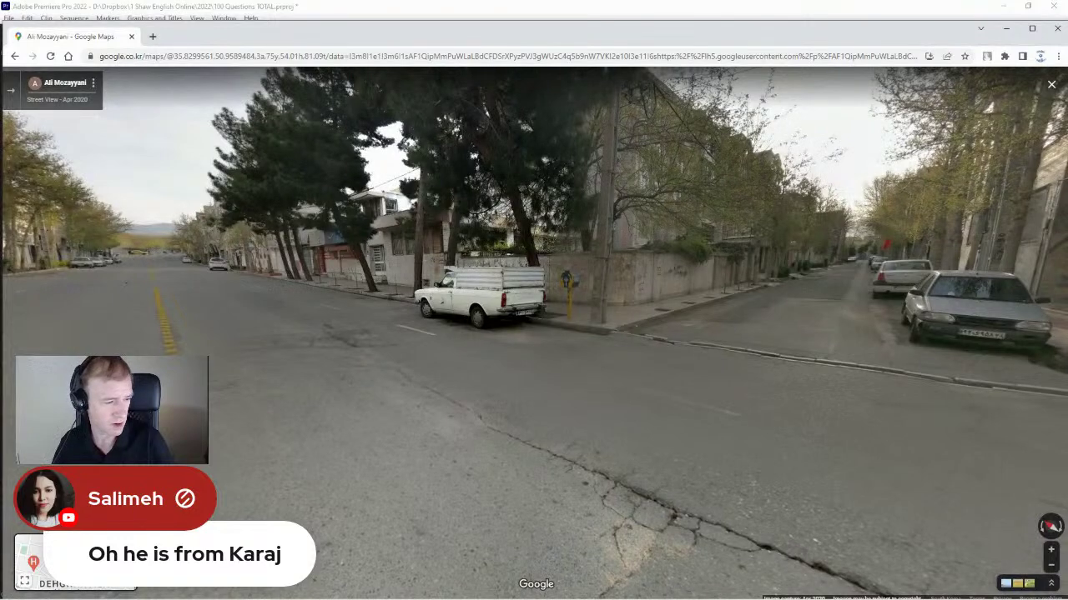
pyautogui.moveTo(654, 349); pyautogui.dragTo(274, 316)
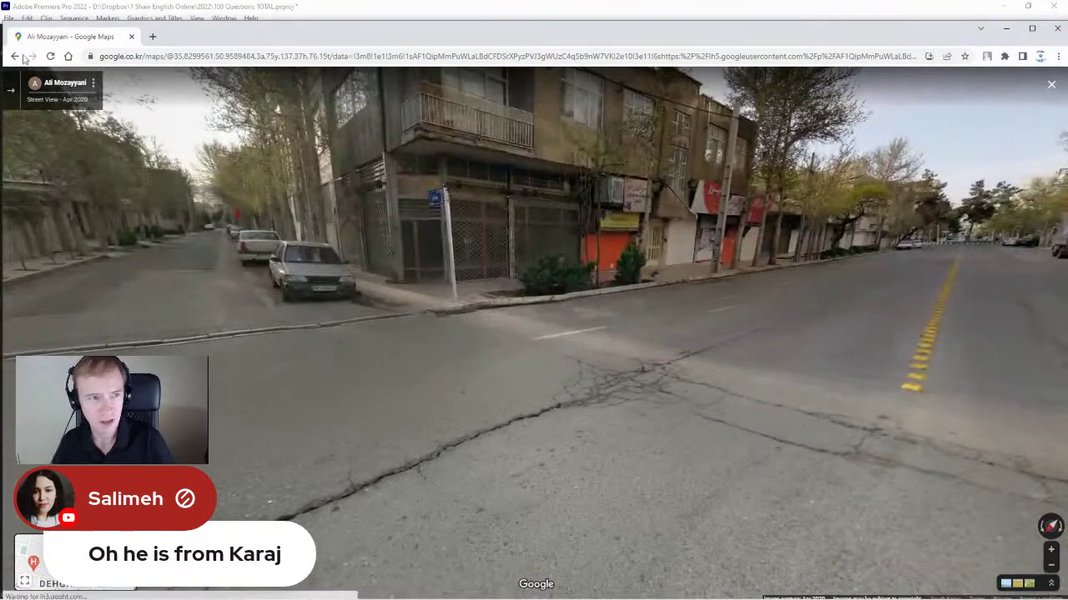
# Step: Exit Street View and drop Pegman onto the street by Mani Pastry Shop
pyautogui.click(13, 88)
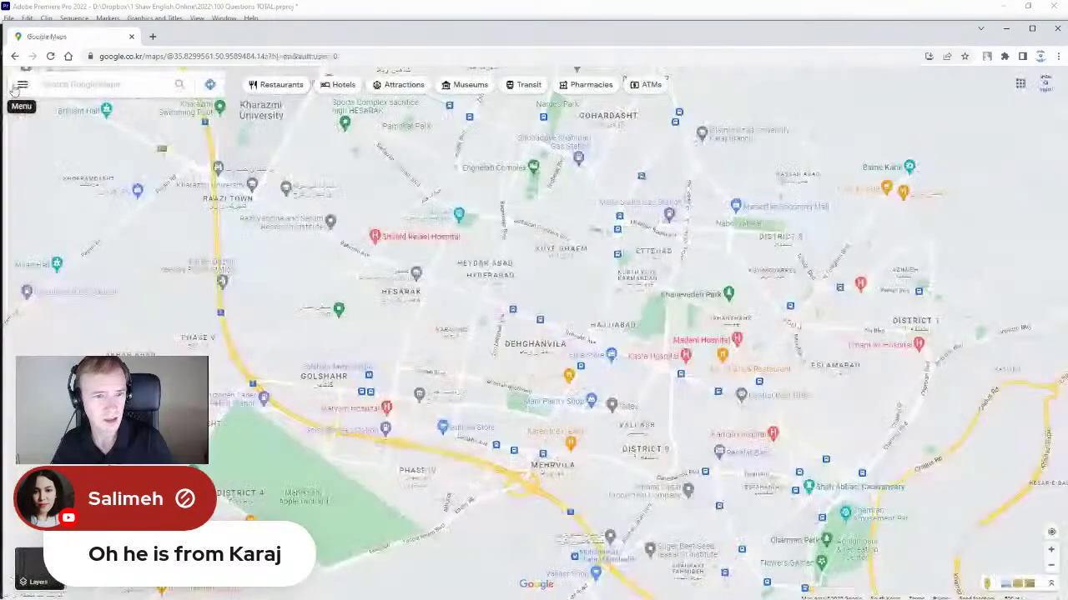
pyautogui.moveTo(985, 582); pyautogui.dragTo(541, 327)
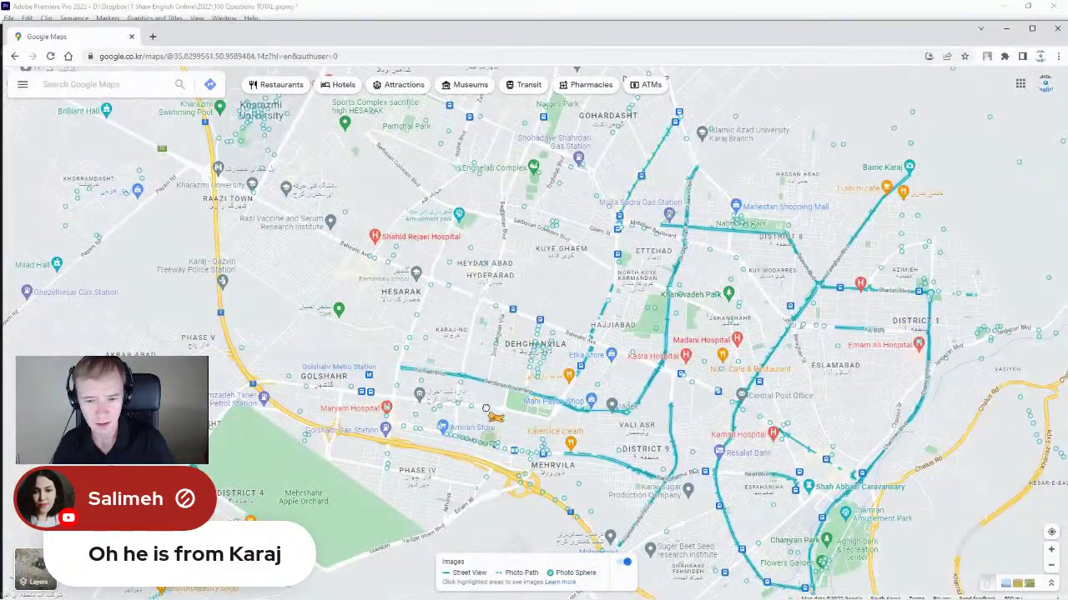
pyautogui.moveTo(548, 406); pyautogui.dragTo(544, 405)
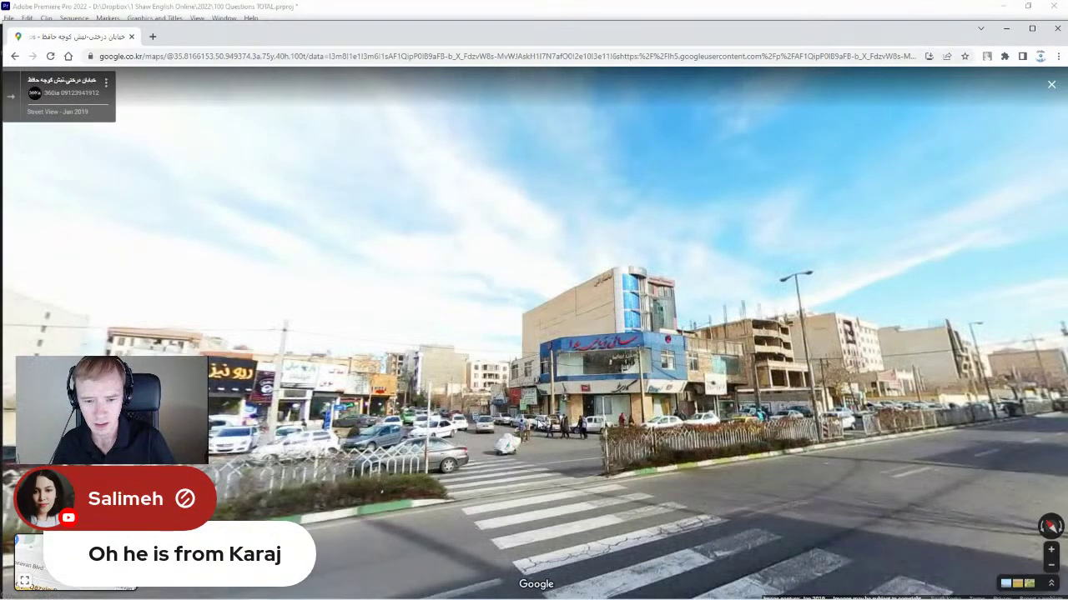
# Step: Move toward the blue-fronted building, look around the shopfronts, then exit Street View
pyautogui.click(540, 423)
pyautogui.scroll(3, 693, 305)
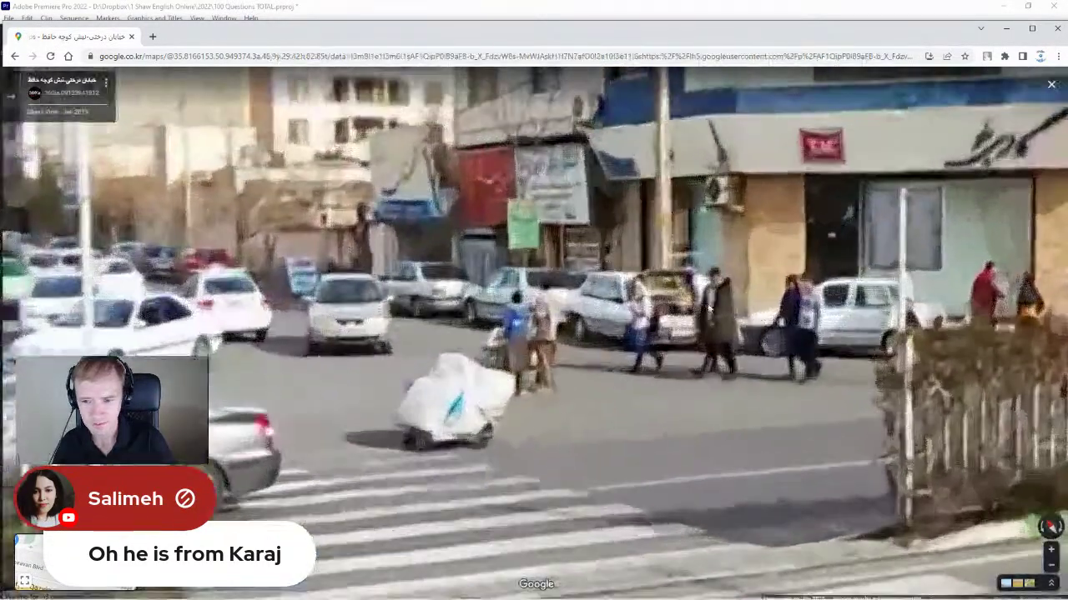
pyautogui.scroll(-2, 817, 294)
pyautogui.scroll(-3, 817, 299)
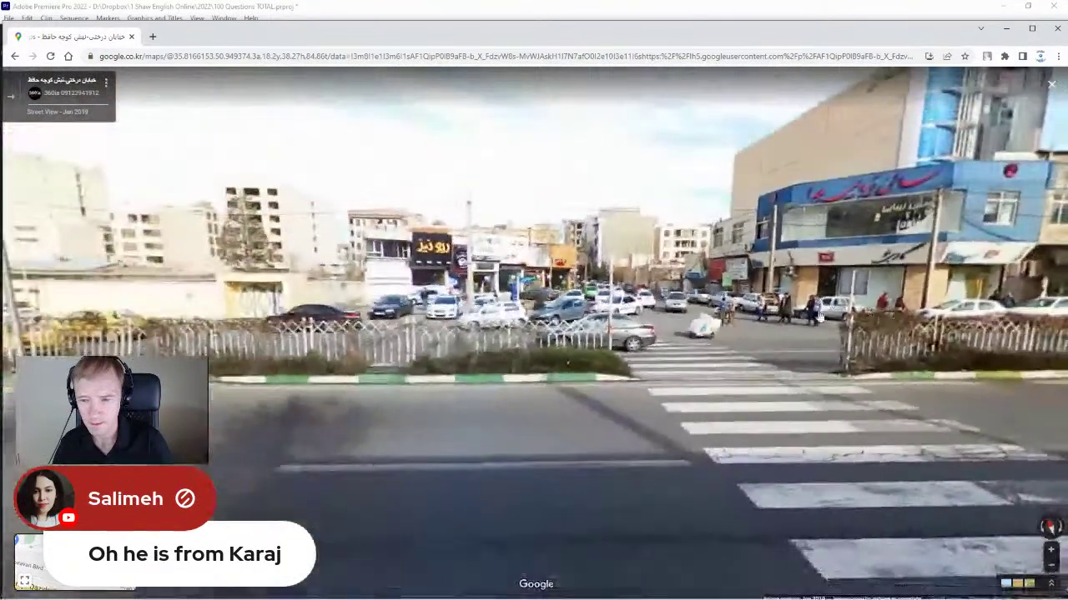
pyautogui.moveTo(275, 300); pyautogui.dragTo(551, 297)
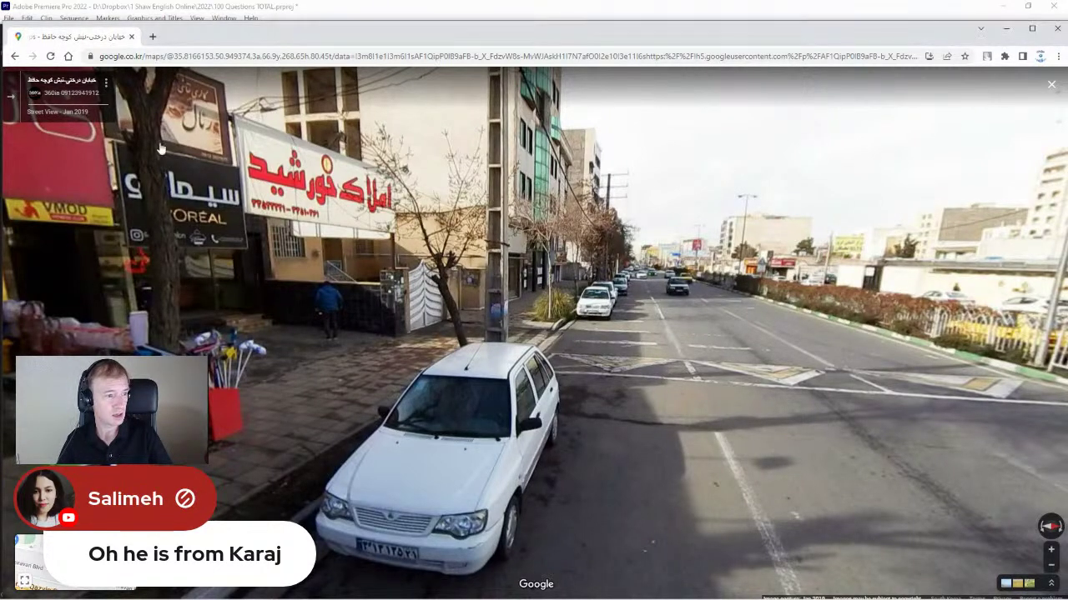
pyautogui.moveTo(484, 305); pyautogui.dragTo(567, 402)
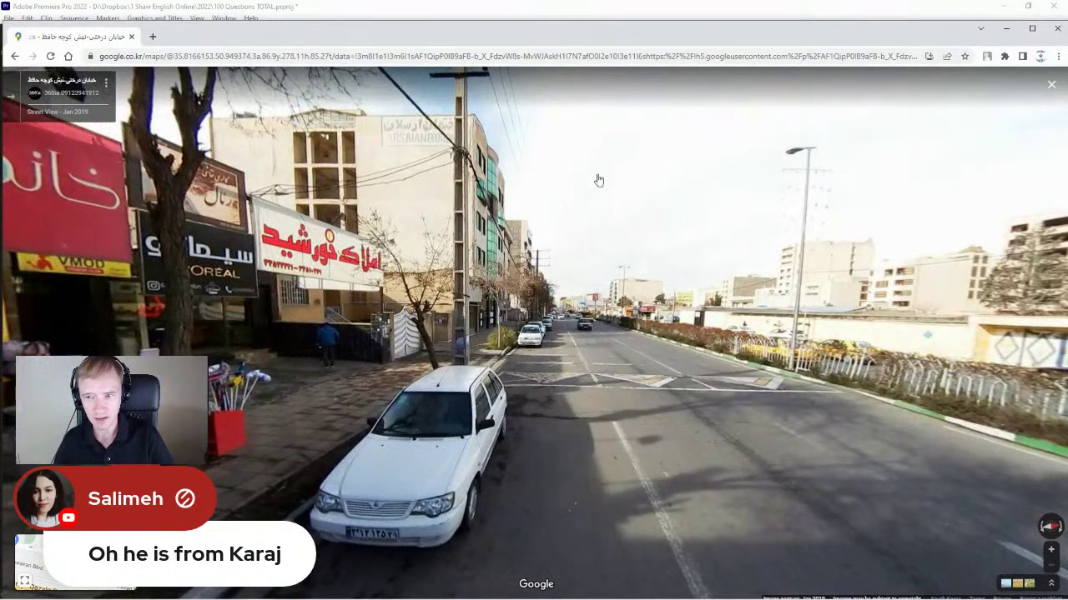
pyautogui.moveTo(598, 180); pyautogui.dragTo(640, 235)
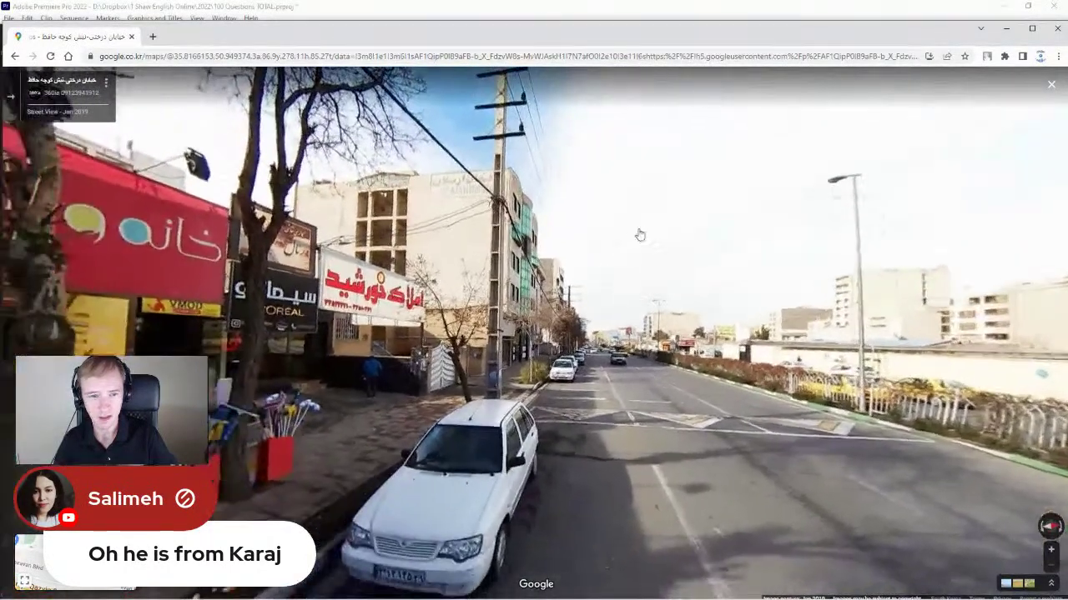
pyautogui.click(12, 97)
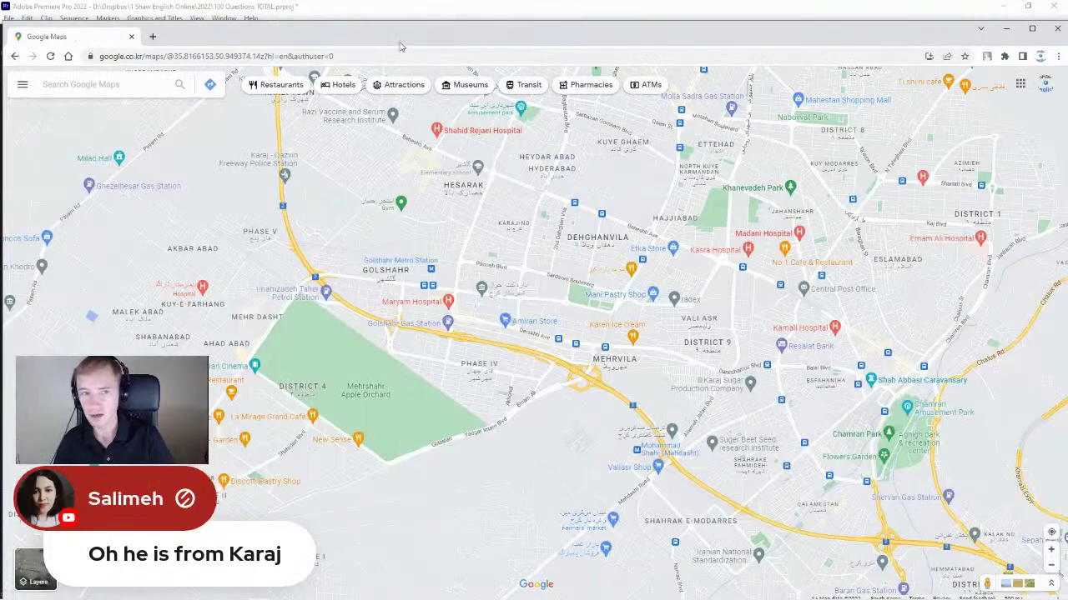
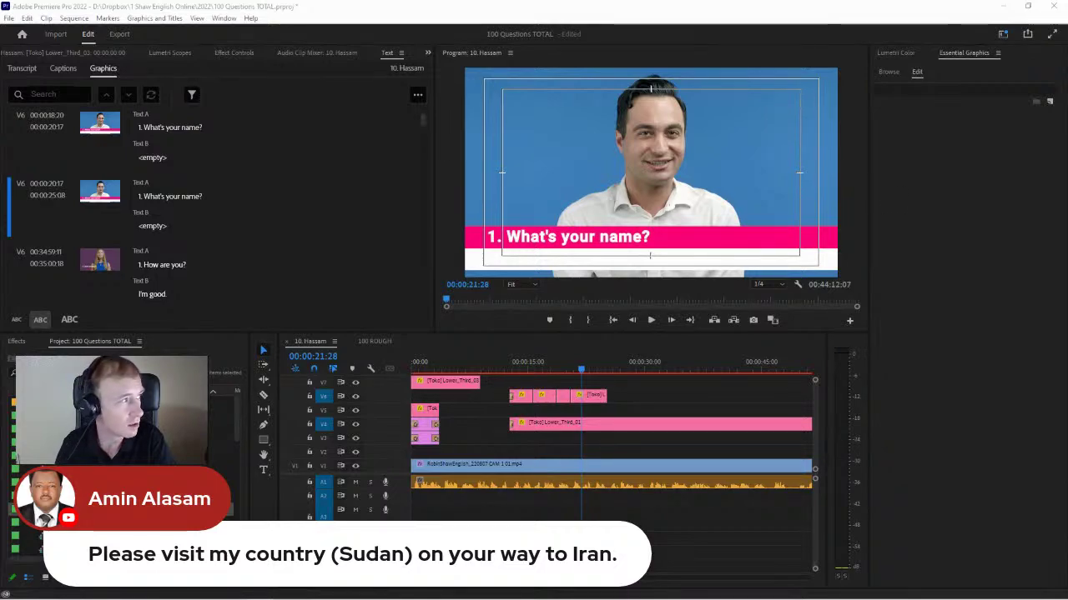
# Step: Bring the map to the front and zoom from the world view into central Khartoum, Sudan
pyautogui.hotkey('alt', 'Tab')
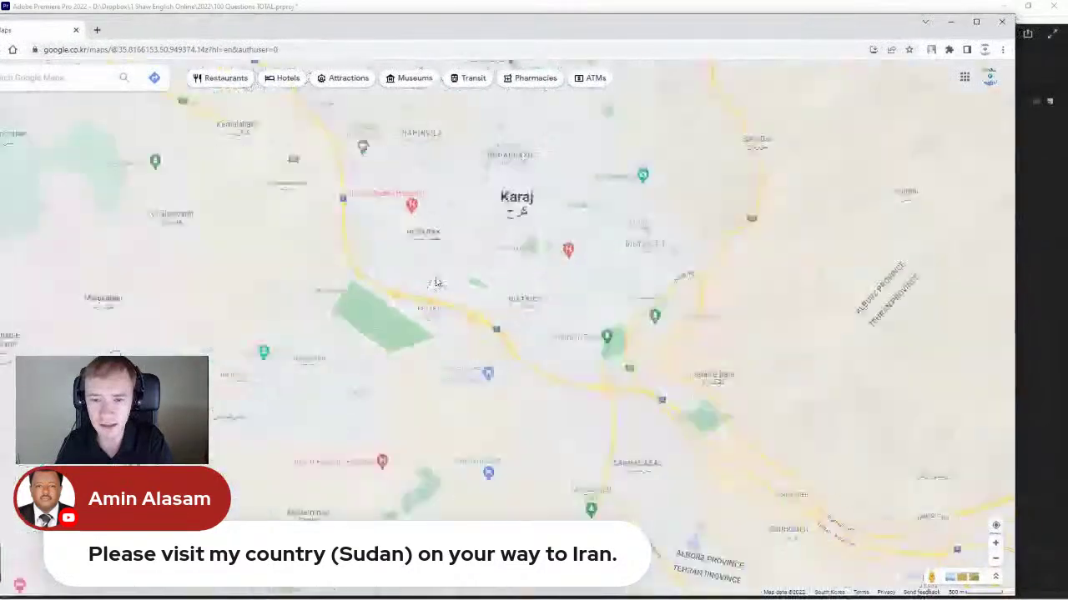
pyautogui.scroll(-8, 436, 283)
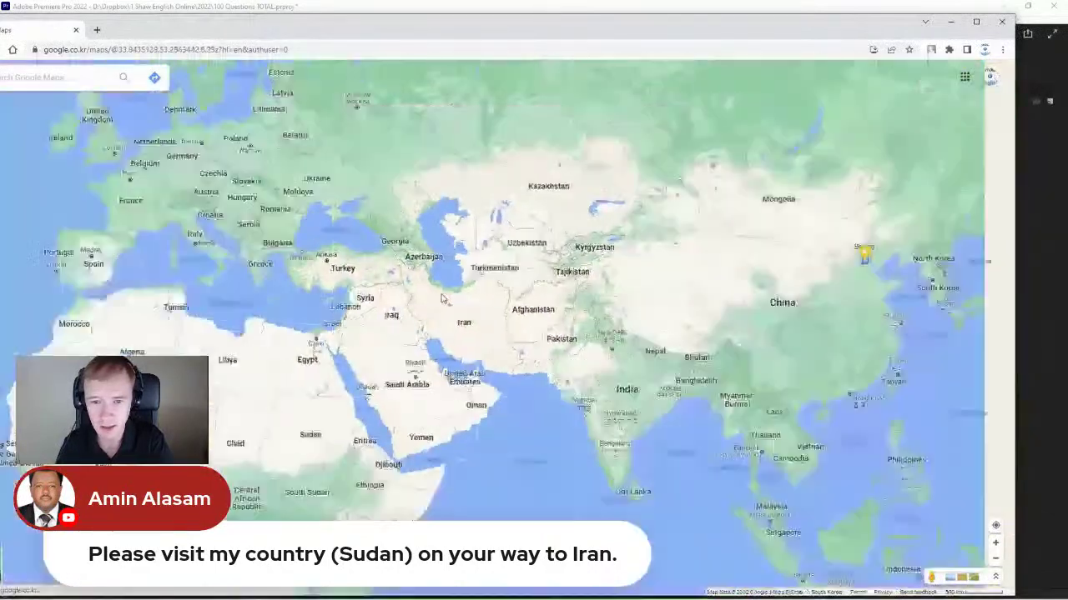
pyautogui.scroll(-4, 442, 298)
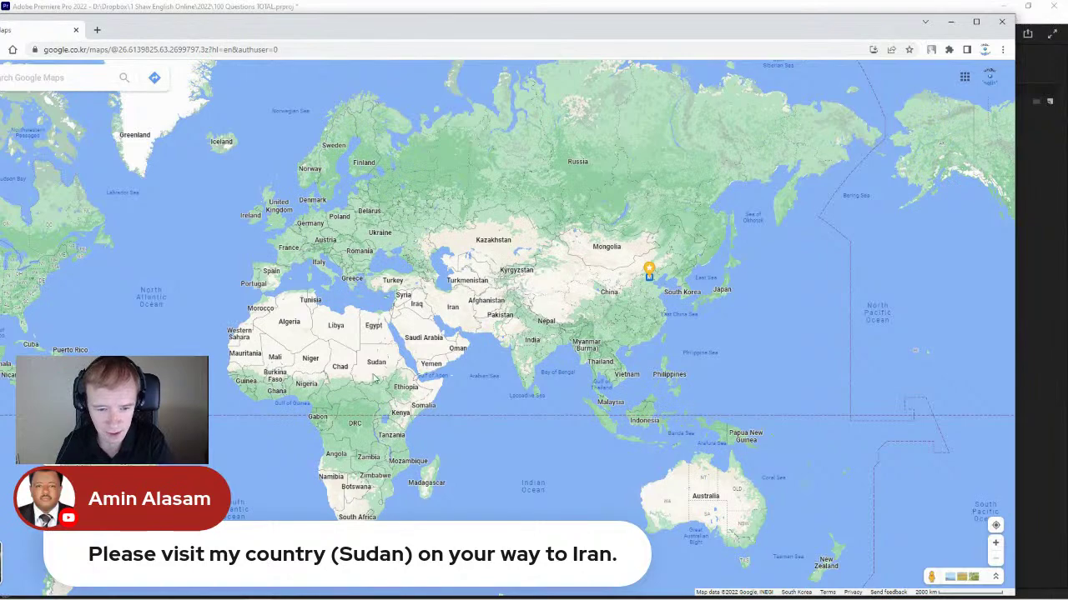
pyautogui.scroll(5, 372, 375)
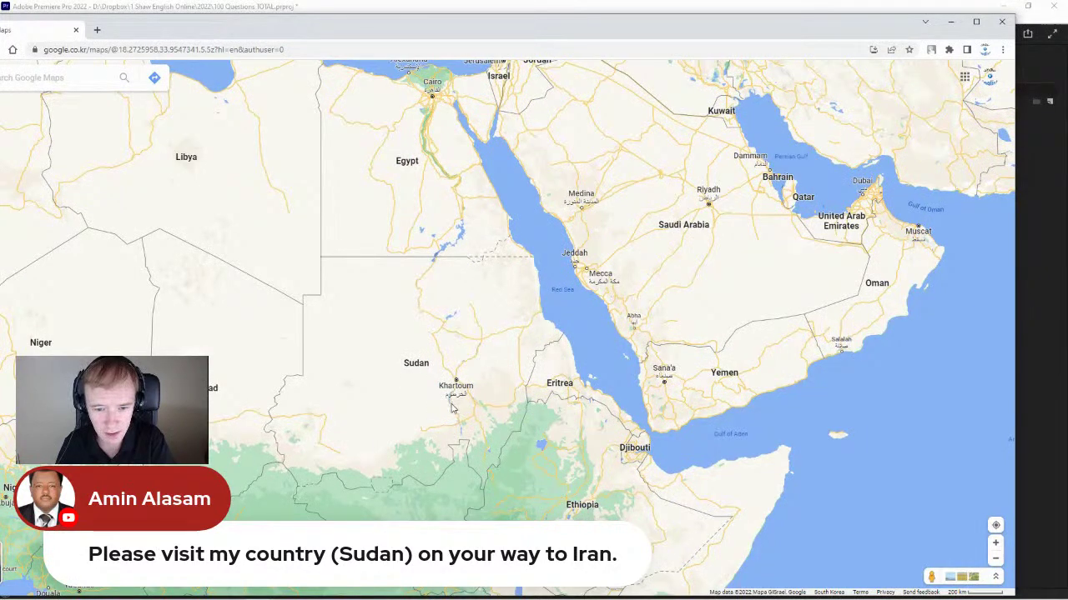
pyautogui.scroll(5, 452, 400)
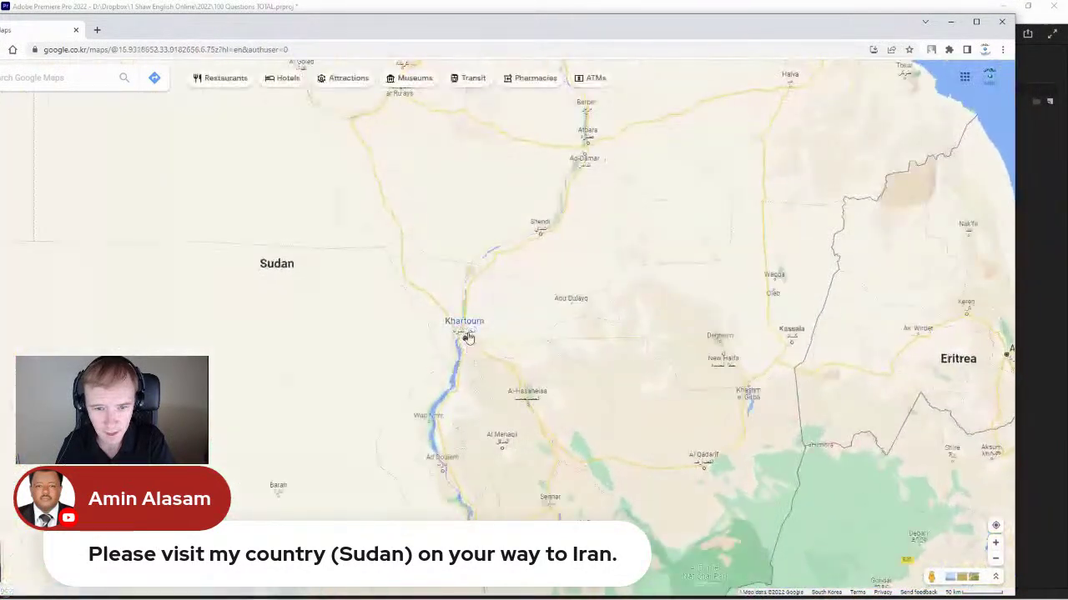
pyautogui.scroll(5, 469, 345)
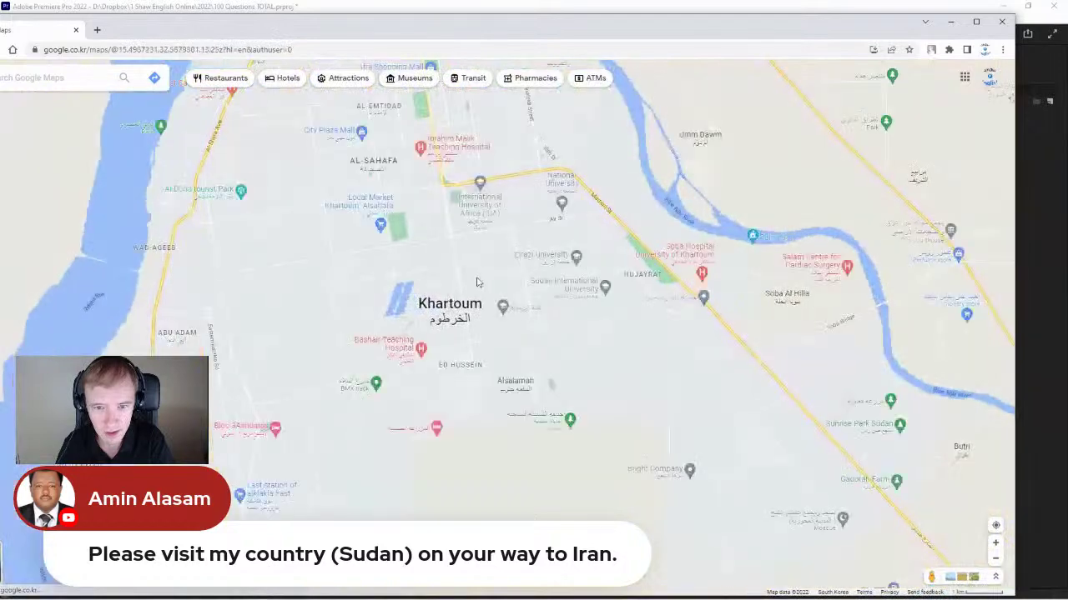
# Step: Look around a Khartoum indoor panorama, then drop Pegman on a city-centre street
pyautogui.moveTo(931, 575); pyautogui.dragTo(546, 121)
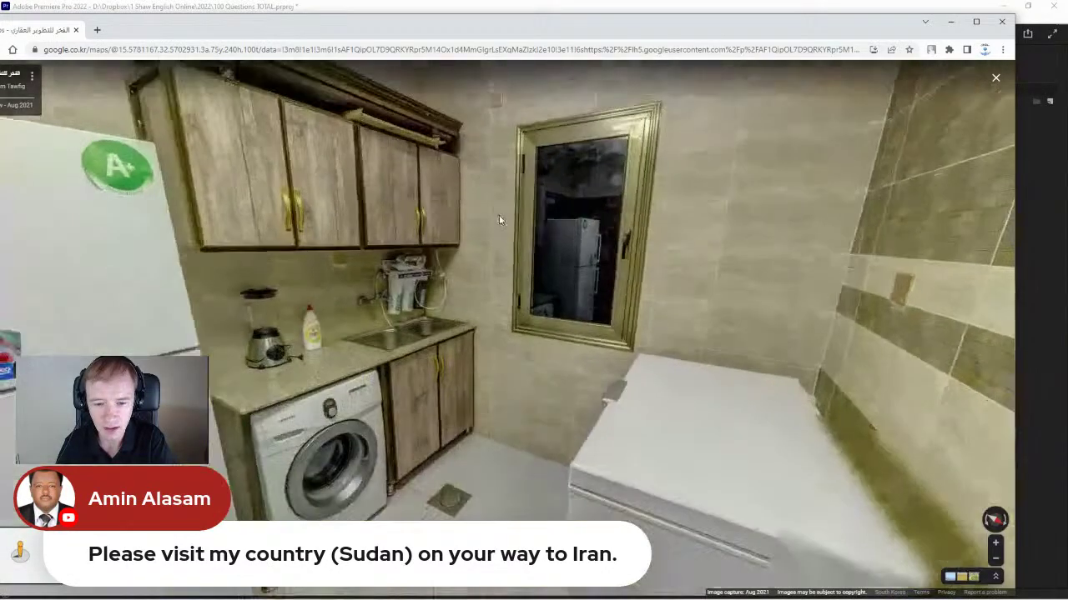
pyautogui.moveTo(499, 218); pyautogui.dragTo(523, 292)
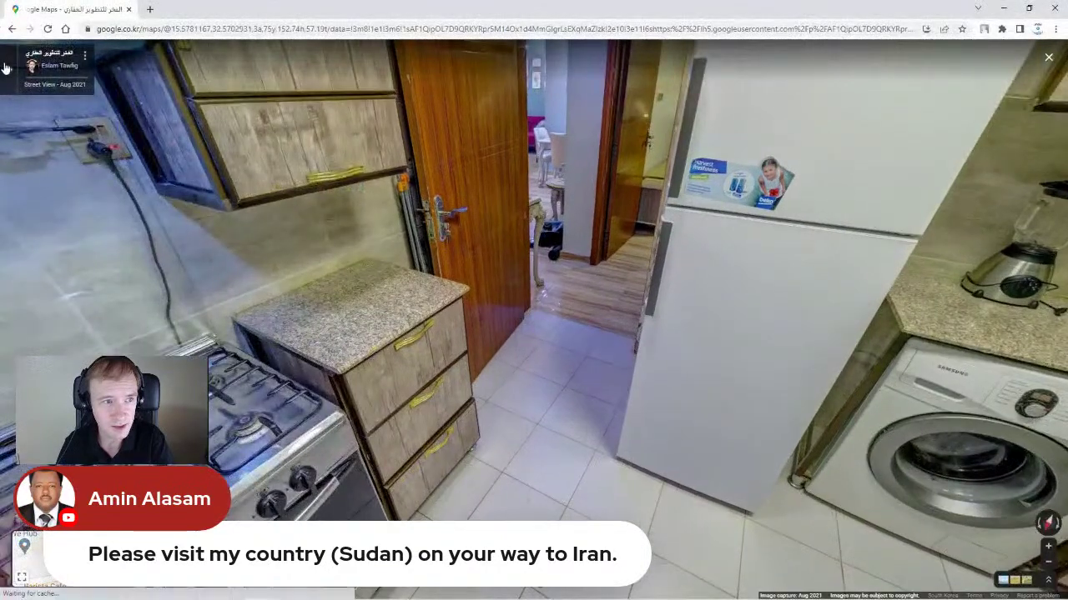
pyautogui.click(15, 52)
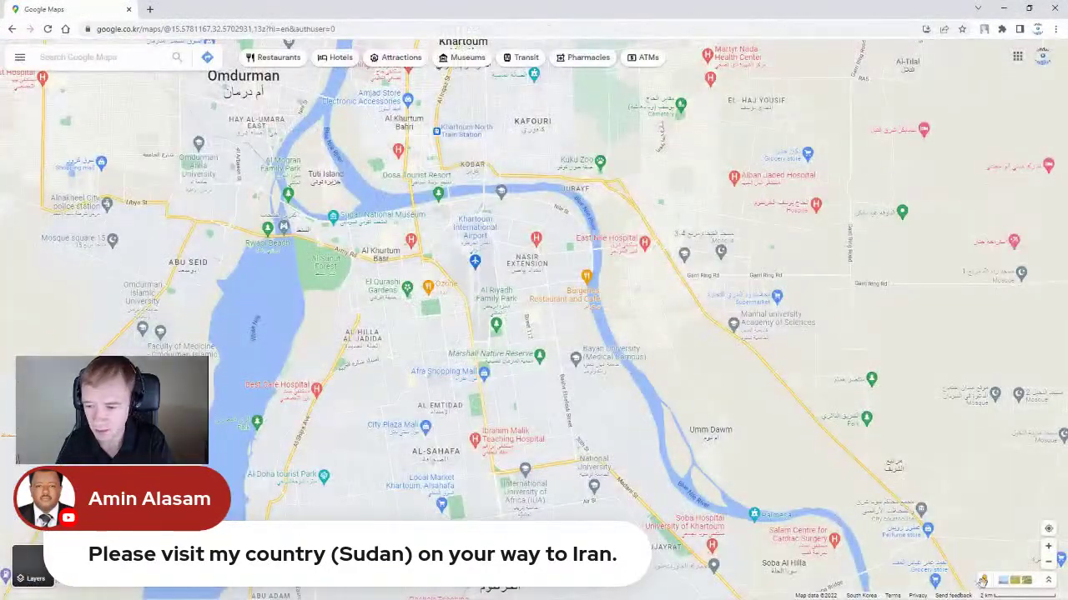
pyautogui.moveTo(805, 503); pyautogui.dragTo(620, 380)
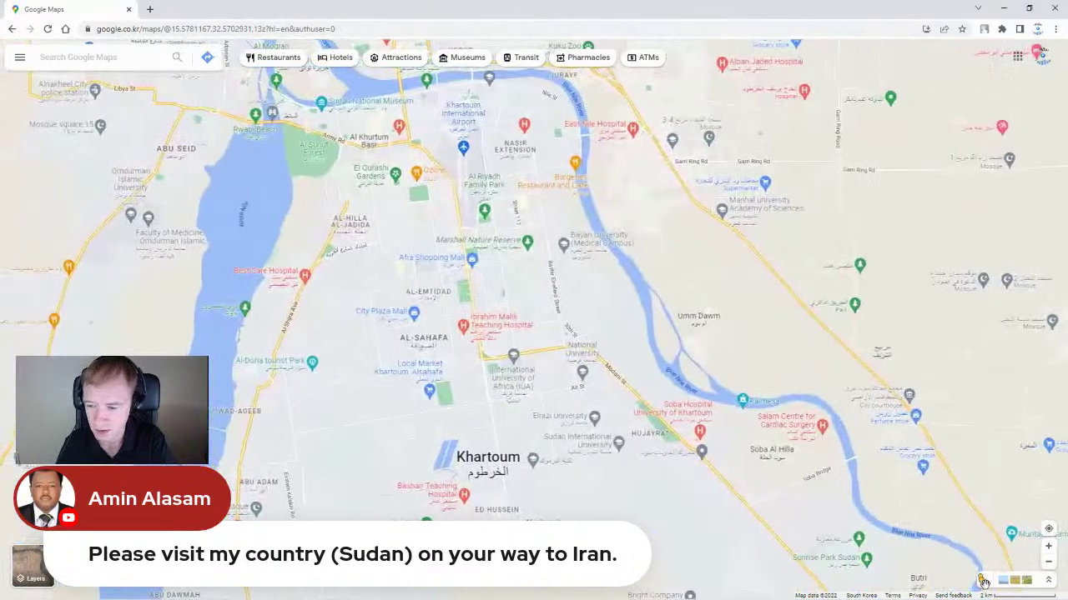
pyautogui.moveTo(492, 226); pyautogui.dragTo(486, 253)
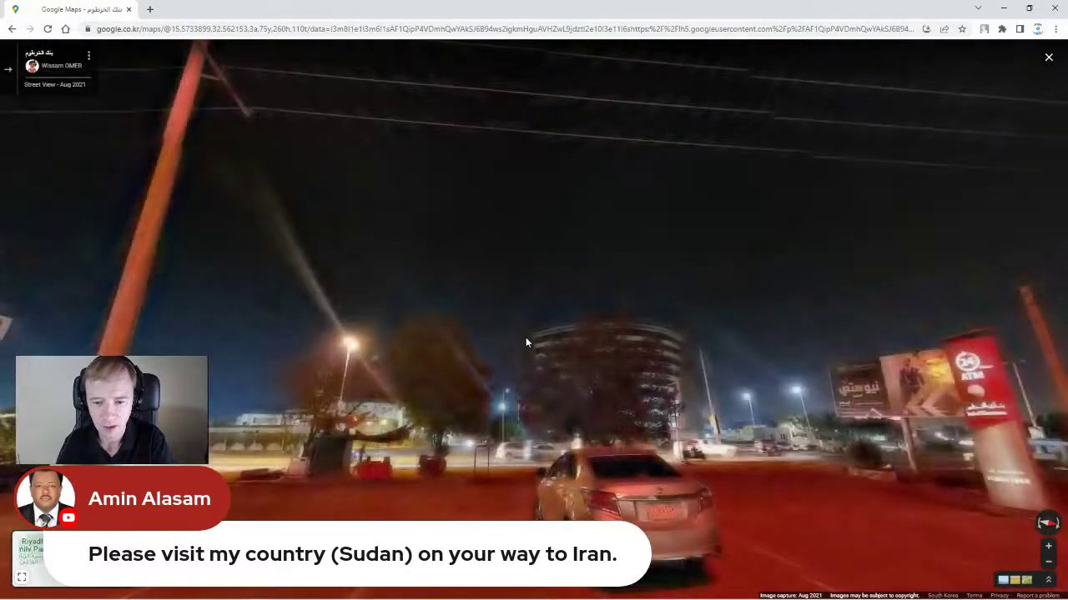
# Step: Walk through night Street View past the Bank of Khartoum and across the car park, then exit
pyautogui.moveTo(548, 337); pyautogui.dragTo(408, 267)
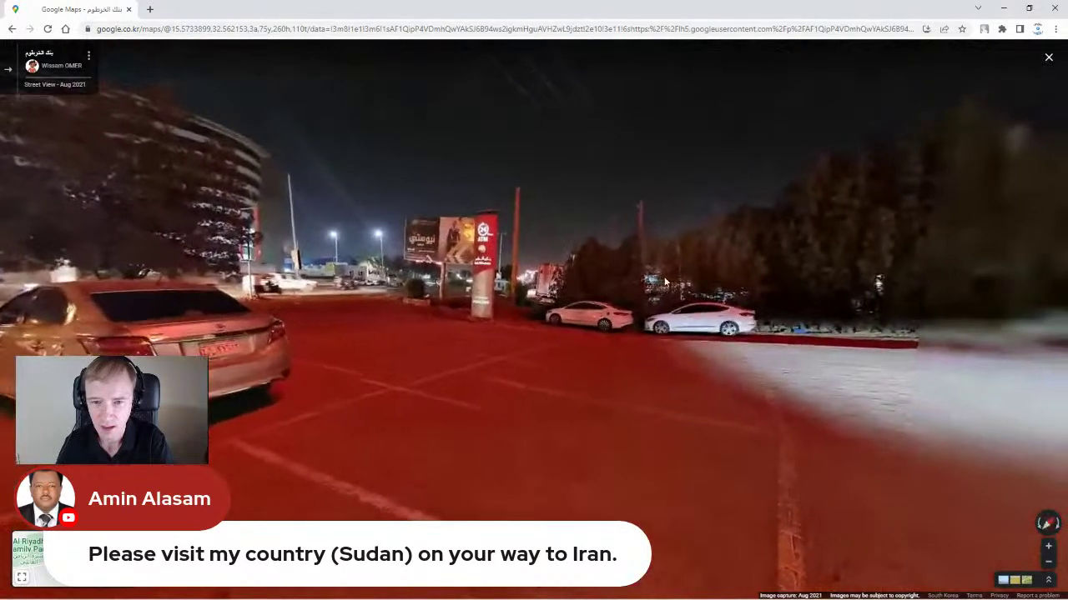
pyautogui.moveTo(859, 275); pyautogui.dragTo(262, 288)
pyautogui.click(262, 288)
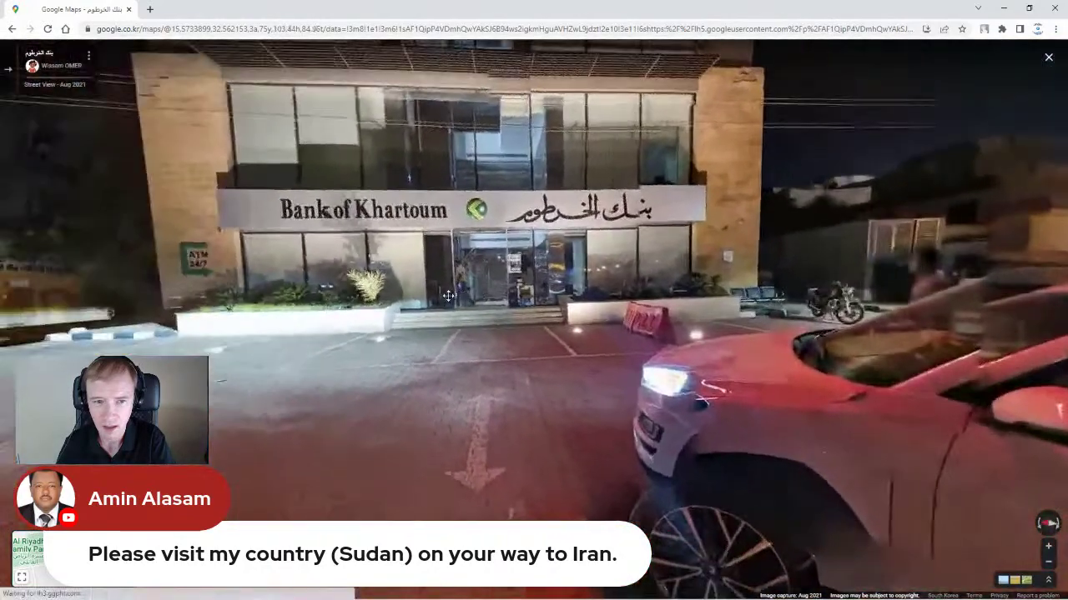
pyautogui.click(194, 317)
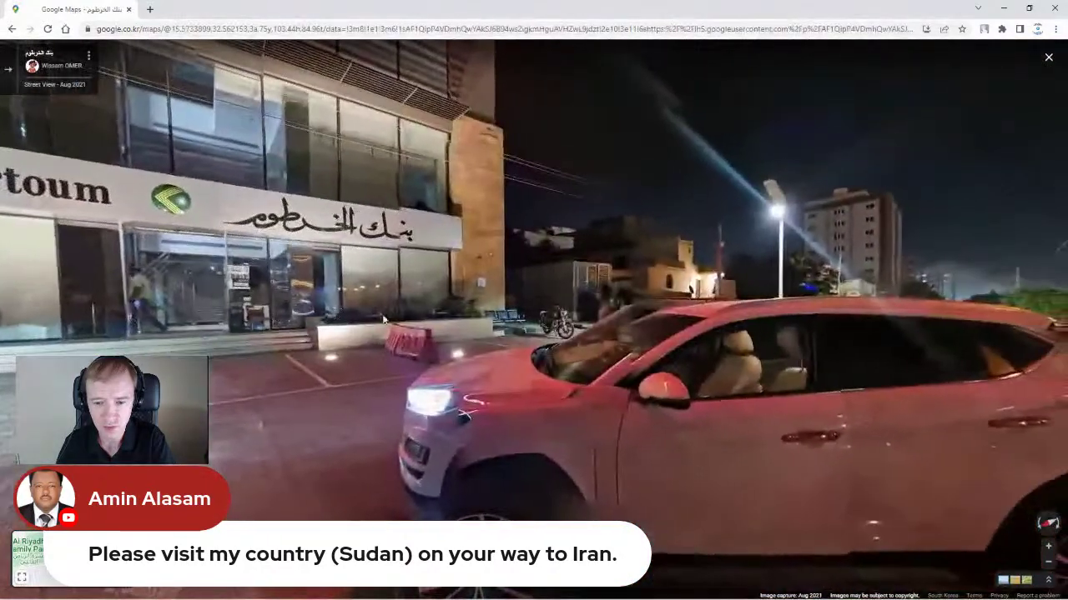
pyautogui.click(665, 329)
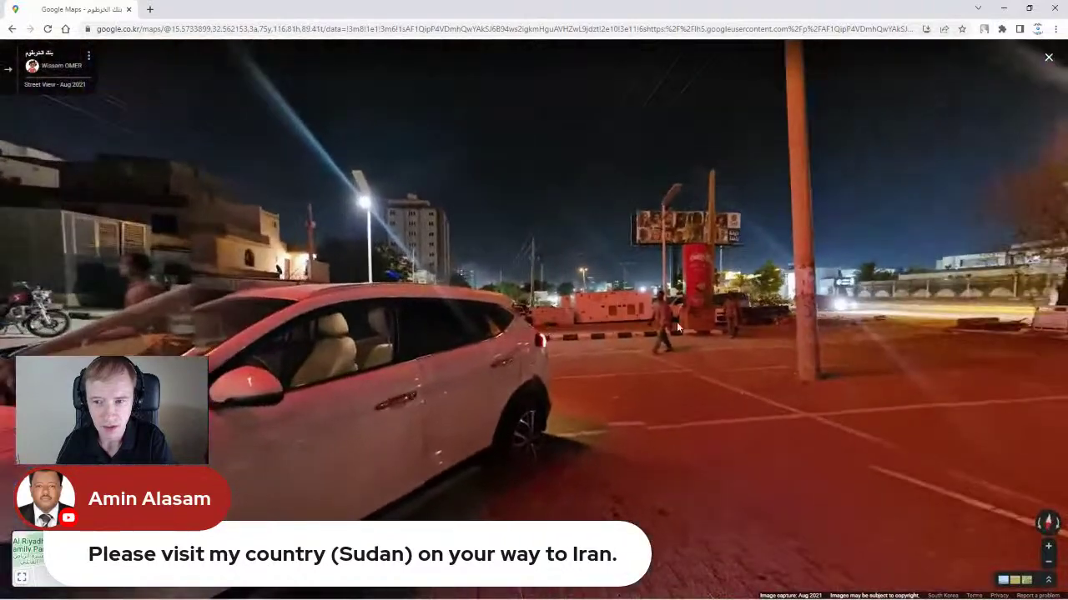
pyautogui.moveTo(676, 322); pyautogui.dragTo(416, 331)
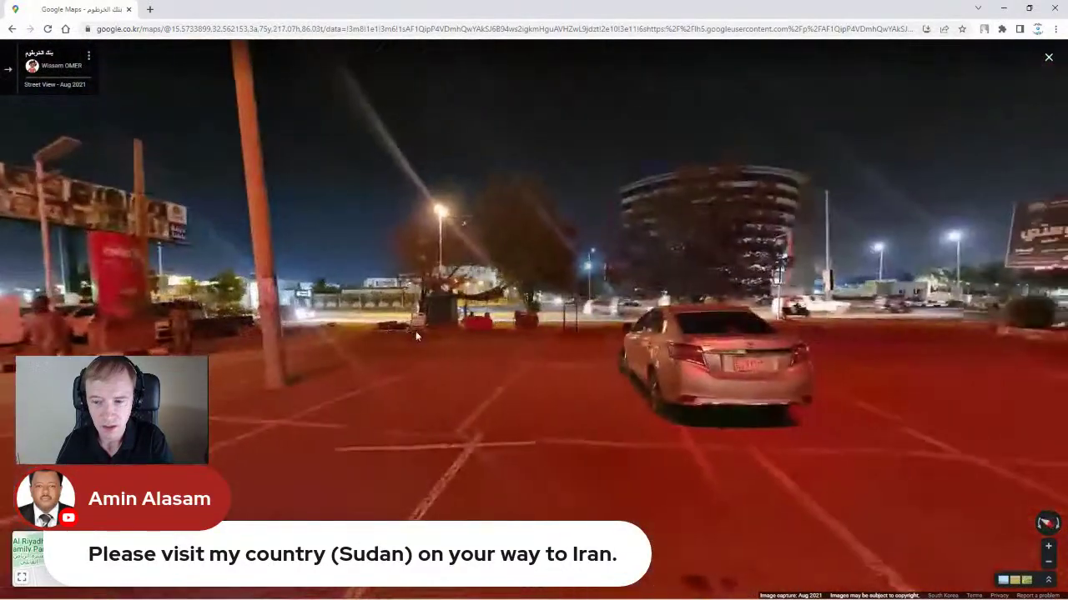
pyautogui.click(414, 329)
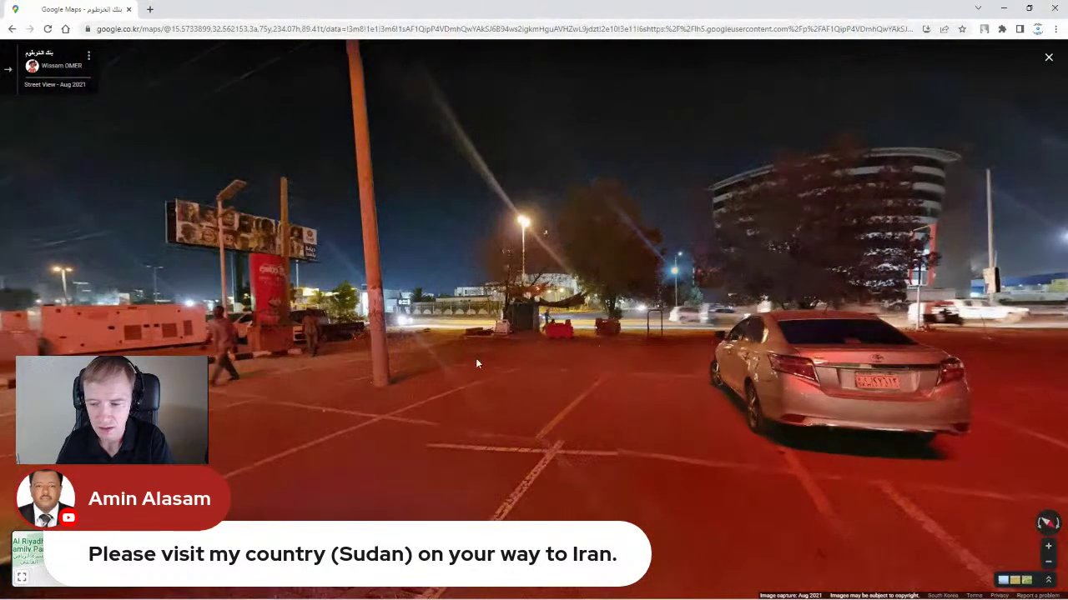
pyautogui.click(1048, 59)
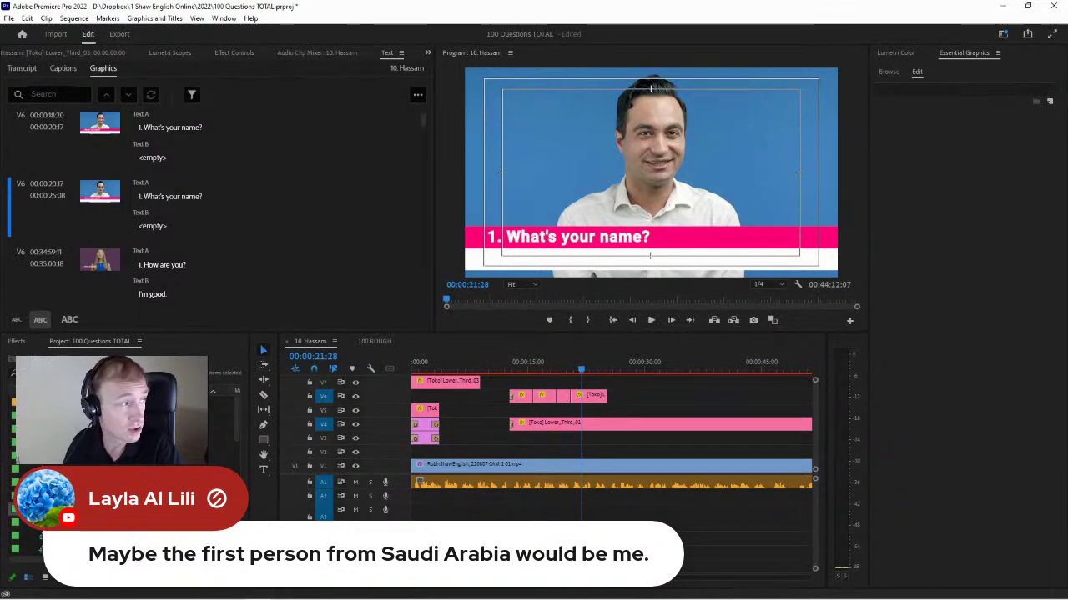
# Step: Search Google in a new tab for 'can saudi arabia women study in korea'
pyautogui.hotkey('alt', 'Tab')
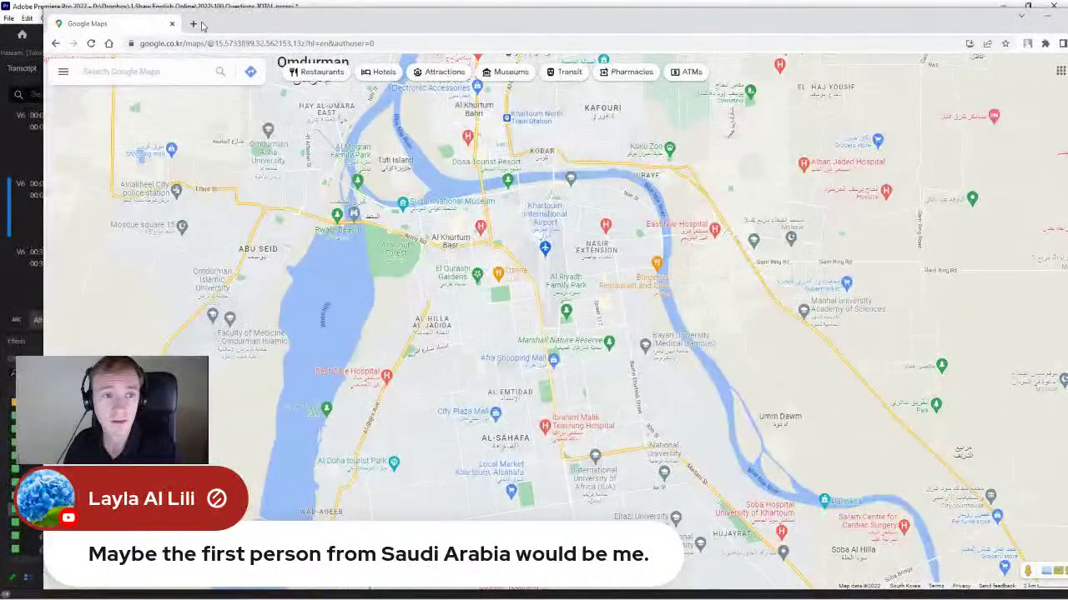
pyautogui.click(194, 23)
pyautogui.click(466, 249)
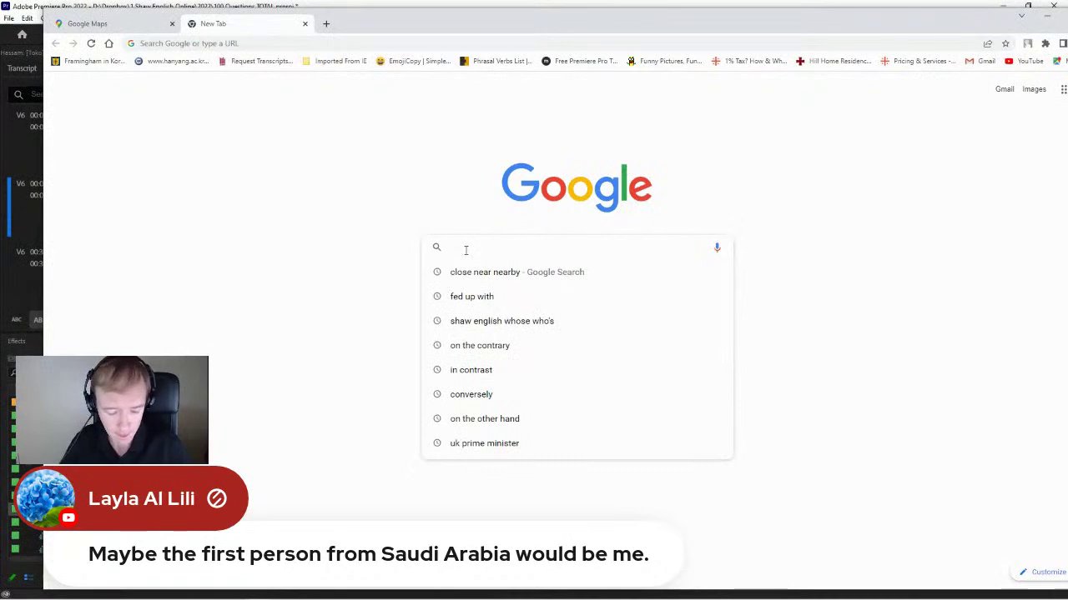
pyautogui.write('can sau')
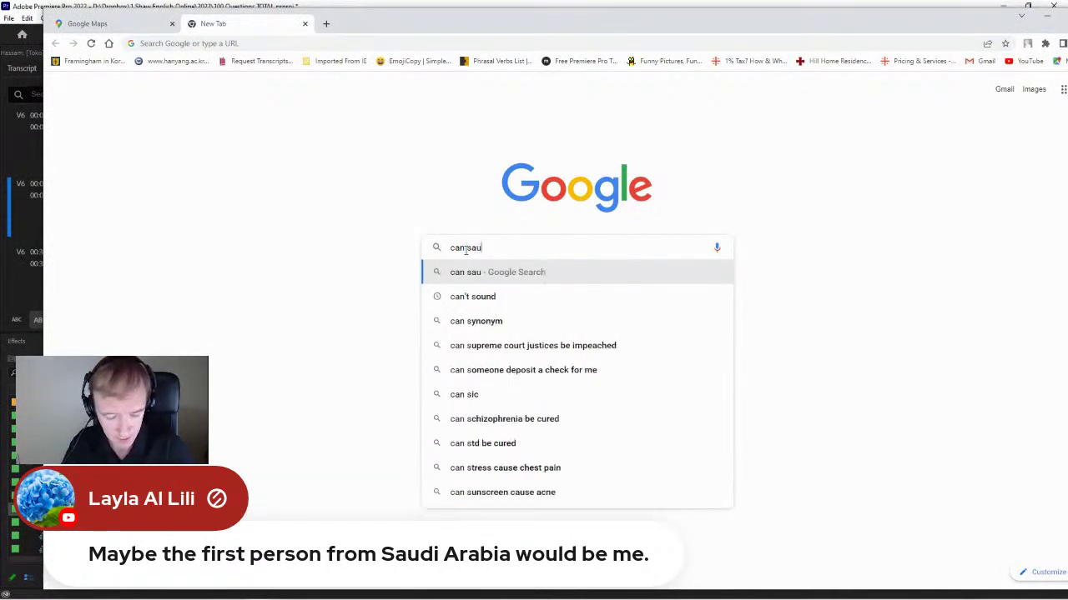
pyautogui.write('di arab')
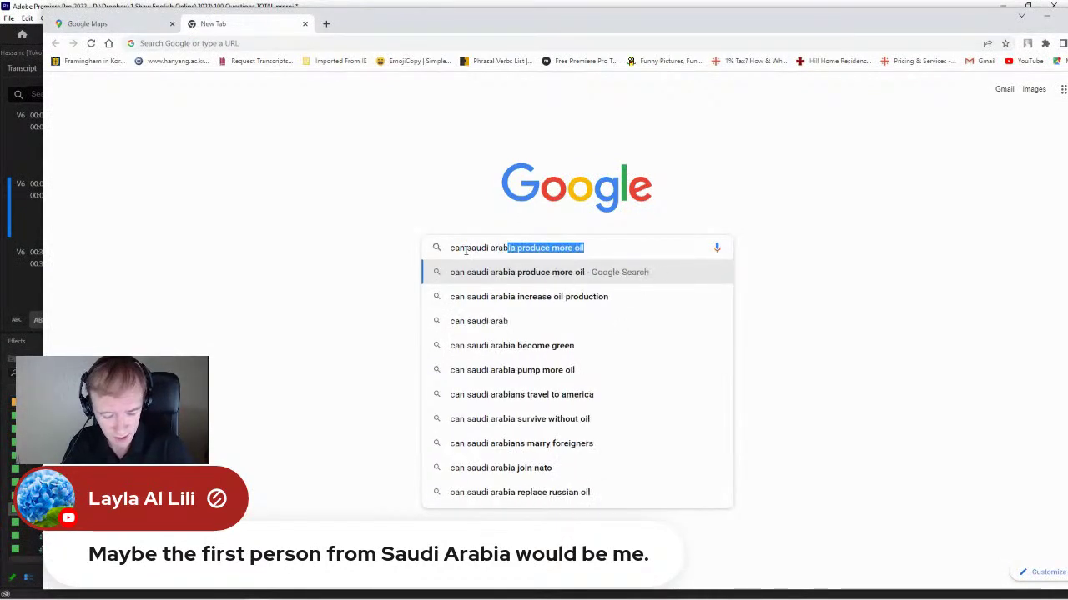
pyautogui.write('ia women ')
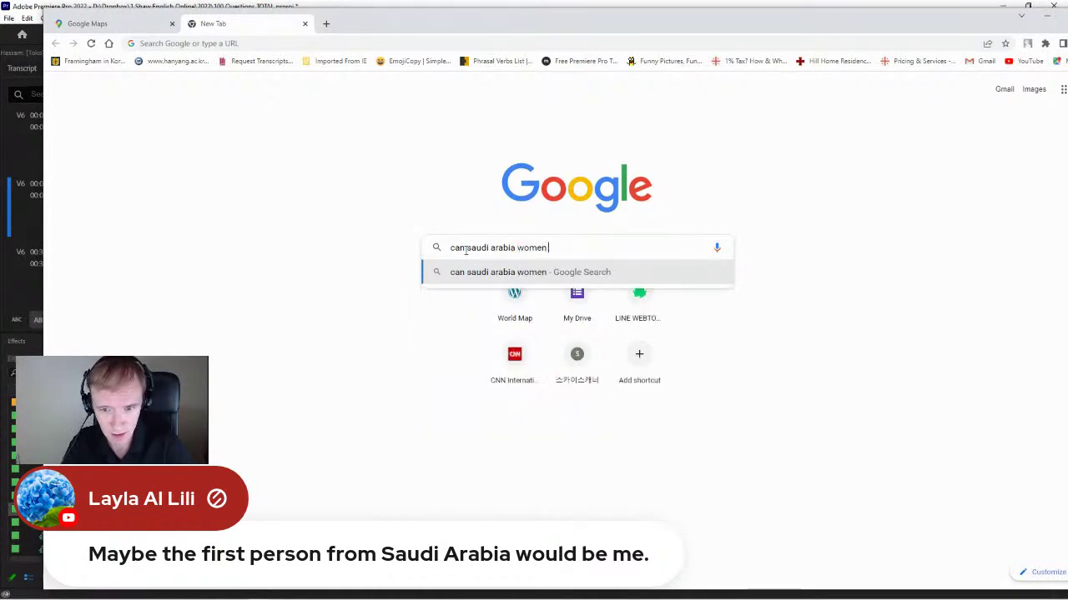
pyautogui.write('study in')
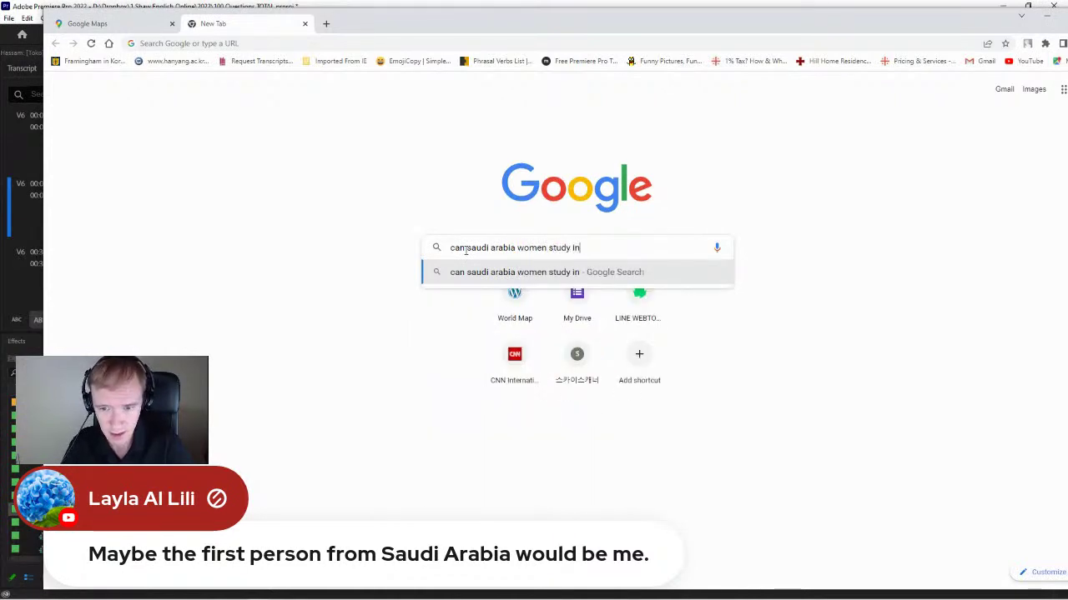
pyautogui.write(' korea')
pyautogui.press('Return')
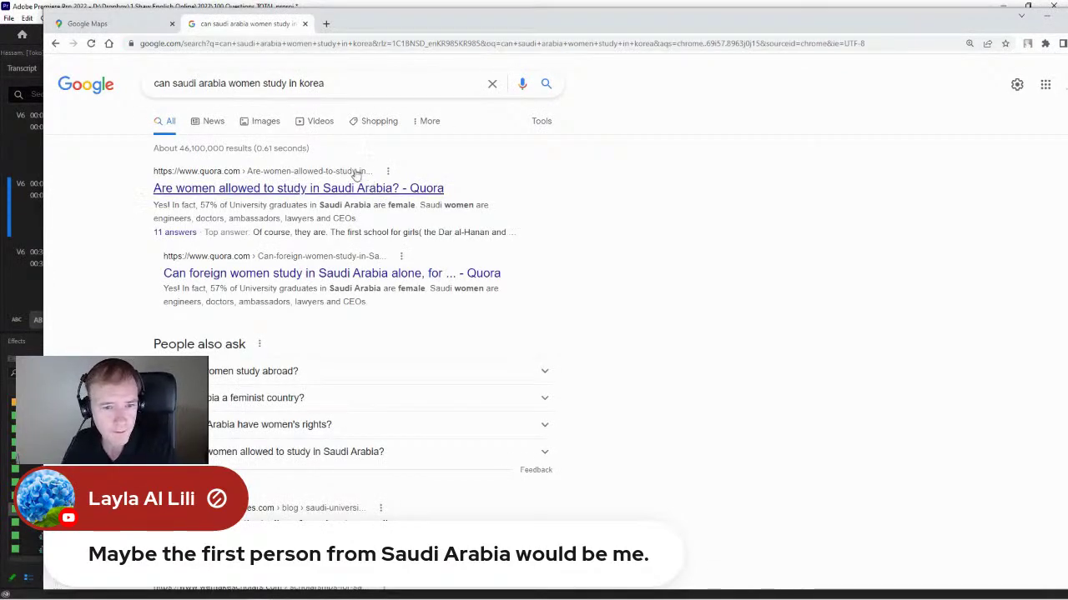
# Step: Check the Korea scholarships for Saudi students result, then return and scroll further down the results
pyautogui.scroll(-2, 396, 246)
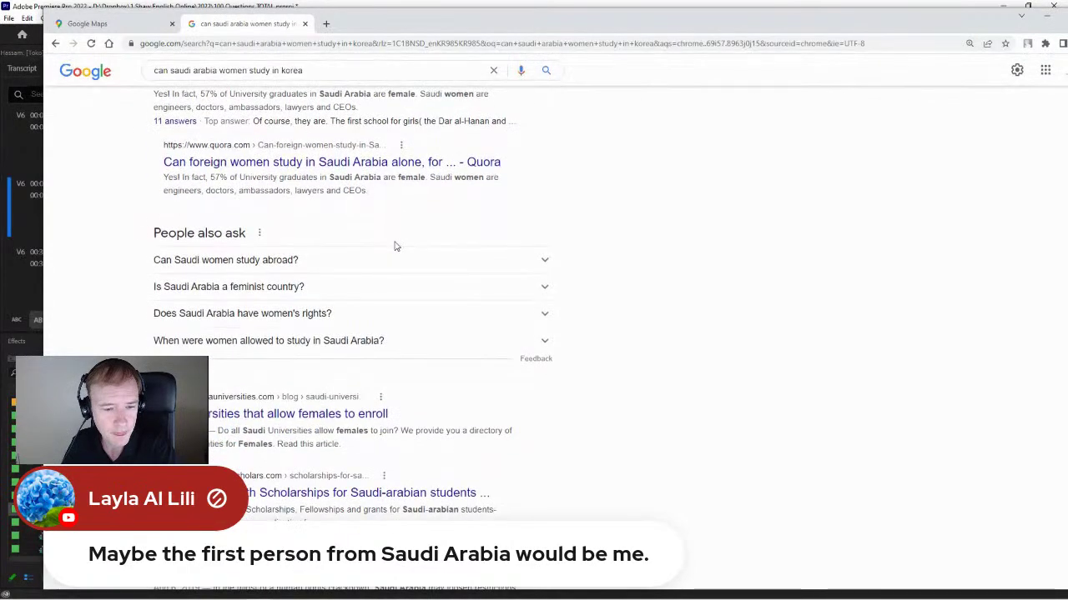
pyautogui.scroll(-1, 397, 246)
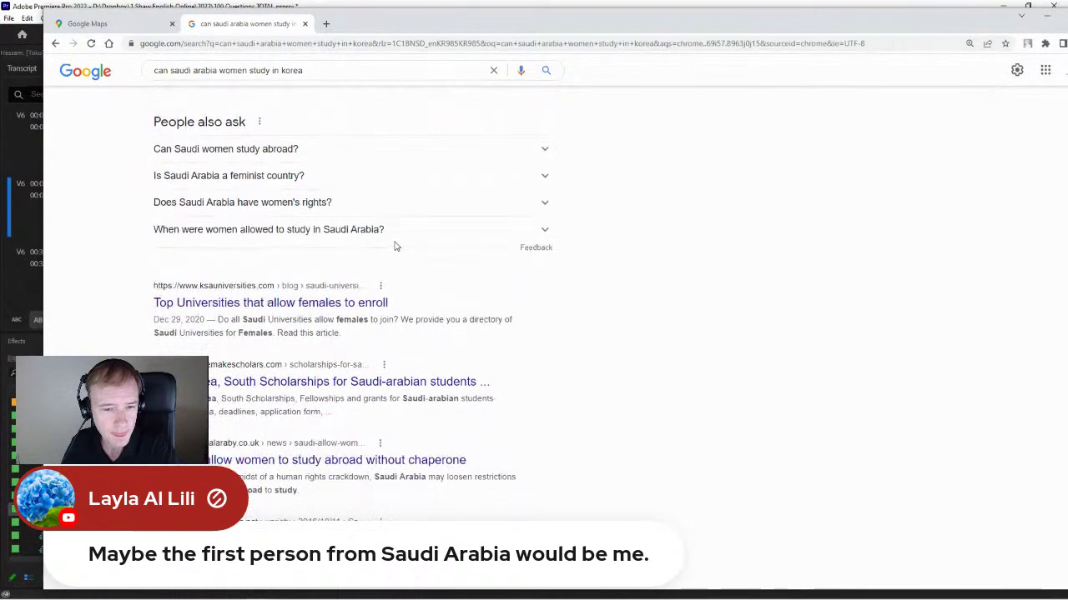
pyautogui.scroll(-1, 396, 247)
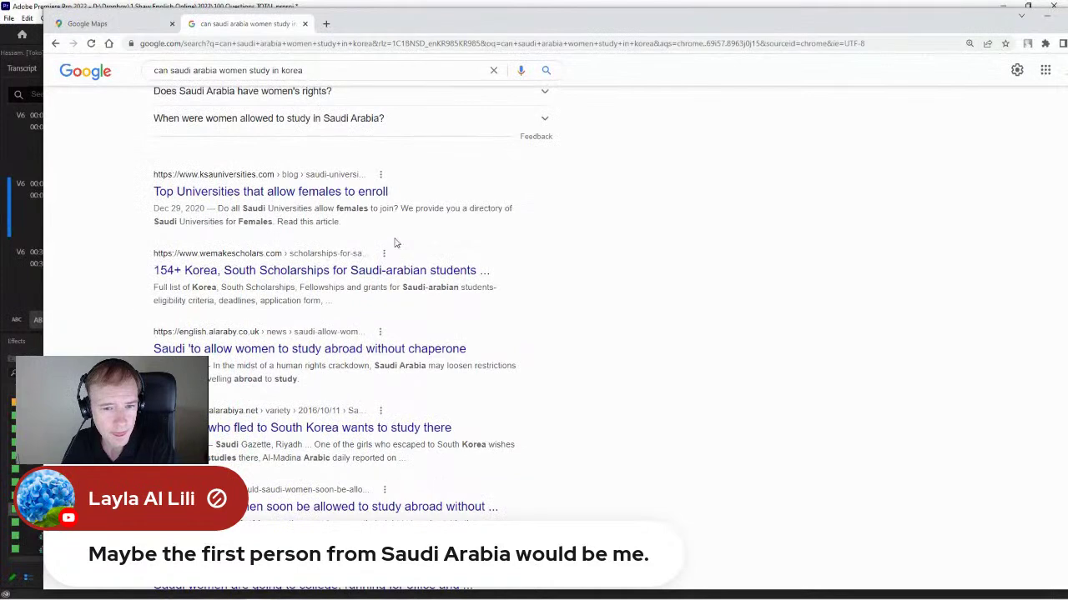
pyautogui.click(360, 275)
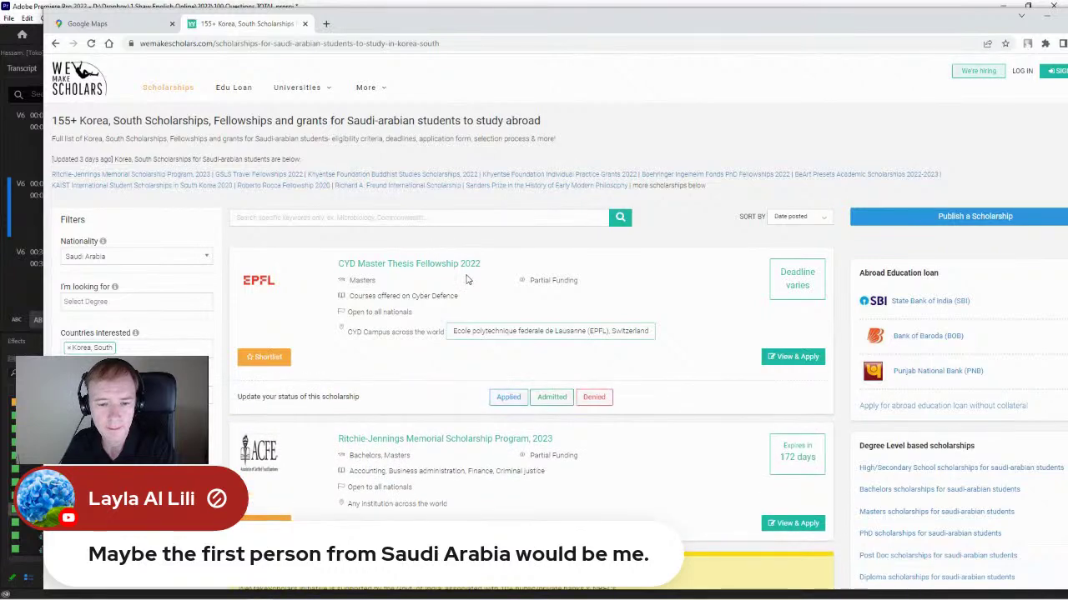
pyautogui.click(55, 43)
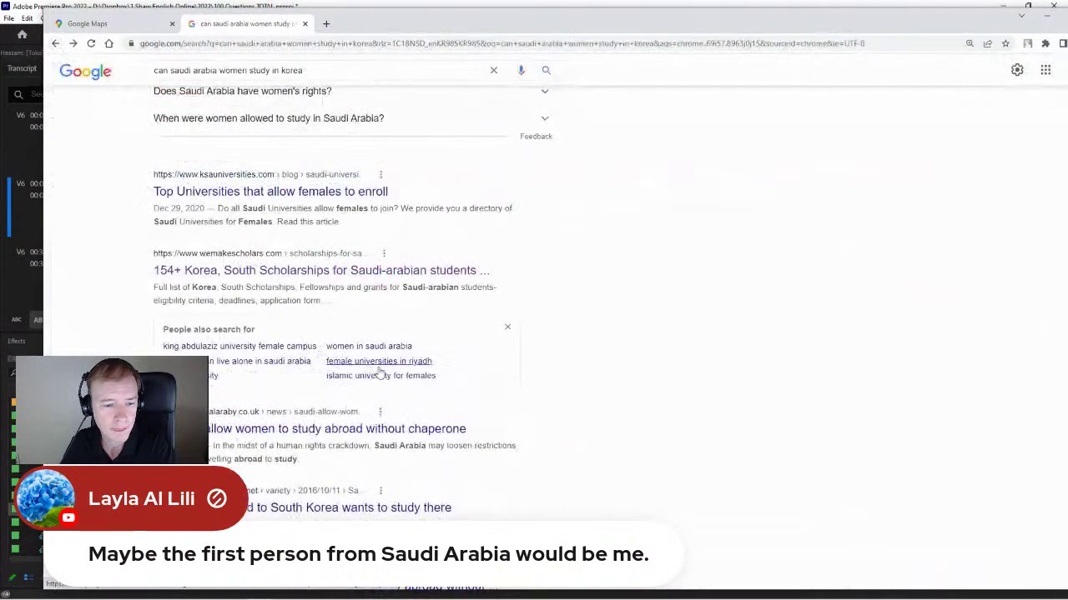
pyautogui.scroll(-2, 388, 368)
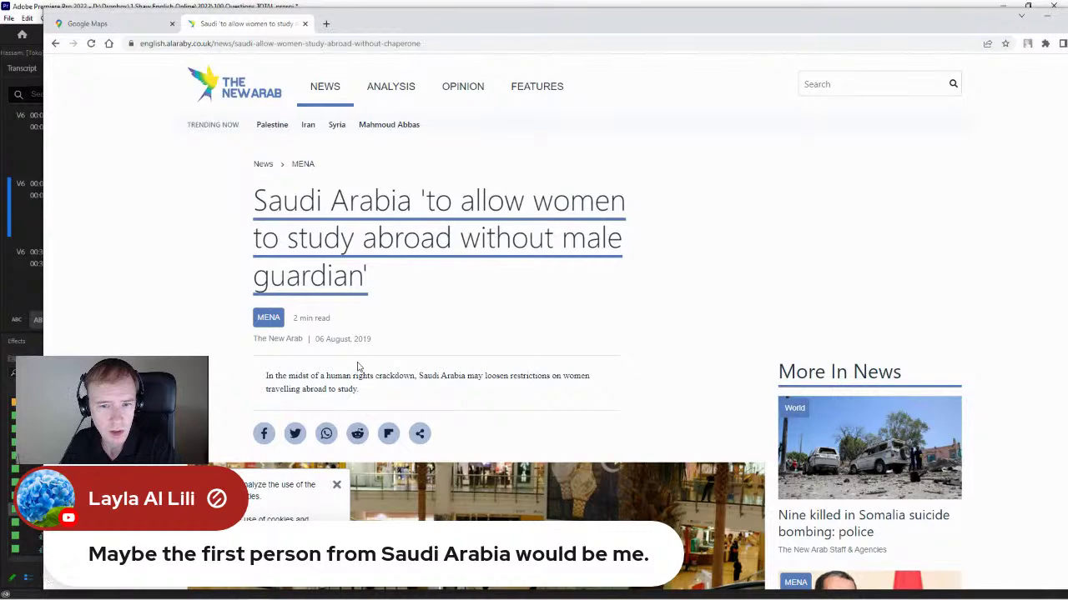
# Step: Dismiss the cookie notice and read the article's opening lines
pyautogui.click(336, 485)
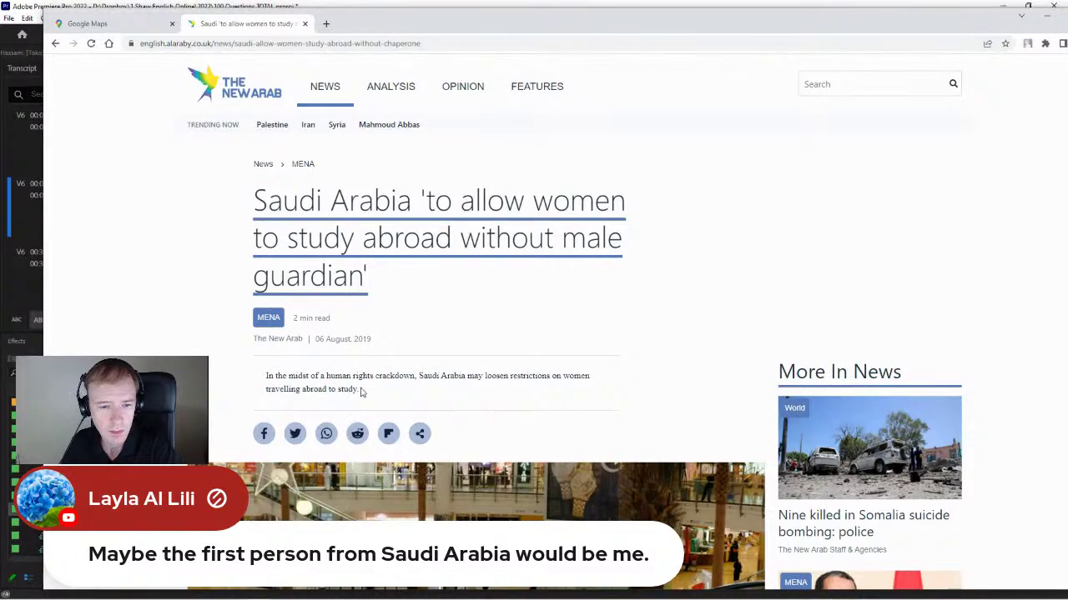
pyautogui.scroll(-3, 372, 357)
pyautogui.scroll(3, 370, 358)
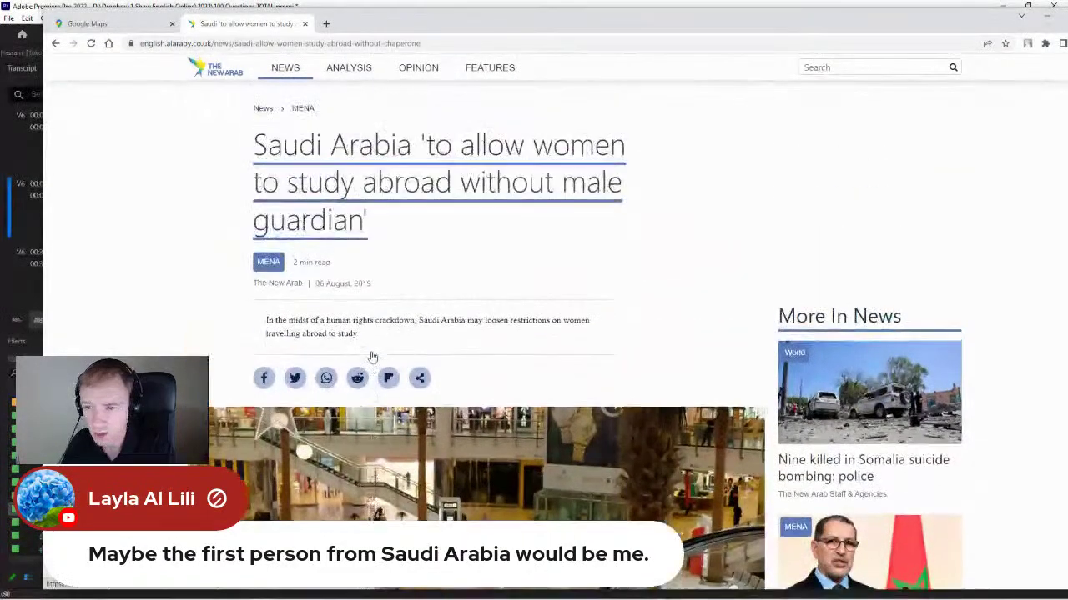
pyautogui.scroll(-2, 388, 305)
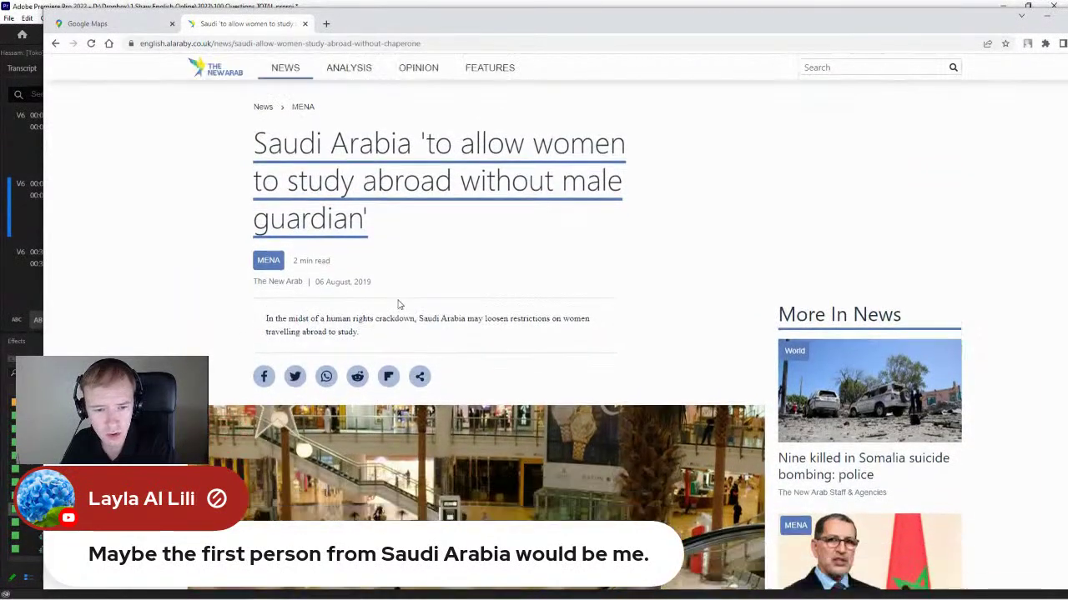
pyautogui.moveTo(372, 228); pyautogui.dragTo(364, 228)
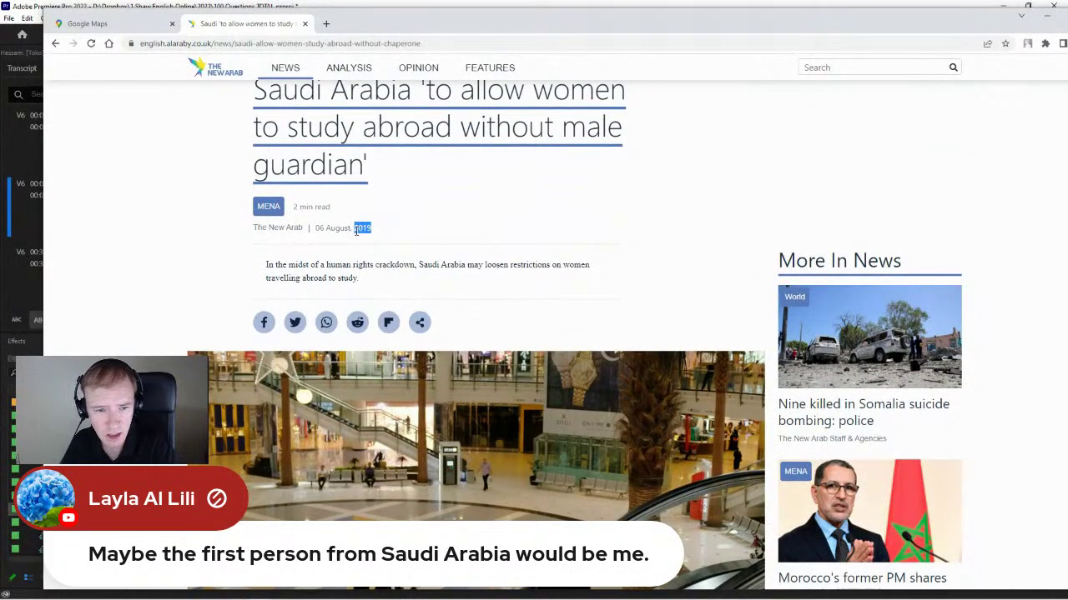
pyautogui.scroll(-1, 356, 231)
pyautogui.moveTo(511, 210); pyautogui.dragTo(596, 217)
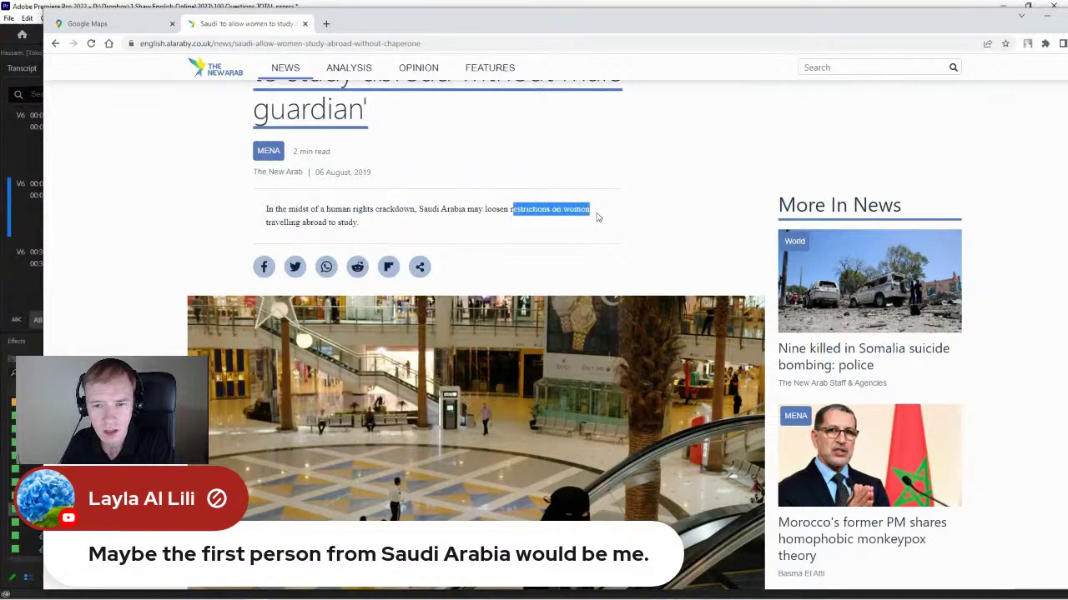
pyautogui.moveTo(376, 221); pyautogui.dragTo(306, 224)
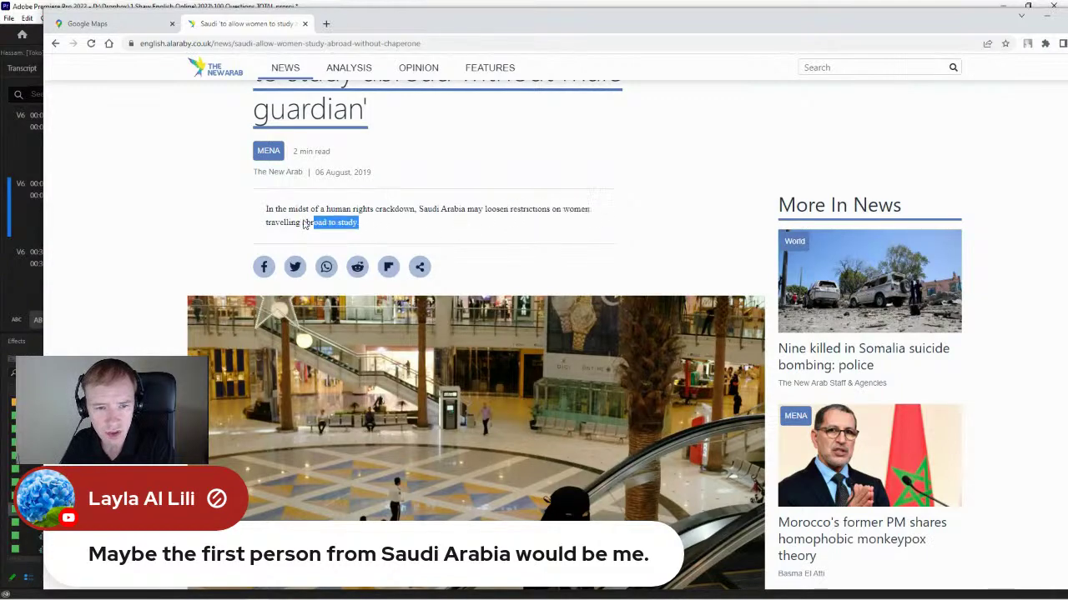
# Step: Read down to the article's Tags and back, then move the browser window aside
pyautogui.scroll(-8, 388, 215)
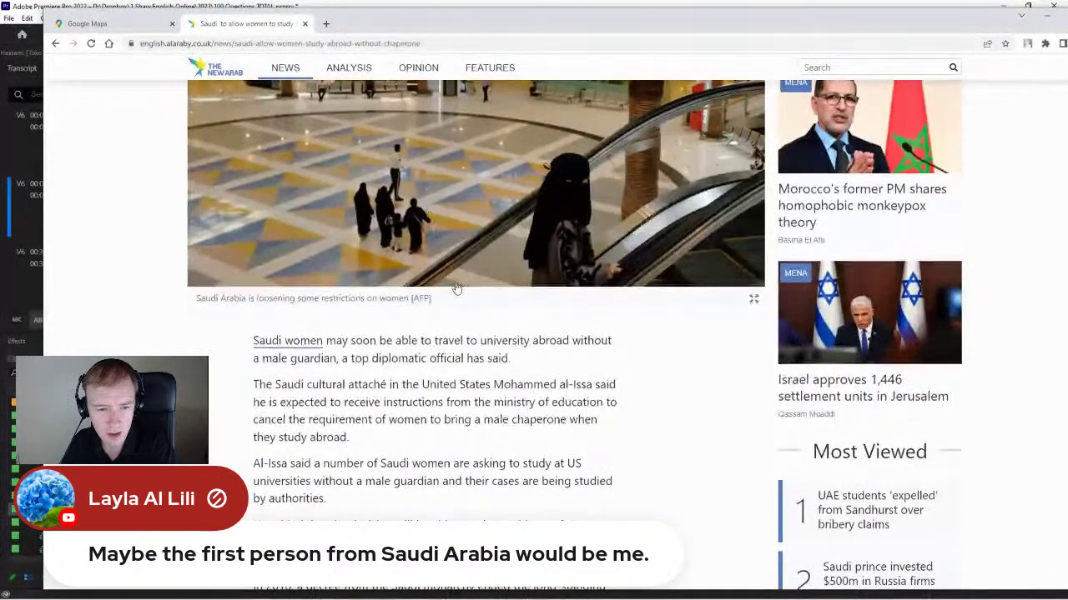
pyautogui.scroll(-2, 457, 289)
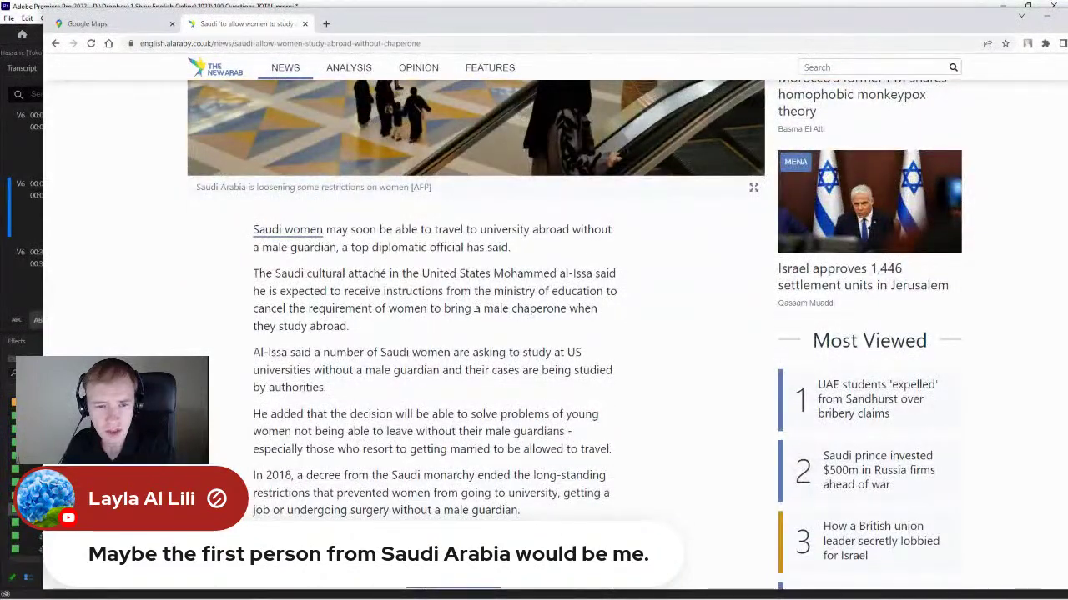
pyautogui.scroll(-1, 476, 308)
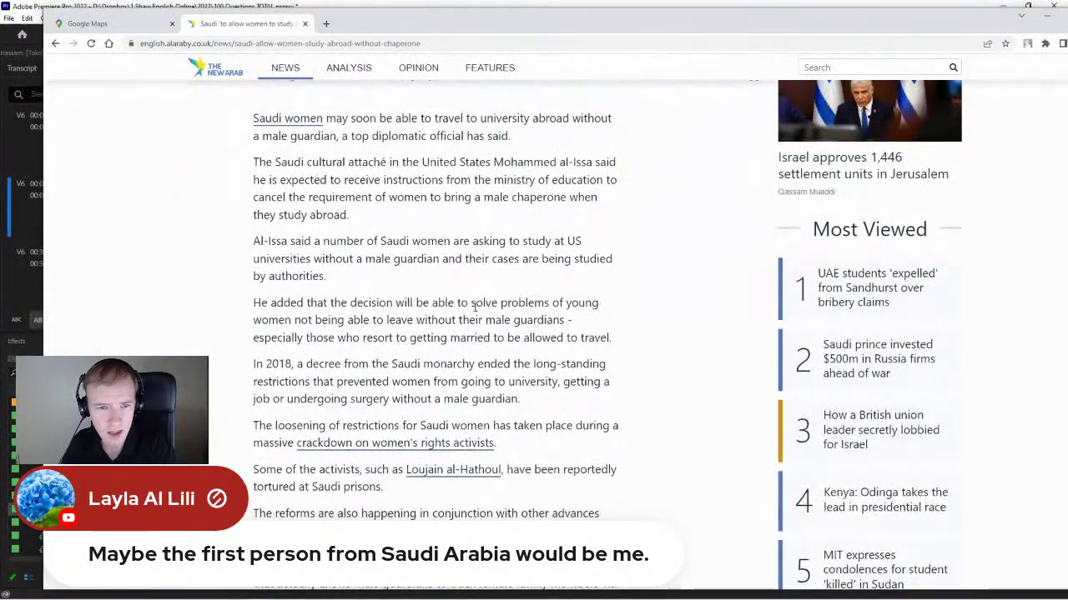
pyautogui.scroll(-3, 429, 281)
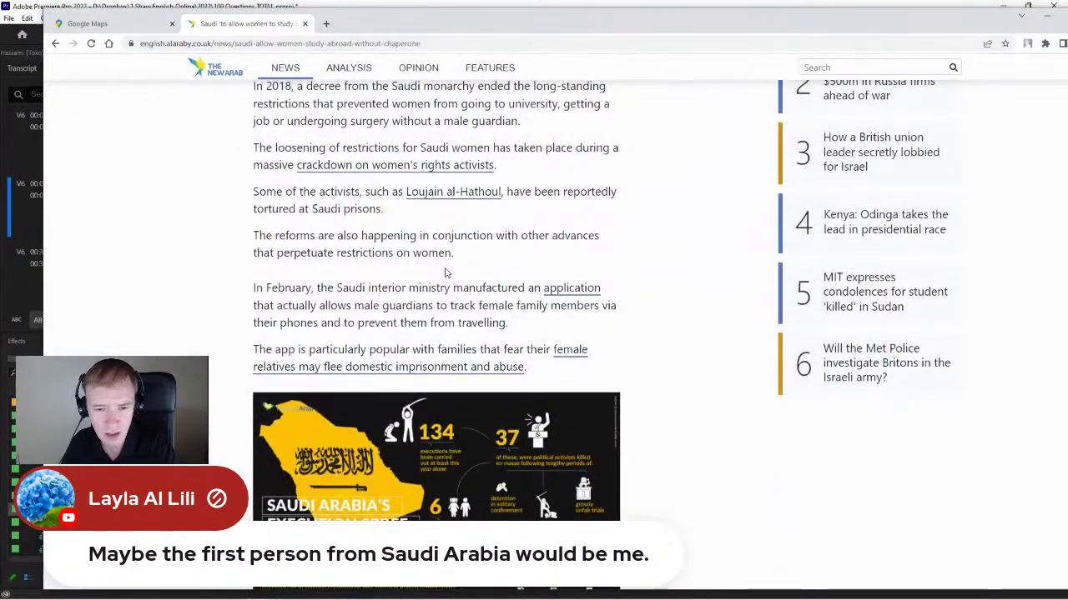
pyautogui.scroll(-1, 446, 273)
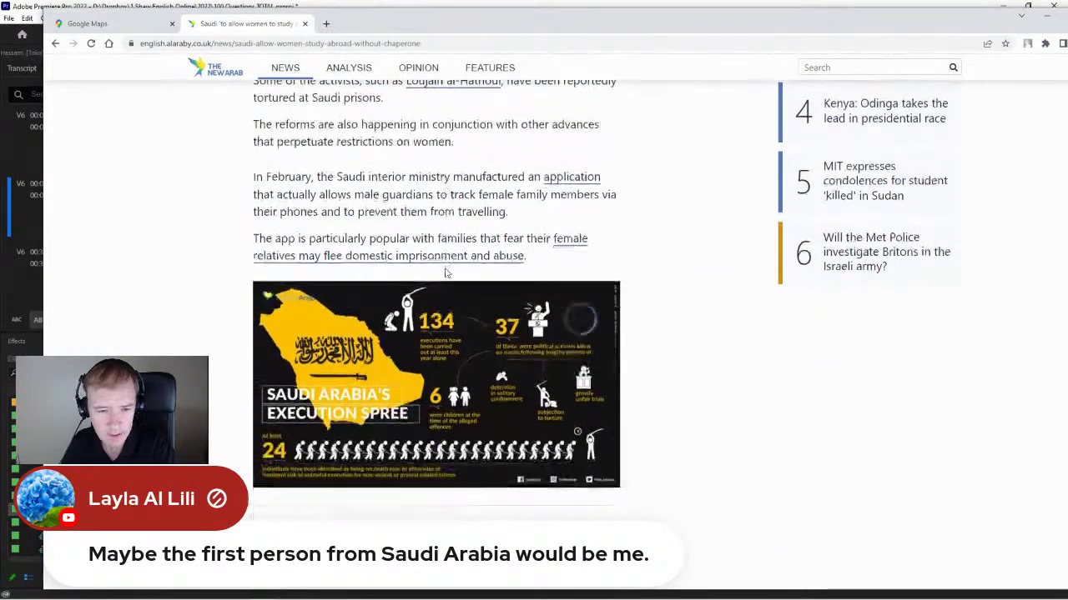
pyautogui.scroll(-2, 446, 272)
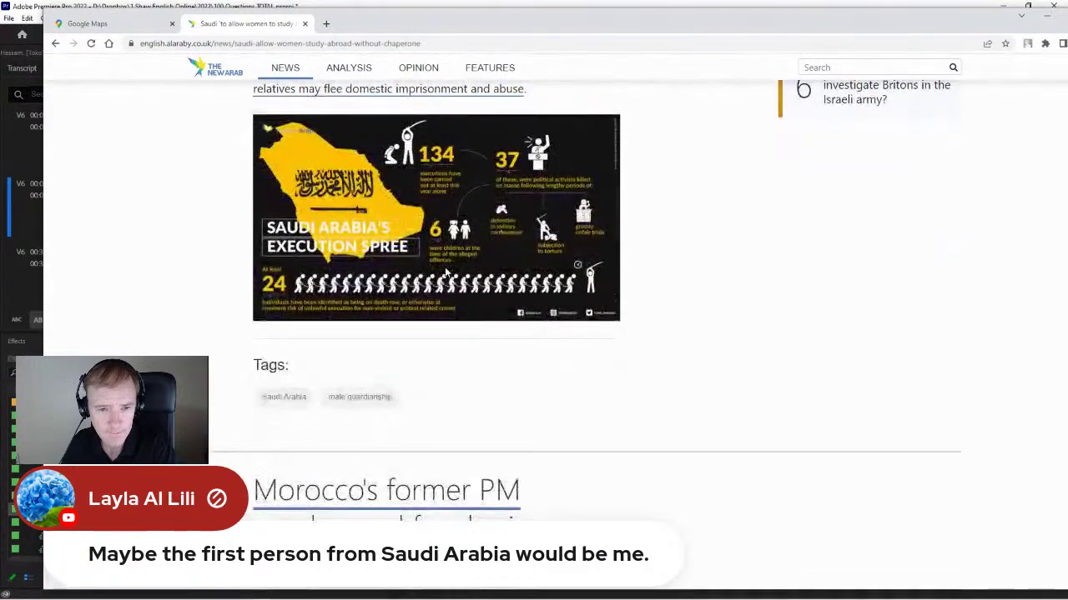
pyautogui.scroll(-1, 448, 326)
pyautogui.scroll(9, 448, 330)
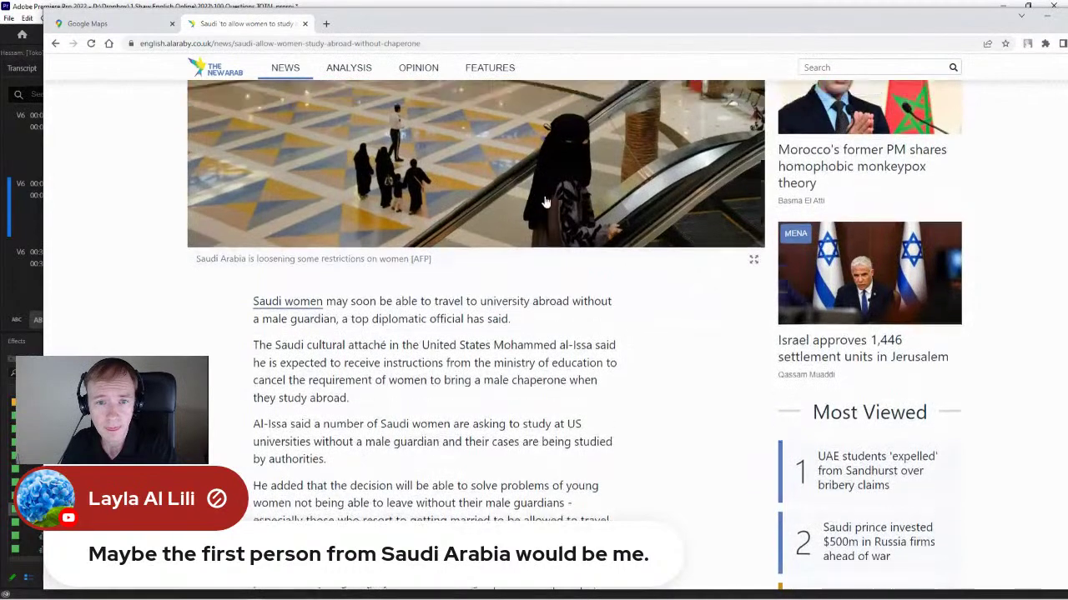
pyautogui.scroll(2, 606, 328)
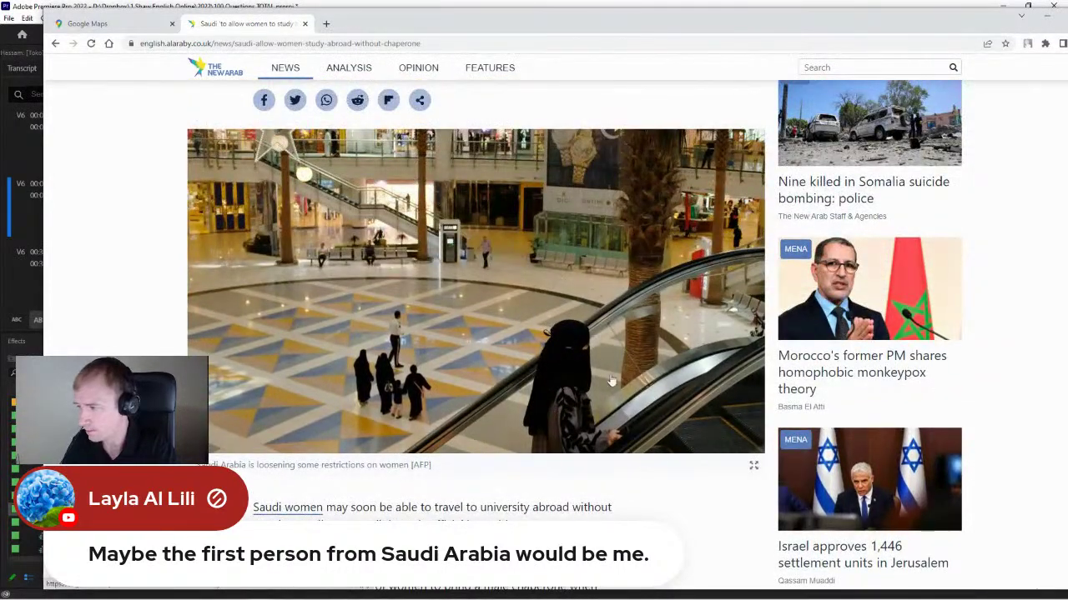
pyautogui.moveTo(625, 36); pyautogui.dragTo(625, 79)
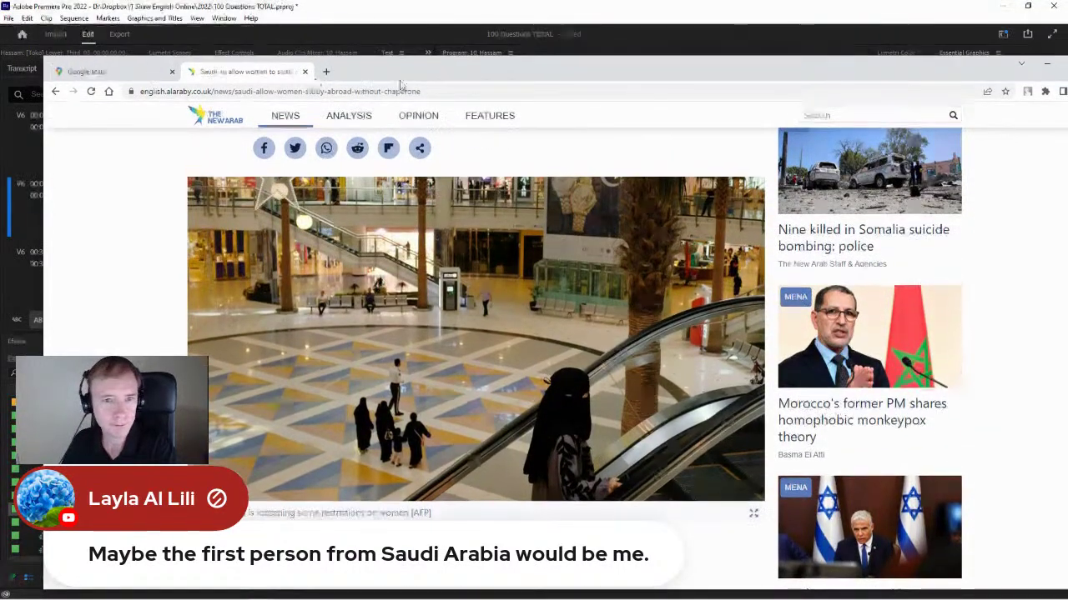
# Step: Return to Premiere Pro and preview the question titles from 00:00:12:13
pyautogui.hotkey('alt', 'Tab')
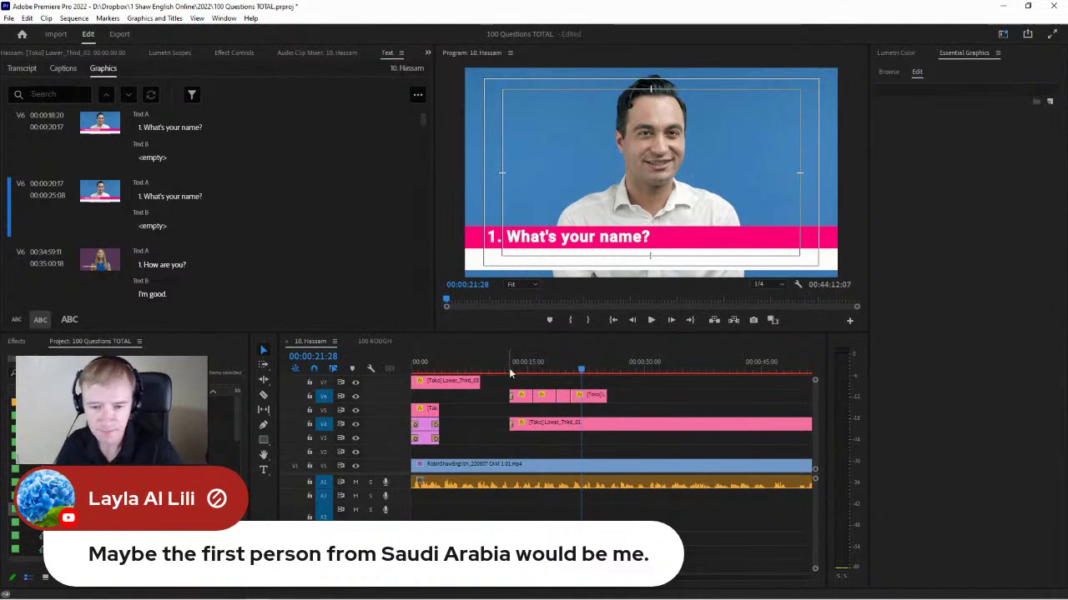
pyautogui.click(510, 372)
pyautogui.press('space')
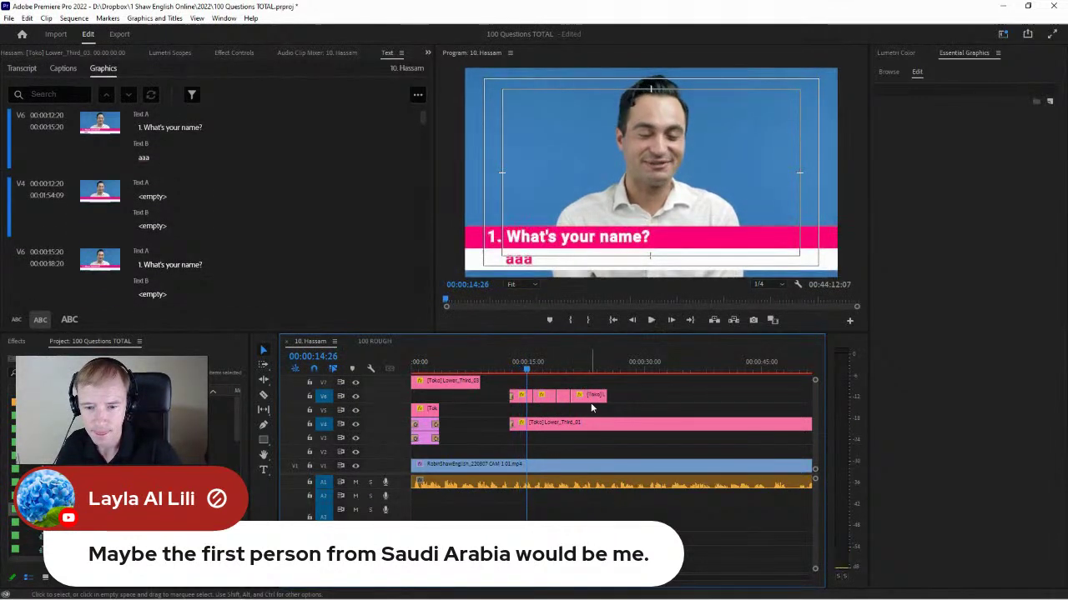
pyautogui.press('space')
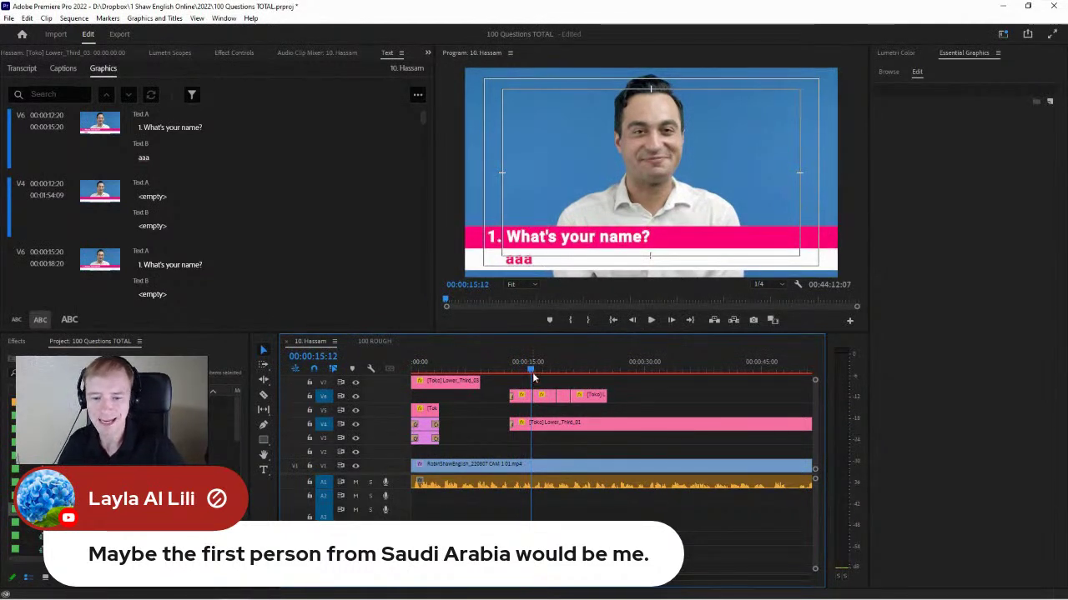
pyautogui.press('space')
pyautogui.press('space')
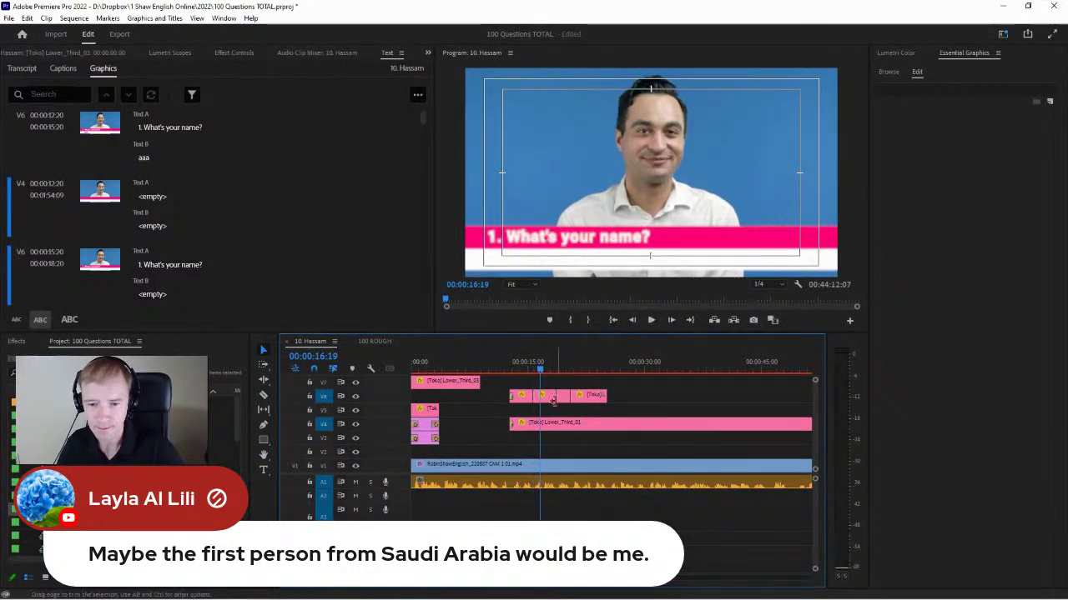
# Step: Change the second V6 title's question to '2. Where are you from?' and replay to check it
pyautogui.click(551, 397)
pyautogui.click(911, 122)
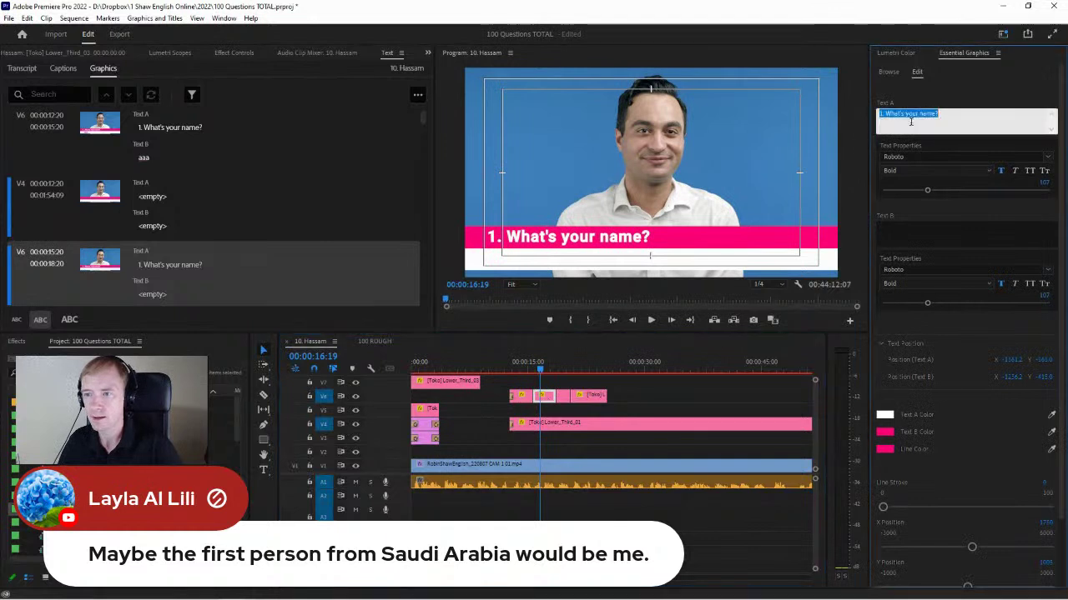
pyautogui.write('2')
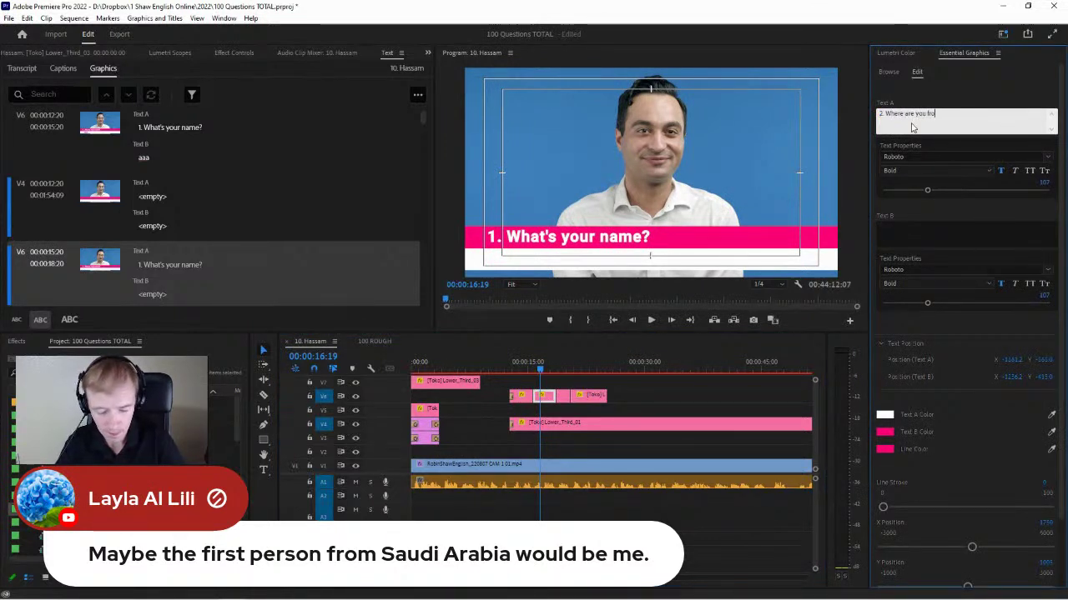
pyautogui.write('. Where are you from?')
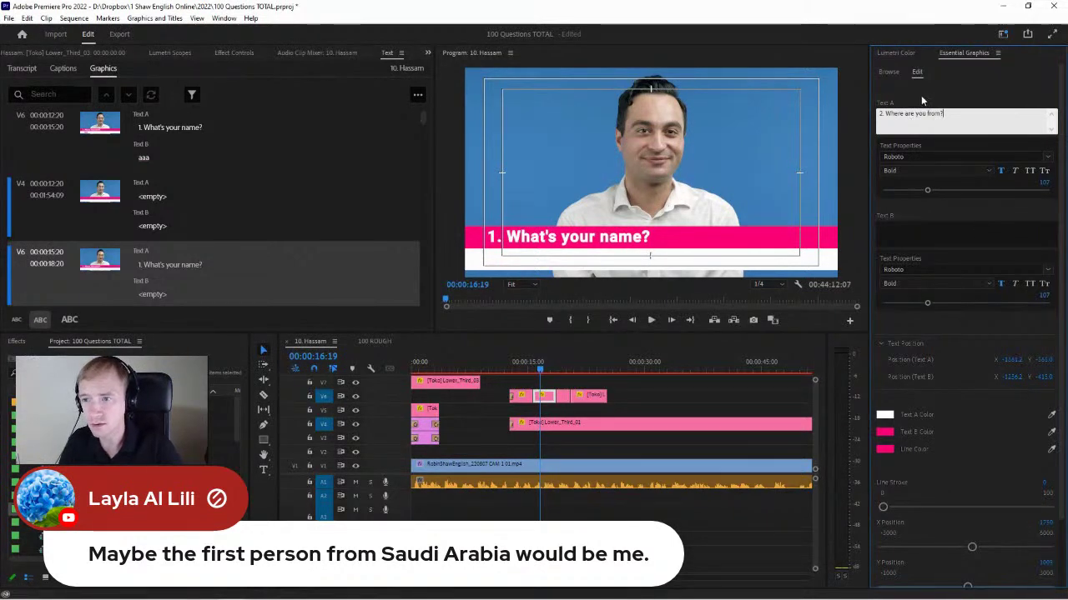
pyautogui.click(921, 95)
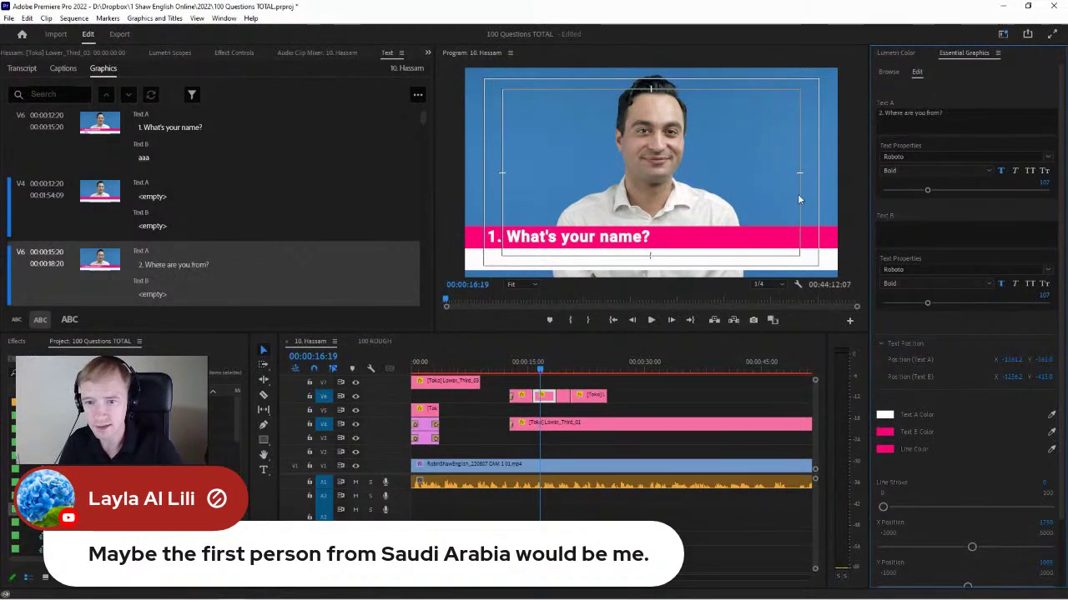
pyautogui.click(544, 362)
pyautogui.press('space')
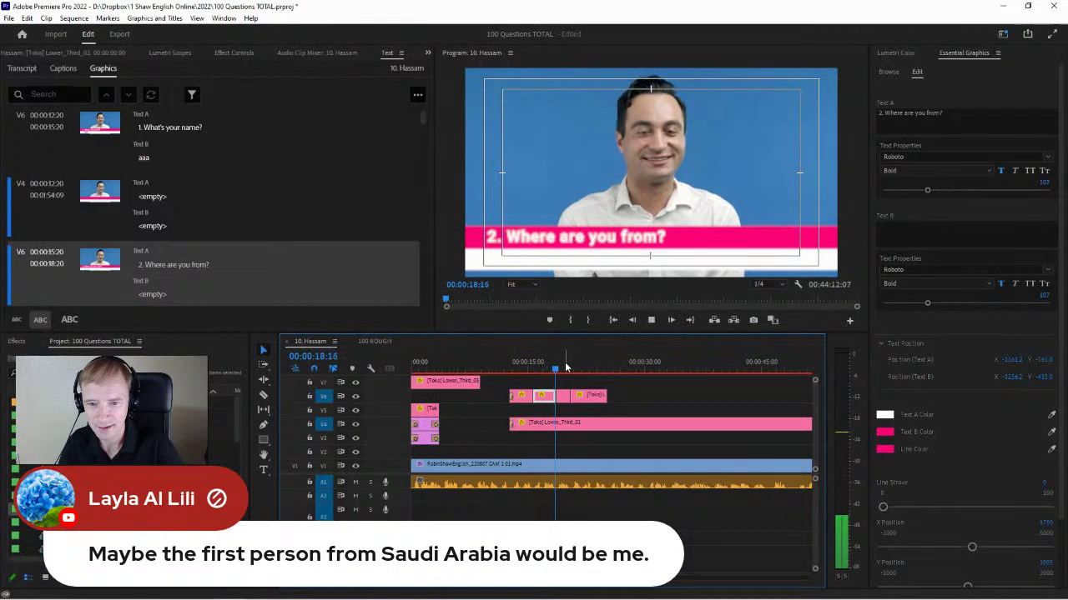
pyautogui.press('space')
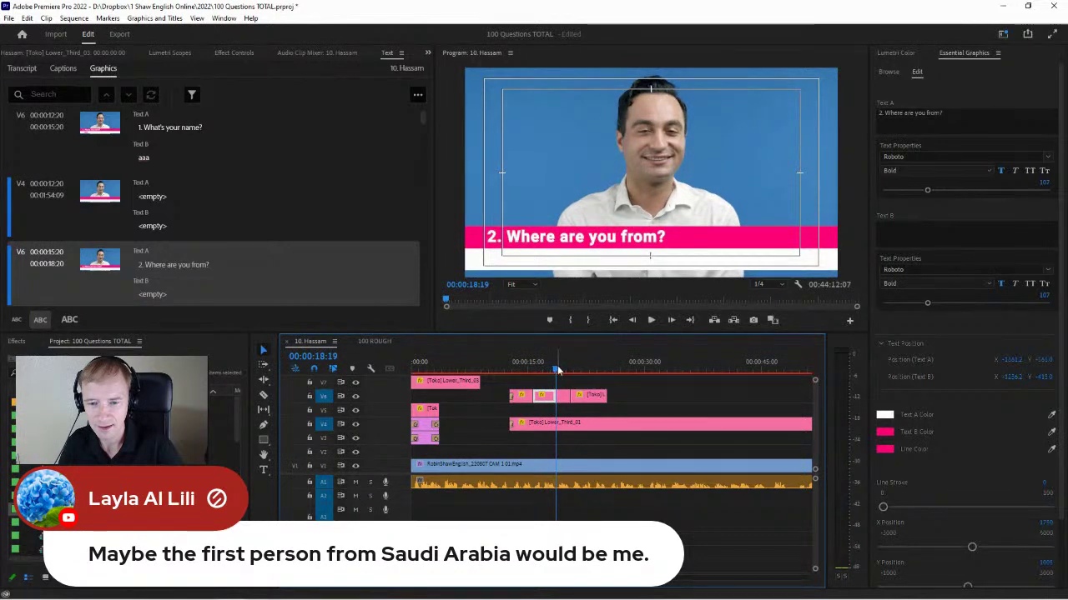
pyautogui.click(531, 369)
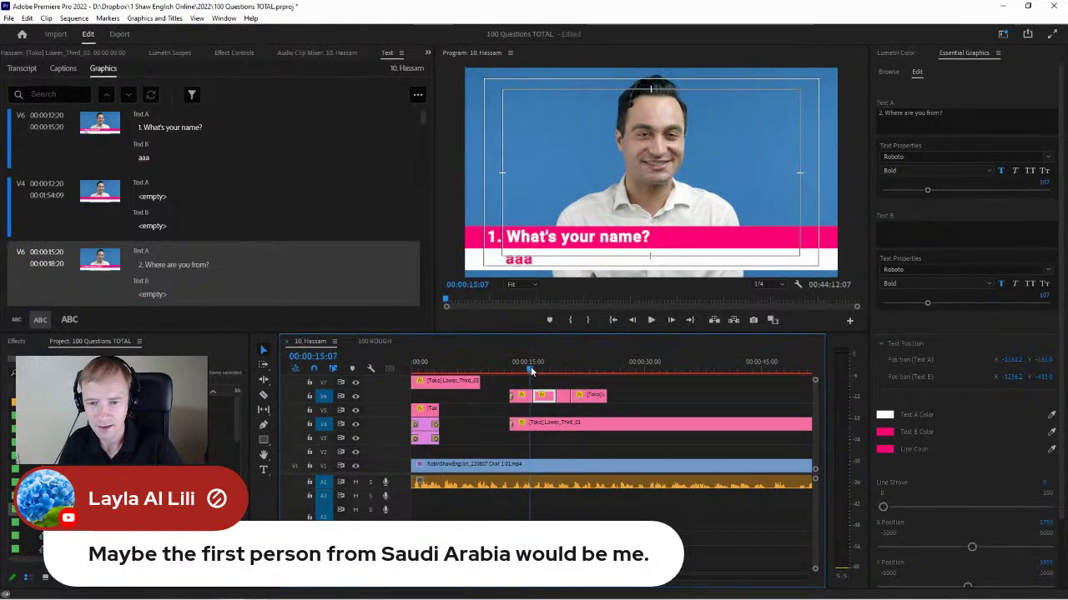
pyautogui.moveTo(530, 366); pyautogui.dragTo(509, 371)
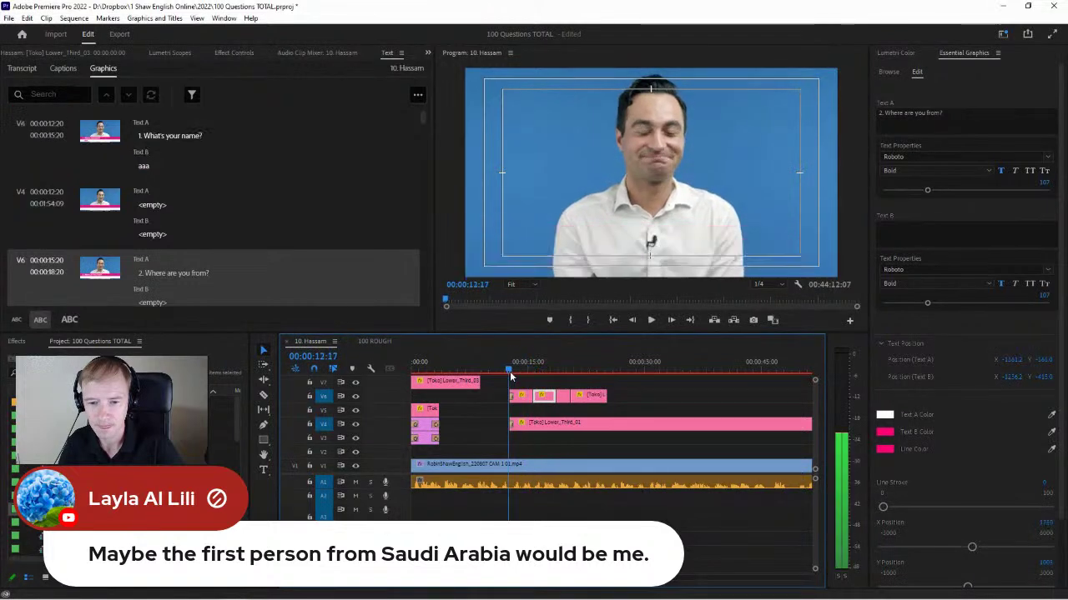
pyautogui.press('space')
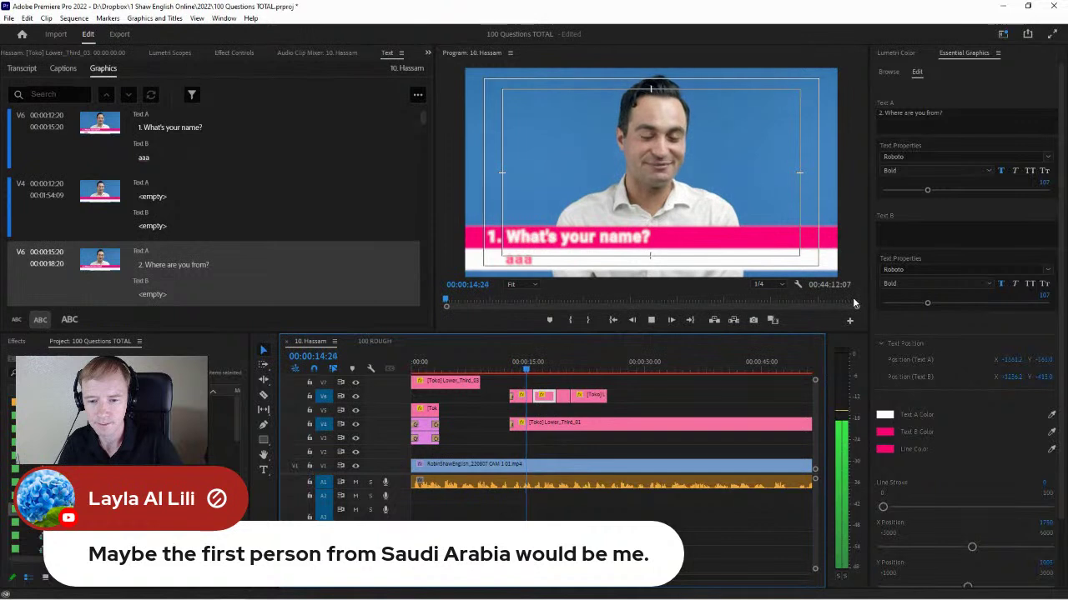
pyautogui.press('space')
# Step: Set the first title's answer line to 'My name is Hassam.' and play it back
pyautogui.click(883, 231)
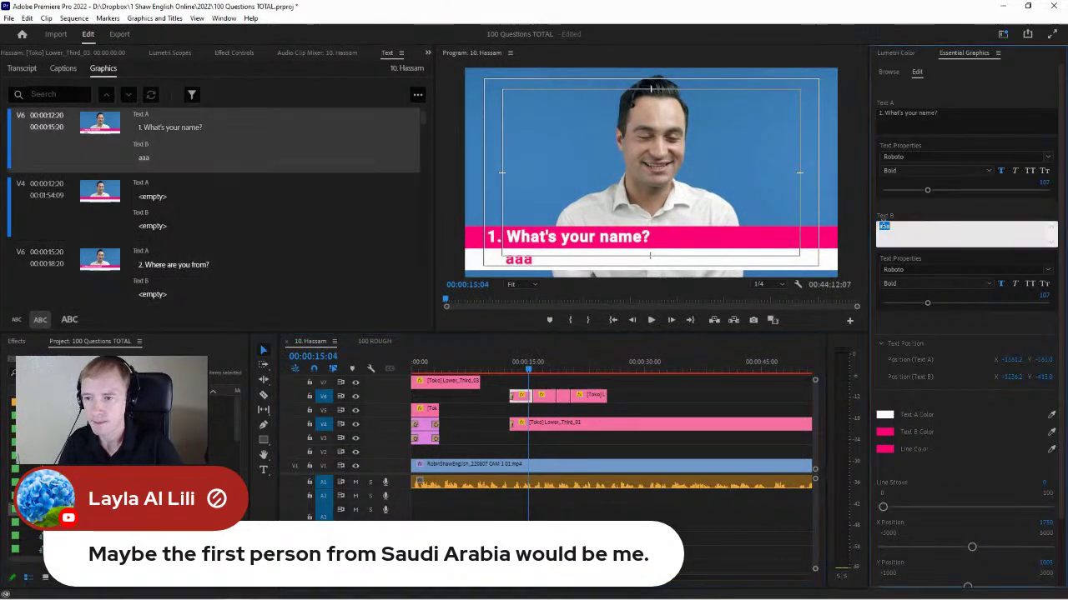
pyautogui.press('BackSpace')
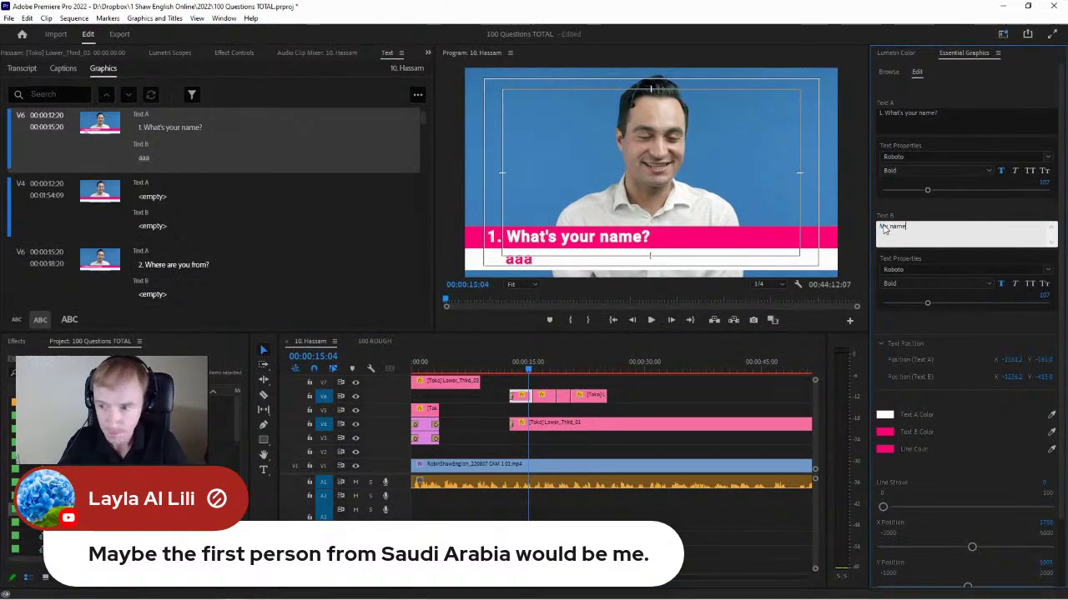
pyautogui.write('My name is Hassam')
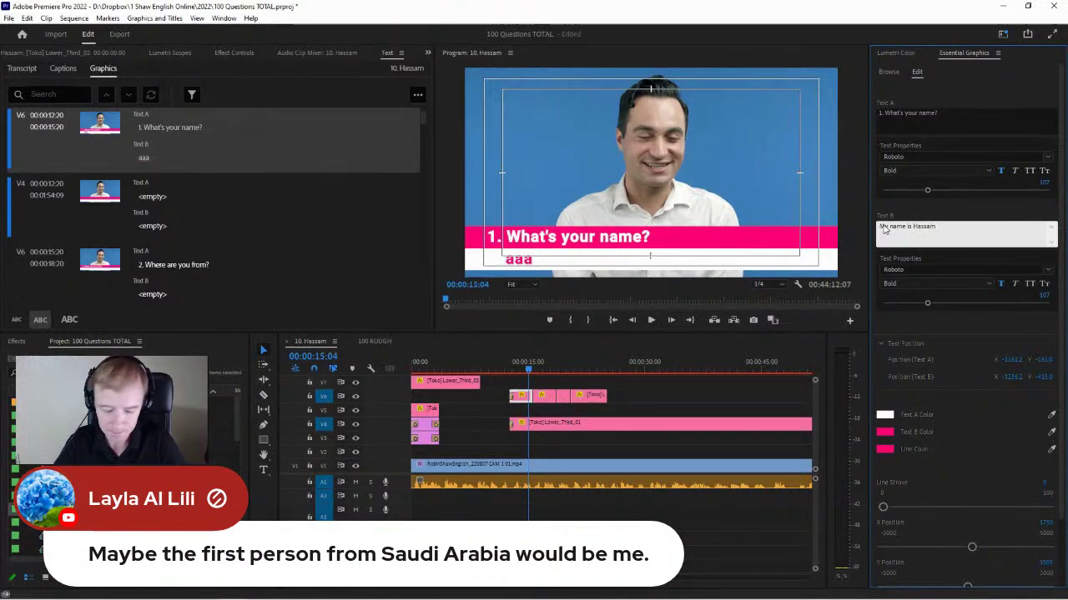
pyautogui.write('.')
pyautogui.click(916, 99)
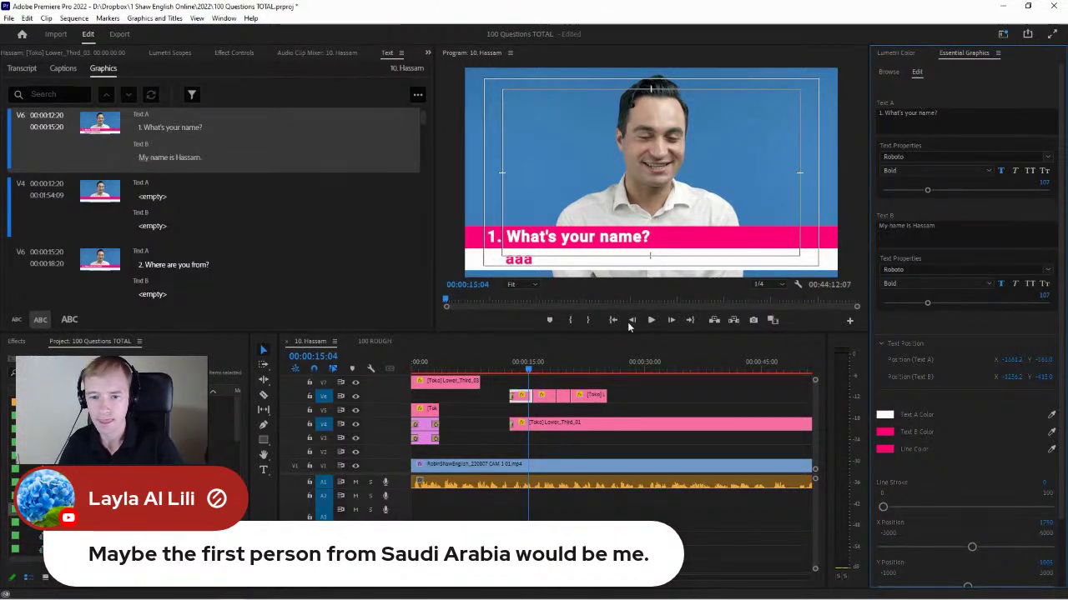
pyautogui.click(526, 367)
pyautogui.press('space')
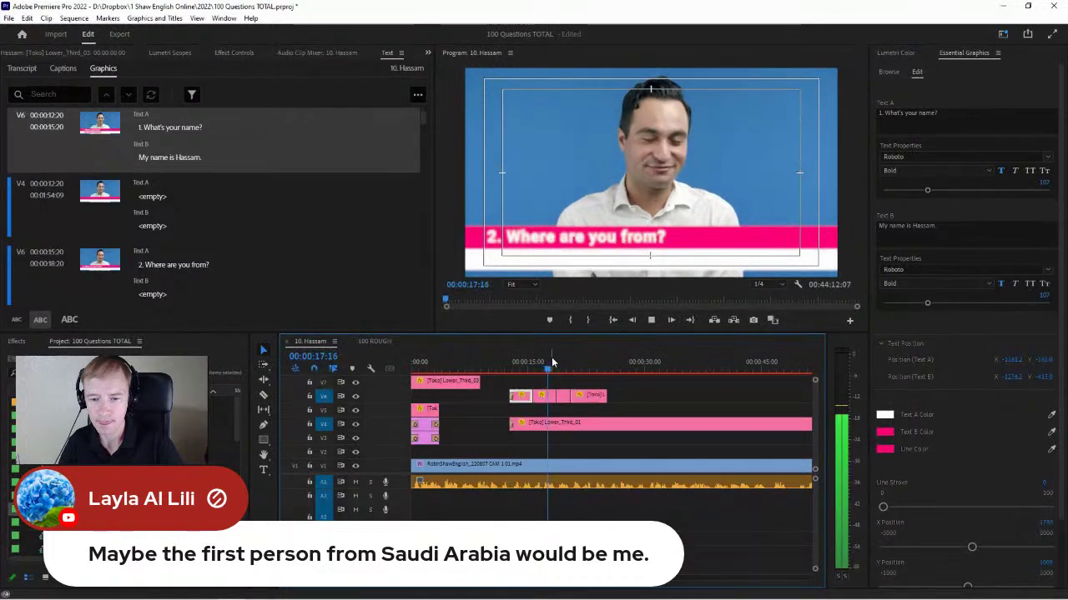
pyautogui.press('space')
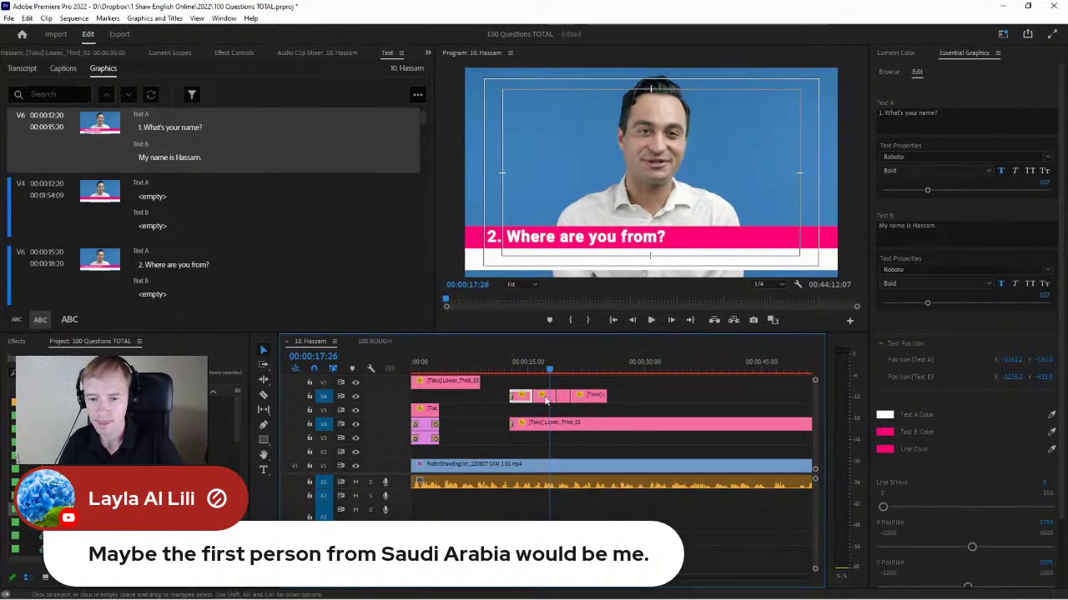
# Step: Set the second title's answer line to 'And I came from Iran.' and review it from 15 seconds
pyautogui.click(543, 395)
pyautogui.click(918, 227)
pyautogui.write('I')
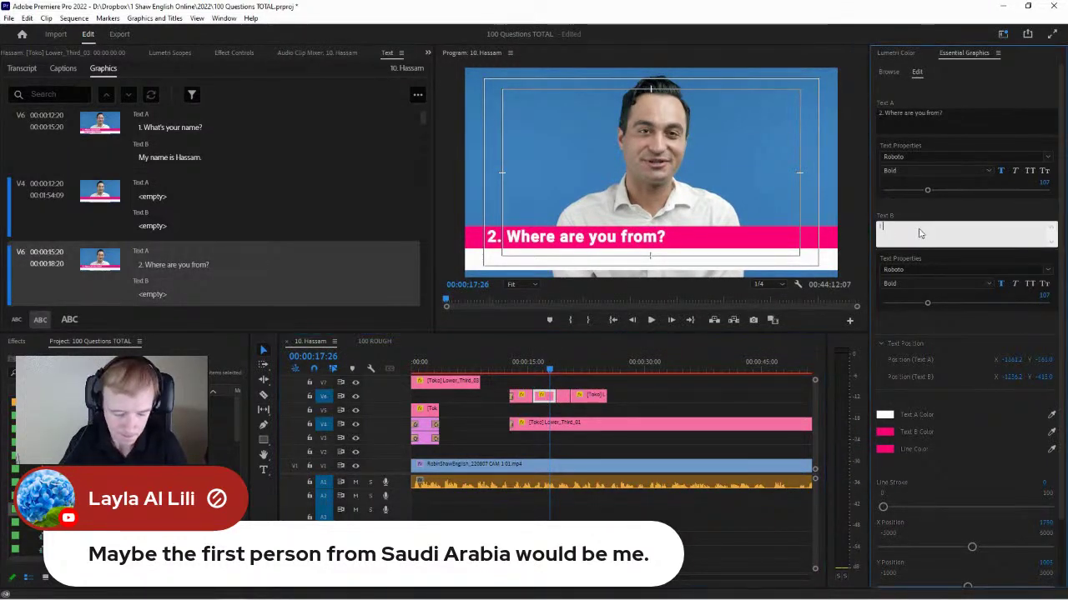
pyautogui.write(' came from Iran.')
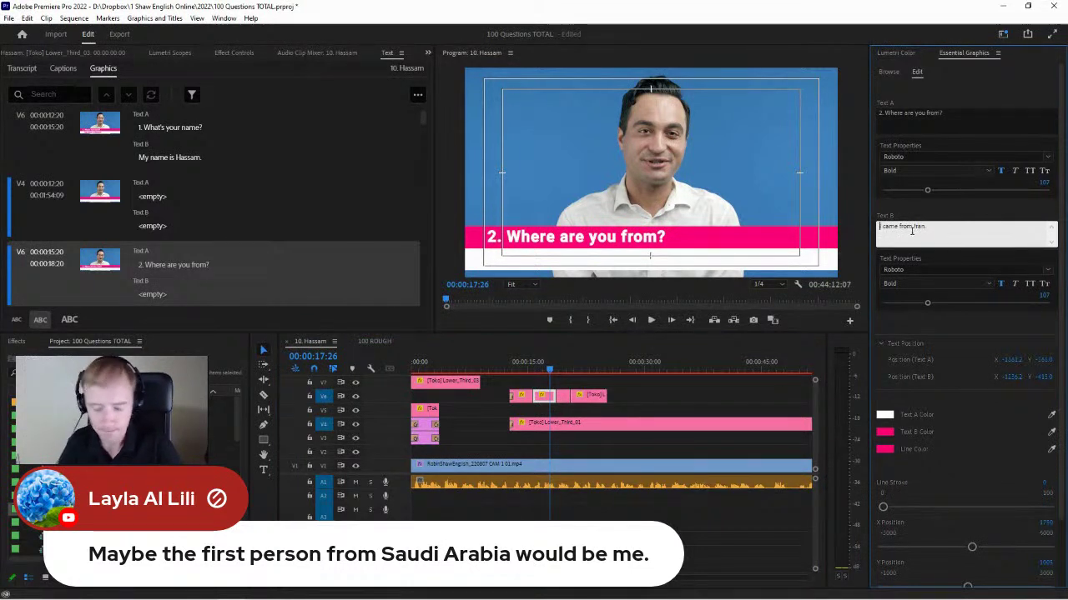
pyautogui.hotkey('ctrl', 'a')
pyautogui.write('A')
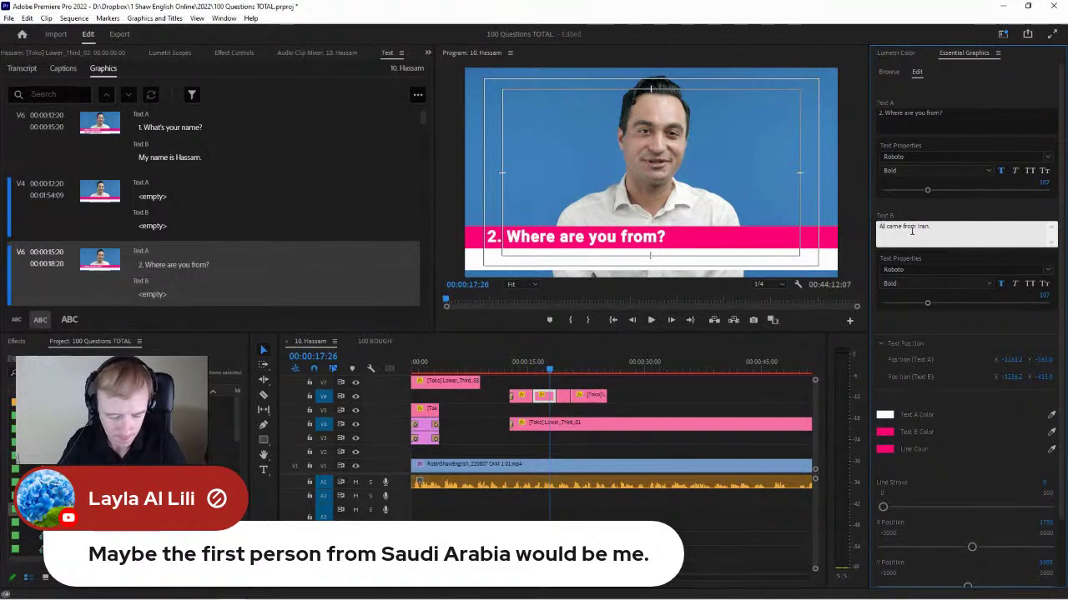
pyautogui.write('nd')
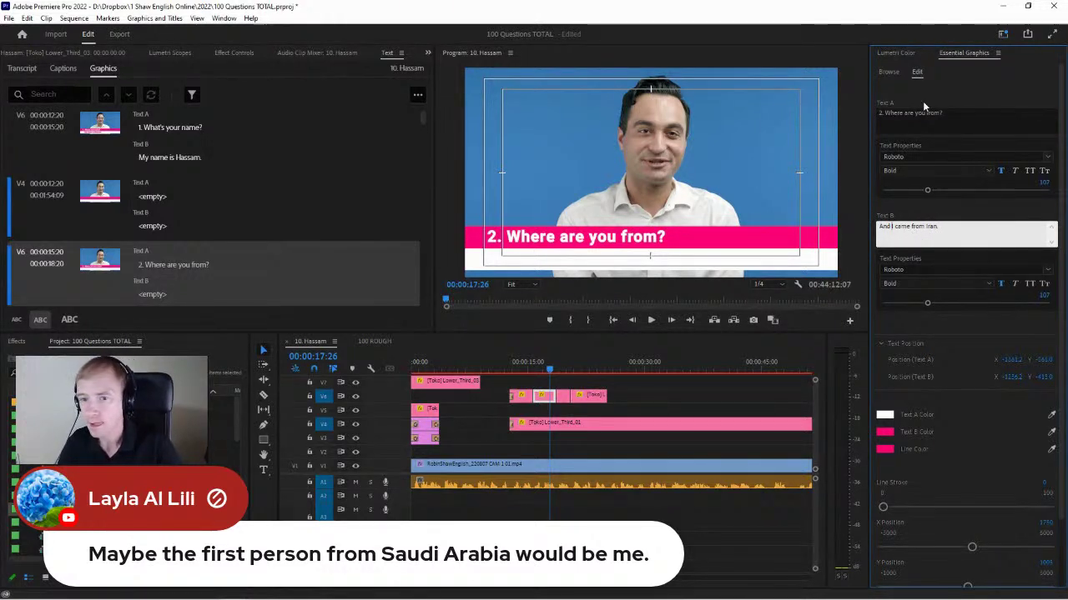
pyautogui.click(923, 101)
pyautogui.click(528, 370)
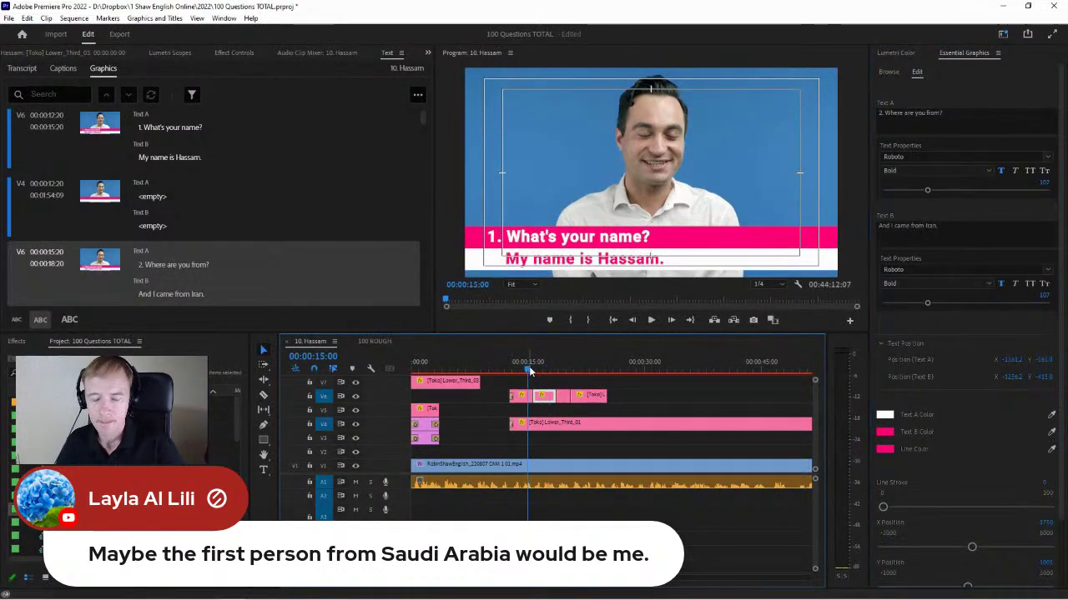
pyautogui.press('space')
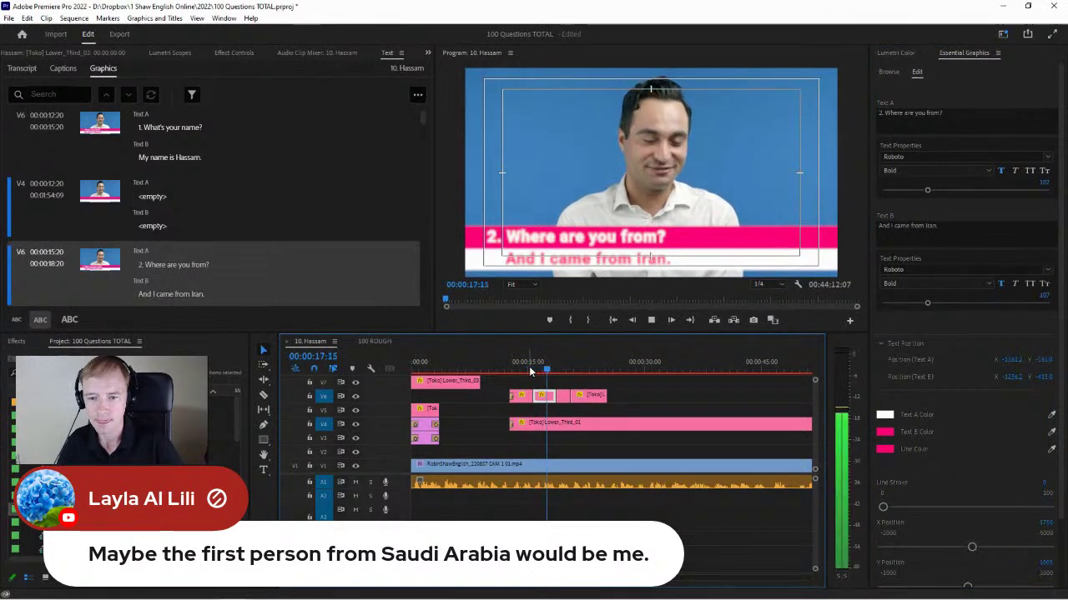
pyautogui.press('space')
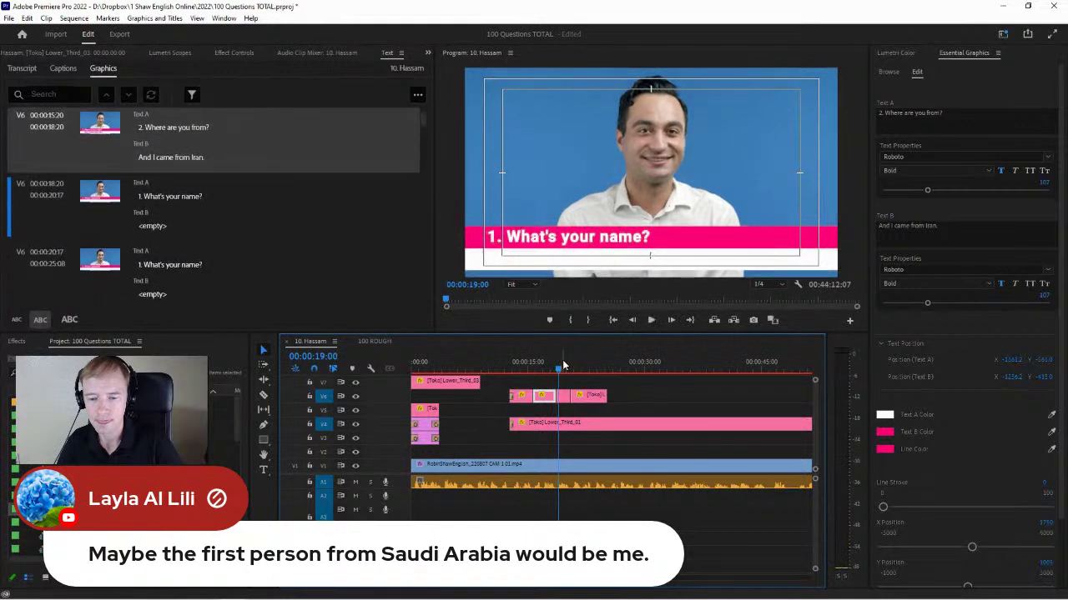
# Step: Move the later V6 title clip along the timeline and trim its end, replaying to check timing
pyautogui.click(564, 364)
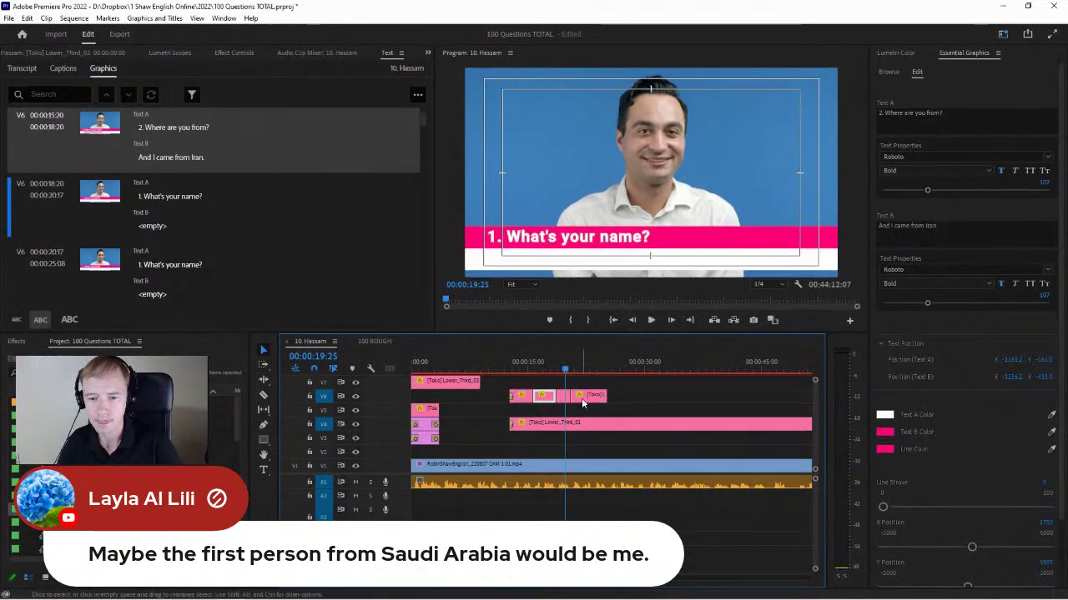
pyautogui.moveTo(583, 403); pyautogui.dragTo(687, 404)
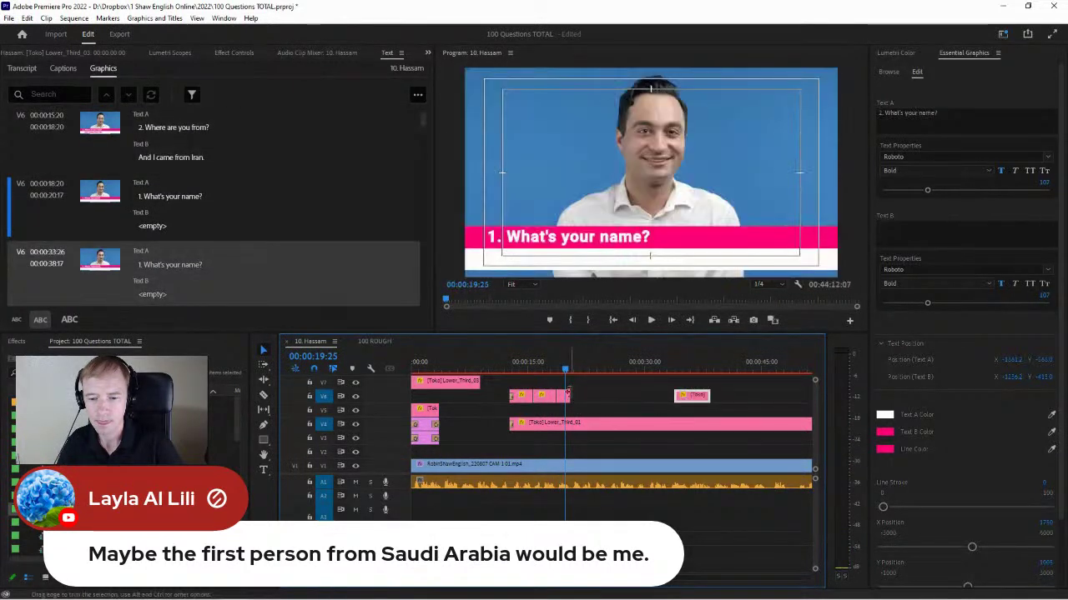
pyautogui.moveTo(568, 393); pyautogui.dragTo(632, 394)
pyautogui.press('space')
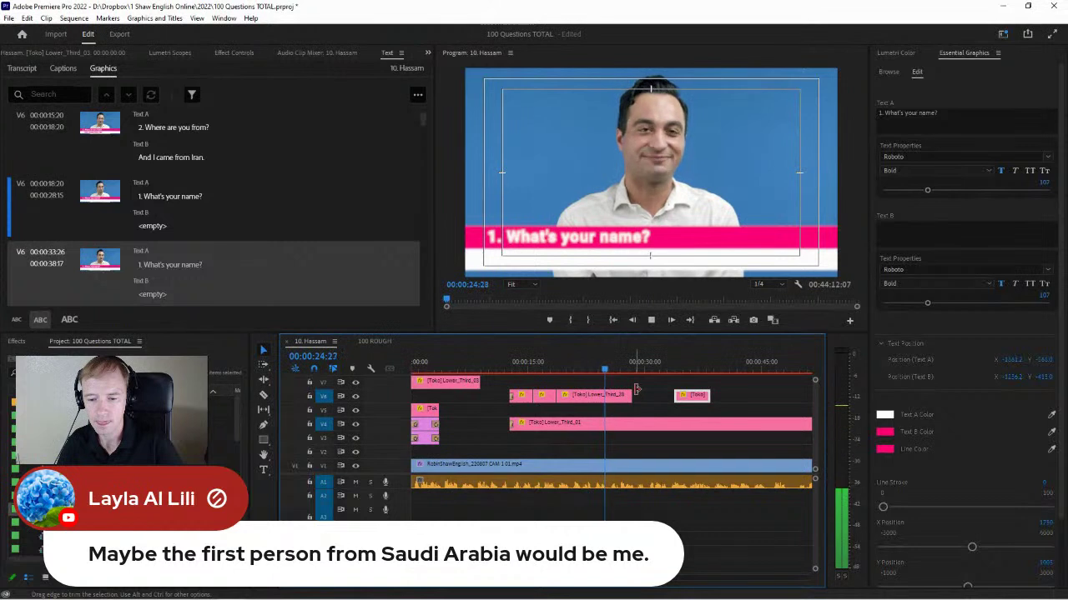
pyautogui.moveTo(631, 394); pyautogui.dragTo(607, 398)
pyautogui.click(575, 368)
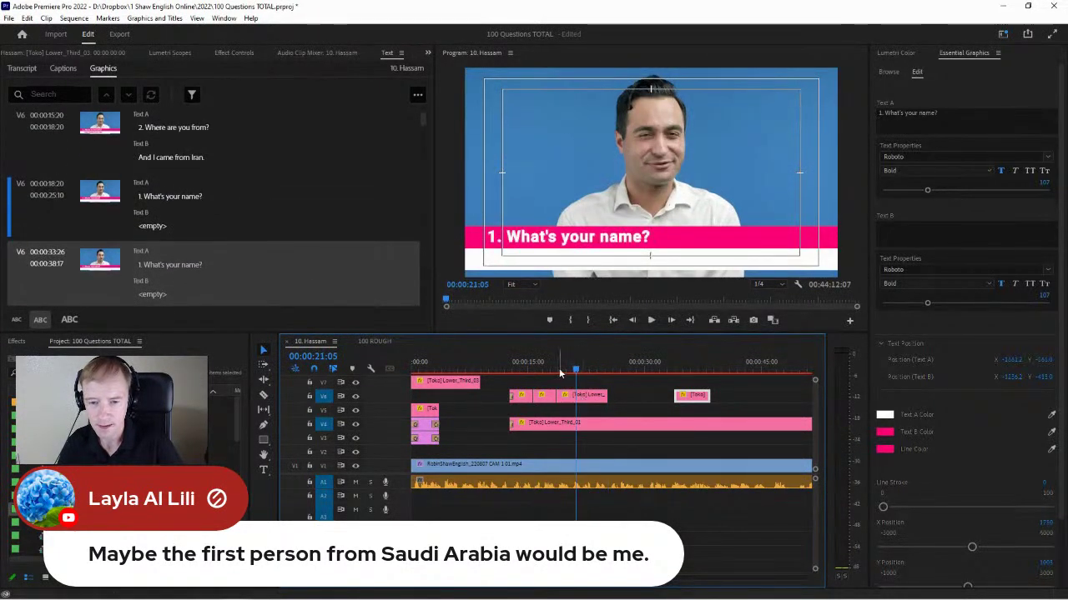
pyautogui.press('space')
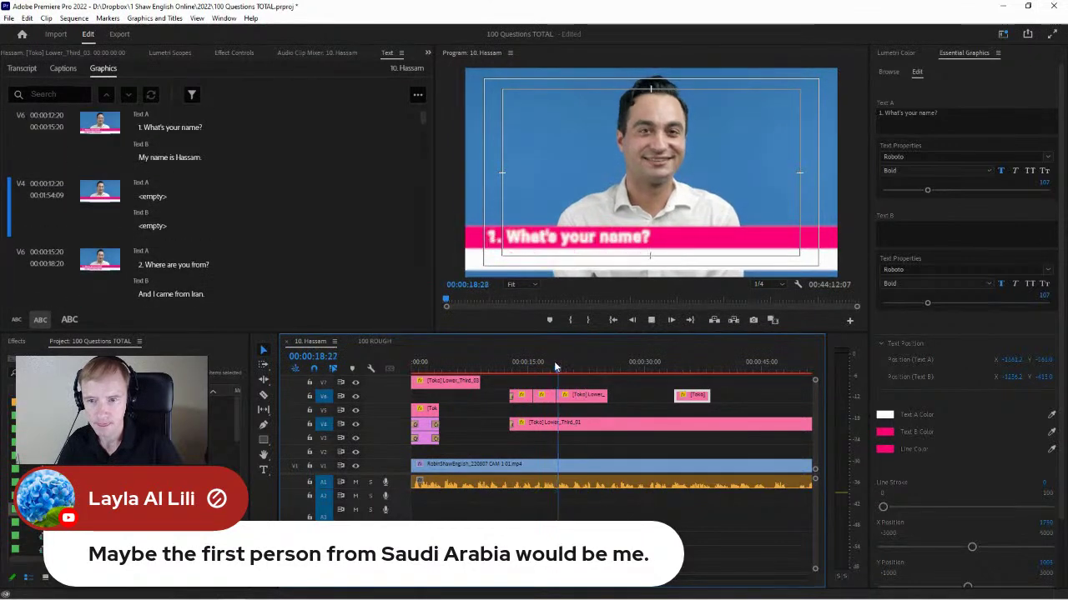
# Step: Set the third title to '3. What city were you born in?' with the answer 'Karaj.'
pyautogui.click(900, 113)
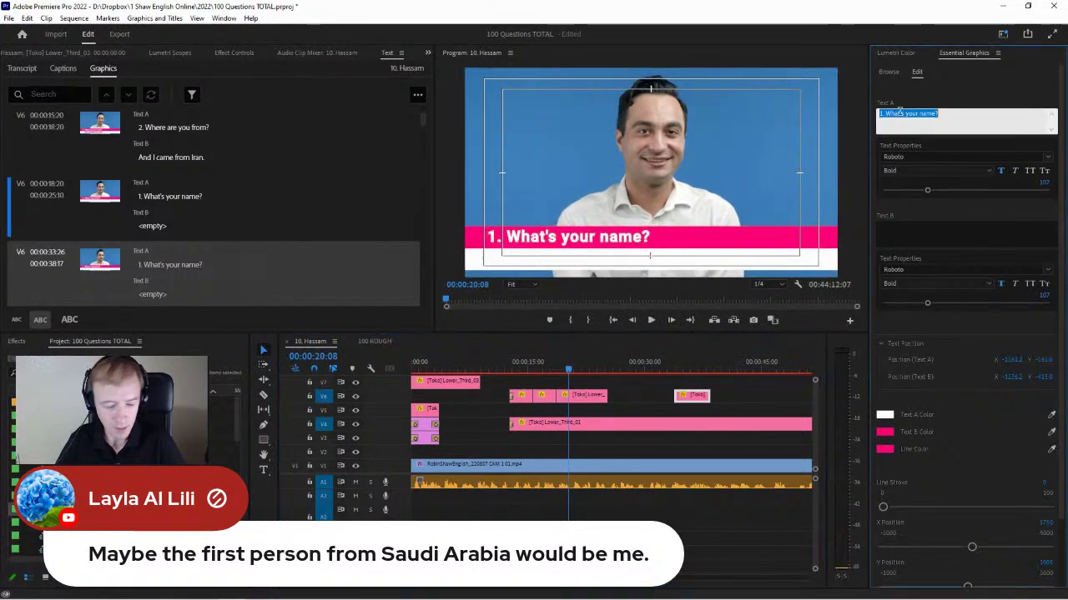
pyautogui.write('3. What')
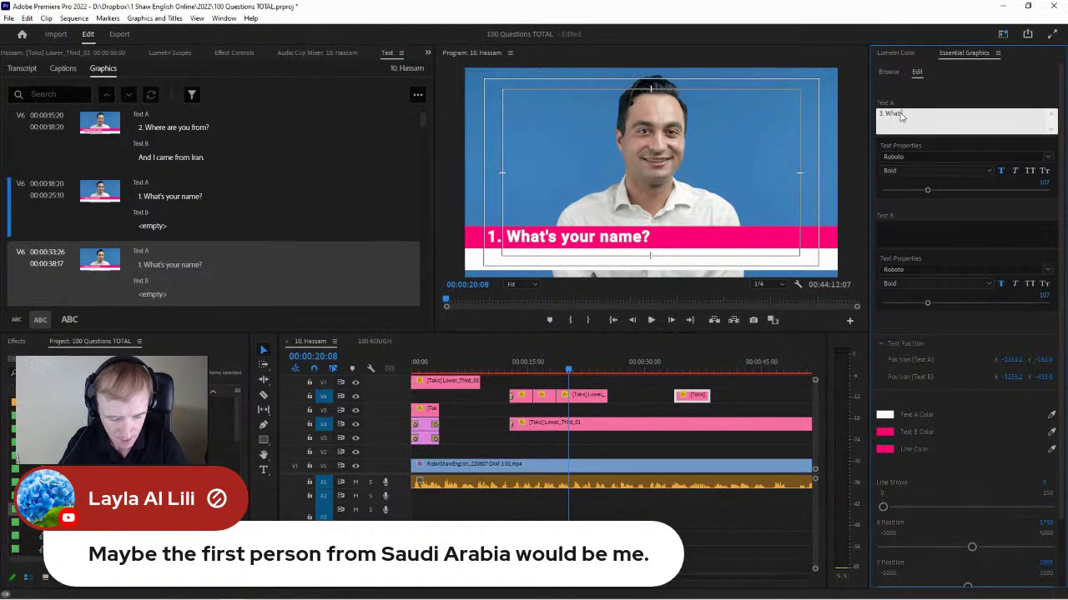
pyautogui.write(' city we')
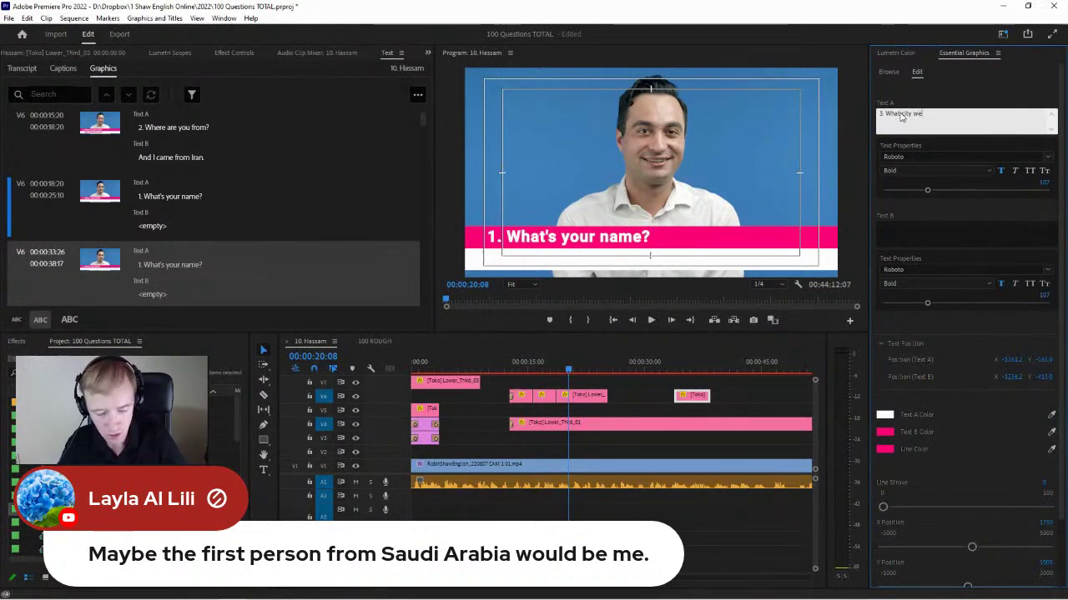
pyautogui.write('re you born')
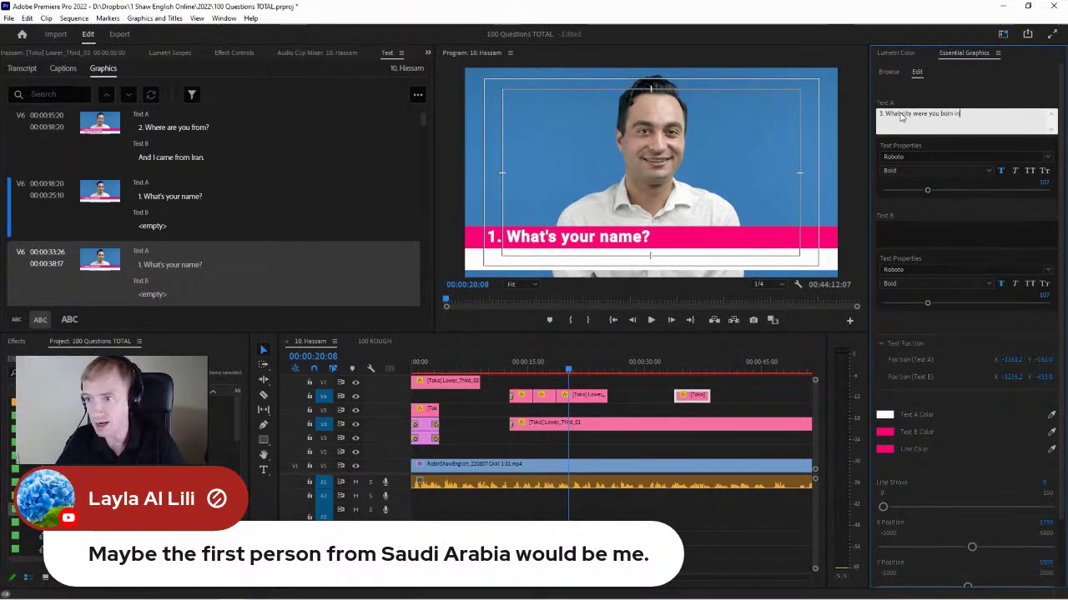
pyautogui.write(' in?')
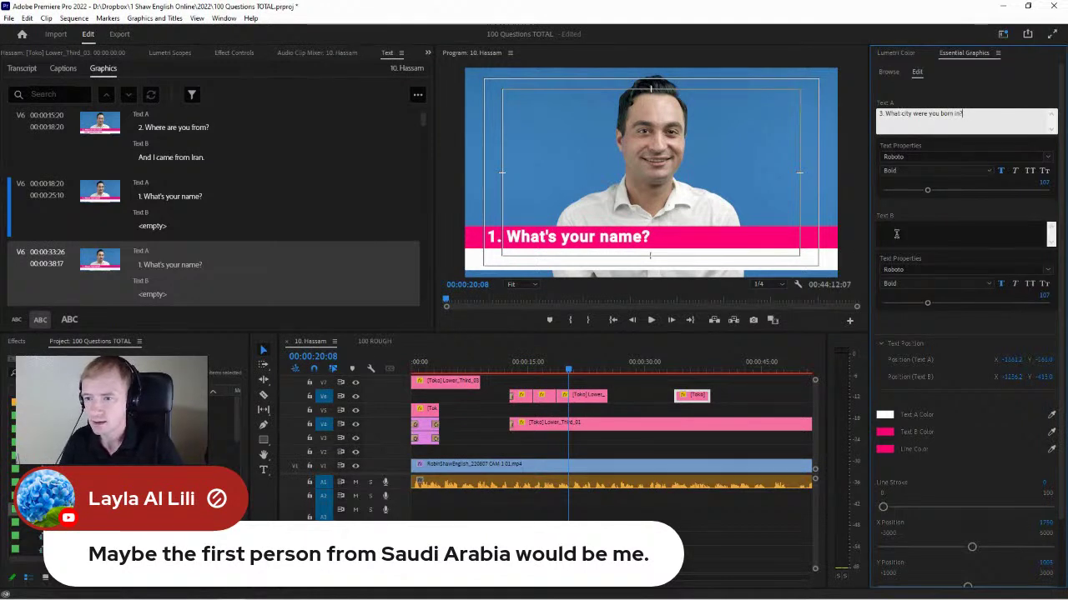
pyautogui.click(896, 233)
pyautogui.write('Karaj')
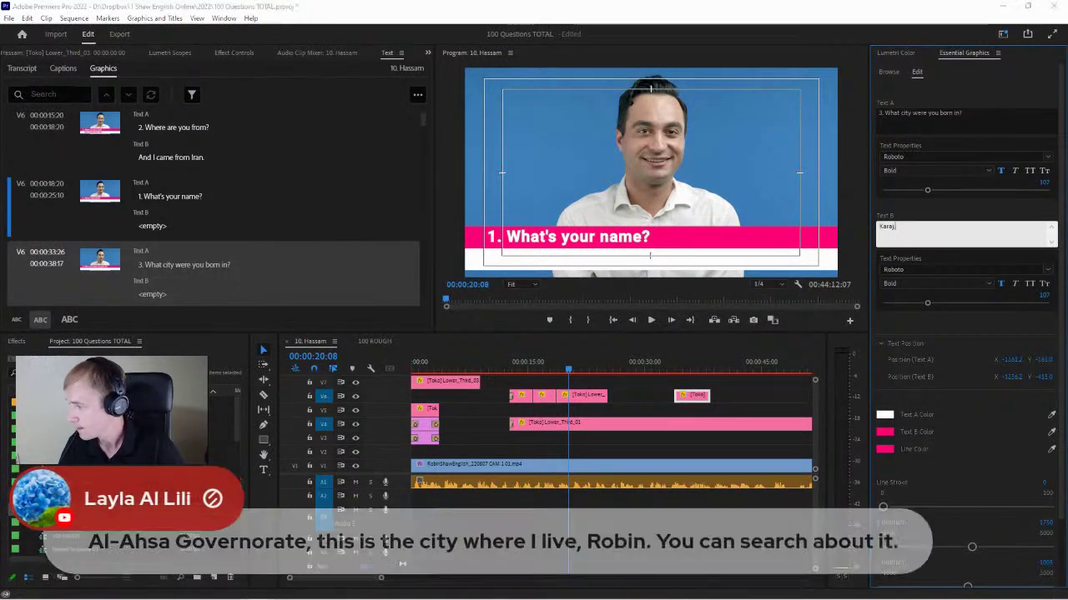
pyautogui.press('Escape')
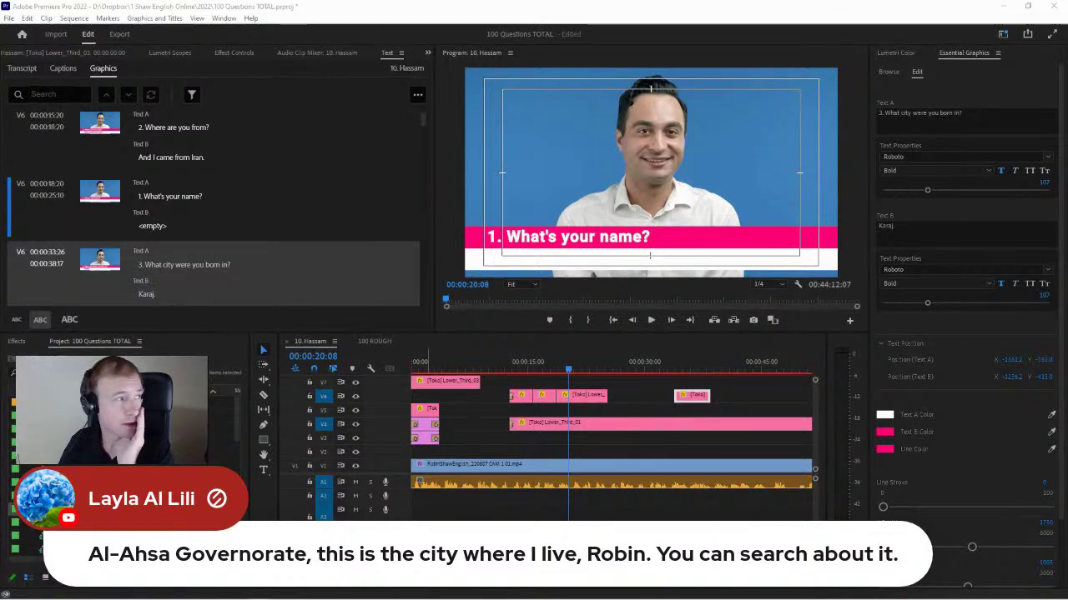
pyautogui.hotkey('alt', 'Tab')
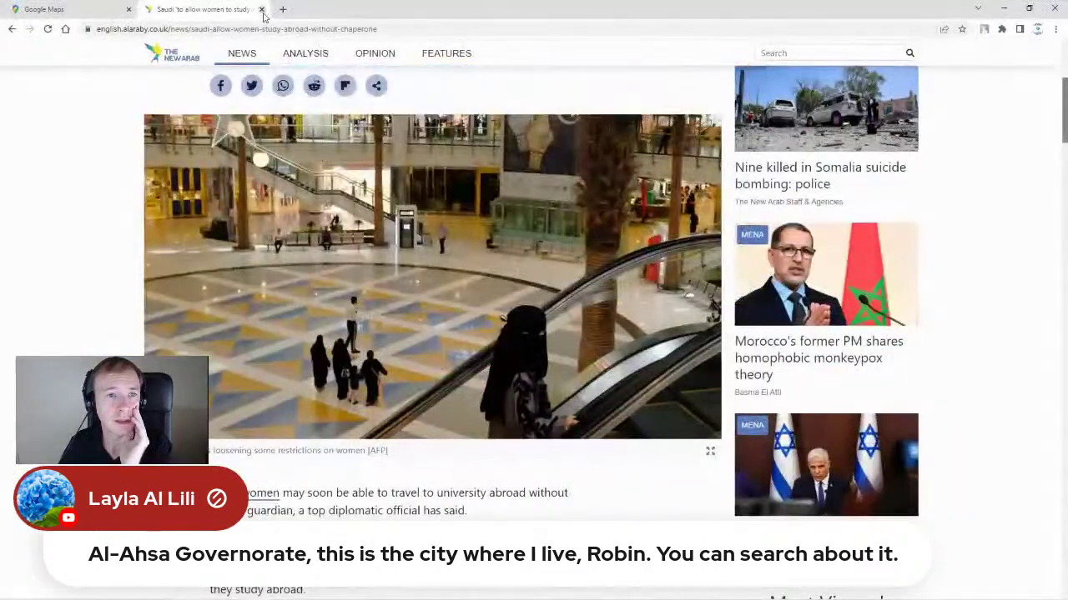
pyautogui.hotkey('ctrl', 'shift', 'Tab')
pyautogui.scroll(-8, 423, 240)
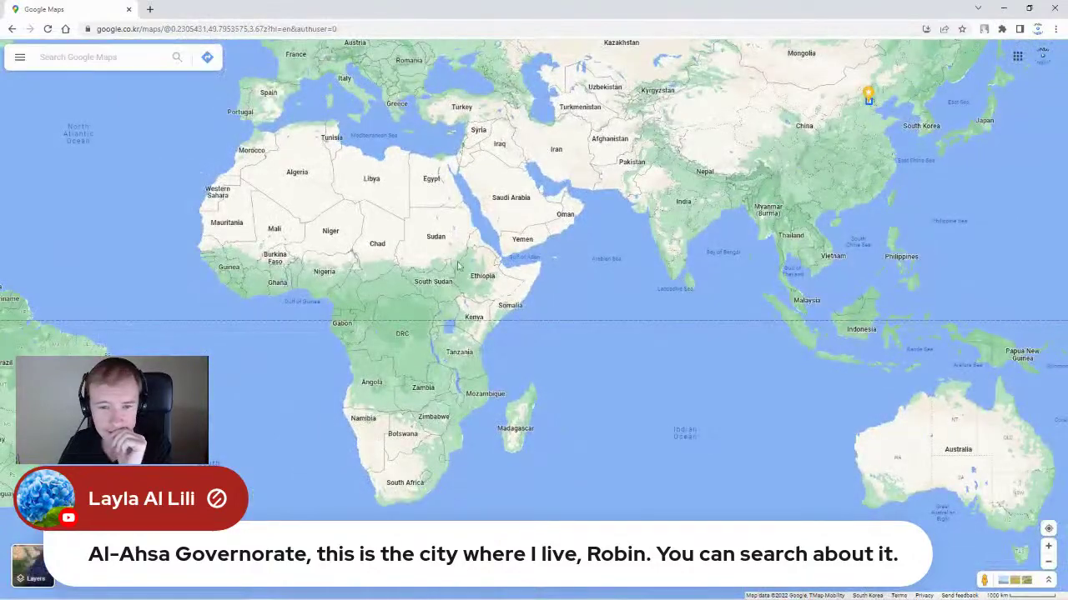
pyautogui.scroll(3, 503, 176)
pyautogui.scroll(5, 556, 240)
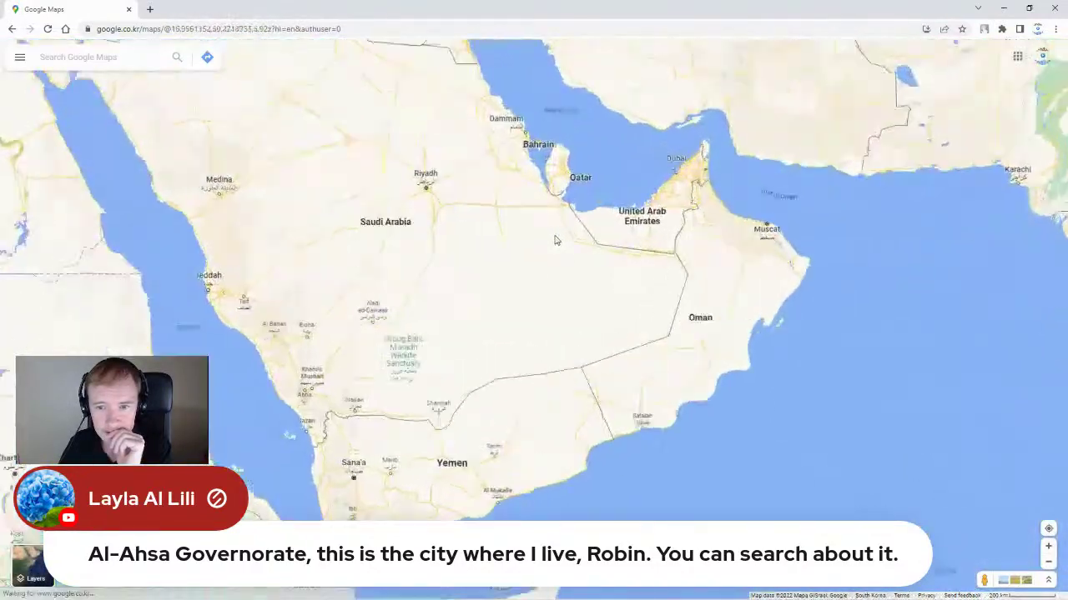
pyautogui.scroll(3, 552, 239)
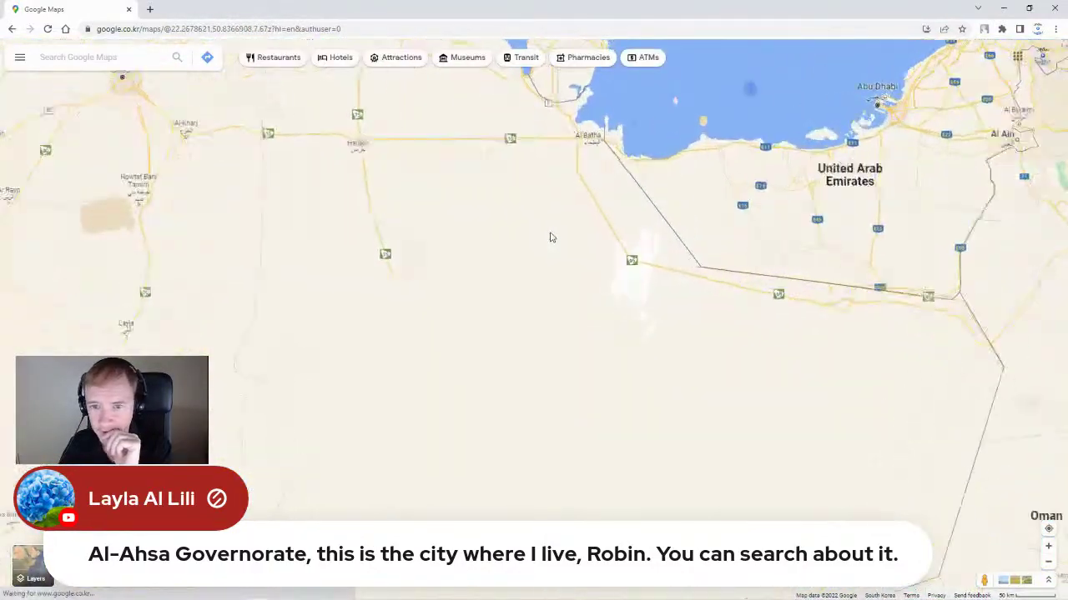
pyautogui.moveTo(528, 205); pyautogui.dragTo(577, 287)
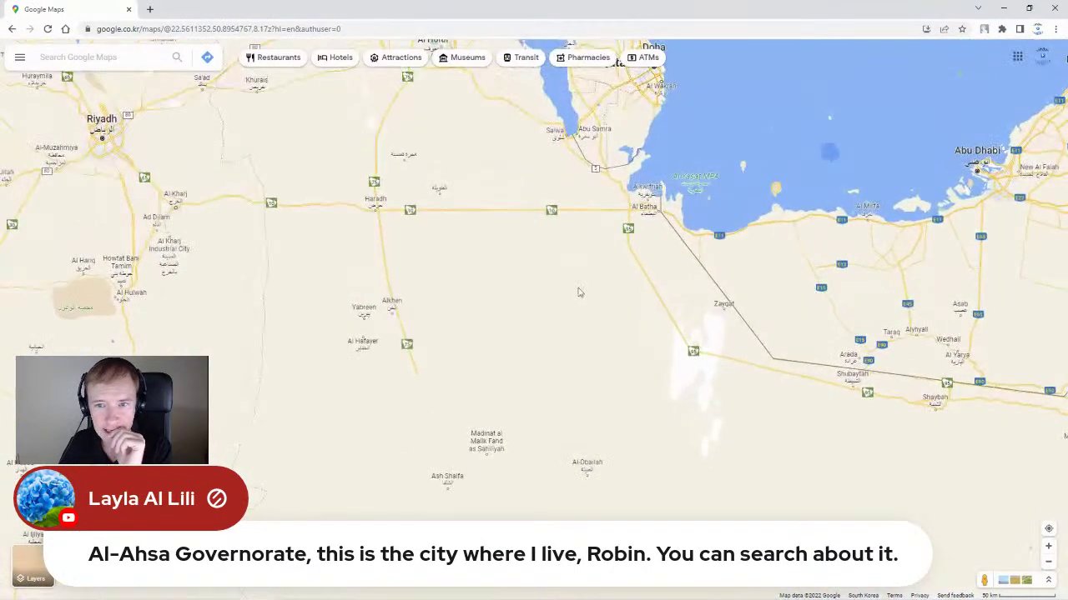
pyautogui.scroll(1, 580, 292)
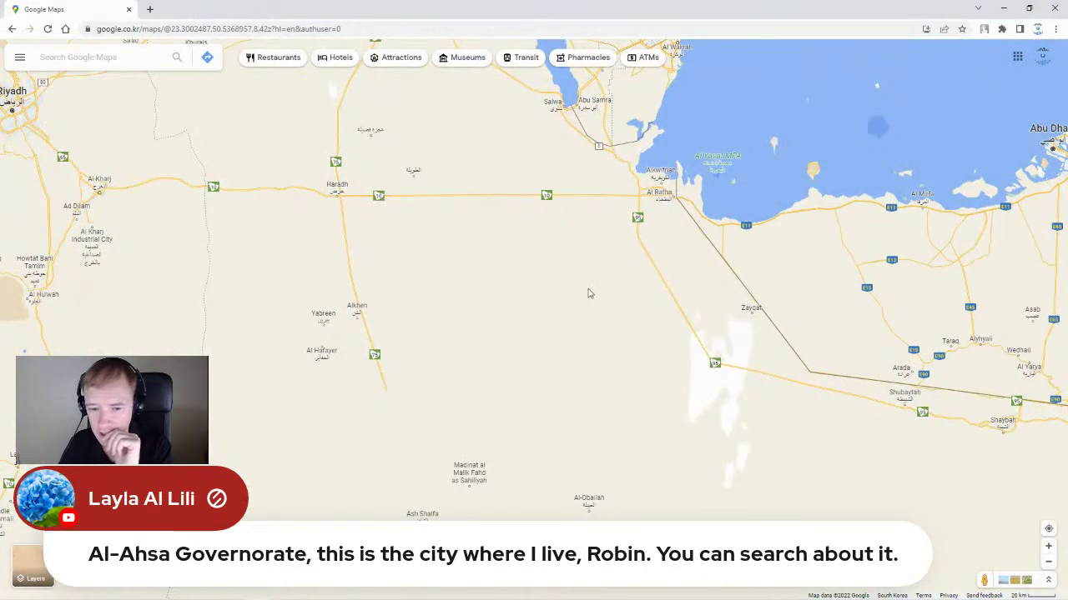
pyautogui.moveTo(577, 278); pyautogui.dragTo(682, 517)
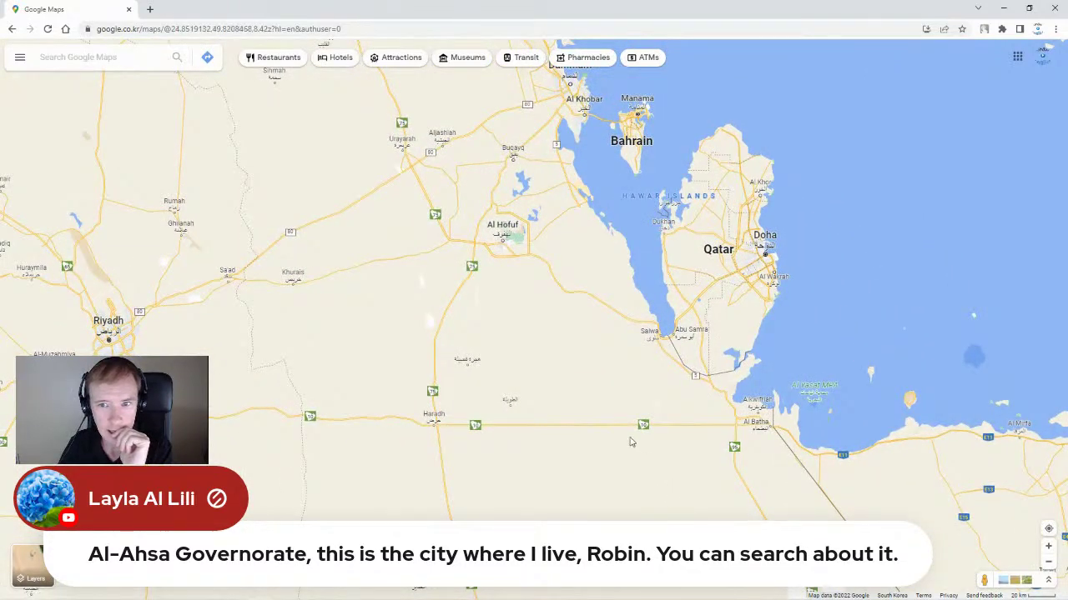
pyautogui.moveTo(583, 388); pyautogui.dragTo(530, 348)
pyautogui.scroll(2, 418, 241)
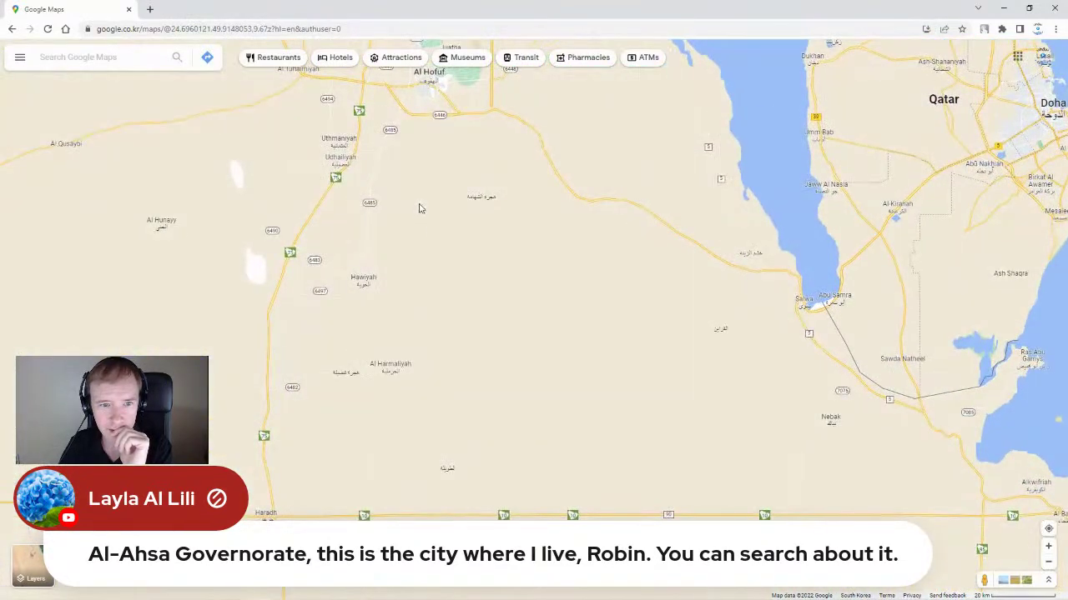
pyautogui.moveTo(420, 209); pyautogui.dragTo(550, 448)
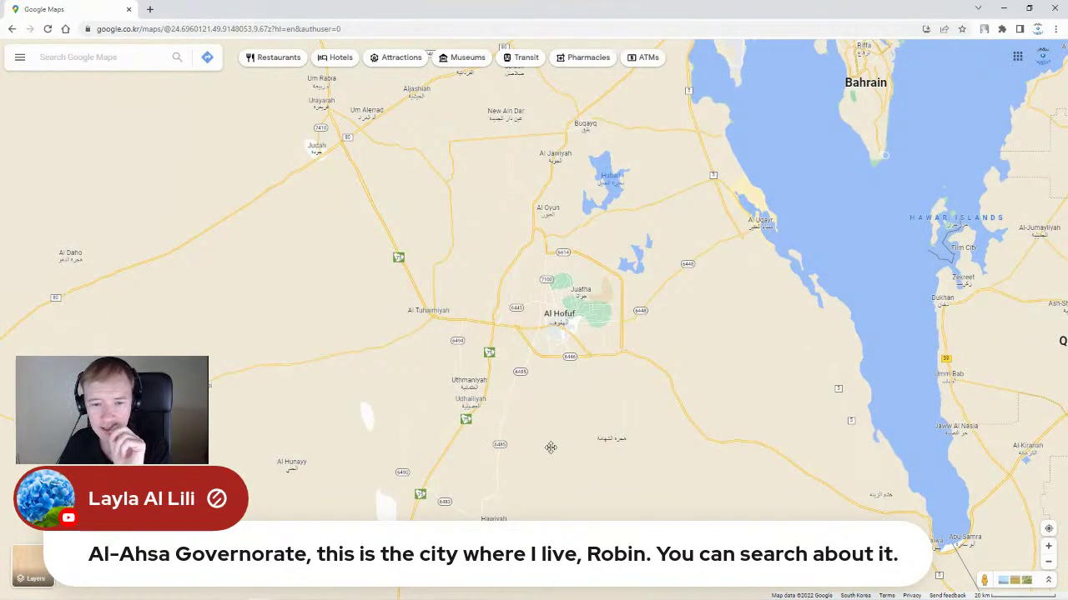
pyautogui.moveTo(551, 448); pyautogui.dragTo(260, 95)
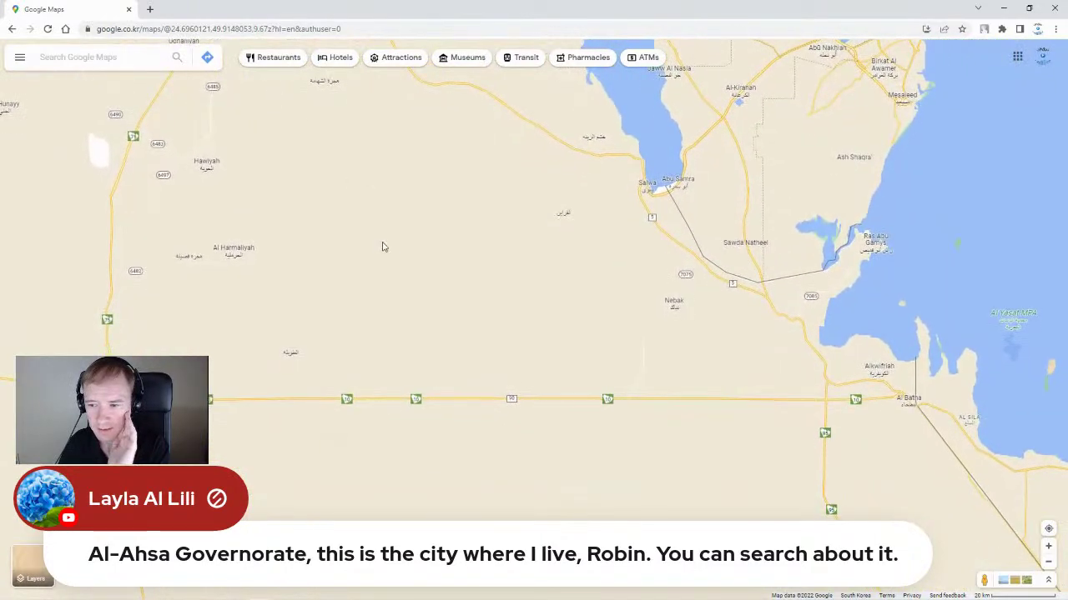
pyautogui.moveTo(381, 245); pyautogui.dragTo(638, 274)
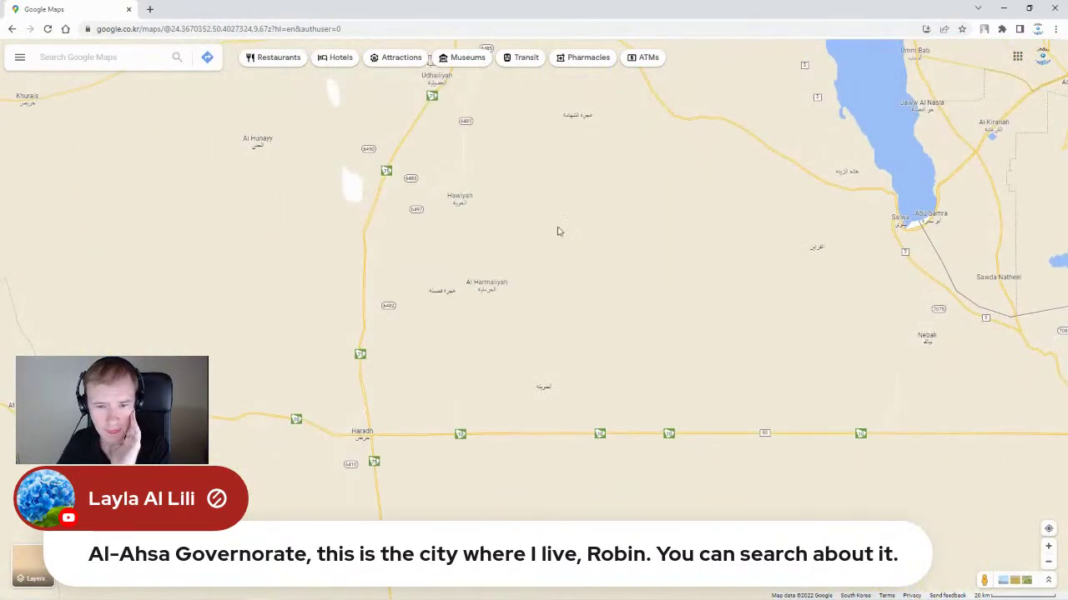
pyautogui.scroll(2, 558, 230)
pyautogui.moveTo(533, 159); pyautogui.dragTo(593, 374)
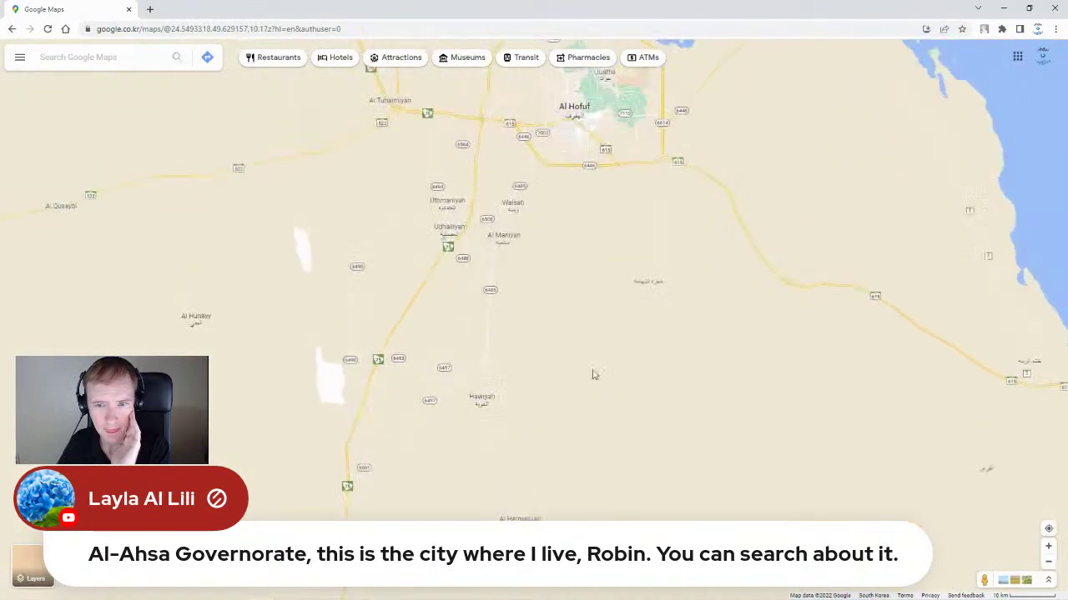
pyautogui.moveTo(553, 247); pyautogui.dragTo(599, 391)
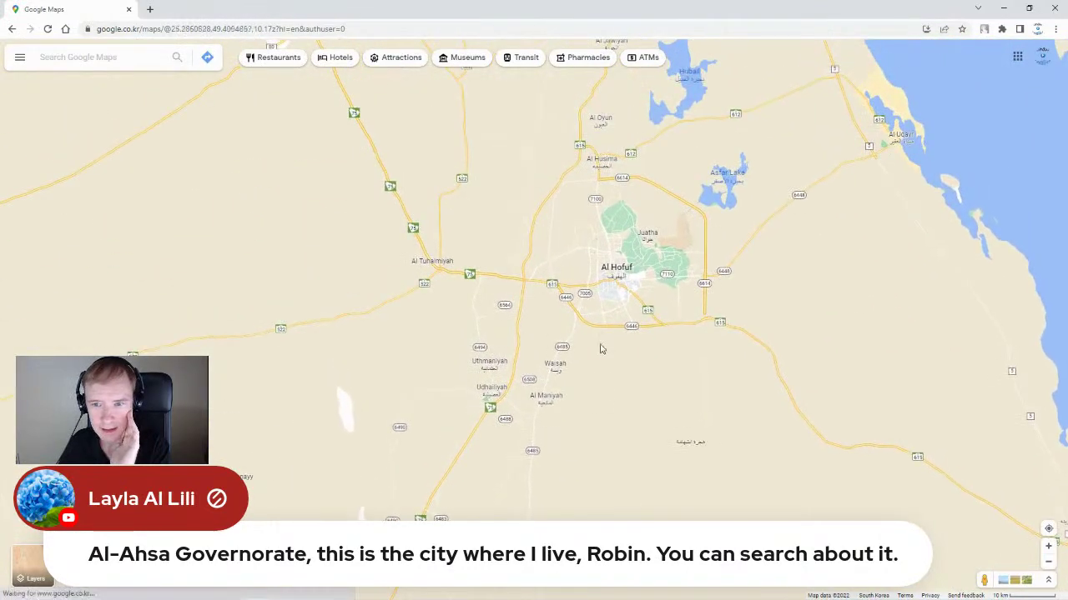
pyautogui.moveTo(536, 204); pyautogui.dragTo(589, 347)
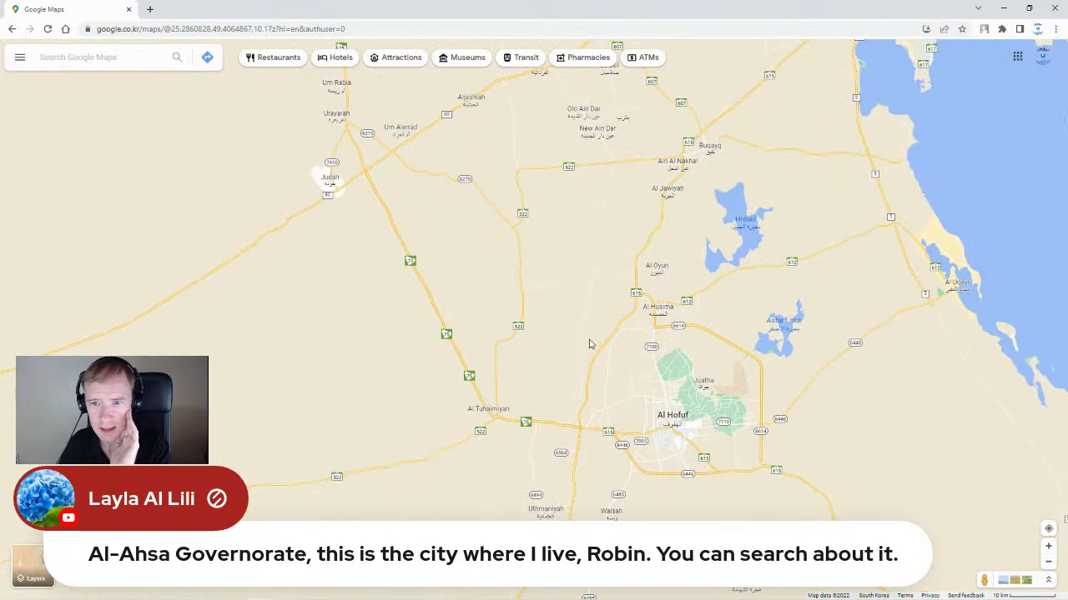
pyautogui.moveTo(596, 265); pyautogui.dragTo(462, 229)
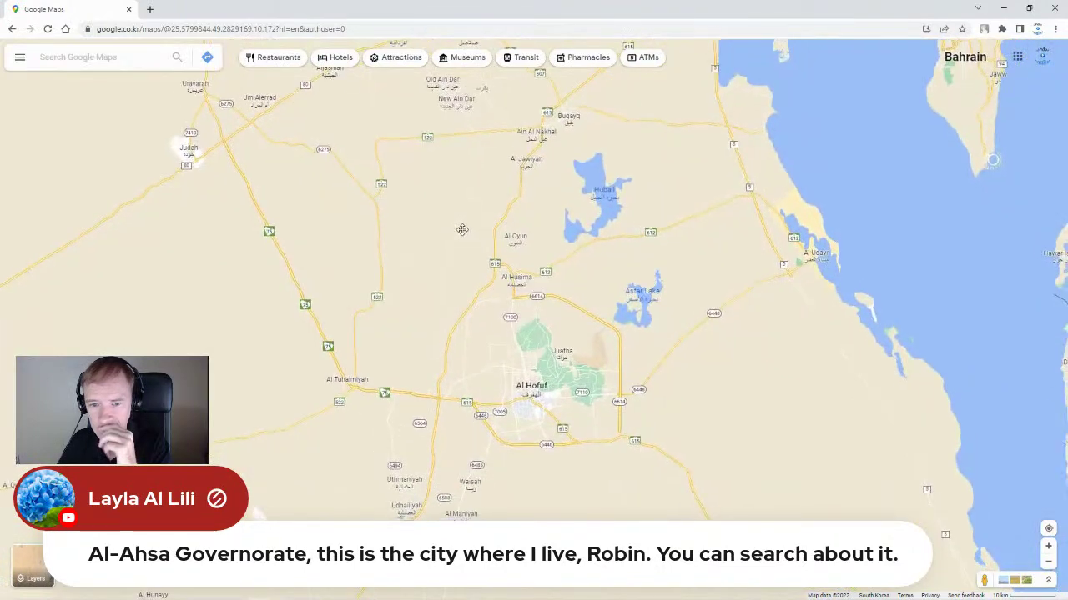
pyautogui.scroll(-5, 475, 261)
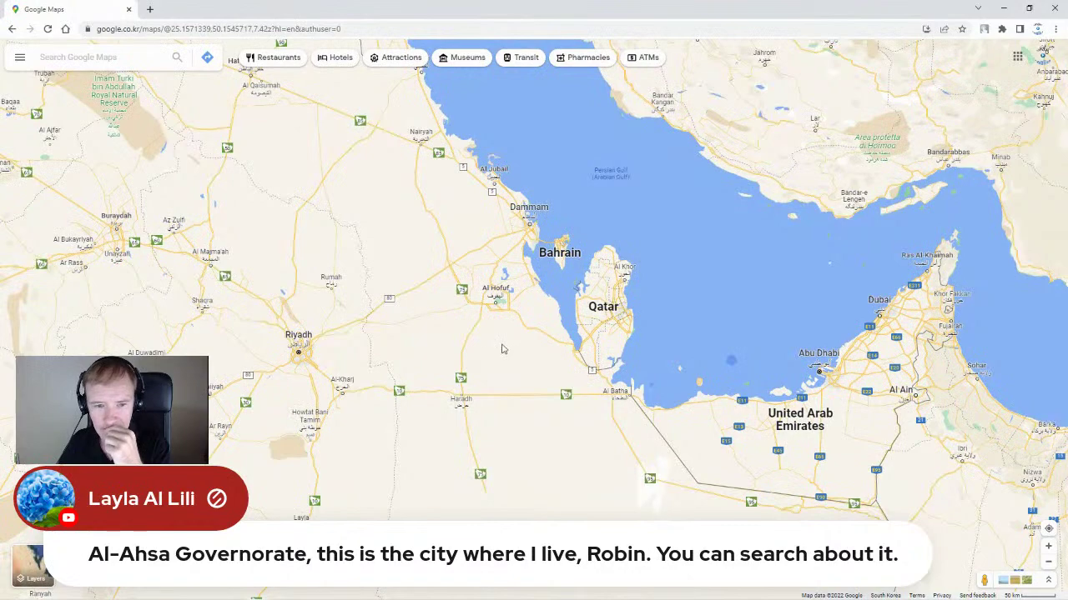
pyautogui.moveTo(503, 354); pyautogui.dragTo(431, 254)
pyautogui.scroll(2, 426, 266)
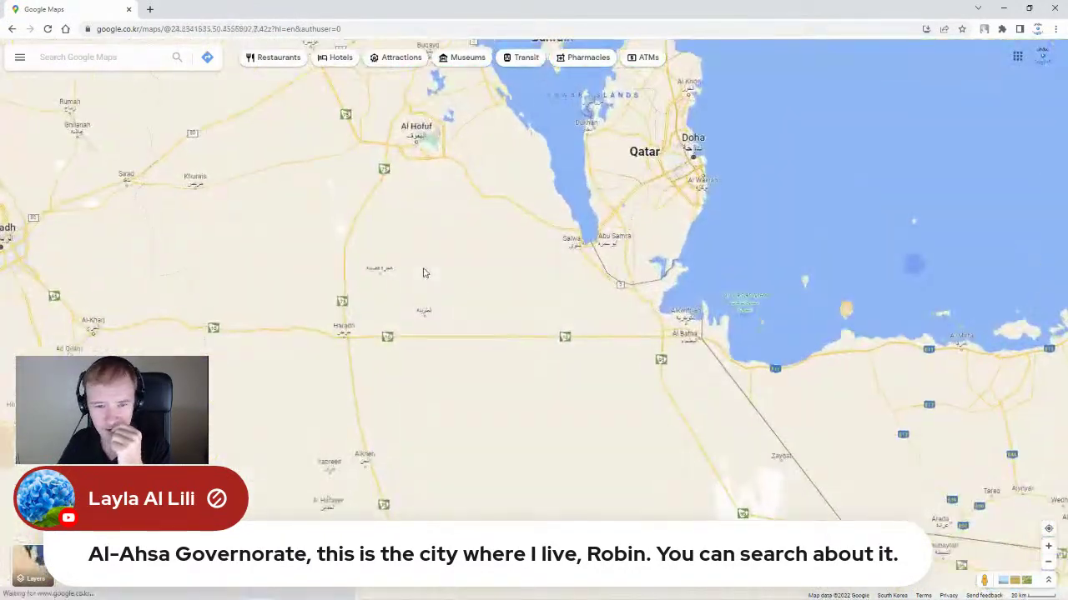
pyautogui.scroll(2, 423, 273)
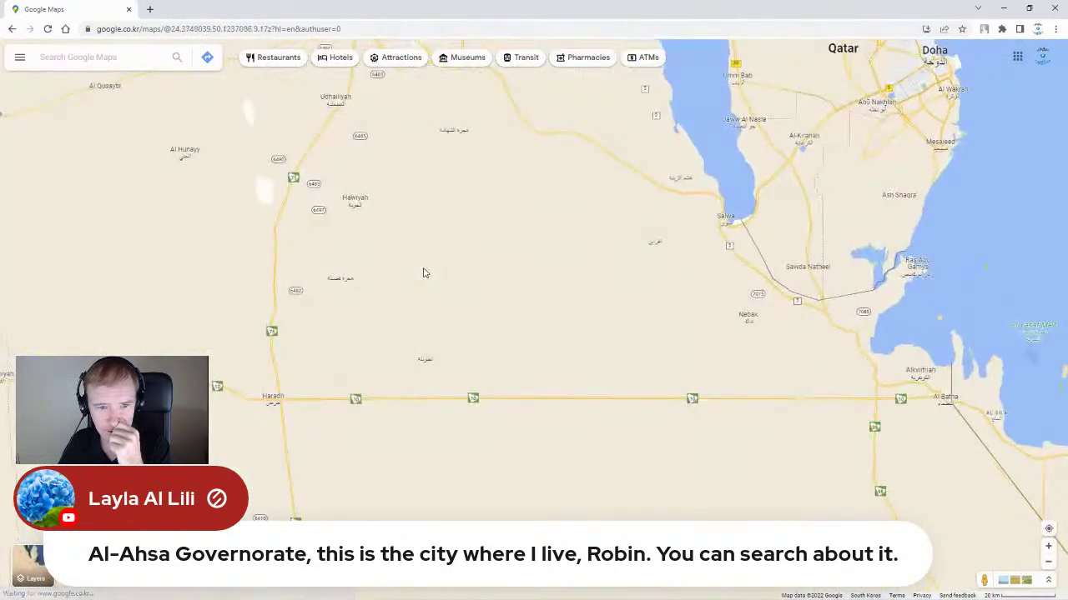
# Step: Search 'al', pick Al-Ahsa, Saudi Arabia, and zoom into central Al Hofuf
pyautogui.click(129, 60)
pyautogui.write('al')
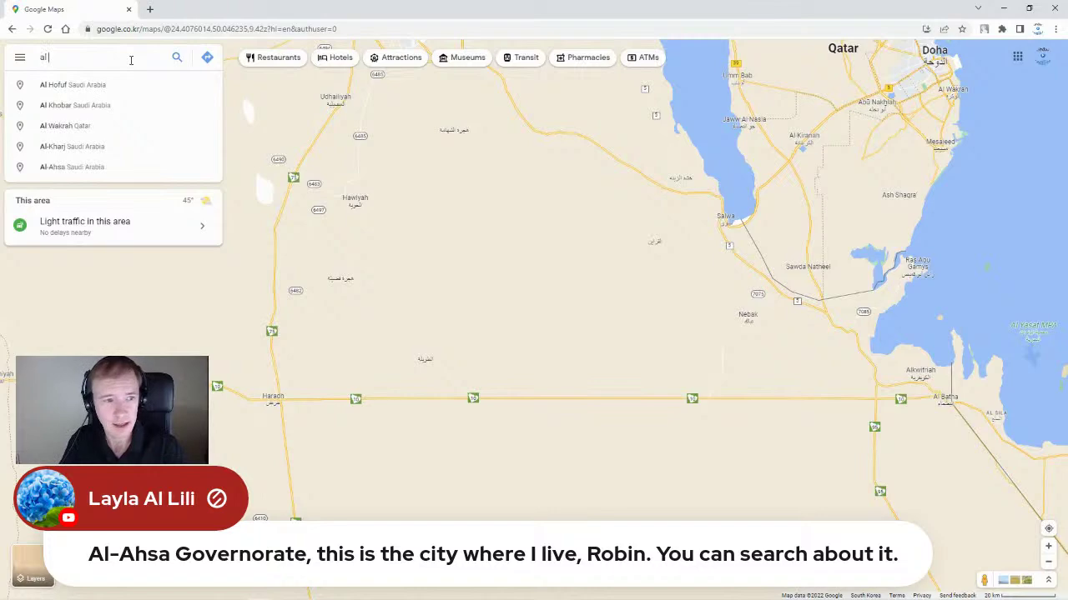
pyautogui.click(65, 167)
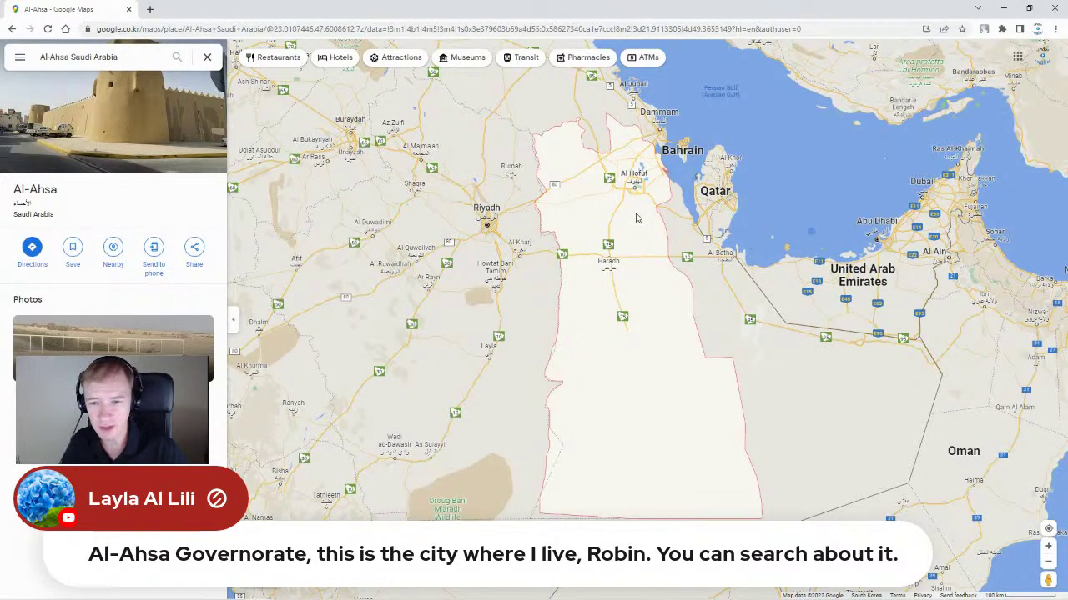
pyautogui.scroll(1, 635, 218)
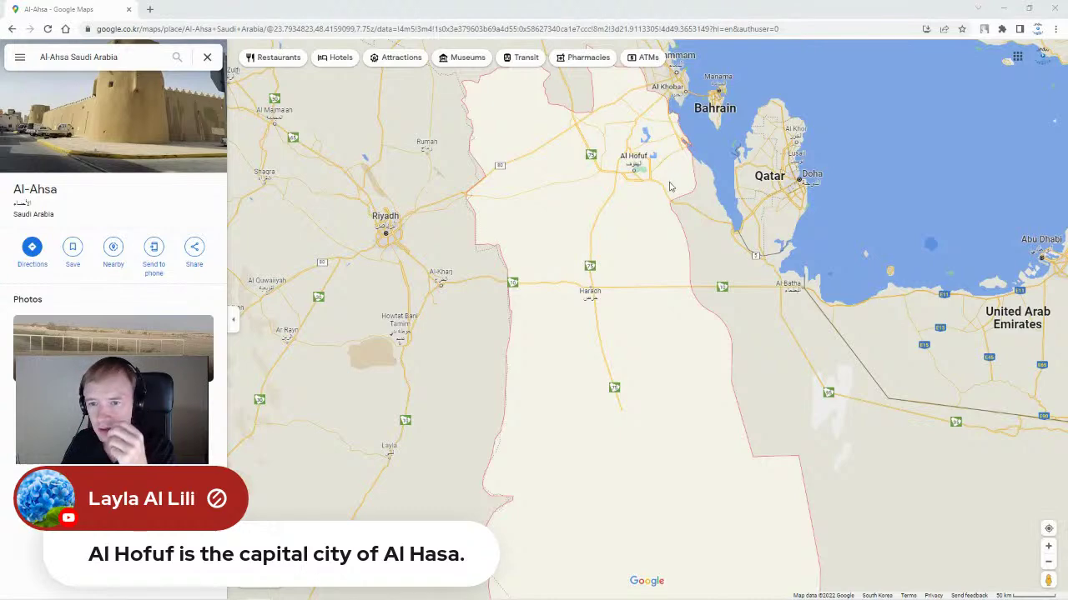
pyautogui.scroll(5, 650, 184)
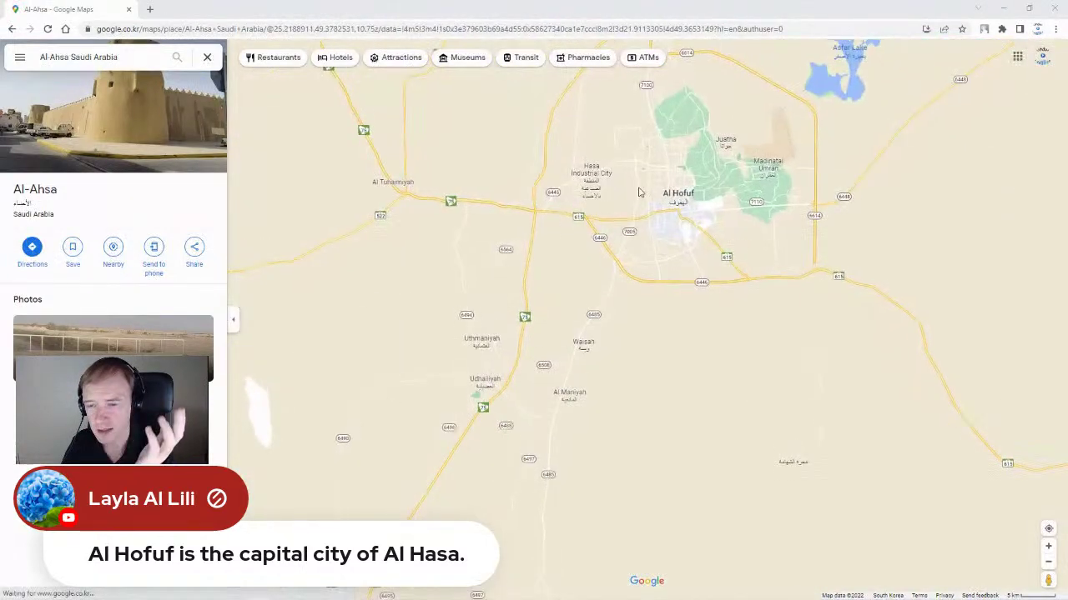
pyautogui.scroll(4, 639, 193)
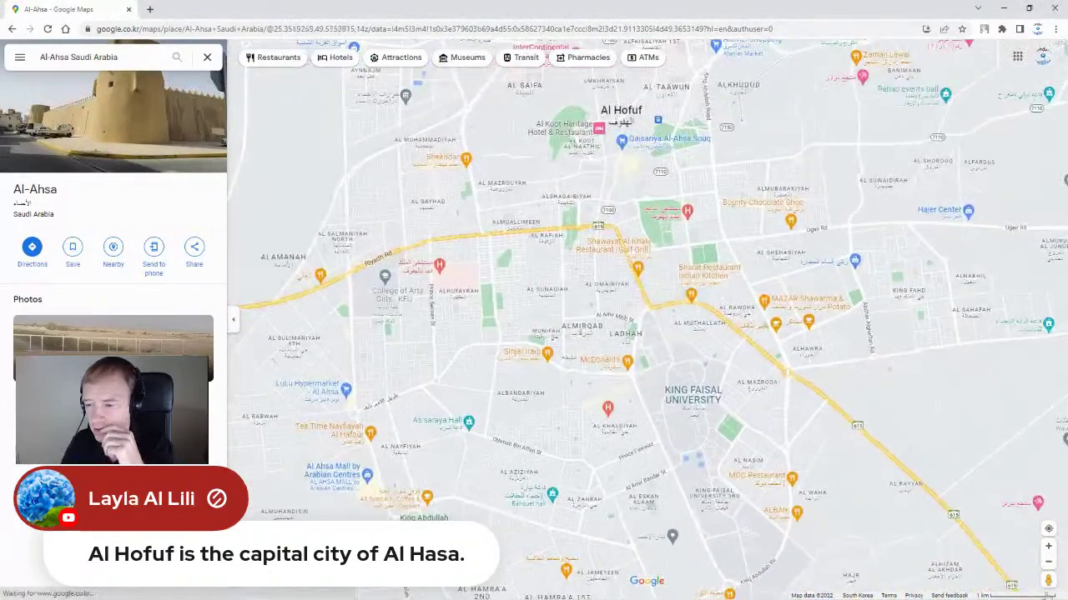
# Step: Drop Pegman on a blue Street View line near Almirqab in Al Hofuf
pyautogui.moveTo(1048, 580); pyautogui.dragTo(587, 230)
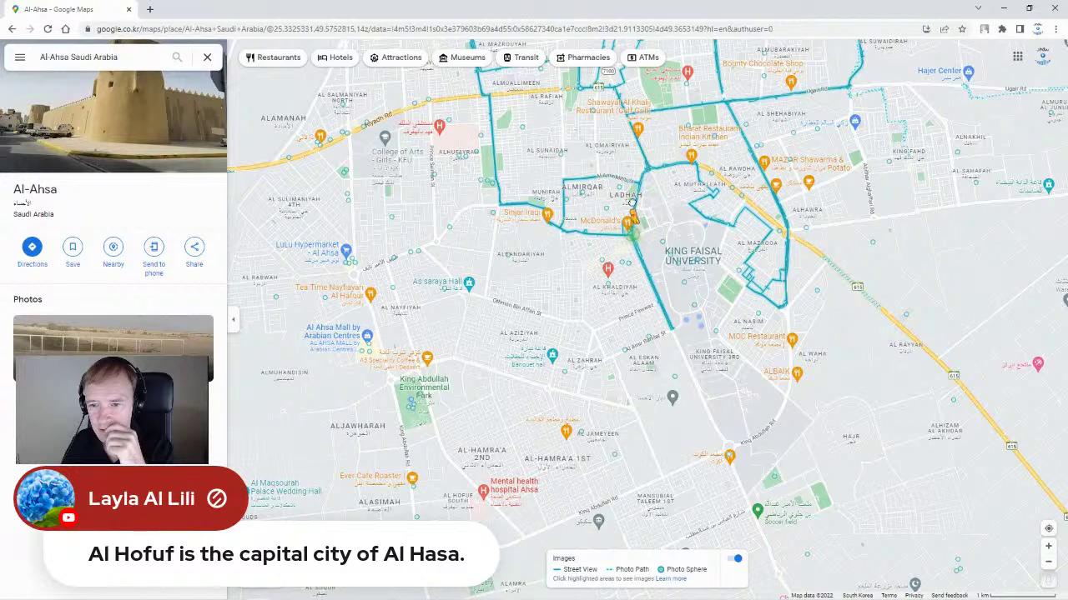
pyautogui.moveTo(565, 188); pyautogui.dragTo(563, 172)
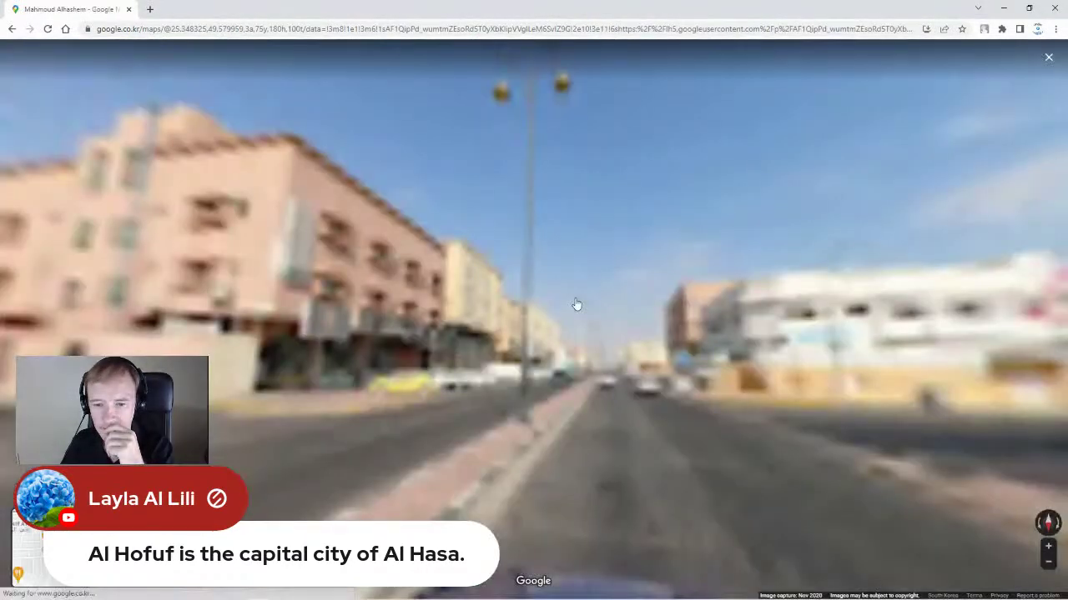
# Step: Turn toward the roadside shopfronts and parking lot, step forward, and zoom in on shop signs
pyautogui.moveTo(594, 373); pyautogui.dragTo(514, 310)
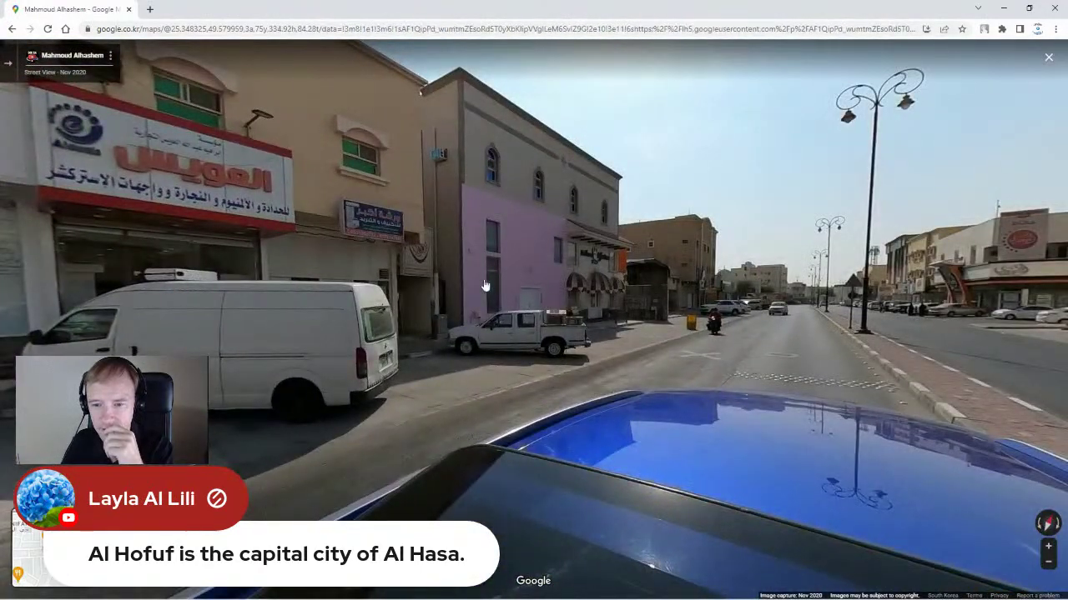
pyautogui.moveTo(680, 244); pyautogui.dragTo(624, 218)
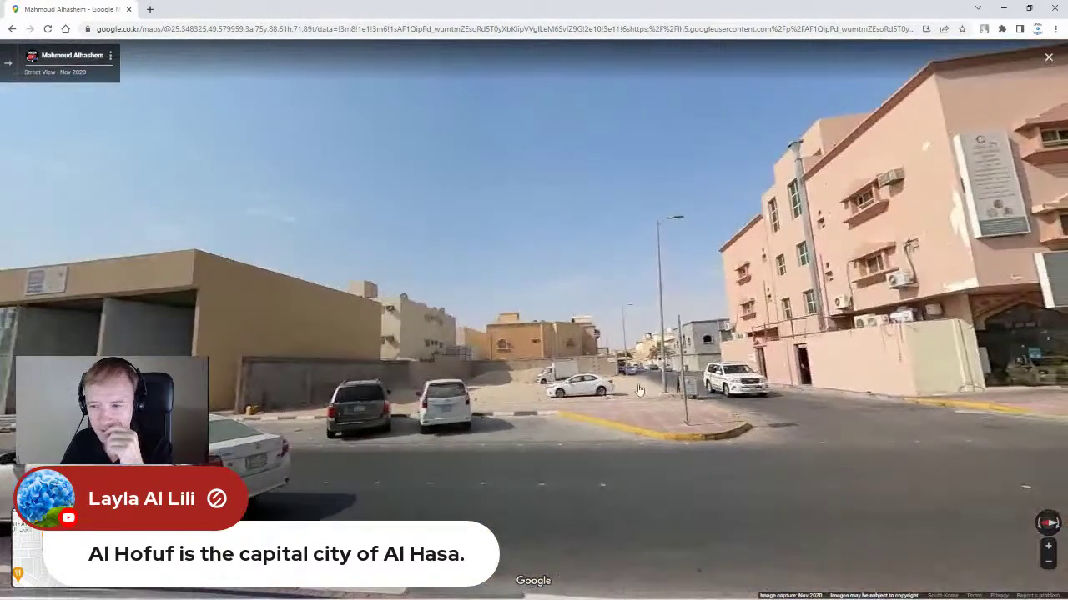
pyautogui.click(646, 384)
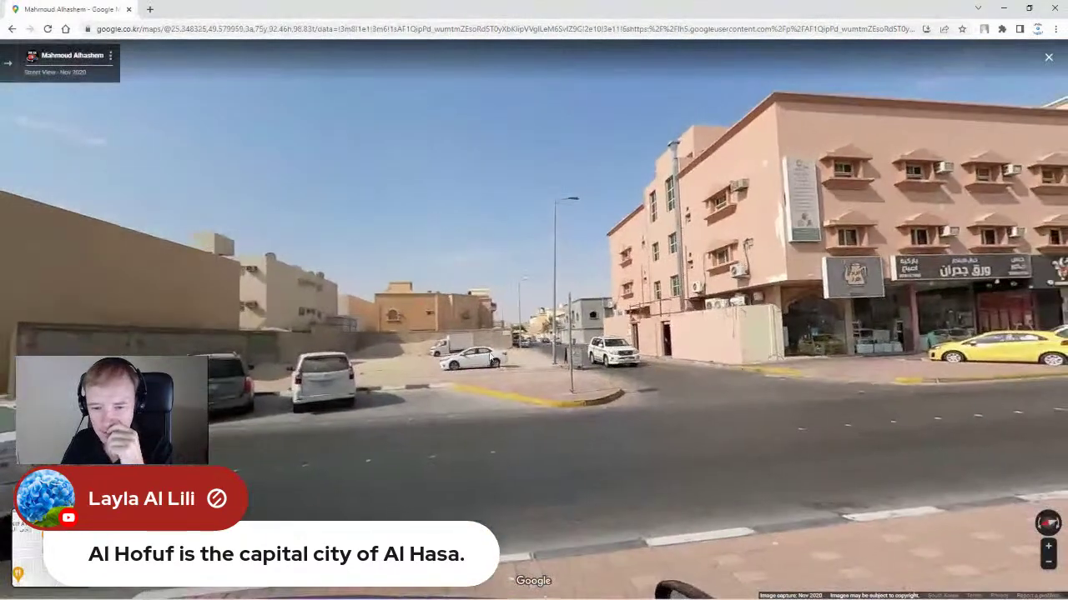
pyautogui.click(403, 369)
pyautogui.scroll(3, 402, 370)
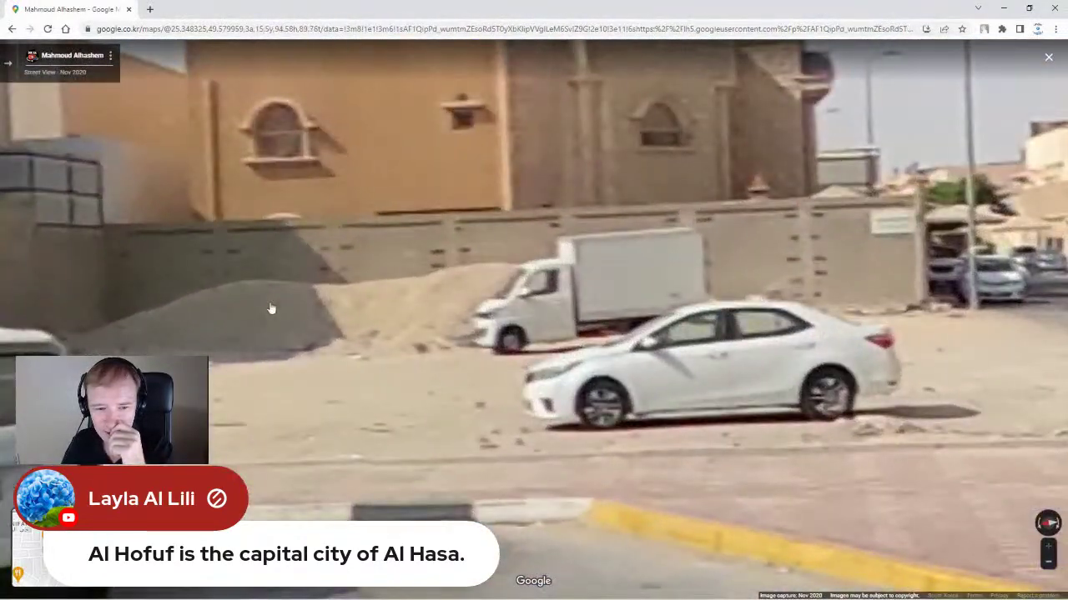
pyautogui.scroll(-3, 281, 314)
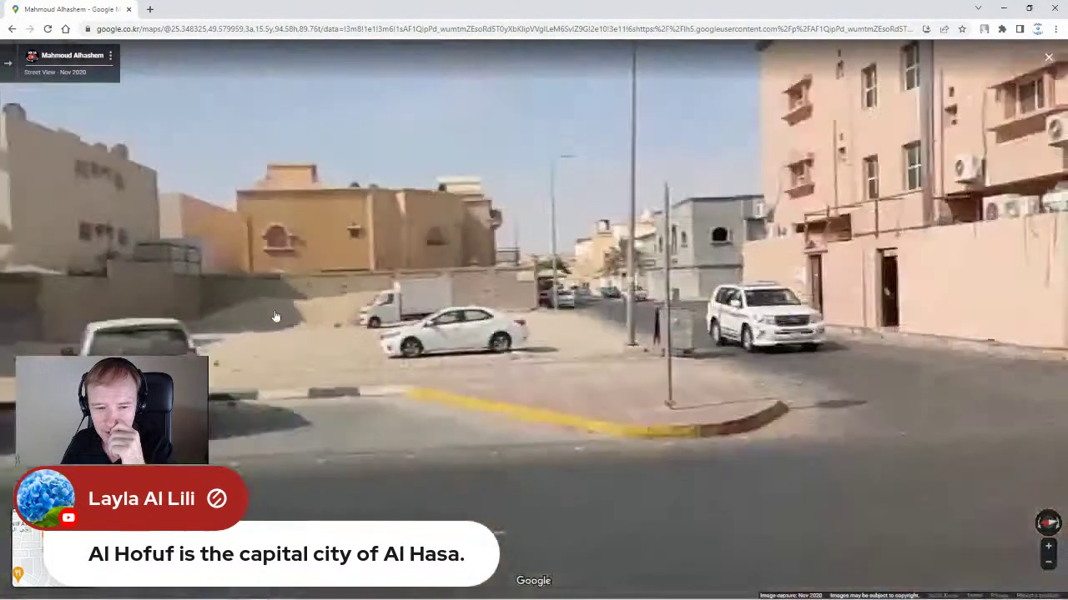
pyautogui.press('Right')
pyautogui.press('Right')
pyautogui.press('Right')
pyautogui.scroll(1, 759, 359)
pyautogui.moveTo(759, 358); pyautogui.dragTo(622, 346)
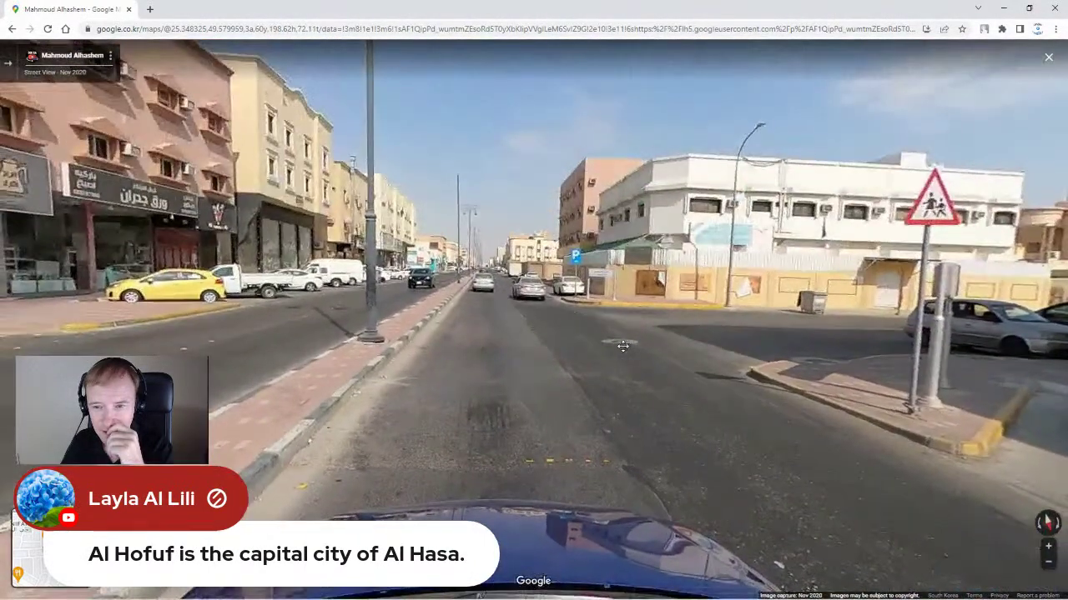
pyautogui.click(821, 332)
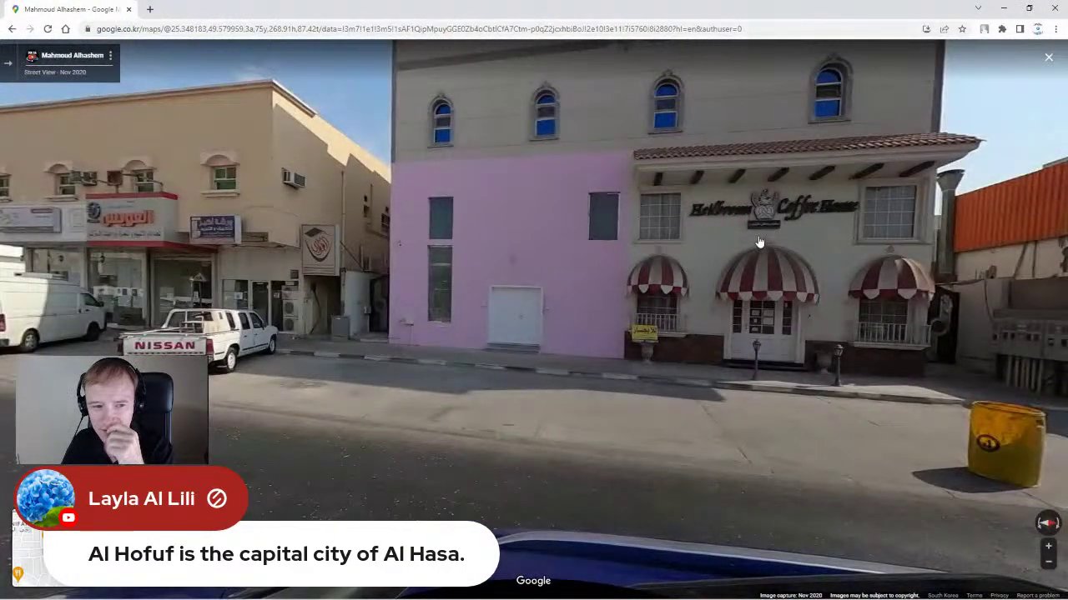
pyautogui.scroll(2, 759, 242)
pyautogui.scroll(-2, 752, 247)
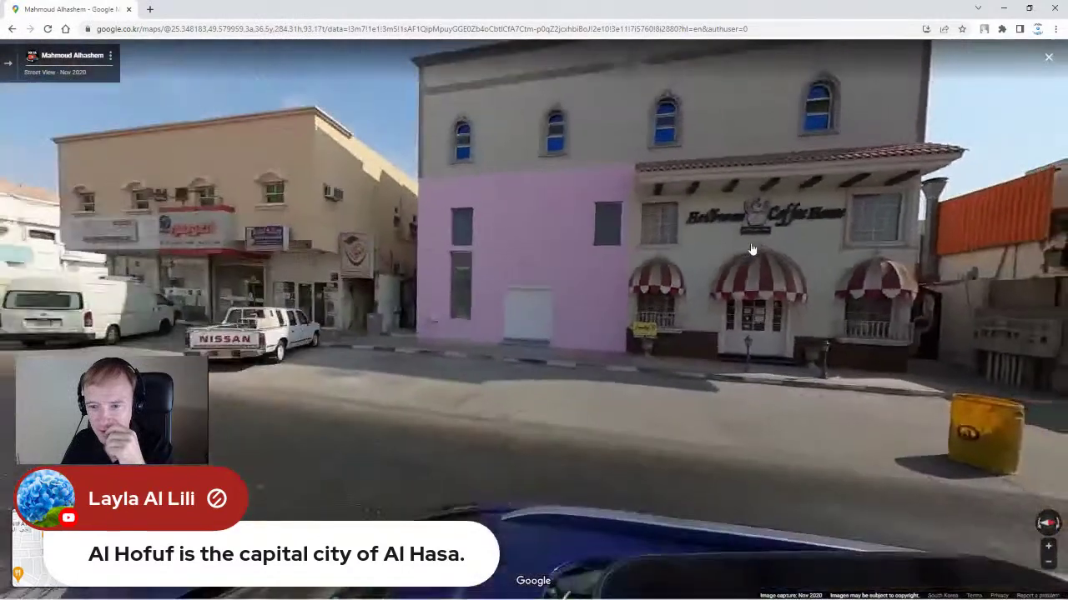
pyautogui.click(297, 294)
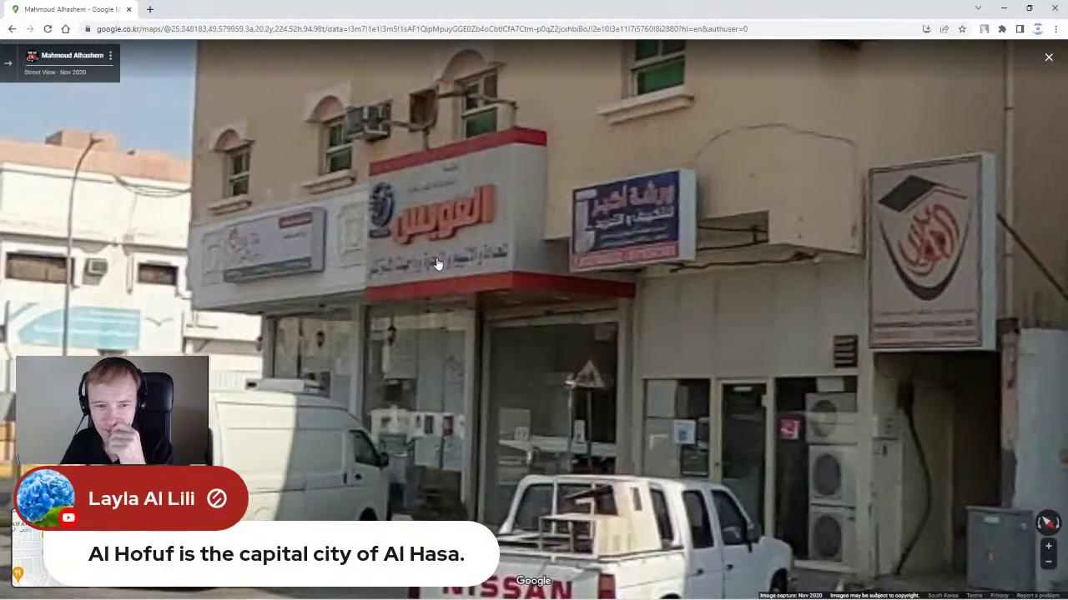
pyautogui.scroll(-3, 437, 263)
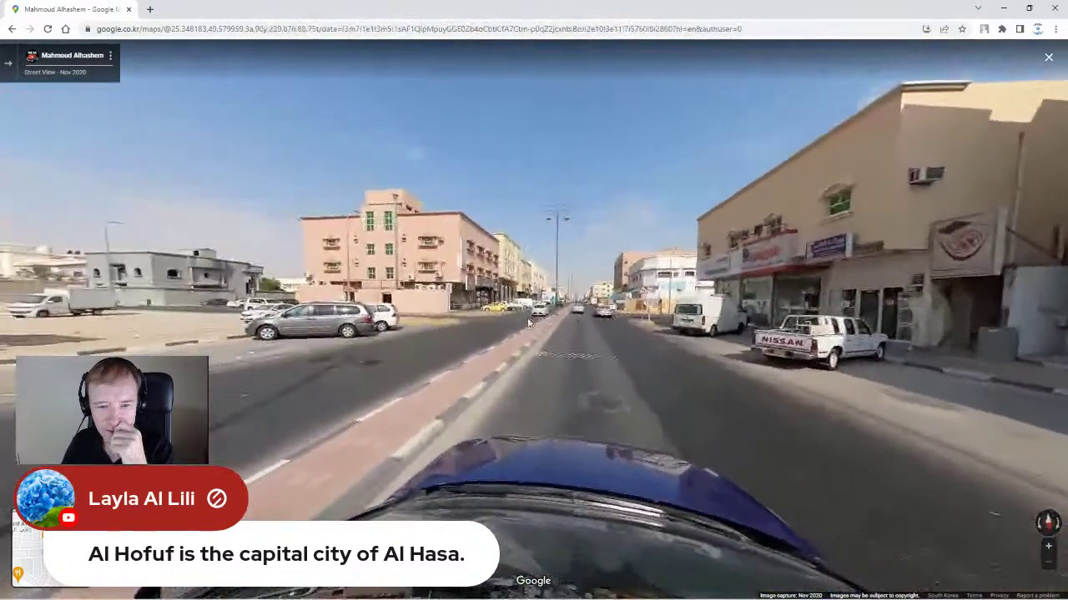
# Step: Advance down the road past the Al-Rushd Bookstore toward the white minaret
pyautogui.click(528, 323)
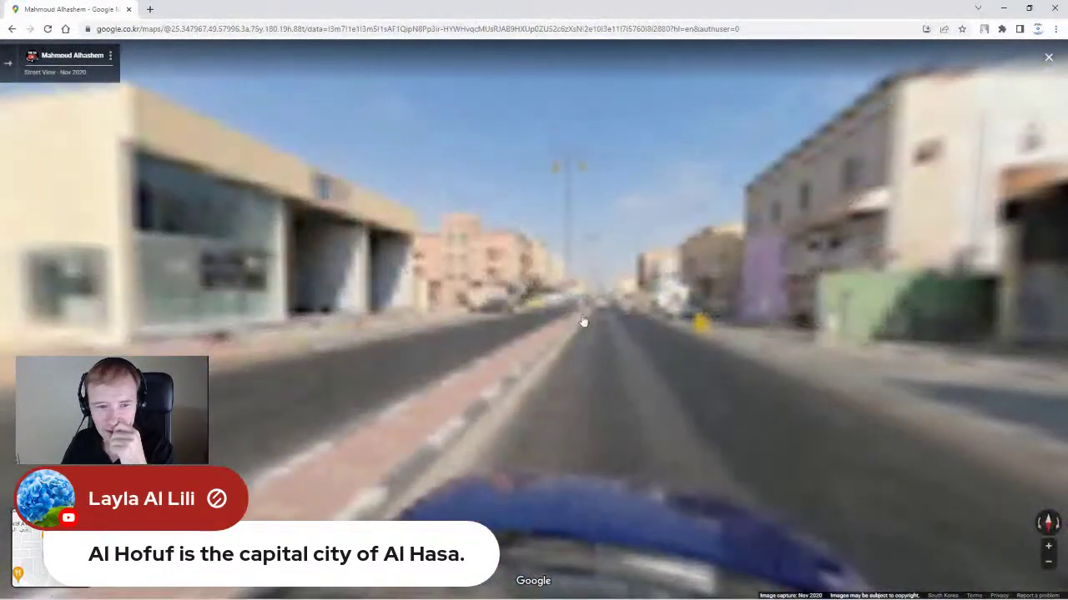
pyautogui.click(357, 361)
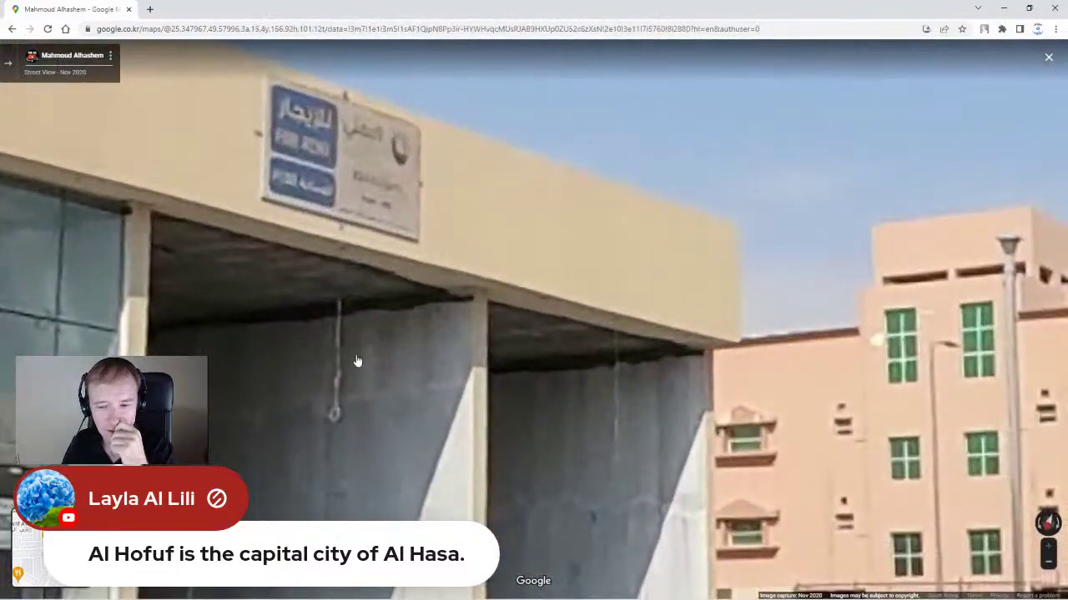
pyautogui.scroll(-3, 357, 360)
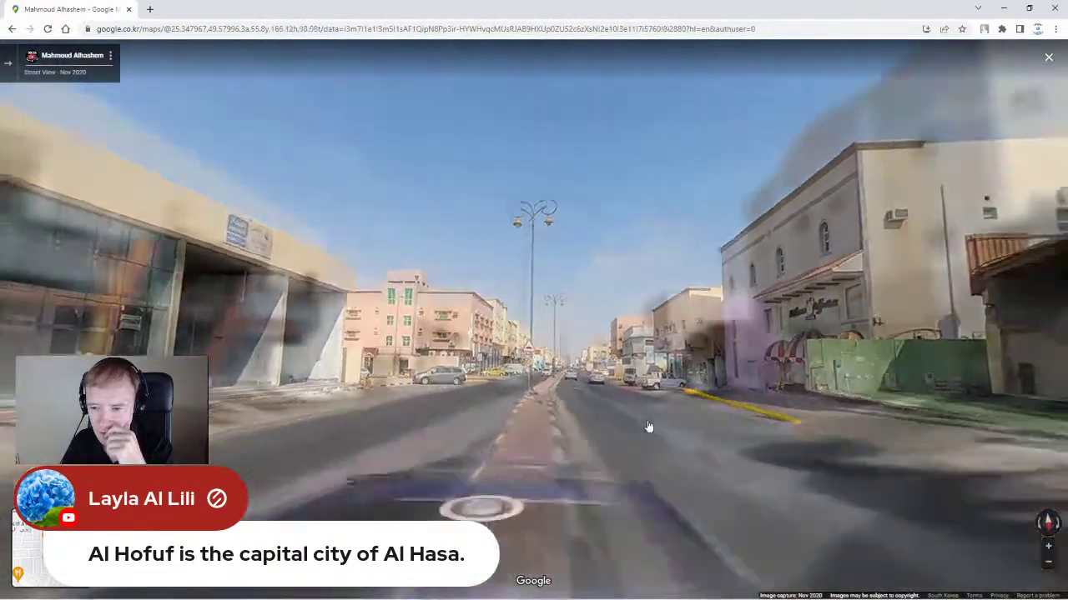
pyautogui.click(648, 427)
pyautogui.click(590, 400)
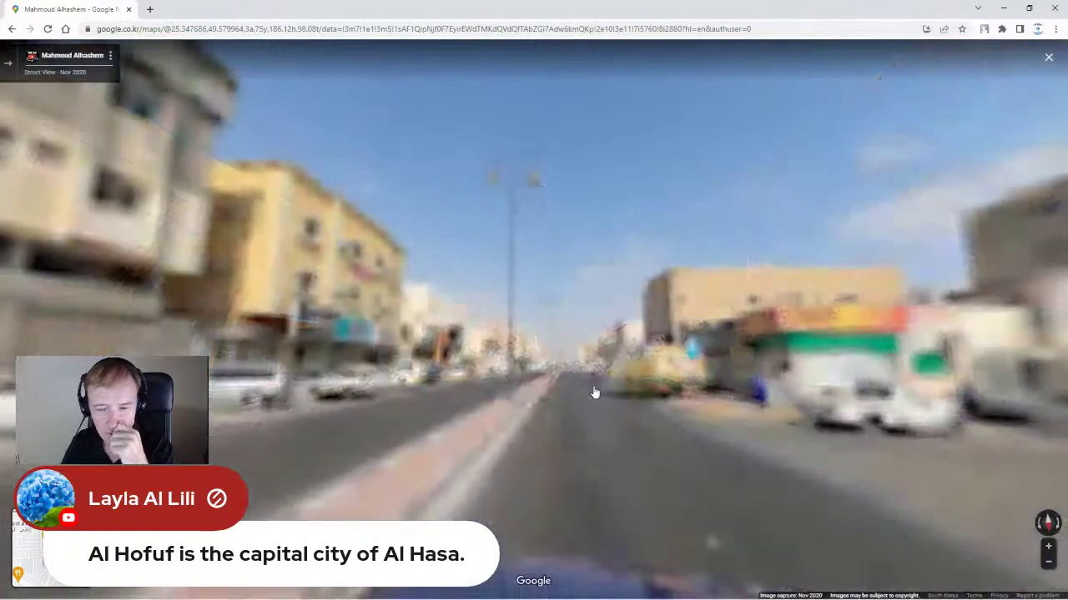
pyautogui.click(590, 400)
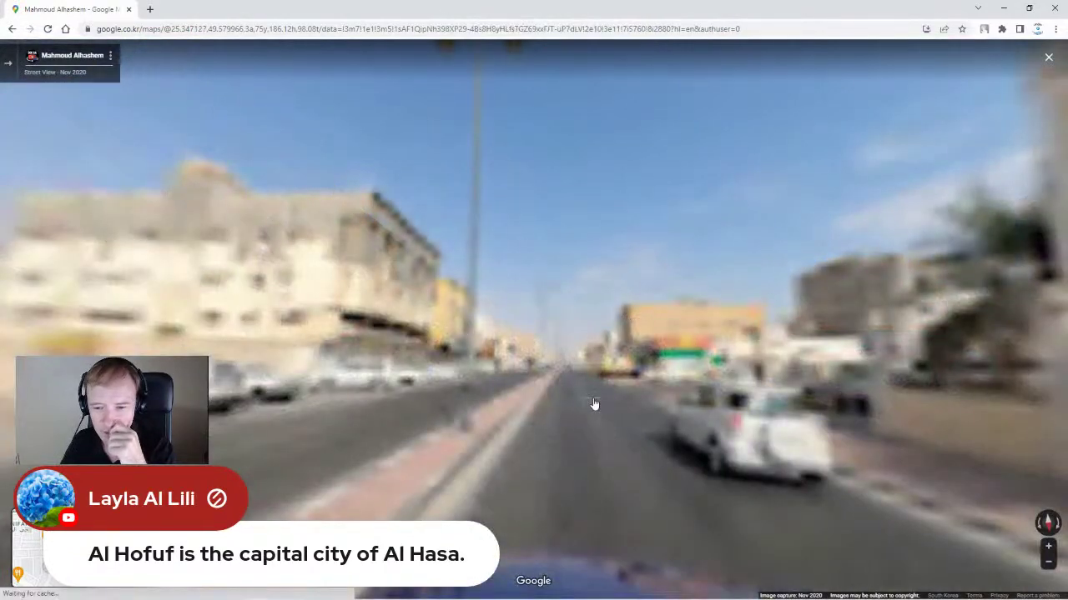
pyautogui.click(593, 404)
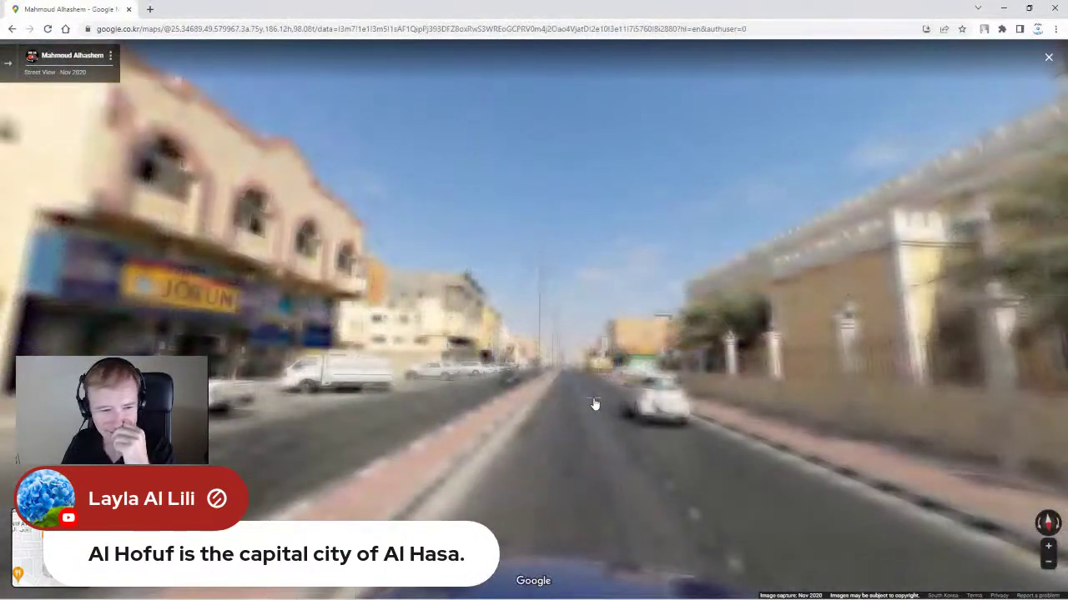
pyautogui.scroll(2, 197, 296)
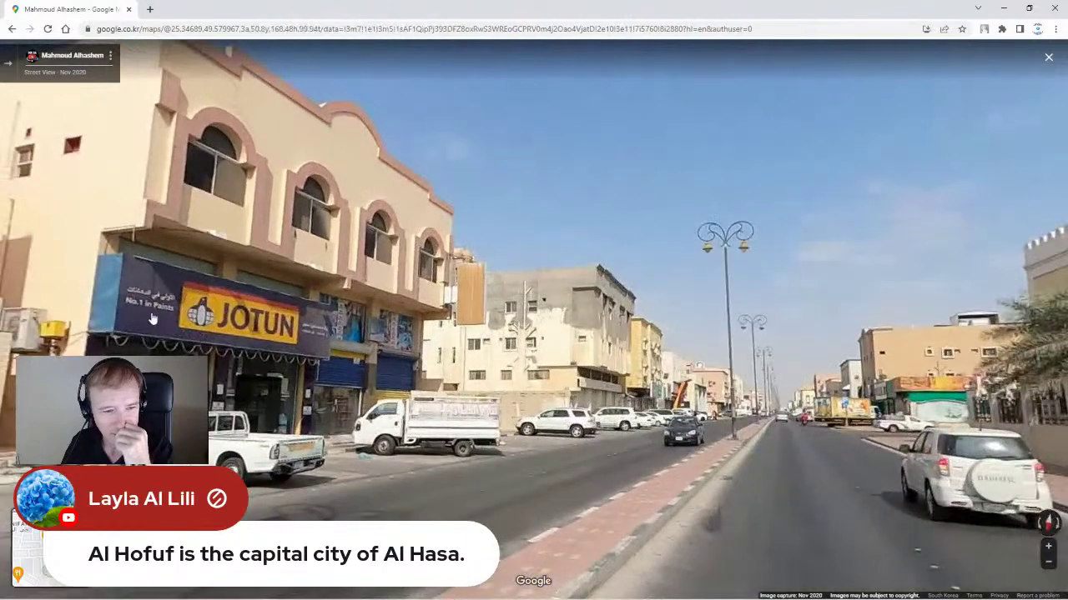
pyautogui.scroll(-3, 626, 416)
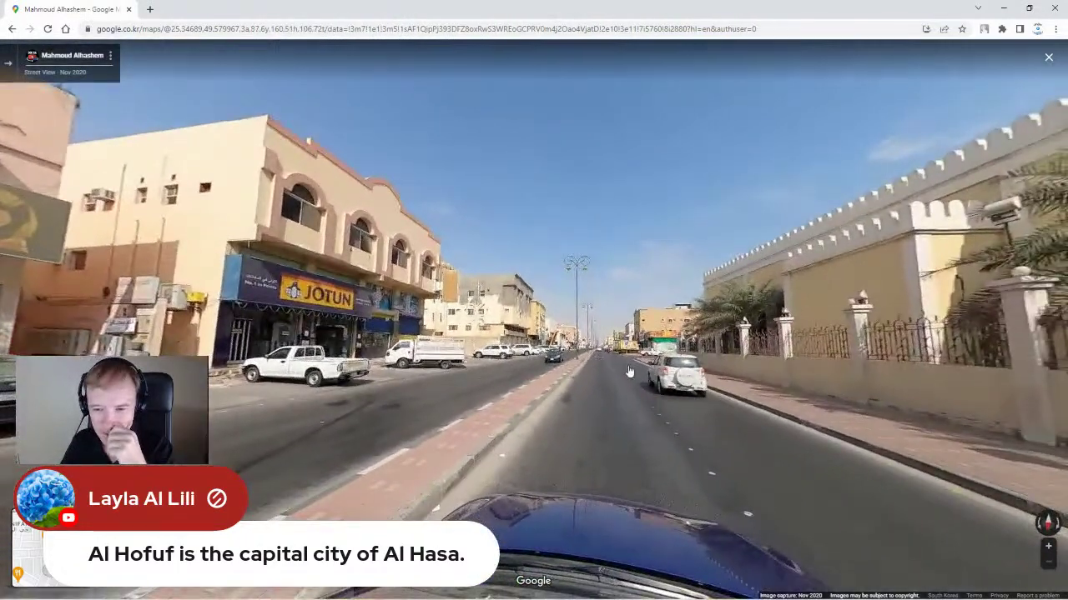
pyautogui.click(630, 371)
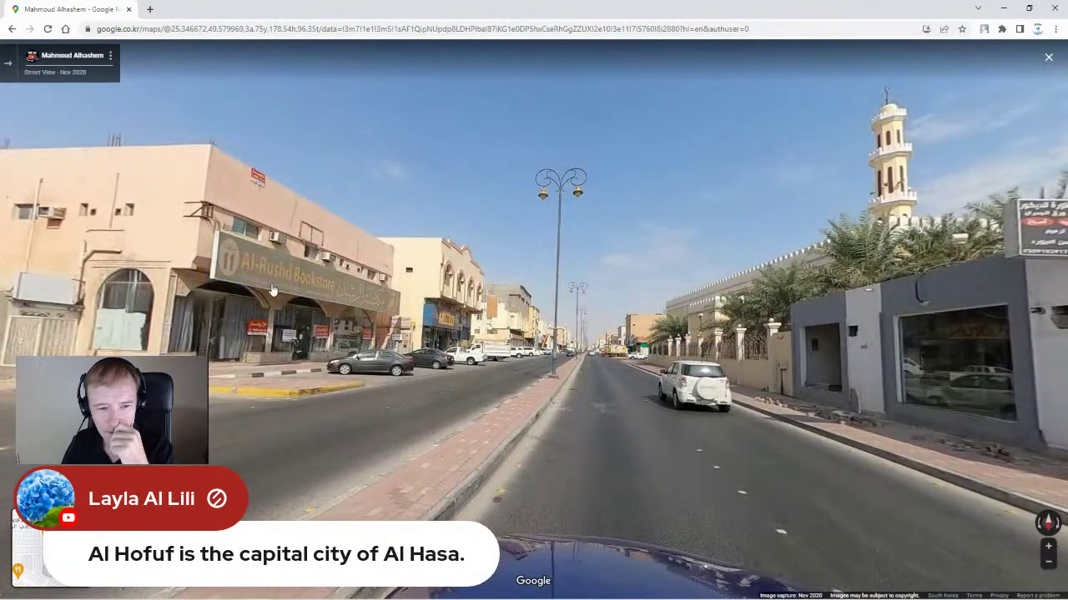
pyautogui.scroll(3, 271, 289)
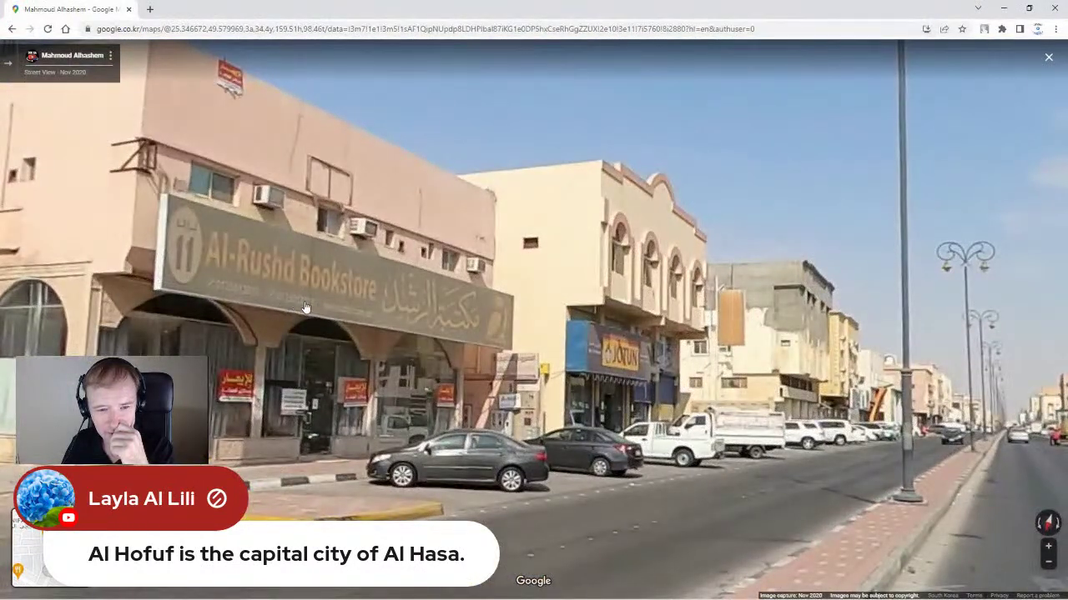
pyautogui.moveTo(469, 385); pyautogui.dragTo(480, 315)
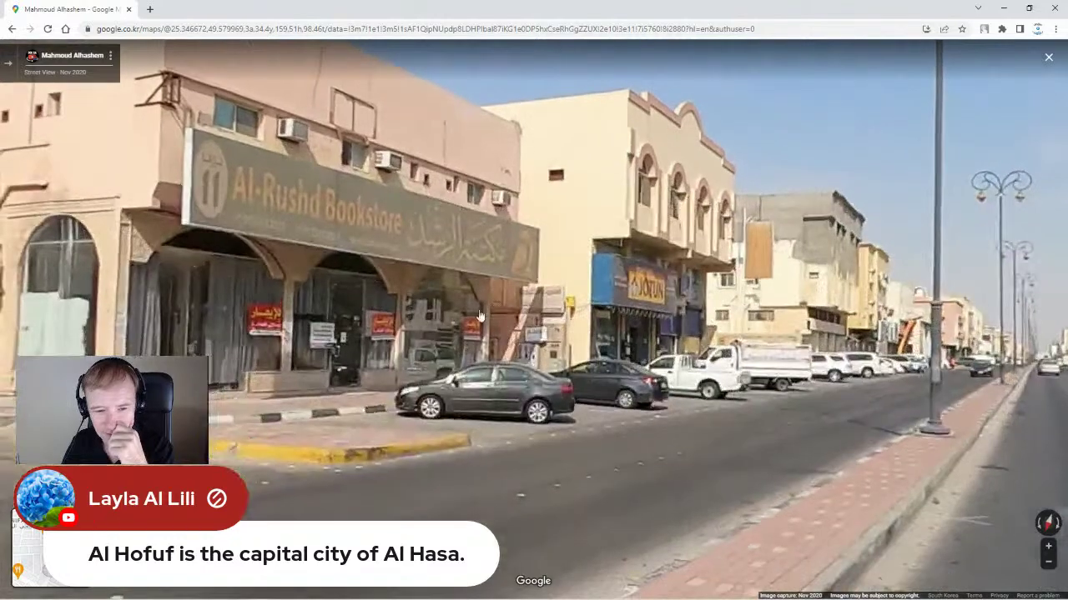
pyautogui.scroll(-3, 393, 333)
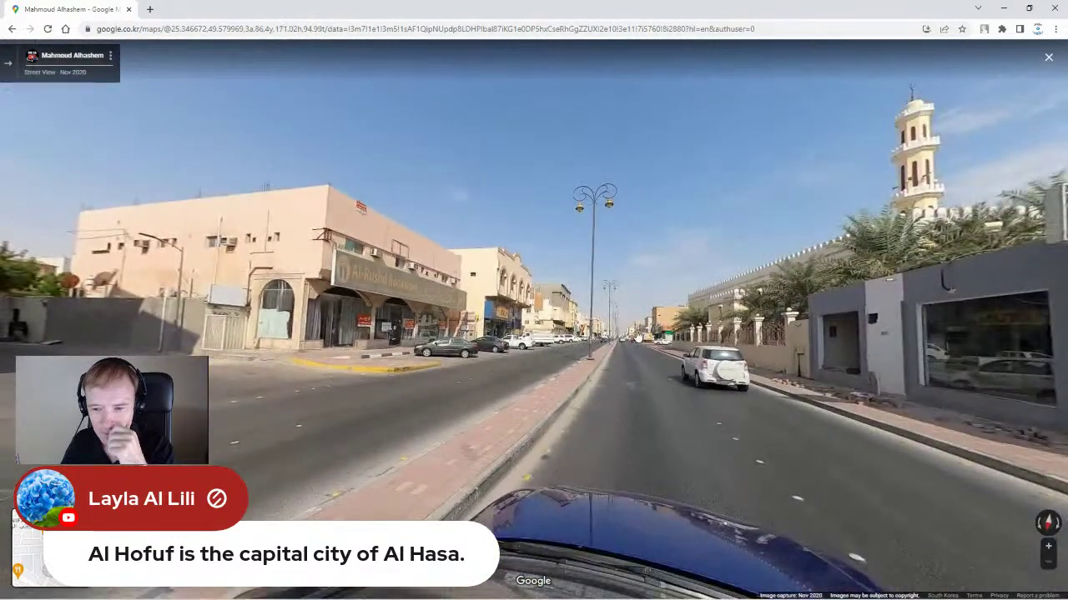
pyautogui.click(638, 336)
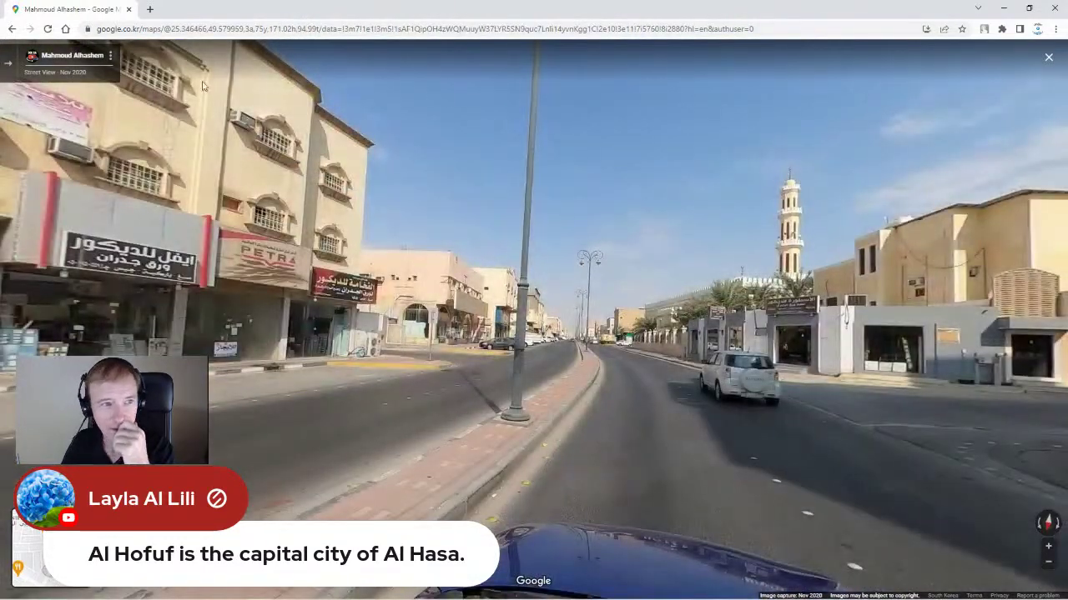
# Step: Exit Street View and zoom the map around Al Hofuf, Al Mubarraz and Al-Ahsa National Park
pyautogui.click(10, 65)
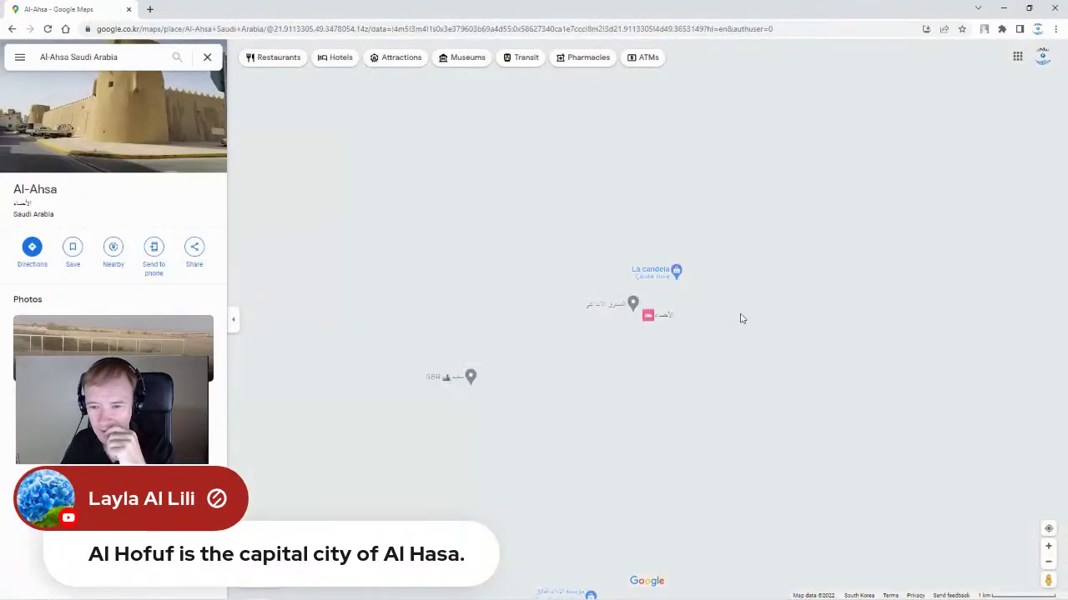
pyautogui.scroll(-3, 617, 269)
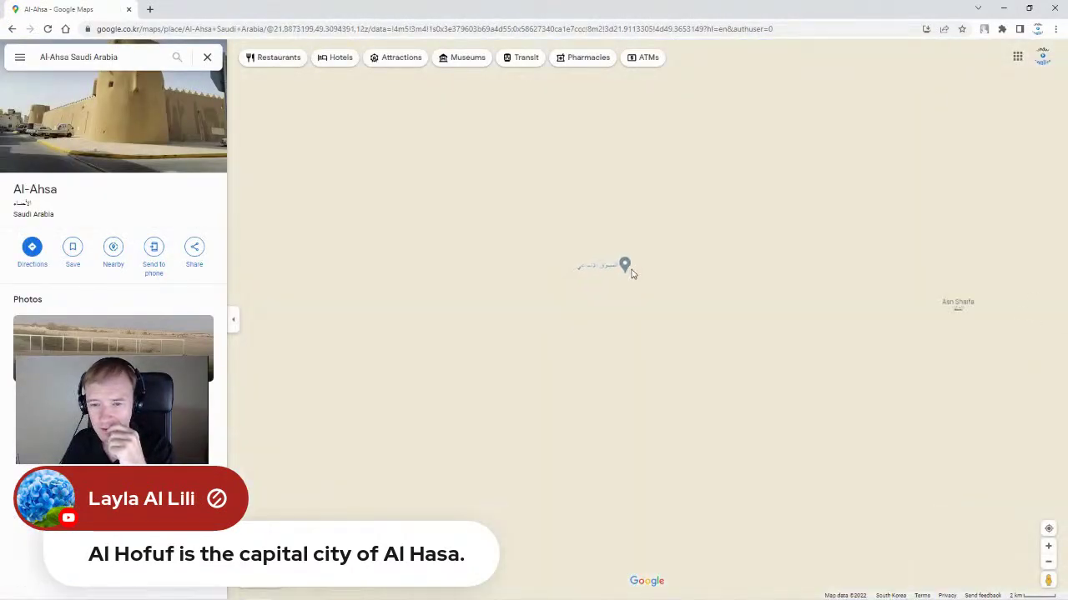
pyautogui.scroll(-6, 647, 310)
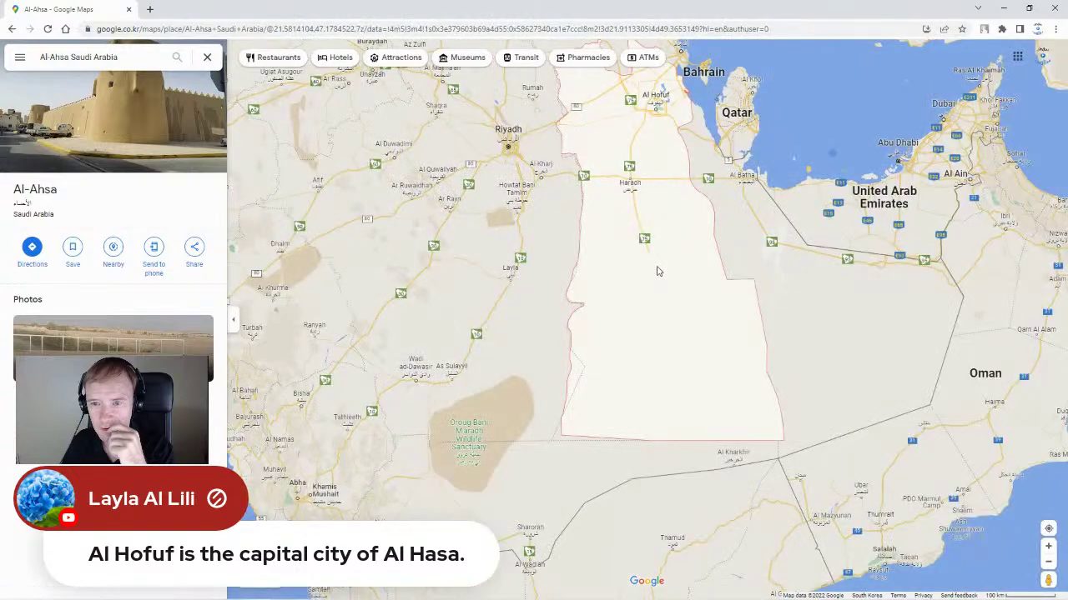
pyautogui.scroll(-2, 656, 252)
pyautogui.scroll(7, 614, 217)
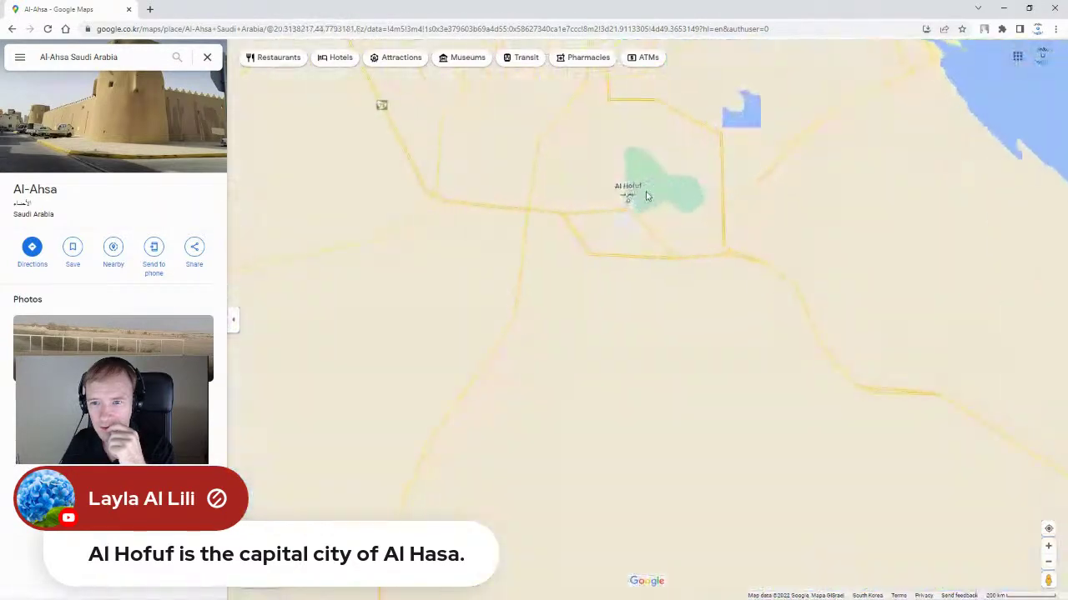
pyautogui.scroll(2, 614, 217)
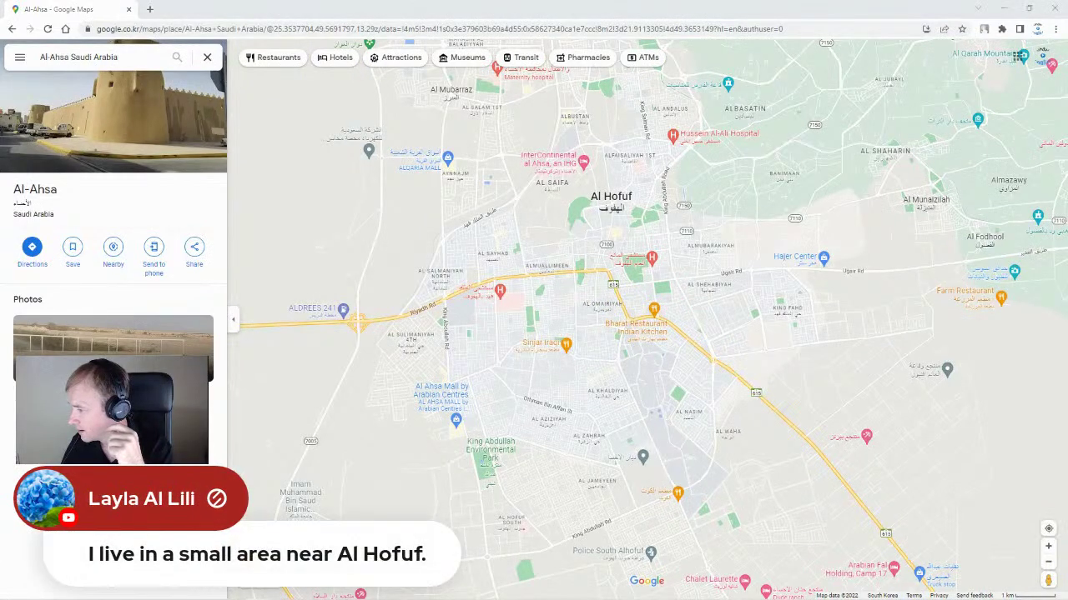
pyautogui.scroll(-3, 637, 306)
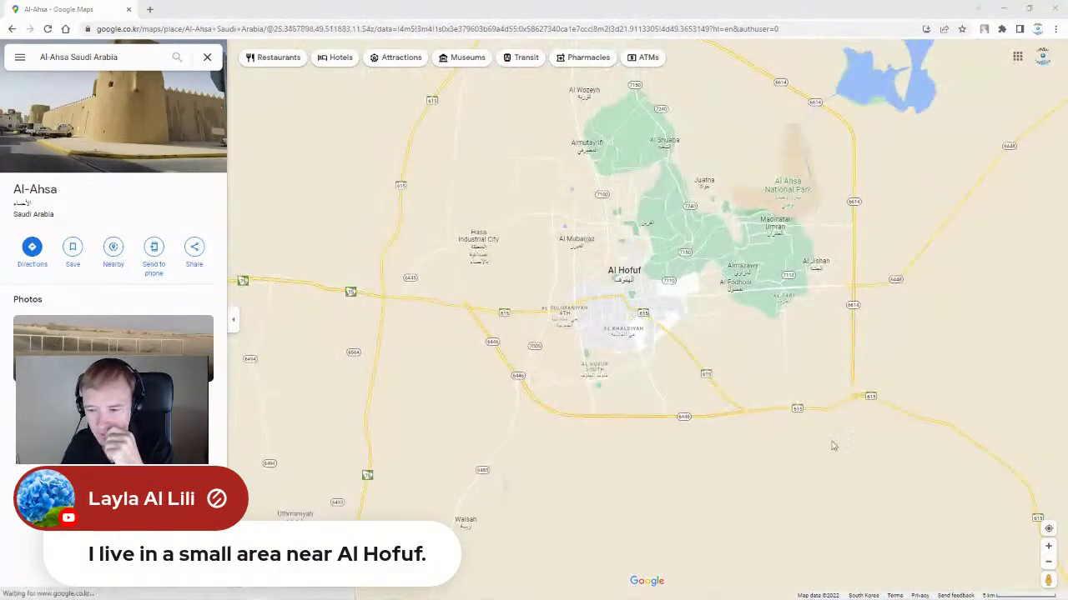
pyautogui.moveTo(1045, 578); pyautogui.dragTo(642, 317)
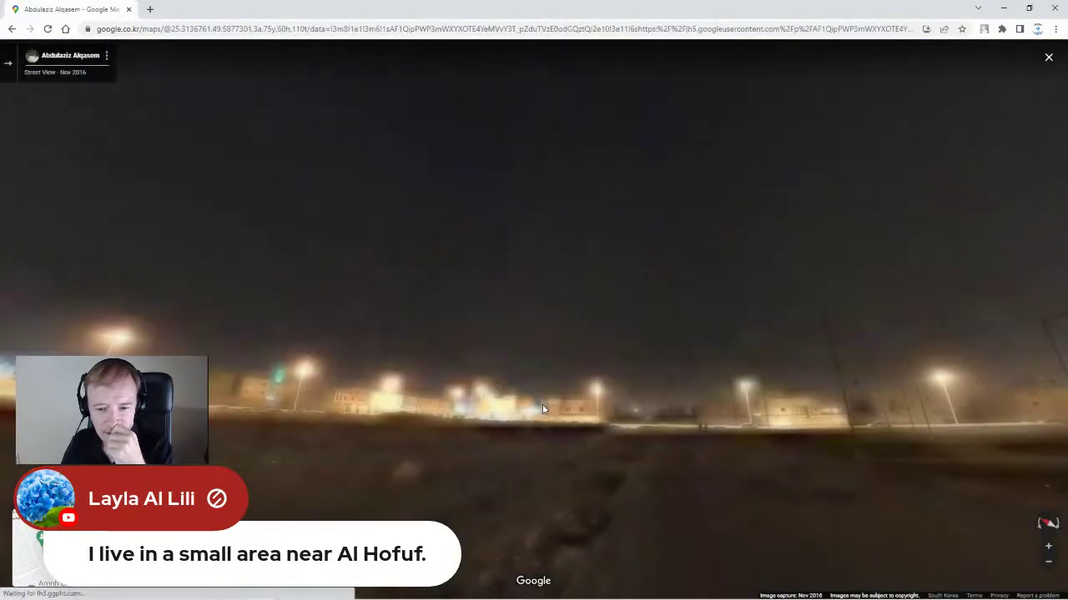
pyautogui.moveTo(542, 408); pyautogui.dragTo(899, 298)
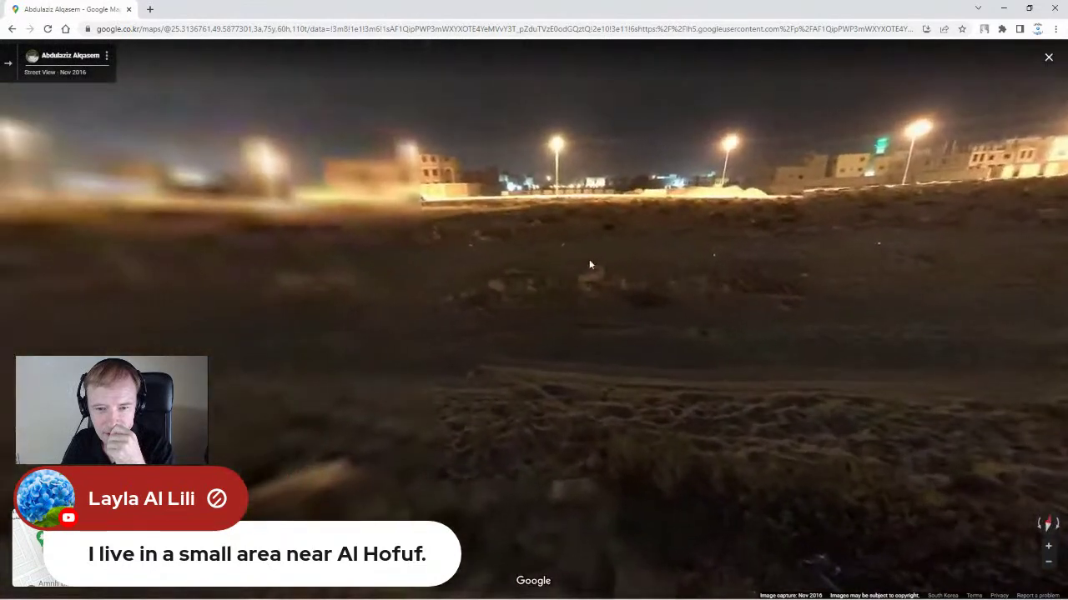
pyautogui.moveTo(348, 279); pyautogui.dragTo(621, 279)
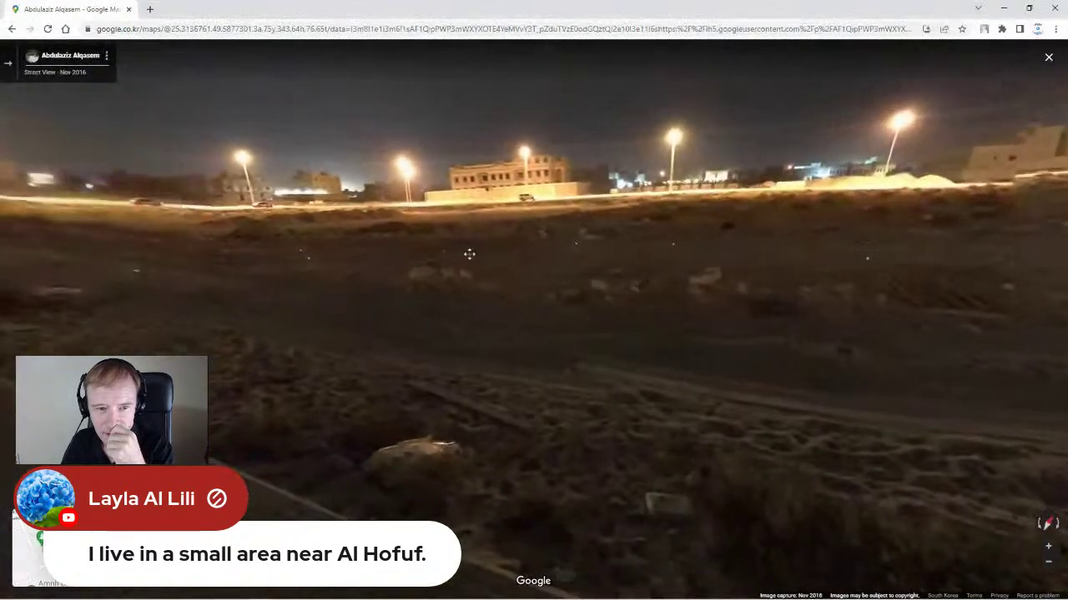
pyautogui.click(578, 247)
pyautogui.moveTo(580, 245); pyautogui.dragTo(846, 239)
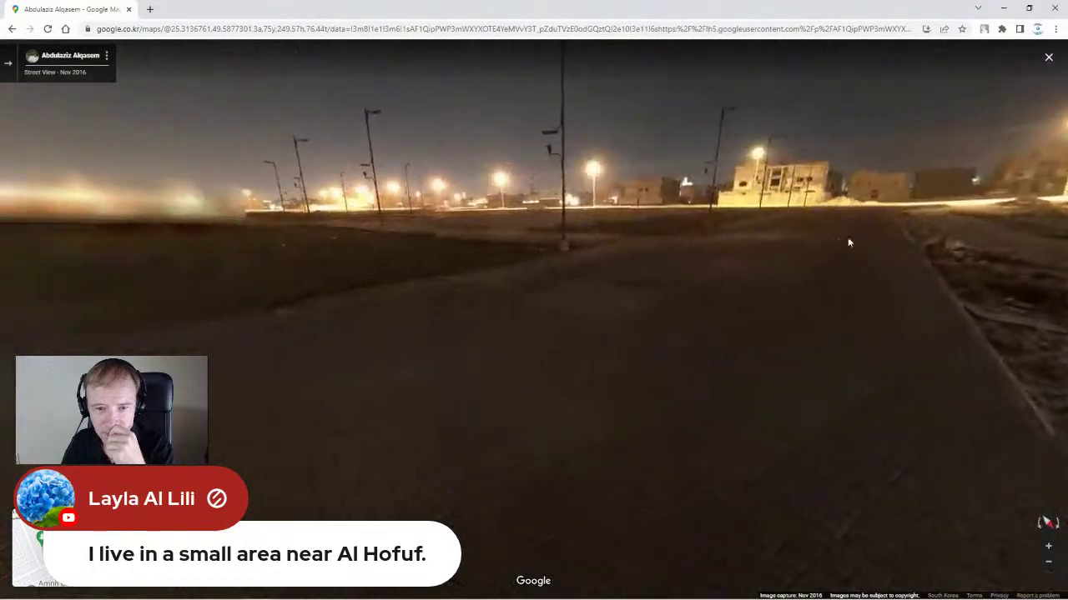
pyautogui.moveTo(525, 238); pyautogui.dragTo(780, 238)
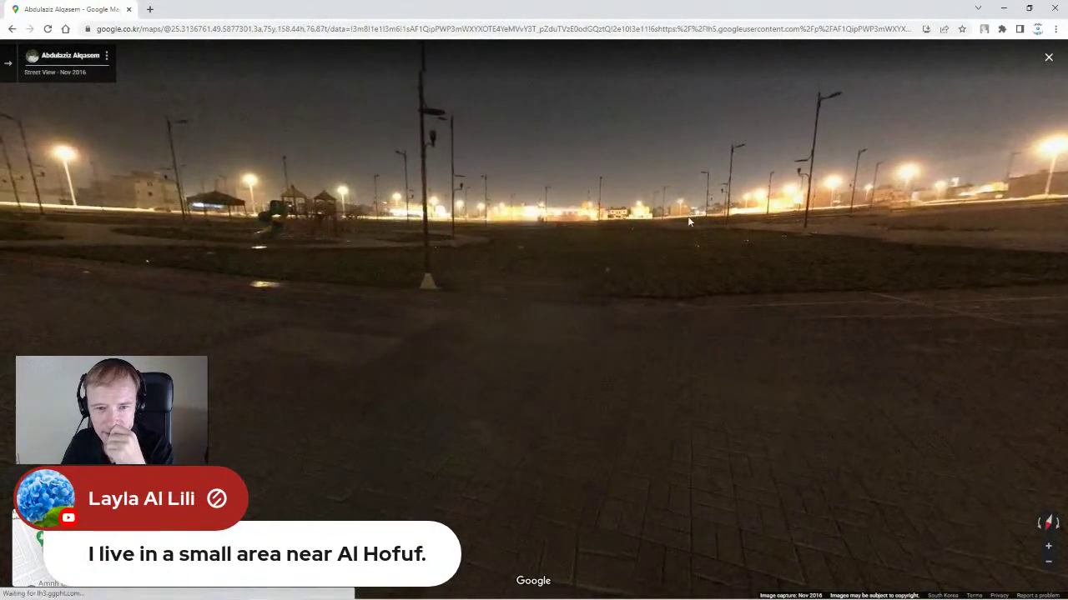
pyautogui.click(9, 65)
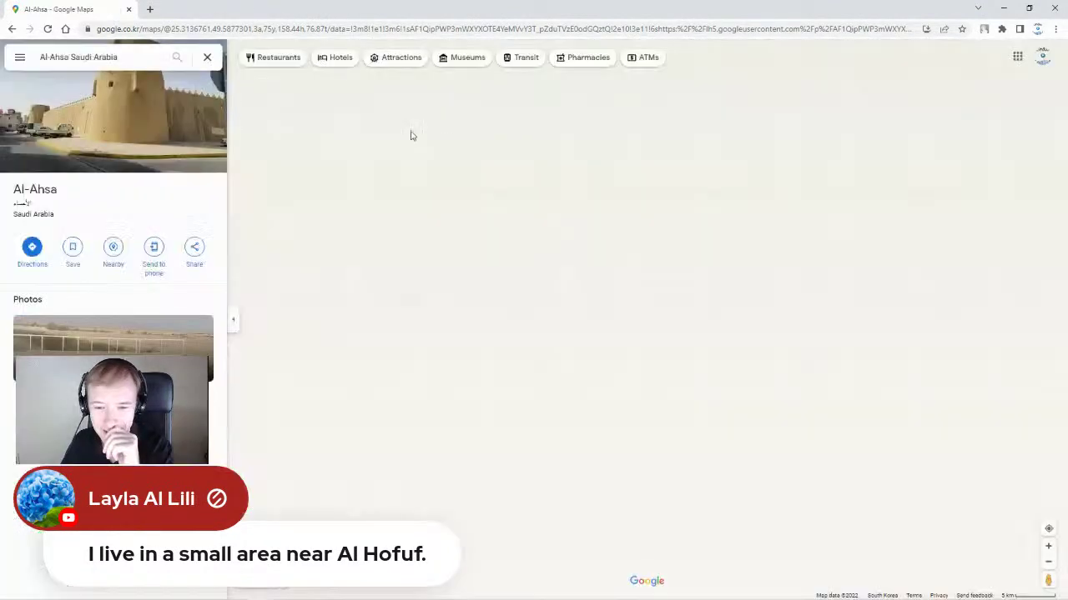
pyautogui.scroll(-5, 758, 309)
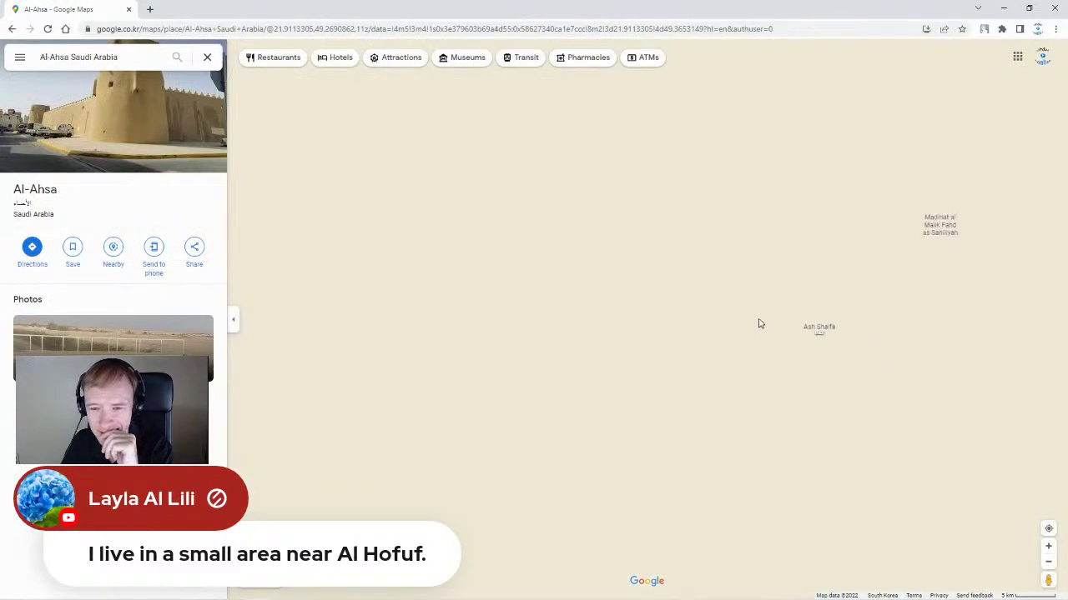
pyautogui.scroll(3, 726, 185)
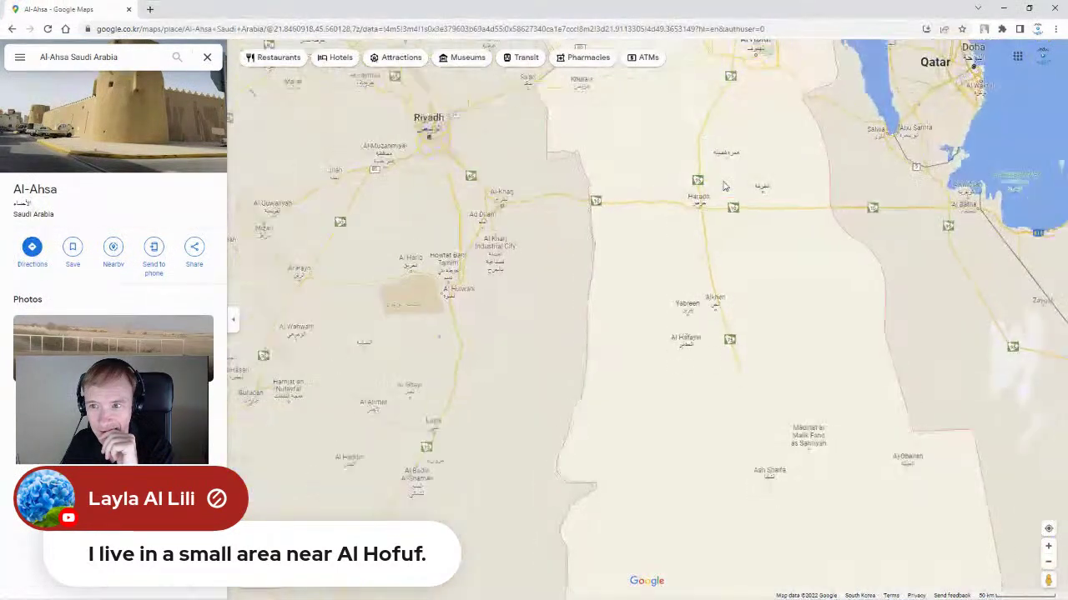
pyautogui.scroll(5, 736, 181)
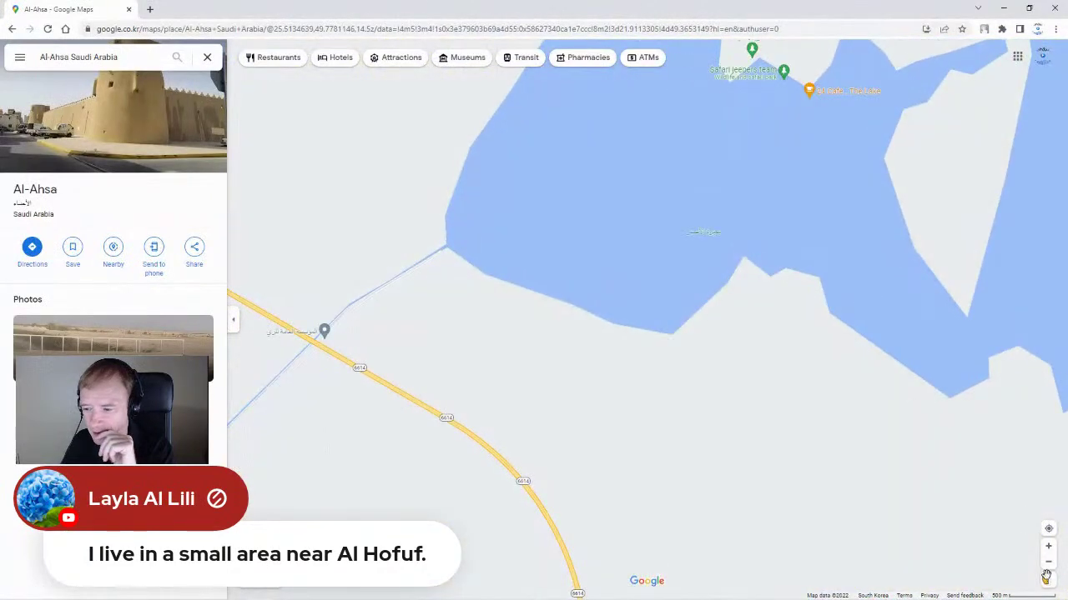
pyautogui.moveTo(1045, 576); pyautogui.dragTo(453, 233)
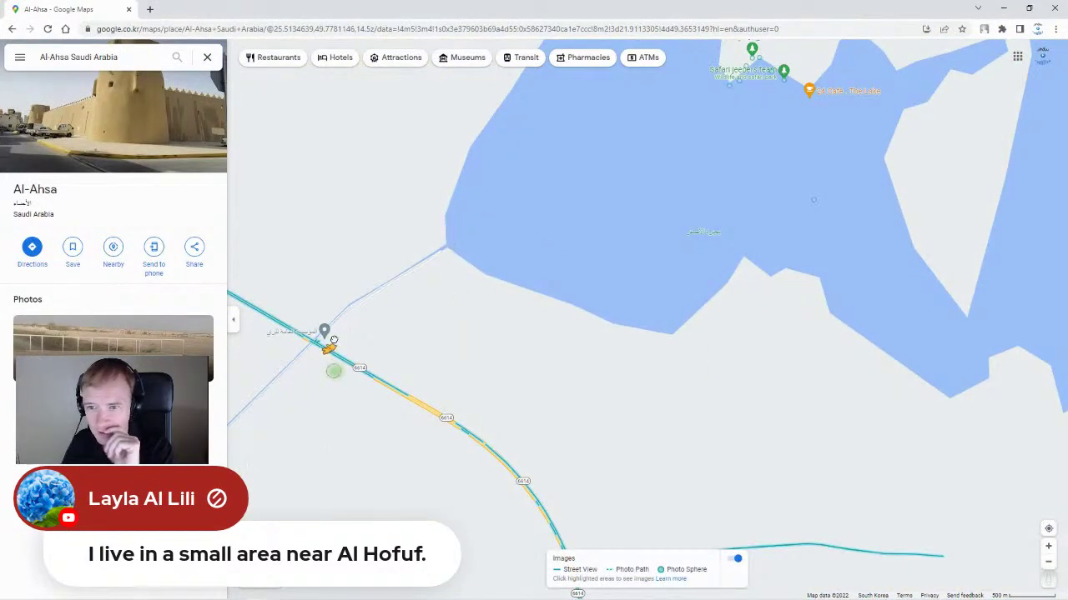
pyautogui.moveTo(566, 152); pyautogui.dragTo(753, 279)
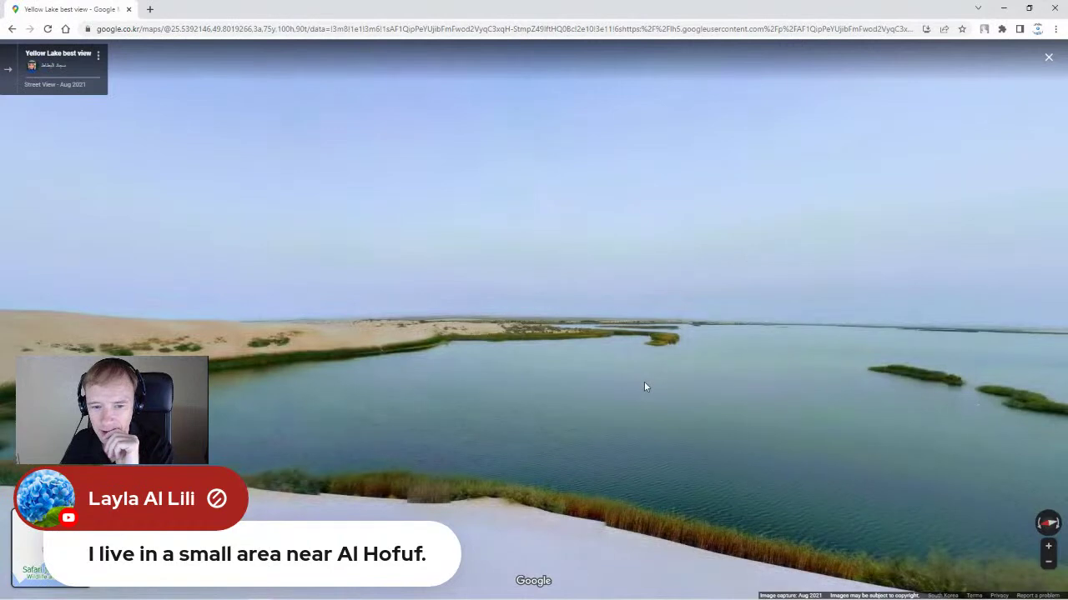
pyautogui.moveTo(643, 383); pyautogui.dragTo(415, 296)
pyautogui.moveTo(684, 300); pyautogui.dragTo(438, 210)
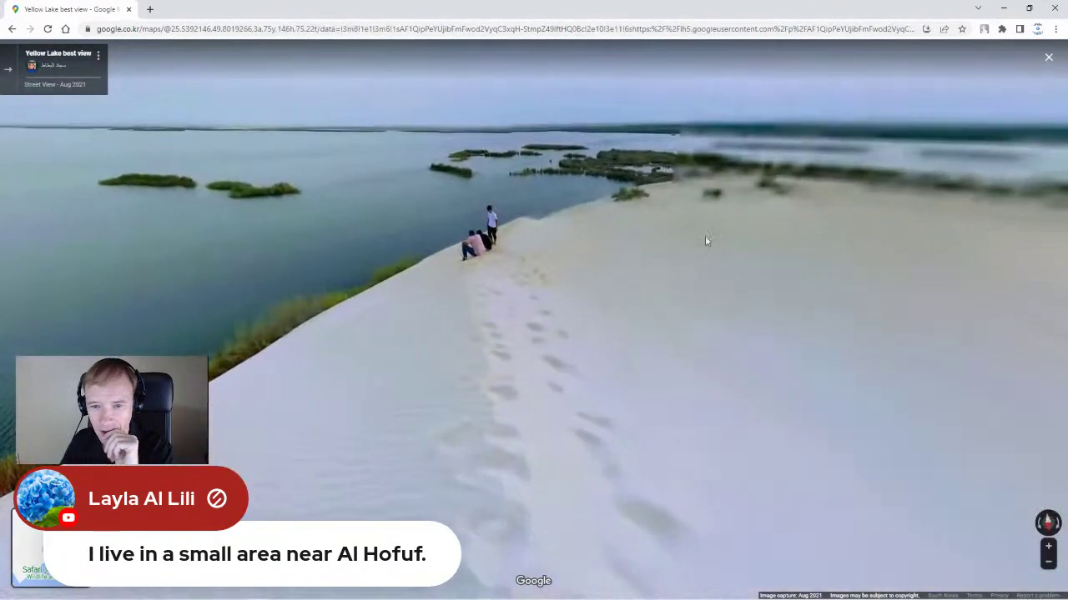
pyautogui.moveTo(705, 235); pyautogui.dragTo(538, 212)
pyautogui.moveTo(670, 242); pyautogui.dragTo(405, 305)
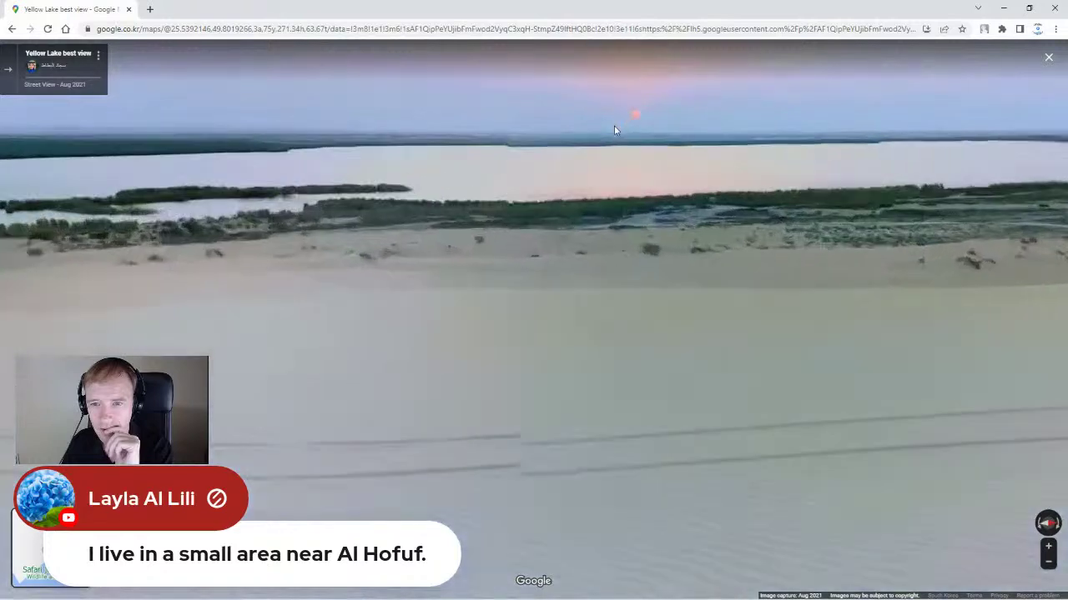
pyautogui.moveTo(614, 131); pyautogui.dragTo(585, 319)
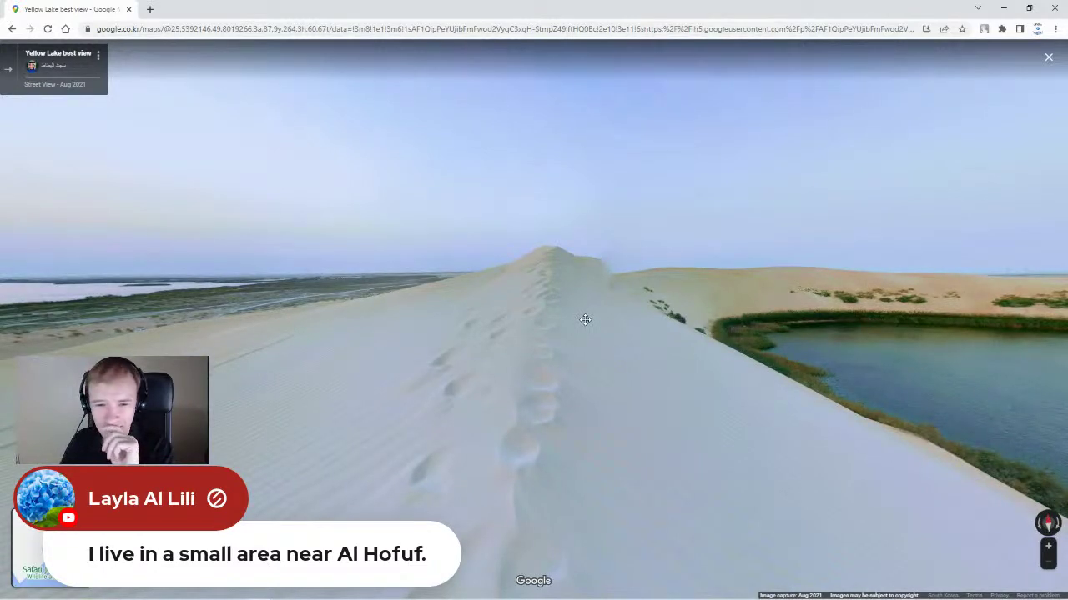
pyautogui.moveTo(586, 319); pyautogui.dragTo(271, 282)
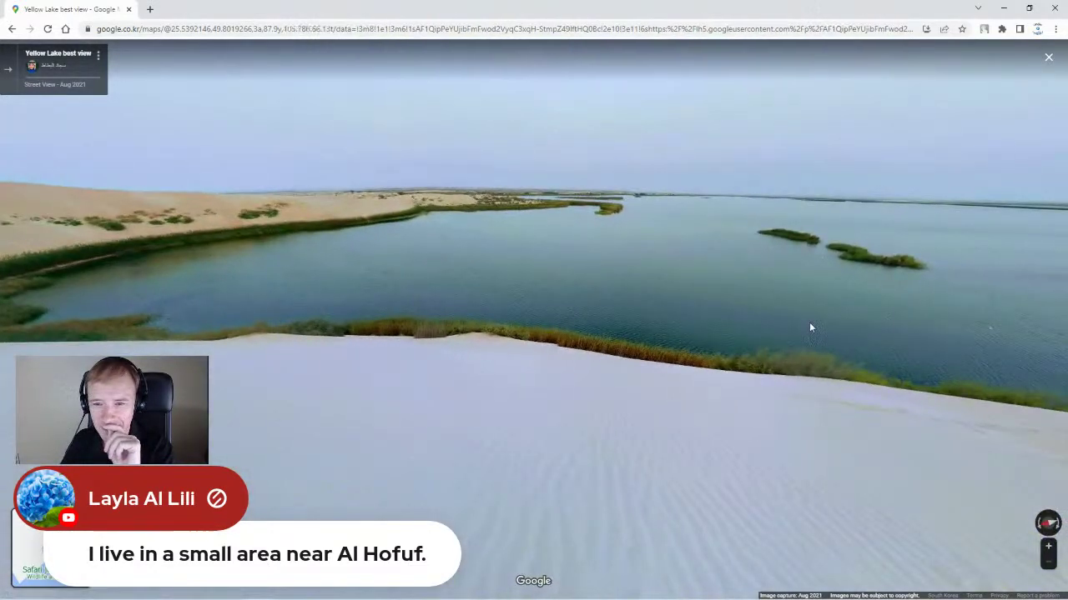
pyautogui.scroll(5, 624, 181)
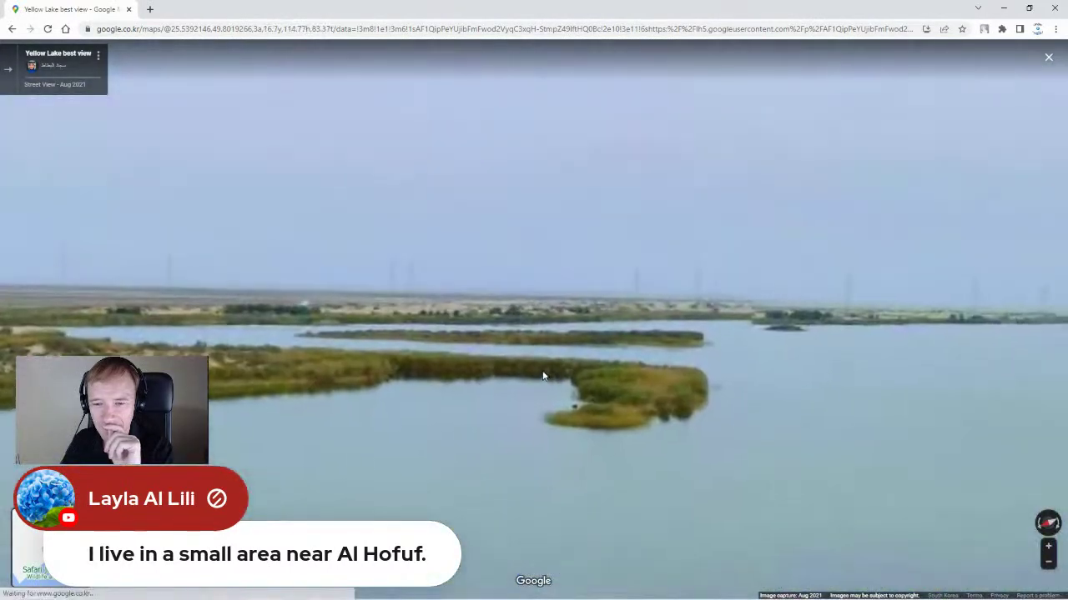
pyautogui.scroll(1, 599, 327)
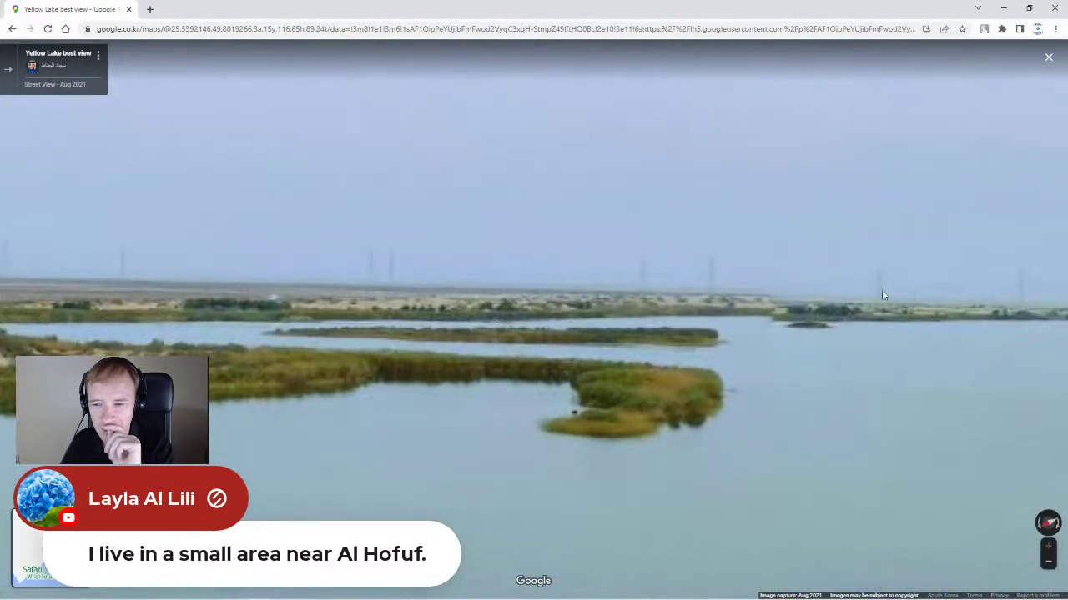
pyautogui.moveTo(338, 313); pyautogui.dragTo(770, 197)
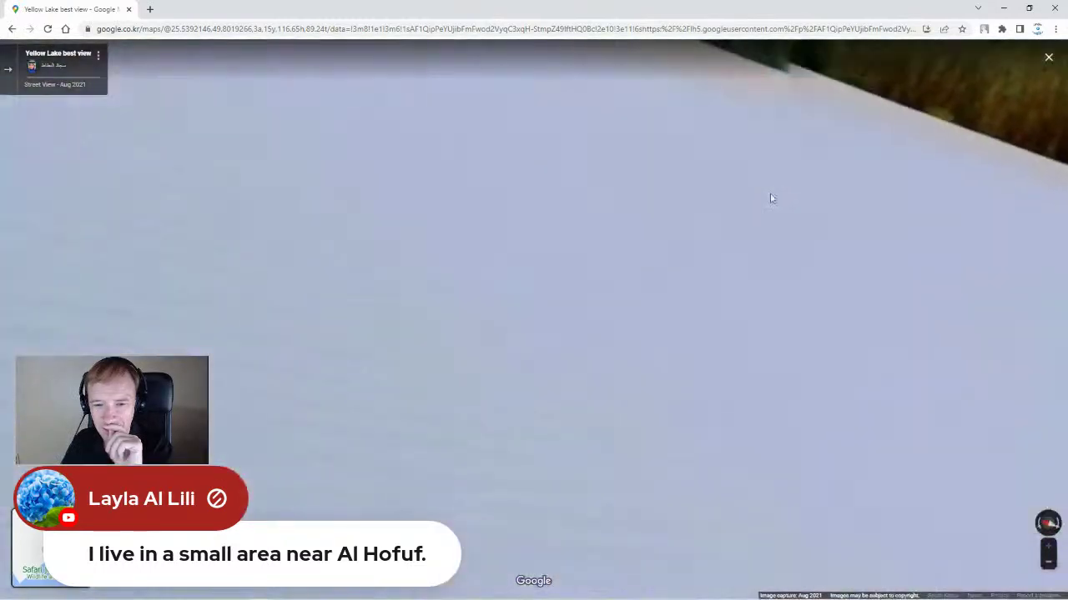
pyautogui.scroll(-5, 487, 248)
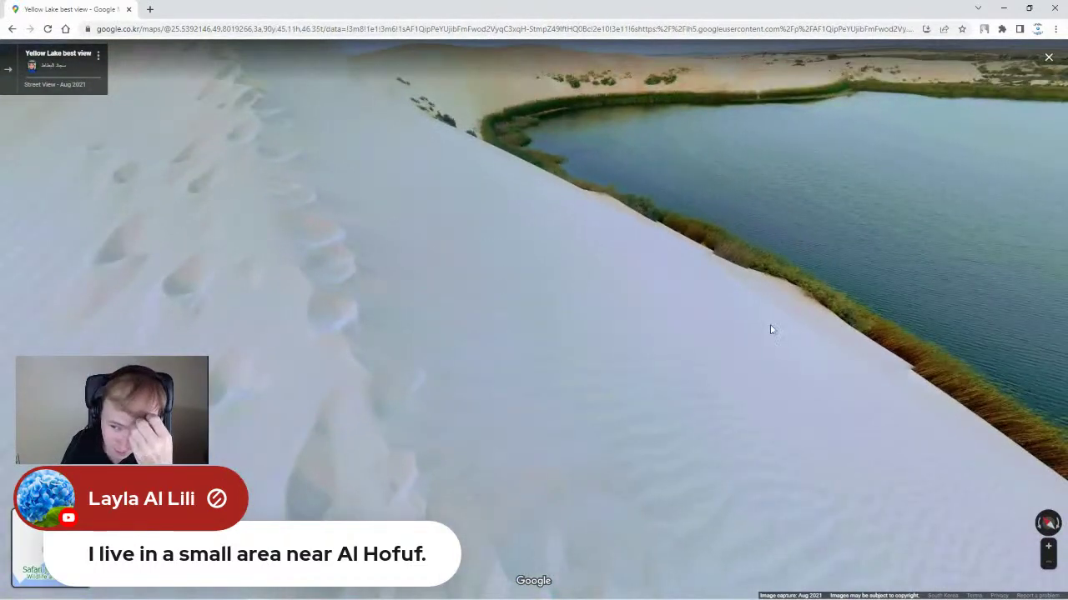
pyautogui.moveTo(769, 329); pyautogui.dragTo(732, 307)
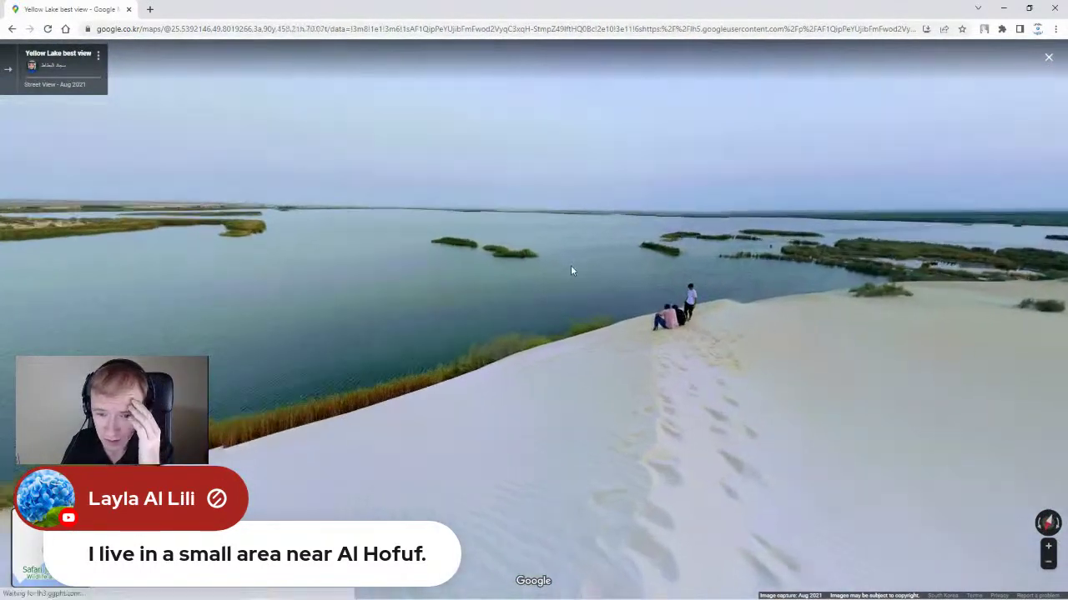
pyautogui.scroll(3, 588, 330)
pyautogui.scroll(-3, 588, 330)
pyautogui.scroll(4, 596, 322)
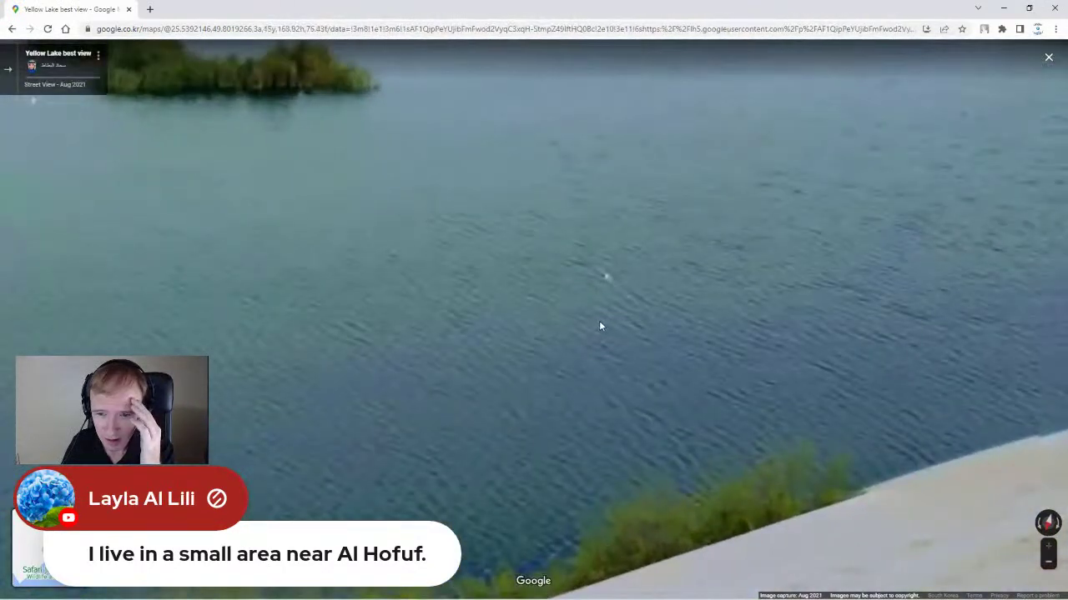
pyautogui.scroll(-4, 757, 334)
pyautogui.scroll(4, 757, 334)
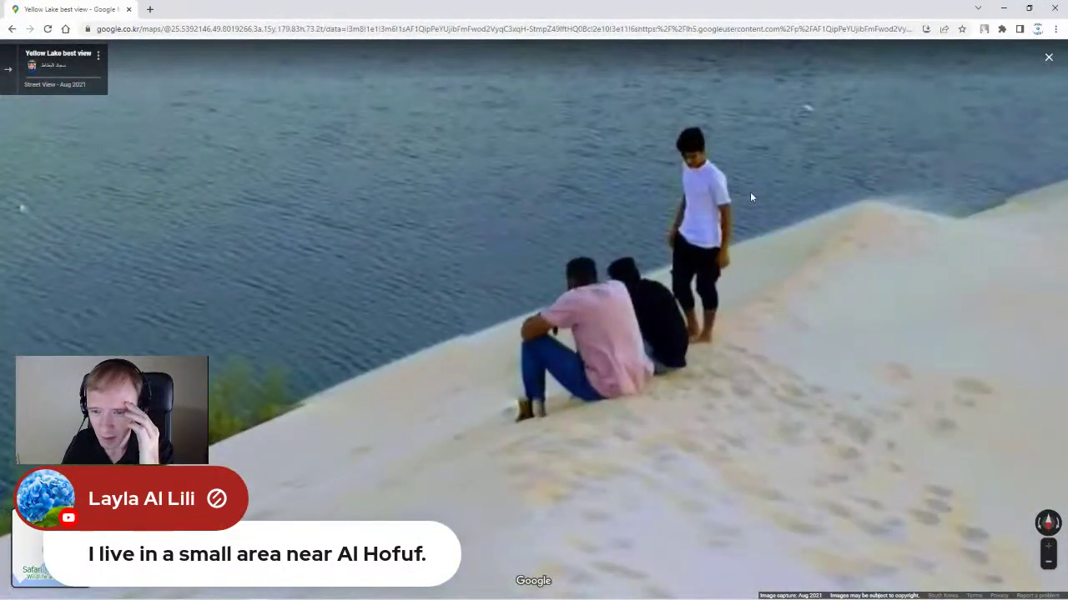
pyautogui.scroll(-1, 586, 289)
pyautogui.scroll(-3, 586, 289)
pyautogui.moveTo(864, 270); pyautogui.dragTo(581, 269)
# Step: Leave Street View and search for Al Mubarraz, Saudi Arabia
pyautogui.click(10, 73)
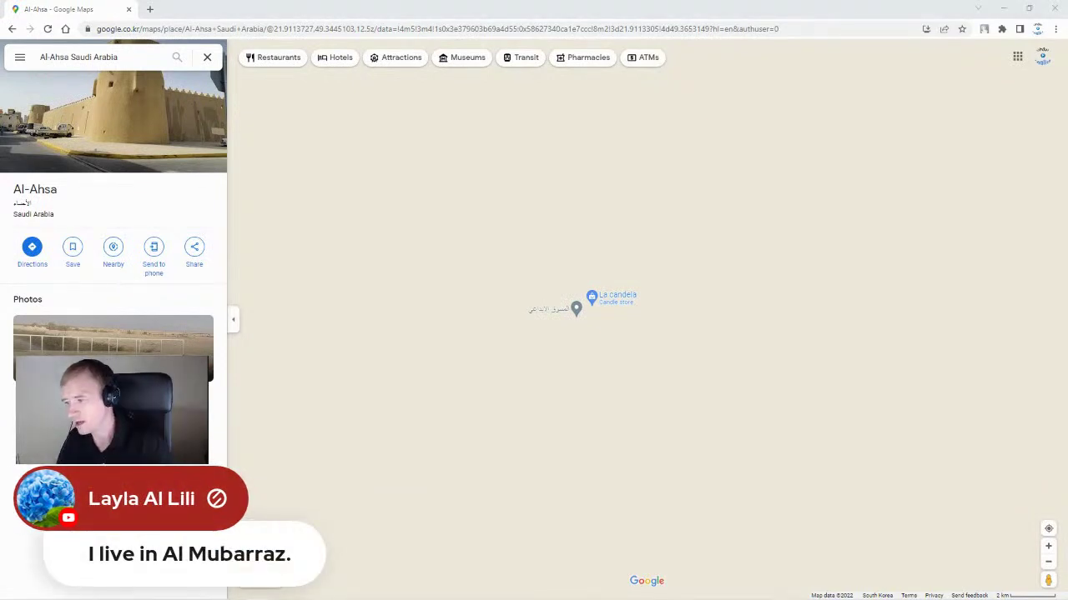
pyautogui.moveTo(121, 52); pyautogui.dragTo(68, 53)
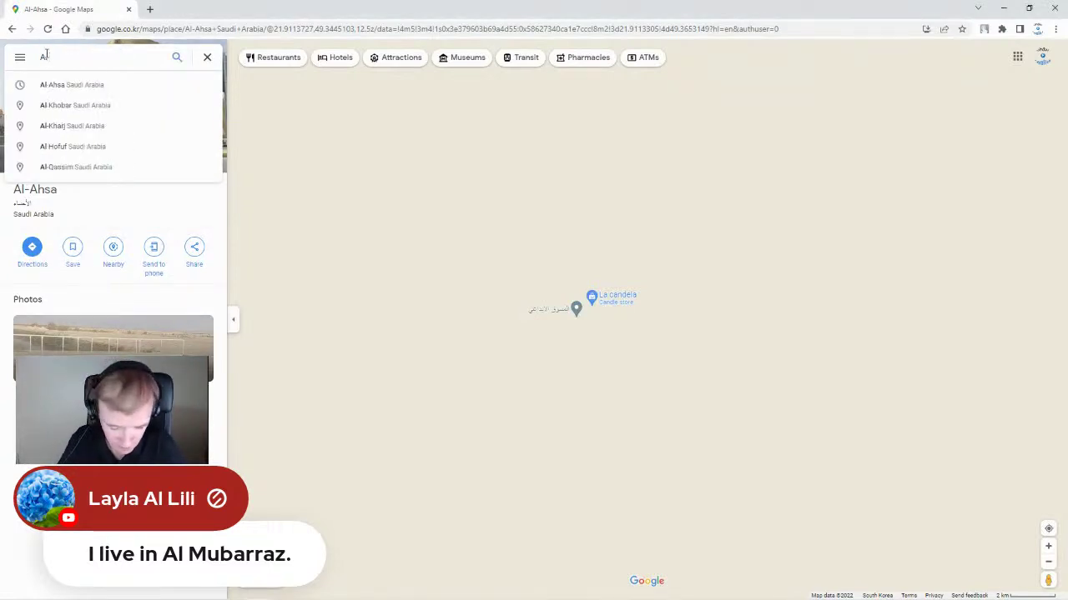
pyautogui.write('Al mubarraz')
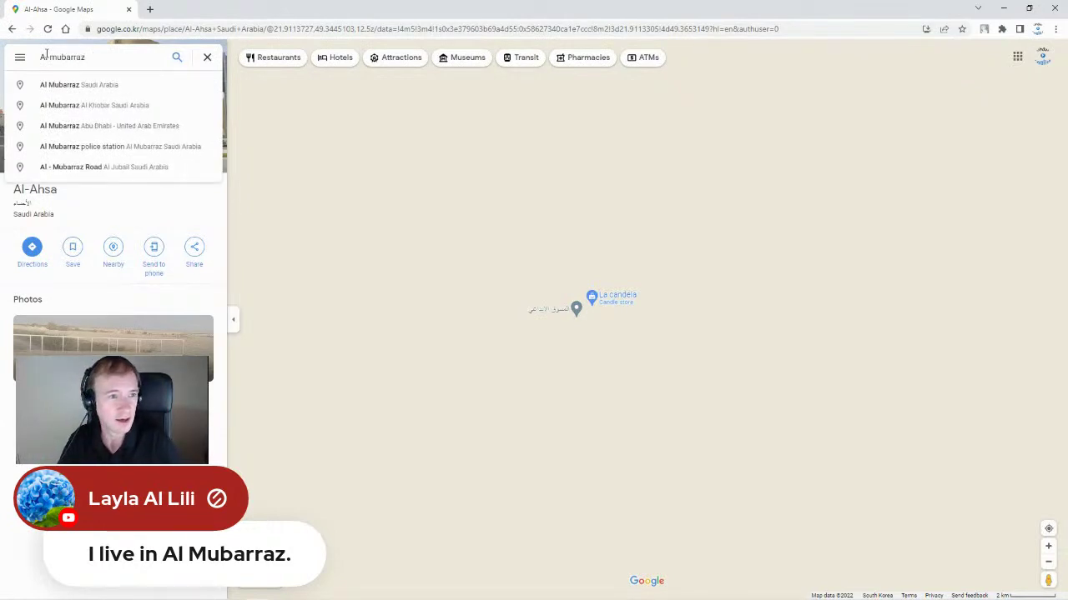
pyautogui.click(60, 86)
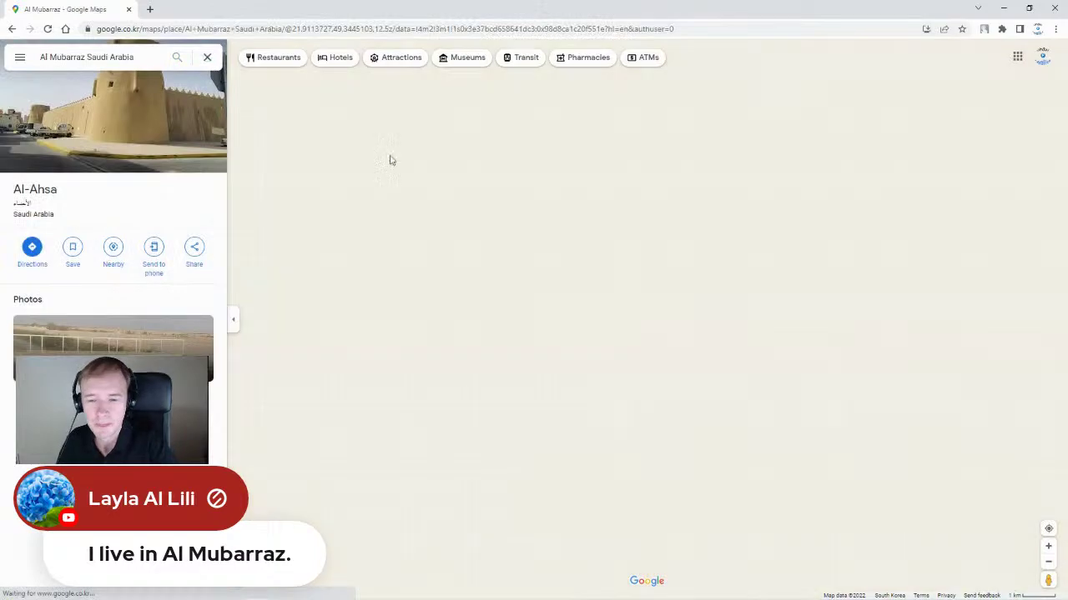
# Step: Zoom the map to span from Al Mubarraz down to Al Hofuf
pyautogui.scroll(-5, 710, 281)
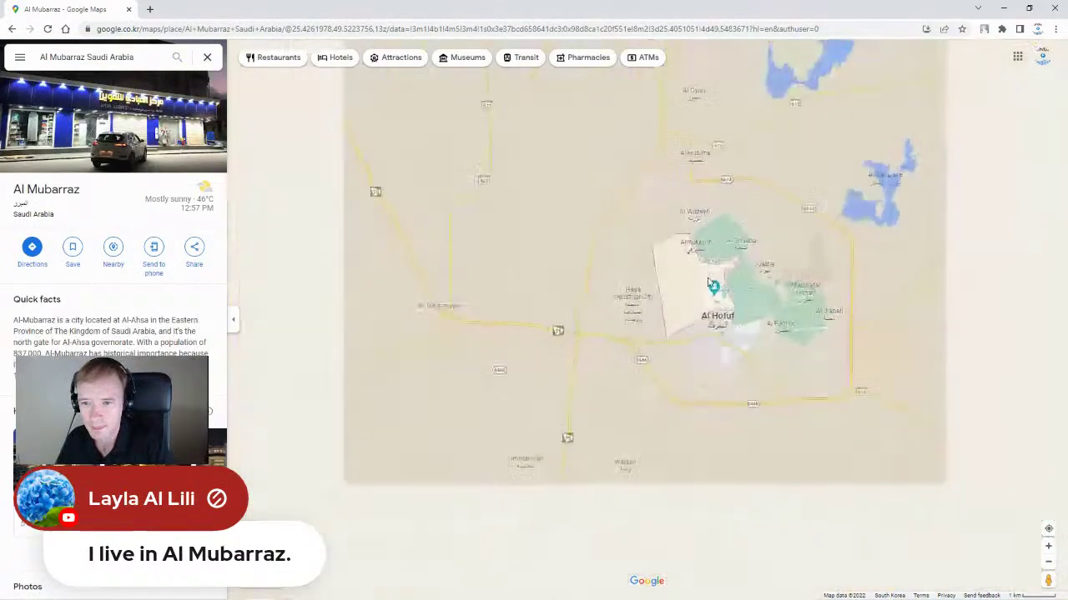
pyautogui.scroll(2, 713, 286)
pyautogui.scroll(4, 712, 286)
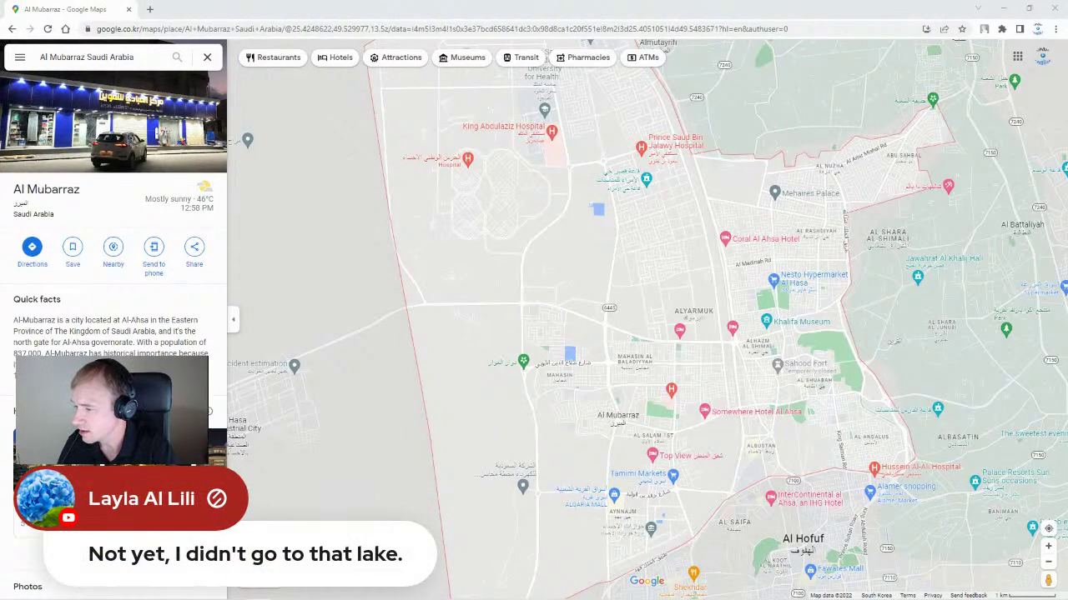
pyautogui.scroll(-4, 698, 217)
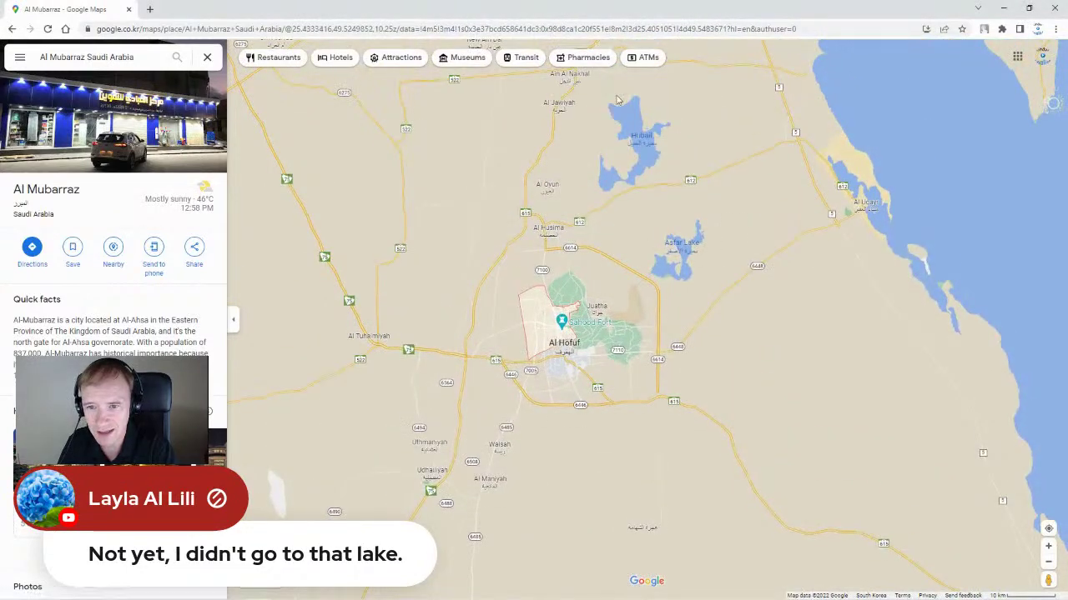
pyautogui.scroll(4, 531, 320)
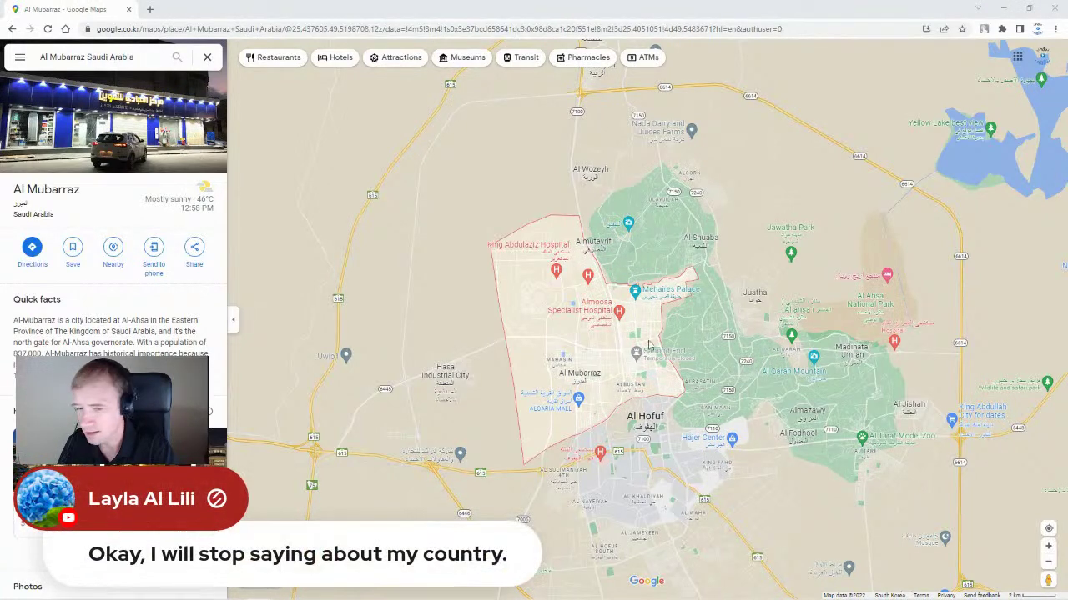
pyautogui.scroll(5, 570, 336)
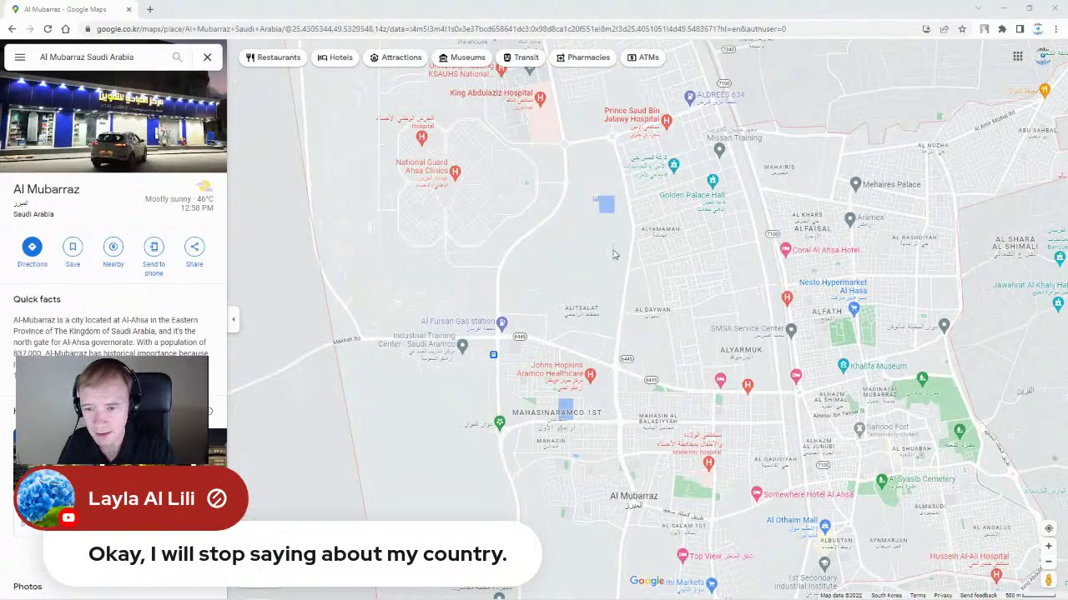
pyautogui.scroll(-2, 686, 298)
pyautogui.scroll(2, 822, 496)
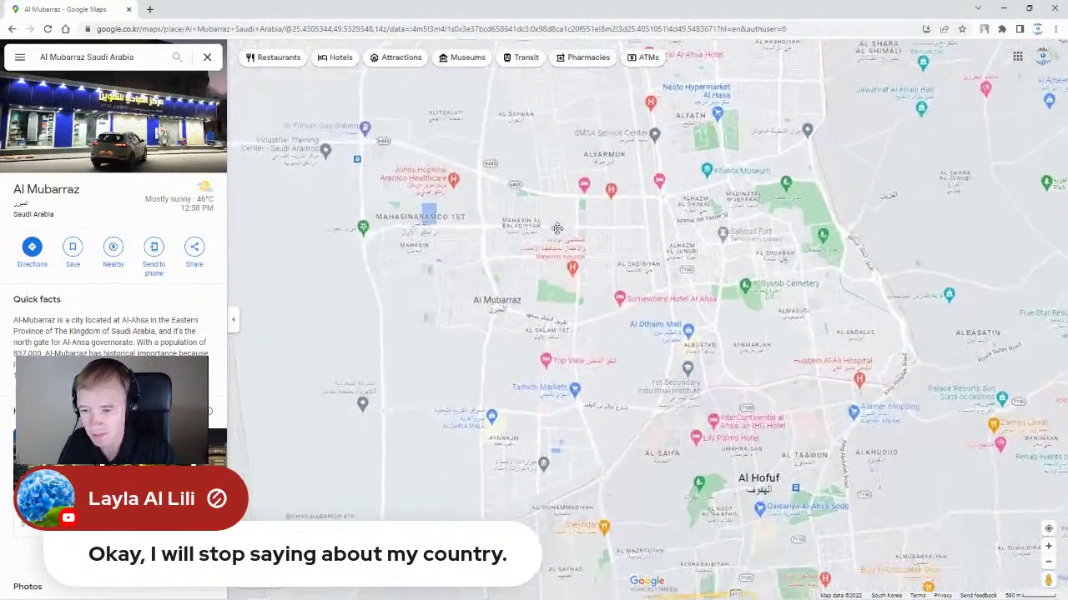
# Step: Open Street View near Tamimi Markets in Al Mubarraz and move along the road past the parking lot
pyautogui.moveTo(1048, 580); pyautogui.dragTo(606, 246)
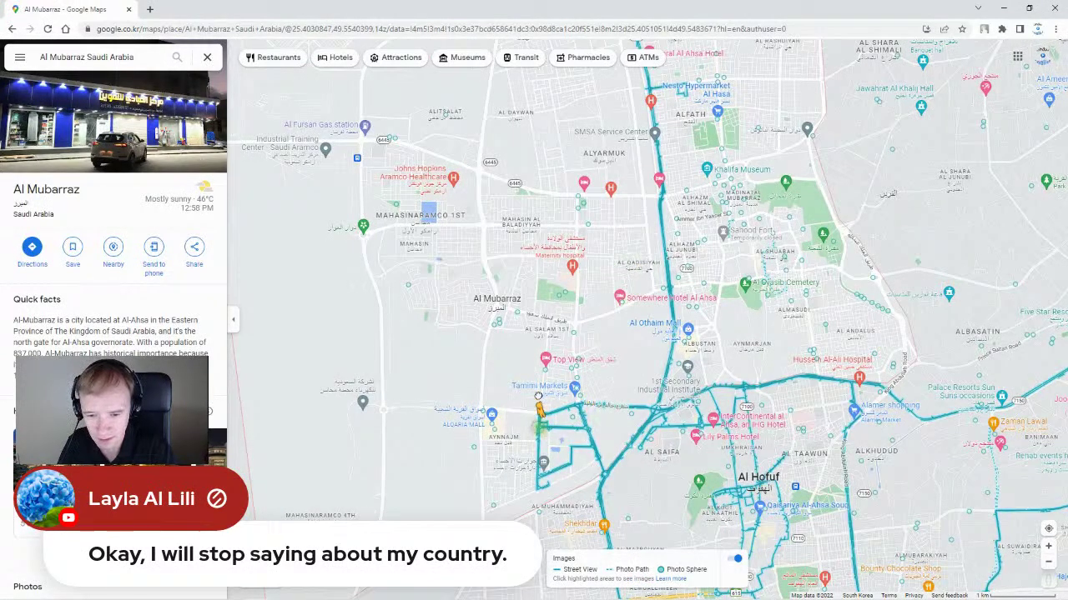
pyautogui.moveTo(538, 395); pyautogui.dragTo(538, 395)
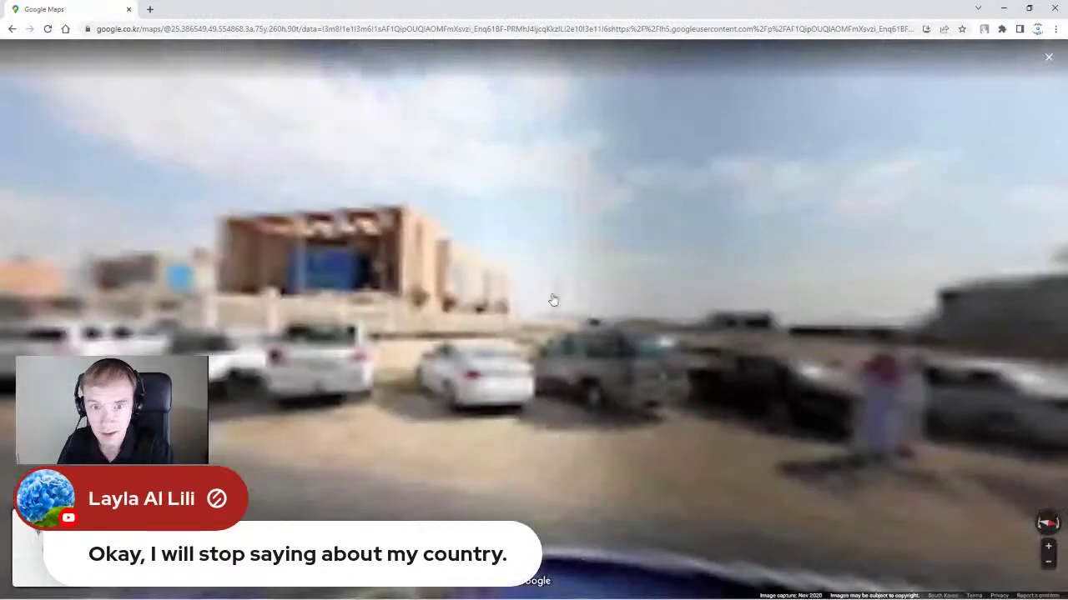
pyautogui.moveTo(553, 299); pyautogui.dragTo(483, 282)
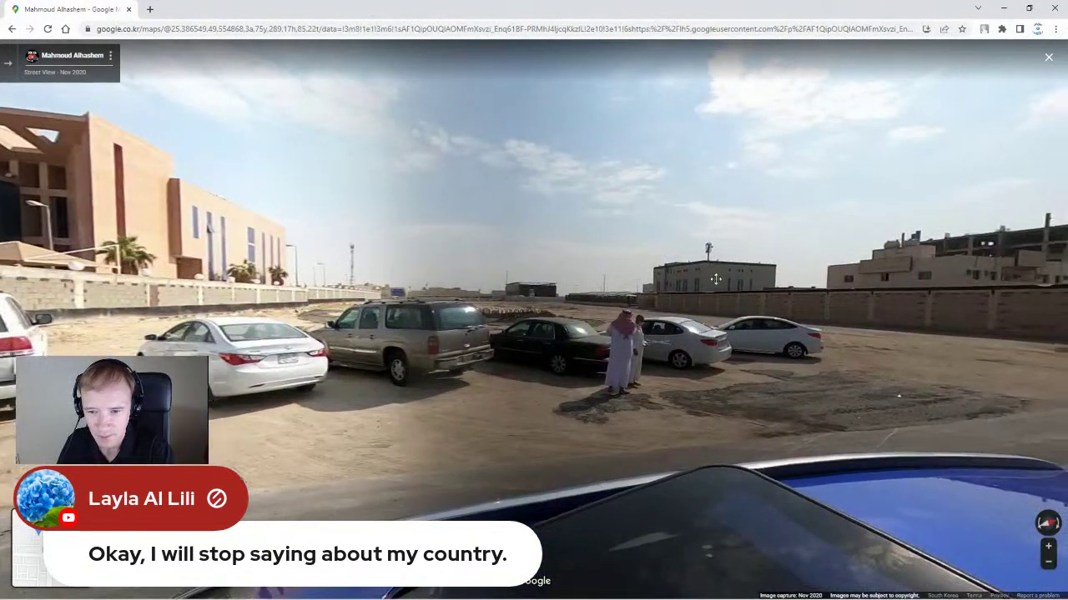
pyautogui.moveTo(716, 278); pyautogui.dragTo(441, 279)
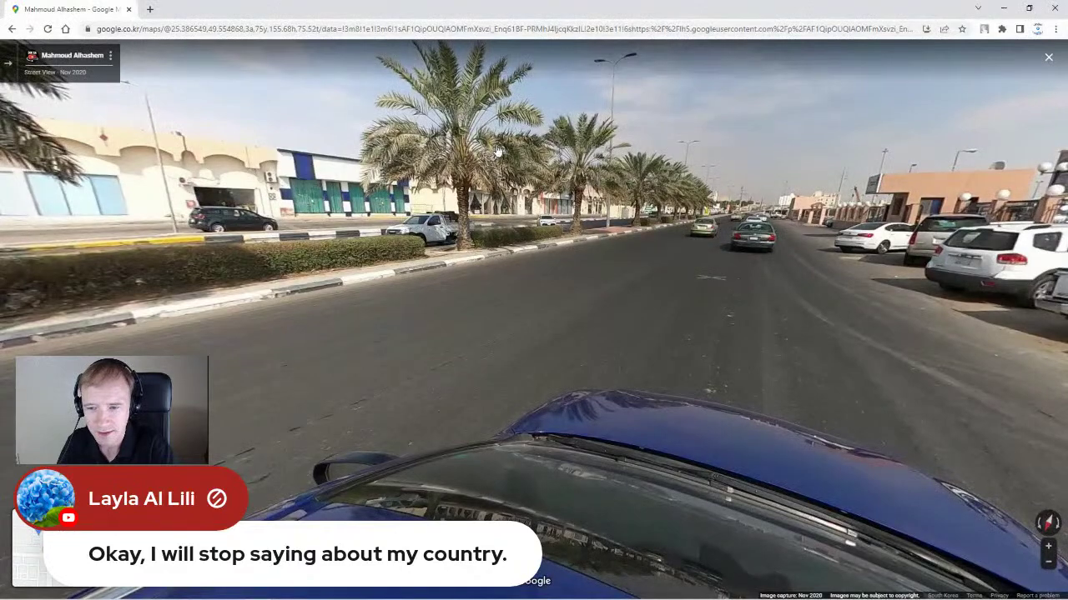
pyautogui.click(761, 217)
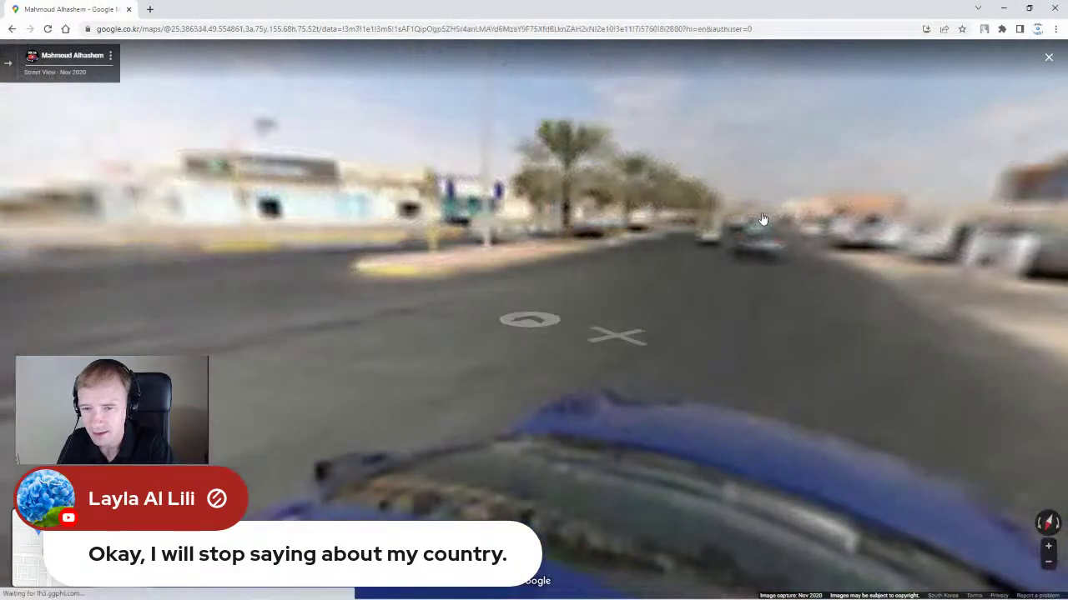
pyautogui.moveTo(399, 260); pyautogui.dragTo(793, 268)
pyautogui.click(629, 239)
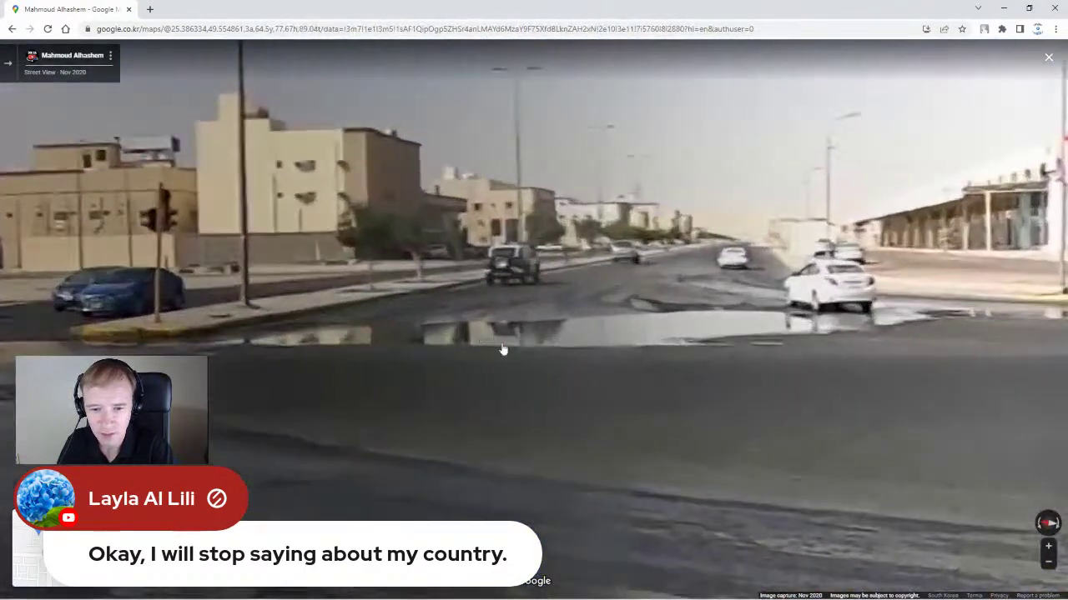
pyautogui.scroll(-5, 642, 321)
pyautogui.moveTo(651, 321); pyautogui.dragTo(734, 157)
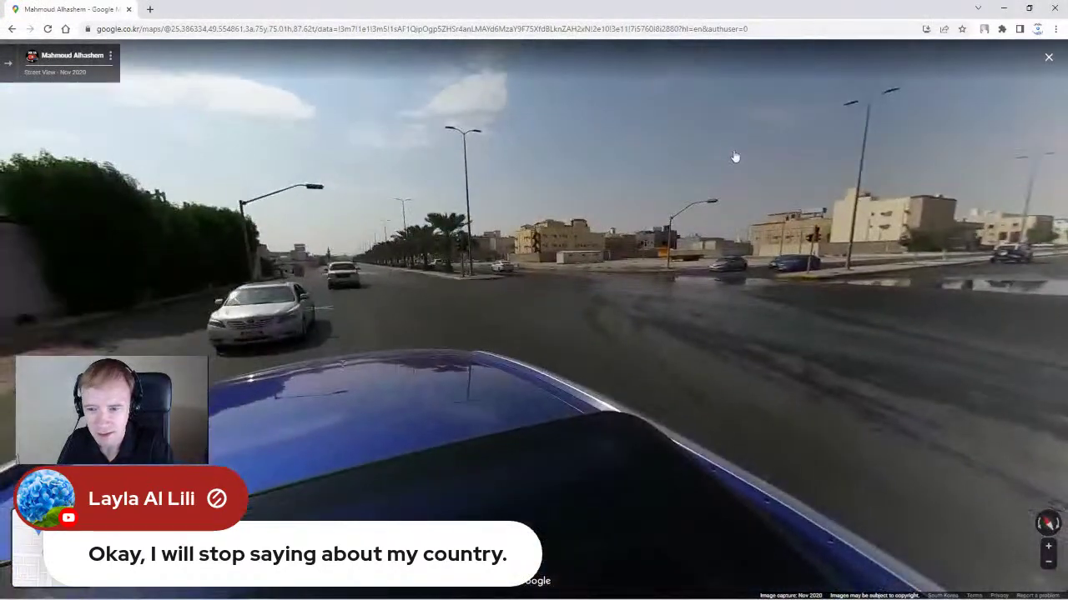
pyautogui.press('Up')
pyautogui.press('Up')
pyautogui.press('Up')
pyautogui.press('Up')
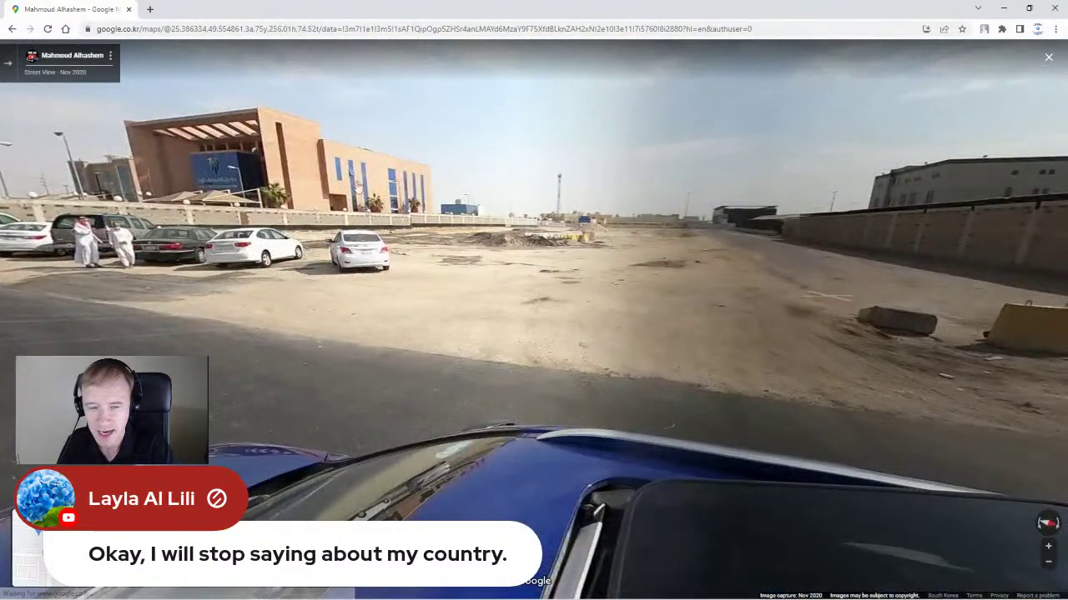
# Step: Close Street View, drop Pegman into Al Hofuf, and step forward to the arched plaza
pyautogui.click(8, 62)
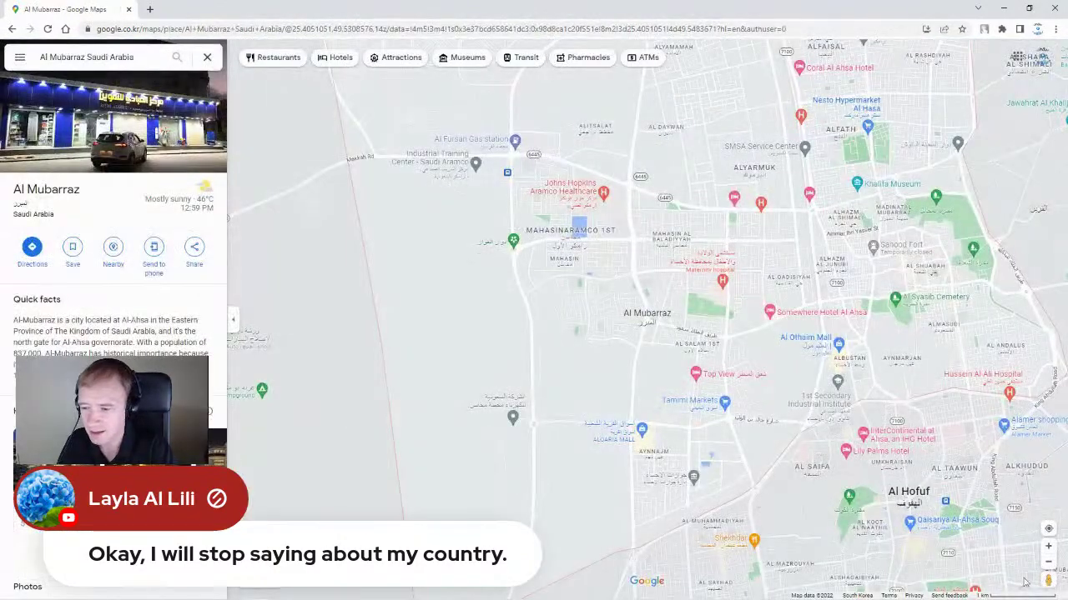
pyautogui.moveTo(1048, 578); pyautogui.dragTo(742, 221)
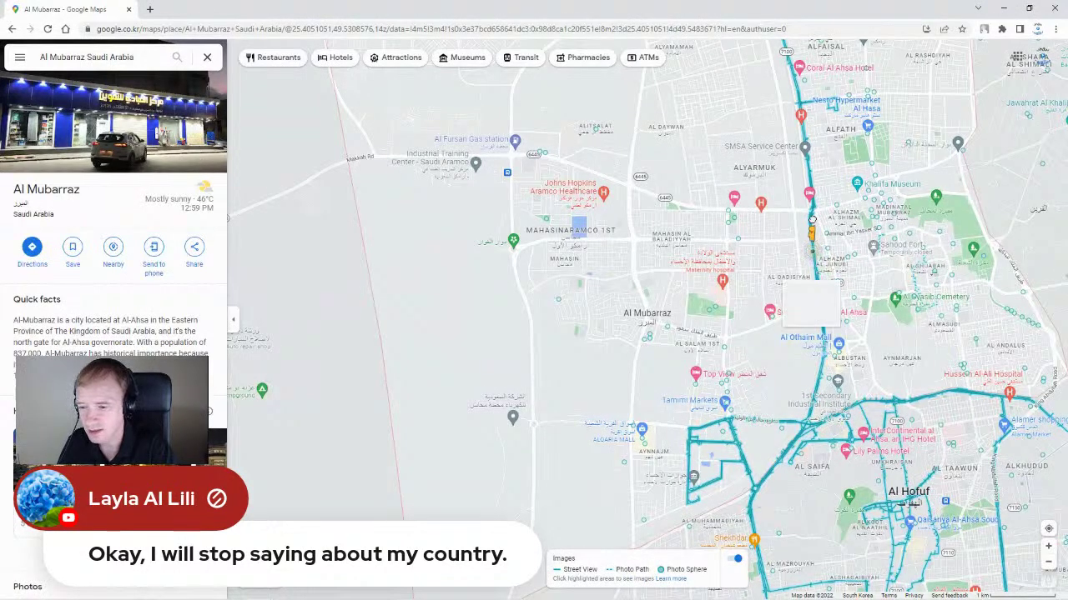
pyautogui.moveTo(812, 218); pyautogui.dragTo(911, 482)
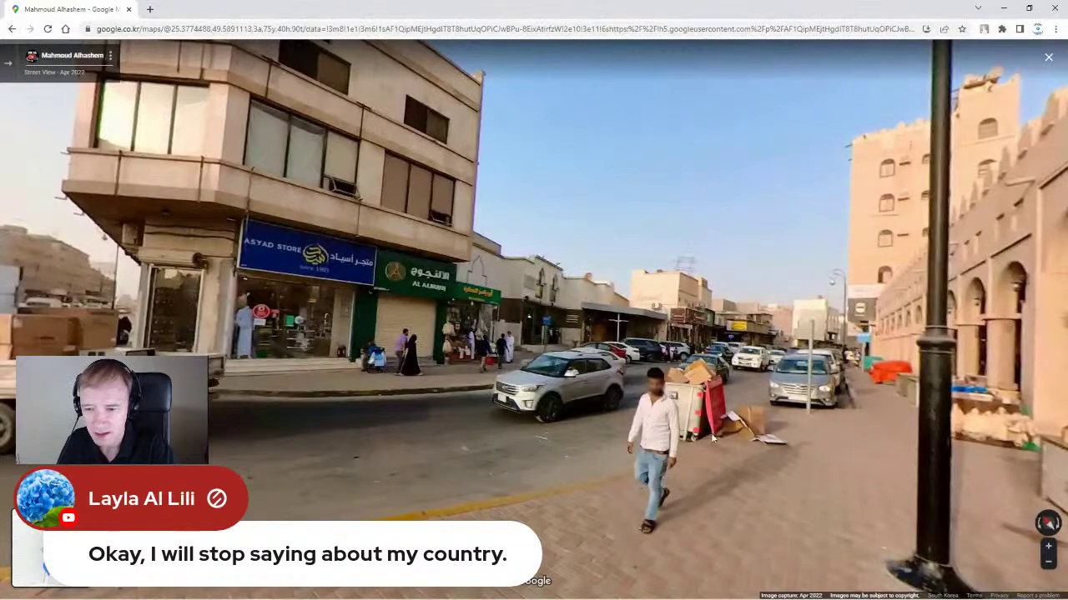
pyautogui.moveTo(699, 455); pyautogui.dragTo(679, 354)
pyautogui.click(678, 353)
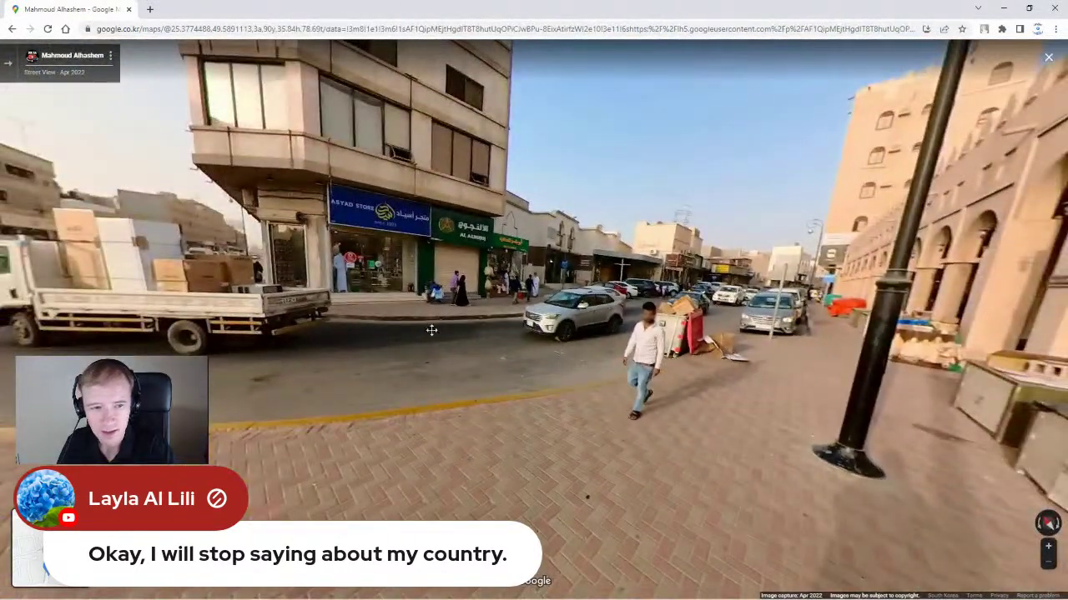
pyautogui.moveTo(431, 328); pyautogui.dragTo(549, 315)
pyautogui.click(460, 299)
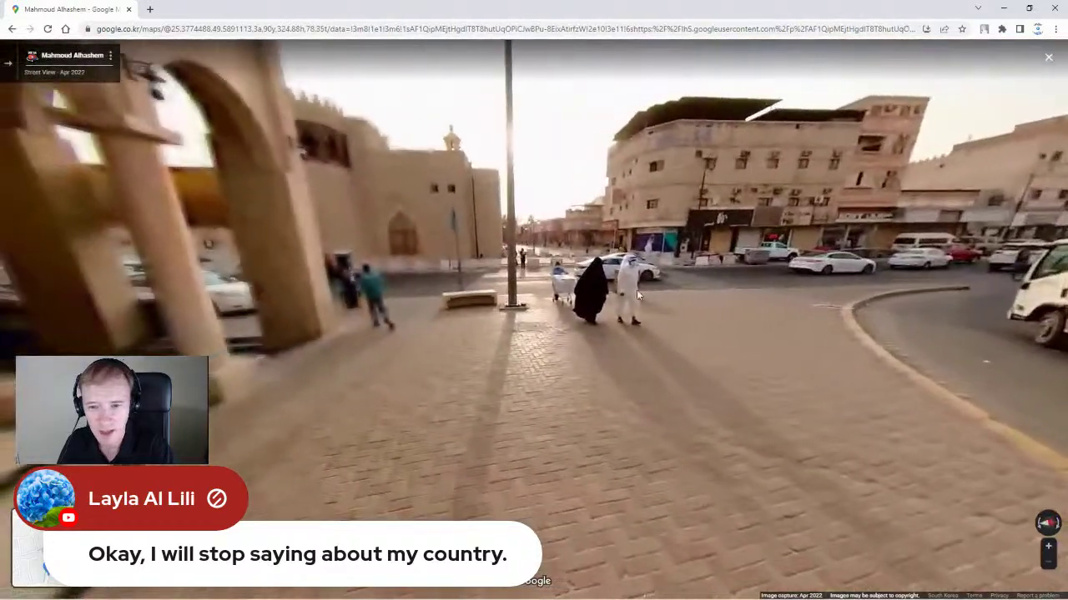
# Step: Walk down the street past the Sony store to the Fawri building, then minimize Chrome
pyautogui.scroll(3, 578, 283)
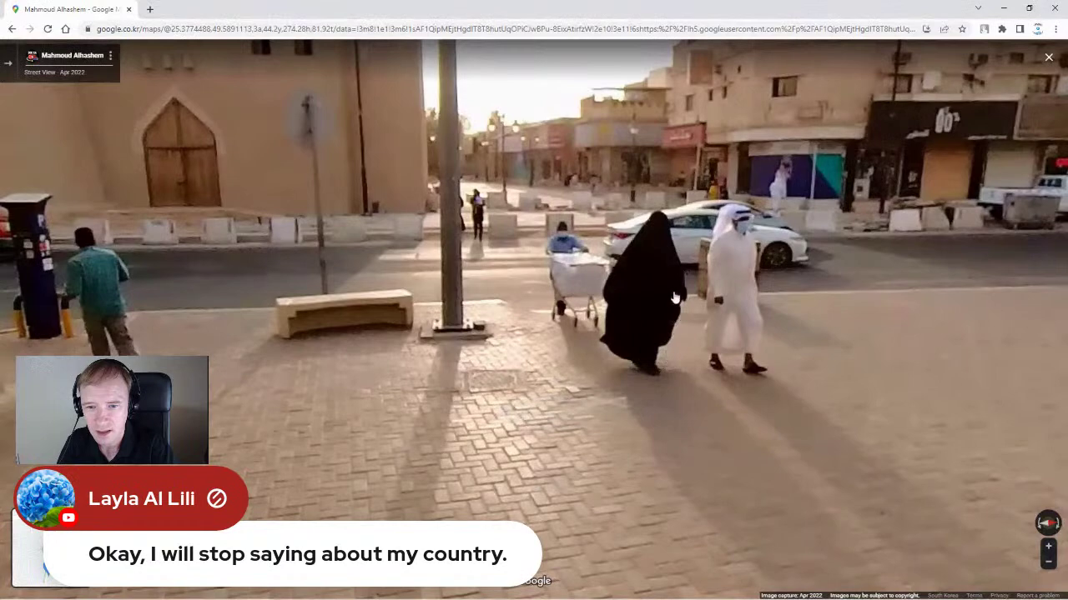
pyautogui.scroll(3, 674, 320)
pyautogui.scroll(-5, 674, 320)
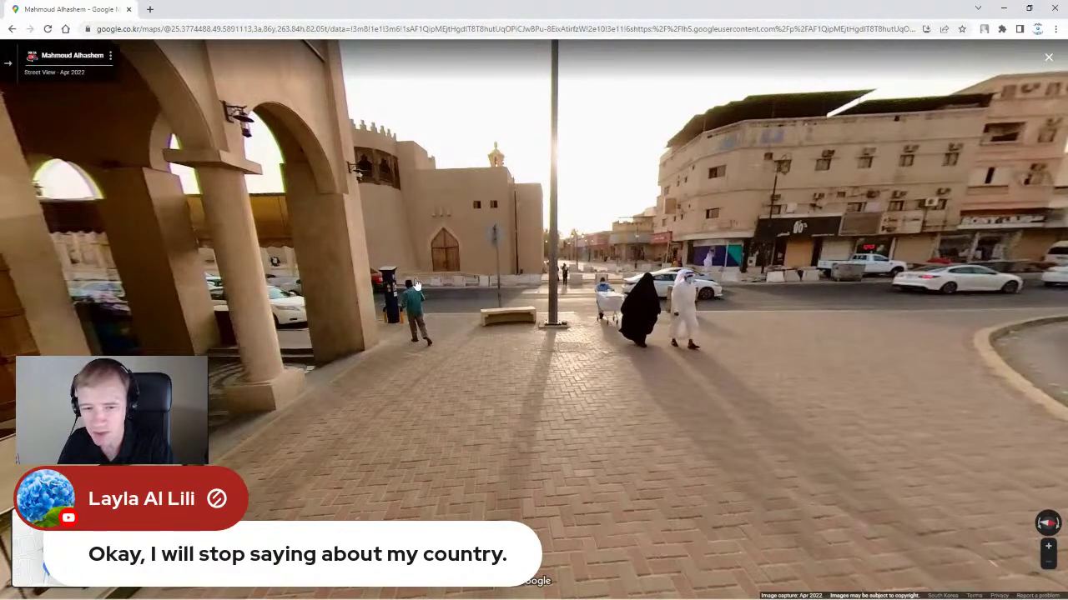
pyautogui.click(461, 275)
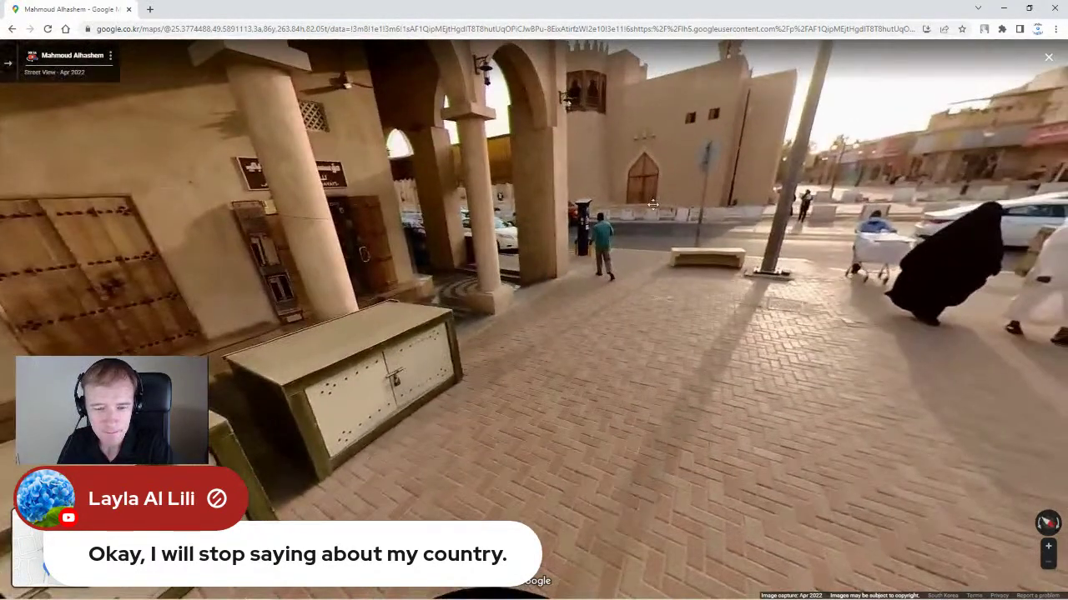
pyautogui.click(657, 202)
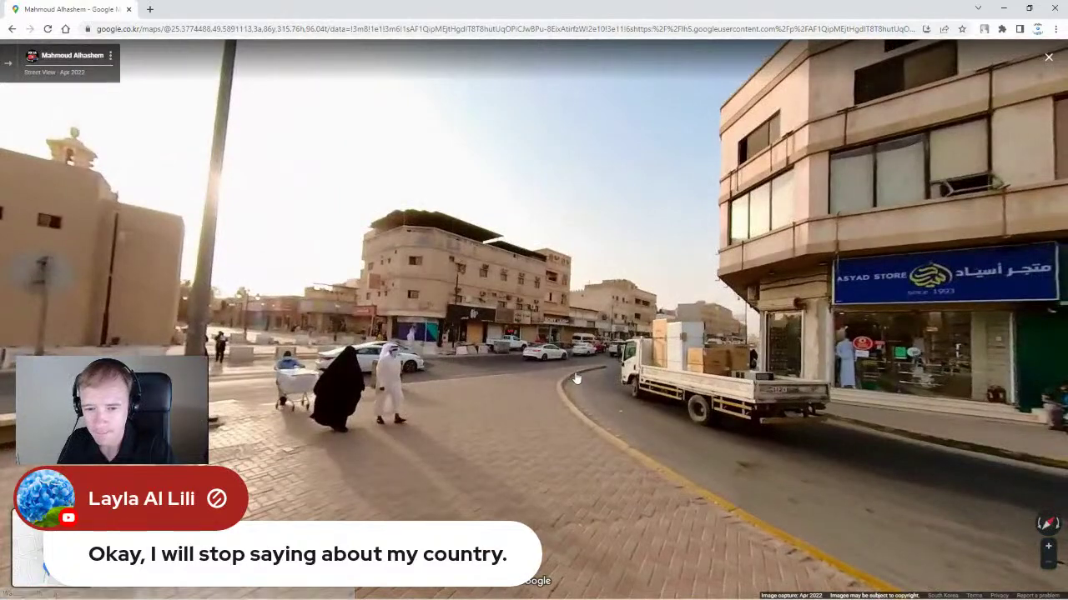
pyautogui.click(575, 367)
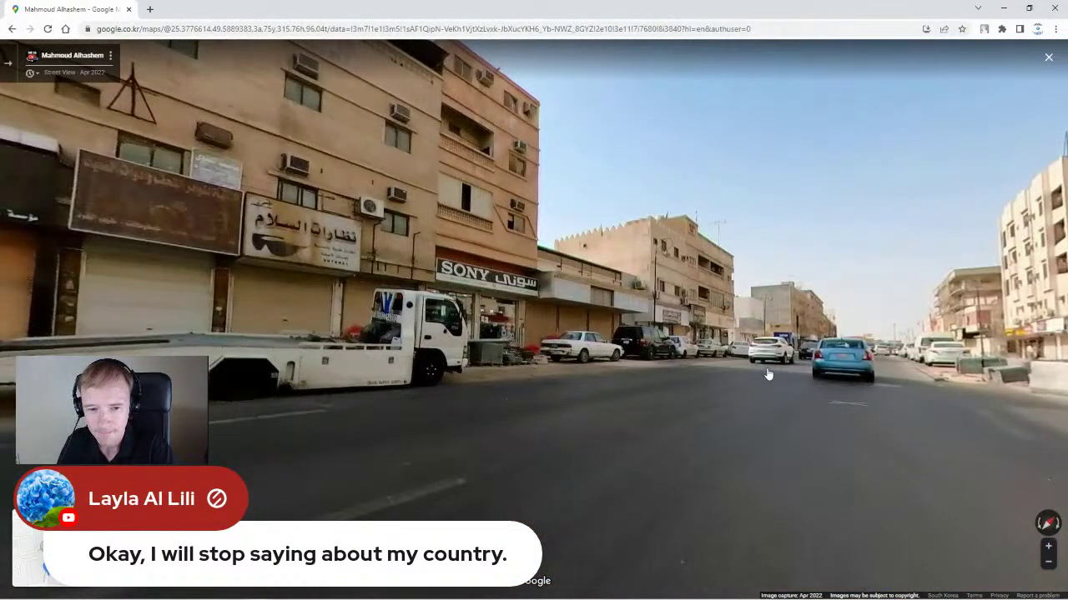
pyautogui.moveTo(768, 375); pyautogui.dragTo(460, 464)
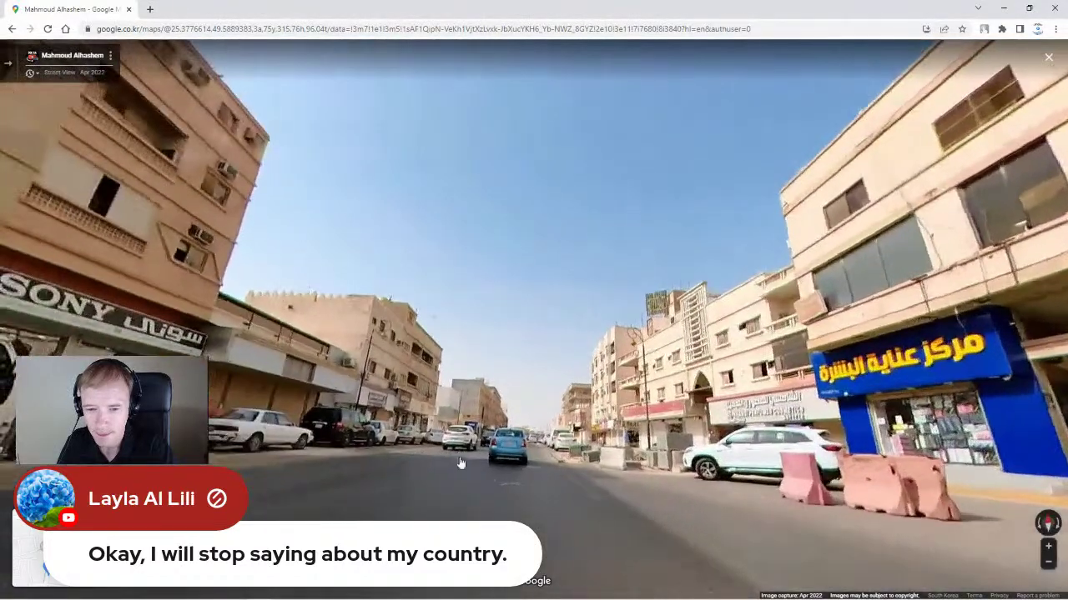
pyautogui.click(512, 443)
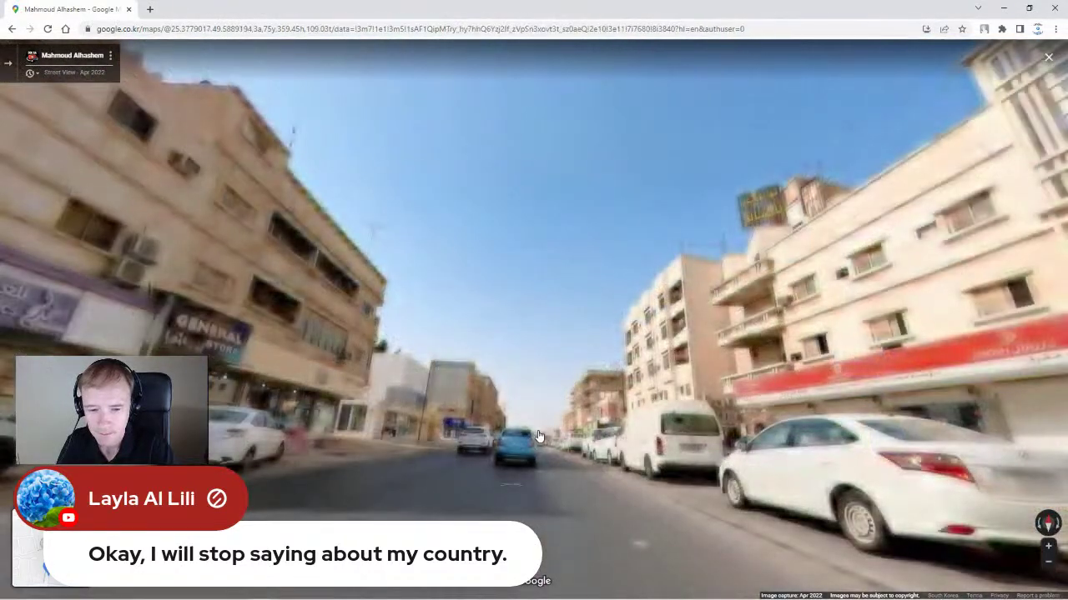
pyautogui.click(534, 439)
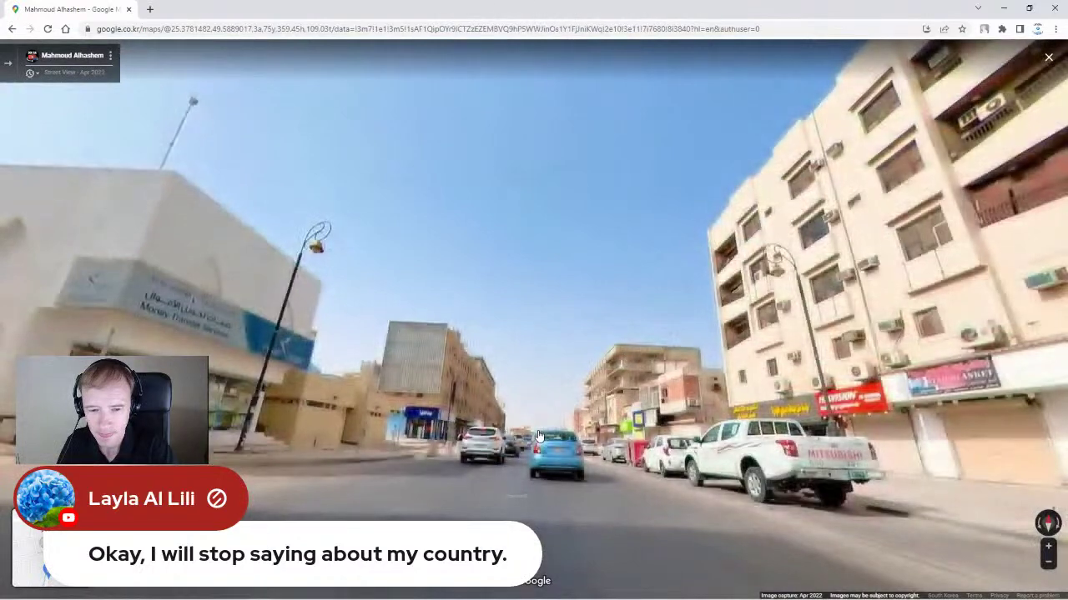
pyautogui.click(539, 437)
pyautogui.click(240, 392)
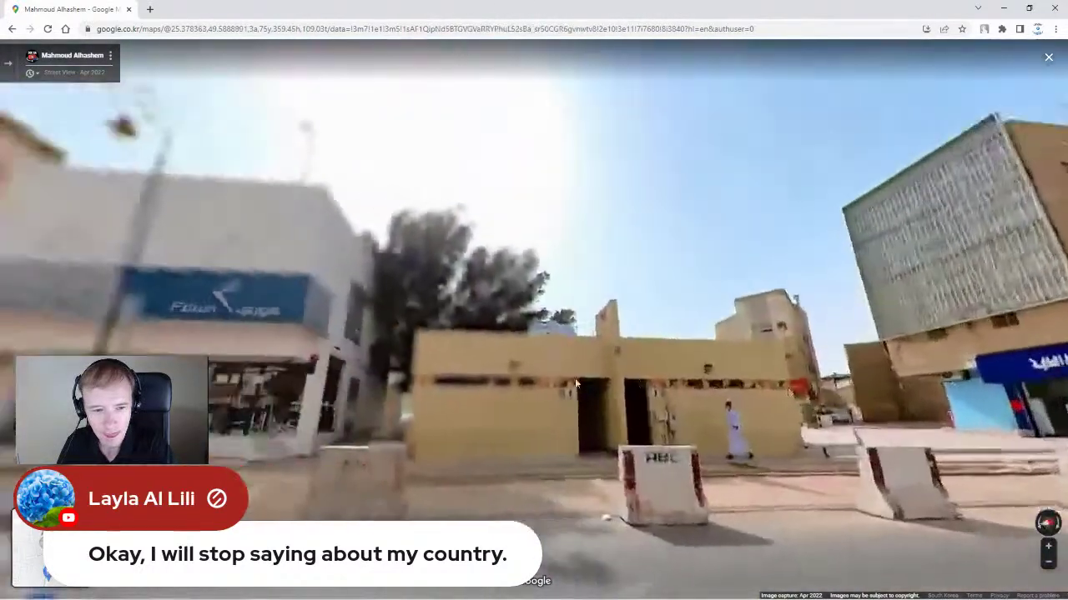
pyautogui.click(237, 357)
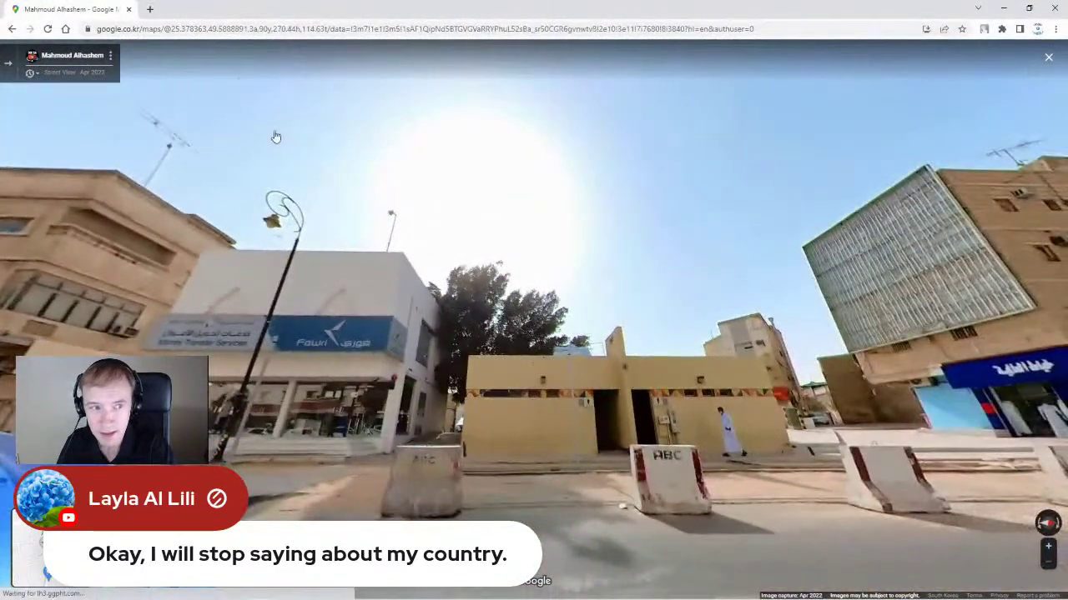
pyautogui.click(127, 8)
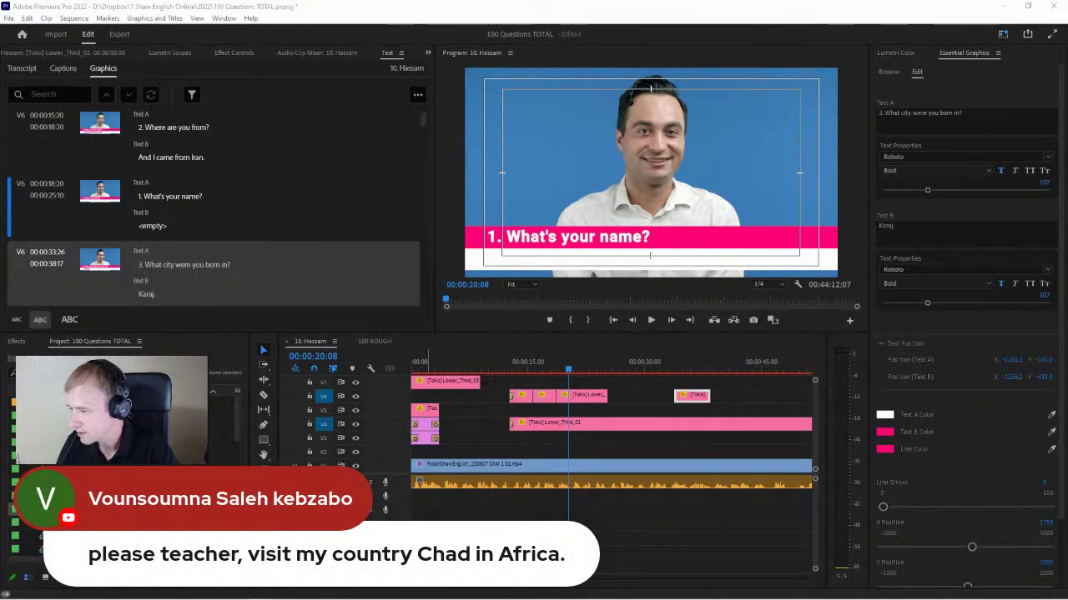
# Step: Bring Chrome back, close Street View, and clear the Al Mubarraz search
pyautogui.hotkey('alt', 'Tab')
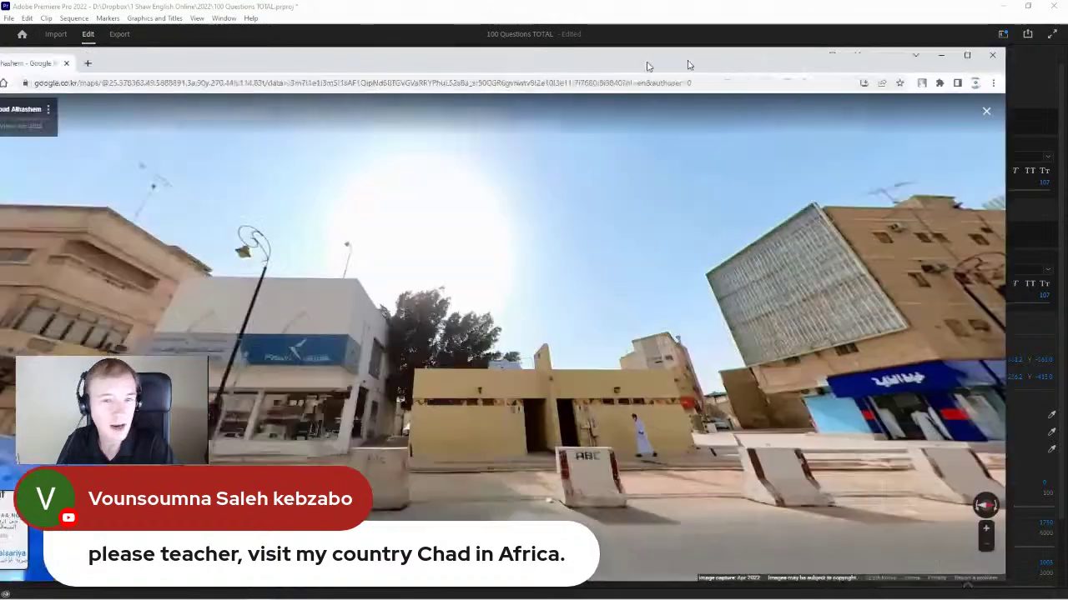
pyautogui.click(65, 100)
pyautogui.scroll(-6, 546, 263)
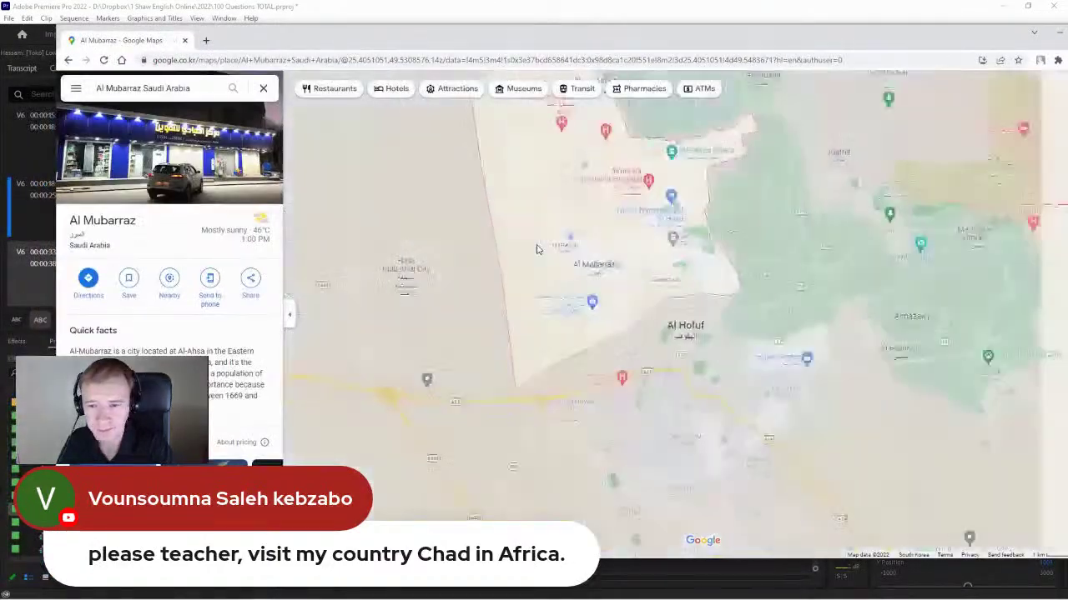
pyautogui.scroll(-2, 546, 262)
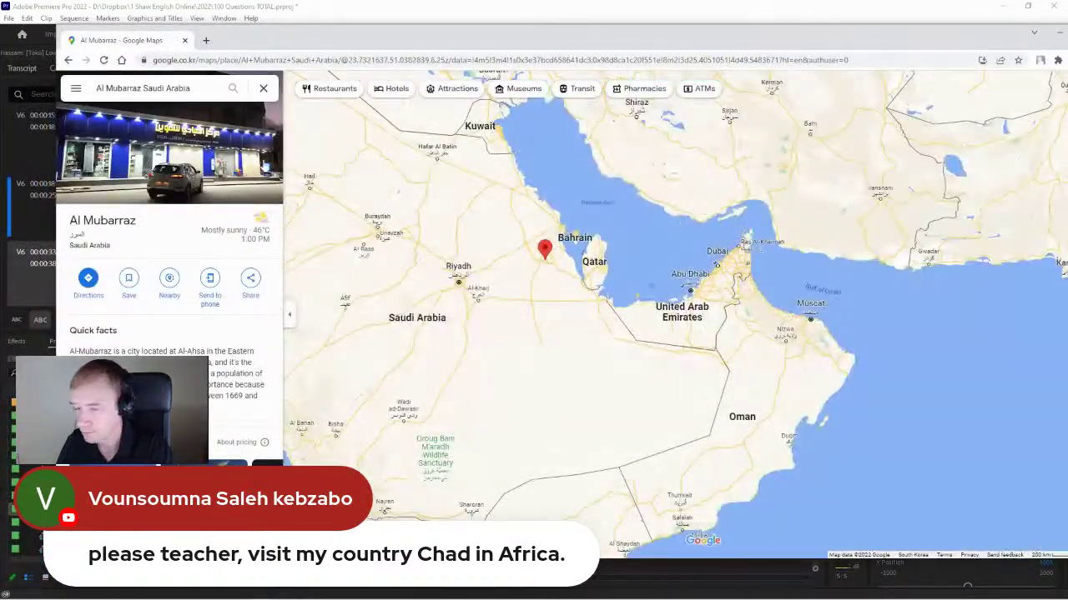
pyautogui.click(263, 88)
pyautogui.scroll(-3, 487, 276)
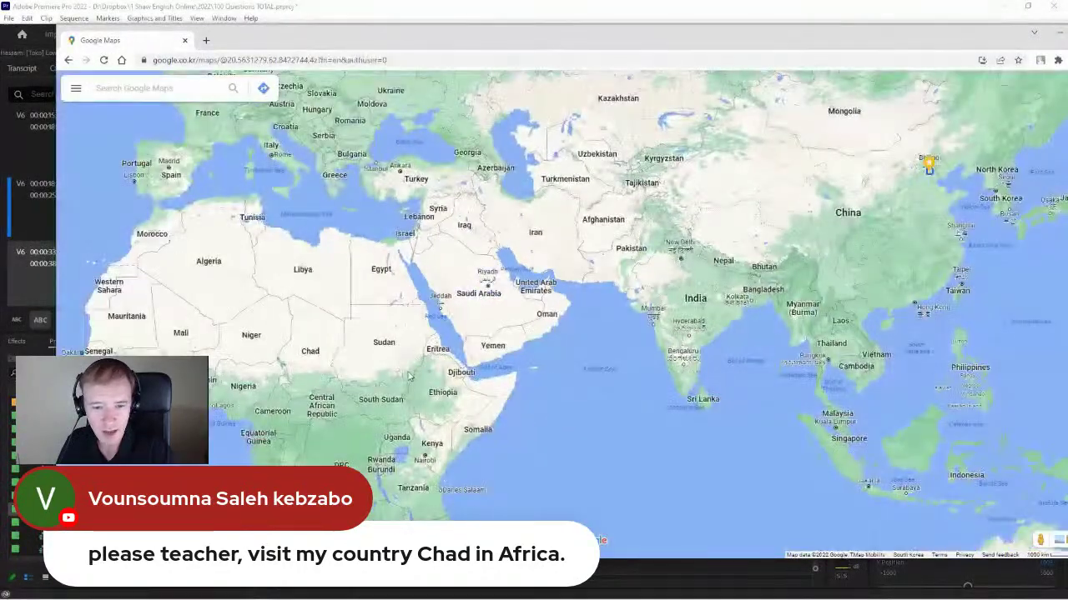
# Step: Pan and zoom the map across Africa to the N'Djamena area of Chad
pyautogui.moveTo(330, 388); pyautogui.dragTo(476, 283)
pyautogui.scroll(3, 475, 284)
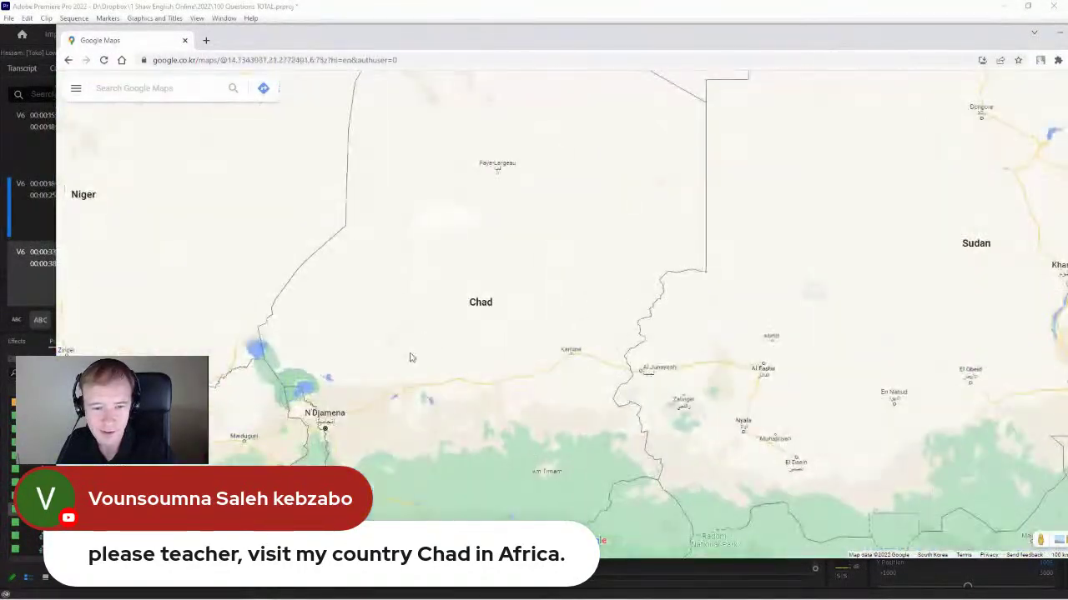
pyautogui.scroll(1, 417, 329)
pyautogui.moveTo(548, 255); pyautogui.dragTo(572, 417)
pyautogui.scroll(2, 586, 281)
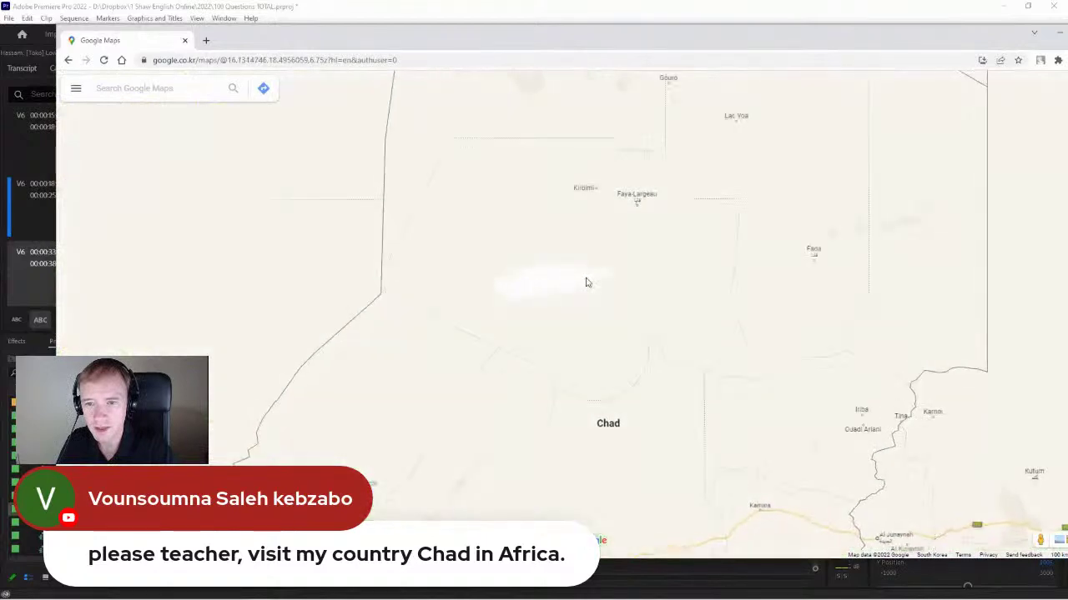
pyautogui.scroll(-1, 587, 281)
pyautogui.scroll(-1, 625, 263)
pyautogui.scroll(2, 545, 150)
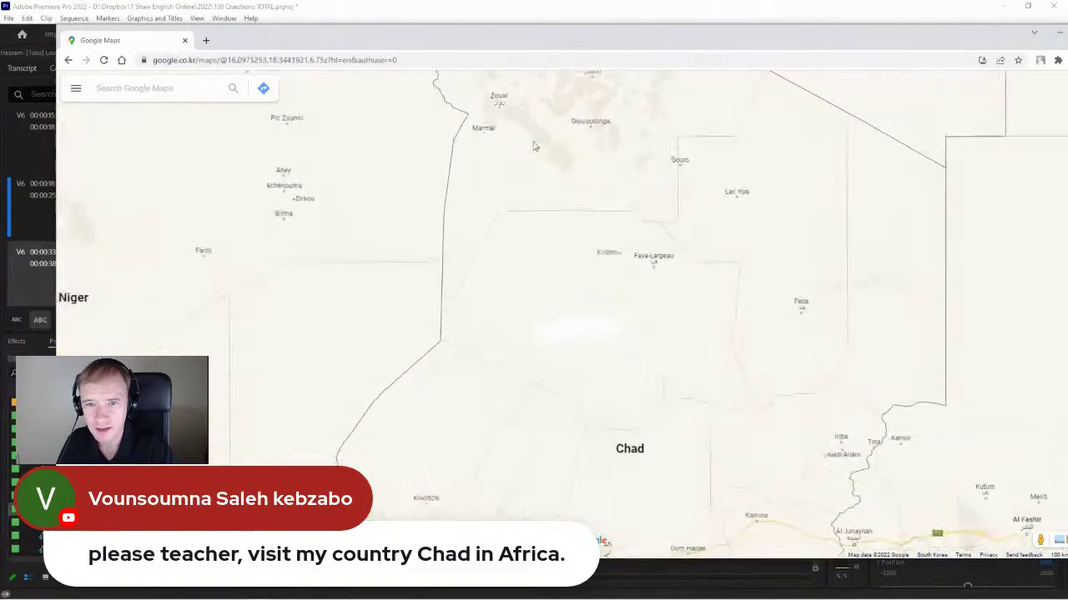
pyautogui.moveTo(607, 355); pyautogui.dragTo(670, 50)
pyautogui.scroll(2, 540, 258)
pyautogui.scroll(5, 538, 260)
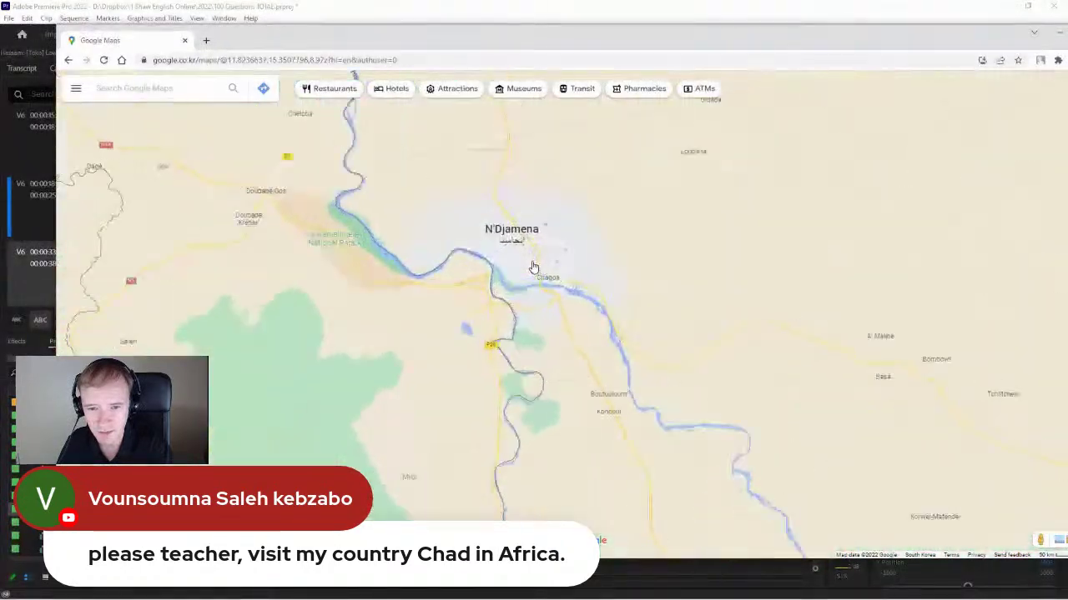
pyautogui.moveTo(380, 202); pyautogui.dragTo(541, 305)
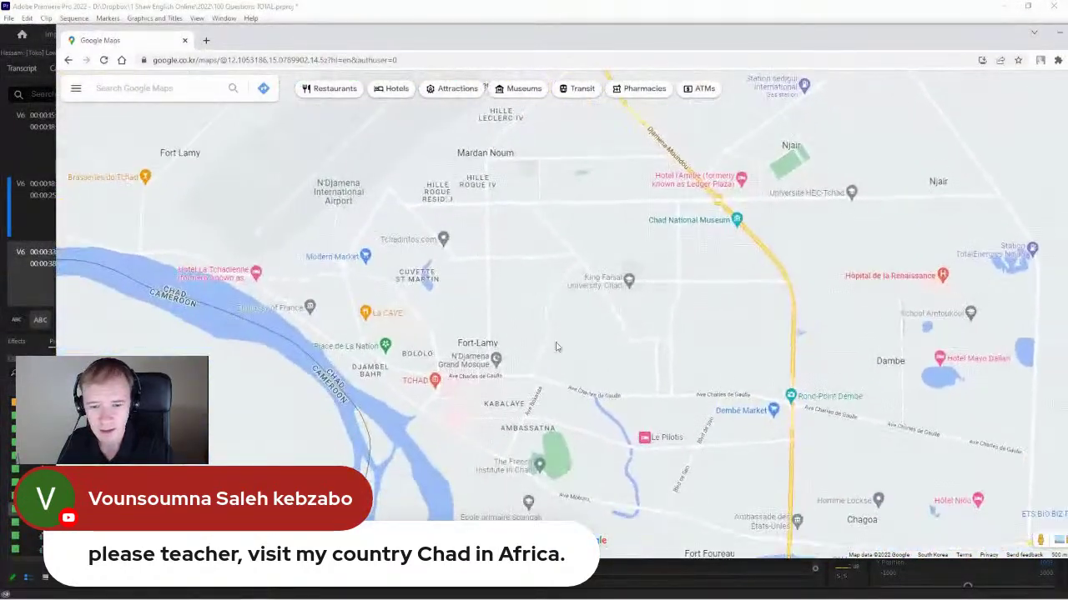
# Step: Check Street View coverage around N'Djamena and try Pegman drops near Le Pilotis and Bokoro
pyautogui.moveTo(1038, 544); pyautogui.dragTo(692, 429)
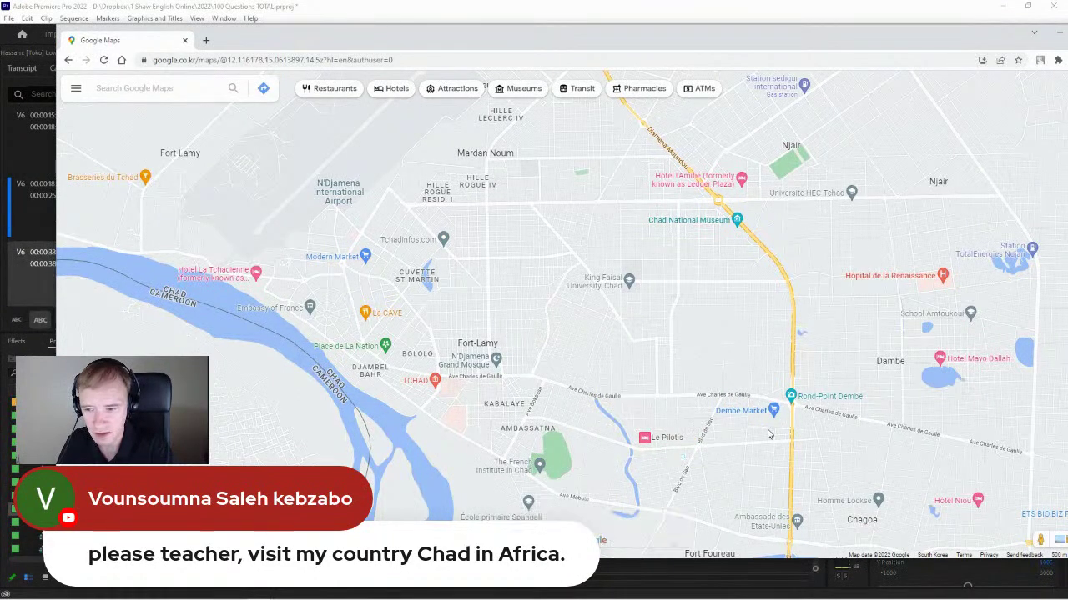
pyautogui.moveTo(1037, 539); pyautogui.dragTo(607, 300)
pyautogui.scroll(-5, 607, 300)
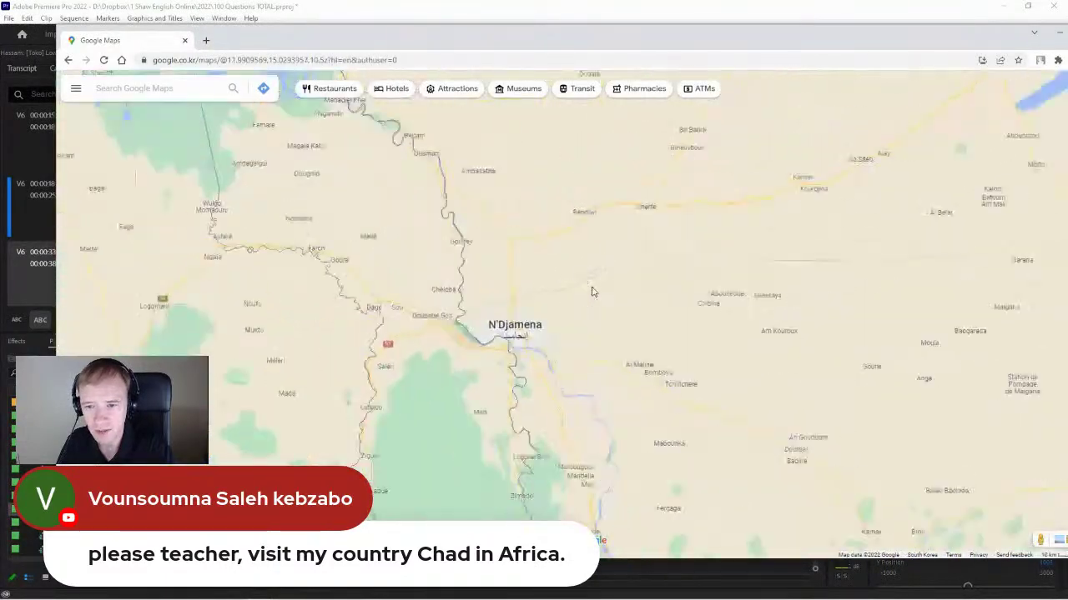
pyautogui.scroll(-4, 592, 291)
pyautogui.moveTo(911, 306); pyautogui.dragTo(559, 304)
pyautogui.moveTo(1041, 540); pyautogui.dragTo(961, 489)
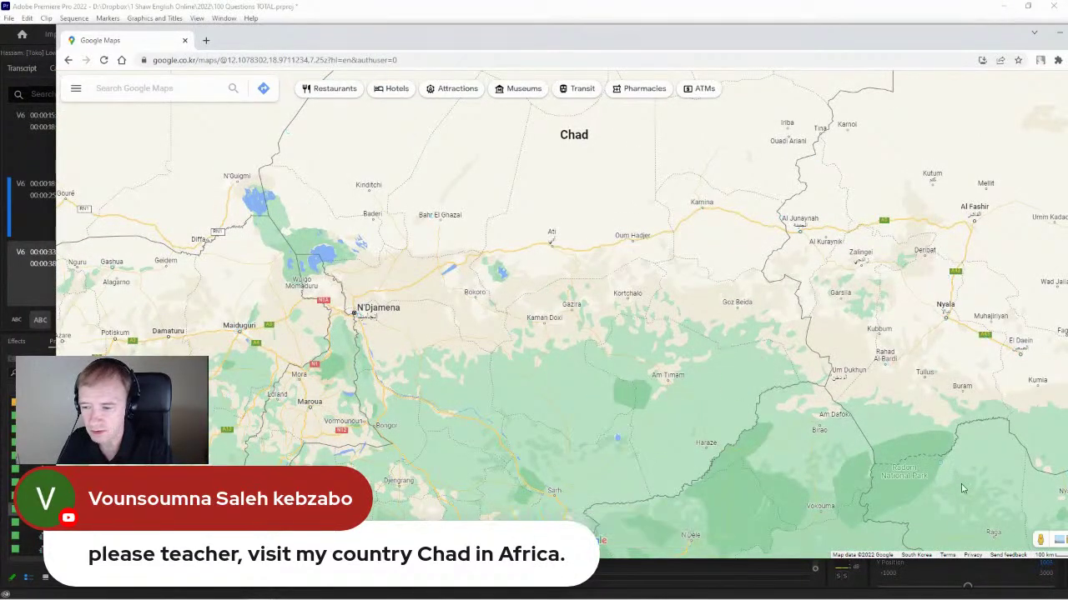
pyautogui.moveTo(1049, 542); pyautogui.dragTo(511, 302)
# Step: Open the photo sphere near Kamina, look around the walled house compound, then return to the Chad map
pyautogui.moveTo(1038, 539); pyautogui.dragTo(698, 173)
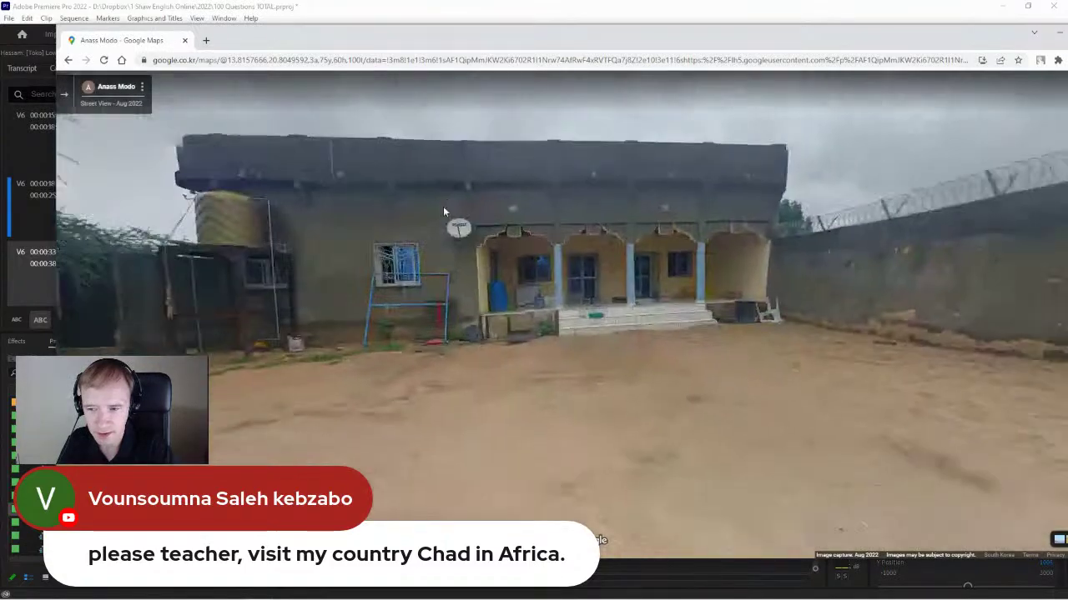
pyautogui.moveTo(444, 212); pyautogui.dragTo(386, 226)
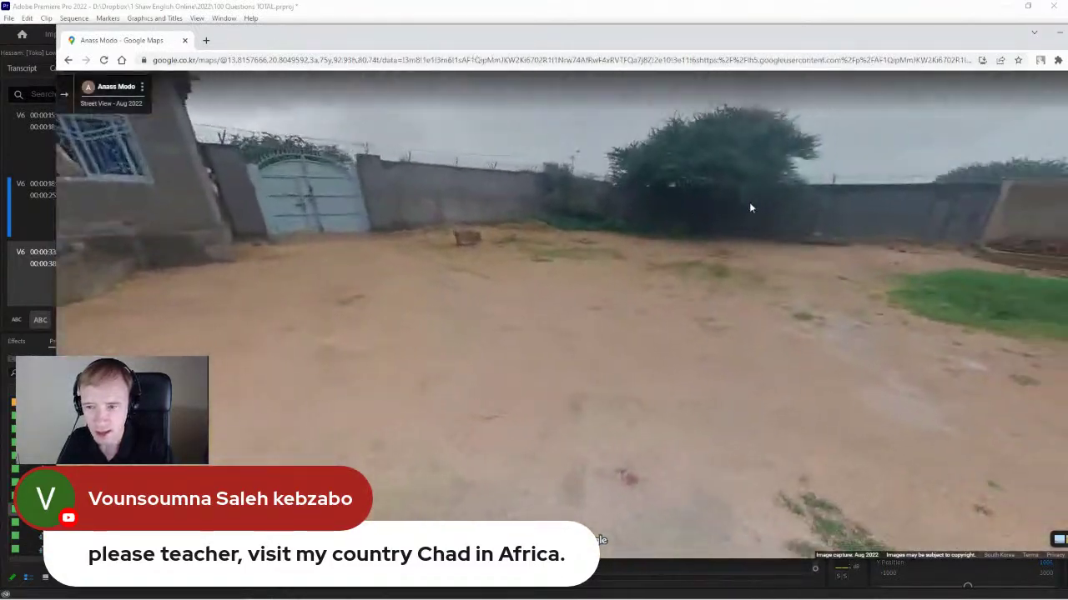
pyautogui.moveTo(876, 206); pyautogui.dragTo(235, 325)
pyautogui.moveTo(798, 334); pyautogui.dragTo(441, 329)
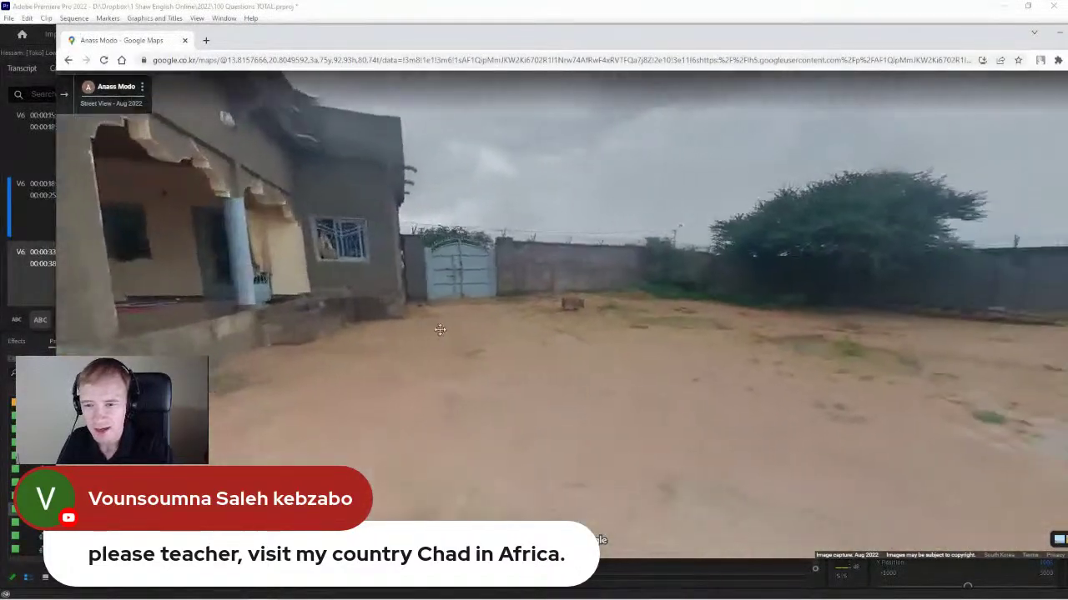
pyautogui.moveTo(513, 304); pyautogui.dragTo(822, 293)
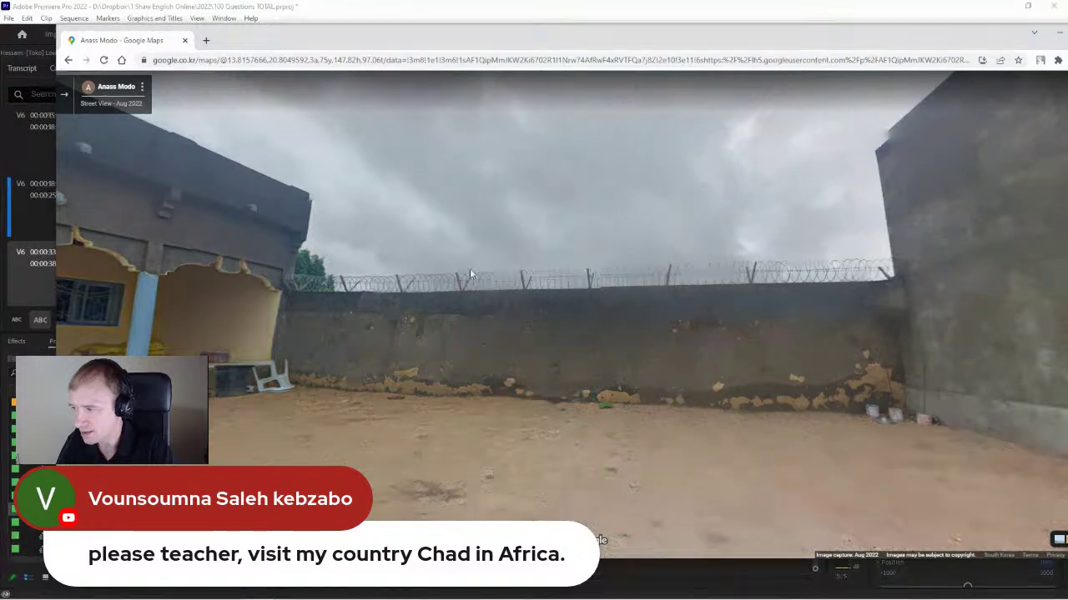
pyautogui.moveTo(268, 282); pyautogui.dragTo(675, 326)
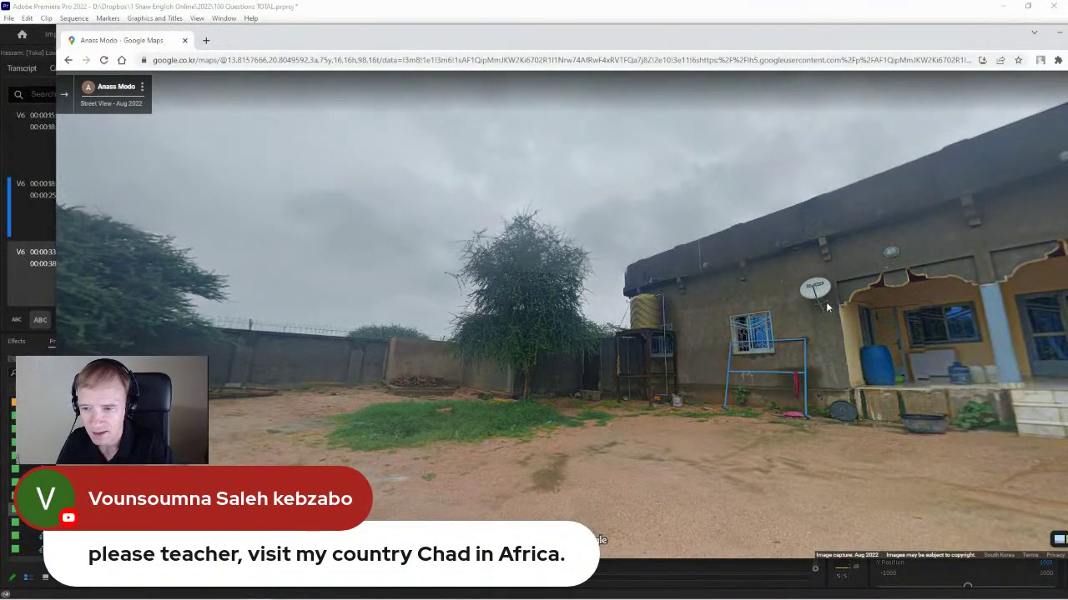
pyautogui.moveTo(816, 296); pyautogui.dragTo(471, 270)
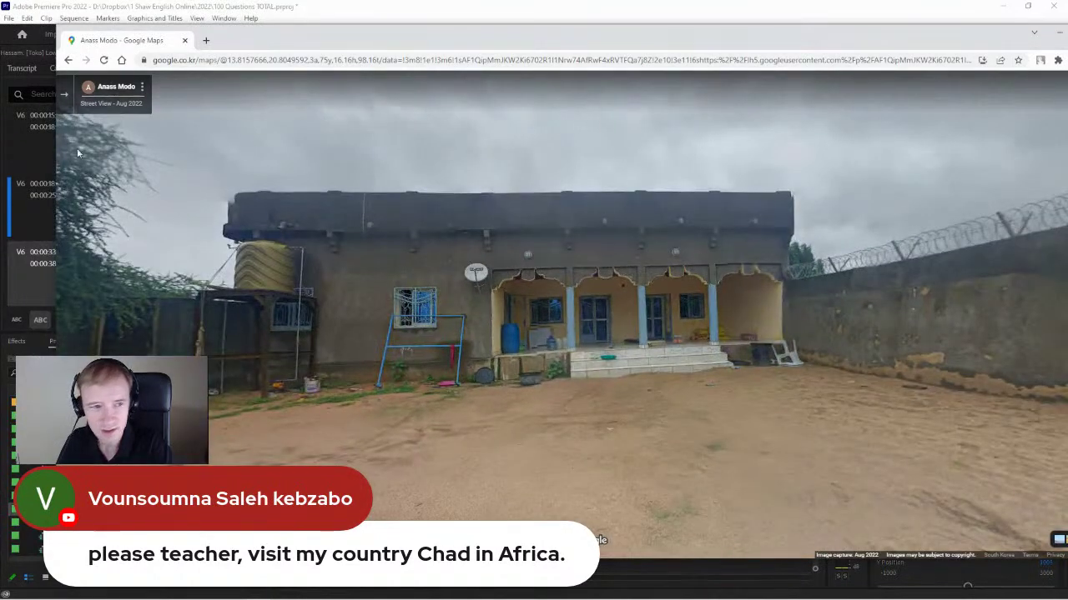
pyautogui.click(57, 93)
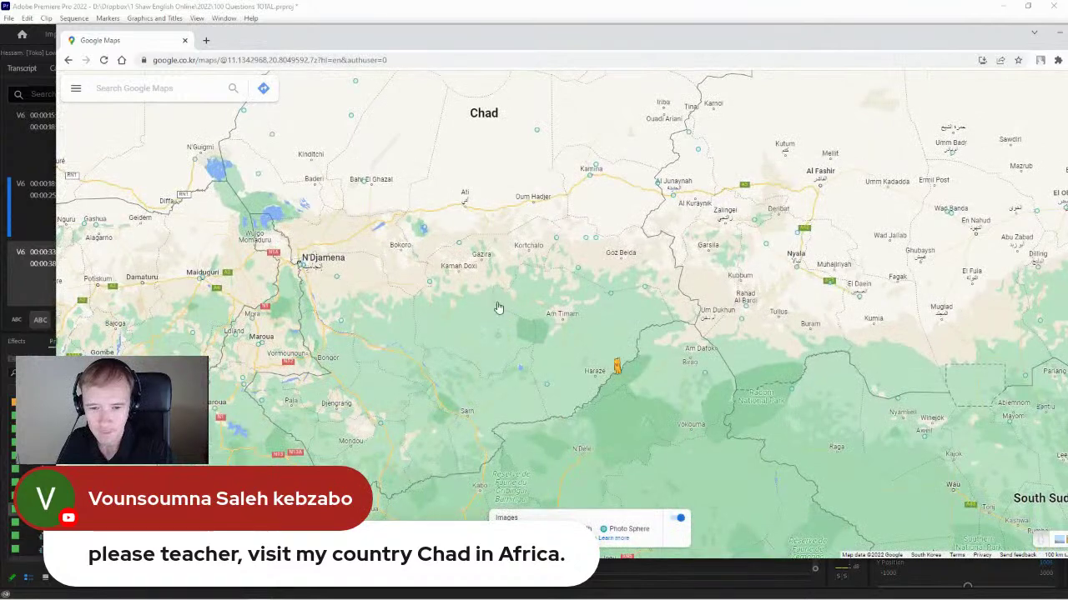
# Step: Open an indoor photo sphere in northern Chad, move toward the hallway, then close it
pyautogui.moveTo(1040, 540); pyautogui.dragTo(445, 210)
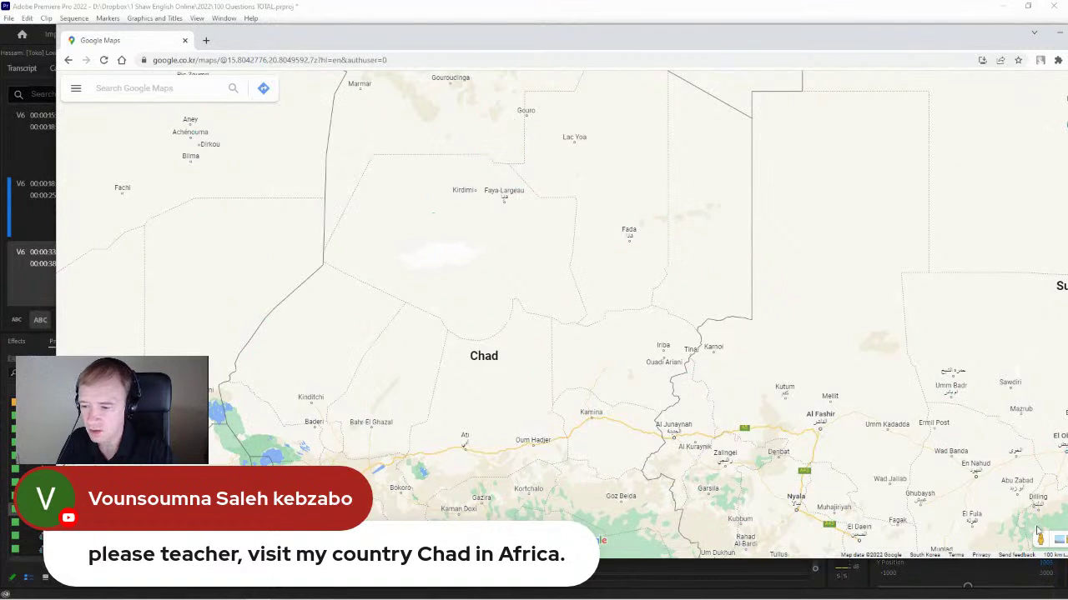
pyautogui.moveTo(1038, 532); pyautogui.dragTo(961, 469)
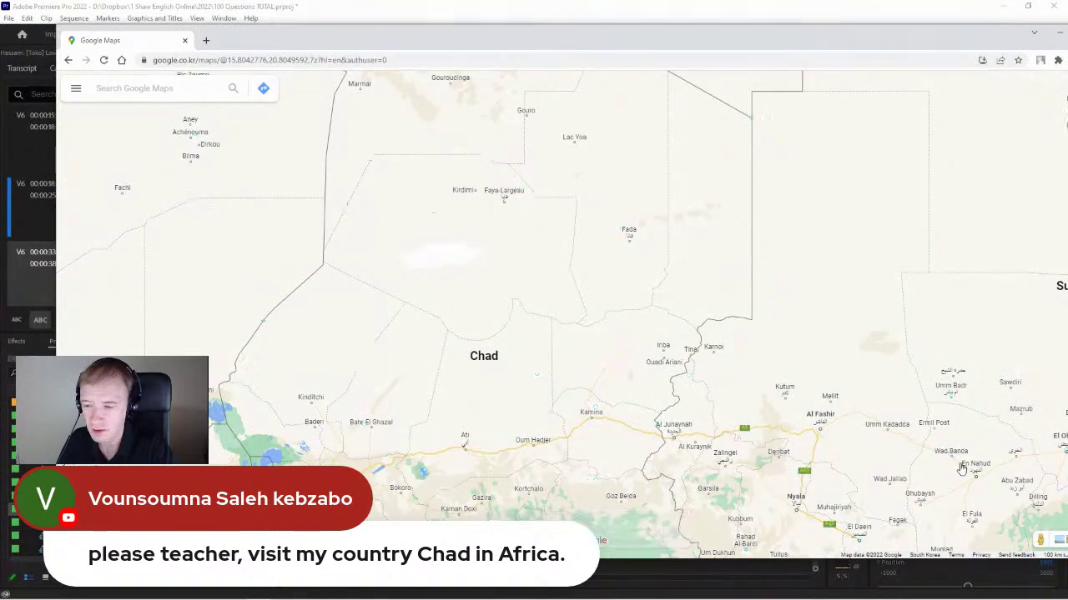
pyautogui.moveTo(1036, 538); pyautogui.dragTo(629, 166)
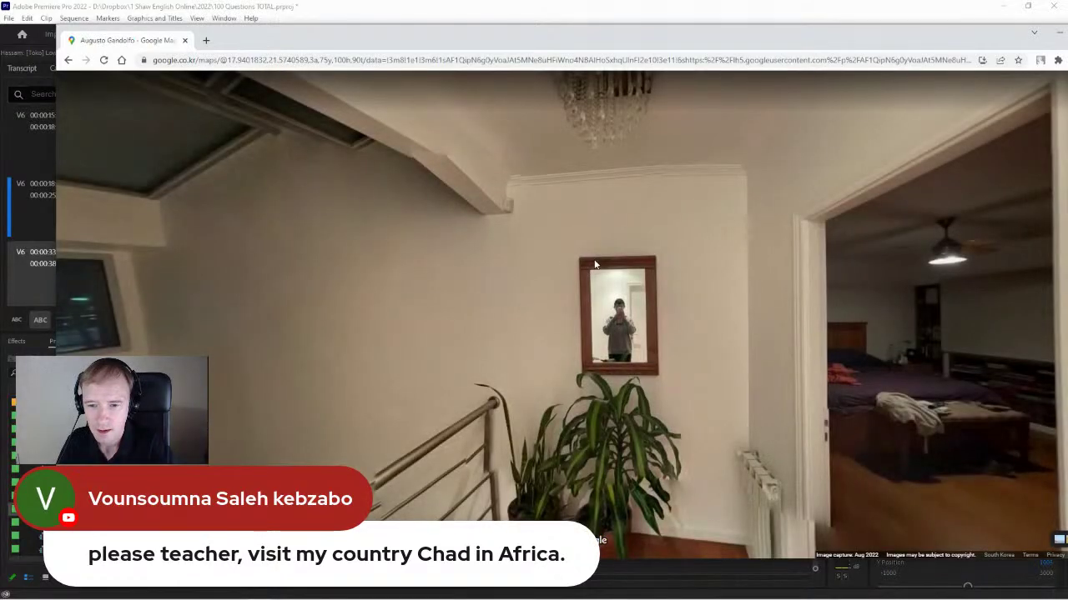
pyautogui.scroll(3, 621, 331)
pyautogui.scroll(-4, 615, 350)
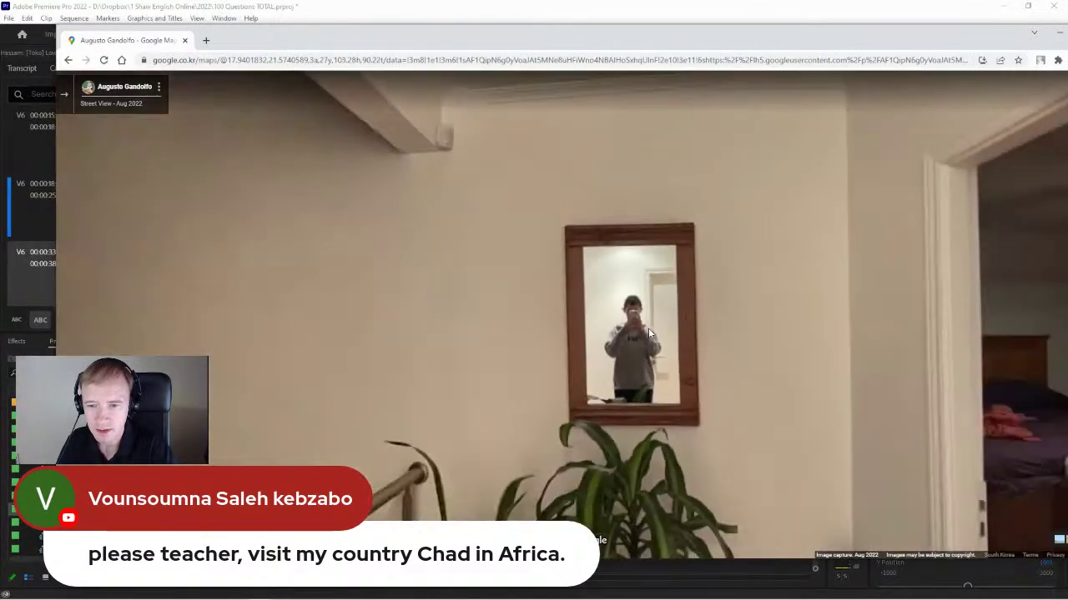
pyautogui.moveTo(590, 345); pyautogui.dragTo(934, 302)
pyautogui.click(334, 375)
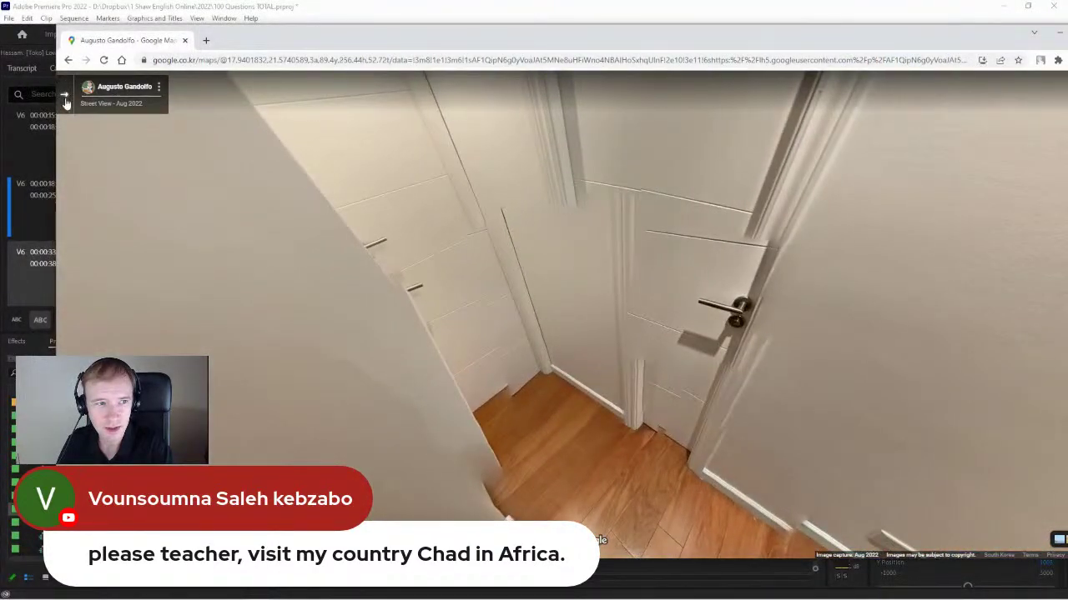
pyautogui.click(66, 99)
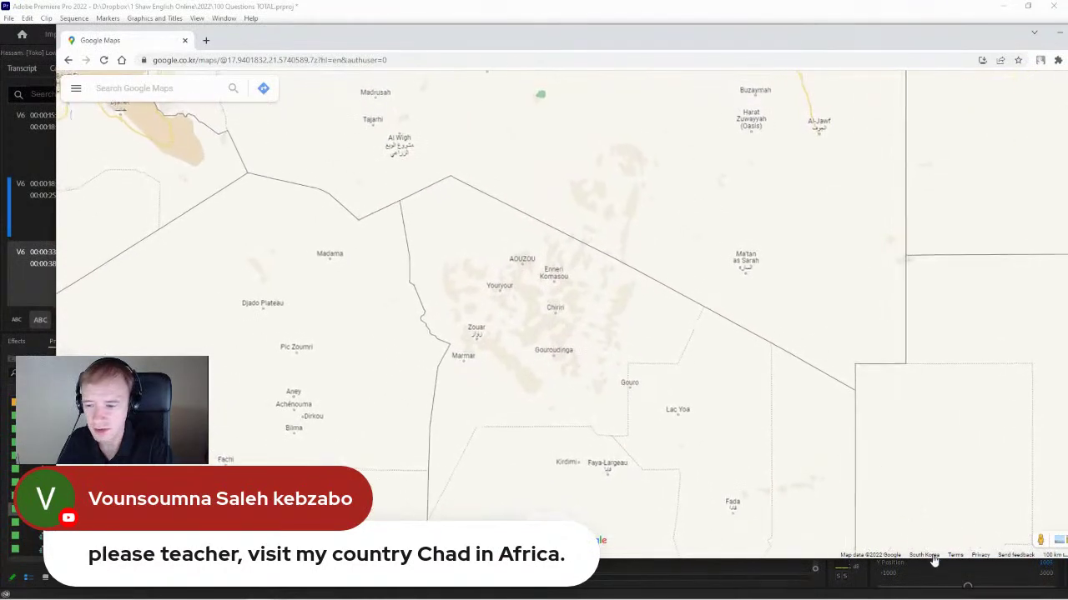
# Step: Probe Street View coverage near Bahr El Ghazal, Kortchalo and Am Timan, then switch to Premiere Pro
pyautogui.moveTo(1040, 541); pyautogui.dragTo(1022, 503)
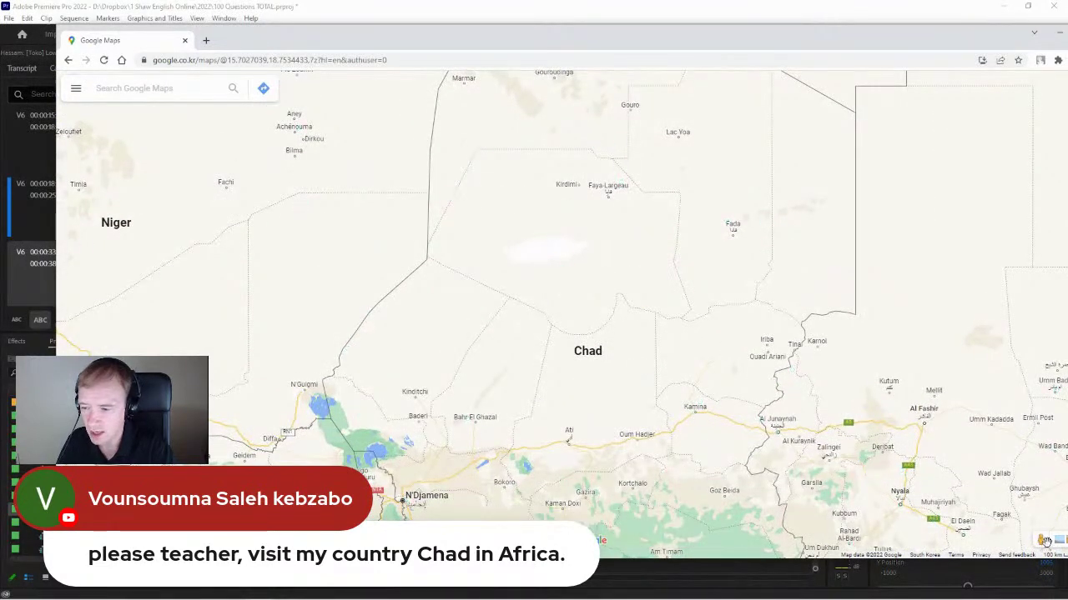
pyautogui.moveTo(1044, 542); pyautogui.dragTo(457, 300)
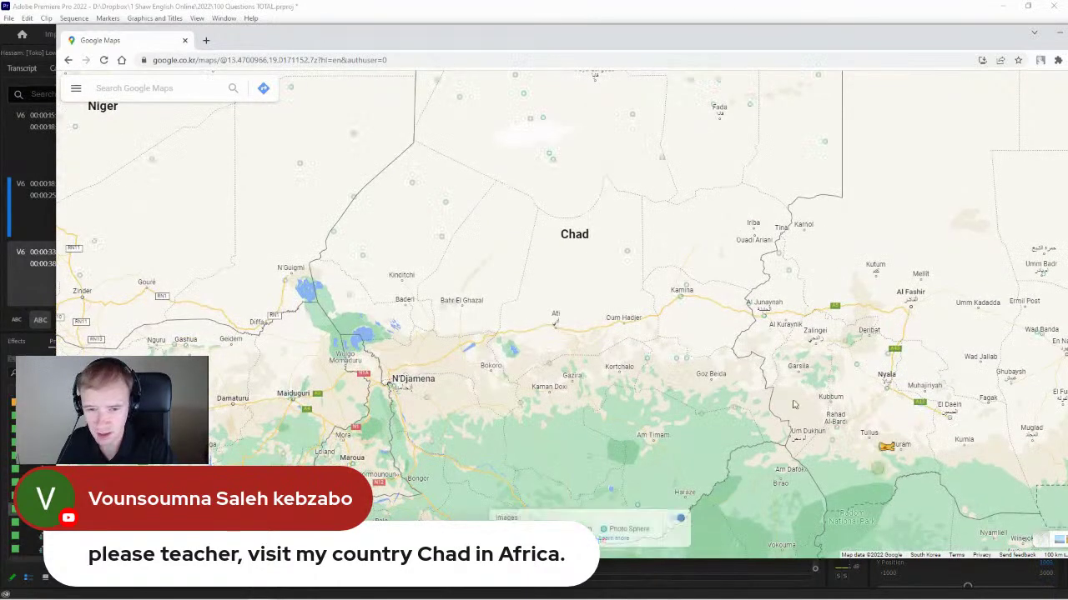
pyautogui.moveTo(794, 404); pyautogui.dragTo(451, 271)
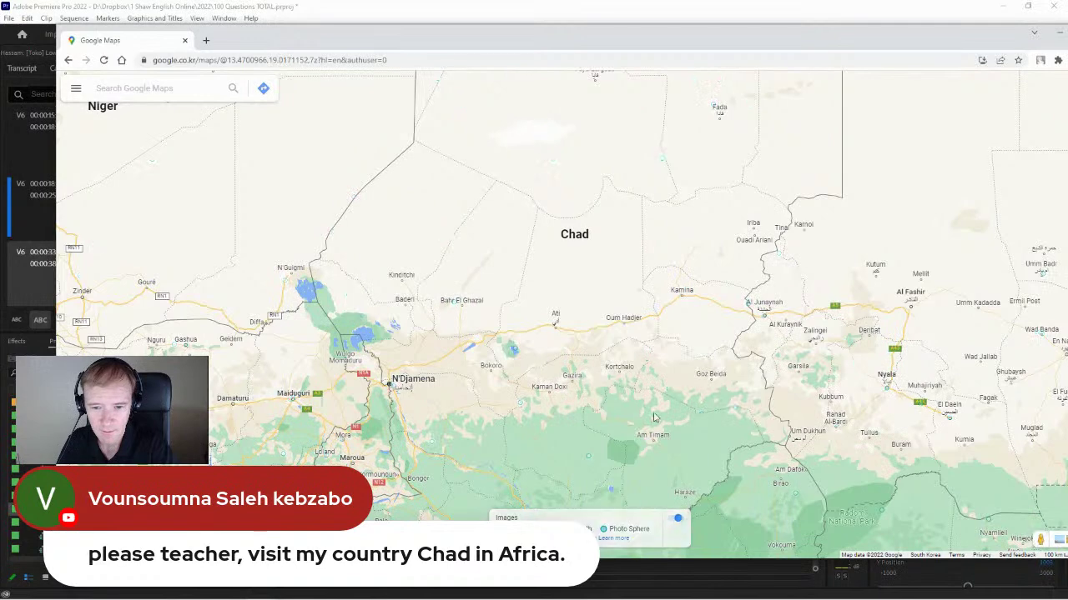
pyautogui.moveTo(1038, 538); pyautogui.dragTo(518, 328)
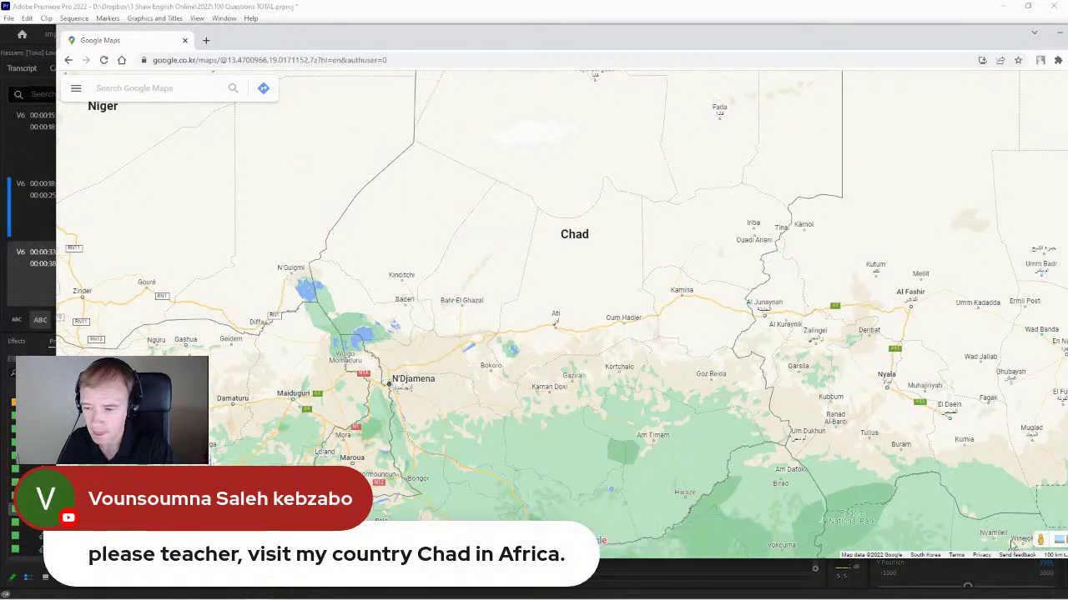
pyautogui.moveTo(1034, 536); pyautogui.dragTo(588, 423)
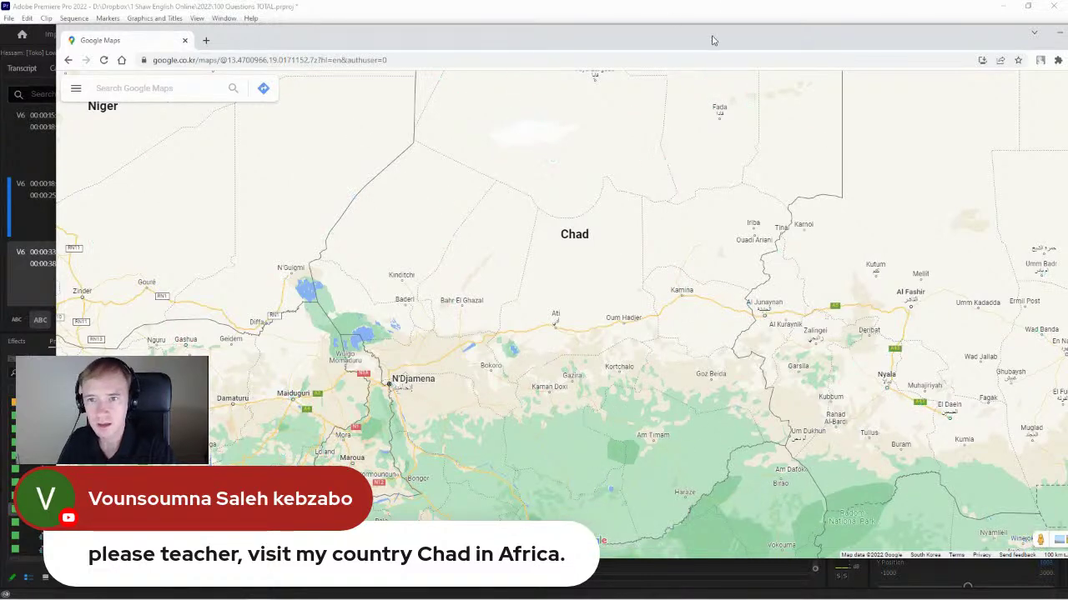
pyautogui.hotkey('alt', 'Tab')
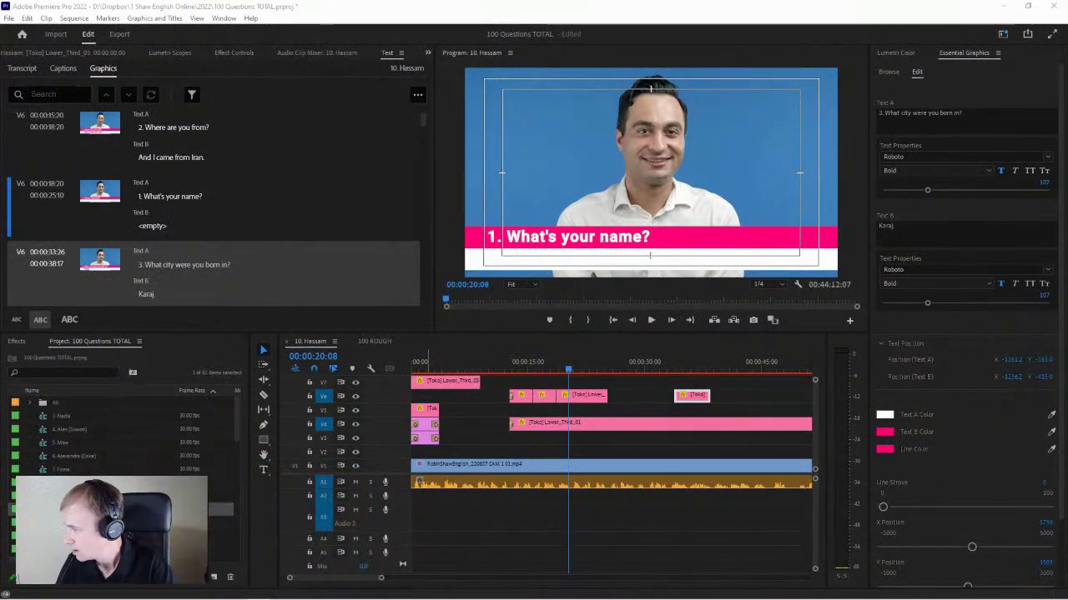
# Step: Put a single full stop after 'Karaj' in the third title's Text B answer
pyautogui.write('.')
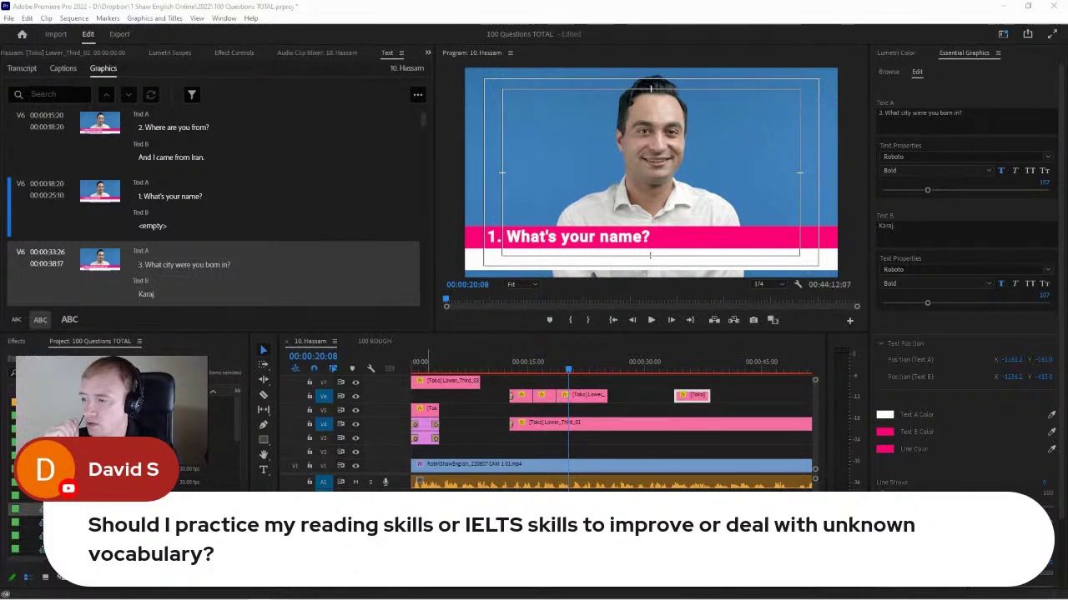
pyautogui.write('.')
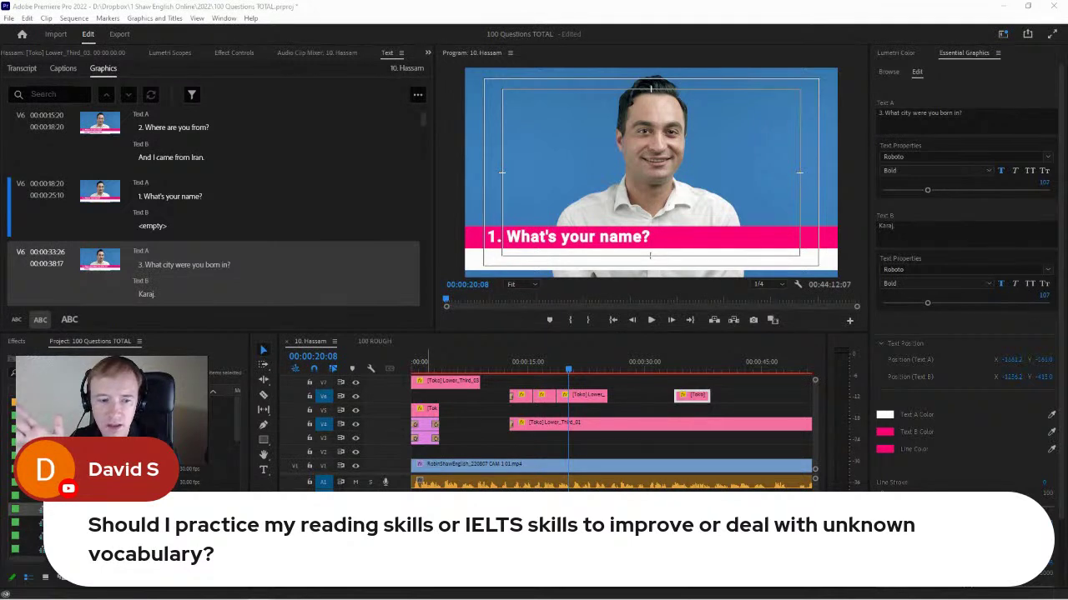
pyautogui.press('BackSpace')
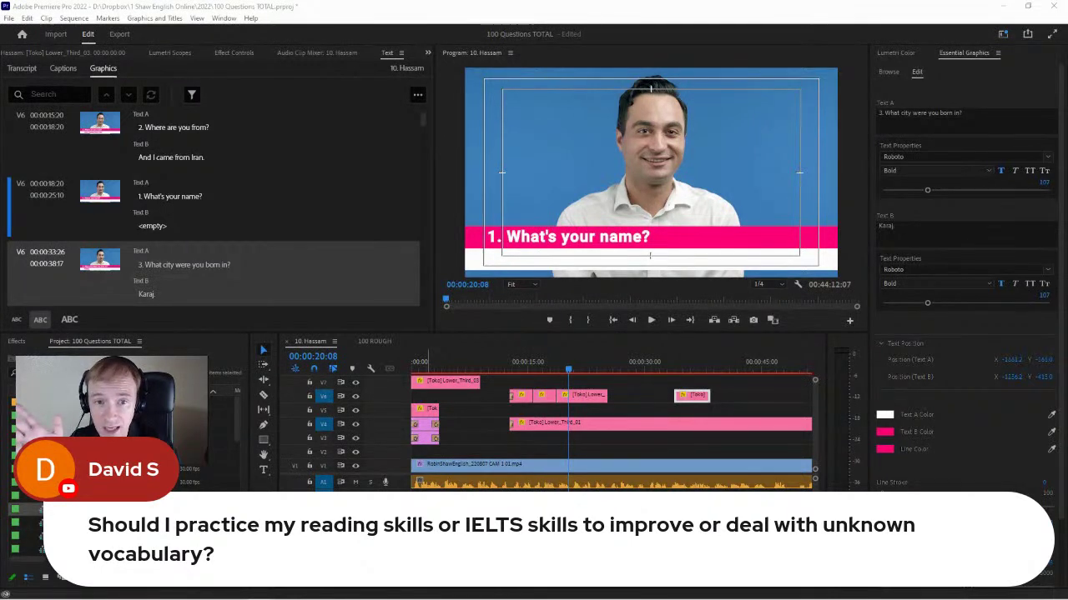
pyautogui.write('.')
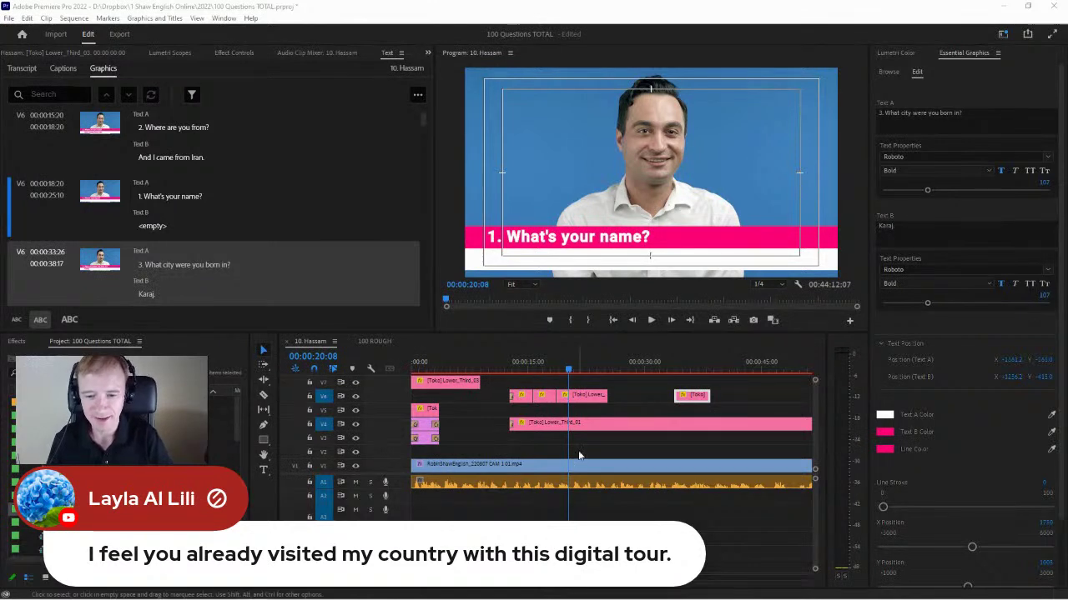
# Step: Play back the first three question titles to review them, ending on the third question title
pyautogui.click(528, 364)
pyautogui.press('space')
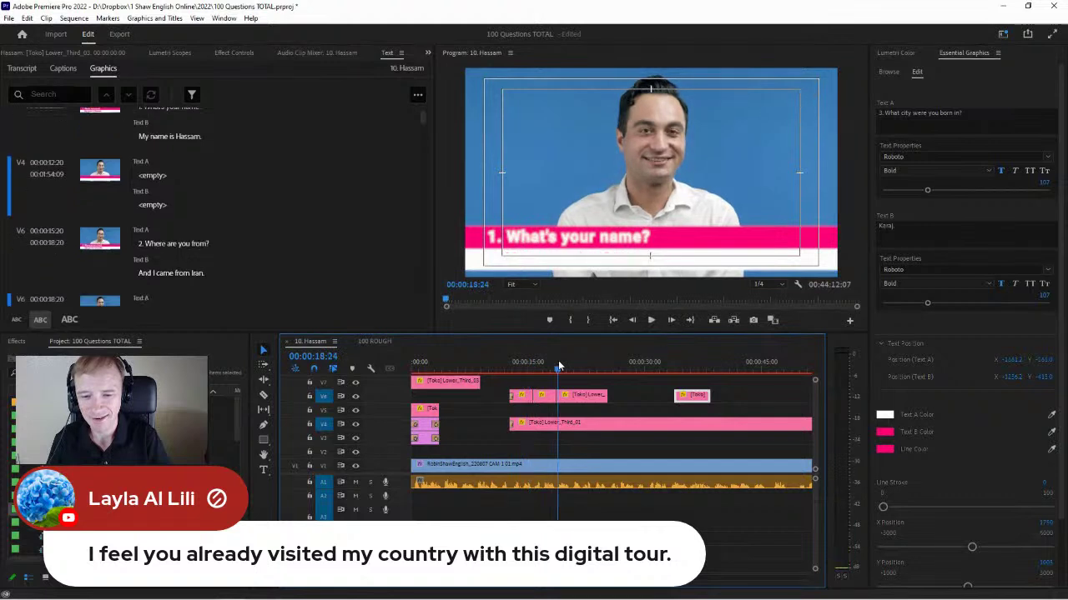
pyautogui.click(557, 365)
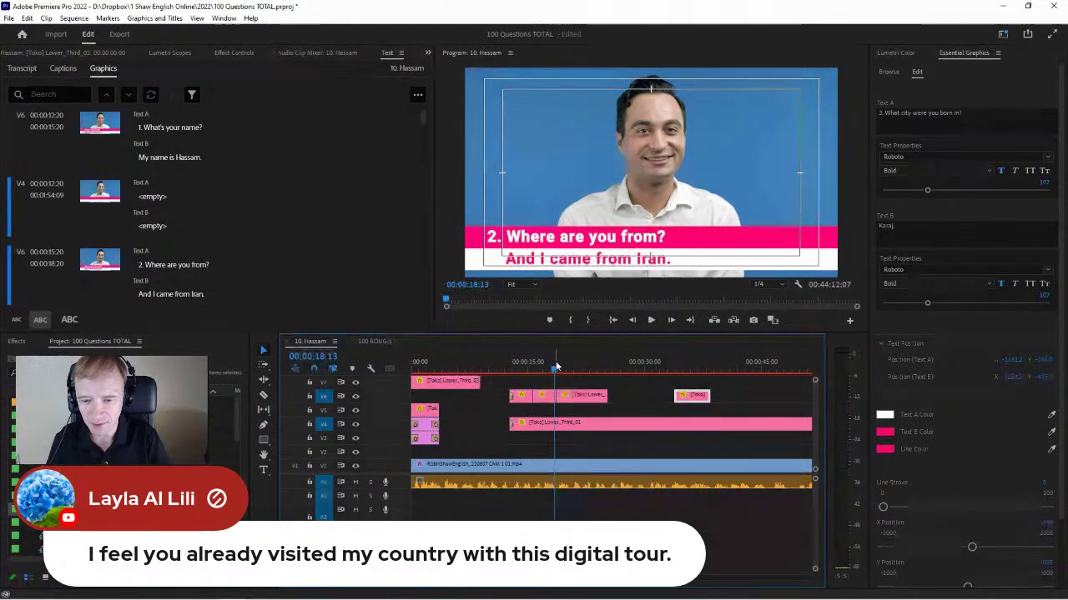
pyautogui.press('space')
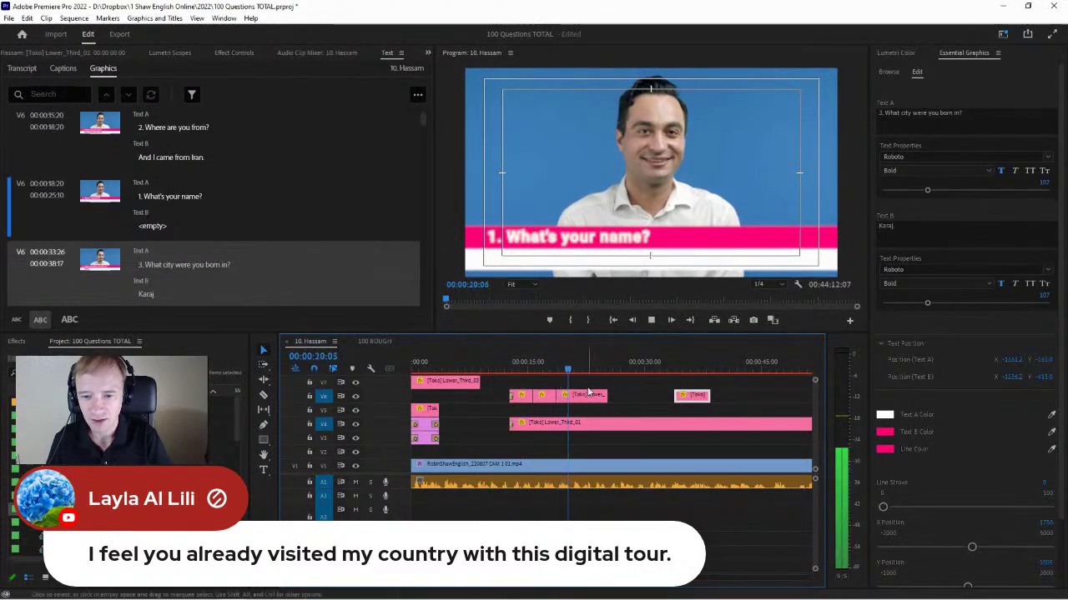
pyautogui.press('space')
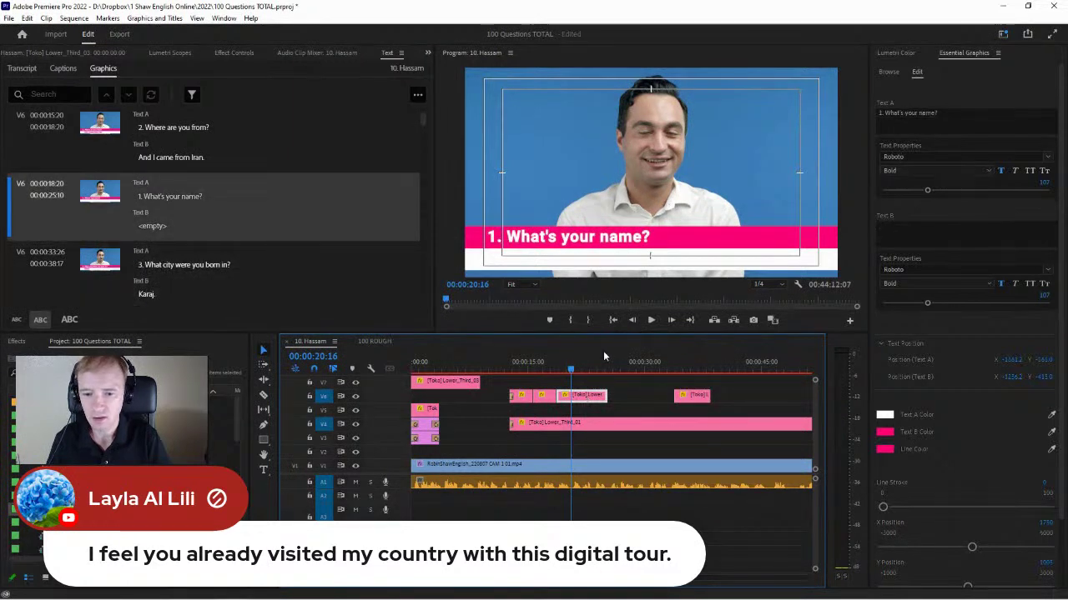
pyautogui.click(551, 365)
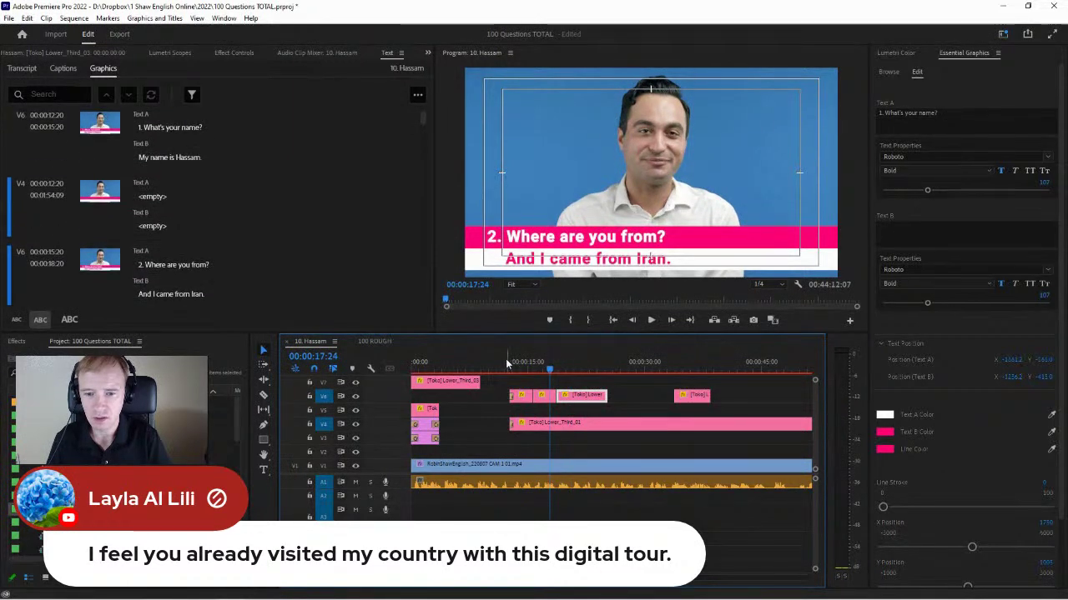
pyautogui.click(515, 364)
pyautogui.click(552, 364)
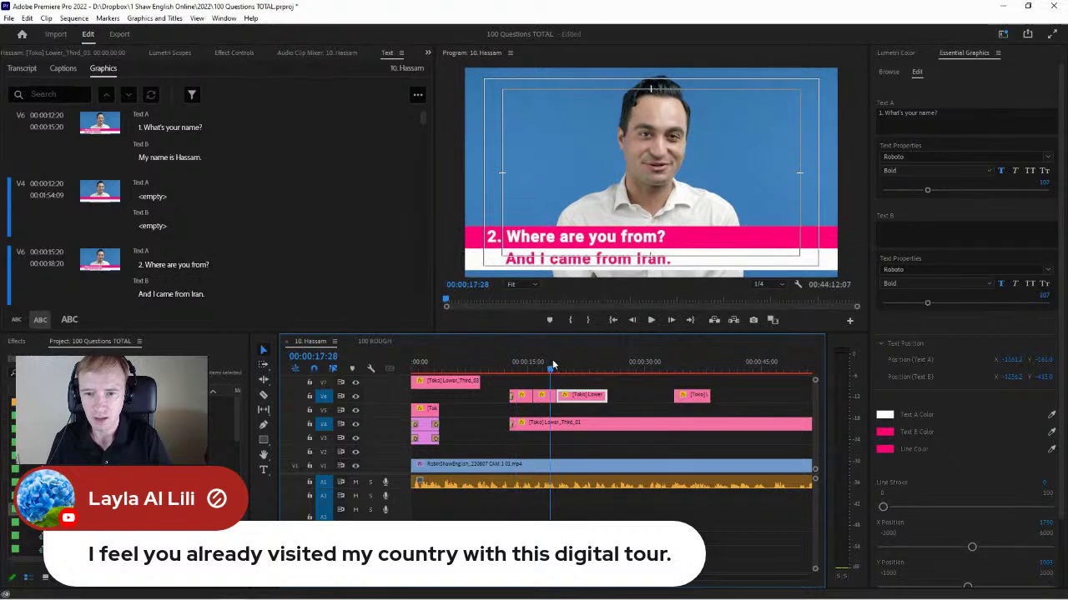
pyautogui.click(684, 362)
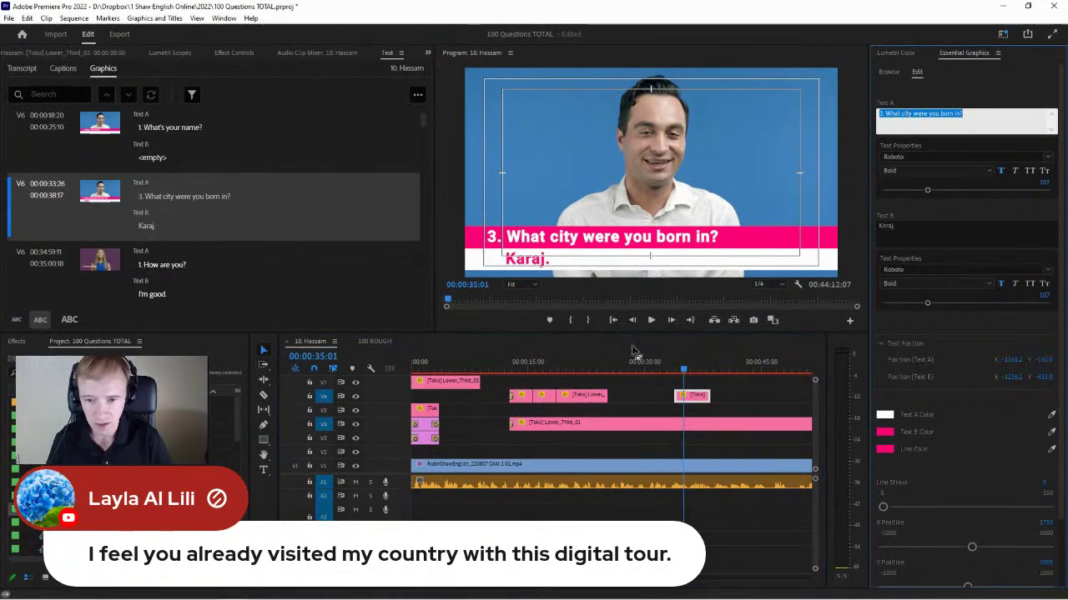
pyautogui.click(583, 366)
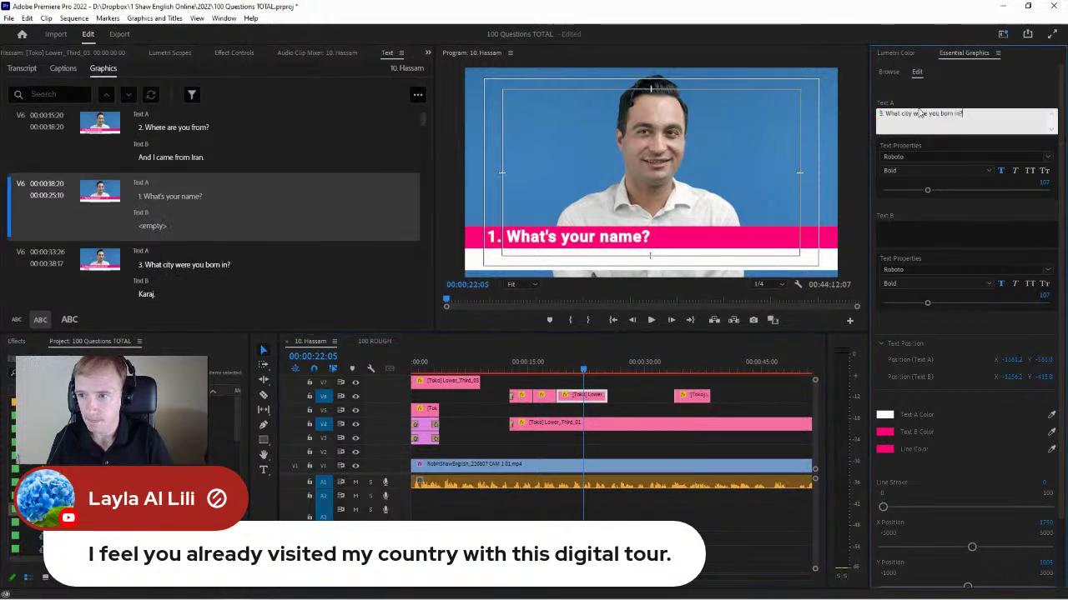
pyautogui.click(559, 361)
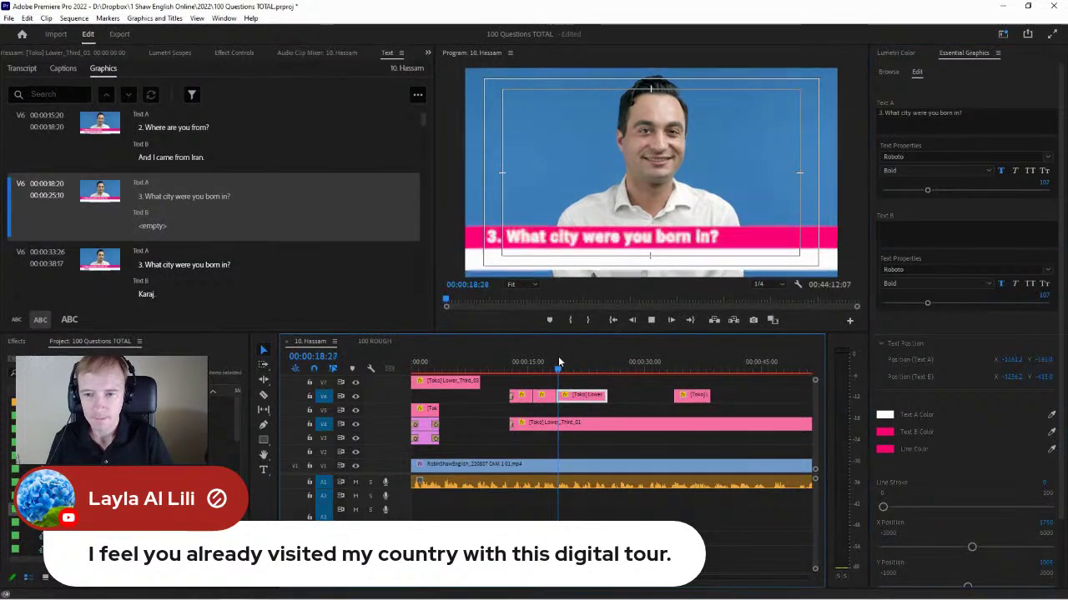
pyautogui.press('space')
pyautogui.press('space')
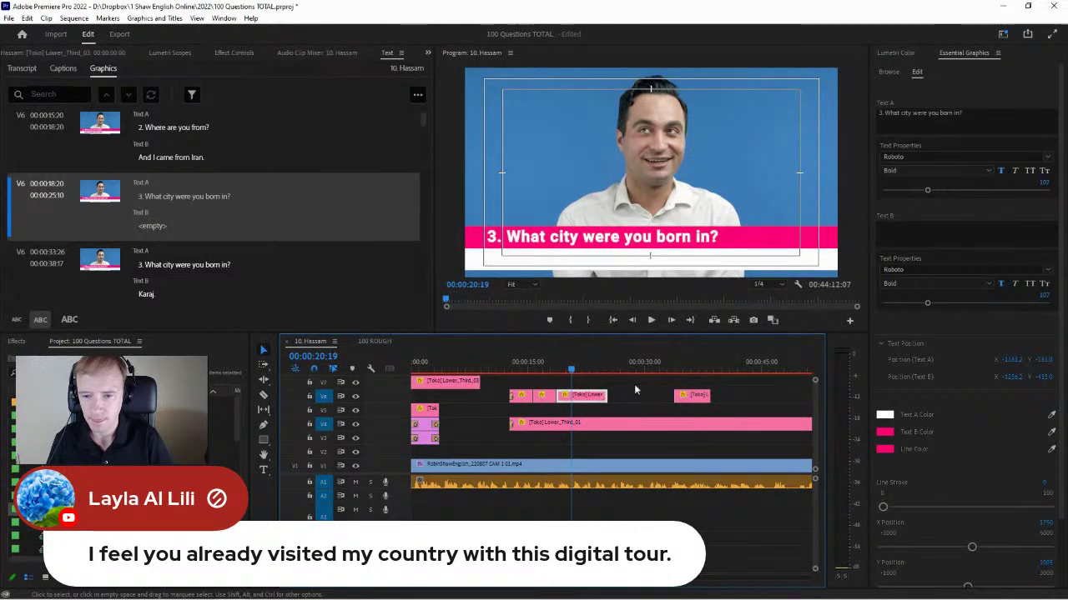
pyautogui.click(933, 226)
pyautogui.write('Kra')
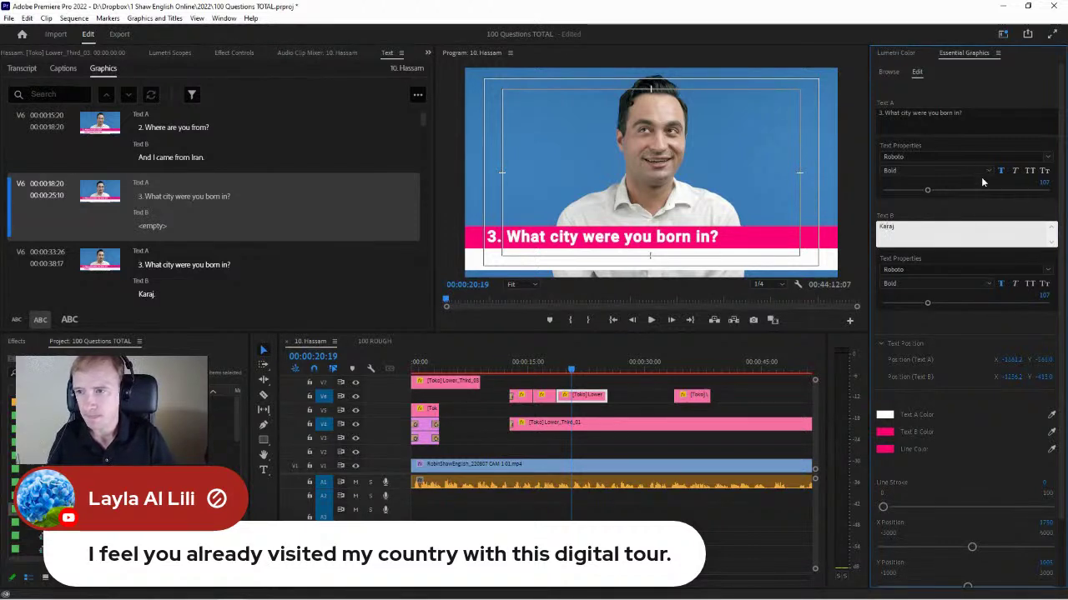
pyautogui.click(951, 93)
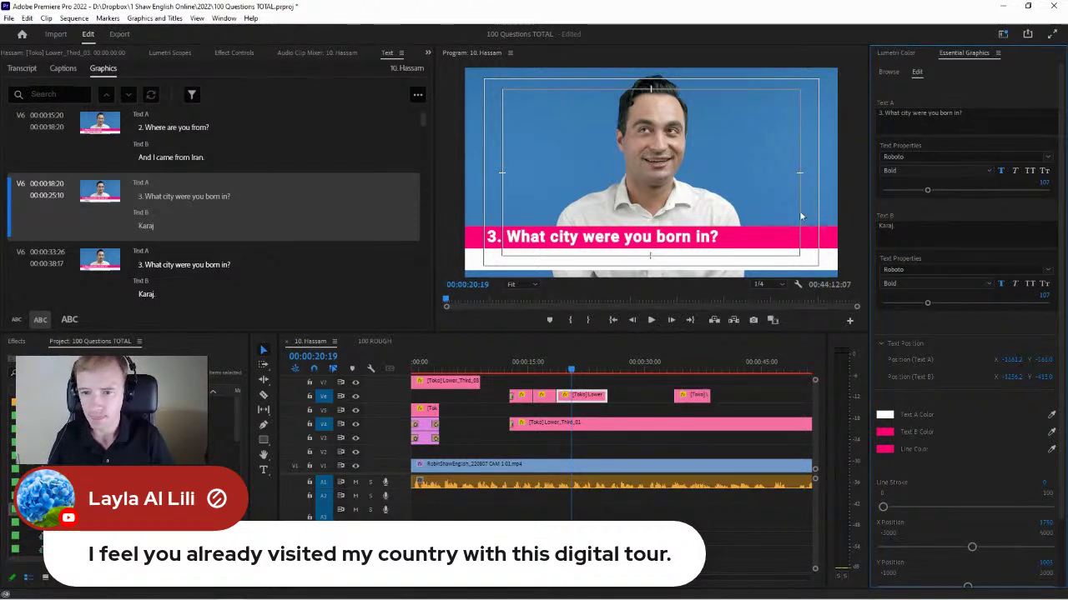
pyautogui.click(651, 320)
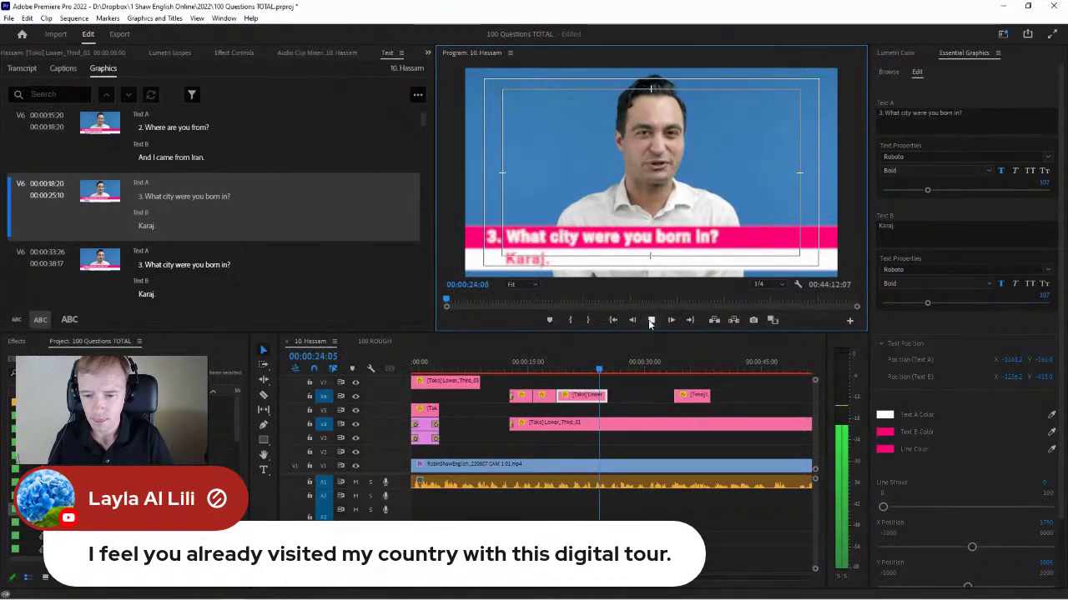
# Step: Extend the question 3 answer to 'Karaj. It takes about 2 hours to Tehran.'
pyautogui.click(650, 320)
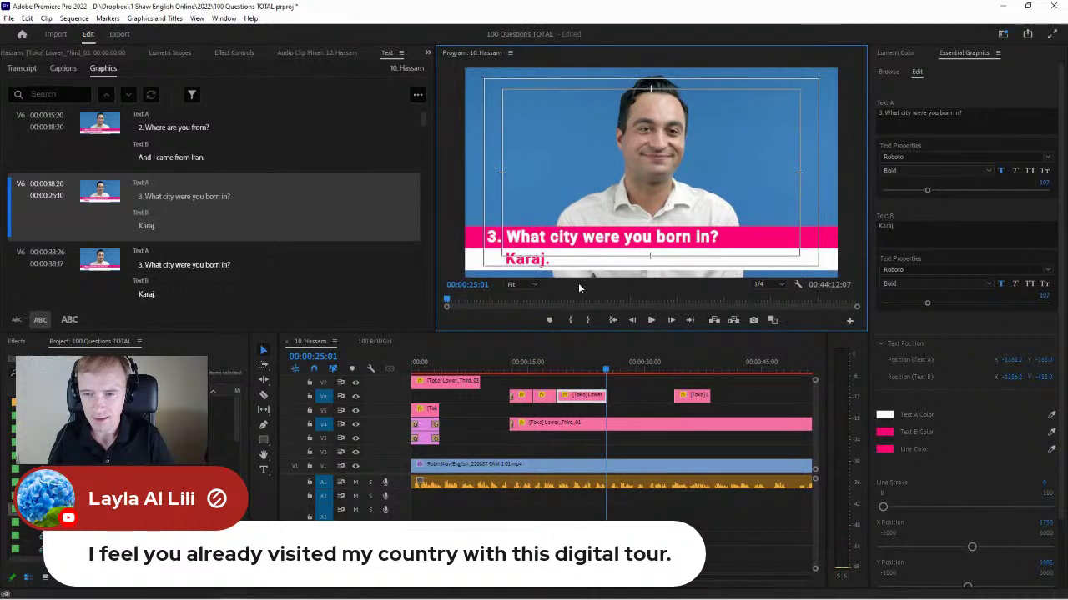
pyautogui.click(930, 237)
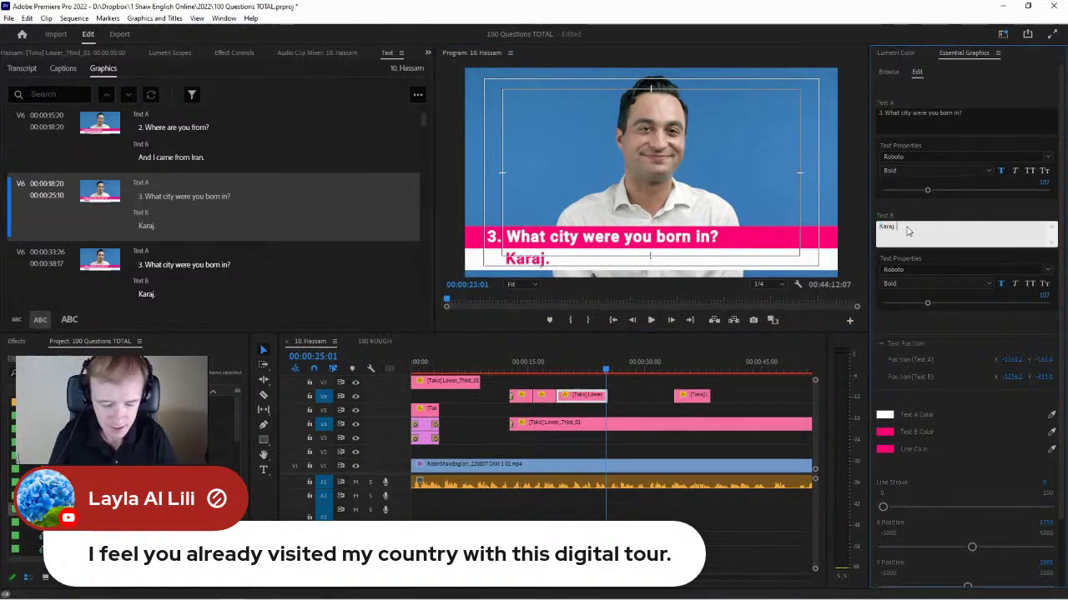
pyautogui.write('It i')
pyautogui.write('akes')
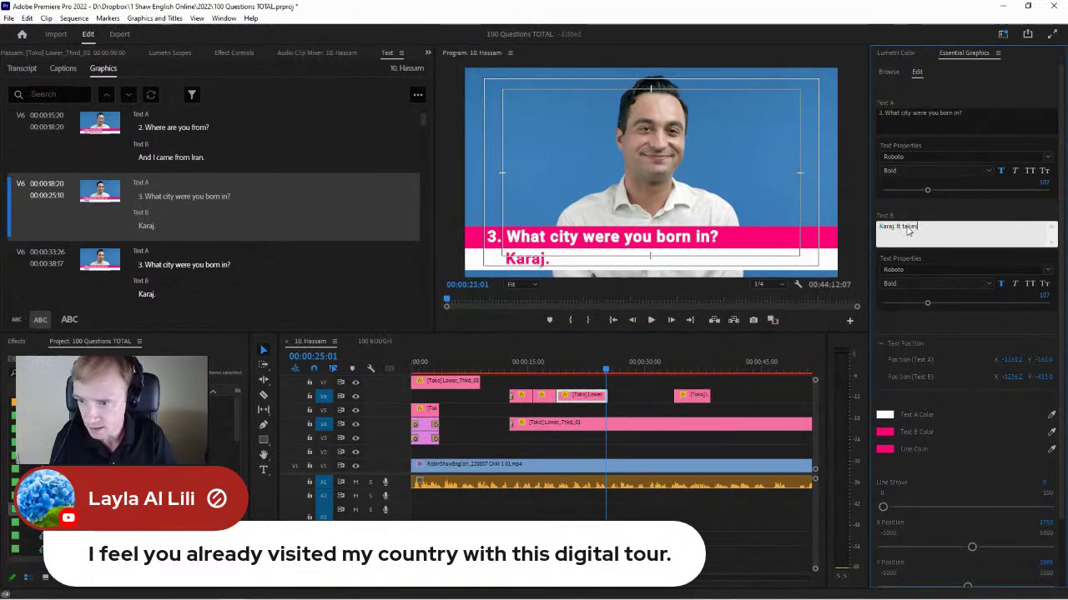
pyautogui.write(' about 2 hou')
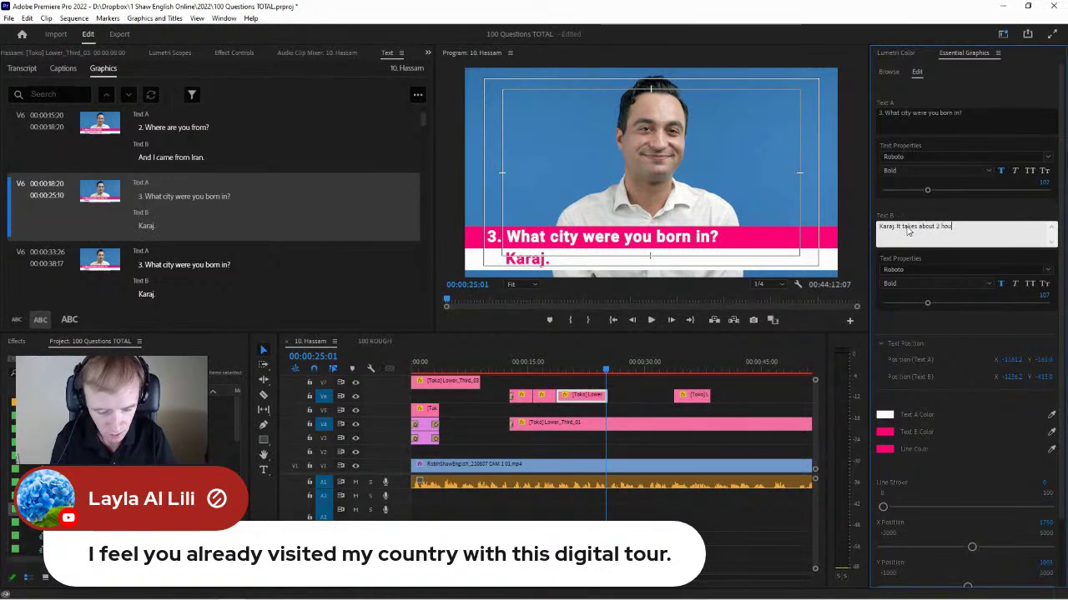
pyautogui.write('rs to Tehran')
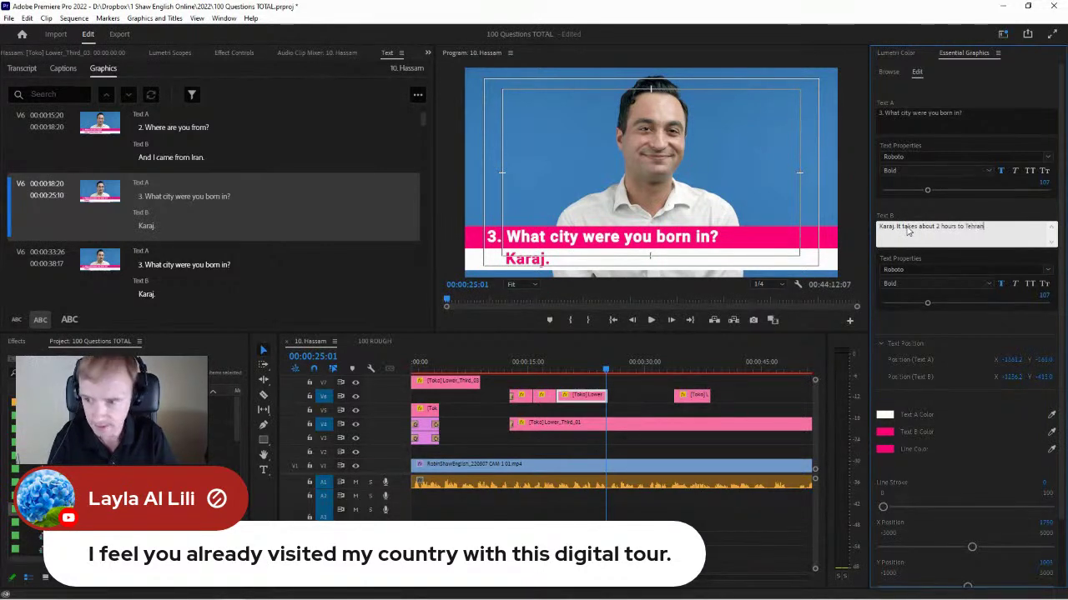
pyautogui.write('.')
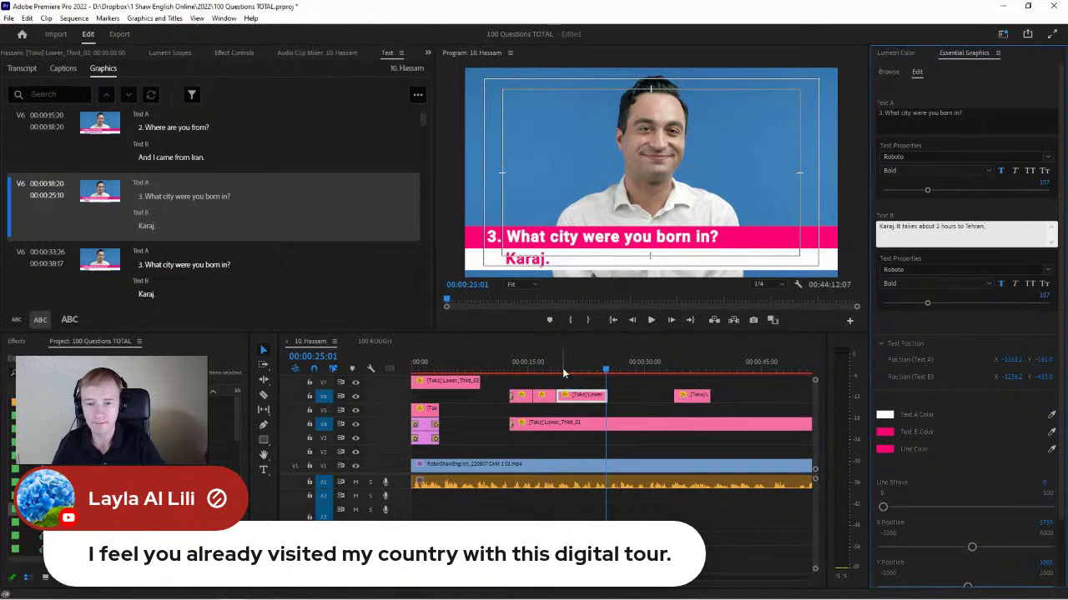
# Step: Play back the updated question 3 title from its start
pyautogui.click(554, 372)
pyautogui.press('space')
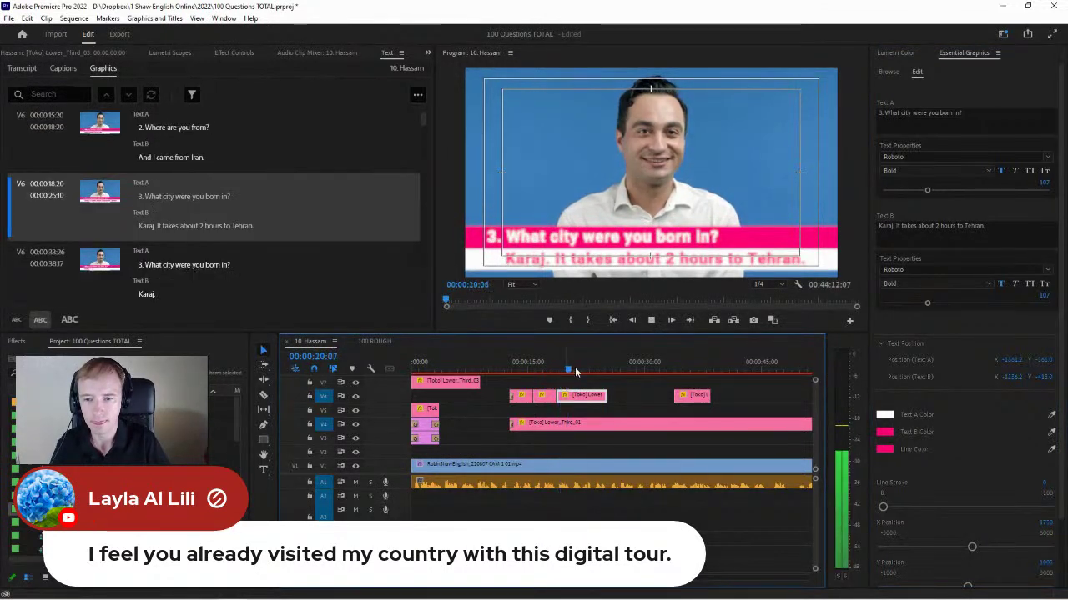
pyautogui.press('space')
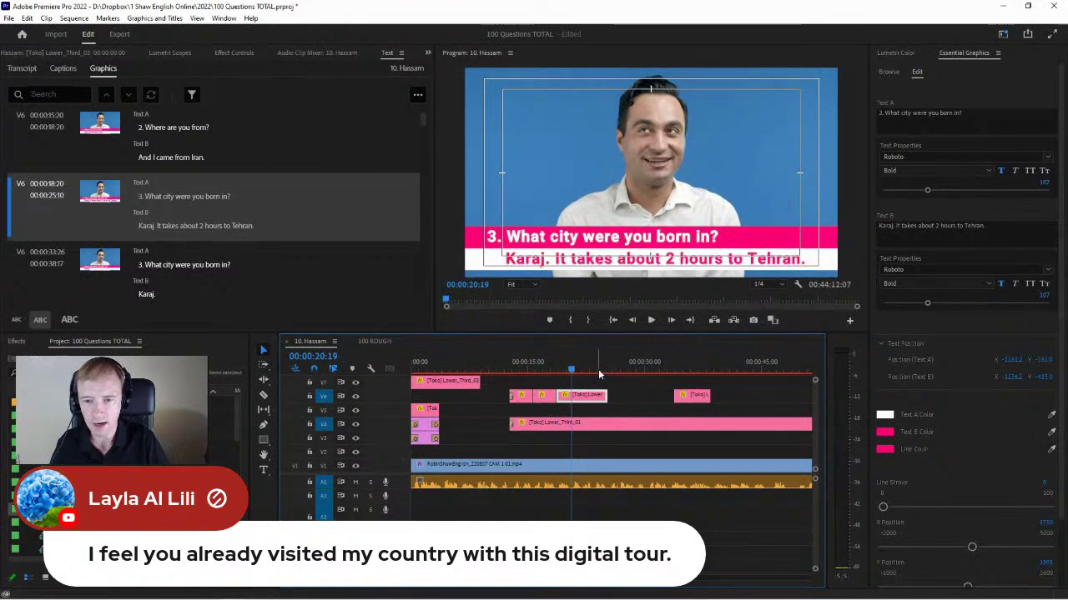
pyautogui.press('space')
pyautogui.press('space')
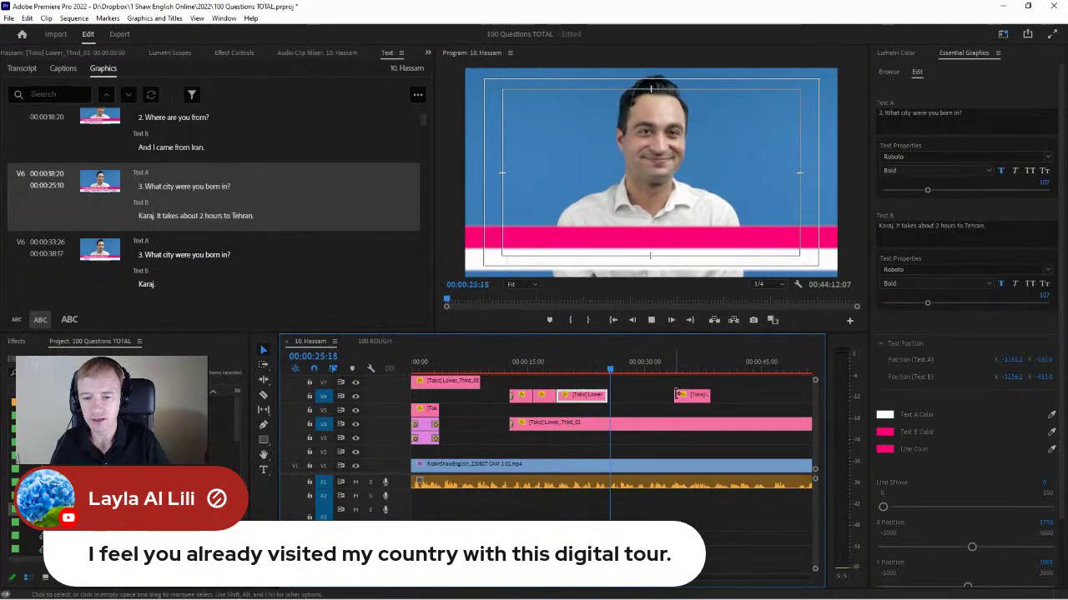
# Step: Move the last title clip right and place a copy of the question 3 title after it
pyautogui.moveTo(692, 395); pyautogui.dragTo(776, 405)
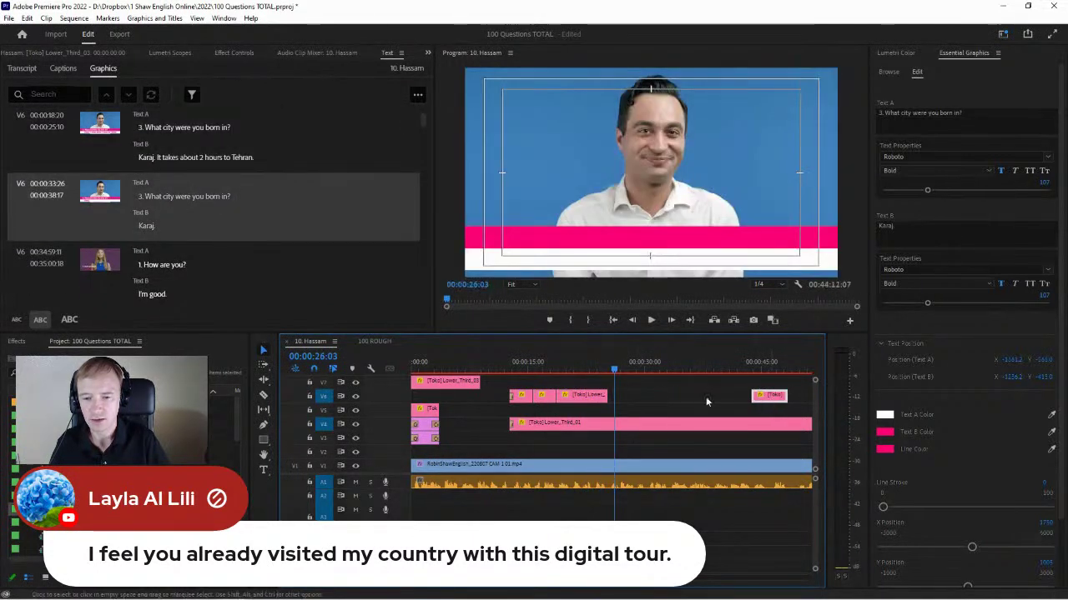
pyautogui.click(582, 399)
pyautogui.moveTo(582, 401); pyautogui.dragTo(636, 401)
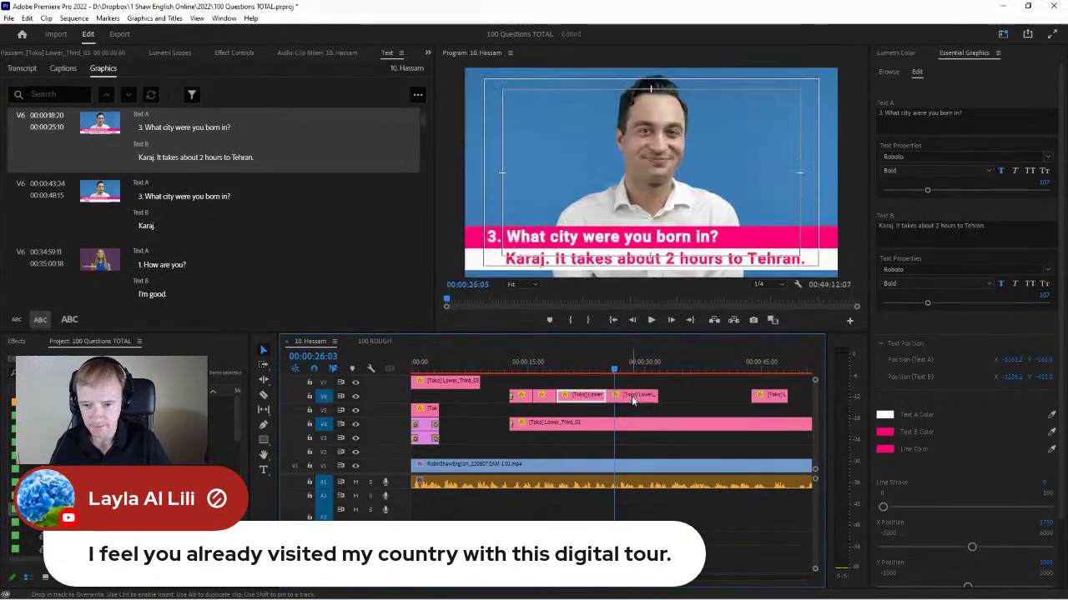
pyautogui.click(603, 361)
pyautogui.press('space')
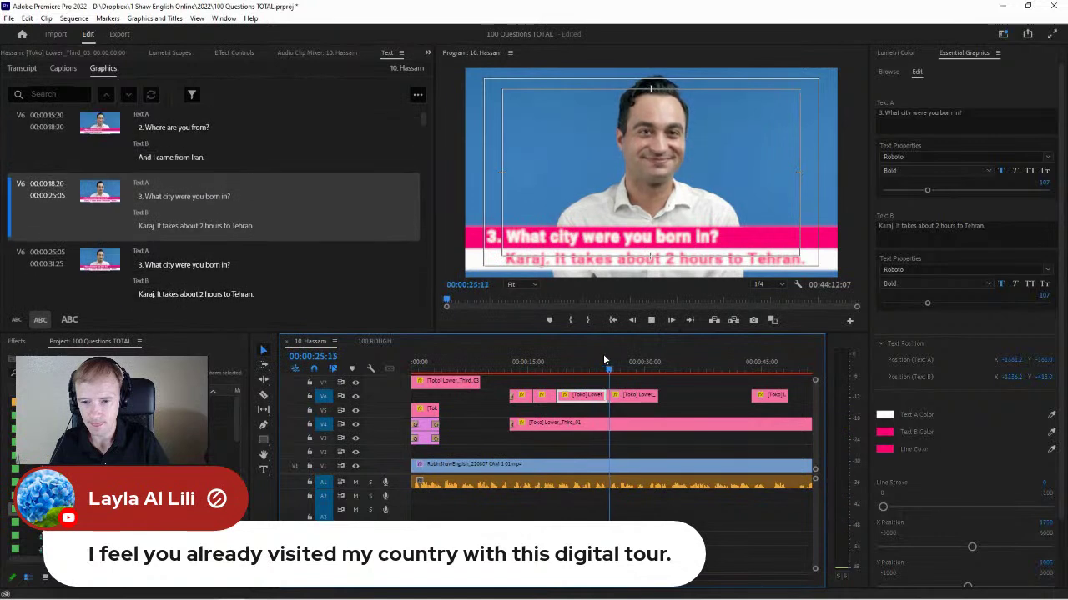
pyautogui.press('space')
# Step: Set the new title to '4. How old are you?' with answer '???', then save the project
pyautogui.click(891, 121)
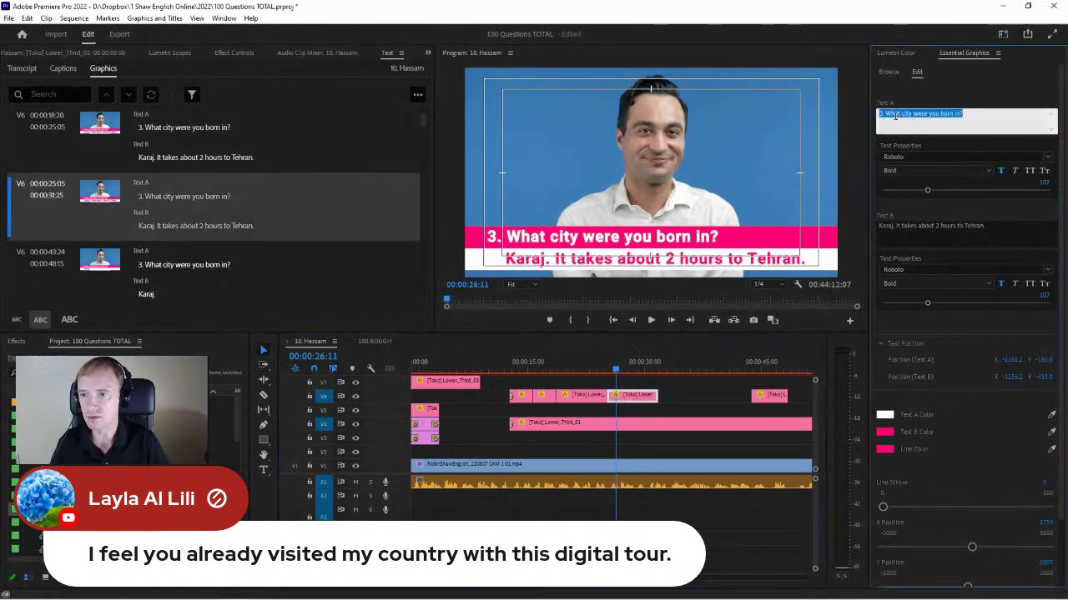
pyautogui.write('4. Ho')
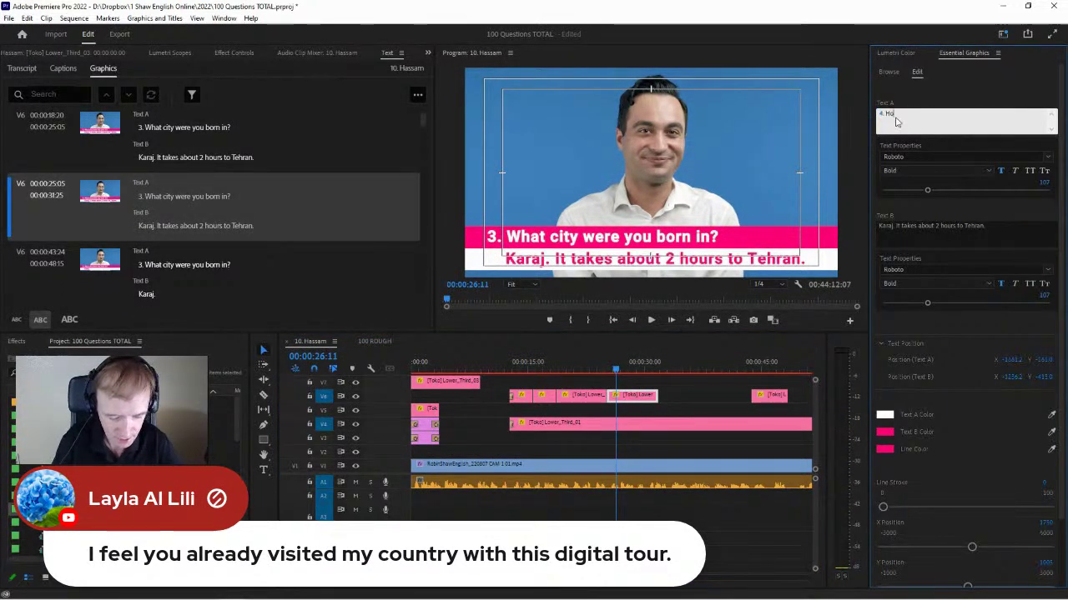
pyautogui.write('w old are you')
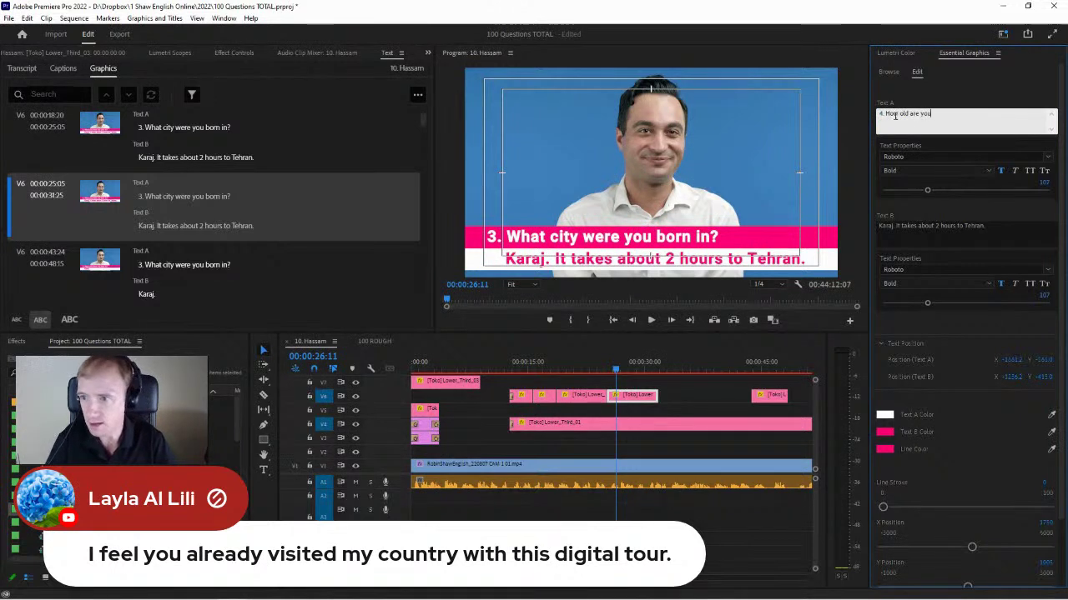
pyautogui.write('?')
pyautogui.click(984, 74)
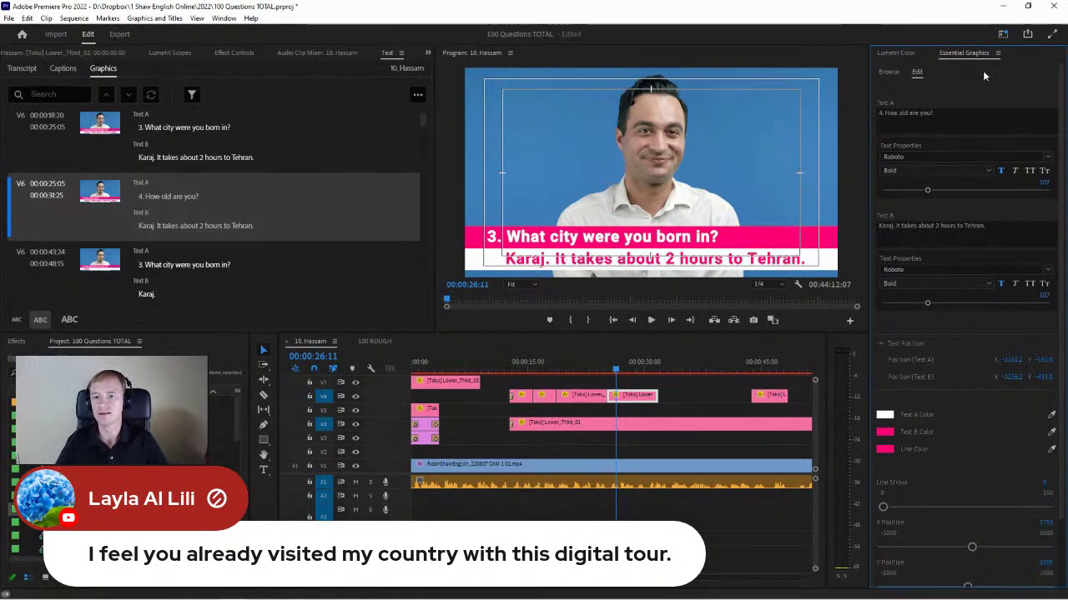
pyautogui.click(902, 226)
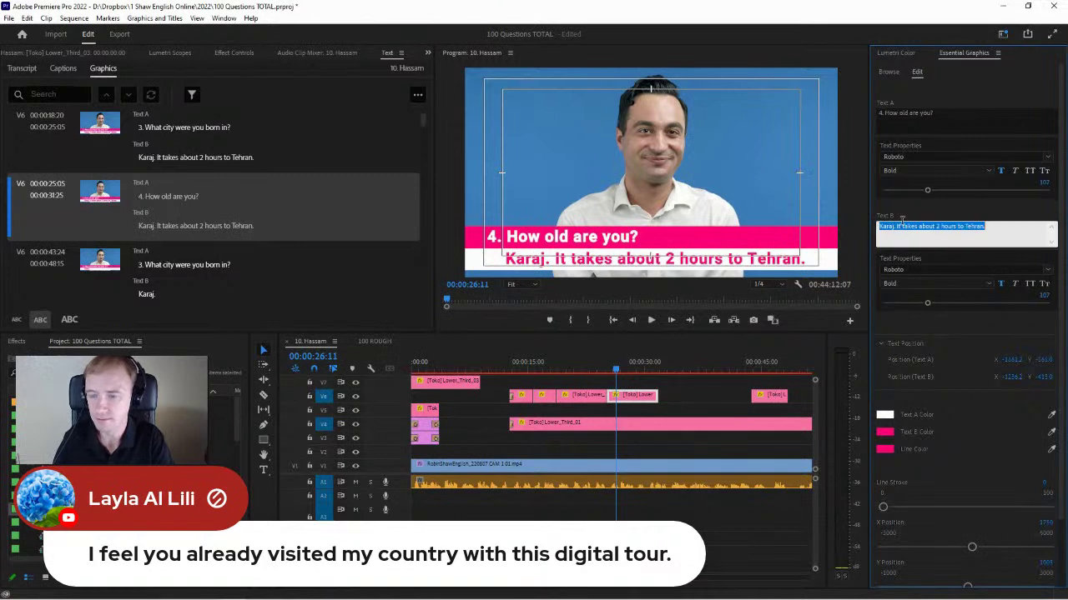
pyautogui.write("I'm")
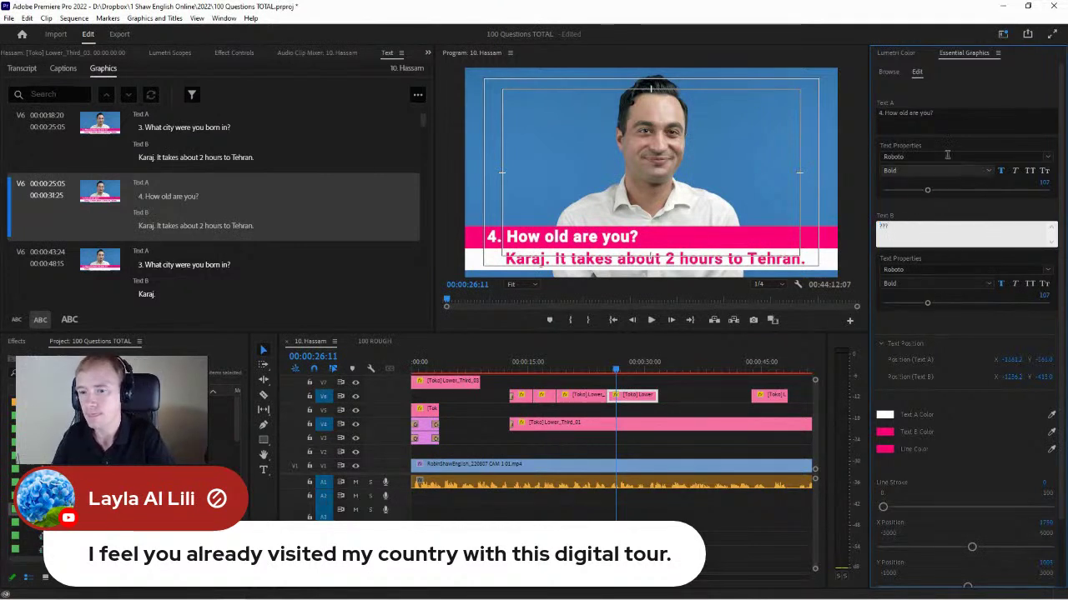
pyautogui.click(960, 101)
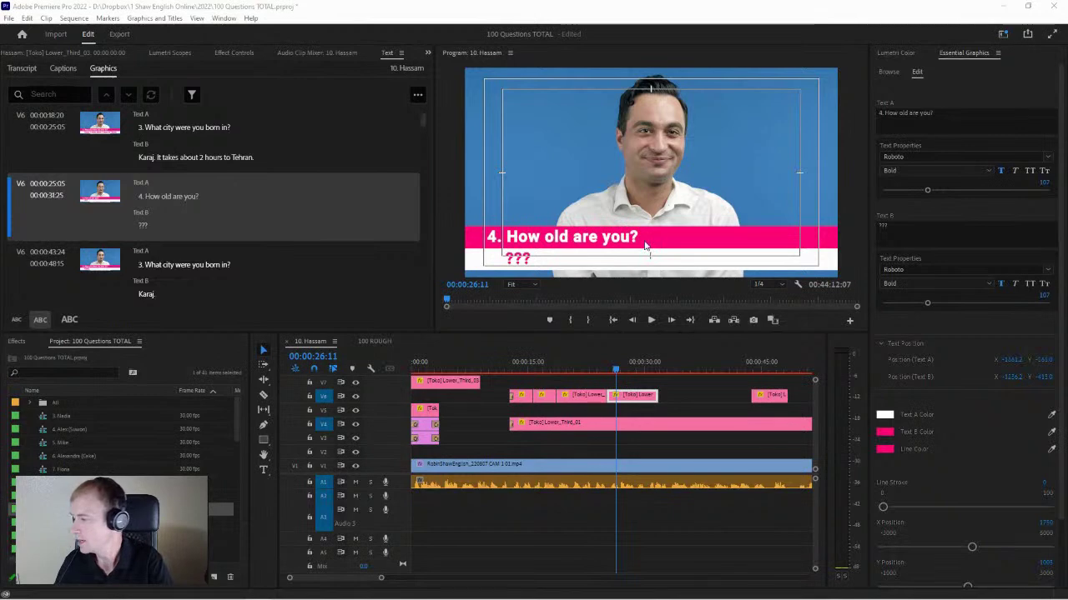
pyautogui.hotkey('ctrl', 's')
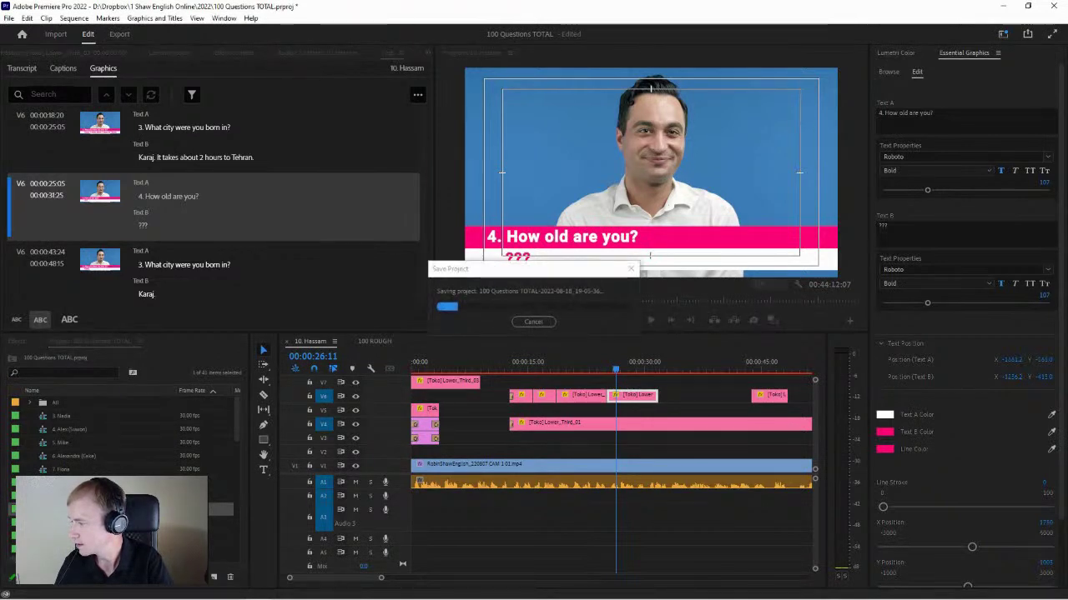
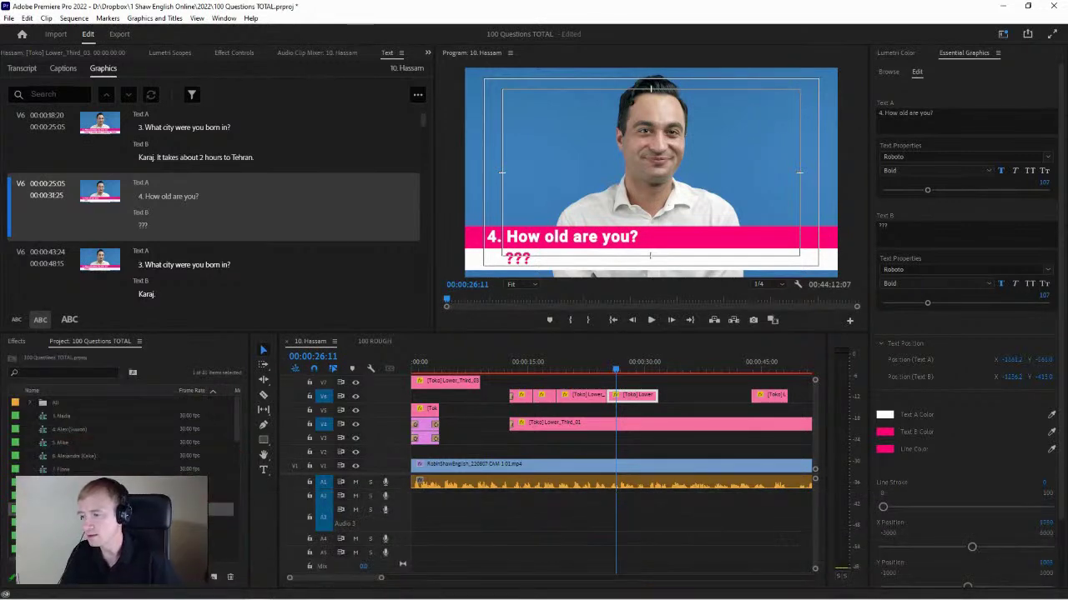
# Step: Replay the question 4 caption and trim its V6 clip to end at 00:00:28:24
pyautogui.click(599, 364)
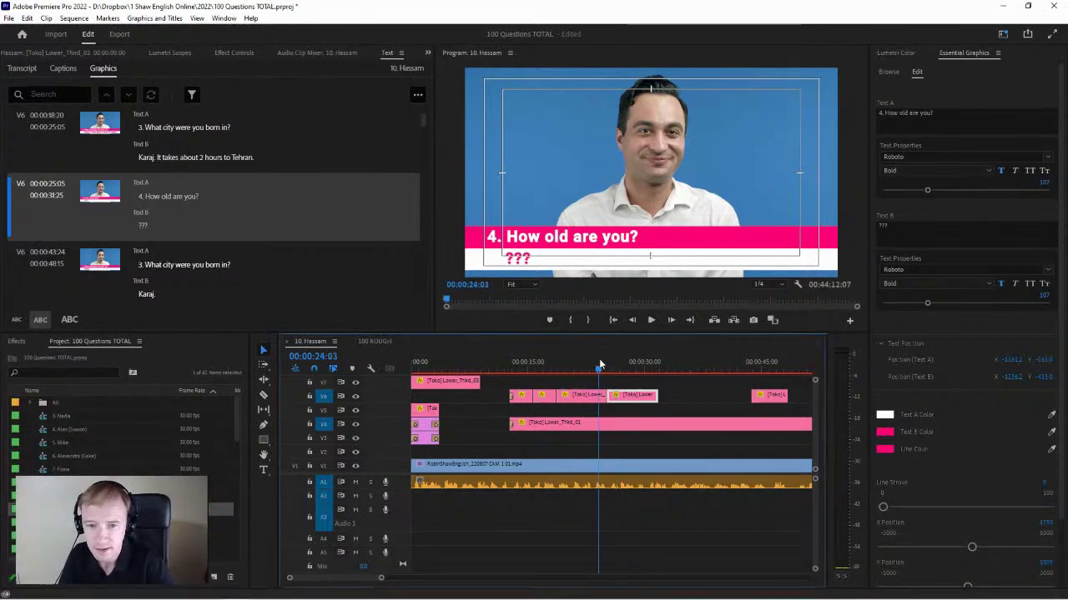
pyautogui.click(596, 365)
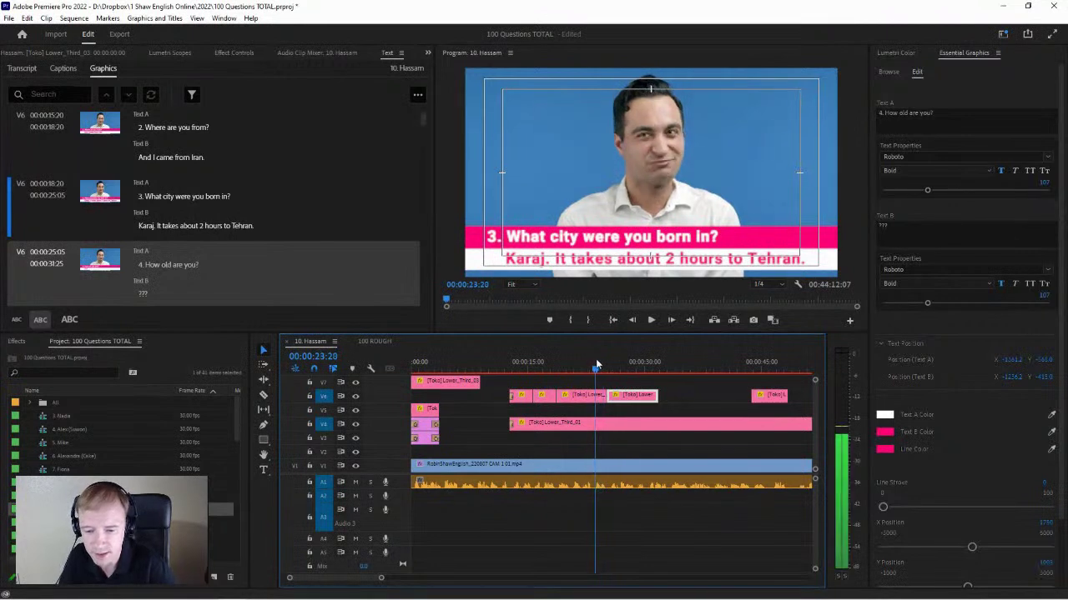
pyautogui.press('space')
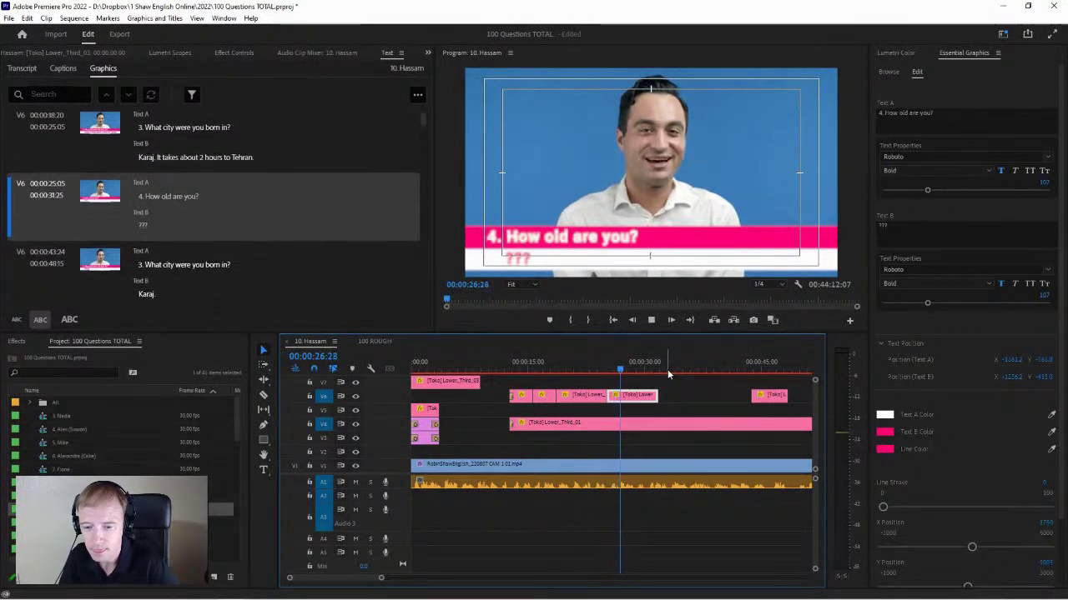
pyautogui.press('space')
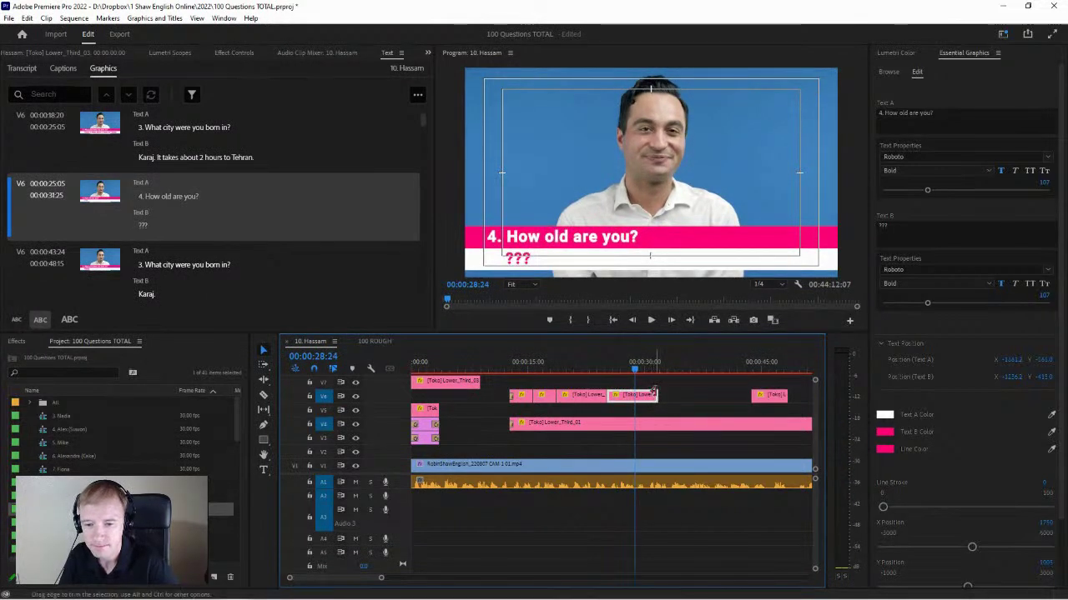
pyautogui.moveTo(653, 397); pyautogui.dragTo(633, 397)
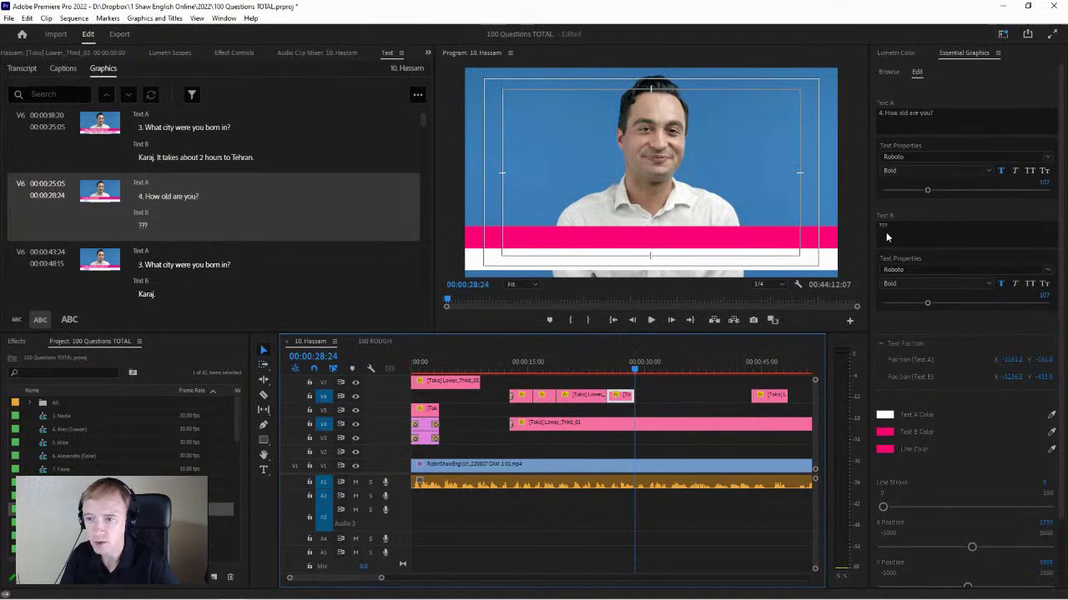
# Step: Change the caption's answer line from '???' to 'I am' and play it back
pyautogui.click(886, 232)
pyautogui.write('I a')
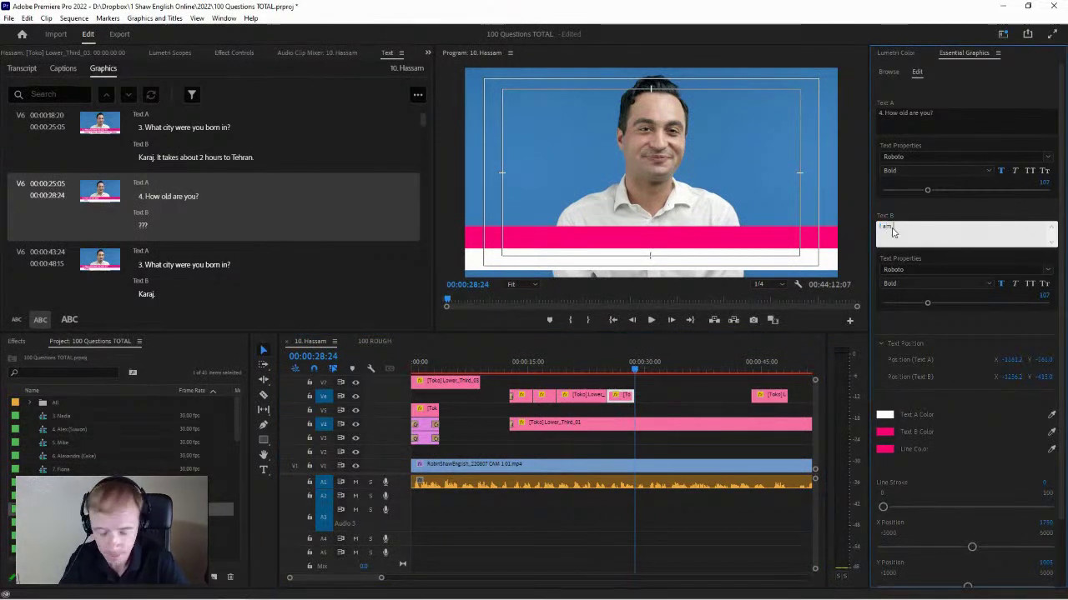
pyautogui.write('m')
pyautogui.click(607, 367)
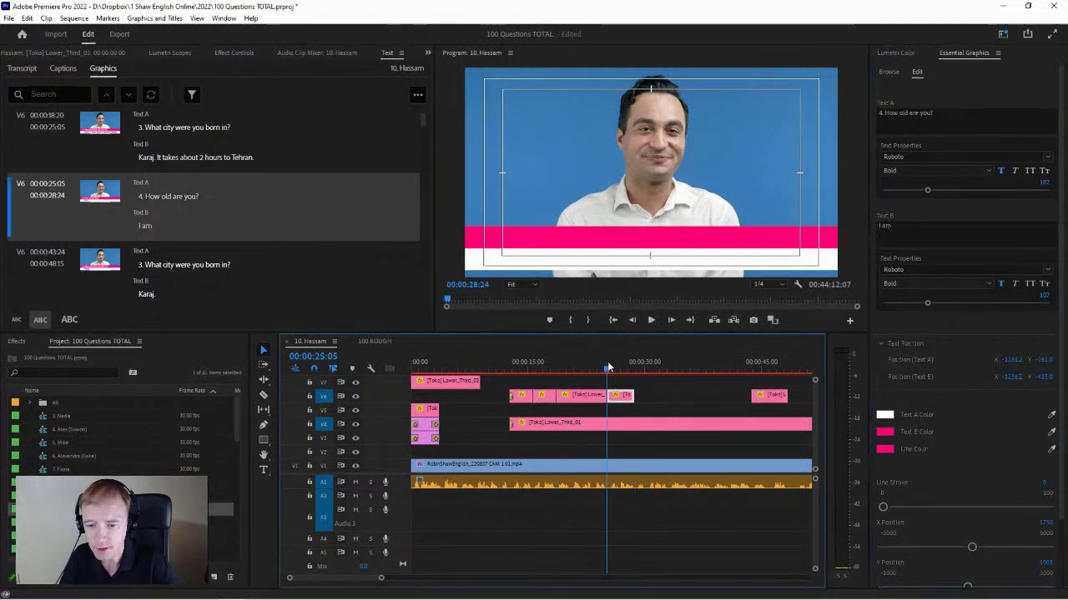
pyautogui.press('space')
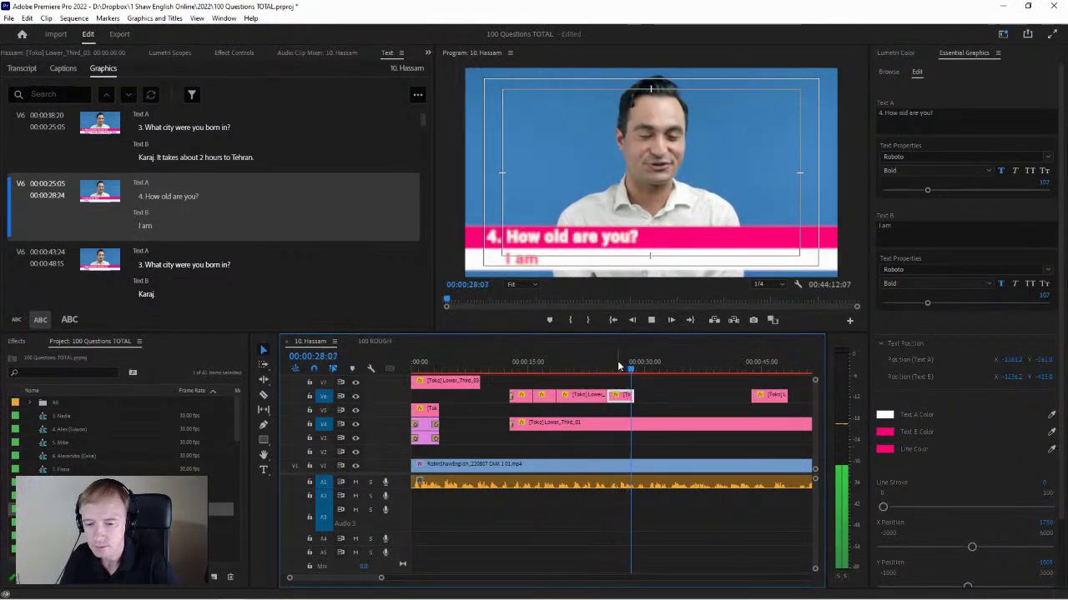
pyautogui.press('space')
pyautogui.press('=')
pyautogui.press('=')
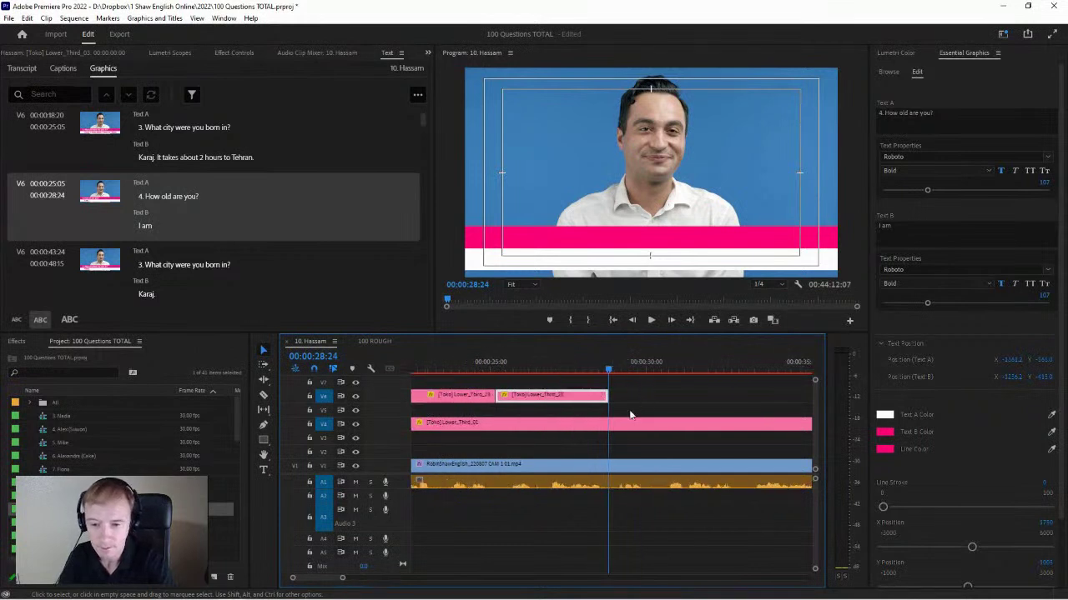
# Step: Finish the question 4 answer as 'I am 28 years old.' and preview it in the program monitor
pyautogui.moveTo(608, 395); pyautogui.dragTo(609, 395)
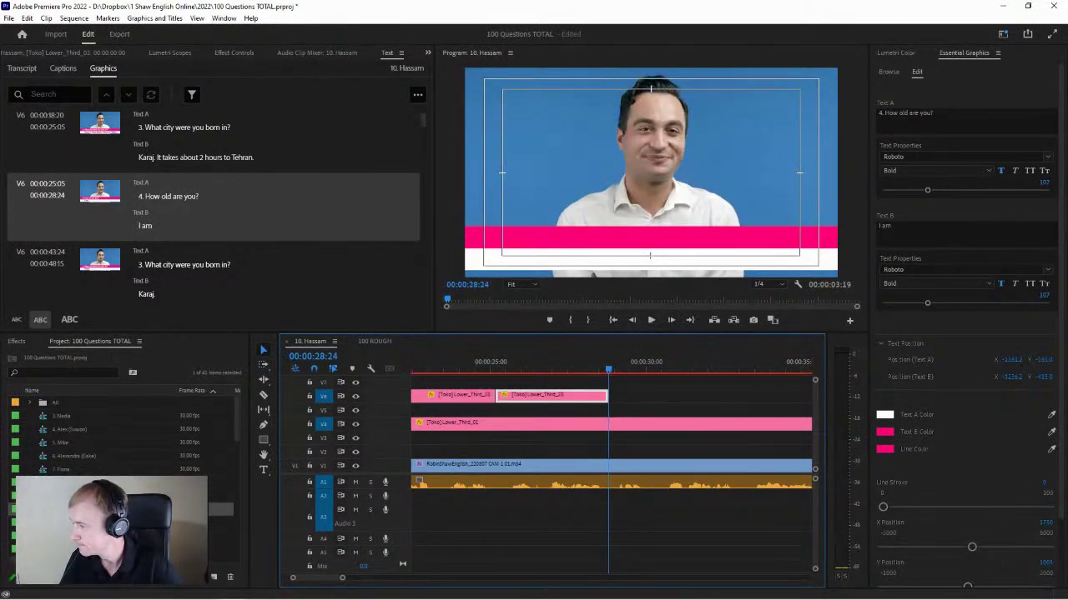
pyautogui.click(552, 362)
pyautogui.click(898, 230)
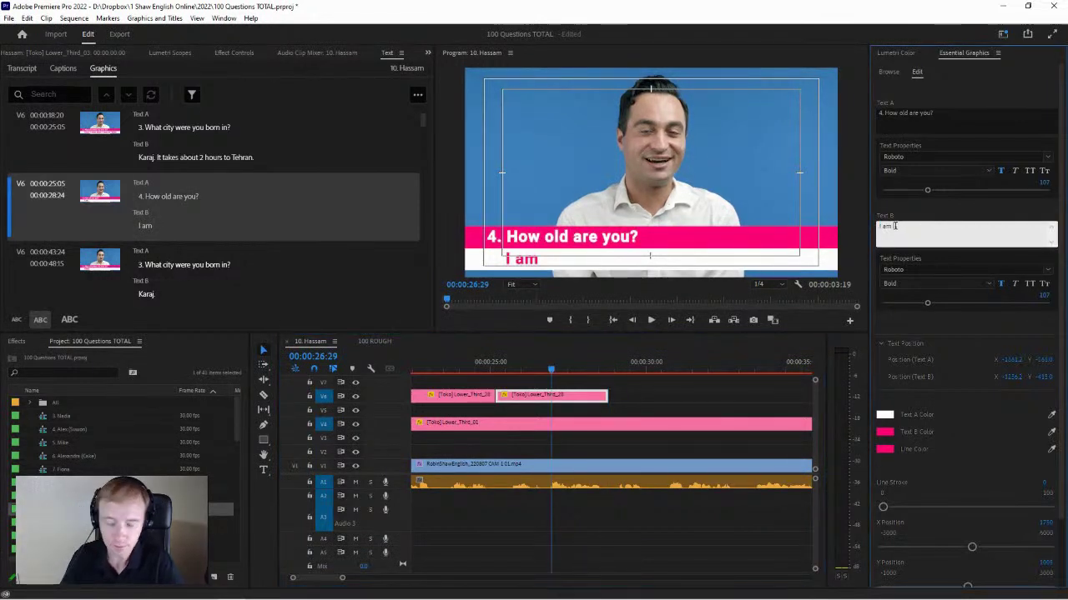
pyautogui.write('30 years')
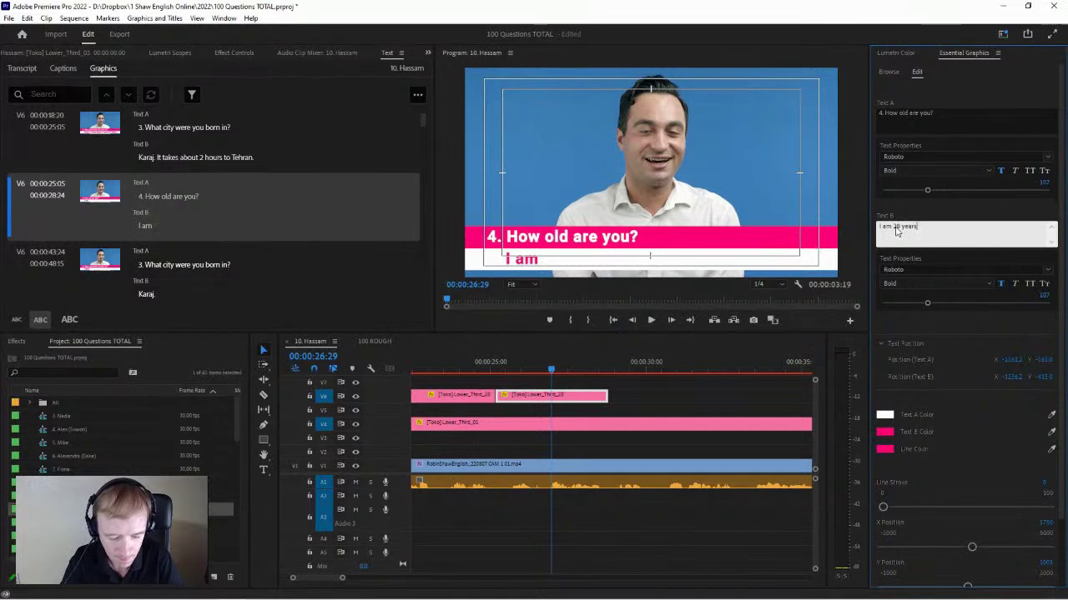
pyautogui.write(' old.')
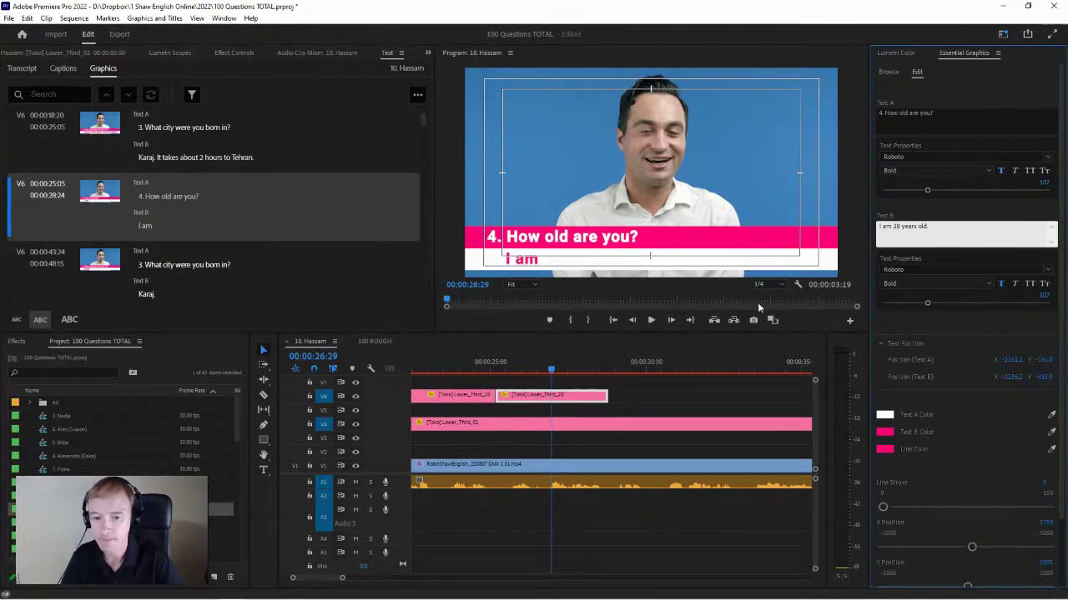
pyautogui.click(486, 368)
pyautogui.press('space')
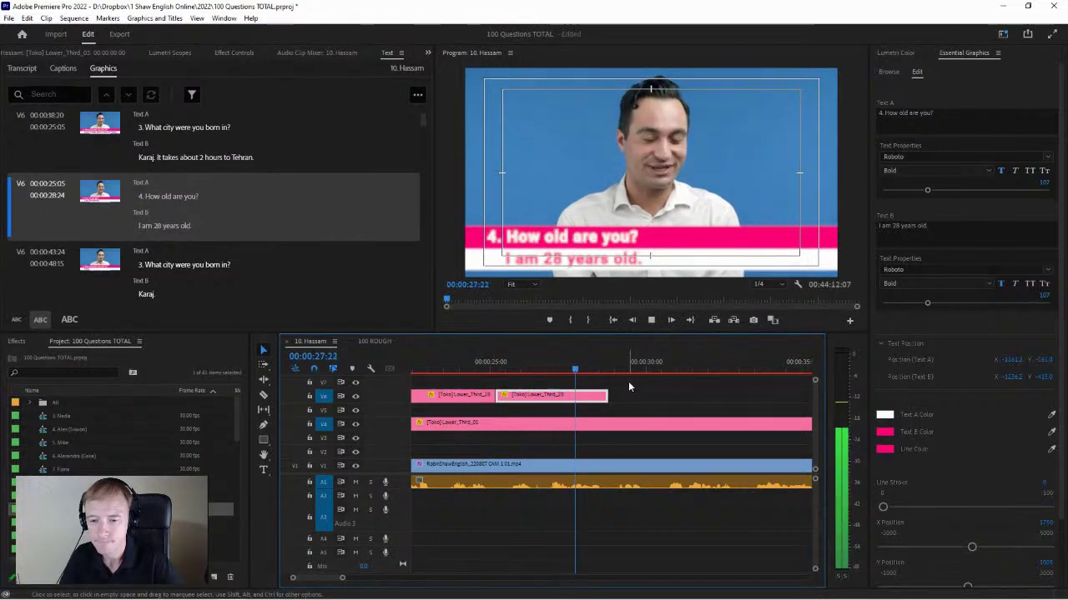
pyautogui.press('space')
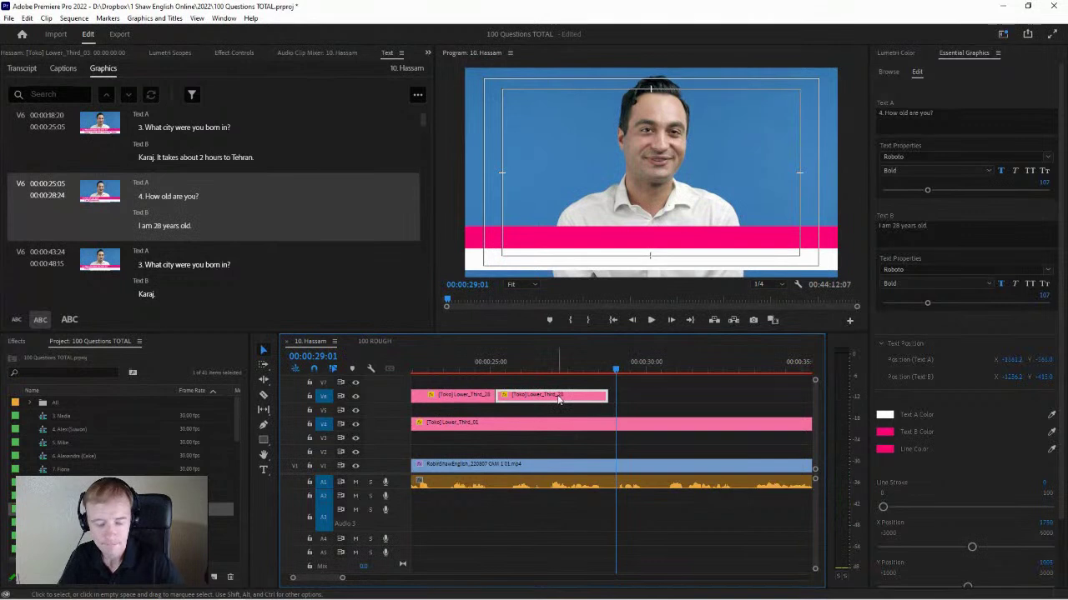
# Step: Place a copy of the question 4 caption right after the original and play it
pyautogui.moveTo(548, 402); pyautogui.dragTo(653, 400)
pyautogui.press('space')
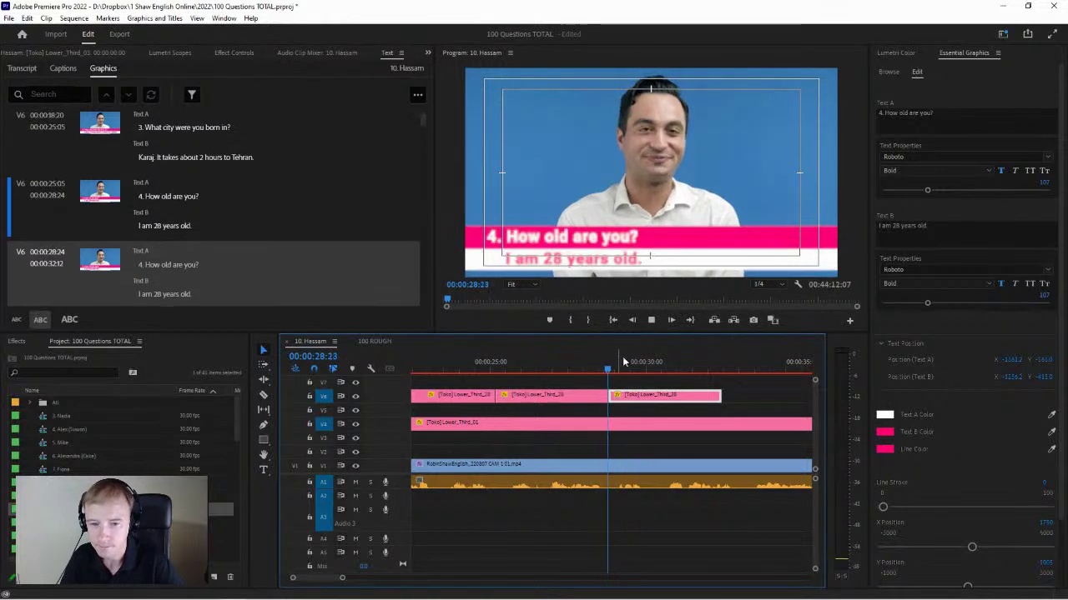
pyautogui.press('space')
# Step: Rewrite the copy's question line as '5. What do you do?'
pyautogui.click(933, 240)
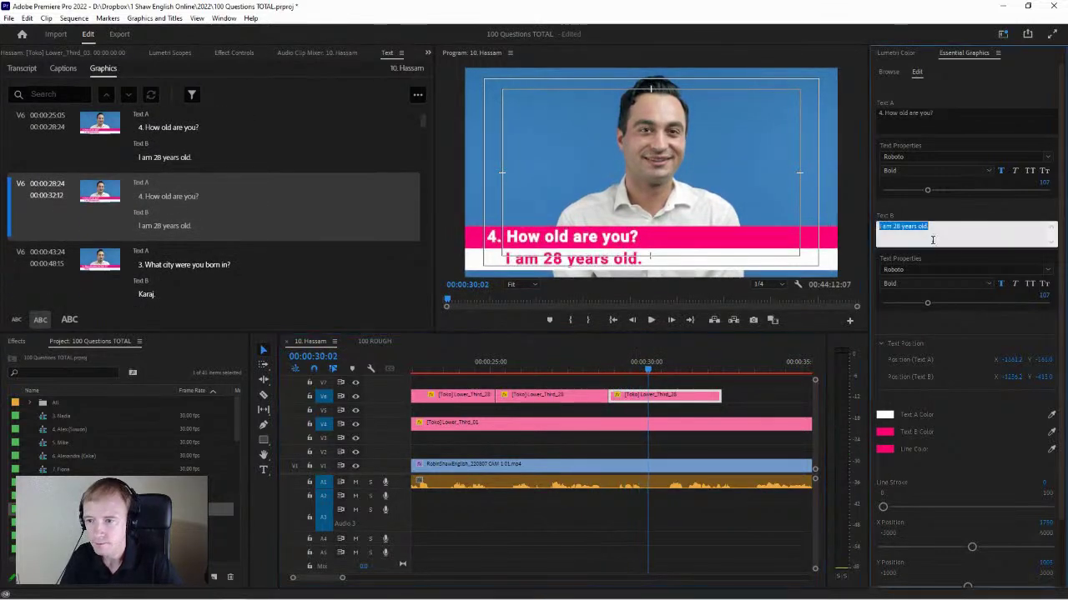
pyautogui.click(904, 119)
pyautogui.click(879, 114)
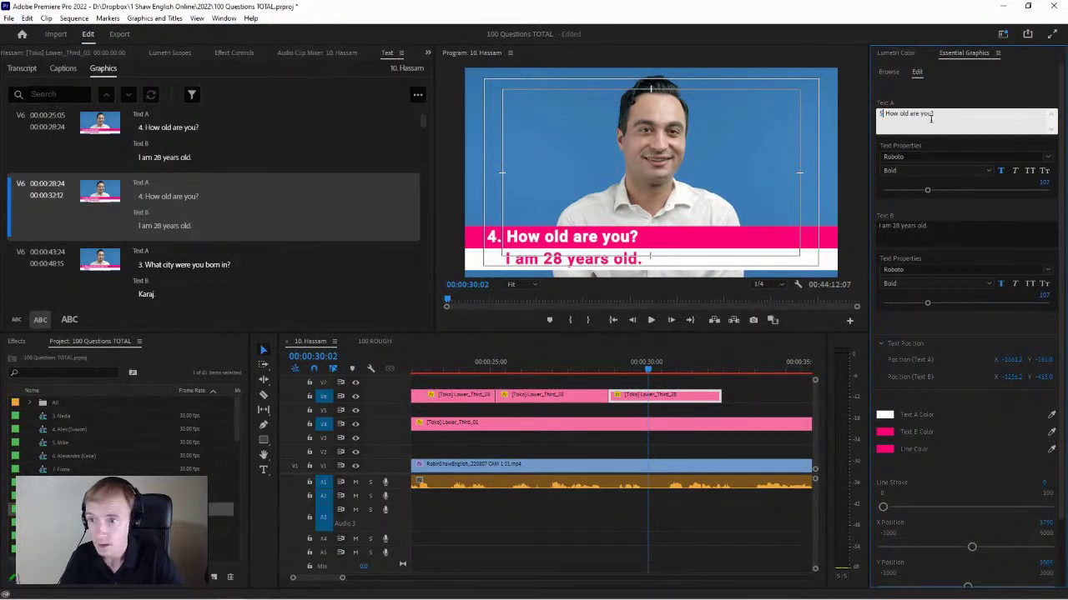
pyautogui.moveTo(931, 118); pyautogui.dragTo(883, 117)
pyautogui.click(884, 117)
pyautogui.write('.')
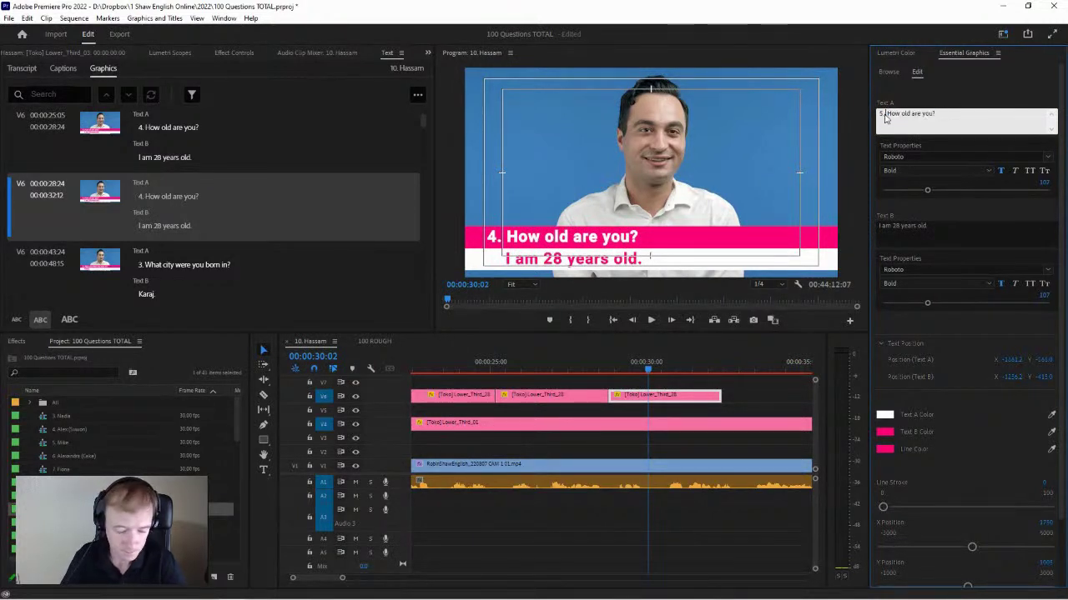
pyautogui.write(' What do you')
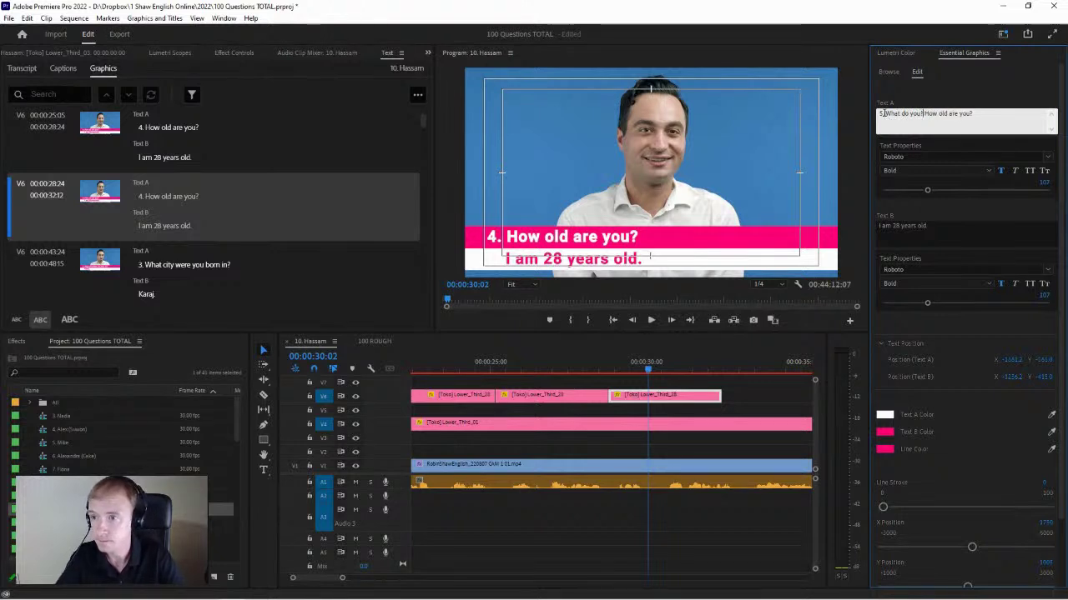
pyautogui.write('?')
pyautogui.hotkey('ctrl', 'shift', 'Right')
pyautogui.hotkey('ctrl', 'shift', 'Right')
pyautogui.hotkey('ctrl', 'shift', 'Right')
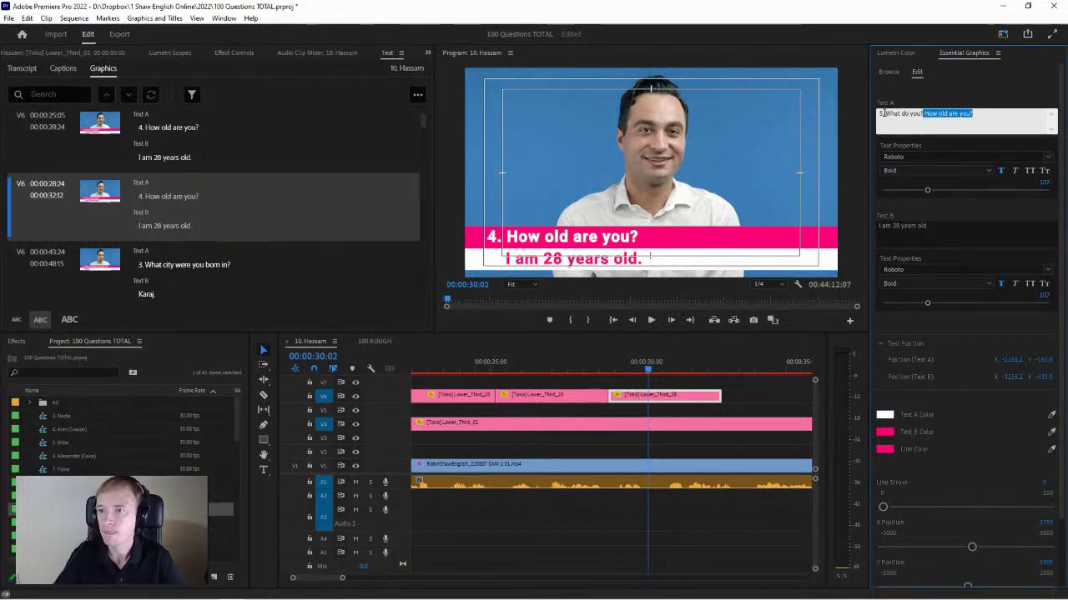
pyautogui.press('BackSpace')
pyautogui.write('do')
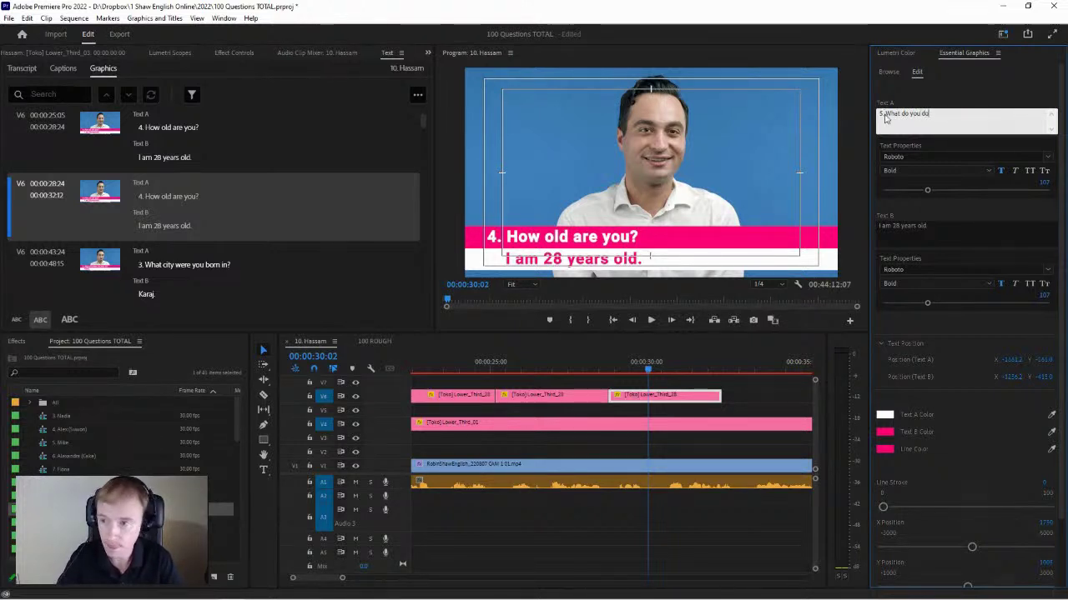
pyautogui.write('?')
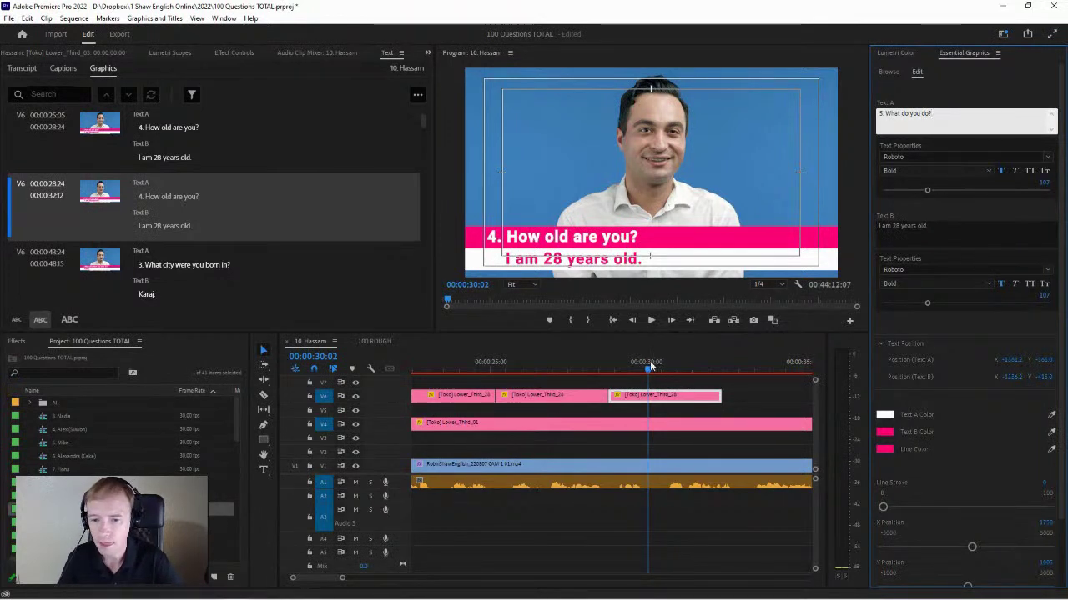
# Step: Preview the new question and lengthen its clip to end at 00:00:33:08
pyautogui.moveTo(650, 365); pyautogui.dragTo(627, 363)
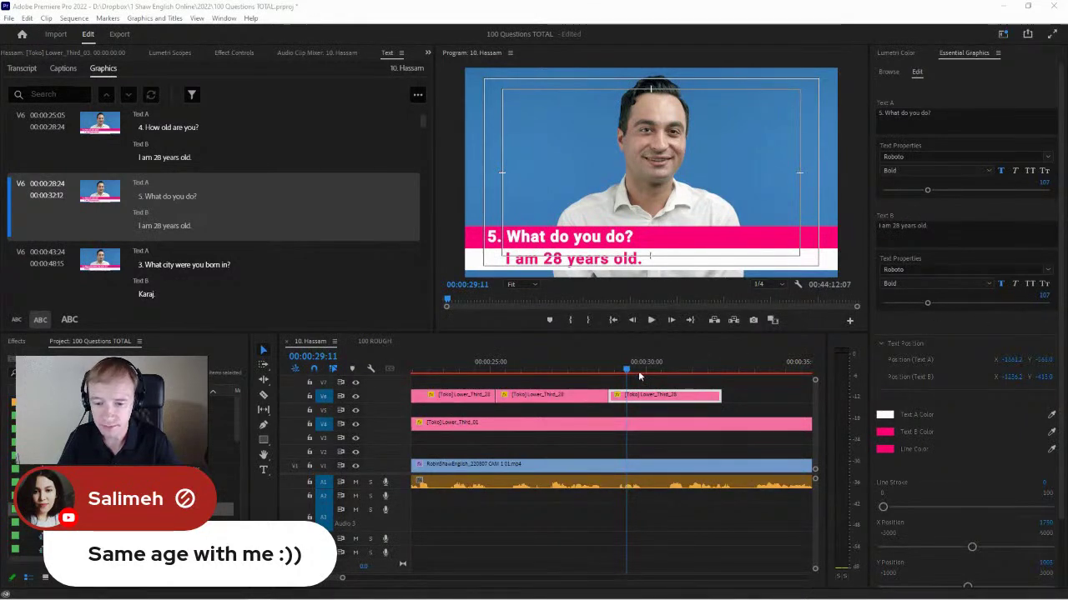
pyautogui.click(604, 362)
pyautogui.press('space')
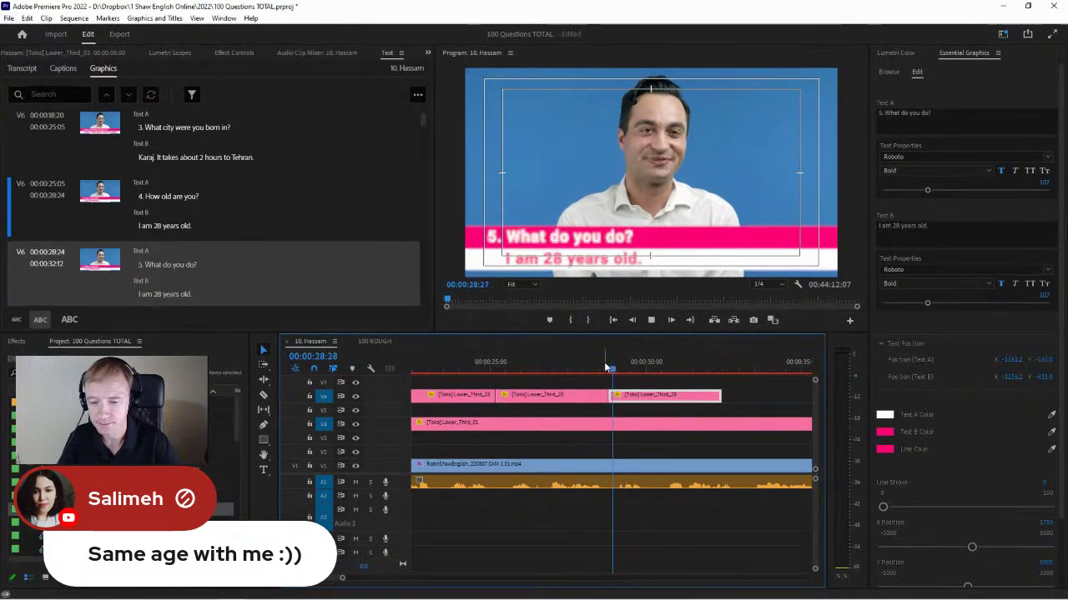
pyautogui.press('space')
pyautogui.moveTo(720, 396); pyautogui.dragTo(746, 395)
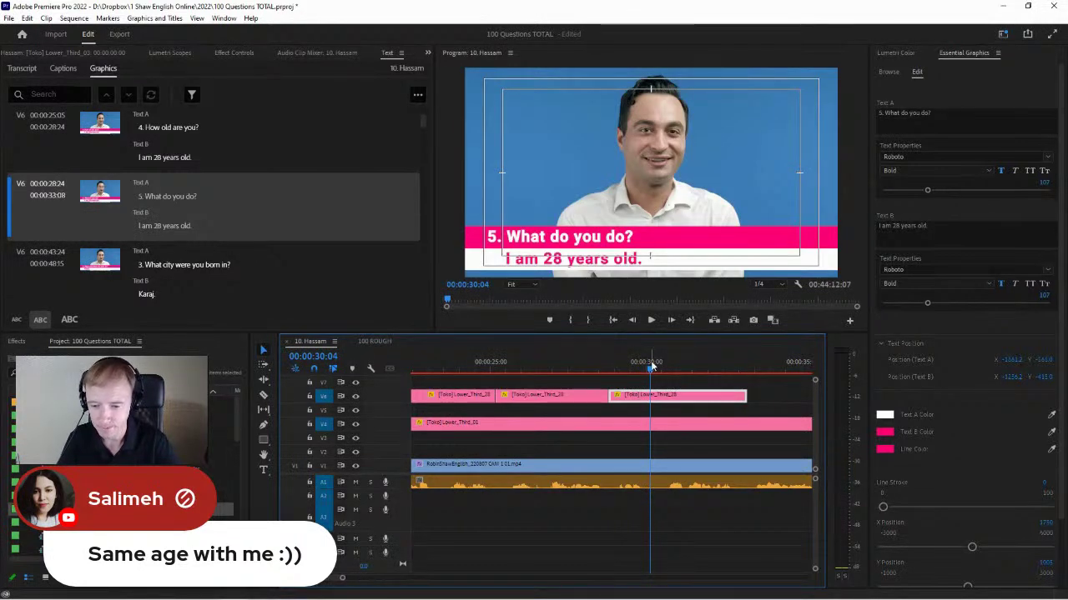
pyautogui.moveTo(652, 367); pyautogui.dragTo(666, 364)
# Step: Clear the question 5 answer 'I am 28 years old.' down to a '?' placeholder
pyautogui.tripleClick(918, 226)
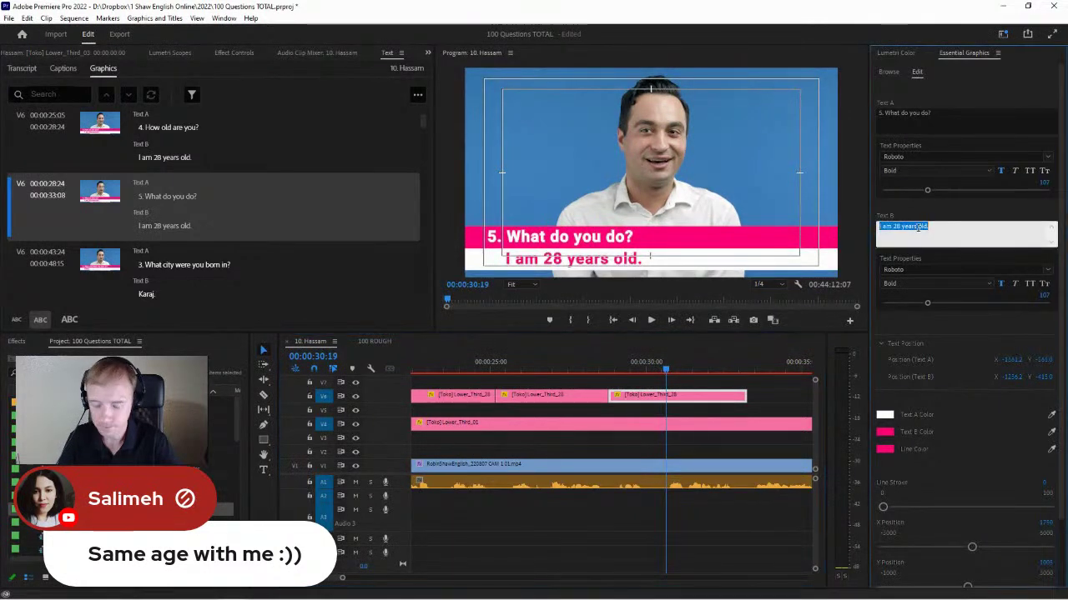
pyautogui.press('BackSpace')
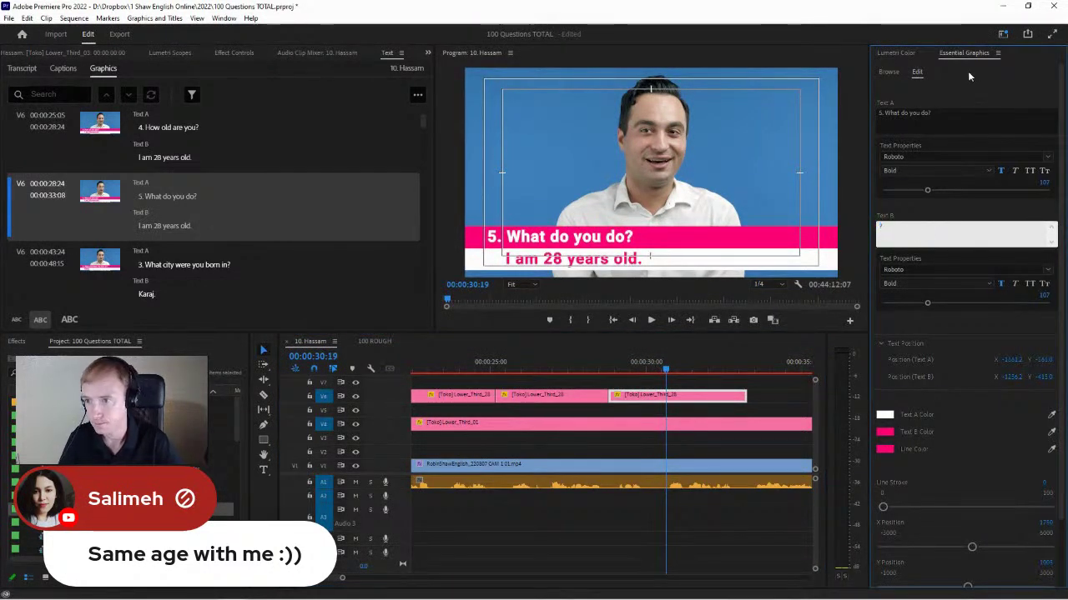
pyautogui.click(967, 71)
# Step: Play through the question 5 lower third several times to review the change
pyautogui.click(598, 367)
pyautogui.press('space')
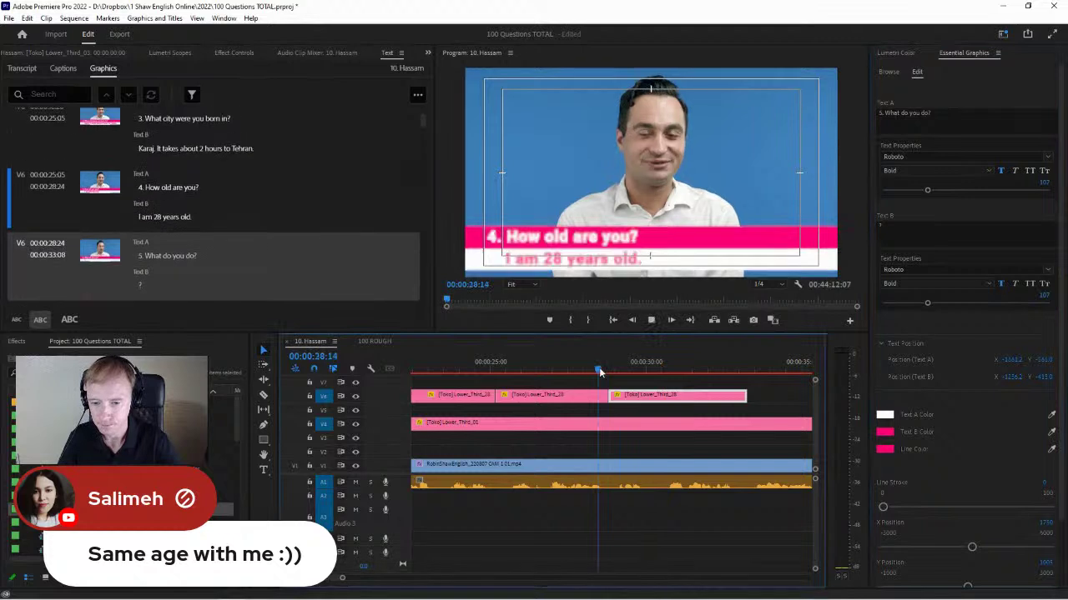
pyautogui.press('space')
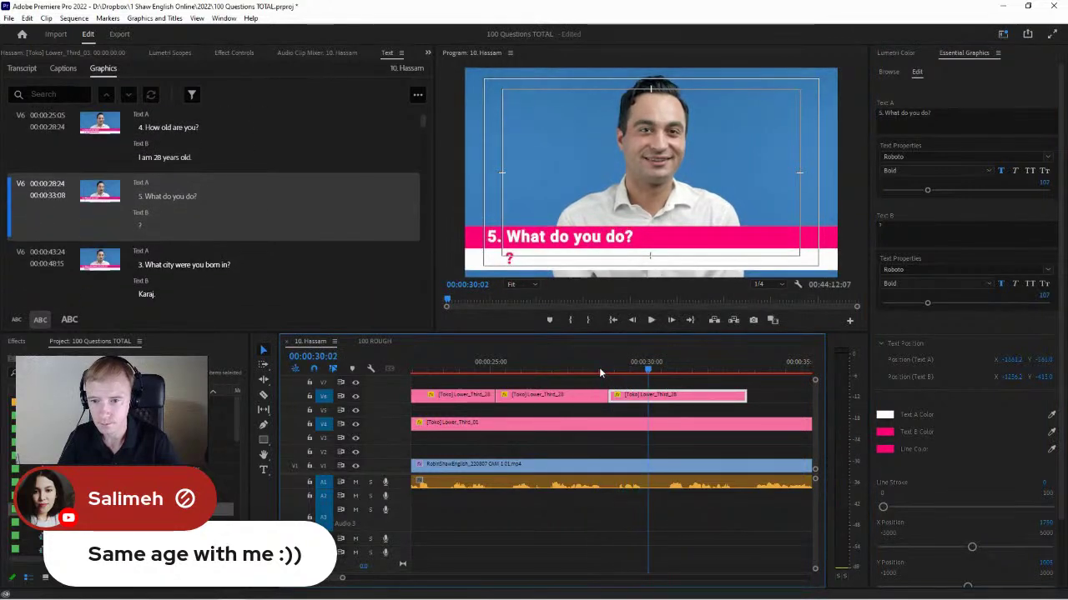
pyautogui.press('space')
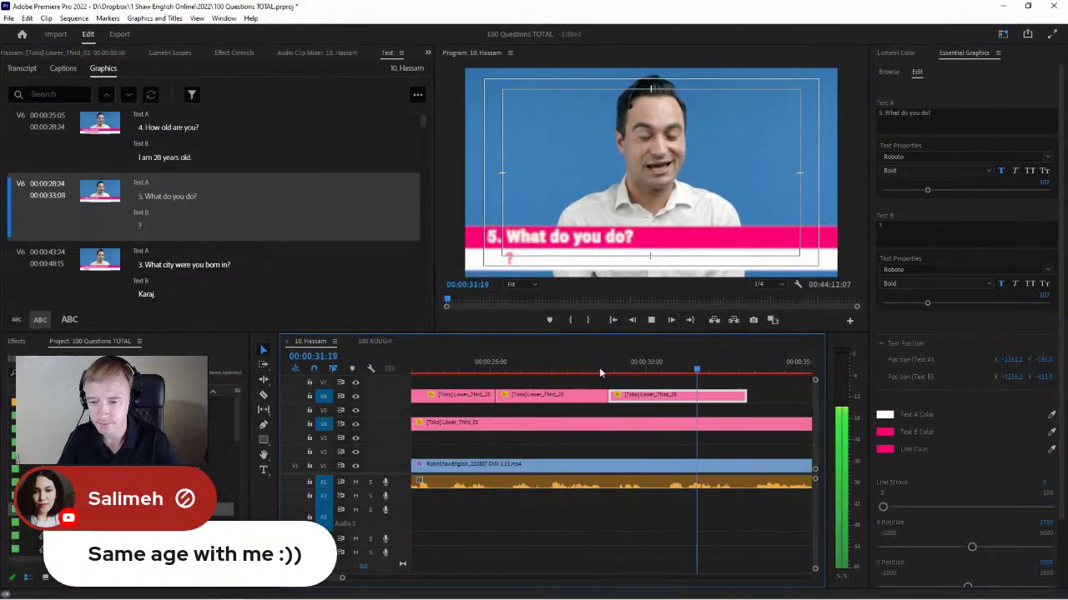
pyautogui.press('space')
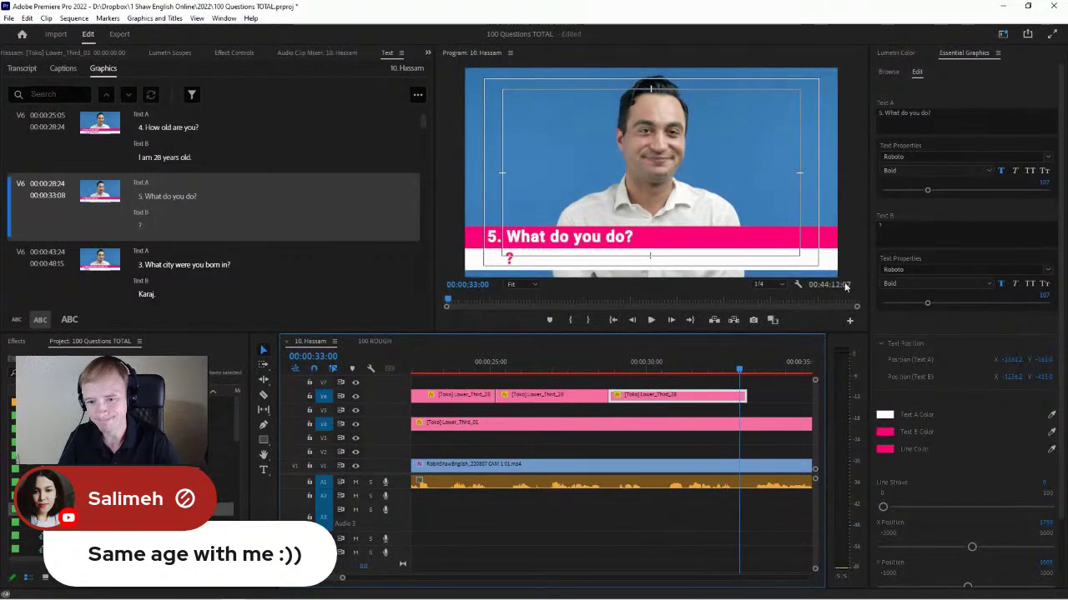
pyautogui.click(666, 371)
pyautogui.press('space')
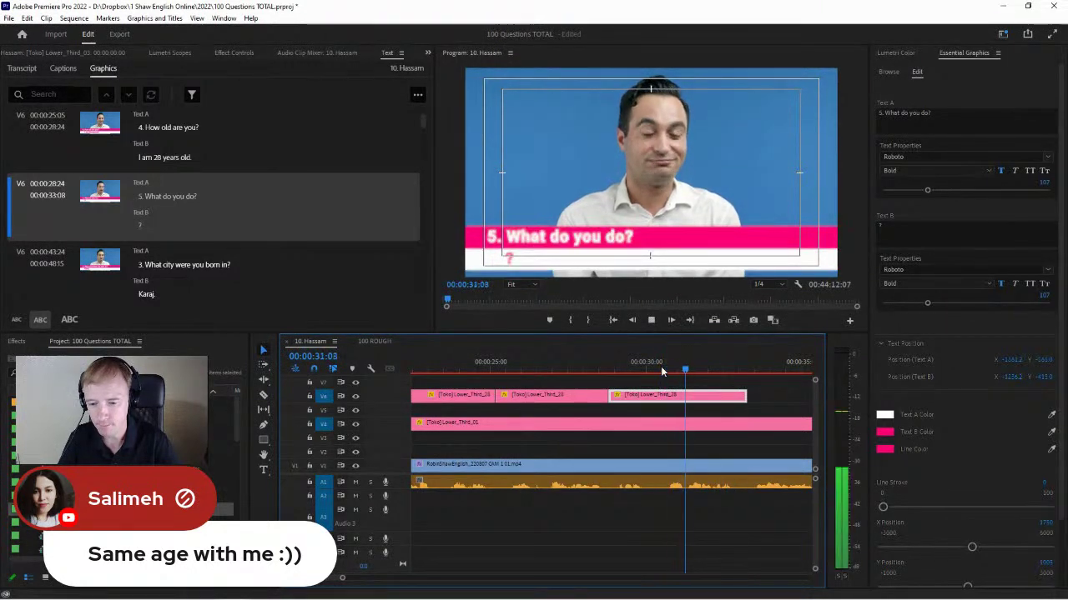
pyautogui.click(661, 371)
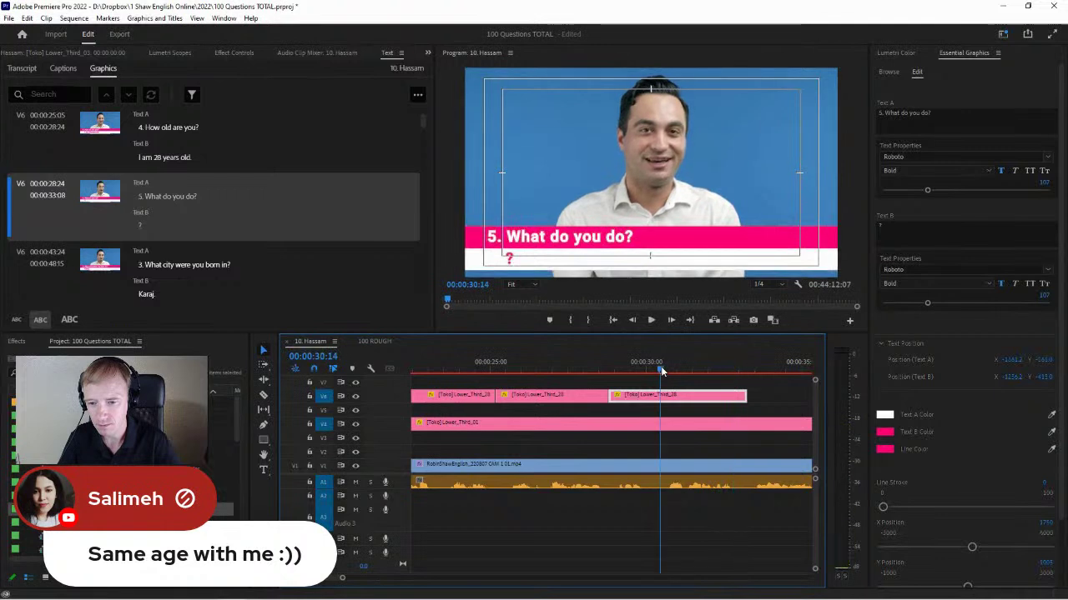
pyautogui.press('space')
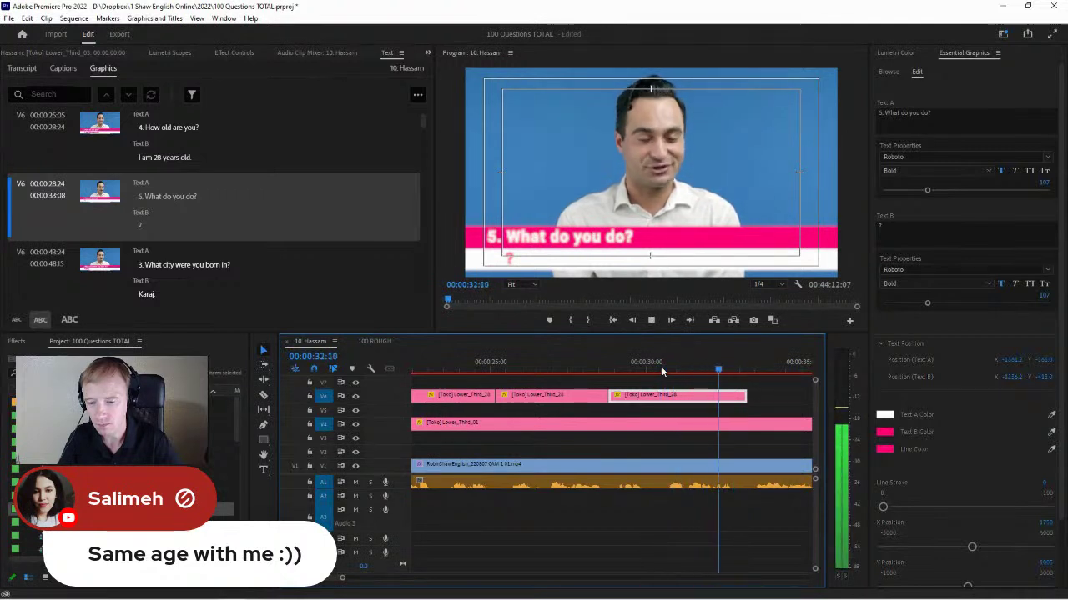
pyautogui.press('space')
# Step: Replace the '?' answer with 'Well, now, I'm looking for a job.' and play it back
pyautogui.click(892, 234)
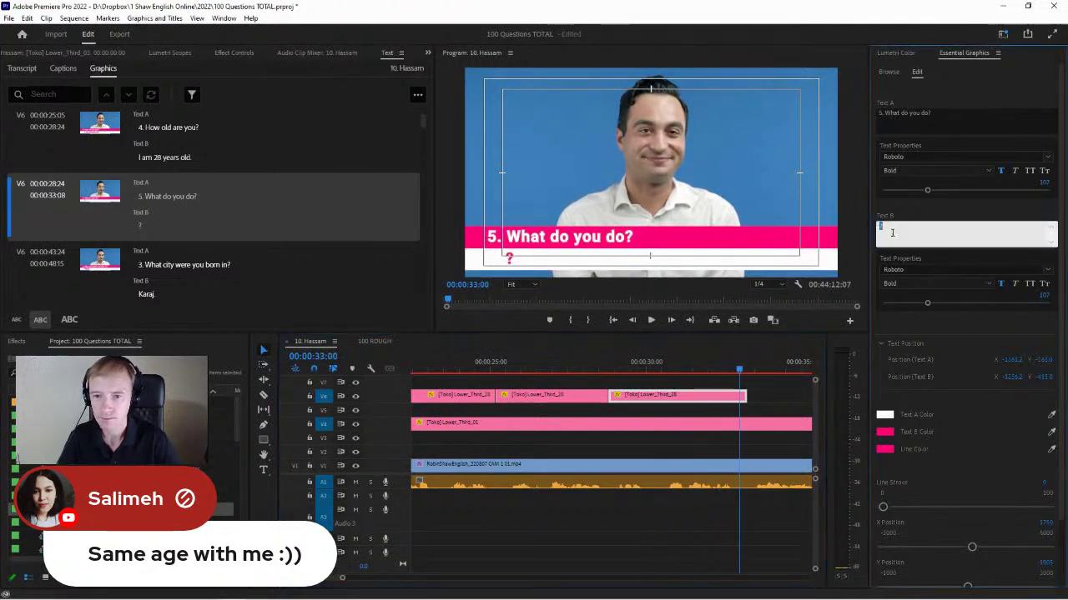
pyautogui.write('Well')
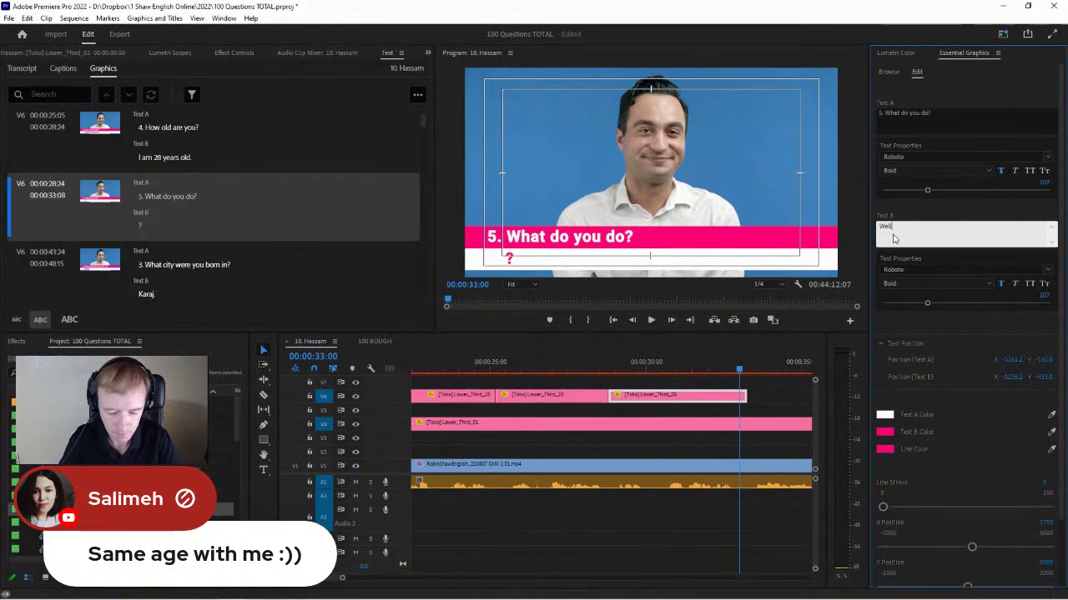
pyautogui.write(', now, I')
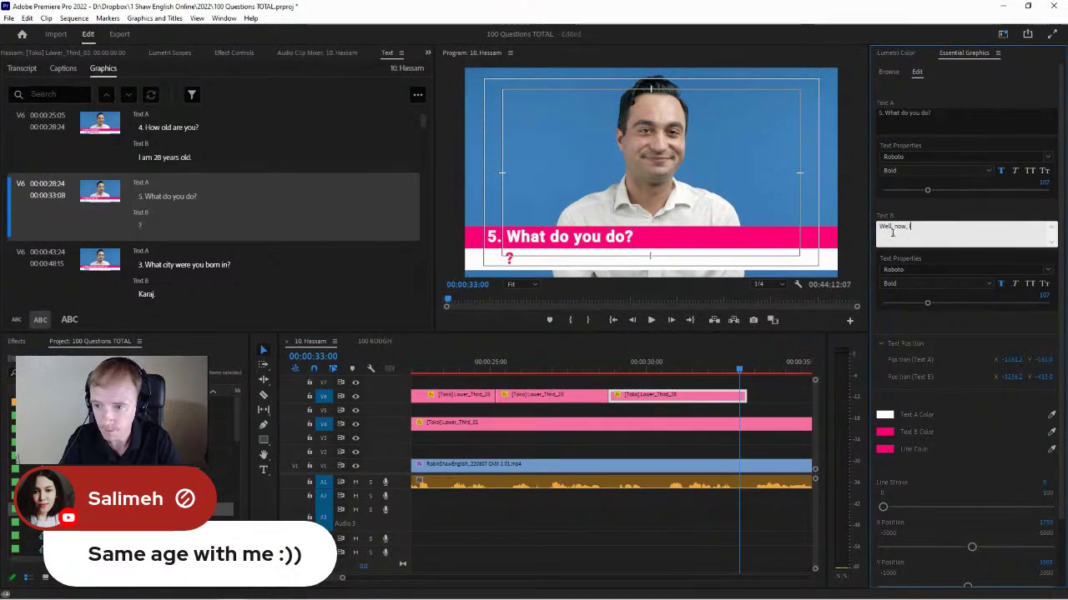
pyautogui.write("'m look")
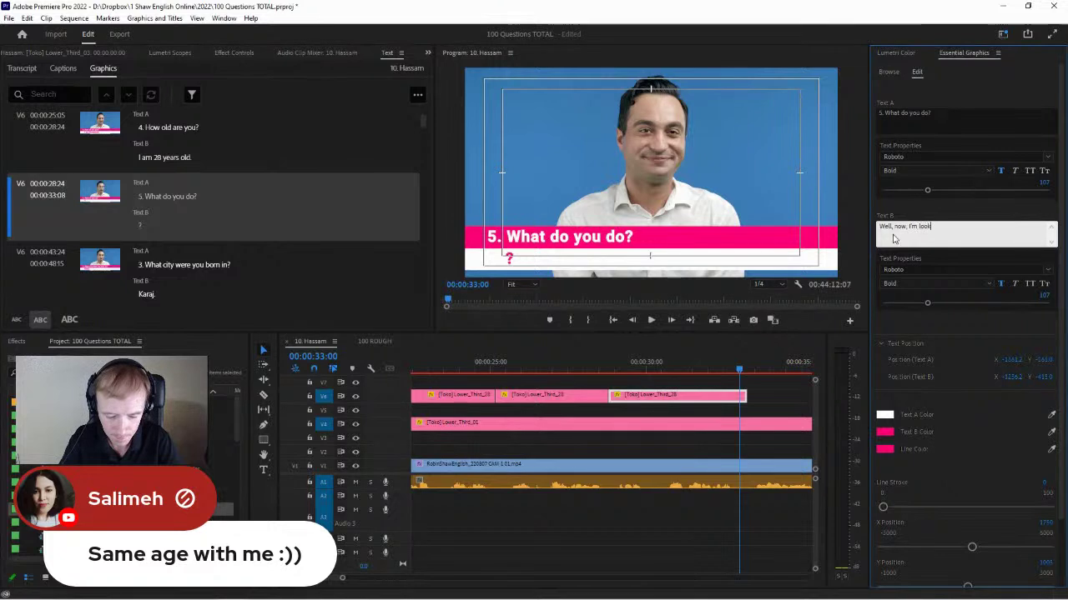
pyautogui.write('ing for a job')
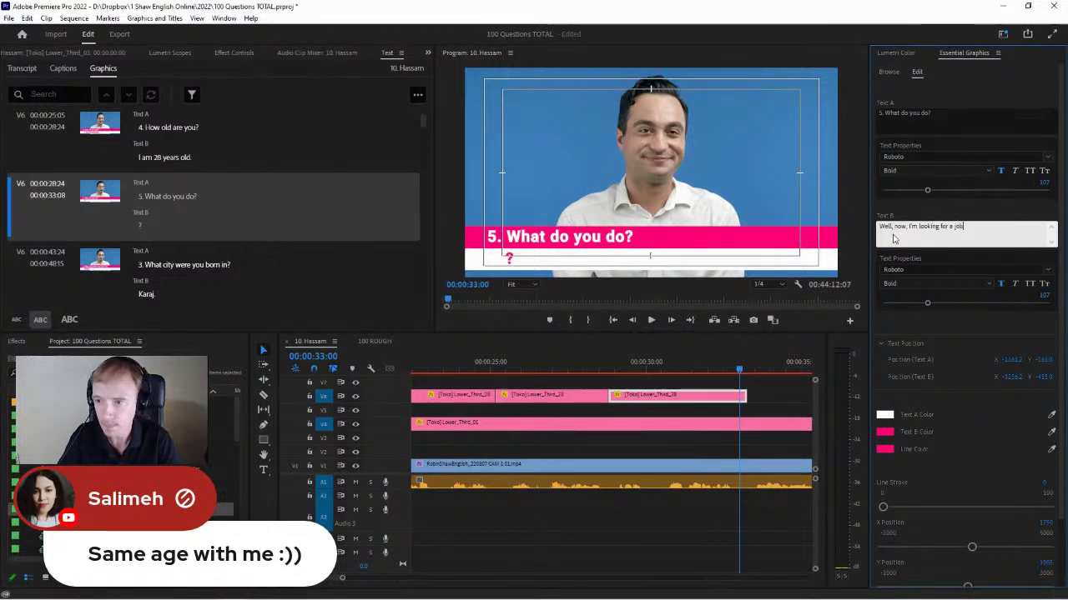
pyautogui.click(606, 369)
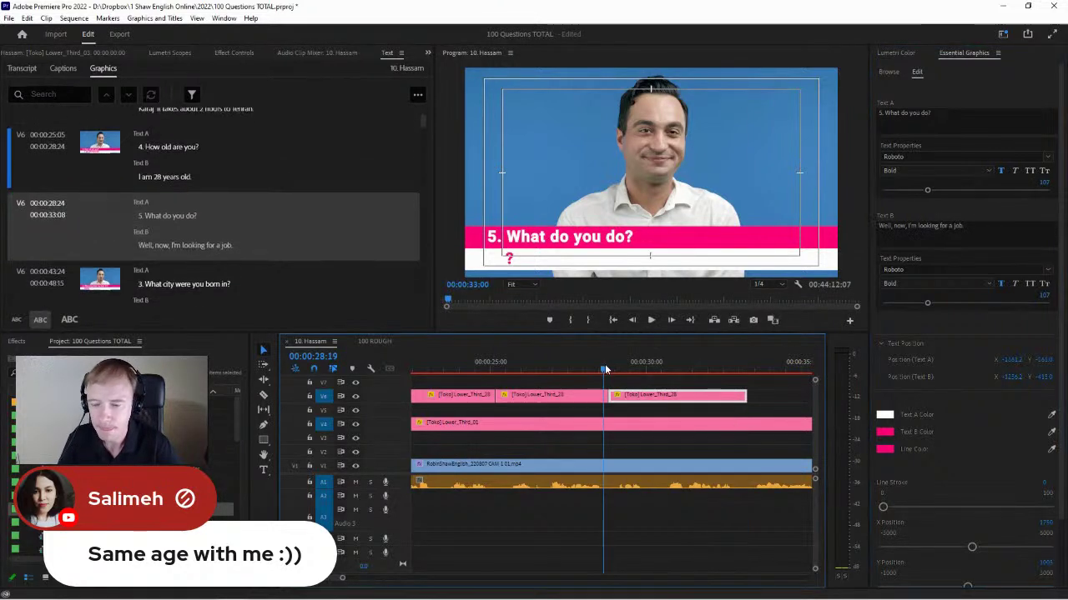
pyautogui.press('space')
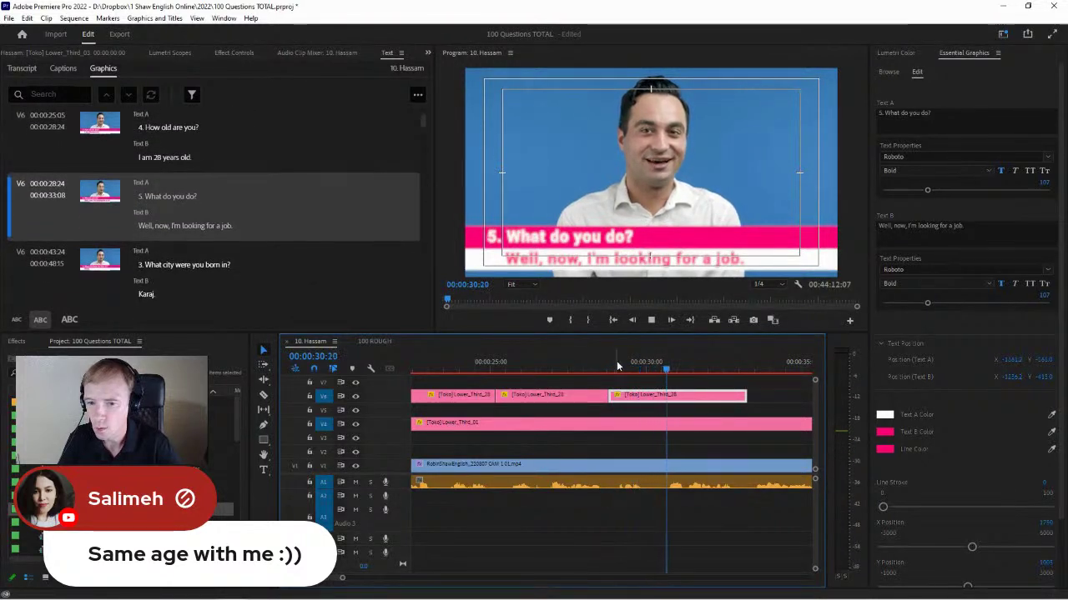
pyautogui.press('space')
pyautogui.press('space')
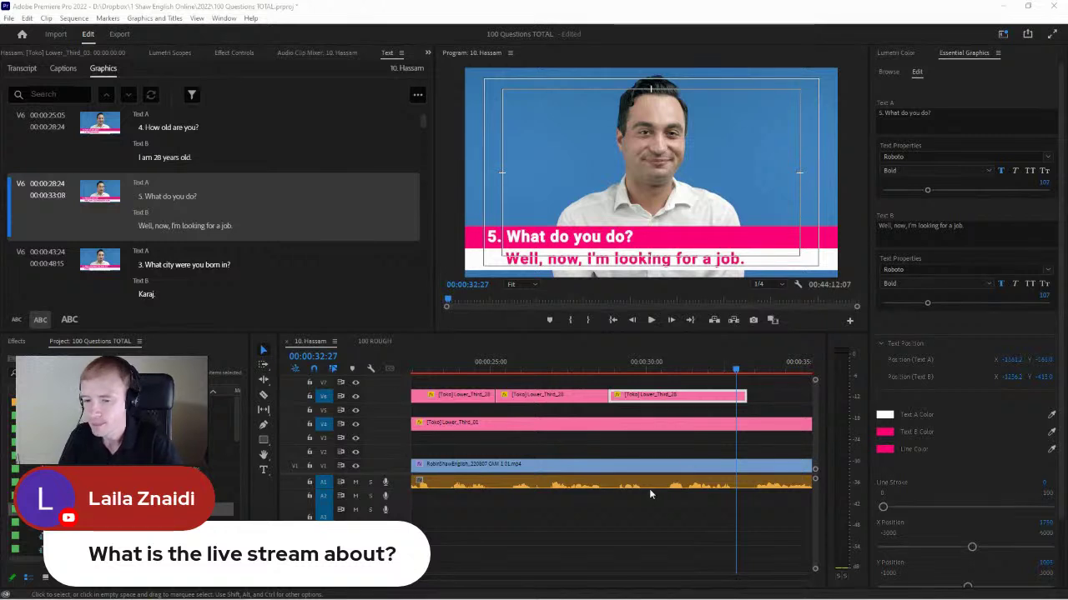
# Step: Replay the question 5 lower third and Alt-drag a copy of it later on V6
pyautogui.click(610, 364)
pyautogui.press('space')
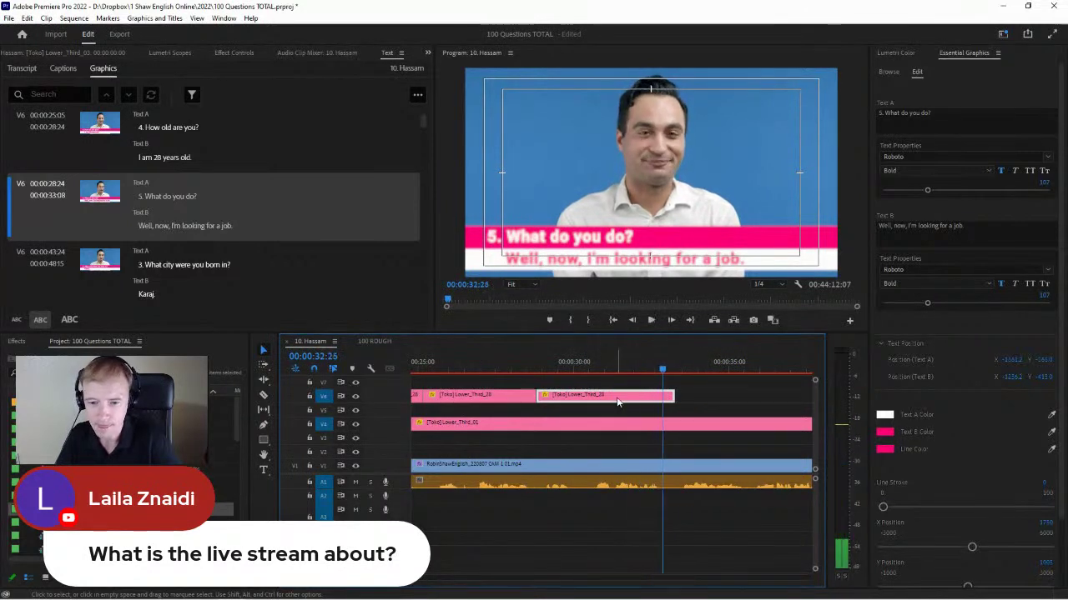
pyautogui.press('space')
pyautogui.moveTo(616, 397); pyautogui.dragTo(745, 398)
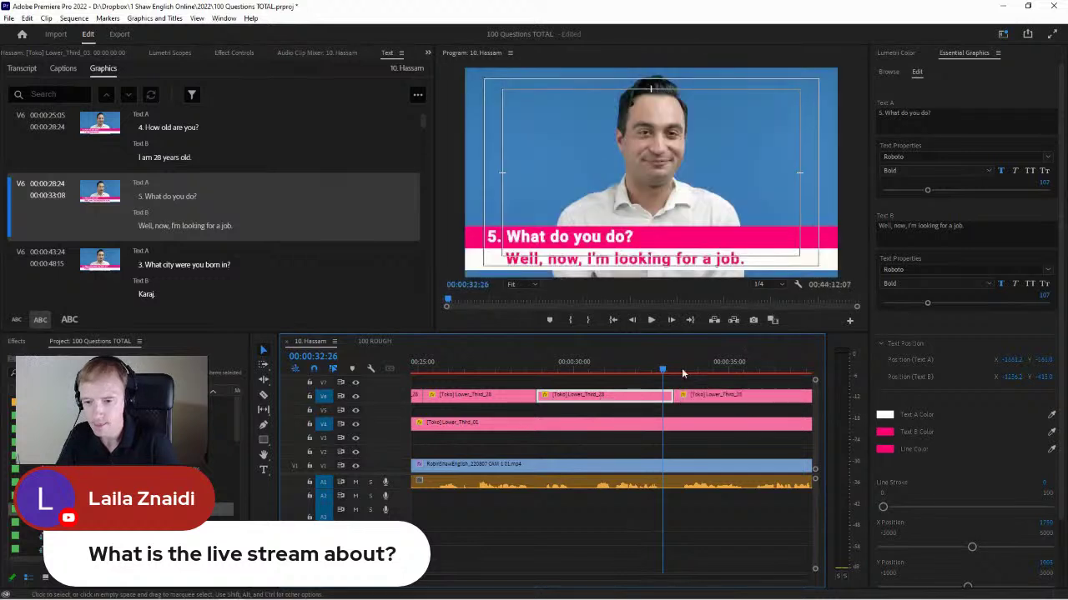
# Step: Play back the copied lower third from around 00:00:33:05 to check it
pyautogui.click(672, 365)
pyautogui.press('space')
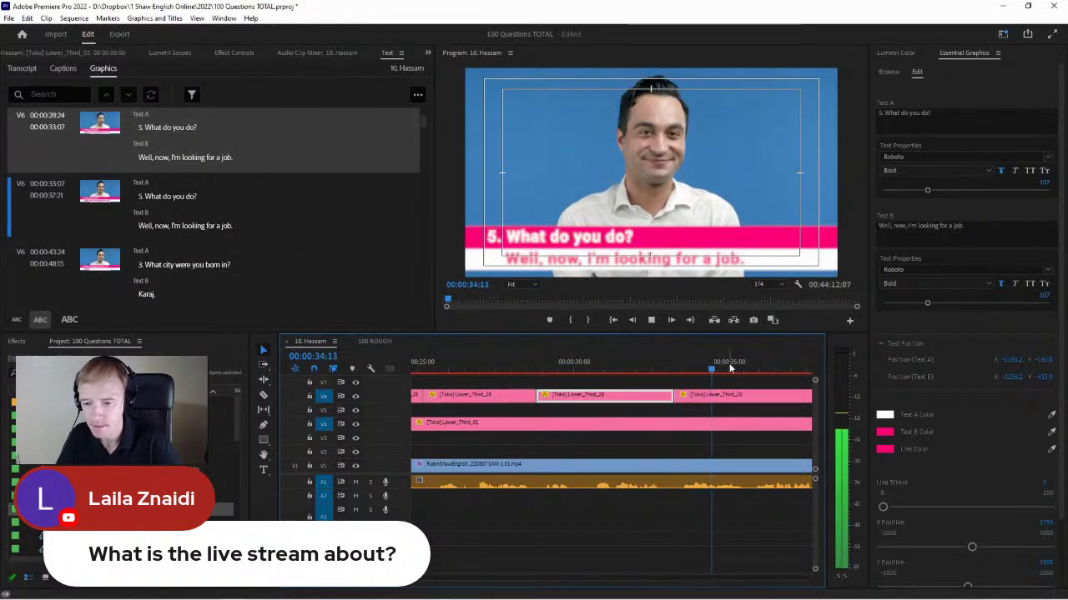
pyautogui.press('space')
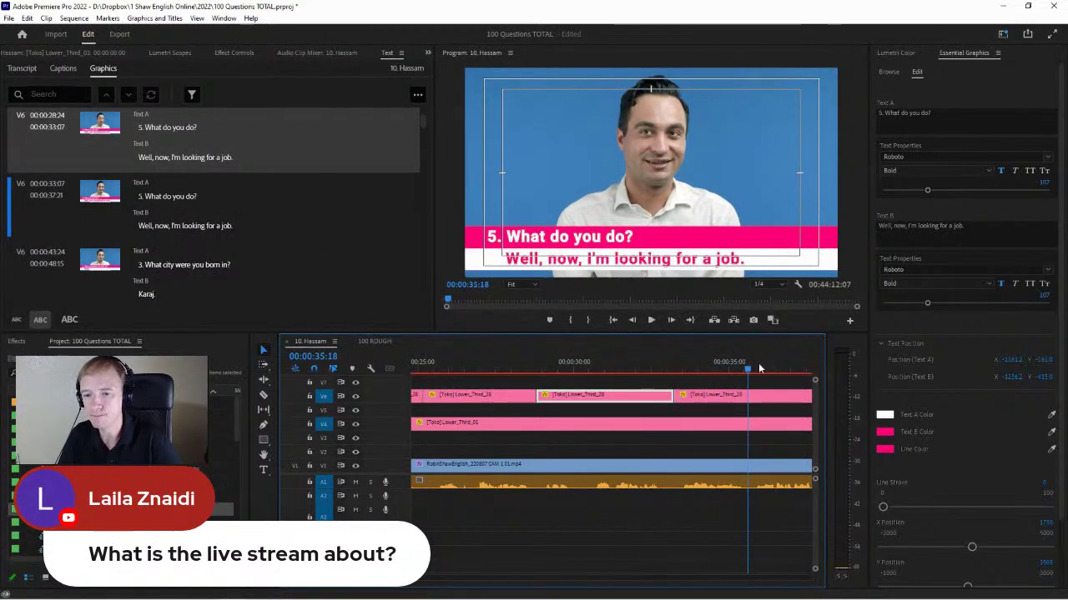
pyautogui.click(738, 399)
pyautogui.click(672, 367)
pyautogui.press('space')
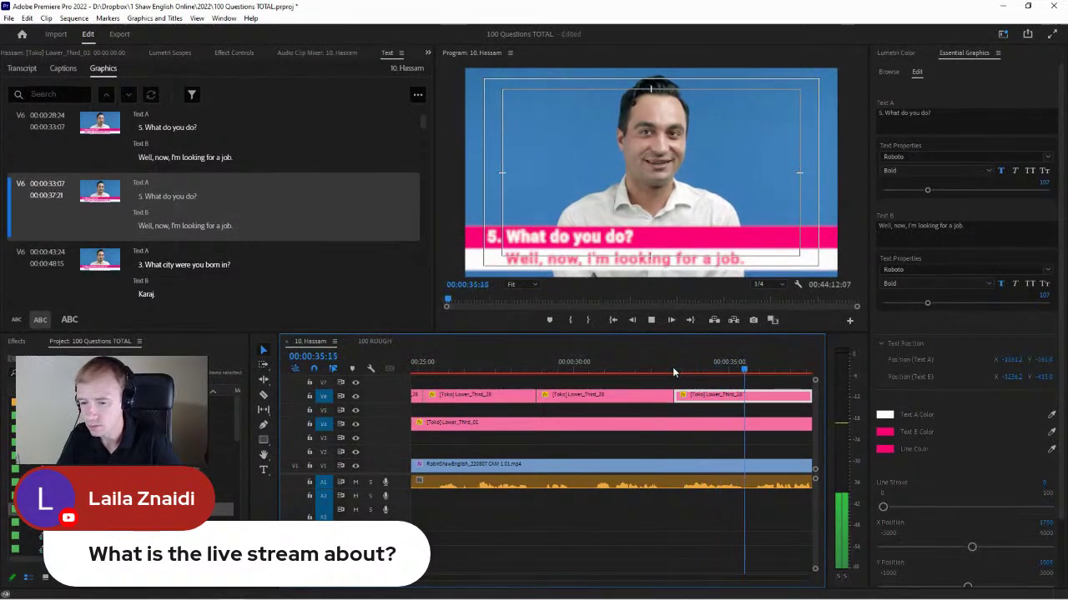
pyautogui.press('space')
pyautogui.click(673, 365)
pyautogui.press('space')
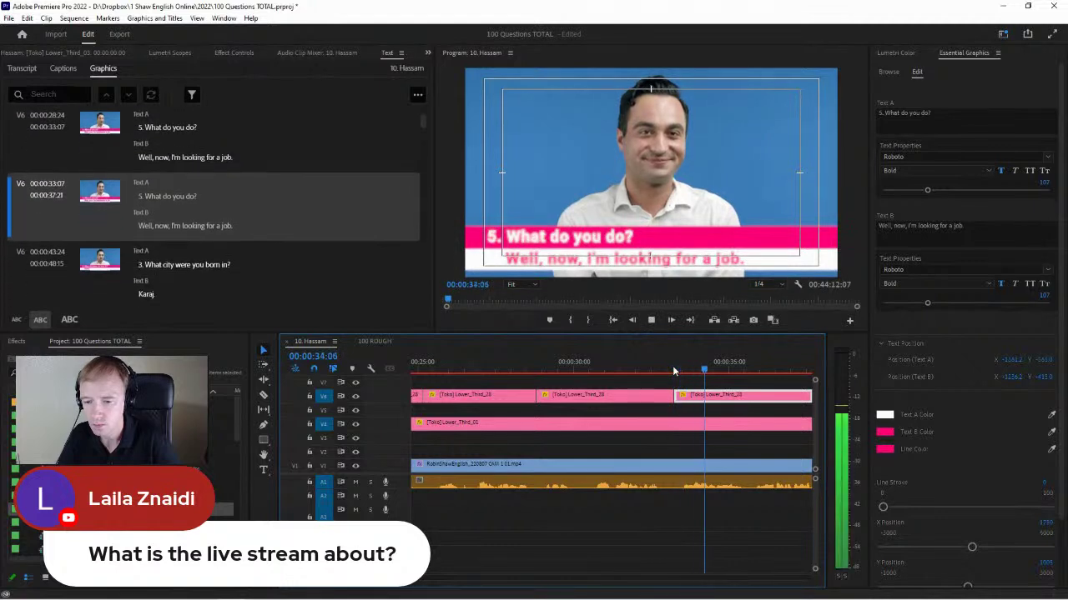
pyautogui.press('space')
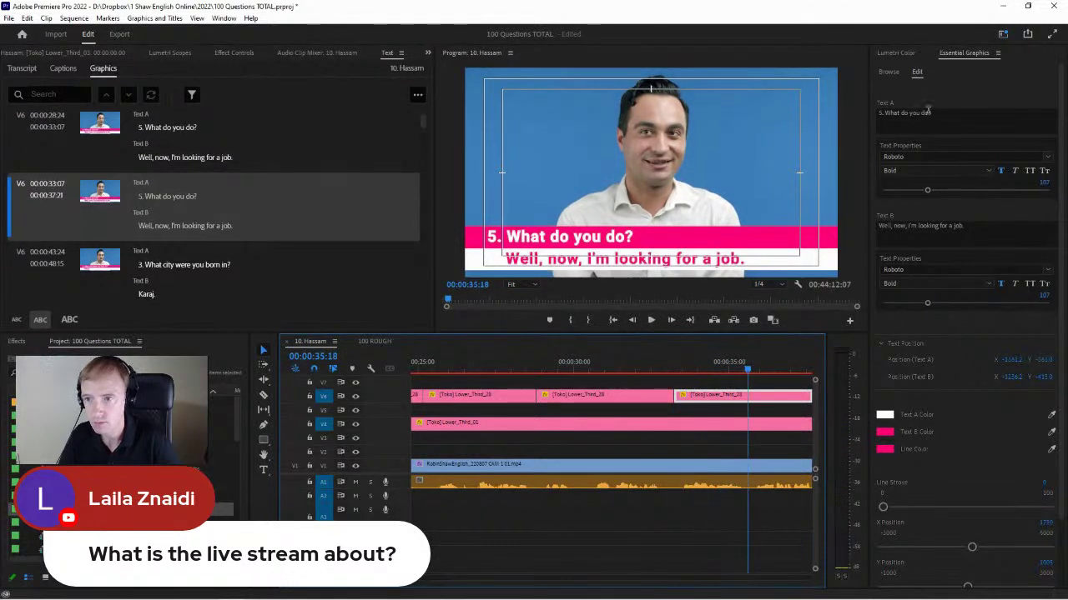
# Step: Replace the copy's question with '6. What was your mjor in university?'
pyautogui.click(927, 111)
pyautogui.hotkey('ctrl', 'a')
pyautogui.write('6. Wha')
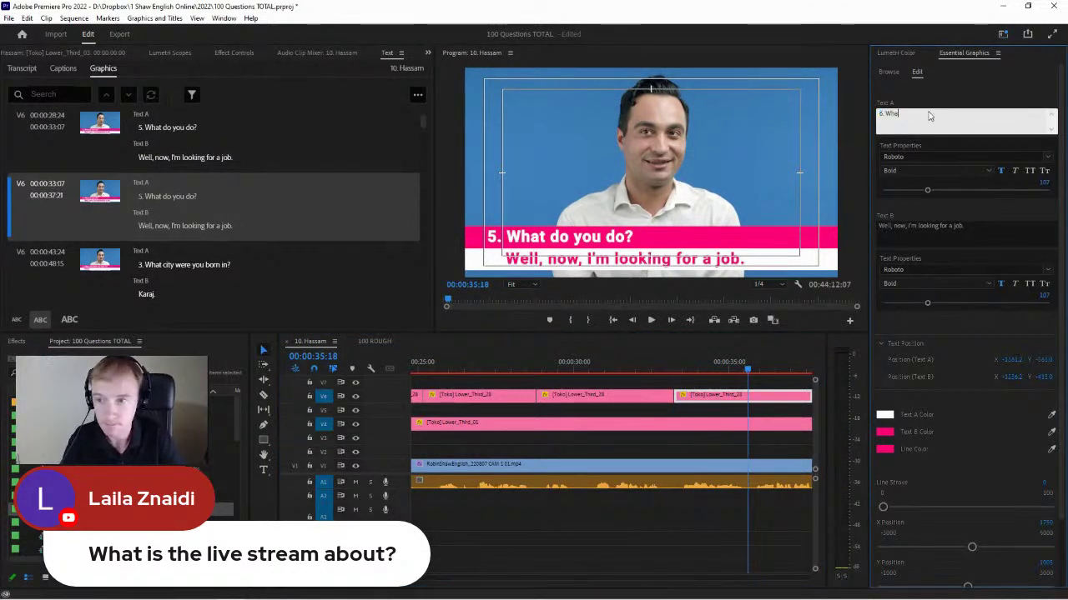
pyautogui.write('t was your')
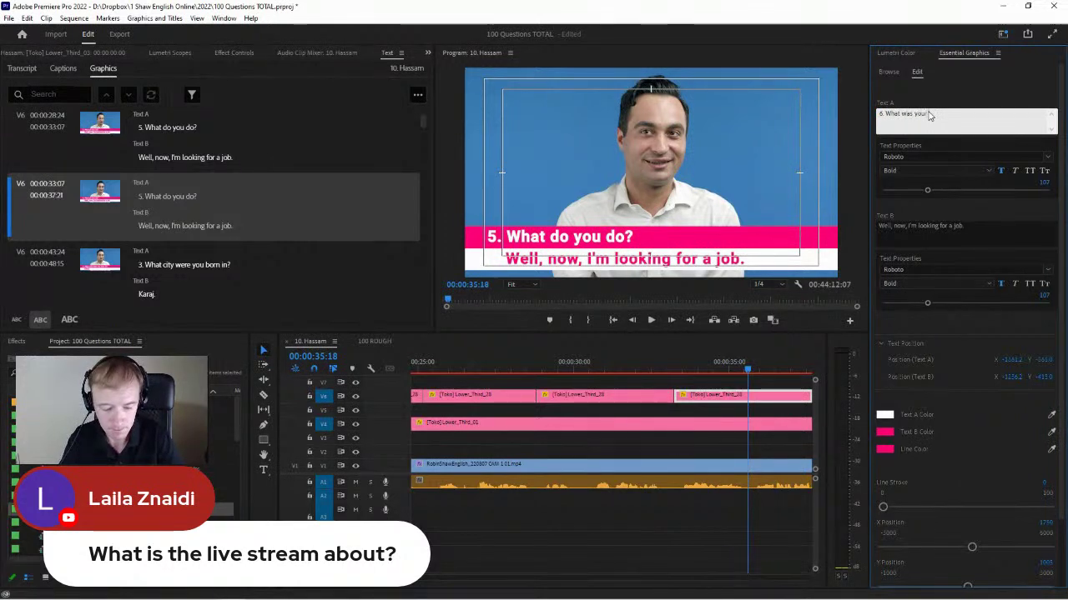
pyautogui.write(' f')
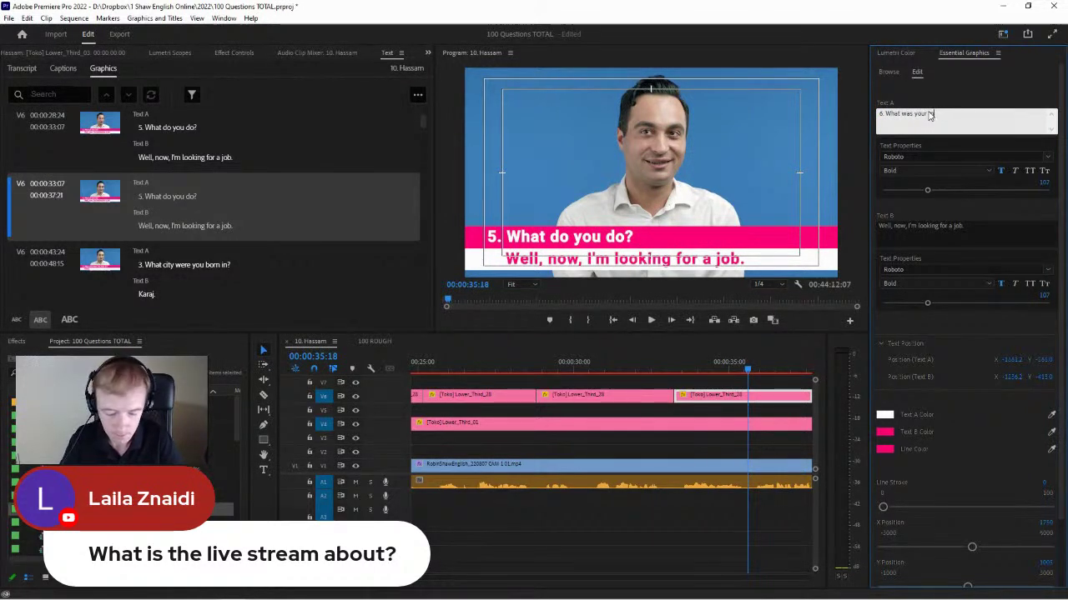
pyautogui.press('BackSpace')
pyautogui.write('major in unive')
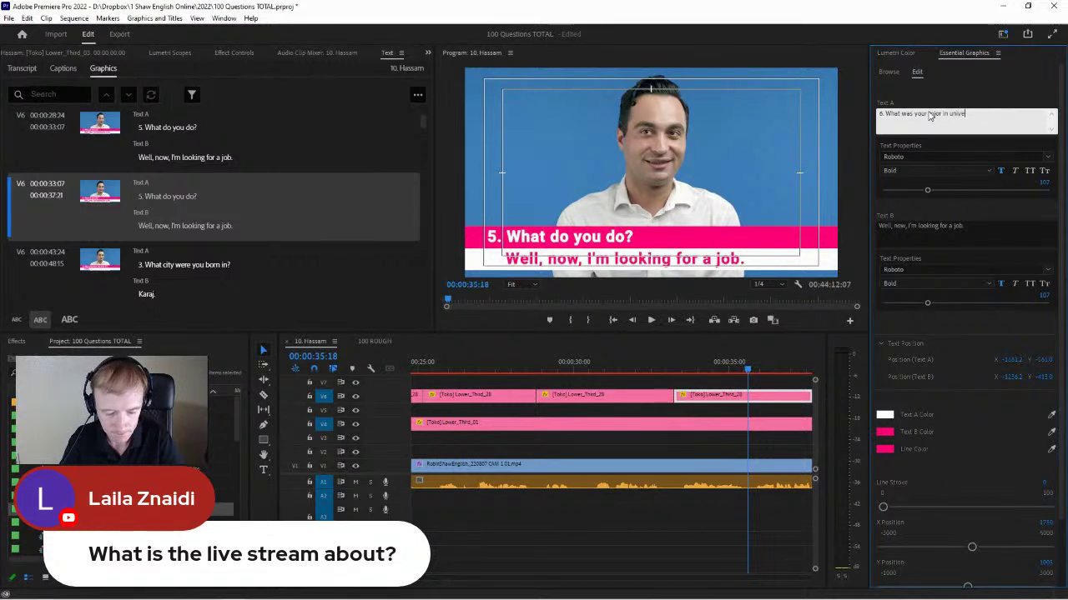
pyautogui.write('rsity?')
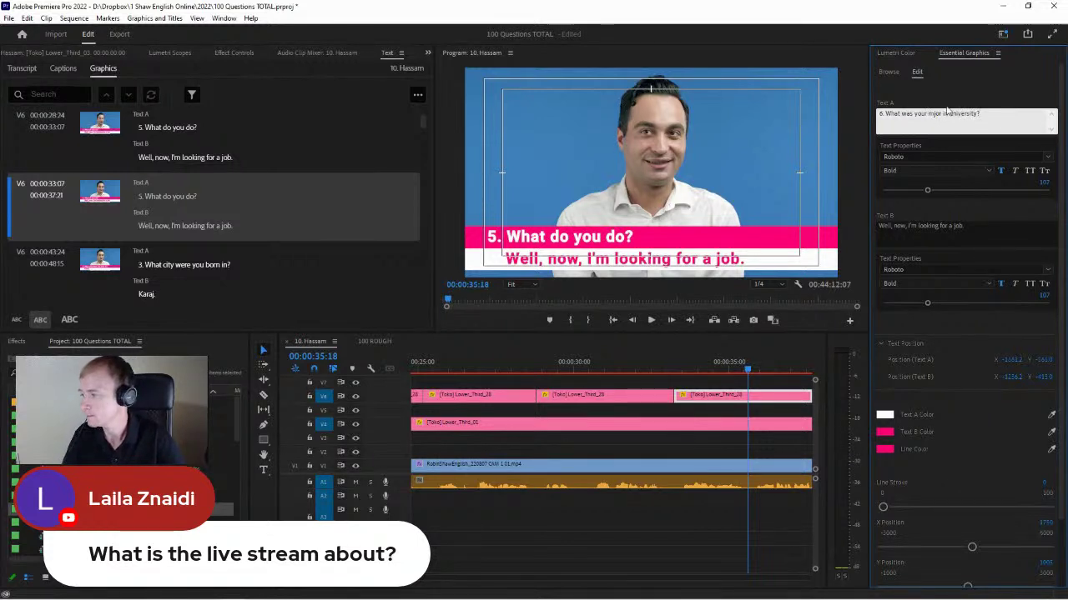
pyautogui.press('Return')
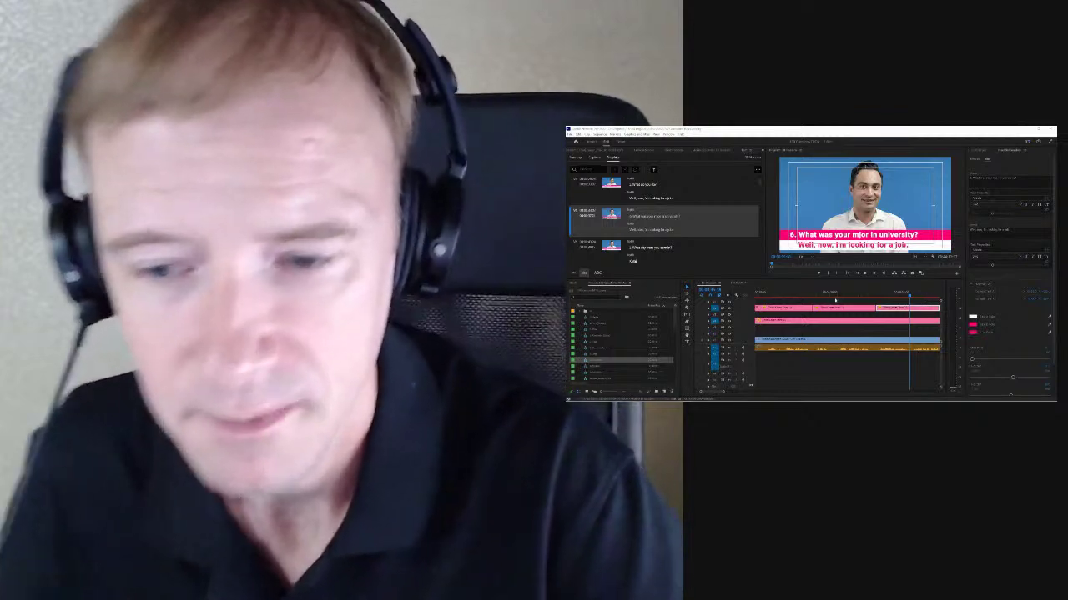
# Step: Replay the interview from the 'What do you do?' caption, then open question 6's text for editing
pyautogui.click(1008, 178)
pyautogui.click(642, 184)
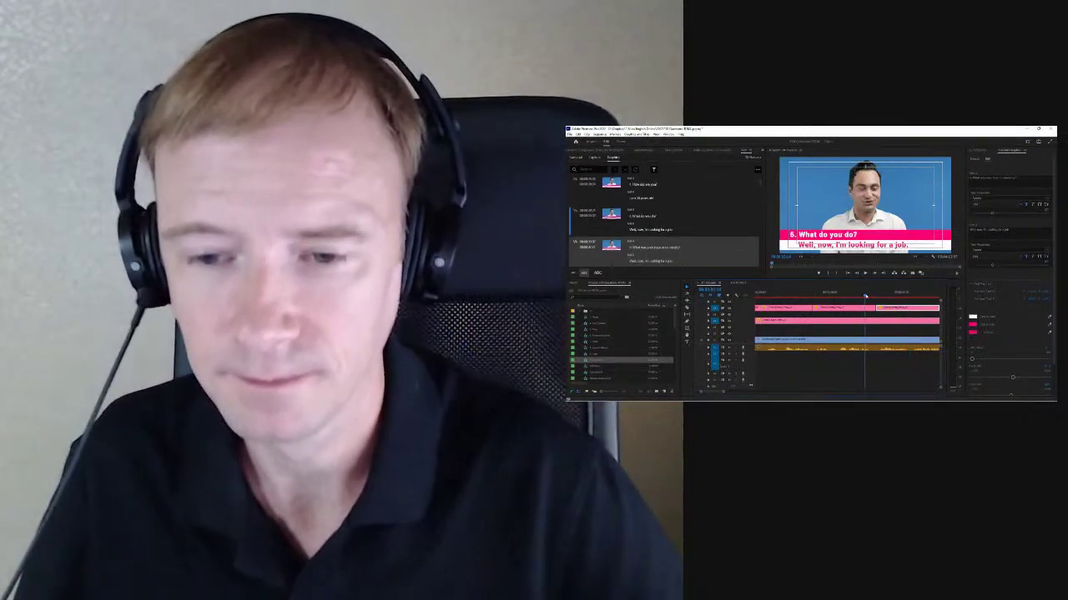
pyautogui.press('space')
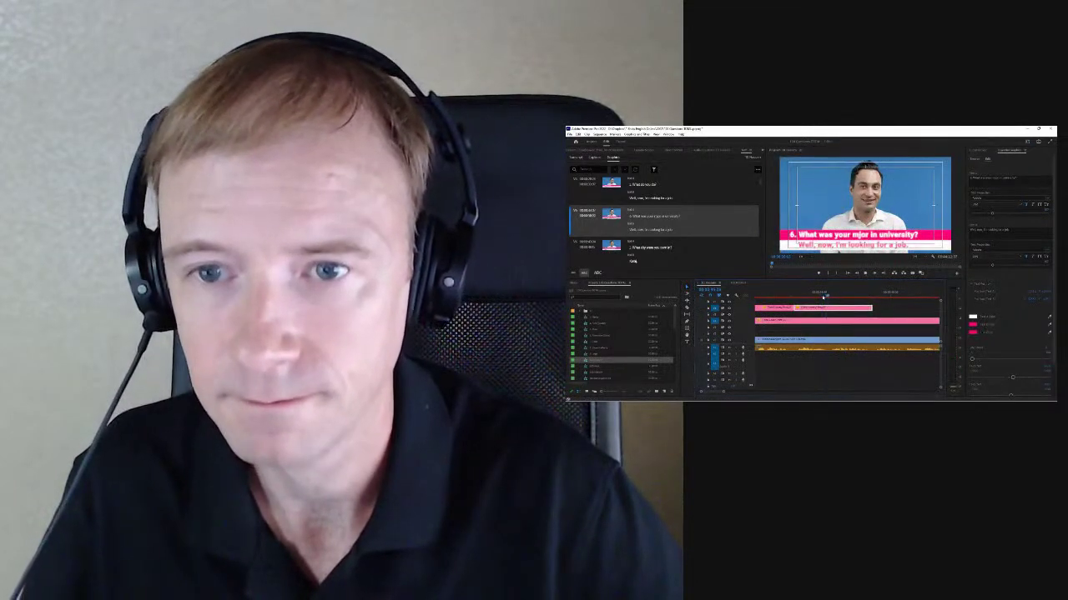
pyautogui.click(831, 295)
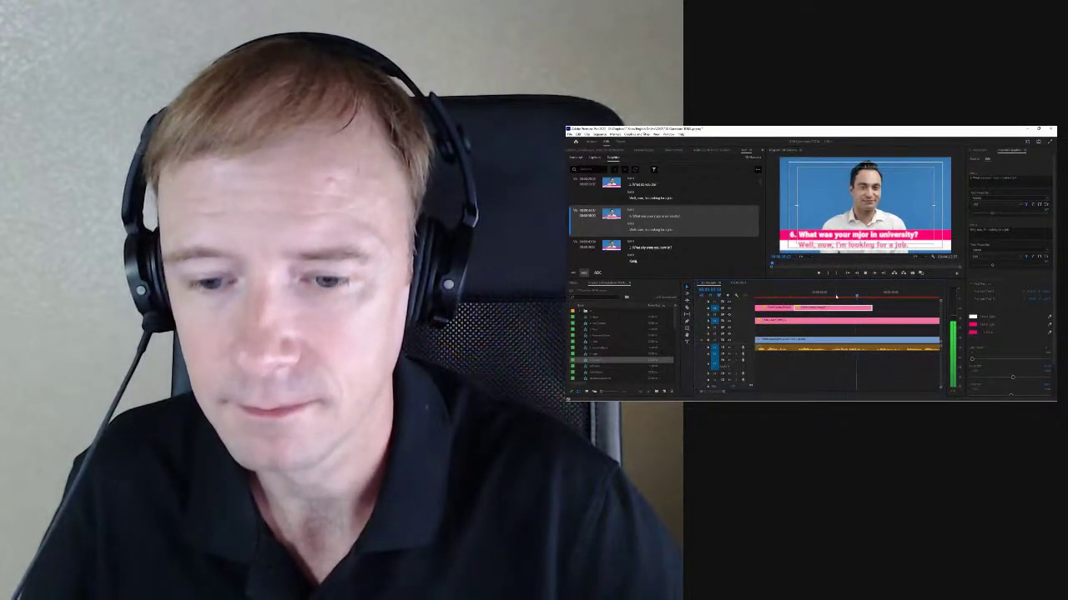
pyautogui.click(979, 229)
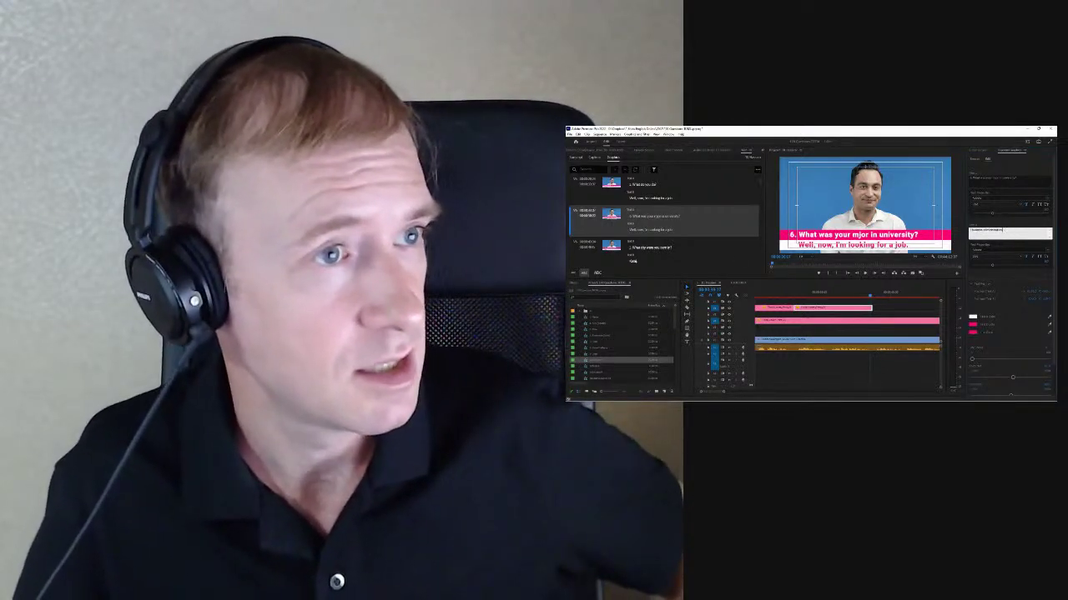
# Step: Commit question 6's answer 'I business administration.' and switch to the functional skills search in the browser
pyautogui.press('Return')
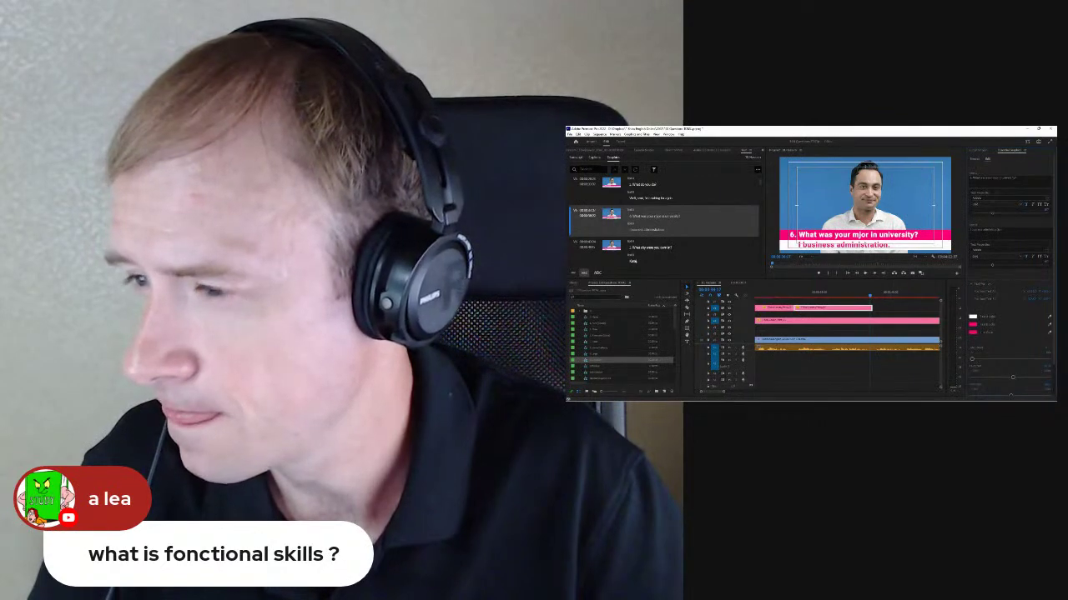
pyautogui.hotkey('alt', 'Tab')
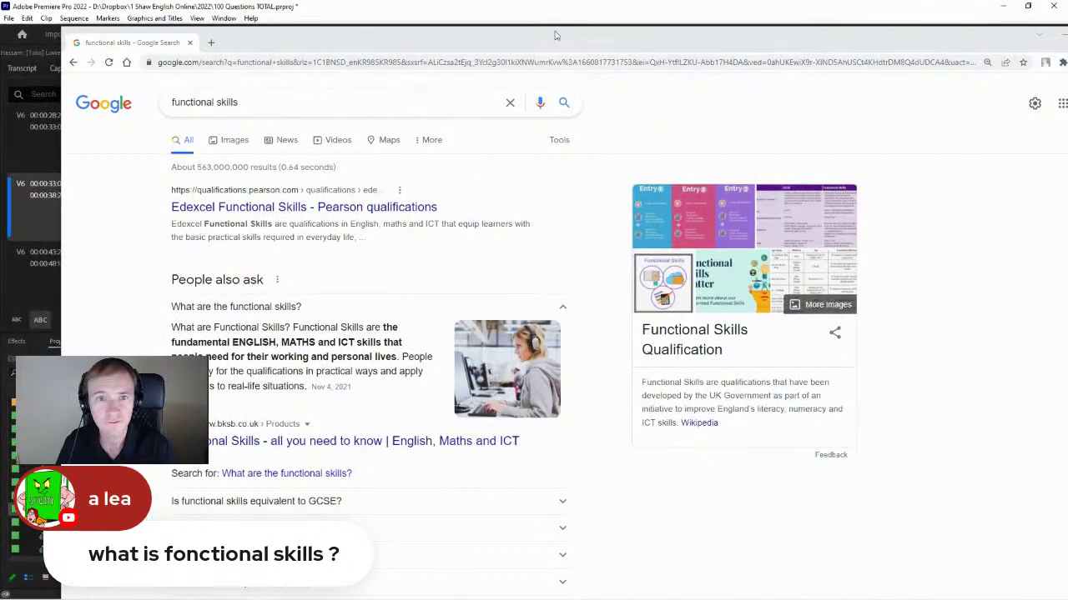
# Step: Maximize the functional skills results, enlarge the page and highlight phrases in the answer snippet
pyautogui.moveTo(554, 35); pyautogui.dragTo(693, 36)
pyautogui.doubleClick(693, 36)
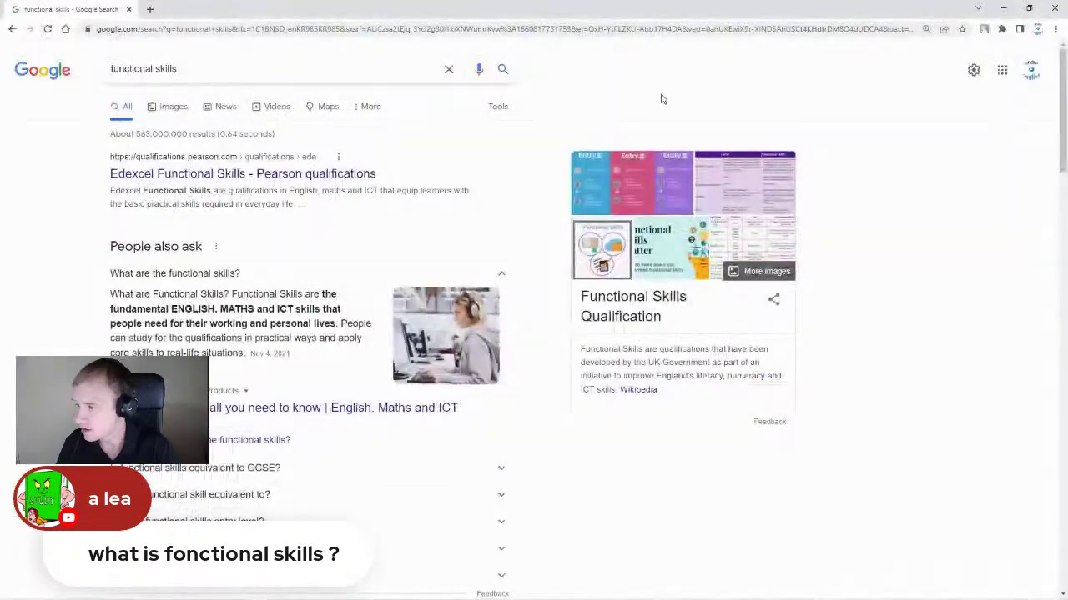
pyautogui.scroll(-2, 511, 239)
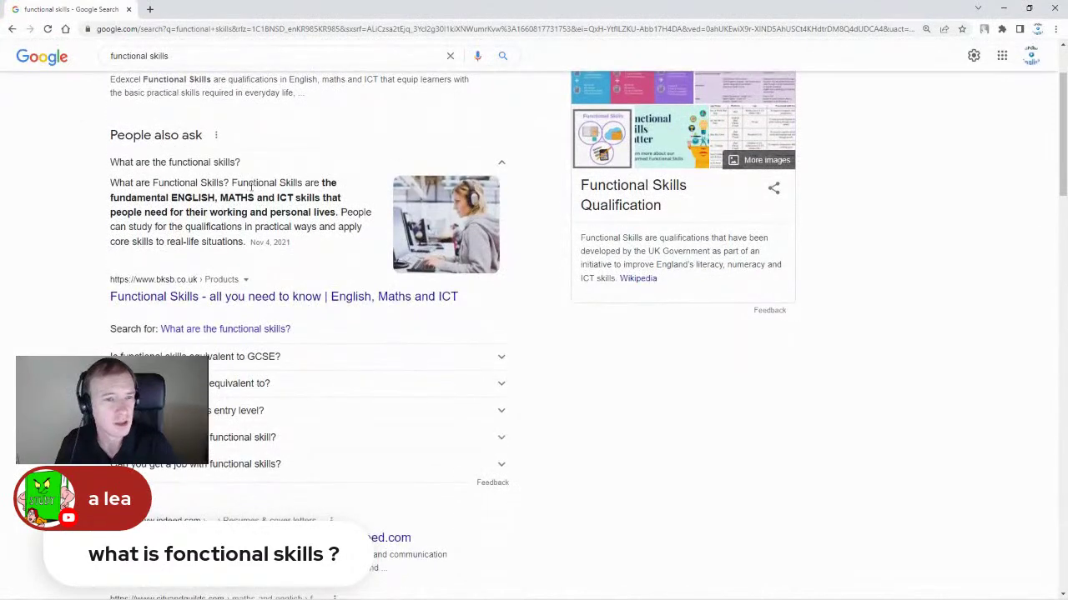
pyautogui.moveTo(111, 183); pyautogui.dragTo(234, 183)
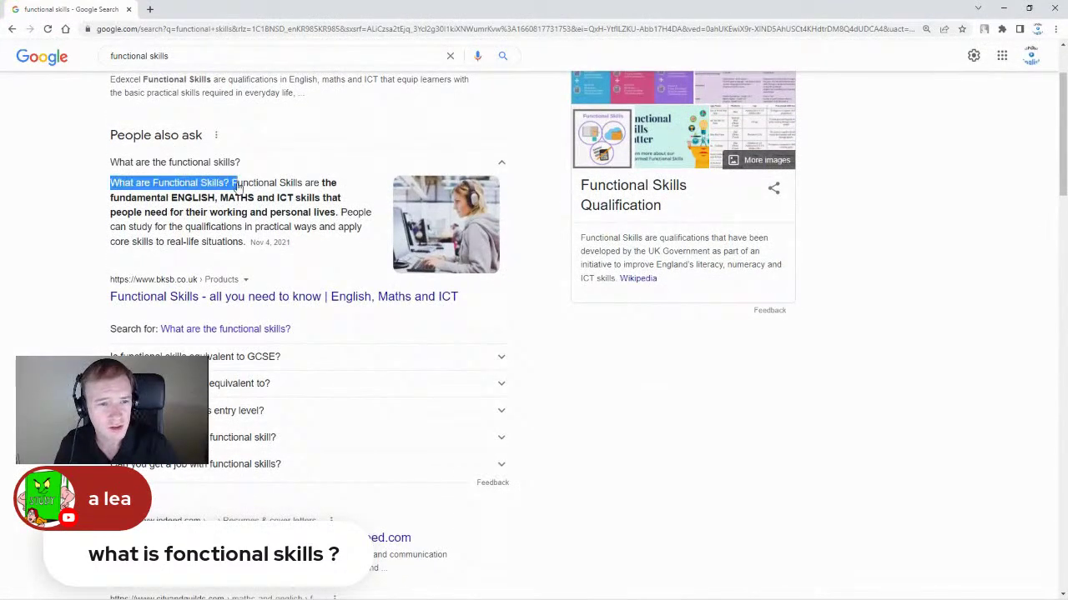
pyautogui.hotkey('ctrl', '+')
pyautogui.hotkey('ctrl', '+')
pyautogui.moveTo(255, 236); pyautogui.dragTo(396, 236)
pyautogui.moveTo(214, 255); pyautogui.dragTo(169, 258)
pyautogui.click(279, 257)
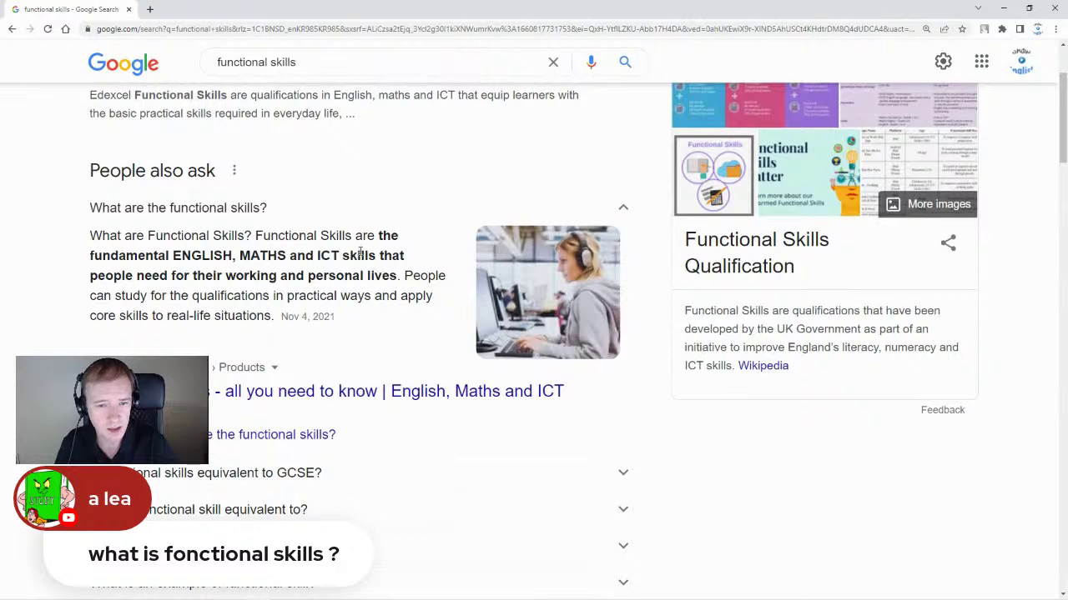
pyautogui.moveTo(146, 279); pyautogui.dragTo(392, 278)
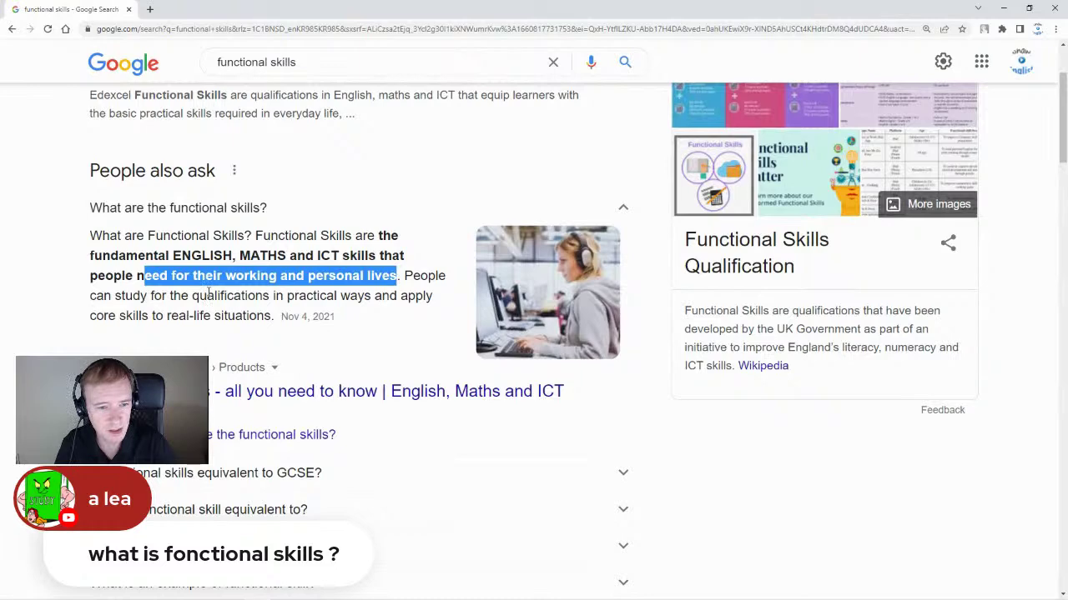
pyautogui.click(316, 296)
pyautogui.scroll(-1, 318, 294)
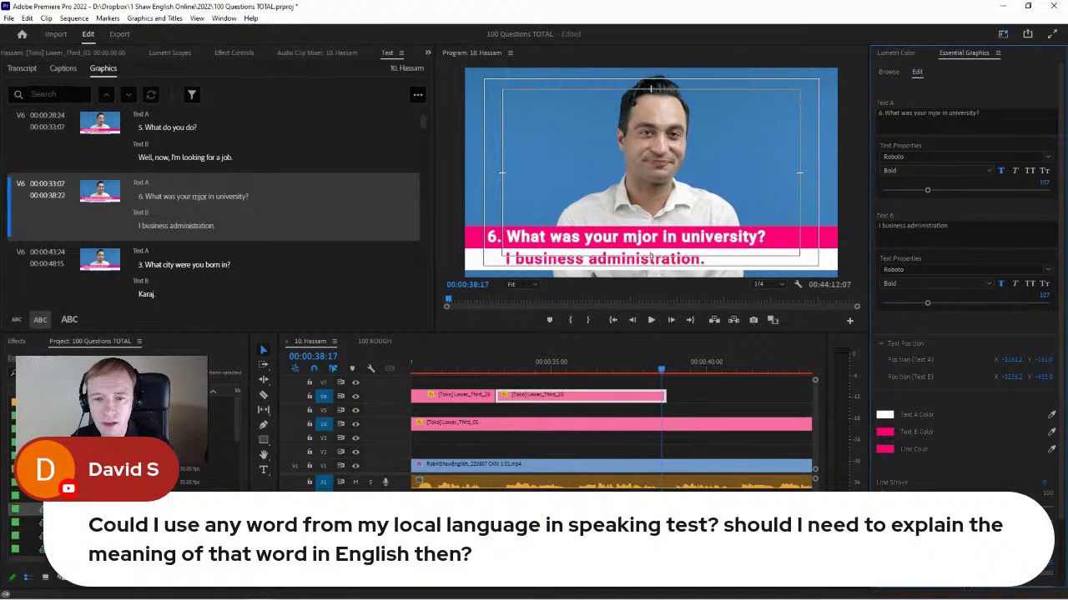
# Step: Fix 'mjor' to 'major' in question 6's Text A so it reads 'What was your major in university?'
pyautogui.click(933, 112)
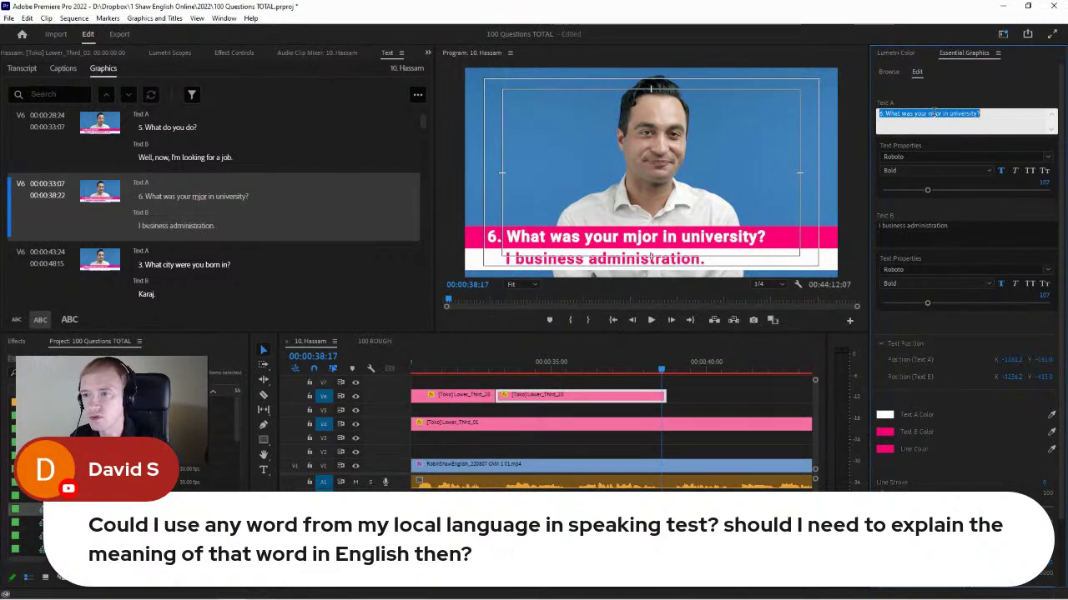
pyautogui.write('a')
pyautogui.click(961, 84)
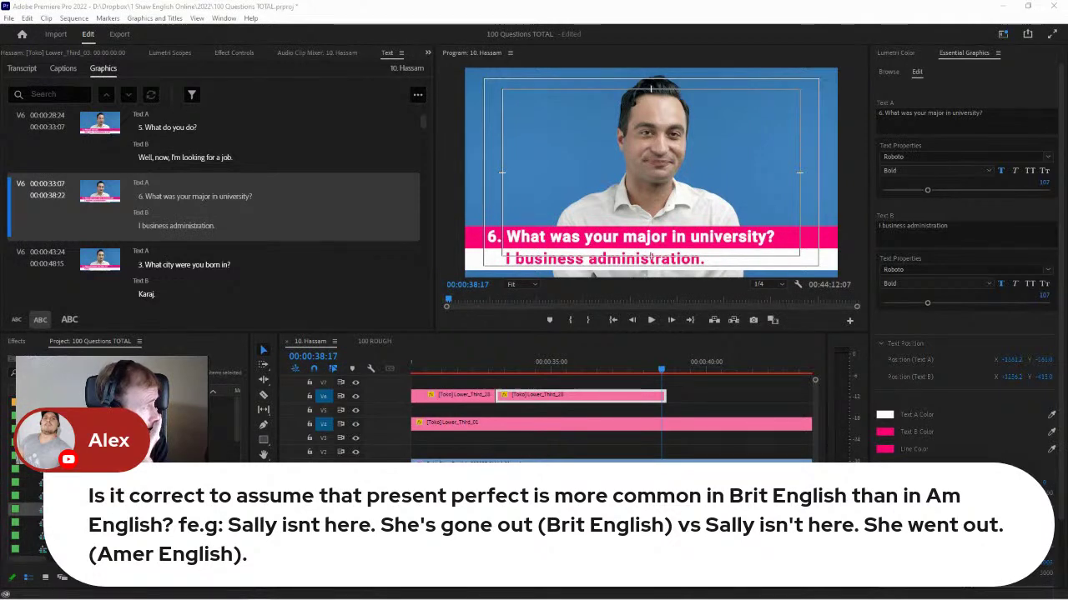
pyautogui.hotkey('alt', 'Tab')
# Step: Highlight the snippet on British English present perfect usage and open the Quora result on the perfect tense
pyautogui.moveTo(464, 62); pyautogui.dragTo(515, 36)
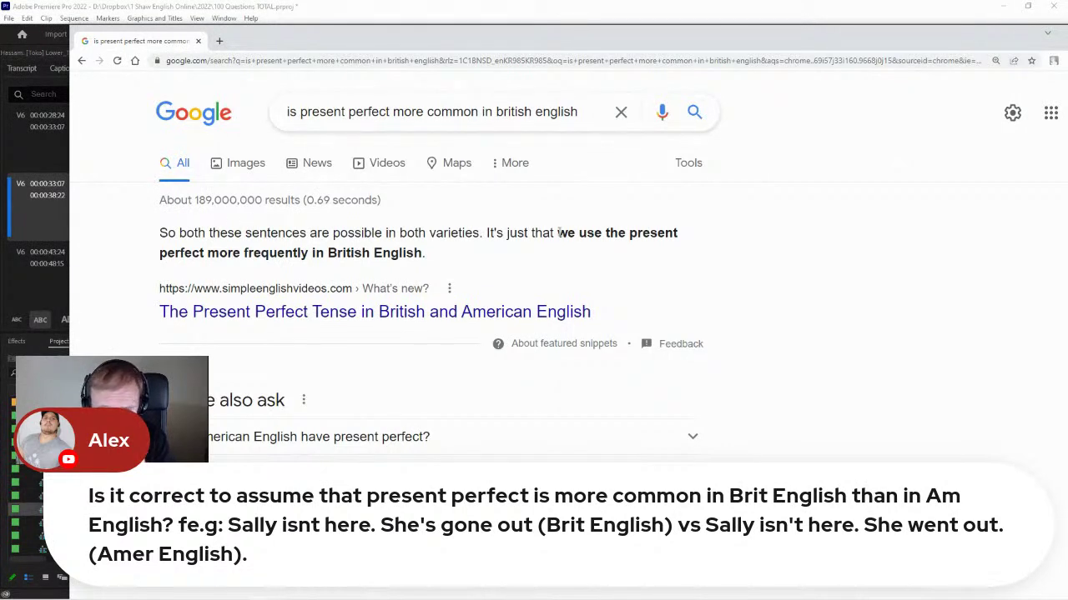
pyautogui.moveTo(558, 234); pyautogui.dragTo(427, 253)
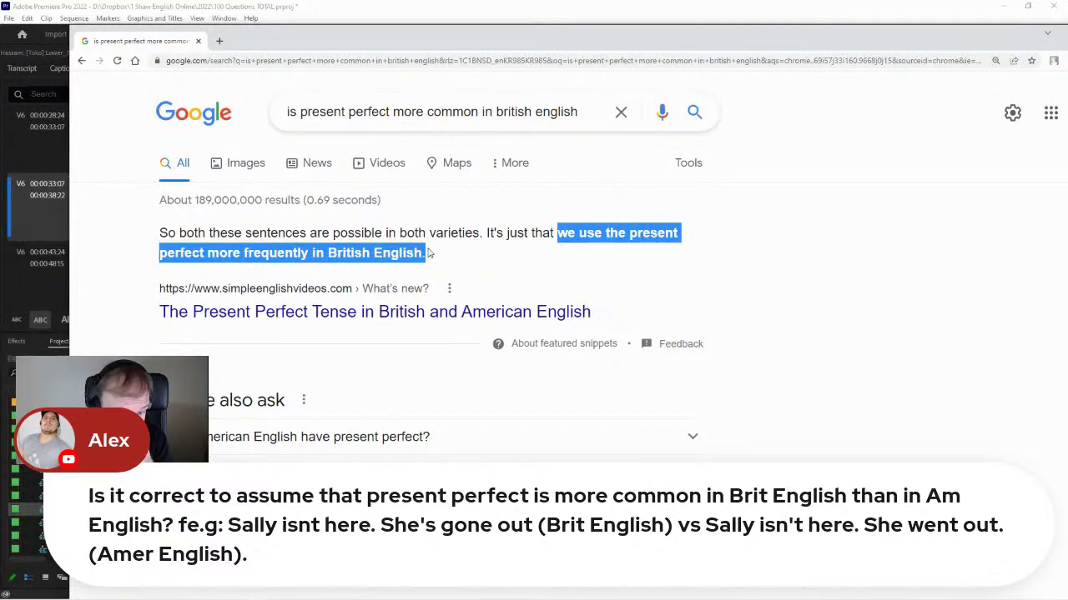
pyautogui.scroll(-2, 434, 252)
pyautogui.scroll(-5, 436, 250)
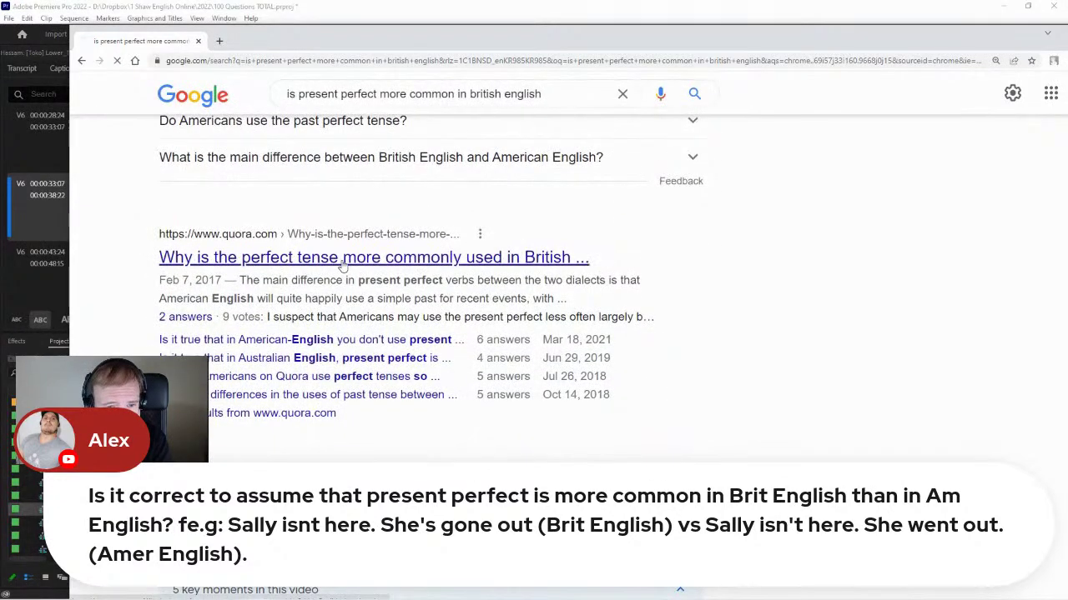
pyautogui.click(349, 264)
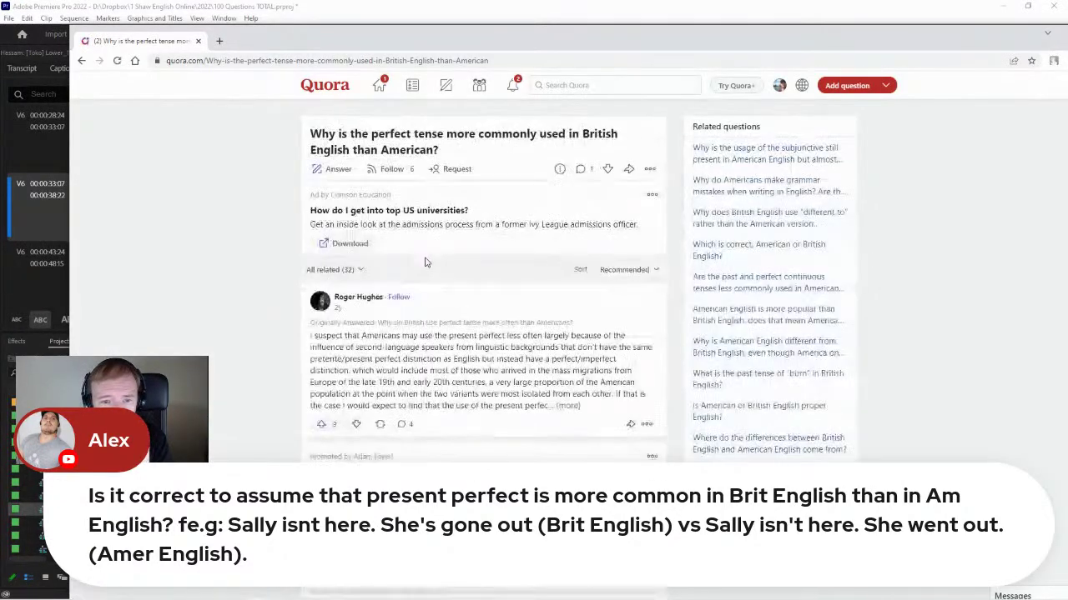
# Step: Scroll through the Quora answers on British versus American perfect tense use, then return to Premiere Pro
pyautogui.scroll(-2, 426, 263)
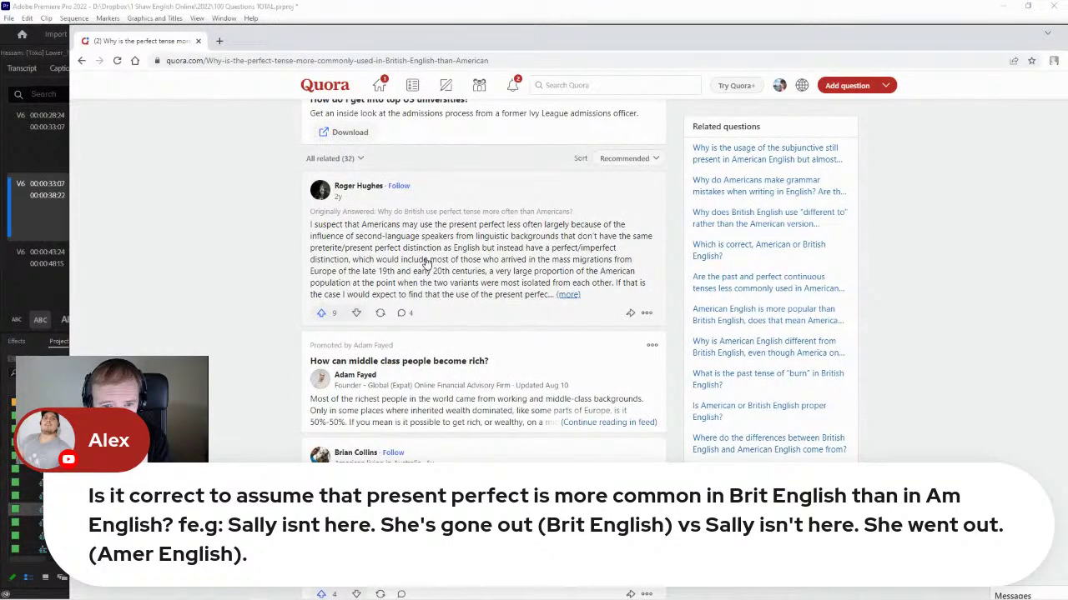
pyautogui.scroll(-3, 425, 263)
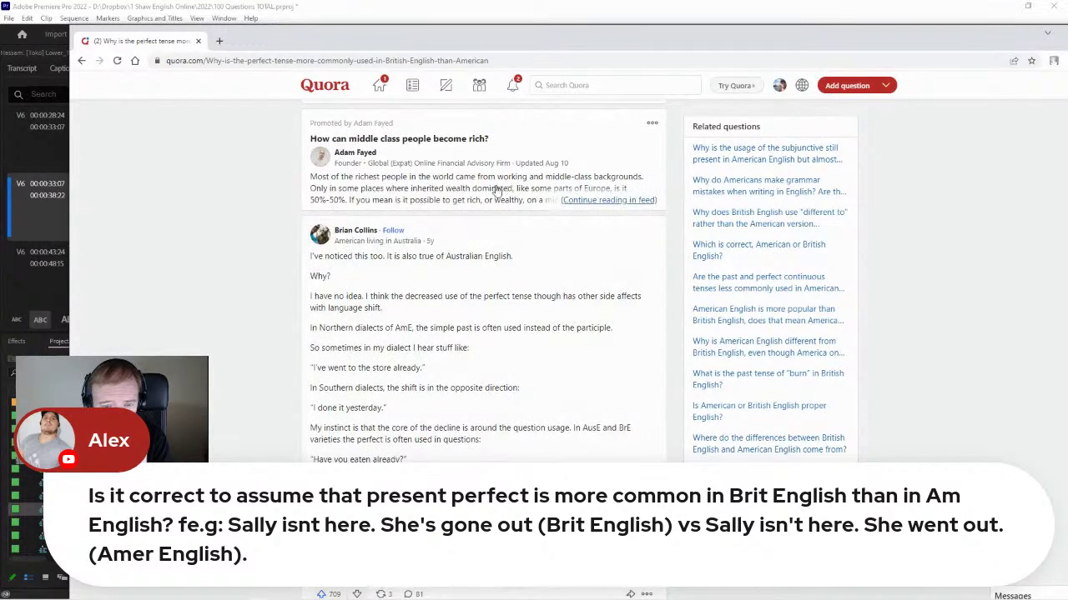
pyautogui.scroll(-2, 465, 250)
pyautogui.scroll(-2, 465, 257)
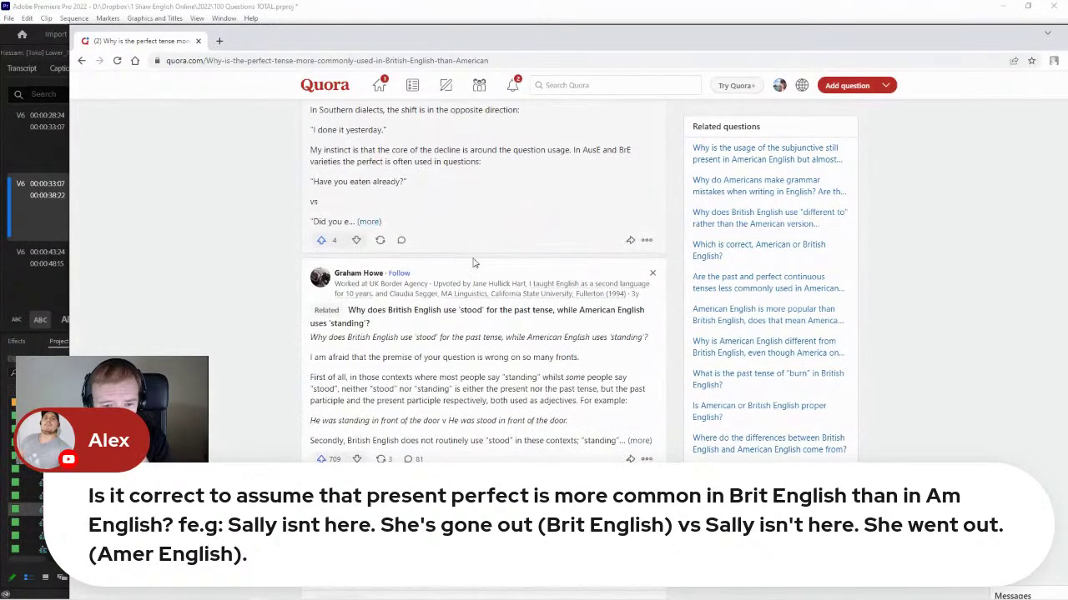
pyautogui.scroll(-2, 465, 256)
pyautogui.scroll(-1, 481, 278)
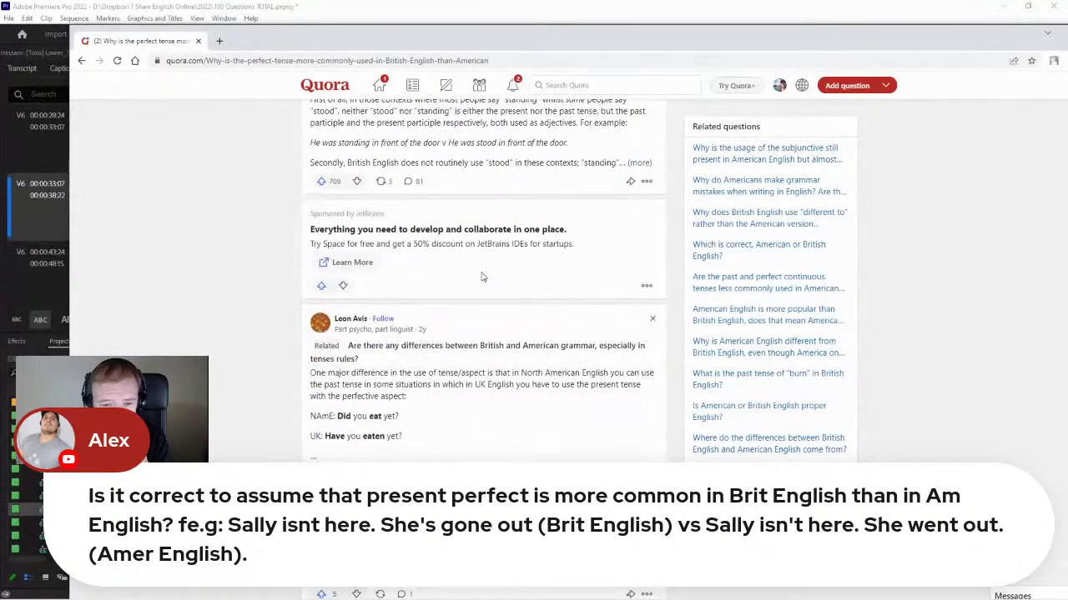
pyautogui.scroll(-2, 482, 279)
pyautogui.scroll(-2, 482, 280)
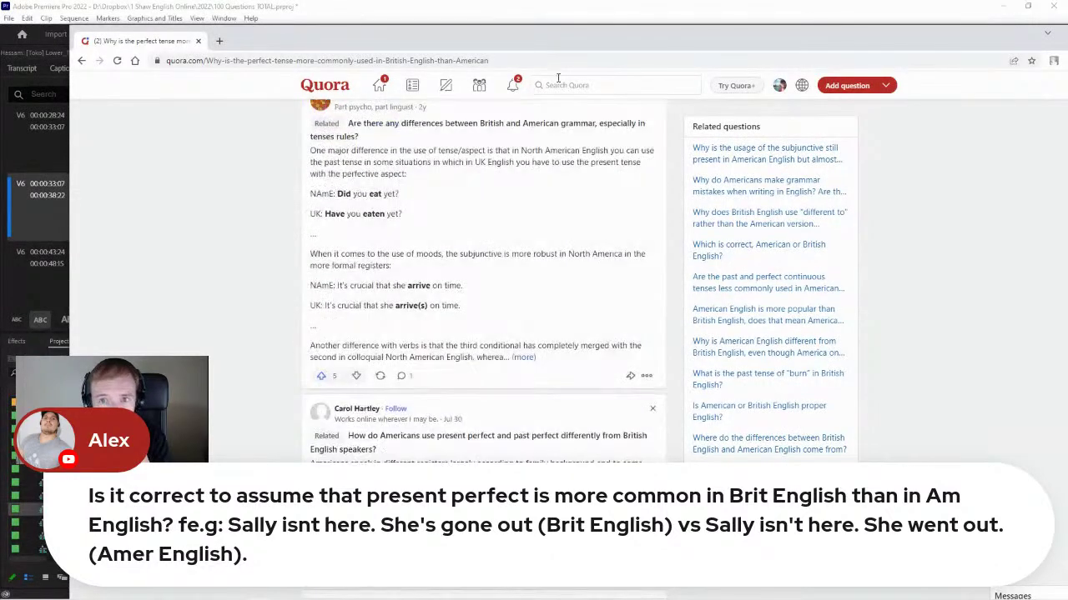
pyautogui.hotkey('alt', 'Tab')
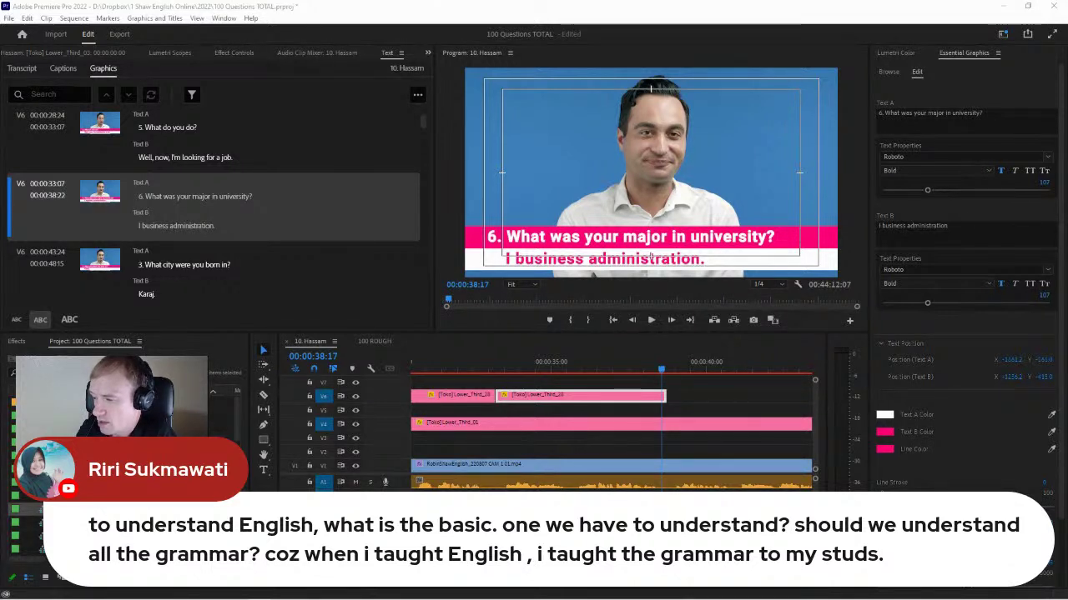
# Step: Delete the trailing period after 'administration' in question 6's Text B answer
pyautogui.press('BackSpace')
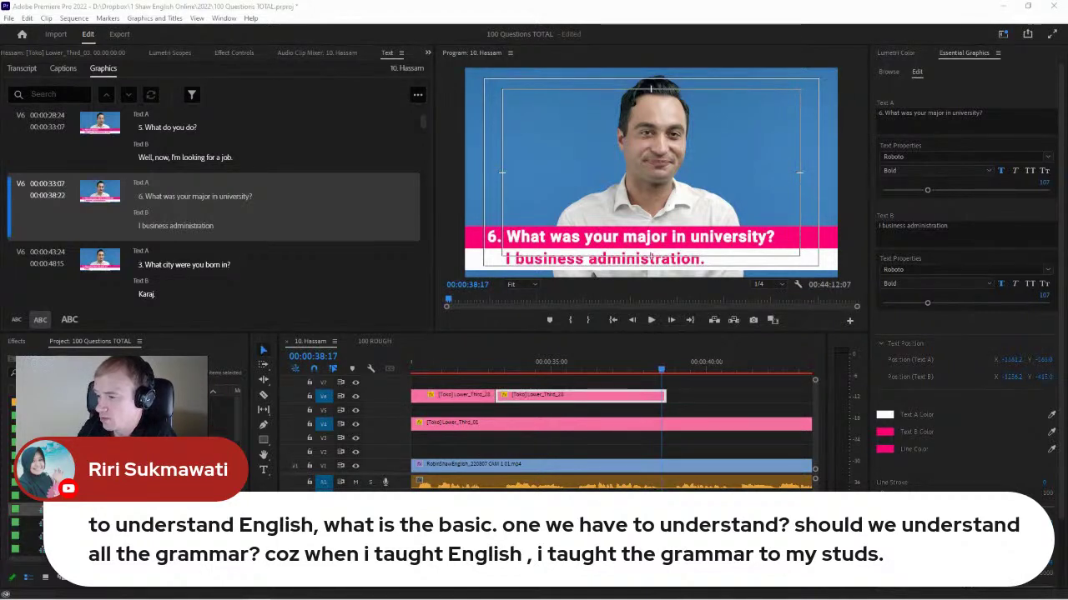
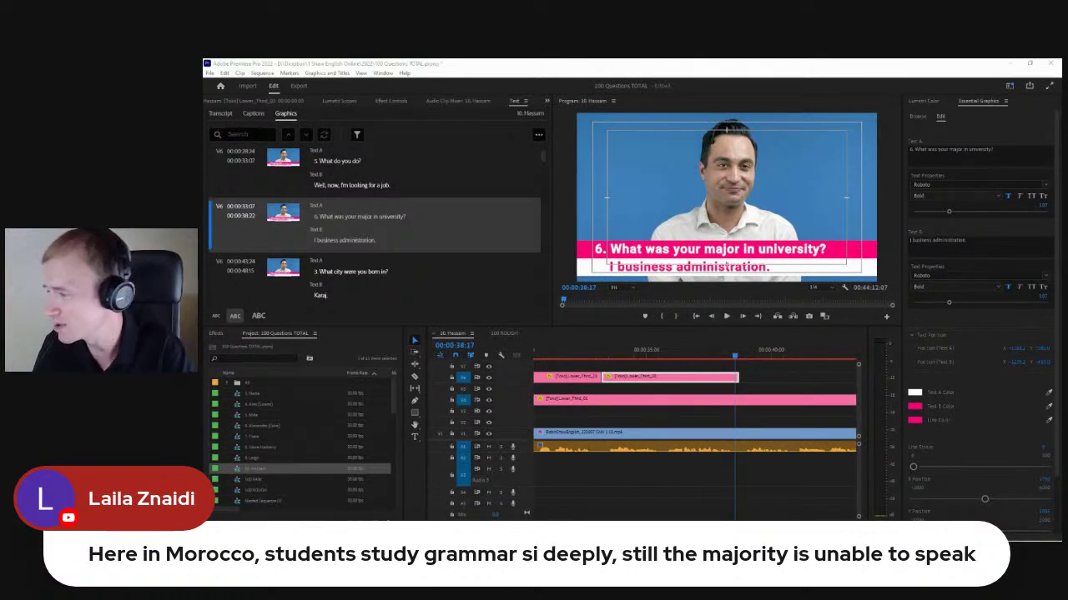
# Step: Save the 100 Questions TOTAL project with Ctrl+S
pyautogui.hotkey('ctrl', 's')
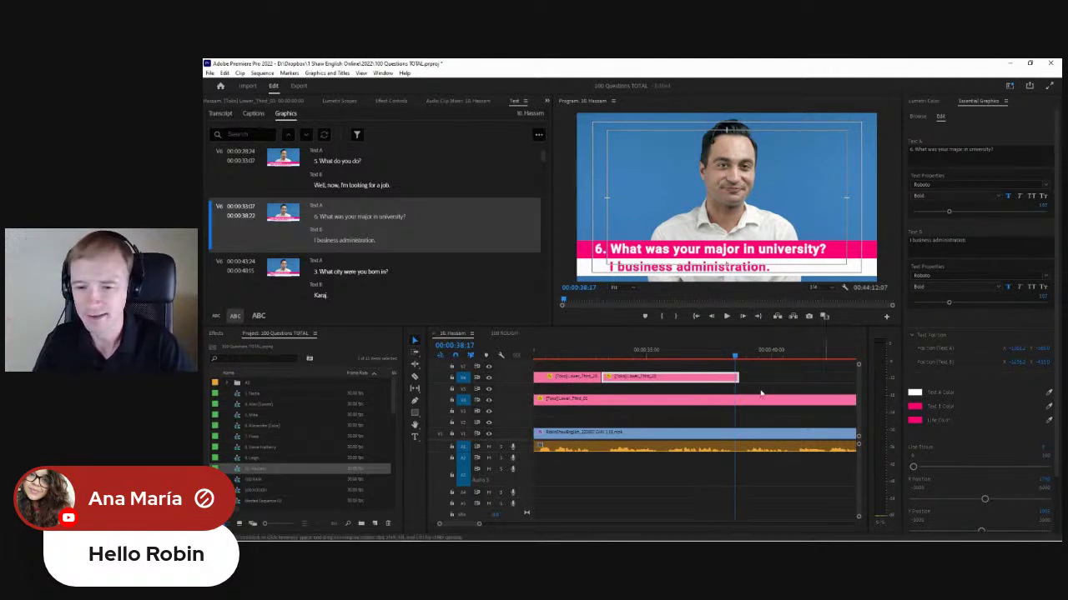
# Step: Play the interview from question 5 through the question 6 answer
pyautogui.click(596, 357)
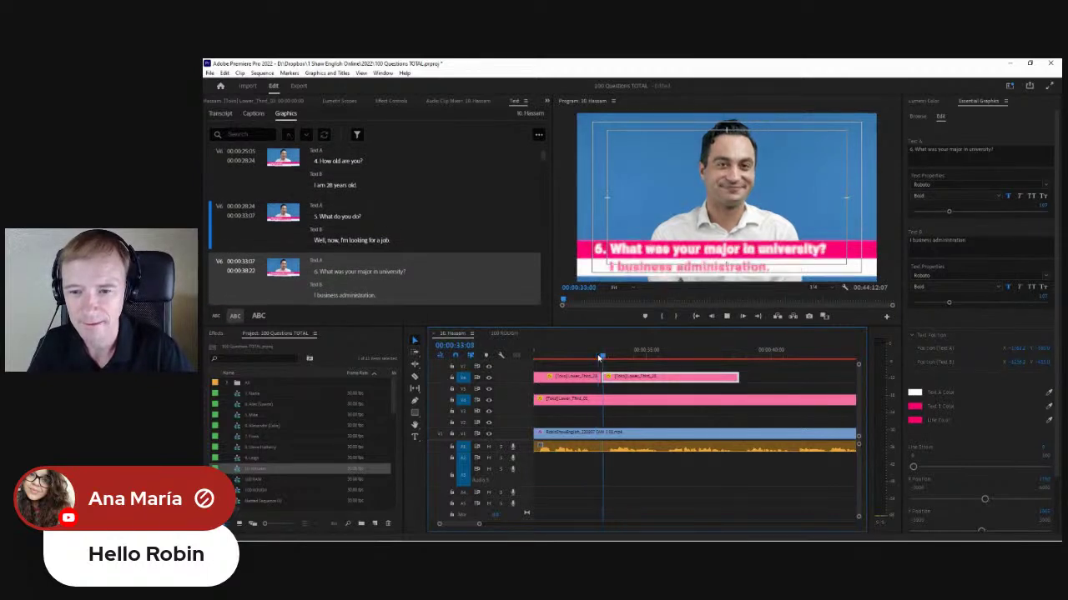
pyautogui.press('space')
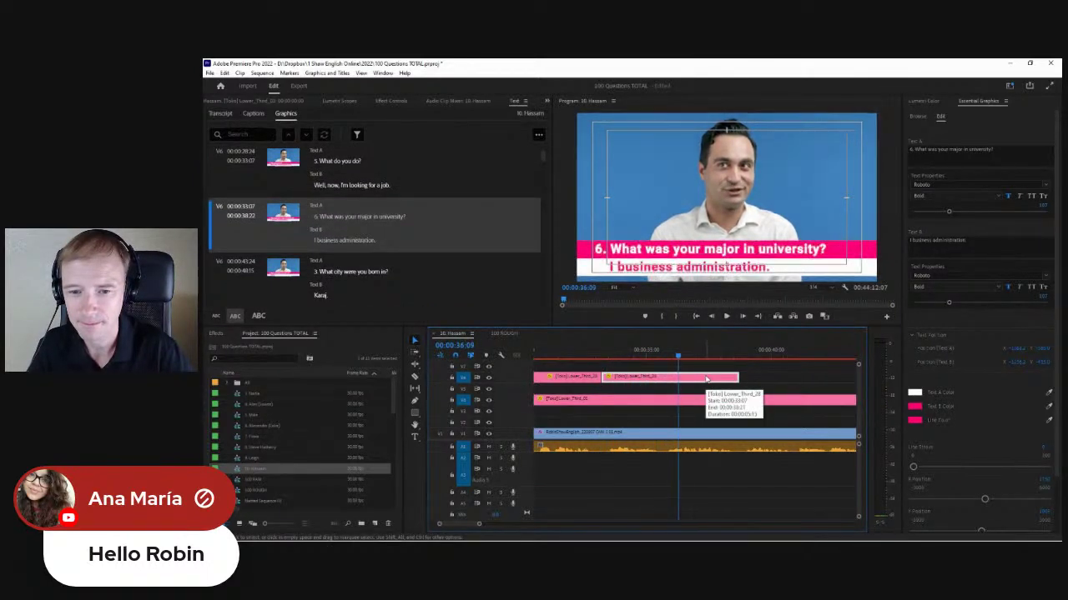
pyautogui.press('space')
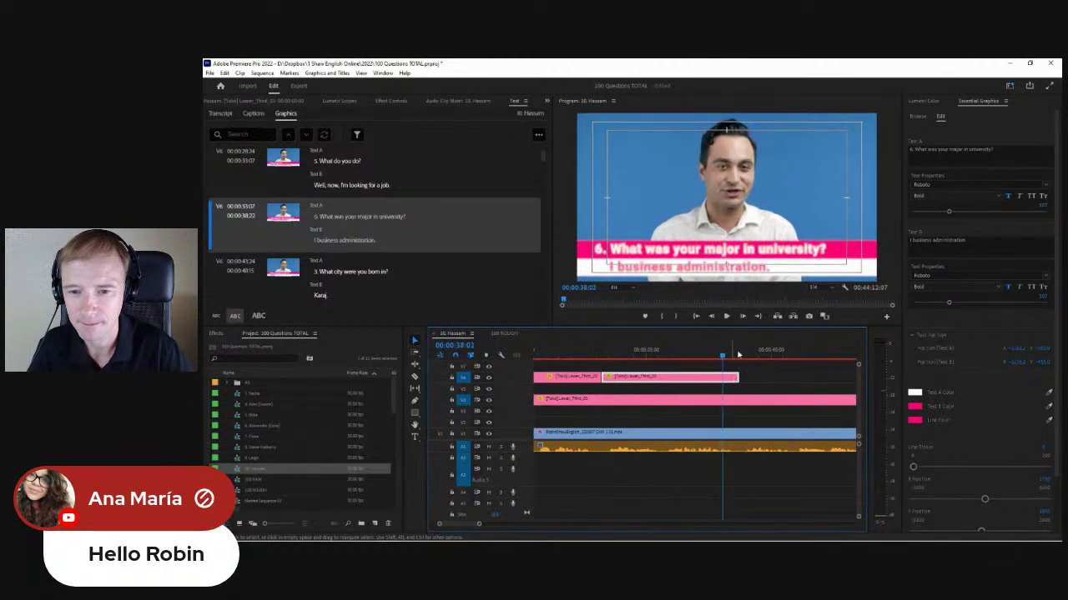
# Step: Insert 'studied' after 'I' in the question 6 answer text
pyautogui.click(914, 236)
pyautogui.click(915, 237)
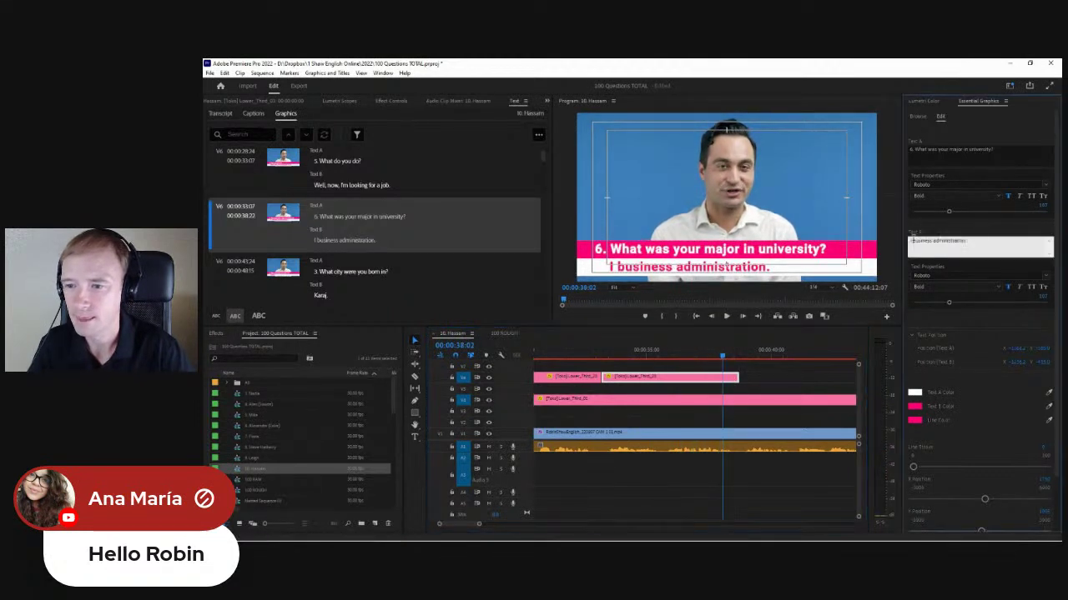
pyautogui.write('studied')
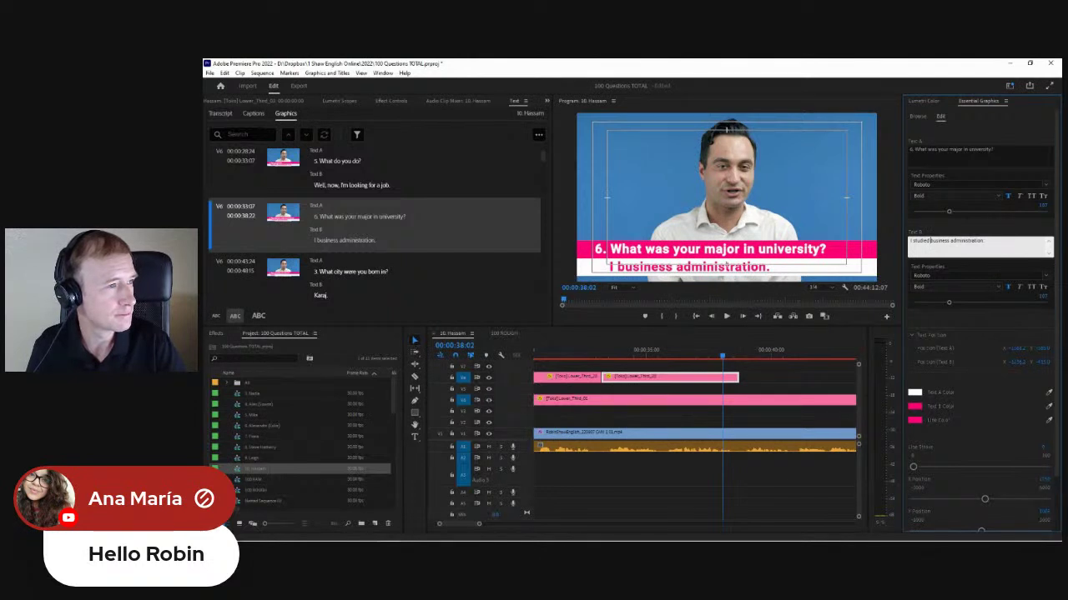
pyautogui.hotkey('alt', 'Tab')
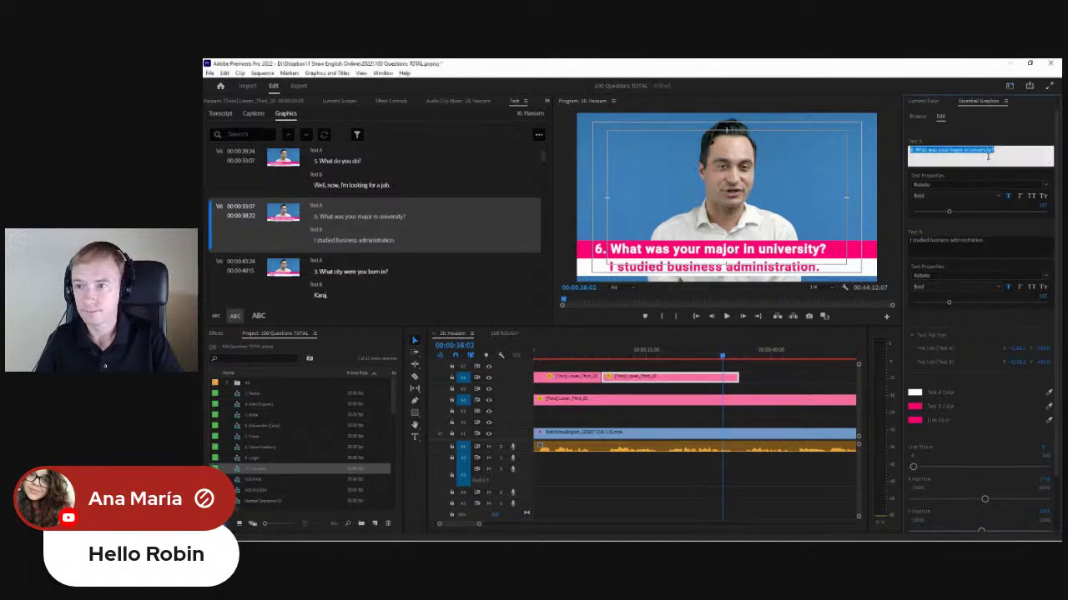
# Step: Select the whole Text B answer sentence, then switch away from Premiere
pyautogui.click(1000, 240)
pyautogui.moveTo(1000, 241); pyautogui.dragTo(891, 241)
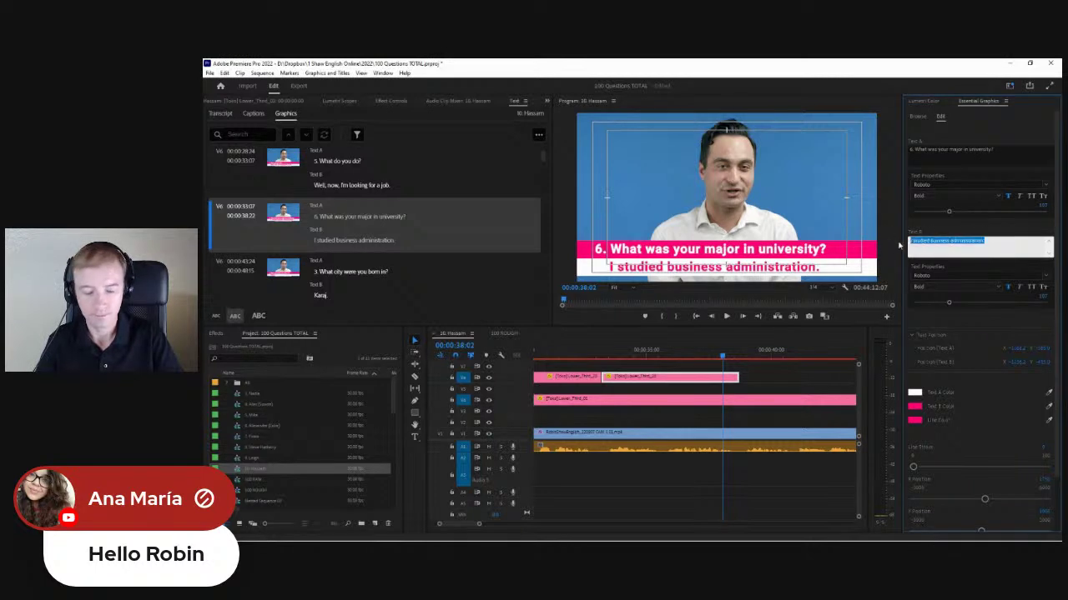
pyautogui.hotkey('alt', 'Tab')
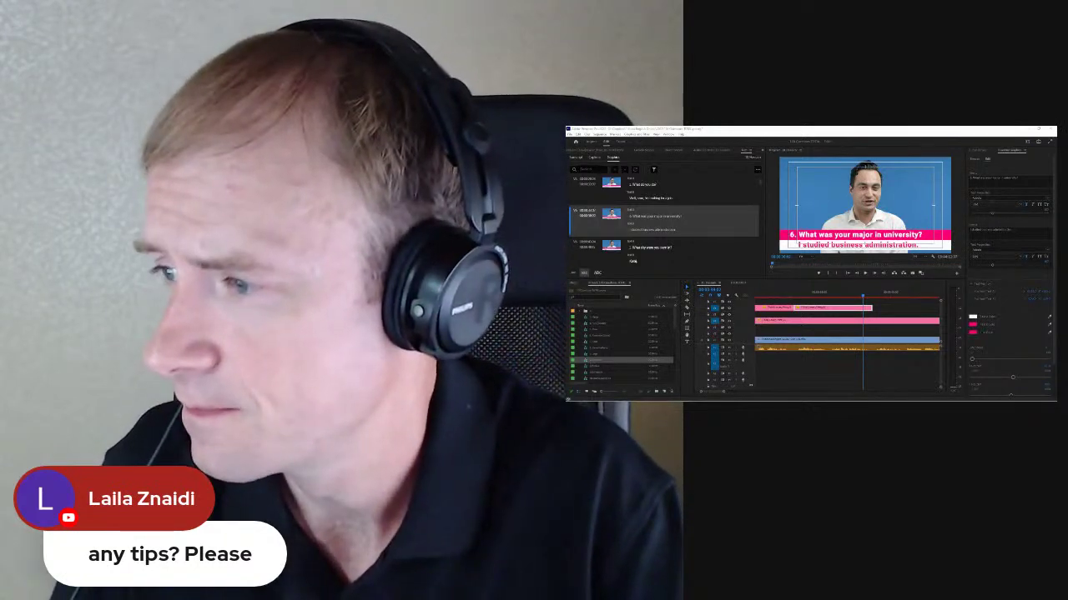
# Step: Bring up the Google results for 21st century skills and maximize the browser
pyautogui.hotkey('alt', 'Tab')
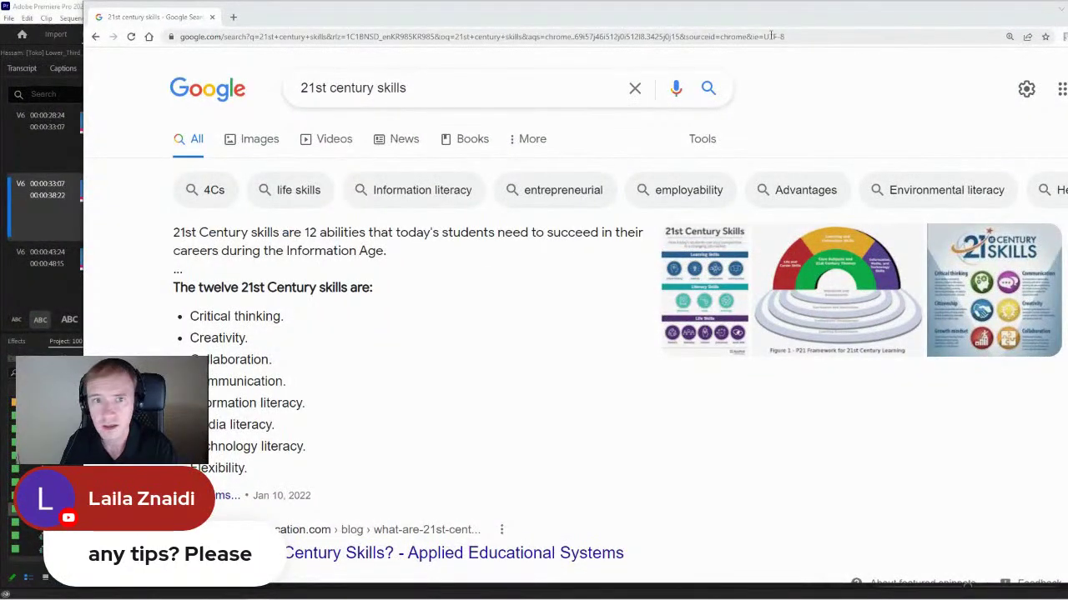
pyautogui.moveTo(490, 23); pyautogui.dragTo(532, 15)
pyautogui.doubleClick(532, 15)
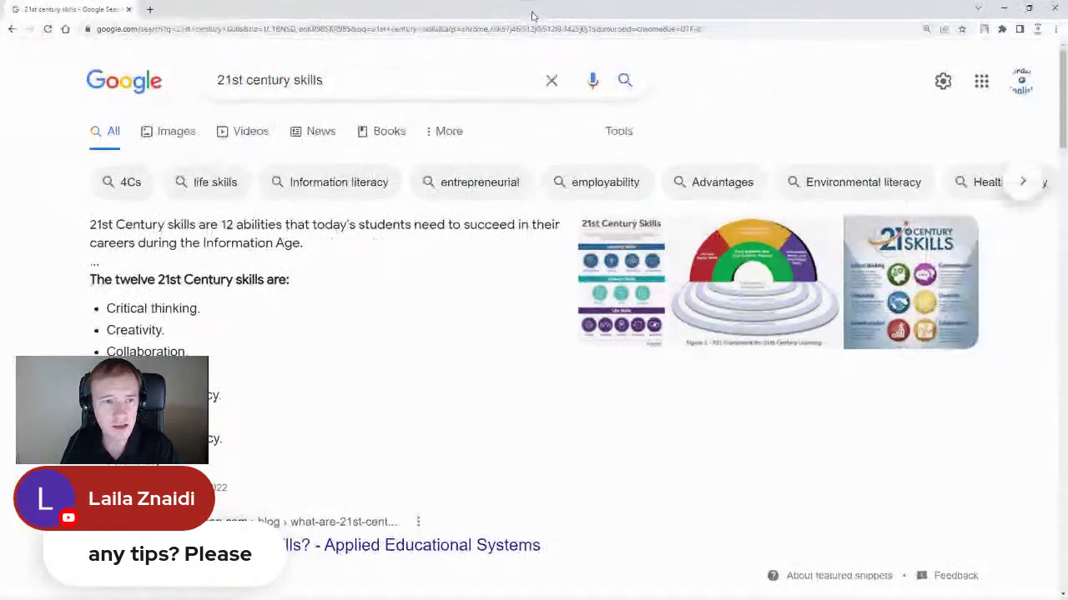
pyautogui.scroll(-2, 333, 250)
# Step: Highlight 'Critical thinking' and the number of skills in the summary
pyautogui.moveTo(109, 199); pyautogui.dragTo(229, 203)
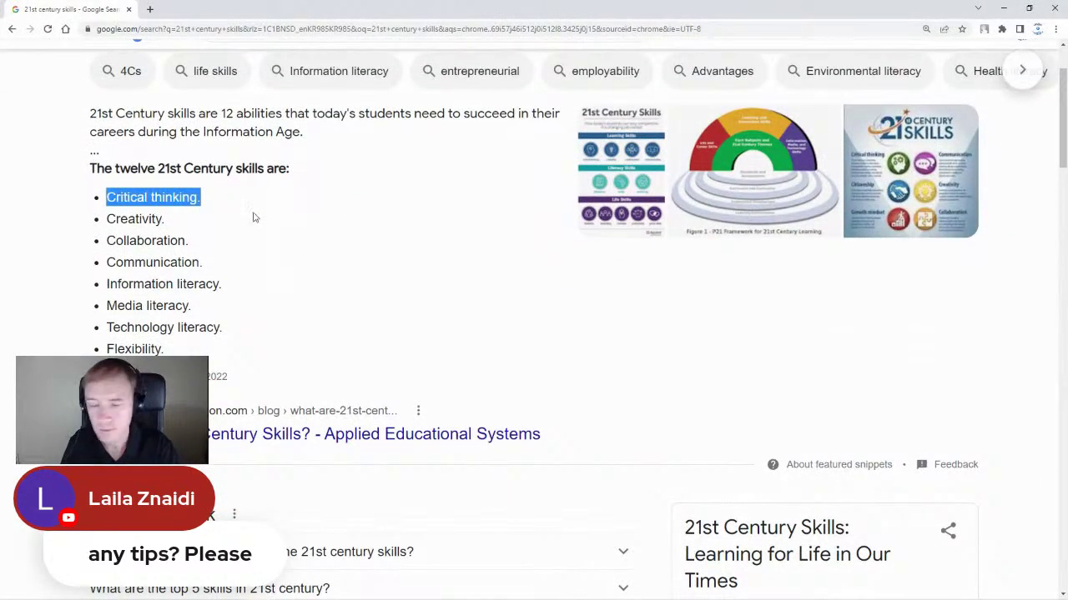
pyautogui.click(140, 219)
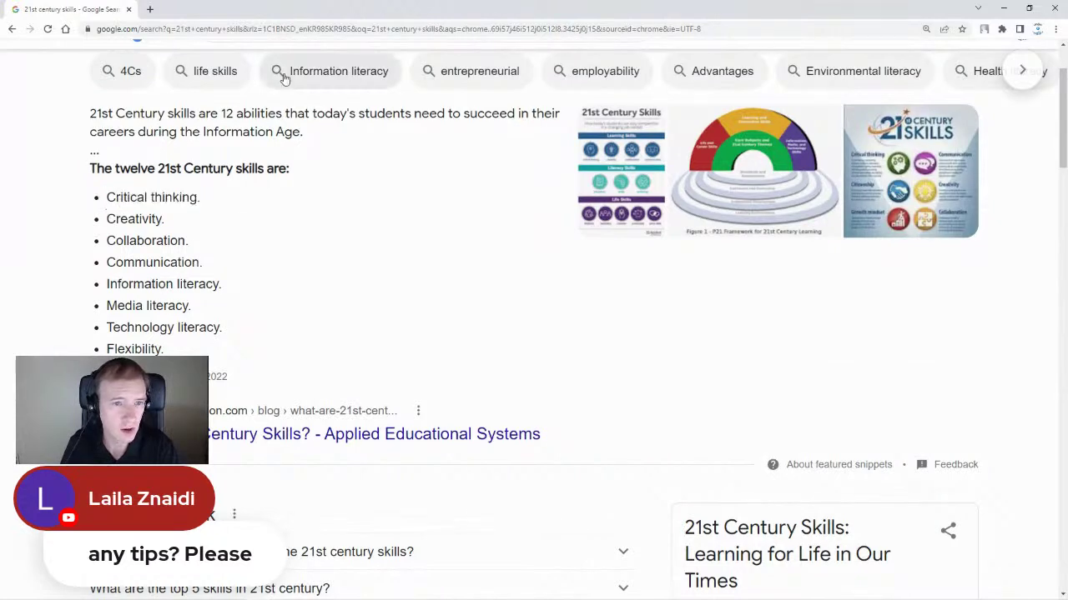
pyautogui.moveTo(222, 111); pyautogui.dragTo(290, 113)
pyautogui.moveTo(107, 198); pyautogui.dragTo(246, 204)
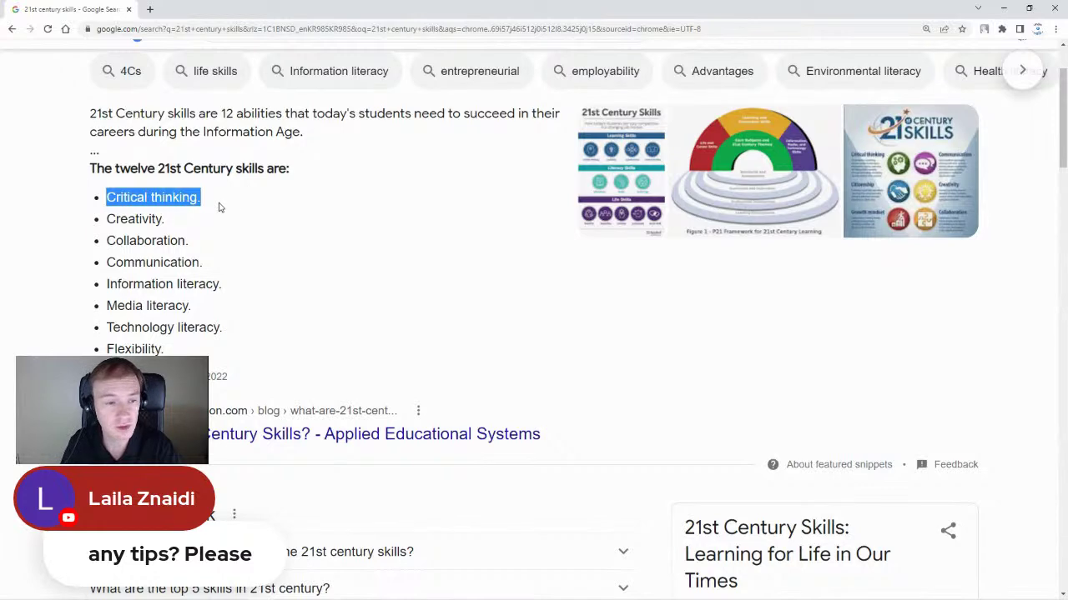
pyautogui.click(218, 207)
# Step: Highlight Creativity, Collaboration, Communication, Information literacy, Media literacy and Flexibility in the list
pyautogui.scroll(-1, 210, 196)
pyautogui.moveTo(107, 164); pyautogui.dragTo(179, 167)
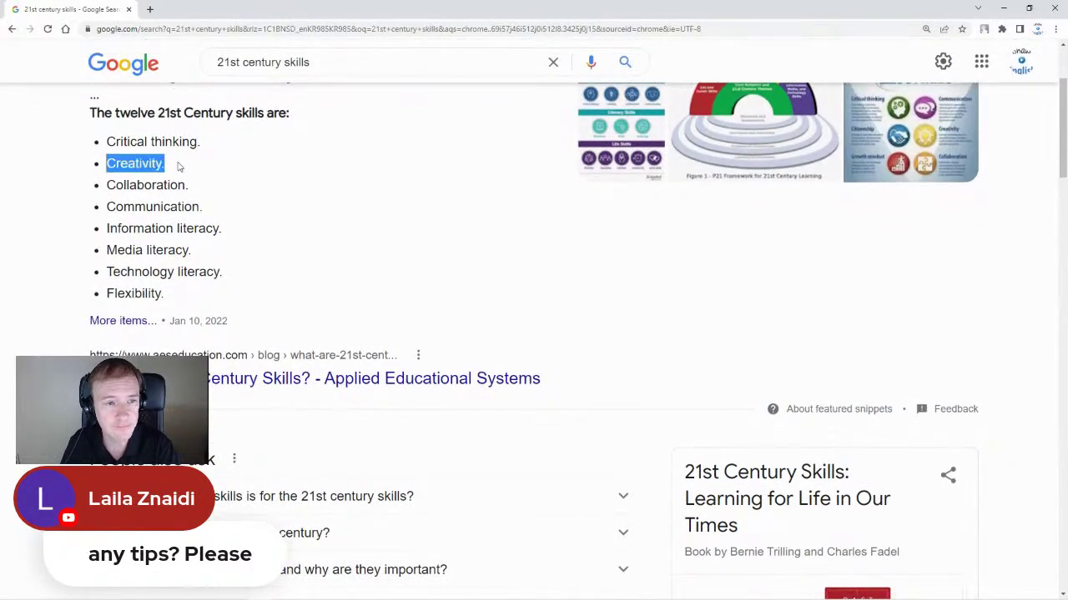
pyautogui.moveTo(107, 185); pyautogui.dragTo(188, 186)
pyautogui.moveTo(108, 207); pyautogui.dragTo(204, 208)
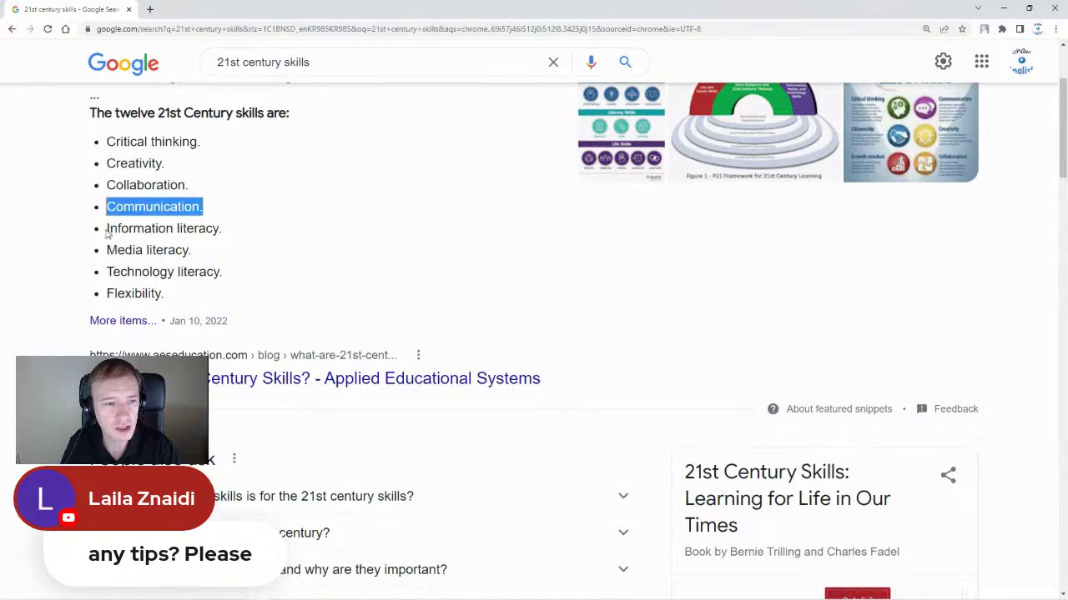
pyautogui.moveTo(106, 233); pyautogui.dragTo(248, 231)
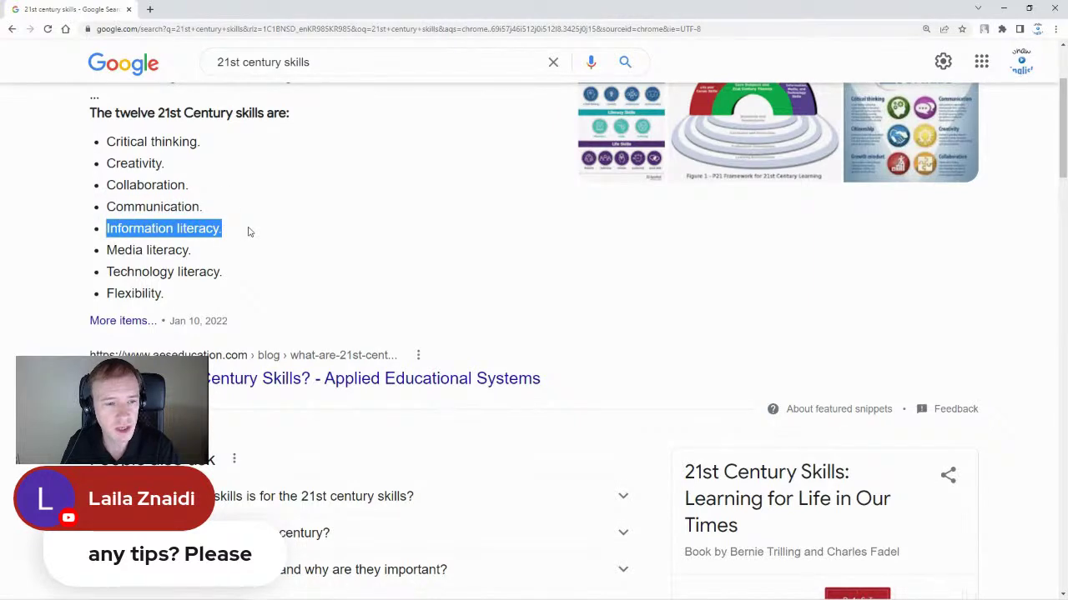
pyautogui.click(179, 232)
pyautogui.moveTo(108, 249); pyautogui.dragTo(200, 252)
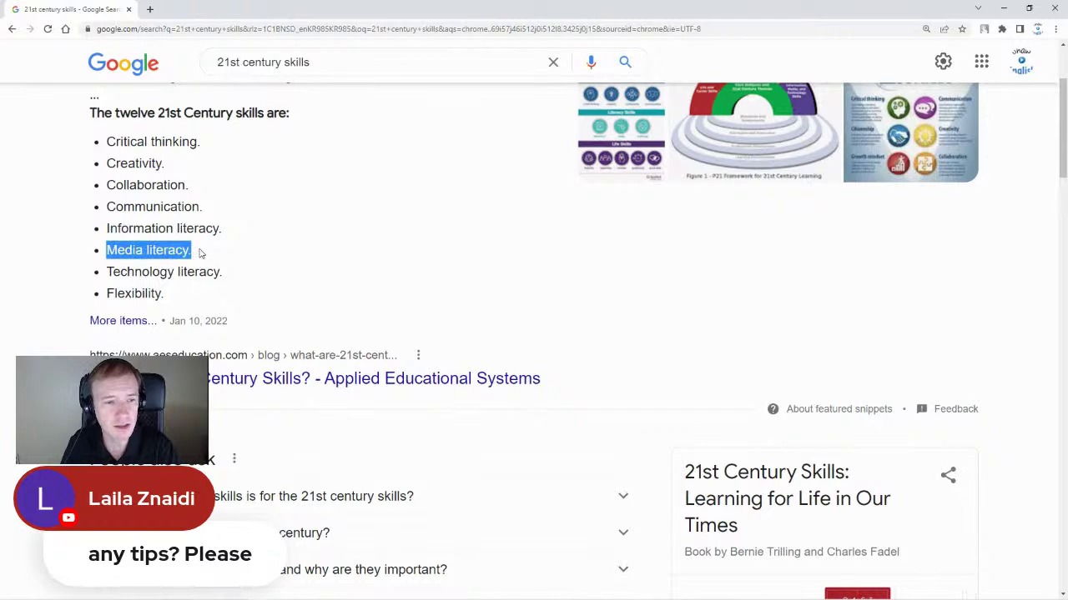
pyautogui.moveTo(109, 271); pyautogui.dragTo(227, 275)
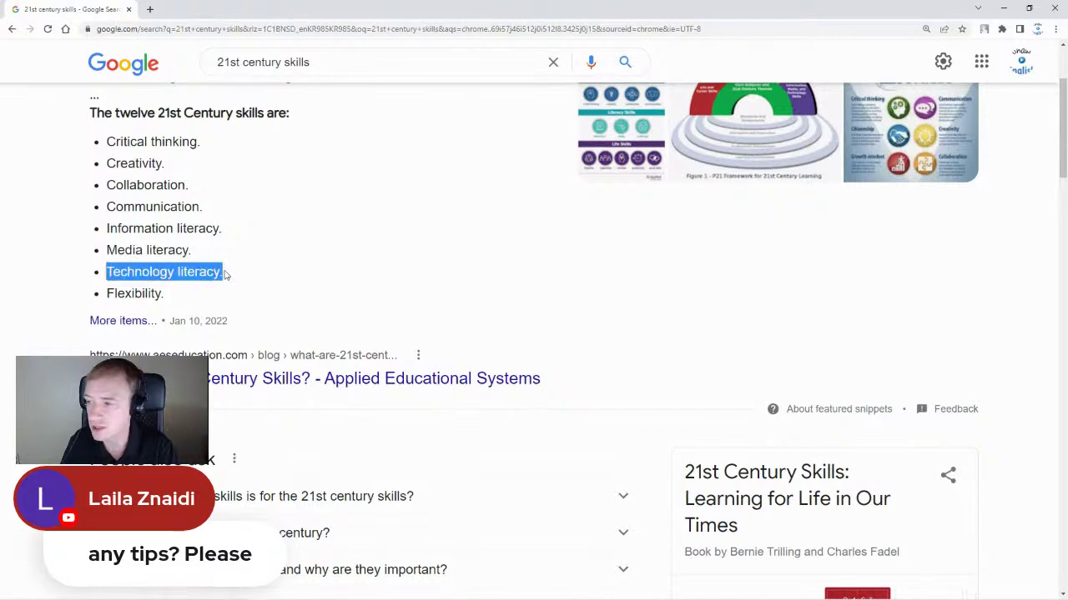
pyautogui.scroll(-1, 234, 267)
pyautogui.moveTo(112, 240); pyautogui.dragTo(165, 244)
pyautogui.click(160, 241)
pyautogui.scroll(1, 166, 244)
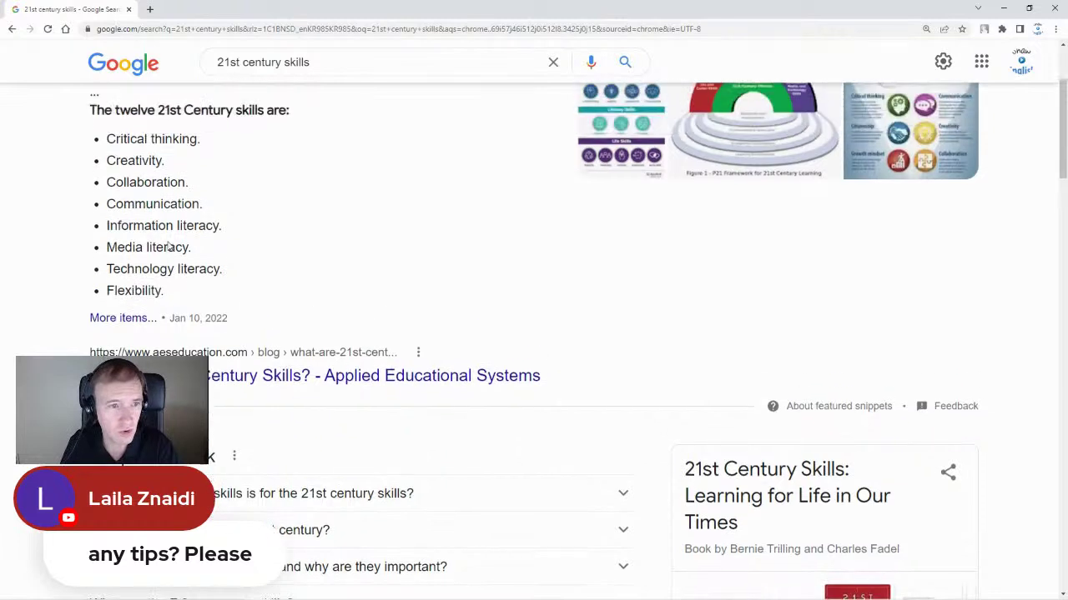
# Step: Open the full AES Education article and highlight its list of twelve skills
pyautogui.click(131, 323)
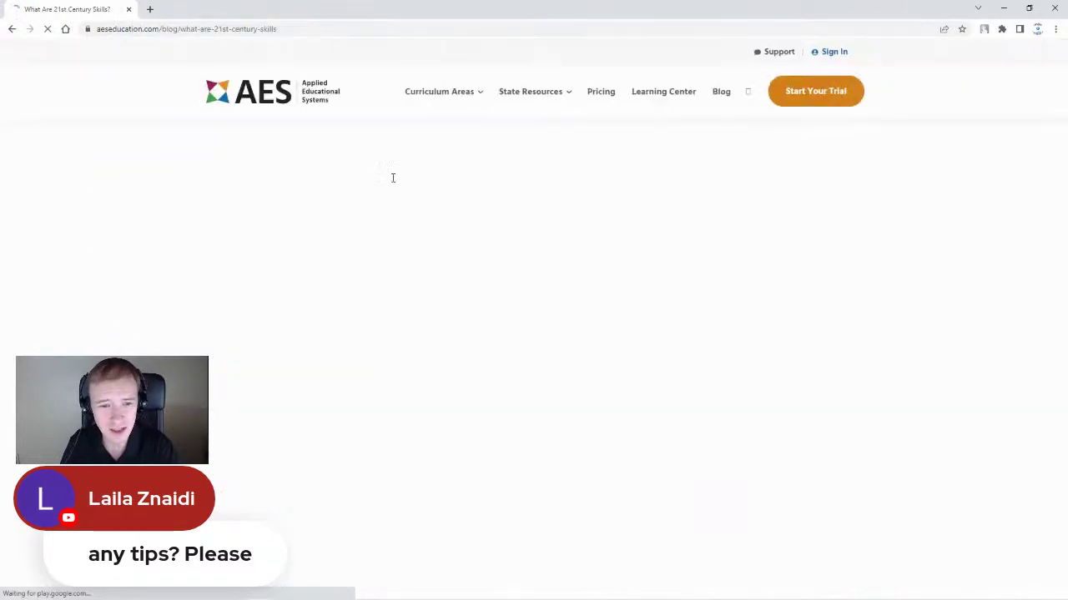
pyautogui.scroll(-5, 472, 239)
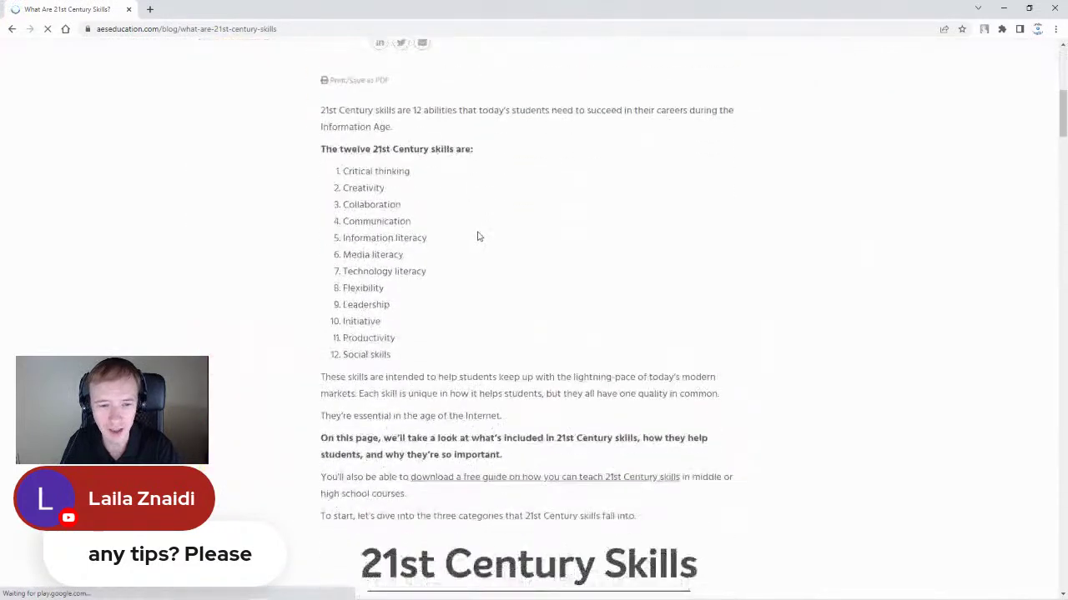
pyautogui.moveTo(342, 171); pyautogui.dragTo(424, 354)
pyautogui.scroll(-1, 430, 325)
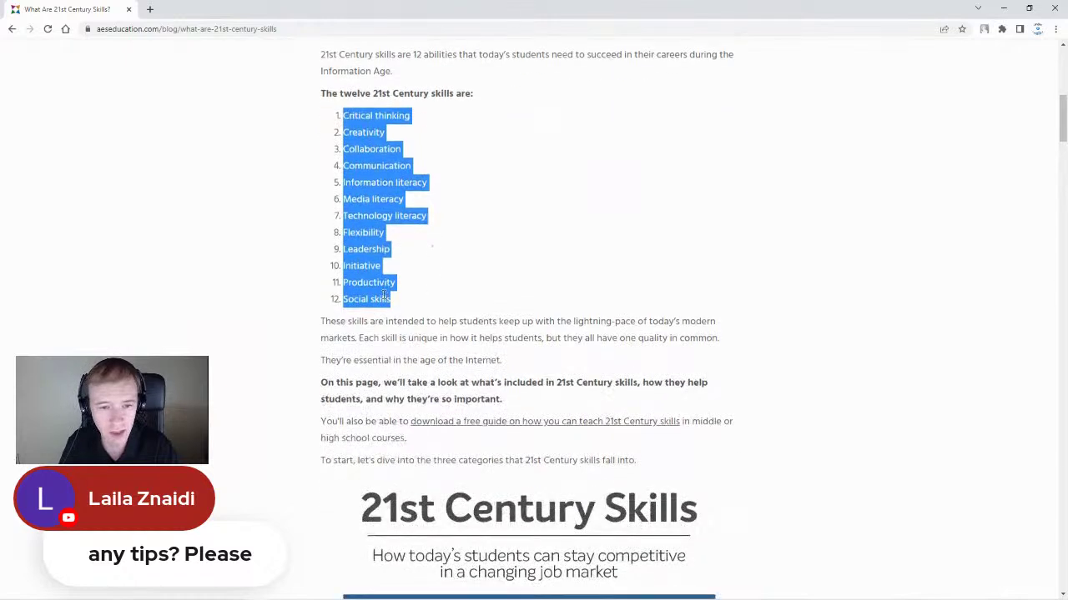
pyautogui.moveTo(392, 301); pyautogui.dragTo(316, 306)
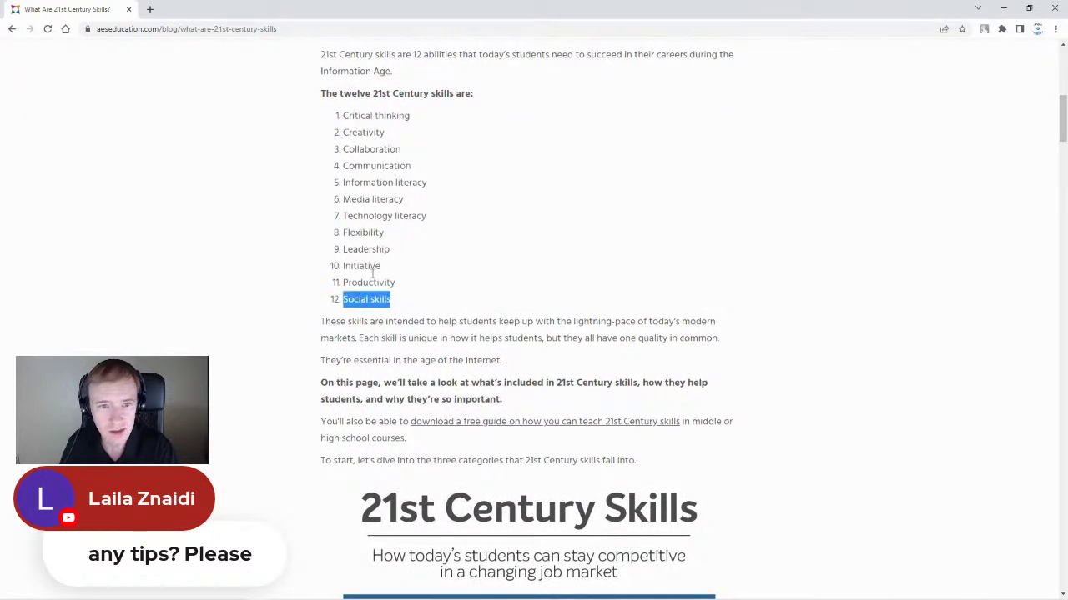
pyautogui.scroll(1, 372, 271)
pyautogui.moveTo(338, 172); pyautogui.dragTo(413, 354)
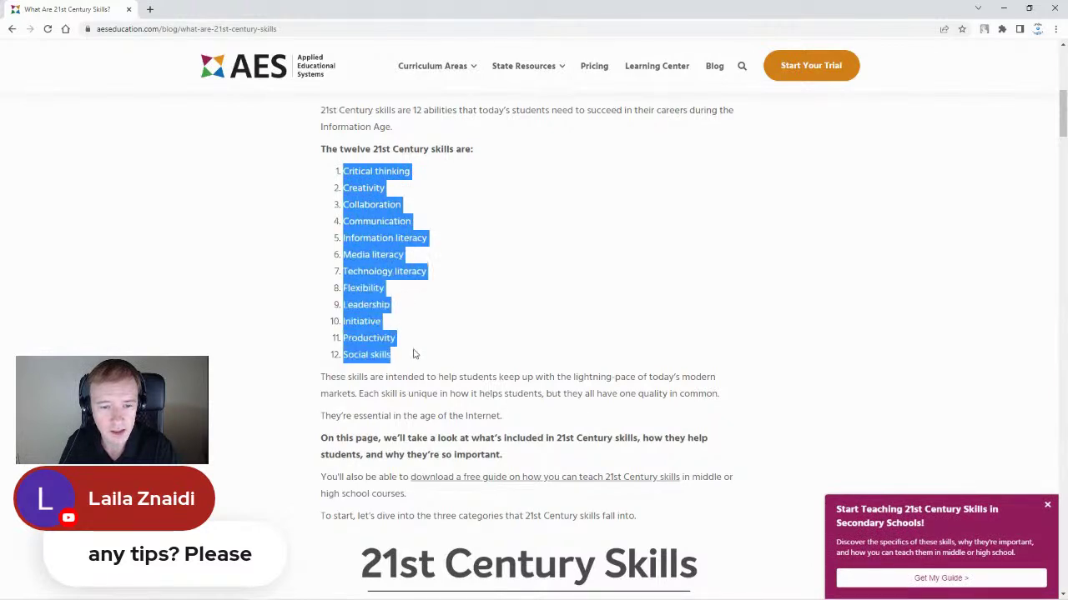
pyautogui.click(381, 190)
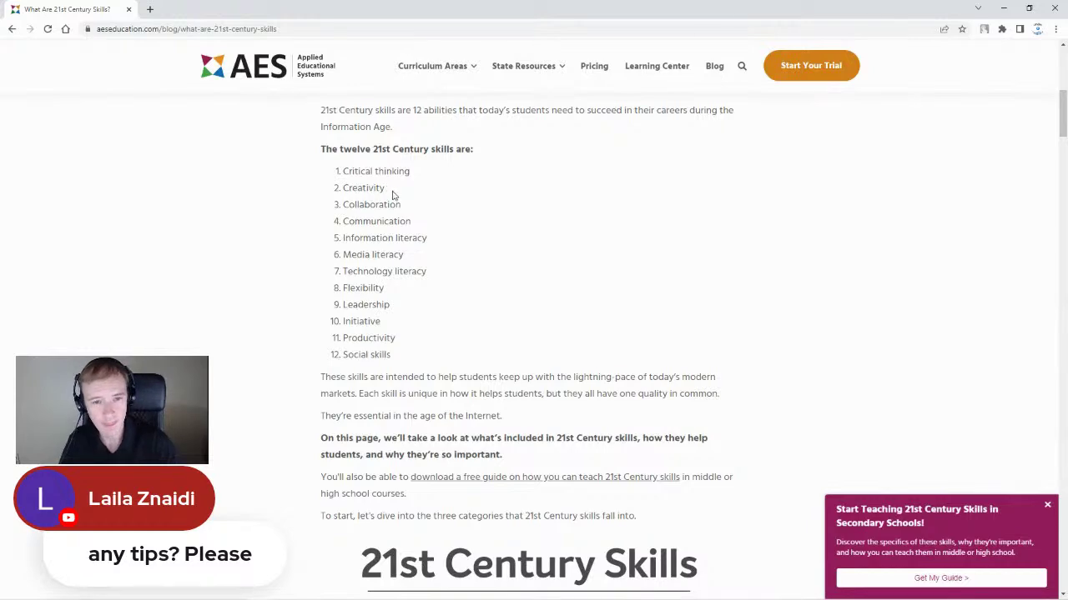
# Step: Zoom the page to 125%, close the 'Before you leave' popup, and reselect the skills list
pyautogui.hotkey('ctrl', '+')
pyautogui.hotkey('ctrl', '+')
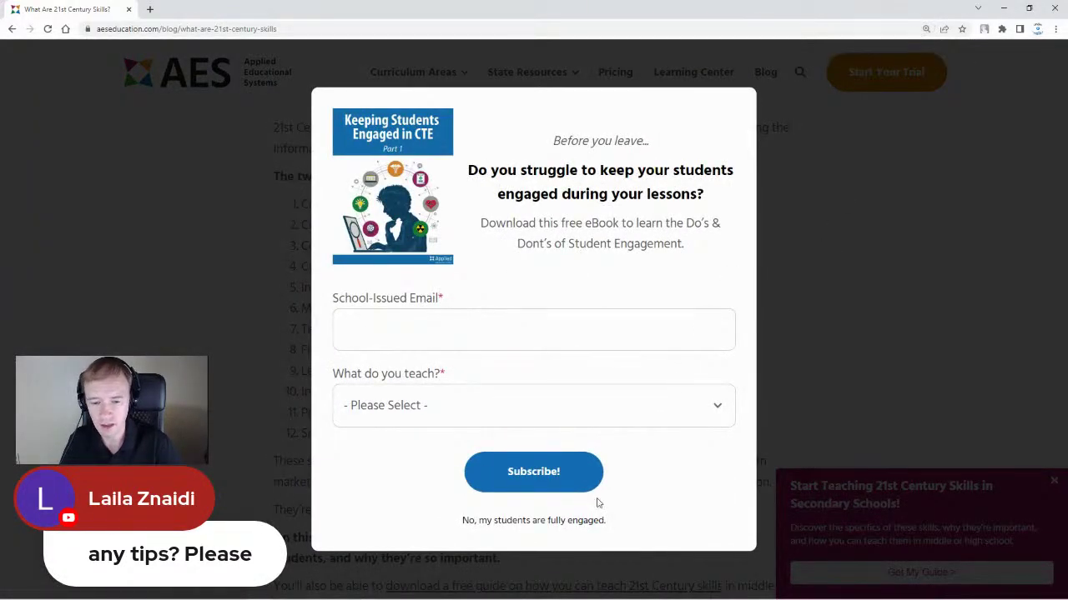
pyautogui.click(579, 520)
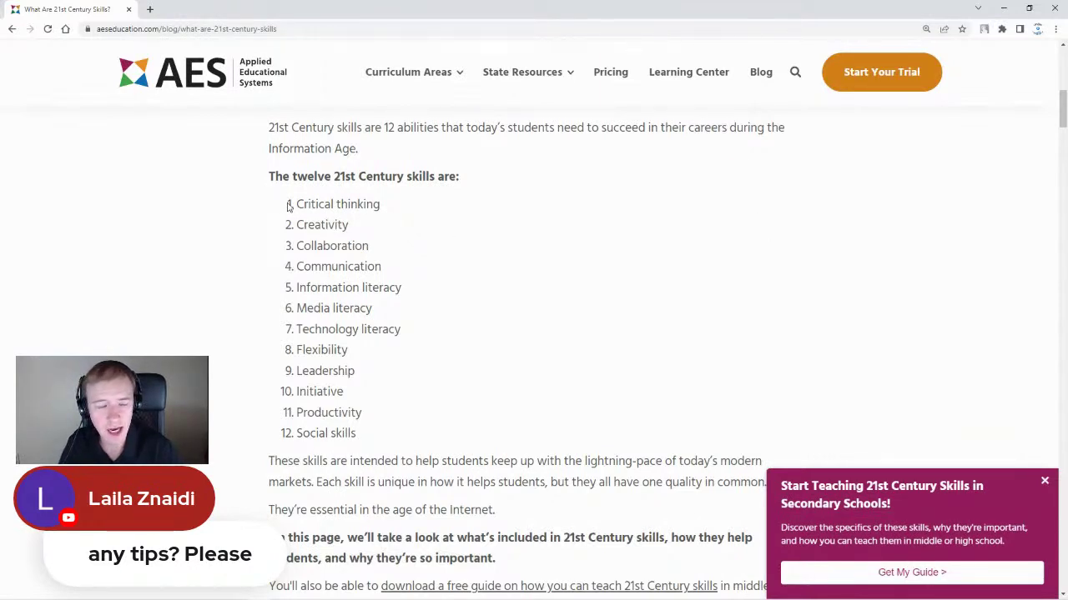
pyautogui.moveTo(292, 208); pyautogui.dragTo(386, 429)
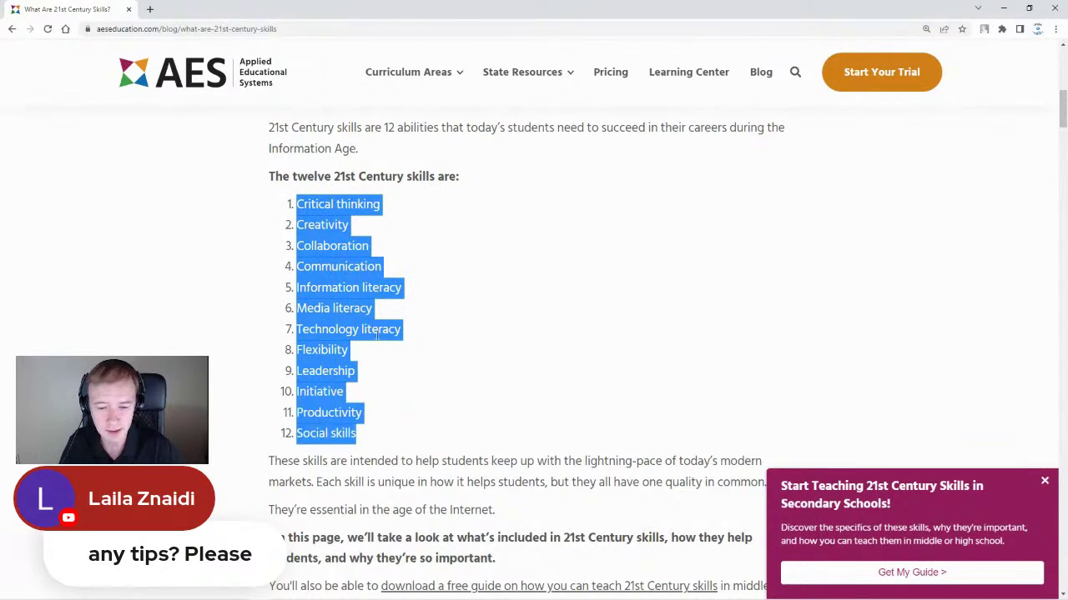
pyautogui.click(385, 305)
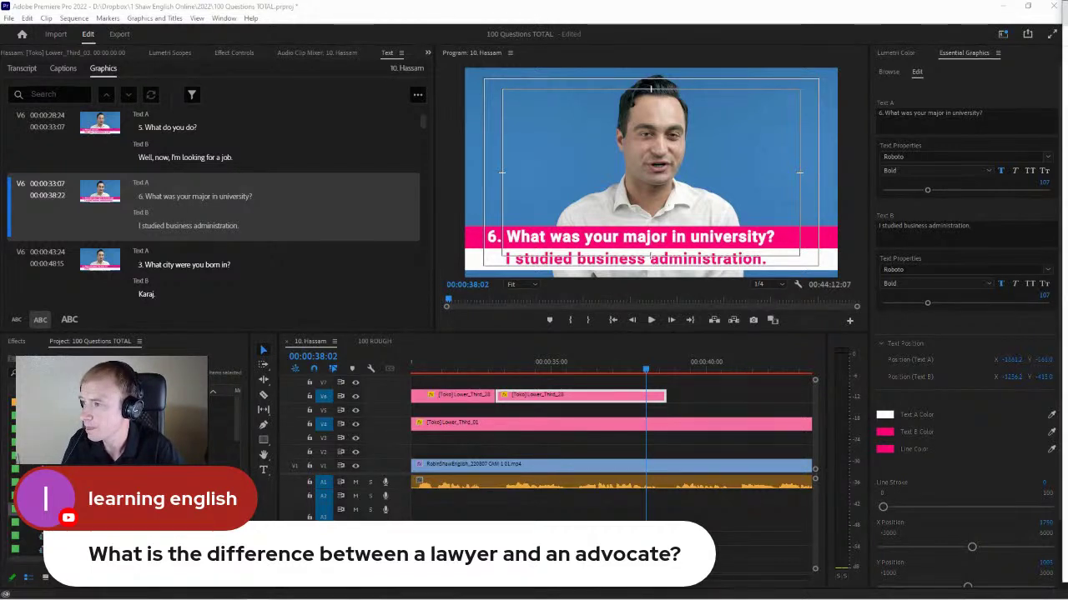
# Step: Bring up the 'lawyer and advocate difference' Google results and move the browser over Premiere
pyautogui.hotkey('alt', 'Tab')
pyautogui.moveTo(329, 71); pyautogui.dragTo(239, 54)
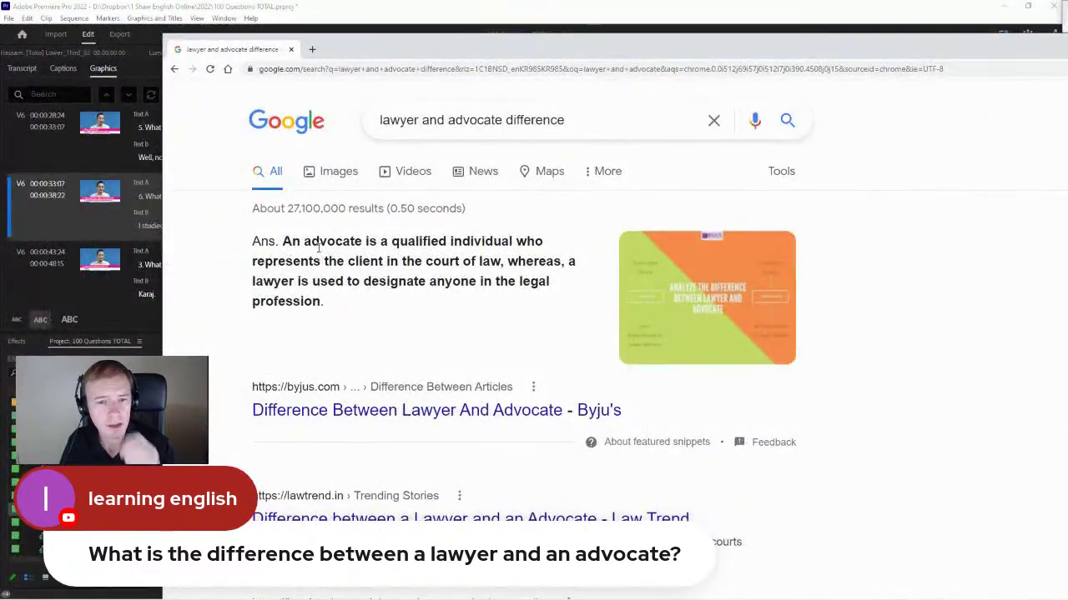
# Step: Highlight the featured snippet answer, then show image results for 'lawyer and advocate difference'
pyautogui.moveTo(280, 241); pyautogui.dragTo(467, 307)
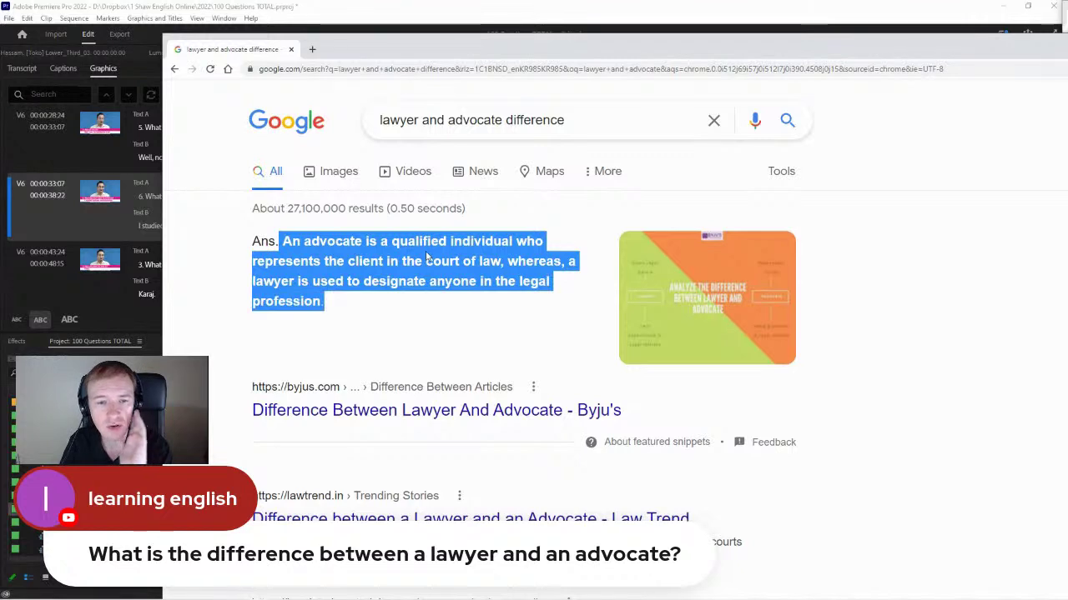
pyautogui.click(308, 238)
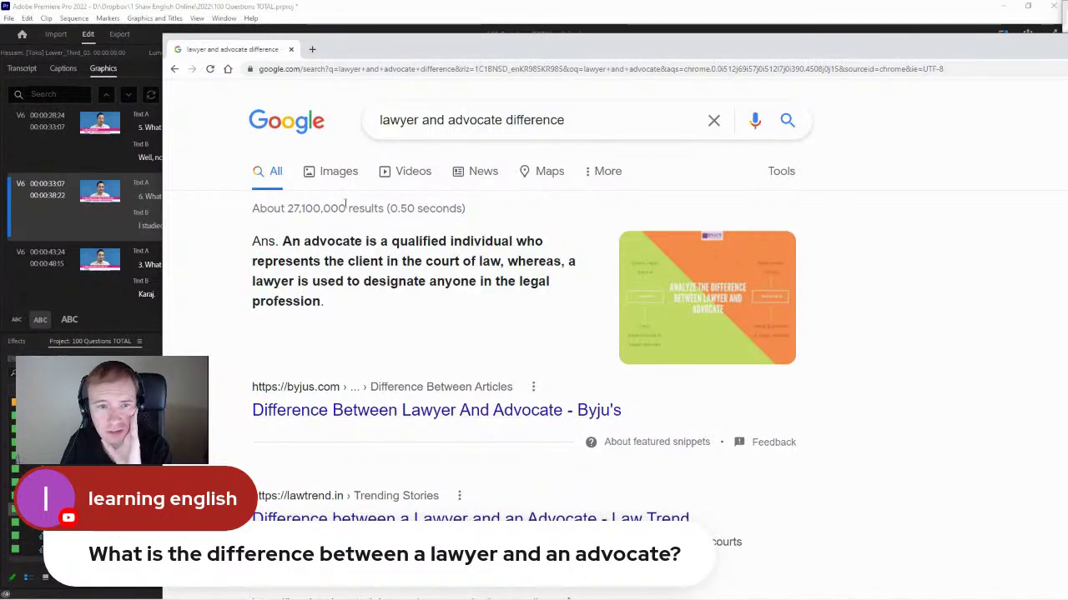
pyautogui.click(333, 172)
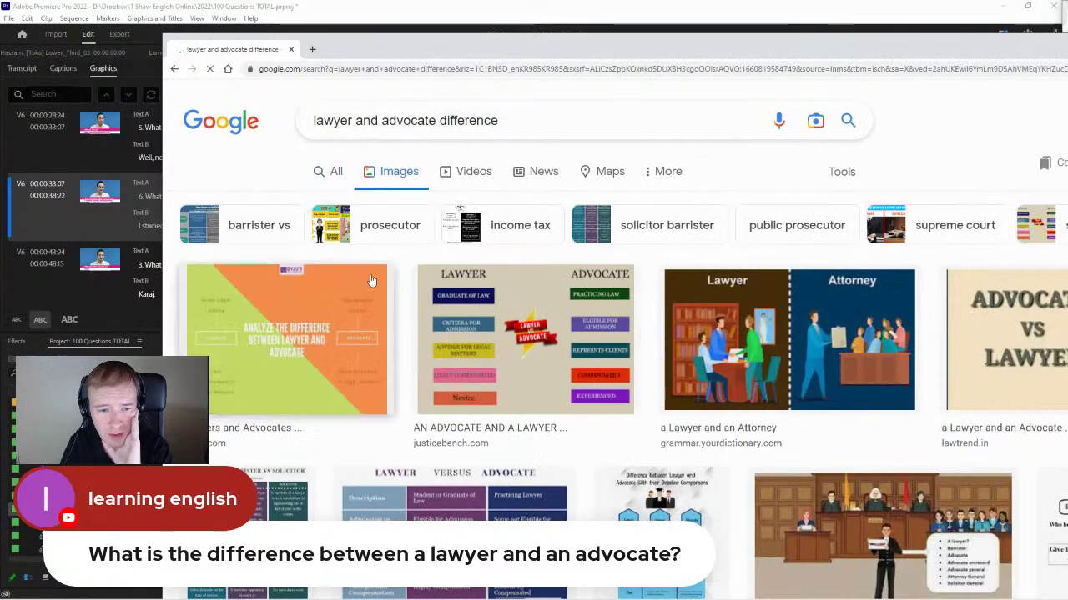
# Step: Preview the Justice Bench Lawyer vs Advocate image, view its full-size version, then close that tab
pyautogui.click(525, 309)
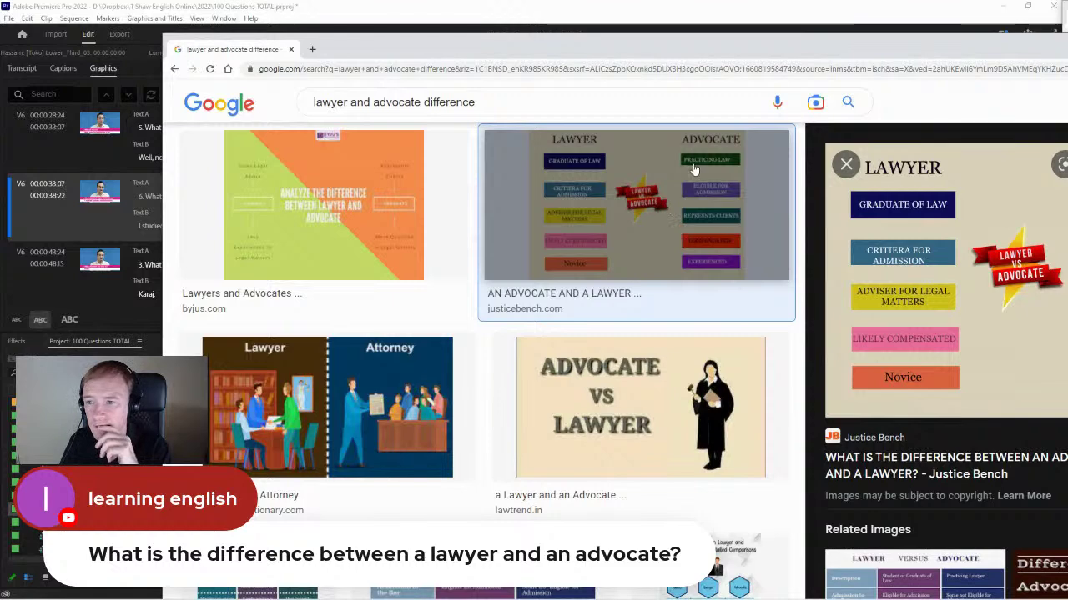
pyautogui.moveTo(836, 42); pyautogui.dragTo(598, 32)
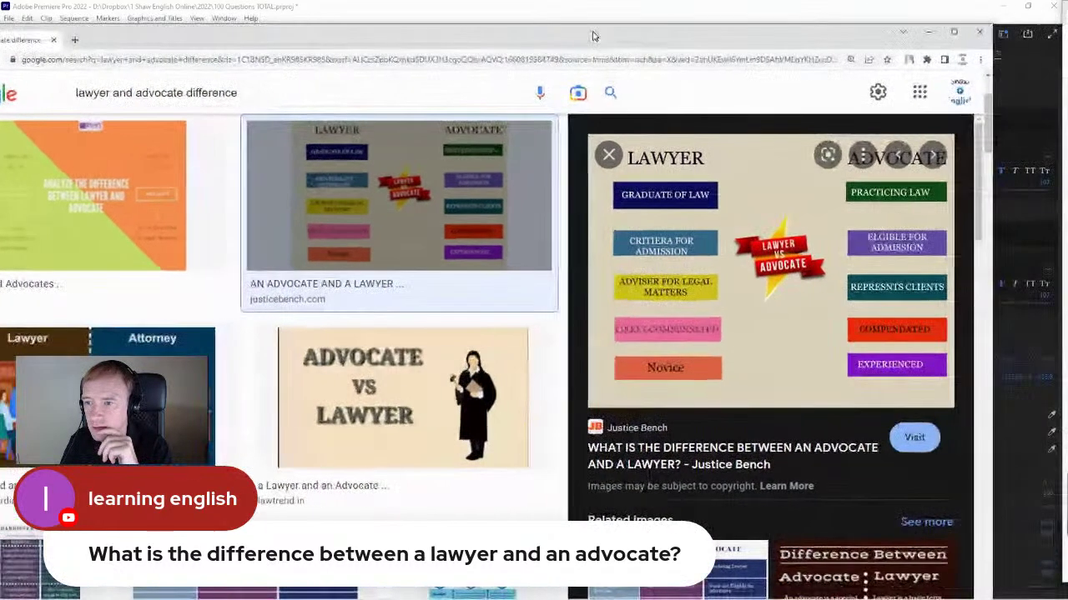
pyautogui.click(820, 191)
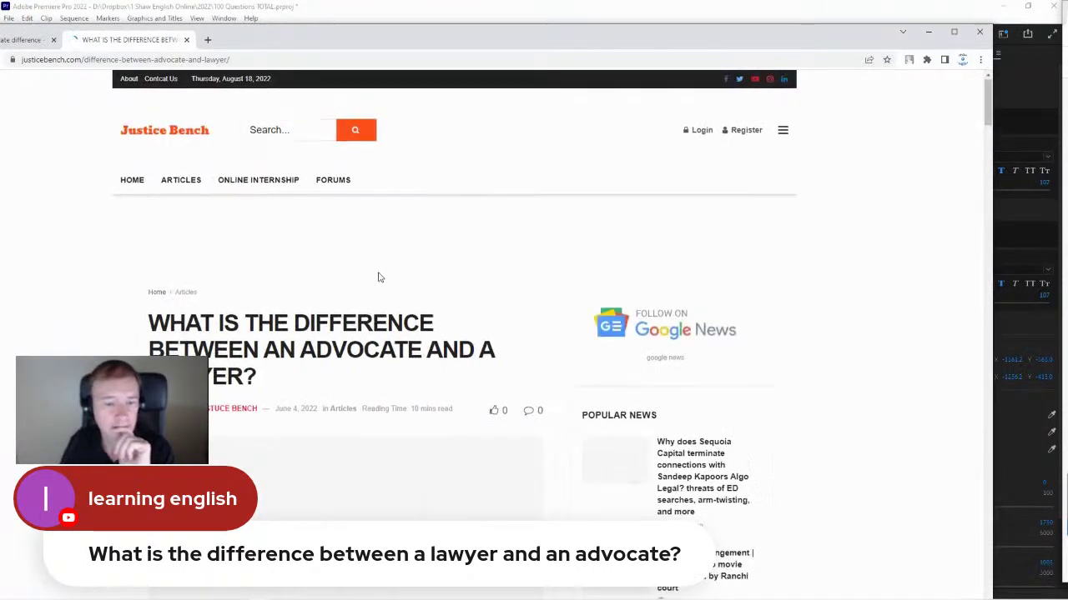
pyautogui.scroll(-4, 379, 276)
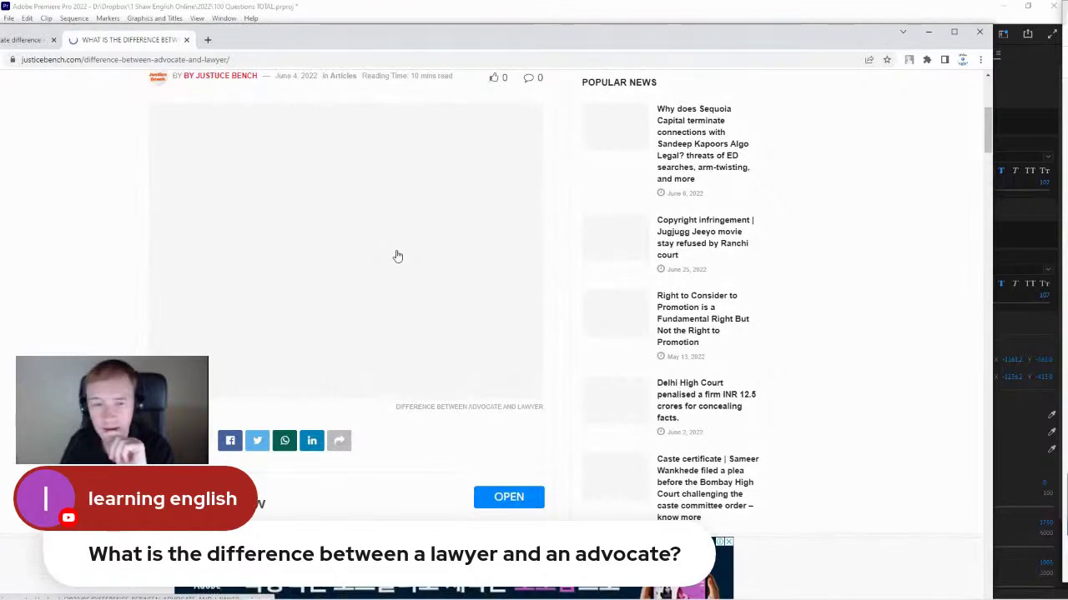
pyautogui.scroll(-6, 476, 276)
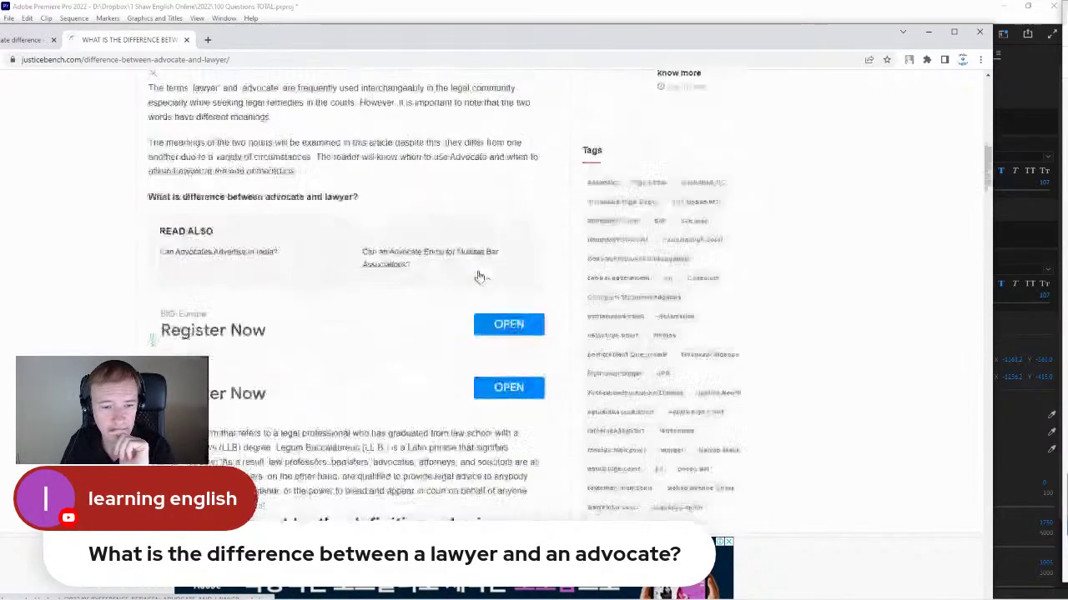
pyautogui.scroll(5, 479, 276)
pyautogui.click(412, 264)
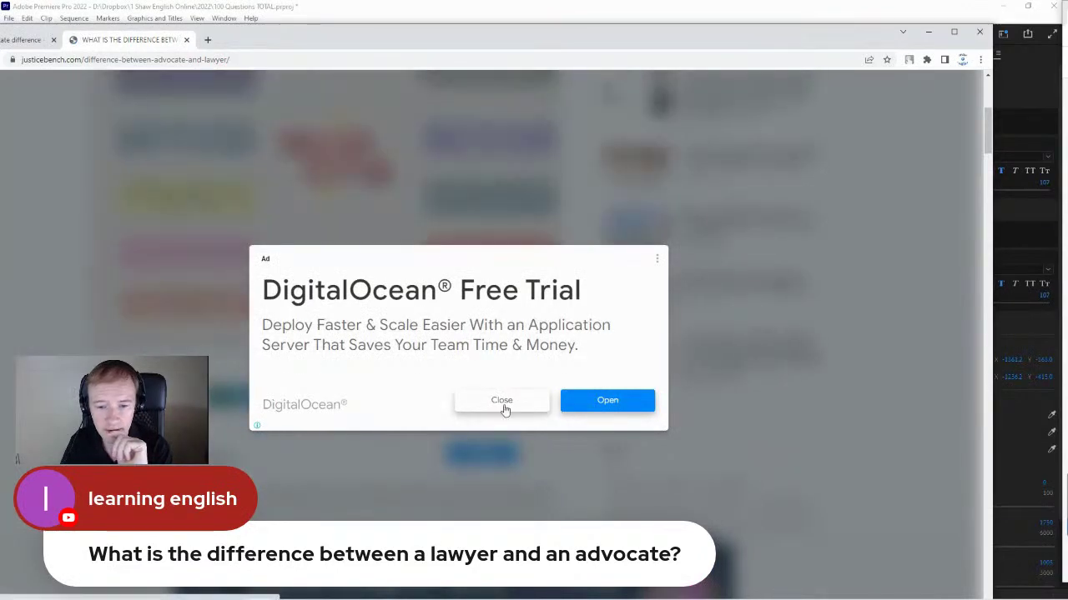
pyautogui.click(503, 405)
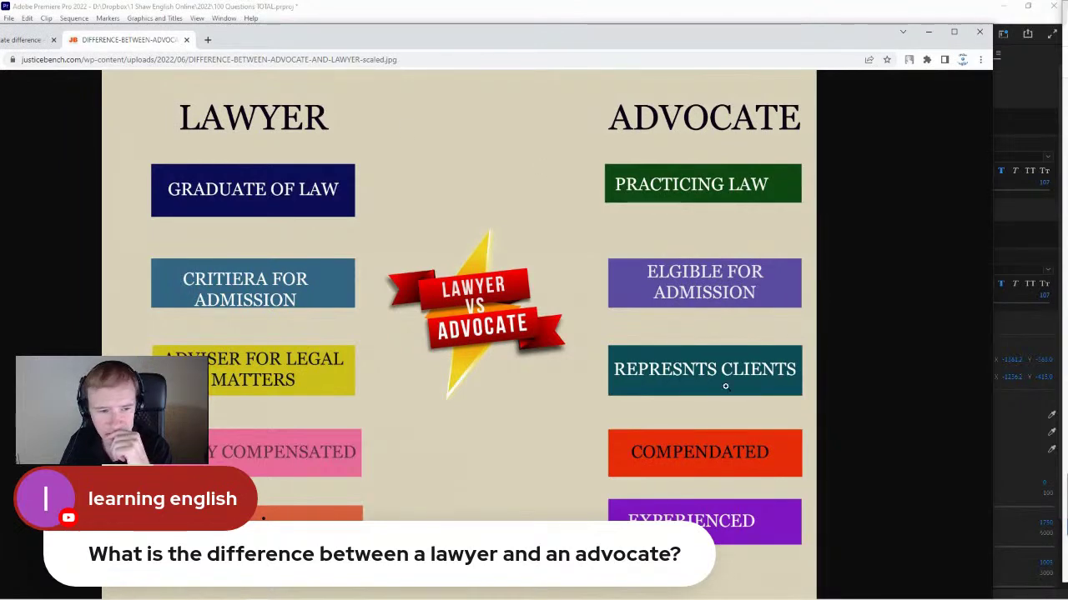
pyautogui.click(186, 39)
pyautogui.doubleClick(325, 42)
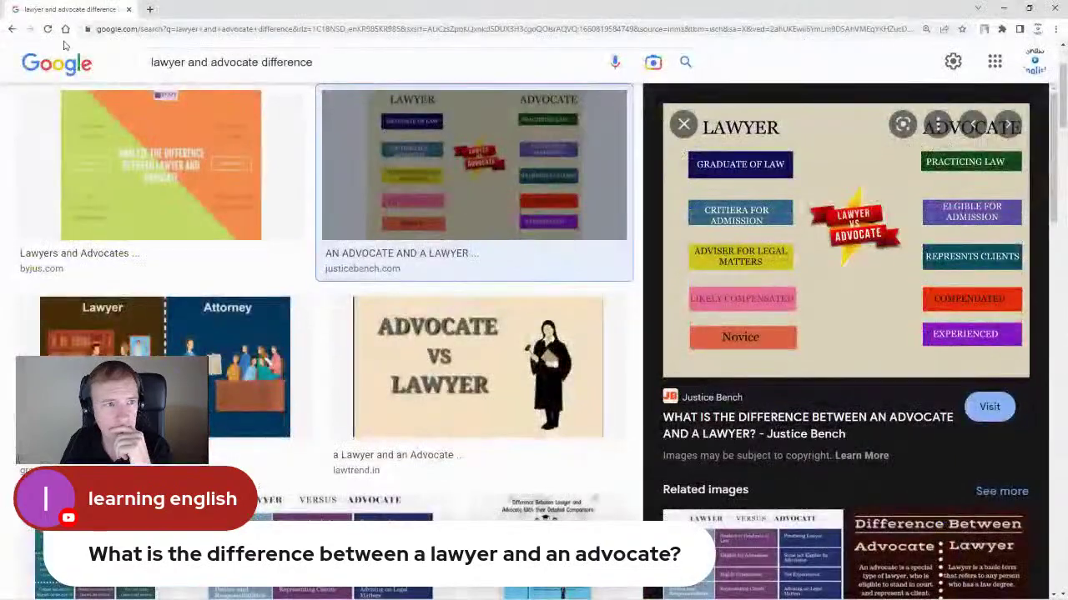
pyautogui.click(13, 31)
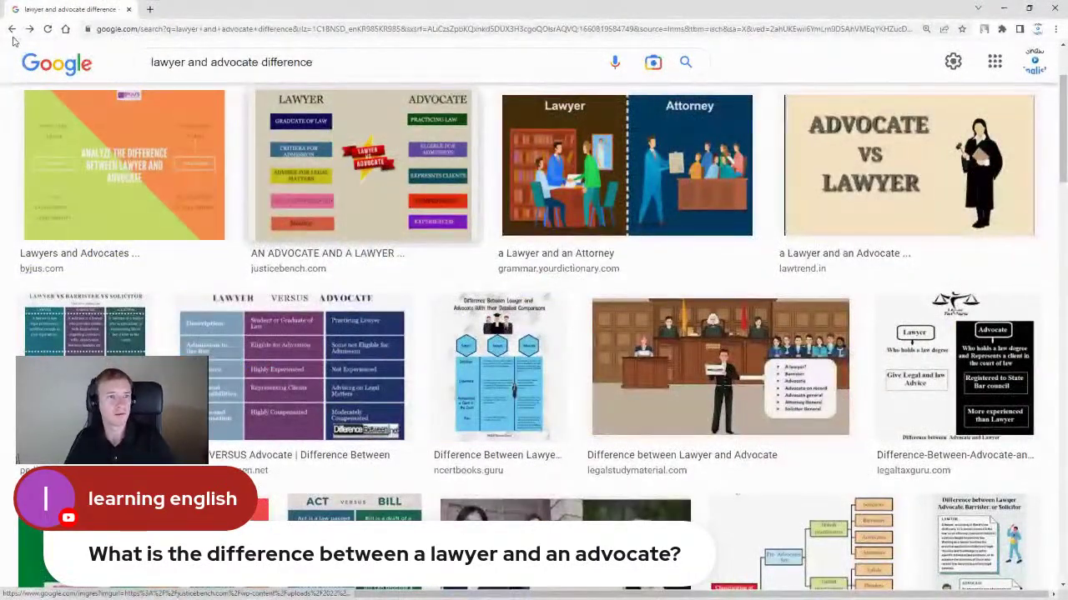
pyautogui.click(13, 33)
pyautogui.scroll(-2, 250, 262)
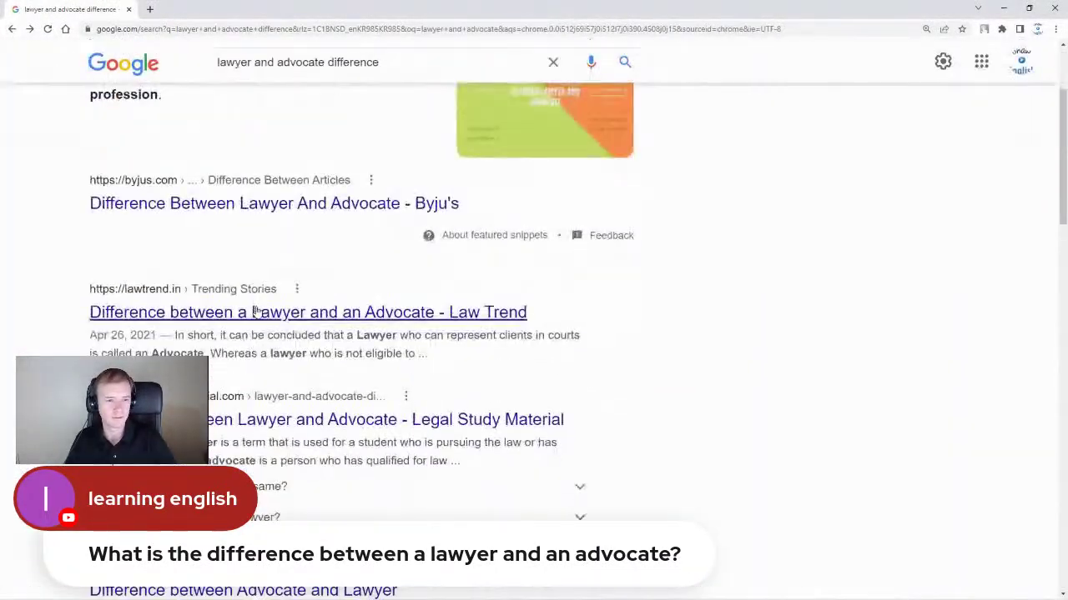
pyautogui.click(255, 311)
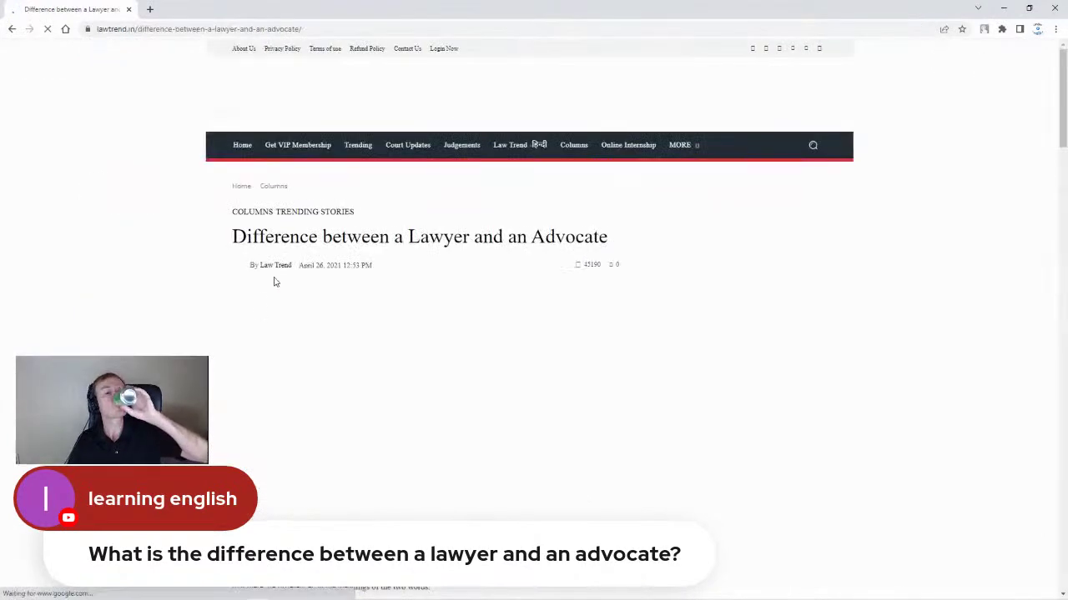
pyautogui.scroll(-2, 325, 237)
pyautogui.scroll(-3, 326, 238)
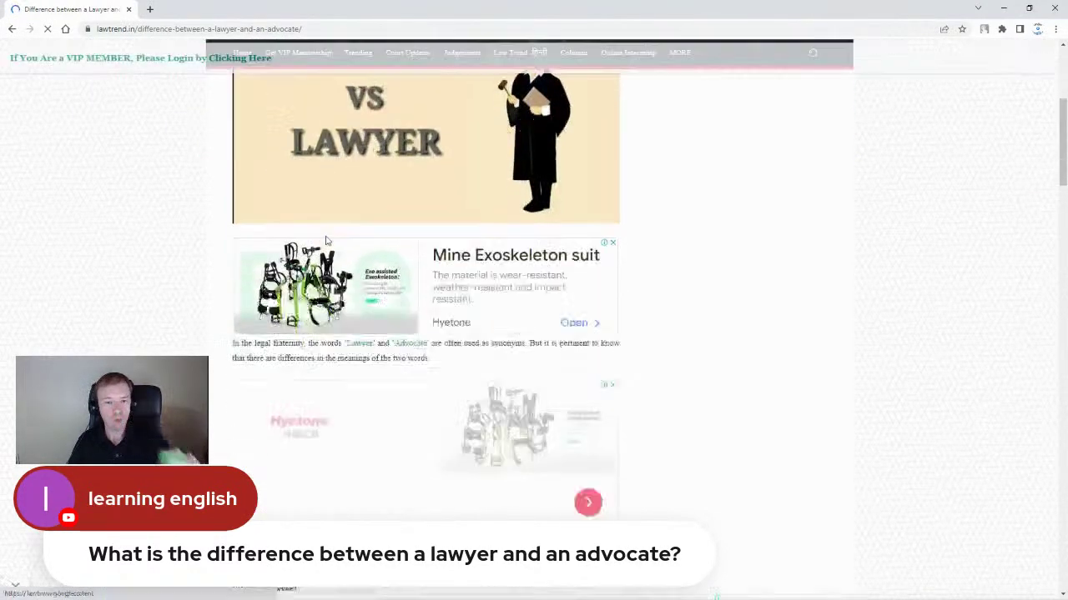
pyautogui.scroll(-3, 326, 237)
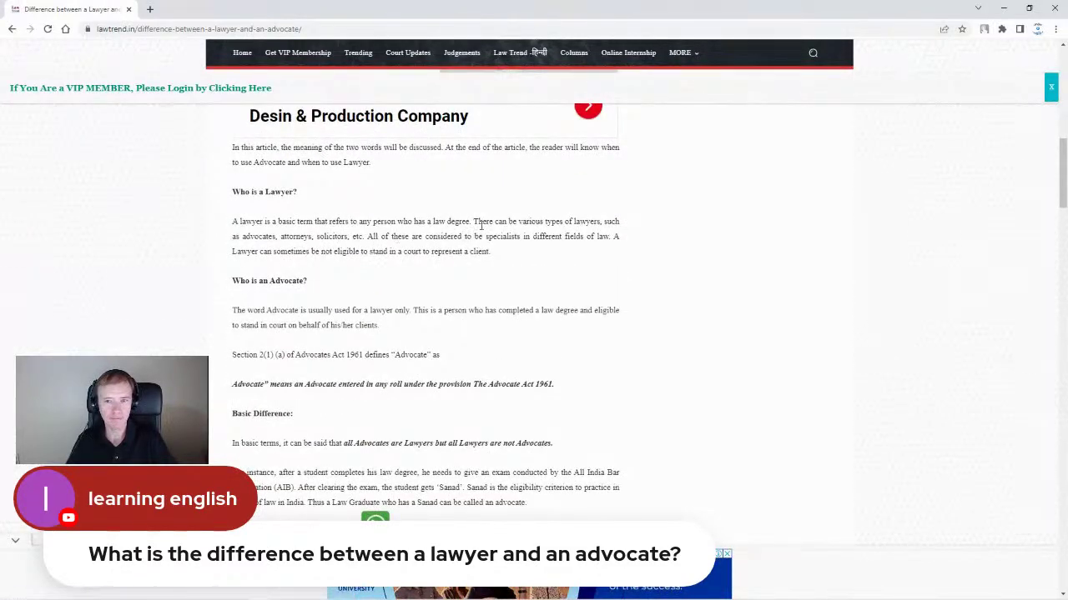
pyautogui.doubleClick(234, 221)
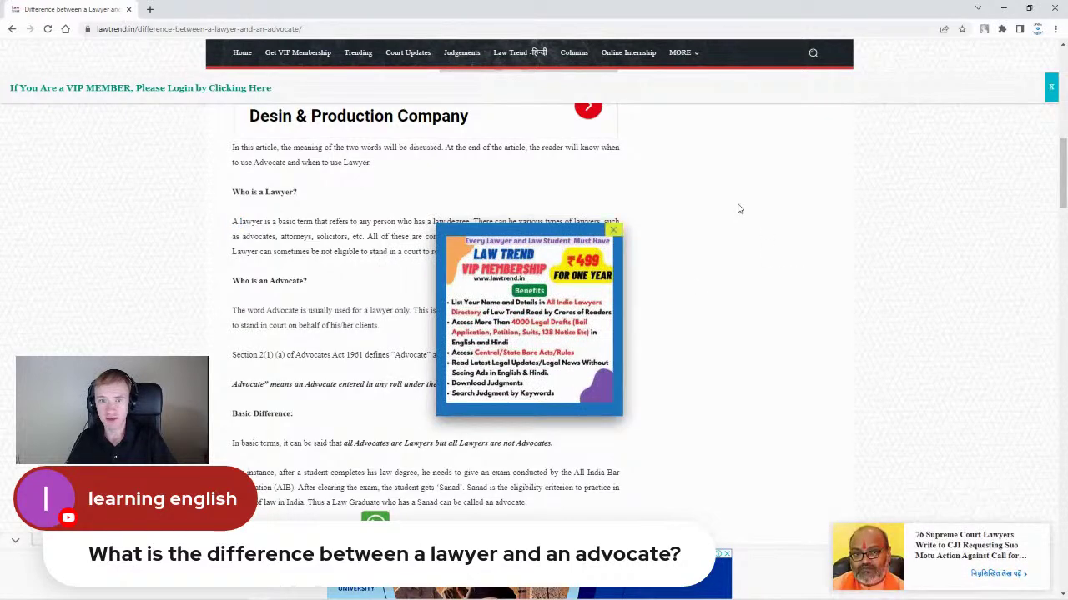
pyautogui.click(1050, 87)
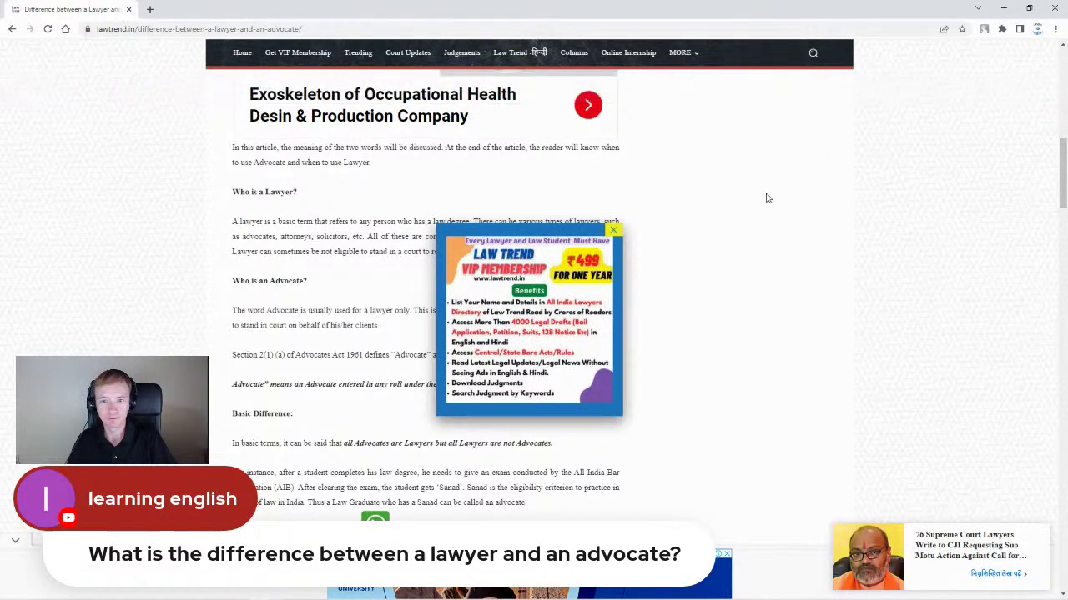
pyautogui.click(615, 230)
pyautogui.moveTo(233, 221); pyautogui.dragTo(471, 221)
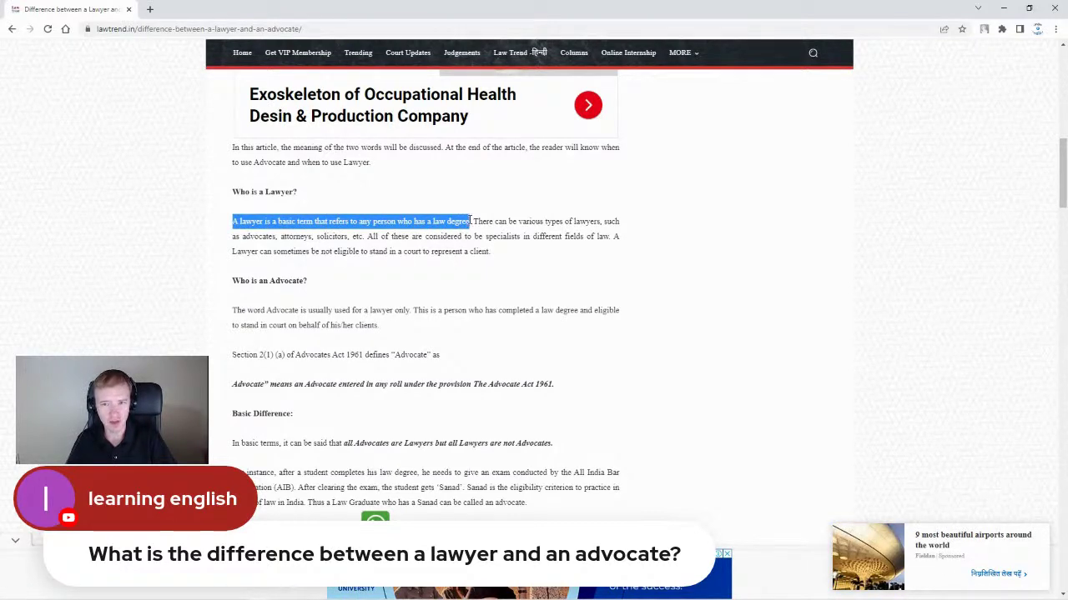
pyautogui.click(490, 221)
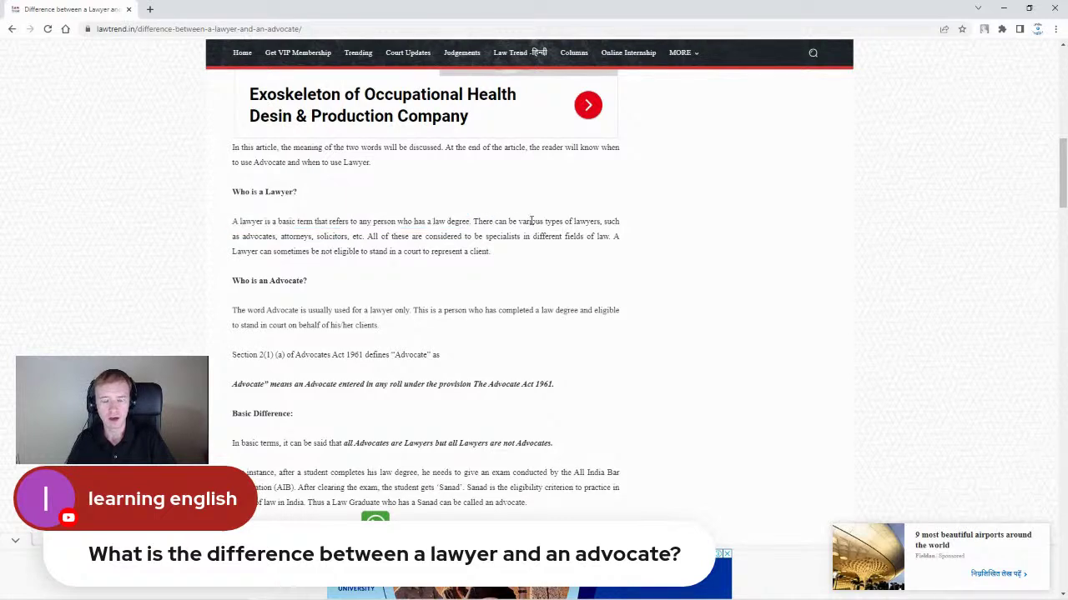
pyautogui.moveTo(514, 221); pyautogui.dragTo(603, 222)
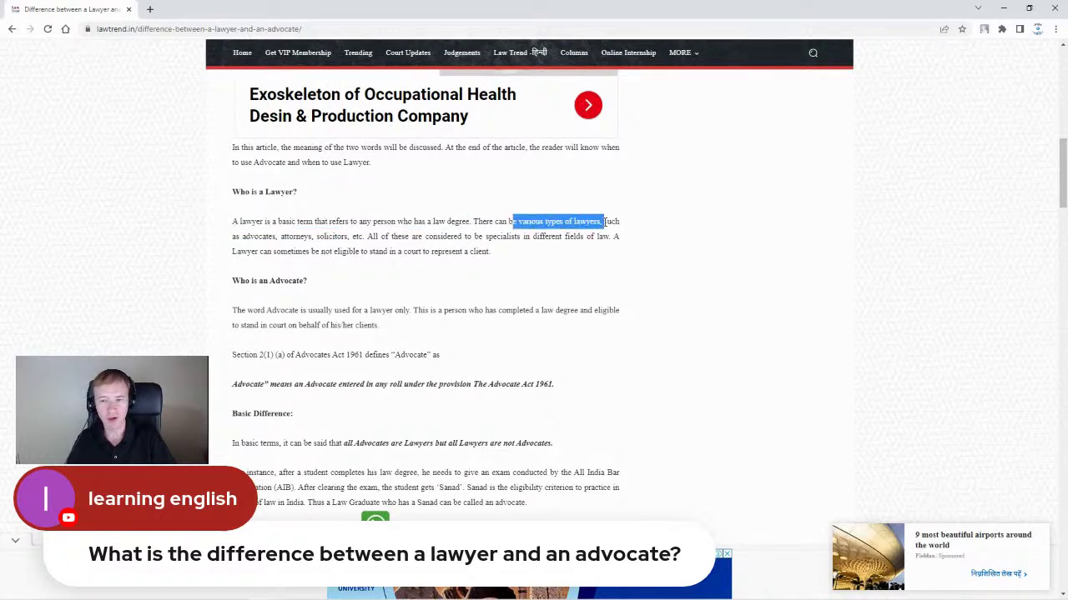
pyautogui.moveTo(242, 237); pyautogui.dragTo(346, 236)
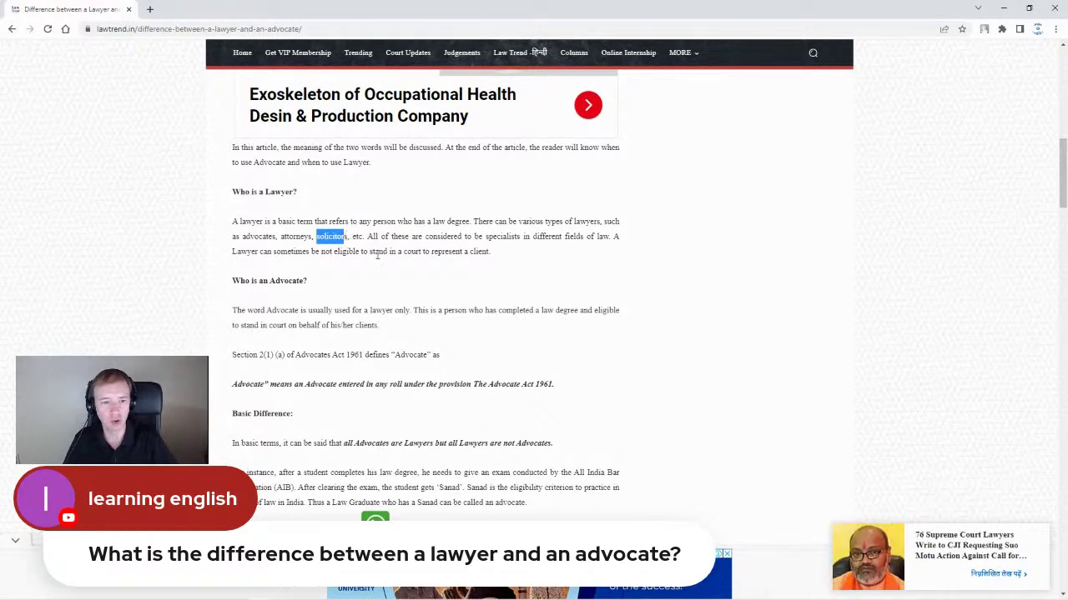
pyautogui.scroll(-1, 382, 255)
pyautogui.click(376, 260)
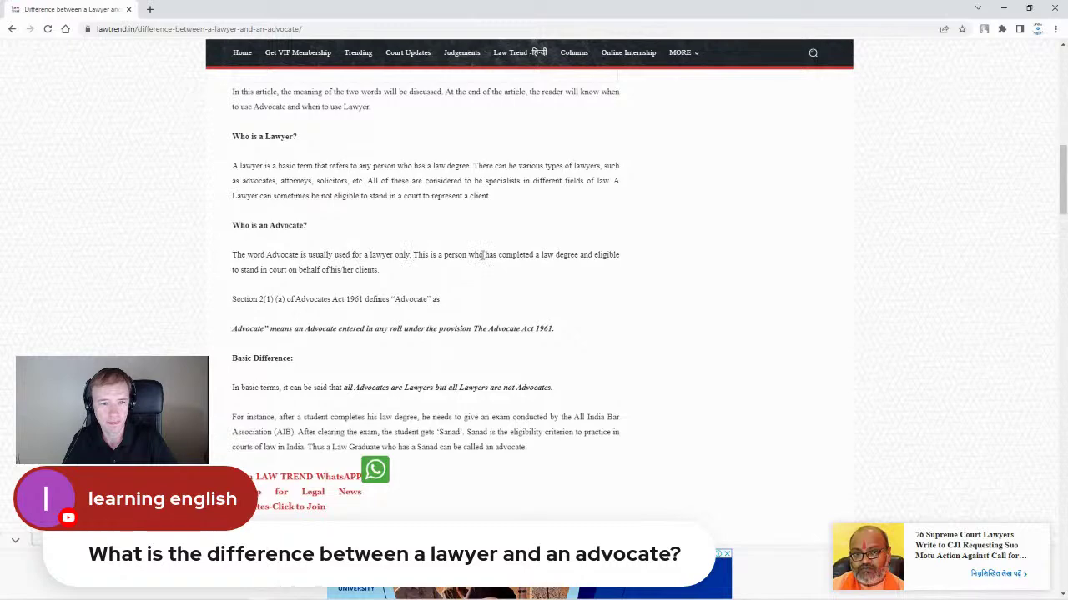
pyautogui.moveTo(299, 256); pyautogui.dragTo(265, 256)
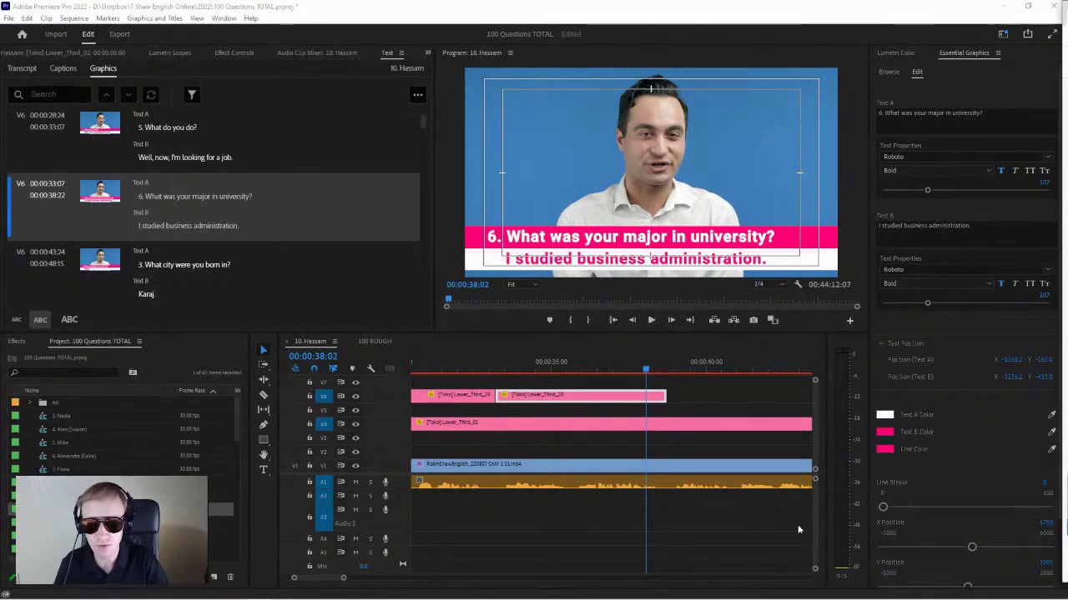
# Step: Play the interview from question 5's graphic at 31:17 through question 6's answer
pyautogui.click(445, 358)
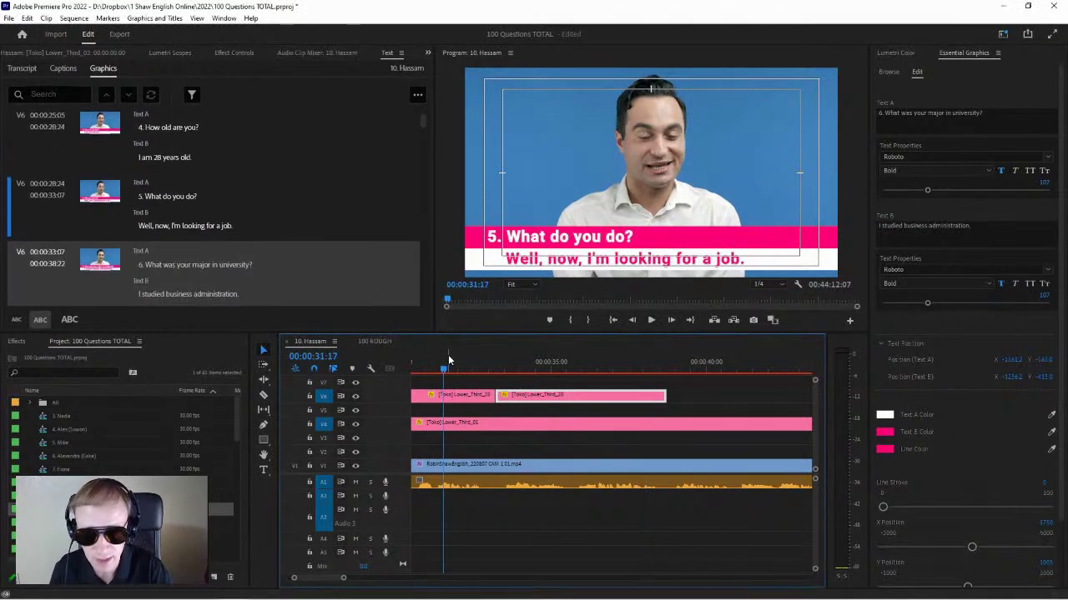
pyautogui.press('space')
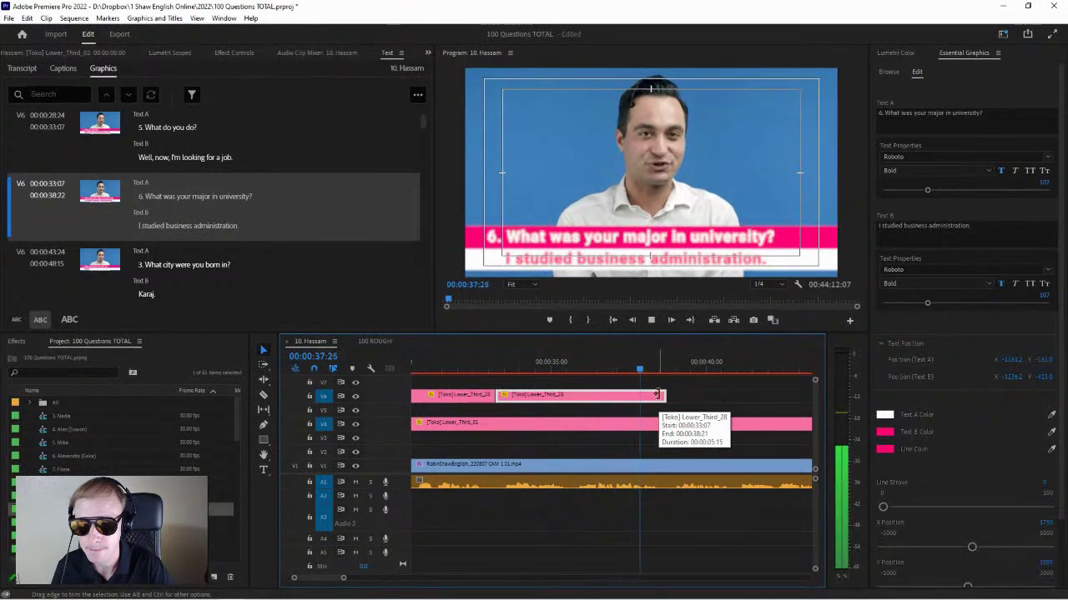
pyautogui.press('space')
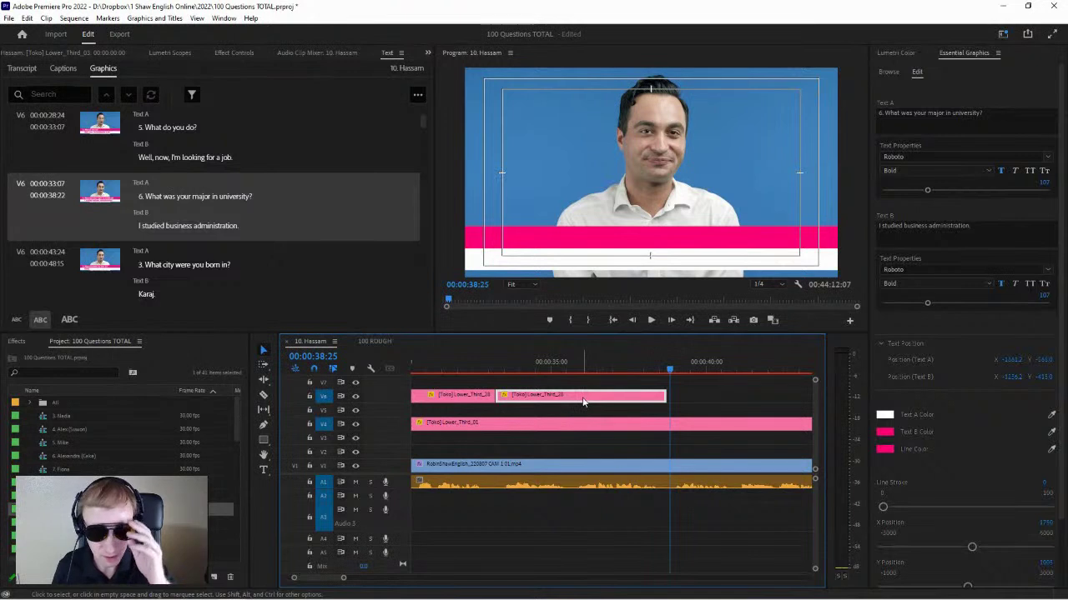
# Step: Duplicate the question 6 lower third, move the city graphic to 47:21, trim the copy to 43:29
pyautogui.moveTo(582, 402); pyautogui.dragTo(758, 398)
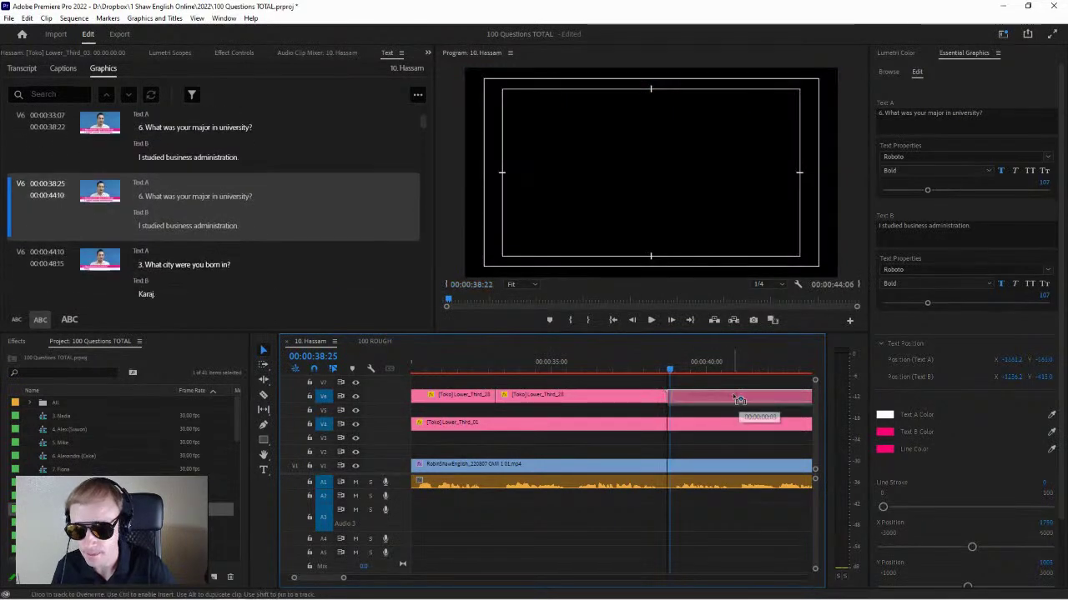
pyautogui.press('space')
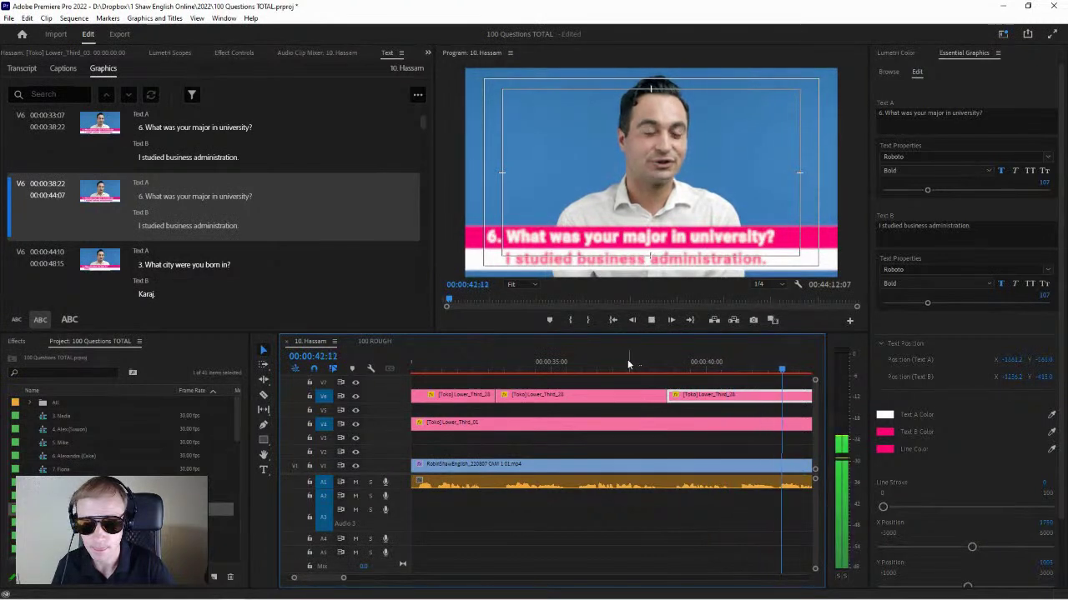
pyautogui.press('space')
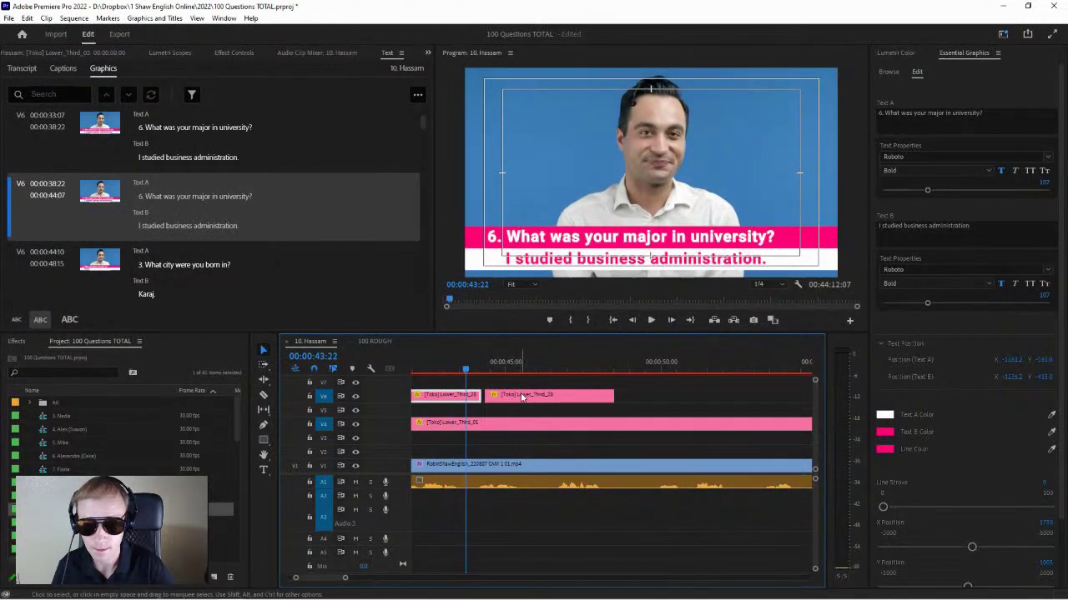
pyautogui.click(572, 401)
pyautogui.moveTo(571, 401); pyautogui.dragTo(675, 398)
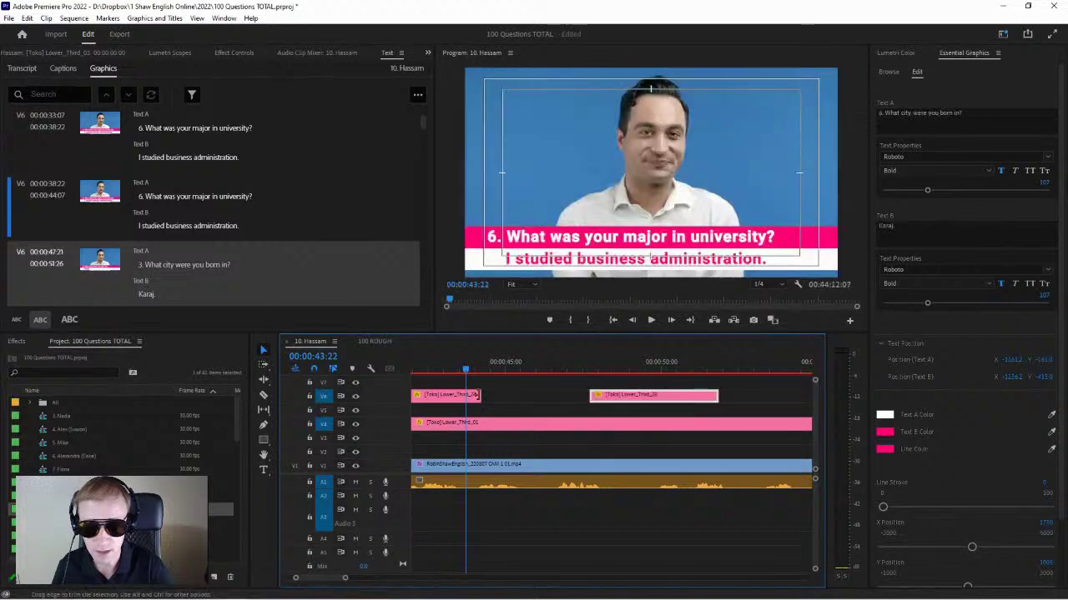
pyautogui.moveTo(476, 394); pyautogui.dragTo(469, 373)
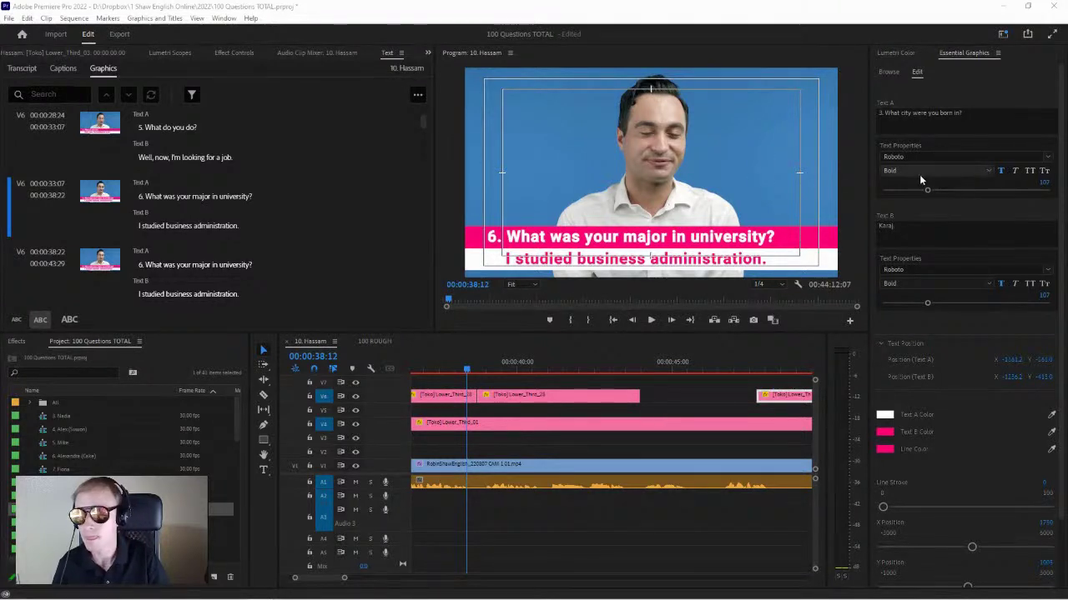
# Step: Paste 'What university did you go to?' into Text A of the duplicated question 6 graphic
pyautogui.click(575, 396)
pyautogui.click(492, 370)
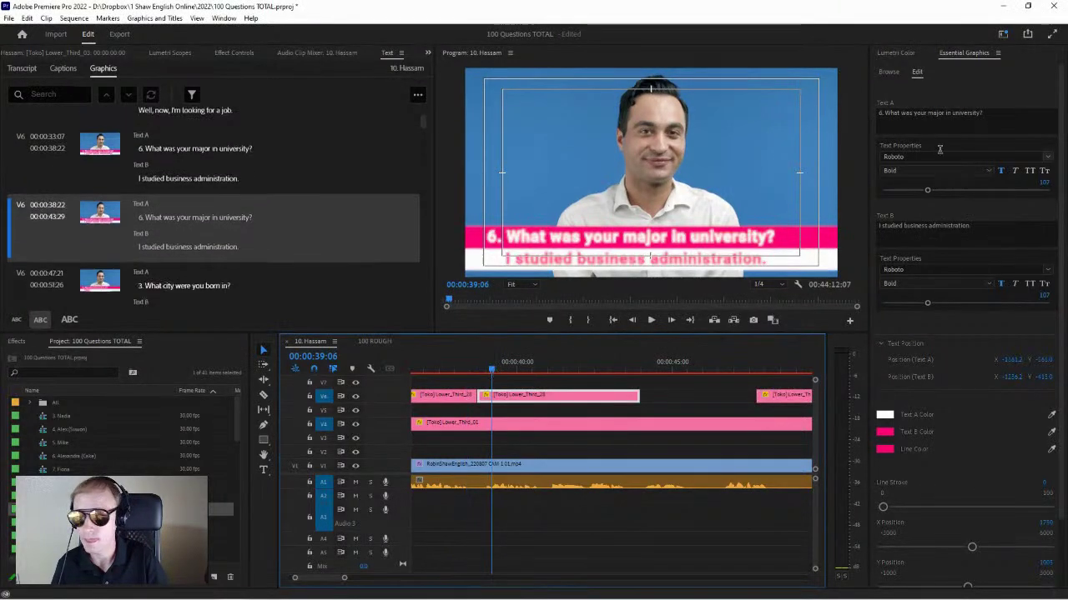
pyautogui.click(934, 115)
pyautogui.write('What university did you go to?')
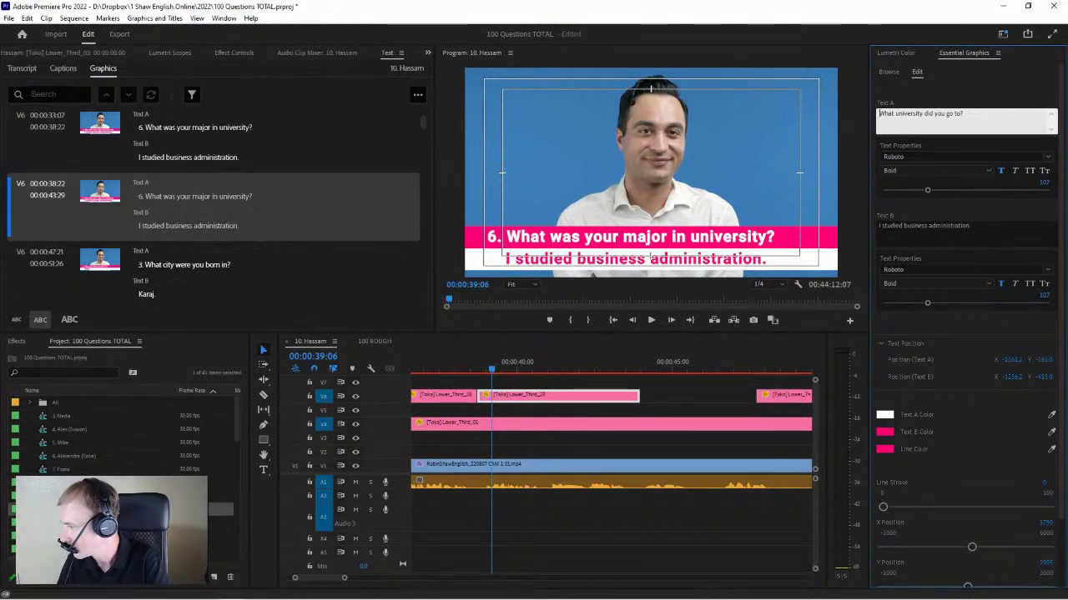
pyautogui.press('Return')
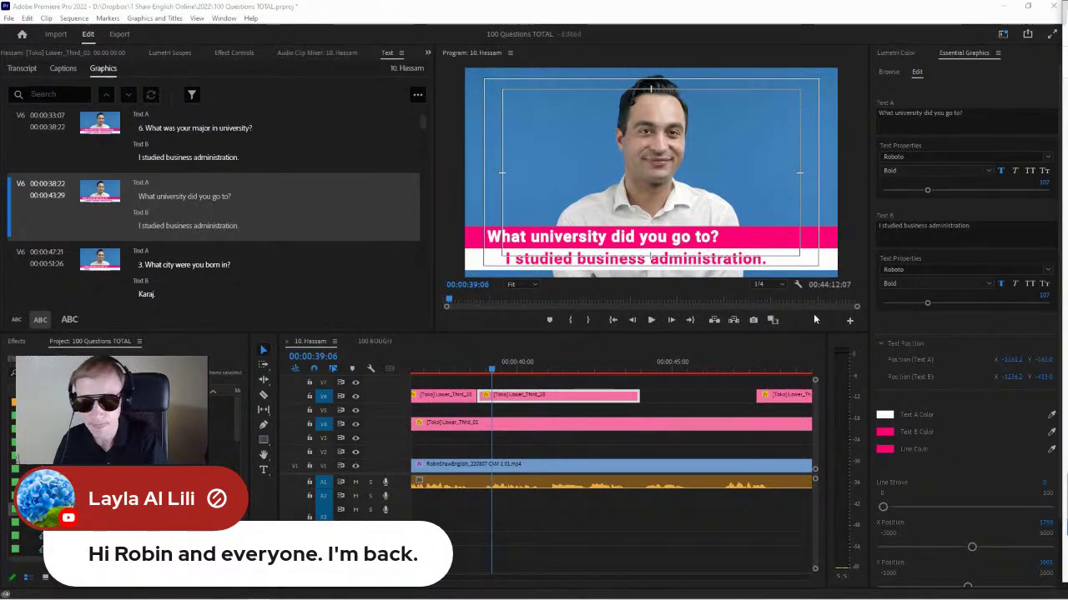
pyautogui.click(480, 370)
pyautogui.press('space')
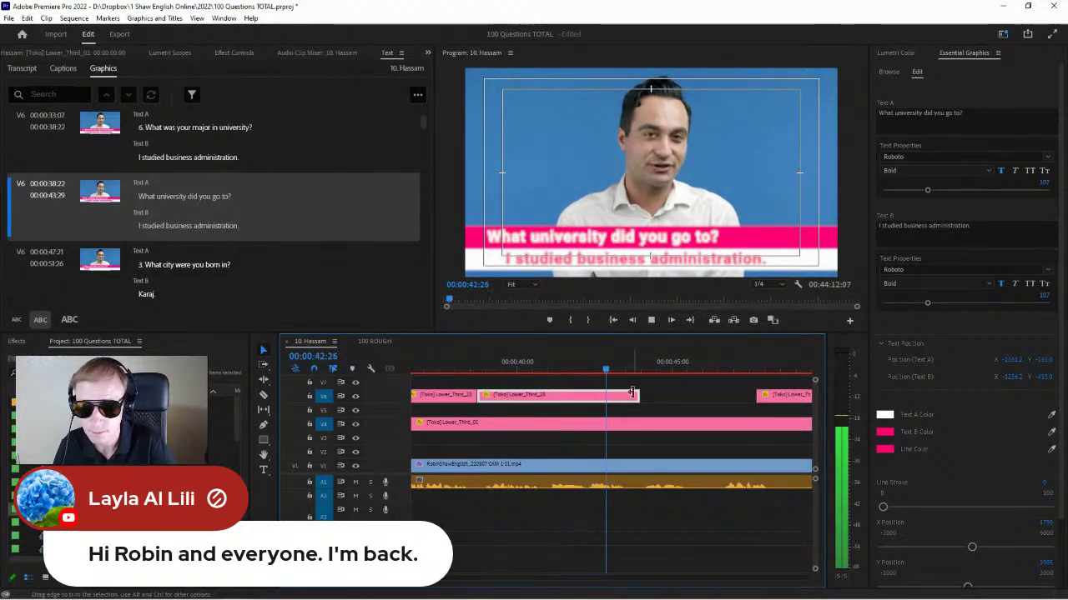
pyautogui.press('space')
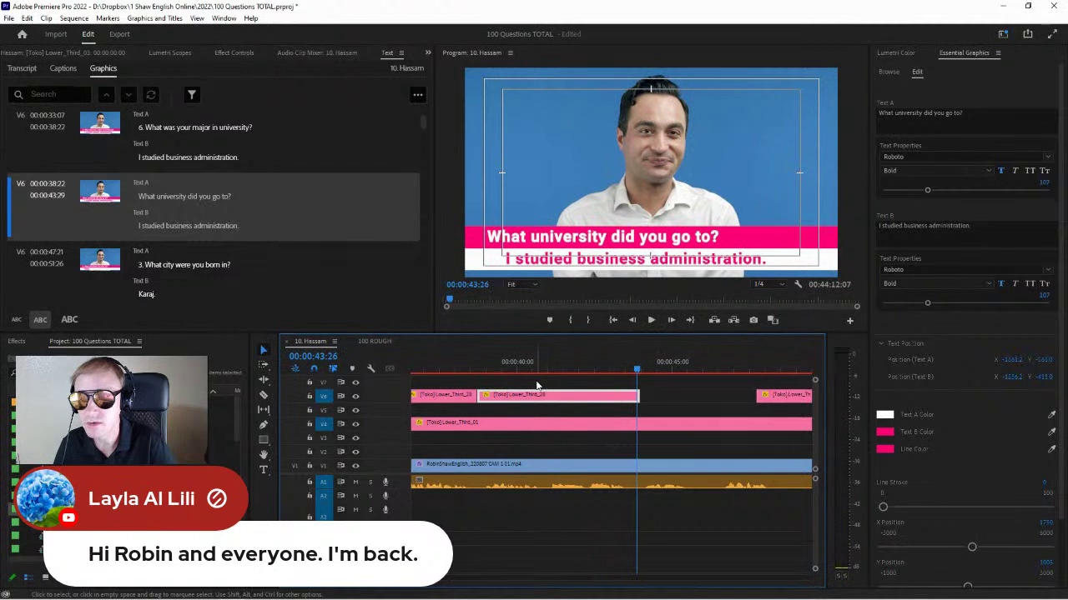
pyautogui.moveTo(552, 370); pyautogui.dragTo(542, 372)
pyautogui.press('space')
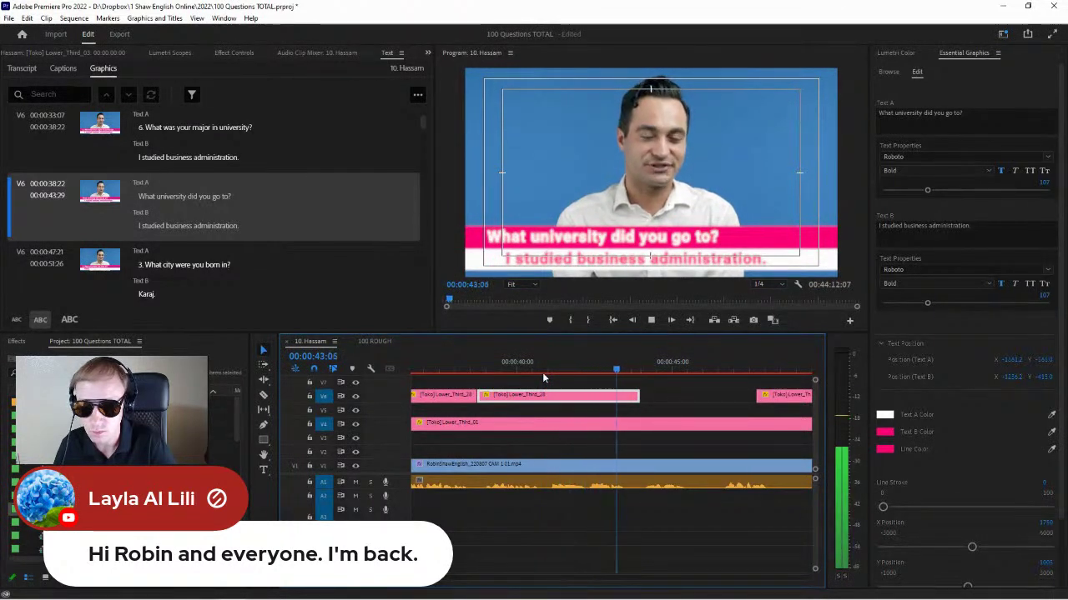
pyautogui.click(540, 370)
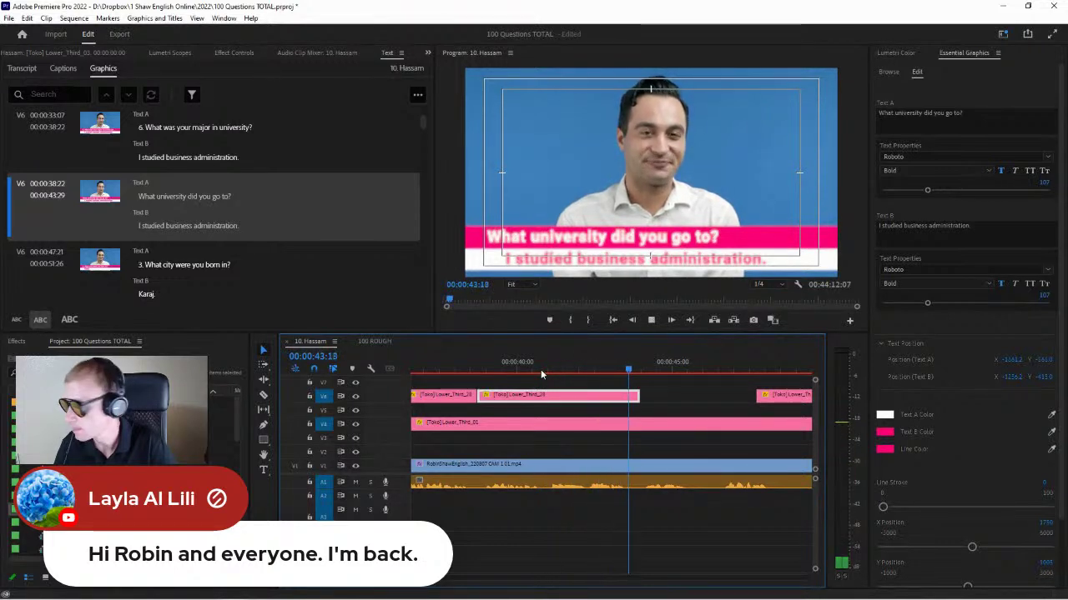
pyautogui.press('space')
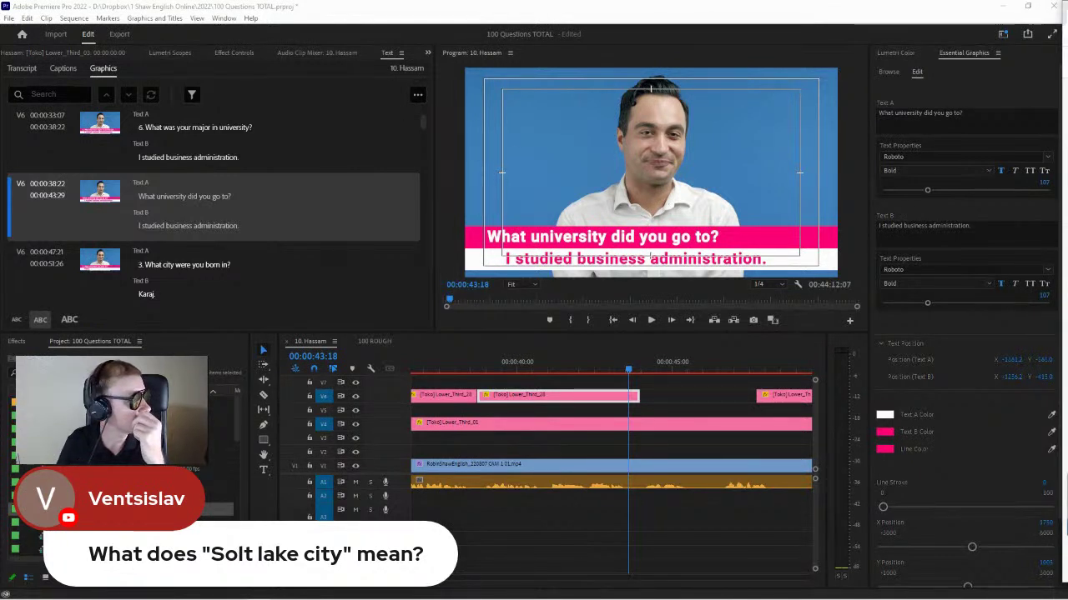
# Step: Open Google Maps in a new browser window
pyautogui.press('super+1')
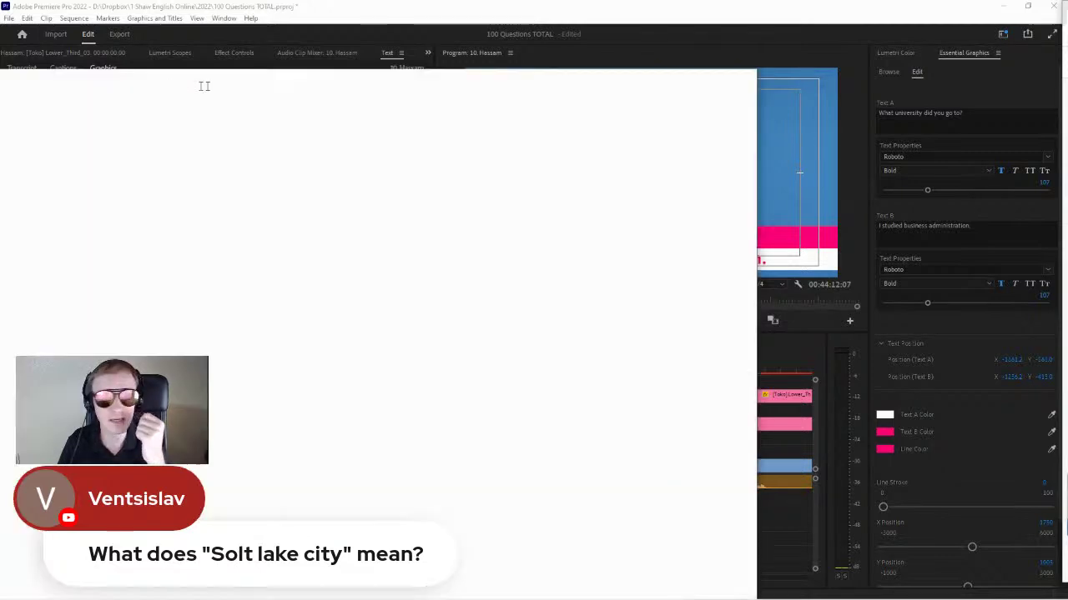
pyautogui.click(1009, 99)
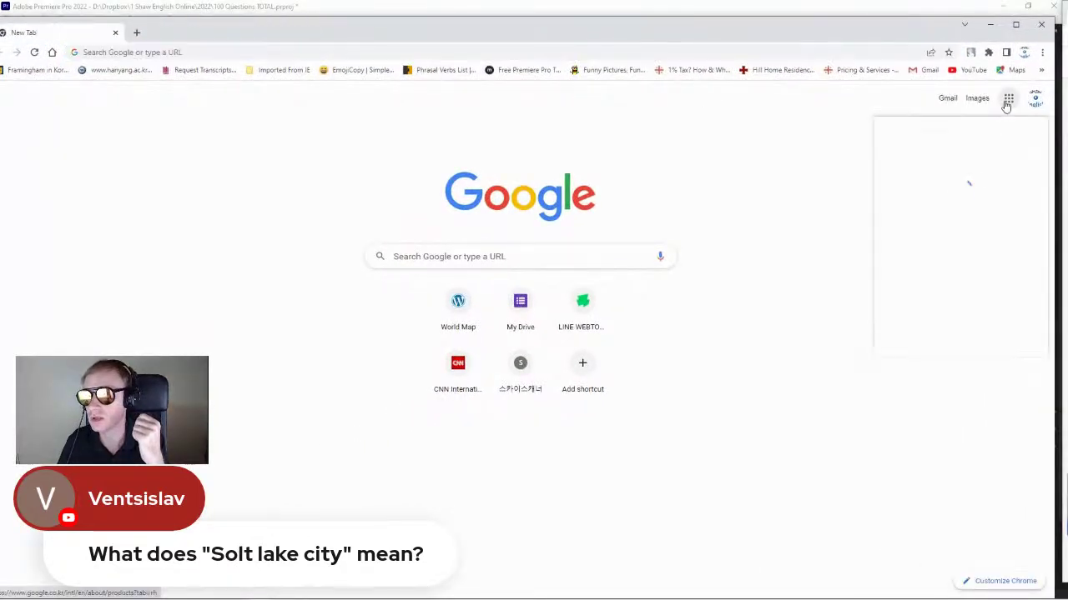
pyautogui.click(920, 198)
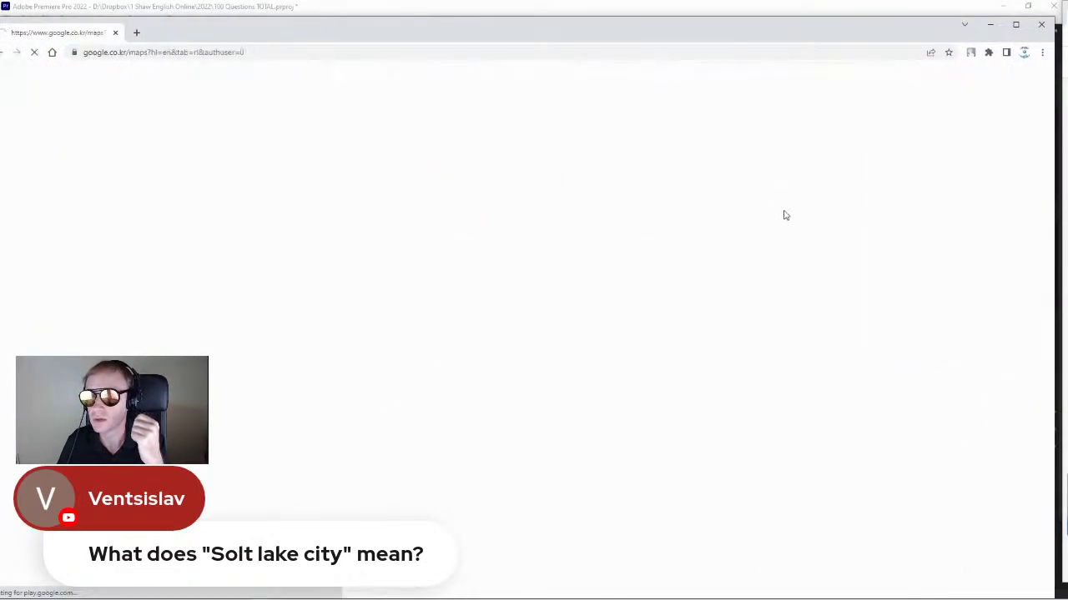
# Step: Pan the map from Korea to Salt Lake City and drop Pegman near Great Salt Lake
pyautogui.scroll(-6, 613, 287)
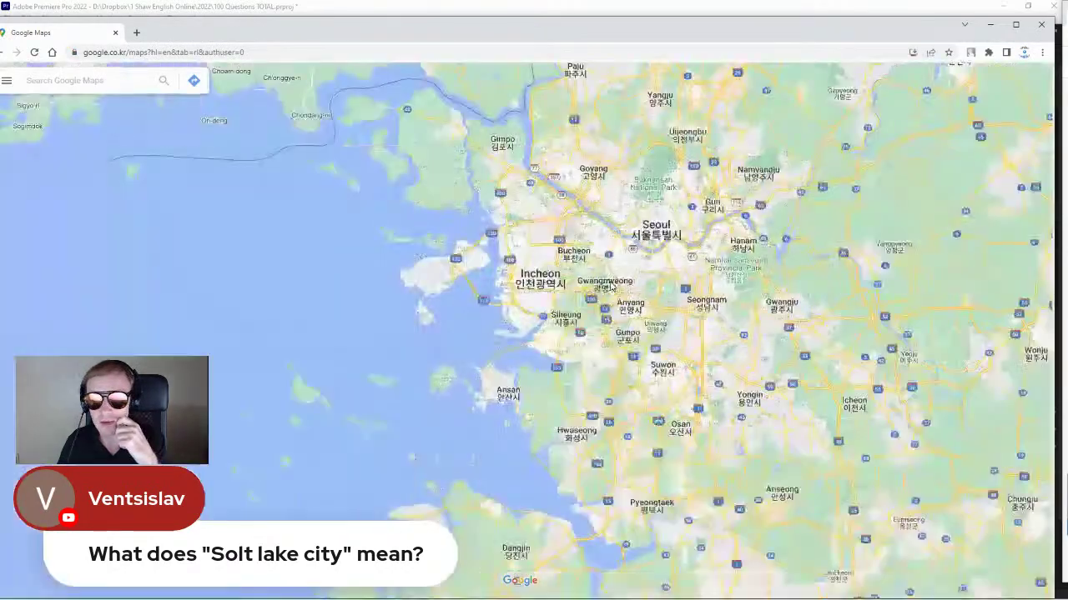
pyautogui.scroll(-3, 615, 291)
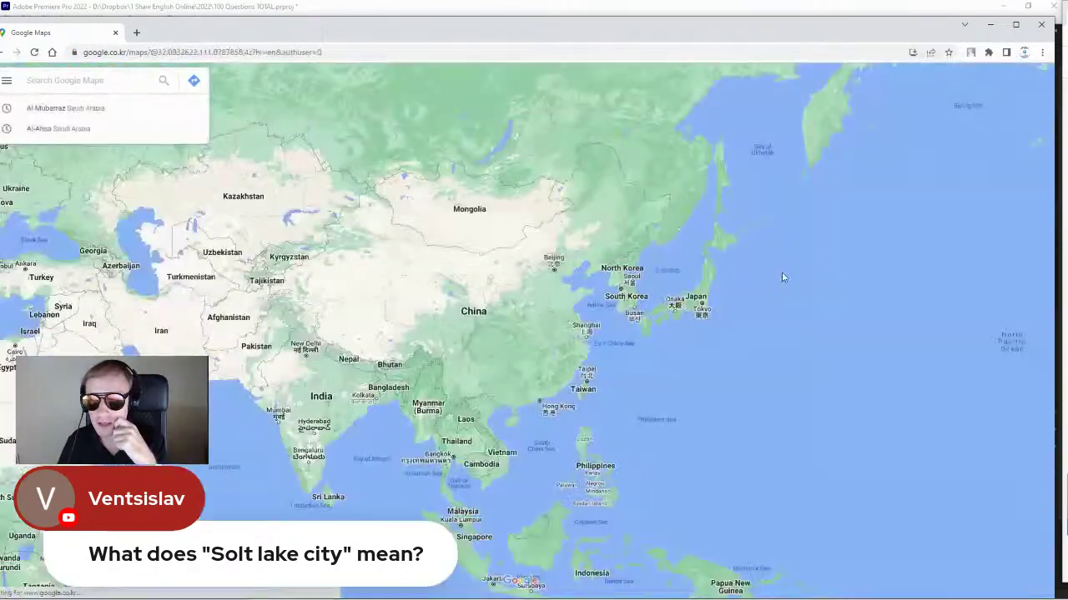
pyautogui.moveTo(781, 272); pyautogui.dragTo(748, 262)
pyautogui.moveTo(900, 257); pyautogui.dragTo(642, 291)
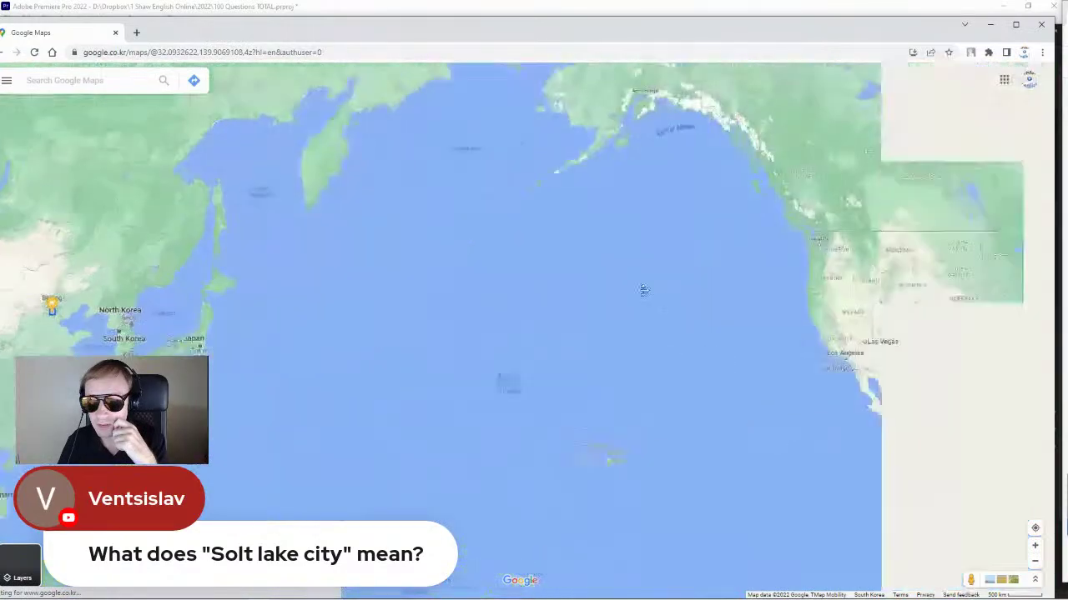
pyautogui.moveTo(900, 283); pyautogui.dragTo(651, 300)
pyautogui.moveTo(837, 325); pyautogui.dragTo(806, 323)
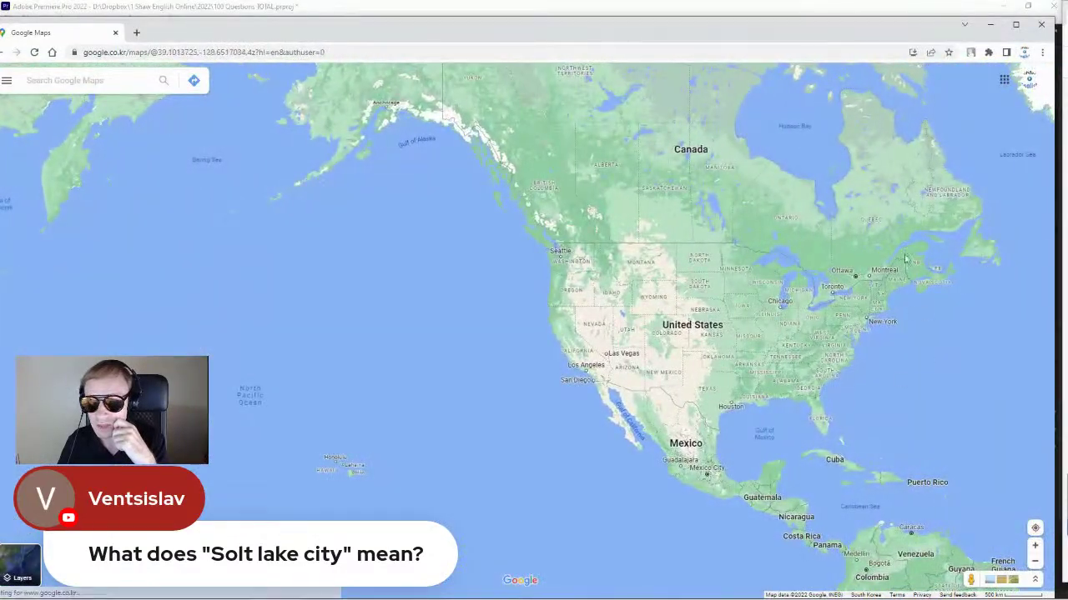
pyautogui.moveTo(684, 331); pyautogui.dragTo(657, 302)
pyautogui.scroll(5, 642, 304)
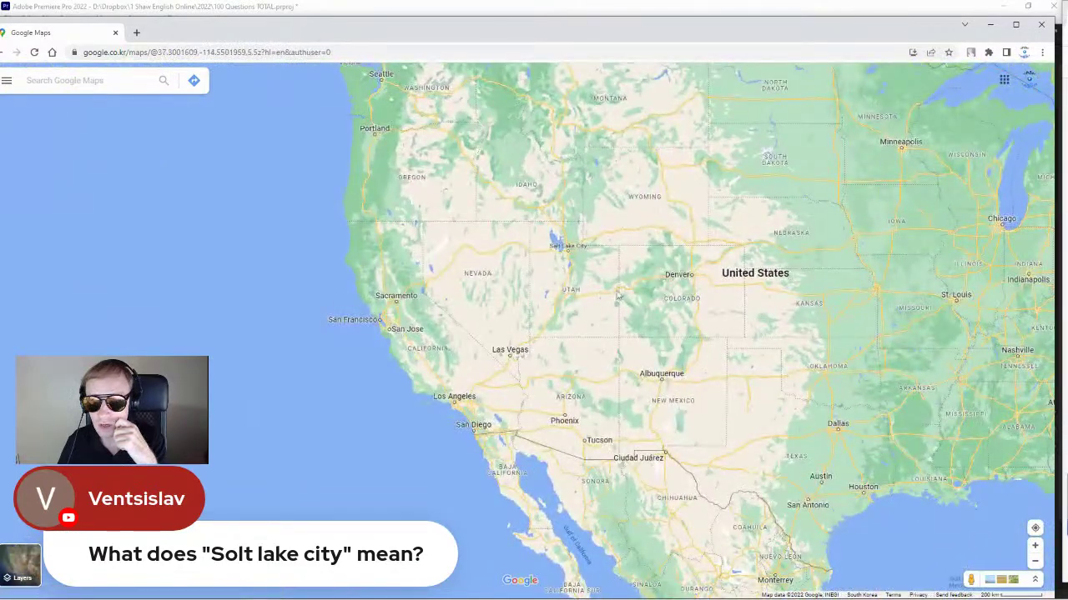
pyautogui.scroll(5, 572, 253)
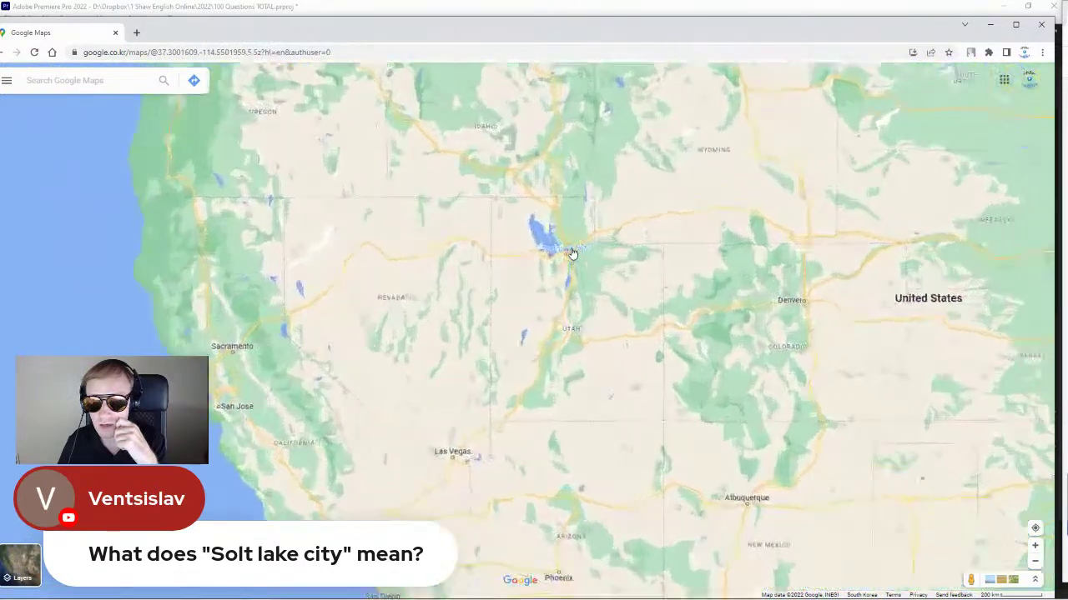
pyautogui.scroll(2, 500, 286)
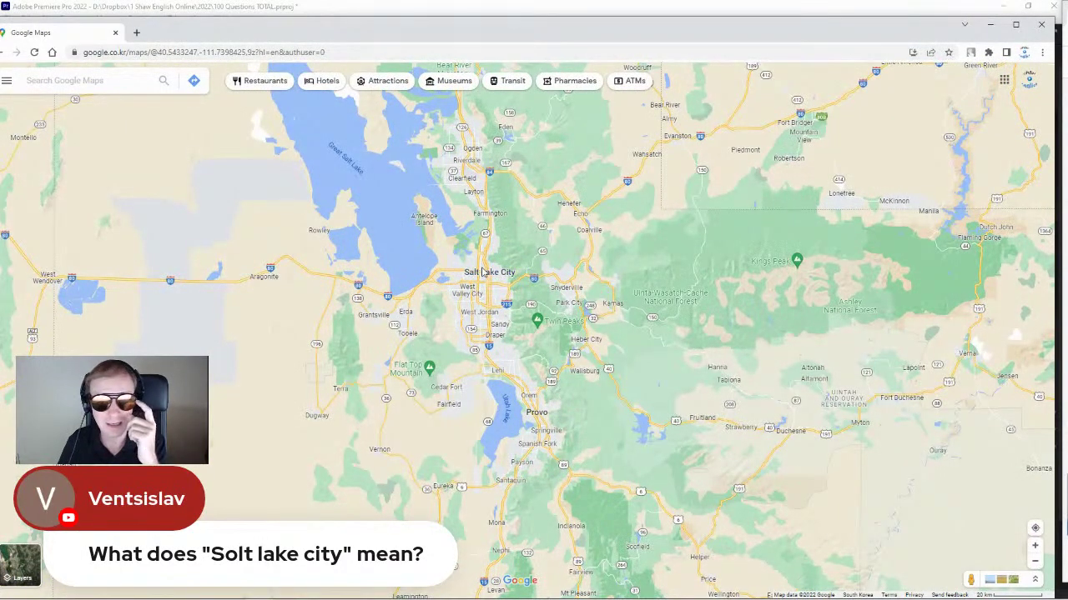
pyautogui.moveTo(400, 101); pyautogui.dragTo(517, 178)
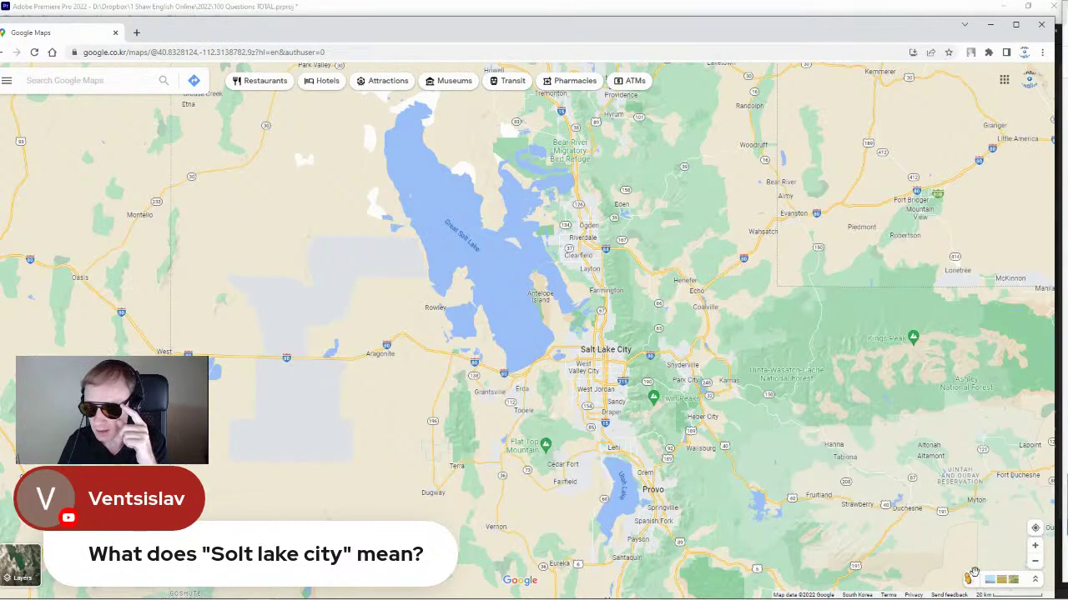
pyautogui.moveTo(970, 578); pyautogui.dragTo(538, 234)
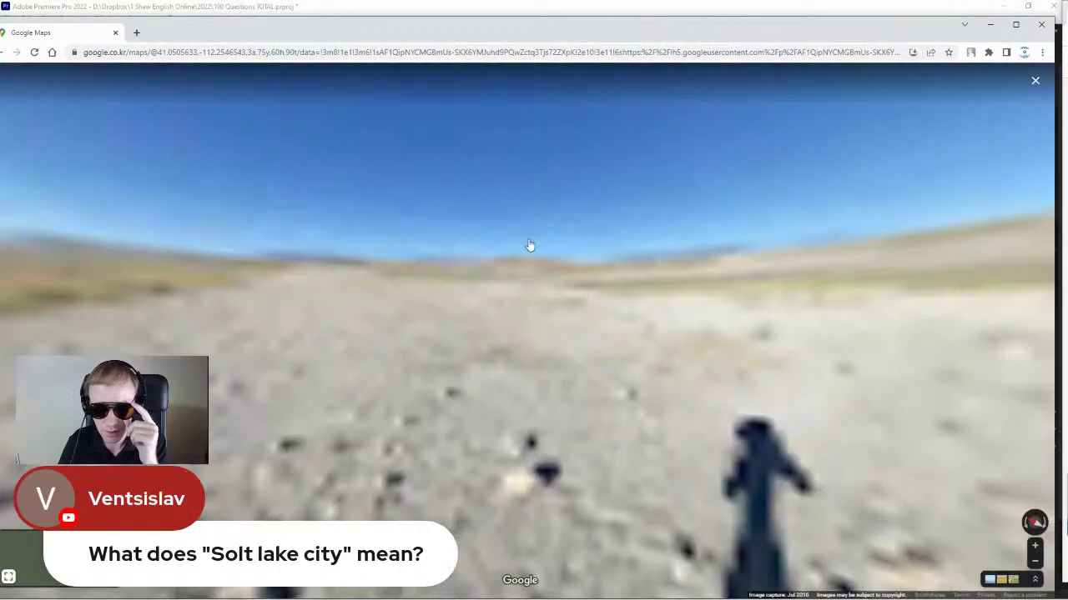
# Step: Pan the Street View panorama toward the stony Great Salt Lake shoreline, then return to Premiere Pro
pyautogui.moveTo(526, 269); pyautogui.dragTo(479, 230)
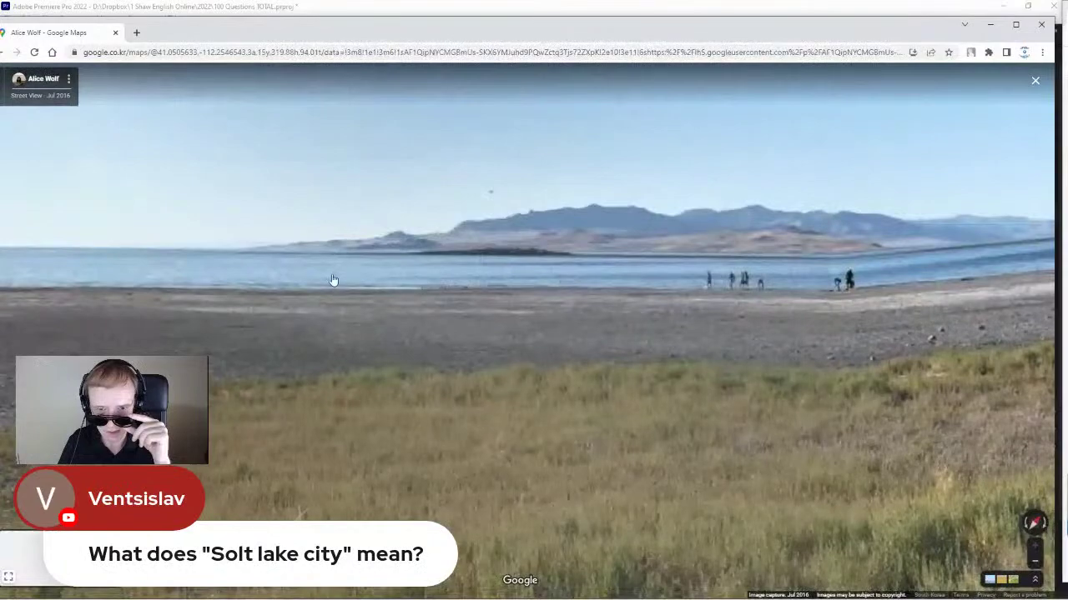
pyautogui.moveTo(334, 282); pyautogui.dragTo(107, 94)
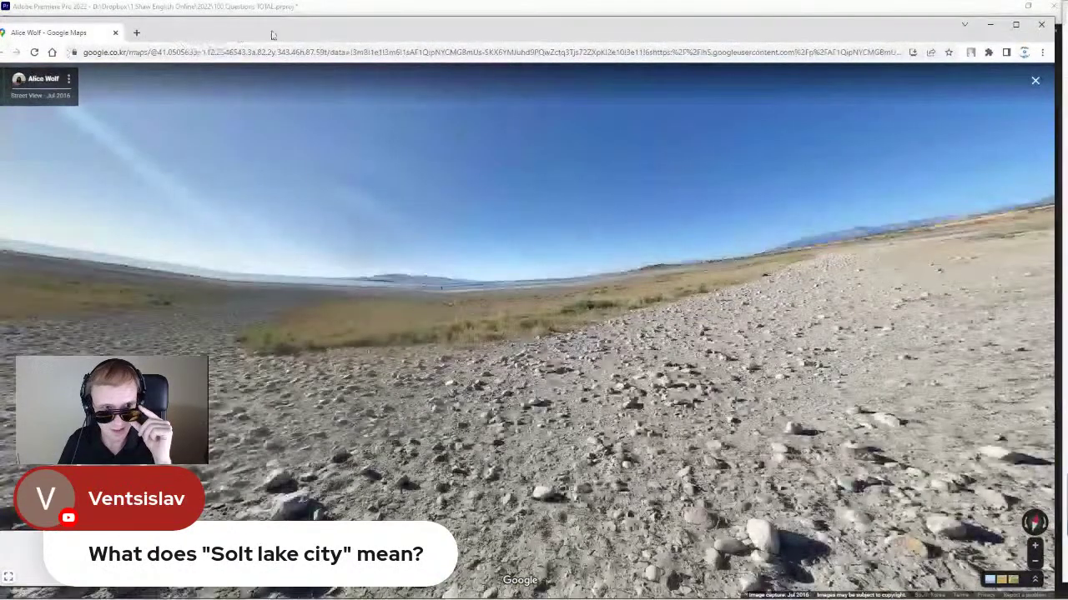
pyautogui.hotkey('alt', 'Tab')
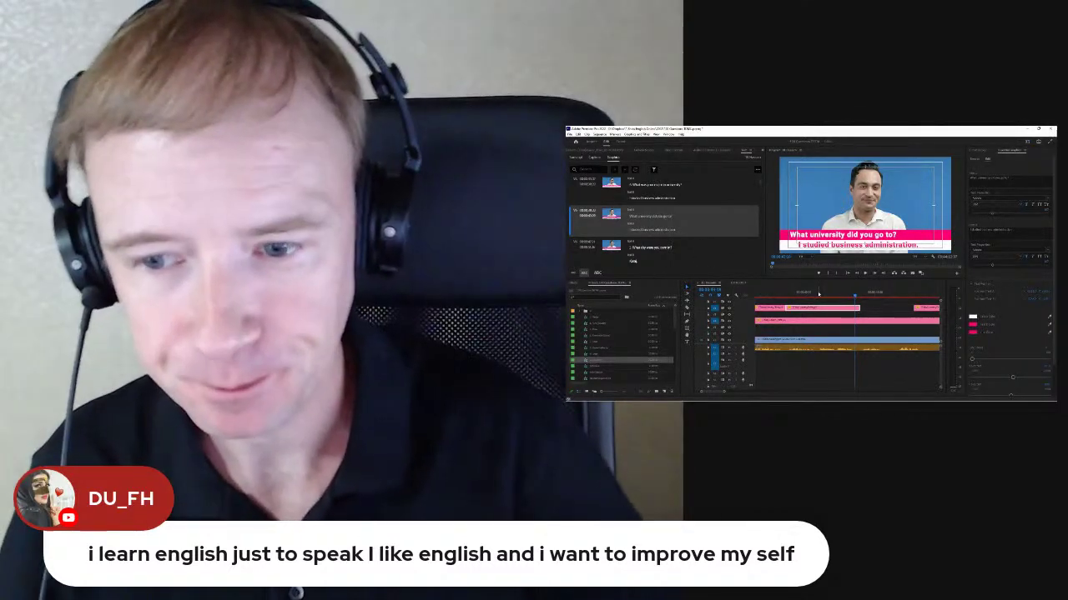
# Step: Replay the university question and replace its answer text with 'I went to Korea University.'
pyautogui.click(790, 297)
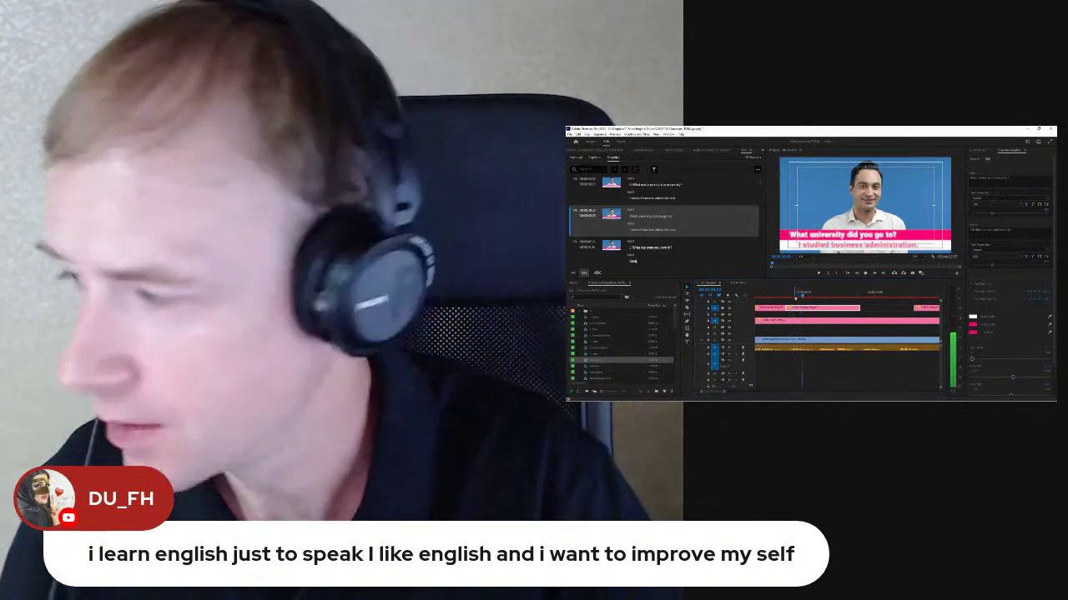
pyautogui.click(792, 297)
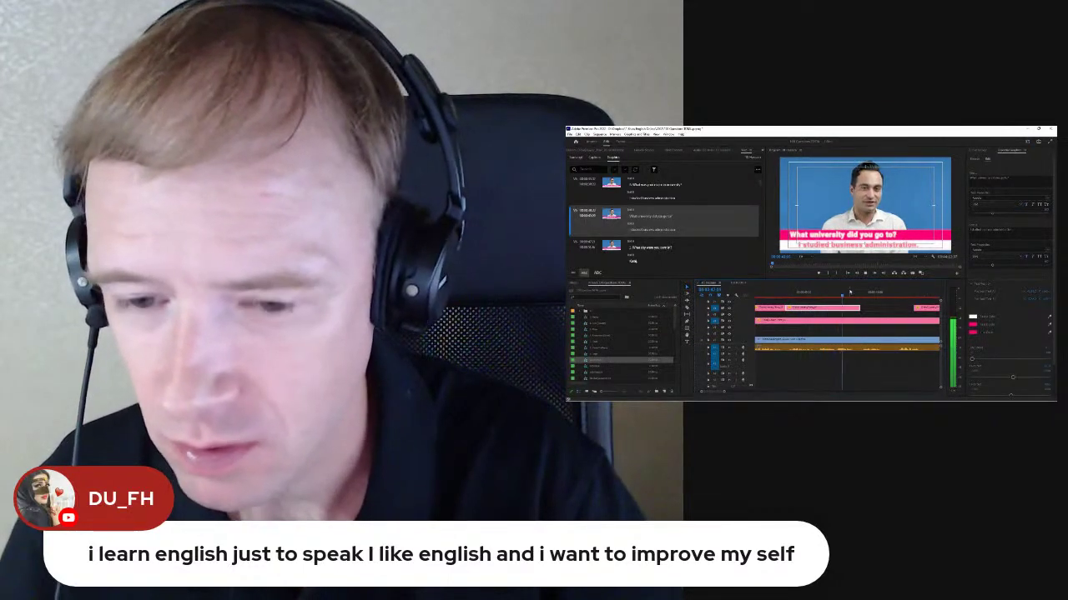
pyautogui.click(815, 297)
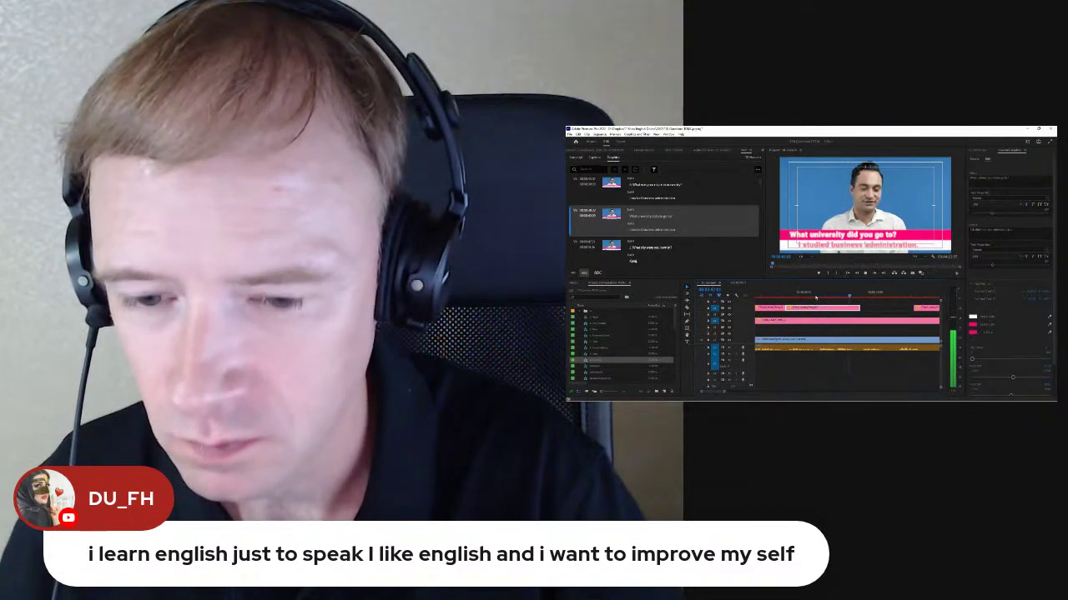
pyautogui.click(973, 234)
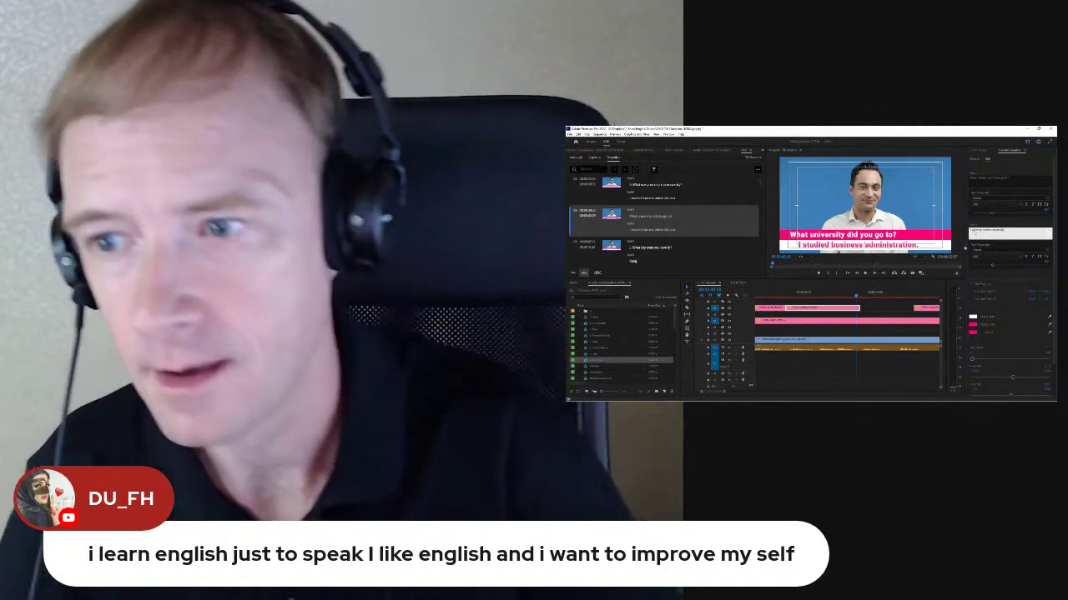
pyautogui.moveTo(1003, 231); pyautogui.dragTo(964, 230)
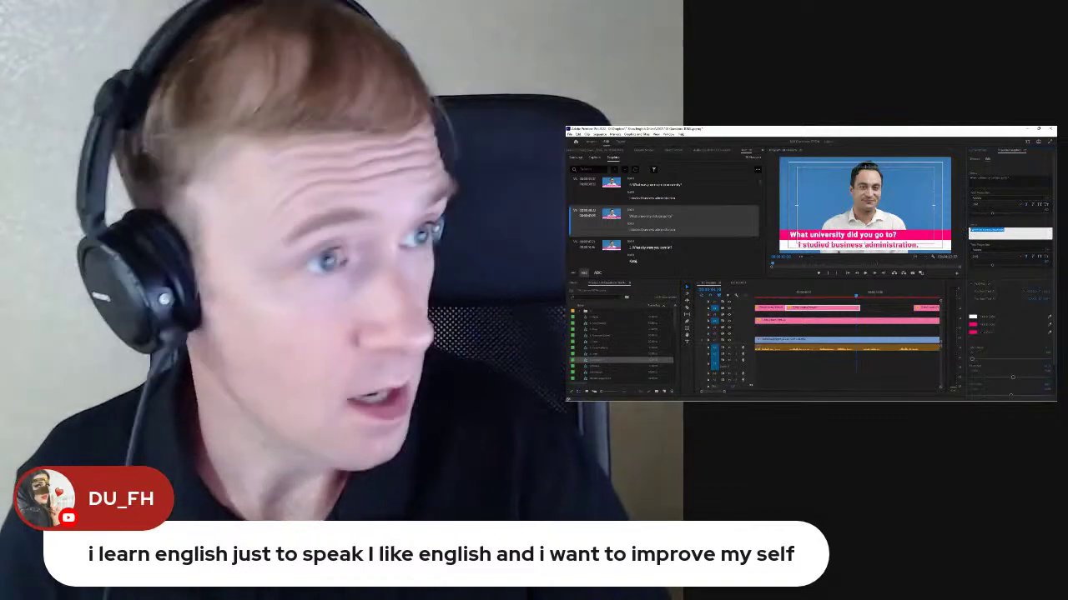
pyautogui.click(964, 231)
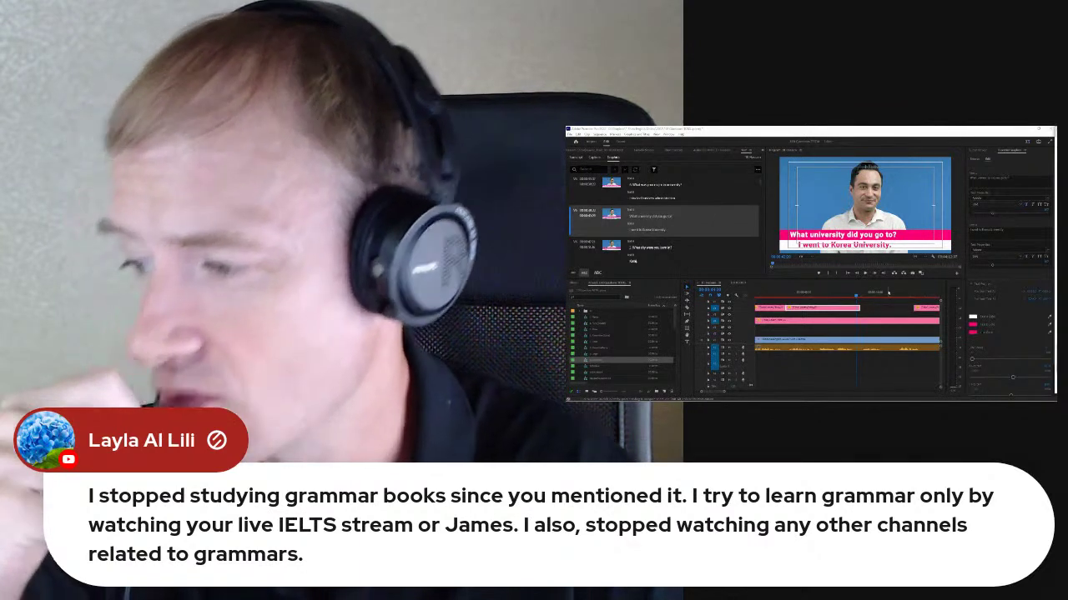
# Step: Shift the next caption clip slightly later on the timeline and play back the edited section
pyautogui.click(869, 292)
pyautogui.scroll(-2, 857, 309)
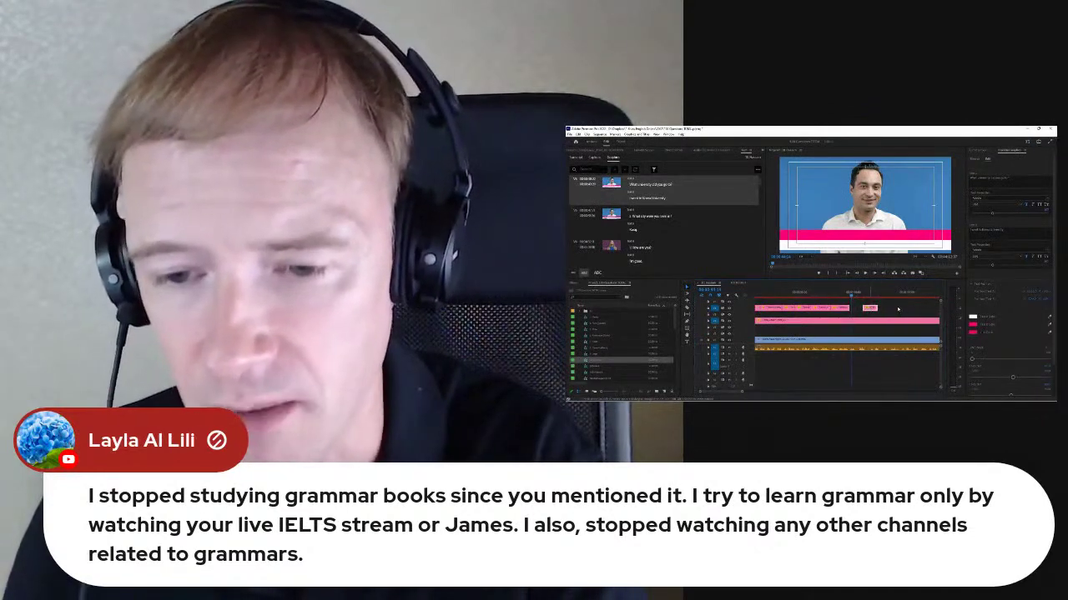
pyautogui.click(836, 309)
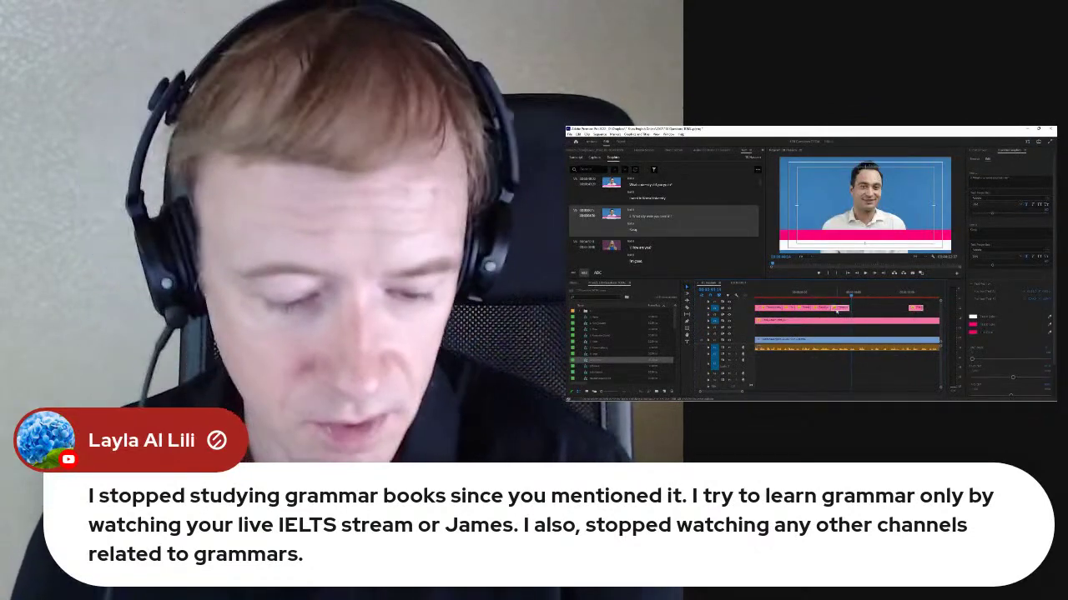
pyautogui.moveTo(836, 310)
pyautogui.mouseDown()
pyautogui.moveTo(865, 311)
pyautogui.moveTo(852, 311)
pyautogui.mouseUp()
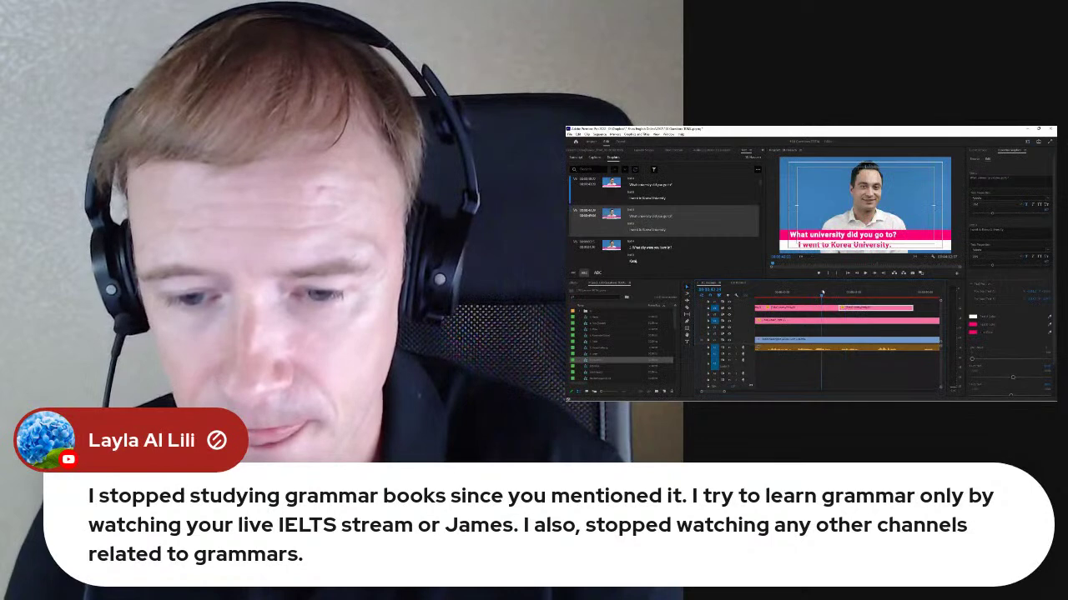
pyautogui.press('space')
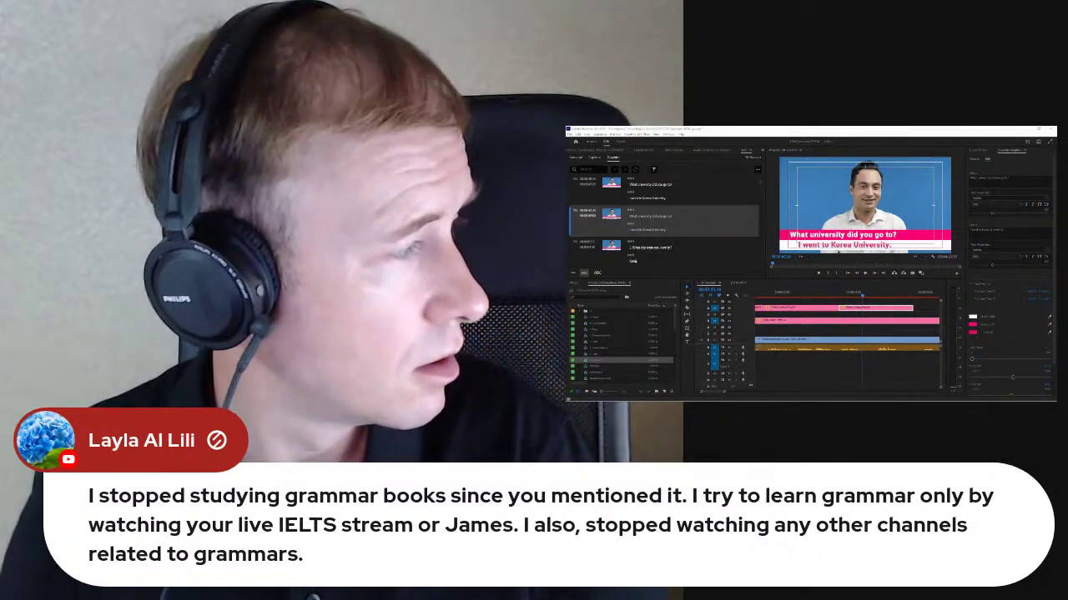
# Step: Touch up the caption text, then play from the 'What is your dream job?' question
pyautogui.click(993, 178)
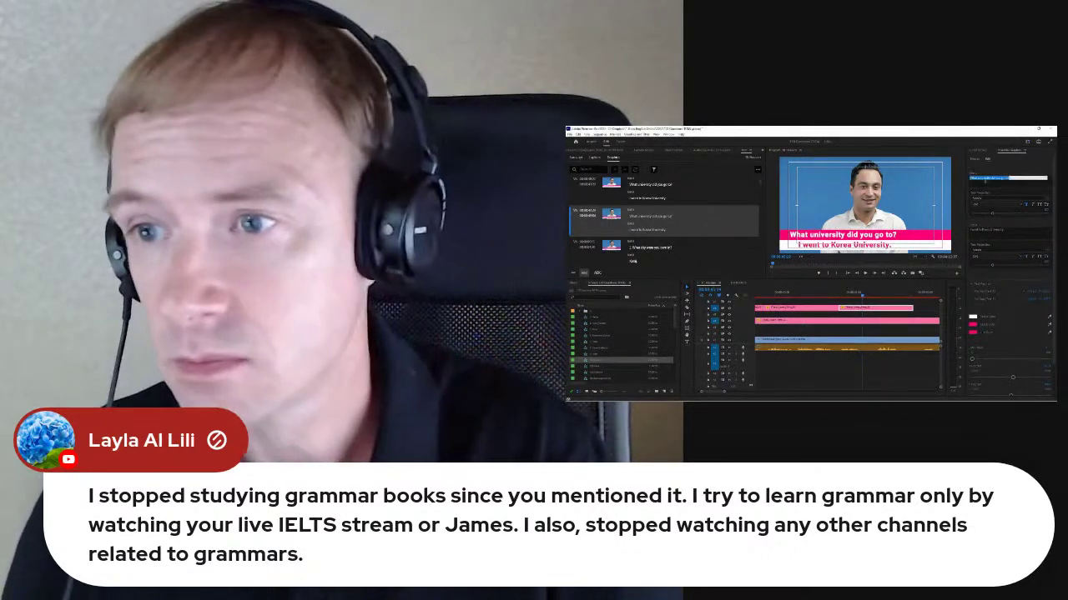
pyautogui.click(992, 172)
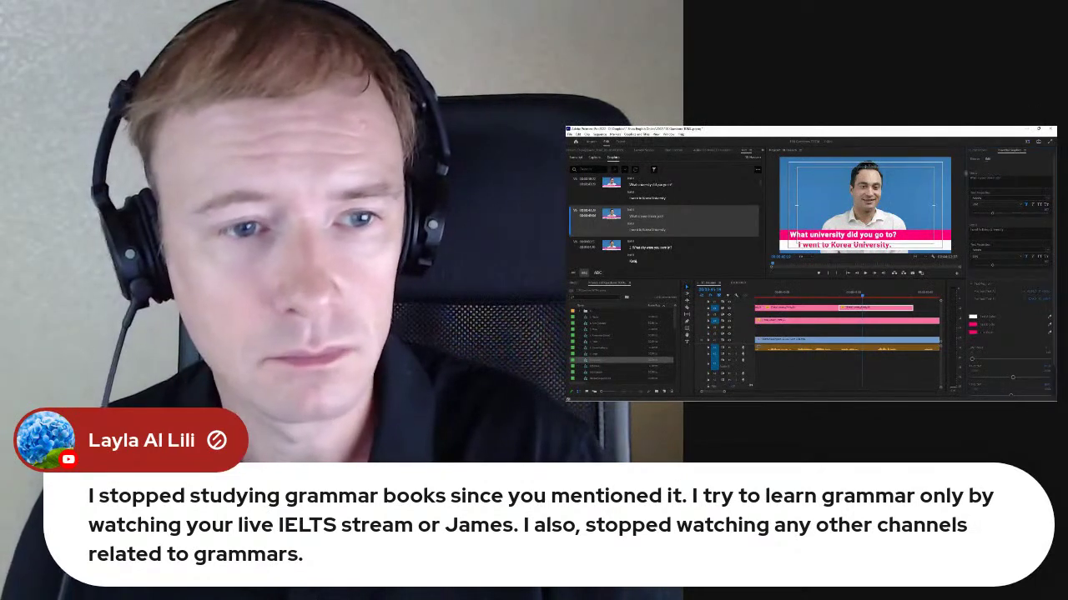
pyautogui.click(831, 296)
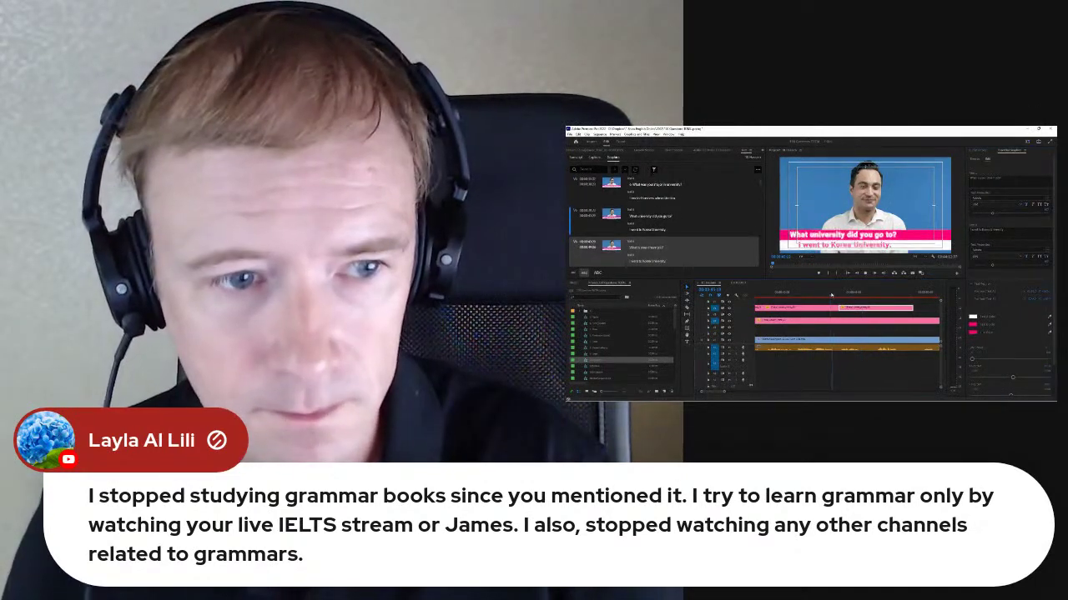
pyautogui.press('space')
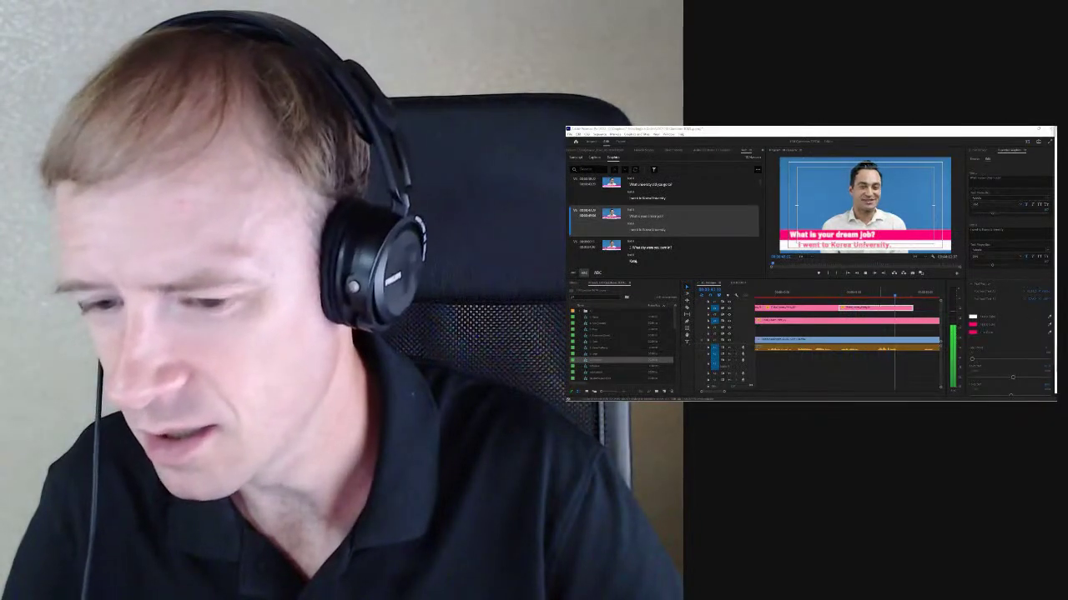
pyautogui.click(865, 297)
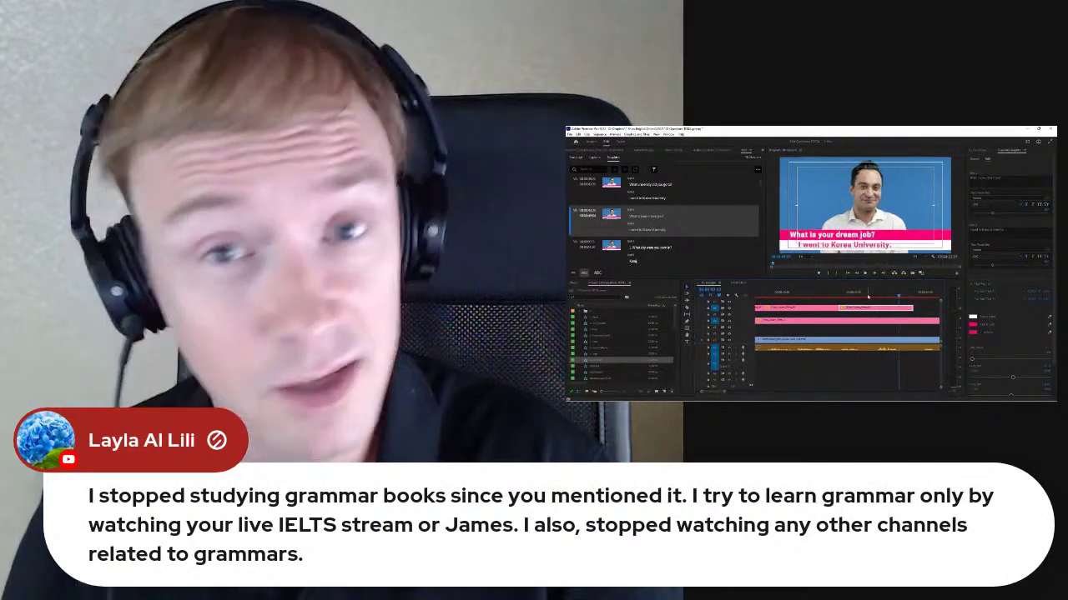
pyautogui.click(867, 298)
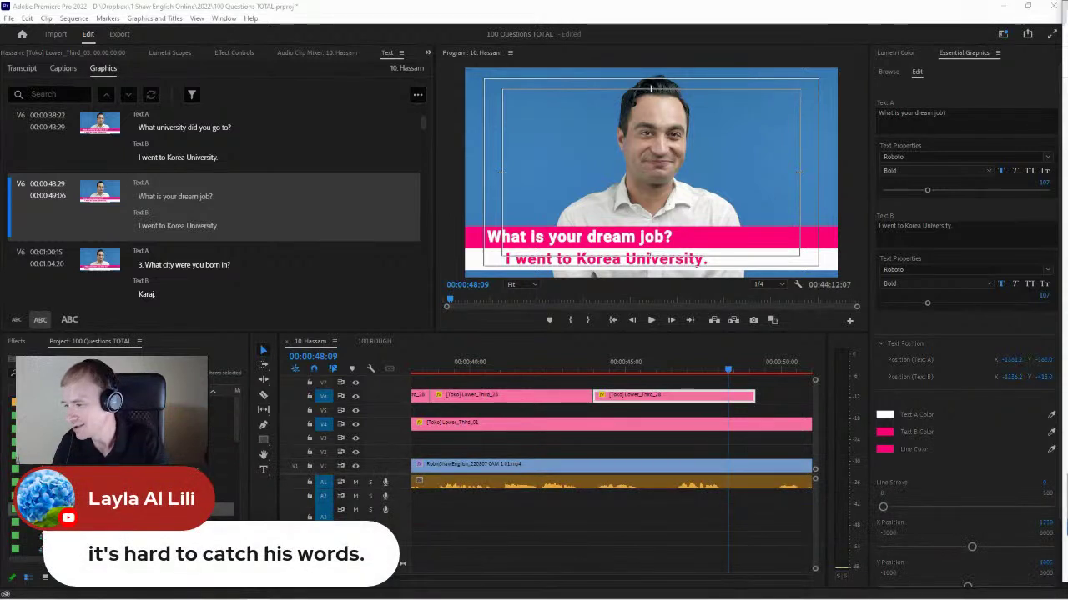
# Step: Replay the dream job answer, then type 'An anchorman' into the caption's answer line
pyautogui.click(572, 368)
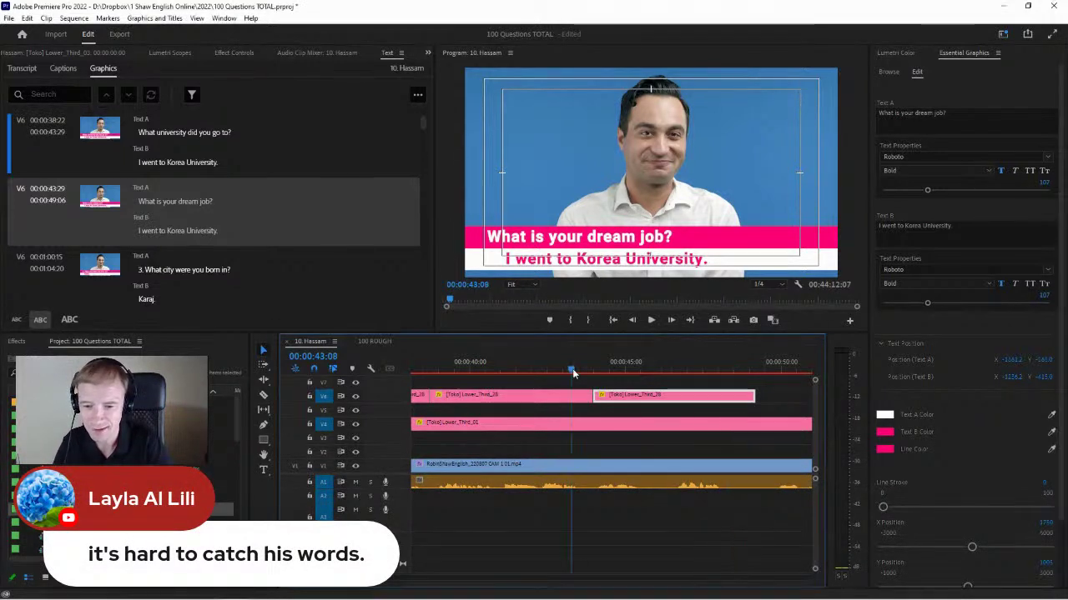
pyautogui.press('space')
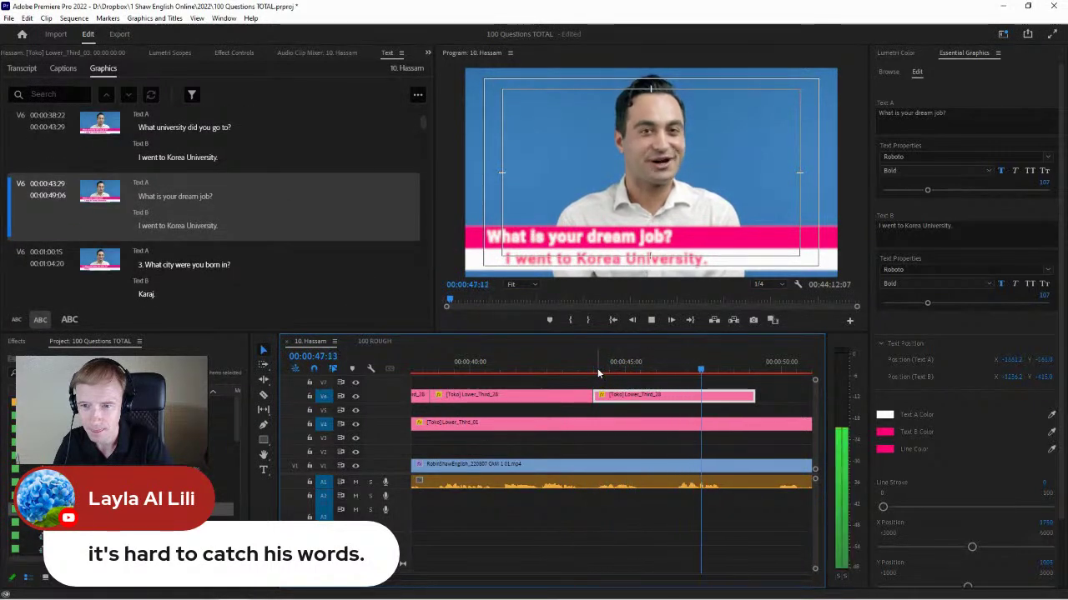
pyautogui.press('space')
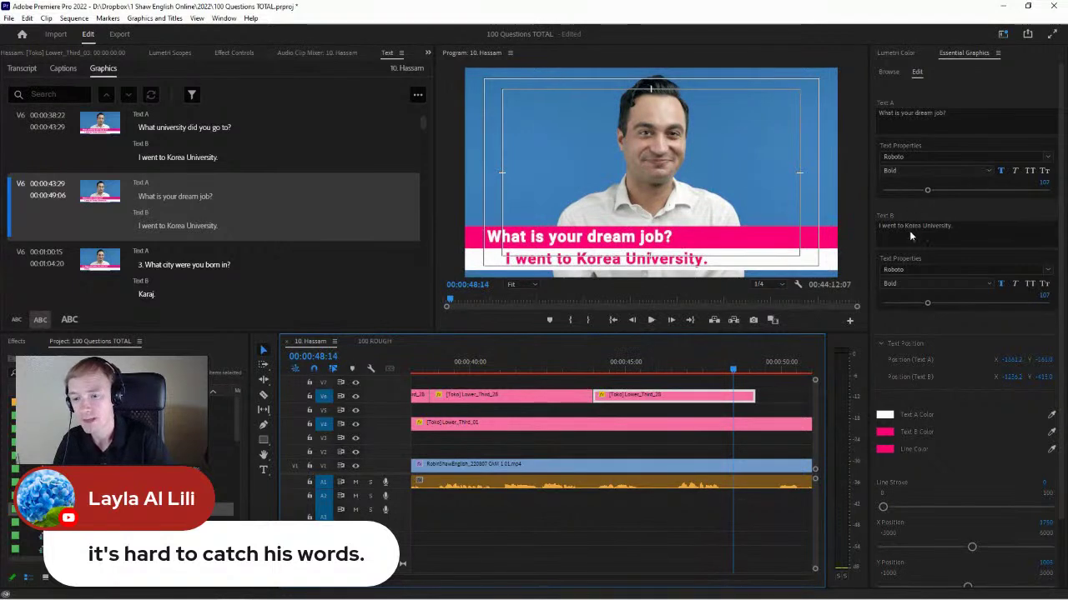
pyautogui.click(907, 227)
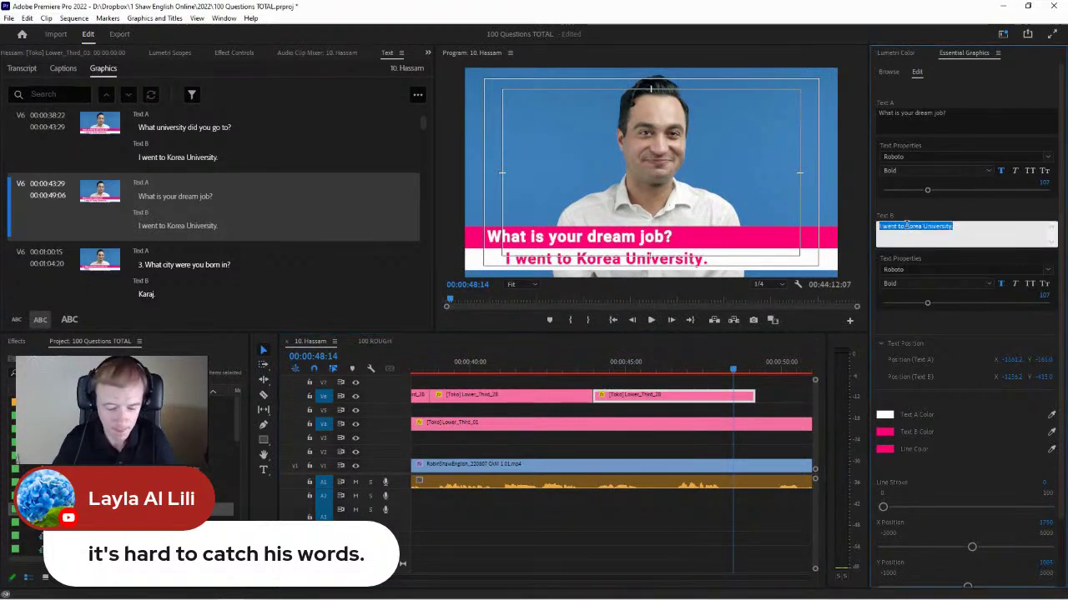
pyautogui.write('An')
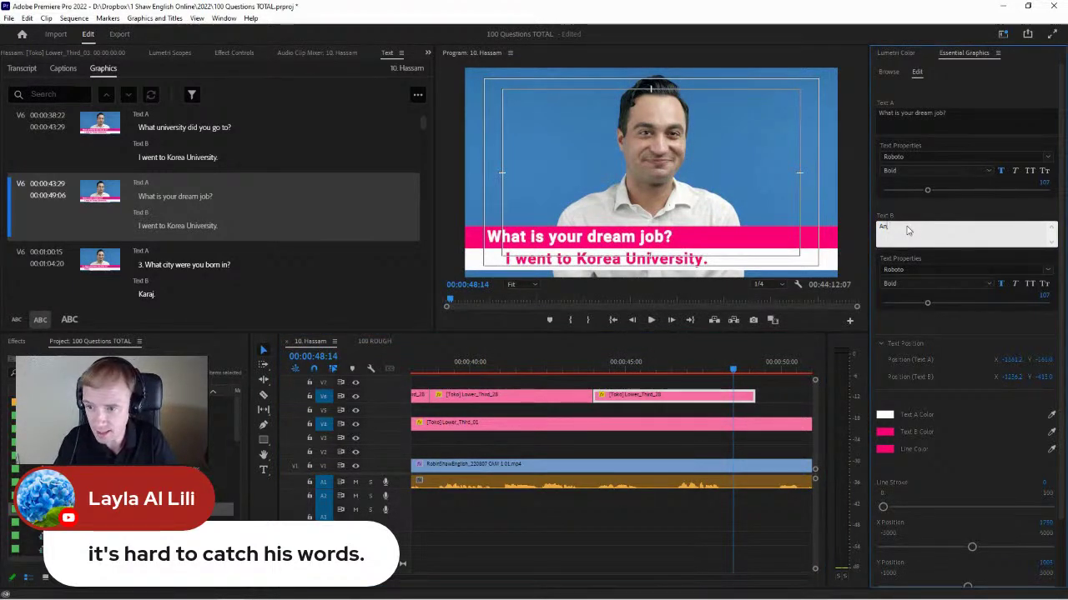
pyautogui.write(' anchor')
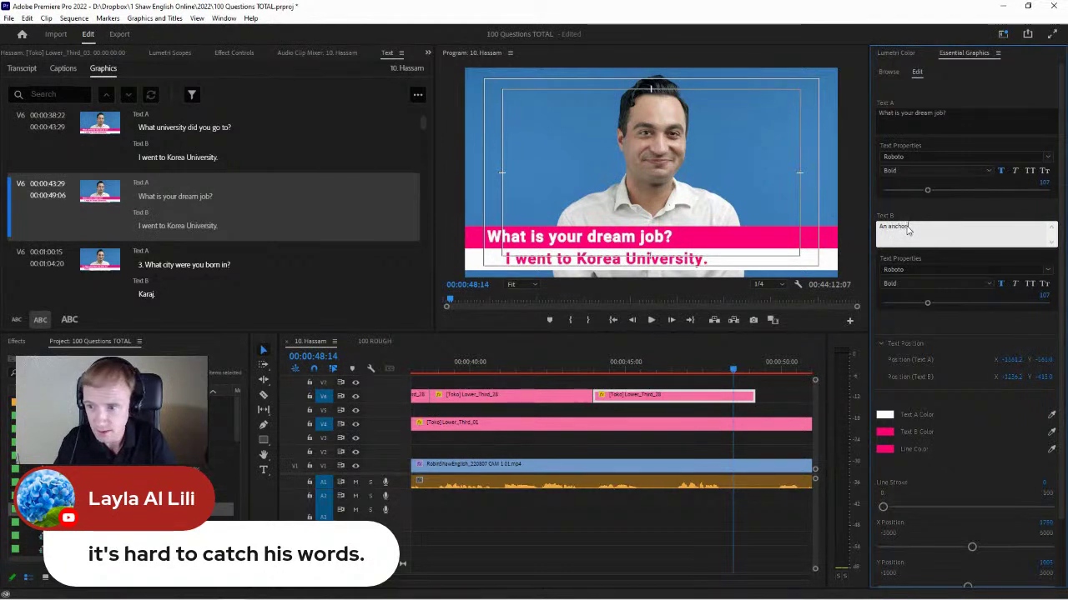
pyautogui.write('man')
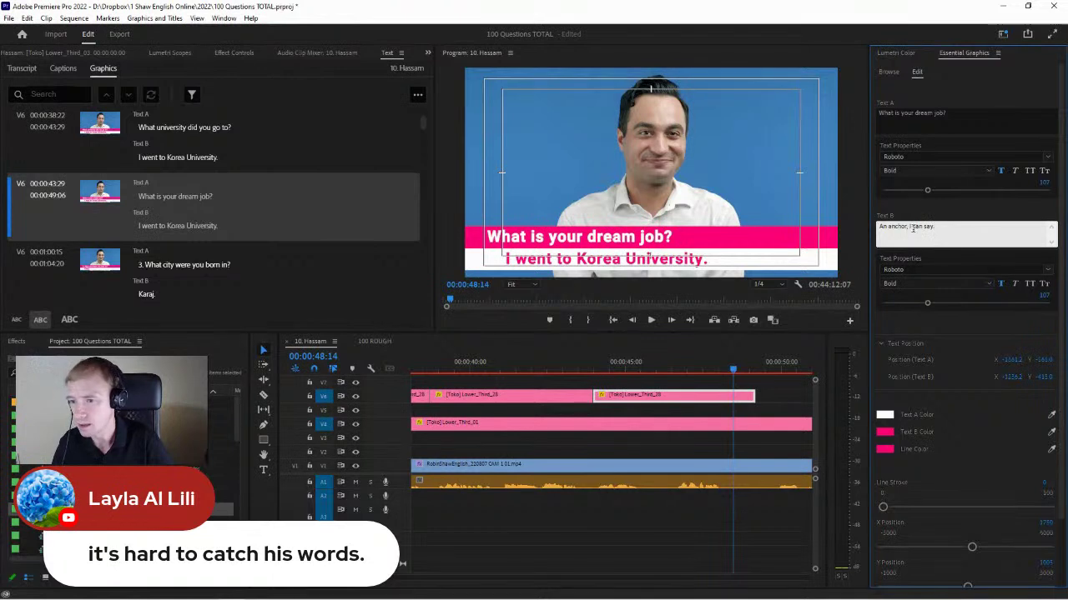
pyautogui.moveTo(943, 226); pyautogui.dragTo(830, 232)
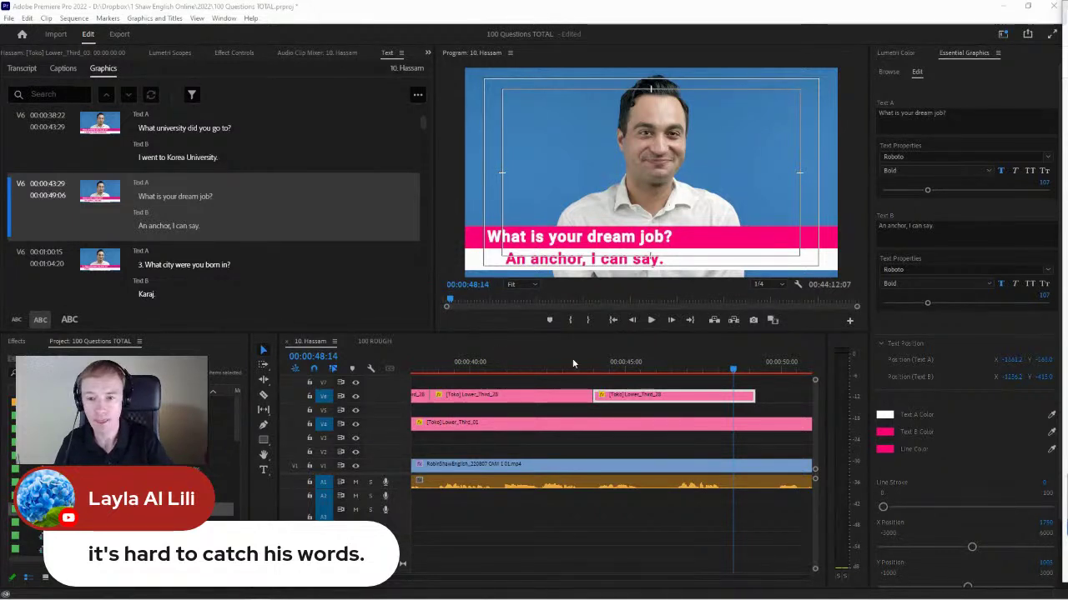
pyautogui.moveTo(590, 365); pyautogui.dragTo(557, 368)
# Step: Prefix the university question lower third with '7.'
pyautogui.press('-')
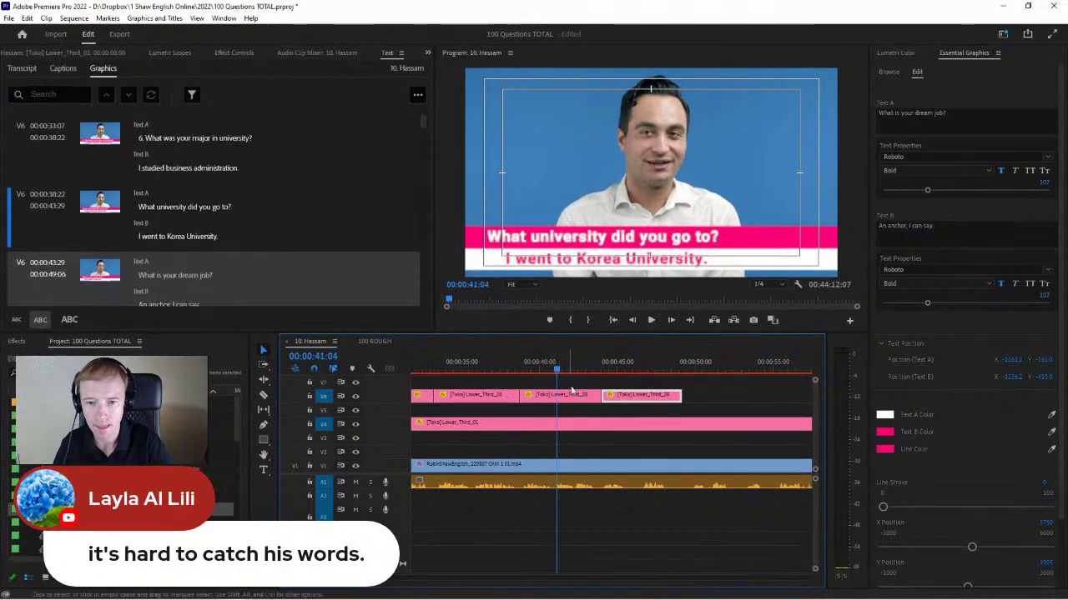
pyautogui.click(561, 395)
pyautogui.tripleClick(884, 114)
pyautogui.click(881, 115)
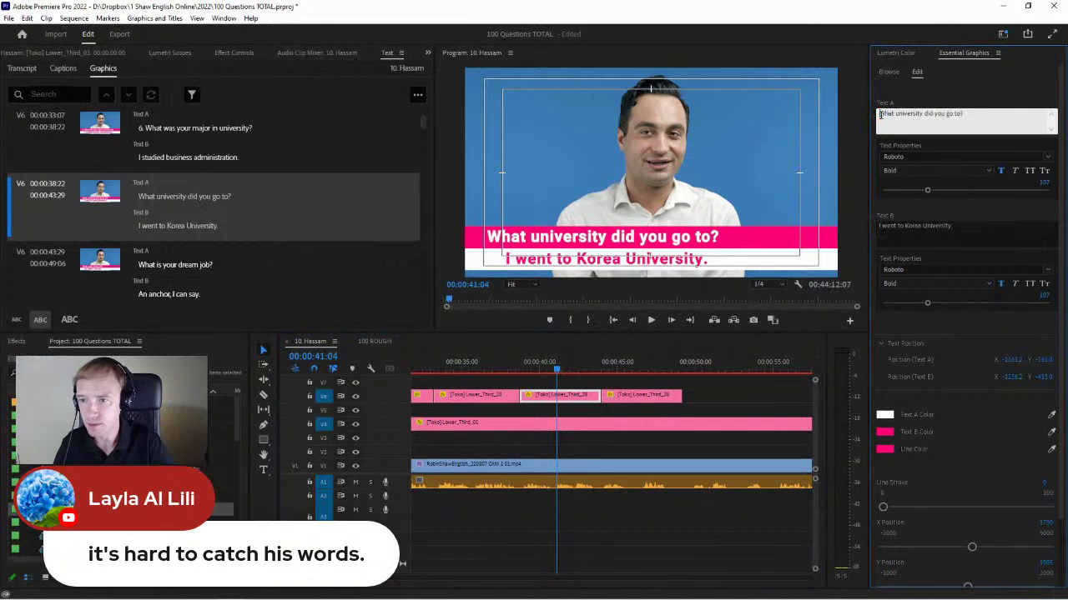
pyautogui.write('7.')
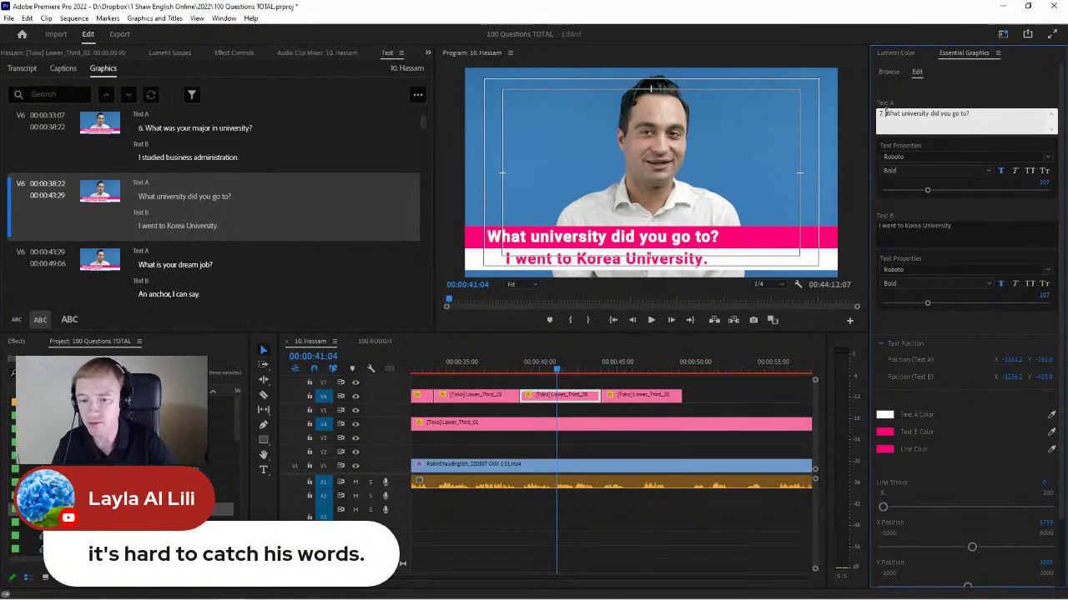
pyautogui.click(628, 370)
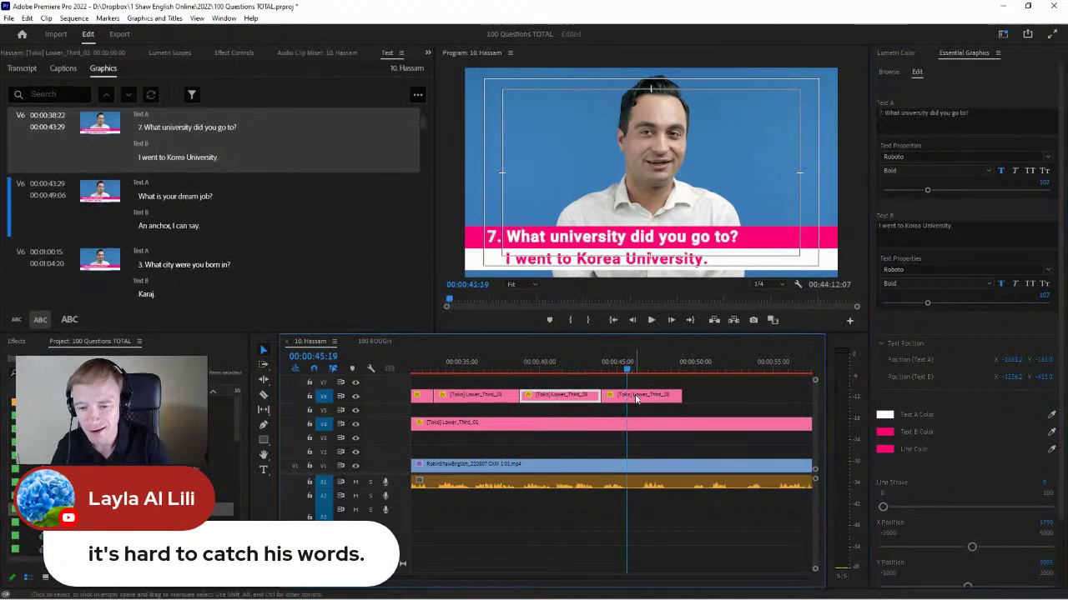
# Step: Prefix the dream job question lower third with '8.'
pyautogui.click(638, 395)
pyautogui.tripleClick(879, 114)
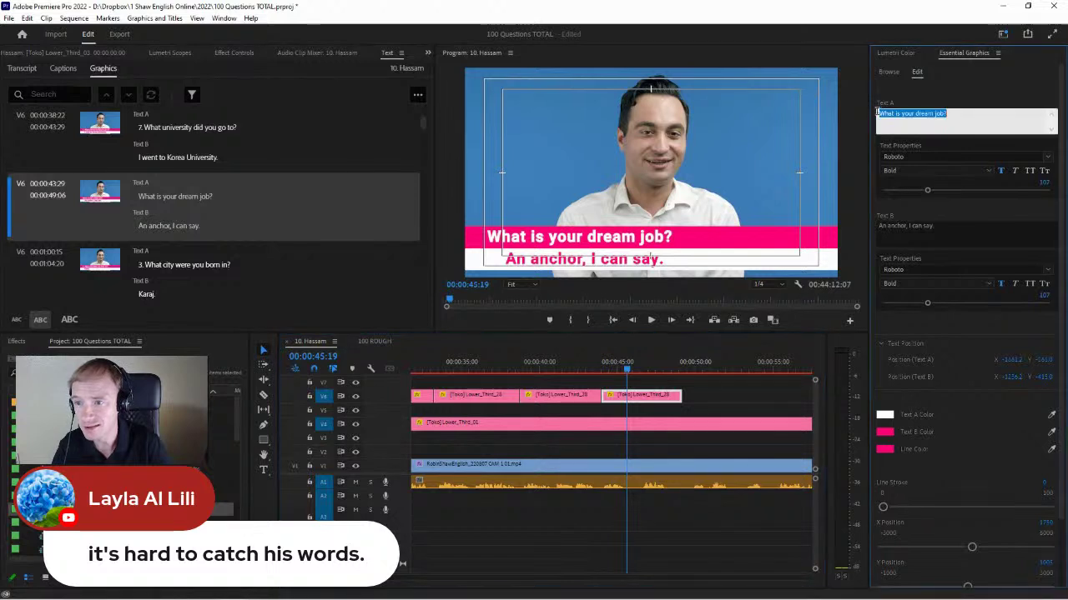
pyautogui.click(879, 113)
pyautogui.write('8.')
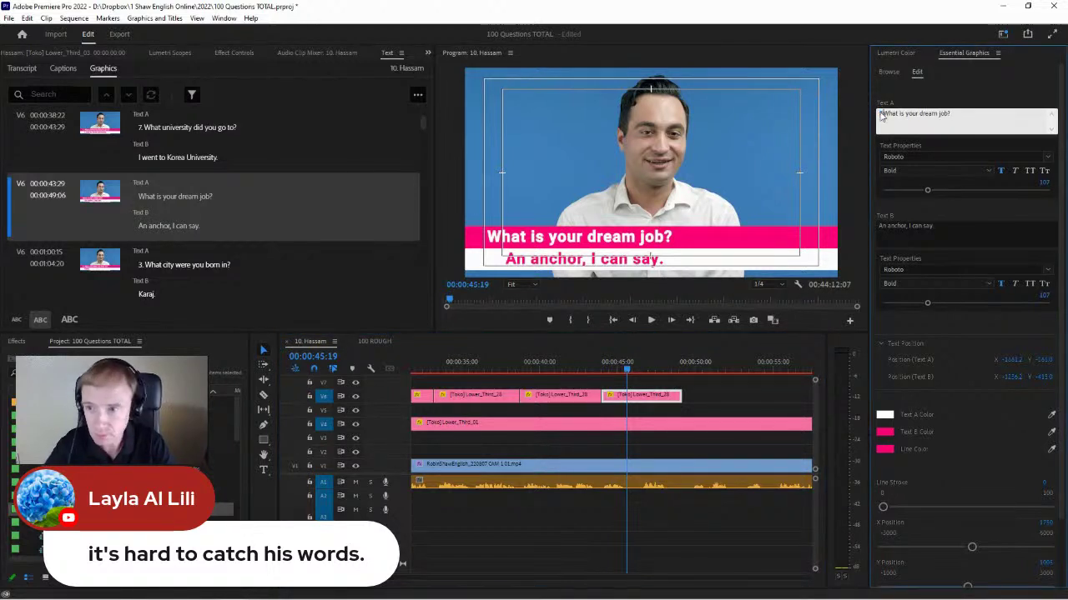
# Step: Play back from question 6 to check the new numbering
pyautogui.click(515, 370)
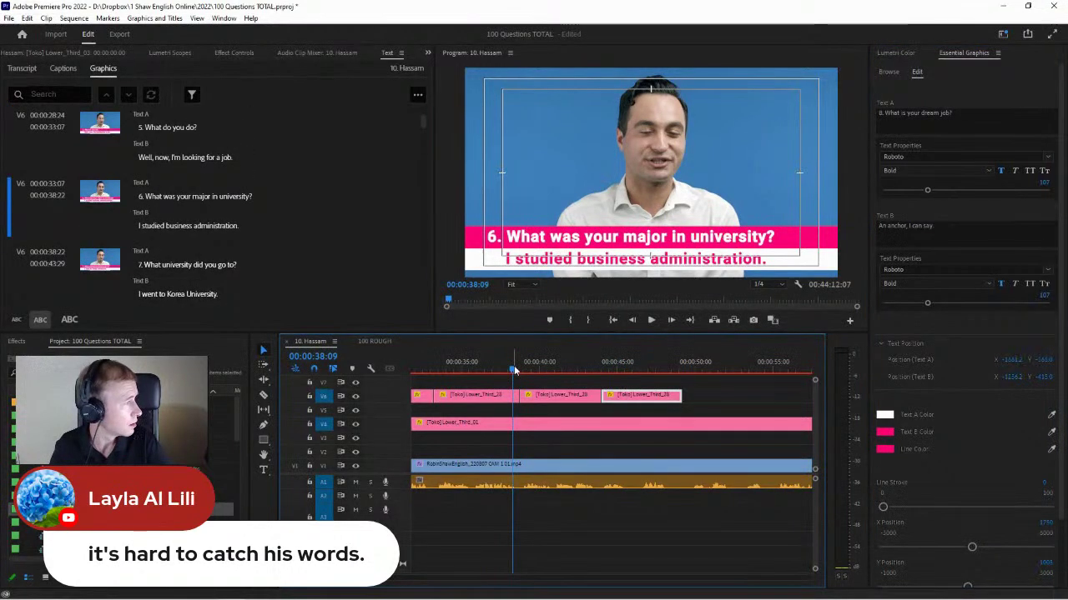
pyautogui.press('Left')
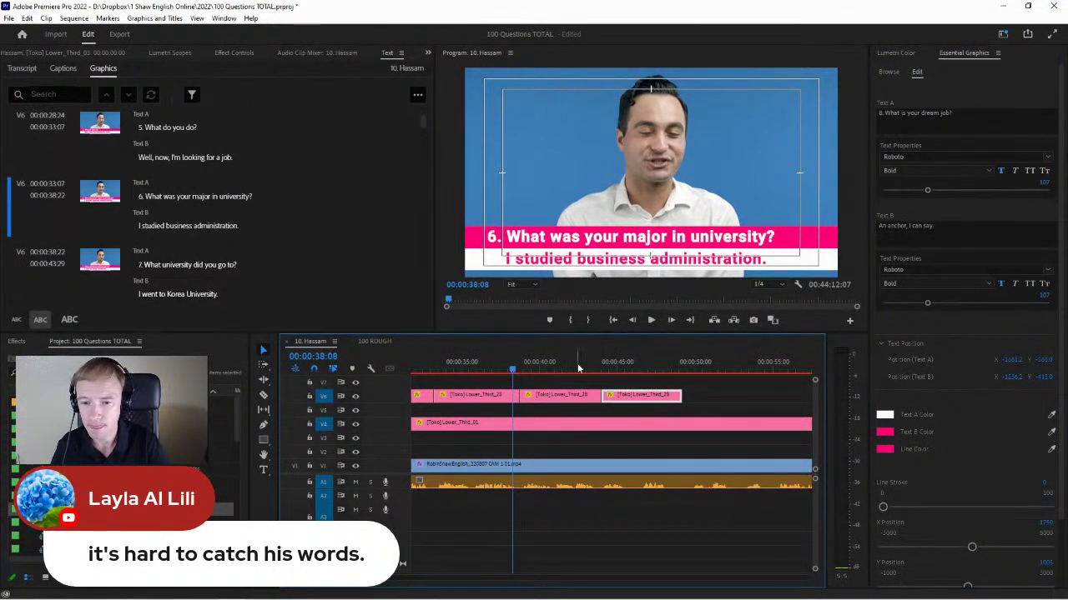
pyautogui.press('space')
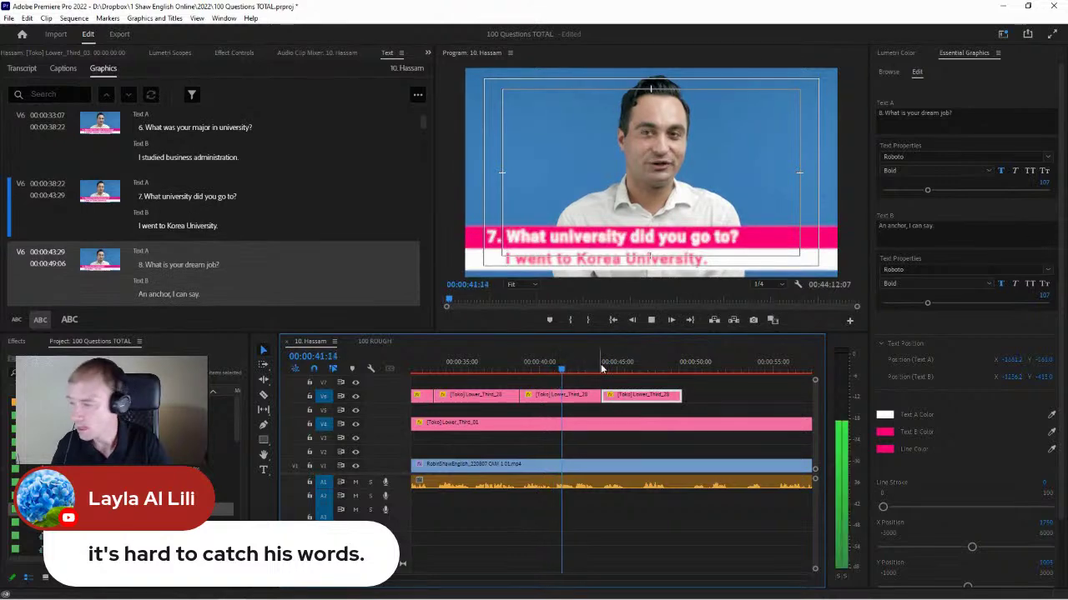
pyautogui.press('space')
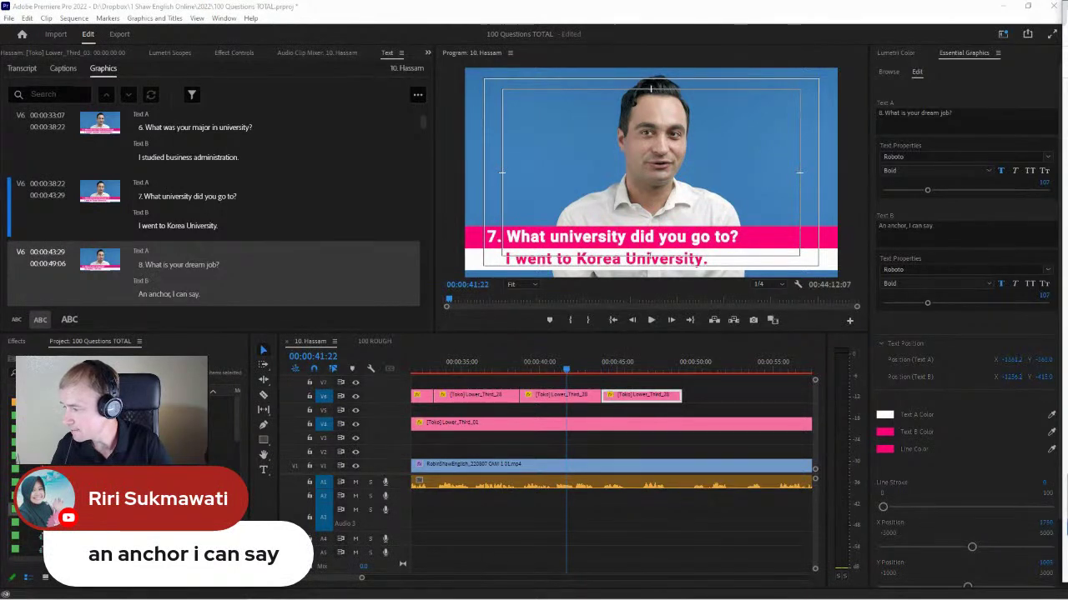
# Step: Alt-drag the '8. What is your dream job?' lower third to duplicate it at 49:06–54:13, then preview
pyautogui.click(598, 365)
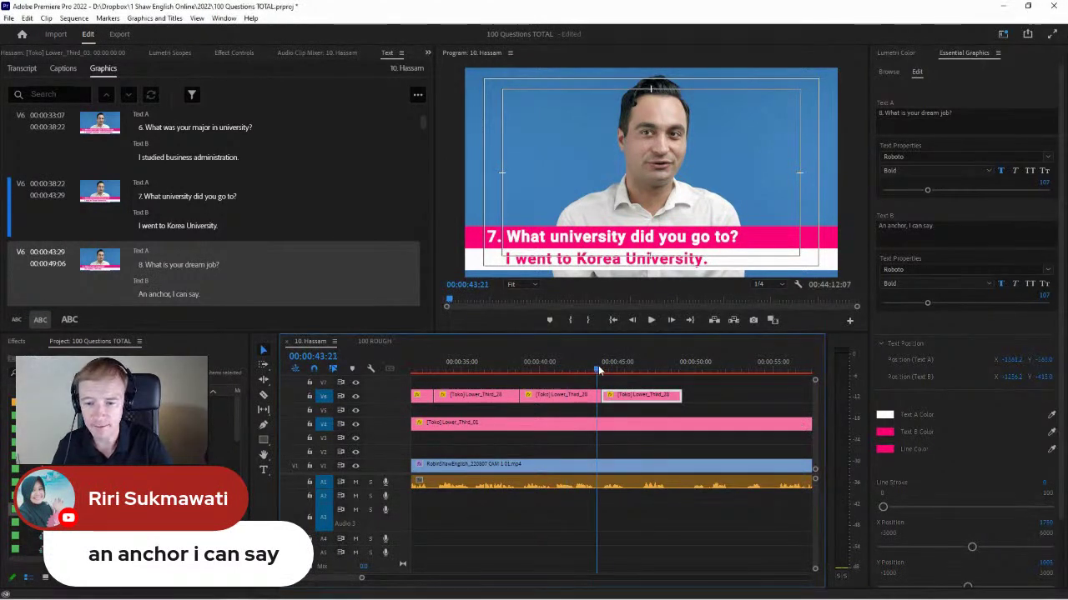
pyautogui.press('space')
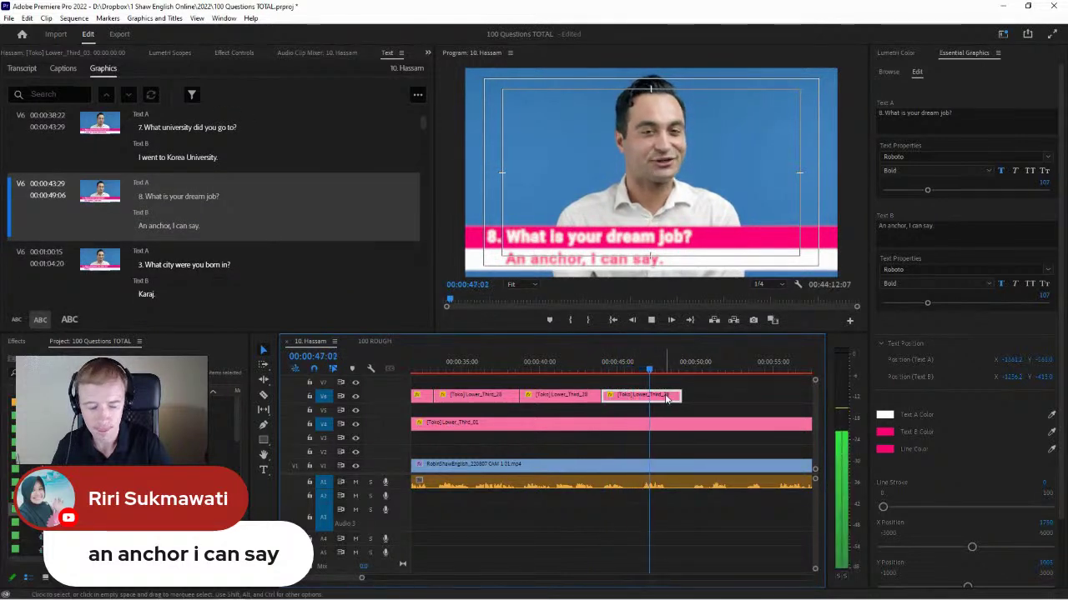
pyautogui.press('space')
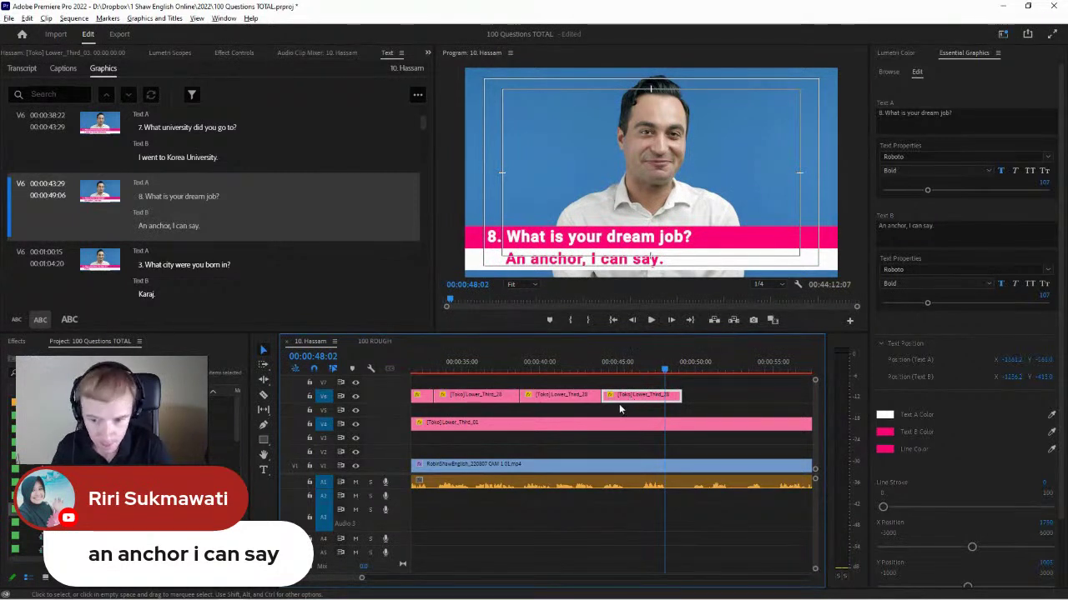
pyautogui.moveTo(620, 399); pyautogui.dragTo(708, 406)
pyautogui.press('space')
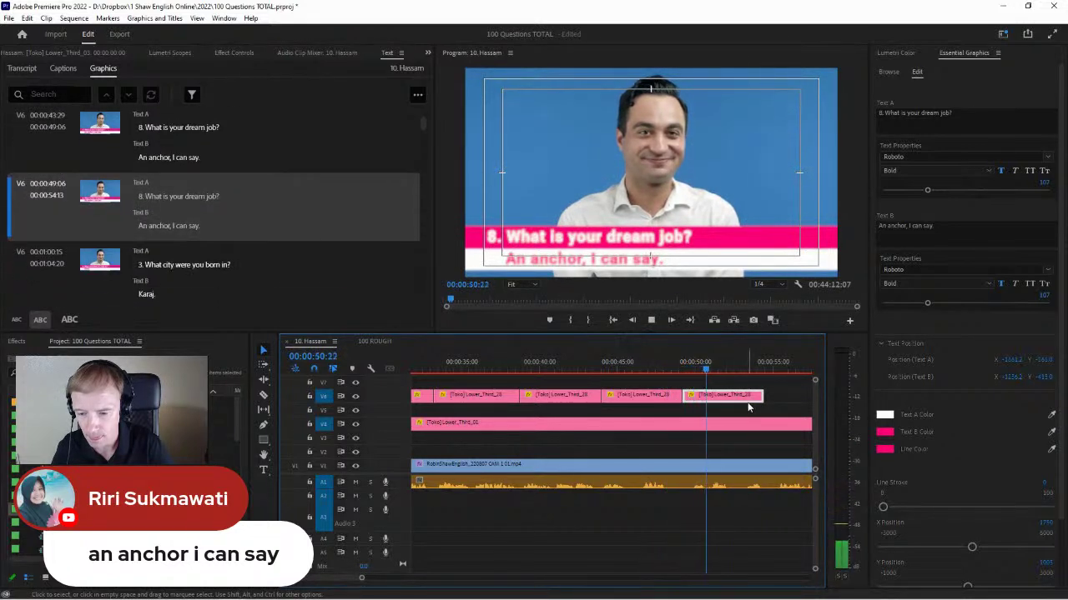
pyautogui.press('space')
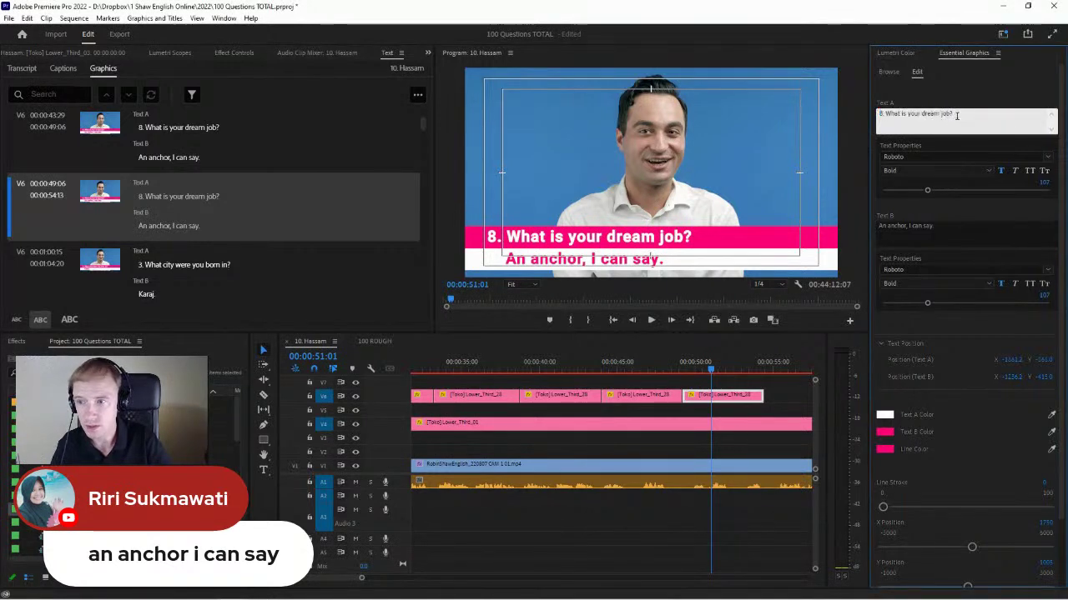
# Step: Replace the copied lower third's question with '9. Are you married?'
pyautogui.moveTo(955, 114); pyautogui.dragTo(876, 114)
pyautogui.write('9')
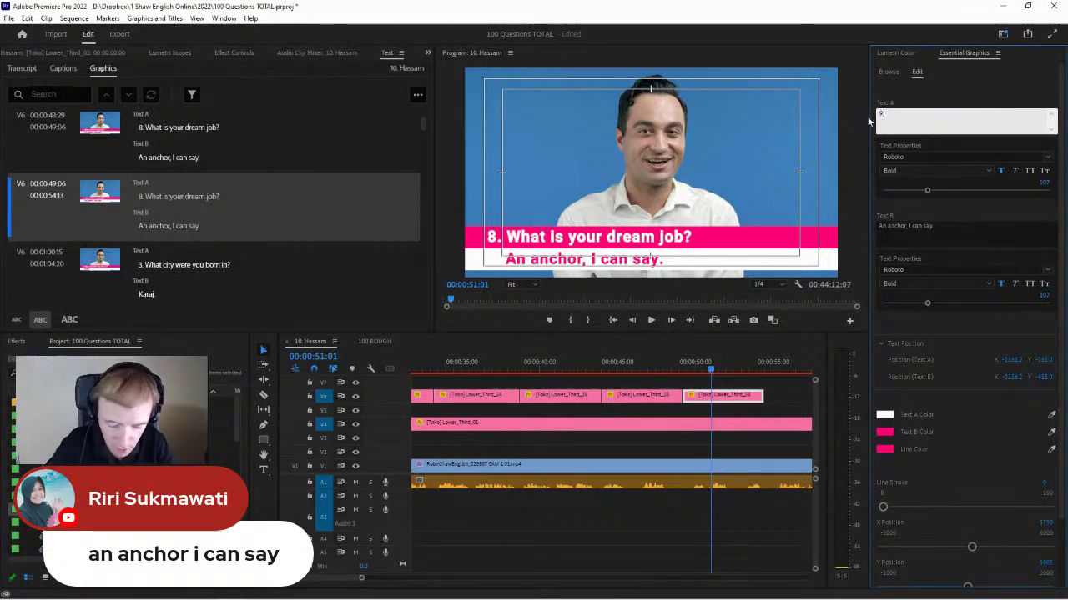
pyautogui.write('. Are you married?')
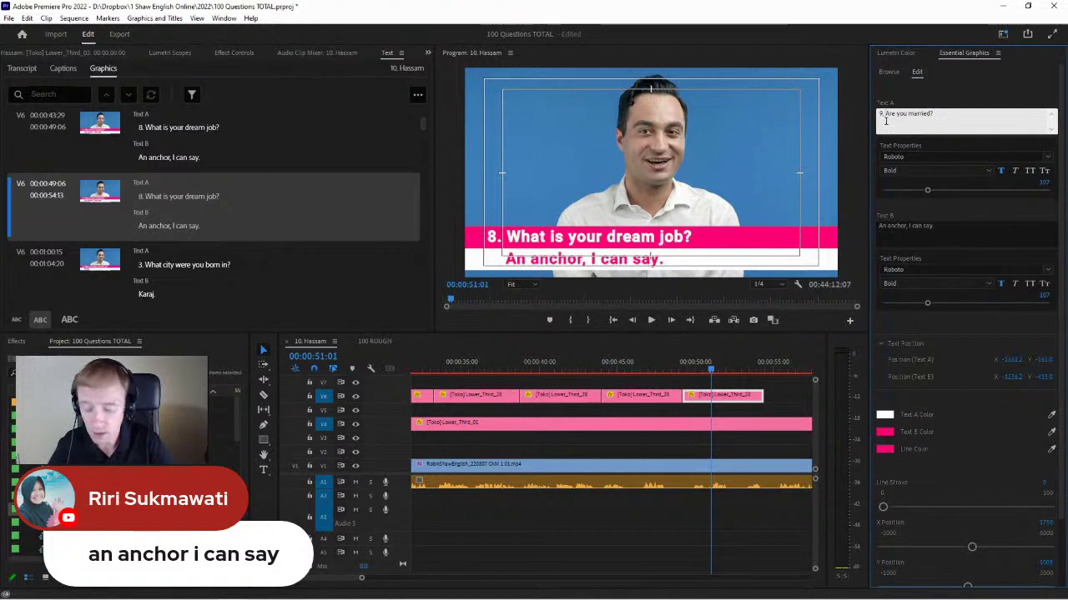
pyautogui.press('Delete')
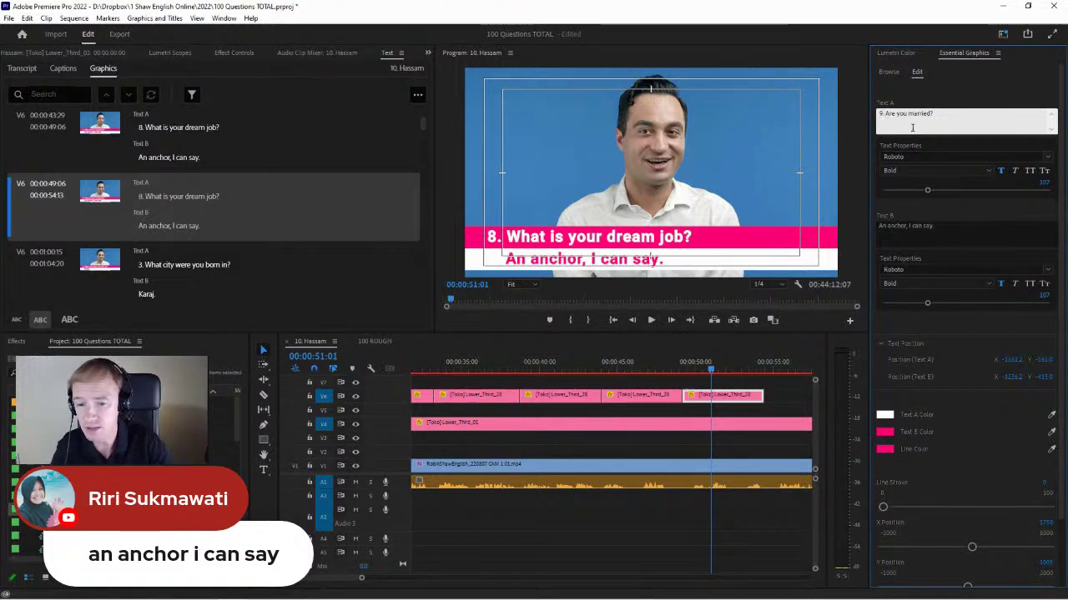
# Step: Preview the new '9. Are you married?' question from just before the clip
pyautogui.click(680, 363)
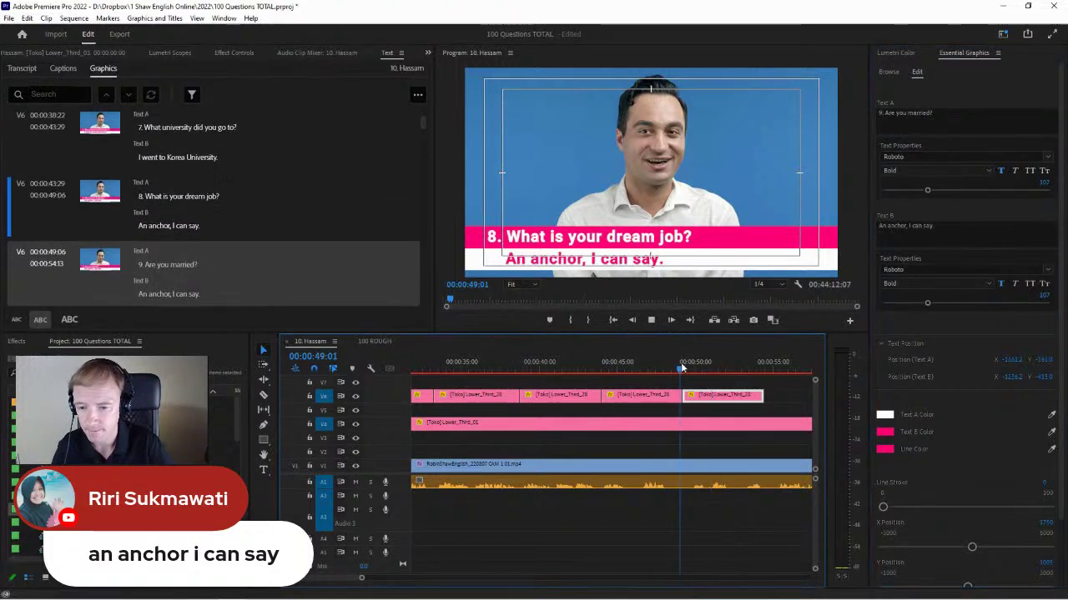
pyautogui.press('space')
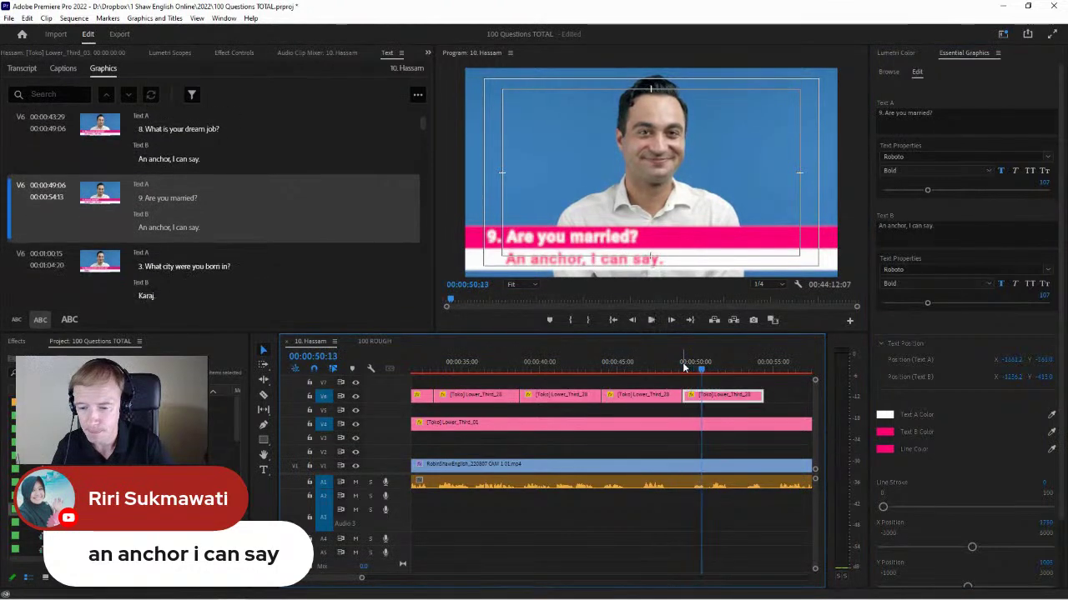
pyautogui.click(683, 368)
pyautogui.press('space')
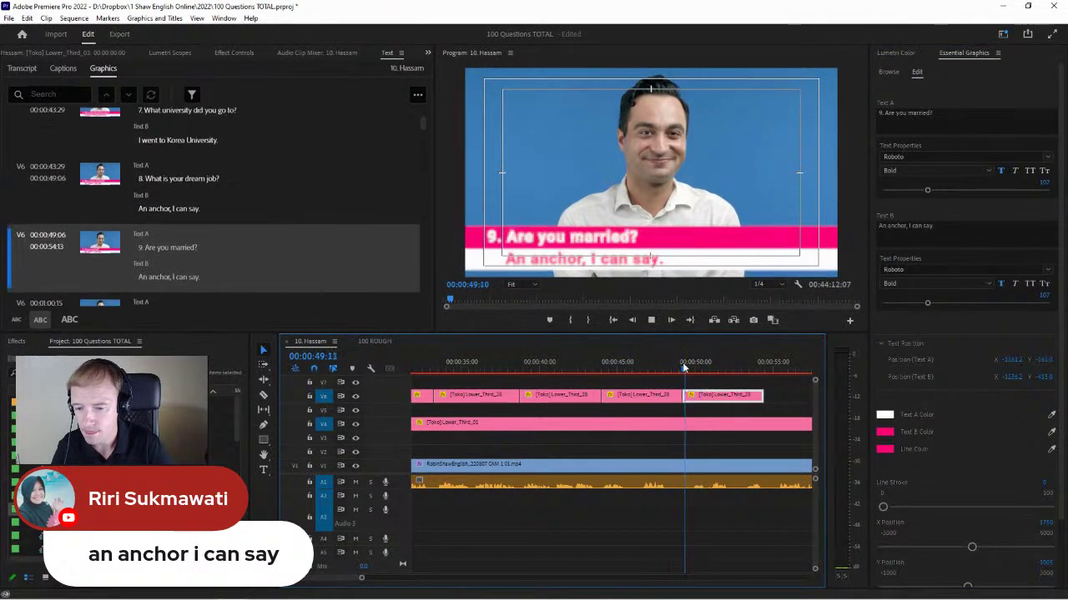
pyautogui.press('space')
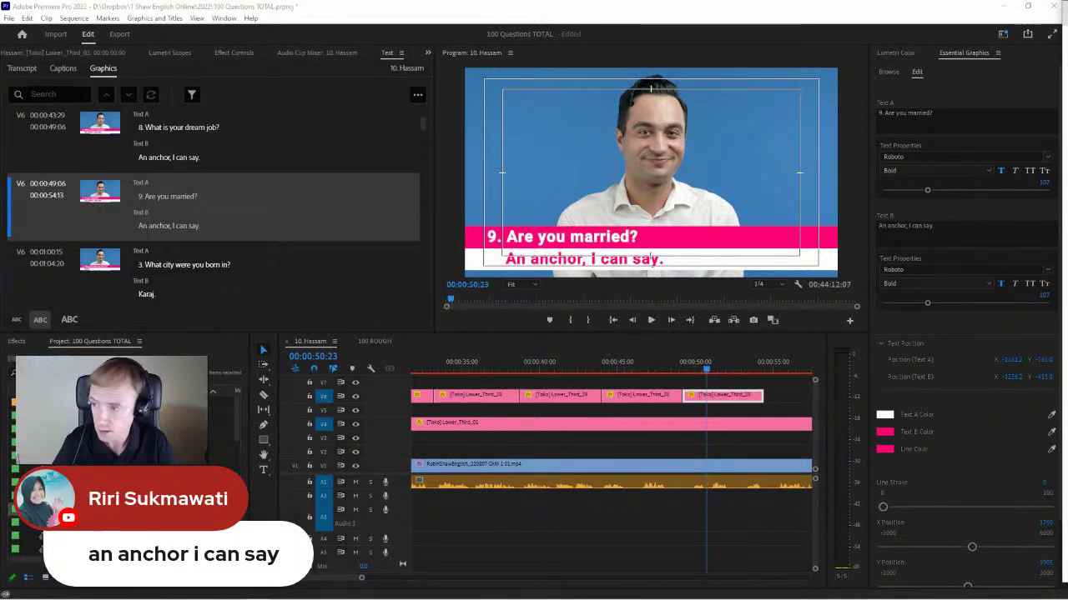
pyautogui.press('super+2')
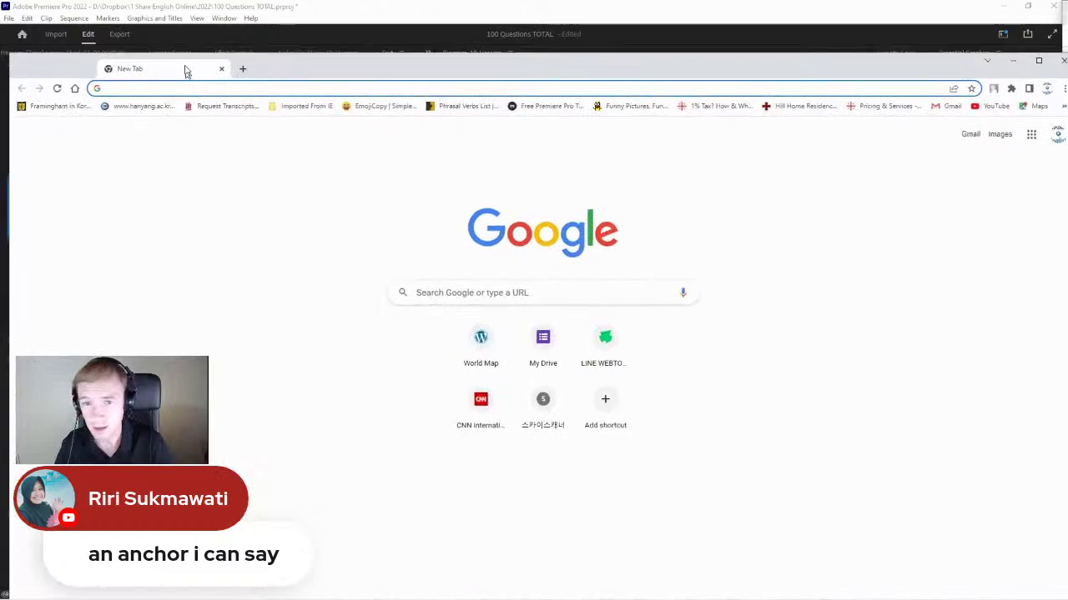
# Step: Go from the Chrome home page to Oxford Learner's Dictionaries and search for 'anchor'
pyautogui.click(71, 59)
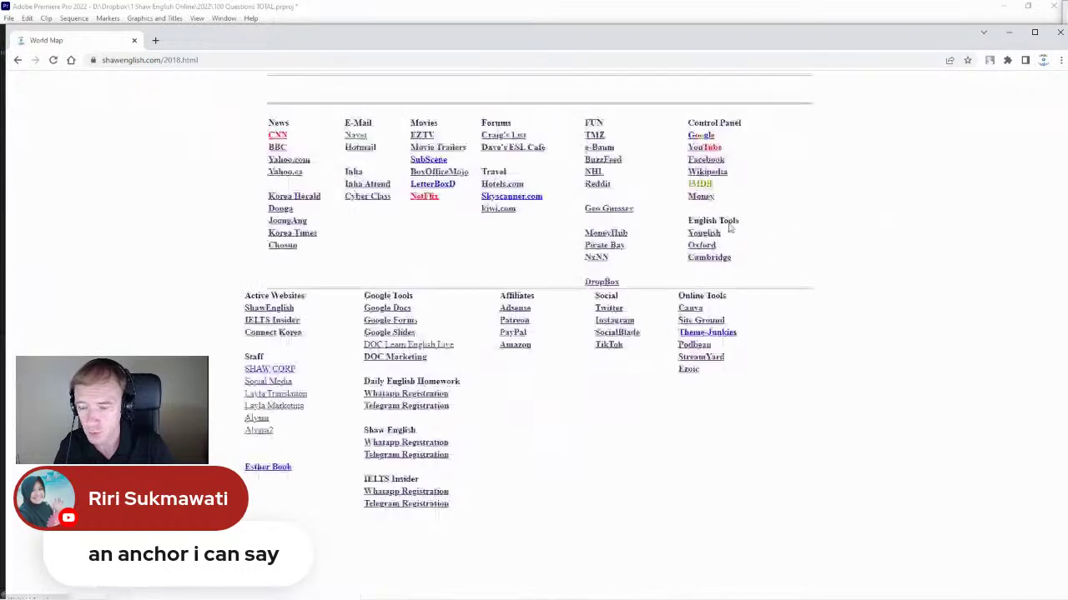
pyautogui.click(703, 241)
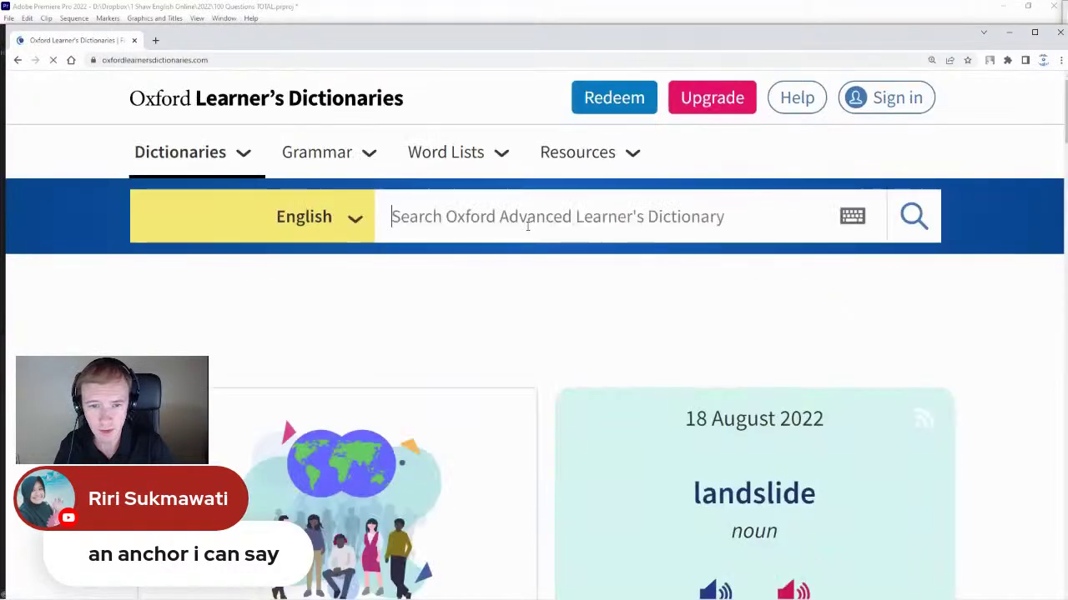
pyautogui.write('hor')
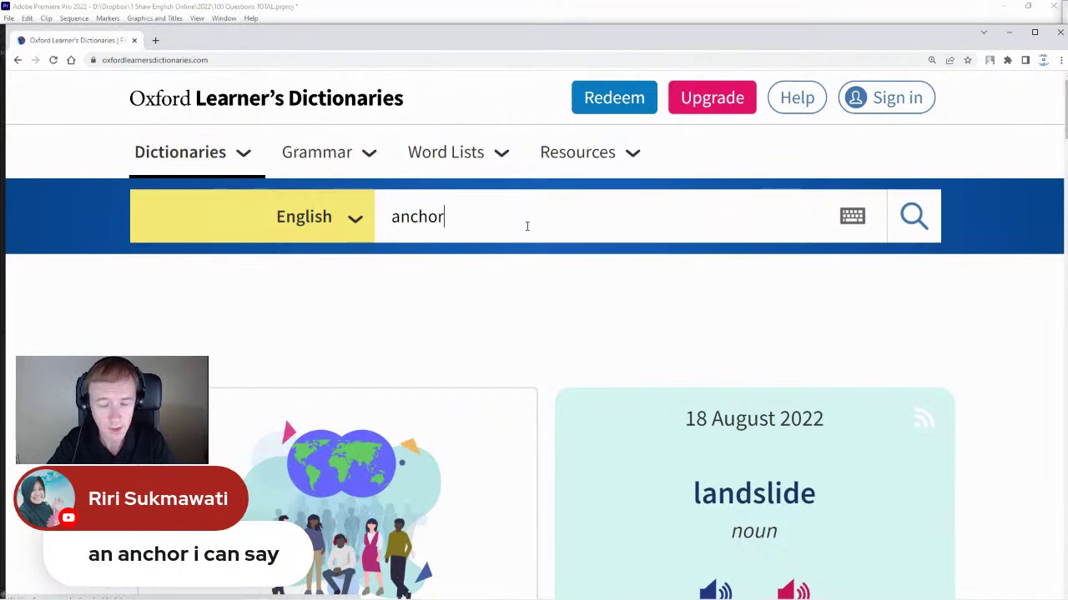
pyautogui.press('Return')
# Step: Highlight sense 2 ('the anchor of the family') and sense 3 (news presenter) in the 'anchor' entry
pyautogui.scroll(-5, 491, 230)
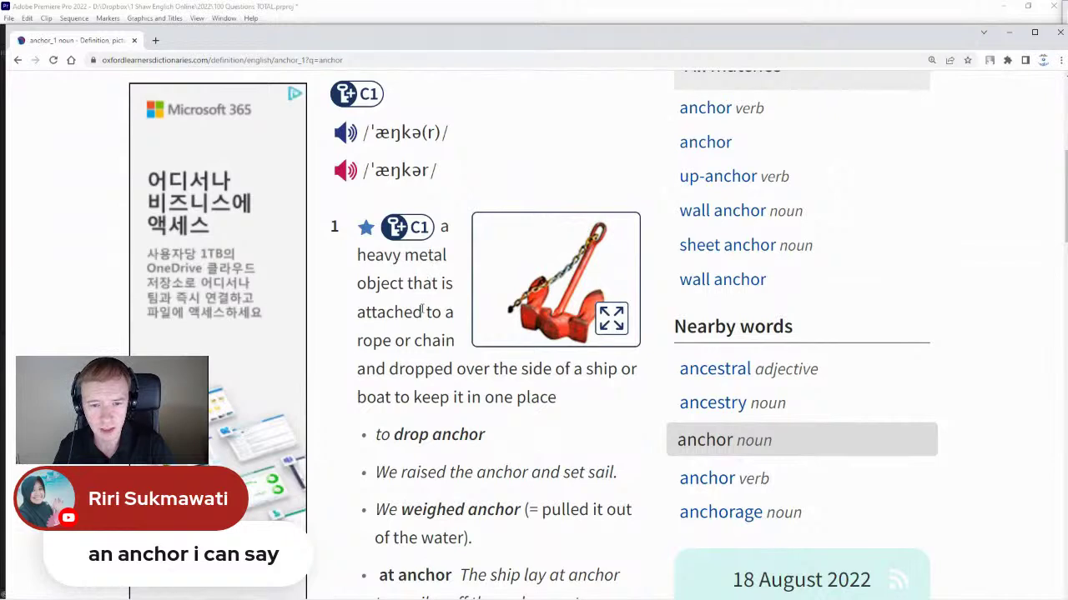
pyautogui.scroll(-1, 412, 320)
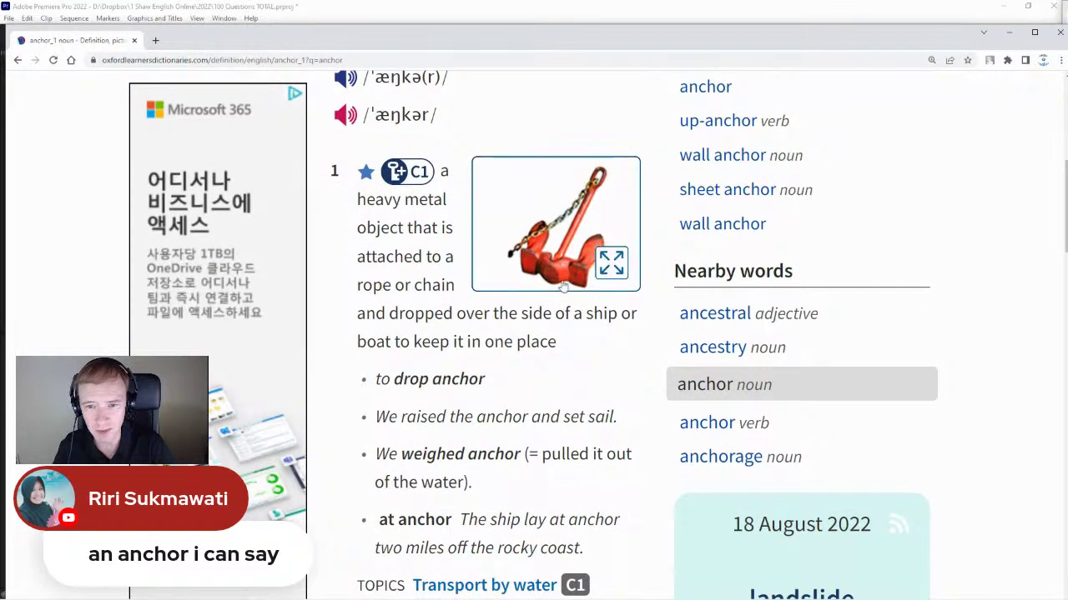
pyautogui.scroll(-1, 533, 197)
pyautogui.scroll(-2, 530, 195)
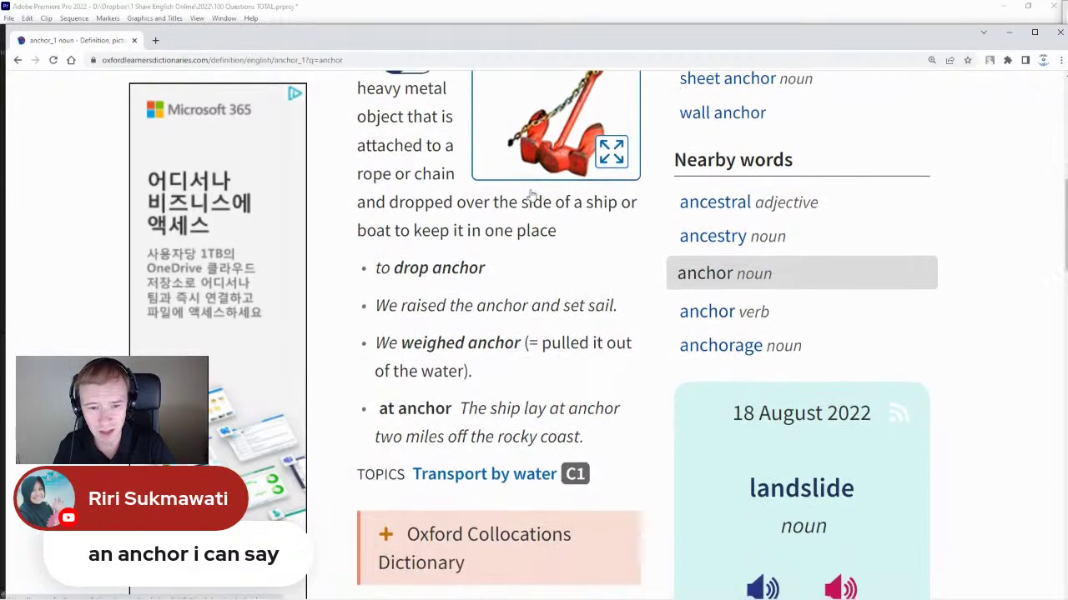
pyautogui.scroll(-5, 532, 193)
pyautogui.scroll(-6, 534, 197)
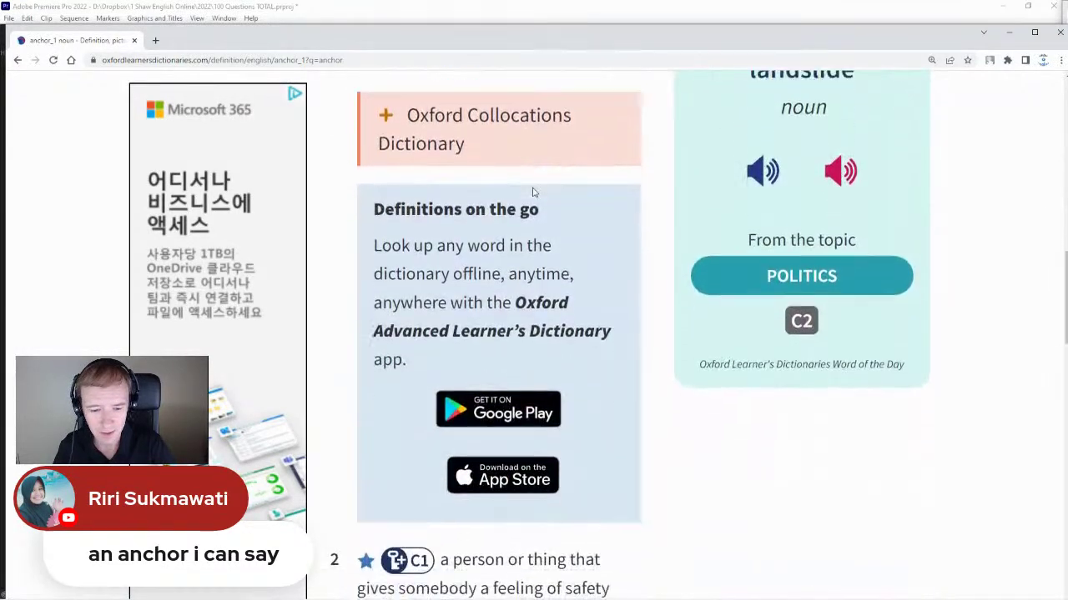
pyautogui.scroll(-3, 538, 201)
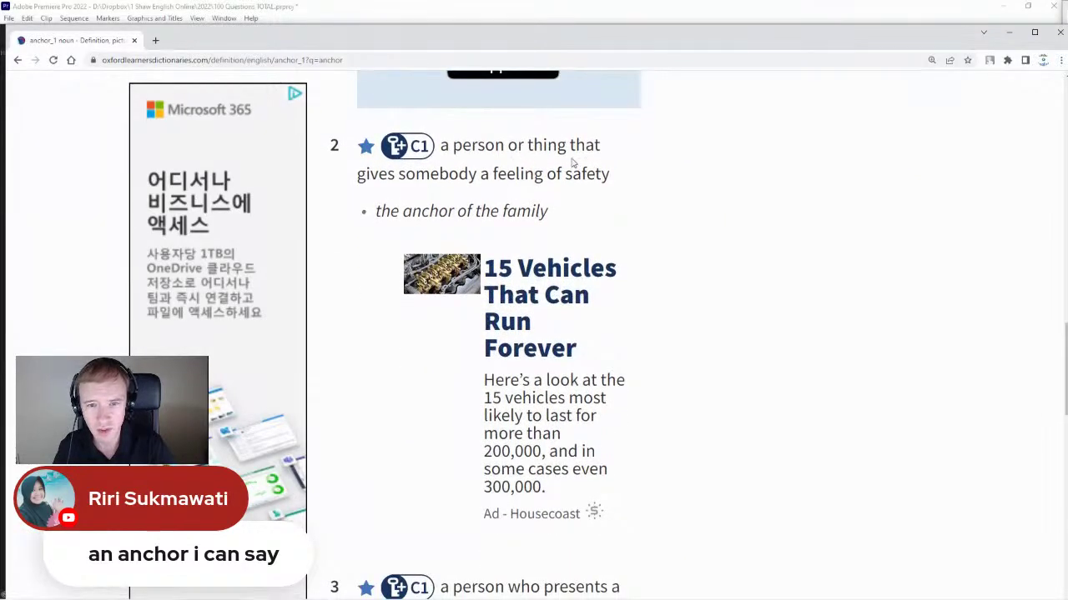
pyautogui.moveTo(457, 177); pyautogui.dragTo(594, 177)
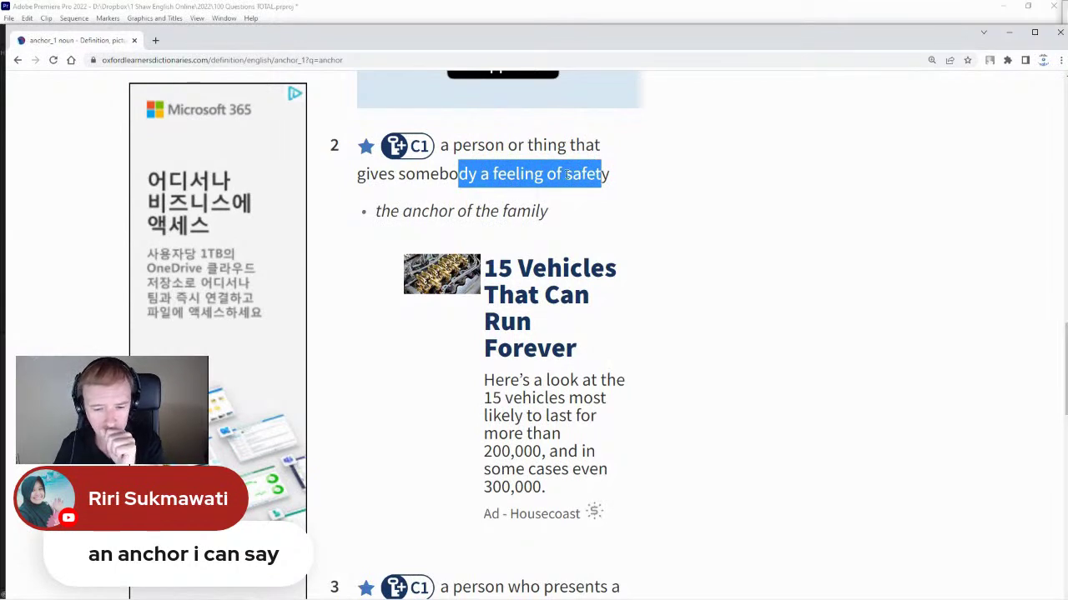
pyautogui.moveTo(412, 212); pyautogui.dragTo(540, 212)
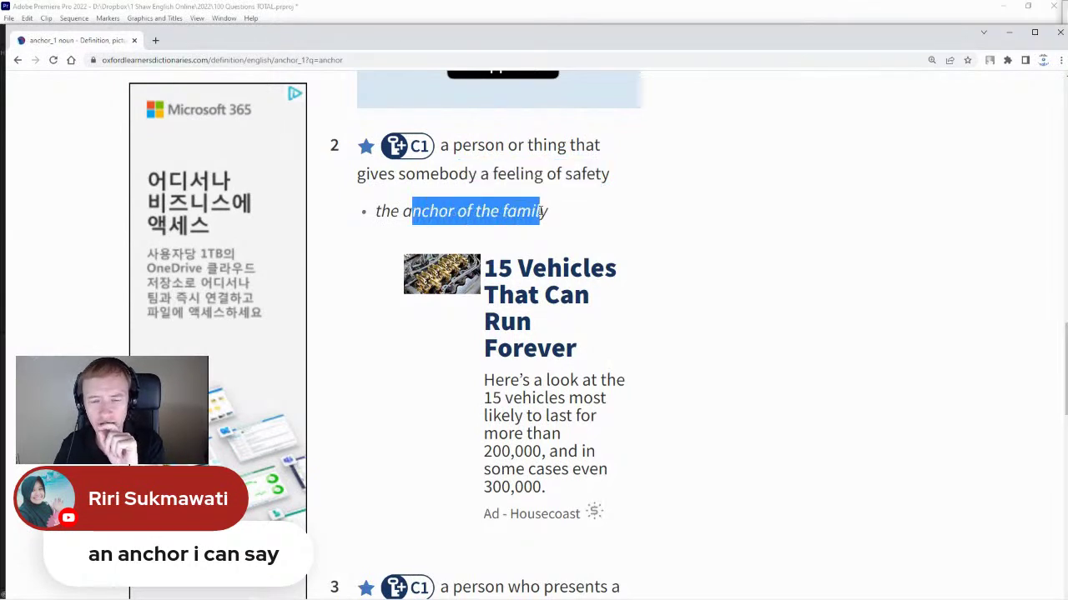
pyautogui.scroll(-5, 534, 197)
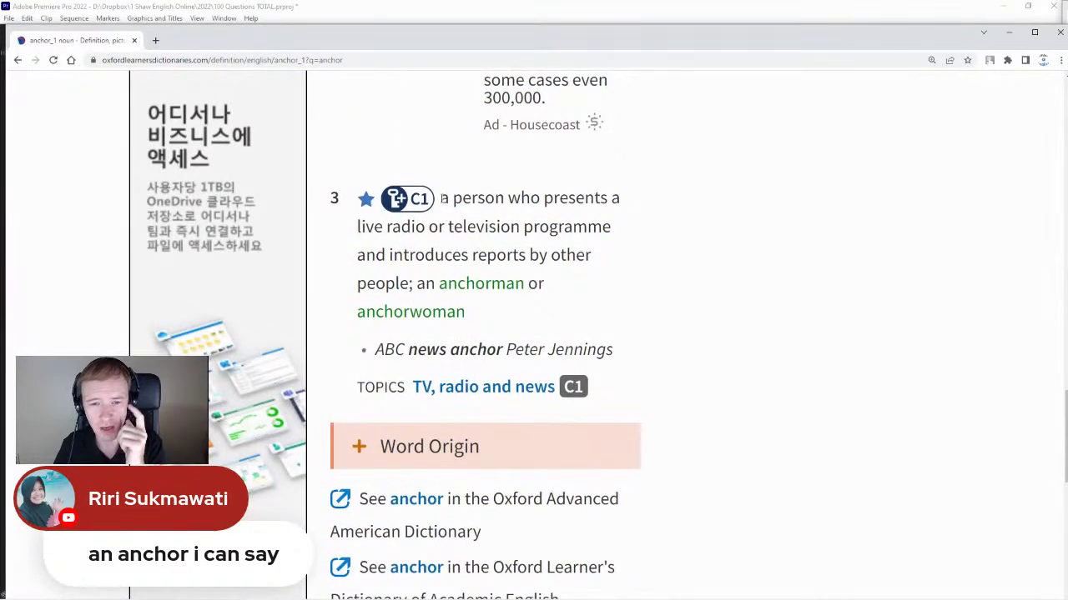
pyautogui.moveTo(439, 198); pyautogui.dragTo(411, 282)
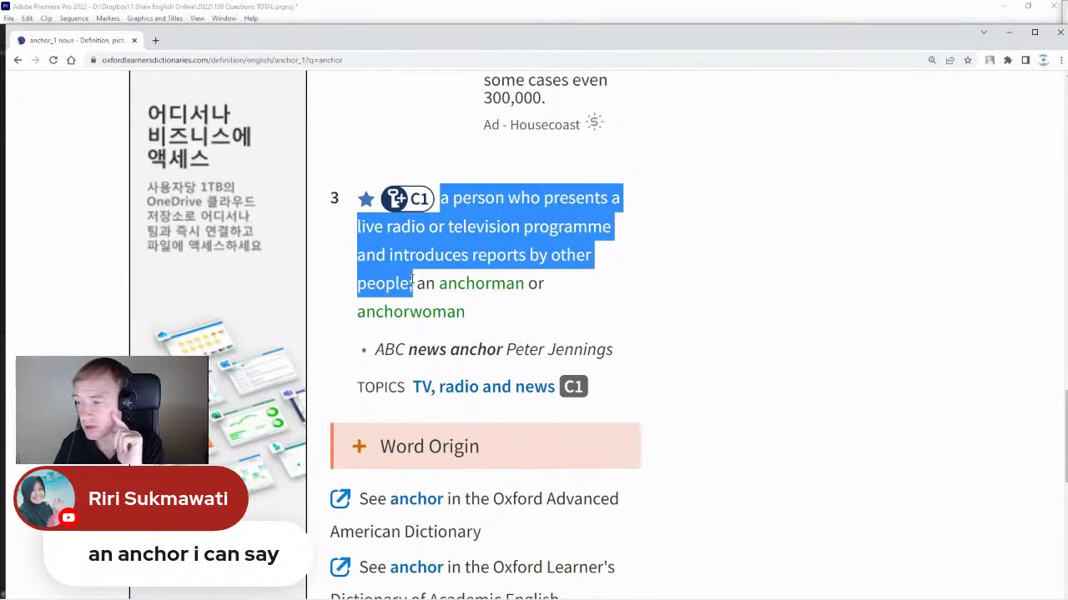
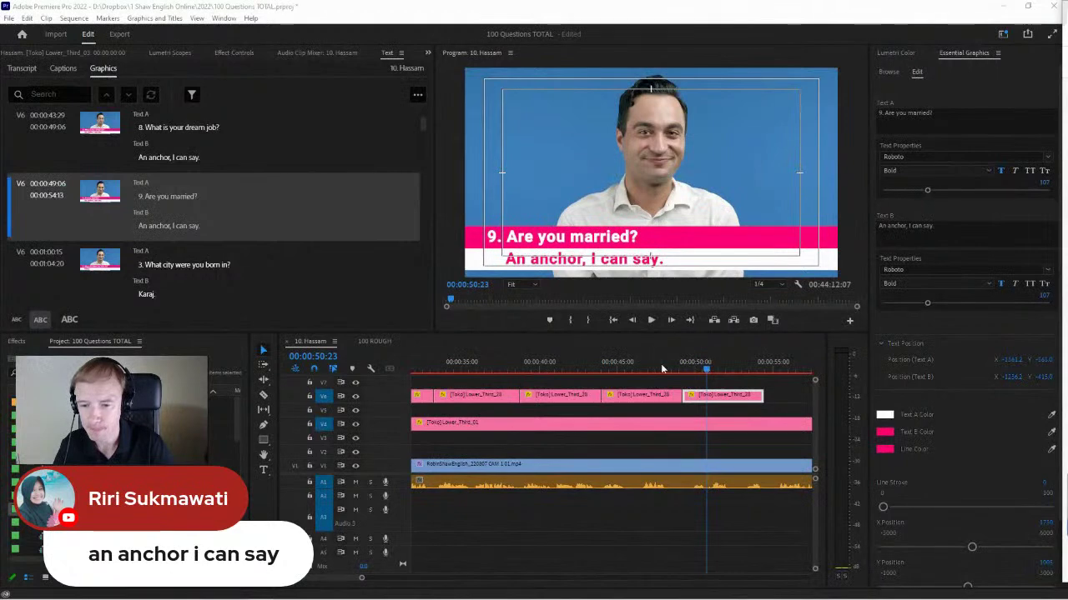
# Step: Play back the question 9 lower third to review its current answer
pyautogui.click(656, 367)
pyautogui.moveTo(658, 368); pyautogui.dragTo(696, 369)
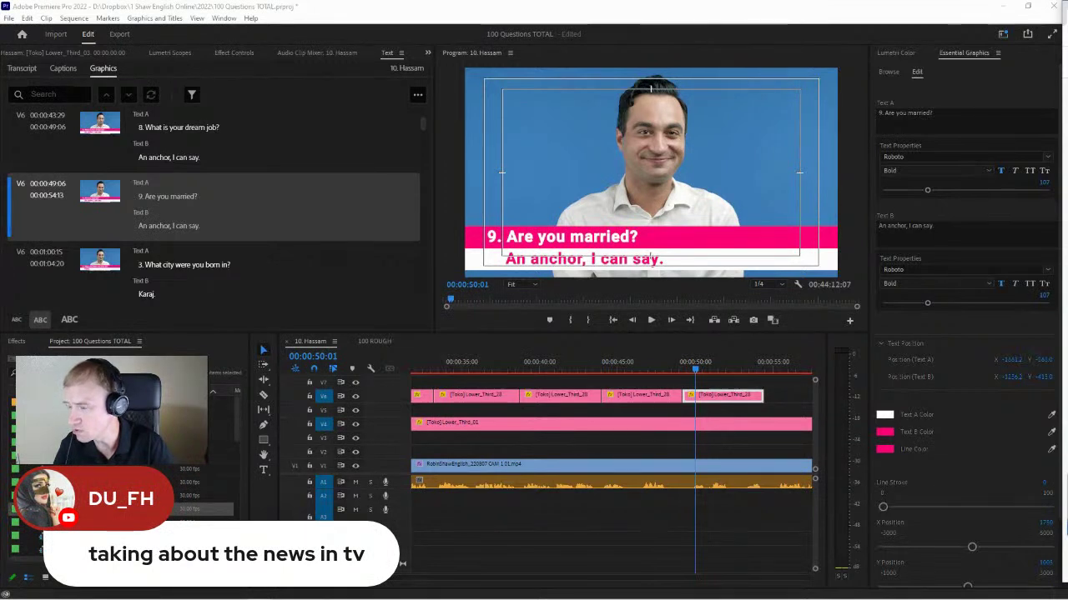
pyautogui.click(681, 371)
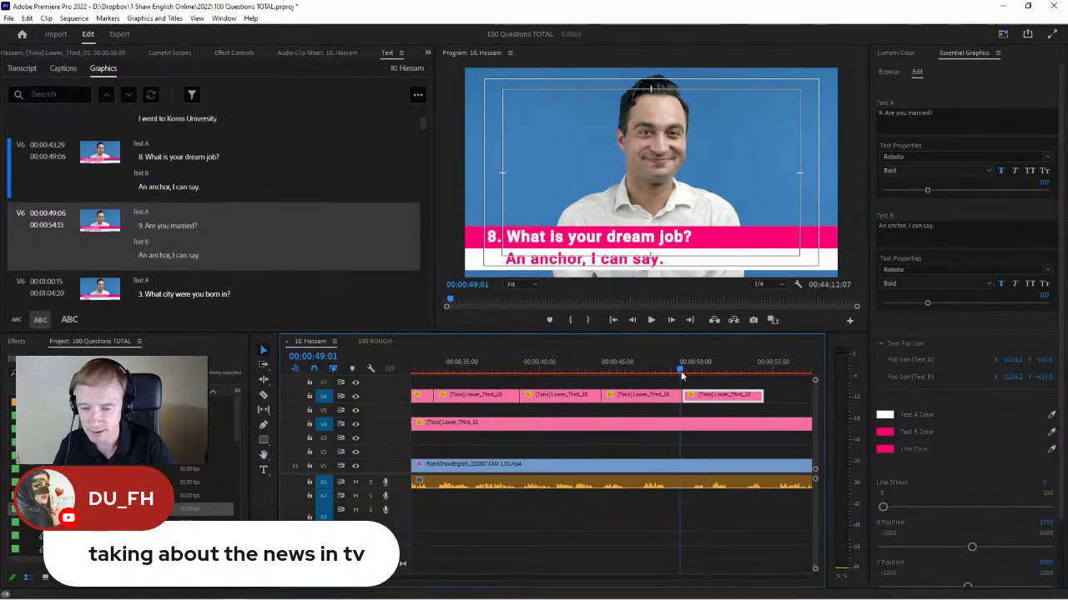
pyautogui.press('space')
pyautogui.press('space')
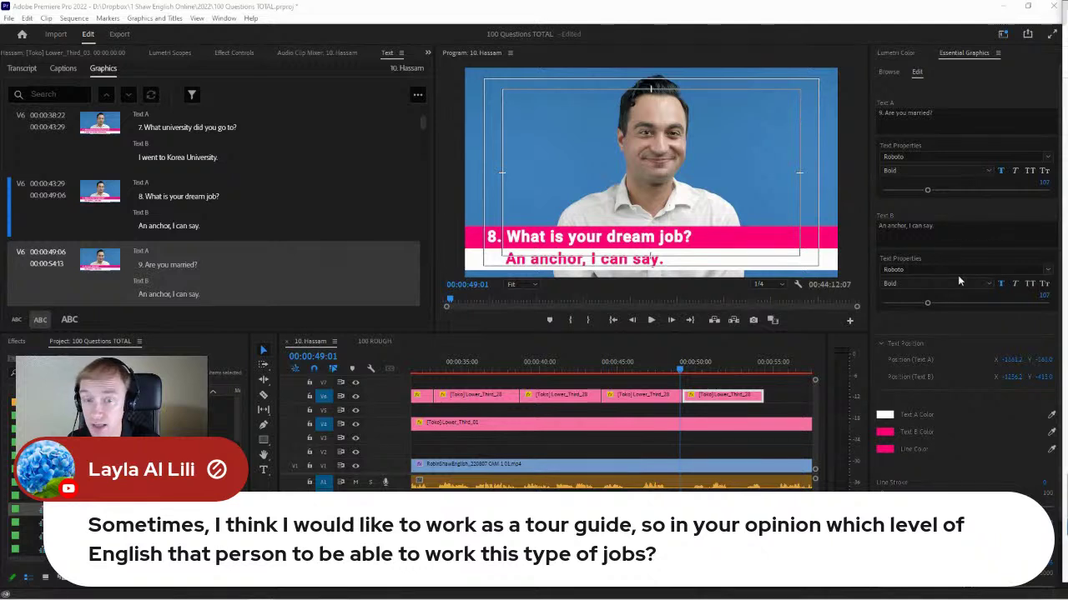
pyautogui.click(681, 365)
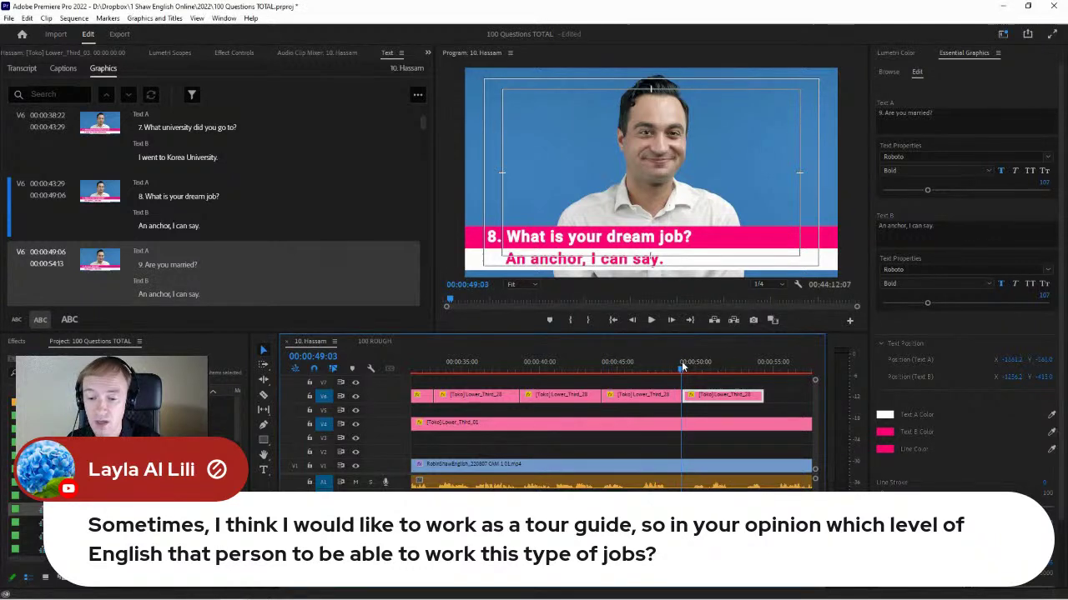
pyautogui.click(684, 366)
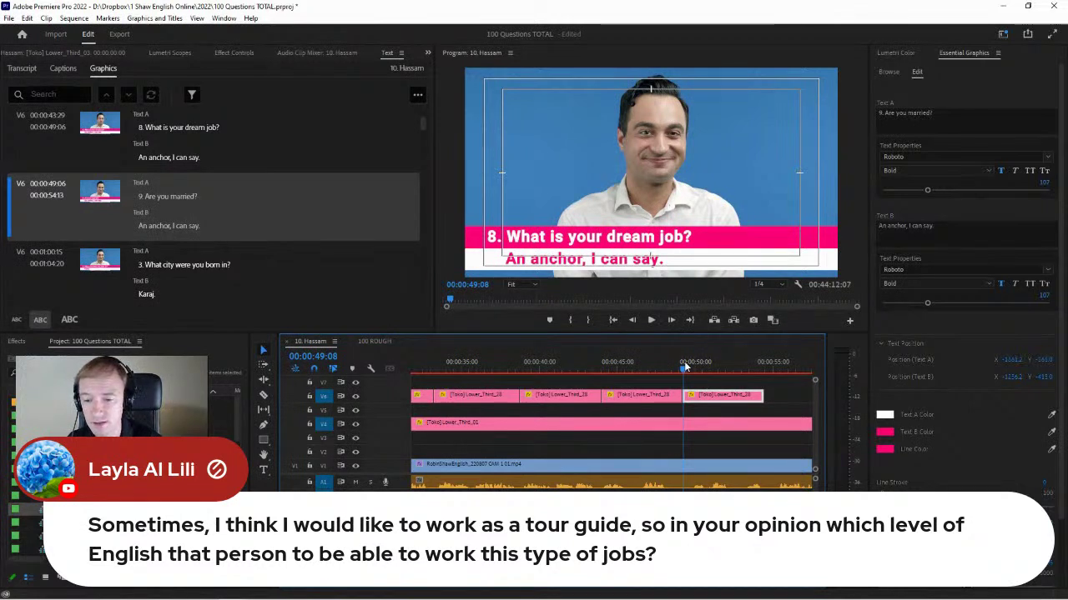
pyautogui.click(652, 321)
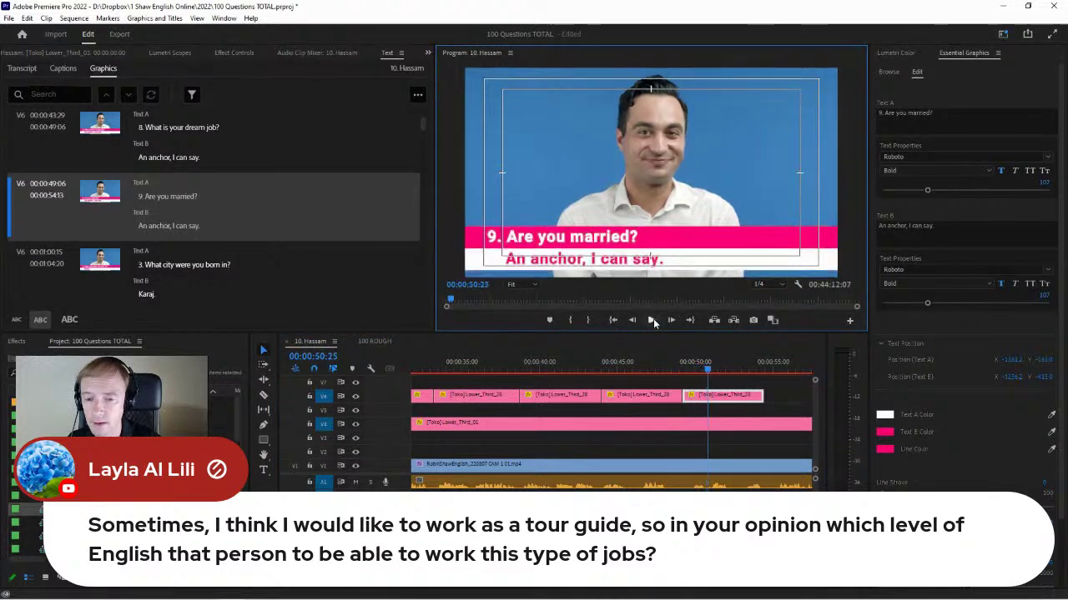
pyautogui.click(651, 320)
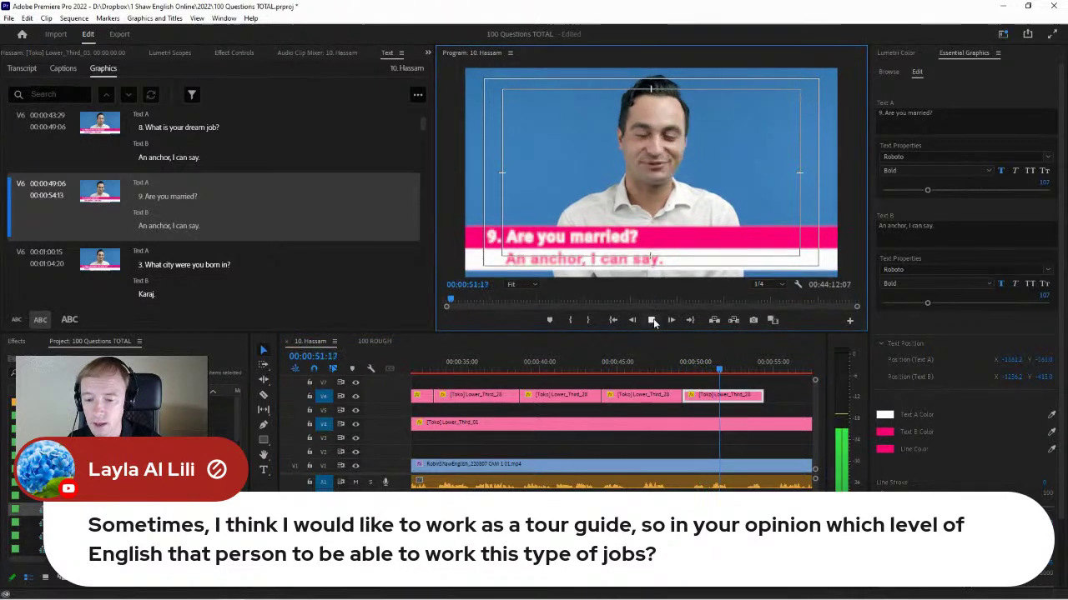
pyautogui.click(652, 320)
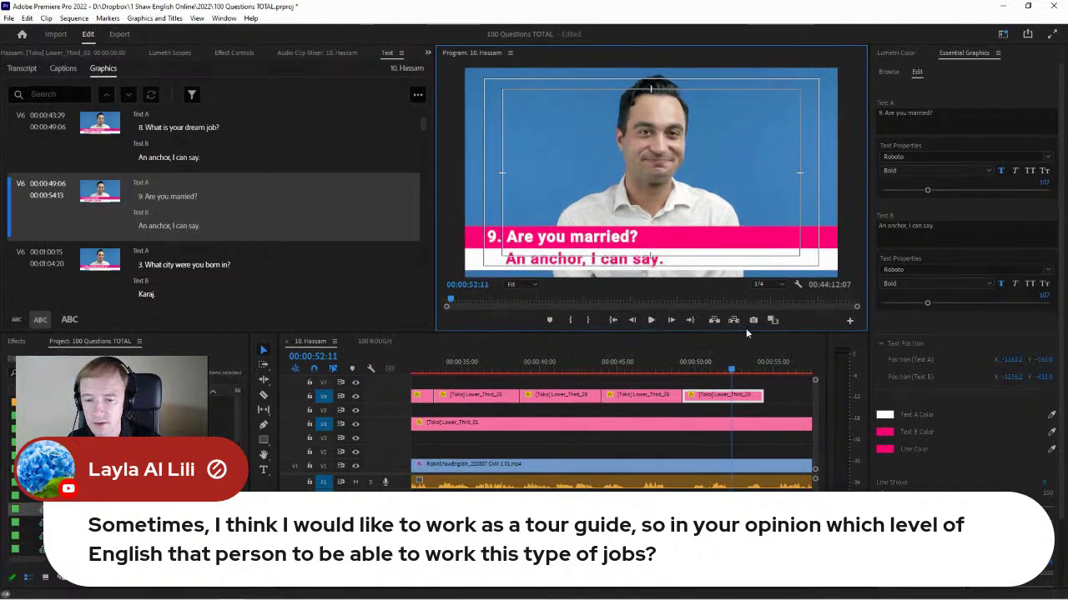
# Step: Replace the question 9 answer with 'I am single.' and replay it from question 8
pyautogui.click(924, 228)
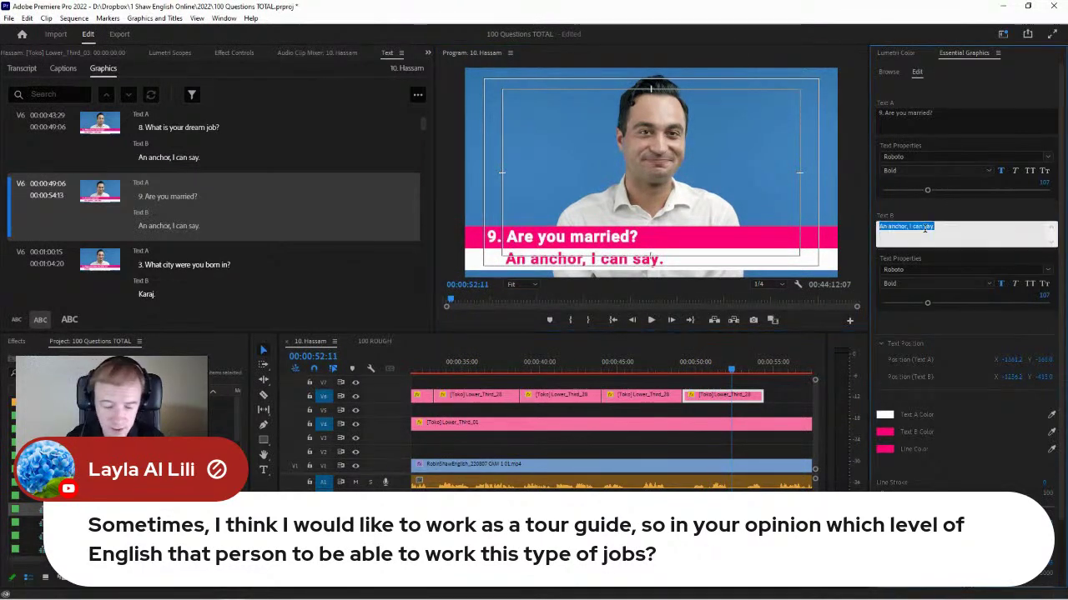
pyautogui.write('I am single.')
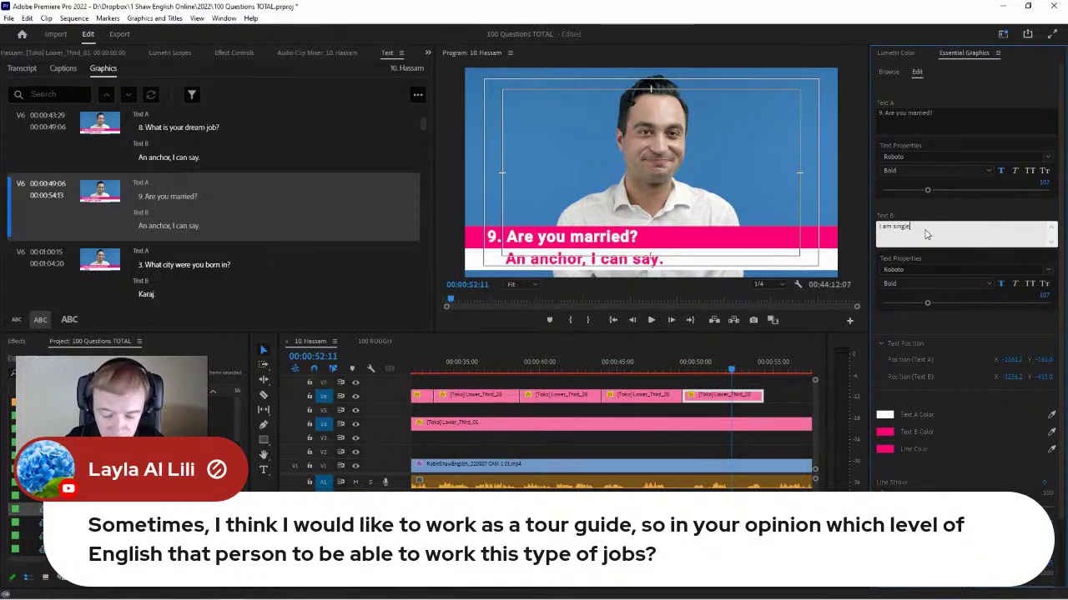
pyautogui.click(660, 362)
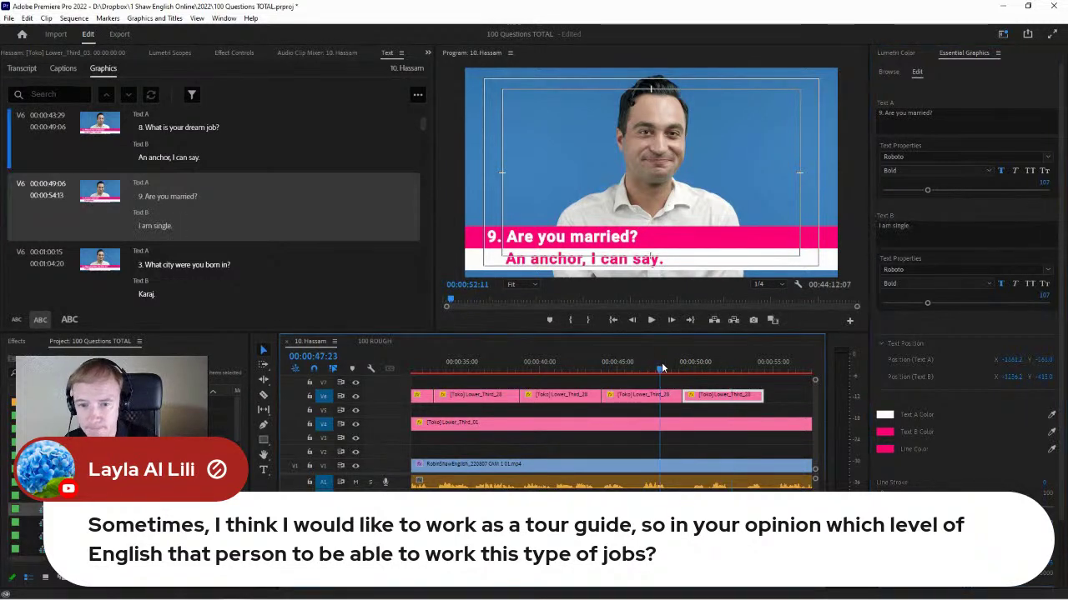
pyautogui.click(908, 227)
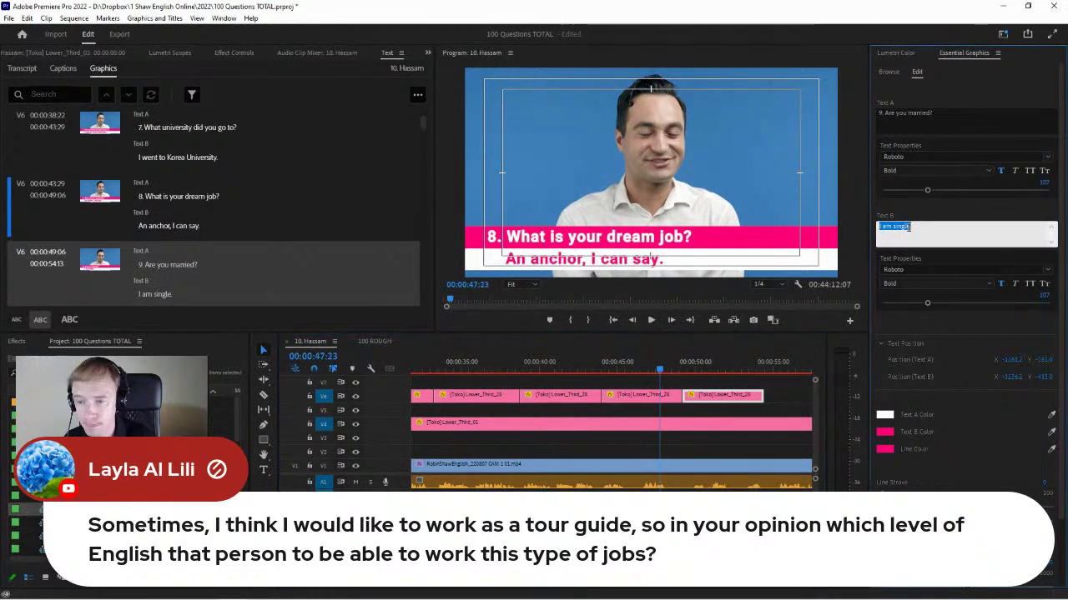
pyautogui.hotkey('alt', 'Tab')
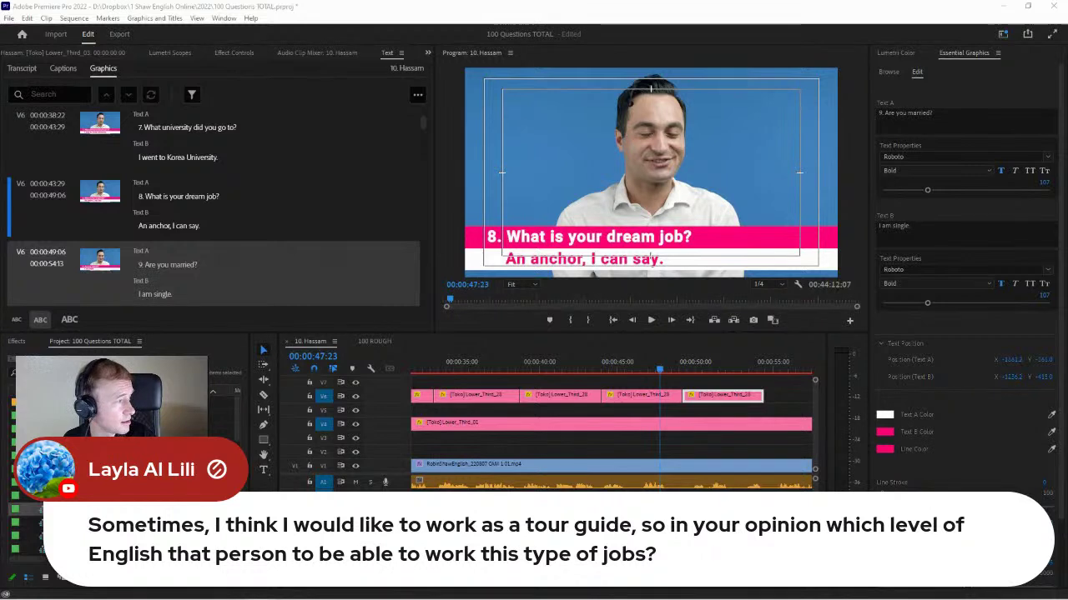
pyautogui.press('space')
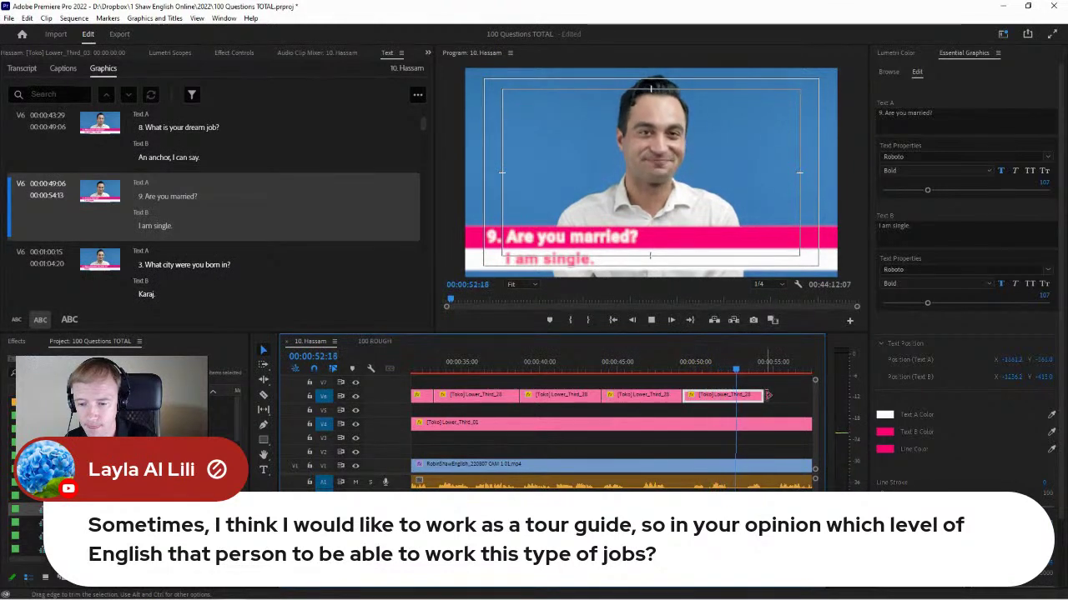
# Step: Extend the question 9 graphic, cut it at 00:00:52:24, and review the result
pyautogui.moveTo(765, 394)
pyautogui.mouseDown()
pyautogui.moveTo(737, 398)
pyautogui.moveTo(760, 404)
pyautogui.moveTo(758, 395)
pyautogui.mouseUp()
pyautogui.press('space')
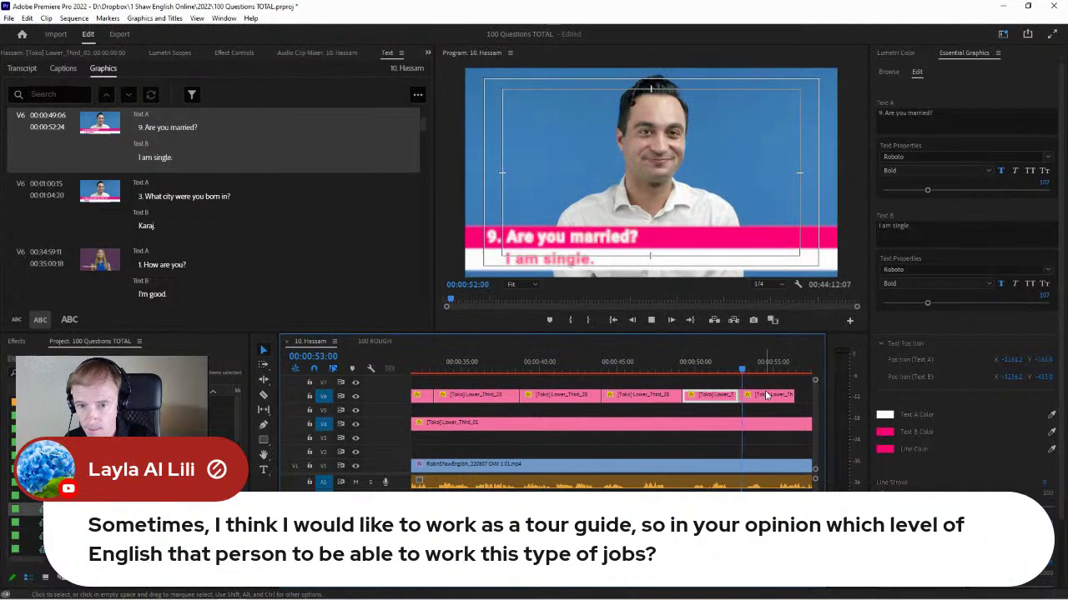
pyautogui.press('space')
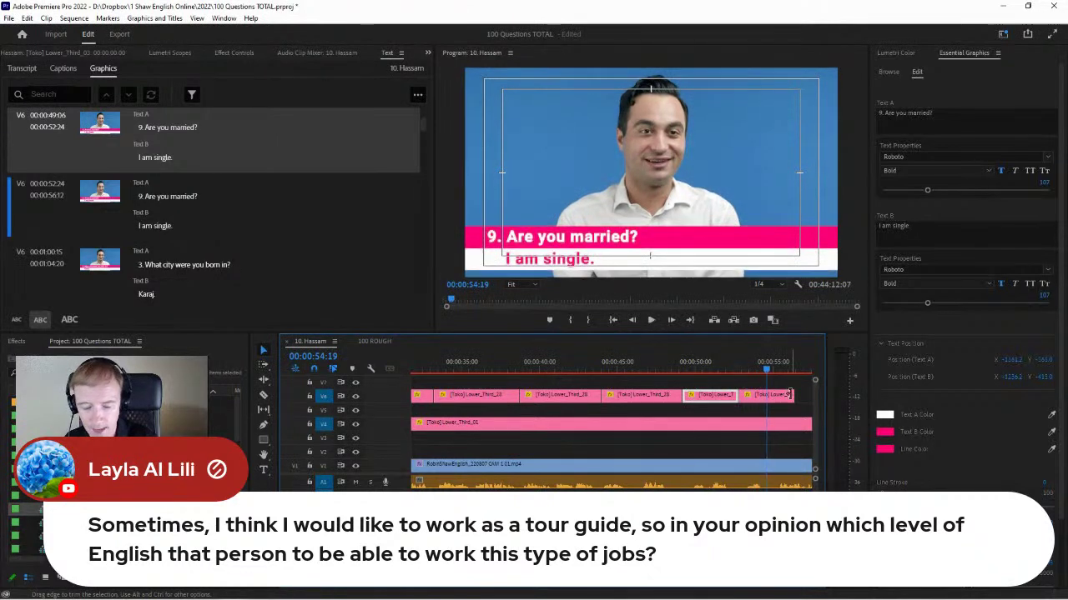
pyautogui.press('=')
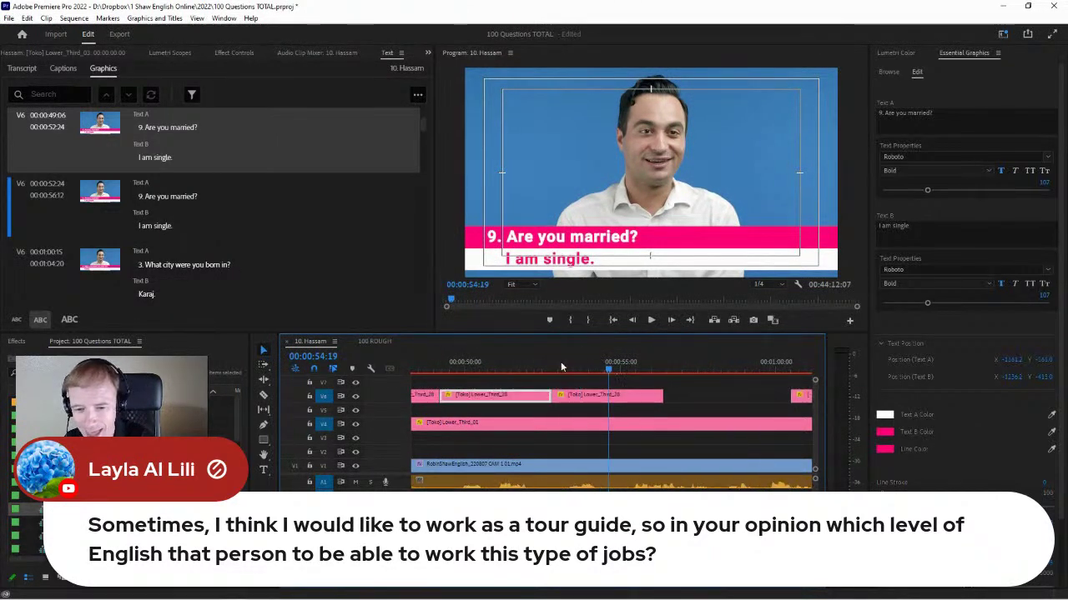
pyautogui.moveTo(544, 369); pyautogui.dragTo(460, 373)
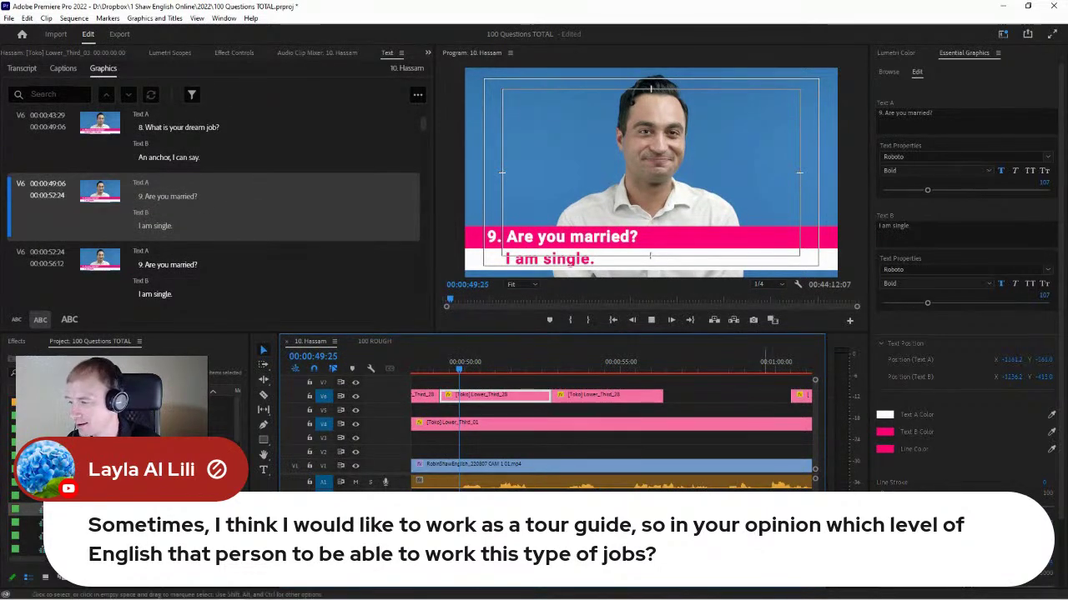
pyautogui.press('space')
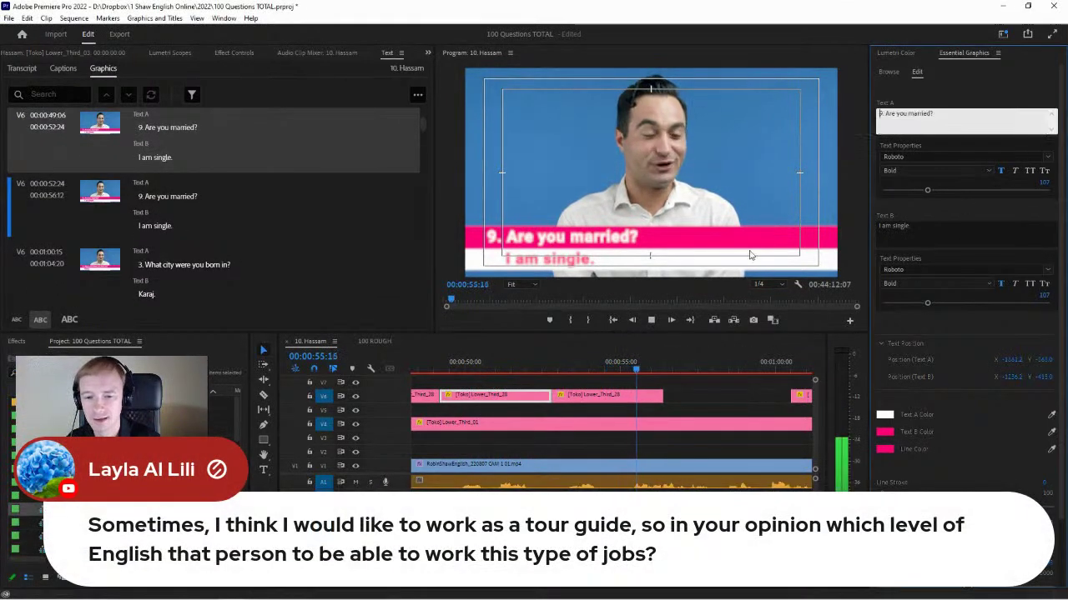
# Step: Extend the second question 9 clip to 00:00:58:05 and preview from 00:00:53:01
pyautogui.click(652, 324)
pyautogui.moveTo(664, 395); pyautogui.dragTo(718, 395)
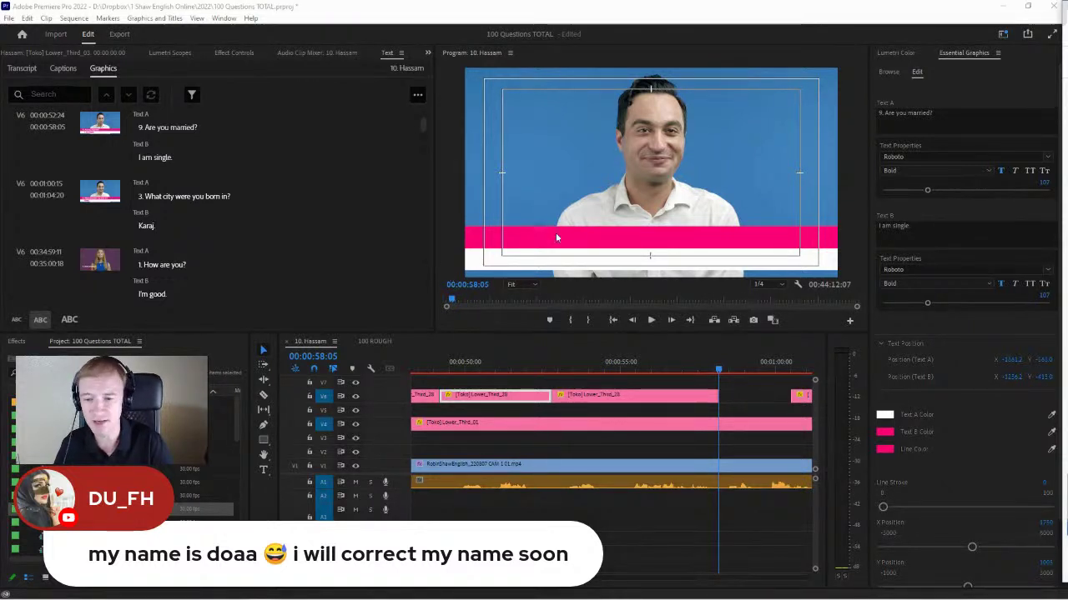
pyautogui.click(589, 364)
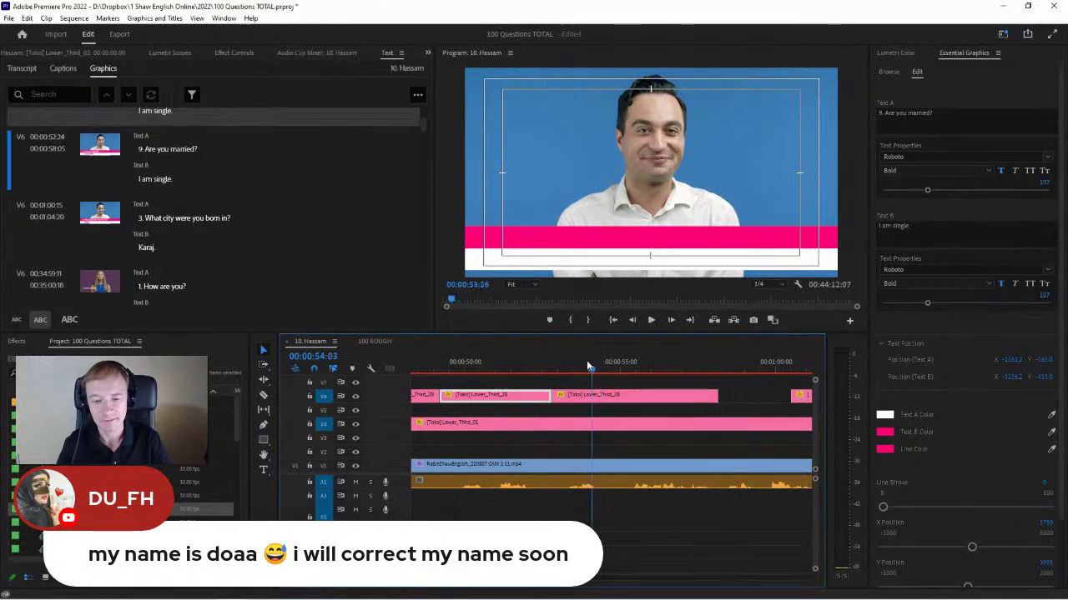
pyautogui.click(560, 361)
pyautogui.press('space')
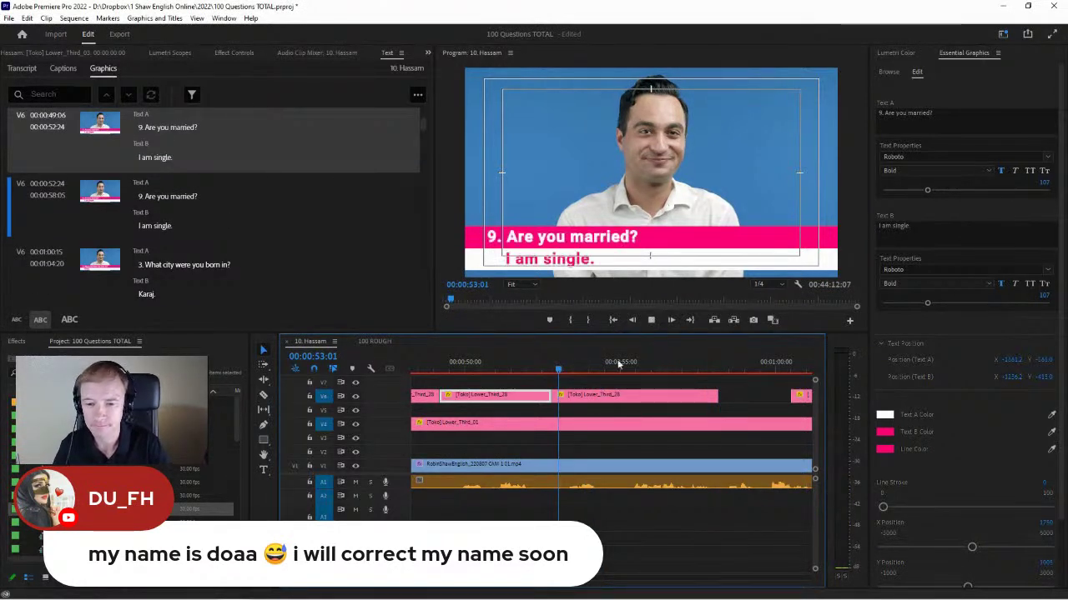
pyautogui.press('space')
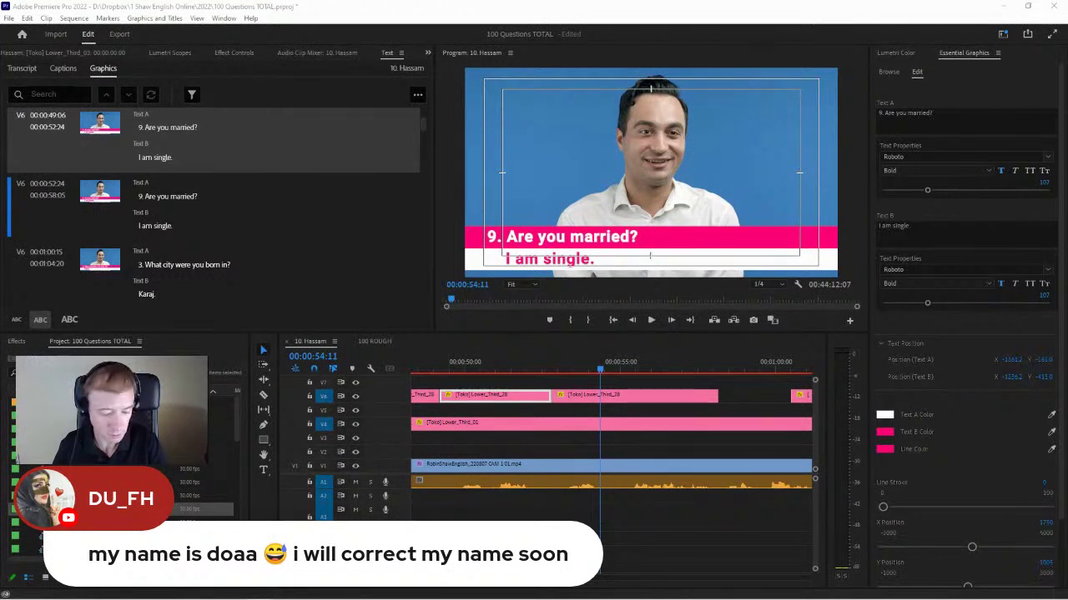
# Step: Paste 'Do you want to get married?' into the question line, prefixed with '10.'
pyautogui.click(938, 126)
pyautogui.hotkey('ctrl', 'a')
pyautogui.write('Do you want to get married?')
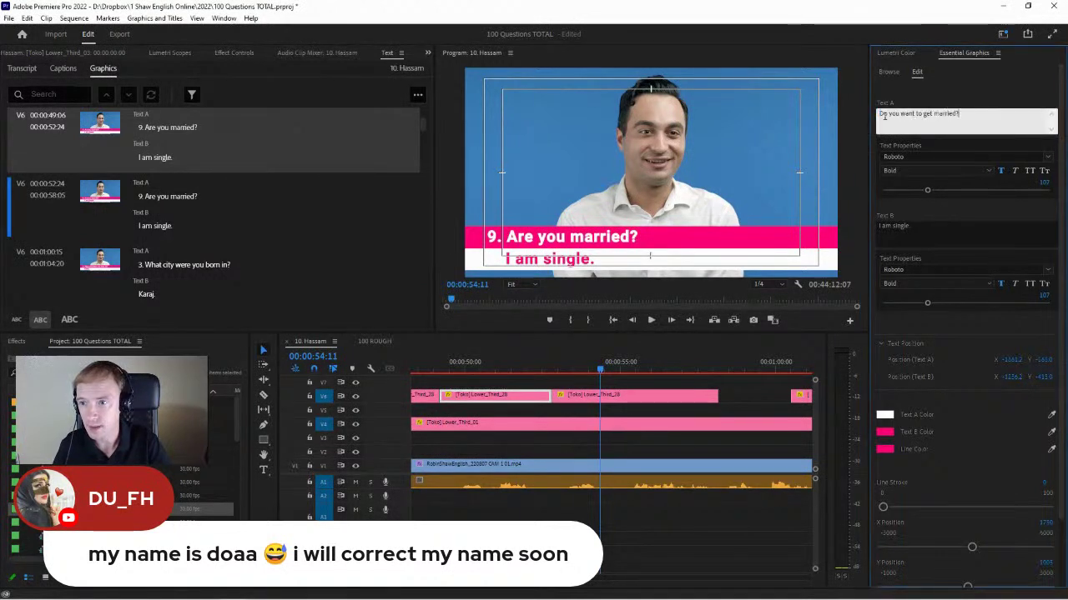
pyautogui.click(880, 115)
pyautogui.write('10.')
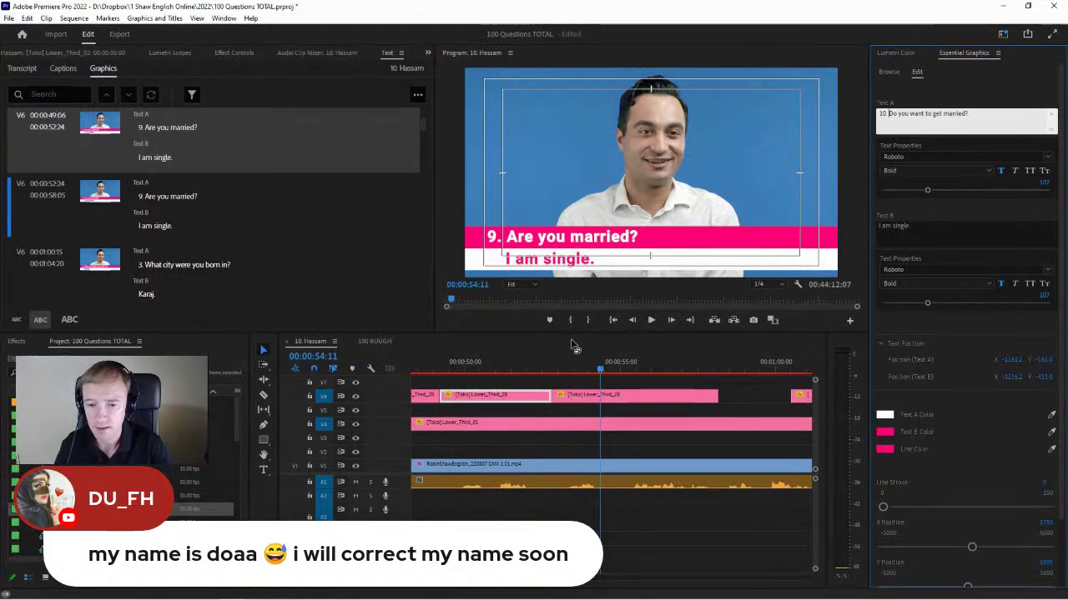
pyautogui.click(539, 357)
pyautogui.press('space')
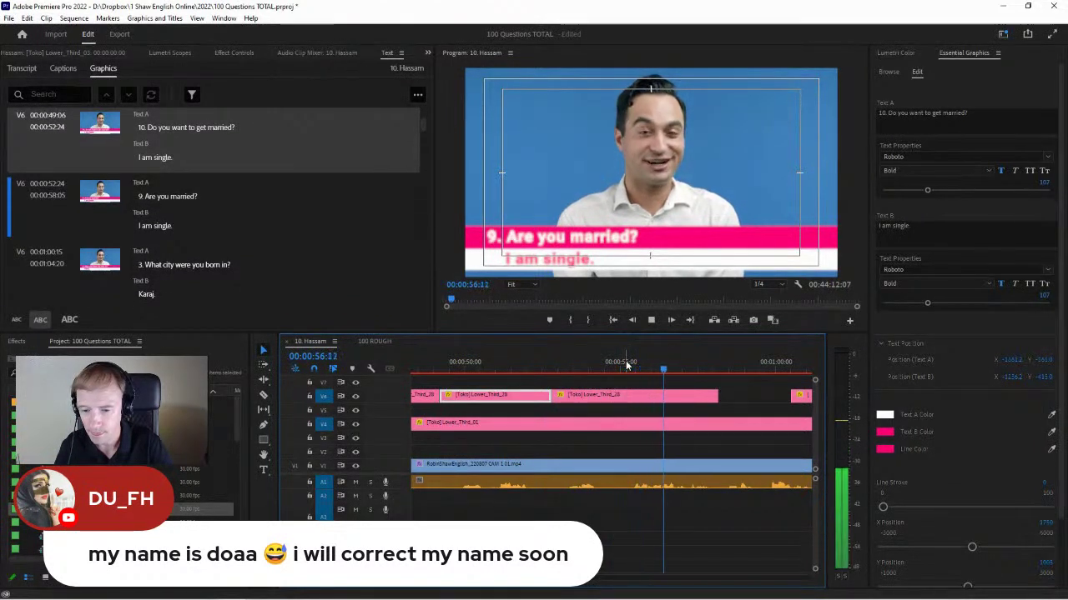
pyautogui.press('space')
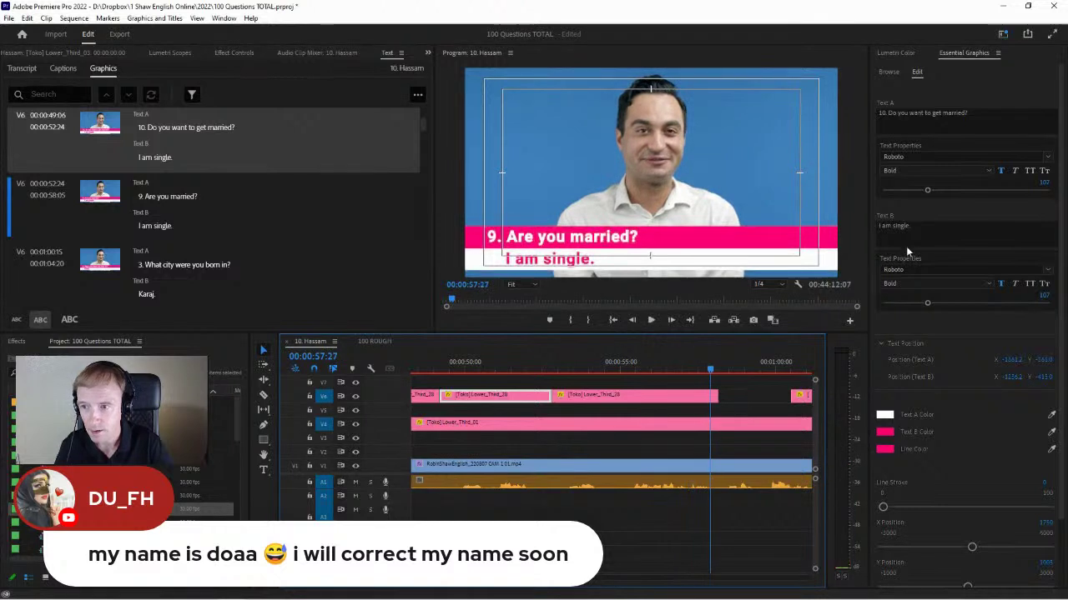
# Step: Undo the edit that overwrote the earlier clip, restoring its question 9 text
pyautogui.click(905, 232)
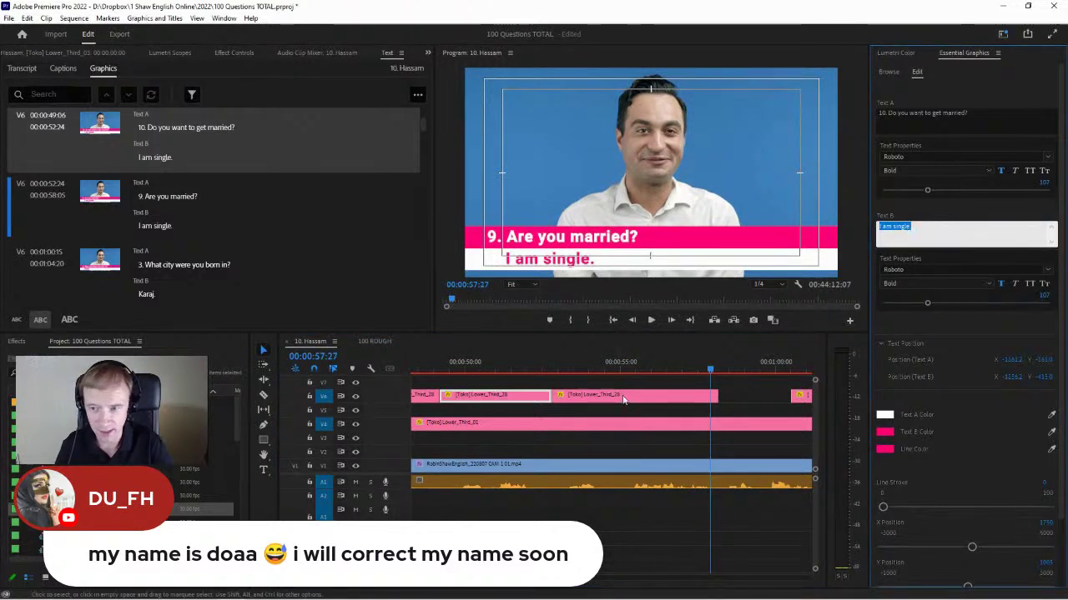
pyautogui.click(520, 373)
pyautogui.click(515, 366)
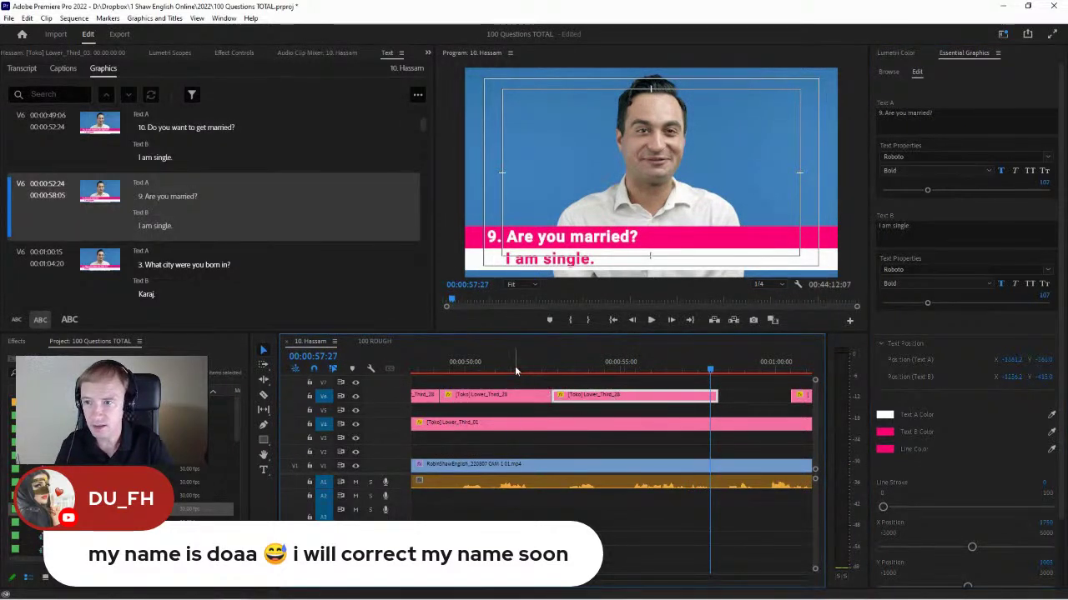
pyautogui.click(584, 367)
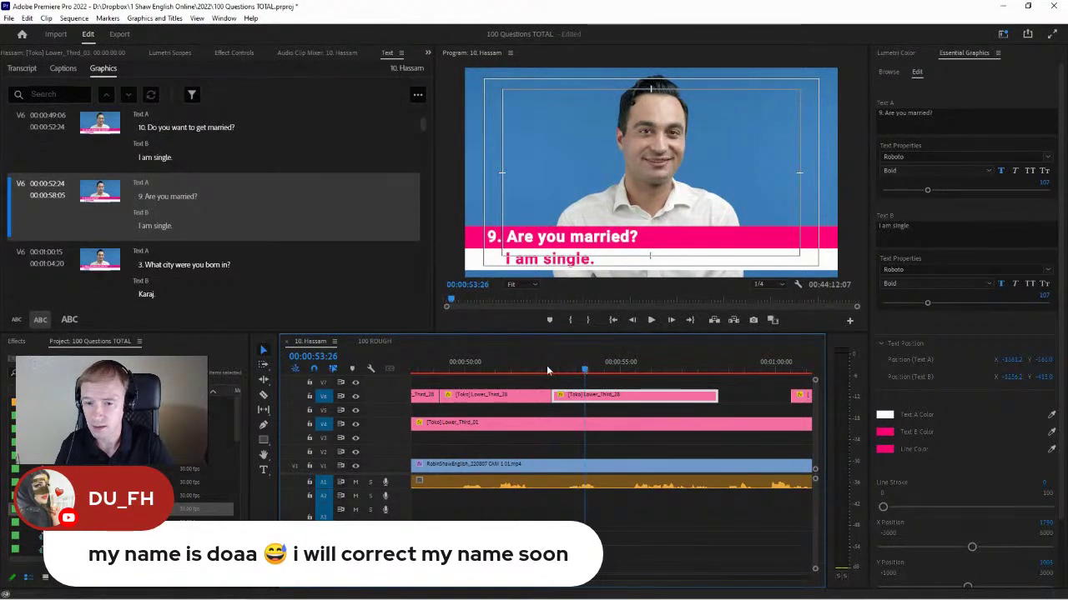
pyautogui.click(520, 365)
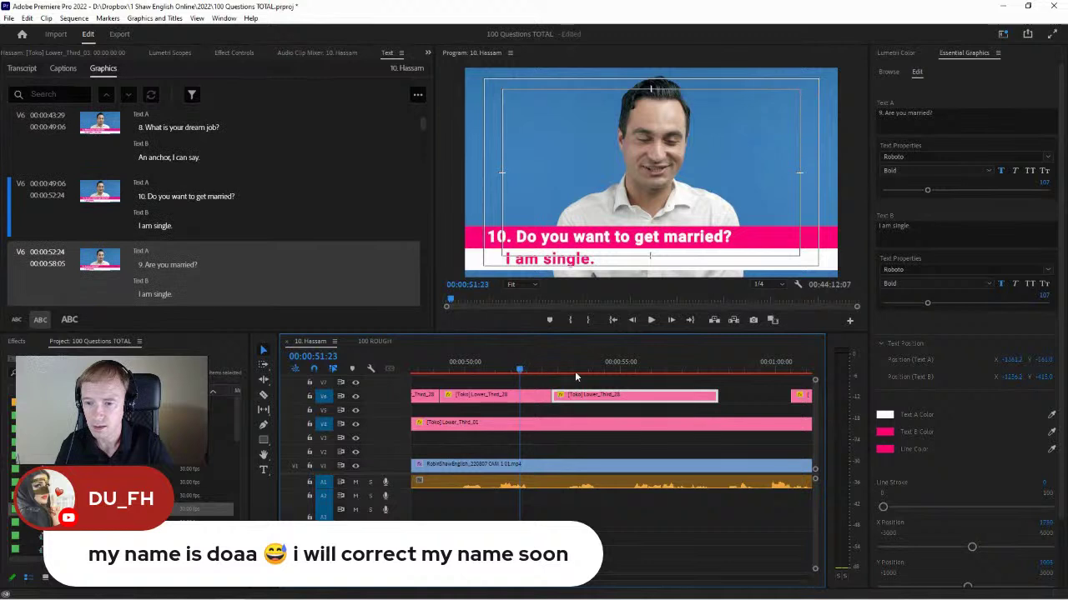
pyautogui.click(499, 396)
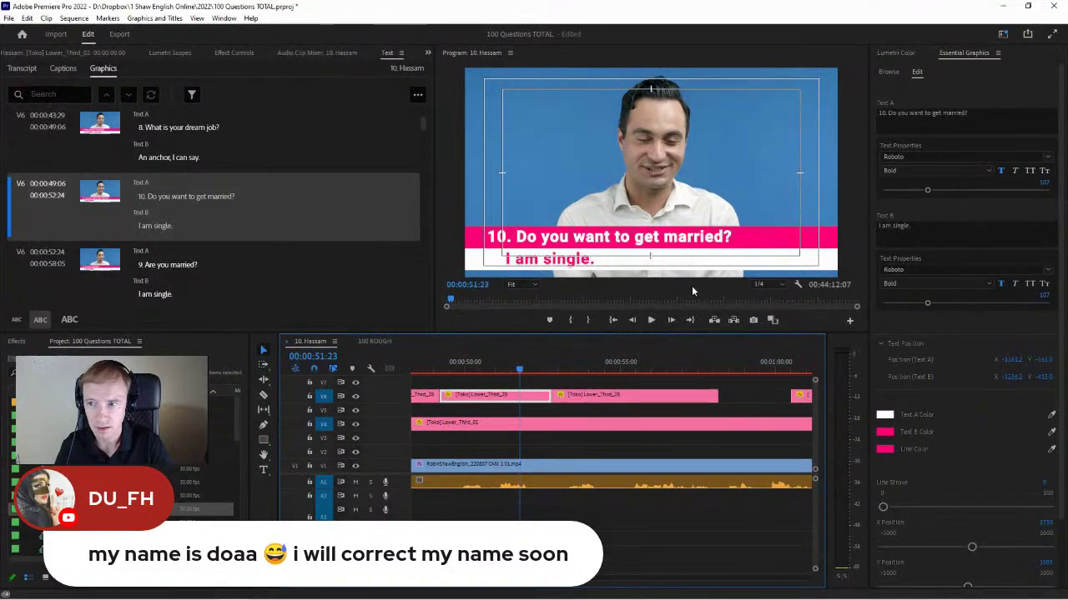
pyautogui.hotkey('ctrl', 'z')
# Step: In the next clip, add '10.' and set the answer to 'Why not? Sure, I'd love to get married.'
pyautogui.click(624, 365)
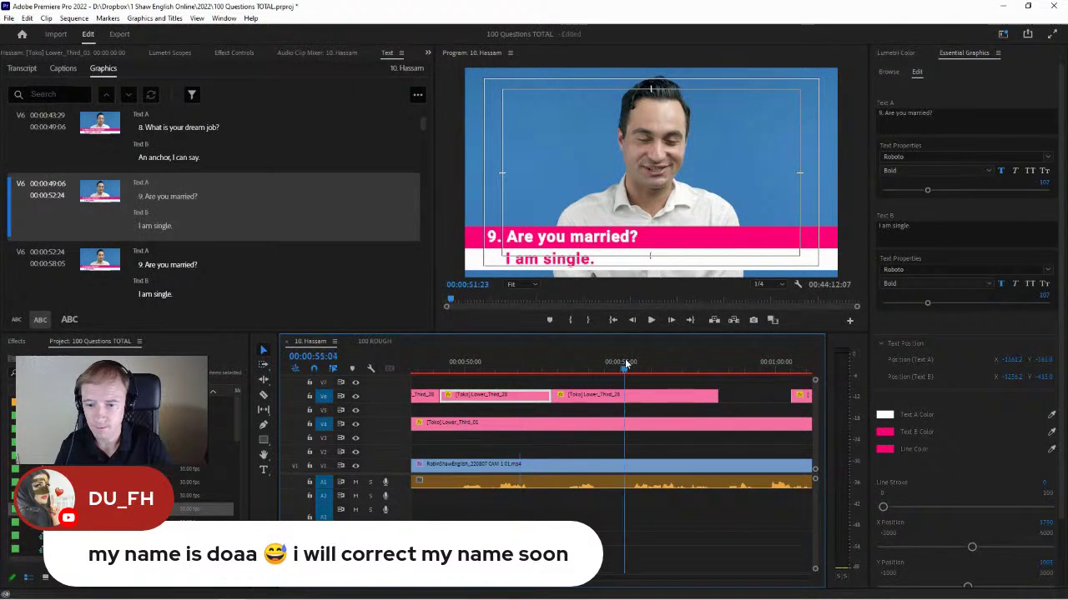
pyautogui.click(628, 406)
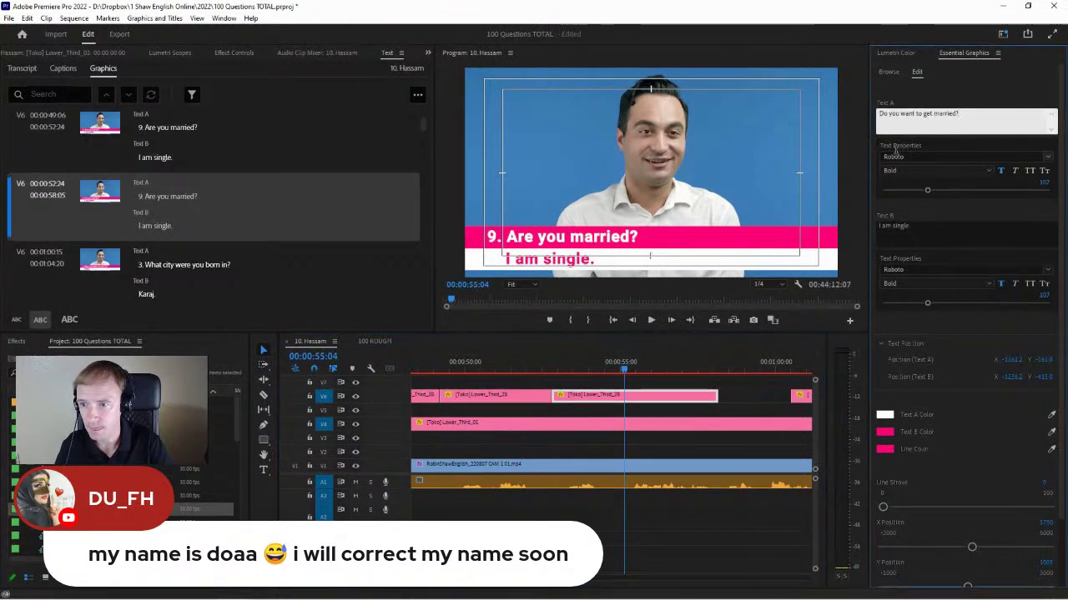
pyautogui.click(879, 113)
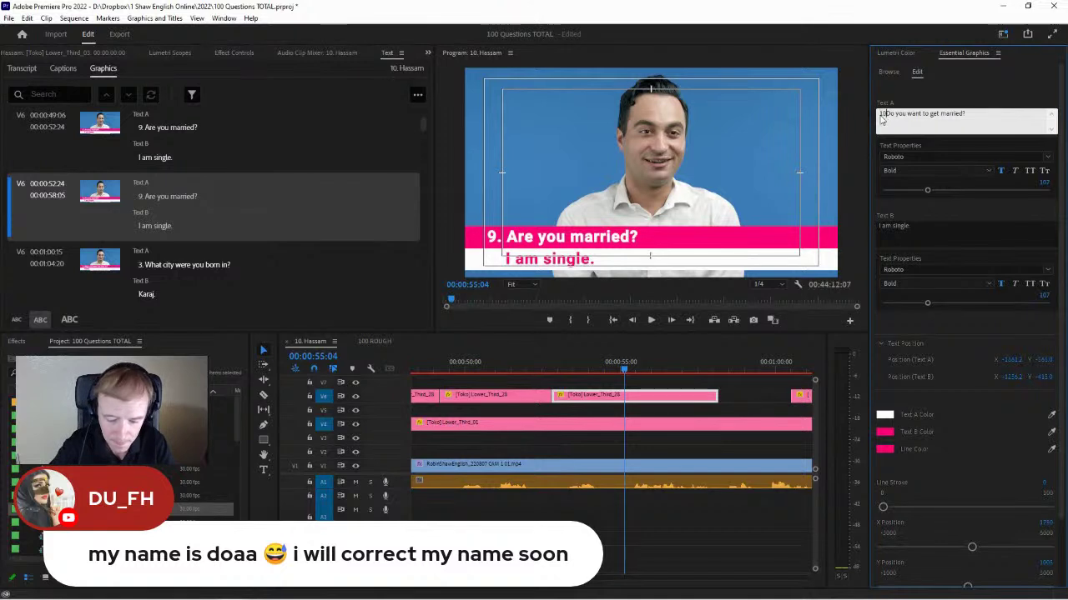
pyautogui.write('10.')
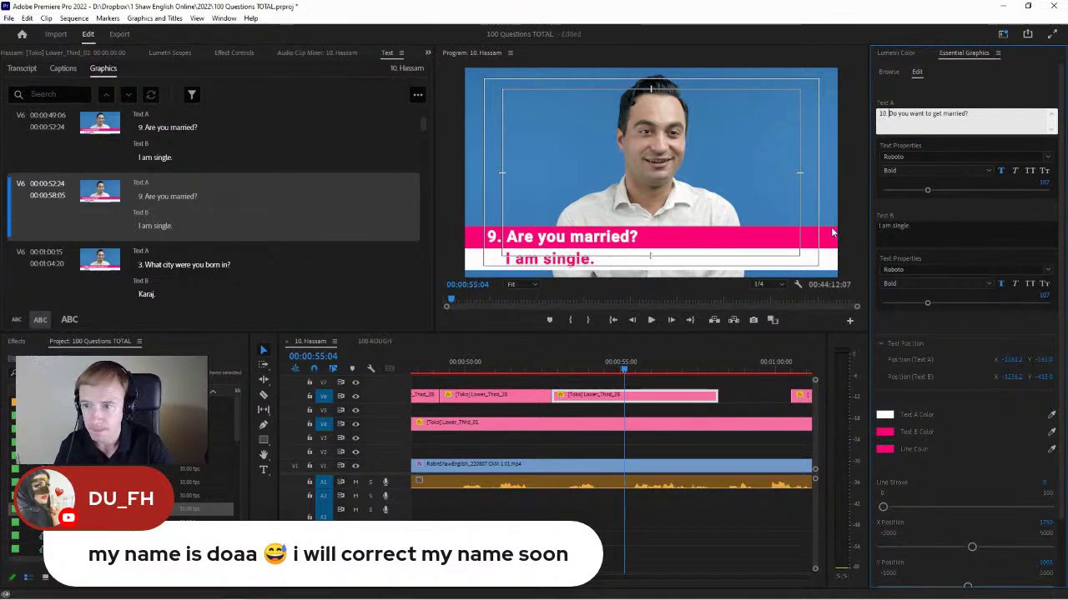
pyautogui.click(892, 231)
pyautogui.hotkey('ctrl', 'a')
pyautogui.write('Why no')
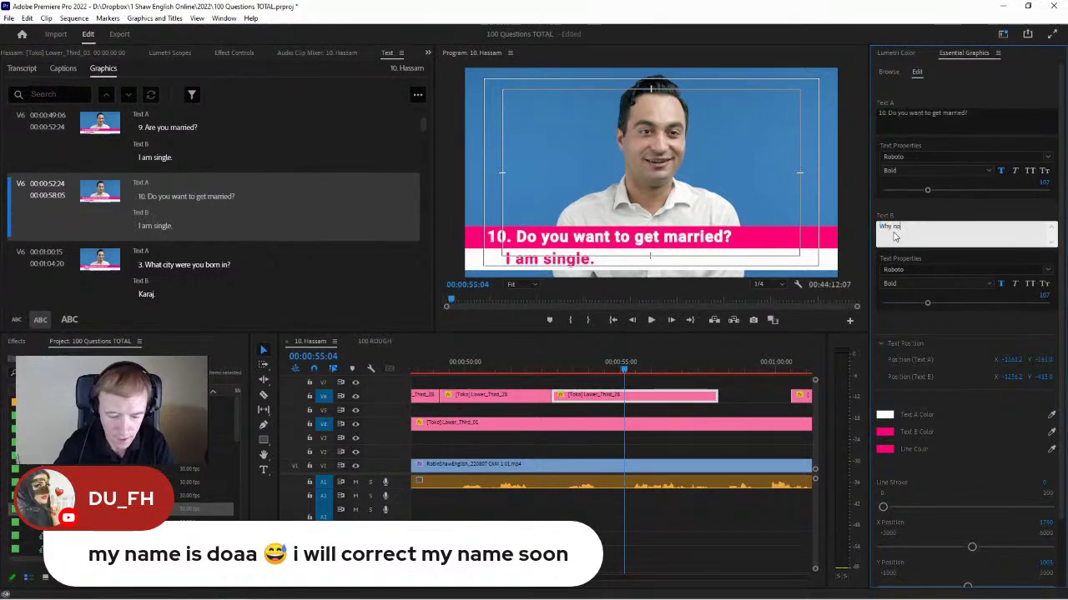
pyautogui.write("t? Sure, I'd")
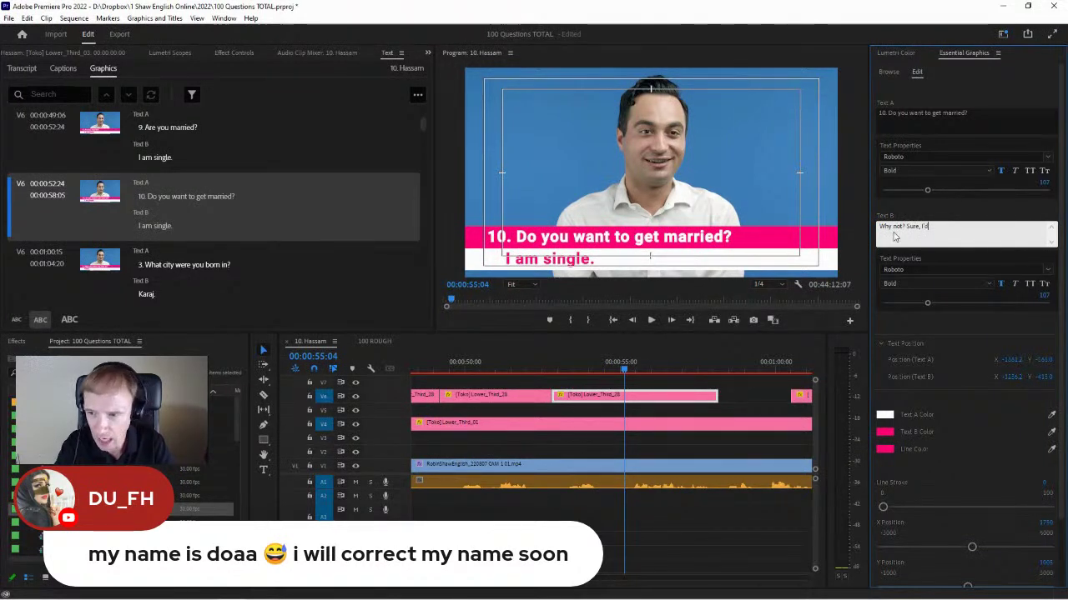
pyautogui.write(' love to get married.')
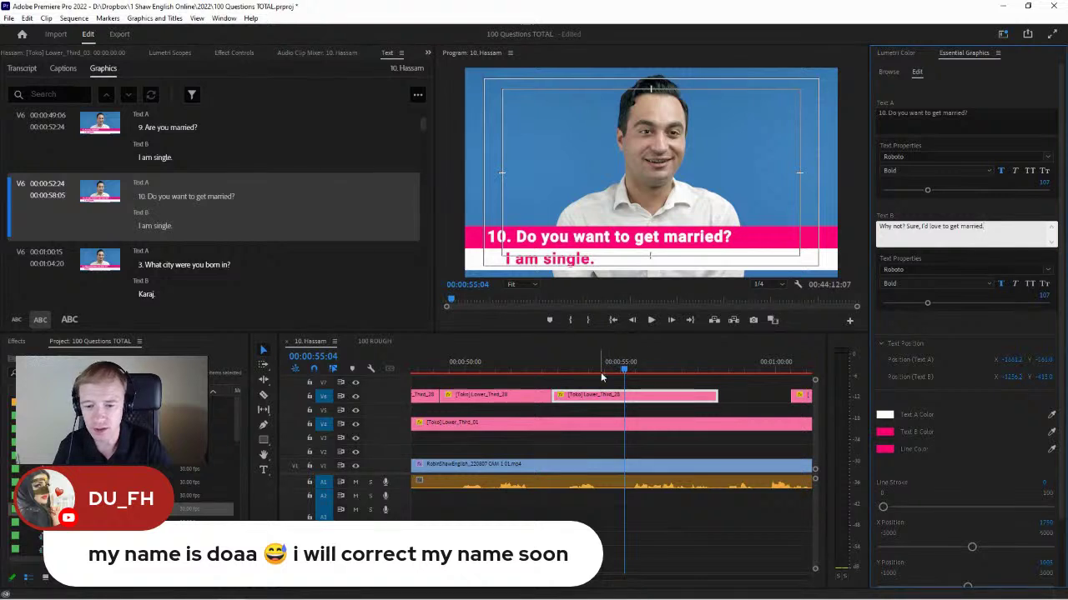
pyautogui.moveTo(594, 372); pyautogui.dragTo(571, 372)
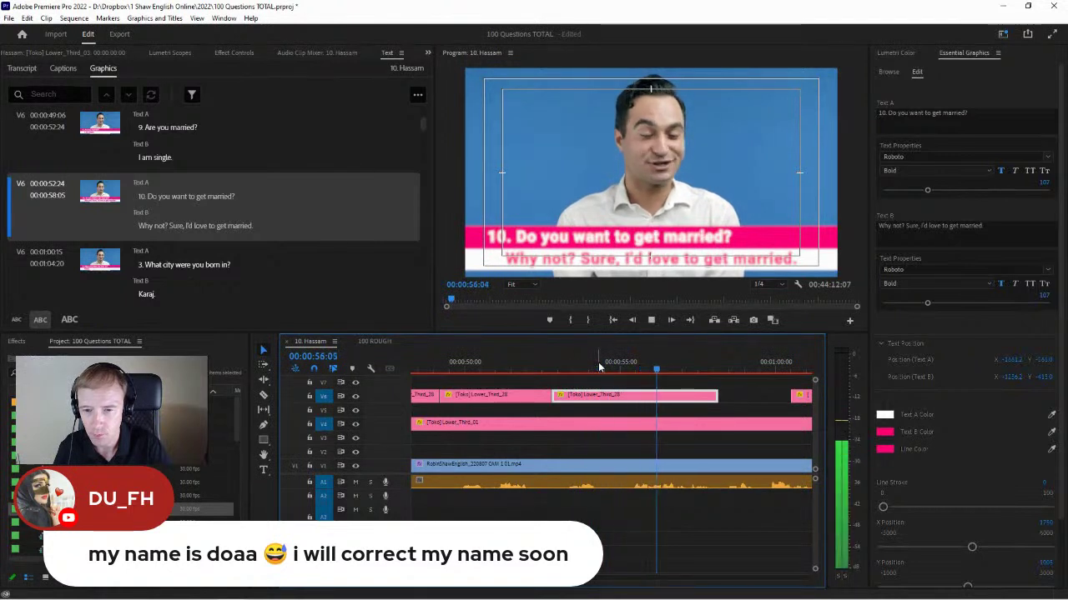
pyautogui.click(598, 362)
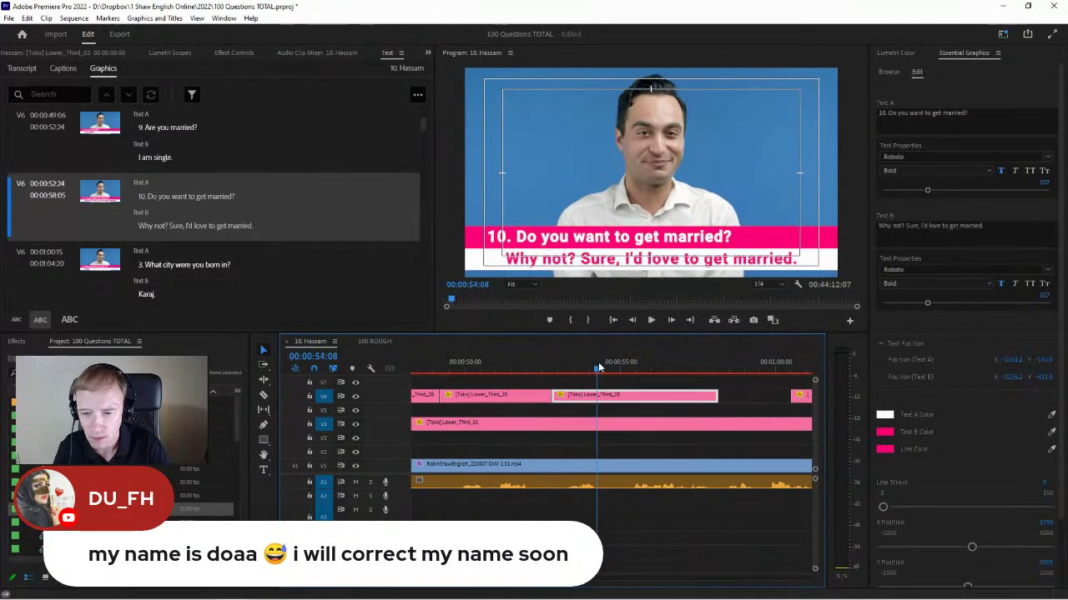
pyautogui.press('space')
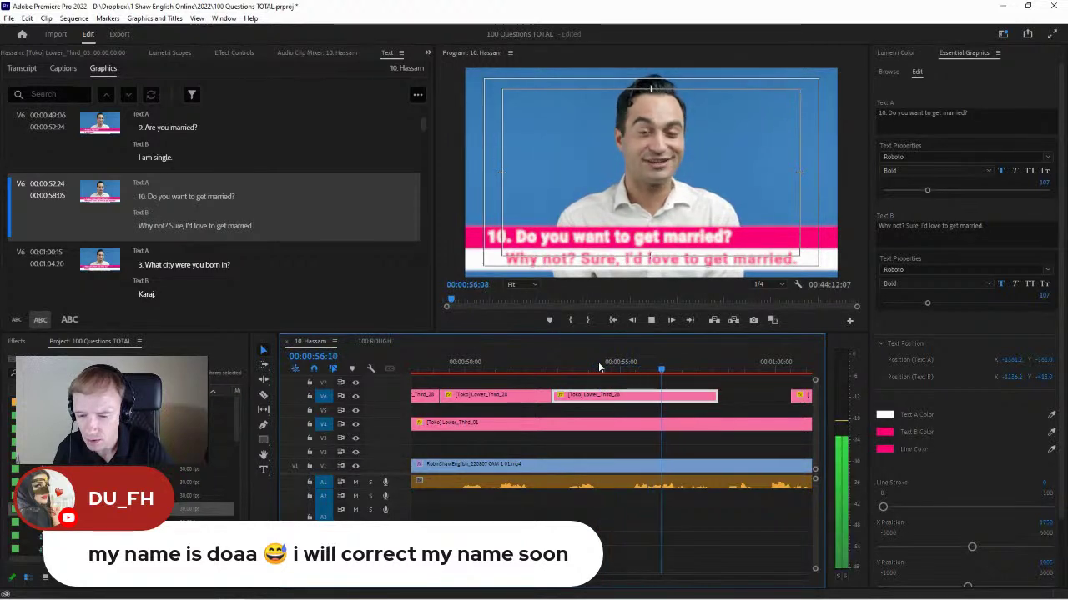
pyautogui.press('space')
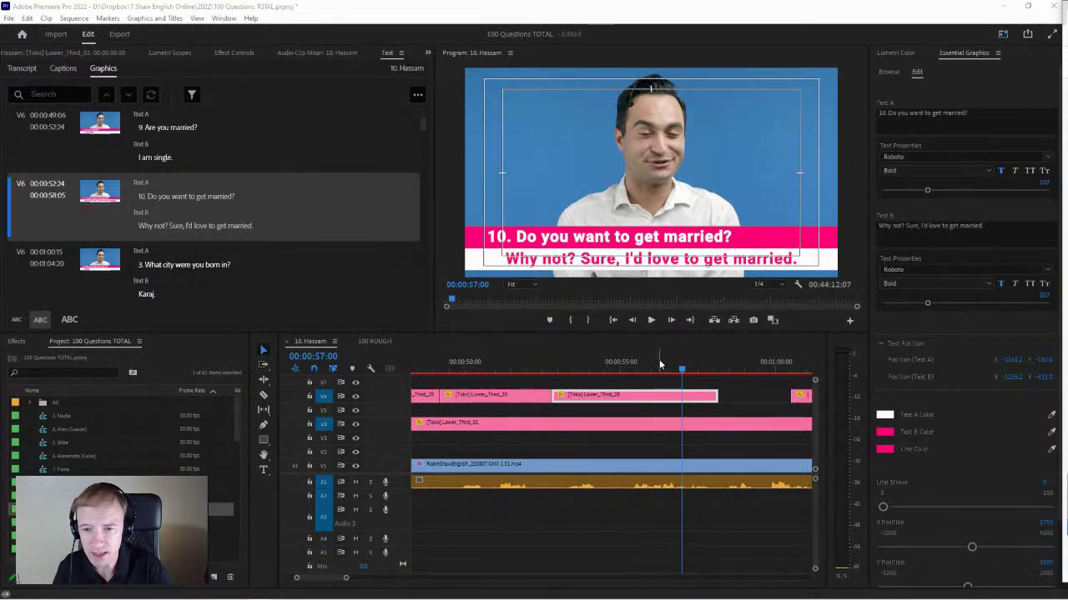
pyautogui.click(634, 362)
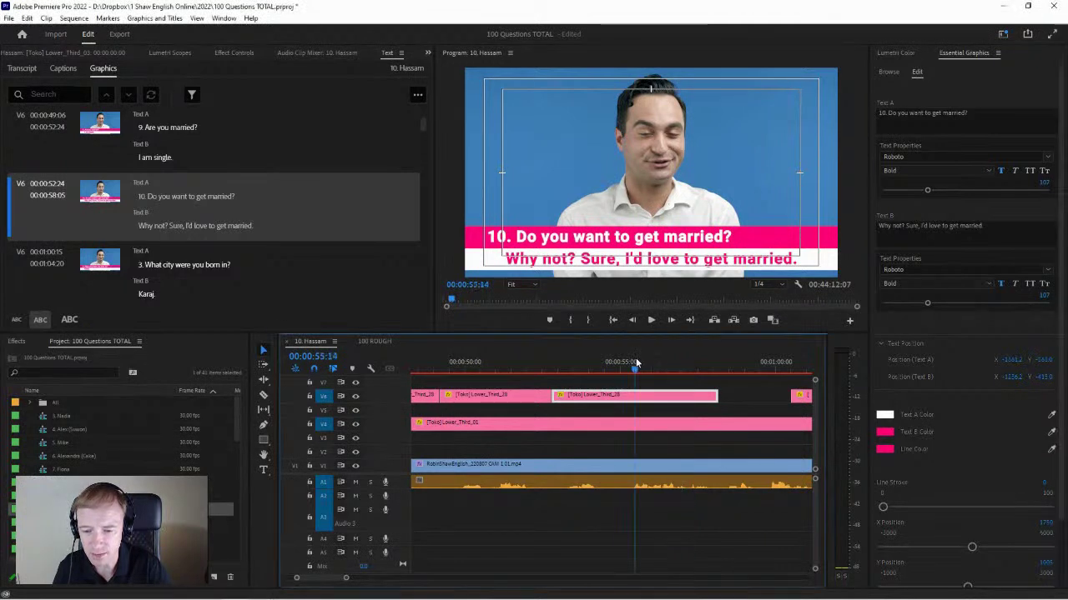
pyautogui.press('space')
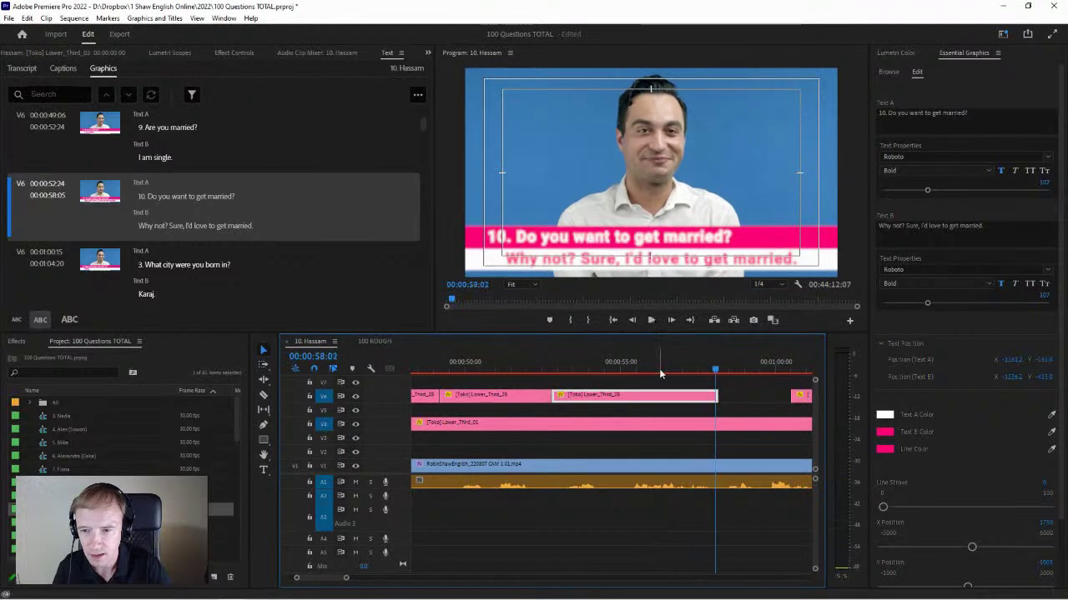
pyautogui.click(657, 369)
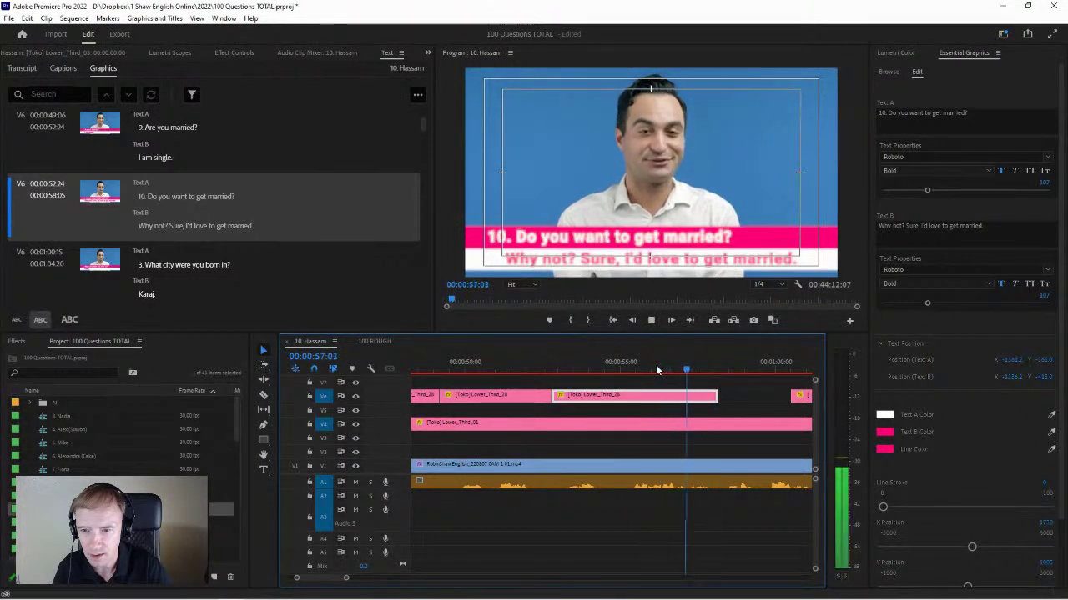
pyautogui.press('space')
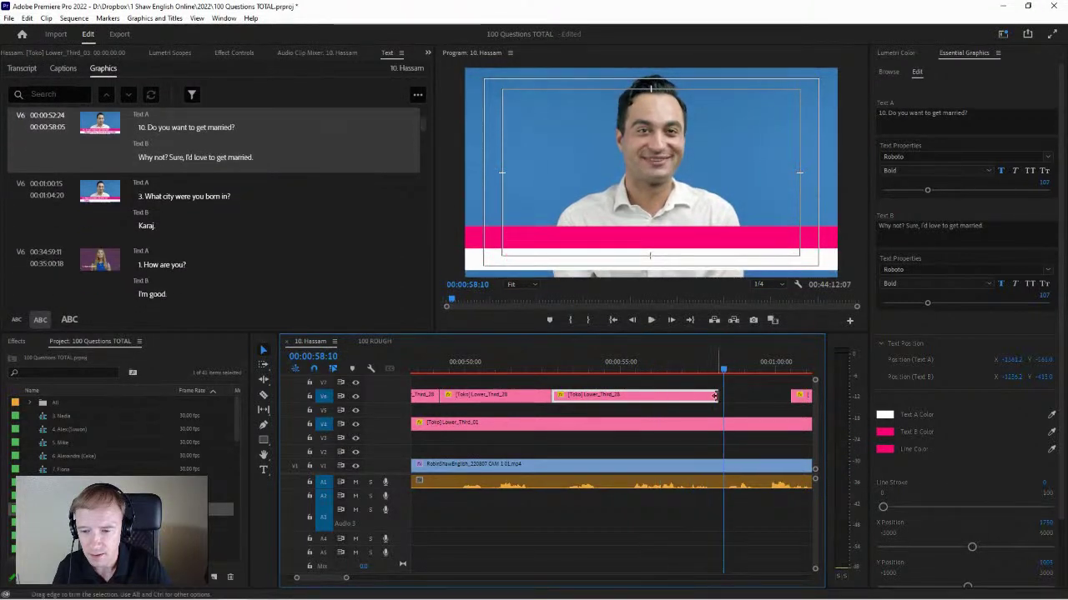
# Step: End the question 10 graphic at 00:00:58:10 and replay the answer to check its coverage
pyautogui.moveTo(716, 394); pyautogui.dragTo(723, 395)
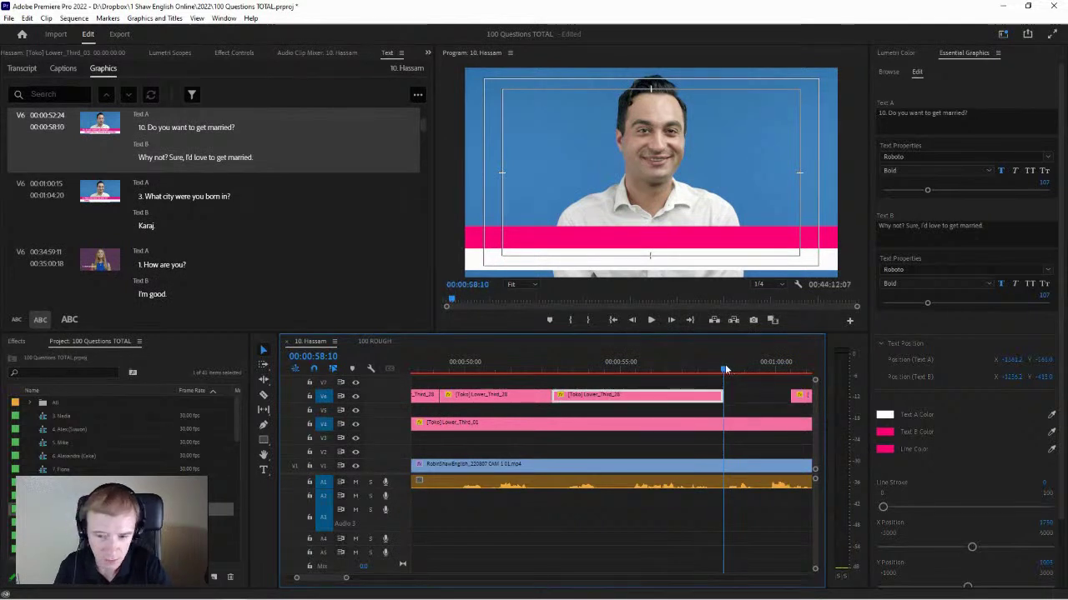
pyautogui.click(667, 364)
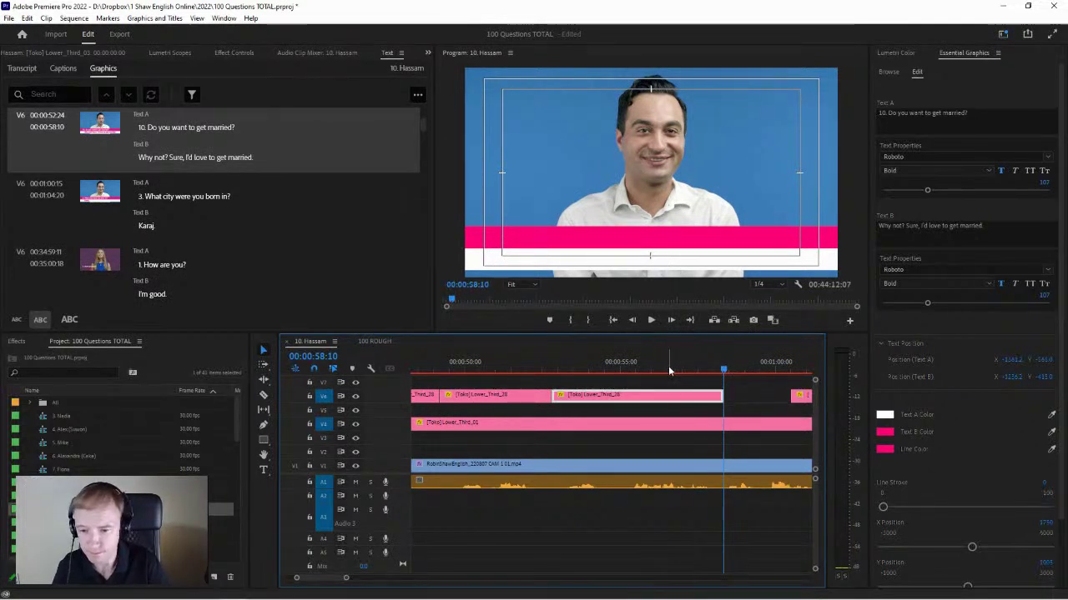
pyautogui.click(957, 239)
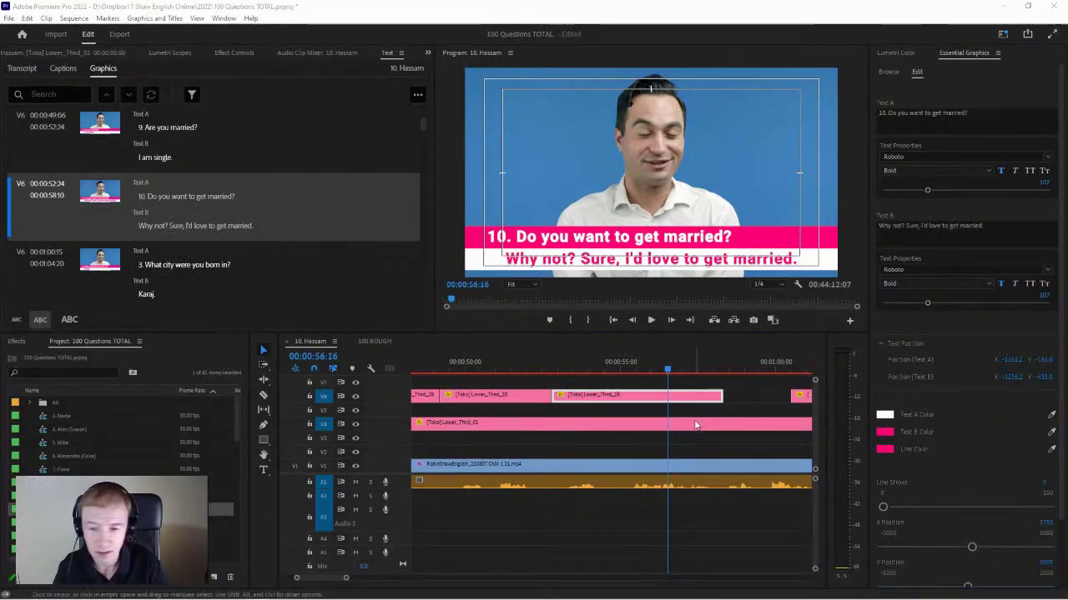
pyautogui.click(553, 365)
pyautogui.press('space')
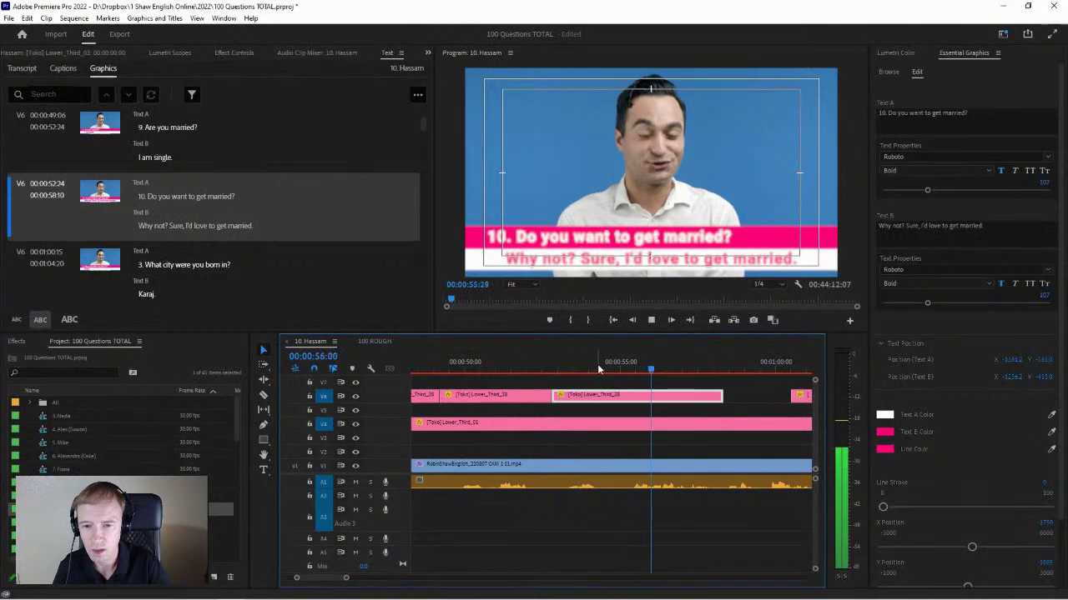
pyautogui.press('space')
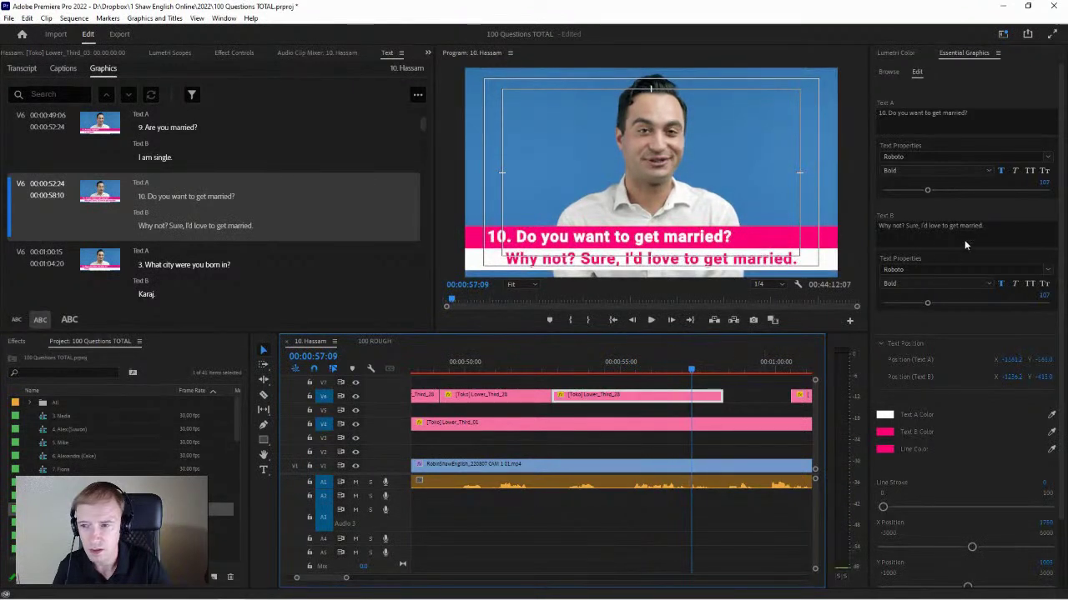
pyautogui.click(923, 226)
pyautogui.click(920, 226)
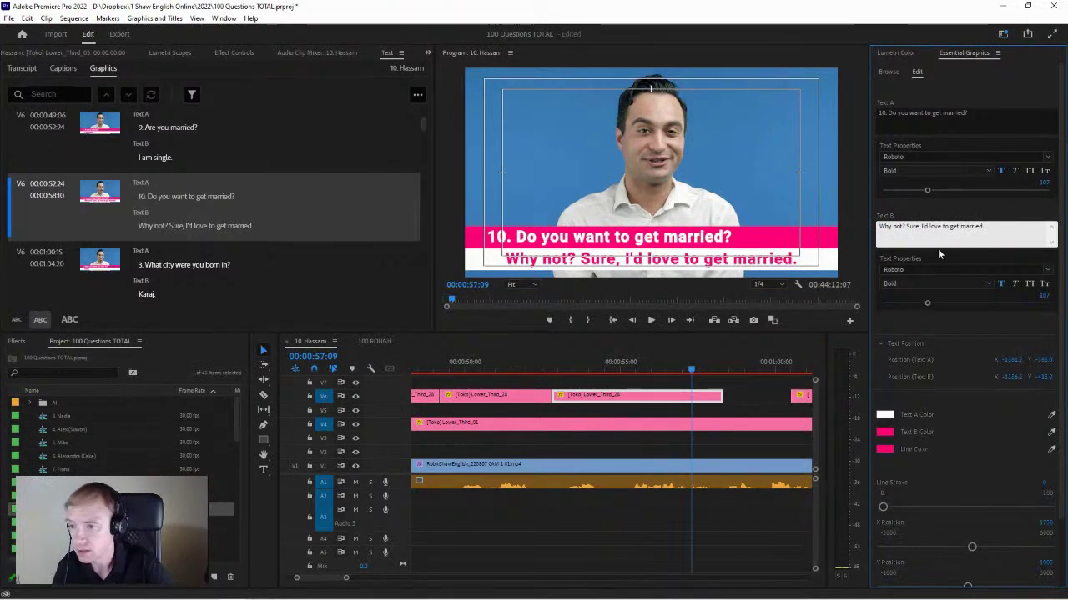
# Step: Select the Text B answer to change 'Sure,' into 'Sure.'
pyautogui.moveTo(1012, 224); pyautogui.dragTo(871, 225)
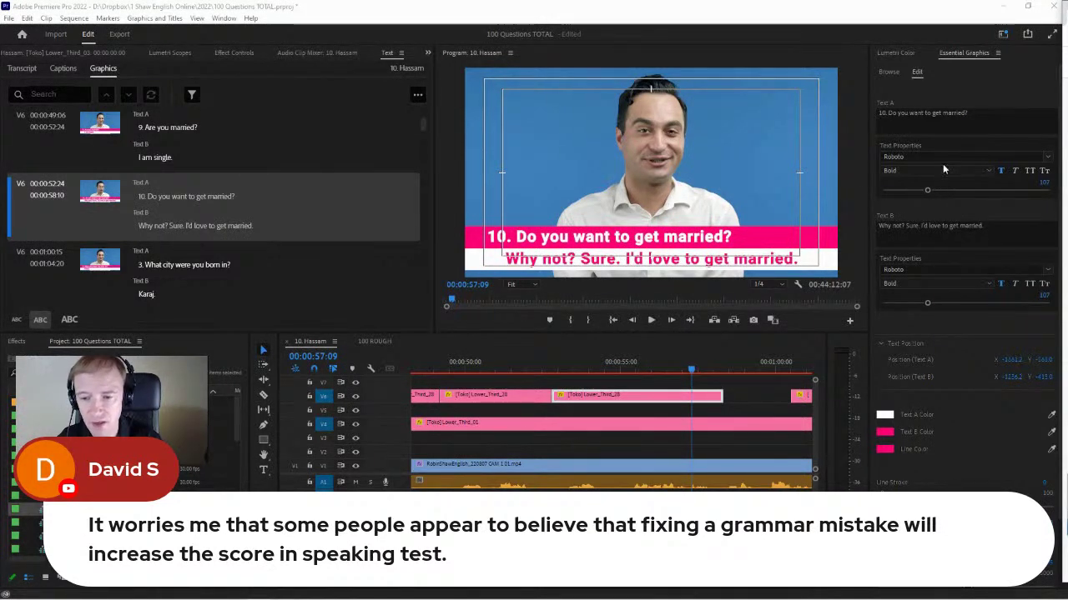
# Step: Navigate the timeline back to the woman's '9. Do you have a boyfriend?' and question 10 graphics
pyautogui.click(679, 364)
pyautogui.press('-')
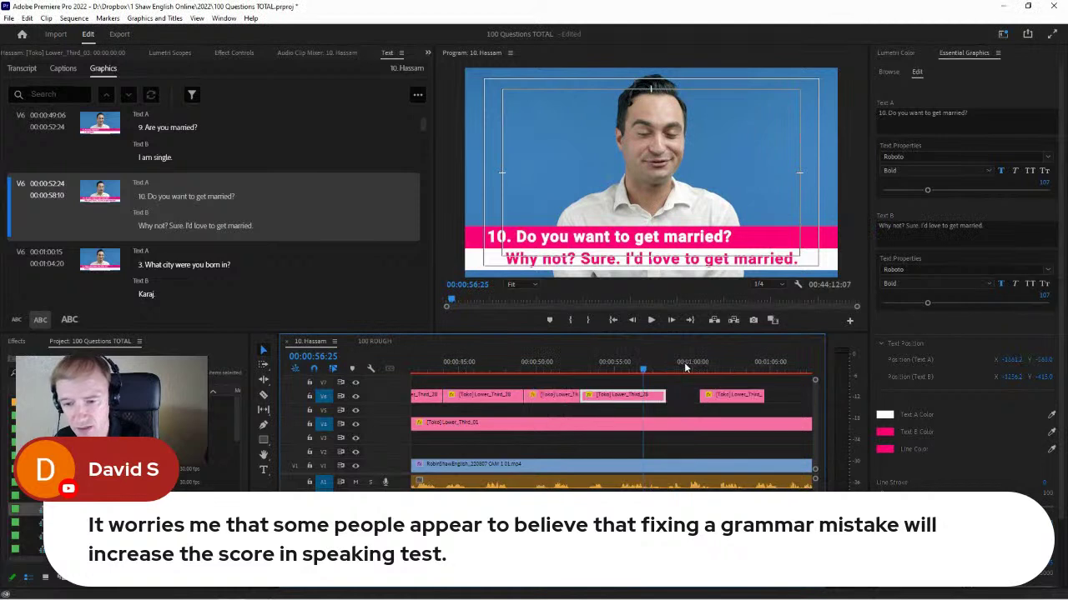
pyautogui.press('-')
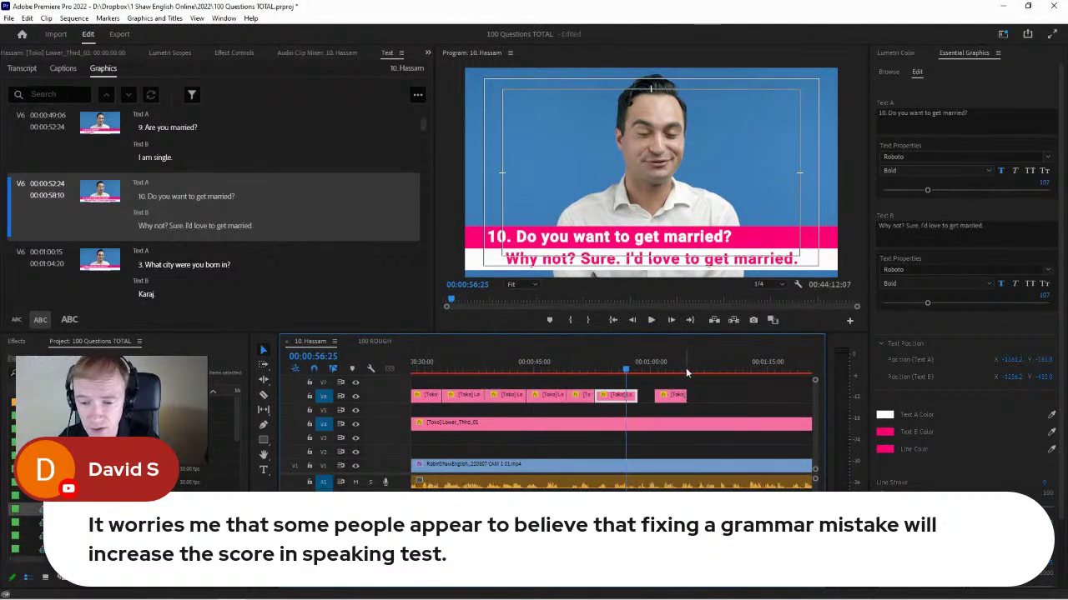
pyautogui.press('-')
pyautogui.press('-')
pyautogui.press('-')
pyautogui.press('-')
pyautogui.press('-')
pyautogui.press('-')
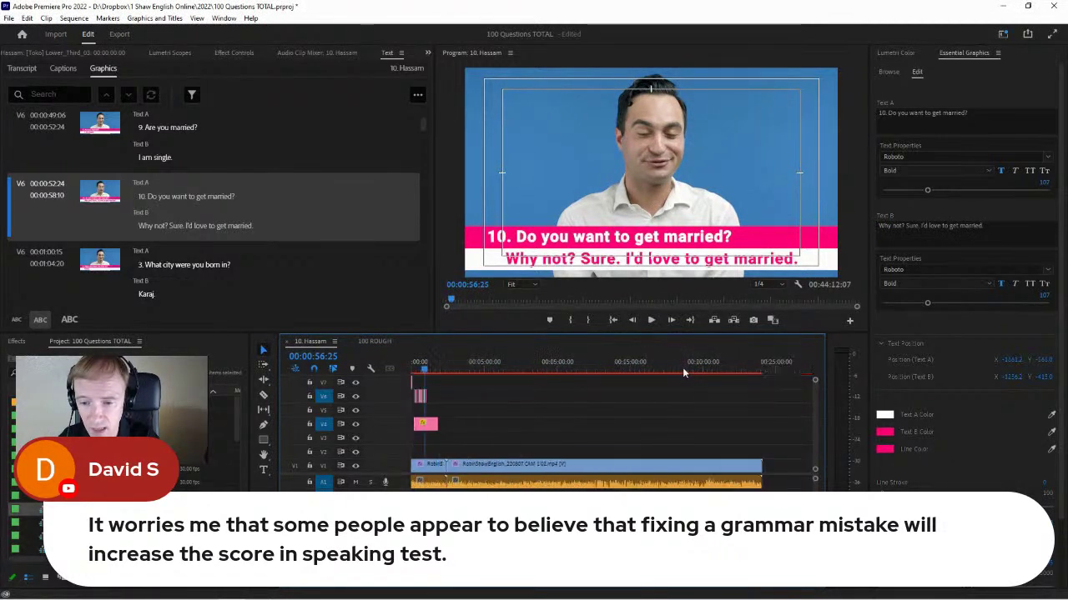
pyautogui.click(683, 367)
pyautogui.press('=')
pyautogui.press('=')
pyautogui.press('=')
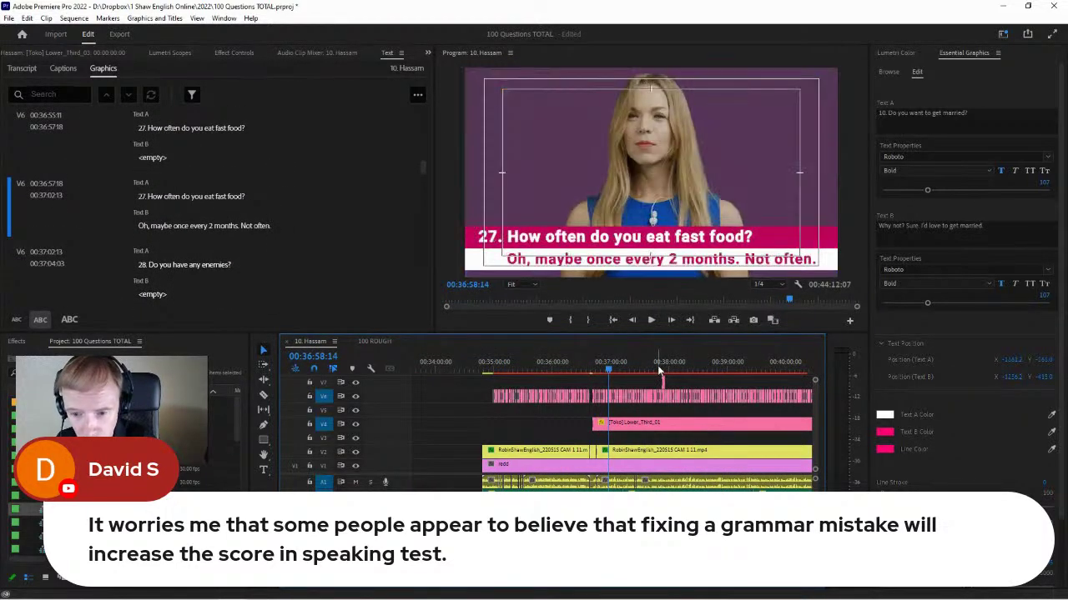
pyautogui.press('=')
pyautogui.moveTo(511, 367); pyautogui.dragTo(458, 368)
pyautogui.press('-')
pyautogui.moveTo(538, 375); pyautogui.dragTo(532, 370)
pyautogui.press('=')
pyautogui.press('=')
pyautogui.press('=')
pyautogui.press('=')
pyautogui.moveTo(634, 367); pyautogui.dragTo(708, 362)
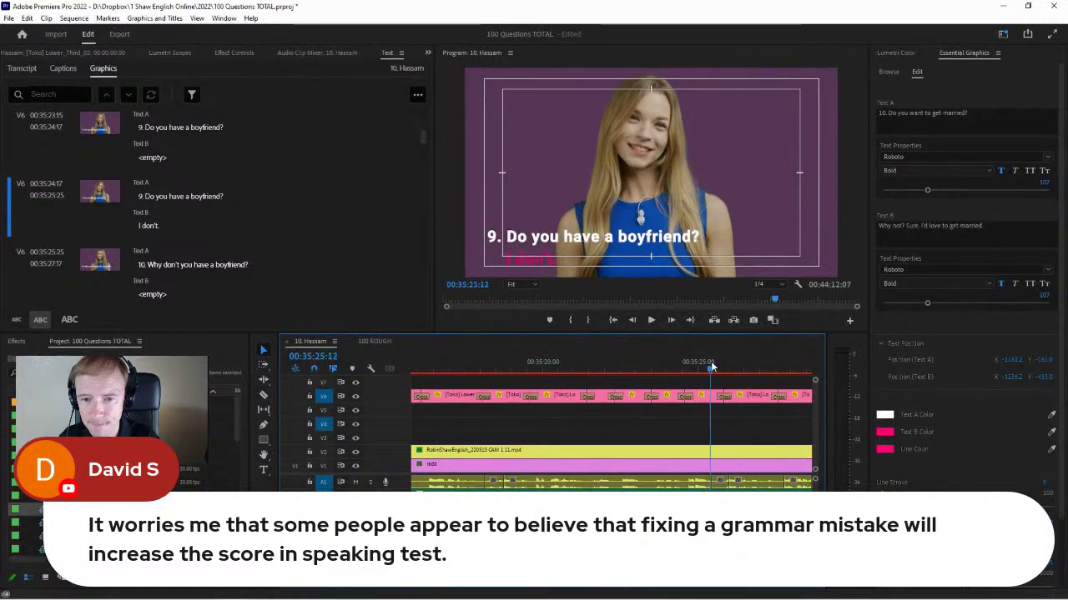
pyautogui.moveTo(712, 369); pyautogui.dragTo(739, 367)
# Step: Select the woman's question 10 graphic clips, then move to the man's interview near 00:00:59
pyautogui.click(759, 399)
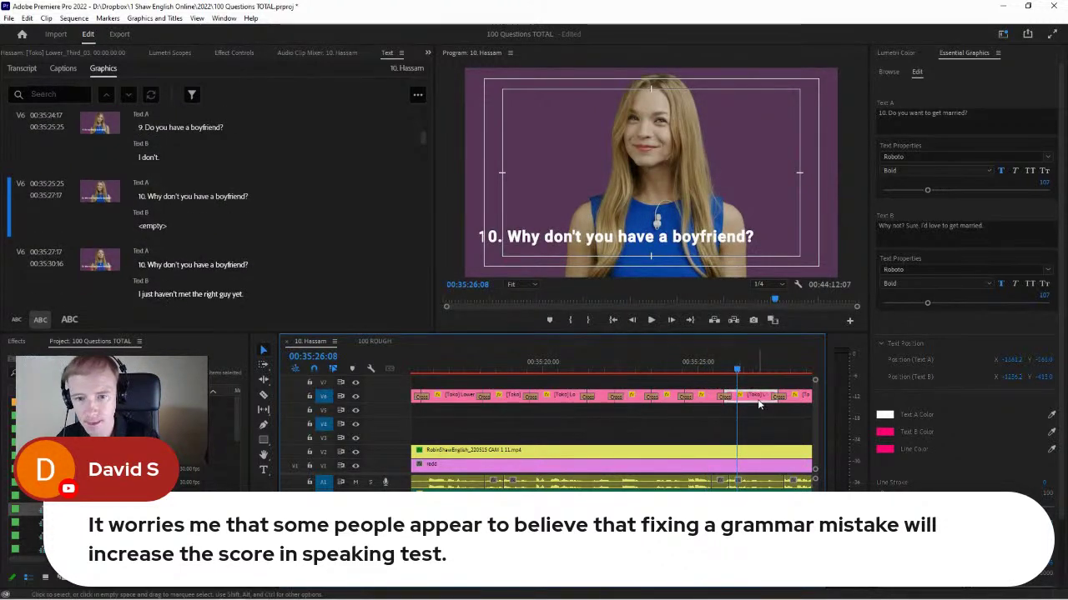
pyautogui.click(804, 368)
pyautogui.click(802, 398)
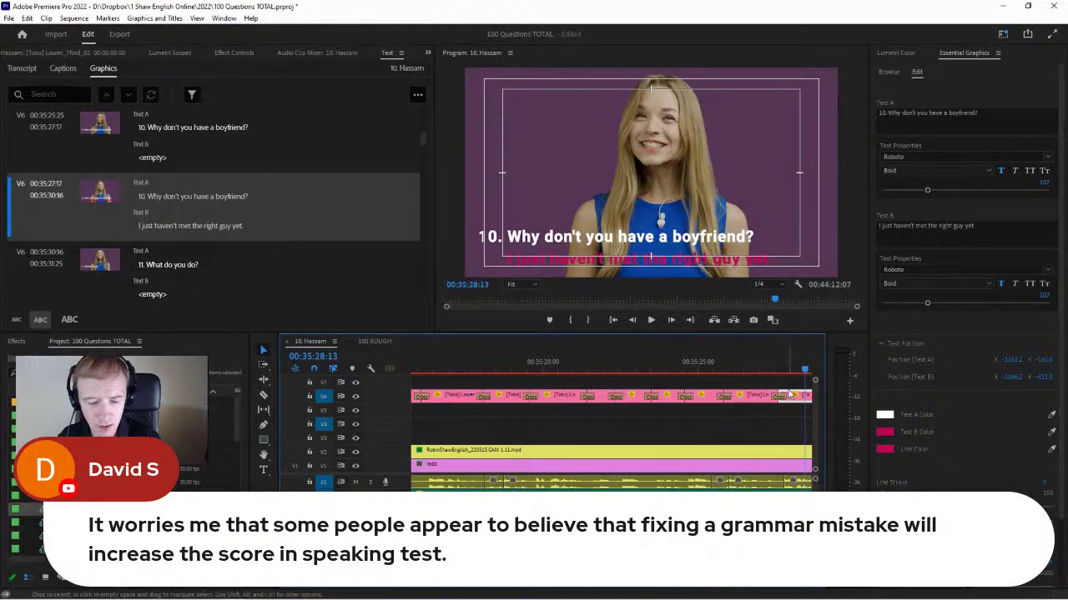
pyautogui.press('-')
pyautogui.press('-')
pyautogui.press('-')
pyautogui.press('-')
pyautogui.press('-')
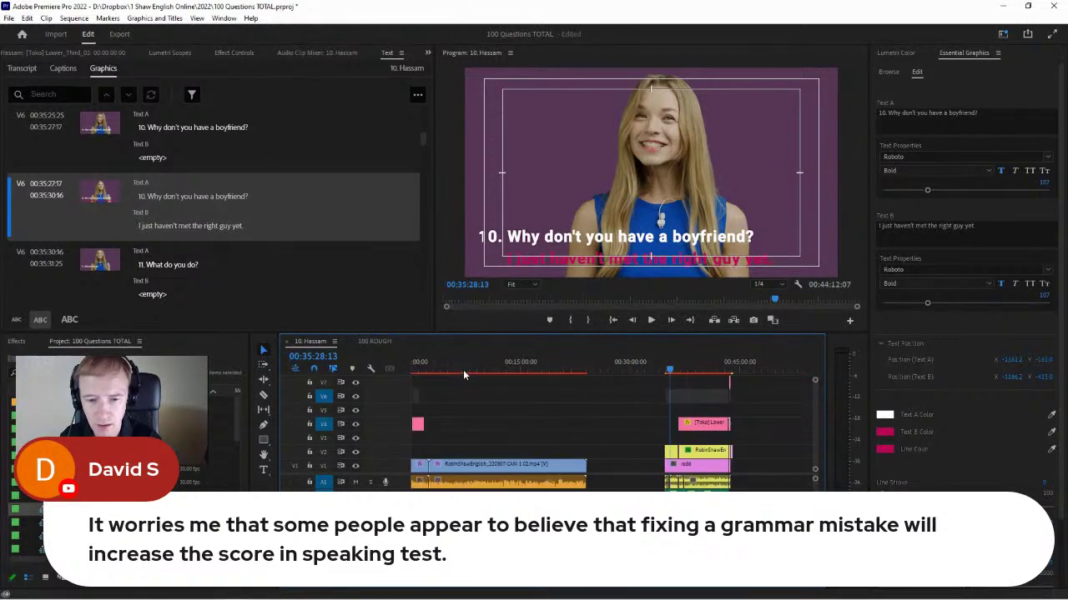
pyautogui.click(422, 372)
# Step: Delete the stray V6 clip and paste the copied graphic at 00:00:59:11
pyautogui.press('=')
pyautogui.press('=')
pyautogui.press('=')
pyautogui.press('=')
pyautogui.press('=')
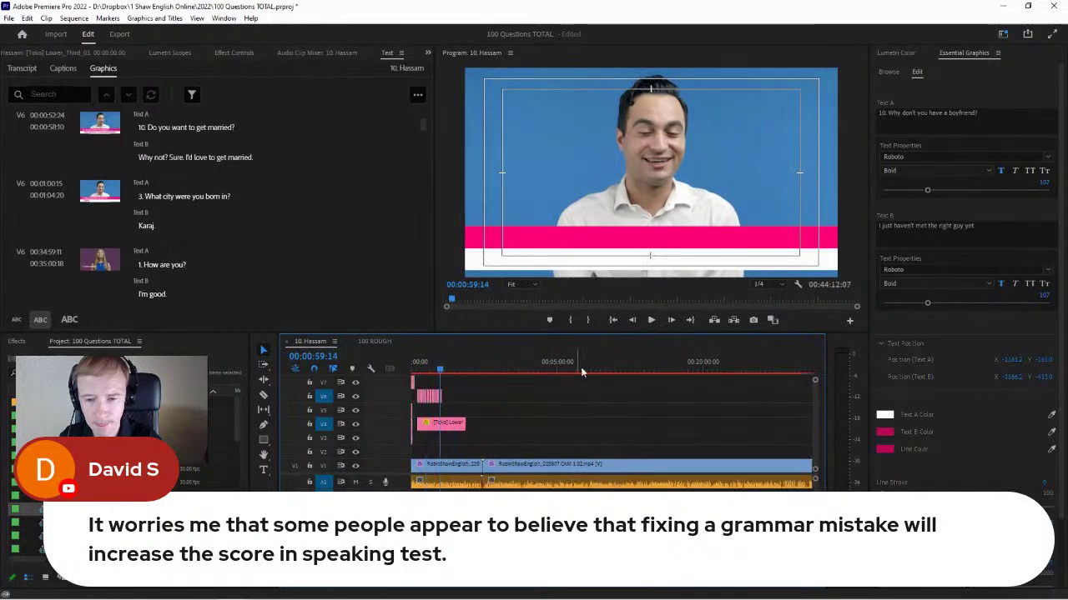
pyautogui.click(663, 400)
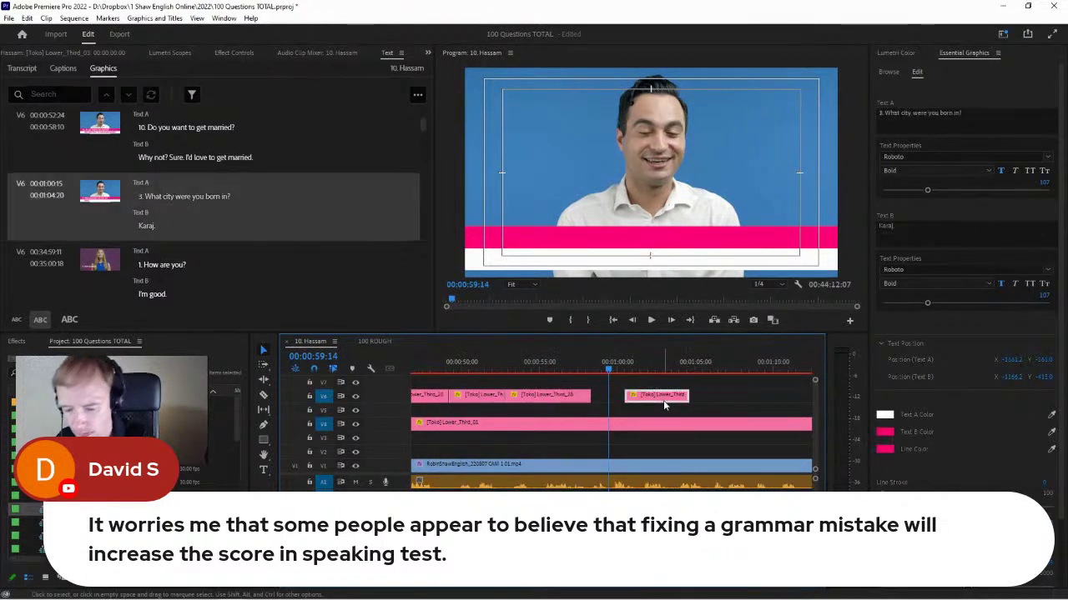
pyautogui.press('Delete')
pyautogui.click(610, 368)
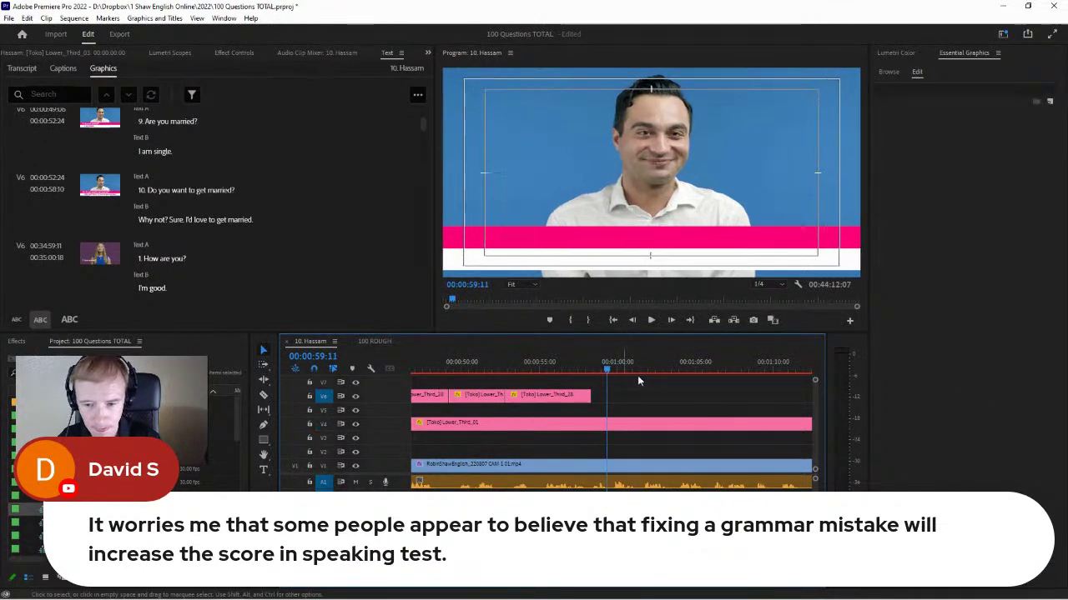
pyautogui.hotkey('ctrl', 'v')
# Step: Copy the '10. Do you want to get married?' question line into the pasted graphic
pyautogui.click(542, 368)
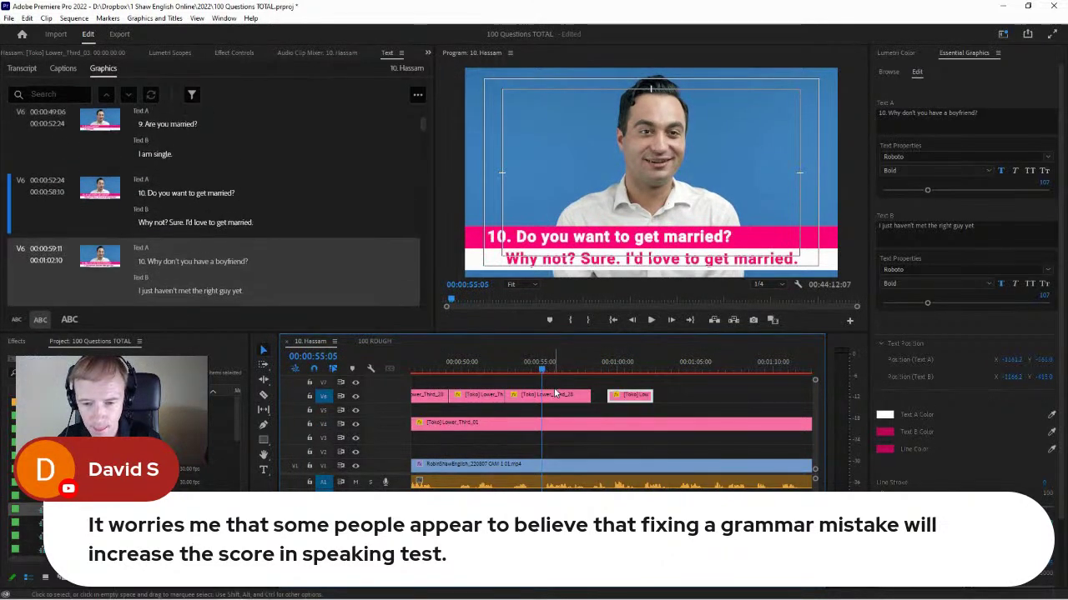
pyautogui.click(552, 395)
pyautogui.tripleClick(907, 114)
pyautogui.hotkey('ctrl', 'c')
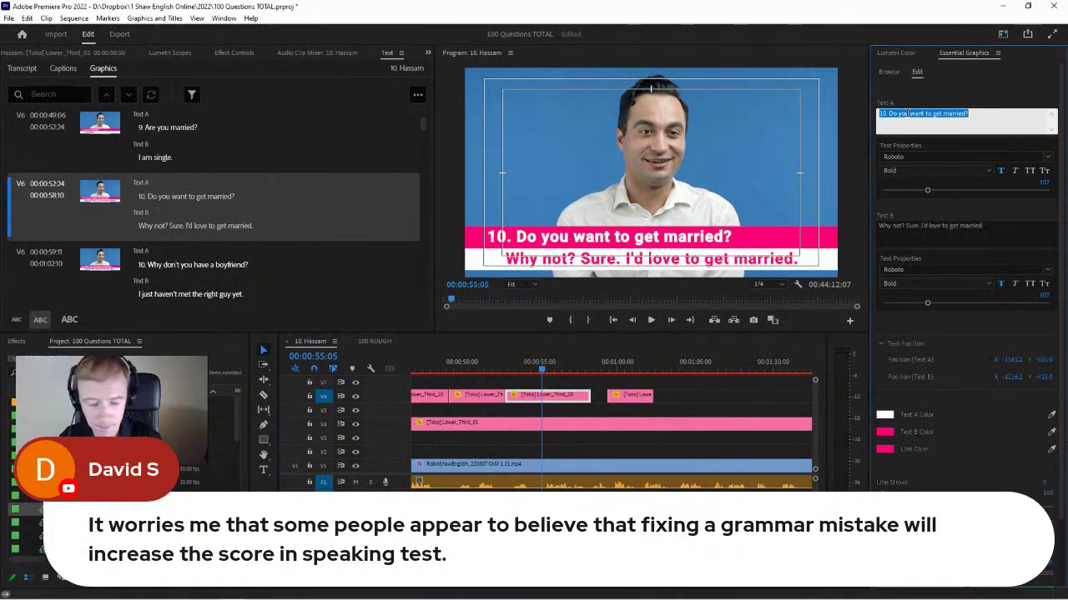
pyautogui.click(629, 395)
pyautogui.tripleClick(919, 113)
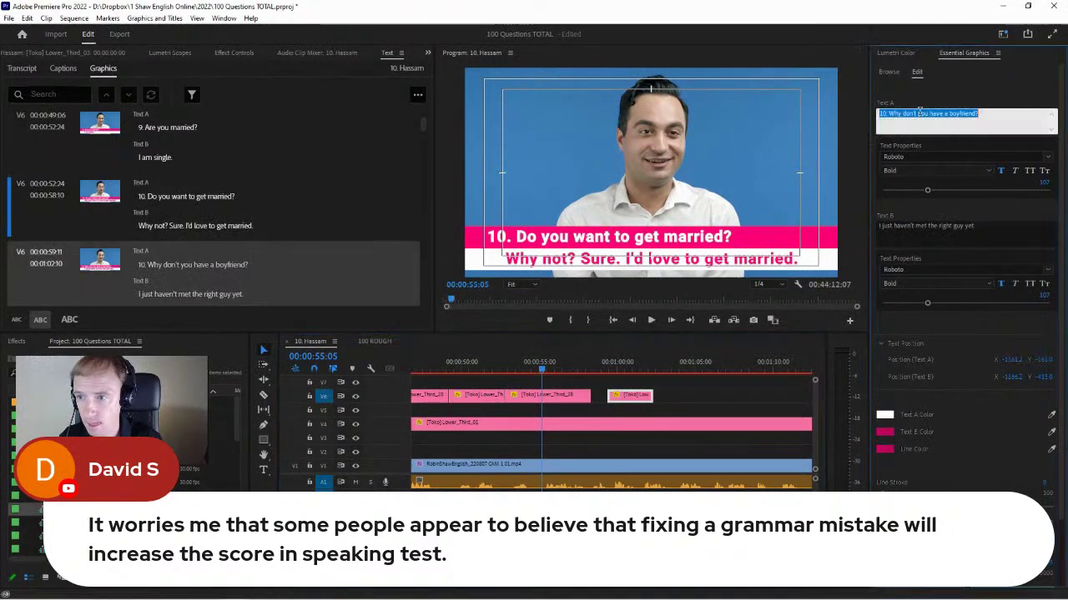
pyautogui.hotkey('ctrl', 'v')
# Step: Check the original answer line and move the graphic about six seconds earlier
pyautogui.click(554, 395)
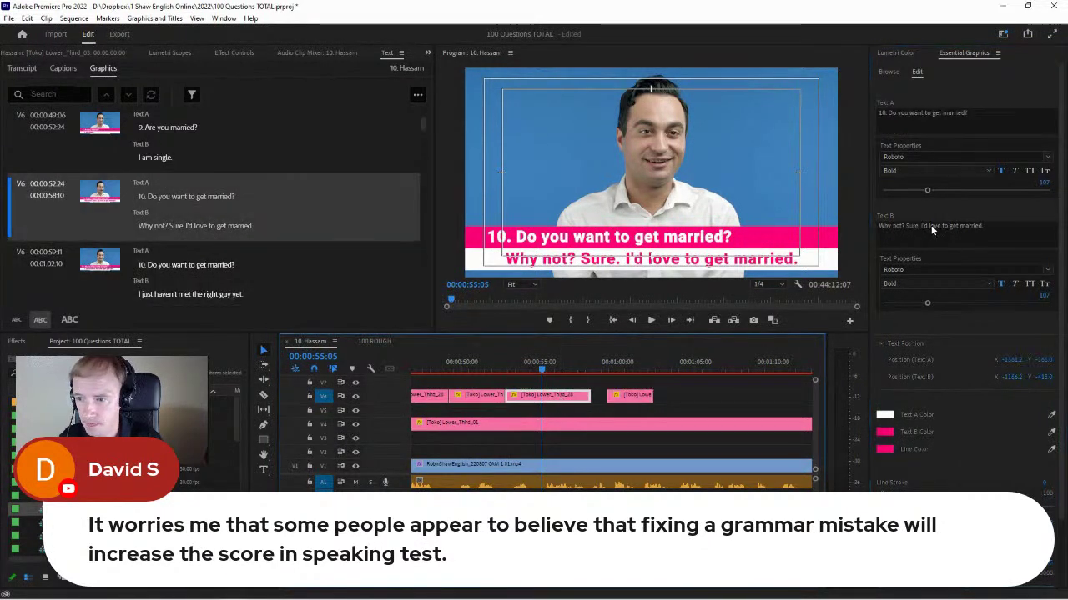
pyautogui.tripleClick(931, 224)
pyautogui.click(643, 395)
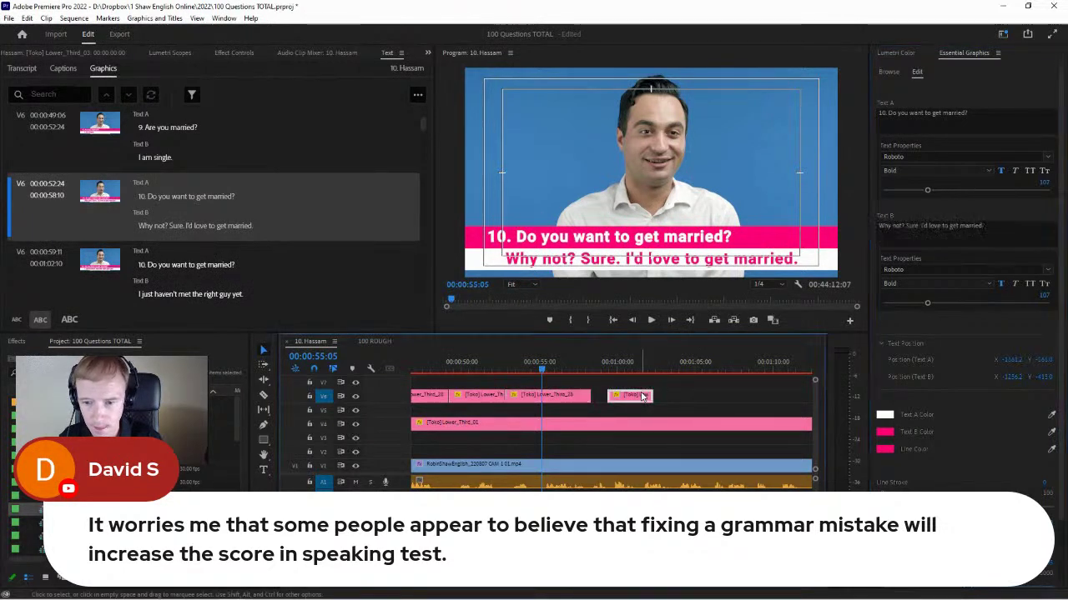
pyautogui.click(576, 398)
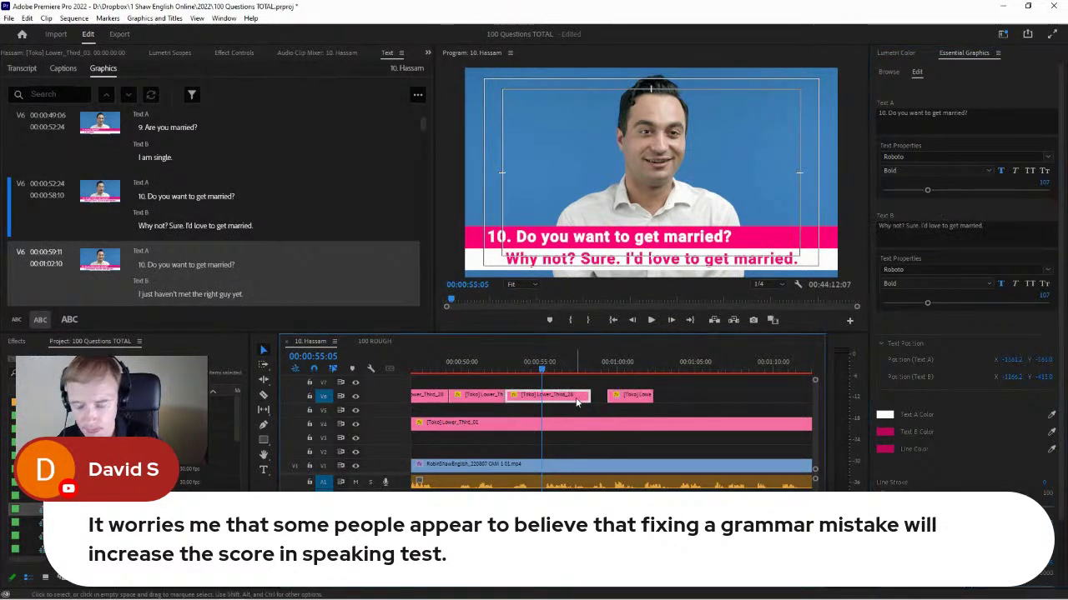
pyautogui.moveTo(576, 399); pyautogui.dragTo(526, 397)
pyautogui.click(518, 362)
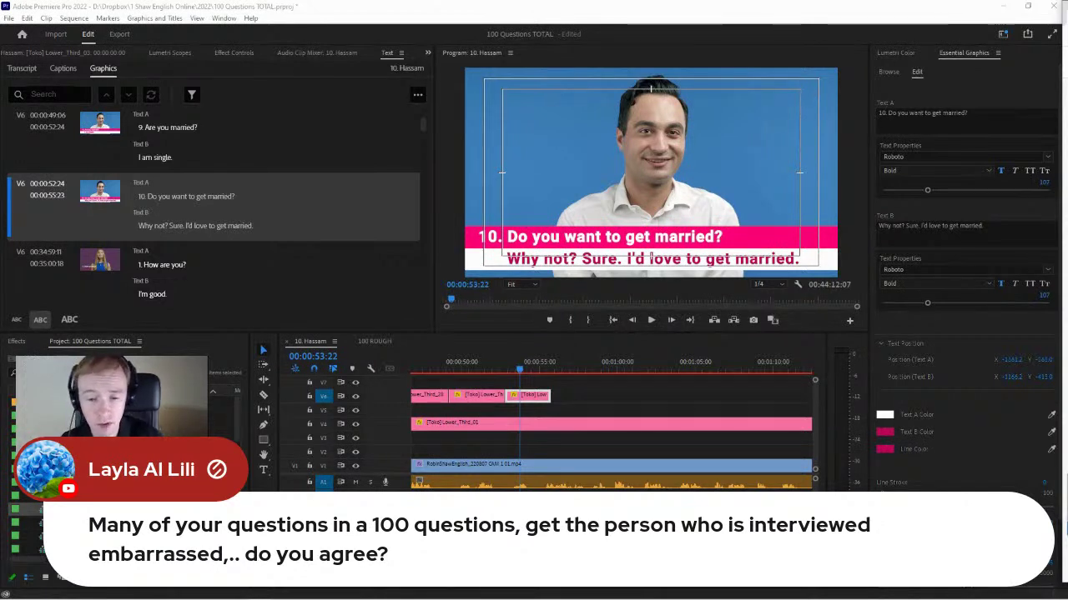
# Step: Return to the question-10 graphic near 00:00:52:20 and save the project
pyautogui.click(504, 366)
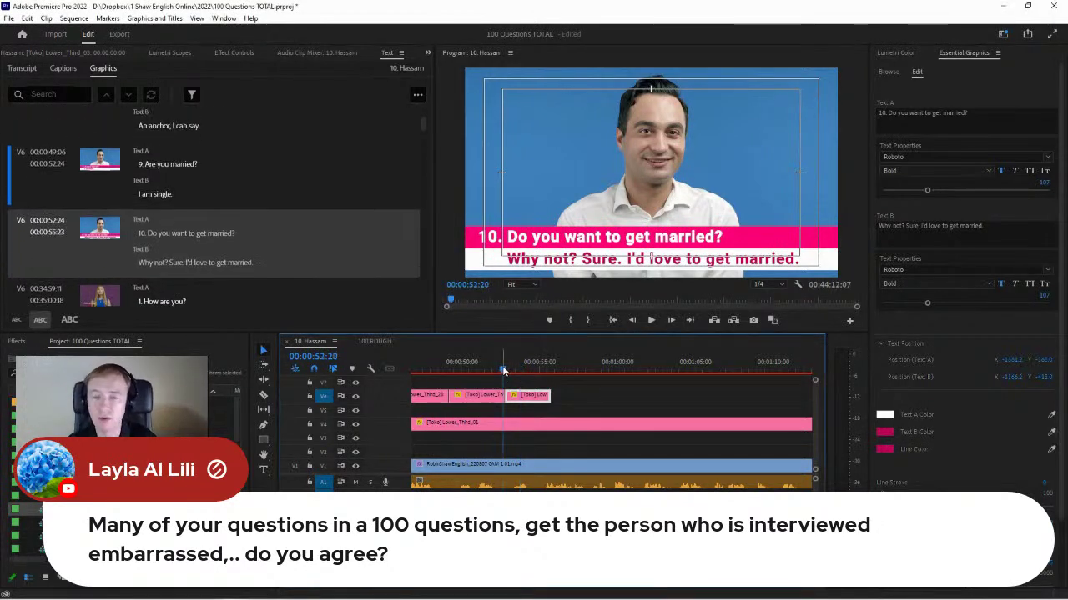
pyautogui.click(509, 367)
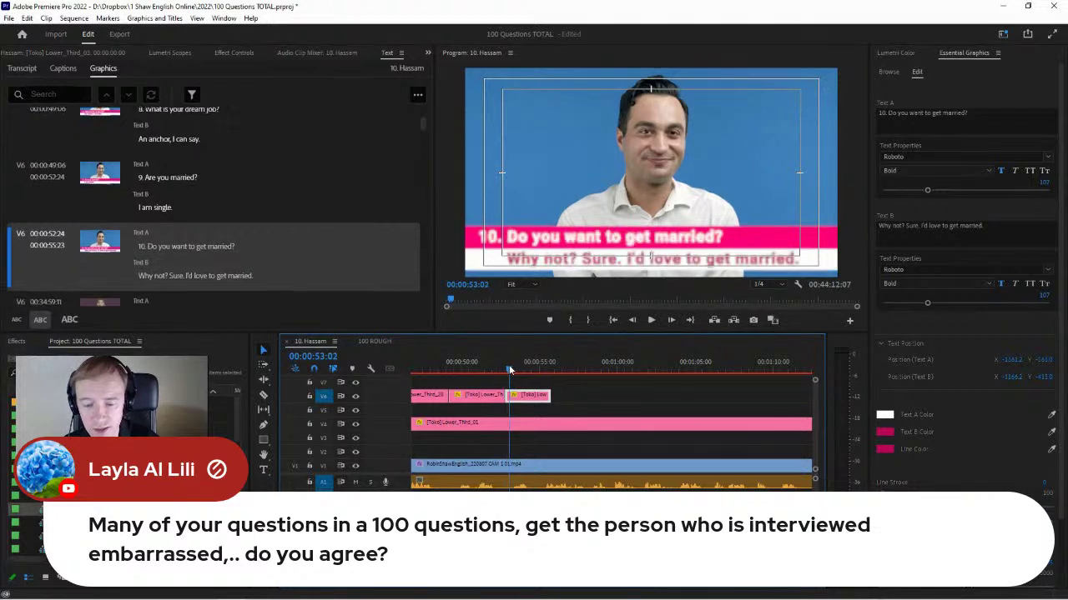
pyautogui.press('=')
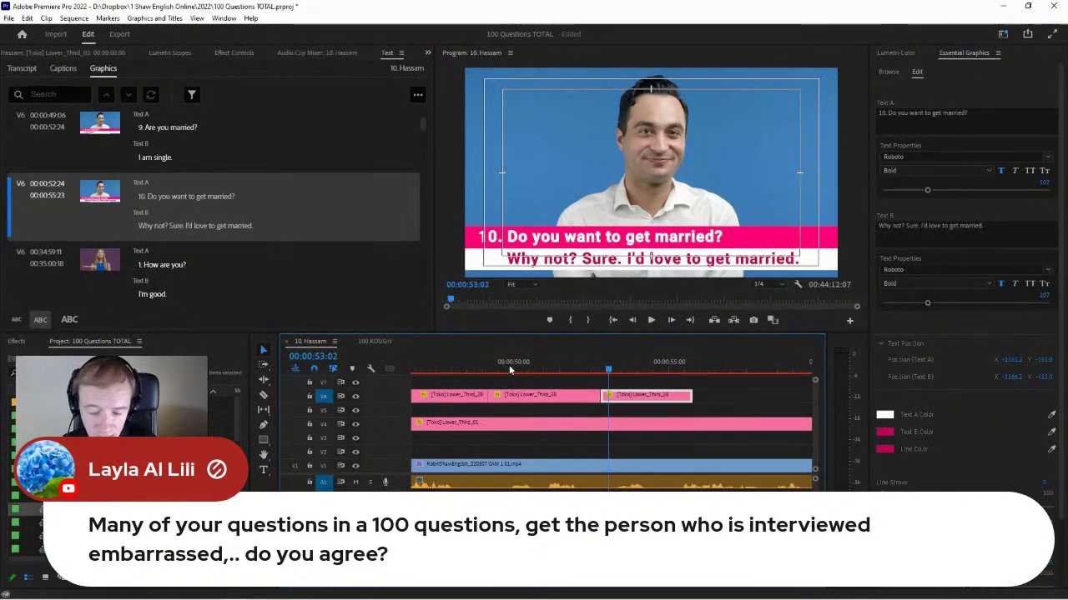
pyautogui.press('-')
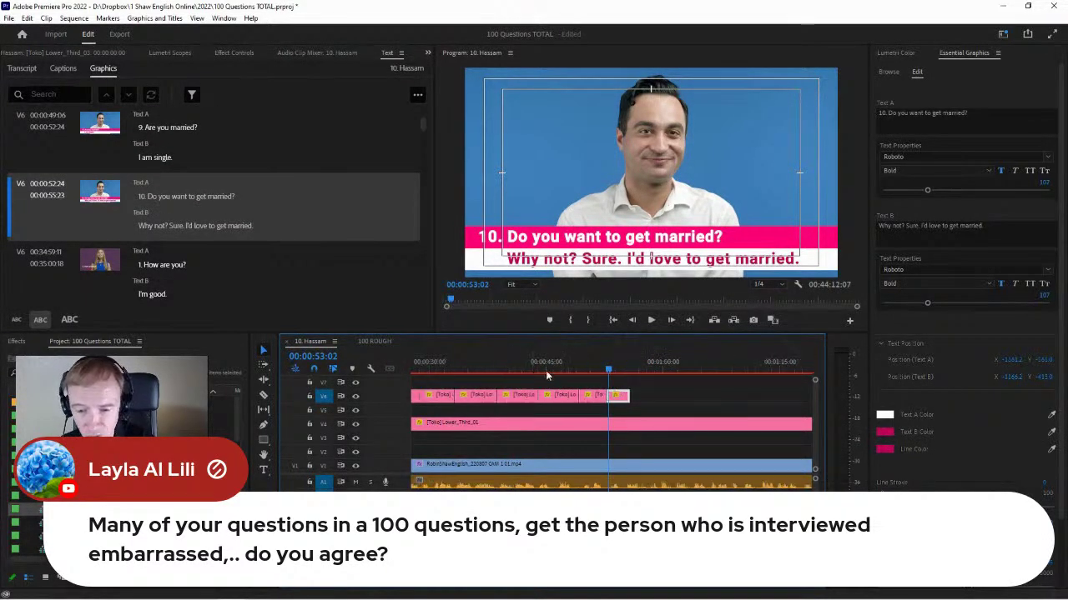
pyautogui.moveTo(654, 391); pyautogui.dragTo(654, 392)
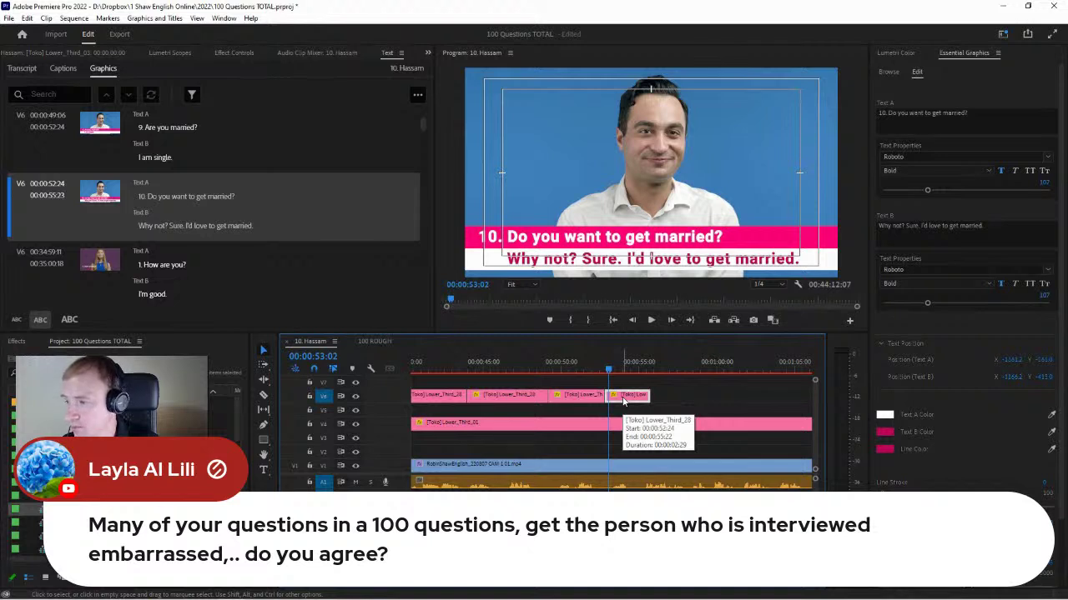
pyautogui.hotkey('ctrl', 's')
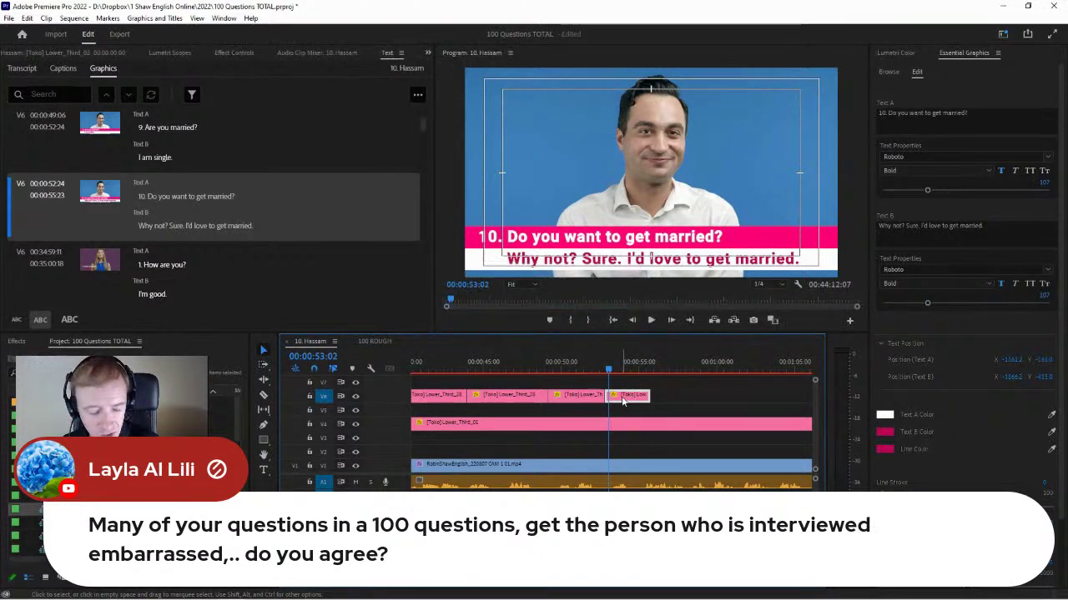
# Step: Duplicate the question-10 graphic, end the first at 00:00:58:05, and place the copy flush after it
pyautogui.moveTo(621, 401); pyautogui.dragTo(672, 402)
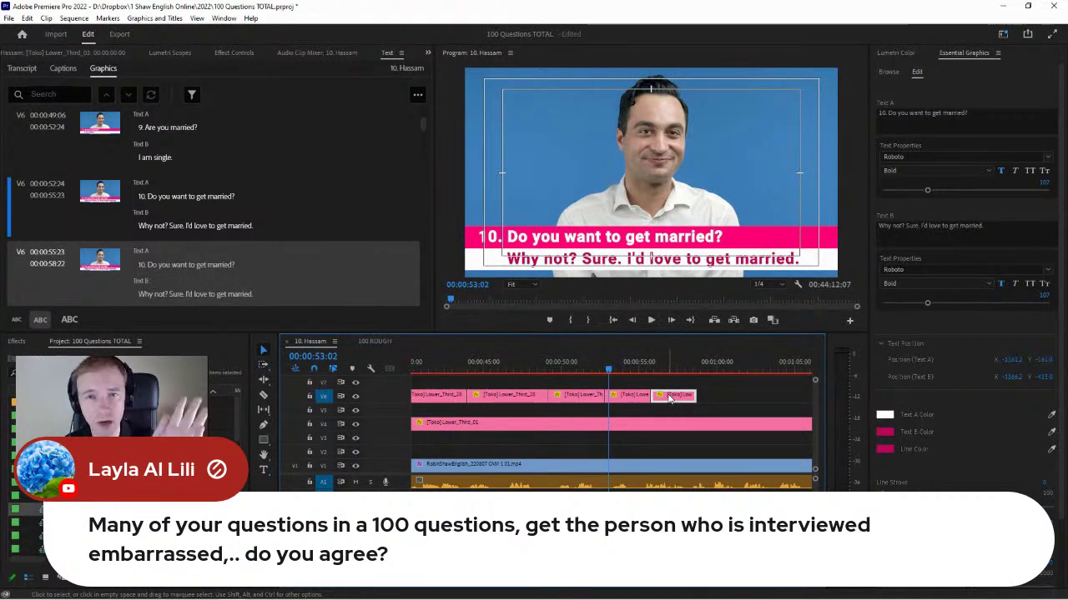
pyautogui.click(614, 369)
pyautogui.press('space')
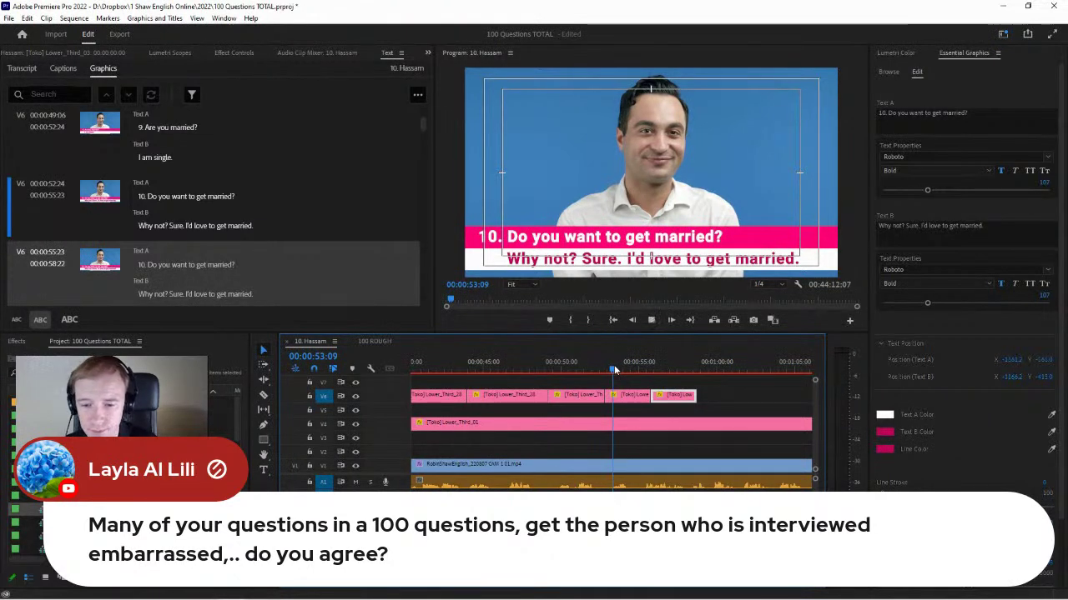
pyautogui.press('space')
pyautogui.press('space')
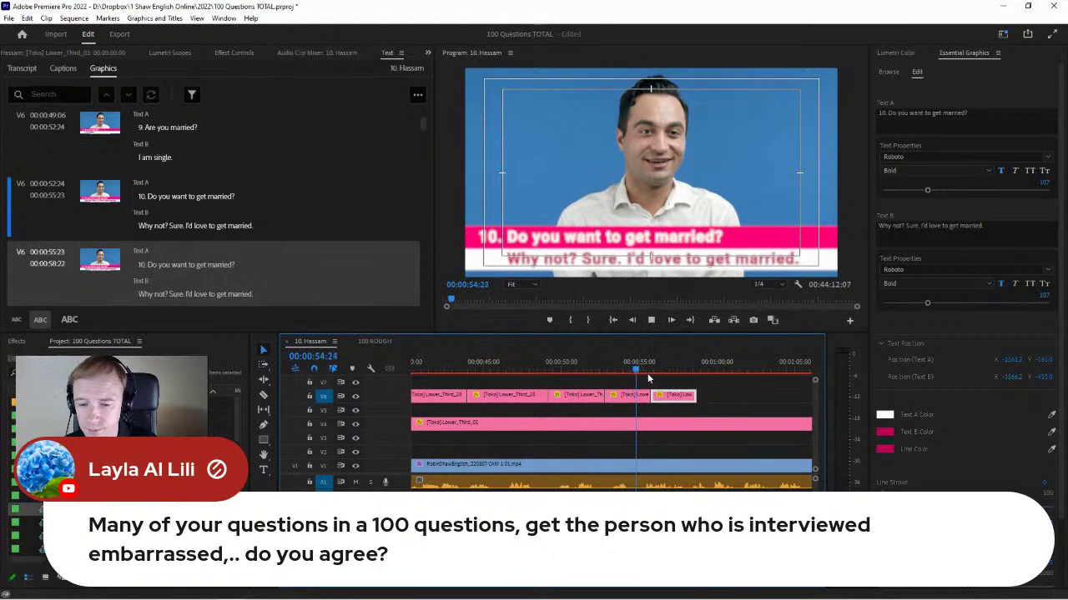
pyautogui.moveTo(682, 397); pyautogui.dragTo(729, 398)
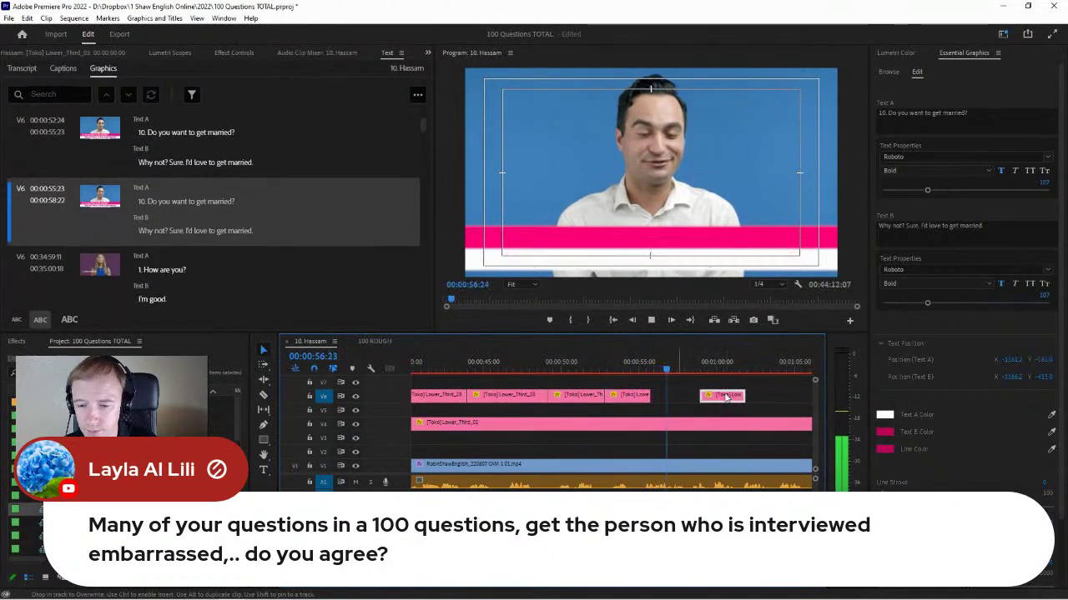
pyautogui.press('space')
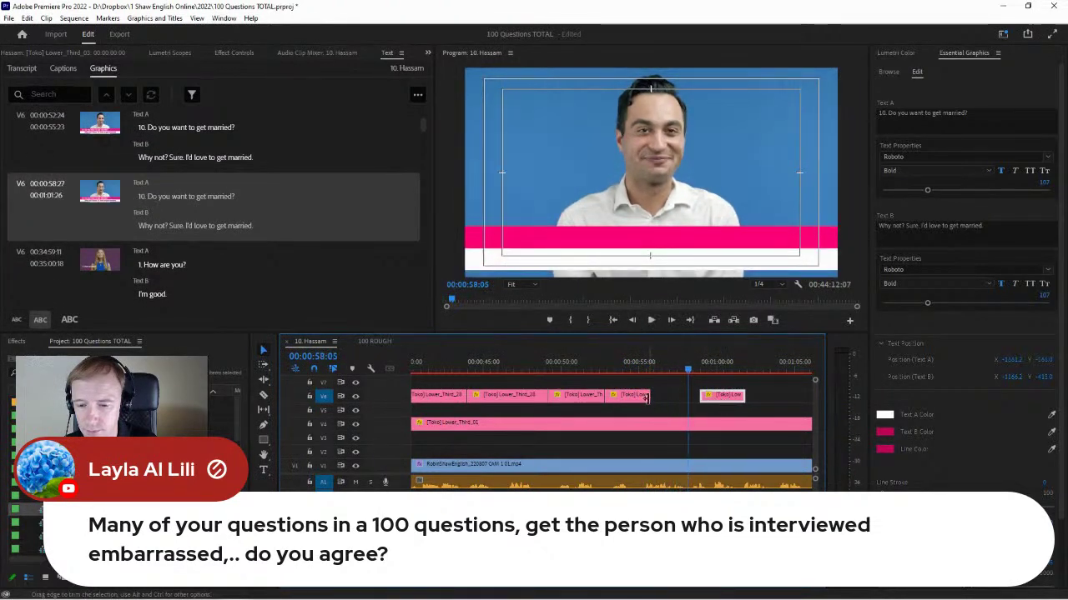
pyautogui.moveTo(650, 397); pyautogui.dragTo(705, 405)
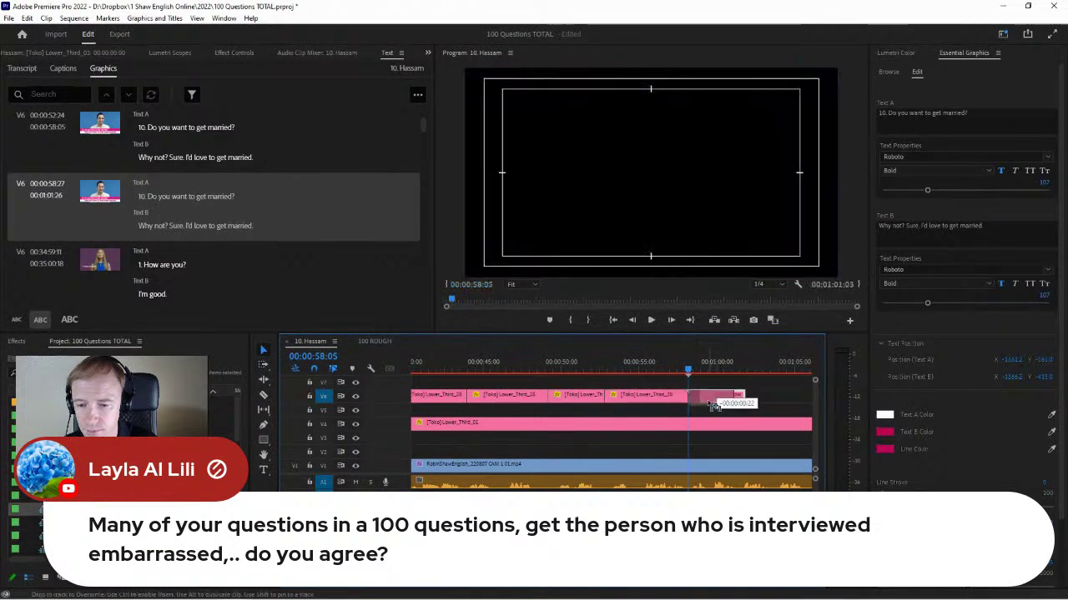
pyautogui.press('space')
pyautogui.press('space')
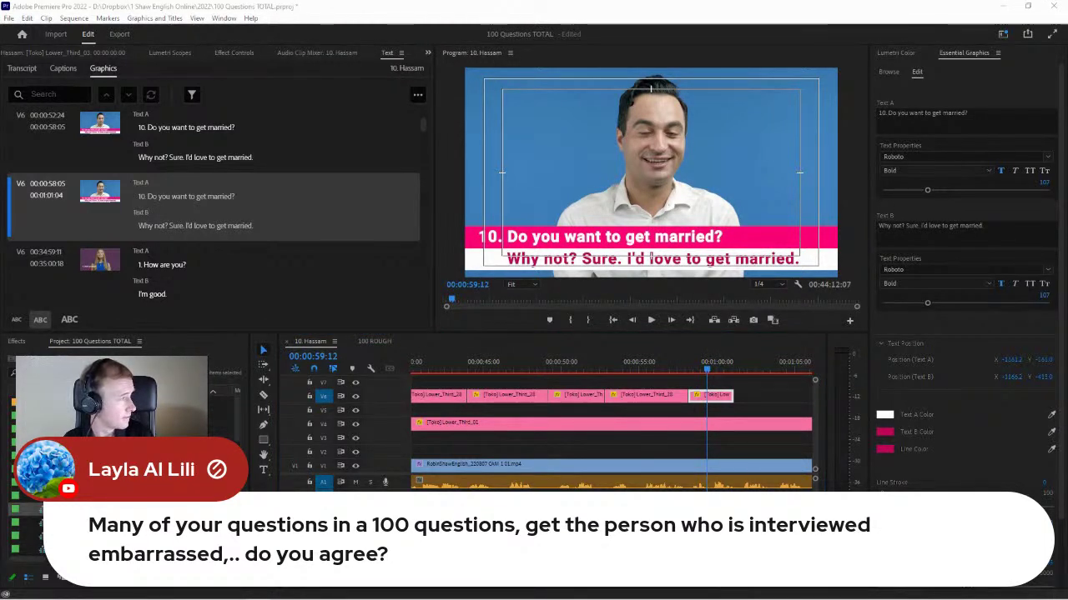
# Step: Change the copy's question to '11. Do you like kids?', lengthen the clip, and review it
pyautogui.click(881, 113)
pyautogui.write('Do you like kids?')
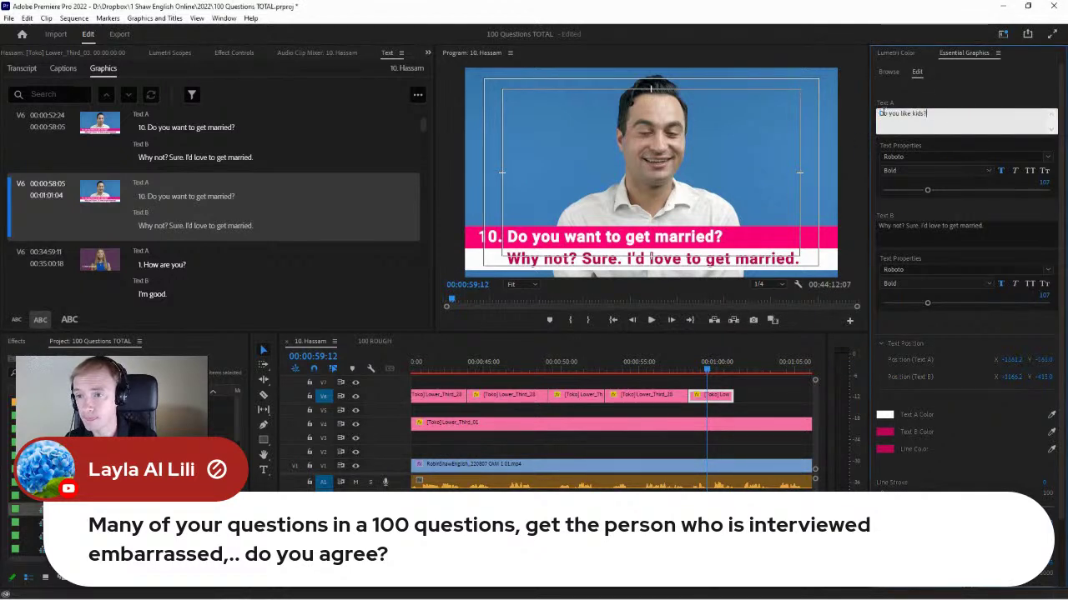
pyautogui.write('11.')
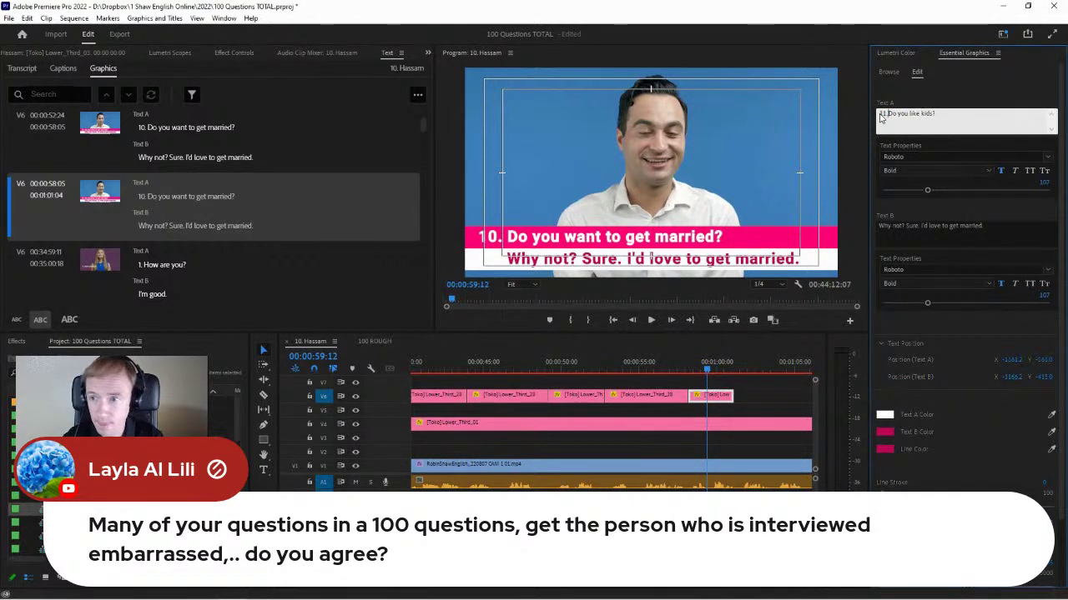
pyautogui.press('Escape')
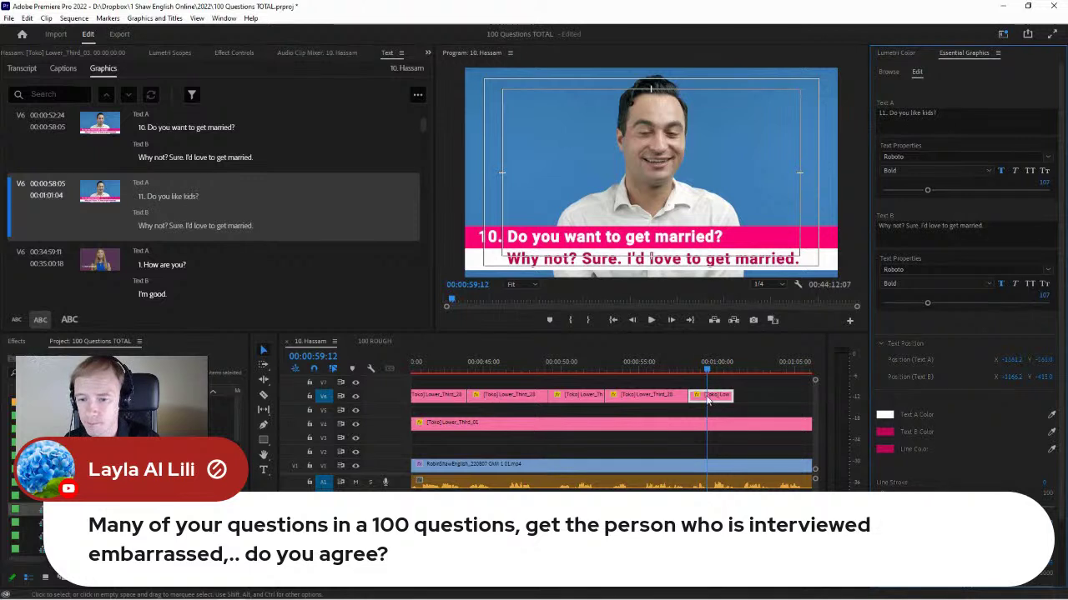
pyautogui.moveTo(740, 395); pyautogui.dragTo(780, 395)
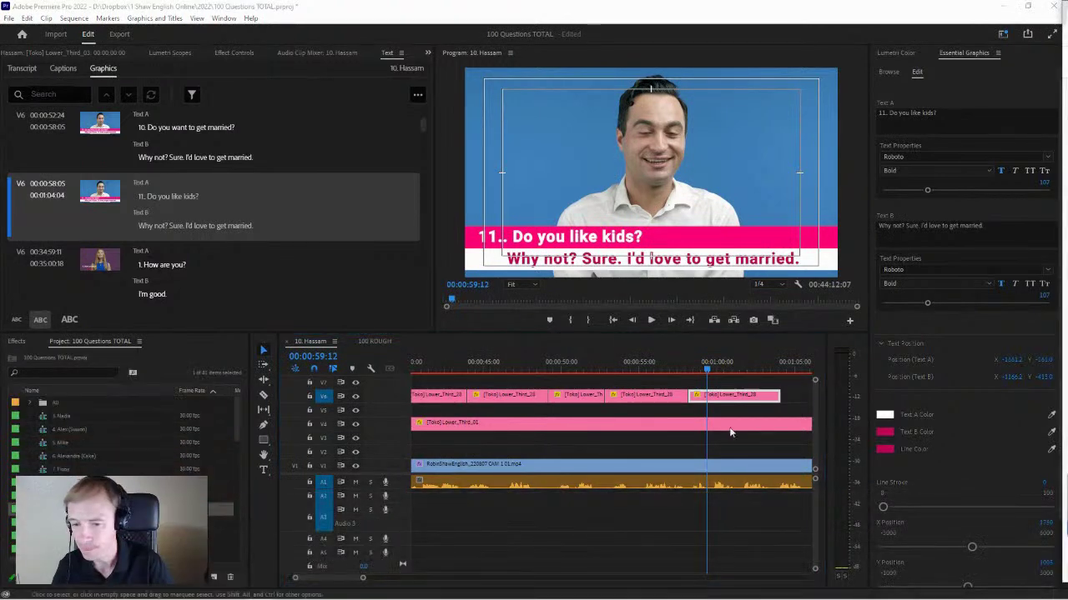
pyautogui.click(678, 366)
pyautogui.press('space')
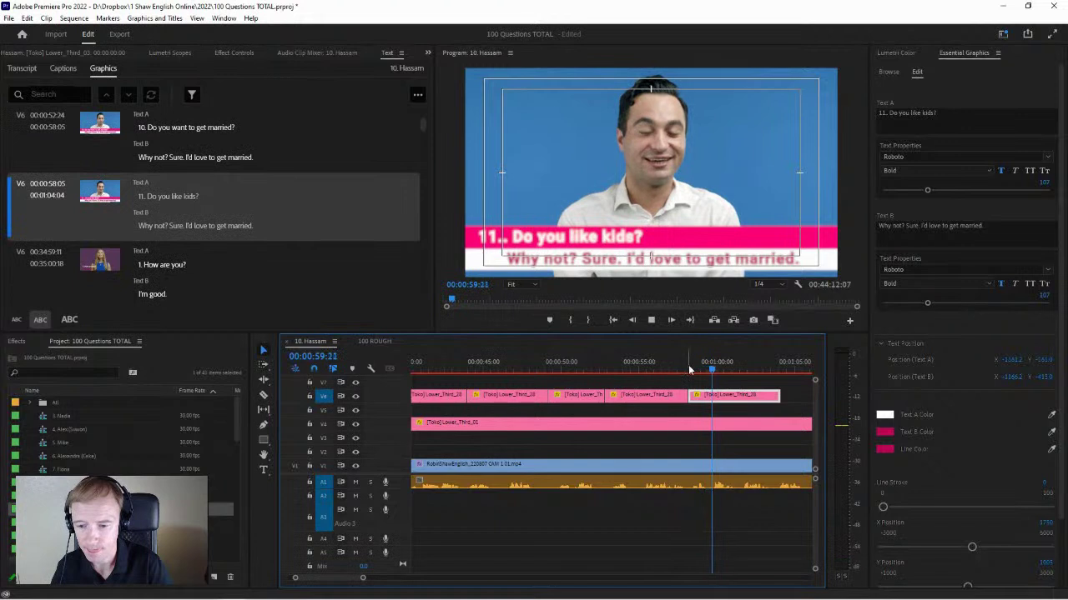
pyautogui.press('space')
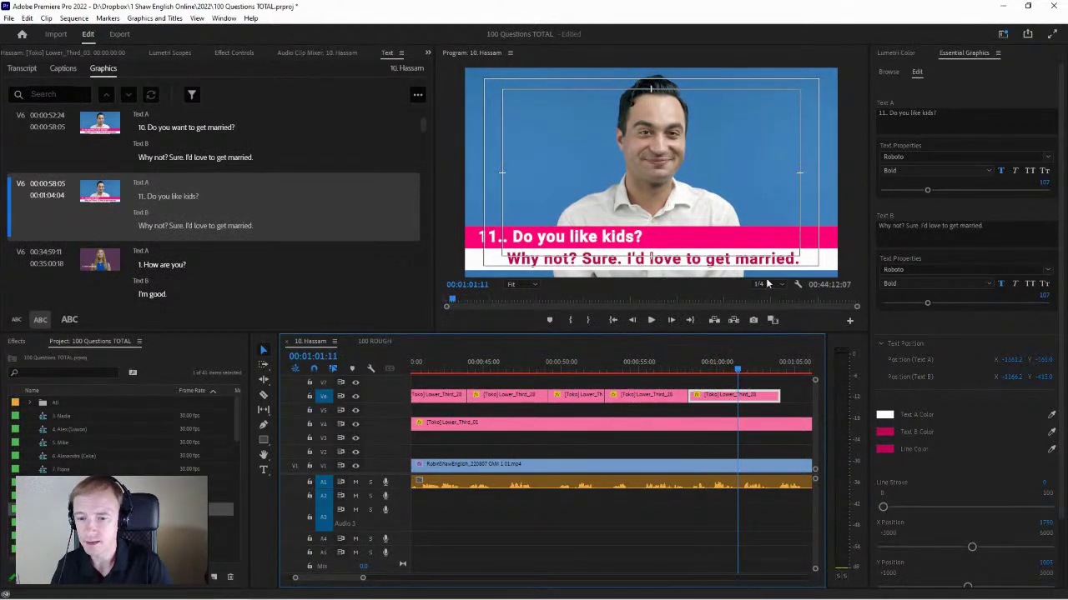
# Step: Replace the answer with 'A lot of kids.' and play the graphic back
pyautogui.click(919, 226)
pyautogui.hotkey('ctrl', 'a')
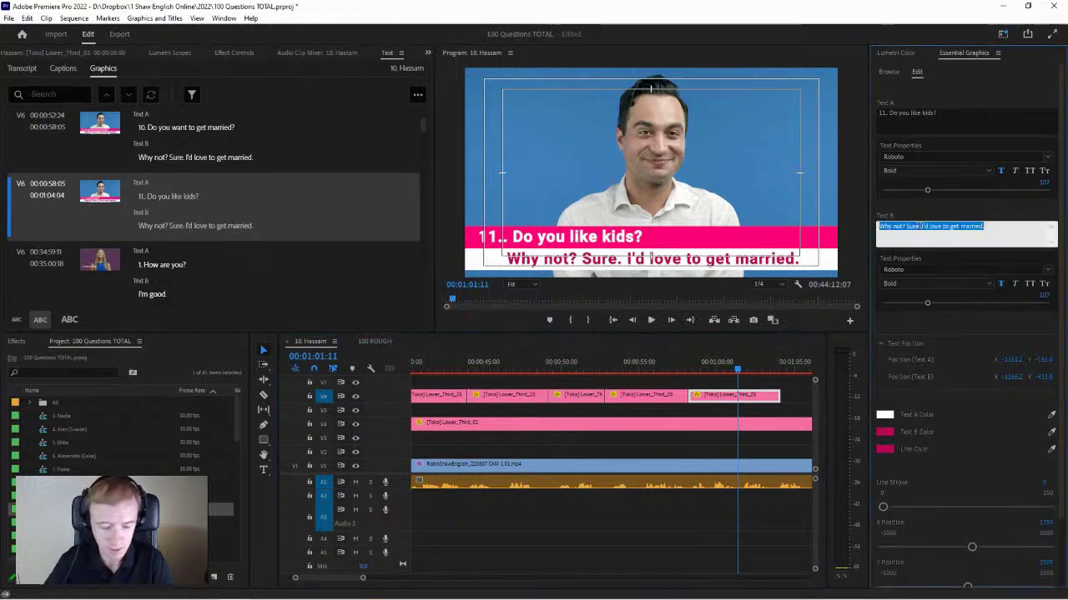
pyautogui.write('A lot of')
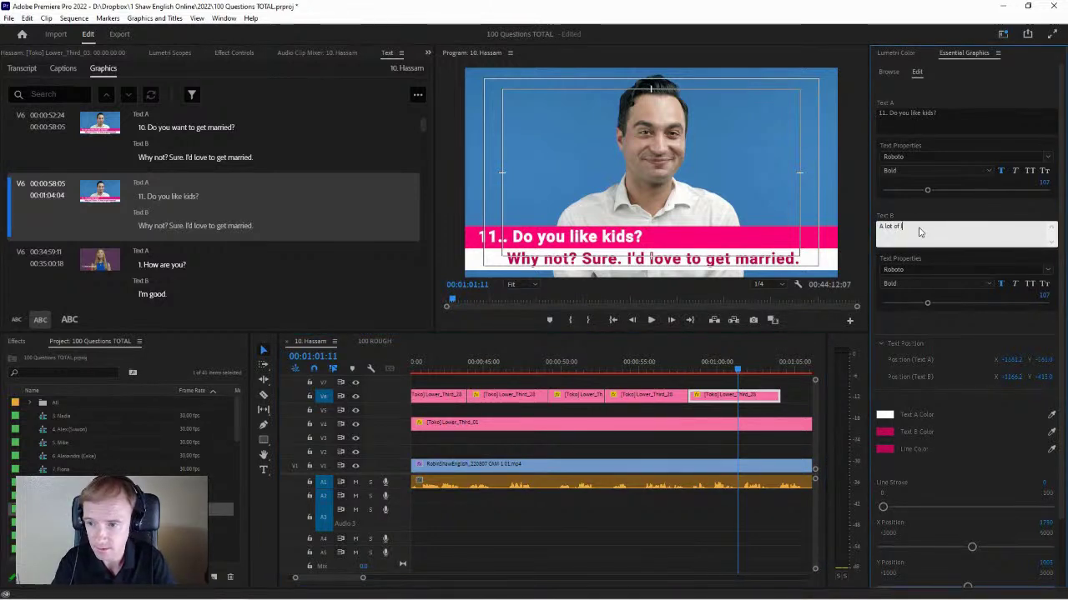
pyautogui.write(' k')
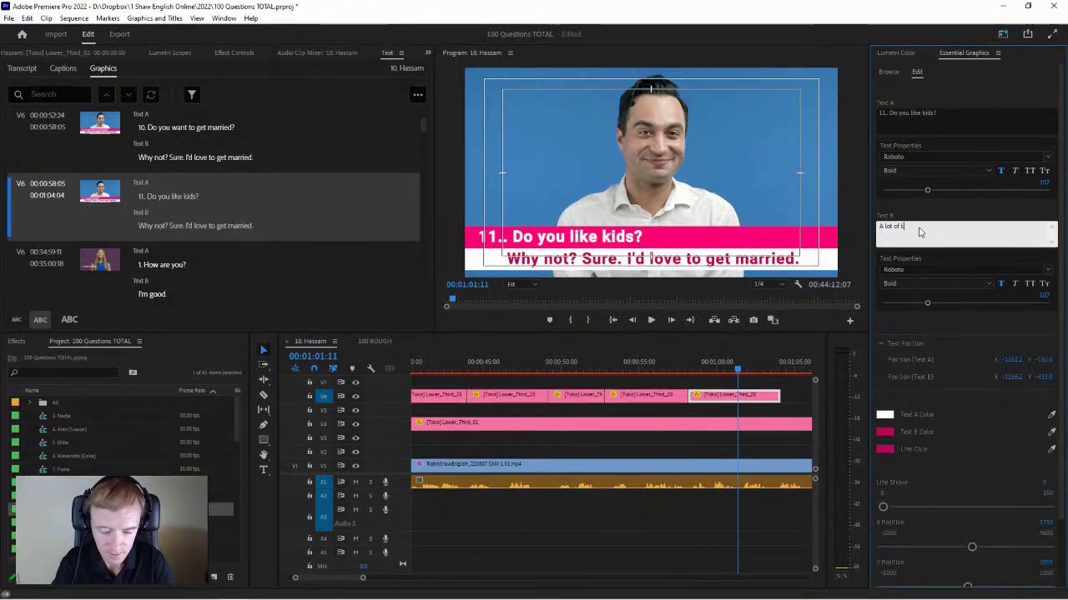
pyautogui.write('ids.')
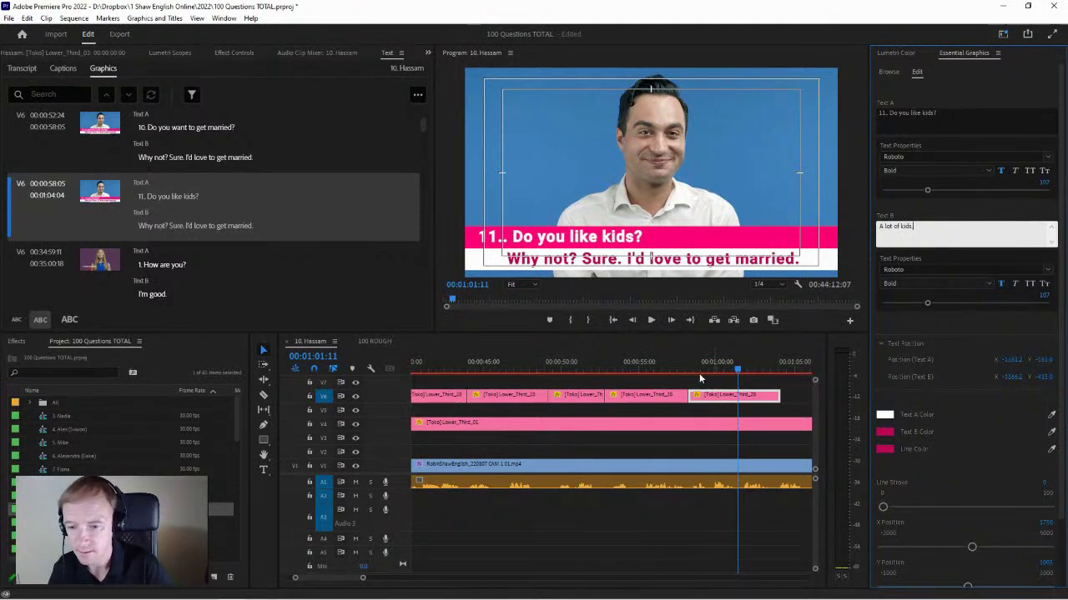
pyautogui.click(684, 371)
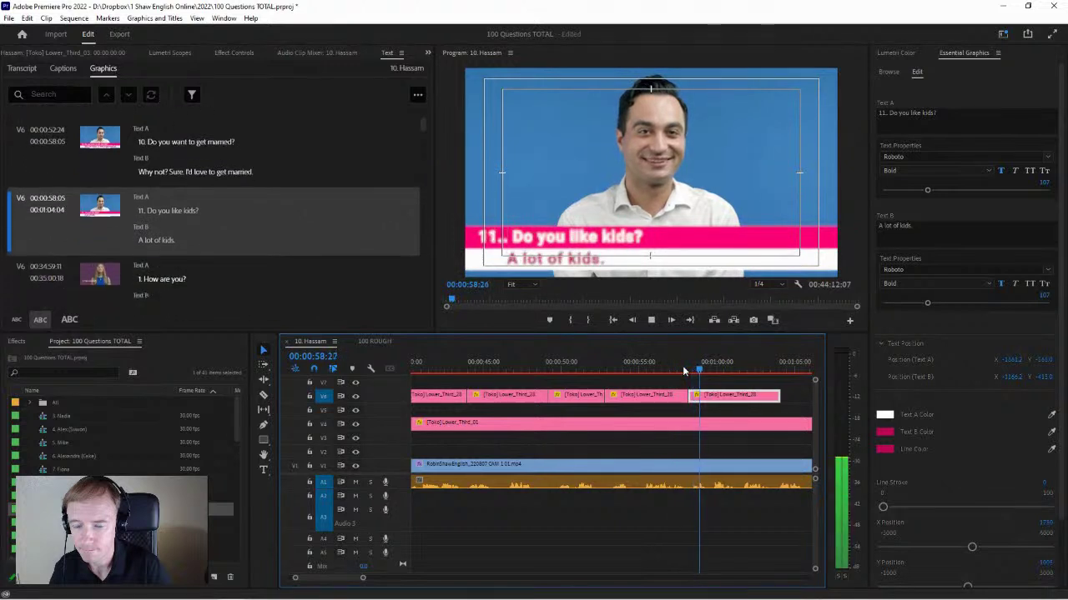
pyautogui.press('space')
pyautogui.press('space')
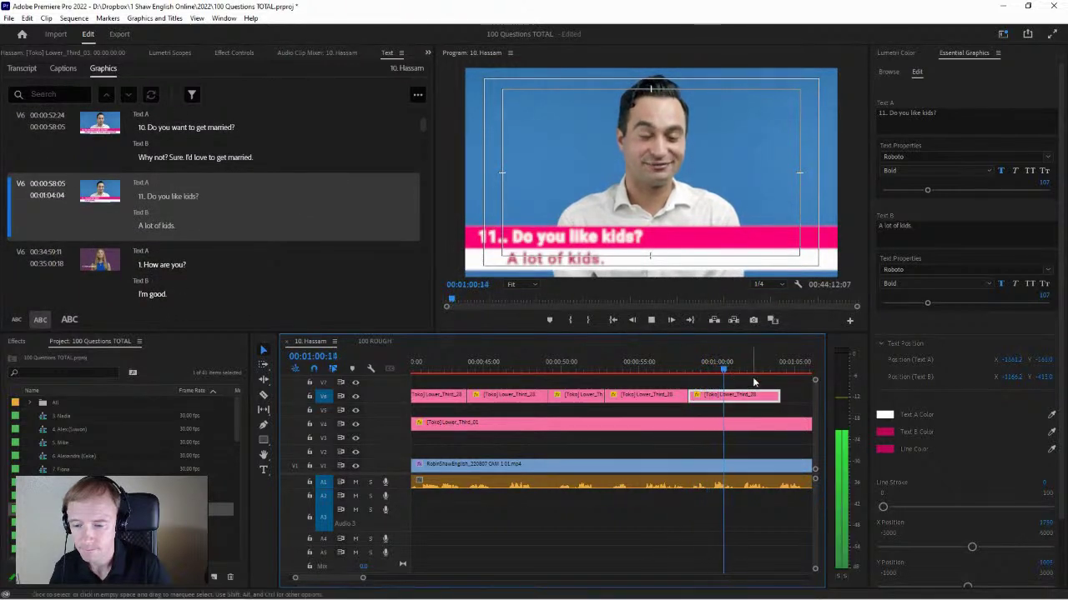
pyautogui.press('space')
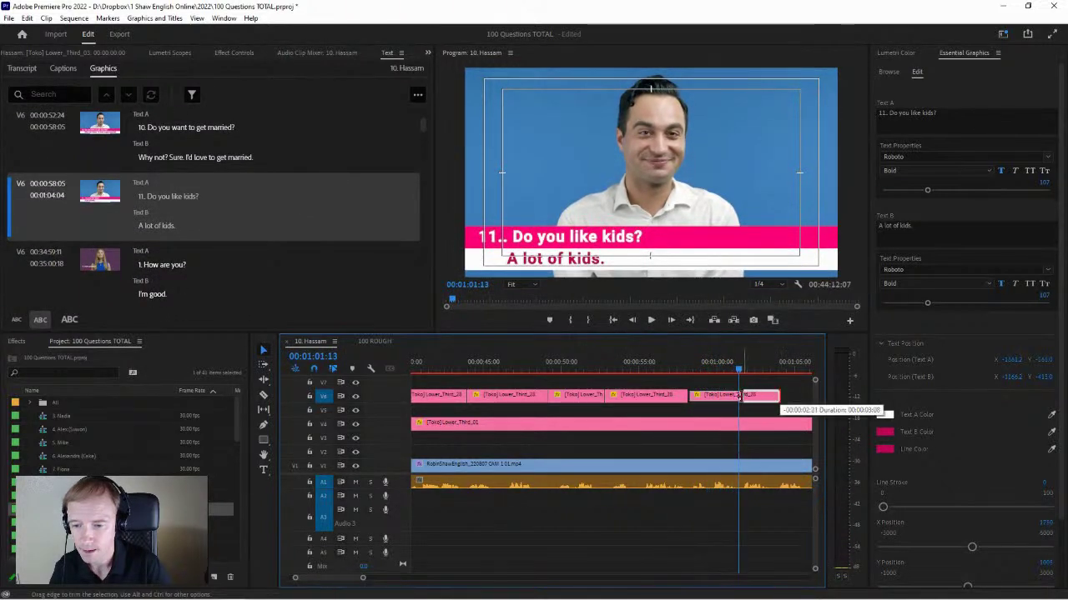
# Step: Trim the question 11 graphic's end back to the playhead
pyautogui.moveTo(779, 396); pyautogui.dragTo(749, 392)
pyautogui.click(920, 234)
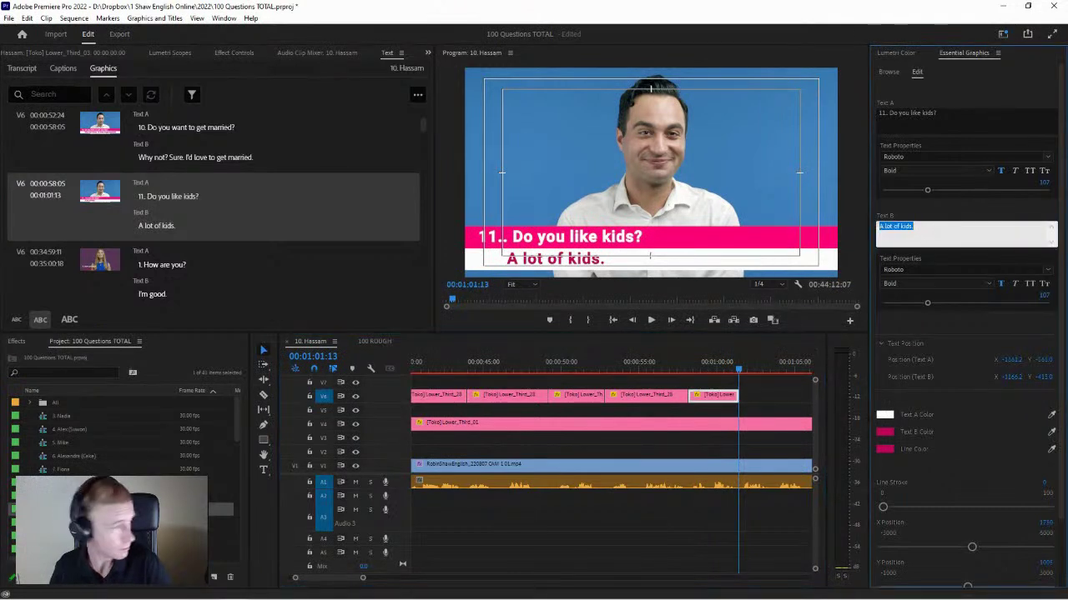
pyautogui.press('Escape')
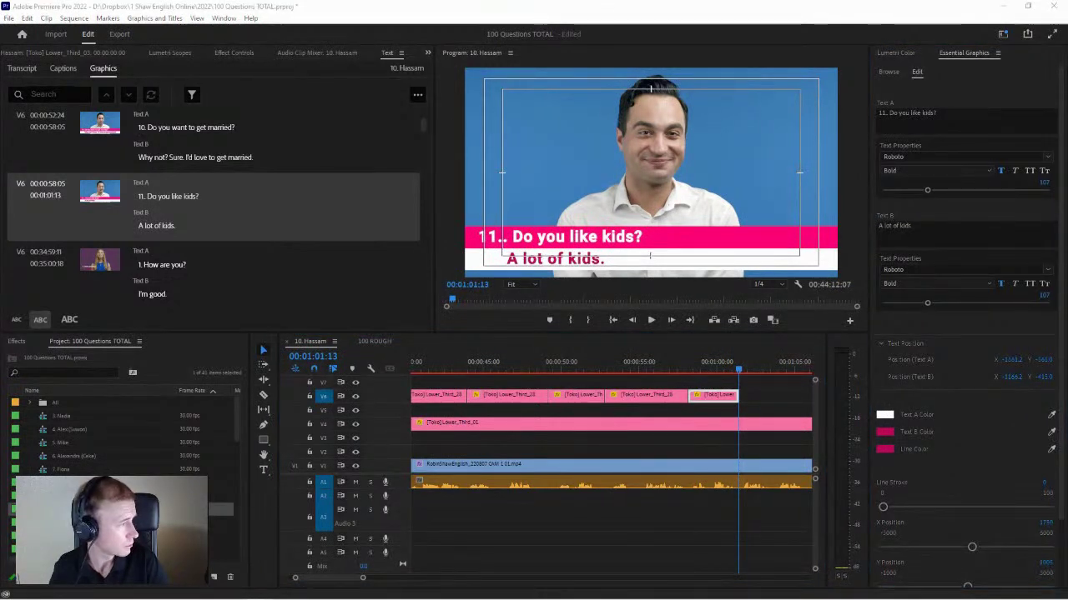
# Step: Duplicate the question 11 graphic after itself, extend the copy to about 01:06:02, and save
pyautogui.moveTo(737, 396); pyautogui.dragTo(763, 403)
pyautogui.press('space')
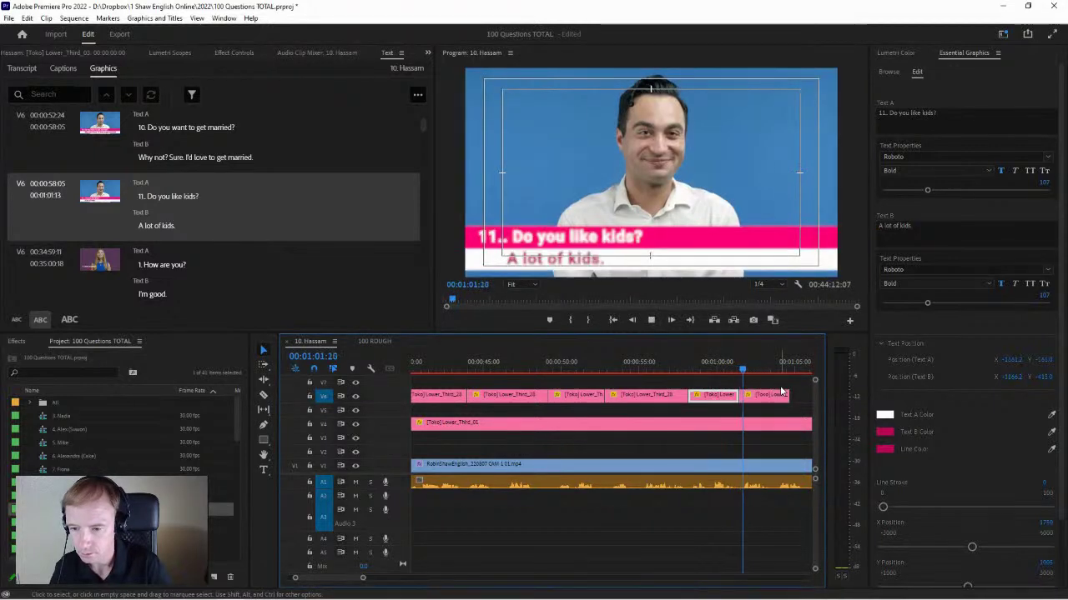
pyautogui.press('space')
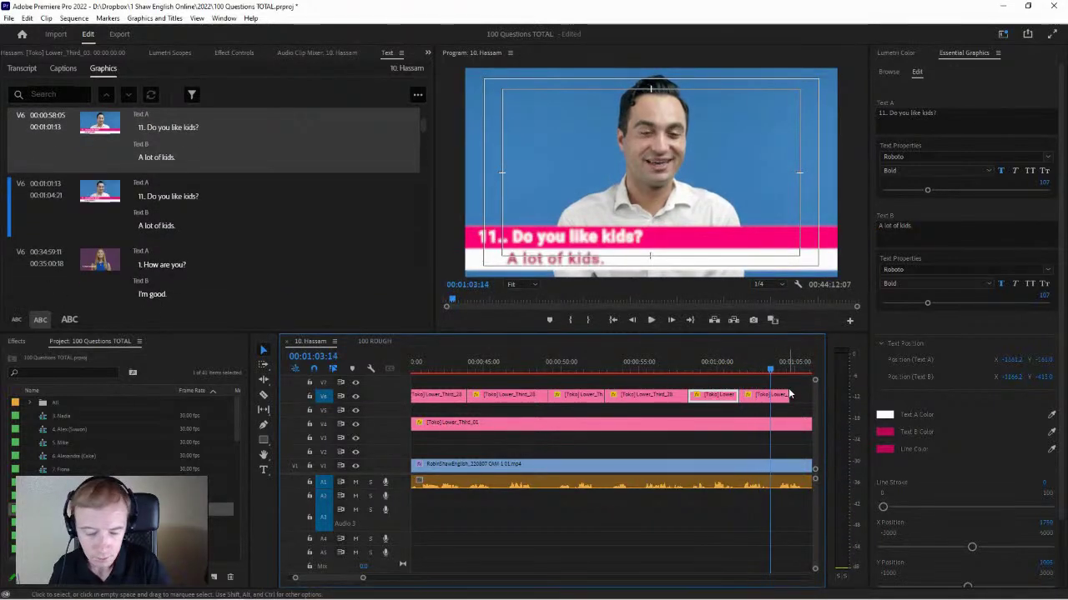
pyautogui.press('-')
pyautogui.press('=')
pyautogui.press('=')
pyautogui.moveTo(646, 397); pyautogui.dragTo(689, 397)
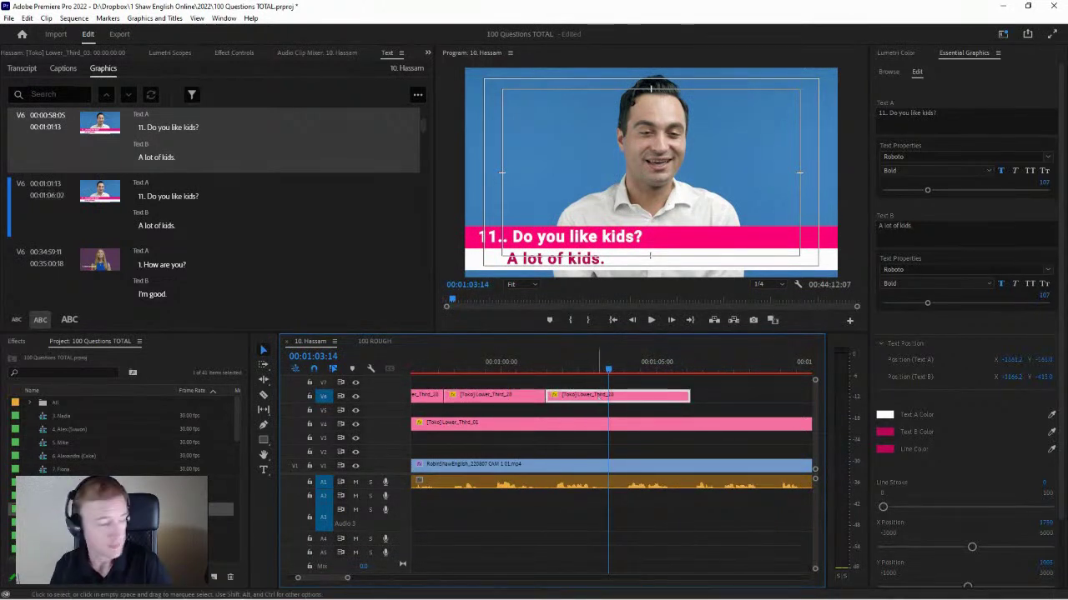
pyautogui.hotkey('ctrl', 's')
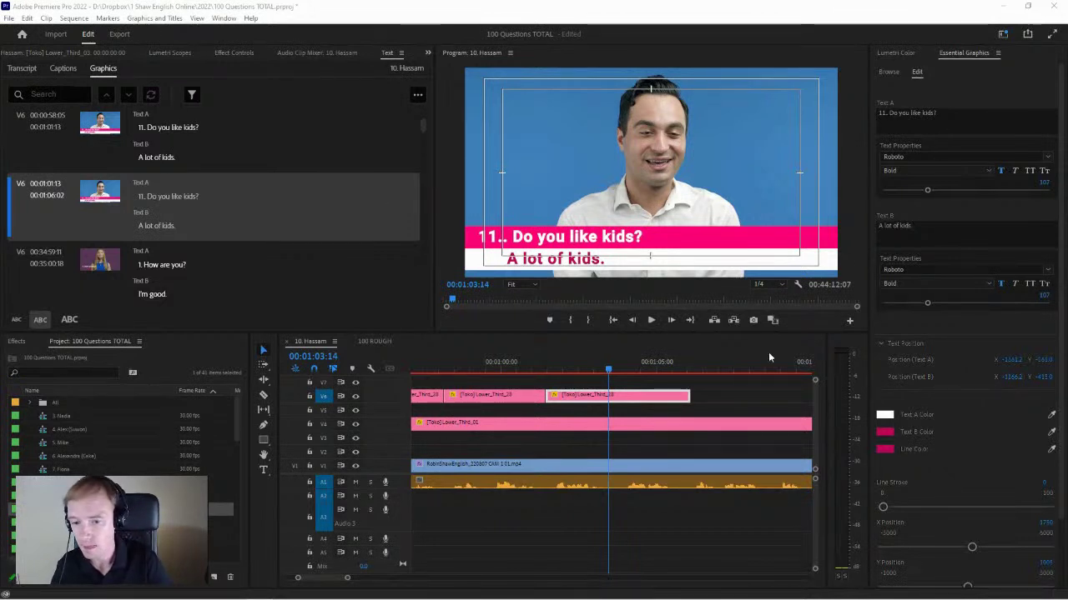
# Step: Replace the copied graphic's question with '12. How often do you get a haircut?' and preview it
pyautogui.click(910, 116)
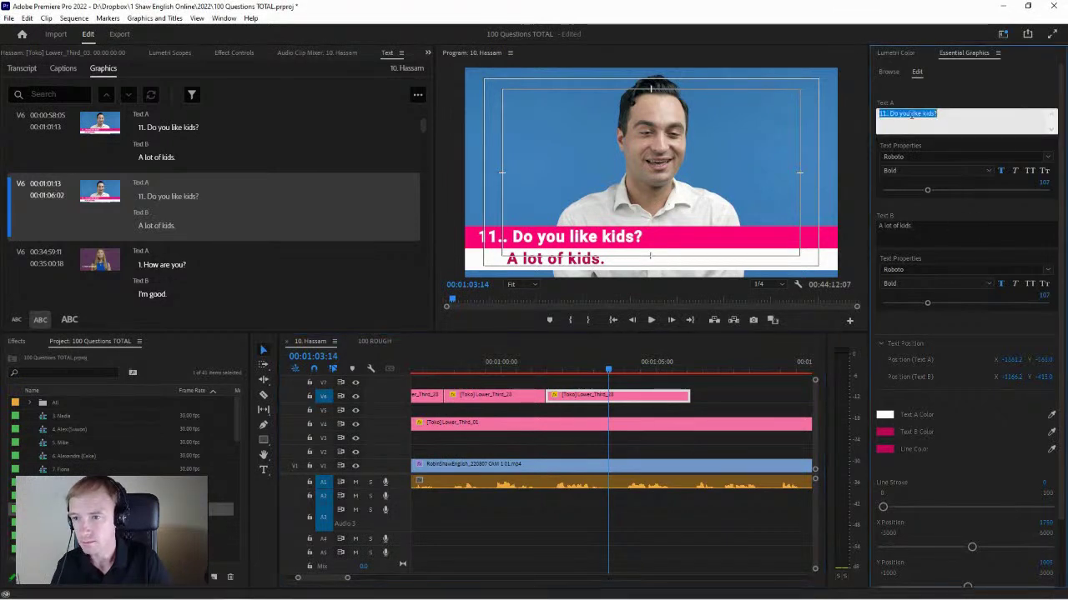
pyautogui.write('How often do you get a haircut?')
pyautogui.click(879, 114)
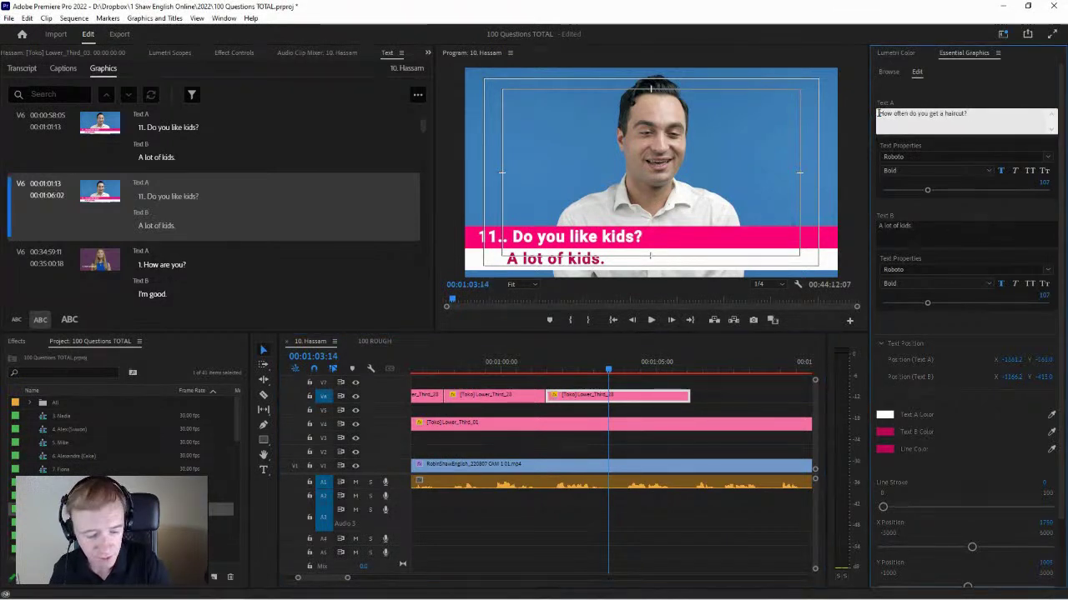
pyautogui.write('12.')
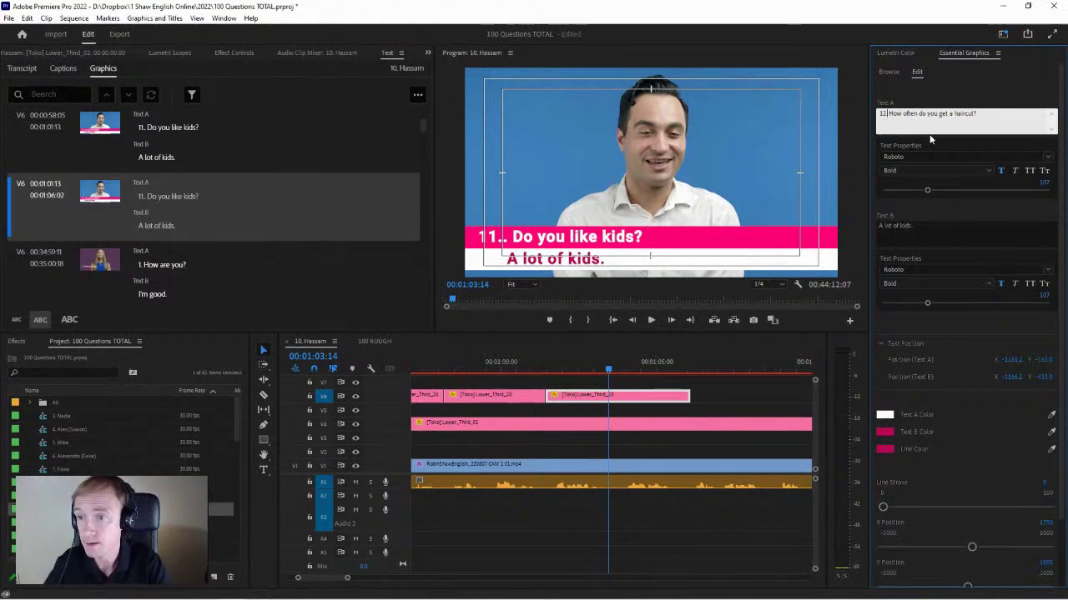
pyautogui.click(548, 370)
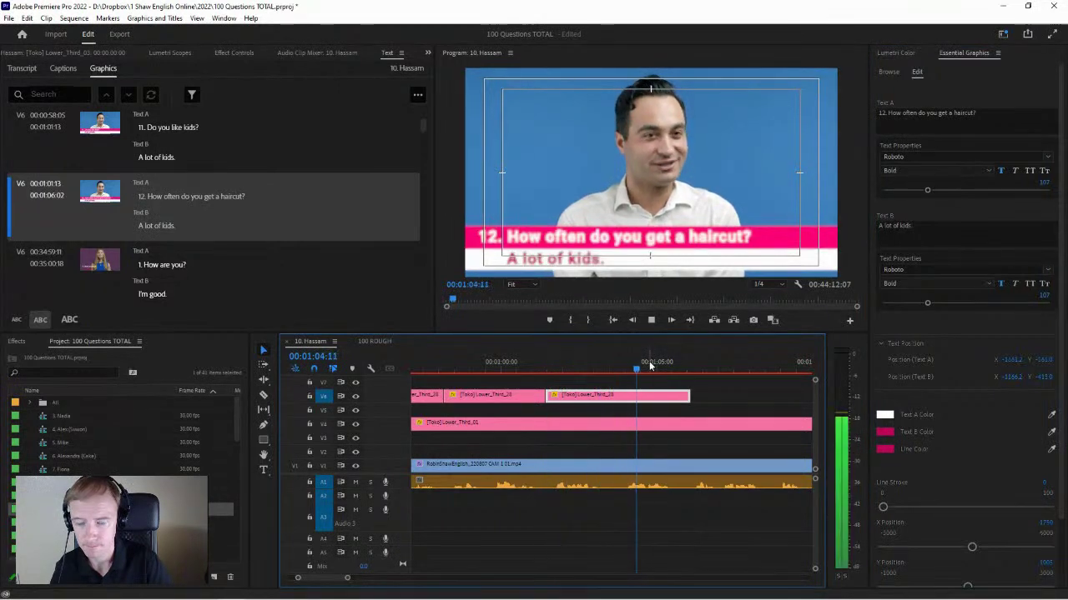
pyautogui.press('space')
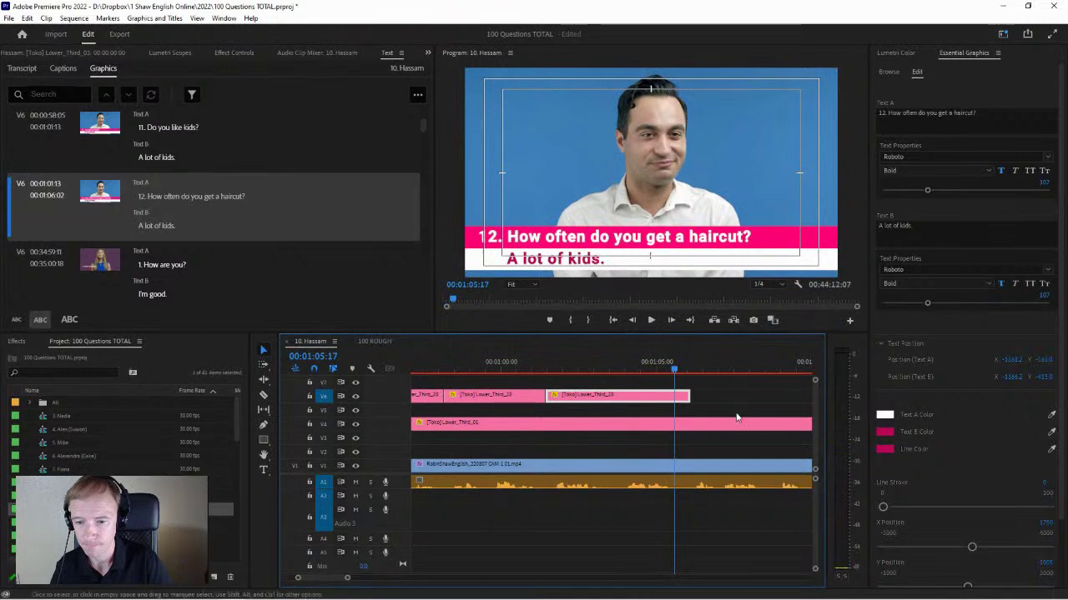
# Step: Change the graphic's answer text to 'Once a month.'
pyautogui.click(897, 223)
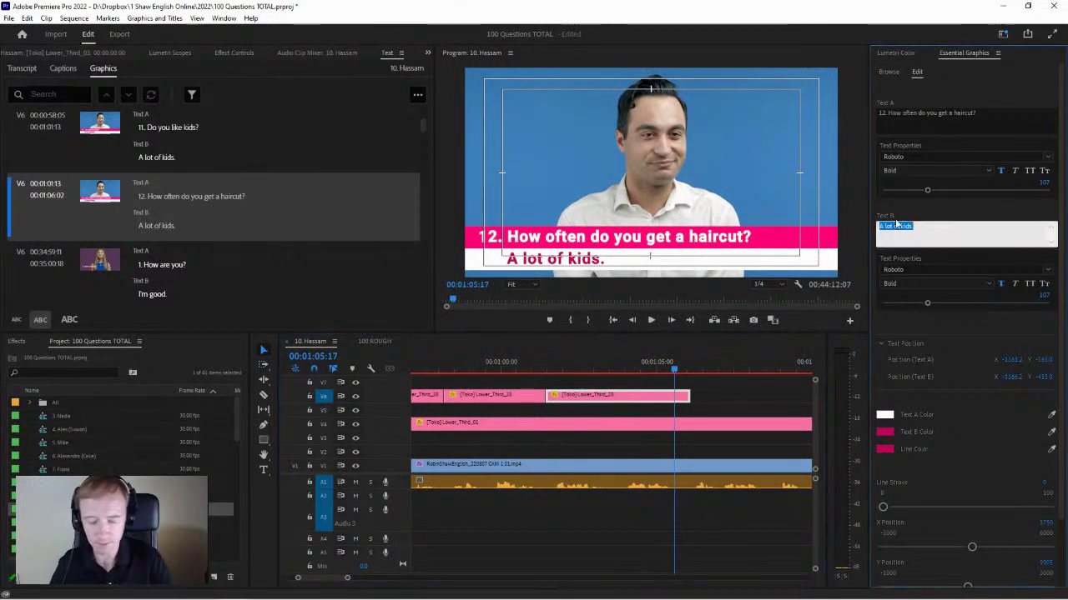
pyautogui.write('Once a month.')
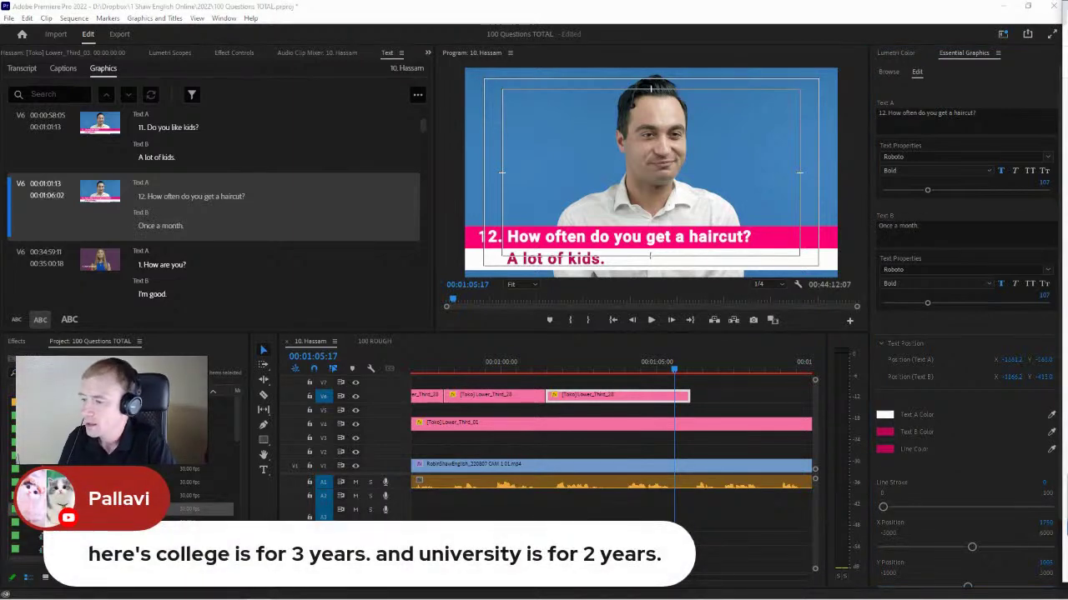
pyautogui.press('Escape')
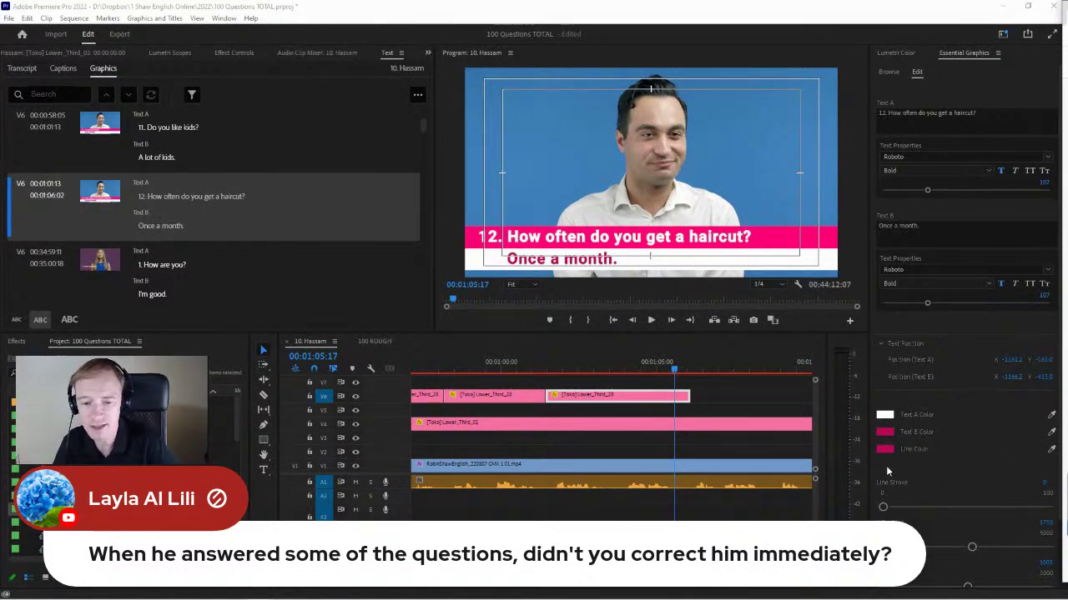
# Step: Play back and review the question 11 graphic and its answer
pyautogui.click(521, 363)
pyautogui.press('space')
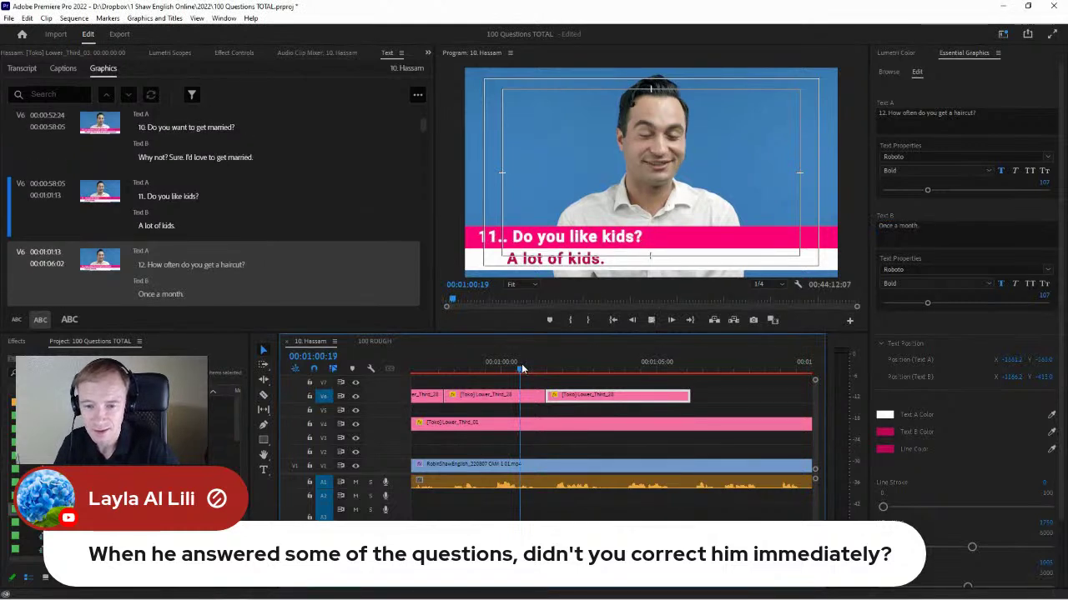
pyautogui.press('space')
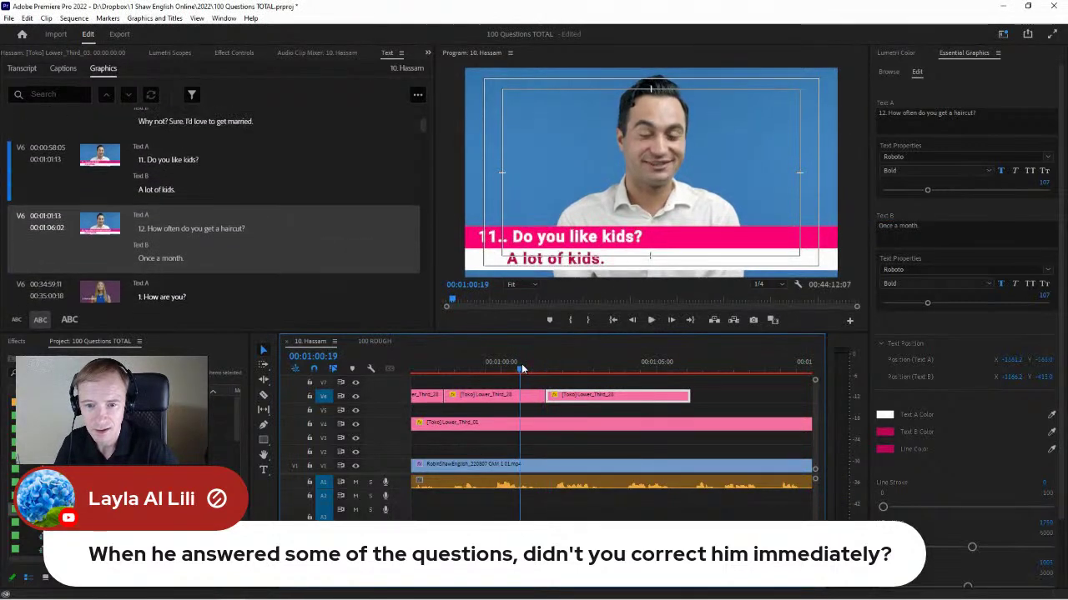
pyautogui.click(498, 396)
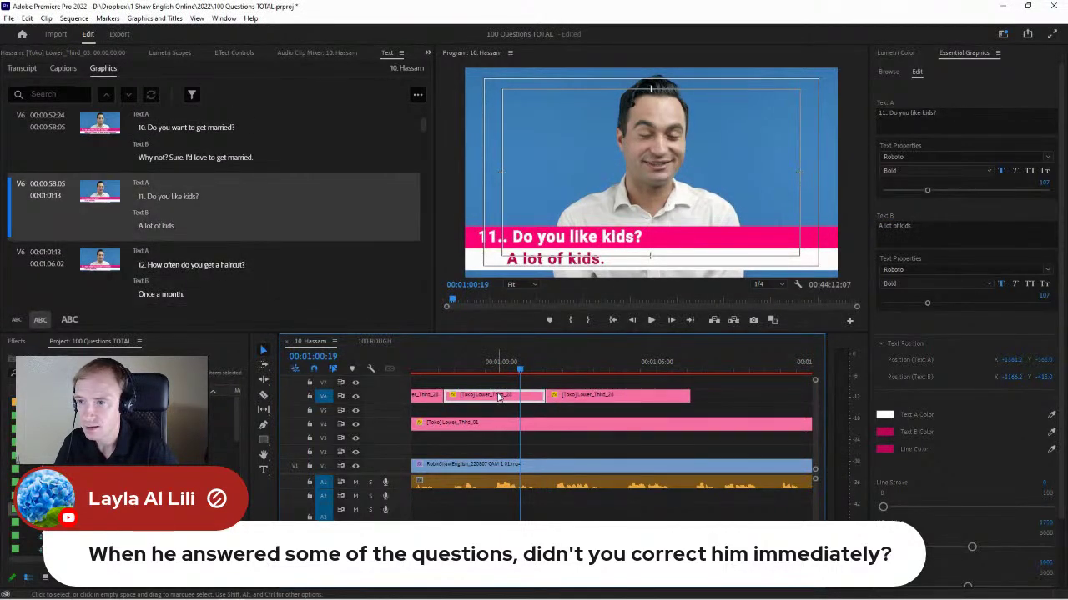
pyautogui.click(887, 113)
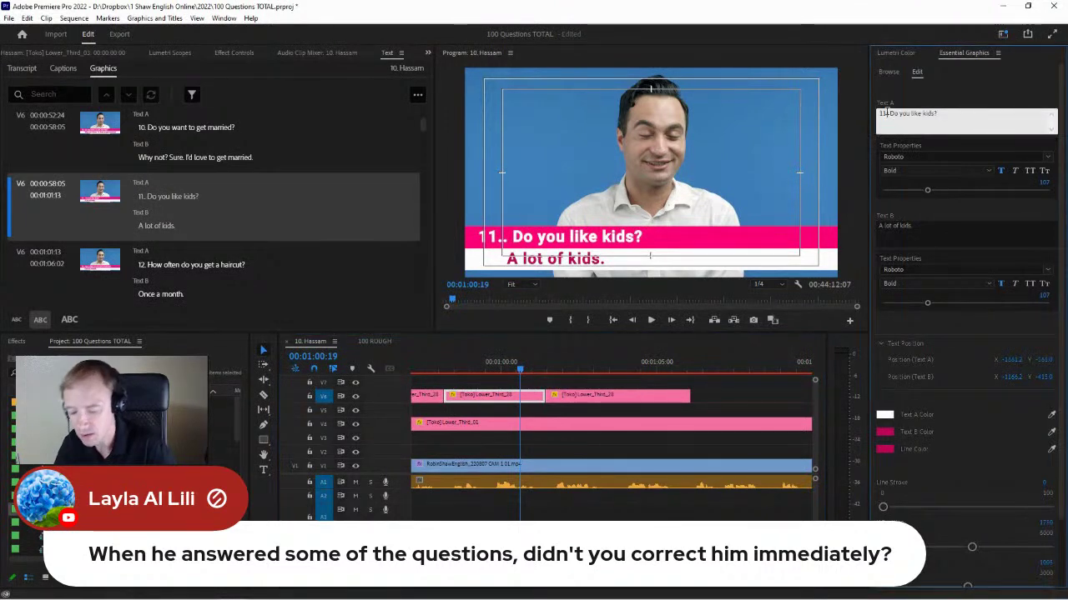
pyautogui.click(479, 368)
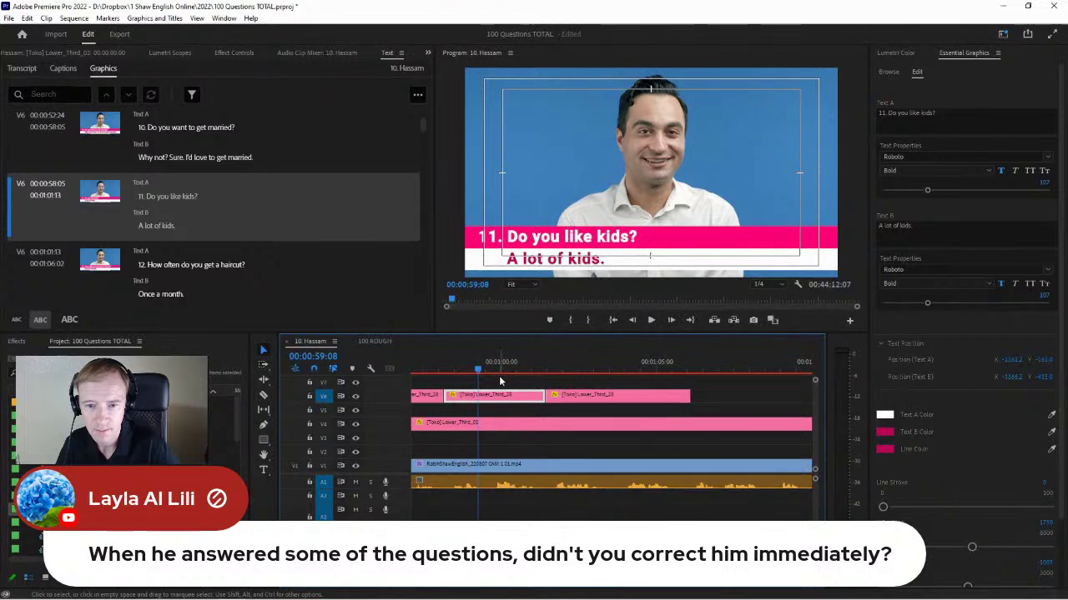
pyautogui.click(512, 368)
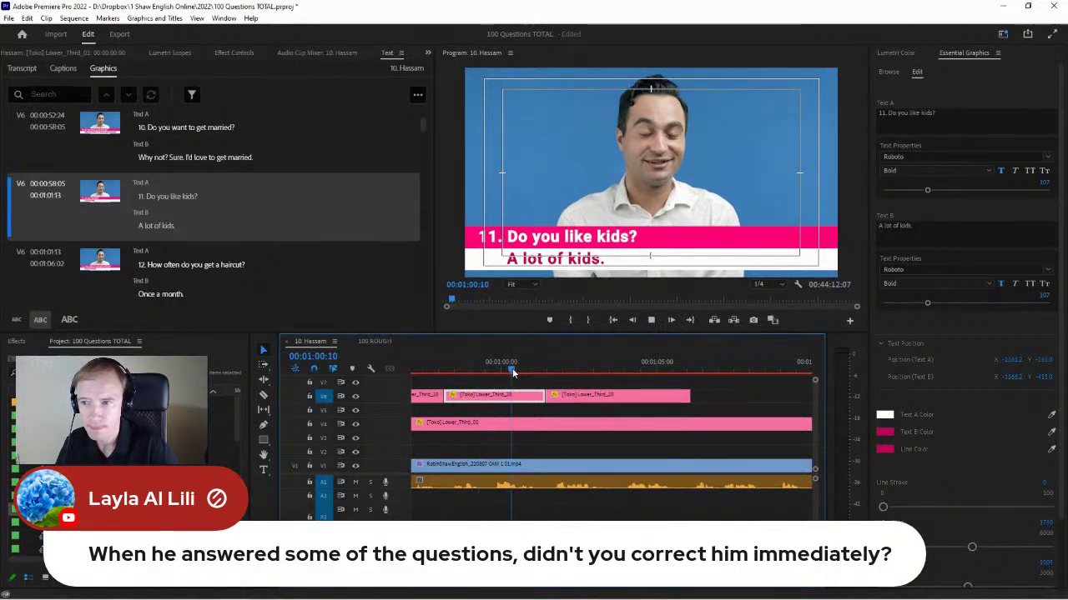
pyautogui.press('space')
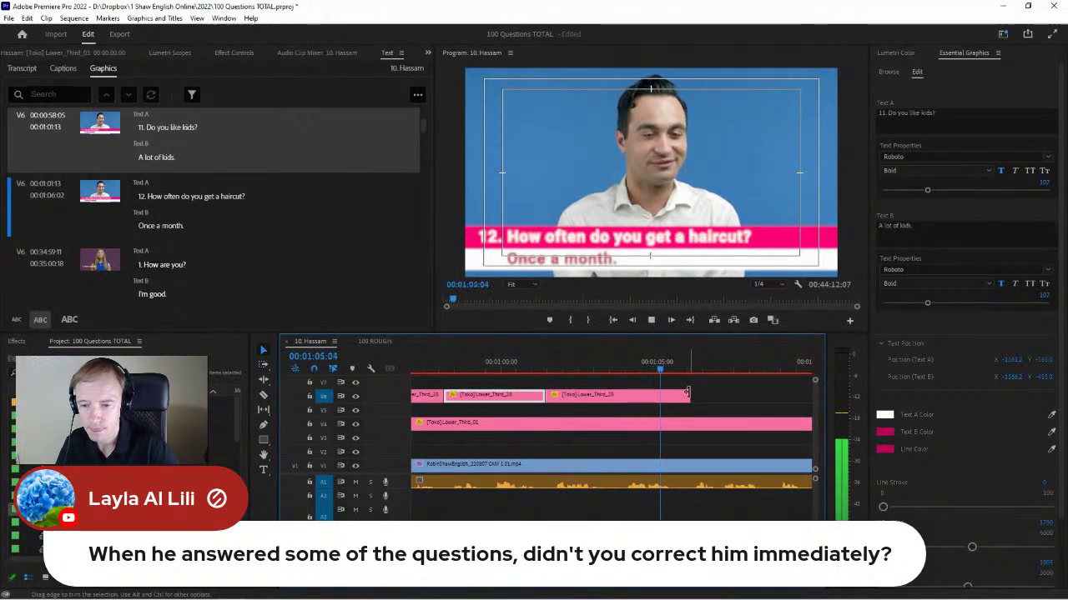
# Step: Trim question 12's graphic, Alt-drag a copy after it on V6, and extend the original to meet it
pyautogui.moveTo(685, 393); pyautogui.dragTo(674, 397)
pyautogui.click(579, 399)
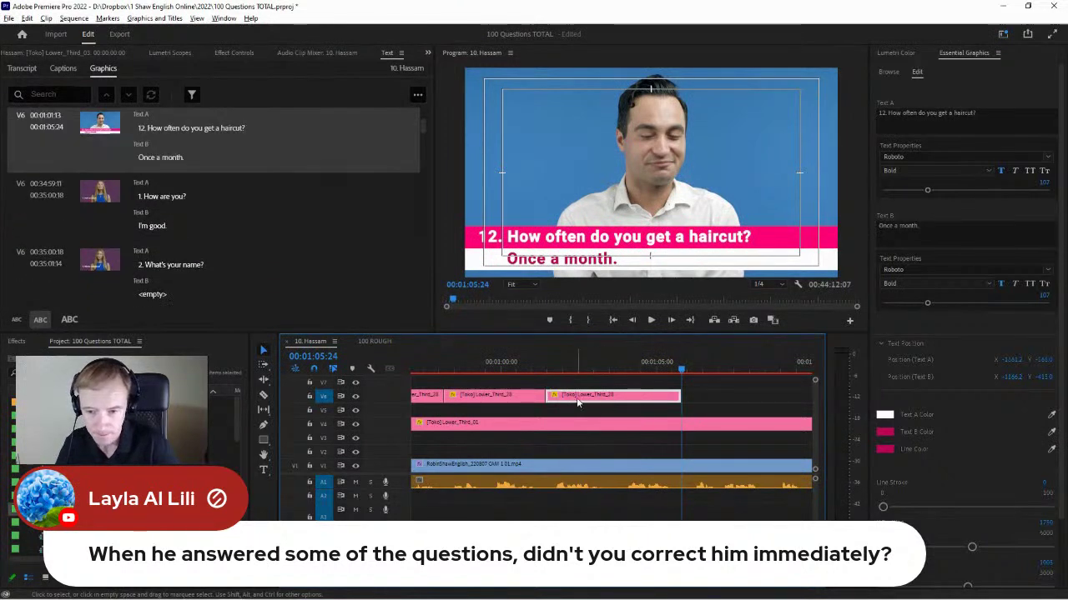
pyautogui.moveTo(579, 398); pyautogui.dragTo(765, 402)
pyautogui.press('space')
pyautogui.press('space')
pyautogui.moveTo(680, 393); pyautogui.dragTo(722, 394)
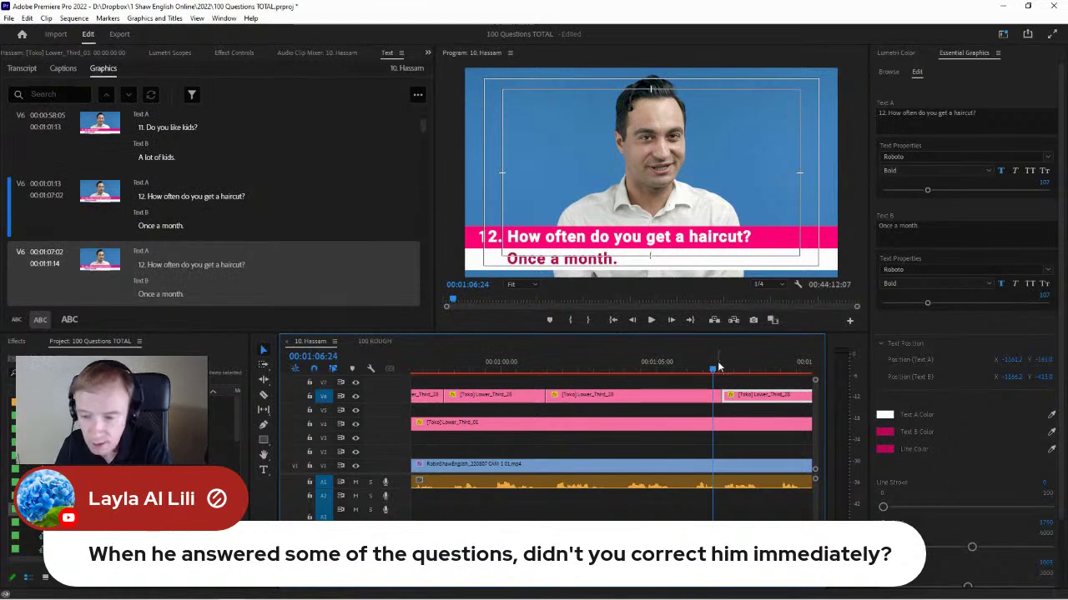
pyautogui.click(718, 367)
pyautogui.press('=')
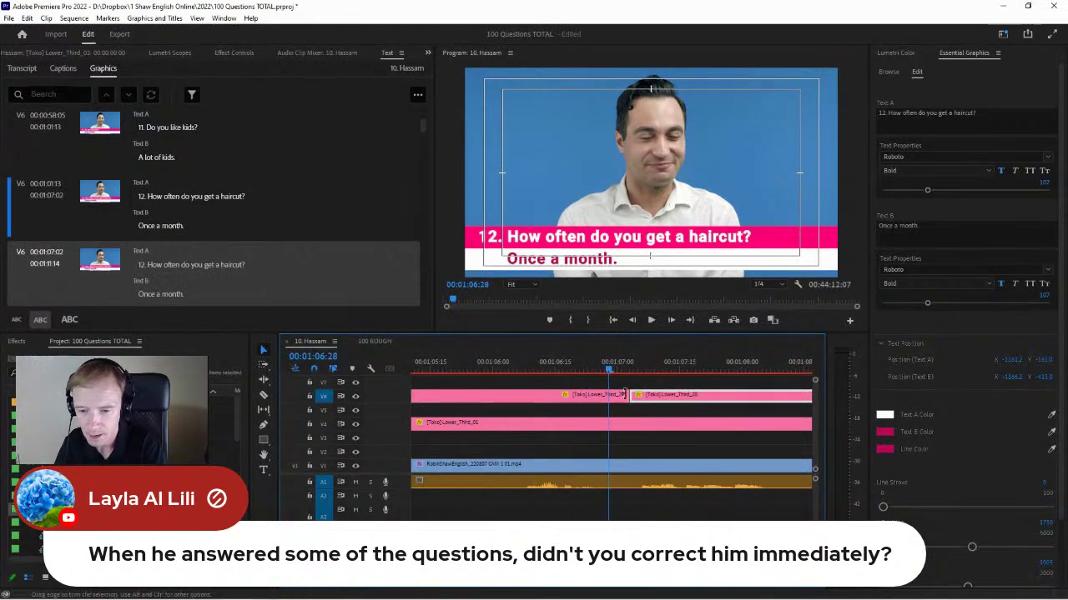
pyautogui.moveTo(619, 394); pyautogui.dragTo(568, 383)
# Step: Append 'Probably.' so question 12's answer reads 'Once a month. Probably.', then play it back
pyautogui.click(568, 393)
pyautogui.click(917, 225)
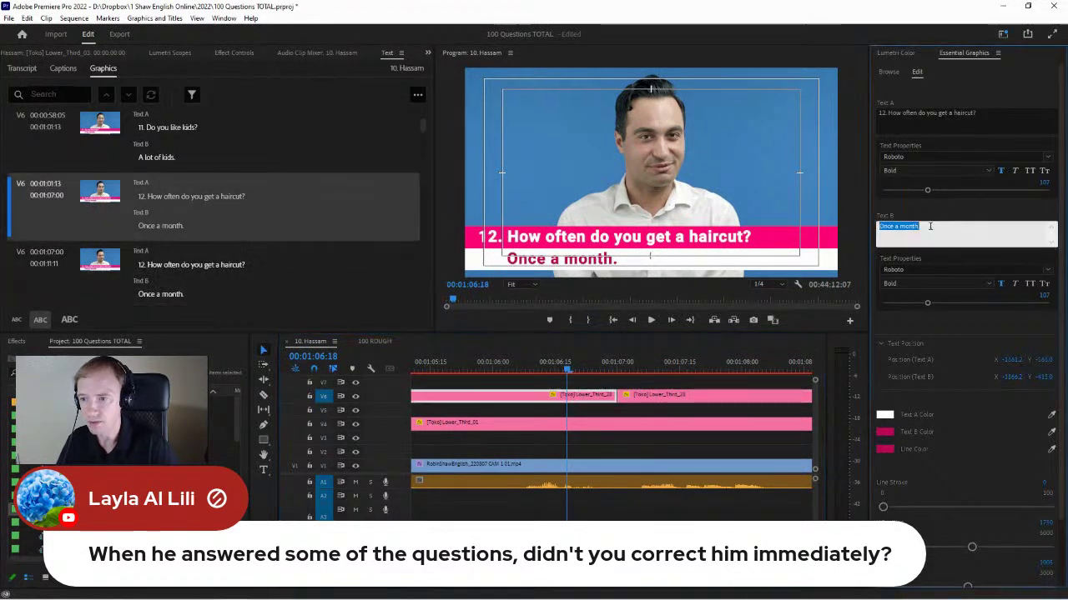
pyautogui.write('Fro')
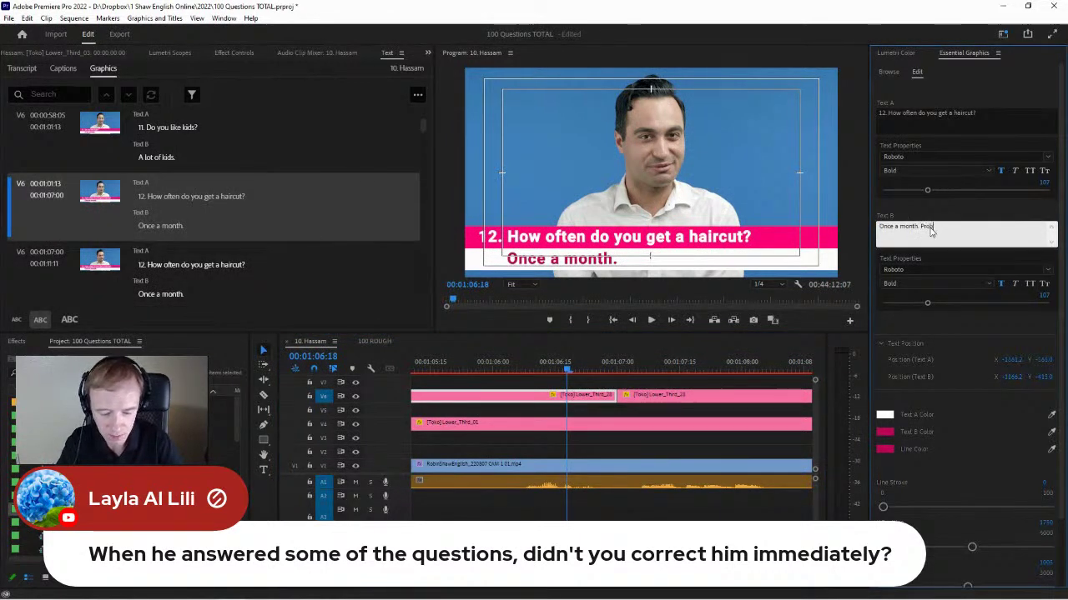
pyautogui.write('bably.')
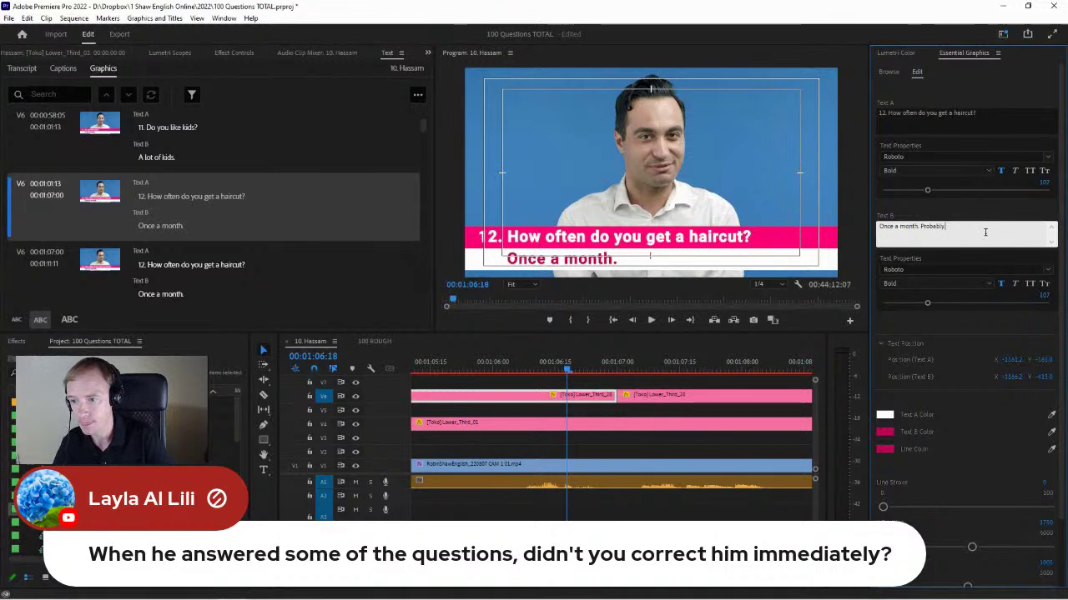
pyautogui.moveTo(976, 225); pyautogui.dragTo(856, 235)
pyautogui.click(649, 255)
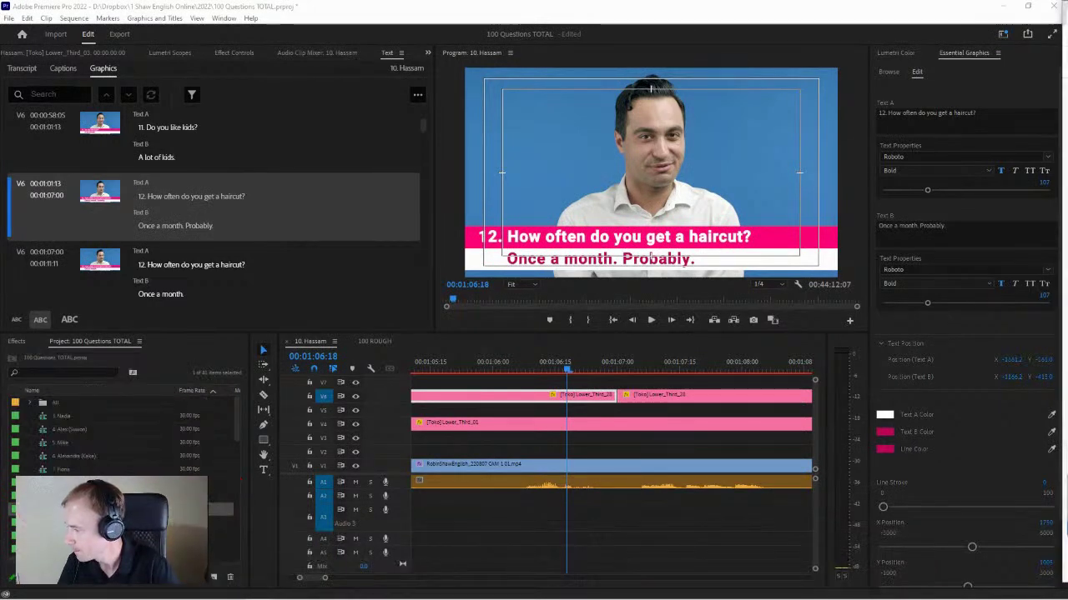
pyautogui.click(528, 387)
pyautogui.press('space')
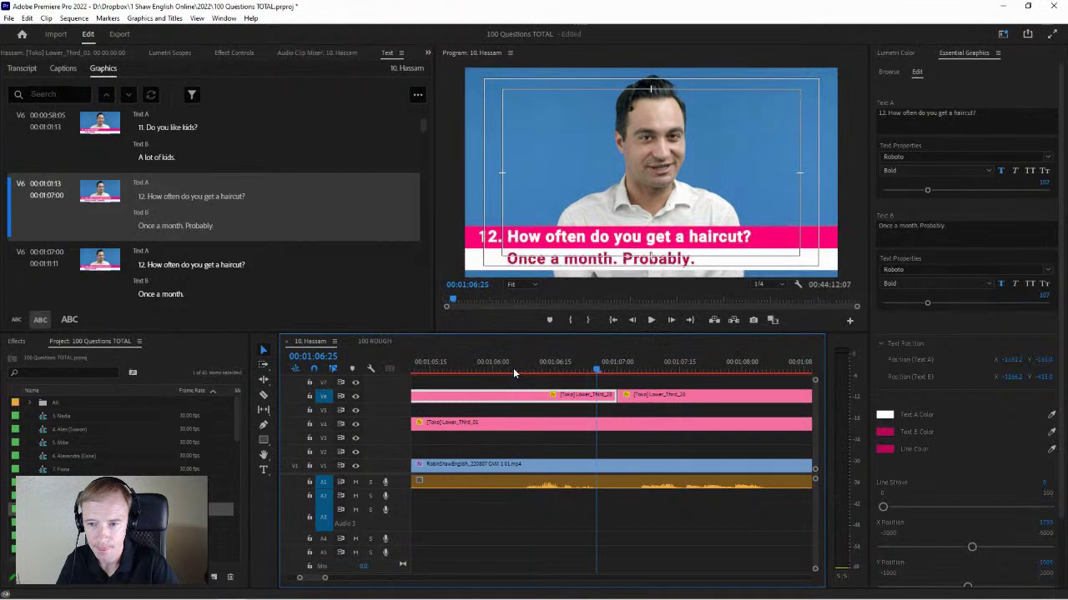
pyautogui.press('space')
pyautogui.press('space')
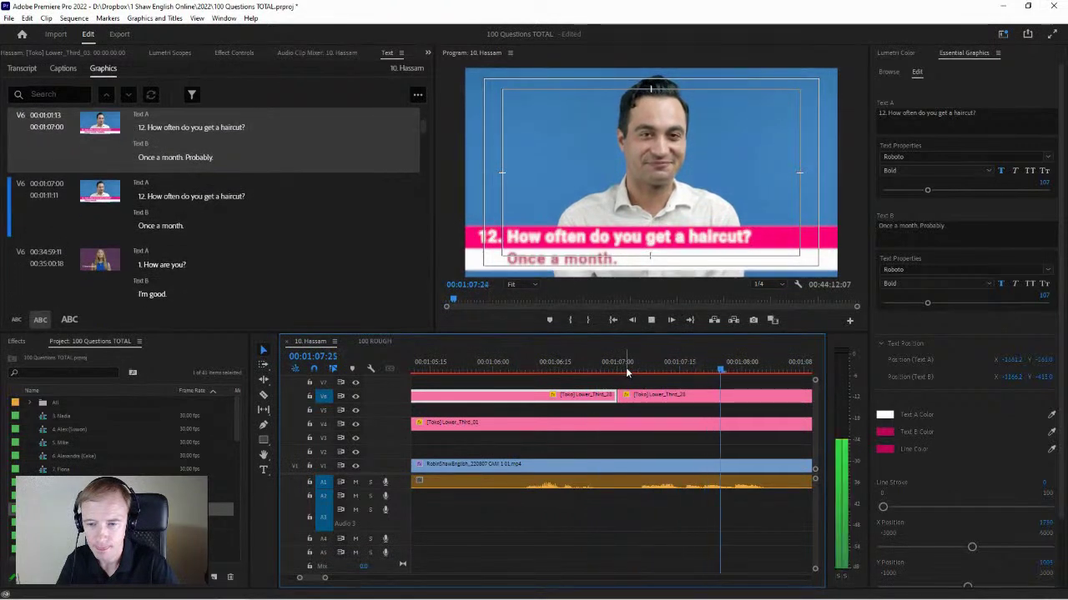
pyautogui.press('space')
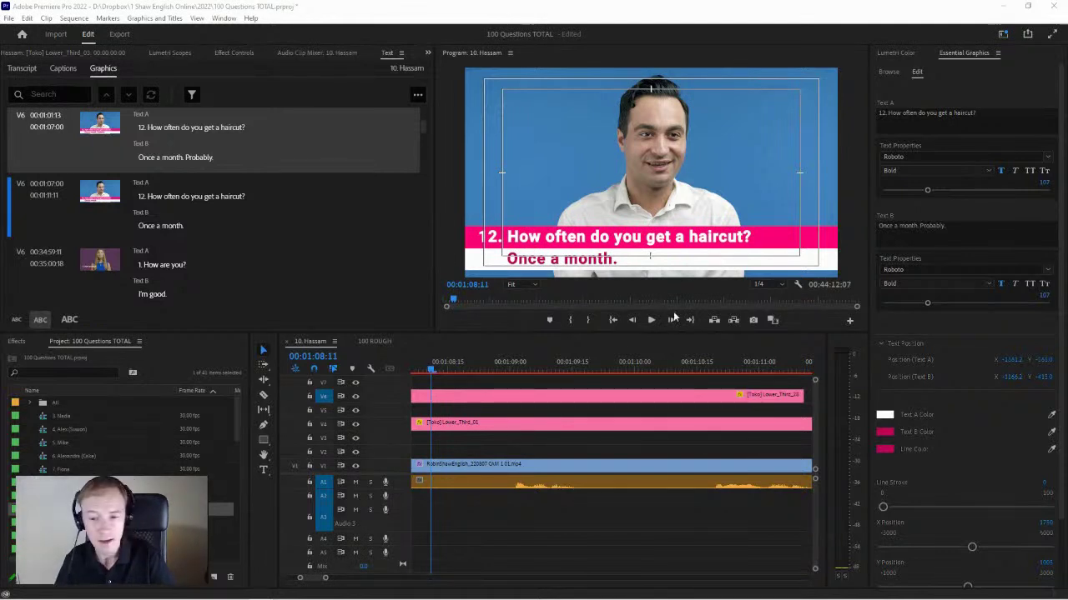
pyautogui.click(461, 367)
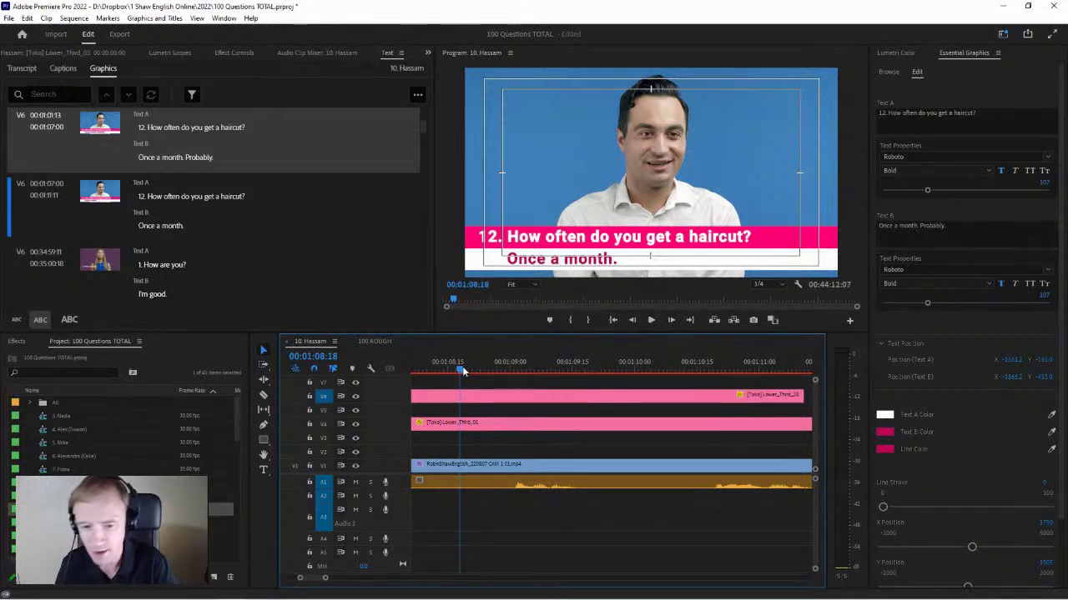
pyautogui.press('-')
pyautogui.press('-')
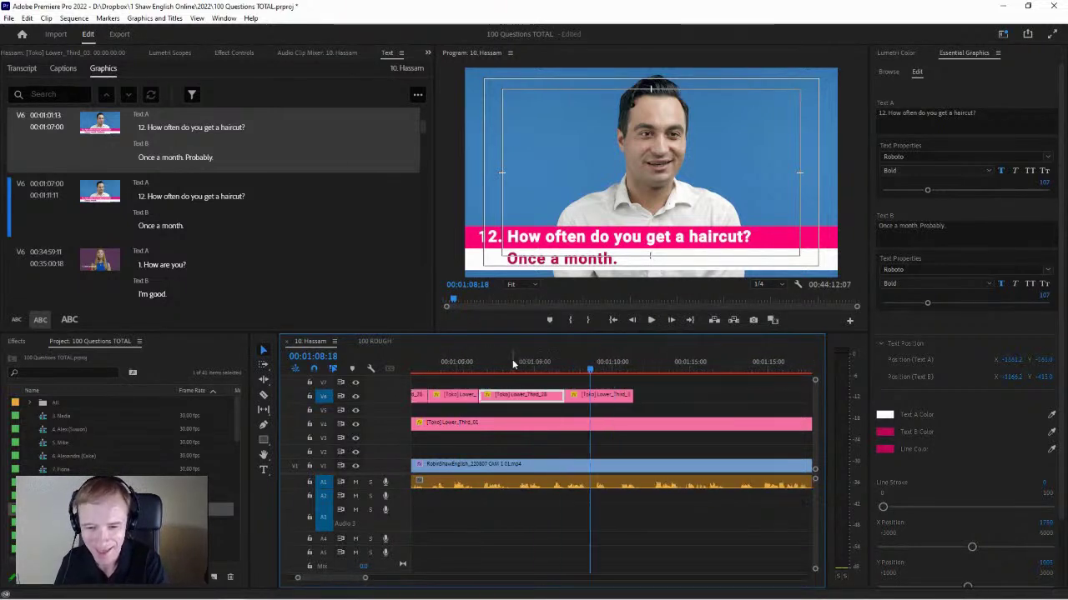
pyautogui.press('-')
pyautogui.click(535, 360)
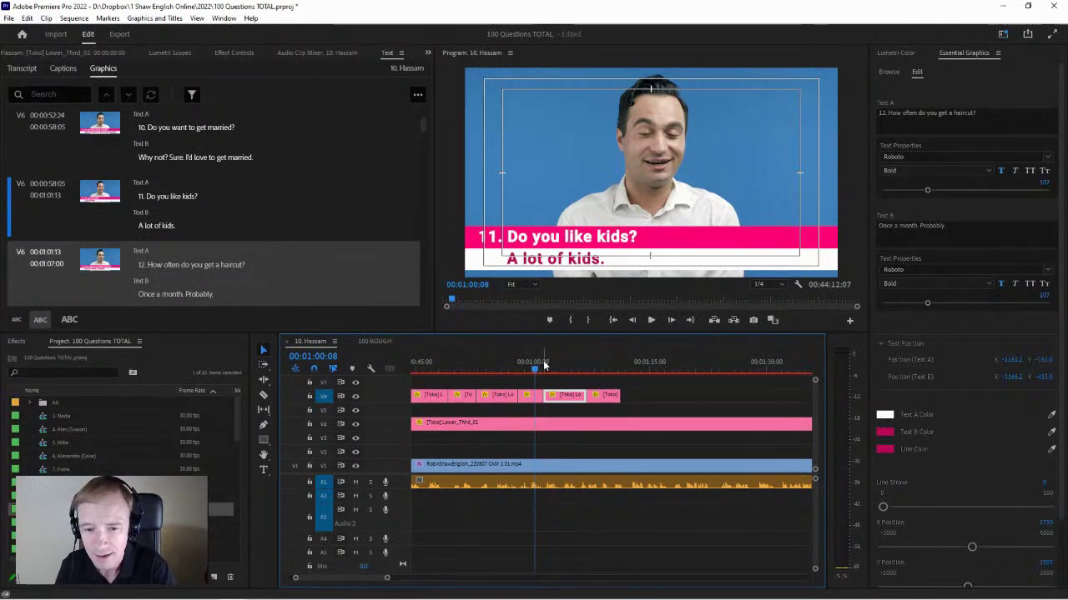
pyautogui.click(551, 363)
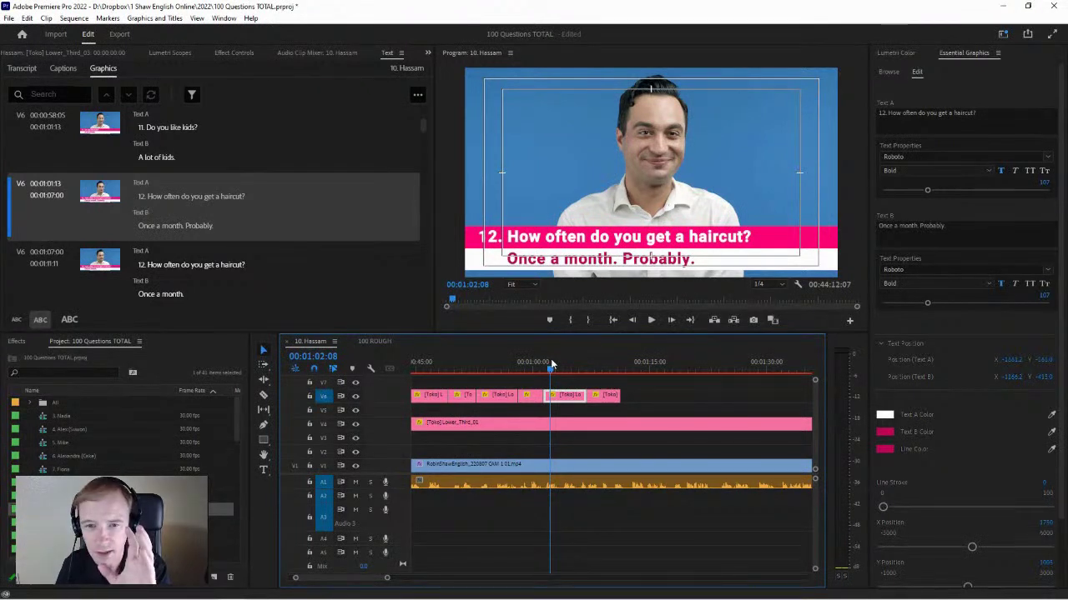
pyautogui.moveTo(550, 364); pyautogui.dragTo(564, 363)
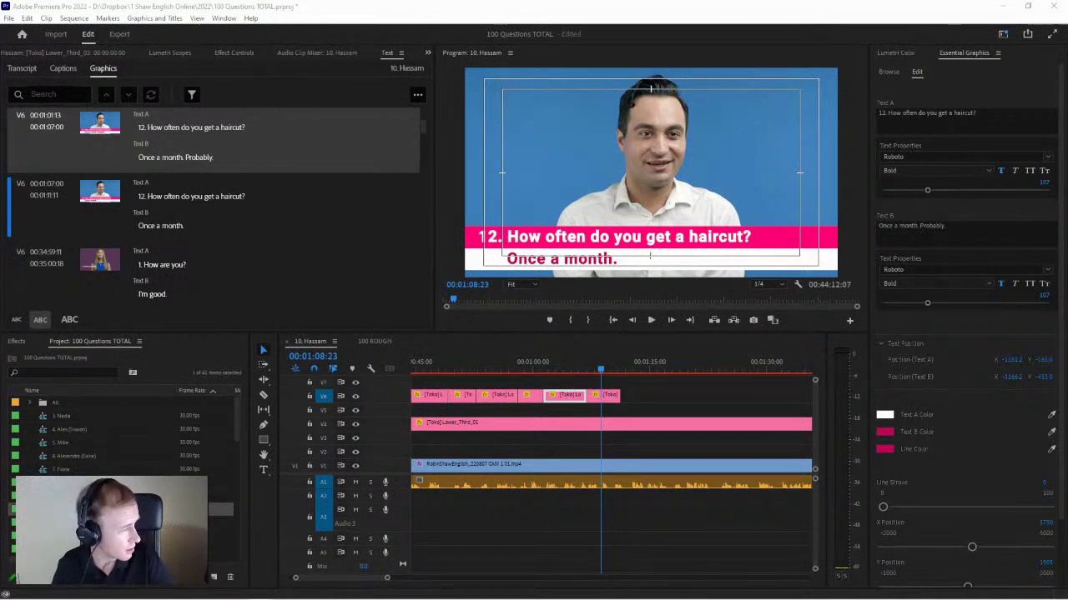
# Step: Change the copied clip's question to '13. How often do you shave?'
pyautogui.click(607, 394)
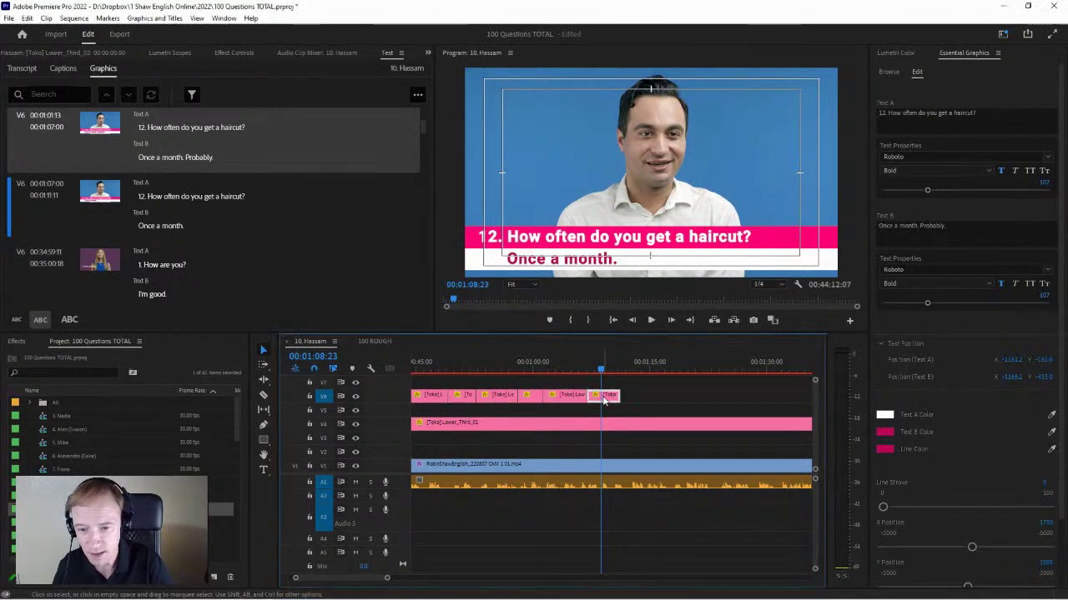
pyautogui.click(890, 115)
pyautogui.hotkey('ctrl', 'a')
pyautogui.write('How often do you shave?')
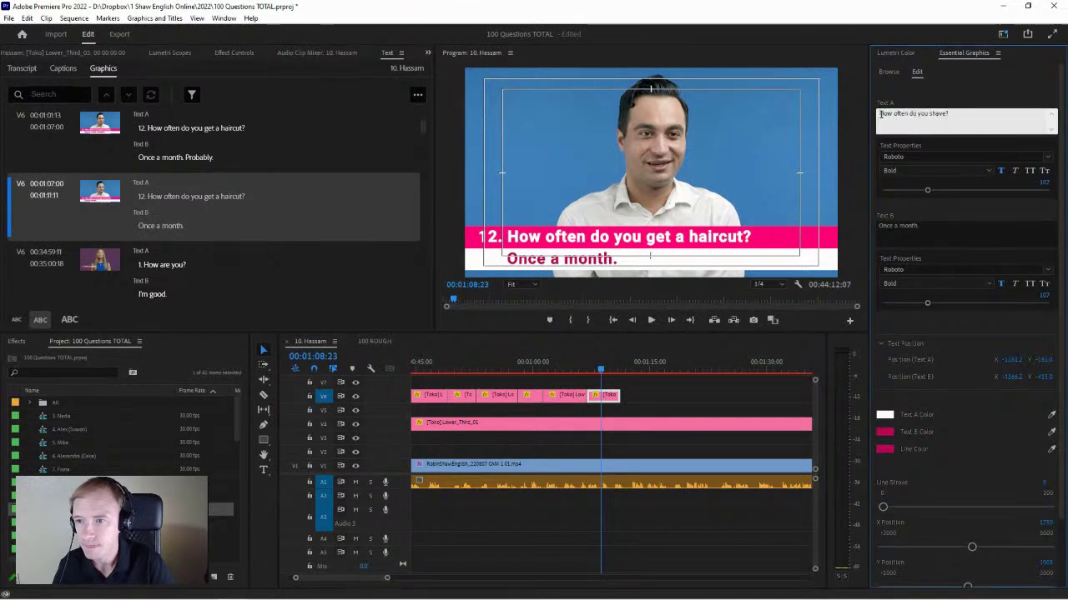
pyautogui.click(882, 113)
pyautogui.write('13.')
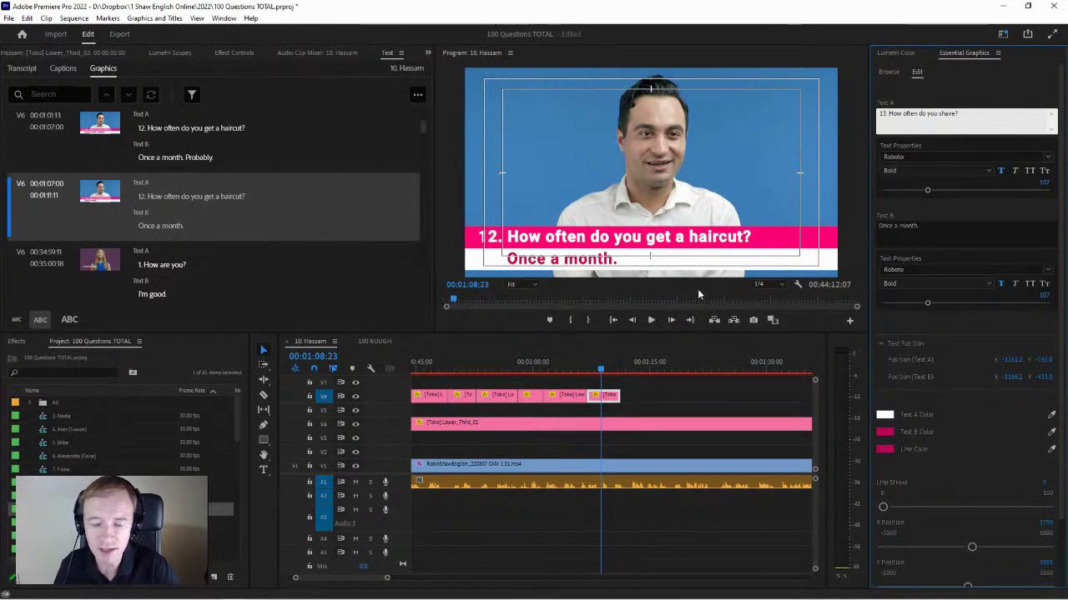
pyautogui.click(581, 367)
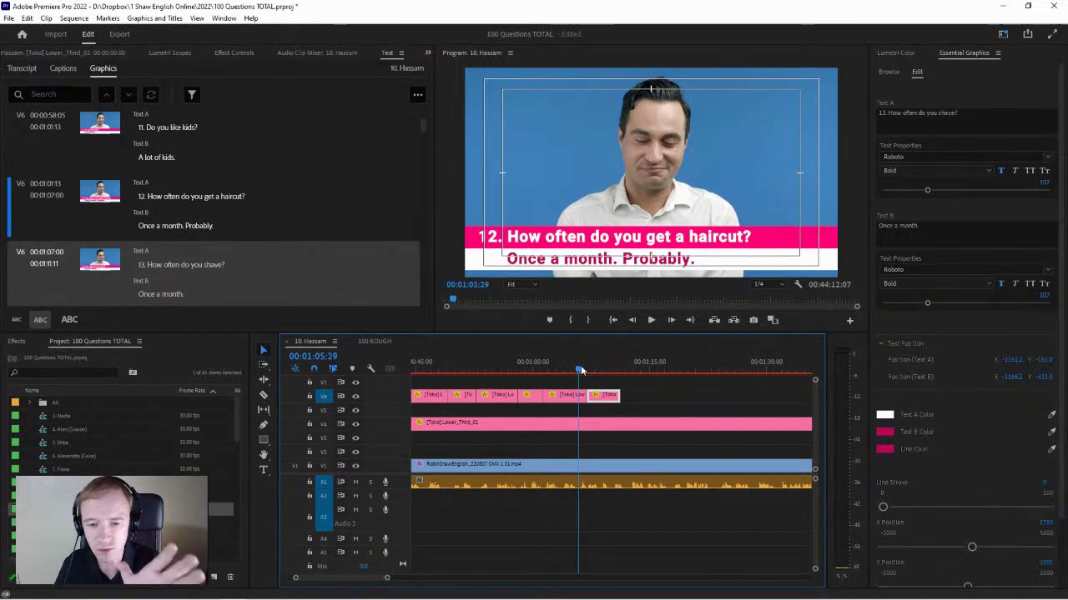
# Step: Play through the question 12 and 13 graphics to check them
pyautogui.click(600, 365)
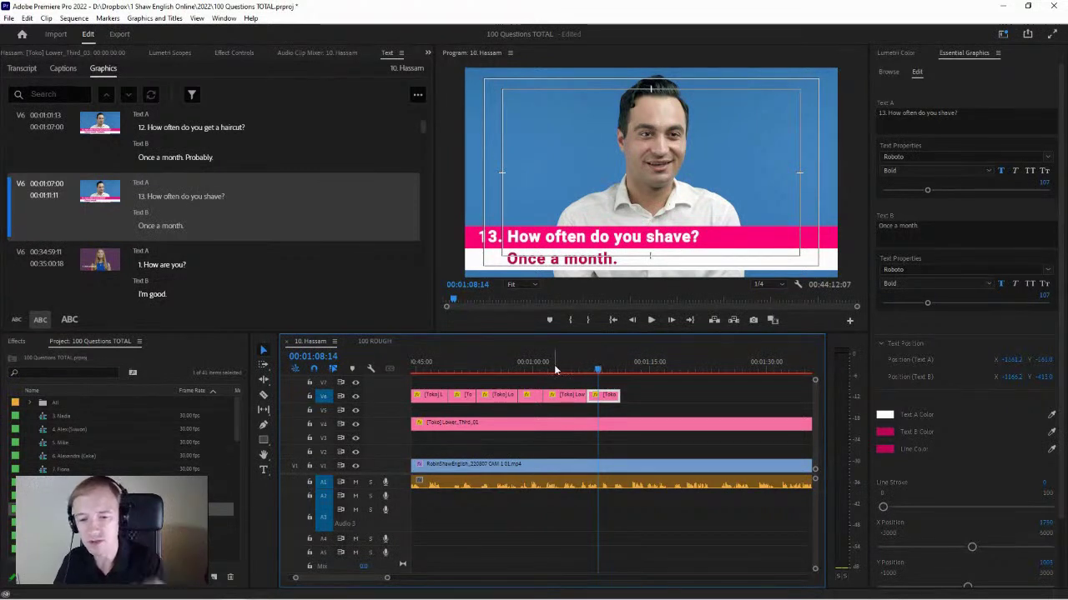
pyautogui.click(560, 367)
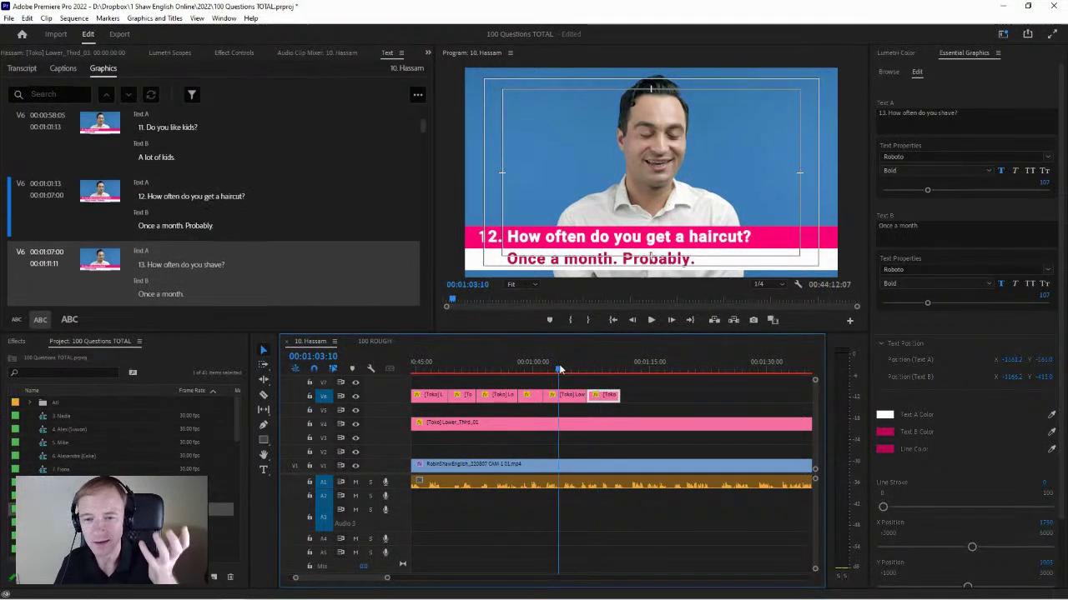
pyautogui.click(606, 367)
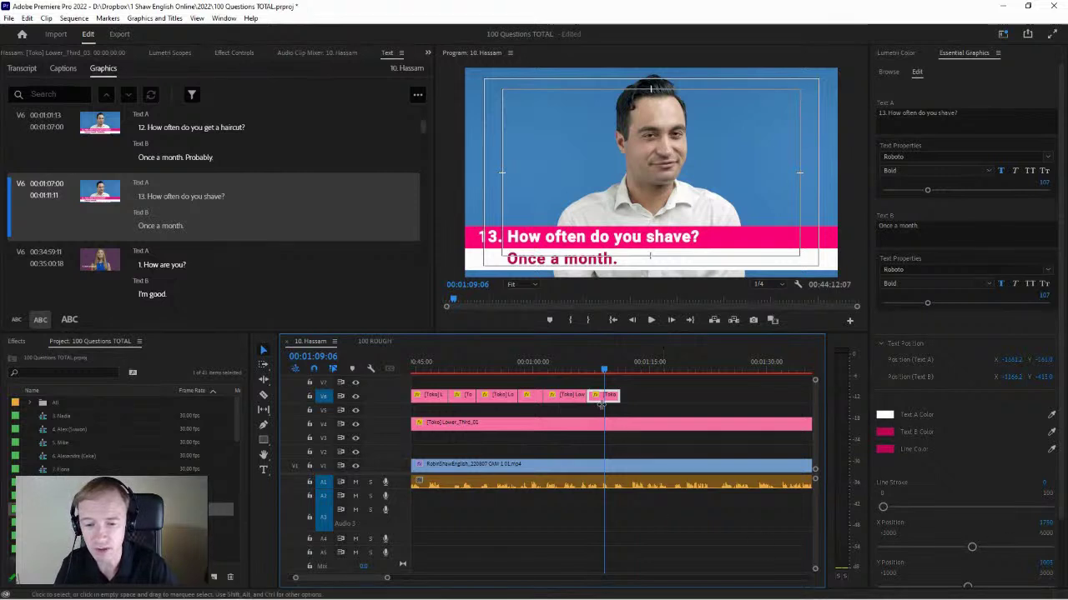
pyautogui.click(545, 367)
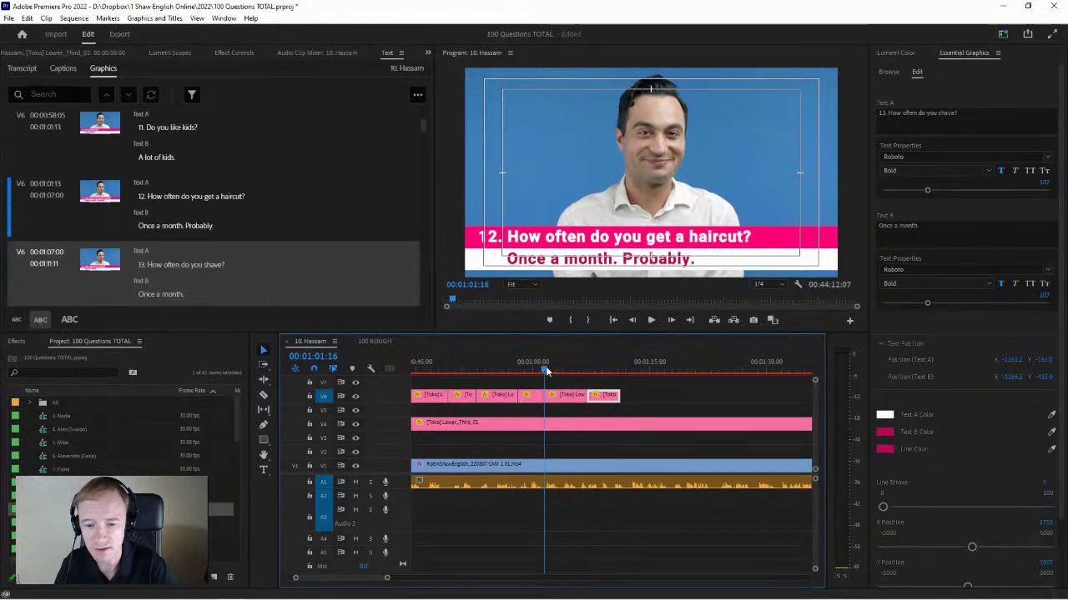
pyautogui.click(650, 320)
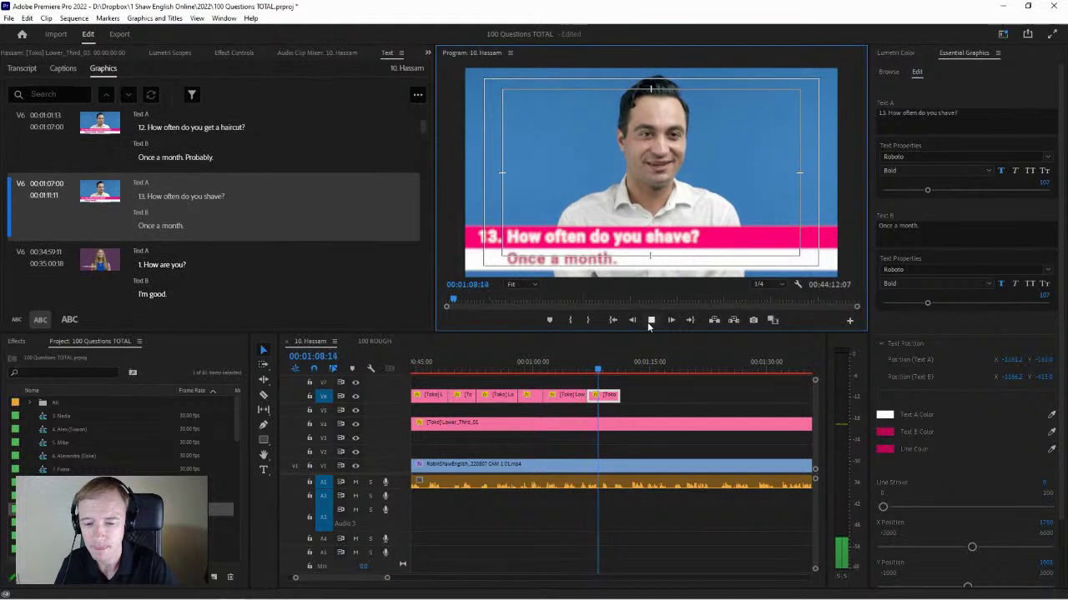
pyautogui.click(649, 322)
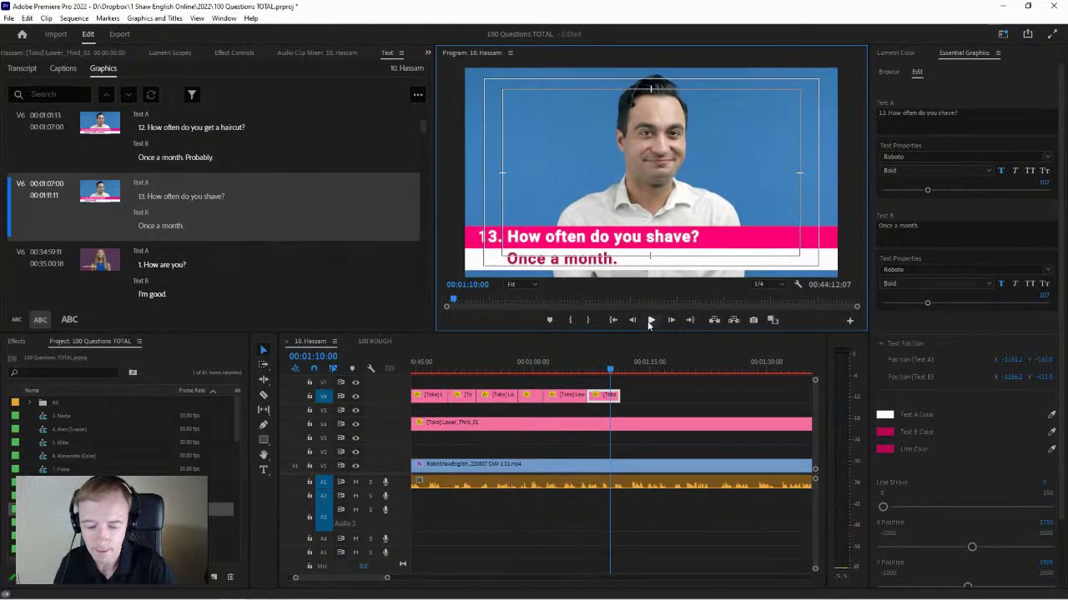
# Step: Trim the question 13 clip to end where its answer finishes
pyautogui.click(613, 367)
pyautogui.press('=')
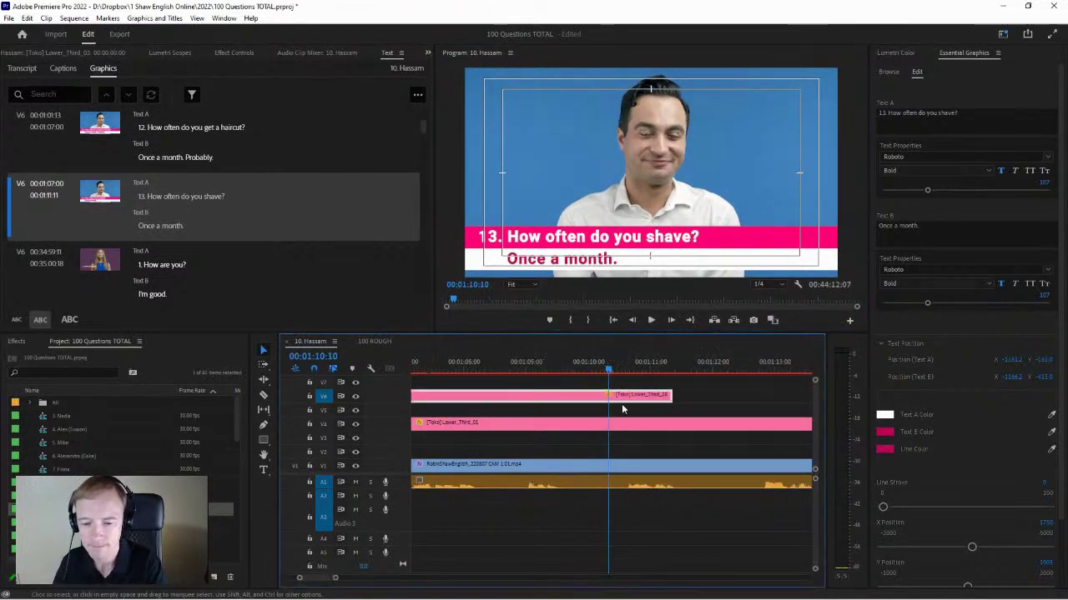
pyautogui.moveTo(670, 395); pyautogui.dragTo(607, 395)
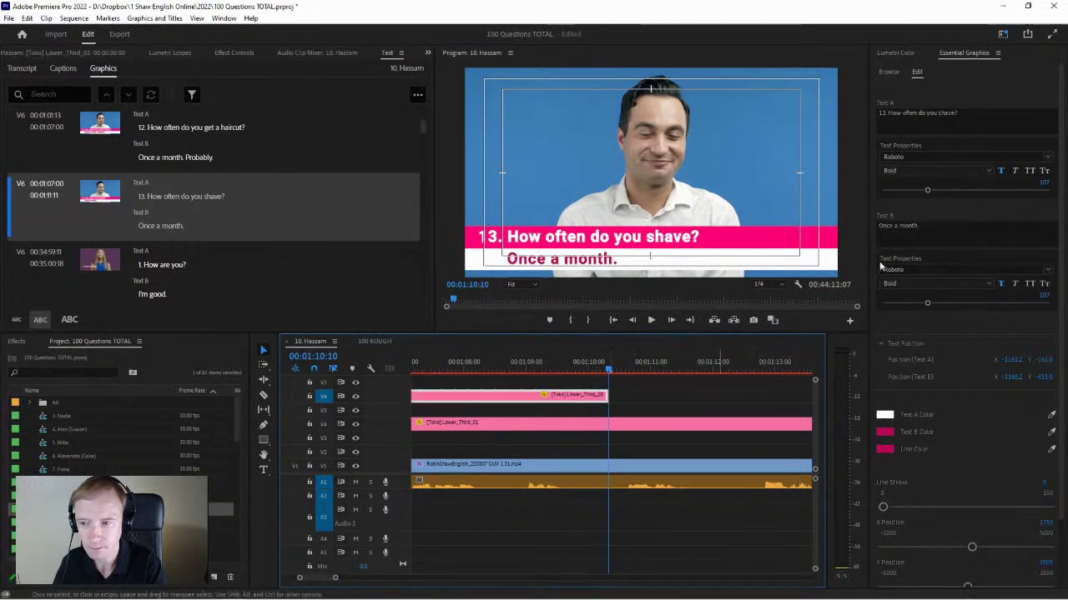
# Step: Change question 13's answer to 'Every day.' and play it back
pyautogui.click(900, 227)
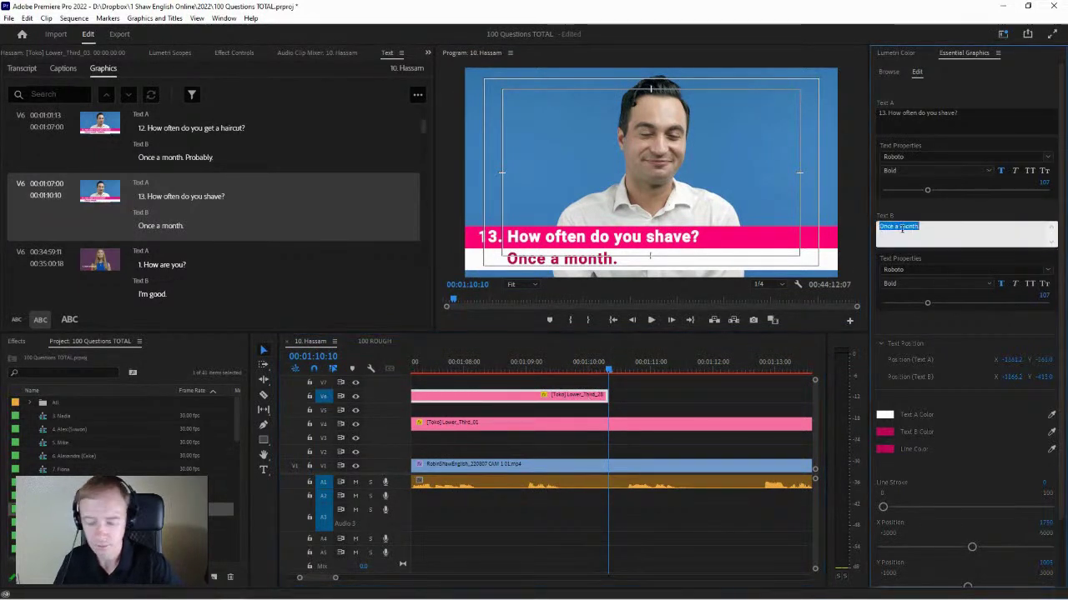
pyautogui.write('Every')
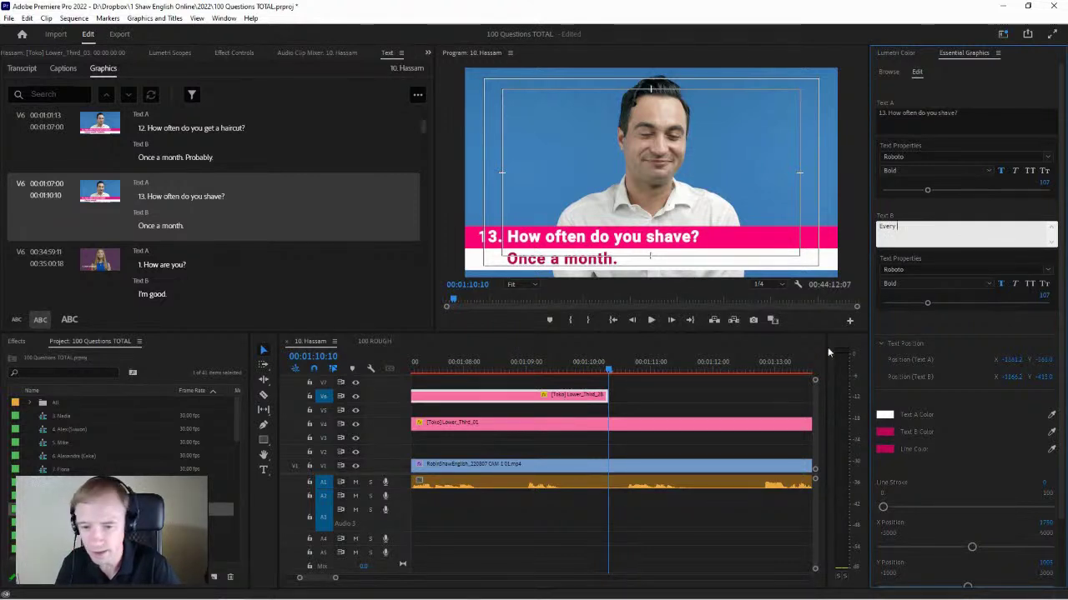
pyautogui.write('day')
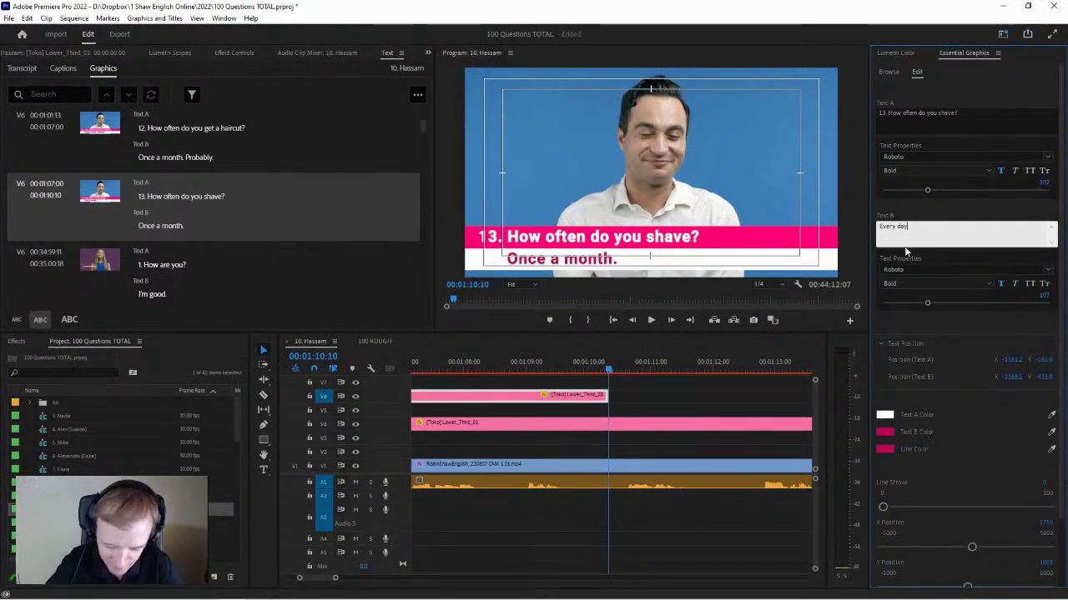
pyautogui.write('.')
pyautogui.click(452, 367)
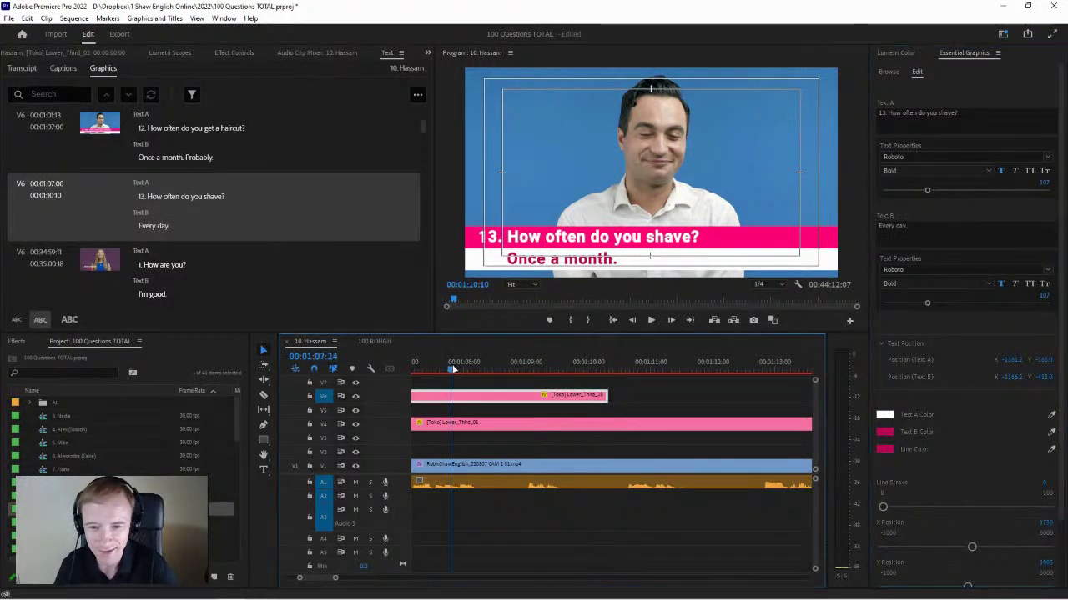
pyautogui.press('space')
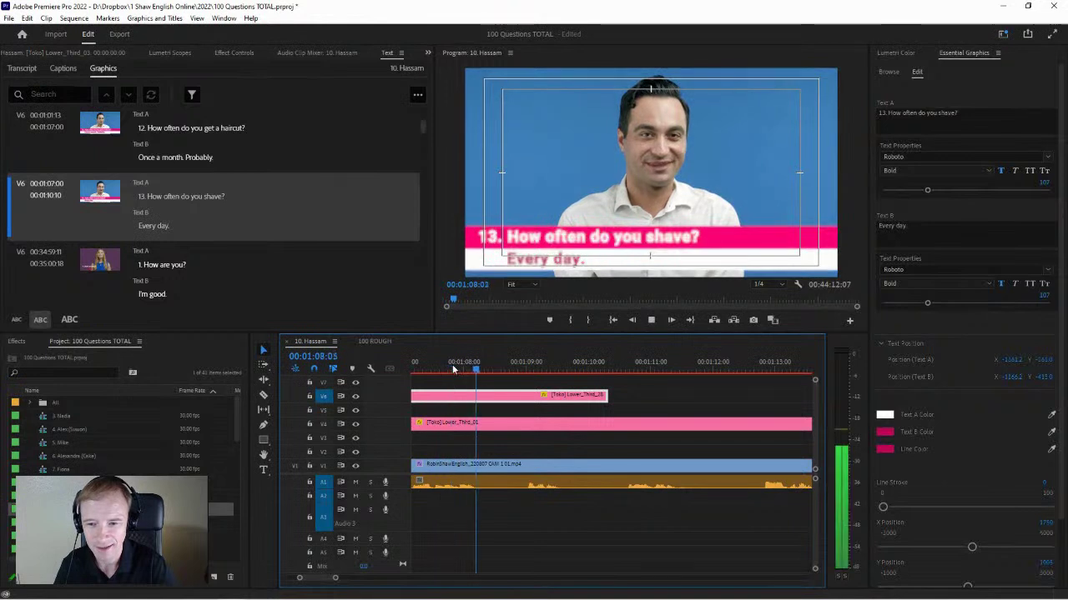
pyautogui.press('space')
pyautogui.press('-')
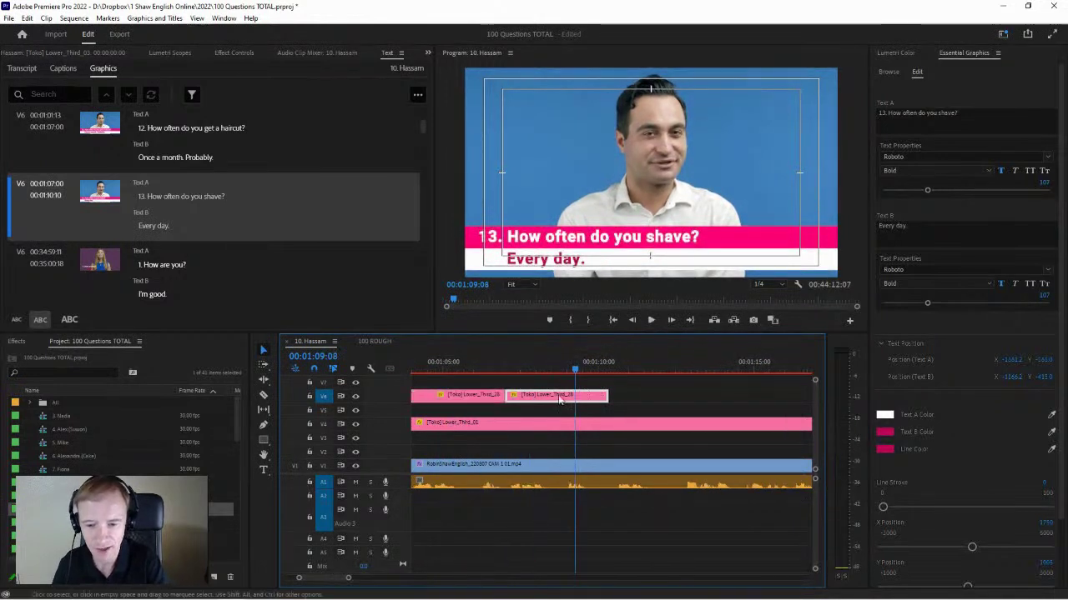
# Step: Alt-drag a copy of the question 13 clip after it and play to the next question
pyautogui.moveTo(560, 399); pyautogui.dragTo(655, 399)
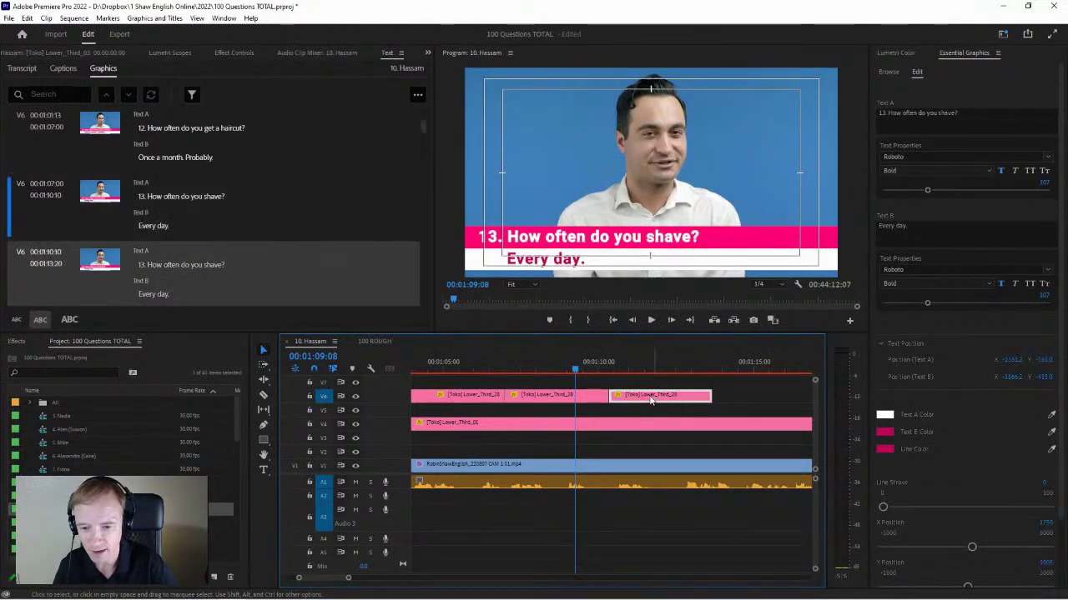
pyautogui.press('space')
pyautogui.press('space')
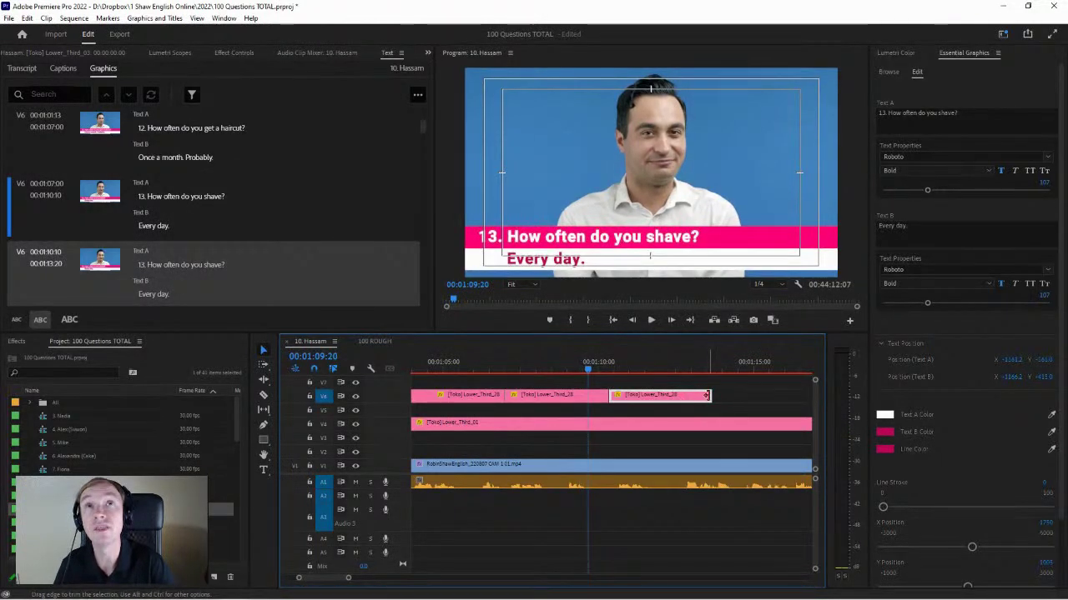
pyautogui.press('space')
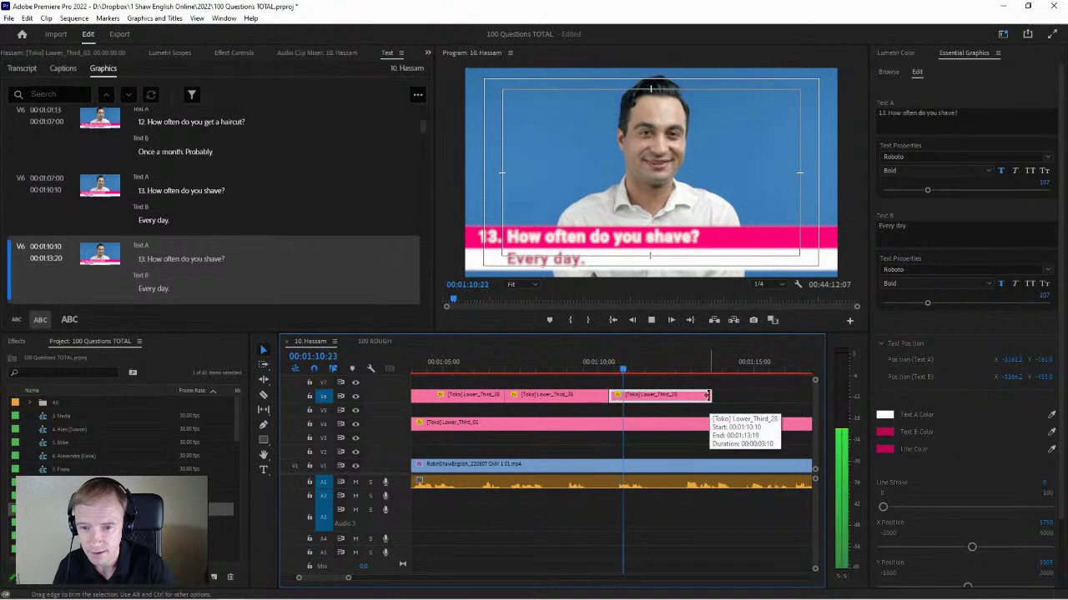
pyautogui.press('space')
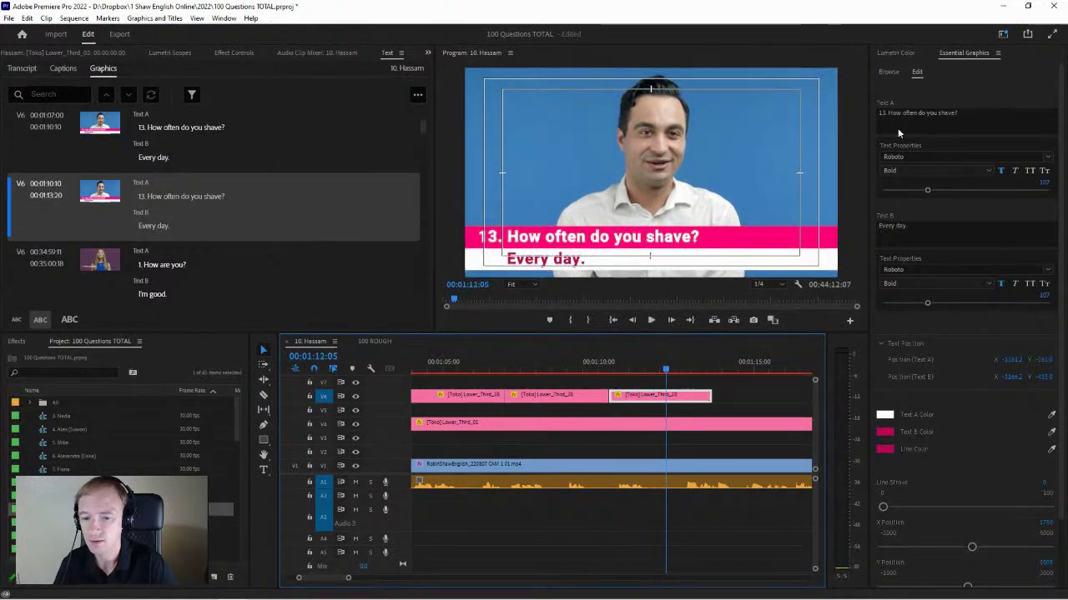
# Step: Set the new graphic's question to '14. What are your hobbies?' and preview it
pyautogui.click(902, 117)
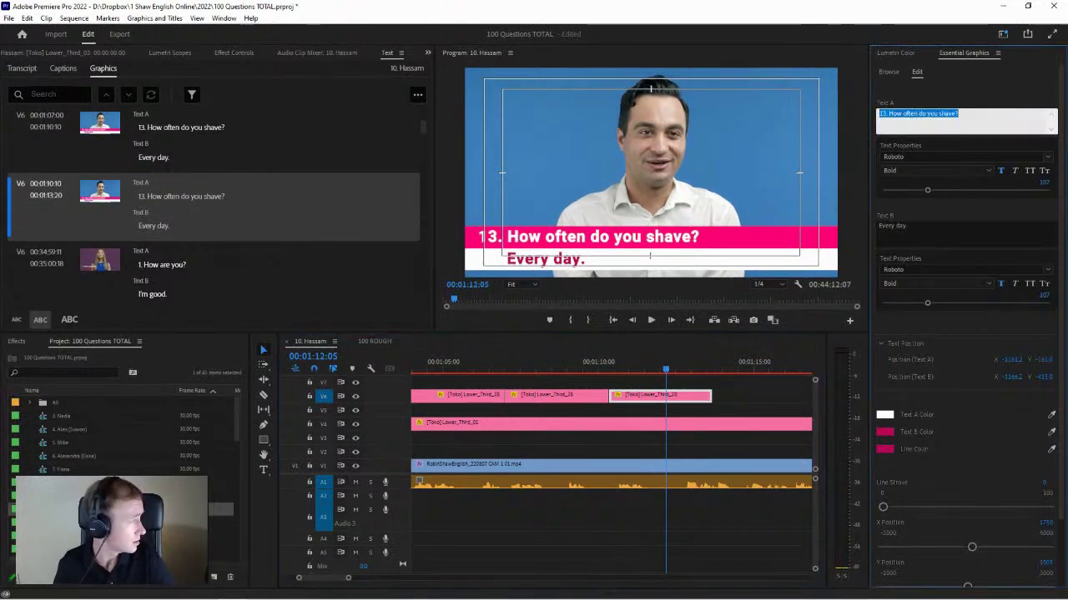
pyautogui.hotkey('alt', 'Tab')
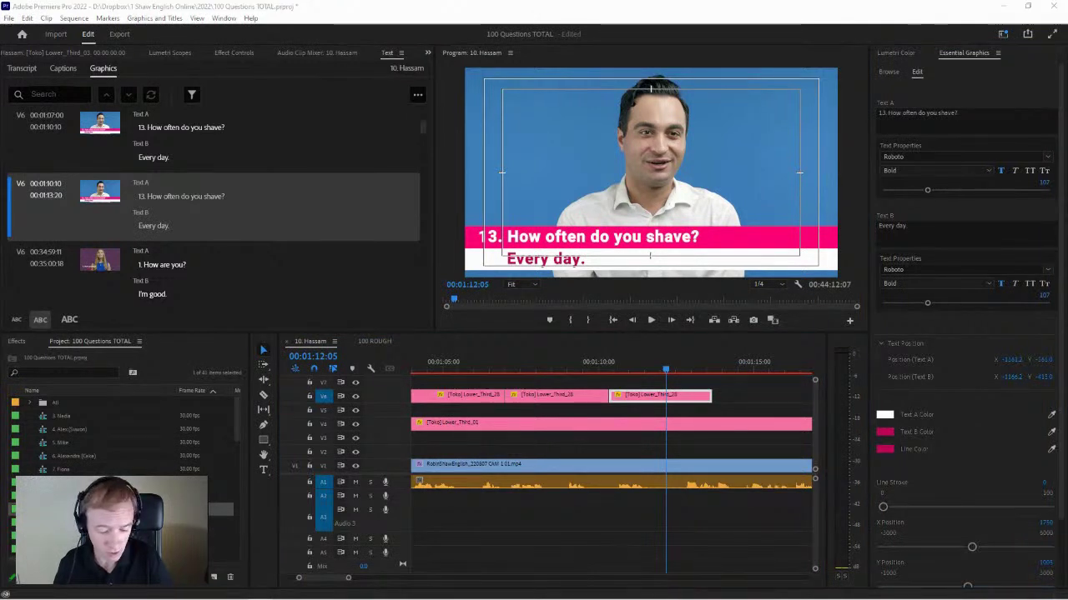
pyautogui.click(942, 110)
pyautogui.write('What are your hobbies?')
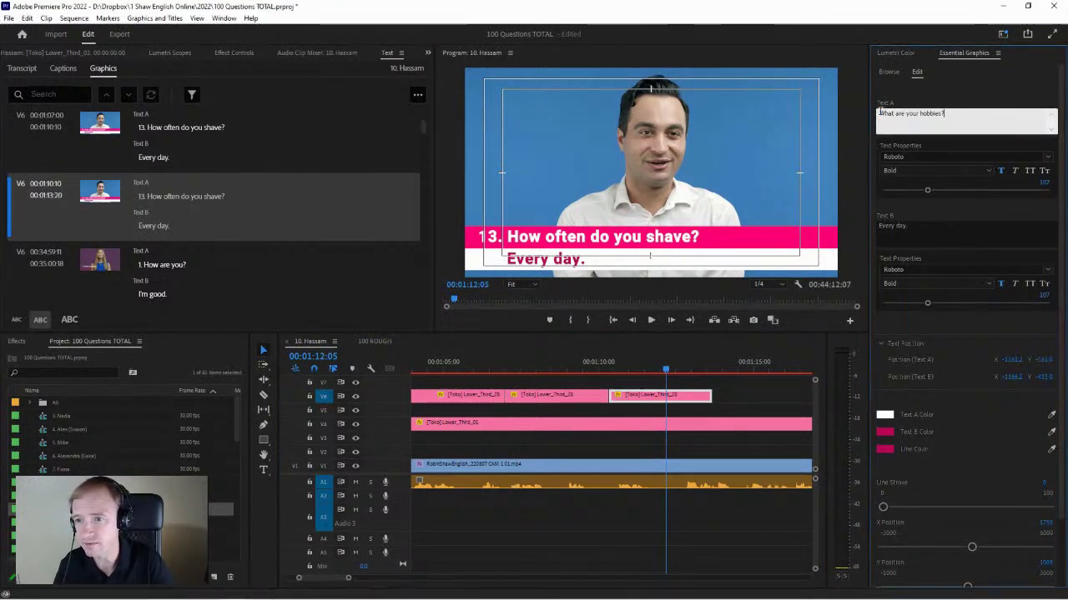
pyautogui.click(880, 112)
pyautogui.write('14.')
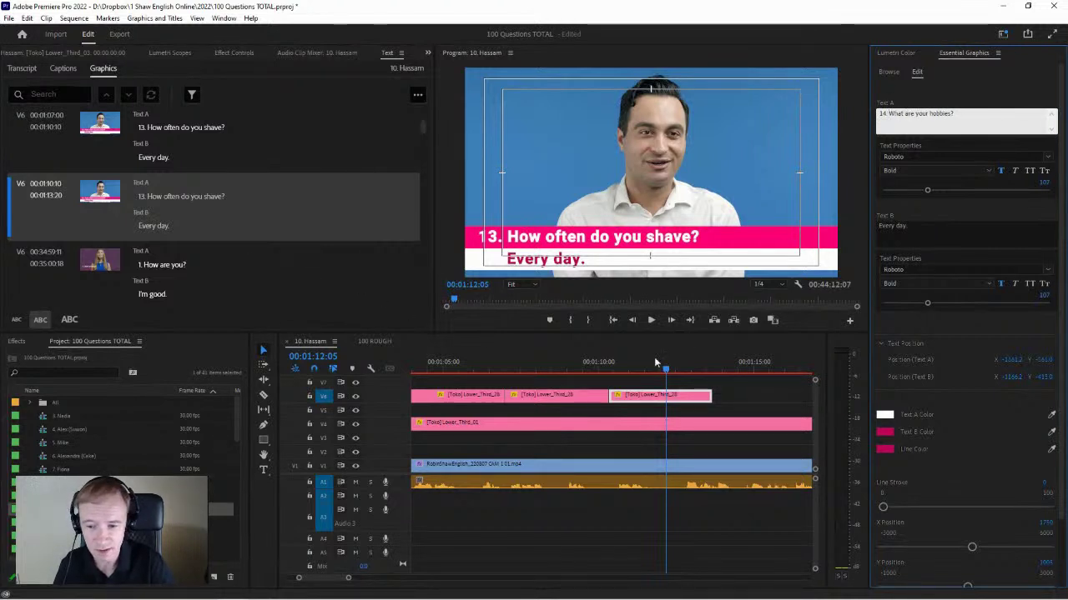
pyautogui.click(621, 369)
pyautogui.press('space')
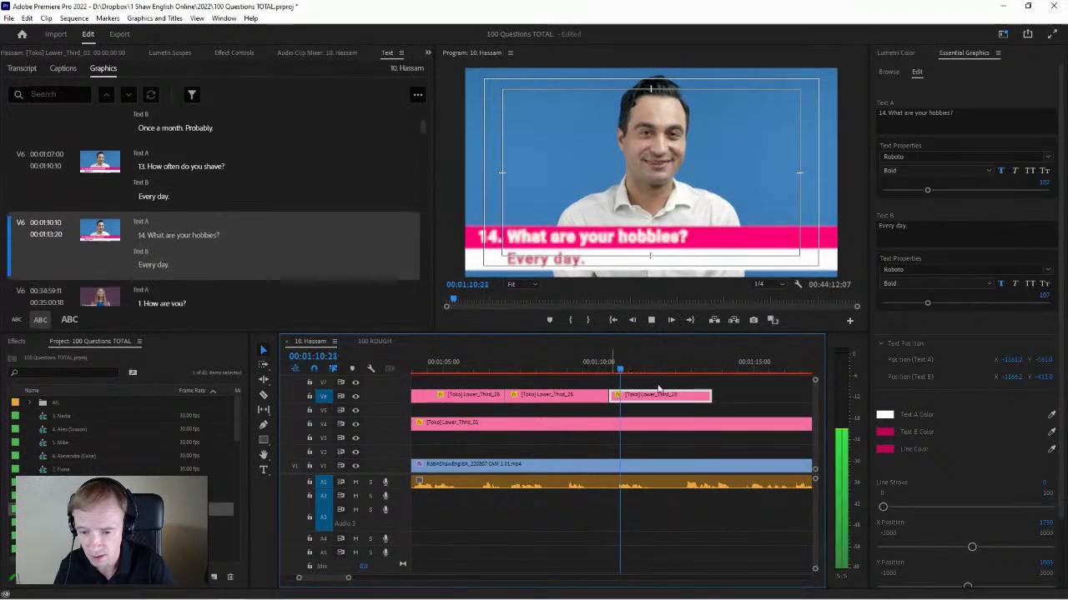
# Step: Extend the question 14 clip's end to about 01:16:06 while checking playback
pyautogui.moveTo(713, 398); pyautogui.dragTo(738, 398)
pyautogui.press('space')
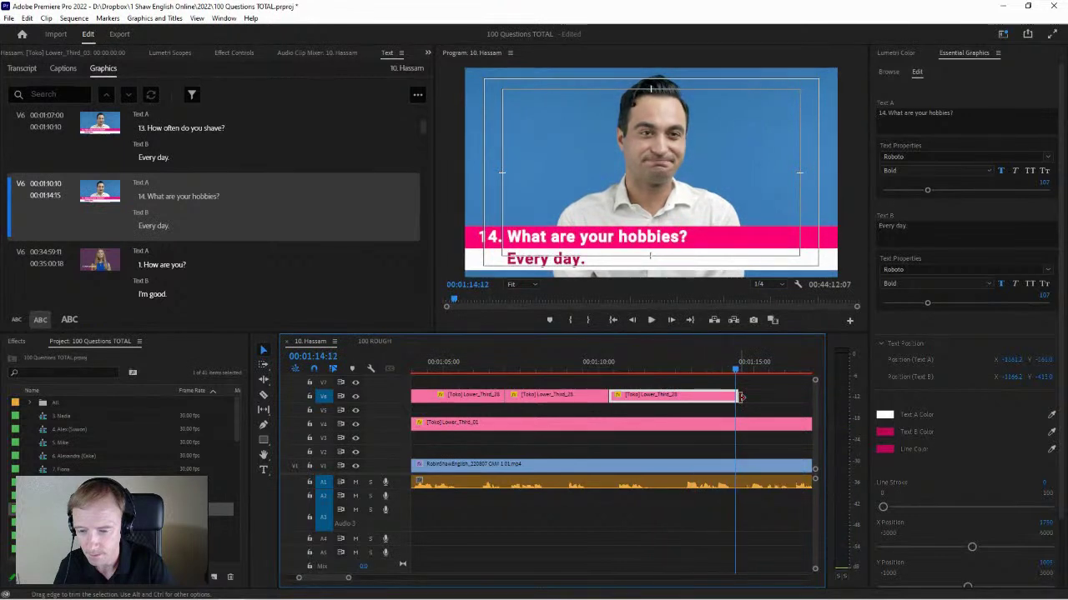
pyautogui.moveTo(739, 398); pyautogui.dragTo(786, 398)
pyautogui.press('space')
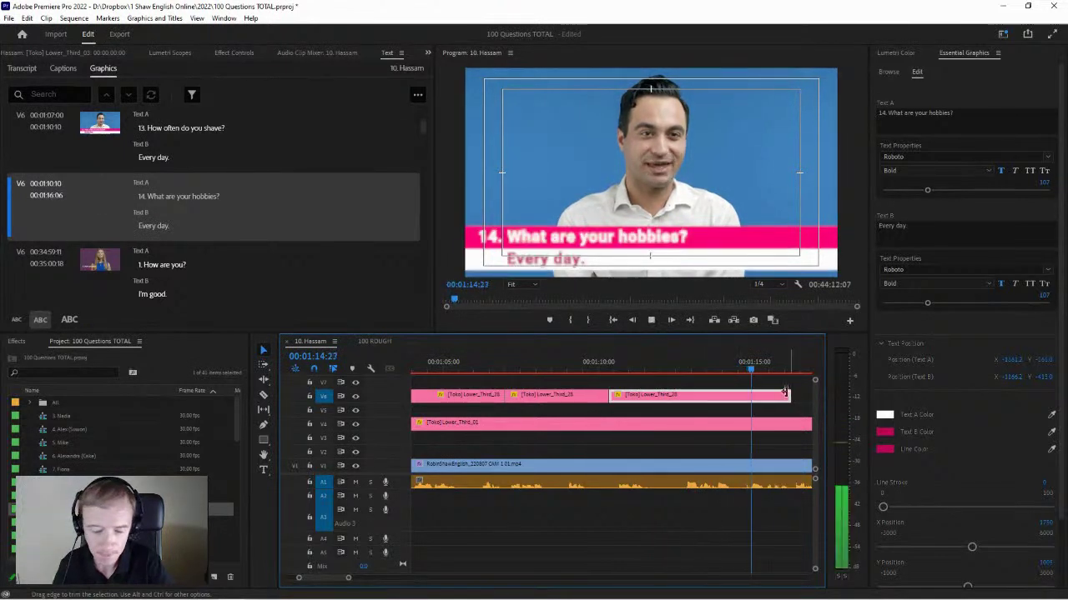
pyautogui.press('space')
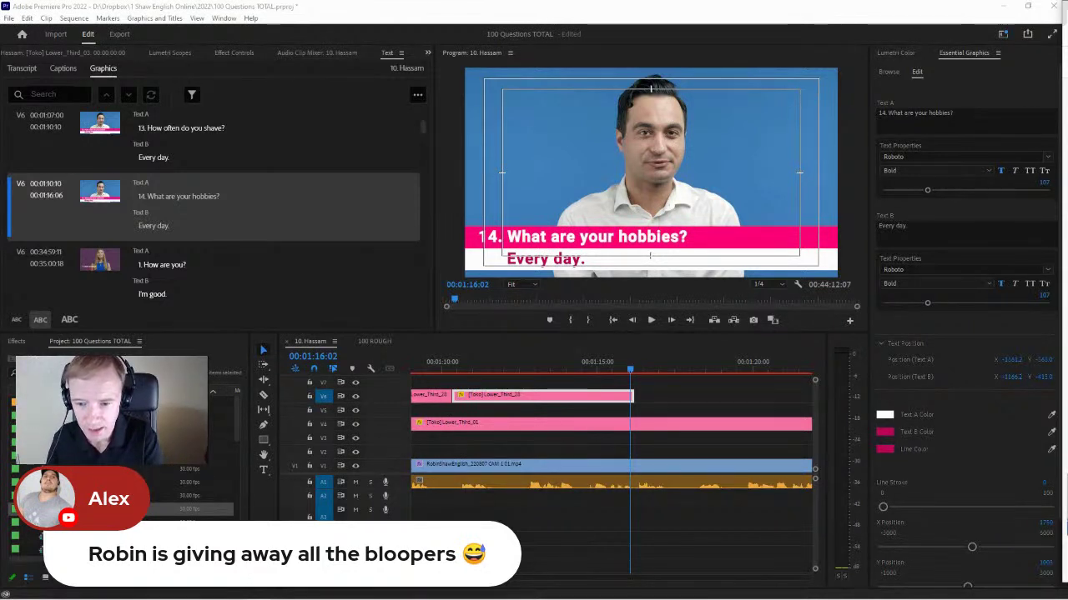
pyautogui.click(626, 356)
# Step: Zoom the timeline out and back in, then play the end of the question 14 clip
pyautogui.press('-')
pyautogui.press('-')
pyautogui.press('-')
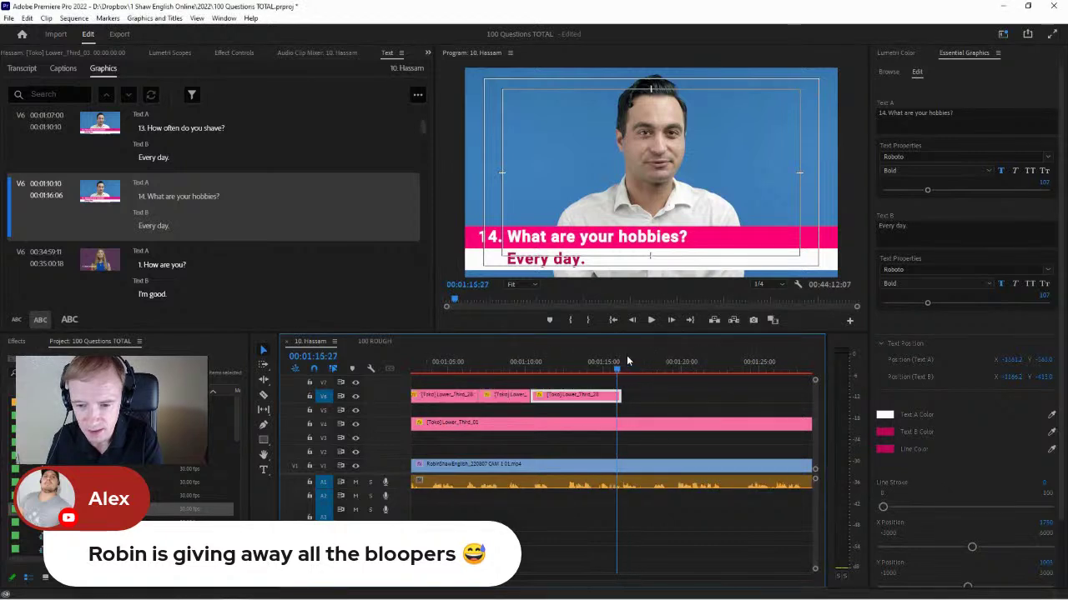
pyautogui.press('-')
pyautogui.press('-')
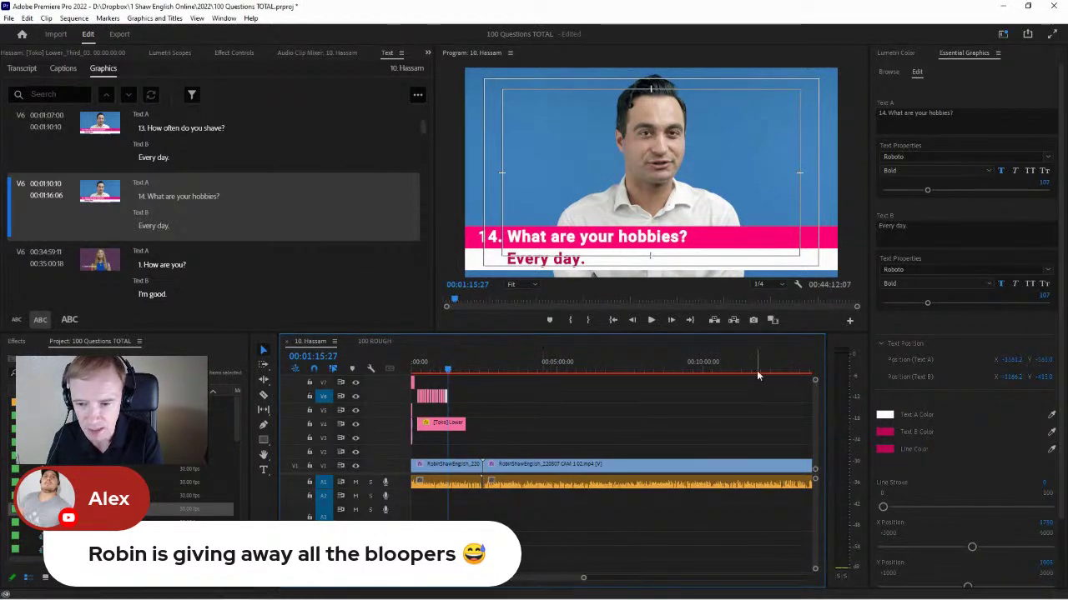
pyautogui.press('-')
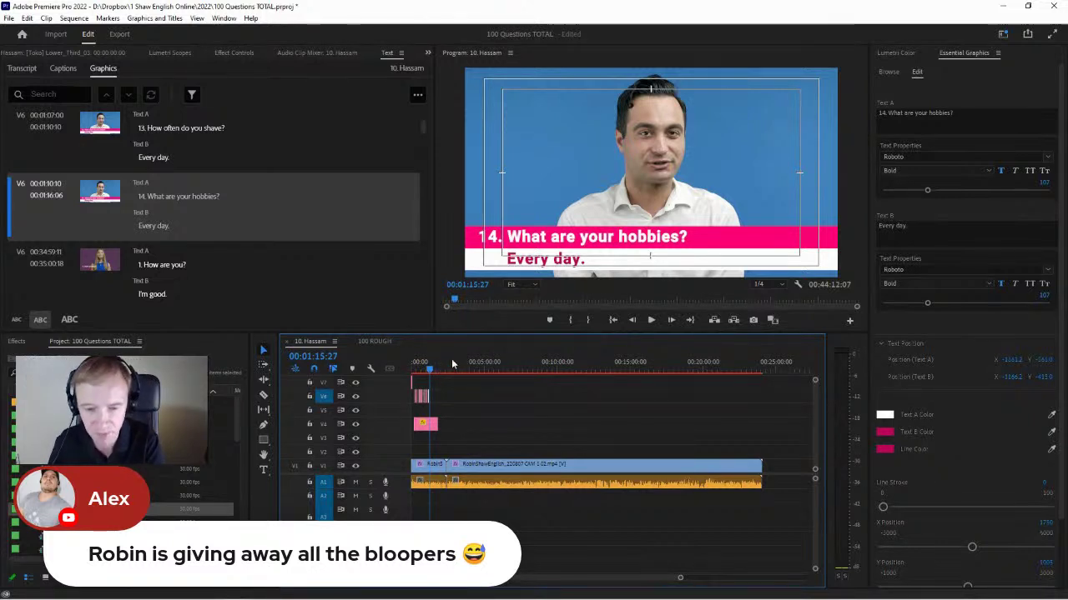
pyautogui.press('=')
pyautogui.press('=')
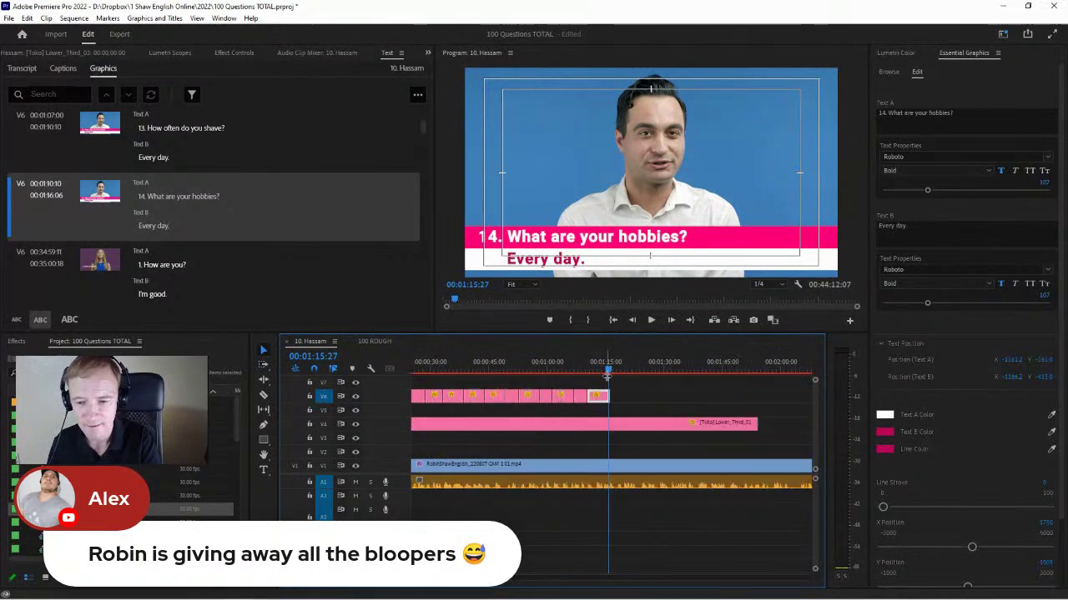
pyautogui.click(599, 365)
pyautogui.press('space')
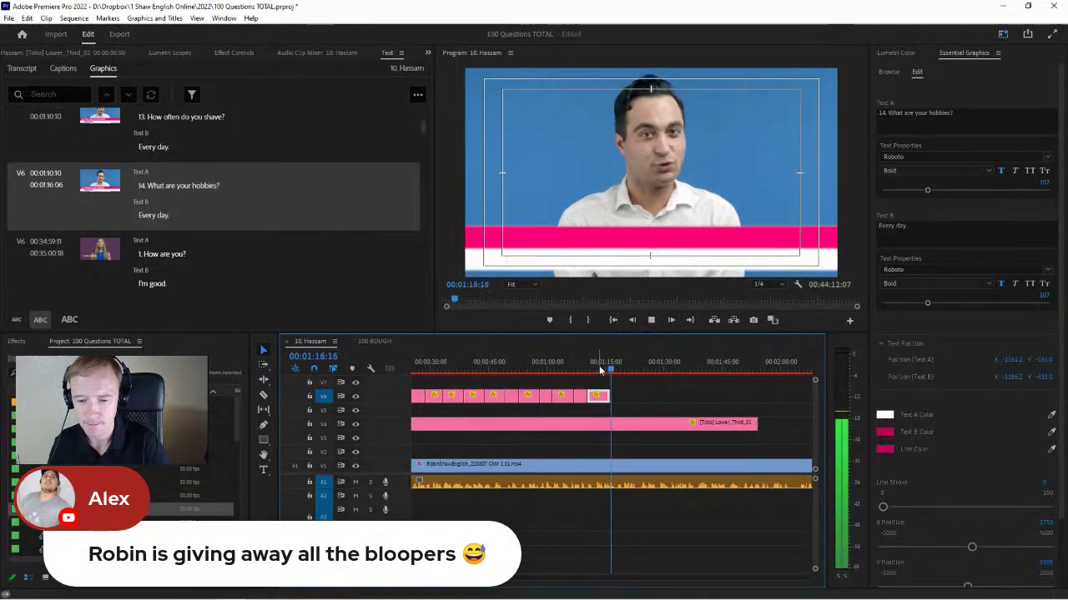
pyautogui.press('space')
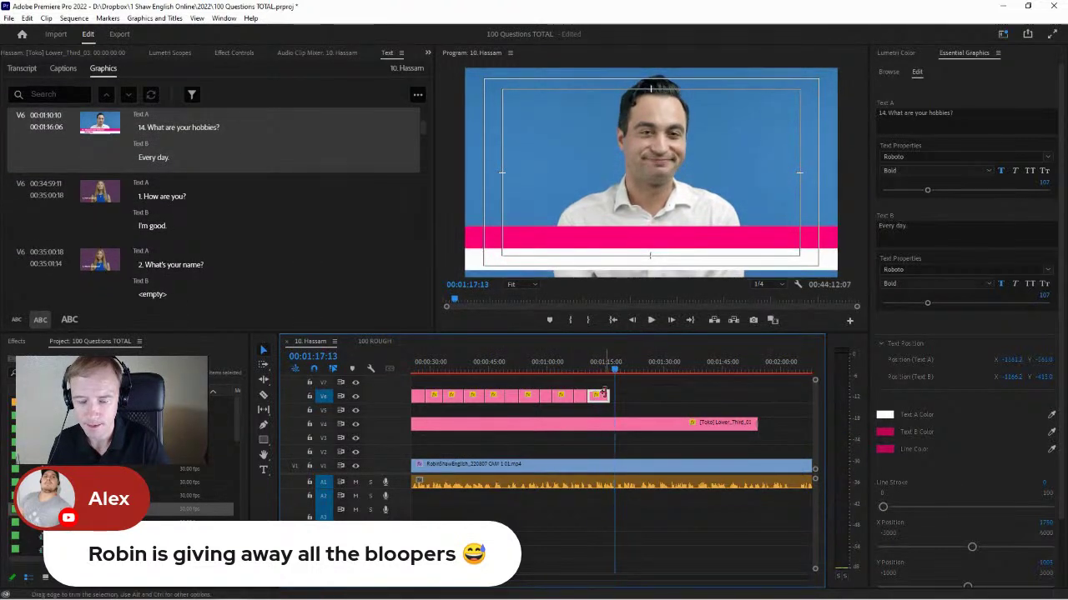
# Step: Extend the question 14 clip to end at 01:17:27 and replay it
pyautogui.press('=')
pyautogui.press('=')
pyautogui.moveTo(589, 397); pyautogui.dragTo(607, 399)
pyautogui.click(500, 369)
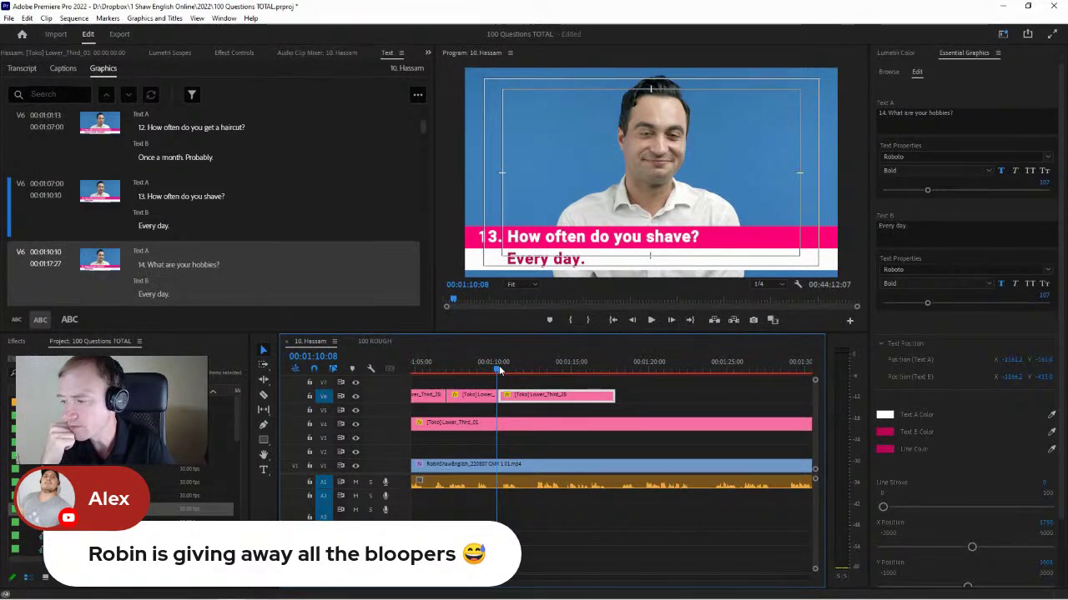
pyautogui.click(469, 368)
pyautogui.press('space')
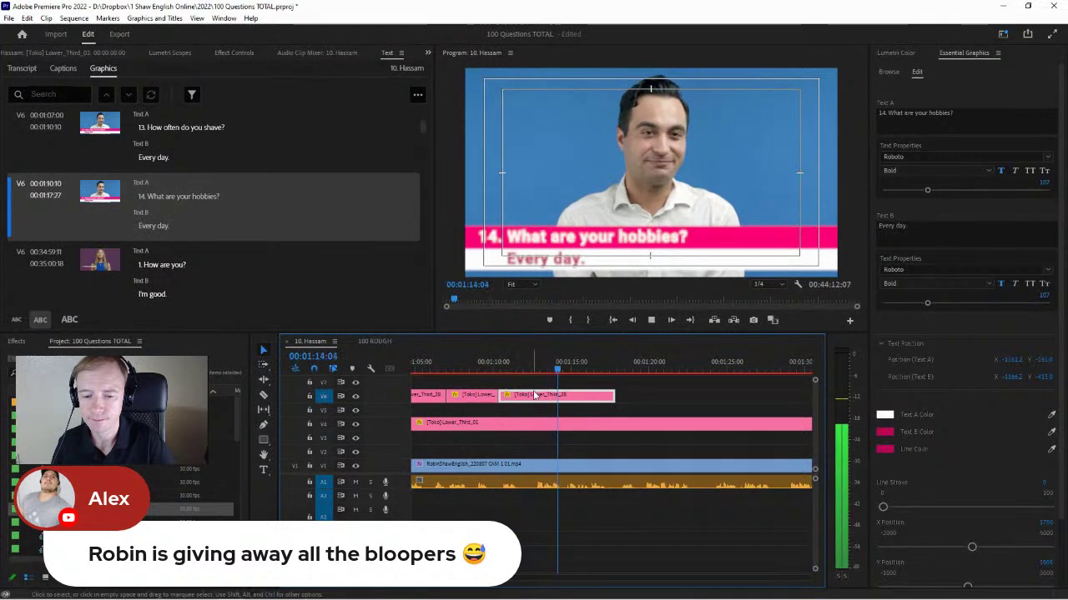
pyautogui.press('space')
# Step: Replace question 14's answer with 'I love to go to cafes.' and check the timing
pyautogui.click(918, 232)
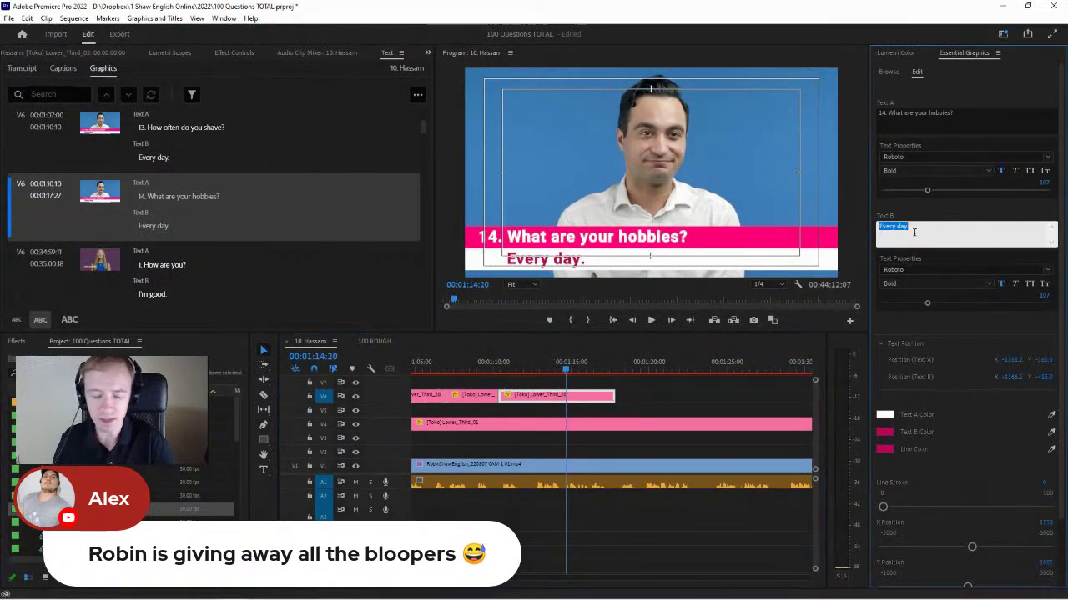
pyautogui.press('BackSpace')
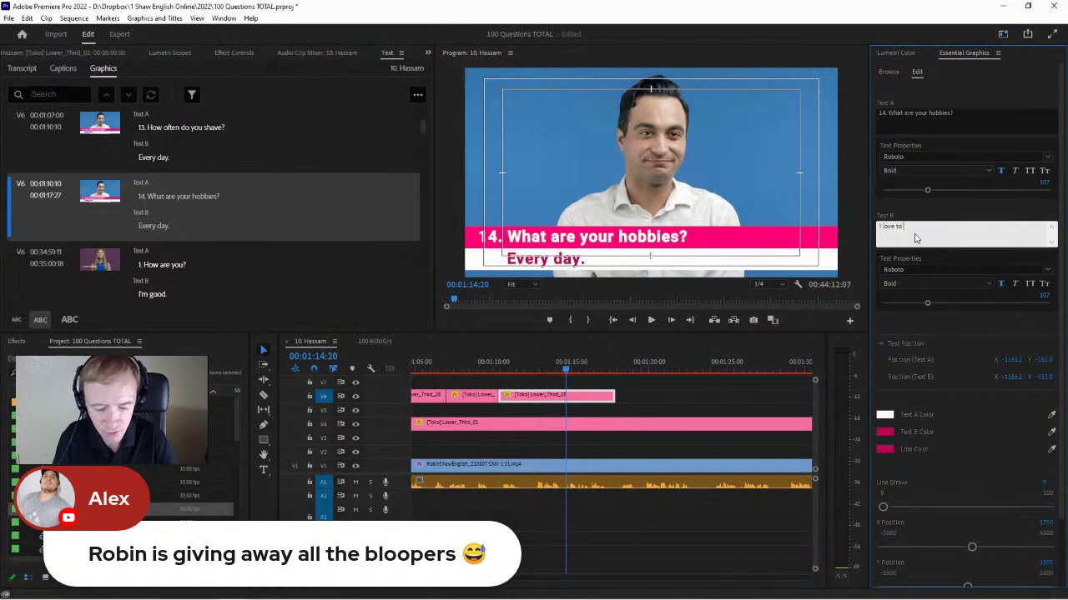
pyautogui.write('I love to go to ')
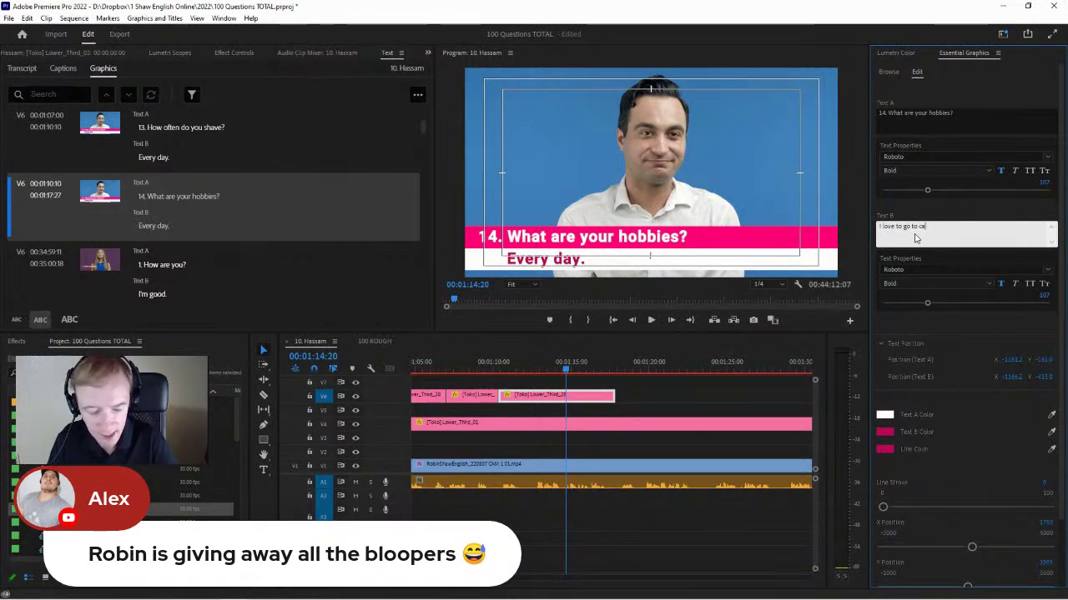
pyautogui.write('cafe')
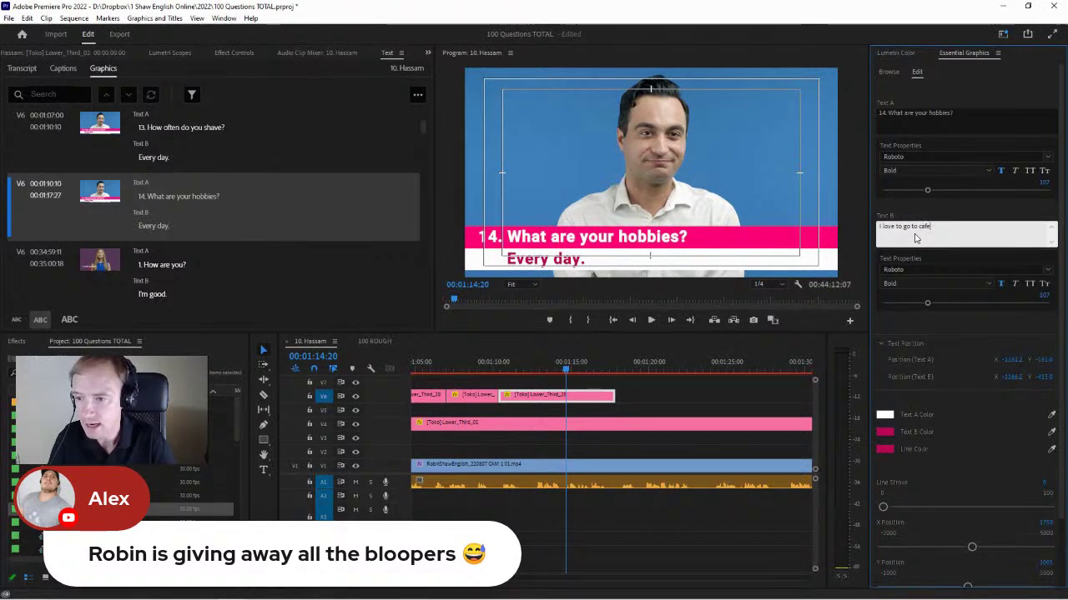
pyautogui.write('s.')
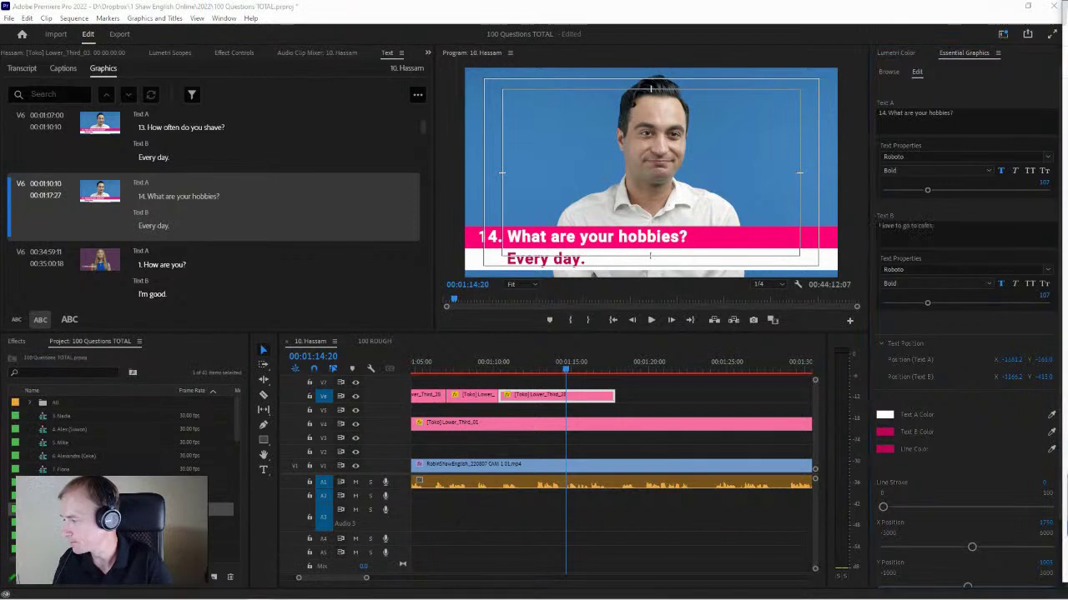
pyautogui.click(945, 225)
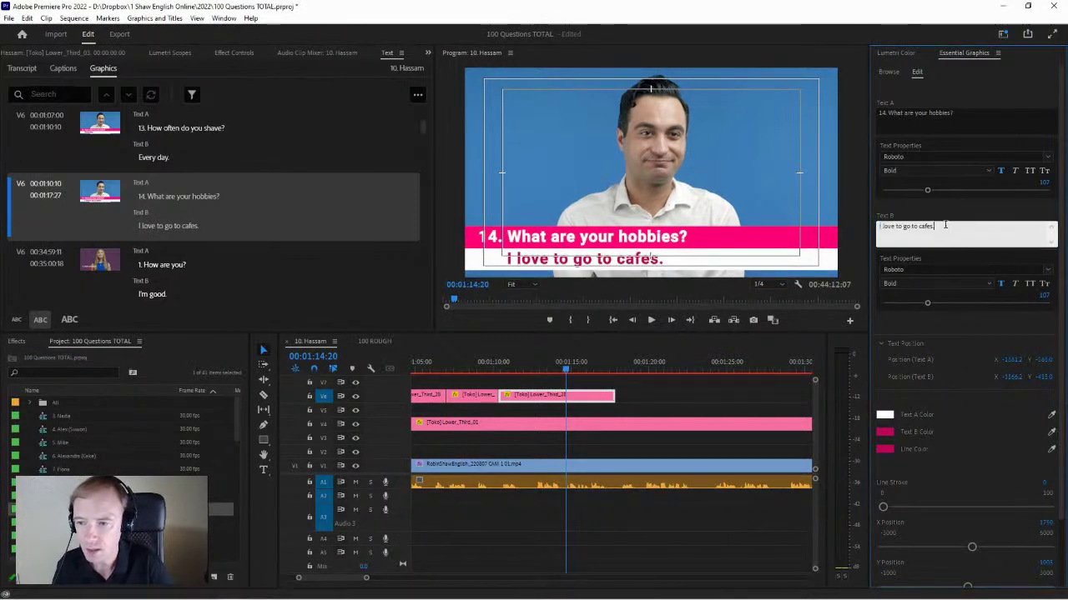
pyautogui.click(550, 365)
pyautogui.press('space')
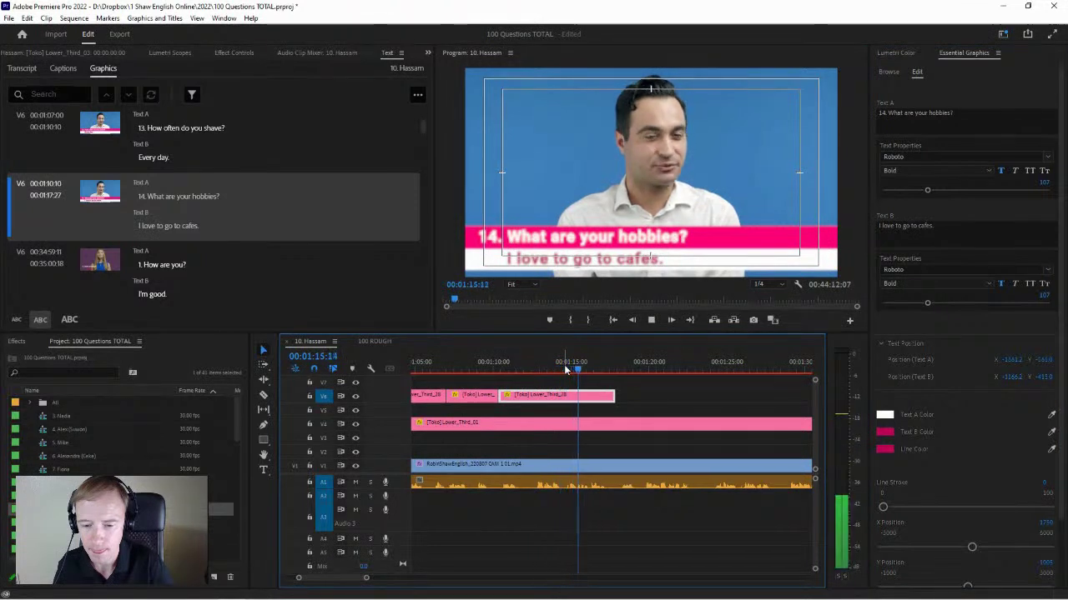
pyautogui.press('space')
# Step: Extend the answer with 'And read books.' and 'And watch YouTube.'
pyautogui.click(953, 223)
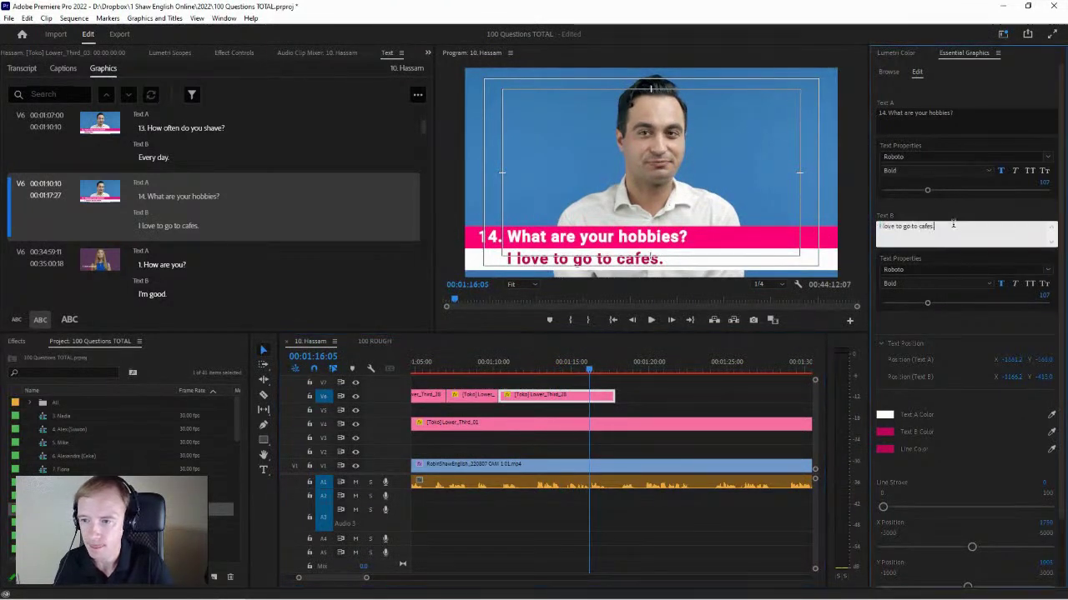
pyautogui.write('And I')
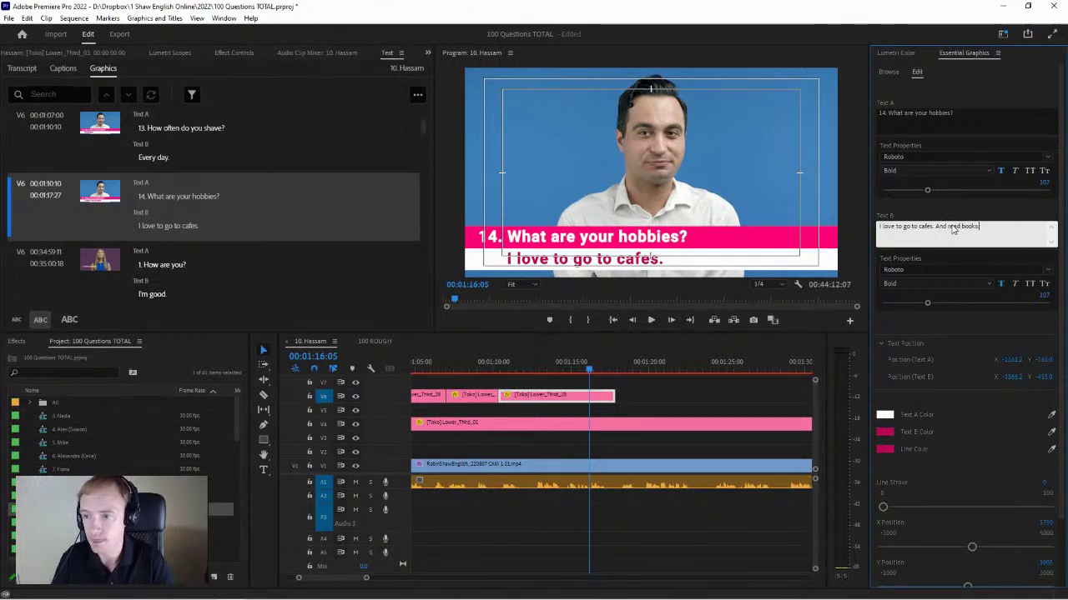
pyautogui.write('ead books.')
pyautogui.click(651, 321)
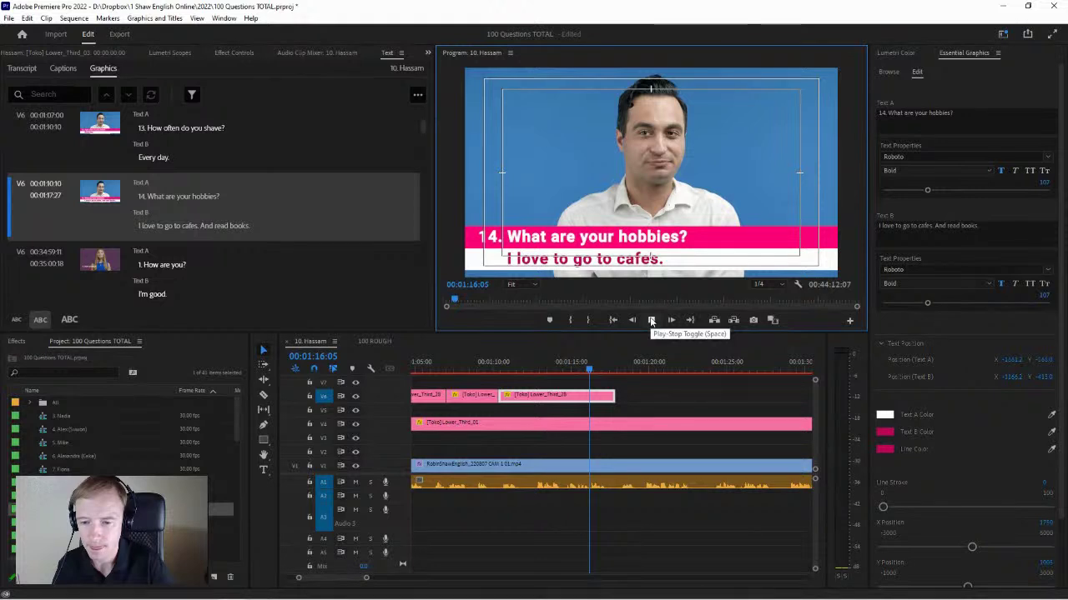
pyautogui.click(651, 321)
pyautogui.click(999, 224)
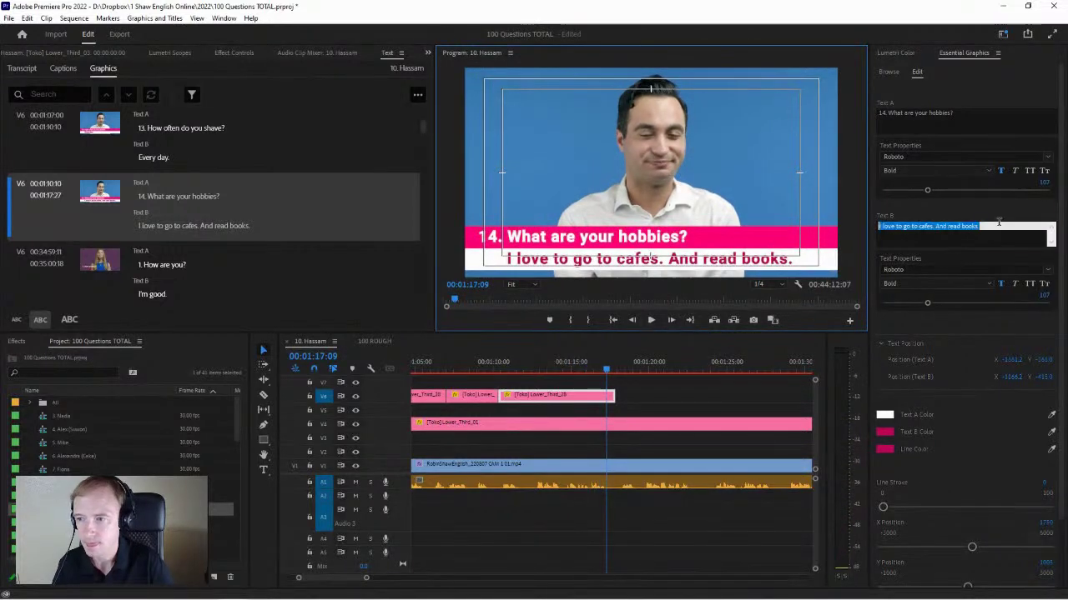
pyautogui.click(991, 225)
pyautogui.write('And')
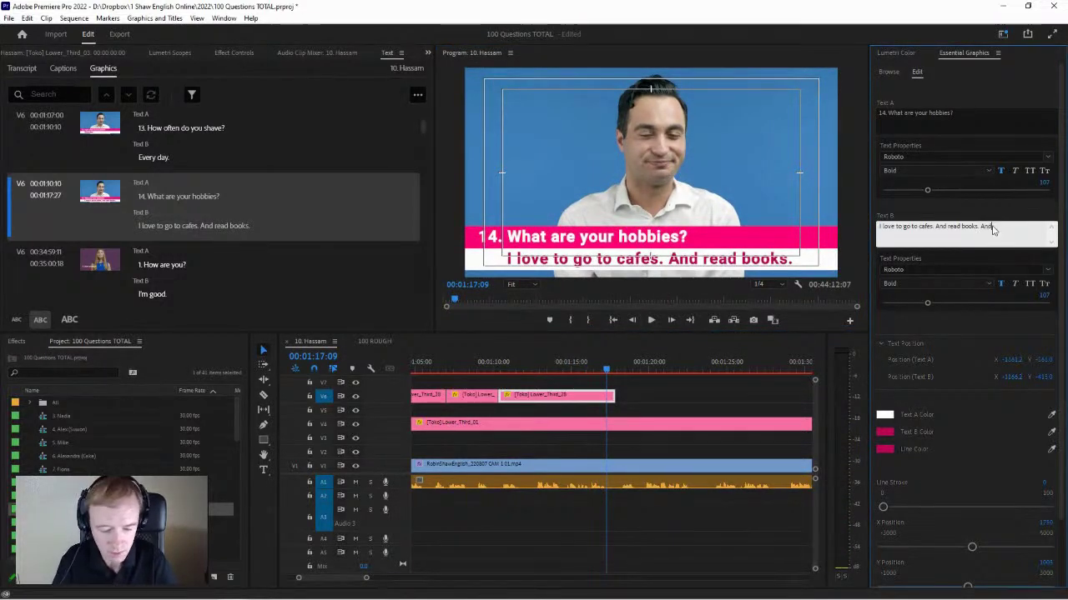
pyautogui.write(' eat')
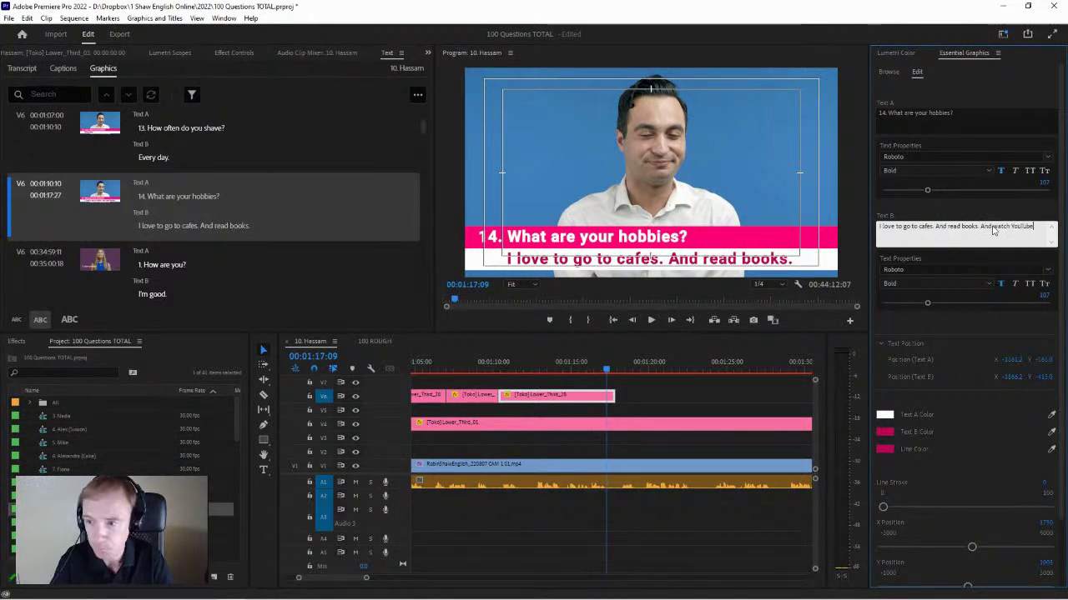
pyautogui.click(609, 397)
pyautogui.click(553, 370)
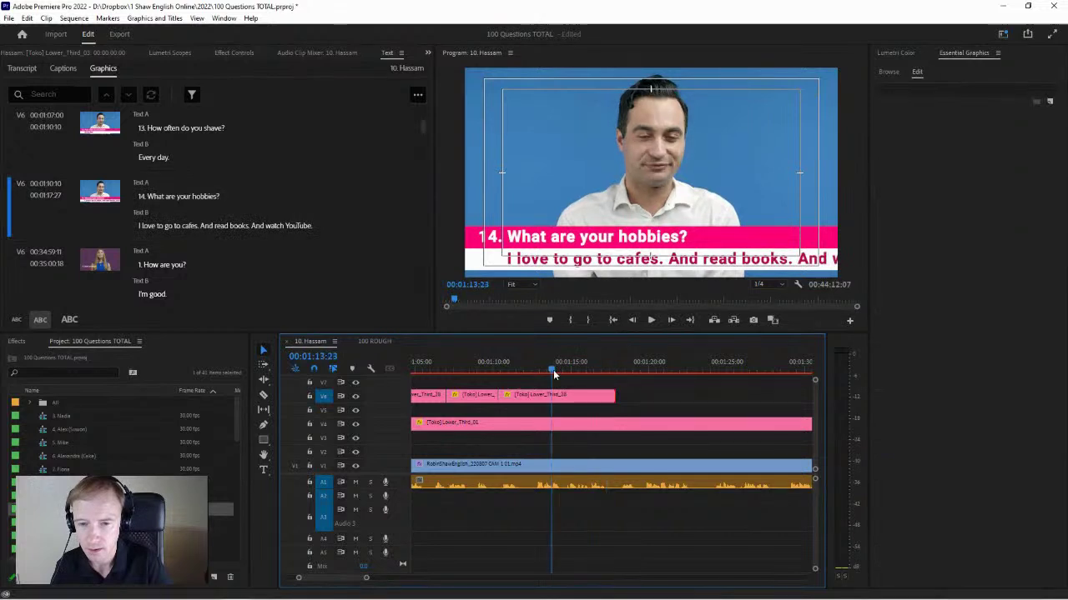
# Step: After playback, label the question 14 graphic clip on V6 Magenta
pyautogui.press('space')
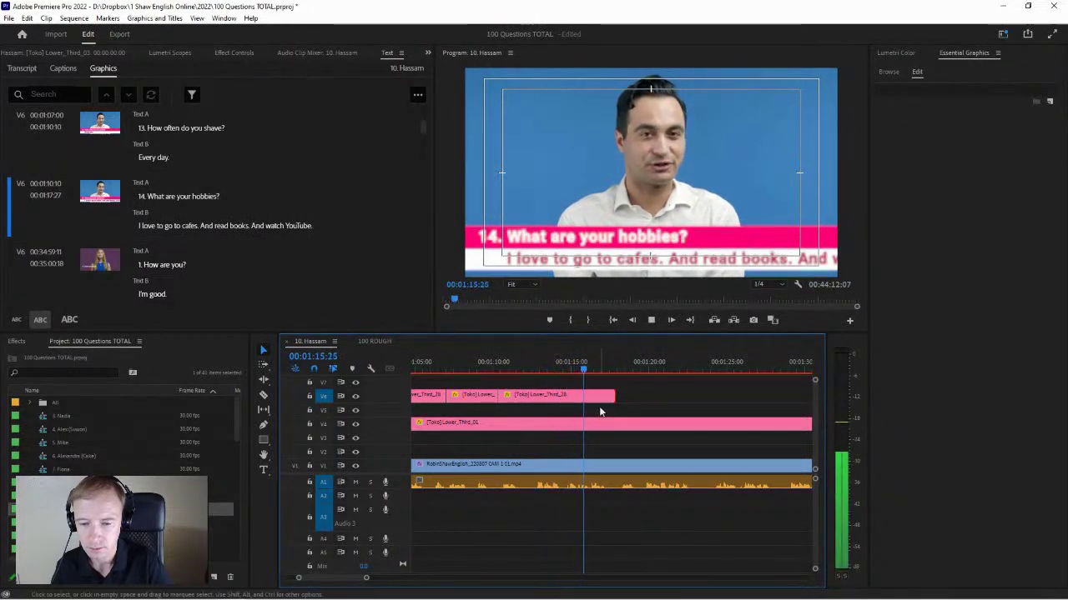
pyautogui.press('space')
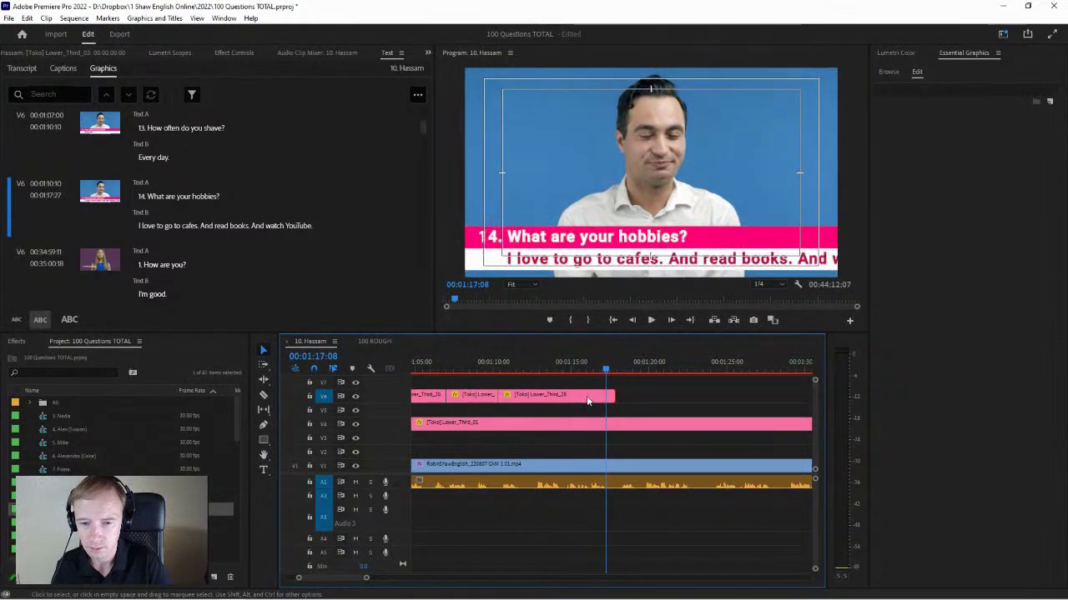
pyautogui.click(574, 398)
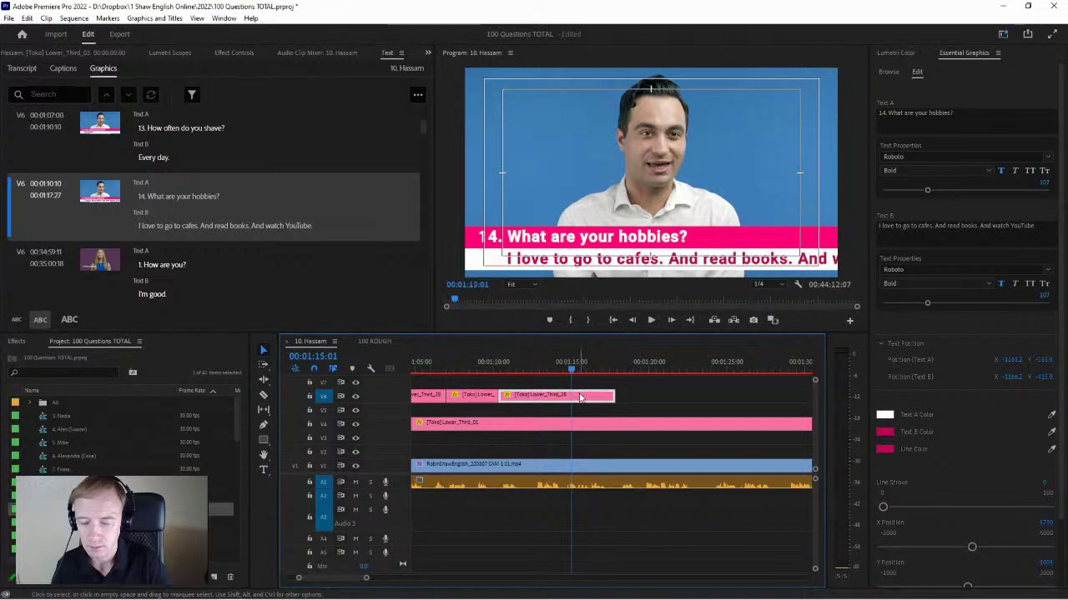
pyautogui.rightClick(581, 397)
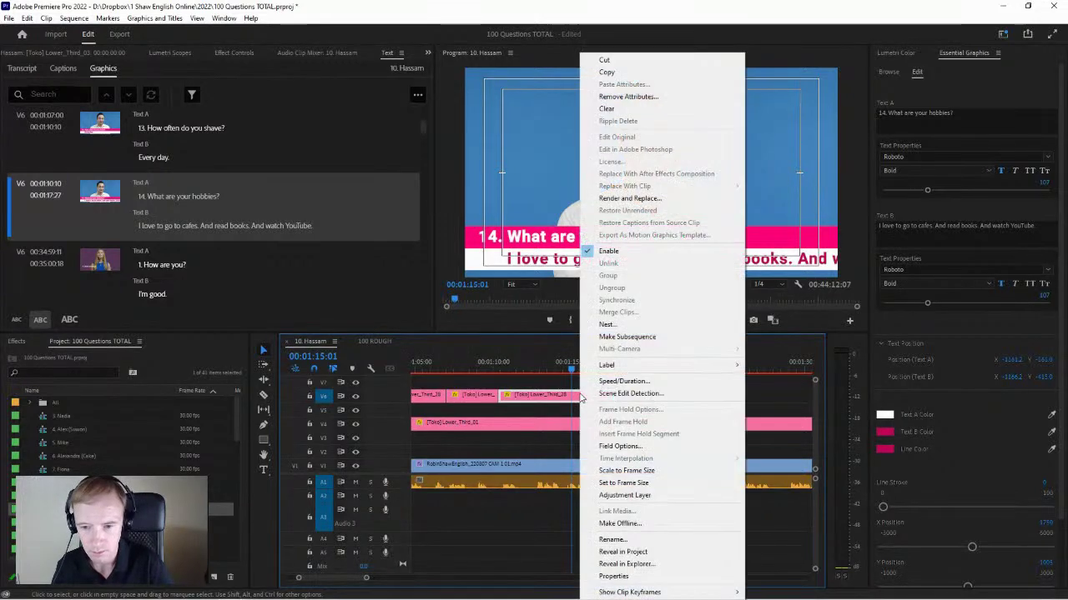
pyautogui.moveTo(680, 367)
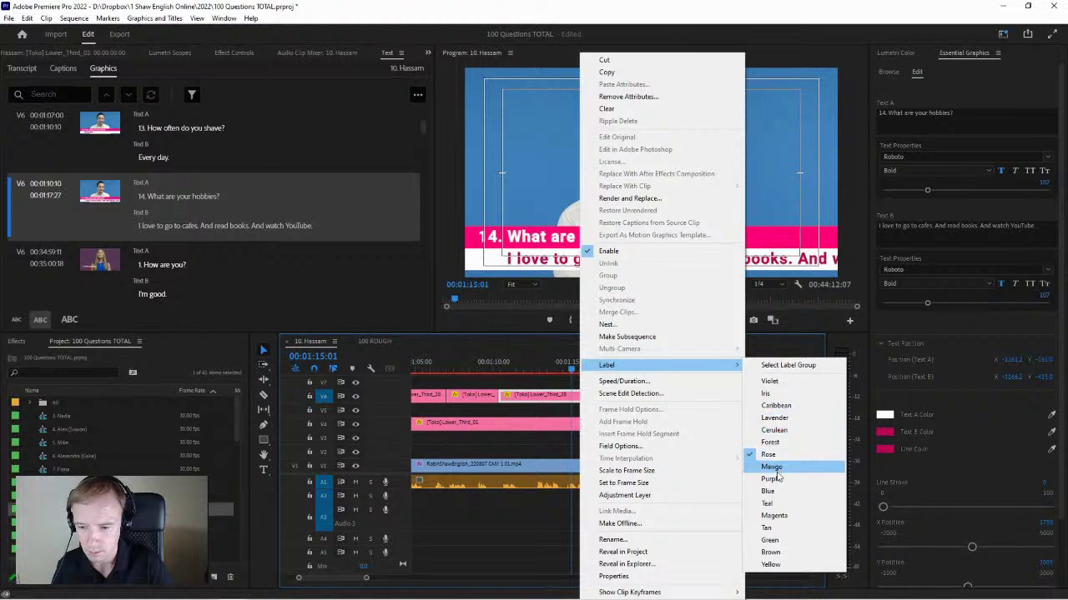
pyautogui.click(780, 518)
pyautogui.click(598, 368)
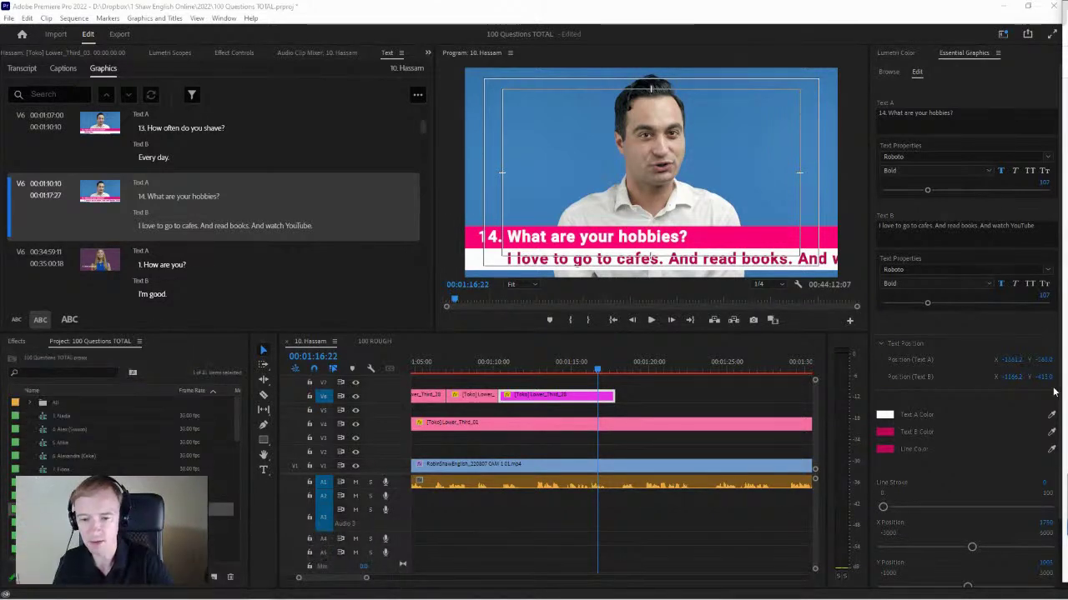
# Step: Review question 14's answer, then Alt-drag a copy of its graphic right after it
pyautogui.click(558, 365)
pyautogui.press('-')
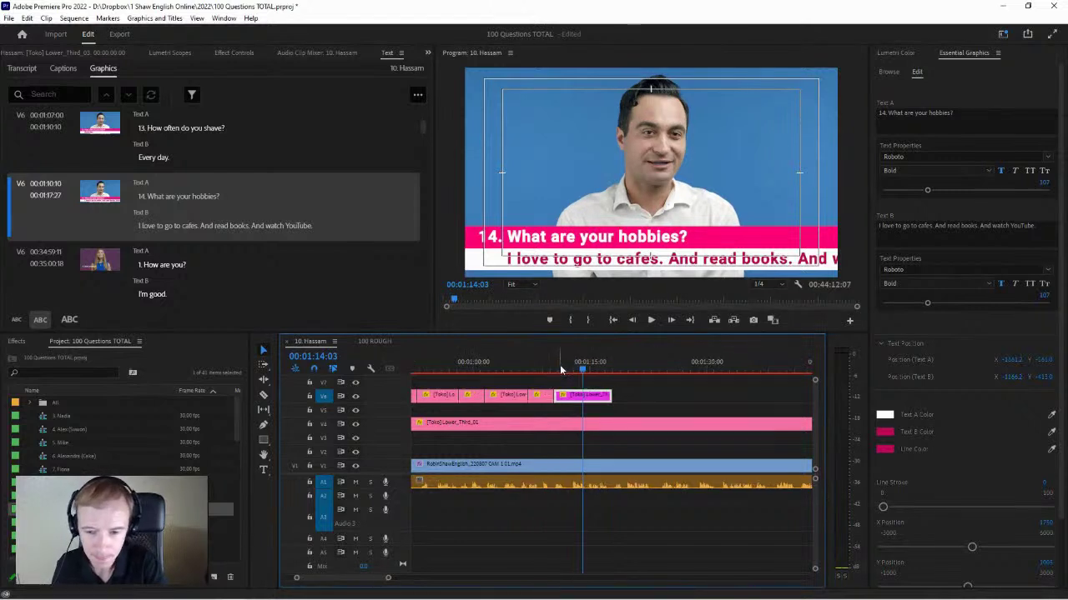
pyautogui.press('=')
pyautogui.press('=')
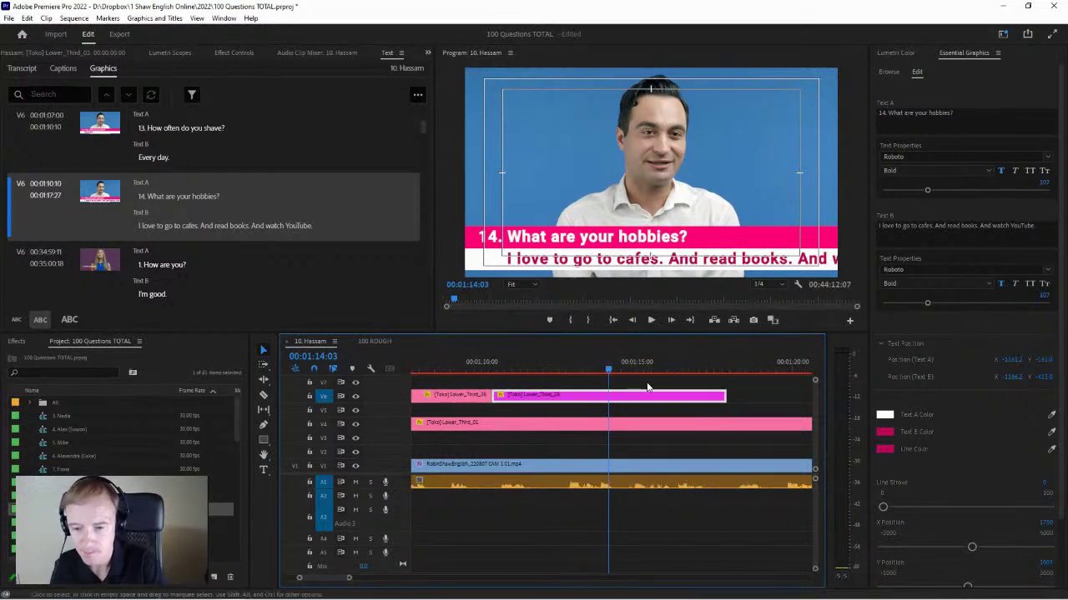
pyautogui.press('space')
pyautogui.press('-')
pyautogui.press('-')
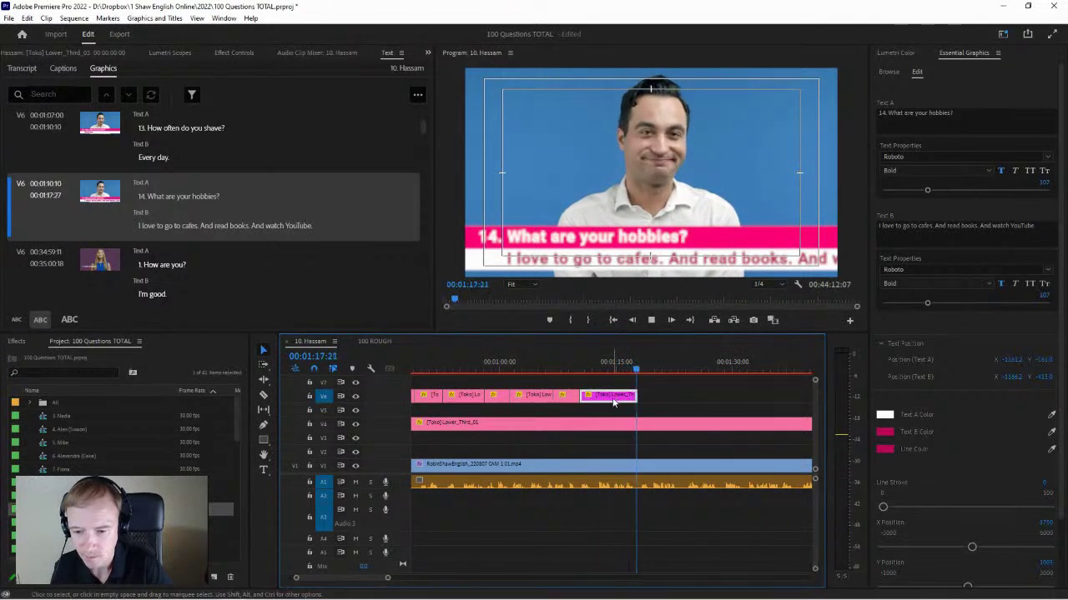
pyautogui.press('space')
pyautogui.moveTo(613, 402); pyautogui.dragTo(665, 403)
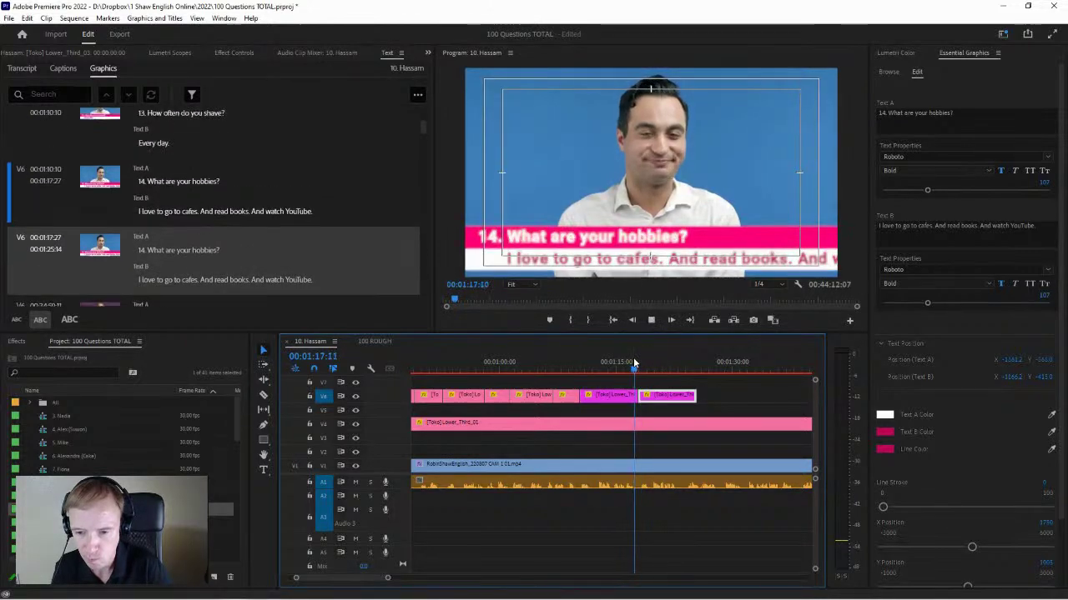
pyautogui.press('space')
pyautogui.press('space')
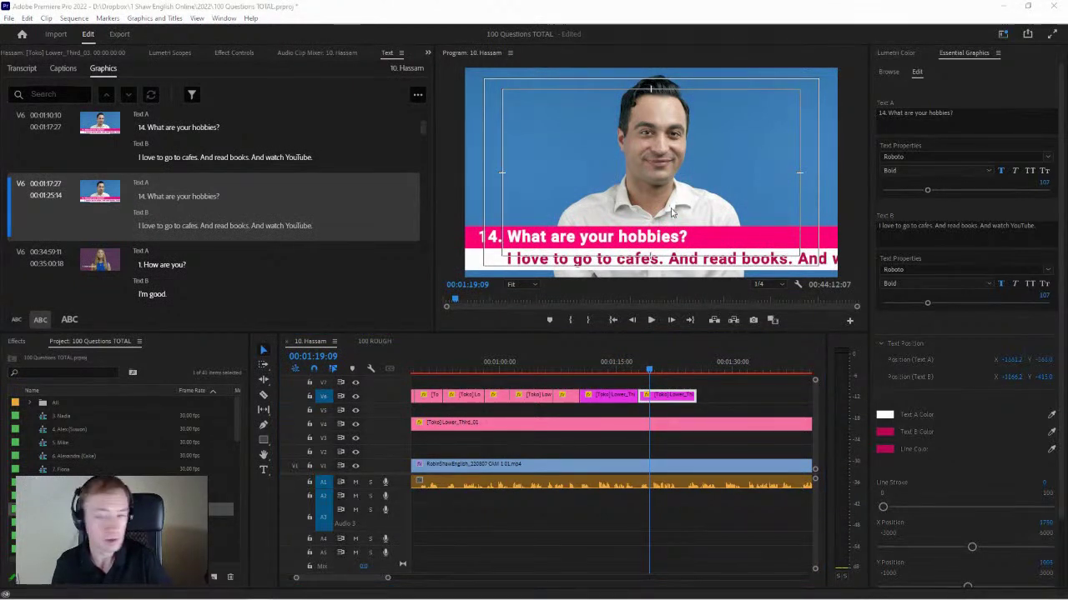
# Step: Select question 14's answer text in Essential Graphics without changing it
pyautogui.click(615, 363)
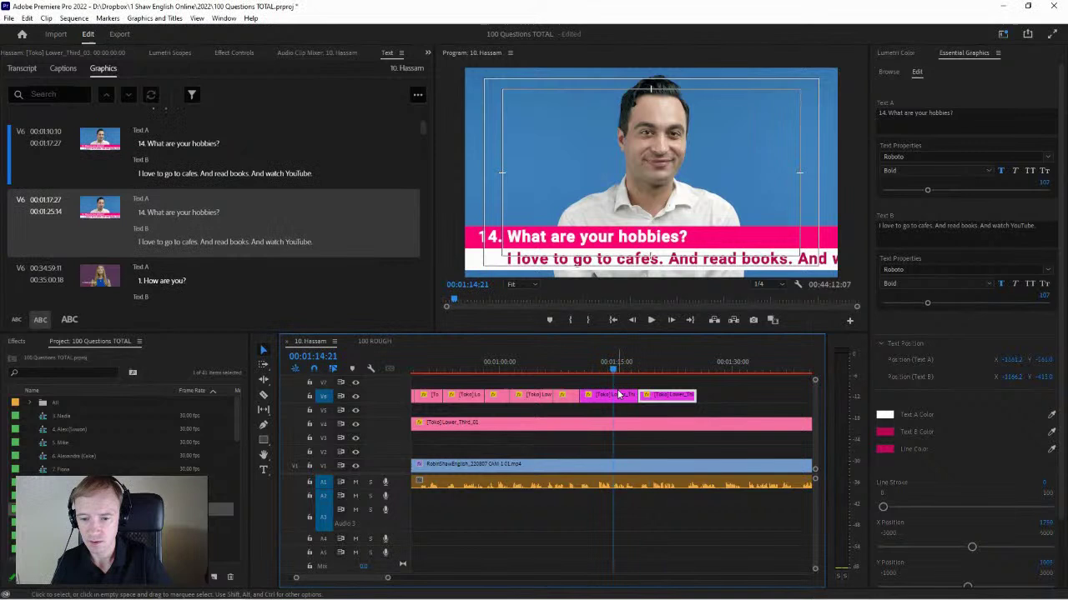
pyautogui.click(949, 223)
pyautogui.moveTo(1042, 225); pyautogui.dragTo(821, 227)
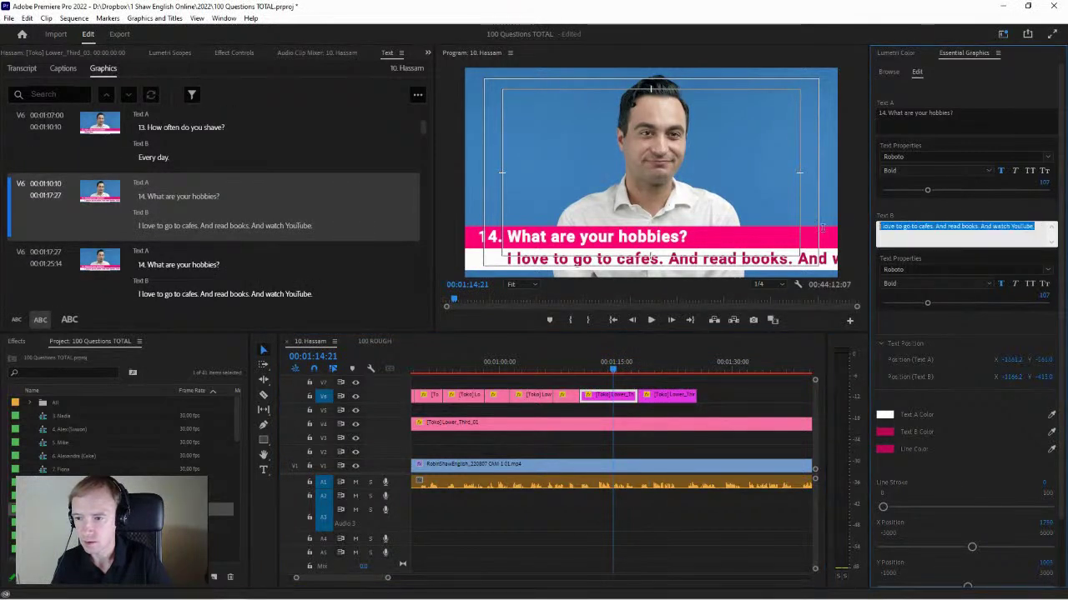
pyautogui.press('Escape')
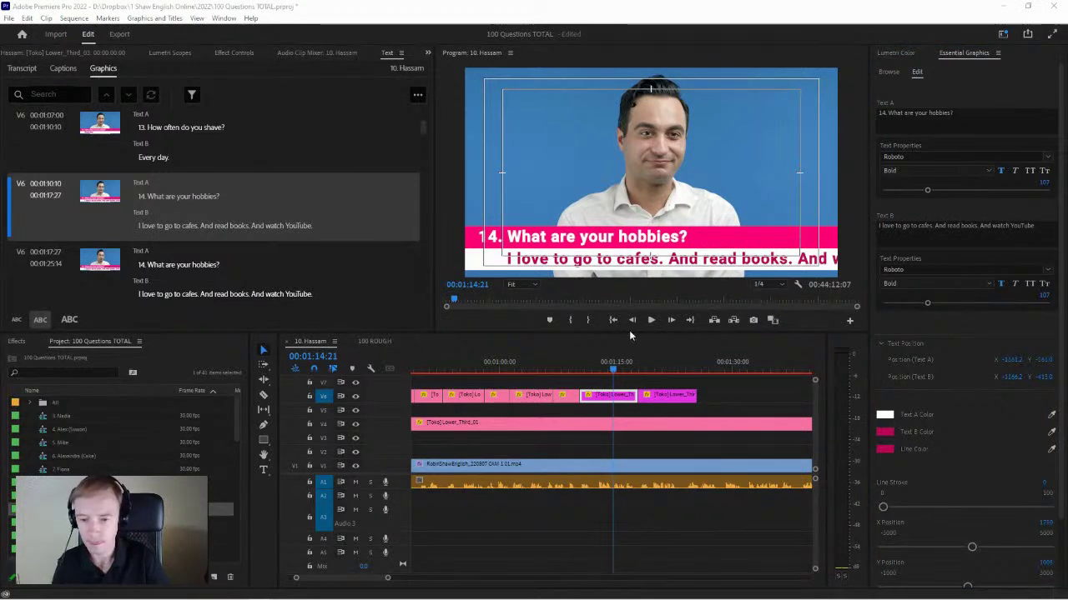
# Step: Label the copied graphic clip Rose, then select question 13's graphic clip
pyautogui.click(644, 398)
pyautogui.rightClick(647, 401)
pyautogui.rightClick(678, 404)
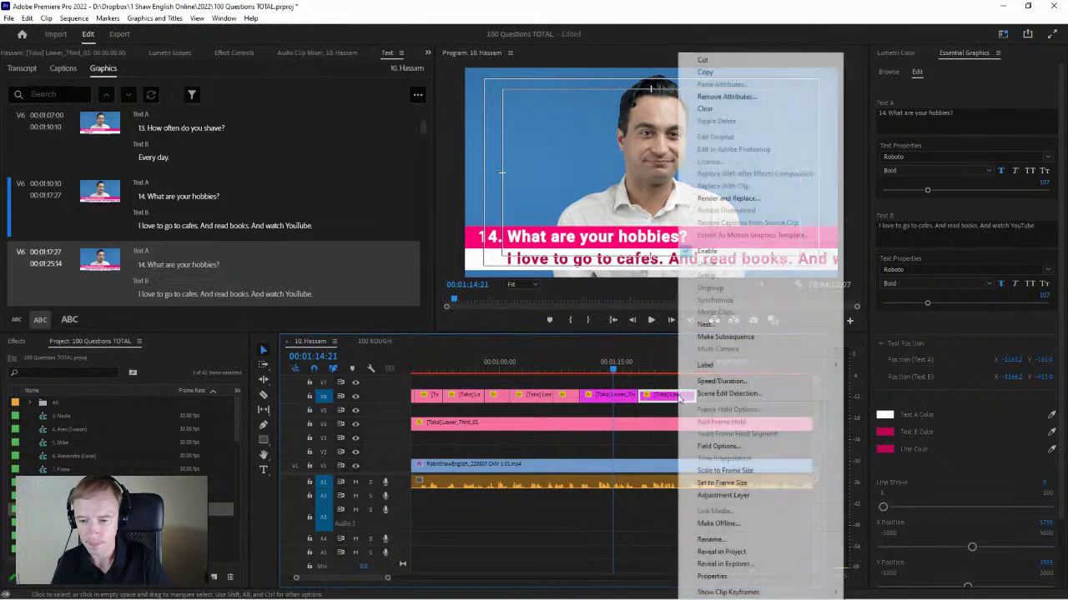
pyautogui.moveTo(801, 365)
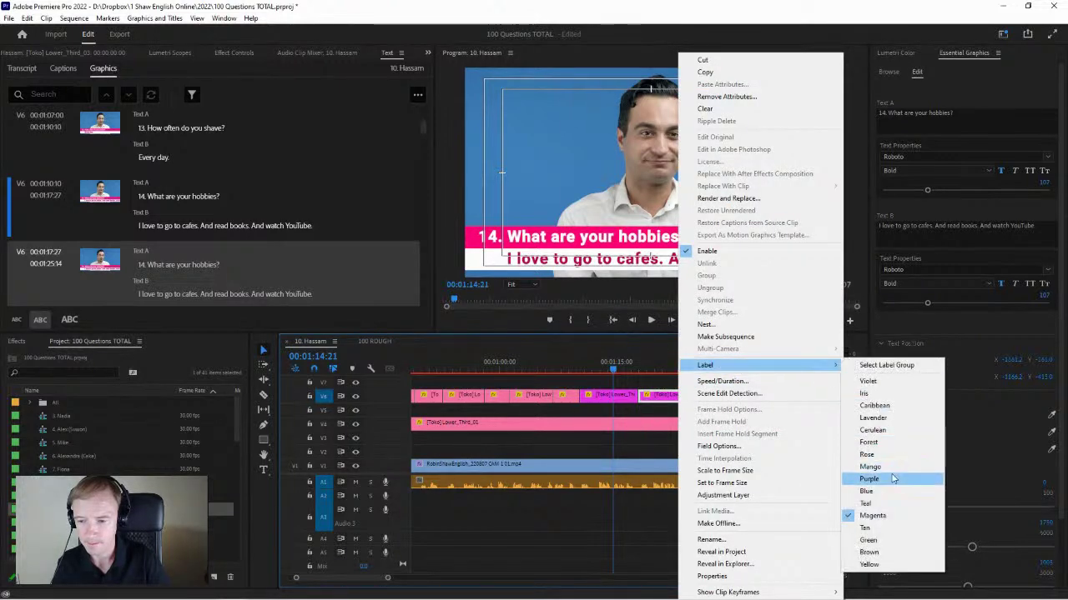
pyautogui.click(886, 408)
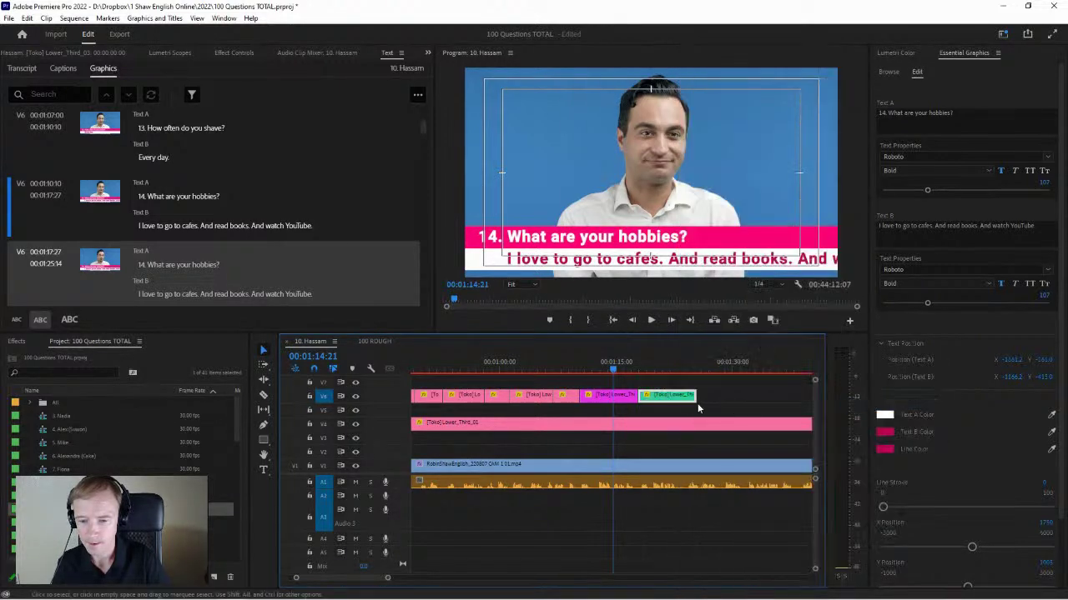
pyautogui.rightClick(670, 400)
pyautogui.moveTo(769, 374)
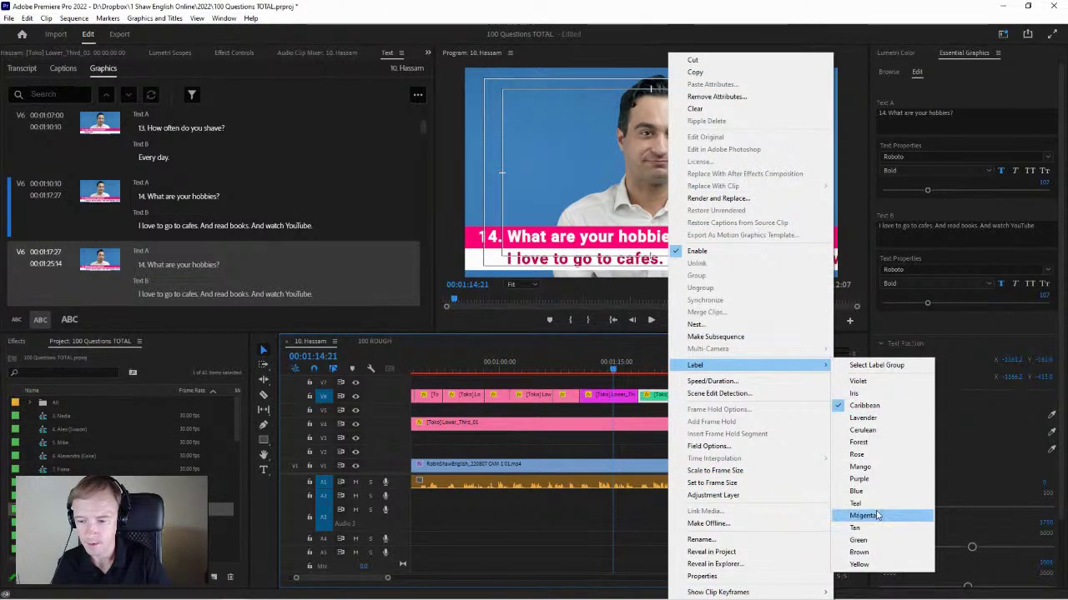
pyautogui.click(870, 455)
pyautogui.moveTo(588, 365); pyautogui.dragTo(572, 365)
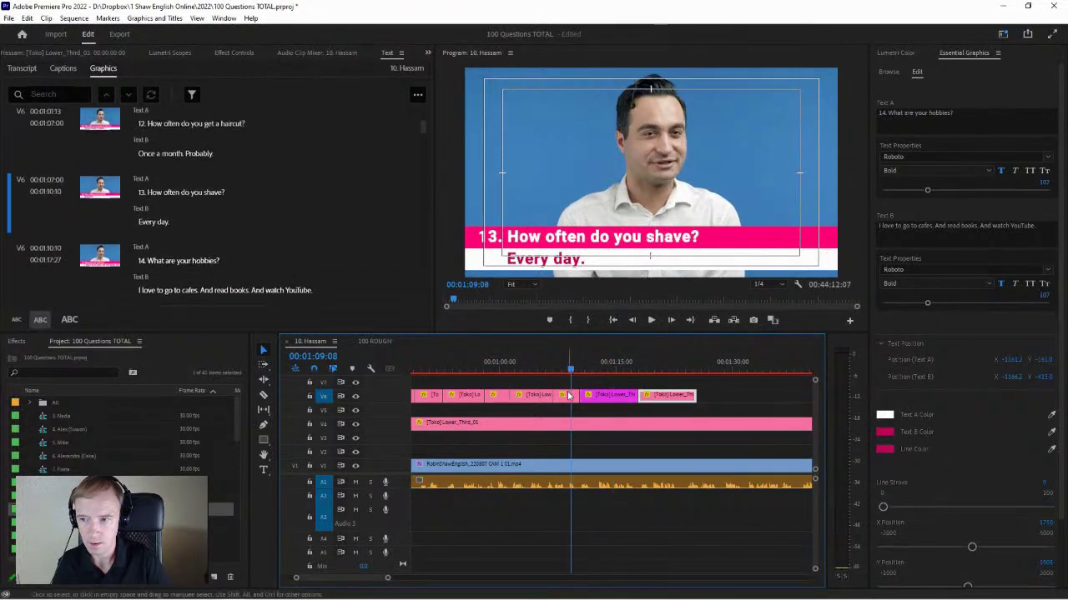
pyautogui.click(567, 395)
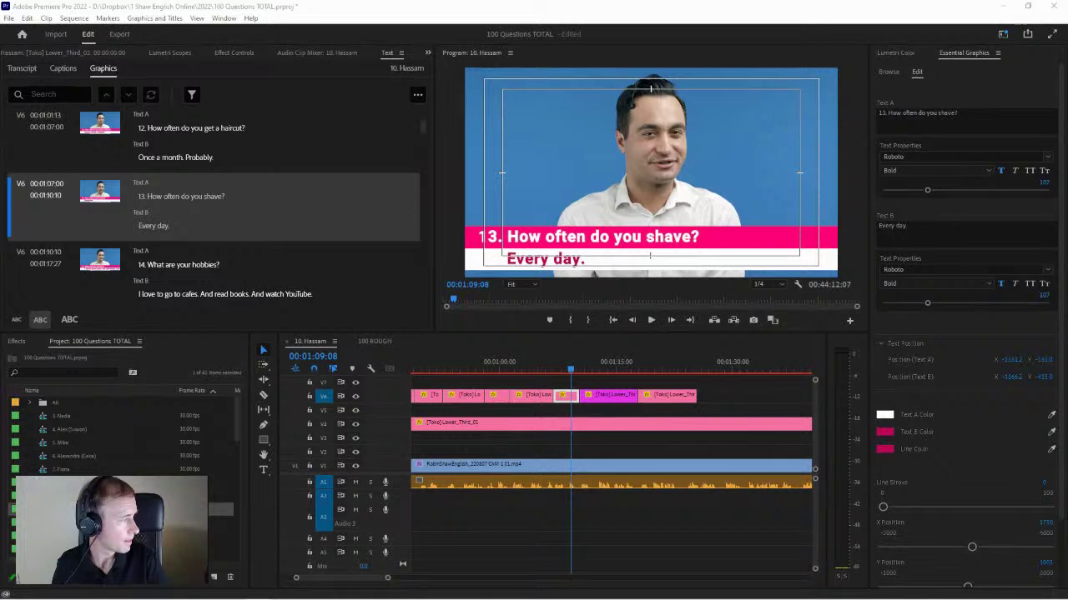
# Step: Paste 'Where do you live?' into the newest V6 graphic's question line, prefix '15. ', and preview it
pyautogui.click(663, 372)
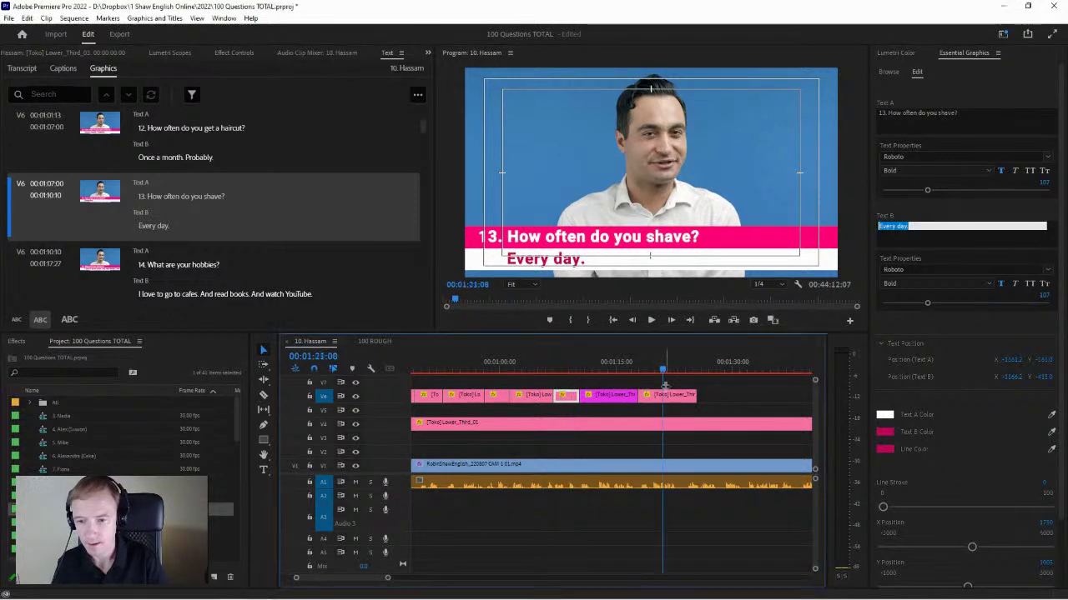
pyautogui.click(664, 394)
pyautogui.click(890, 113)
pyautogui.write('Where do you live?')
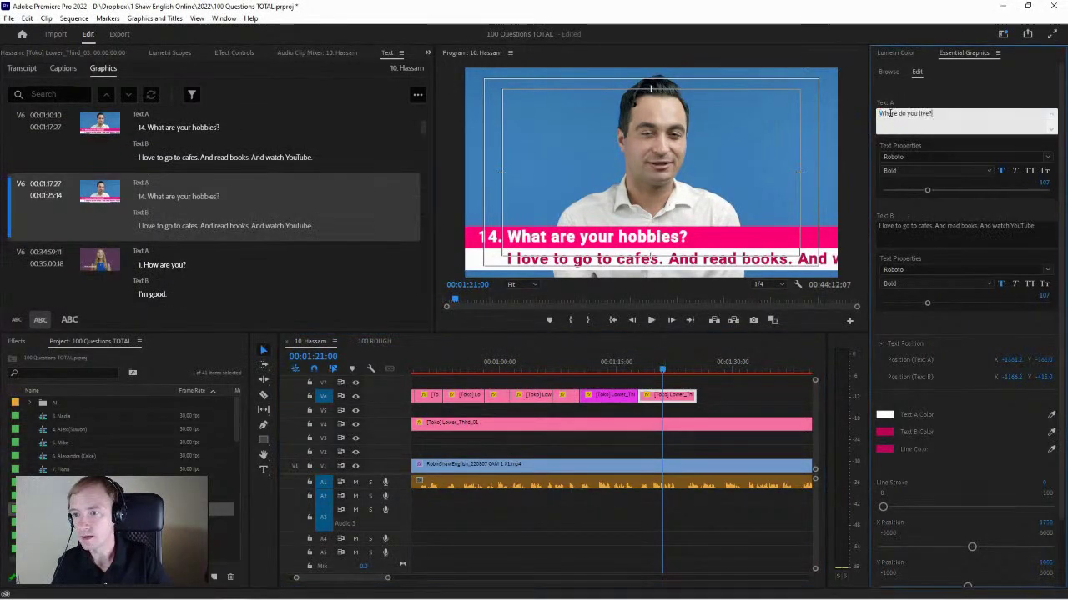
pyautogui.press('Home')
pyautogui.write('15.')
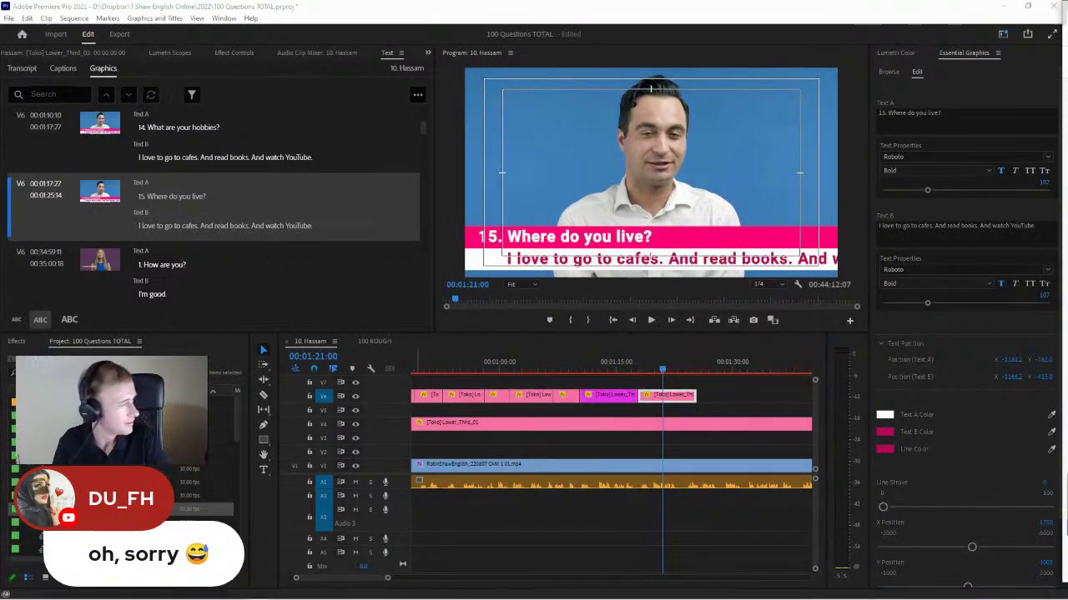
pyautogui.click(637, 370)
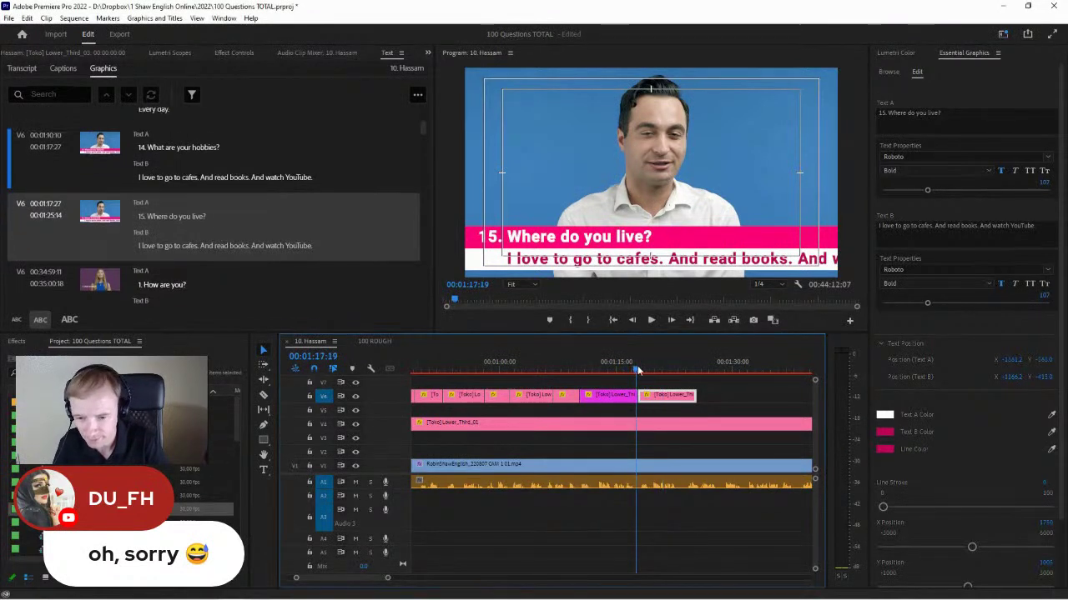
pyautogui.press('space')
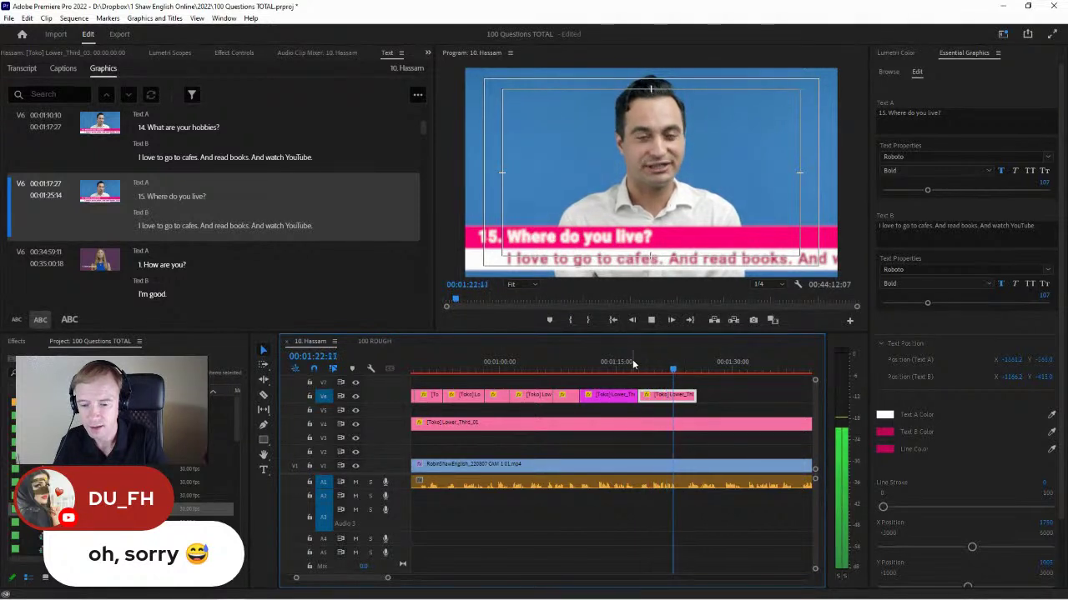
pyautogui.press('space')
# Step: Replace the hobbies answer with 'I live in a district calle Silim (South Korea)'
pyautogui.click(906, 227)
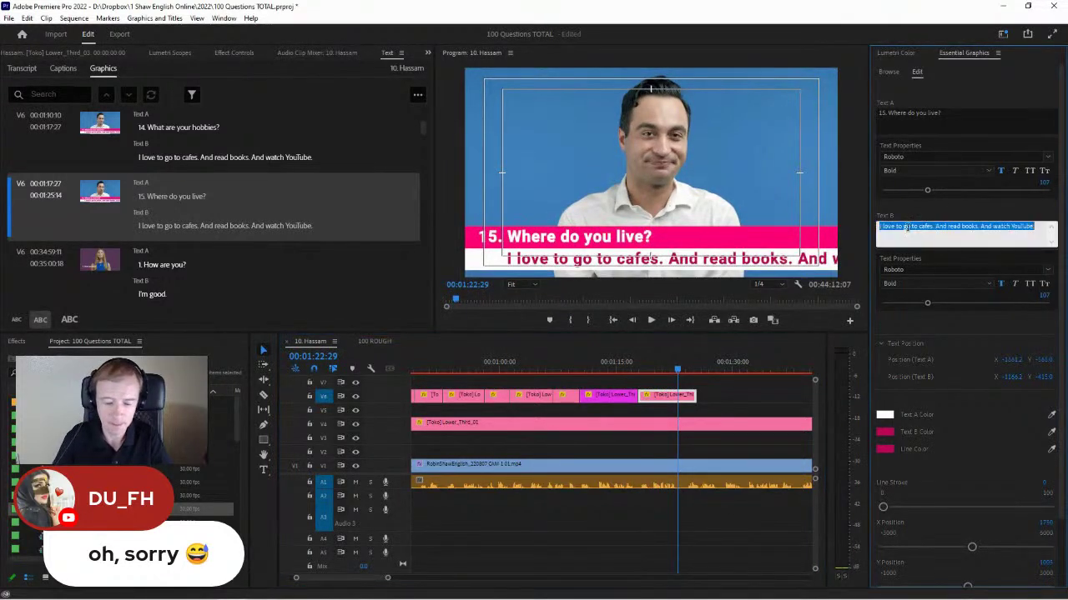
pyautogui.write('I live in a')
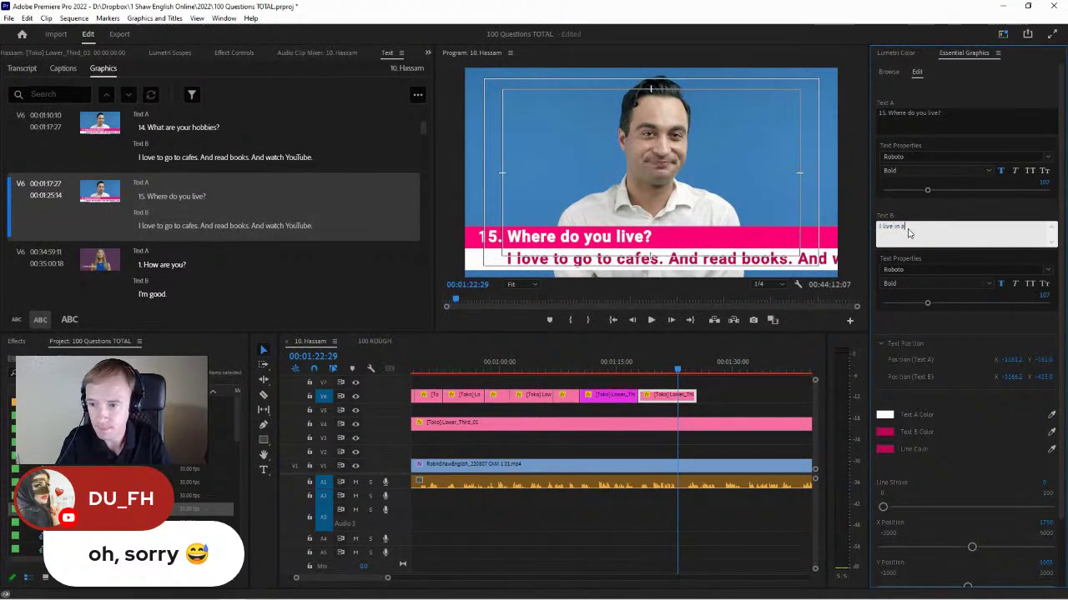
pyautogui.write(' district')
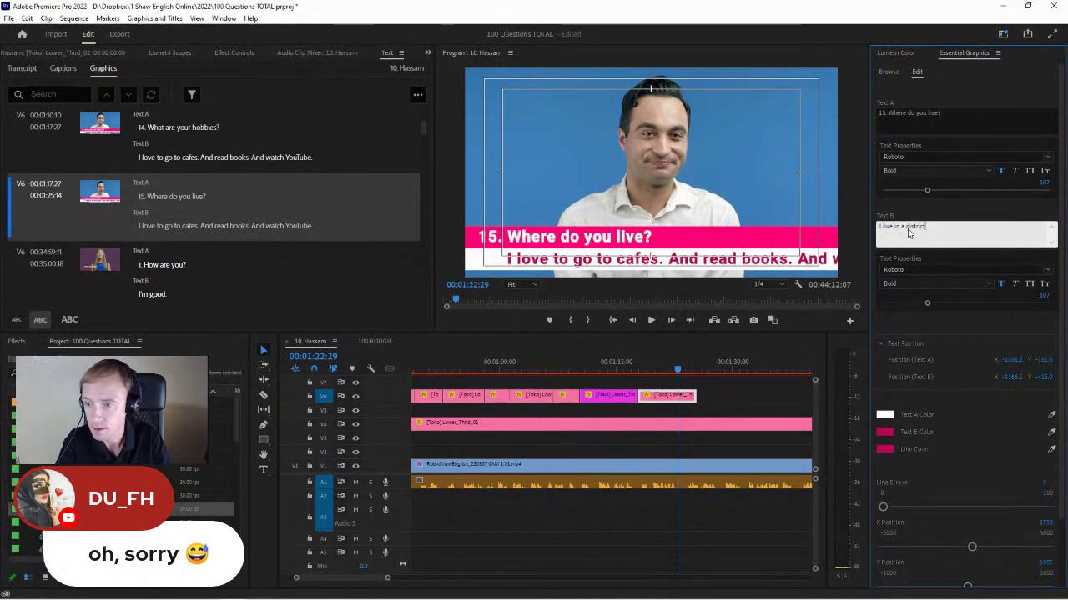
pyautogui.write(' calle Silim')
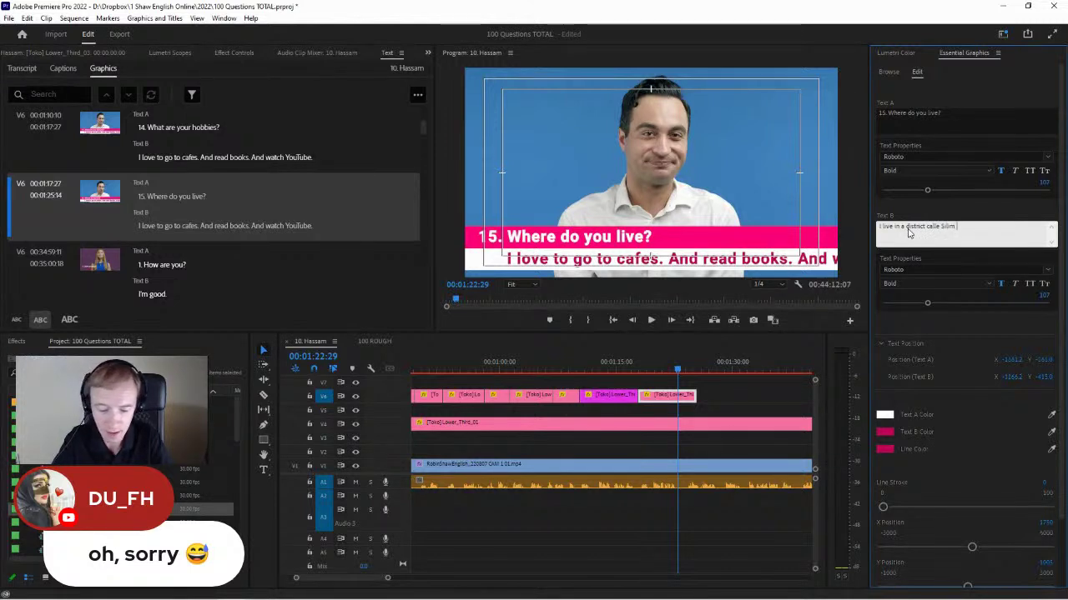
pyautogui.write(' (So')
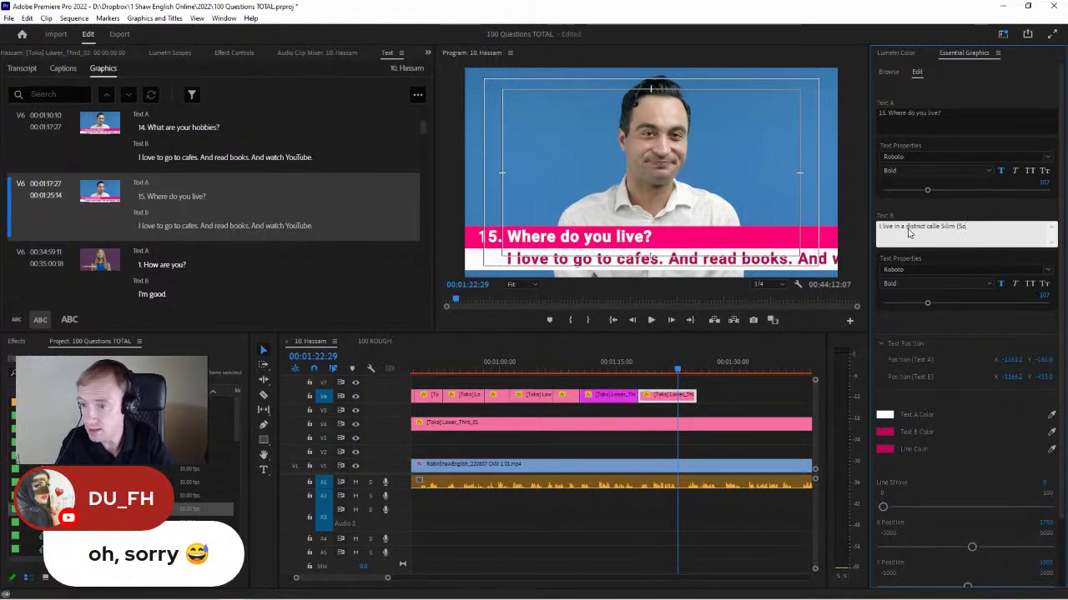
pyautogui.write('uth Kor')
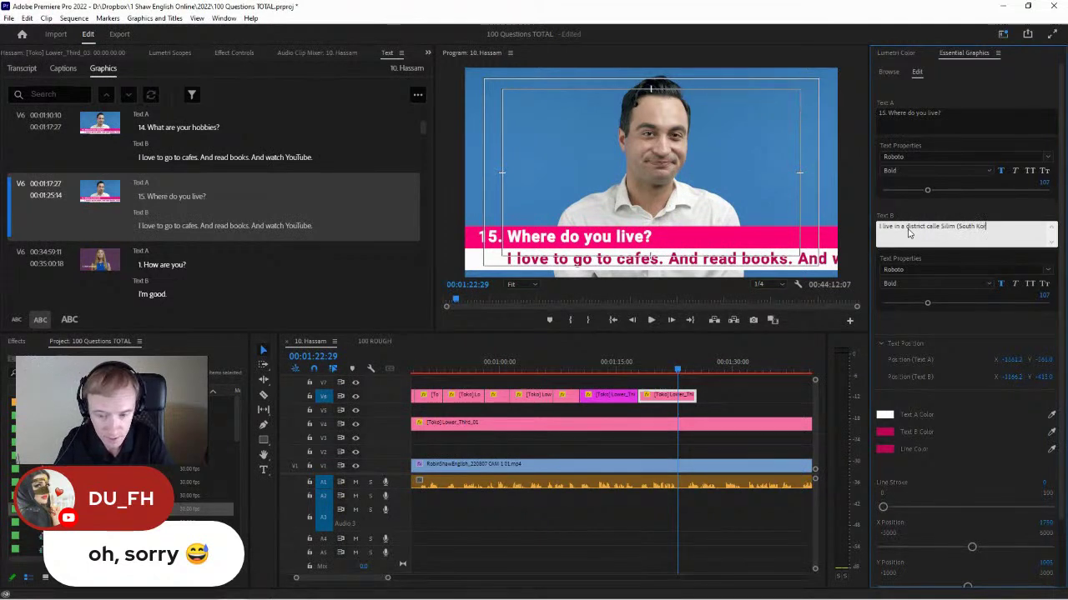
pyautogui.write('ea')
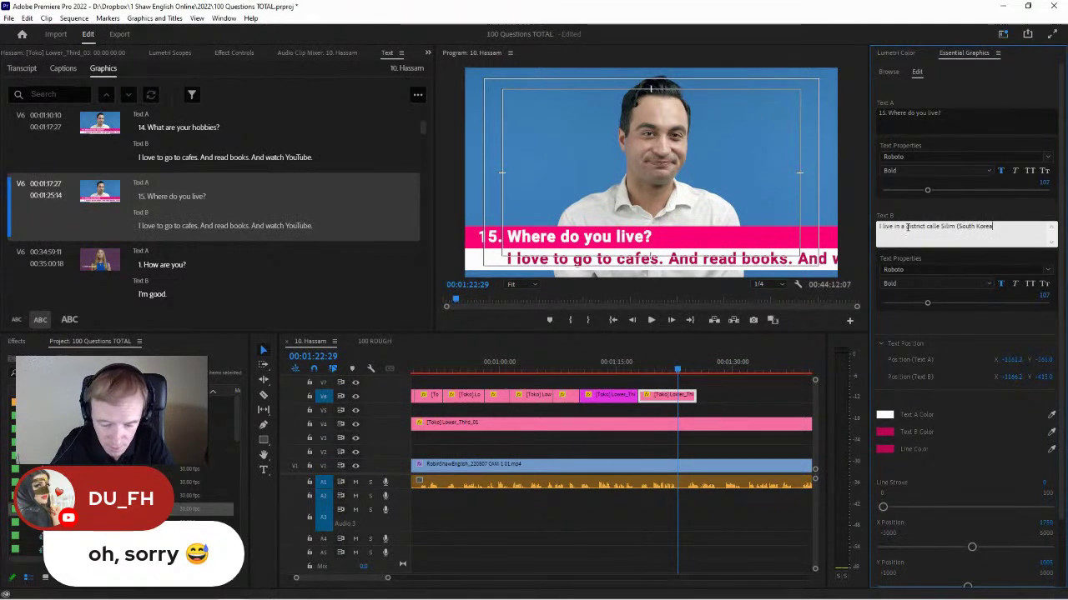
pyautogui.click(668, 364)
pyautogui.click(661, 365)
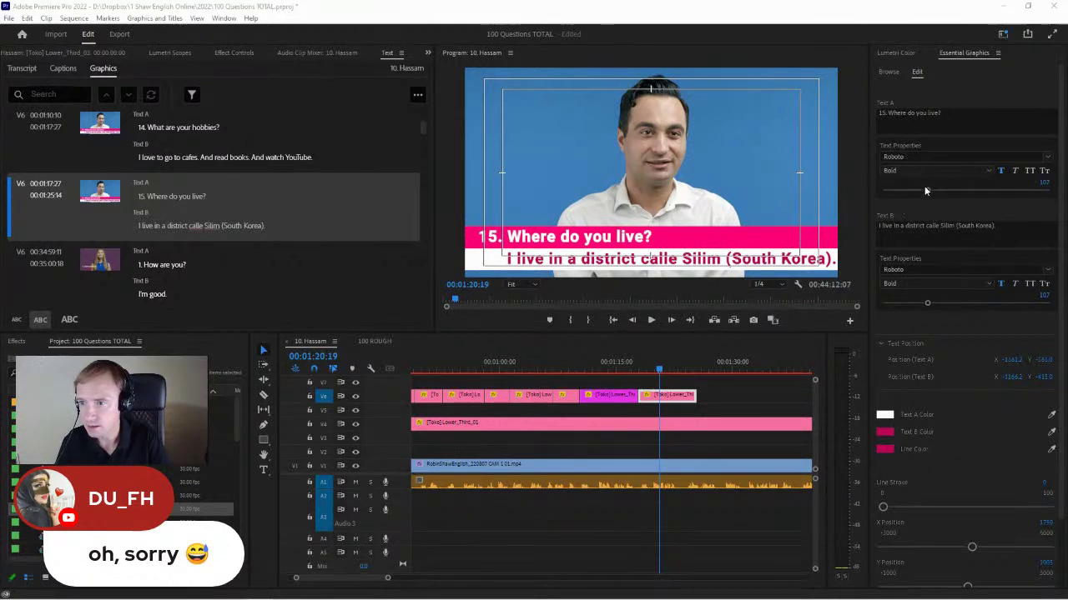
# Step: Correct 'Silim' to 'Sillim' in the answer line and preview the graphic
pyautogui.click(934, 228)
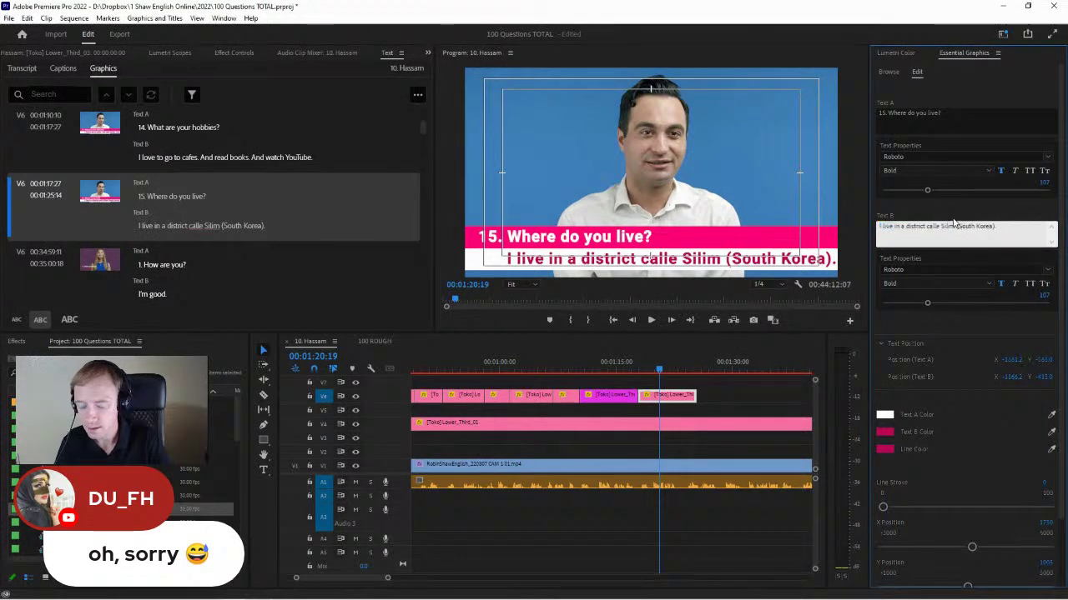
pyautogui.click(952, 226)
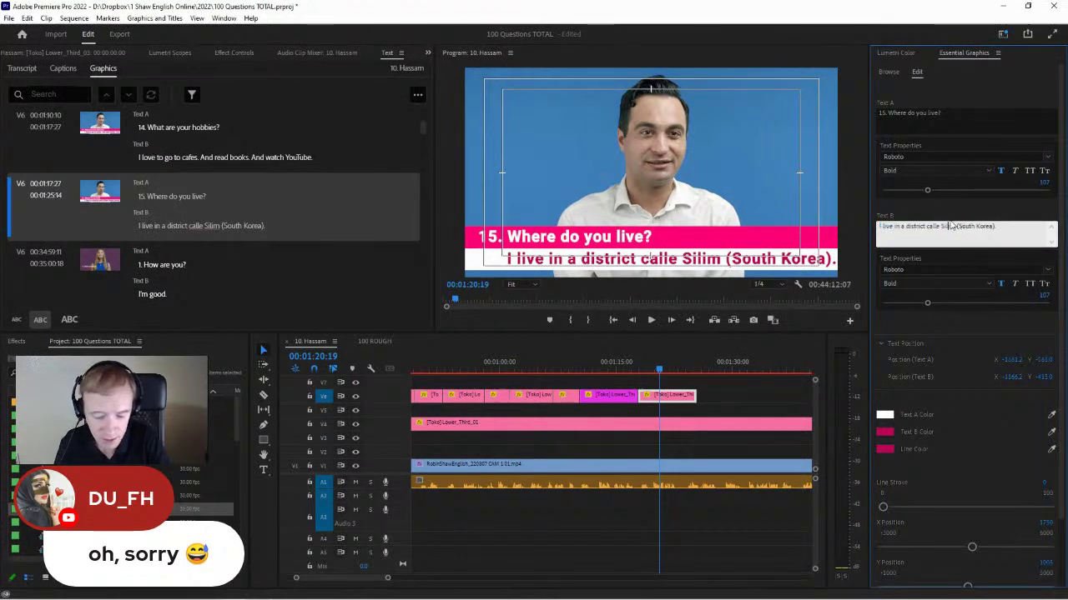
pyautogui.write('l')
pyautogui.click(947, 98)
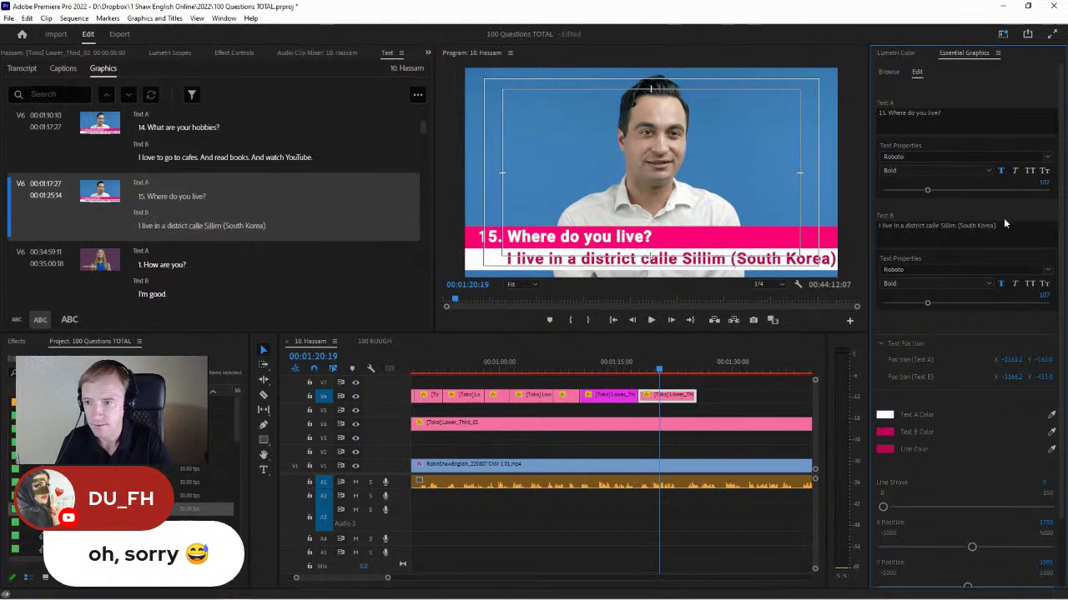
pyautogui.click(675, 353)
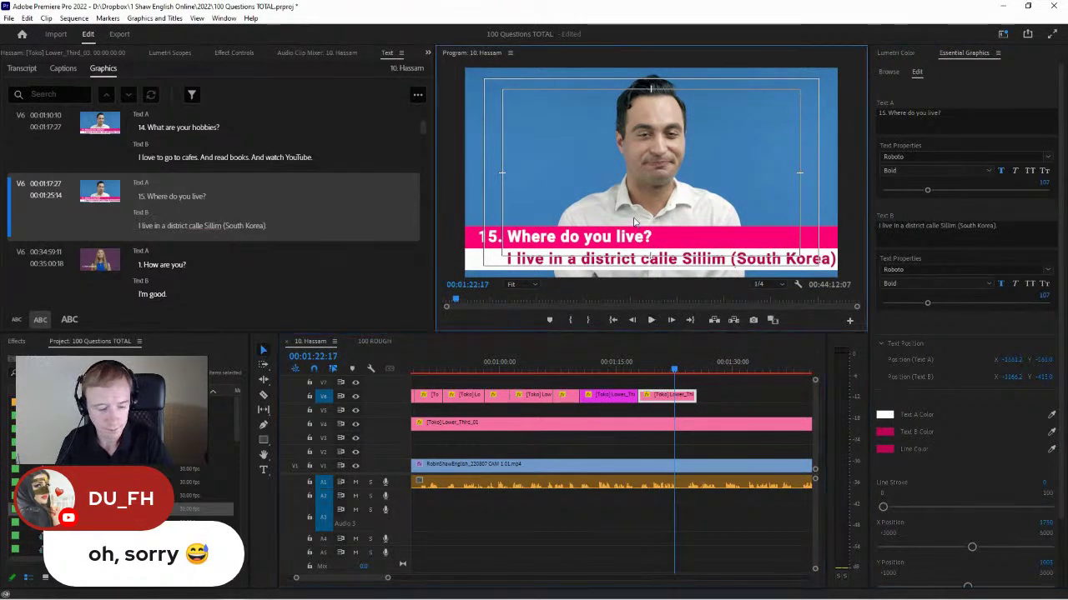
# Step: Check the graphic in a maximized Program monitor, then fix 'calle' to 'called' in the answer
pyautogui.press('`')
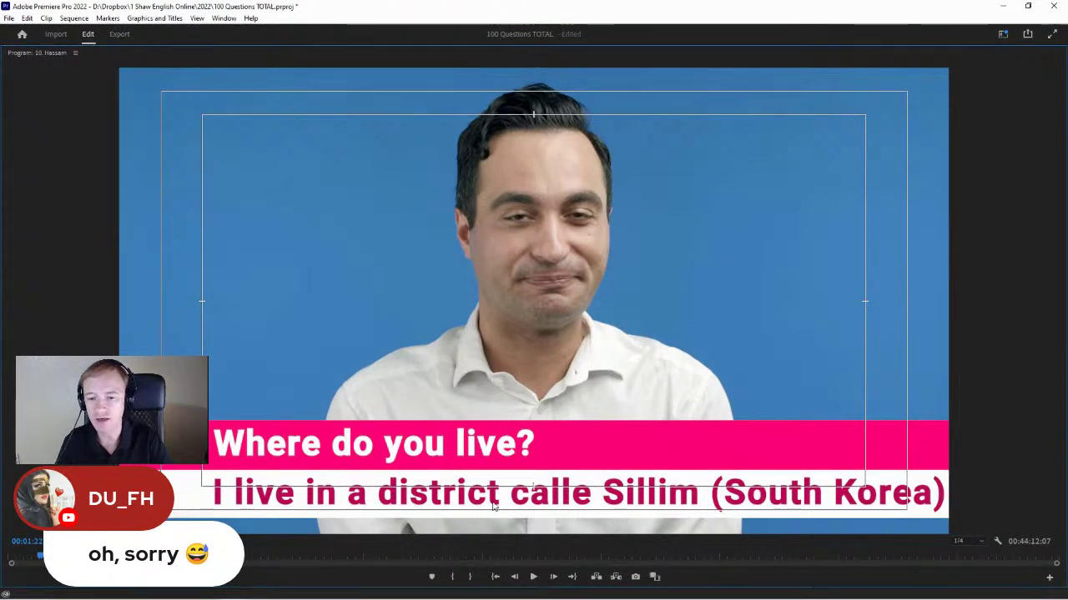
pyautogui.press('`')
pyautogui.click(938, 225)
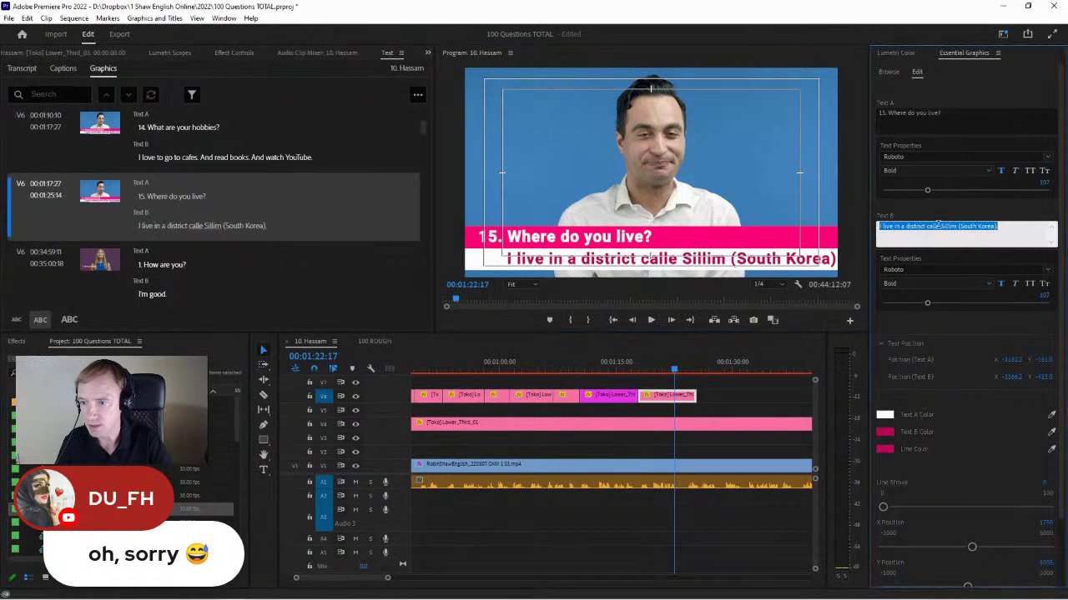
pyautogui.click(941, 225)
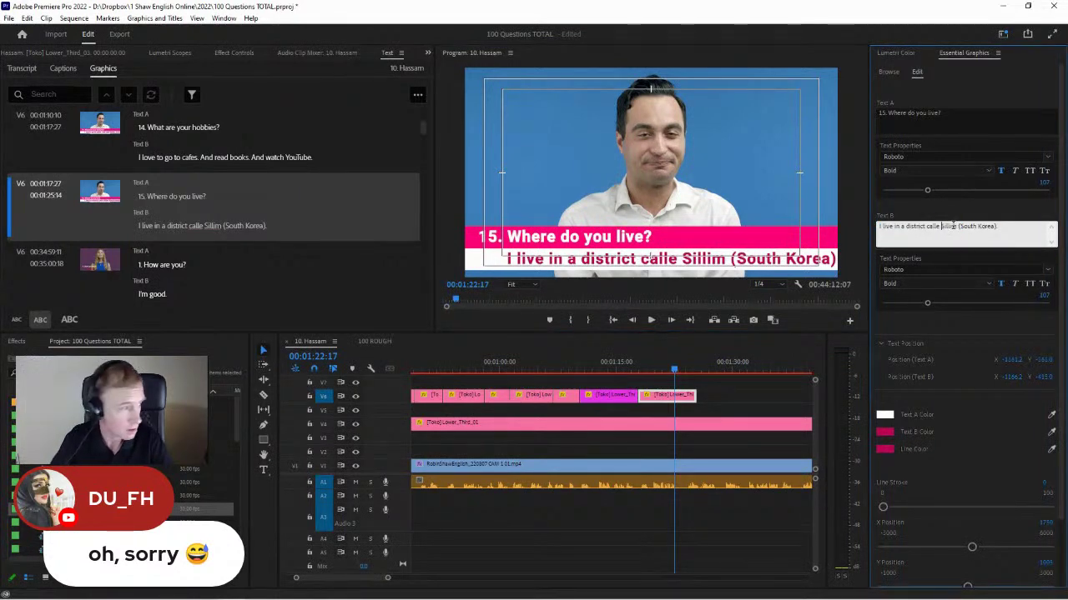
pyautogui.write('d')
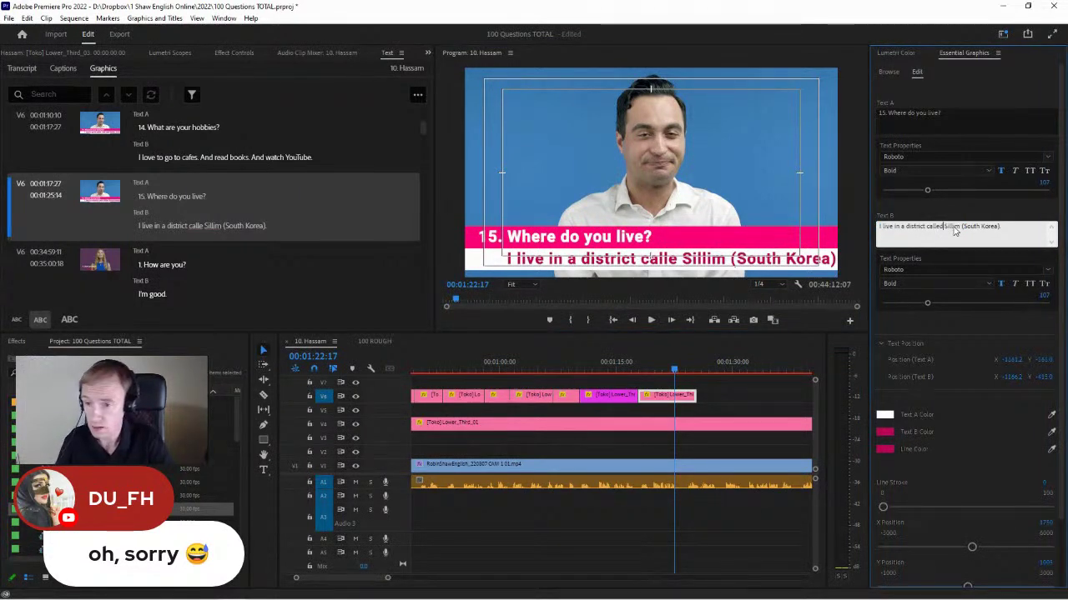
pyautogui.press('End')
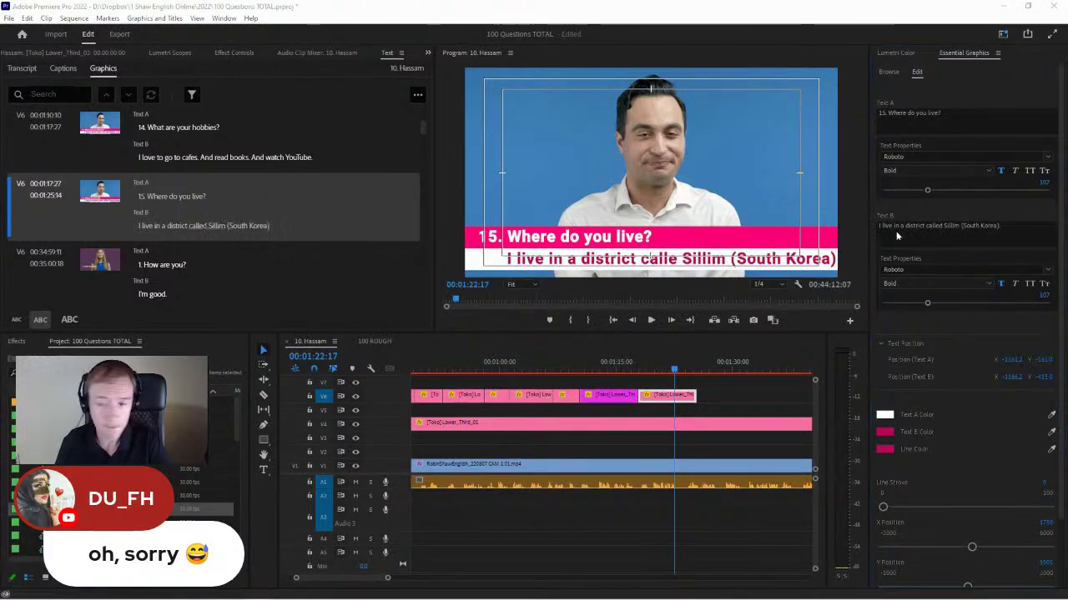
pyautogui.click(967, 241)
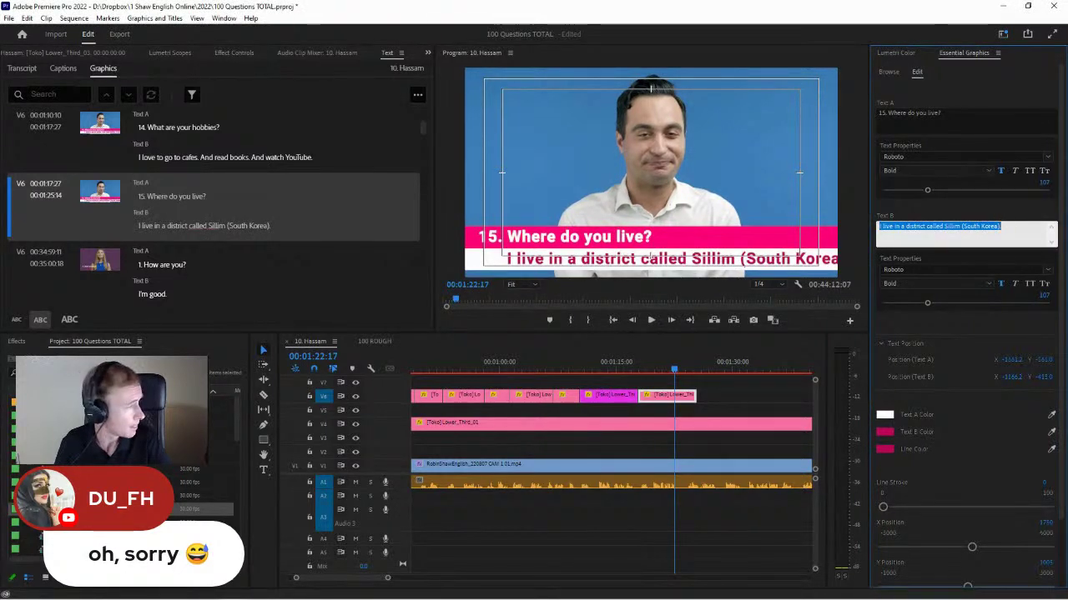
pyautogui.hotkey('alt', 'Tab')
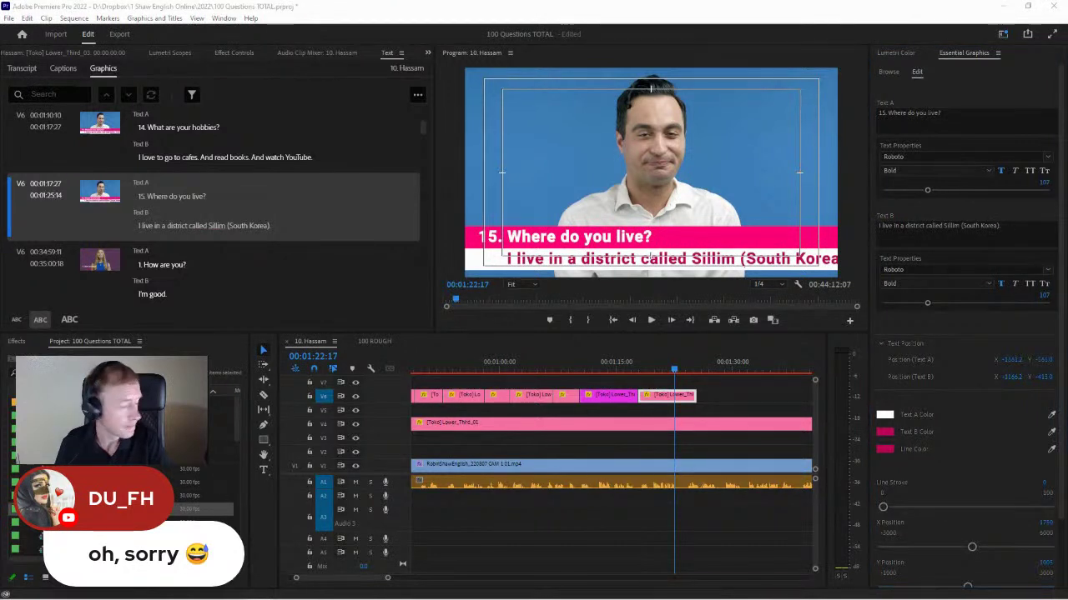
pyautogui.click(645, 367)
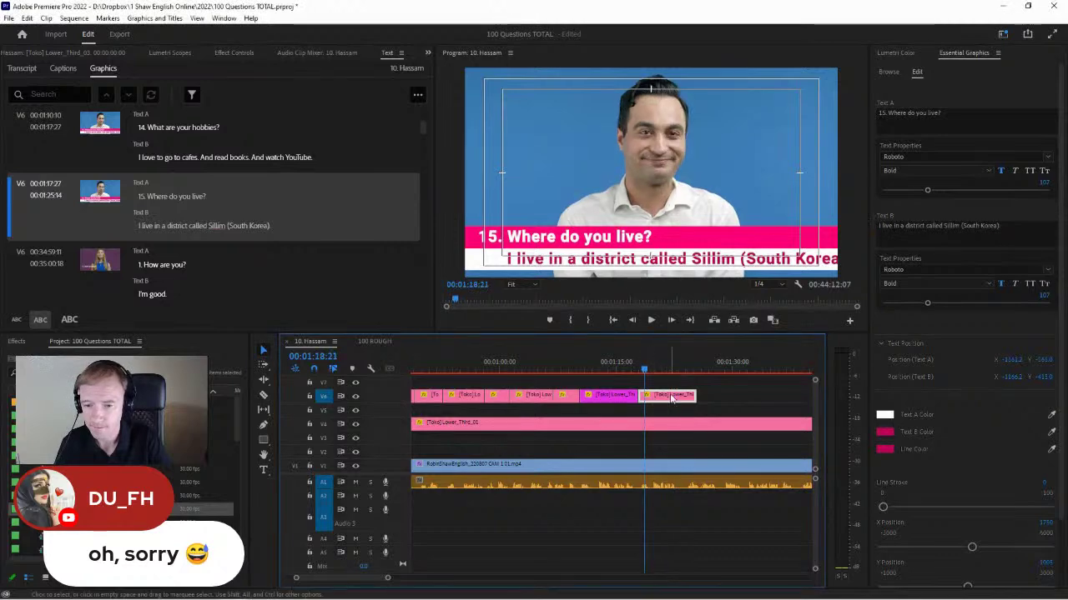
# Step: Label the new question-15 clip on V6 purple
pyautogui.rightClick(671, 398)
pyautogui.moveTo(717, 368)
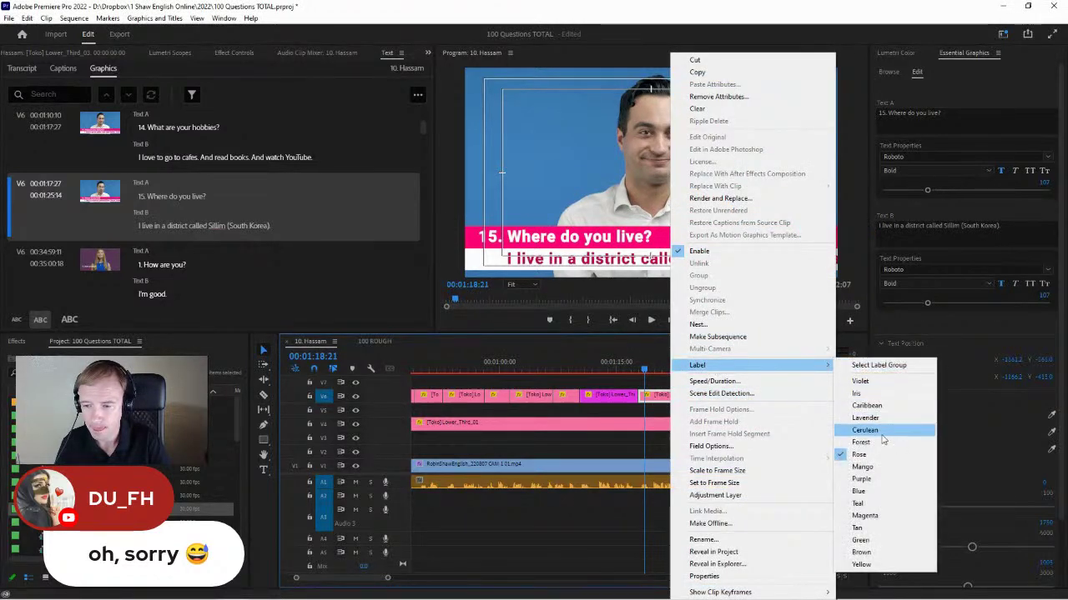
pyautogui.click(877, 481)
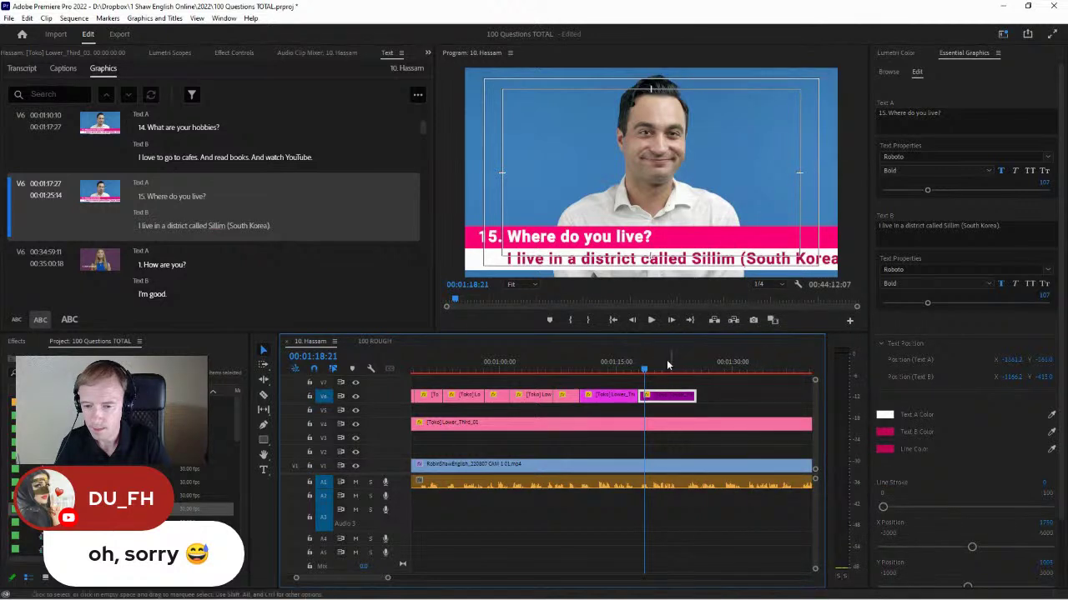
# Step: Play the clip back and trim its end to 00:01:23:16, where the answer finishes
pyautogui.click(632, 365)
pyautogui.press('space')
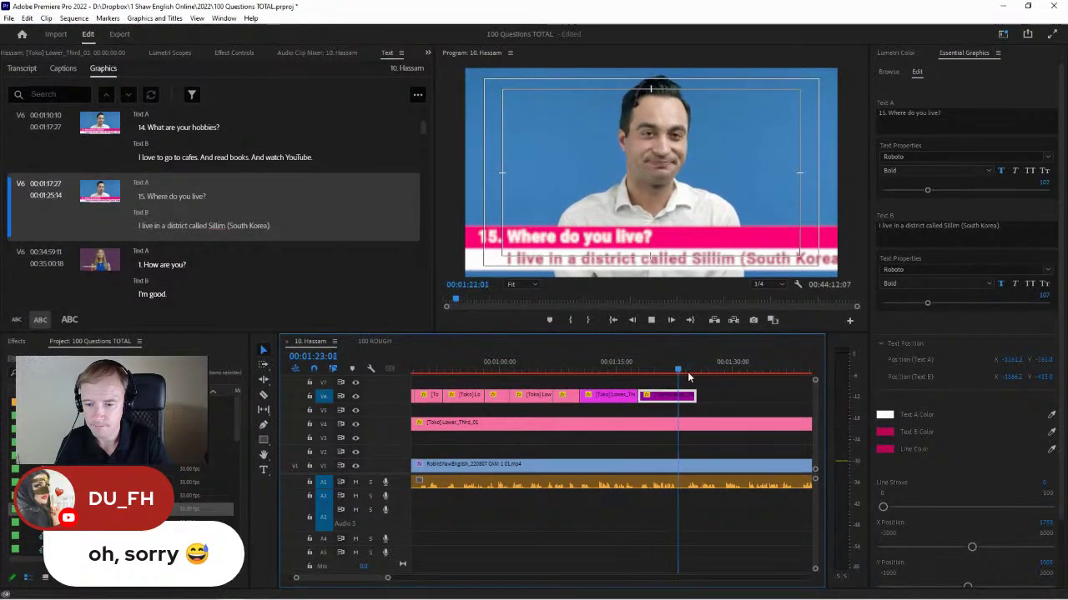
pyautogui.press('space')
pyautogui.moveTo(695, 395); pyautogui.dragTo(680, 395)
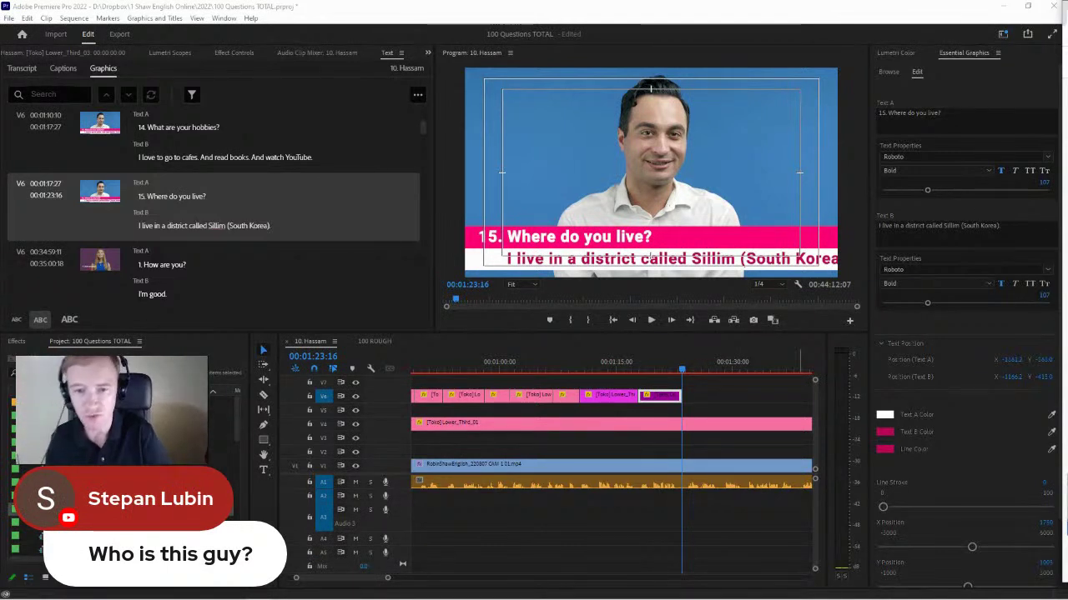
pyautogui.click(663, 361)
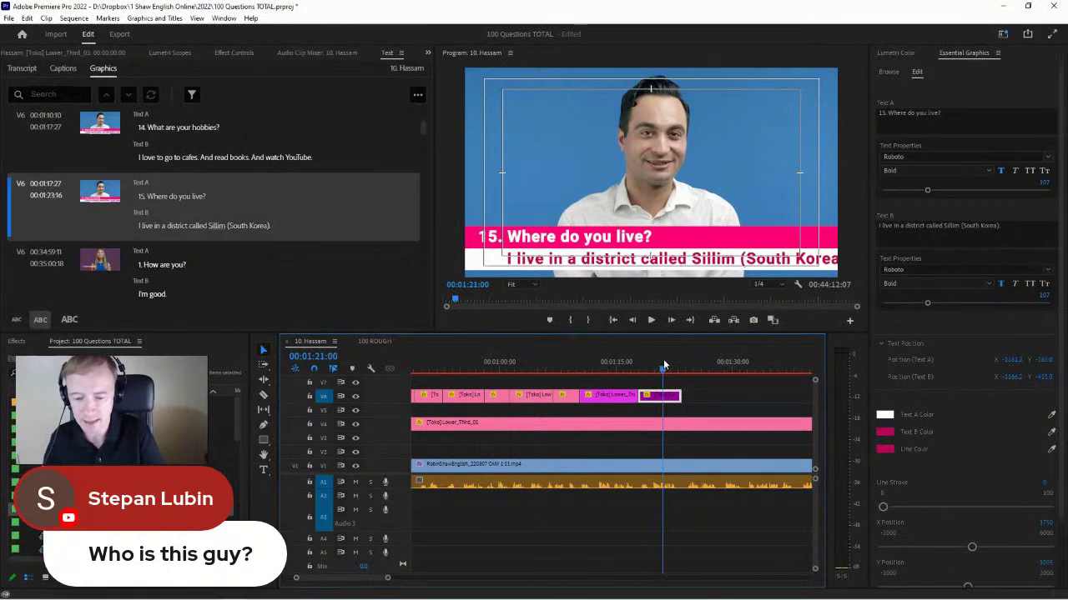
# Step: Save the project with the question-15 edits and zoom the timeline in on the clip
pyautogui.press('=')
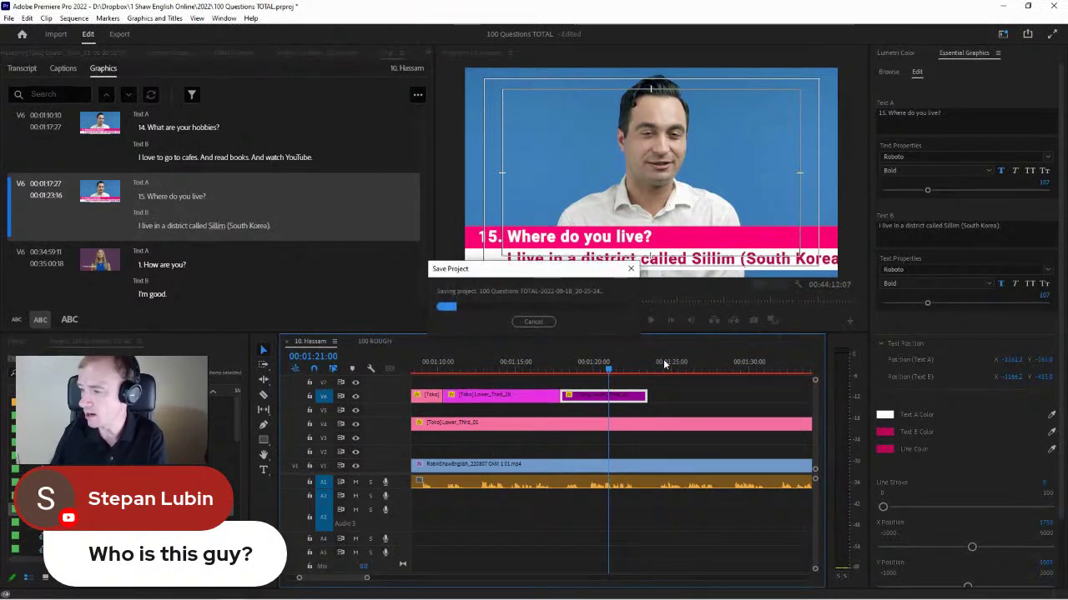
pyautogui.press('-')
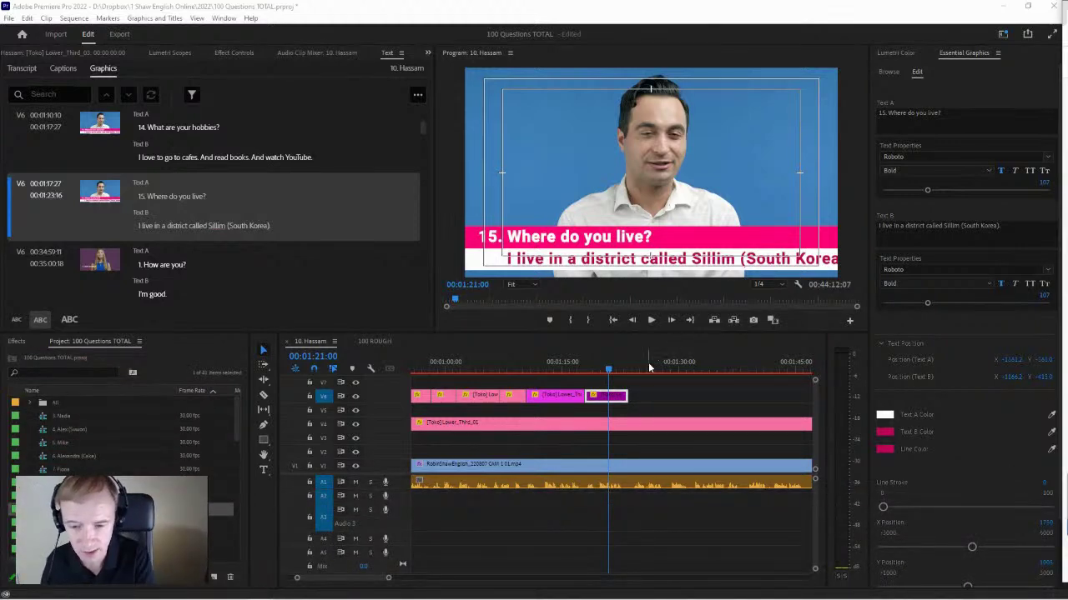
pyautogui.click(618, 370)
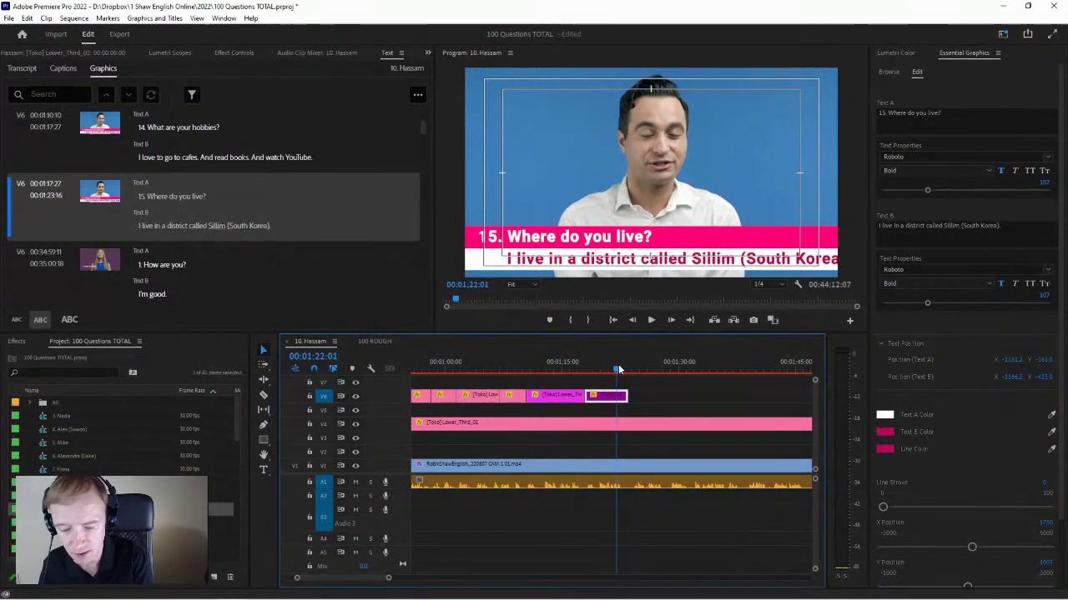
pyautogui.press('=')
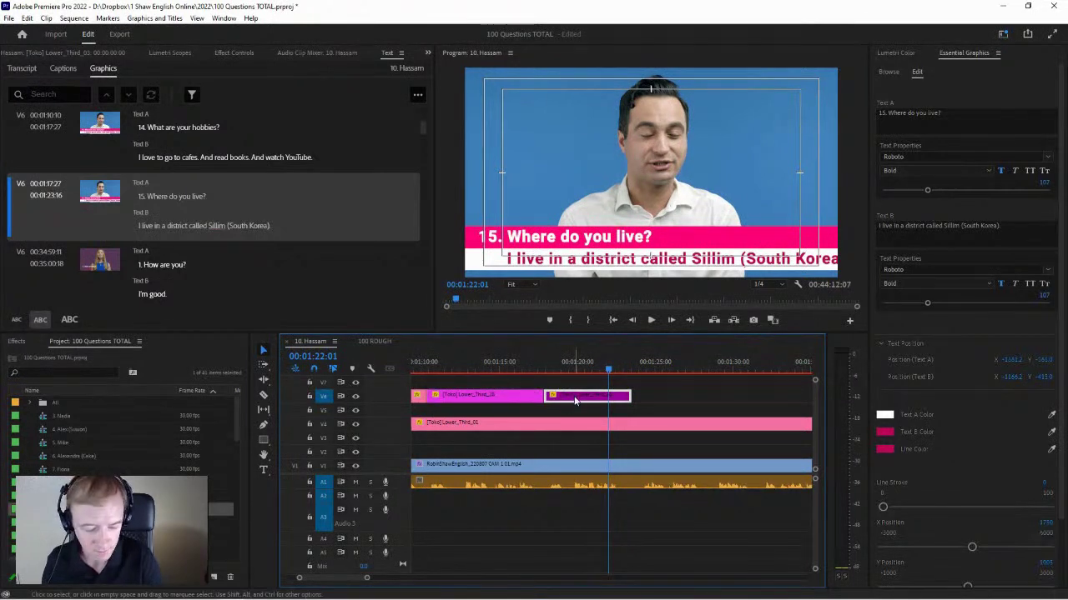
# Step: Duplicate the question-15 clip right after the original (00:01:23:16–00:01:29:05) and preview both clips
pyautogui.moveTo(577, 404); pyautogui.dragTo(663, 403)
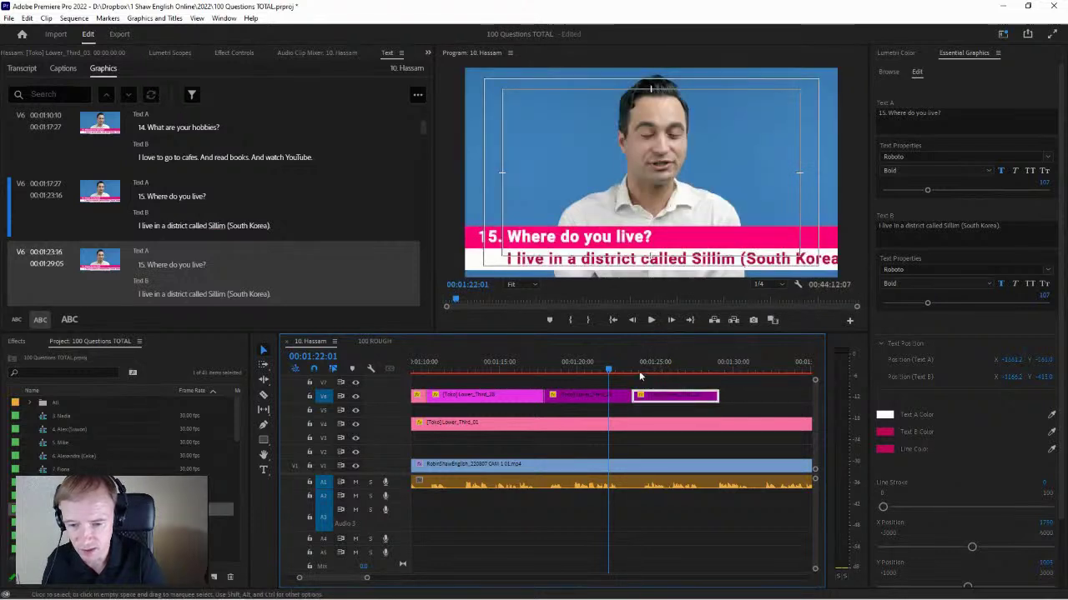
pyautogui.click(625, 365)
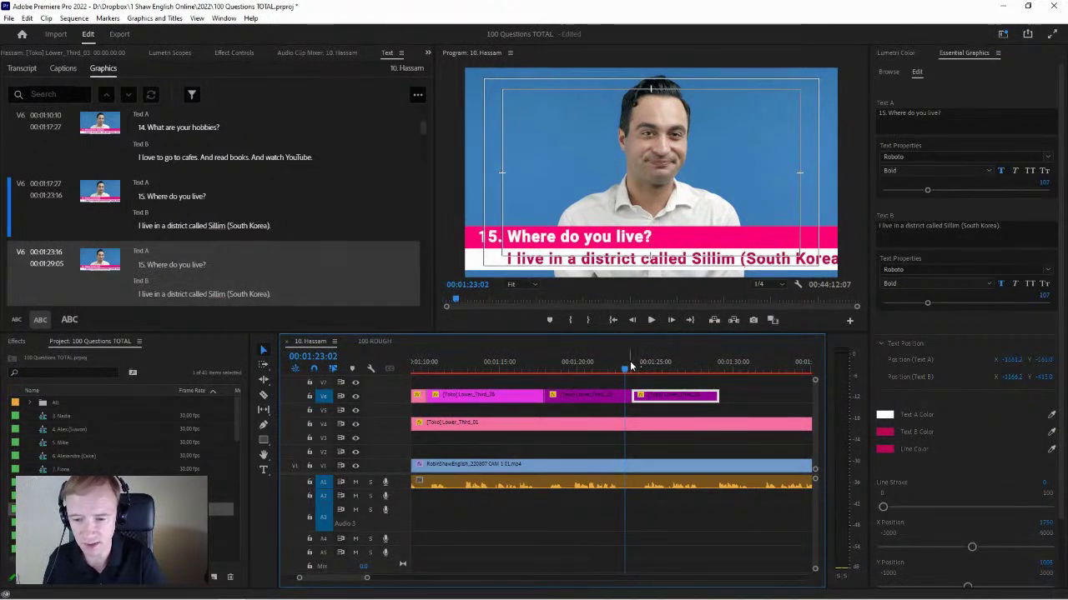
pyautogui.click(629, 361)
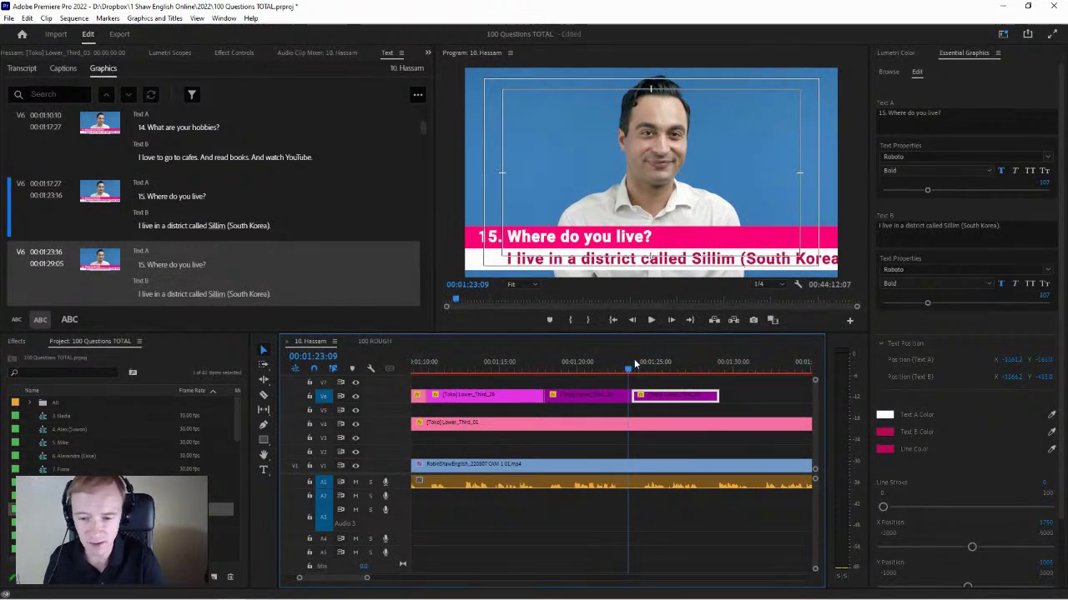
pyautogui.click(651, 320)
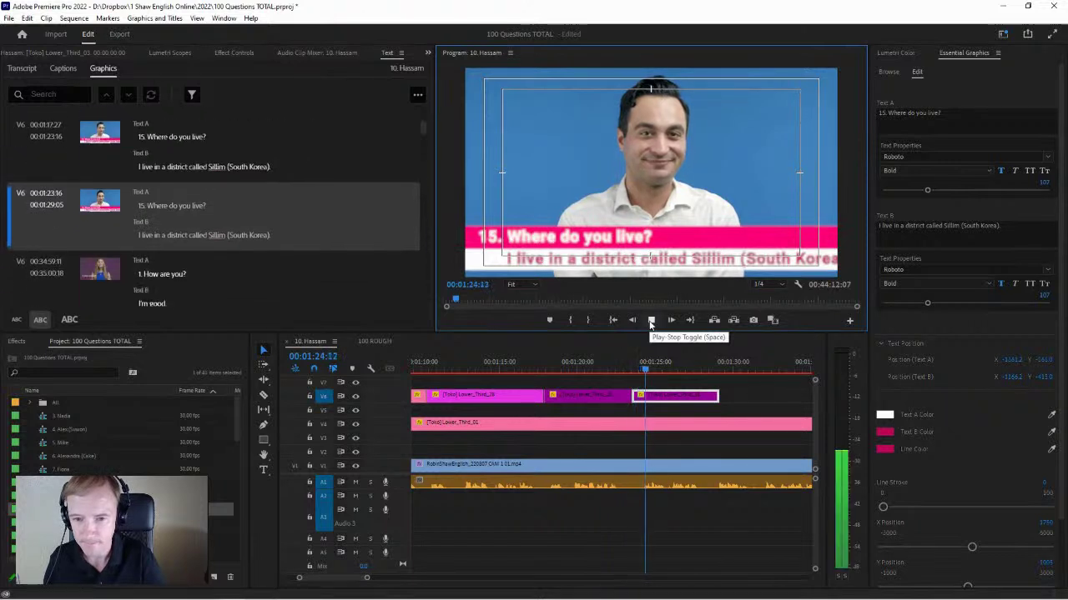
pyautogui.click(651, 322)
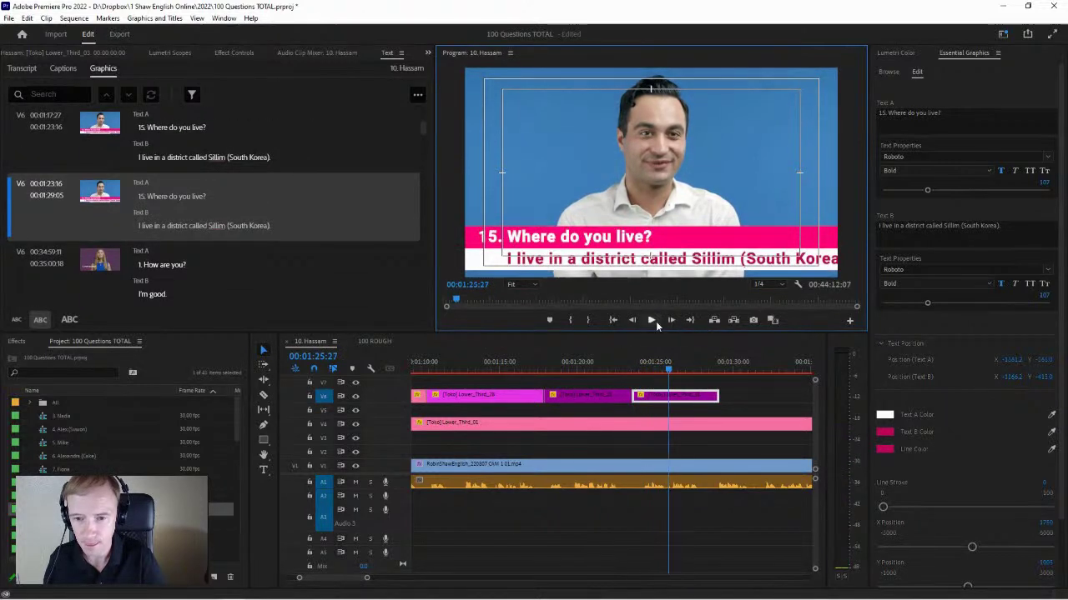
pyautogui.click(600, 365)
pyautogui.click(600, 398)
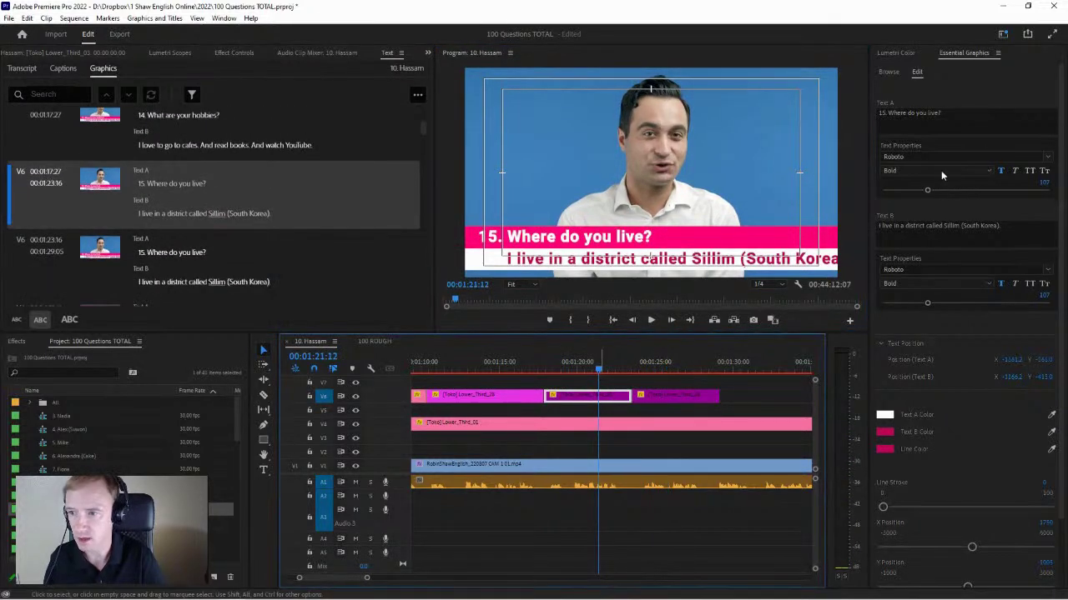
# Step: Delete '(South Korea)' from the first question-15 clip's answer line
pyautogui.click(960, 227)
pyautogui.moveTo(1000, 227); pyautogui.dragTo(961, 226)
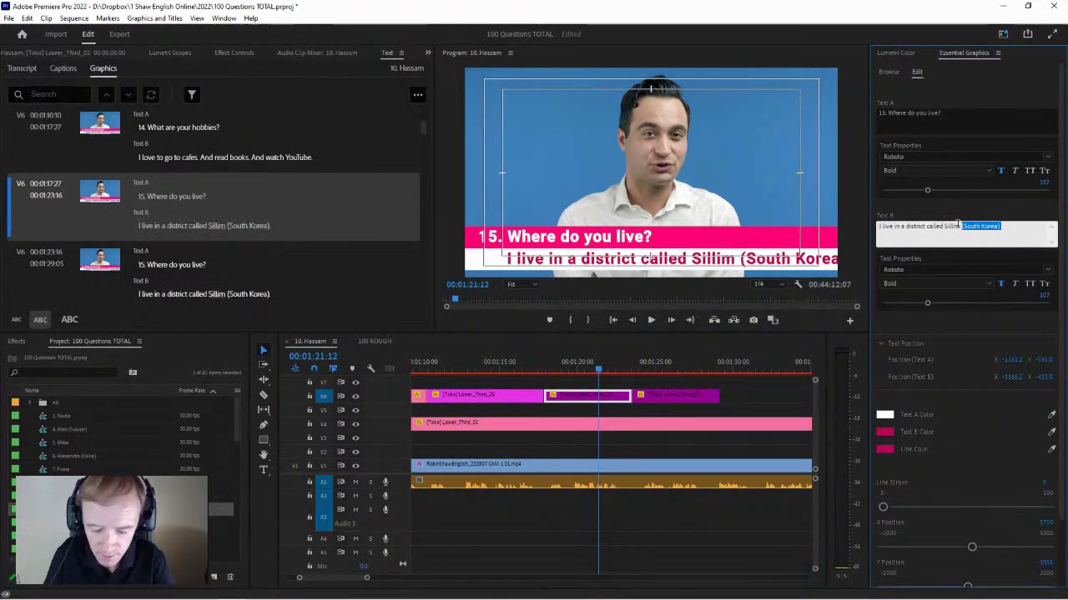
pyautogui.press('BackSpace')
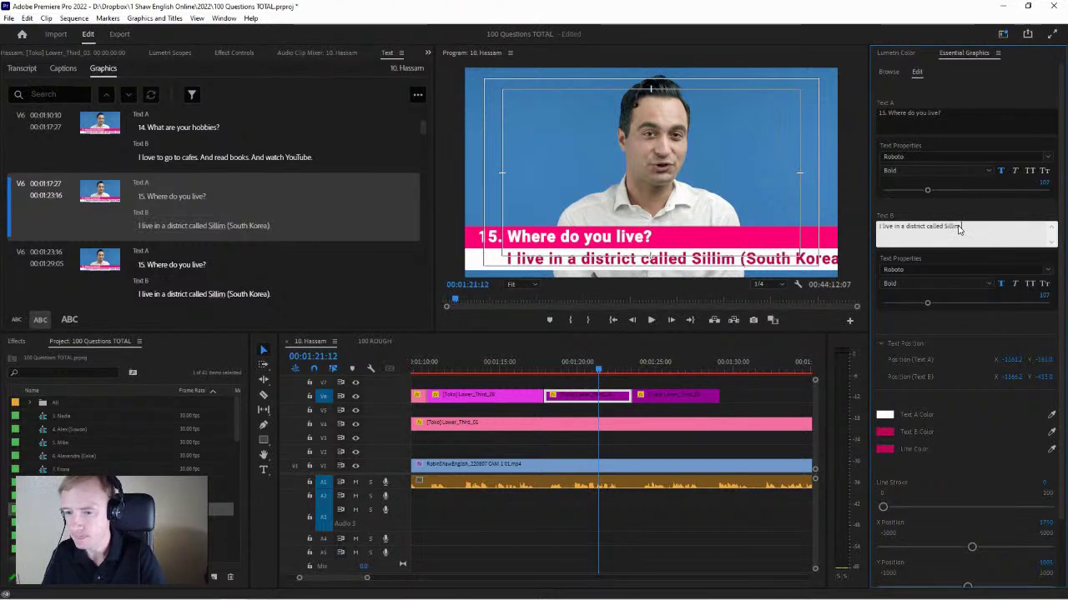
# Step: Label the first question-15 clip purple and play back across both clips
pyautogui.rightClick(615, 401)
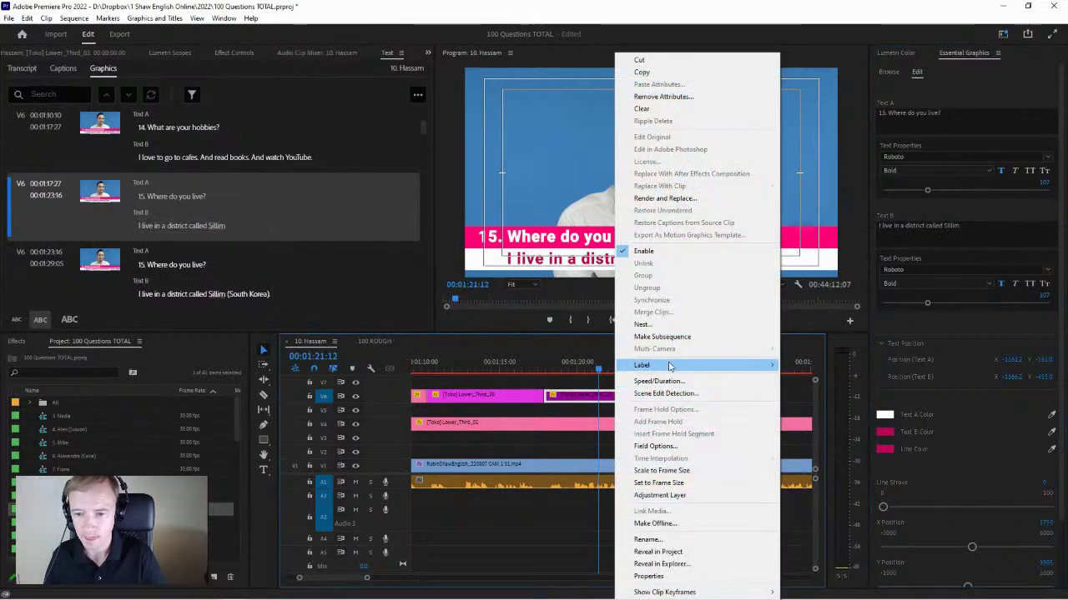
pyautogui.moveTo(677, 367)
pyautogui.click(811, 406)
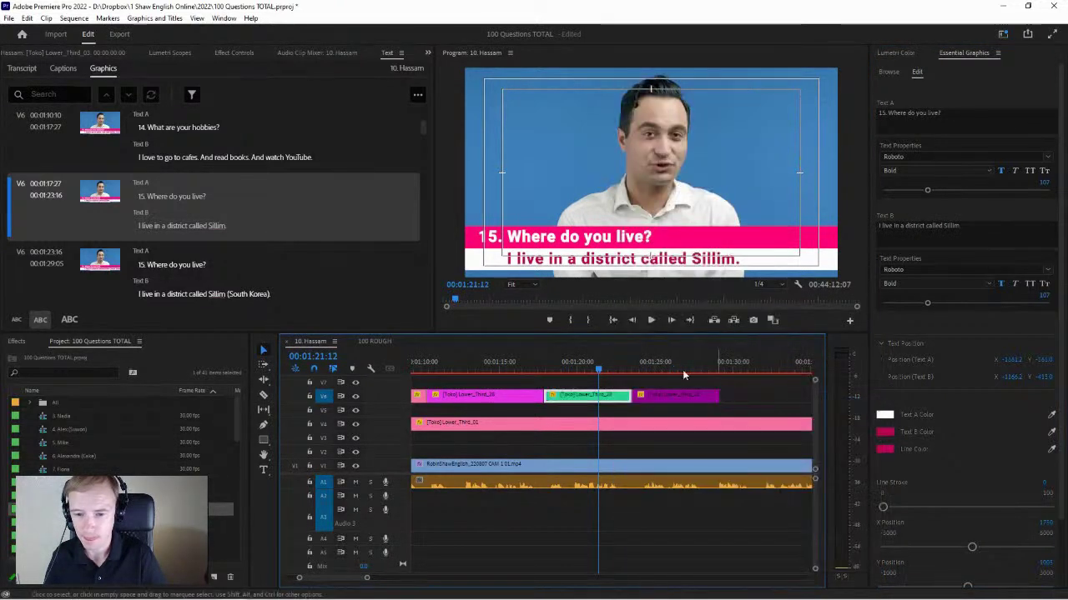
pyautogui.rightClick(608, 395)
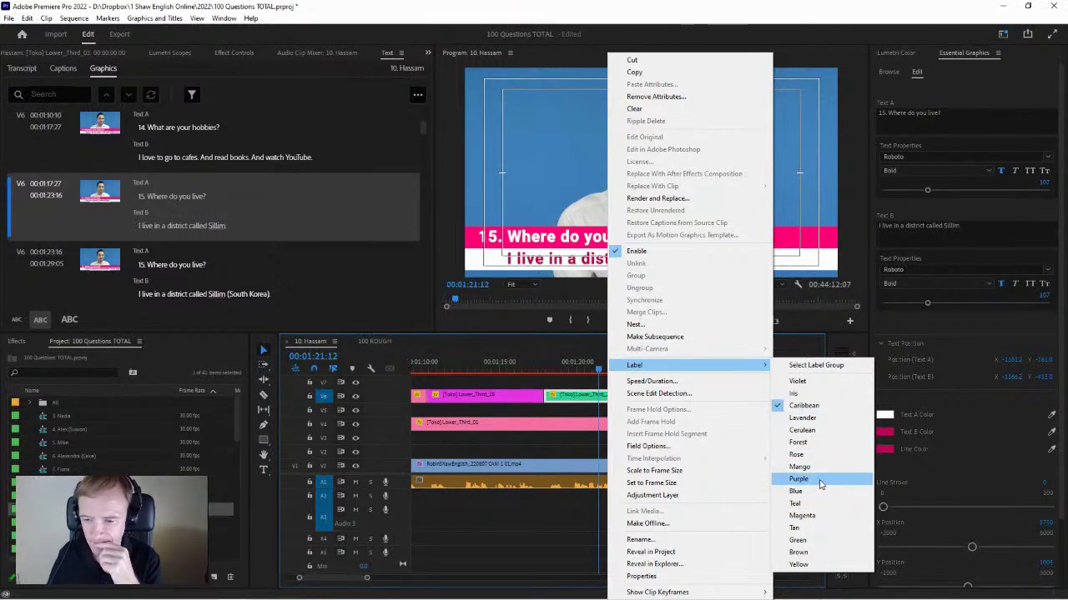
pyautogui.click(820, 482)
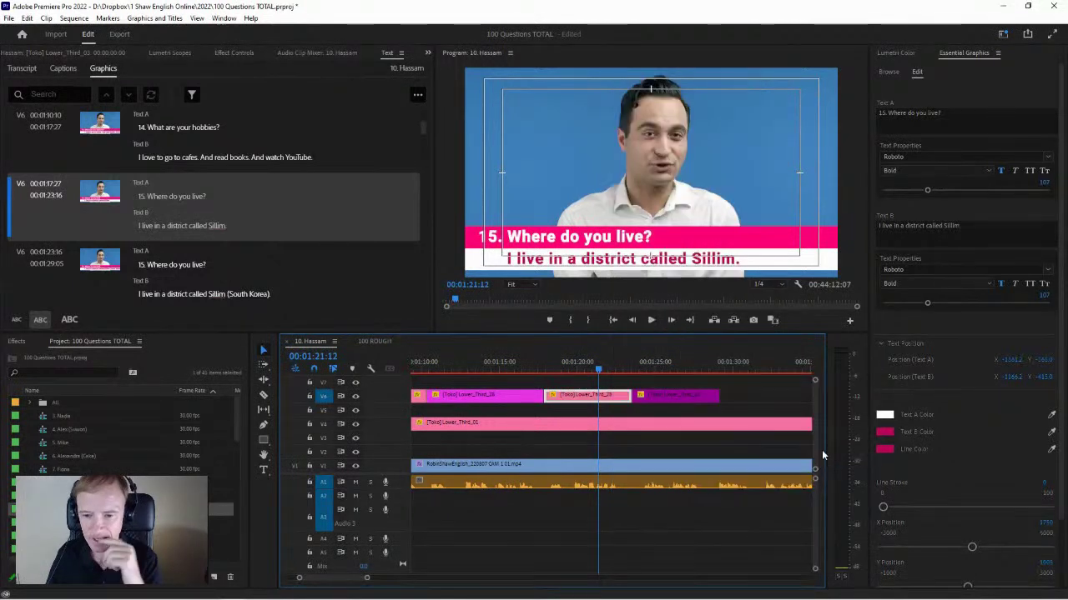
pyautogui.click(623, 369)
pyautogui.press('space')
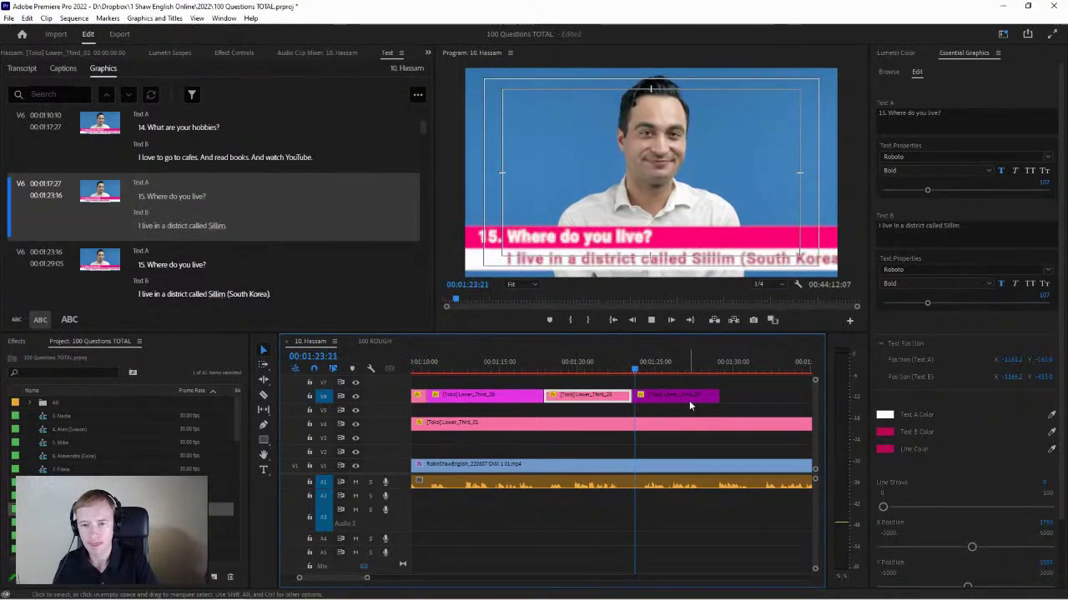
# Step: Replace the unedited copy with a fresh duplicate of the edited question-15 clip
pyautogui.click(689, 397)
pyautogui.press('Delete')
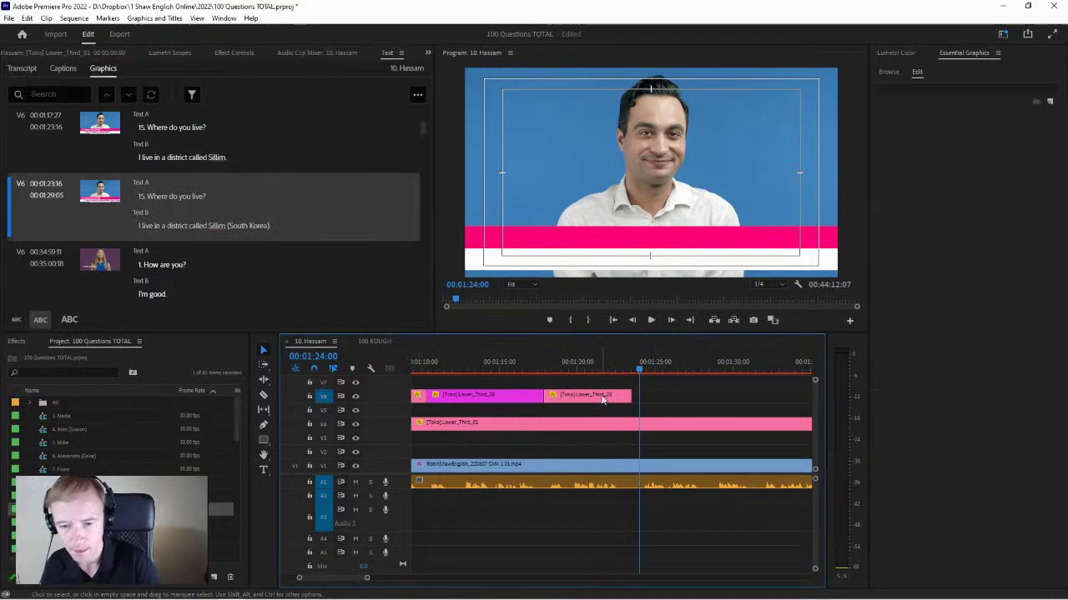
pyautogui.moveTo(603, 401); pyautogui.dragTo(673, 402)
# Step: Extend the first clip's end to meet the copy at 00:01:23:23 and play both back
pyautogui.click(624, 364)
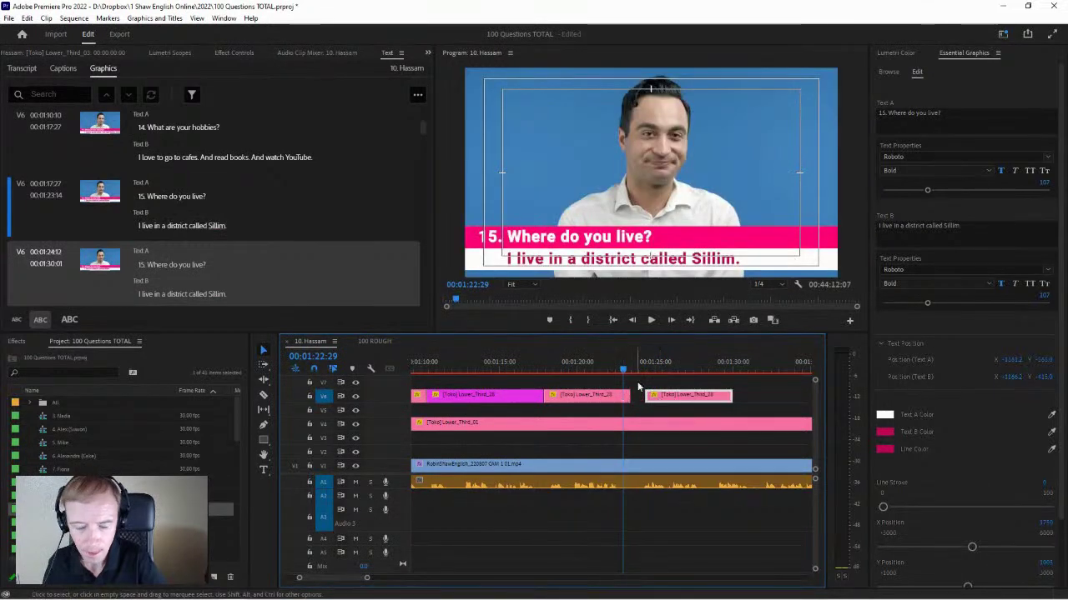
pyautogui.click(639, 359)
pyautogui.scroll(3, 646, 367)
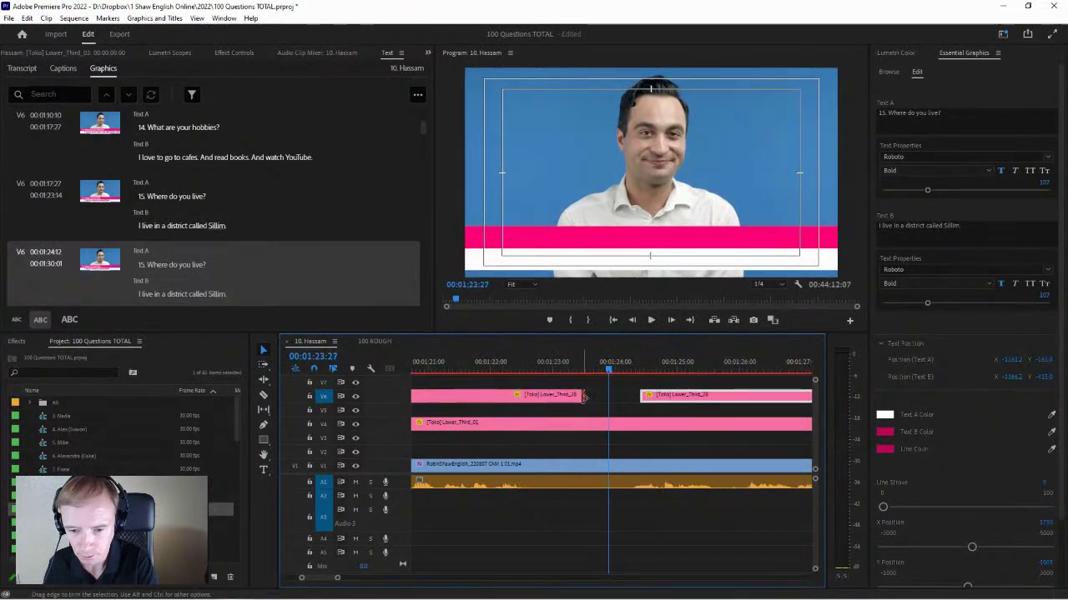
pyautogui.moveTo(582, 397); pyautogui.dragTo(634, 401)
pyautogui.scroll(-2, 634, 400)
pyautogui.scroll(-2, 633, 398)
pyautogui.click(590, 361)
pyautogui.press('space')
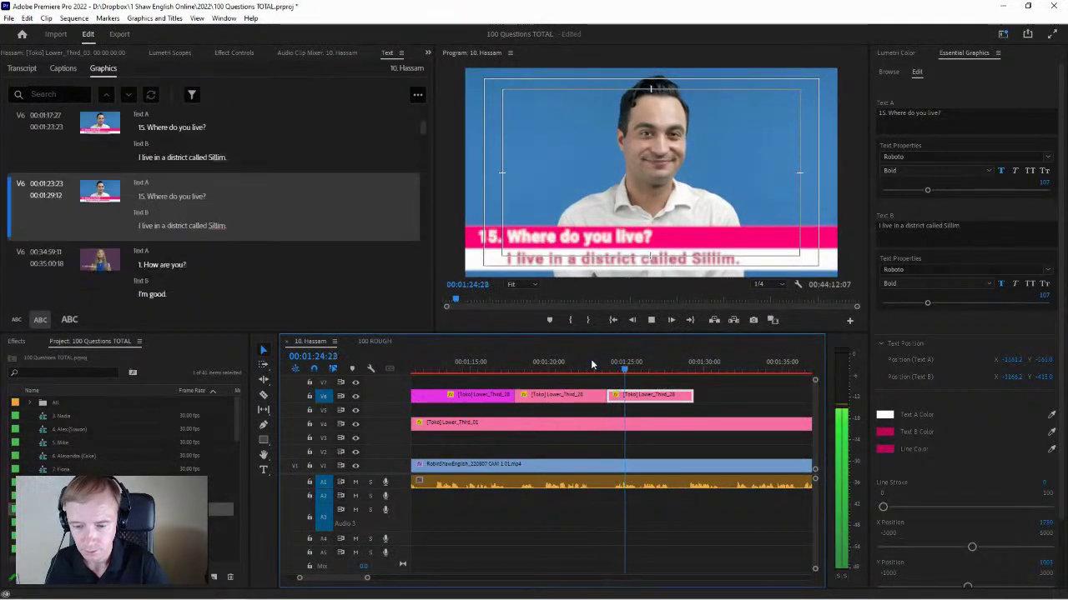
pyautogui.press('space')
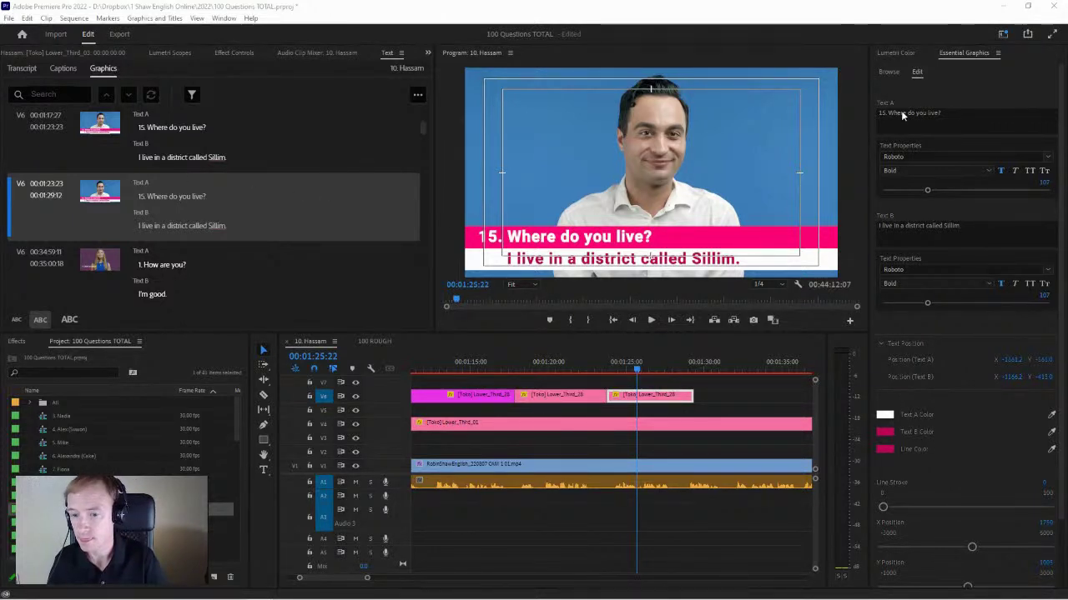
# Step: Change the second clip's question to '16. In which country do you live?' and preview it
pyautogui.click(646, 399)
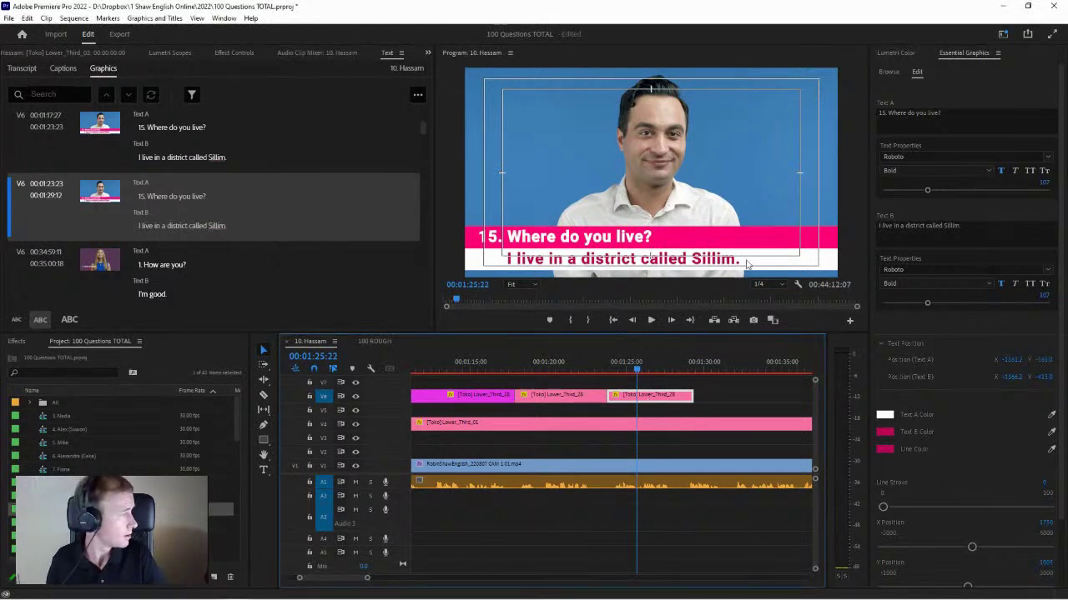
pyautogui.click(913, 116)
pyautogui.doubleClick(882, 113)
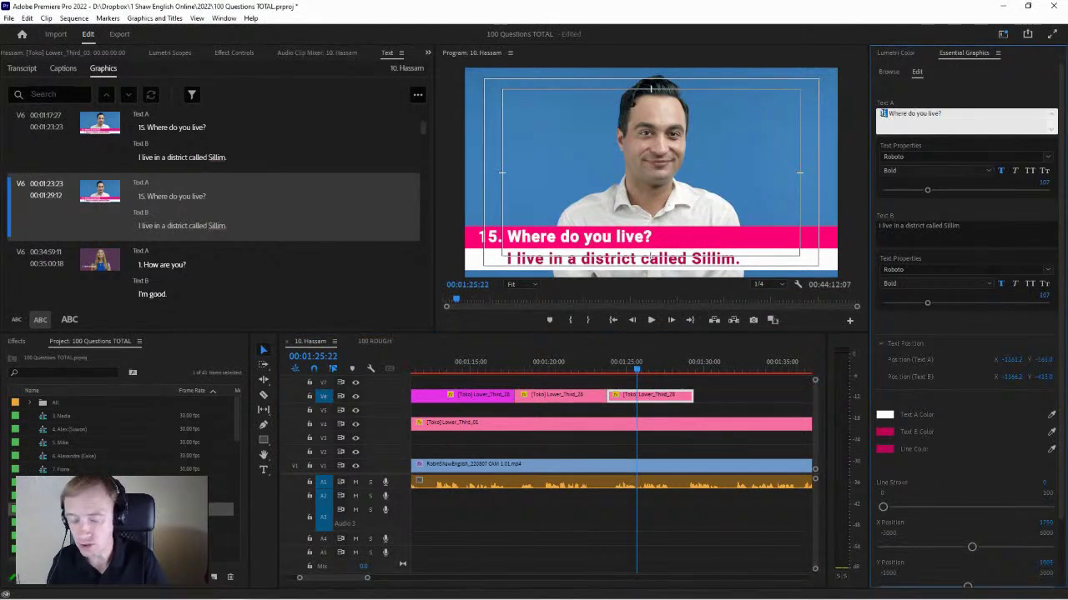
pyautogui.write('16')
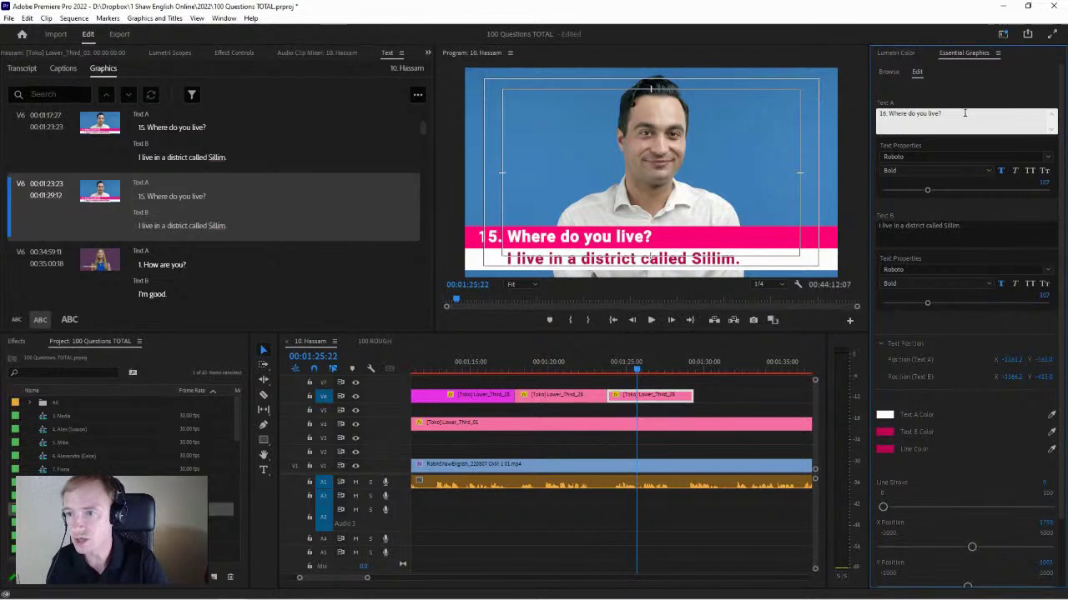
pyautogui.moveTo(941, 113); pyautogui.dragTo(888, 113)
pyautogui.write('In which country do you live?')
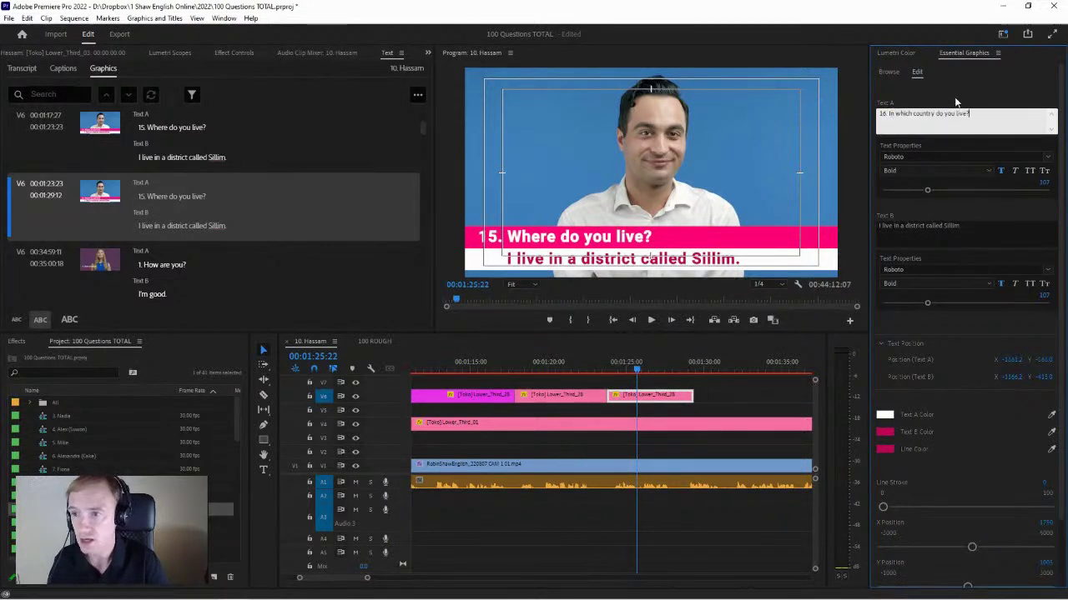
pyautogui.click(953, 97)
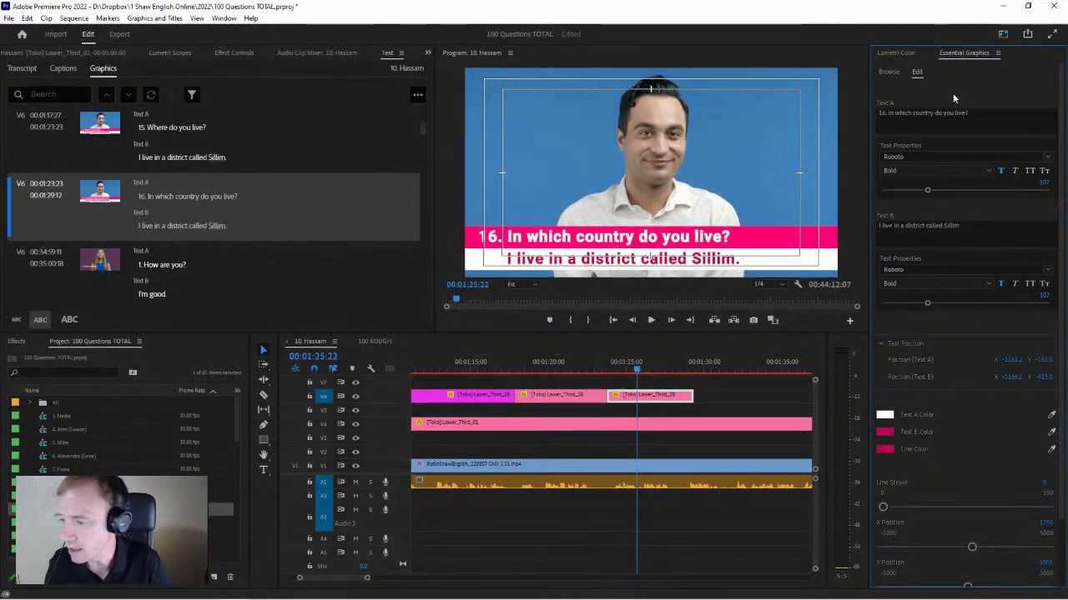
pyautogui.click(613, 364)
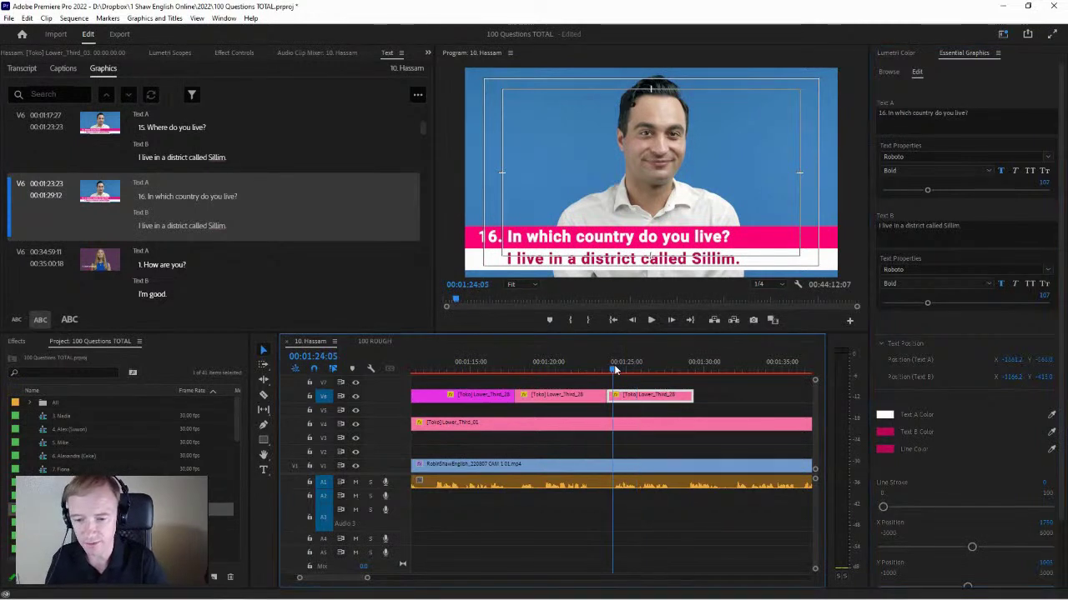
pyautogui.press('space')
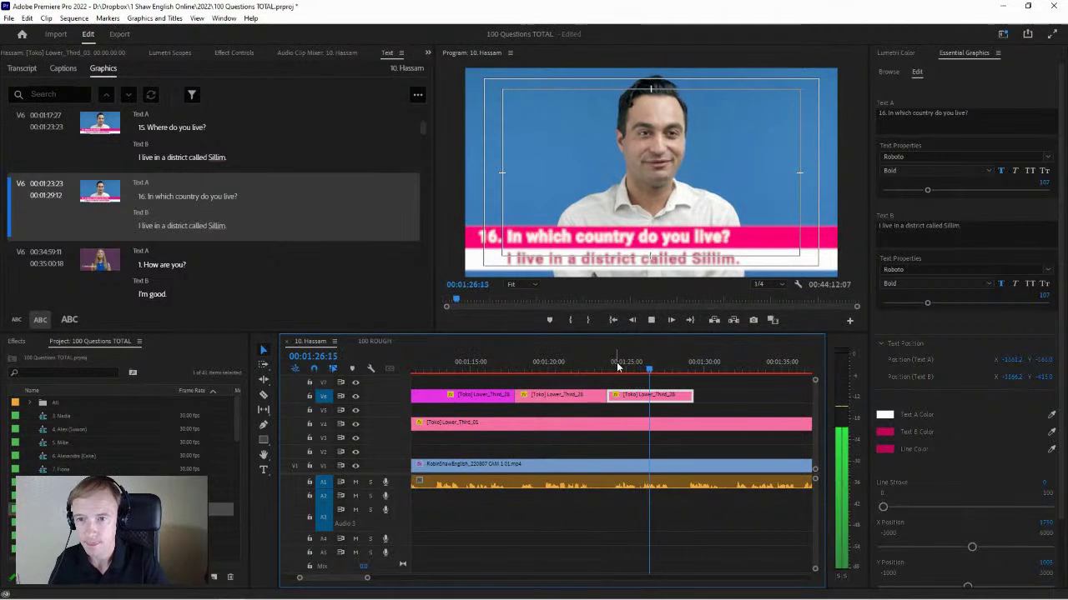
pyautogui.press('space')
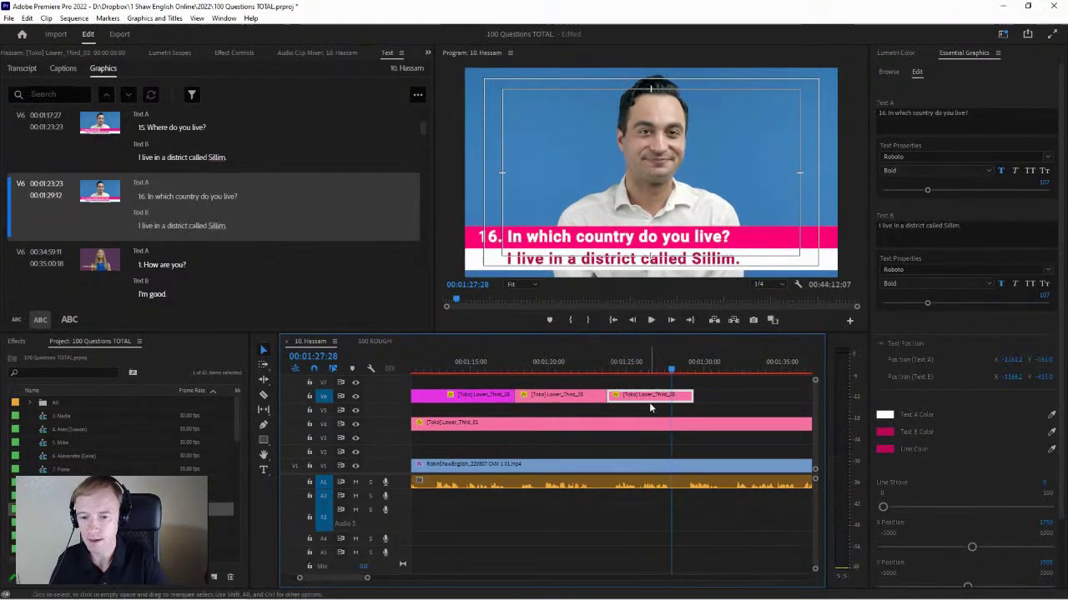
# Step: Replace the answer line with 'I'm living in South Korea.'
pyautogui.click(888, 227)
pyautogui.press('BackSpace')
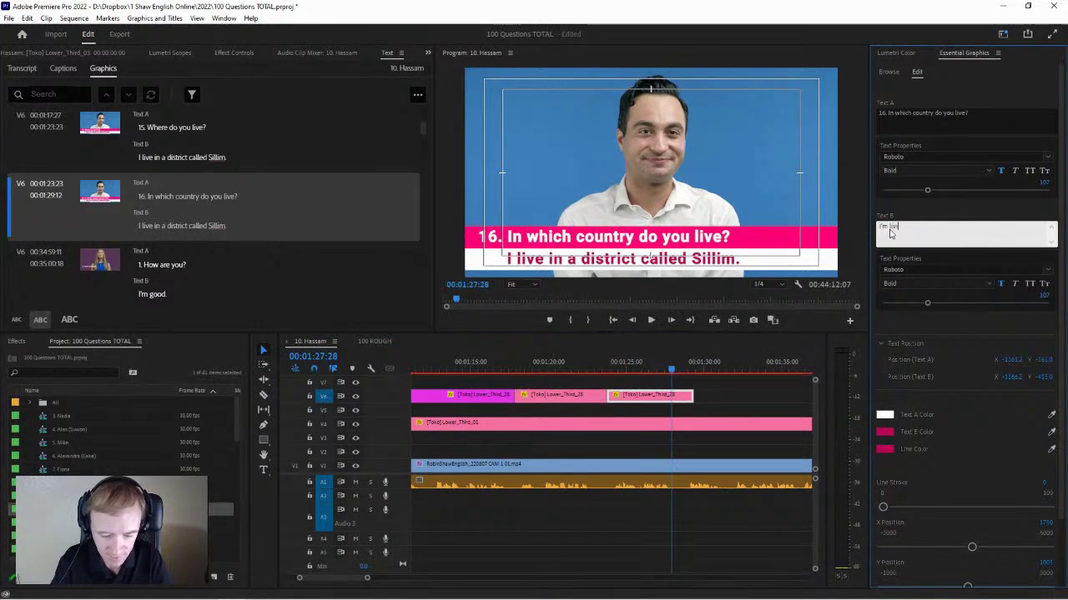
pyautogui.write("I'm living in South Kore")
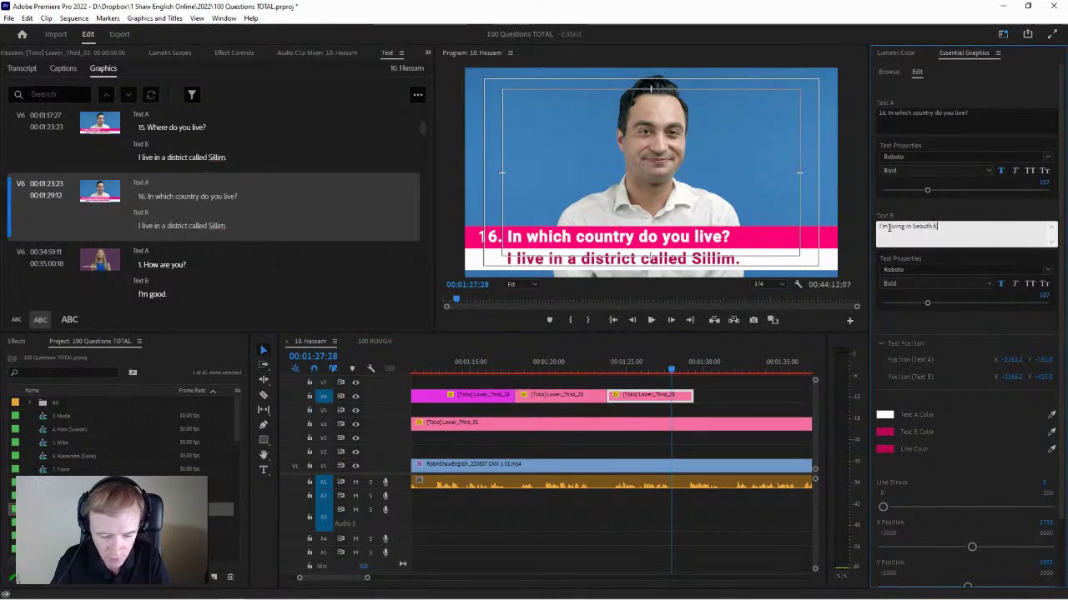
pyautogui.write('a.')
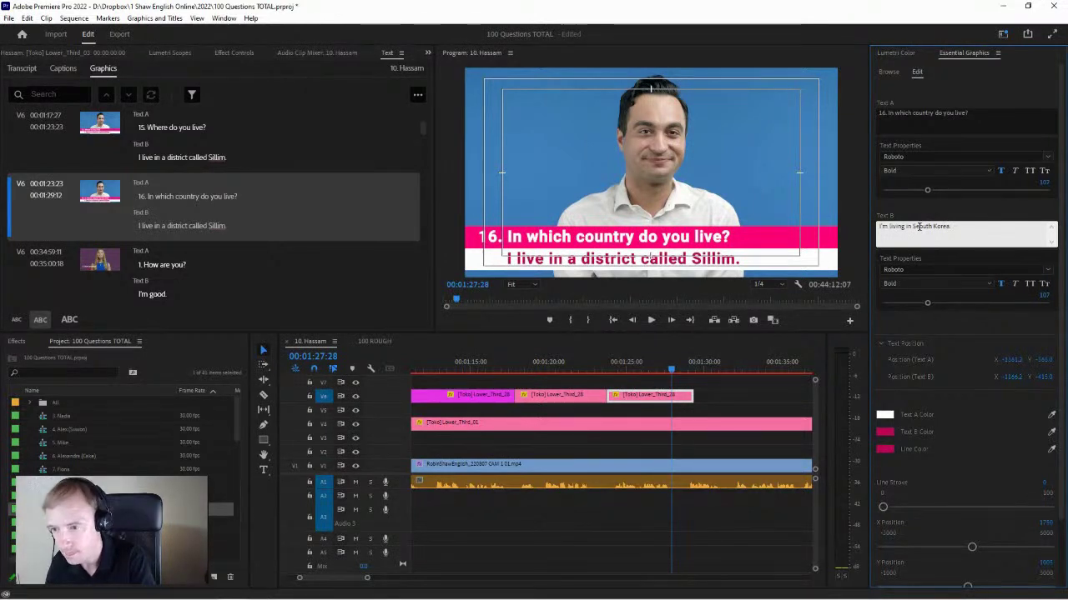
pyautogui.moveTo(949, 226); pyautogui.dragTo(837, 227)
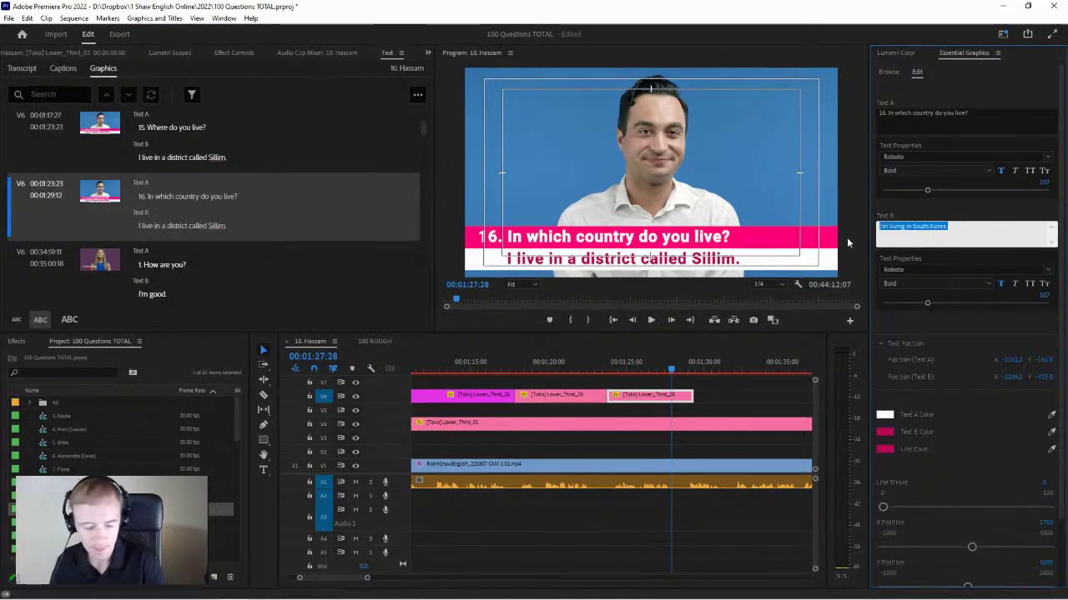
pyautogui.press('Escape')
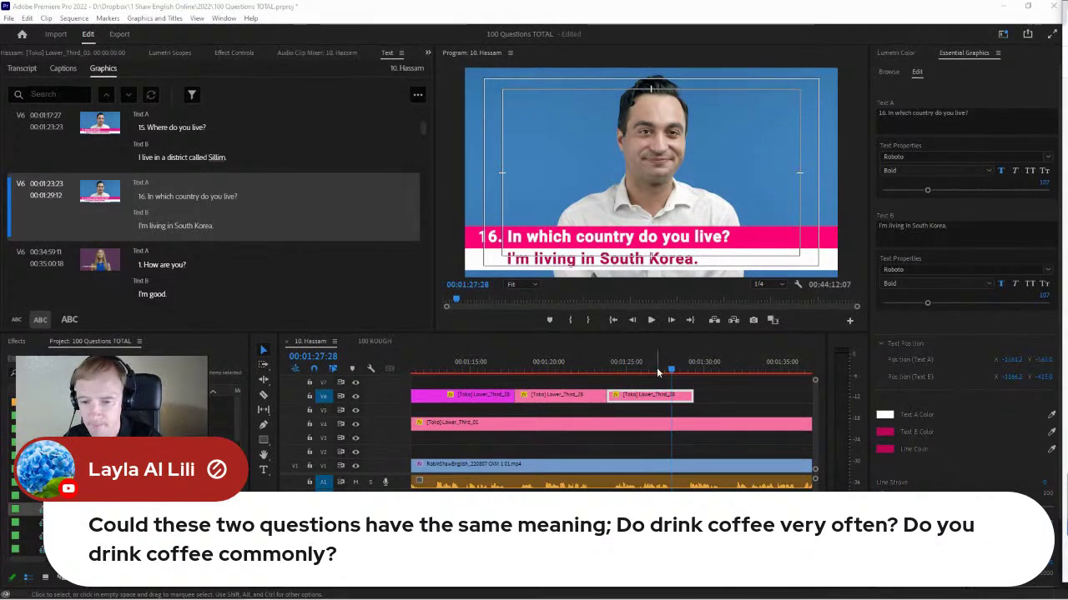
# Step: Review the question 16 graphic and trim its end to 00:01:28:19
pyautogui.click(602, 367)
pyautogui.press('space')
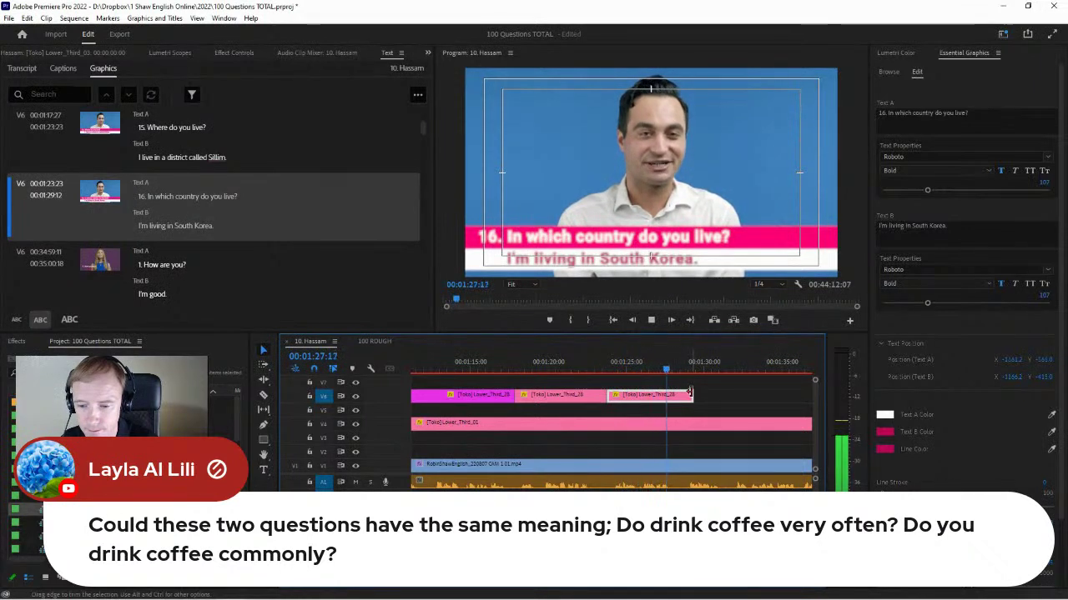
pyautogui.moveTo(689, 392); pyautogui.dragTo(676, 395)
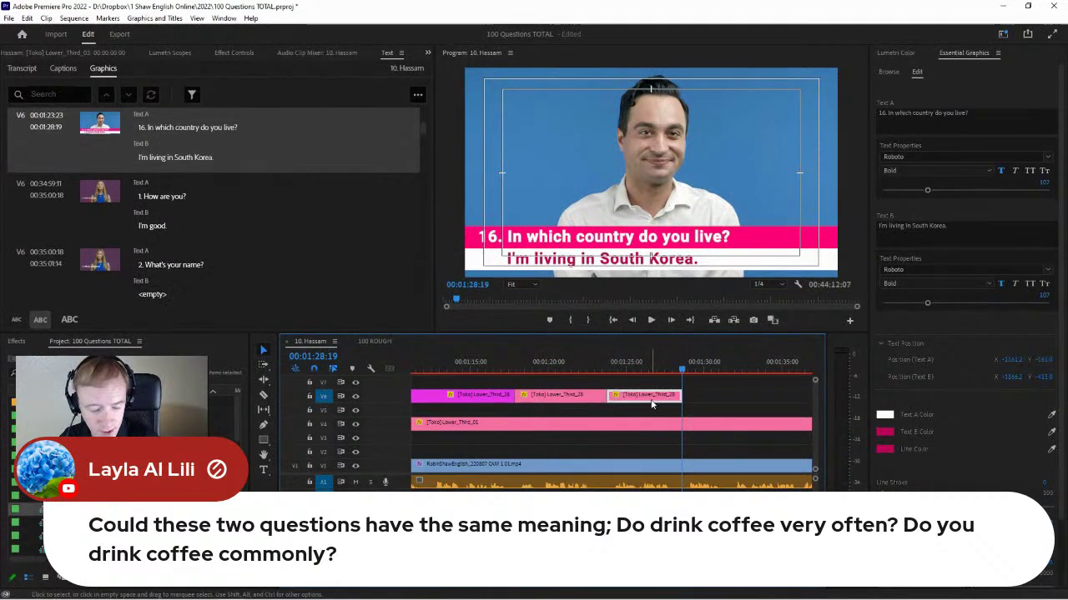
# Step: Duplicate the question 16 graphic right after it, running to 00:01:33:15, and play back
pyautogui.moveTo(653, 404); pyautogui.dragTo(719, 404)
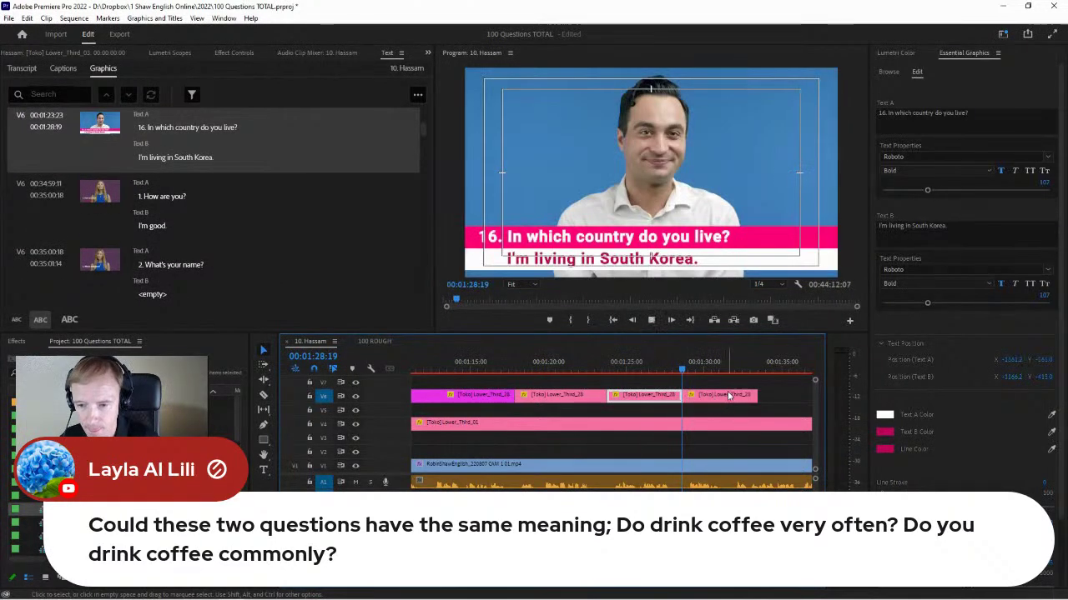
pyautogui.press('space')
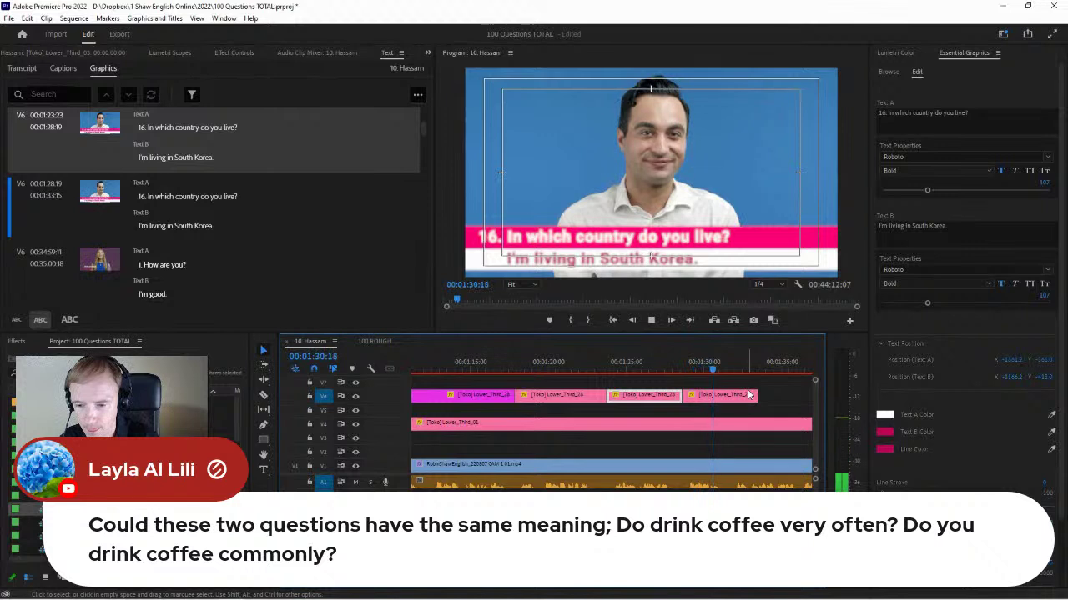
pyautogui.click(692, 368)
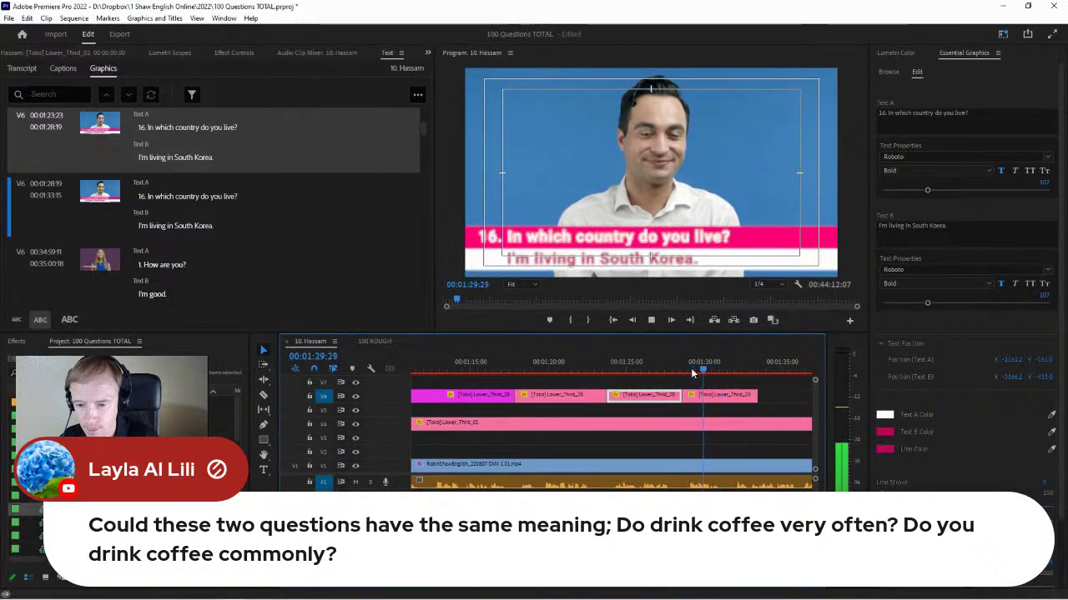
pyautogui.press('space')
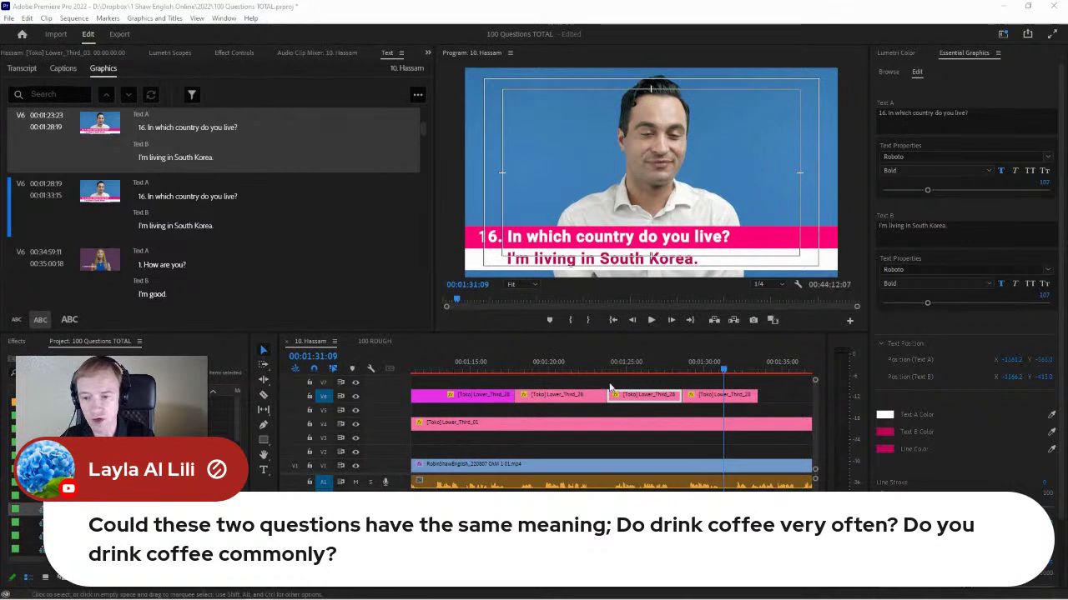
# Step: Change the copied graphic's question text to "17. How did you get a visa for Korea?"
pyautogui.click(713, 396)
pyautogui.click(922, 112)
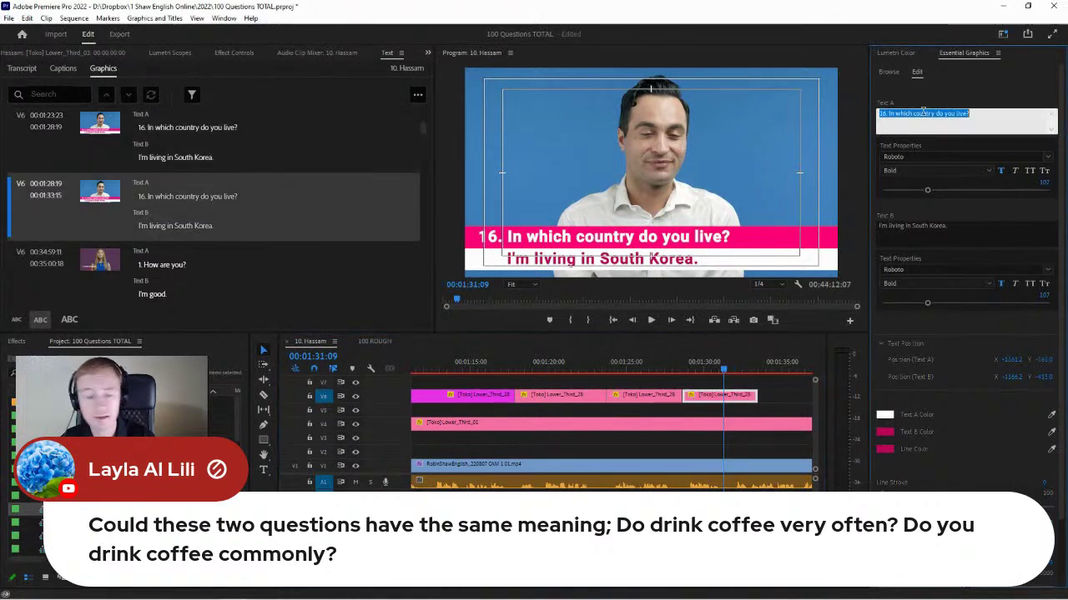
pyautogui.hotkey('ctrl', 'a')
pyautogui.write('How did you get a visa for Korea?')
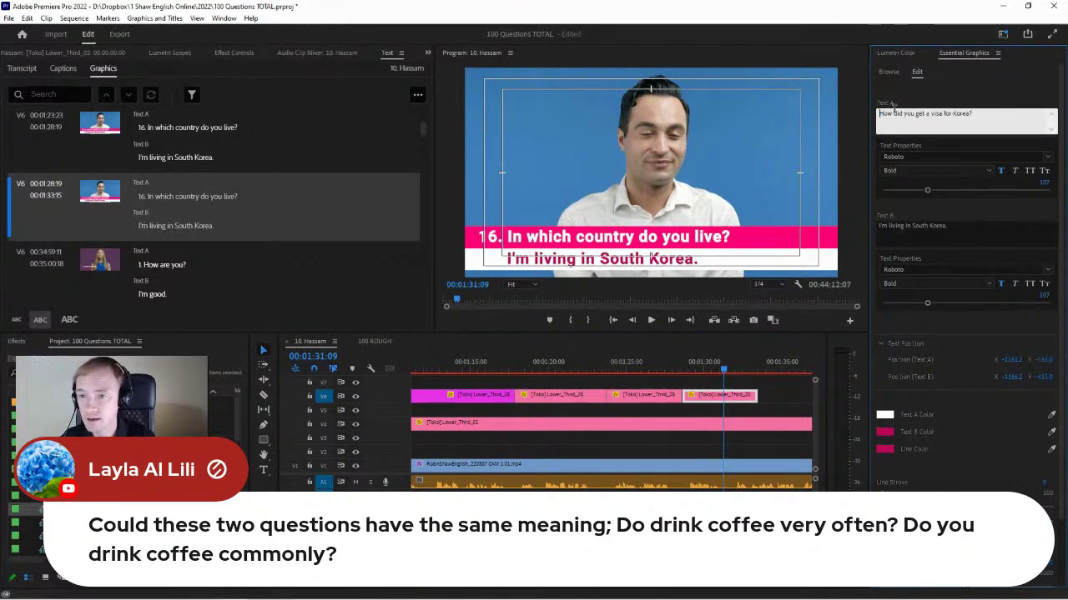
pyautogui.click(879, 114)
pyautogui.write('17.')
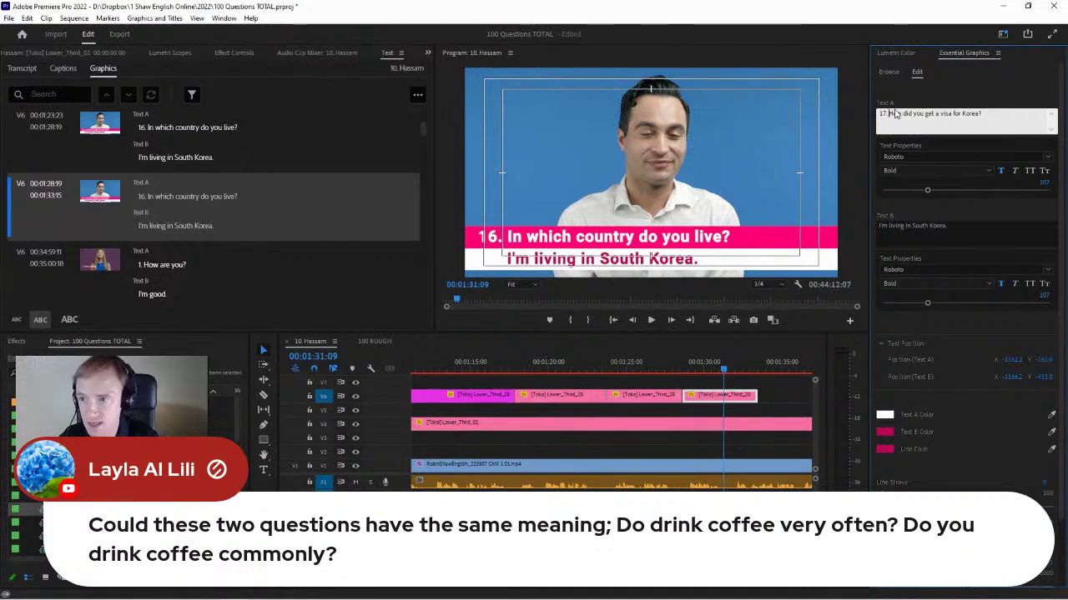
pyautogui.click(918, 107)
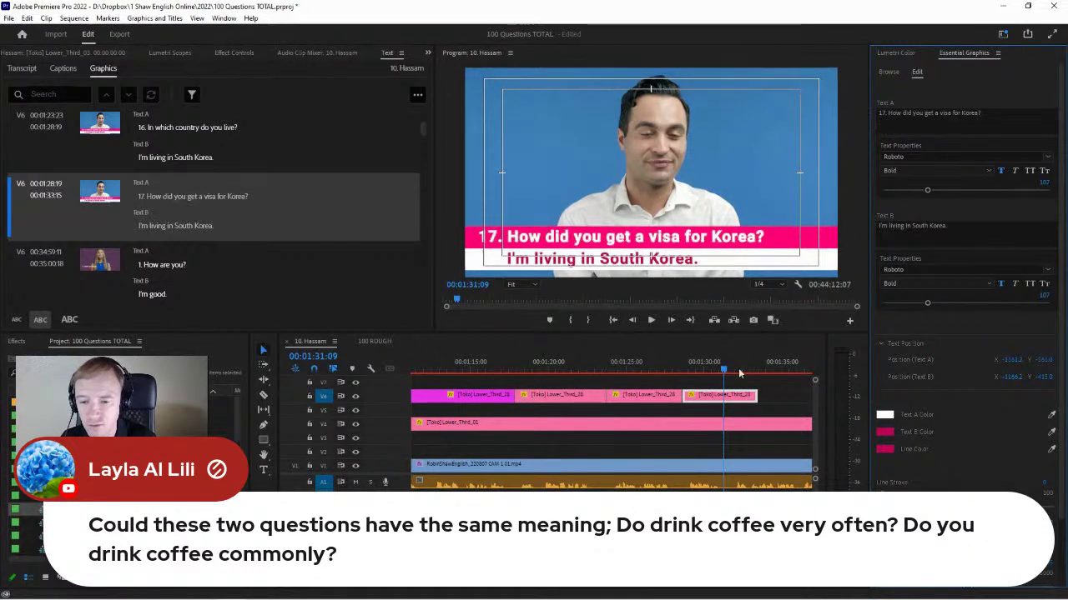
# Step: Extend the question 17 graphic clip so it ends at 00:01:36:09
pyautogui.click(683, 371)
pyautogui.moveTo(757, 394); pyautogui.dragTo(802, 392)
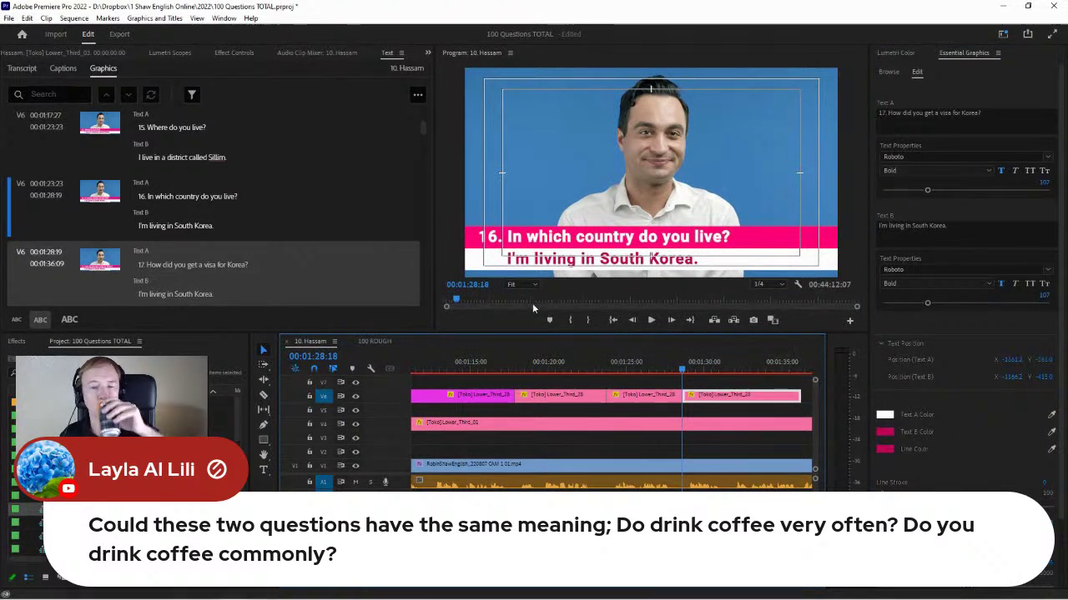
pyautogui.click(734, 359)
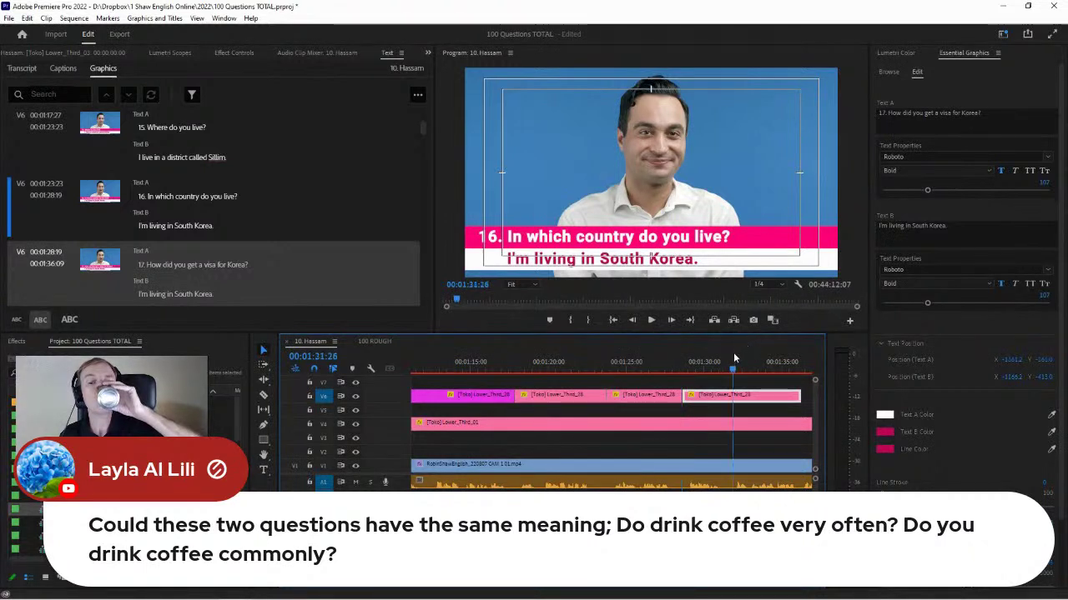
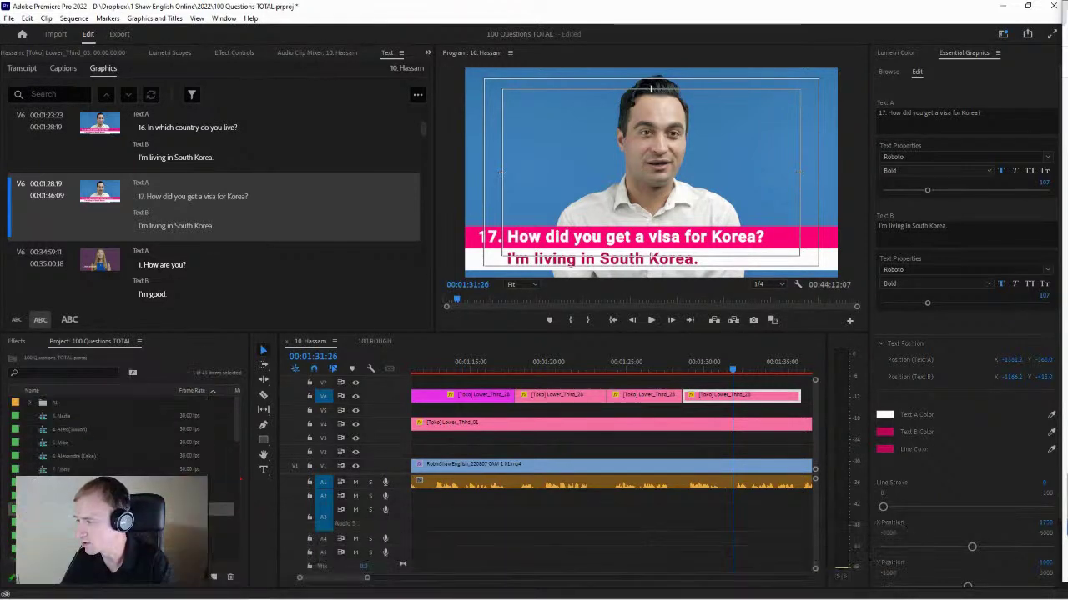
# Step: Play back the question 17 section to check its caption
pyautogui.click(681, 371)
pyautogui.press('space')
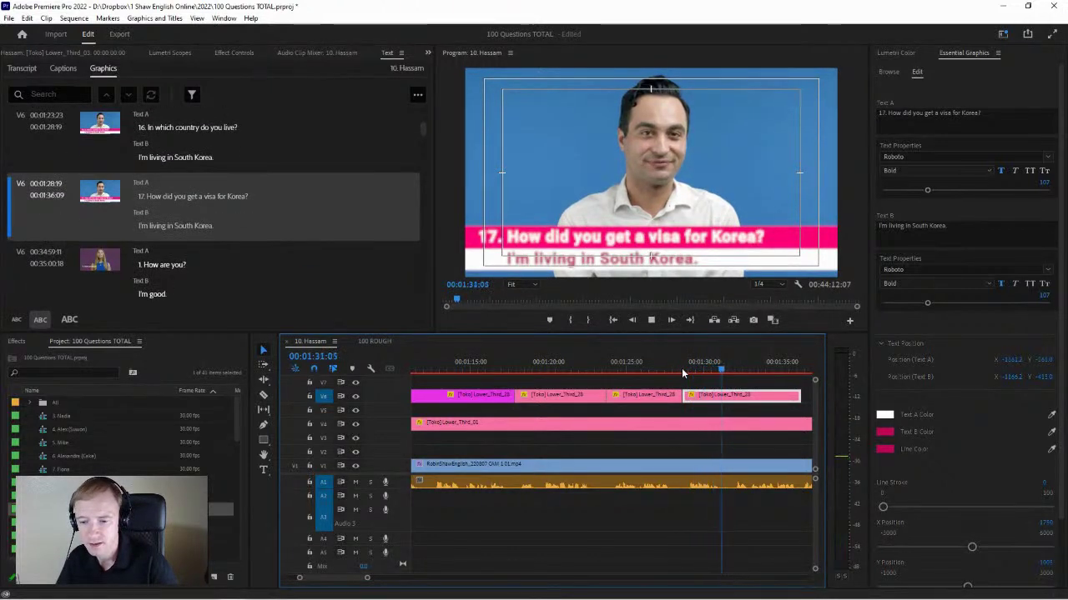
pyautogui.press('space')
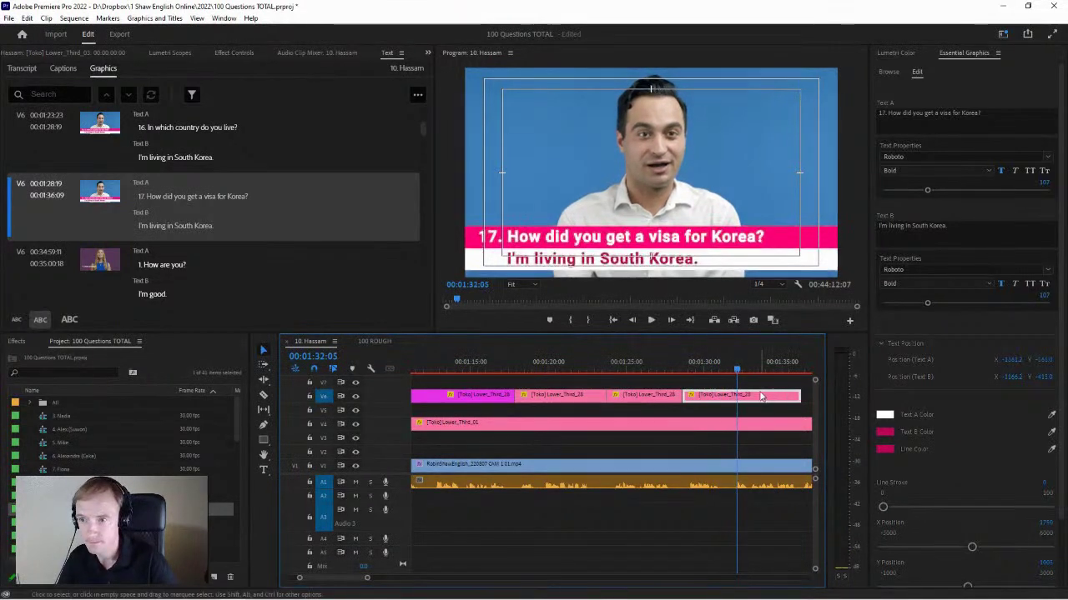
pyautogui.press('space')
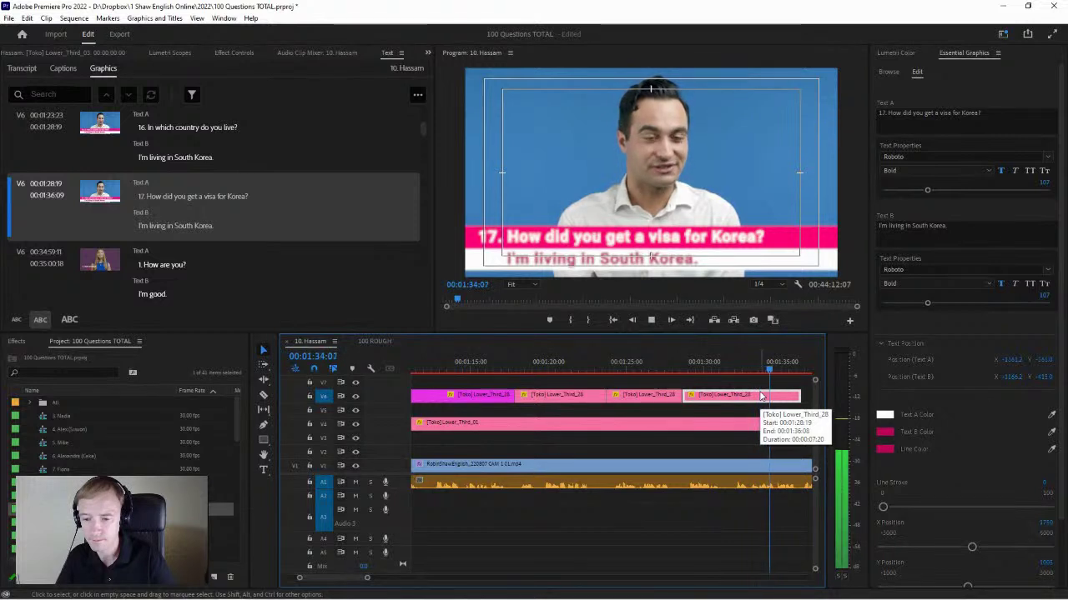
pyautogui.press('space')
# Step: Select the question 17 lower third and start retyping its answer as 'I came with a student visa'
pyautogui.click(748, 368)
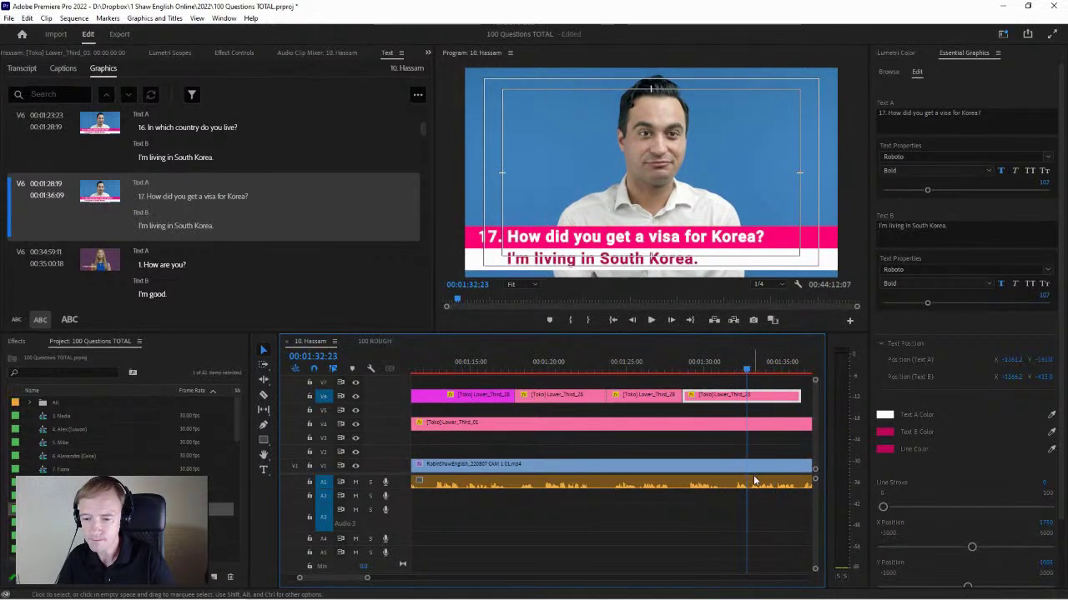
pyautogui.click(753, 477)
pyautogui.click(758, 396)
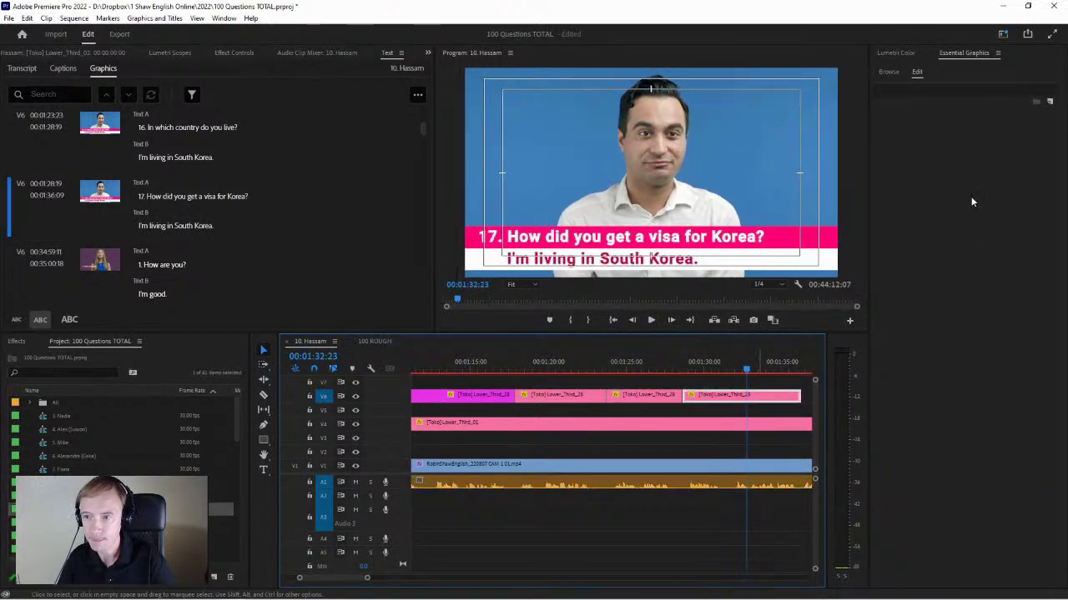
pyautogui.click(913, 225)
pyautogui.write("I'm")
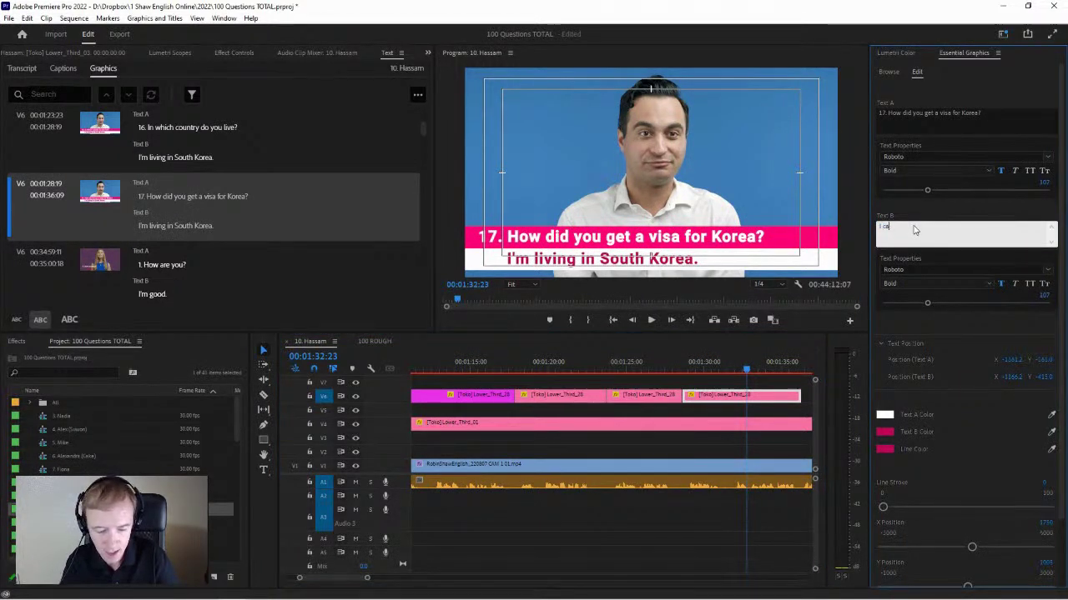
pyautogui.write('ame with')
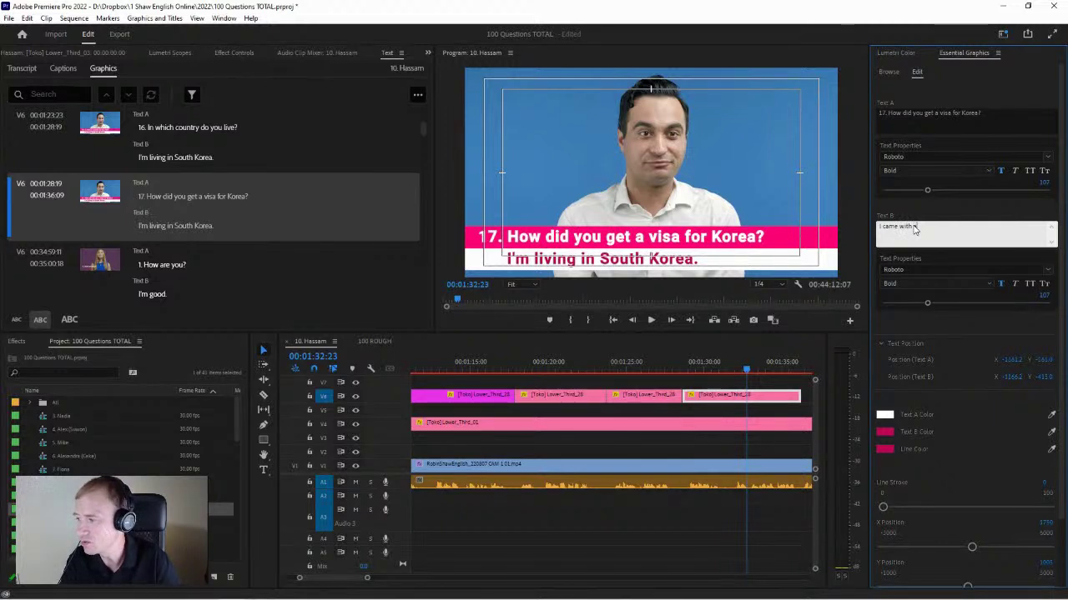
pyautogui.write(' a student visa')
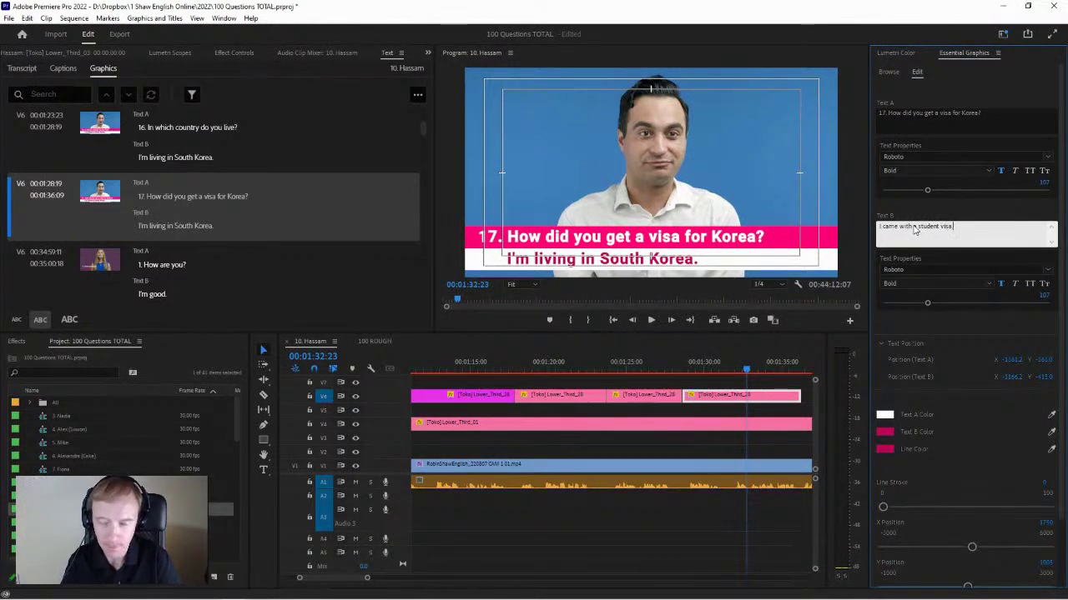
# Step: Commit the new answer and play back the corrected question 17 caption
pyautogui.click(694, 367)
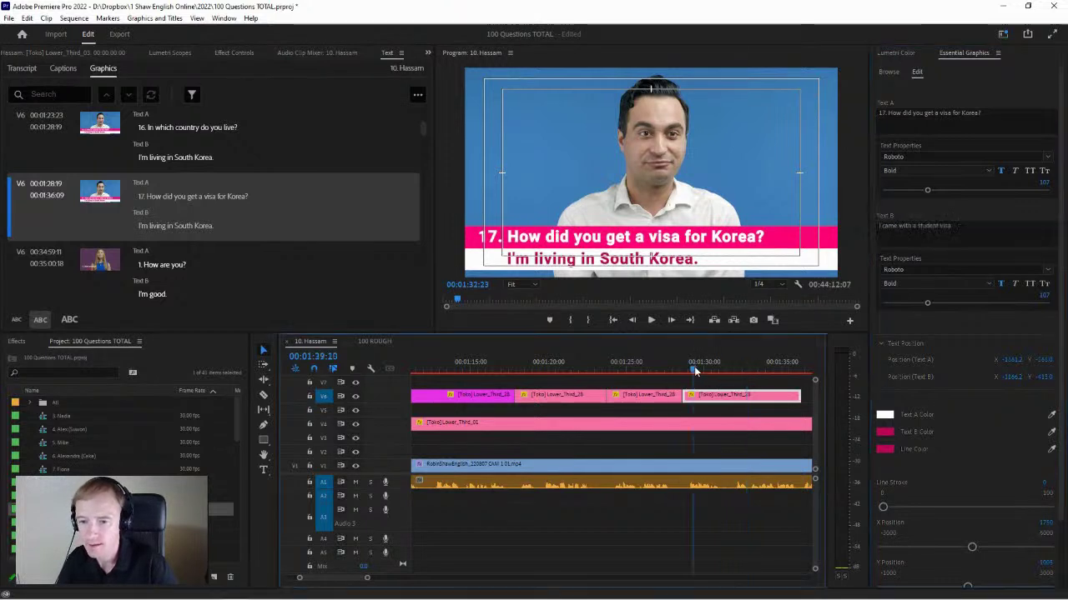
pyautogui.press('space')
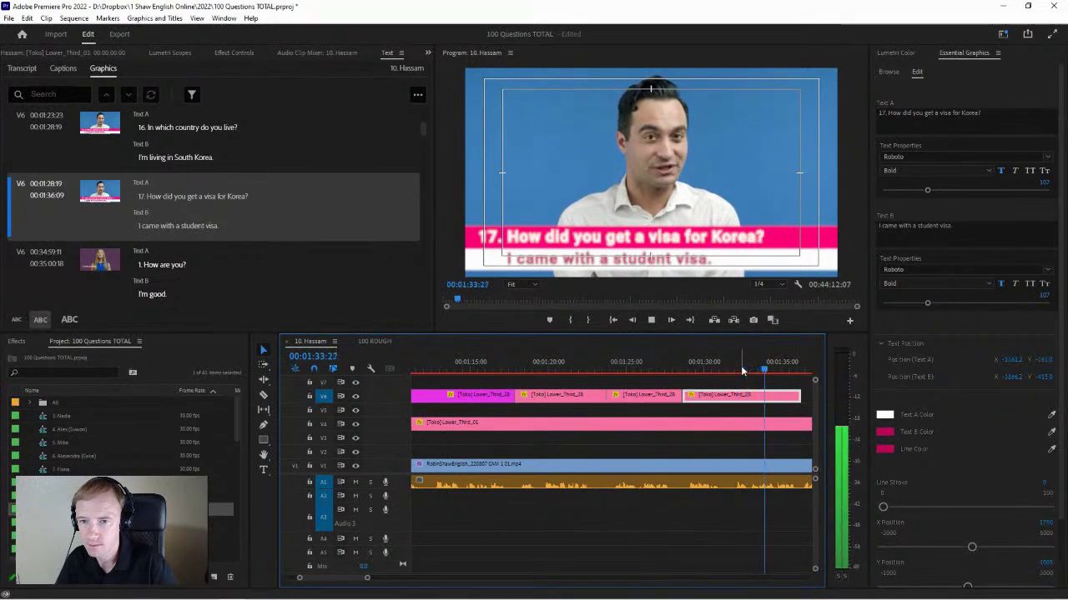
pyautogui.press('space')
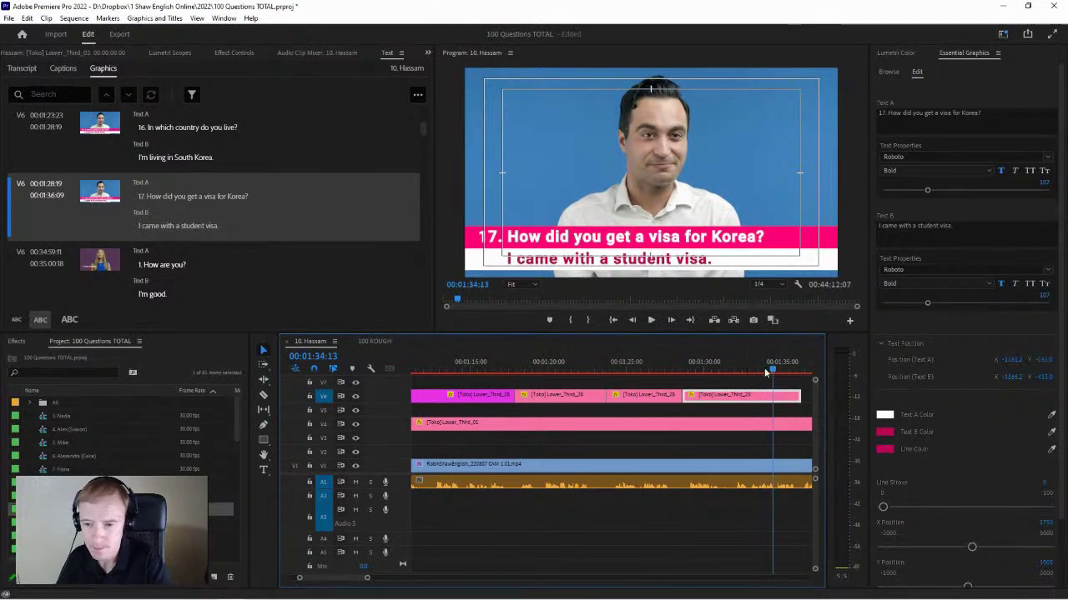
# Step: Extend the question 17 lower third about two seconds to end at 00:01:38:18, then replay it
pyautogui.scroll(-3, 726, 385)
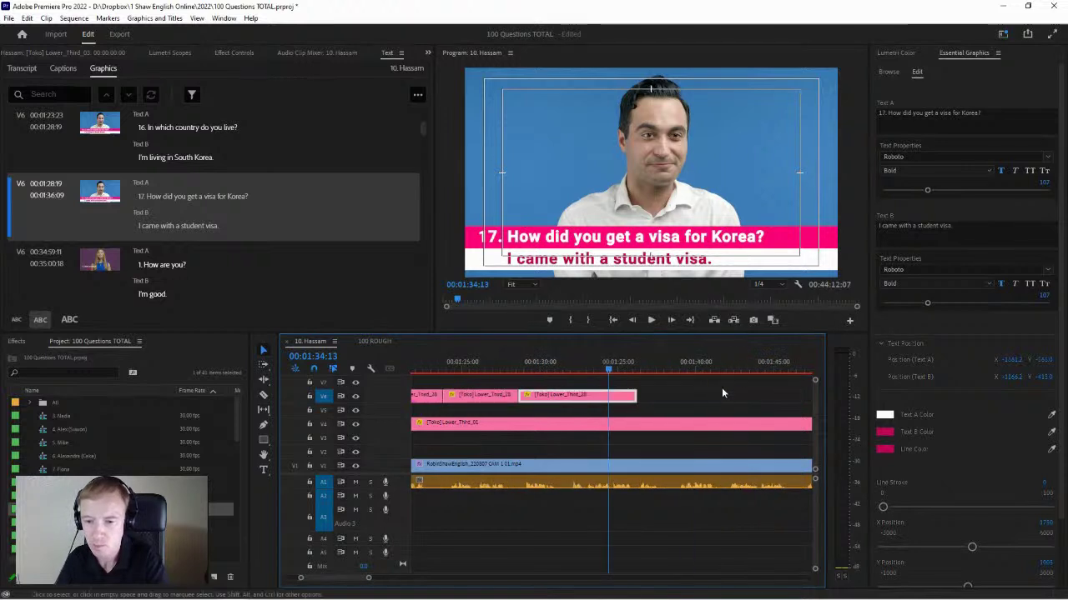
pyautogui.press('Down')
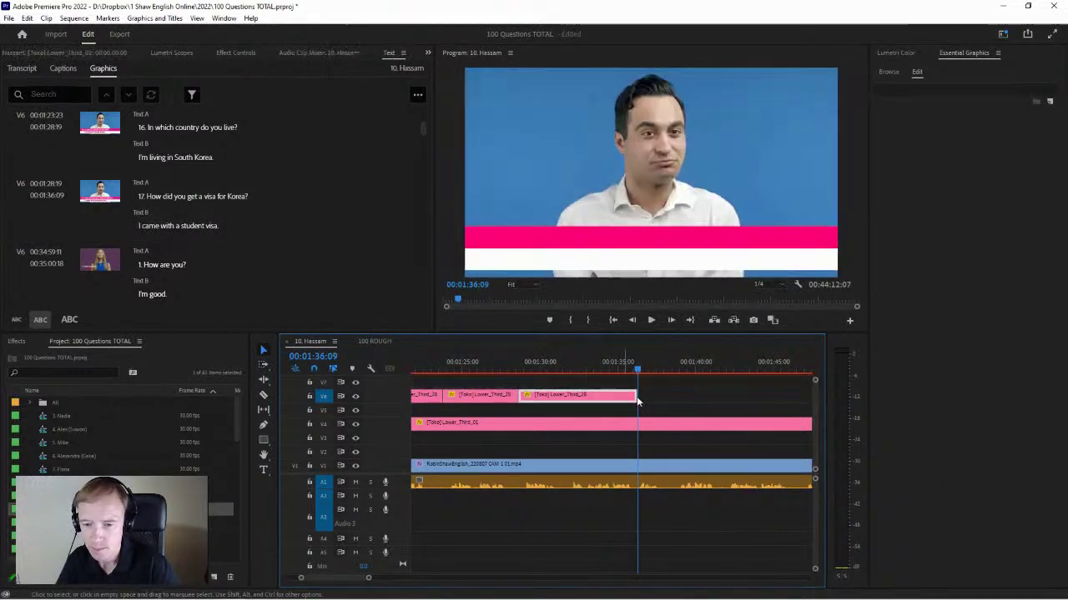
pyautogui.moveTo(636, 395); pyautogui.dragTo(672, 395)
pyautogui.click(584, 363)
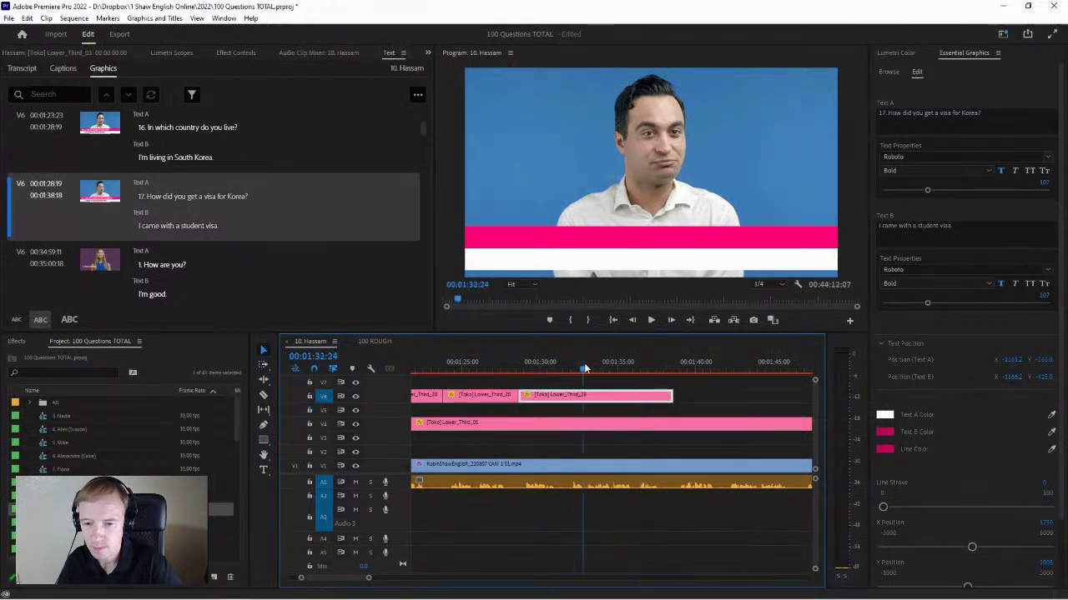
pyautogui.press('space')
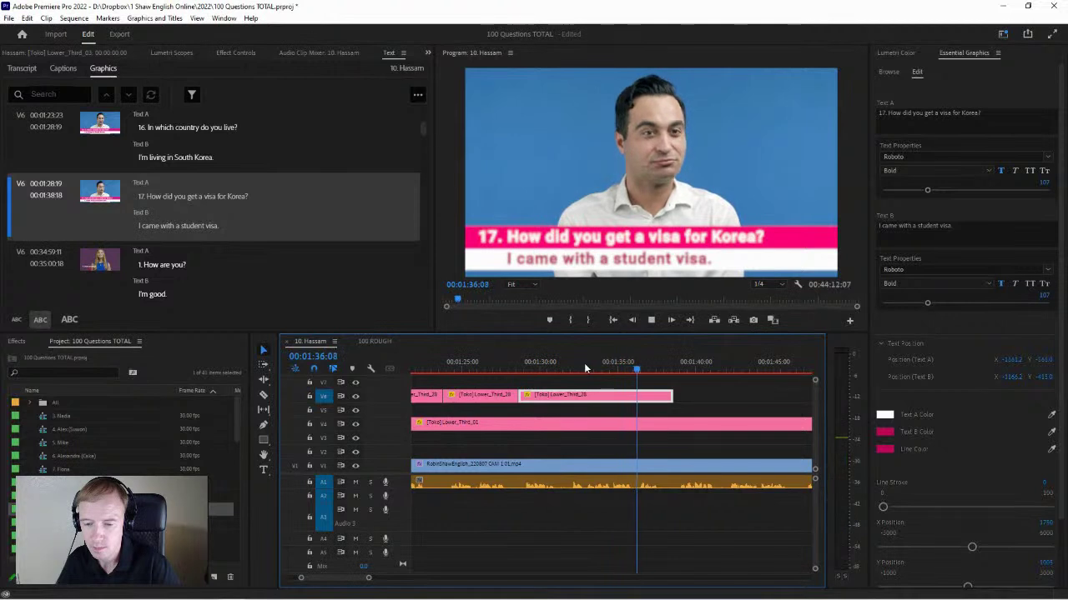
# Step: Append 'And now I have job-seeking visa.' after 'visa.' in the answer line
pyautogui.press('space')
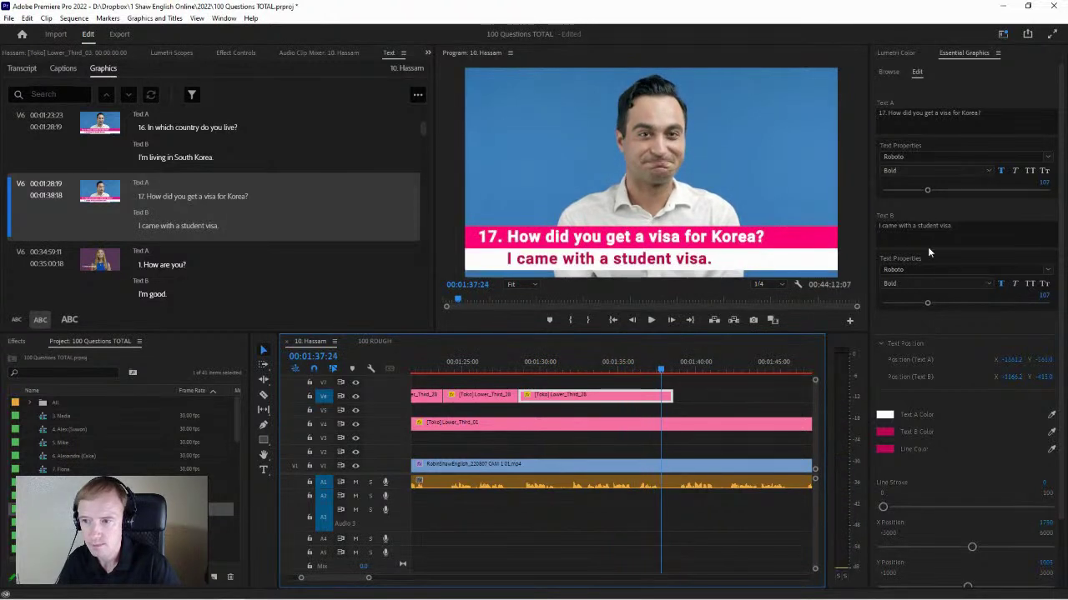
pyautogui.click(985, 226)
pyautogui.click(985, 226)
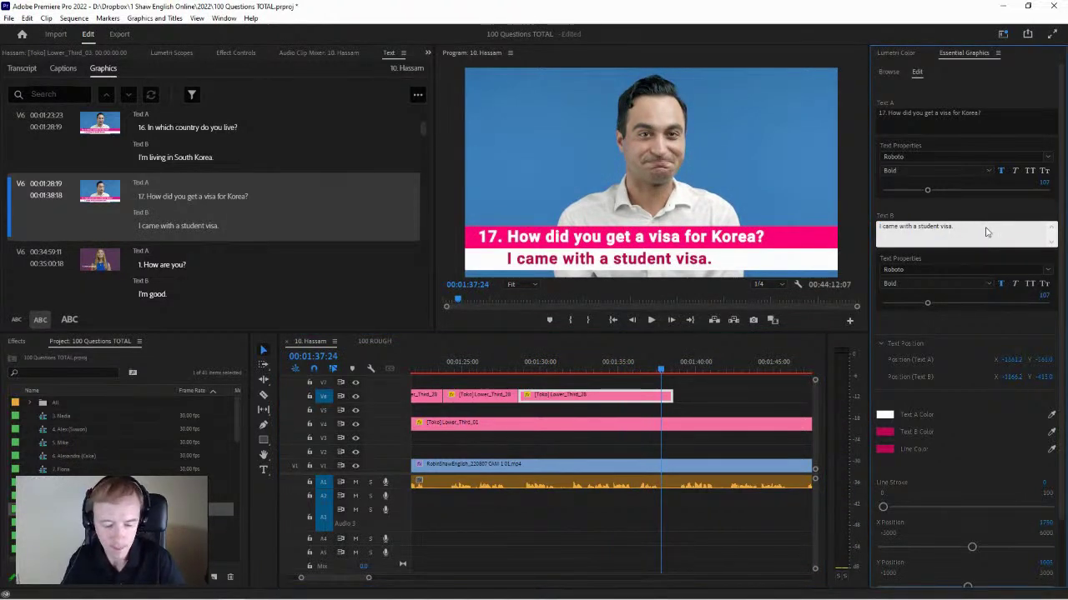
pyautogui.write('And b')
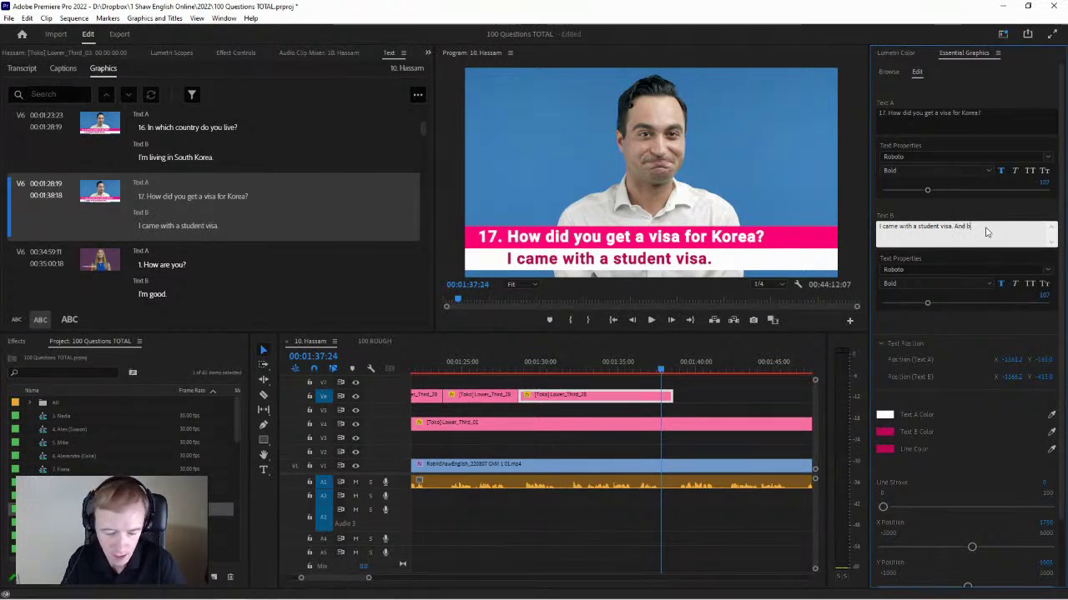
pyautogui.write('ow I have job-seeking visa.')
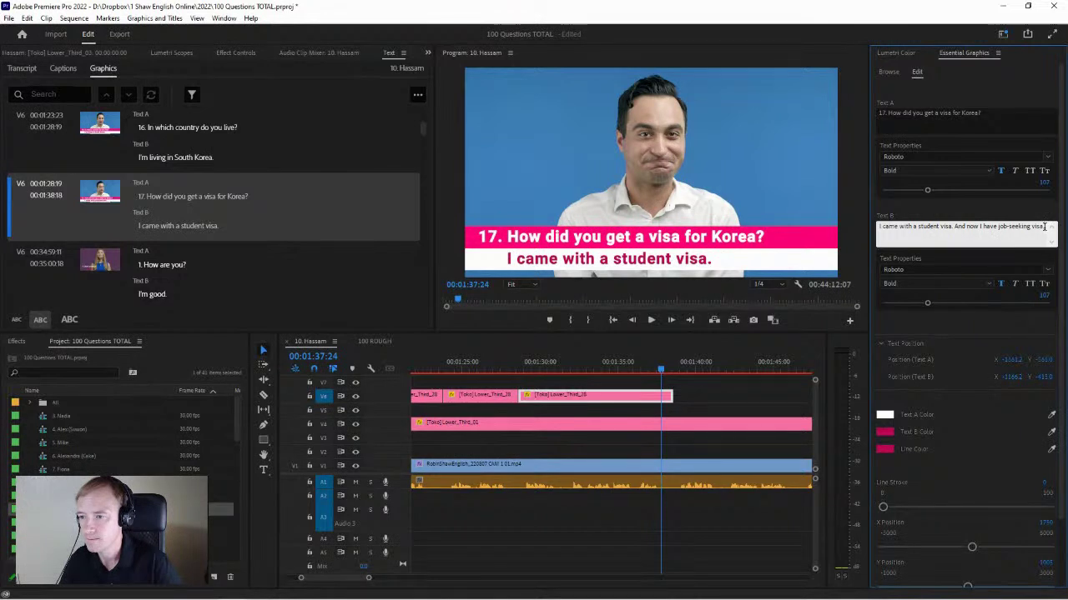
pyautogui.moveTo(1044, 223); pyautogui.dragTo(864, 228)
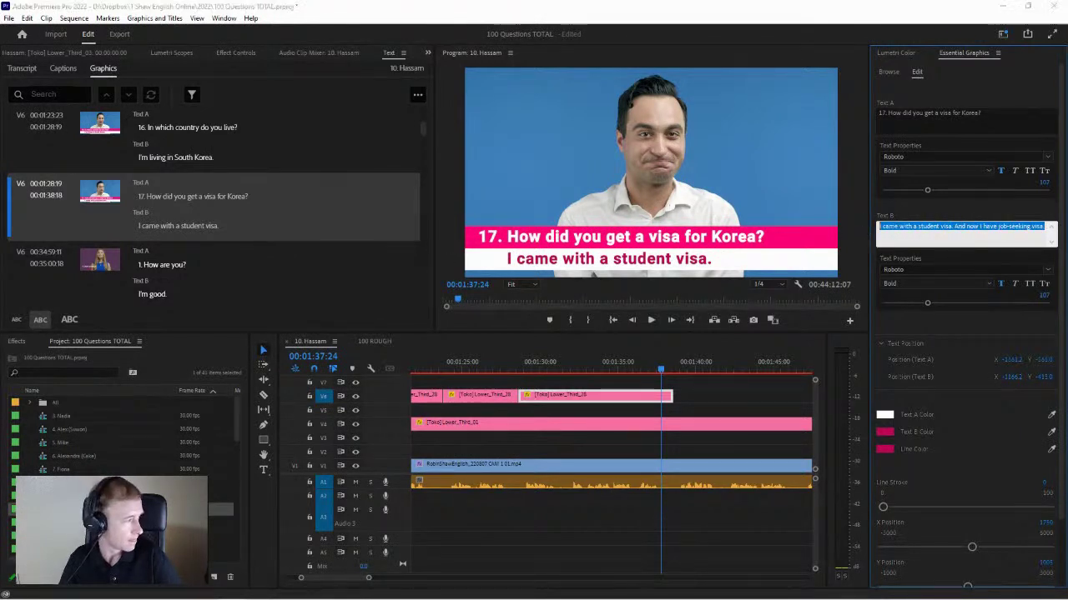
pyautogui.hotkey('alt', 'Tab')
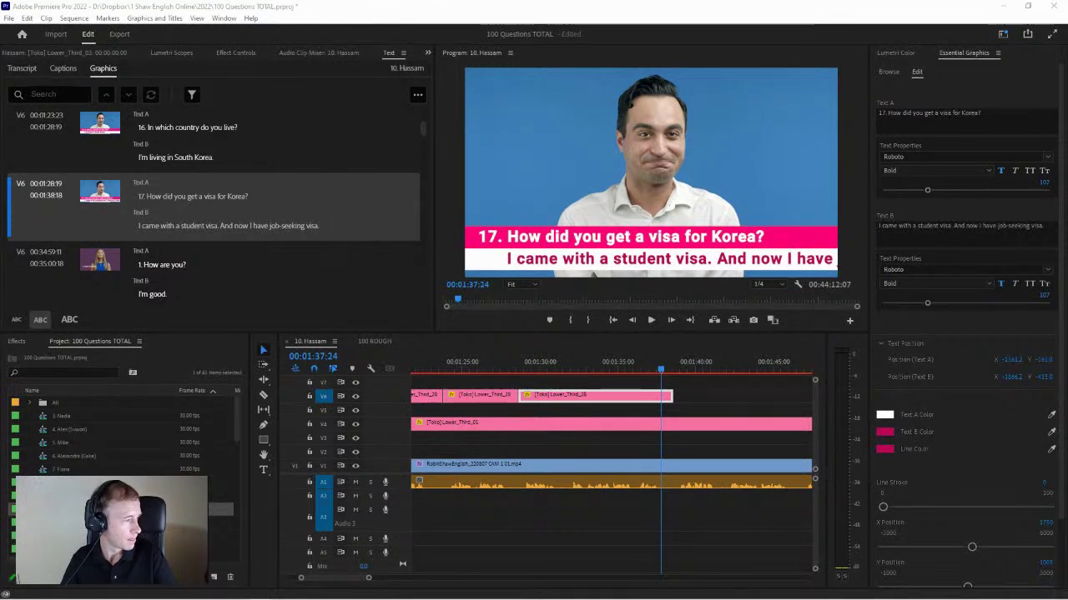
# Step: Insert the missing 'a' before 'job-seeking' in the question 17 answer
pyautogui.click(965, 238)
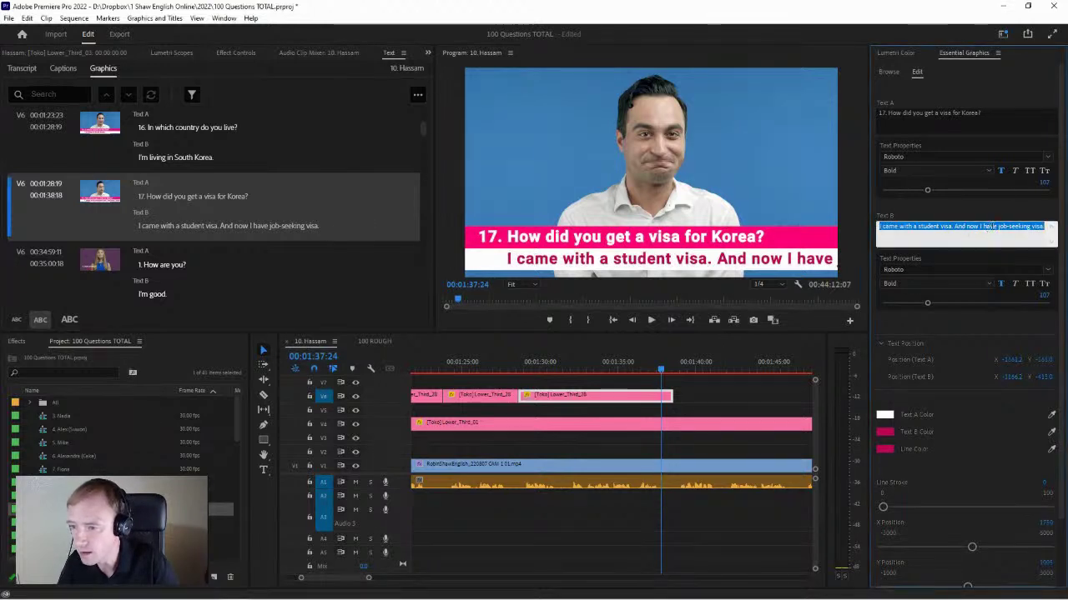
pyautogui.click(994, 226)
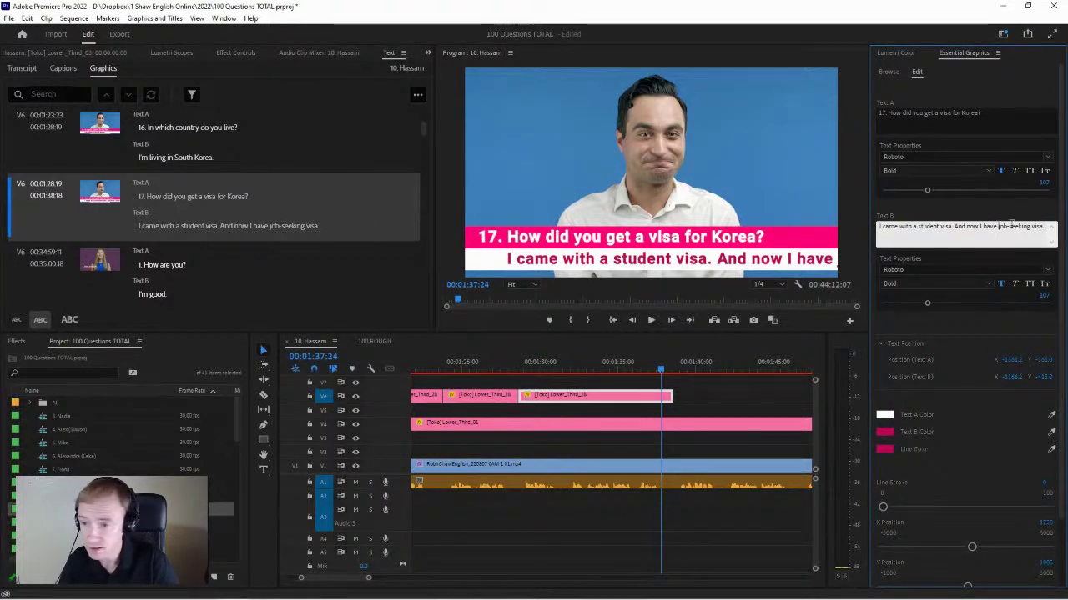
pyautogui.write('a')
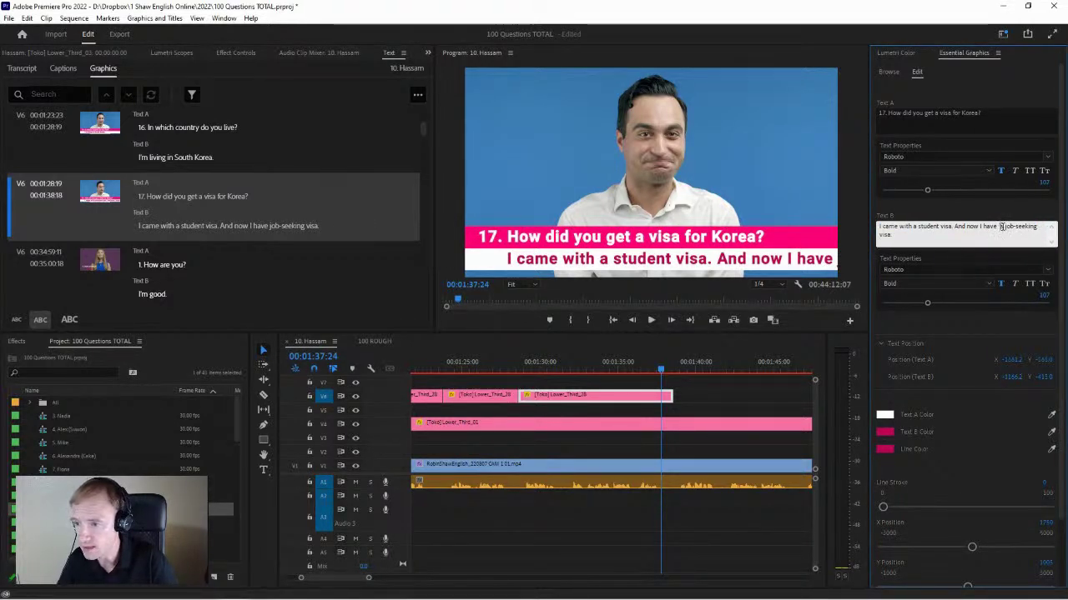
pyautogui.click(991, 216)
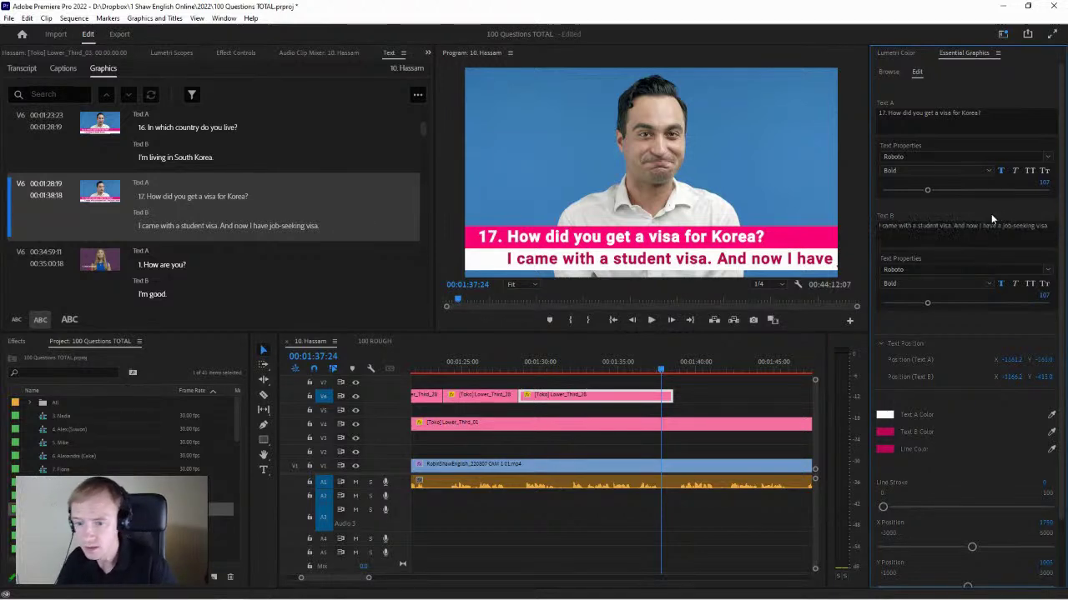
# Step: Give the question 17 lower-third clip a purple label
pyautogui.click(604, 401)
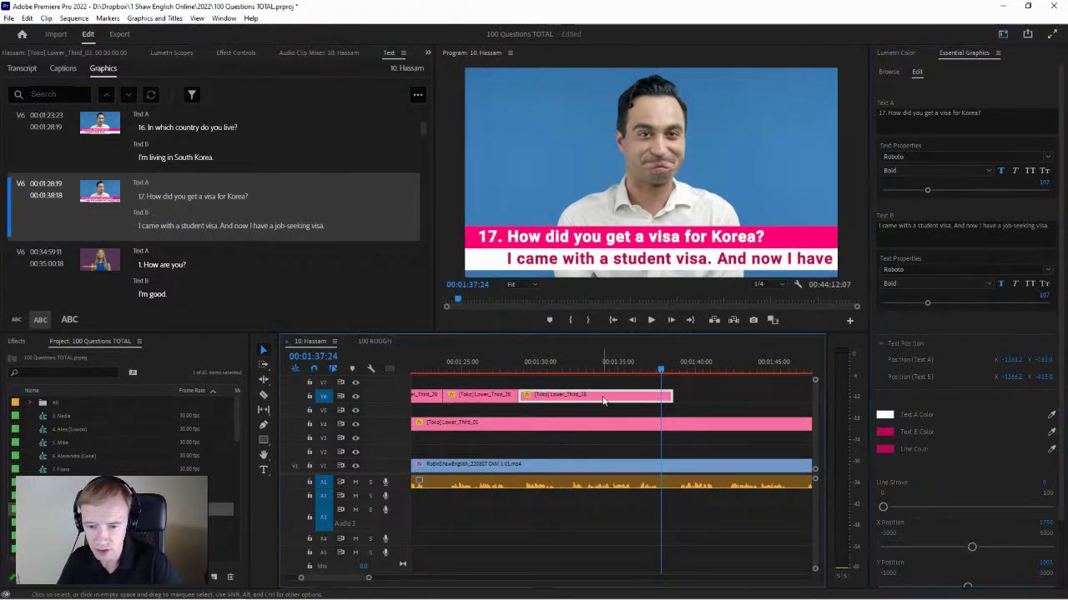
pyautogui.rightClick(604, 402)
pyautogui.moveTo(656, 372)
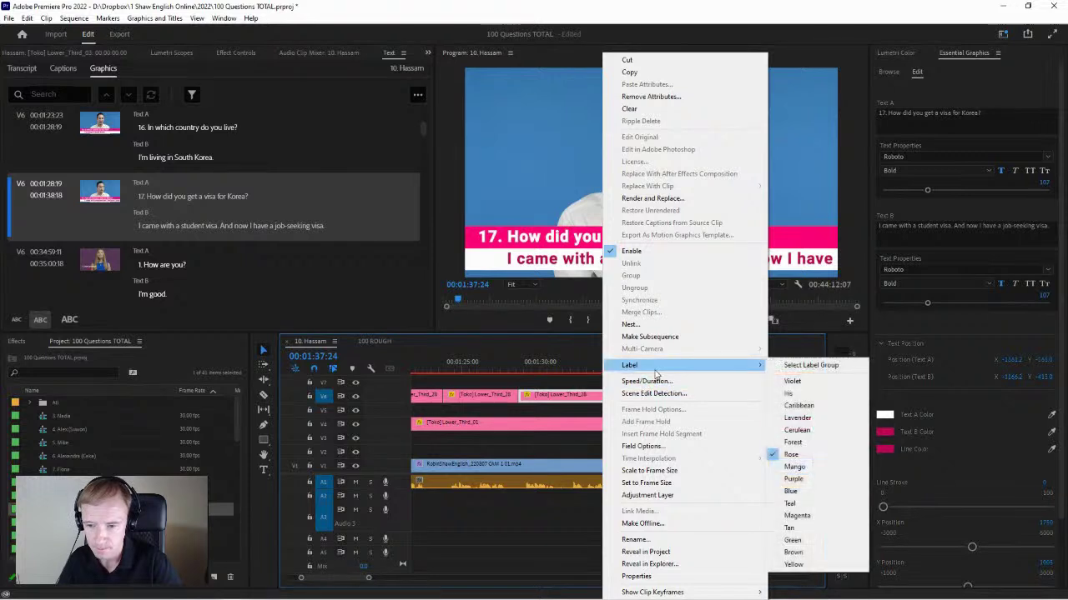
pyautogui.click(794, 479)
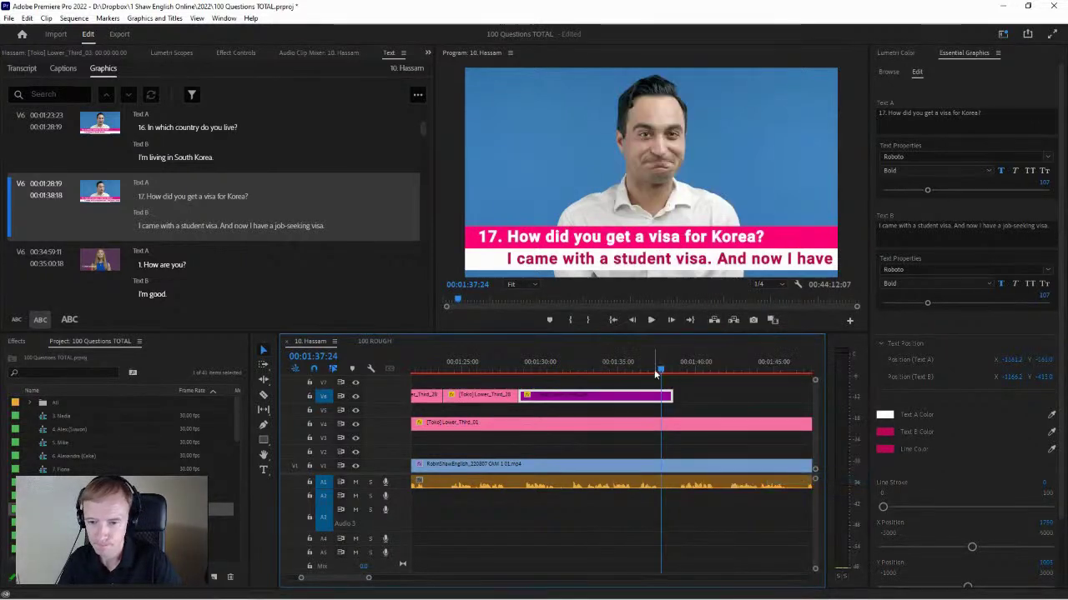
# Step: Copy the question-16 lower third to 00:01:38:18 after question 17 and play it
pyautogui.moveTo(654, 370); pyautogui.dragTo(642, 370)
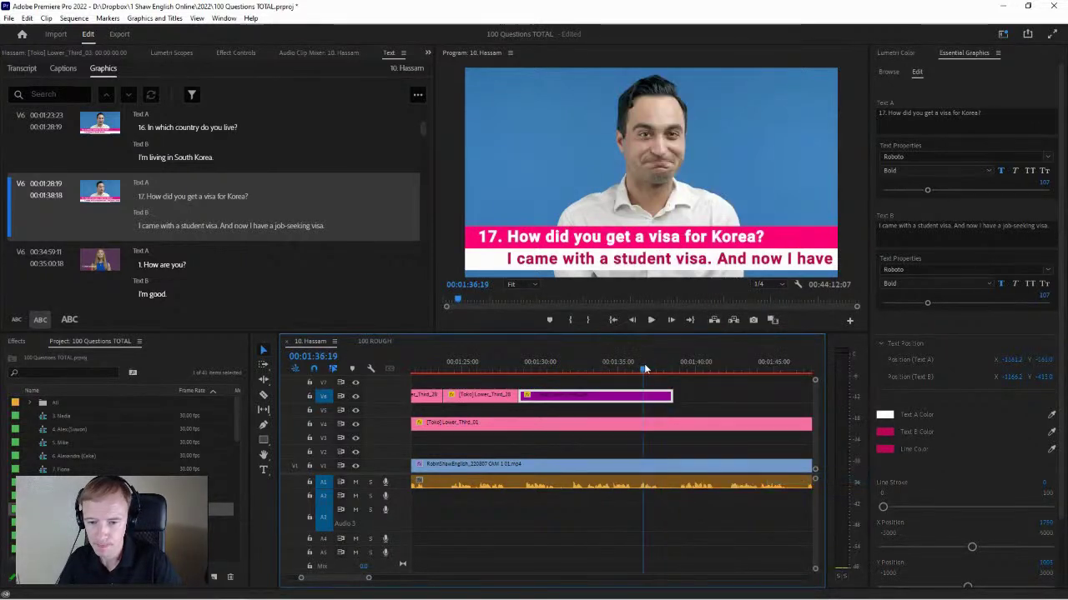
pyautogui.click(478, 402)
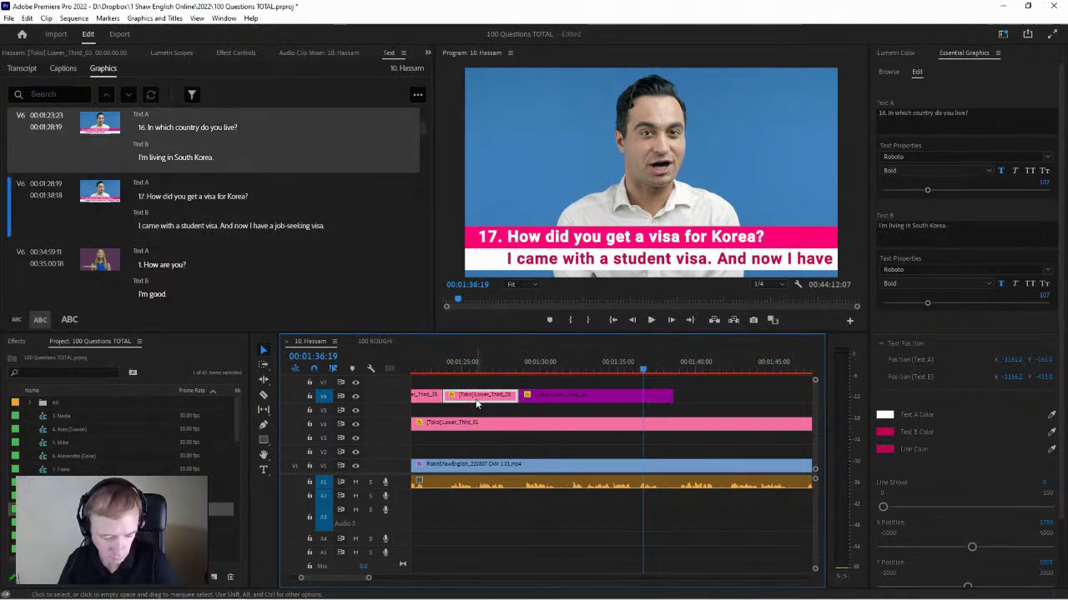
pyautogui.moveTo(478, 403); pyautogui.dragTo(713, 409)
pyautogui.click(671, 364)
pyautogui.press('space')
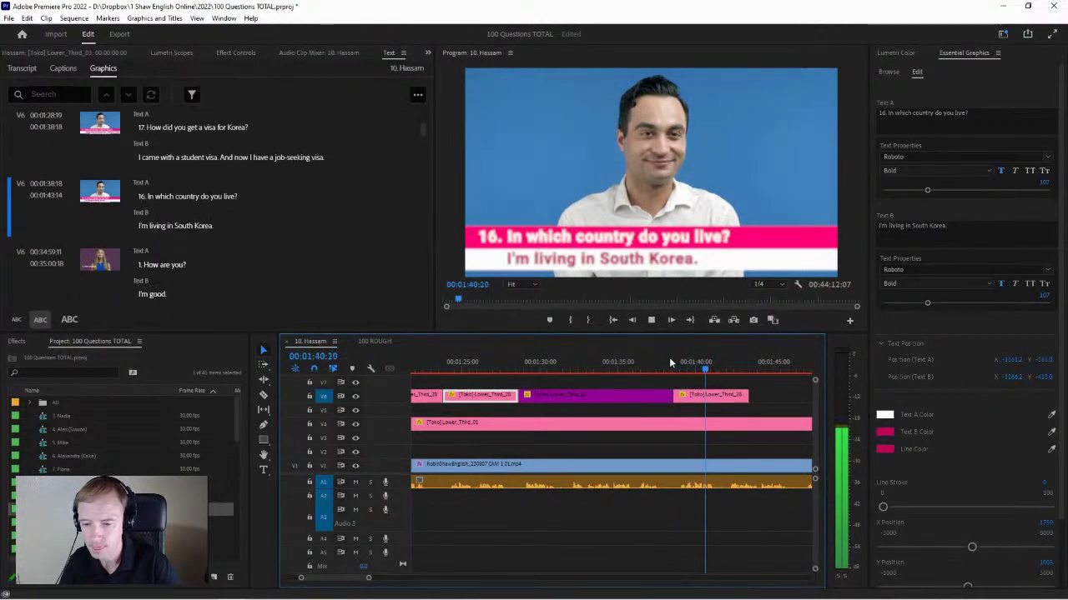
# Step: Replace the copied caption's question line with '18. Is it hard to find work in Korea?'
pyautogui.click(897, 117)
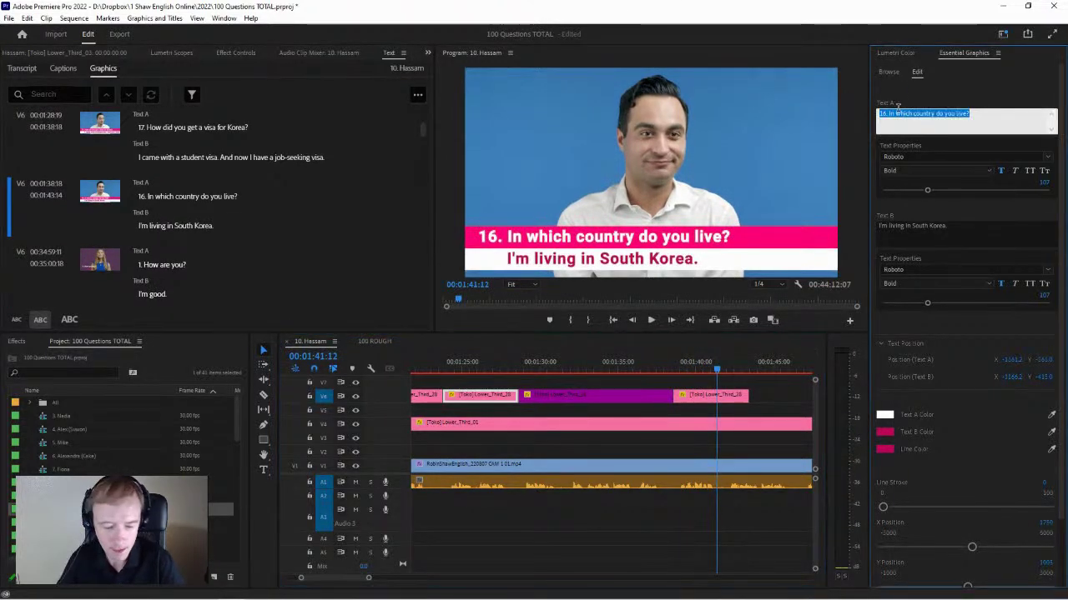
pyautogui.write('18. Is it hard to find')
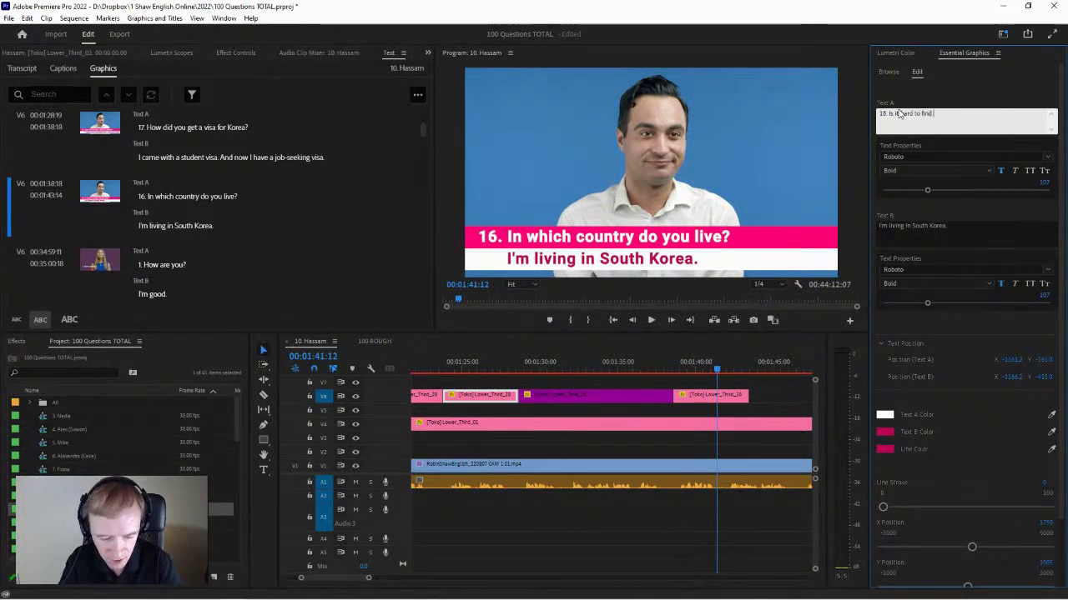
pyautogui.write(' work in Korea')
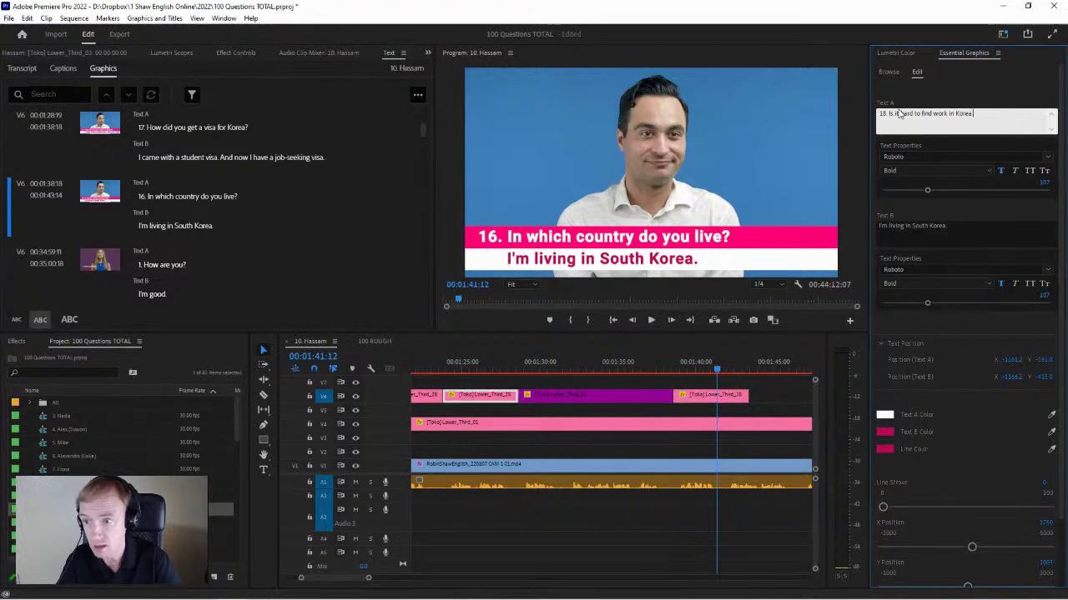
pyautogui.write('?')
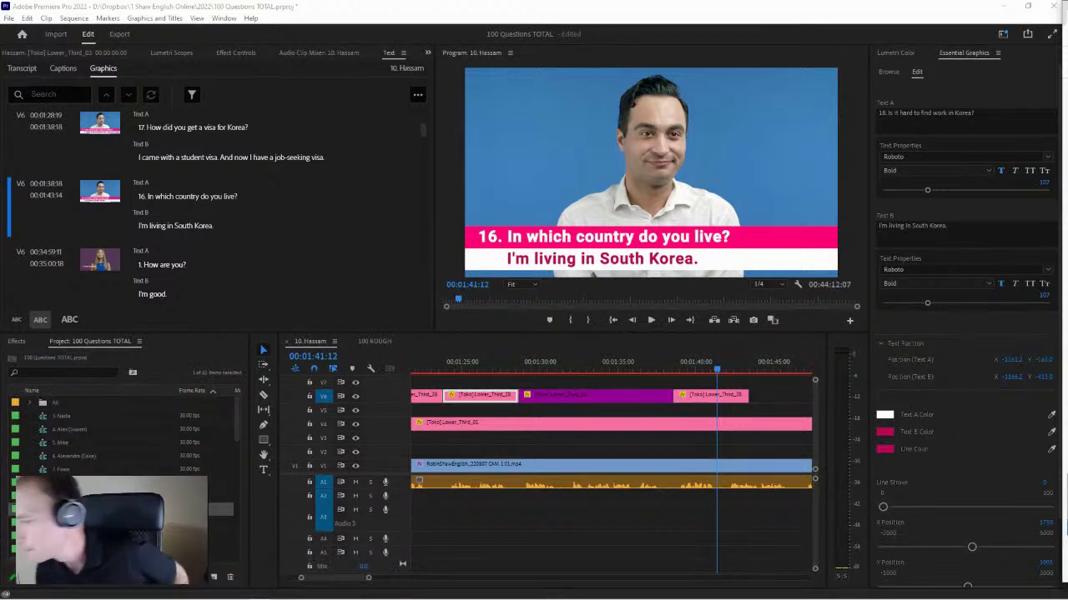
# Step: Lengthen the copied V6 caption to end at 00:01:47:02 and replay it from 00:01:38:18
pyautogui.click(674, 364)
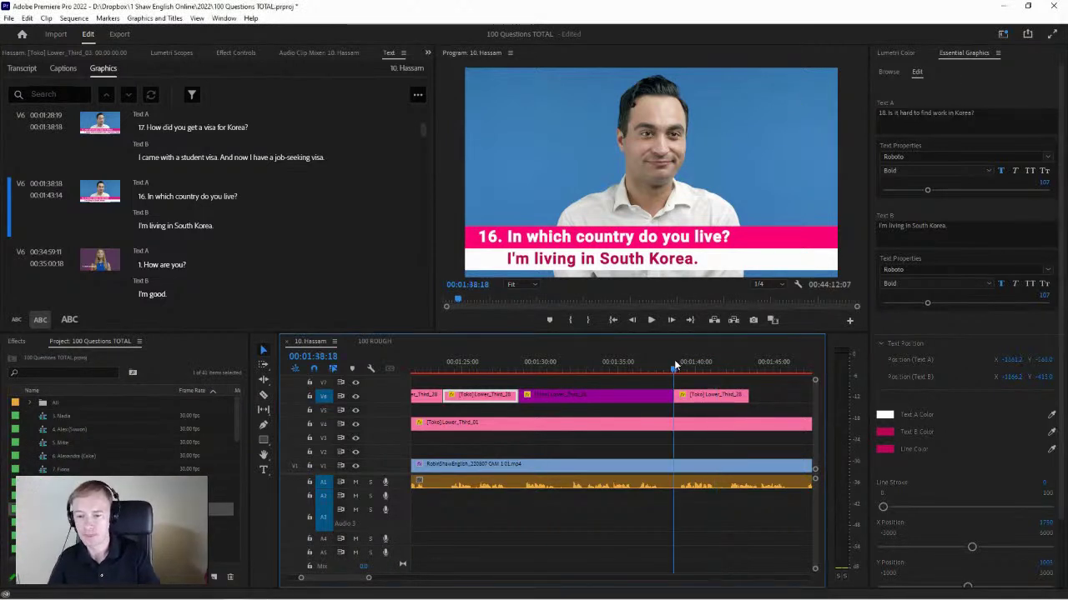
pyautogui.press('space')
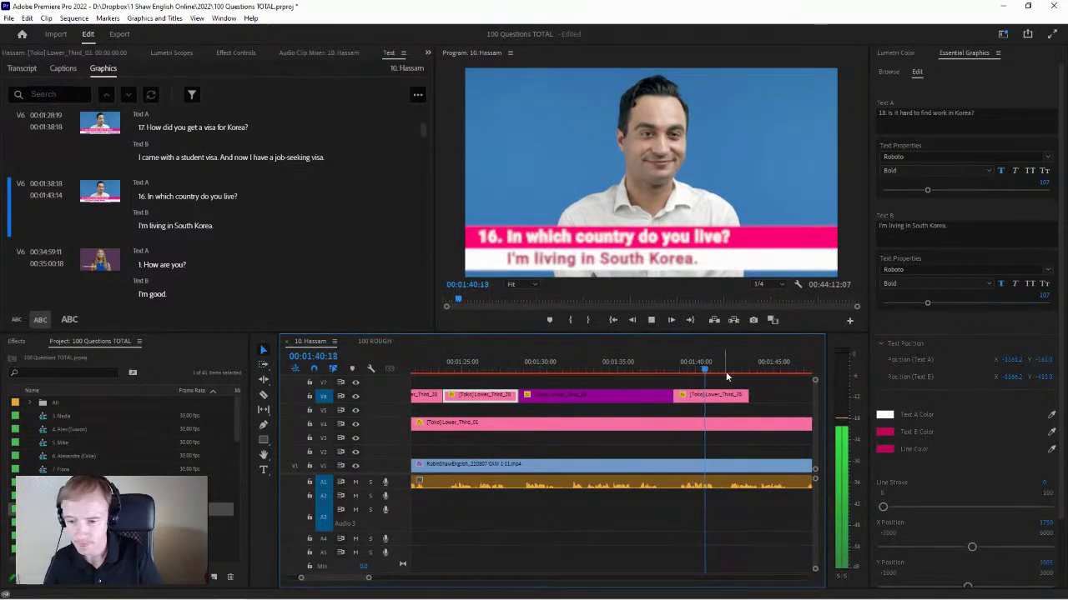
pyautogui.moveTo(748, 394); pyautogui.dragTo(802, 394)
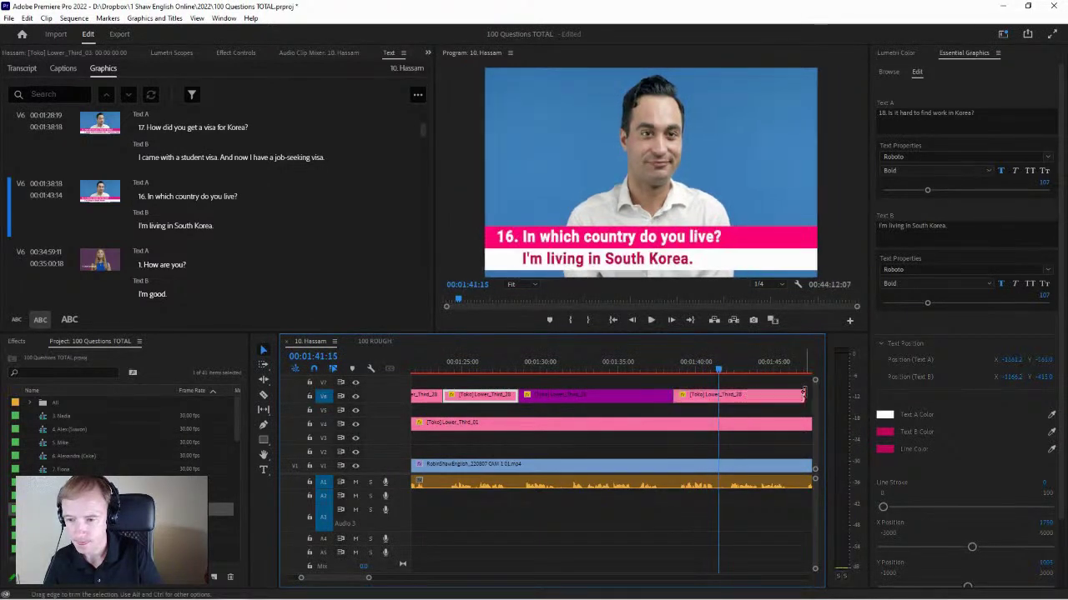
pyautogui.press('space')
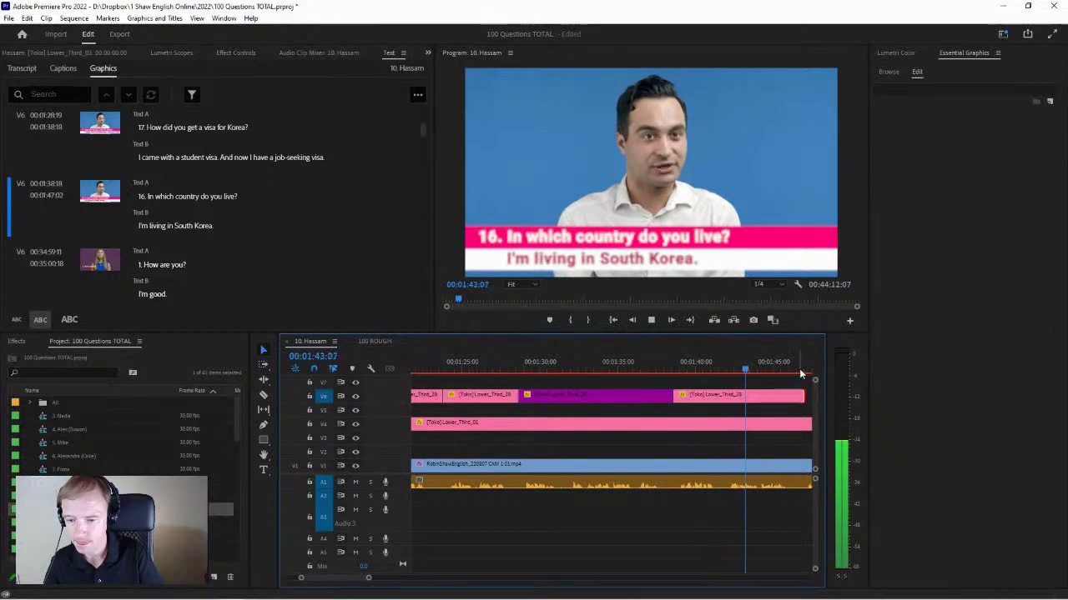
pyautogui.press('space')
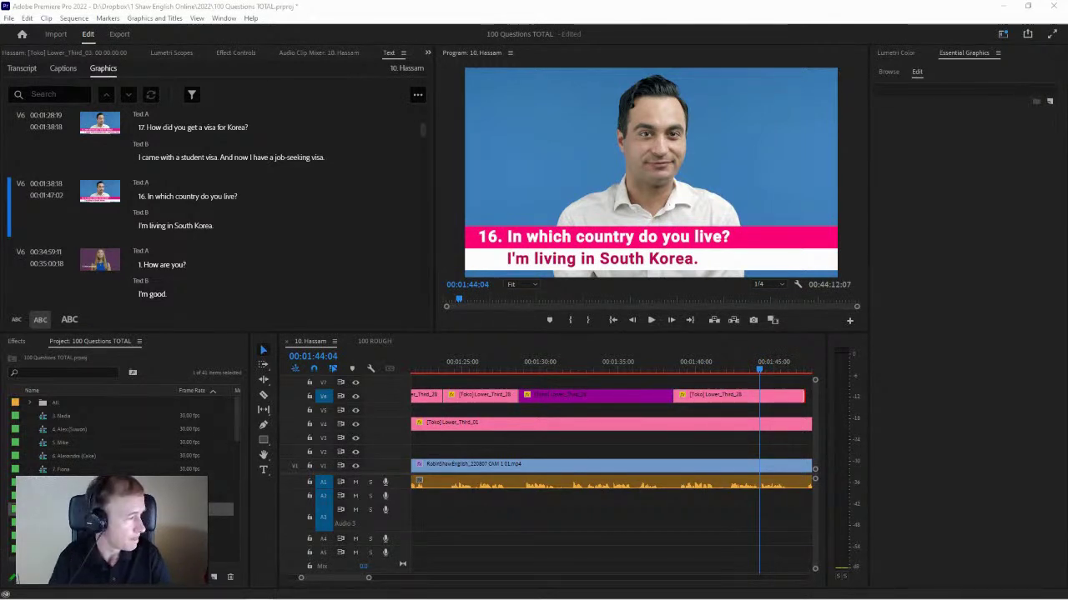
pyautogui.click(649, 320)
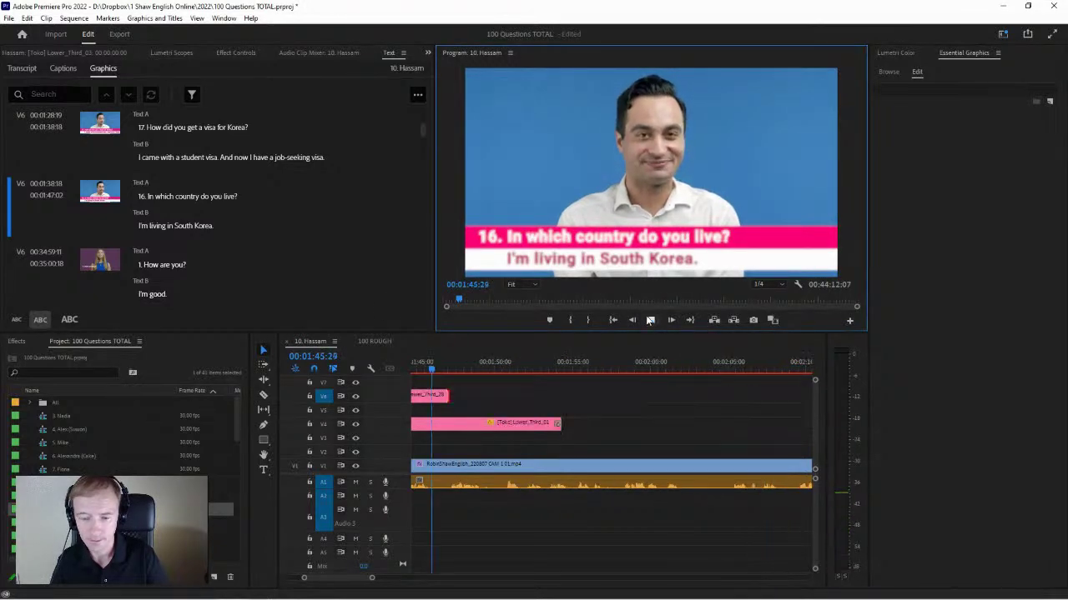
pyautogui.click(650, 320)
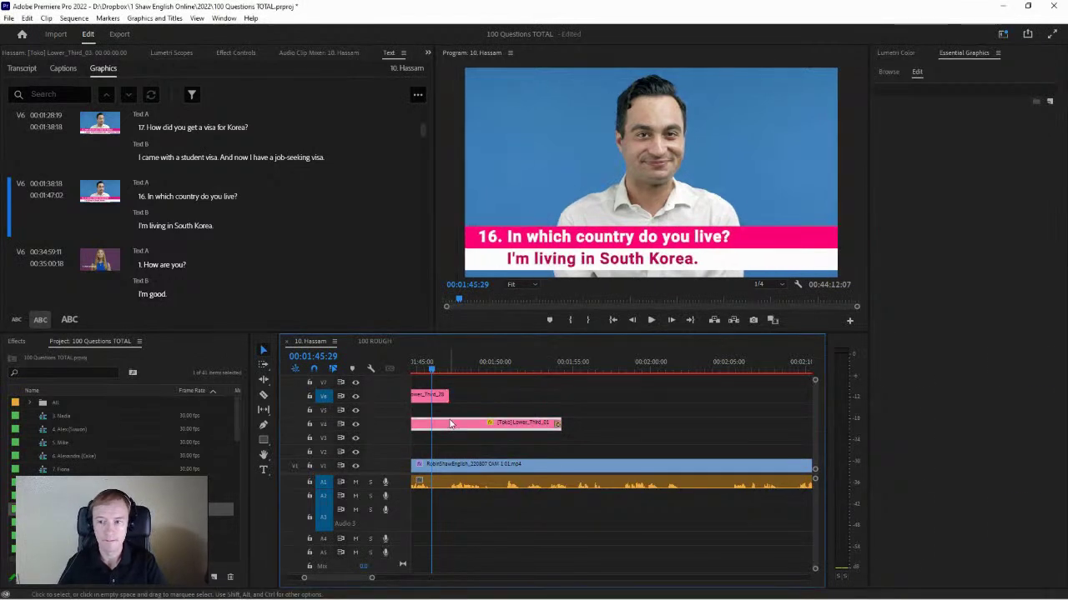
# Step: Paste the new answer about it depending on one's major into the copied caption
pyautogui.click(427, 395)
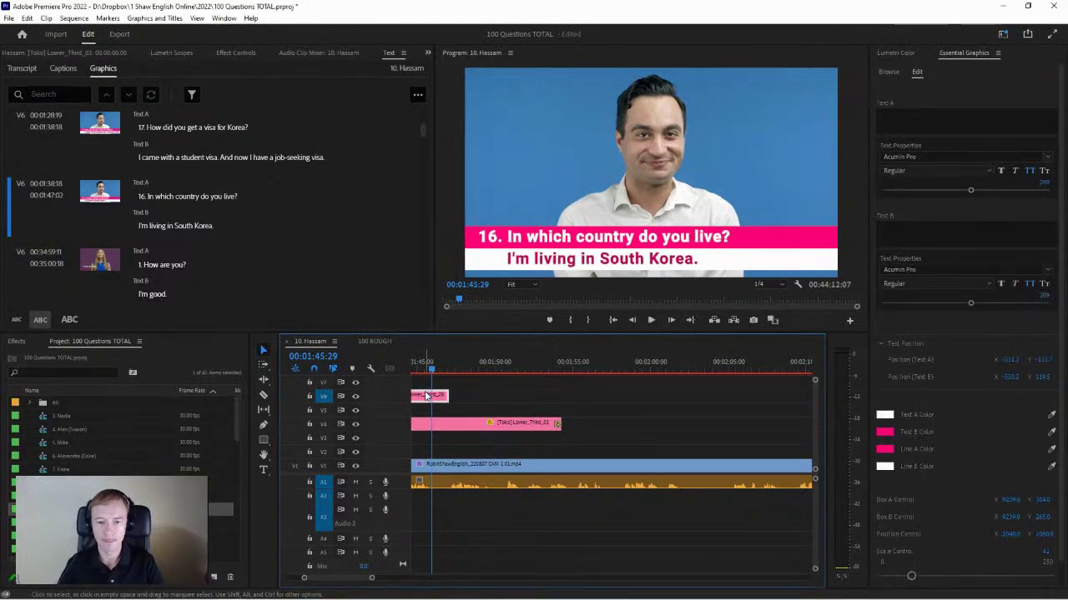
pyautogui.click(919, 230)
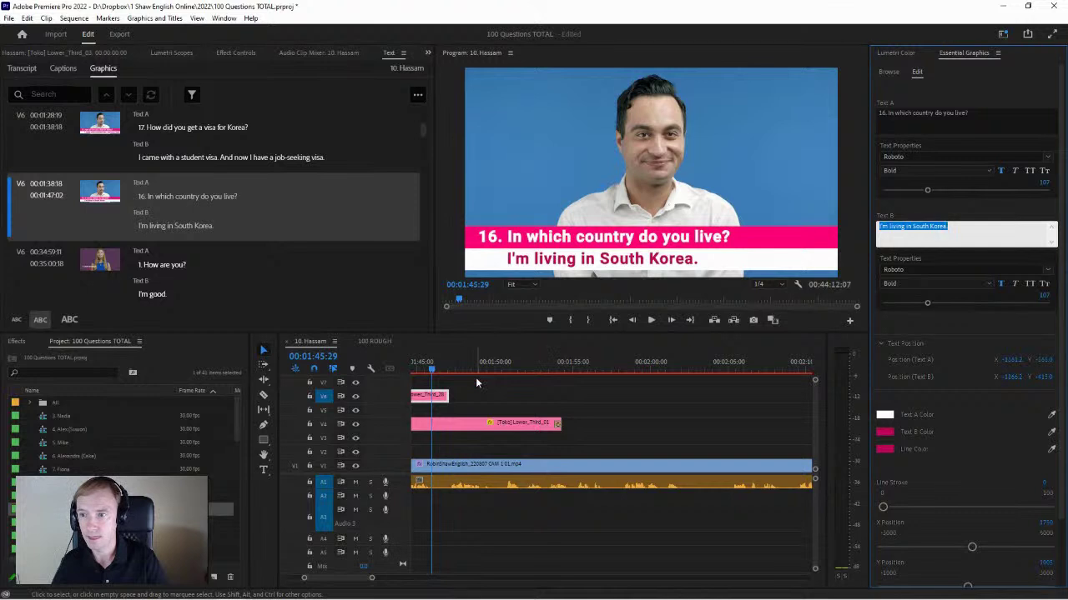
pyautogui.write('Well it depends on your major. And the needs of the society')
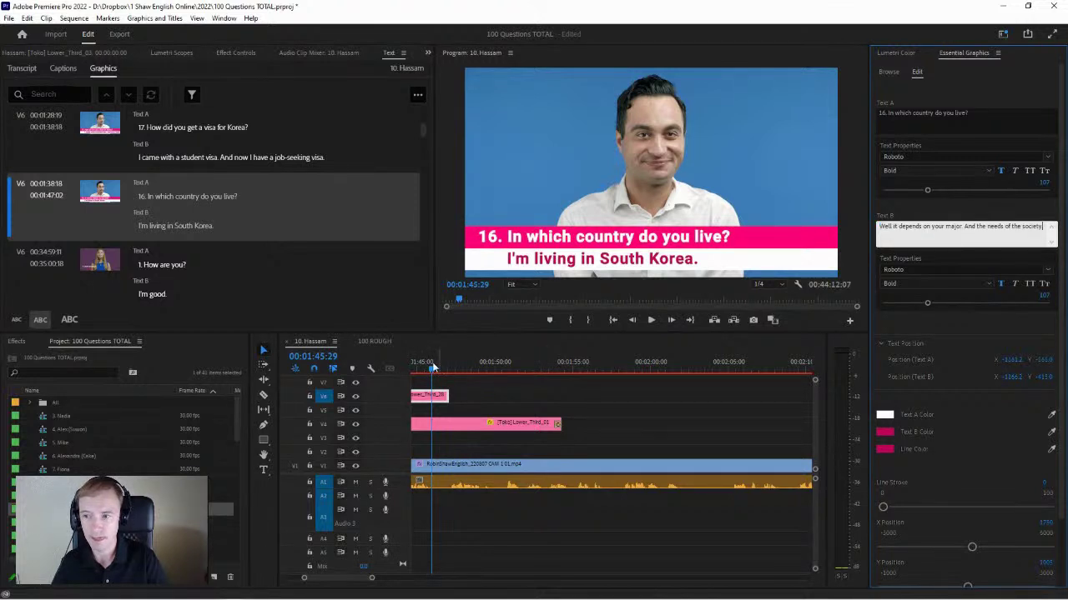
pyautogui.press('Escape')
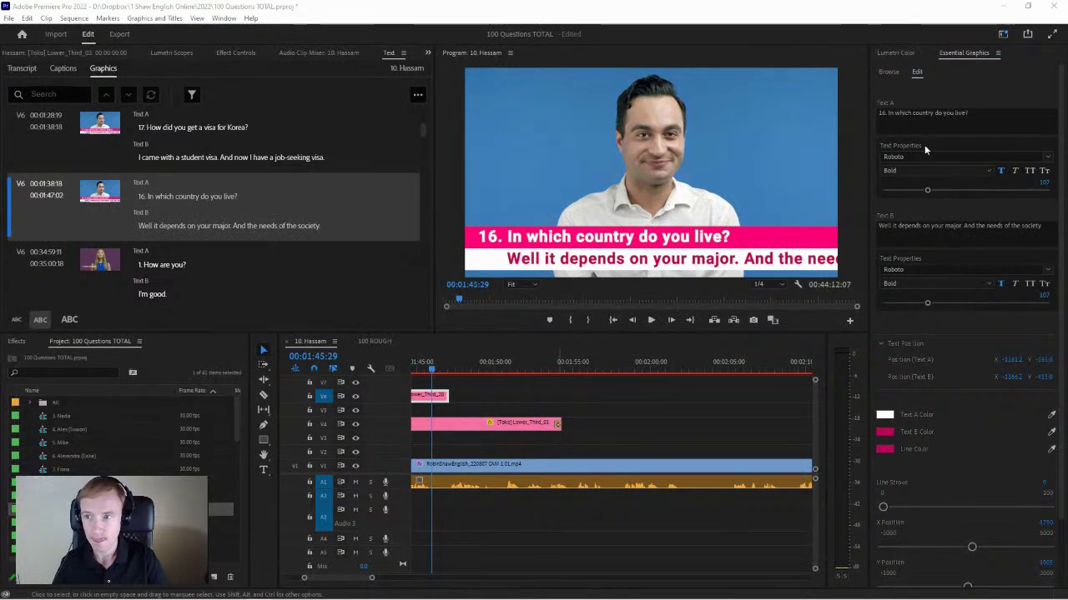
# Step: Paste 'Is it hard to find work in Korea?' into the question line with an '18.' prefix
pyautogui.click(881, 114)
pyautogui.write('Is it hard to find work in Korea?')
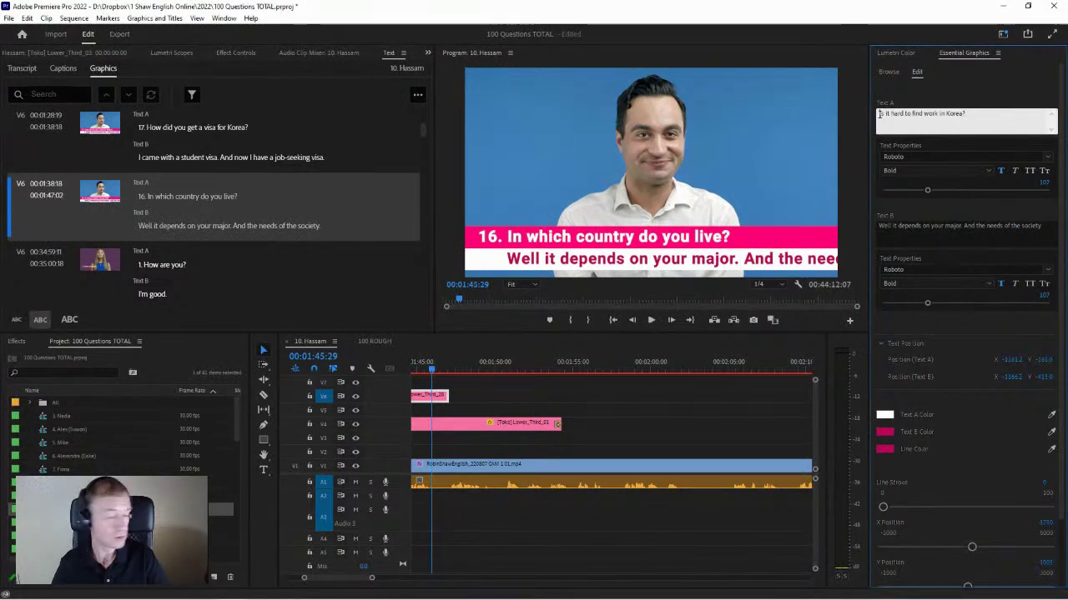
pyautogui.write('18.')
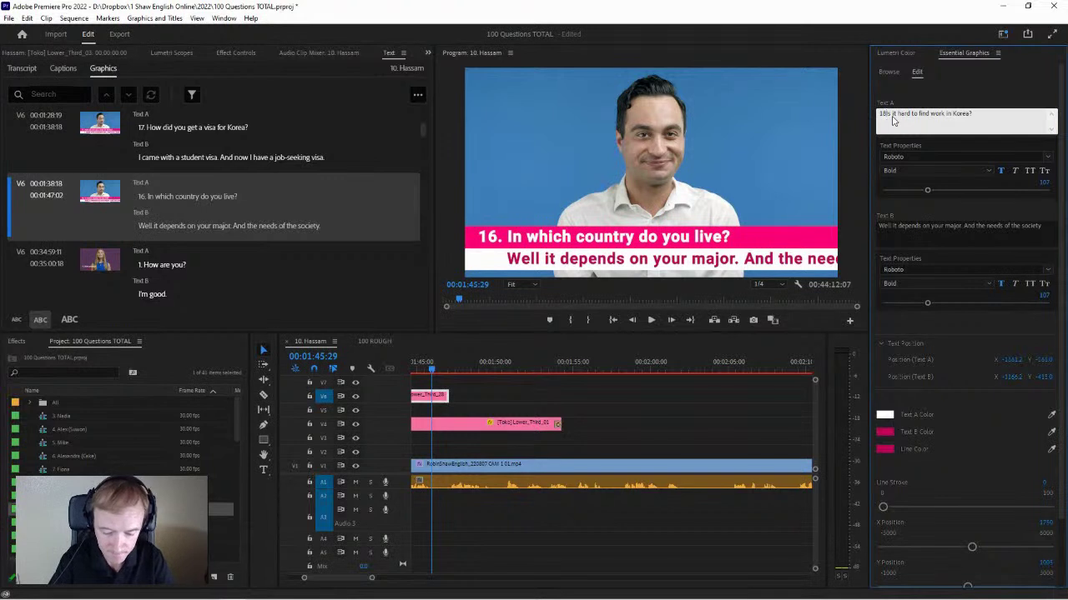
pyautogui.click(437, 371)
pyautogui.press('-')
pyautogui.moveTo(505, 364); pyautogui.dragTo(453, 362)
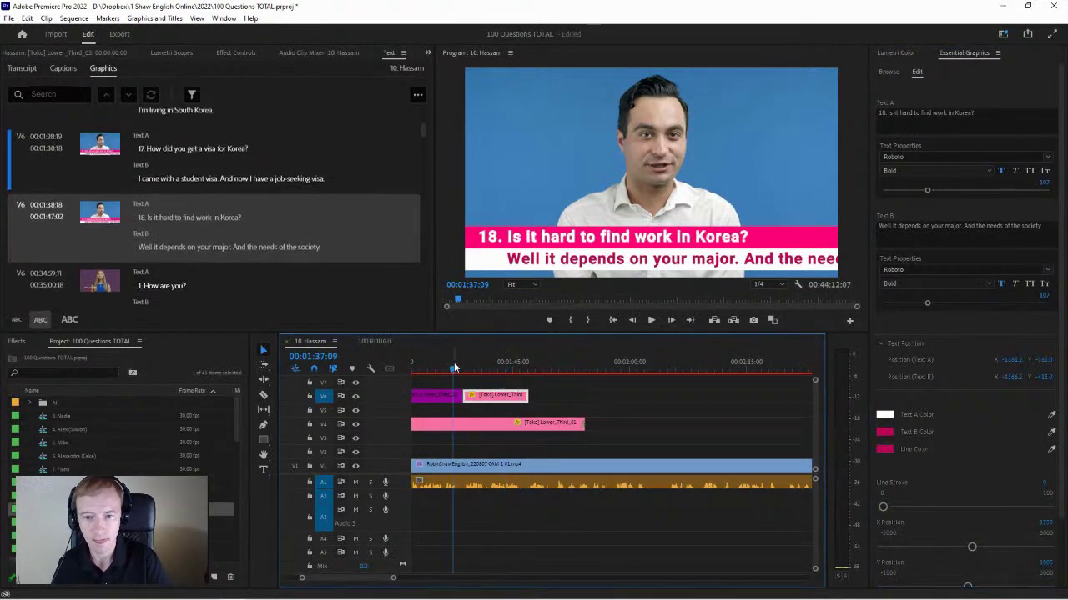
# Step: Extend caption 18 and the pink V4 bar, then trim caption 18 to end at 00:01:46:14
pyautogui.press('space')
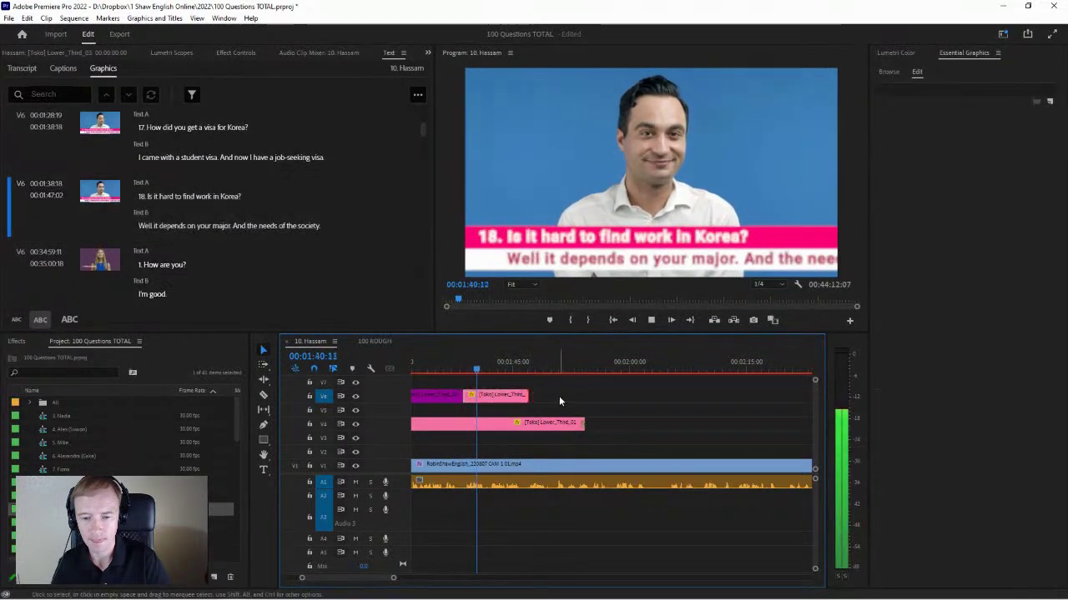
pyautogui.moveTo(528, 395); pyautogui.dragTo(550, 394)
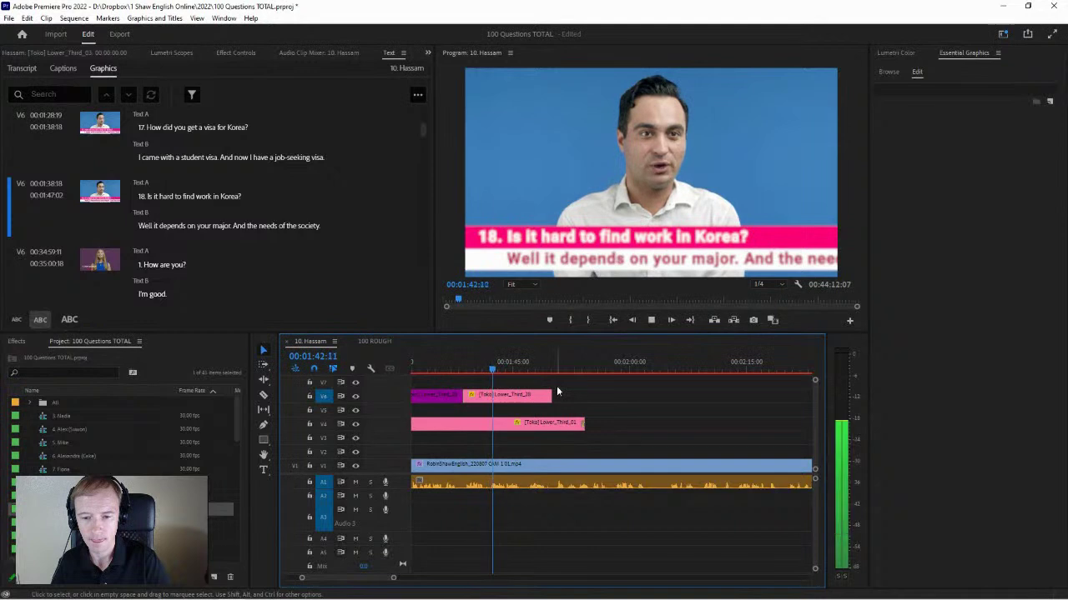
pyautogui.moveTo(583, 422); pyautogui.dragTo(761, 419)
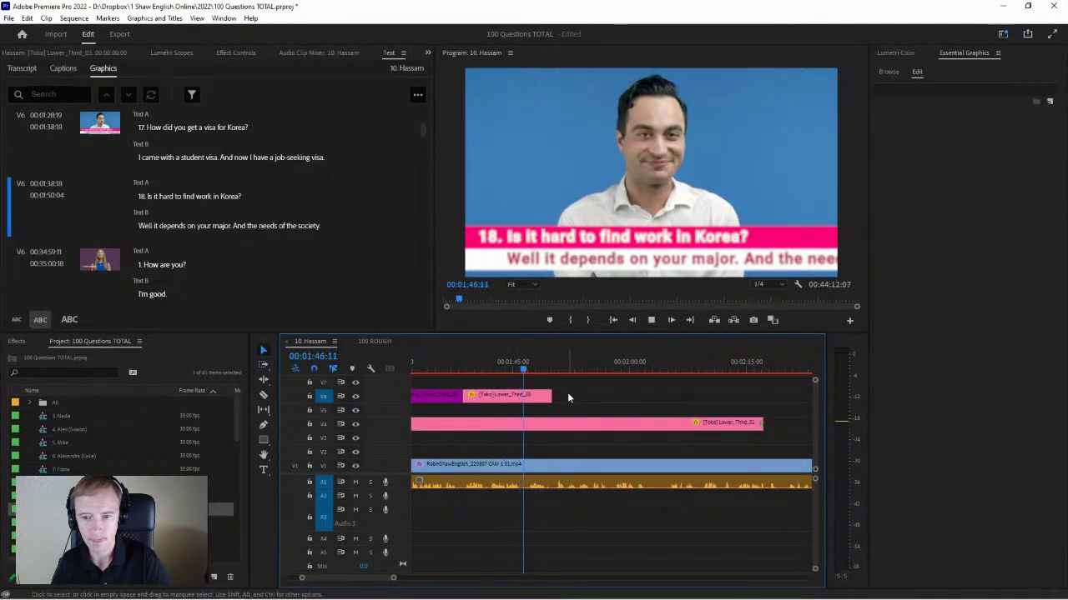
pyautogui.press('space')
pyautogui.moveTo(551, 394); pyautogui.dragTo(524, 394)
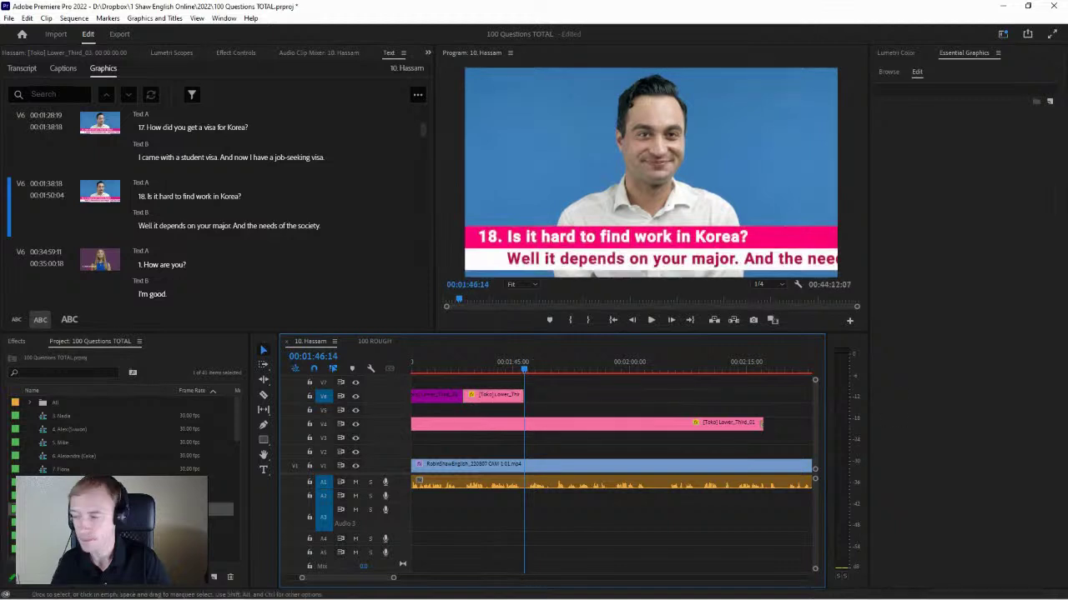
pyautogui.scroll(-2, 217, 209)
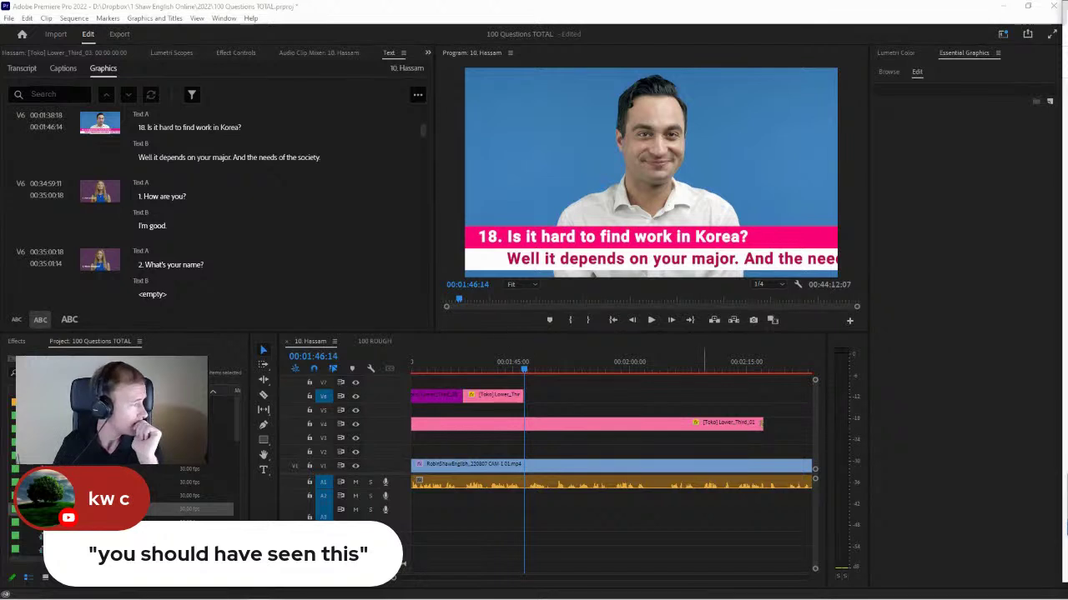
# Step: Paste a copy of caption 18 at the playhead and play it back
pyautogui.click(505, 395)
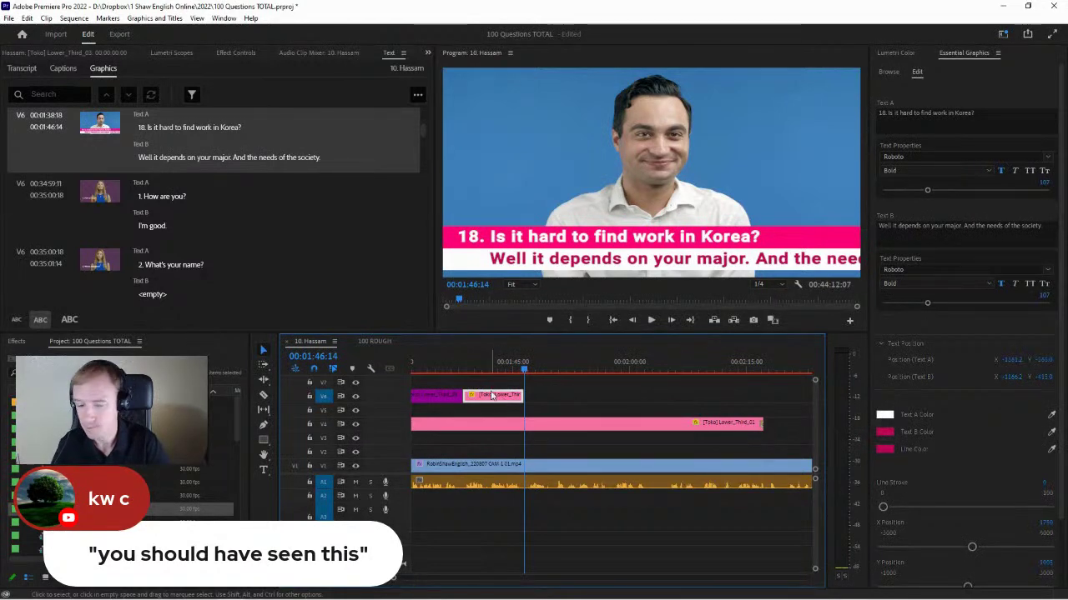
pyautogui.hotkey('ctrl', 'v')
pyautogui.click(506, 363)
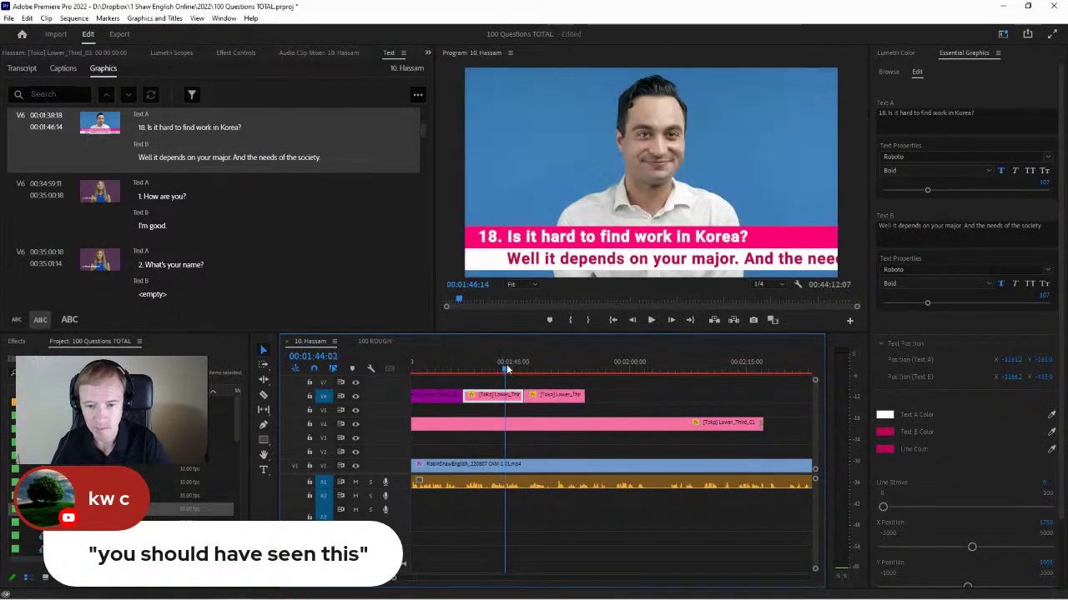
pyautogui.press('space')
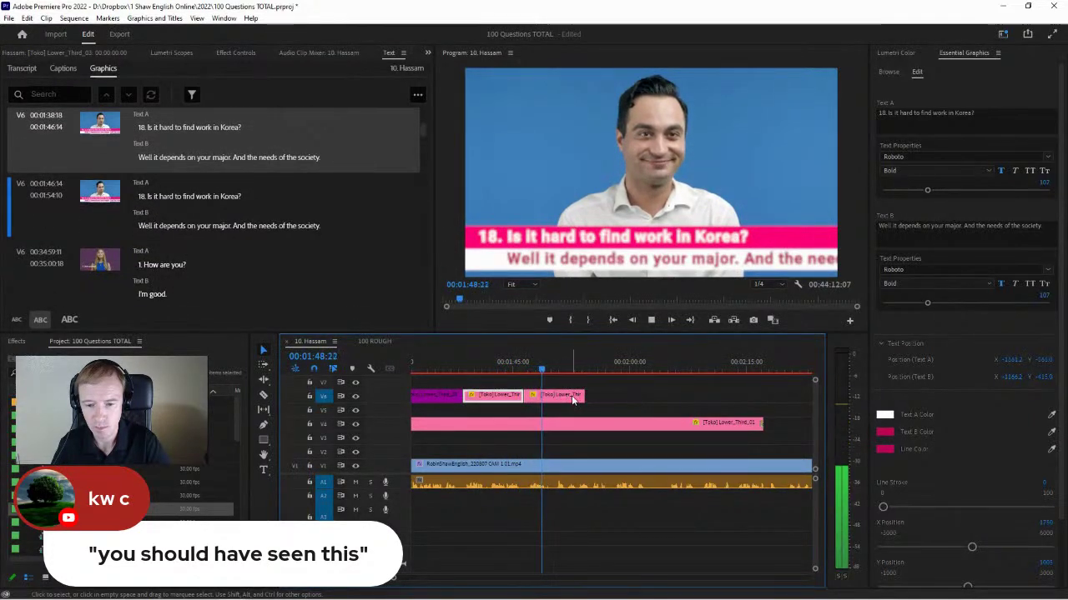
pyautogui.press('space')
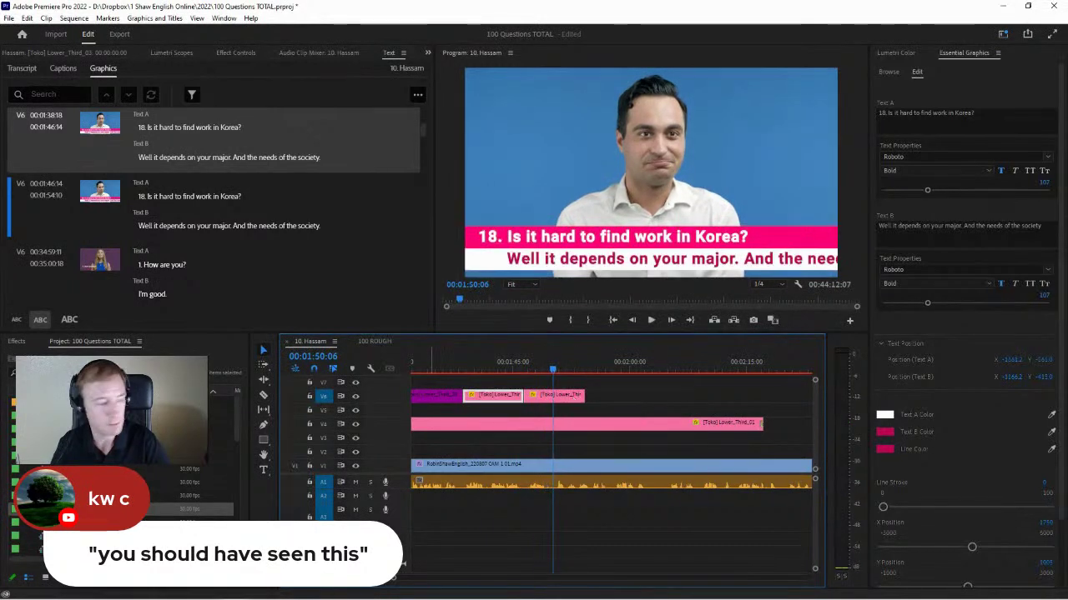
pyautogui.hotkey('alt', 'Tab')
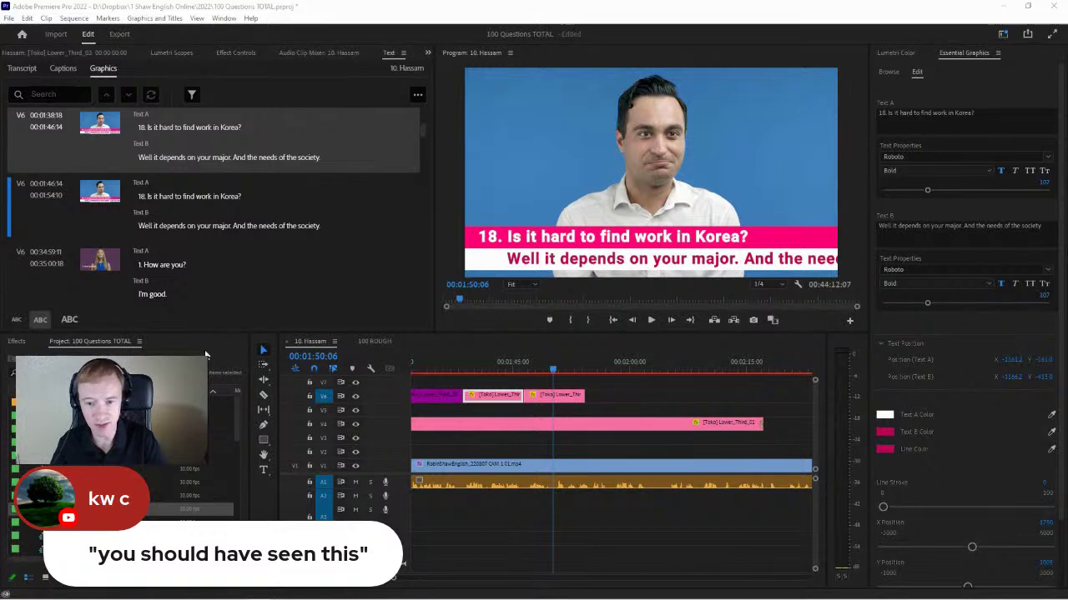
# Step: Set the copy's question to '19. How much money can you make in Korea?' and extend it to 01:58:10
pyautogui.click(550, 396)
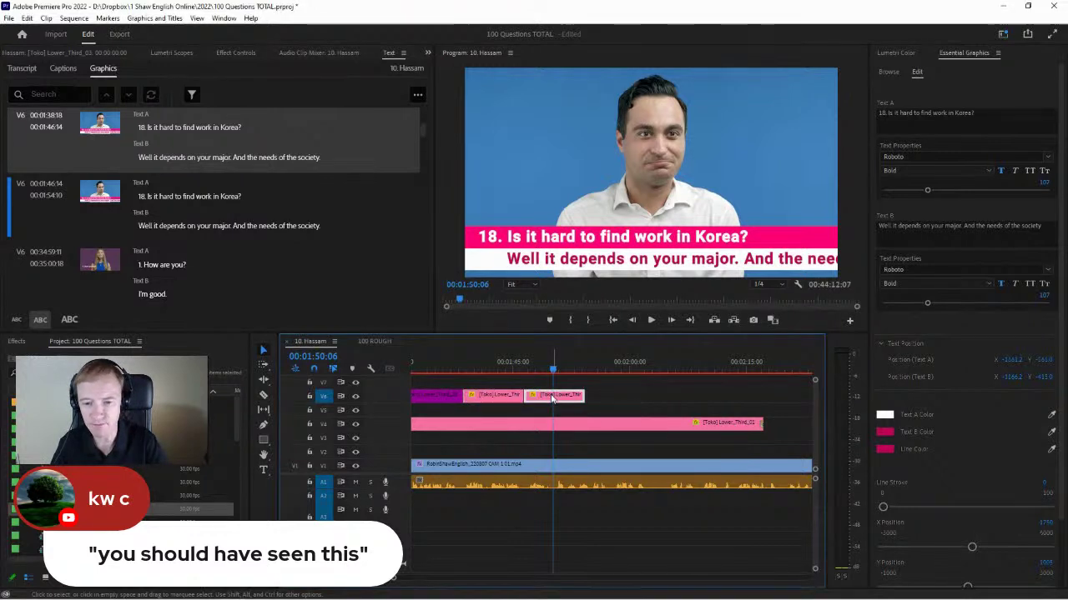
pyautogui.click(919, 121)
pyautogui.write('How much money can you make in Korea?')
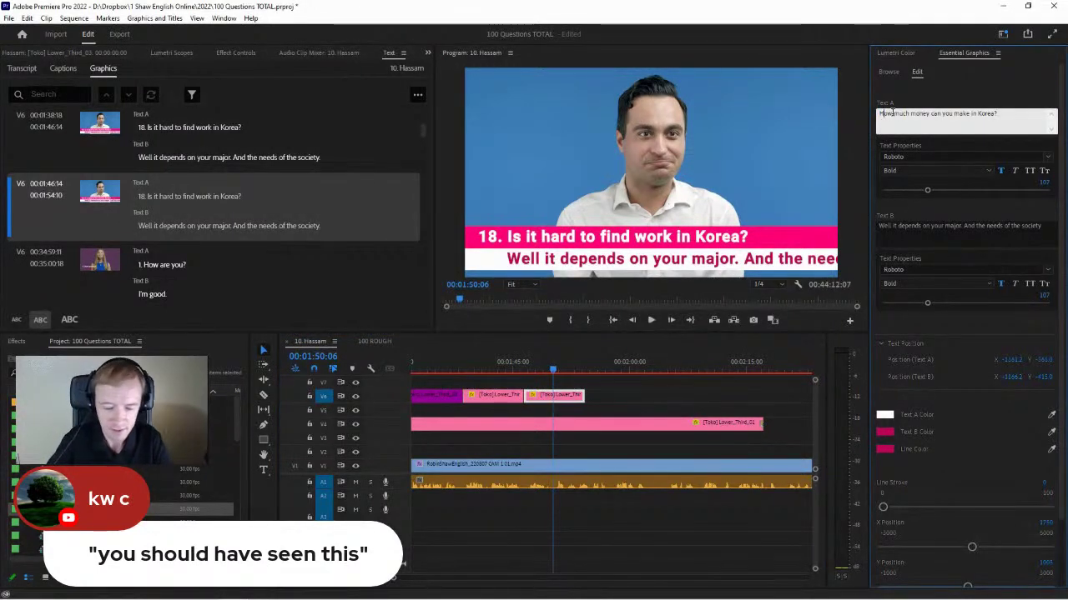
pyautogui.write('19.')
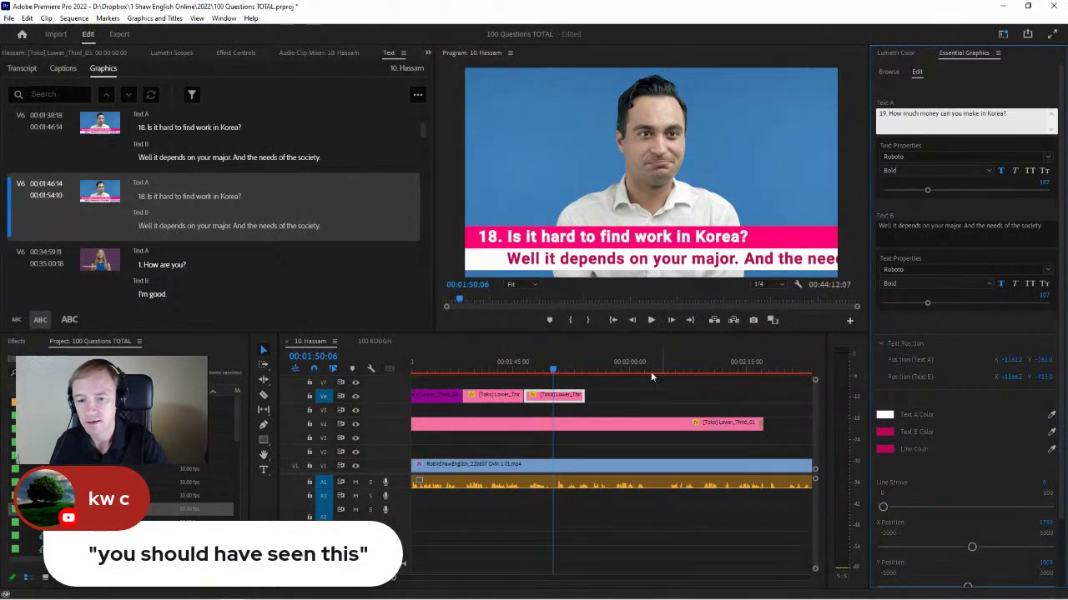
pyautogui.click(521, 365)
pyautogui.press('space')
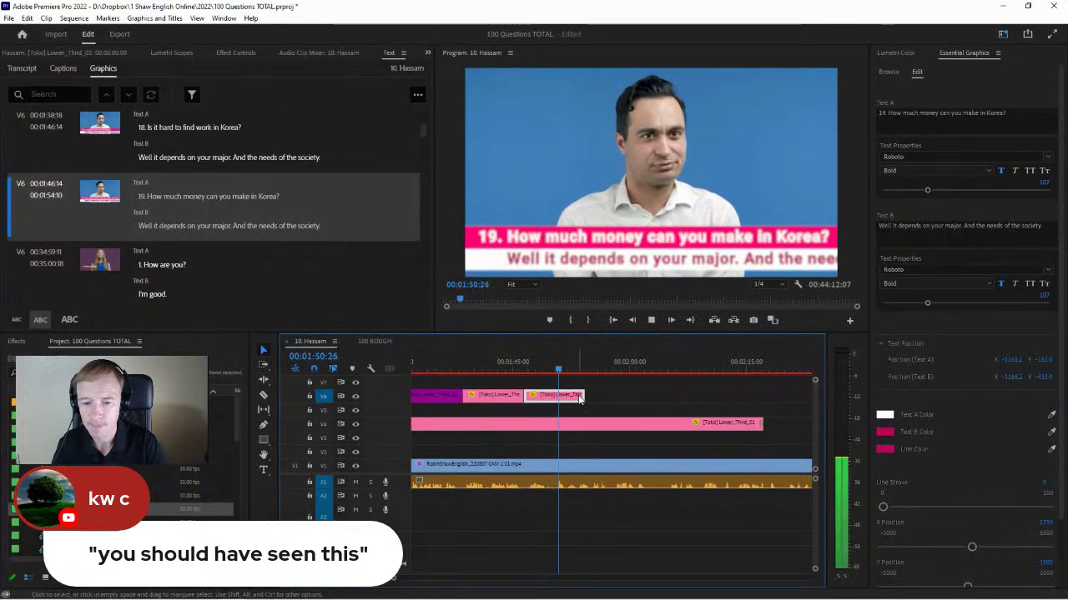
pyautogui.moveTo(579, 396); pyautogui.dragTo(615, 395)
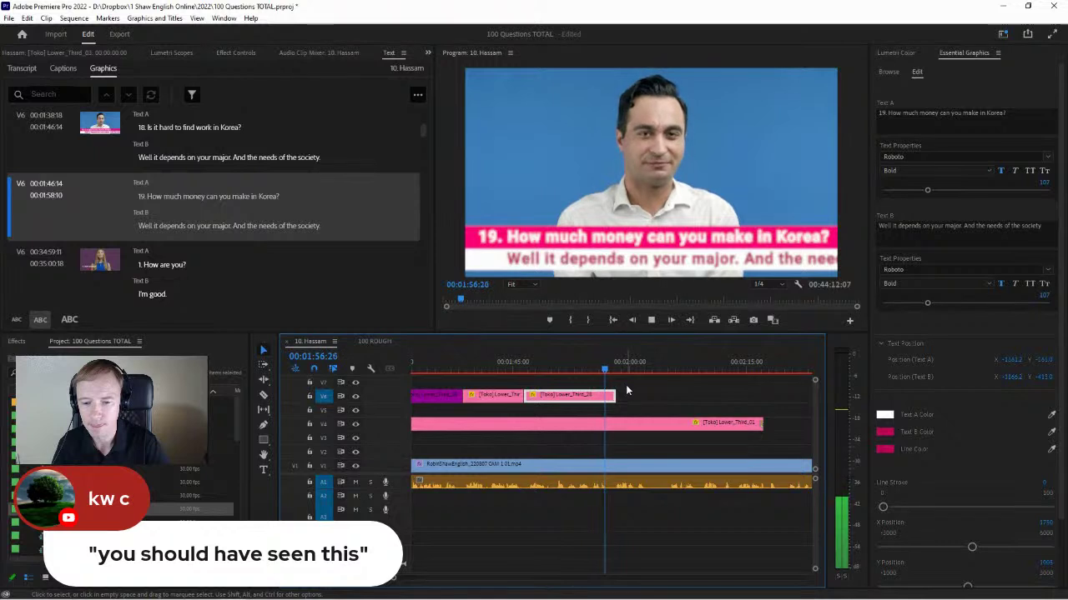
pyautogui.press('space')
pyautogui.click(553, 370)
# Step: Begin the question 19 answer line with 'Probably,' and play it back
pyautogui.press('space')
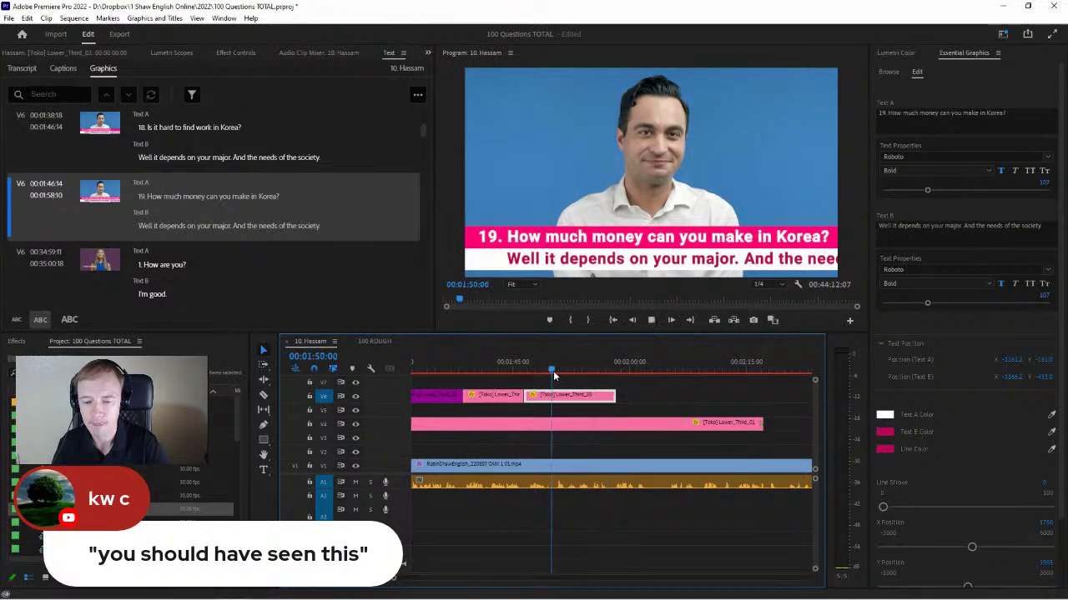
pyautogui.press('space')
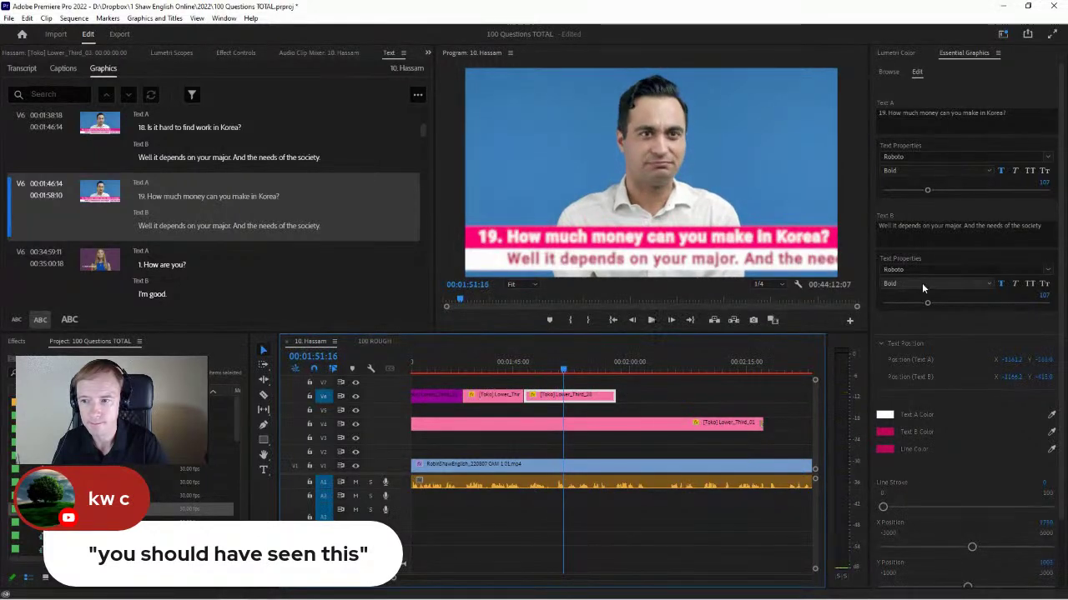
pyautogui.click(903, 232)
pyautogui.write('Pro')
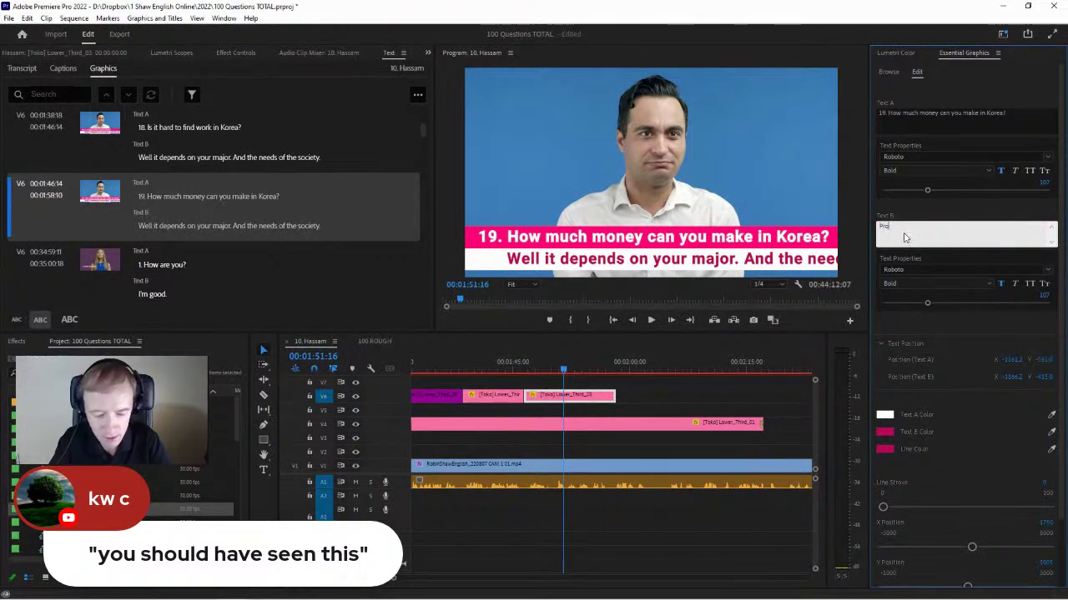
pyautogui.write('bably')
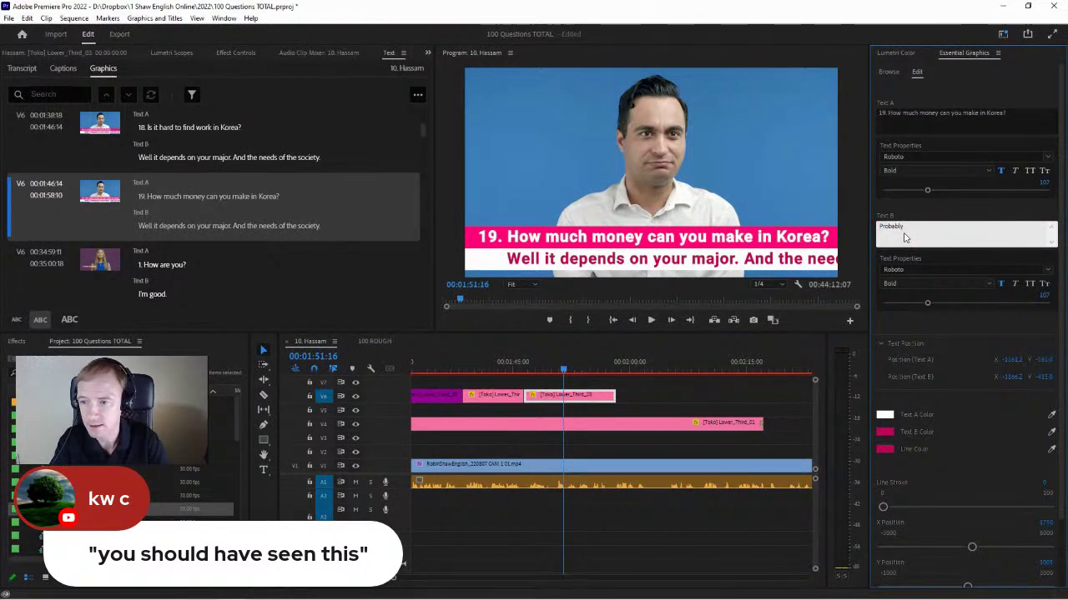
pyautogui.write(',')
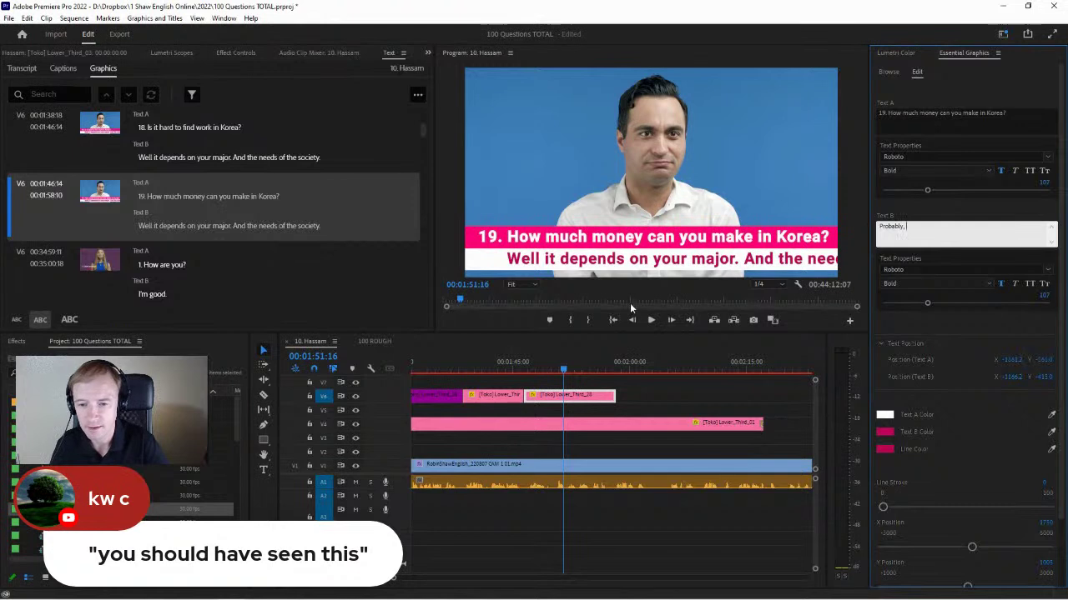
pyautogui.click(652, 323)
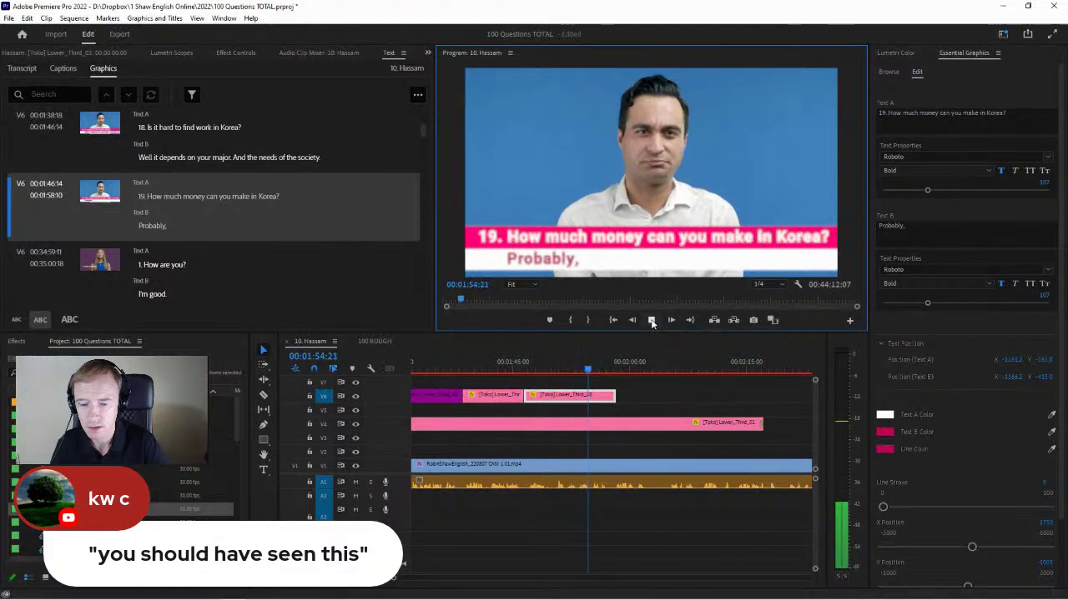
pyautogui.click(652, 321)
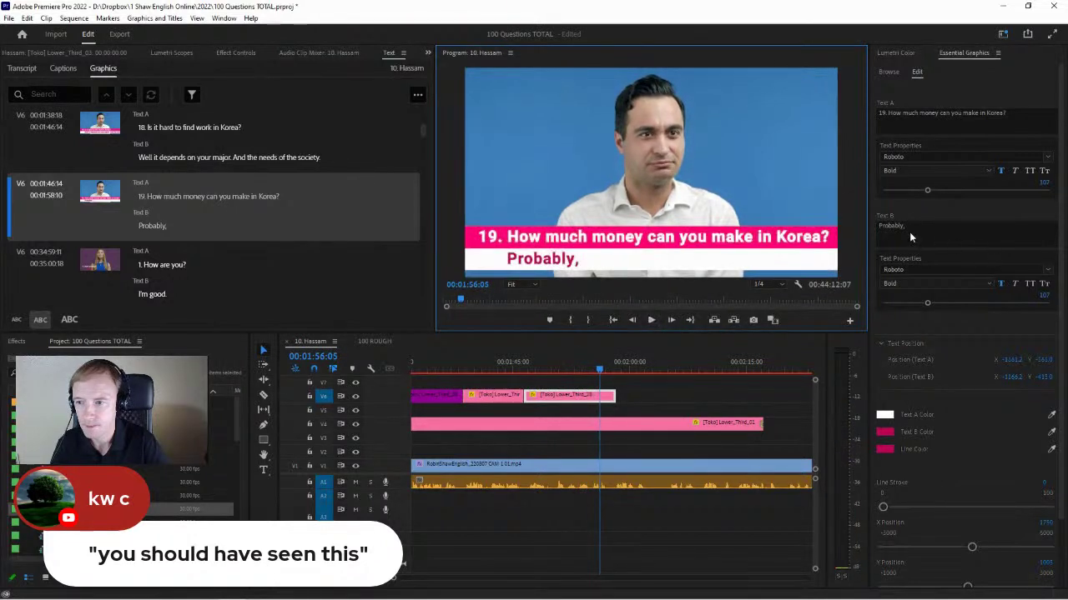
# Step: Complete the answer as 'Probably, $2,300 monthly. Probably.' and replay from caption 18 through caption 19
pyautogui.click(909, 231)
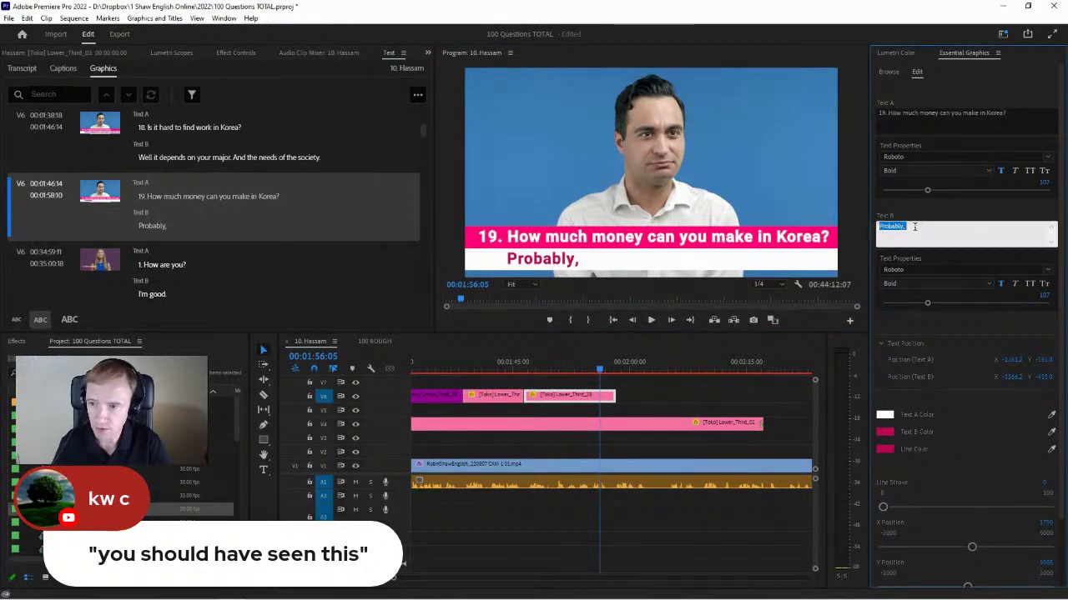
pyautogui.click(915, 226)
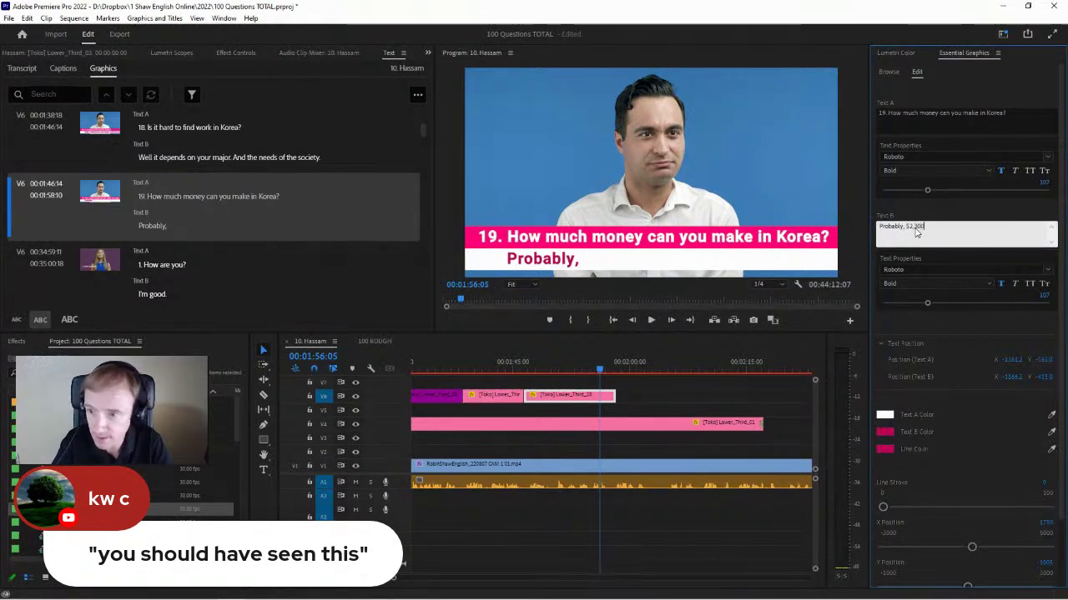
pyautogui.write('$2,300 m')
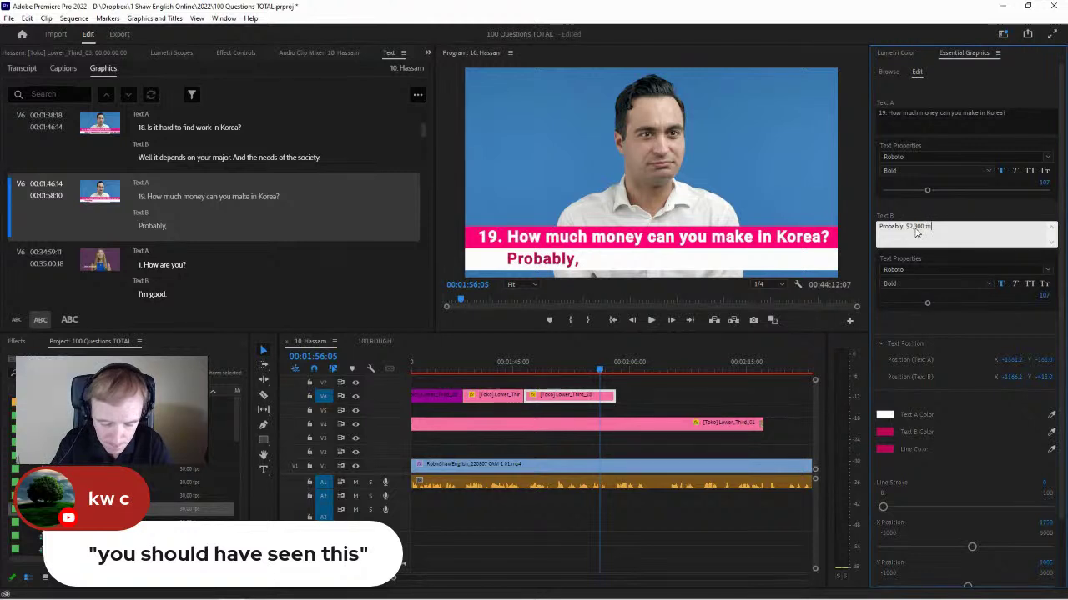
pyautogui.write('onthly. Probably,')
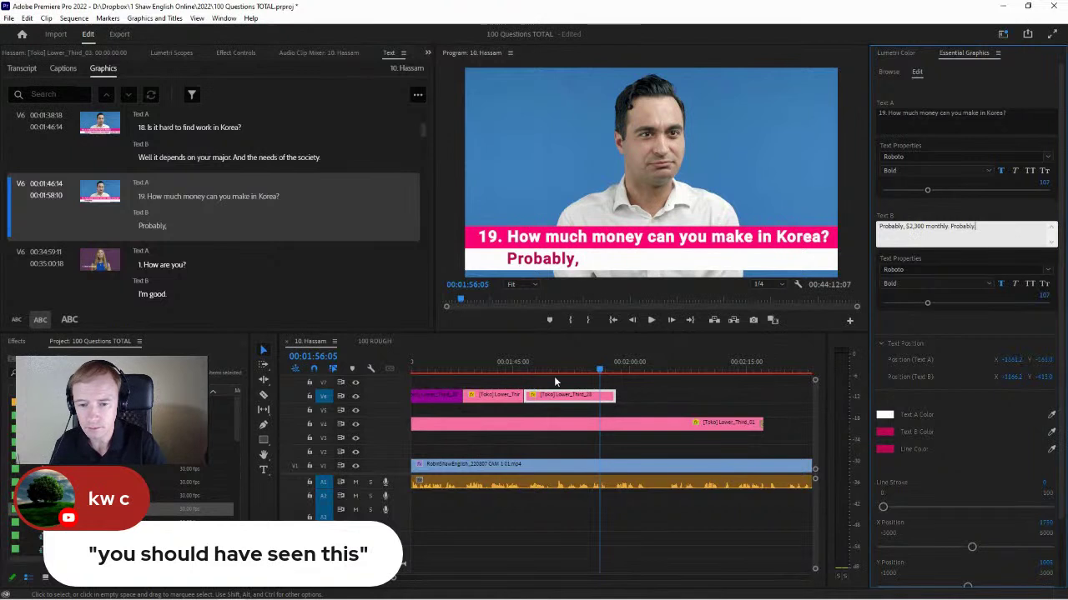
pyautogui.click(542, 371)
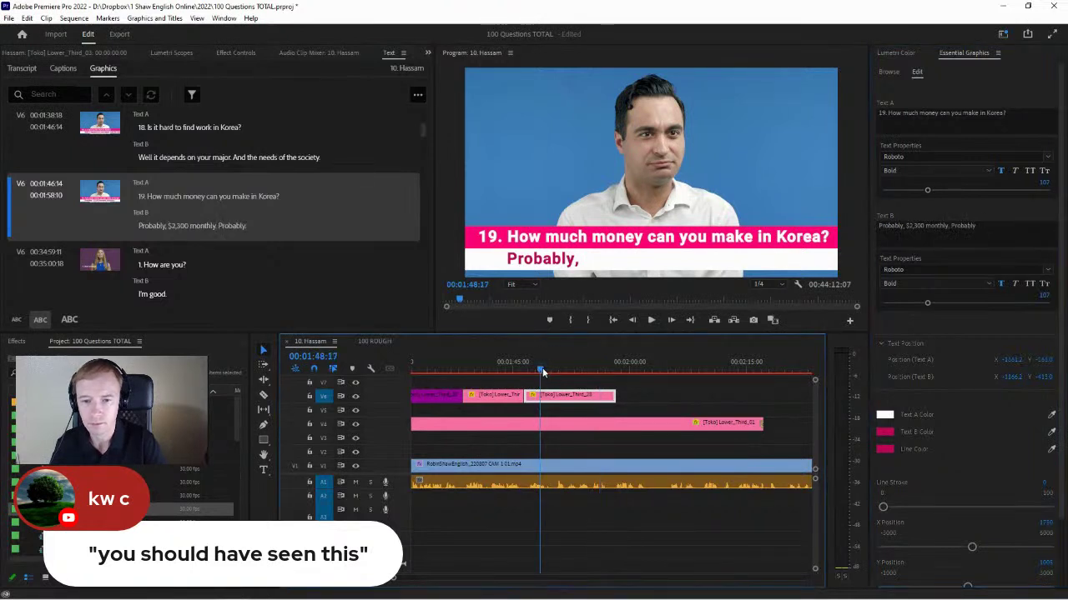
pyautogui.moveTo(542, 371); pyautogui.dragTo(509, 366)
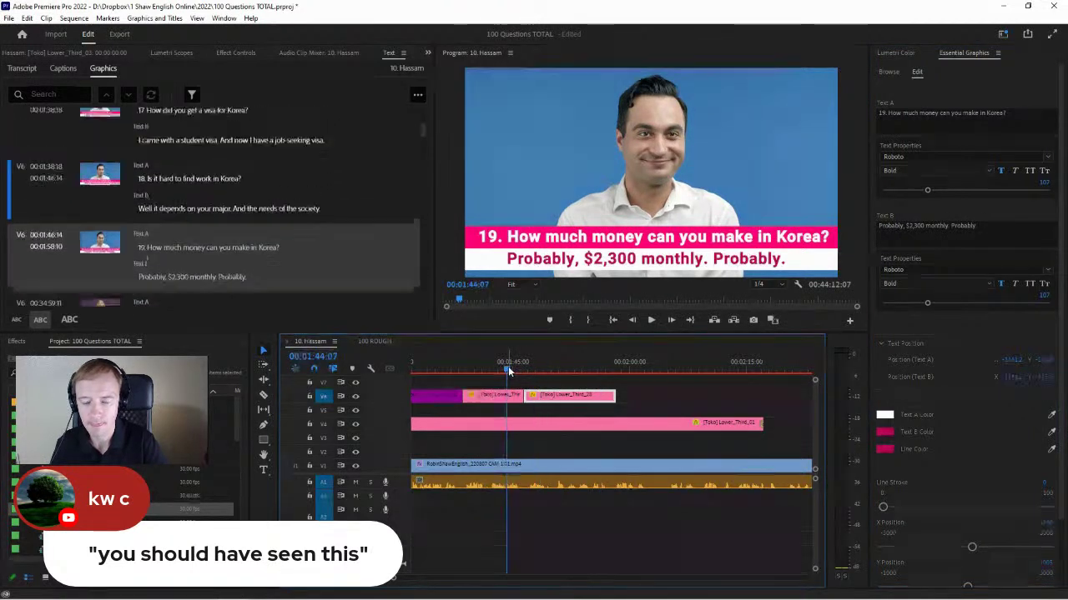
pyautogui.press('space')
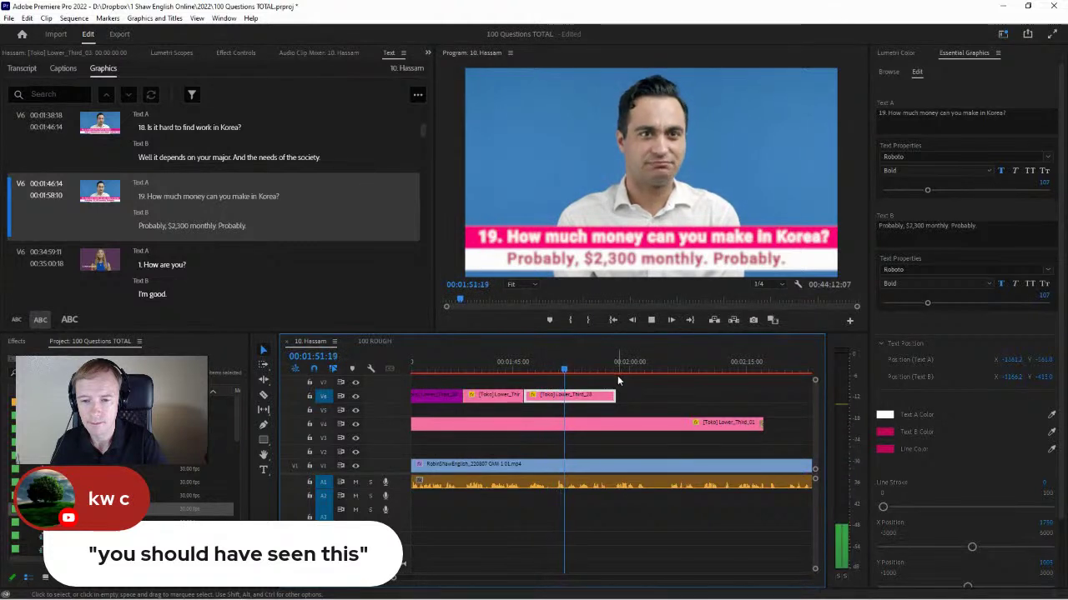
pyautogui.press('space')
pyautogui.press('space')
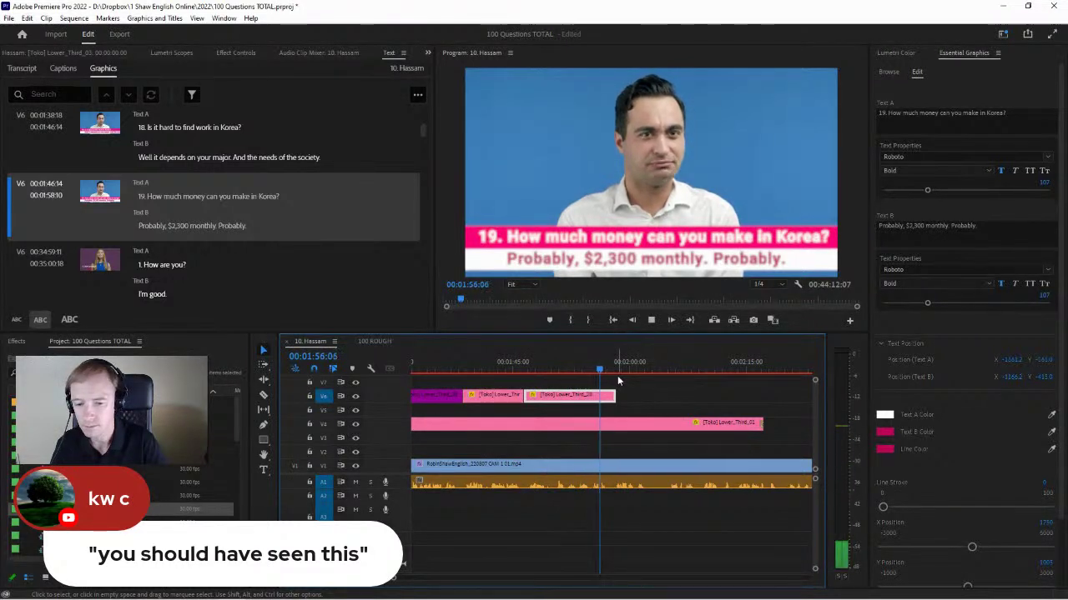
pyautogui.press('space')
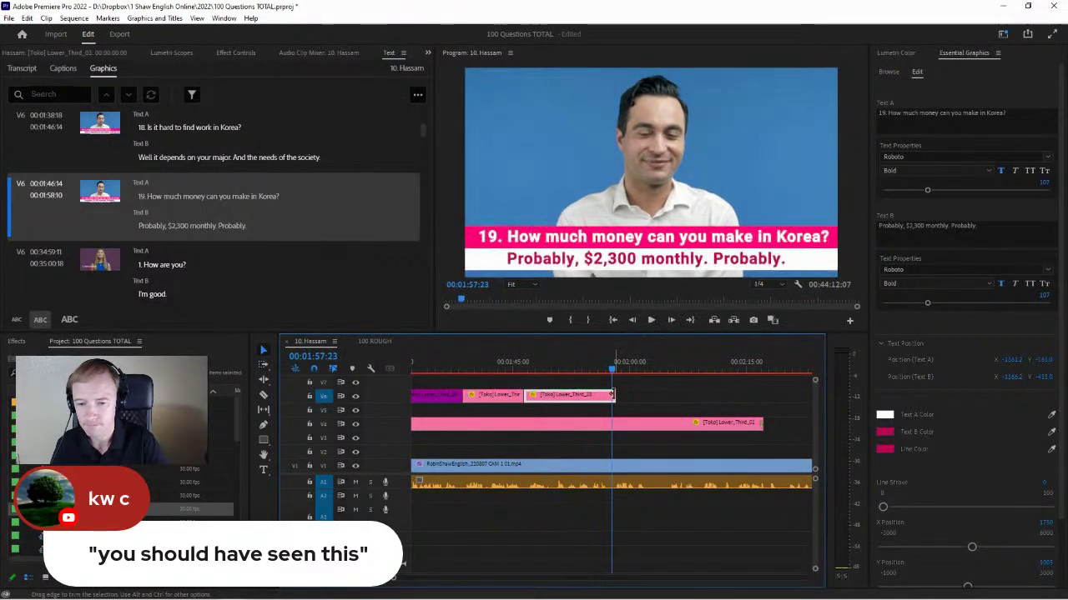
pyautogui.click(610, 359)
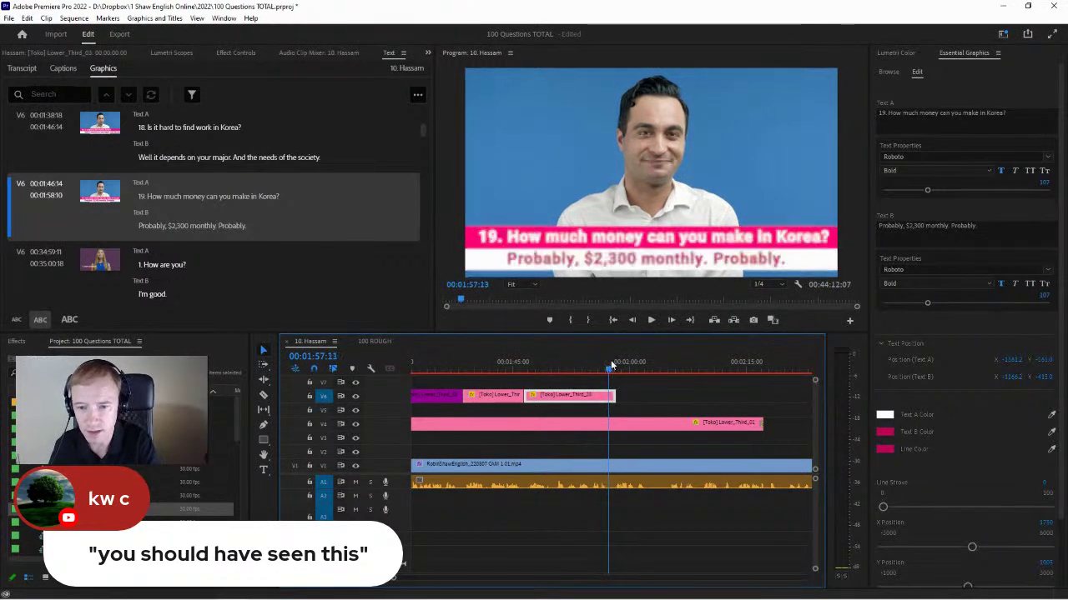
pyautogui.press('=')
# Step: Trim the end of the question 19 lower third on V6 so it ends at 00:01:57:26
pyautogui.moveTo(636, 395); pyautogui.dragTo(620, 396)
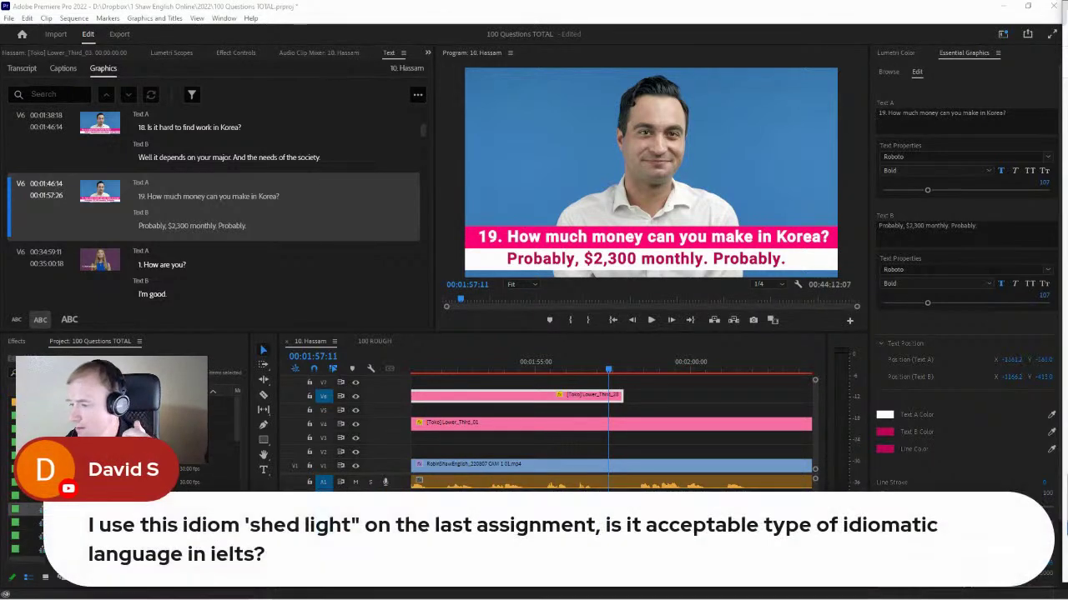
# Step: Duplicate the question 19 lower third so the copy starts right after it at 01:57:27
pyautogui.click(578, 370)
pyautogui.press('-')
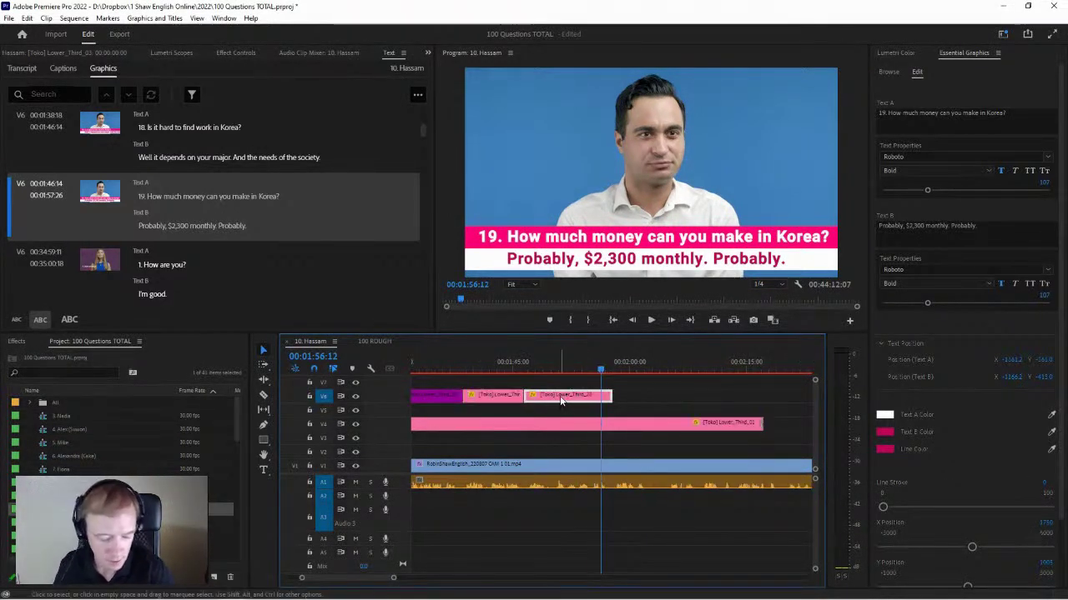
pyautogui.moveTo(559, 400); pyautogui.dragTo(656, 402)
pyautogui.press('space')
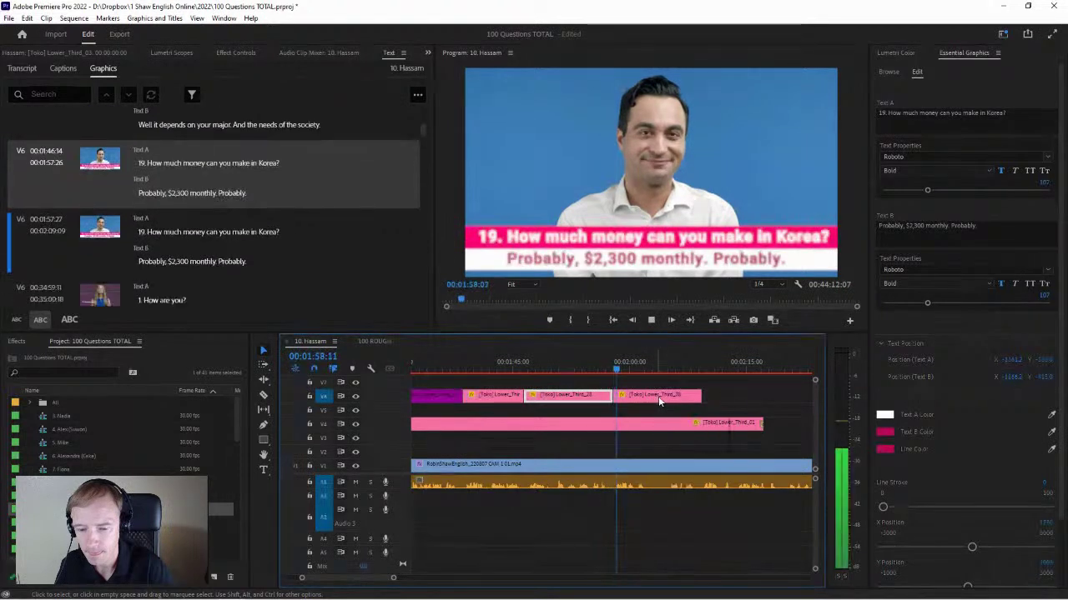
pyautogui.press('space')
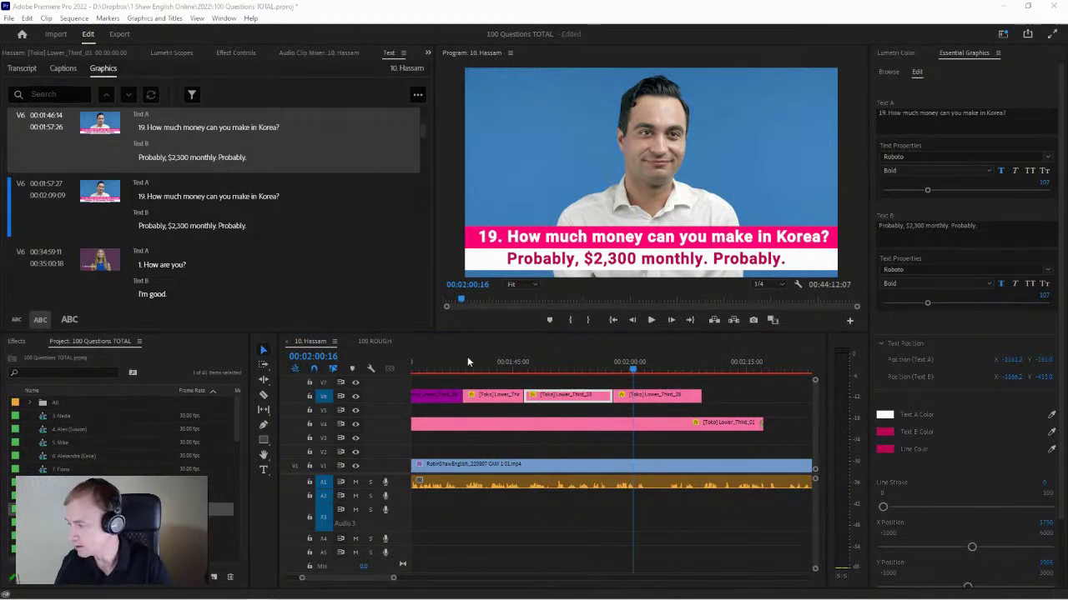
# Step: Change the copy's question to '20. How much do spend a month to live on?' and play it back
pyautogui.click(673, 363)
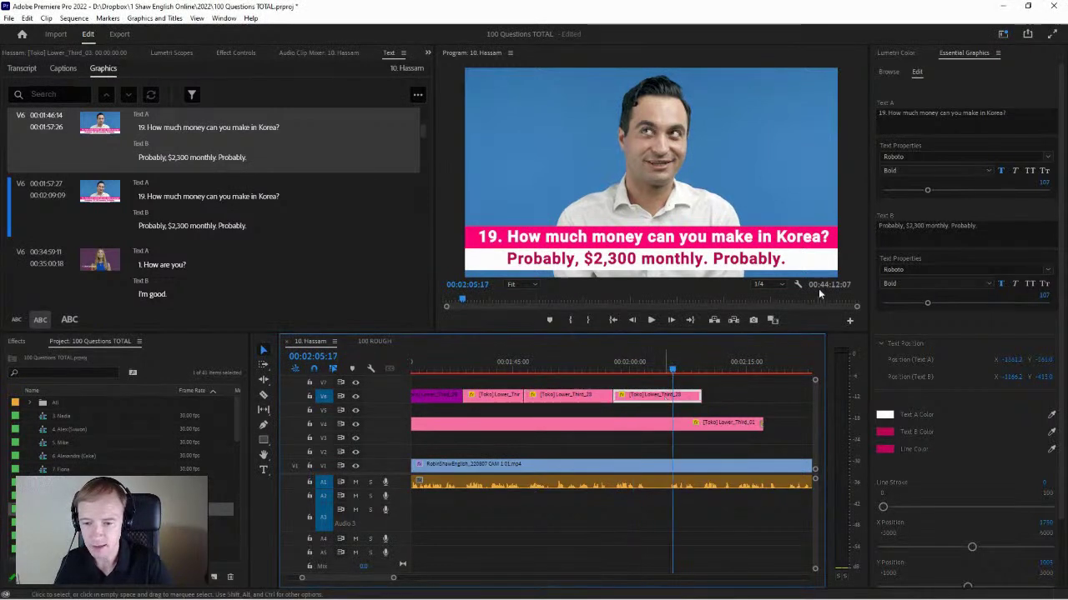
pyautogui.click(930, 118)
pyautogui.hotkey('ctrl', 'a')
pyautogui.write('How much to spend a month to live on?')
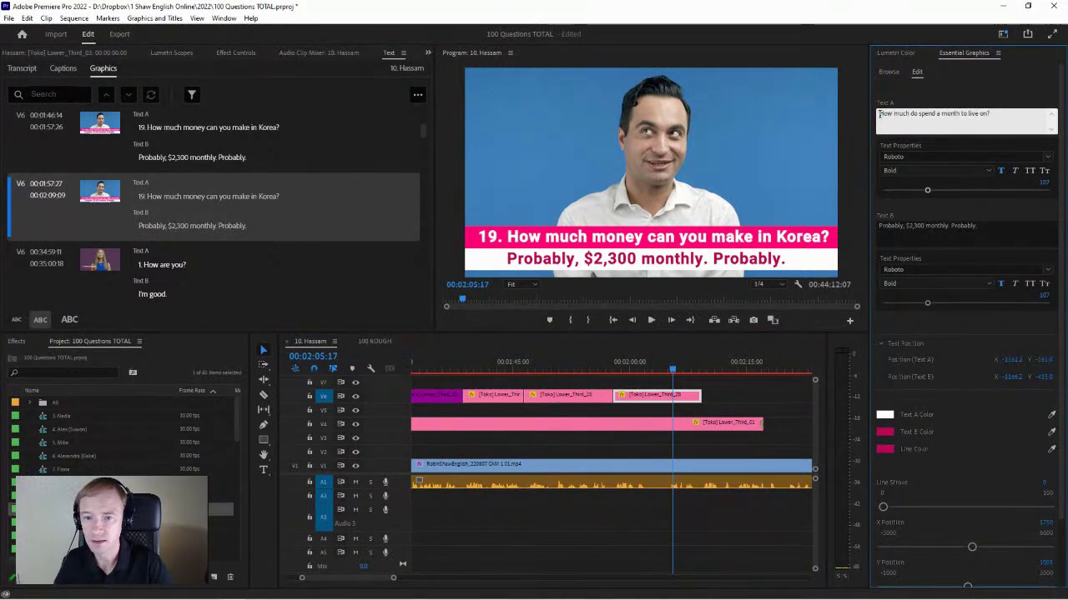
pyautogui.write('20.')
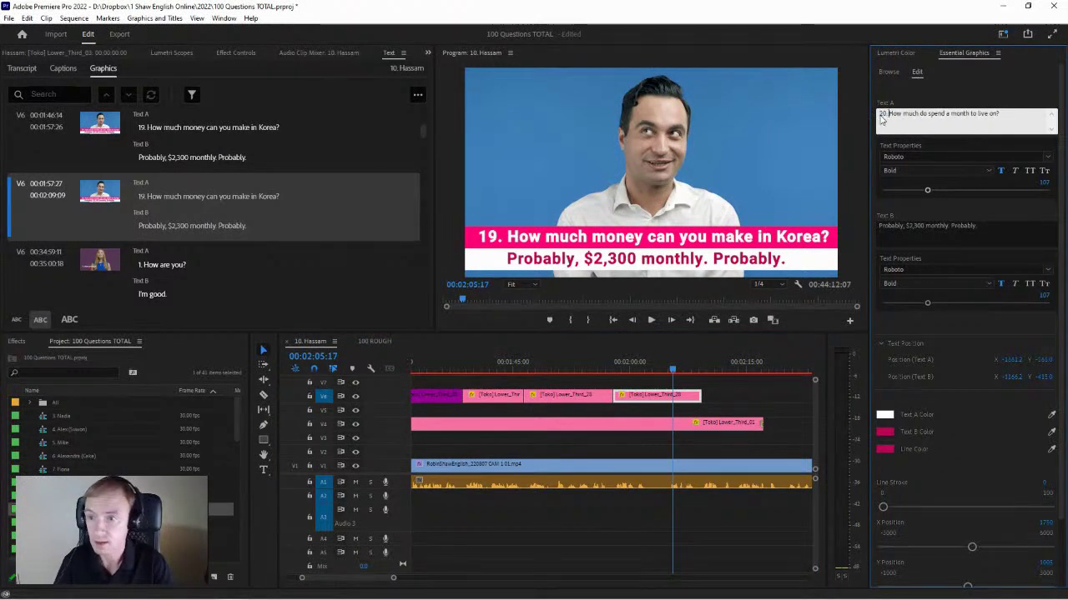
pyautogui.click(602, 364)
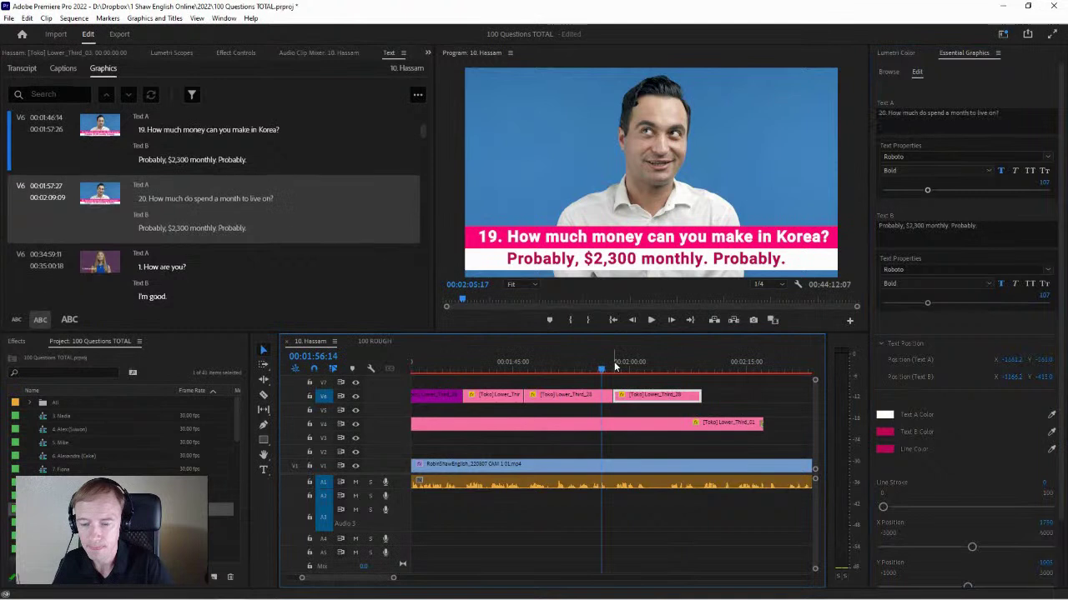
pyautogui.press('space')
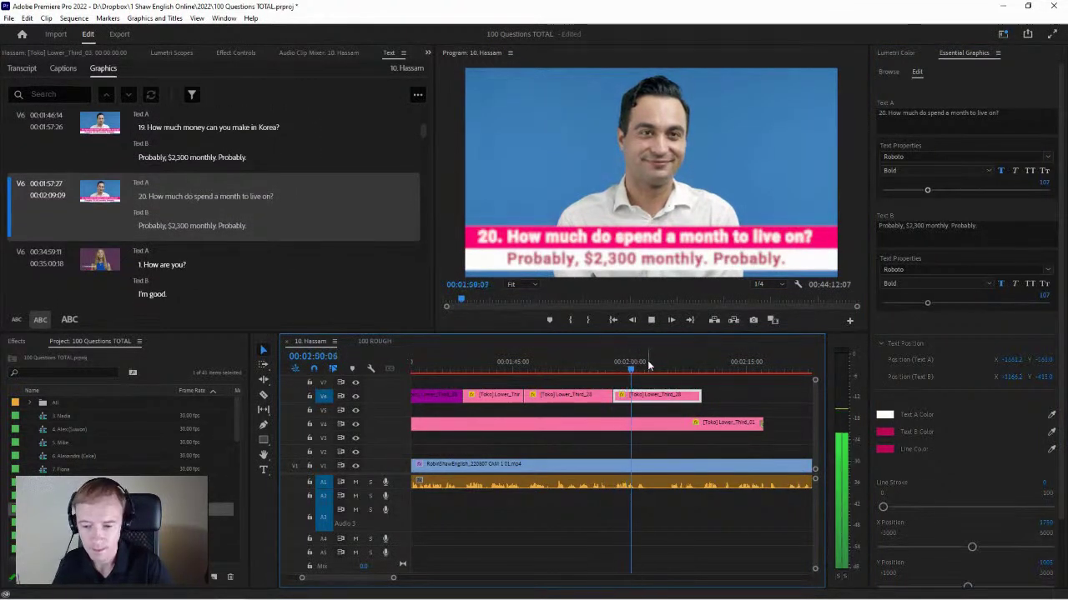
# Step: Extend the question 20 lower third to about 00:02:21:24 and play it back to check
pyautogui.click(699, 393)
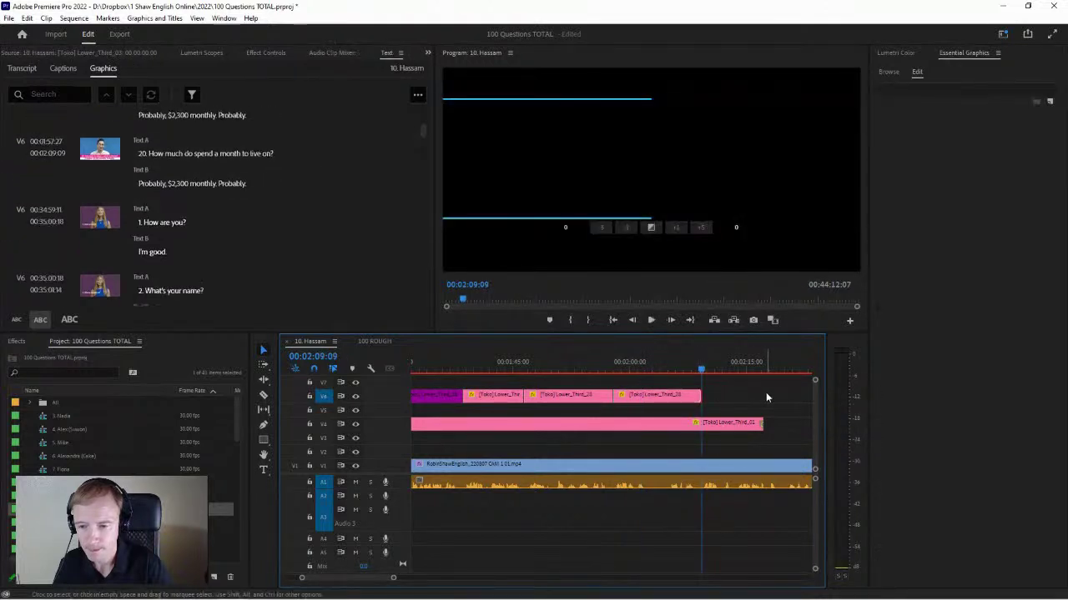
pyautogui.moveTo(699, 397); pyautogui.dragTo(798, 396)
pyautogui.click(671, 372)
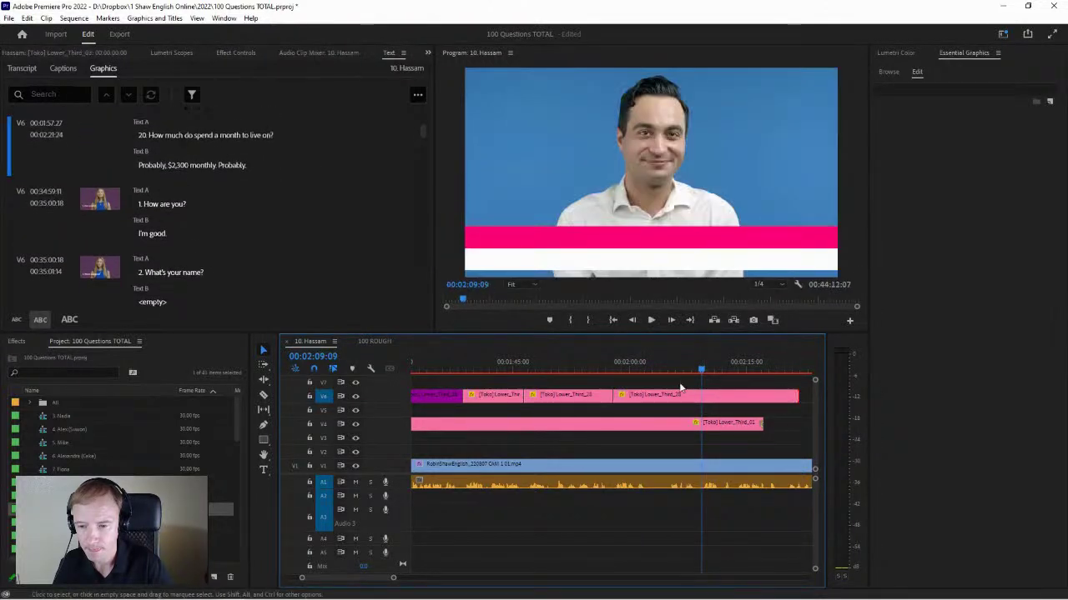
pyautogui.press('space')
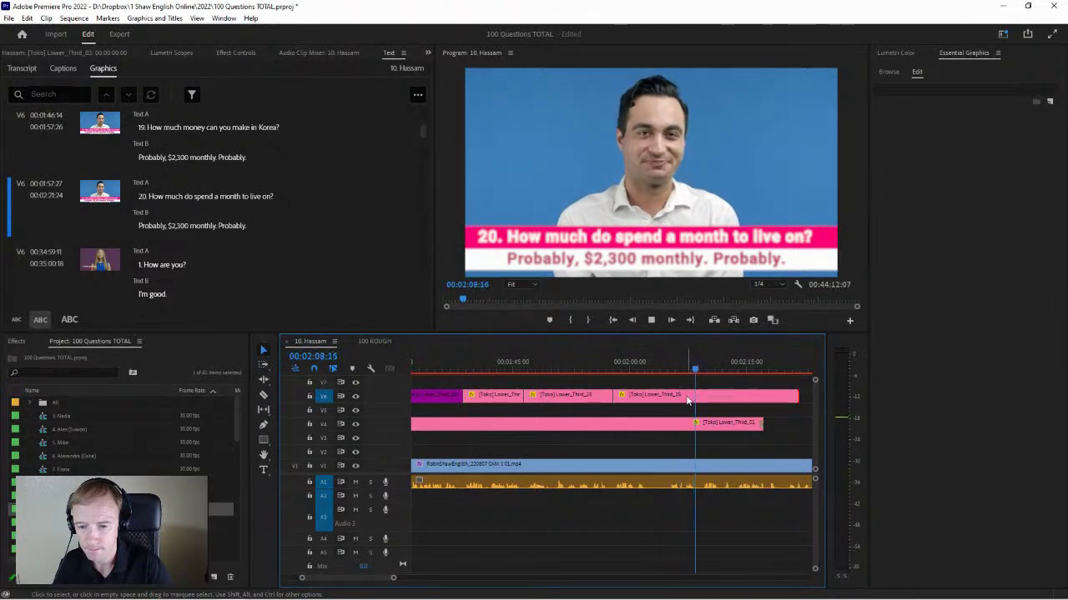
pyautogui.click(683, 397)
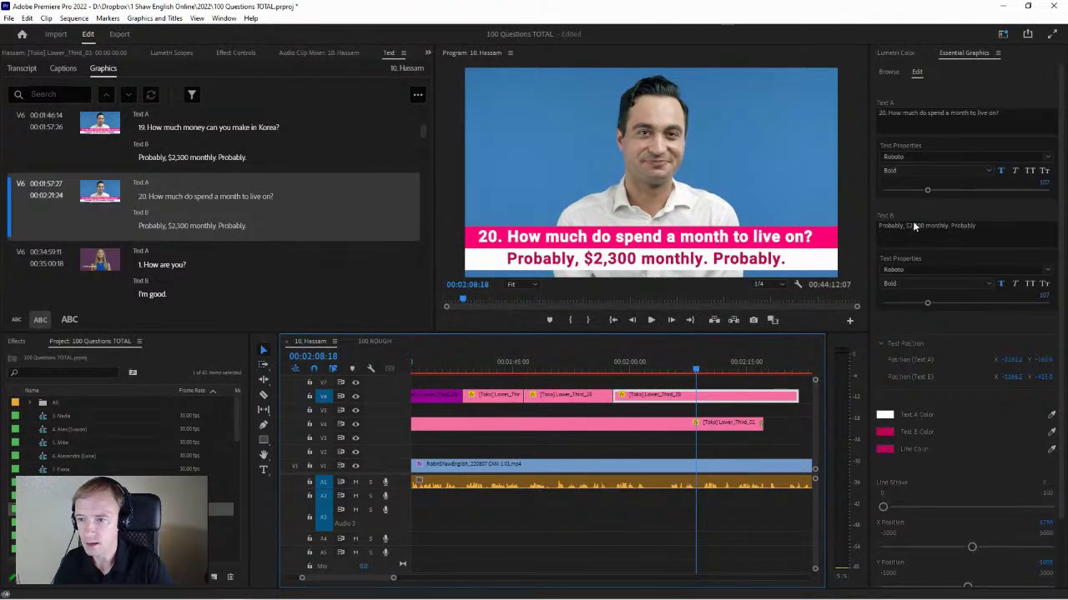
# Step: Replace lower third 20's $2,300 answer line with 'I can say about $600.'
pyautogui.tripleClick(914, 226)
pyautogui.write('I can')
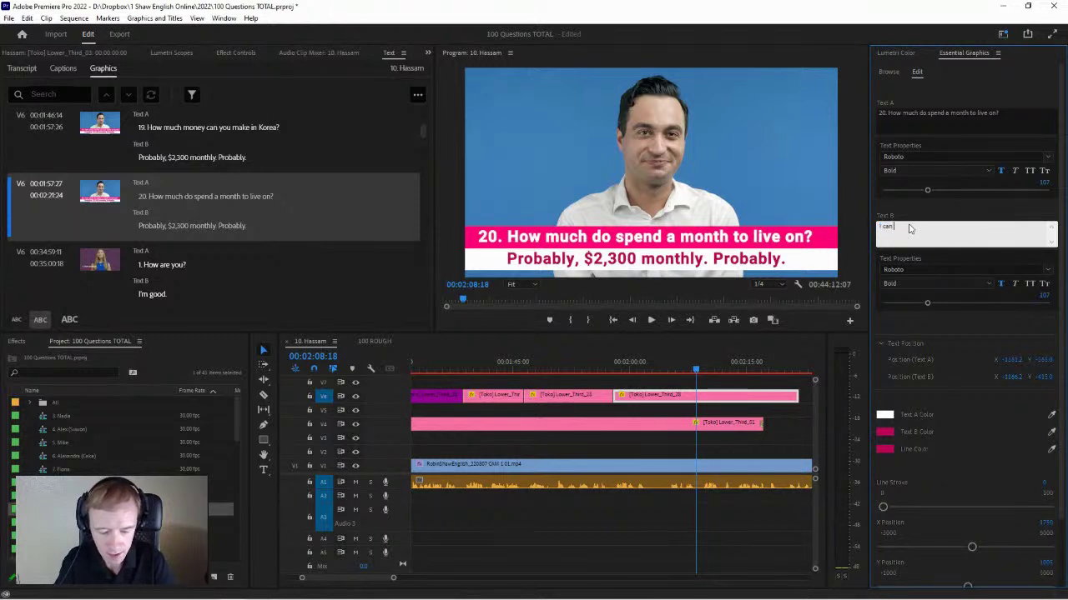
pyautogui.write(' say about $600')
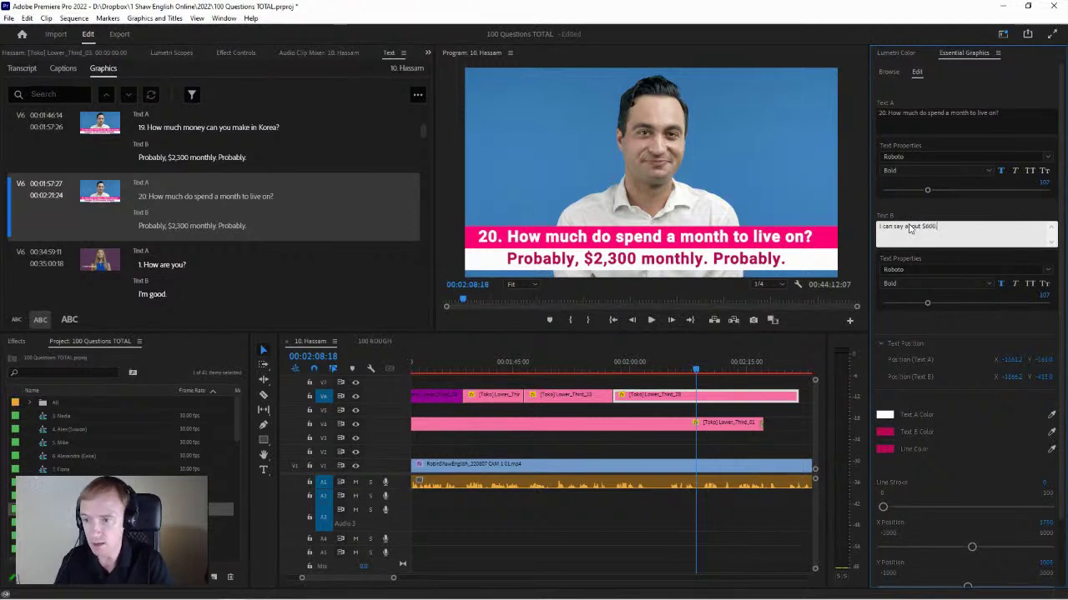
pyautogui.tripleClick(954, 225)
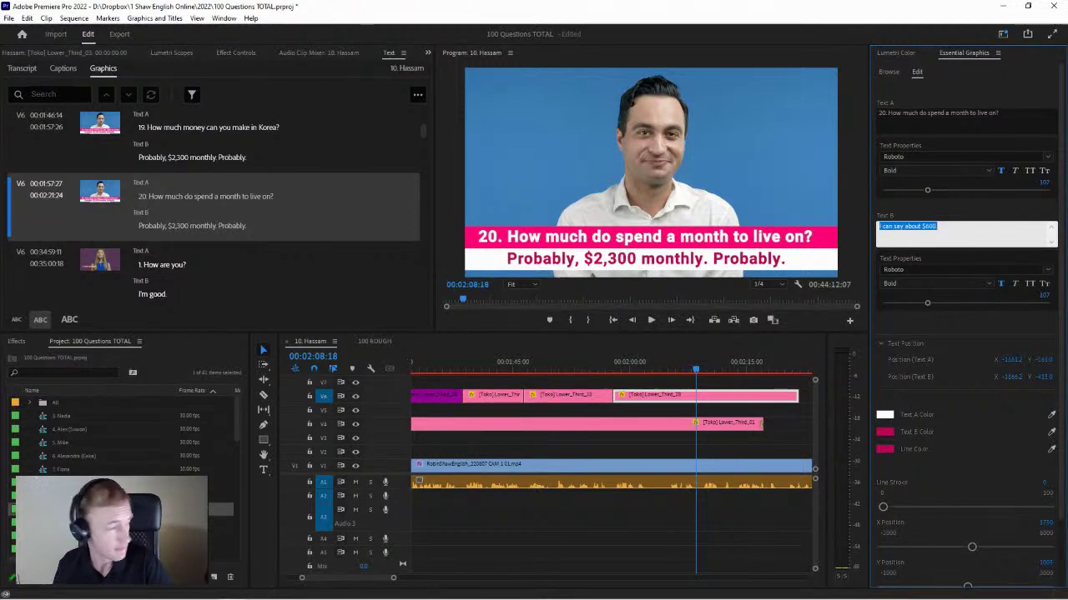
pyautogui.click(188, 355)
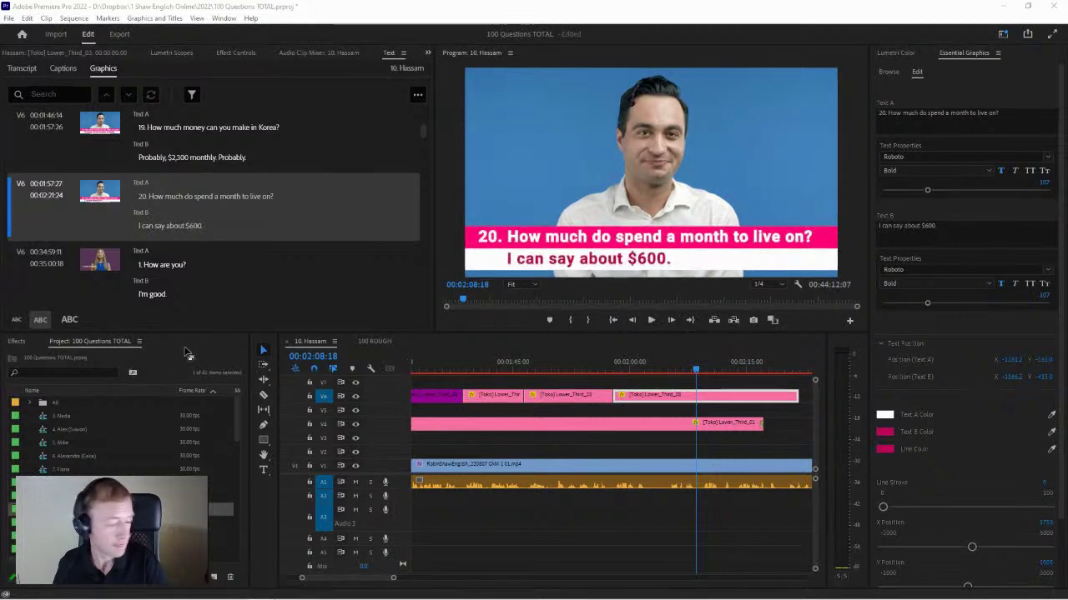
pyautogui.click(588, 369)
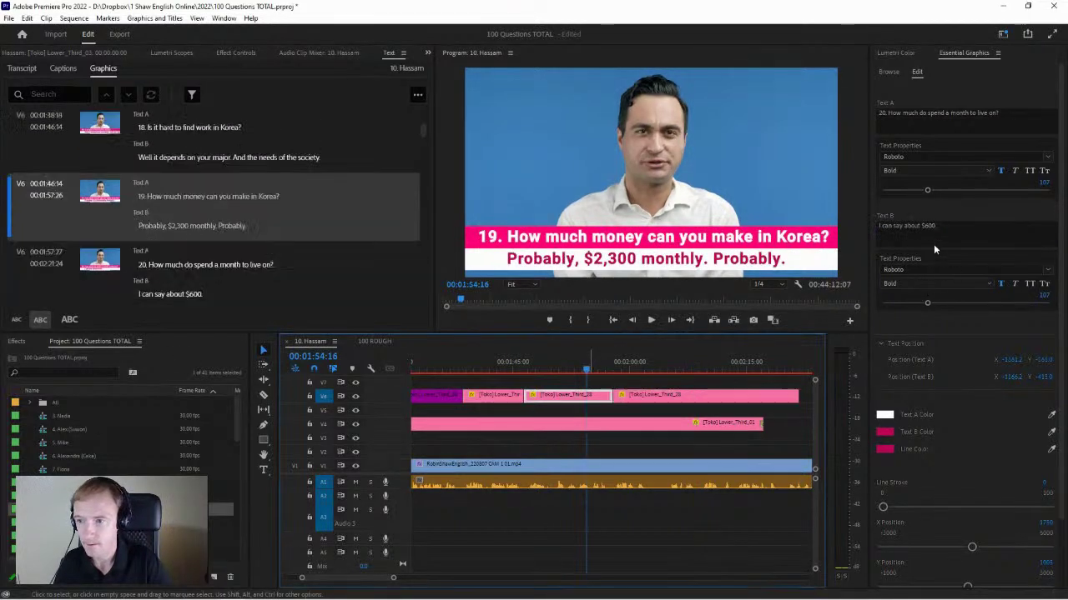
# Step: Remove the trailing period from the question 19 caption's answer line
pyautogui.tripleClick(957, 222)
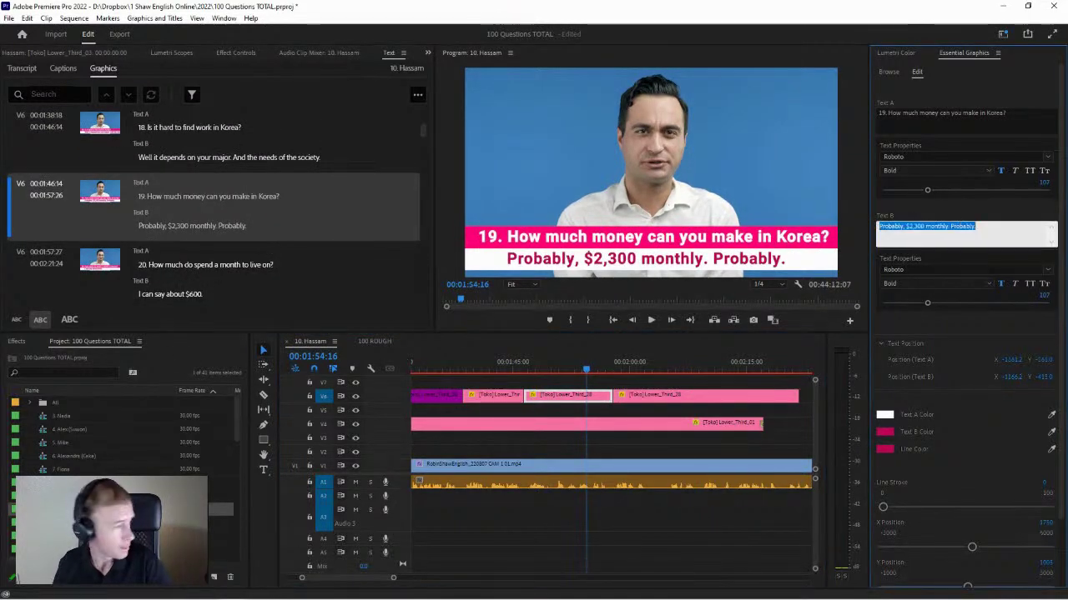
pyautogui.press('End')
pyautogui.press('BackSpace')
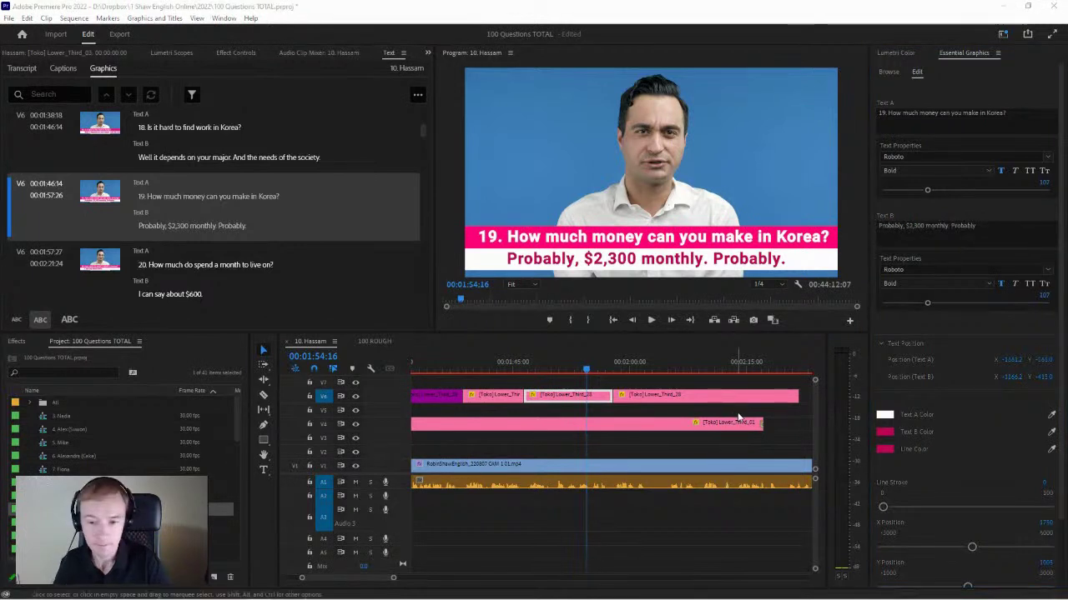
# Step: Play back into question 20, then trim its lower third to end at 00:02:09:13
pyautogui.click(586, 372)
pyautogui.click(603, 371)
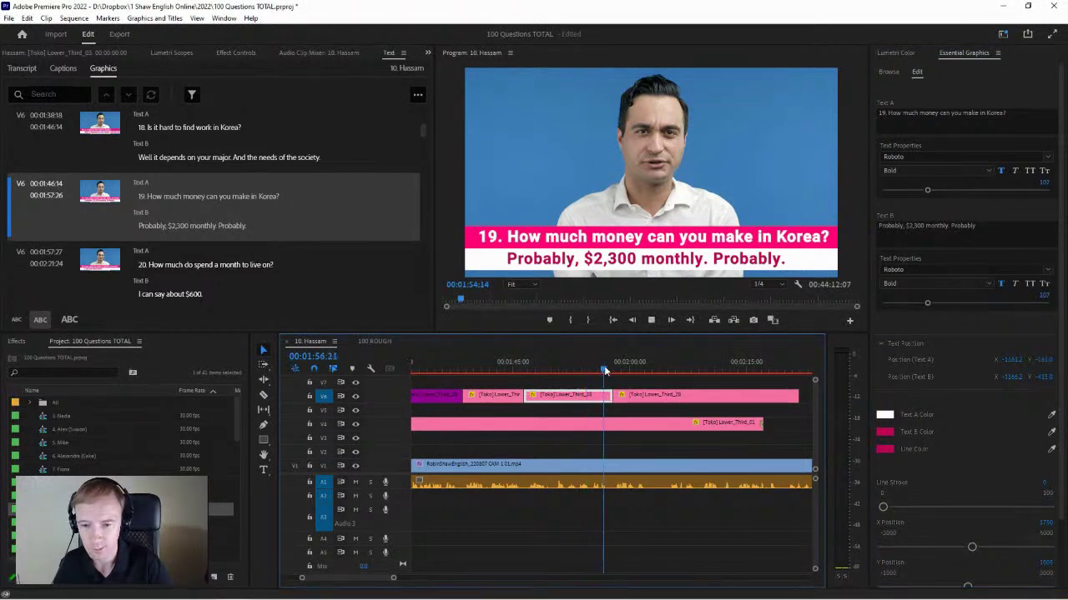
pyautogui.press('space')
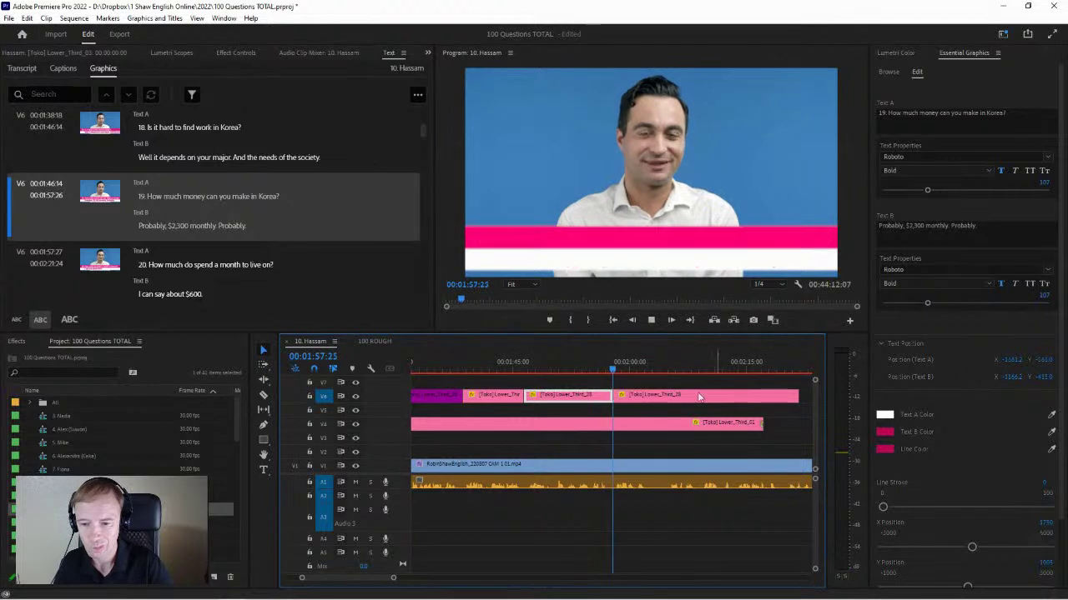
pyautogui.moveTo(797, 396); pyautogui.dragTo(700, 397)
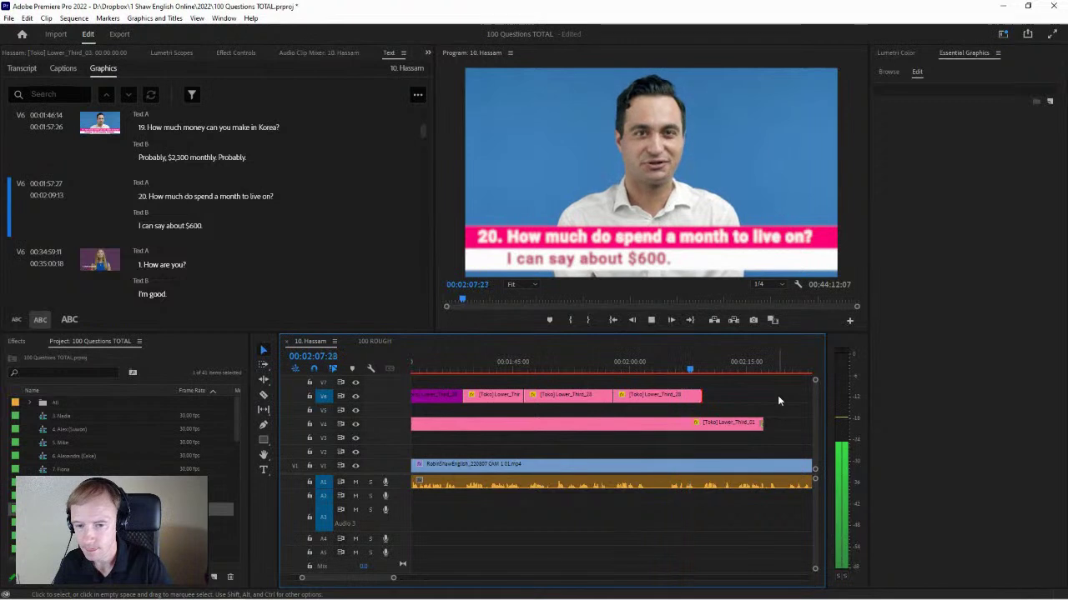
# Step: Review the question 20 caption, then duplicate it to follow directly from 00:02:09:13 to 00:02:20:29
pyautogui.press('space')
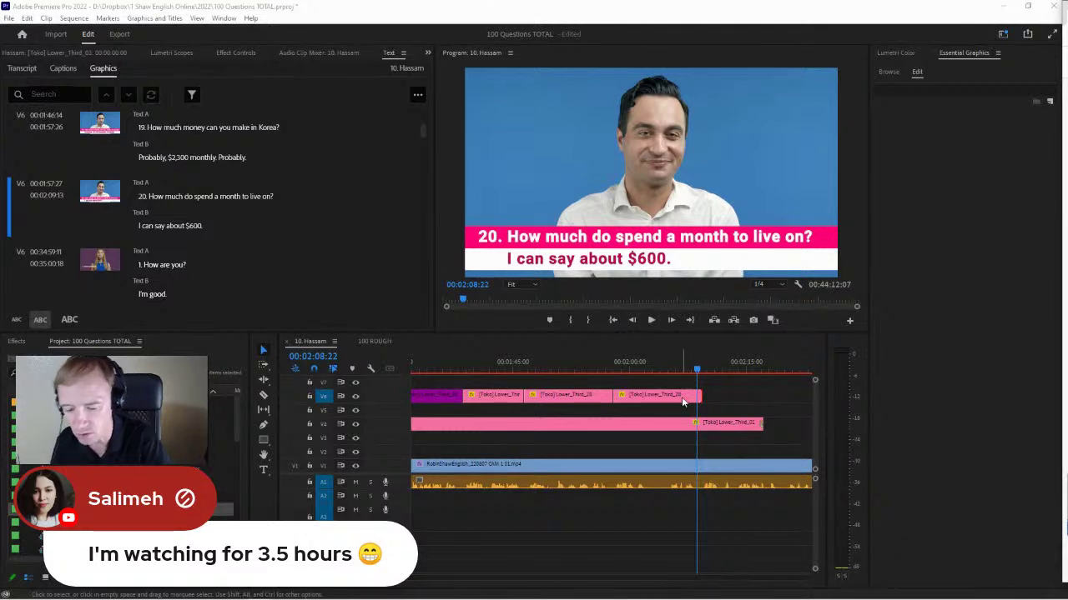
pyautogui.click(691, 364)
pyautogui.press('space')
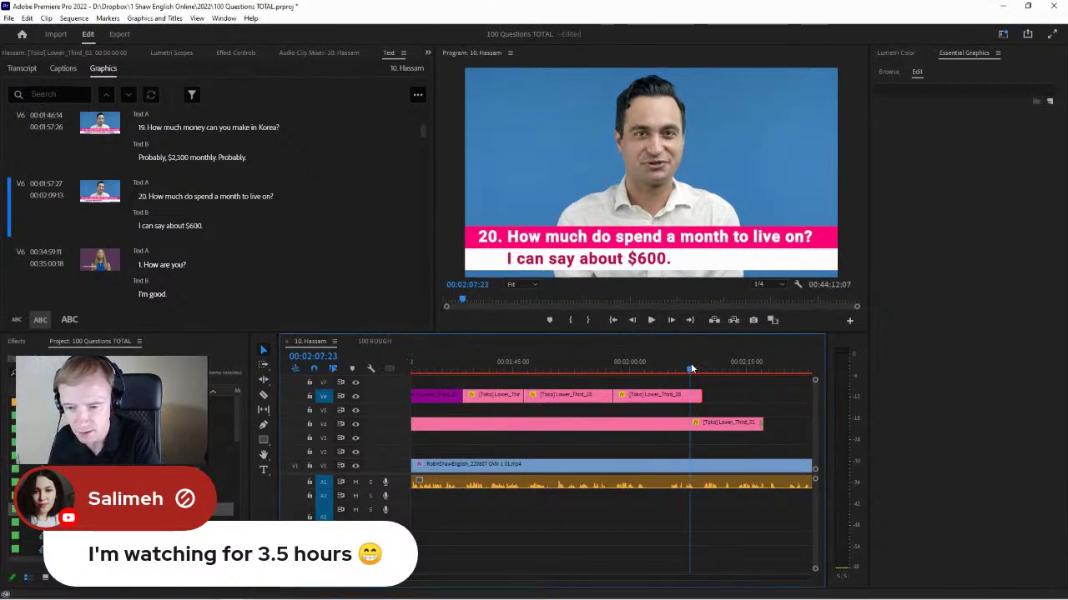
pyautogui.click(669, 369)
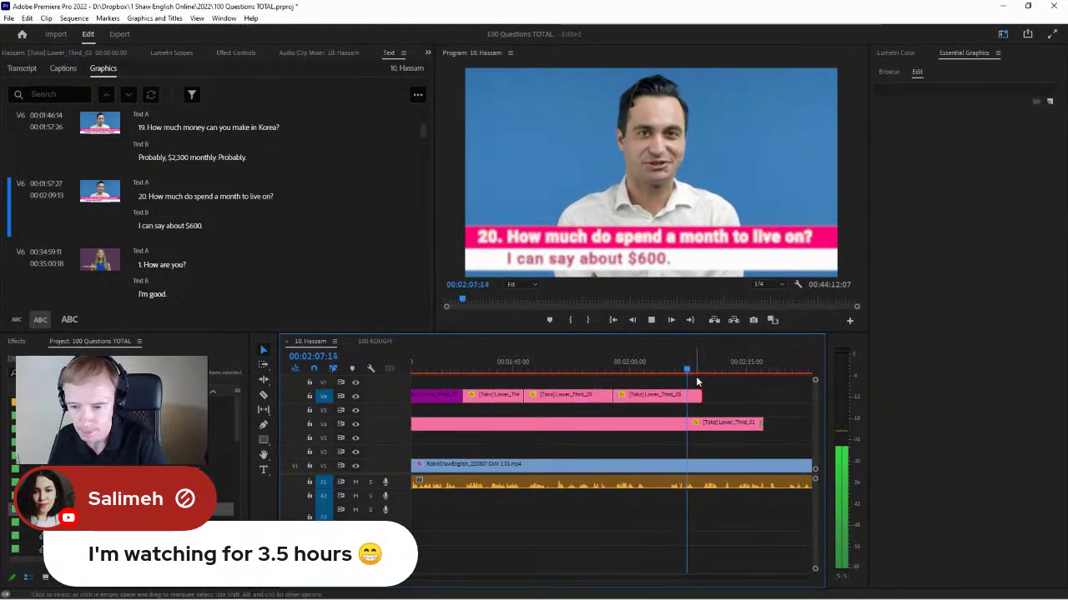
pyautogui.press('space')
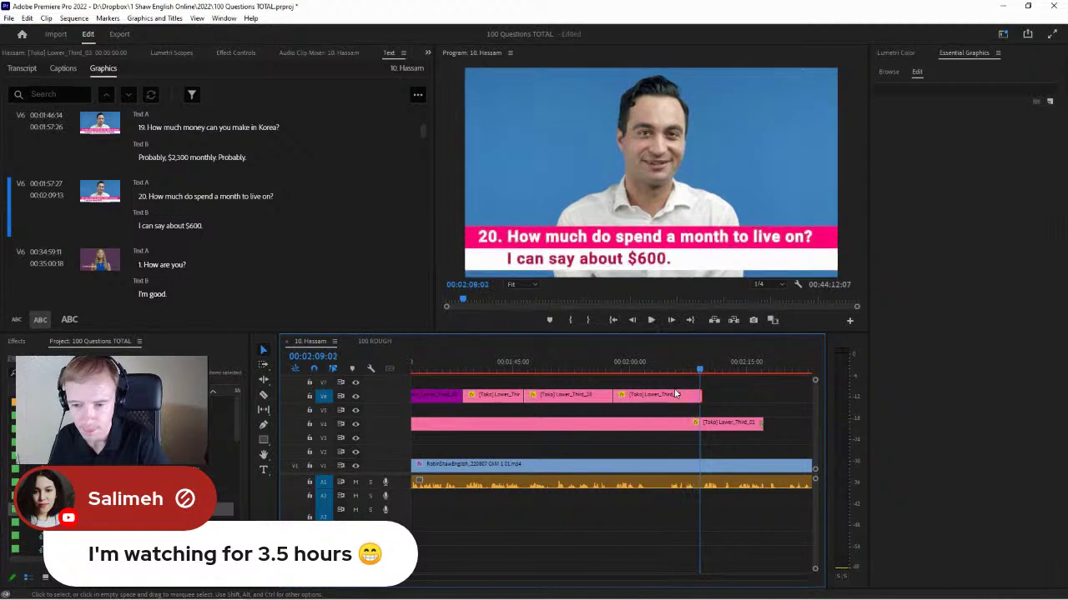
pyautogui.click(645, 398)
pyautogui.moveTo(643, 404); pyautogui.dragTo(737, 401)
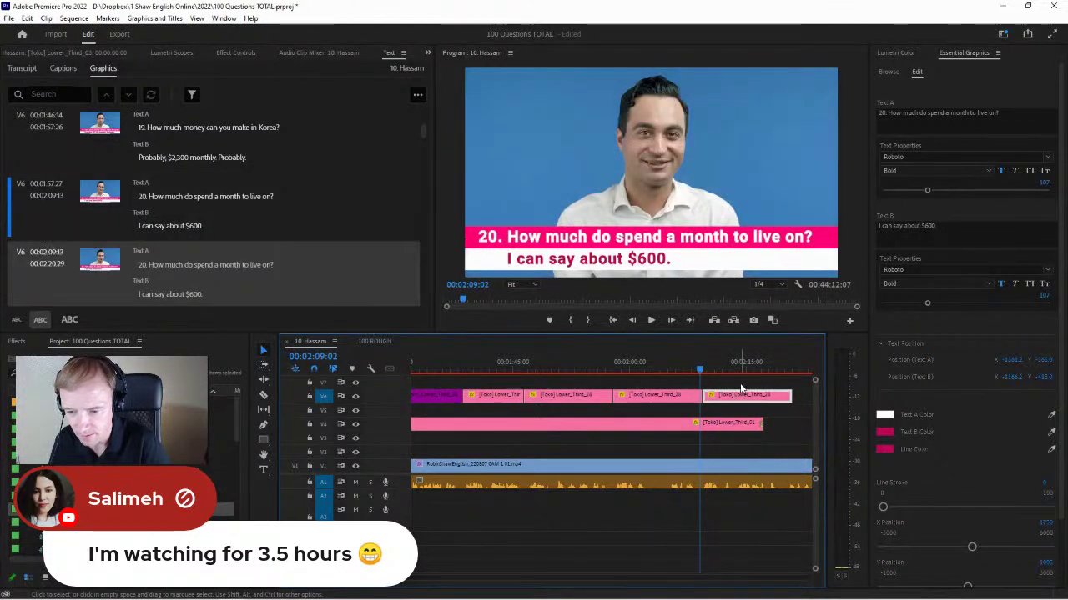
# Step: Move the cut between the two question 20 lower thirds 18 frames earlier to 00:02:08:25 and check it
pyautogui.press('=')
pyautogui.press('=')
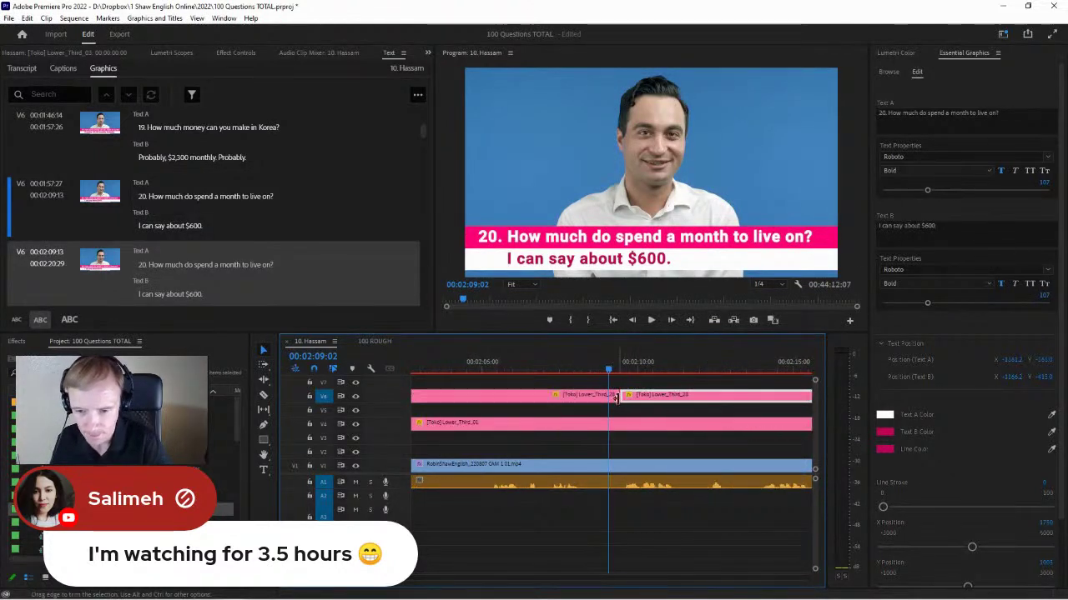
pyautogui.moveTo(617, 398); pyautogui.dragTo(597, 400)
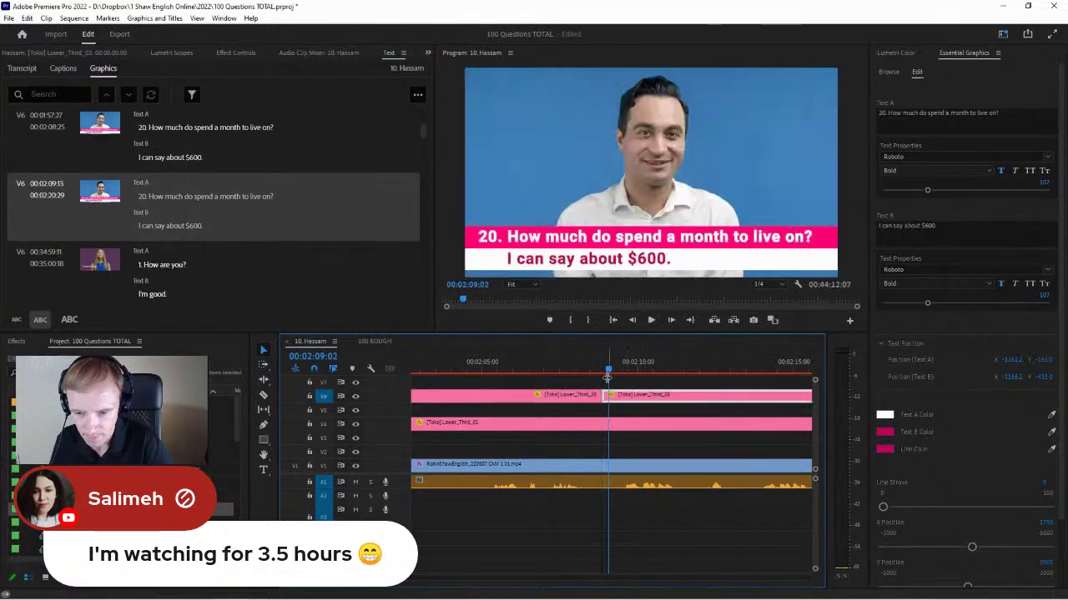
pyautogui.click(597, 368)
pyautogui.press('space')
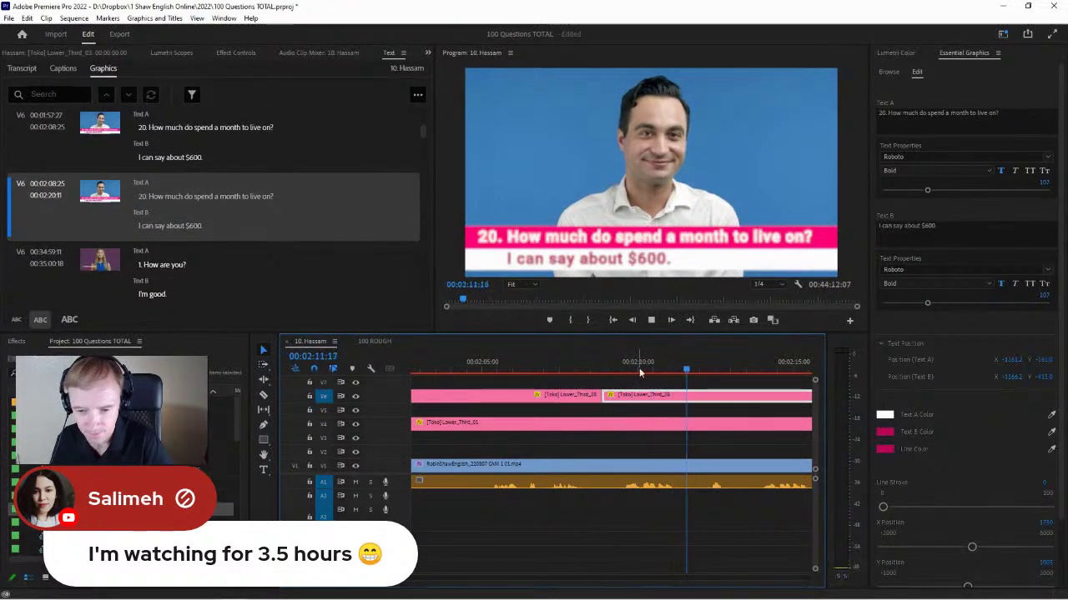
pyautogui.press('space')
pyautogui.click(55, 351)
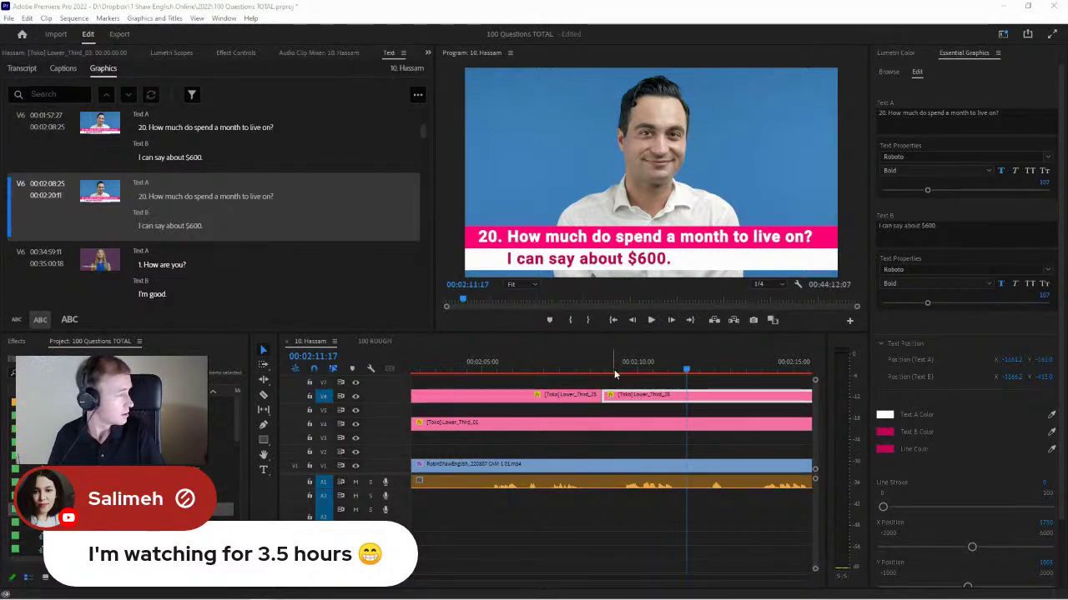
# Step: Paste '21. Are you a frugal person?' as the copied lower third's question and play it back
pyautogui.click(883, 123)
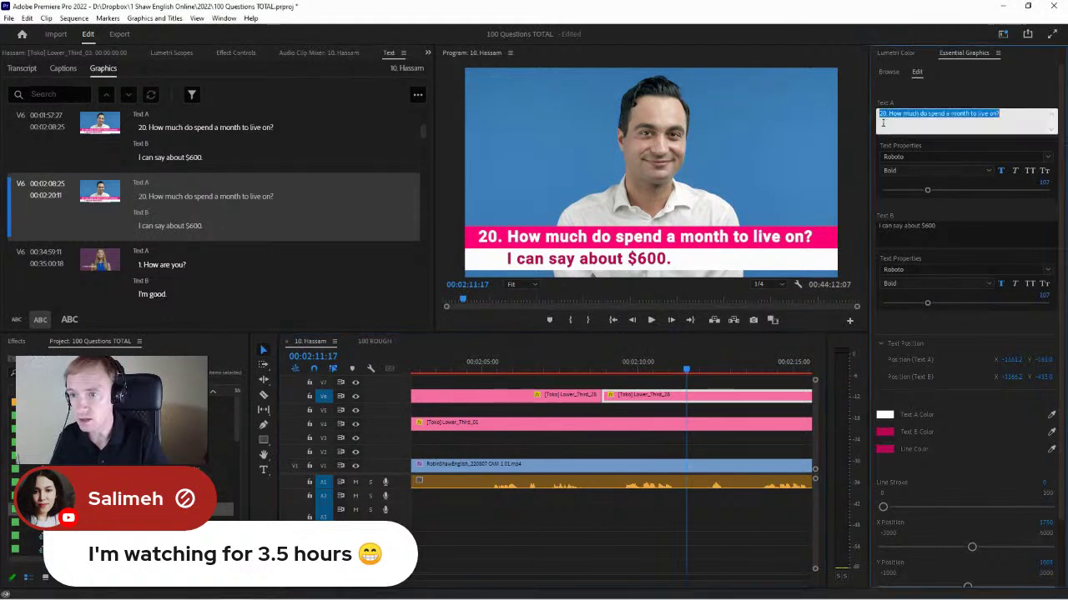
pyautogui.press('BackSpace')
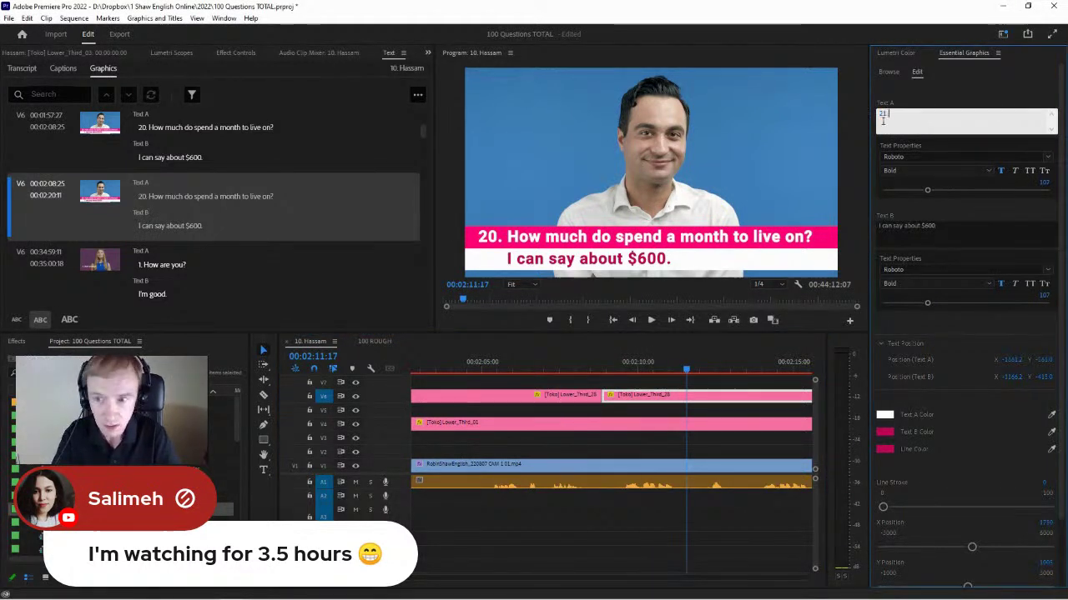
pyautogui.write('21. Are you a legal person?')
pyautogui.click(605, 367)
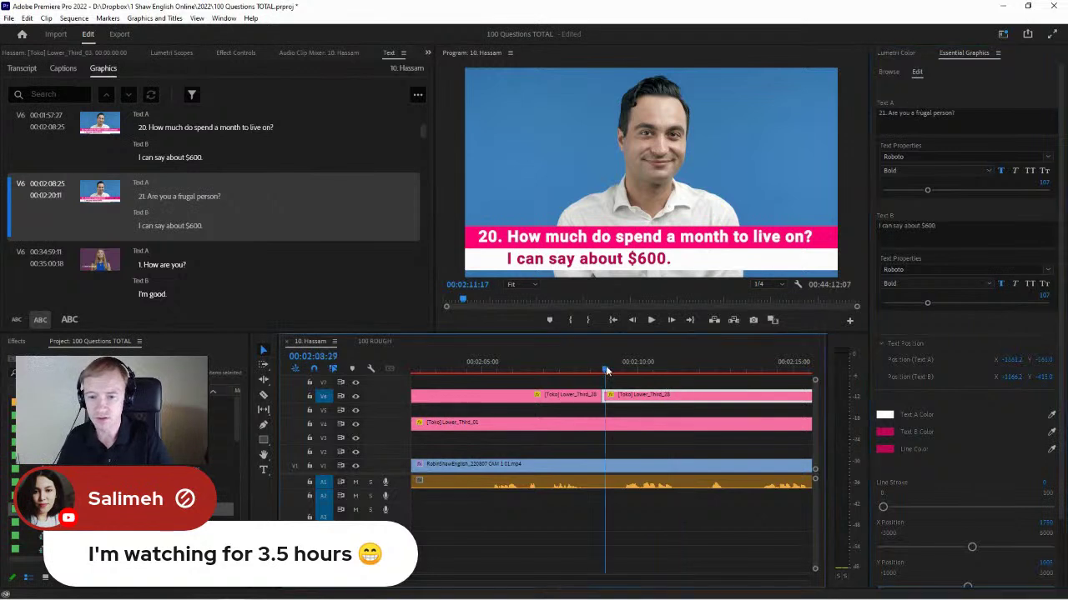
pyautogui.press('space')
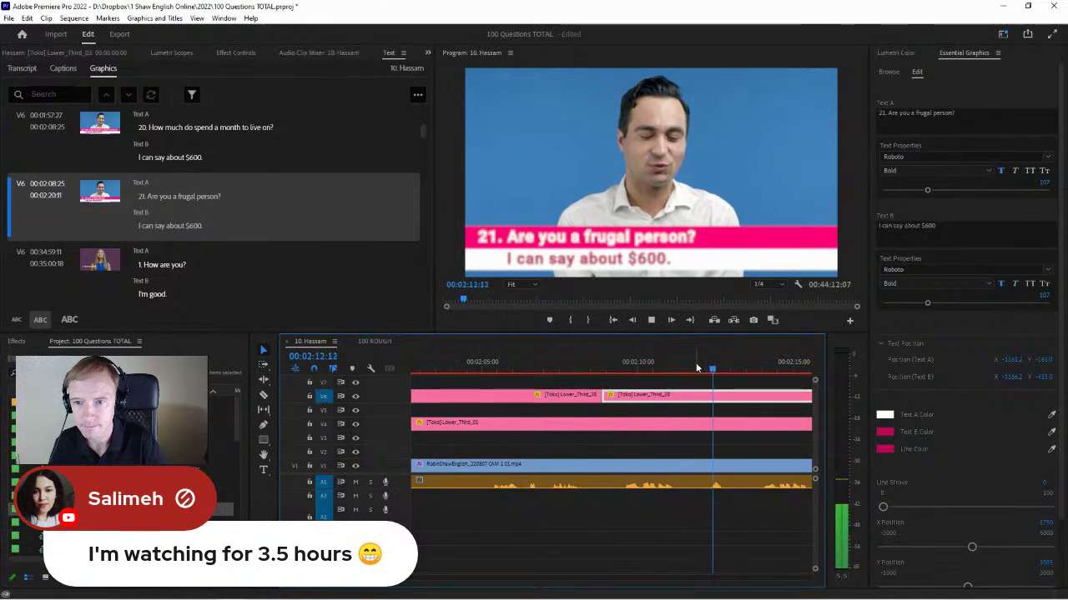
pyautogui.press('space')
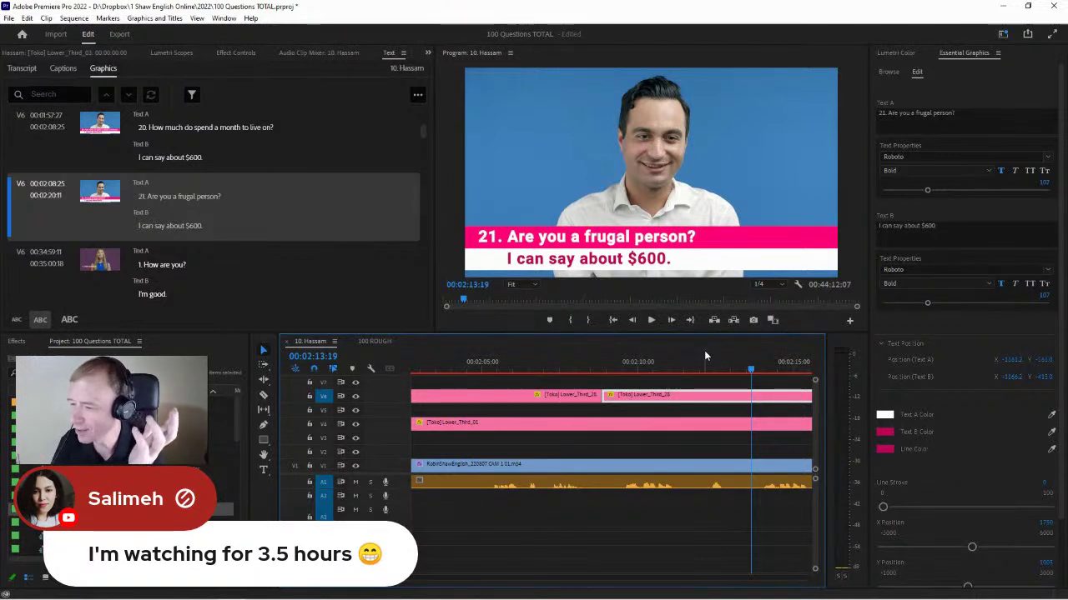
pyautogui.click(725, 367)
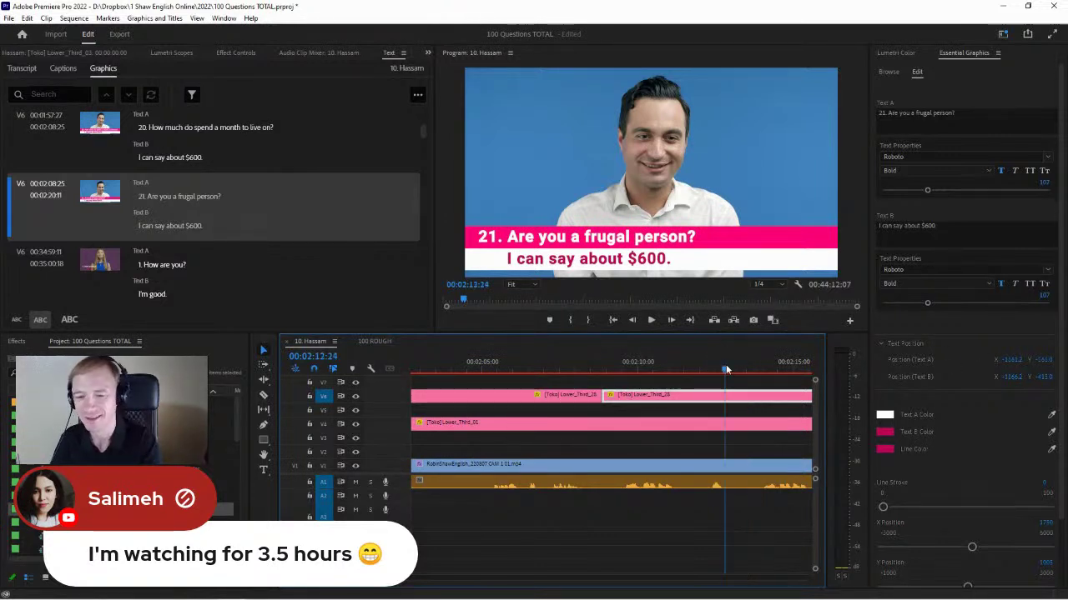
pyautogui.press('-')
pyautogui.press('-')
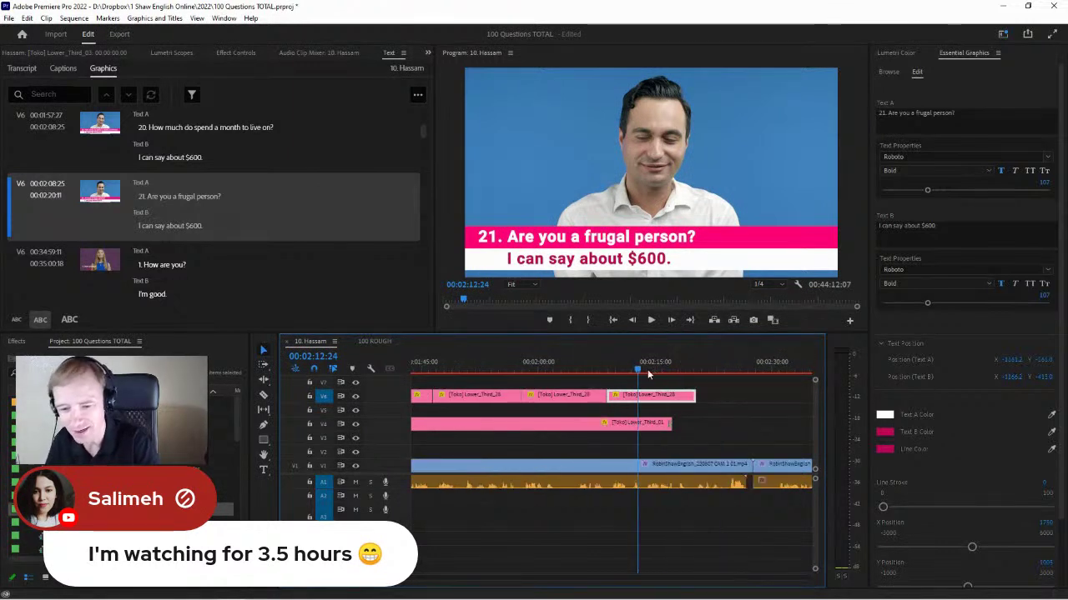
pyautogui.press('space')
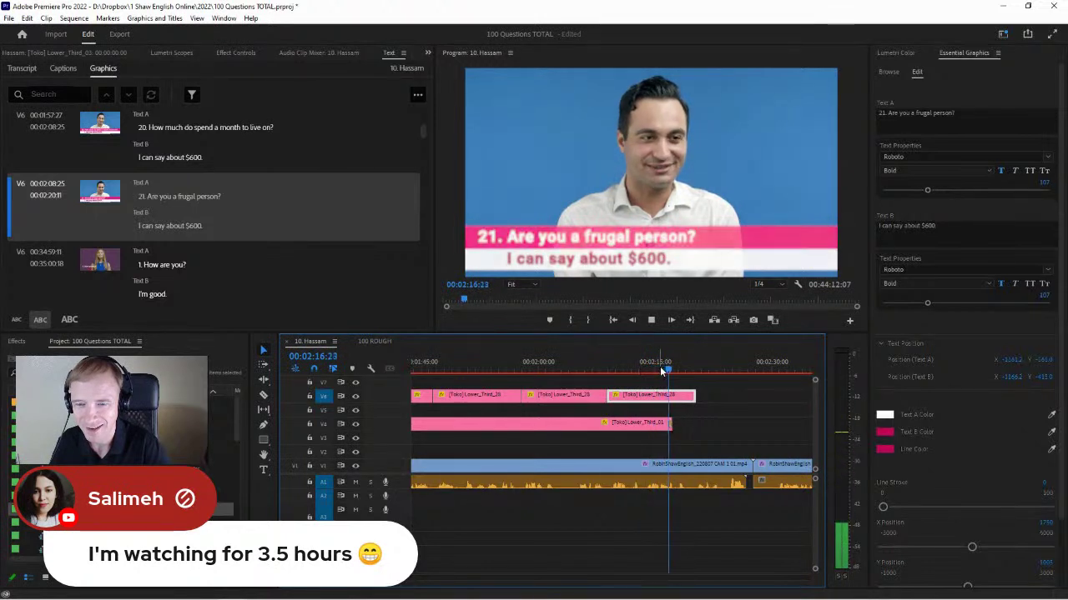
pyautogui.press('space')
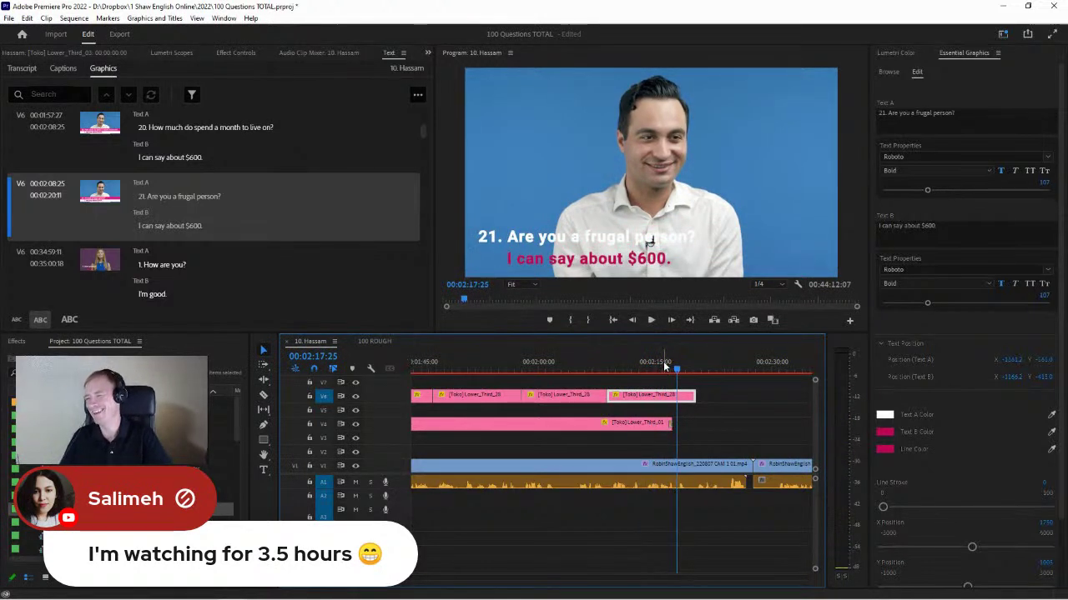
pyautogui.click(601, 362)
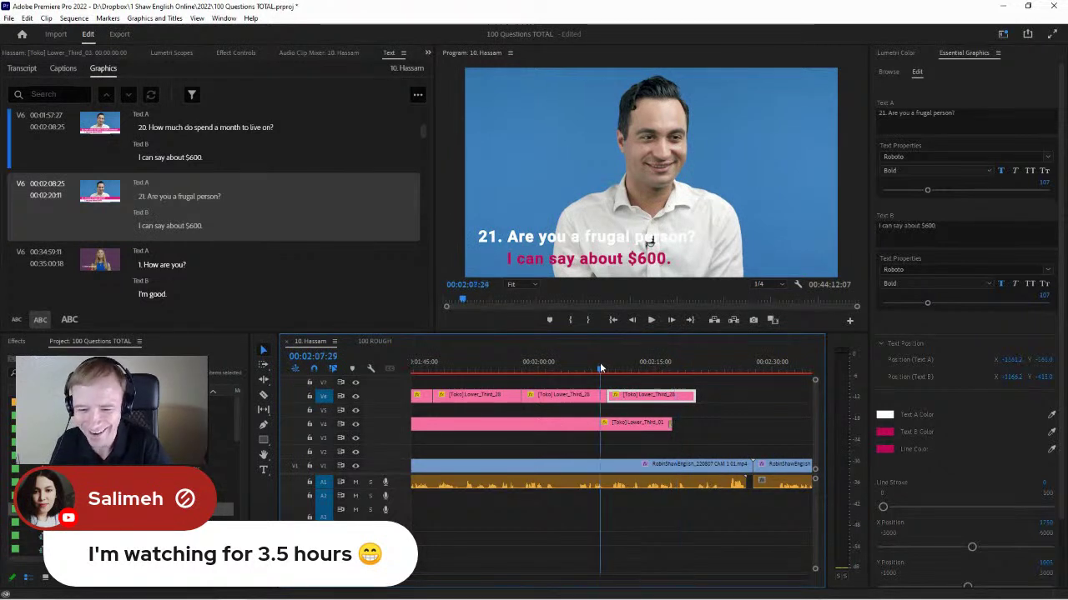
pyautogui.press('space')
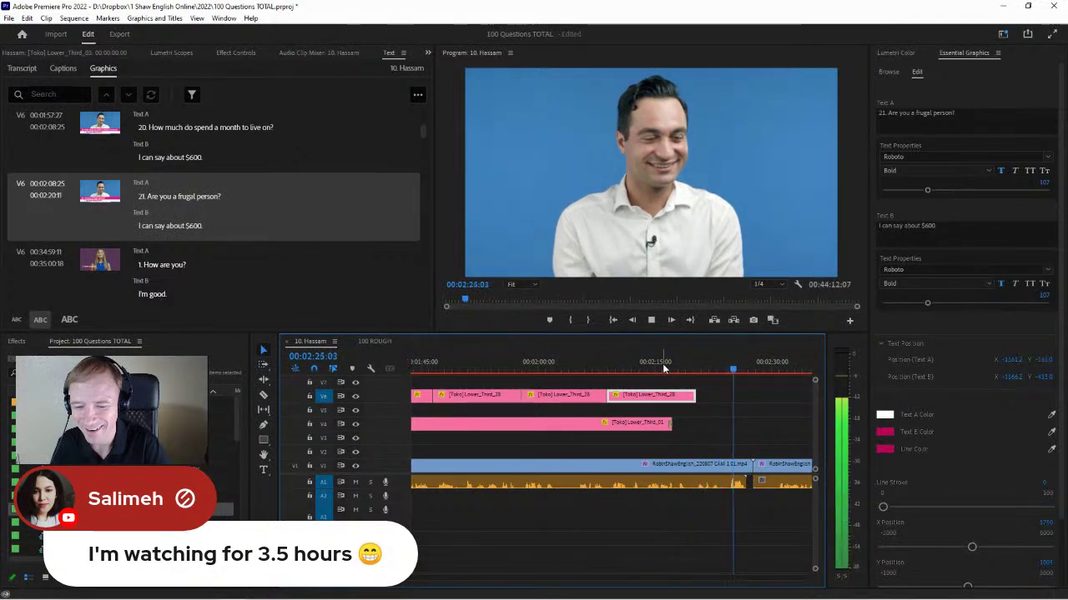
pyautogui.press('space')
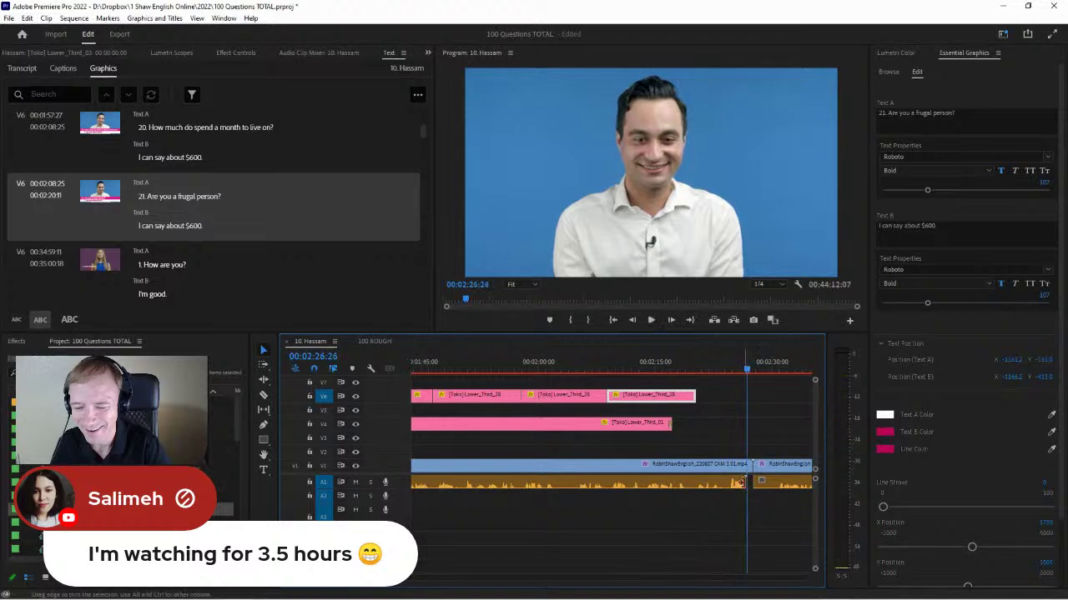
pyautogui.click(264, 395)
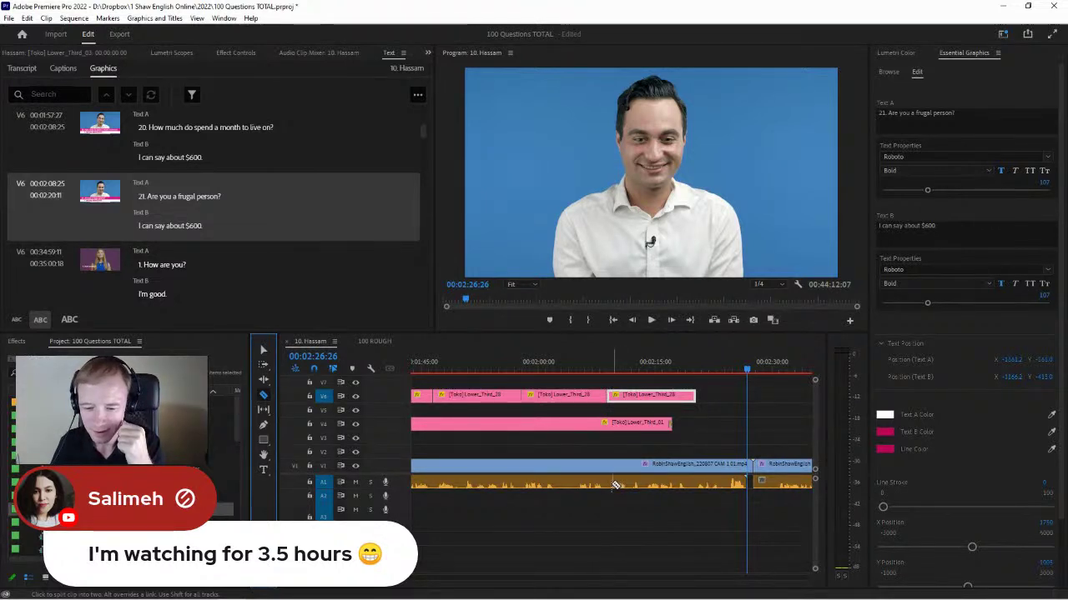
# Step: Razor-cut the V1 interview footage where the question 21 caption begins and play across the cut
pyautogui.click(609, 372)
pyautogui.press('=')
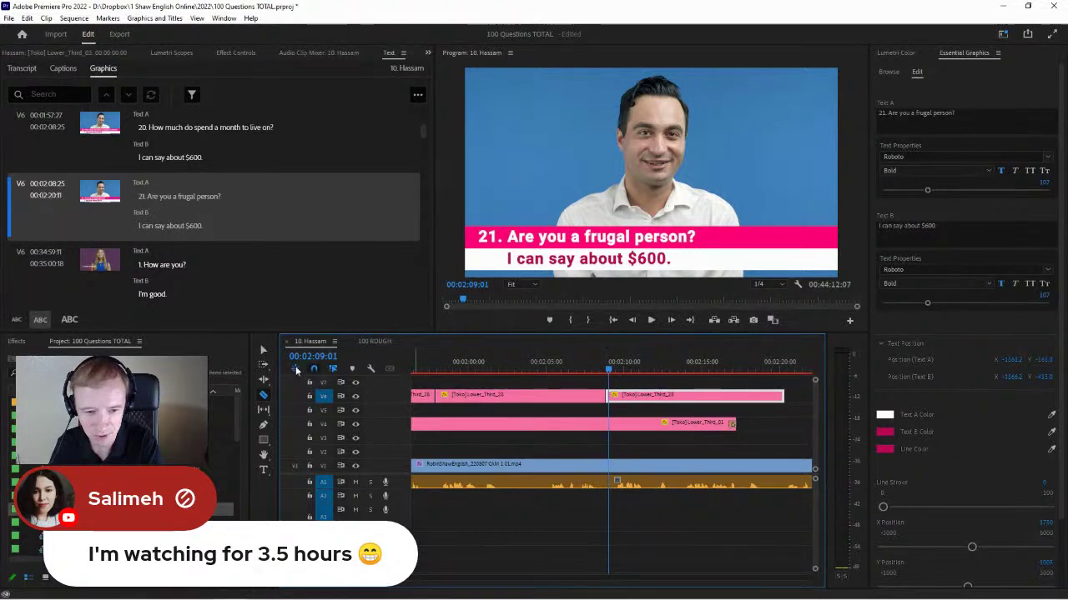
pyautogui.click(263, 351)
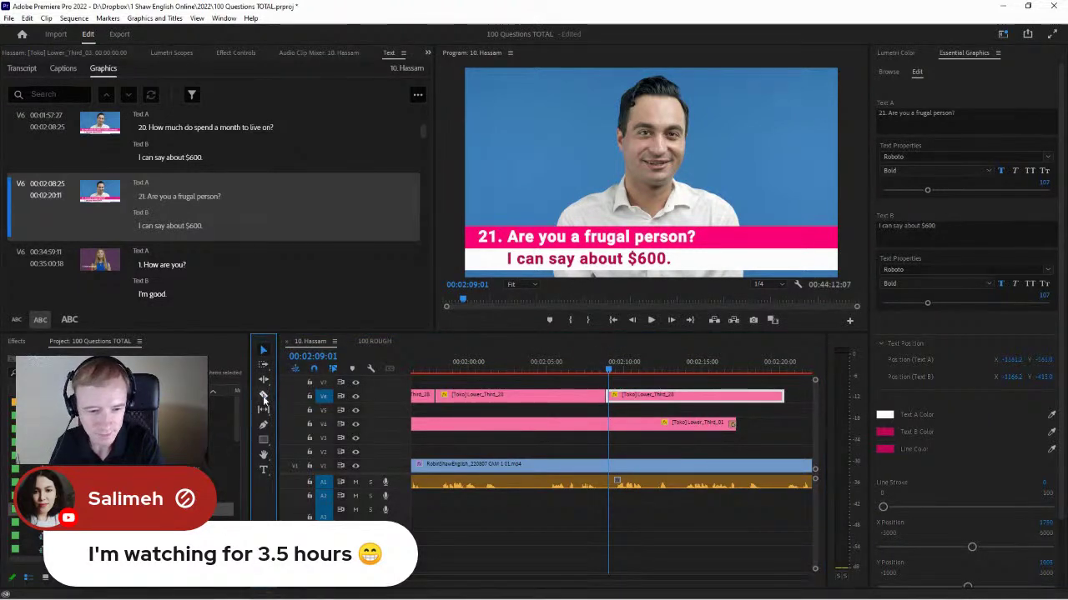
pyautogui.click(263, 395)
pyautogui.click(608, 465)
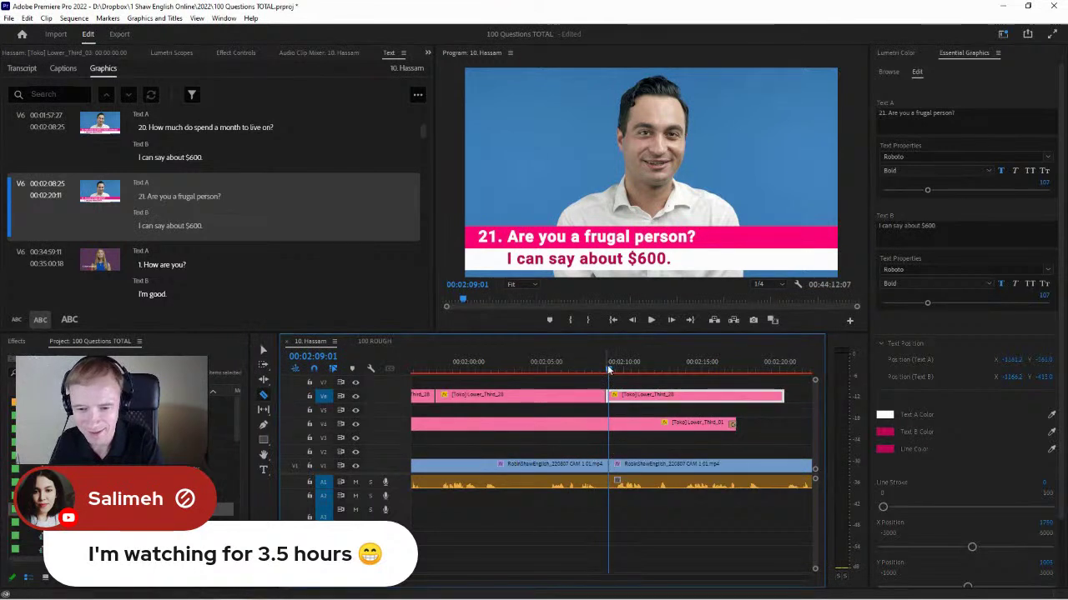
pyautogui.click(607, 364)
pyautogui.press('space')
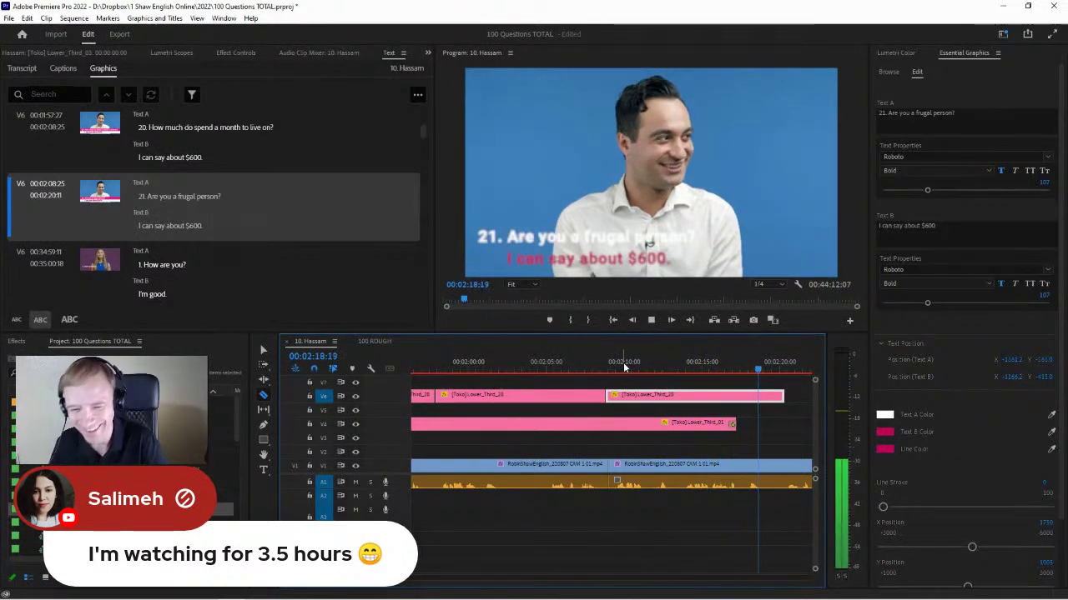
pyautogui.press('space')
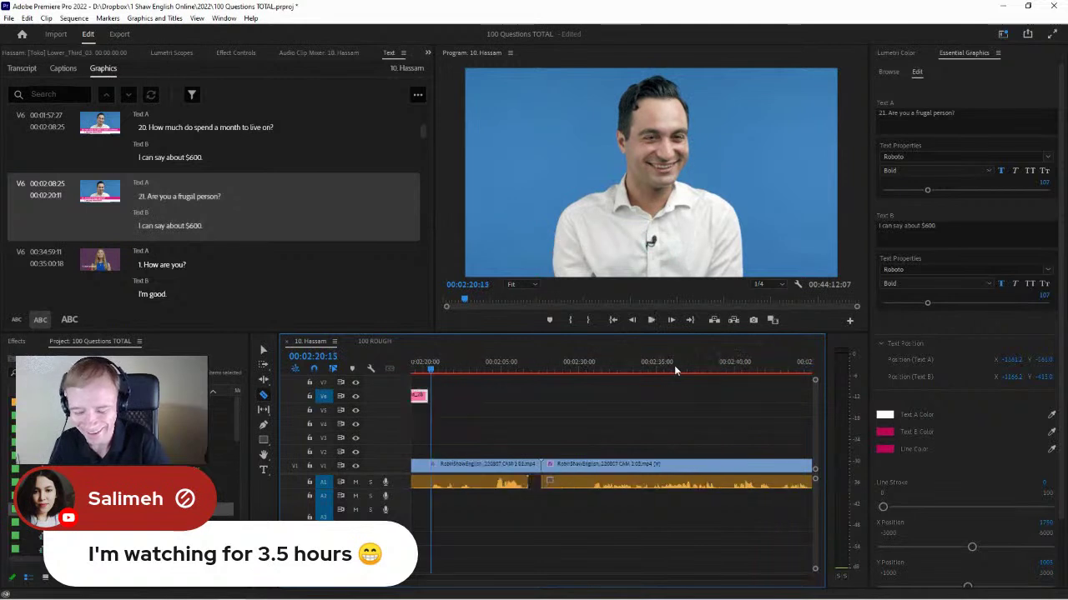
# Step: Select both the video and audio of the middle footage section after the cut
pyautogui.press('-')
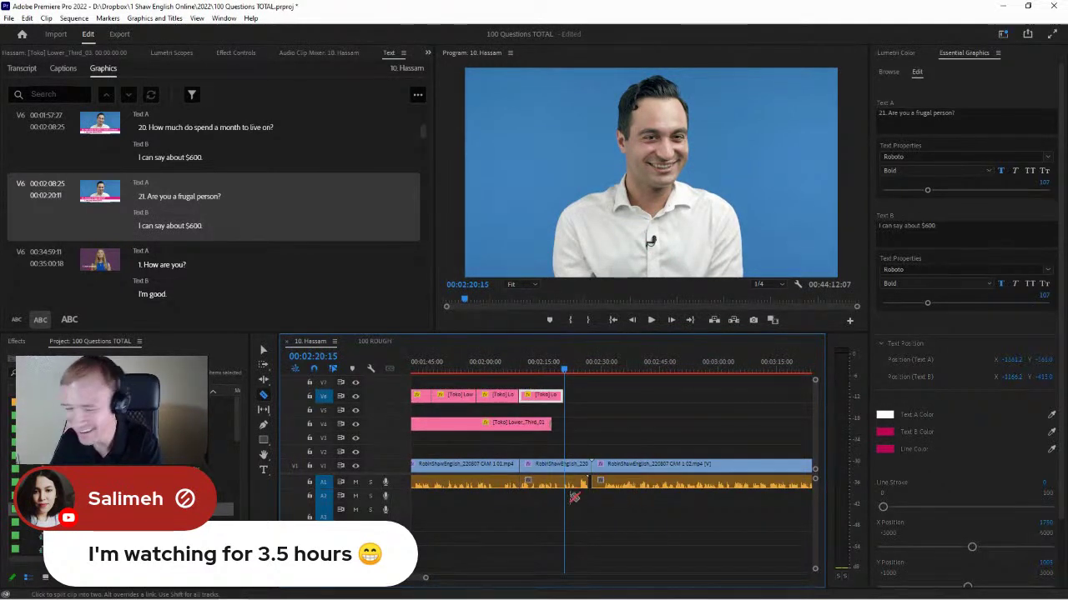
pyautogui.click(264, 350)
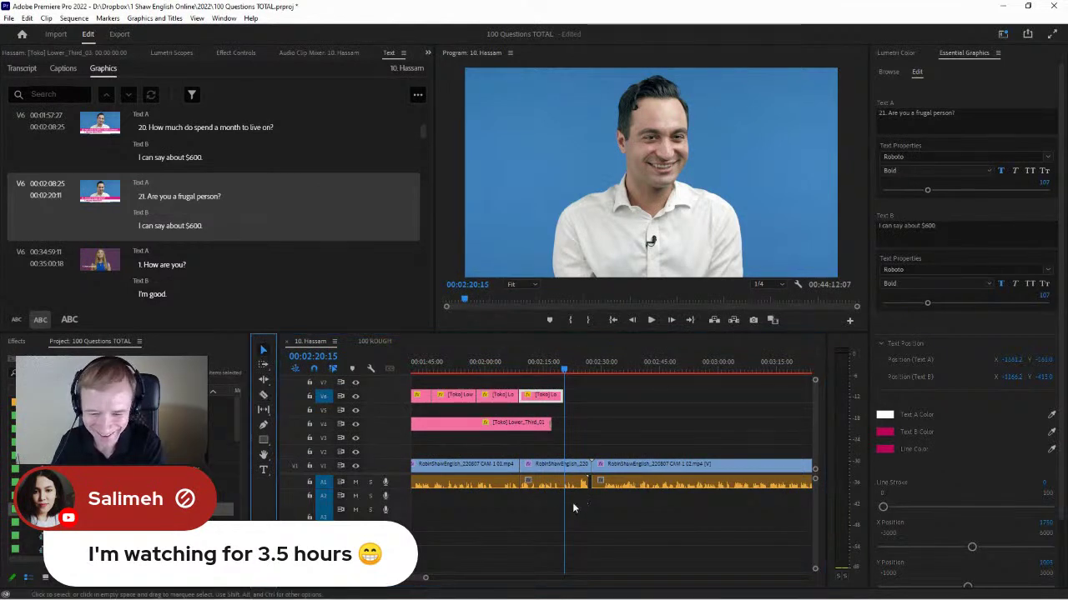
pyautogui.click(541, 492)
pyautogui.click(500, 367)
pyautogui.click(561, 485)
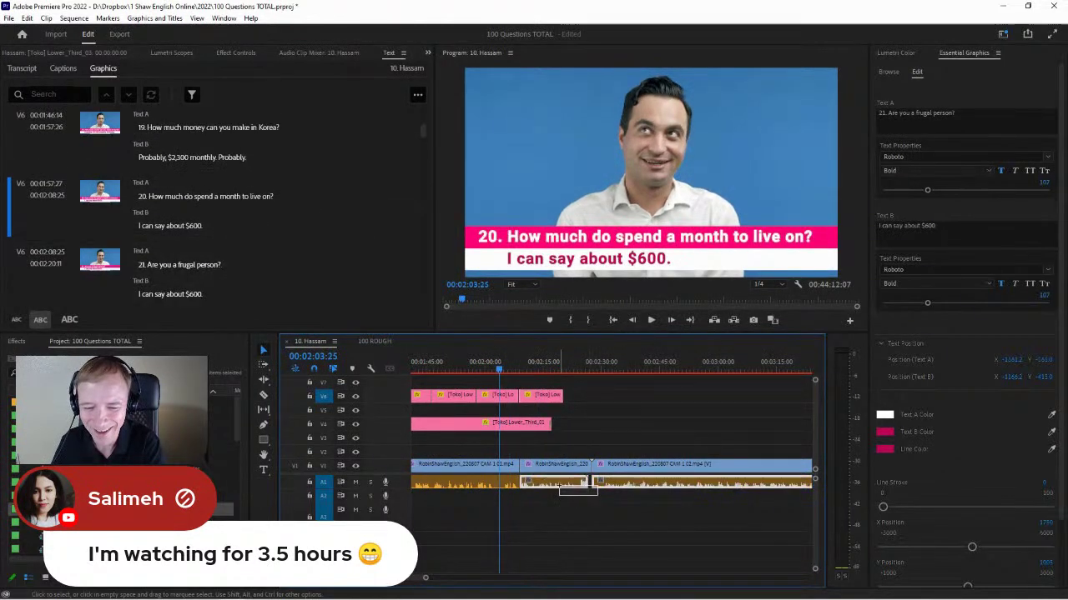
pyautogui.moveTo(573, 516); pyautogui.dragTo(565, 454)
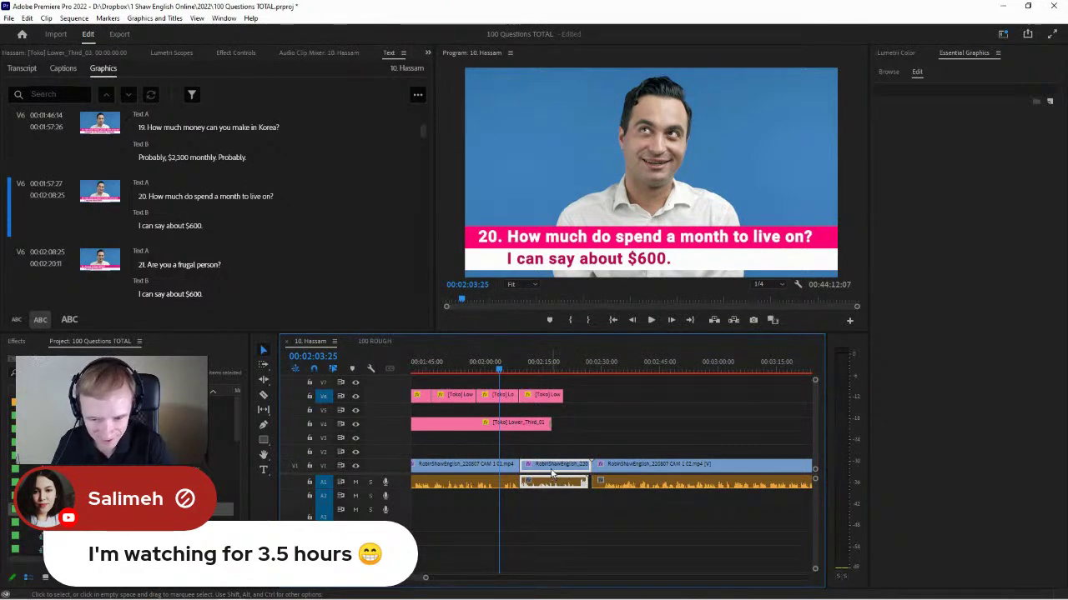
# Step: Label the middle V1/A1 footage section Mango and delete it
pyautogui.rightClick(551, 473)
pyautogui.moveTo(626, 332)
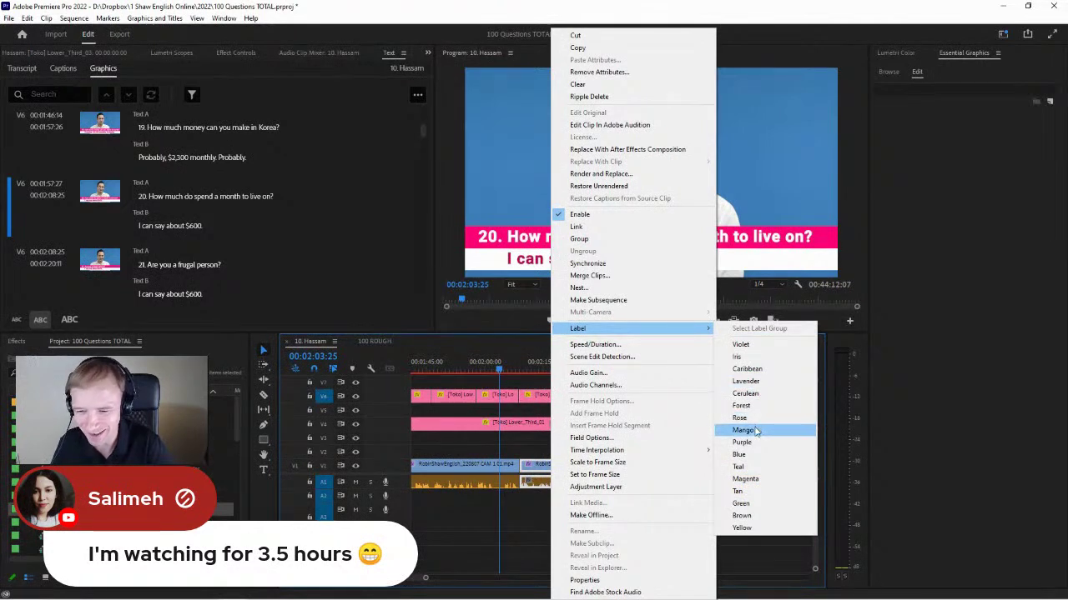
pyautogui.click(743, 431)
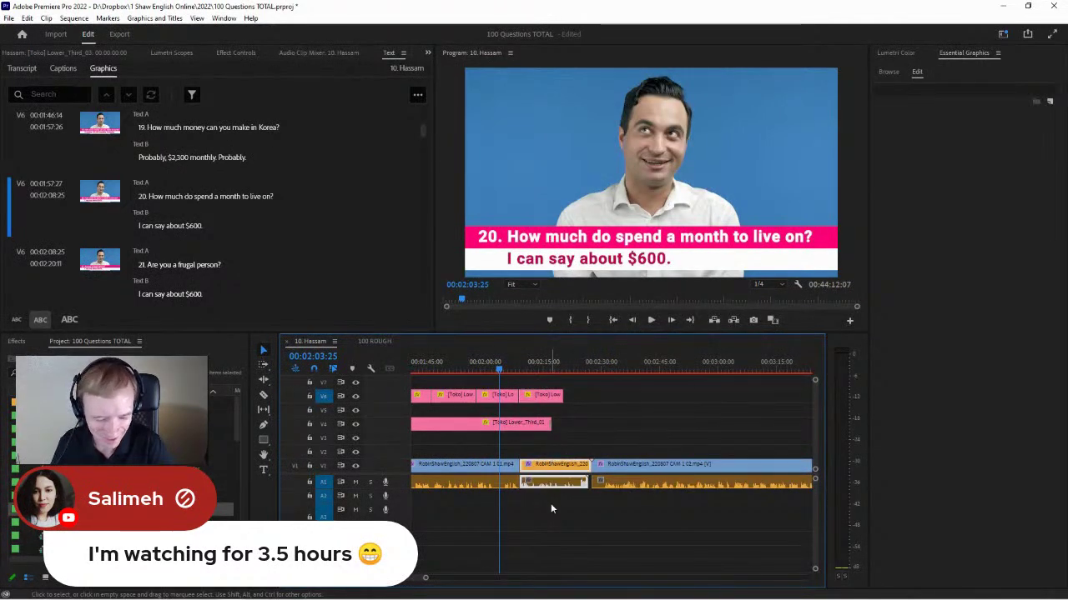
pyautogui.press('Delete')
# Step: Zoom out to check the sequence end, then return and zoom in on the question 21 area
pyautogui.press('-')
pyautogui.press('-')
pyautogui.press('-')
pyautogui.press('-')
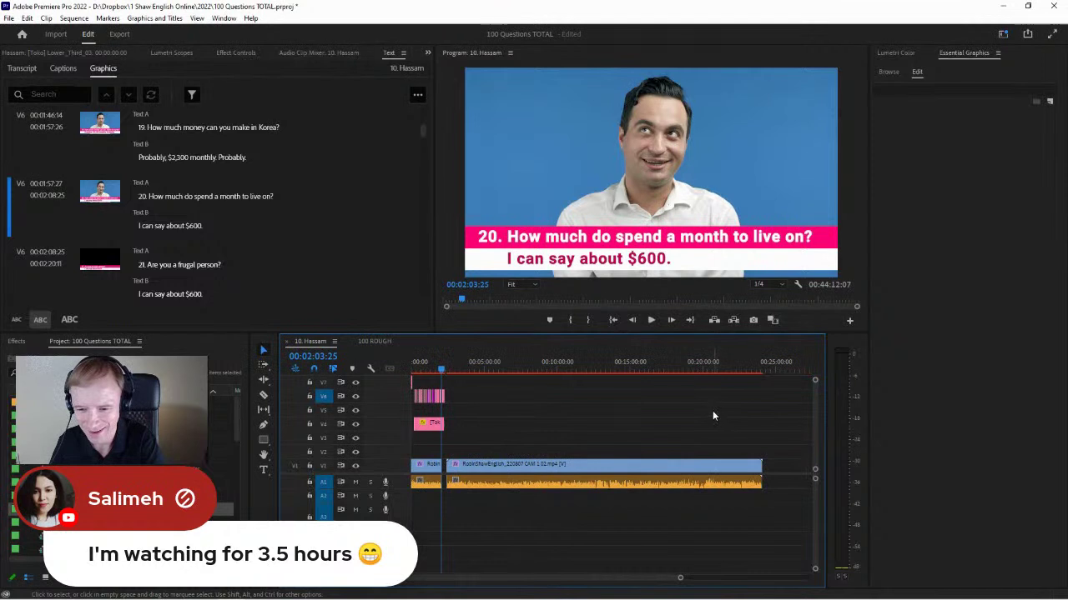
pyautogui.press('-')
pyautogui.click(605, 370)
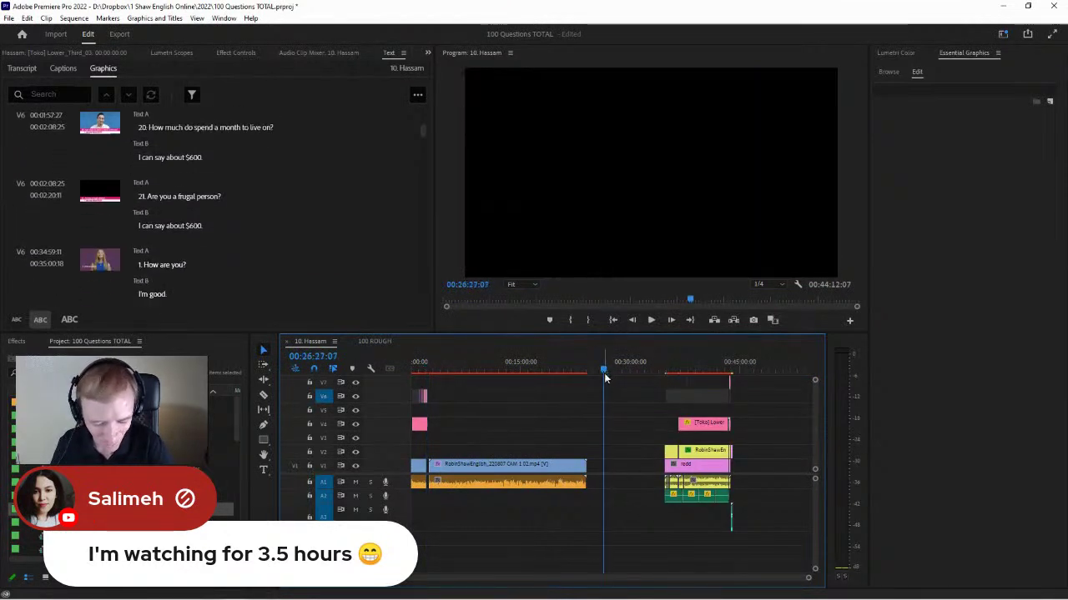
pyautogui.click(607, 370)
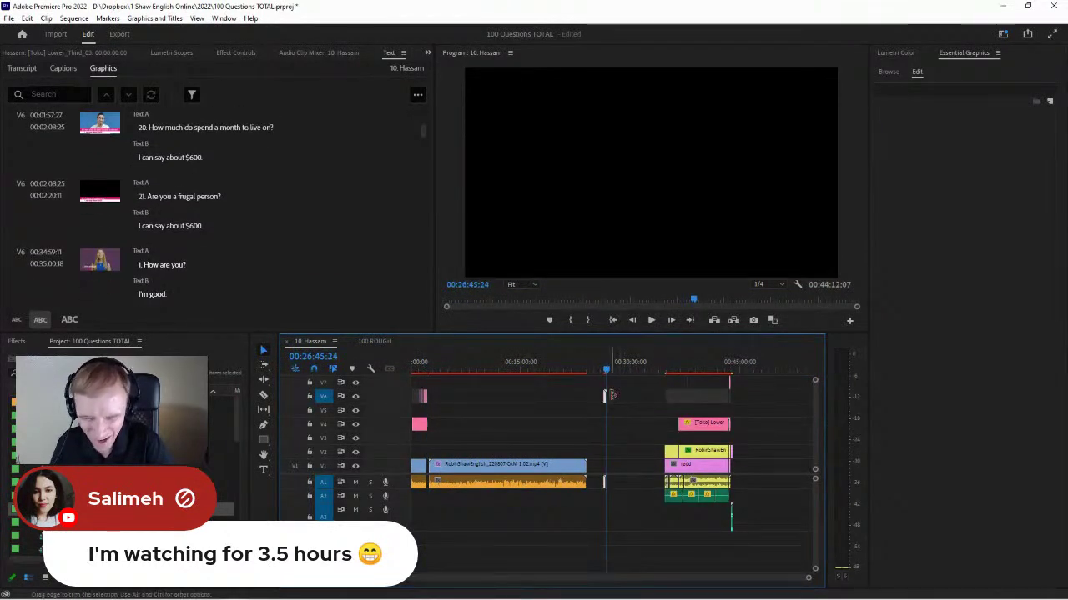
pyautogui.click(428, 372)
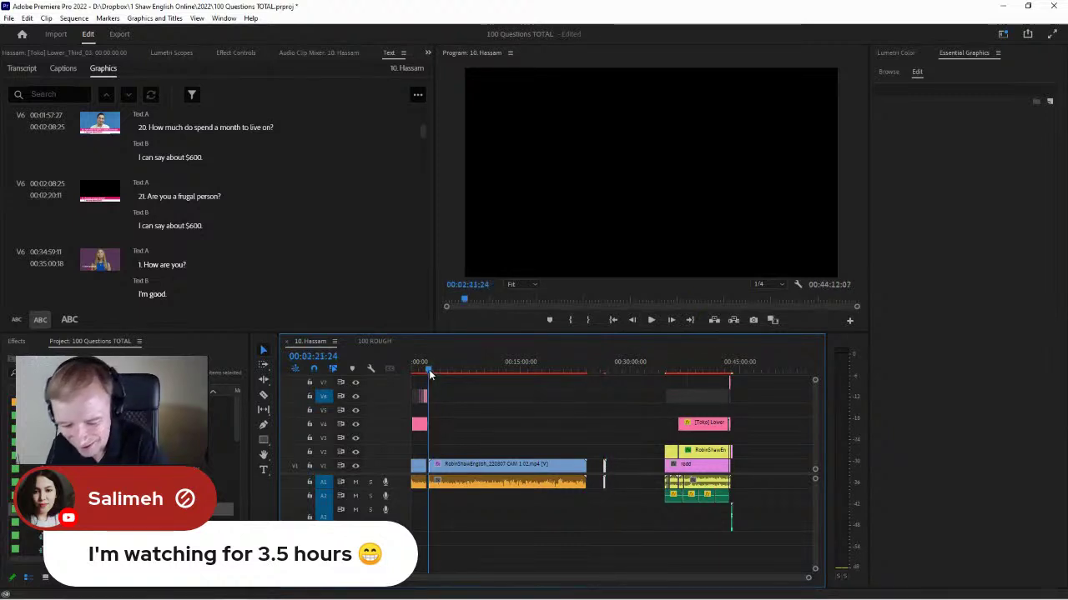
pyautogui.press('=')
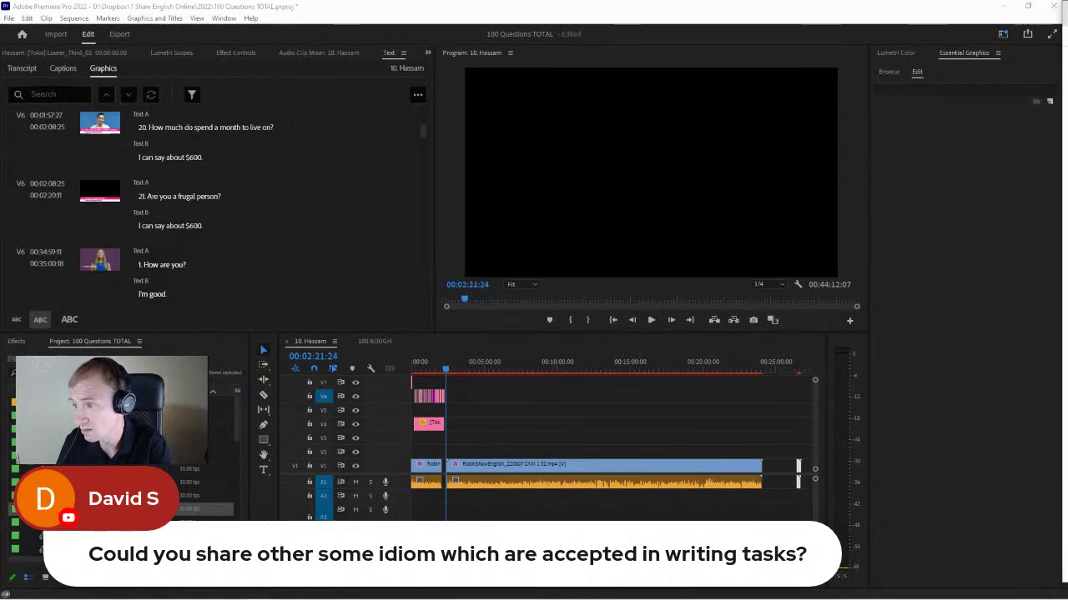
# Step: Switch from Premiere Pro to the Chrome window showing the shawenglish.com/2018.html link directory
pyautogui.hotkey('alt', 'Tab')
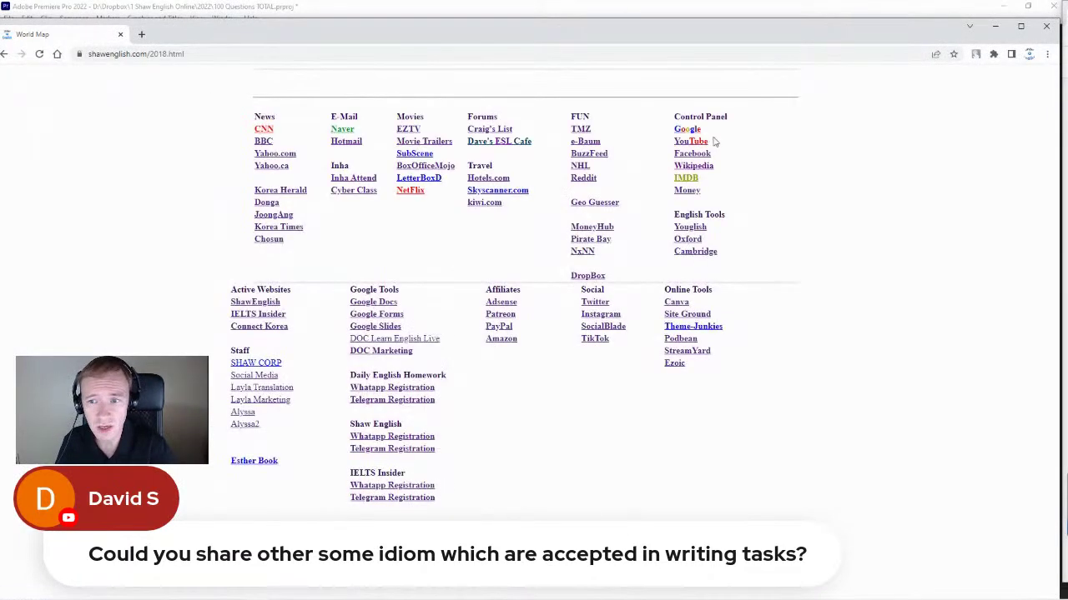
# Step: Search YouTube for 'ielts insider', open that channel and show its Videos grid
pyautogui.click(699, 142)
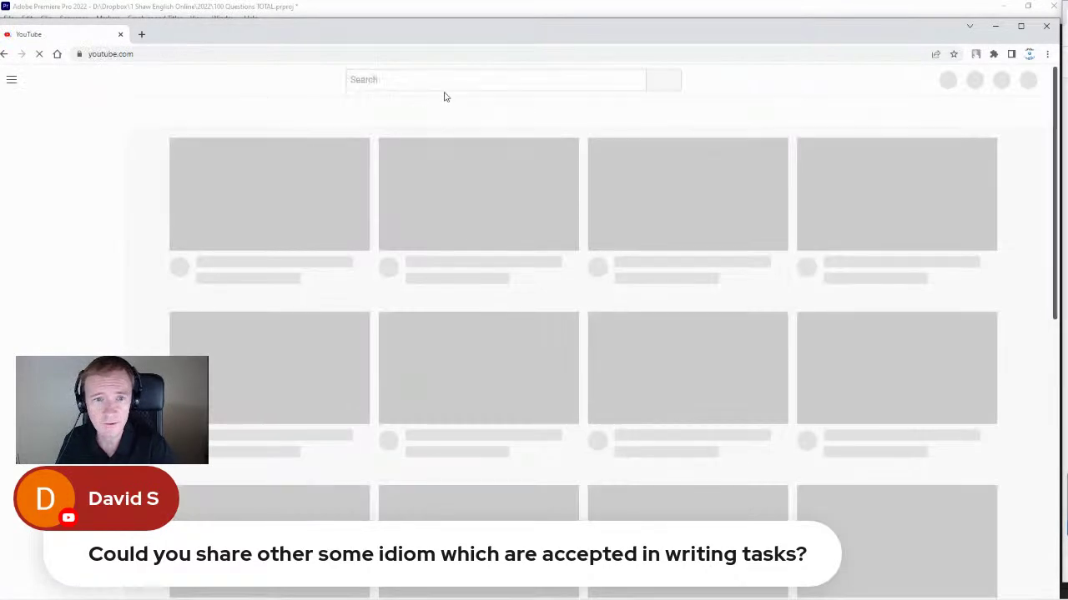
pyautogui.write('ielts ins')
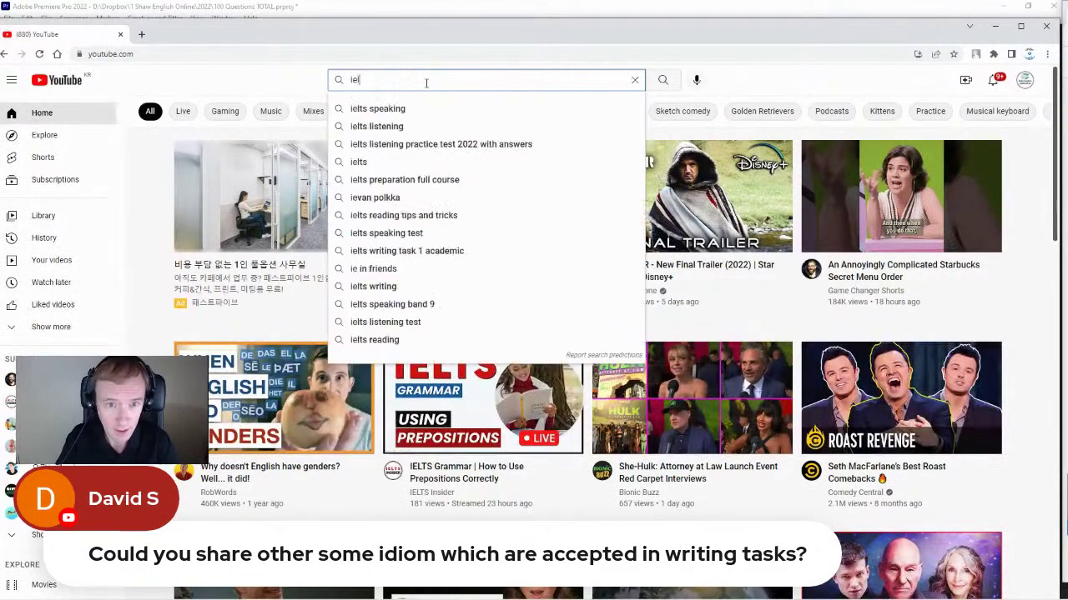
pyautogui.write('ider')
pyautogui.press('Return')
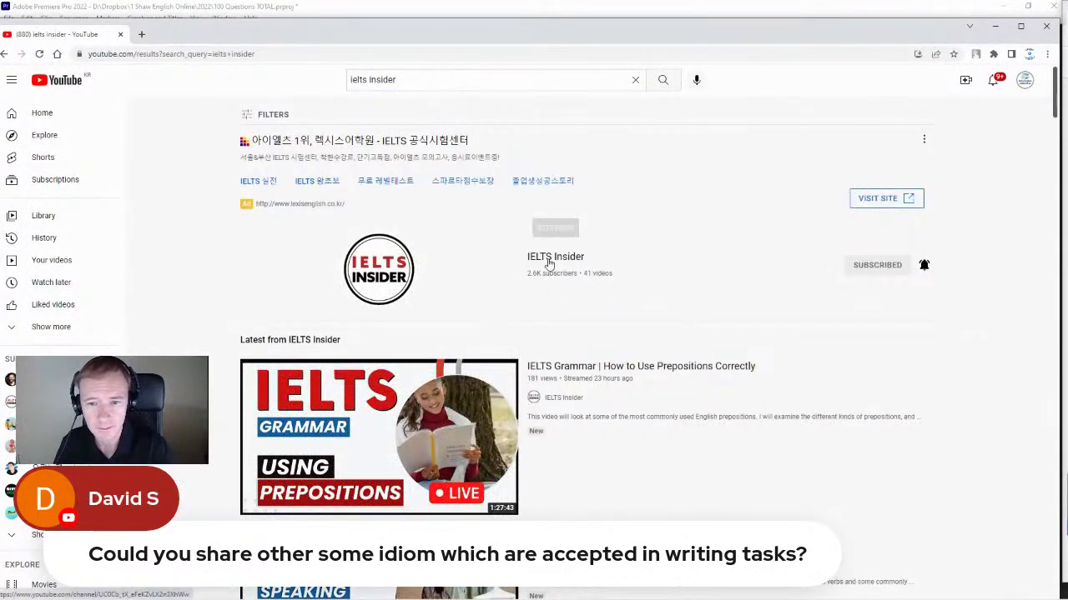
pyautogui.click(549, 260)
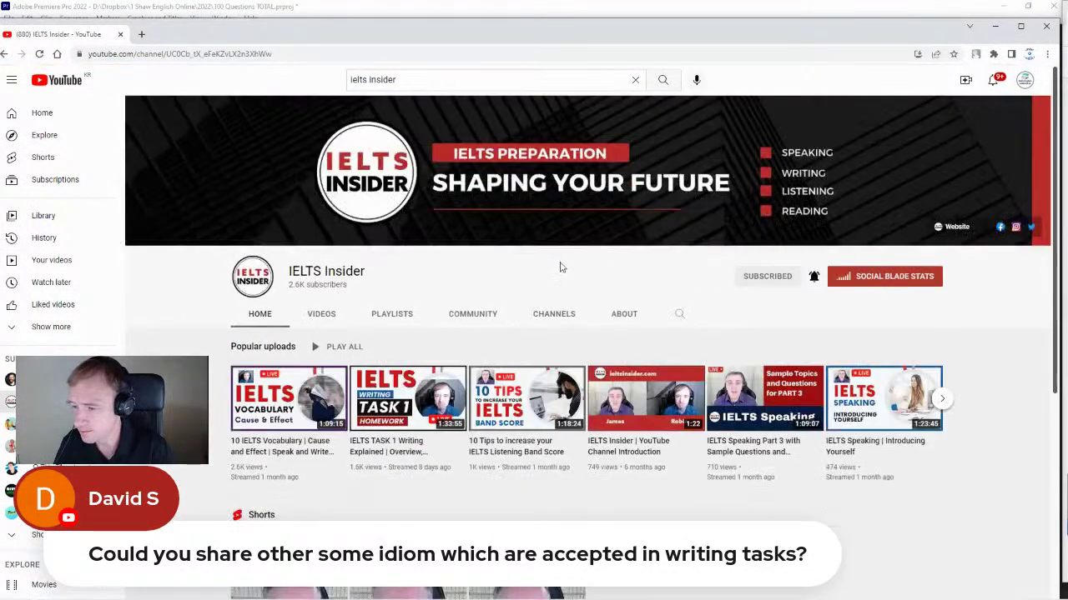
pyautogui.scroll(-2, 560, 267)
pyautogui.scroll(-1, 606, 277)
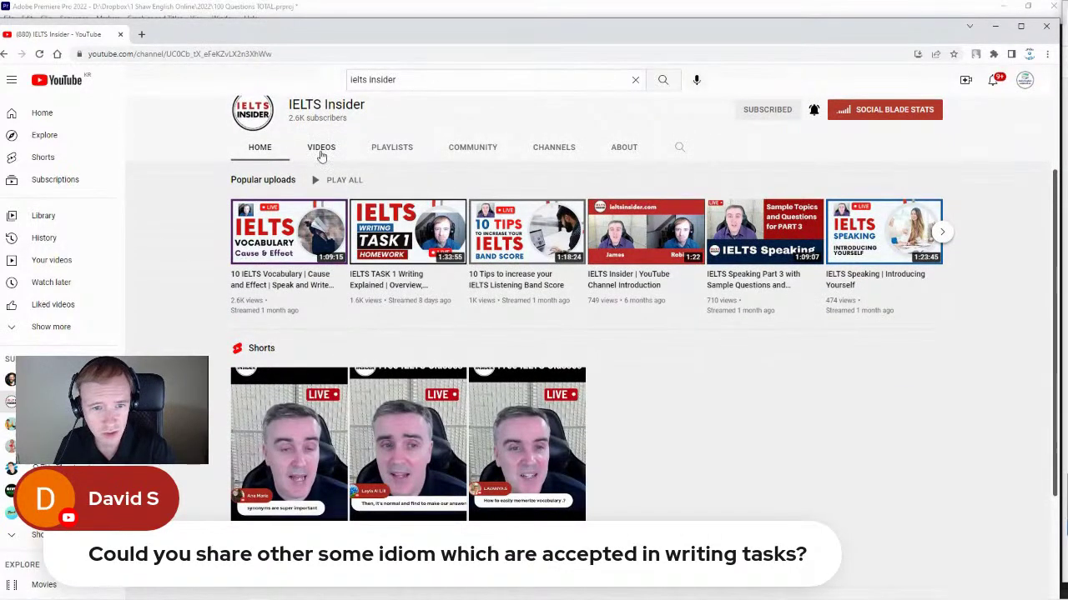
pyautogui.click(321, 151)
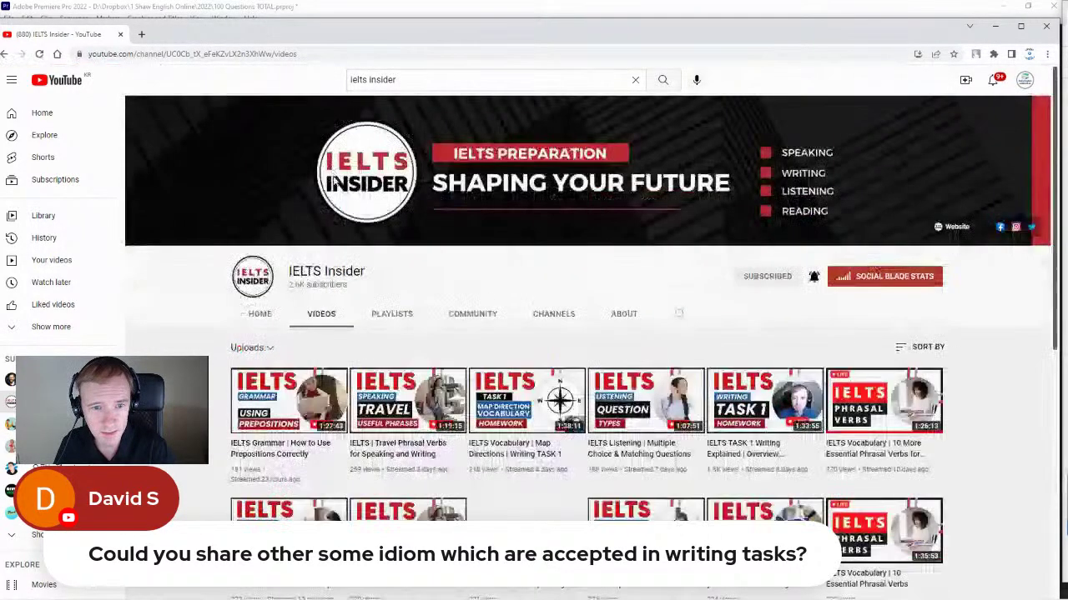
pyautogui.scroll(-3, 439, 312)
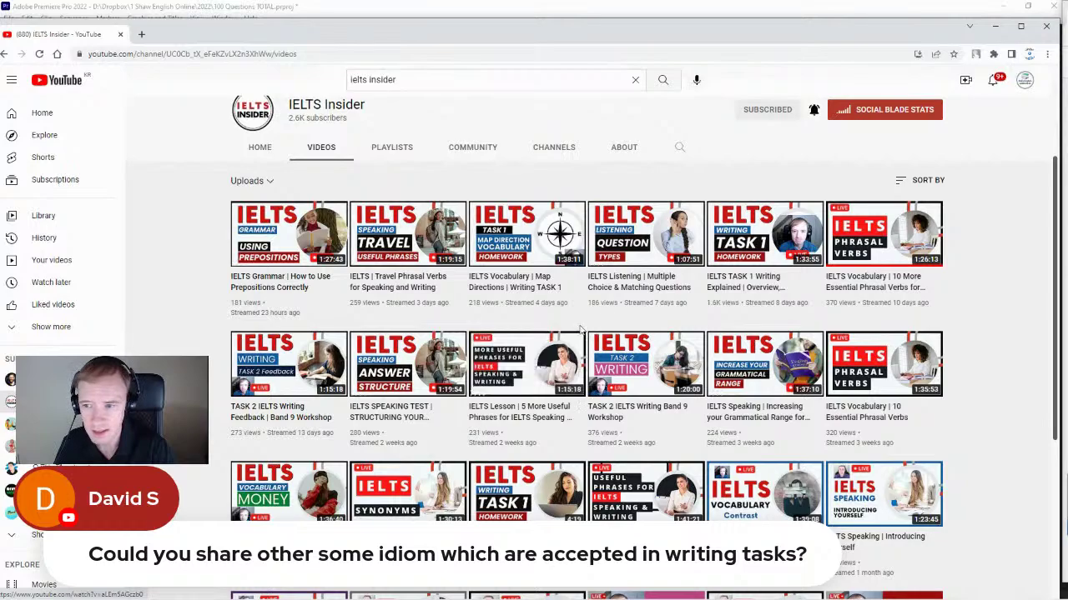
# Step: Browse the IELTS Insider video list, then close the browser to return to Premiere Pro
pyautogui.scroll(-2, 462, 260)
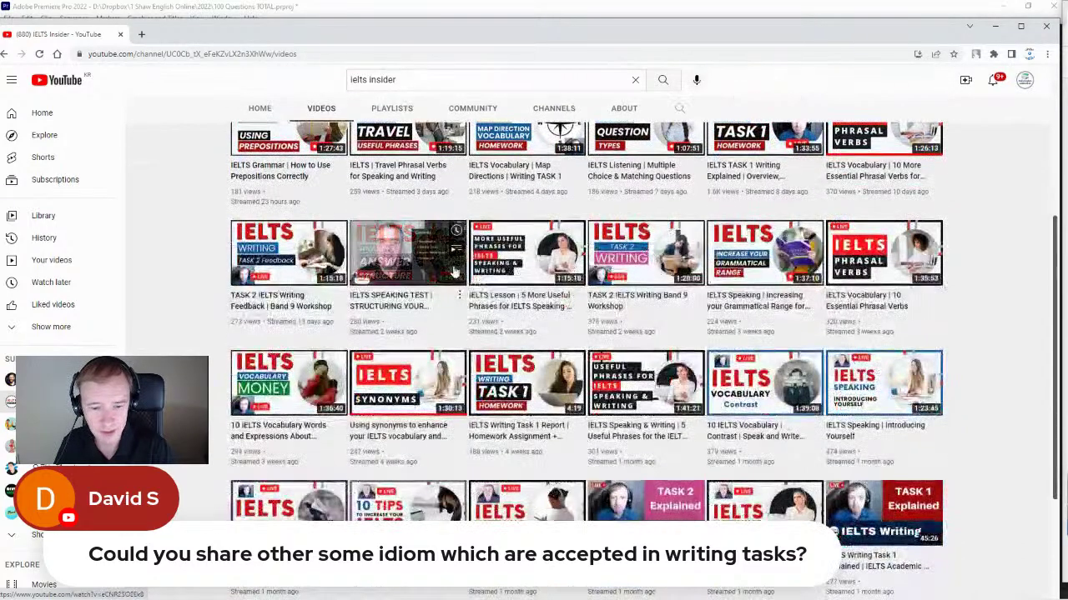
pyautogui.scroll(-2, 465, 276)
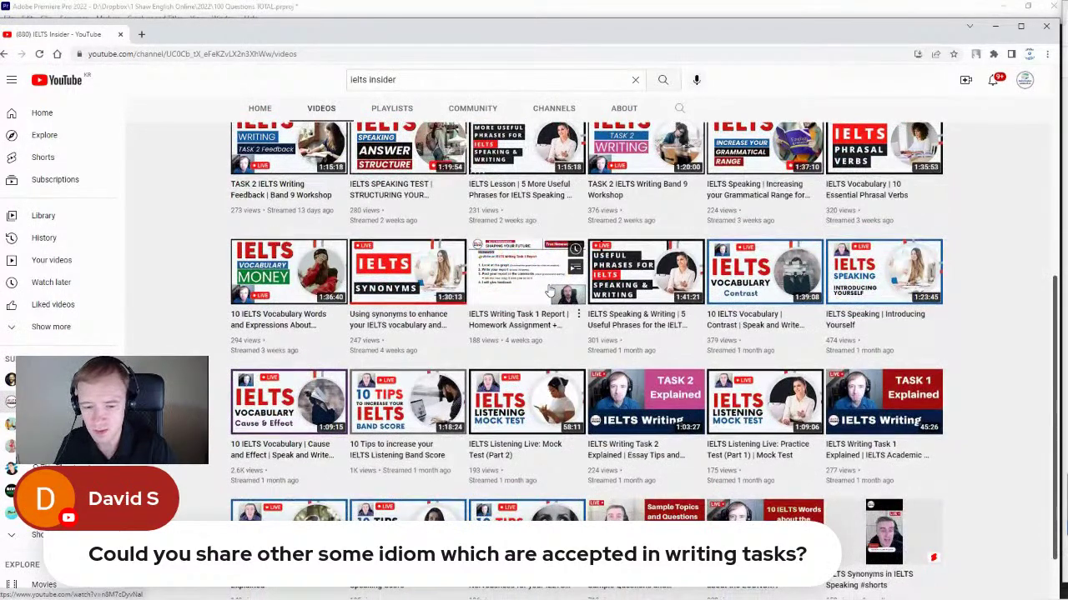
pyautogui.scroll(6, 548, 292)
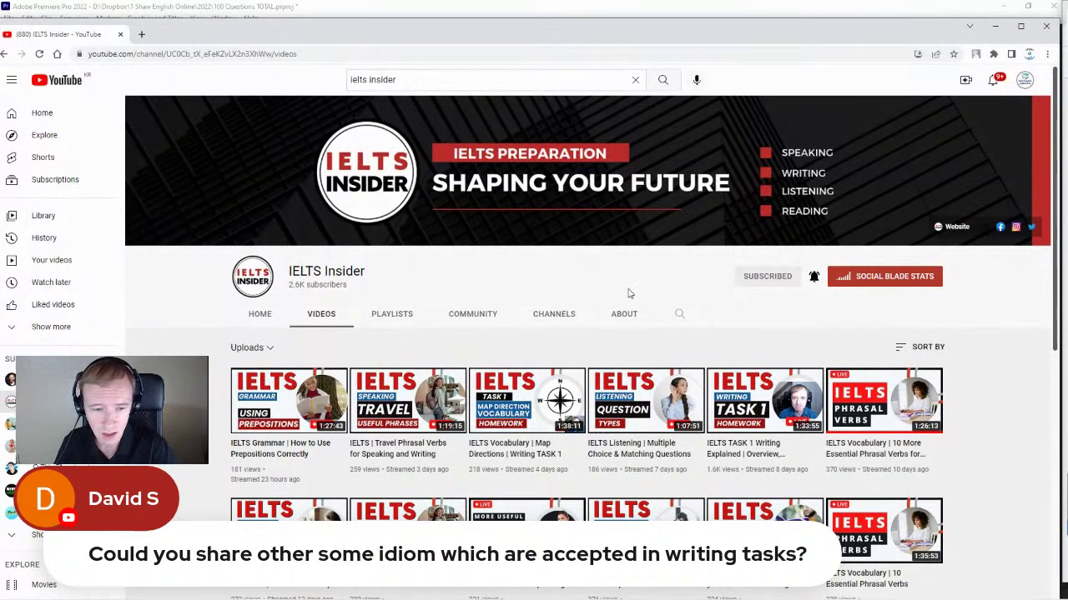
pyautogui.scroll(-1, 629, 293)
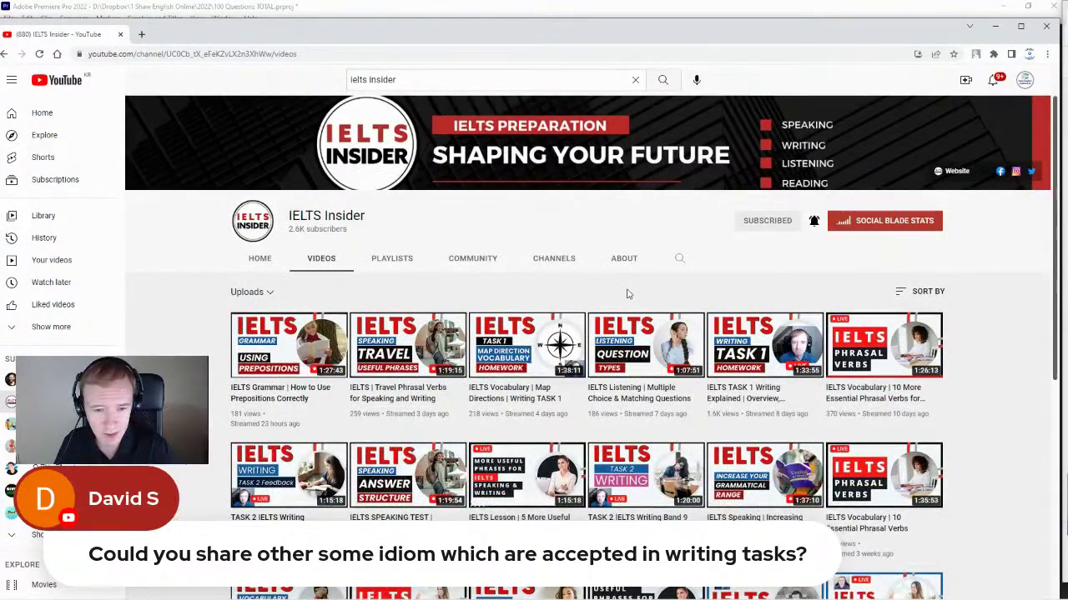
pyautogui.scroll(-7, 629, 294)
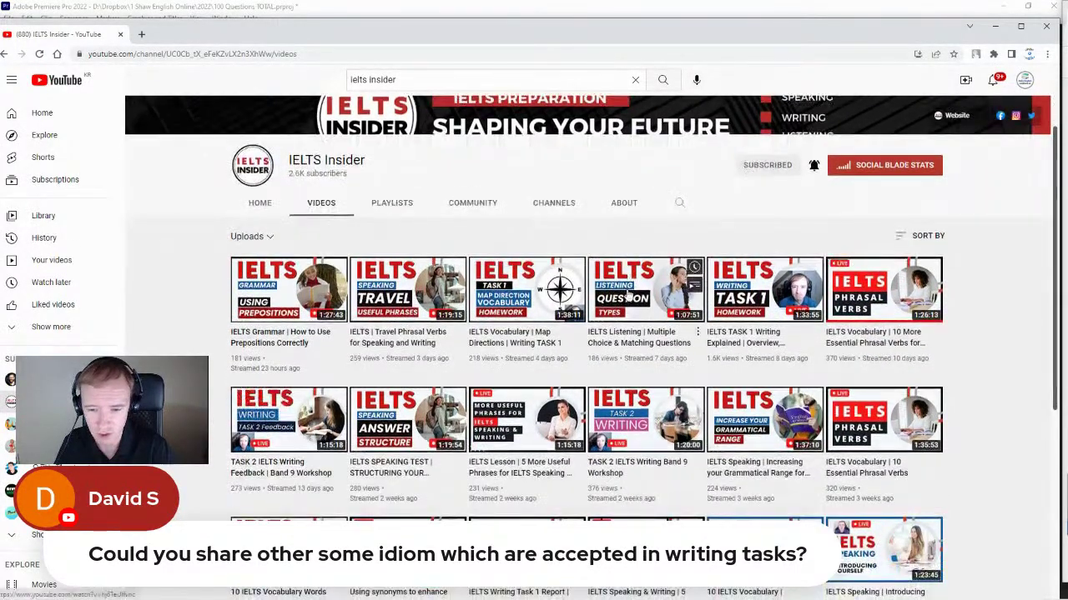
pyautogui.scroll(-3, 625, 294)
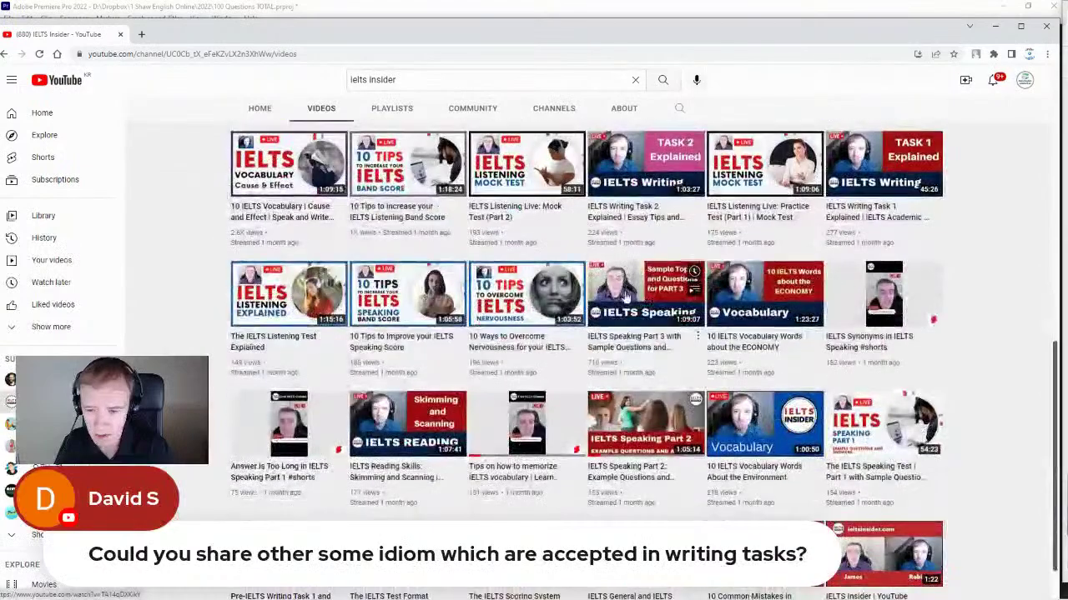
pyautogui.scroll(-1, 615, 280)
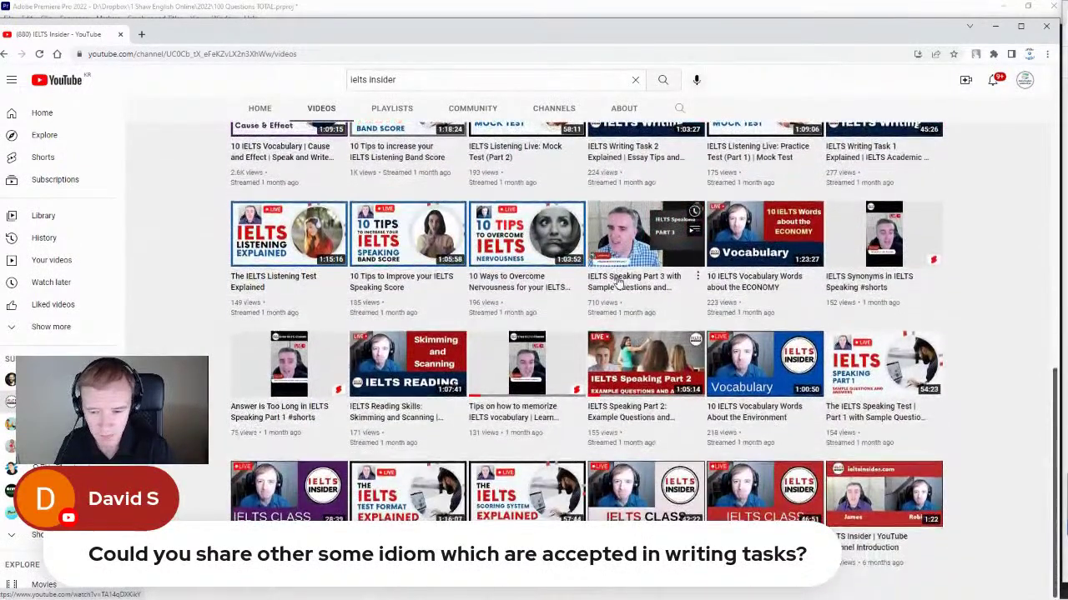
pyautogui.scroll(2, 625, 283)
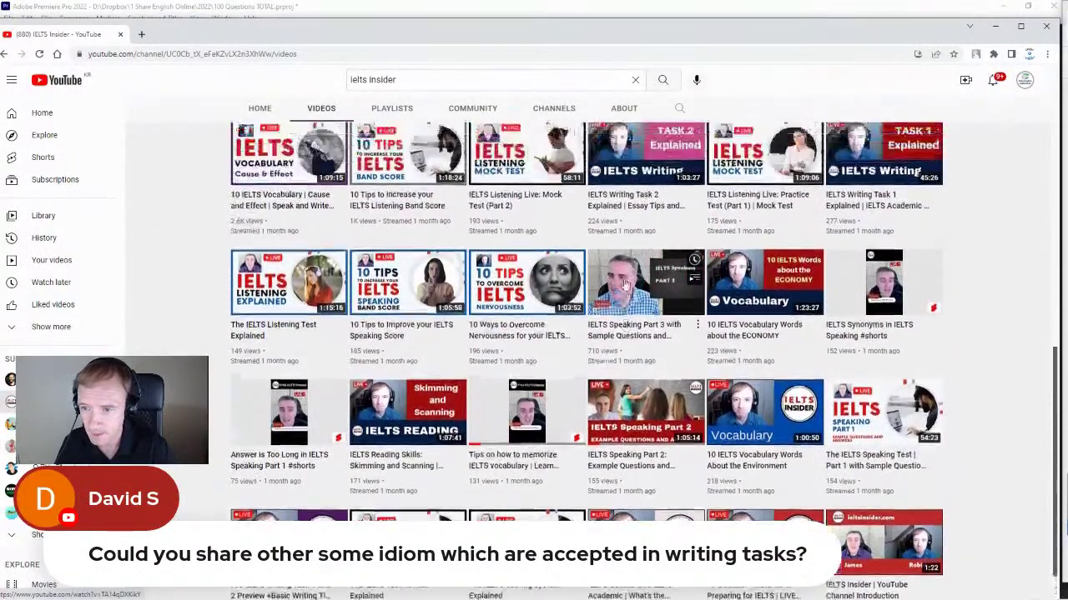
pyautogui.scroll(7, 625, 283)
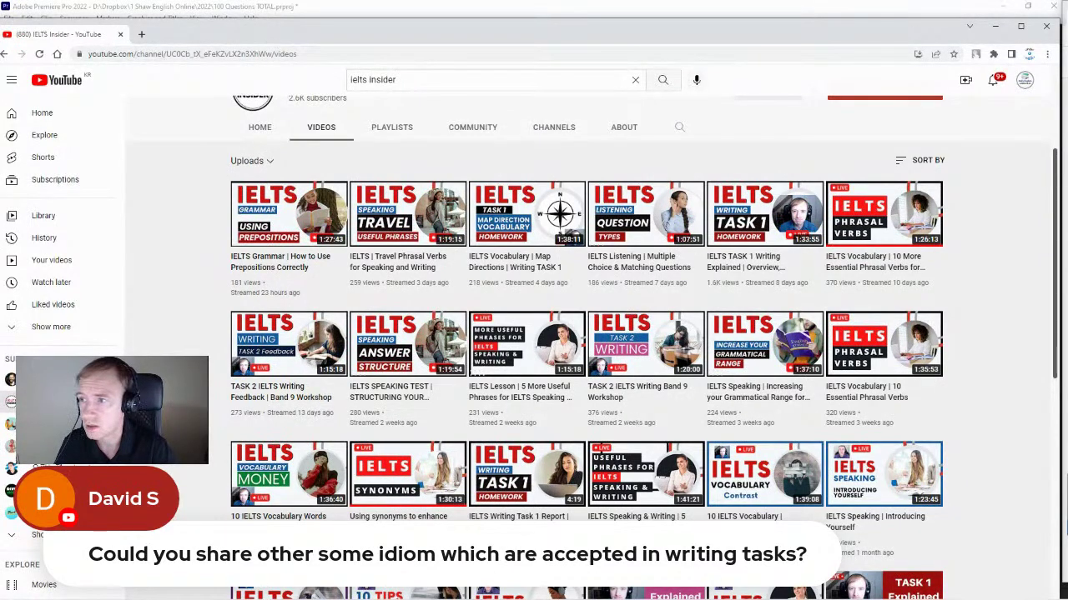
pyautogui.click(1041, 27)
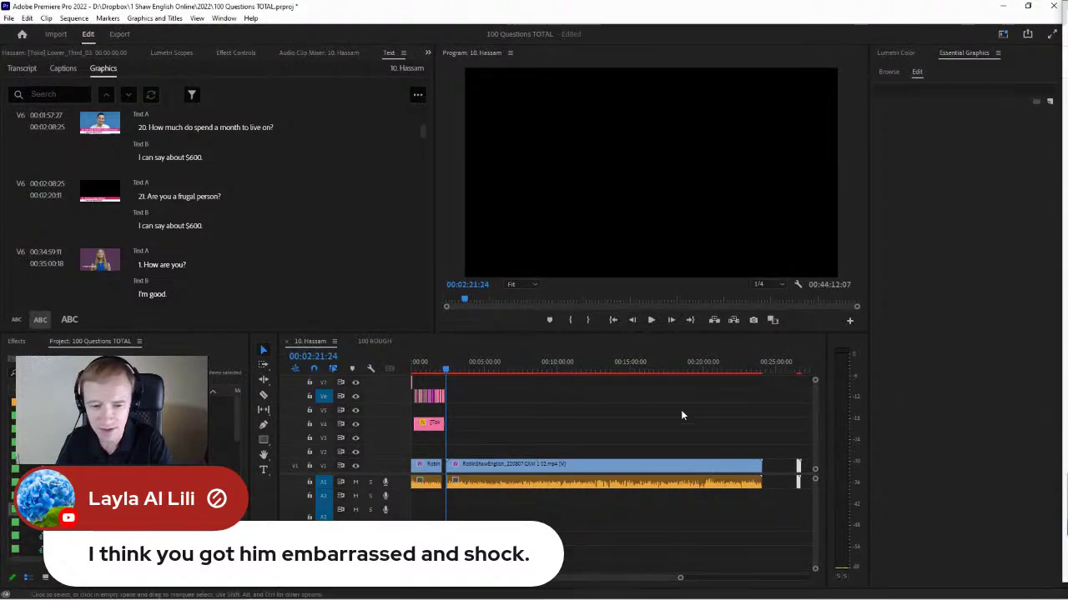
pyautogui.click(443, 364)
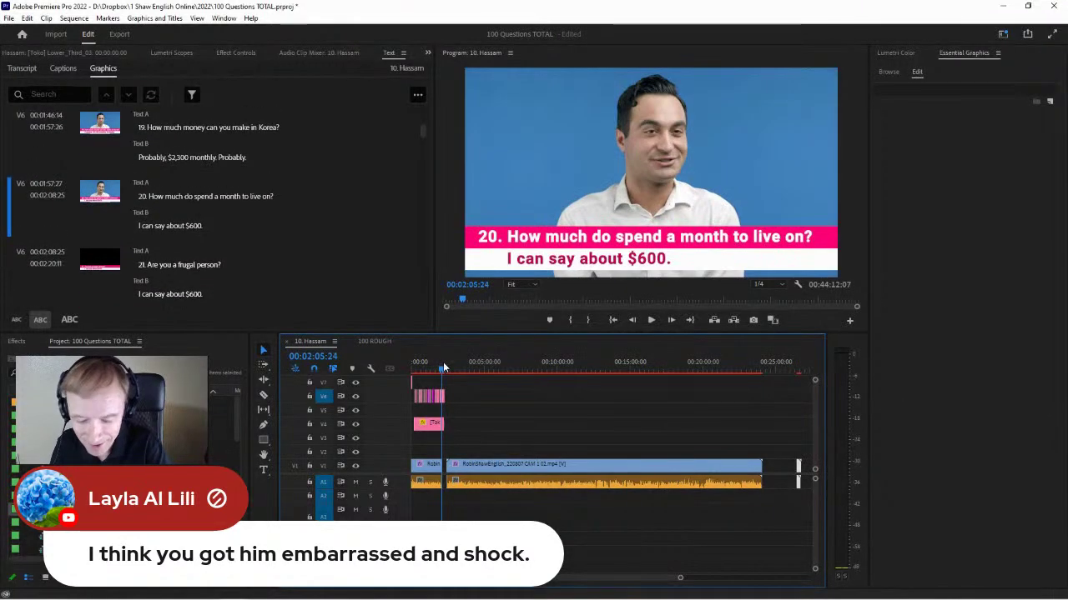
pyautogui.press('=')
pyautogui.press('=')
pyautogui.press('=')
pyautogui.press('-')
pyautogui.press('-')
pyautogui.press('-')
pyautogui.press('-')
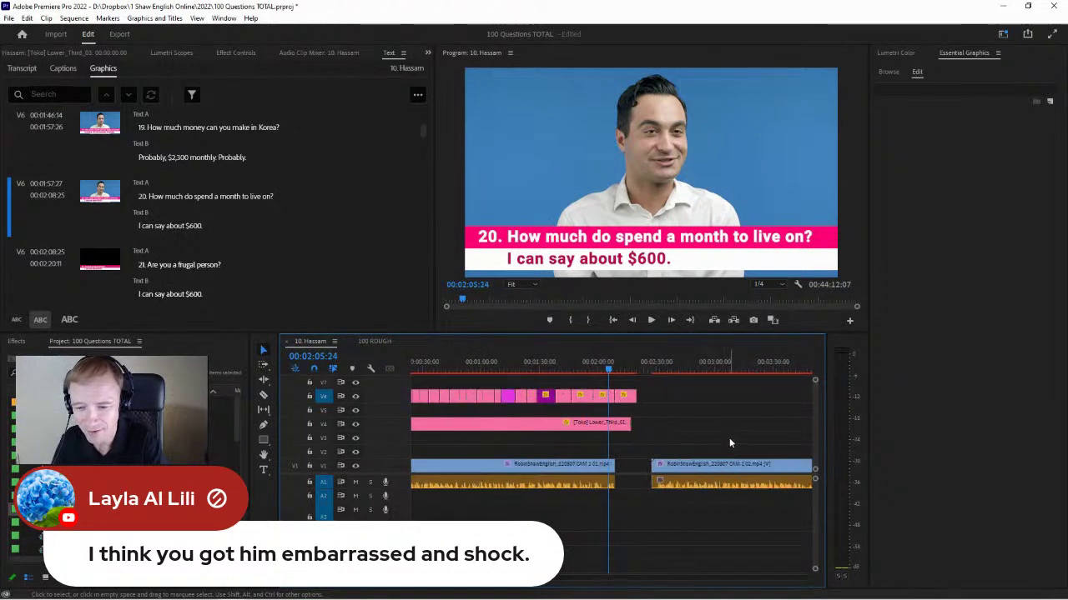
pyautogui.click(603, 367)
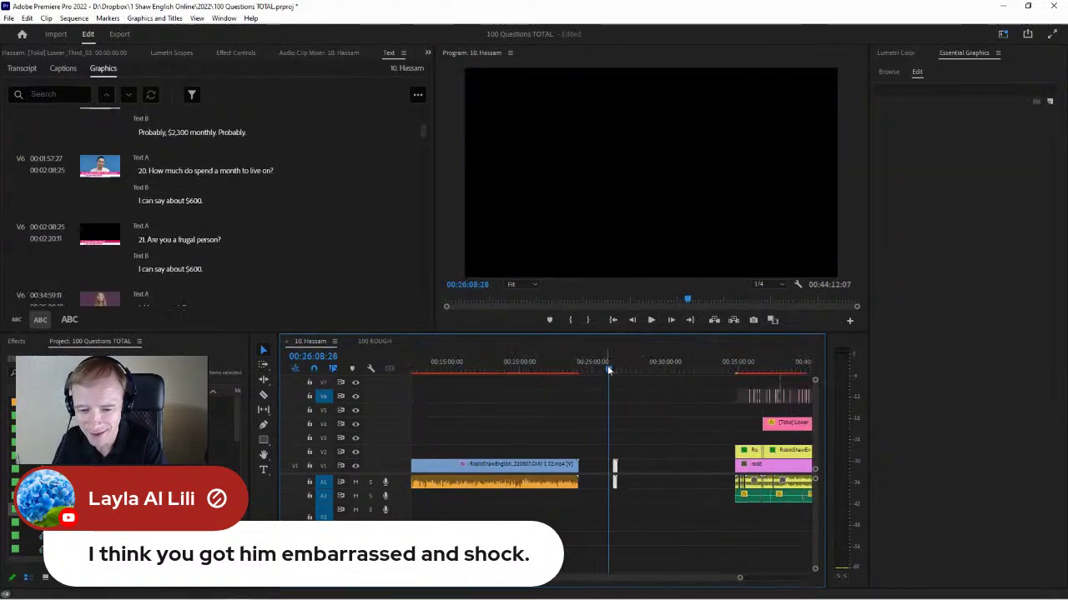
pyautogui.press('=')
pyautogui.press('=')
pyautogui.press('=')
pyautogui.moveTo(608, 367); pyautogui.dragTo(628, 367)
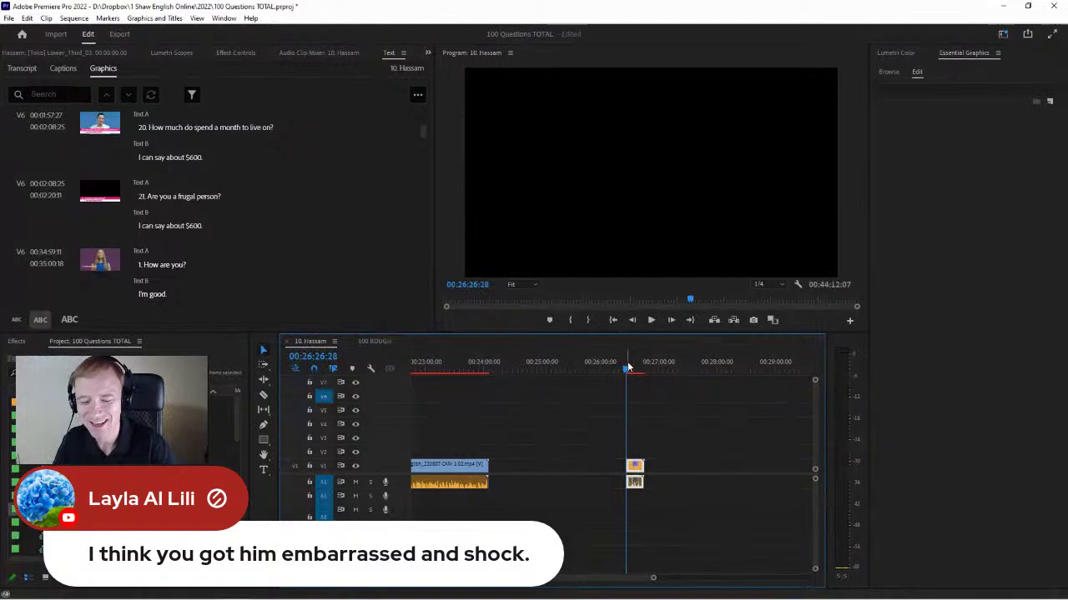
pyautogui.press('space')
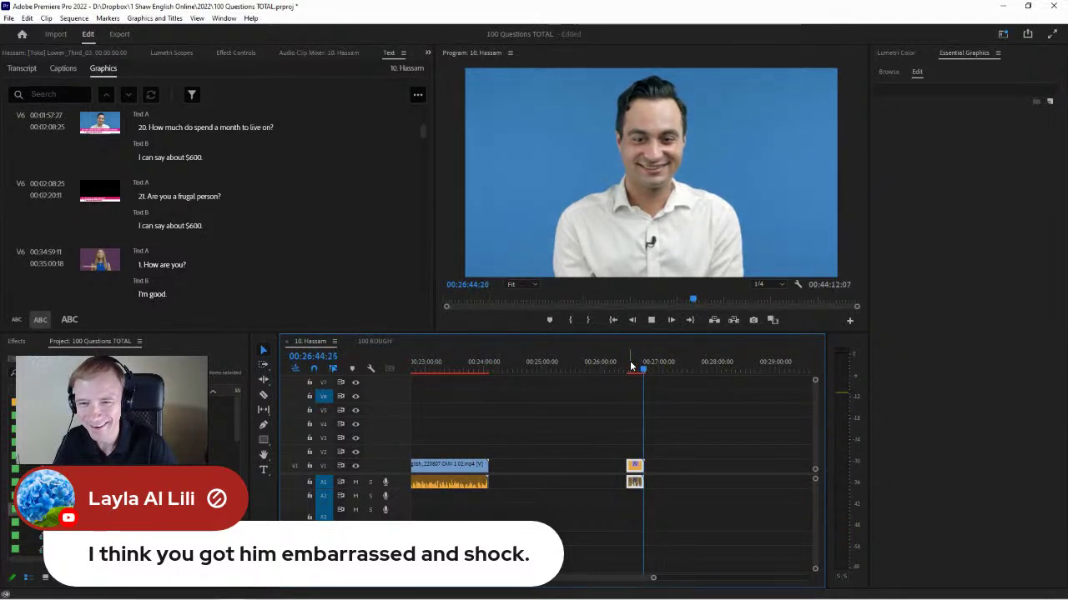
pyautogui.click(629, 367)
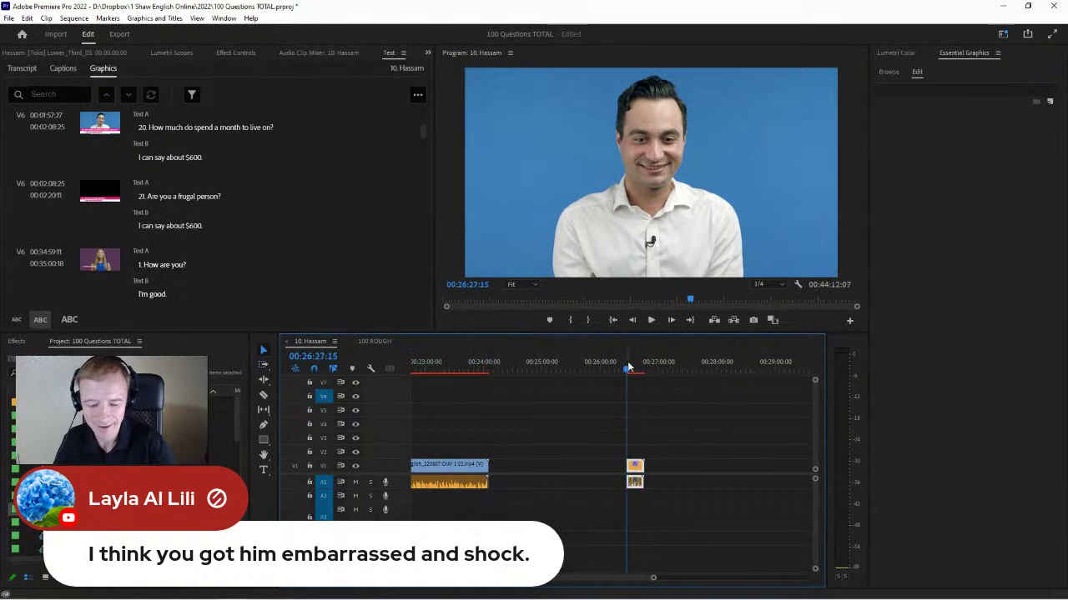
pyautogui.press('-')
pyautogui.press('-')
pyautogui.press('-')
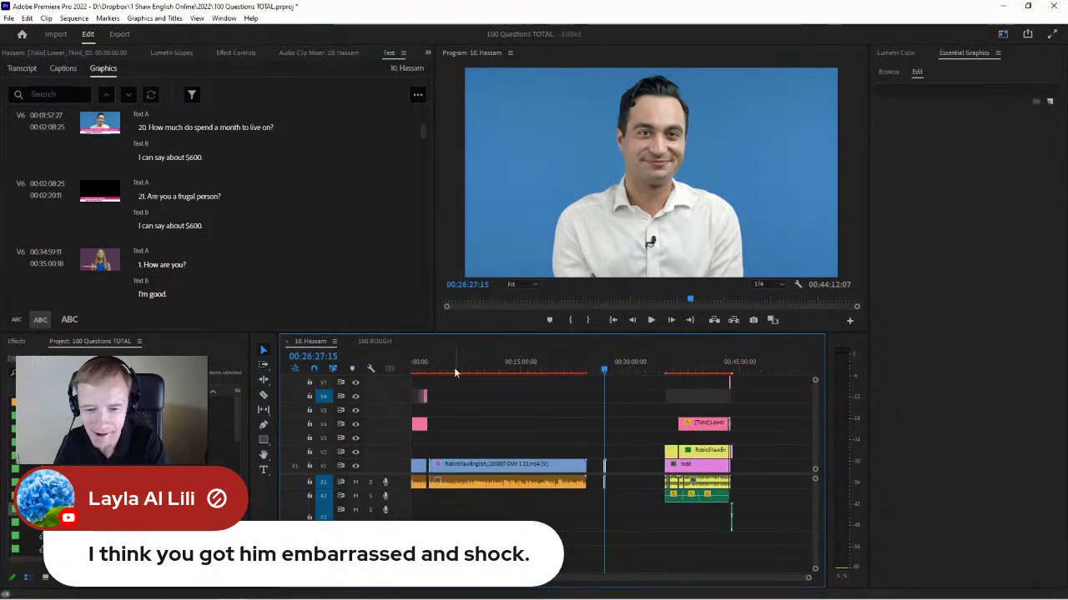
pyautogui.click(435, 367)
# Step: Slide the second interview clip left against the first and play back the join
pyautogui.press('=')
pyautogui.press('=')
pyautogui.press('=')
pyautogui.press('=')
pyautogui.press('=')
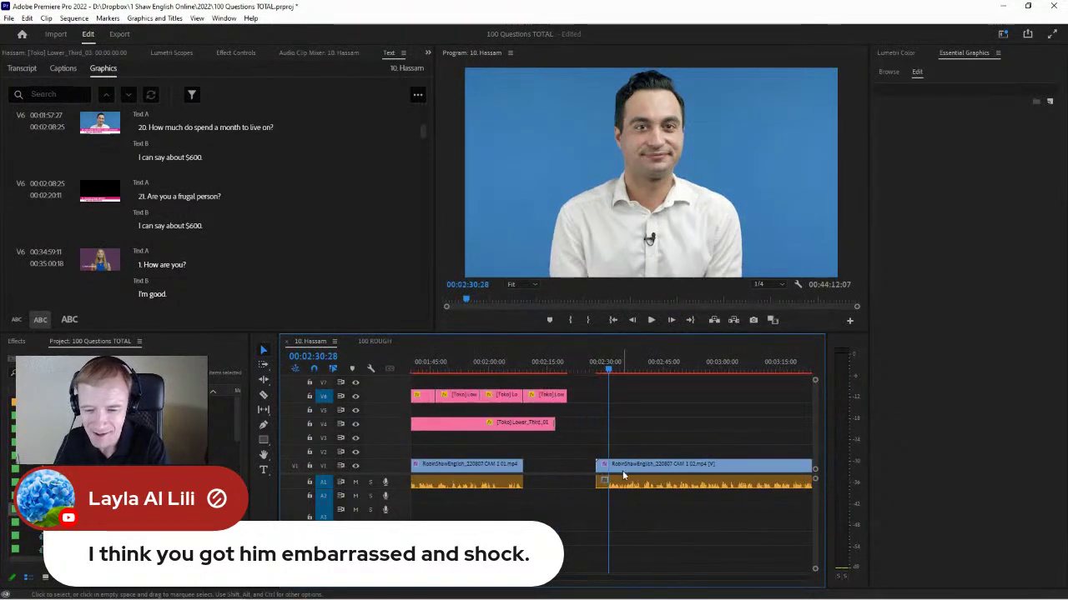
pyautogui.click(583, 465)
pyautogui.click(686, 476)
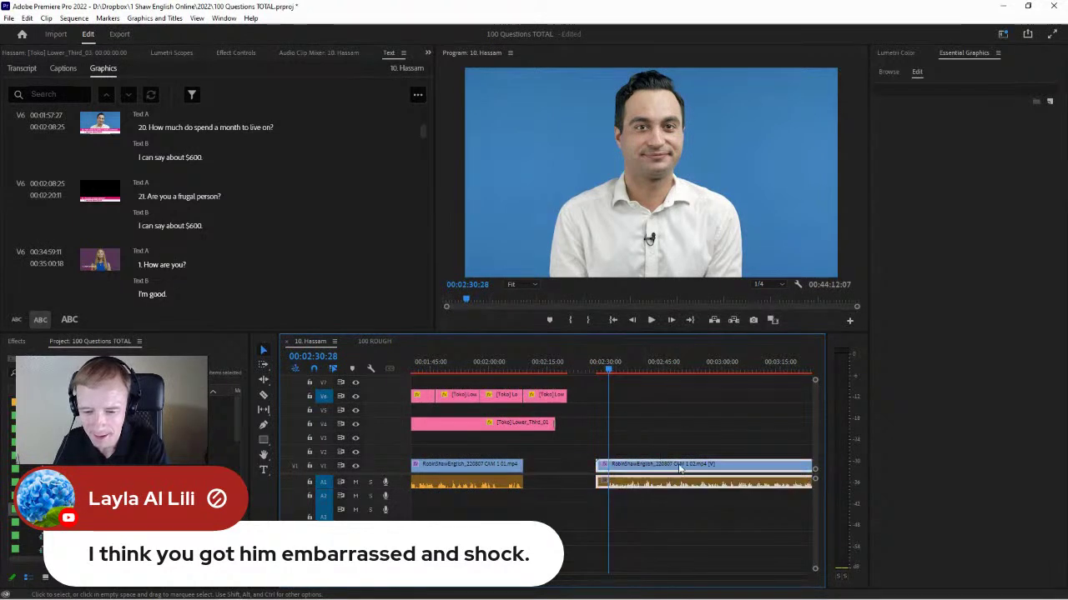
pyautogui.moveTo(680, 470); pyautogui.dragTo(608, 469)
pyautogui.click(526, 370)
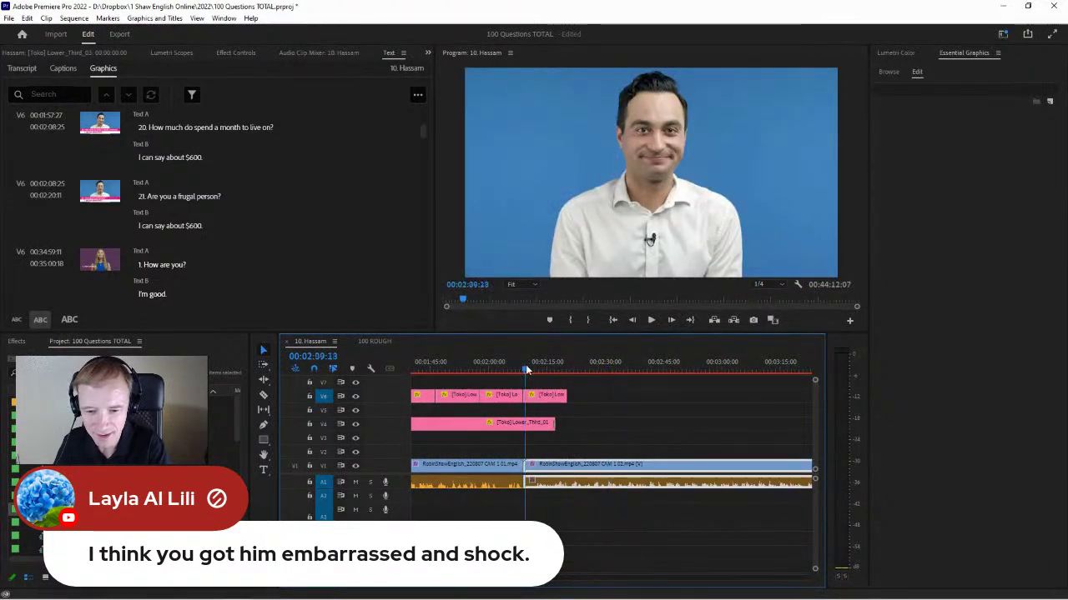
pyautogui.press('=')
pyautogui.press('=')
pyautogui.press('=')
pyautogui.click(637, 367)
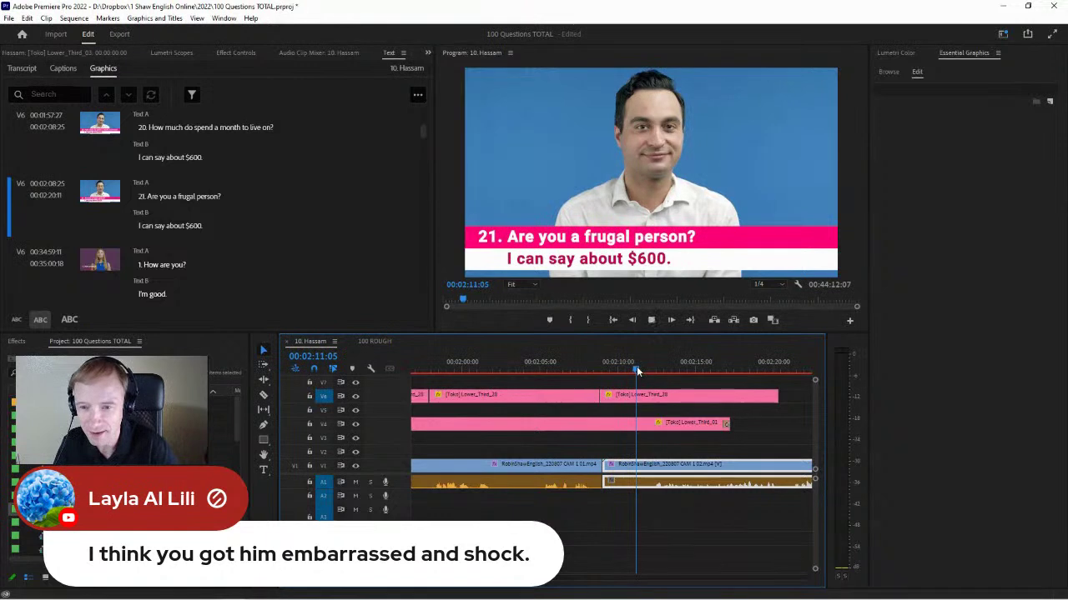
pyautogui.press('space')
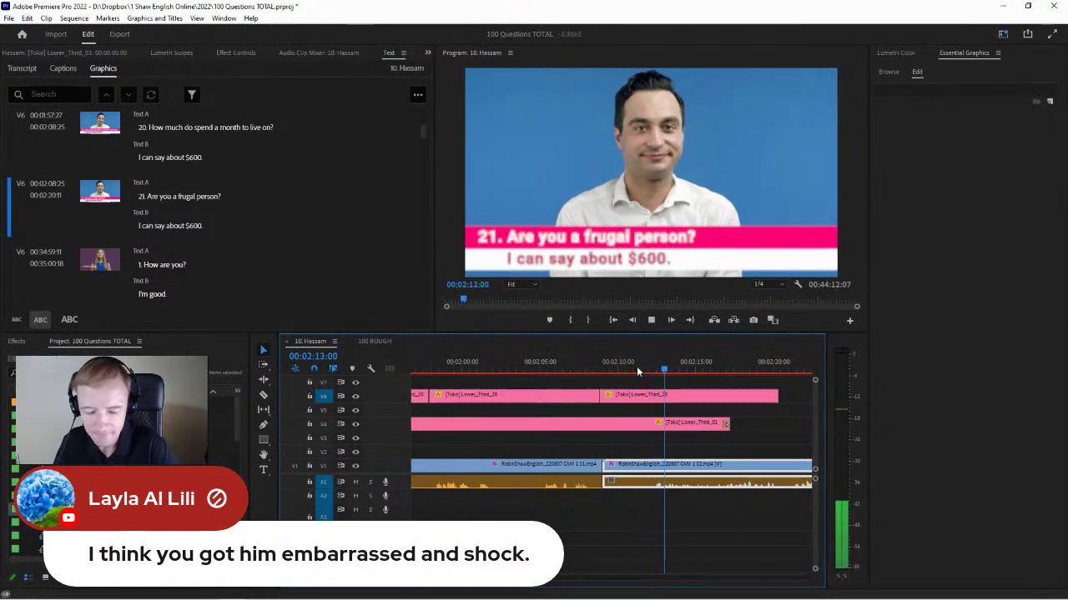
pyautogui.press('-')
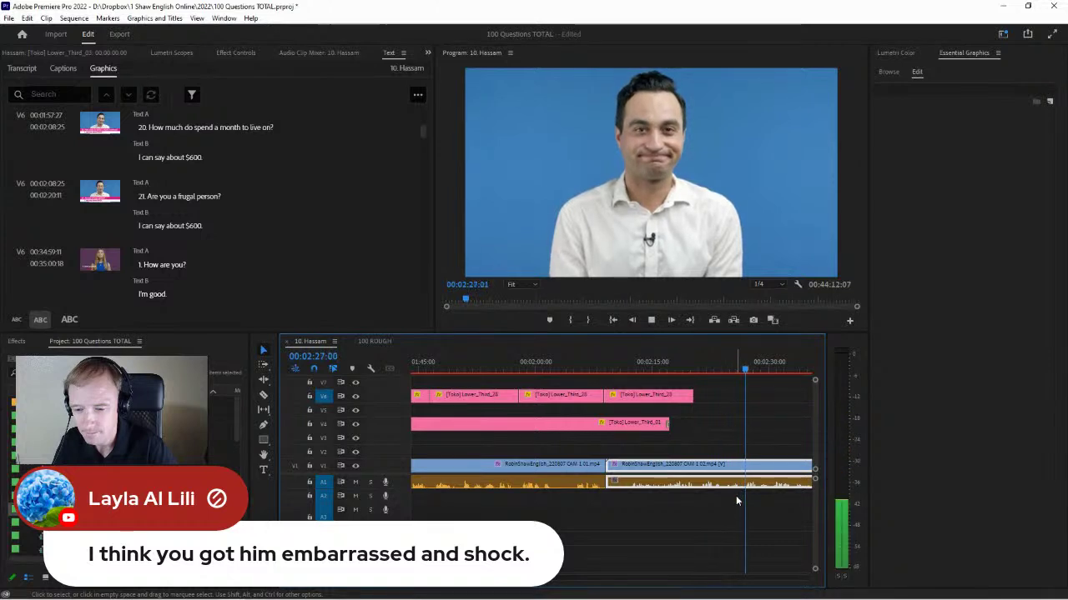
# Step: Trim the start of the second interview clip and replay the question captions around it
pyautogui.click(742, 371)
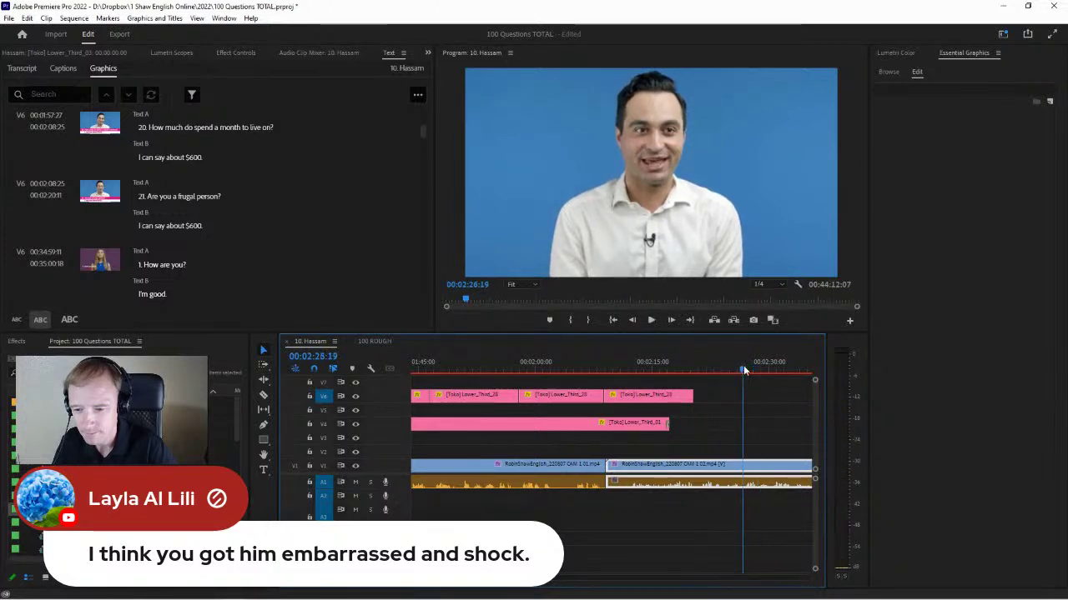
pyautogui.moveTo(608, 465); pyautogui.dragTo(640, 465)
pyautogui.click(604, 371)
pyautogui.press('space')
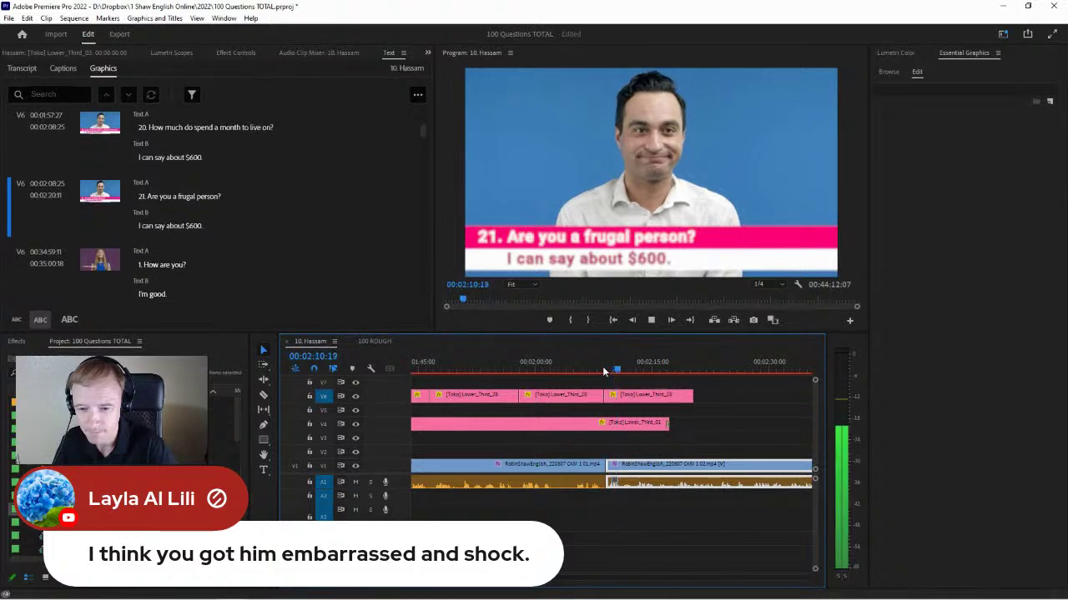
pyautogui.press('space')
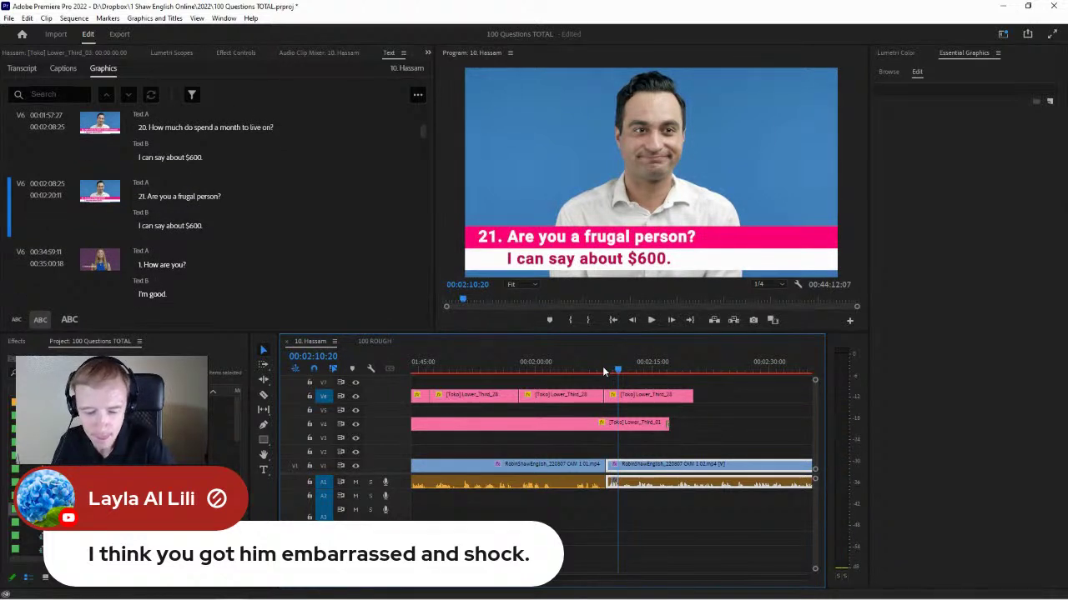
pyautogui.press('=')
pyautogui.press('=')
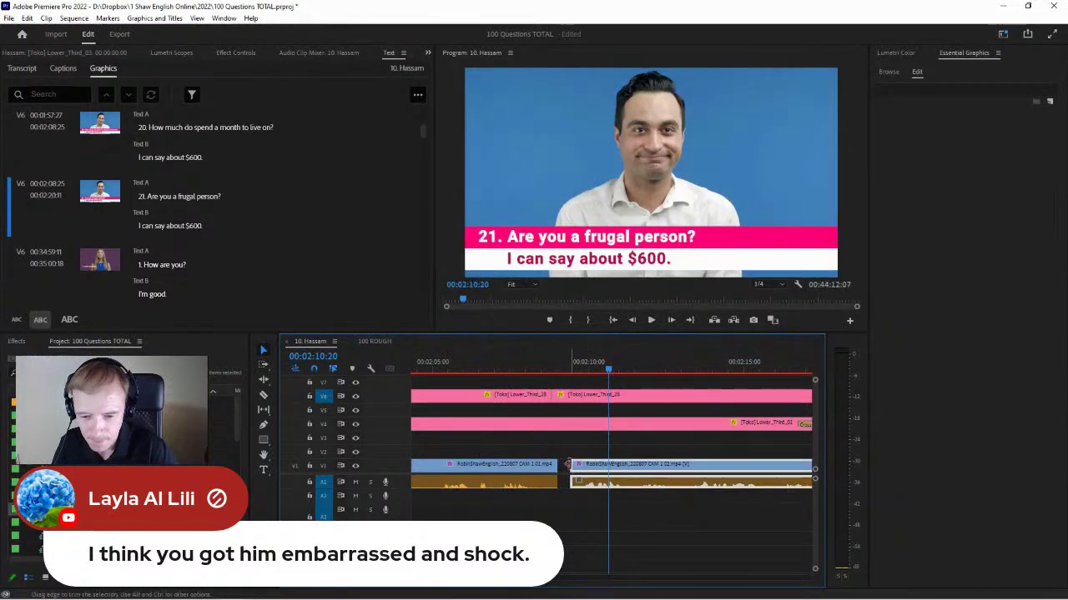
pyautogui.moveTo(572, 464); pyautogui.dragTo(566, 465)
# Step: Extend caption 20 so caption 21 starts at 00:02:09:01, then play the change back
pyautogui.click(531, 368)
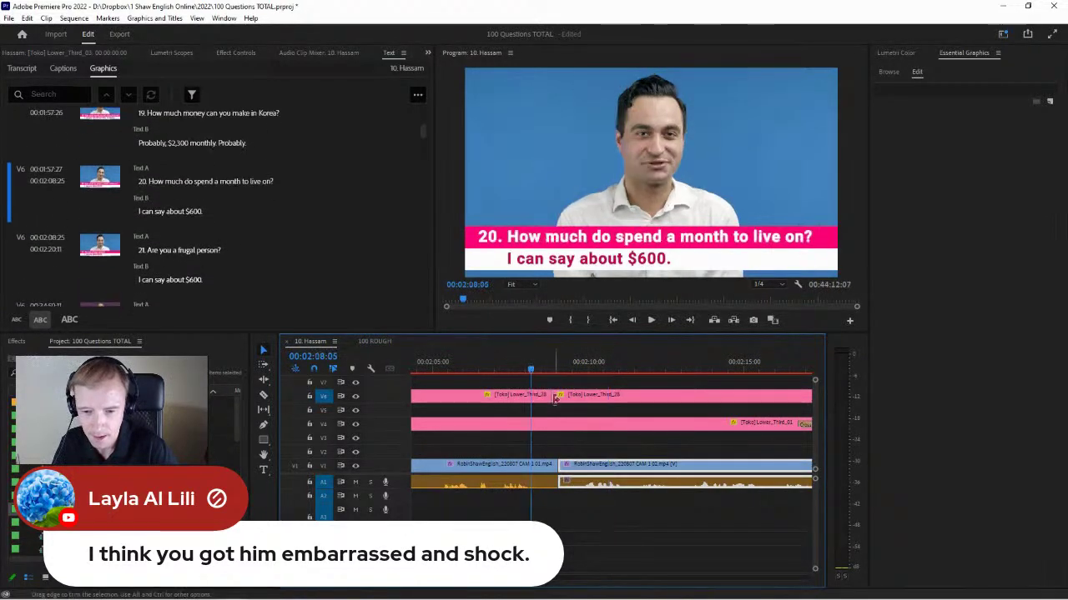
pyautogui.moveTo(558, 397); pyautogui.dragTo(558, 397)
pyautogui.press('-')
pyautogui.press('-')
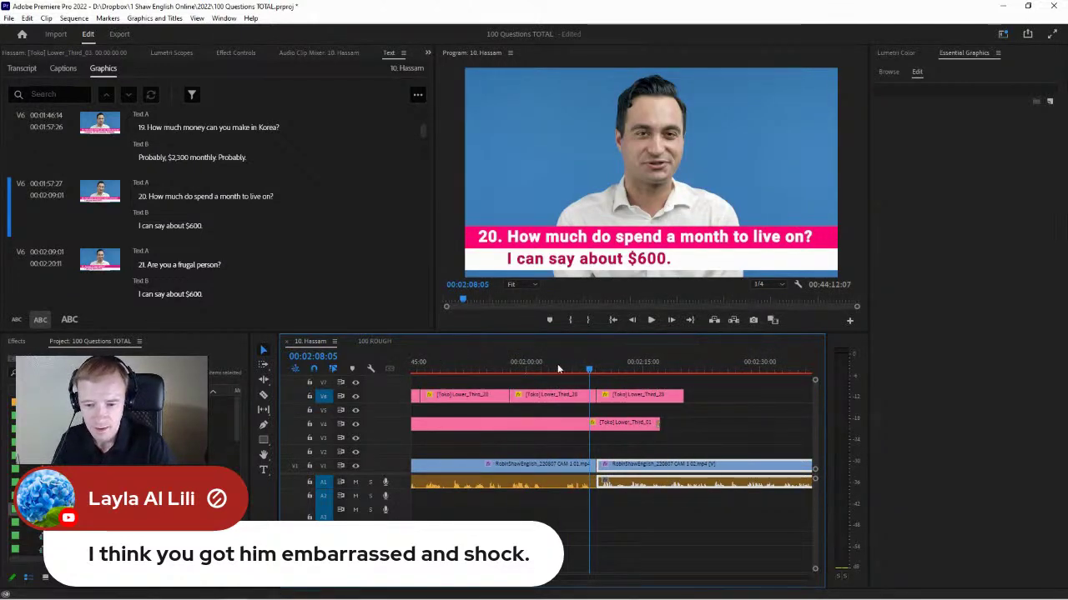
pyautogui.click(580, 369)
pyautogui.press('space')
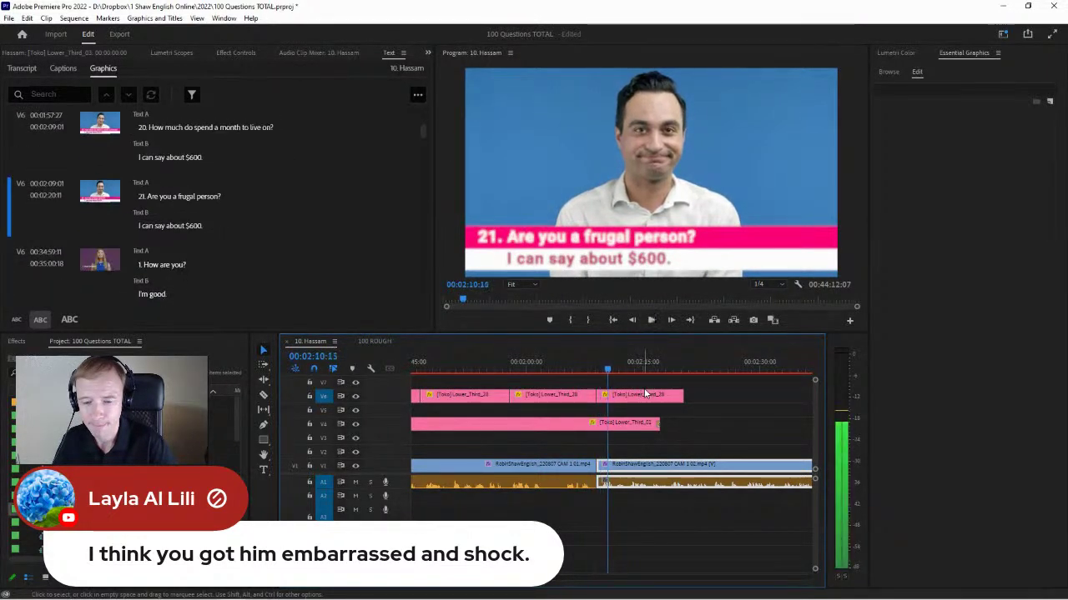
# Step: Move the V1 interview cut slightly later and apply a Cross Dissolve to it
pyautogui.press('space')
pyautogui.press('=')
pyautogui.press('=')
pyautogui.press('=')
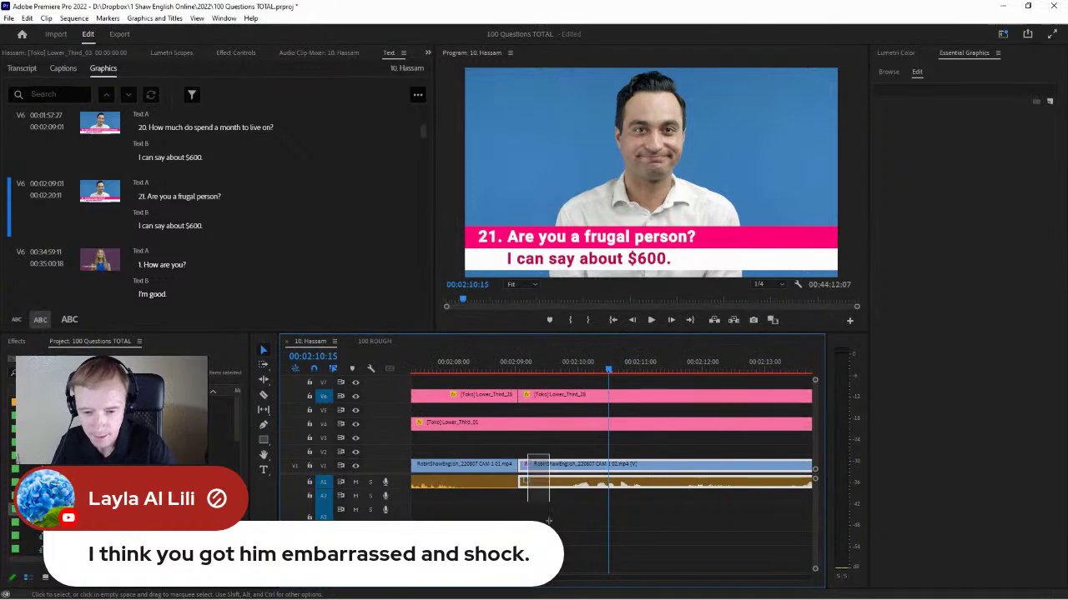
pyautogui.moveTo(520, 465)
pyautogui.mouseDown()
pyautogui.moveTo(548, 464)
pyautogui.moveTo(523, 481)
pyautogui.mouseUp()
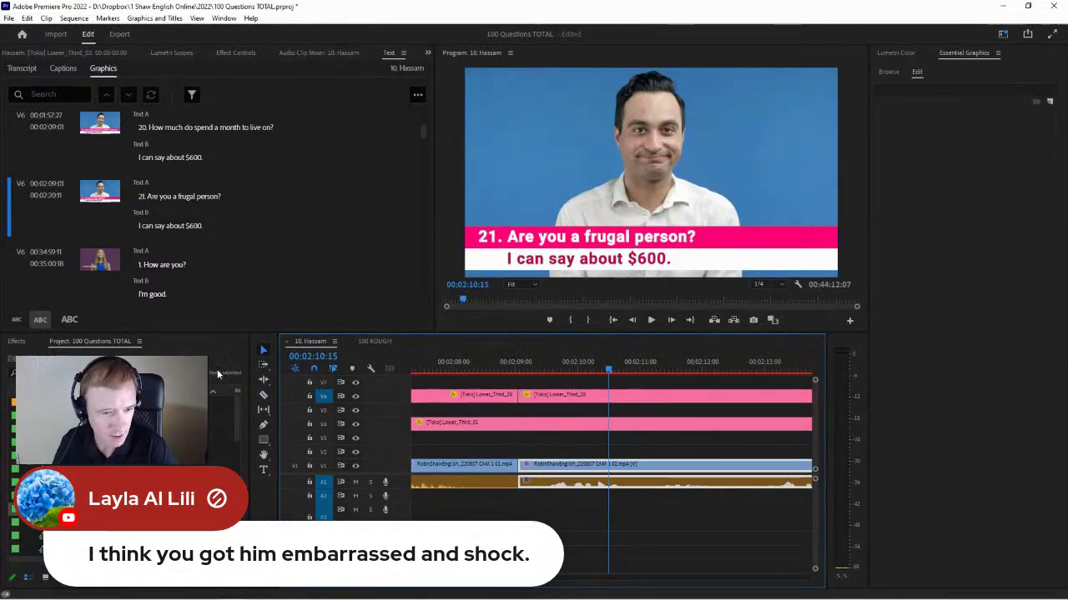
pyautogui.click(16, 341)
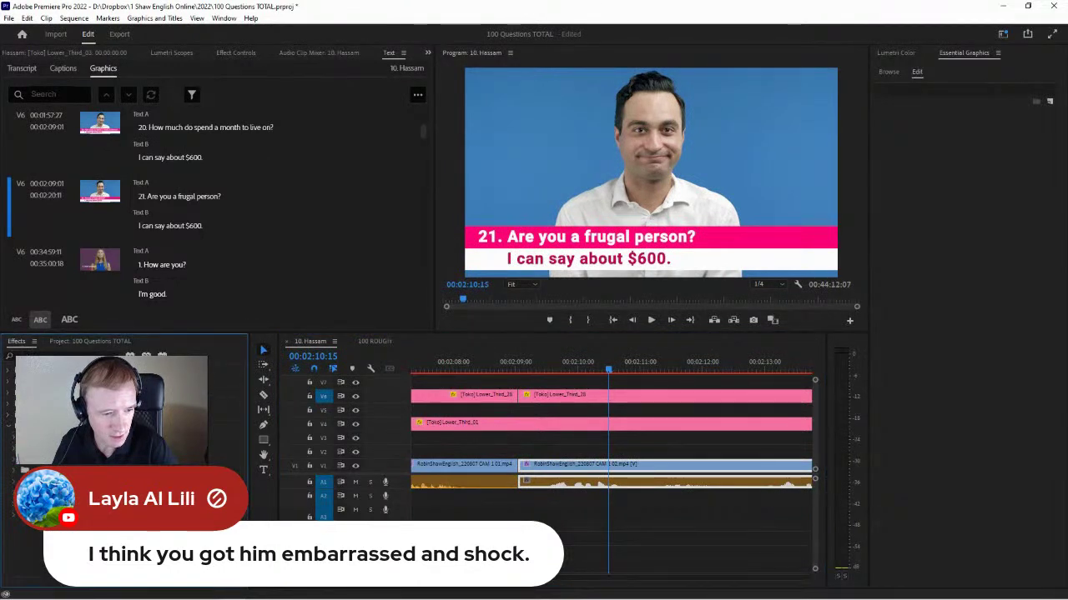
pyautogui.moveTo(50, 501); pyautogui.dragTo(519, 477)
pyautogui.click(467, 365)
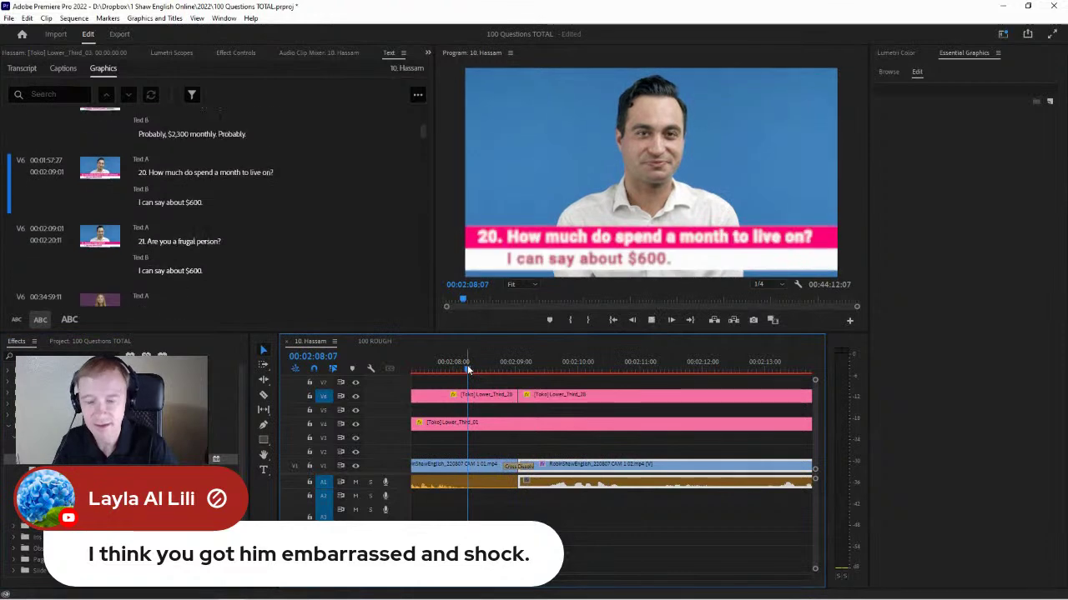
# Step: Review the dissolve in playback and bring up the second interview clip's motion settings
pyautogui.press('space')
pyautogui.click(467, 364)
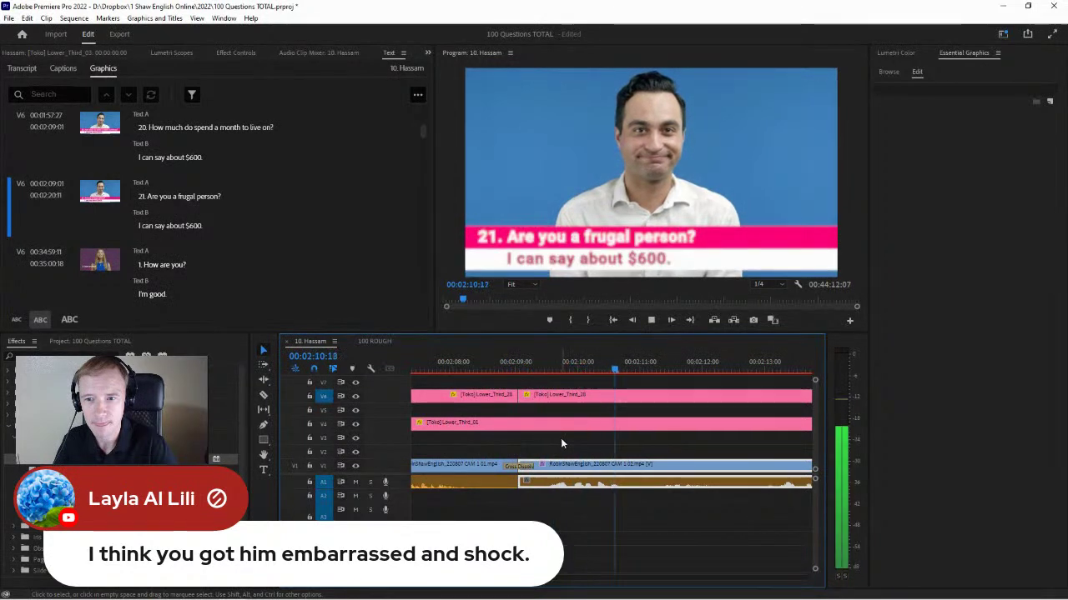
pyautogui.press('space')
pyautogui.press('space')
pyautogui.press('space')
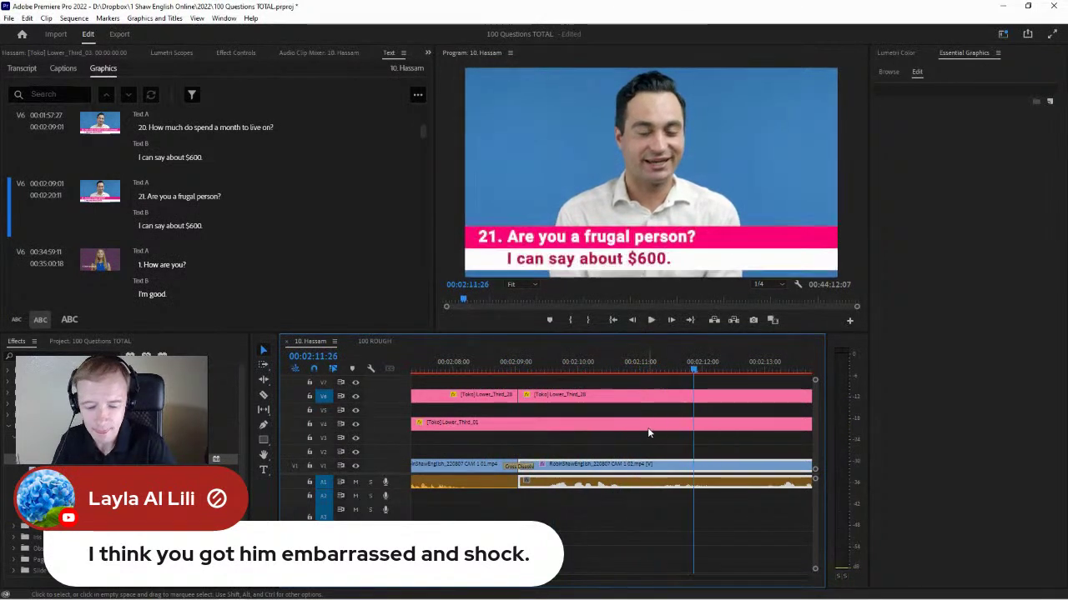
pyautogui.press('-')
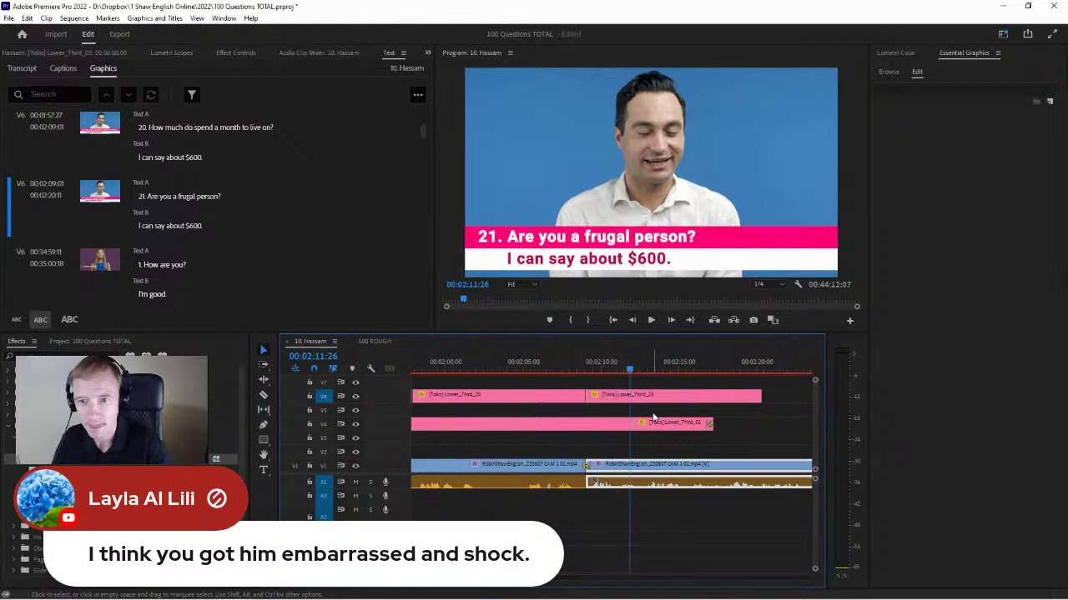
pyautogui.press('space')
pyautogui.press('space')
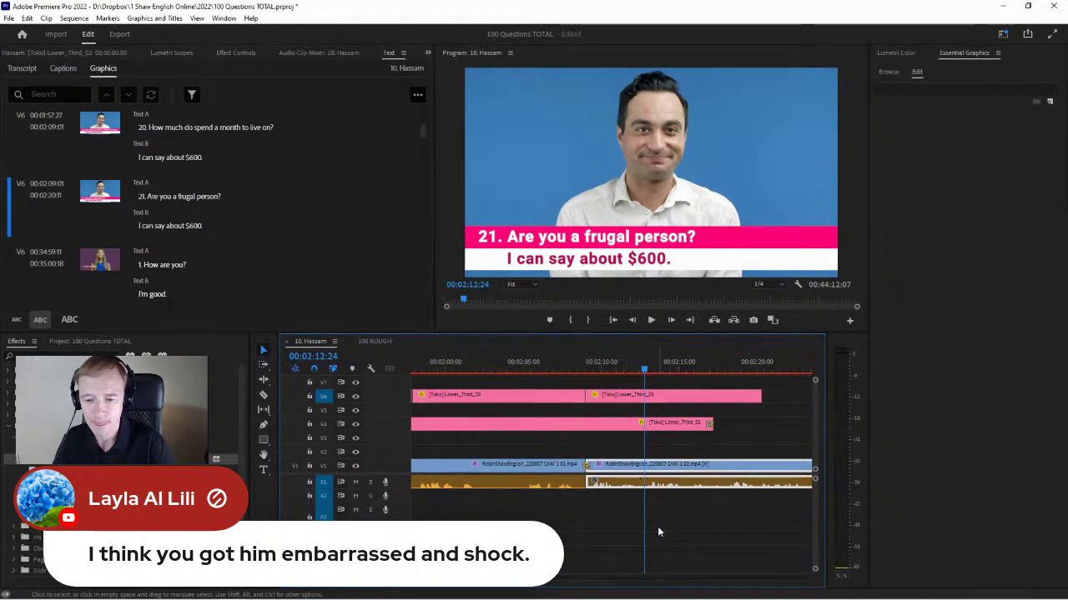
pyautogui.click(649, 471)
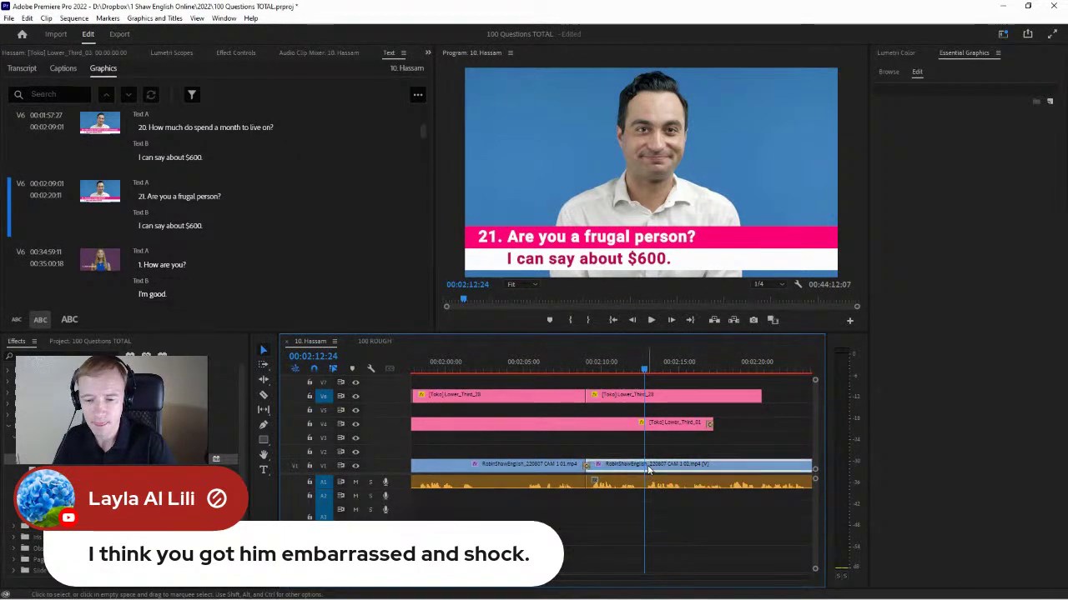
pyautogui.click(232, 54)
# Step: Return the interview clip's Position to 960, 540 and cue up before the question 21 cut
pyautogui.moveTo(163, 109); pyautogui.dragTo(230, 110)
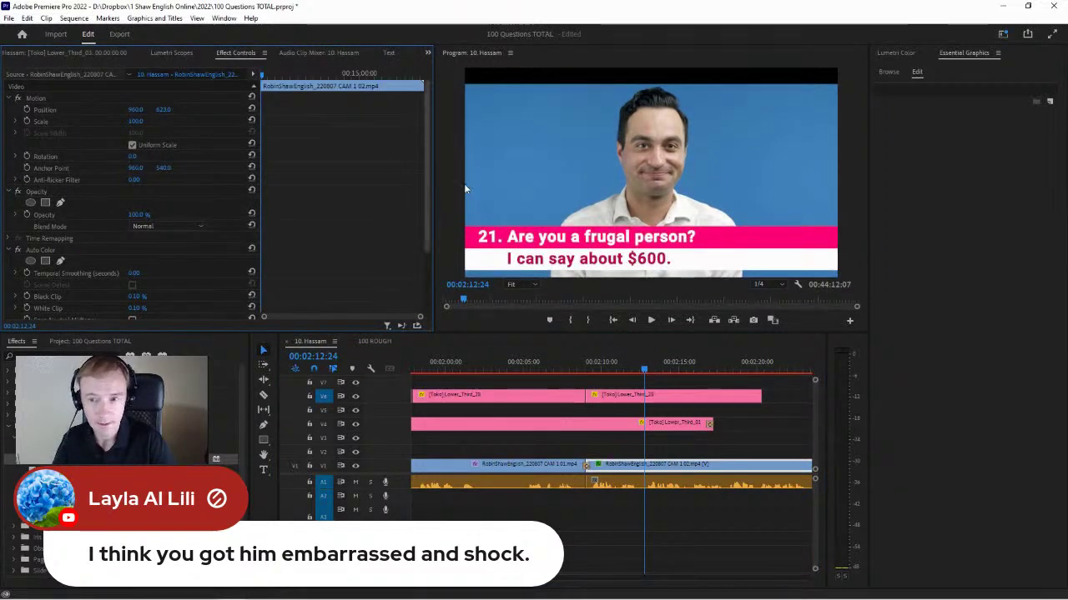
pyautogui.click(581, 365)
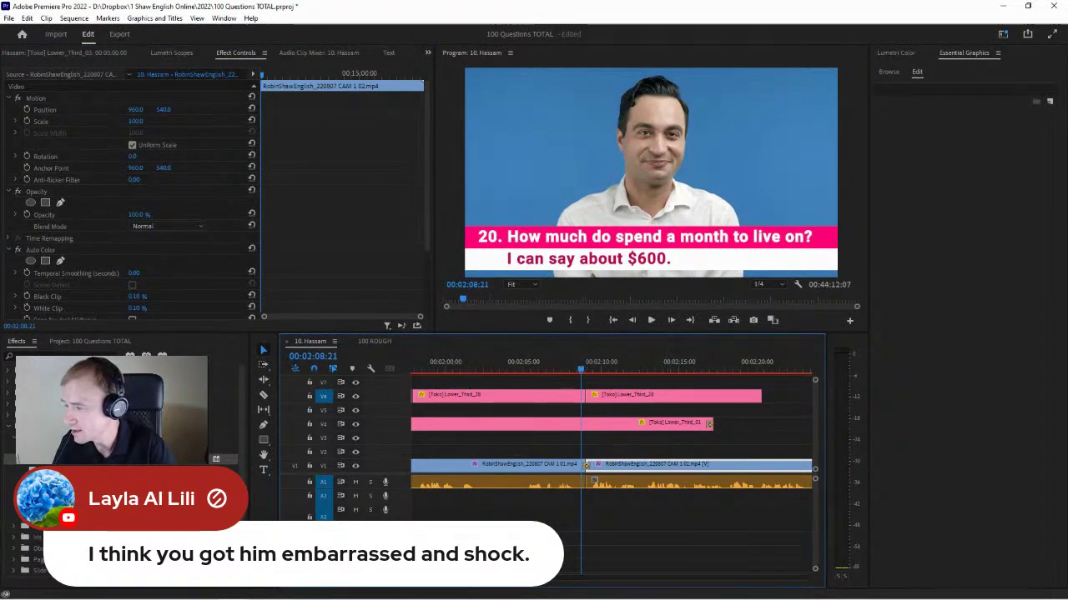
pyautogui.moveTo(574, 366)
pyautogui.mouseDown()
pyautogui.moveTo(614, 369)
pyautogui.moveTo(585, 371)
pyautogui.mouseUp()
# Step: Shorten the V6 question 21 lower-third to end near 00:02:11:07 and select it
pyautogui.press('space')
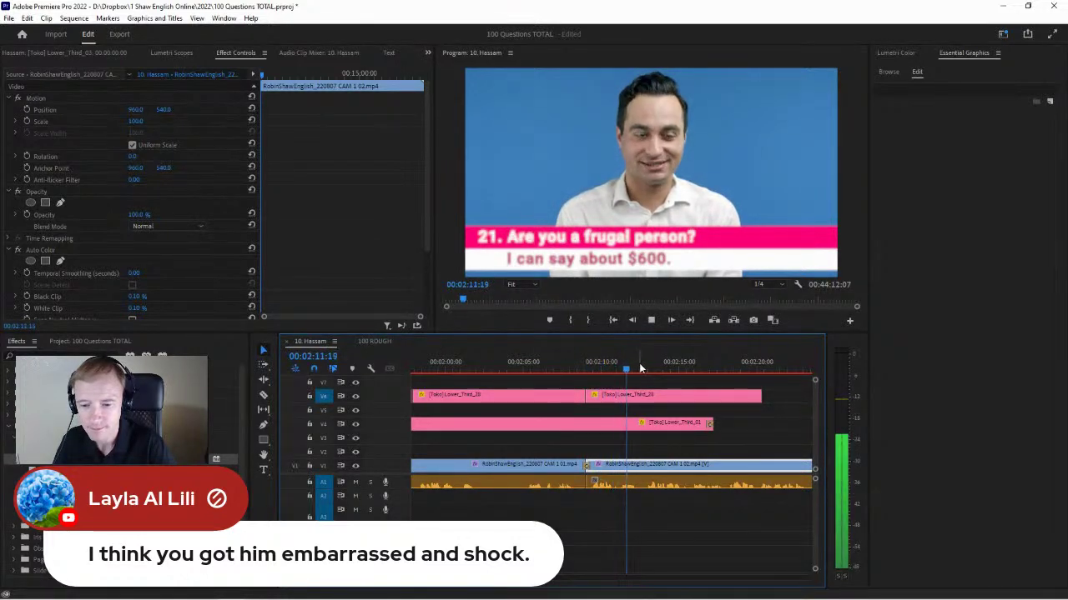
pyautogui.press('space')
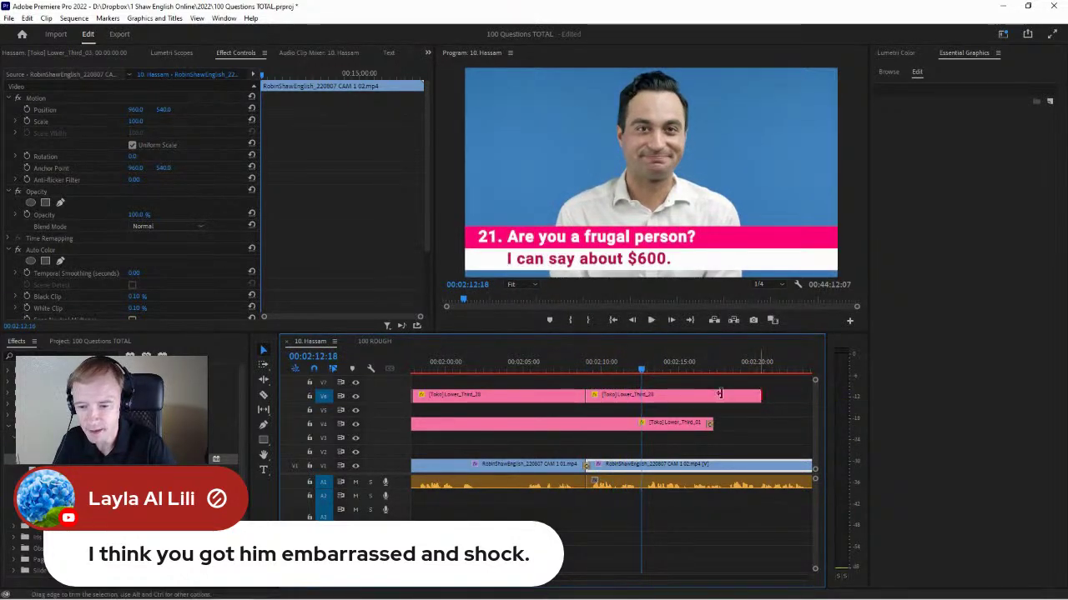
pyautogui.moveTo(759, 395); pyautogui.dragTo(629, 397)
pyautogui.click(621, 359)
pyautogui.click(615, 396)
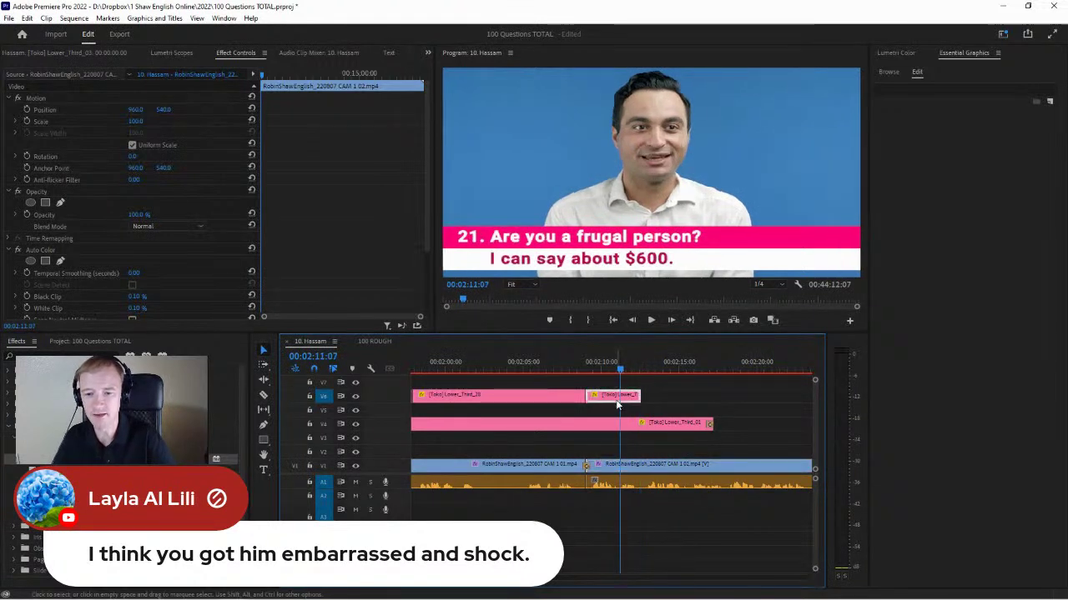
# Step: Replace the Text B answer 'I can say about $600.' with 'Yes, I am.'
pyautogui.click(907, 225)
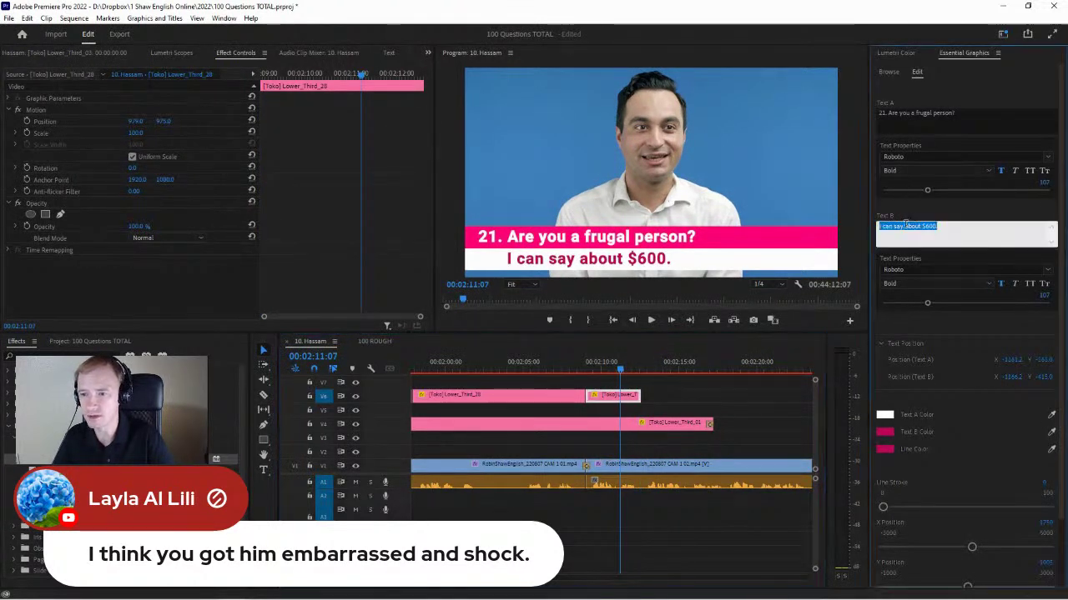
pyautogui.write('Yes, I am.')
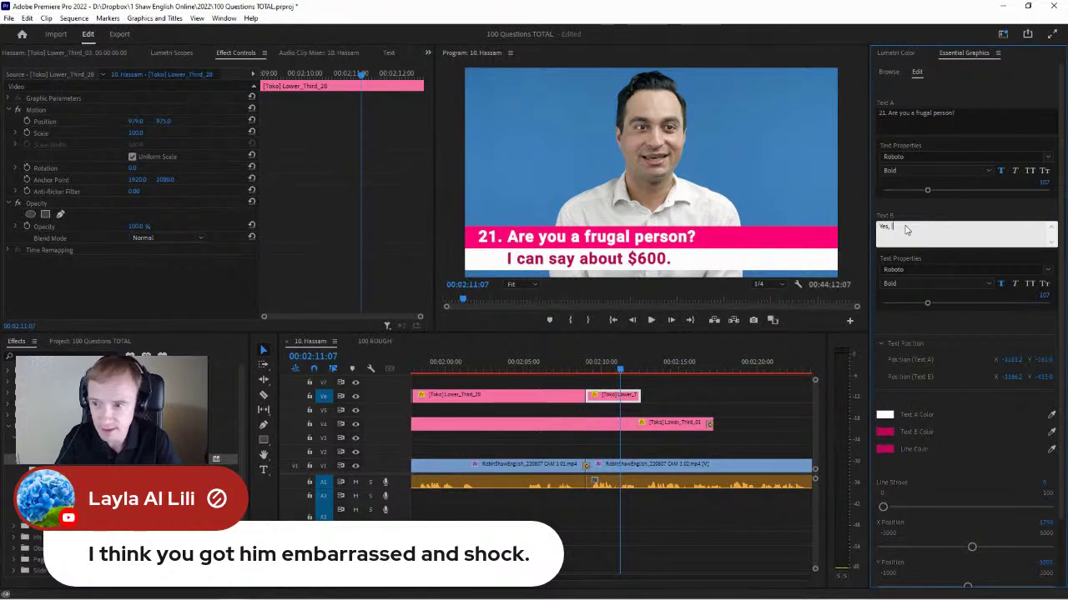
pyautogui.click(954, 91)
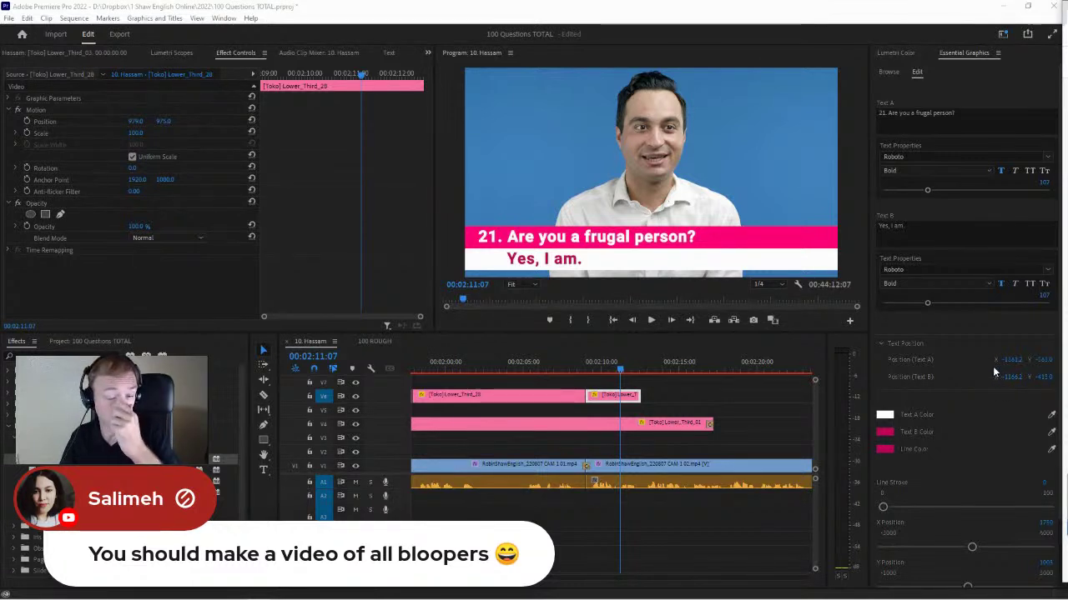
# Step: Review the edited question 21 caption, then Alt-drag a copy of the lower-third to the right
pyautogui.click(587, 363)
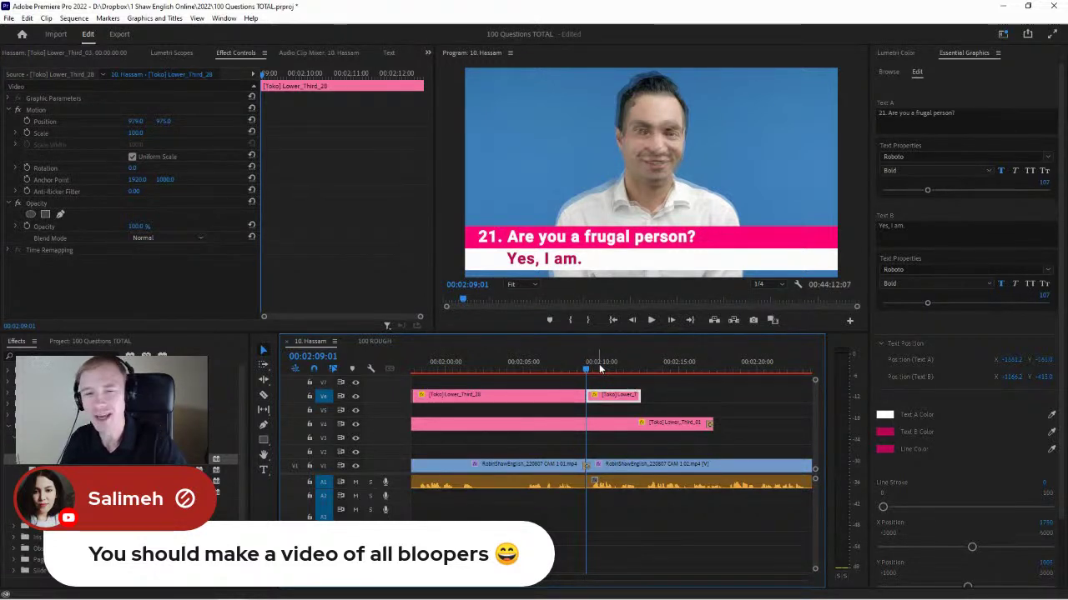
pyautogui.click(586, 365)
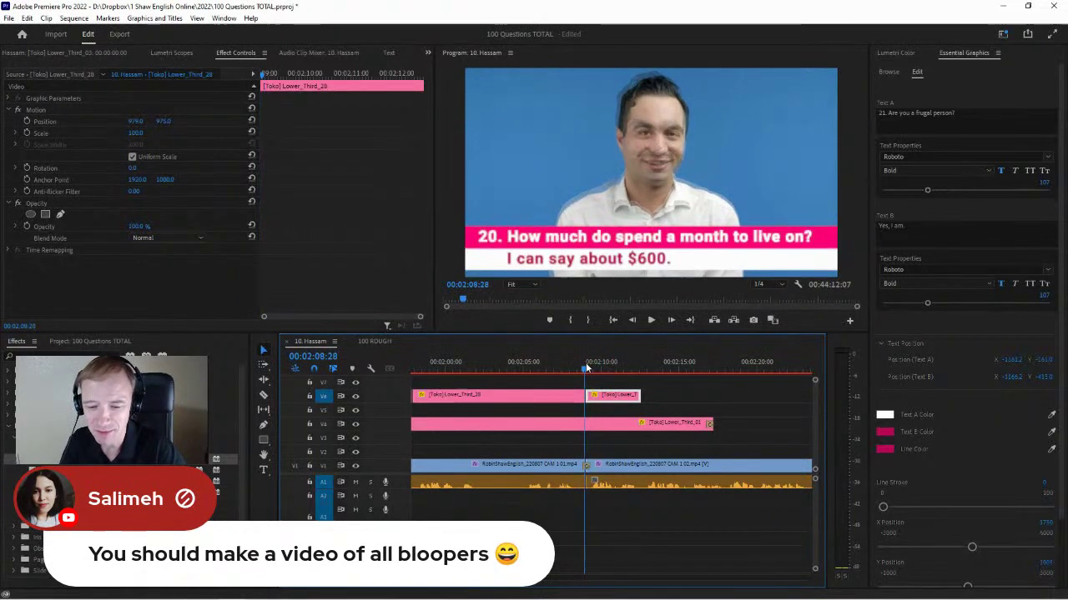
pyautogui.press('space')
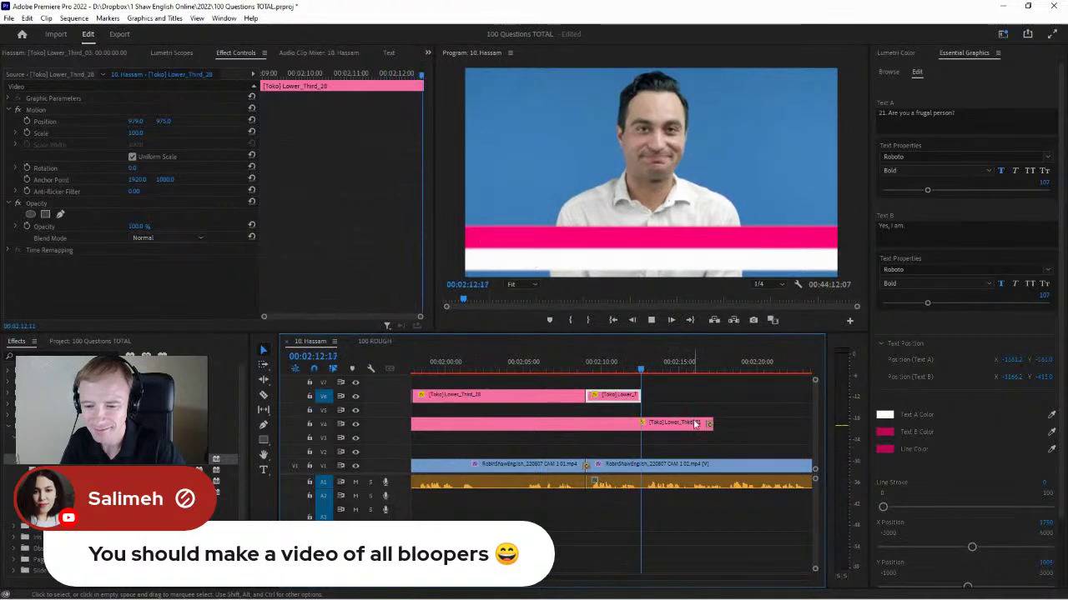
pyautogui.press('space')
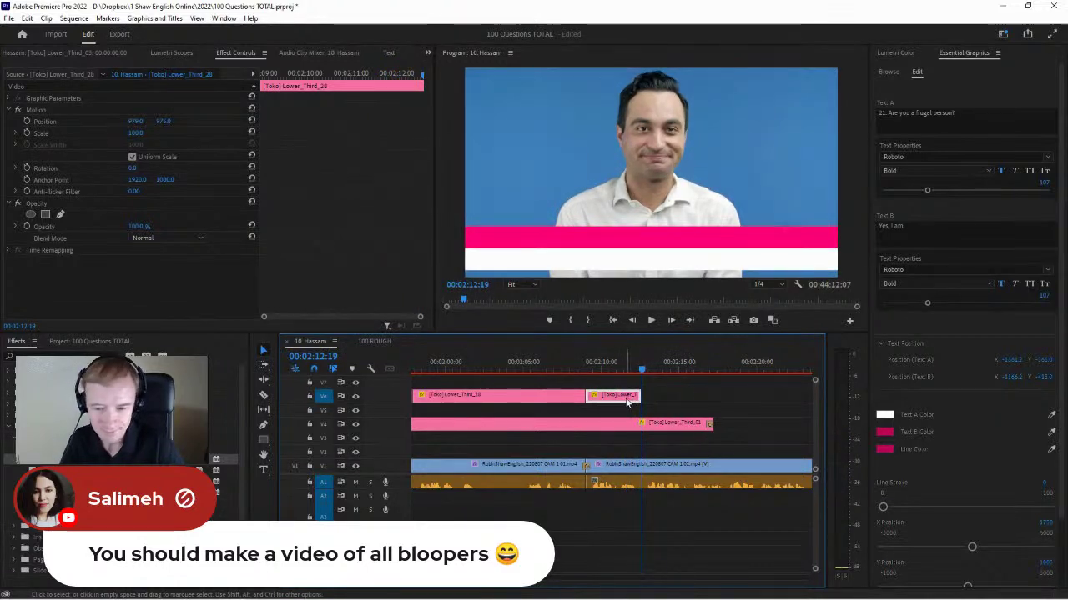
pyautogui.keyDown('alt'); pyautogui.moveTo(627, 402); pyautogui.dragTo(667, 407); pyautogui.keyUp('alt')
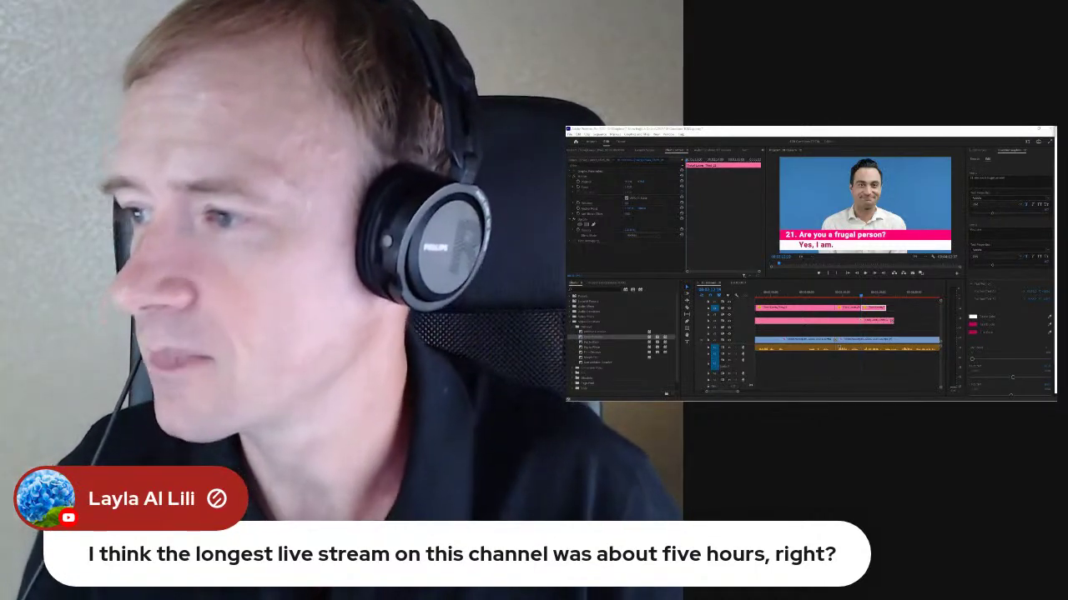
# Step: In Chrome, search YouTube for 'learn english live' and open that channel's page
pyautogui.hotkey('alt', 'Tab')
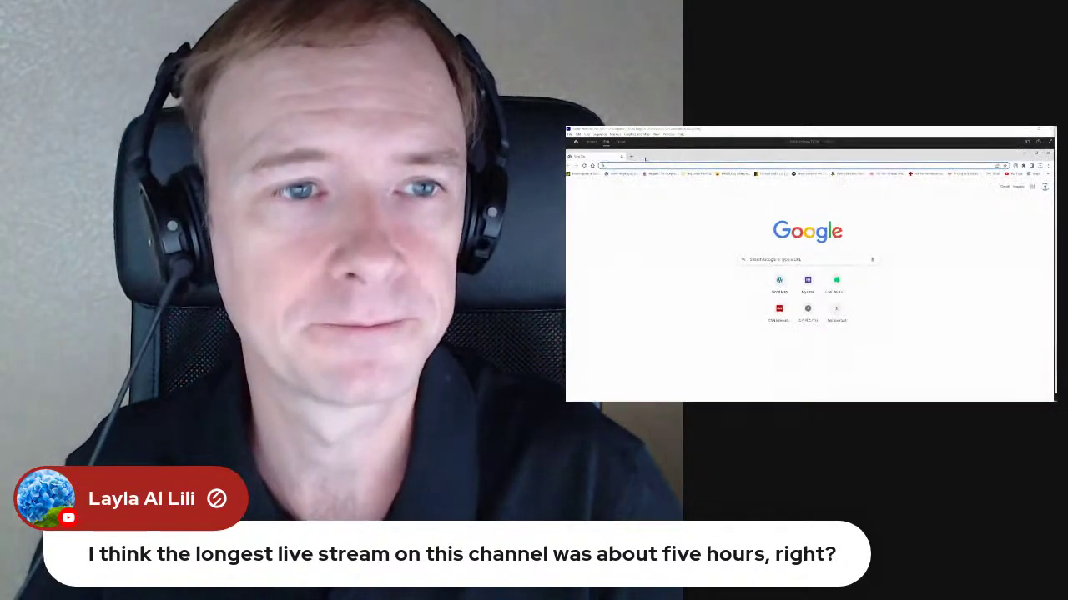
pyautogui.press('Return')
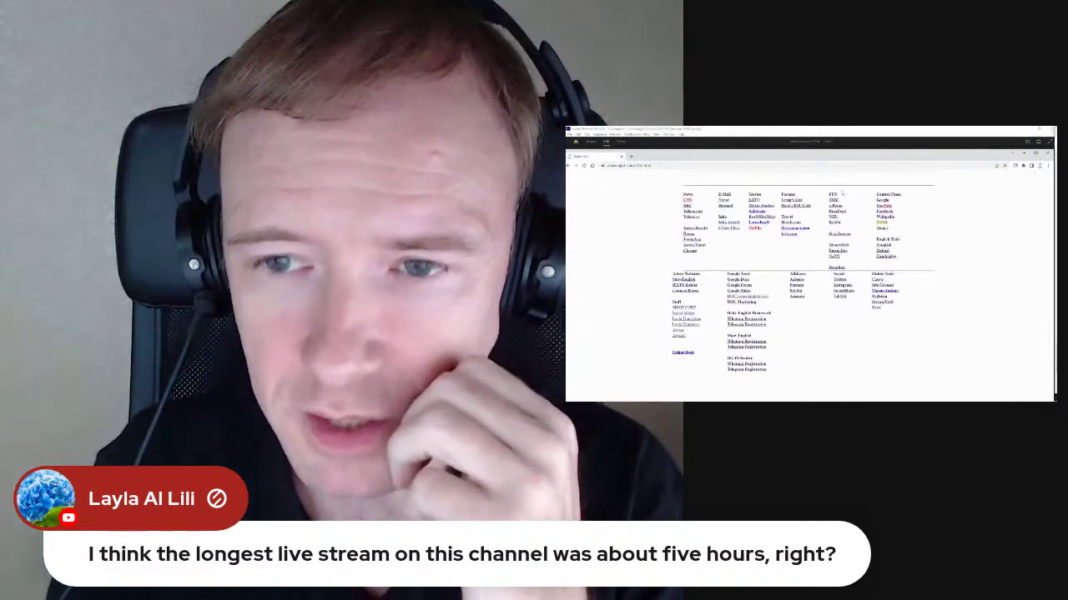
pyautogui.click(878, 206)
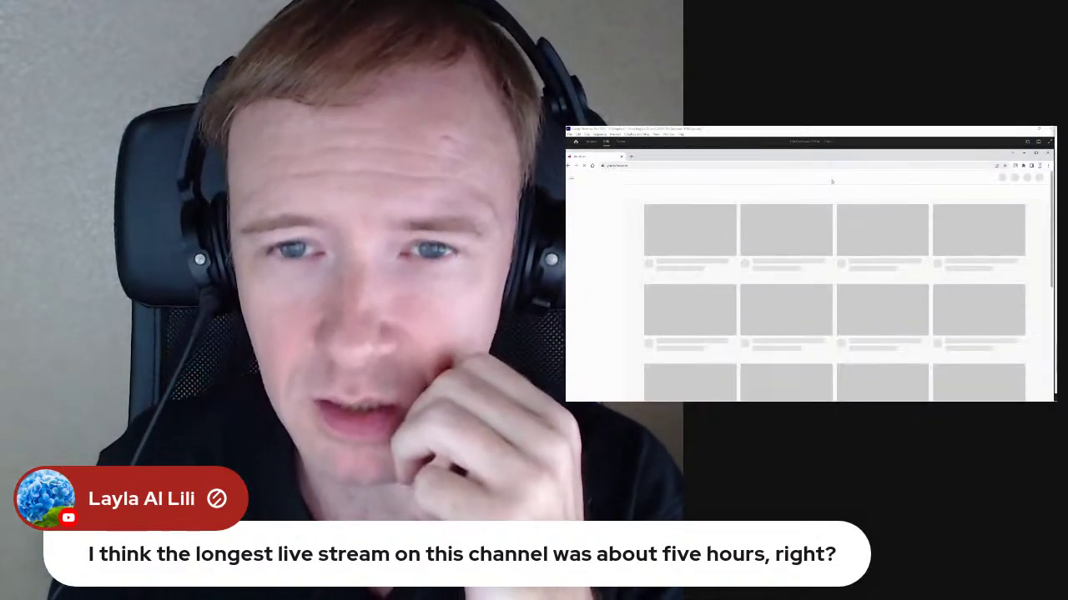
pyautogui.click(758, 178)
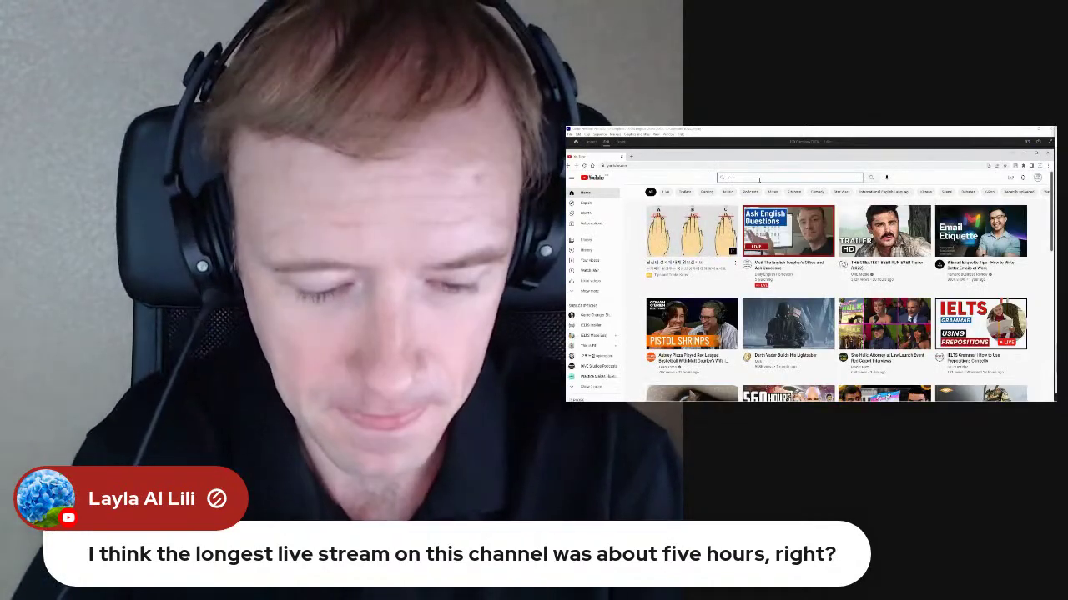
pyautogui.write('learn engl')
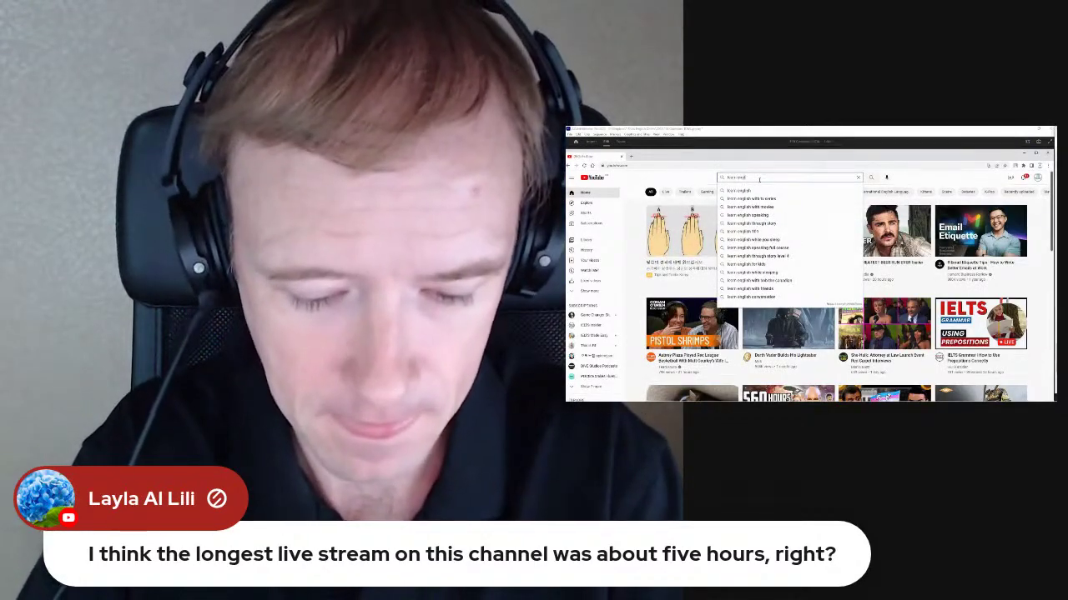
pyautogui.write('ish live')
pyautogui.press('Return')
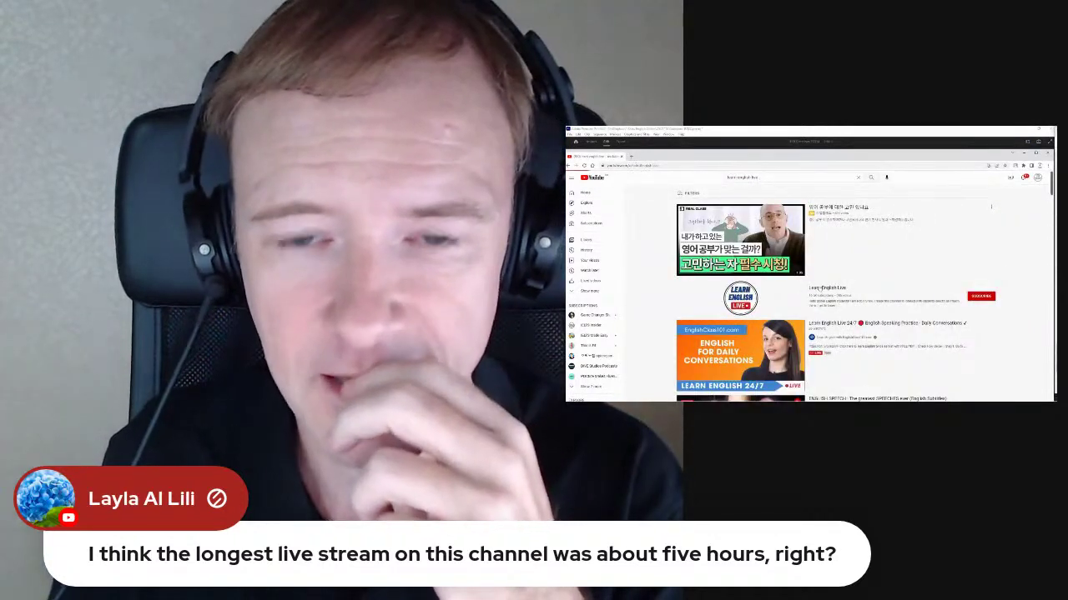
pyautogui.click(826, 277)
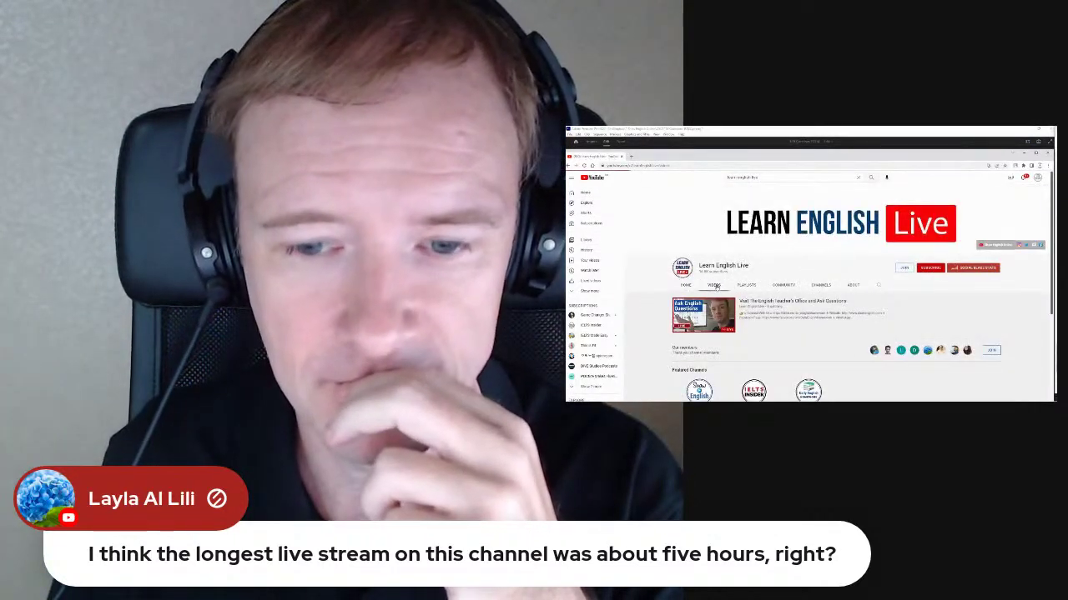
# Step: Scroll through the Learn English Live Videos list to older streams like the 6:14:20 one
pyautogui.scroll(-10, 777, 298)
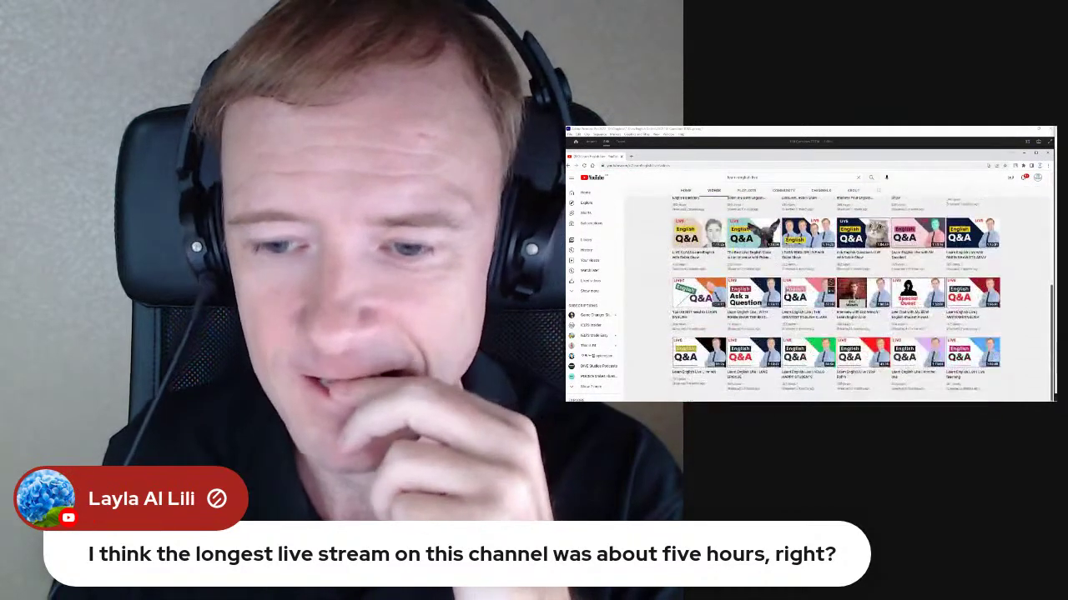
pyautogui.scroll(-8, 886, 260)
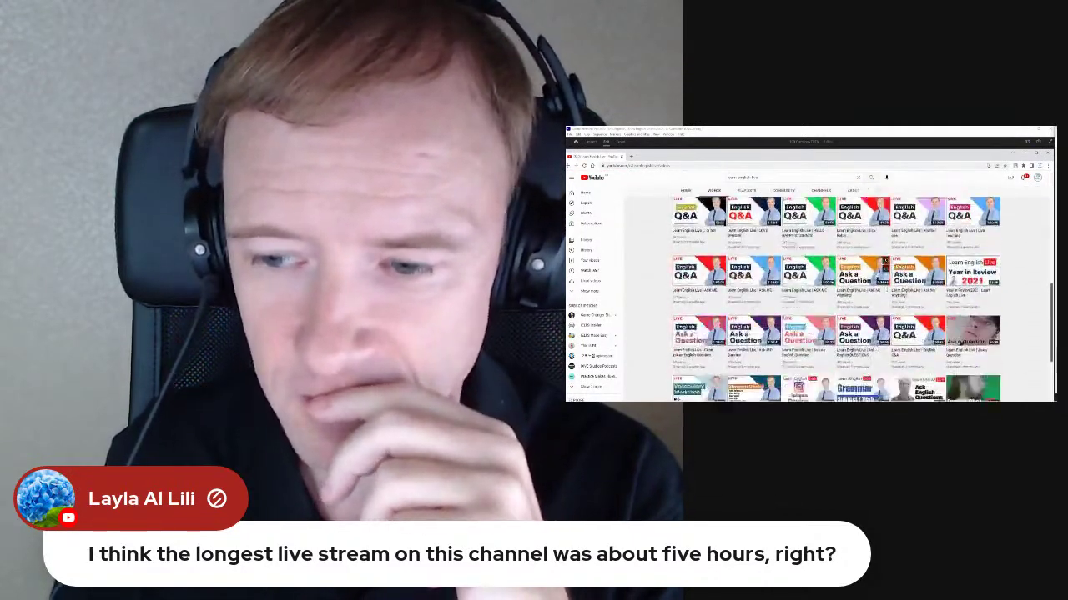
pyautogui.scroll(-4, 883, 258)
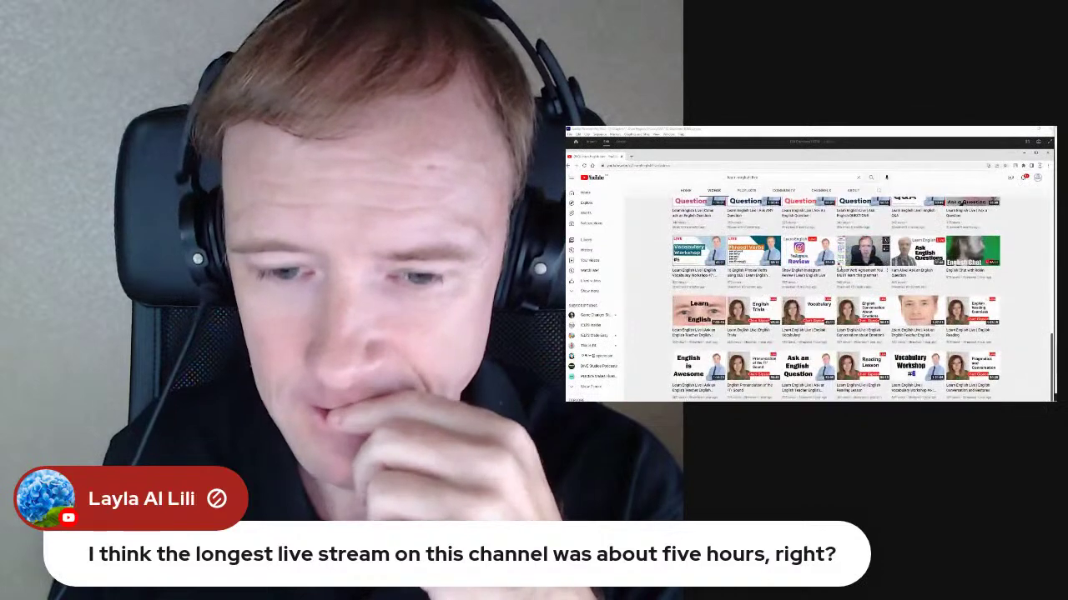
pyautogui.scroll(-3, 827, 261)
pyautogui.scroll(-3, 828, 261)
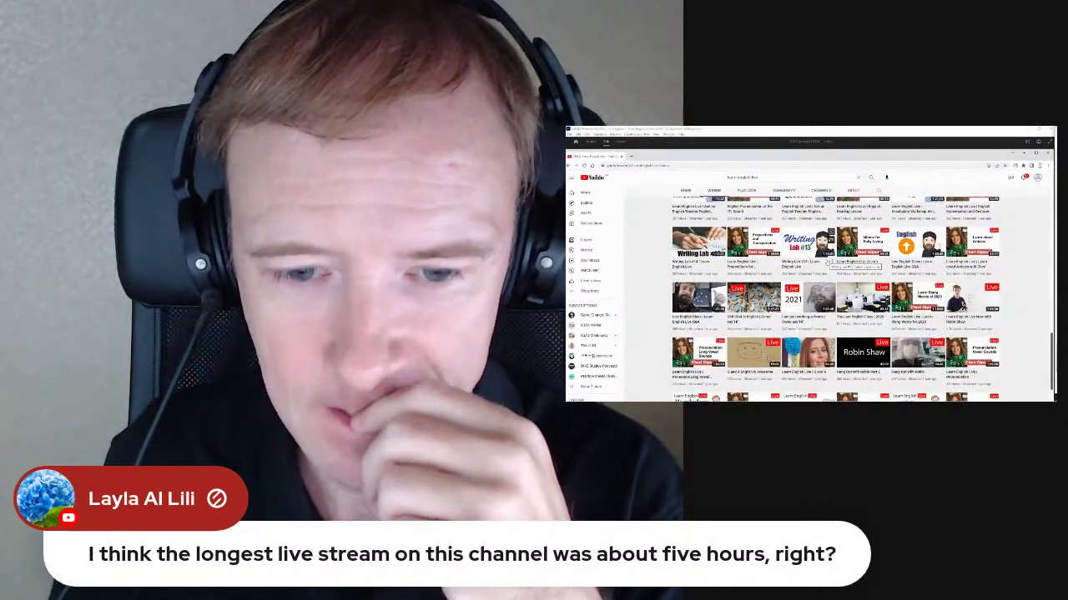
pyautogui.scroll(-1, 827, 261)
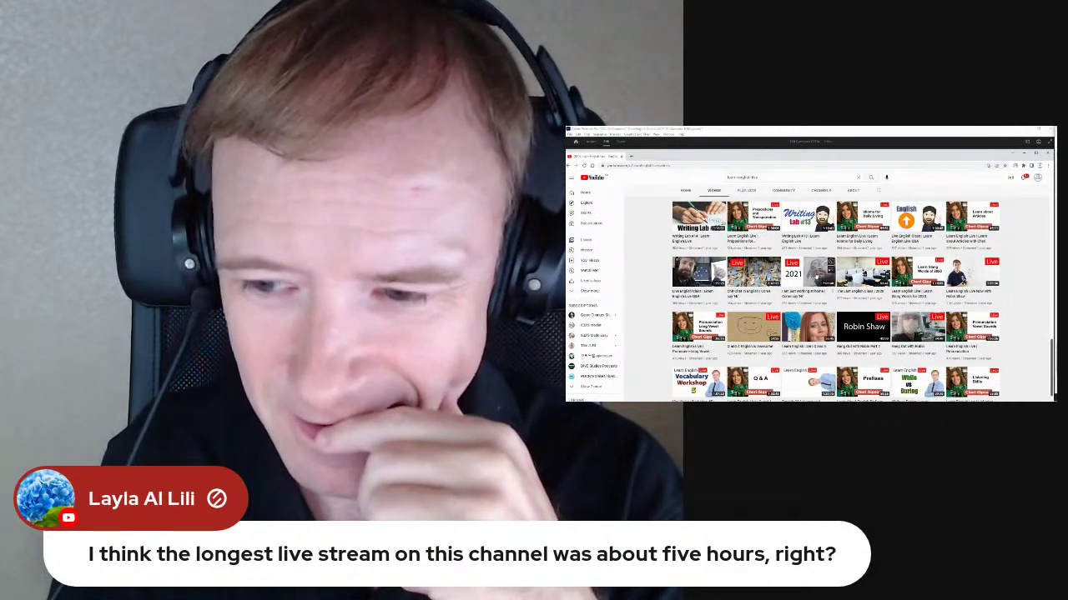
pyautogui.scroll(2, 830, 265)
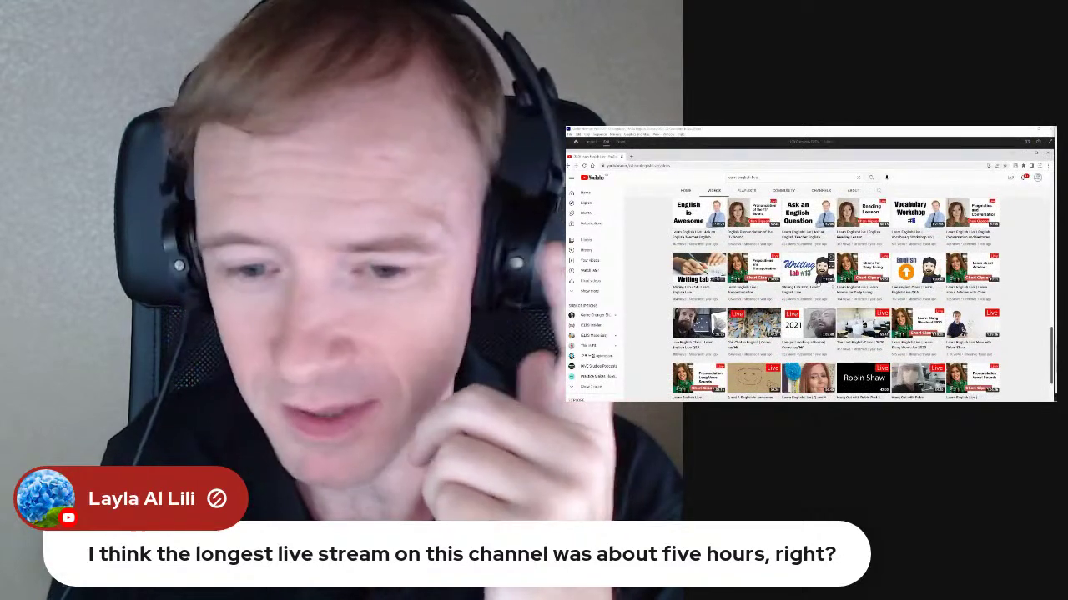
pyautogui.scroll(-2, 817, 279)
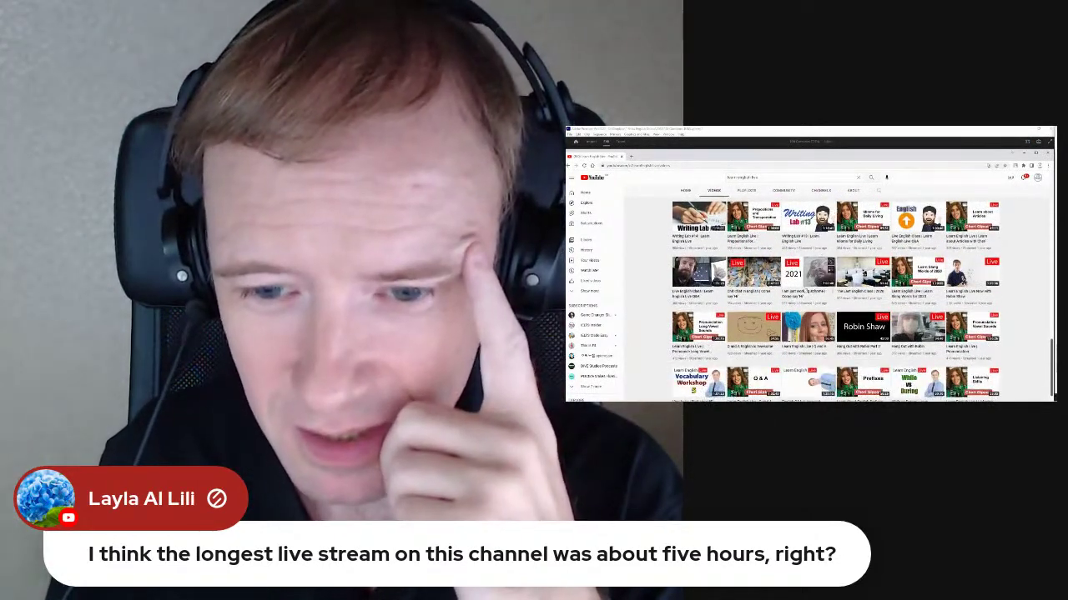
pyautogui.scroll(-4, 814, 279)
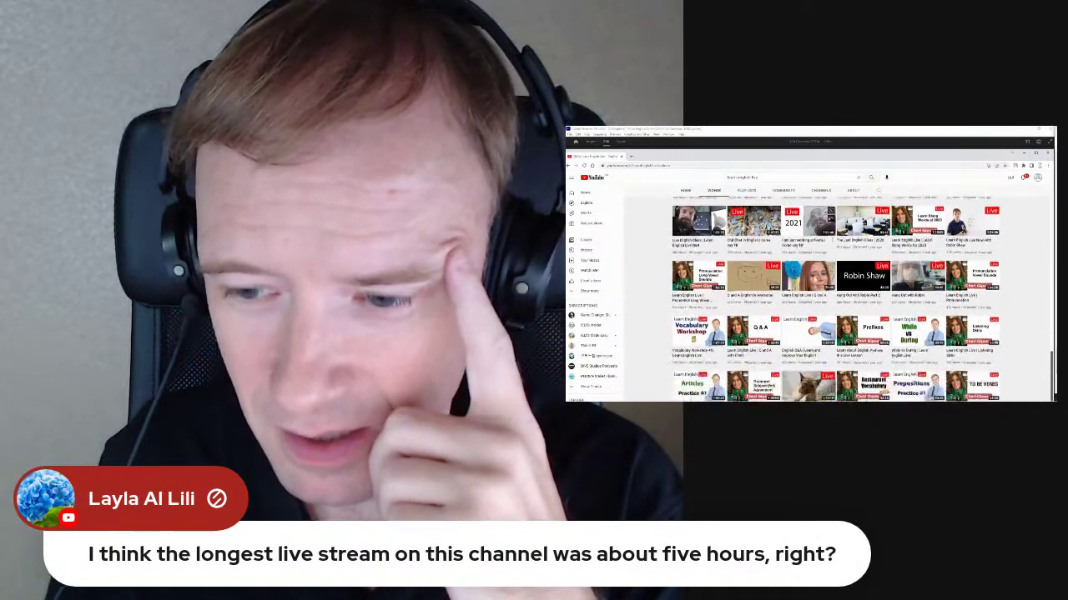
pyautogui.scroll(-4, 821, 286)
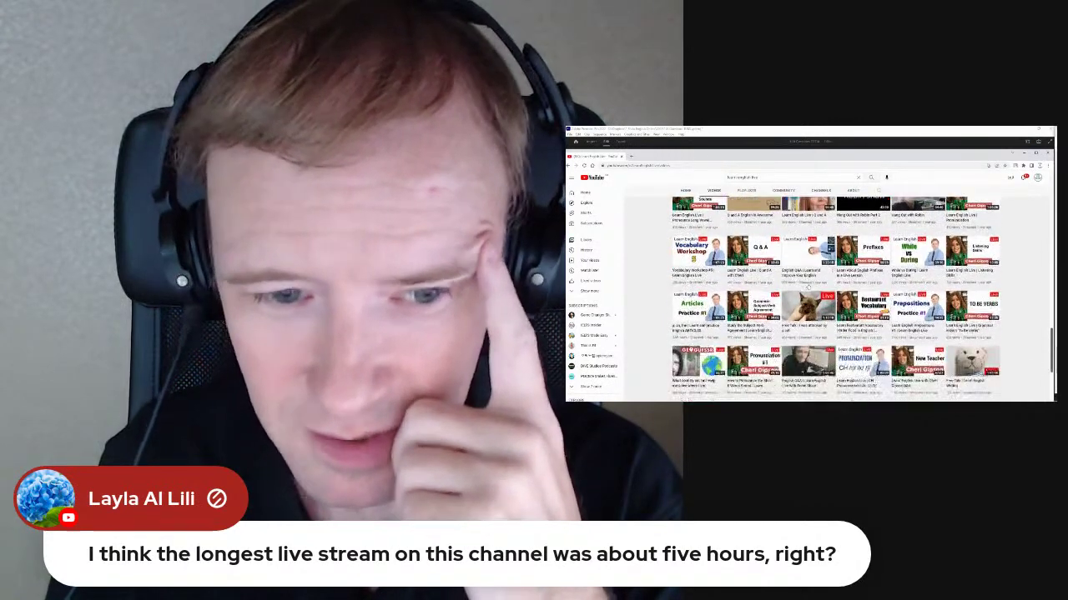
pyautogui.scroll(-3, 807, 286)
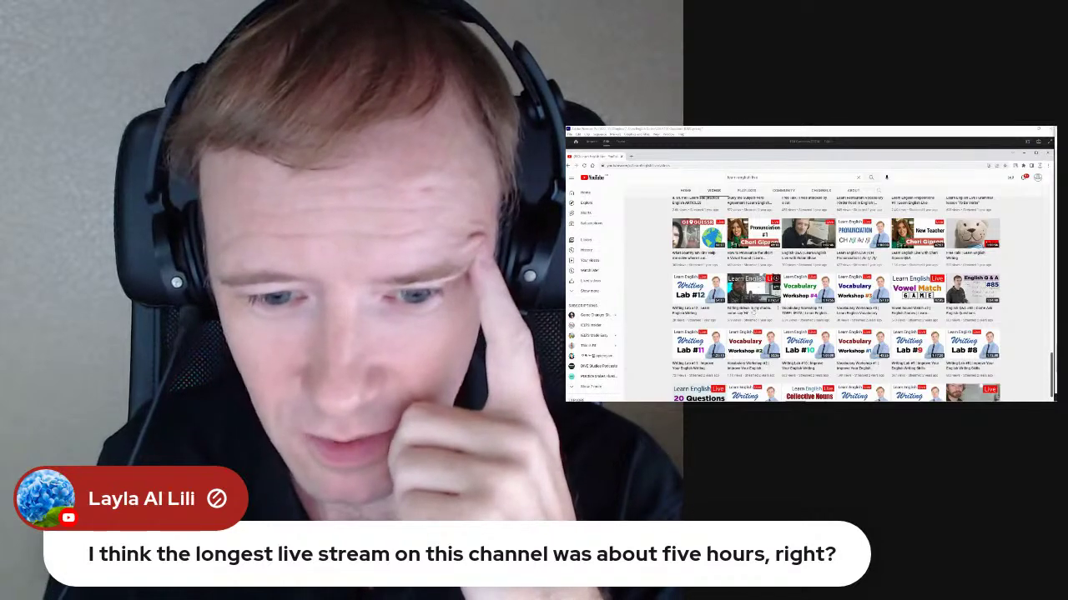
pyautogui.scroll(-1, 834, 296)
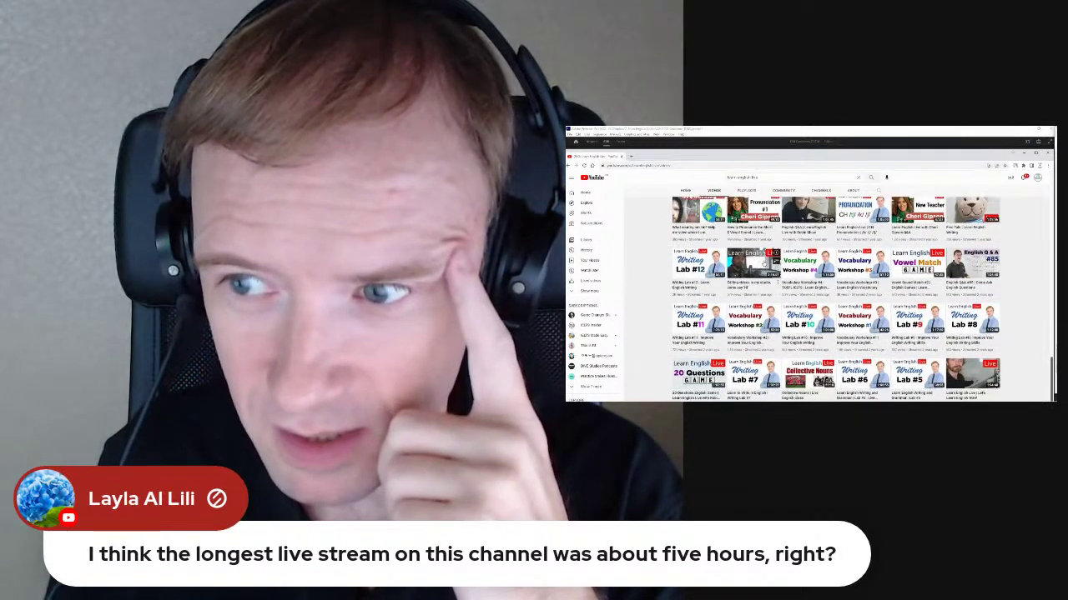
pyautogui.scroll(-4, 834, 300)
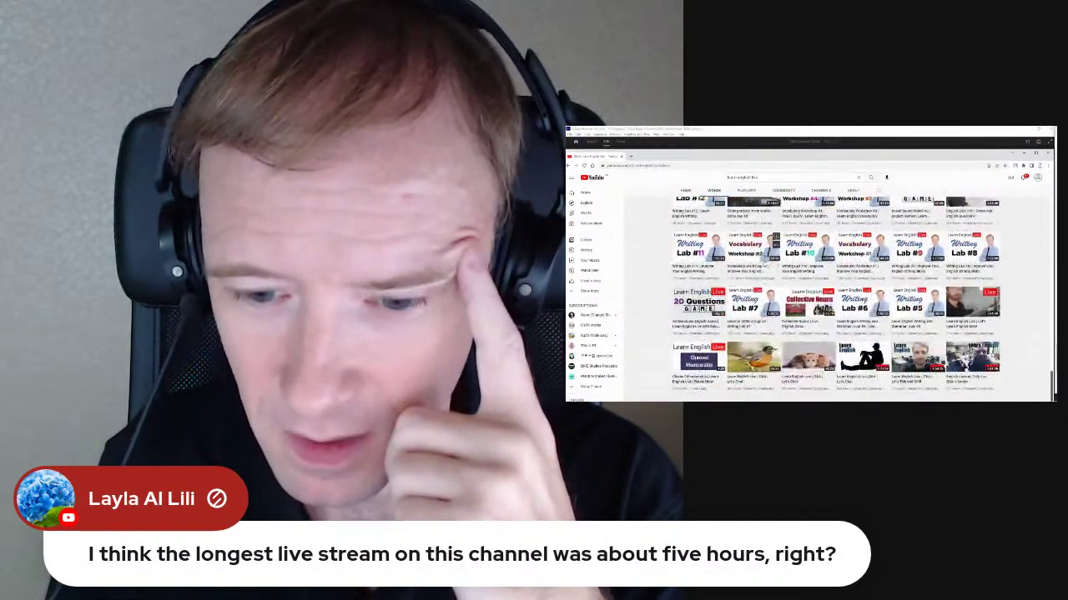
pyautogui.scroll(-4, 834, 300)
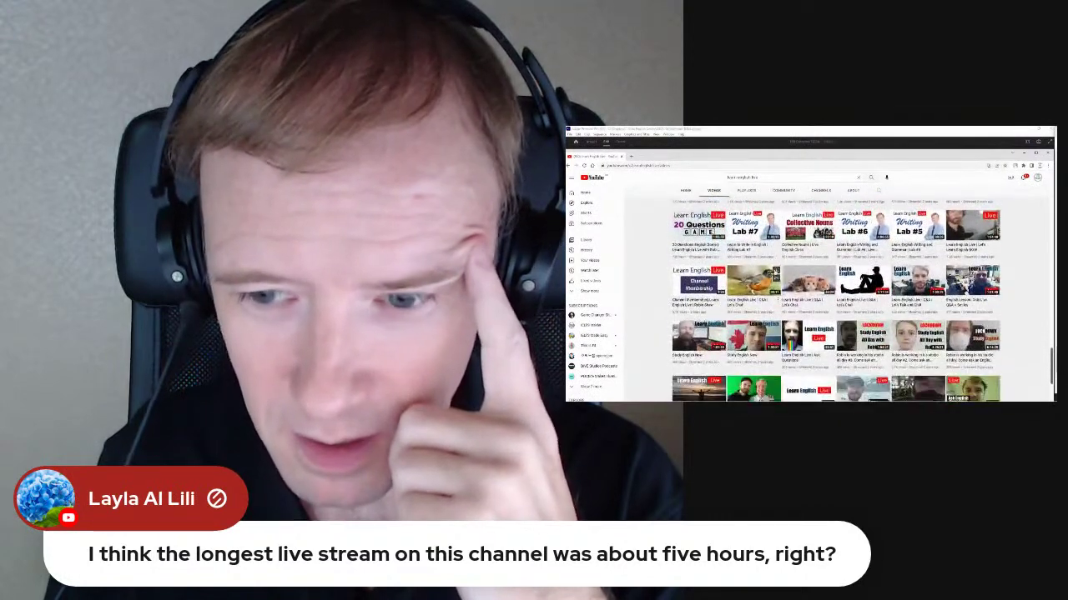
pyautogui.scroll(-3, 834, 300)
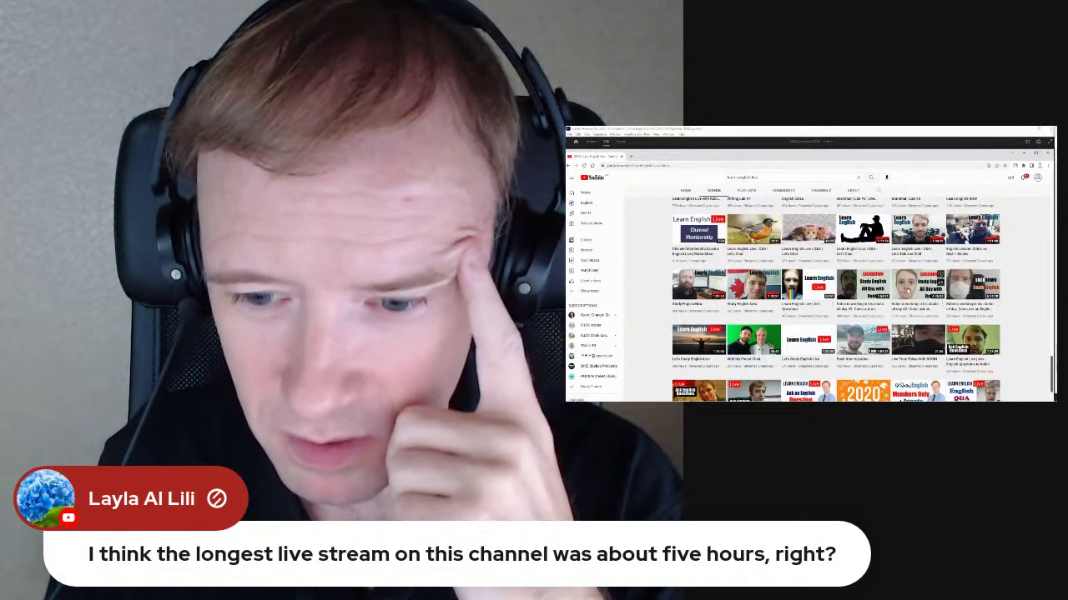
pyautogui.scroll(-1, 834, 300)
pyautogui.scroll(-1, 834, 300)
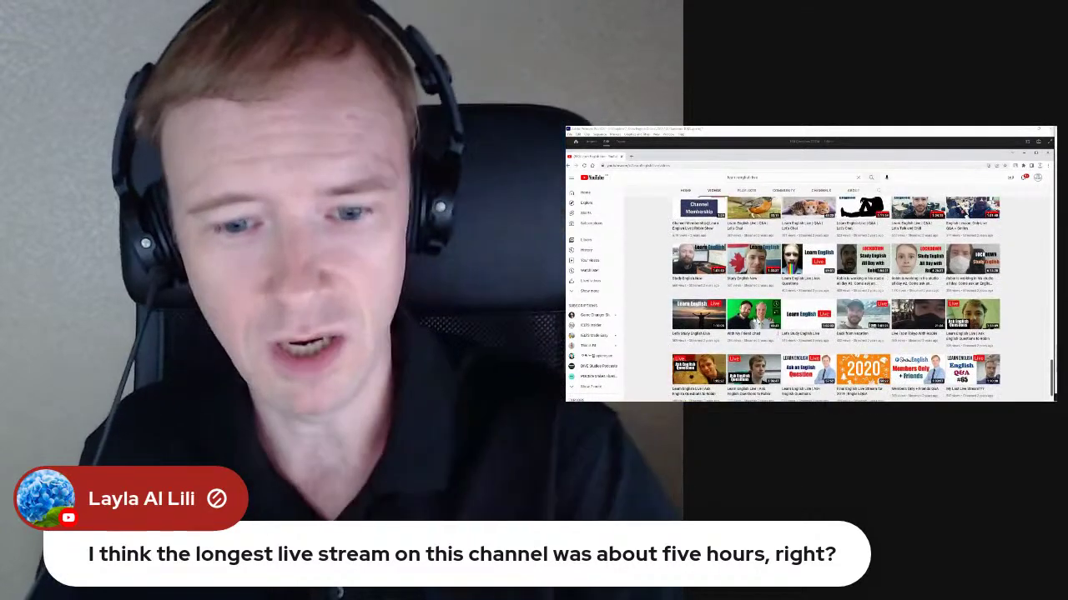
pyautogui.scroll(-3, 834, 300)
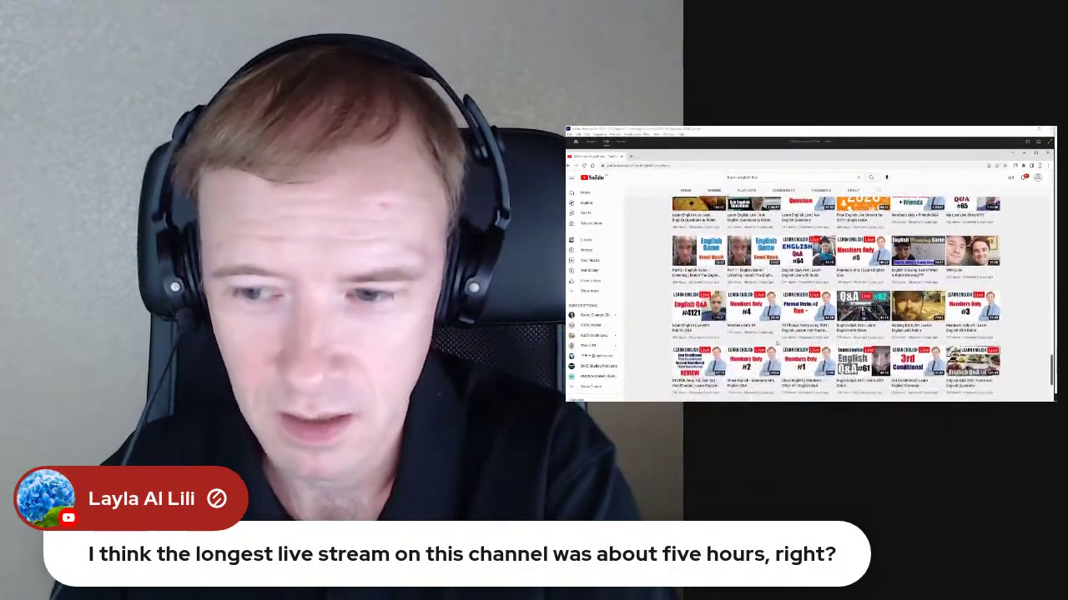
pyautogui.scroll(-1, 834, 301)
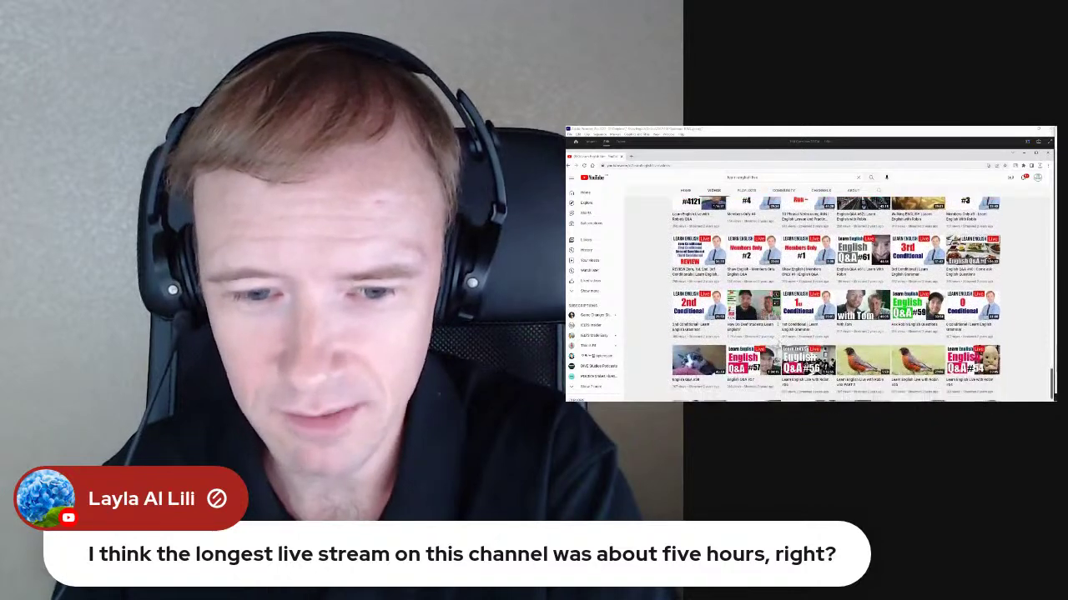
pyautogui.scroll(-3, 834, 300)
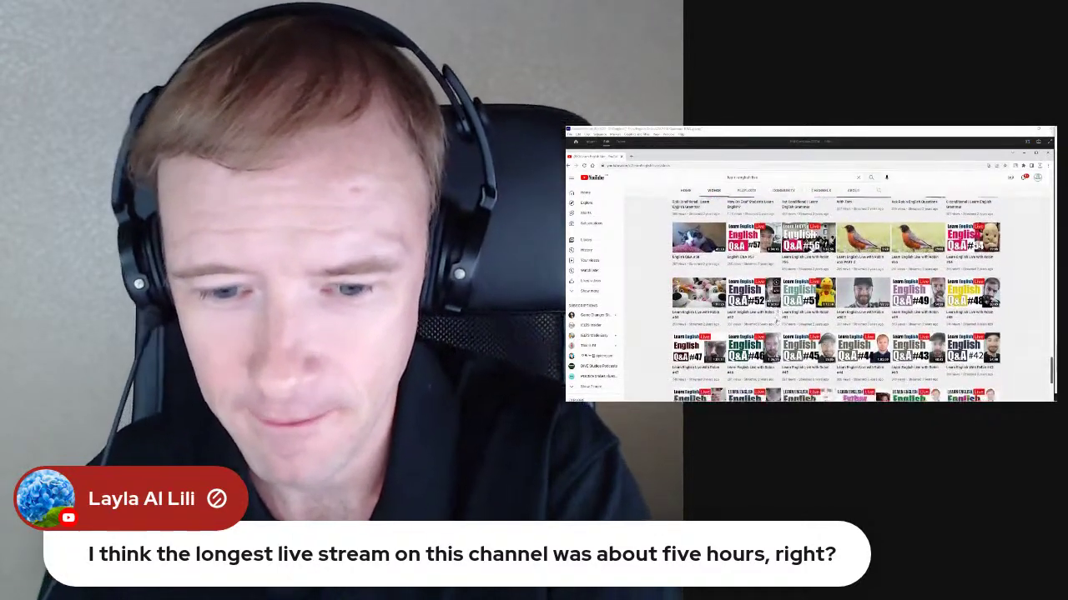
pyautogui.scroll(-3, 834, 300)
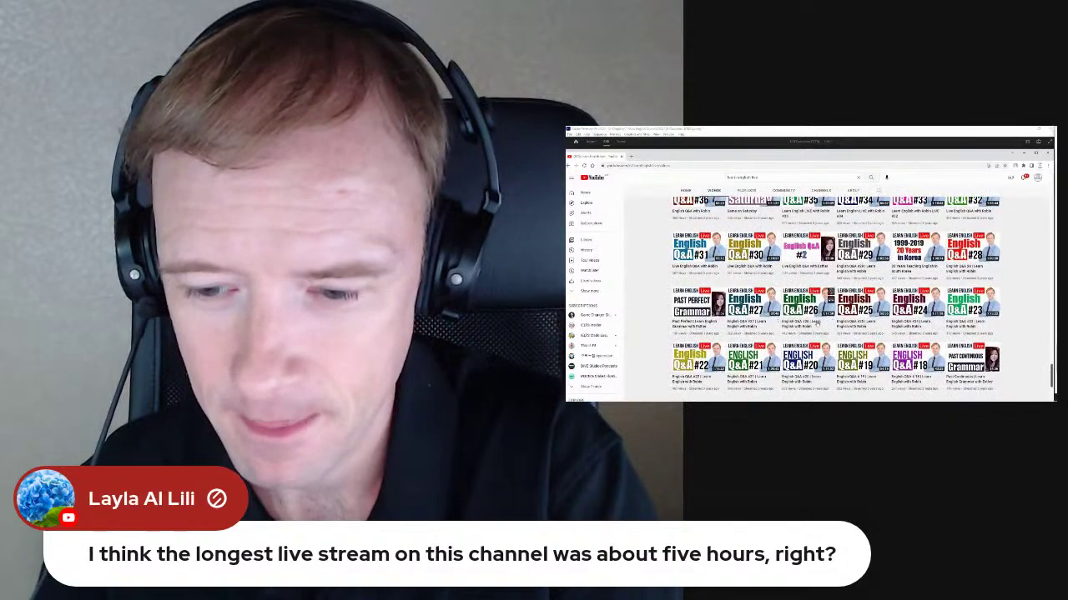
pyautogui.scroll(10, 834, 300)
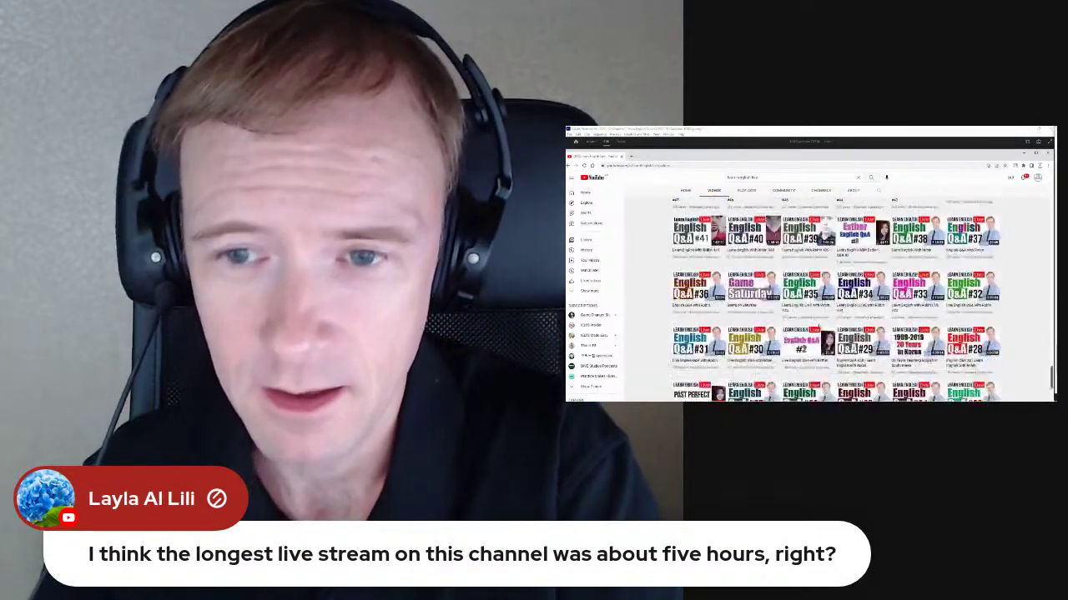
pyautogui.scroll(3, 817, 327)
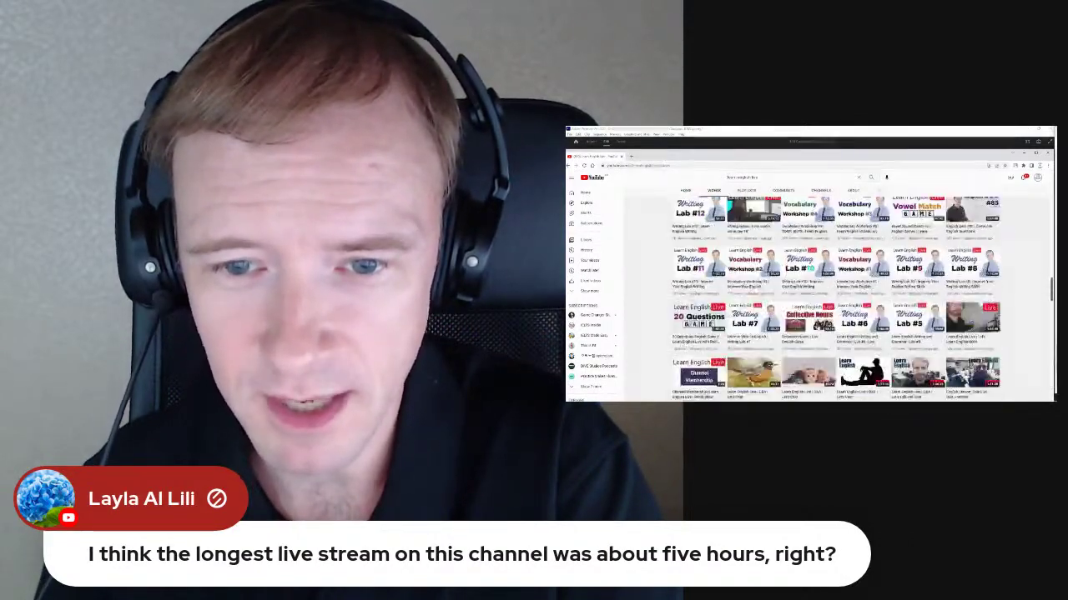
pyautogui.scroll(3, 819, 328)
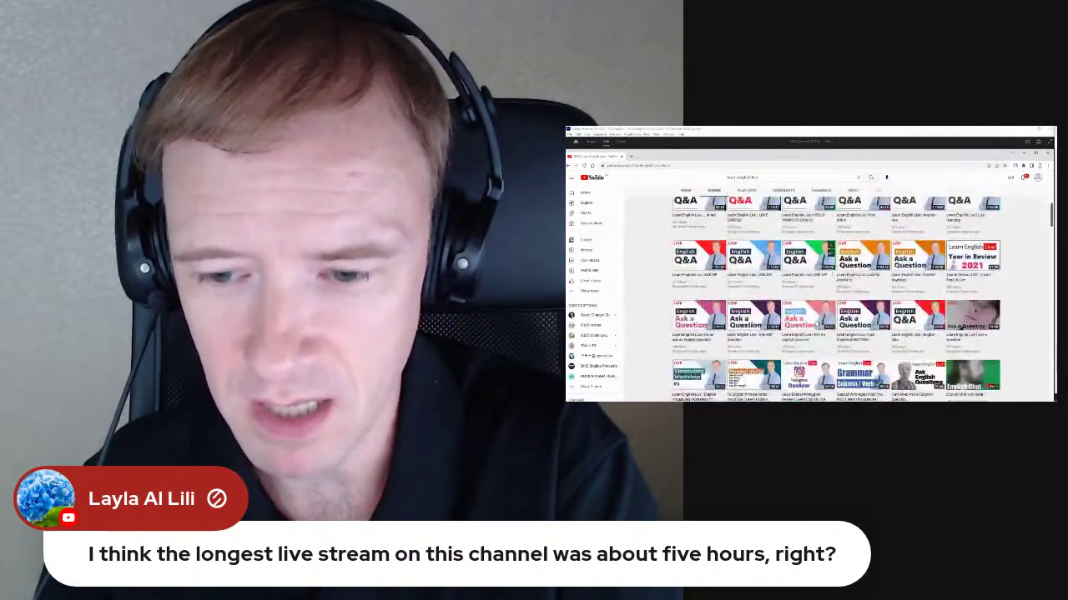
pyautogui.scroll(-2, 816, 324)
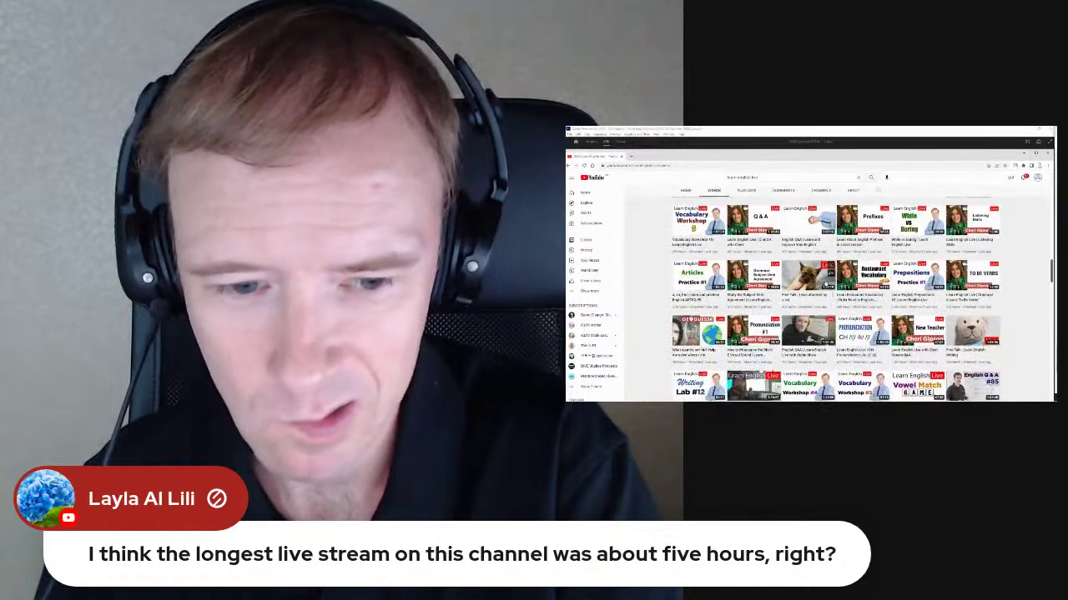
pyautogui.scroll(-1, 834, 300)
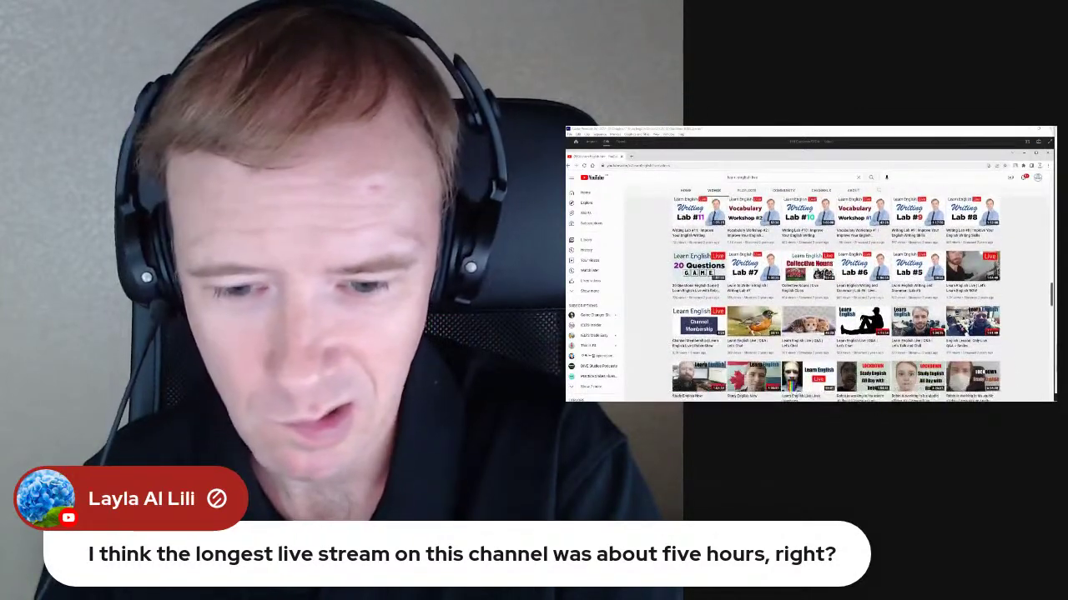
pyautogui.scroll(-3, 834, 300)
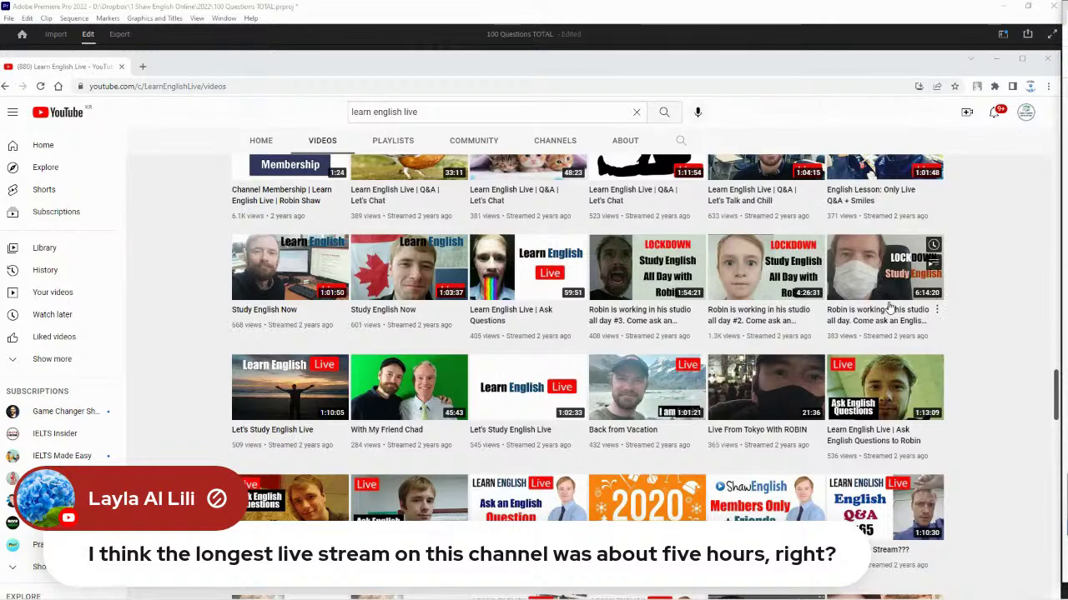
# Step: Open the 7:03:40 stream "I am just working at home | Come say 'Hi'" from the video list
pyautogui.scroll(1, 877, 355)
pyautogui.scroll(7, 877, 355)
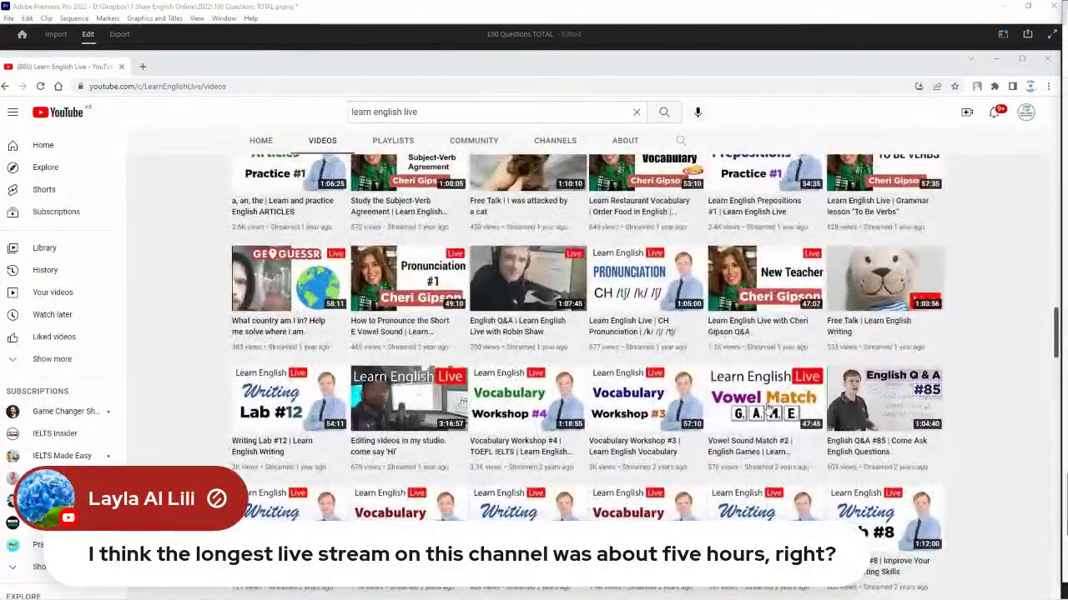
pyautogui.scroll(4, 594, 399)
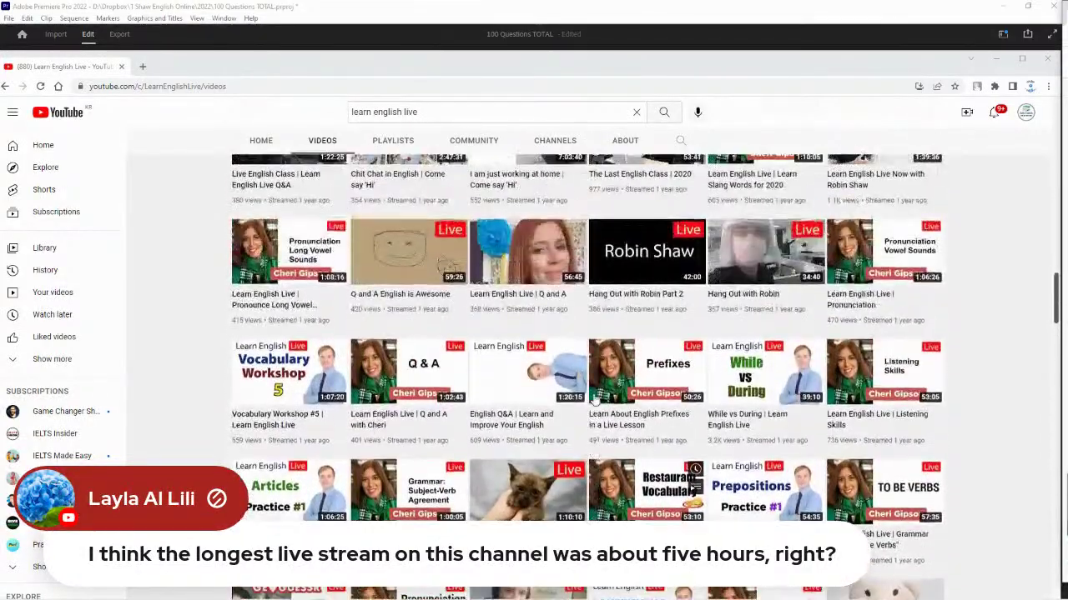
pyautogui.scroll(3, 594, 399)
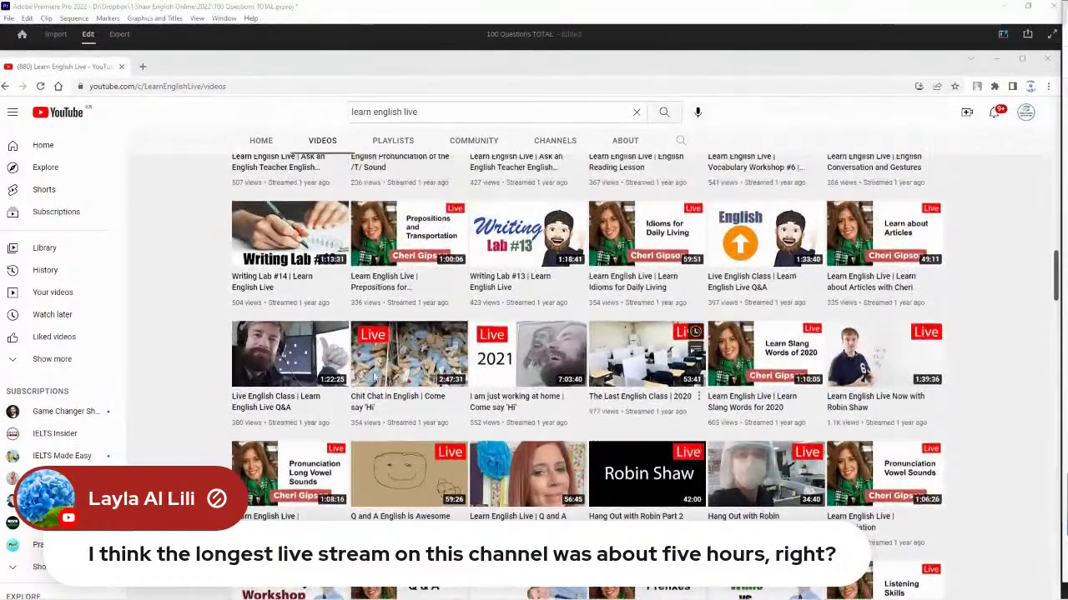
pyautogui.scroll(4, 388, 359)
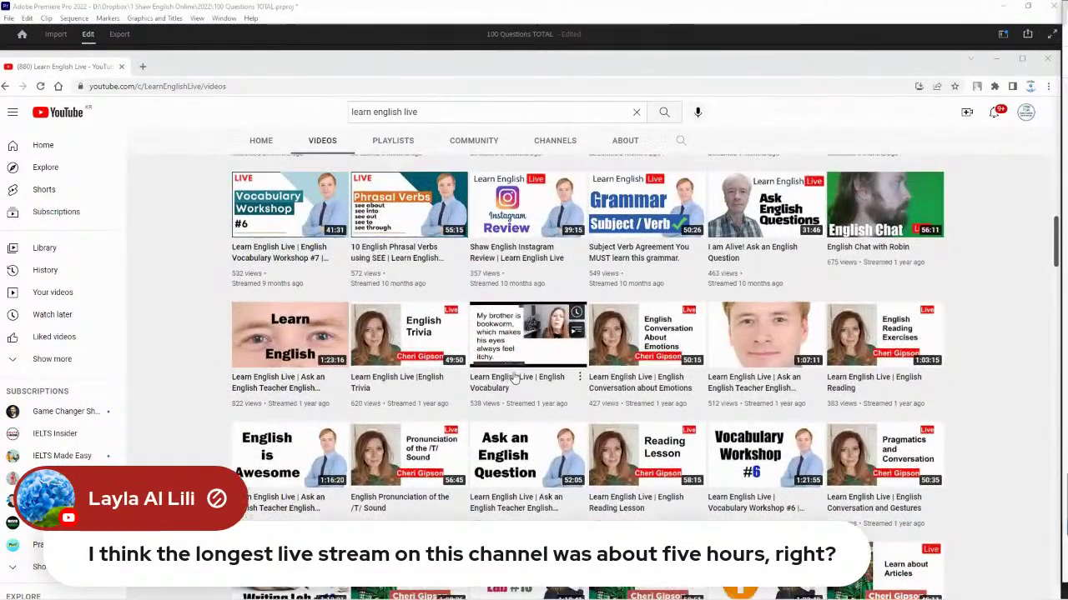
pyautogui.scroll(3, 515, 377)
pyautogui.scroll(3, 515, 377)
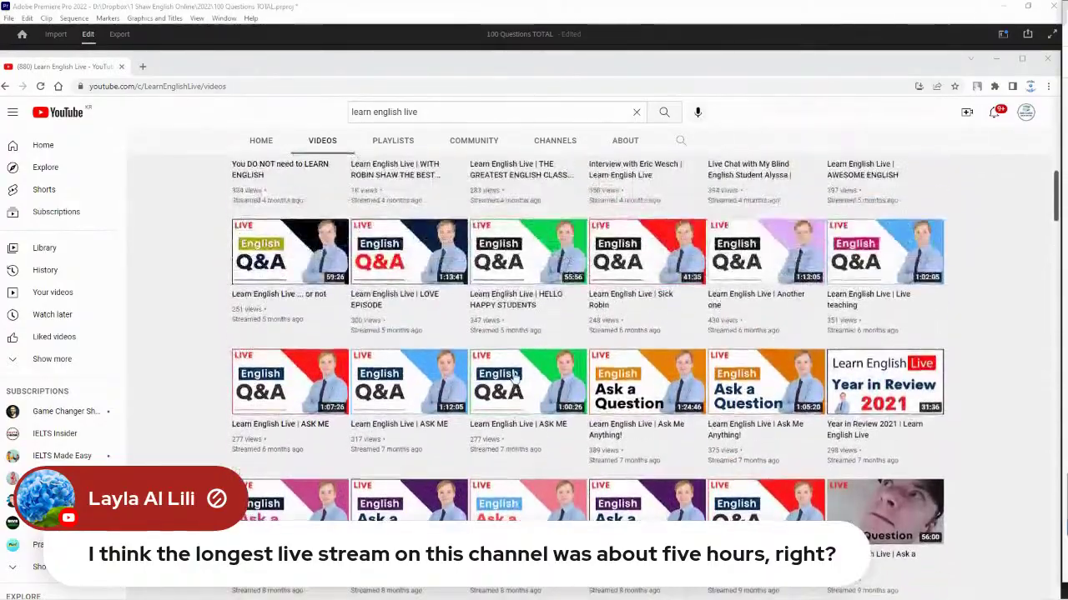
pyautogui.scroll(-1, 516, 379)
pyautogui.scroll(2, 516, 380)
pyautogui.scroll(-4, 517, 382)
pyautogui.scroll(-10, 517, 382)
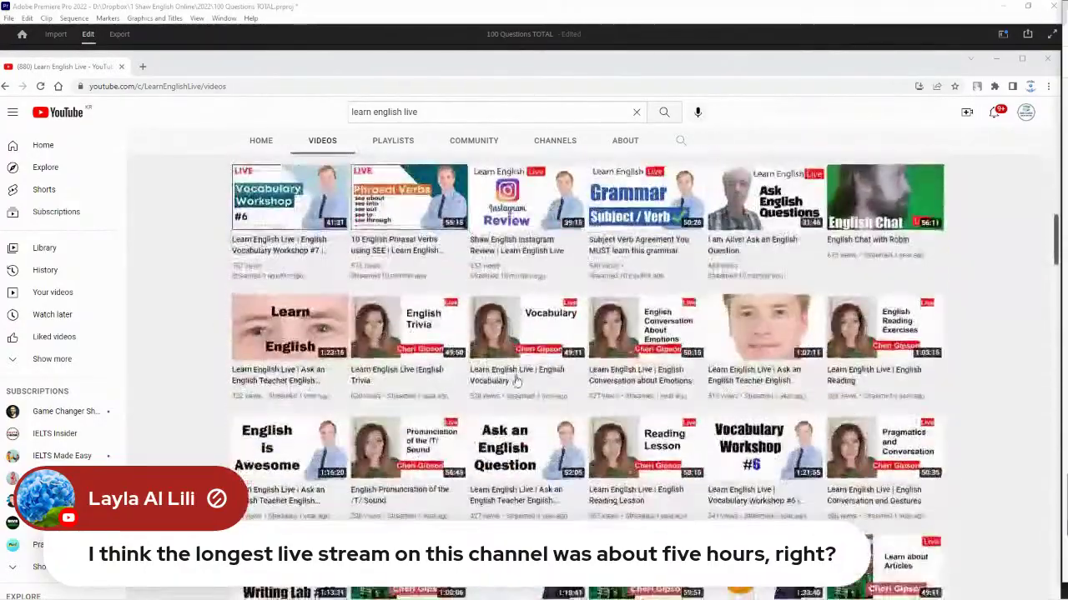
pyautogui.scroll(-1, 497, 355)
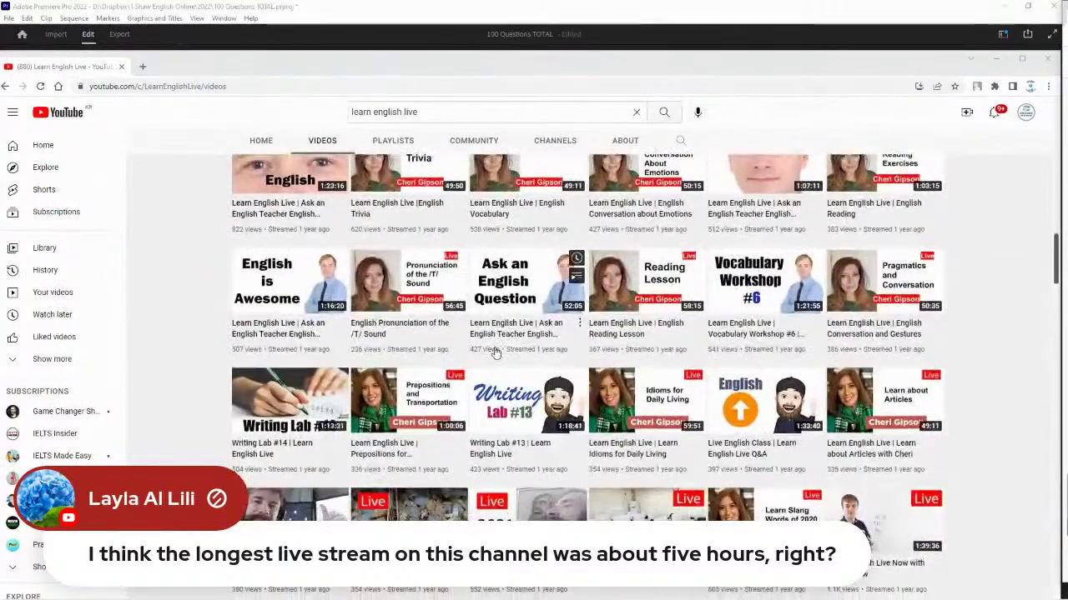
pyautogui.scroll(-2, 467, 375)
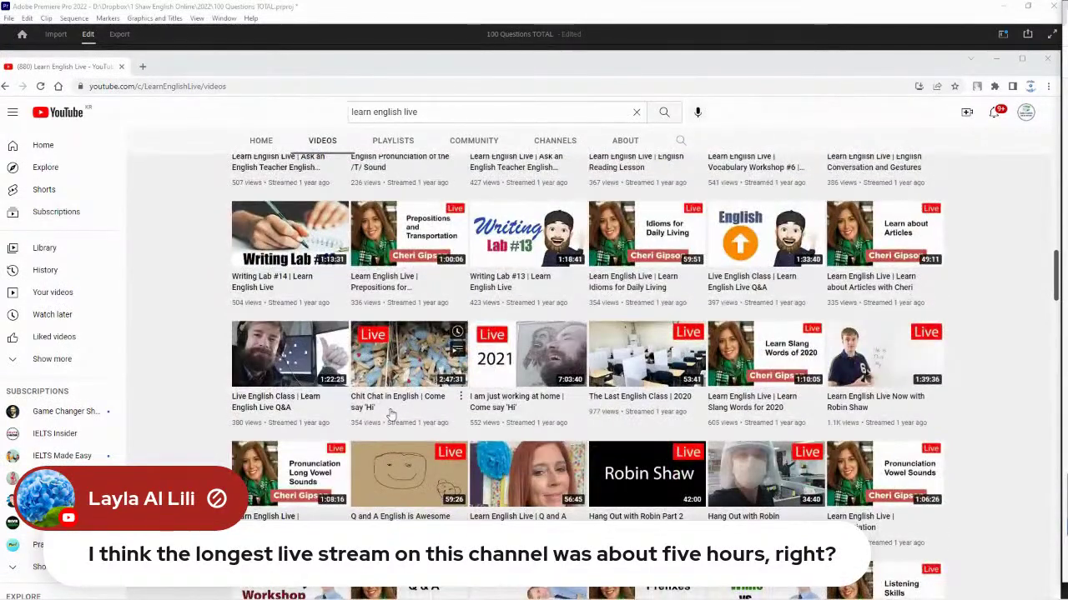
pyautogui.click(509, 398)
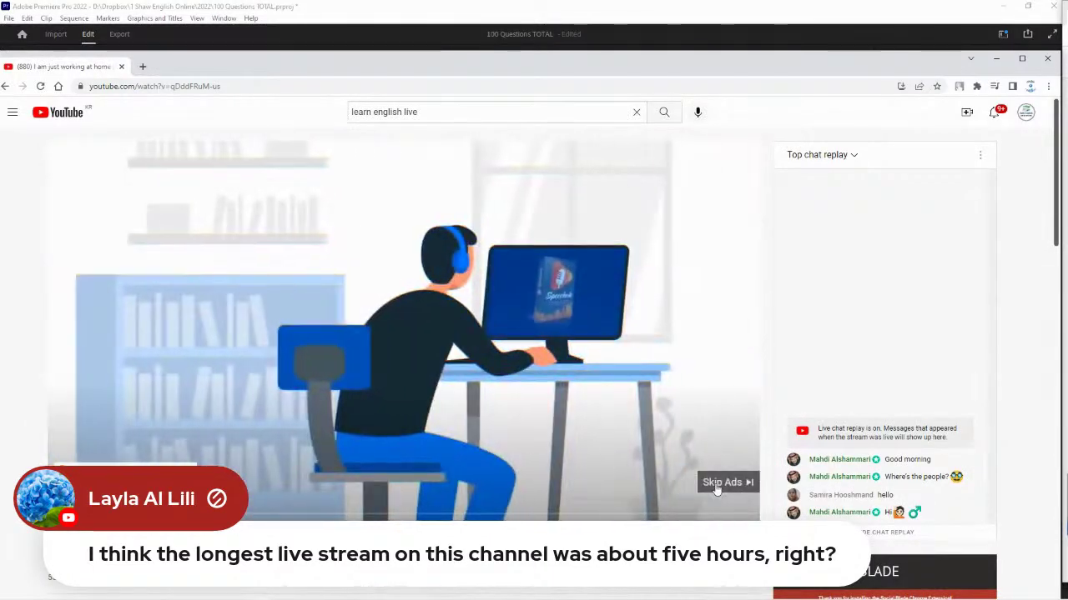
# Step: Skip the pre-roll ad and close the banner ad covering the stream
pyautogui.click(719, 485)
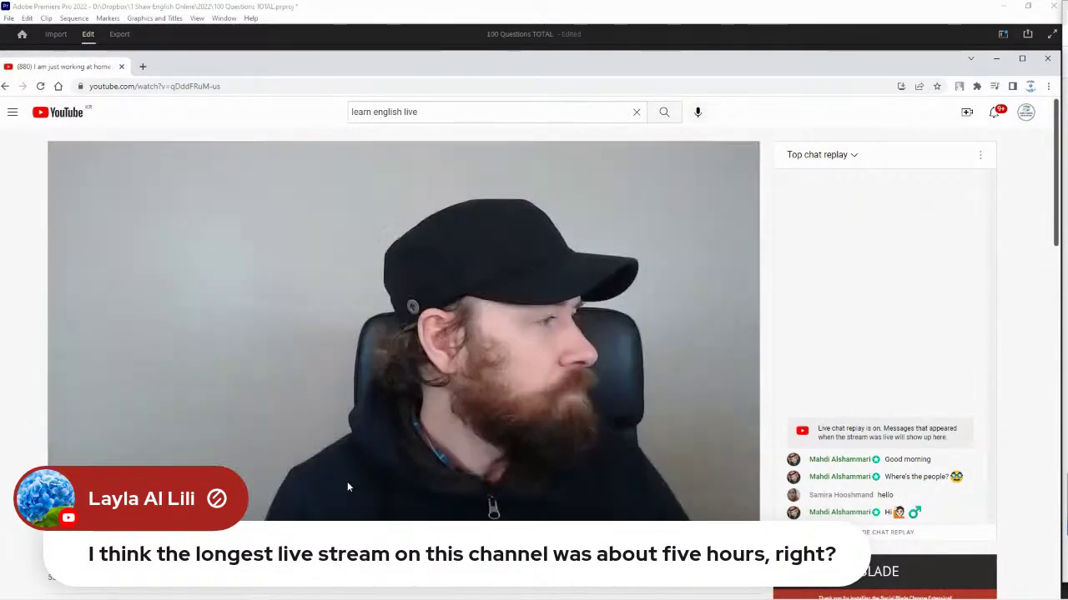
pyautogui.scroll(-1, 333, 433)
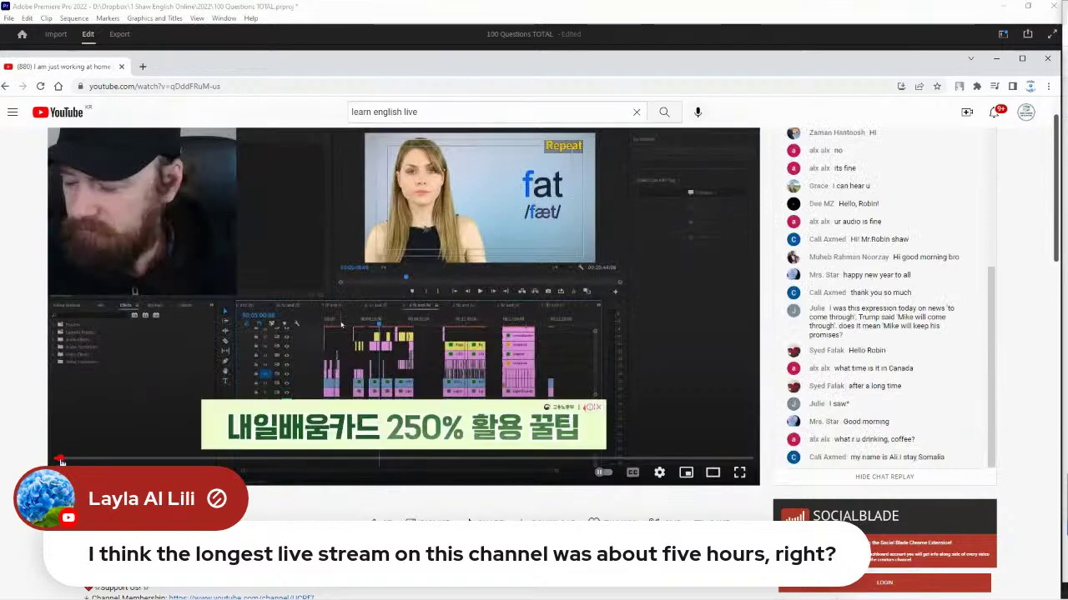
pyautogui.click(60, 460)
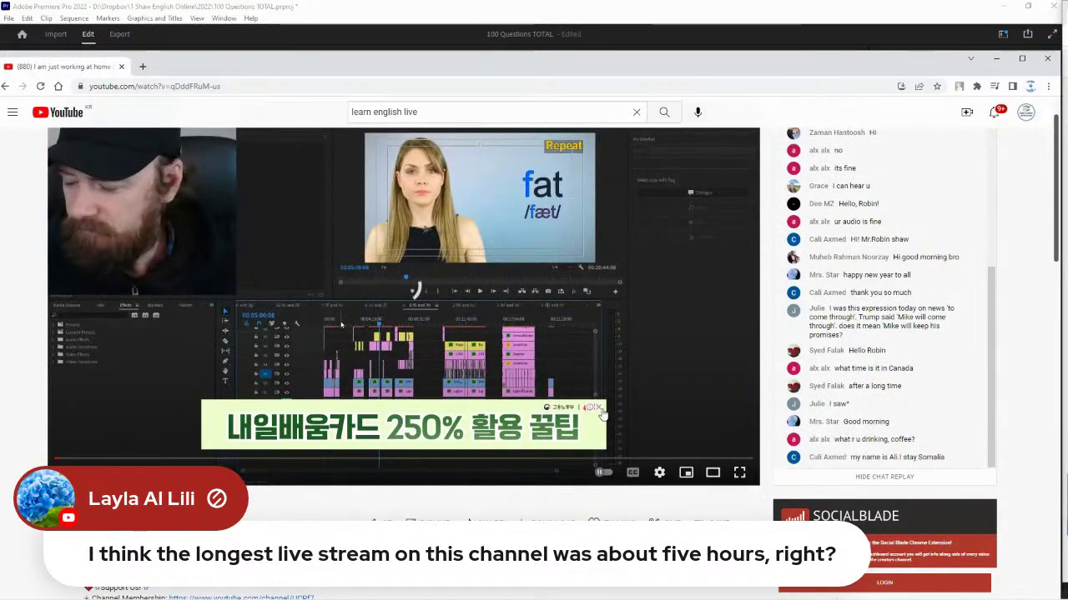
pyautogui.click(598, 408)
# Step: Jump through the stream's first hour, from one minute to around 53 minutes
pyautogui.click(60, 459)
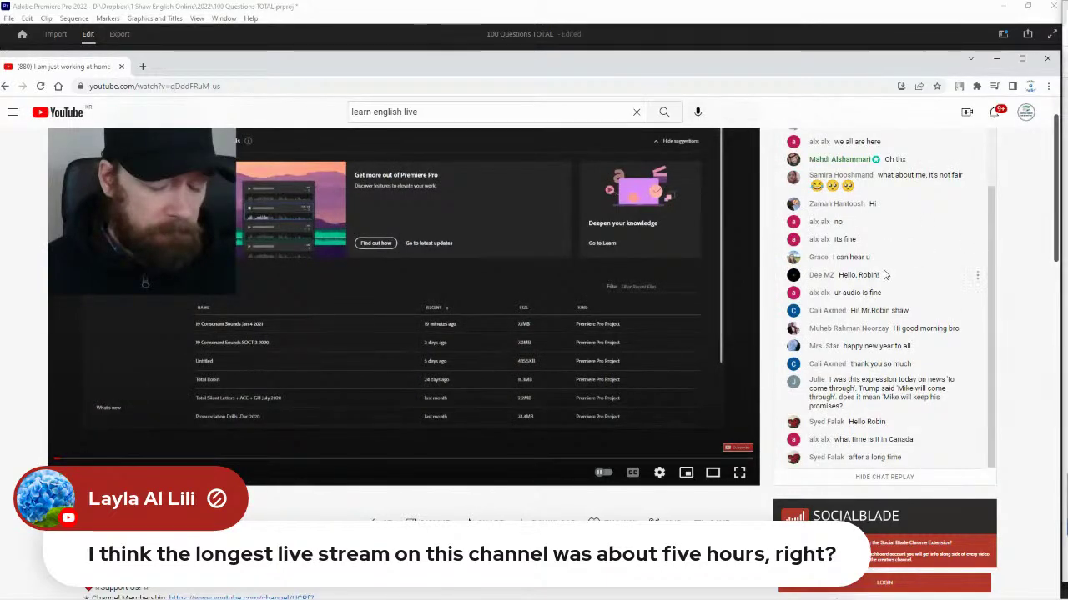
pyautogui.scroll(1, 886, 275)
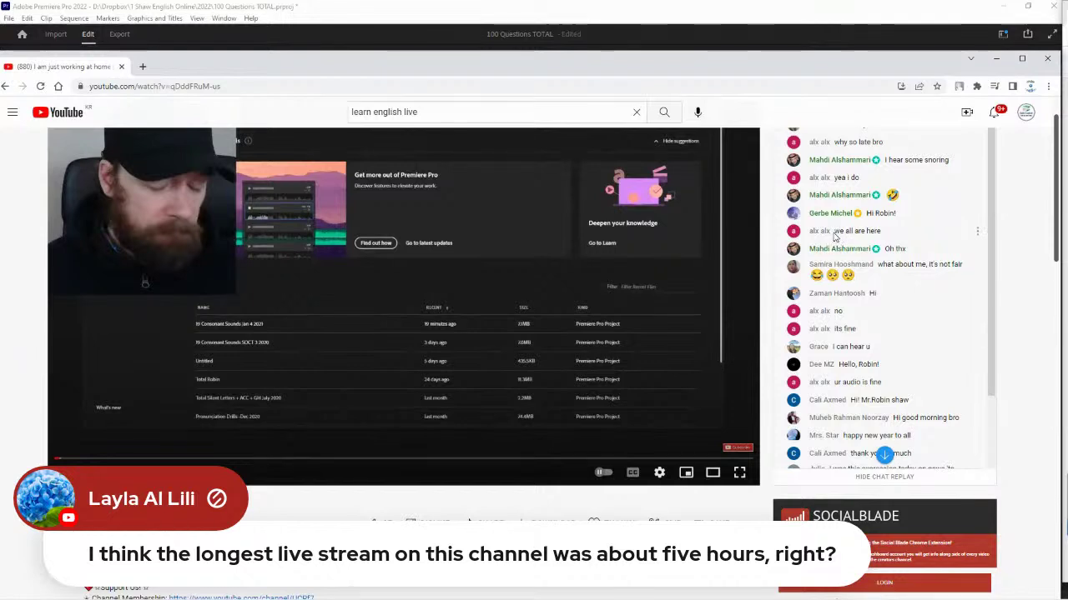
pyautogui.scroll(-1, 831, 247)
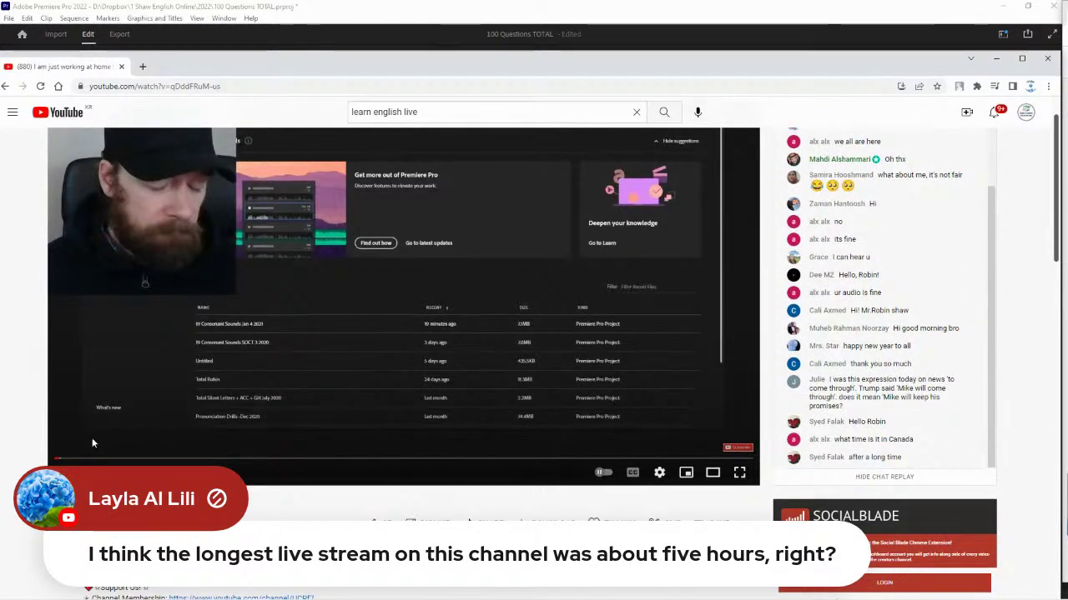
pyautogui.click(79, 460)
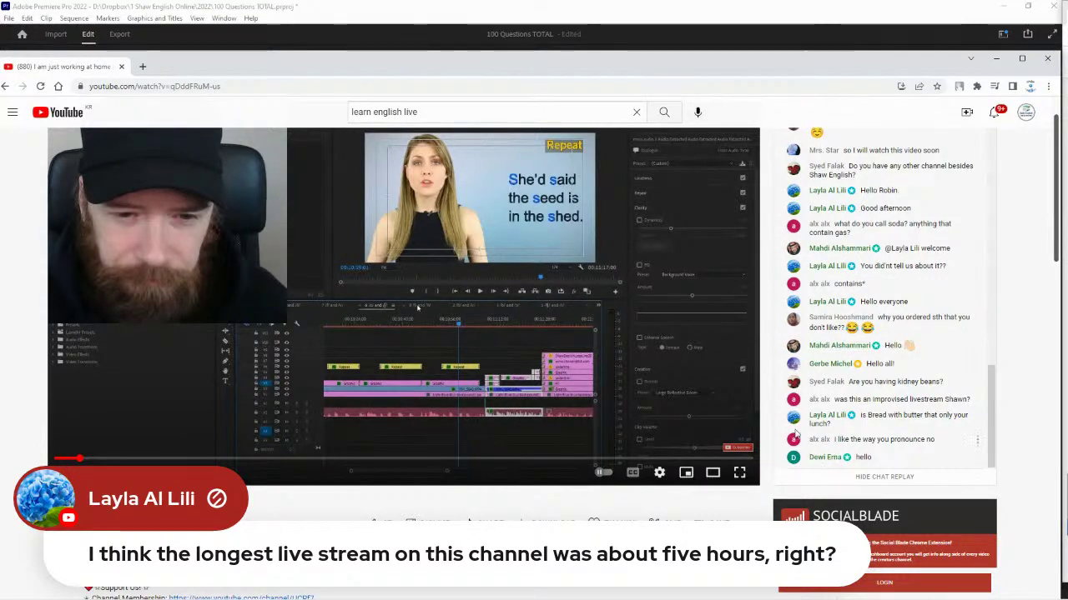
pyautogui.moveTo(212, 460); pyautogui.dragTo(144, 461)
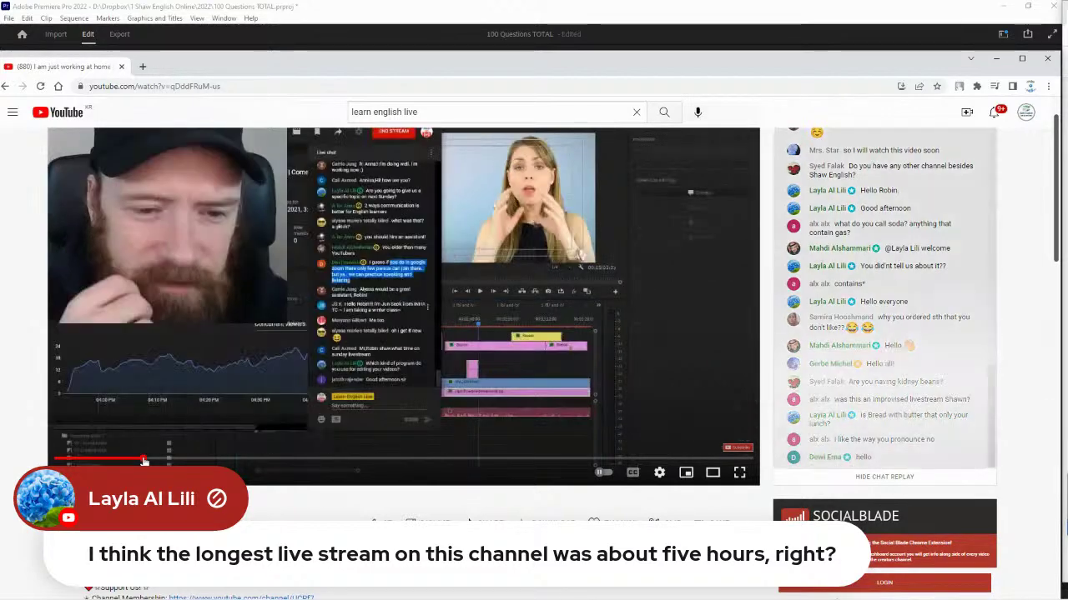
pyautogui.click(205, 460)
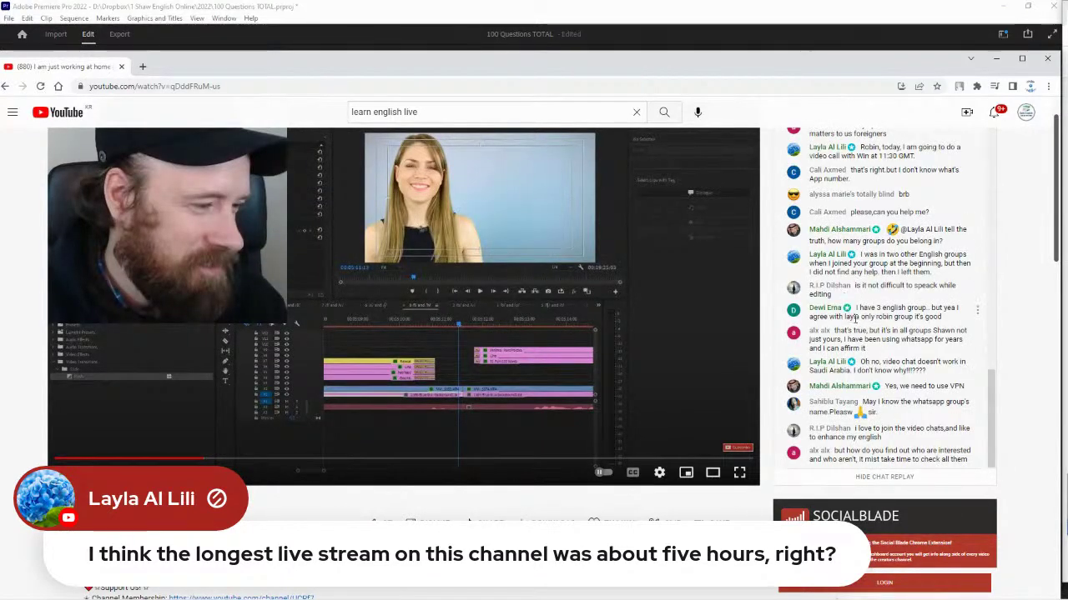
# Step: Skip ahead from about two hours in to the 5:53:30 point of the stream
pyautogui.click(264, 461)
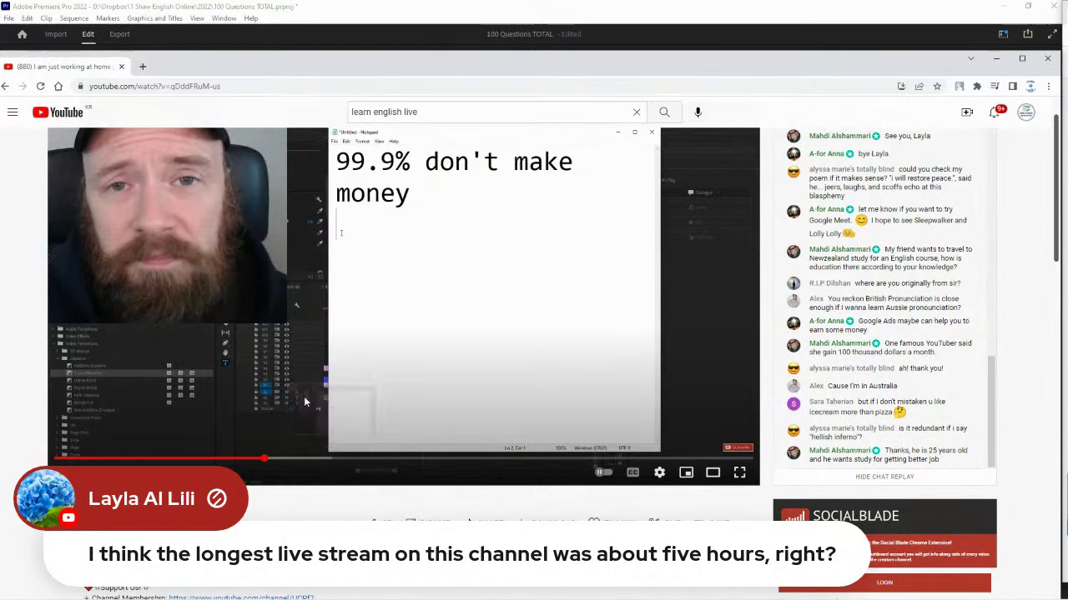
pyautogui.click(306, 461)
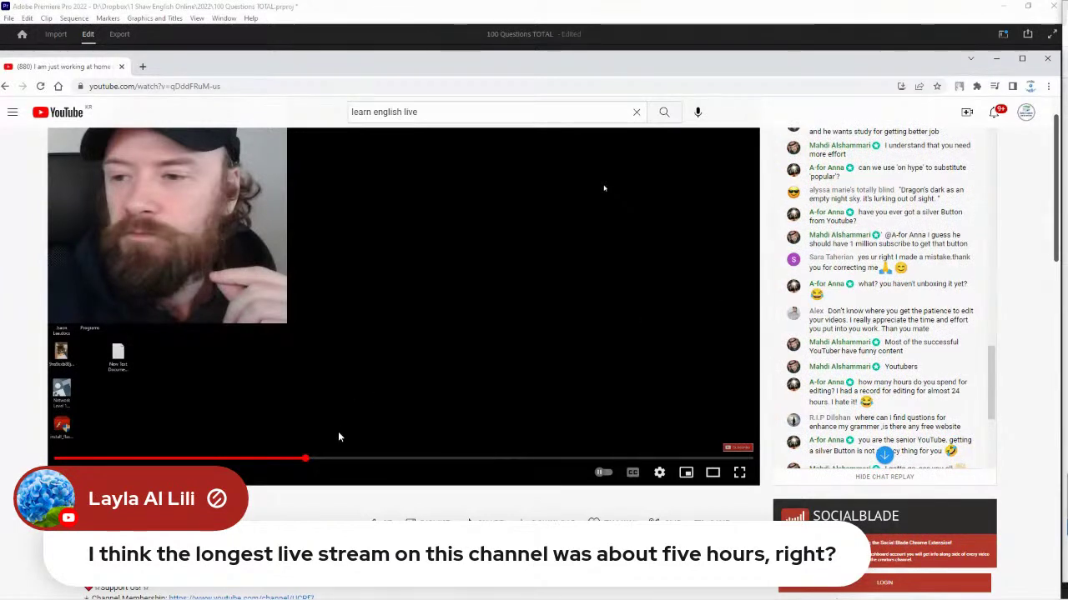
pyautogui.click(353, 460)
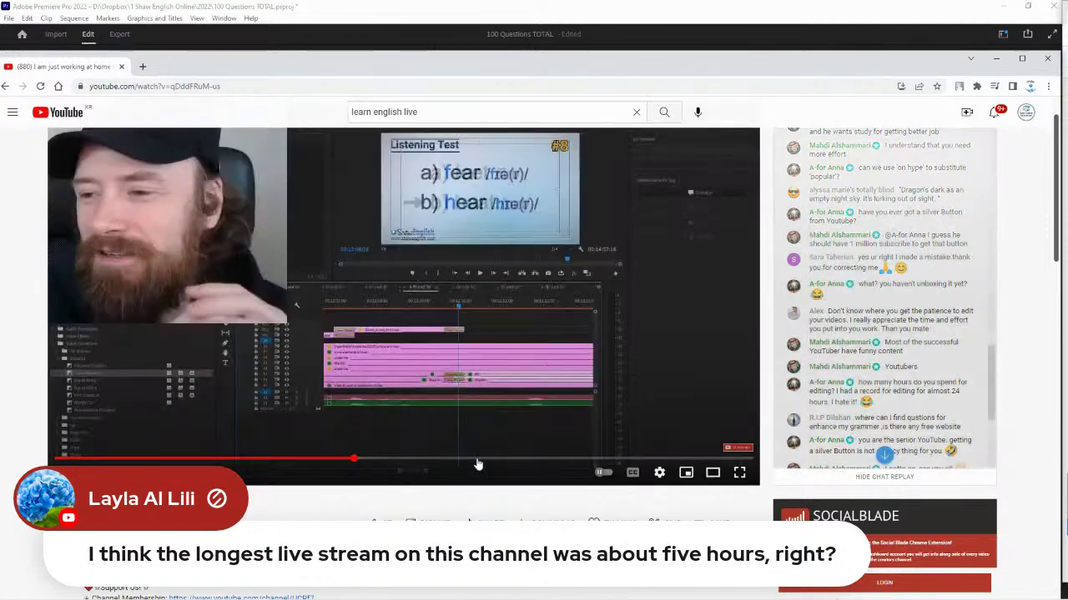
pyautogui.click(477, 460)
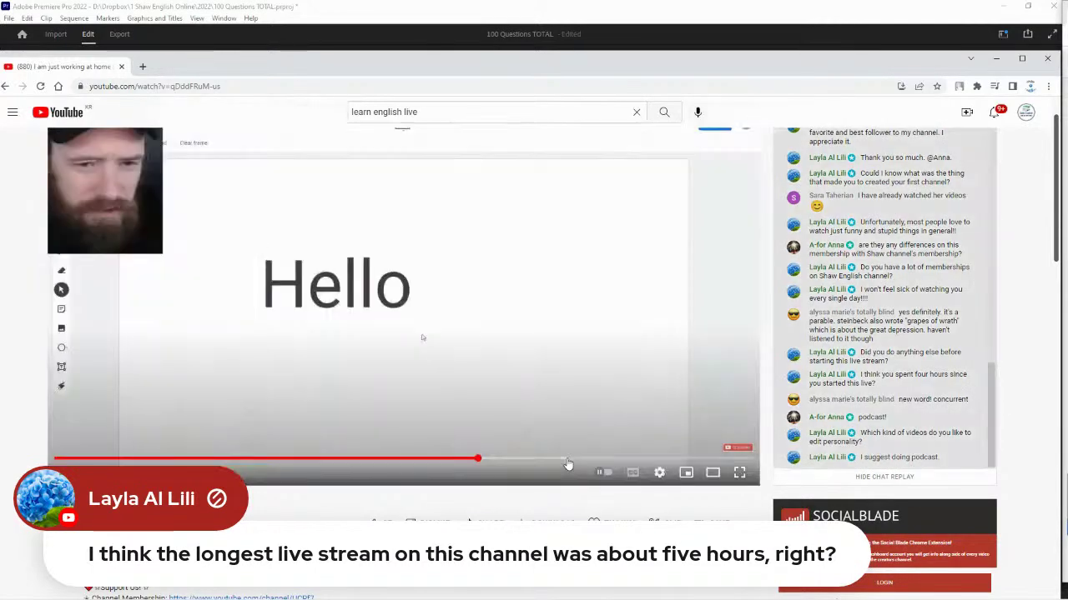
pyautogui.click(567, 460)
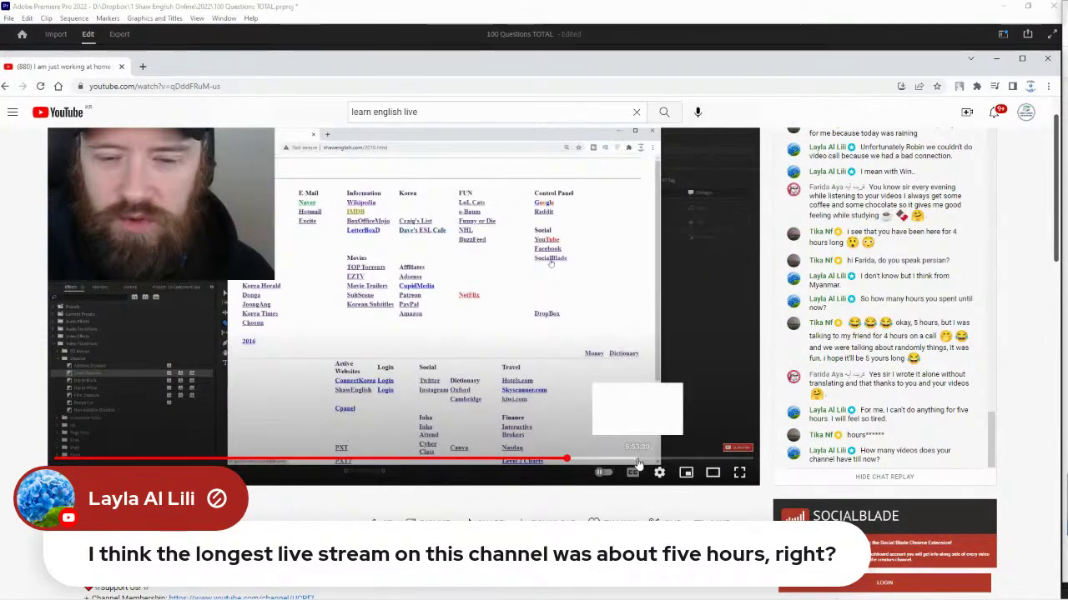
pyautogui.click(638, 461)
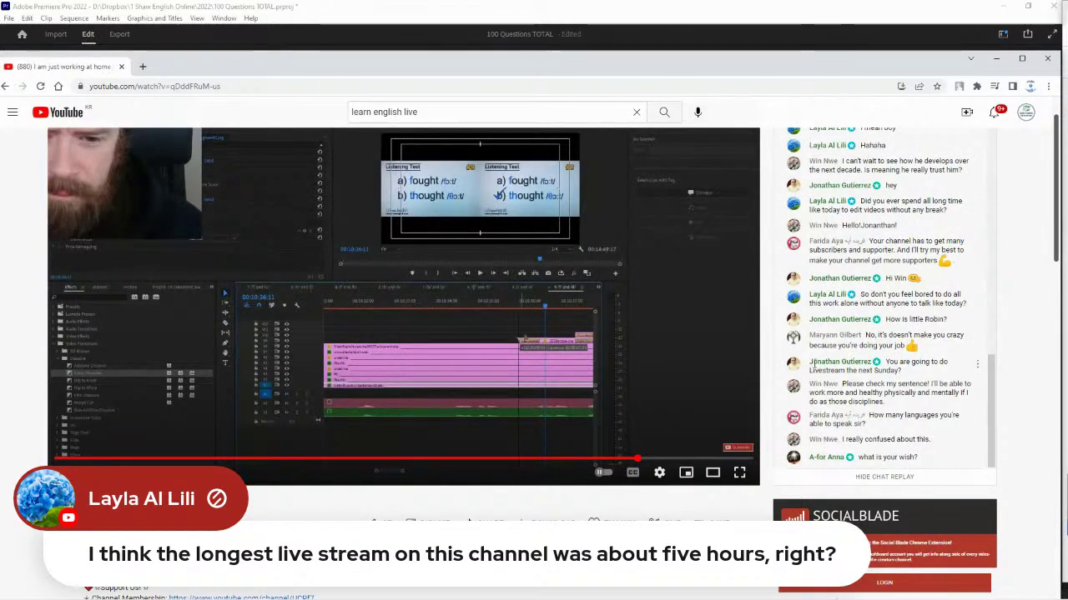
# Step: Scroll the chat replay and jump the stream to 6:33:38
pyautogui.scroll(1, 862, 354)
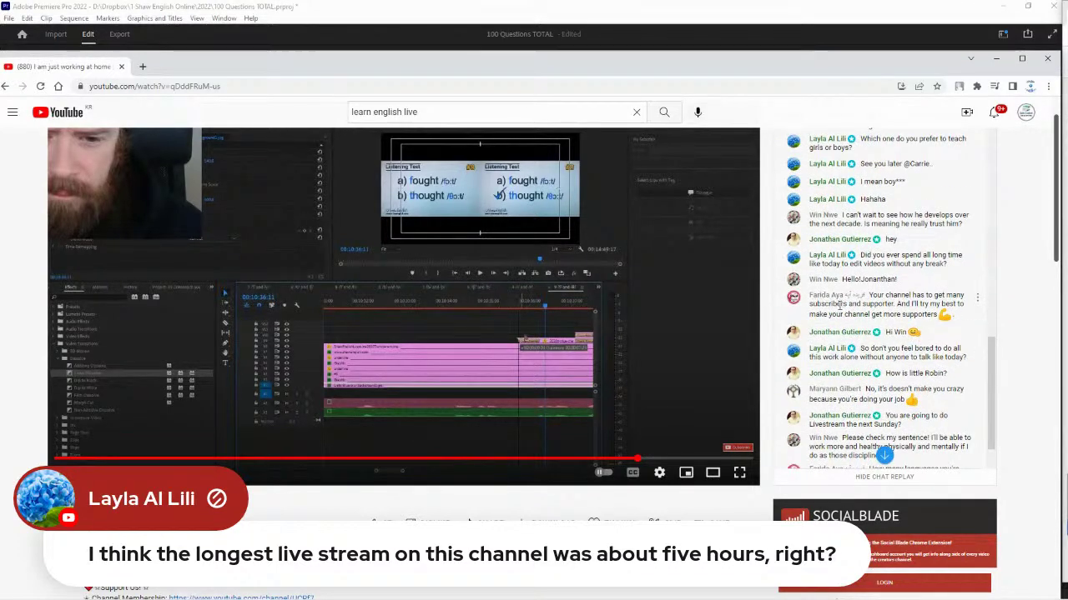
pyautogui.scroll(5, 837, 306)
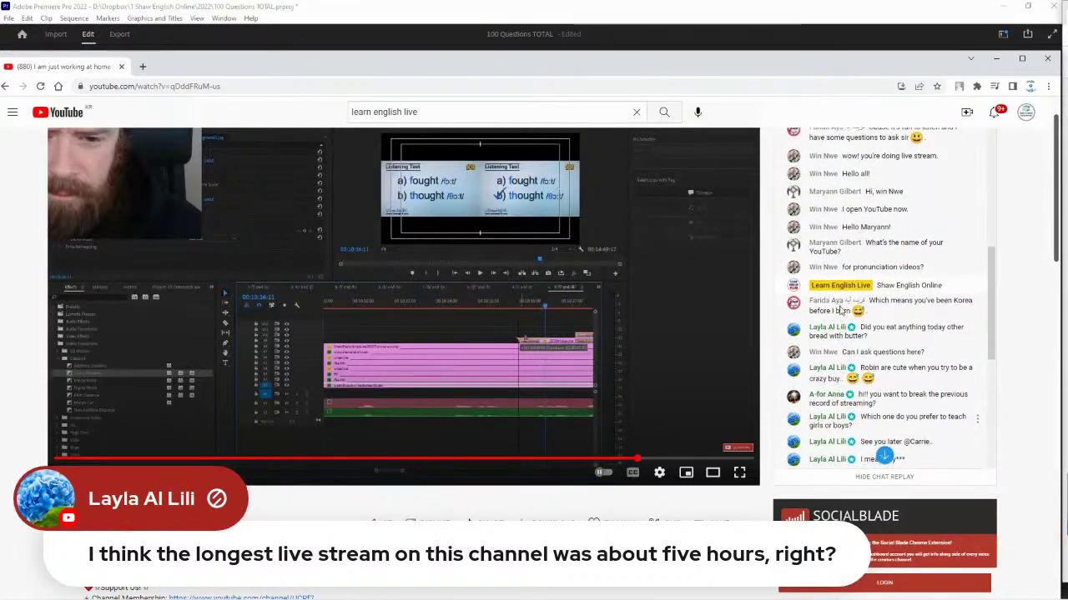
pyautogui.scroll(2, 839, 310)
pyautogui.scroll(4, 824, 219)
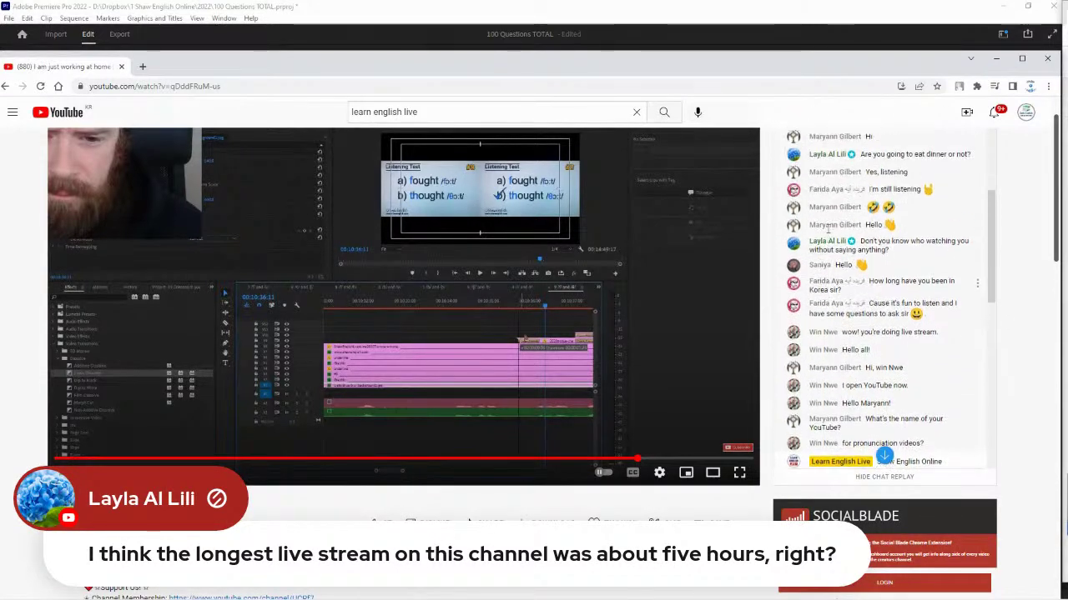
pyautogui.scroll(1, 831, 275)
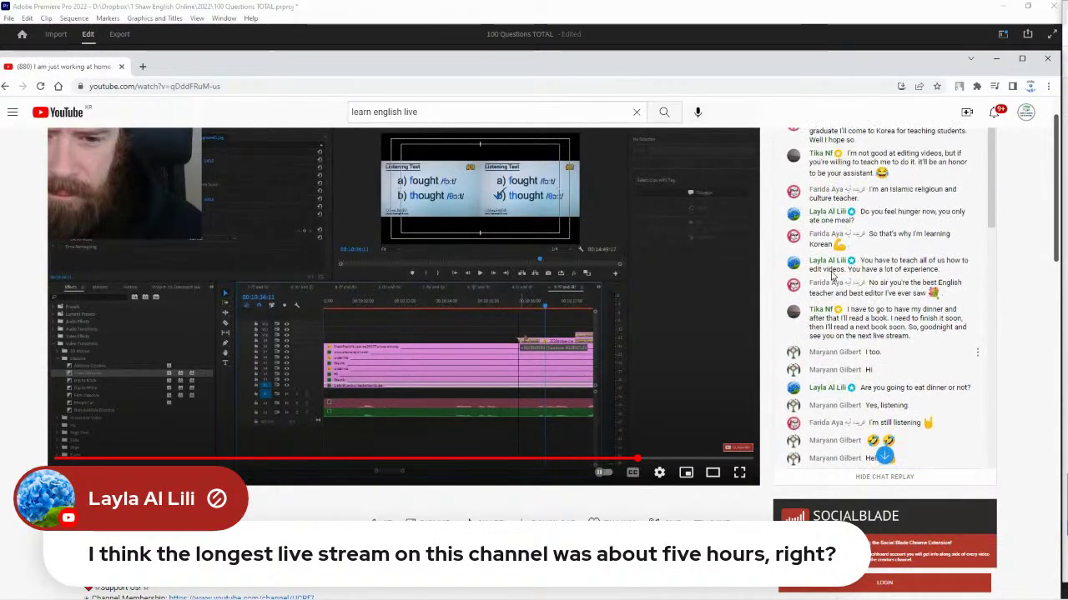
pyautogui.click(703, 461)
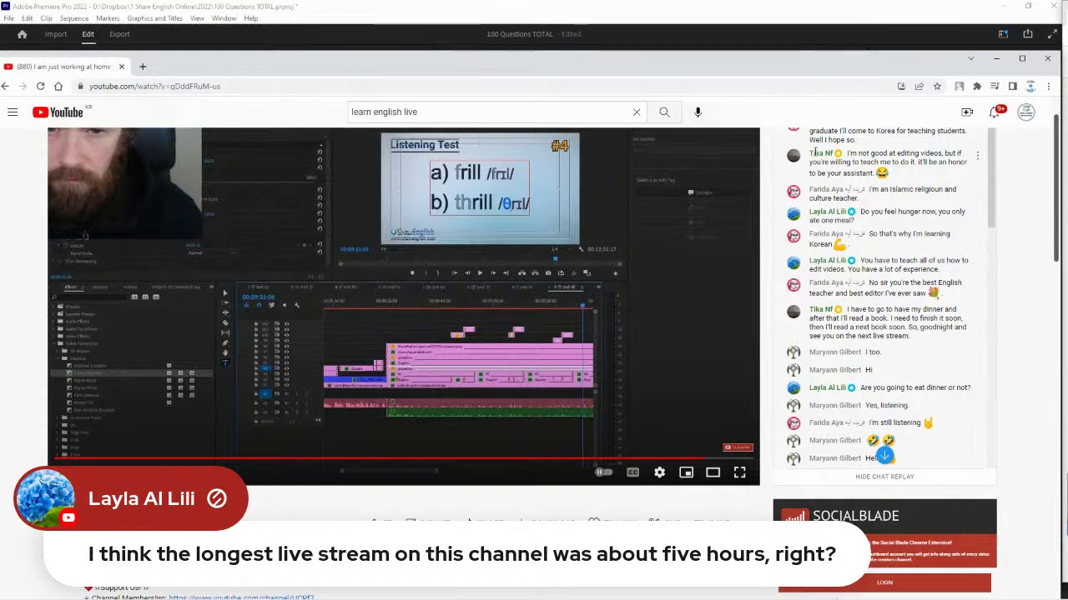
# Step: Push the stream to about 6:49:50, then return to Premiere Pro's lower third 21
pyautogui.scroll(-10, 888, 277)
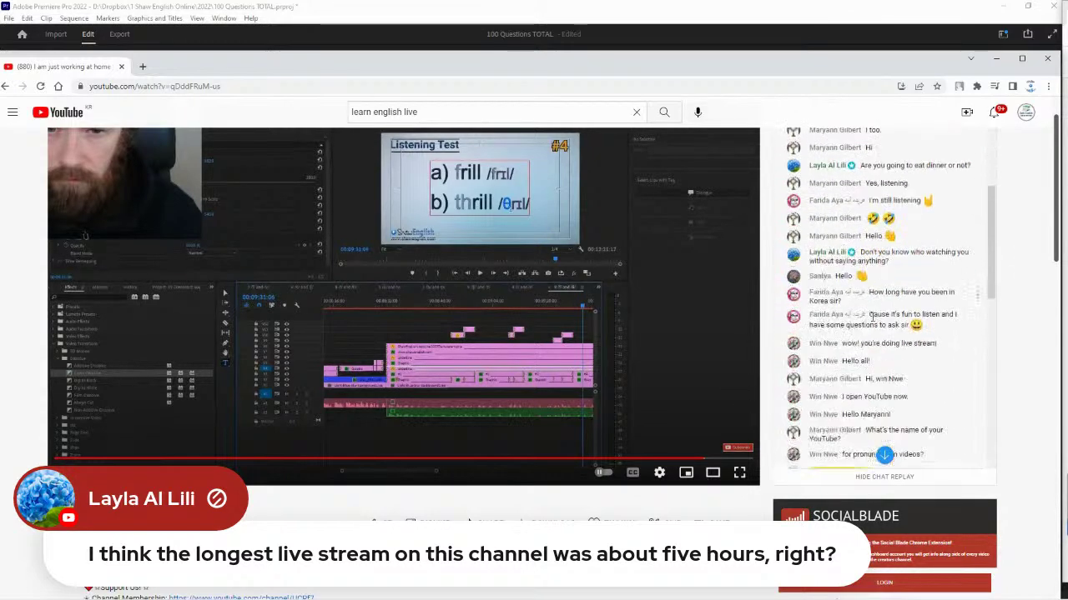
pyautogui.scroll(-3, 888, 277)
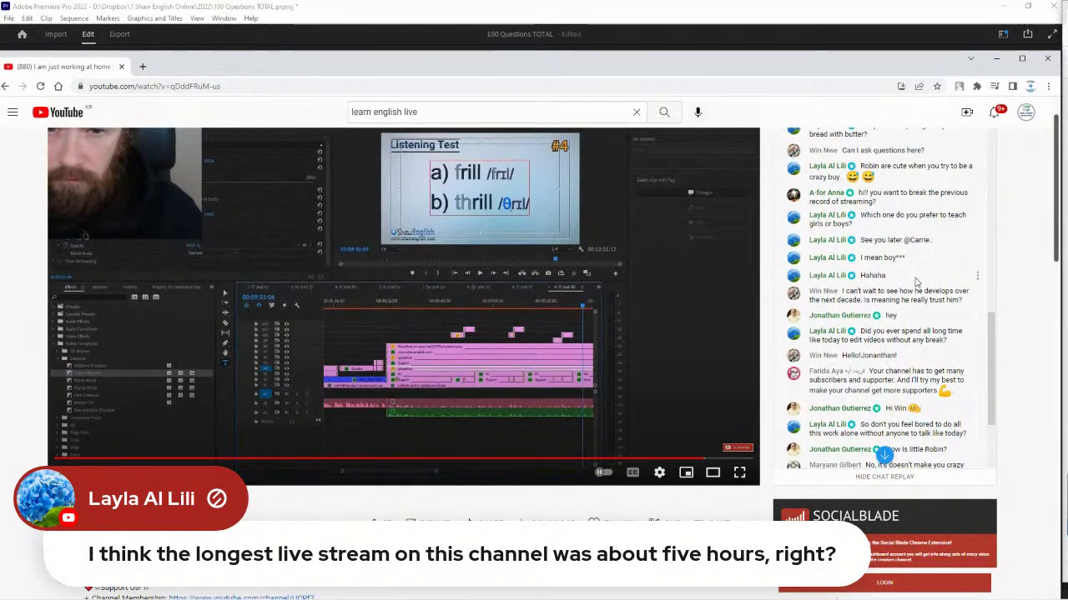
pyautogui.scroll(1, 892, 277)
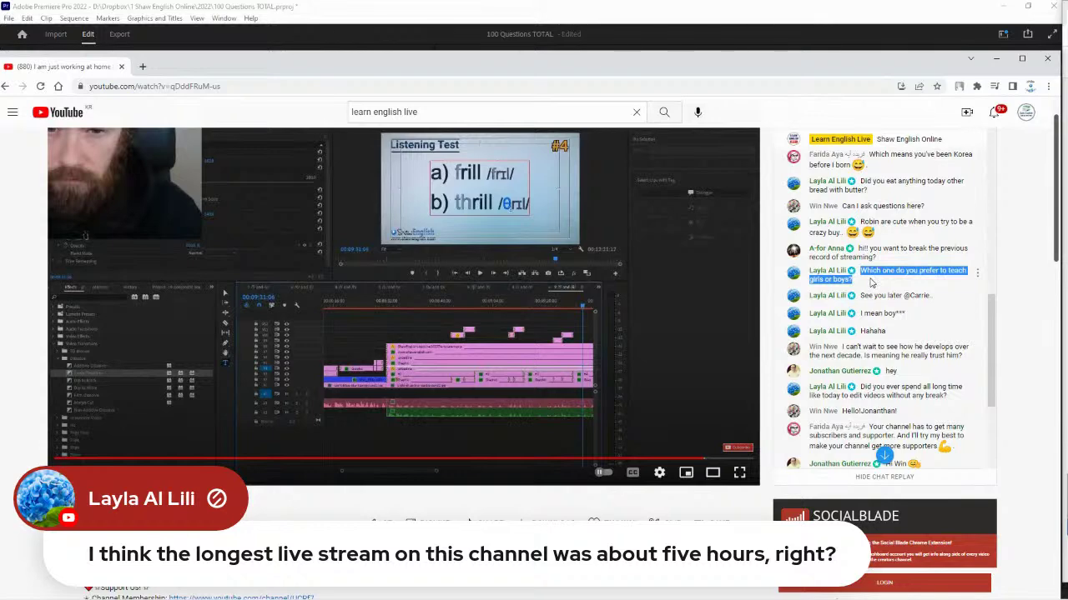
pyautogui.scroll(-10, 891, 282)
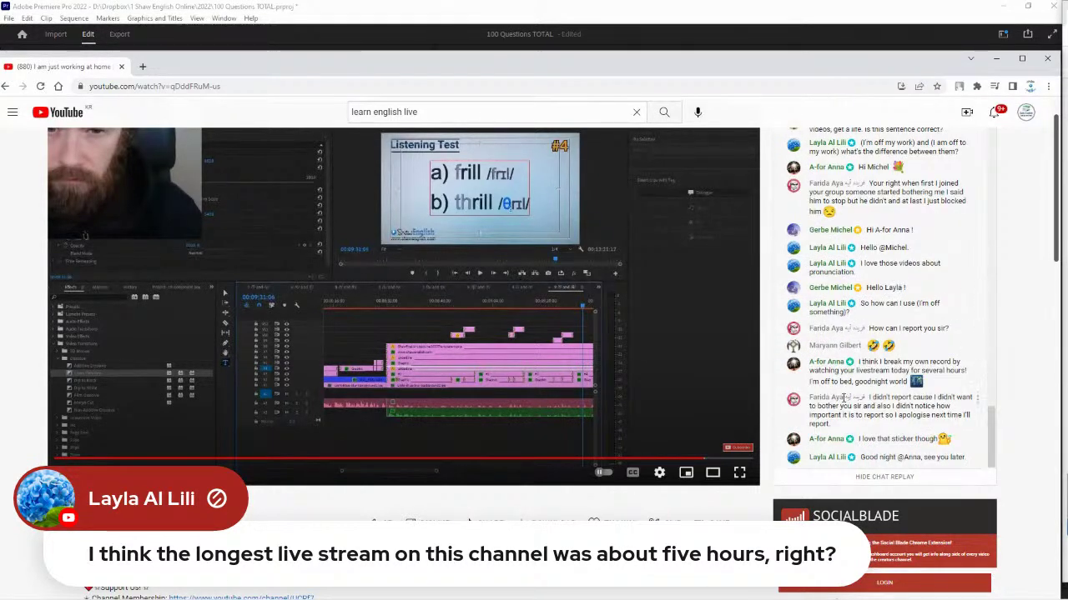
pyautogui.click(732, 460)
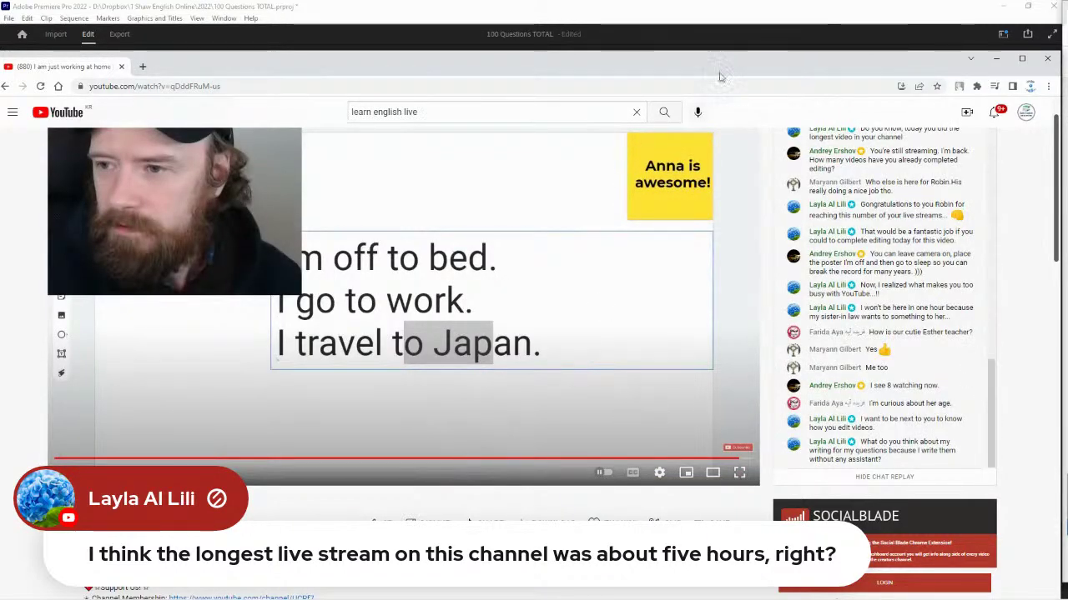
pyautogui.hotkey('alt', 'Tab')
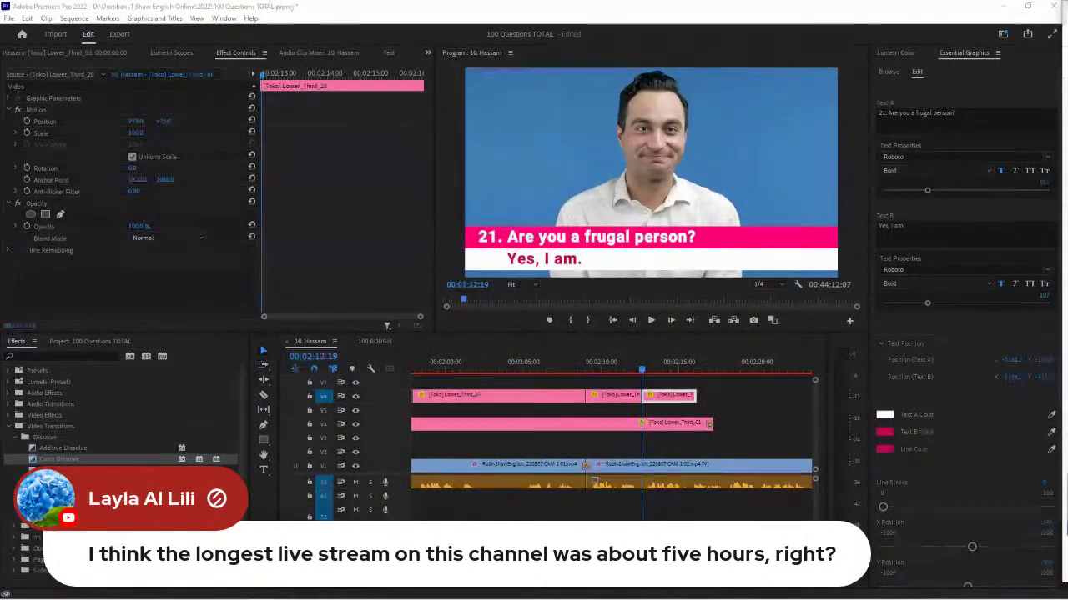
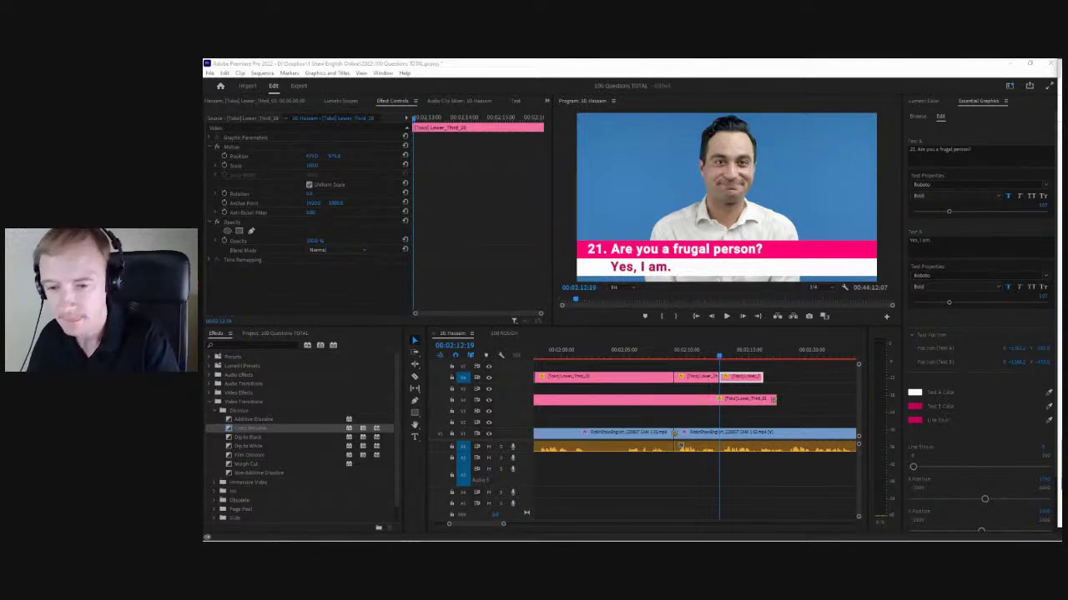
# Step: Scrub through the question 21 caption, then stop and clear the clip selection
pyautogui.click(716, 354)
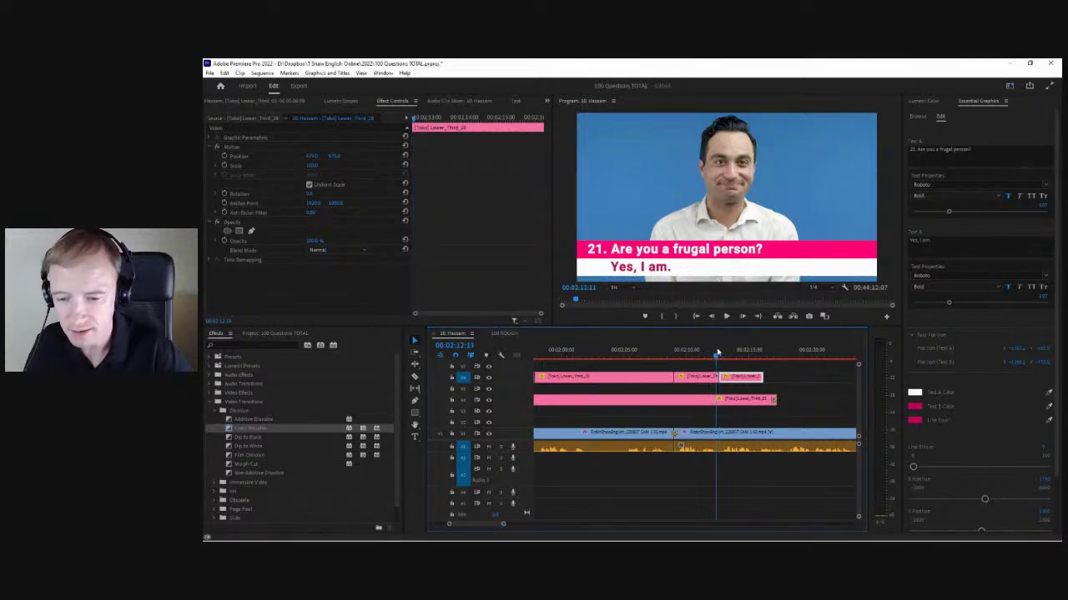
pyautogui.moveTo(717, 353); pyautogui.dragTo(721, 354)
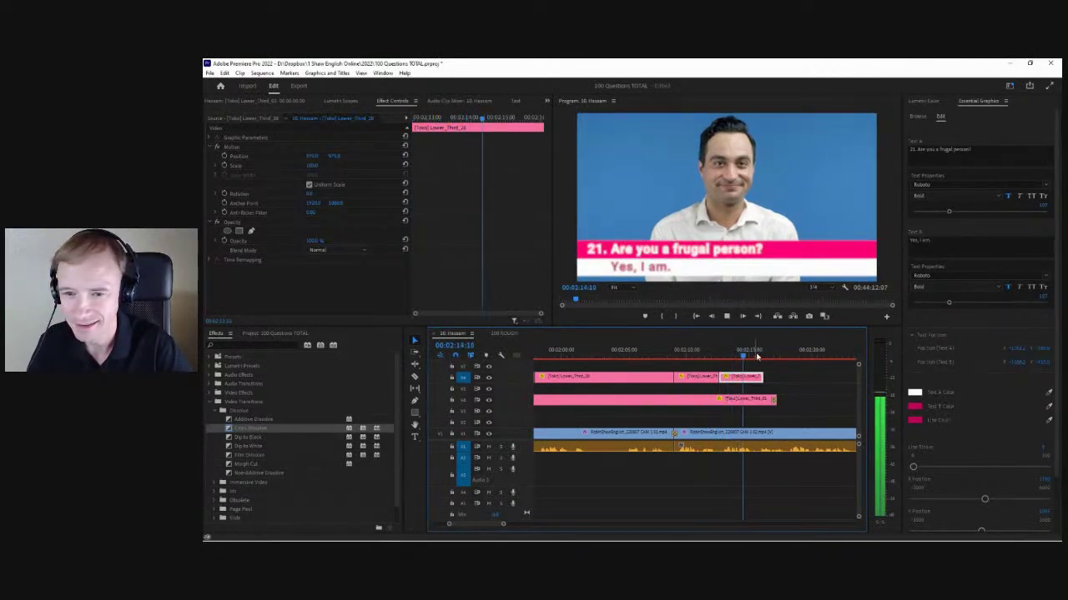
pyautogui.press('space')
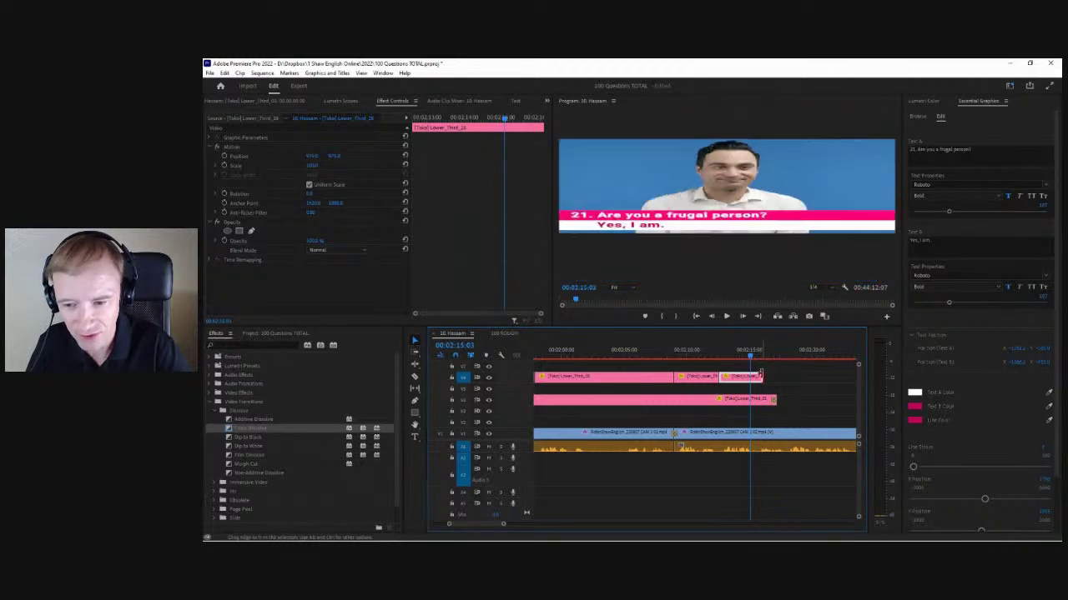
pyautogui.click(826, 380)
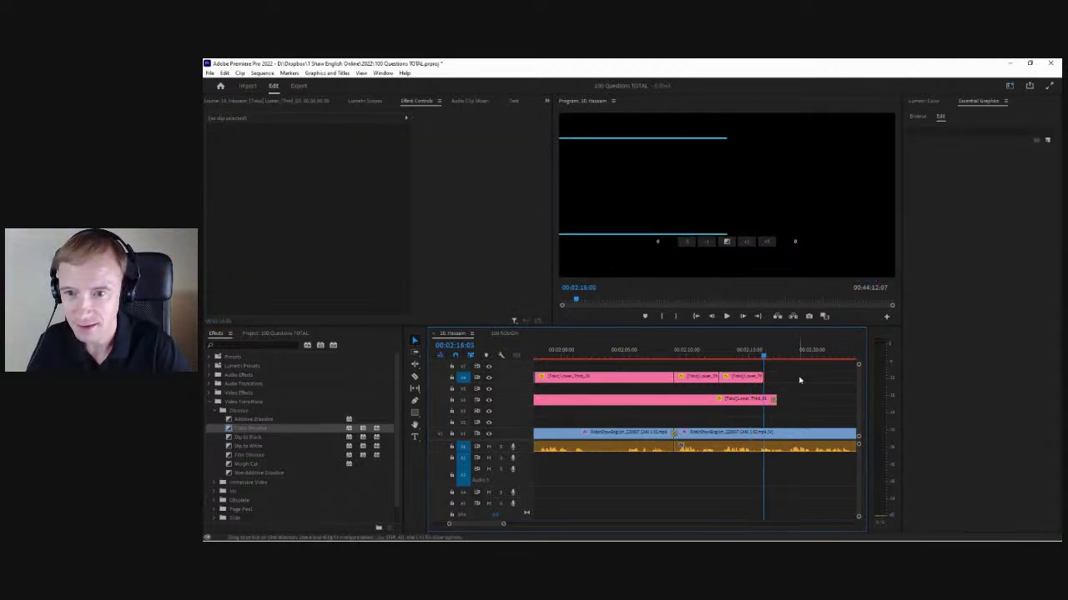
# Step: Extend both pink lower-third clips far to the right past question 21
pyautogui.click(751, 359)
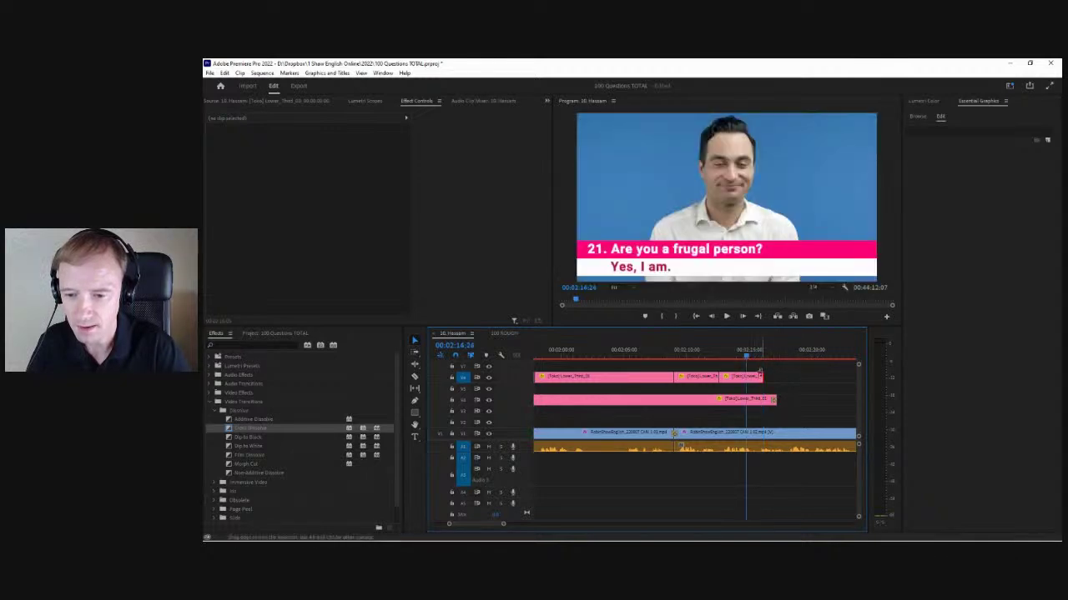
pyautogui.moveTo(761, 376); pyautogui.dragTo(844, 377)
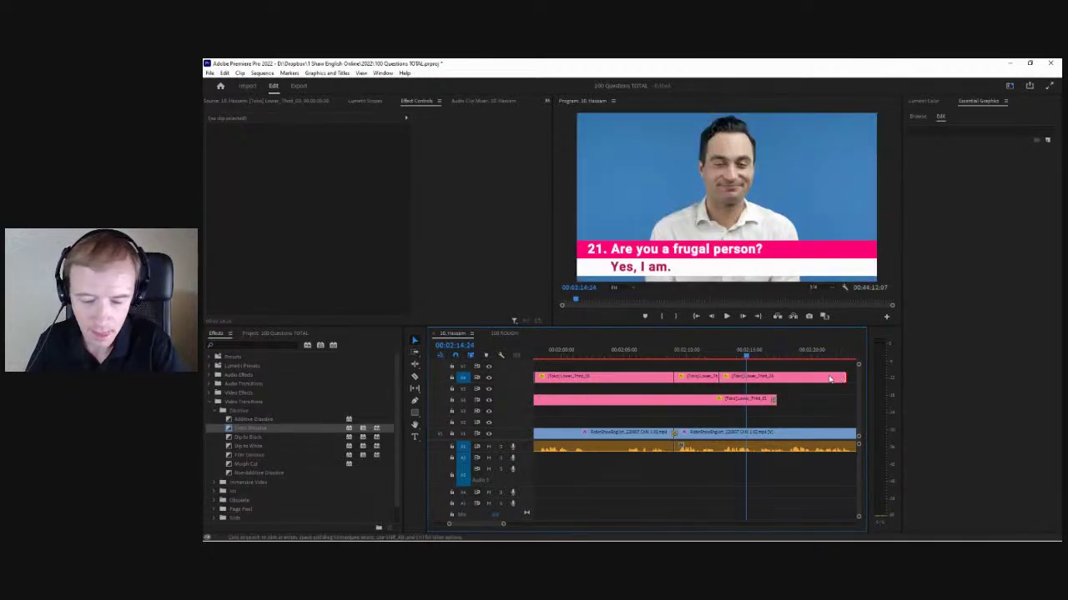
pyautogui.moveTo(777, 397); pyautogui.dragTo(829, 400)
pyautogui.press('-')
pyautogui.press('-')
pyautogui.press('-')
pyautogui.press('-')
pyautogui.press('-')
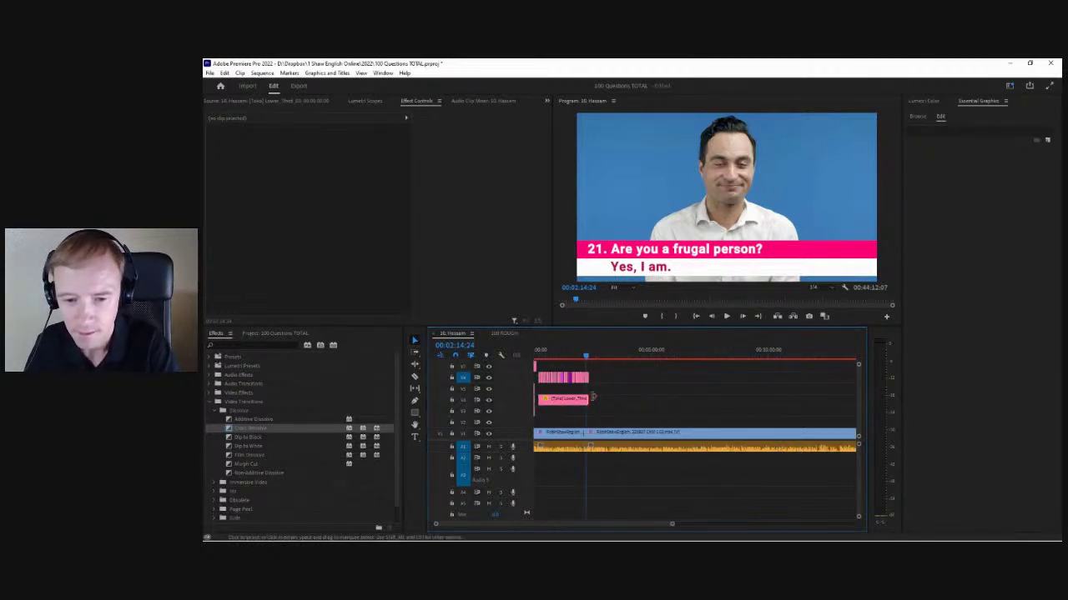
pyautogui.moveTo(592, 398); pyautogui.dragTo(692, 399)
pyautogui.press('=')
pyautogui.press('=')
pyautogui.press('=')
pyautogui.press('=')
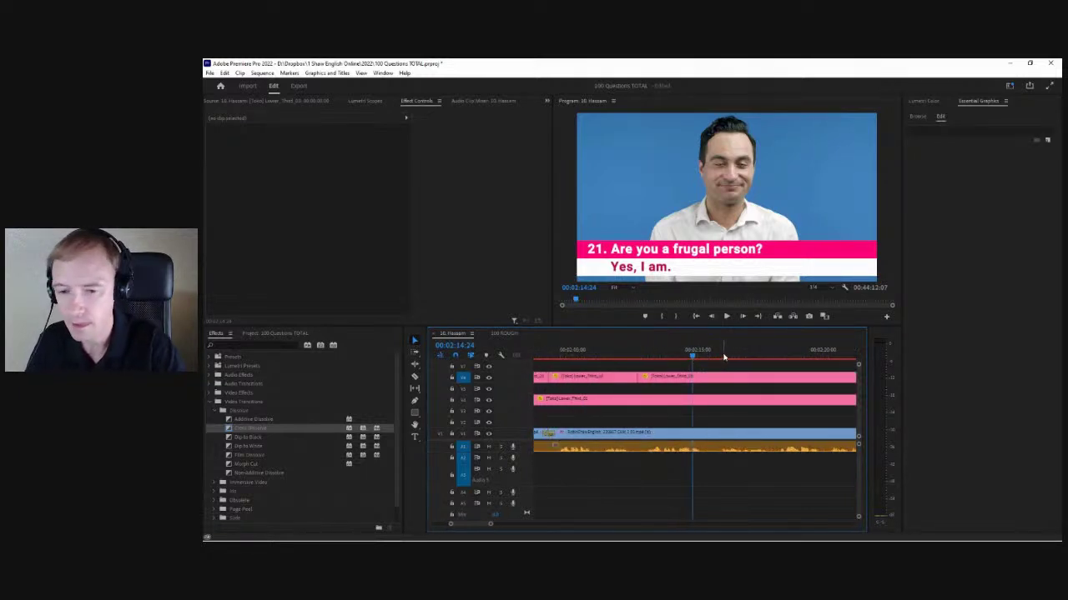
# Step: Play back the caption section to check the lengthened clips
pyautogui.moveTo(723, 357); pyautogui.dragTo(601, 356)
pyautogui.press('space')
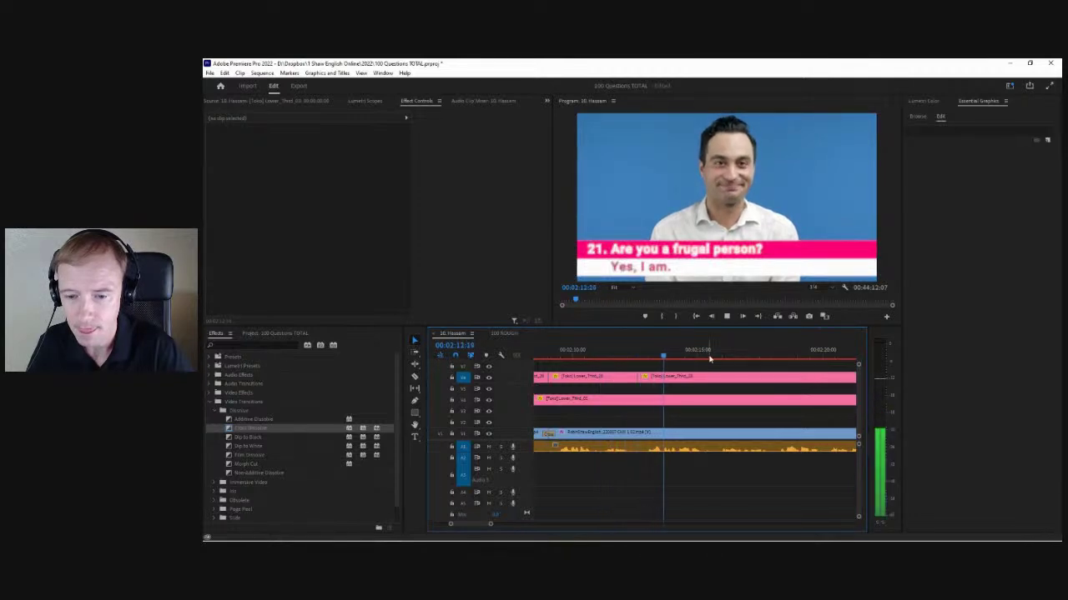
pyautogui.press('space')
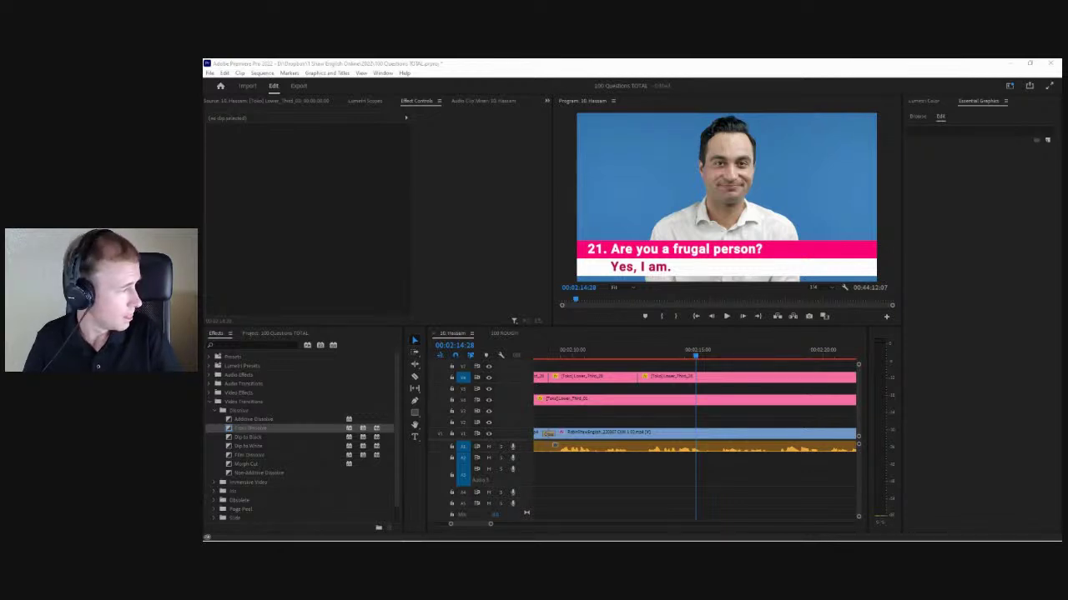
# Step: Paste '22. Is life difficult for you in Korea?' as the next caption's question, then preview it
pyautogui.click(684, 377)
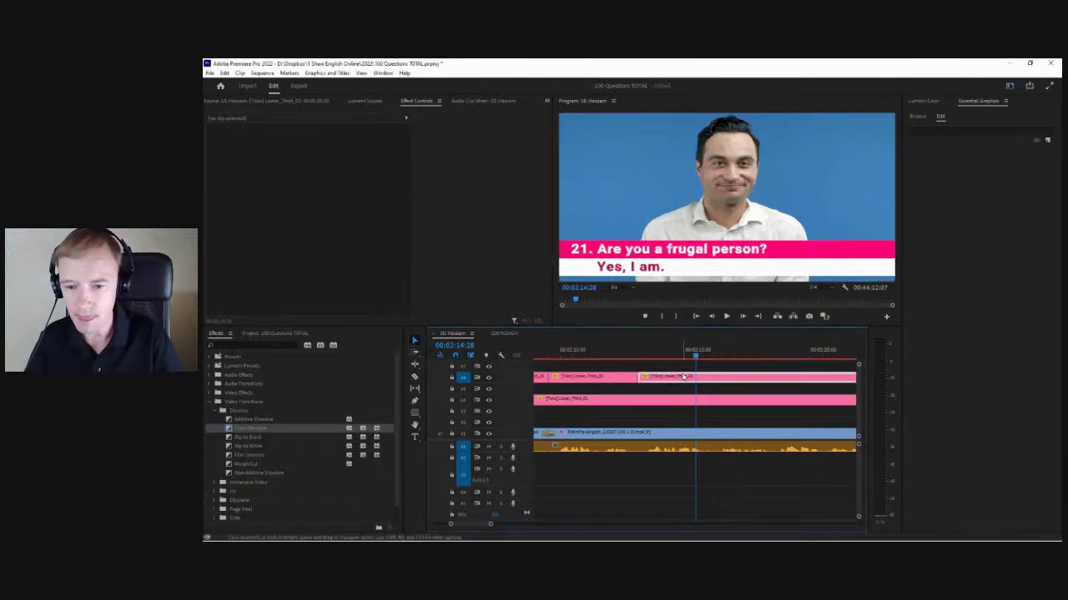
pyautogui.click(955, 155)
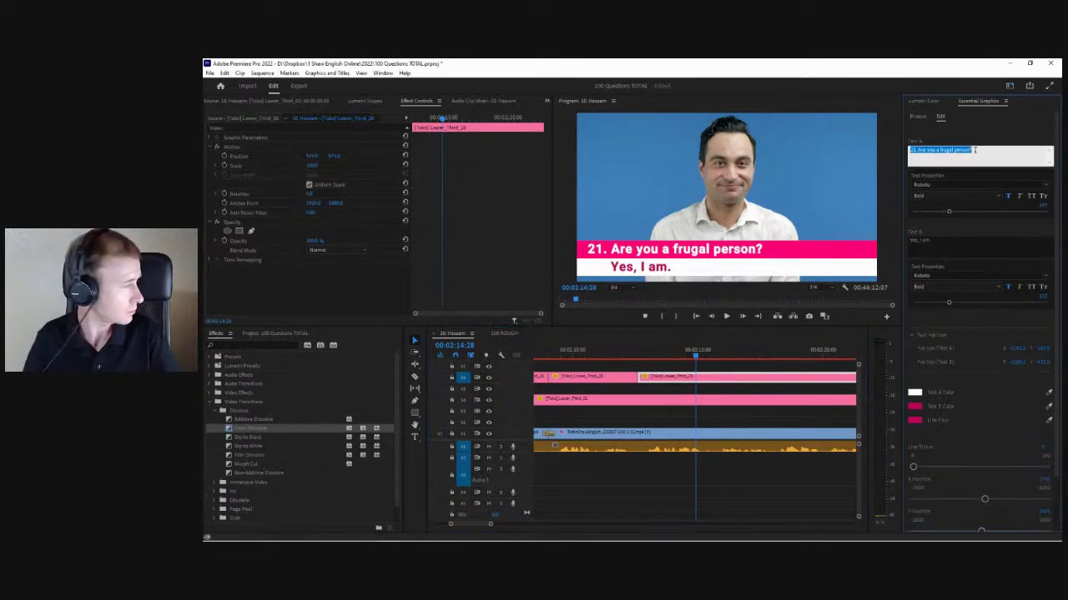
pyautogui.write('22. Is life difficult for you in Korea?')
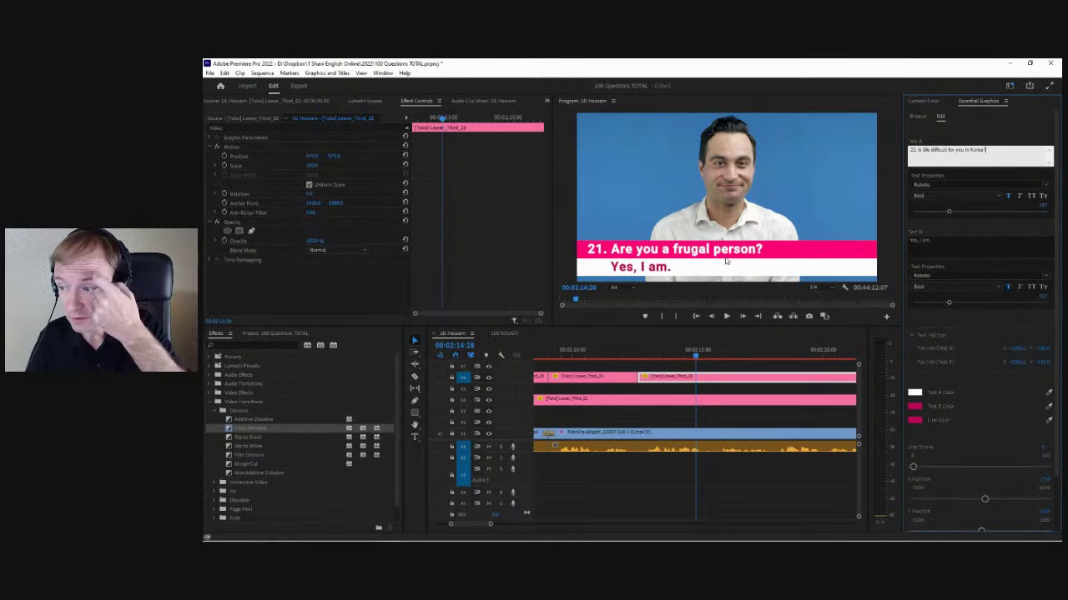
pyautogui.click(633, 357)
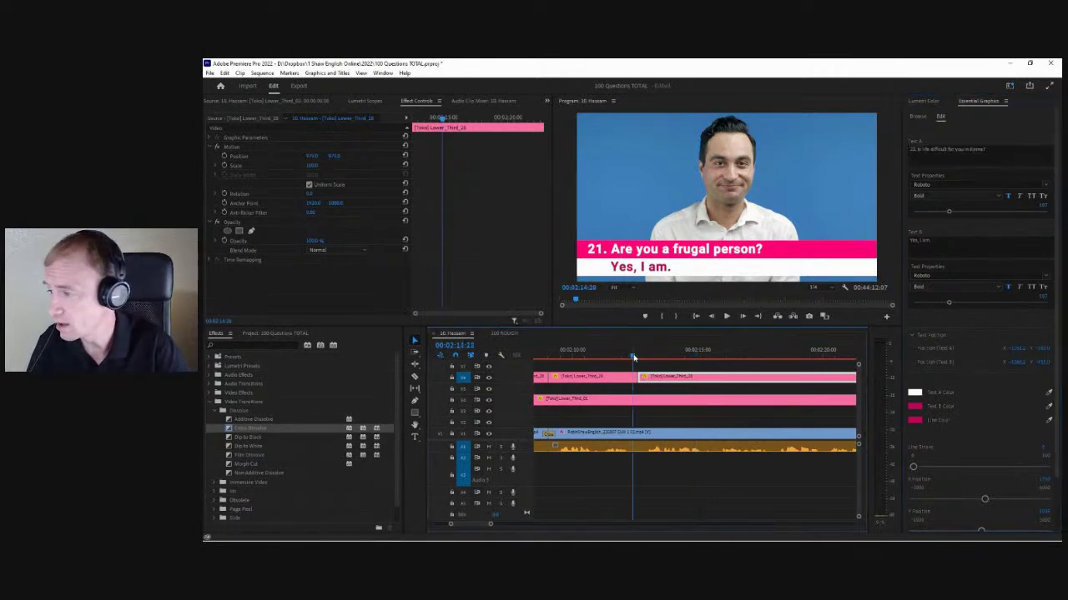
pyautogui.press('space')
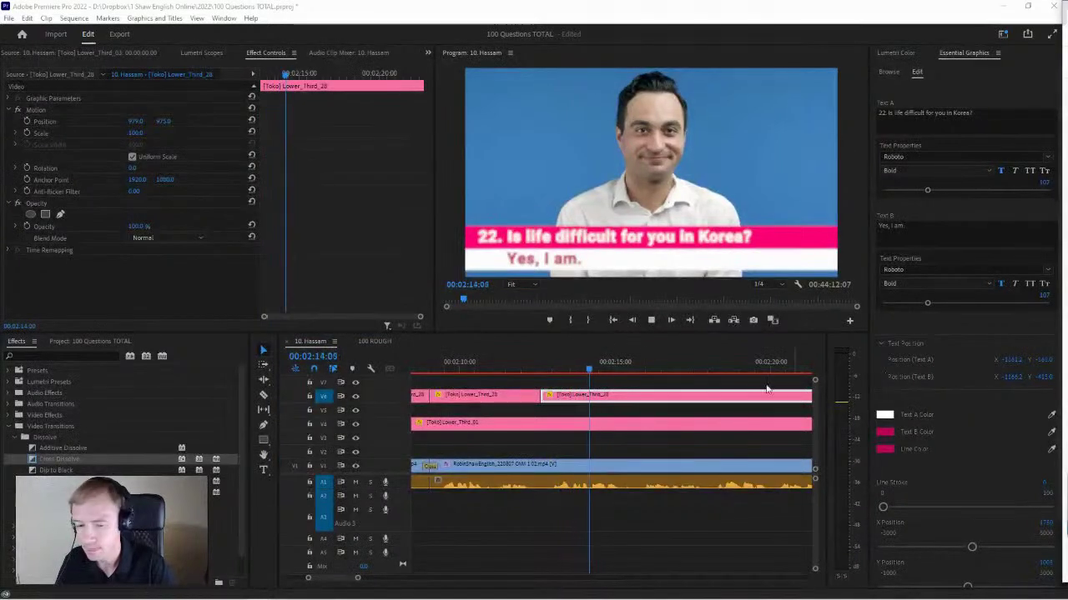
pyautogui.click(539, 371)
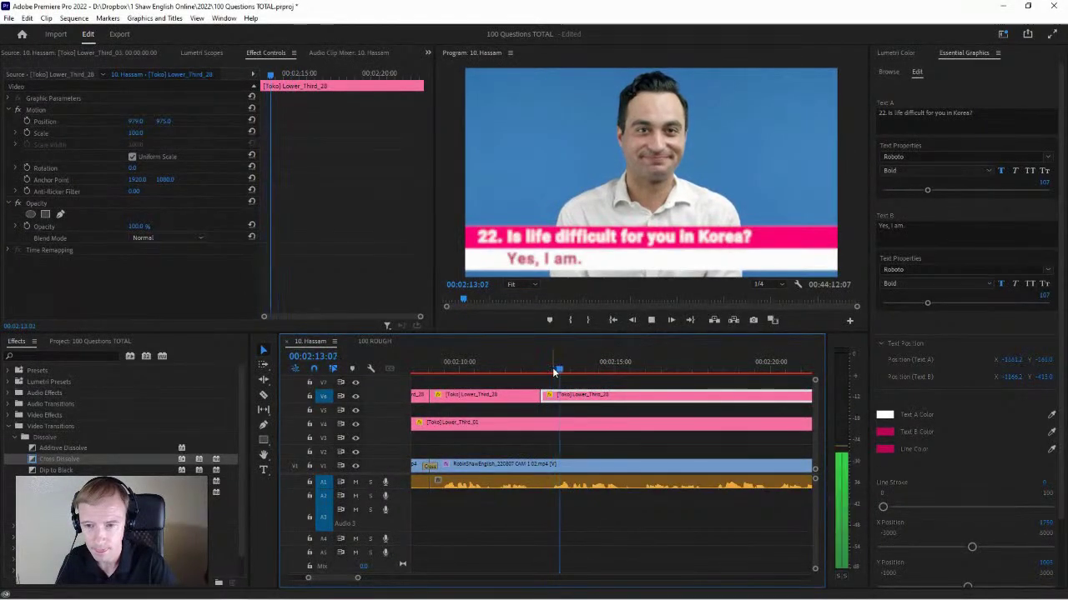
pyautogui.press('space')
pyautogui.press('space')
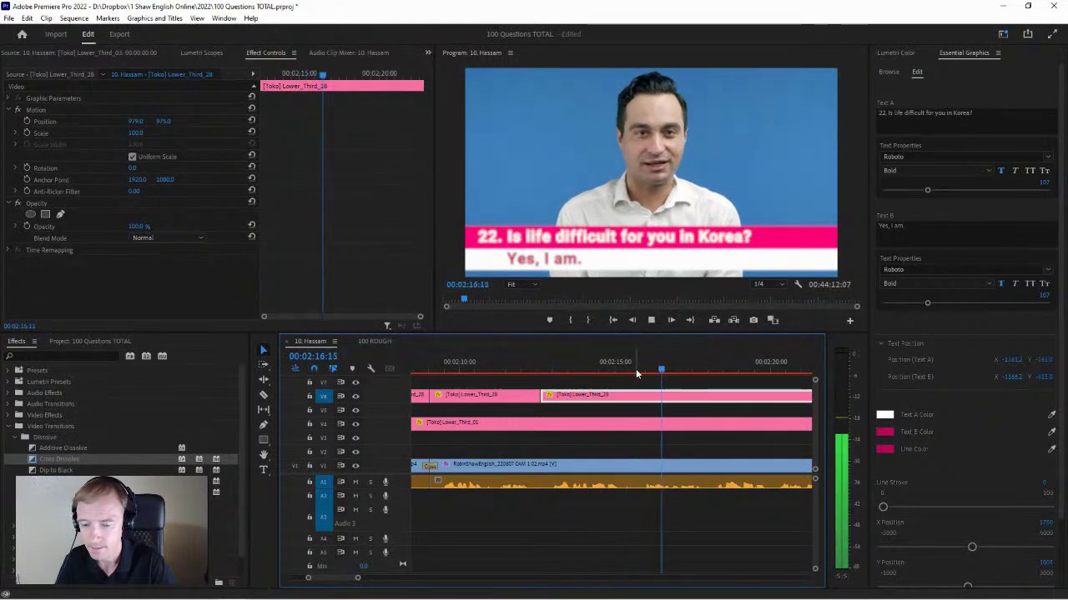
pyautogui.press('space')
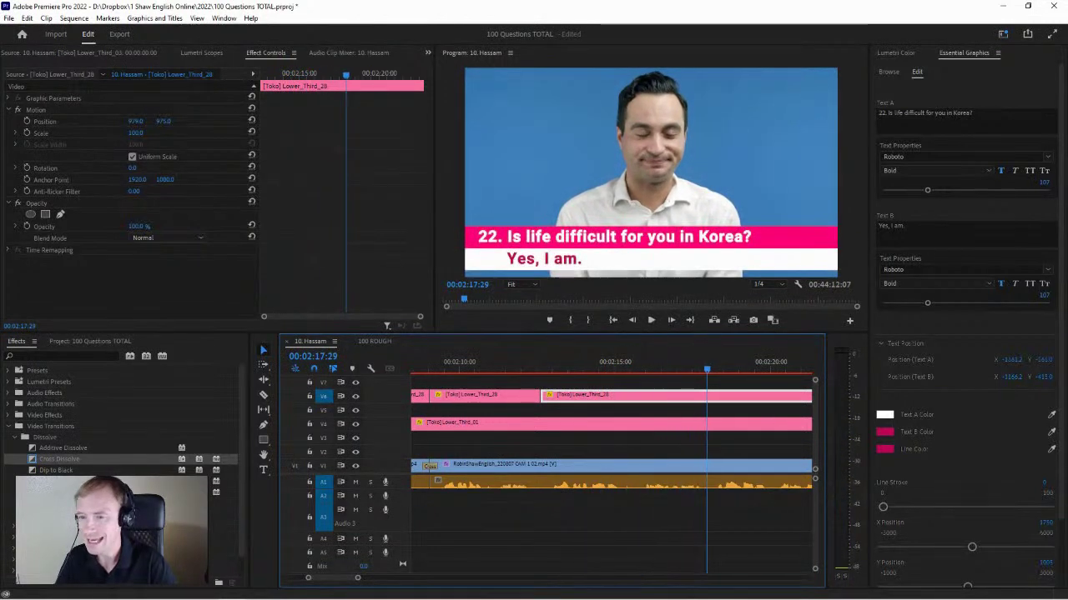
# Step: Replace the answer line with 'It is not. It is enjoyable.' and play it back
pyautogui.click(883, 225)
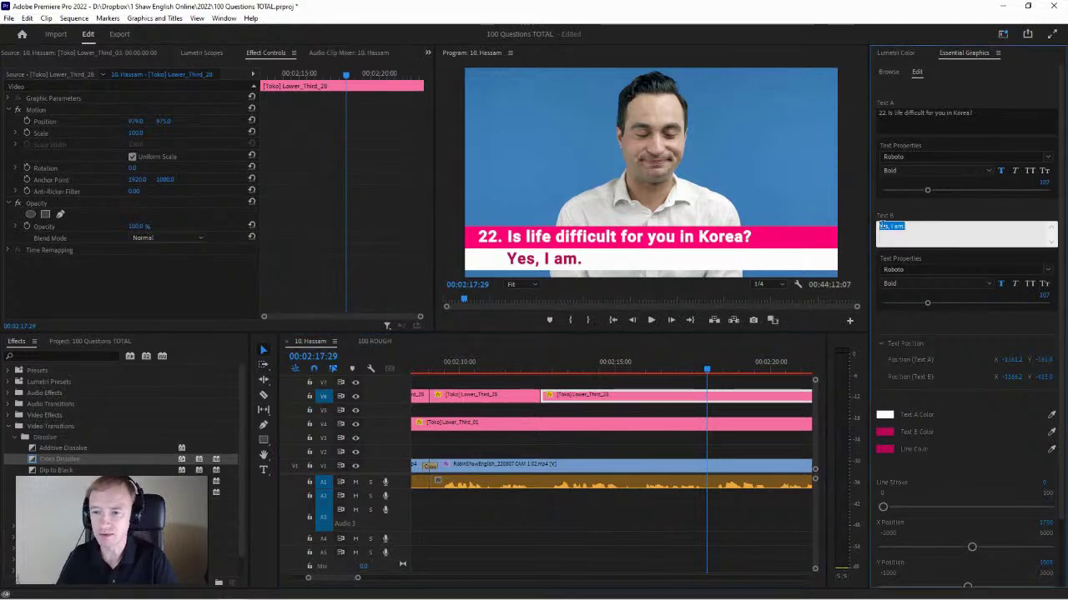
pyautogui.write("It's not ")
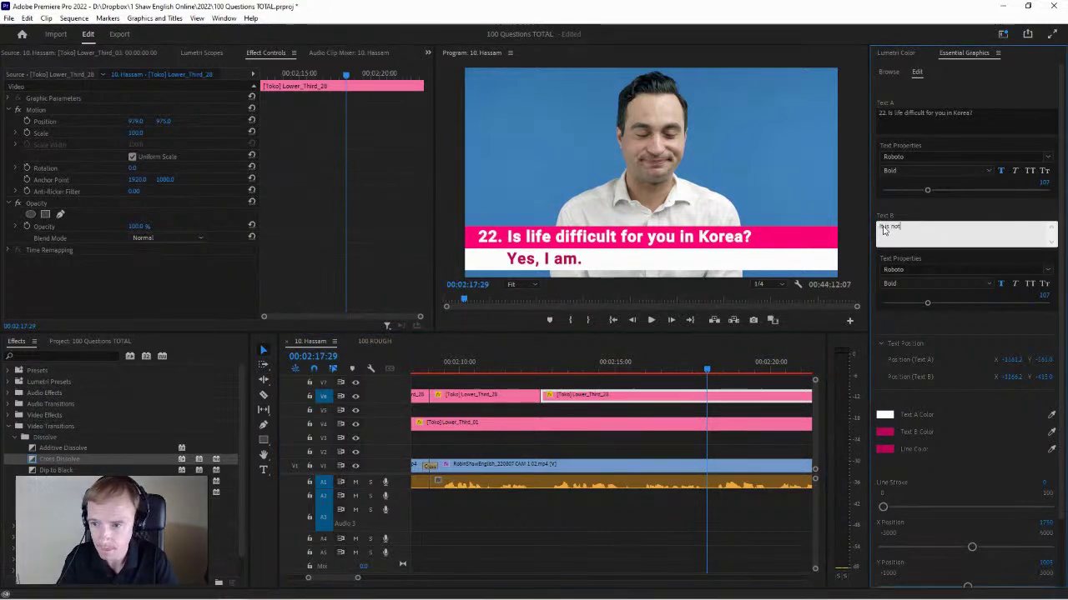
pyautogui.write(' It is en')
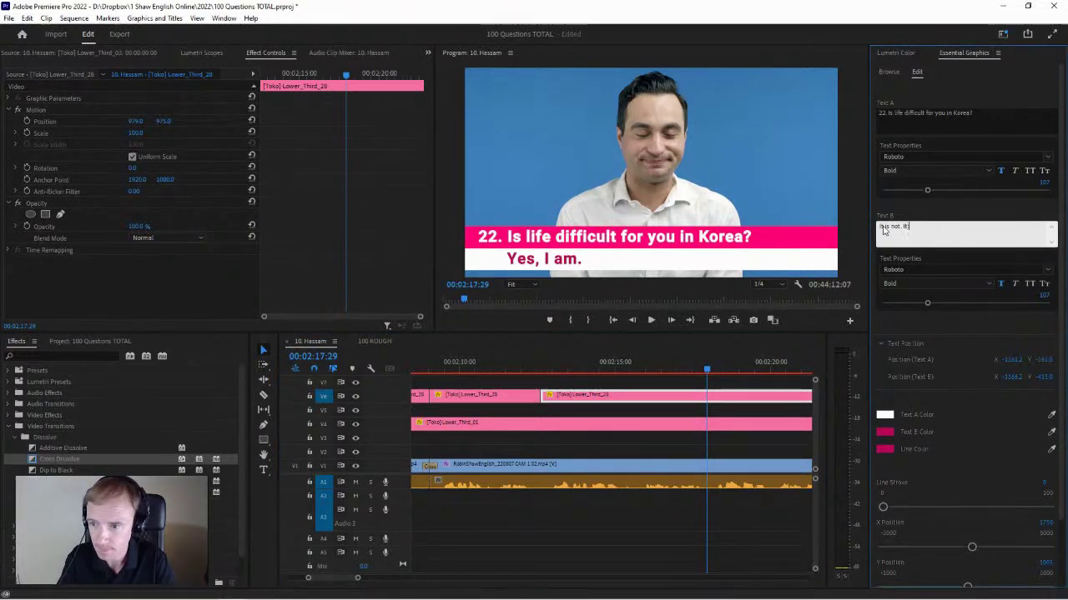
pyautogui.write('joyabl')
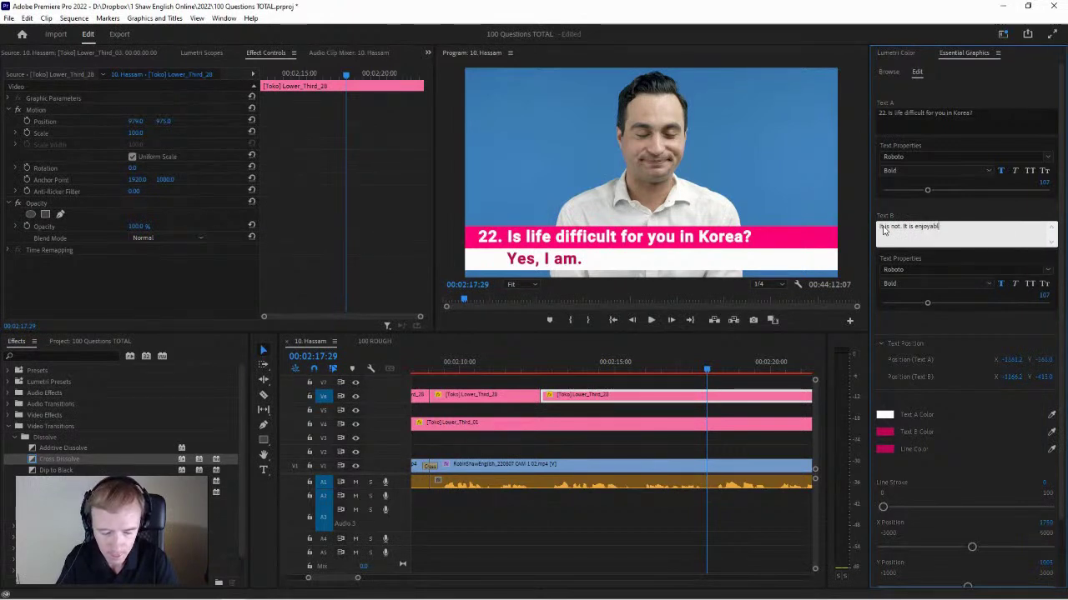
pyautogui.write('e.')
pyautogui.click(534, 369)
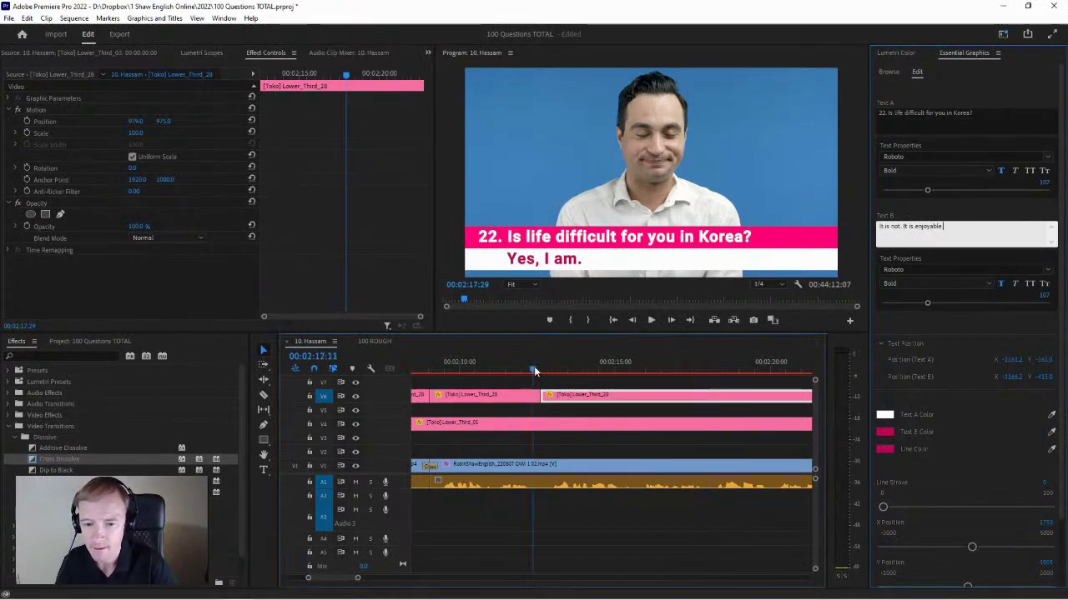
pyautogui.press('space')
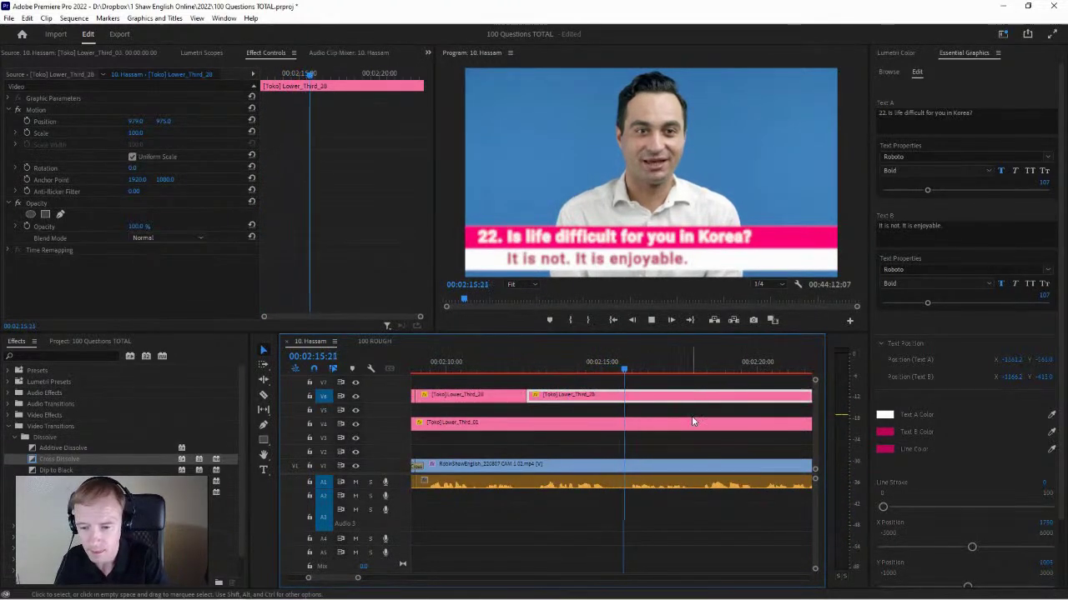
# Step: Edit the answer to 'It is not. It's enjoyable.' and preview it
pyautogui.press('-')
pyautogui.press('space')
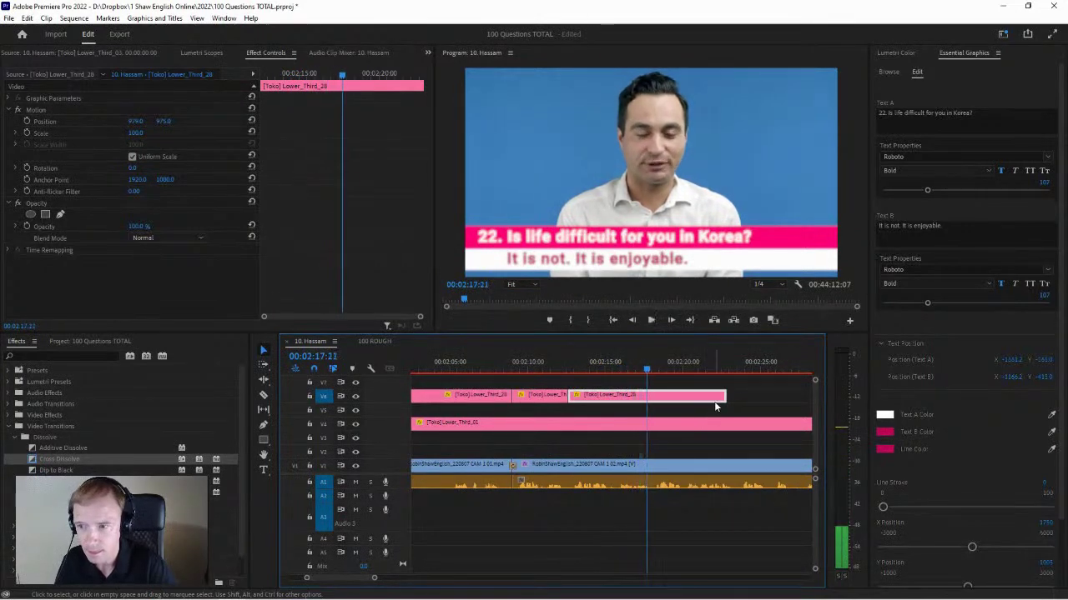
pyautogui.click(909, 226)
pyautogui.moveTo(904, 227); pyautogui.dragTo(915, 226)
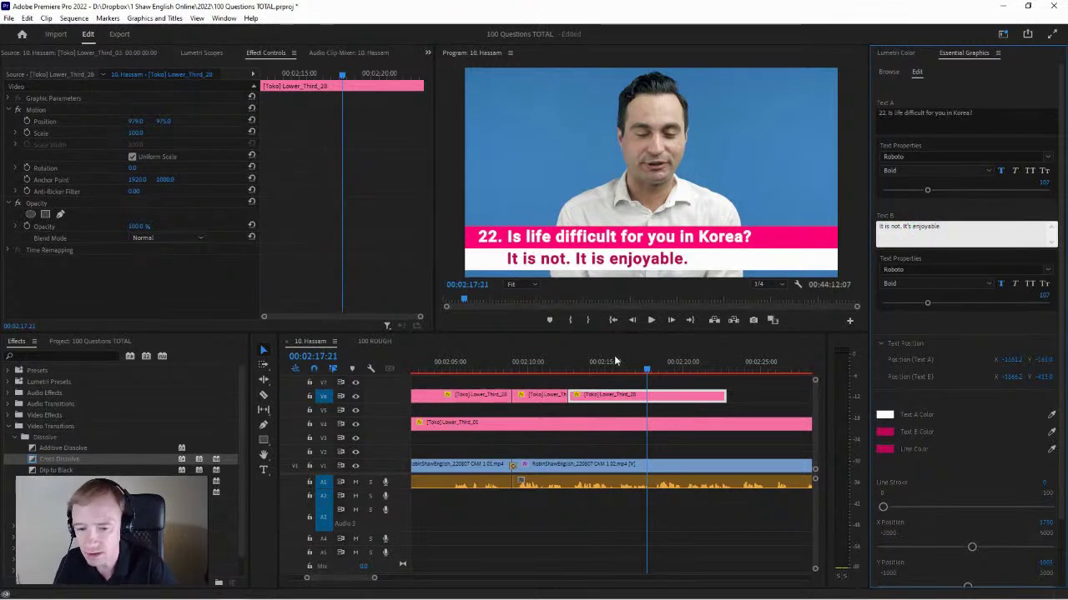
pyautogui.click(548, 369)
pyautogui.press('space')
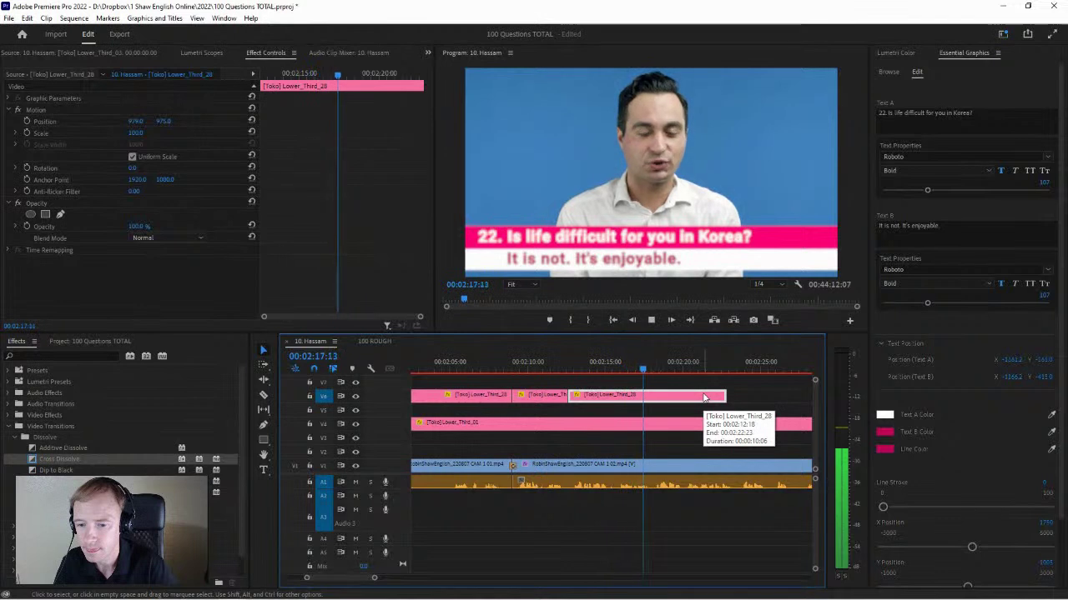
pyautogui.press('space')
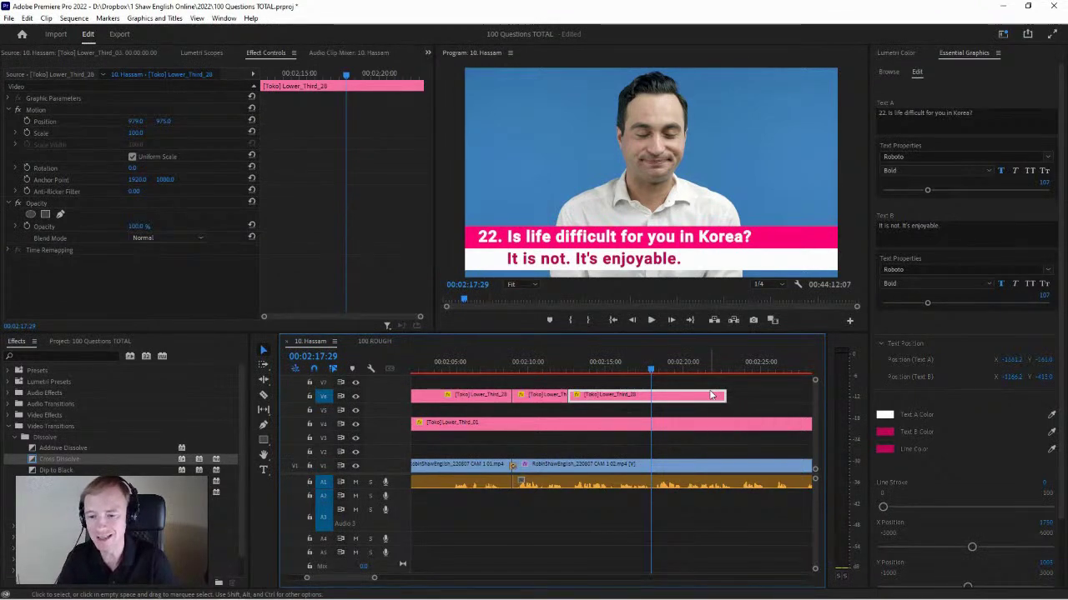
# Step: Duplicate the Lower_Third_28 clip right after itself and play across both captions
pyautogui.moveTo(710, 396)
pyautogui.mouseDown()
pyautogui.moveTo(644, 398)
pyautogui.moveTo(712, 405)
pyautogui.mouseUp()
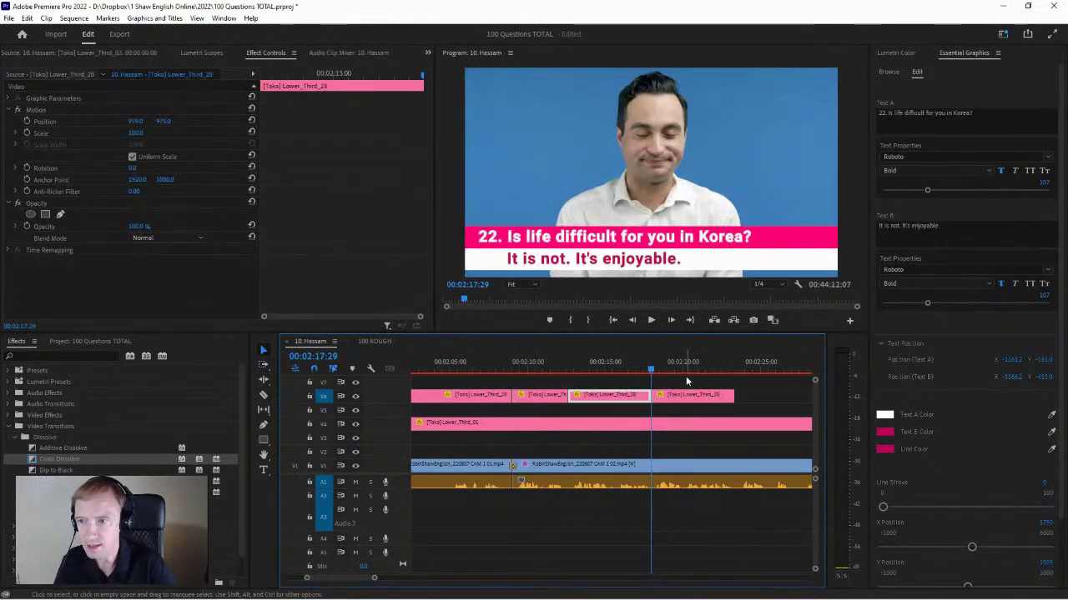
pyautogui.moveTo(651, 367); pyautogui.dragTo(670, 367)
pyautogui.click(707, 397)
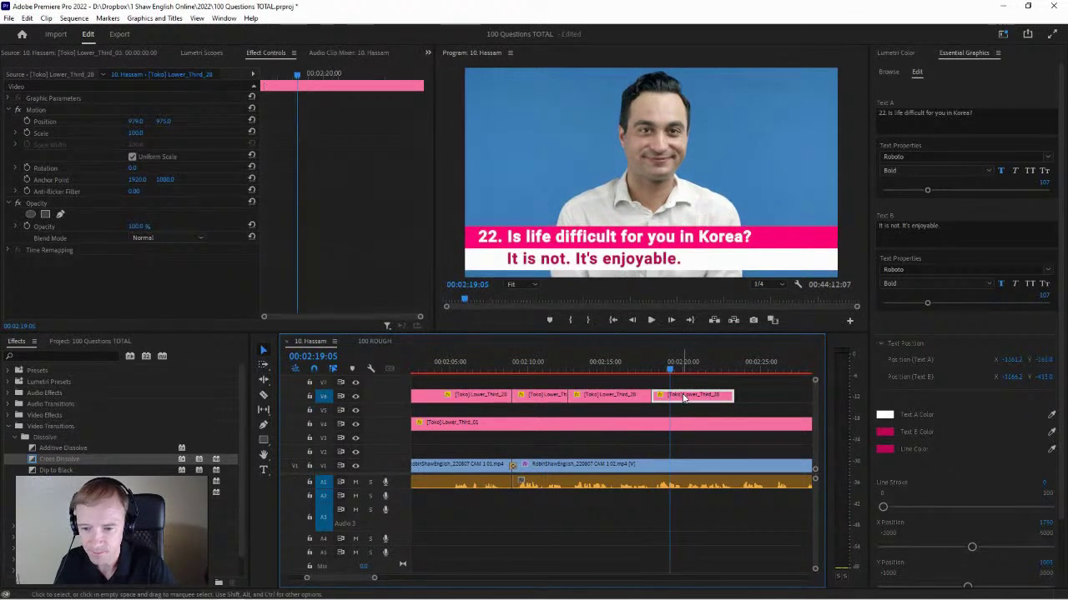
pyautogui.click(649, 371)
pyautogui.press('space')
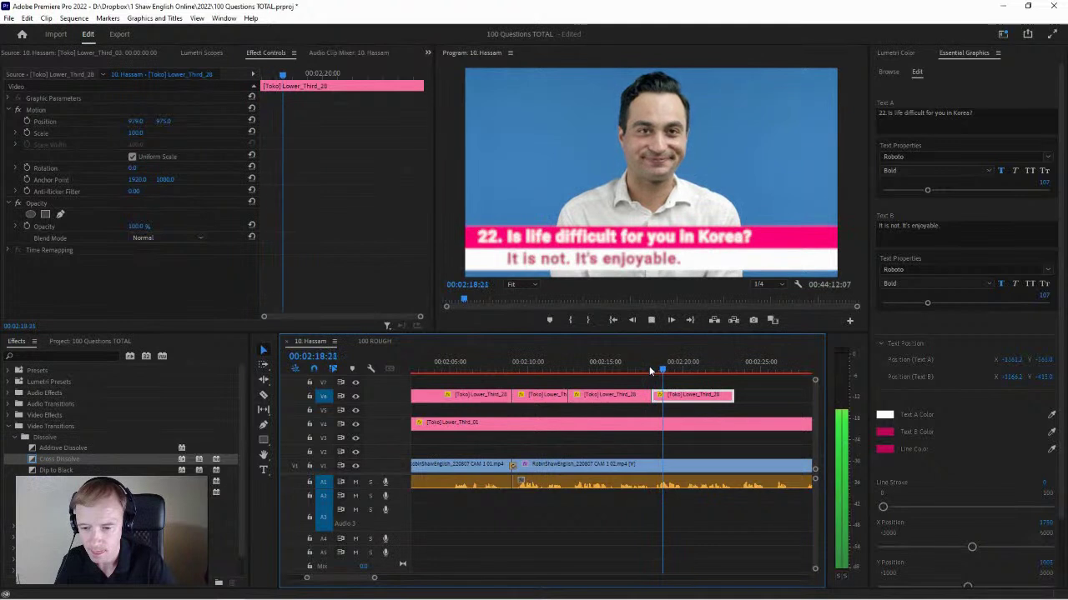
pyautogui.press('space')
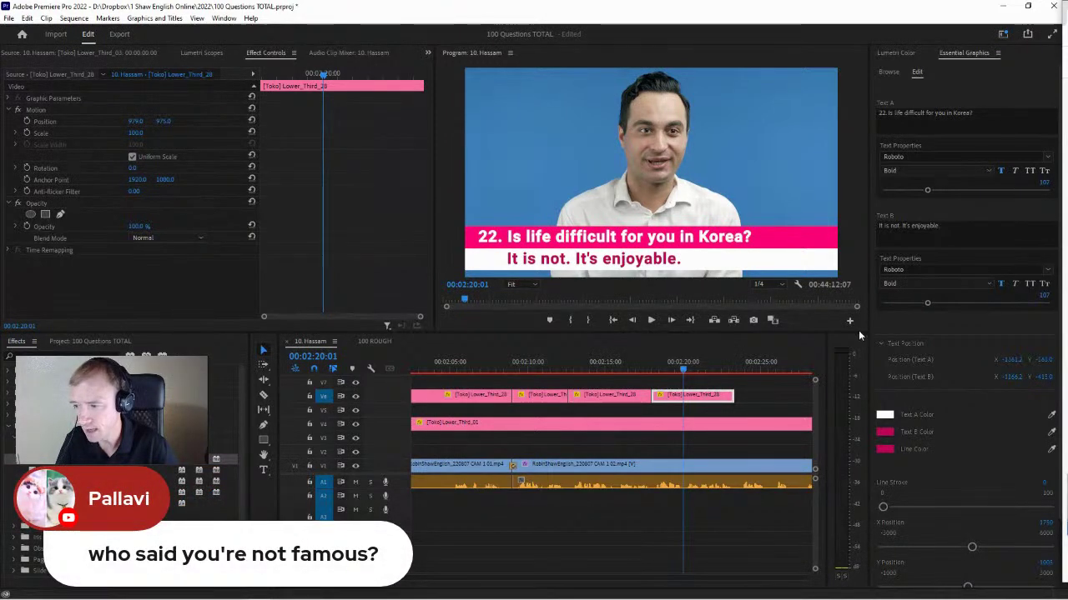
# Step: Lengthen the last V6 lower-third clip past 02:25 and play it from 02:17:28
pyautogui.click(652, 366)
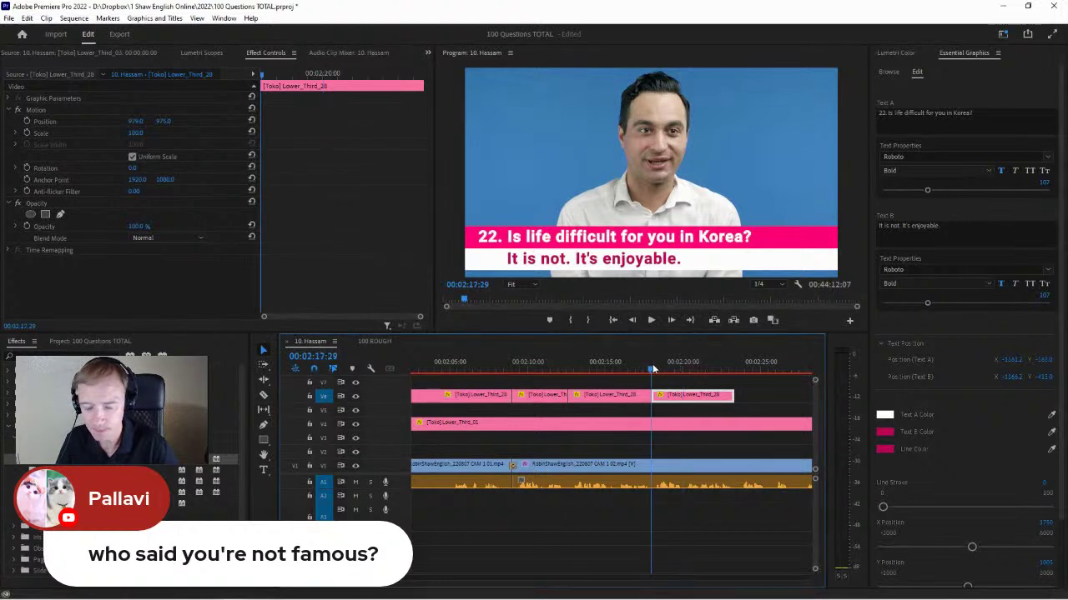
pyautogui.press('=')
pyautogui.press('=')
pyautogui.press('-')
pyautogui.press('-')
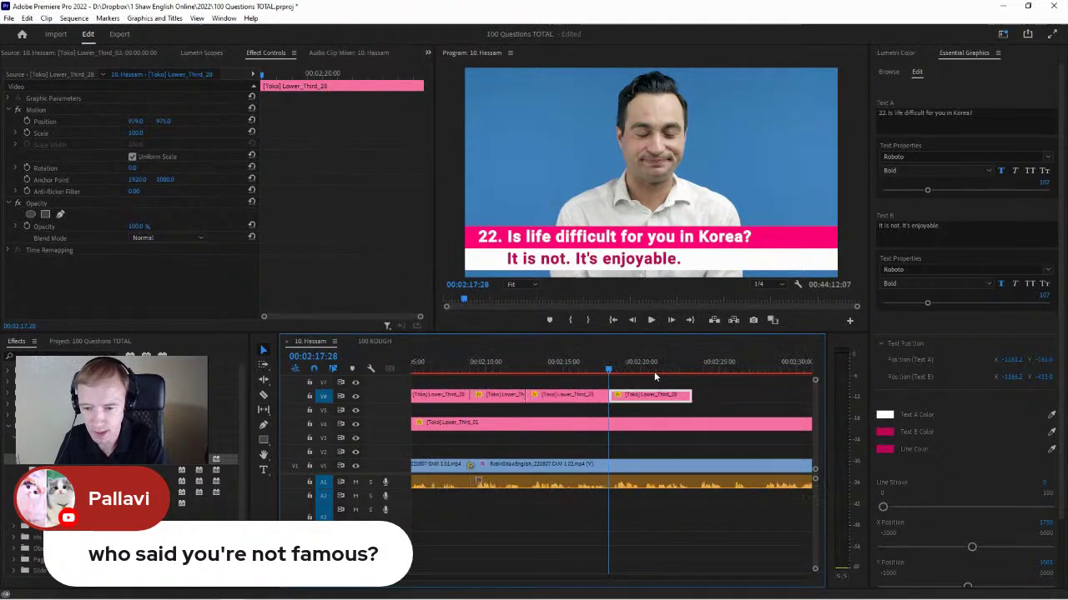
pyautogui.moveTo(747, 398); pyautogui.dragTo(767, 397)
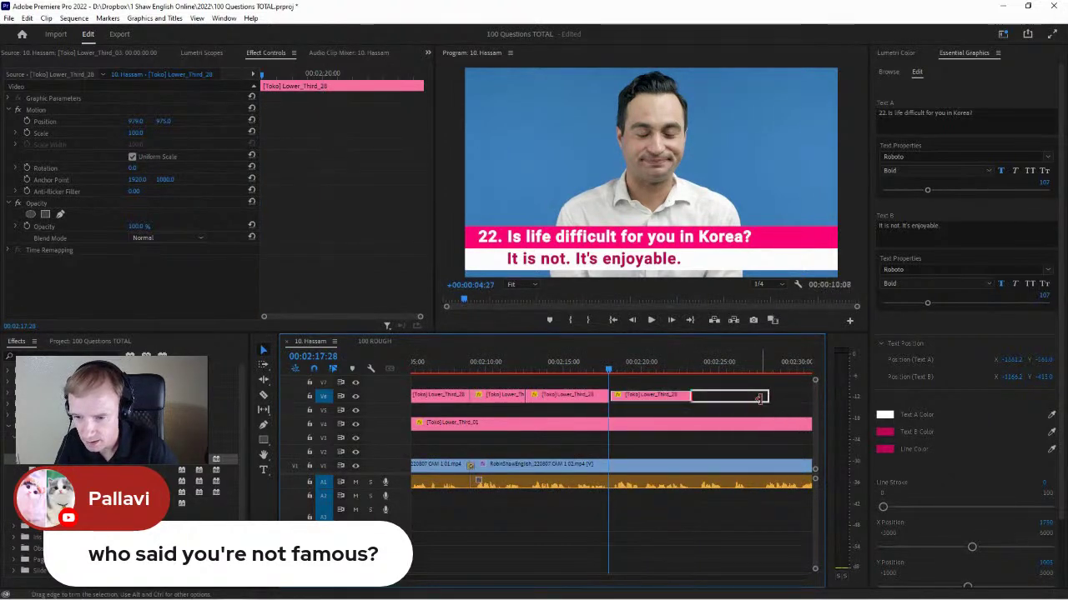
pyautogui.click(651, 320)
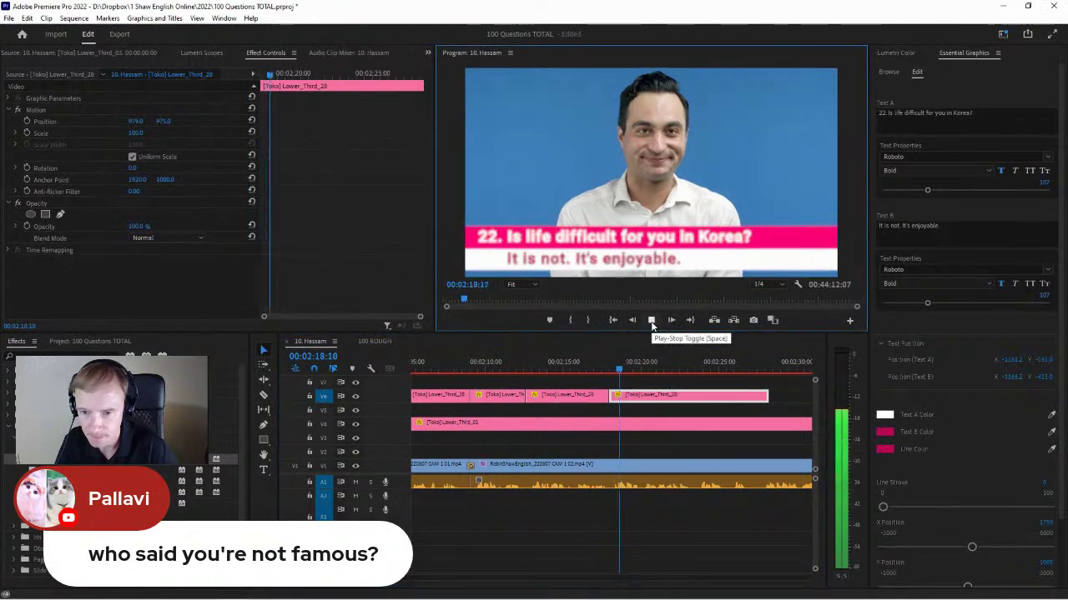
pyautogui.click(651, 321)
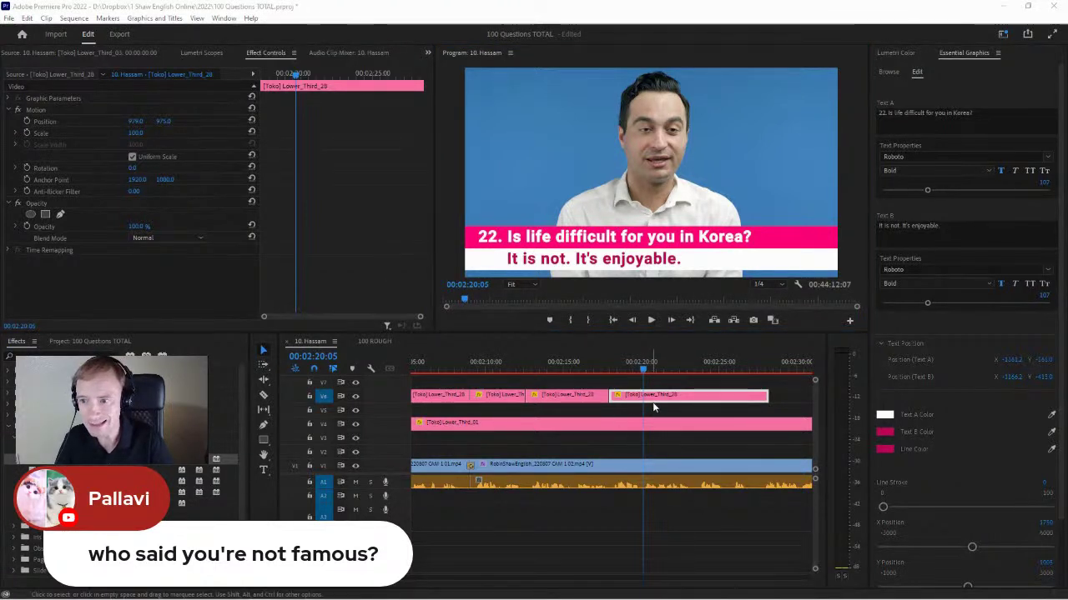
# Step: Set the copied caption's question to '23. Are Koreans friendly to you?' and preview it
pyautogui.click(963, 119)
pyautogui.write('23.')
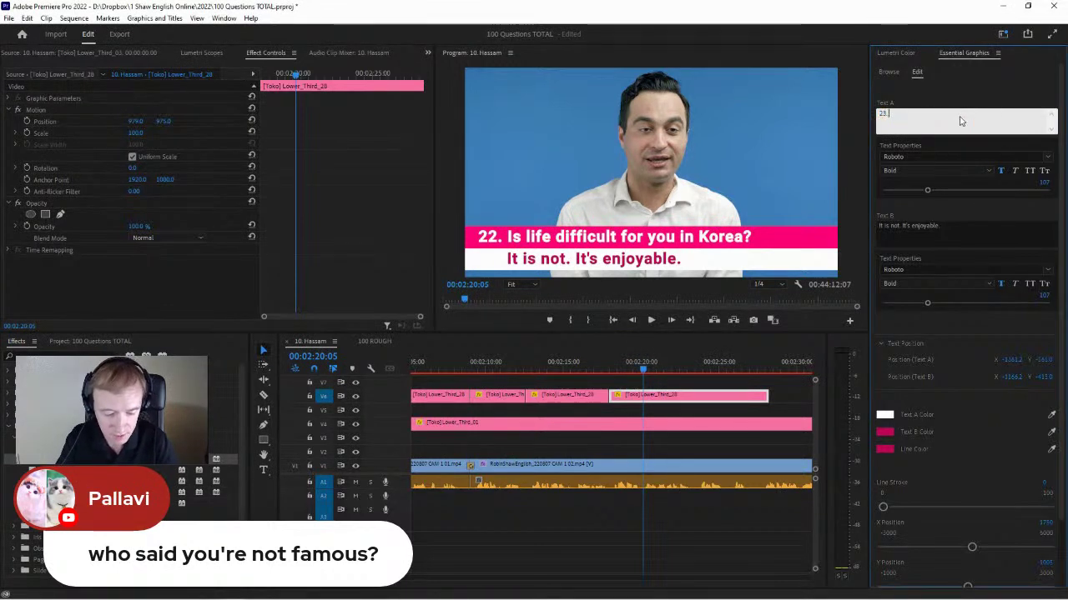
pyautogui.write(' Are Koreans friendly to you?')
pyautogui.click(617, 363)
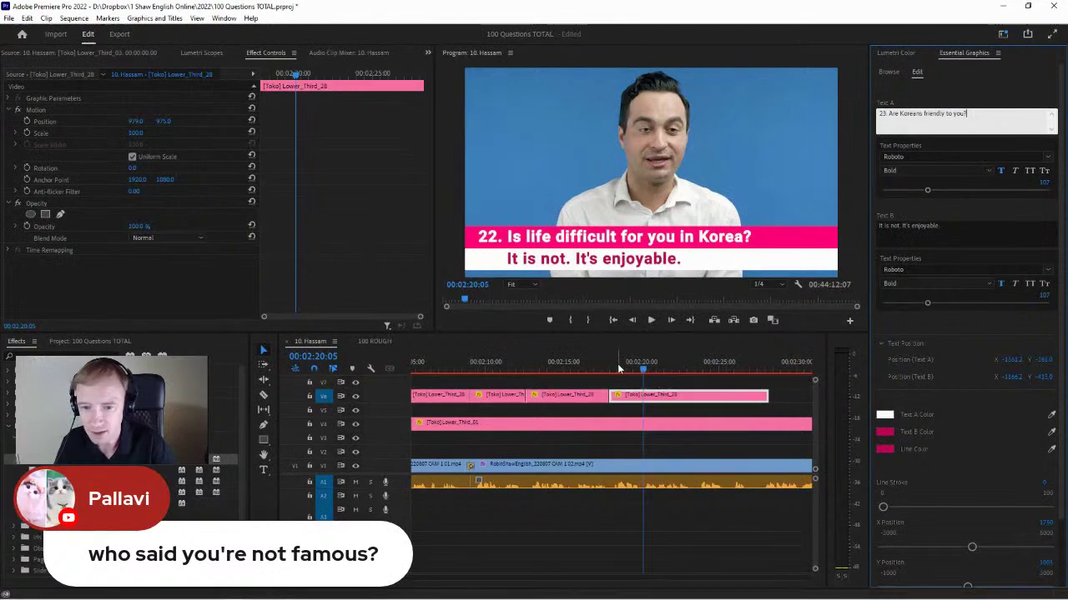
pyautogui.click(608, 367)
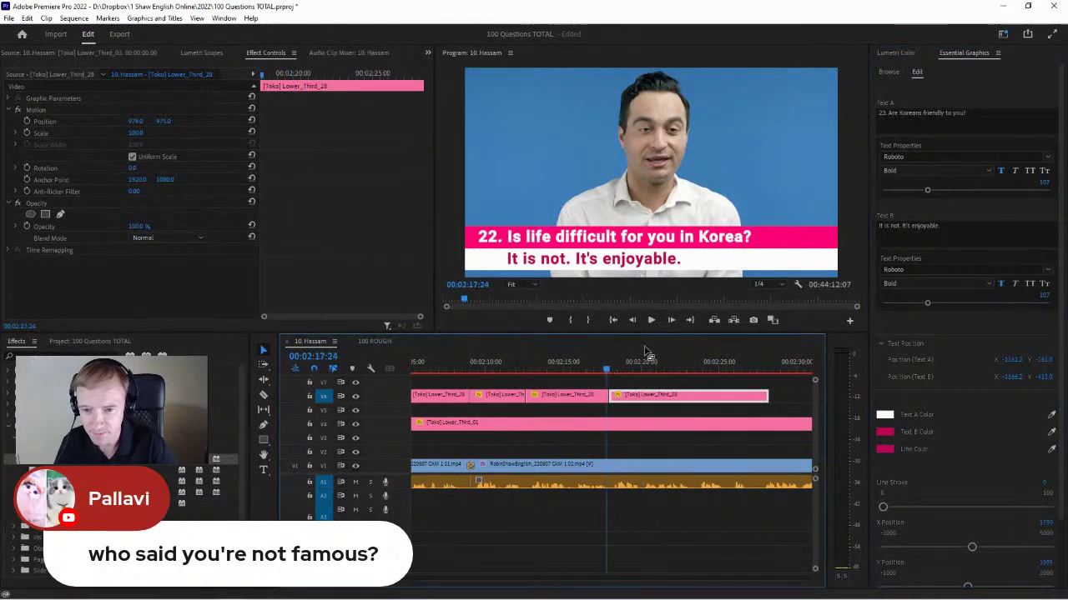
pyautogui.click(650, 320)
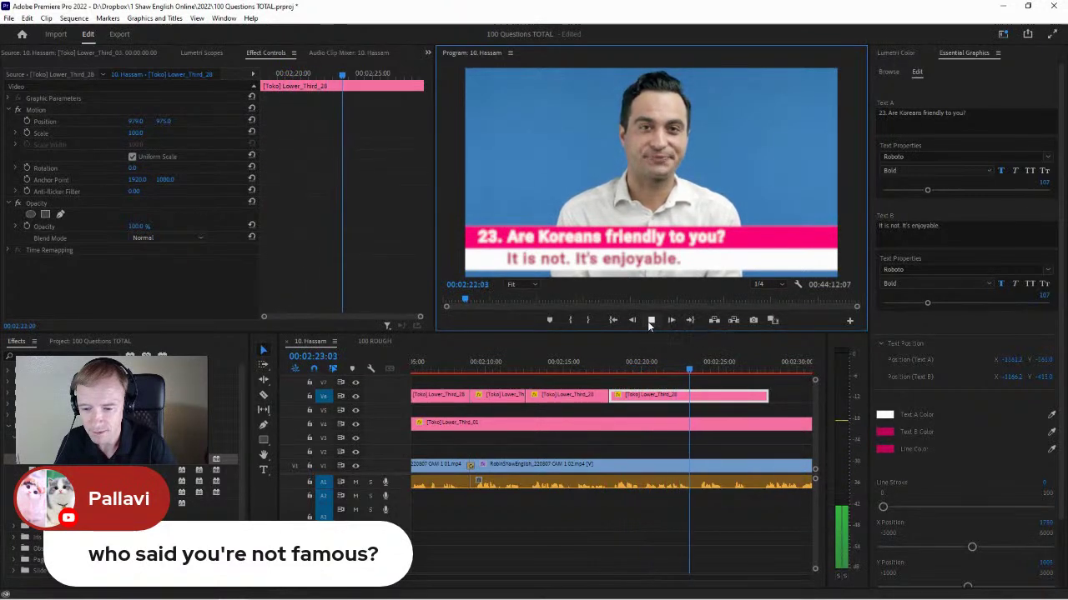
pyautogui.click(651, 320)
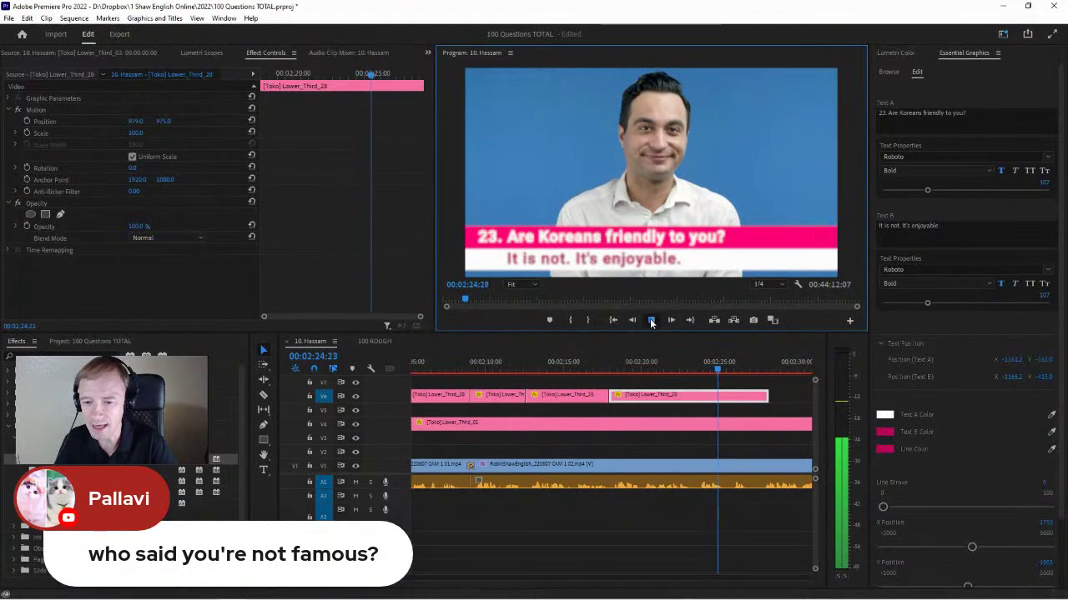
pyautogui.click(674, 365)
pyautogui.click(631, 361)
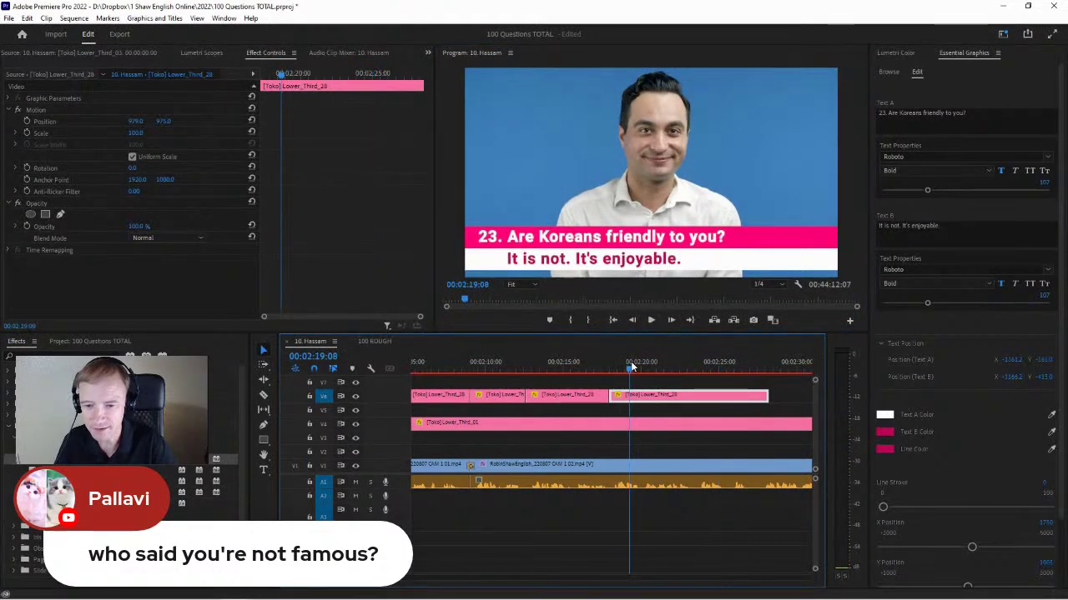
pyautogui.click(652, 320)
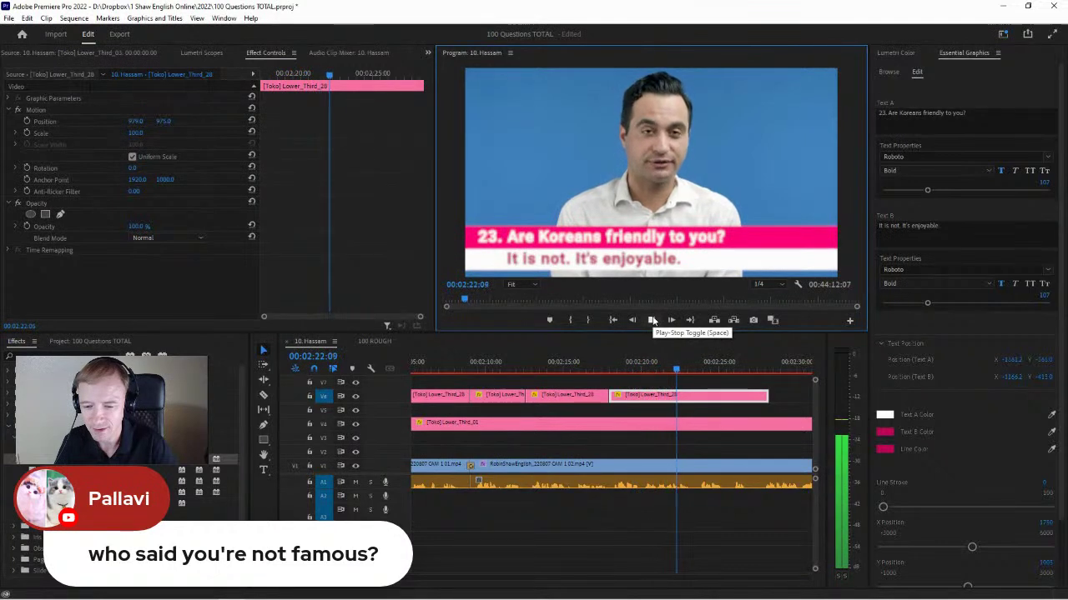
# Step: Change question 23's answer to 'They are. They are so friendly to foreigners.' and preview from 00:02:18
pyautogui.press('space')
pyautogui.click(908, 227)
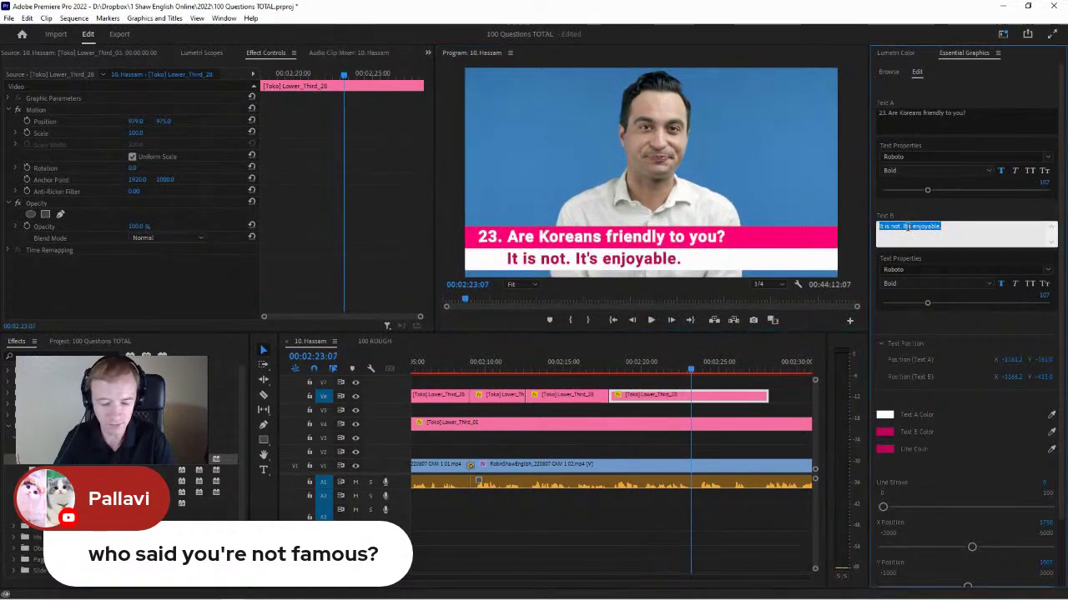
pyautogui.write('They are. They are so')
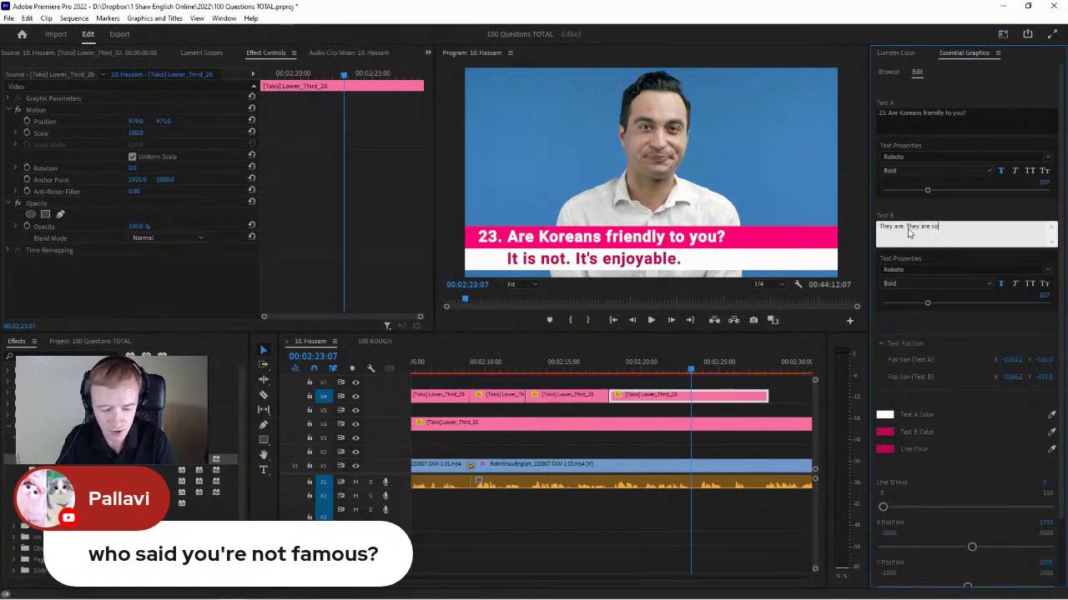
pyautogui.write(' friendly to')
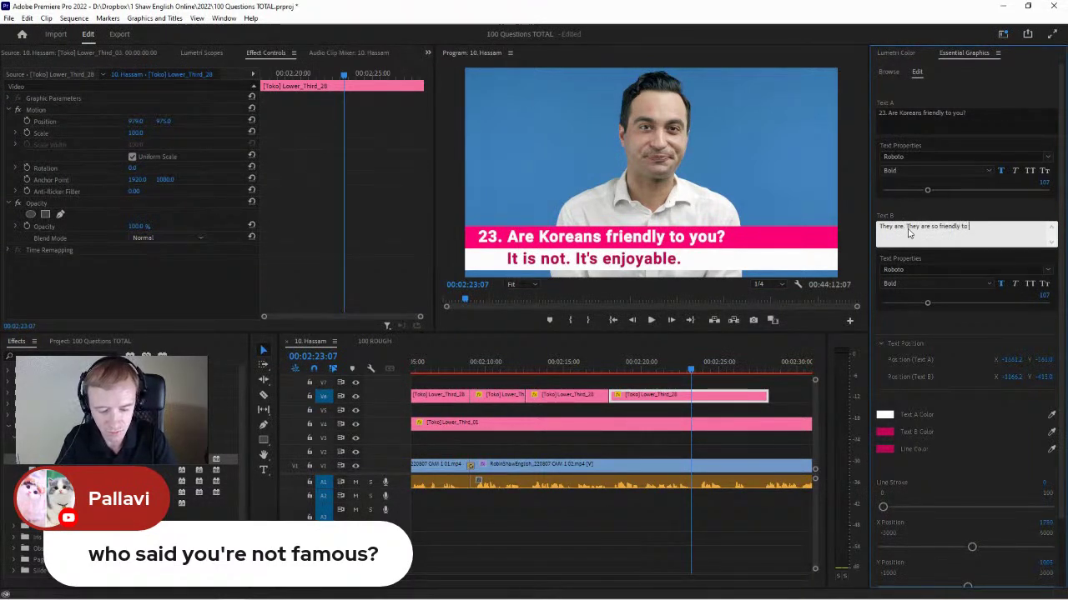
pyautogui.write(' foreigners')
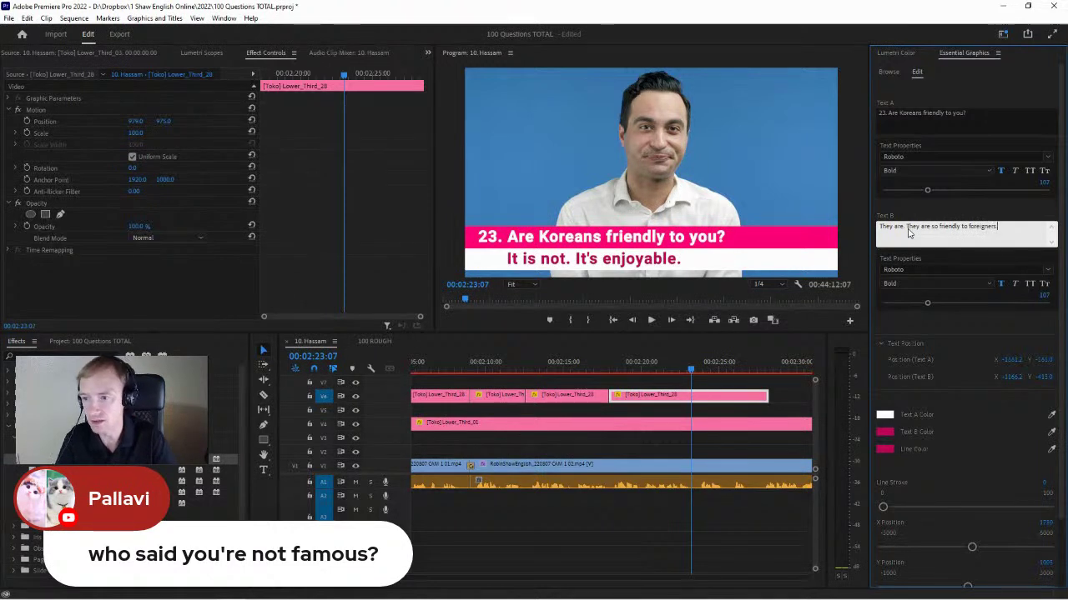
pyautogui.click(619, 368)
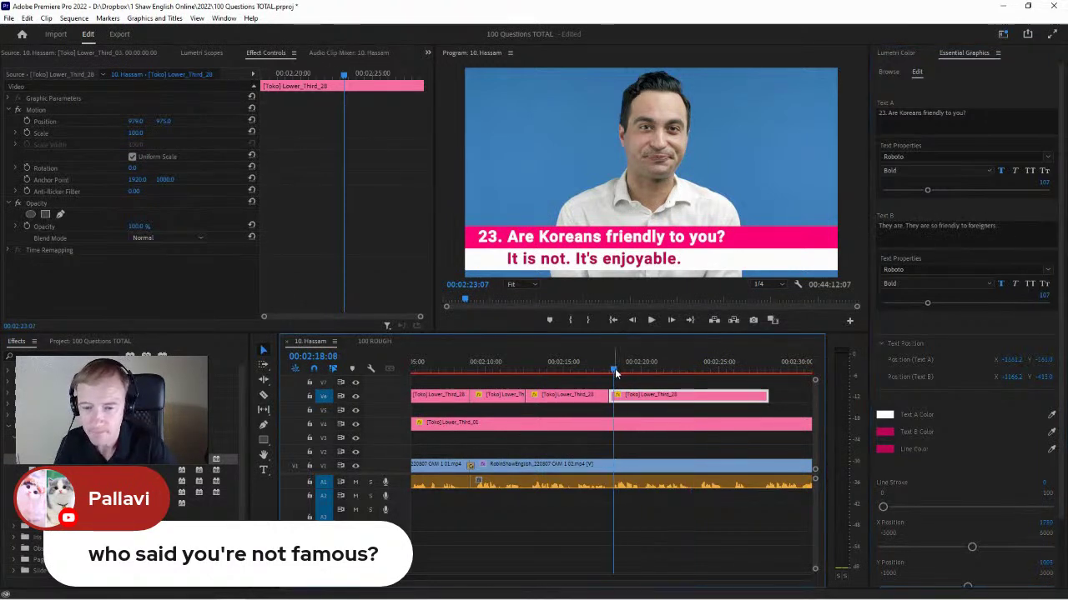
pyautogui.press('space')
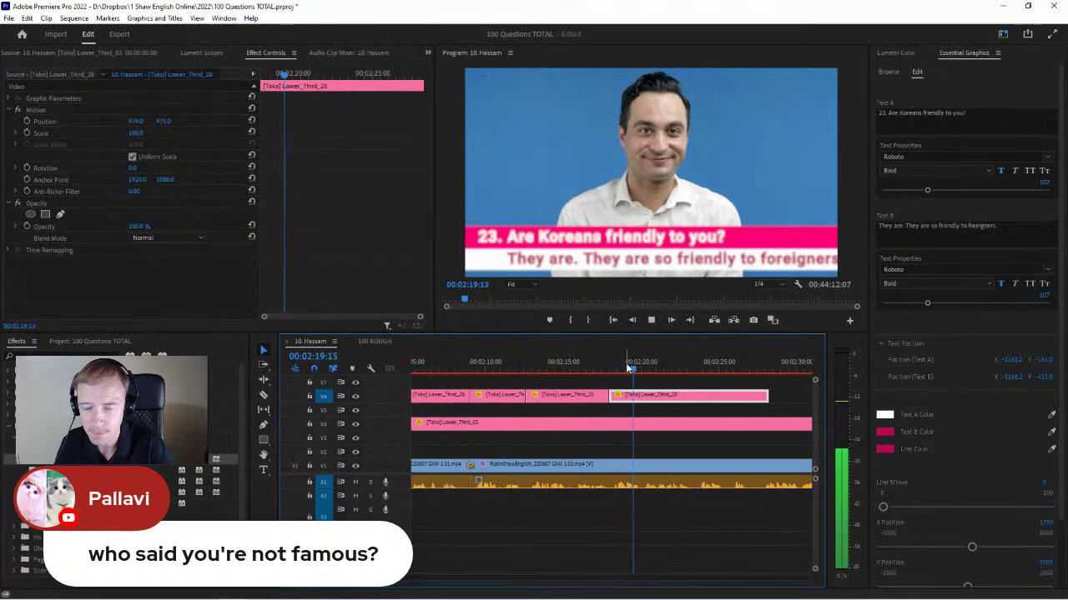
pyautogui.press('space')
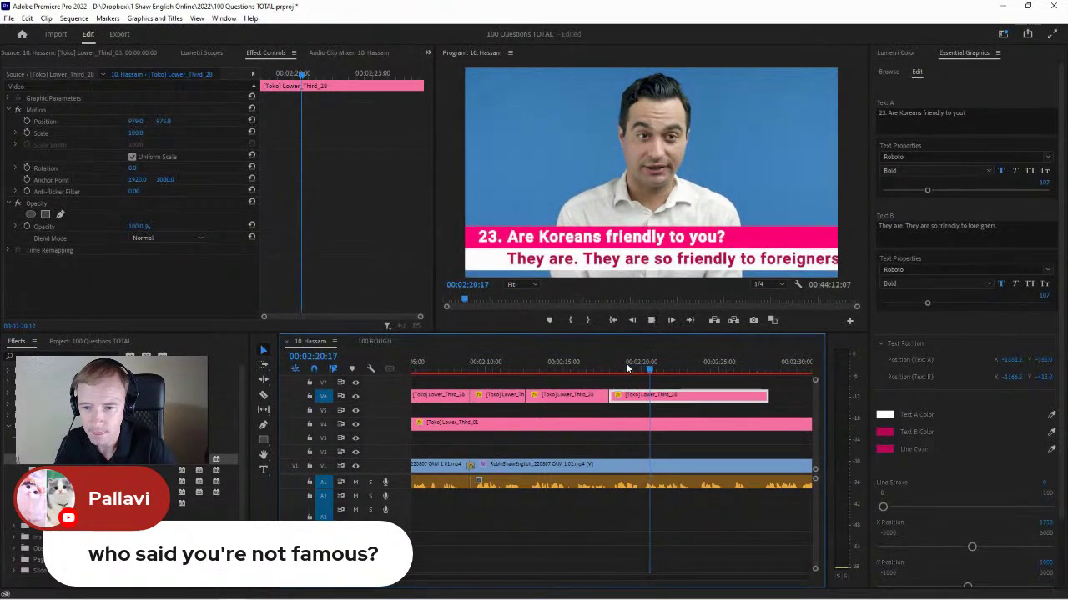
pyautogui.press('space')
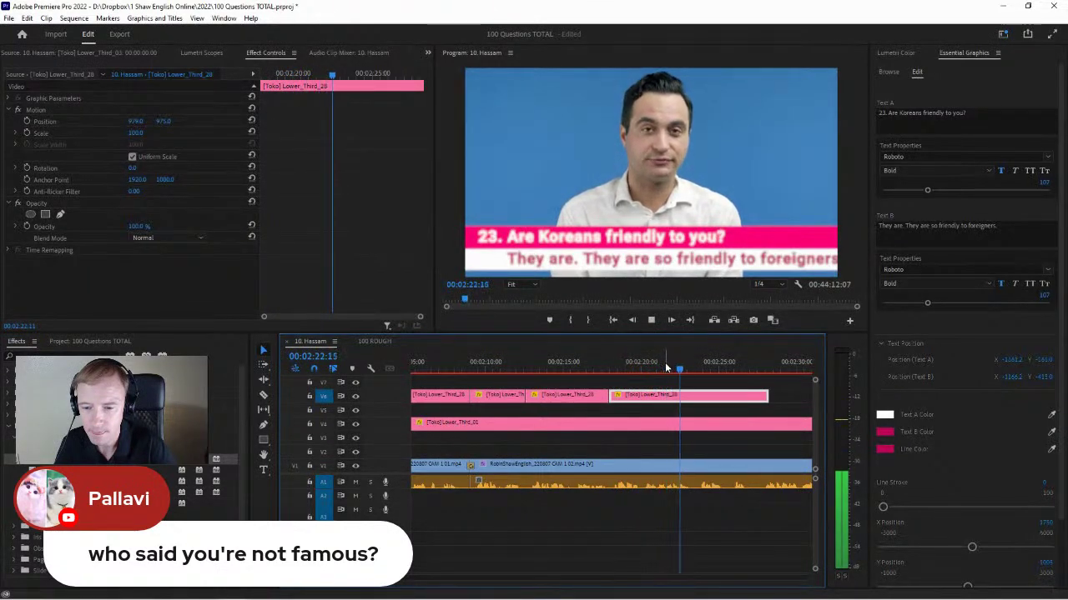
pyautogui.press('space')
# Step: Shorten the end of the question 23 clip and give it a purple label
pyautogui.moveTo(767, 396); pyautogui.dragTo(697, 396)
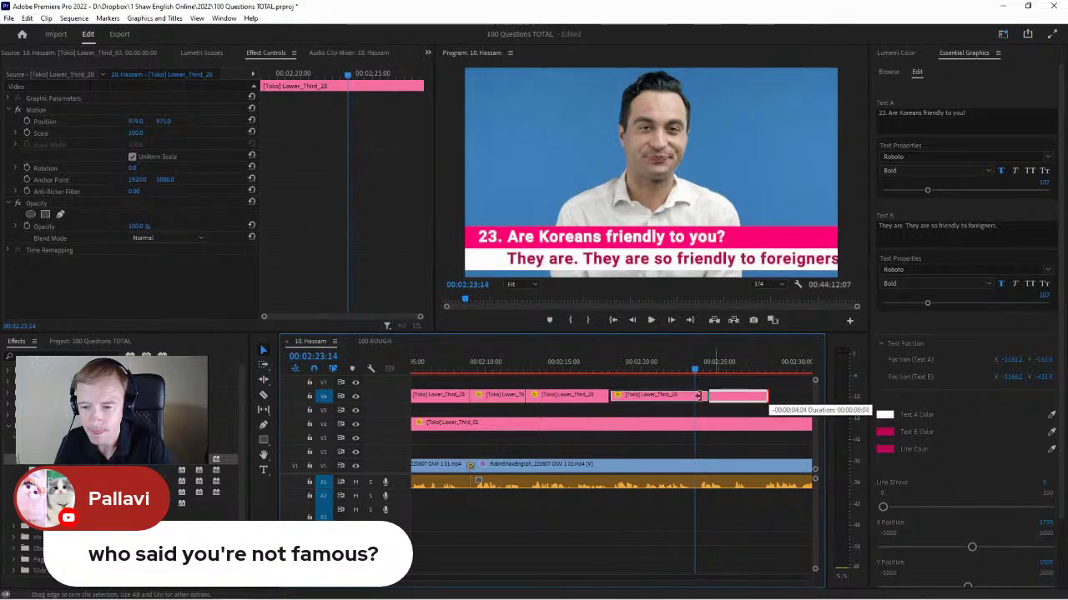
pyautogui.rightClick(672, 396)
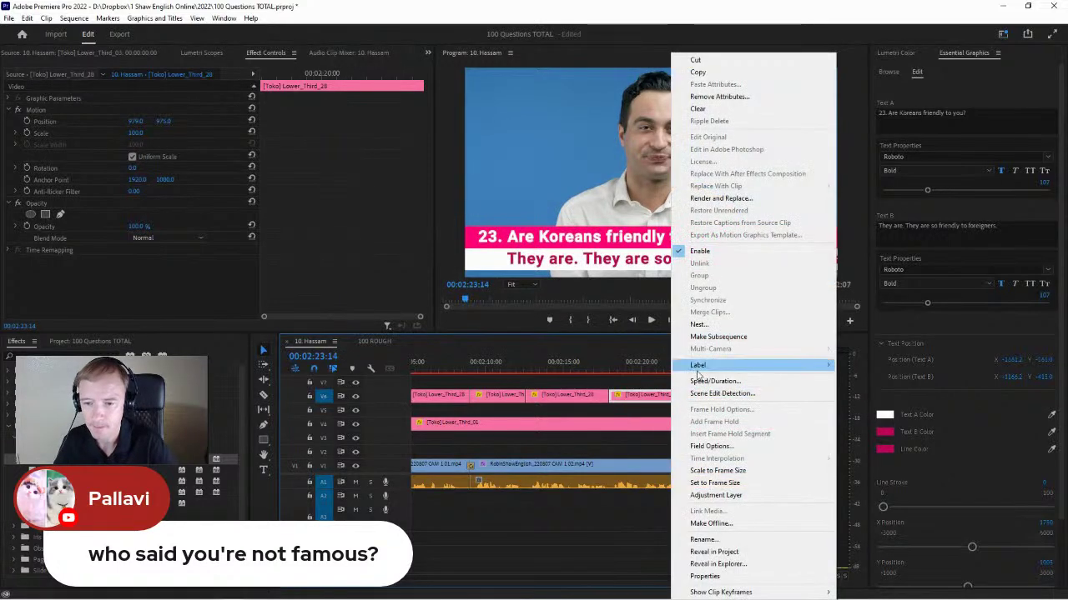
pyautogui.moveTo(701, 367)
pyautogui.click(859, 478)
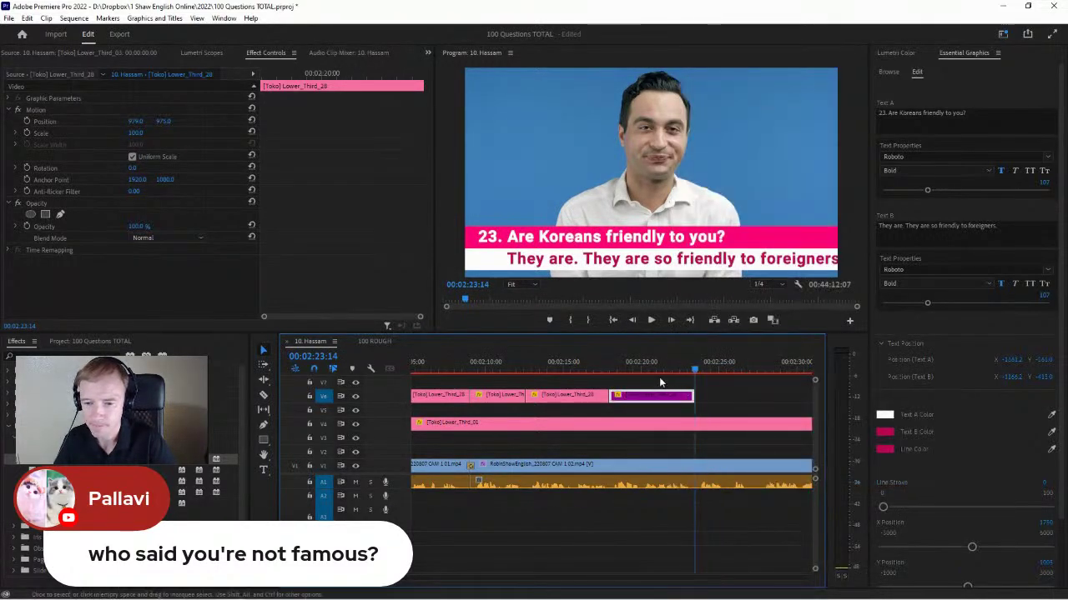
# Step: Select the whole answer line text of the question 23 caption at 00:02:20:07
pyautogui.click(644, 364)
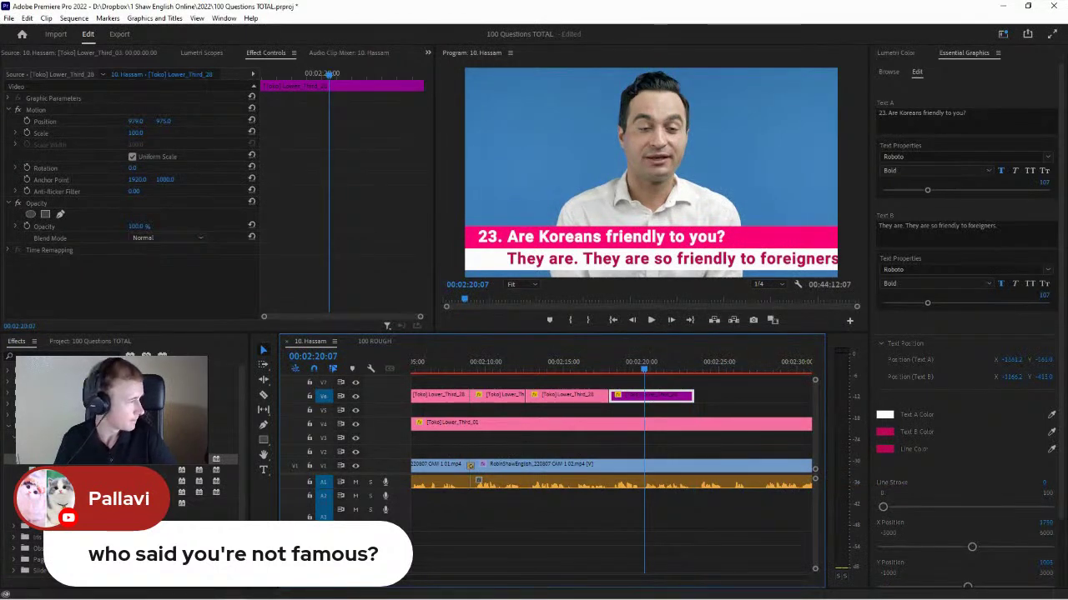
pyautogui.click(975, 224)
pyautogui.moveTo(998, 225); pyautogui.dragTo(851, 228)
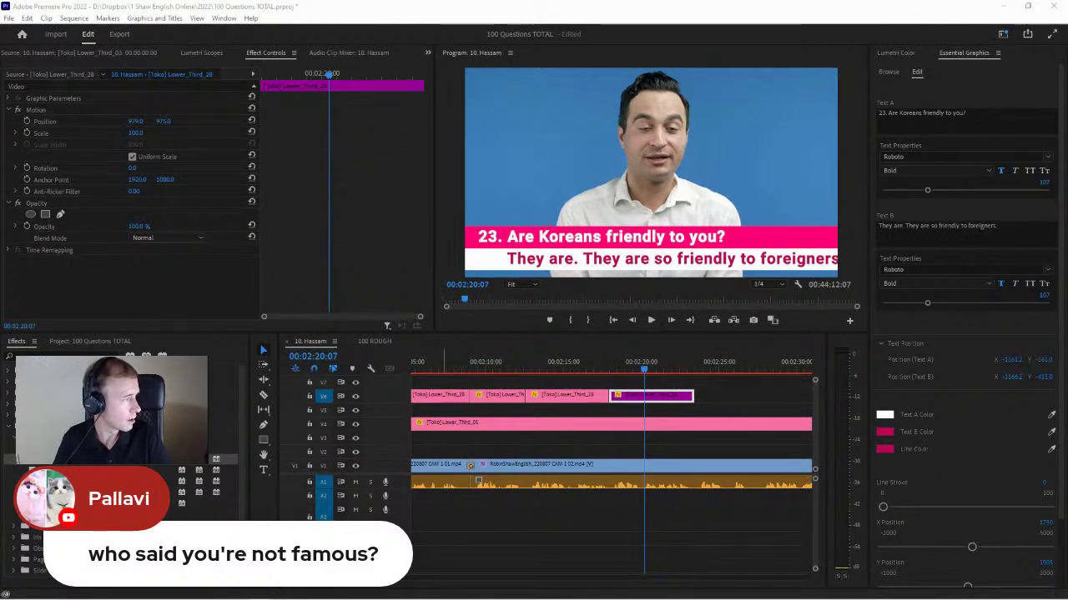
pyautogui.click(576, 363)
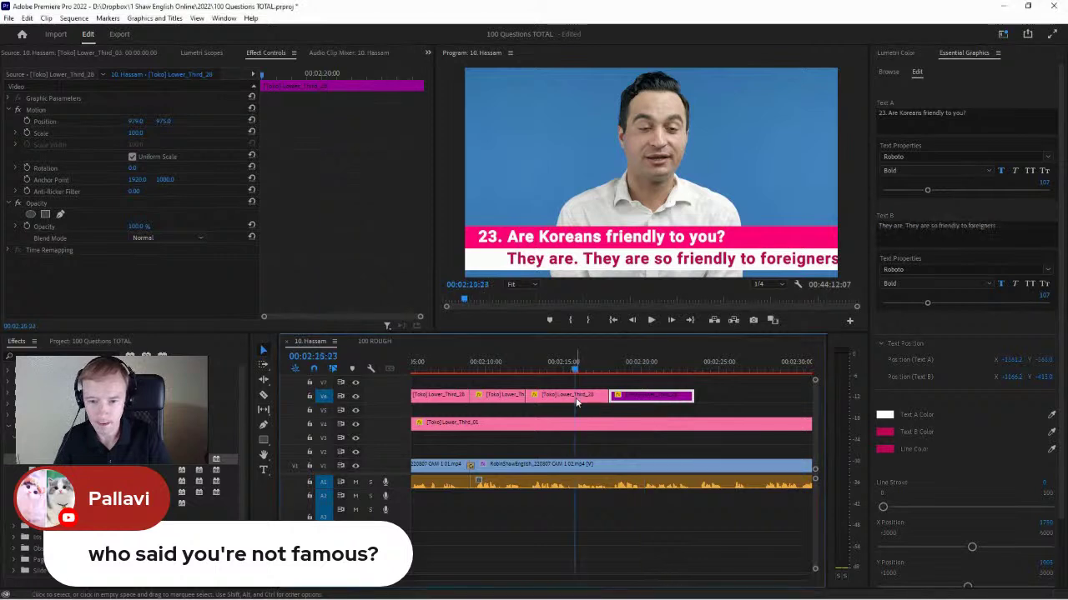
pyautogui.click(576, 402)
pyautogui.click(931, 238)
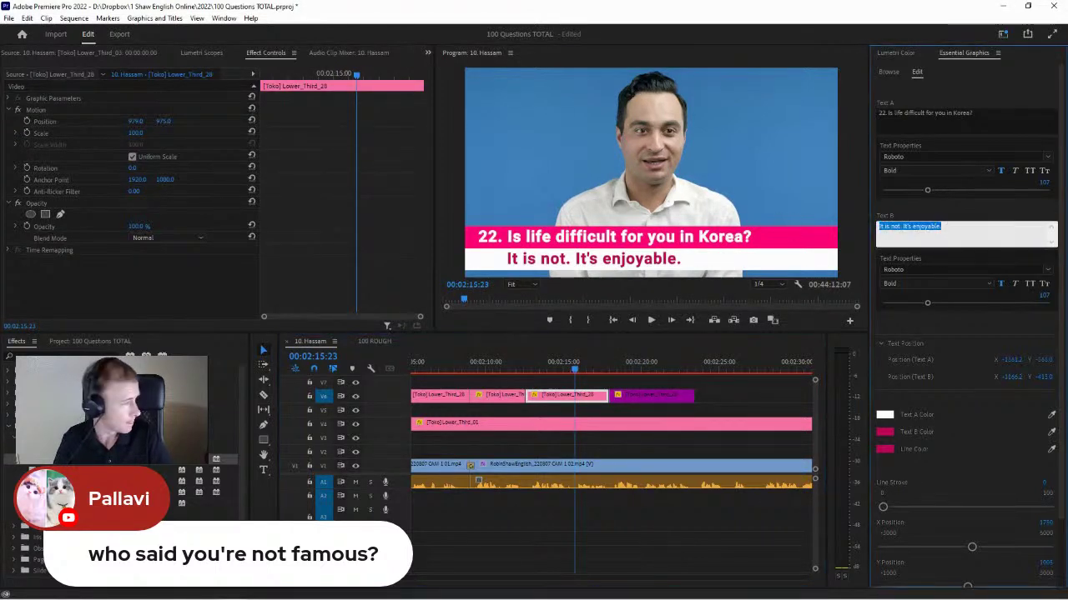
pyautogui.hotkey('alt', 'Tab')
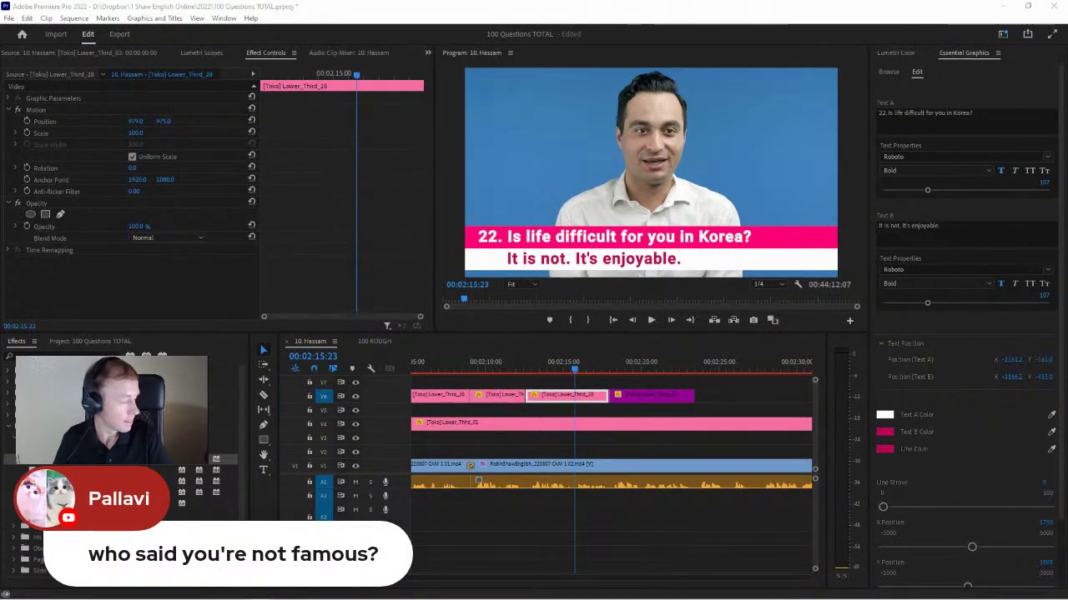
pyautogui.hotkey('alt', 'Tab')
pyautogui.click(505, 400)
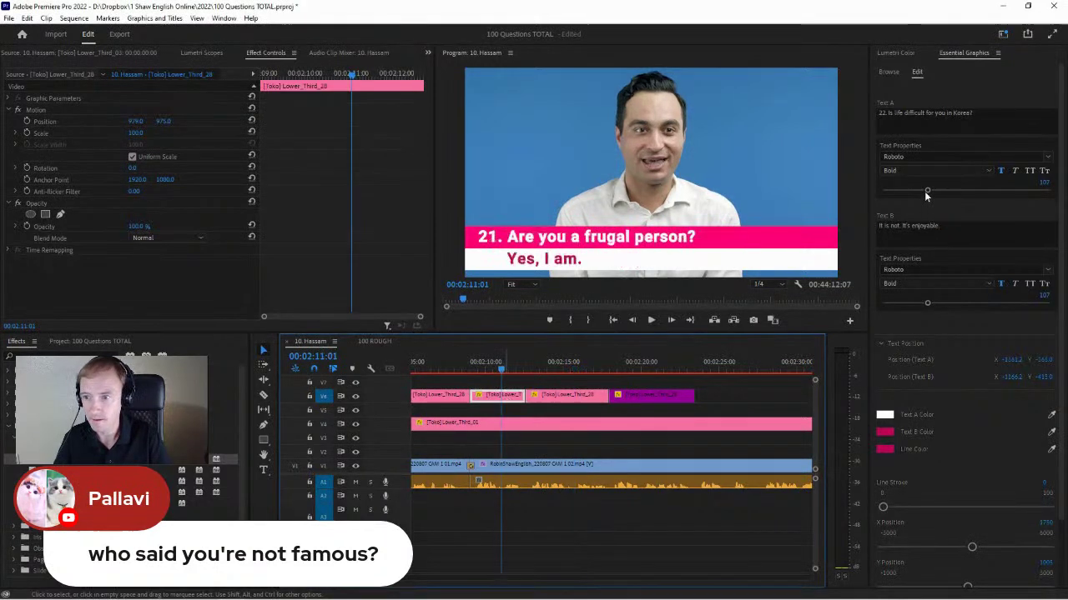
pyautogui.click(926, 232)
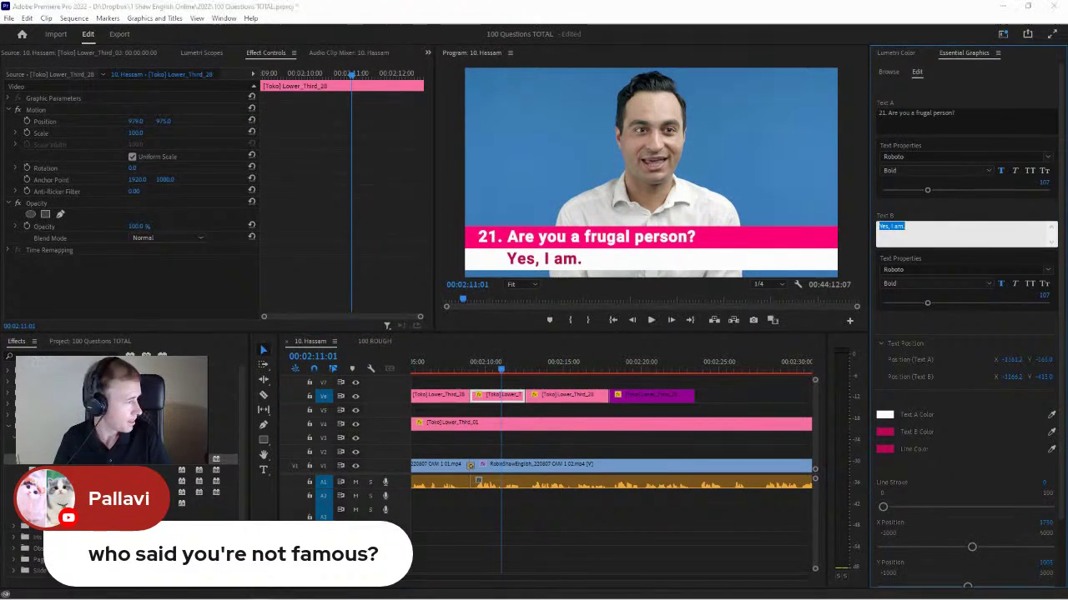
pyautogui.hotkey('alt', 'Tab')
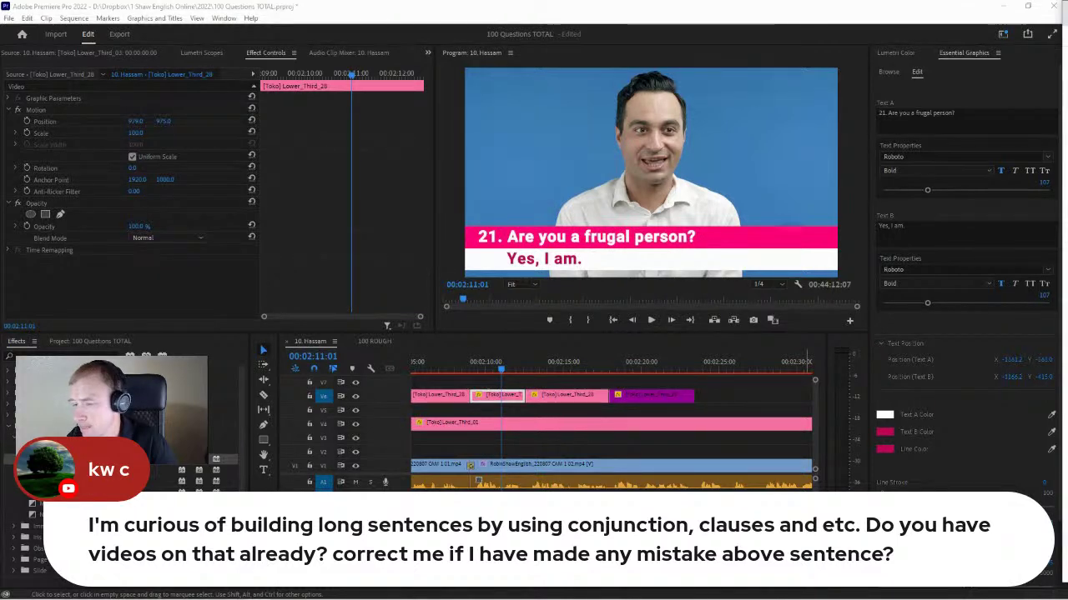
pyautogui.hotkey('alt', 'Tab')
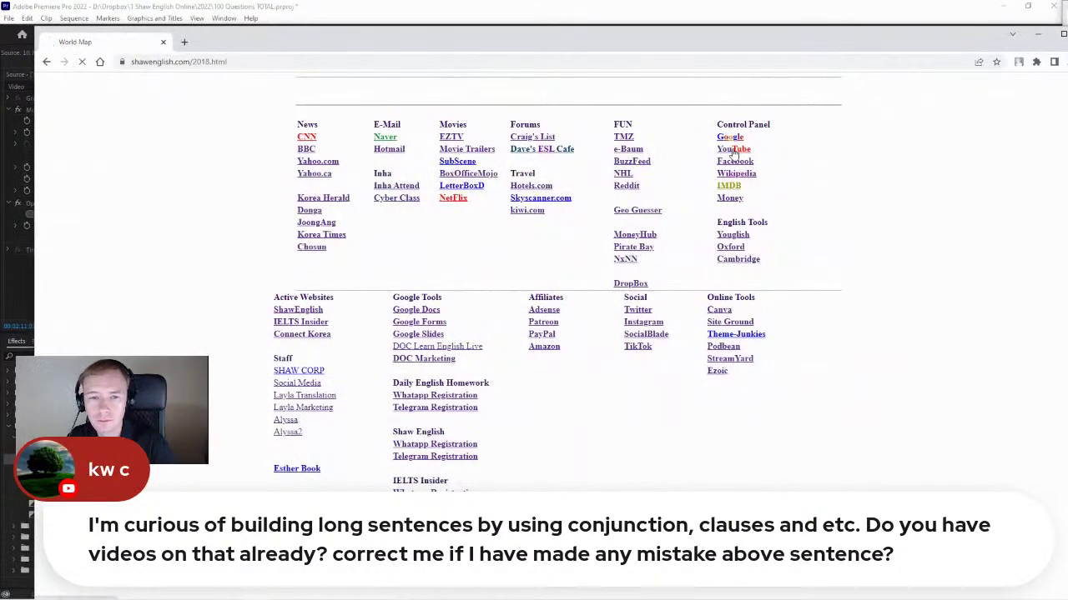
# Step: Search YouTube for 'daily English homework' and open the Daily English Homework channel
pyautogui.click(733, 150)
pyautogui.click(400, 88)
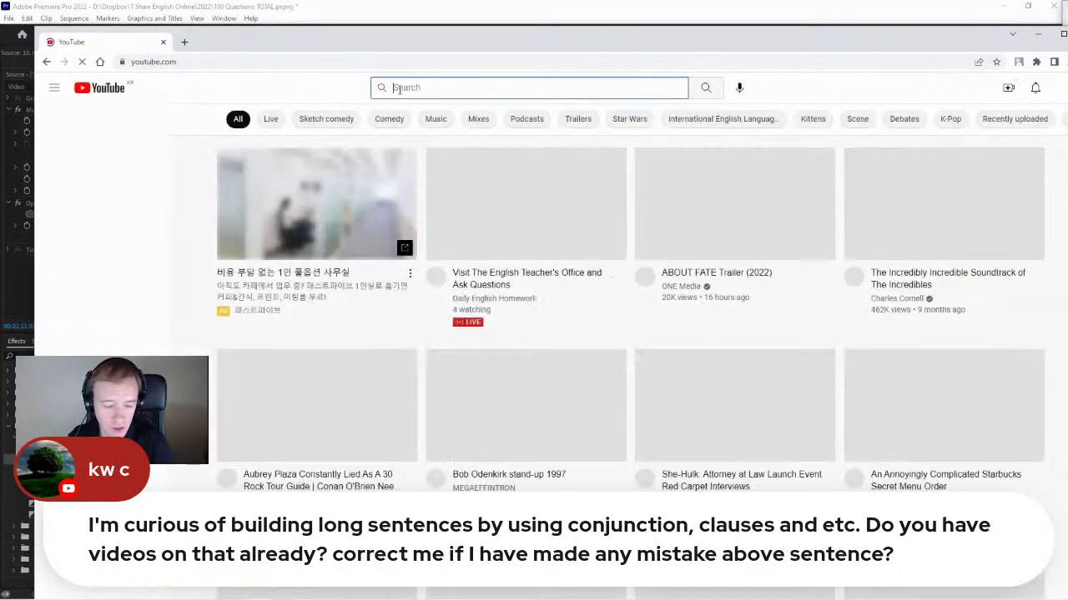
pyautogui.write('daily')
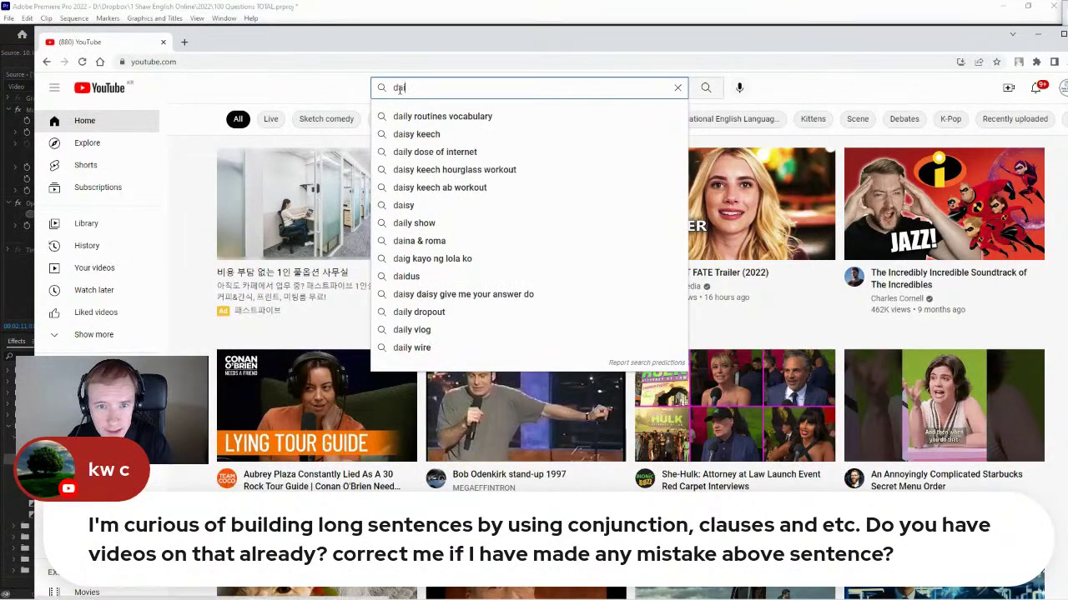
pyautogui.write(' English home')
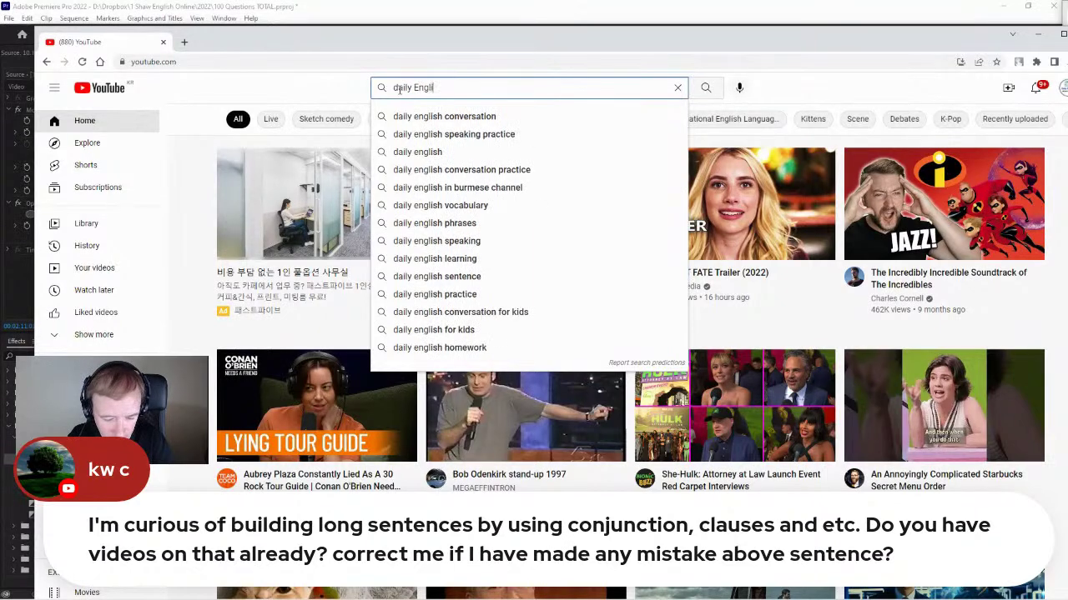
pyautogui.write('work')
pyautogui.press('Return')
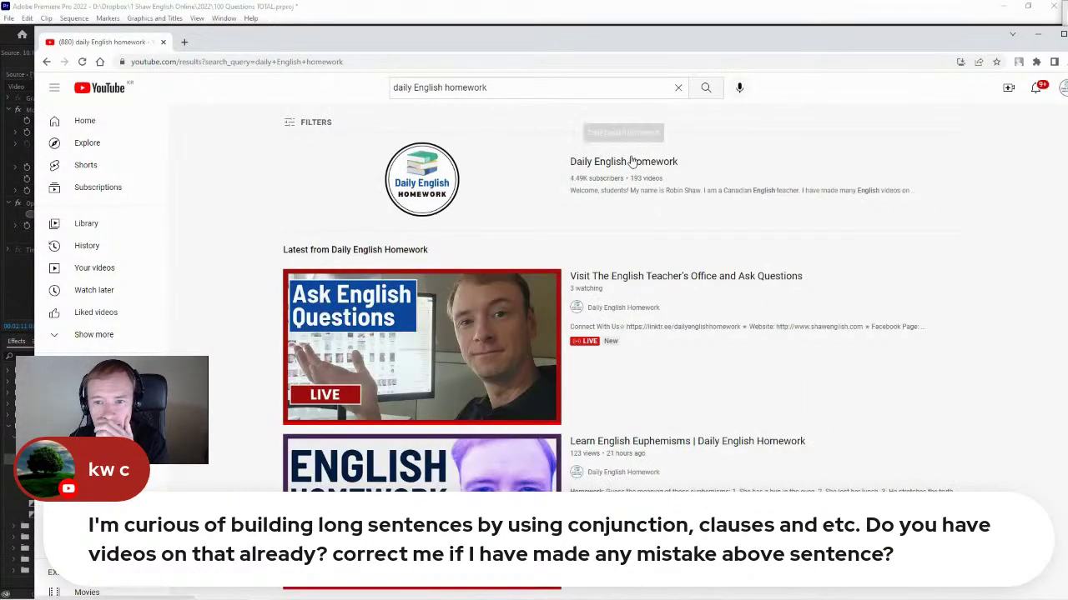
pyautogui.click(631, 161)
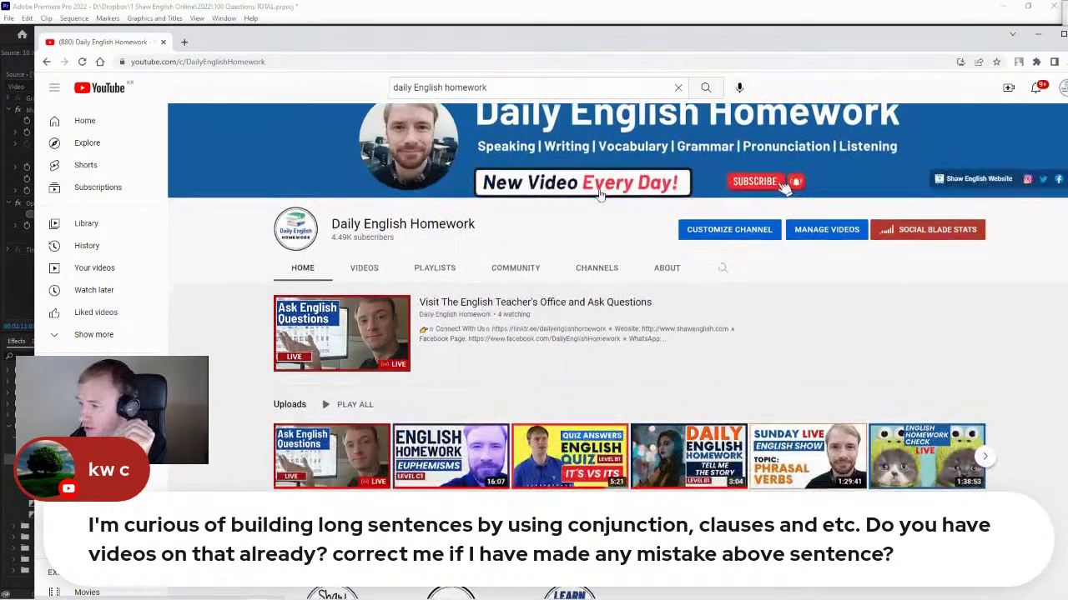
# Step: Scroll through the channel's Videos grid of uploads, then slide the browser aside
pyautogui.scroll(-2, 595, 197)
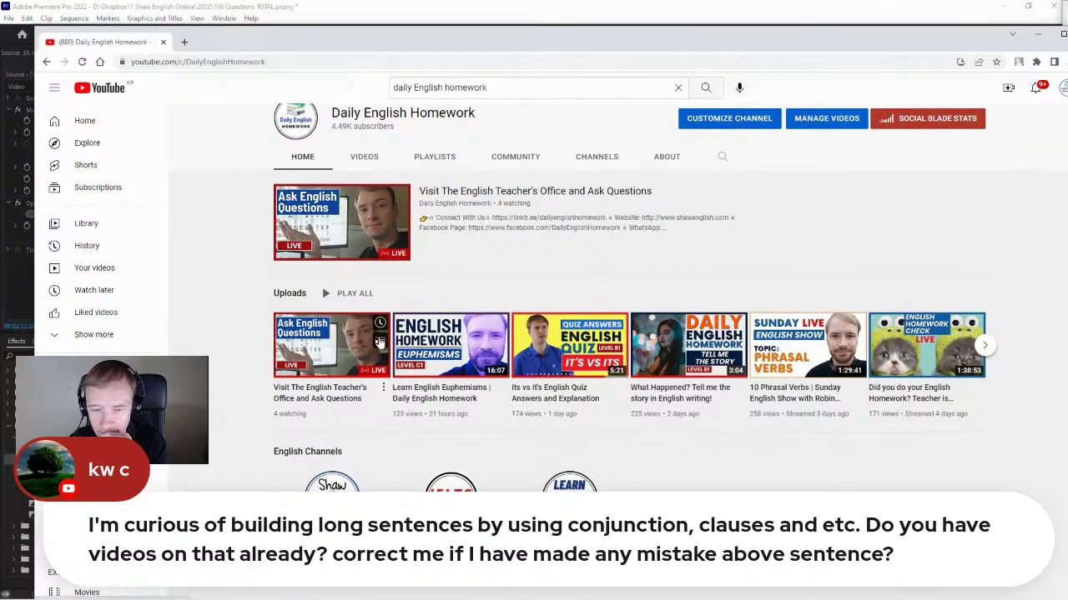
pyautogui.click(370, 163)
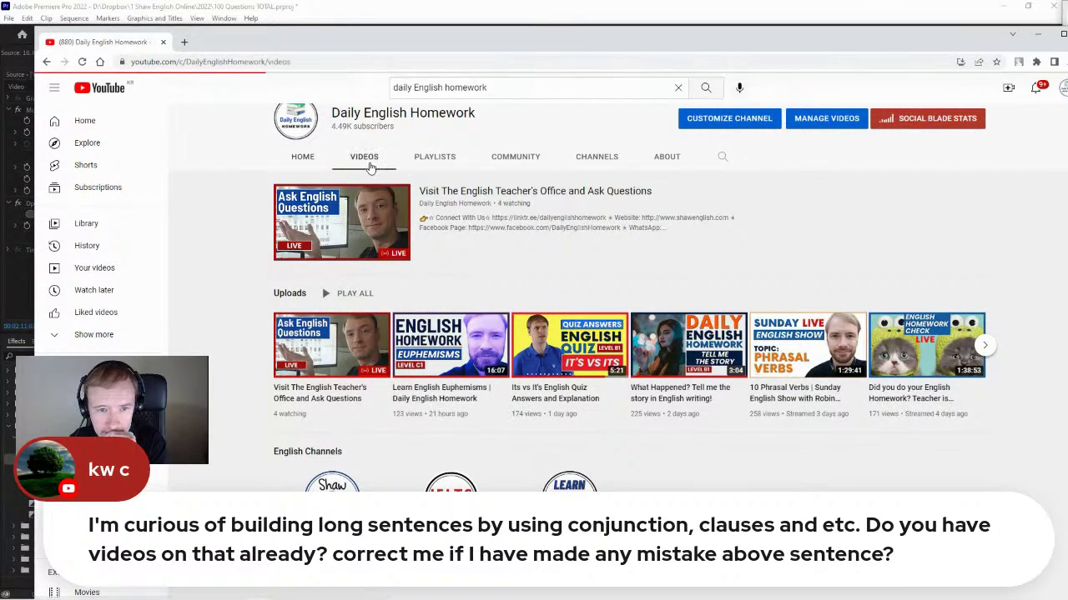
pyautogui.scroll(-3, 422, 284)
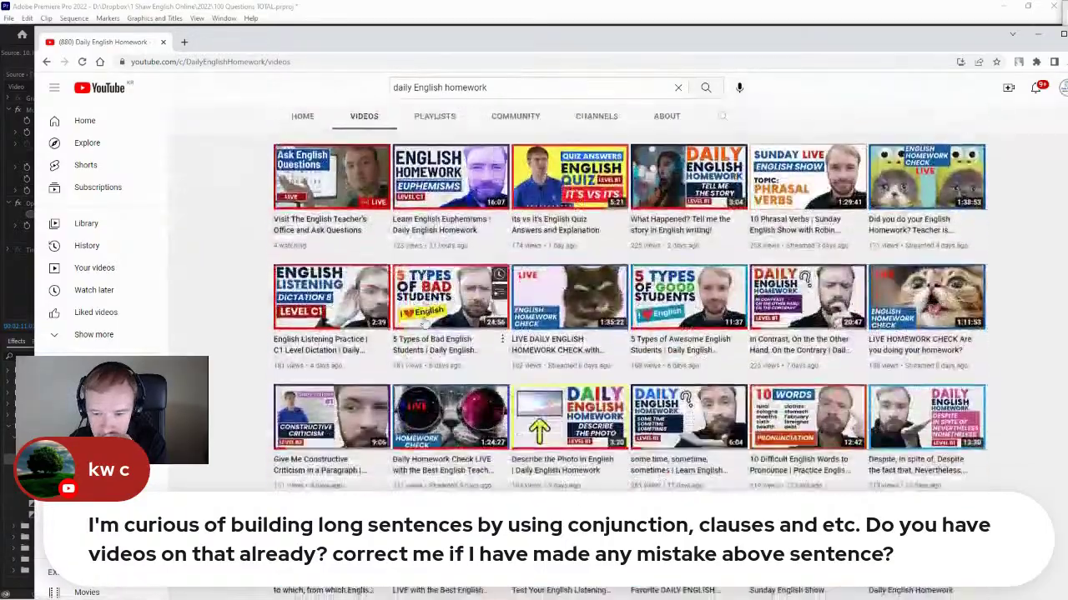
pyautogui.scroll(-3, 450, 317)
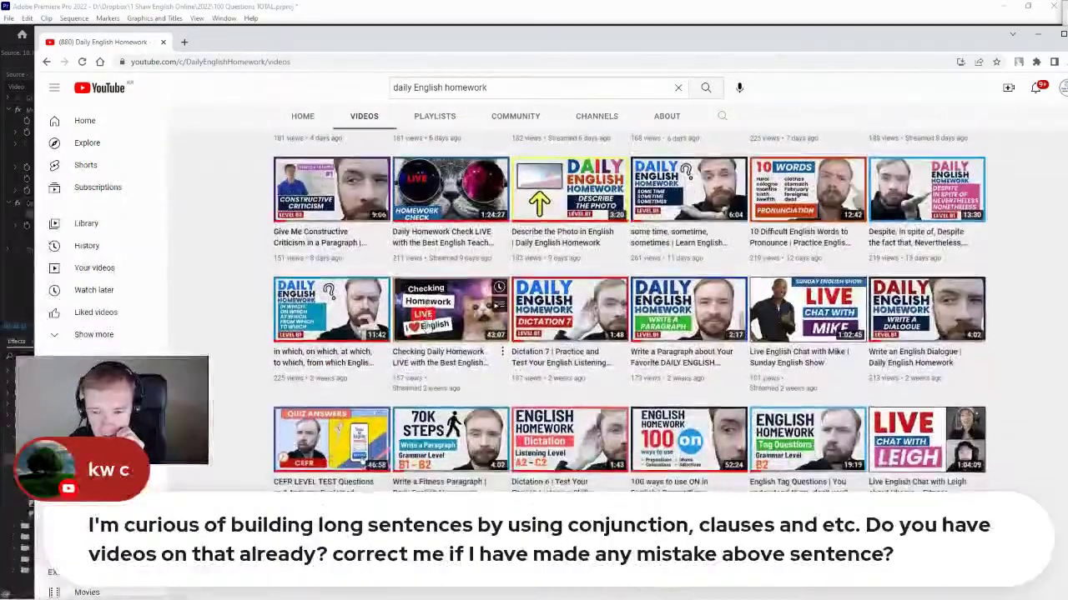
pyautogui.scroll(-5, 451, 334)
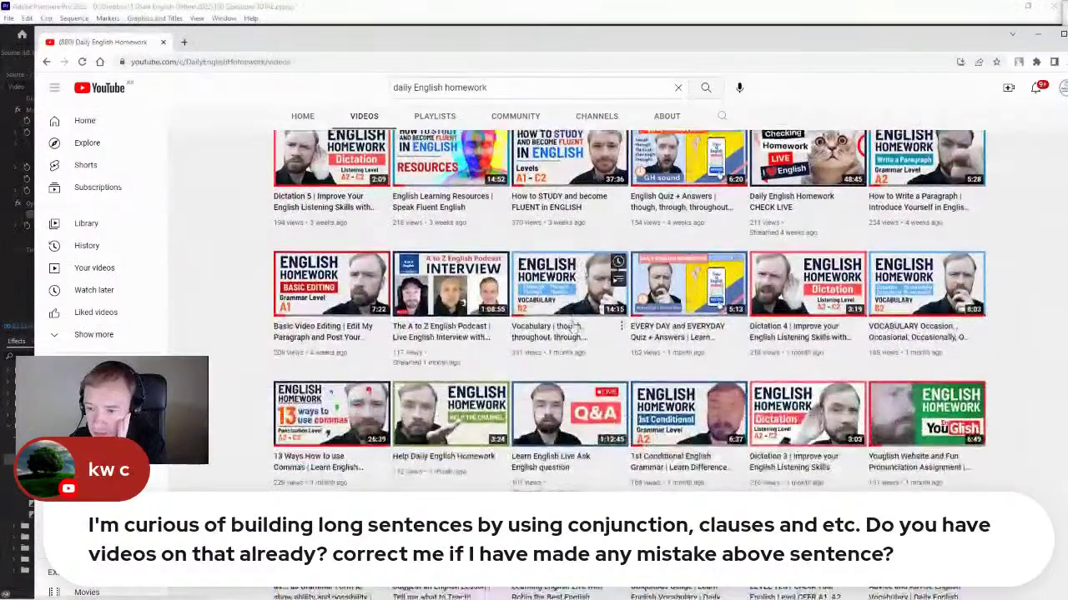
pyautogui.scroll(-3, 574, 325)
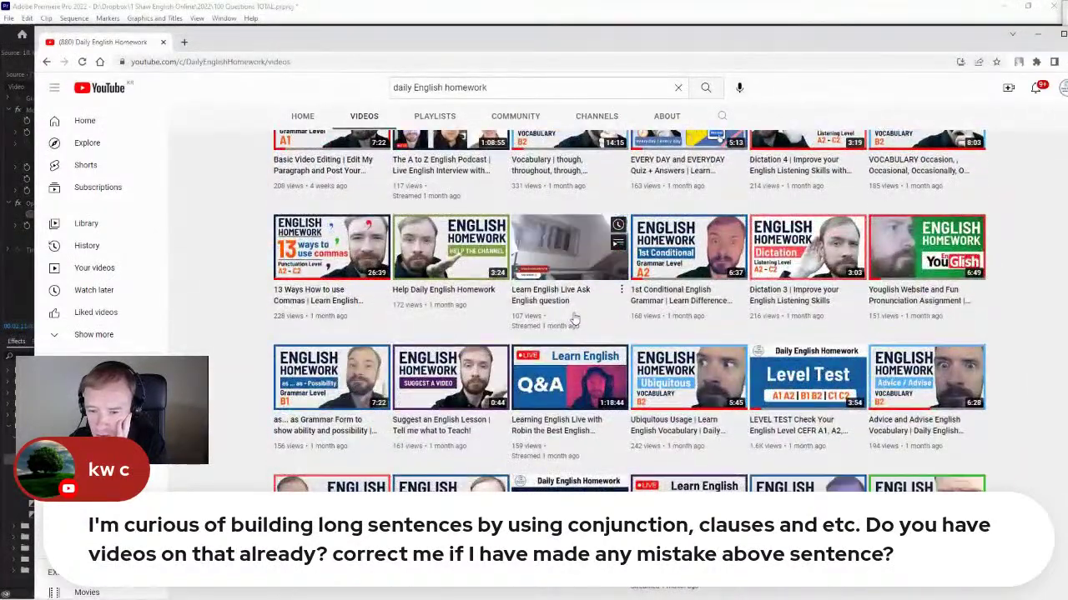
pyautogui.scroll(-3, 574, 318)
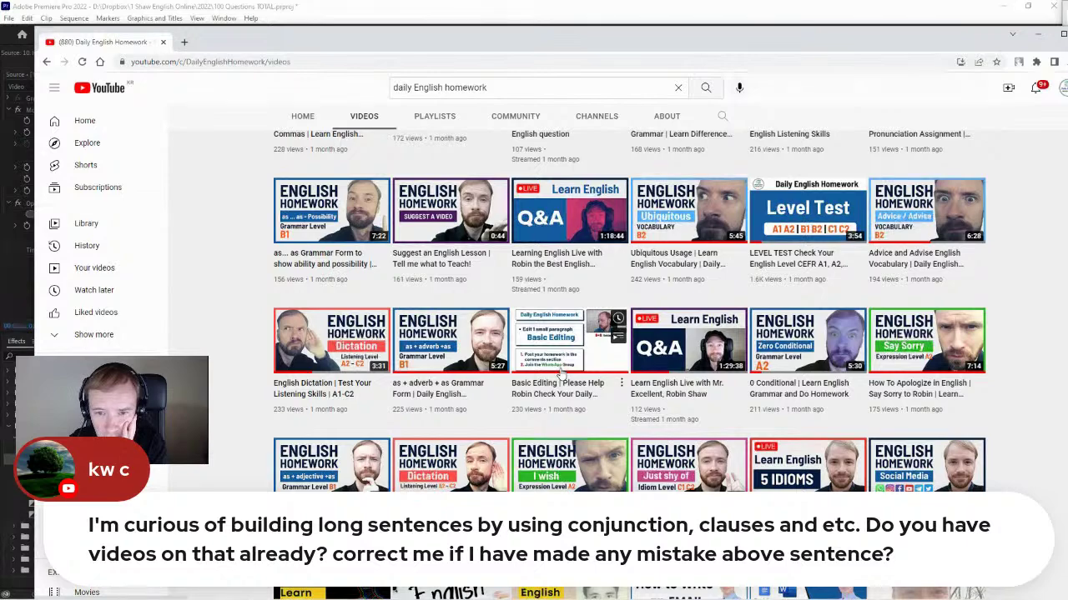
pyautogui.scroll(3, 560, 375)
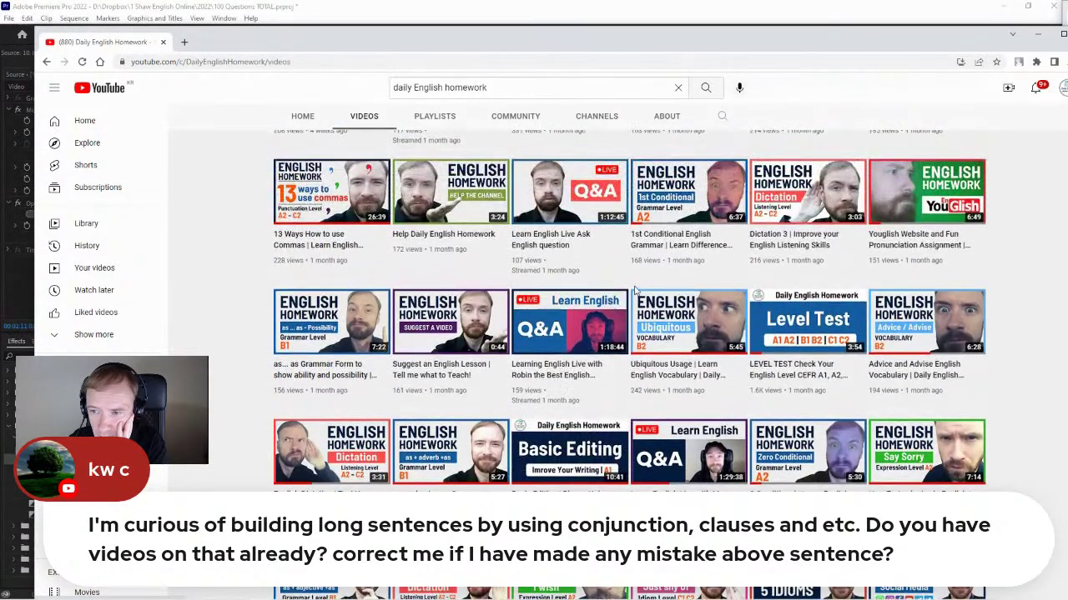
pyautogui.scroll(3, 635, 290)
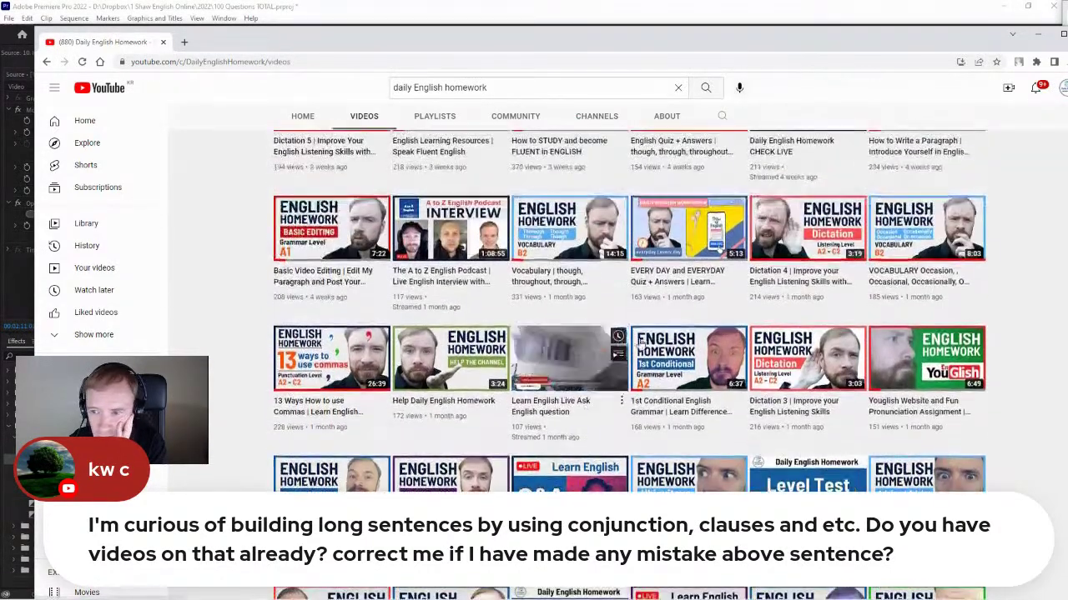
pyautogui.moveTo(342, 236)
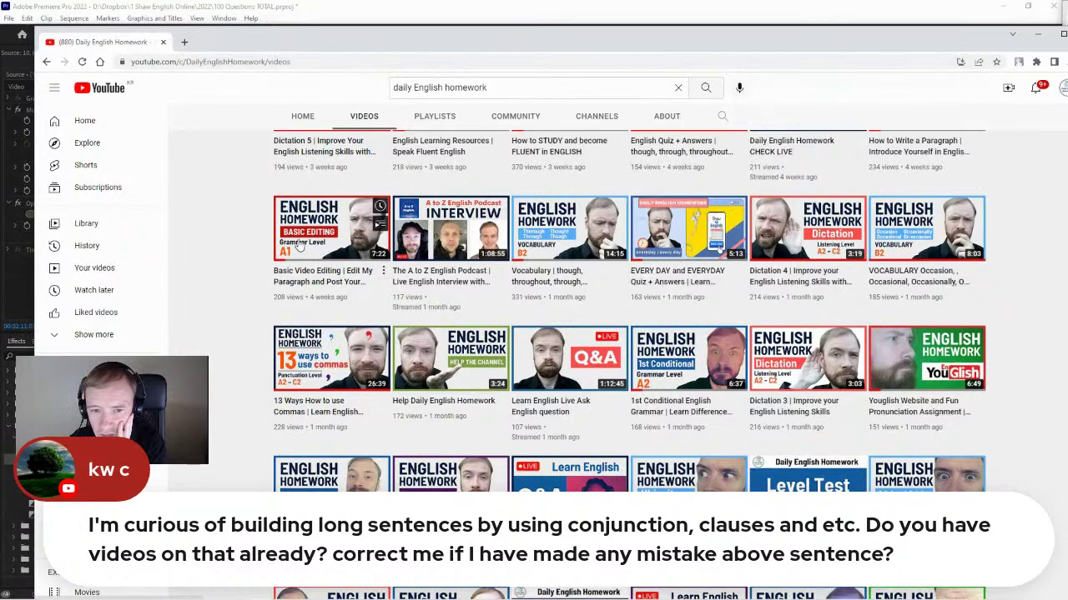
pyautogui.scroll(1, 298, 242)
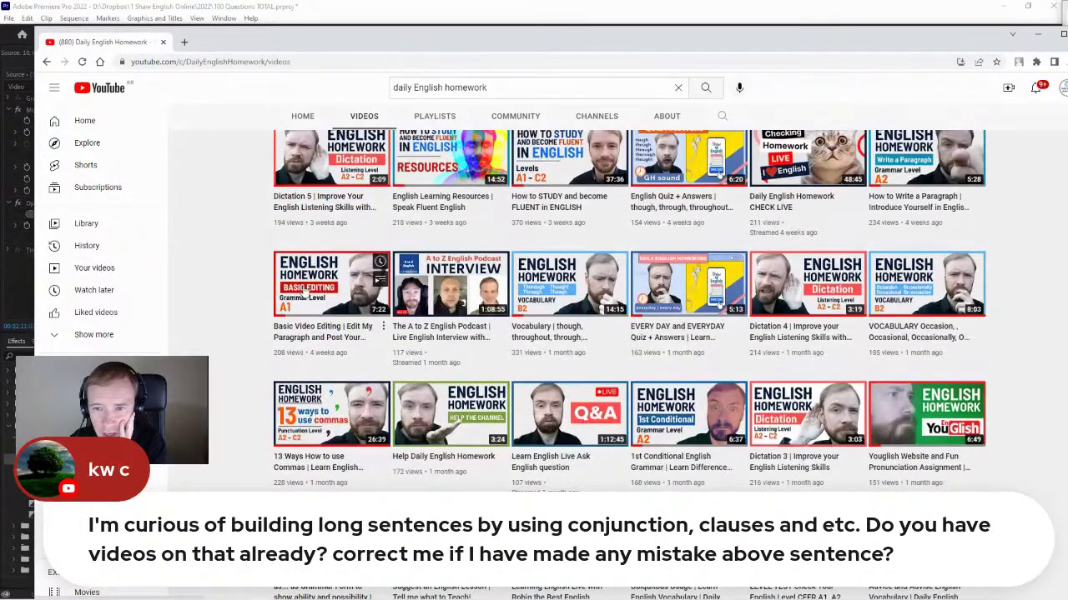
pyautogui.scroll(1, 305, 293)
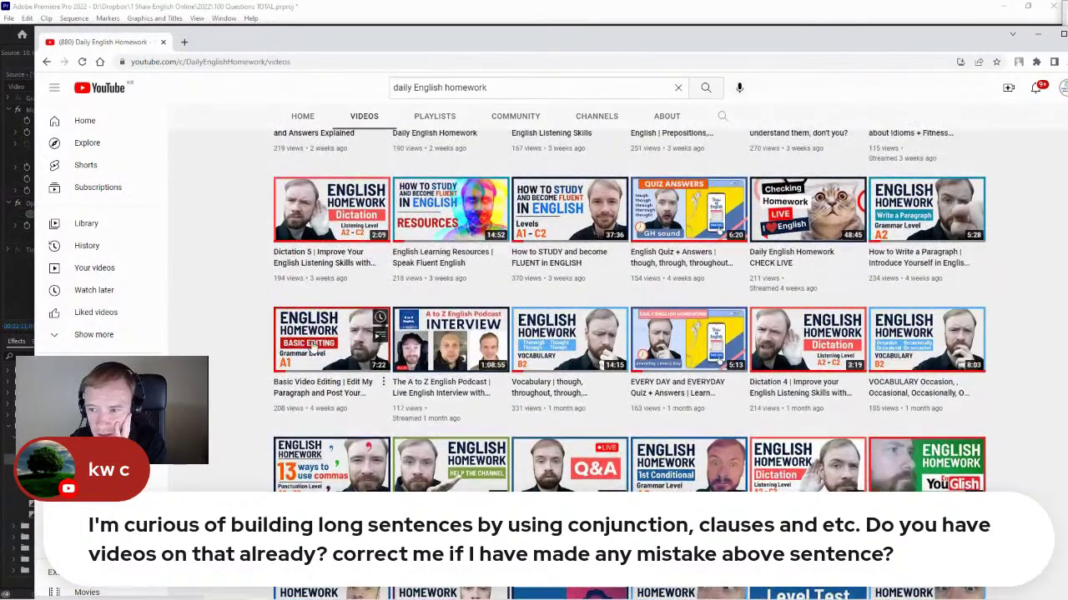
pyautogui.scroll(3, 313, 348)
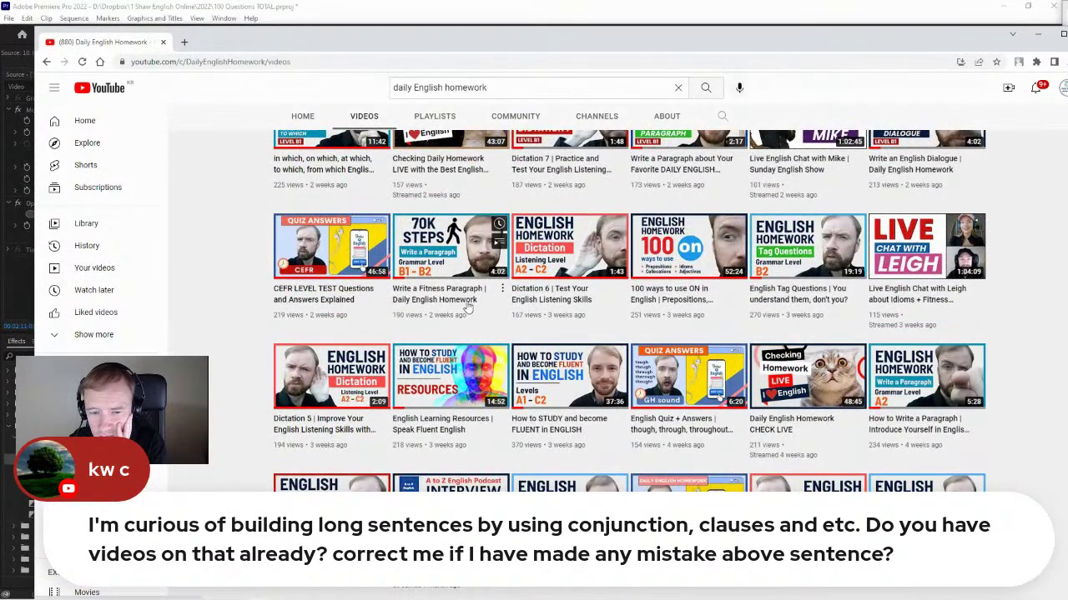
pyautogui.scroll(1, 468, 308)
pyautogui.scroll(2, 500, 317)
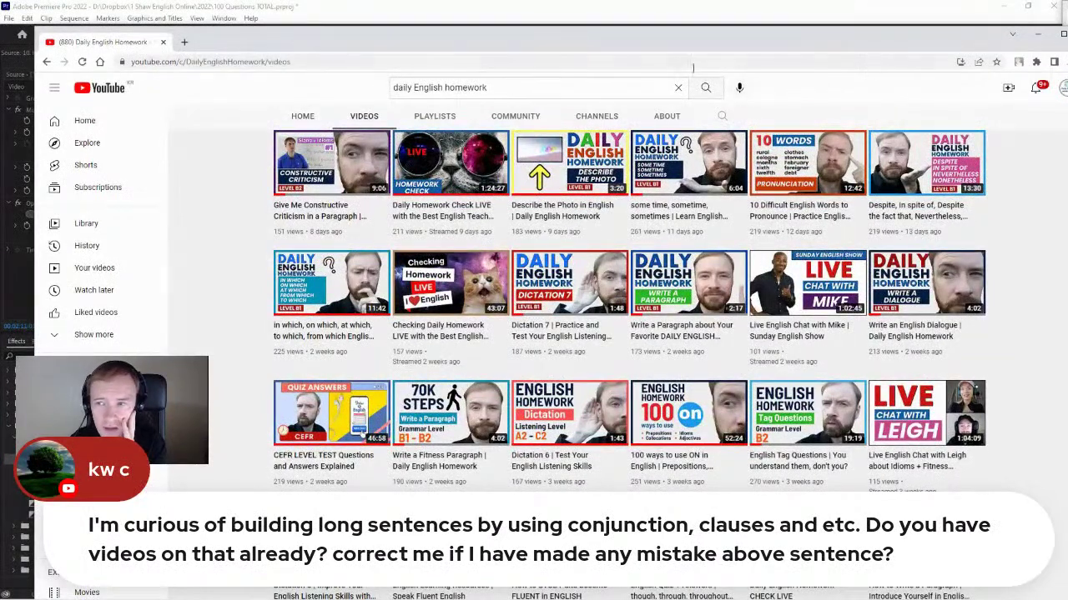
pyautogui.moveTo(584, 37); pyautogui.dragTo(450, 37)
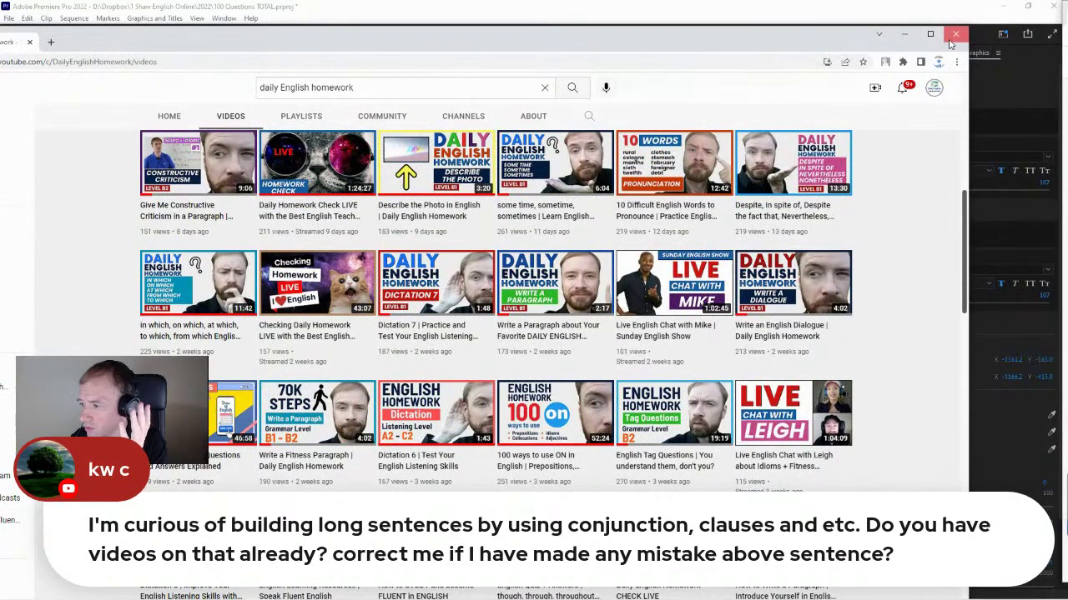
# Step: Return to Premiere and play the sequence from 00:02:11:19
pyautogui.click(953, 39)
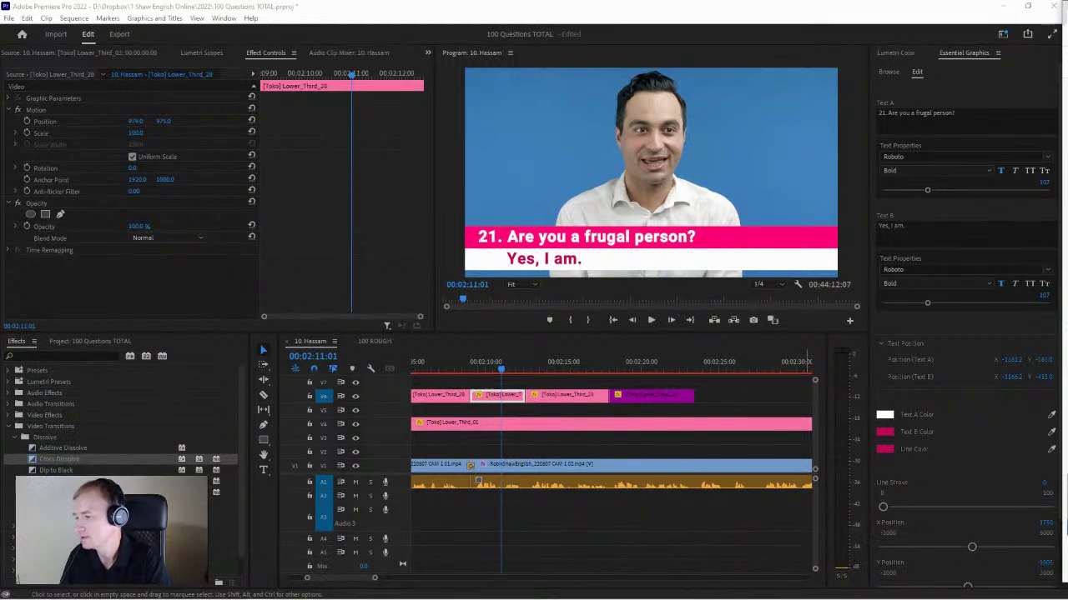
pyautogui.click(512, 367)
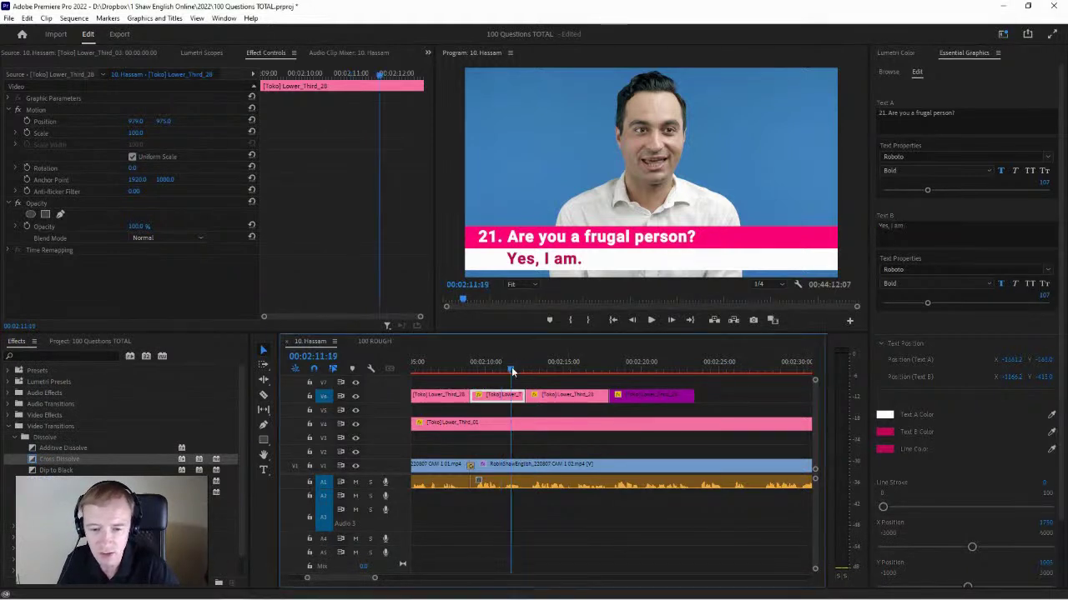
pyautogui.press('space')
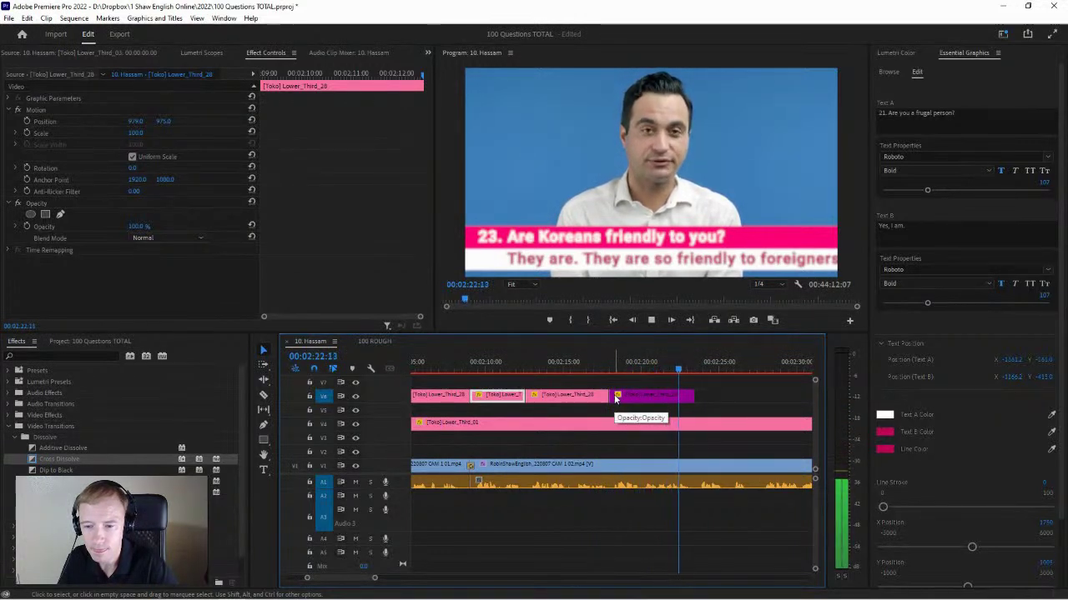
pyautogui.click(557, 398)
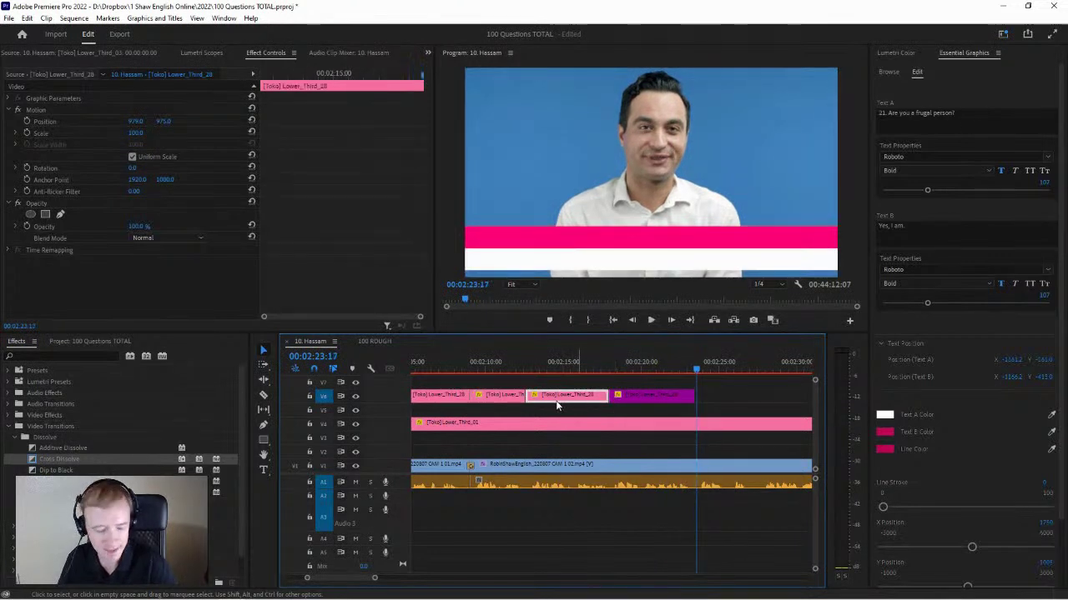
# Step: Move the question 22 lower-third about ten seconds later, after the magenta clip, and play it
pyautogui.moveTo(557, 405); pyautogui.dragTo(725, 401)
pyautogui.press('space')
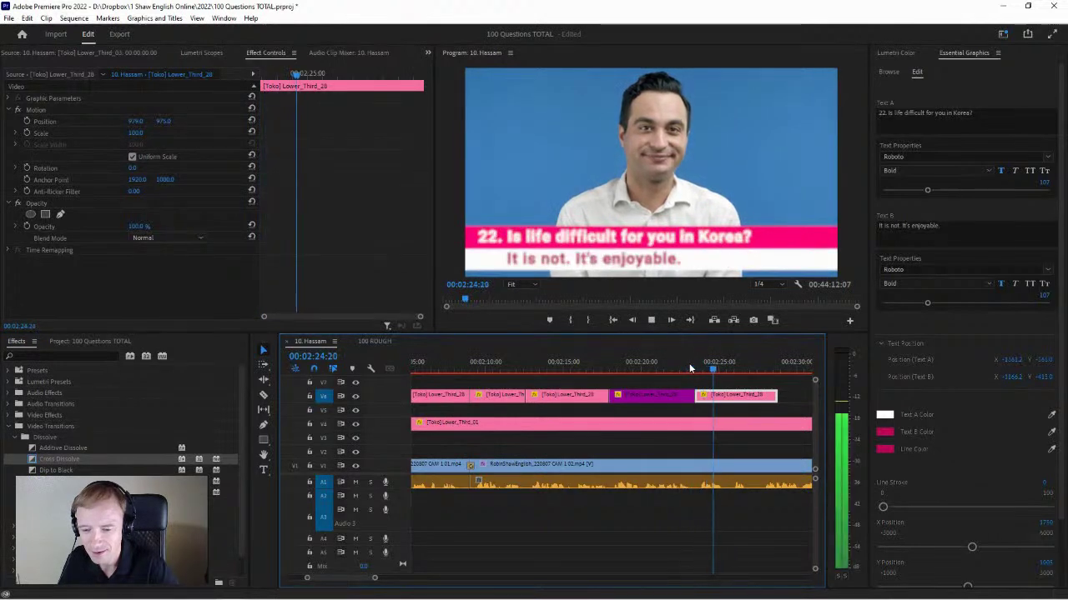
pyautogui.press('space')
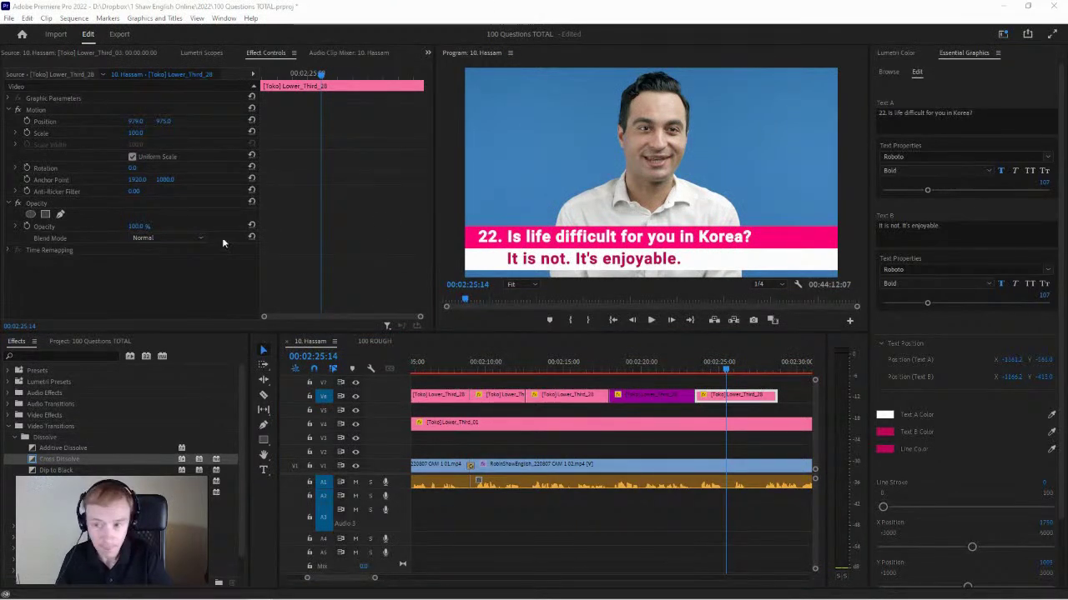
# Step: Paste the new question and renumber it '24. How often do you call your mom?'
pyautogui.click(886, 114)
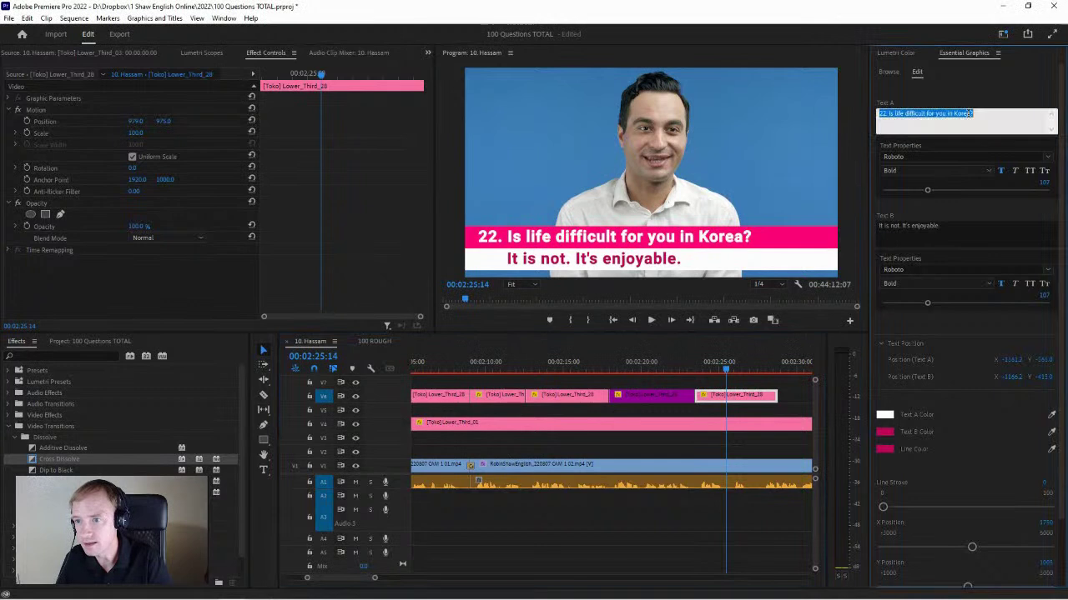
pyautogui.write('How often do you call your mom?')
pyautogui.write('23.')
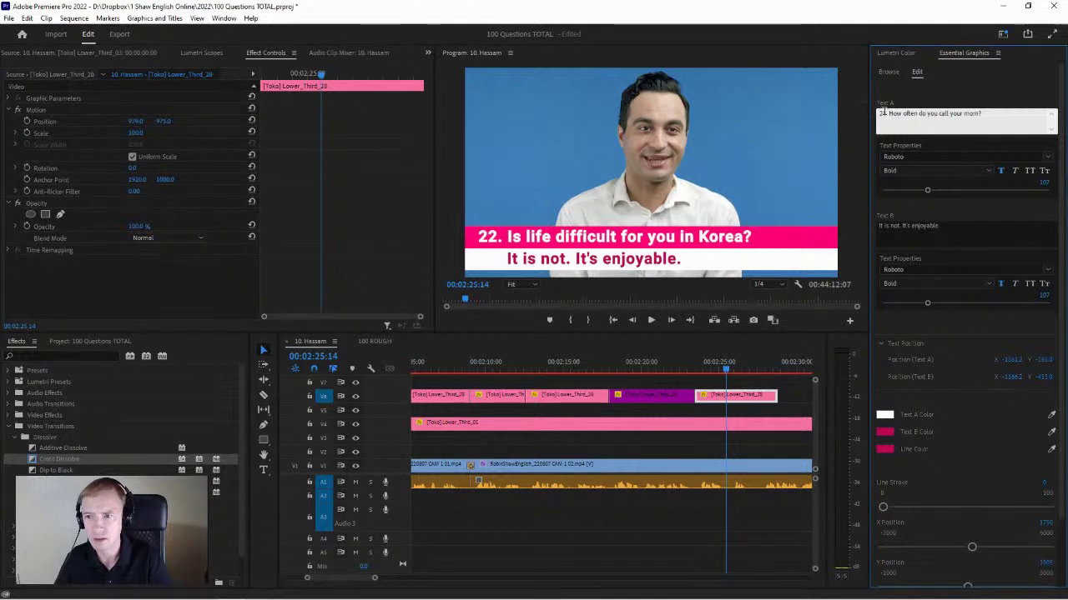
pyautogui.doubleClick(883, 112)
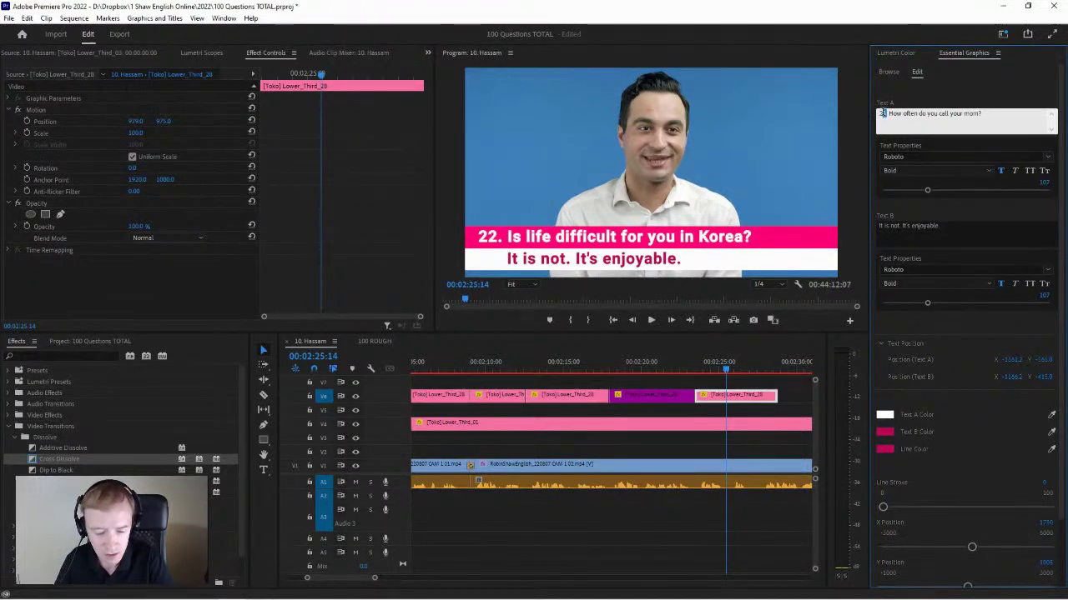
pyautogui.click(934, 99)
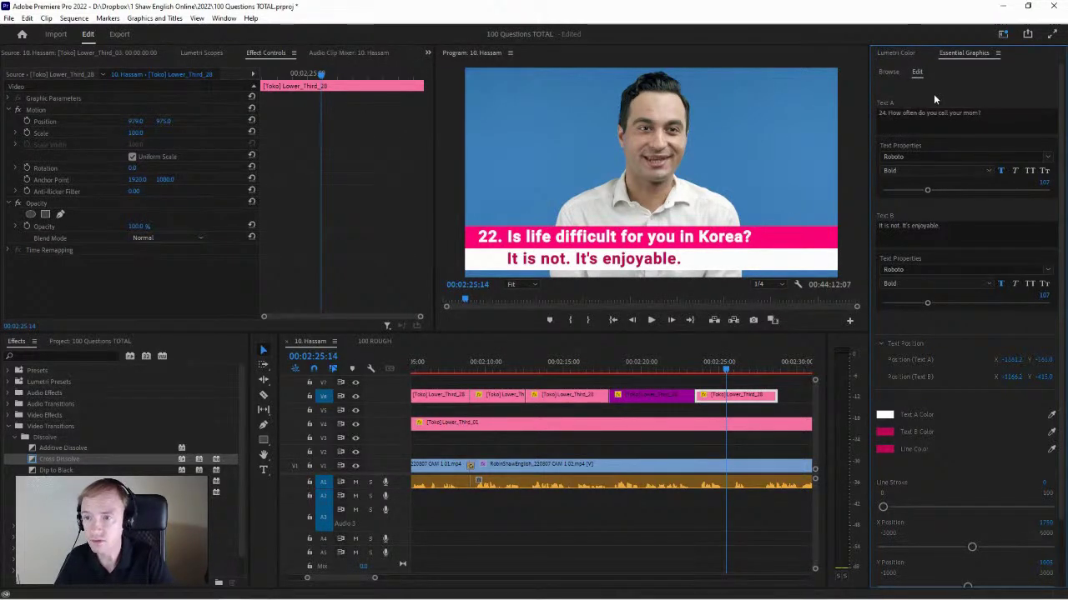
pyautogui.click(667, 352)
pyautogui.click(710, 352)
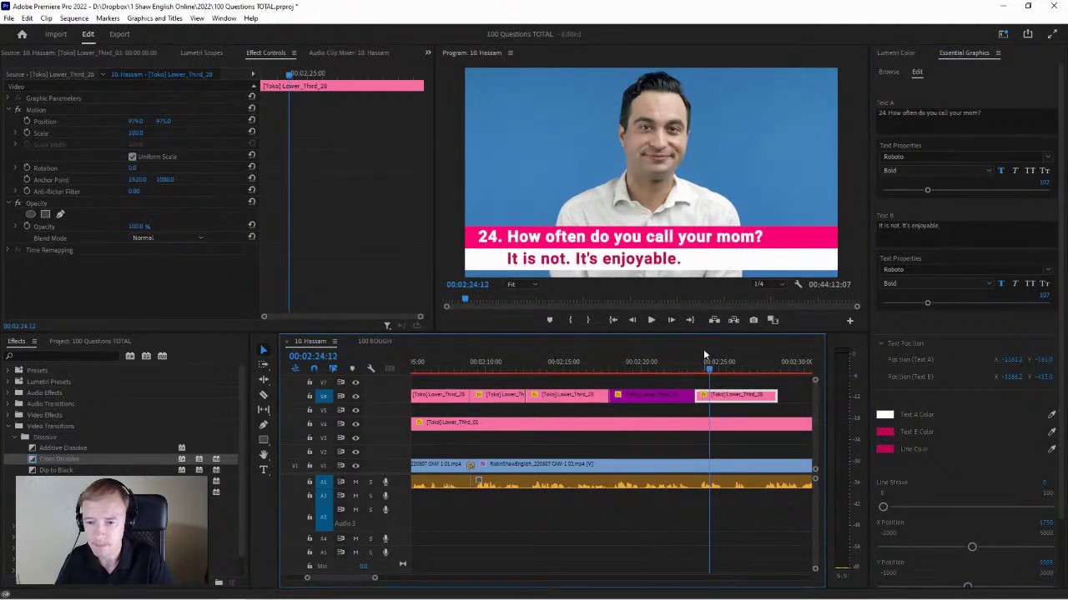
pyautogui.press('space')
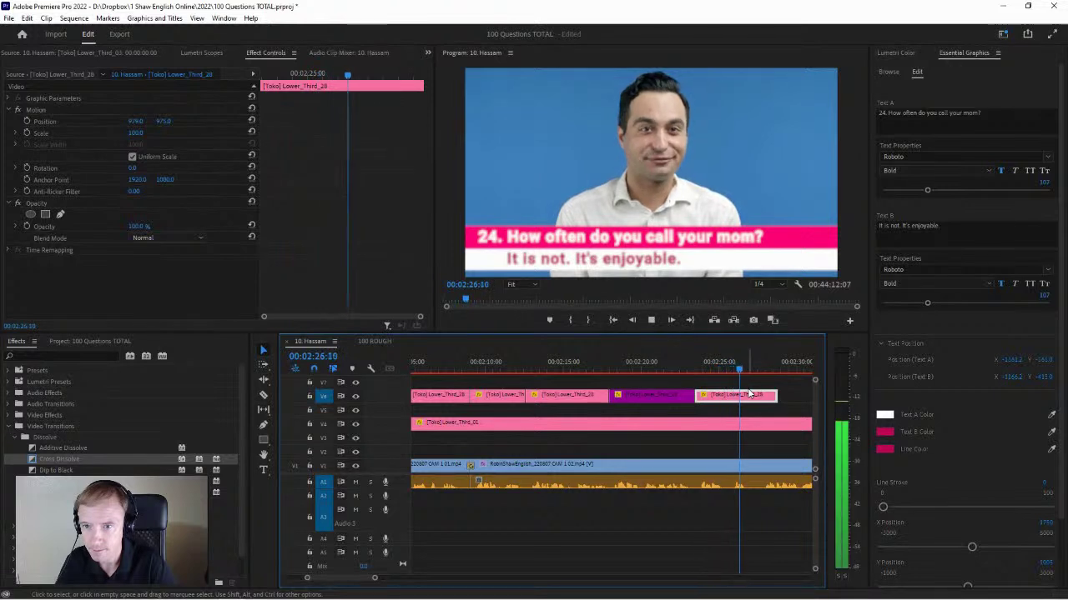
# Step: Shorten the question-24 clip slightly and change its answer to 'Every day.'
pyautogui.moveTo(776, 395); pyautogui.dragTo(759, 398)
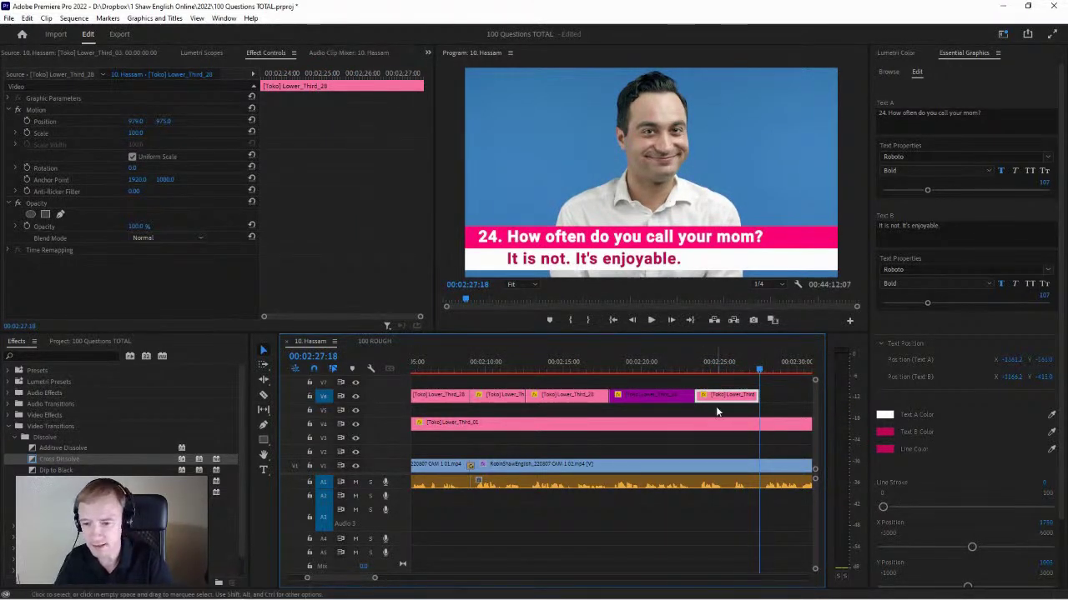
pyautogui.click(884, 228)
pyautogui.press('BackSpace')
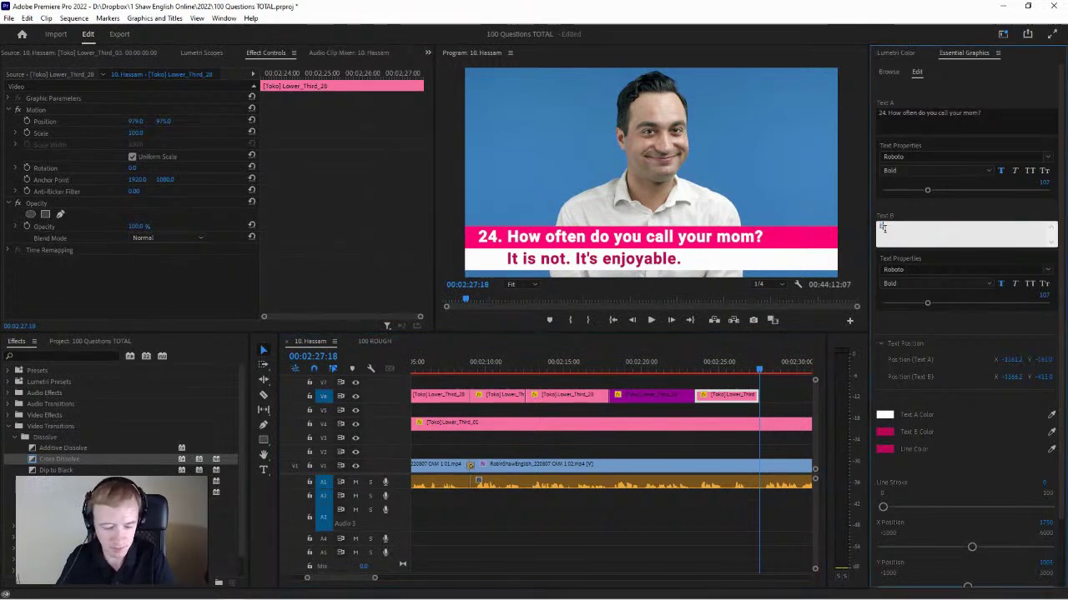
pyautogui.write('Every day')
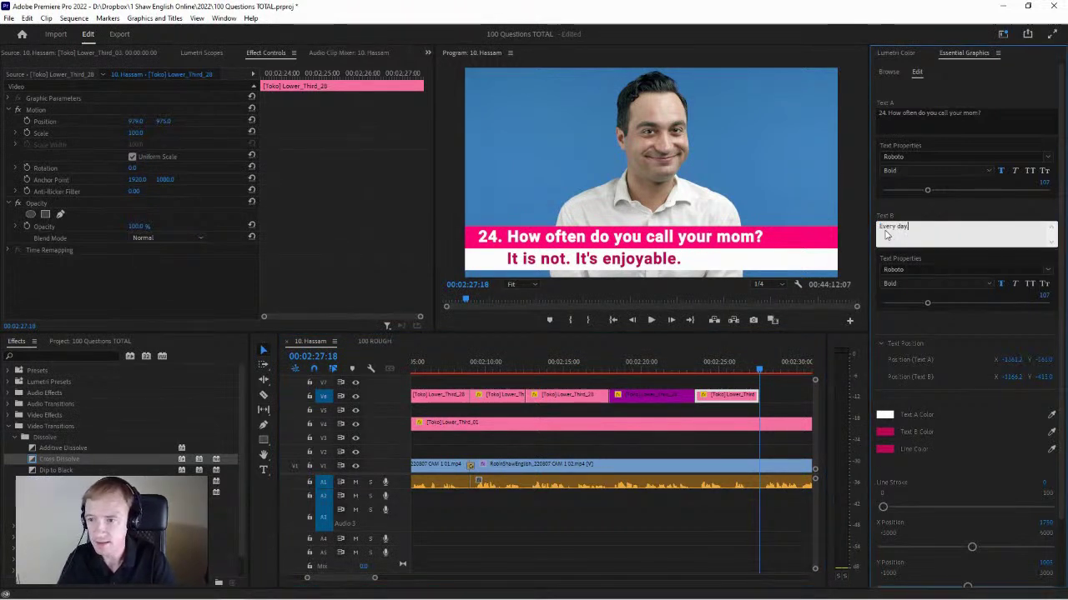
pyautogui.write('.')
pyautogui.click(711, 365)
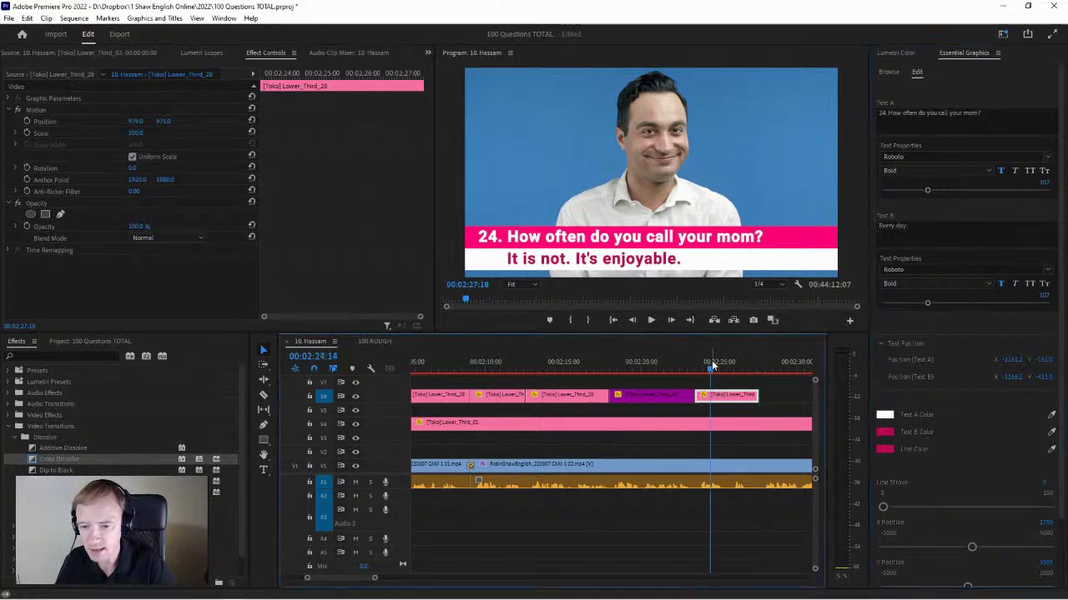
pyautogui.moveTo(711, 366); pyautogui.dragTo(722, 362)
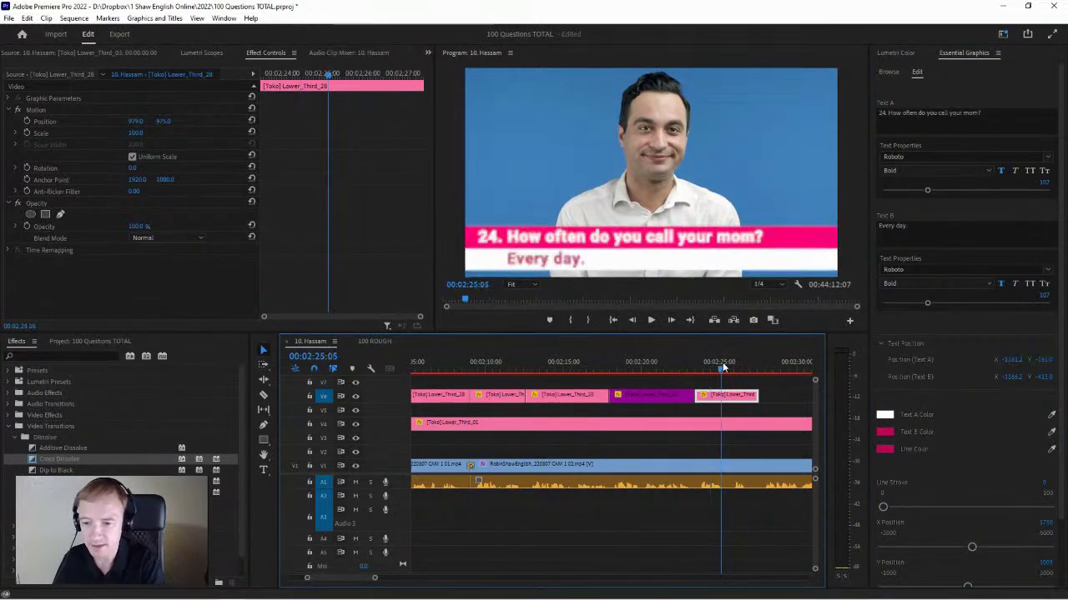
pyautogui.press('=')
# Step: Review the question-24 lower third, then duplicate it on V6 right after the original
pyautogui.click(558, 370)
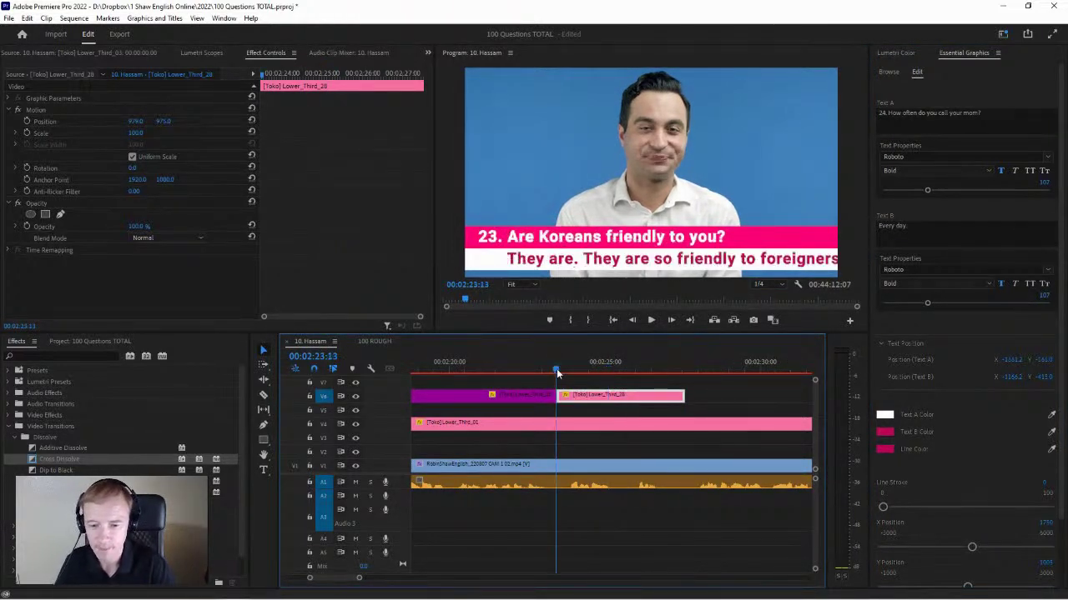
pyautogui.press('space')
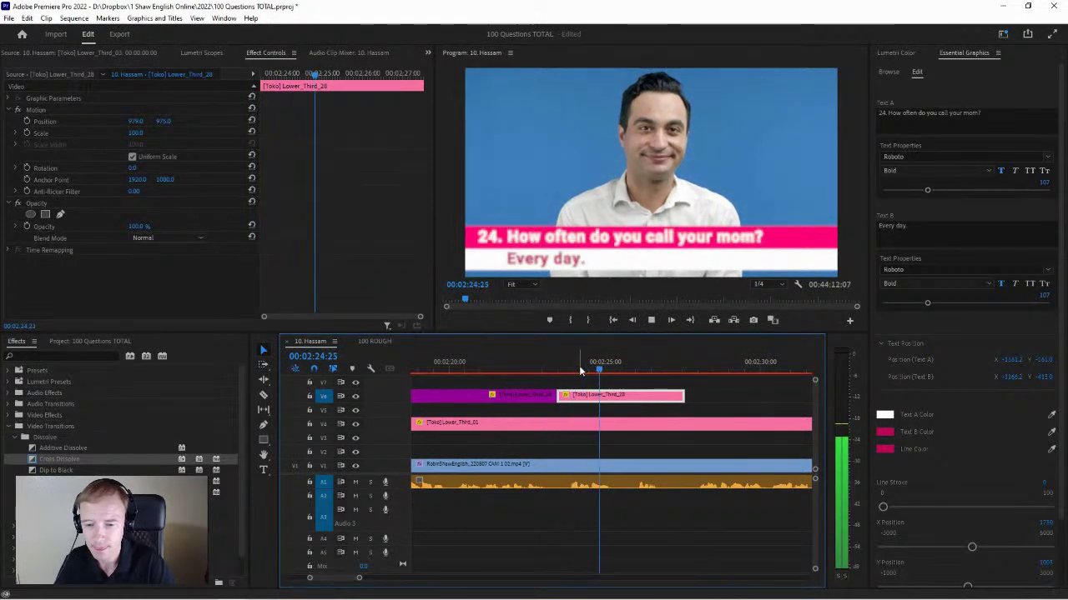
pyautogui.press('space')
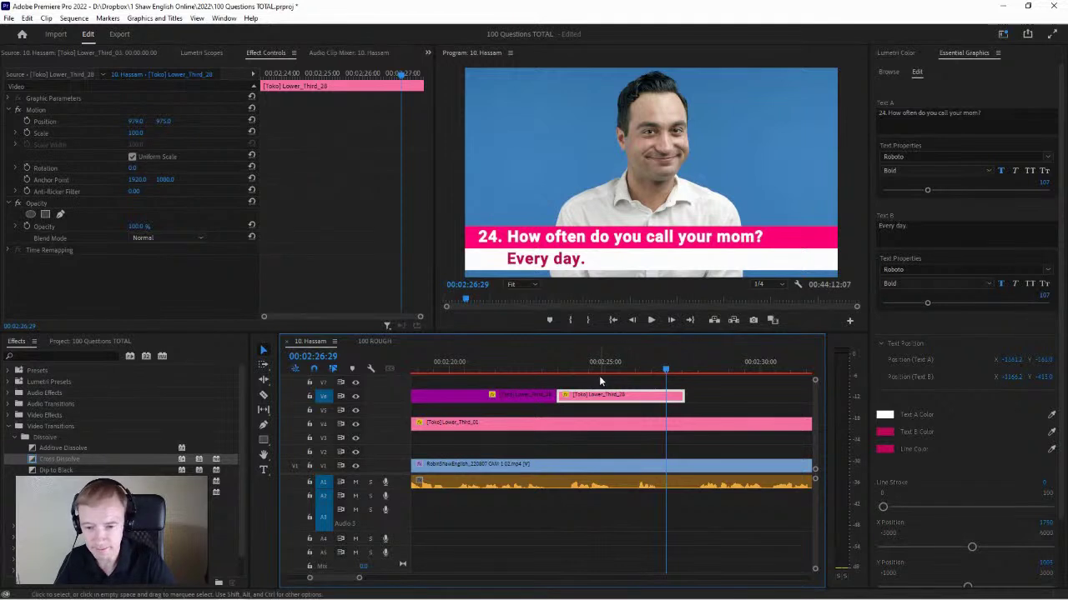
pyautogui.moveTo(595, 398); pyautogui.dragTo(724, 400)
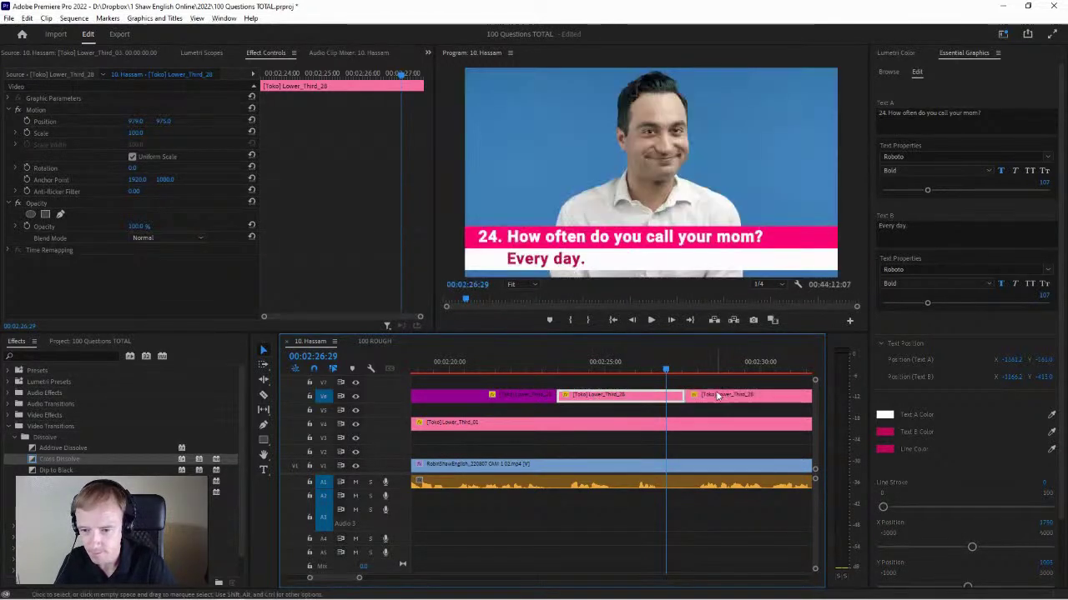
pyautogui.press('space')
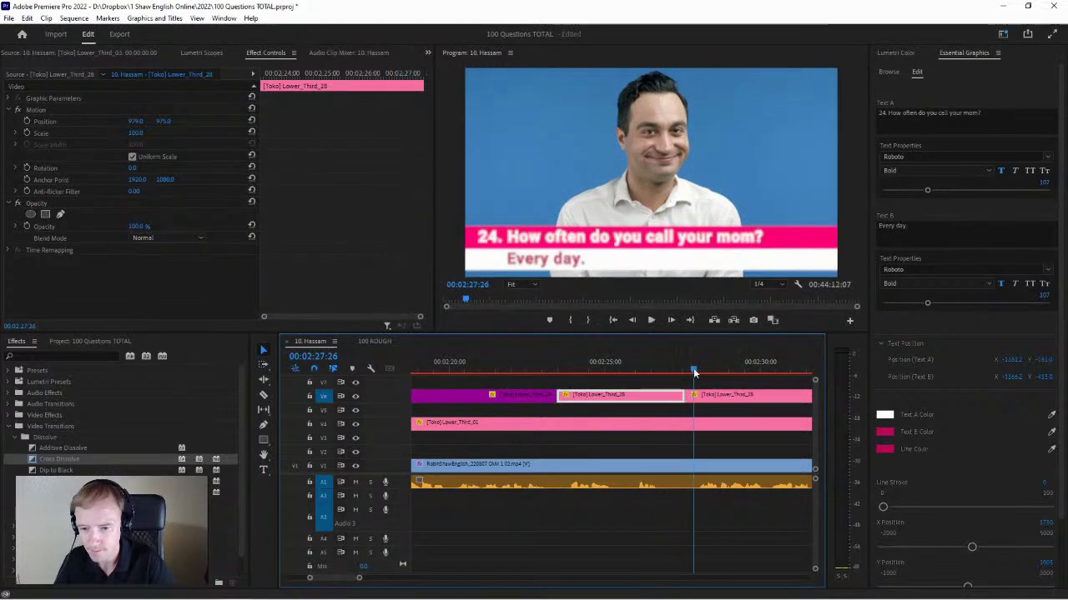
pyautogui.click(685, 370)
# Step: Extend the last lower-third's end slightly to 00:00:04:17 and review it in playback
pyautogui.press('-')
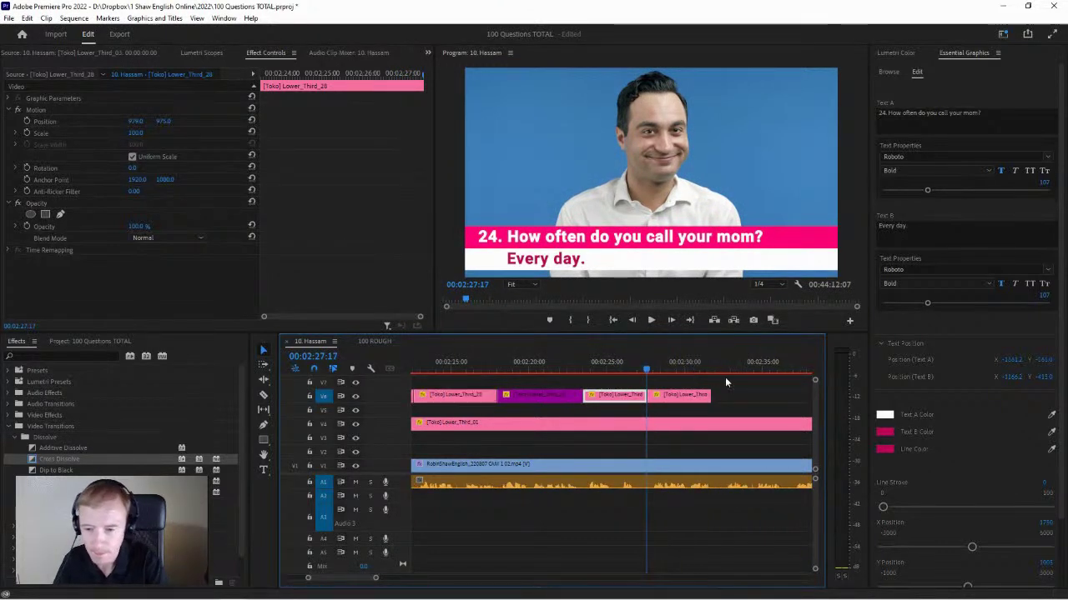
pyautogui.press('space')
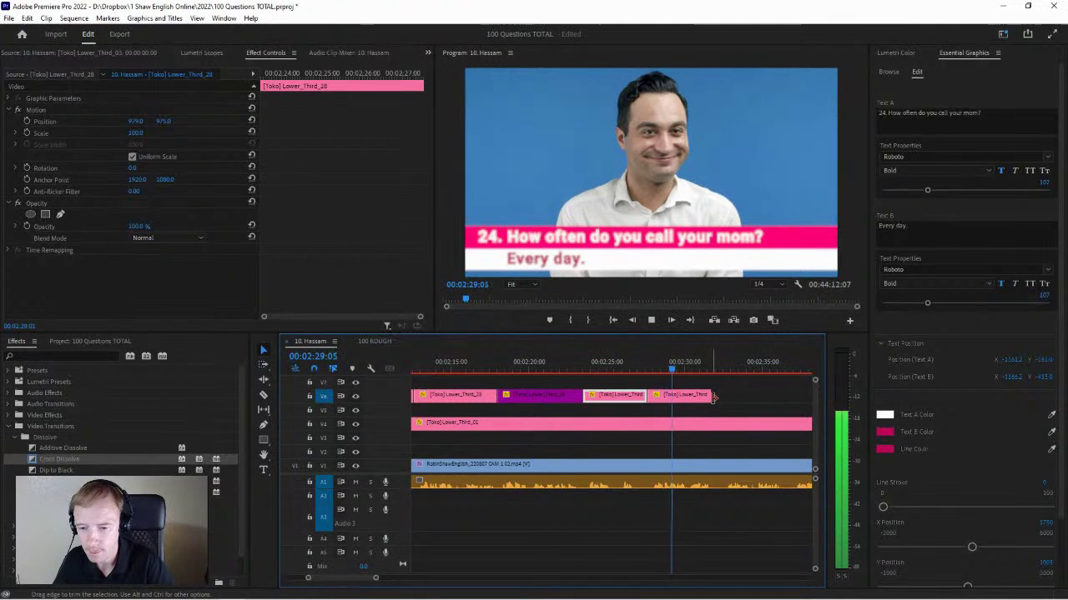
pyautogui.moveTo(713, 398); pyautogui.dragTo(721, 398)
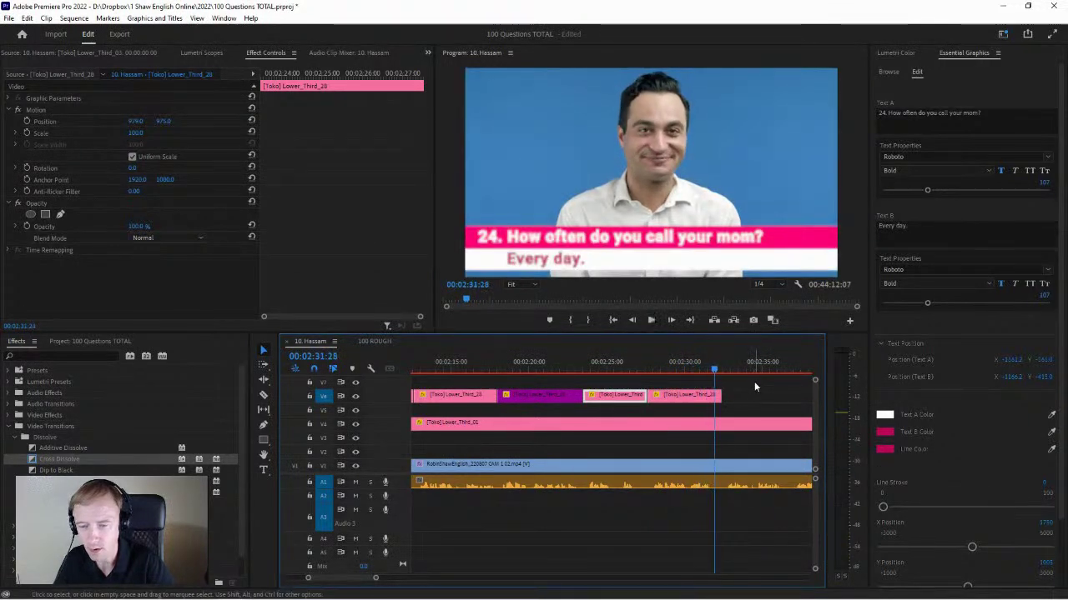
pyautogui.press('space')
pyautogui.click(644, 363)
pyautogui.press('space')
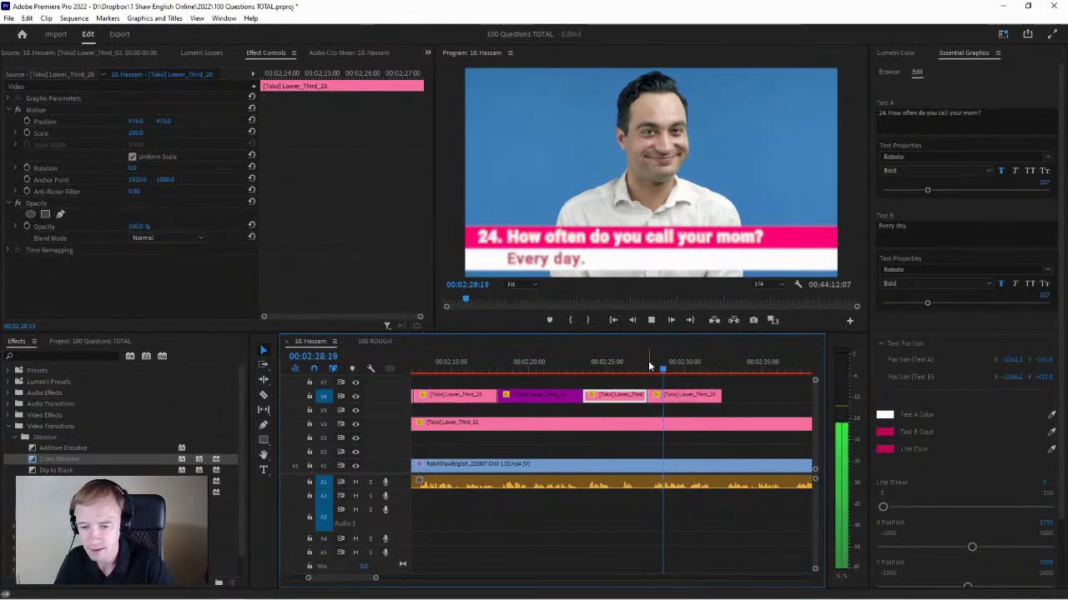
pyautogui.press('space')
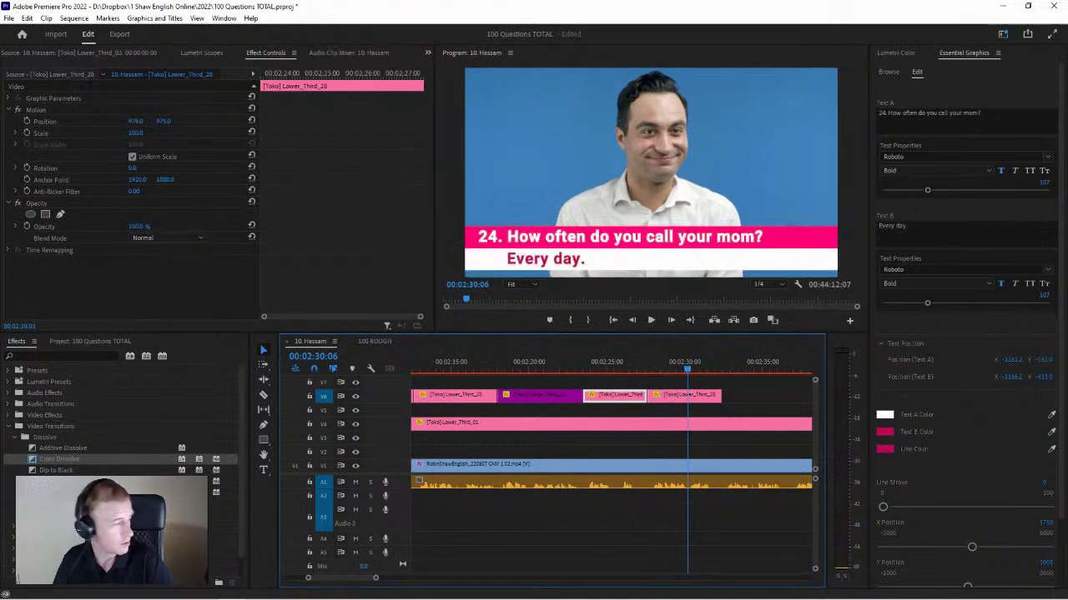
# Step: Make the copied lower-third's question read '25. Do you send your parents money every month?'
pyautogui.hotkey('alt', 'Tab')
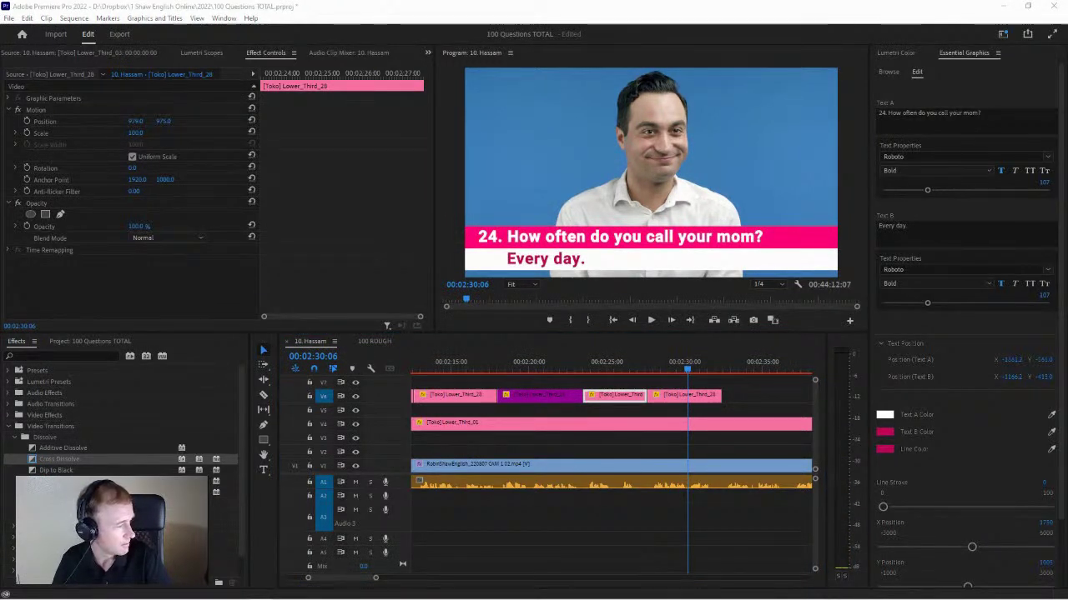
pyautogui.click(906, 115)
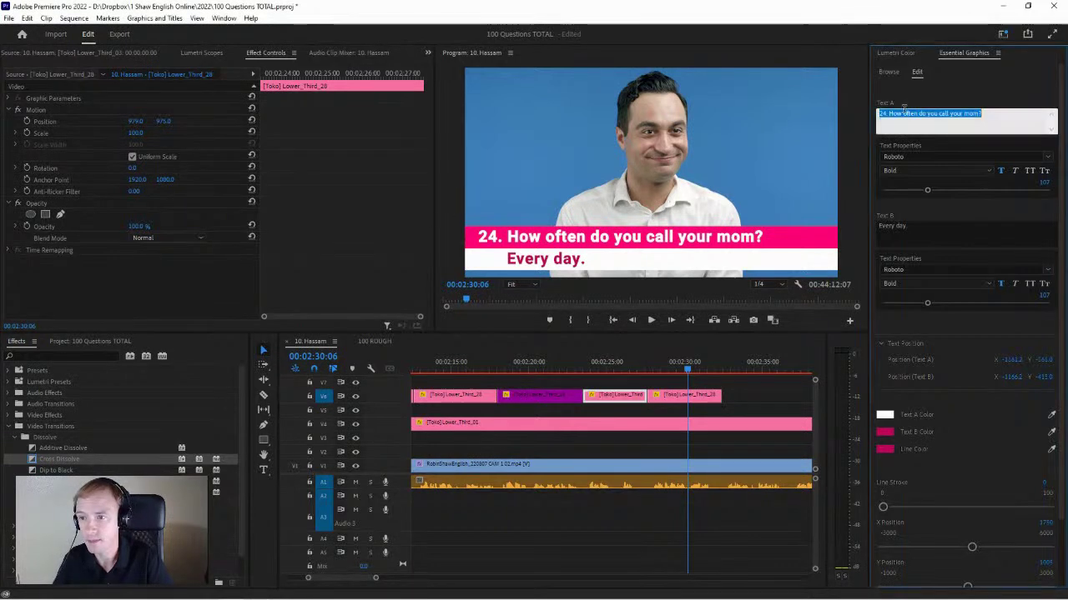
pyautogui.write('2')
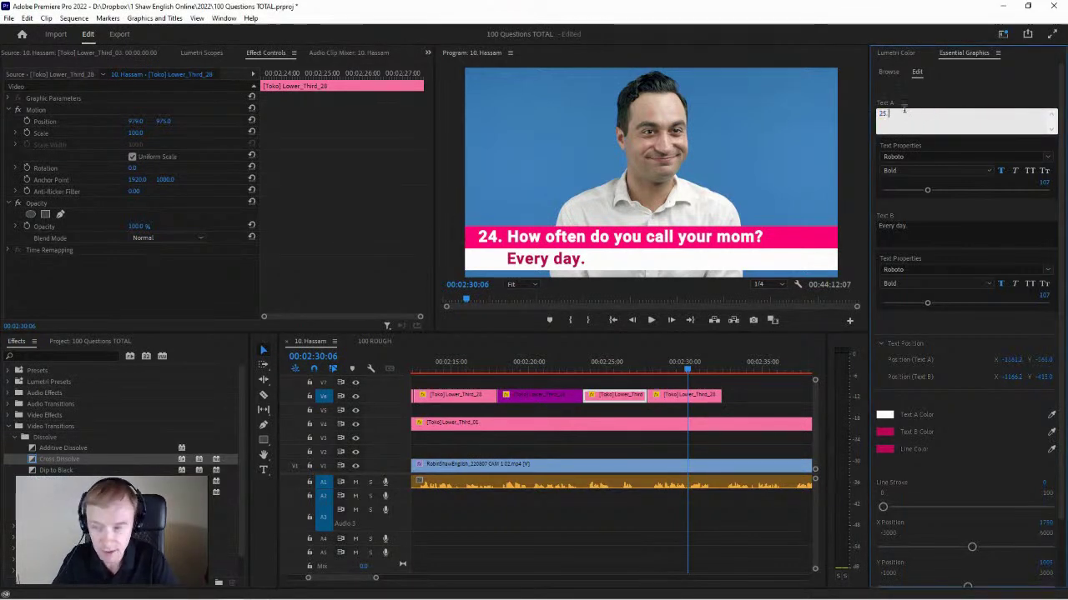
pyautogui.write('5.')
pyautogui.write('Do you send your parents money every month?')
pyautogui.click(682, 367)
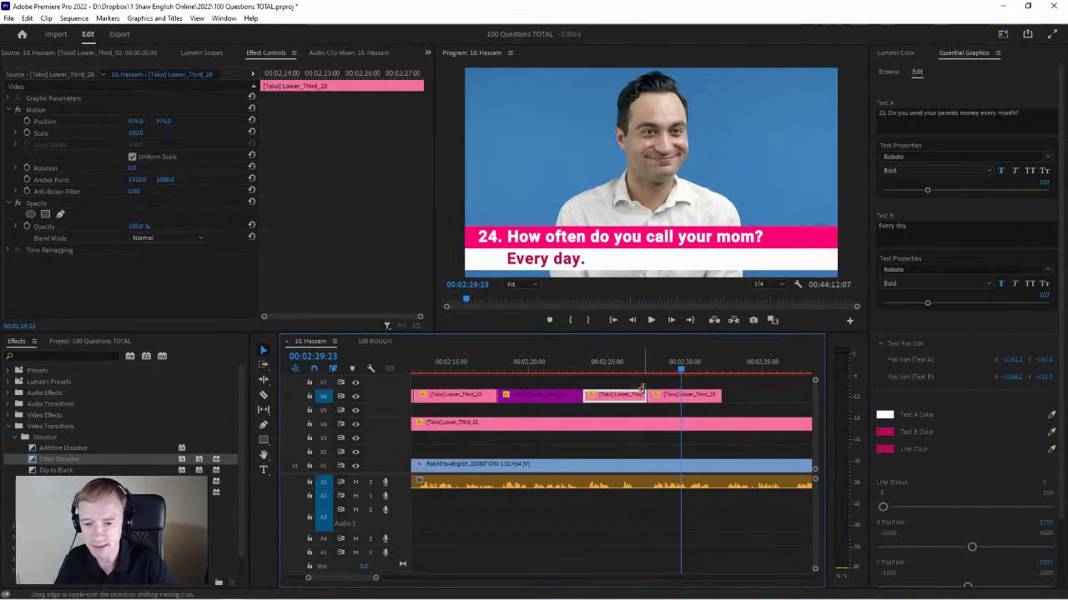
pyautogui.click(677, 403)
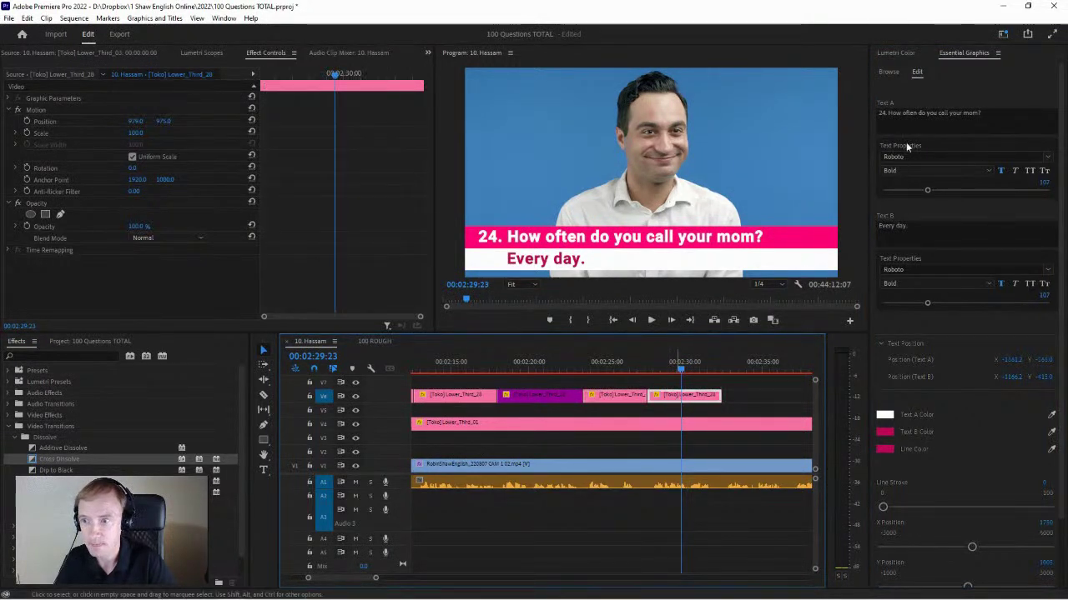
pyautogui.click(886, 112)
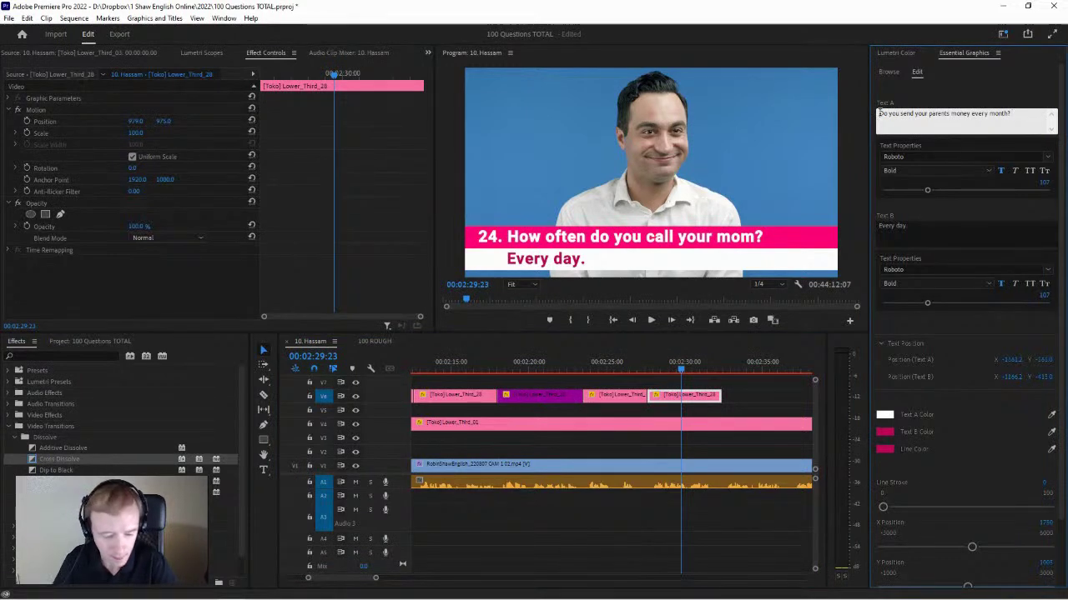
pyautogui.write('25.')
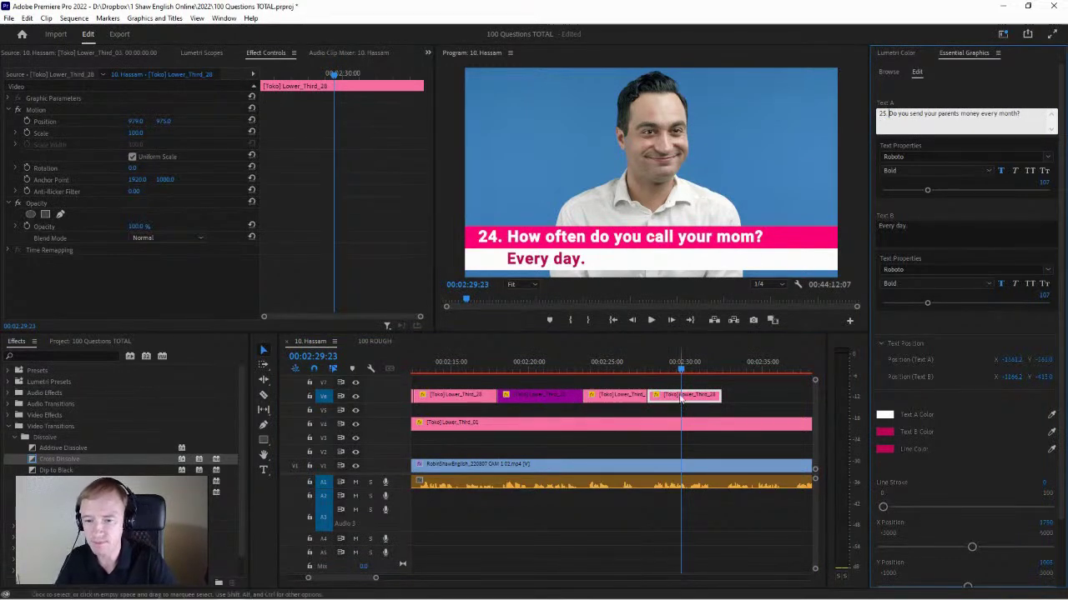
pyautogui.click(677, 364)
# Step: Preview the new caption and set its answer line to 'No, I cannot.'
pyautogui.moveTo(678, 365); pyautogui.dragTo(648, 368)
pyautogui.press('space')
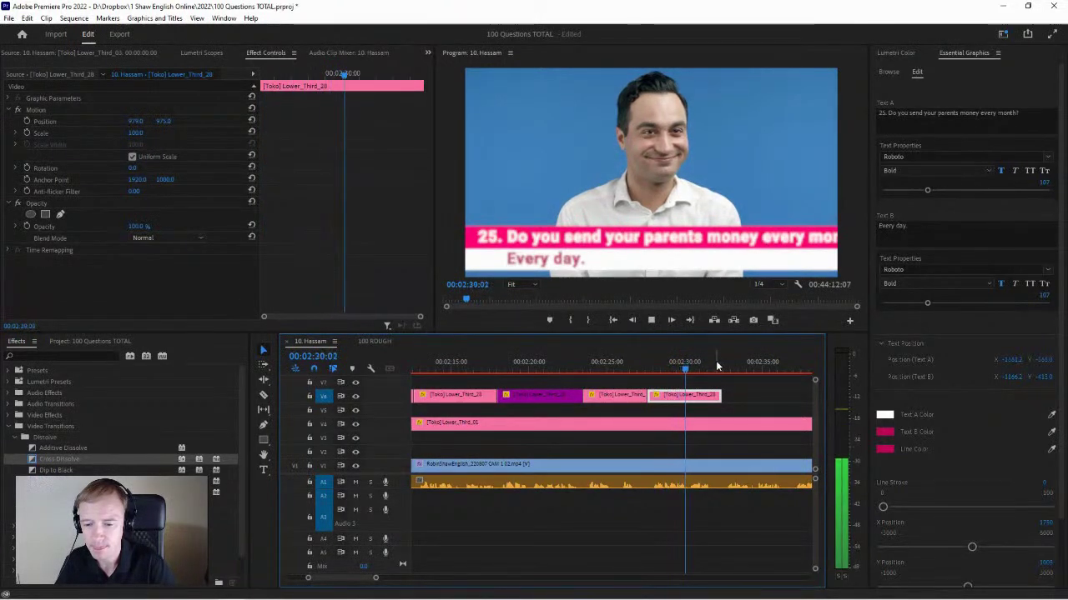
pyautogui.press('space')
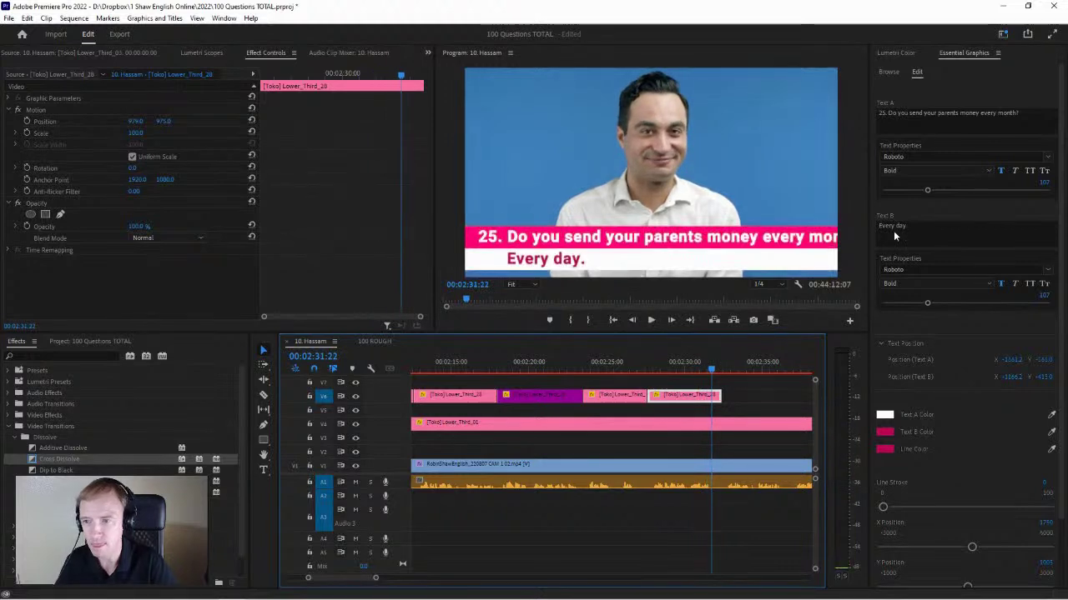
pyautogui.click(894, 227)
pyautogui.write('No, I cannot.')
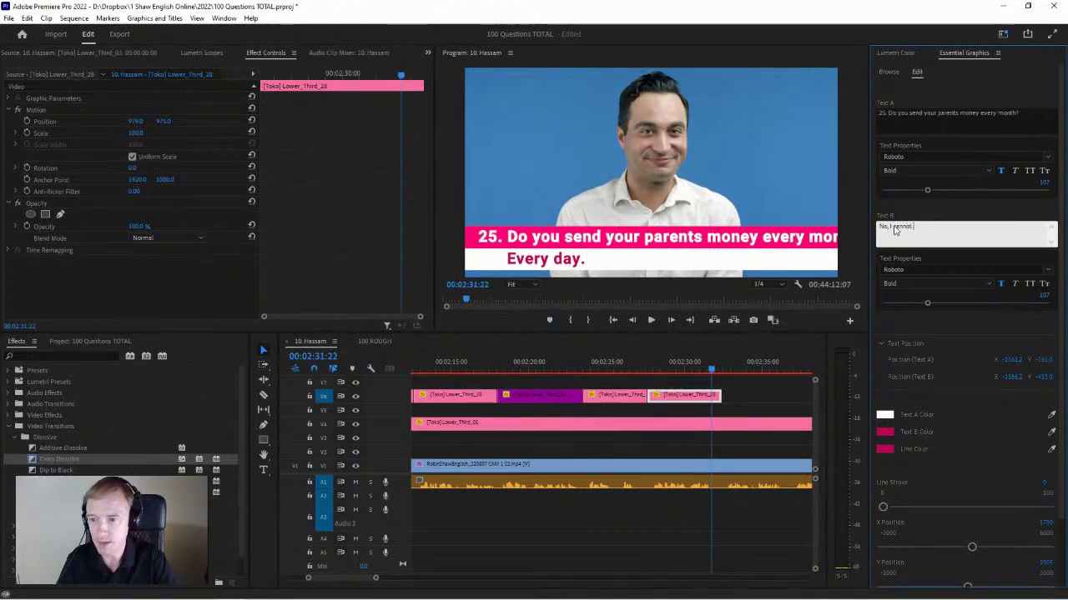
pyautogui.click(689, 366)
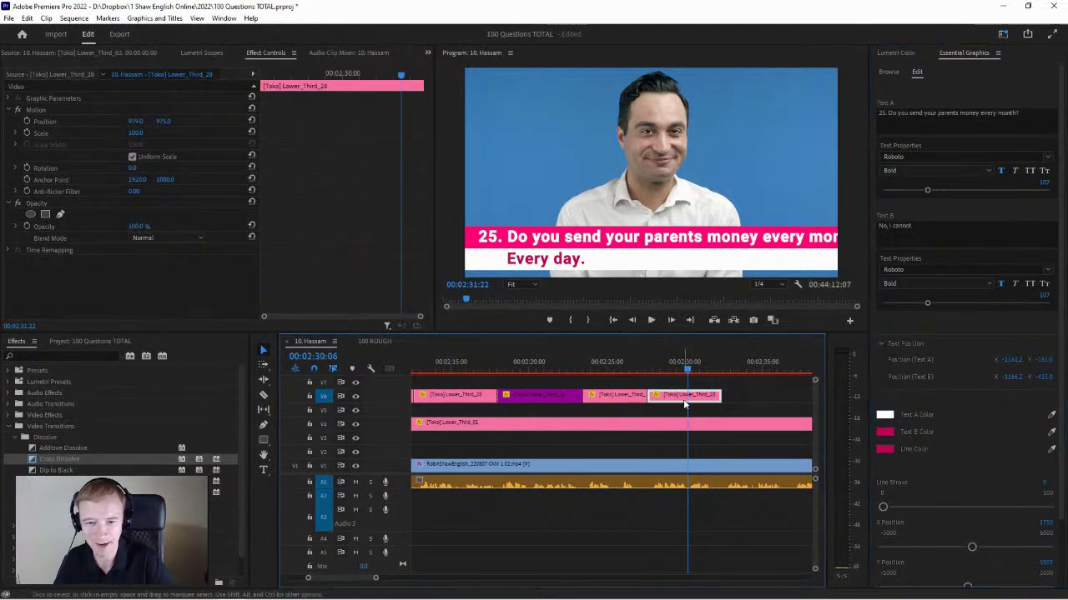
pyautogui.click(912, 230)
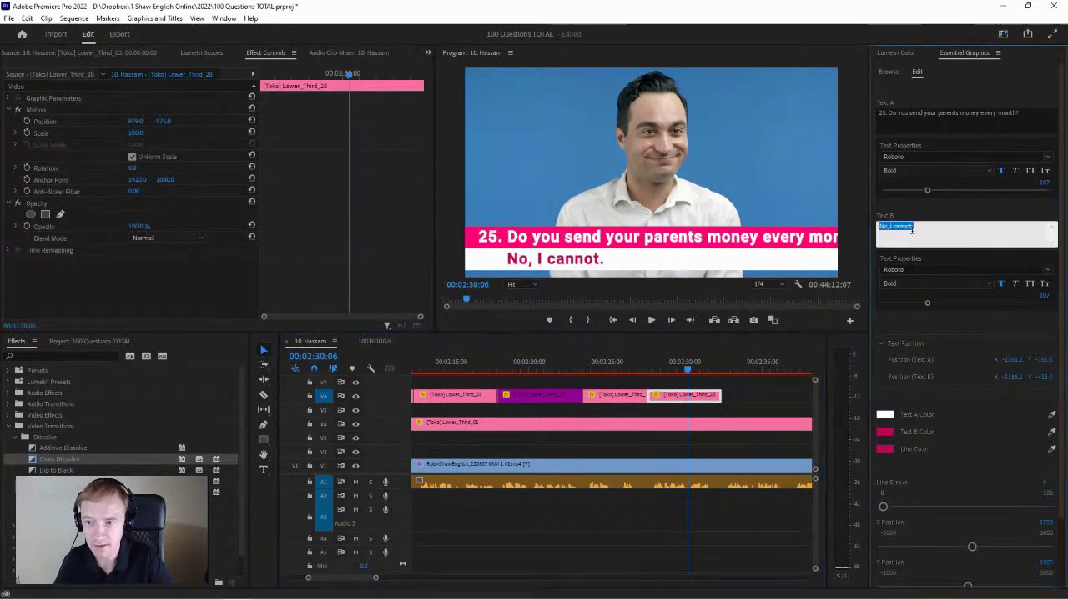
pyautogui.press('Escape')
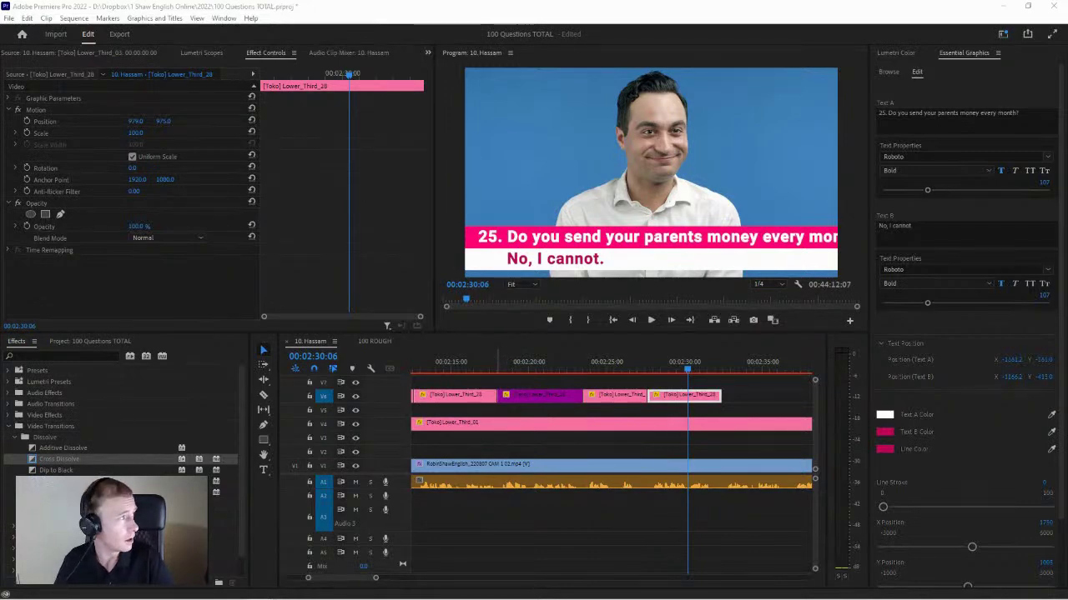
pyautogui.hotkey('alt', 'Tab')
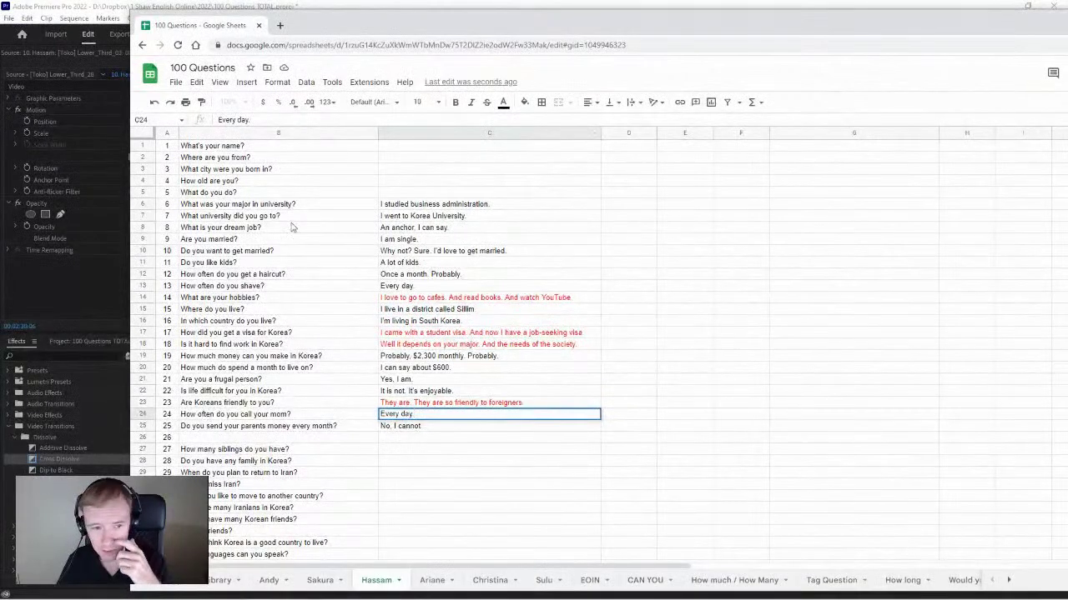
# Step: Look over the haircut and hobbies answers in cells C12 and C14, then return to Premiere Pro
pyautogui.click(266, 277)
pyautogui.doubleClick(429, 274)
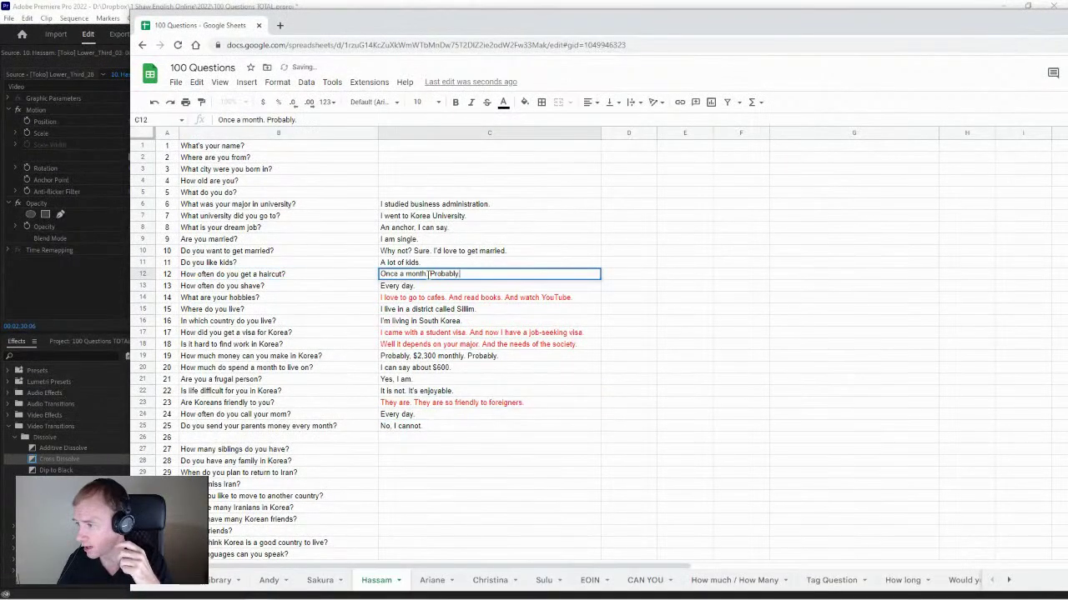
pyautogui.click(267, 298)
pyautogui.click(402, 299)
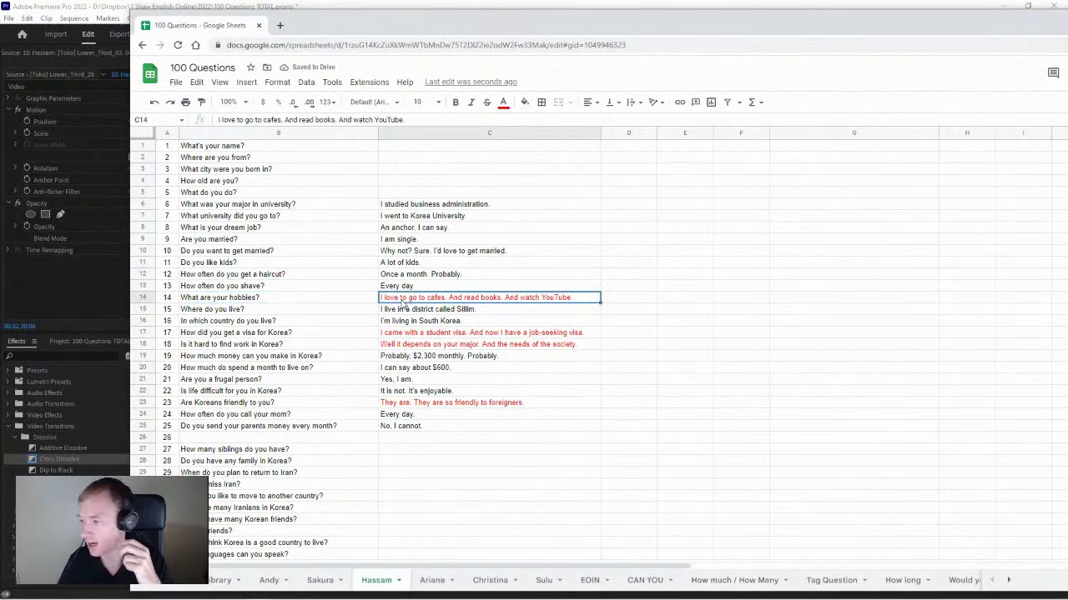
pyautogui.hotkey('alt', 'Tab')
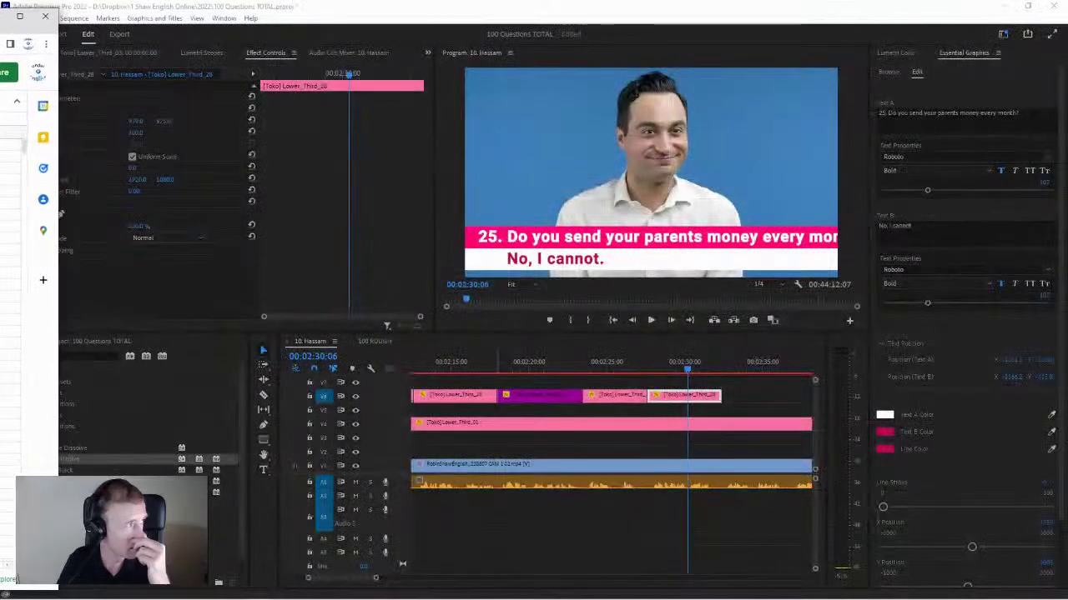
# Step: Play the sequence from the question 24 caption to review the lower thirds
pyautogui.click(647, 365)
pyautogui.click(643, 362)
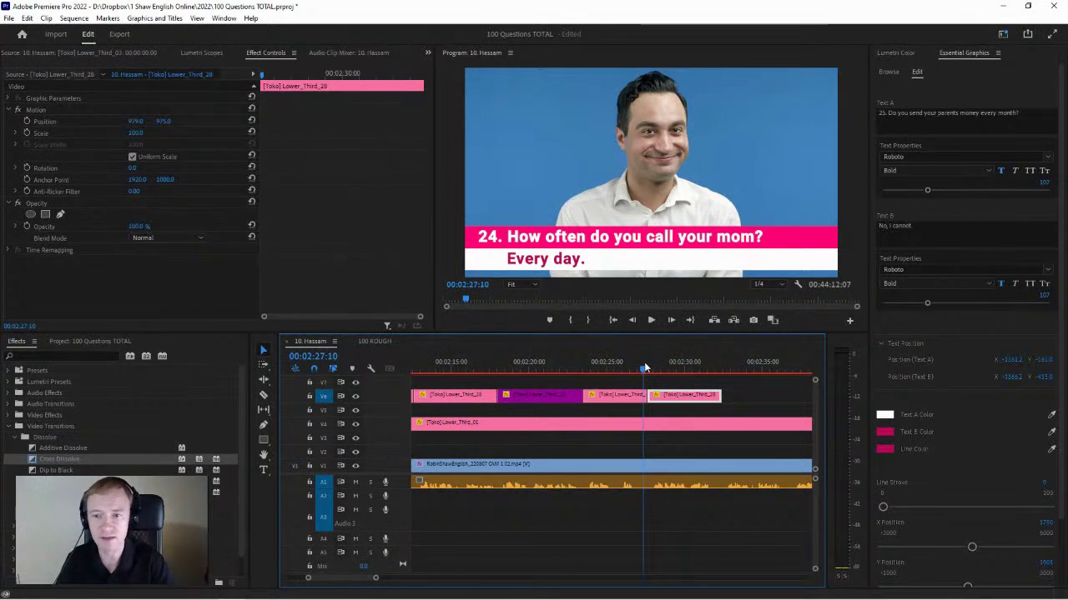
pyautogui.press('space')
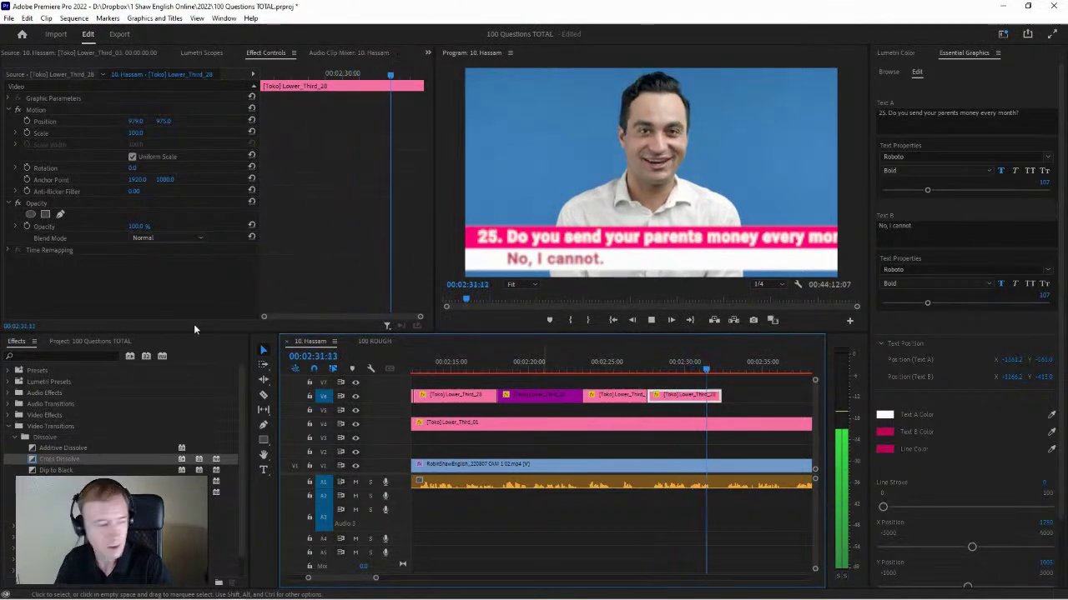
pyautogui.press('space')
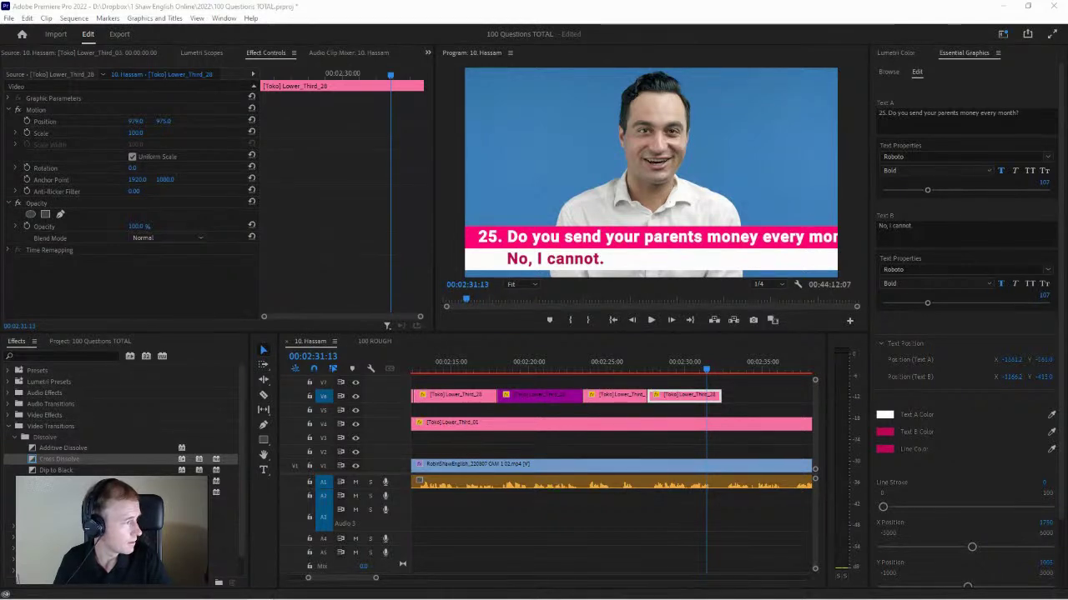
# Step: Duplicate the question 25 lower-third on V6 so the copy sits right after it, then preview
pyautogui.click(687, 402)
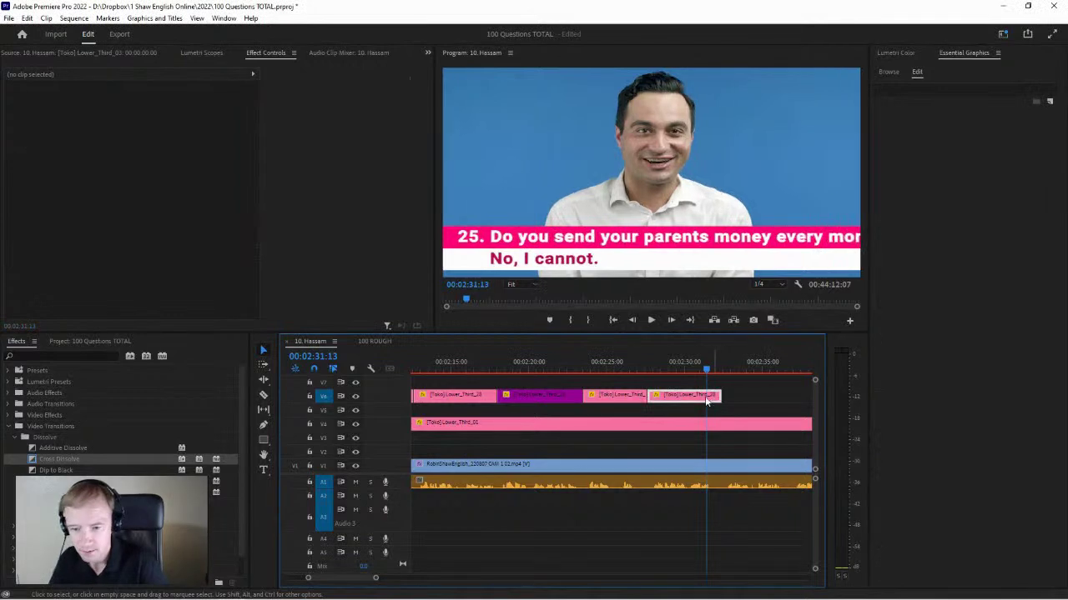
pyautogui.moveTo(674, 404); pyautogui.dragTo(752, 392)
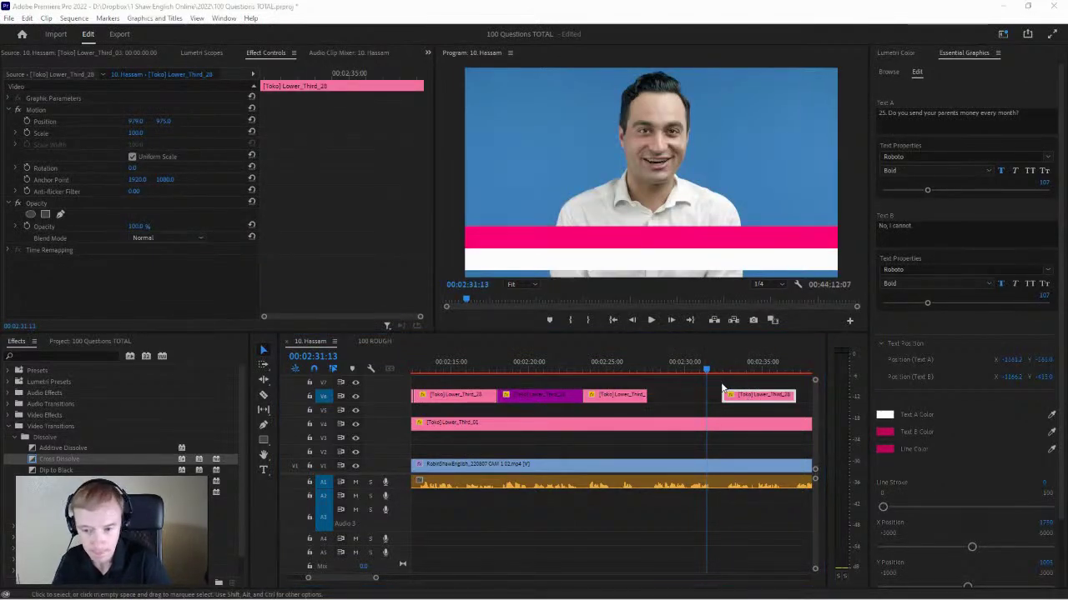
pyautogui.click(699, 395)
pyautogui.hotkey('ctrl', 'z')
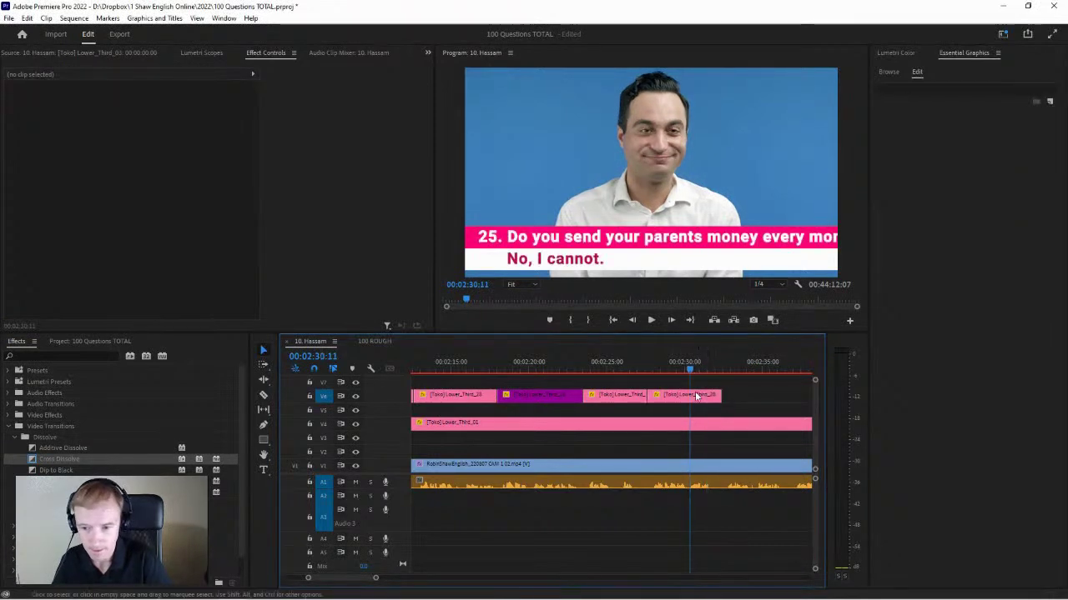
pyautogui.click(680, 400)
pyautogui.moveTo(674, 401); pyautogui.dragTo(754, 400)
pyautogui.press('space')
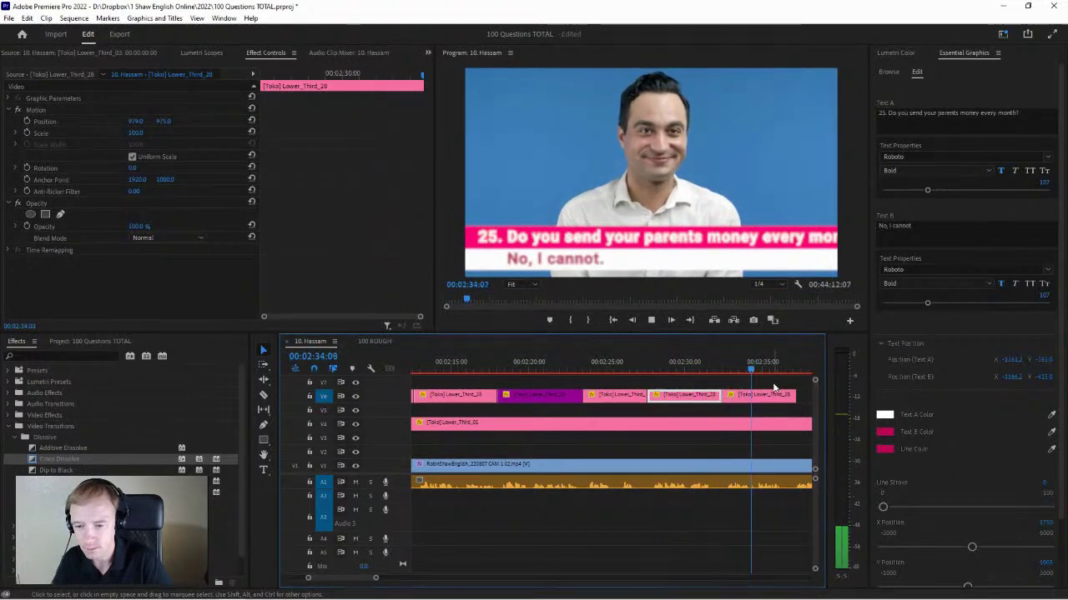
pyautogui.press('space')
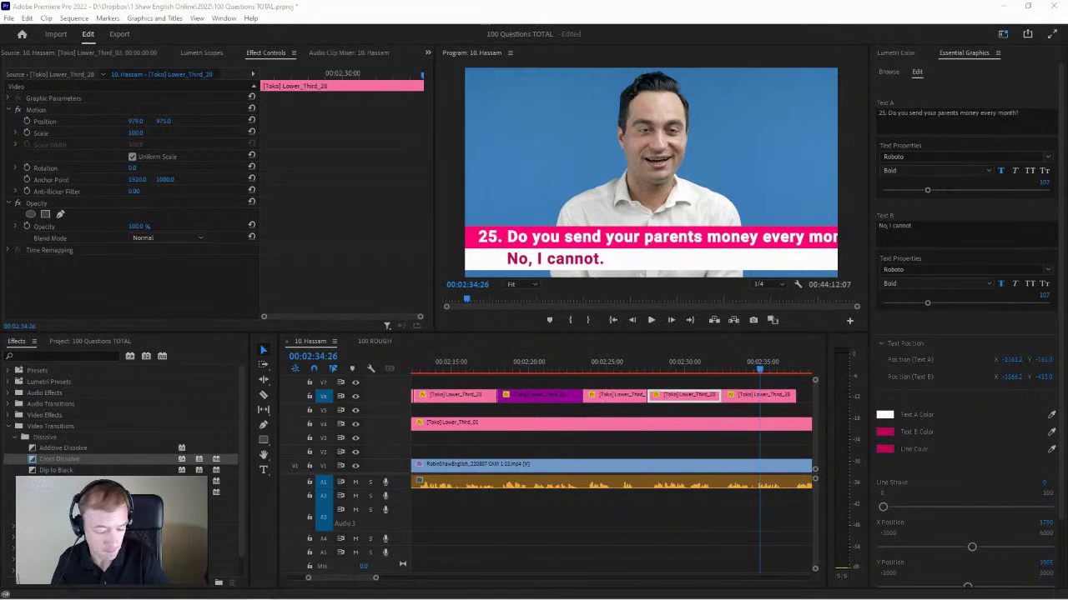
# Step: Change the copied lower-third's question to '26. How many siblings do you have?'
pyautogui.click(762, 397)
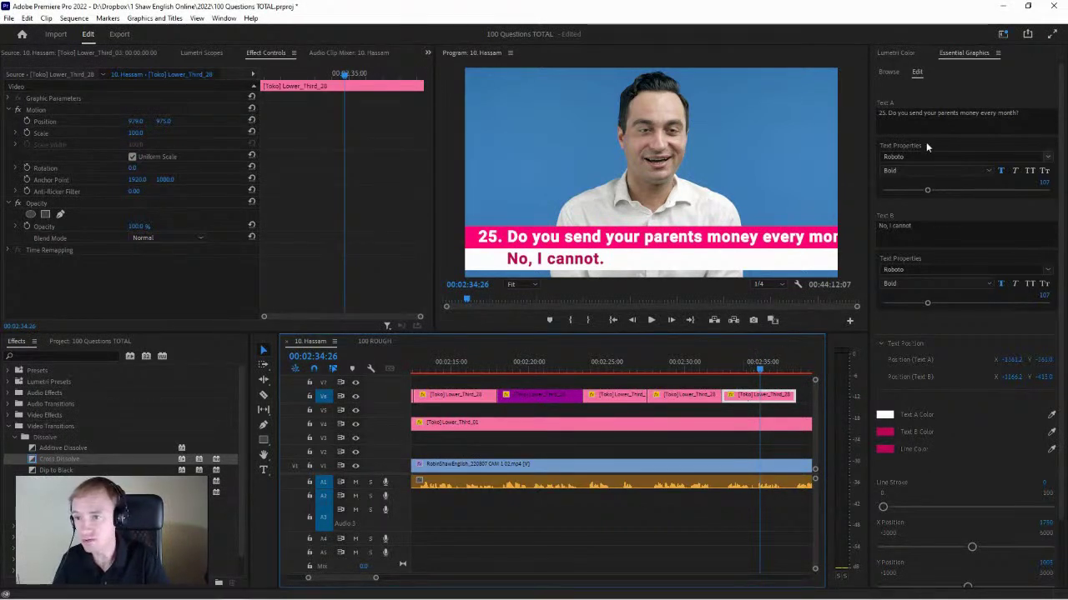
pyautogui.tripleClick(897, 118)
pyautogui.write('26')
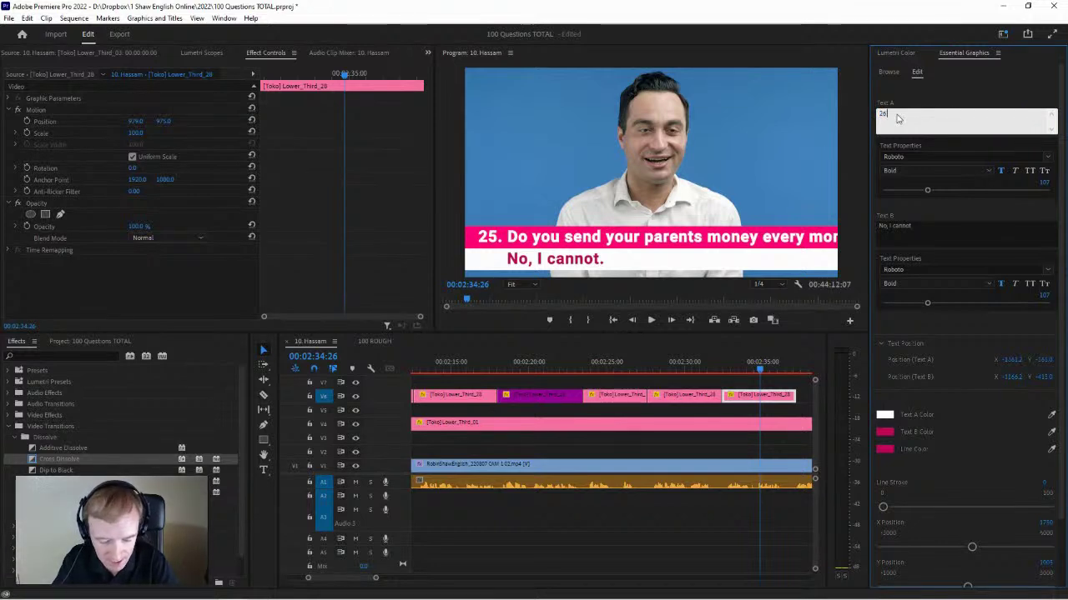
pyautogui.click(724, 374)
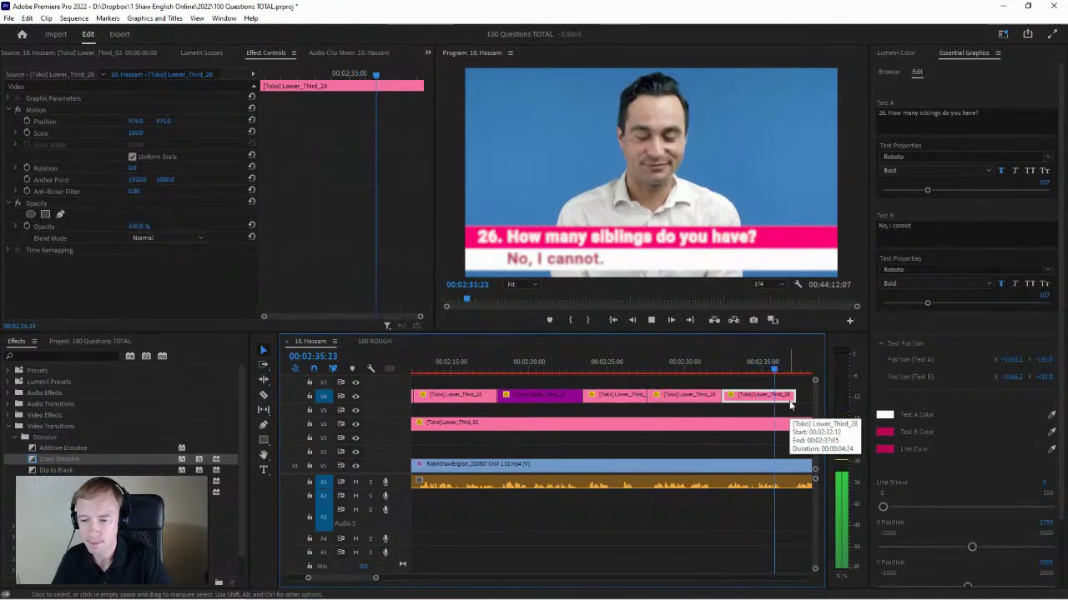
pyautogui.press('space')
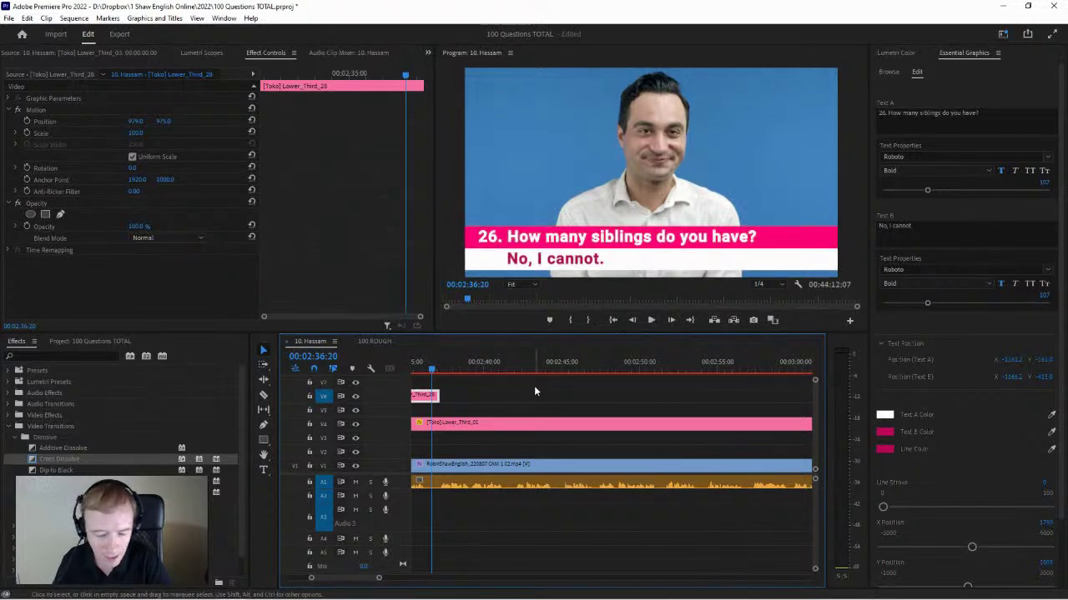
# Step: Trim the end of the question 26 lower-third and play it to check timing
pyautogui.scroll(3, 598, 401)
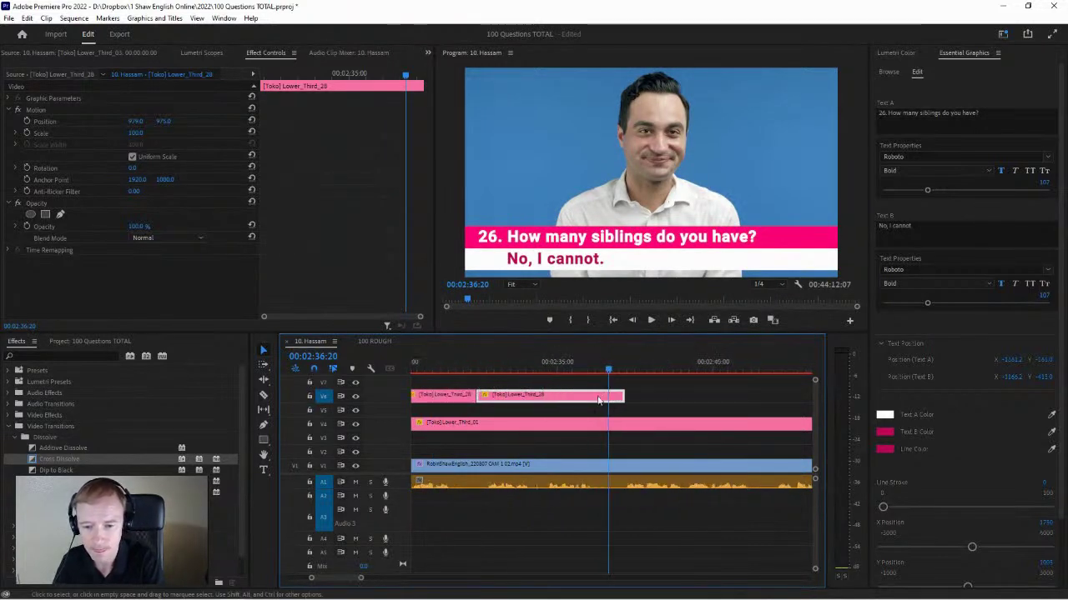
pyautogui.moveTo(619, 397); pyautogui.dragTo(615, 397)
pyautogui.click(542, 372)
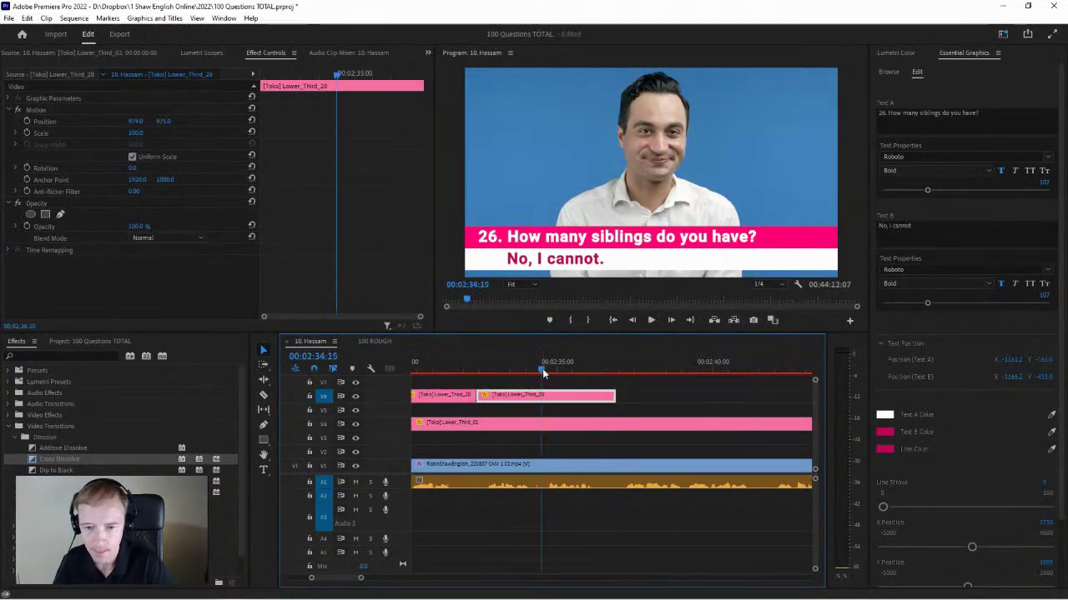
pyautogui.press('space')
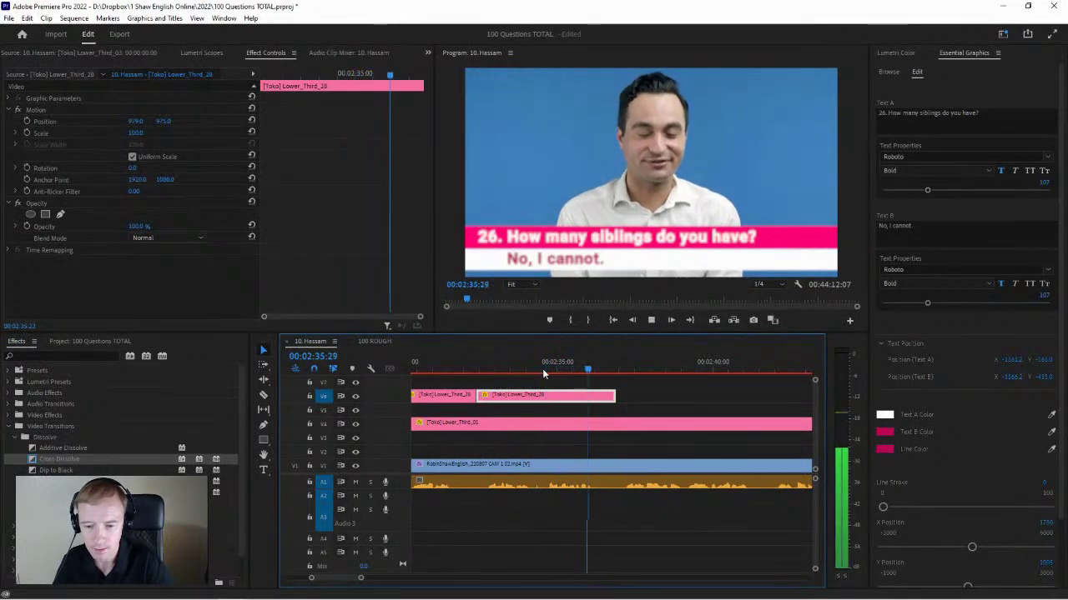
pyautogui.press('space')
# Step: Set the answer to 'I have one elder brother.' and save the project
pyautogui.click(902, 236)
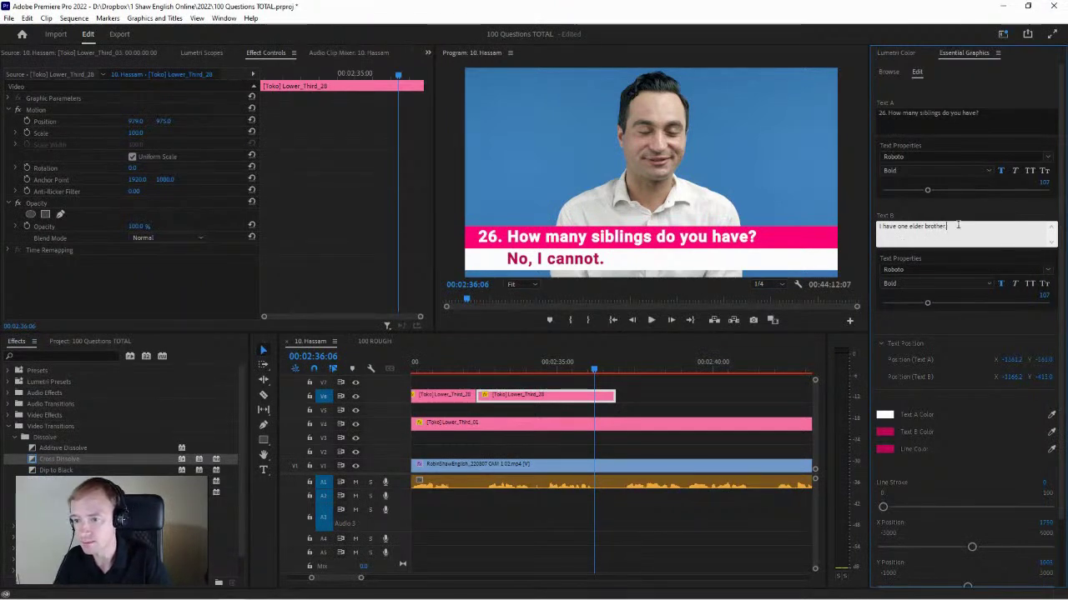
pyautogui.hotkey('alt', 'Tab')
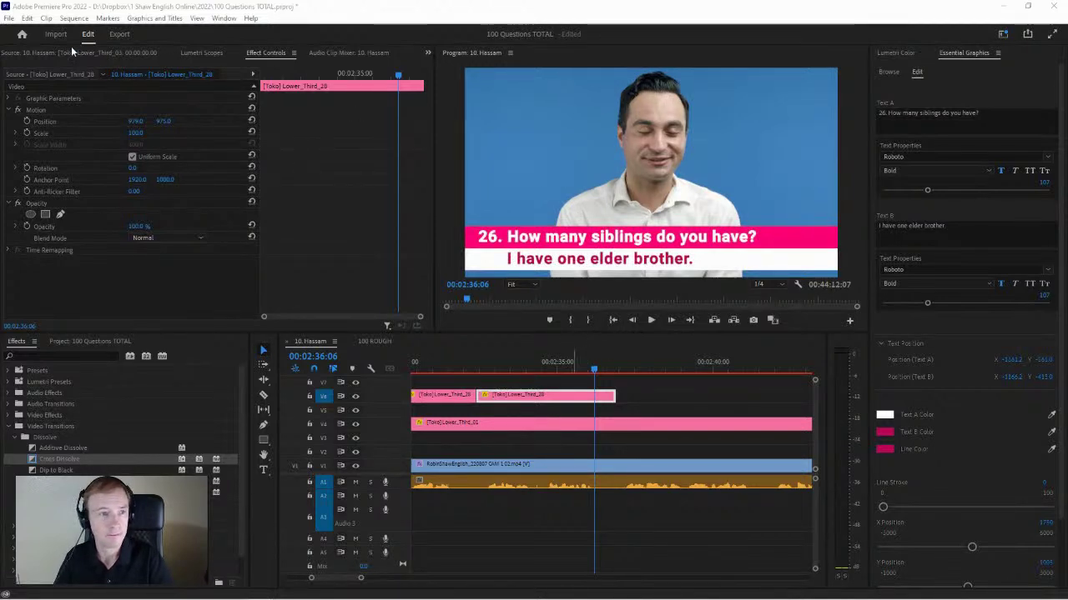
pyautogui.click(8, 17)
pyautogui.click(47, 170)
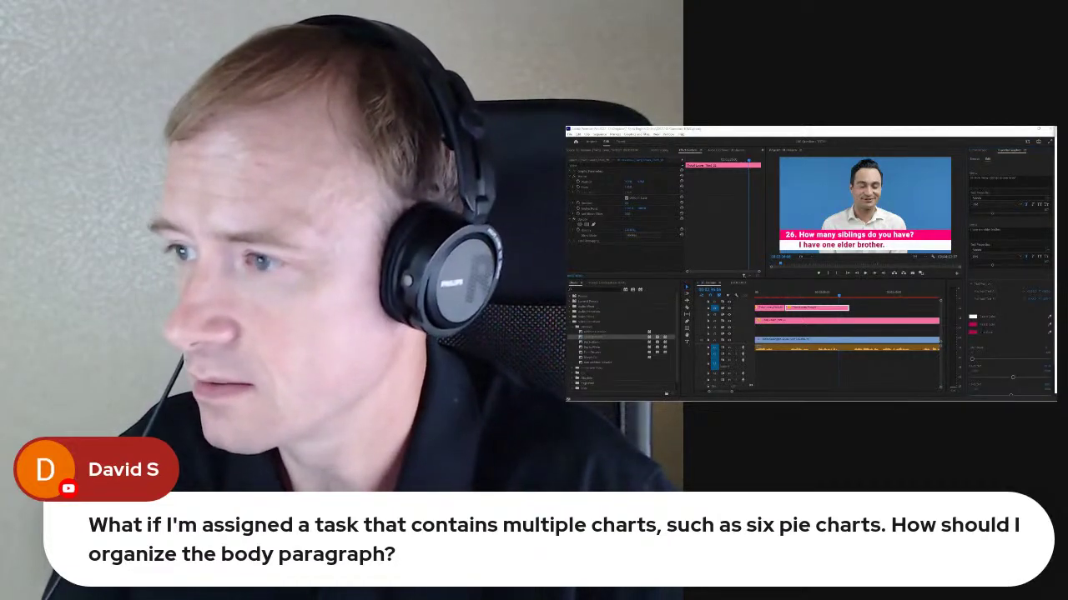
# Step: Maximize the browser, go to YouTube and search for 'ielts pie chart'
pyautogui.hotkey('alt', 'Tab')
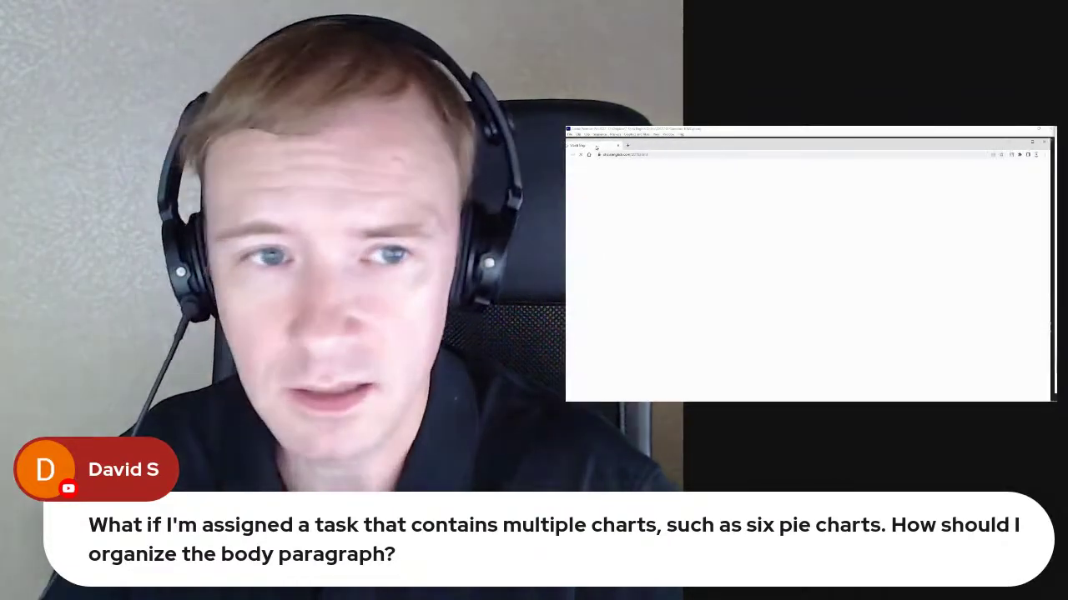
pyautogui.doubleClick(697, 144)
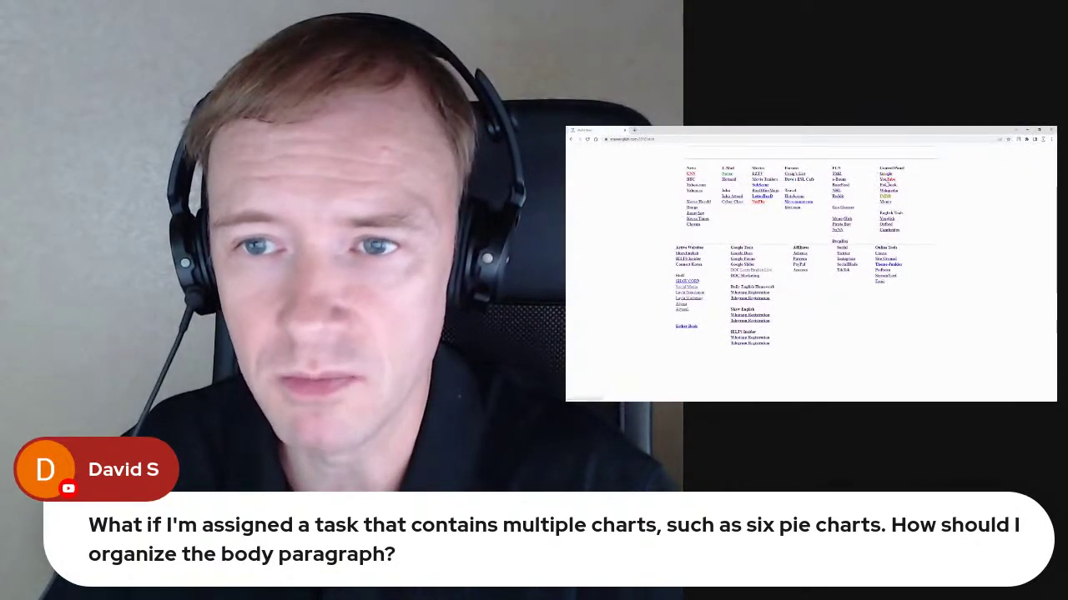
pyautogui.click(886, 179)
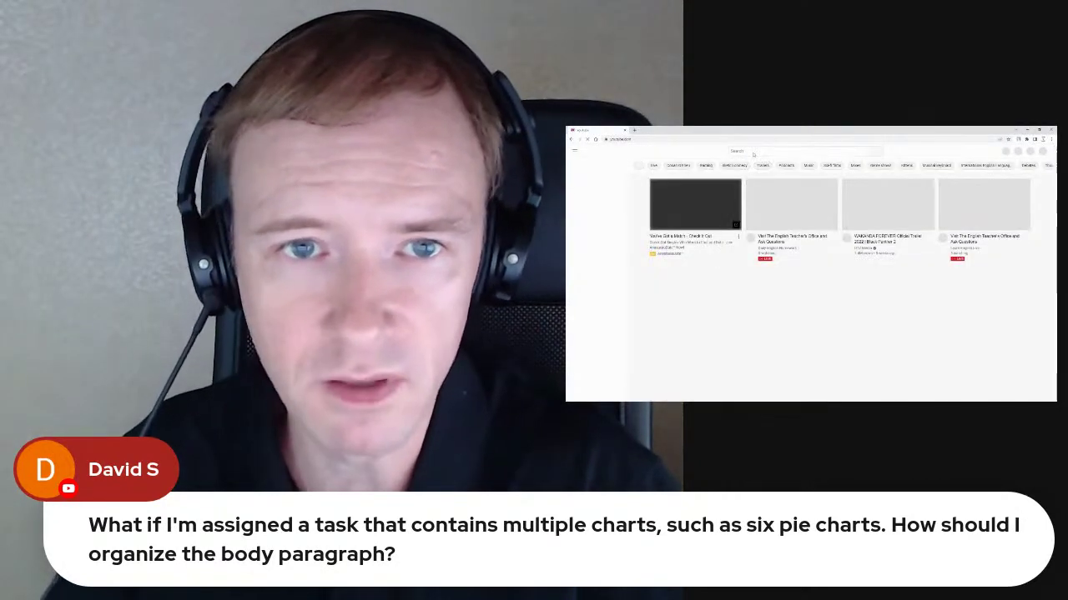
pyautogui.click(753, 153)
pyautogui.write('ielts pie chart')
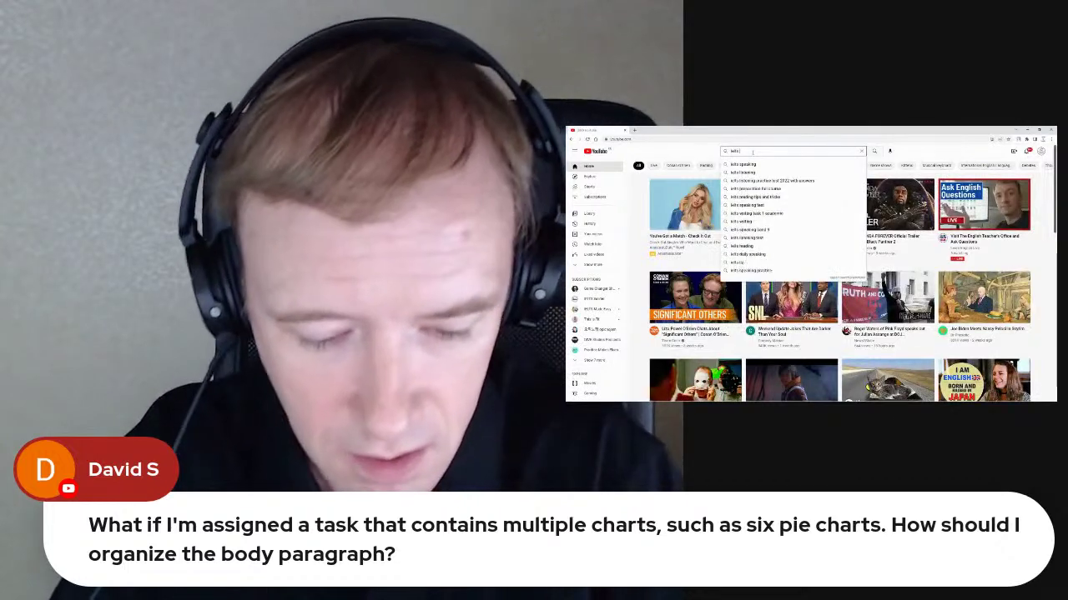
pyautogui.press('Return')
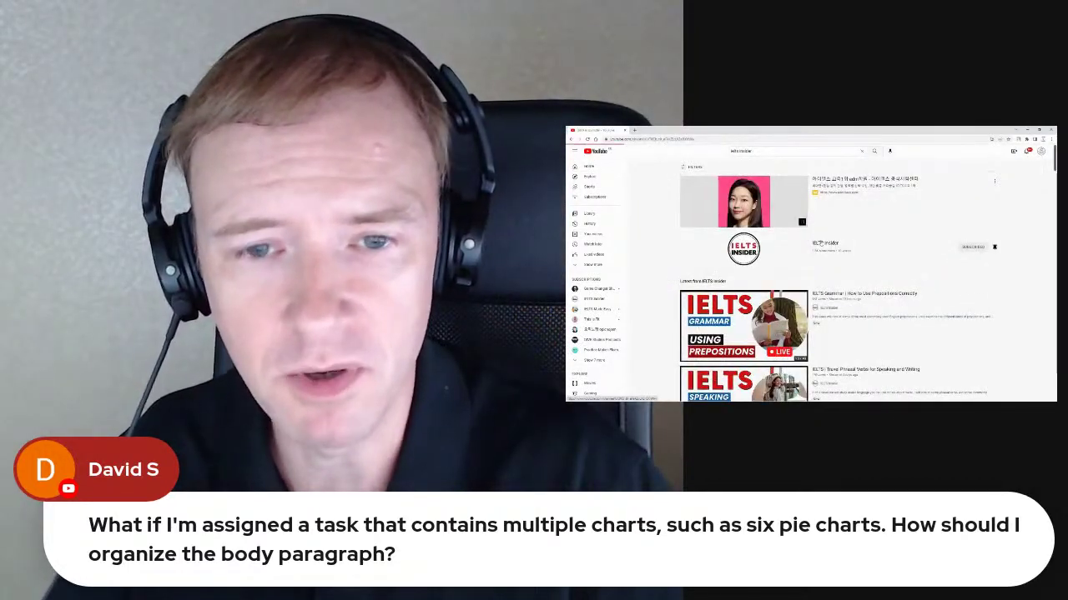
# Step: Open the IELTS Insider channel and browse its full list of videos
pyautogui.click(821, 243)
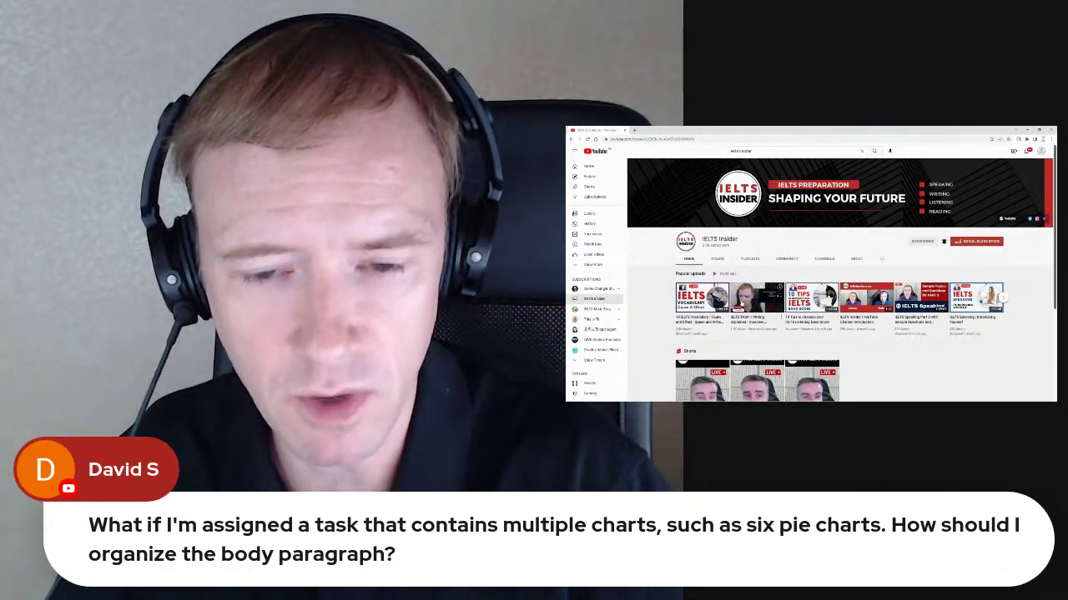
pyautogui.hotkey('alt', 'Tab')
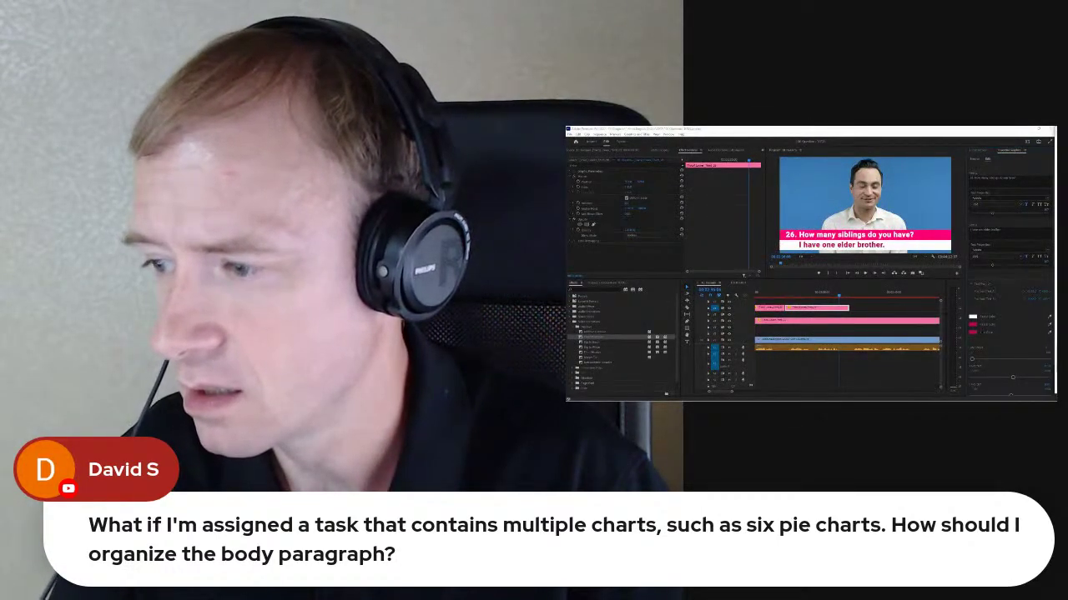
pyautogui.hotkey('alt', 'Tab')
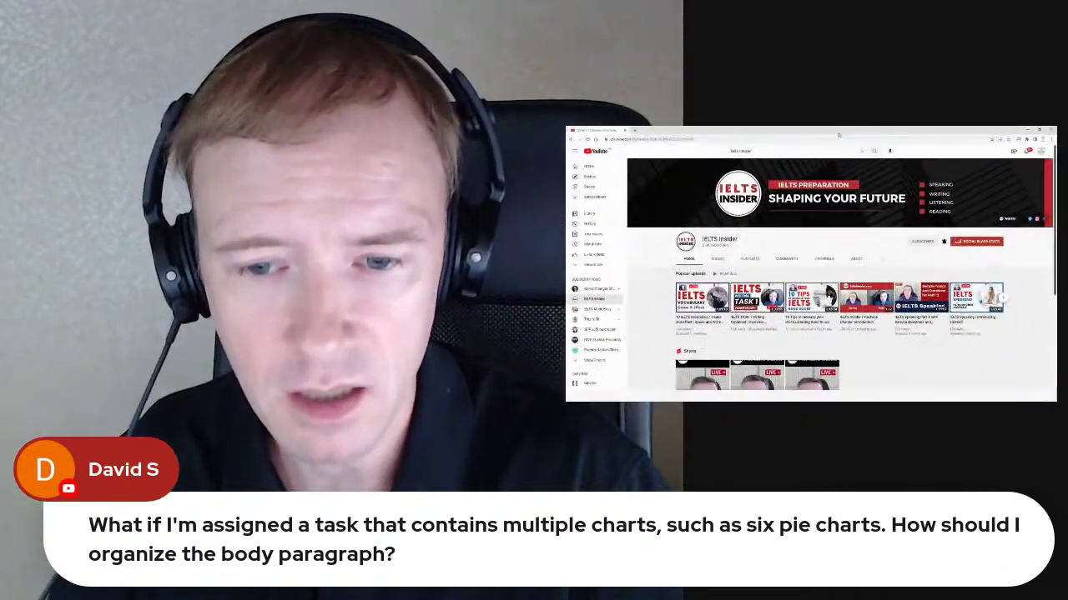
pyautogui.scroll(-1, 834, 292)
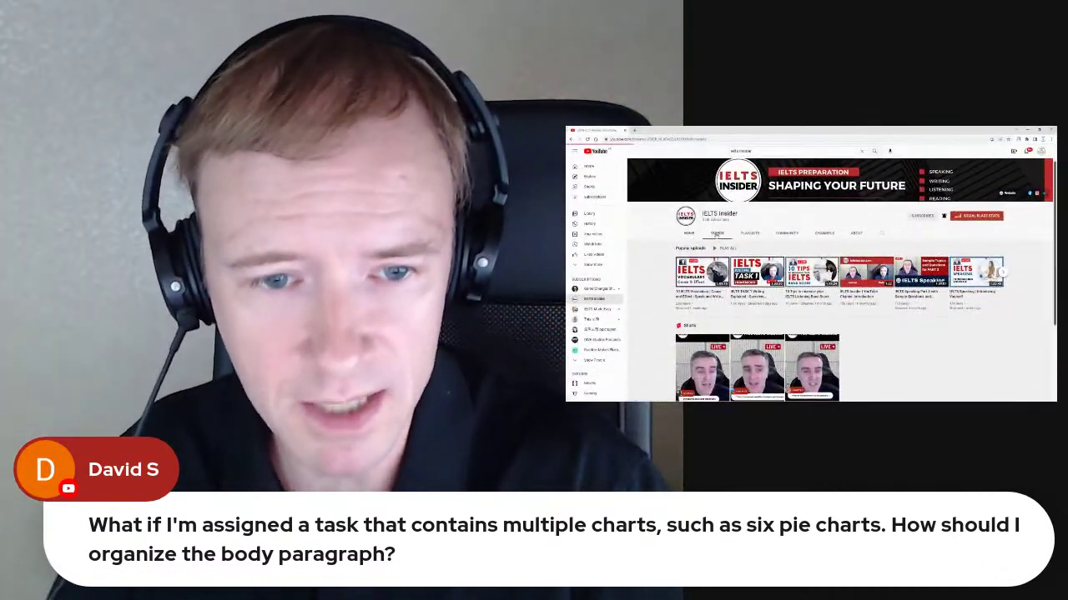
pyautogui.click(717, 234)
pyautogui.scroll(-2, 826, 221)
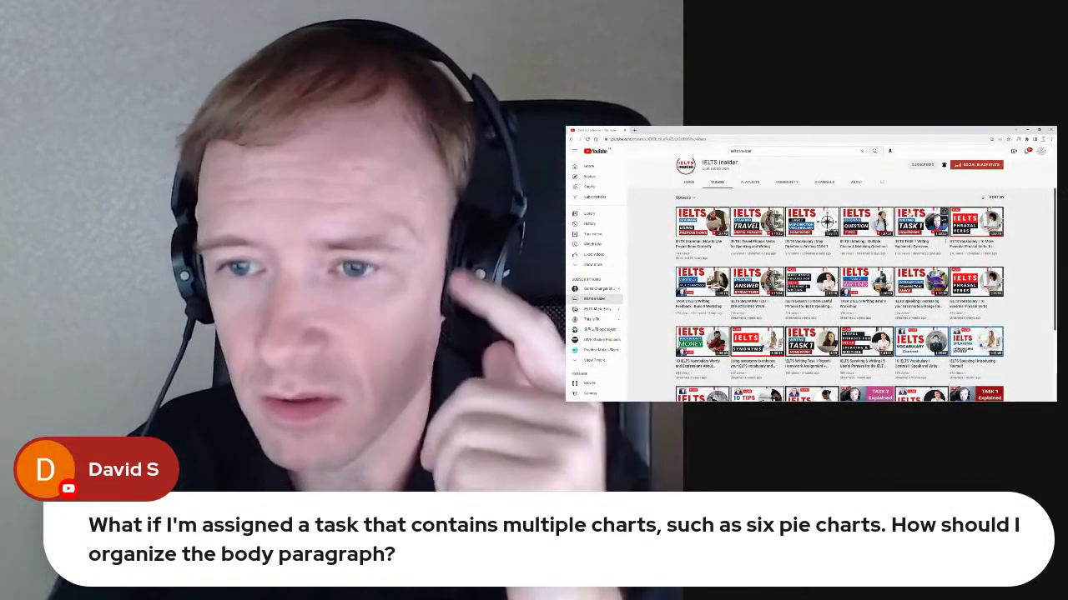
pyautogui.moveTo(922, 224)
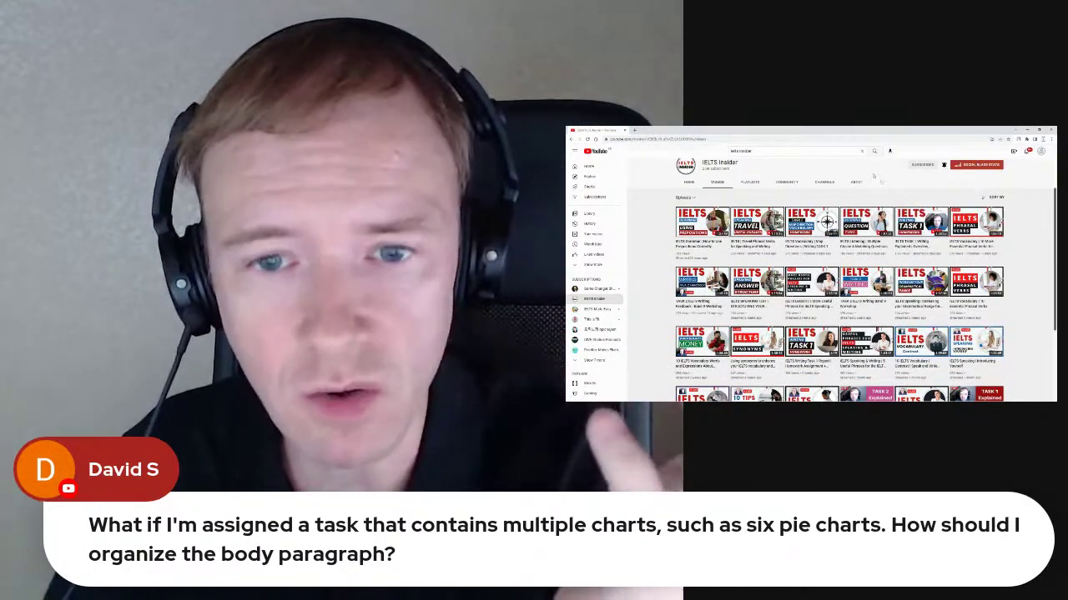
pyautogui.moveTo(799, 231)
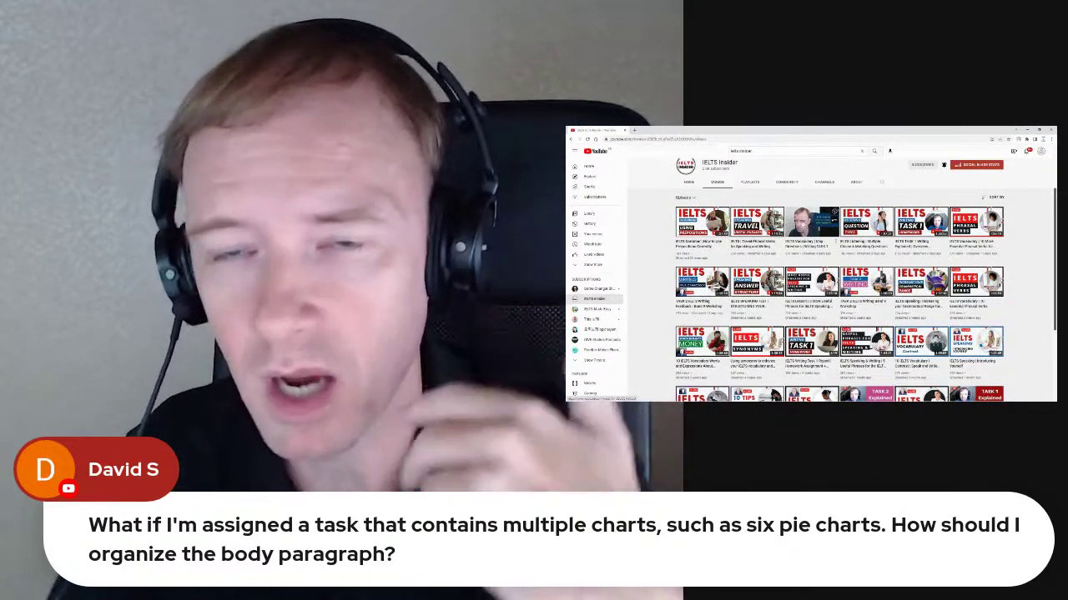
pyautogui.press('ctrl+super+Right')
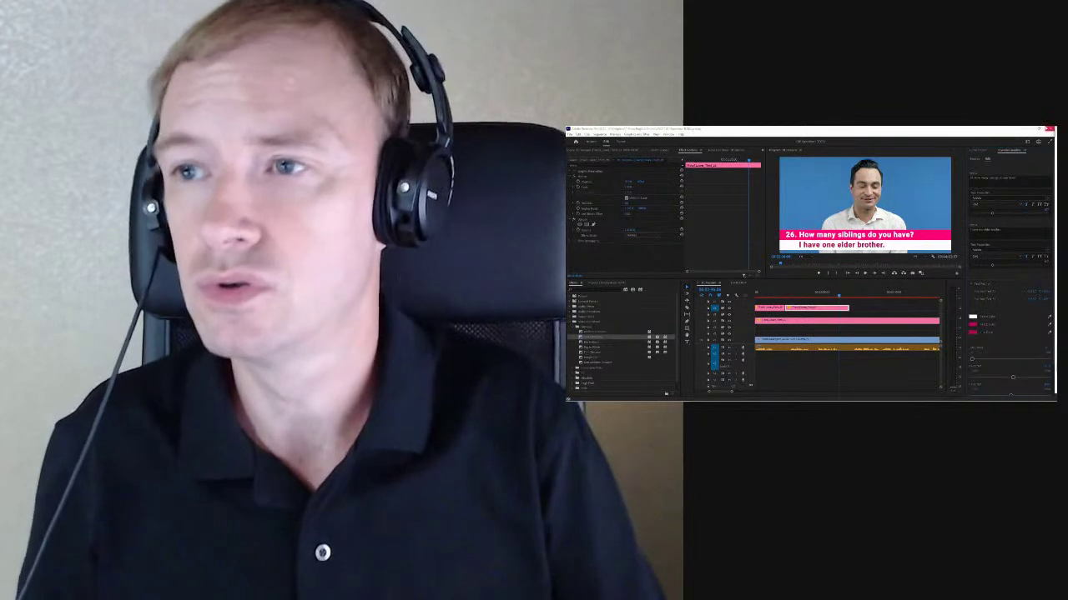
# Step: Close Premiere Pro and briefly check a links page in a new browser tab
pyautogui.click(1049, 129)
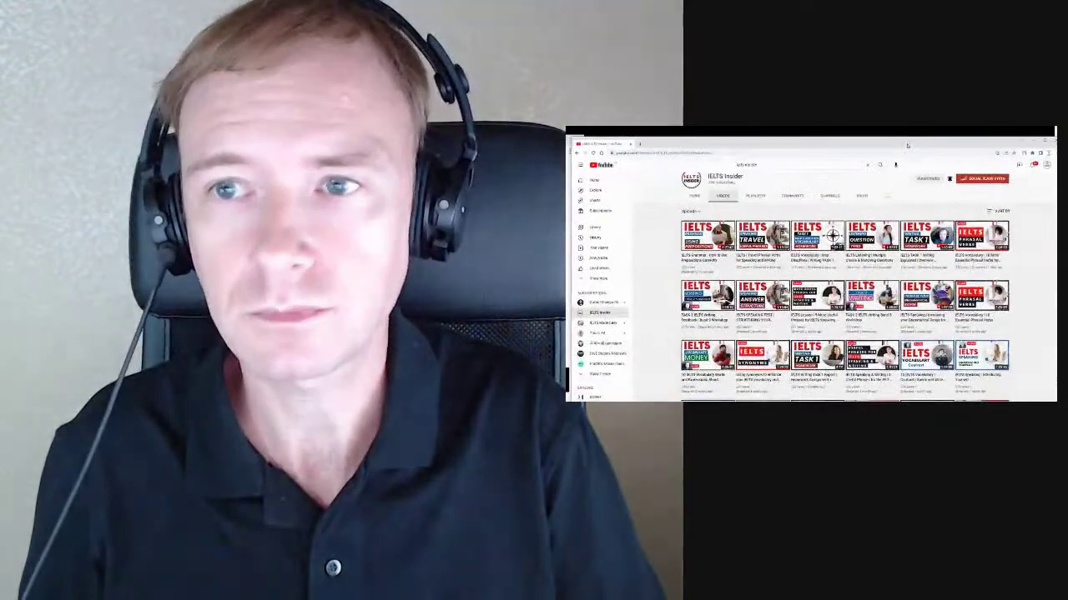
pyautogui.click(1040, 153)
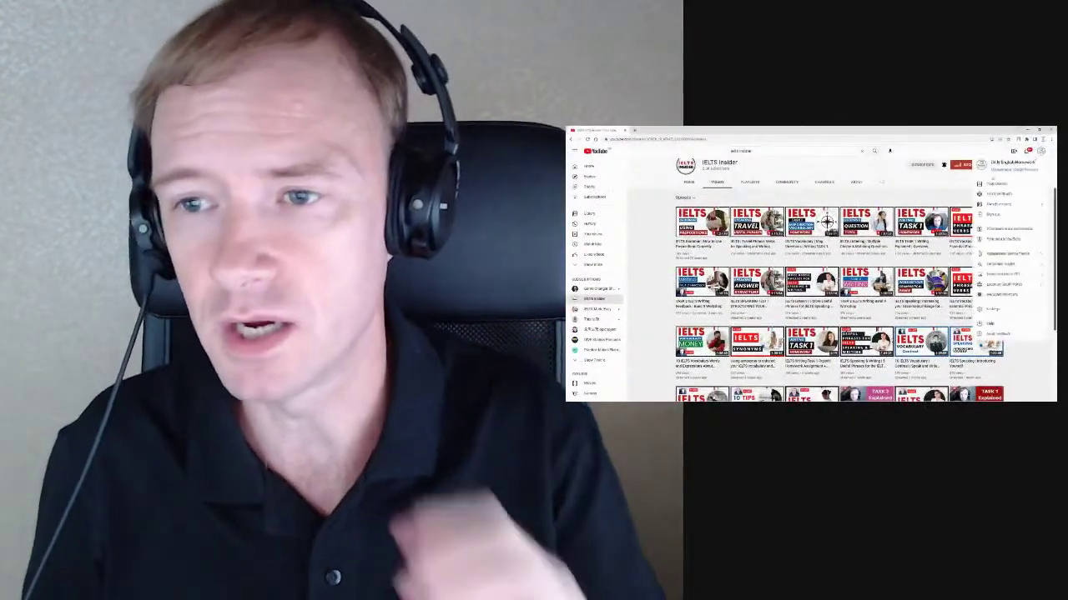
pyautogui.click(634, 131)
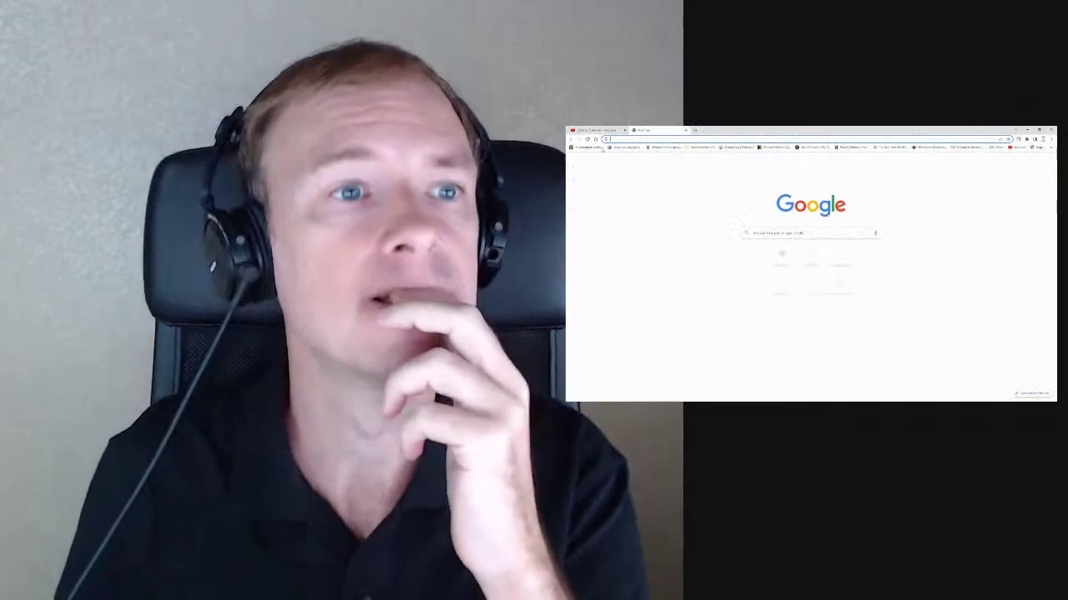
pyautogui.press('Return')
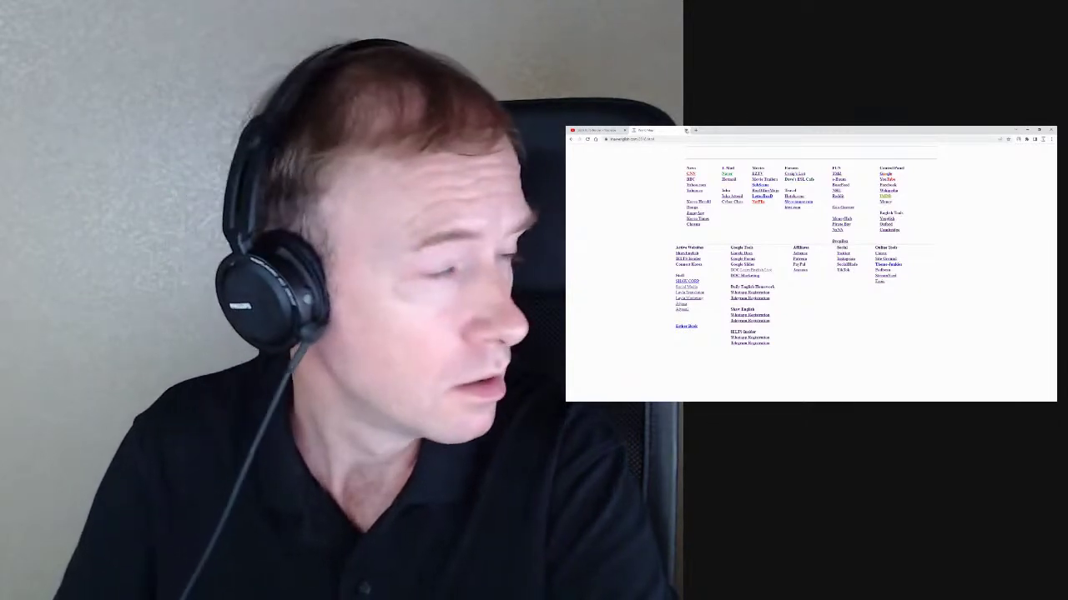
pyautogui.click(686, 131)
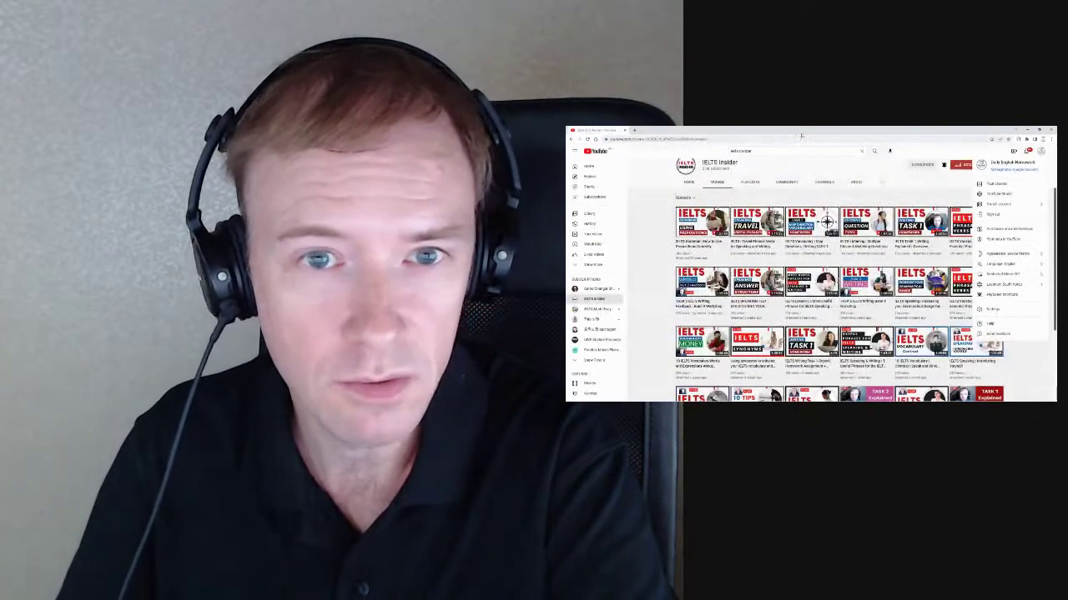
pyautogui.click(1040, 152)
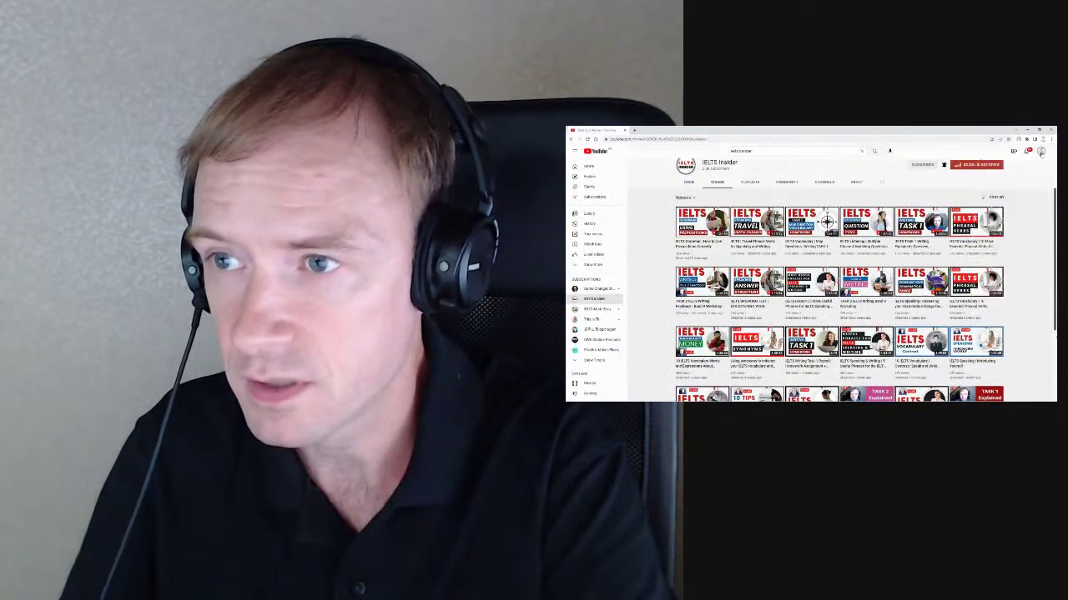
# Step: Switch YouTube Studio to the IELTS Insider channel and open the speaking test video's details
pyautogui.click(1040, 151)
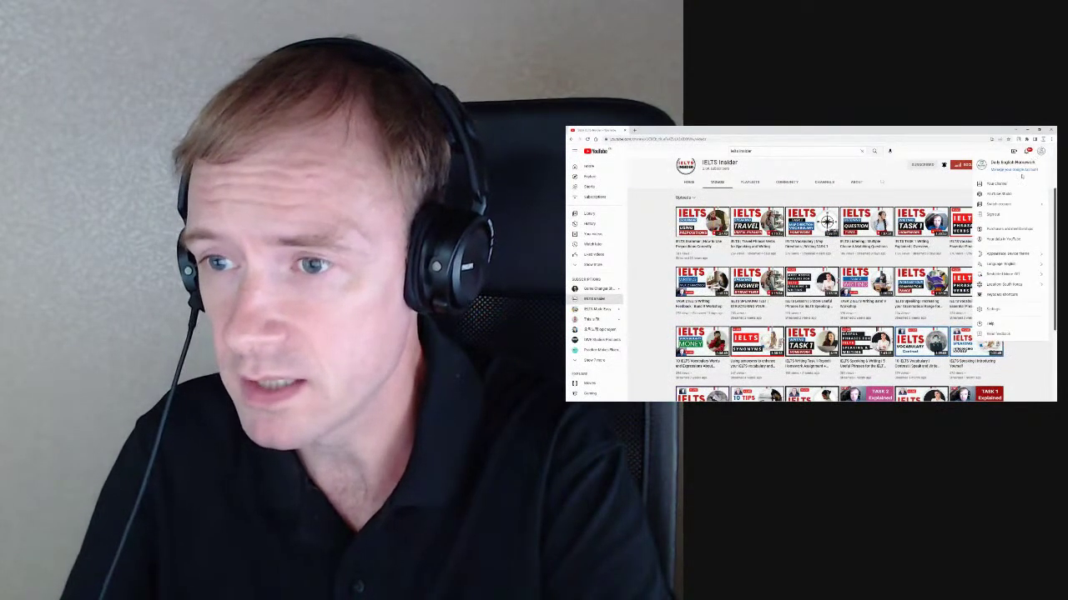
pyautogui.click(1007, 205)
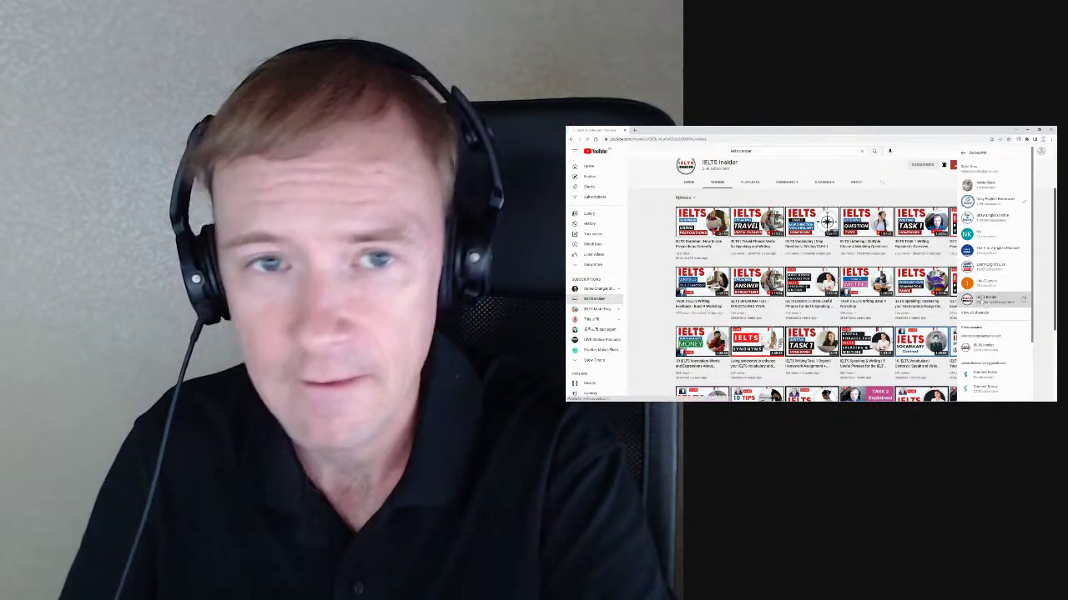
pyautogui.click(989, 267)
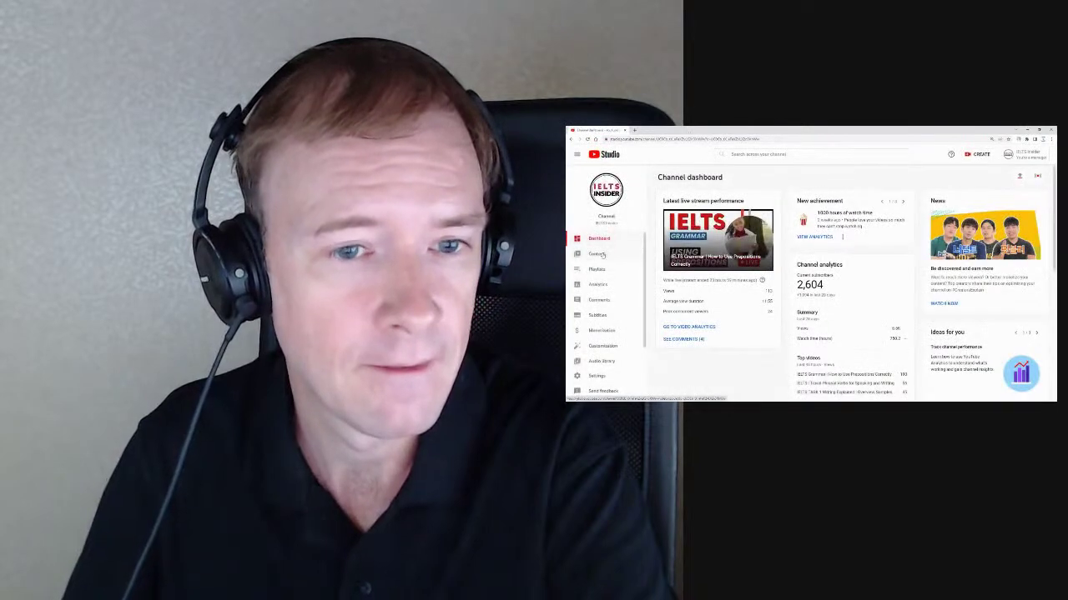
pyautogui.click(598, 254)
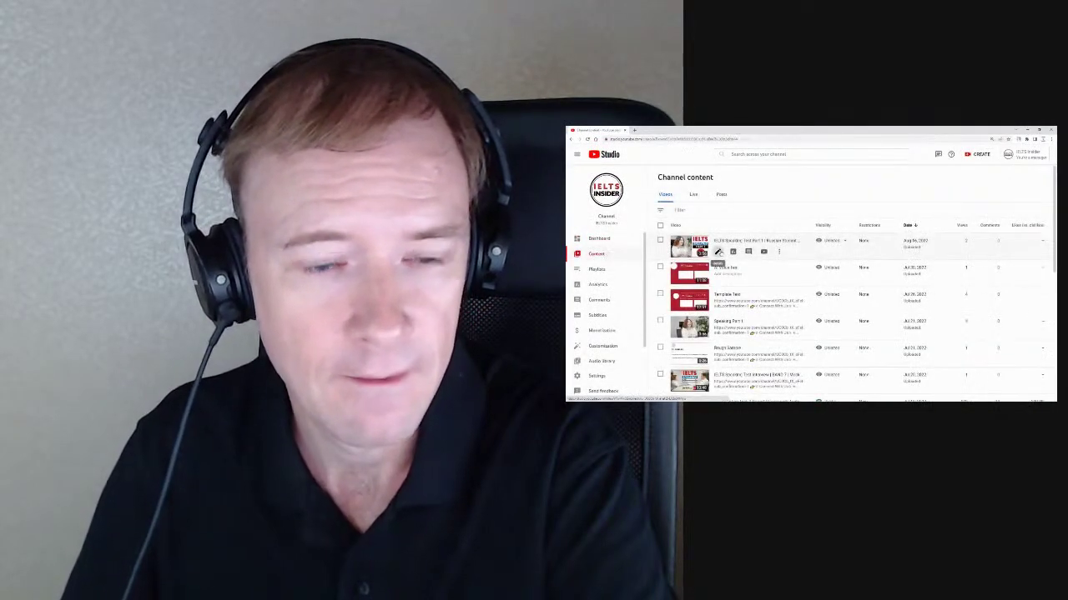
pyautogui.click(720, 253)
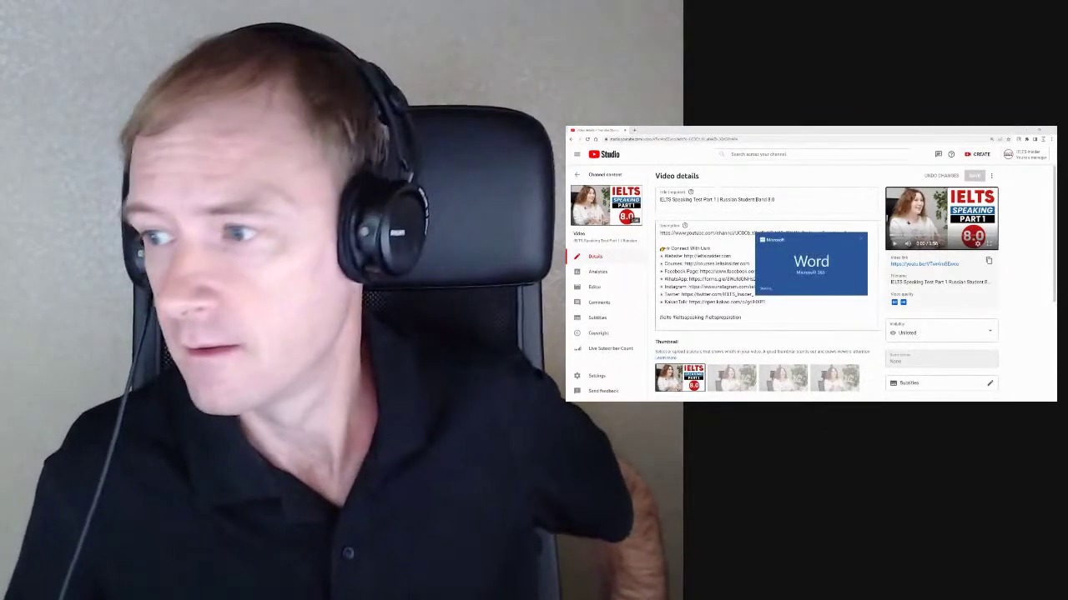
# Step: Delete the stray 'you' and blank lines ending the Word transcript, then select it all
pyautogui.hotkey('alt', 'Tab')
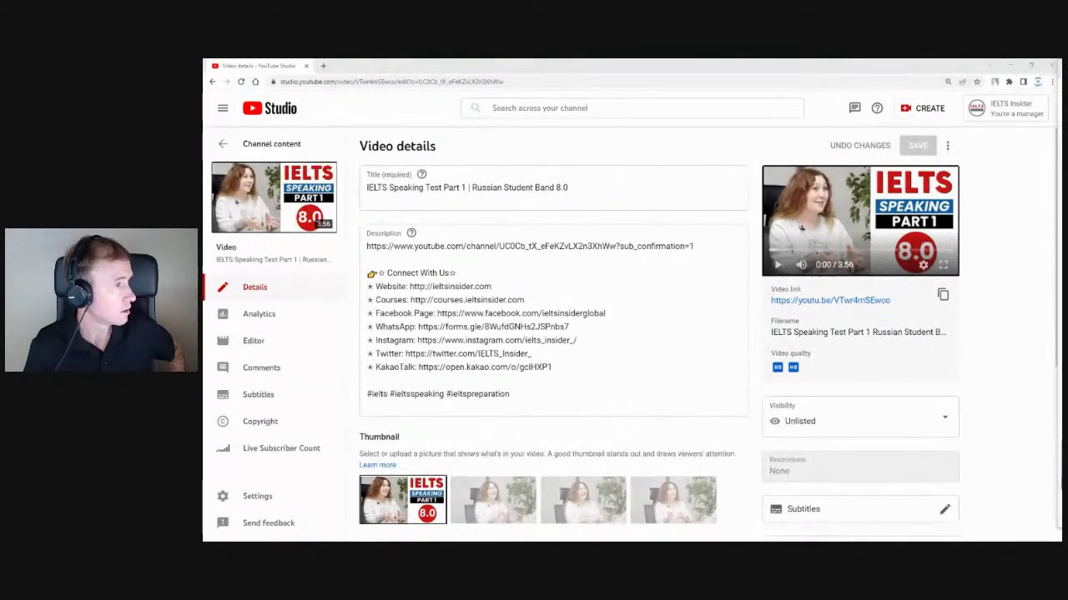
pyautogui.hotkey('alt', 'Tab')
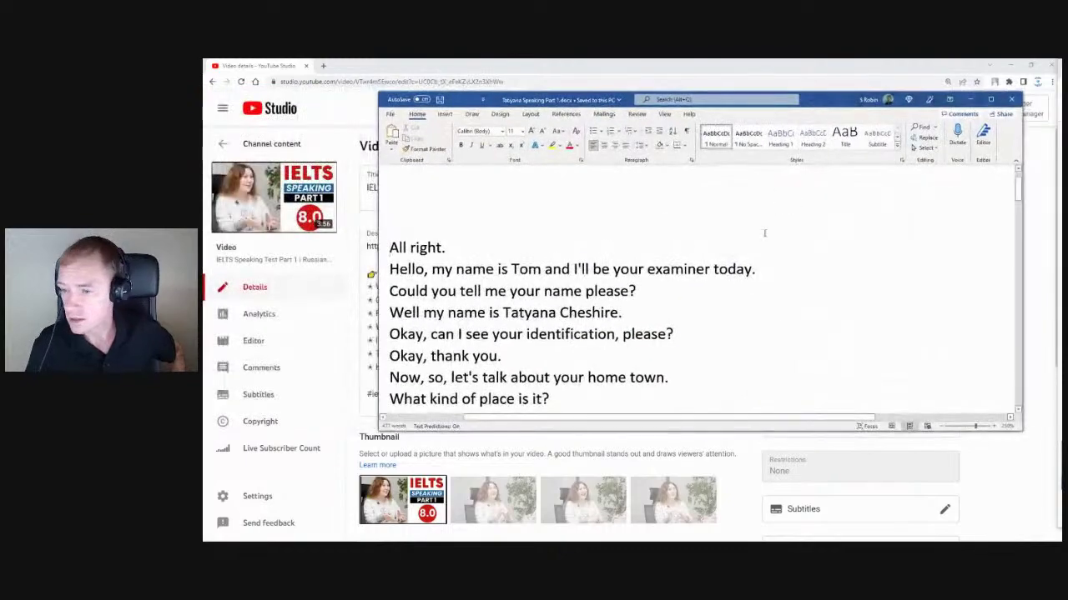
pyautogui.scroll(-5, 700, 258)
pyautogui.scroll(-15, 617, 269)
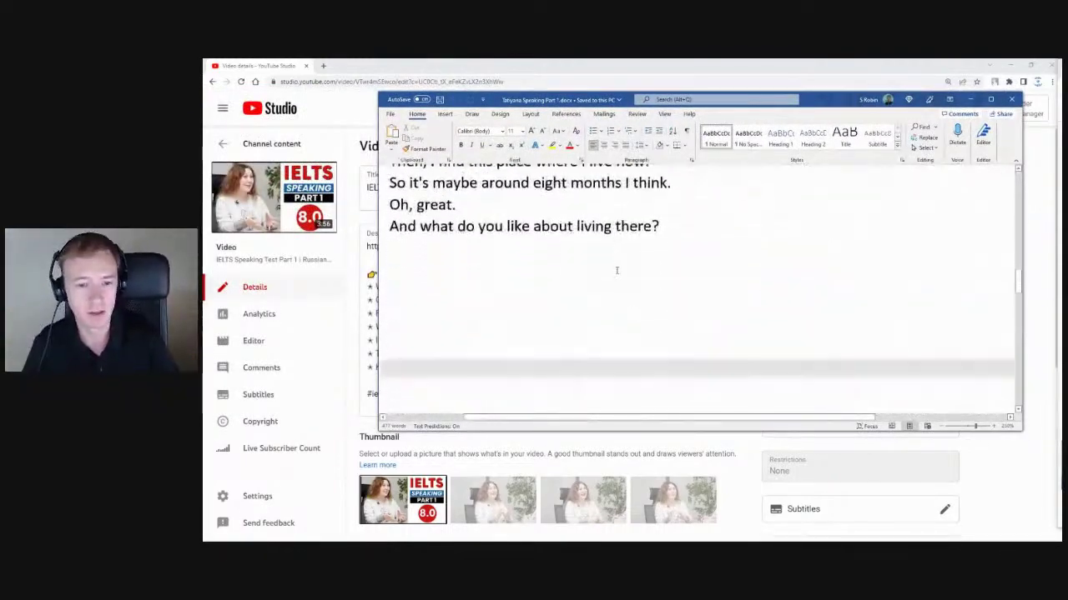
pyautogui.scroll(-1, 618, 269)
pyautogui.scroll(1, 617, 270)
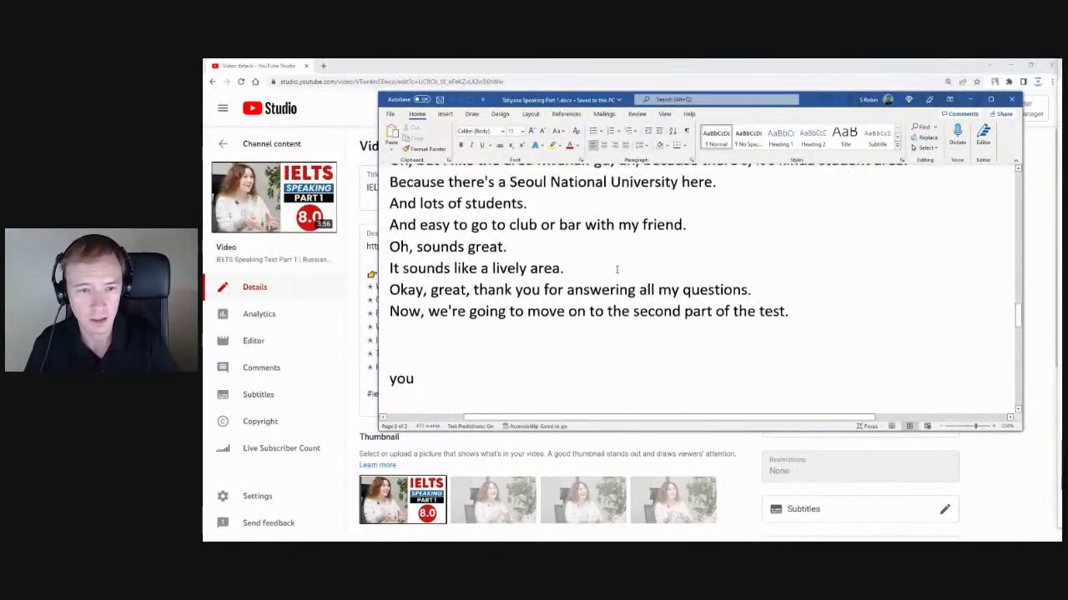
pyautogui.scroll(1, 618, 270)
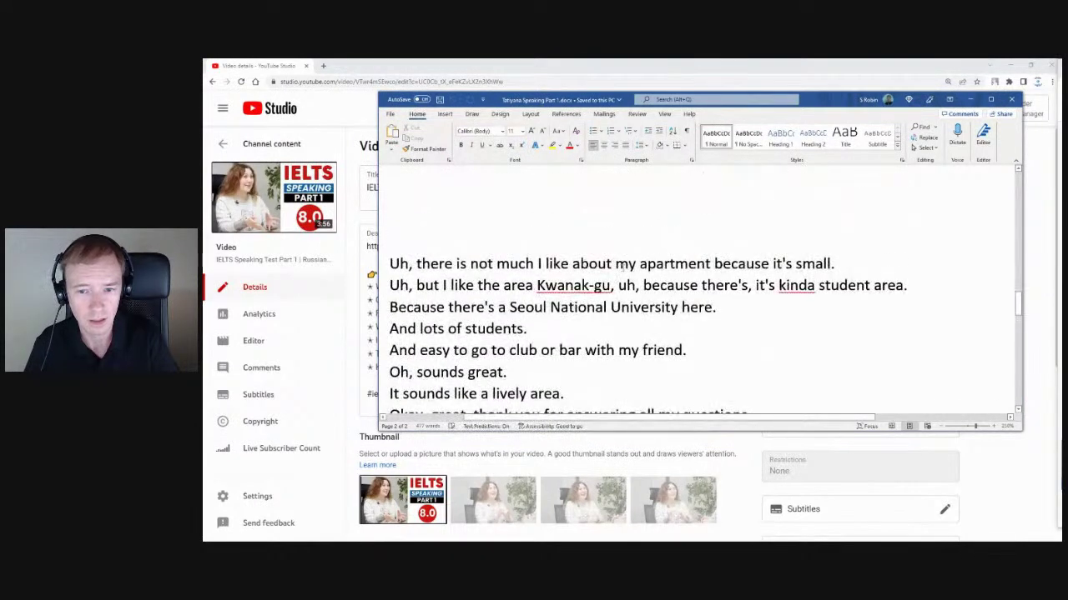
pyautogui.scroll(-1, 622, 267)
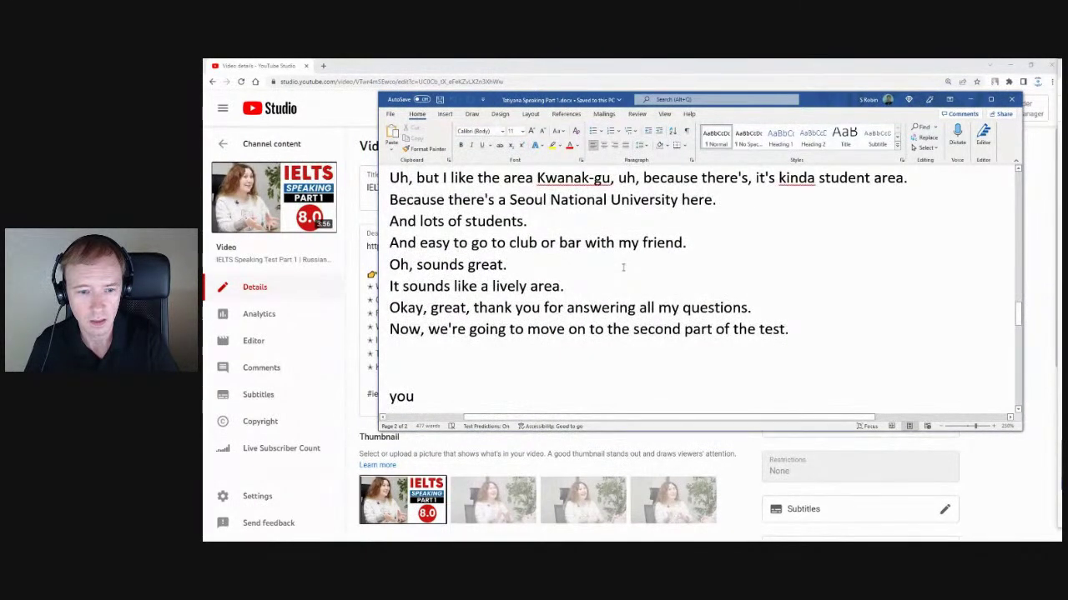
pyautogui.moveTo(431, 397); pyautogui.dragTo(394, 362)
pyautogui.press('Delete')
pyautogui.moveTo(788, 329); pyautogui.dragTo(367, 98)
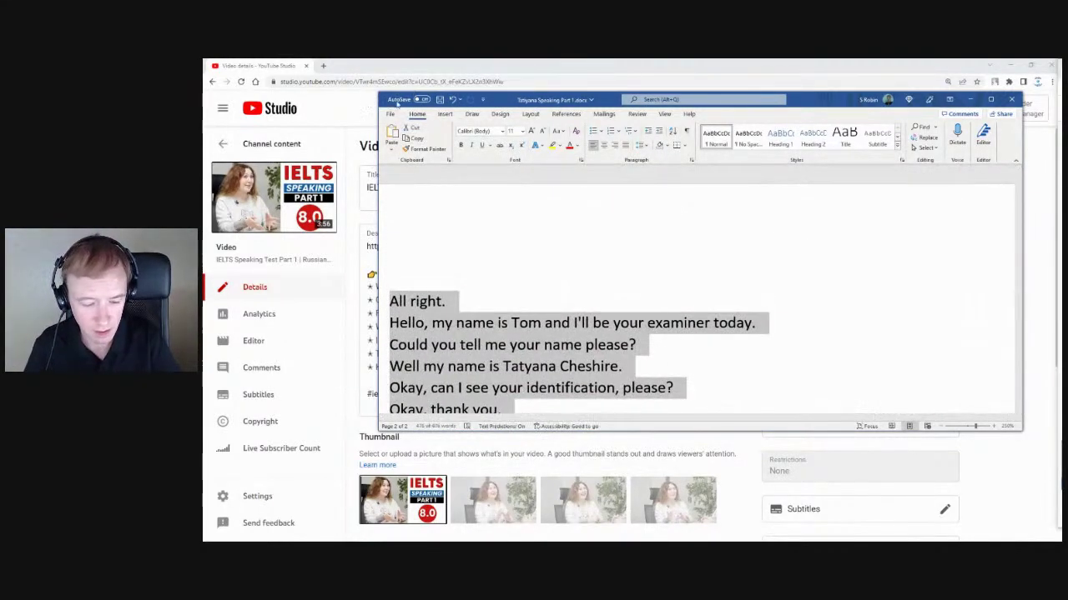
pyautogui.click(970, 99)
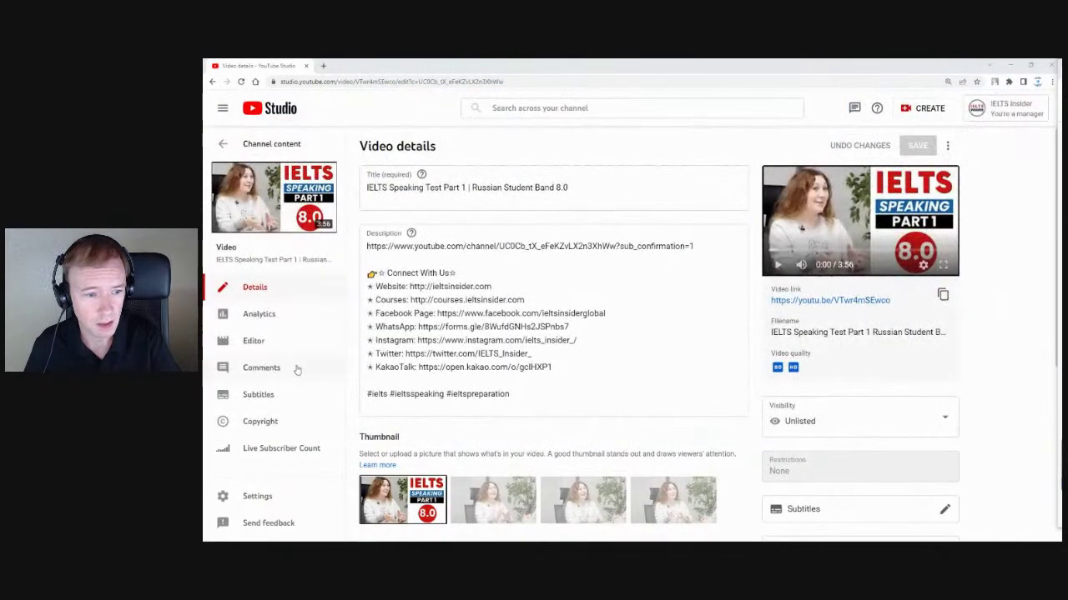
# Step: Replace the automatic English subtitles with the pasted transcript, publish them, and check the timings
pyautogui.click(268, 399)
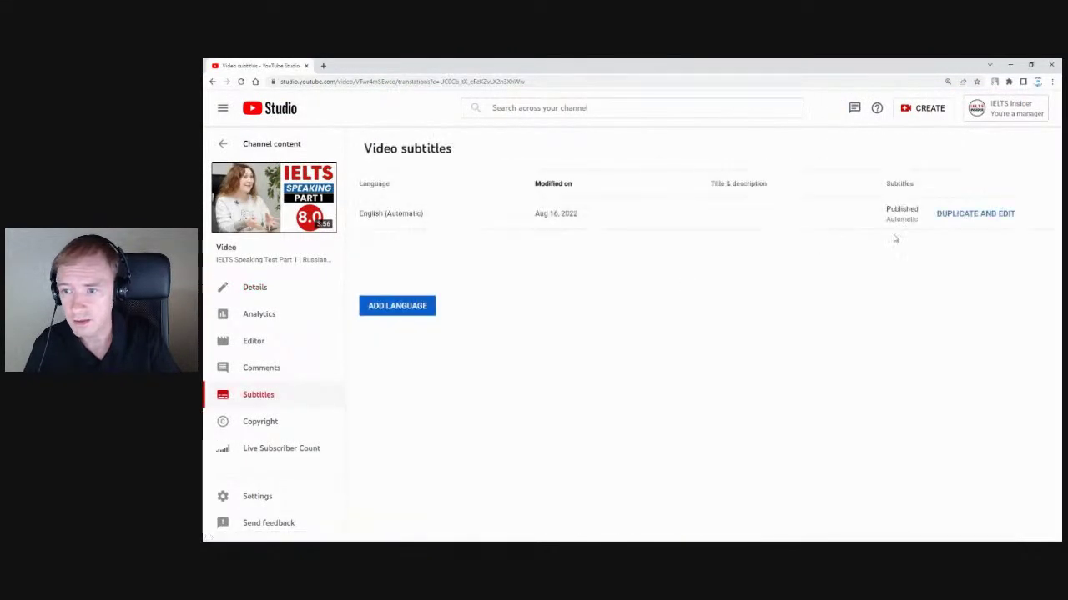
pyautogui.click(946, 216)
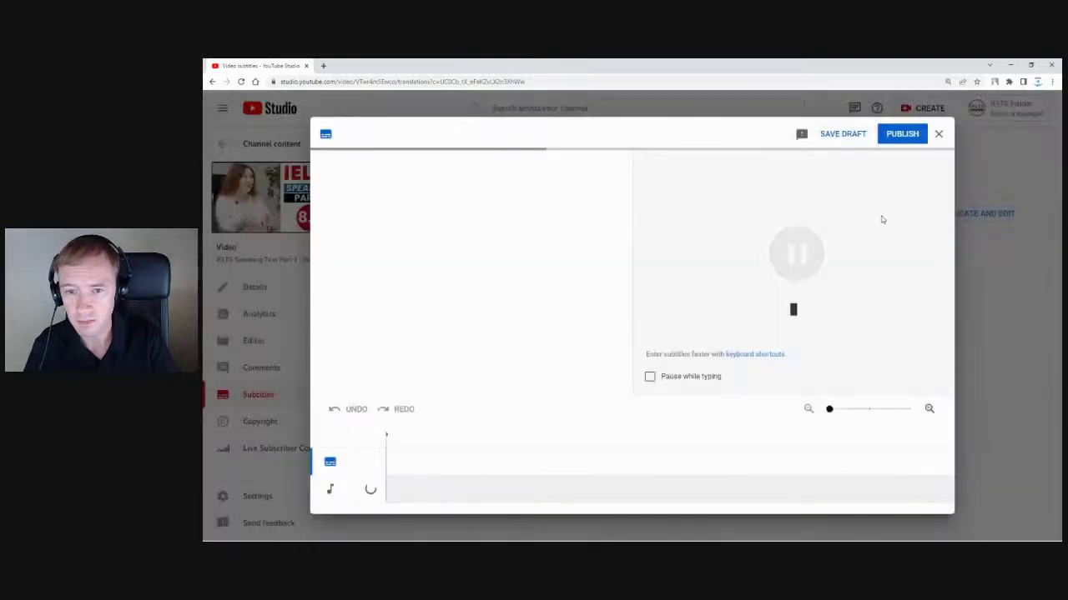
pyautogui.hotkey('ctrl', 'a')
pyautogui.hotkey('ctrl', 'v')
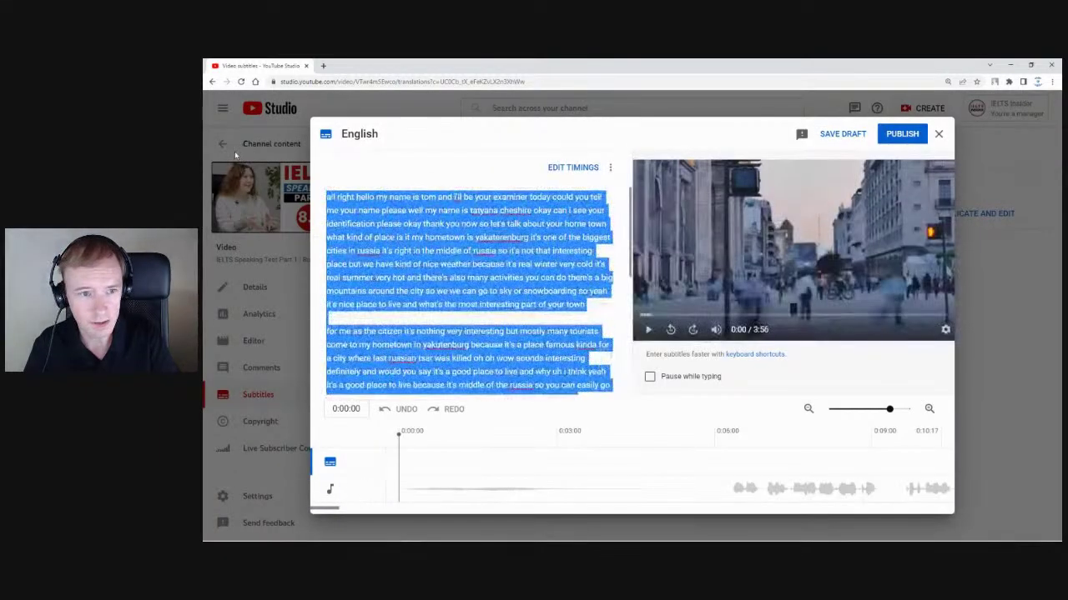
pyautogui.scroll(5, 548, 245)
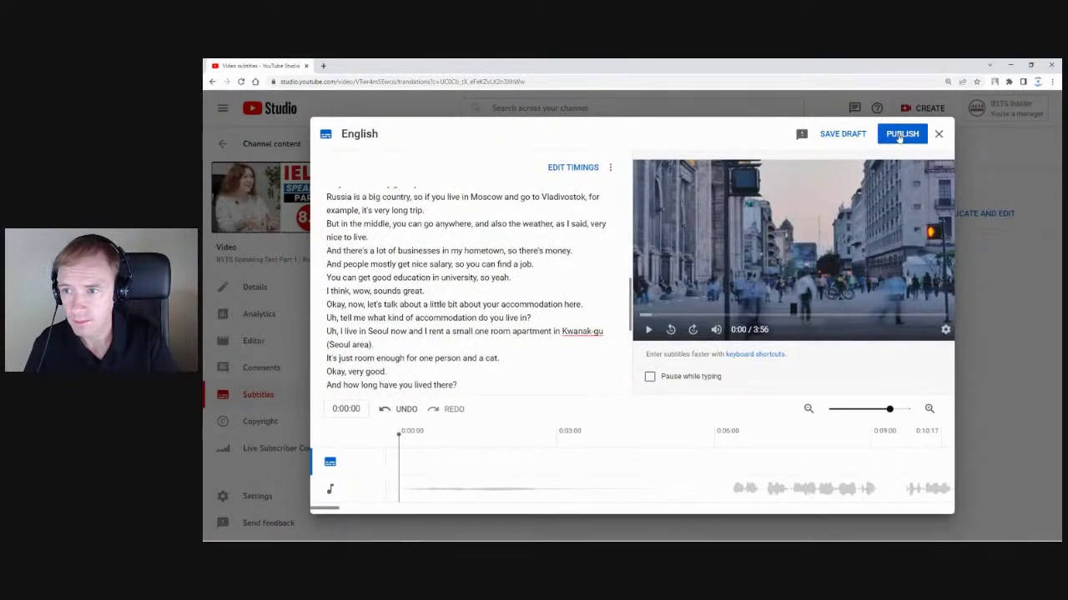
pyautogui.click(901, 134)
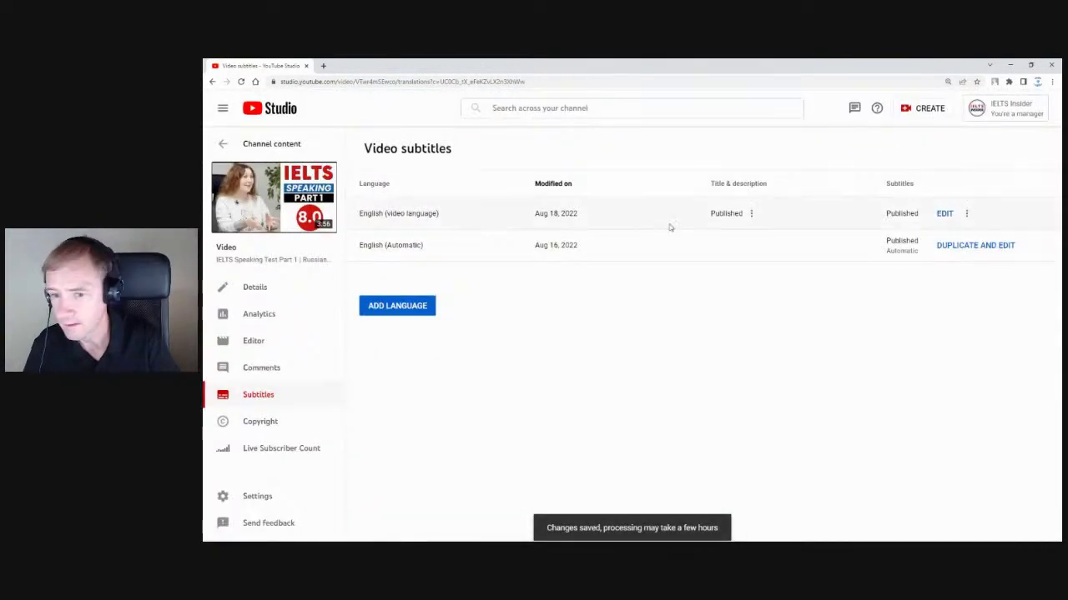
pyautogui.click(944, 213)
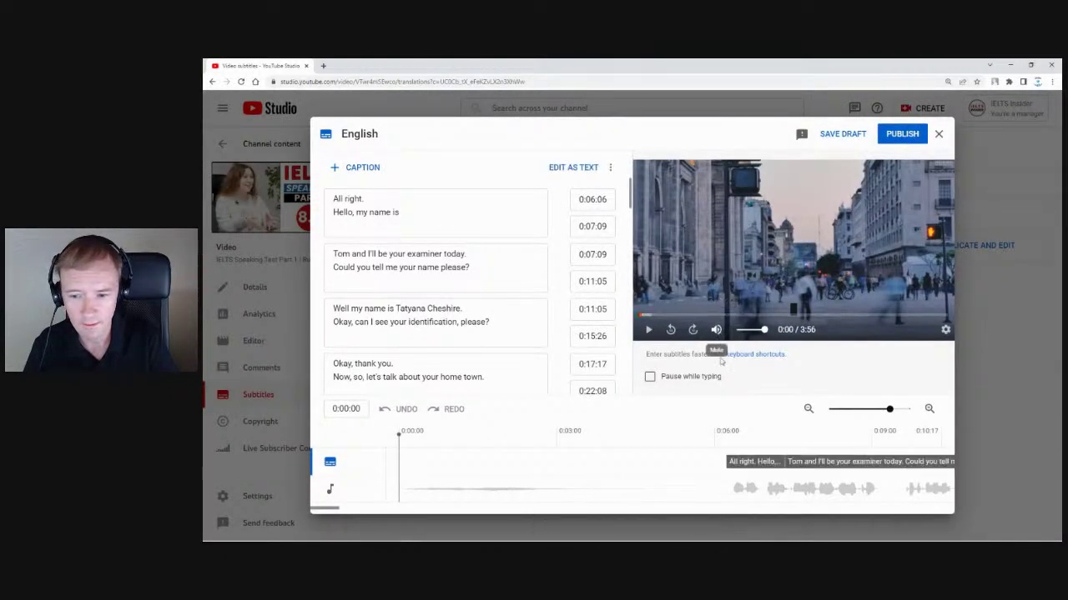
pyautogui.click(724, 442)
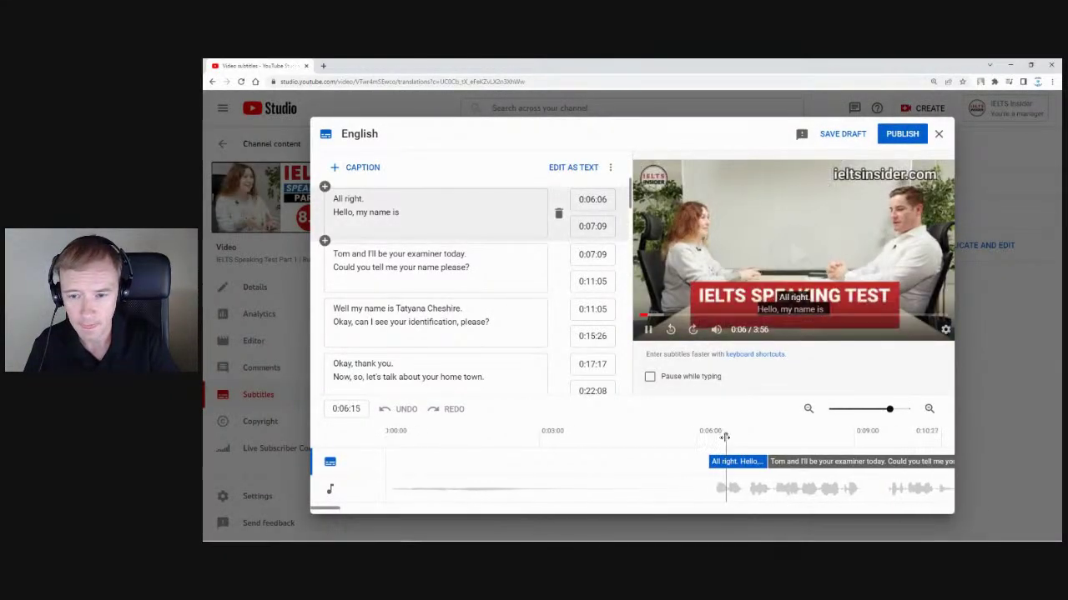
pyautogui.click(913, 137)
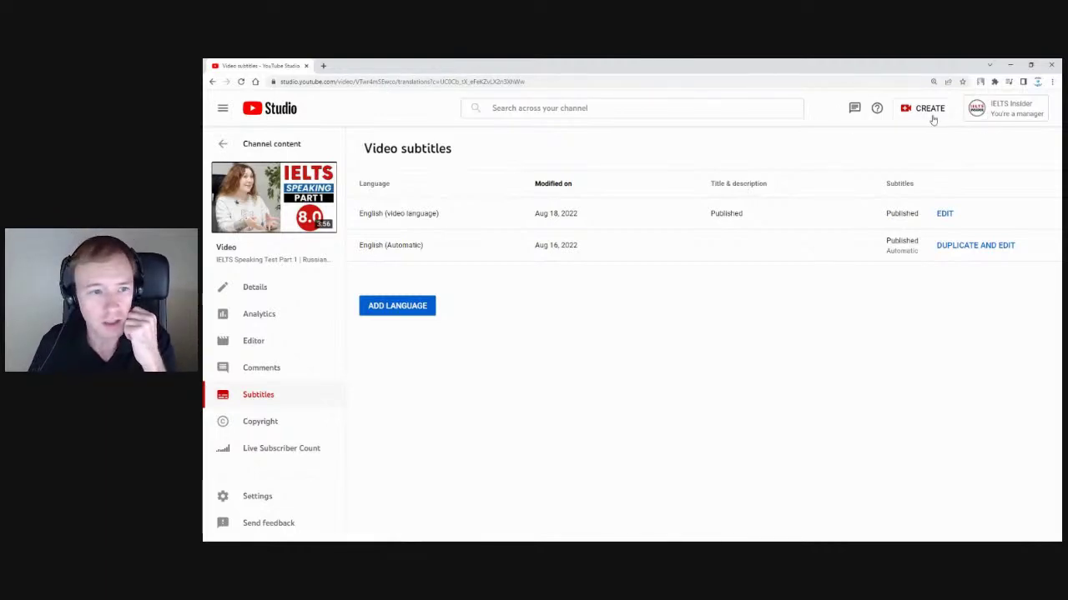
# Step: Switch to the Daily English Homework channel, show its comments, and open a blank new tab
pyautogui.click(1009, 111)
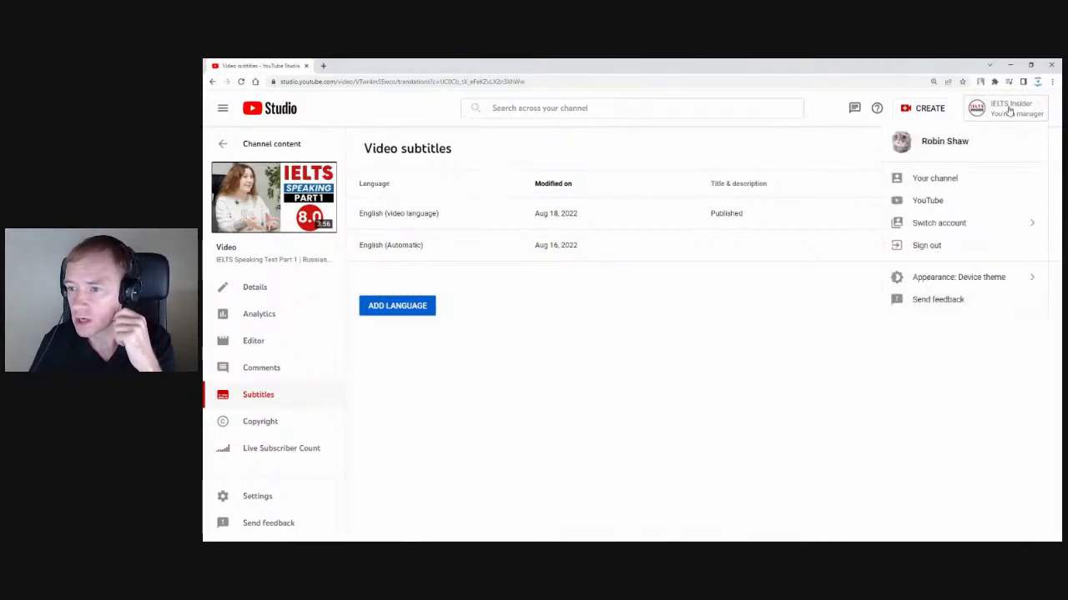
pyautogui.click(956, 231)
pyautogui.click(859, 194)
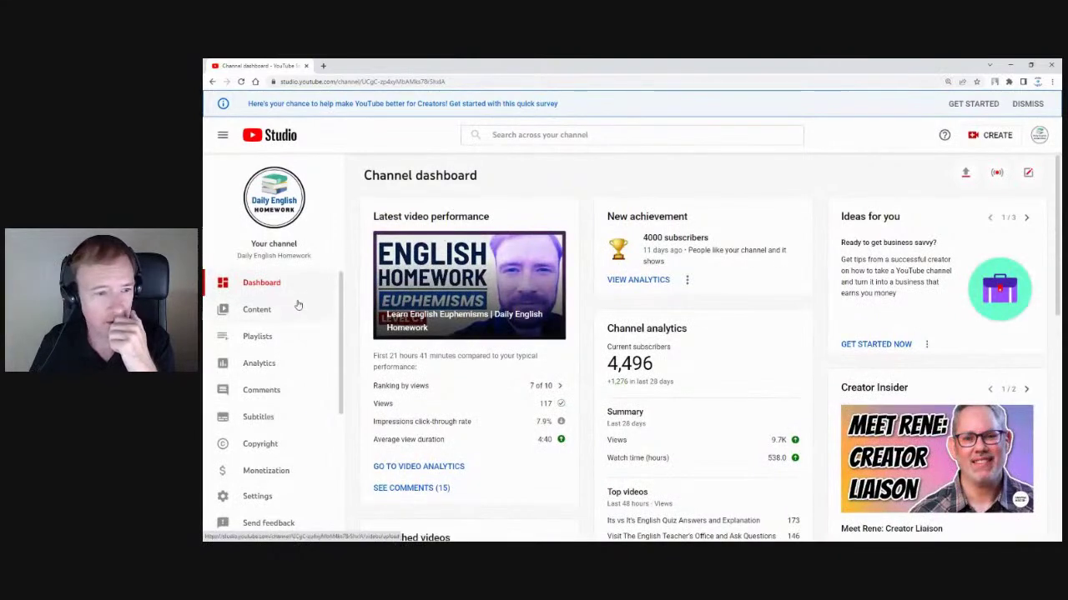
pyautogui.click(282, 310)
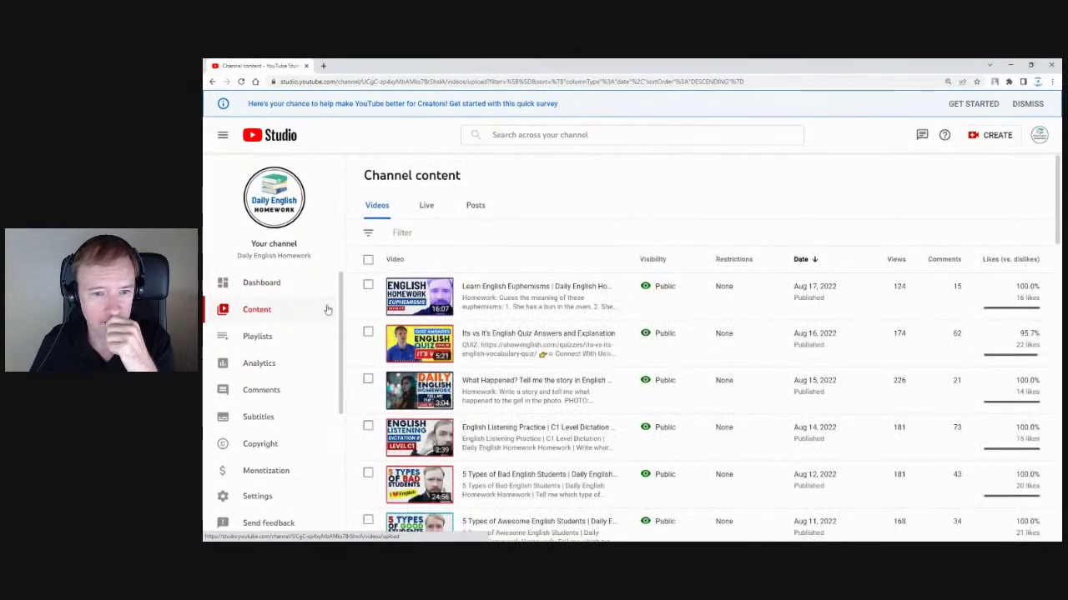
pyautogui.click(284, 389)
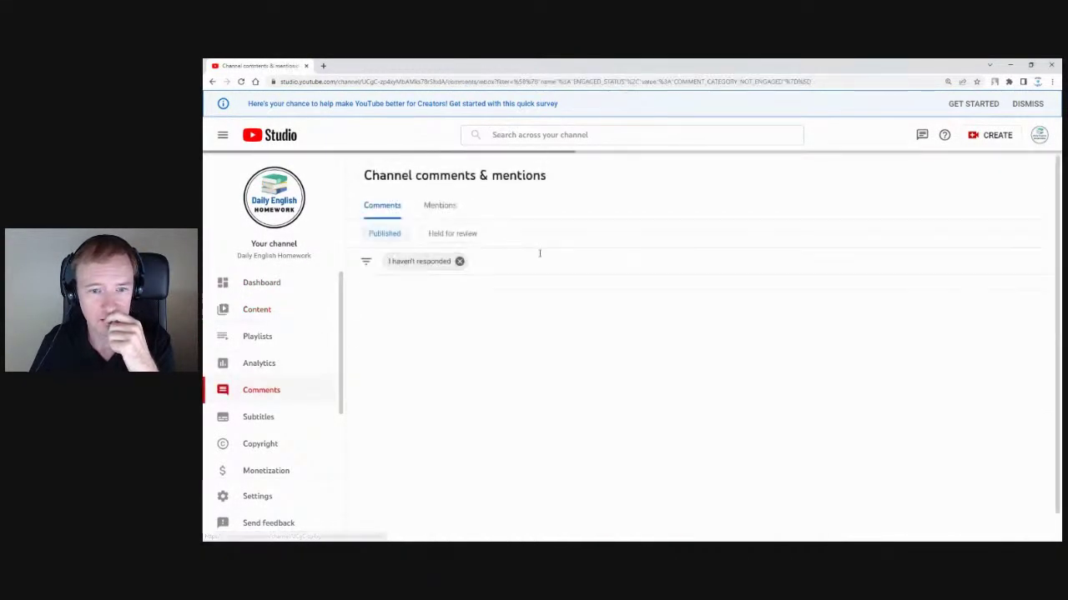
pyautogui.click(322, 65)
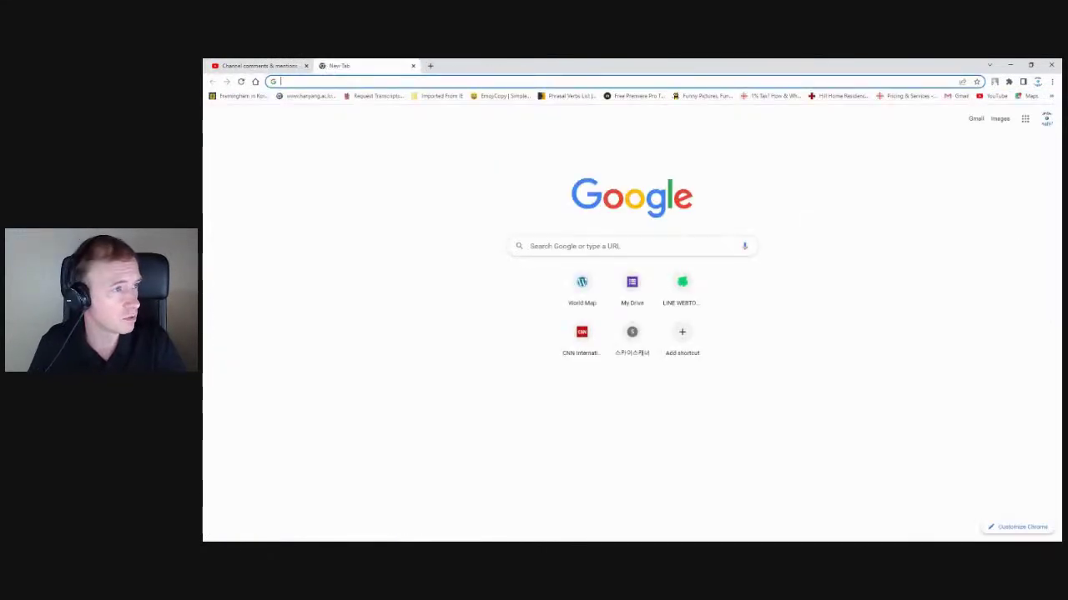
# Step: Return to Chrome and load the World Map start page of categorized links
pyautogui.hotkey('alt', 'Tab')
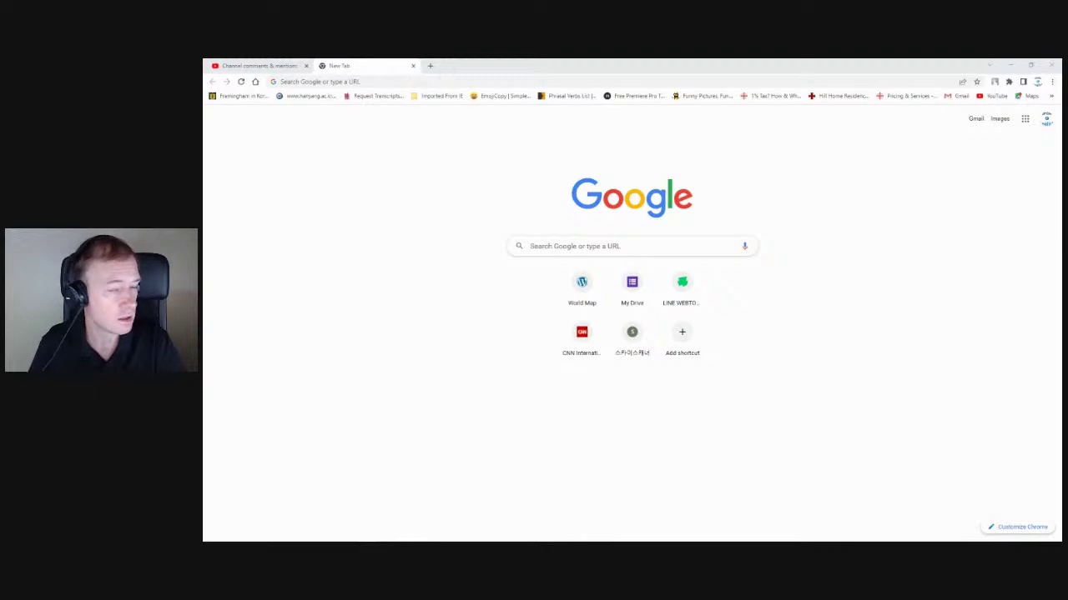
pyautogui.hotkey('alt', 'Tab')
pyautogui.click(256, 82)
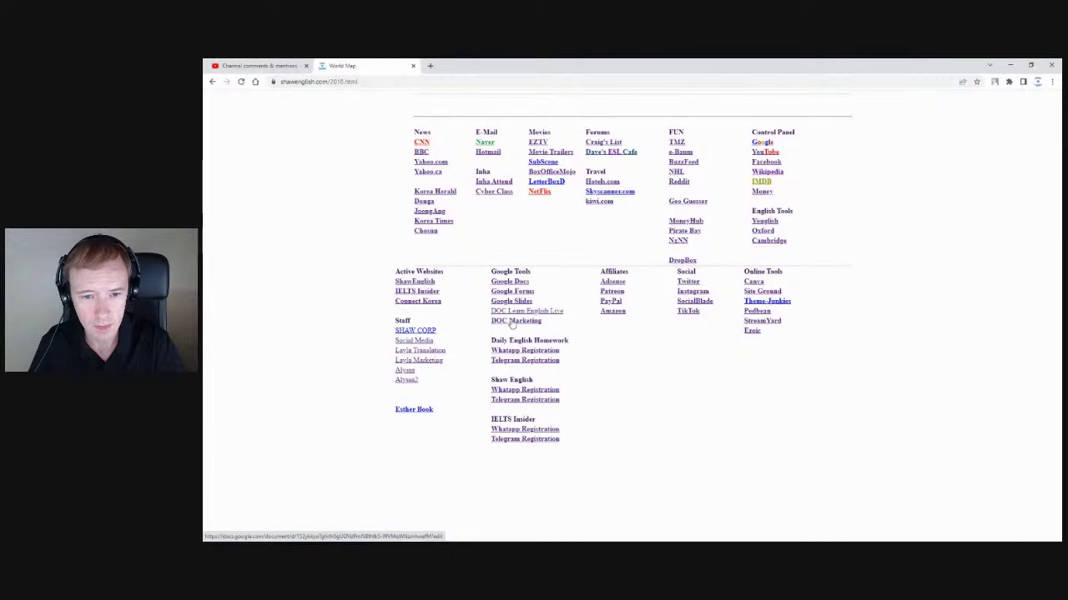
# Step: Open the Homework doc from the links page and delete the previous student's homework passage
pyautogui.click(512, 323)
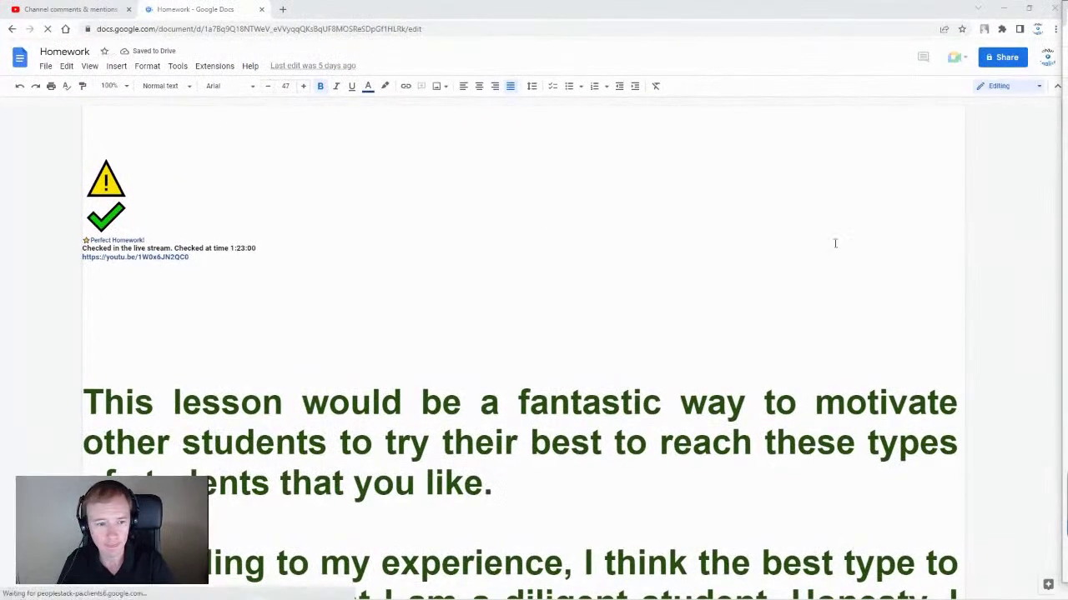
pyautogui.scroll(-2, 422, 248)
pyautogui.moveTo(120, 201); pyautogui.dragTo(777, 341)
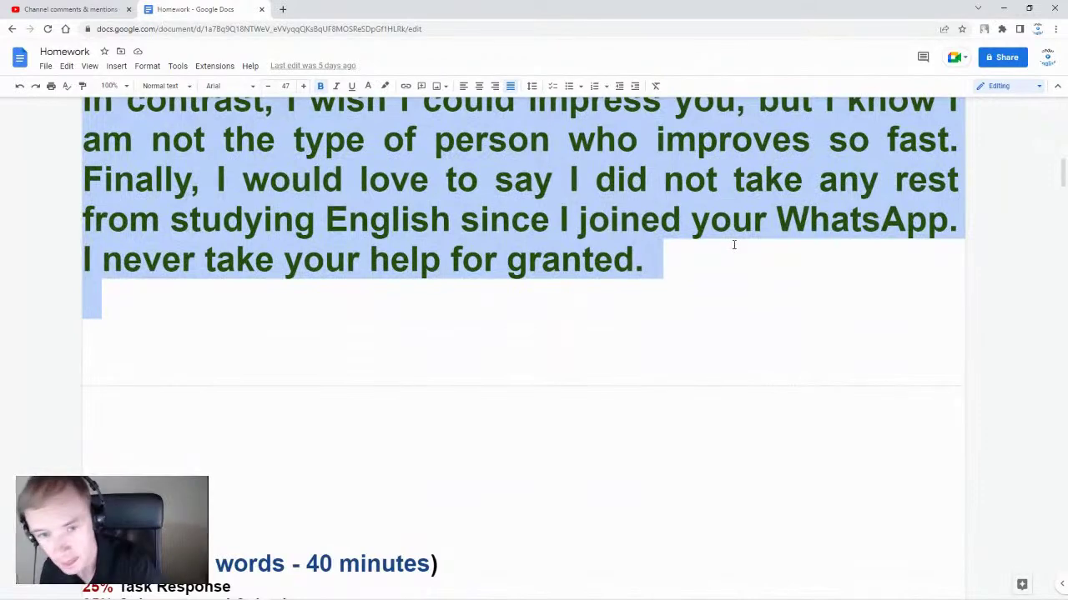
pyautogui.press('BackSpace')
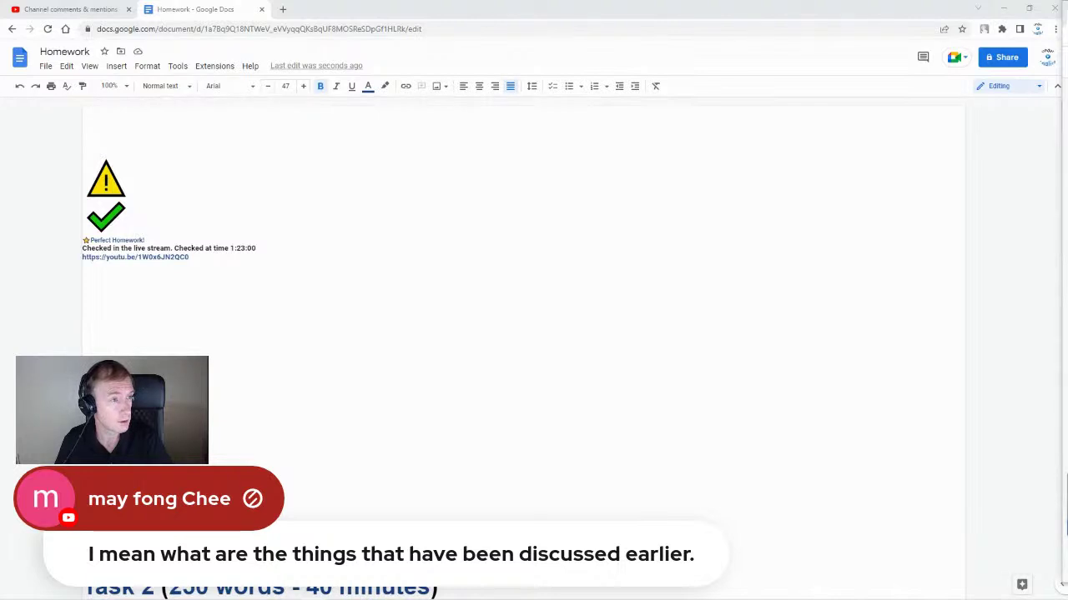
# Step: In YouTube Studio, view the current live stream's details under Content > Live, then return to Comments
pyautogui.click(100, 6)
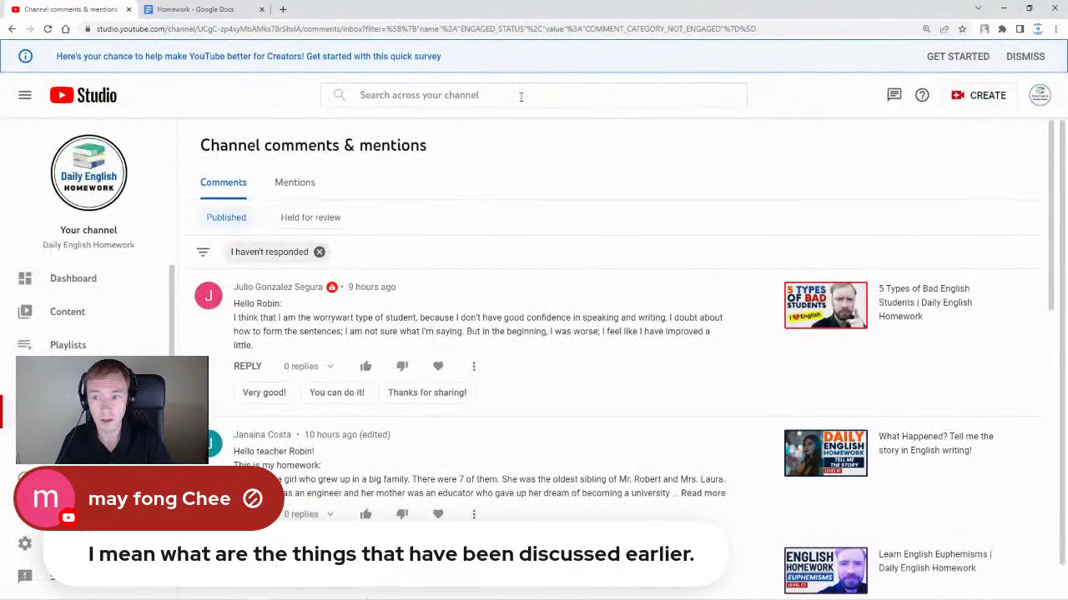
pyautogui.click(67, 311)
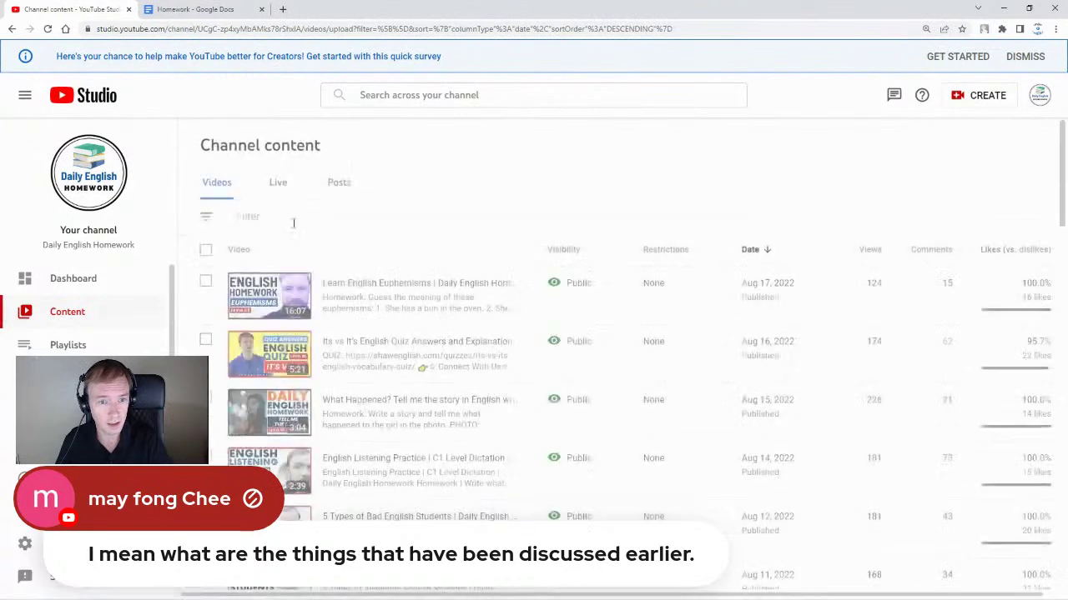
pyautogui.click(276, 186)
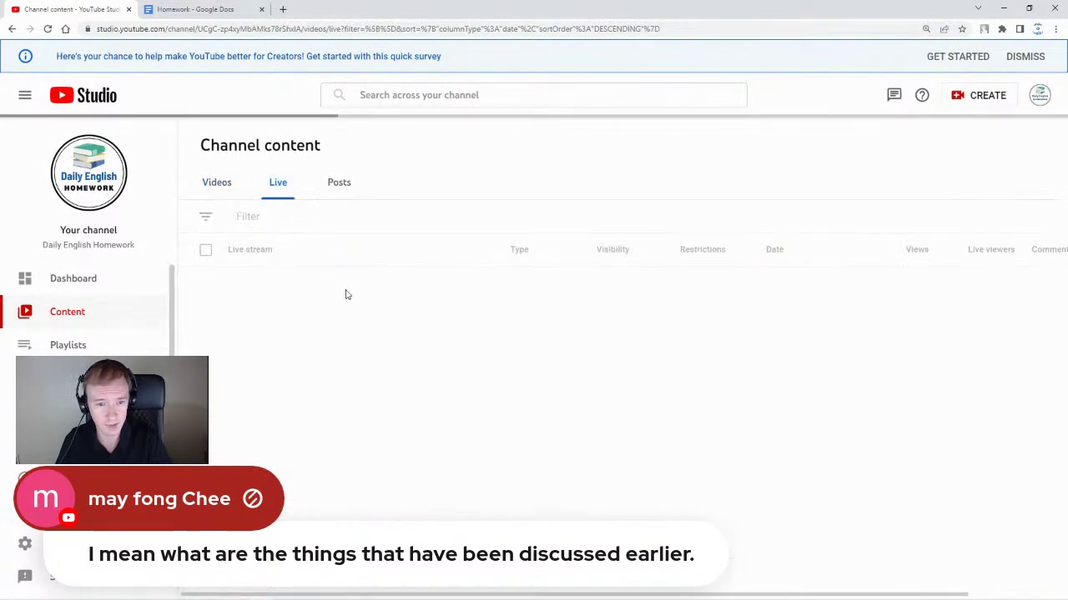
pyautogui.click(332, 331)
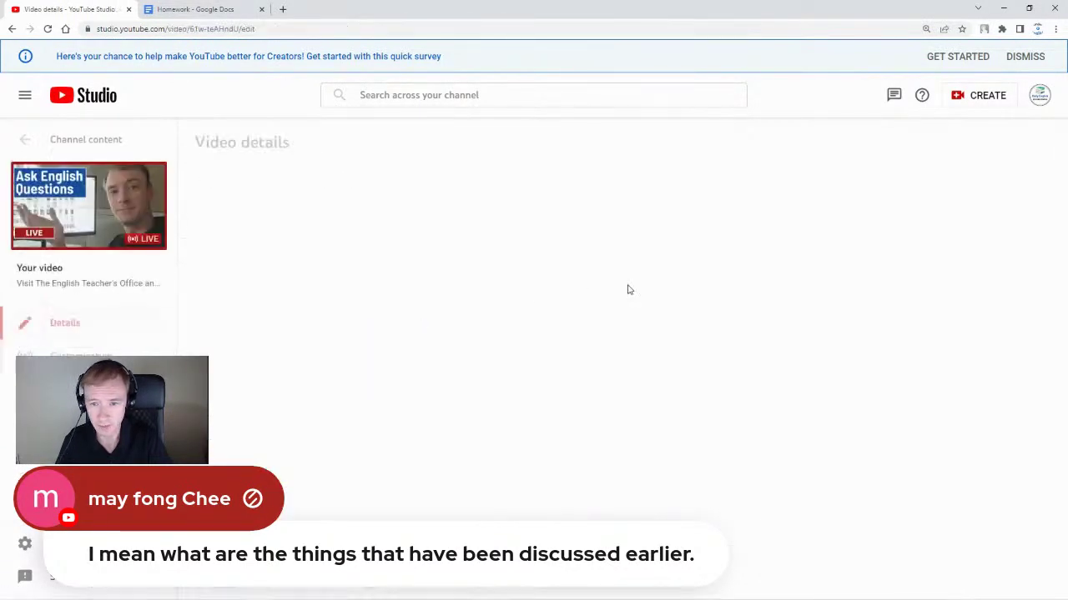
pyautogui.click(26, 141)
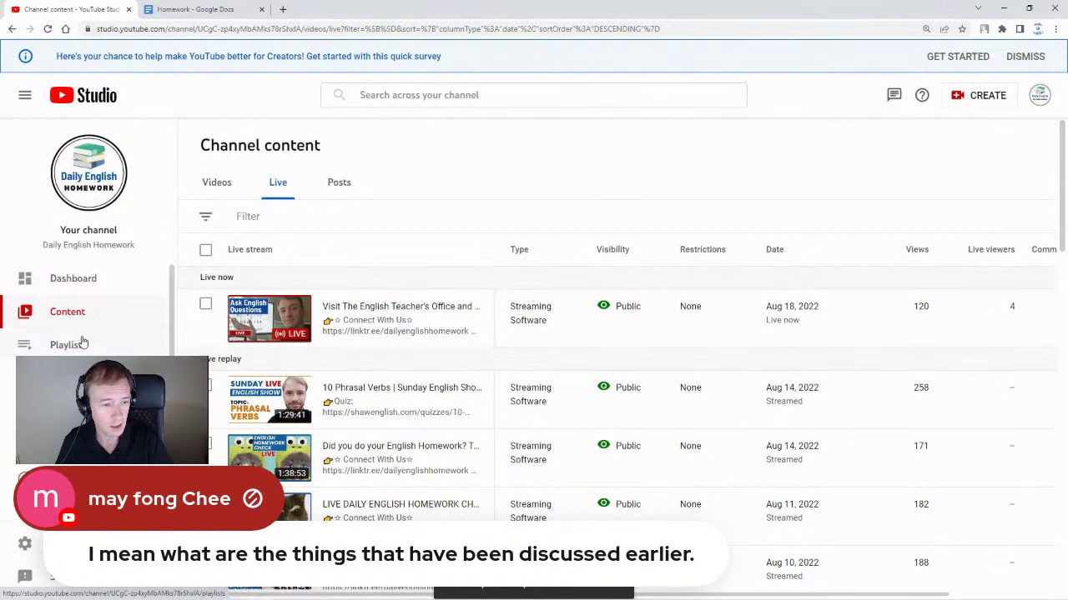
pyautogui.click(67, 411)
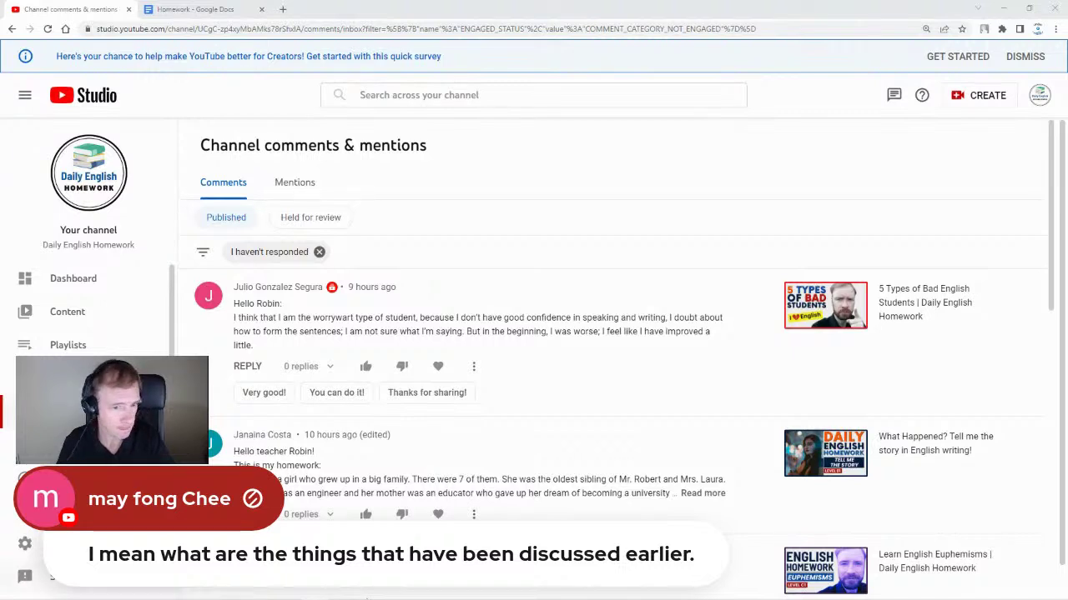
# Step: Check the Held for review comments, go back to Published, and scroll to the euphemism homework comment
pyautogui.scroll(-1, 474, 367)
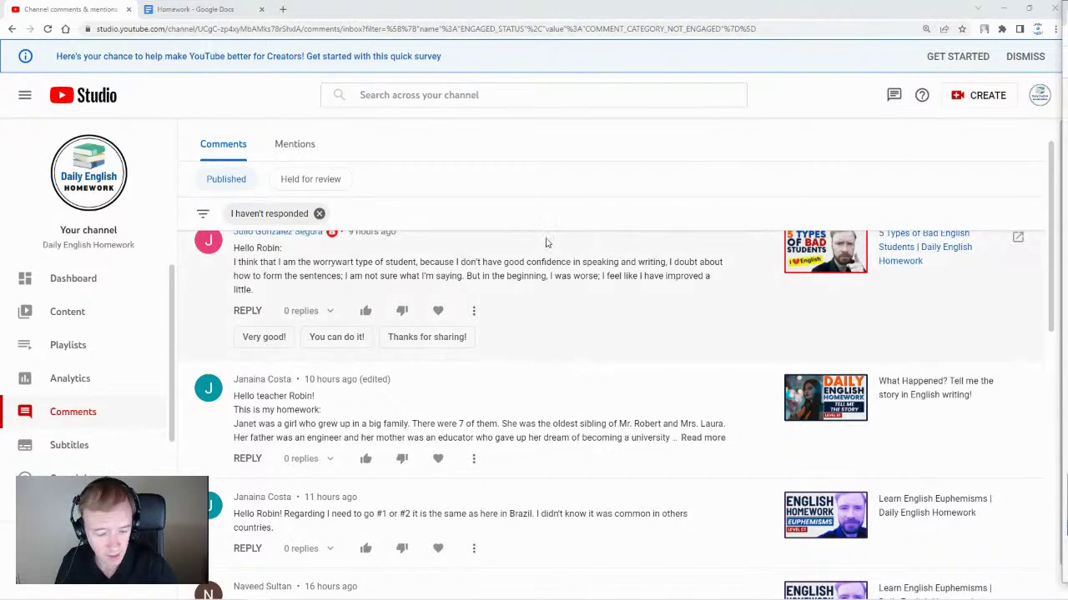
pyautogui.scroll(1, 461, 255)
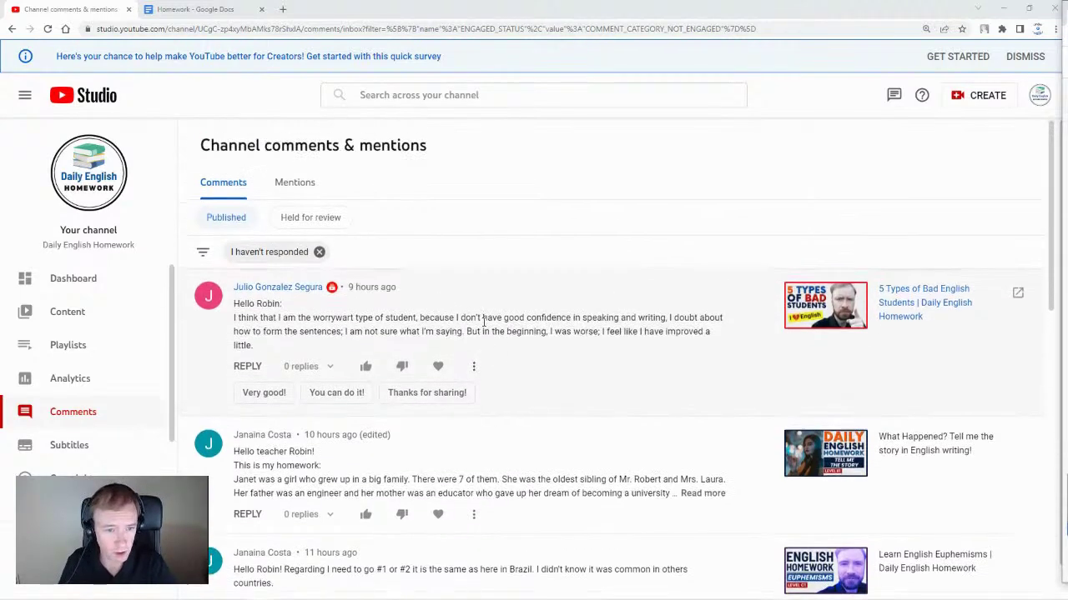
pyautogui.click(317, 221)
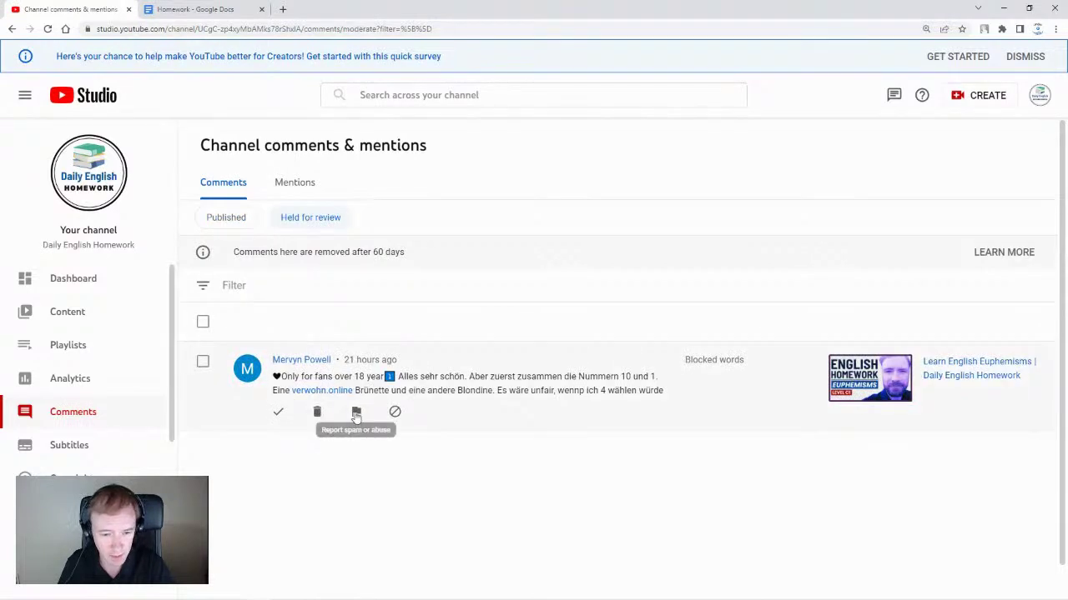
pyautogui.click(232, 220)
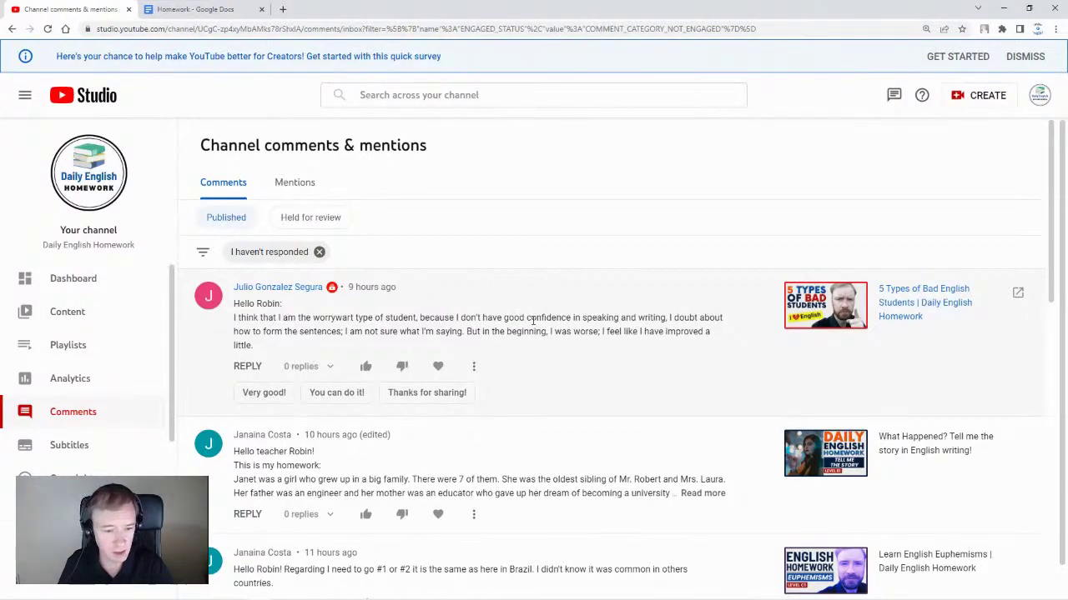
pyautogui.scroll(-8, 533, 322)
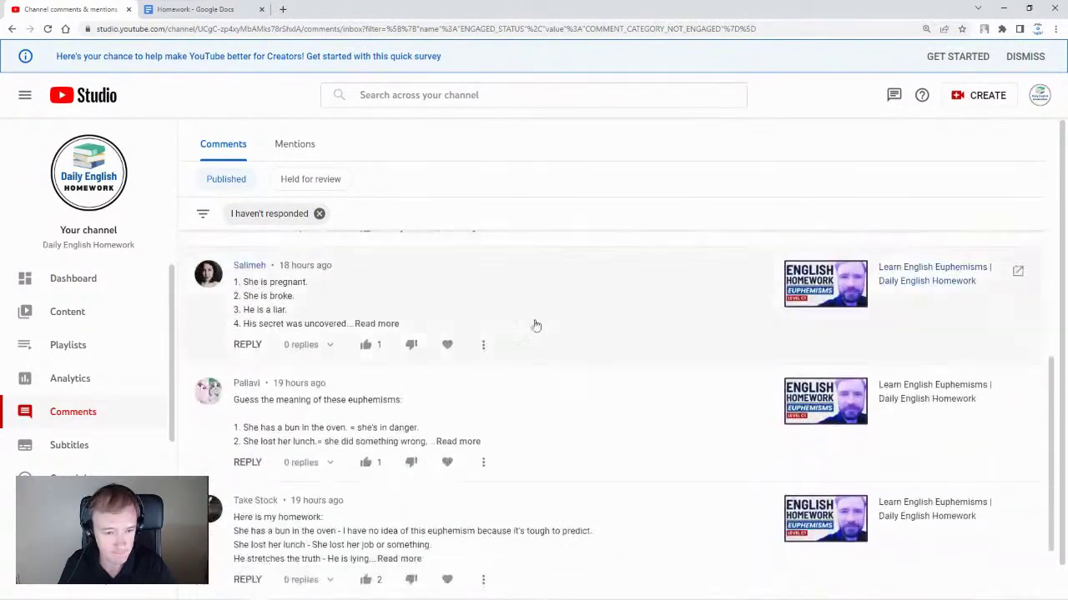
pyautogui.scroll(-5, 536, 326)
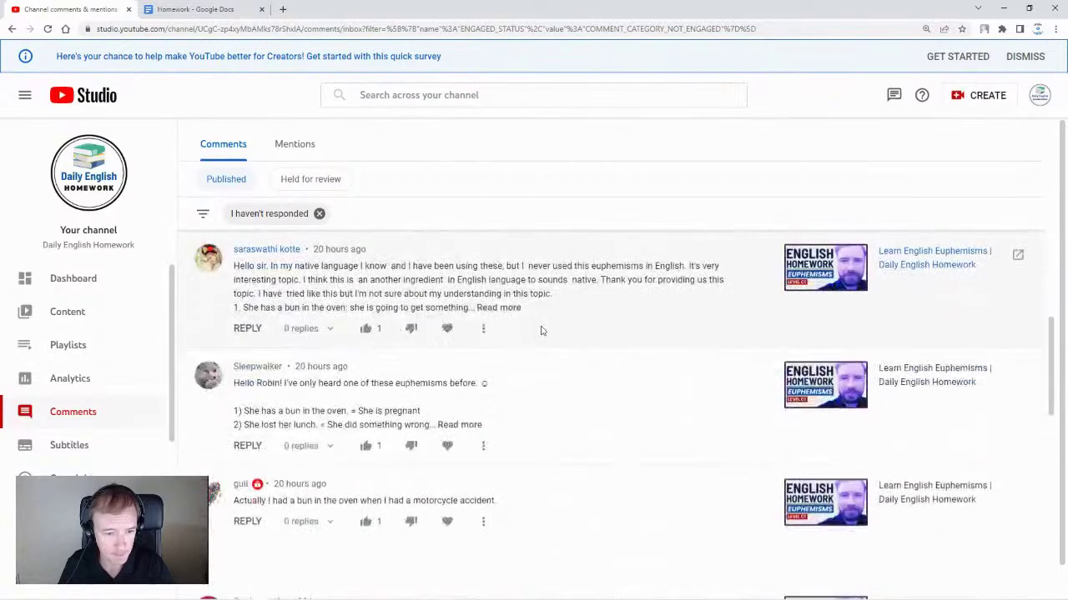
pyautogui.scroll(-5, 541, 331)
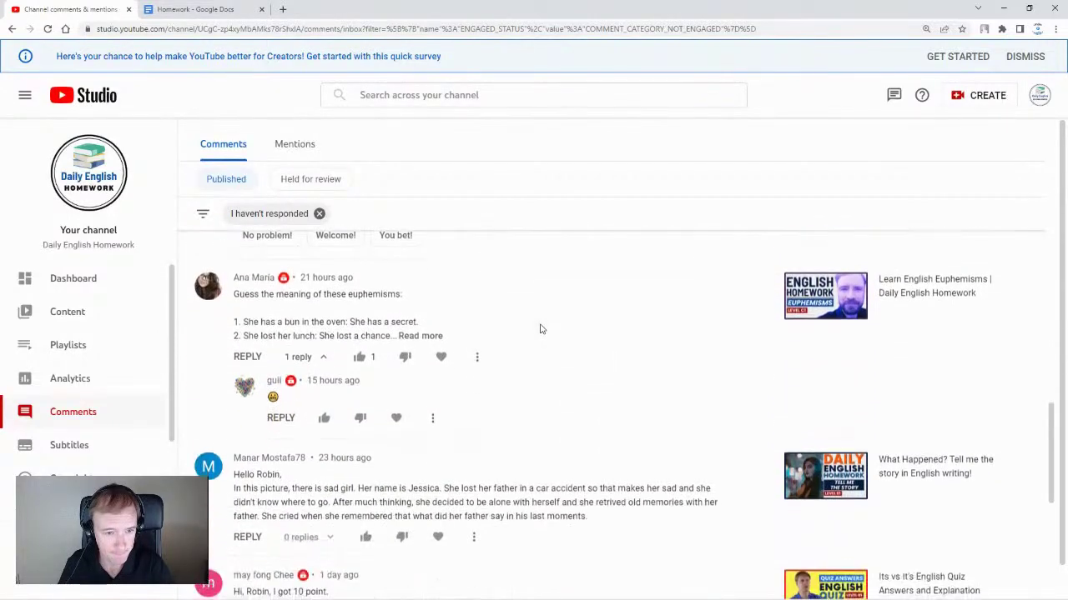
pyautogui.scroll(-1, 540, 321)
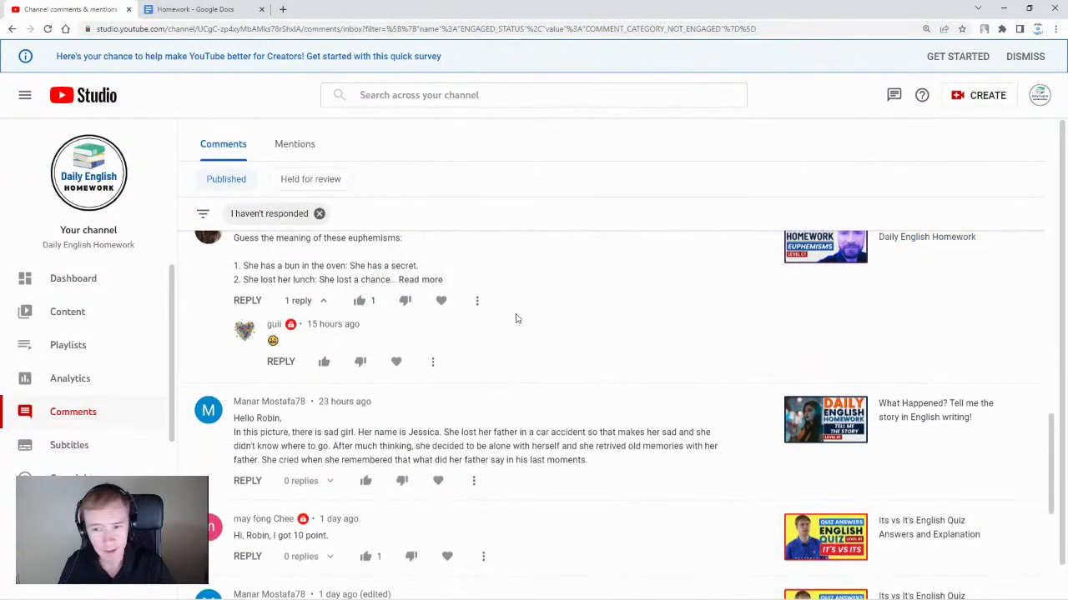
pyautogui.scroll(1, 515, 317)
# Step: Paste the student's four numbered euphemism answers into the Homework document above Task 2
pyautogui.click(422, 334)
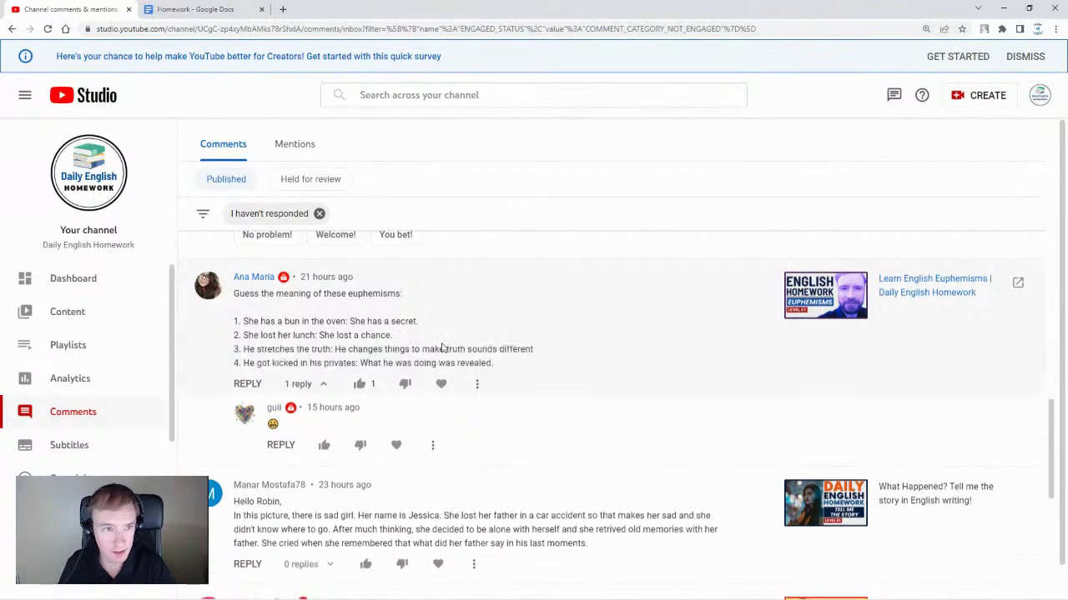
pyautogui.moveTo(511, 368); pyautogui.dragTo(236, 321)
pyautogui.press('super+c')
pyautogui.click(192, 9)
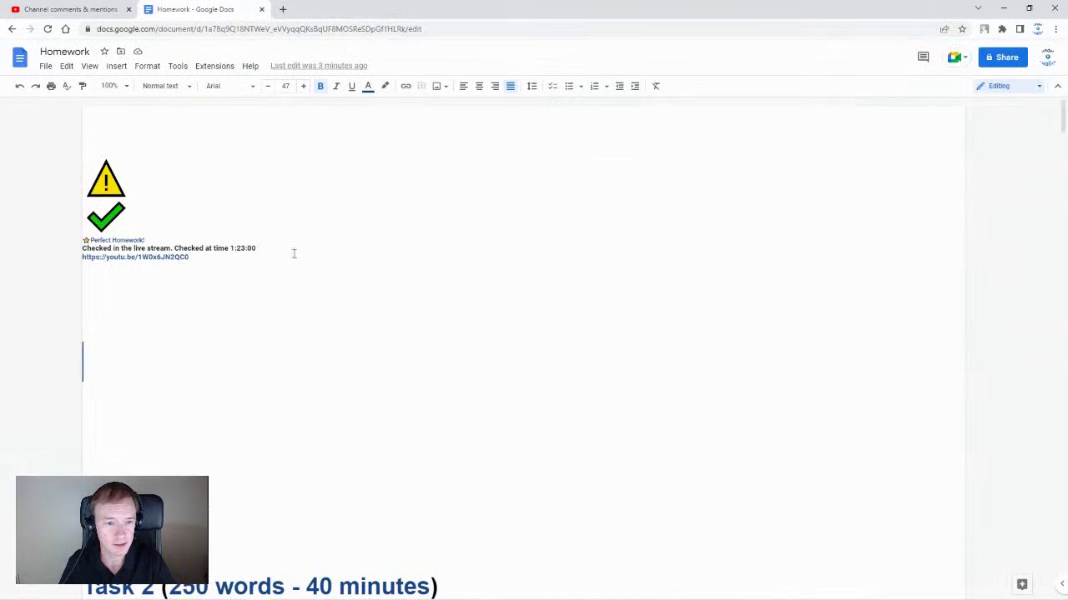
pyautogui.rightClick(127, 329)
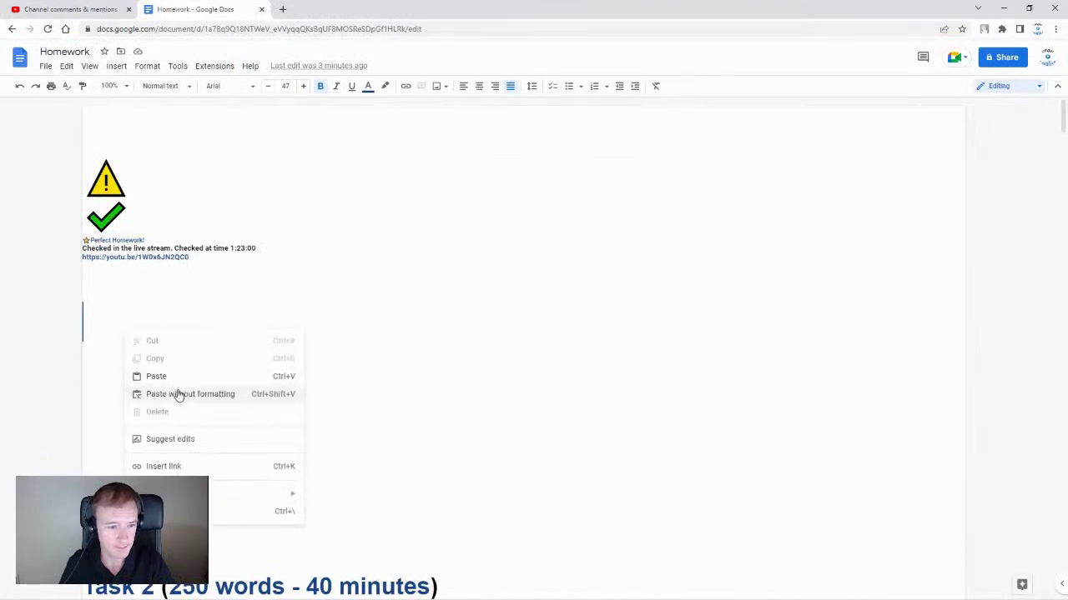
pyautogui.click(175, 379)
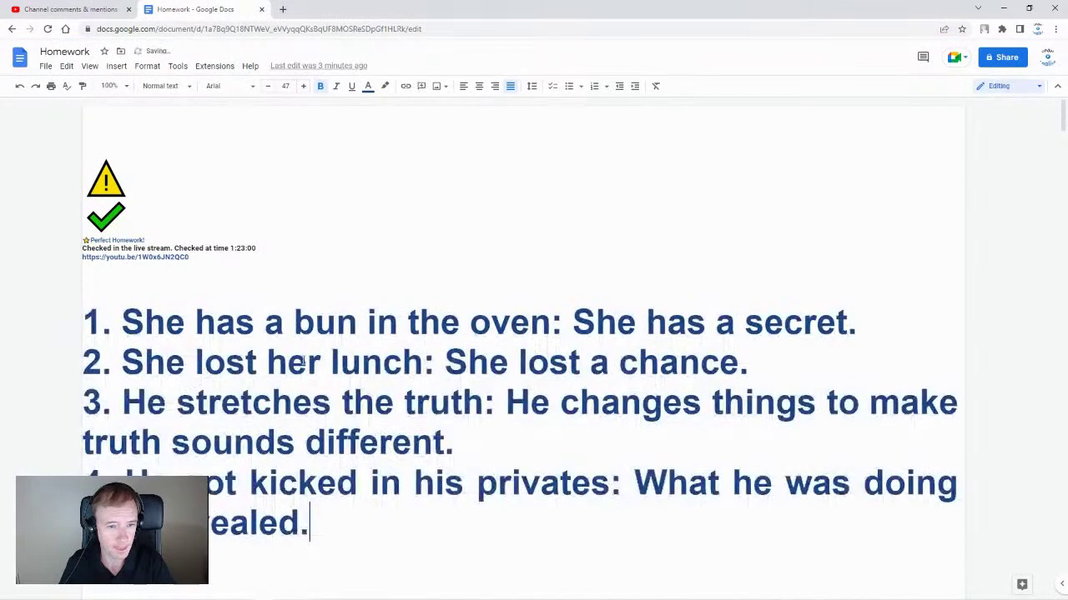
pyautogui.scroll(-1, 303, 361)
# Step: Replace the old YouTube link under the check note with the live stream's link
pyautogui.click(71, 9)
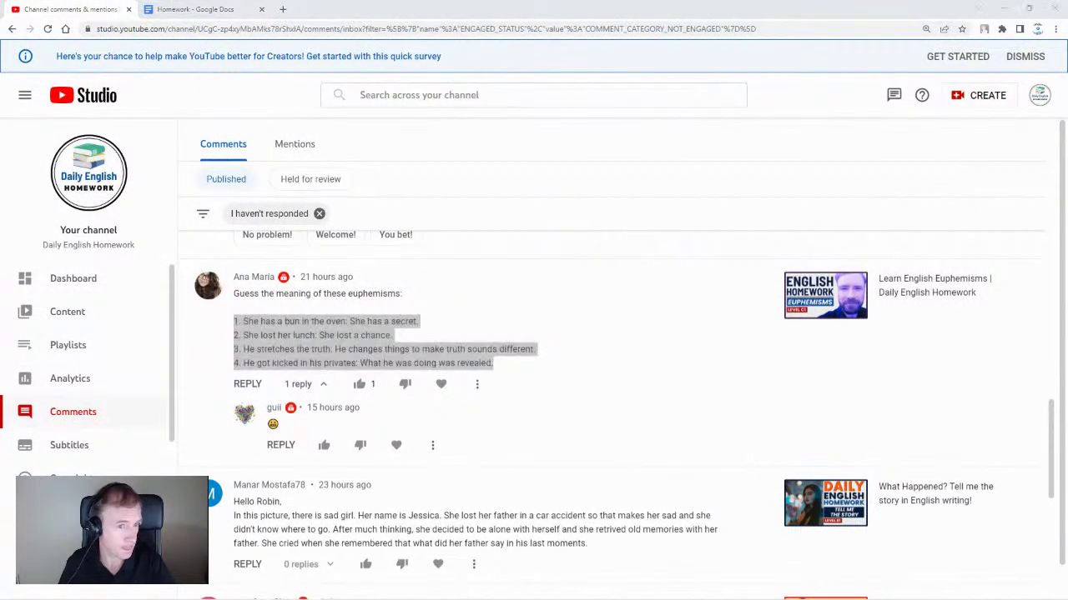
pyautogui.click(171, 9)
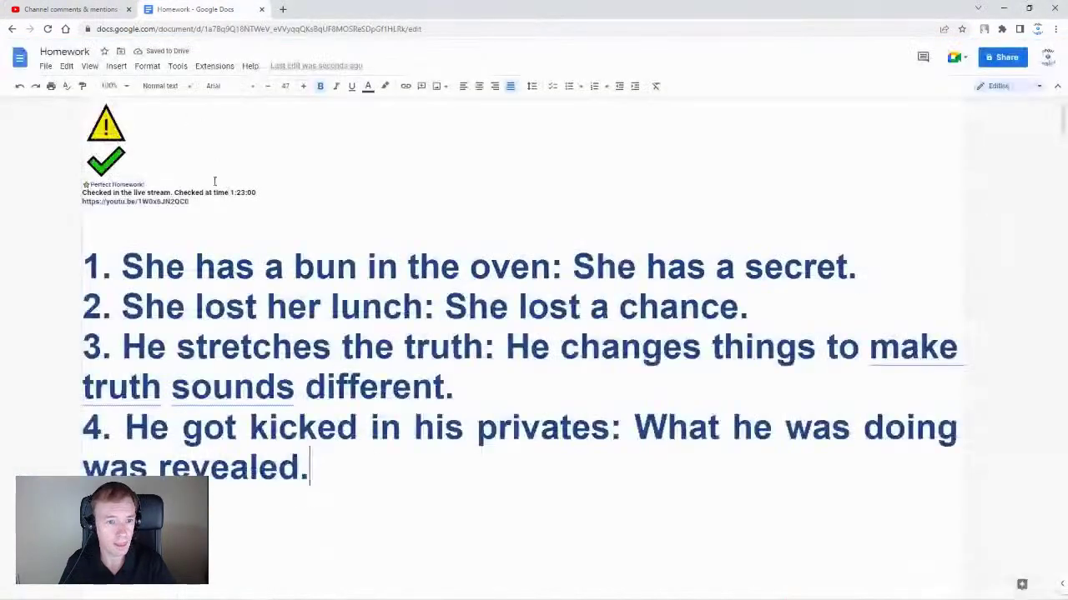
pyautogui.moveTo(209, 200); pyautogui.dragTo(85, 210)
pyautogui.write('https://youtu.be/61w-teIHndU')
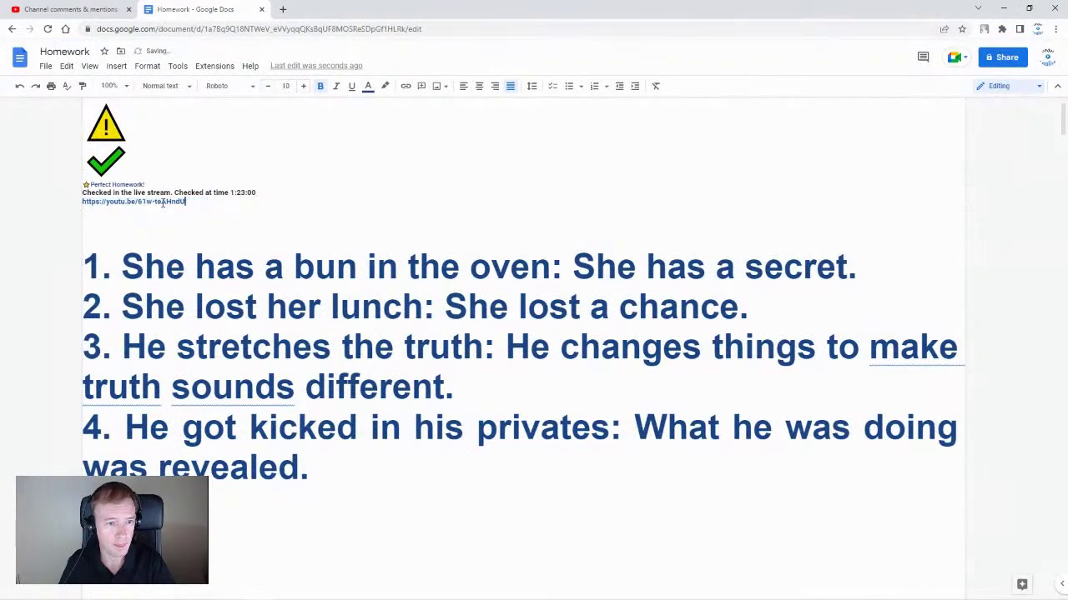
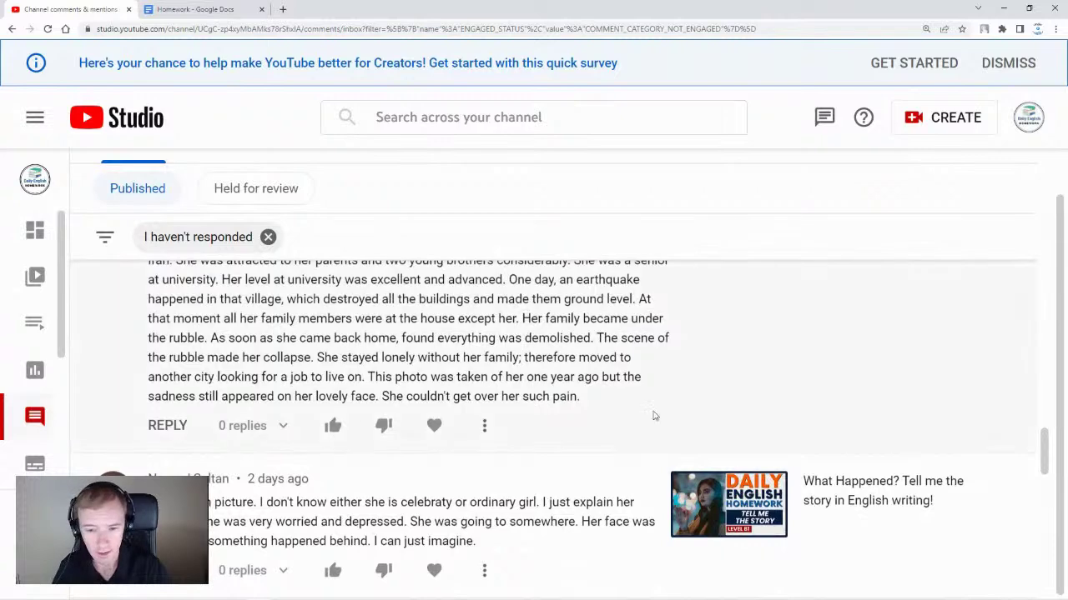
# Step: Select the story text in the unanswered homework comment and go to the Homework document
pyautogui.moveTo(653, 414); pyautogui.dragTo(155, 352)
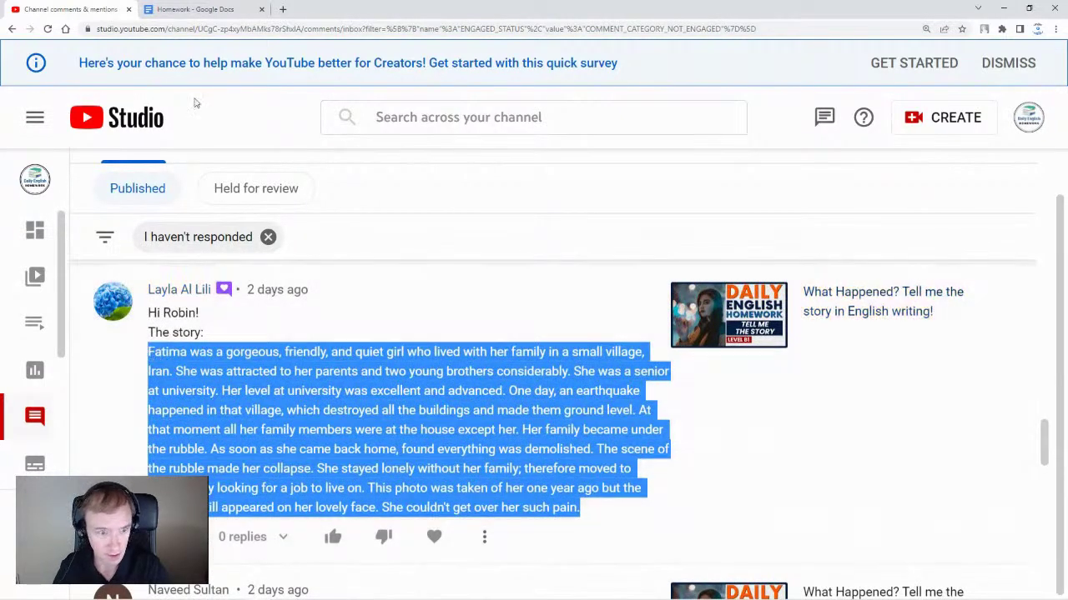
pyautogui.click(196, 9)
# Step: Replace the Homework document's whole body with the story, pasted without formatting
pyautogui.scroll(-1, 534, 333)
pyautogui.click(258, 289)
pyautogui.hotkey('ctrl', 'End')
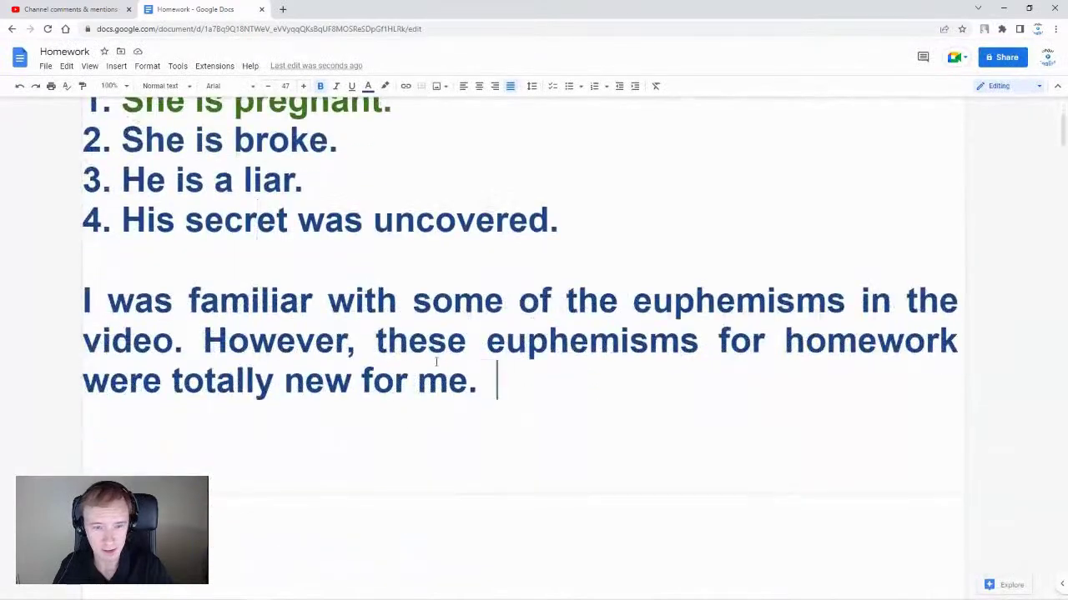
pyautogui.hotkey('ctrl', 'a')
pyautogui.scroll(5, 92, 319)
pyautogui.rightClick(92, 318)
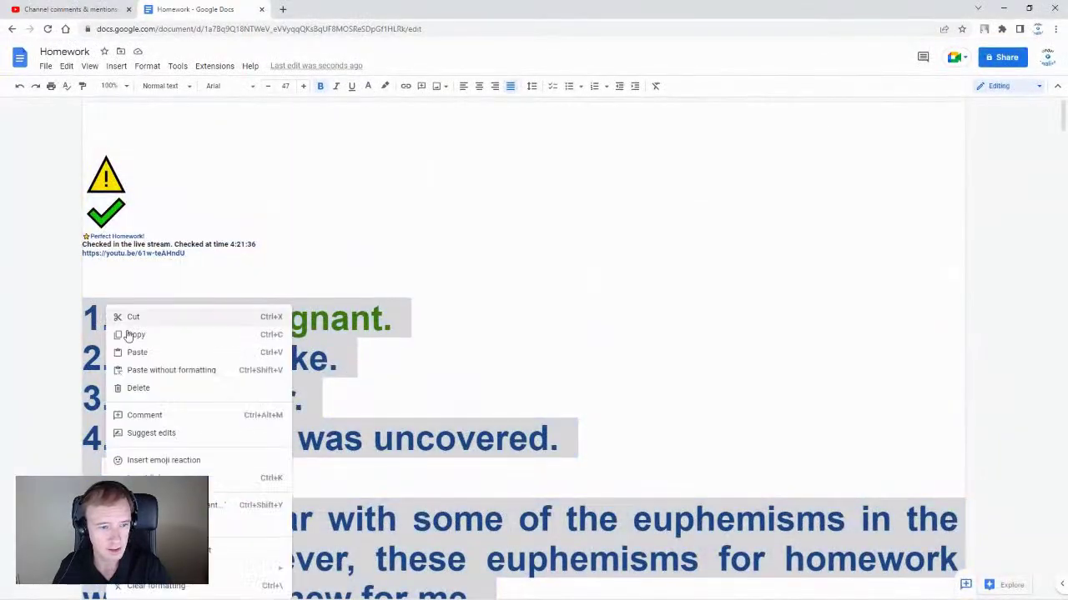
pyautogui.click(148, 370)
# Step: Update the header's checked time to 4:22:36
pyautogui.scroll(5, 204, 317)
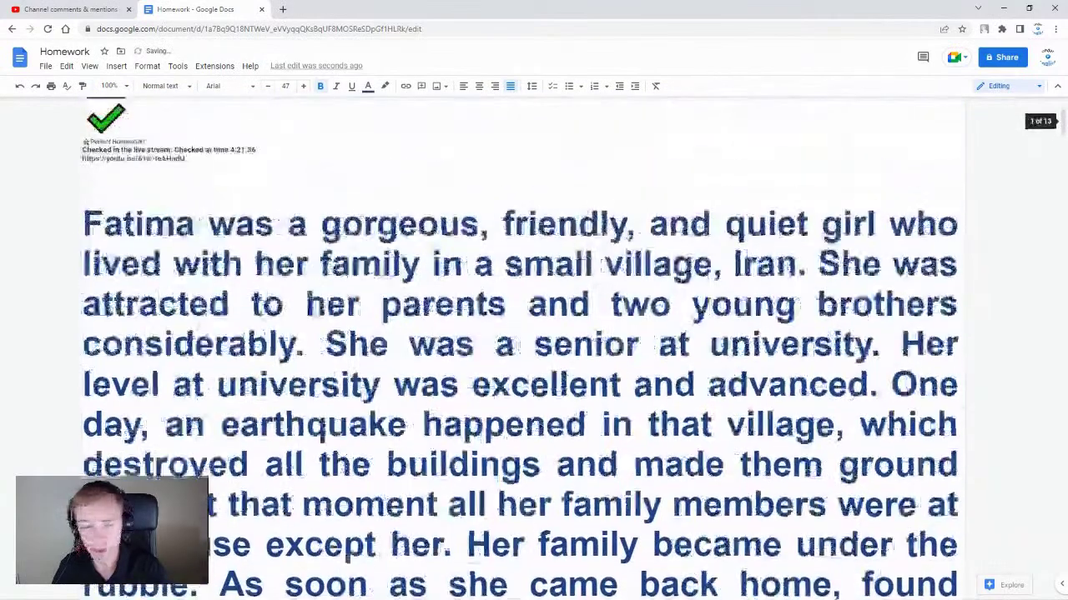
pyautogui.click(242, 248)
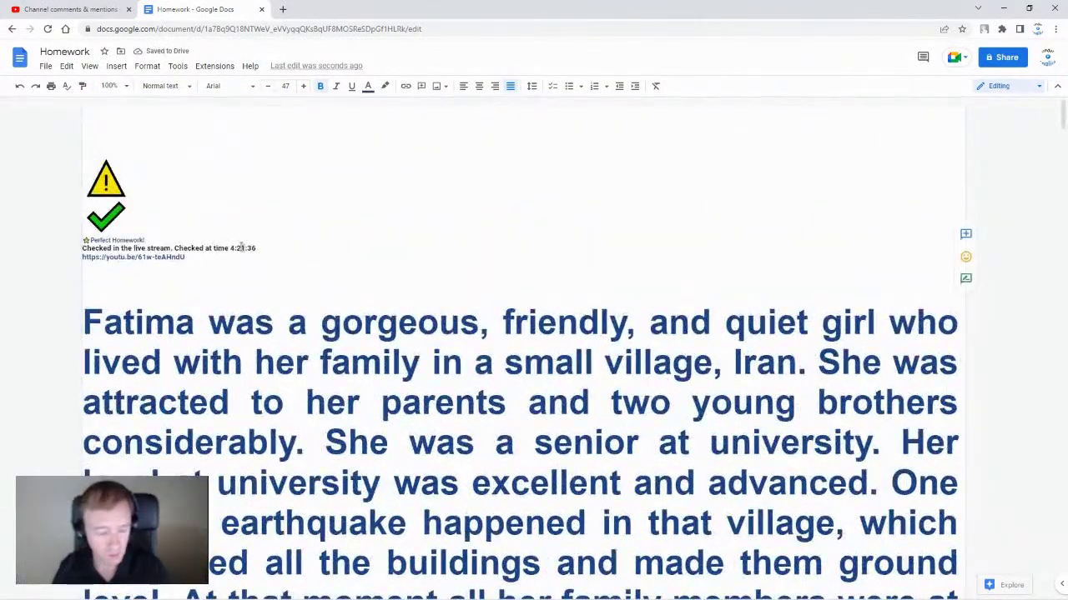
pyautogui.press('BackSpace')
pyautogui.write('2:')
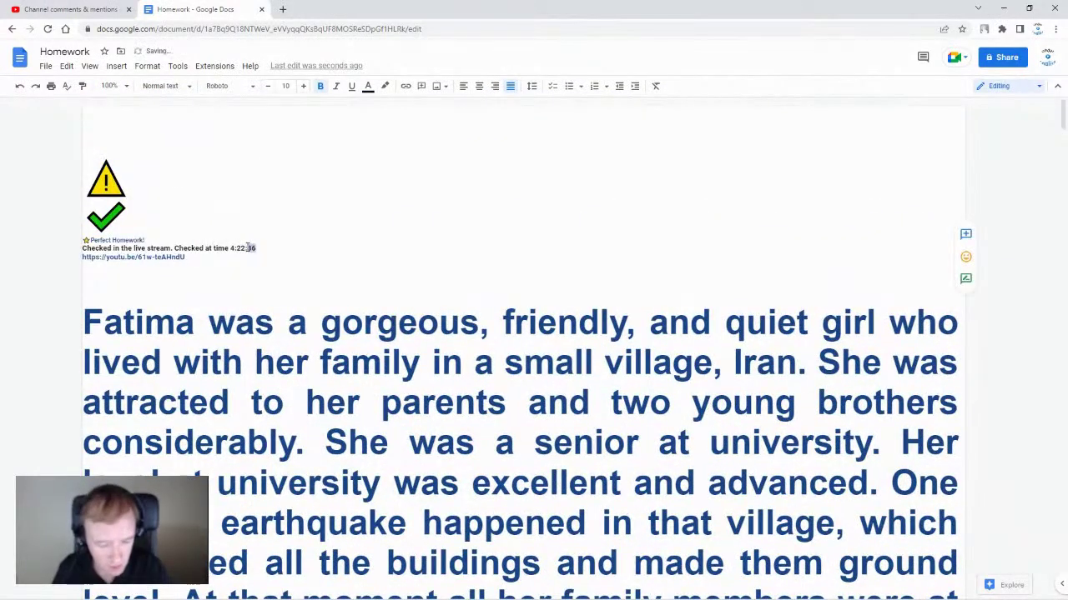
pyautogui.write('3')
pyautogui.scroll(-2, 334, 286)
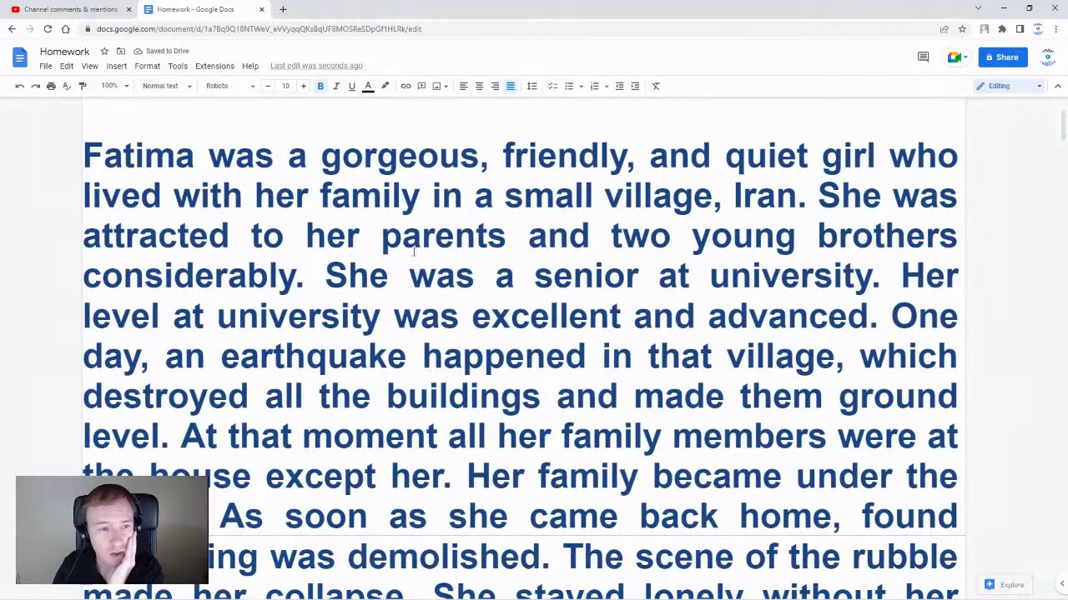
pyautogui.click(723, 187)
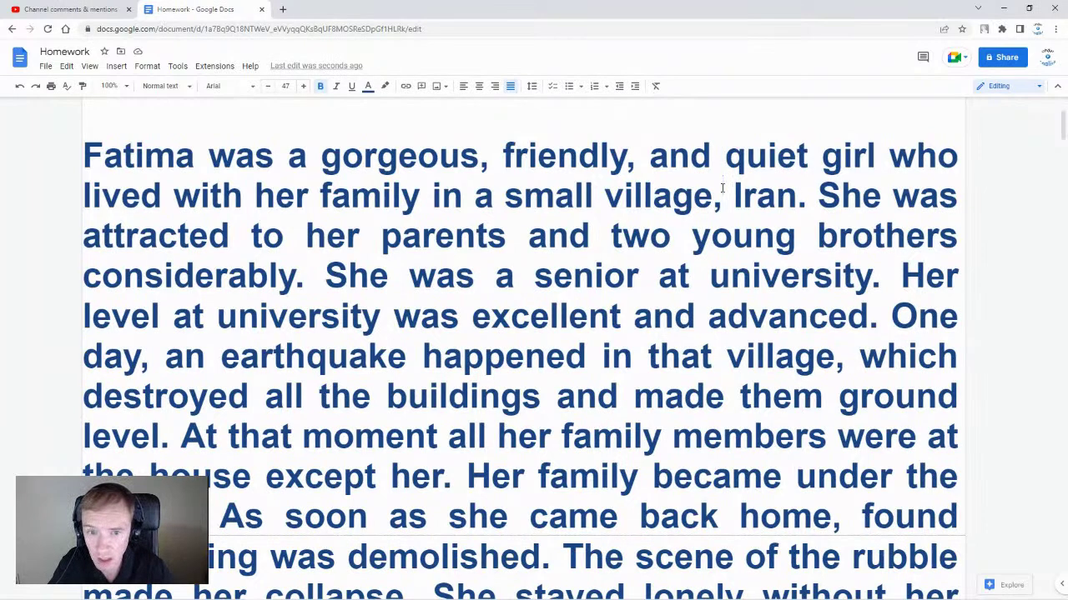
# Step: Change 'village,' to 'village in' so it reads 'a small village in Iran', checking against the original comment
pyautogui.press('BackSpace')
pyautogui.write('in')
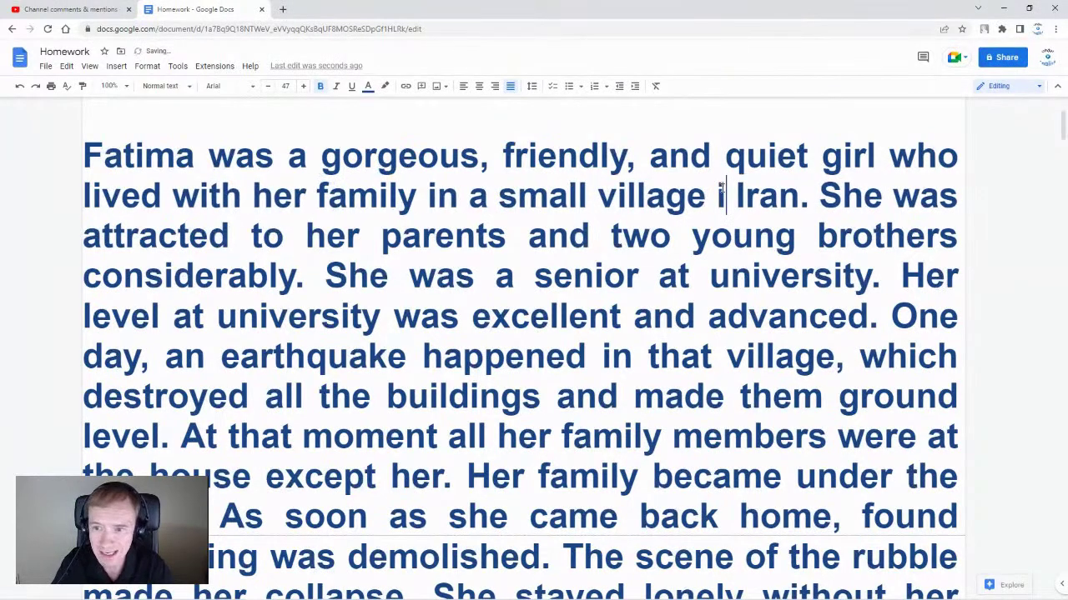
pyautogui.scroll(-1, 750, 192)
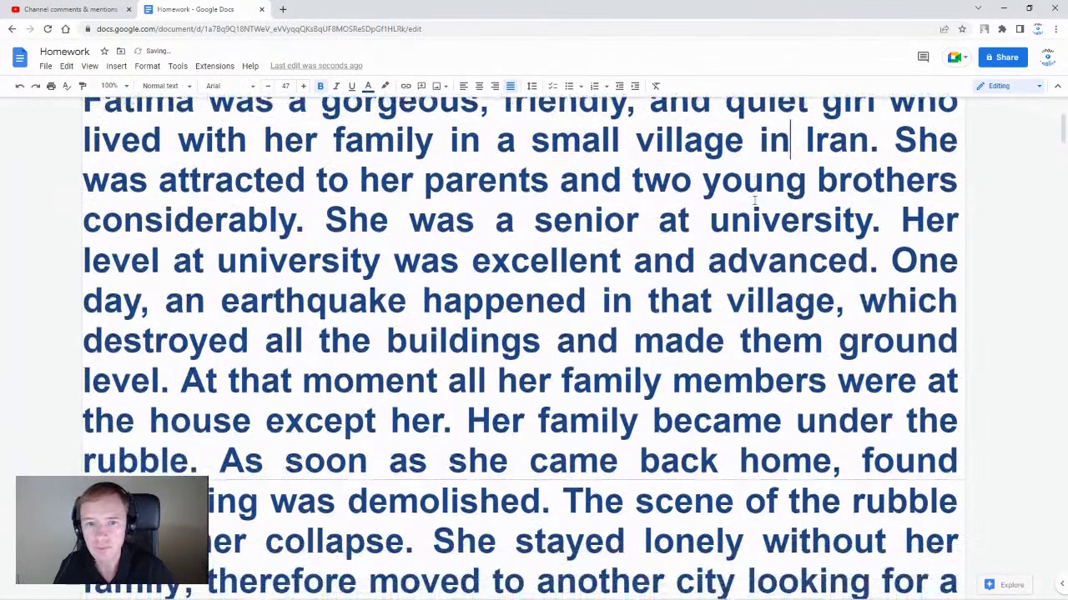
pyautogui.scroll(1, 762, 196)
pyautogui.moveTo(885, 195); pyautogui.dragTo(805, 193)
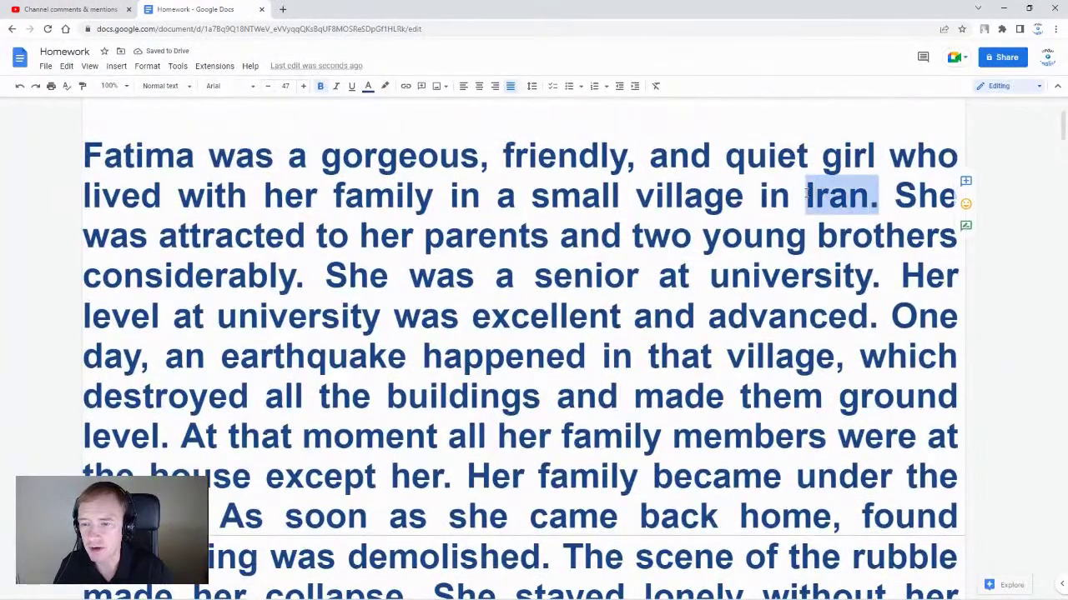
pyautogui.click(805, 194)
pyautogui.click(816, 196)
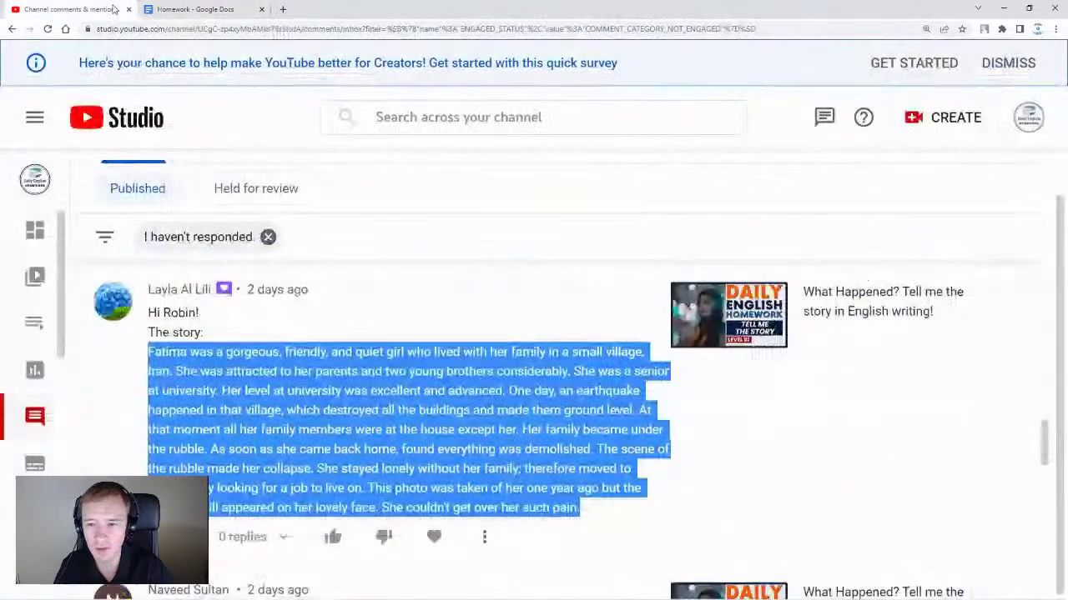
pyautogui.click(113, 8)
pyautogui.click(174, 8)
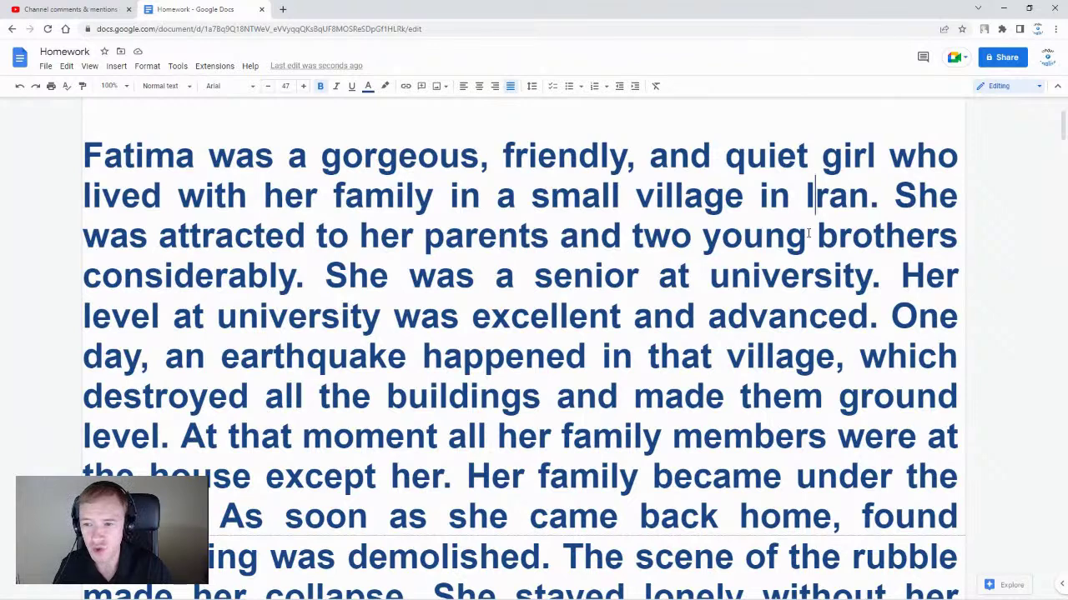
# Step: Change 'young' to 'younger' so it reads 'two younger brothers'
pyautogui.doubleClick(806, 236)
pyautogui.write('er')
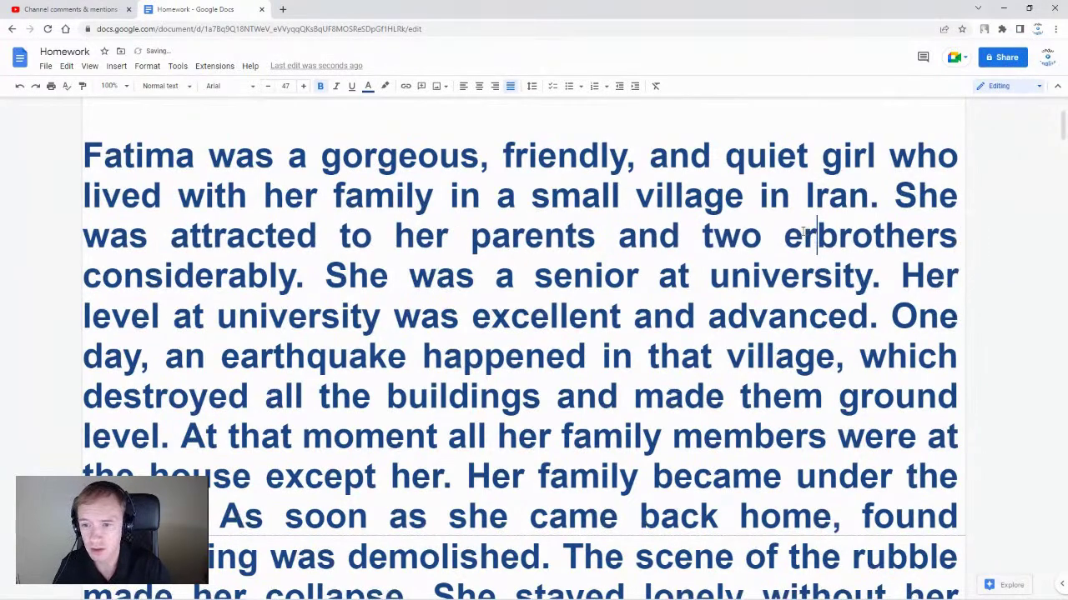
pyautogui.hotkey('ctrl', 'z')
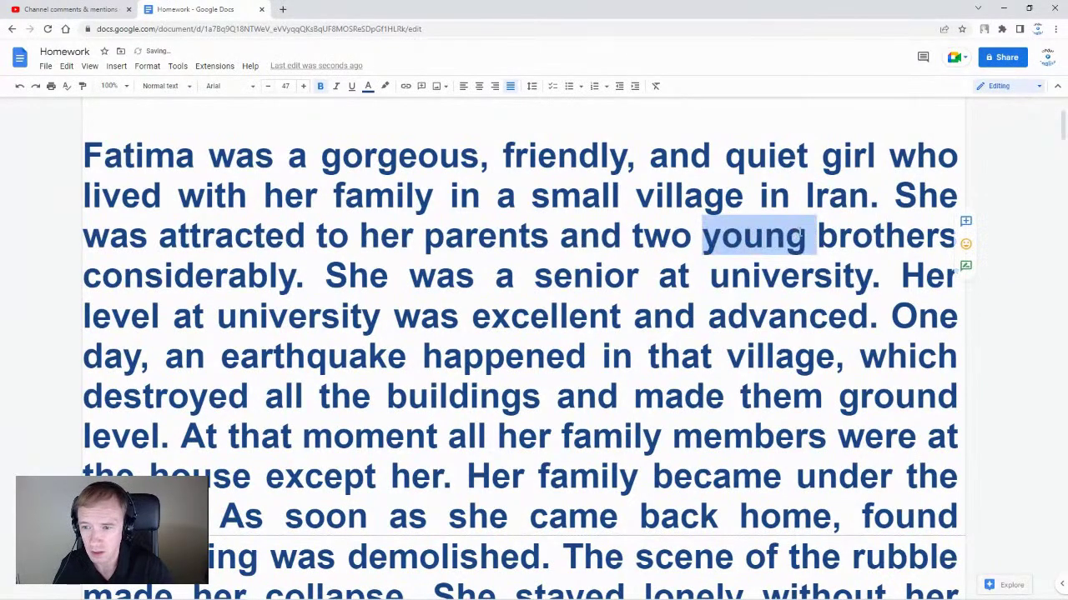
pyautogui.click(802, 233)
pyautogui.write('er')
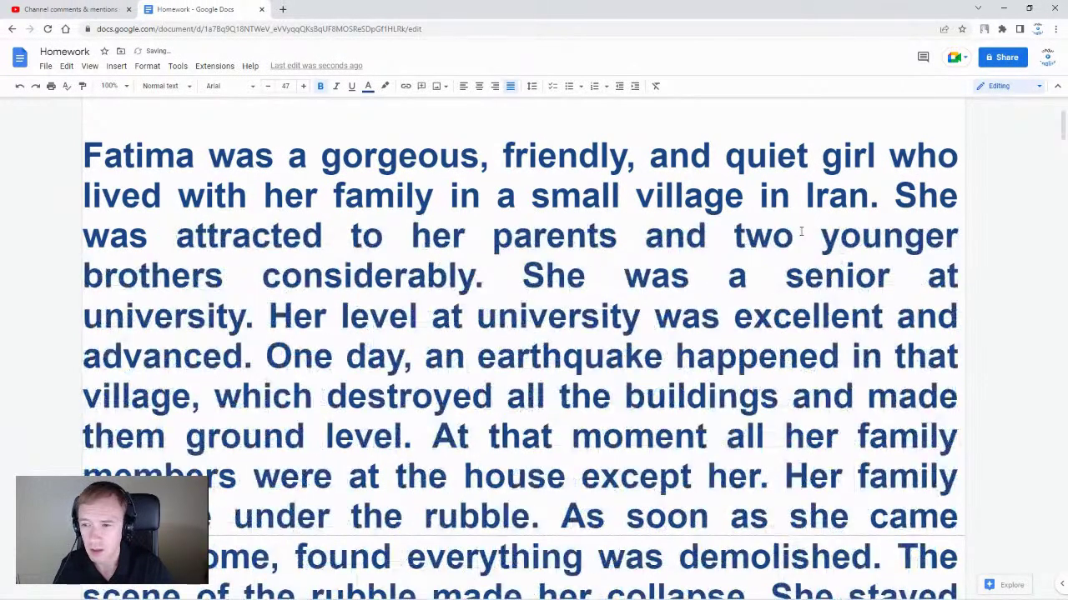
# Step: Colour the word 'attracted' red to mark it as a correction
pyautogui.moveTo(480, 276); pyautogui.dragTo(265, 276)
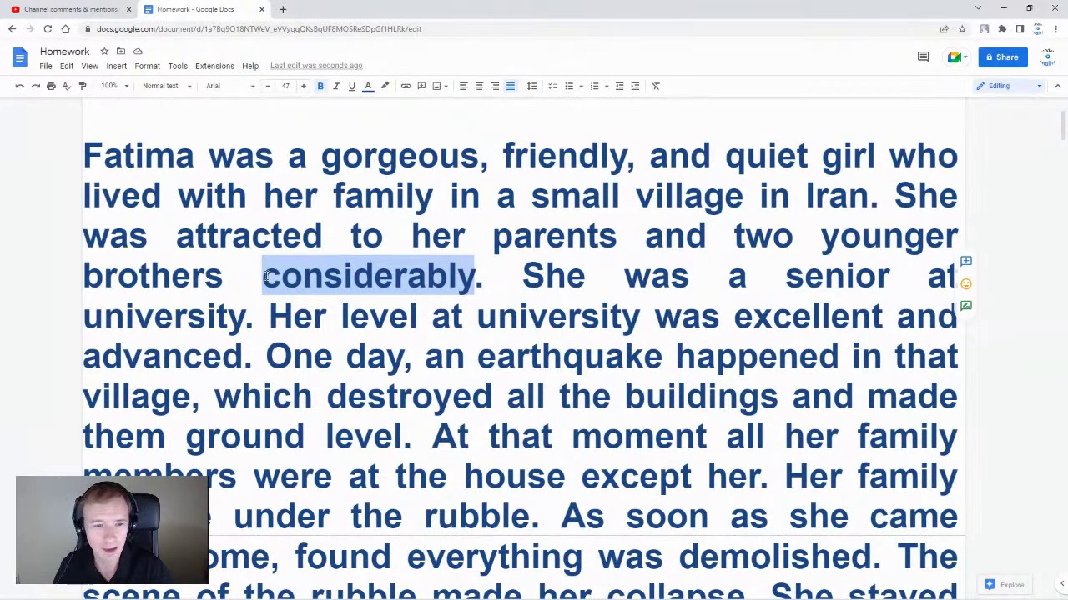
pyautogui.click(409, 276)
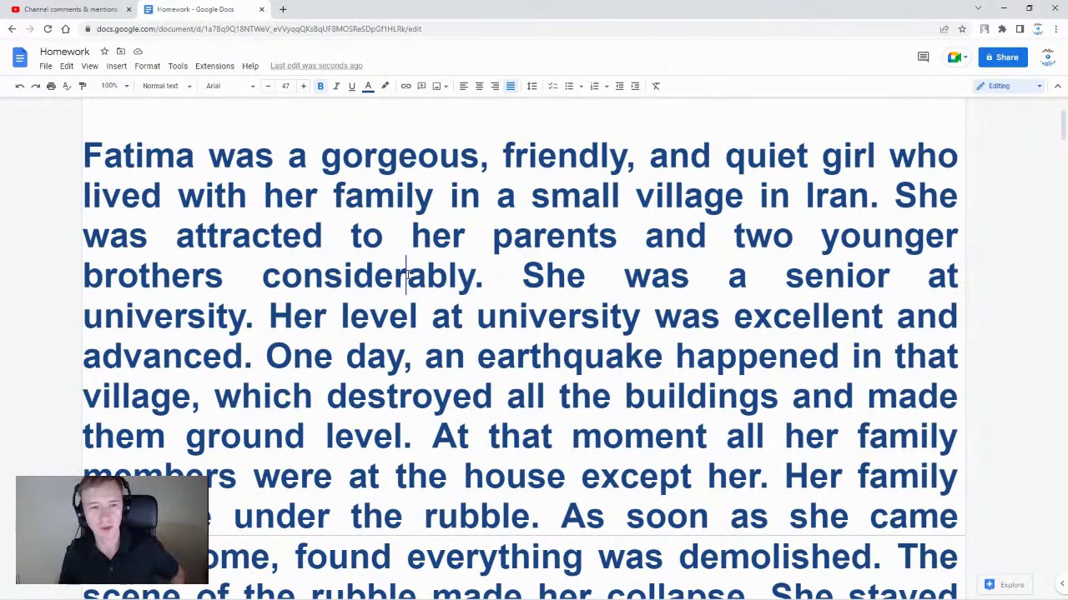
pyautogui.click(300, 236)
pyautogui.hotkey('shift', 'Right')
pyautogui.hotkey('shift', 'Right')
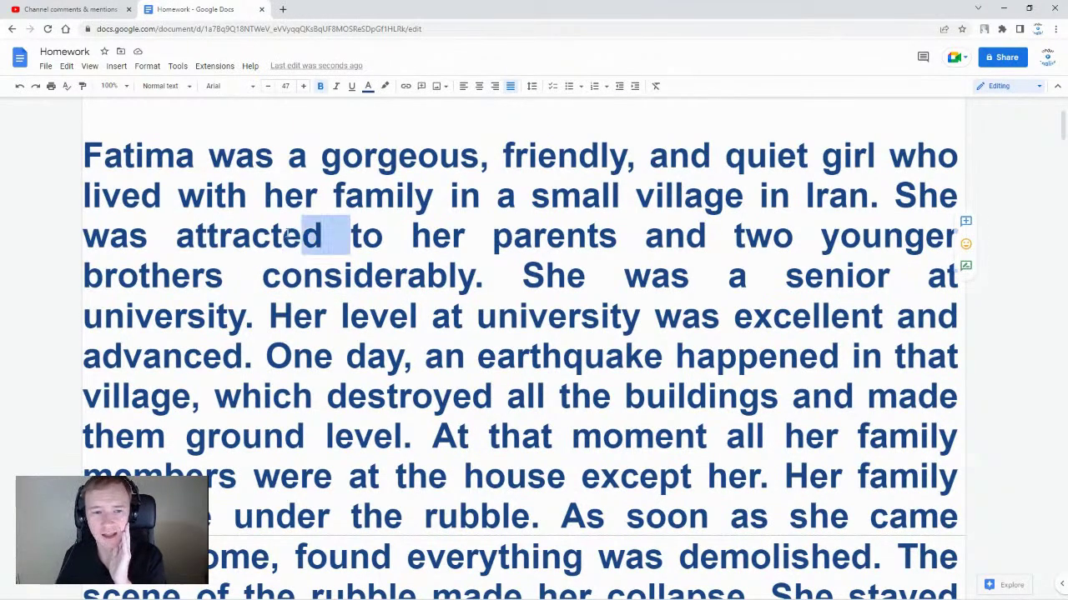
pyautogui.moveTo(287, 234); pyautogui.dragTo(169, 236)
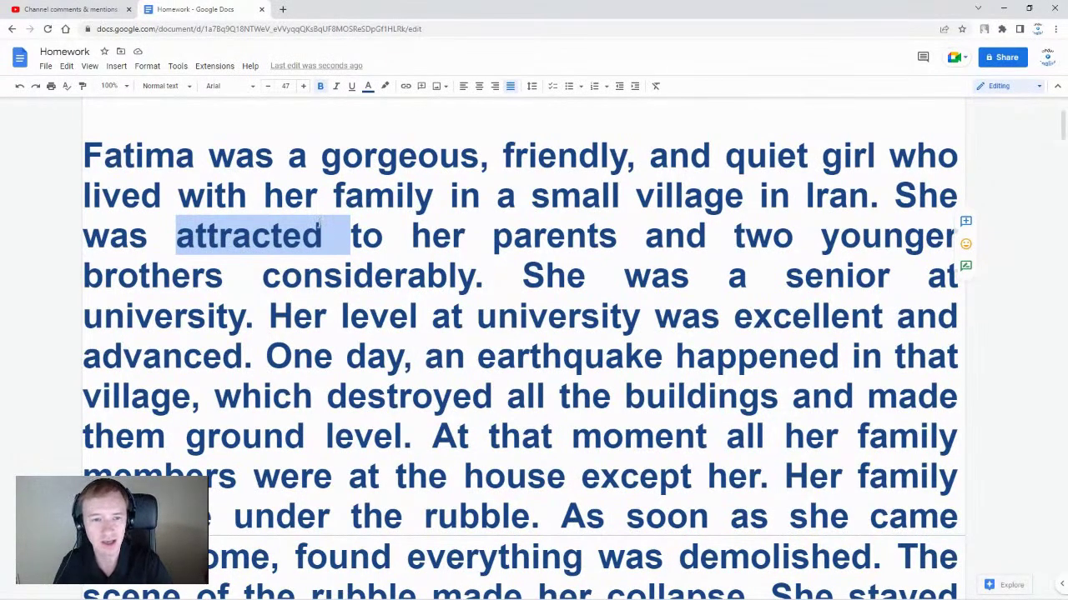
pyautogui.click(324, 234)
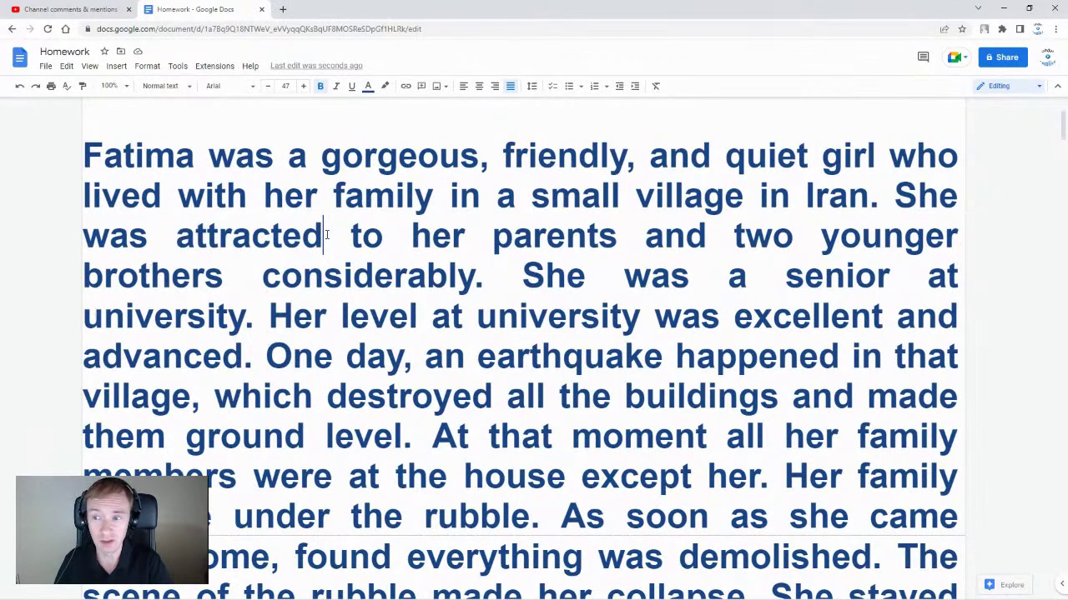
pyautogui.moveTo(326, 235); pyautogui.dragTo(185, 237)
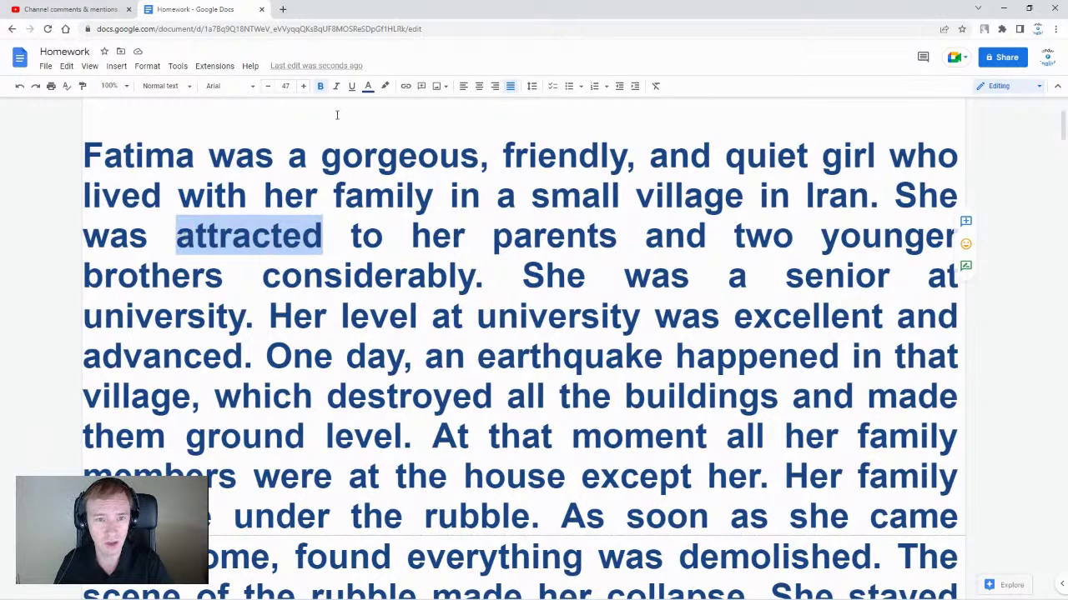
pyautogui.click(368, 86)
pyautogui.click(382, 160)
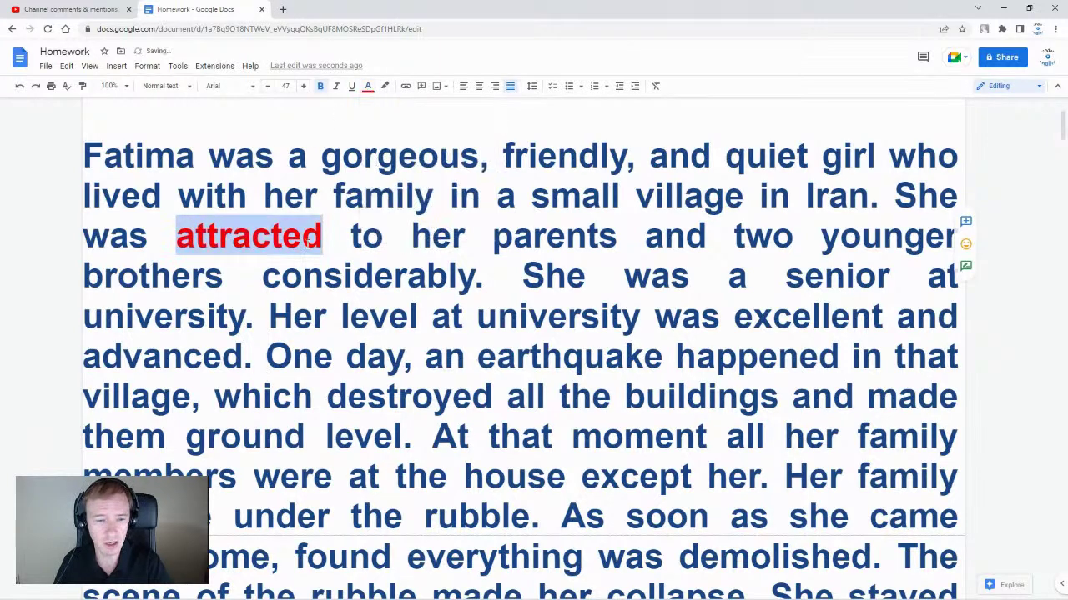
pyautogui.click(308, 240)
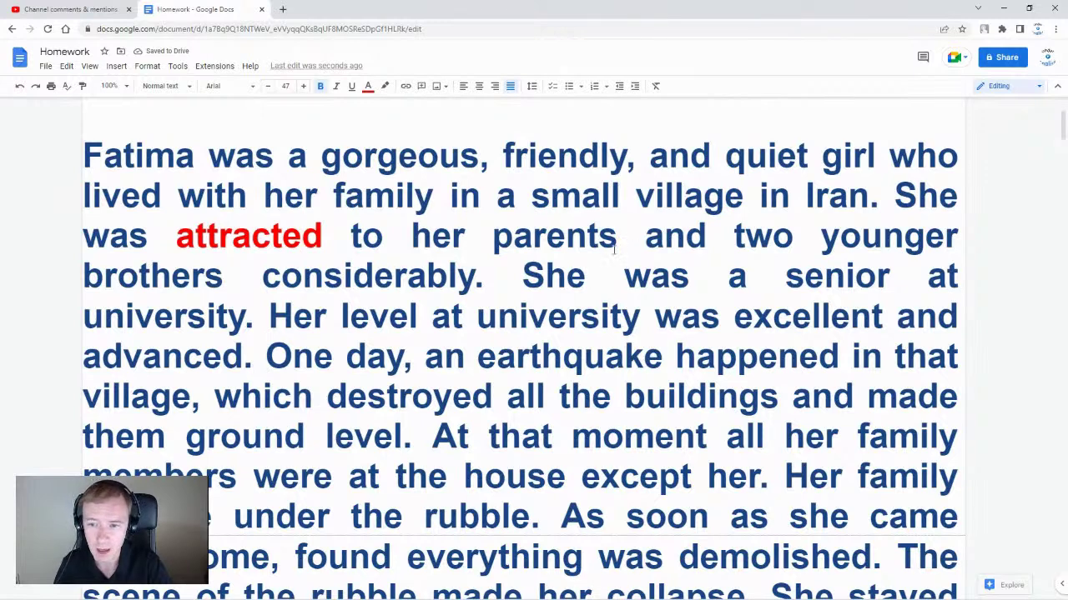
pyautogui.scroll(-1, 615, 242)
pyautogui.moveTo(547, 221); pyautogui.dragTo(786, 220)
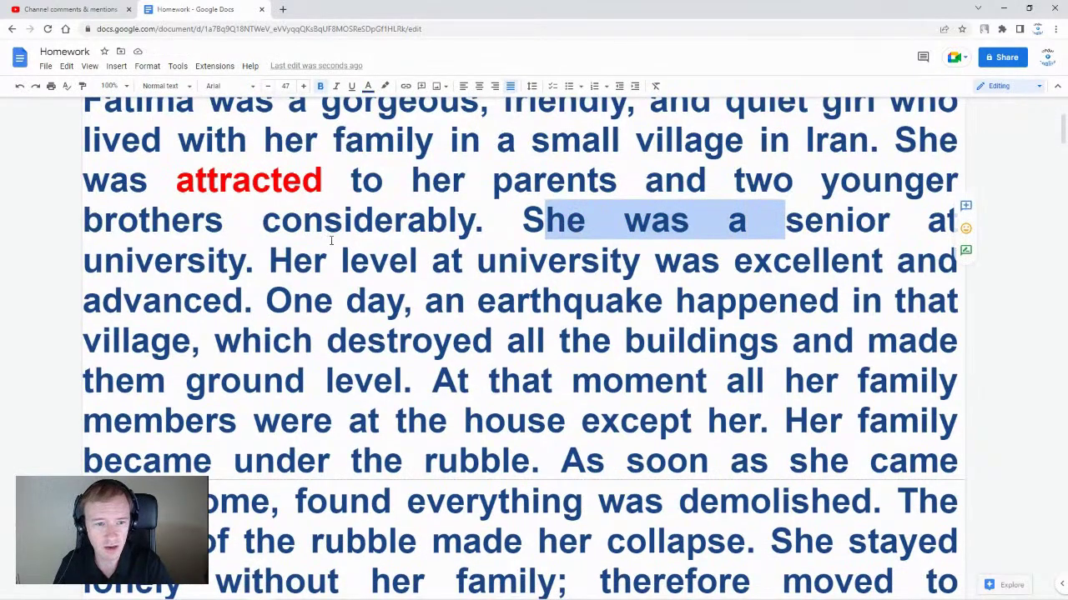
# Step: Highlight the university-level sentence and add a comma after 'moment'
pyautogui.moveTo(291, 260); pyautogui.dragTo(282, 300)
pyautogui.click(346, 300)
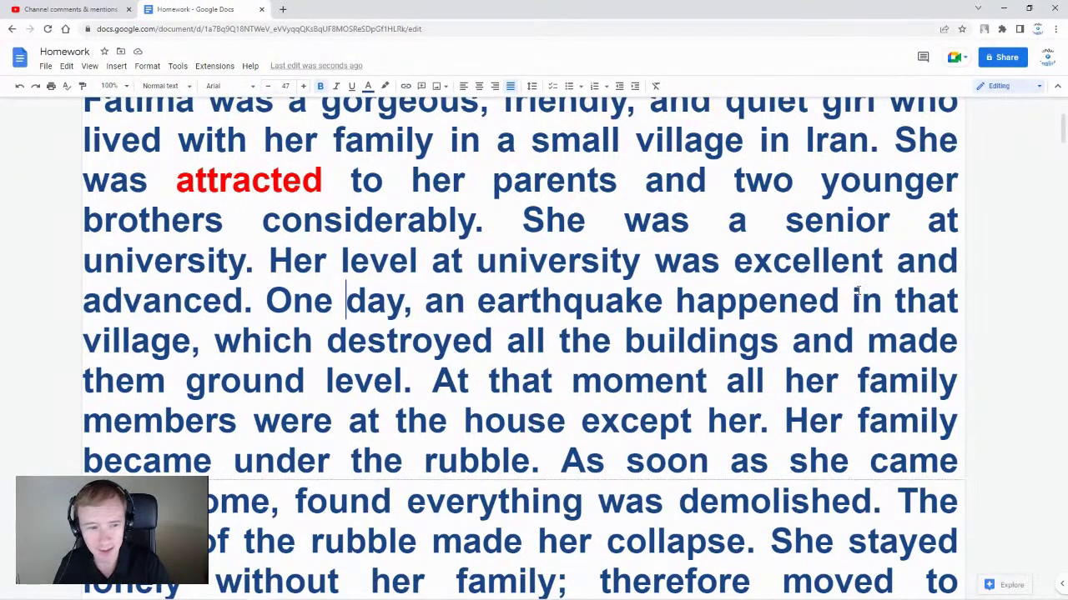
pyautogui.scroll(-1, 858, 291)
pyautogui.scroll(-1, 675, 227)
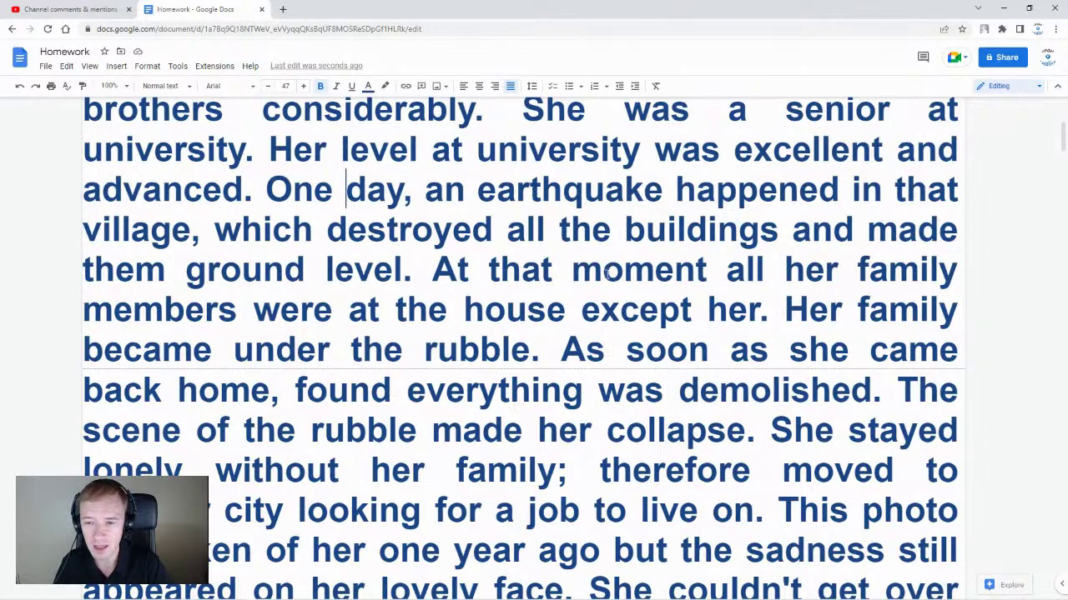
pyautogui.click(708, 269)
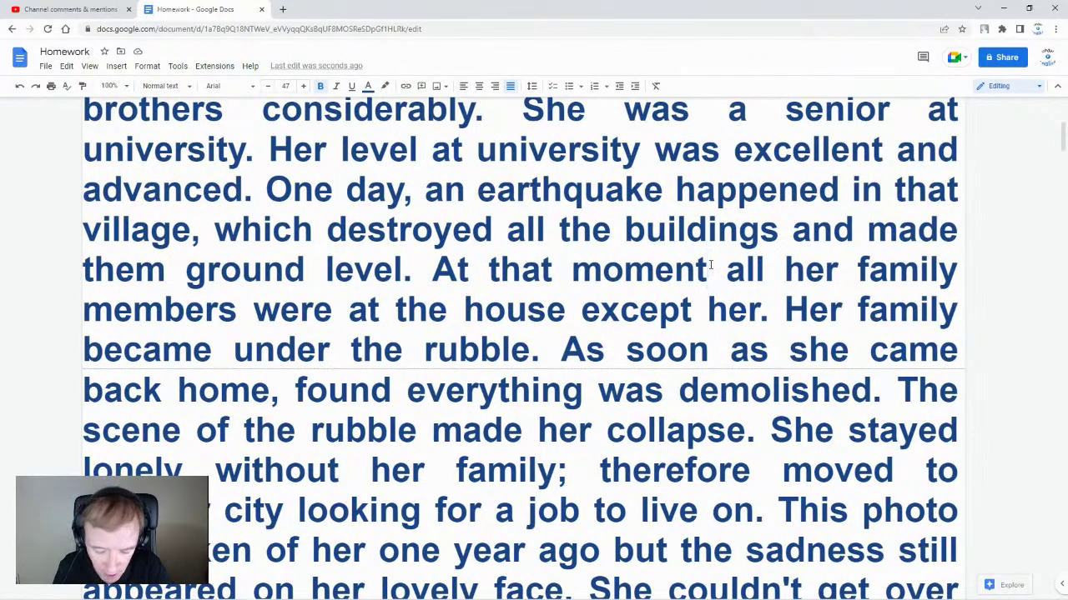
pyautogui.write(',')
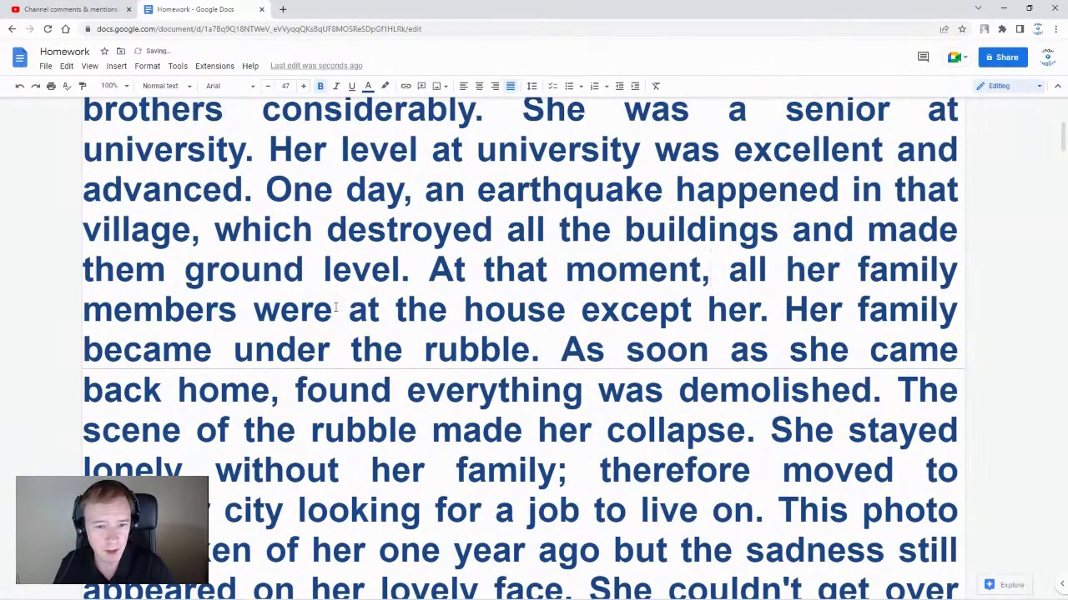
# Step: Replace 'became' with 'were' and insert 'she' after 'home,'
pyautogui.scroll(-2, 717, 295)
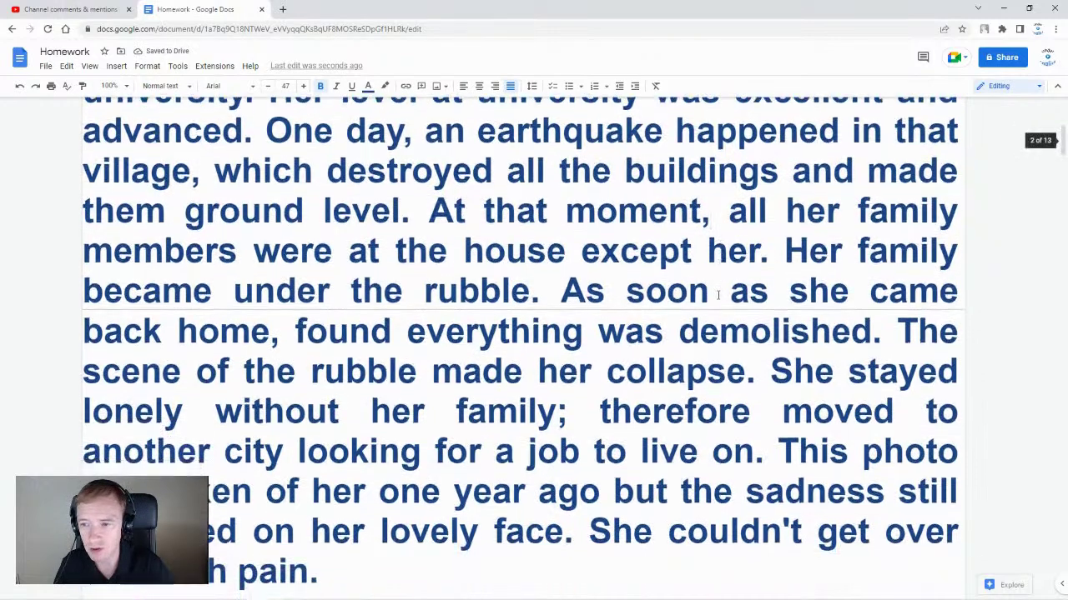
pyautogui.scroll(-1, 717, 294)
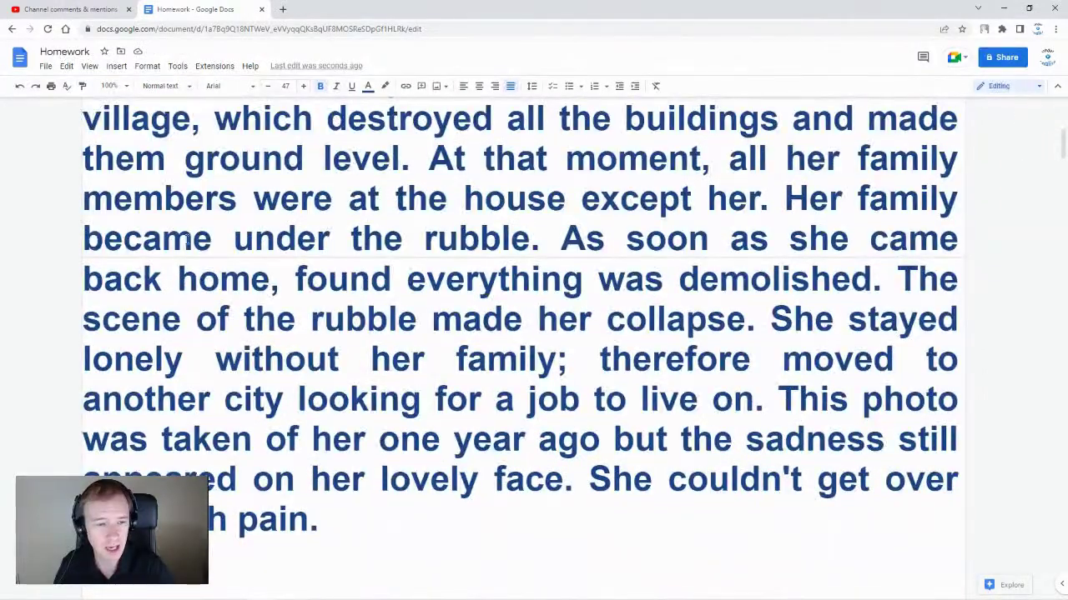
pyautogui.moveTo(213, 239); pyautogui.dragTo(75, 244)
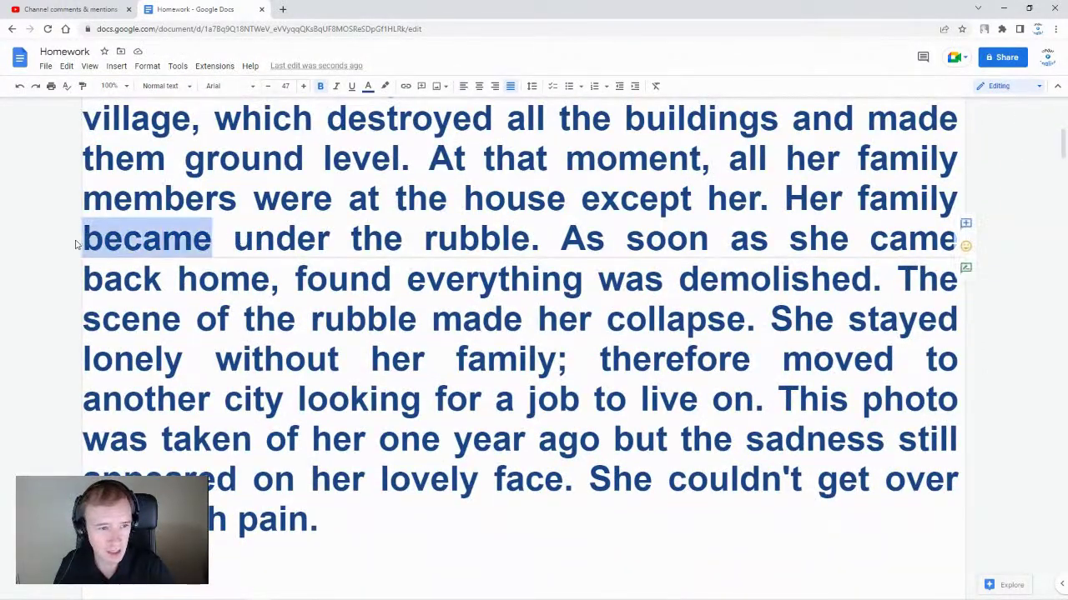
pyautogui.write('were')
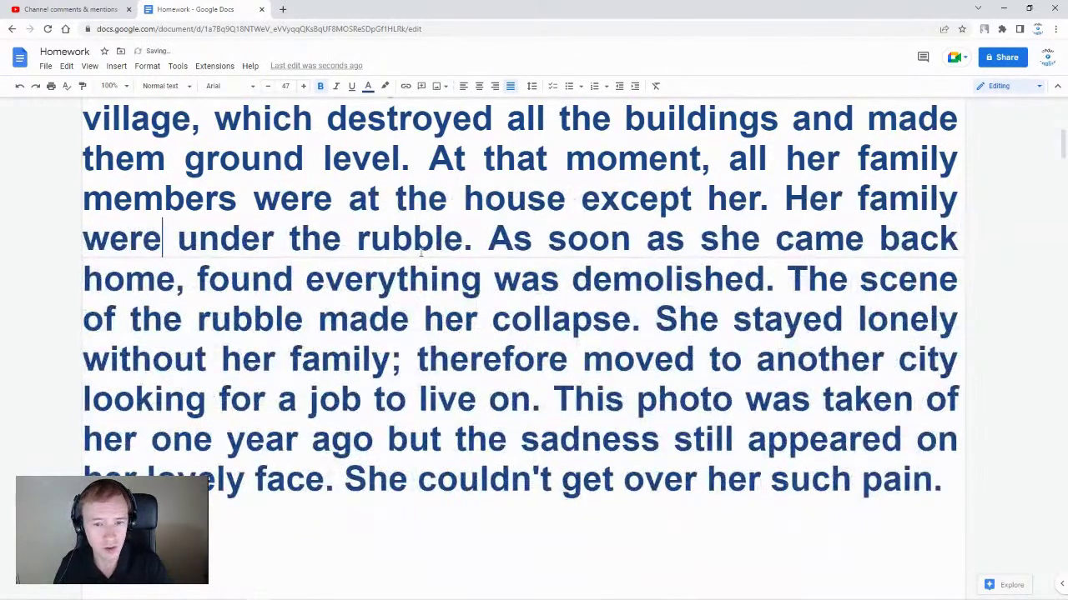
pyautogui.moveTo(463, 241); pyautogui.dragTo(178, 239)
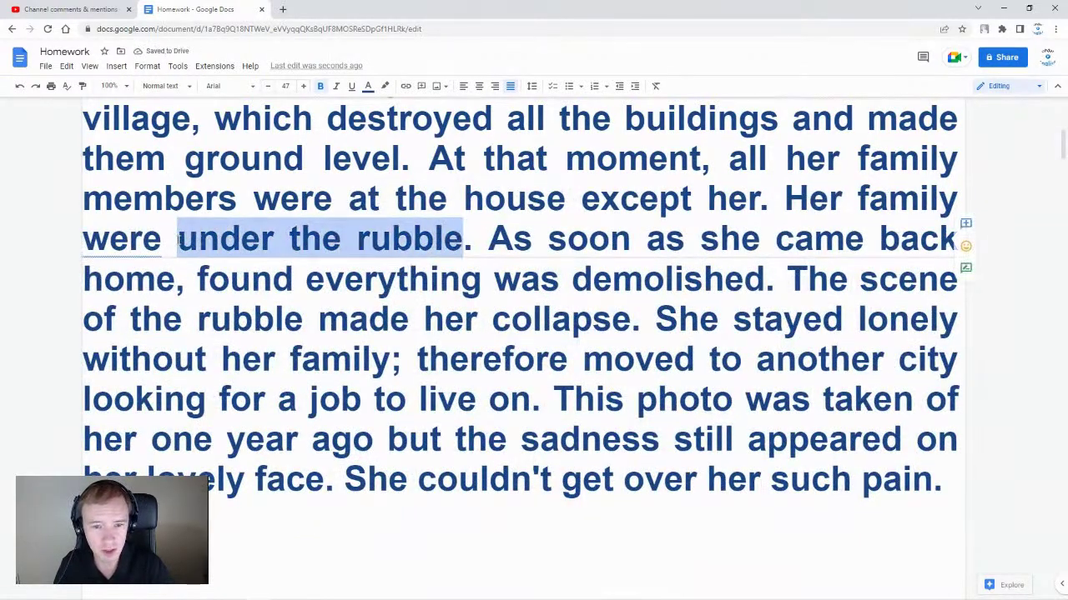
pyautogui.scroll(-1, 441, 258)
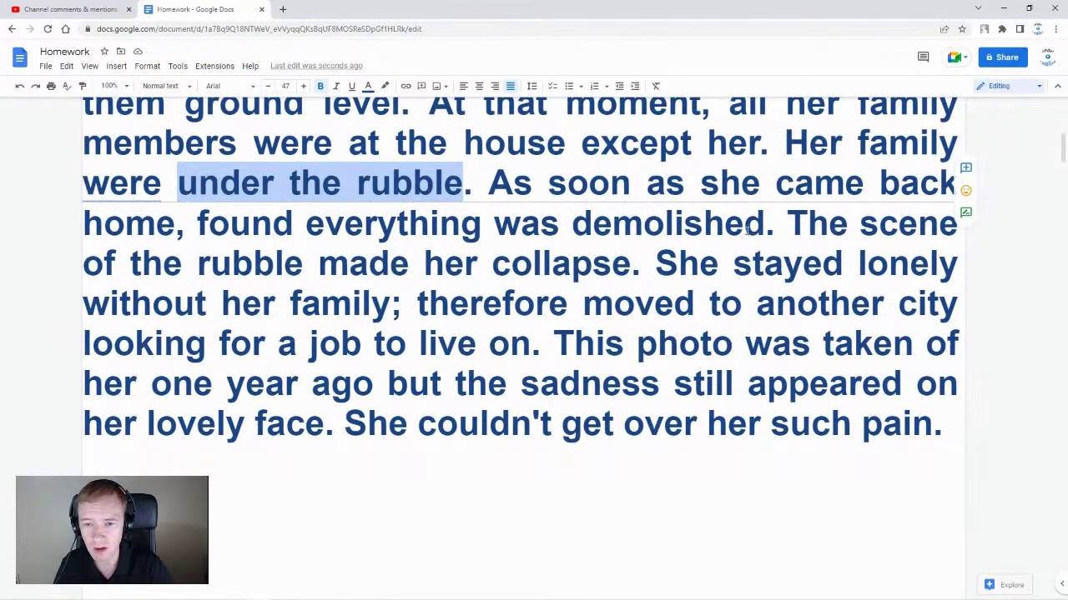
pyautogui.click(188, 222)
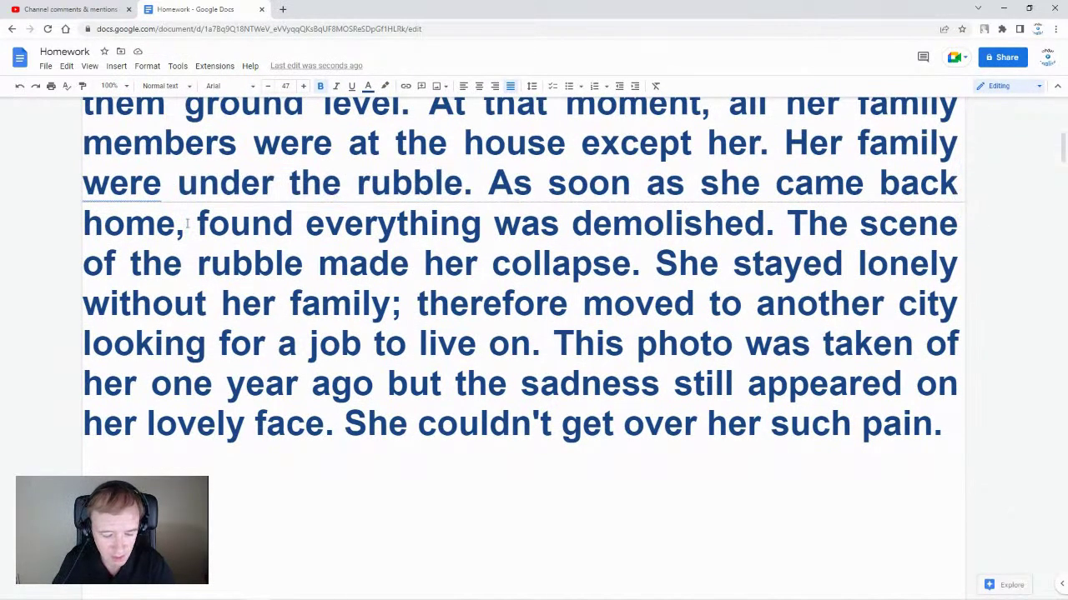
pyautogui.write('she')
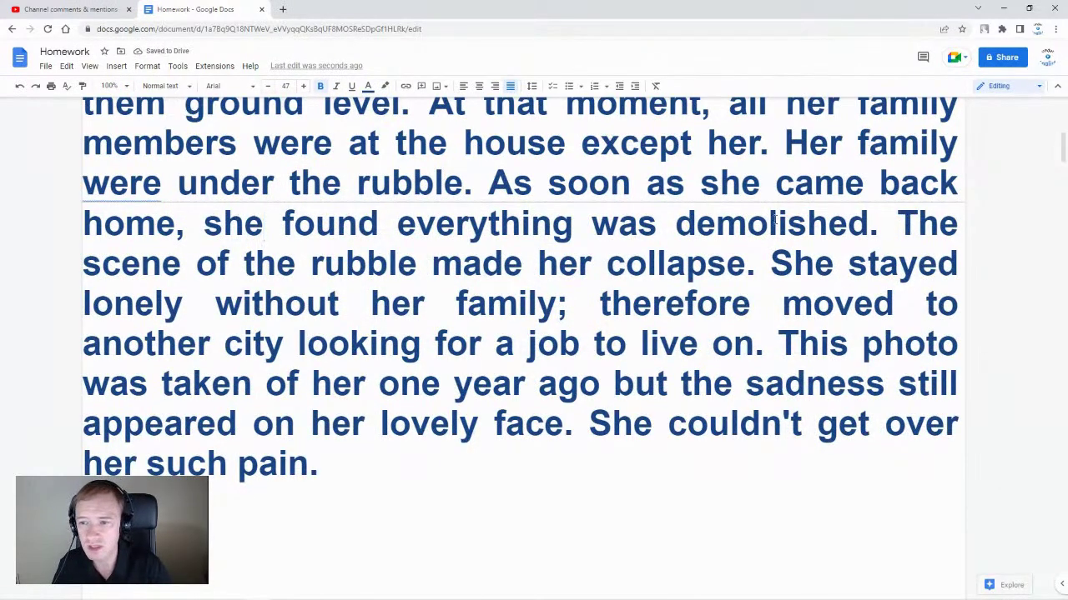
# Step: Add a comma after 'therefore' so it reads 'therefore, moved'
pyautogui.moveTo(867, 218); pyautogui.dragTo(683, 218)
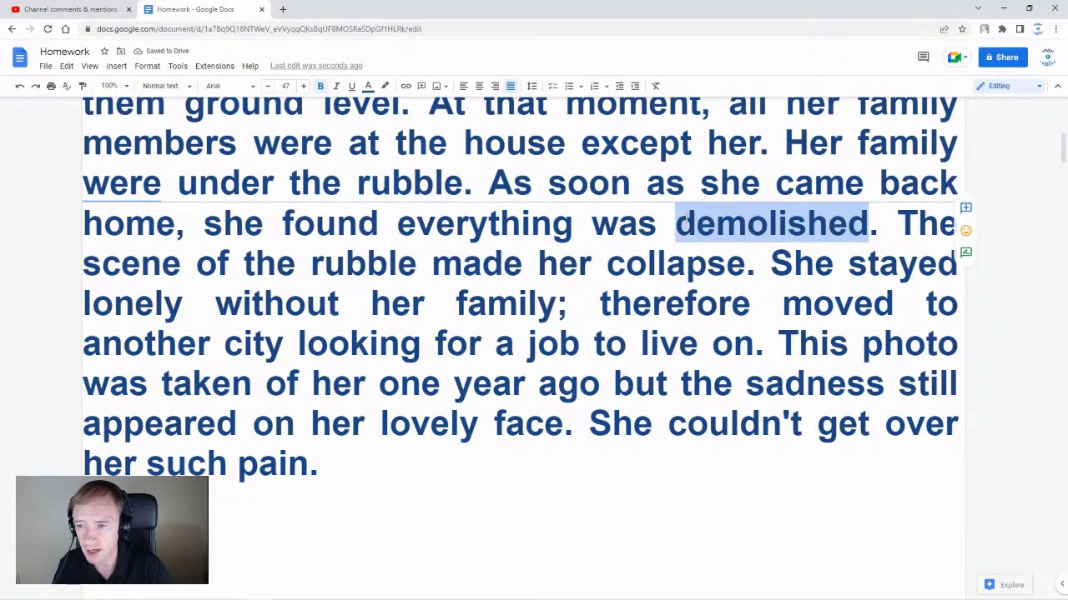
pyautogui.click(388, 259)
pyautogui.scroll(-1, 498, 210)
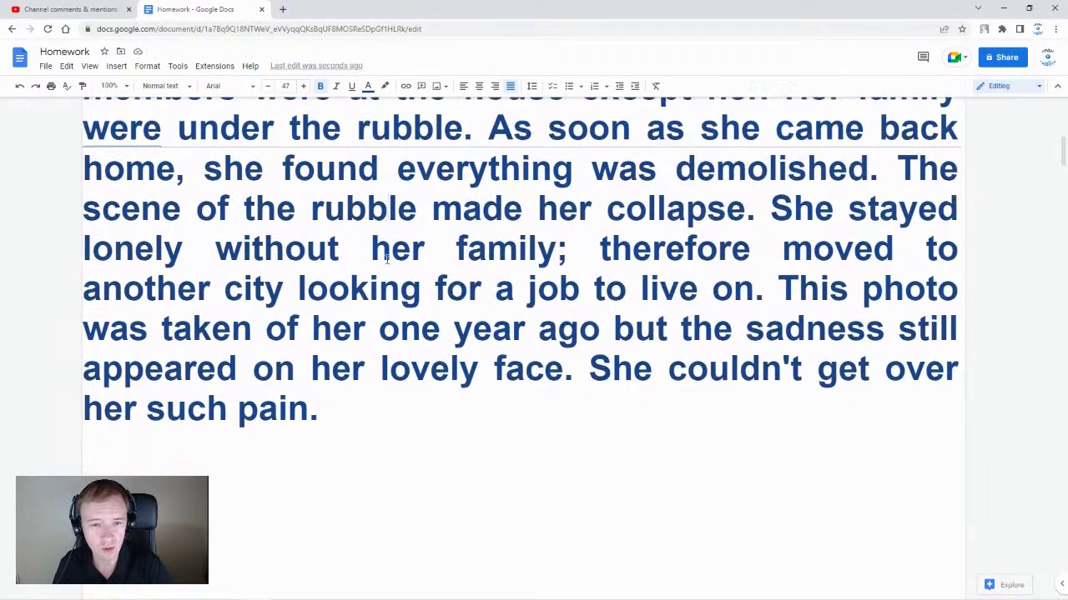
pyautogui.moveTo(746, 208); pyautogui.dragTo(557, 208)
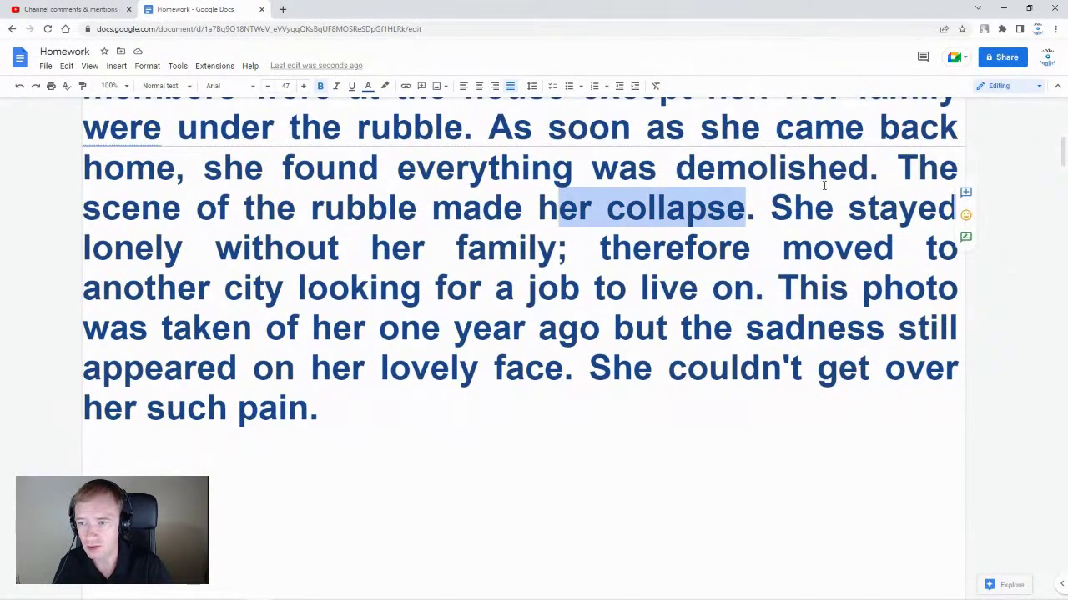
pyautogui.scroll(-1, 250, 262)
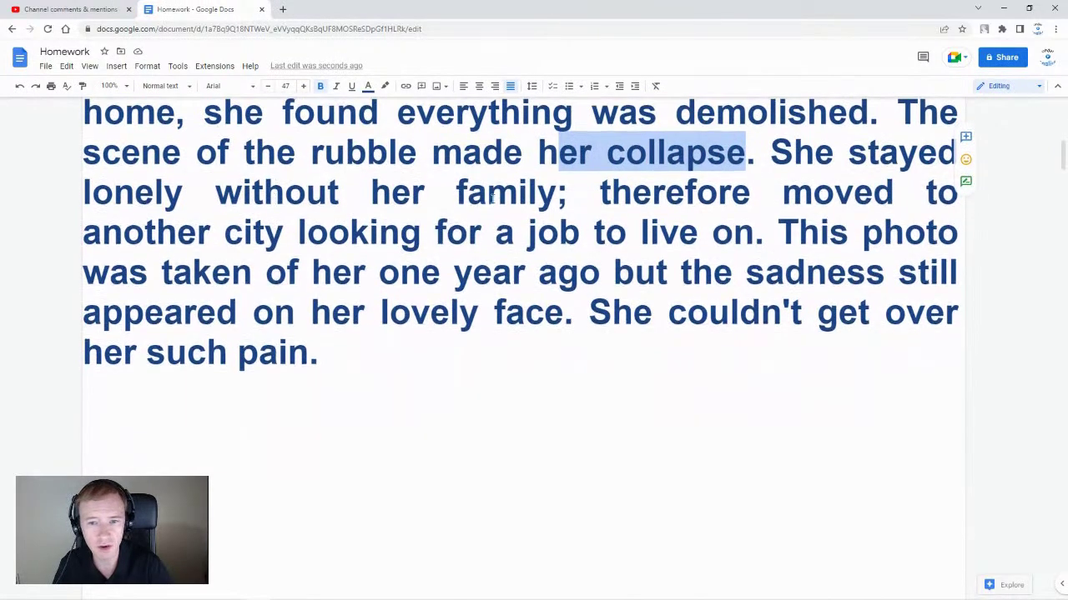
pyautogui.click(752, 189)
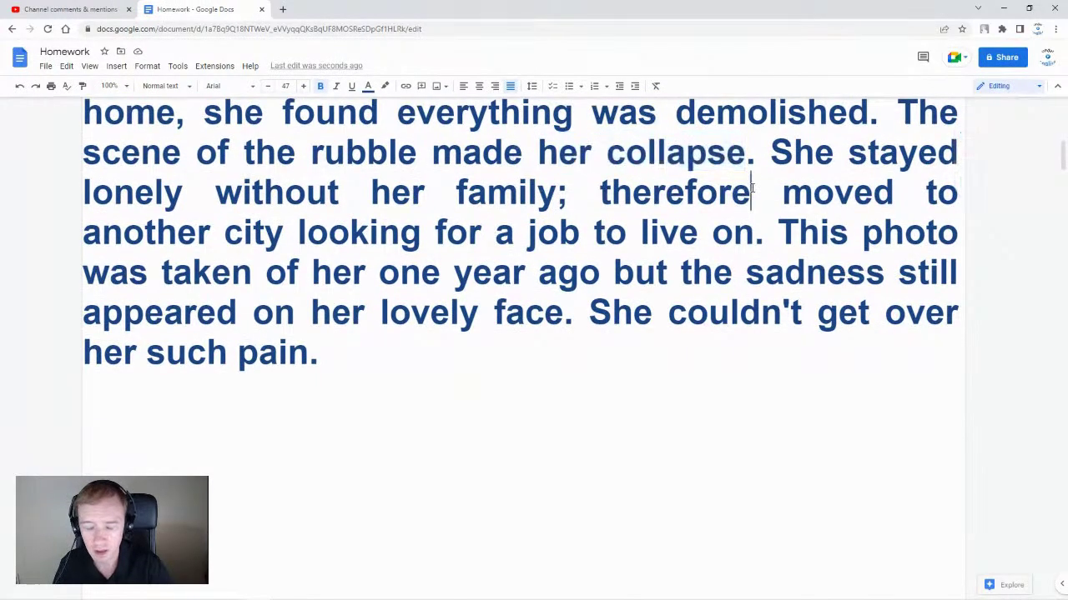
pyautogui.write(',')
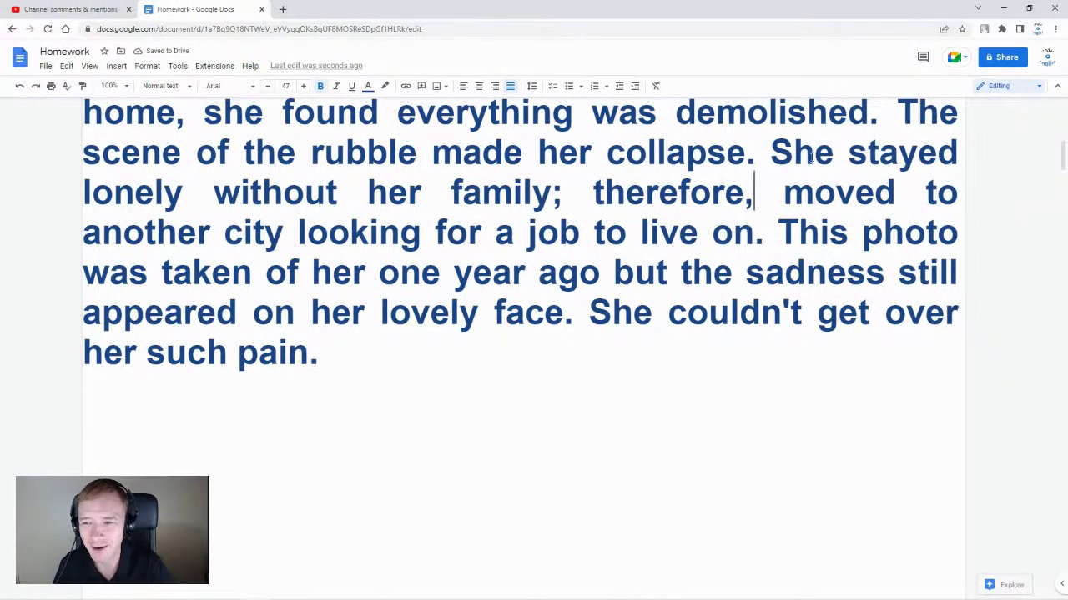
# Step: Delete 'such' so the last line reads 'She couldn't get over her pain.'
pyautogui.click(268, 230)
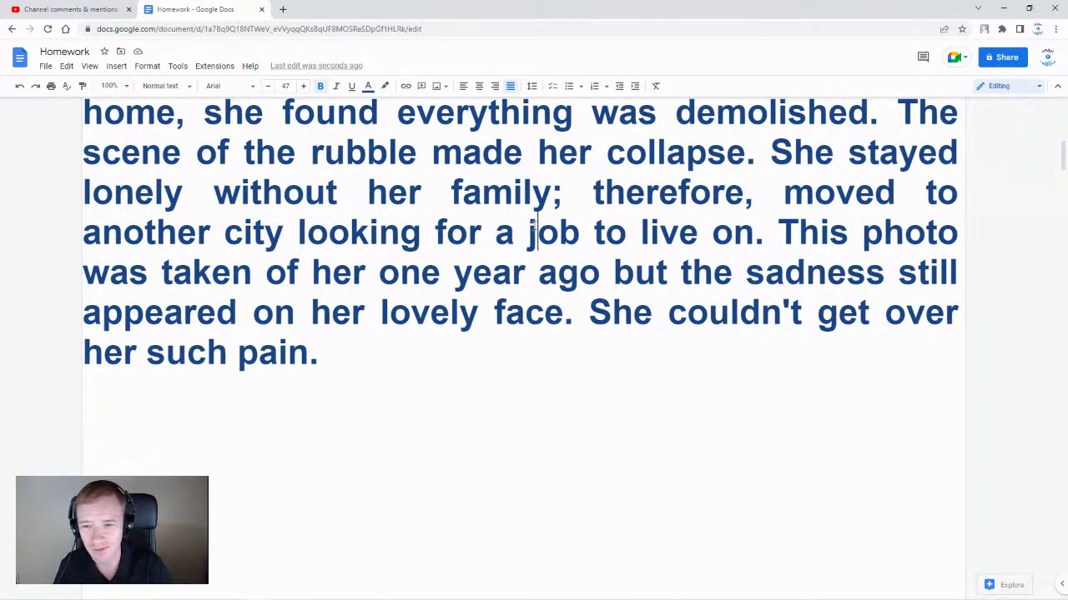
pyautogui.click(758, 225)
pyautogui.click(848, 225)
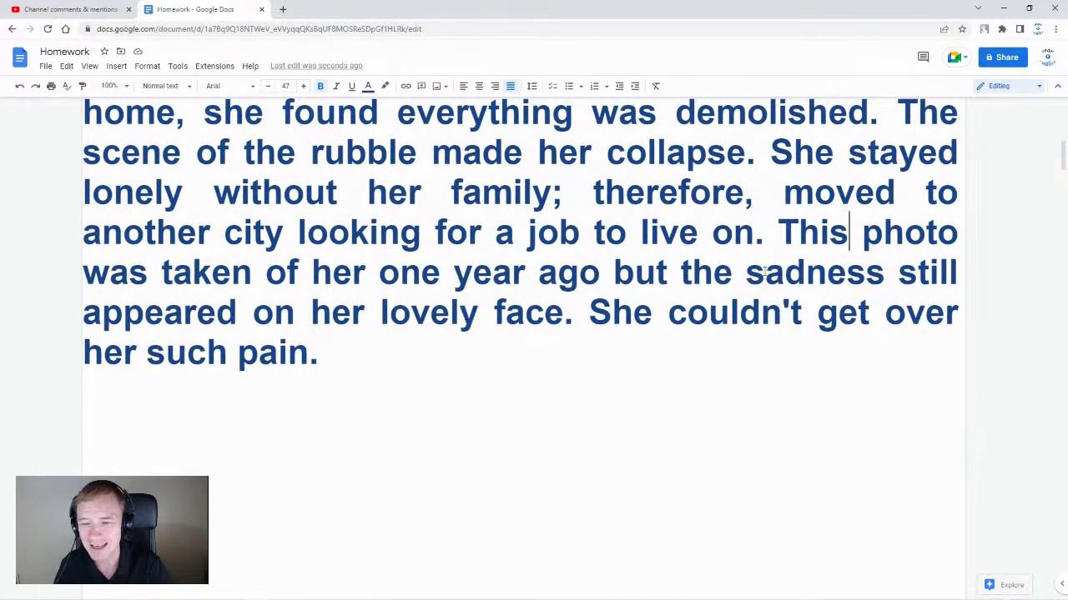
pyautogui.scroll(-1, 275, 279)
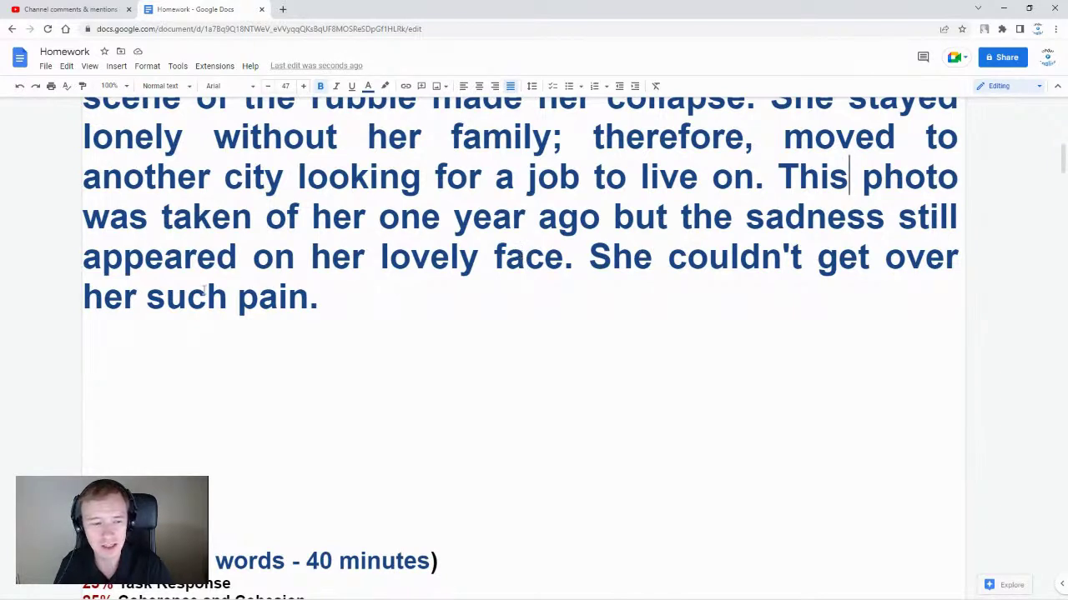
pyautogui.moveTo(227, 298); pyautogui.dragTo(140, 304)
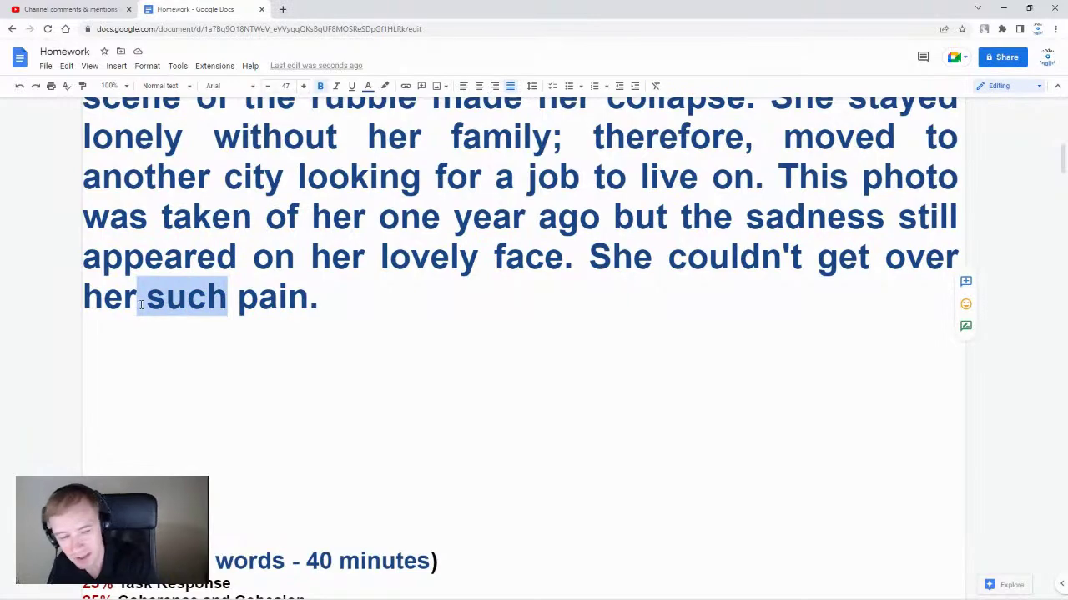
pyautogui.press('BackSpace')
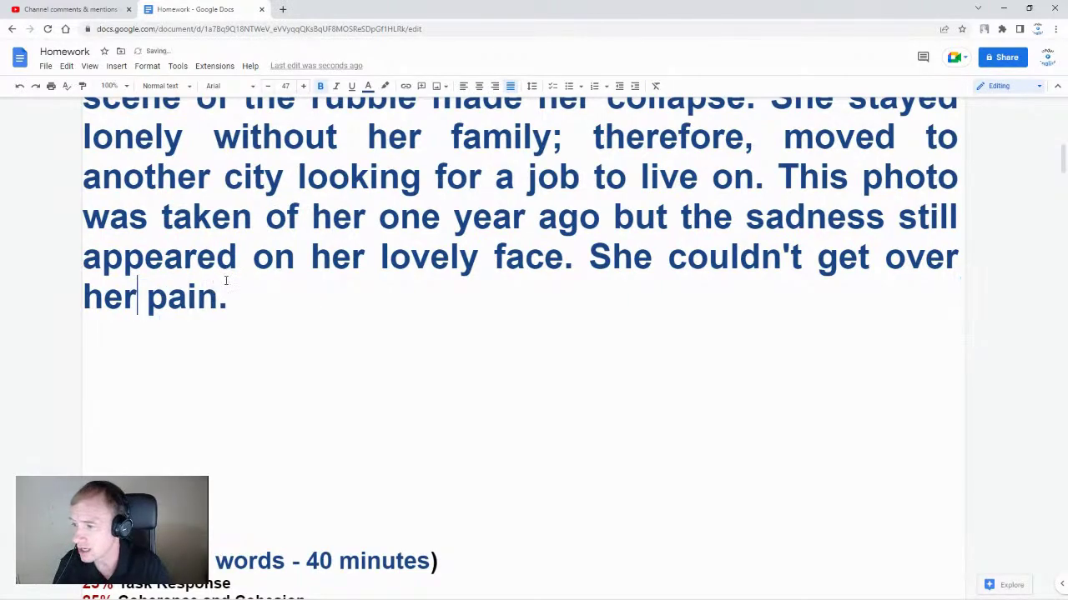
pyautogui.scroll(3, 267, 333)
pyautogui.moveTo(270, 410); pyautogui.dragTo(190, 442)
pyautogui.click(233, 403)
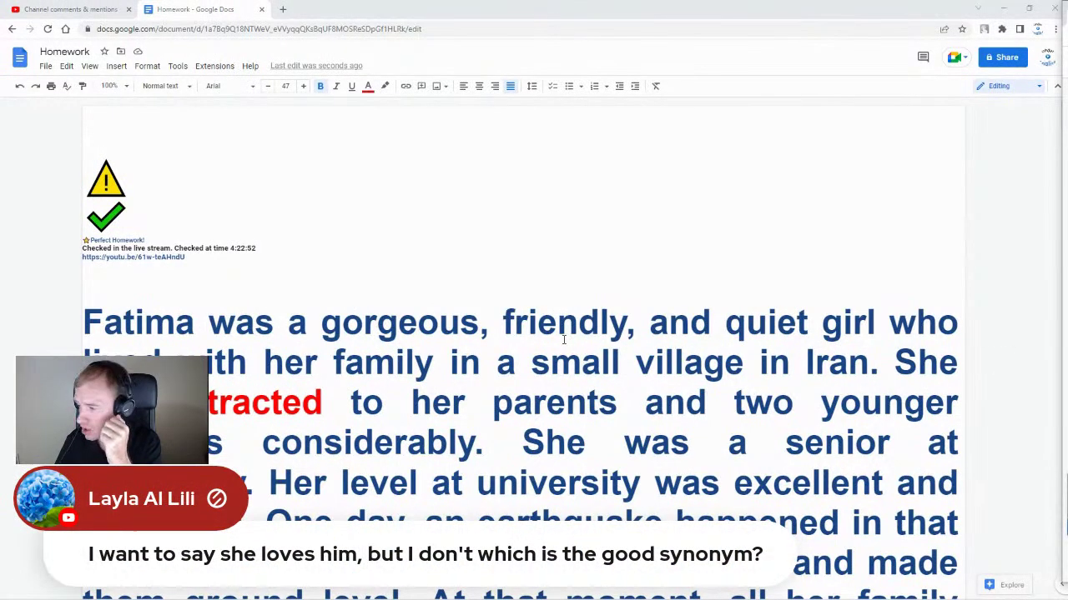
# Step: Rewrite 'She was attracted to' as 'She loved' in the opening line
pyautogui.scroll(-2, 563, 340)
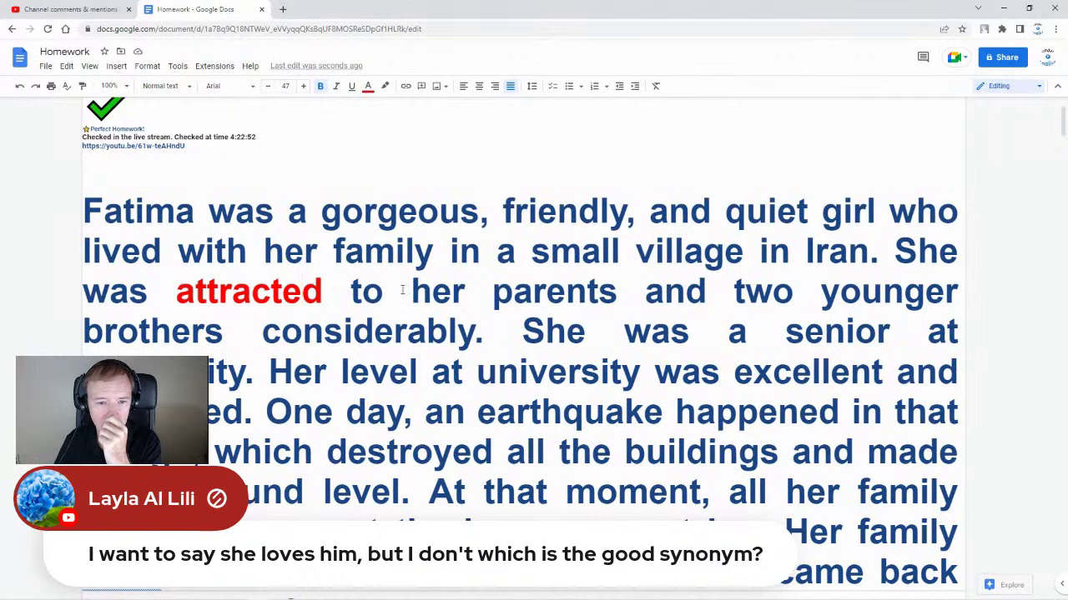
pyautogui.moveTo(409, 290); pyautogui.dragTo(178, 292)
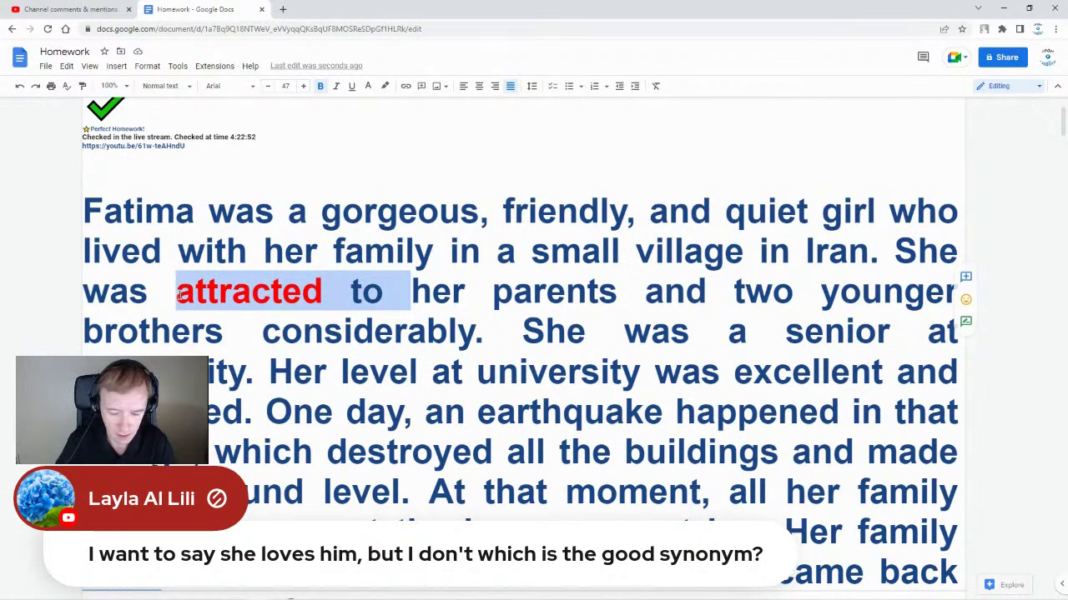
pyautogui.write('loved')
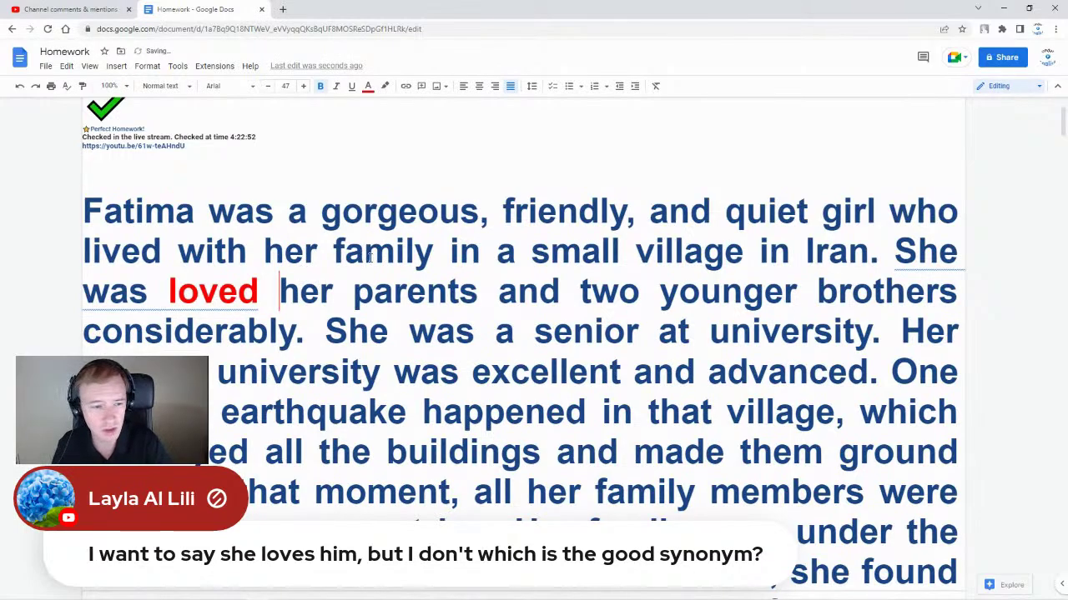
pyautogui.moveTo(894, 251); pyautogui.dragTo(73, 299)
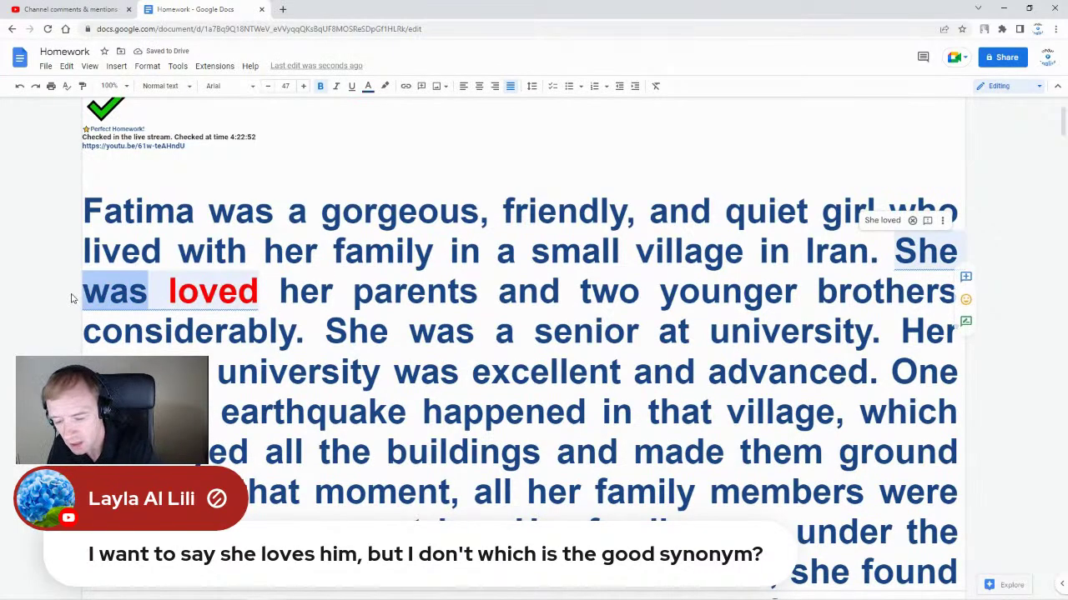
pyautogui.write('She')
# Step: Select the entire document, including the header check-in note and link
pyautogui.scroll(-5, 71, 299)
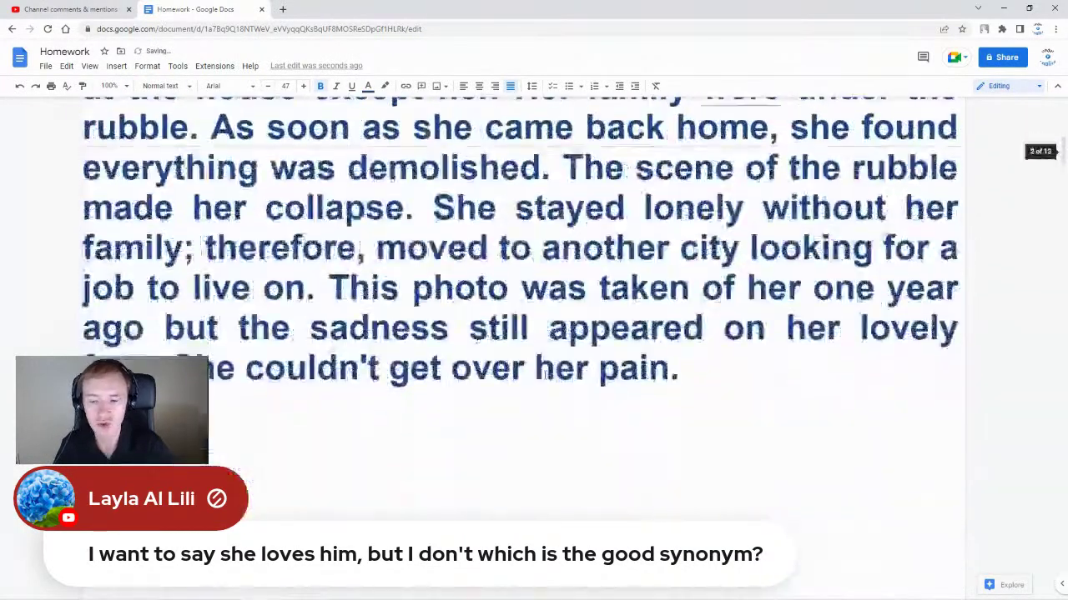
pyautogui.hotkey('ctrl', 'a')
pyautogui.scroll(6, 74, 165)
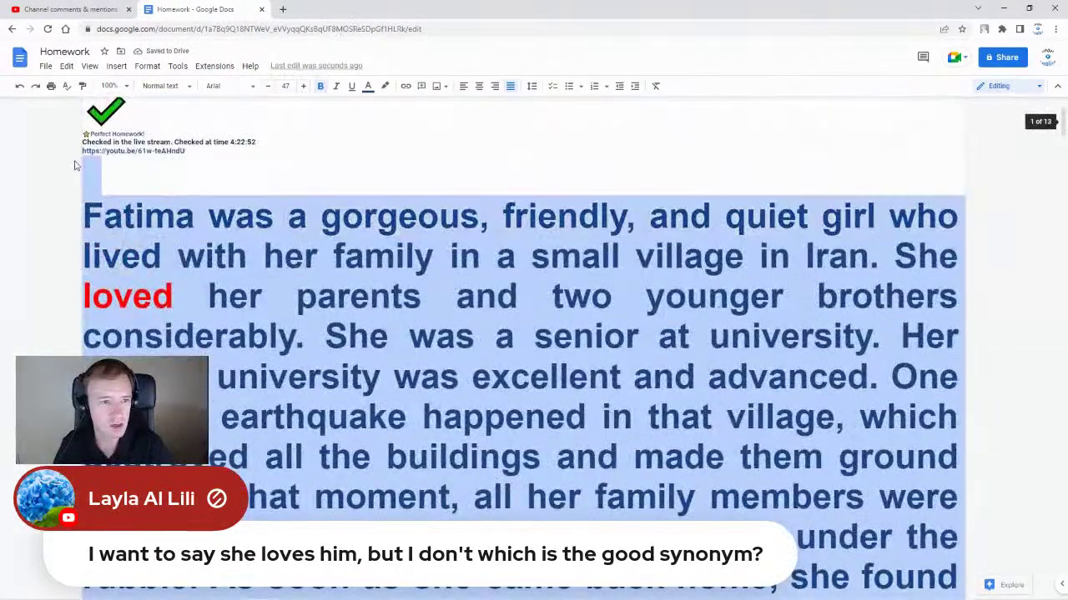
pyautogui.moveTo(75, 165); pyautogui.dragTo(76, 144)
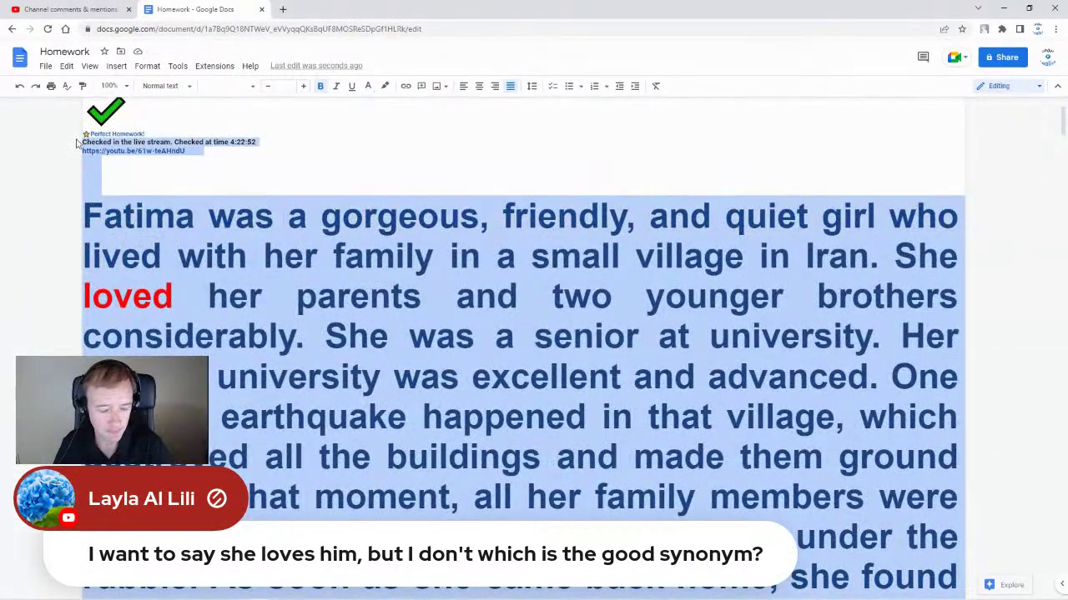
# Step: Post the corrected story as a reply to the student's homework comment
pyautogui.click(97, 15)
pyautogui.scroll(-3, 467, 375)
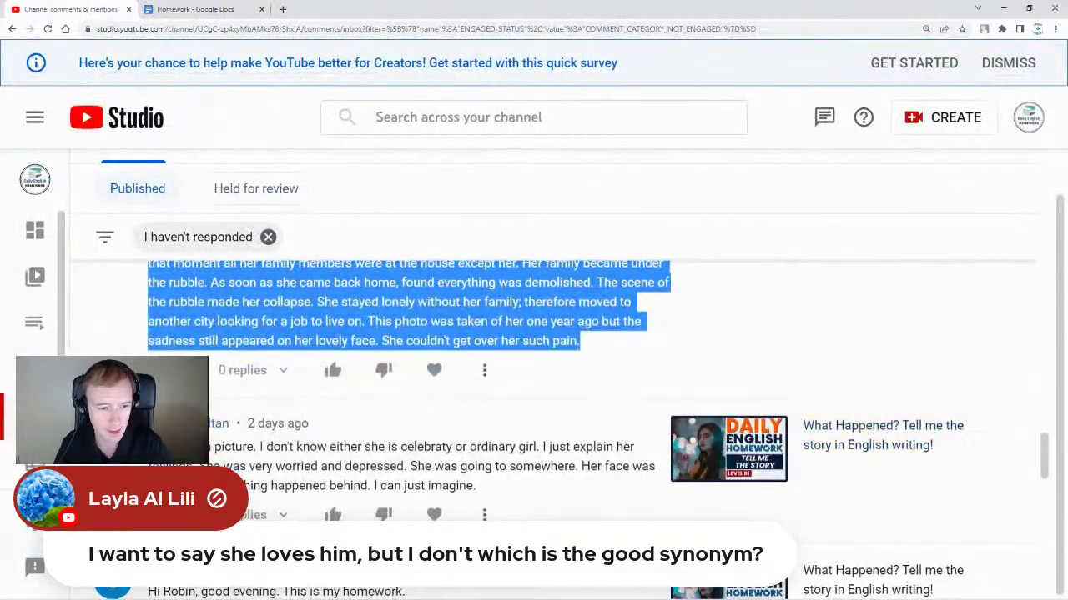
pyautogui.click(179, 370)
pyautogui.hotkey('ctrl', 'v')
pyautogui.scroll(-4, 508, 390)
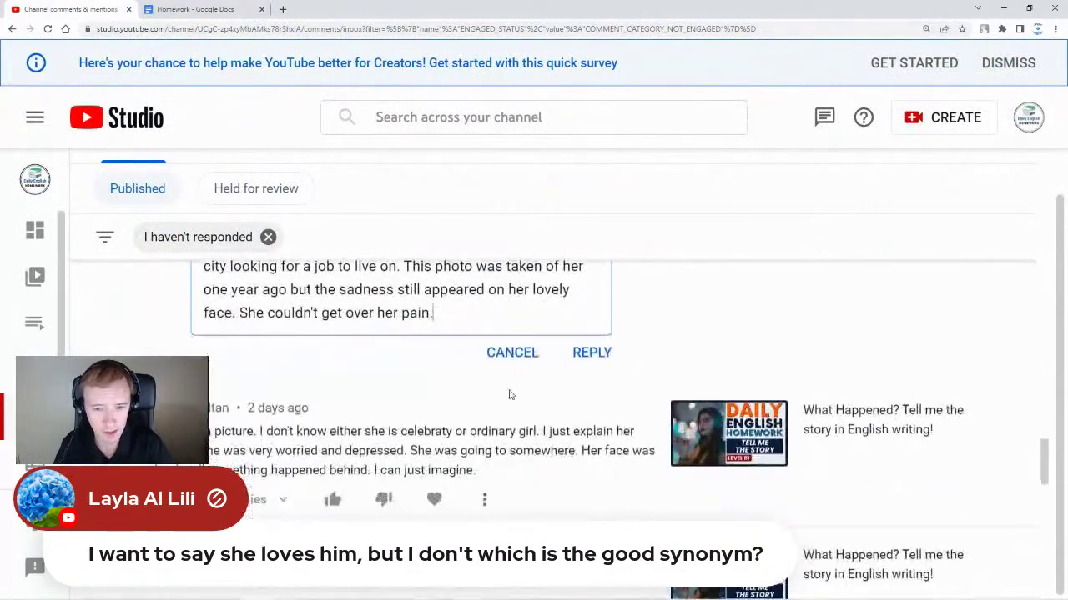
pyautogui.scroll(5, 507, 392)
pyautogui.scroll(-3, 523, 382)
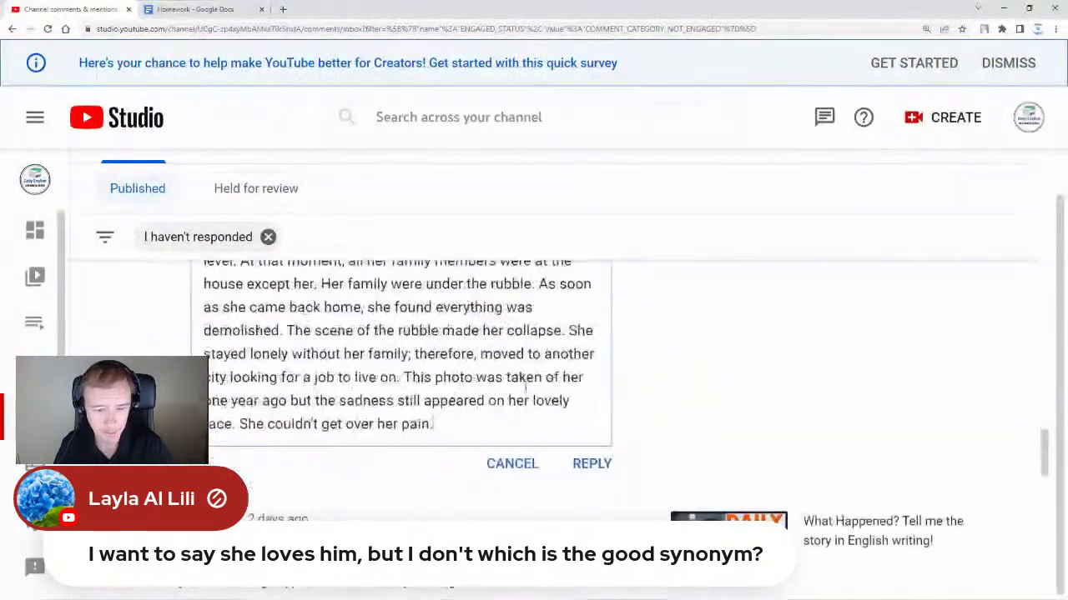
pyautogui.click(583, 464)
# Step: Like the student's homework comment
pyautogui.scroll(1, 460, 412)
pyautogui.scroll(-10, 458, 414)
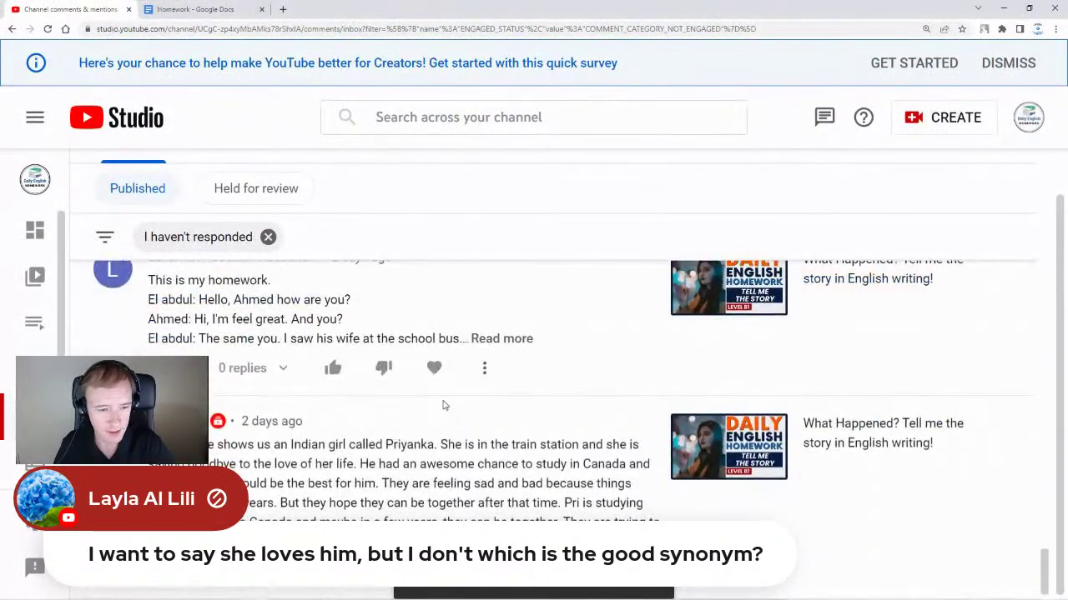
pyautogui.scroll(5, 467, 417)
pyautogui.scroll(5, 480, 419)
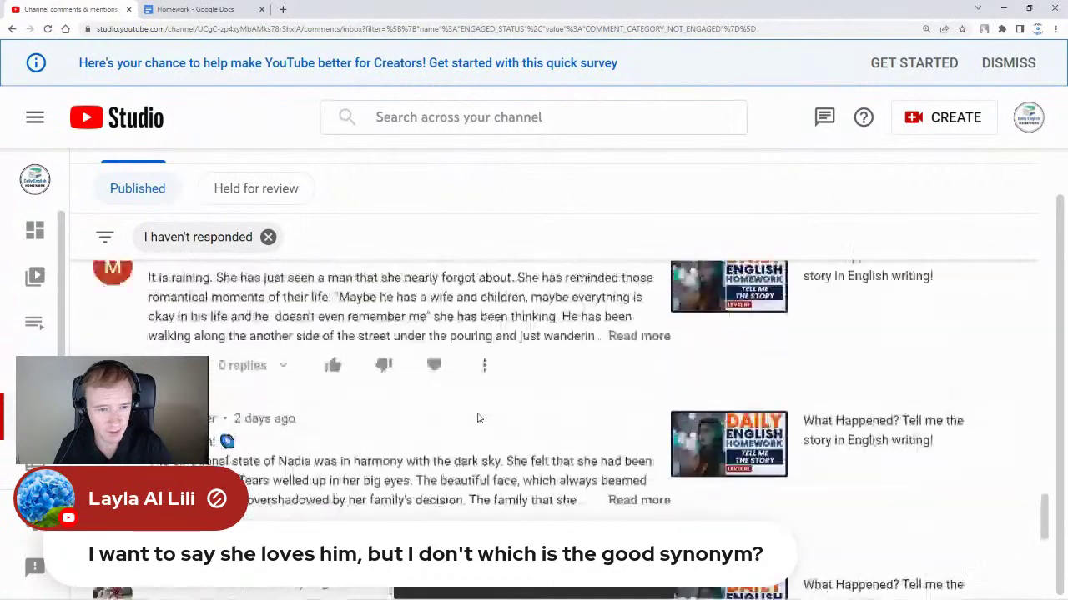
pyautogui.scroll(5, 467, 414)
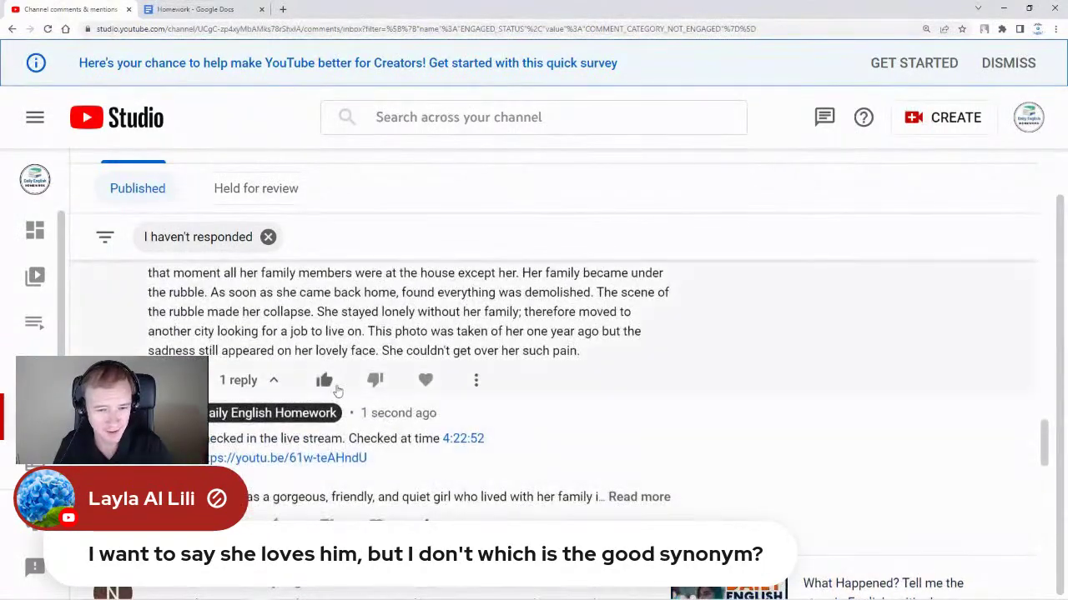
pyautogui.click(333, 382)
pyautogui.scroll(2, 458, 400)
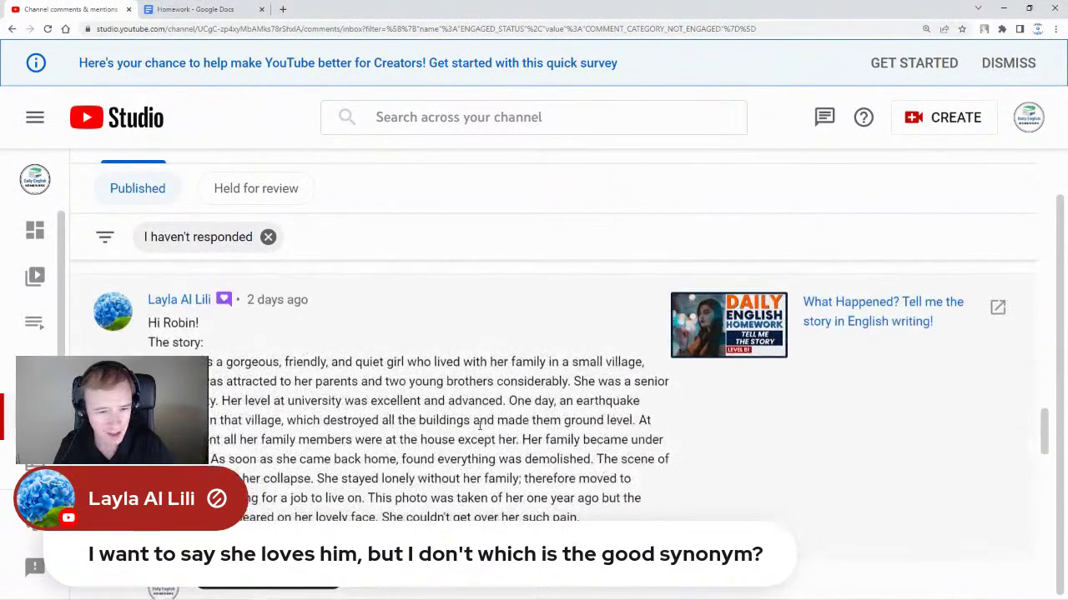
# Step: Deselect the Homework document text and return to the channel comments
pyautogui.click(194, 9)
pyautogui.scroll(-5, 318, 286)
pyautogui.scroll(1, 519, 256)
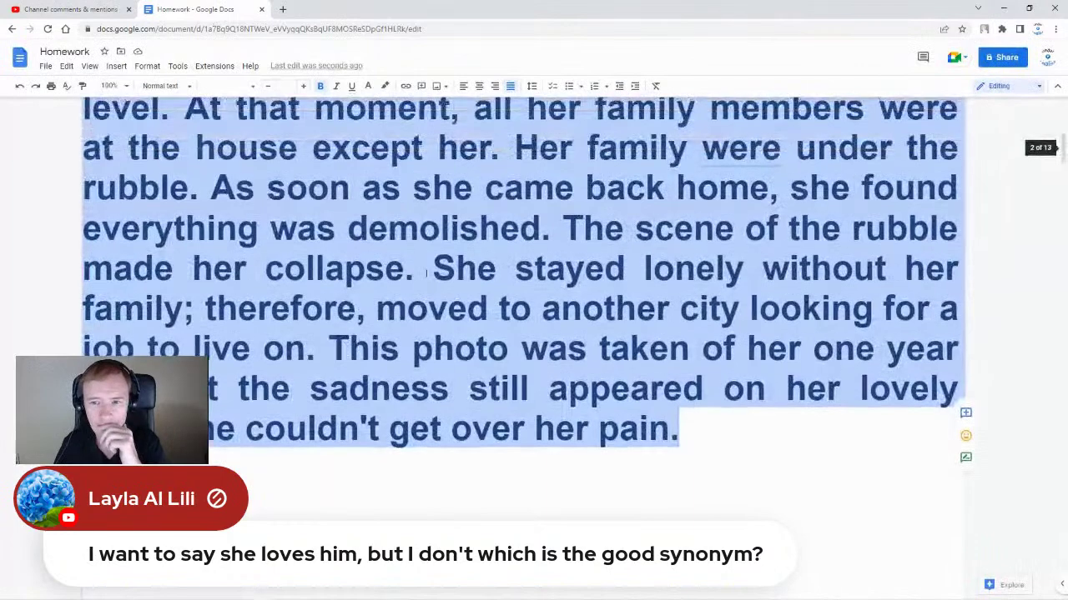
pyautogui.click(516, 249)
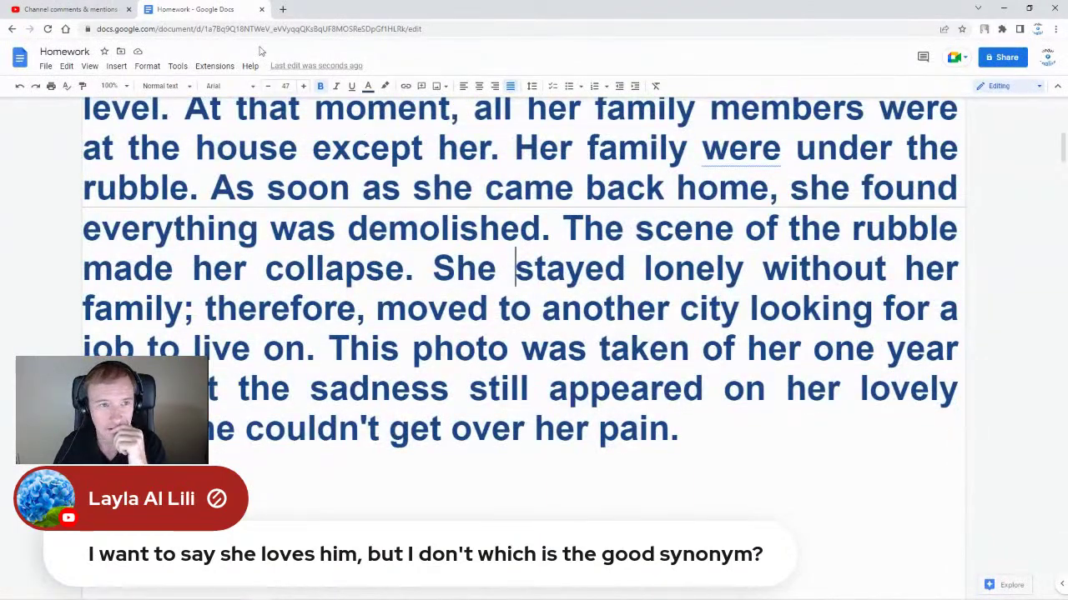
pyautogui.click(89, 9)
pyautogui.scroll(-6, 295, 309)
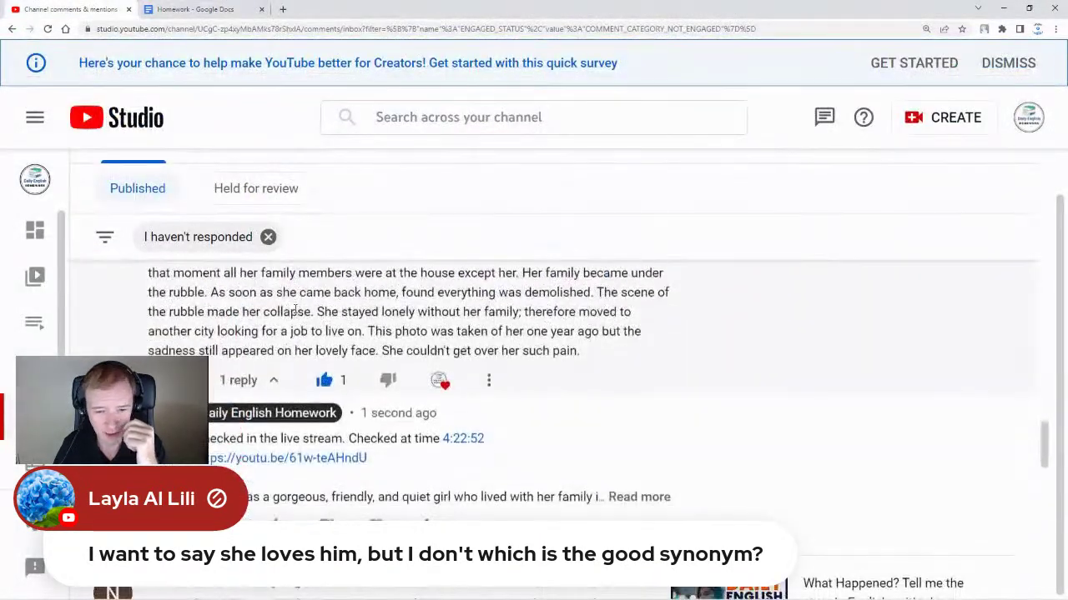
pyautogui.scroll(-1, 295, 309)
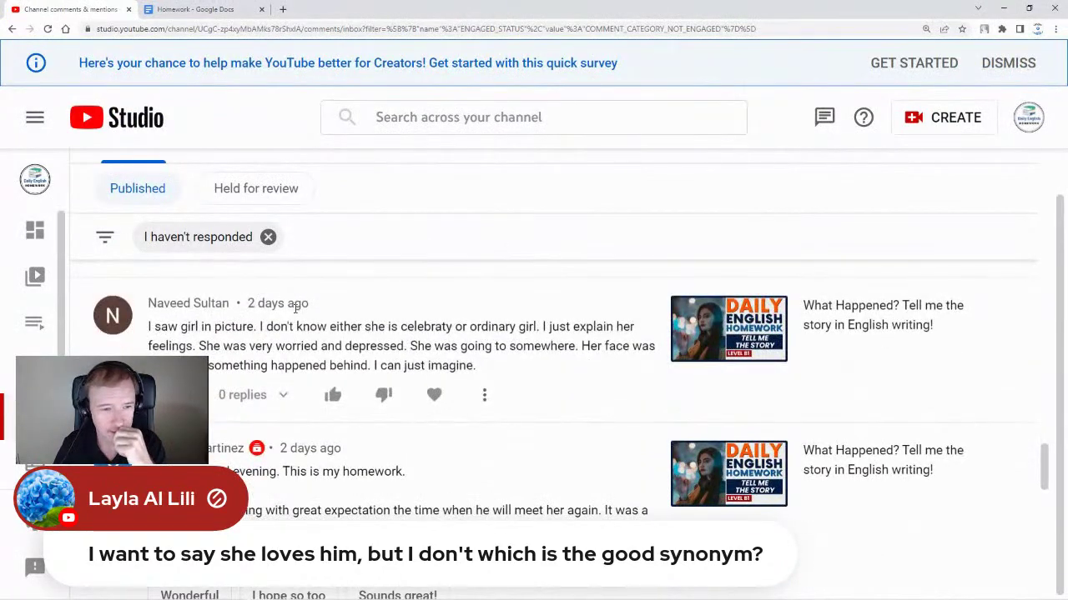
# Step: Check the Held for review comments, then return to the published unanswered list
pyautogui.scroll(-5, 295, 308)
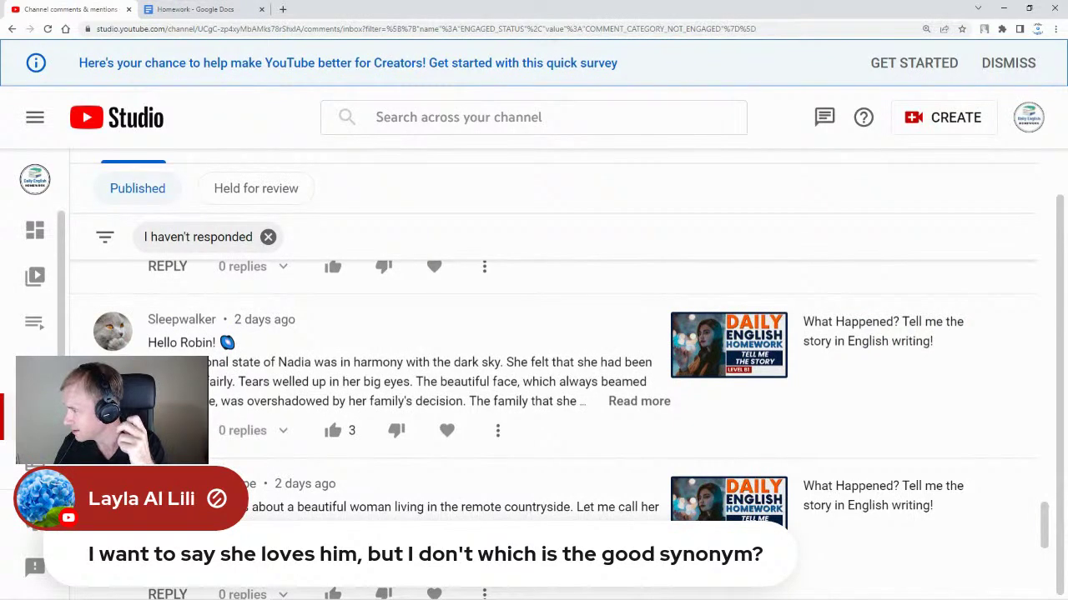
pyautogui.scroll(5, 432, 373)
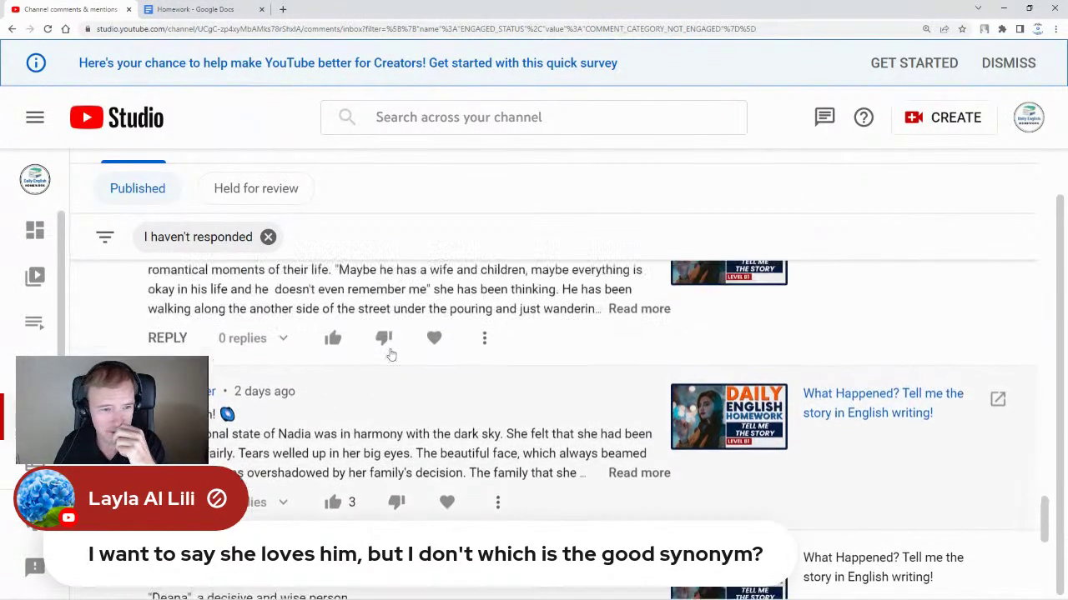
pyautogui.scroll(10, 432, 372)
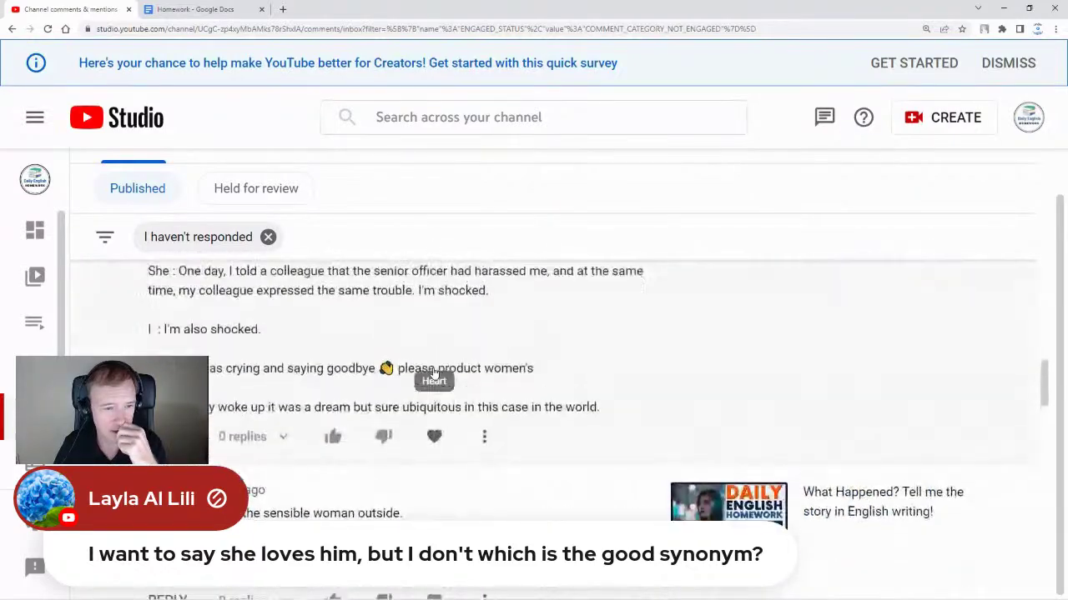
pyautogui.scroll(-10, 442, 373)
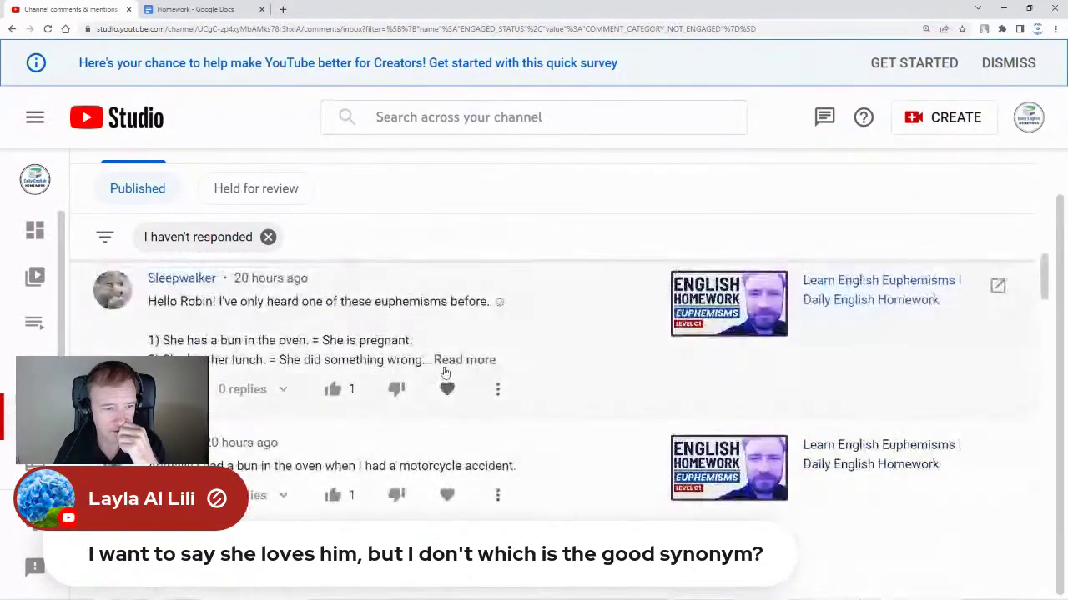
pyautogui.scroll(3, 447, 373)
pyautogui.scroll(10, 446, 367)
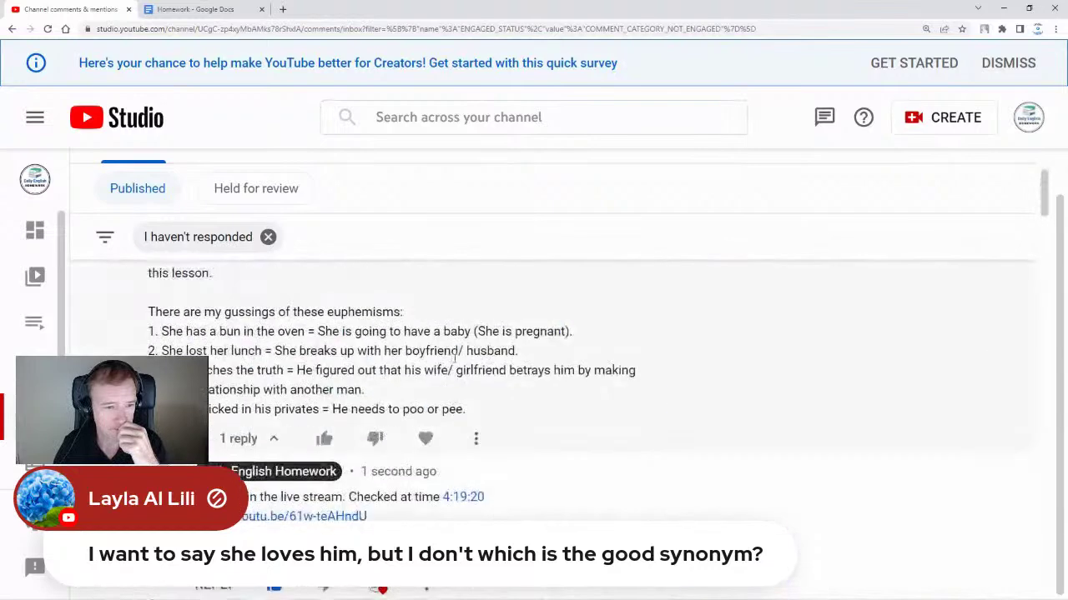
pyautogui.click(242, 189)
pyautogui.click(140, 242)
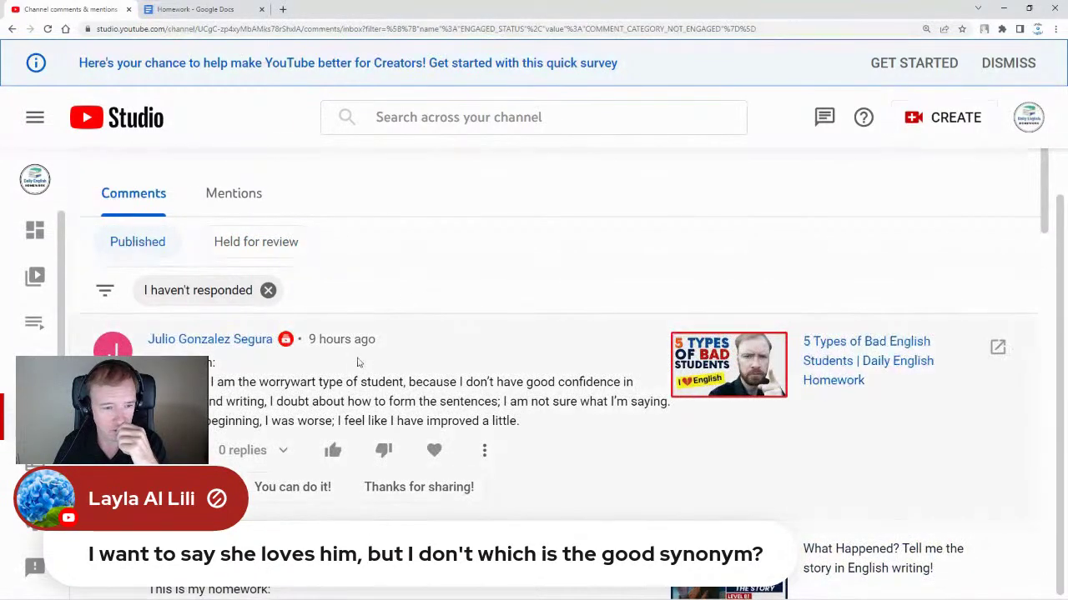
# Step: Scroll down the unanswered comments to find the Priyanka story
pyautogui.scroll(-3, 358, 366)
pyautogui.scroll(-6, 354, 374)
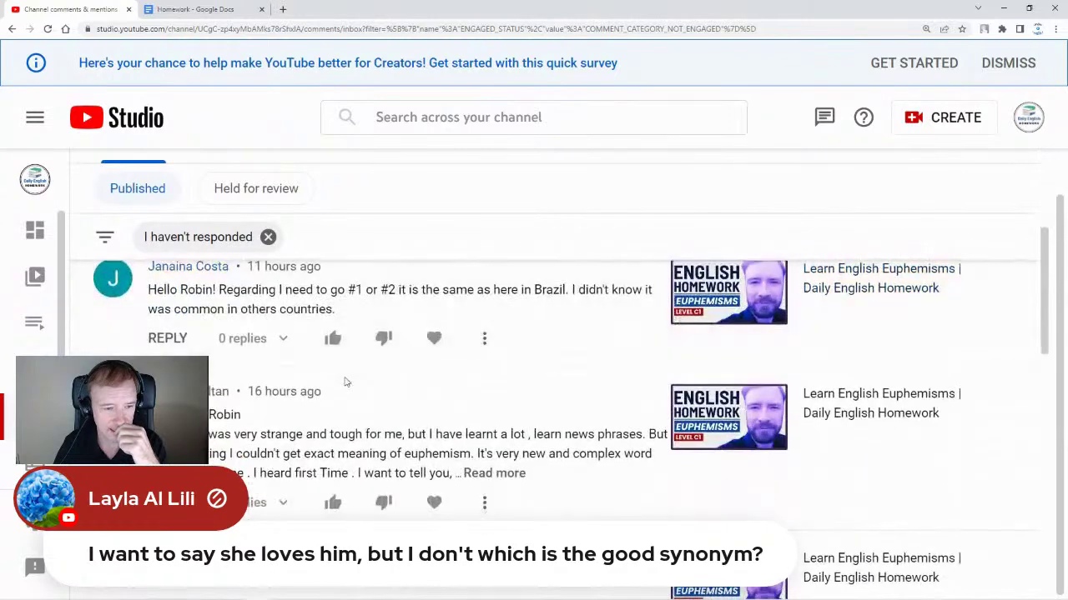
pyautogui.scroll(1, 345, 381)
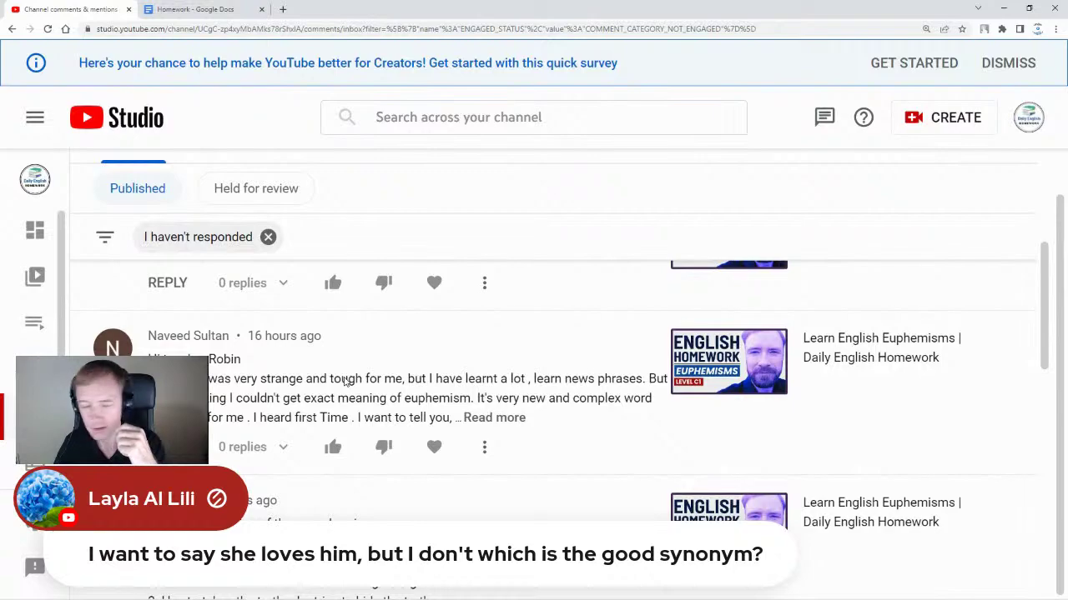
pyautogui.scroll(-2, 346, 379)
pyautogui.scroll(-2, 344, 376)
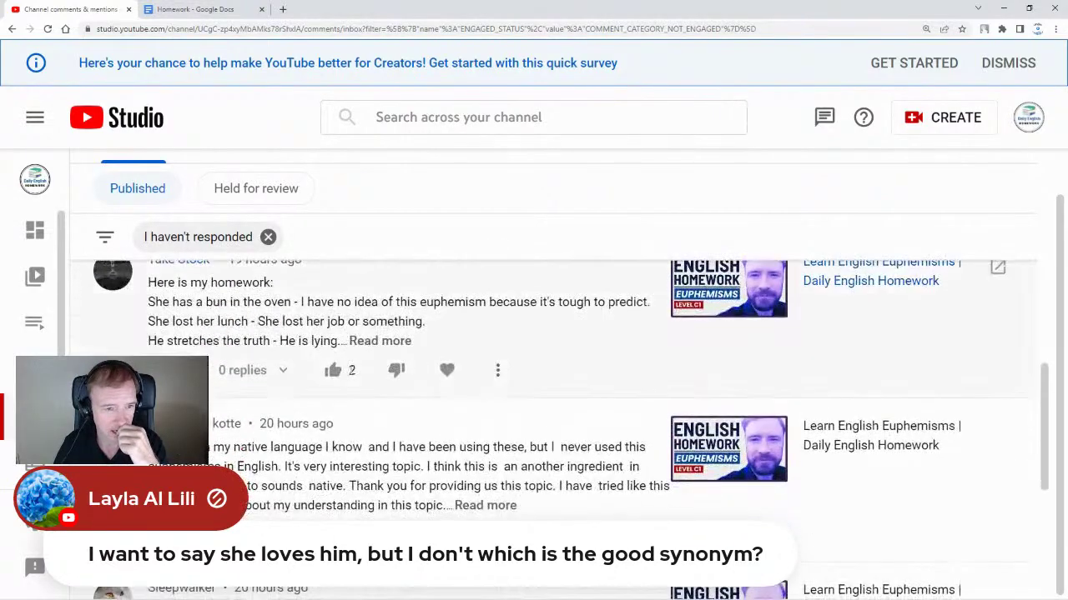
pyautogui.scroll(1, 391, 378)
pyautogui.scroll(-1, 391, 378)
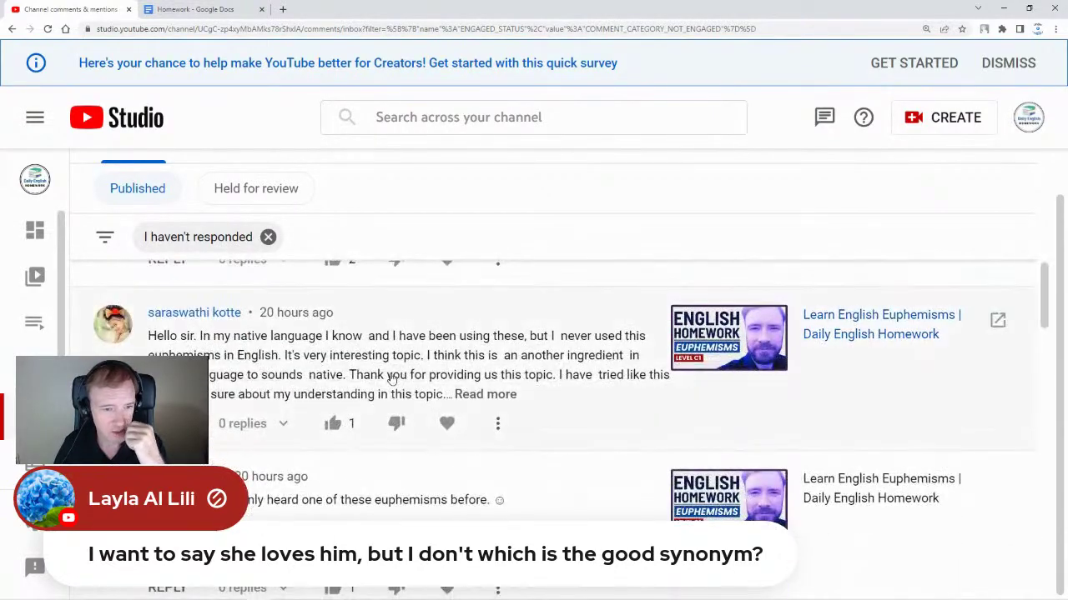
pyautogui.scroll(-3, 392, 378)
pyautogui.scroll(-2, 392, 379)
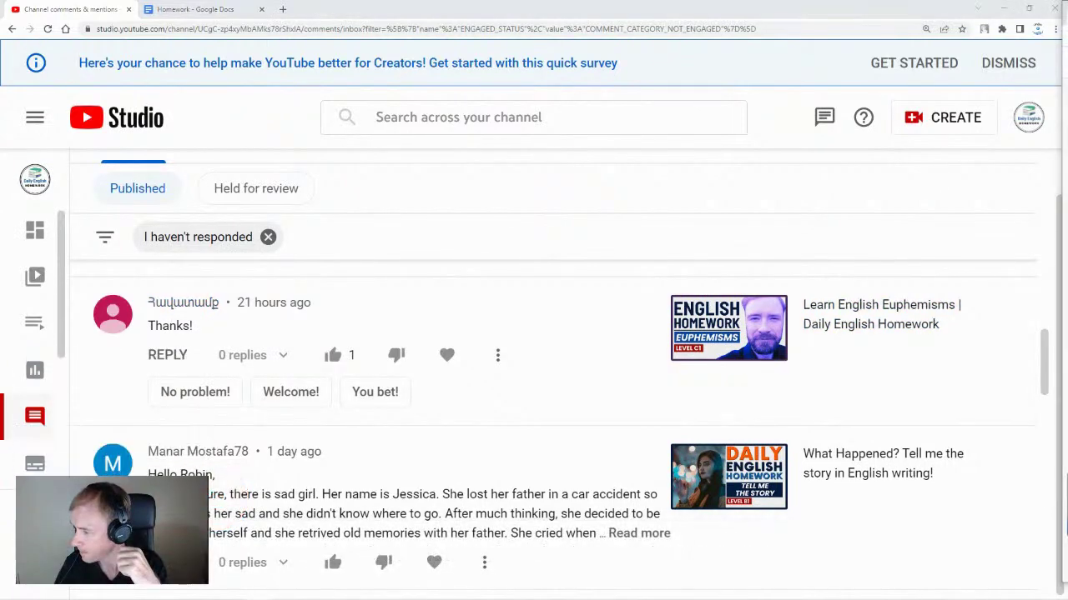
pyautogui.scroll(-3, 334, 398)
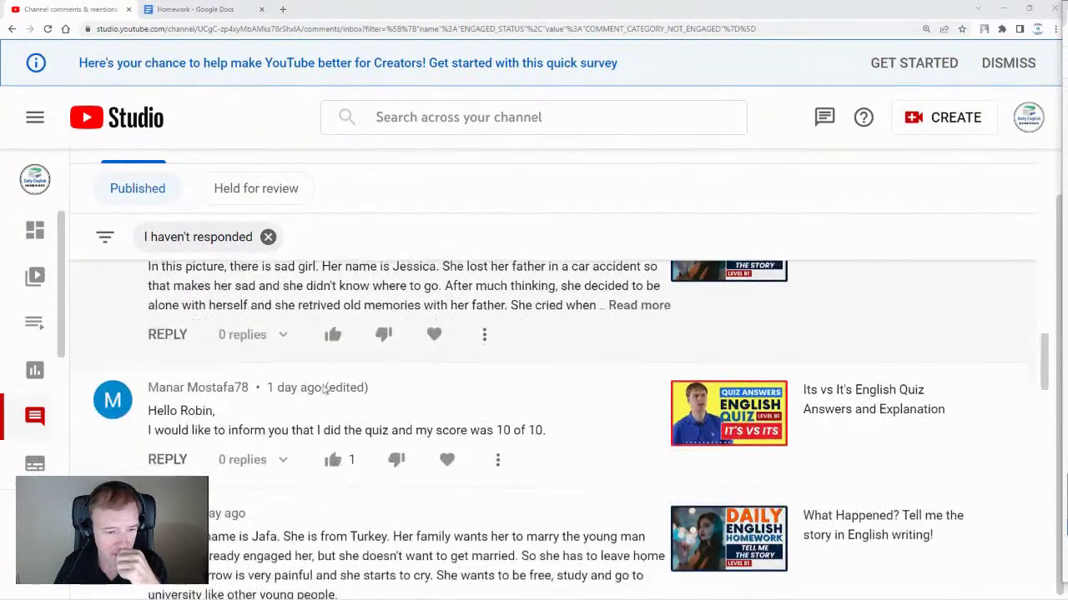
pyautogui.scroll(-5, 324, 392)
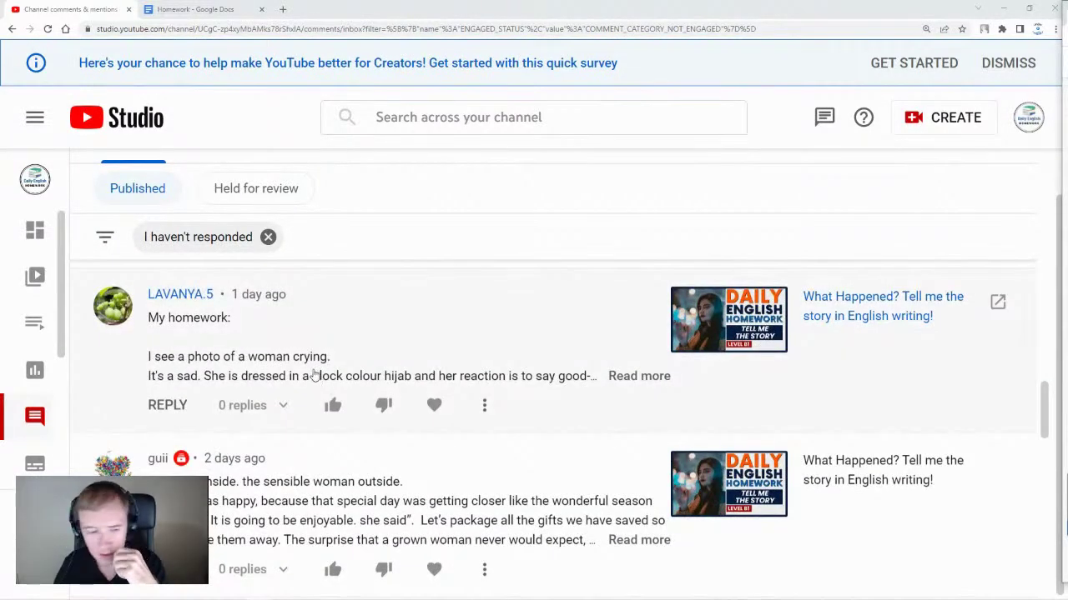
pyautogui.scroll(-3, 313, 374)
pyautogui.scroll(-8, 314, 372)
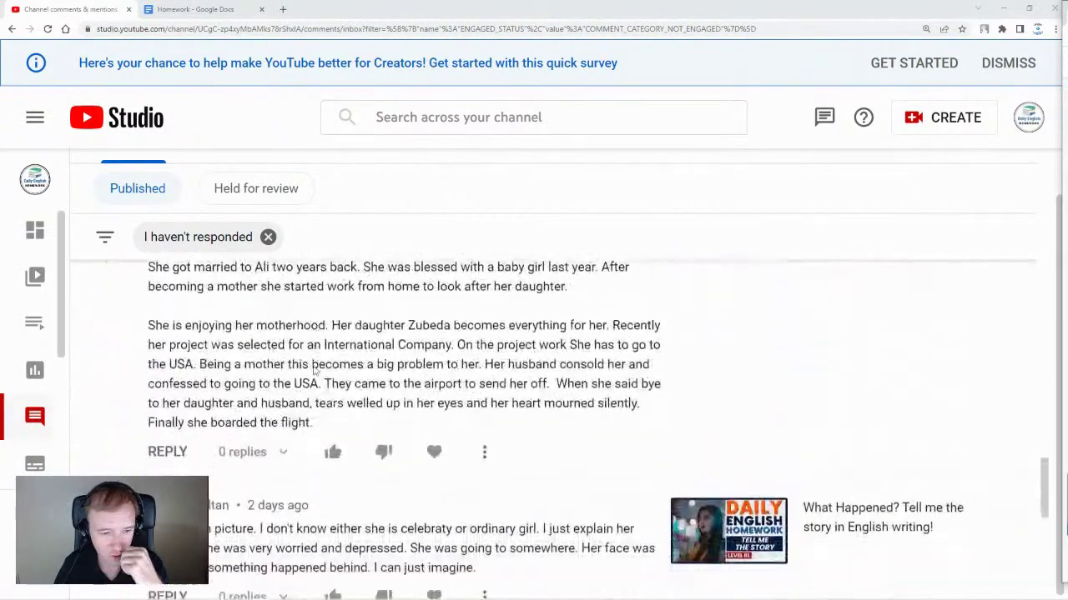
pyautogui.scroll(-3, 315, 417)
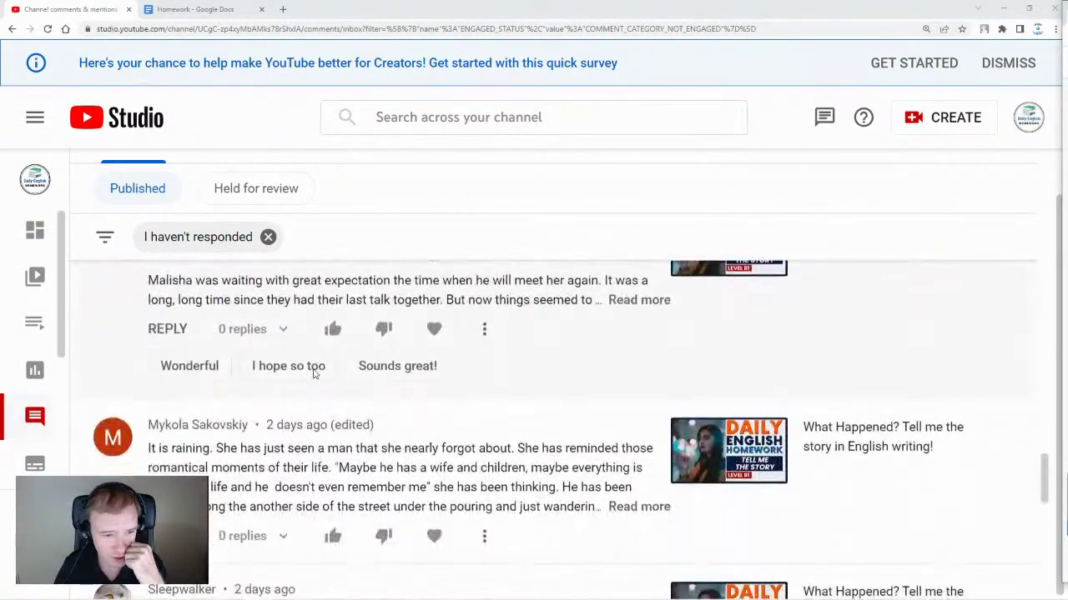
pyautogui.scroll(-2, 283, 427)
pyautogui.scroll(-3, 309, 421)
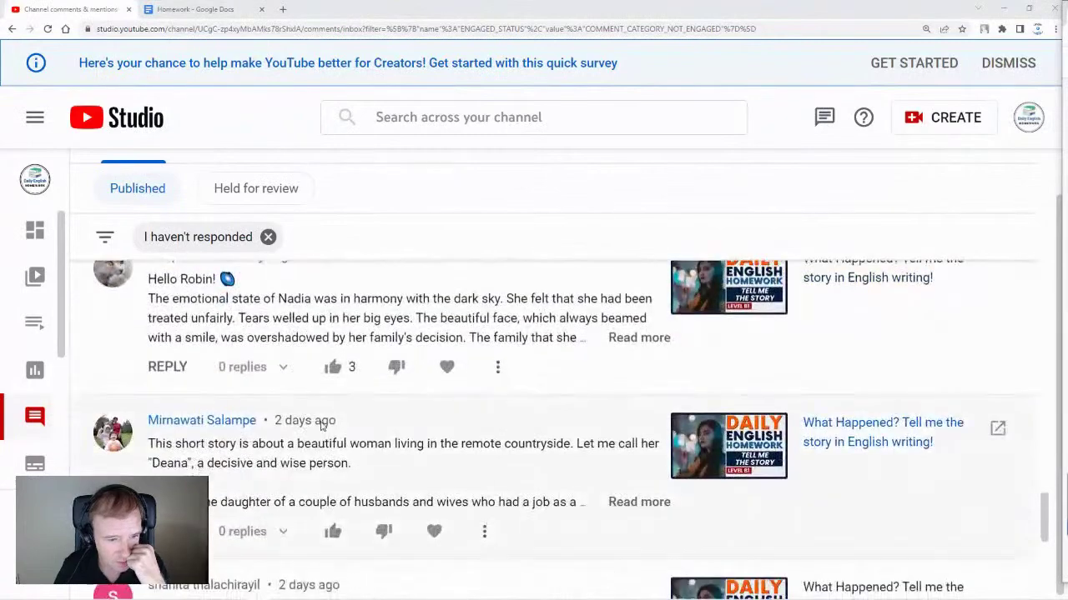
pyautogui.scroll(-4, 342, 422)
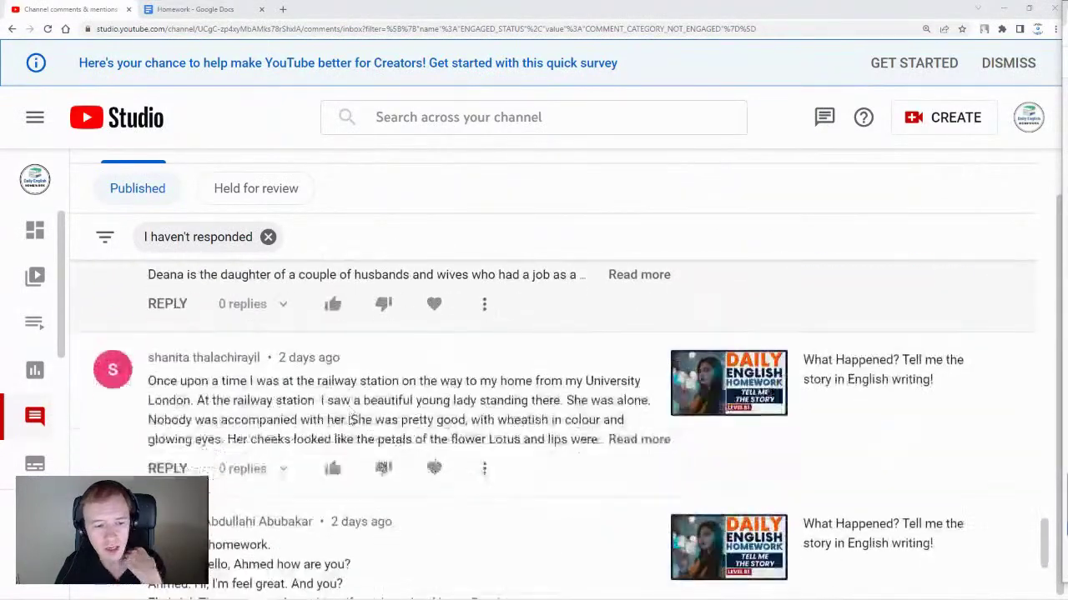
pyautogui.scroll(-1, 349, 422)
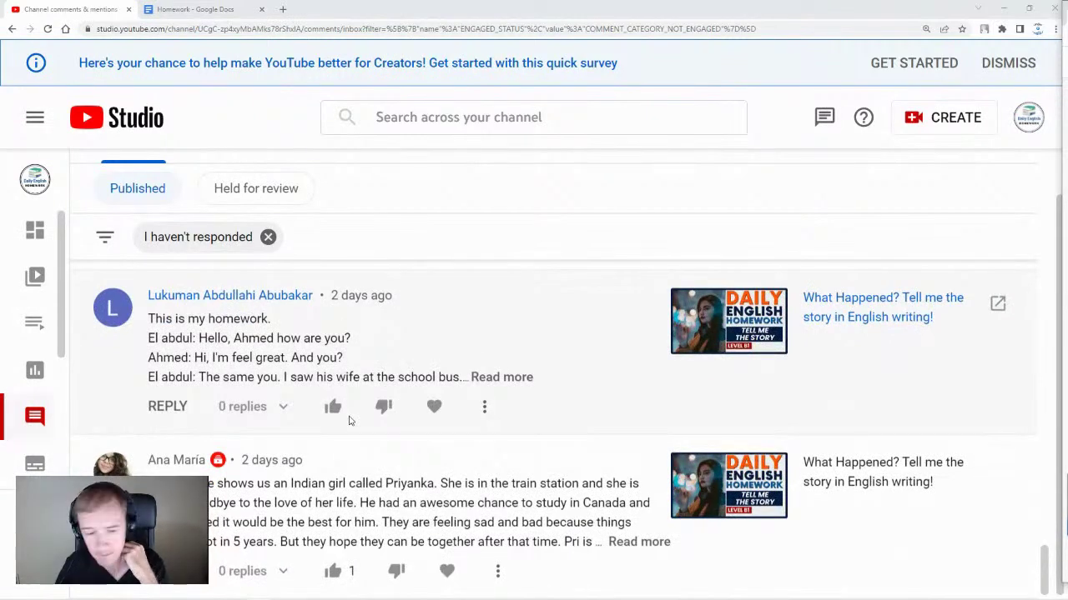
# Step: Expand the Priyanka story comment, select its full text, and return to the Homework document
pyautogui.click(621, 542)
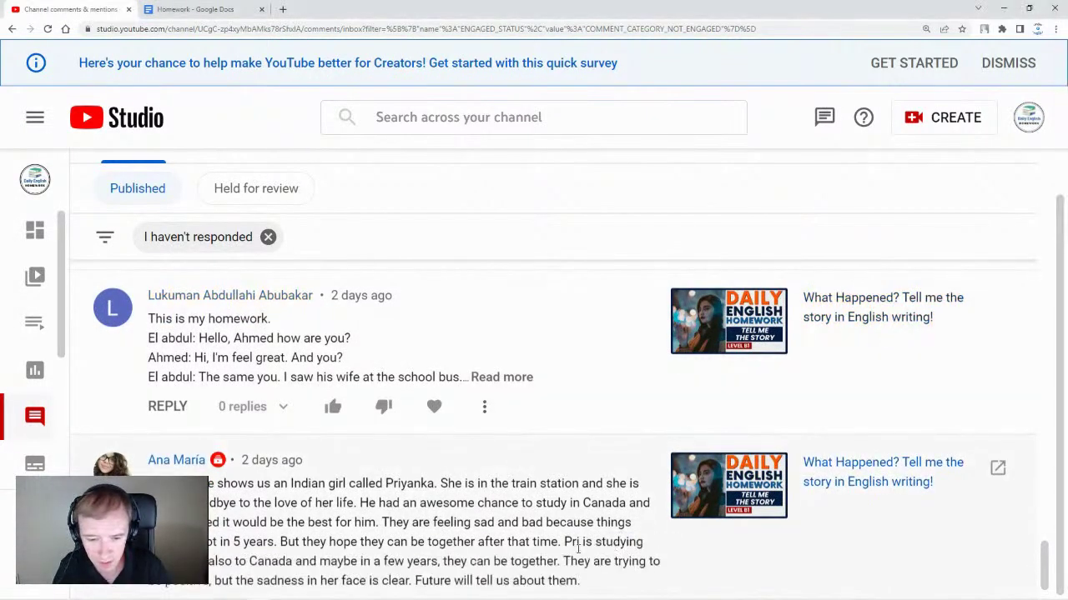
pyautogui.scroll(-1, 499, 496)
pyautogui.moveTo(580, 542); pyautogui.dragTo(153, 446)
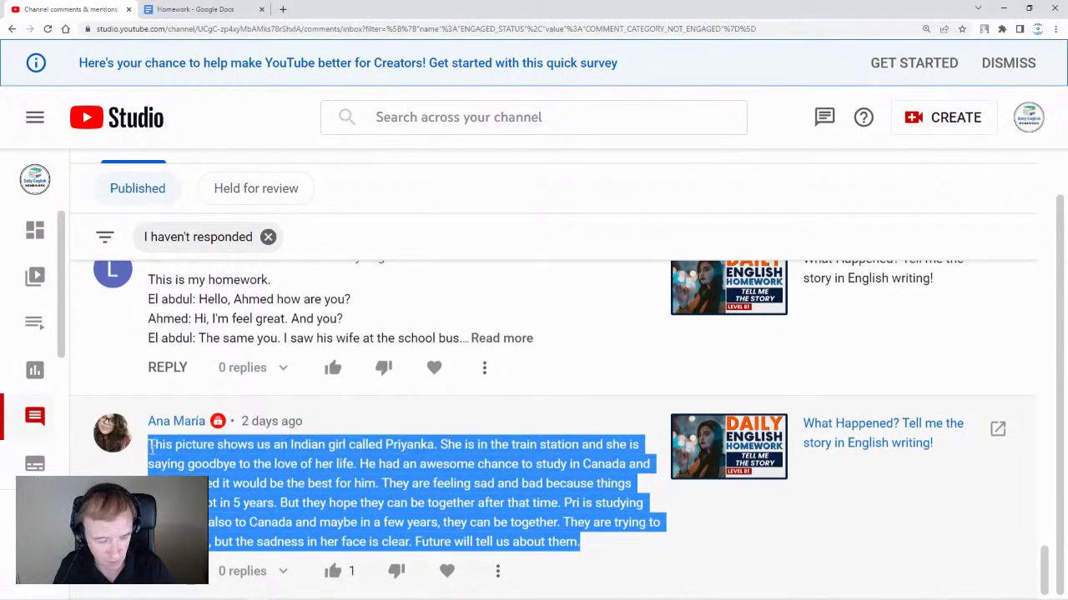
pyautogui.click(196, 9)
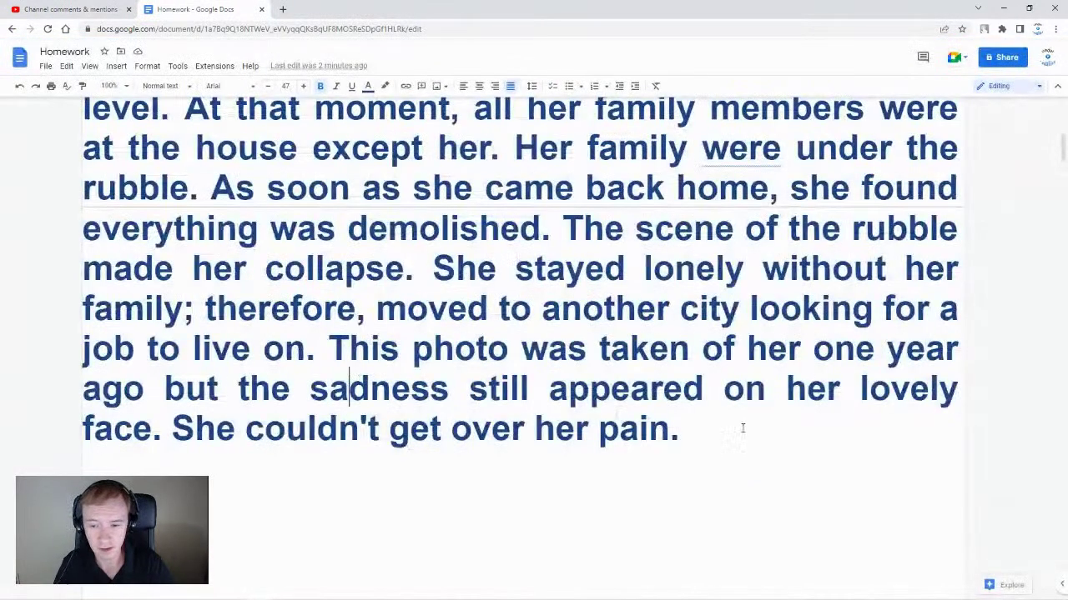
# Step: Replace the document's previous story with the Priyanka paragraph, pasted without formatting
pyautogui.hotkey('ctrl', 'a')
pyautogui.scroll(5, 141, 225)
pyautogui.rightClick(136, 225)
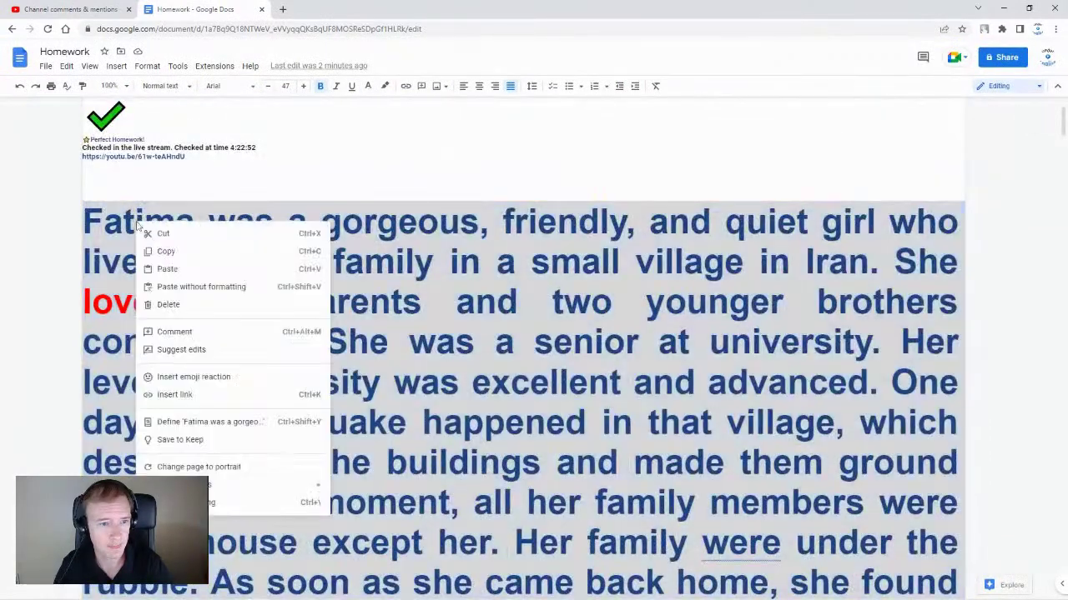
pyautogui.click(191, 287)
pyautogui.scroll(3, 281, 262)
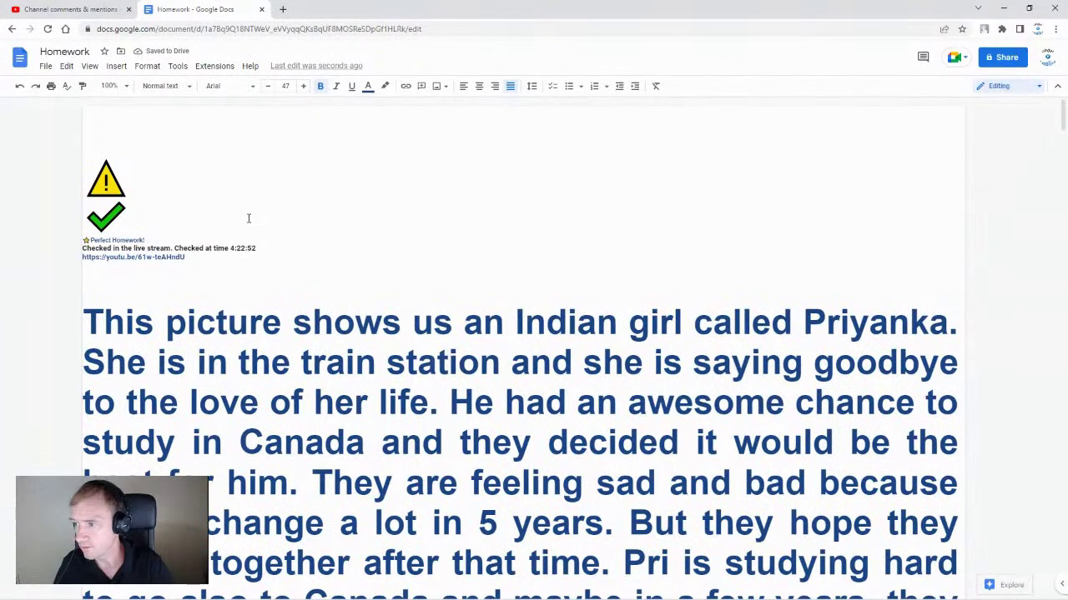
# Step: Change the check timestamp from 4:22:52 to 4:27:52 and read through the pasted story
pyautogui.click(242, 248)
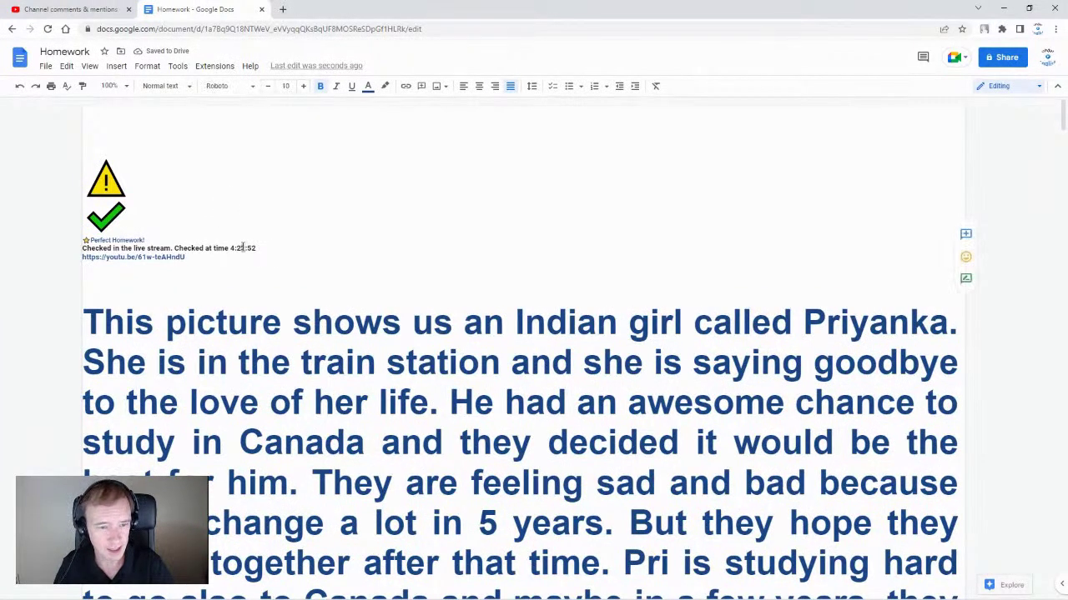
pyautogui.press('Delete')
pyautogui.write('7')
pyautogui.tripleClick(257, 248)
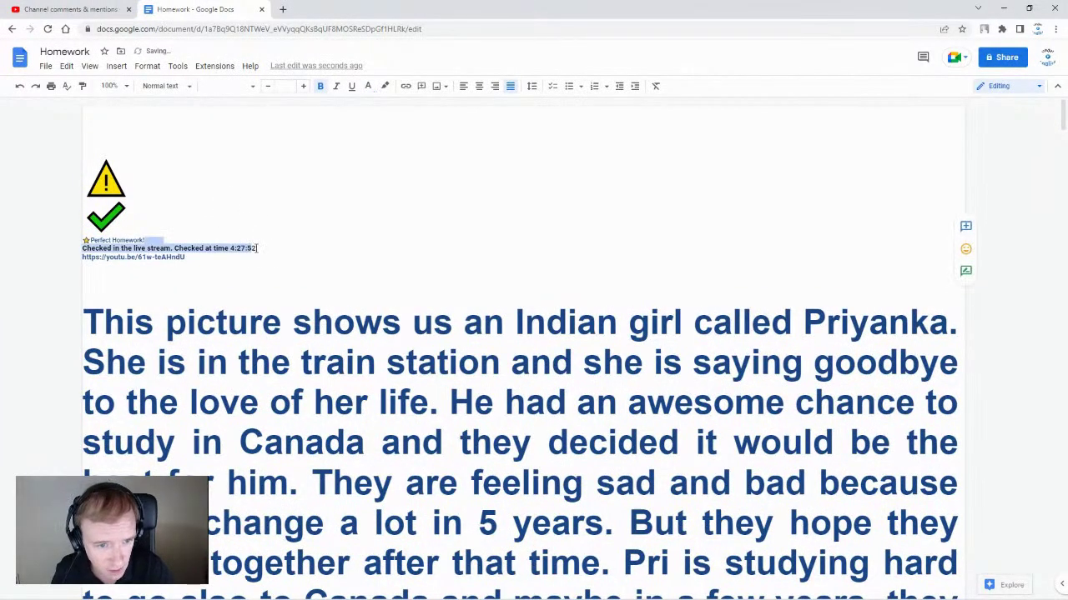
pyautogui.click(257, 248)
pyautogui.moveTo(257, 248); pyautogui.dragTo(249, 246)
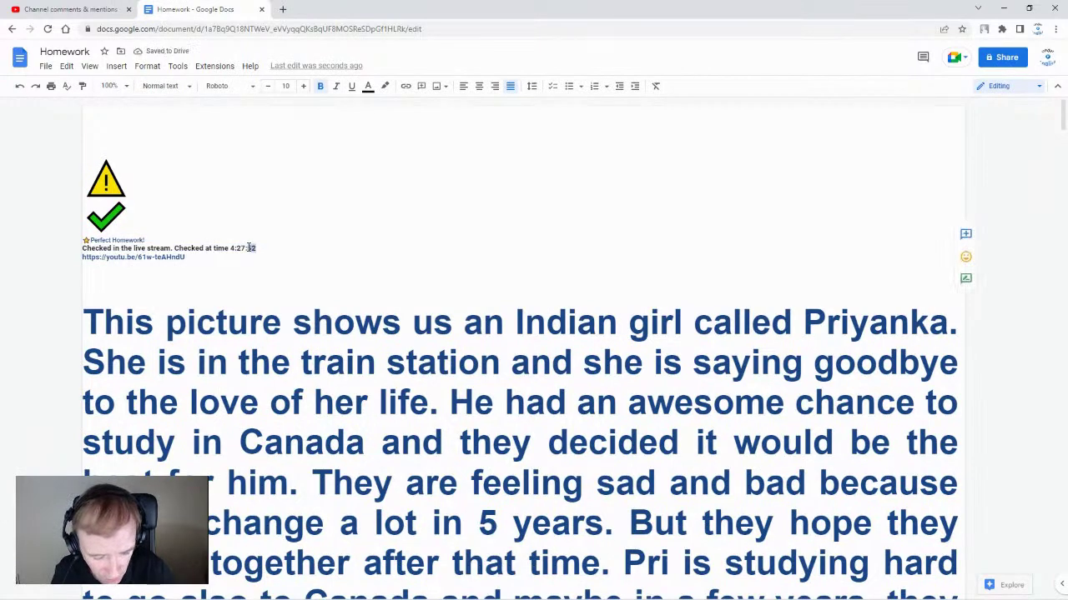
pyautogui.scroll(-3, 293, 264)
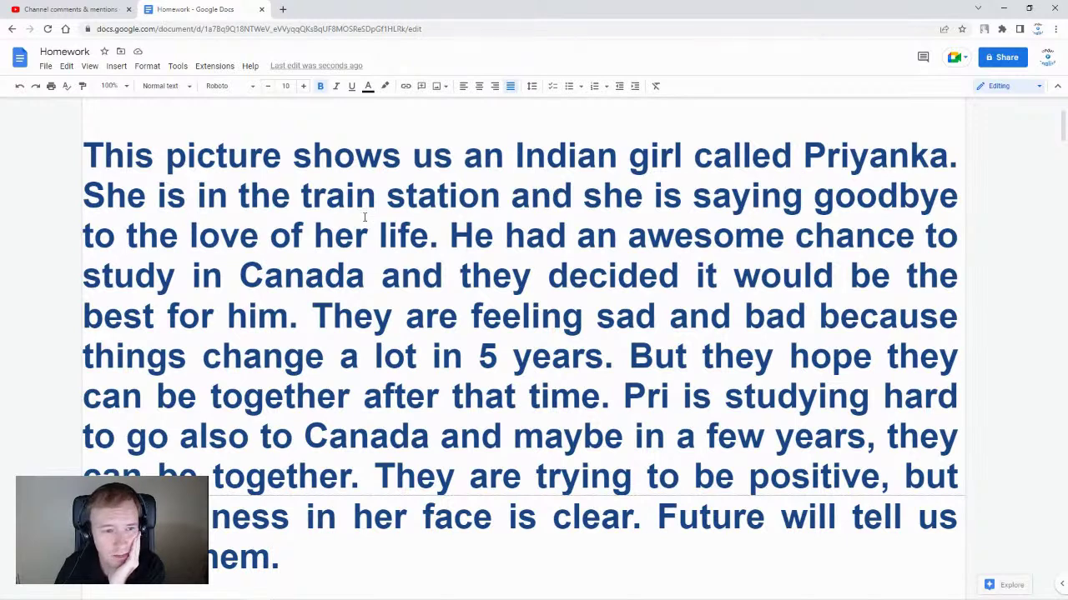
pyautogui.scroll(-1, 417, 223)
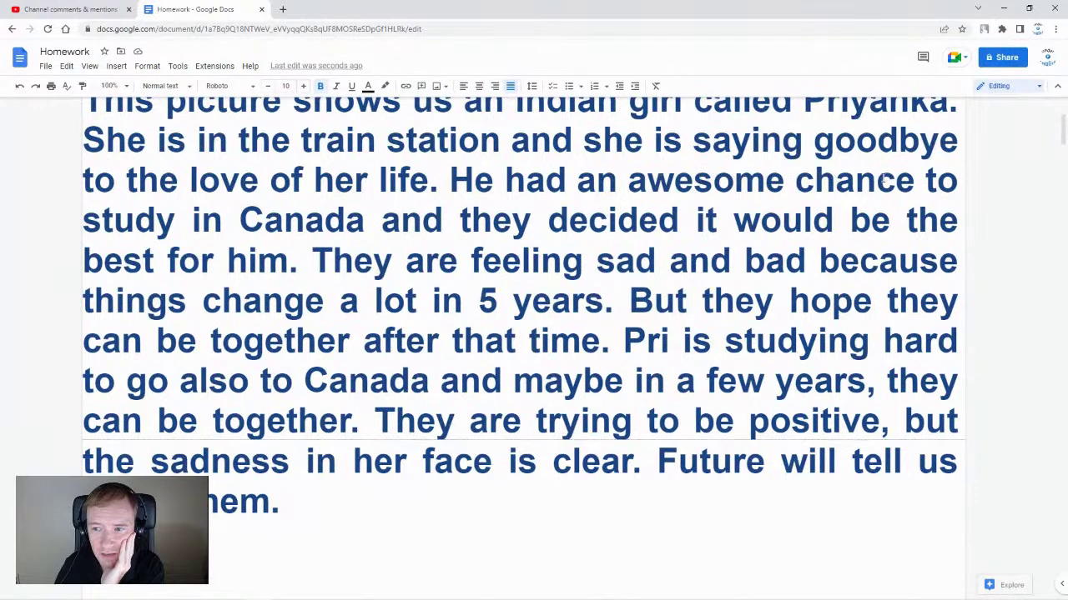
pyautogui.scroll(-1, 283, 203)
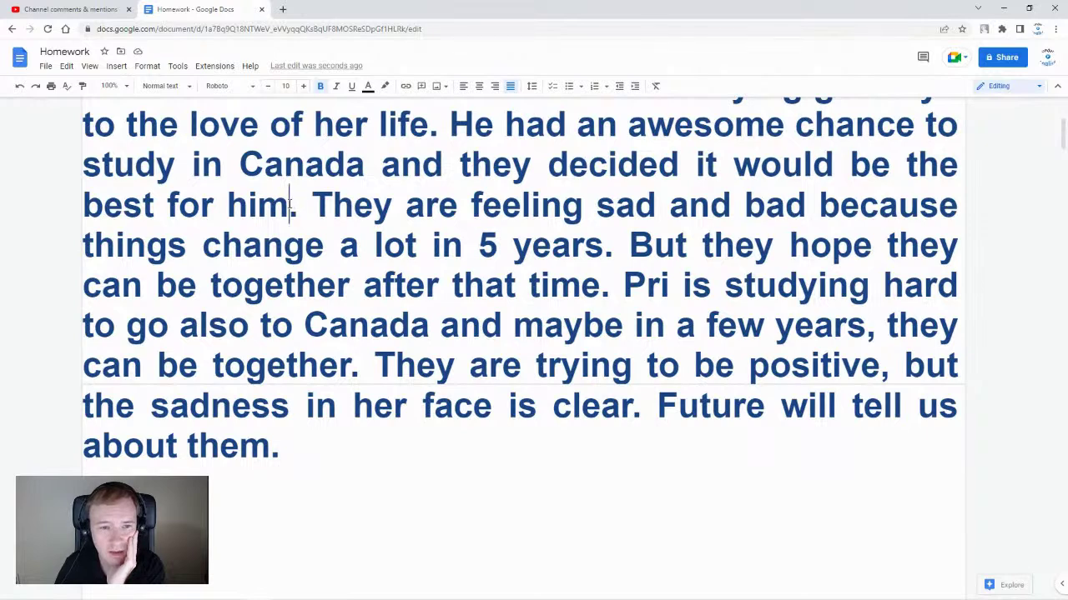
# Step: Add 'to go there' after 'him' and delete the unneeded 'the' before 'best'
pyautogui.click(285, 203)
pyautogui.write('to go there')
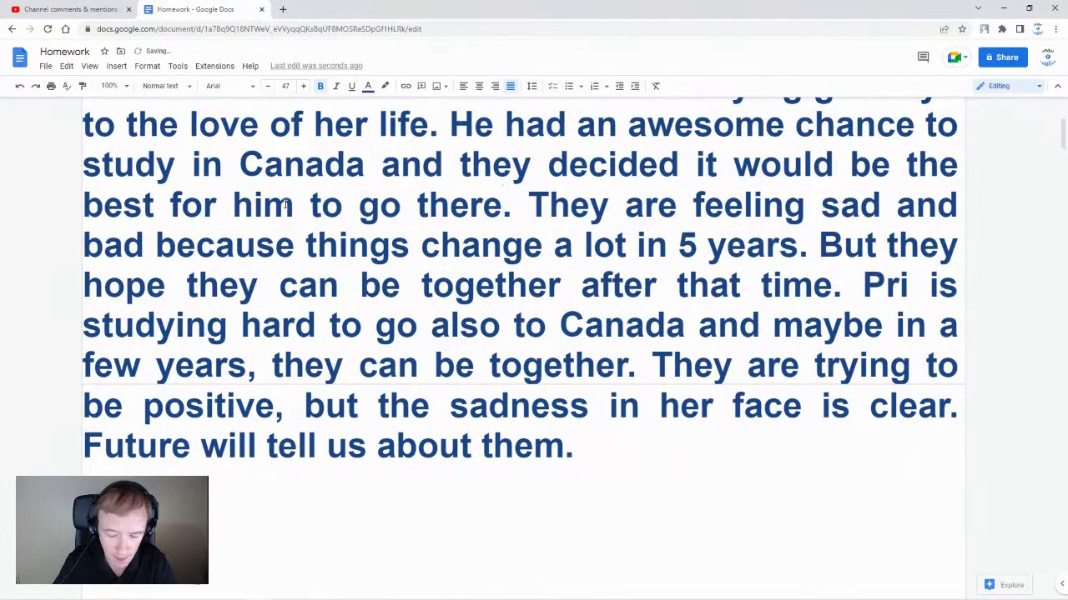
pyautogui.doubleClick(952, 162)
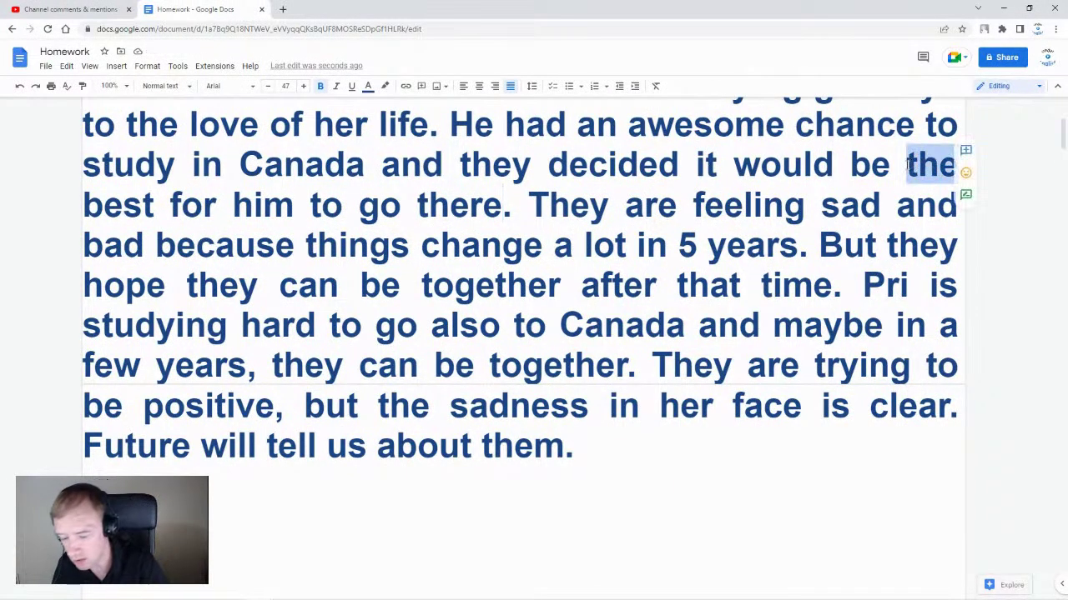
pyautogui.press('BackSpace')
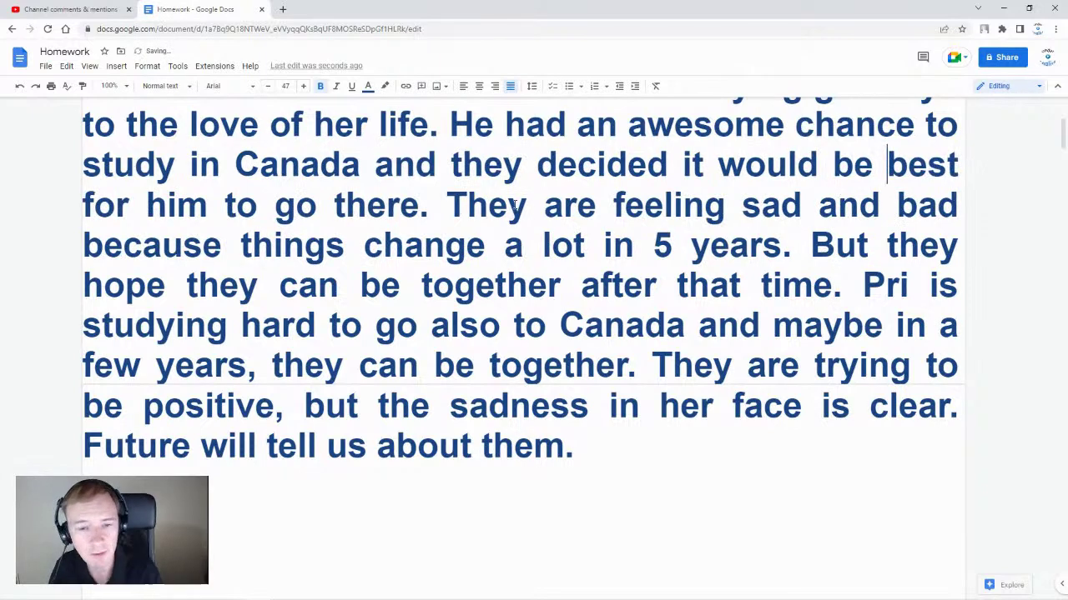
pyautogui.scroll(-1, 513, 212)
pyautogui.scroll(1, 505, 241)
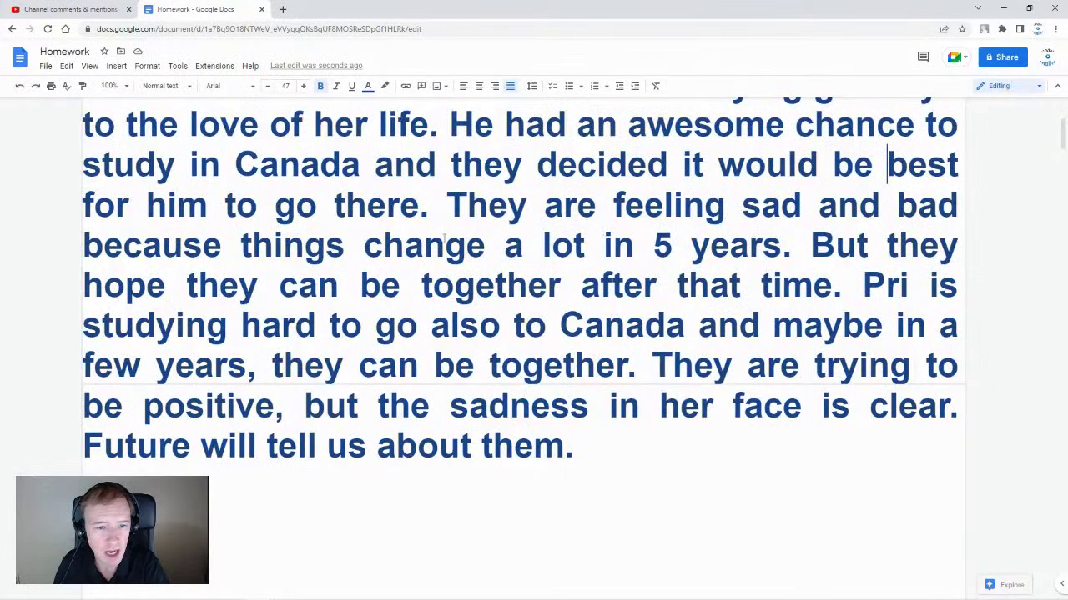
pyautogui.moveTo(742, 204)
pyautogui.mouseDown()
pyautogui.moveTo(959, 213)
pyautogui.moveTo(758, 211)
pyautogui.mouseUp()
pyautogui.click(920, 207)
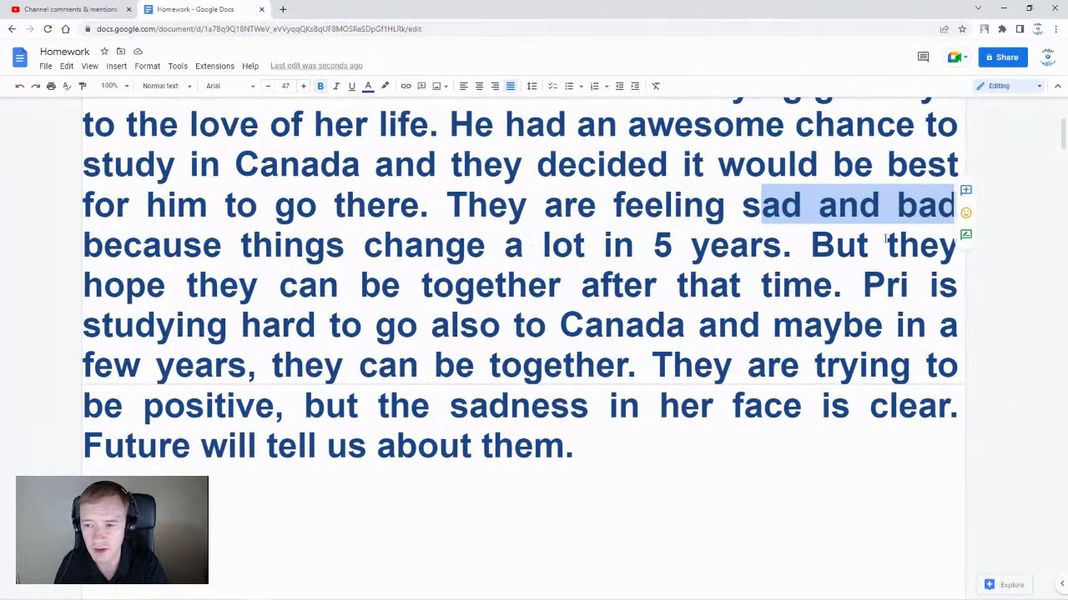
pyautogui.click(361, 284)
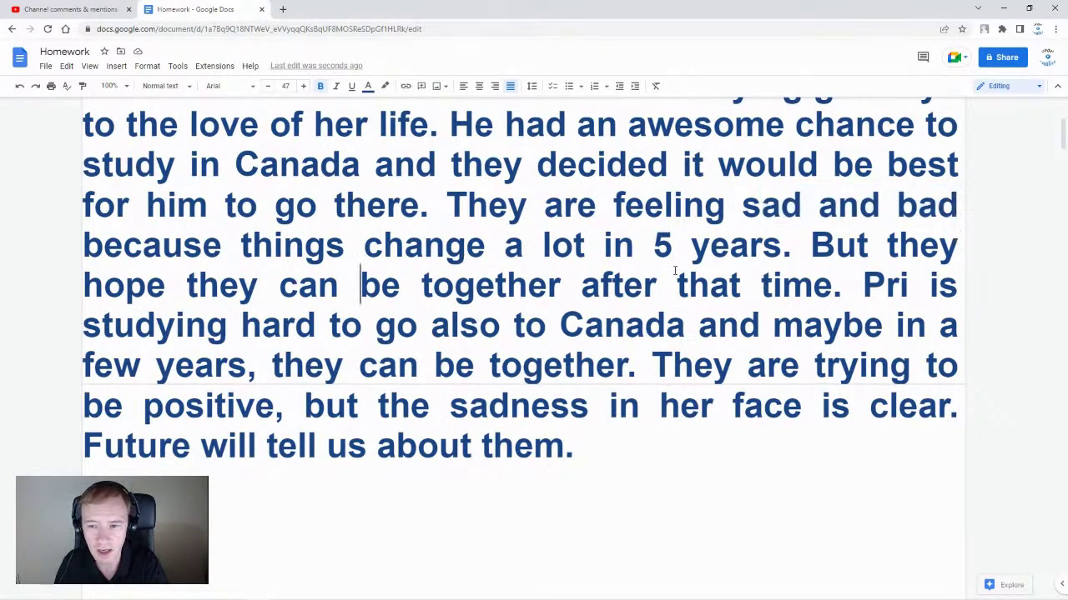
pyautogui.click(841, 285)
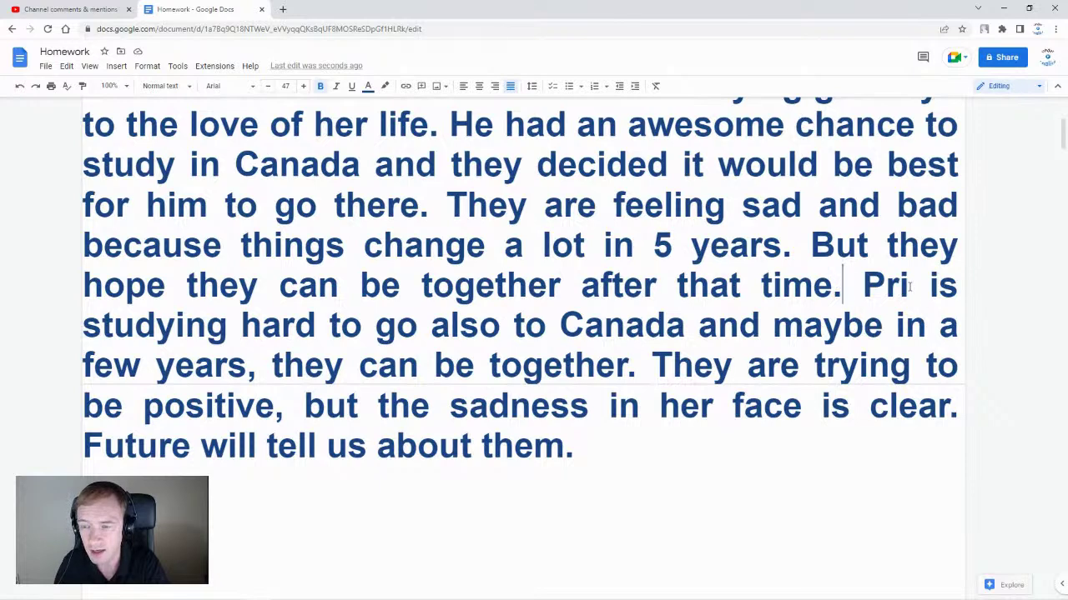
pyautogui.scroll(-2, 914, 289)
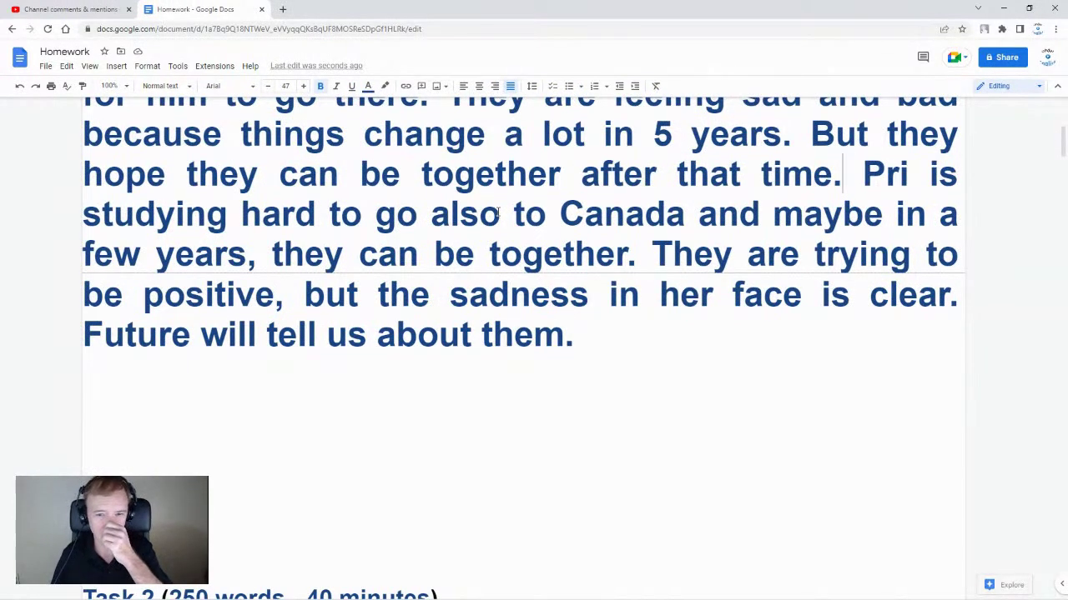
# Step: Move 'also' to the sentence start as 'Also,', change 'Future' to 'The future', then select the note and story
pyautogui.moveTo(499, 213); pyautogui.dragTo(430, 209)
pyautogui.press('BackSpace')
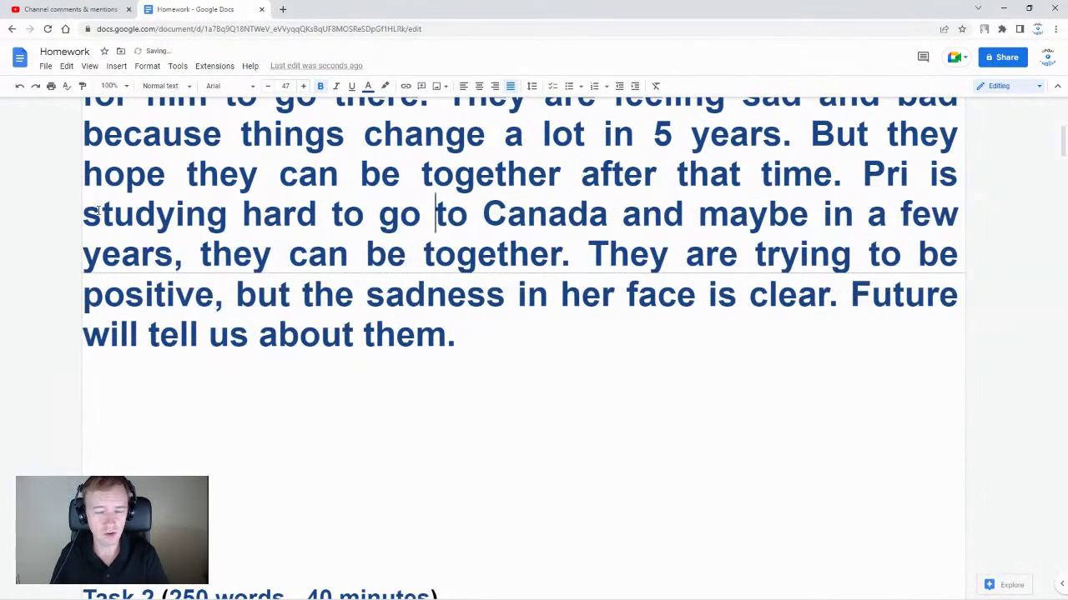
pyautogui.click(860, 172)
pyautogui.write('also')
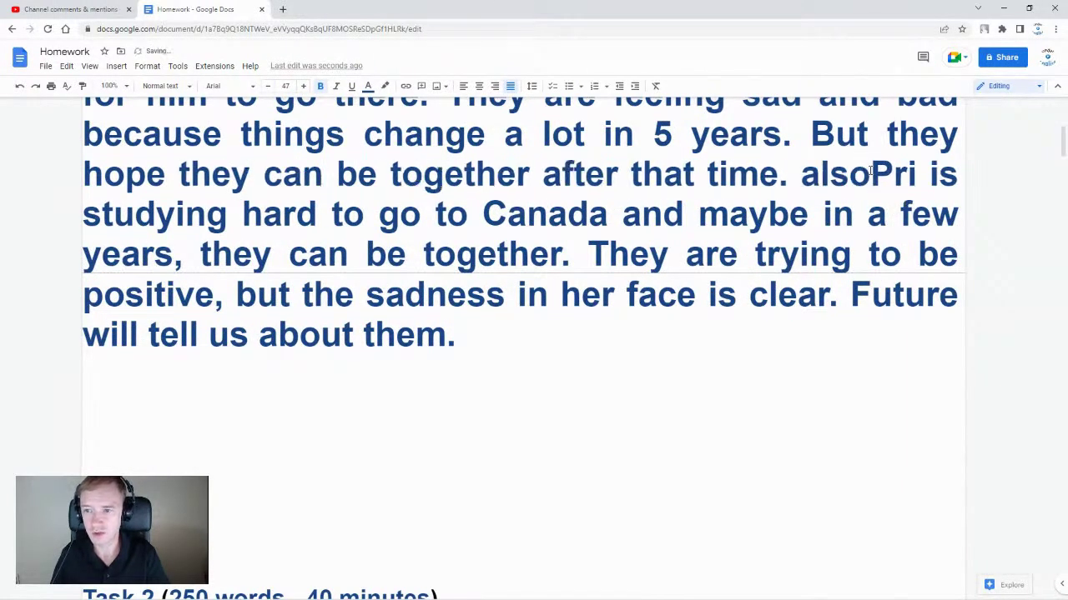
pyautogui.moveTo(870, 172); pyautogui.dragTo(801, 174)
pyautogui.write('Also')
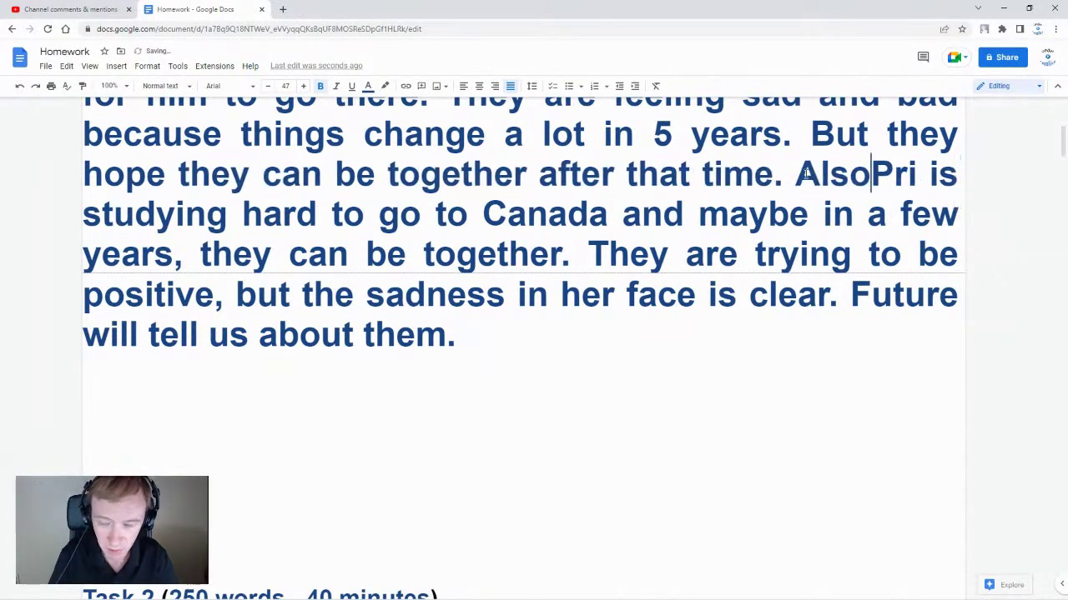
pyautogui.write(',')
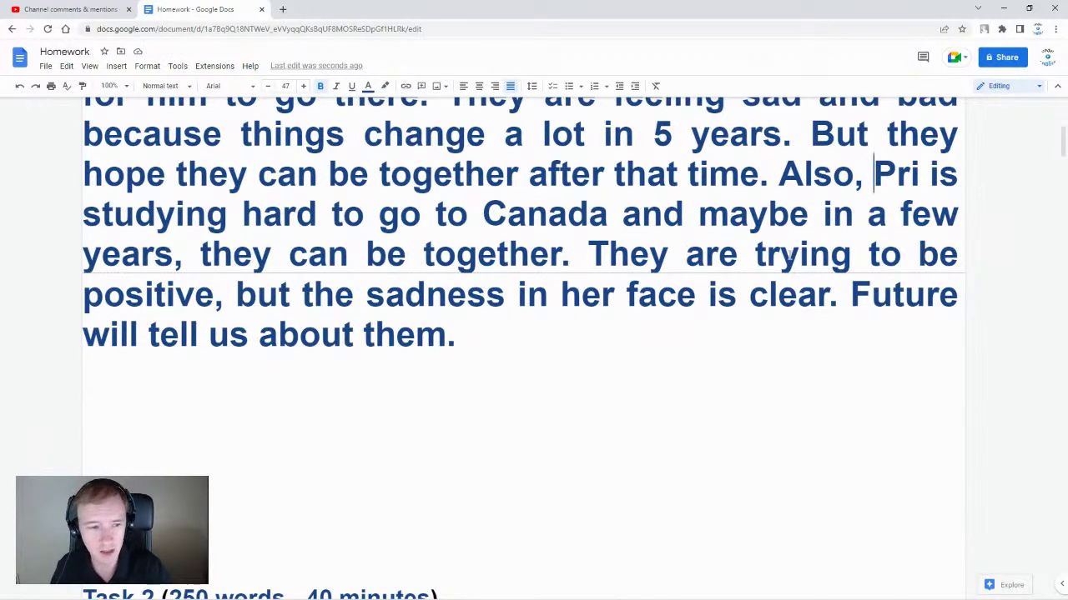
pyautogui.scroll(-1, 565, 260)
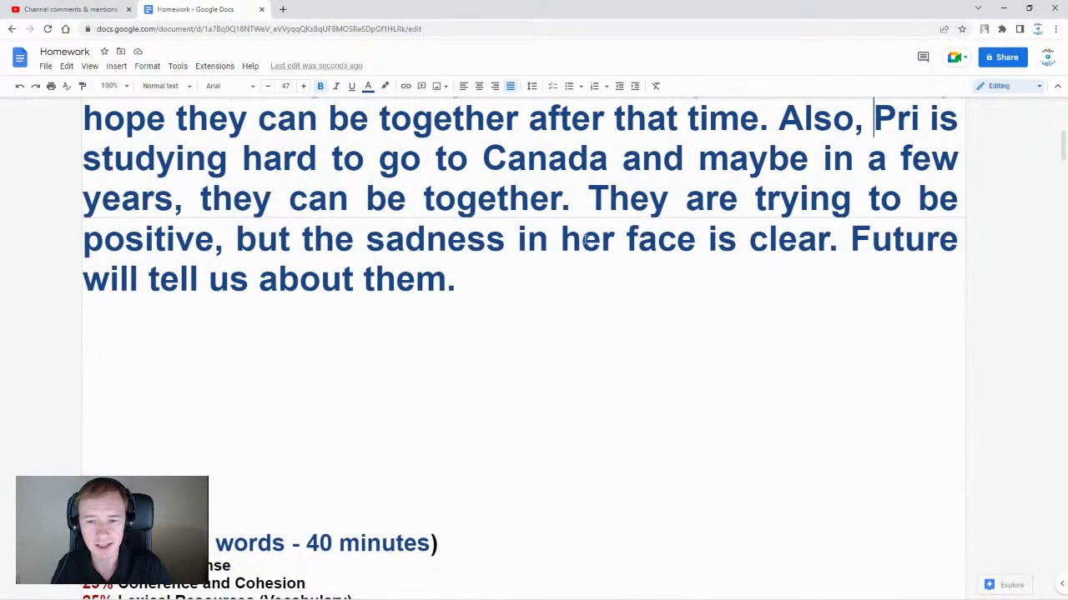
pyautogui.click(851, 233)
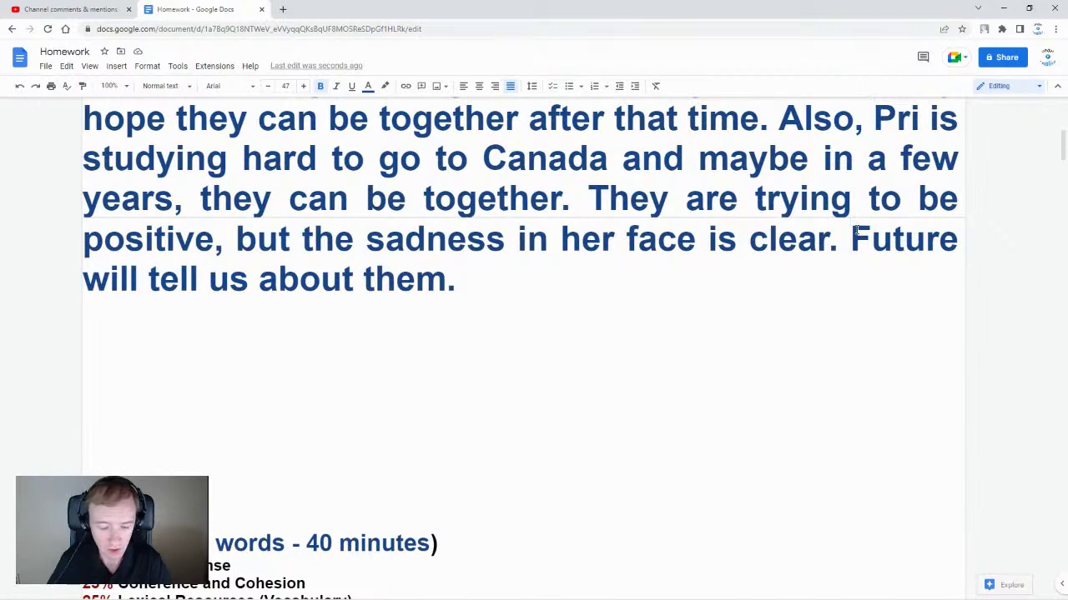
pyautogui.write('The')
pyautogui.press('BackSpace')
pyautogui.write('future')
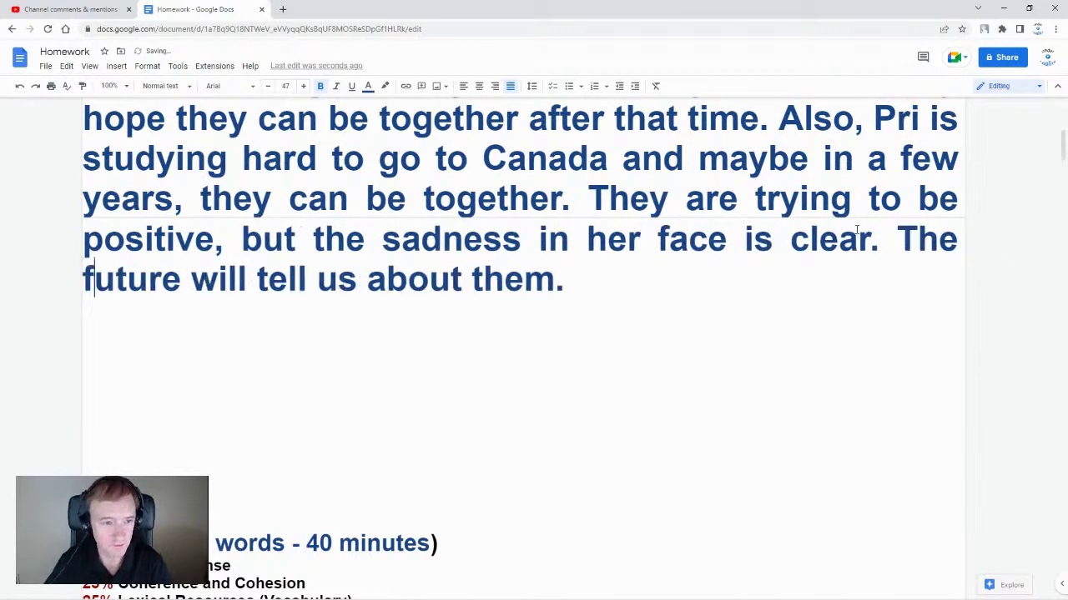
pyautogui.moveTo(579, 265); pyautogui.dragTo(84, 248)
pyautogui.hotkey('ctrl', 'c')
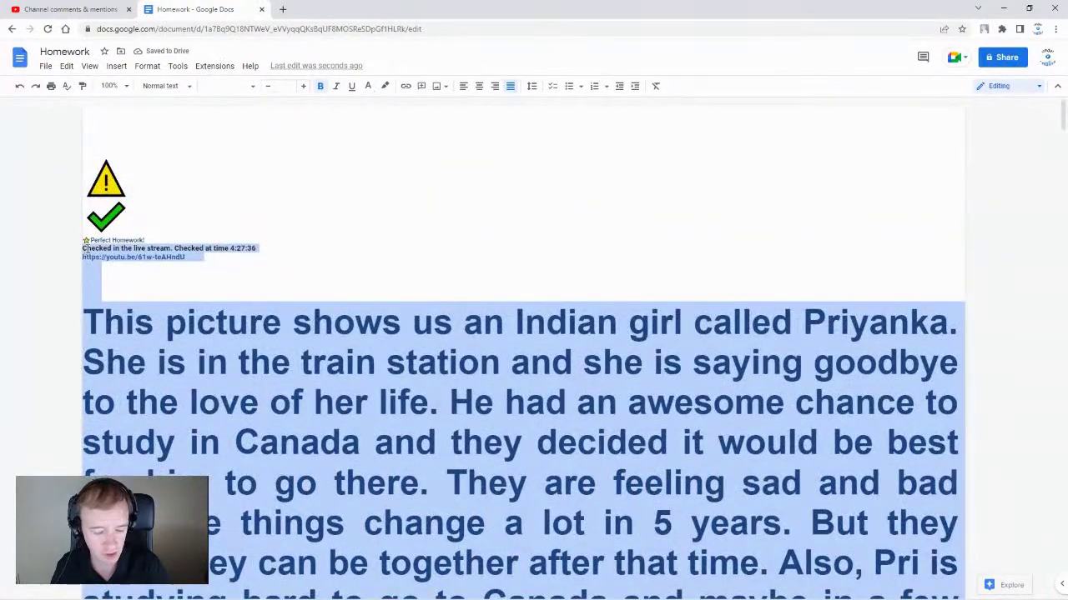
# Step: Reply to the Priyanka comment in YouTube Studio with the corrected story and heart the comment
pyautogui.click(67, 9)
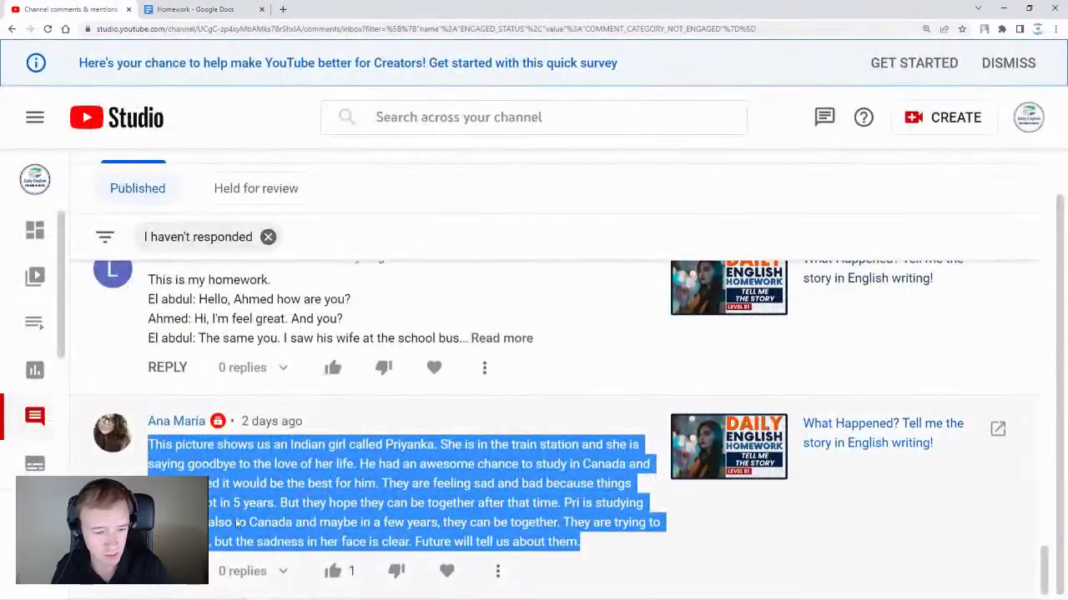
pyautogui.click(167, 571)
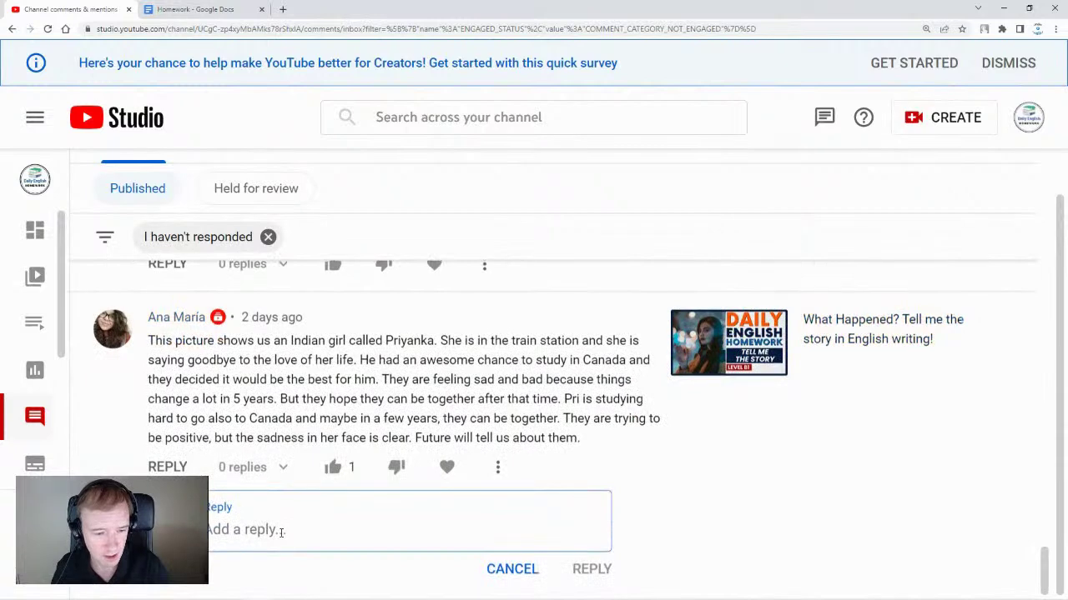
pyautogui.hotkey('ctrl', 'v')
pyautogui.scroll(-1, 507, 499)
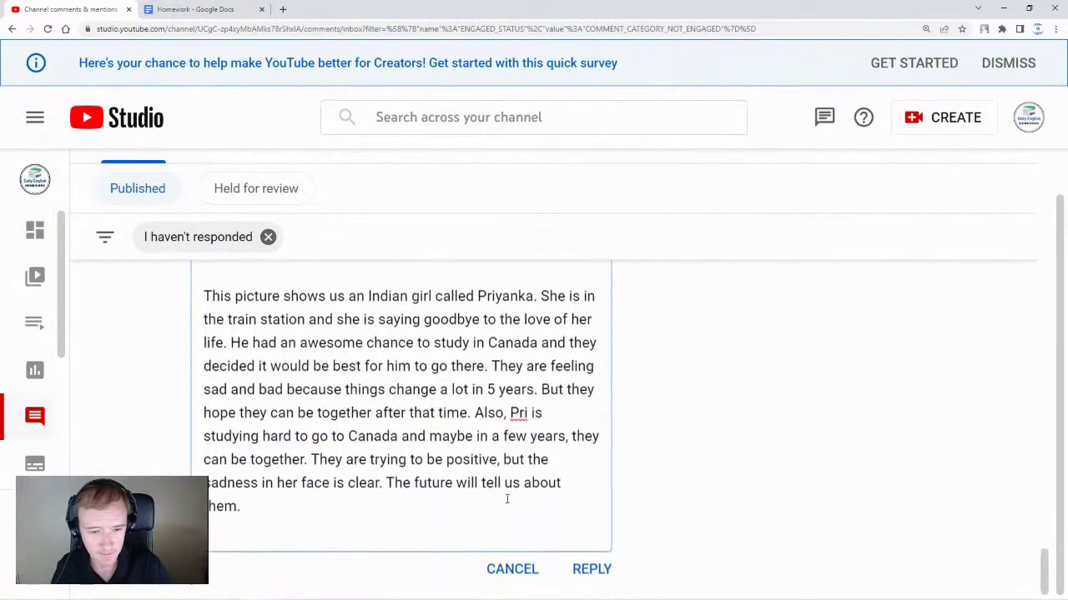
pyautogui.click(588, 571)
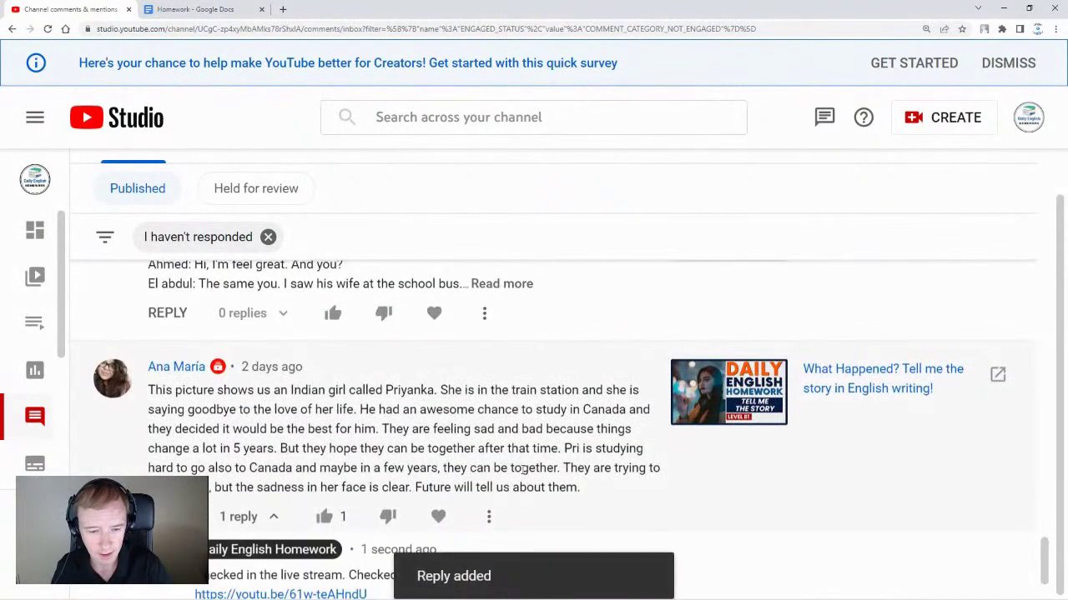
pyautogui.scroll(-1, 523, 469)
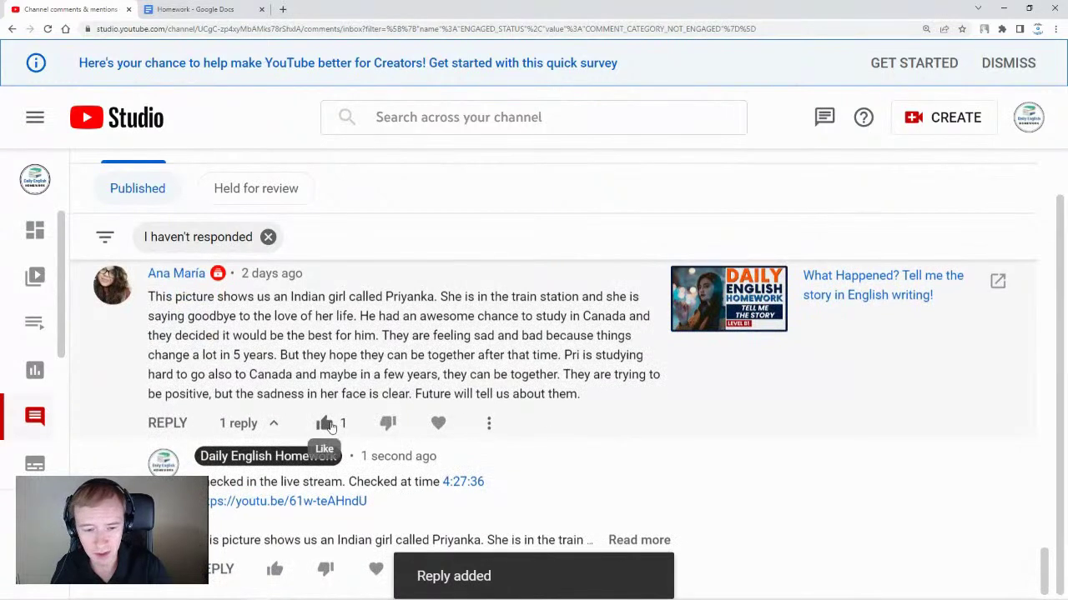
pyautogui.click(438, 423)
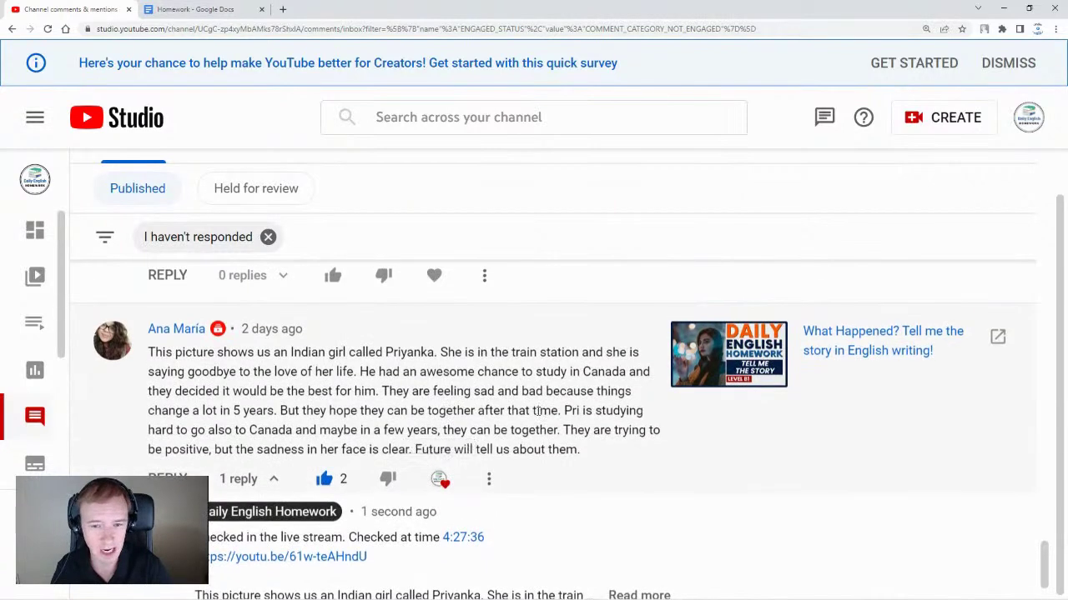
# Step: Open the comments page for the 'What Happened? Tell me the story' video
pyautogui.scroll(8, 638, 409)
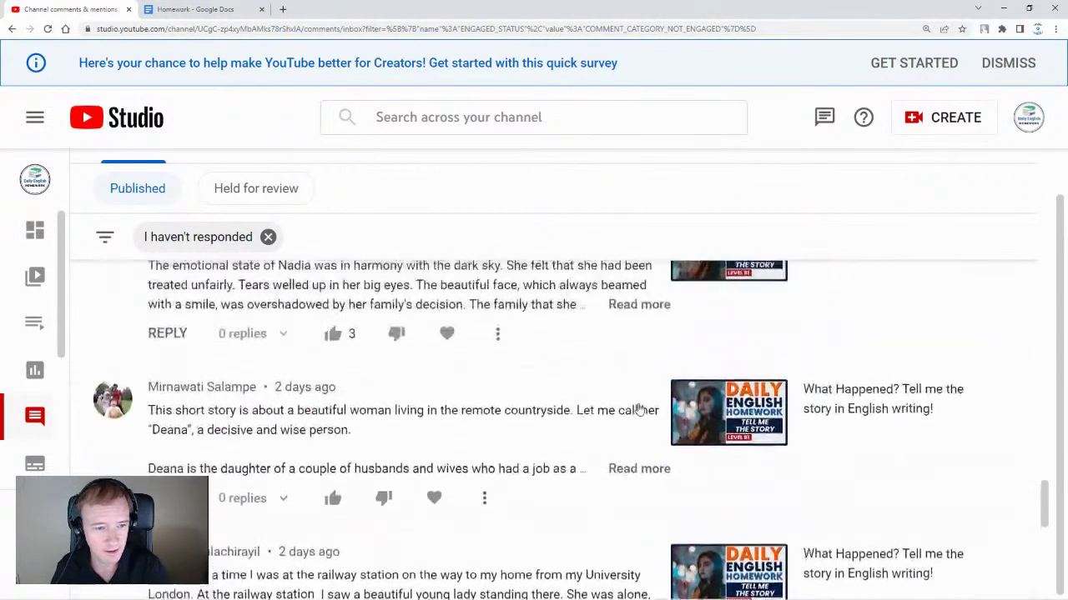
pyautogui.scroll(7, 638, 408)
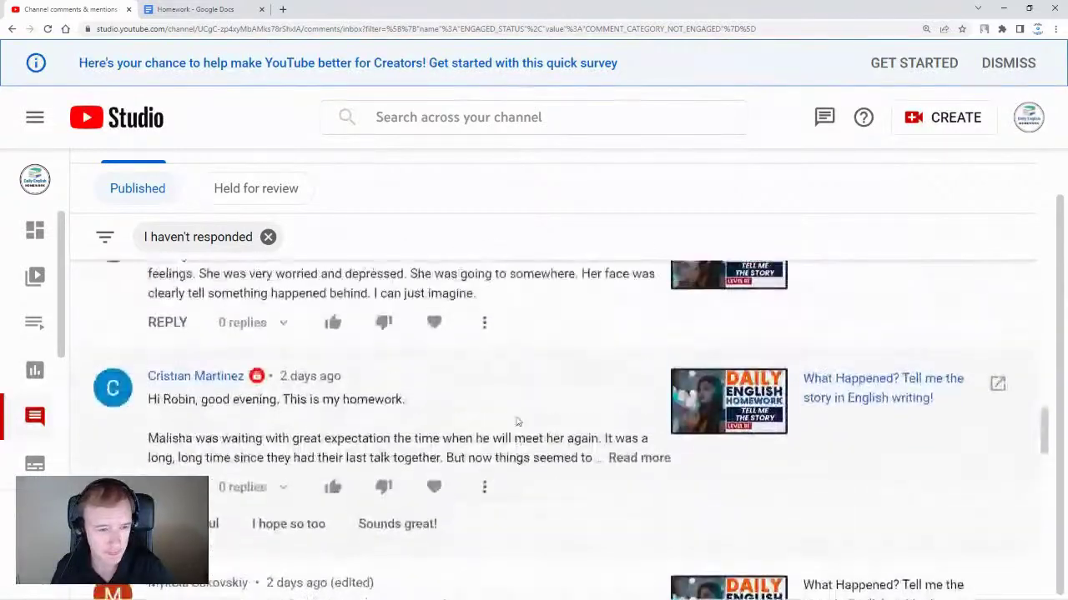
pyautogui.scroll(3, 517, 421)
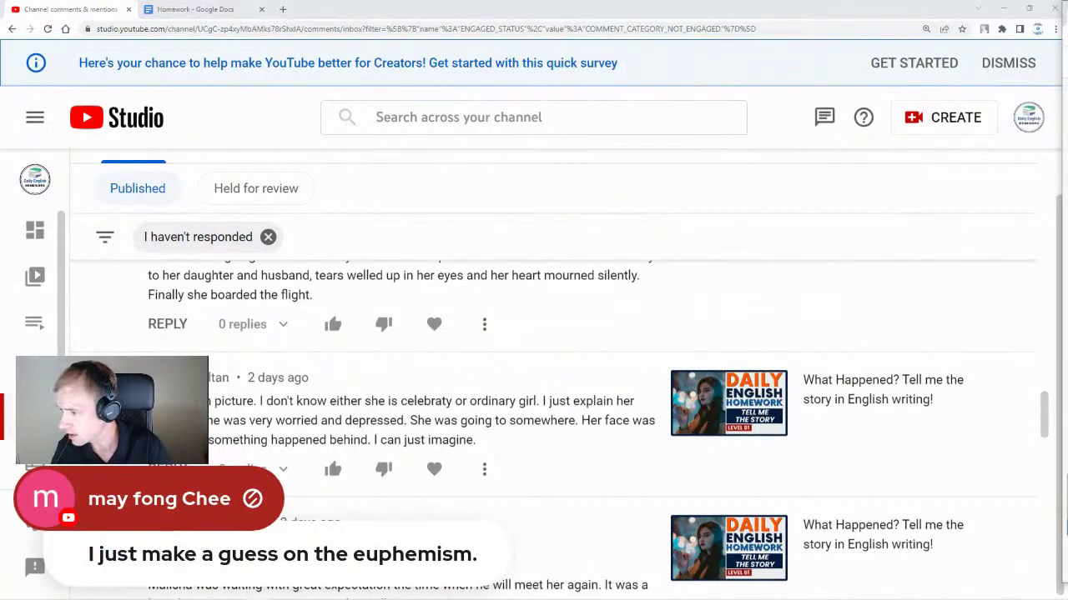
pyautogui.scroll(8, 640, 291)
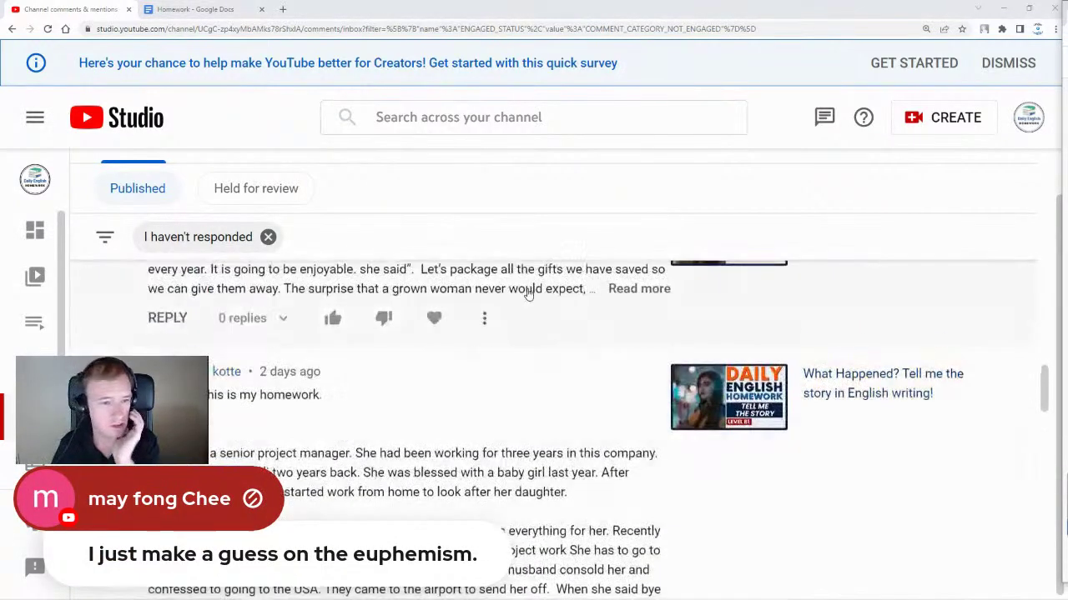
pyautogui.scroll(1, 351, 278)
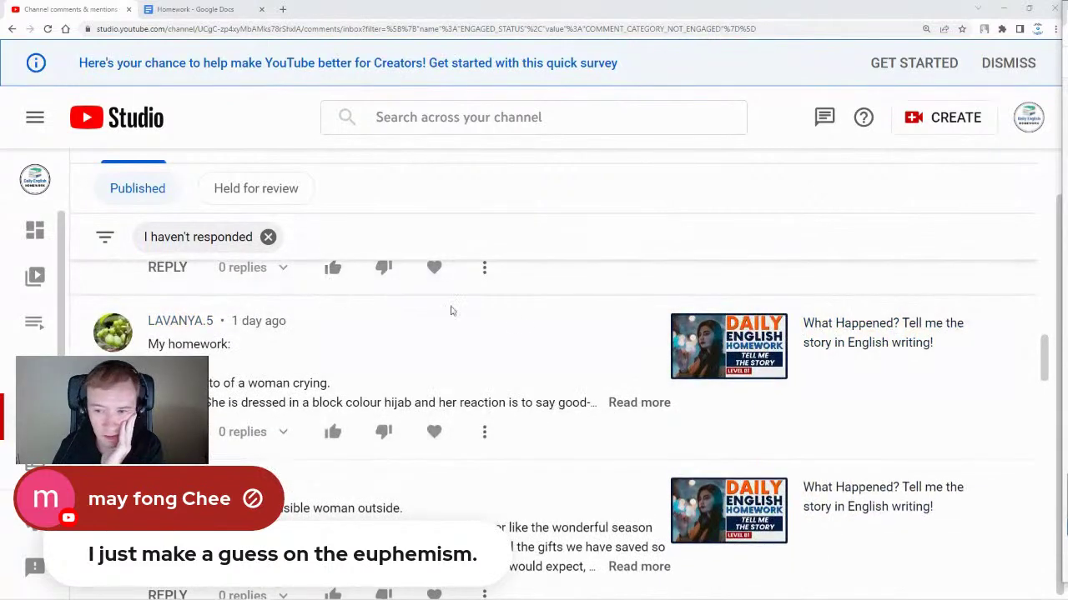
pyautogui.click(863, 344)
pyautogui.moveTo(675, 317); pyautogui.dragTo(155, 315)
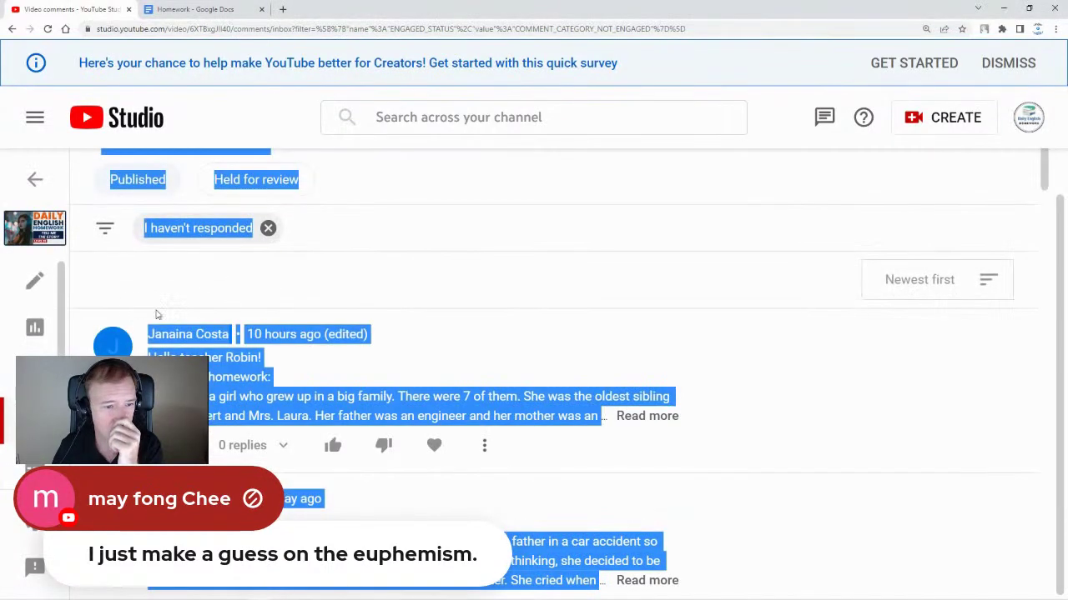
# Step: View the What Happened? video on YouTube, read through its comments, and close that tab
pyautogui.click(34, 227)
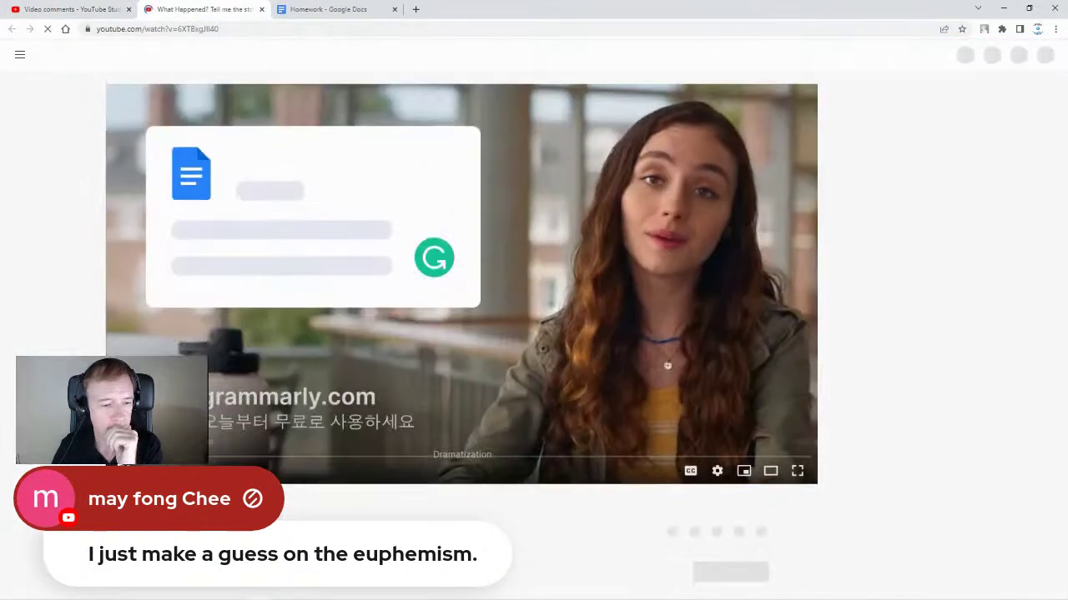
pyautogui.scroll(-1, 282, 453)
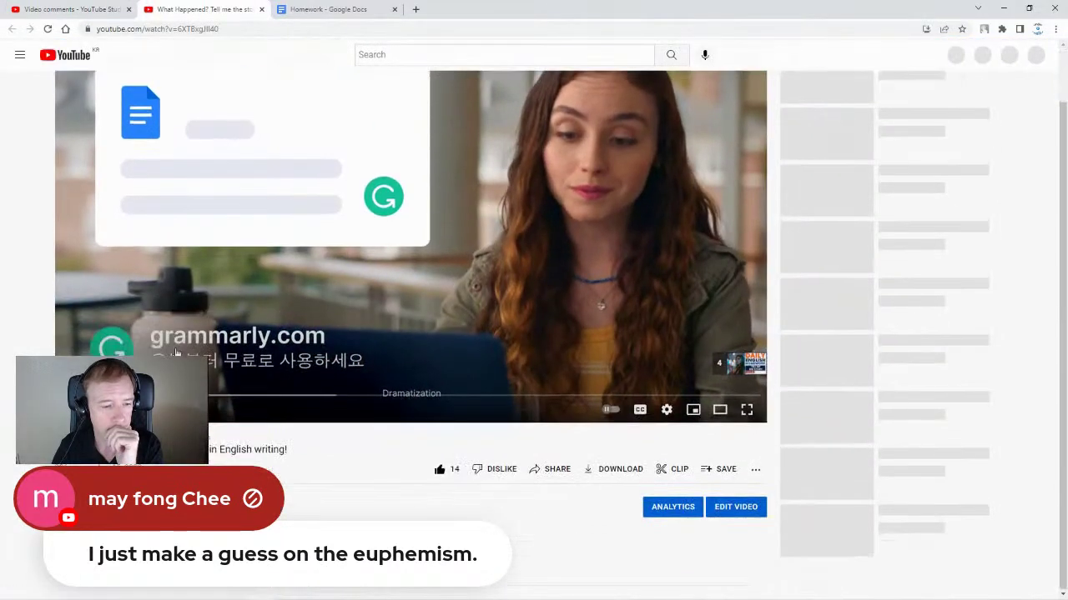
pyautogui.scroll(1, 284, 455)
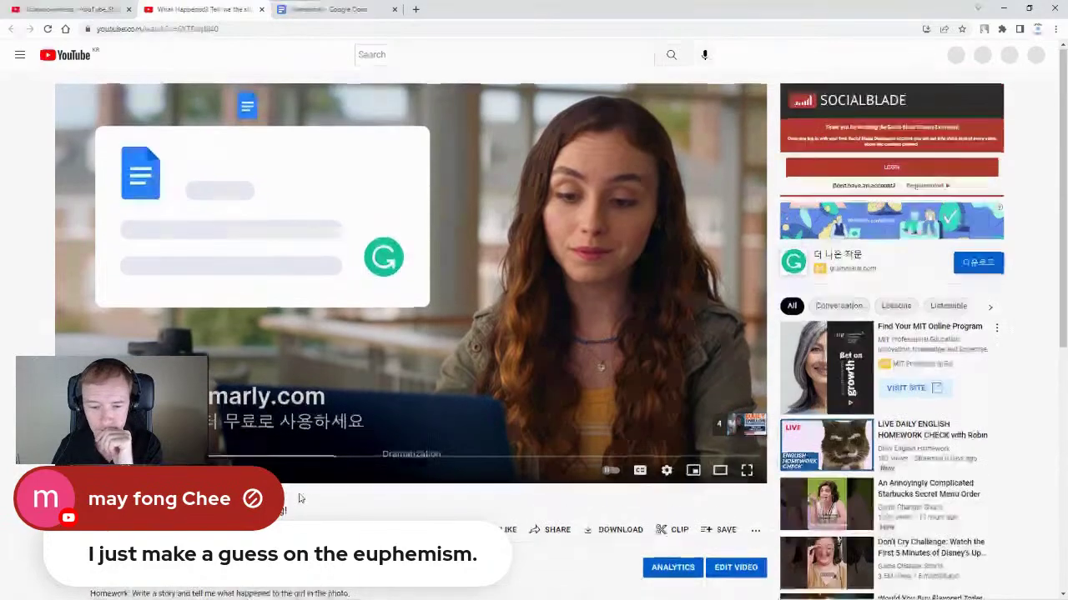
pyautogui.scroll(-5, 298, 492)
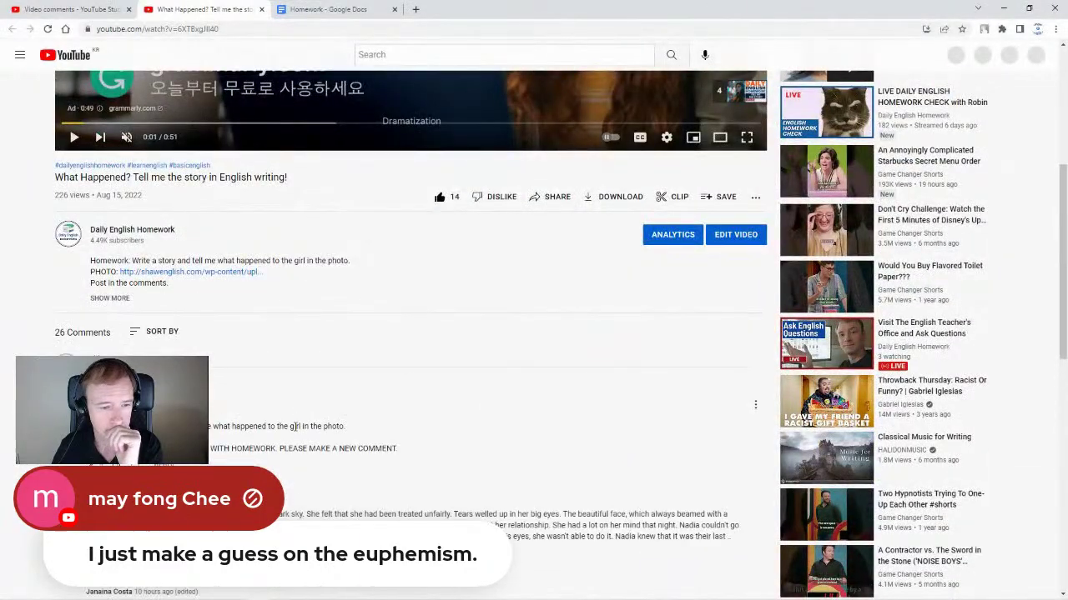
pyautogui.scroll(-3, 295, 427)
pyautogui.scroll(-10, 294, 432)
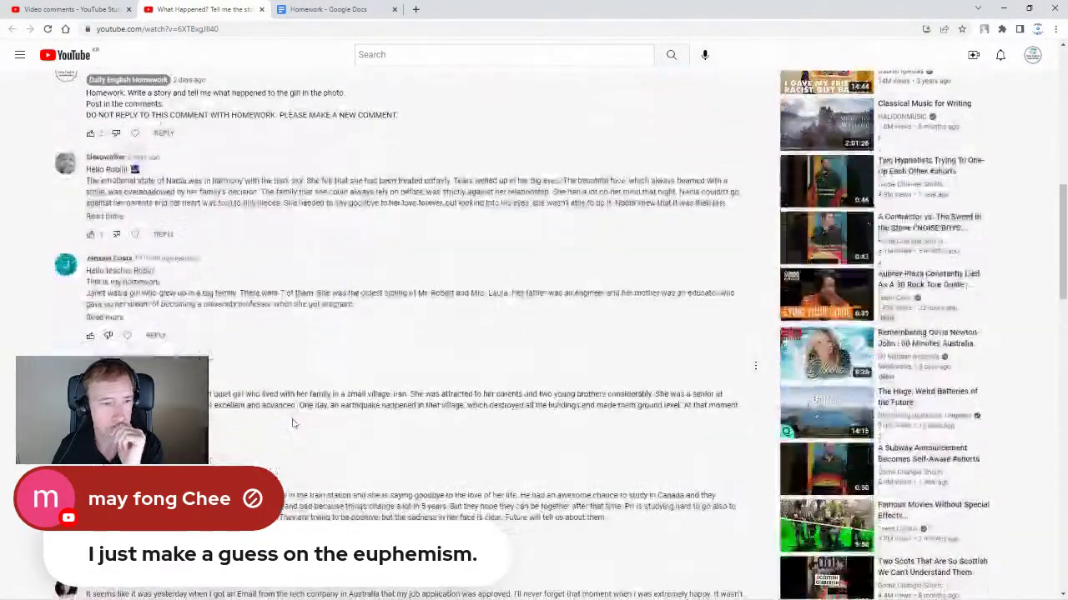
pyautogui.scroll(-10, 293, 424)
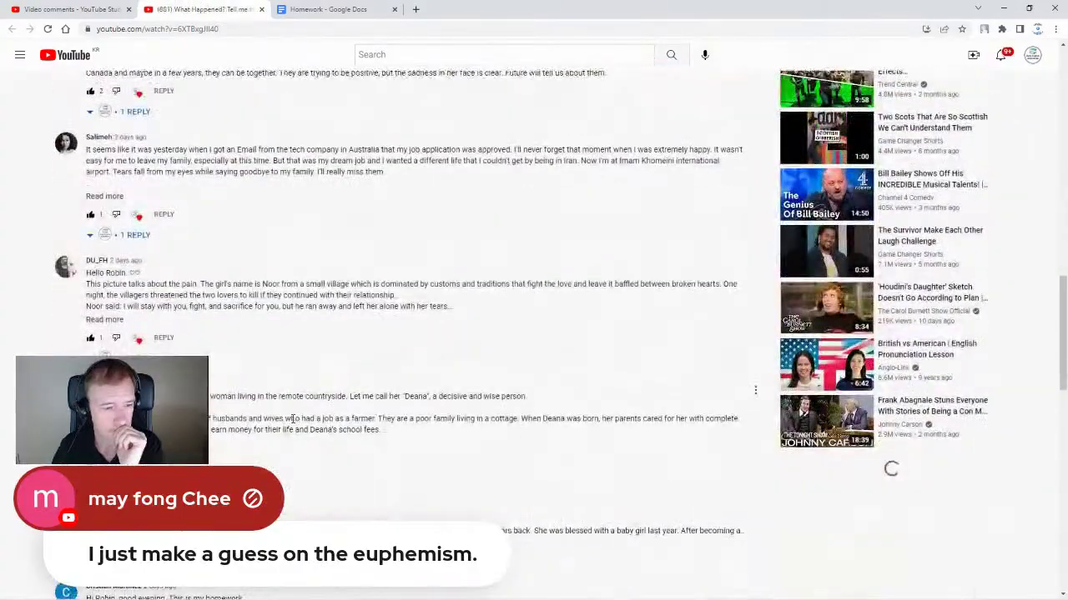
pyautogui.scroll(-10, 293, 422)
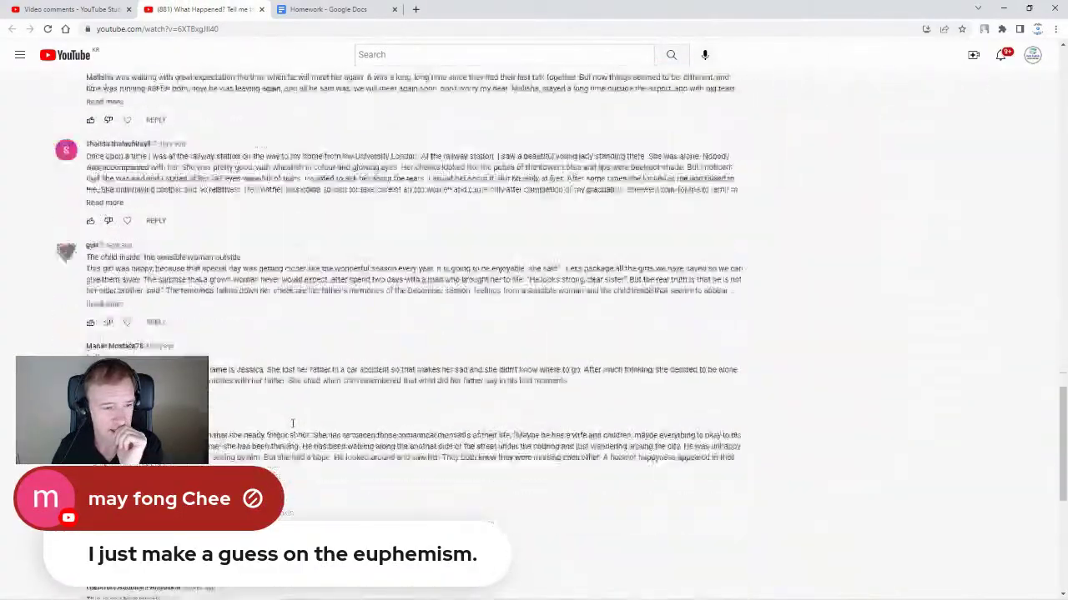
pyautogui.scroll(-3, 293, 424)
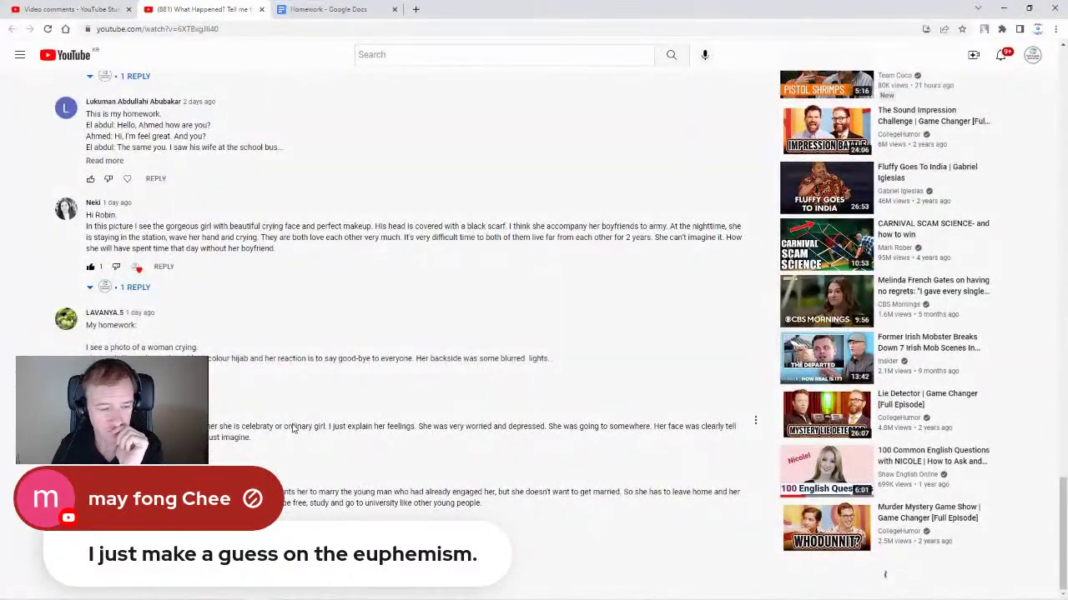
pyautogui.scroll(-10, 293, 428)
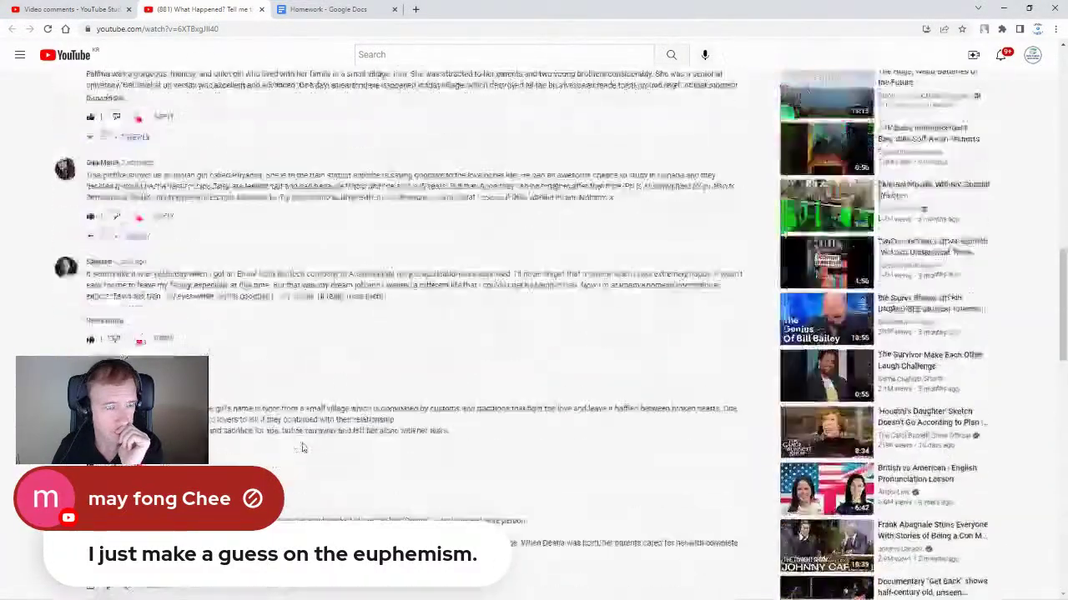
pyautogui.scroll(15, 302, 448)
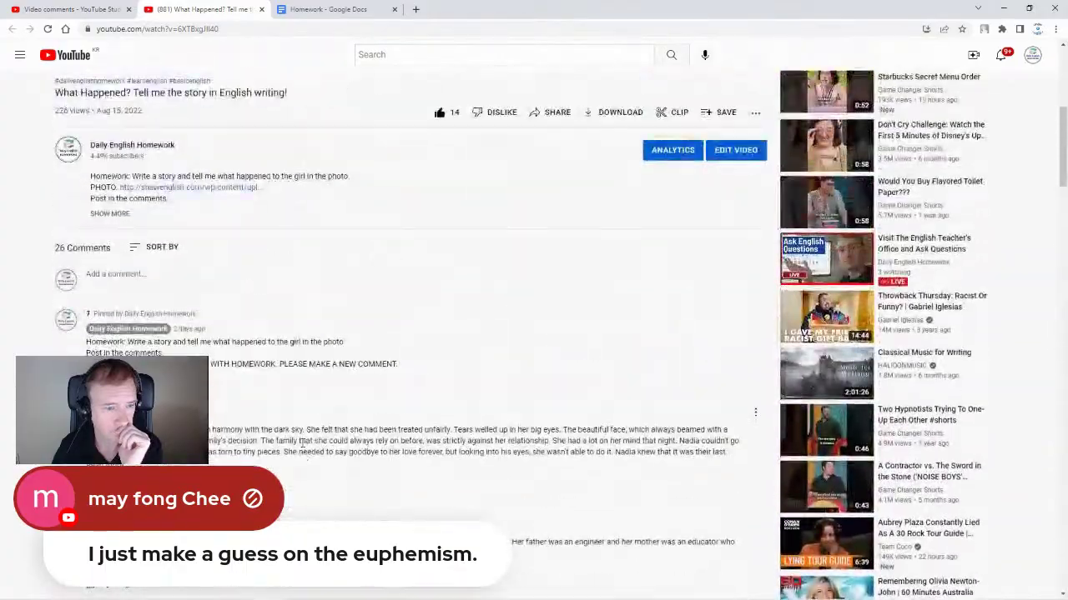
pyautogui.scroll(-15, 302, 448)
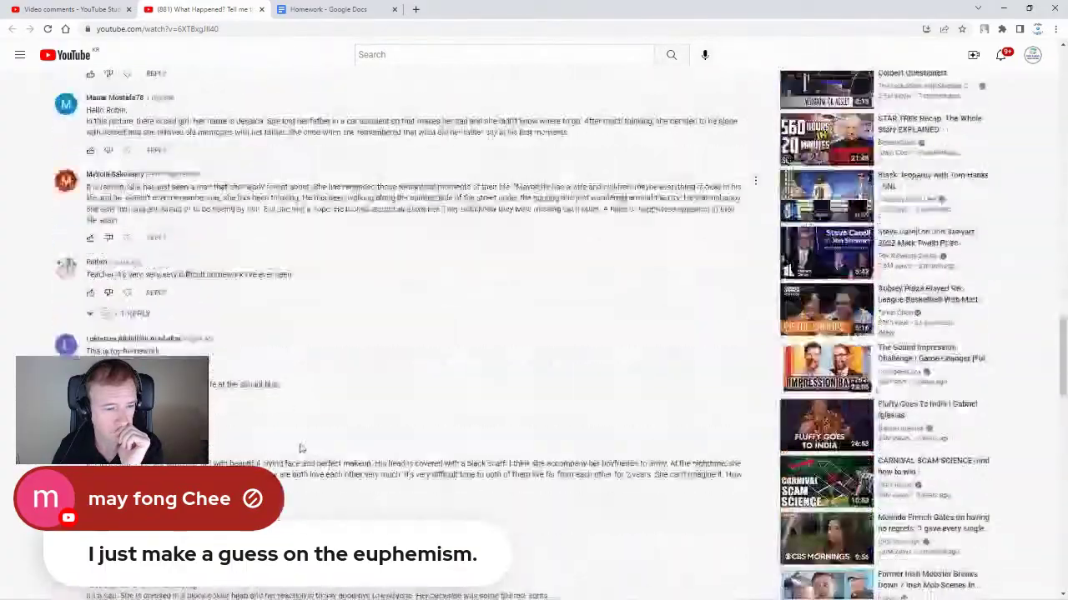
pyautogui.scroll(-10, 302, 448)
pyautogui.scroll(4, 301, 446)
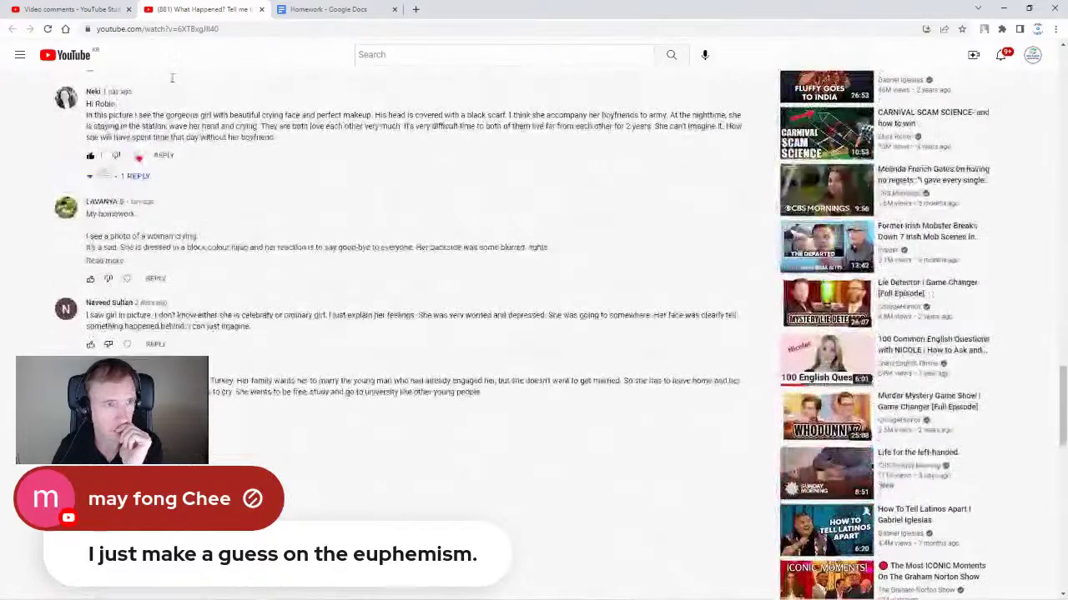
pyautogui.click(261, 10)
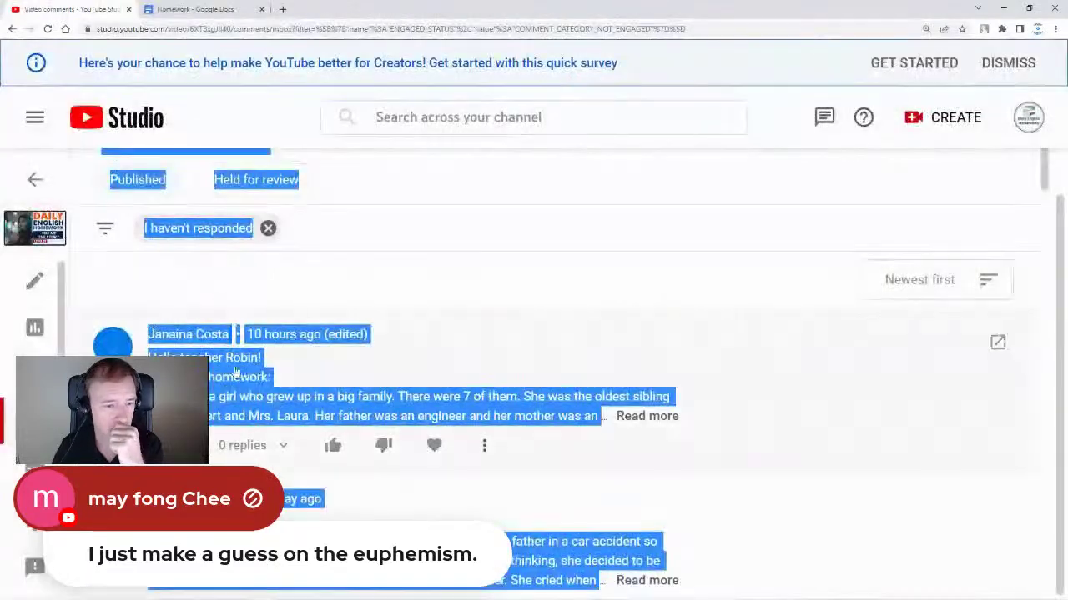
# Step: Back in all channel comments, expand the newest euphemism guess and select its full text for the Homework doc
pyautogui.click(437, 260)
pyautogui.click(35, 179)
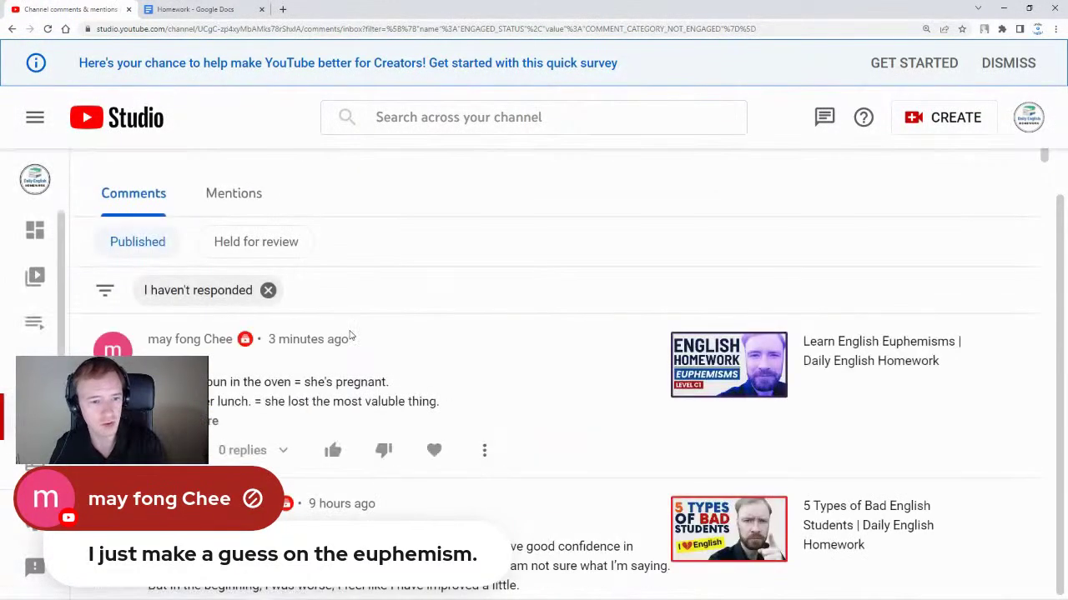
pyautogui.scroll(-1, 351, 336)
pyautogui.click(209, 365)
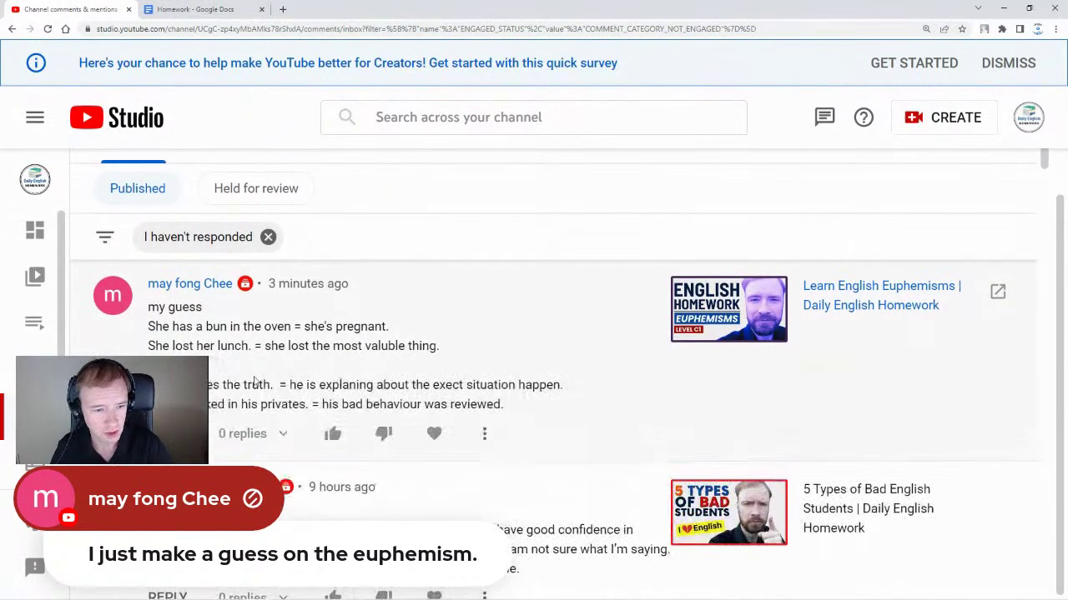
pyautogui.moveTo(498, 404); pyautogui.dragTo(151, 309)
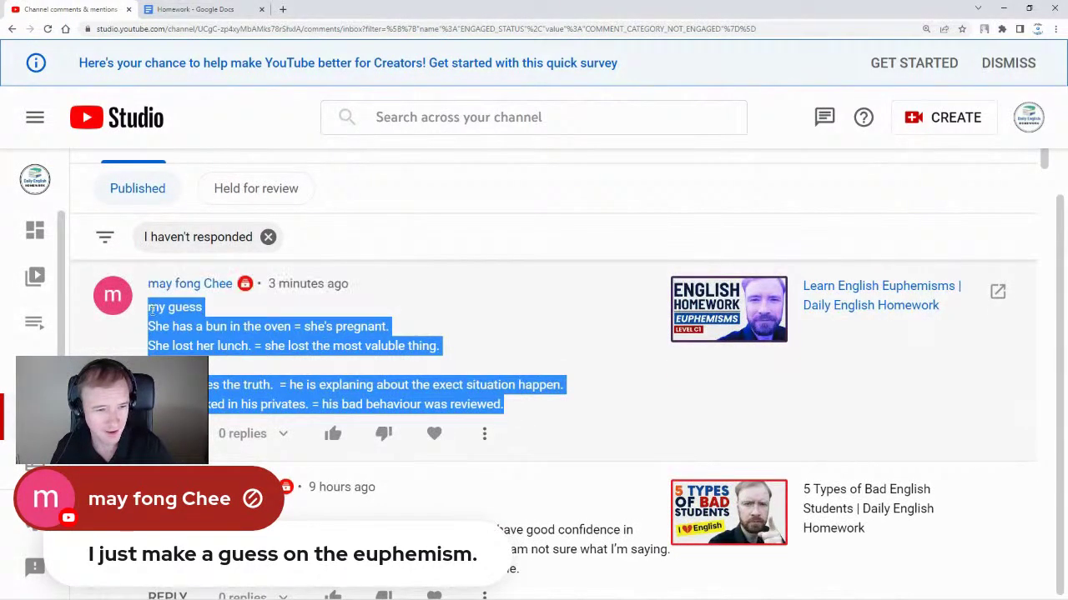
pyautogui.click(192, 9)
pyautogui.scroll(-3, 309, 317)
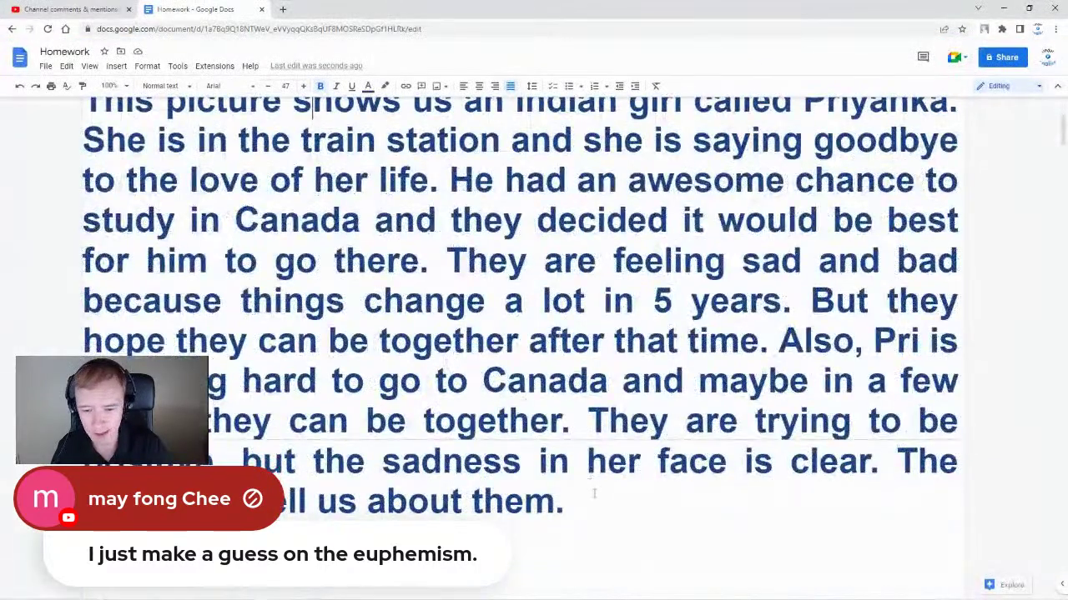
# Step: Replace the Priyanka paragraph with the euphemism guesses, pasted without formatting
pyautogui.moveTo(565, 503); pyautogui.dragTo(84, 104)
pyautogui.scroll(2, 80, 252)
pyautogui.rightClick(130, 262)
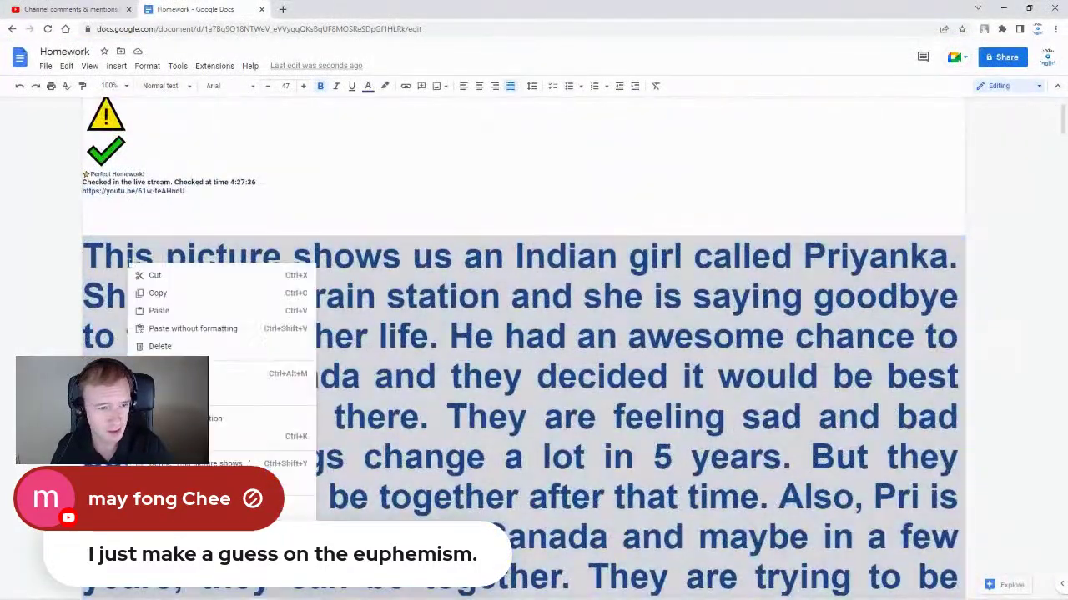
pyautogui.click(234, 328)
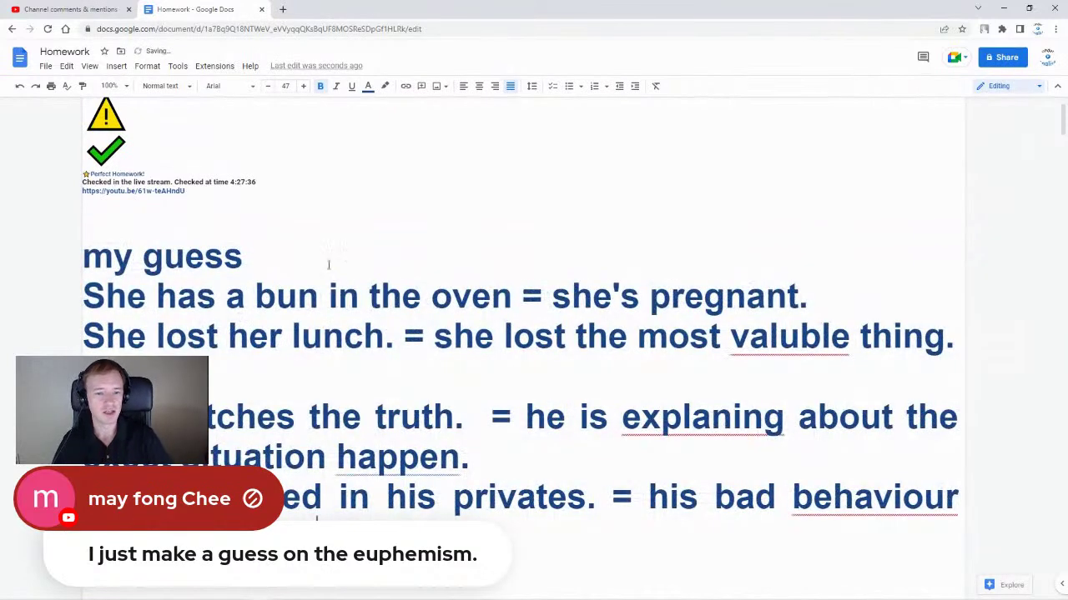
# Step: Review the pasted euphemism explanations, correcting 'valuble' to 'valuable'
pyautogui.moveTo(821, 302); pyautogui.dragTo(567, 301)
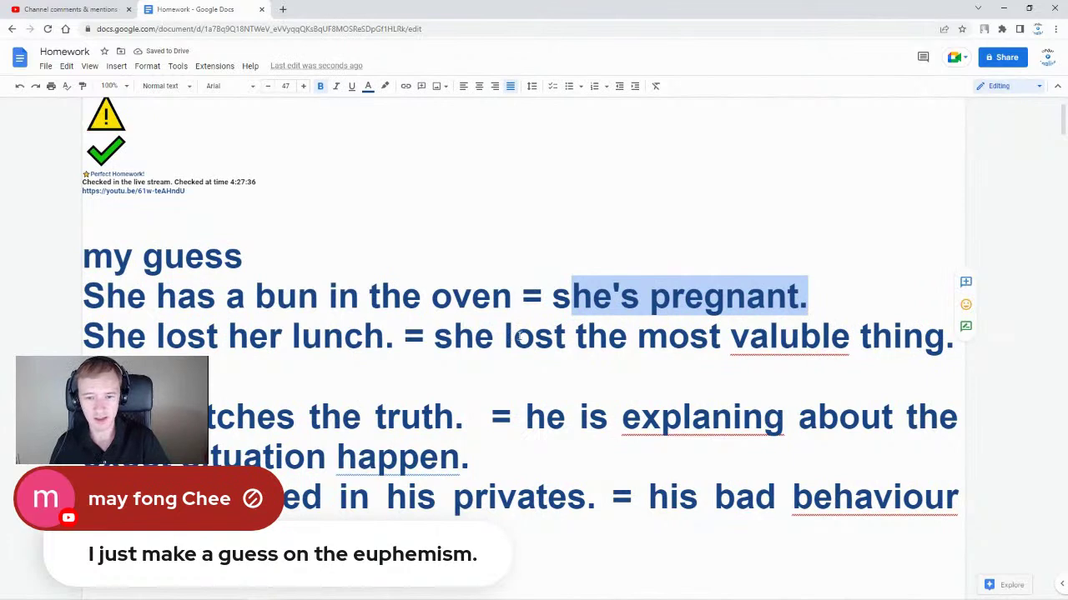
pyautogui.click(440, 336)
pyautogui.moveTo(440, 336); pyautogui.dragTo(761, 335)
pyautogui.click(783, 335)
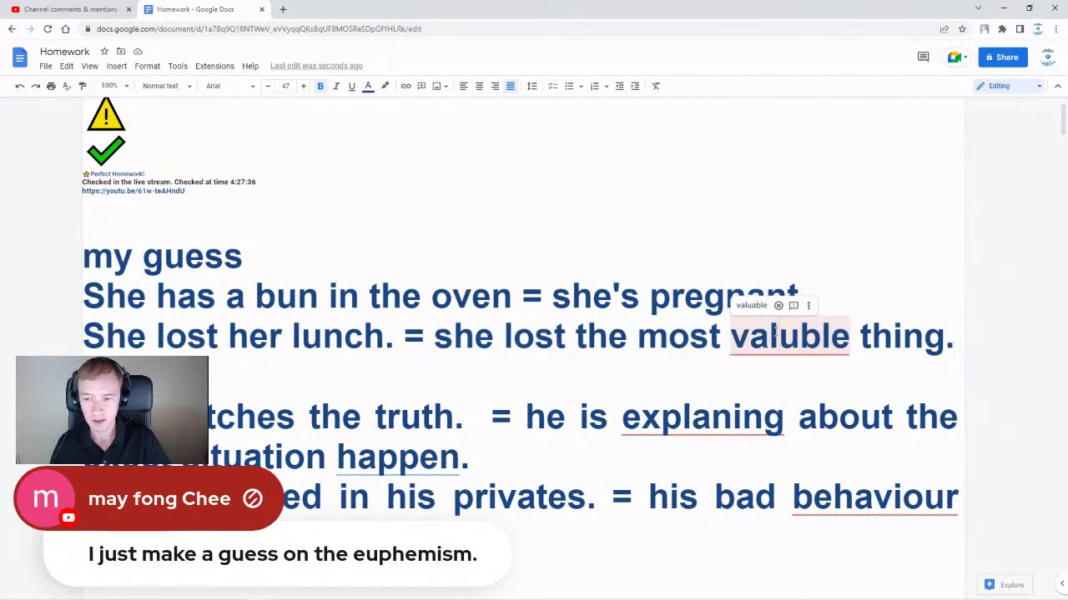
pyautogui.write('a')
pyautogui.scroll(-2, 504, 348)
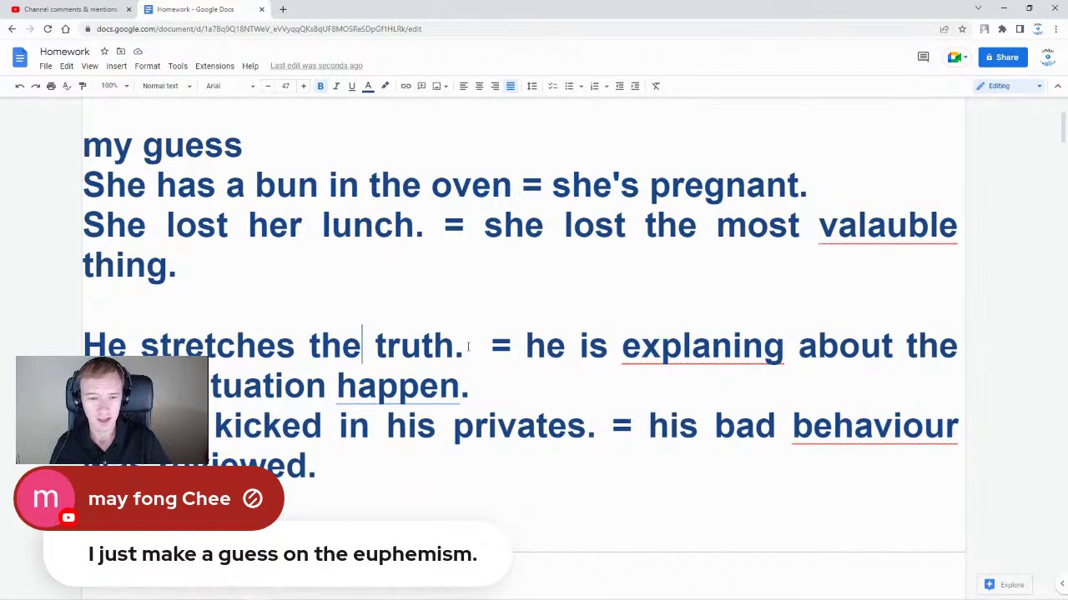
pyautogui.moveTo(217, 346); pyautogui.dragTo(433, 346)
pyautogui.moveTo(565, 347); pyautogui.dragTo(870, 353)
pyautogui.click(368, 380)
pyautogui.click(540, 384)
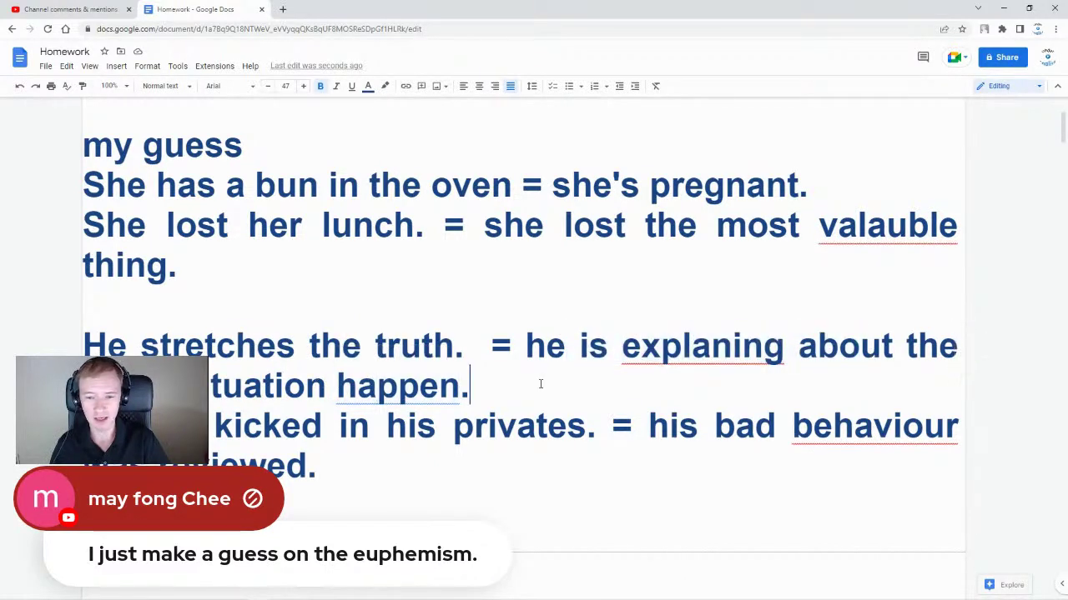
pyautogui.moveTo(494, 388); pyautogui.dragTo(510, 346)
pyautogui.click(462, 421)
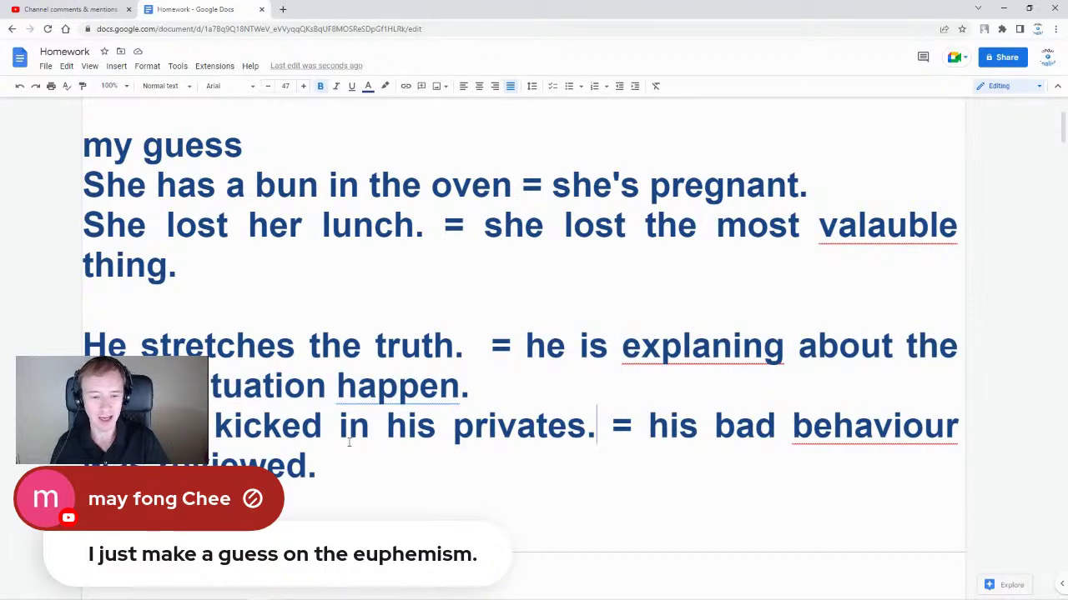
pyautogui.scroll(2, 298, 292)
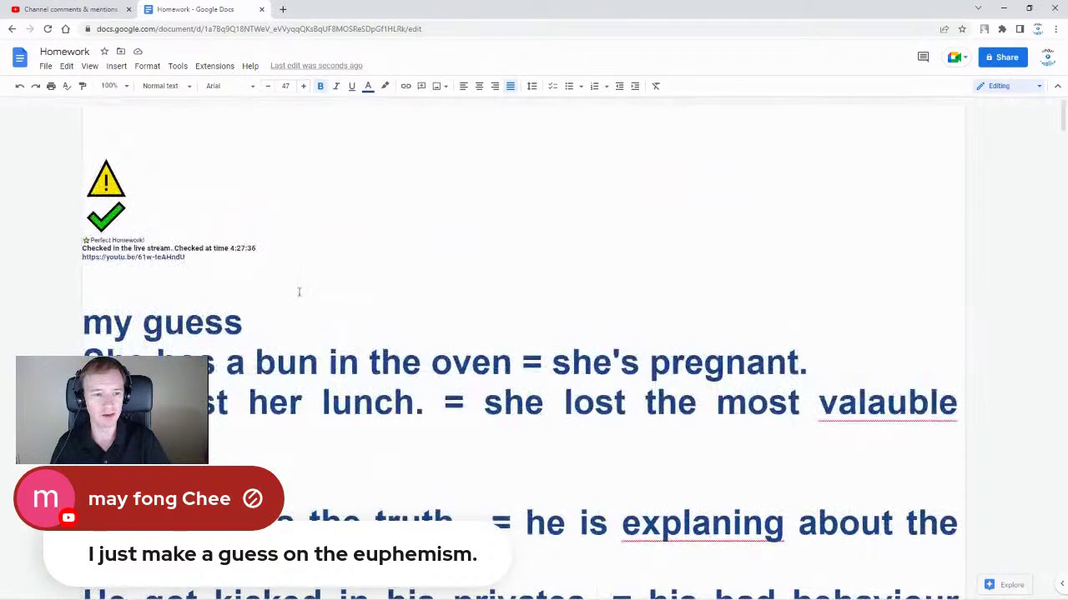
# Step: Select the 4:30:30 check-time note and link for the reply
pyautogui.moveTo(204, 266); pyautogui.dragTo(85, 241)
pyautogui.click(280, 276)
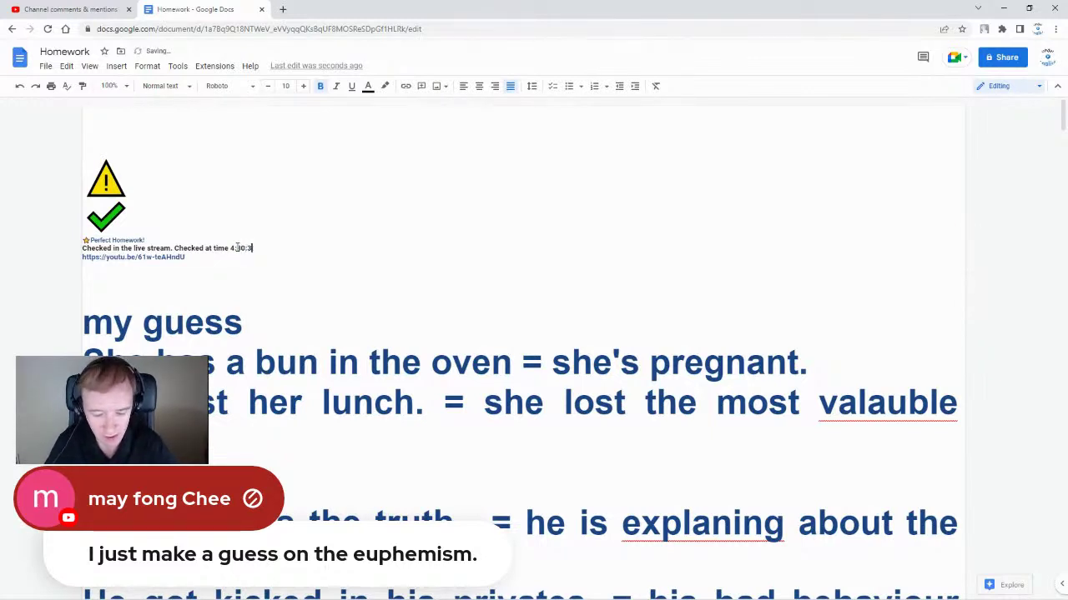
pyautogui.moveTo(223, 263); pyautogui.dragTo(74, 251)
pyautogui.hotkey('ctrl', 'c')
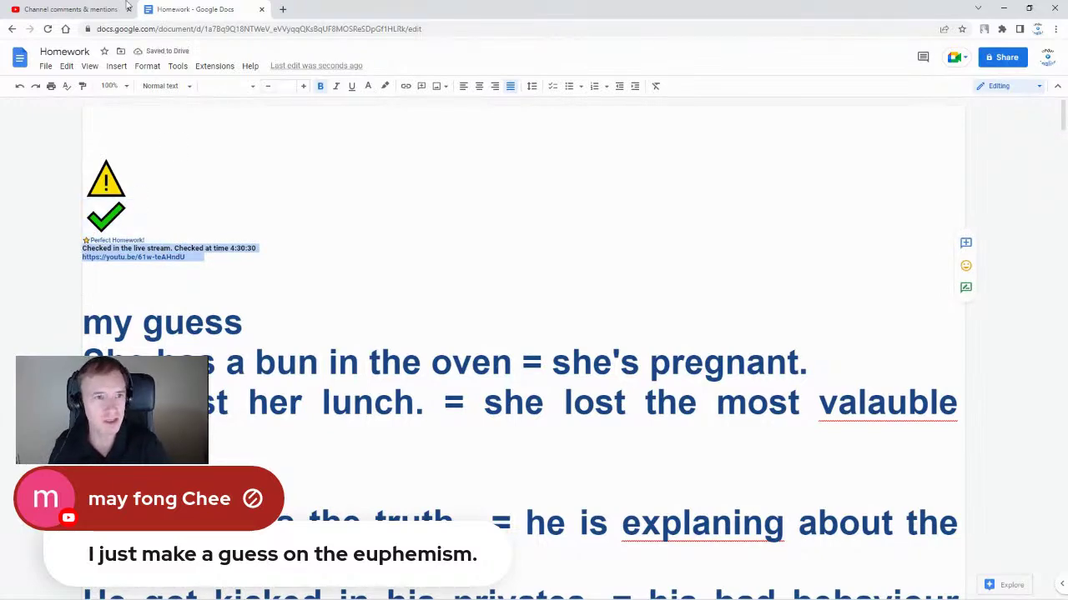
pyautogui.click(127, 5)
# Step: Post the 4:30:30 check note and link as a reply, then like and heart the euphemism comment
pyautogui.click(167, 434)
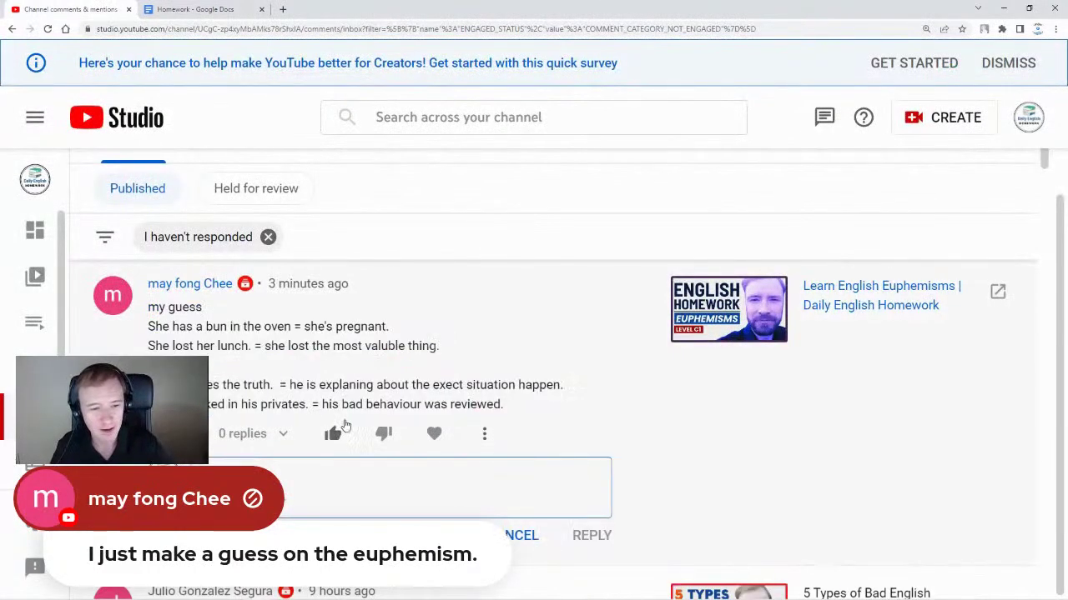
pyautogui.hotkey('ctrl', 'v')
pyautogui.scroll(-1, 422, 500)
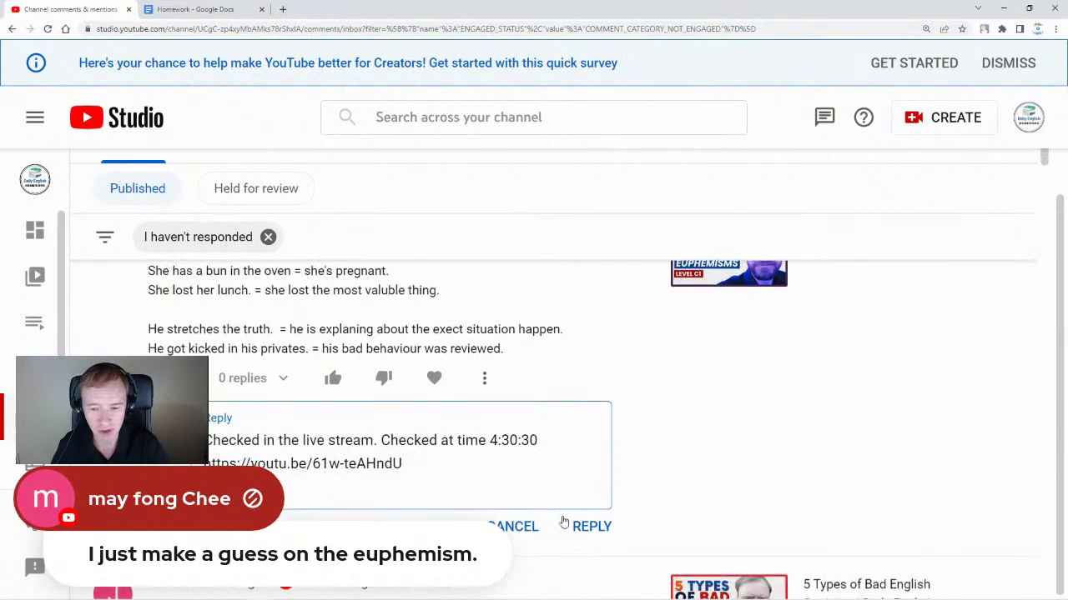
pyautogui.click(589, 524)
pyautogui.click(333, 378)
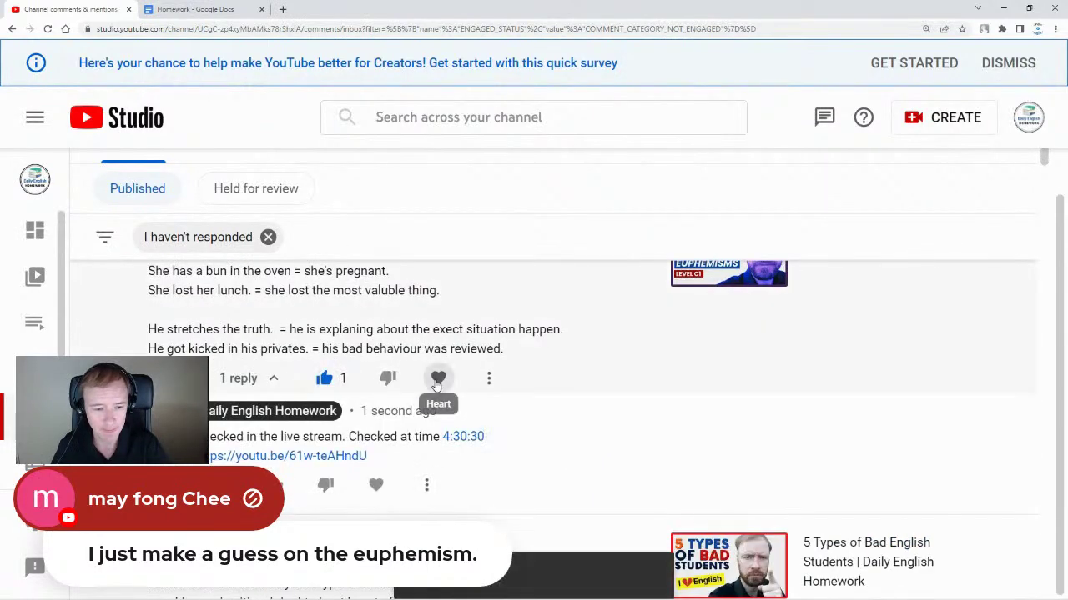
pyautogui.click(442, 378)
pyautogui.scroll(-1, 503, 352)
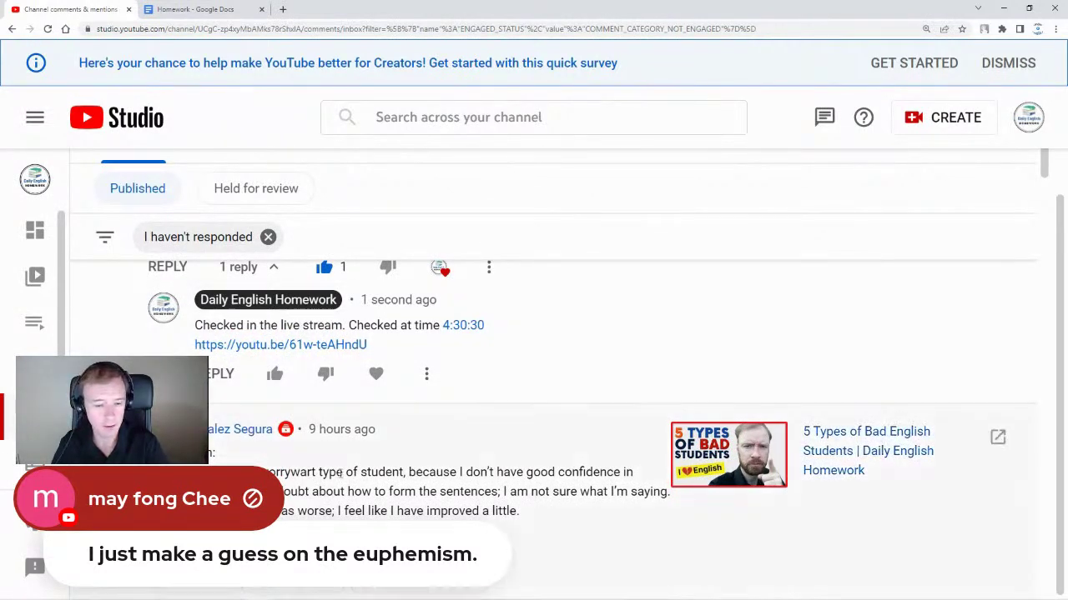
pyautogui.moveTo(329, 599)
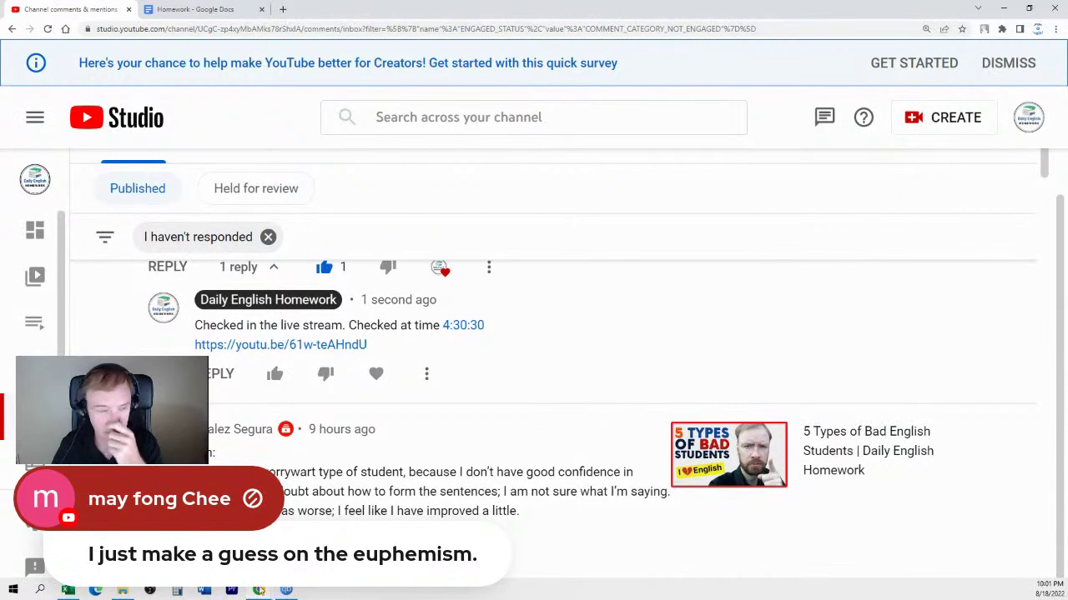
pyautogui.moveTo(259, 592)
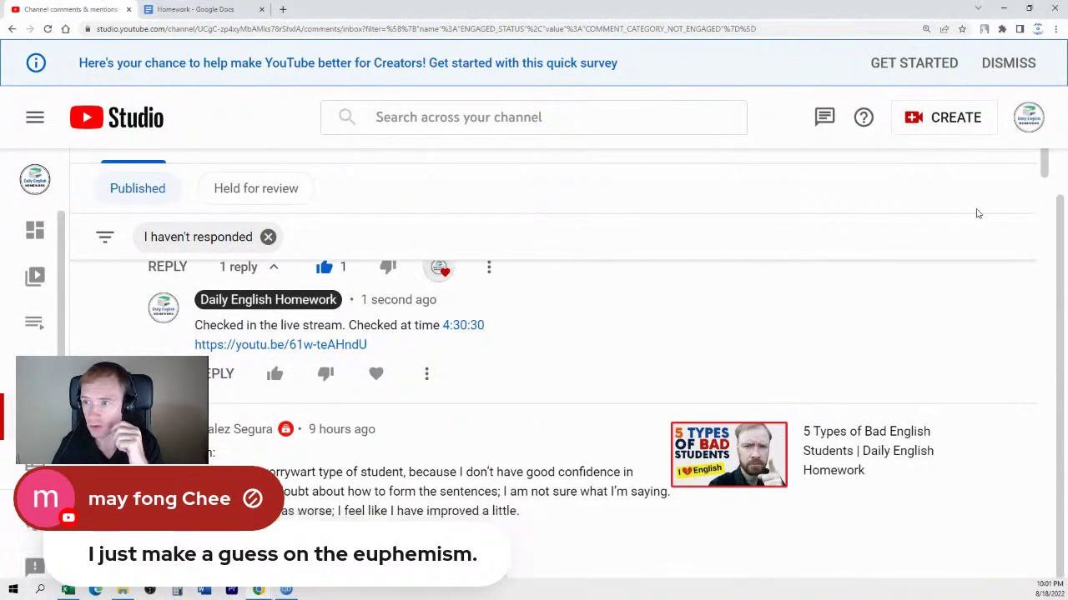
# Step: Switch the YouTube Studio account to the IELTS Insider channel
pyautogui.click(1025, 129)
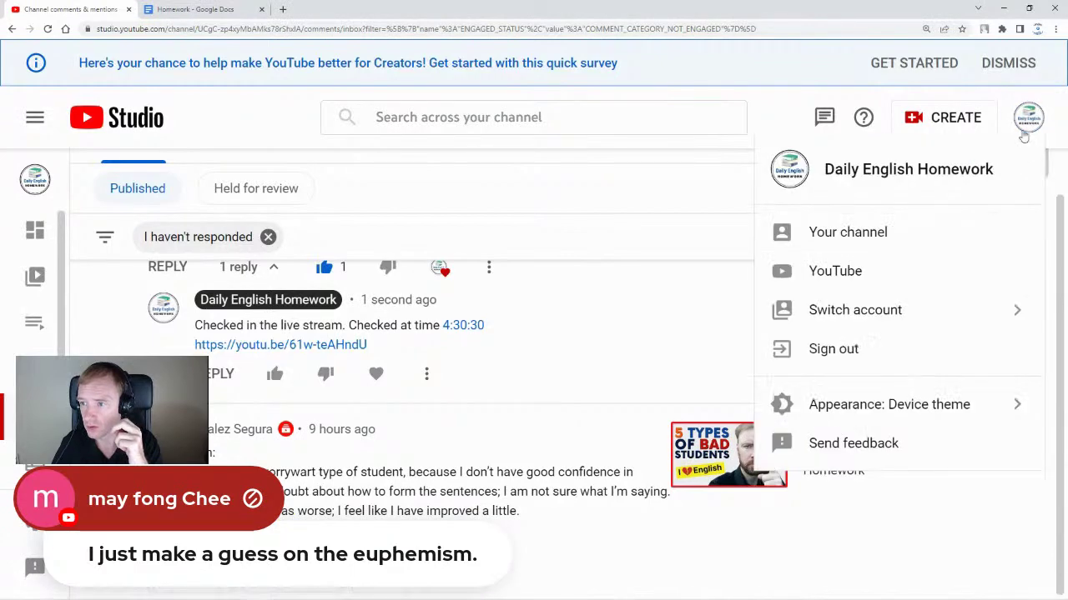
pyautogui.click(870, 321)
pyautogui.scroll(-2, 826, 331)
pyautogui.click(837, 397)
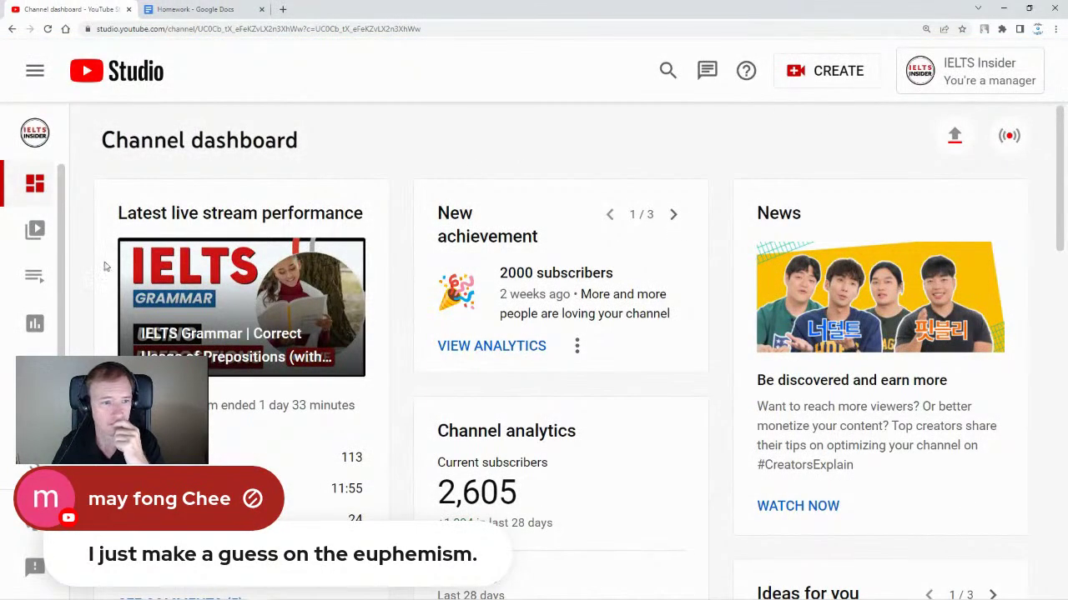
# Step: From Content, open the IELTS Speaking Test video's details and its watch page in a new tab
pyautogui.hotkey('ctrl', '-')
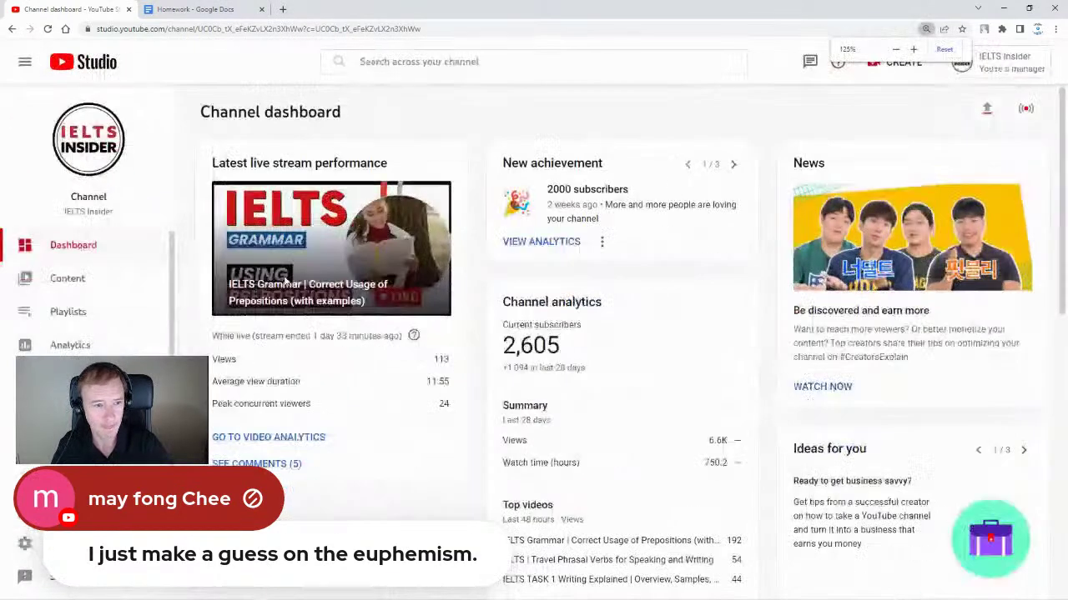
pyautogui.click(82, 280)
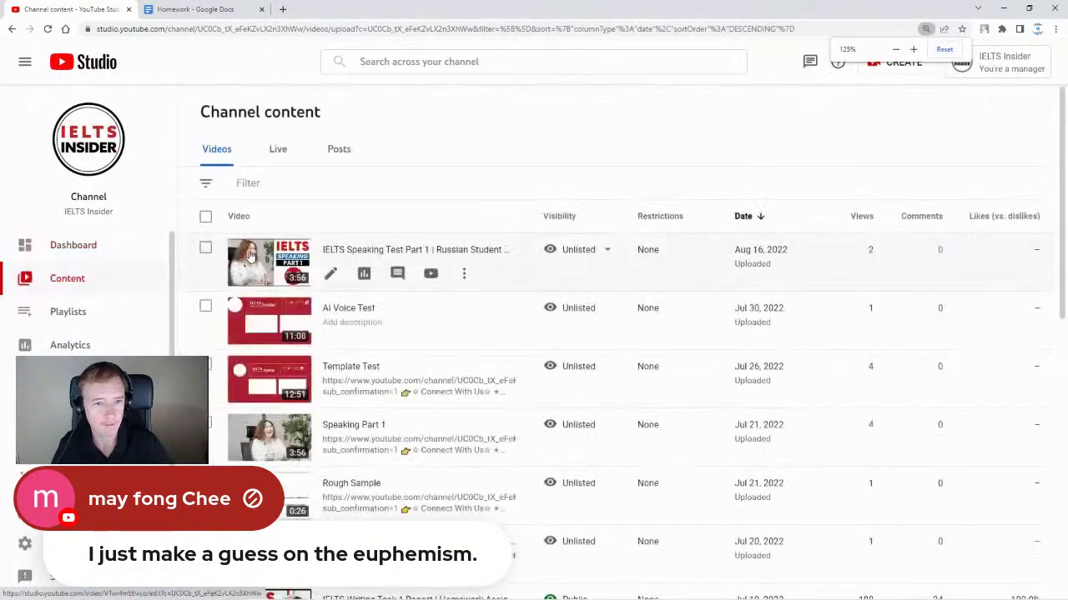
pyautogui.click(332, 275)
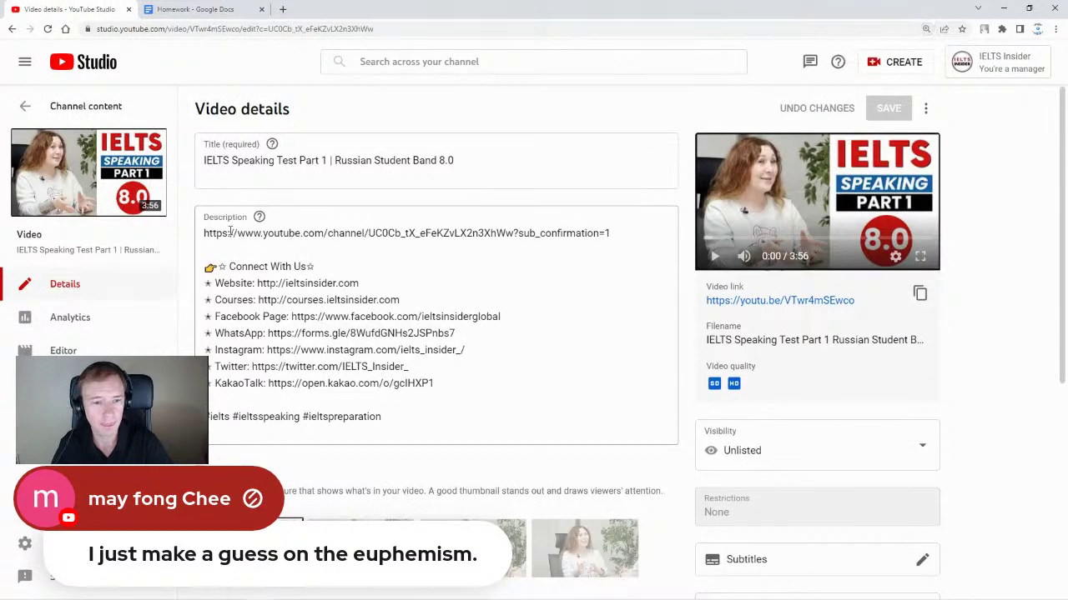
pyautogui.click(94, 174)
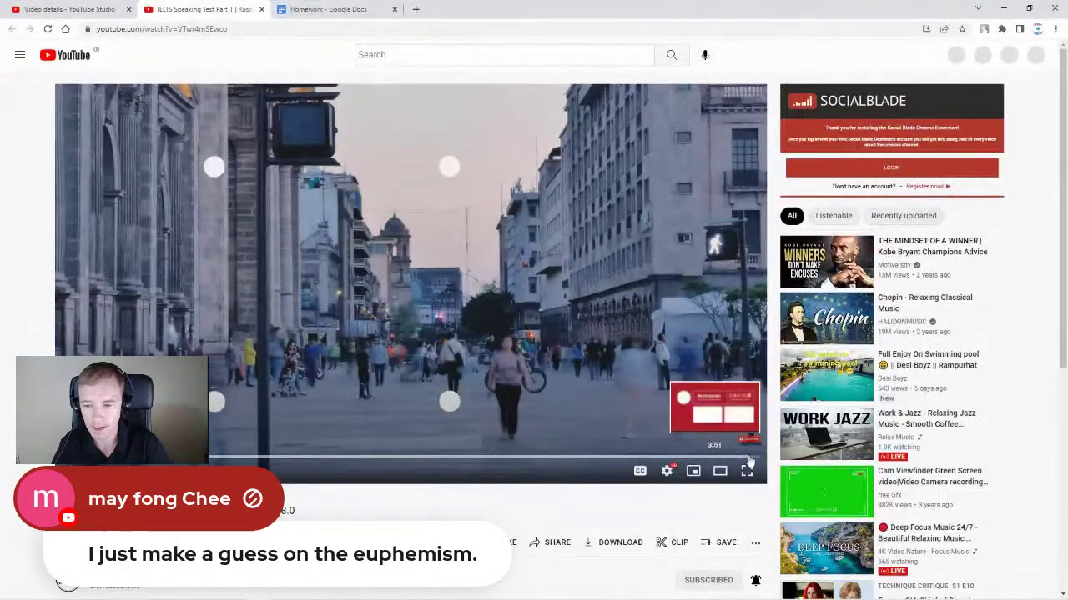
# Step: Skim the interview by jumping to several points on the progress bar, then close the watch tab
pyautogui.click(729, 457)
pyautogui.click(707, 457)
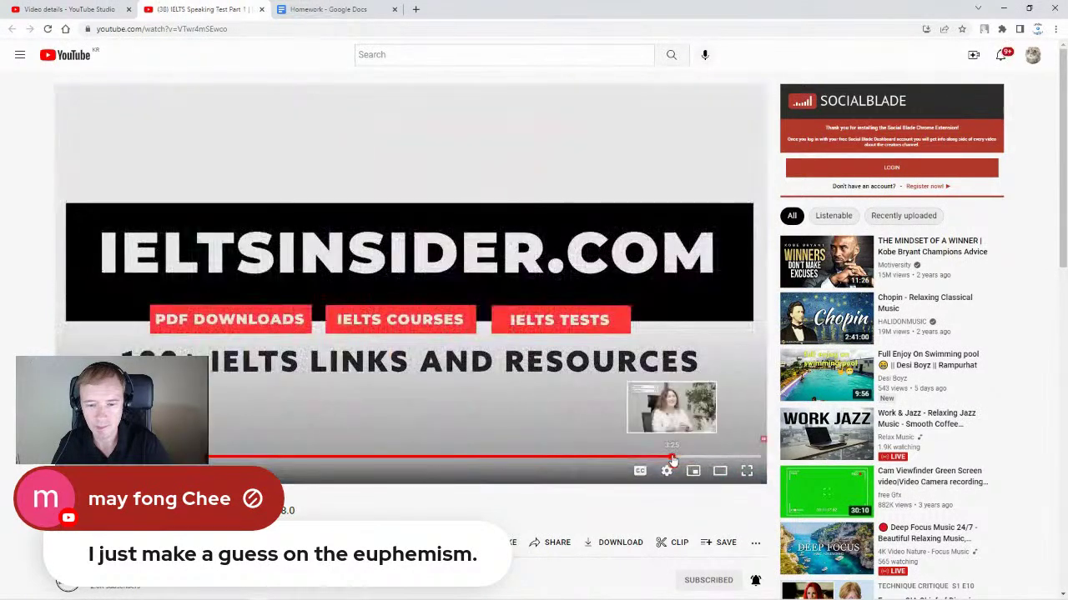
pyautogui.click(672, 458)
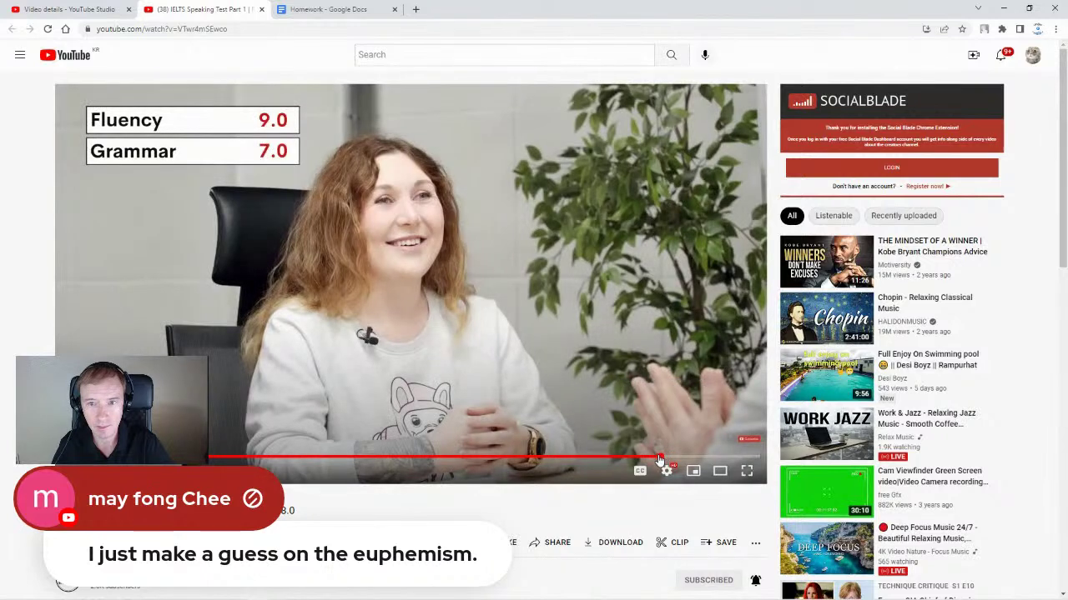
pyautogui.click(618, 458)
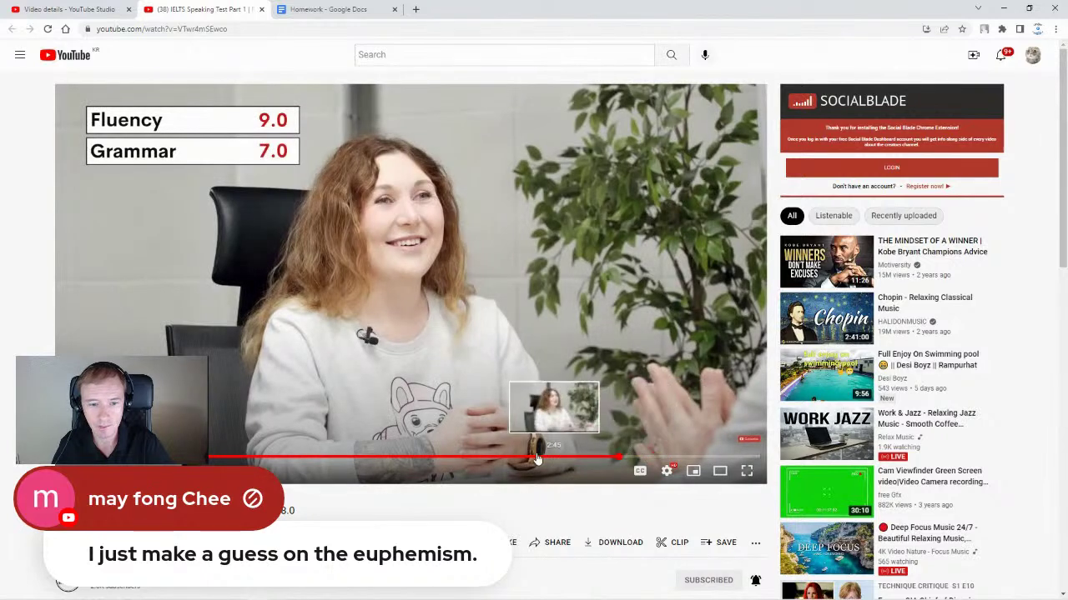
pyautogui.click(434, 458)
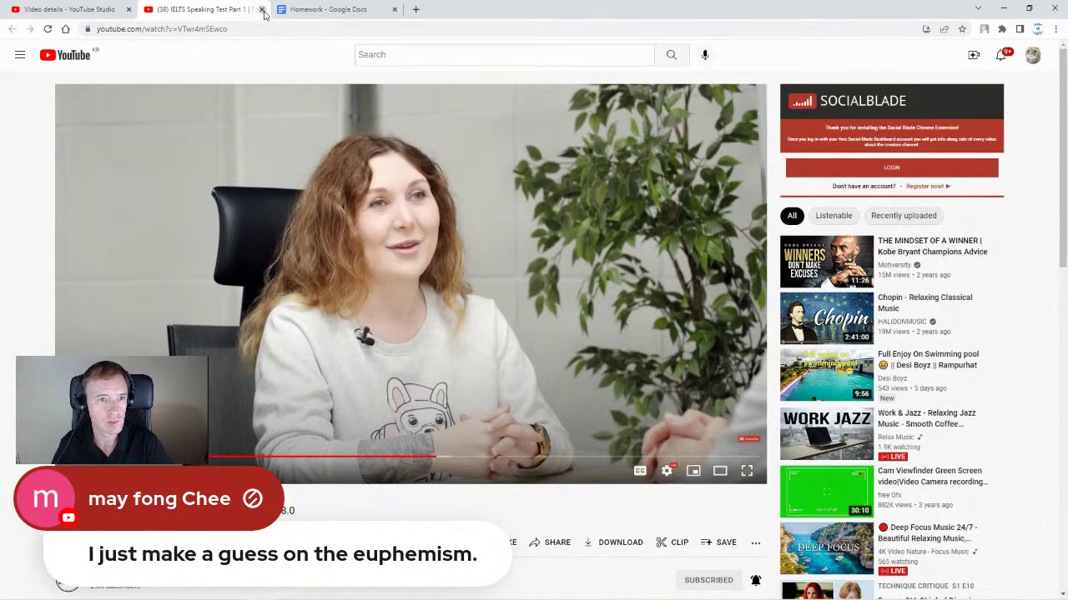
pyautogui.click(262, 10)
# Step: Set the IELTS Speaking Test Part 1 video to Public, save, and go back to Channel content
pyautogui.click(813, 455)
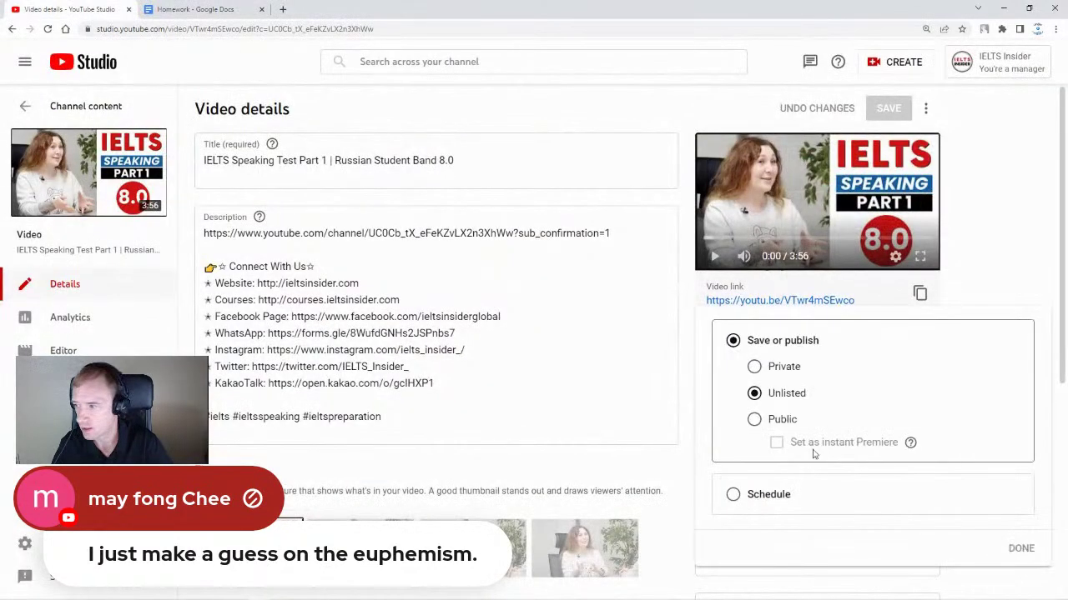
pyautogui.click(756, 419)
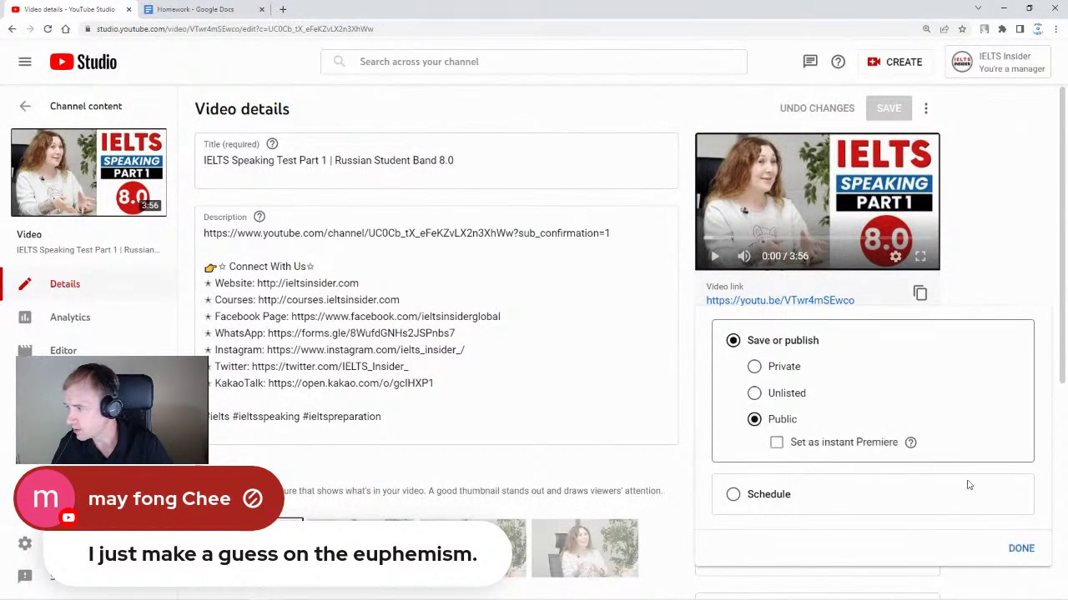
pyautogui.click(1019, 548)
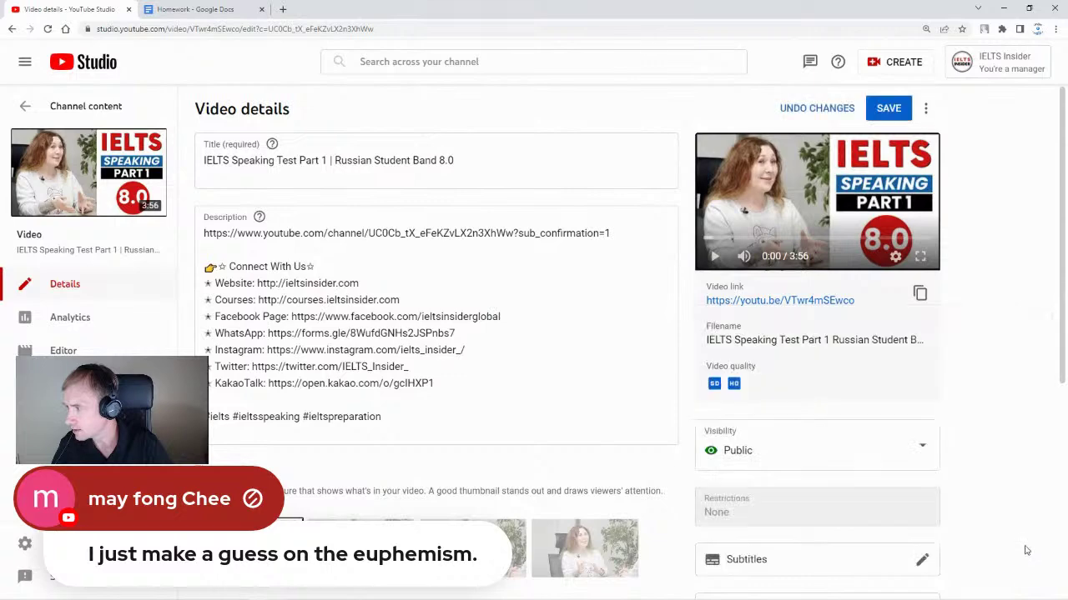
pyautogui.click(884, 111)
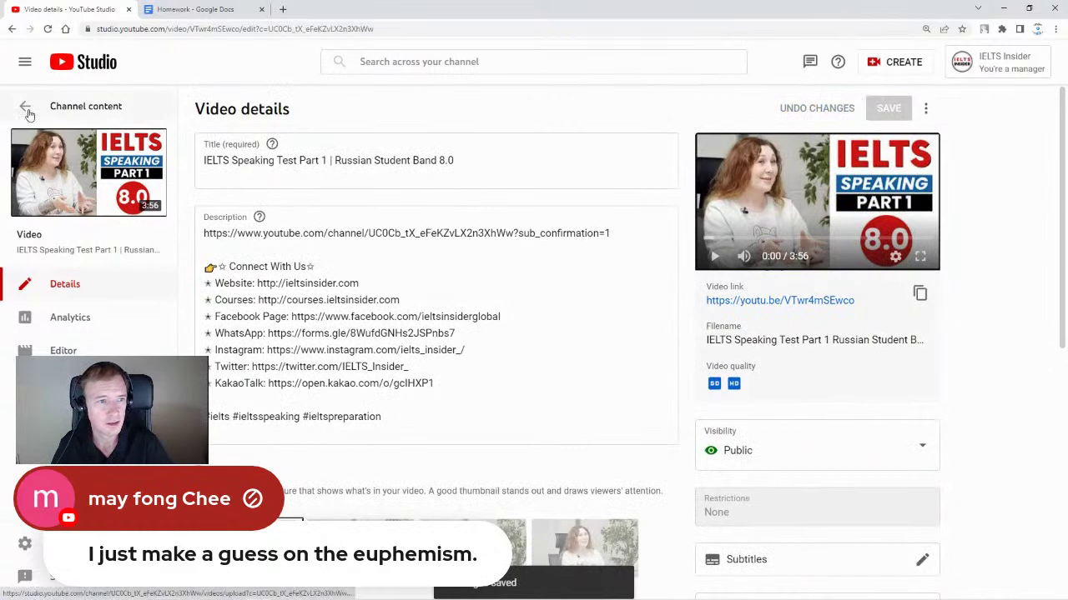
pyautogui.click(26, 110)
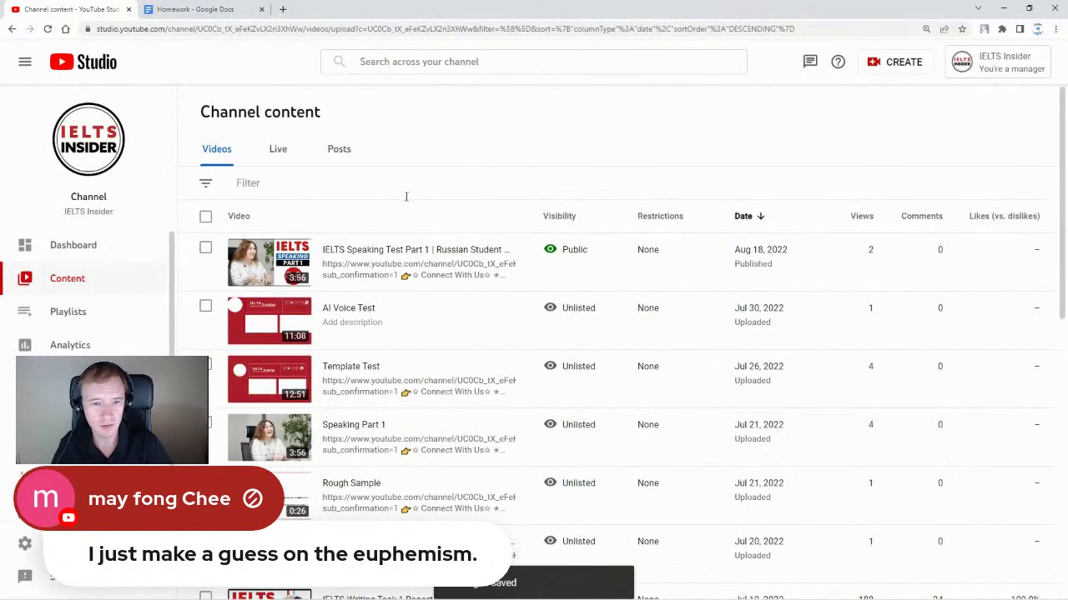
pyautogui.click(996, 62)
pyautogui.click(915, 204)
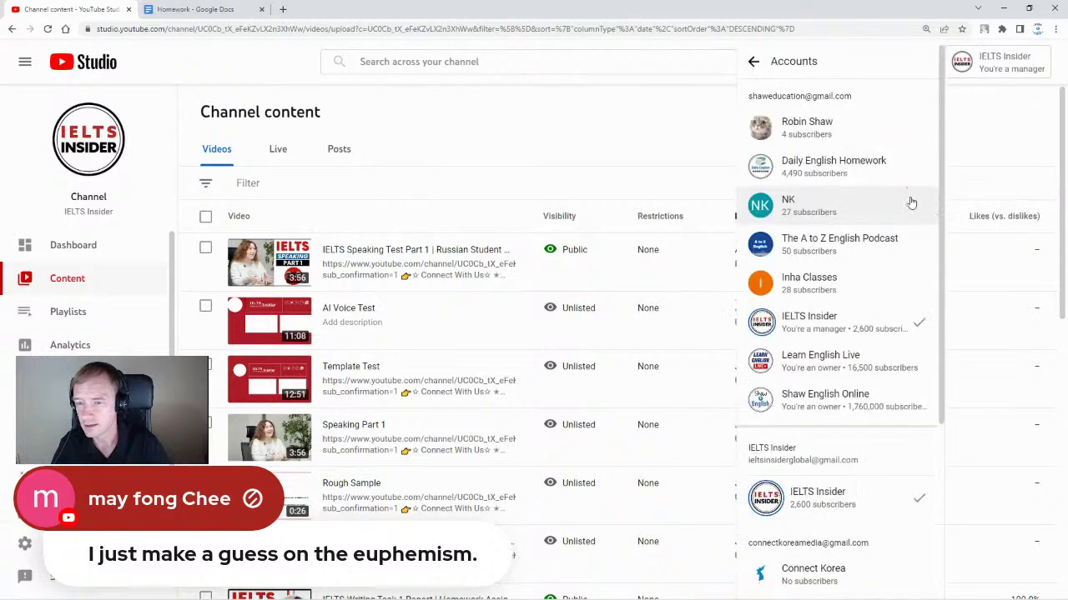
pyautogui.click(292, 182)
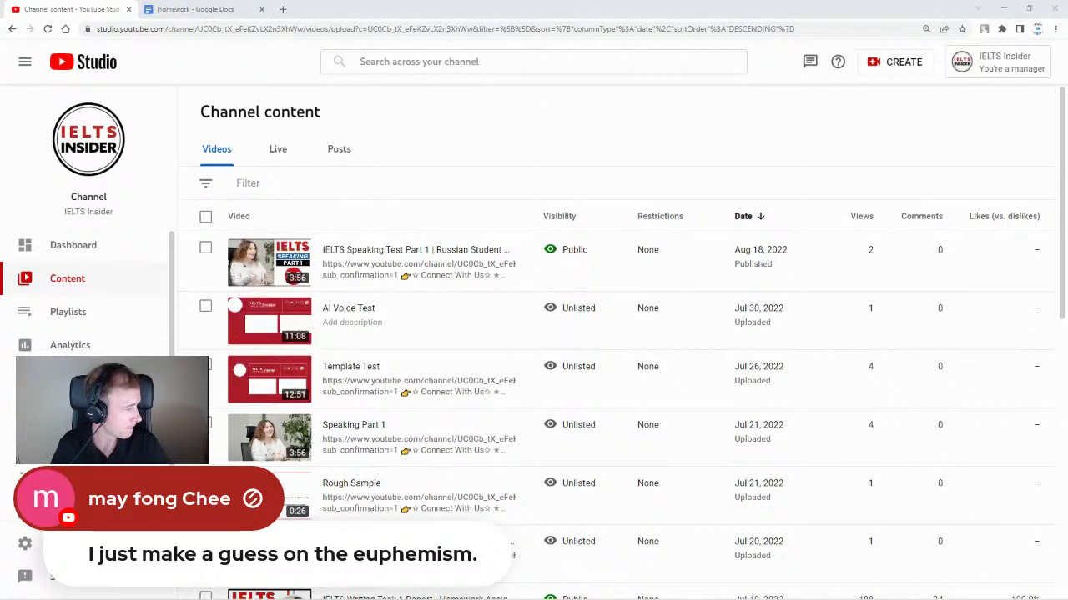
pyautogui.click(332, 273)
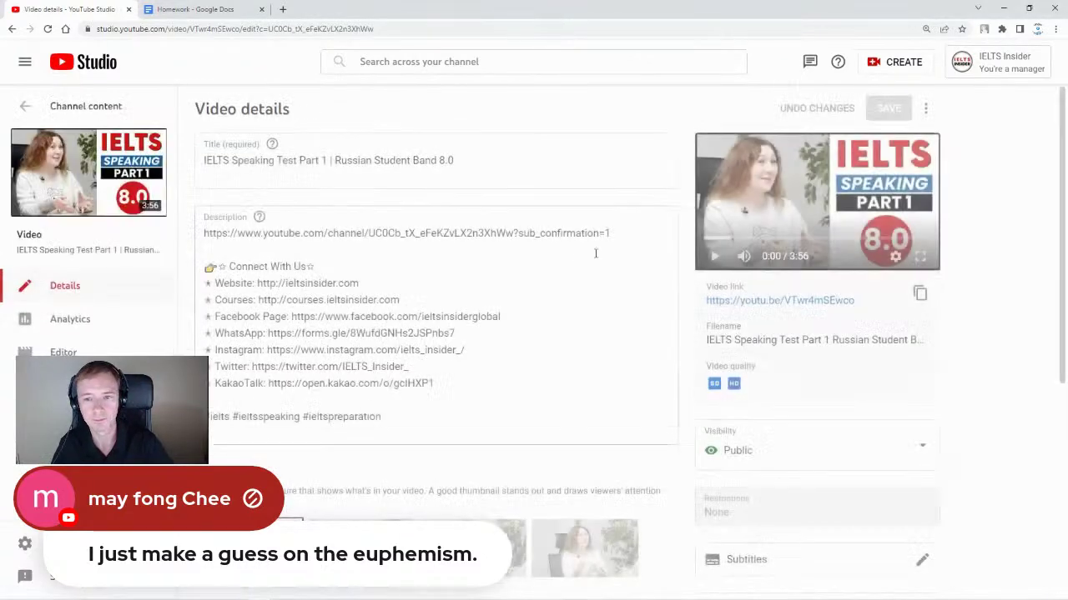
pyautogui.click(27, 109)
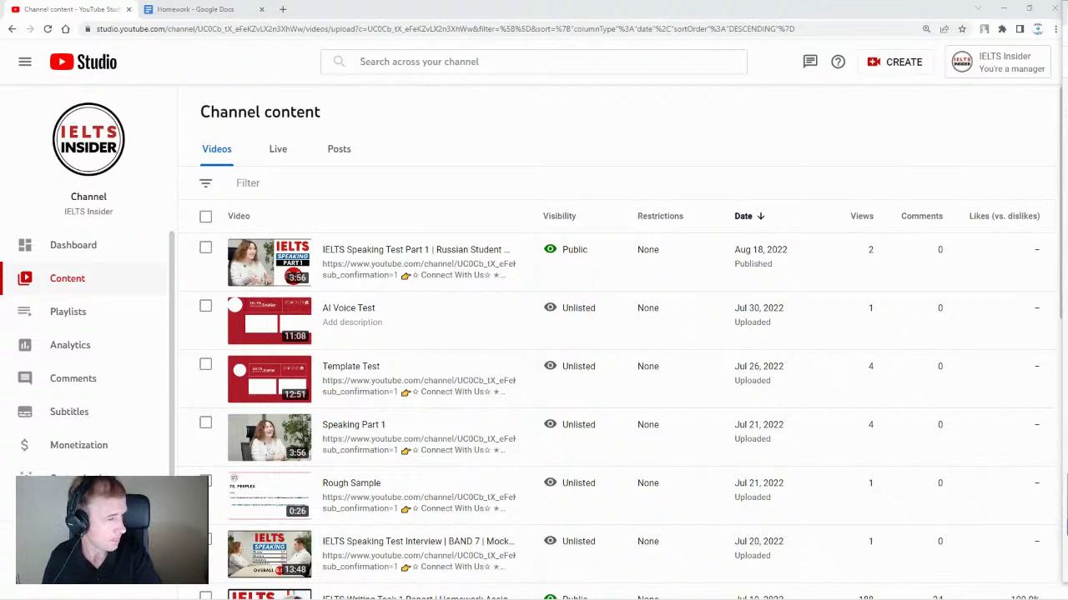
# Step: In a new tab, go to Facebook's Pages list showing your managed pages
pyautogui.click(283, 9)
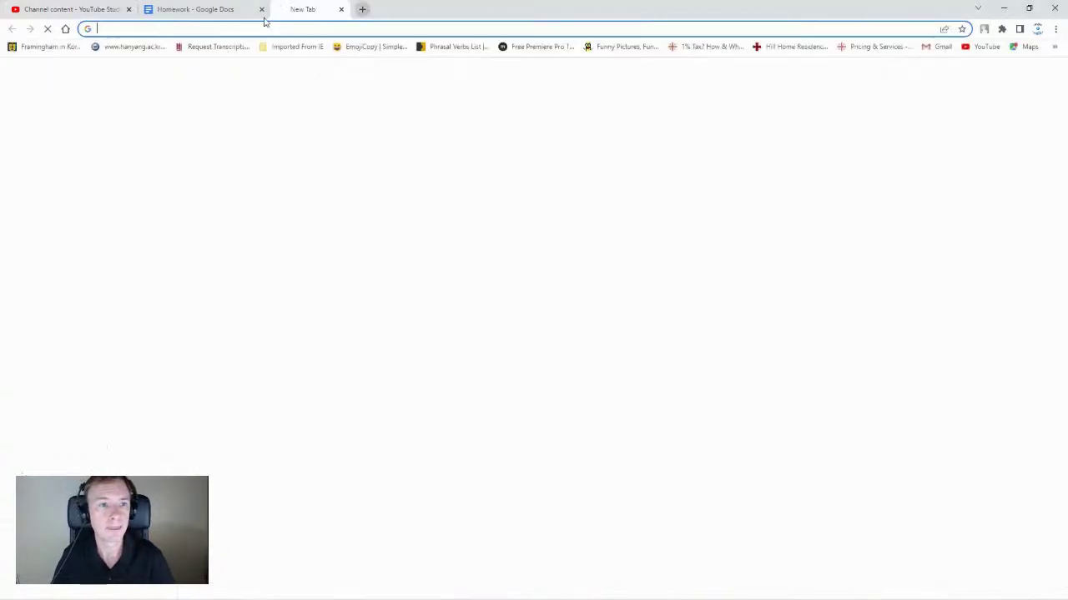
pyautogui.click(72, 29)
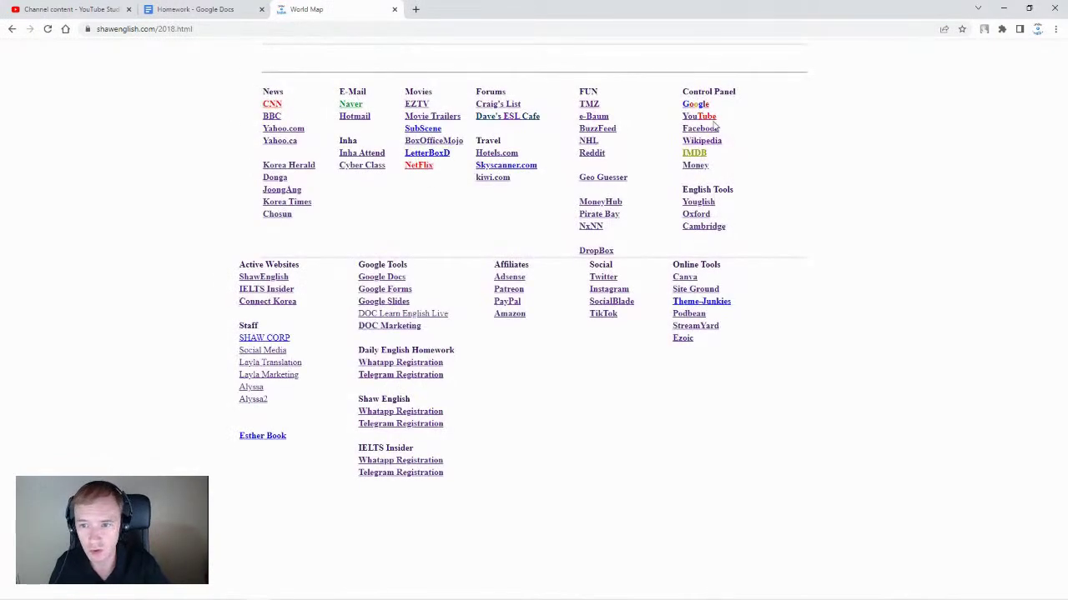
pyautogui.click(710, 132)
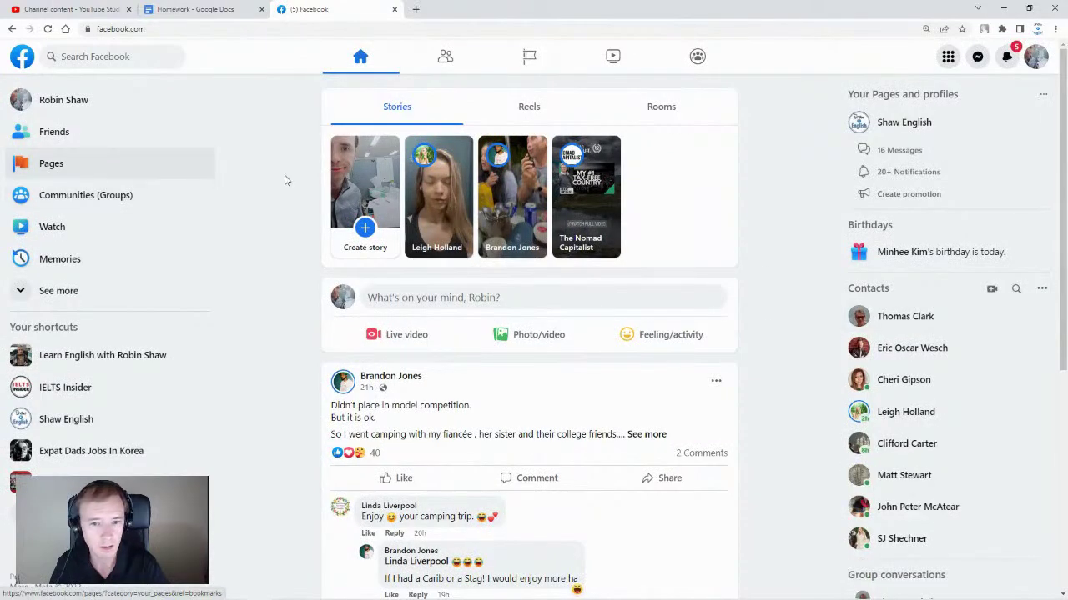
pyautogui.click(52, 164)
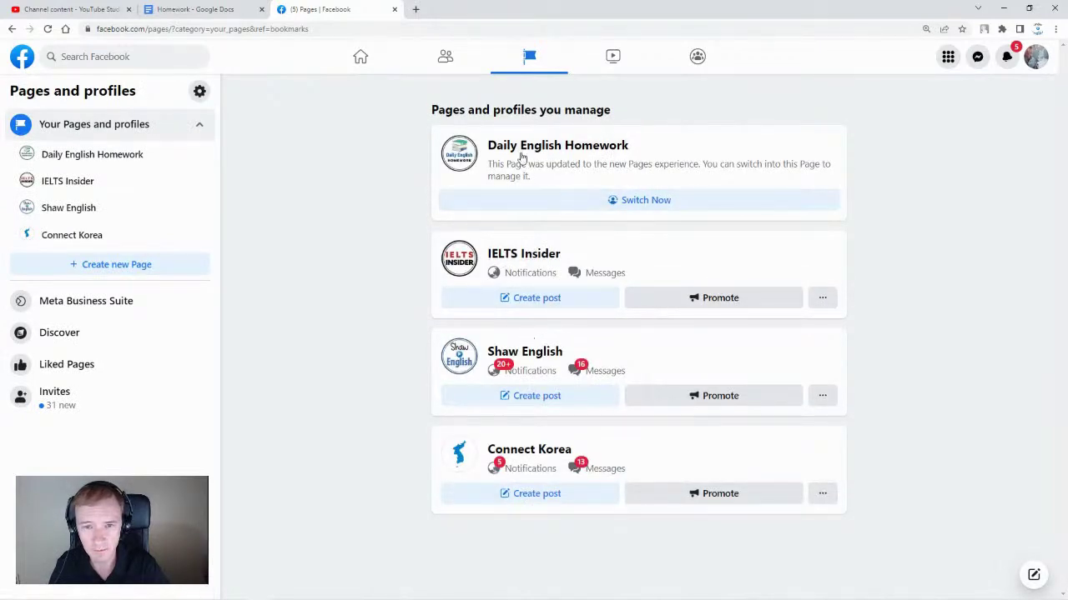
# Step: Publish the pasted mock-interview message and video link as a post on IELTS Insider
pyautogui.click(515, 258)
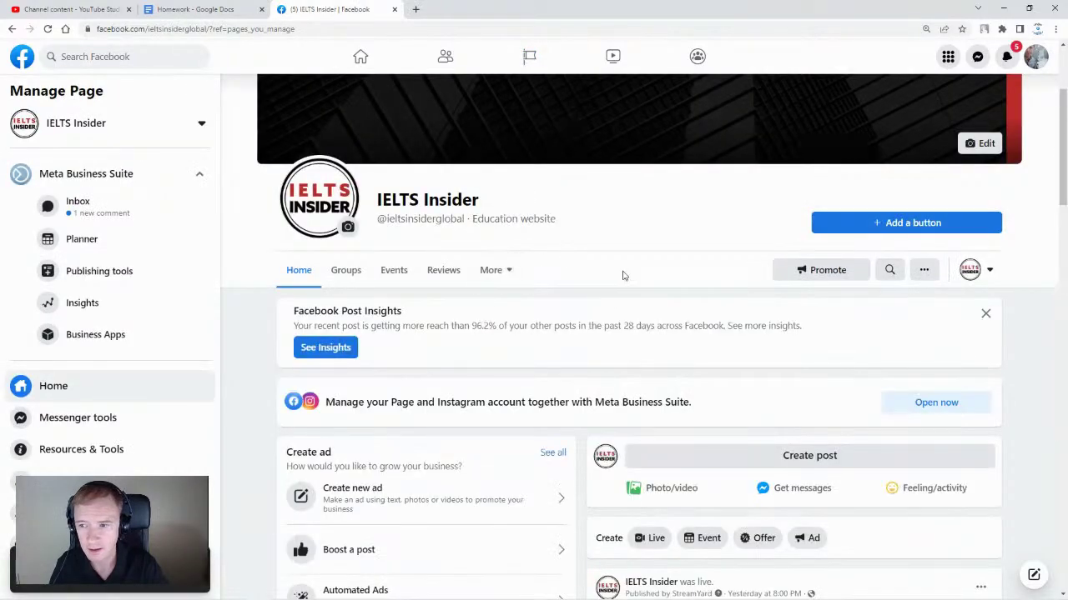
pyautogui.scroll(-2, 622, 275)
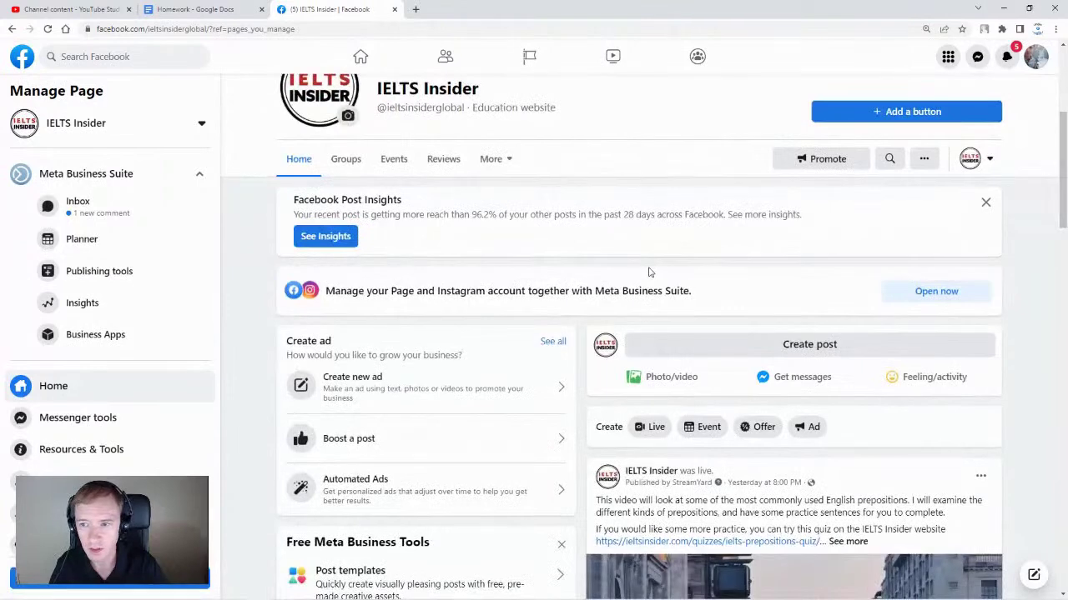
pyautogui.click(815, 352)
pyautogui.write('Please watch our IELTS Speaking Task 1 mock interview. https://youtu.be/VTwr4mSEwco')
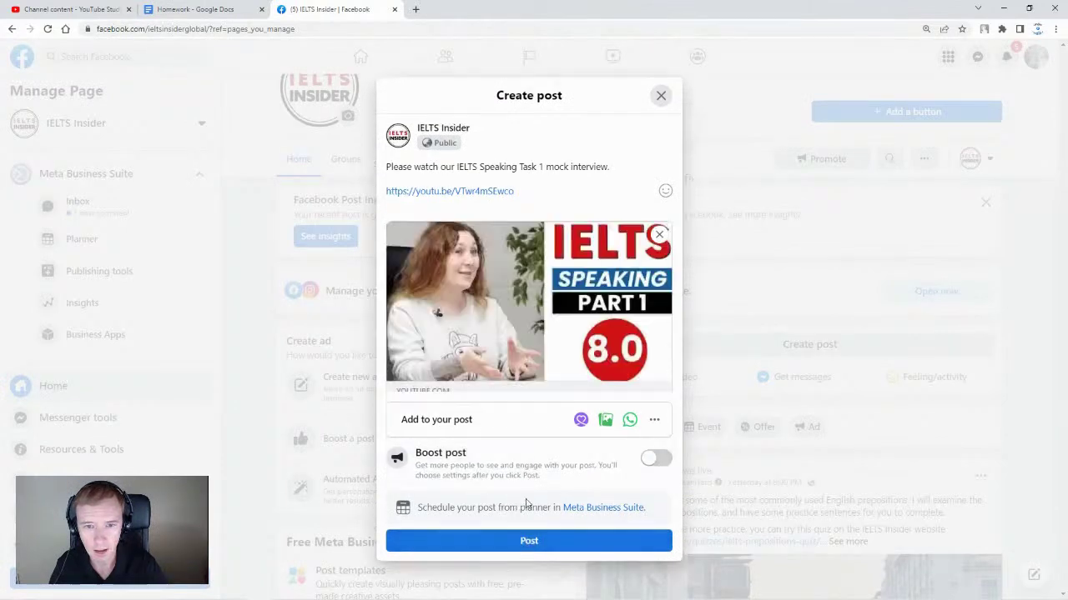
pyautogui.click(540, 539)
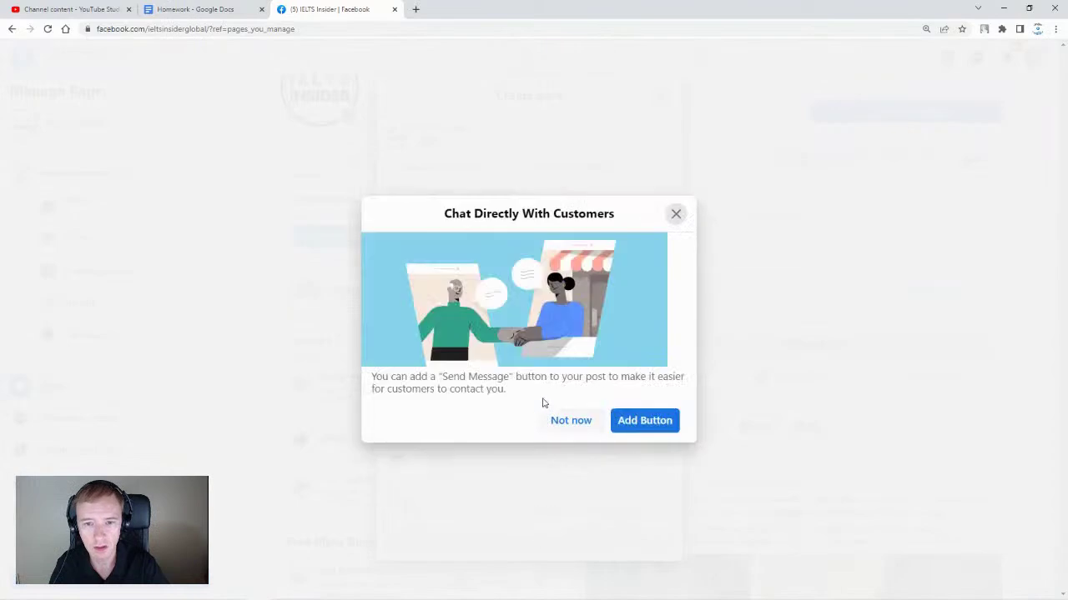
pyautogui.click(573, 420)
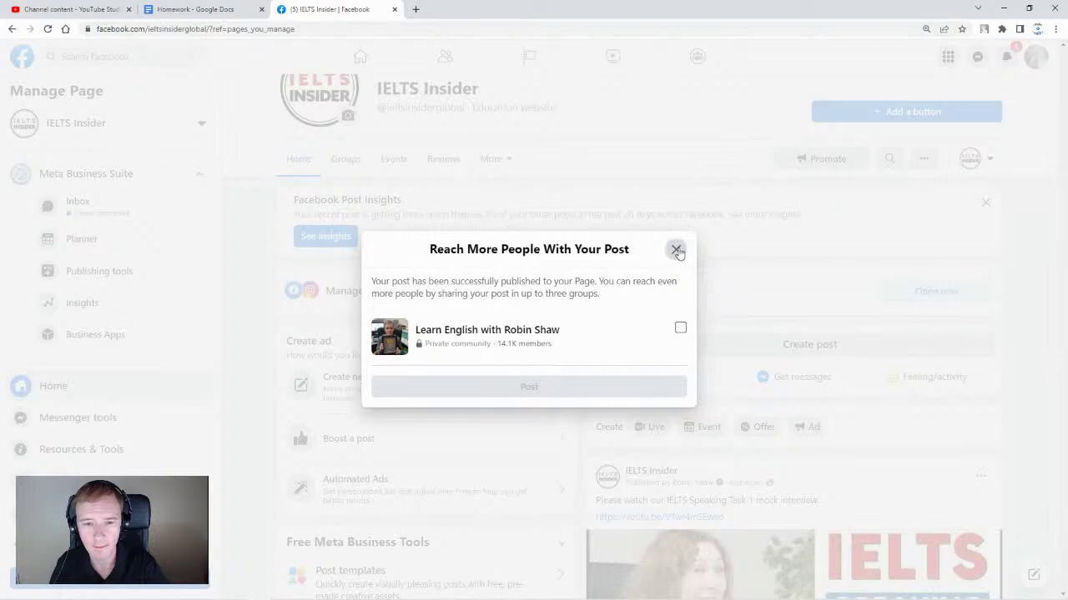
# Step: Share the post to the community group, then switch to the Daily English Homework page
pyautogui.click(680, 327)
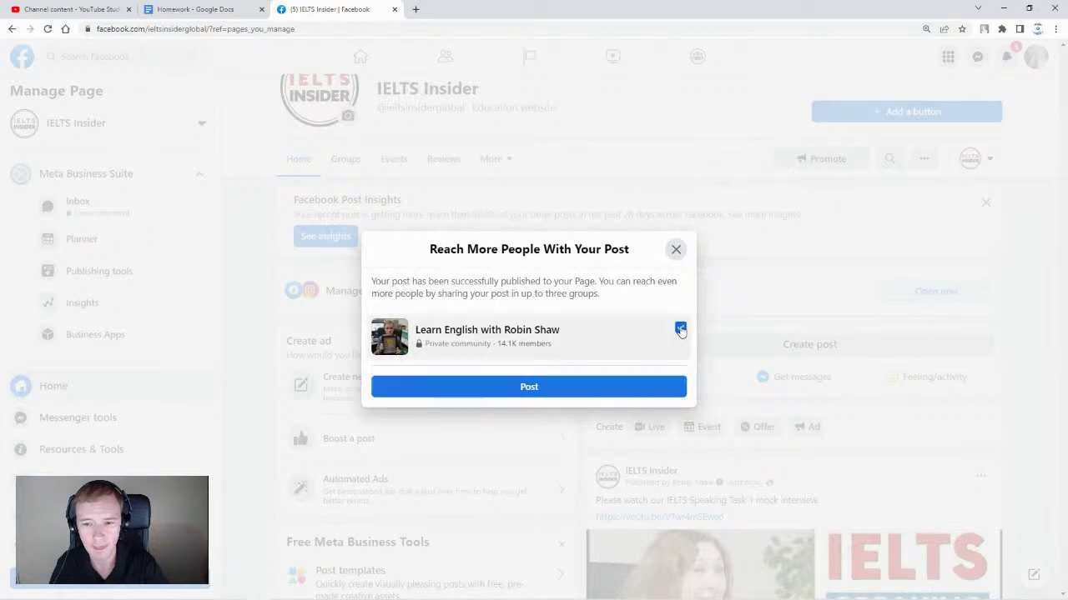
pyautogui.click(583, 396)
pyautogui.click(101, 128)
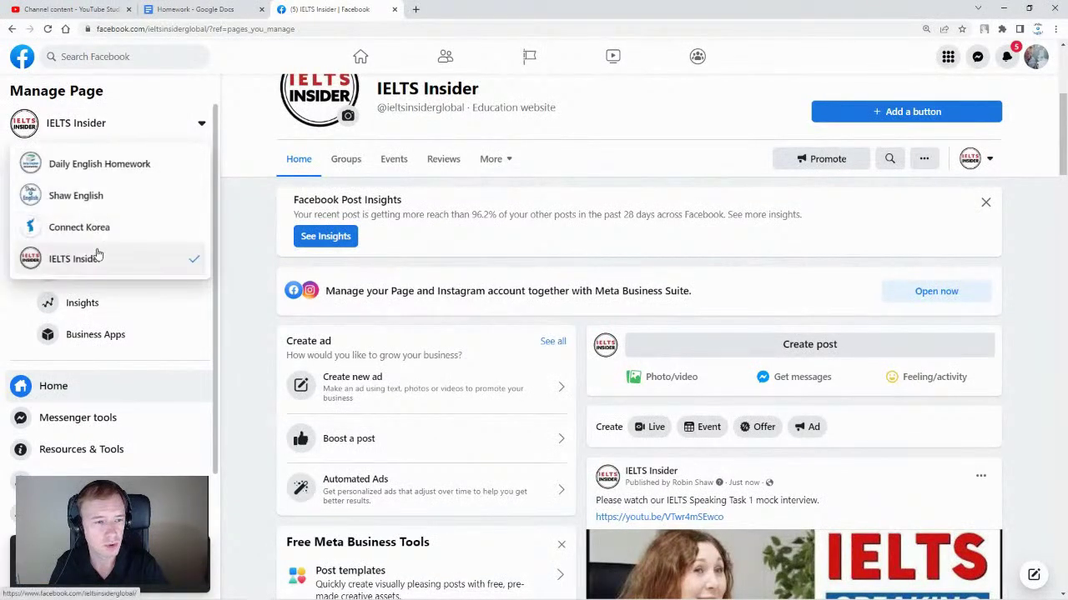
pyautogui.click(111, 167)
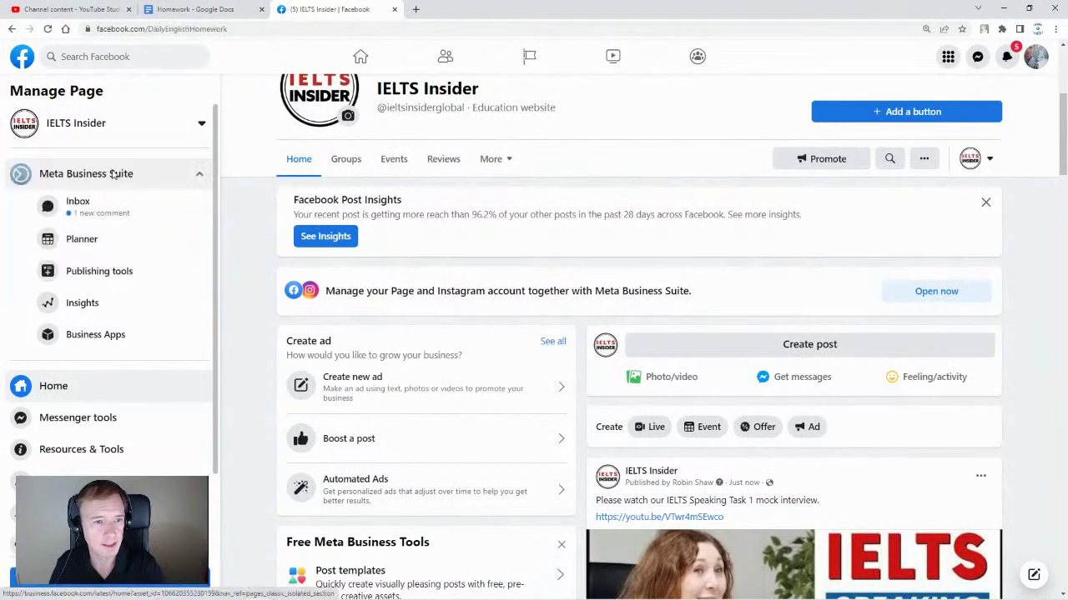
pyautogui.scroll(-3, 655, 347)
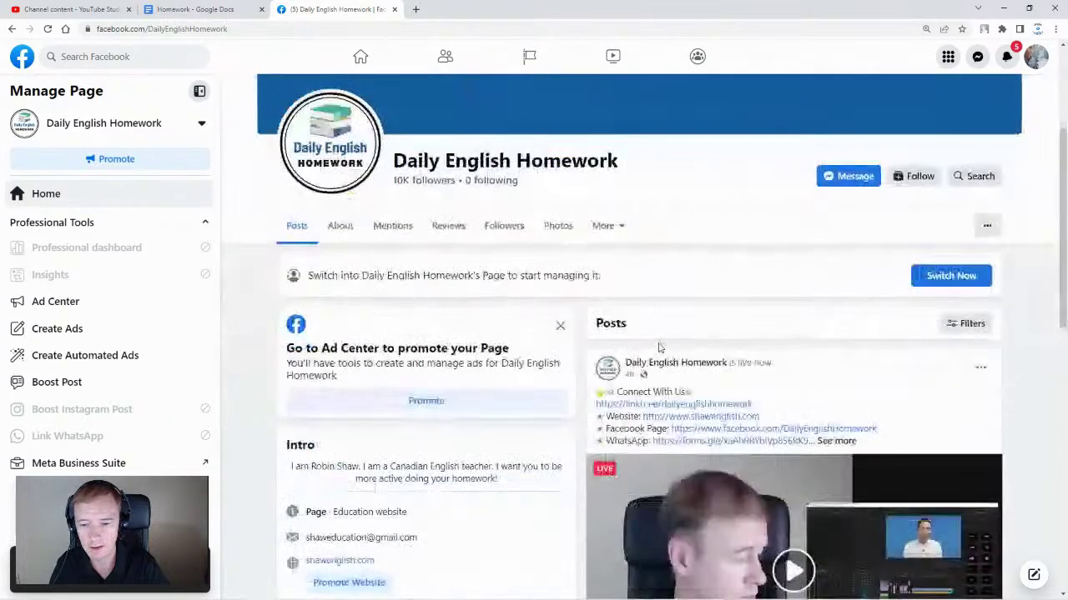
# Step: Post 'Please watch our IELTS Speaking Task 1 mock interview' with the video link on Daily English Homework
pyautogui.click(948, 285)
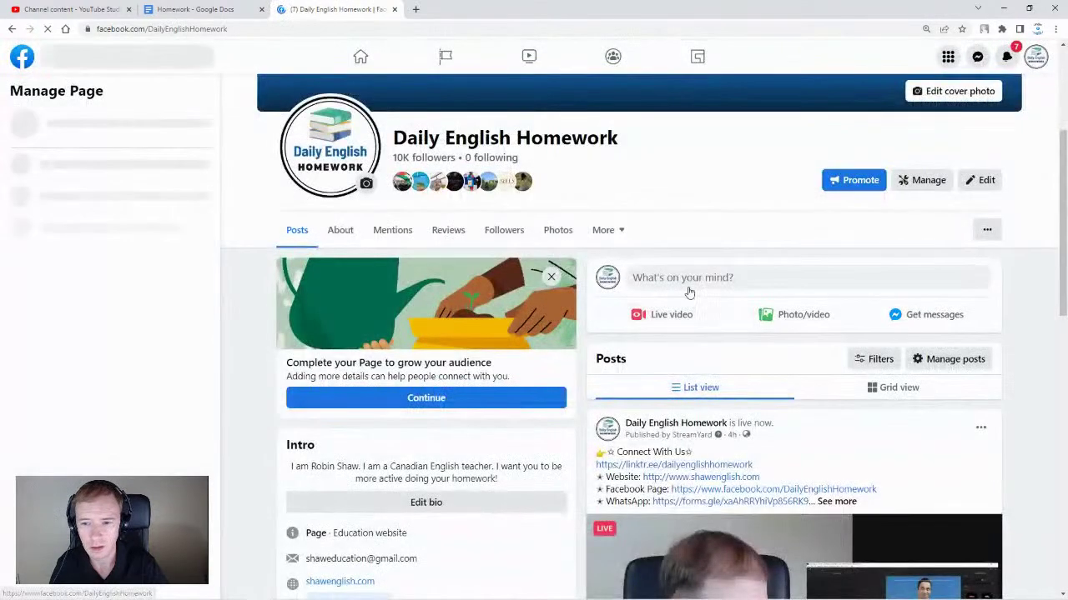
pyautogui.click(687, 289)
pyautogui.write('Please watch our IELTS Speaking Task 1 mock interview.  https://youtu.be/VTwr4mSEwco')
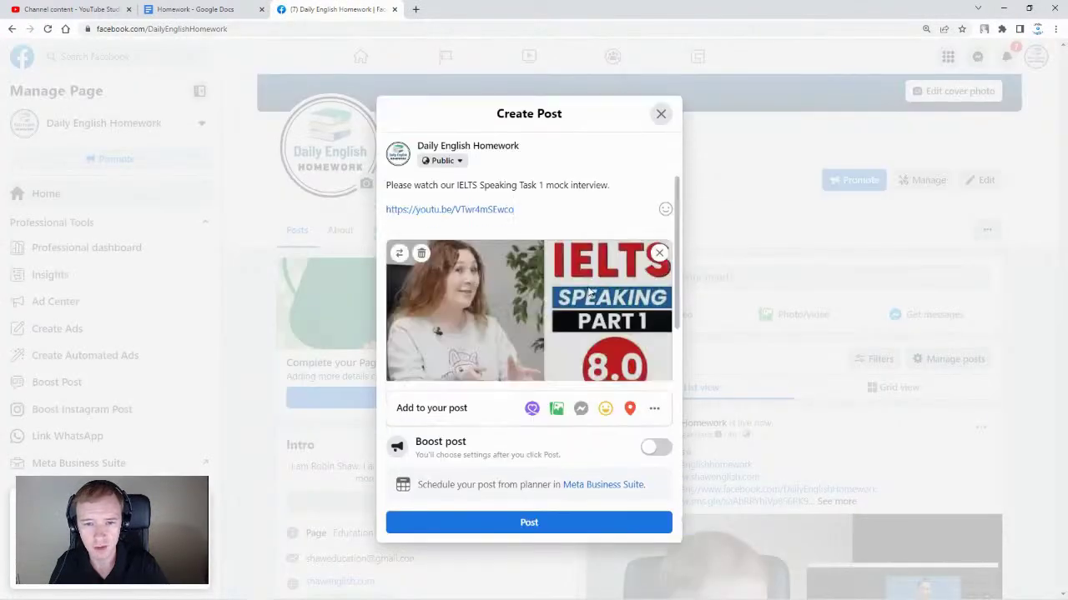
pyautogui.click(544, 523)
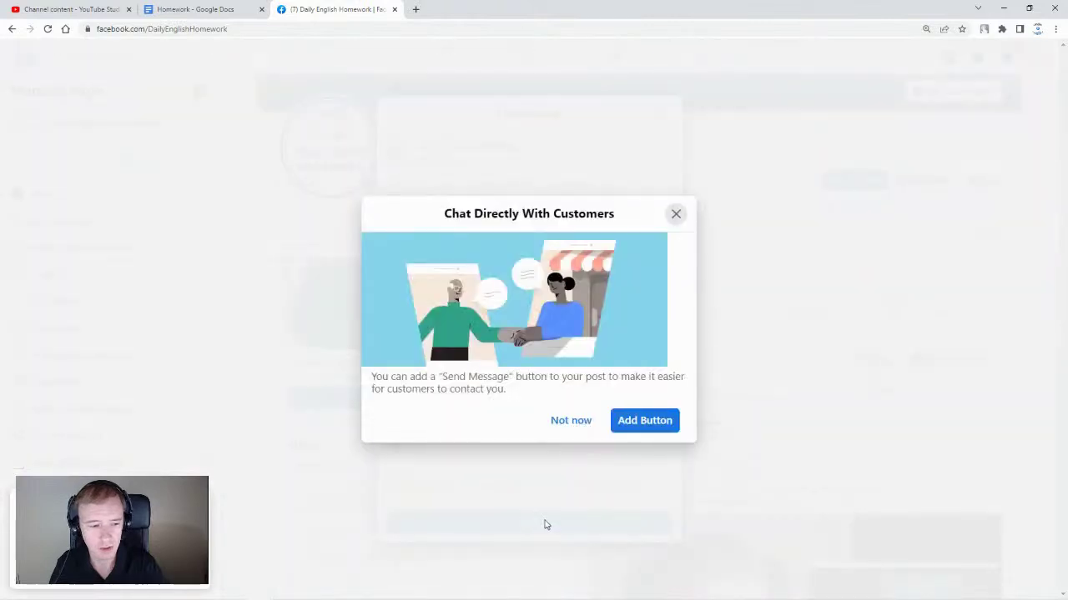
pyautogui.click(572, 423)
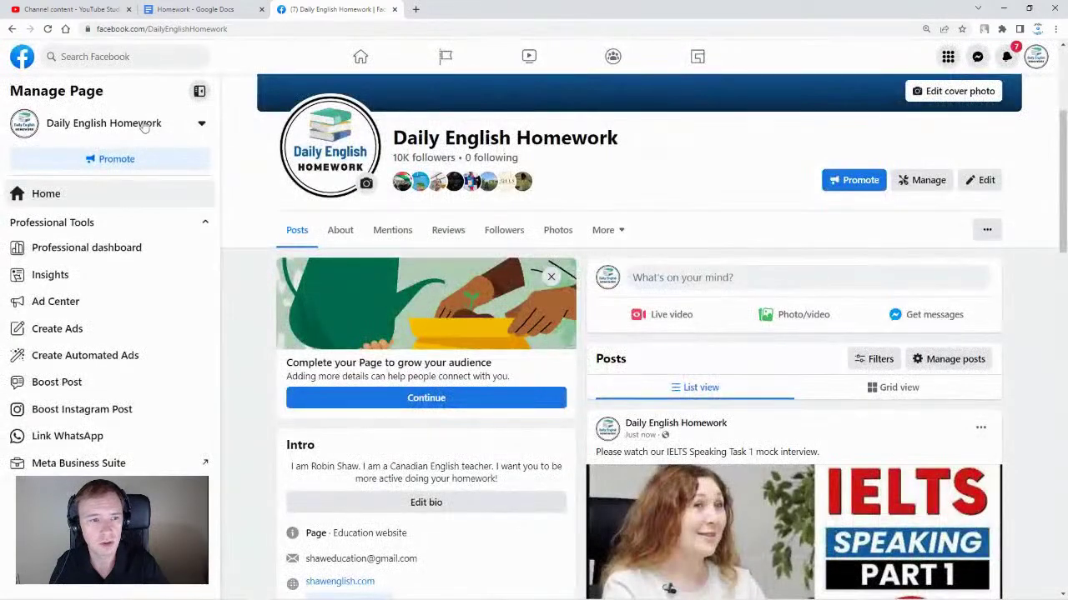
pyautogui.click(145, 124)
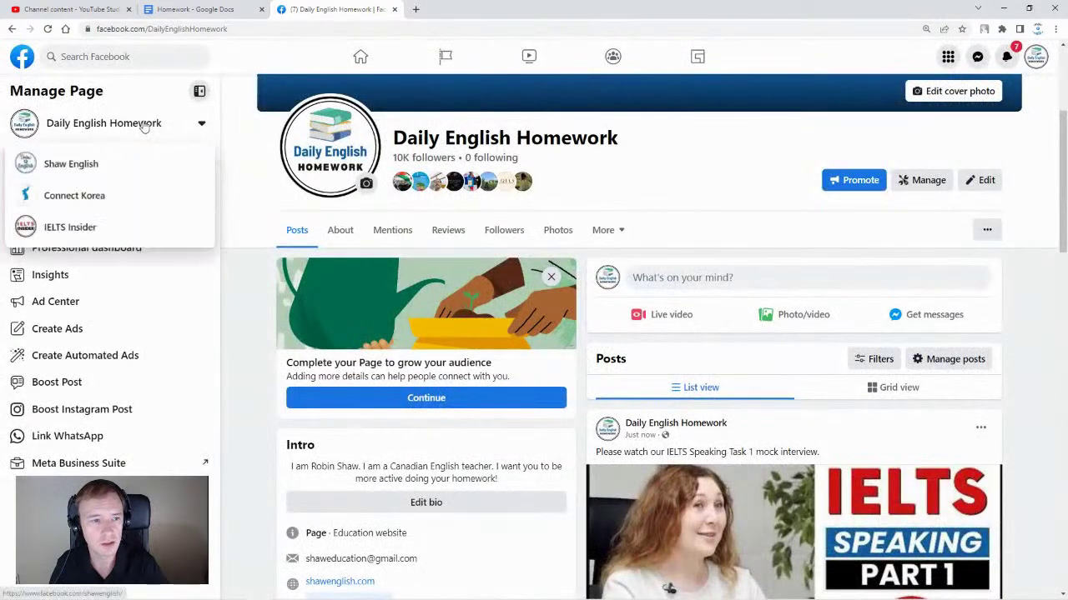
# Step: Switch out of the Daily English Homework profile and open the Shaw English page for managing
pyautogui.click(108, 165)
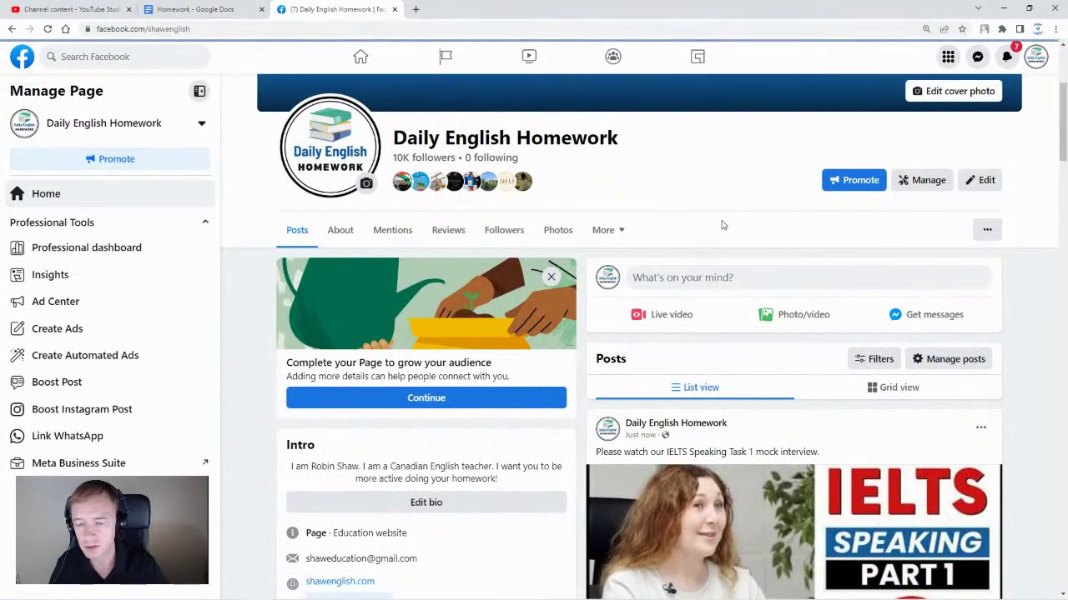
pyautogui.scroll(-2, 681, 308)
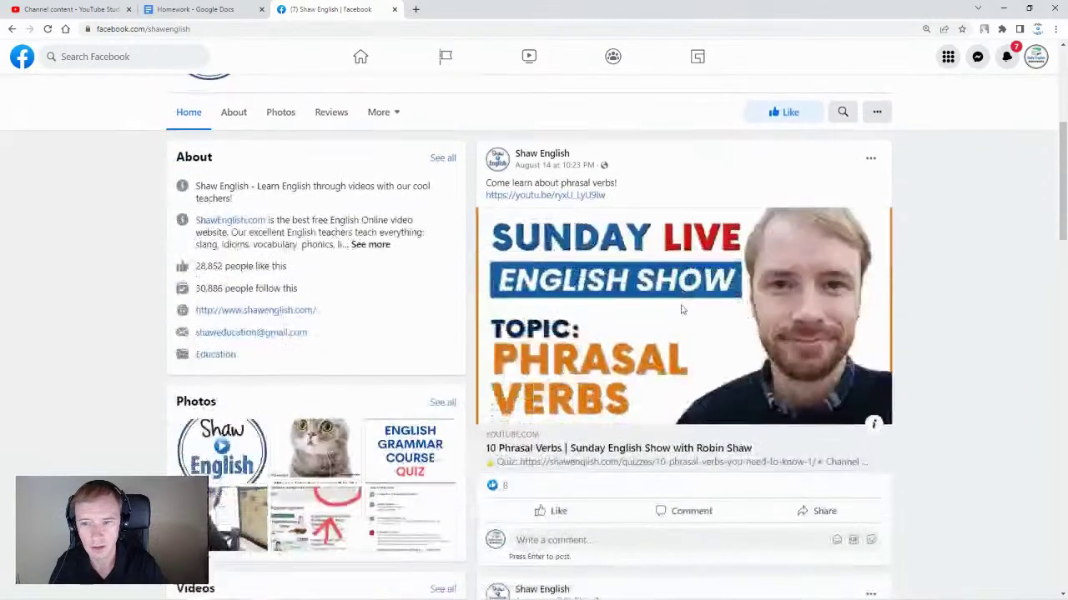
pyautogui.scroll(1, 682, 307)
pyautogui.click(1035, 56)
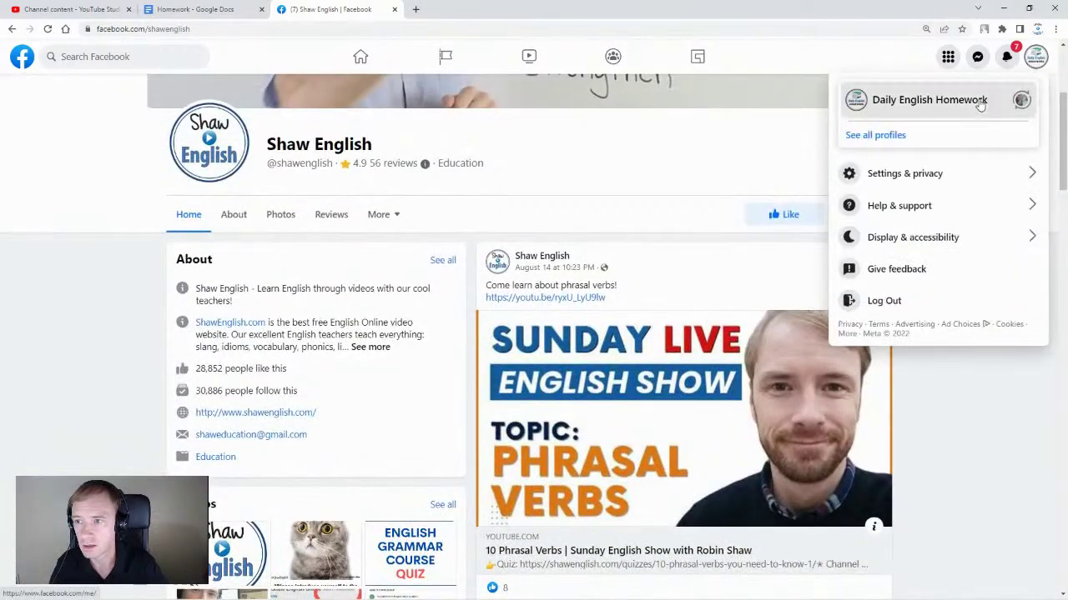
pyautogui.click(976, 100)
pyautogui.click(1035, 56)
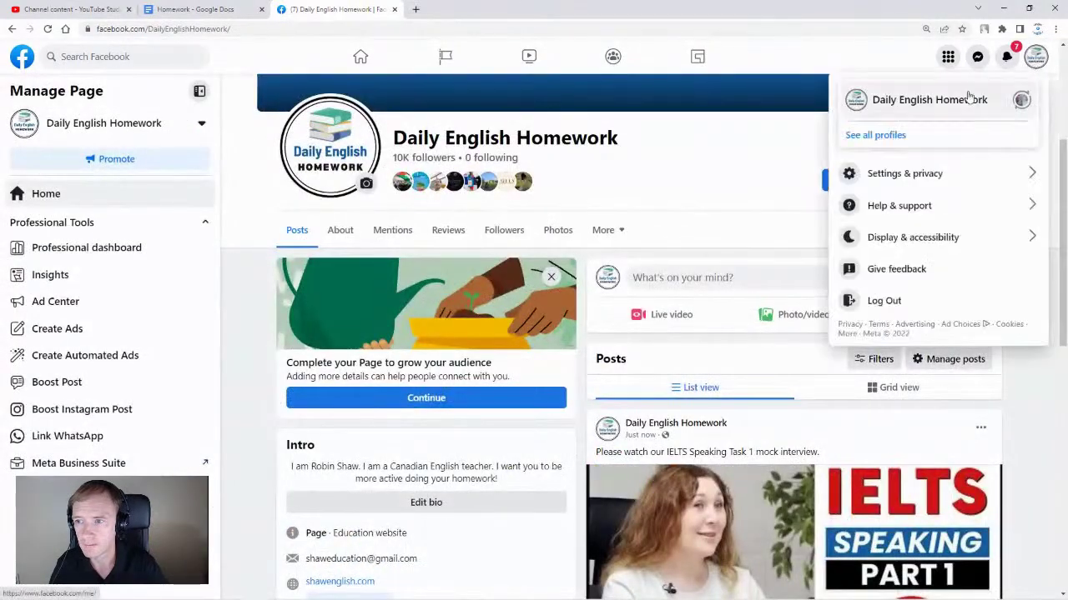
pyautogui.click(929, 100)
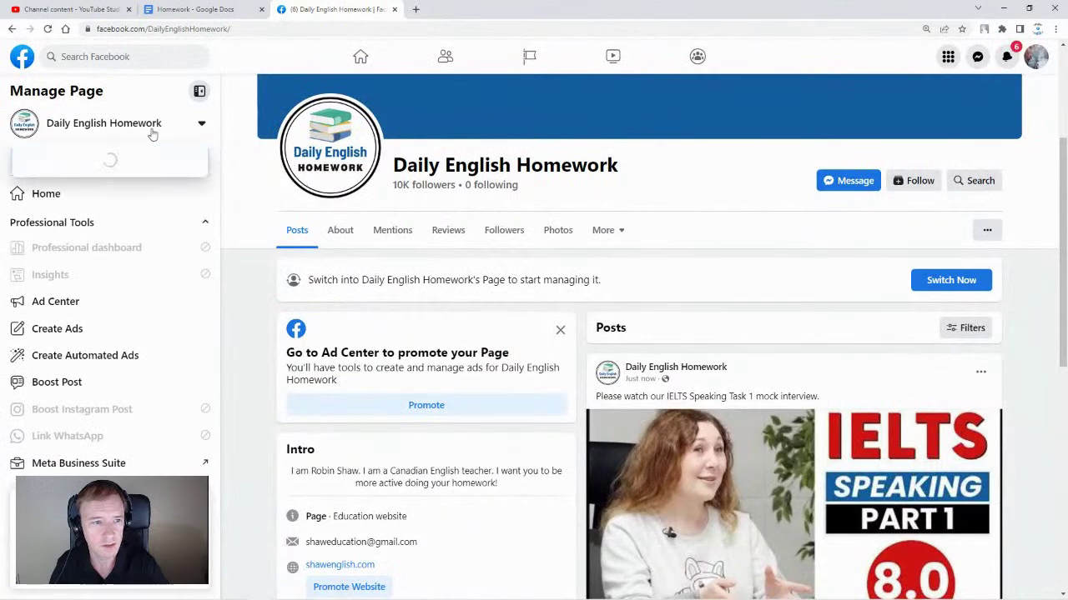
pyautogui.click(116, 194)
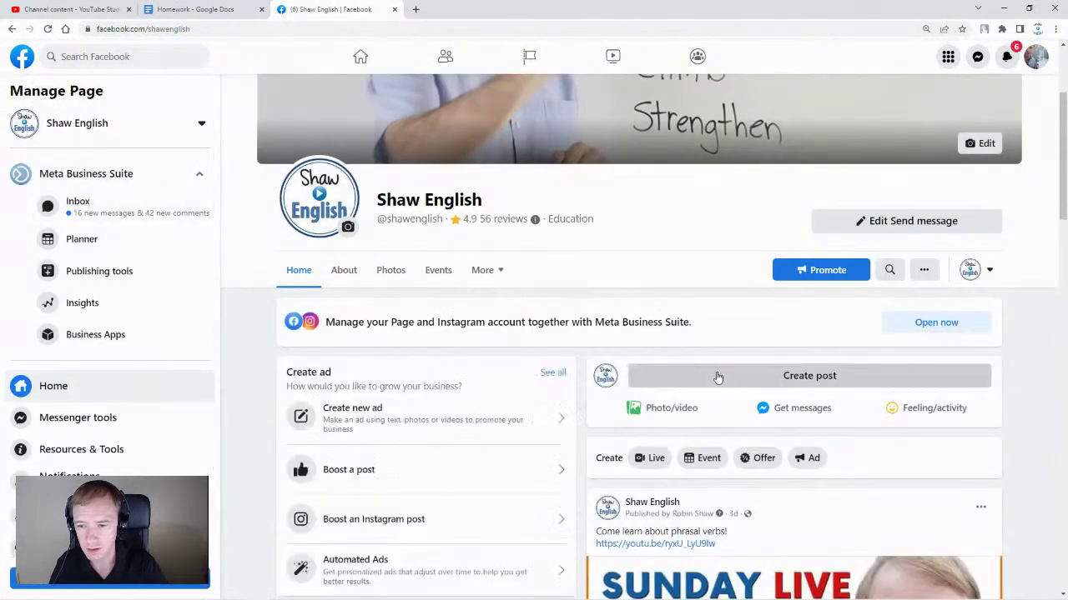
# Step: Publish the mock interview caption and YouTube link as a new Shaw English post
pyautogui.click(718, 376)
pyautogui.hotkey('ctrl', 'v')
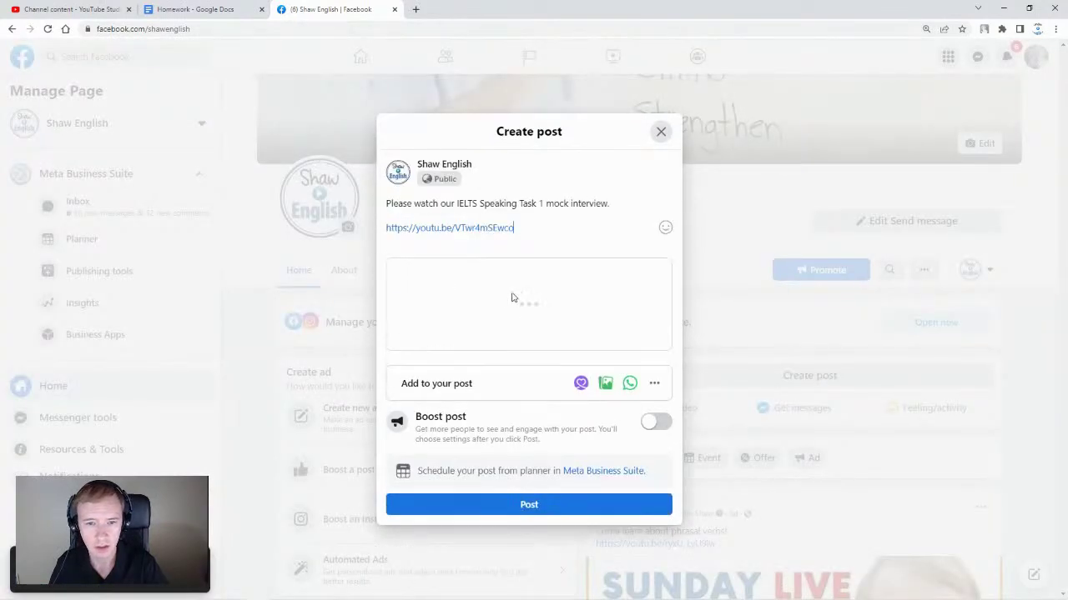
pyautogui.scroll(-1, 538, 359)
pyautogui.click(561, 541)
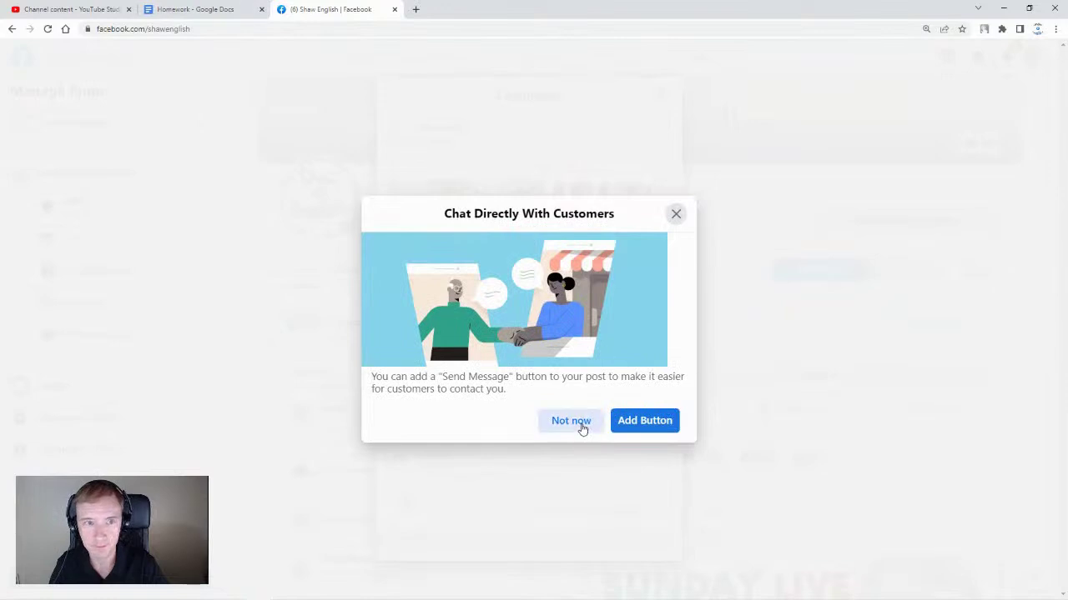
pyautogui.click(575, 423)
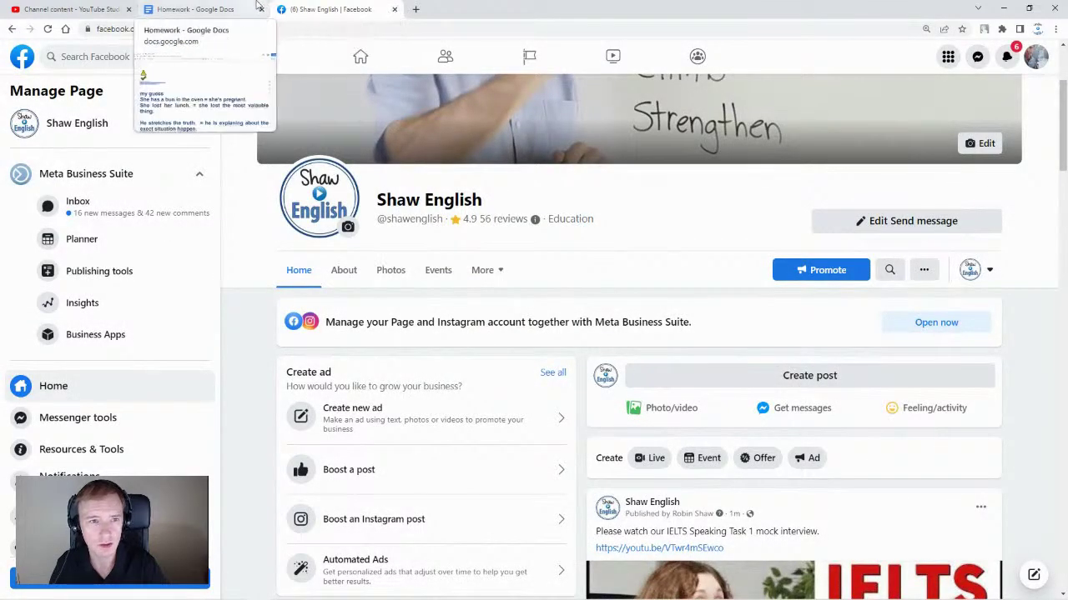
pyautogui.click(195, 10)
pyautogui.click(332, 9)
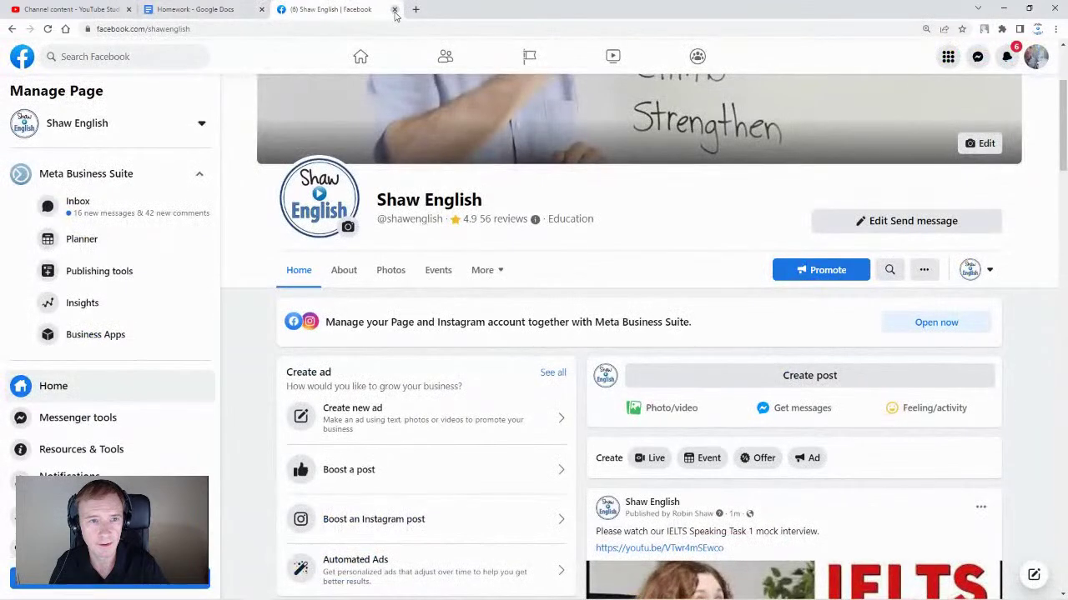
pyautogui.click(250, 8)
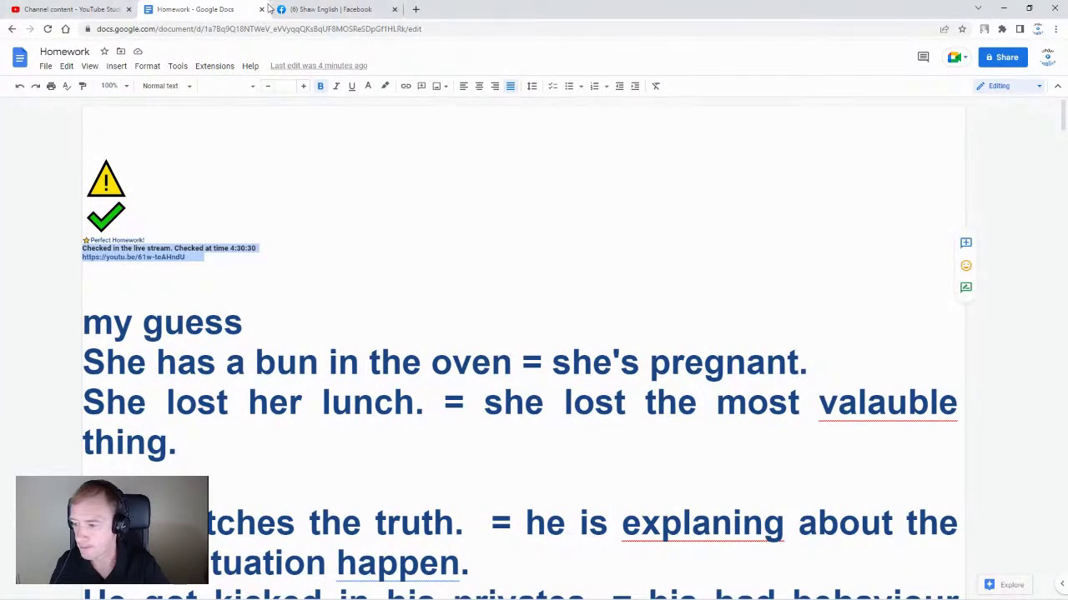
pyautogui.click(338, 9)
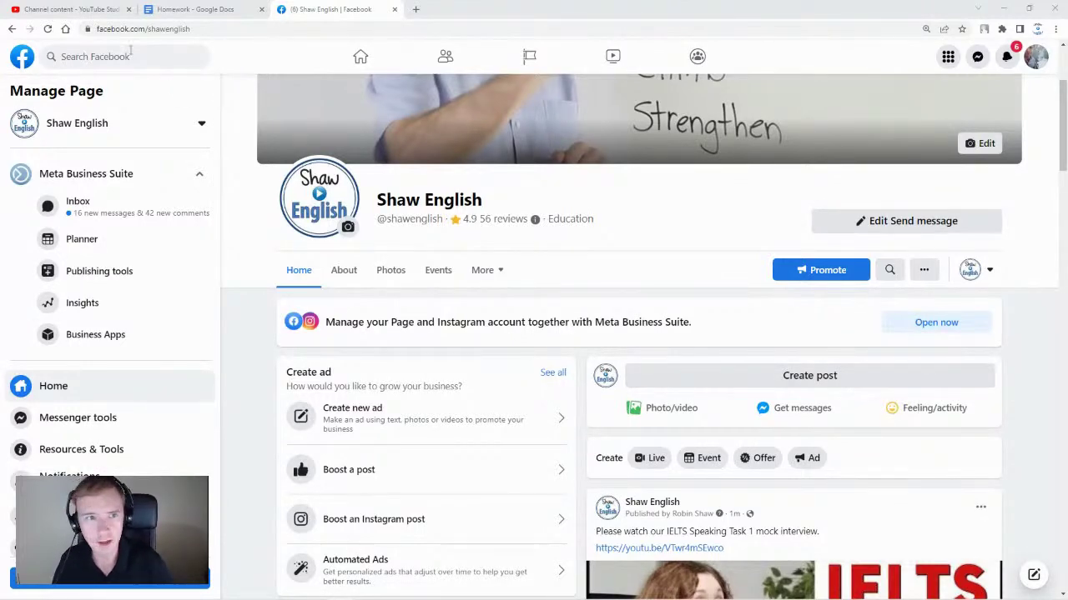
# Step: Switch YouTube Studio to the Daily English Homework channel and list its unanswered comments
pyautogui.click(109, 8)
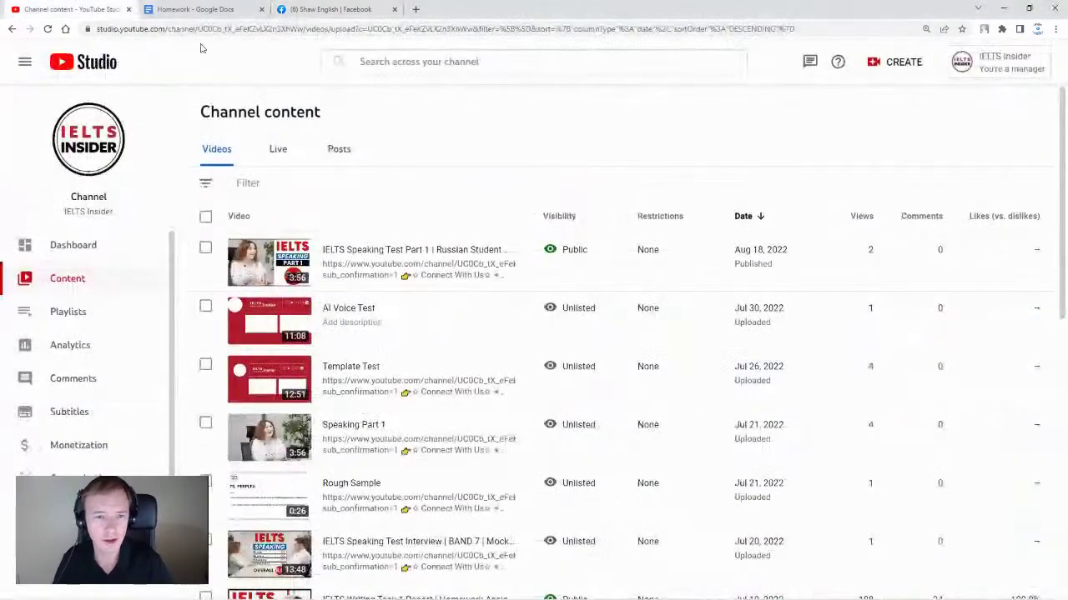
pyautogui.click(1000, 65)
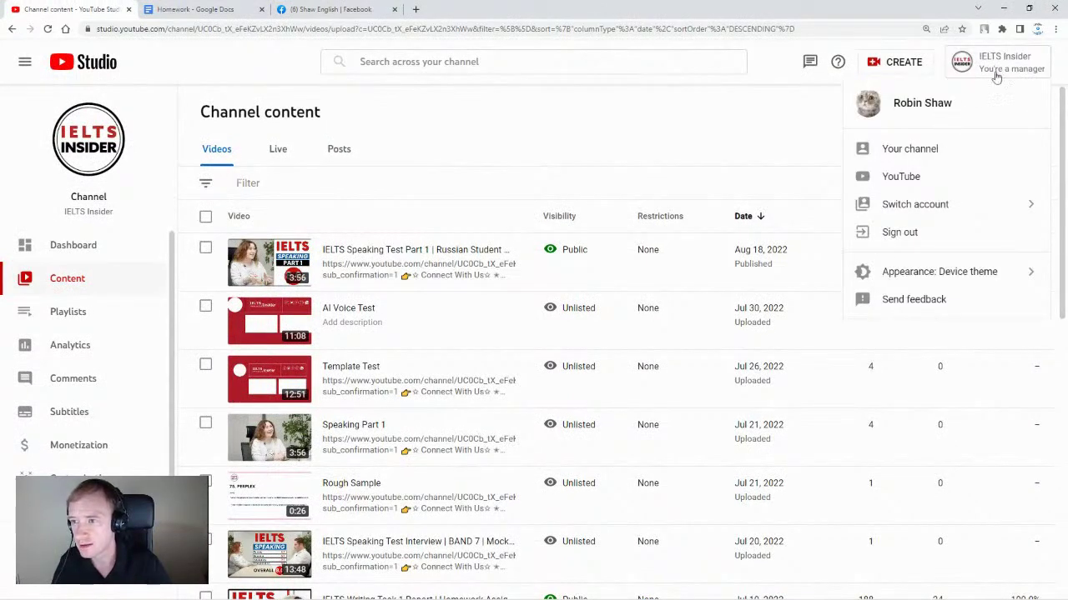
pyautogui.click(997, 71)
pyautogui.click(994, 73)
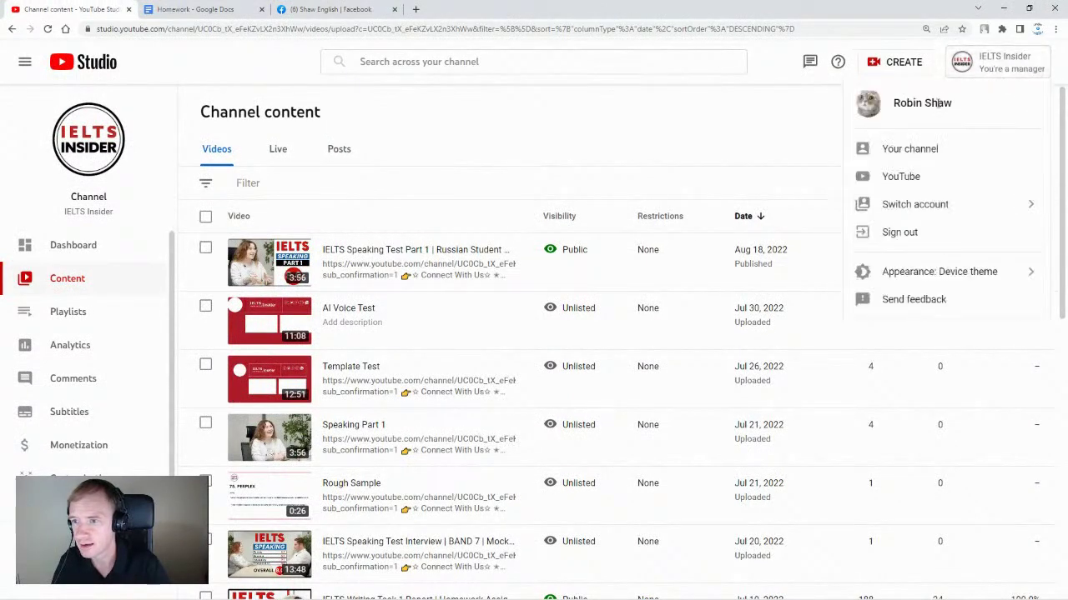
pyautogui.click(934, 209)
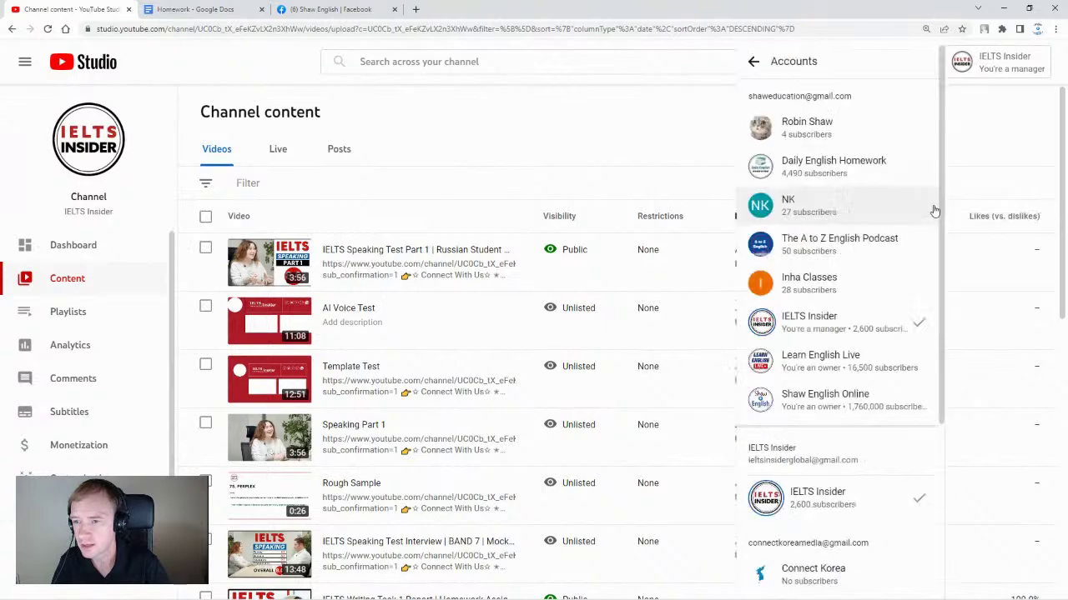
pyautogui.click(840, 178)
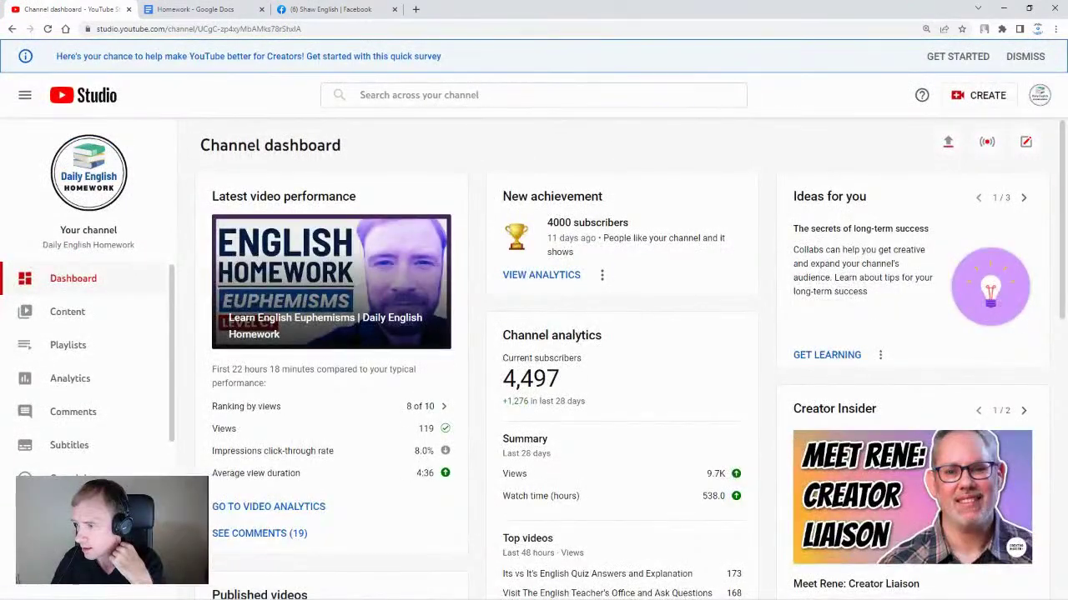
pyautogui.click(83, 417)
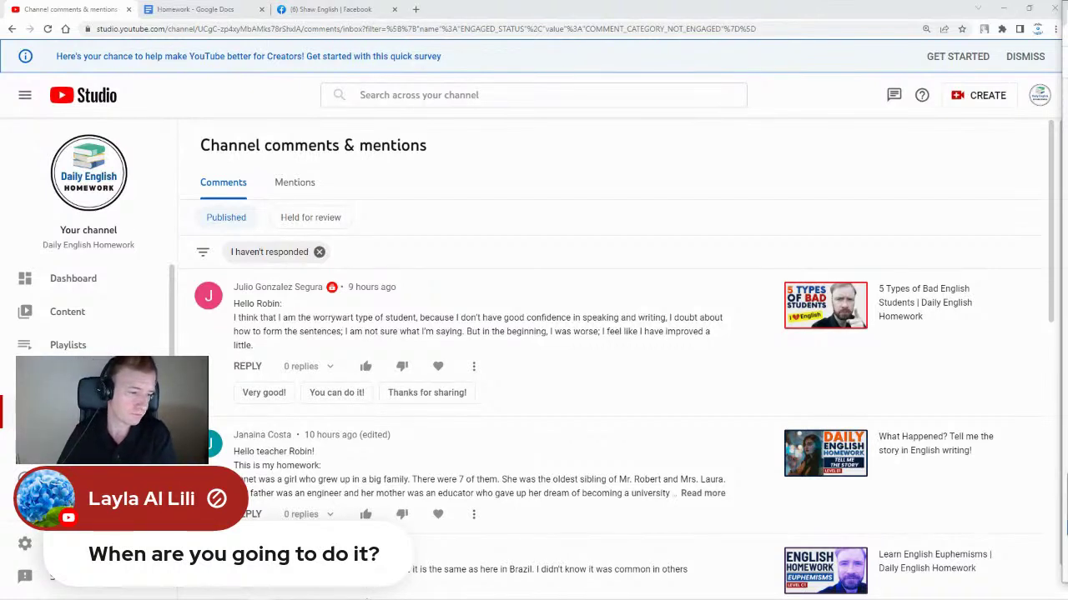
pyautogui.moveTo(1018, 594)
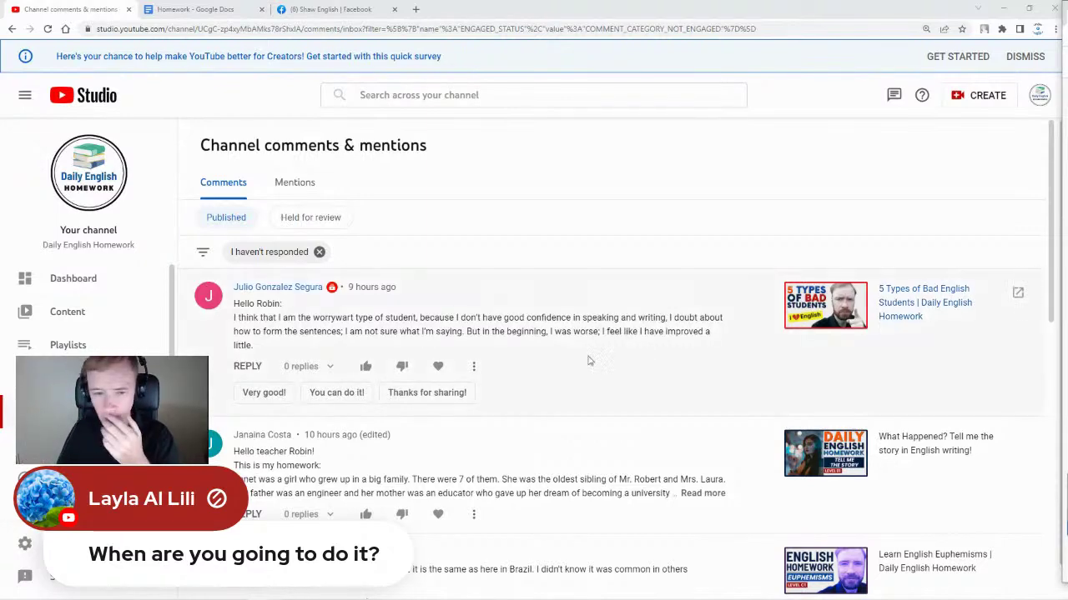
pyautogui.scroll(-2, 442, 367)
pyautogui.scroll(-6, 433, 368)
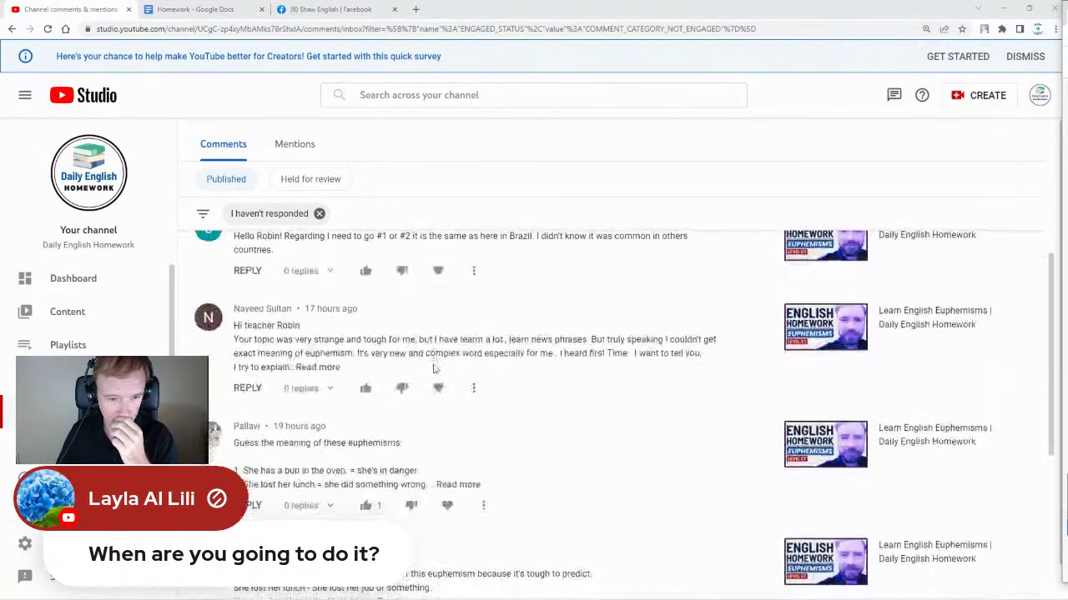
pyautogui.scroll(-4, 440, 368)
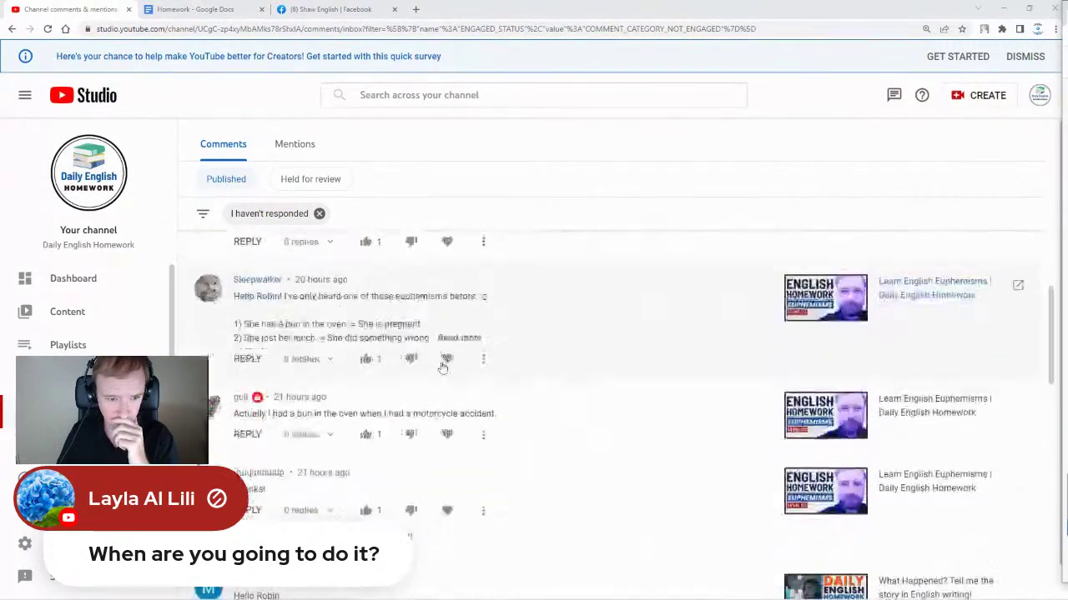
pyautogui.scroll(-5, 443, 368)
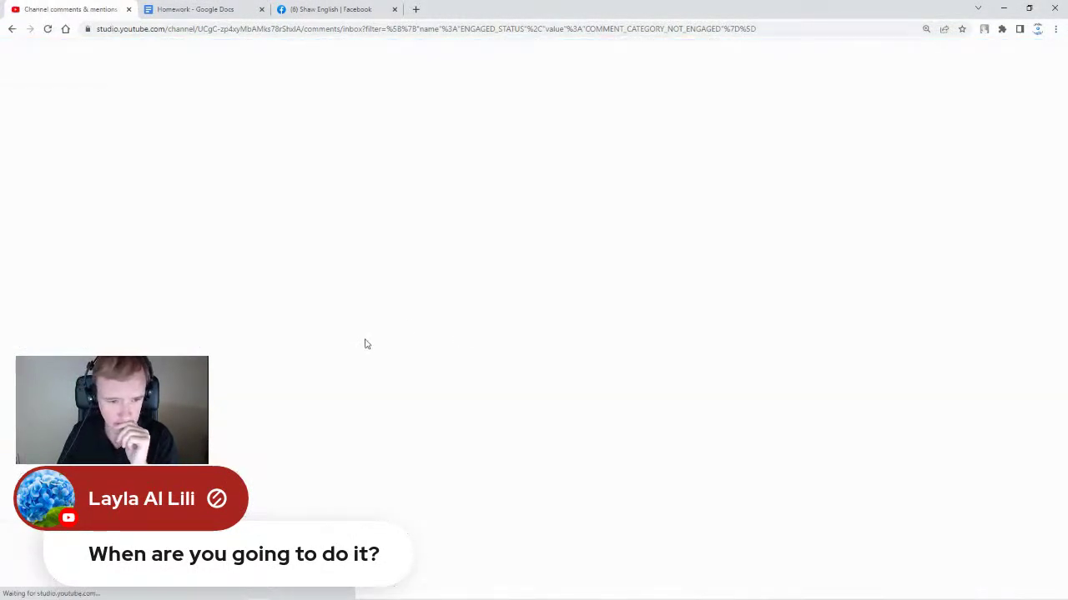
pyautogui.scroll(-1, 417, 348)
pyautogui.scroll(-5, 431, 353)
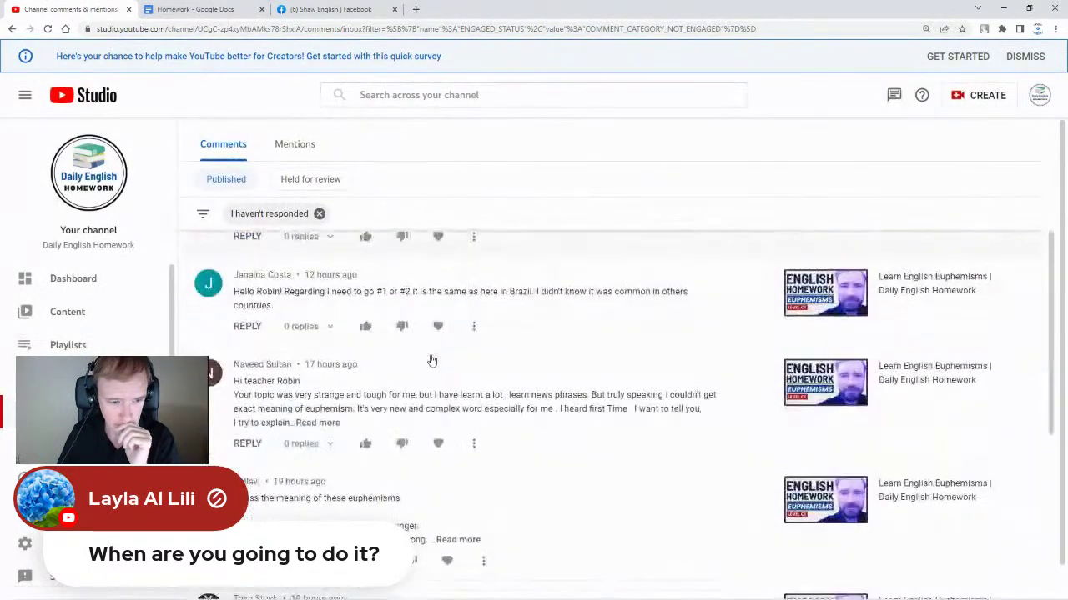
pyautogui.scroll(-12, 431, 358)
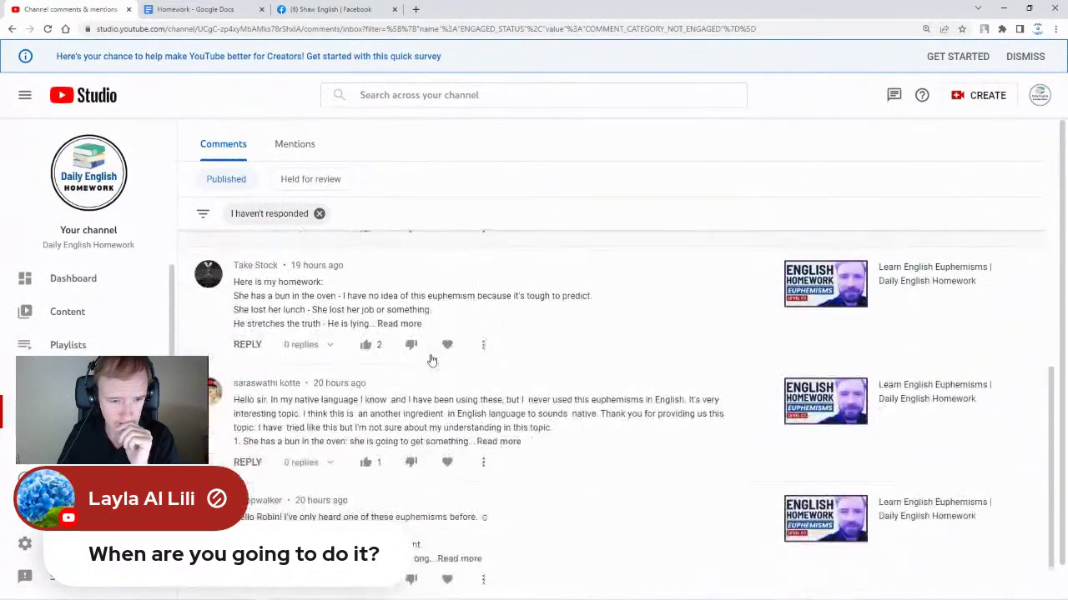
pyautogui.scroll(-5, 430, 359)
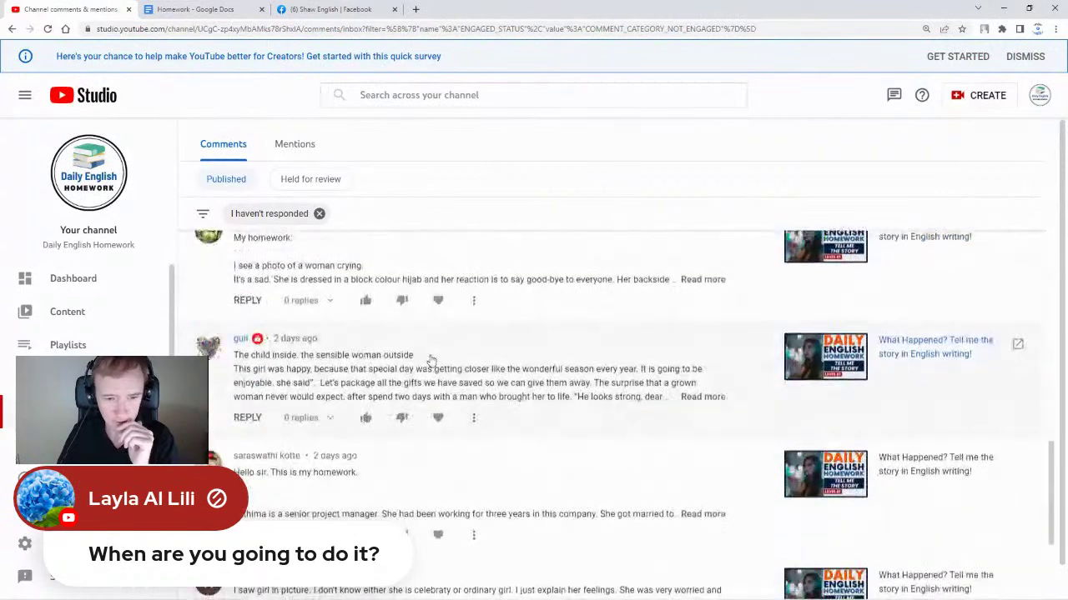